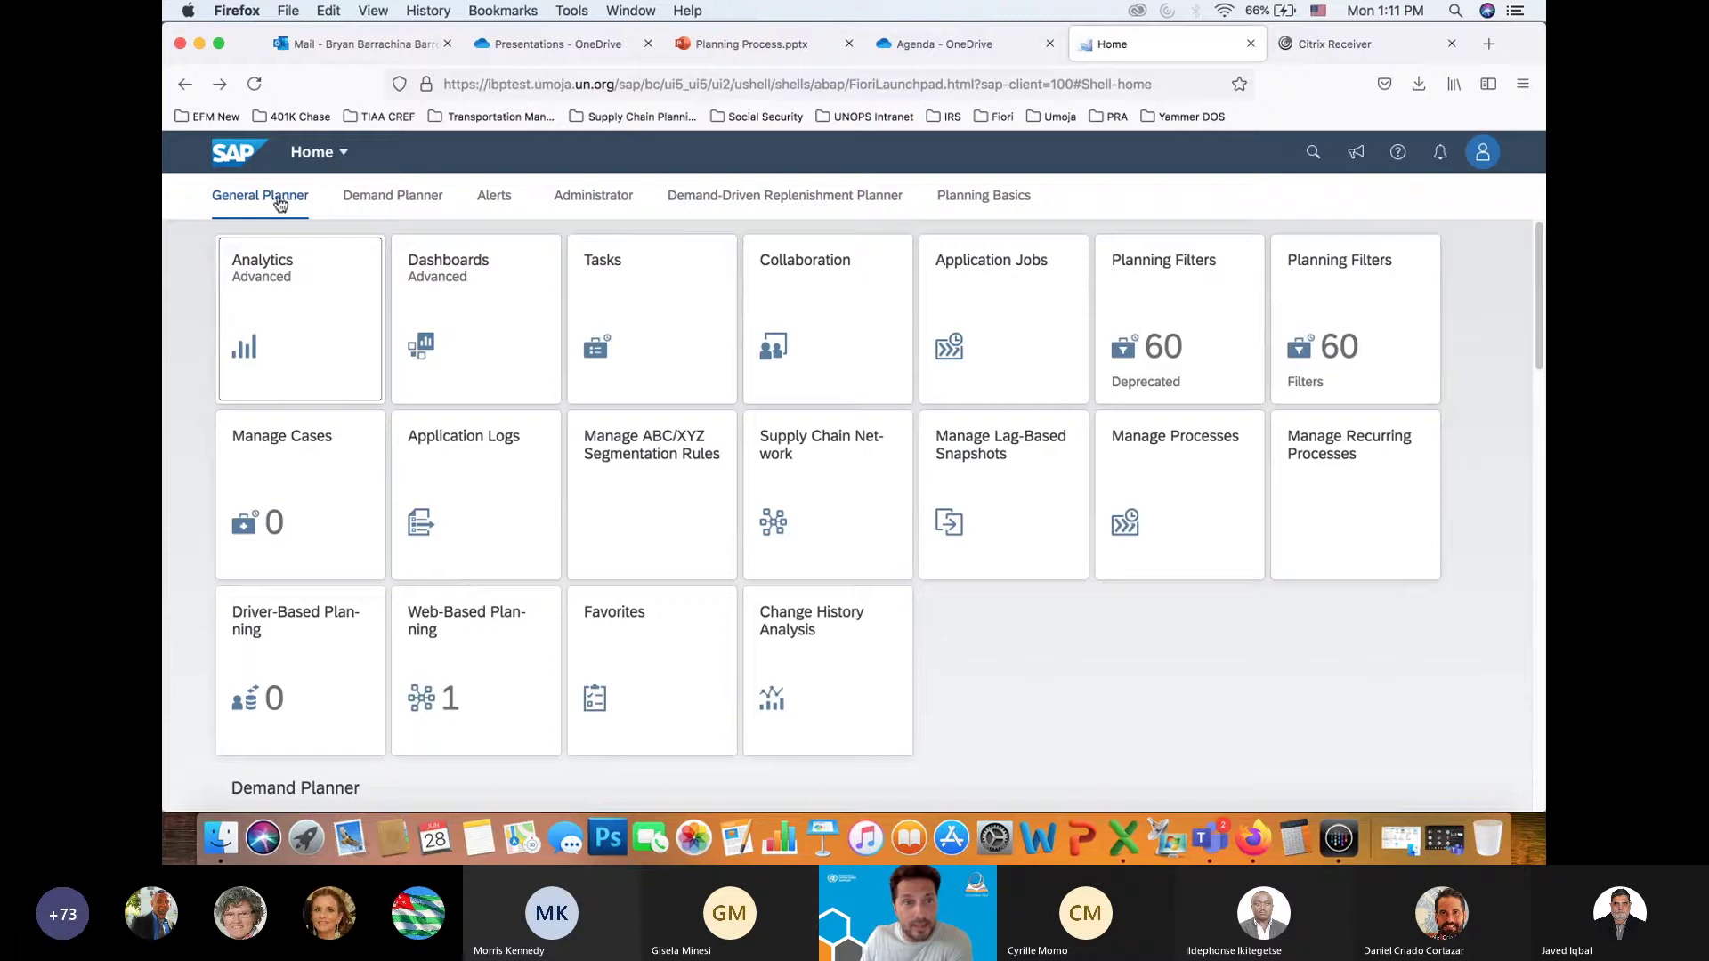
# Browse the Demand Planner, Alerts, Administrator, Replenishment and Planning Basics tile groups
pyautogui.click(415, 201)
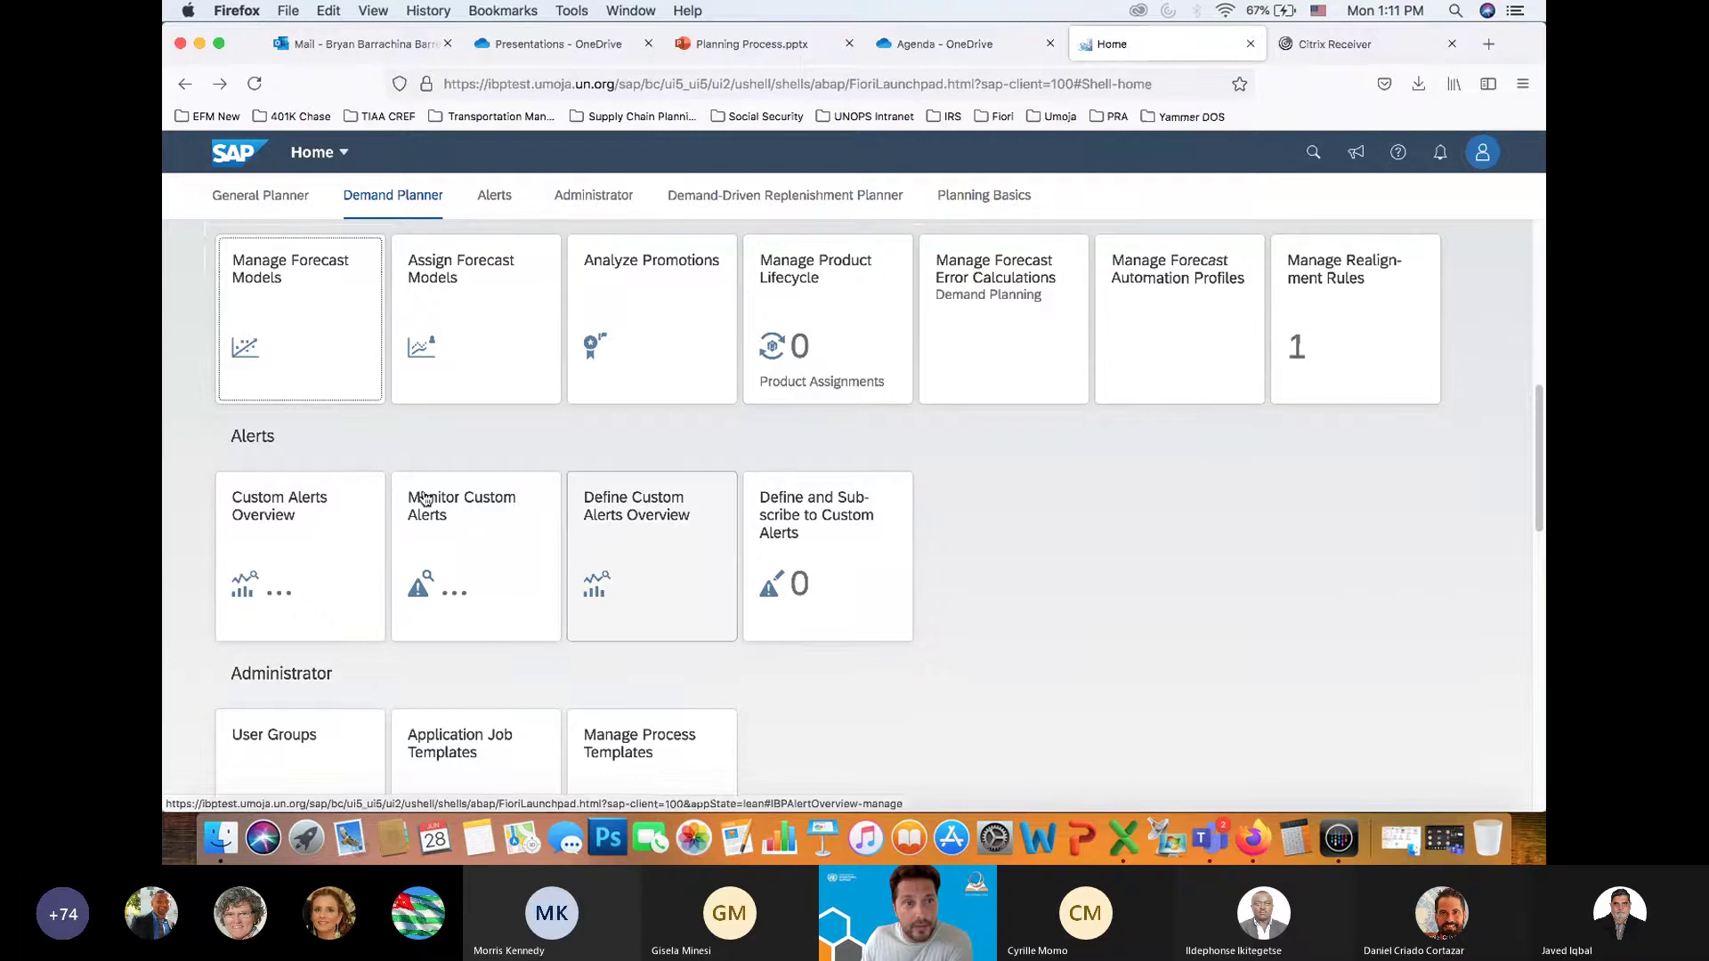
pyautogui.click(278, 201)
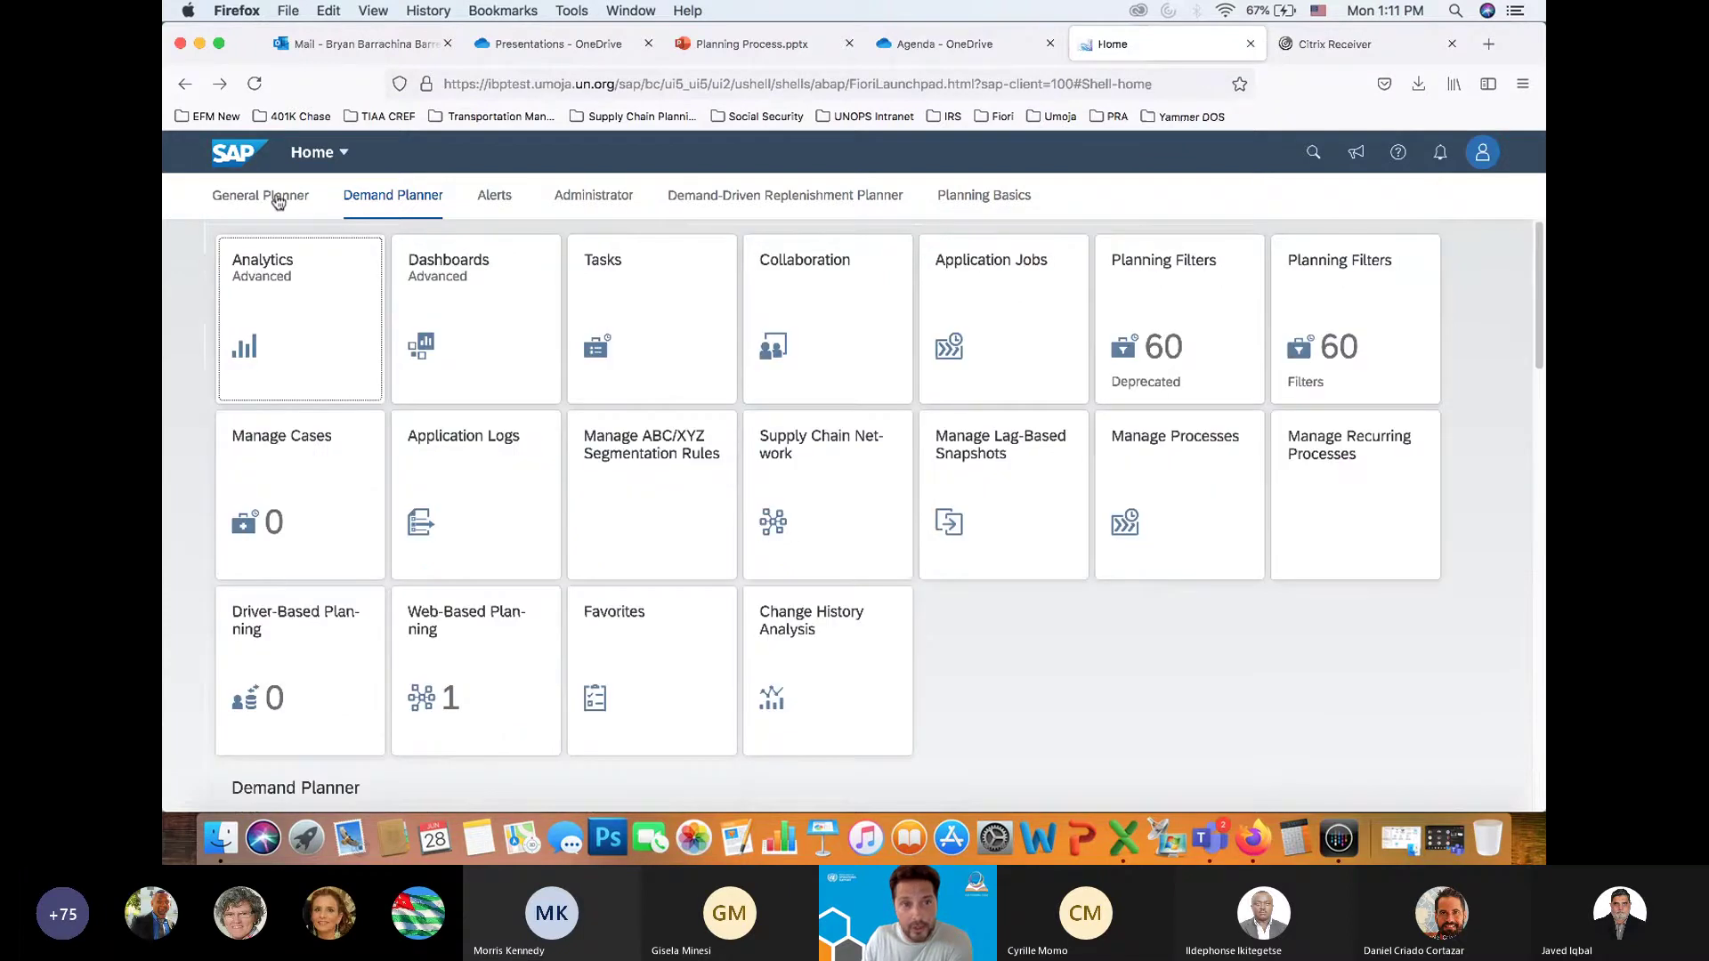
pyautogui.click(505, 201)
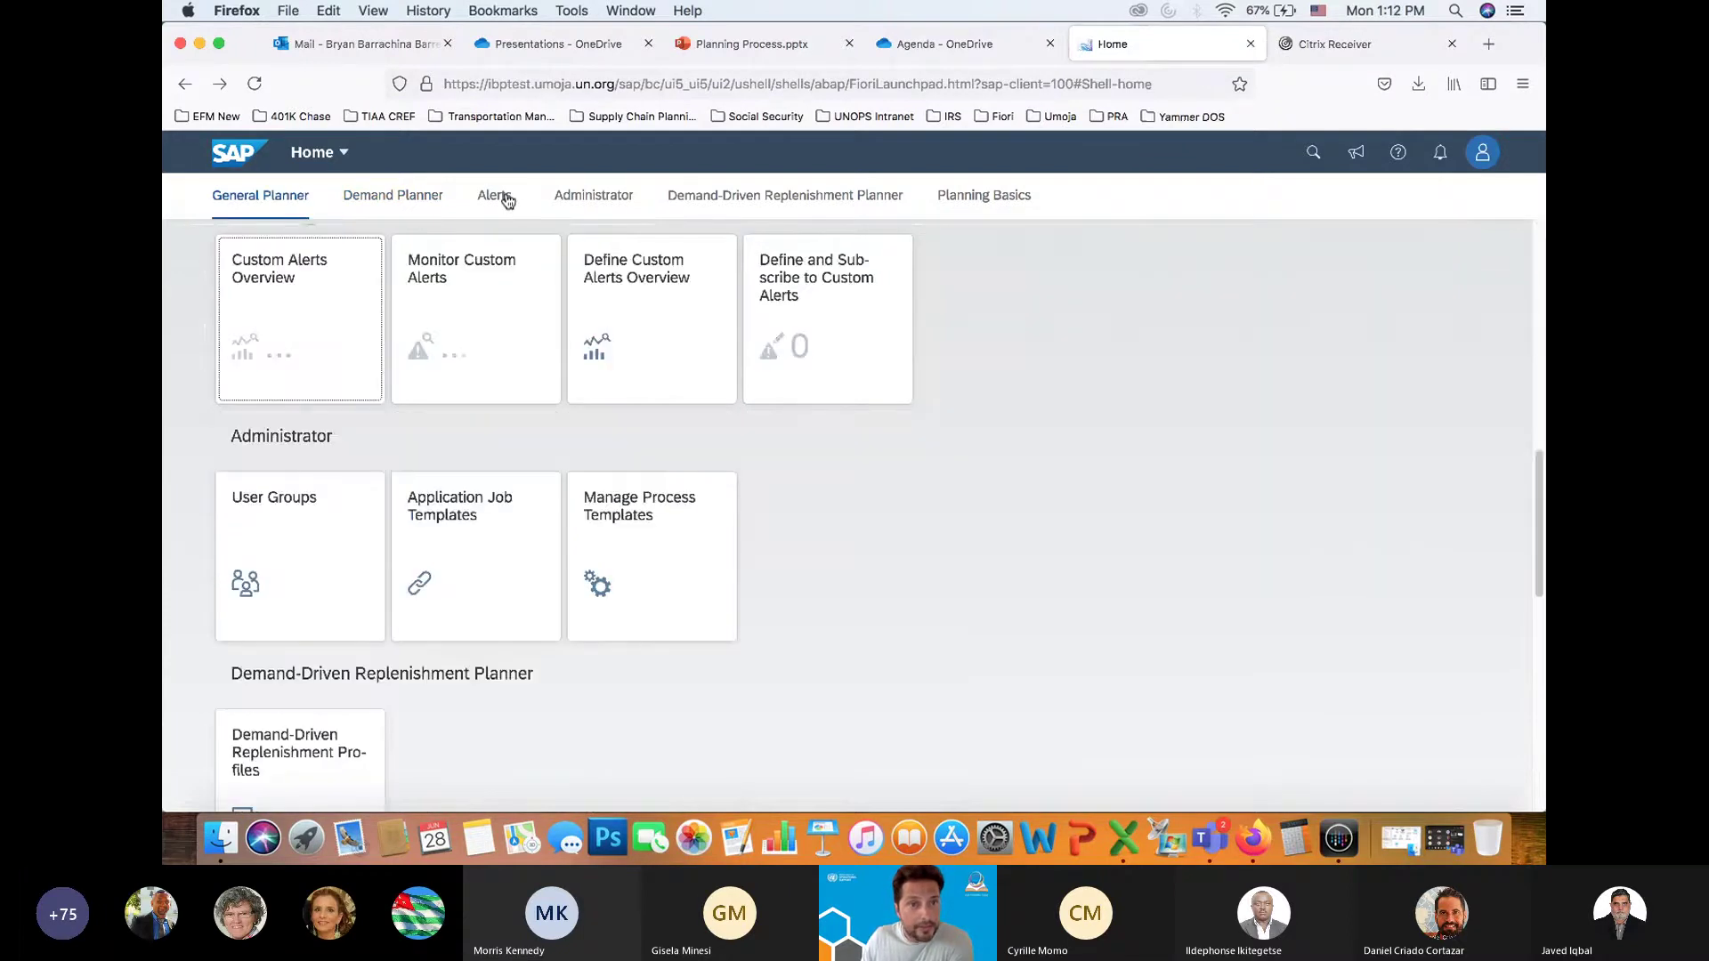
pyautogui.click(601, 200)
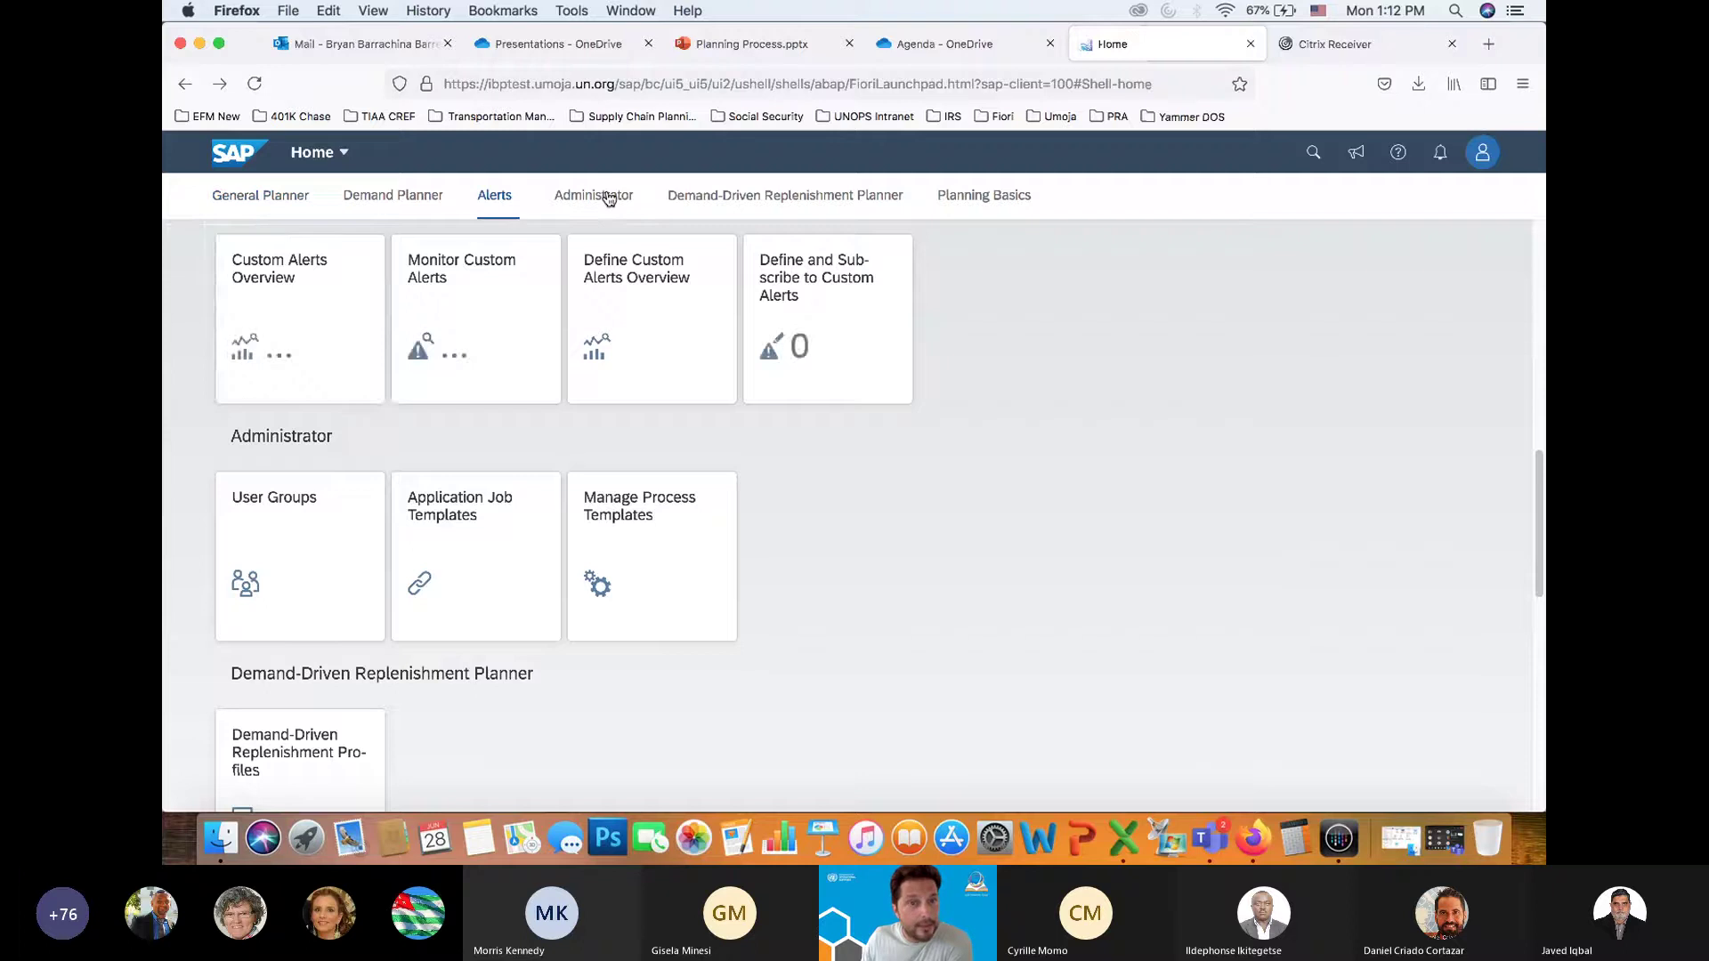
pyautogui.click(746, 205)
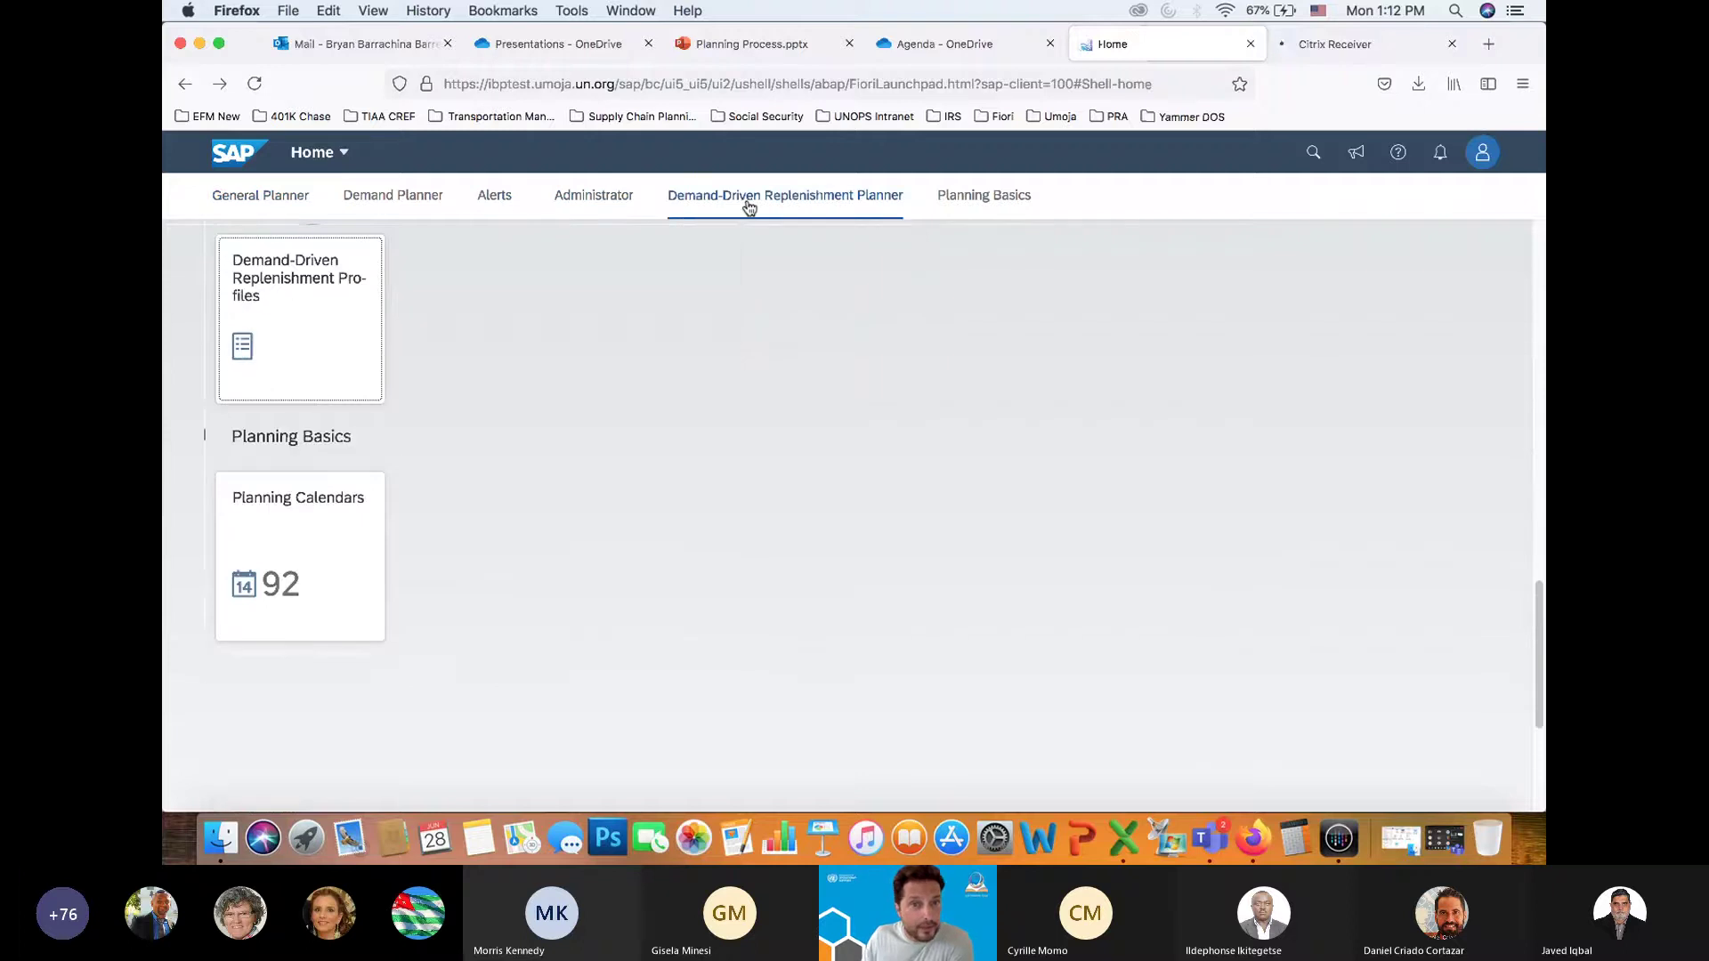
pyautogui.click(998, 194)
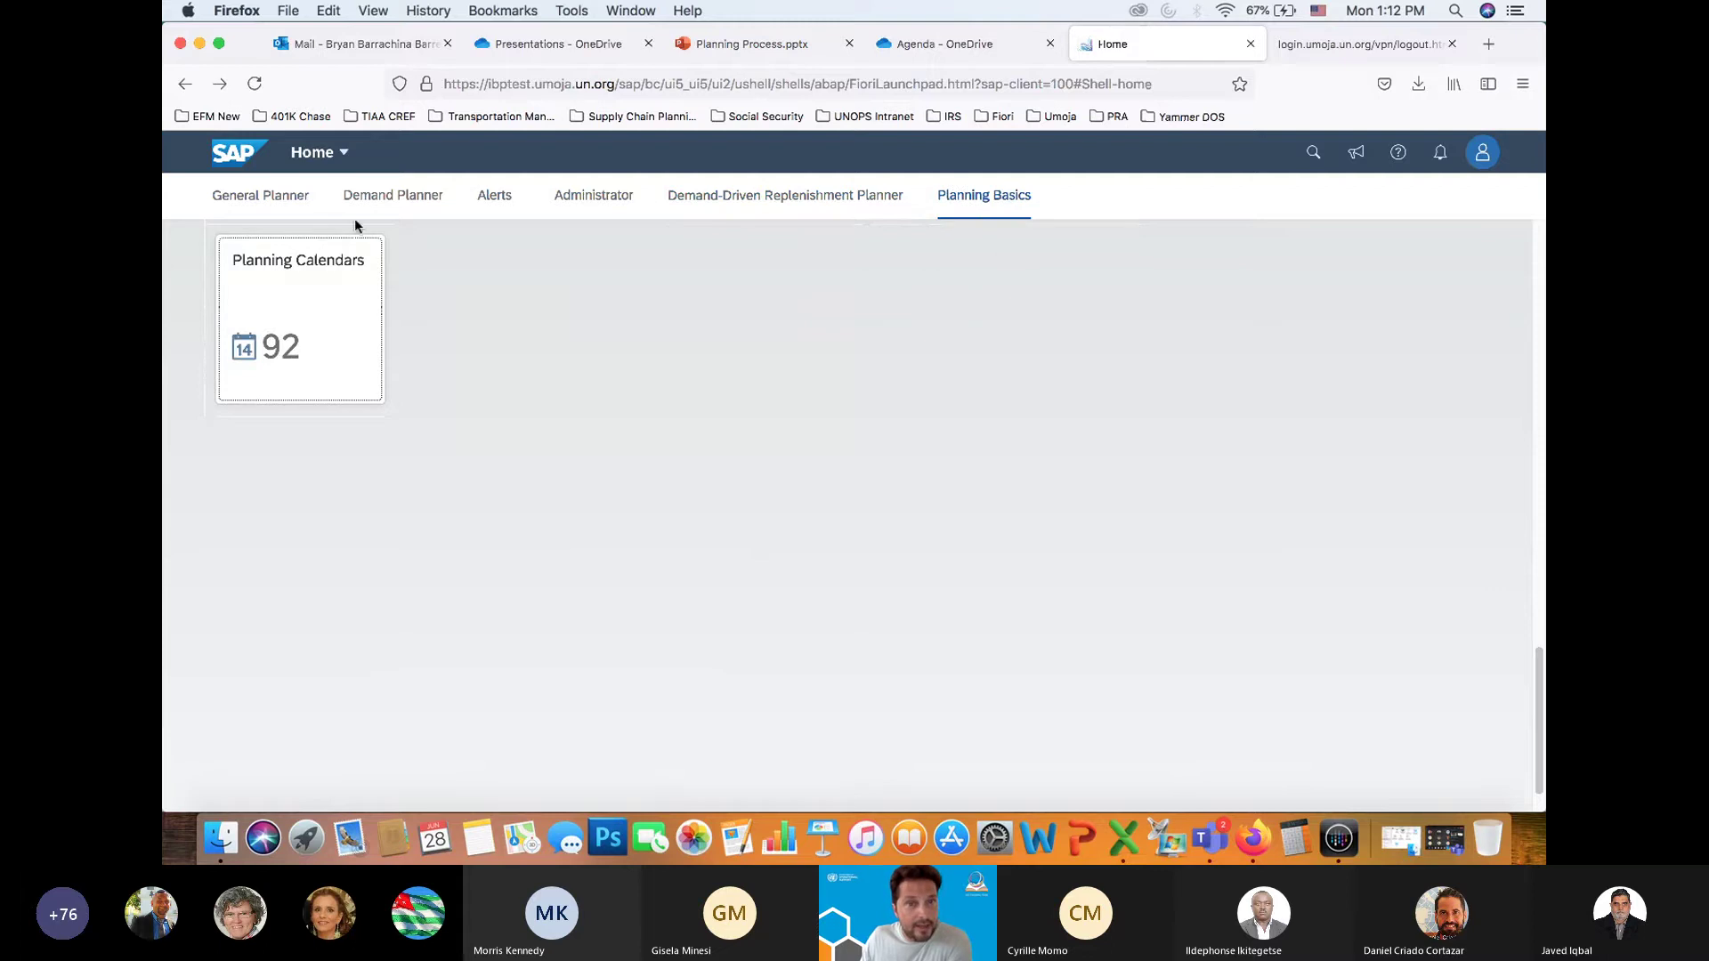
pyautogui.click(332, 310)
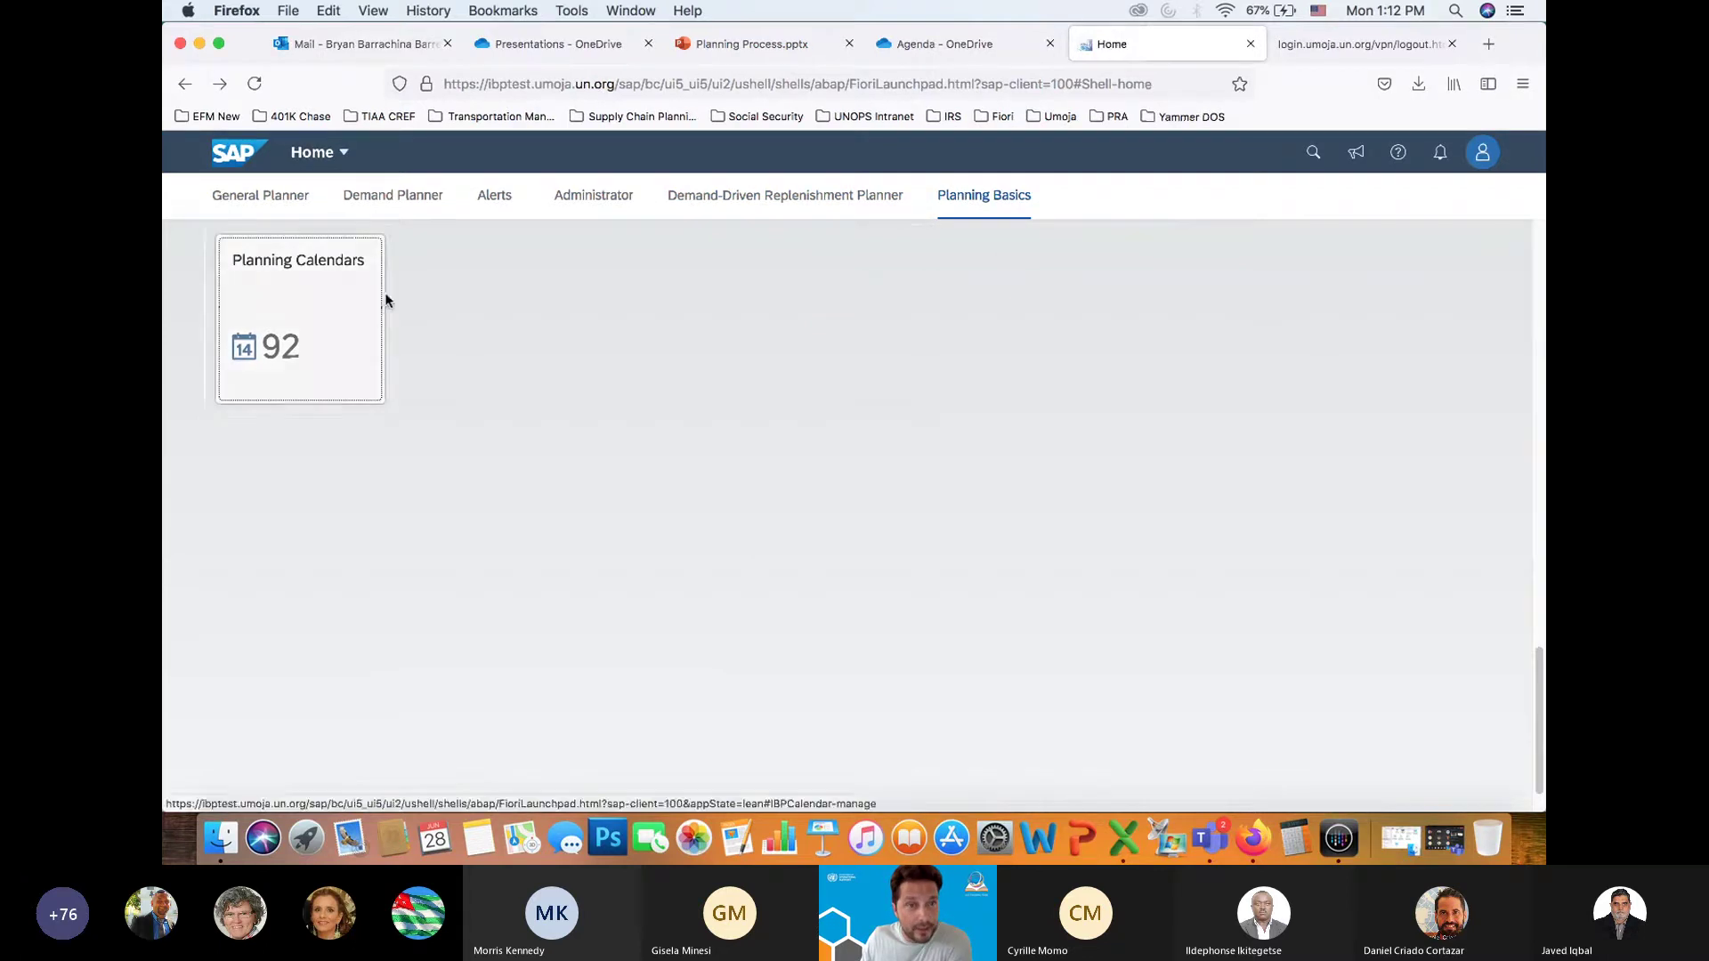
pyautogui.click(259, 198)
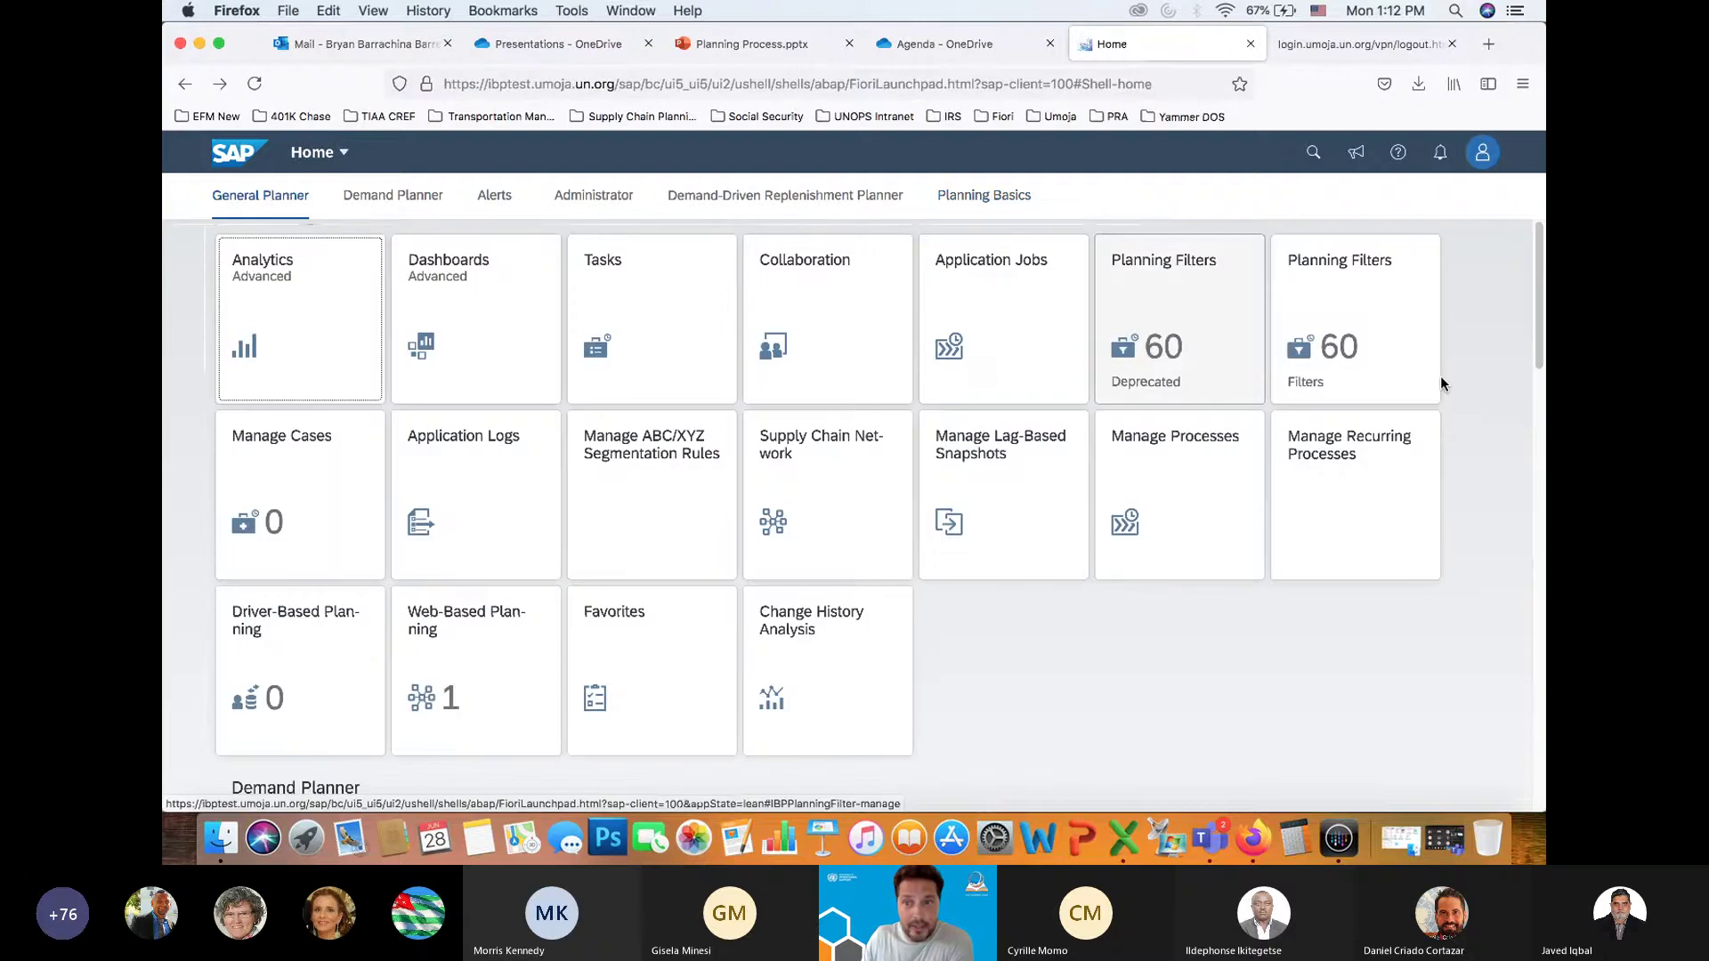
# Scroll through the General Planner and Demand Planner app tiles
pyautogui.scroll(-3, 1460, 365)
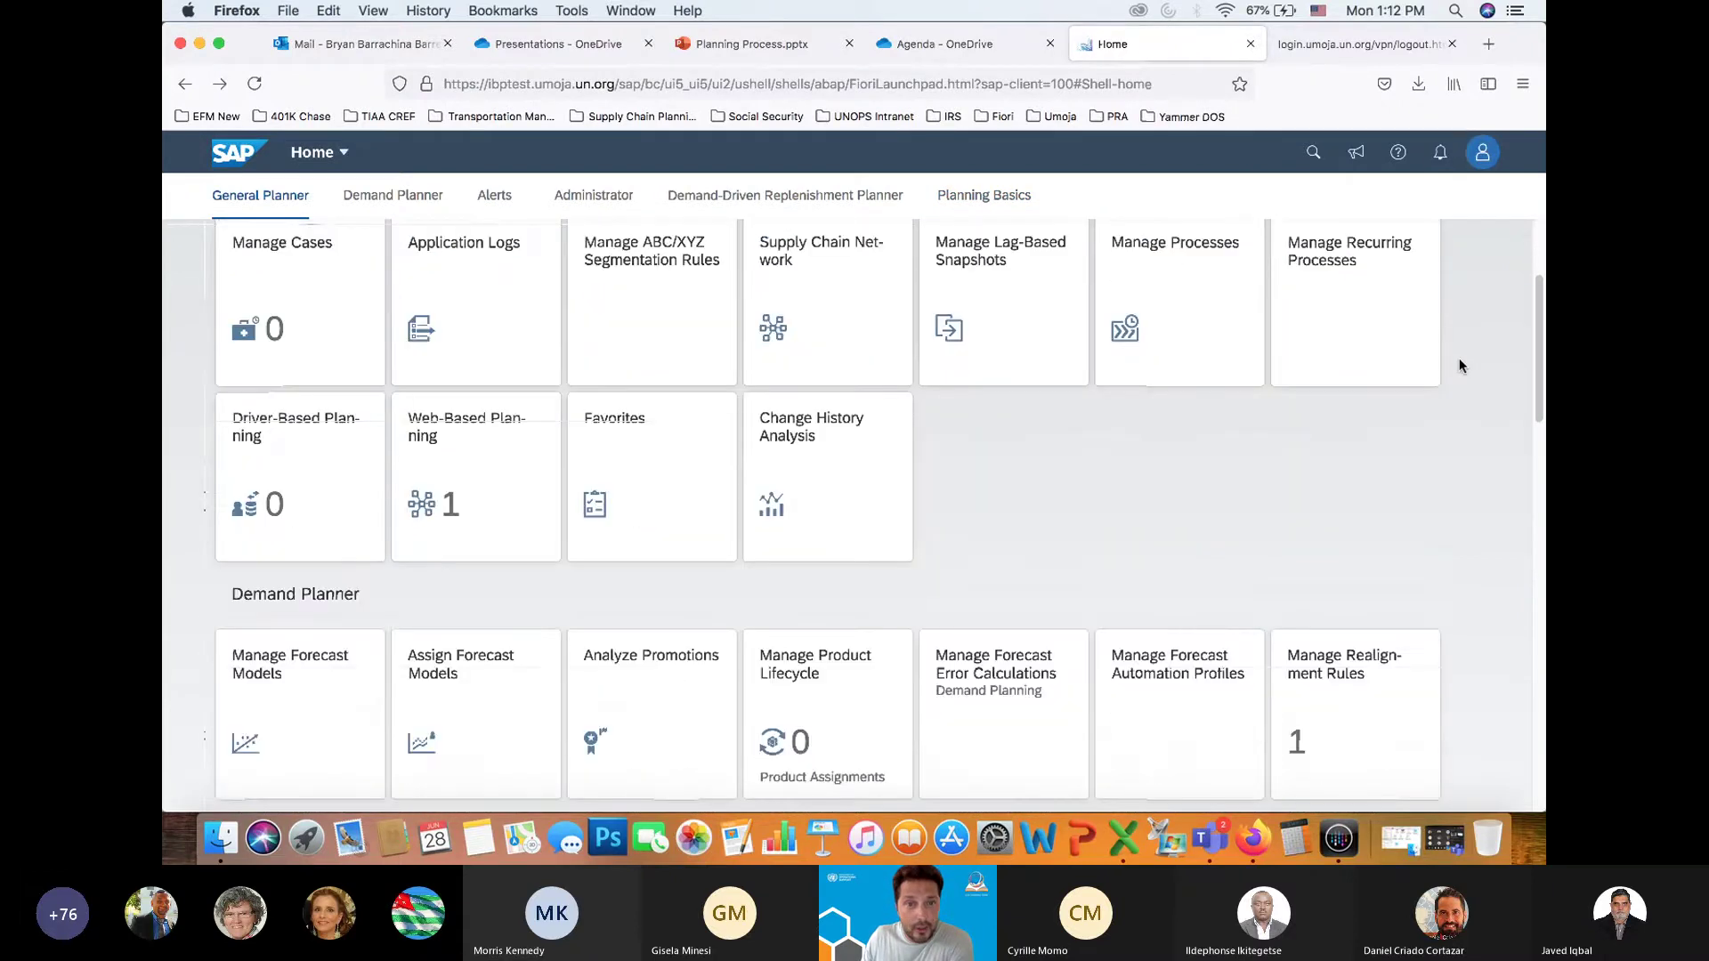
pyautogui.scroll(-5, 1460, 365)
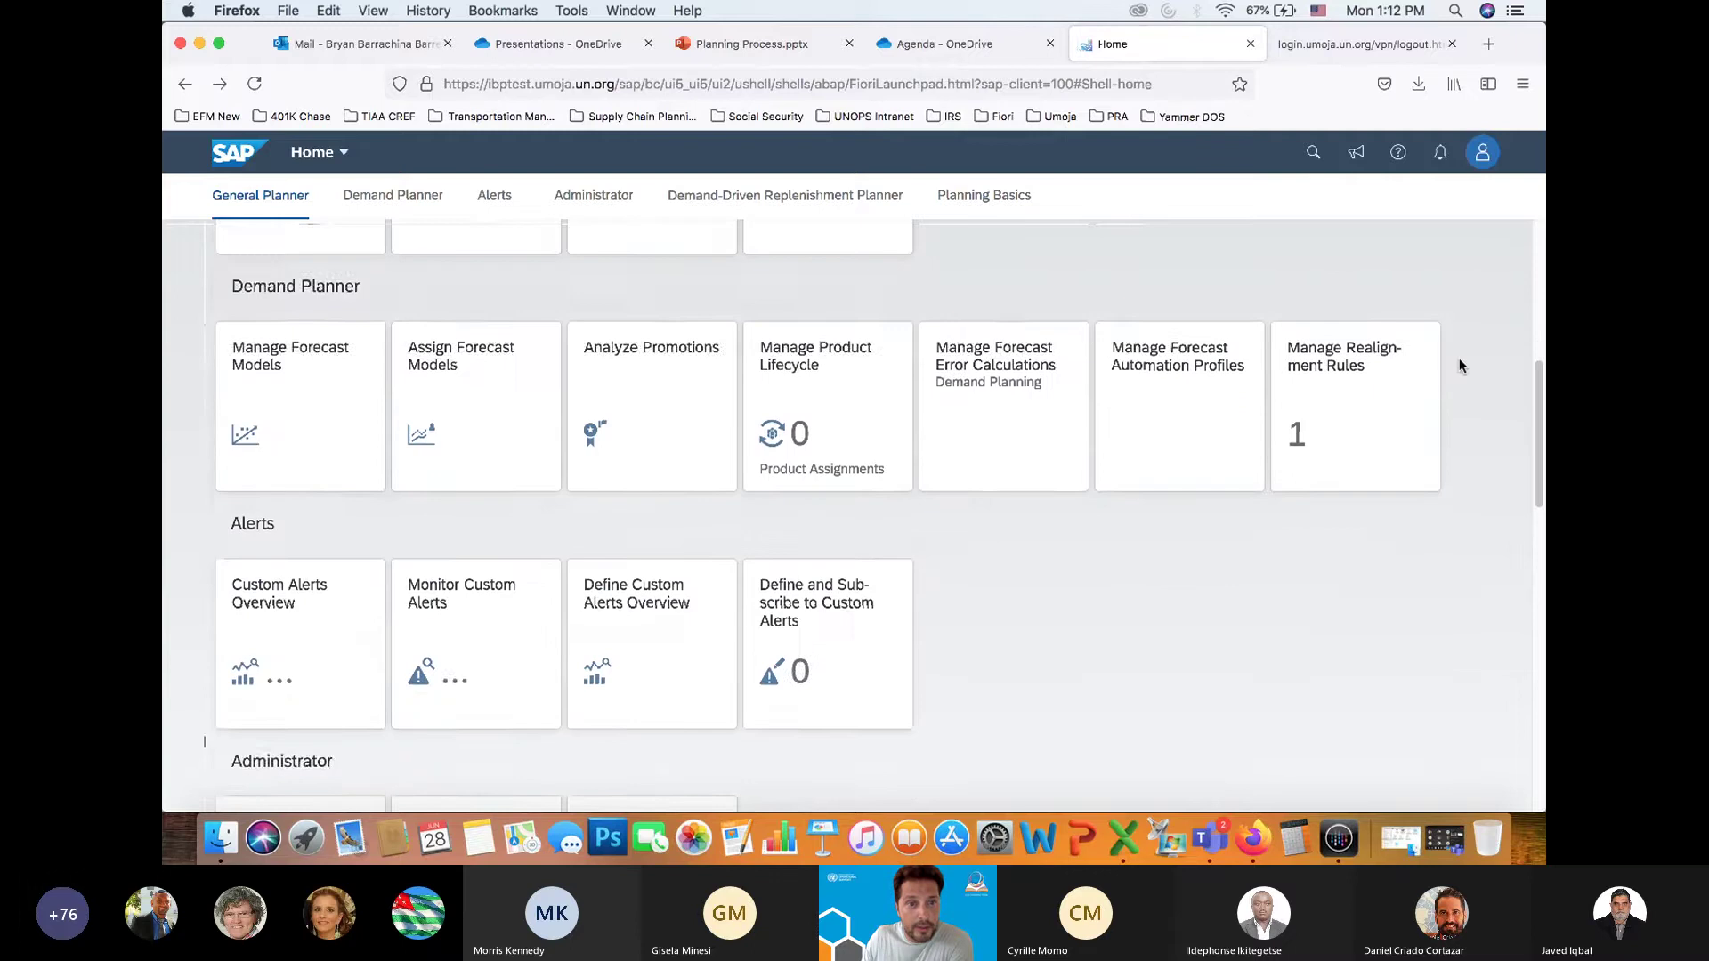
pyautogui.scroll(-5, 1460, 364)
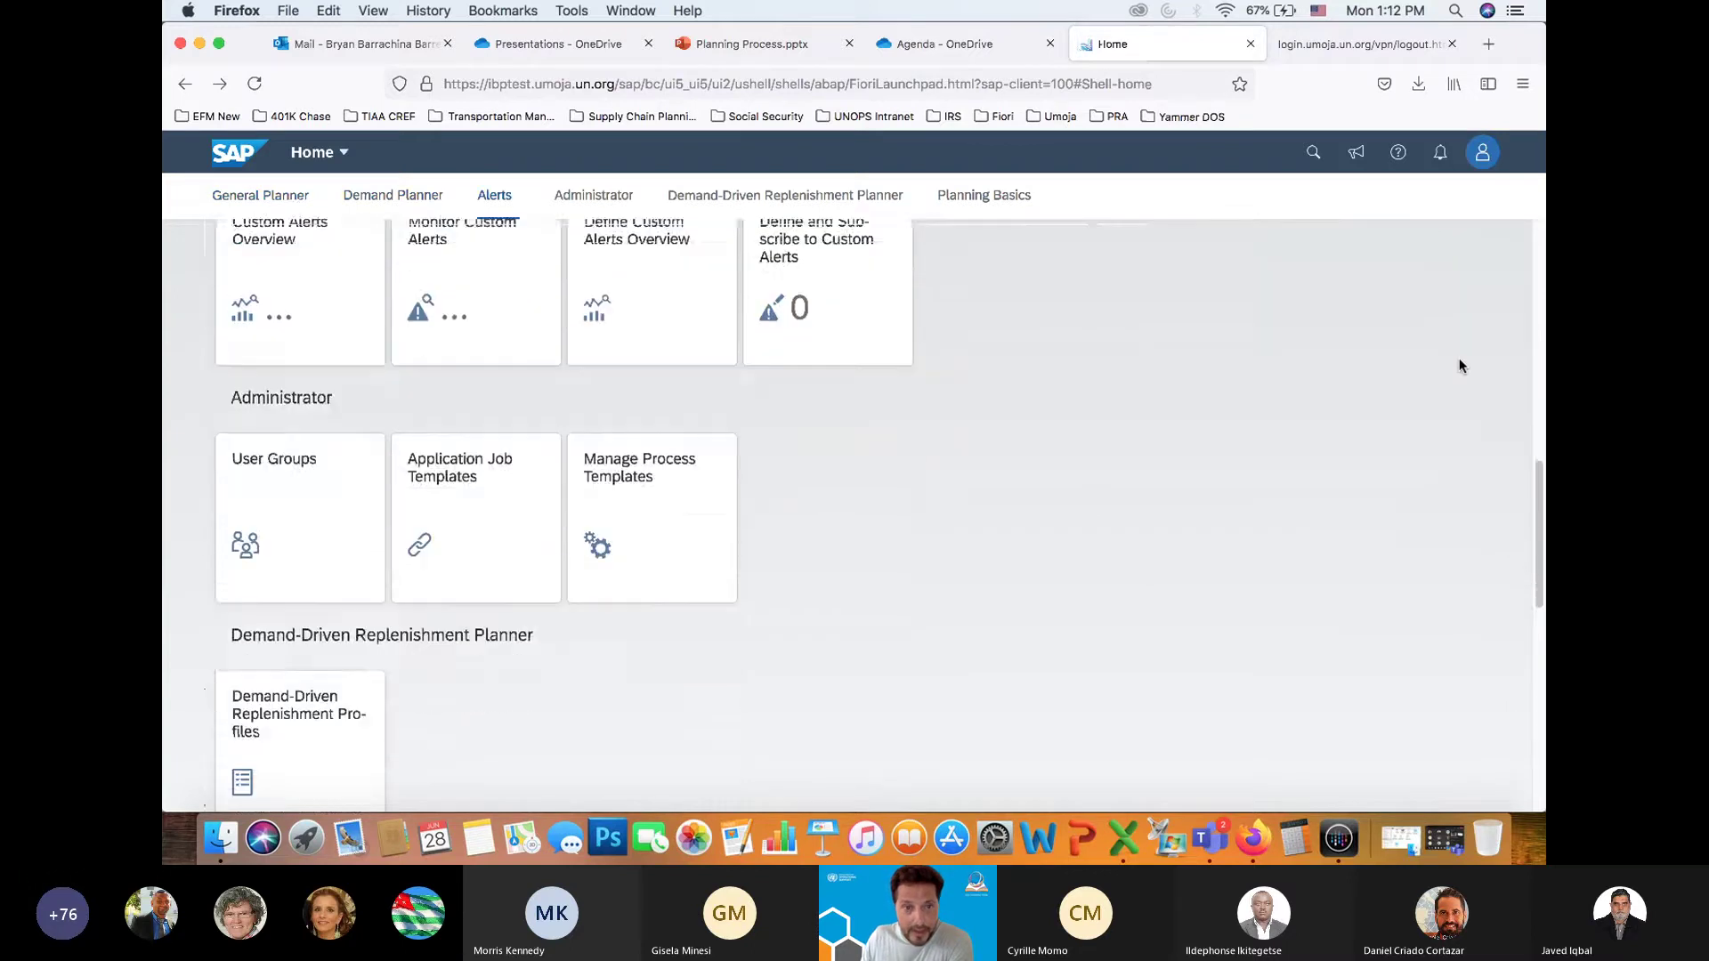
pyautogui.scroll(-3, 1383, 401)
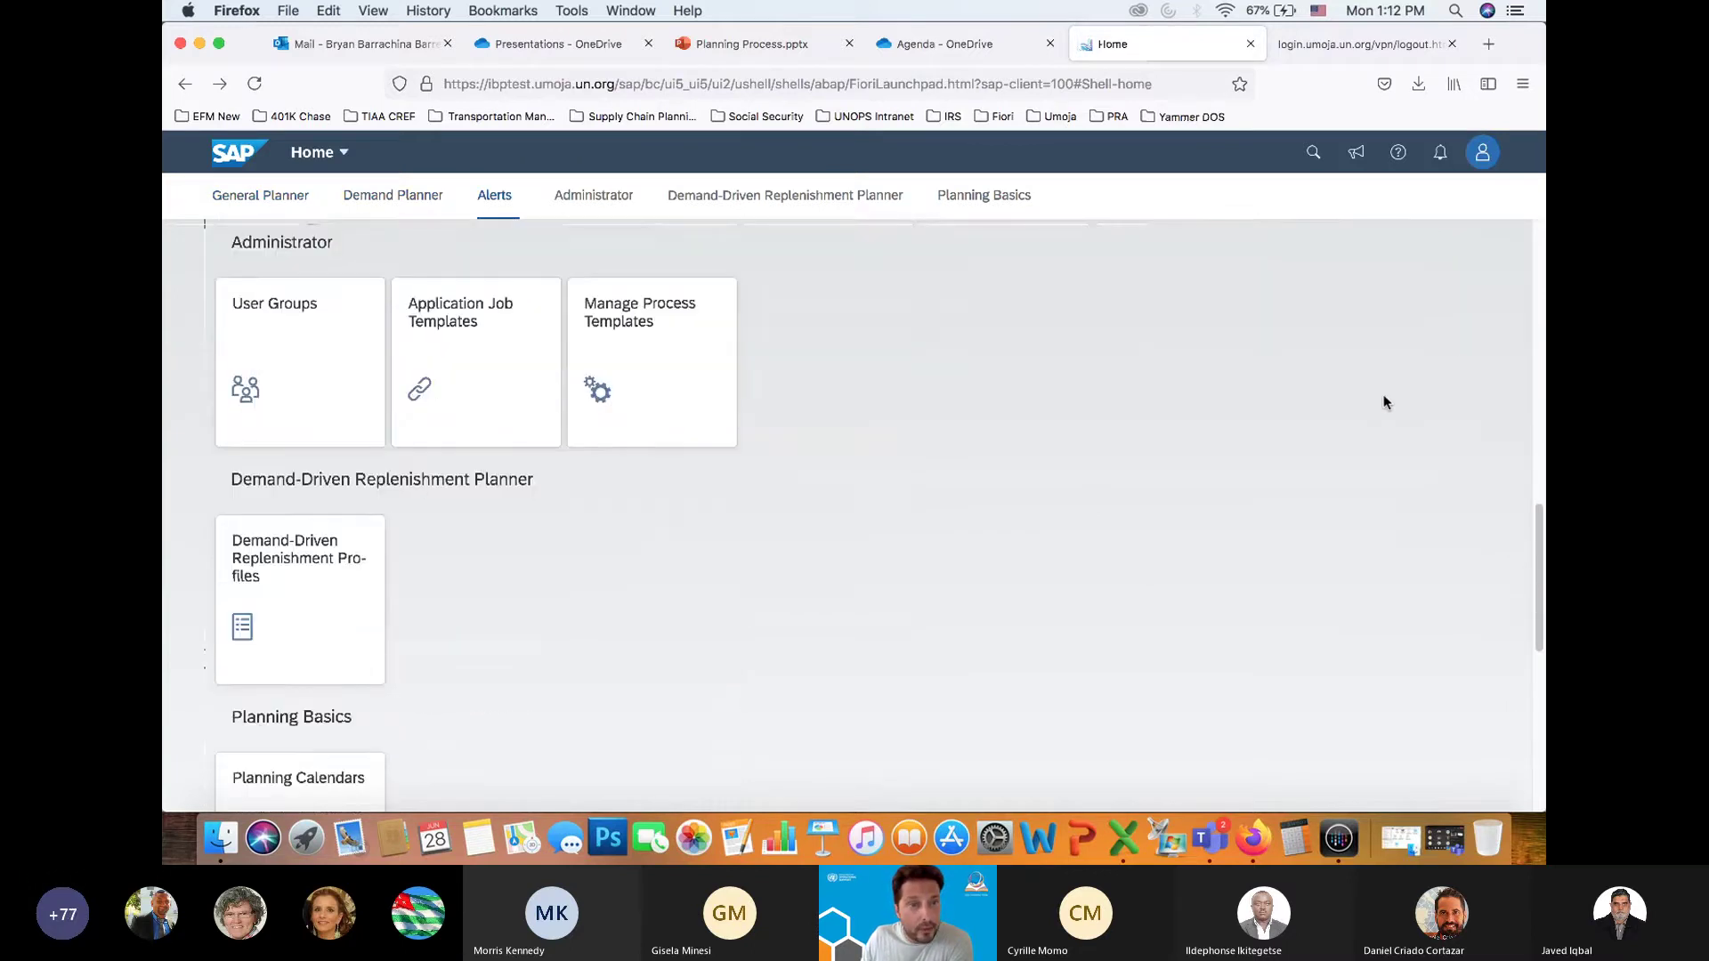
pyautogui.scroll(-3, 1383, 402)
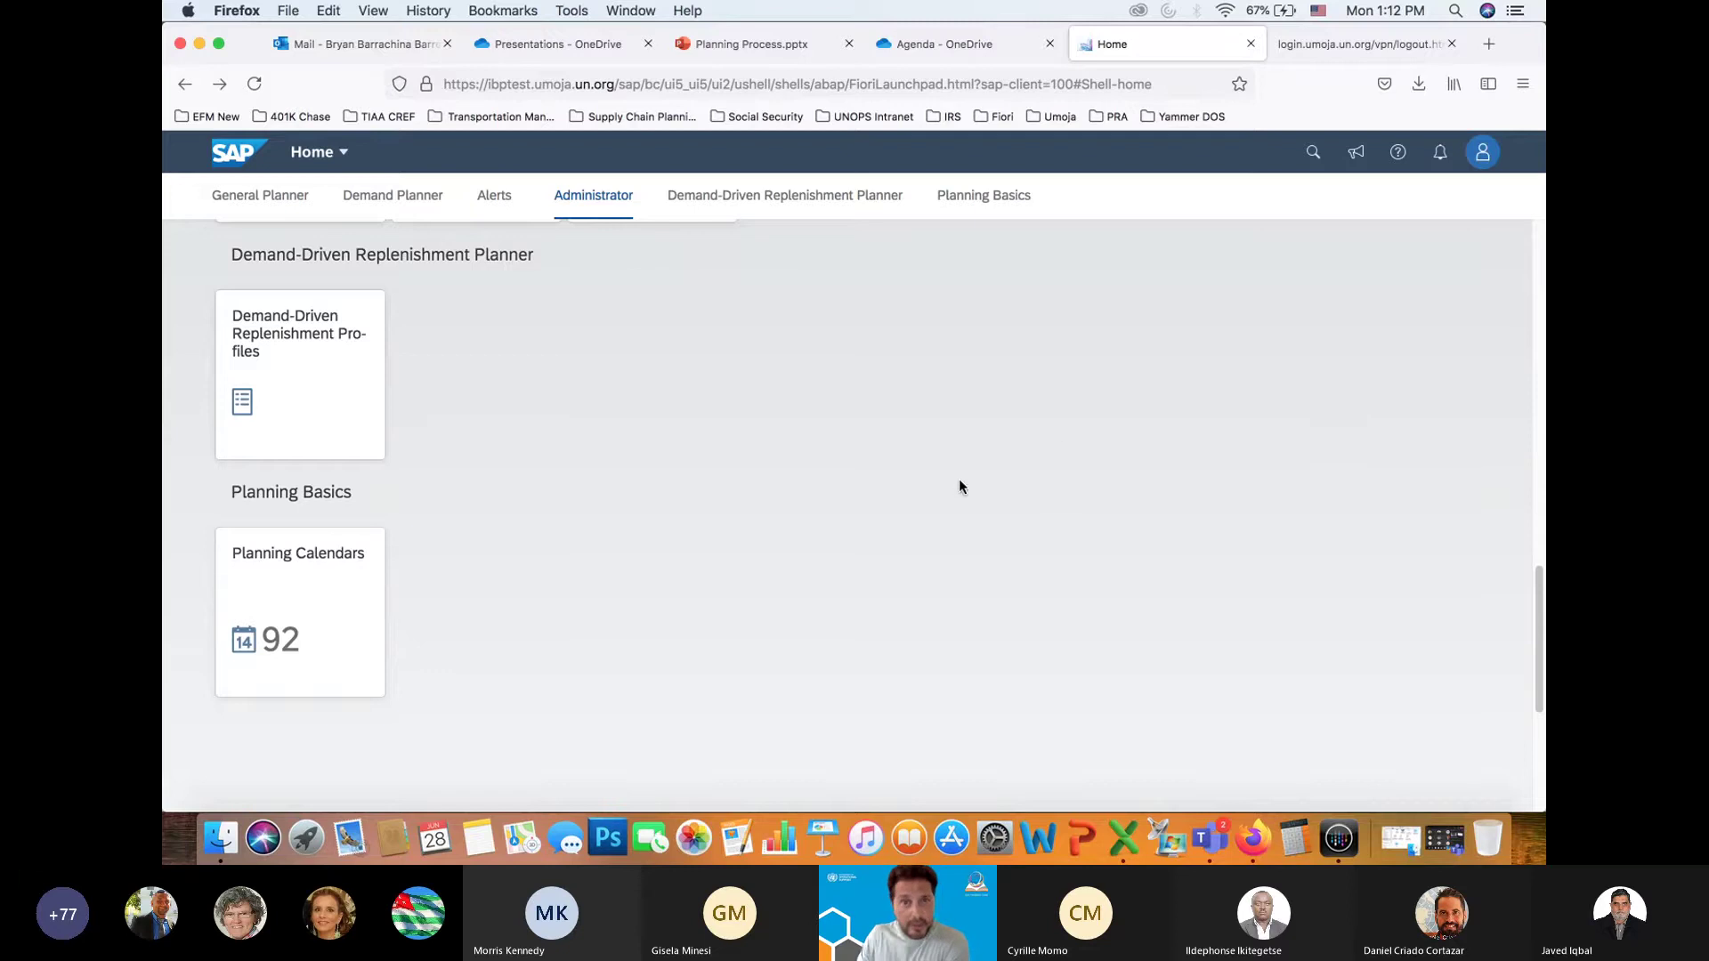
pyautogui.scroll(4, 961, 485)
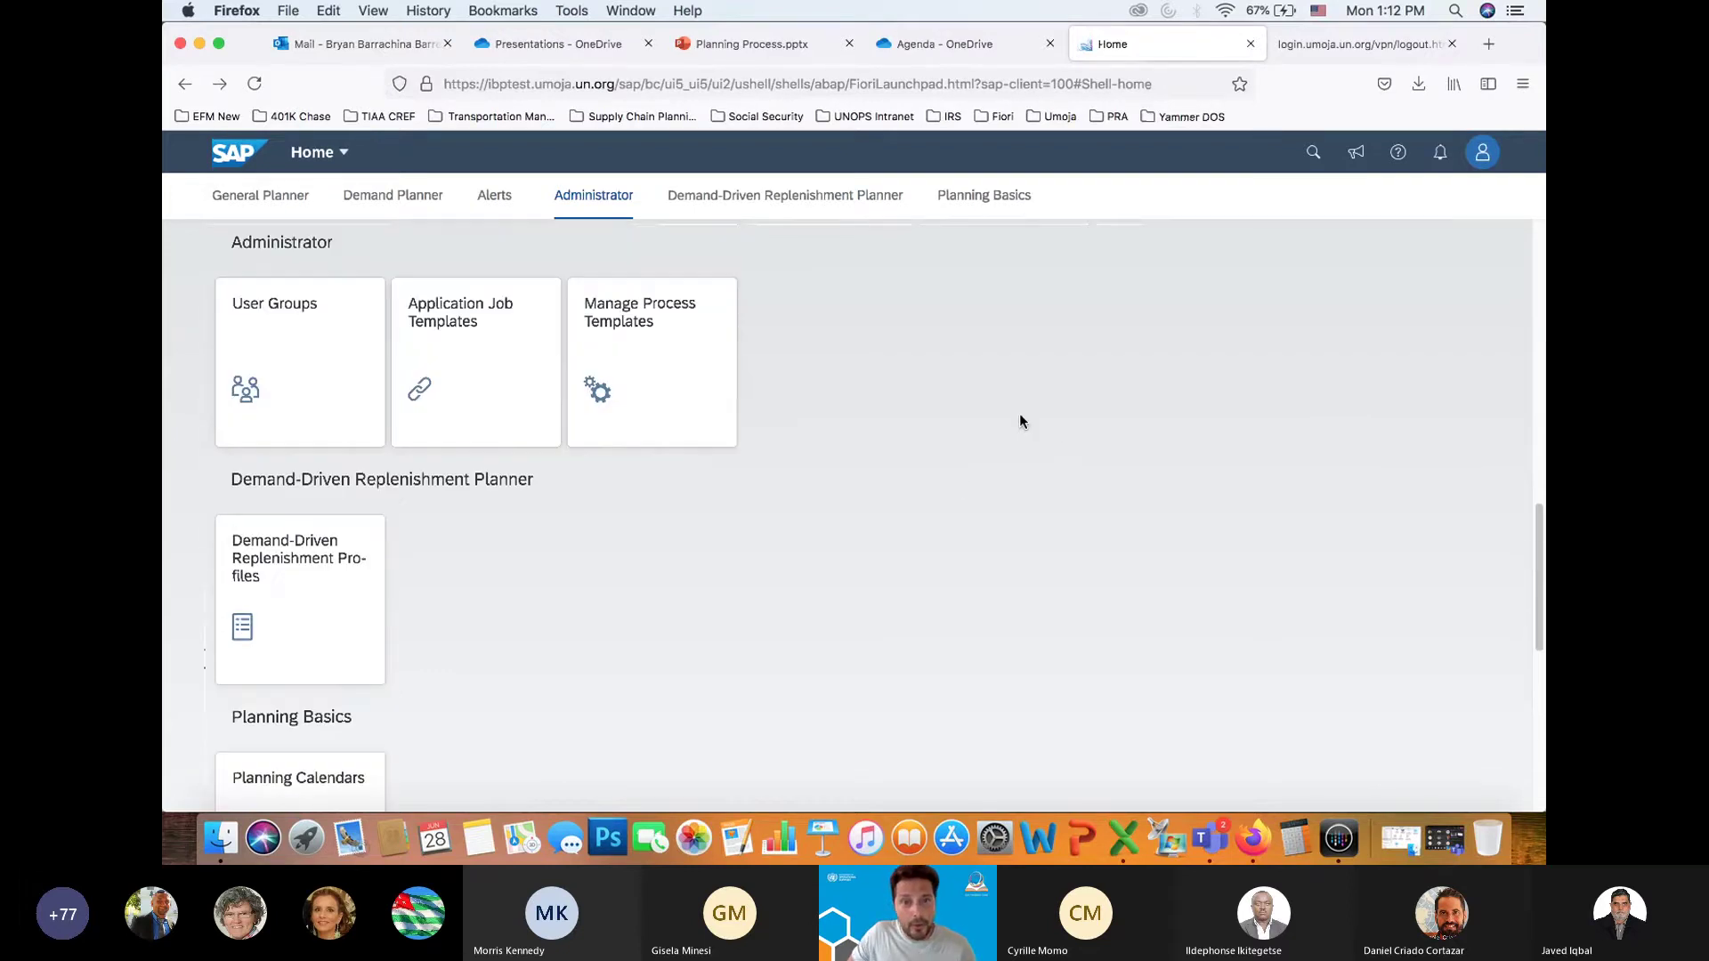
pyautogui.scroll(10, 1020, 421)
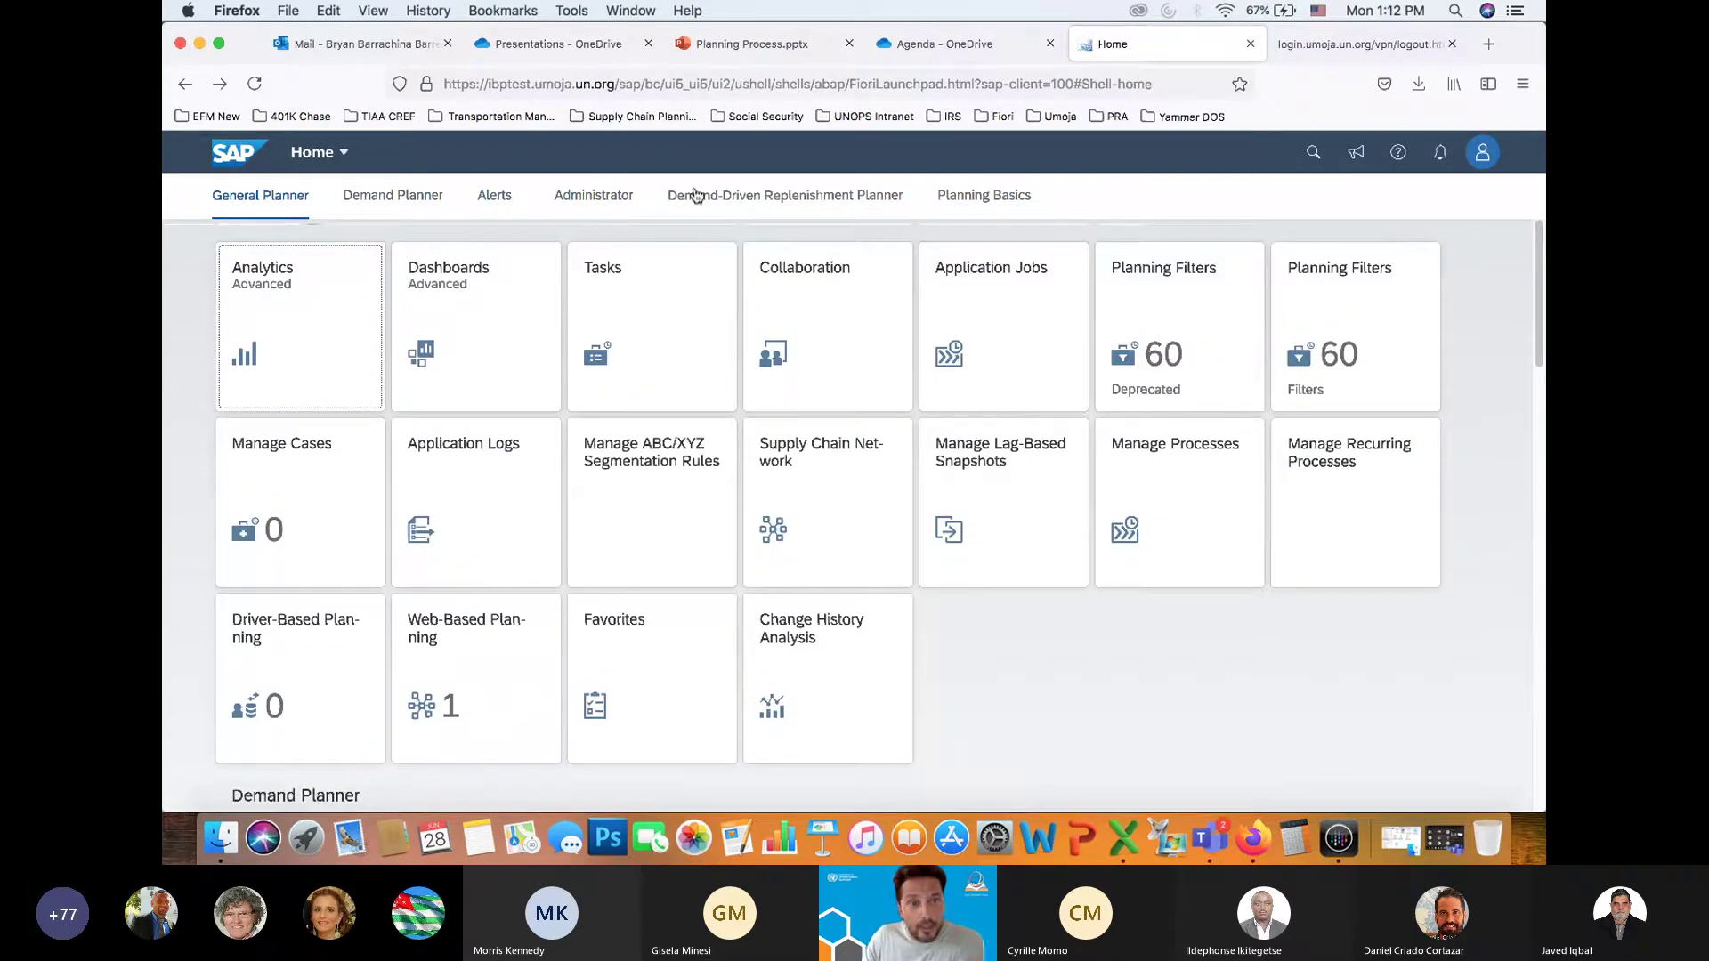
pyautogui.click(408, 198)
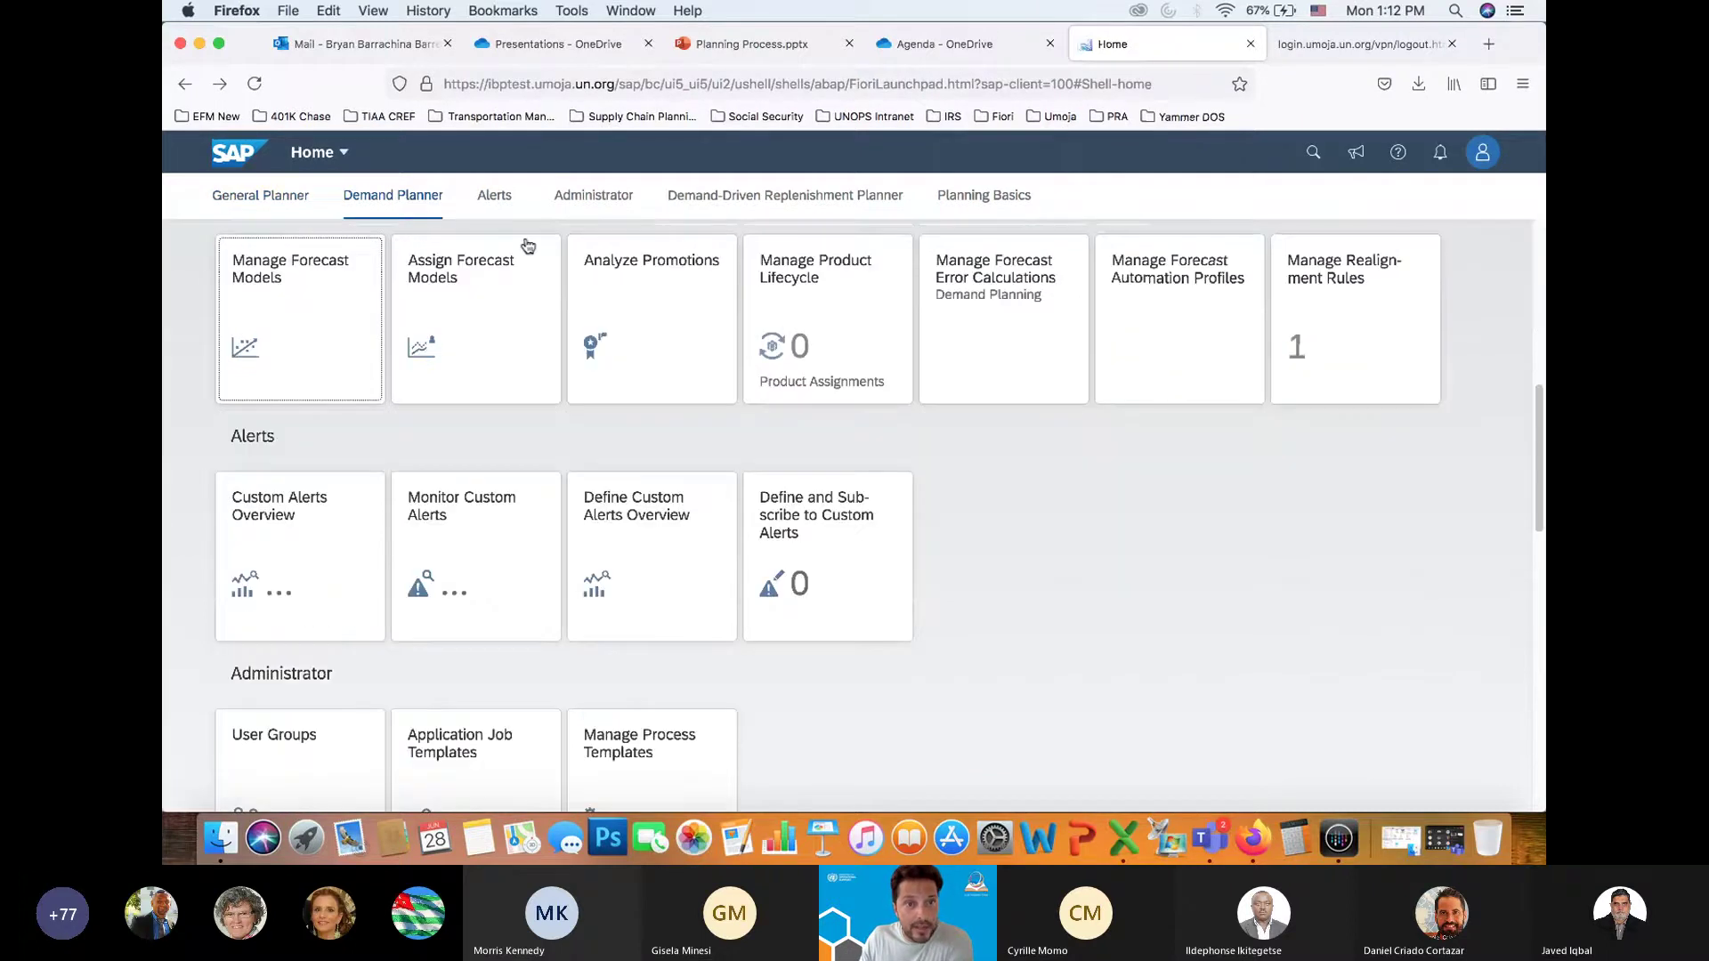
pyautogui.scroll(-3, 534, 249)
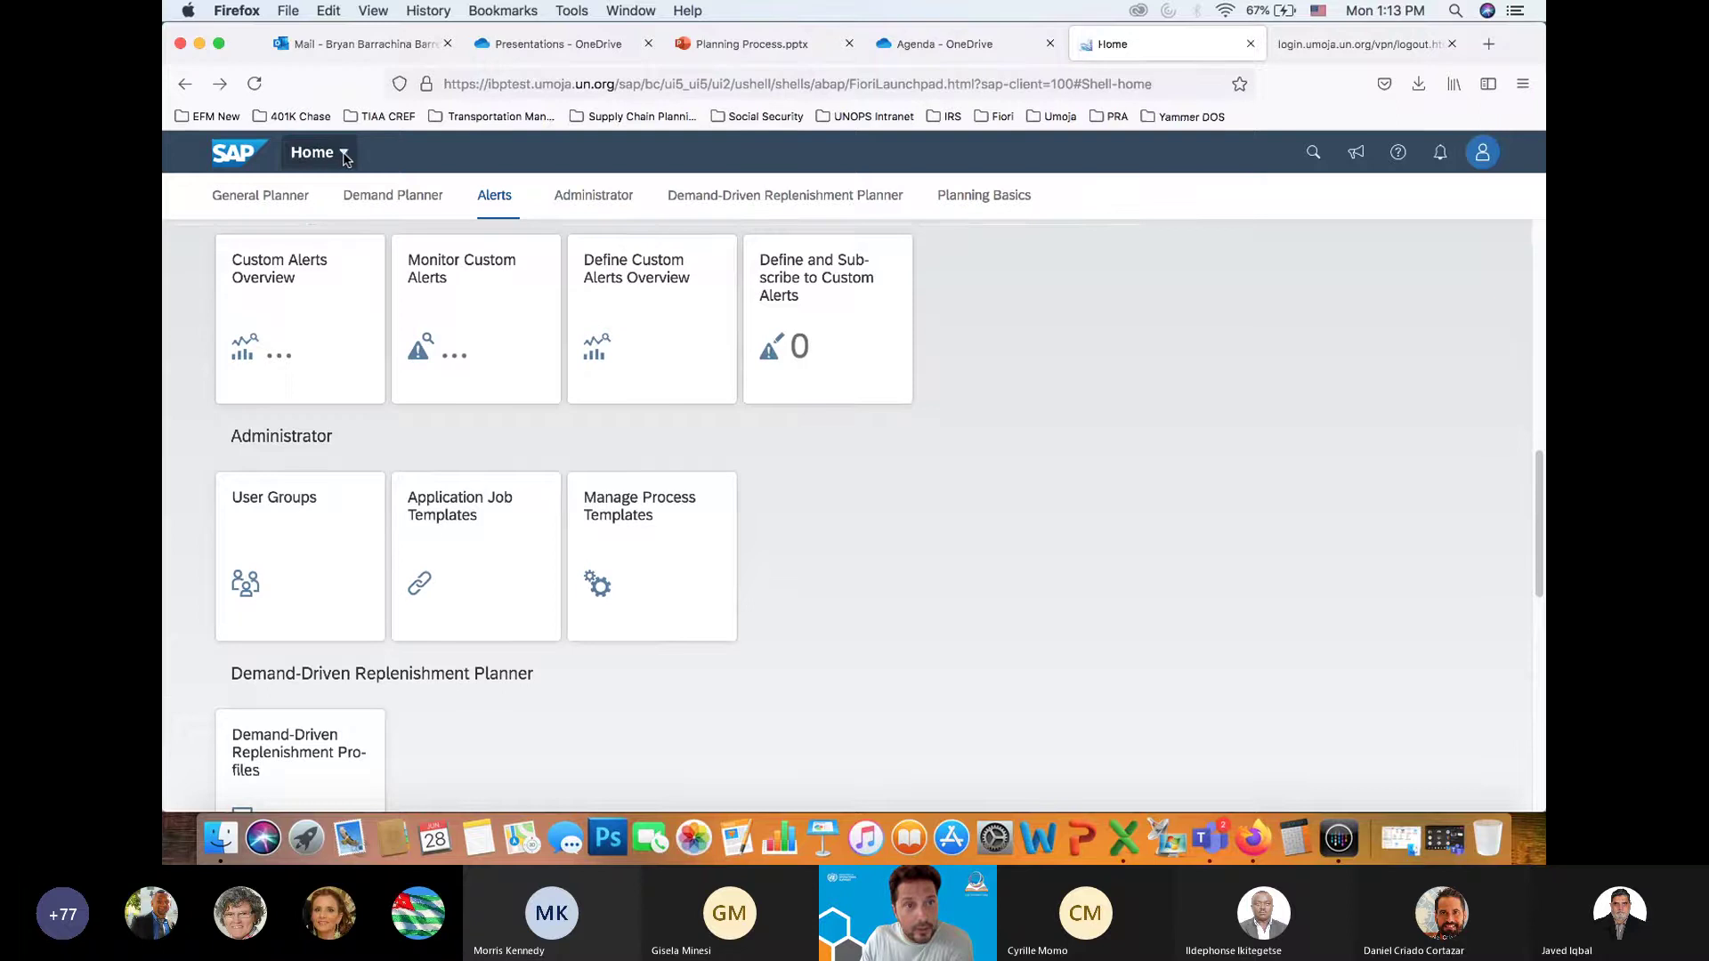
# Open the Favorites app from the Favorites category of All My Apps
pyautogui.click(344, 155)
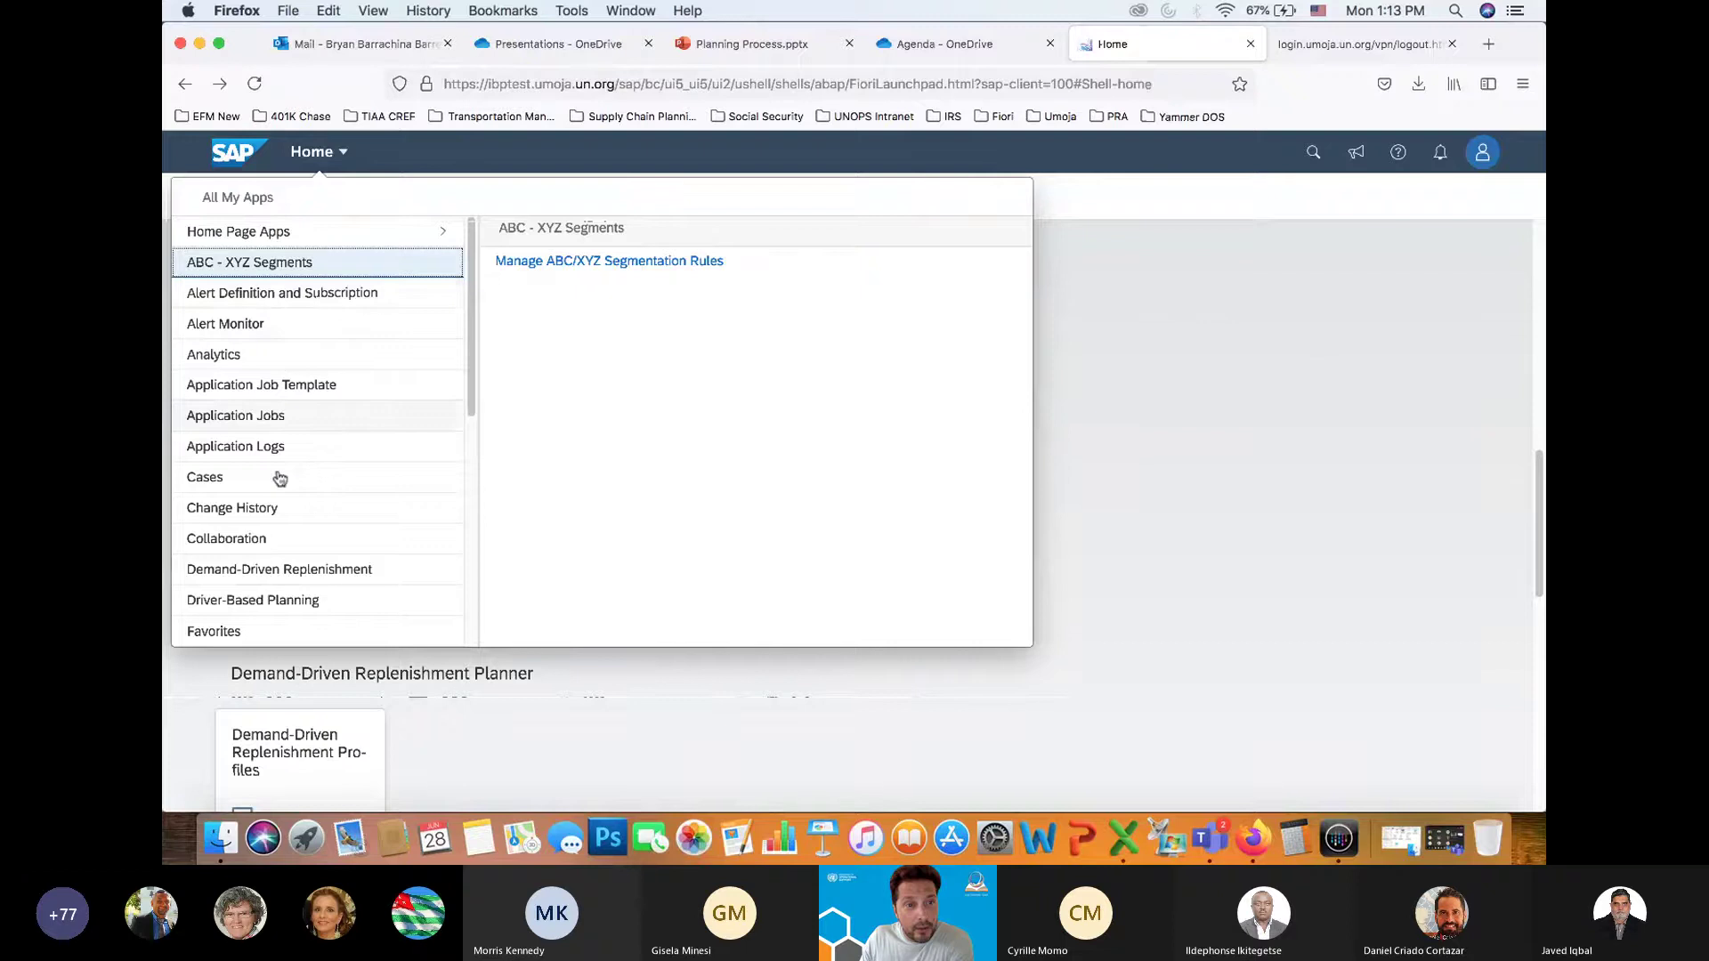
pyautogui.scroll(-5, 280, 479)
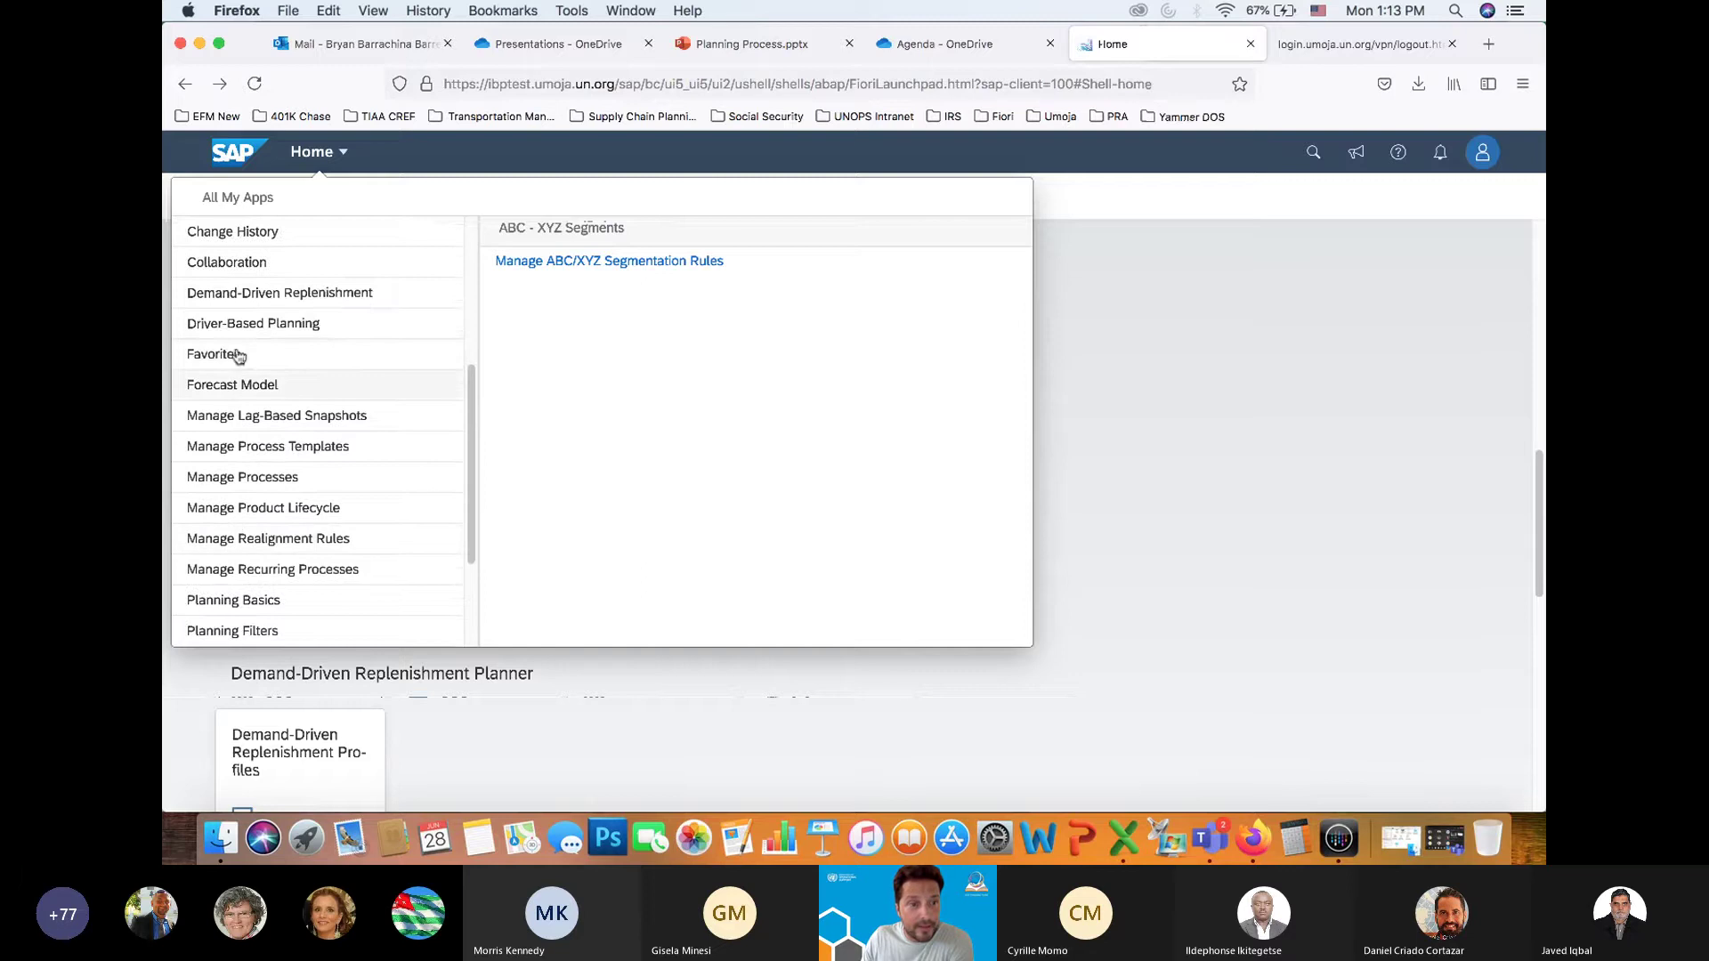
pyautogui.click(222, 356)
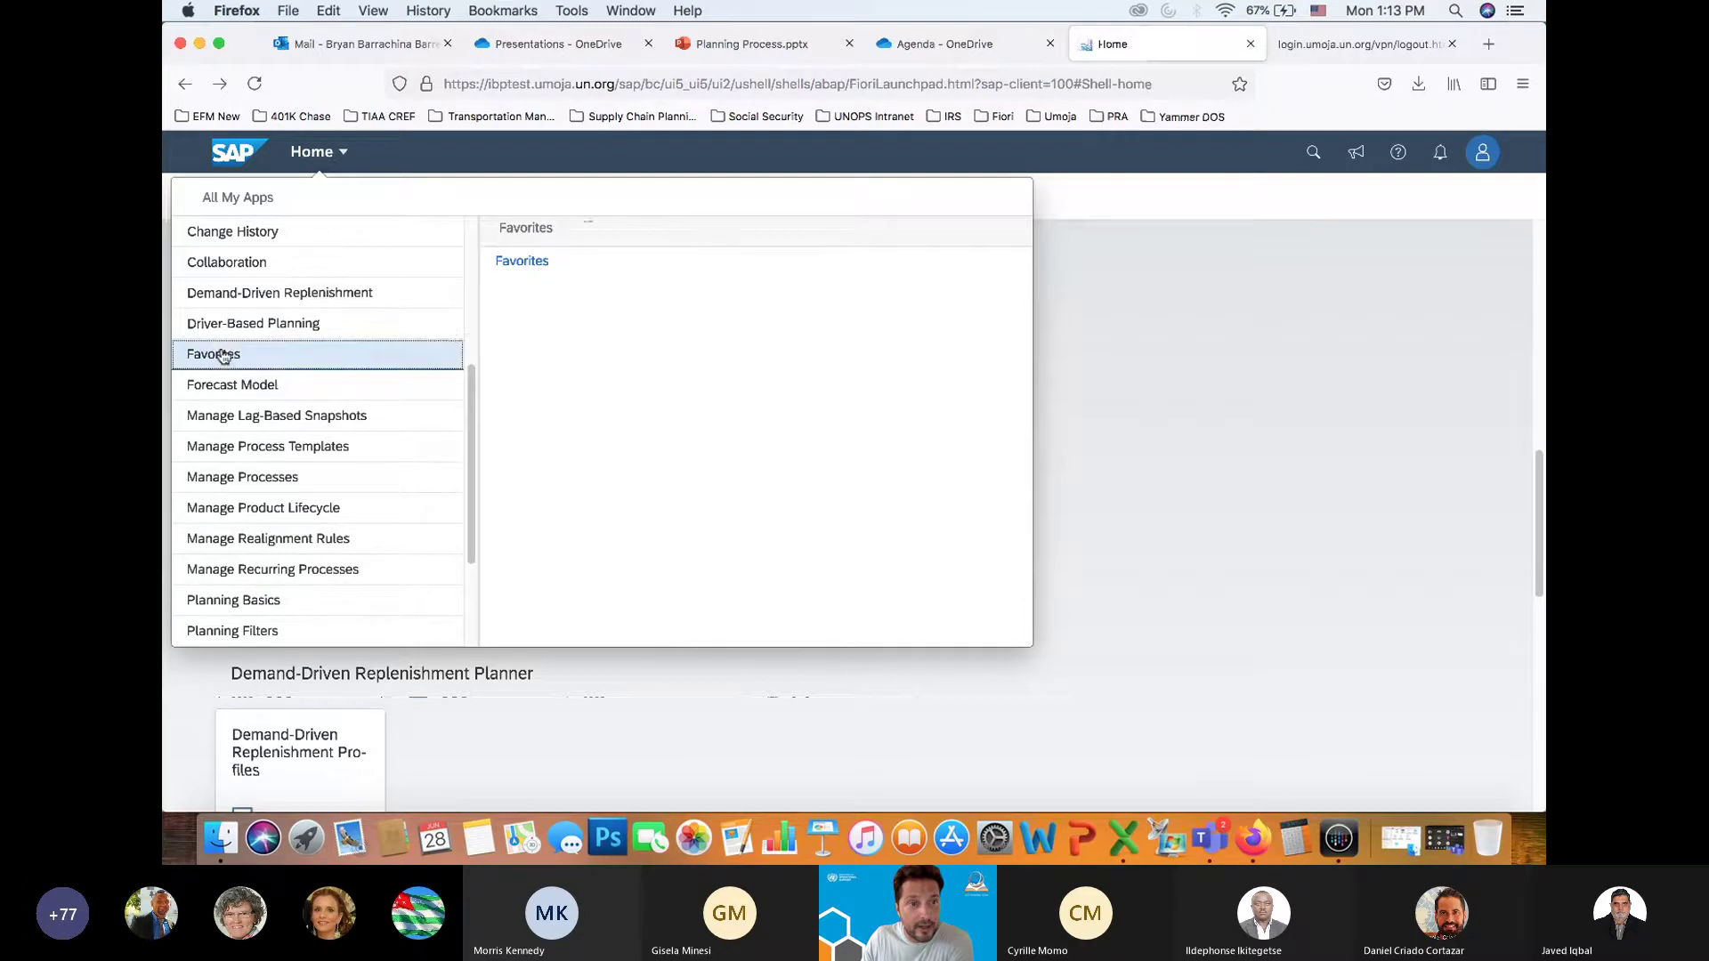
pyautogui.click(523, 262)
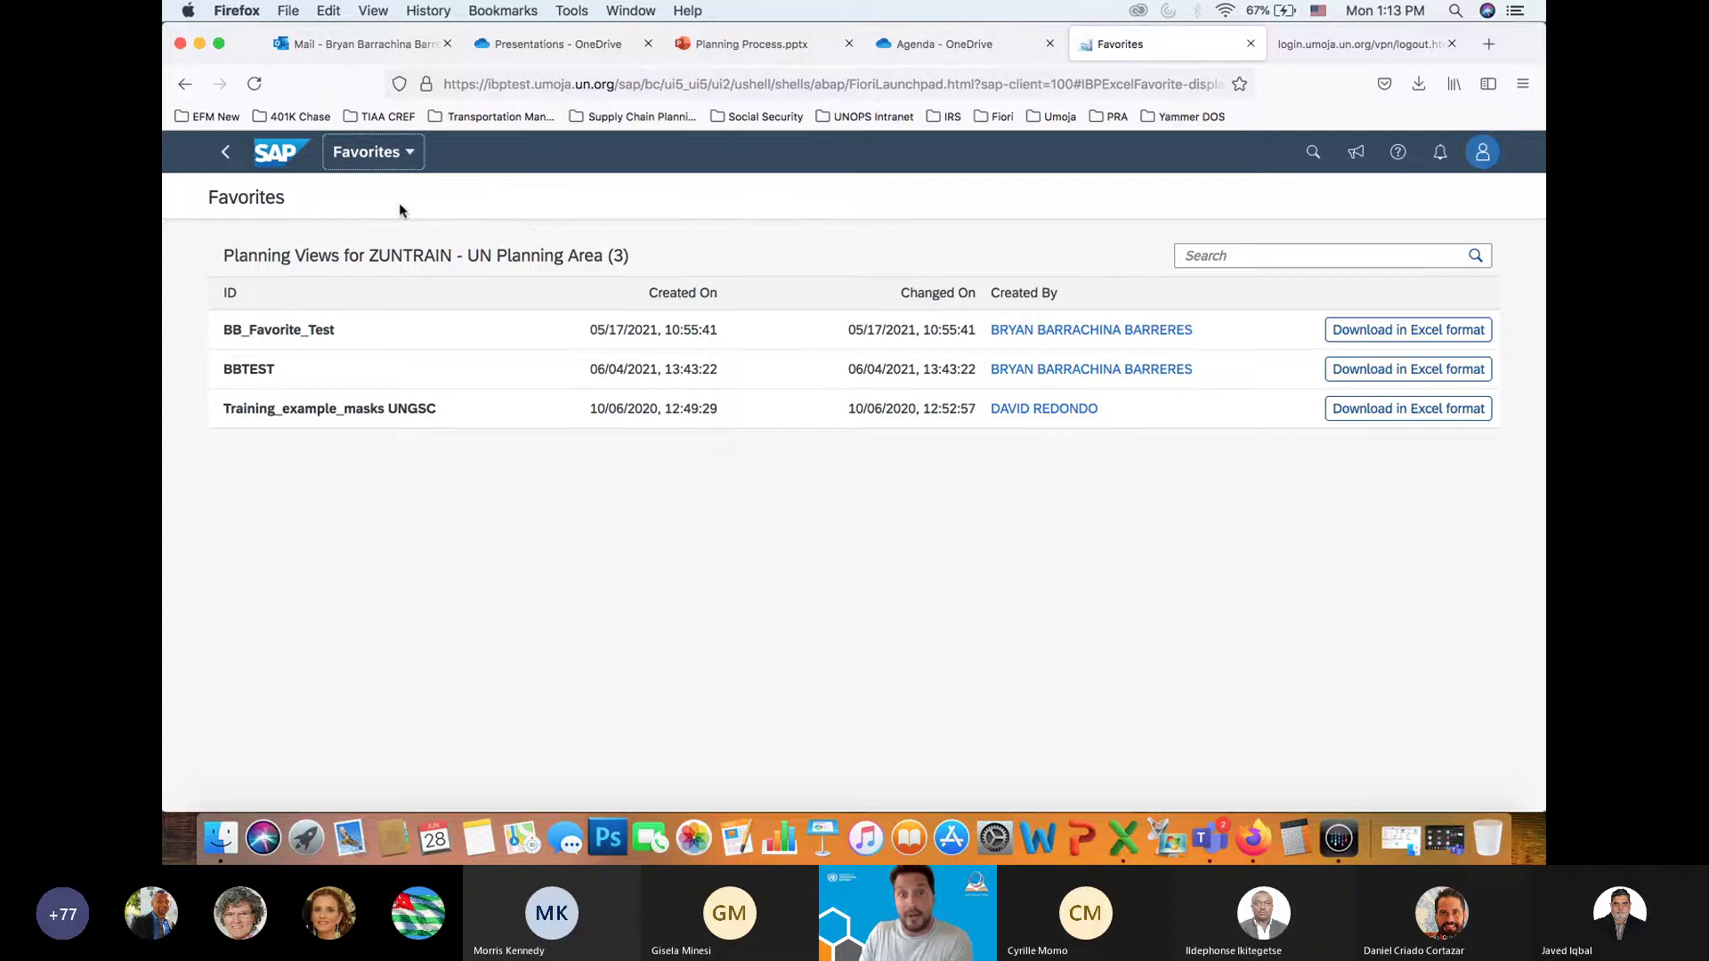
# Leave Favorites and return to the Home launchpad's General Planner tiles
pyautogui.click(412, 153)
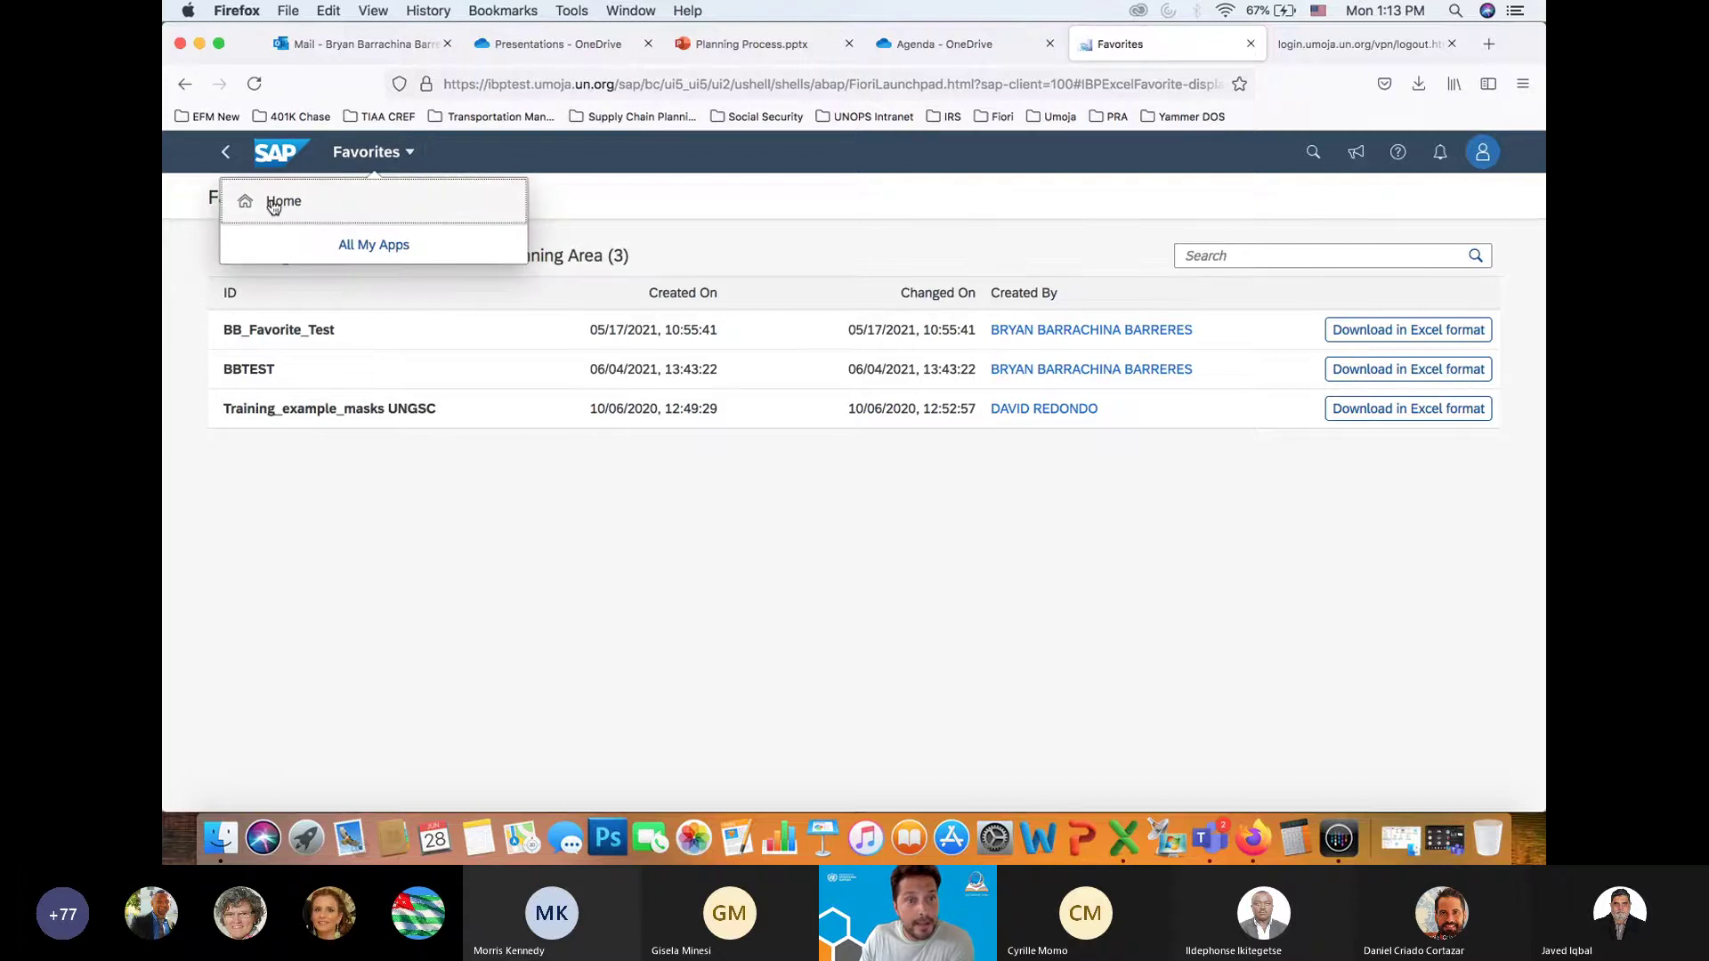
pyautogui.click(274, 203)
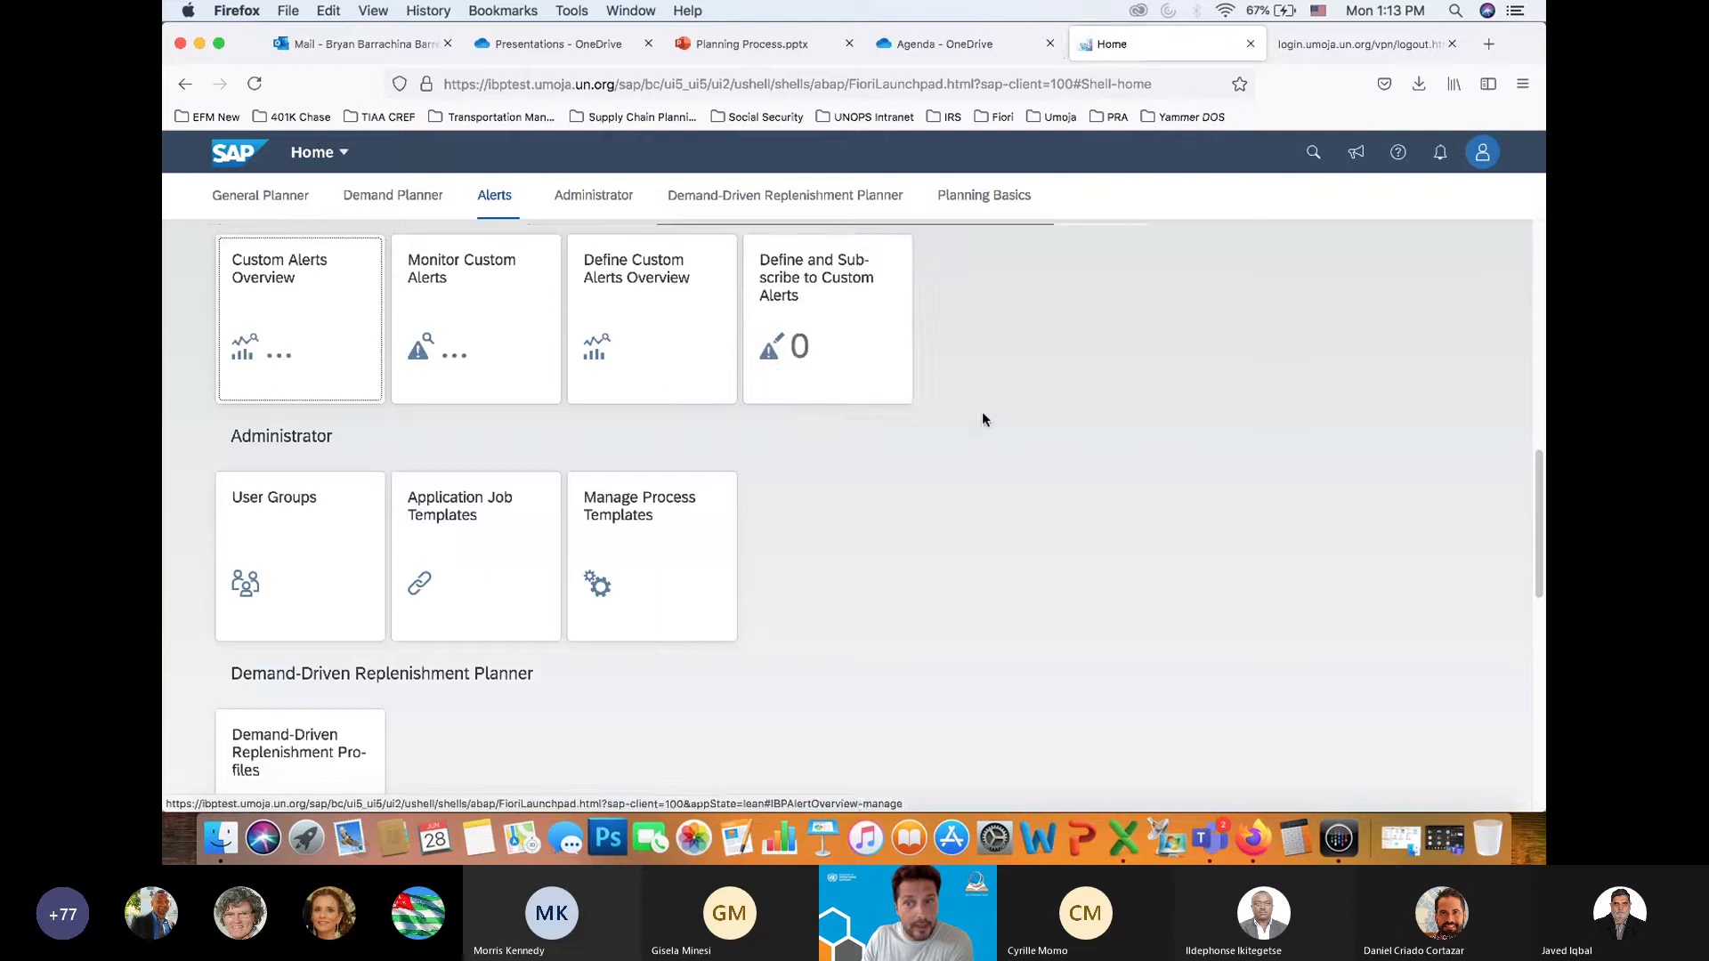
pyautogui.scroll(10, 981, 418)
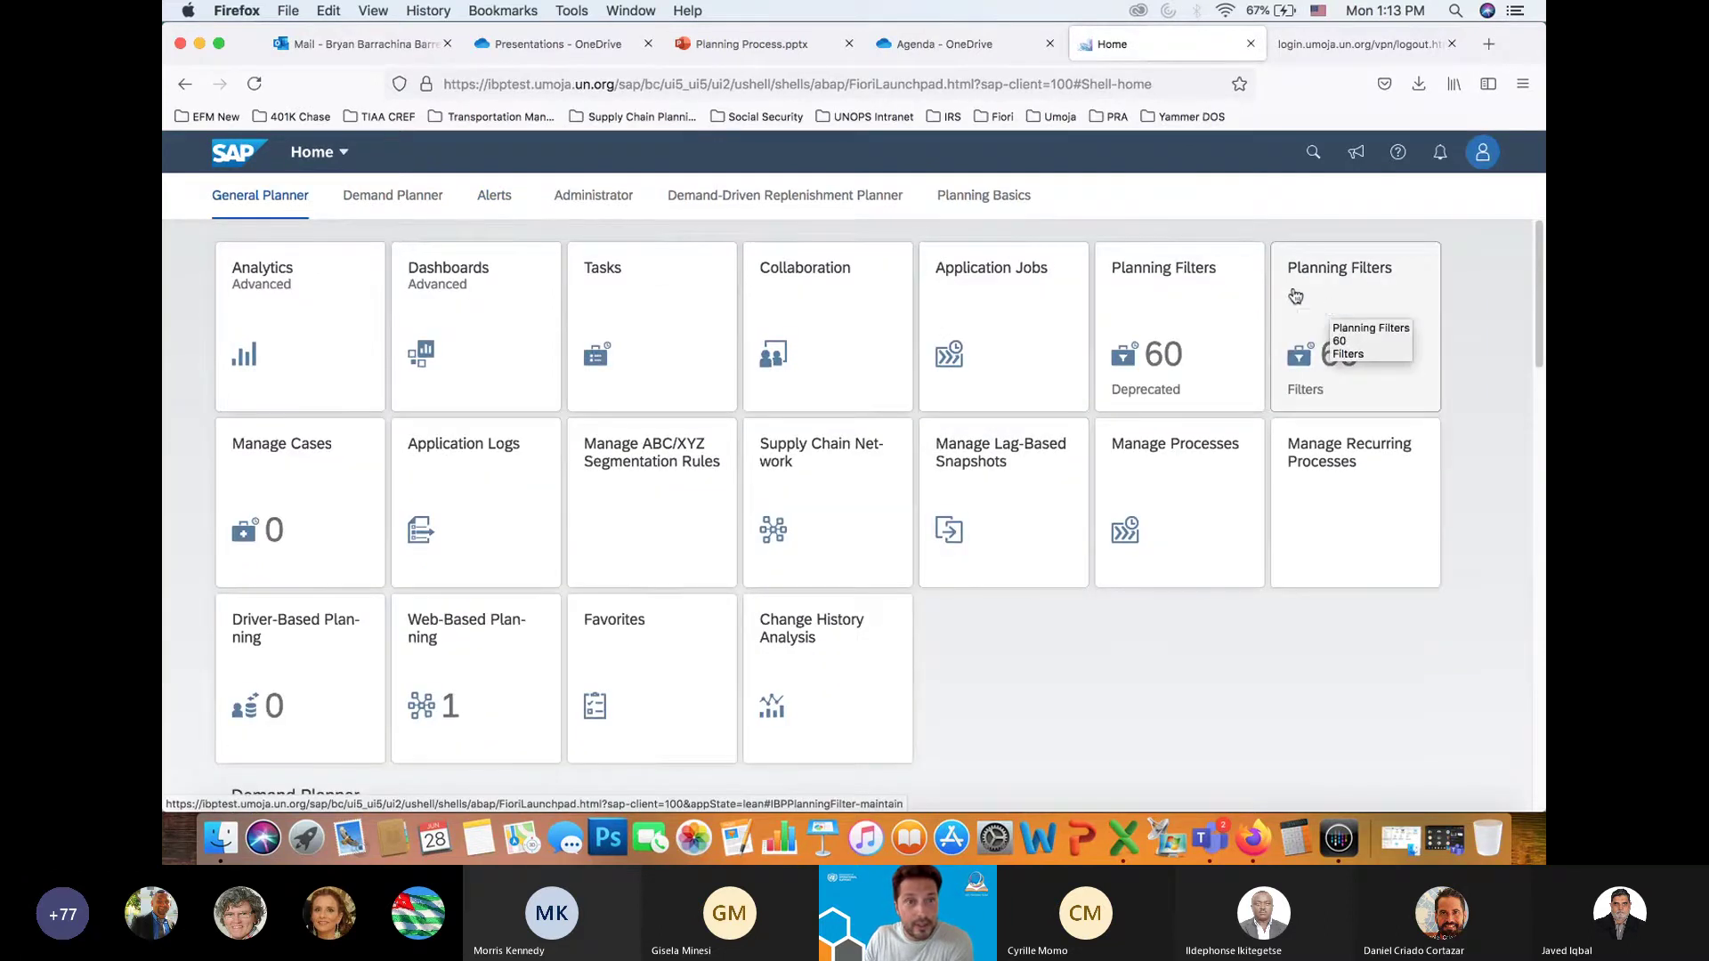
pyautogui.click(345, 154)
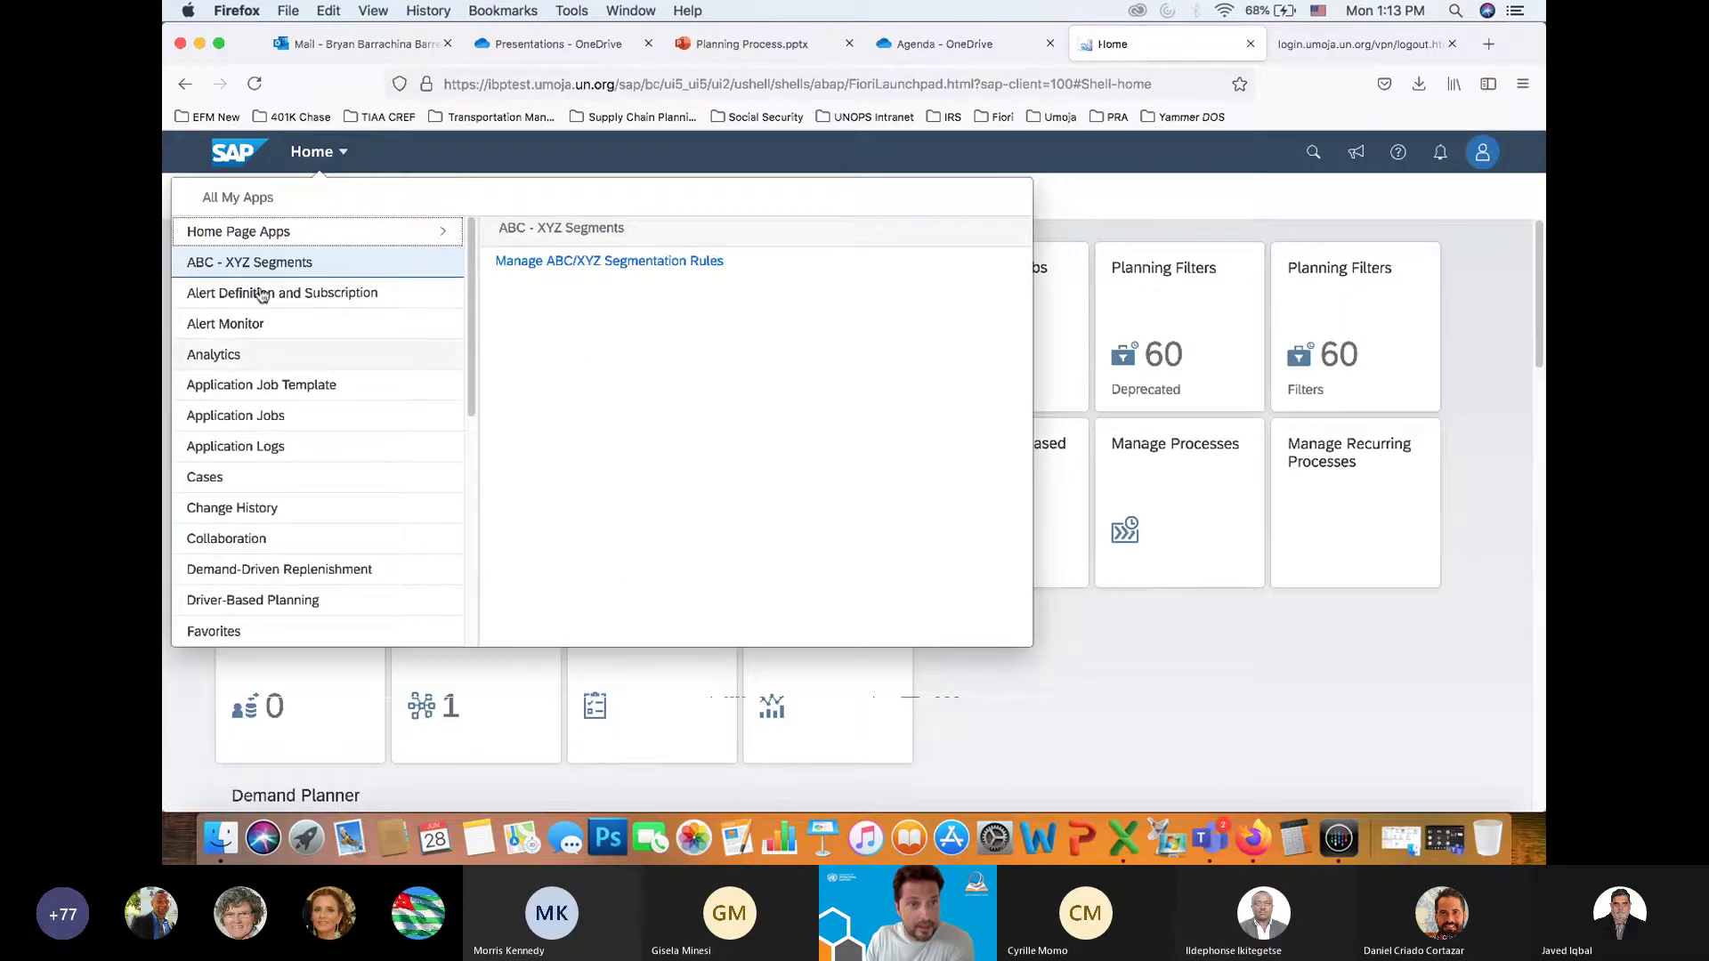
pyautogui.click(390, 204)
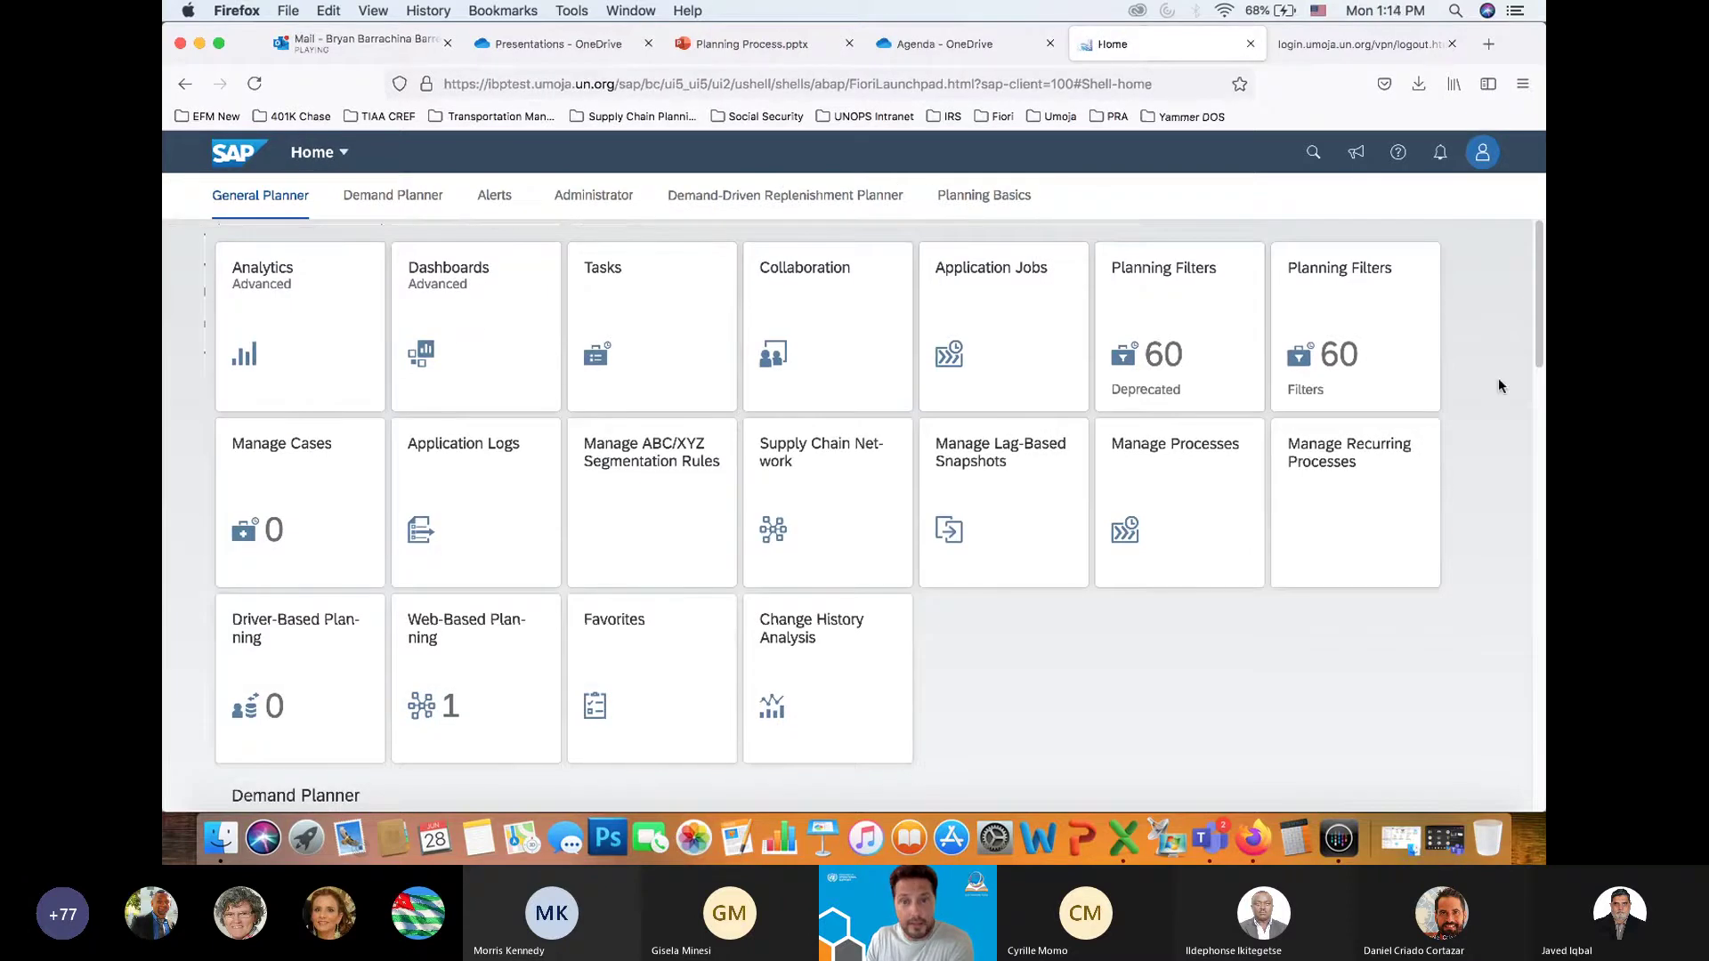
pyautogui.scroll(-4, 1474, 392)
pyautogui.scroll(-6, 1474, 397)
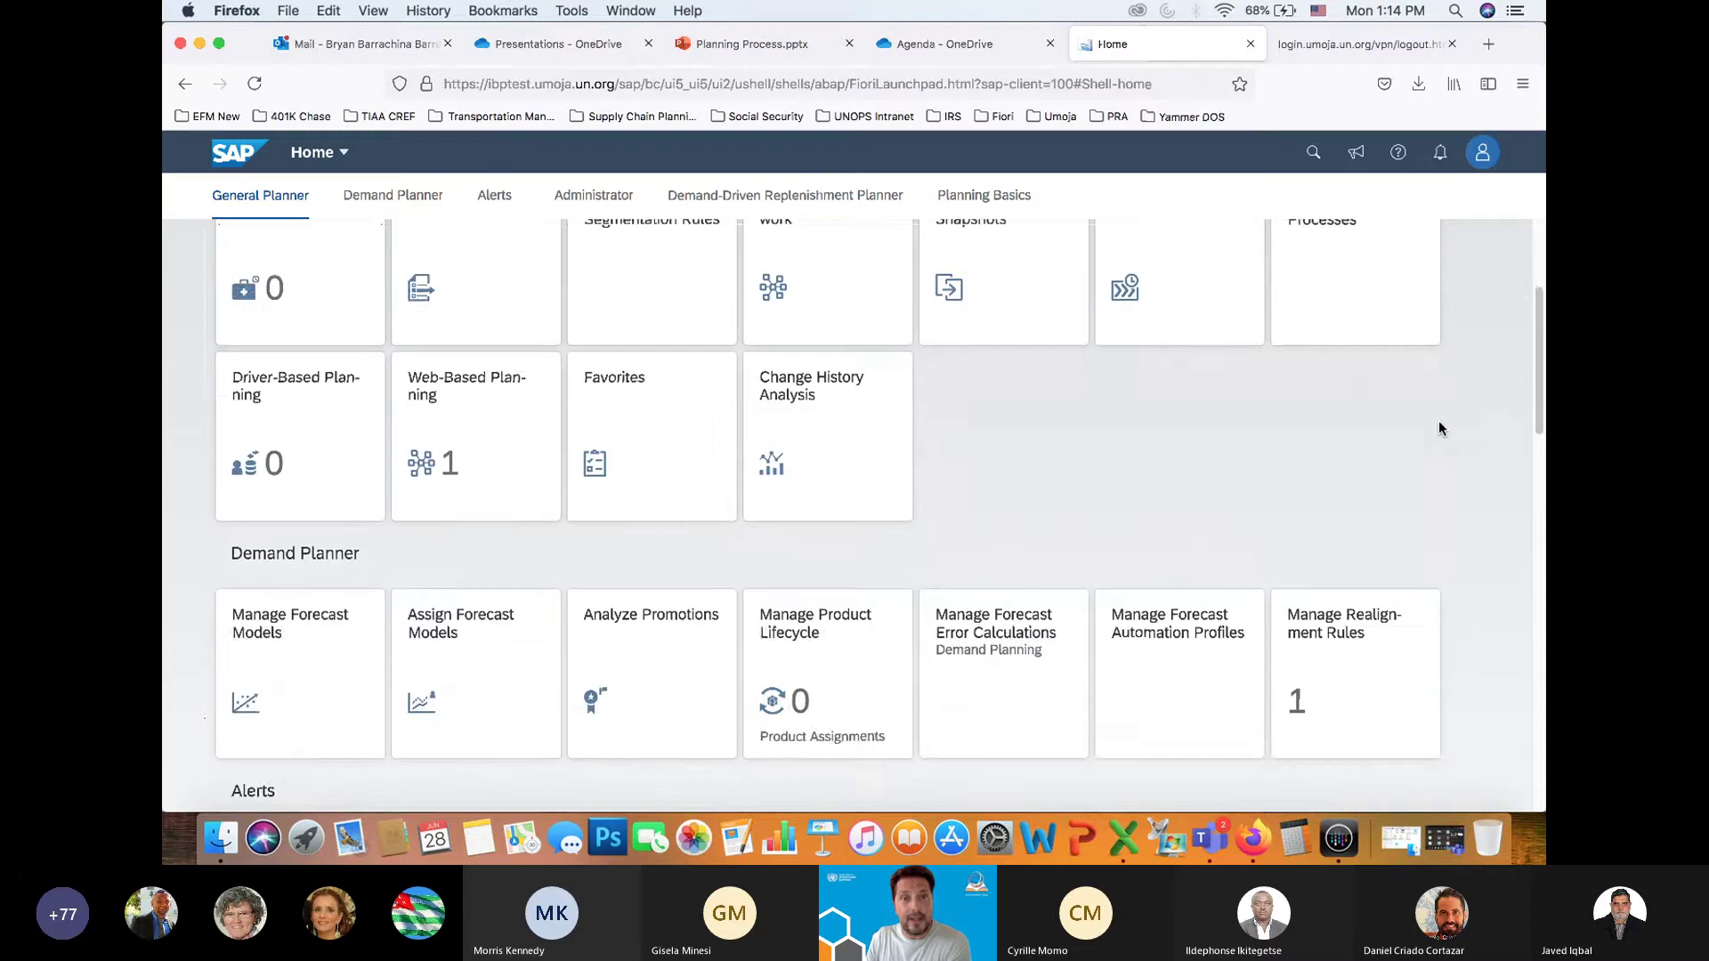
pyautogui.scroll(10, 1404, 421)
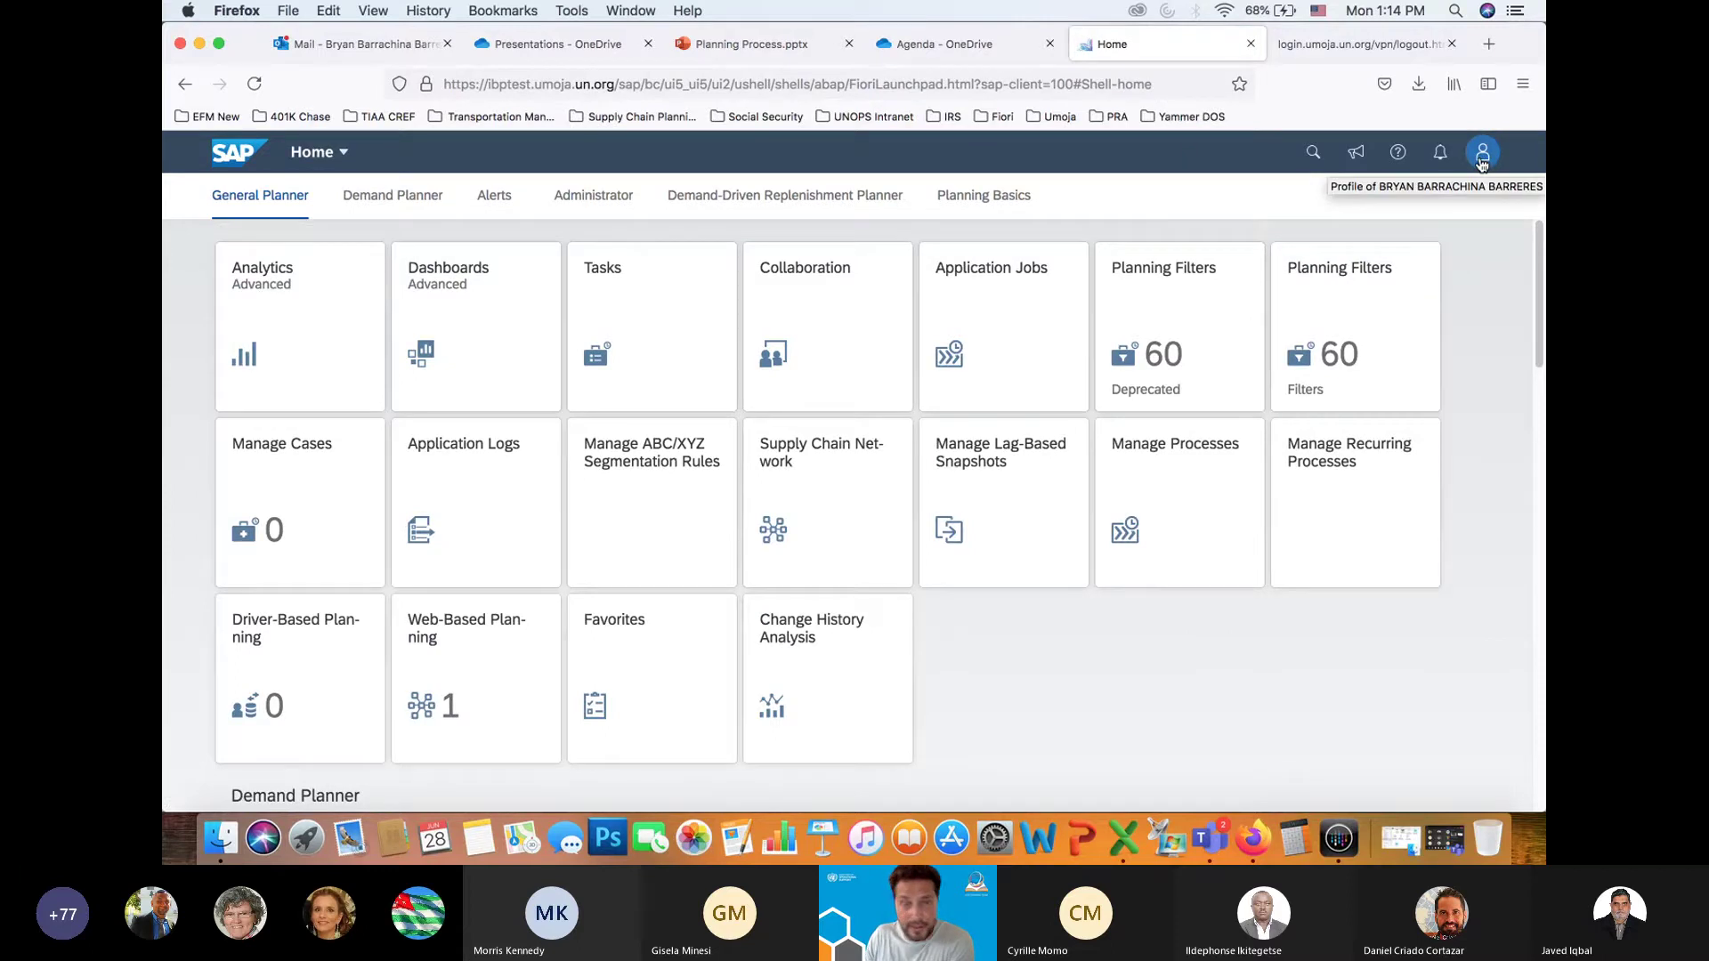
# Open Settings from the profile menu to see the User Account details
pyautogui.click(1482, 157)
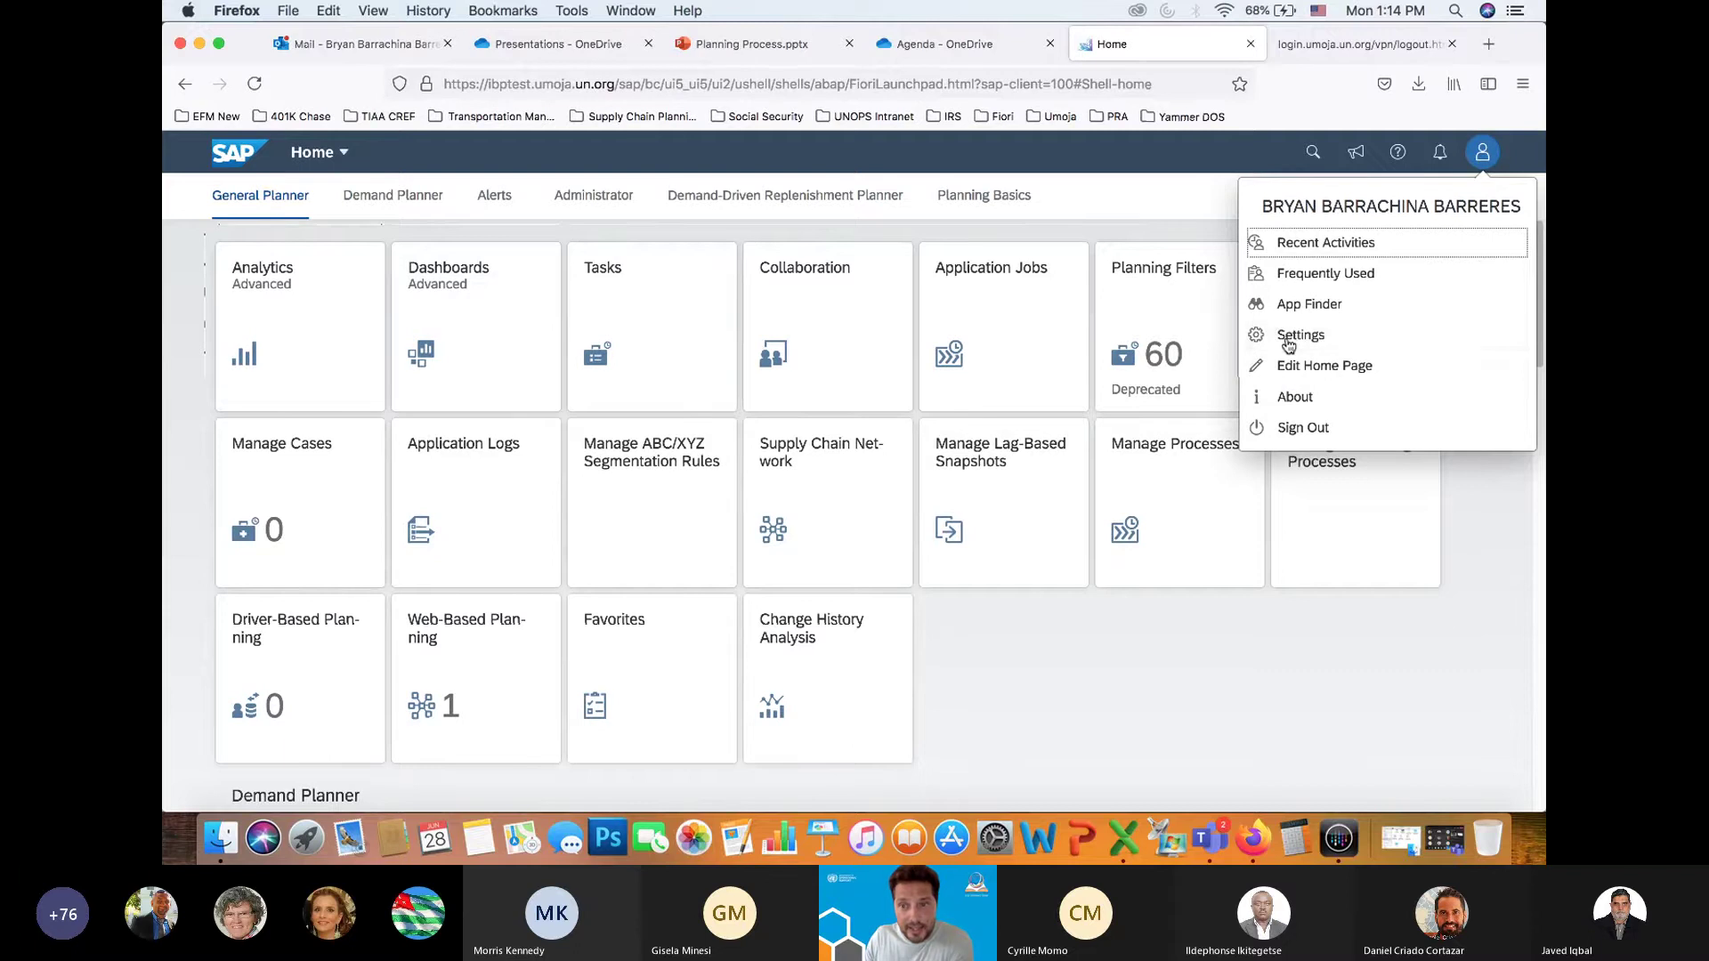
pyautogui.click(1300, 336)
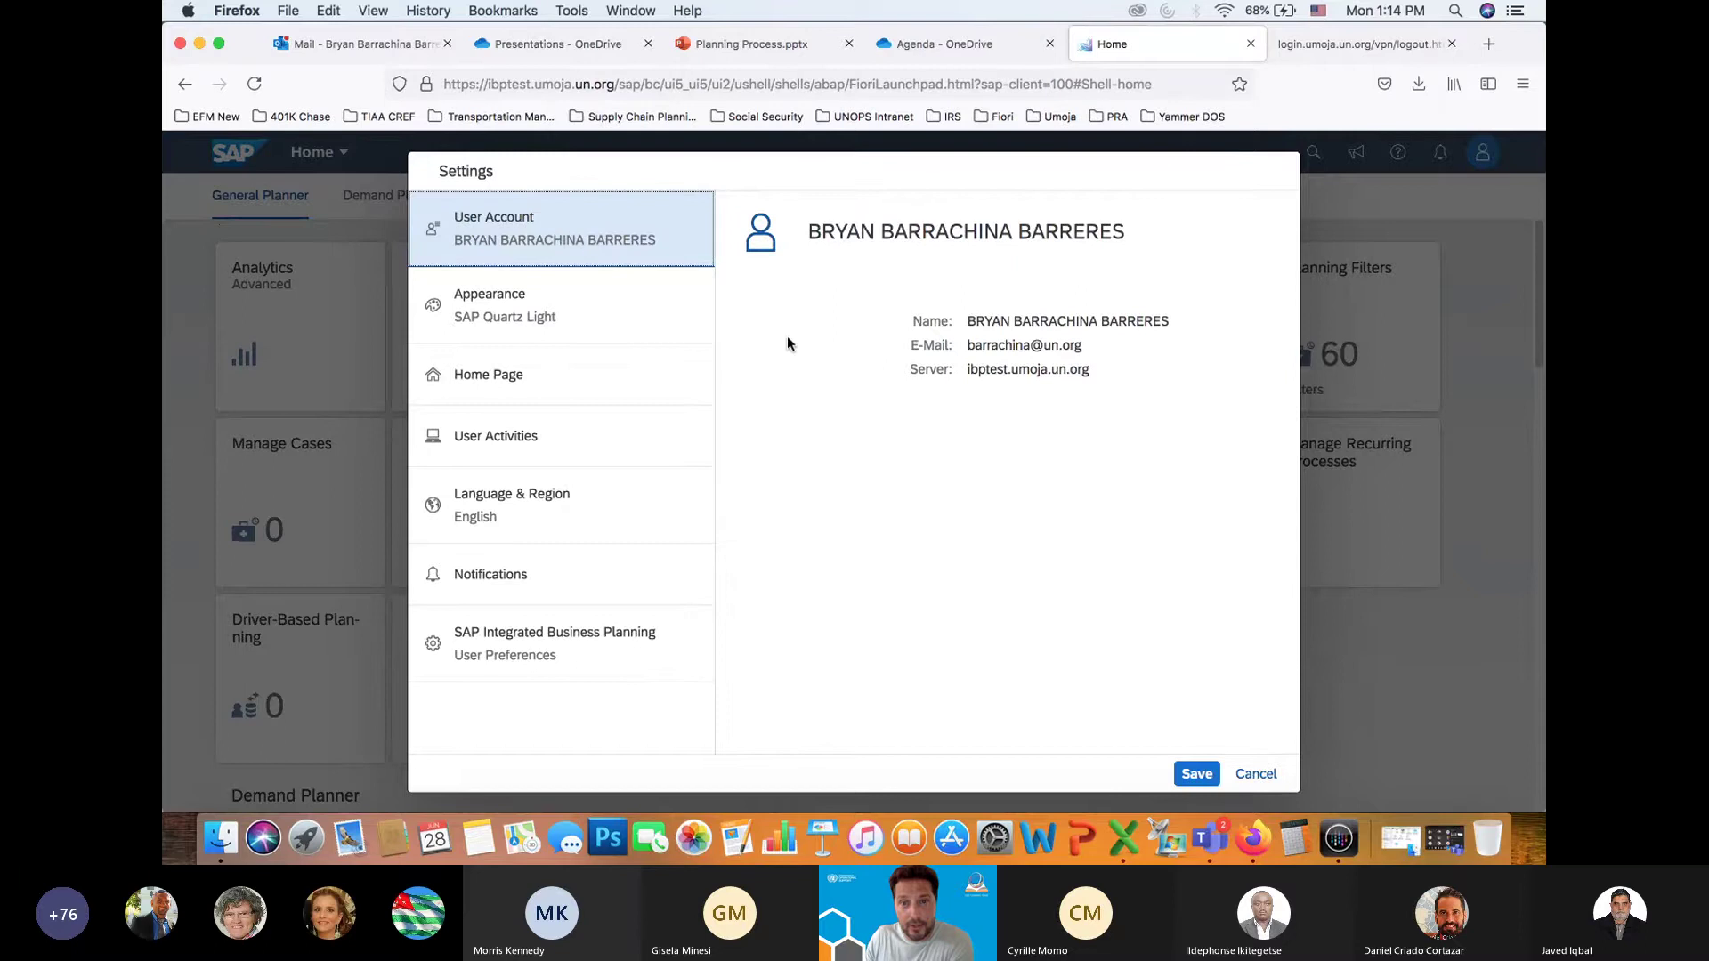
# Review the Appearance, Home Page, User Activities and Language & Region settings pages
pyautogui.click(506, 299)
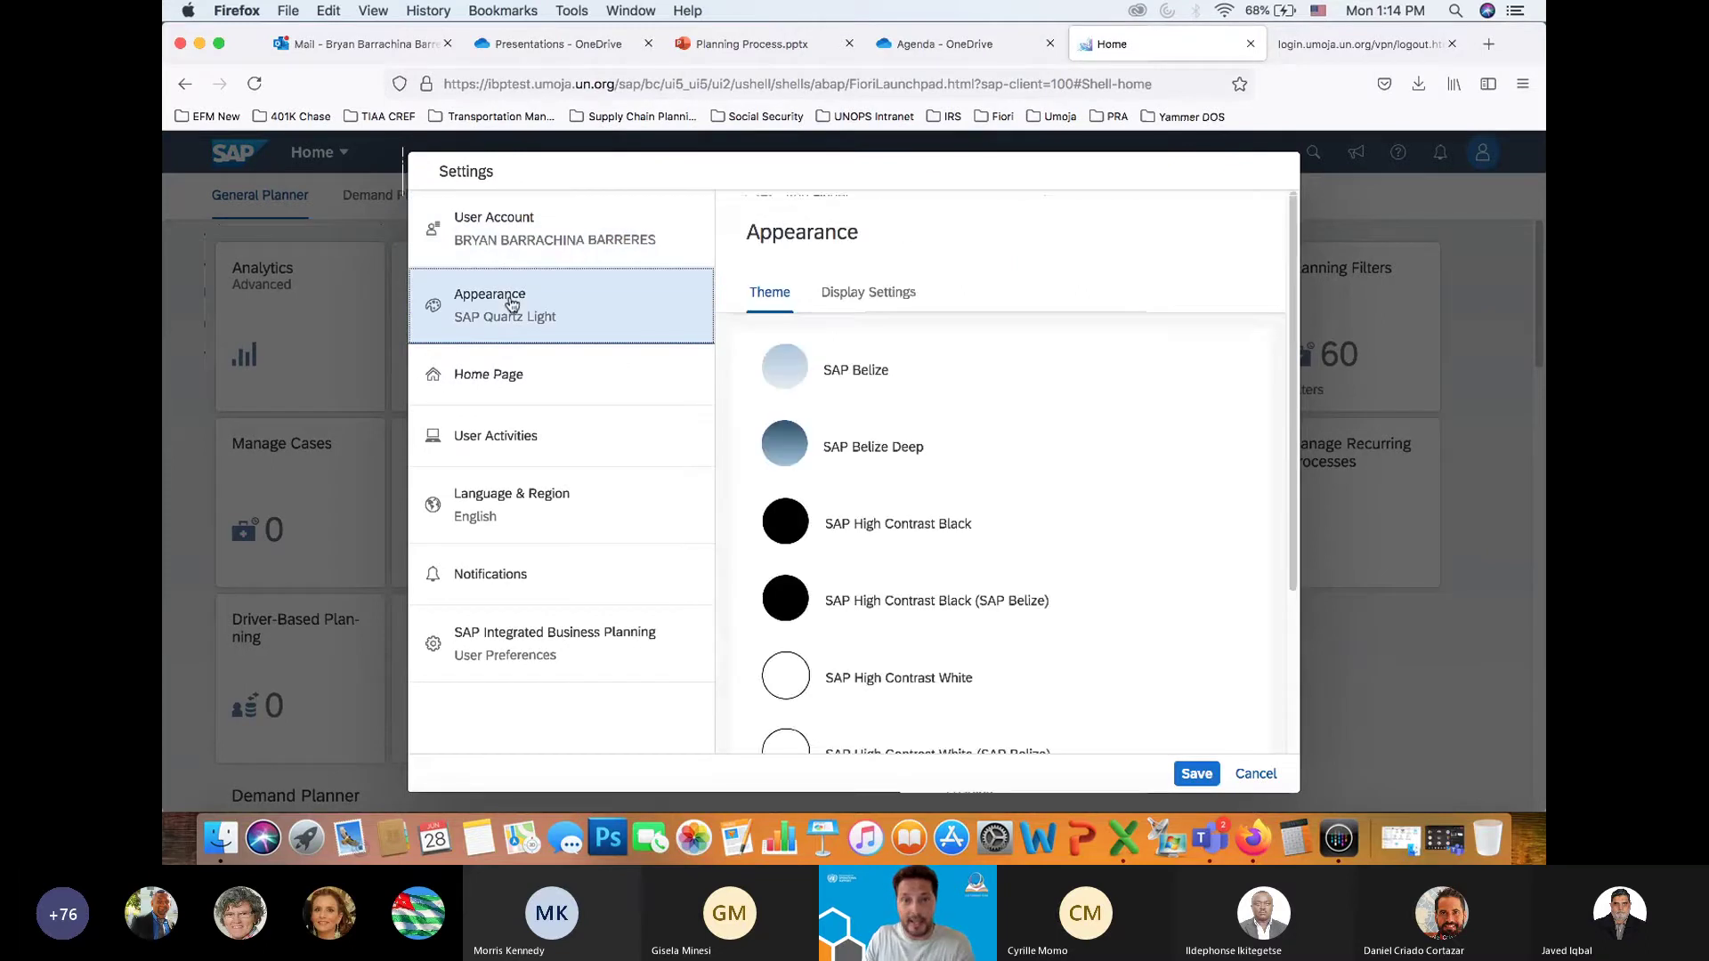
pyautogui.scroll(-2, 967, 396)
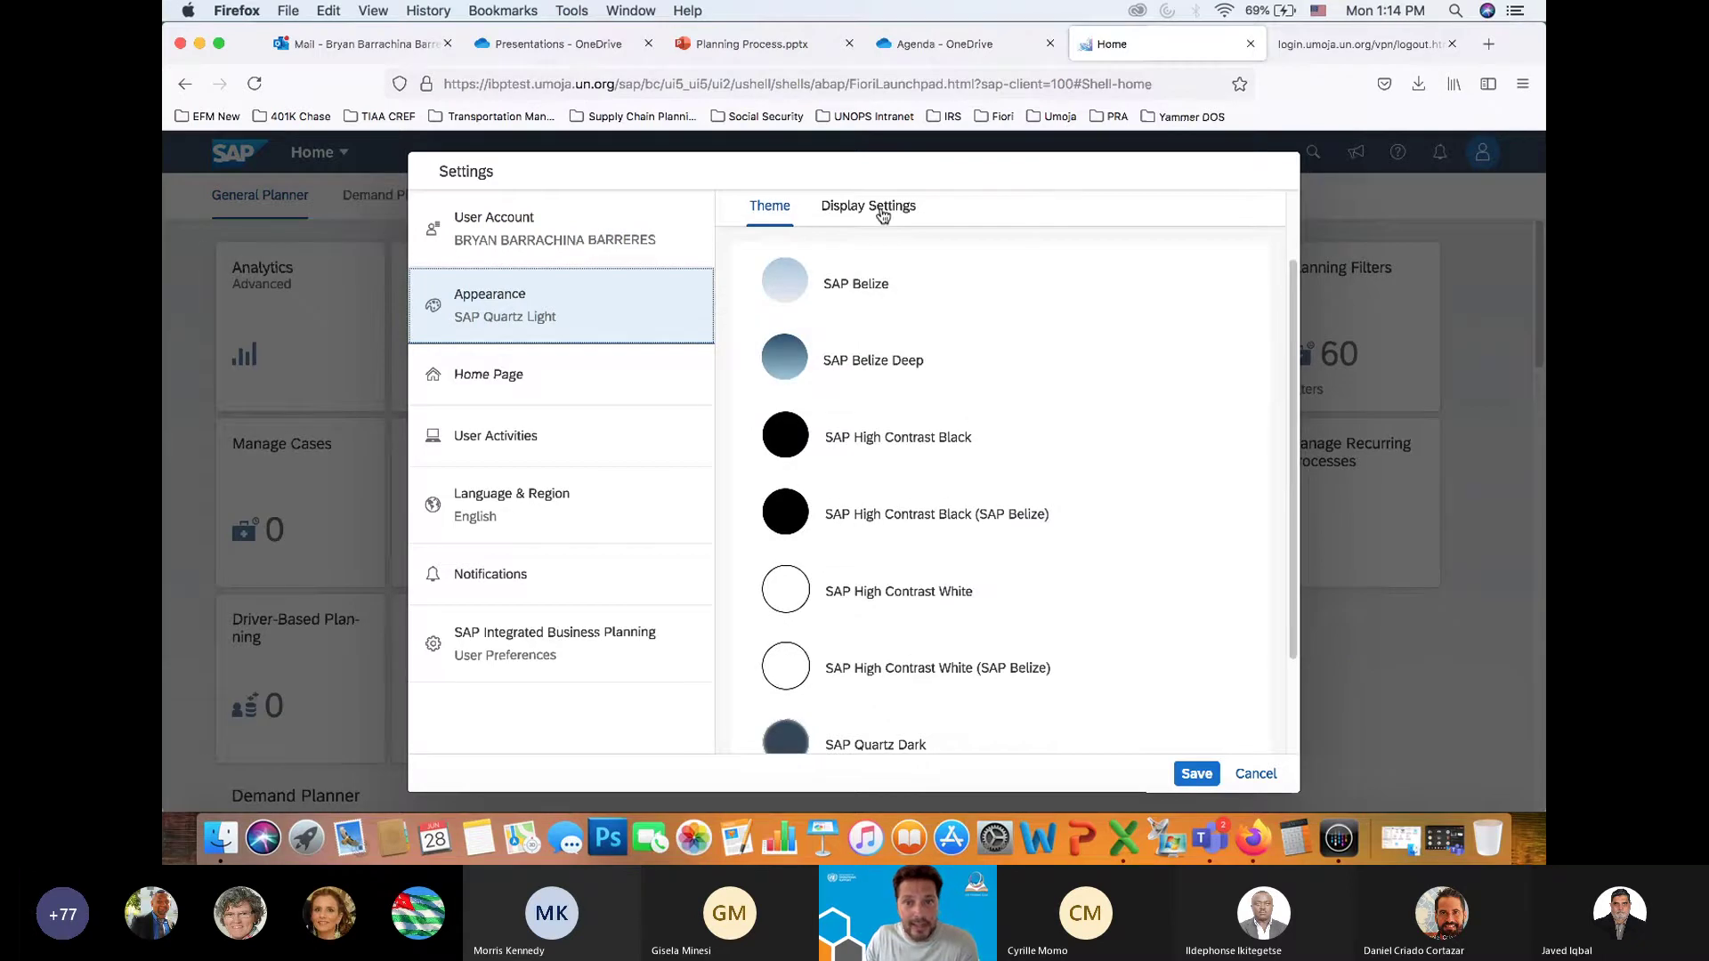
pyautogui.click(882, 212)
pyautogui.click(770, 293)
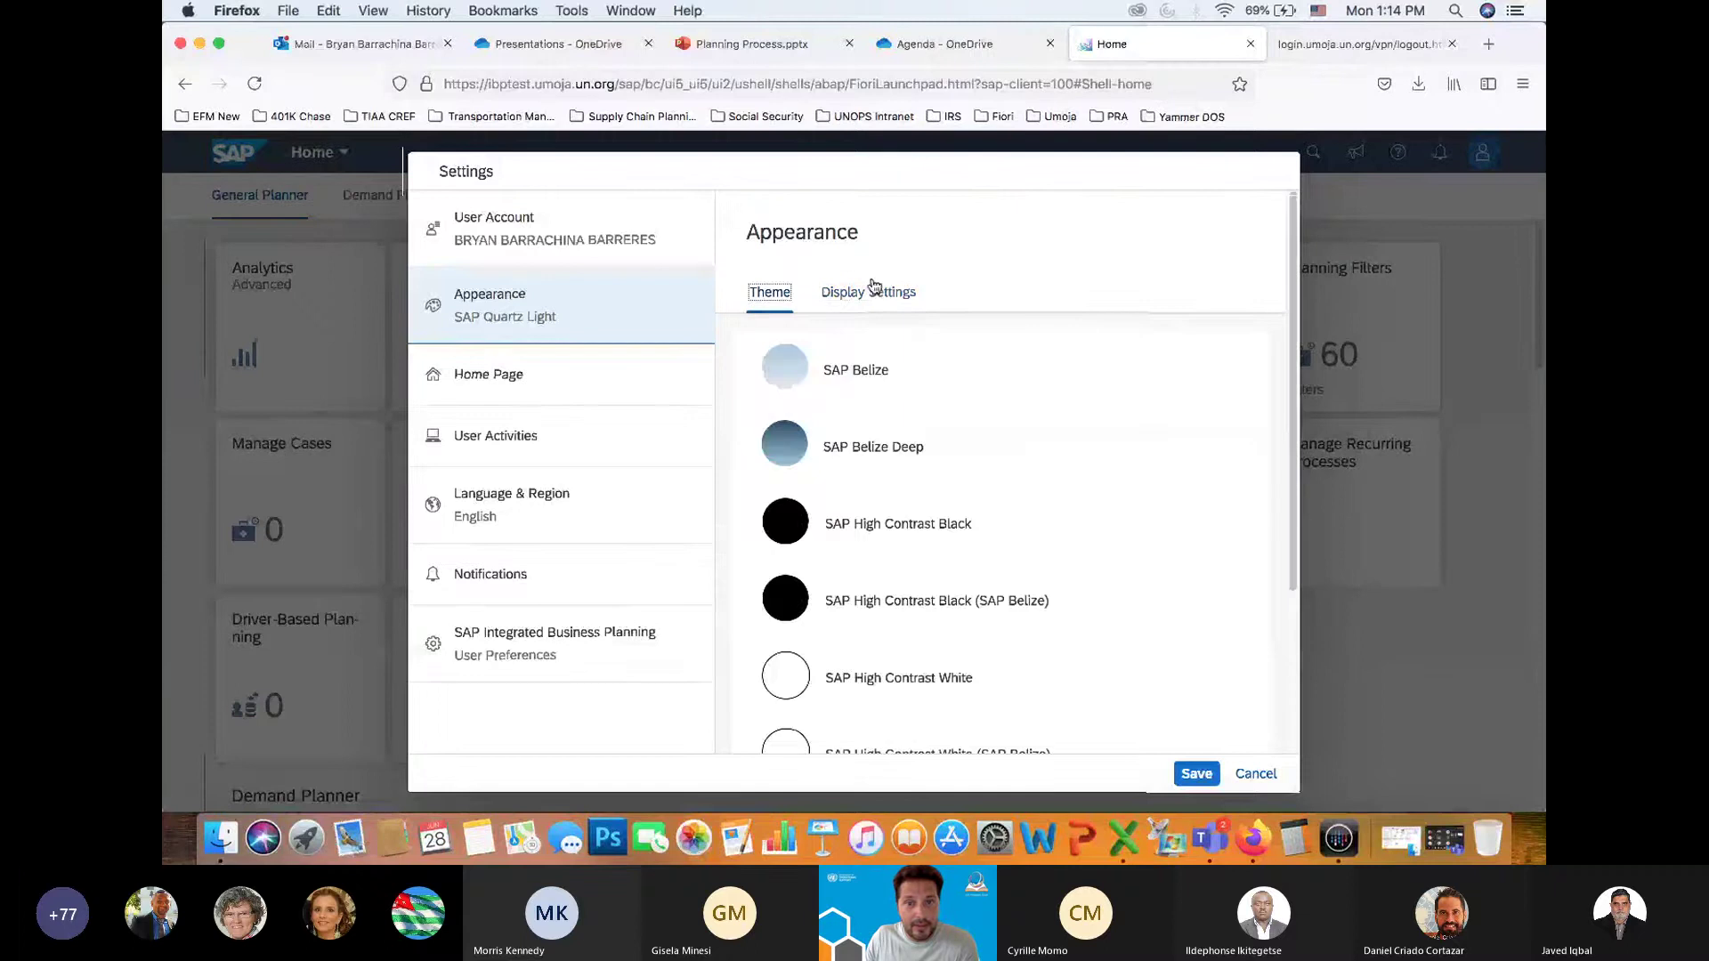
pyautogui.click(873, 290)
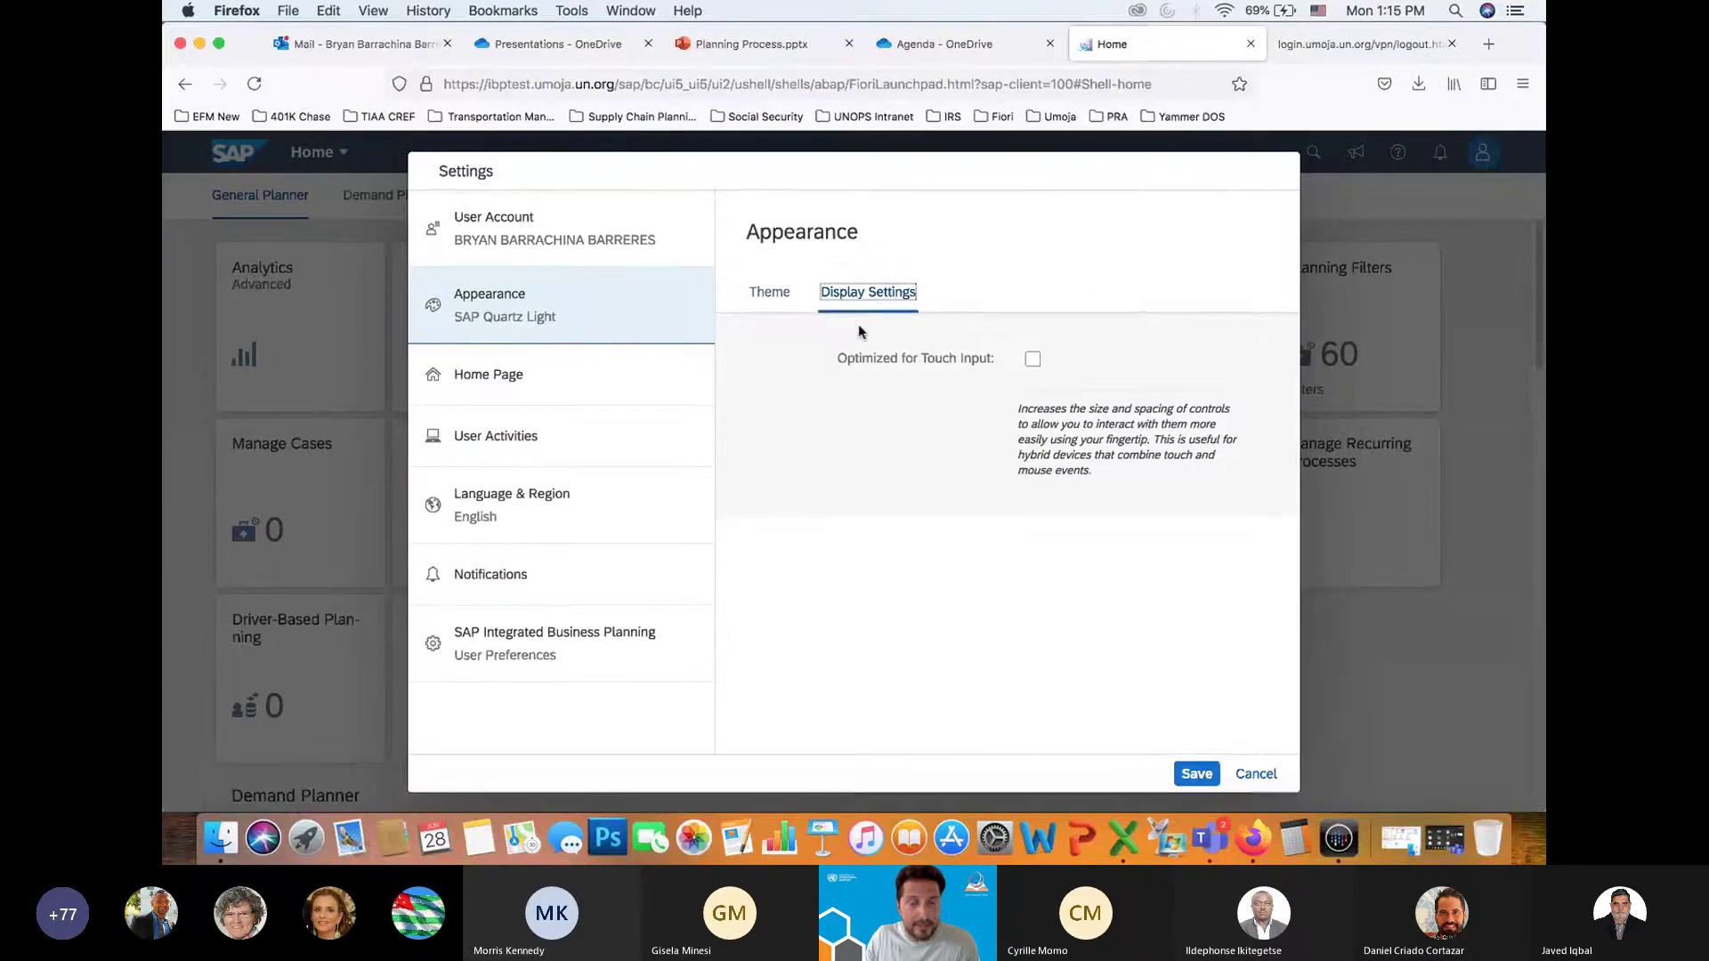
pyautogui.click(547, 382)
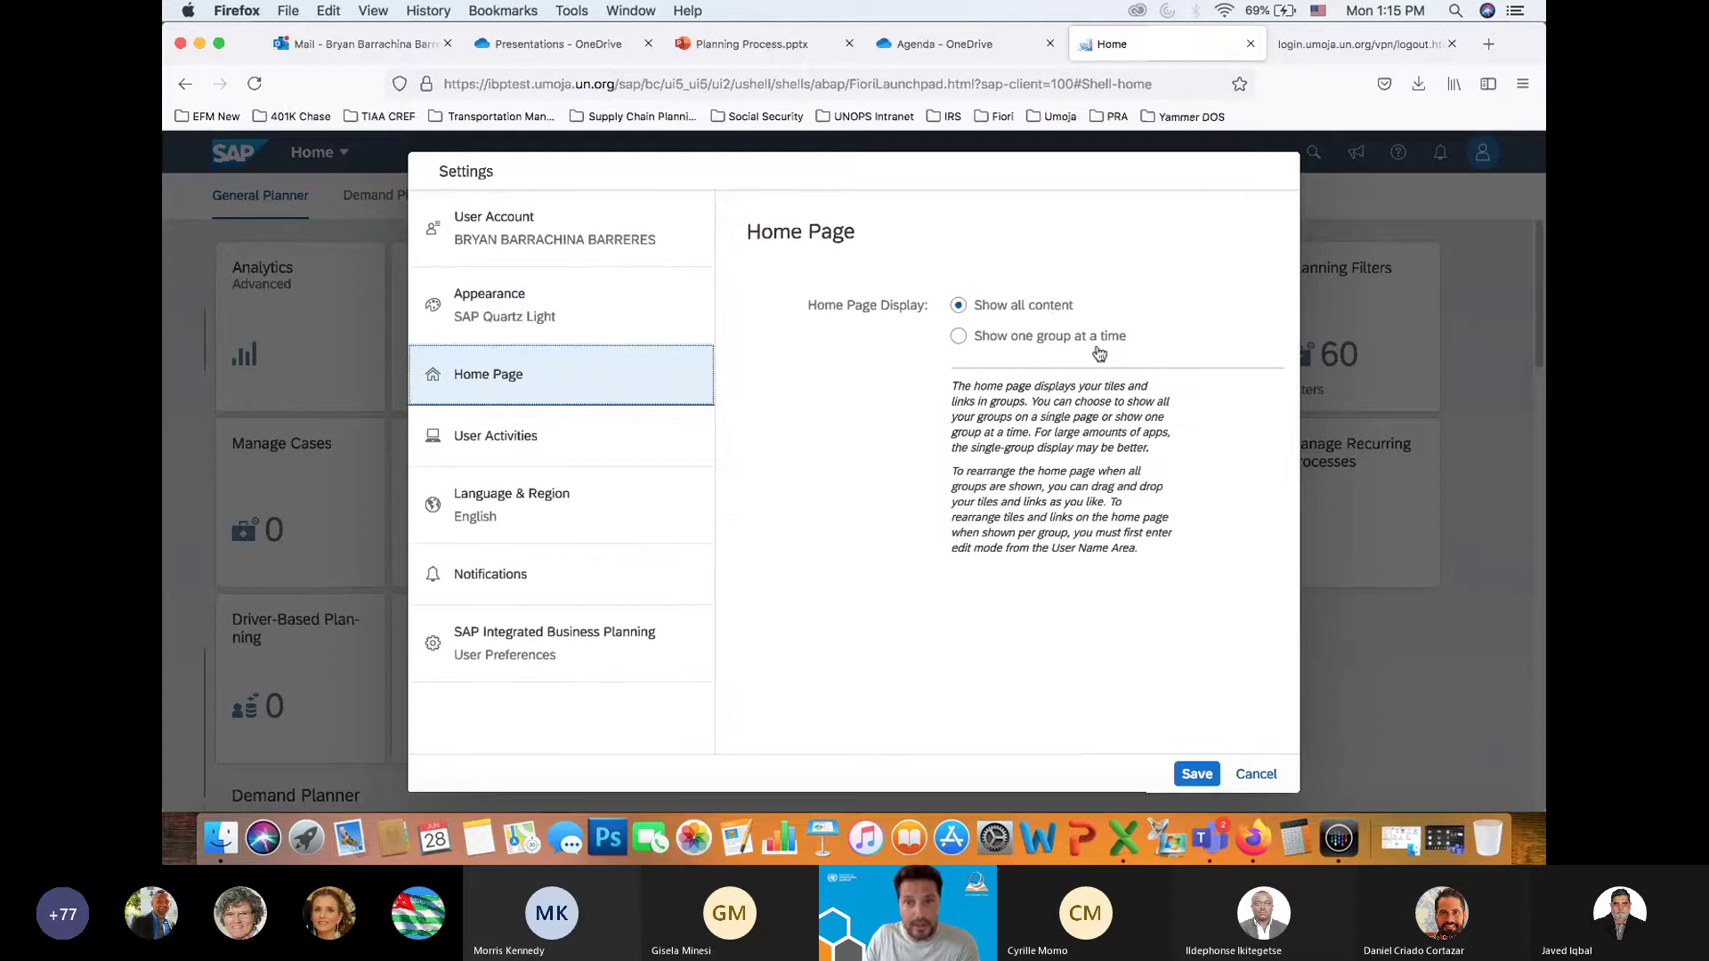
pyautogui.click(505, 434)
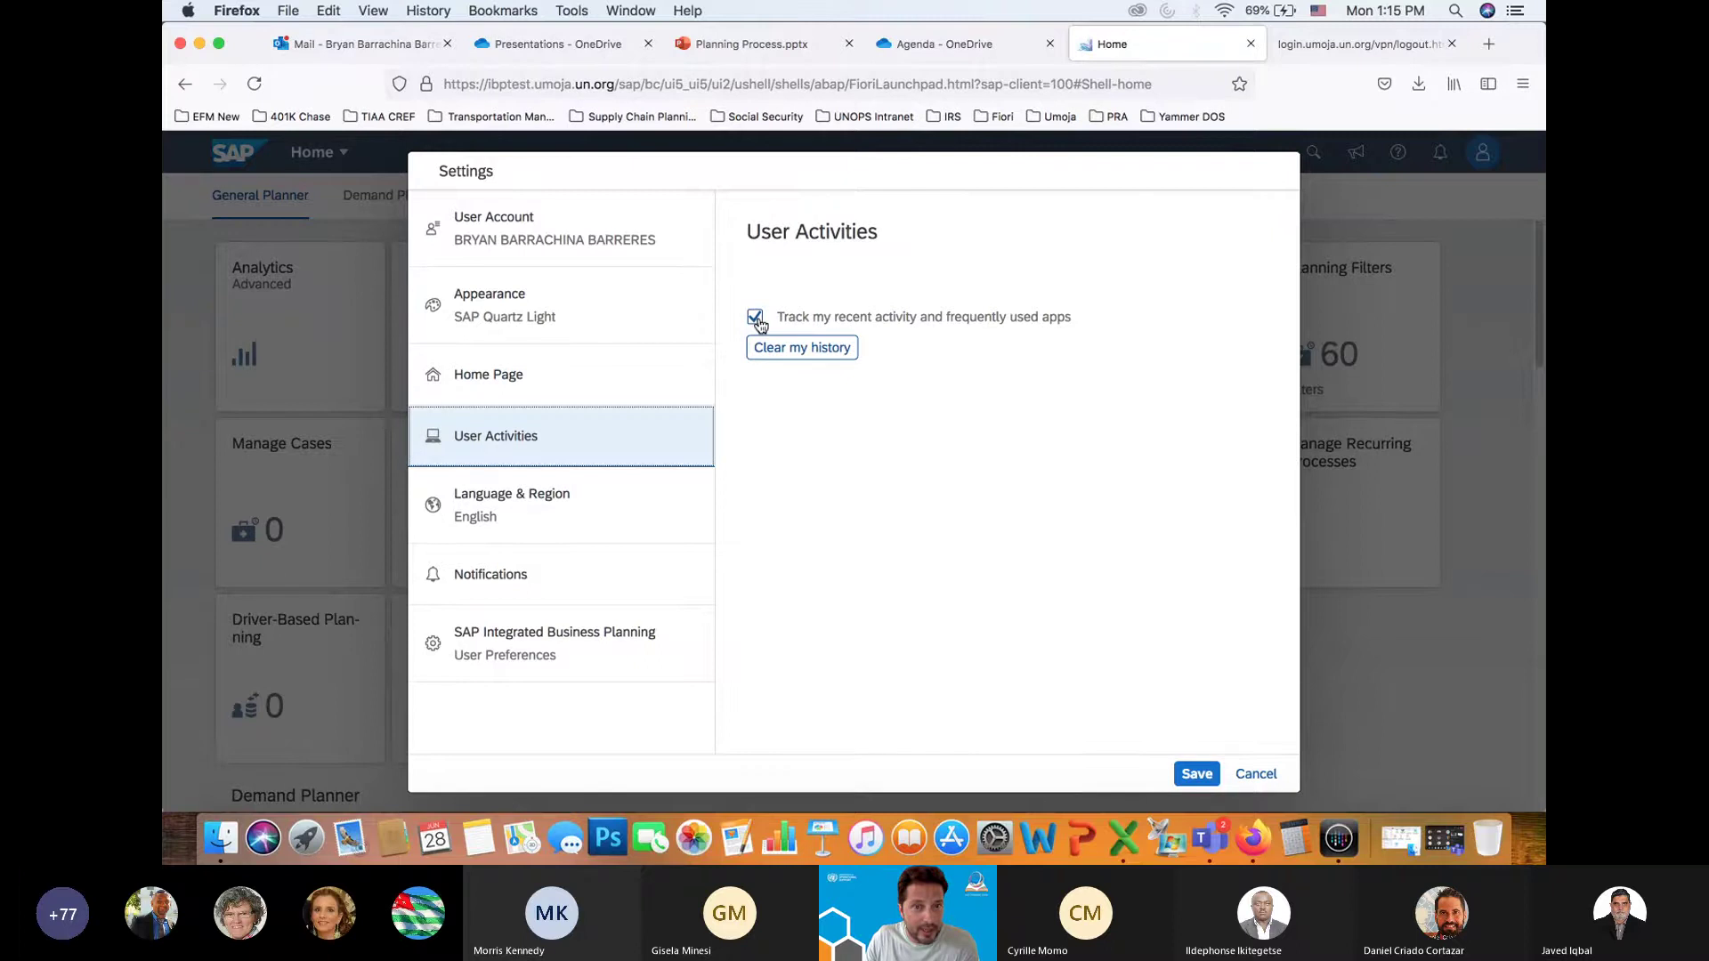
pyautogui.click(547, 338)
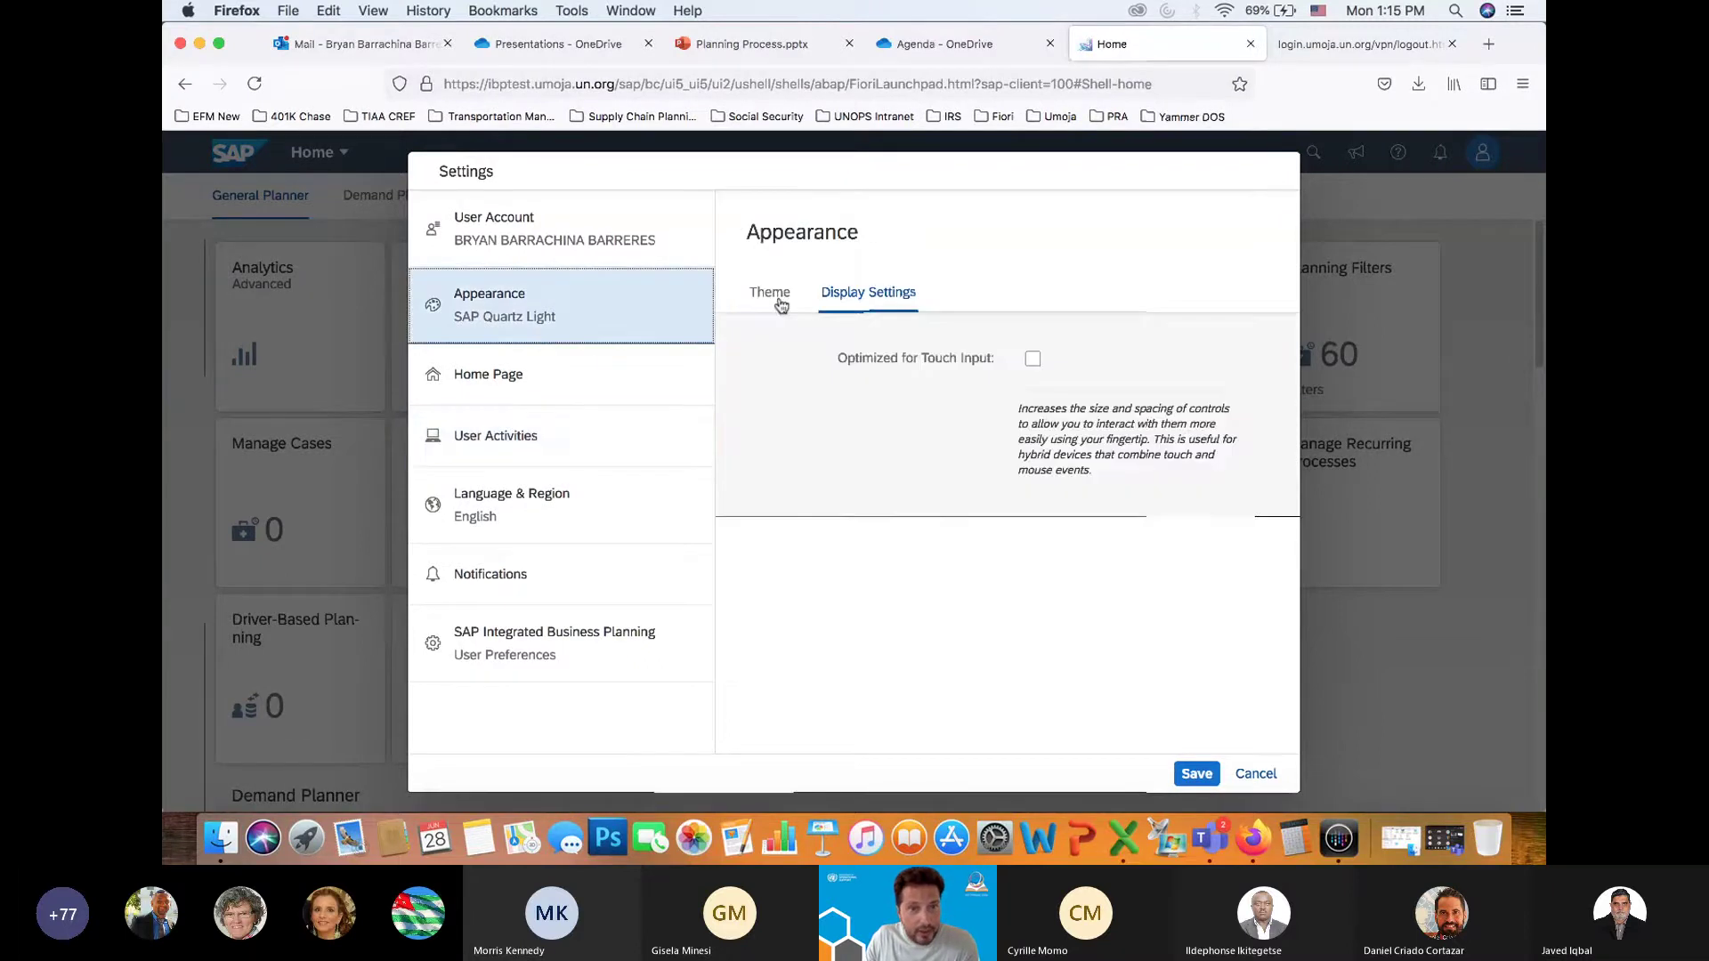
pyautogui.click(780, 305)
pyautogui.click(526, 384)
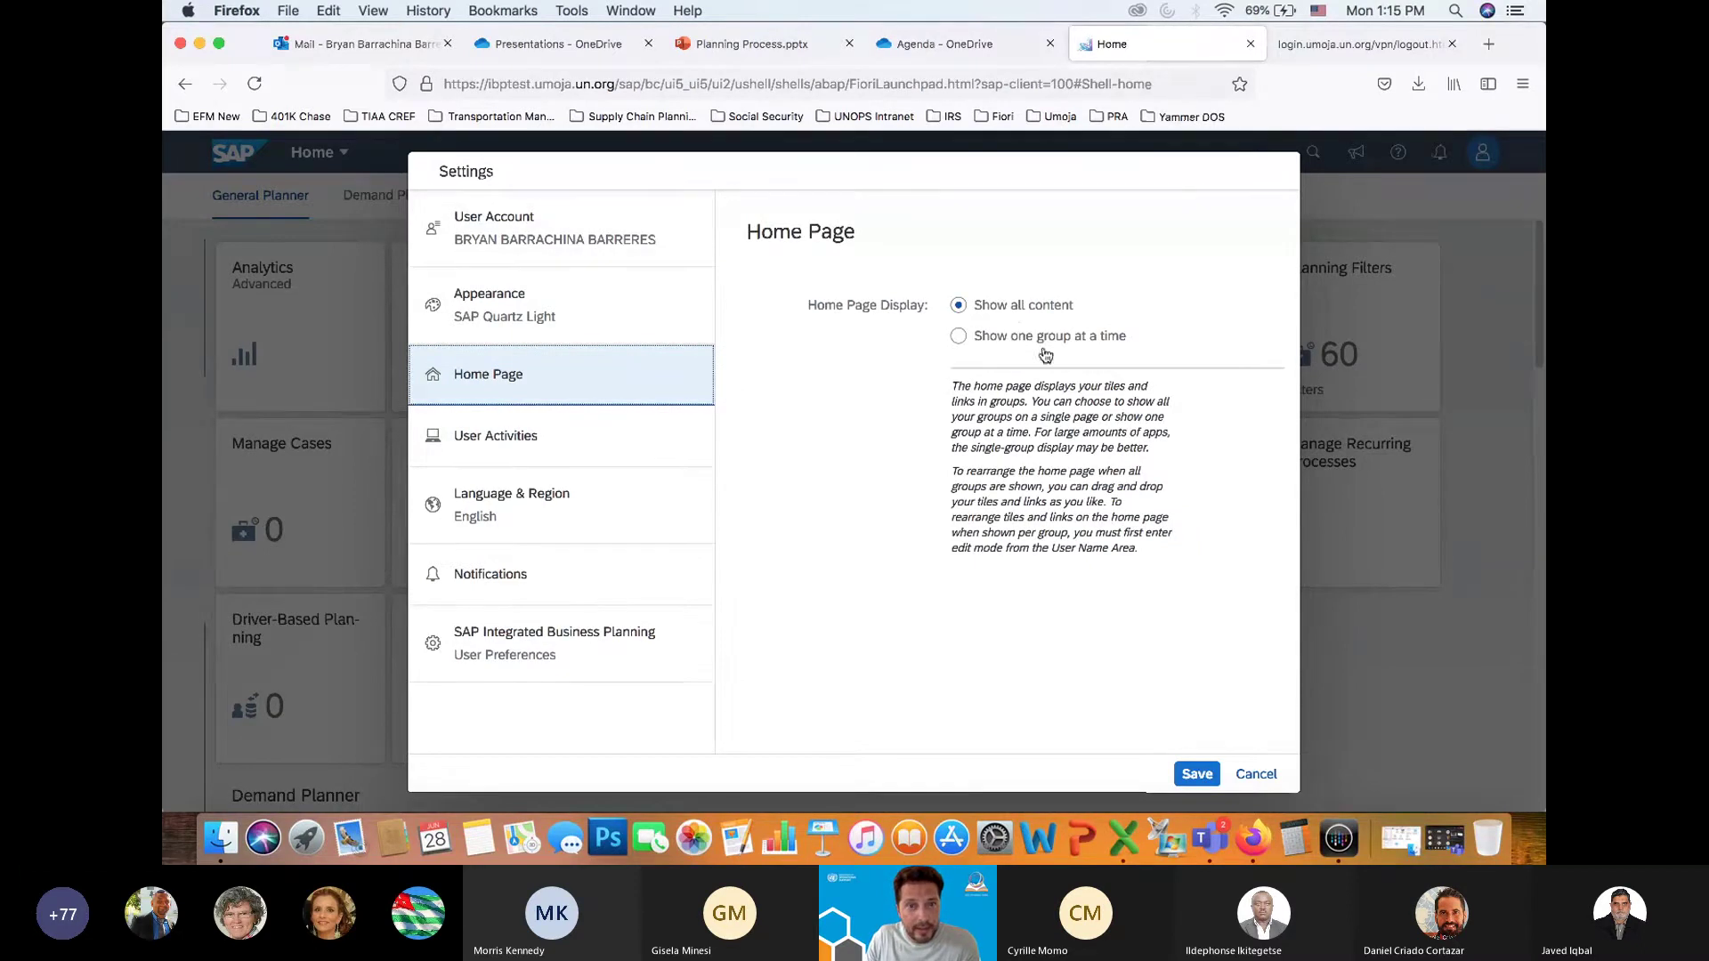
pyautogui.click(566, 507)
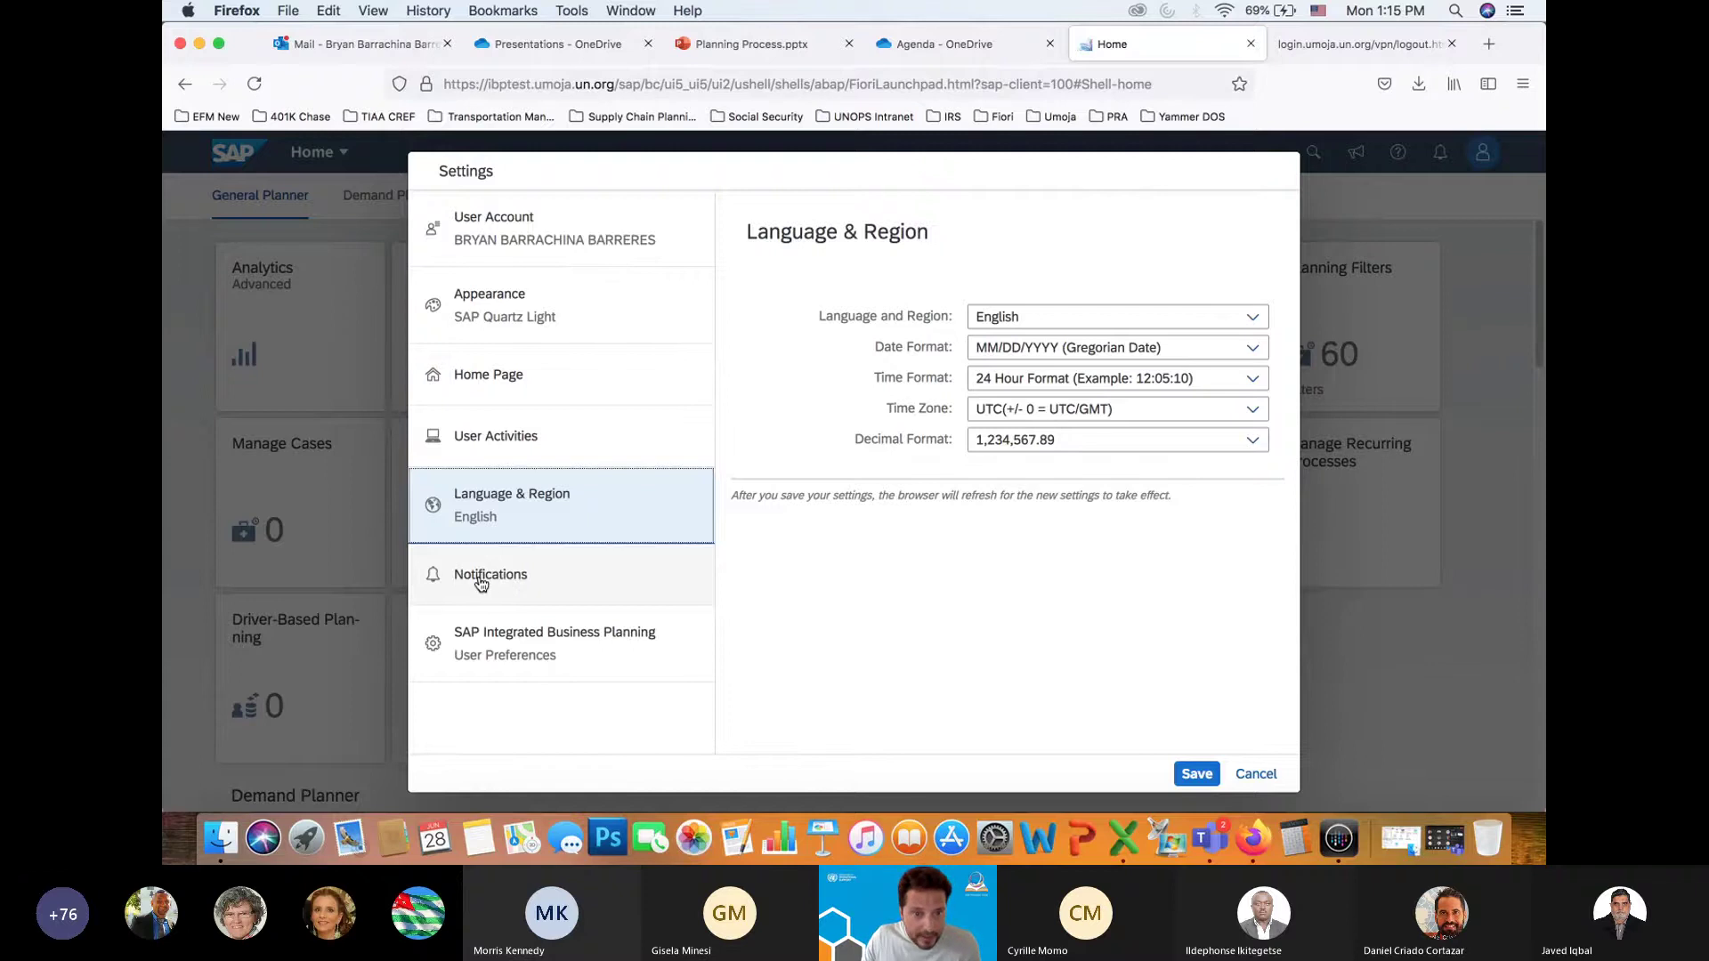
# Keep IBP Job Notification enabled and add E-Mail delivery
pyautogui.click(483, 583)
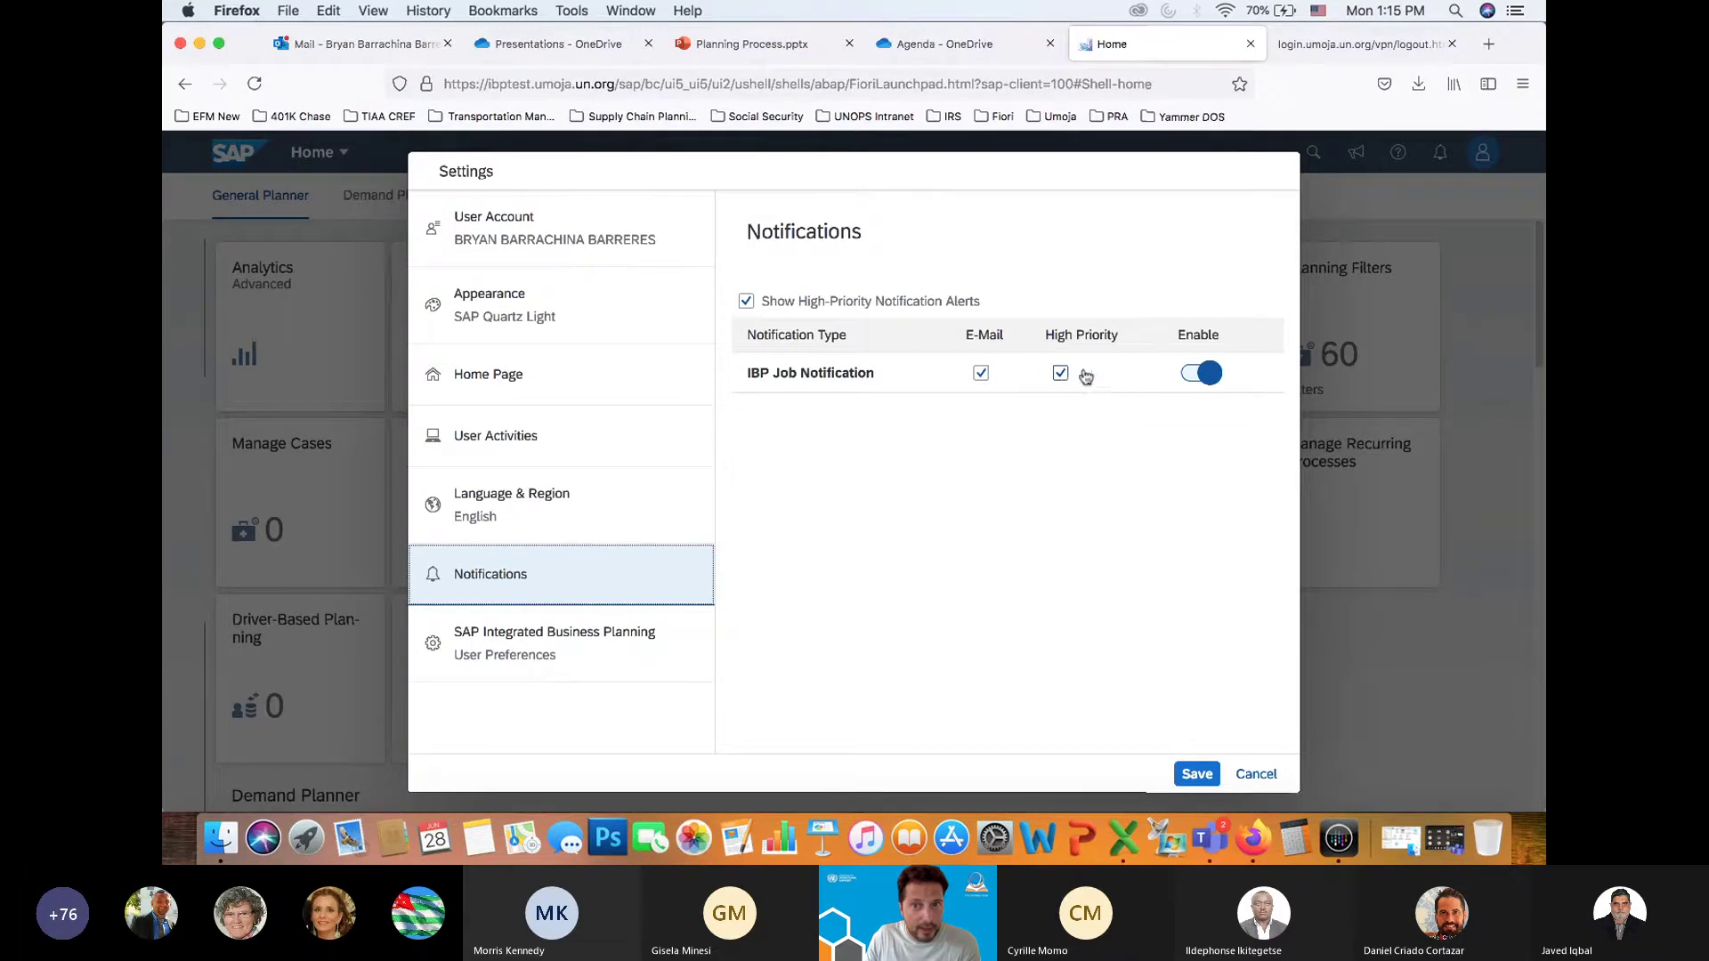
pyautogui.click(1196, 375)
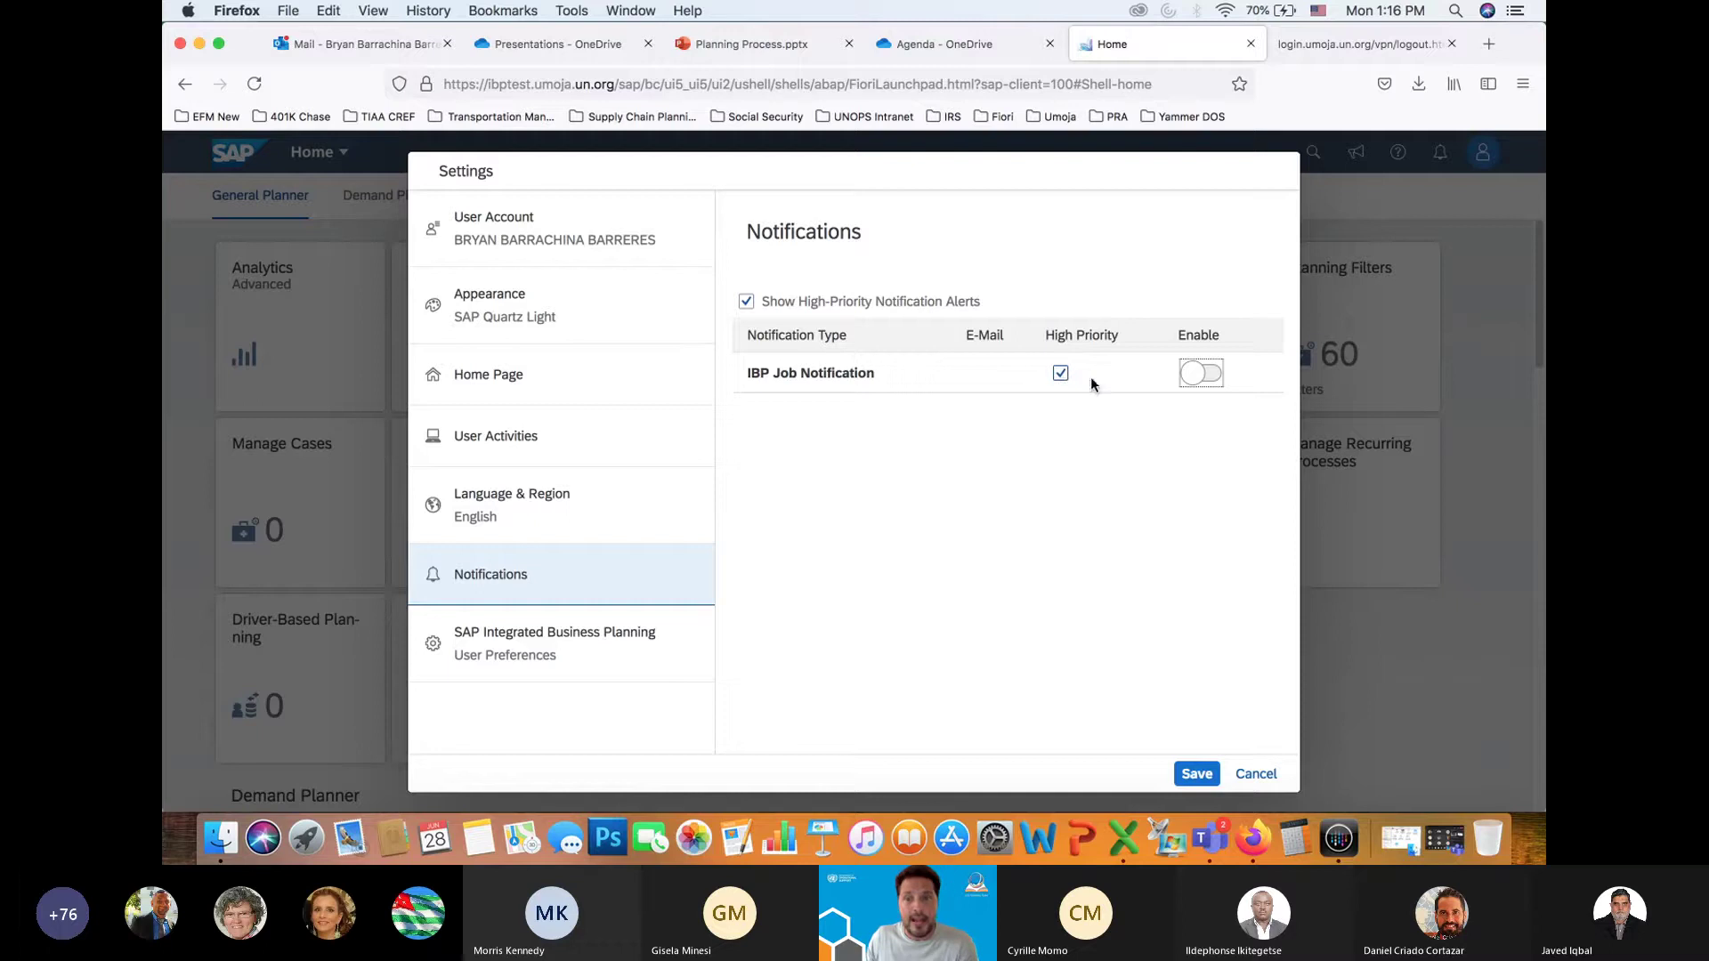
pyautogui.click(1195, 376)
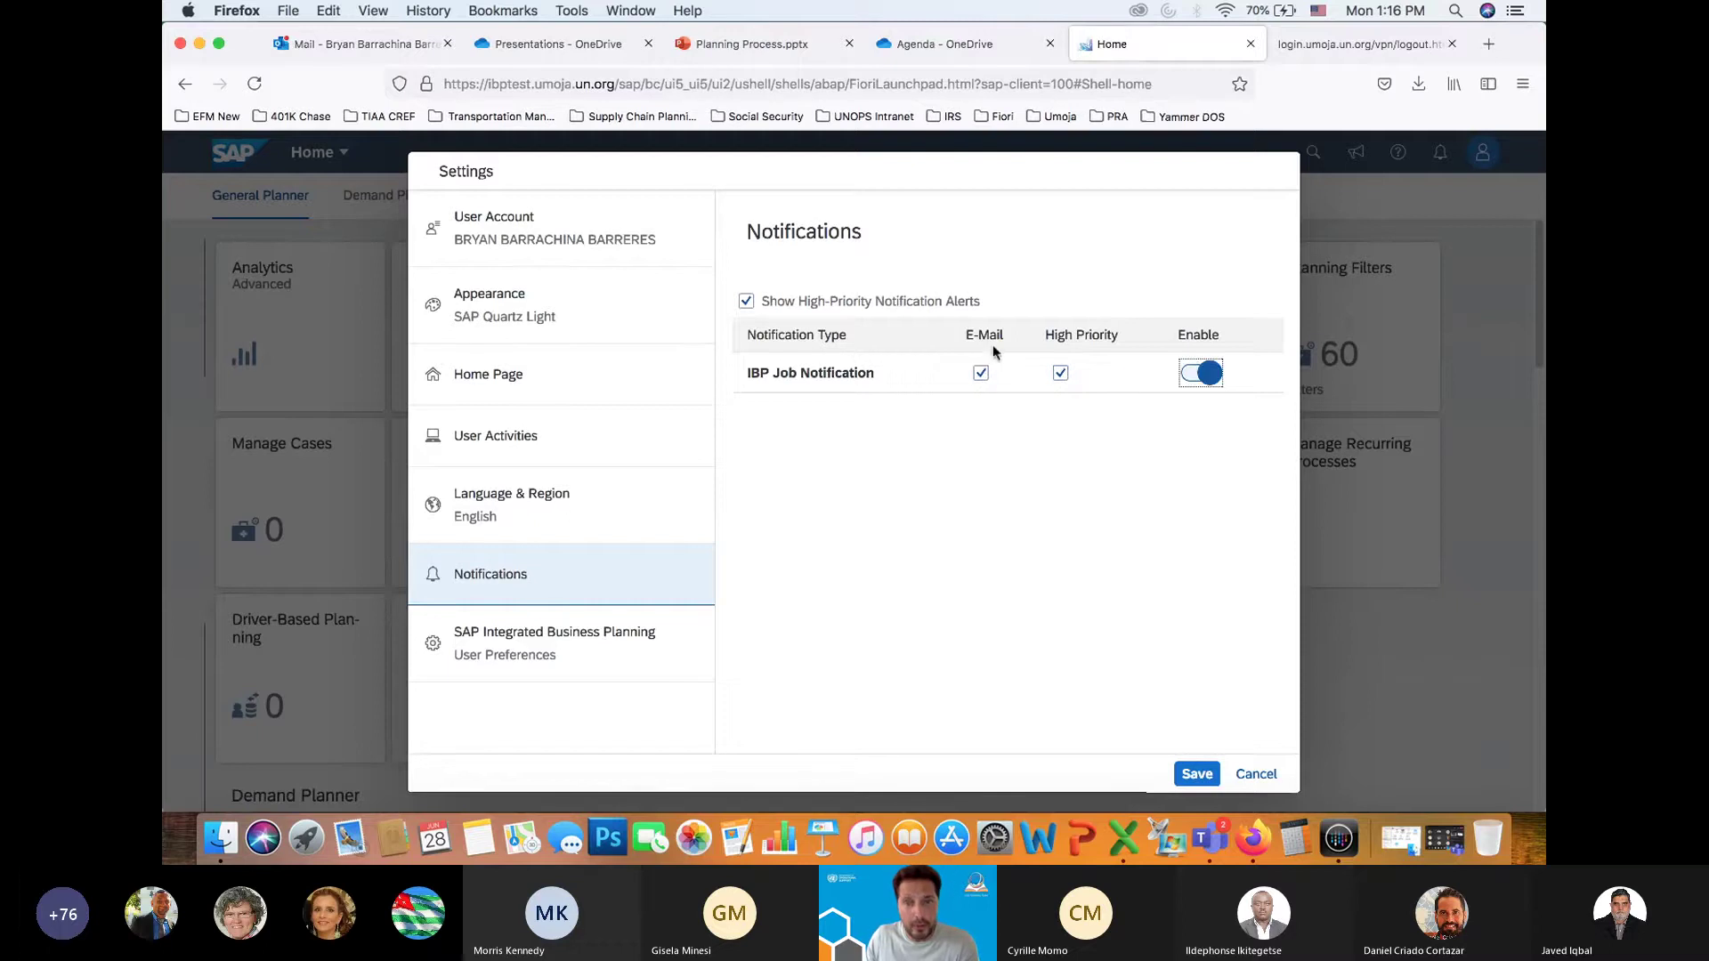
pyautogui.click(980, 375)
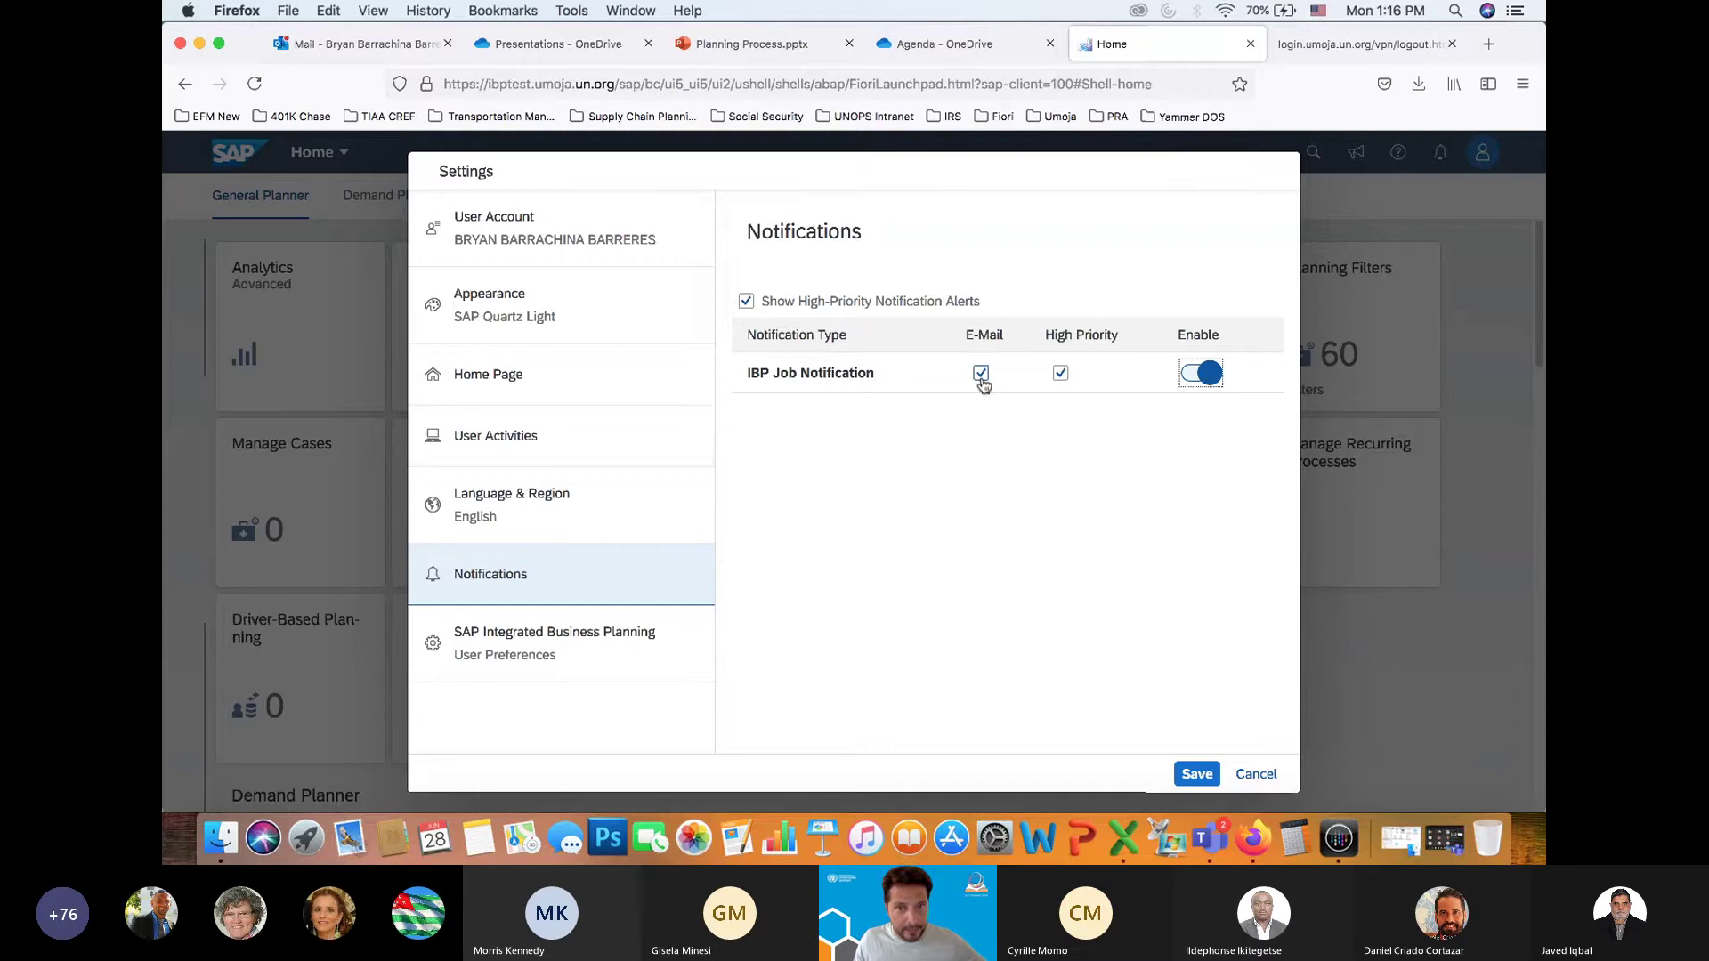
# Save the user settings and confirm the notifications list is empty
pyautogui.click(1196, 775)
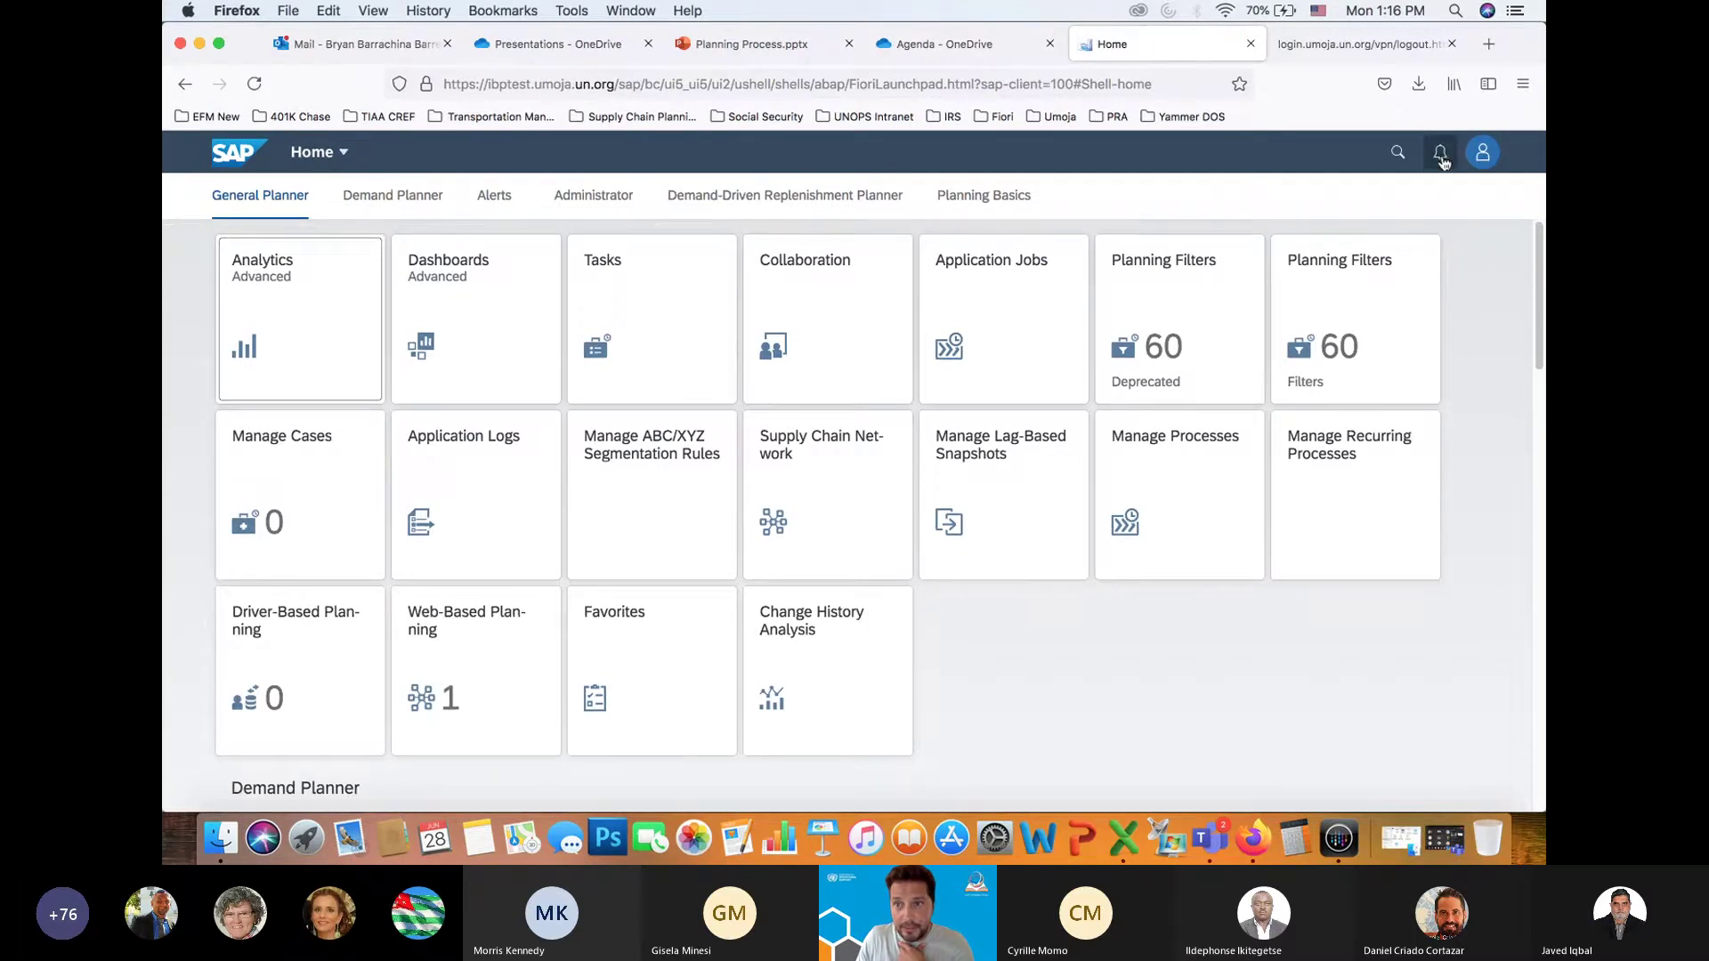
pyautogui.click(1441, 155)
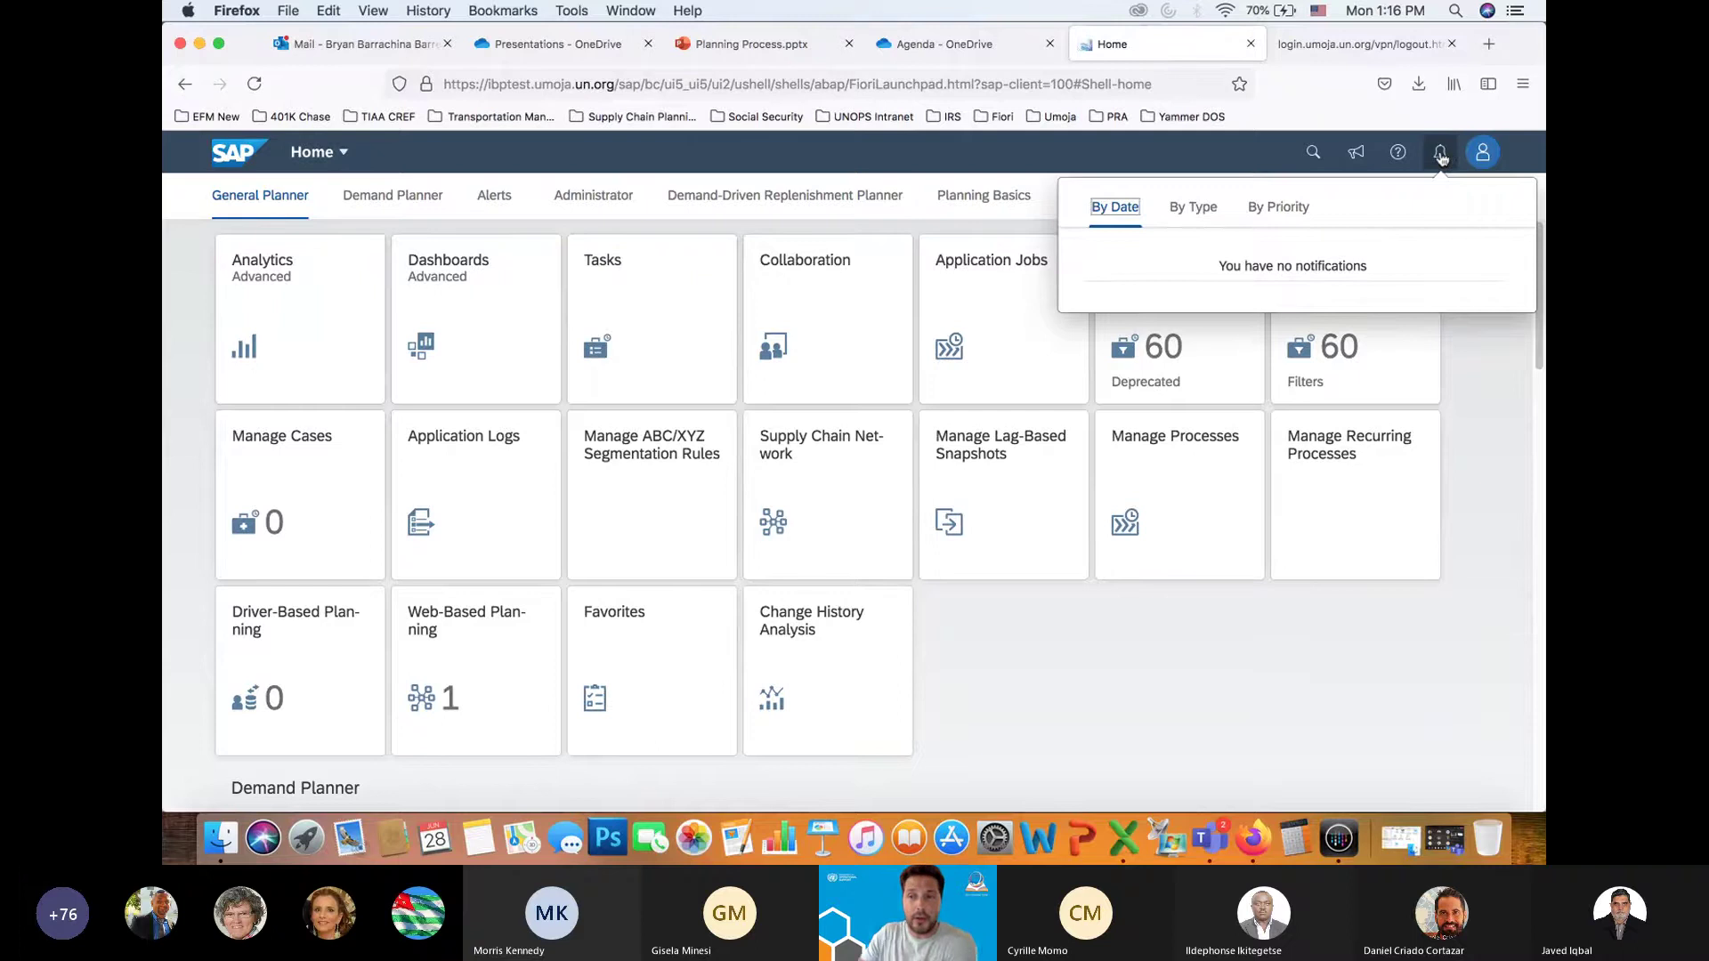
pyautogui.click(1480, 156)
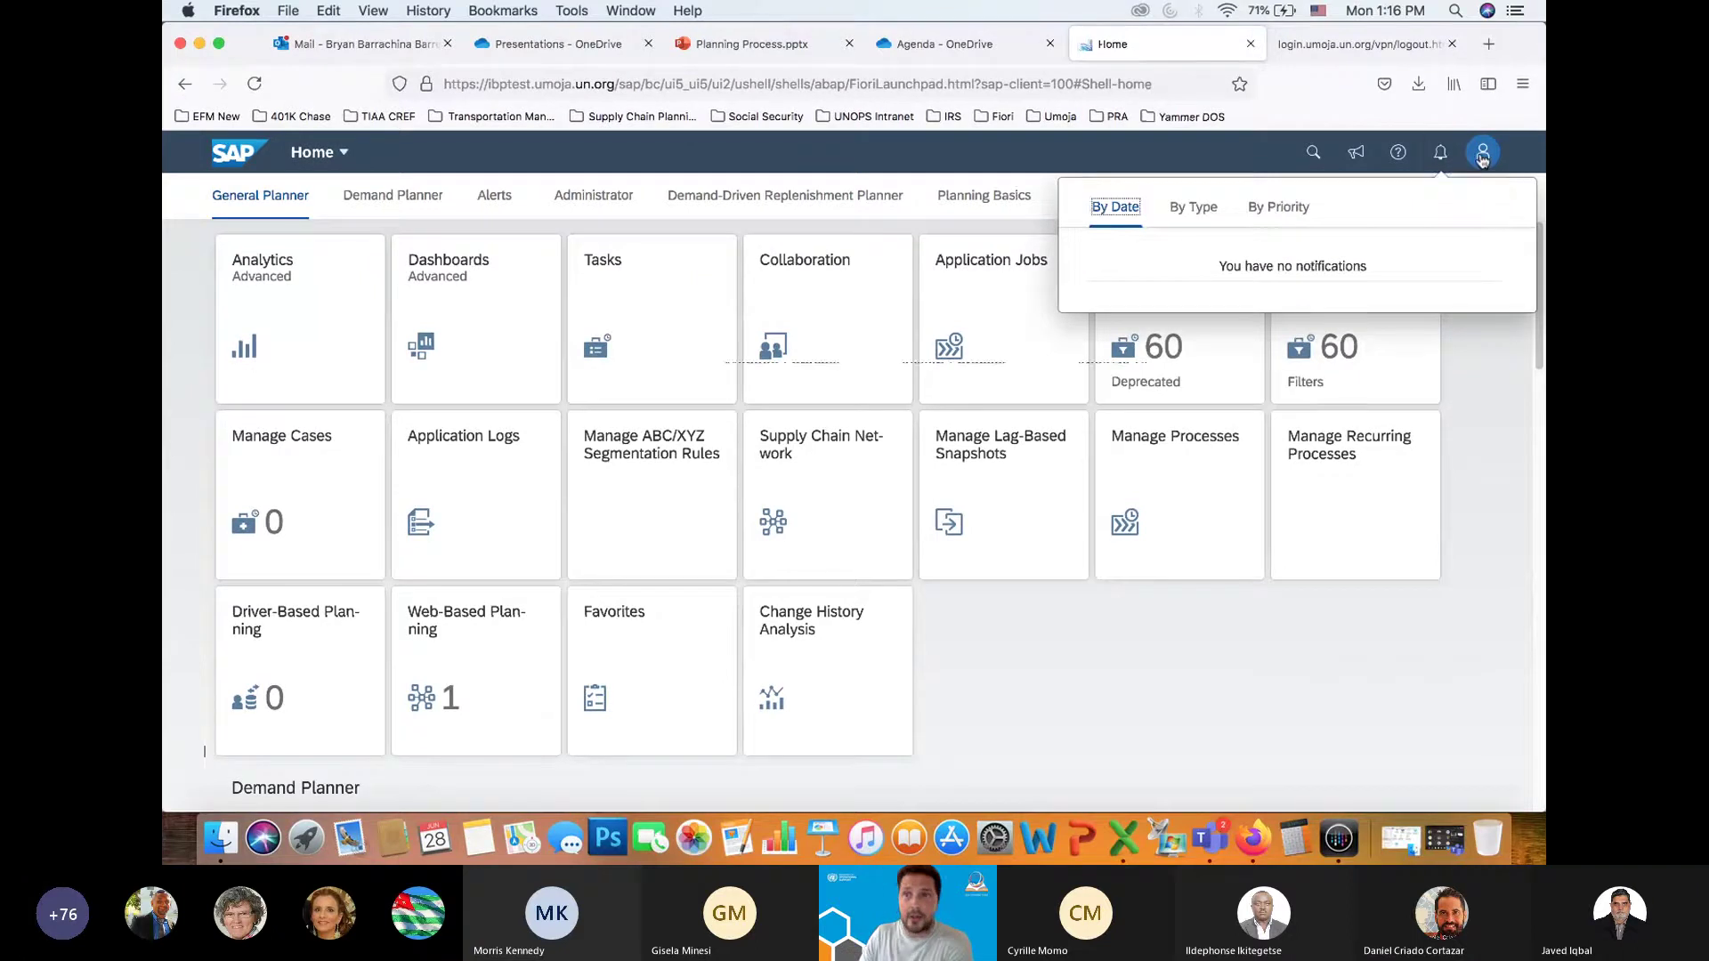
# Reopen the Notifications settings and save them again
pyautogui.click(1482, 158)
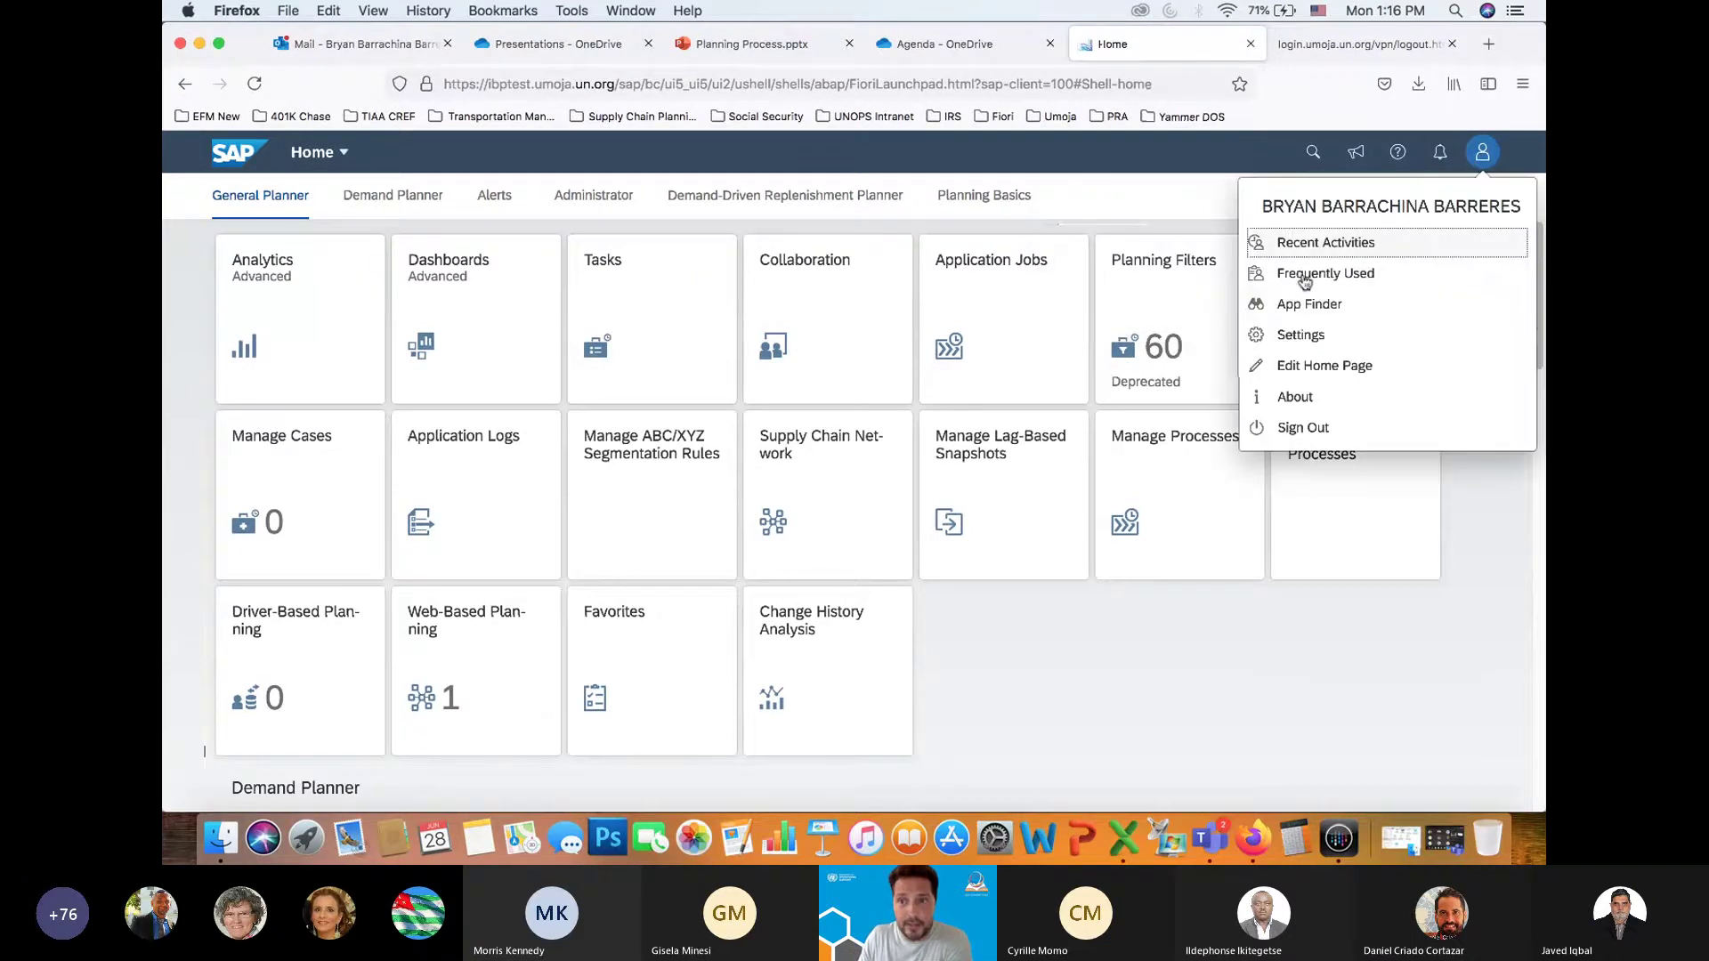
pyautogui.click(1292, 338)
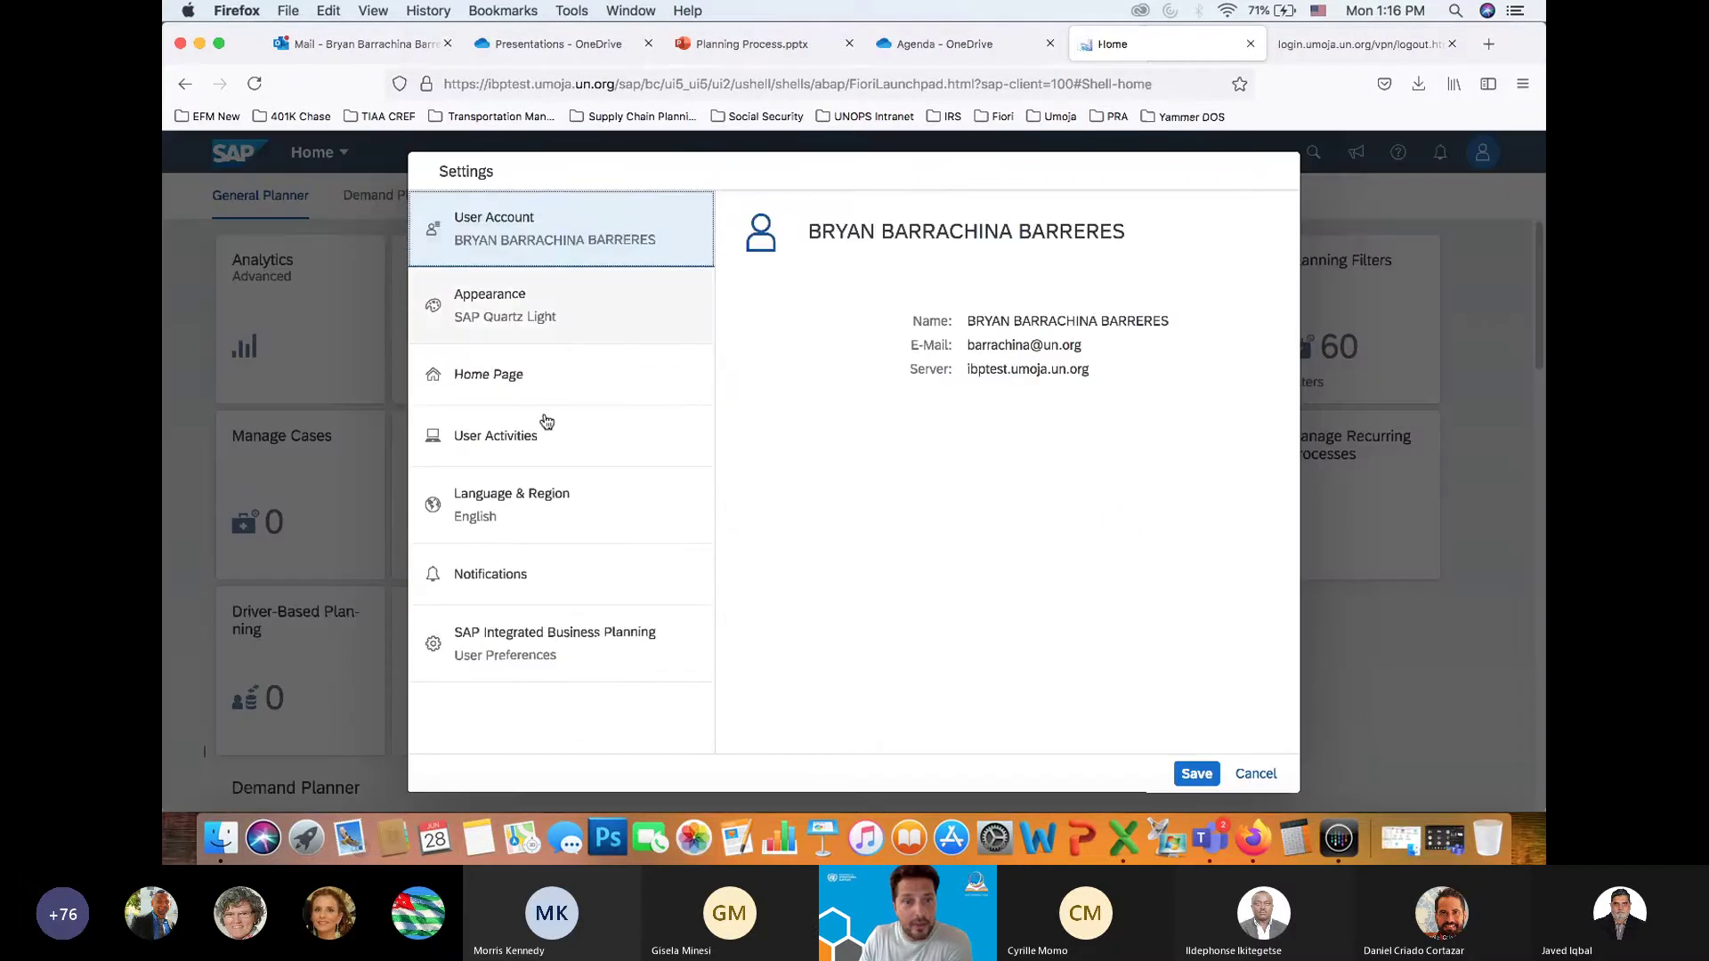
pyautogui.click(554, 569)
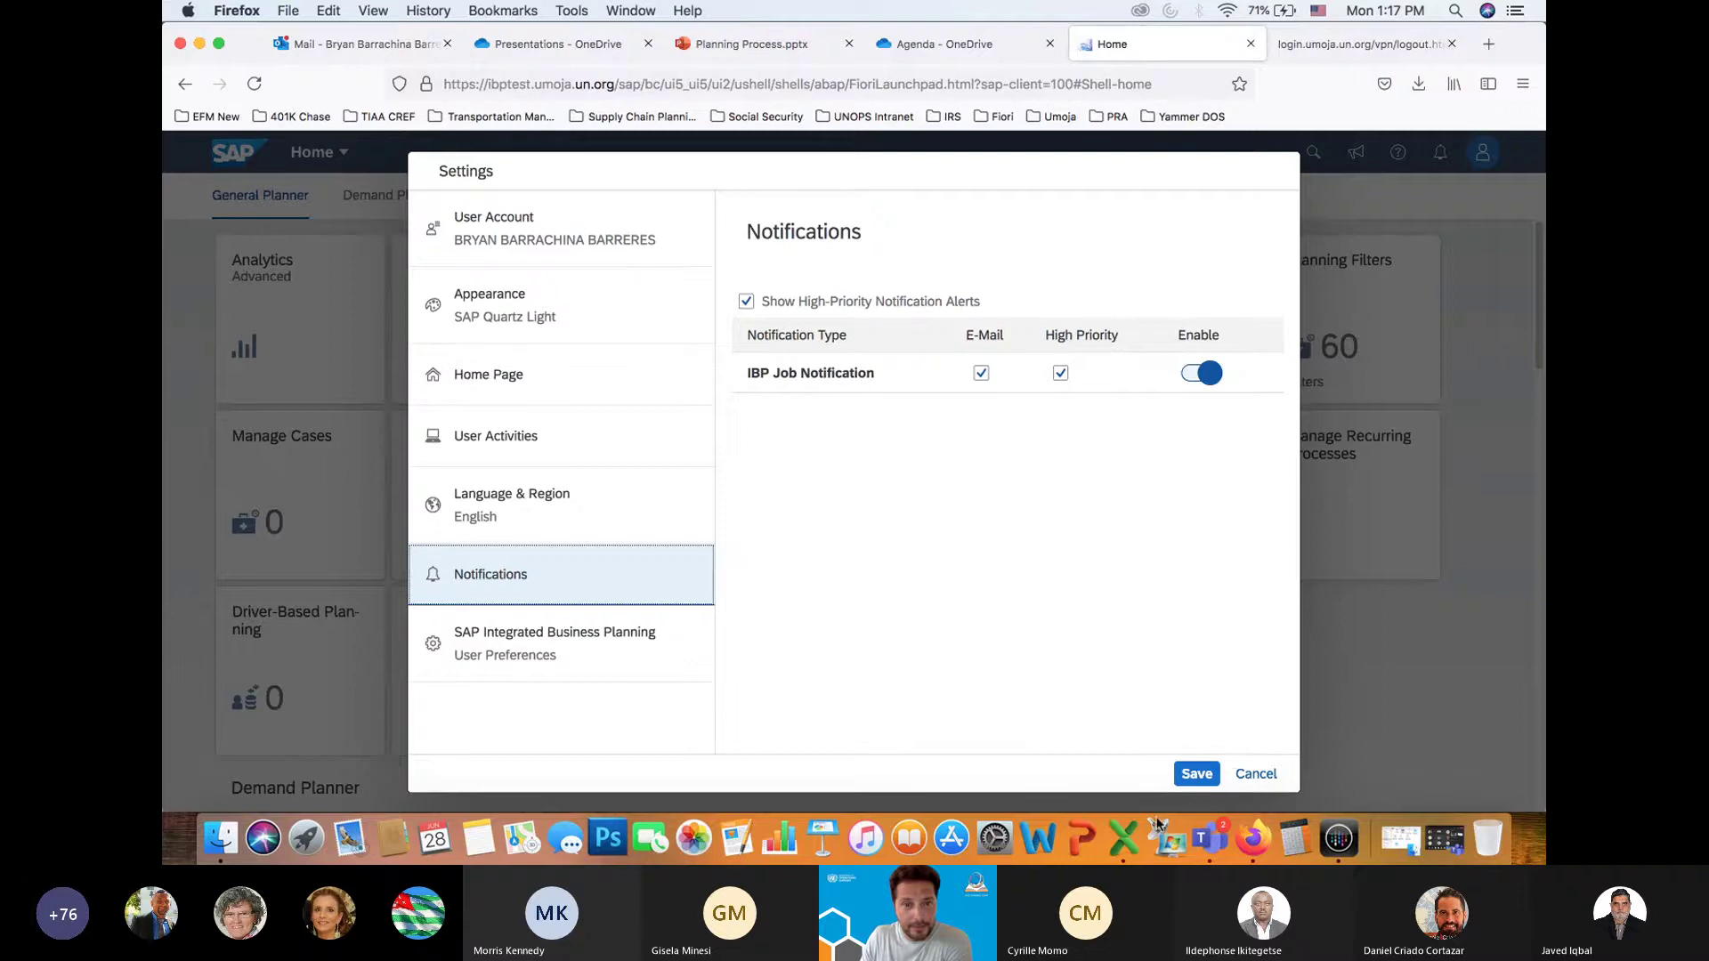
pyautogui.click(1196, 775)
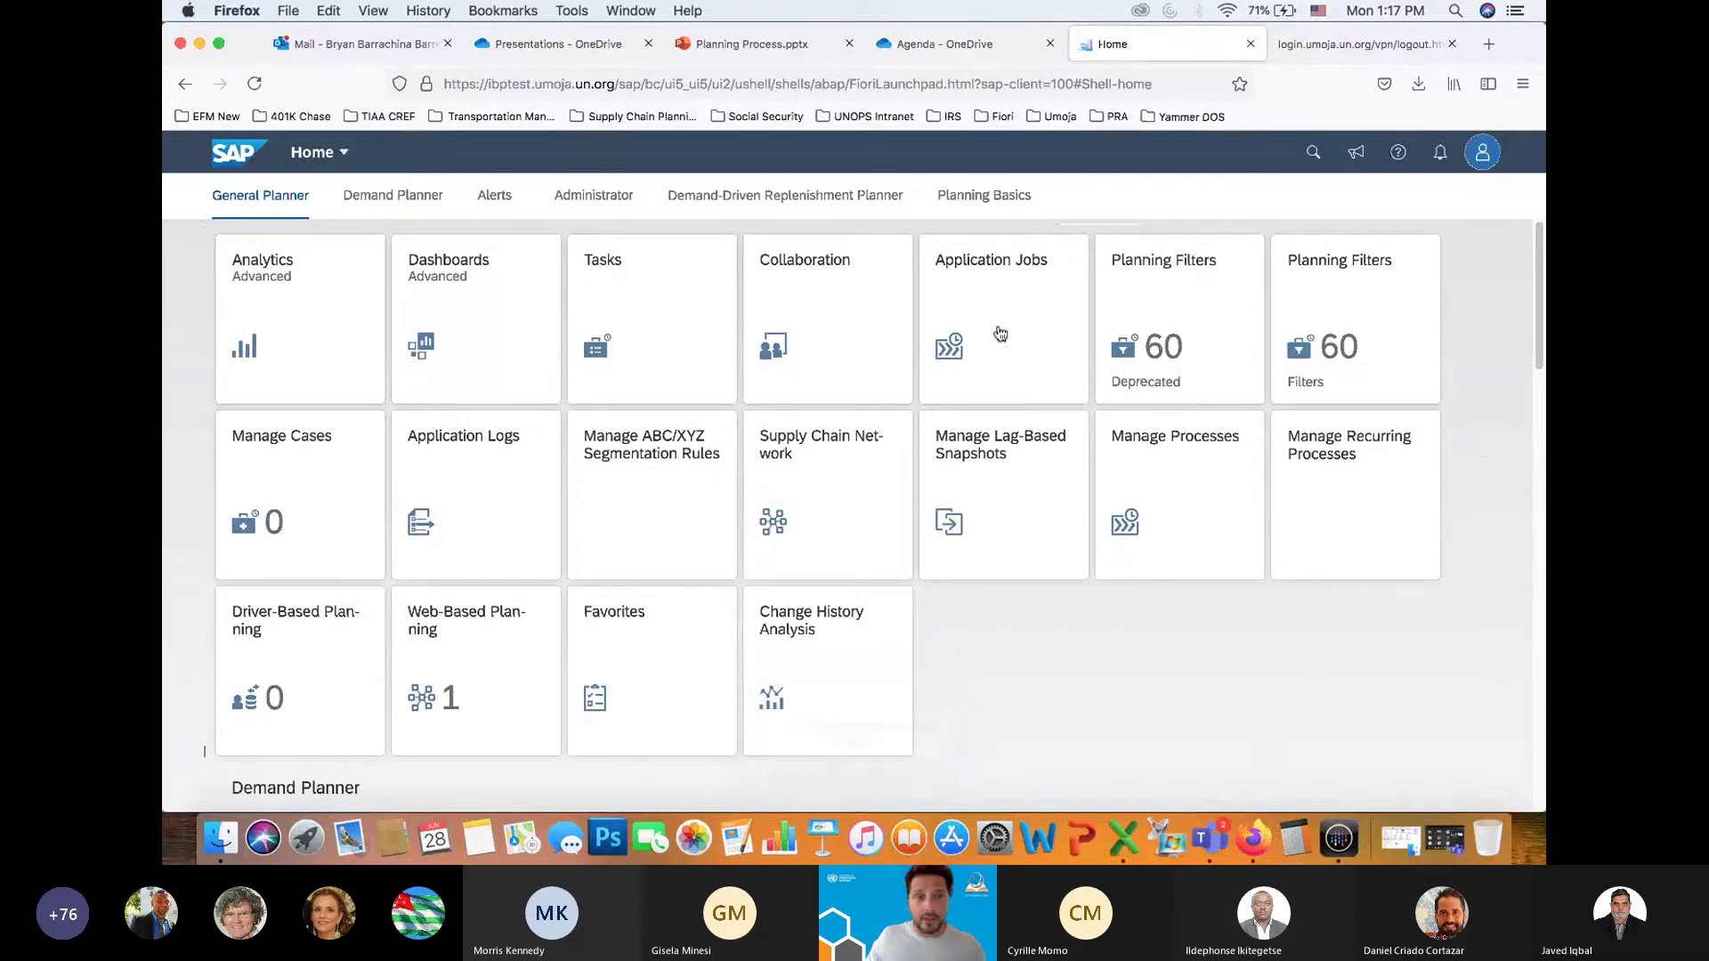
pyautogui.click(344, 154)
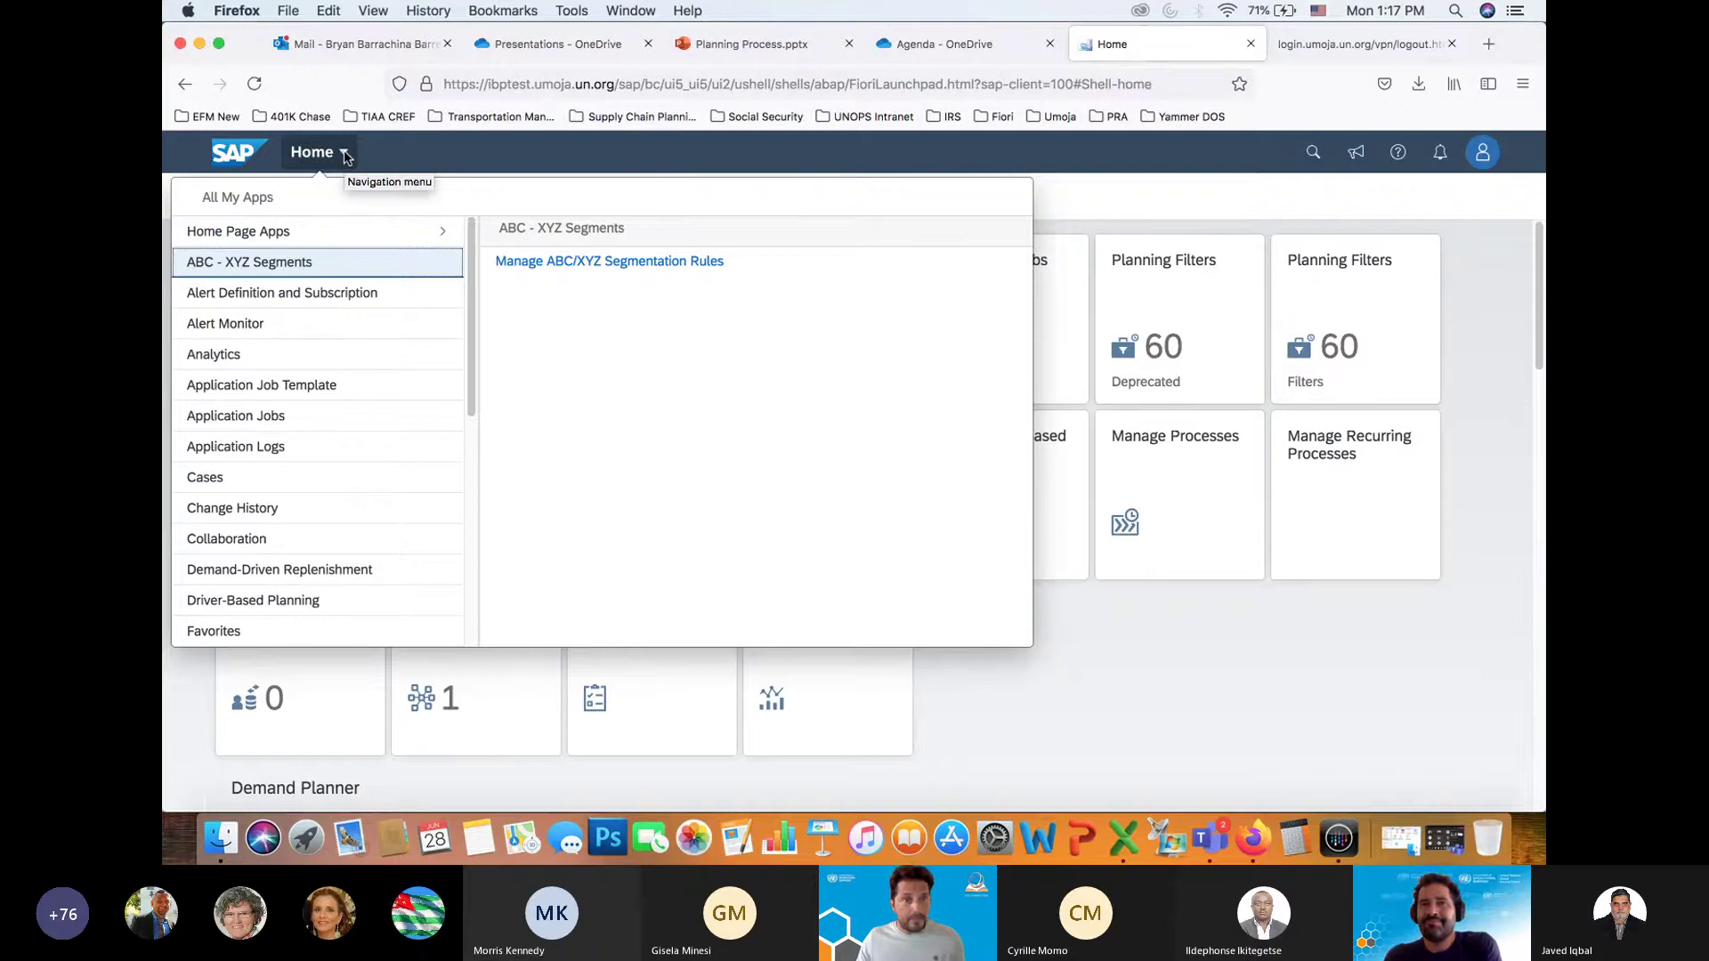
pyautogui.click(347, 156)
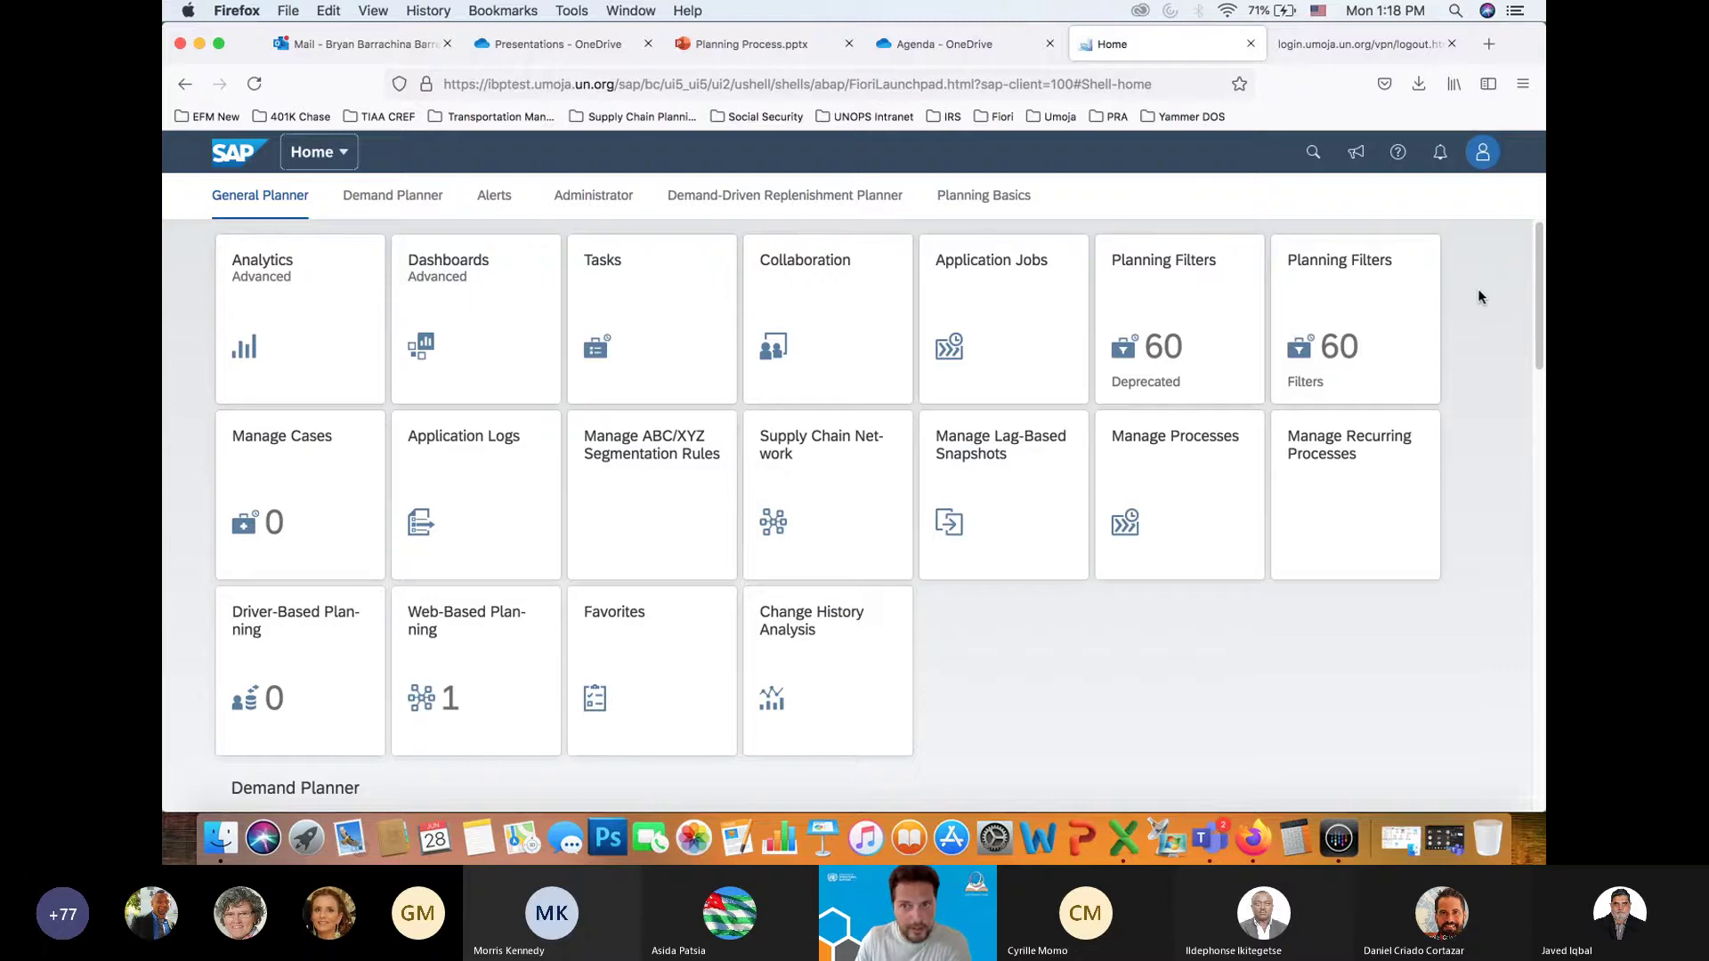
pyautogui.click(1313, 153)
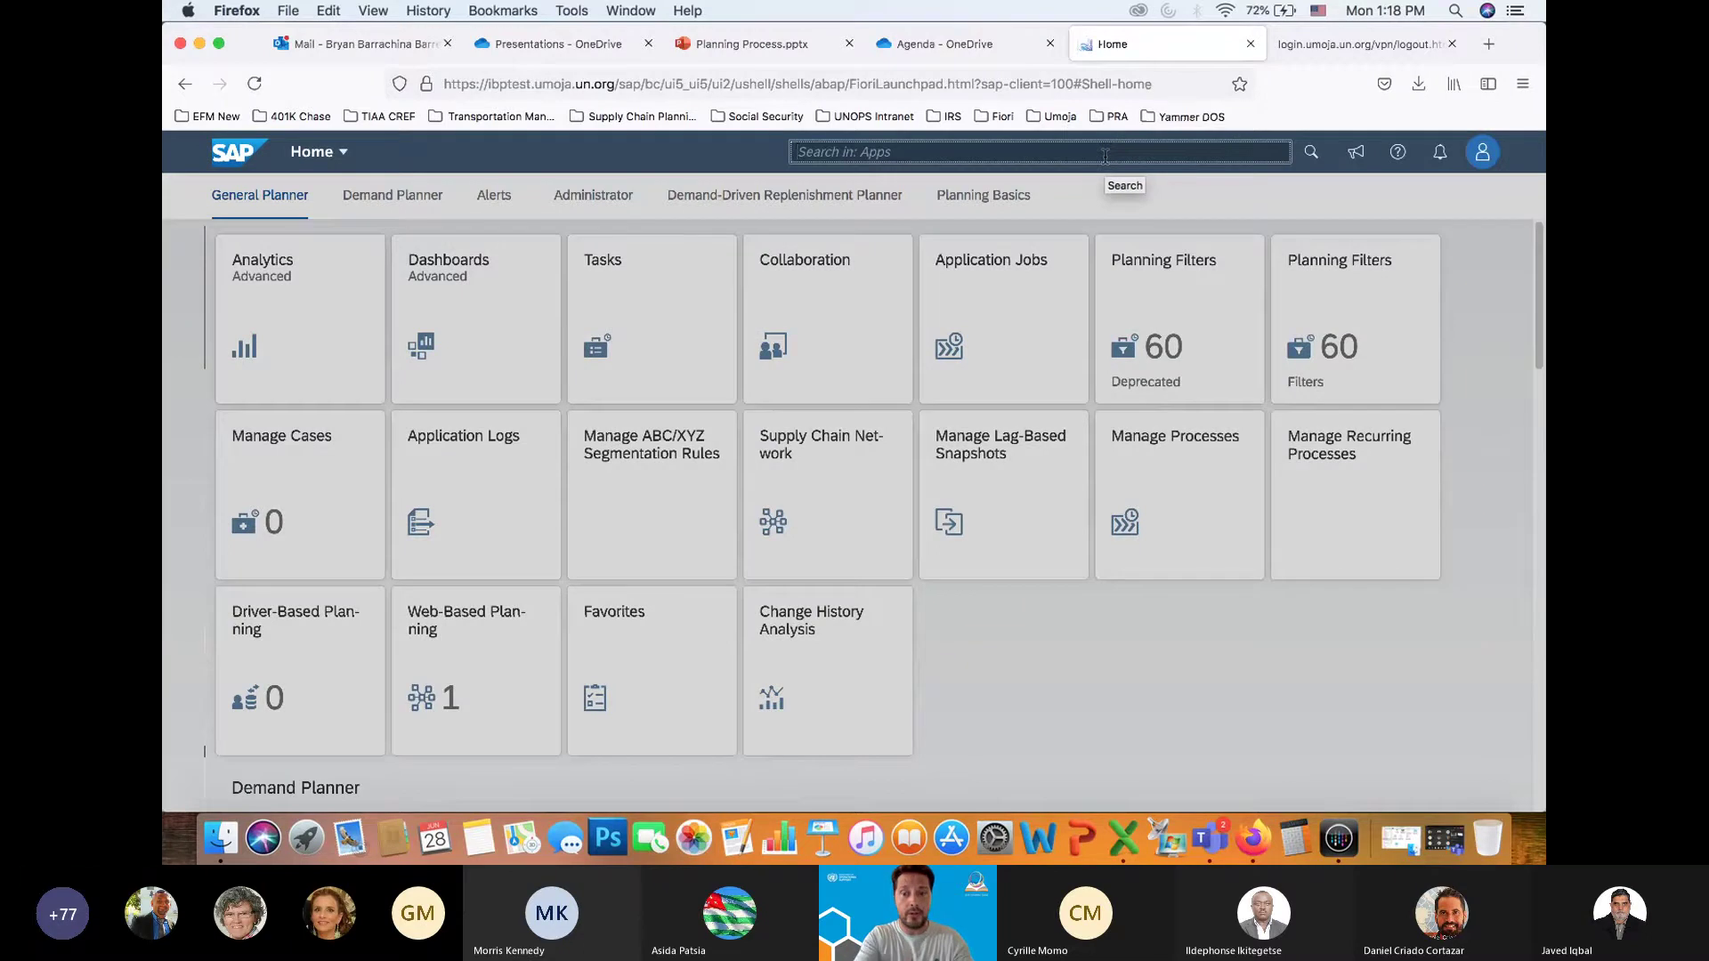
pyautogui.write('P')
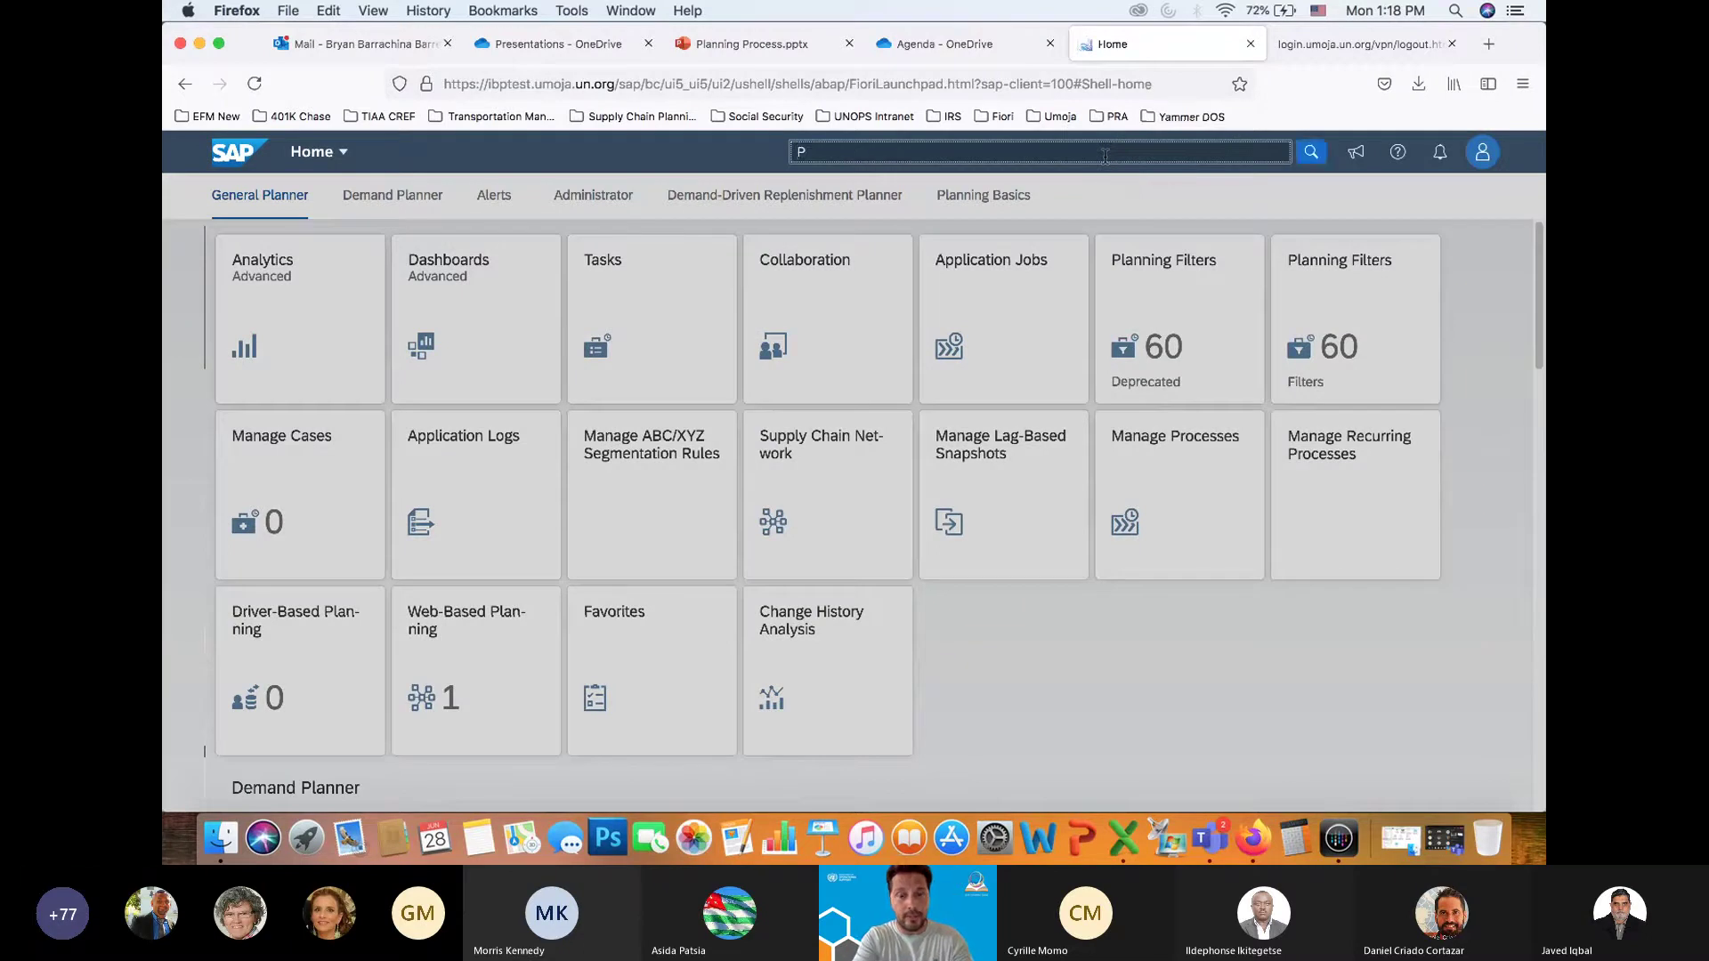
pyautogui.write('lann')
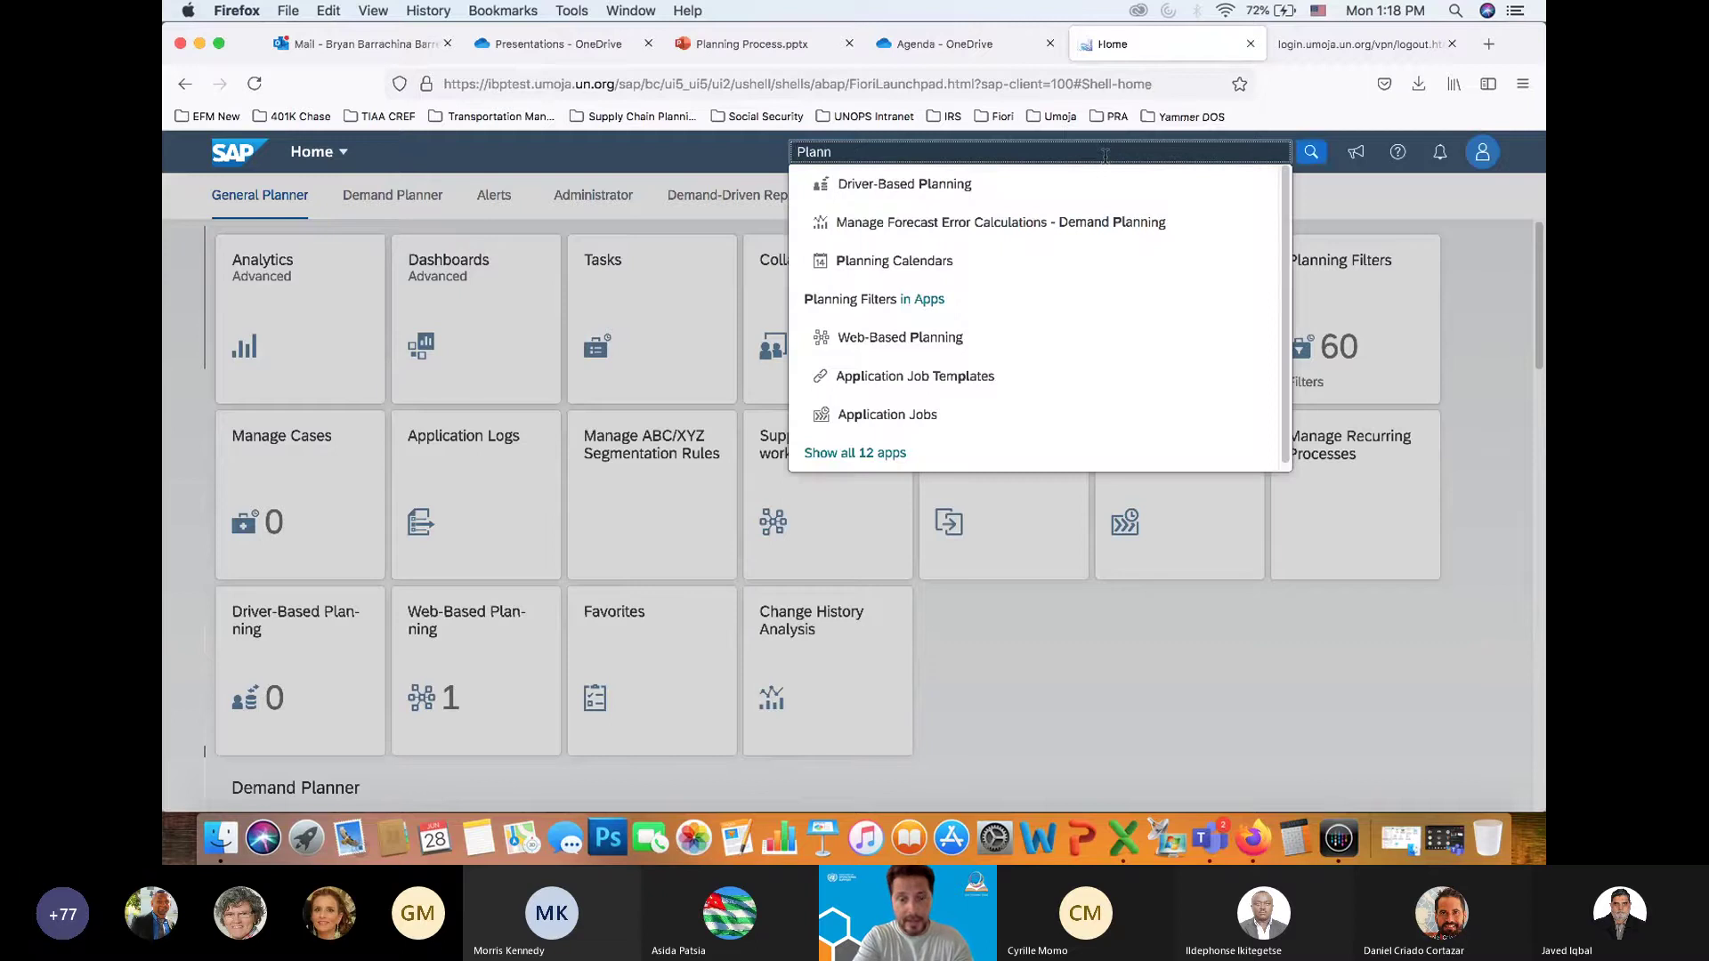
pyautogui.write('in')
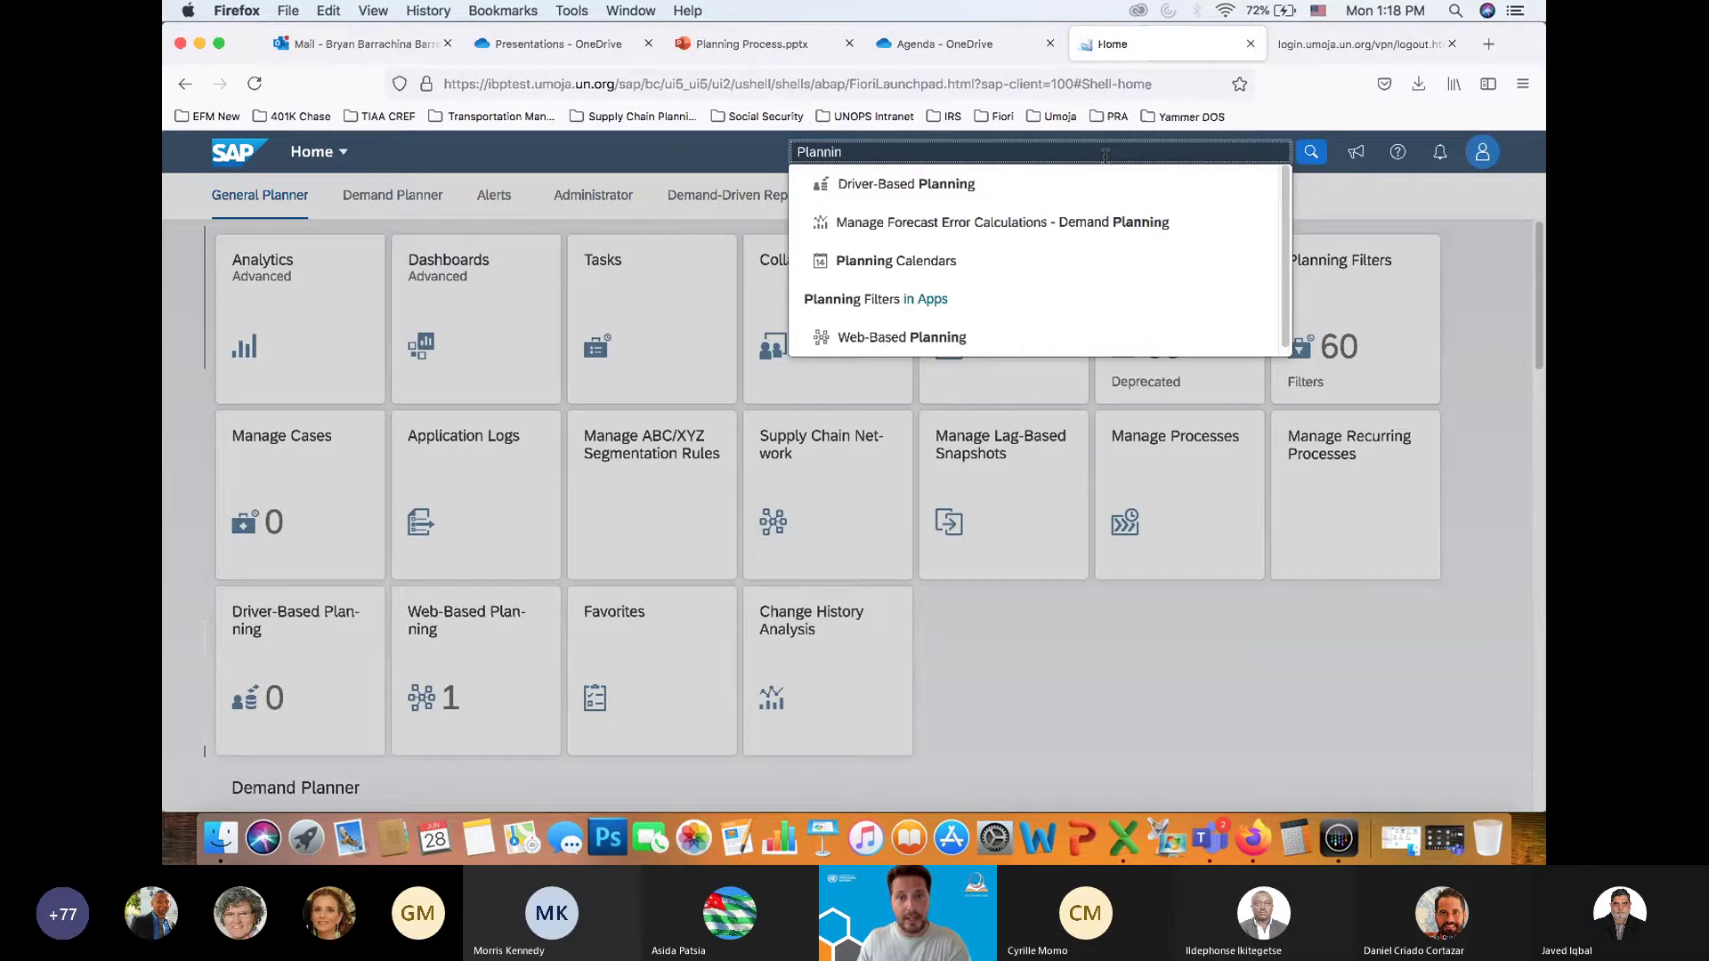
pyautogui.write('g')
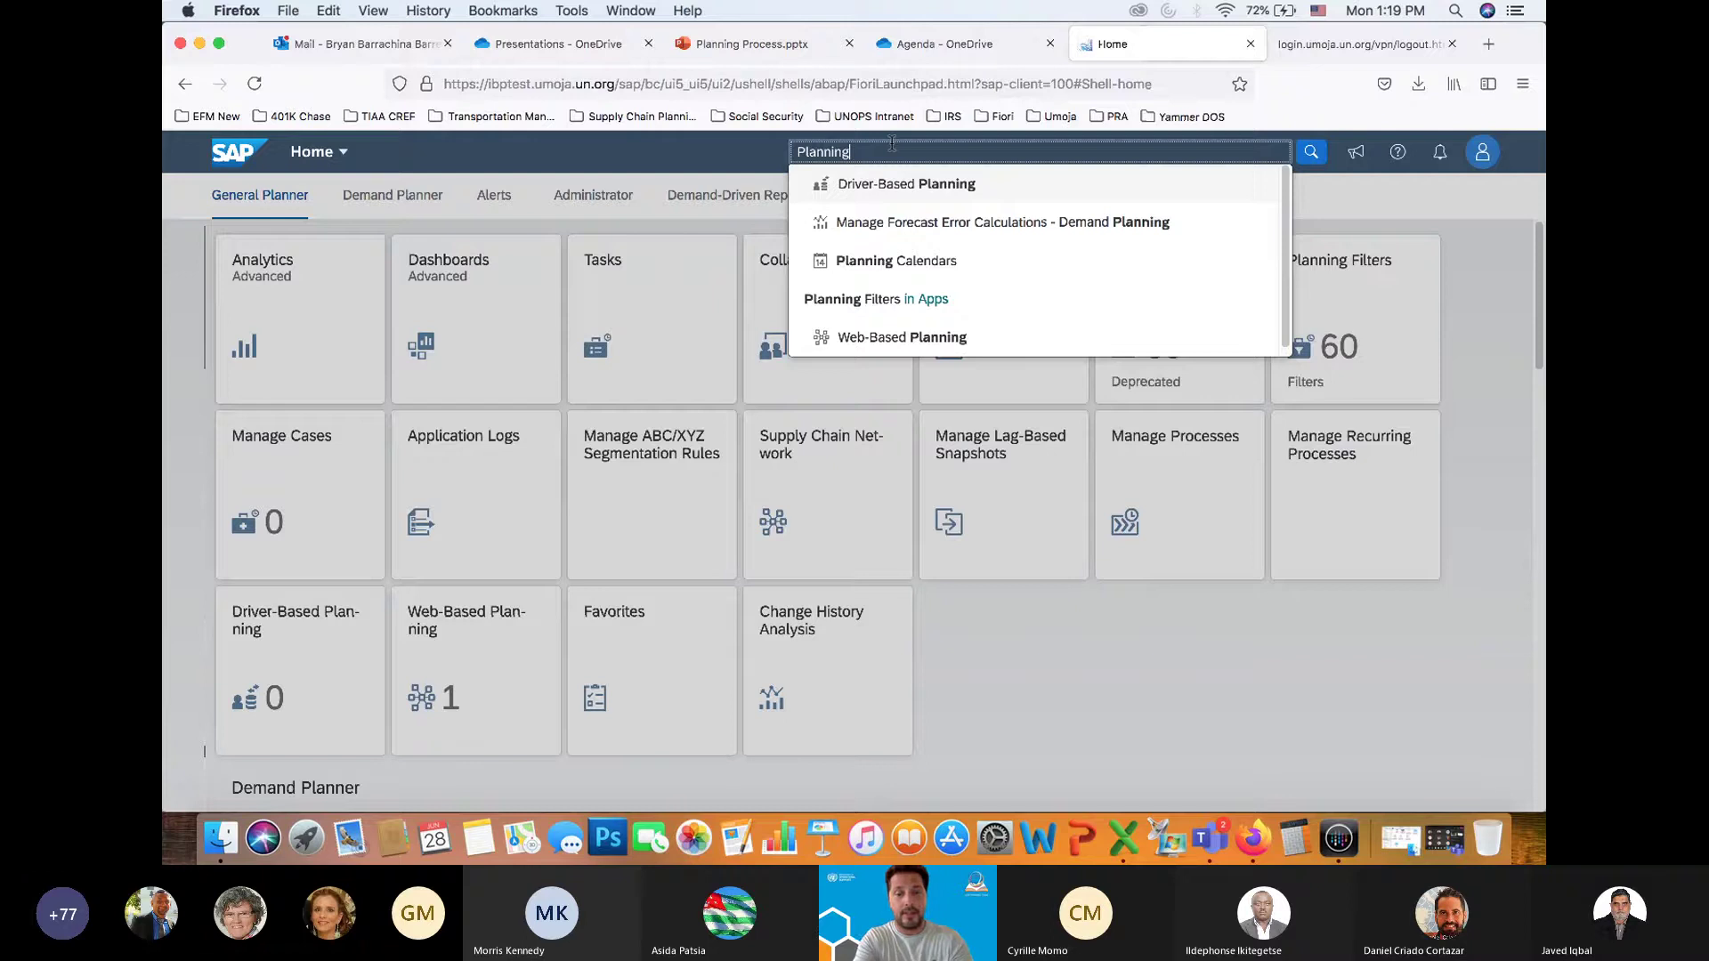
pyautogui.write(' Filter')
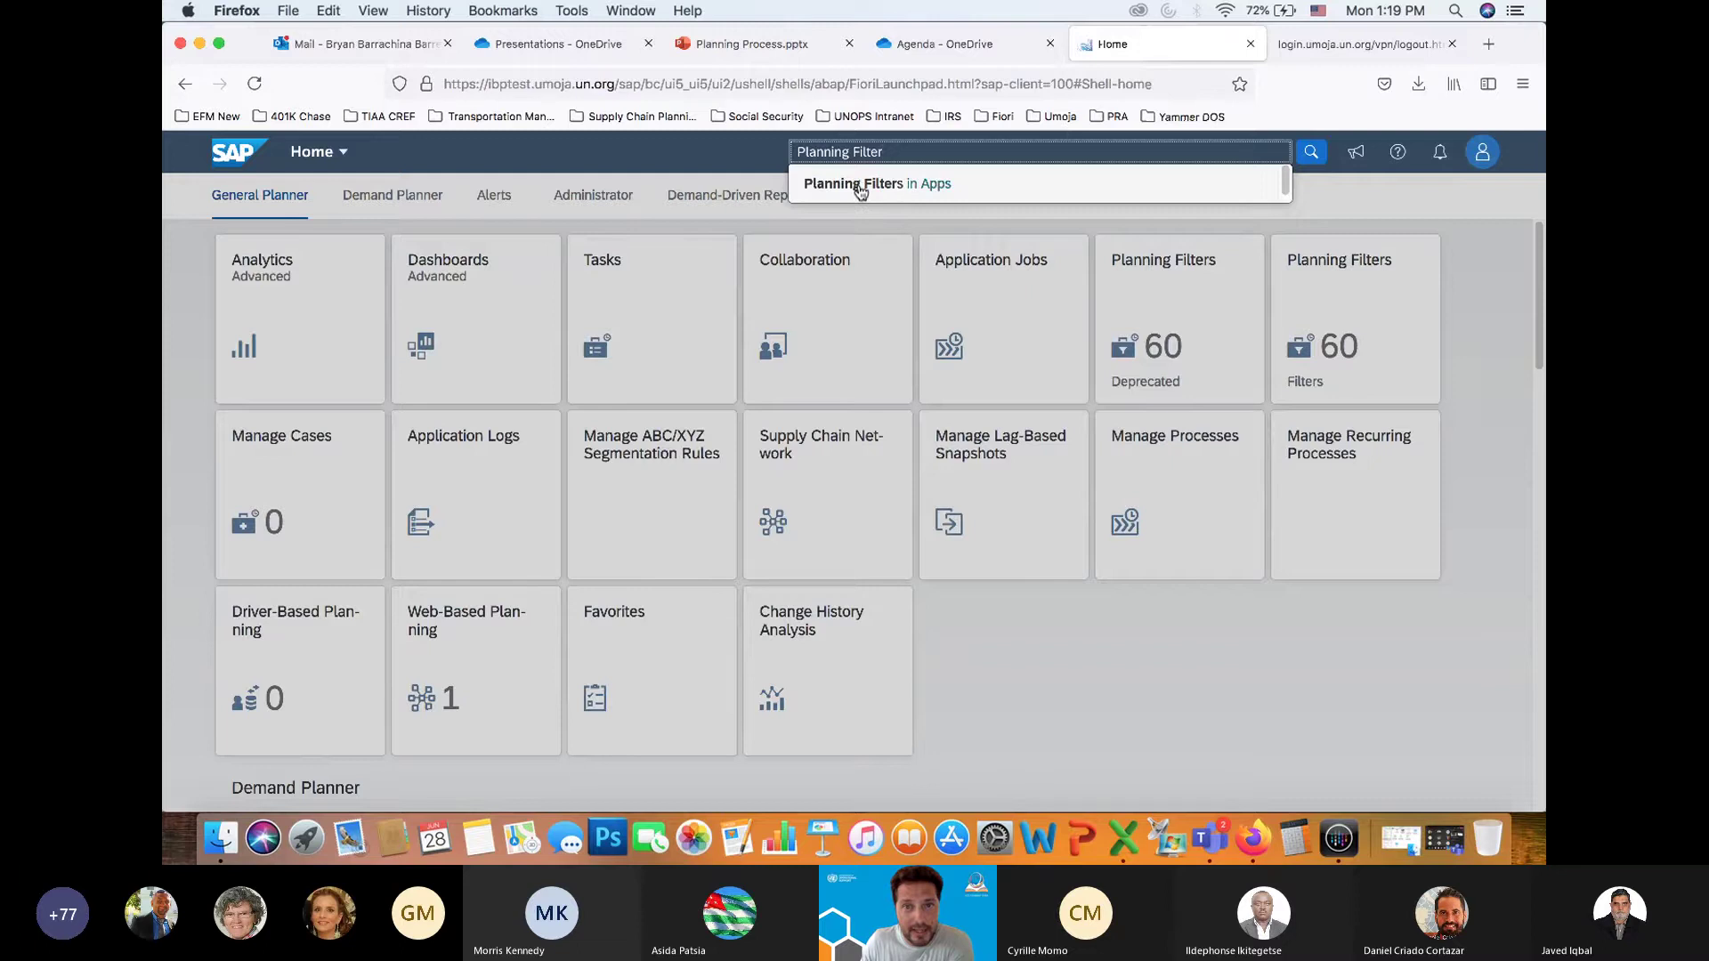
pyautogui.click(860, 187)
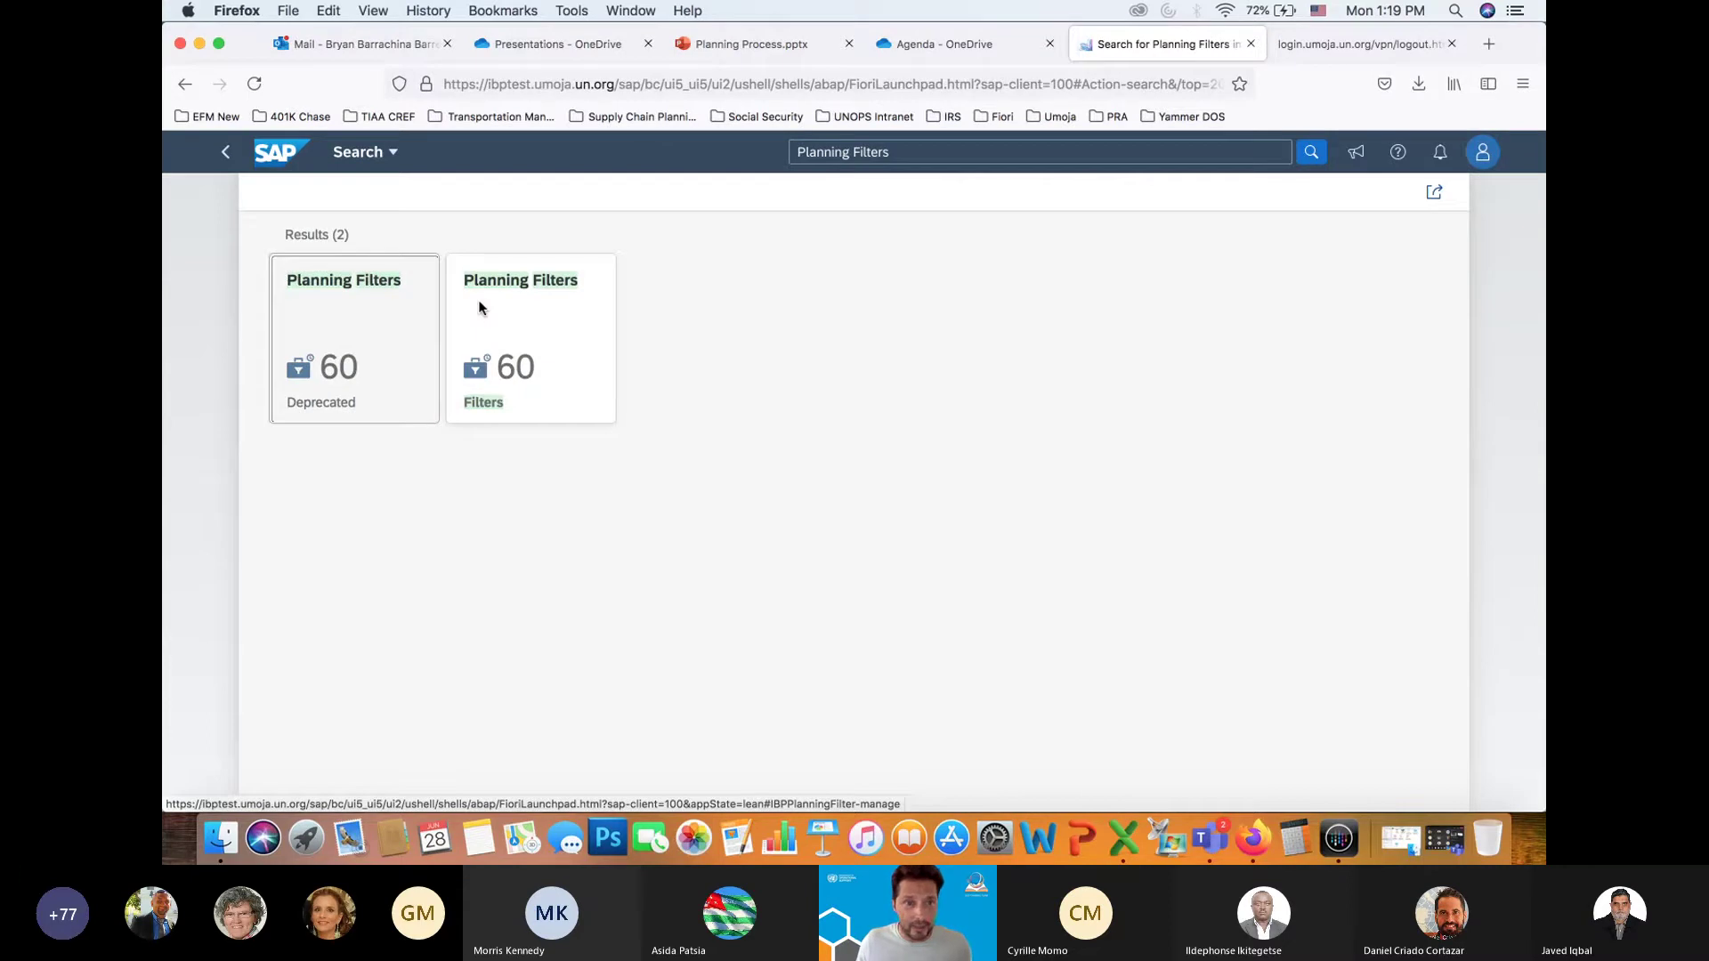
pyautogui.click(369, 153)
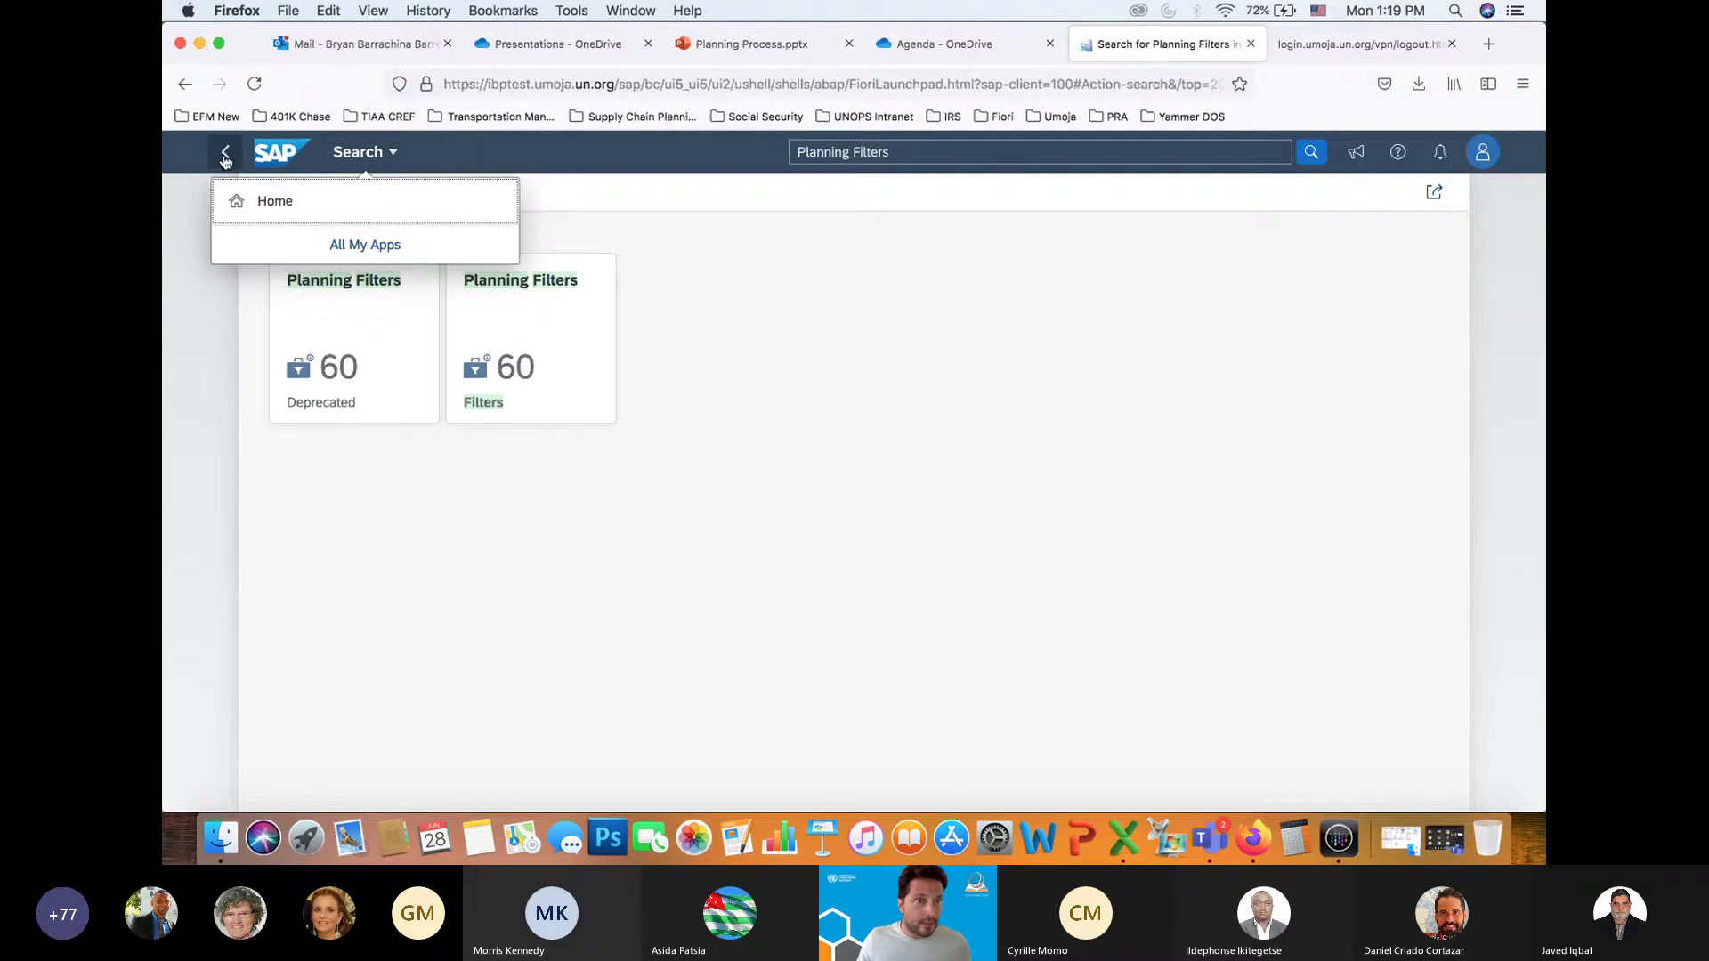
pyautogui.click(259, 201)
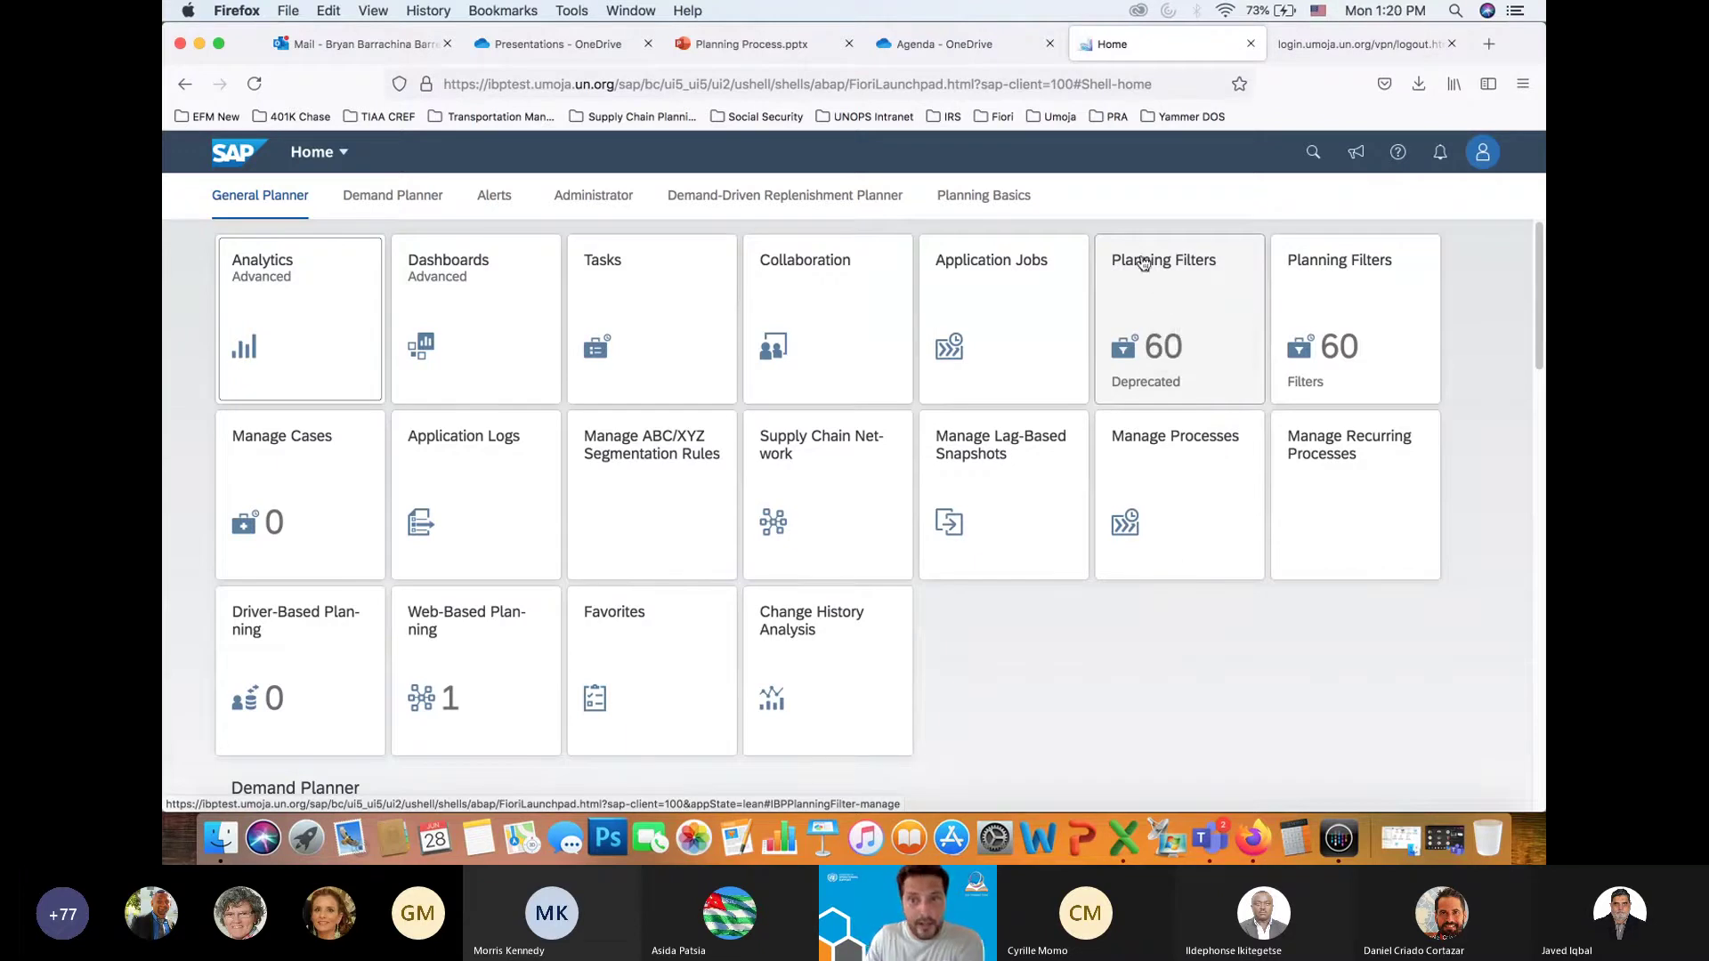
# Search Planning Filters for 'BB', then switch to Excel in Citrix Viewer
pyautogui.click(1169, 272)
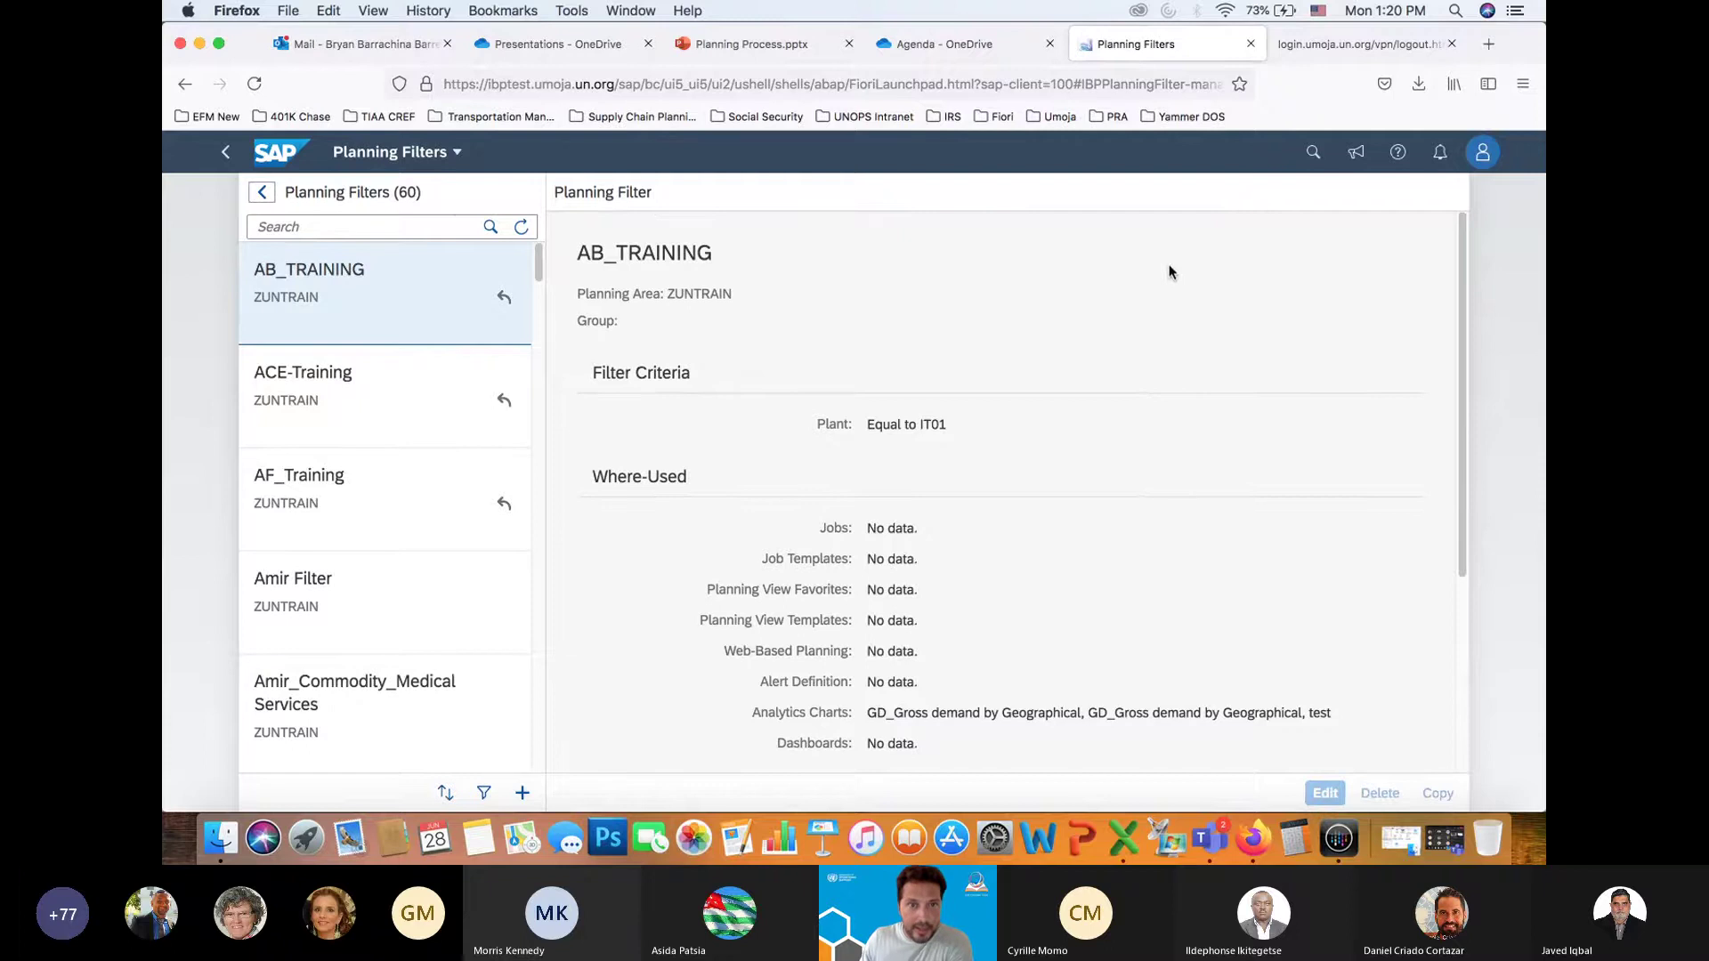
pyautogui.click(431, 225)
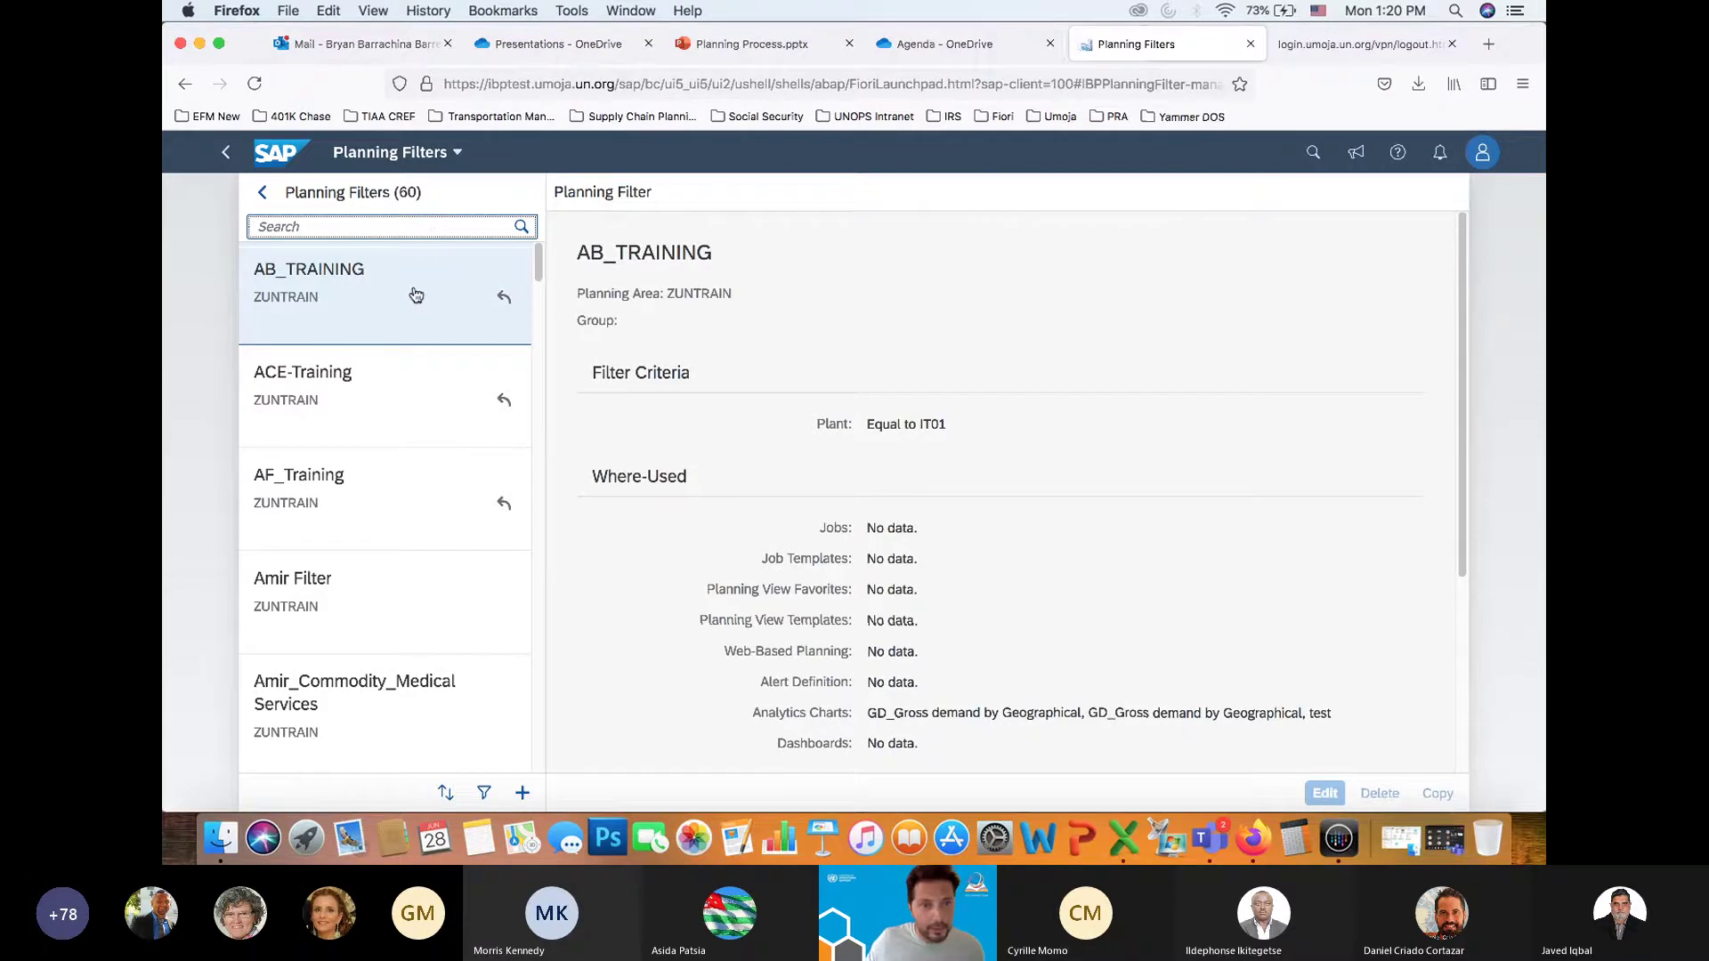
pyautogui.moveTo(539, 261)
pyautogui.mouseDown()
pyautogui.moveTo(534, 648)
pyautogui.moveTo(538, 259)
pyautogui.mouseUp()
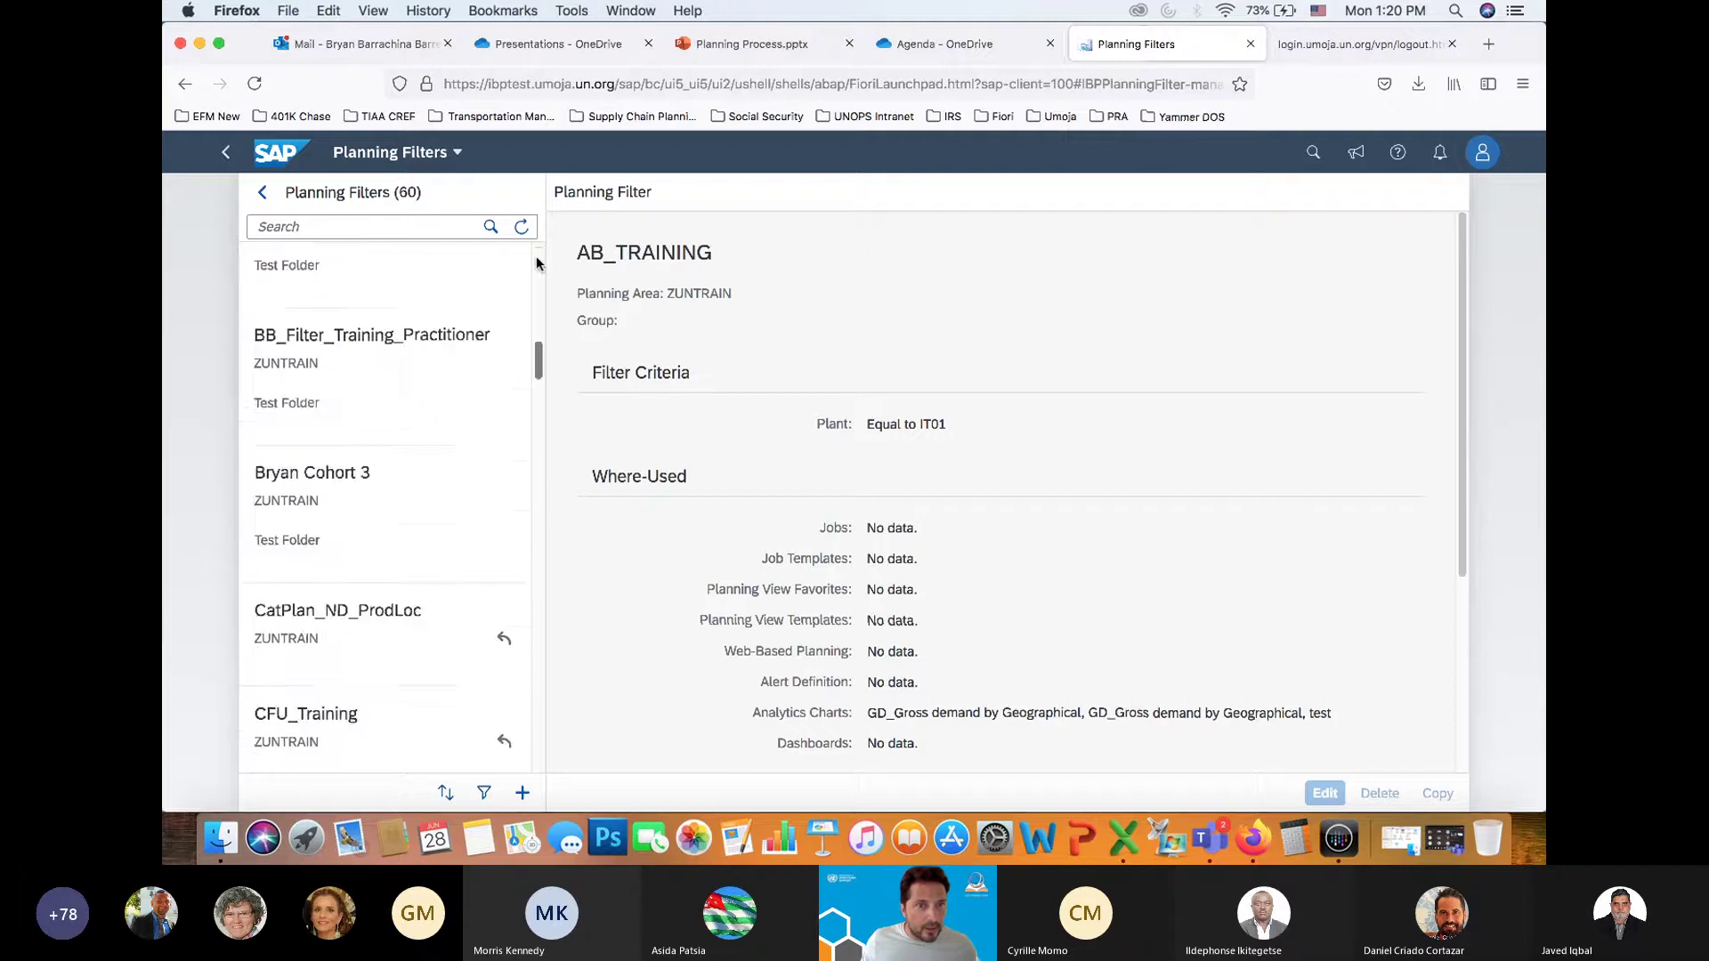
pyautogui.click(392, 226)
pyautogui.write('BB')
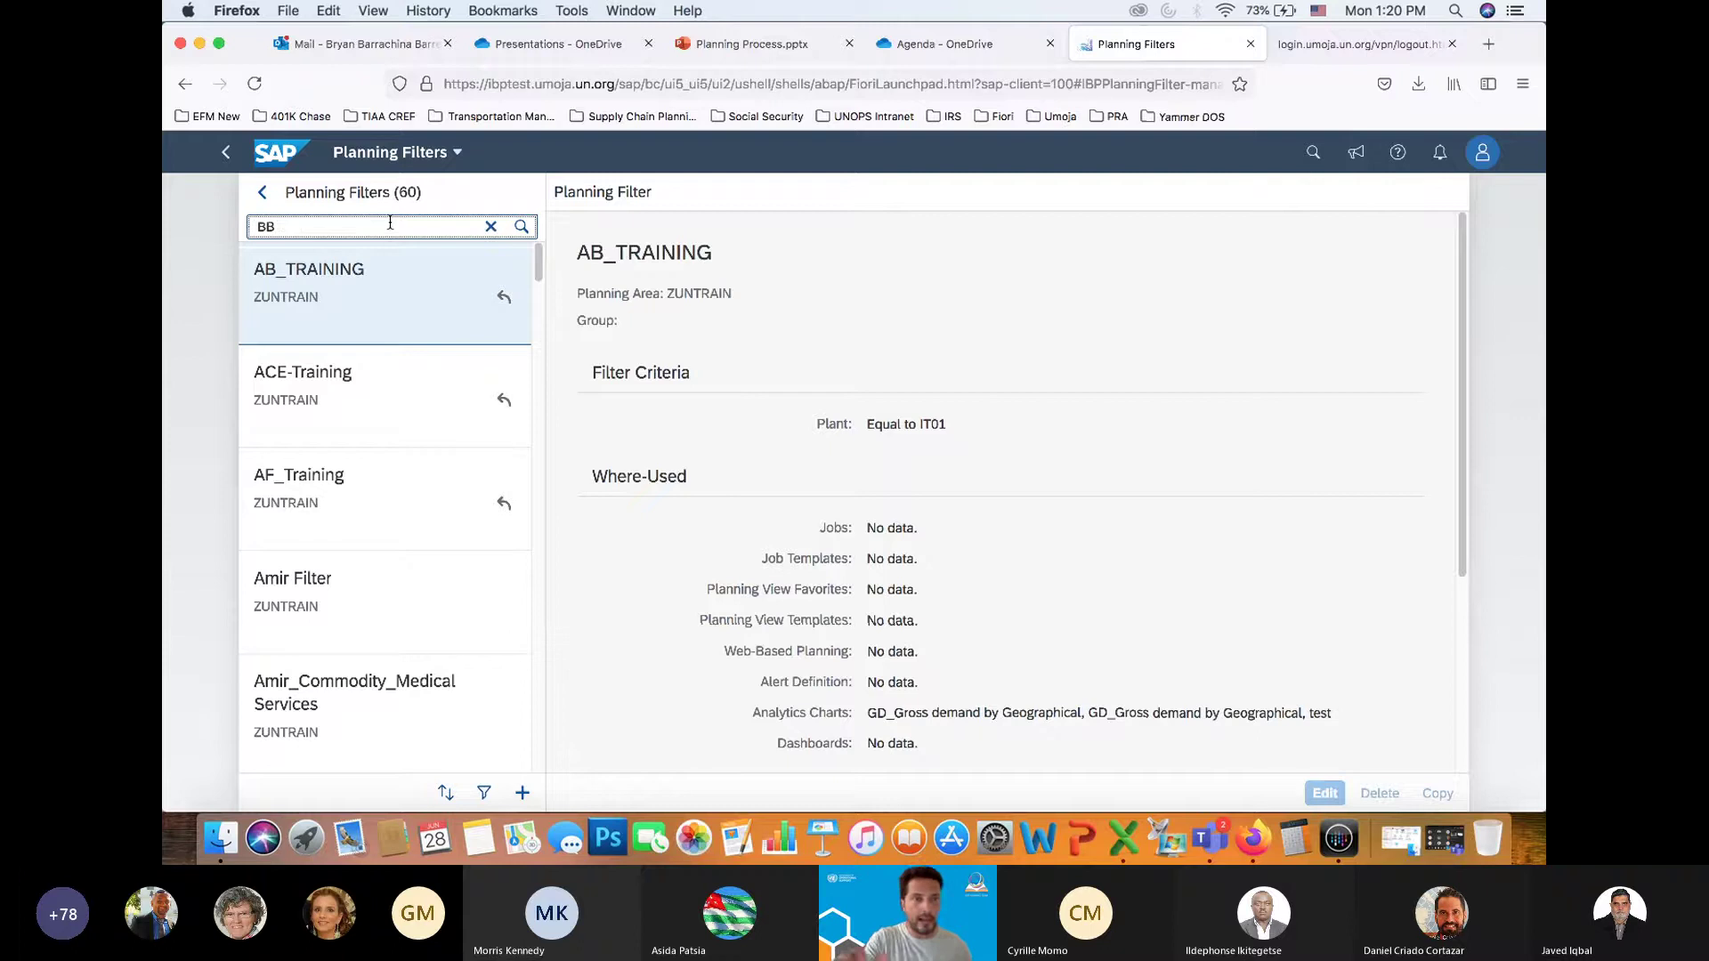
pyautogui.press('Return')
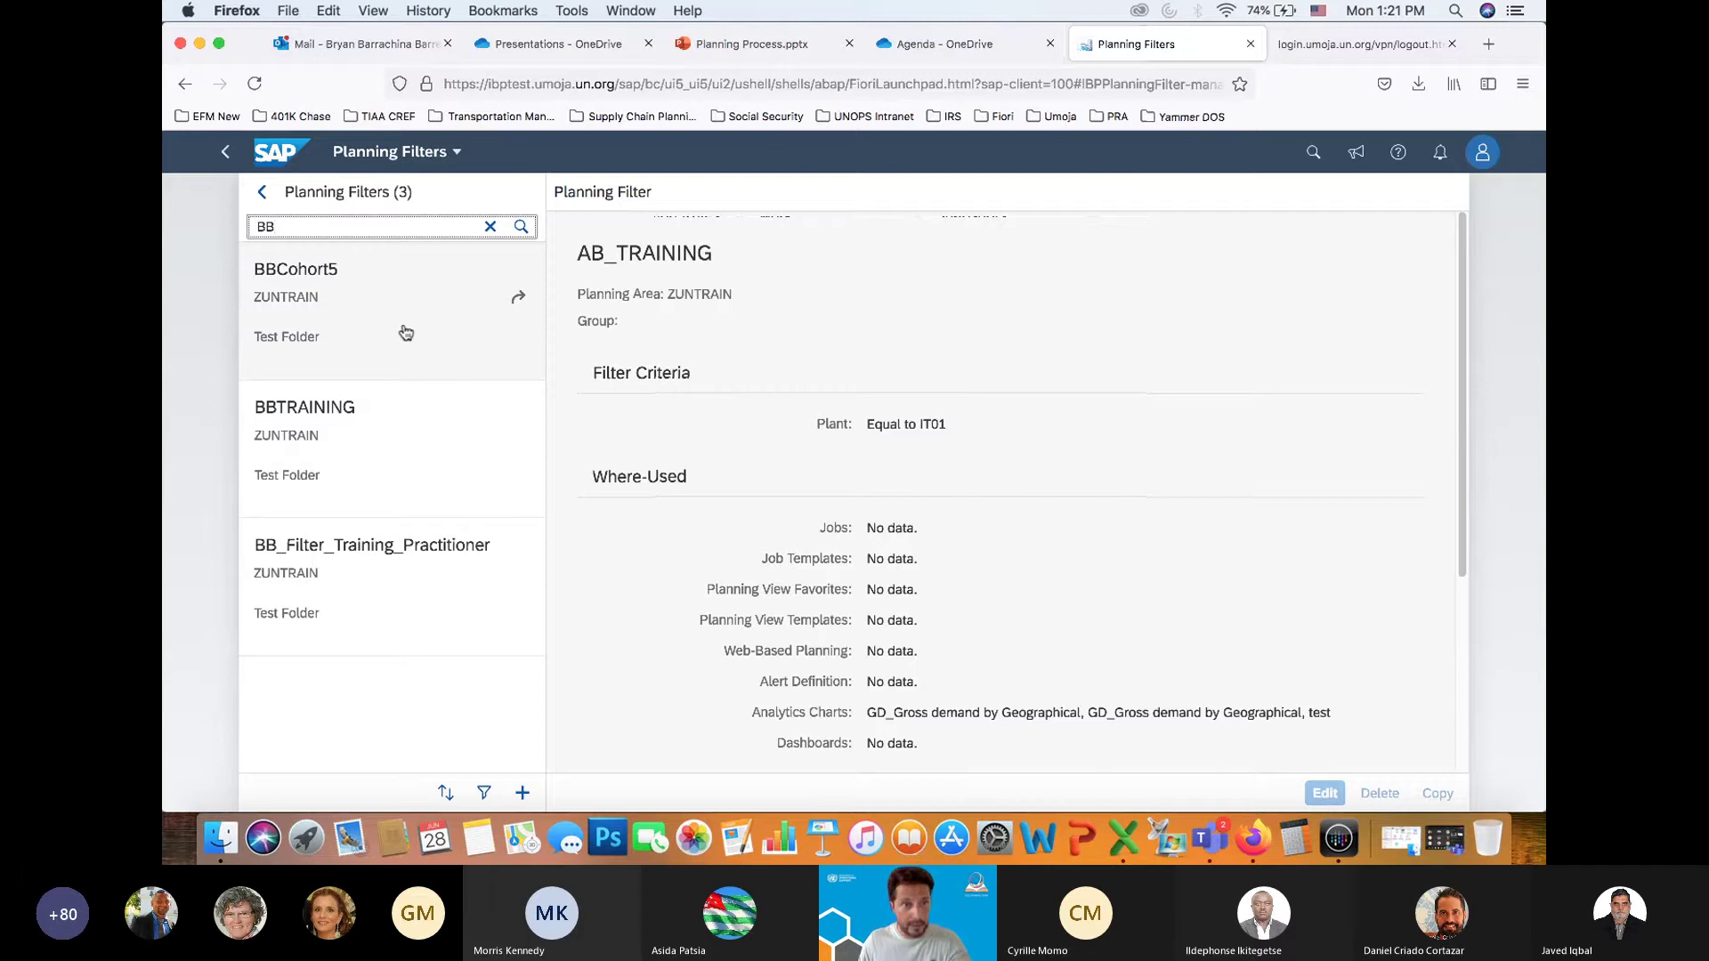
pyautogui.press('super+Tab')
pyautogui.press('super+Tab')
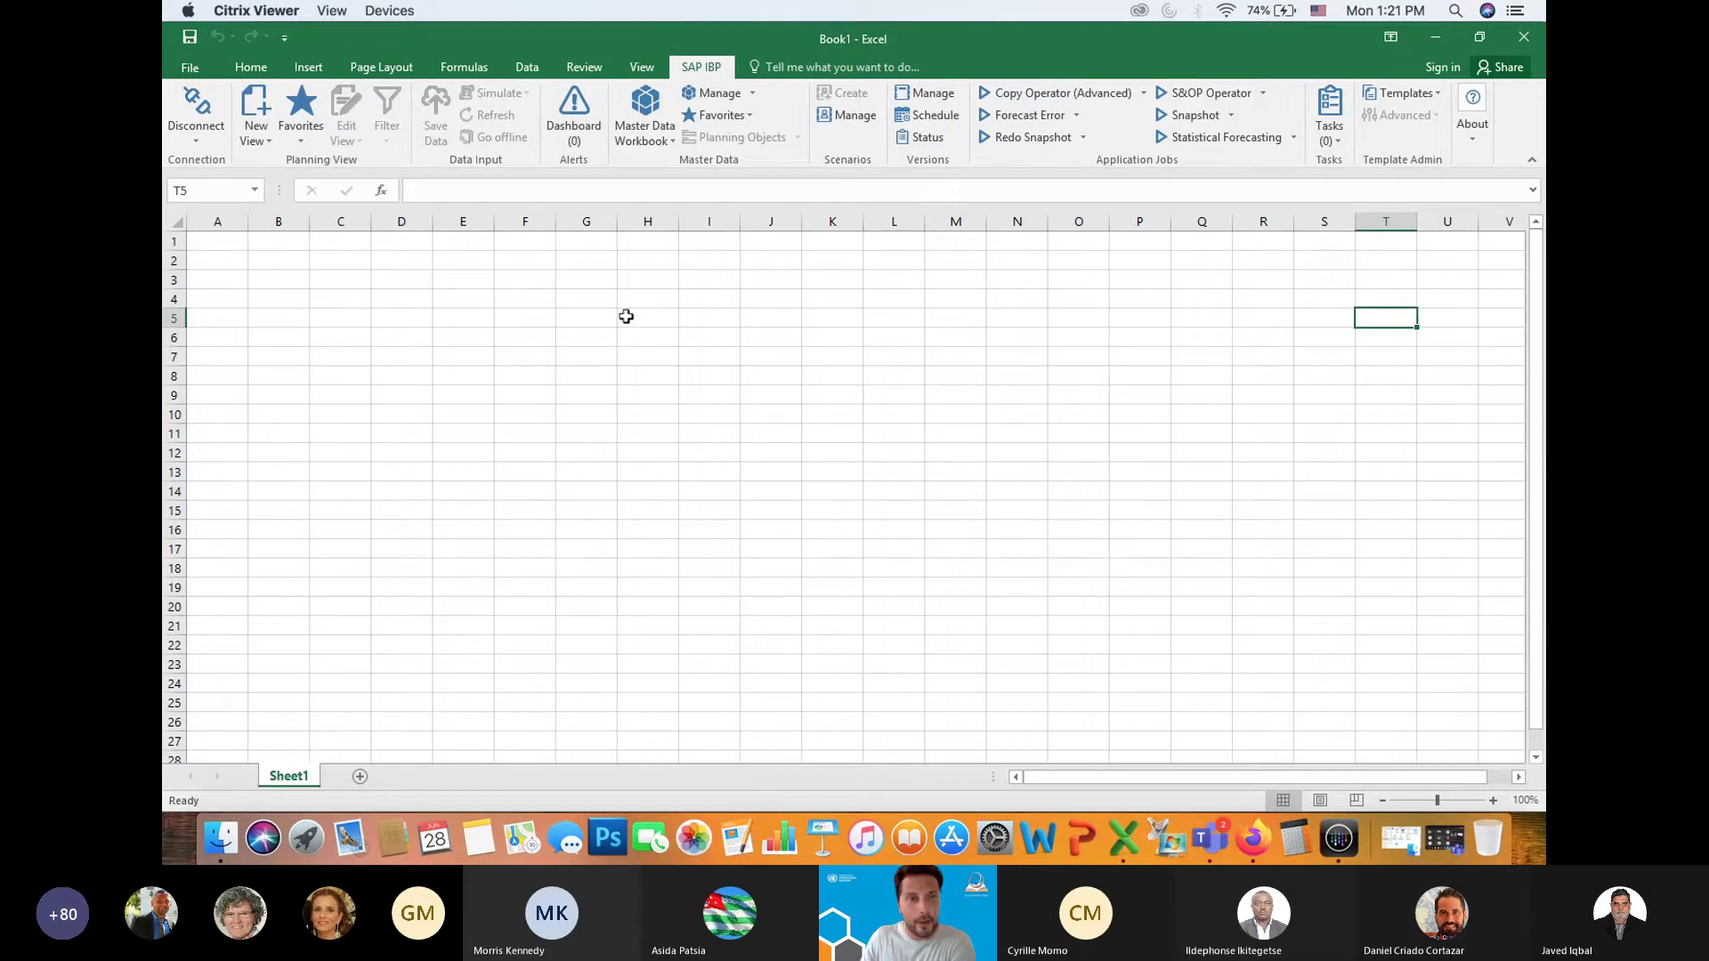
# Start a New View from the 10 - Historical Data template and browse its shared filters
pyautogui.click(256, 111)
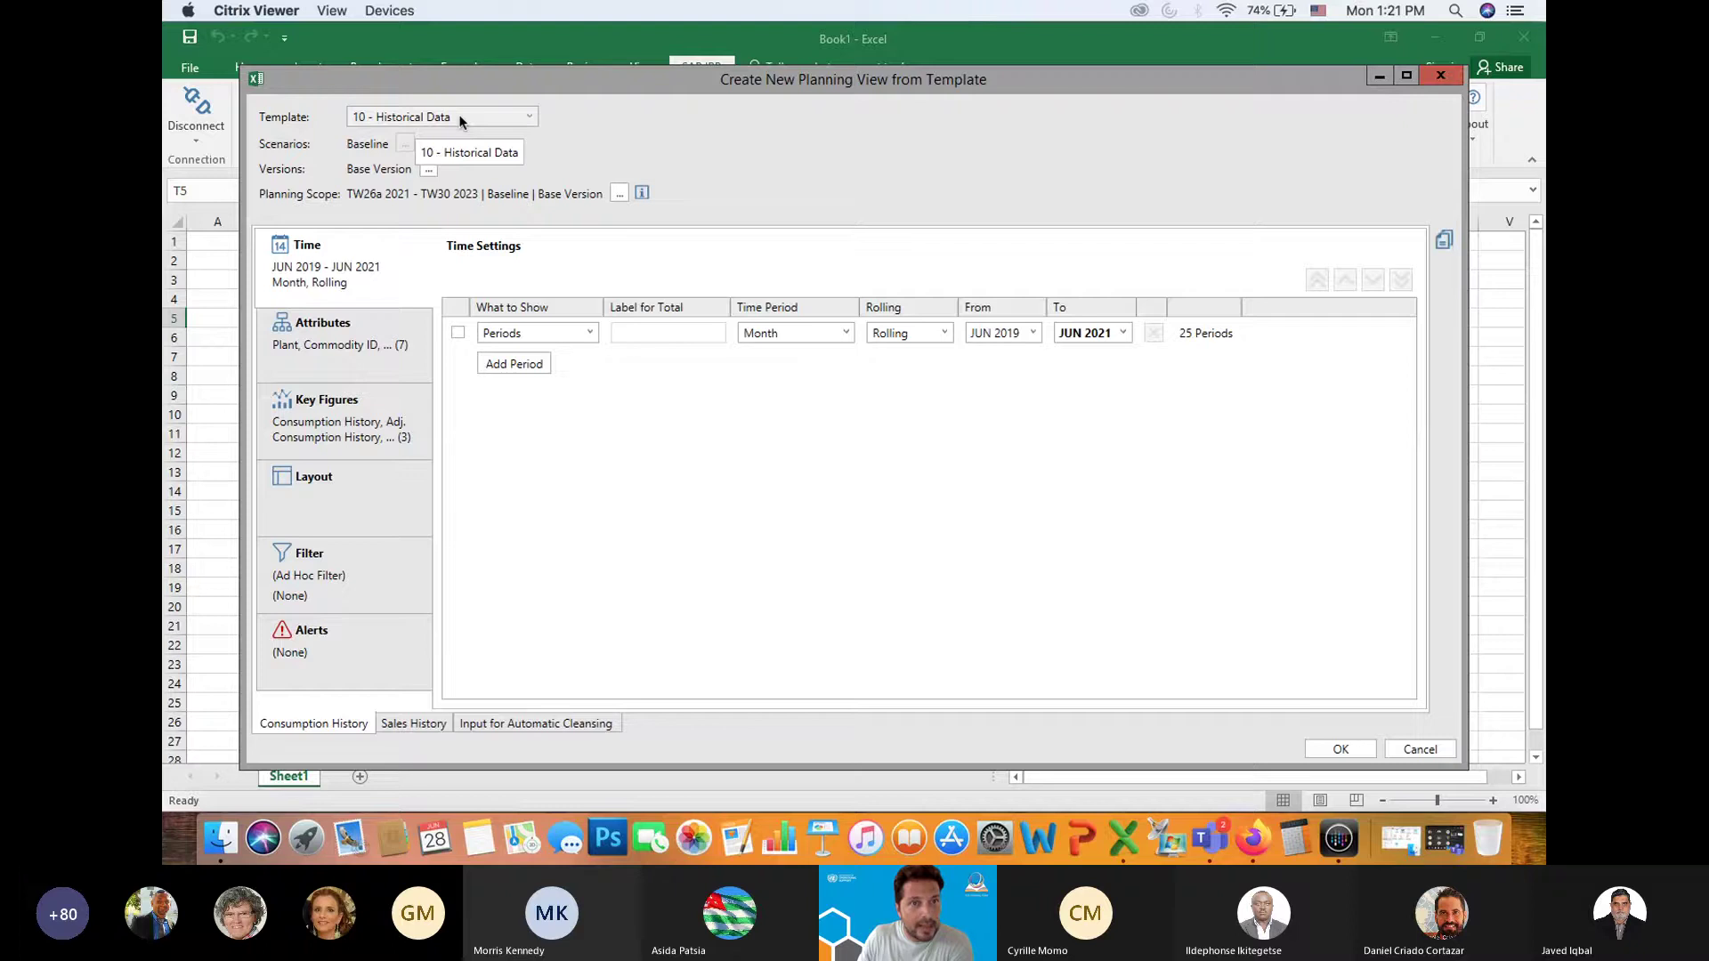
pyautogui.click(344, 576)
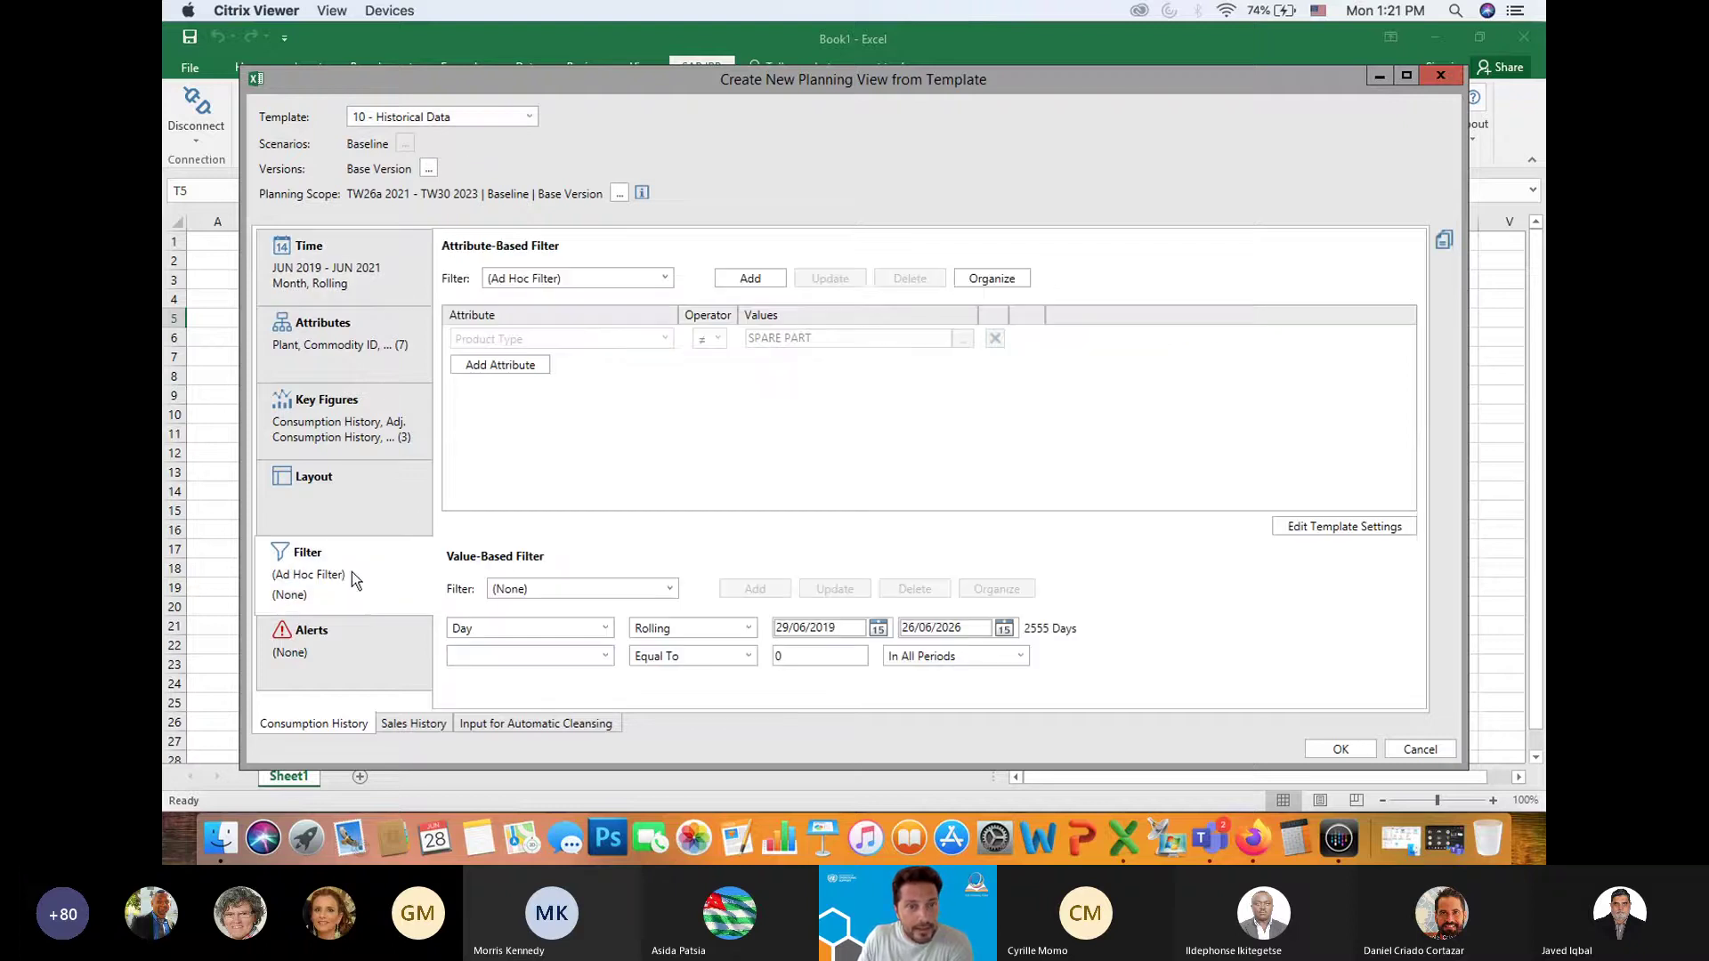
pyautogui.click(670, 282)
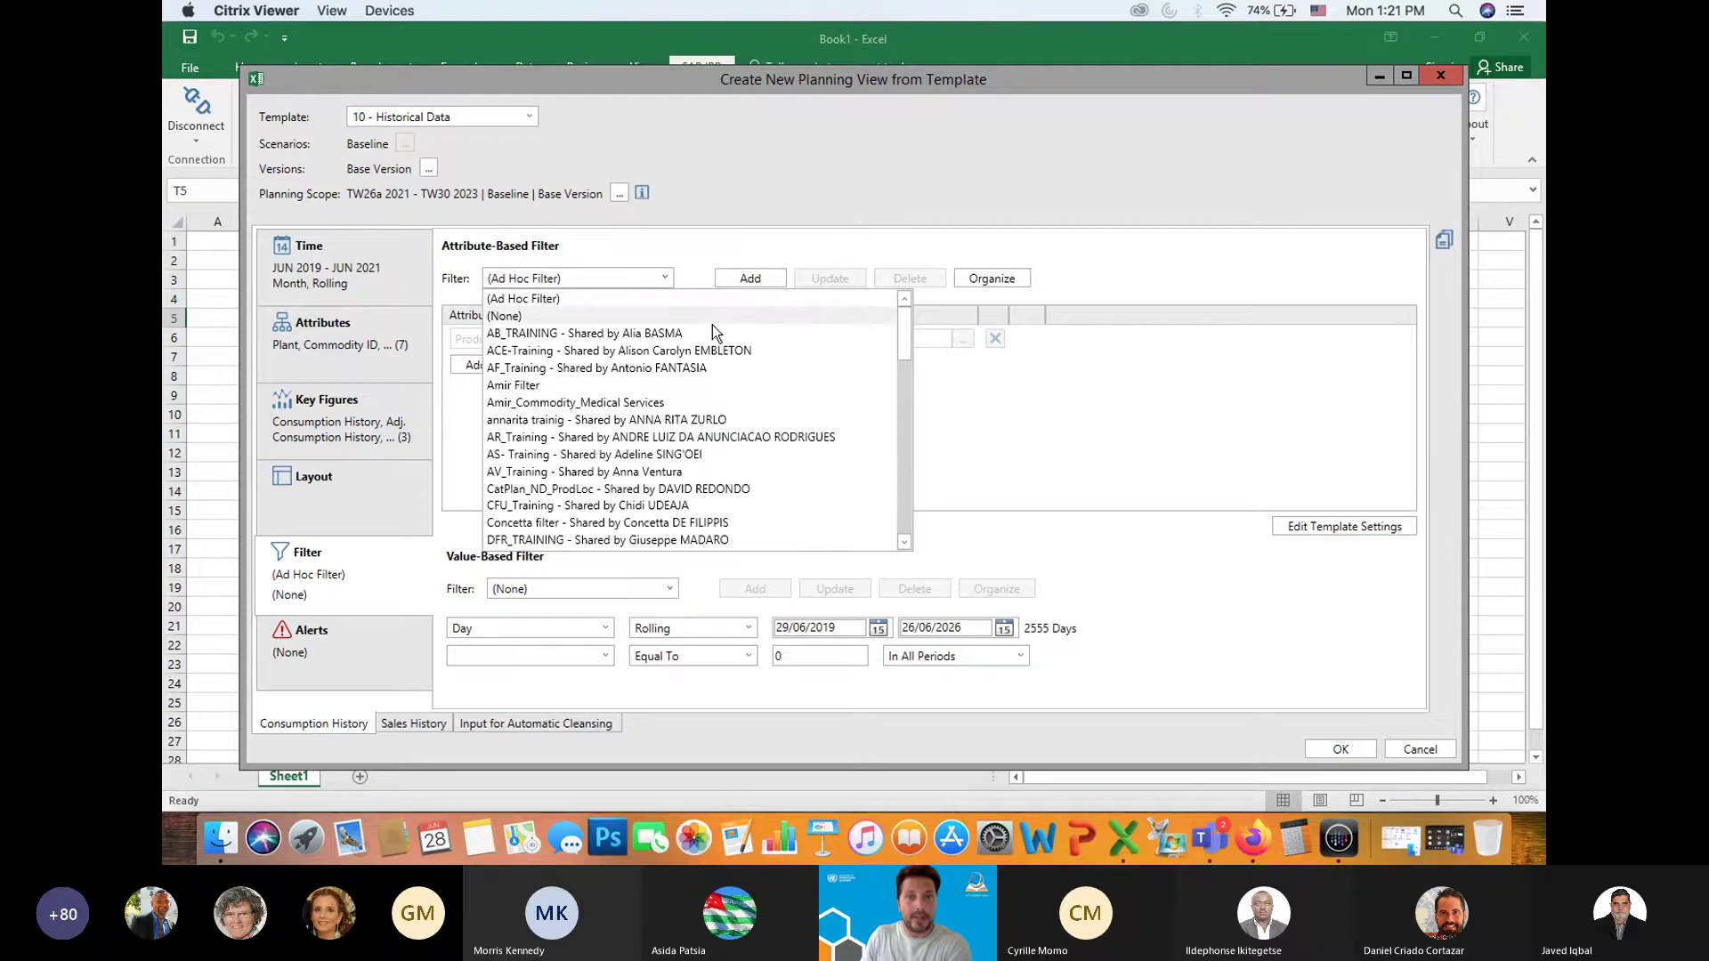
pyautogui.moveTo(902, 338); pyautogui.dragTo(909, 543)
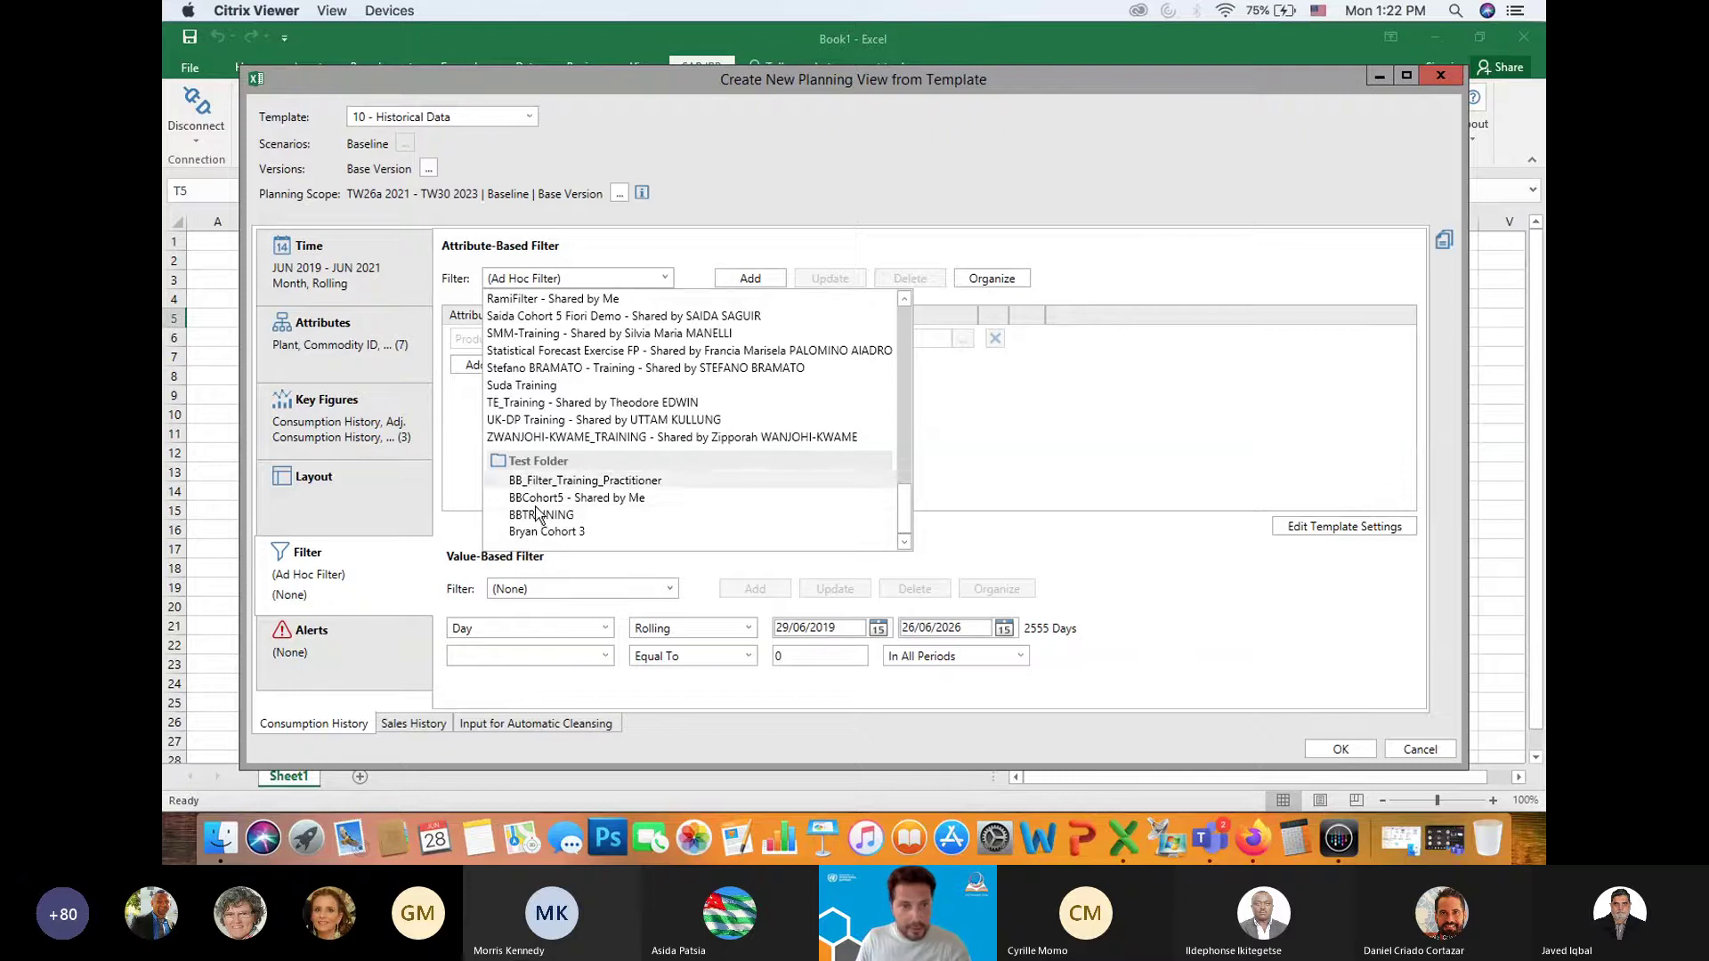
pyautogui.press('super+Tab')
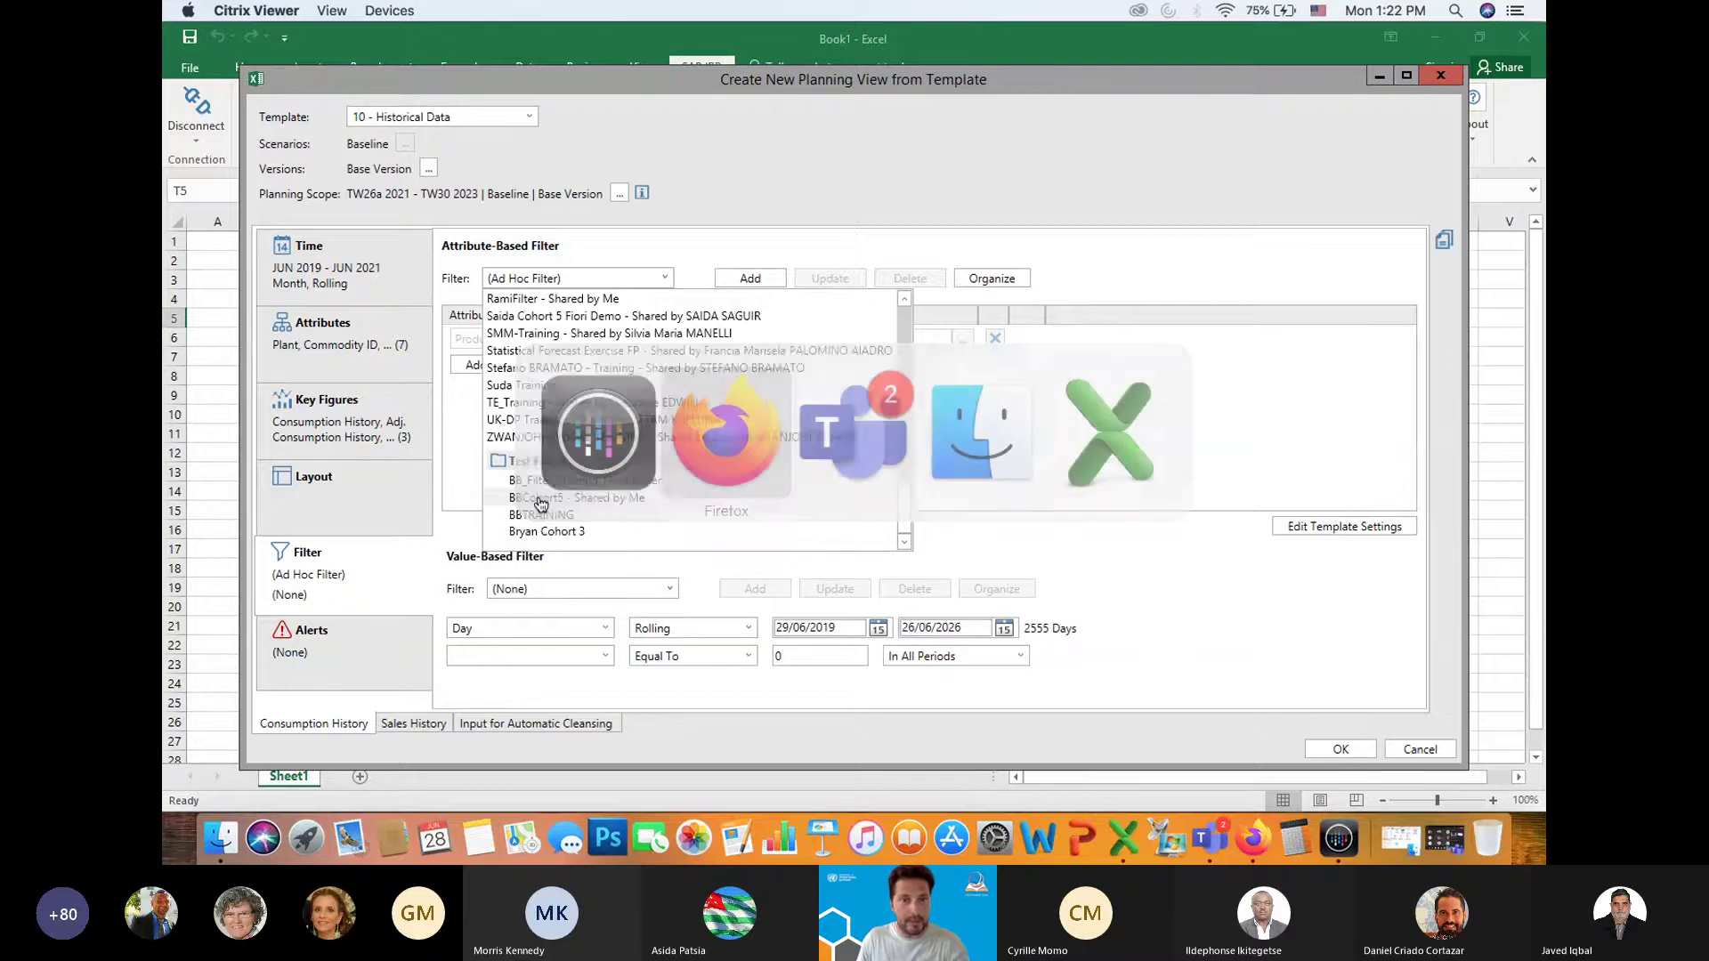
# Inspect BBCohort5's Product Type, Plant KE00 and Product ID criteria and its sharing
pyautogui.press('super+Tab')
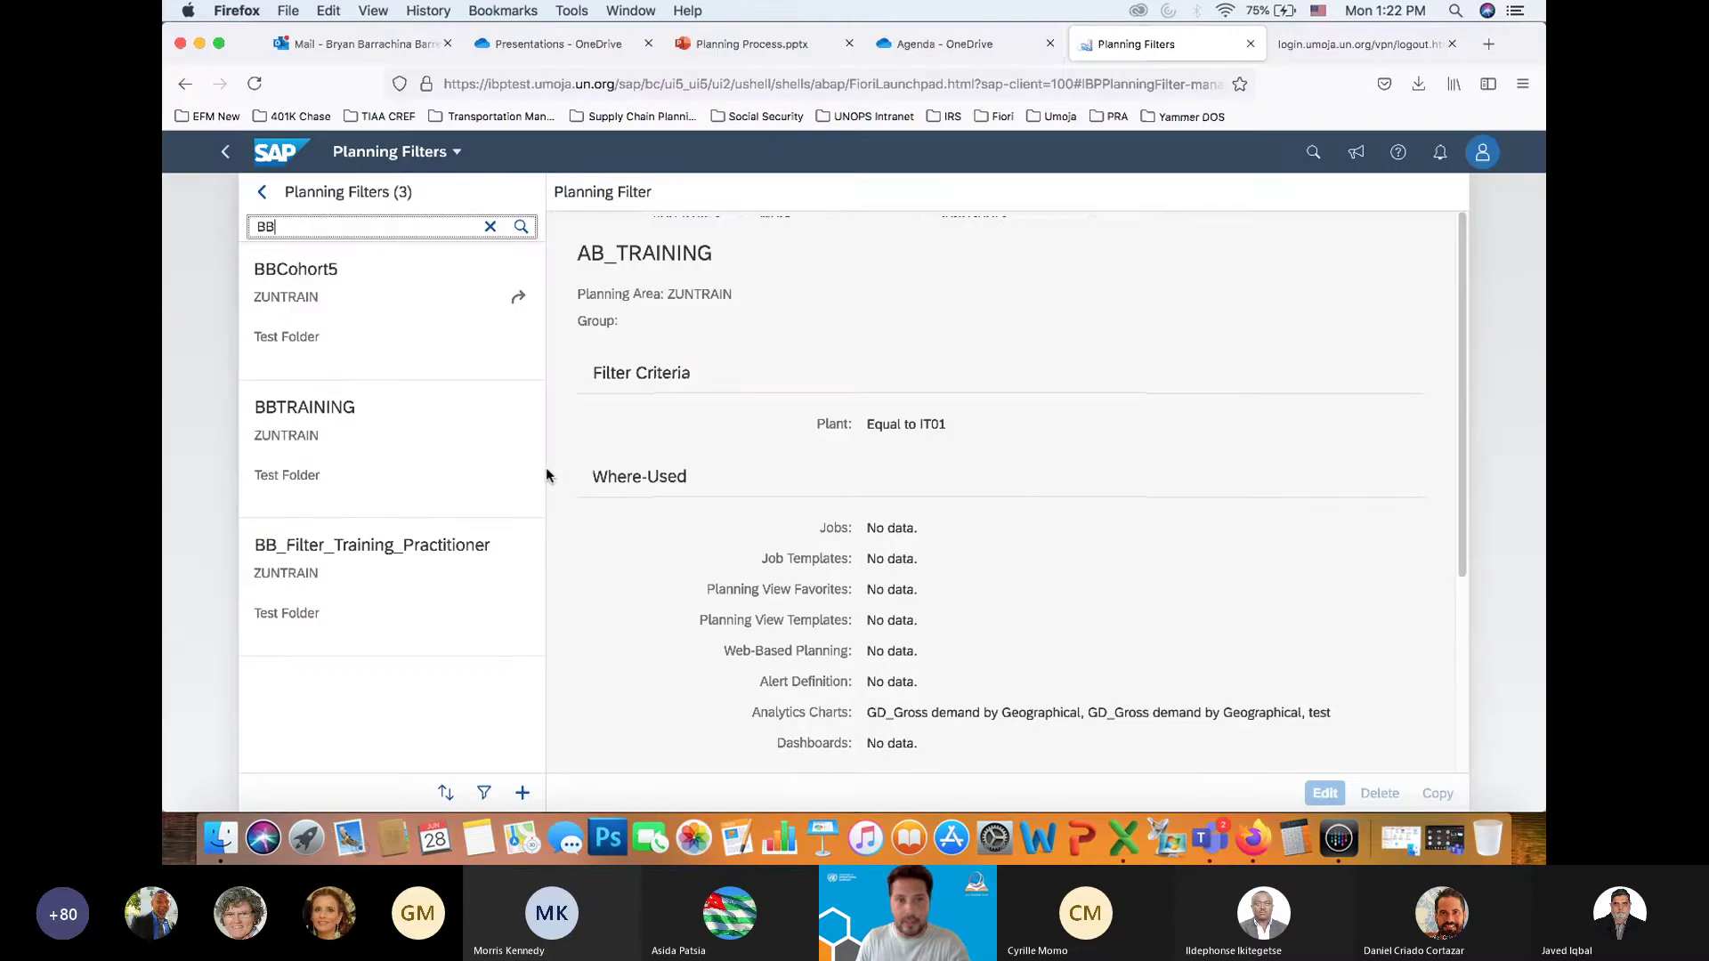
pyautogui.click(323, 282)
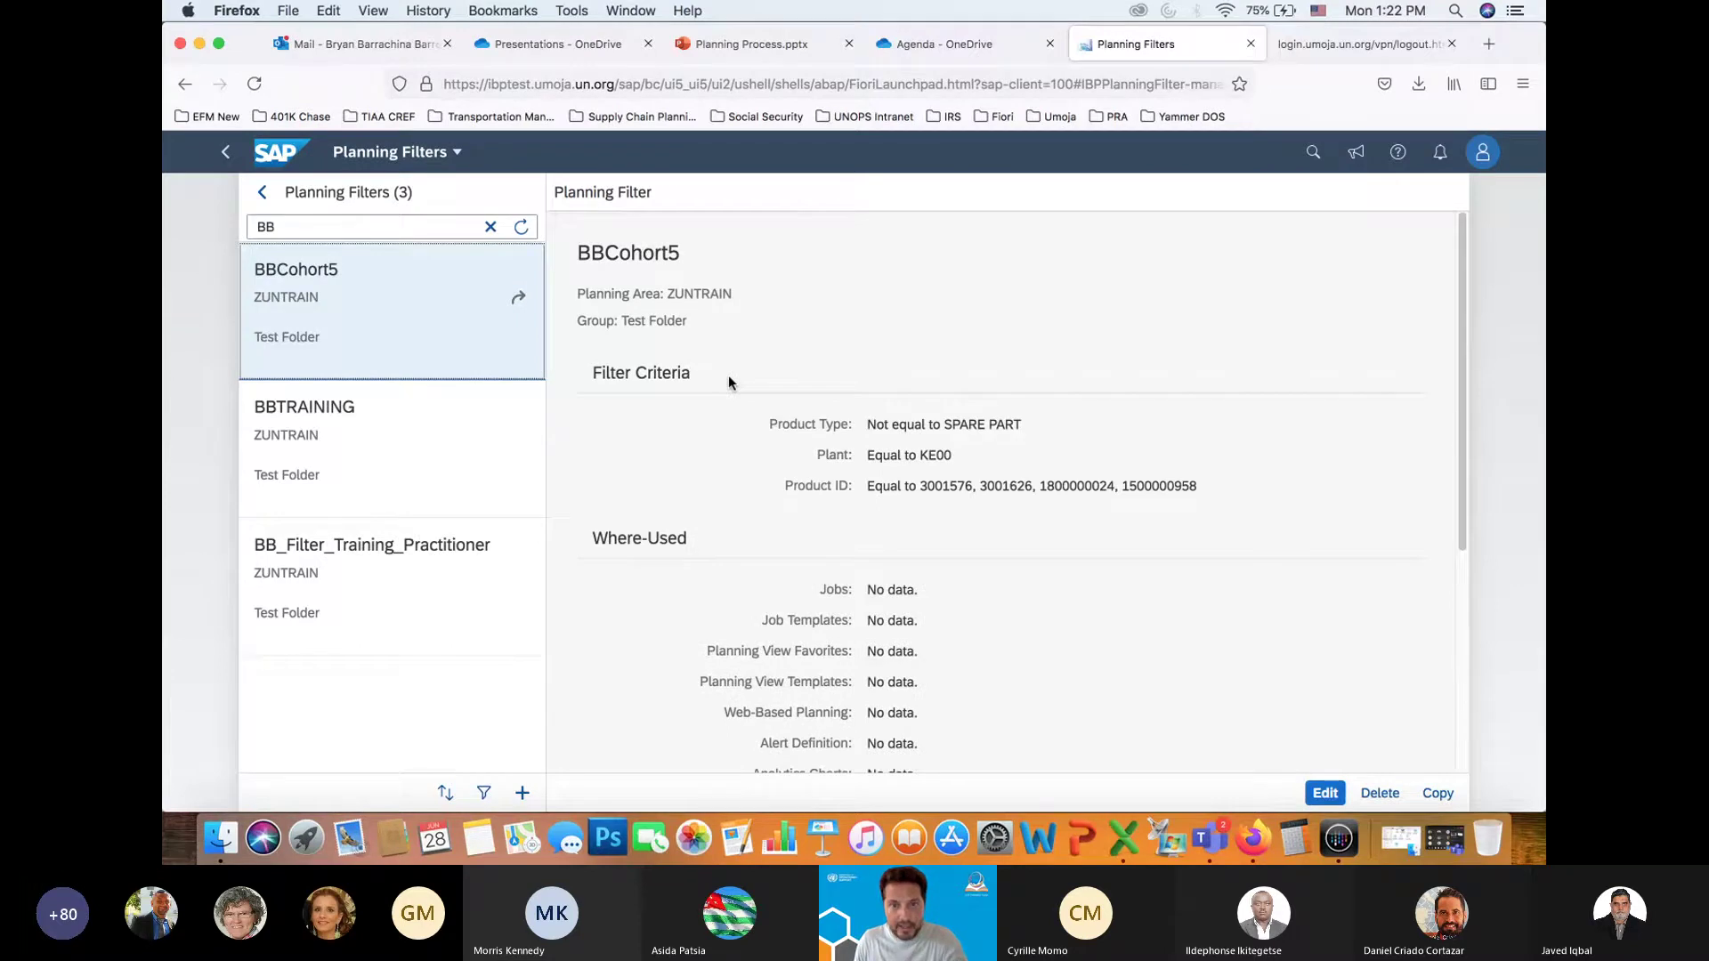
pyautogui.moveTo(920, 485); pyautogui.dragTo(1201, 488)
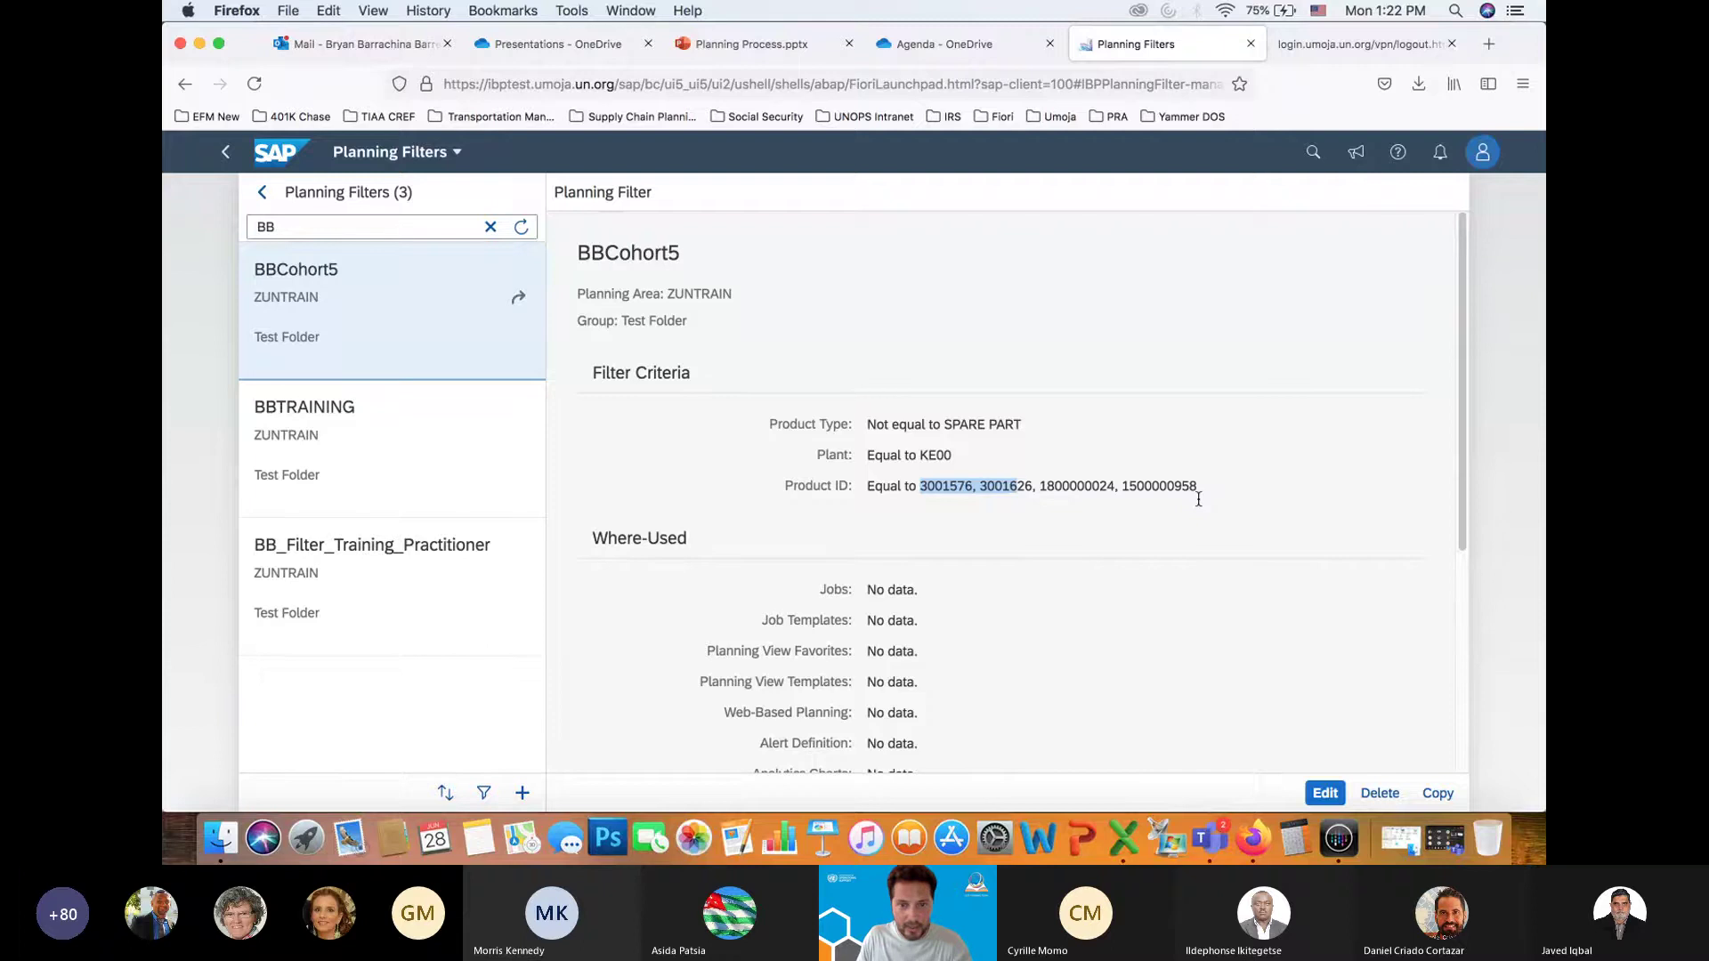
pyautogui.scroll(-3, 1032, 530)
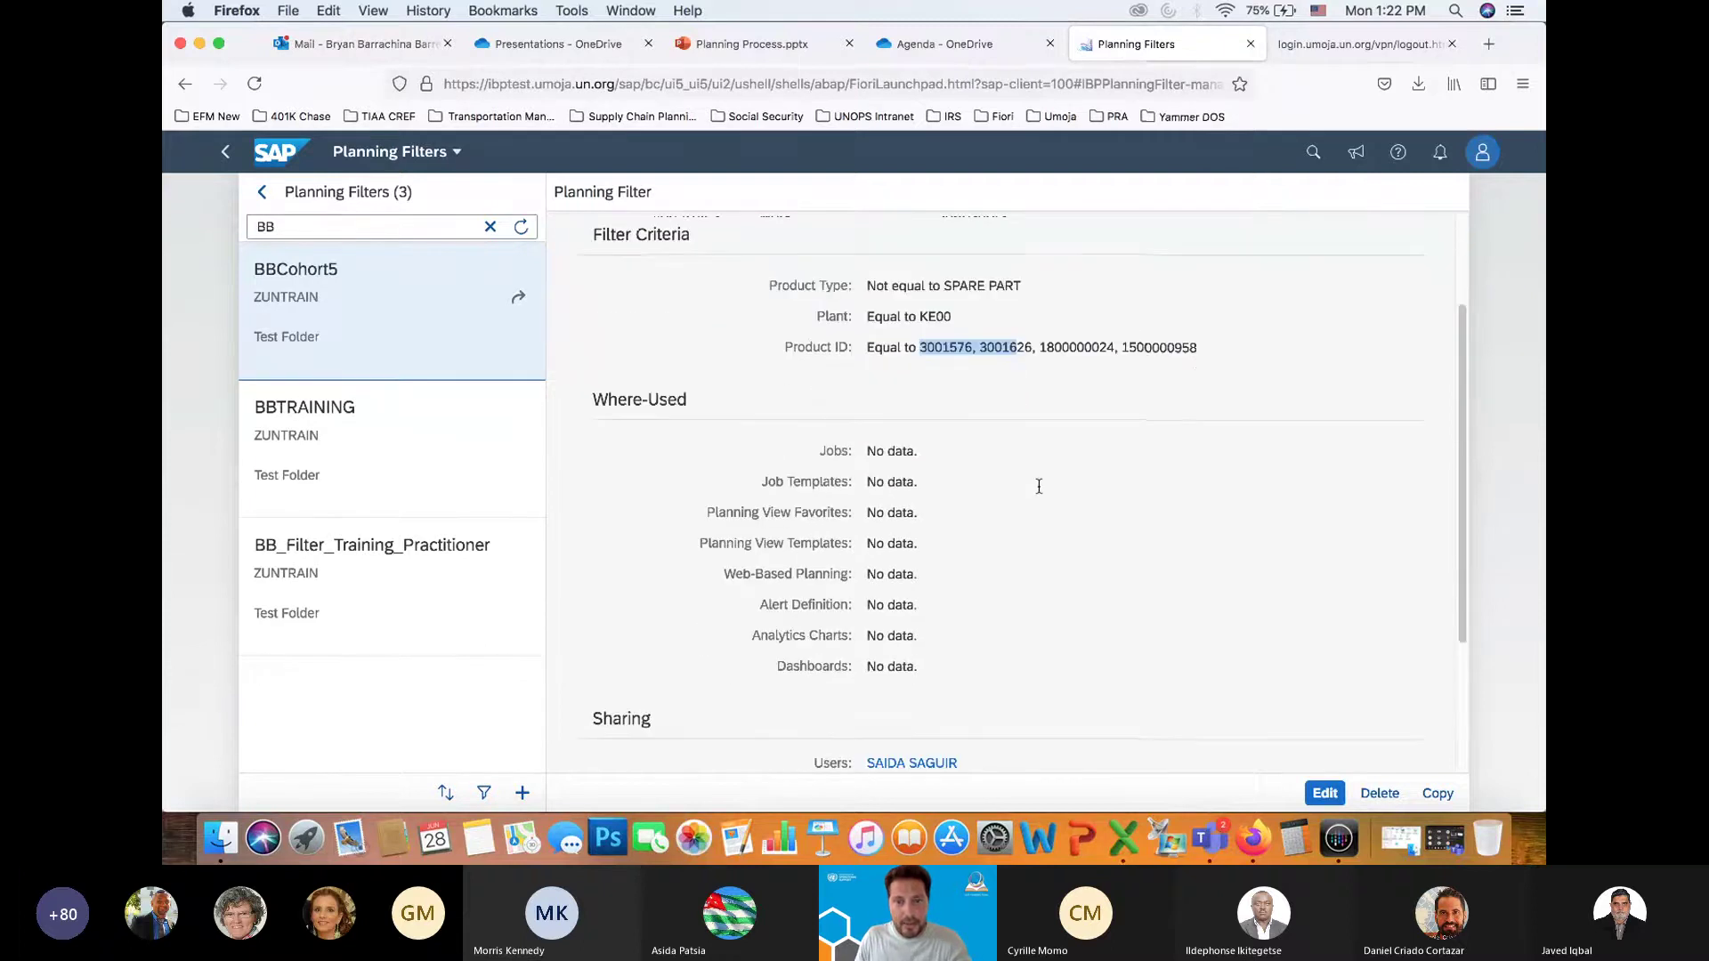
pyautogui.scroll(-4, 1039, 486)
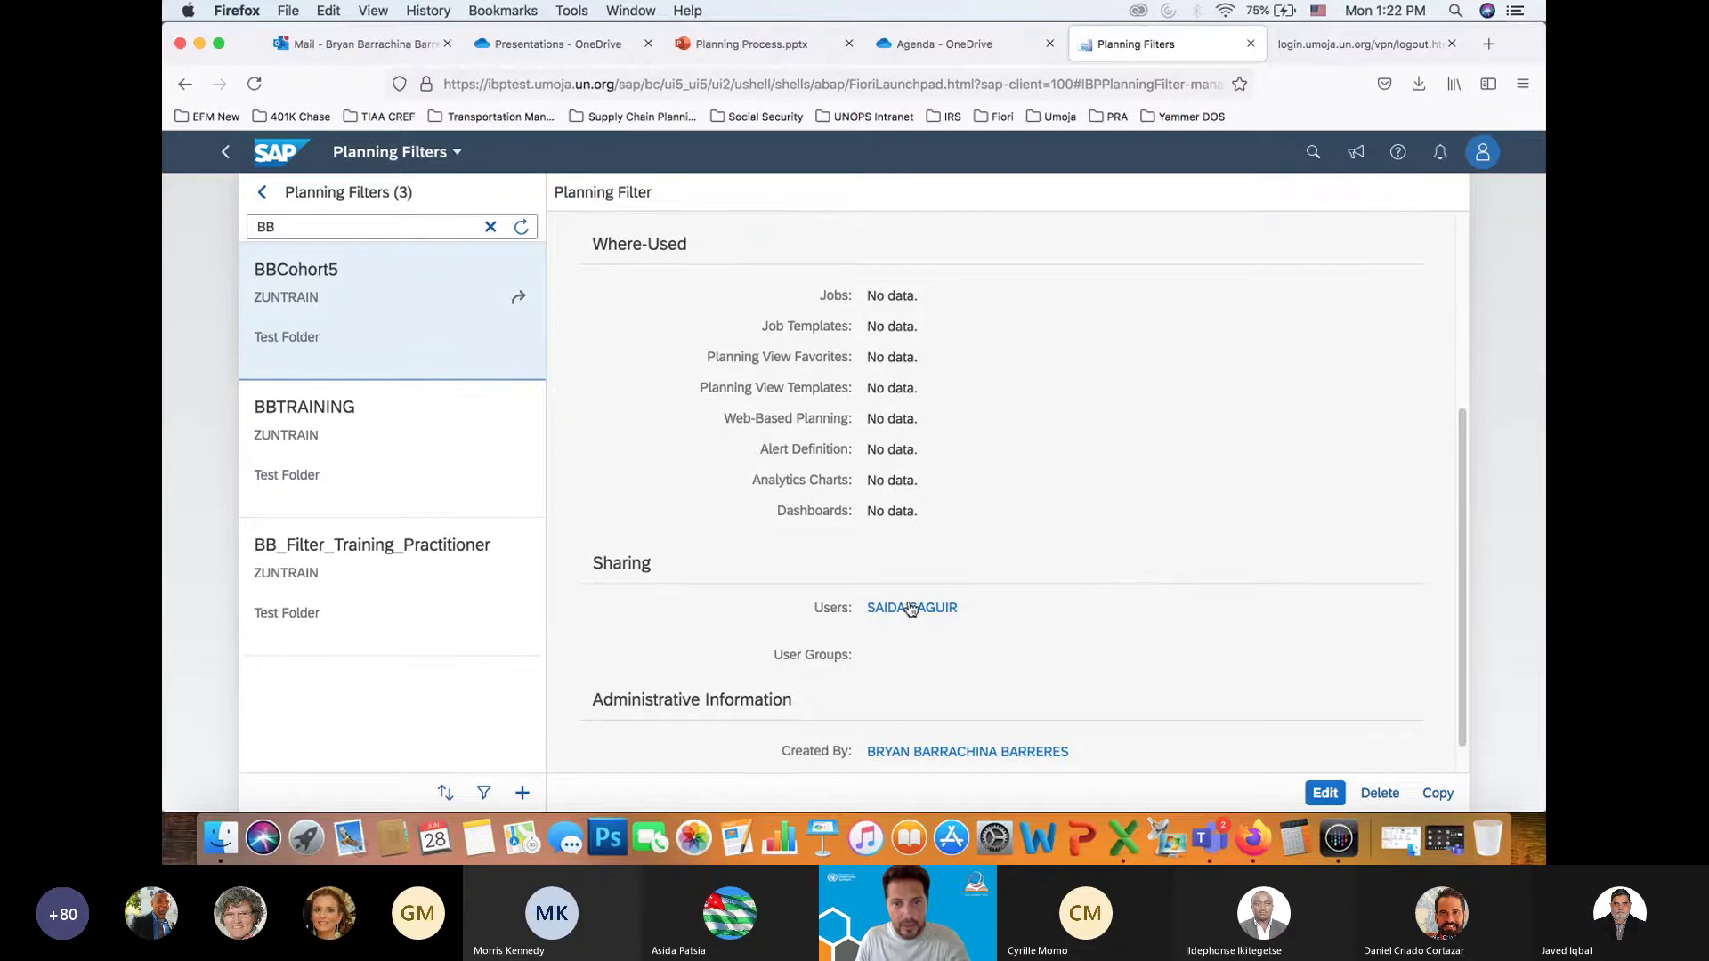
pyautogui.scroll(-1, 900, 610)
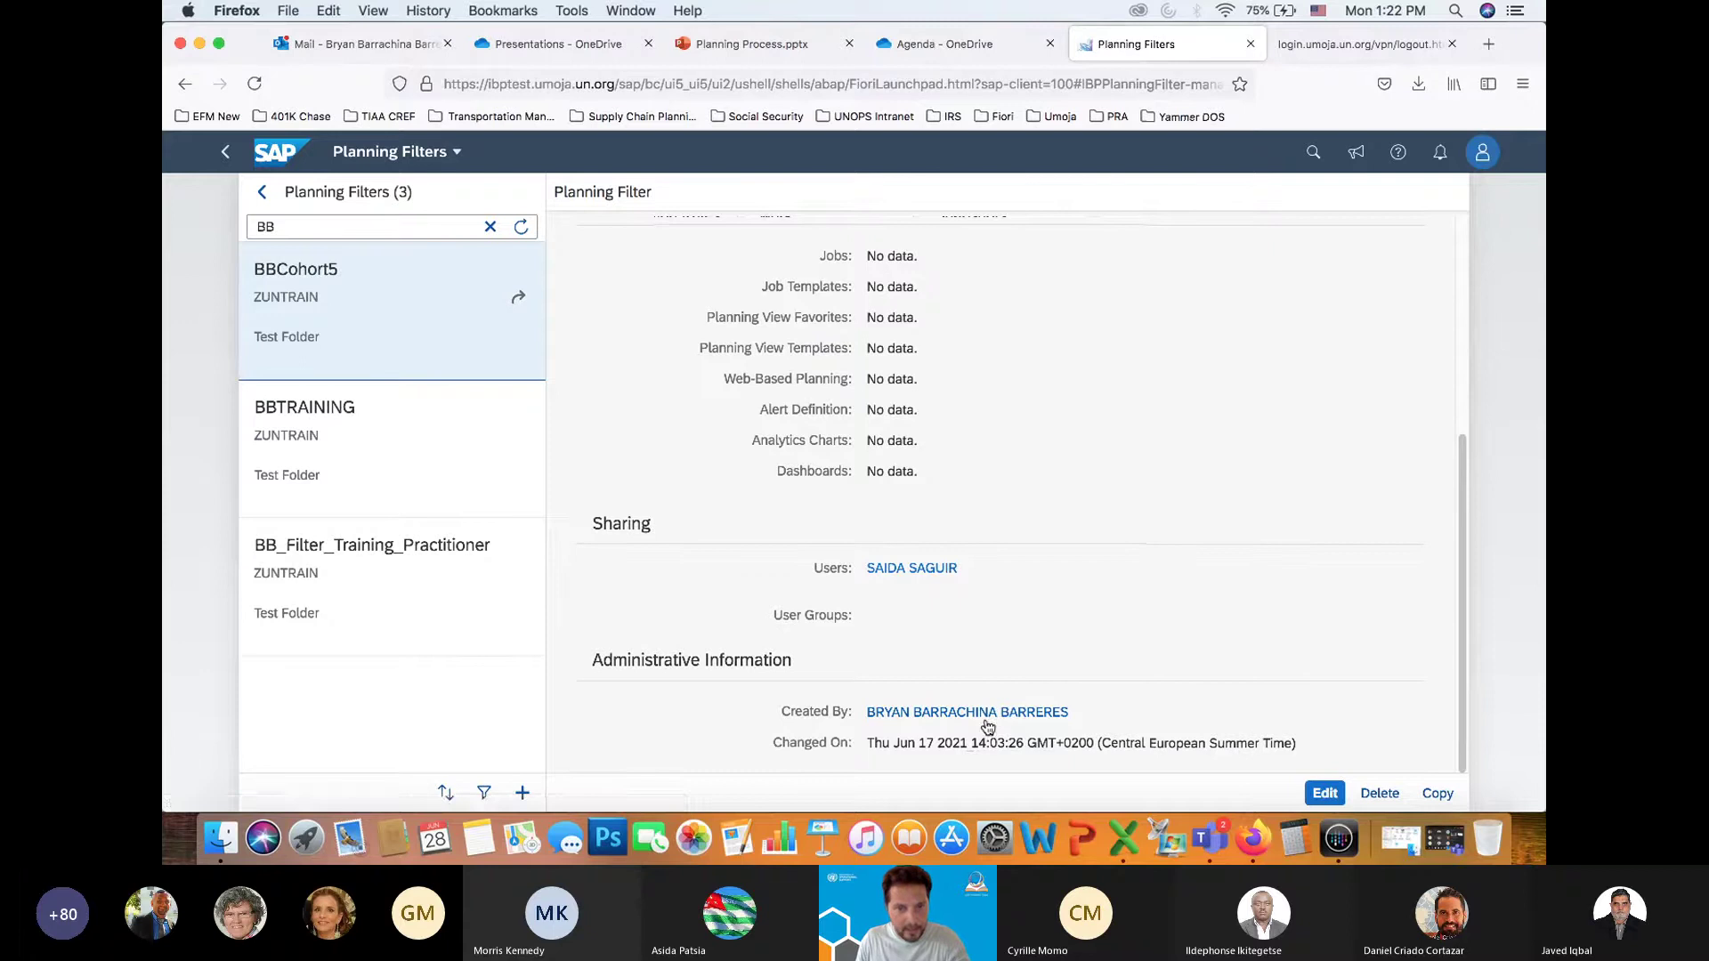
pyautogui.scroll(4, 988, 552)
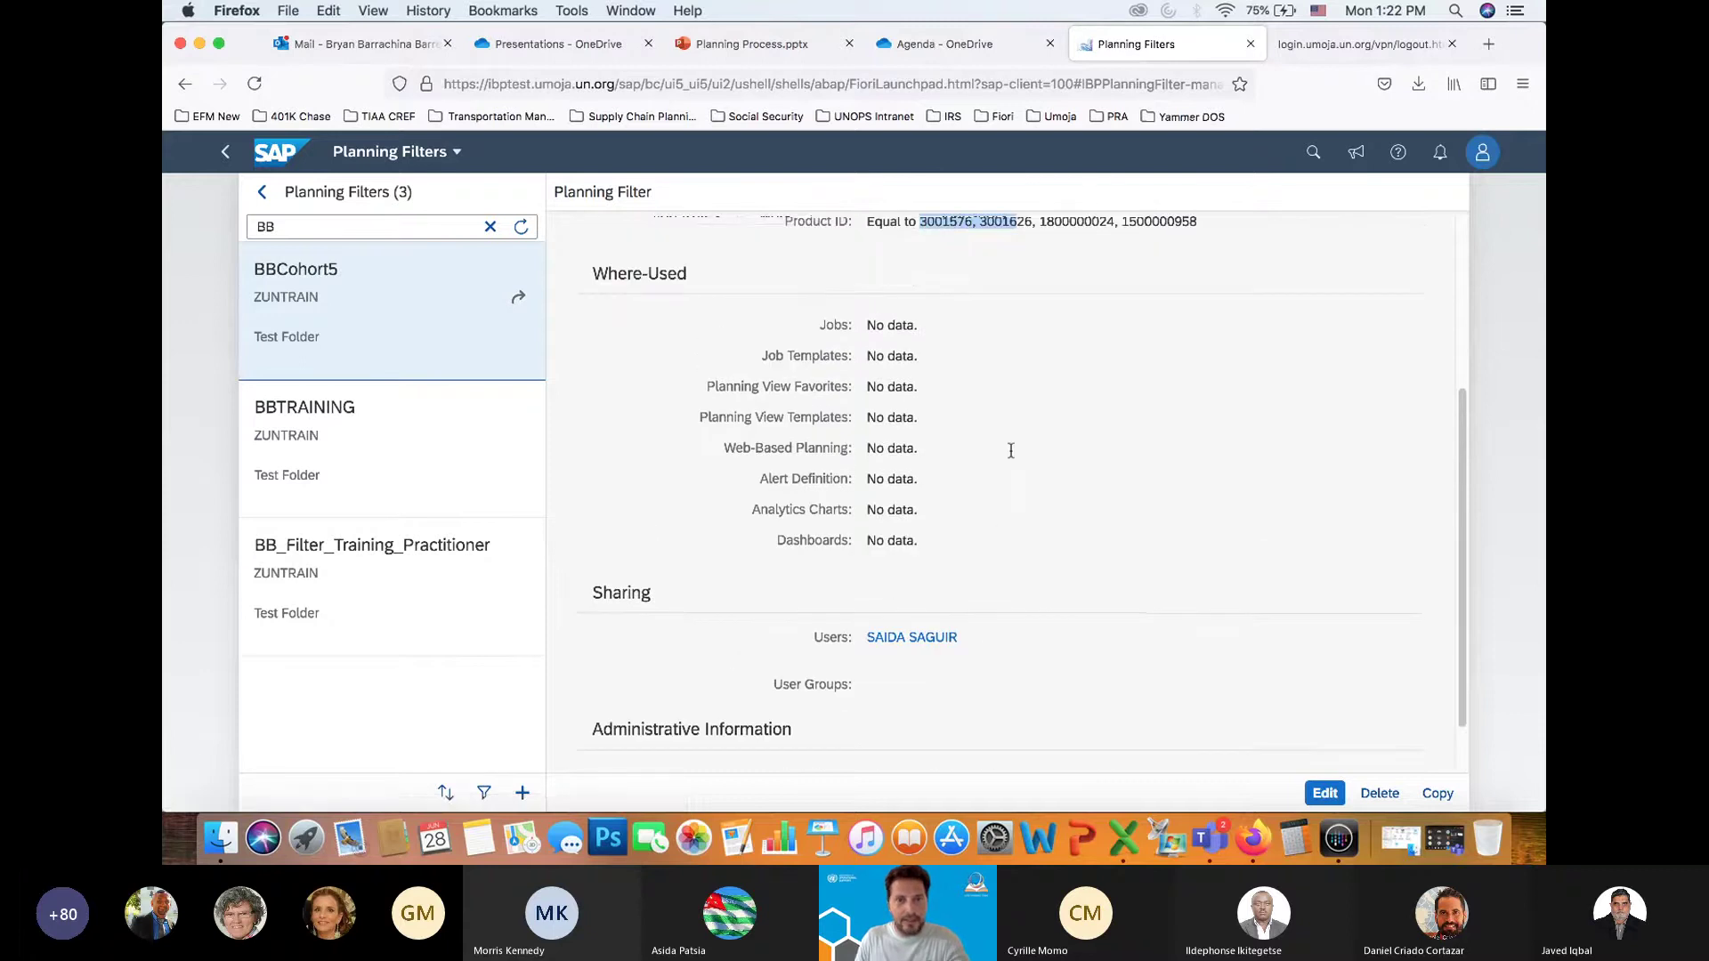
pyautogui.scroll(3, 999, 414)
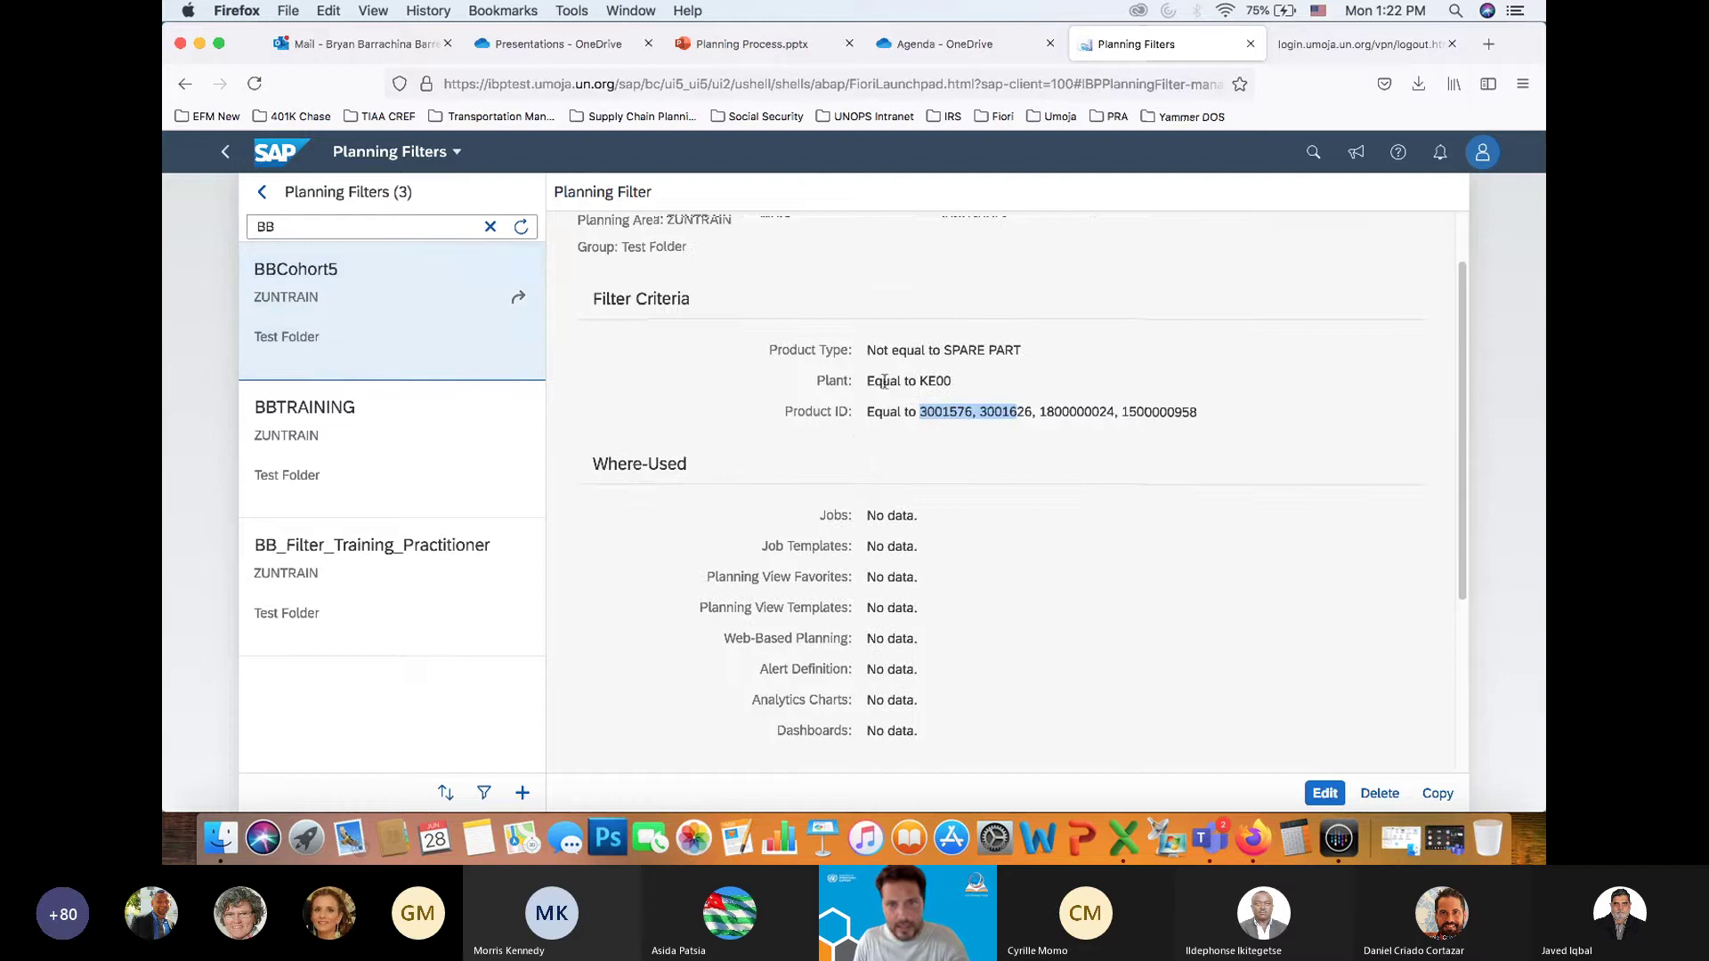
pyautogui.moveTo(890, 381); pyautogui.dragTo(942, 412)
# Apply the BBCohort5 - Shared by Me filter with Product ID displayed as ID
pyautogui.press('super+Tab')
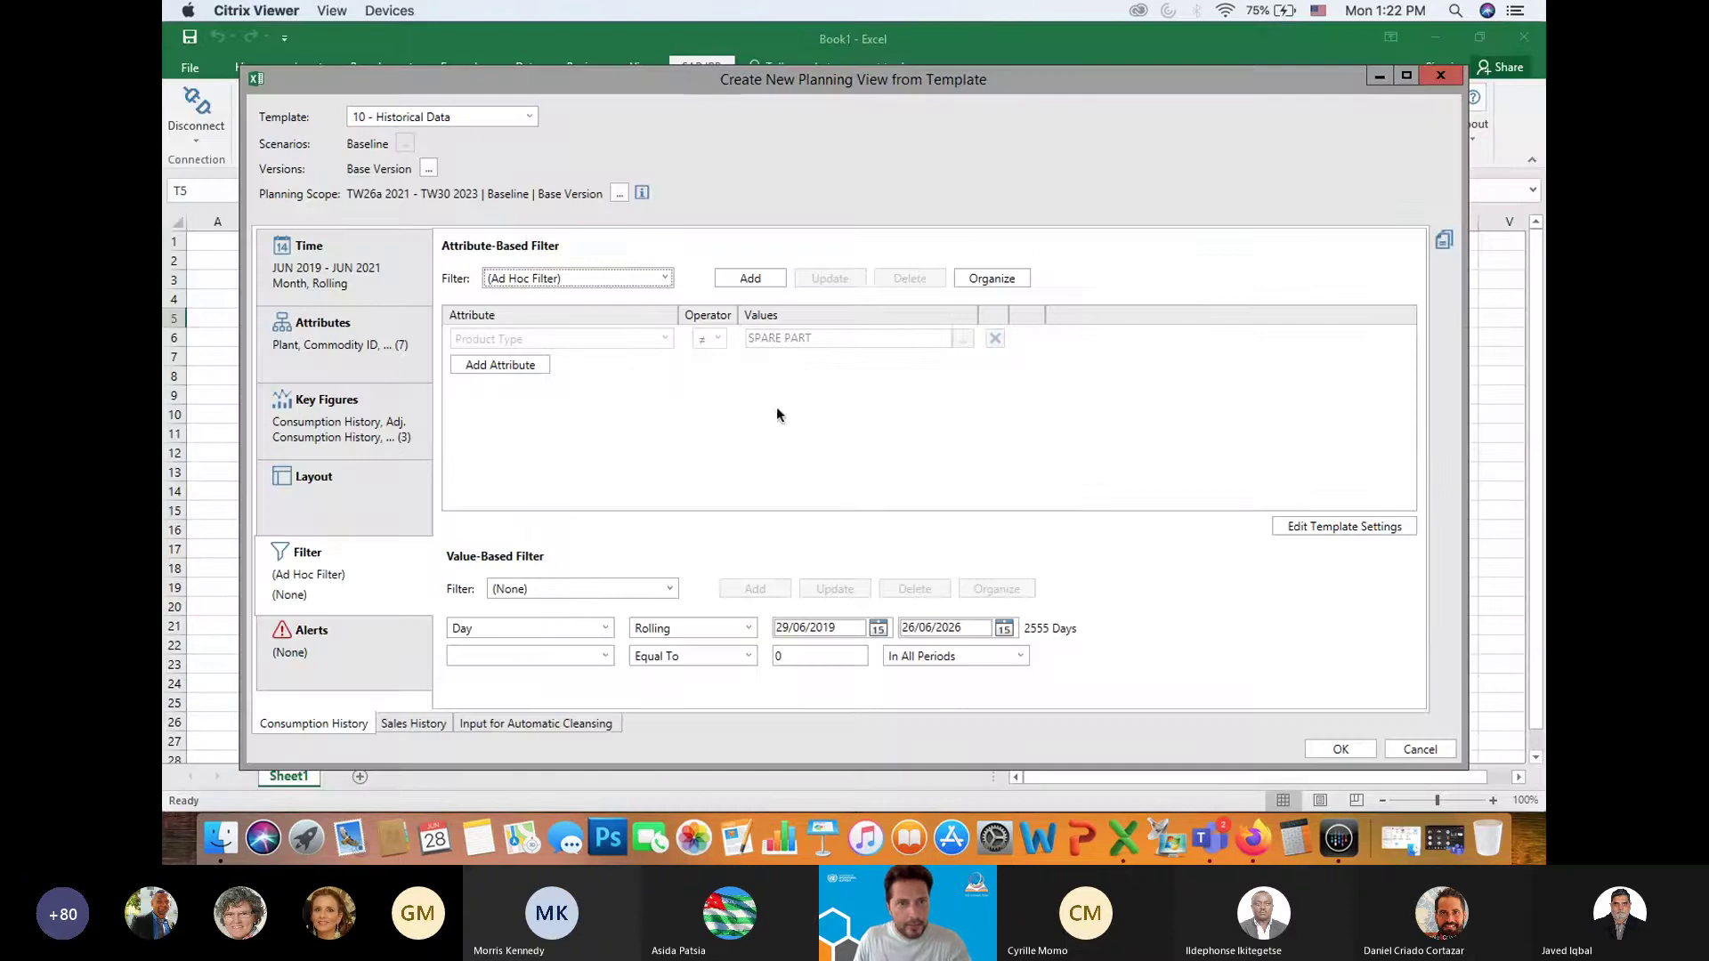
pyautogui.click(663, 279)
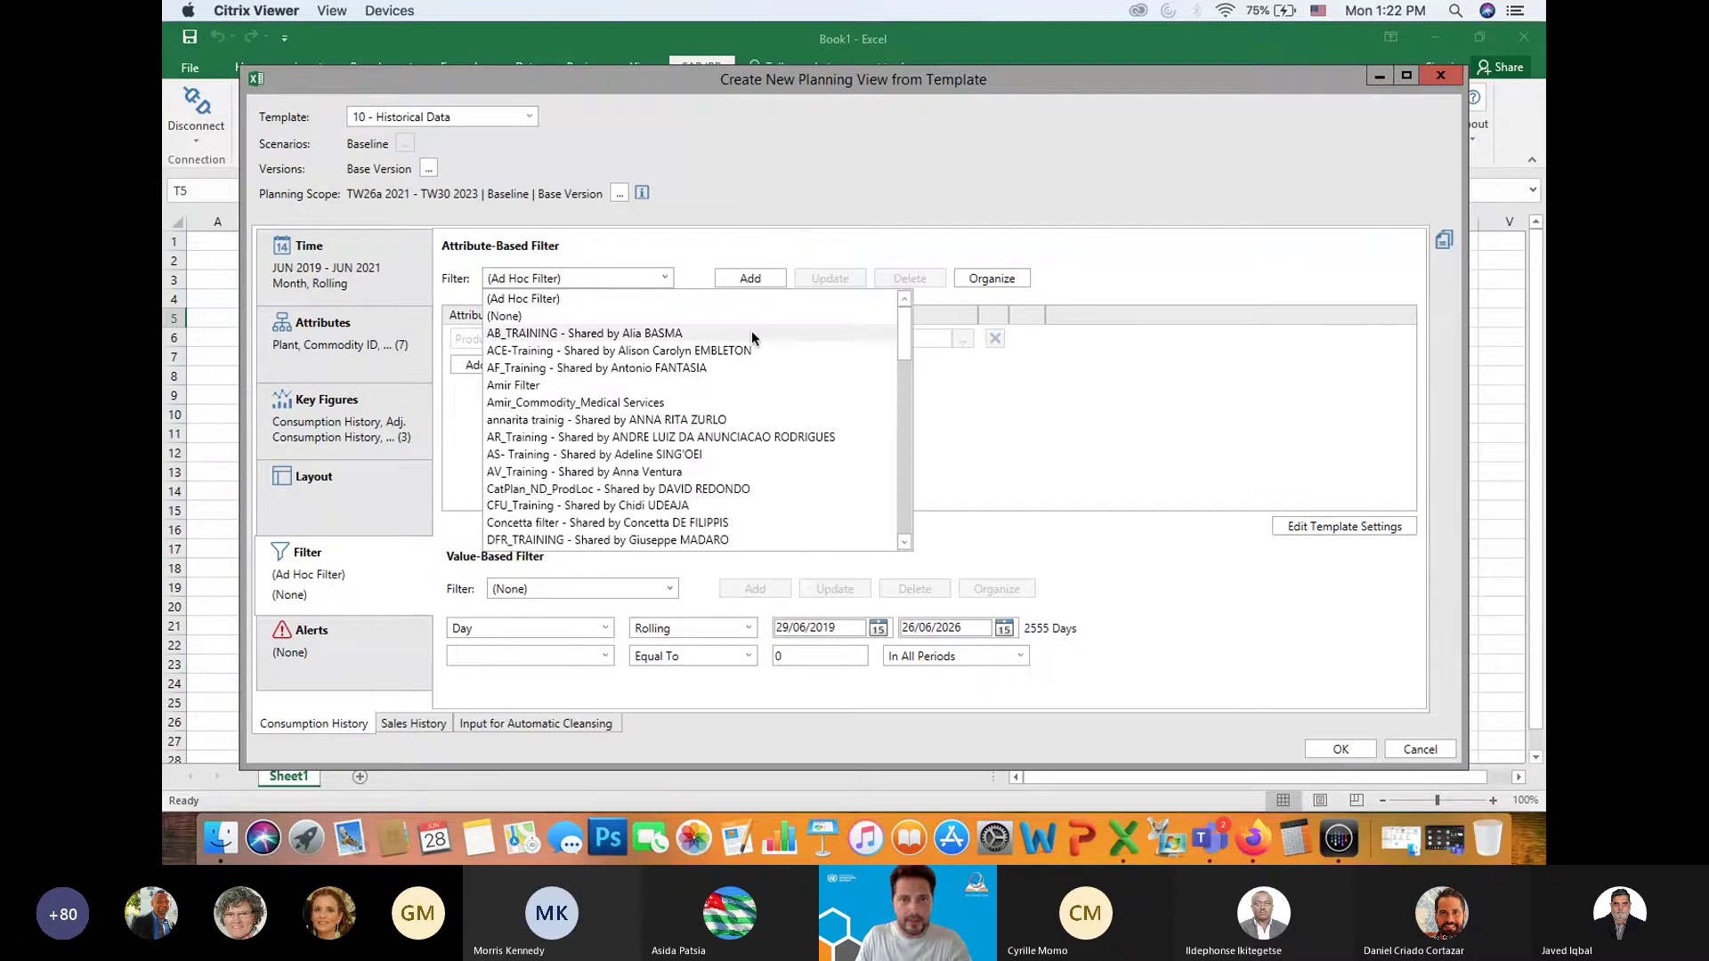
pyautogui.scroll(-1, 751, 329)
pyautogui.scroll(-10, 904, 525)
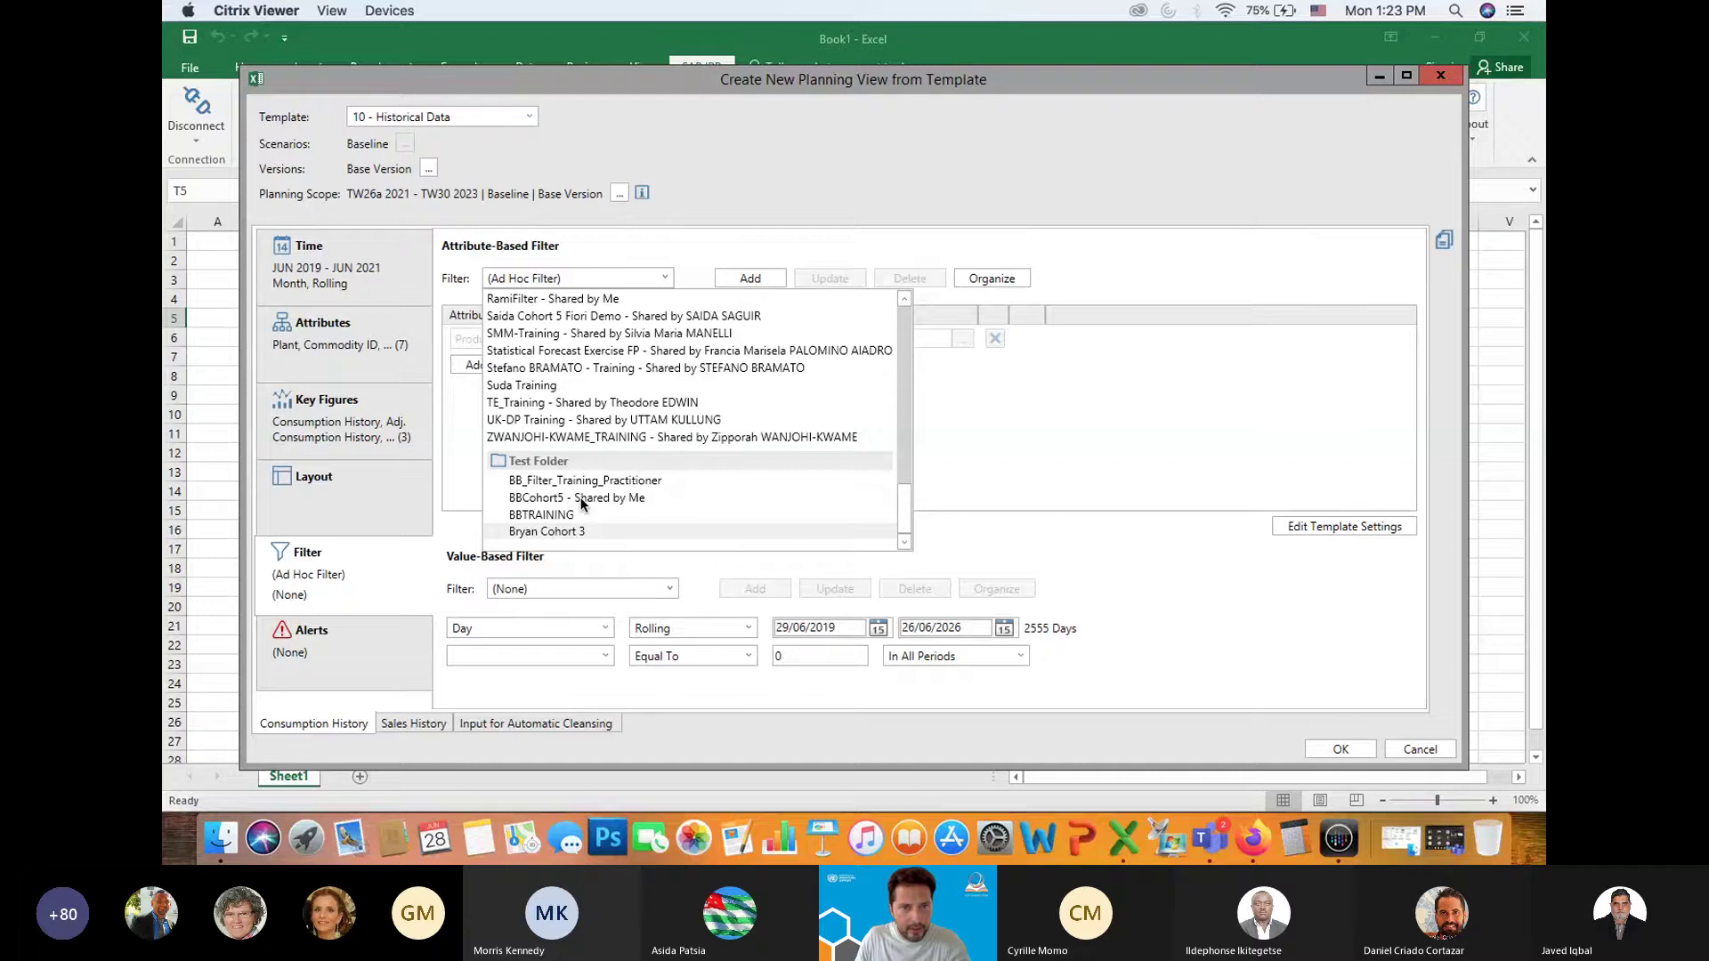
pyautogui.click(561, 501)
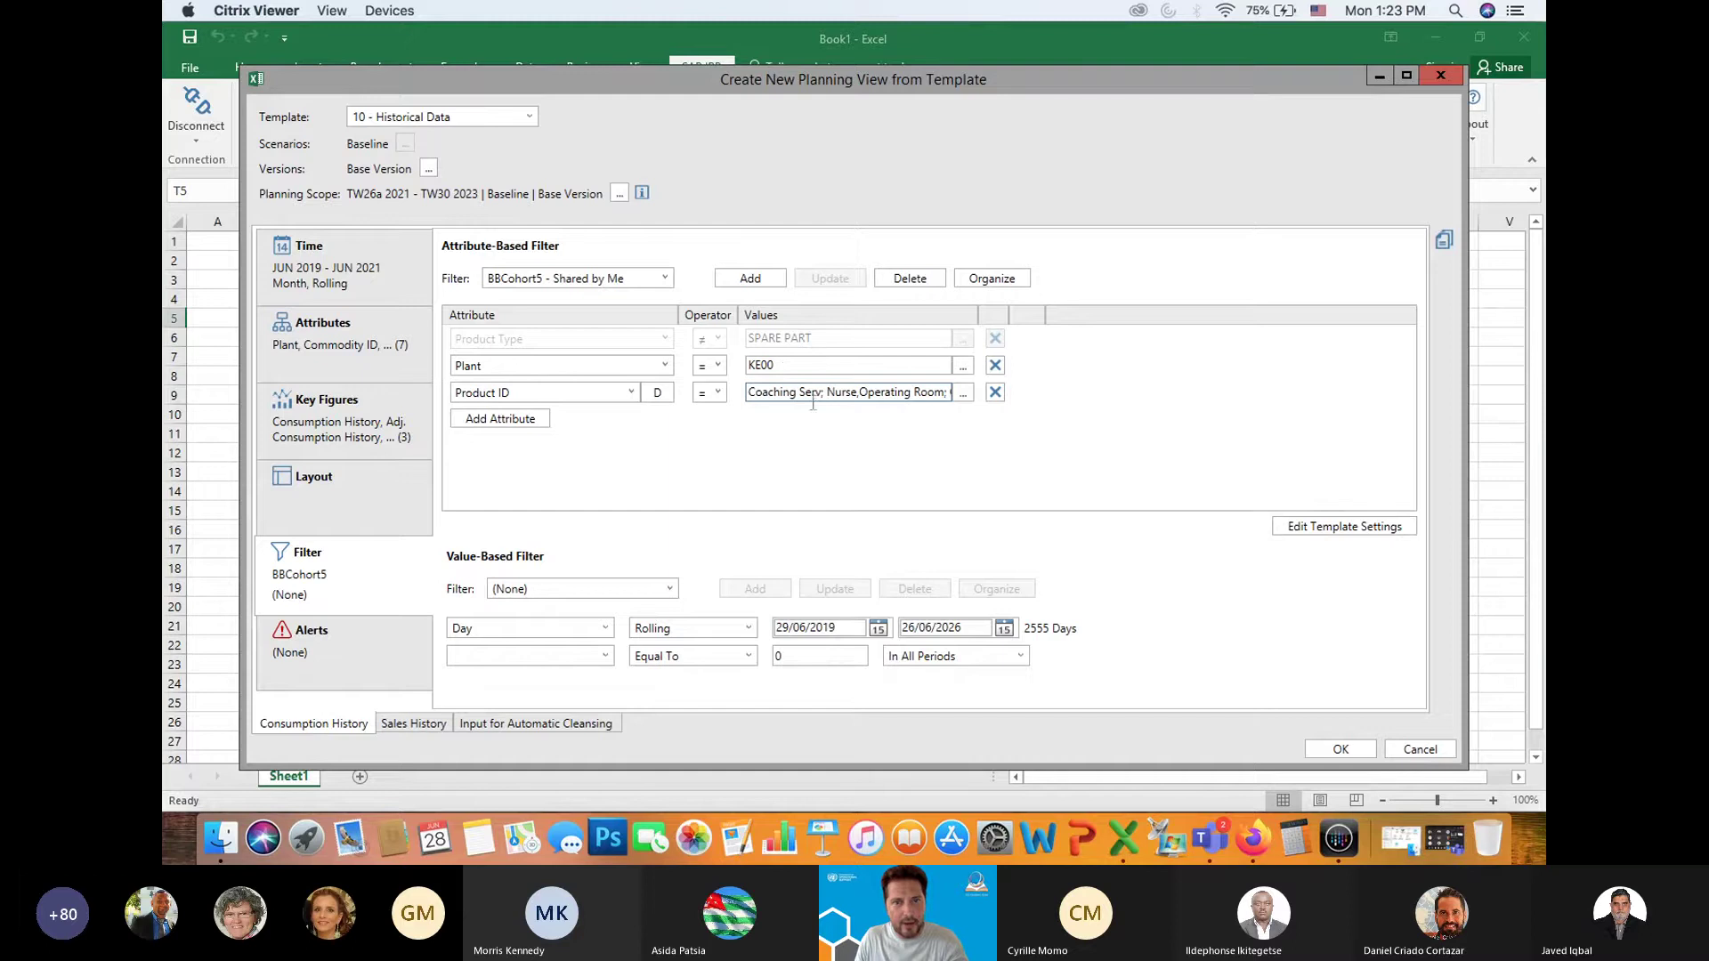
pyautogui.click(664, 397)
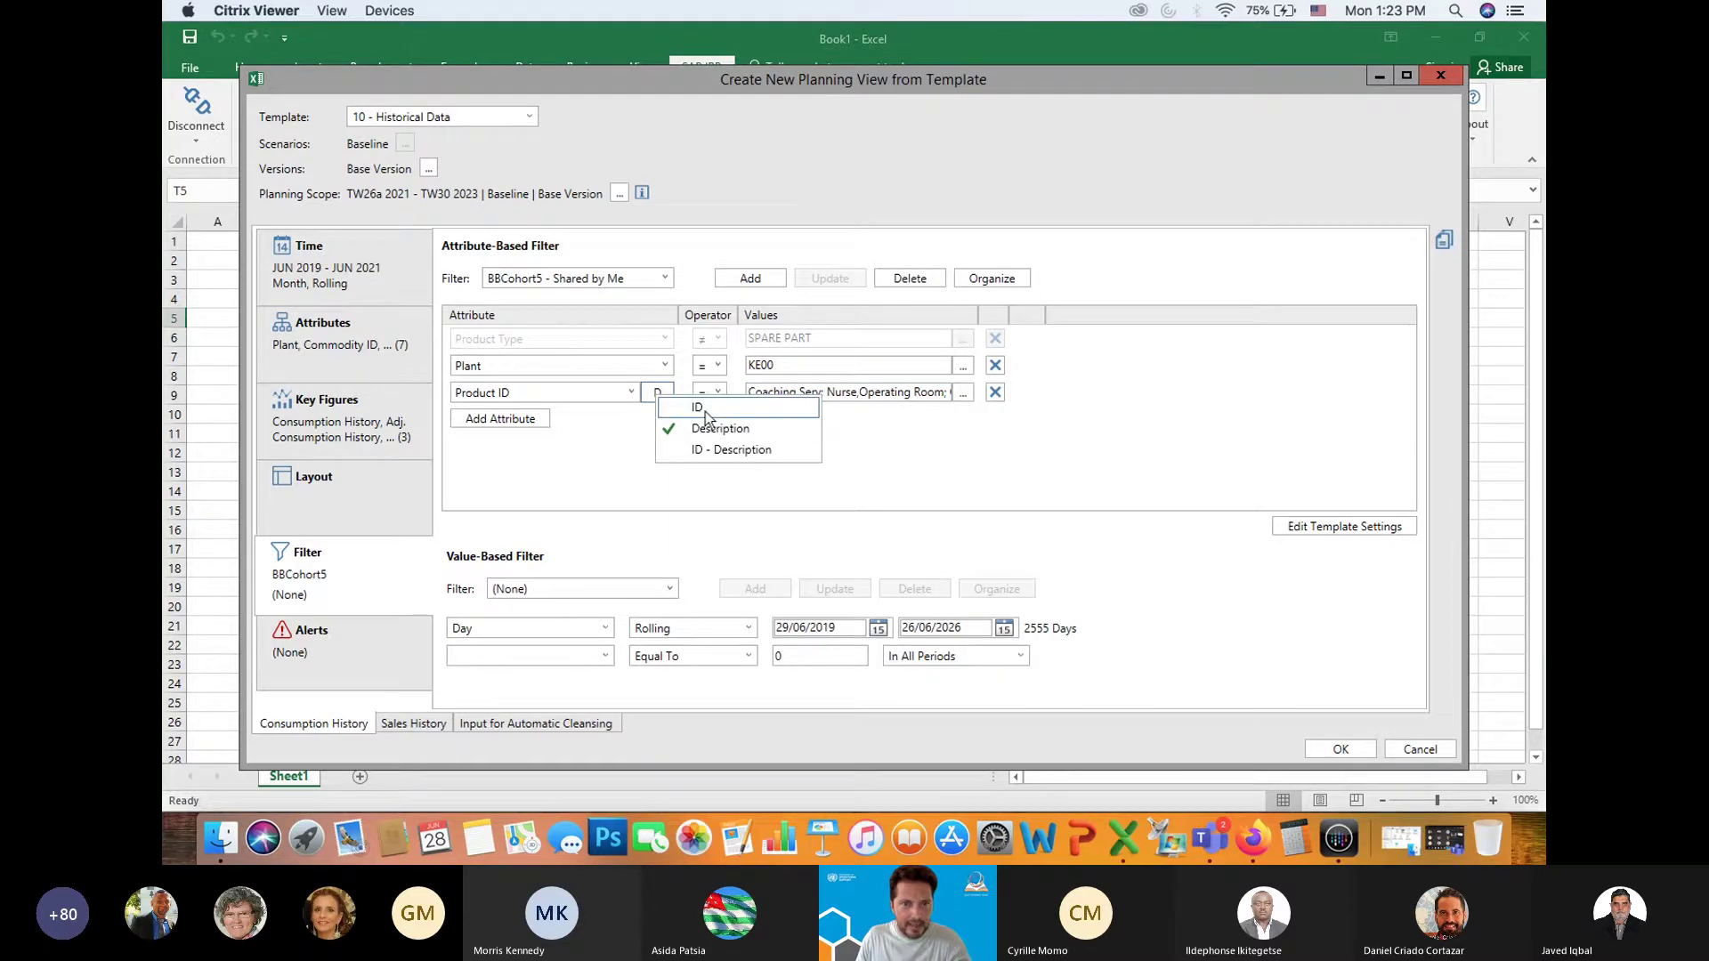
pyautogui.click(704, 412)
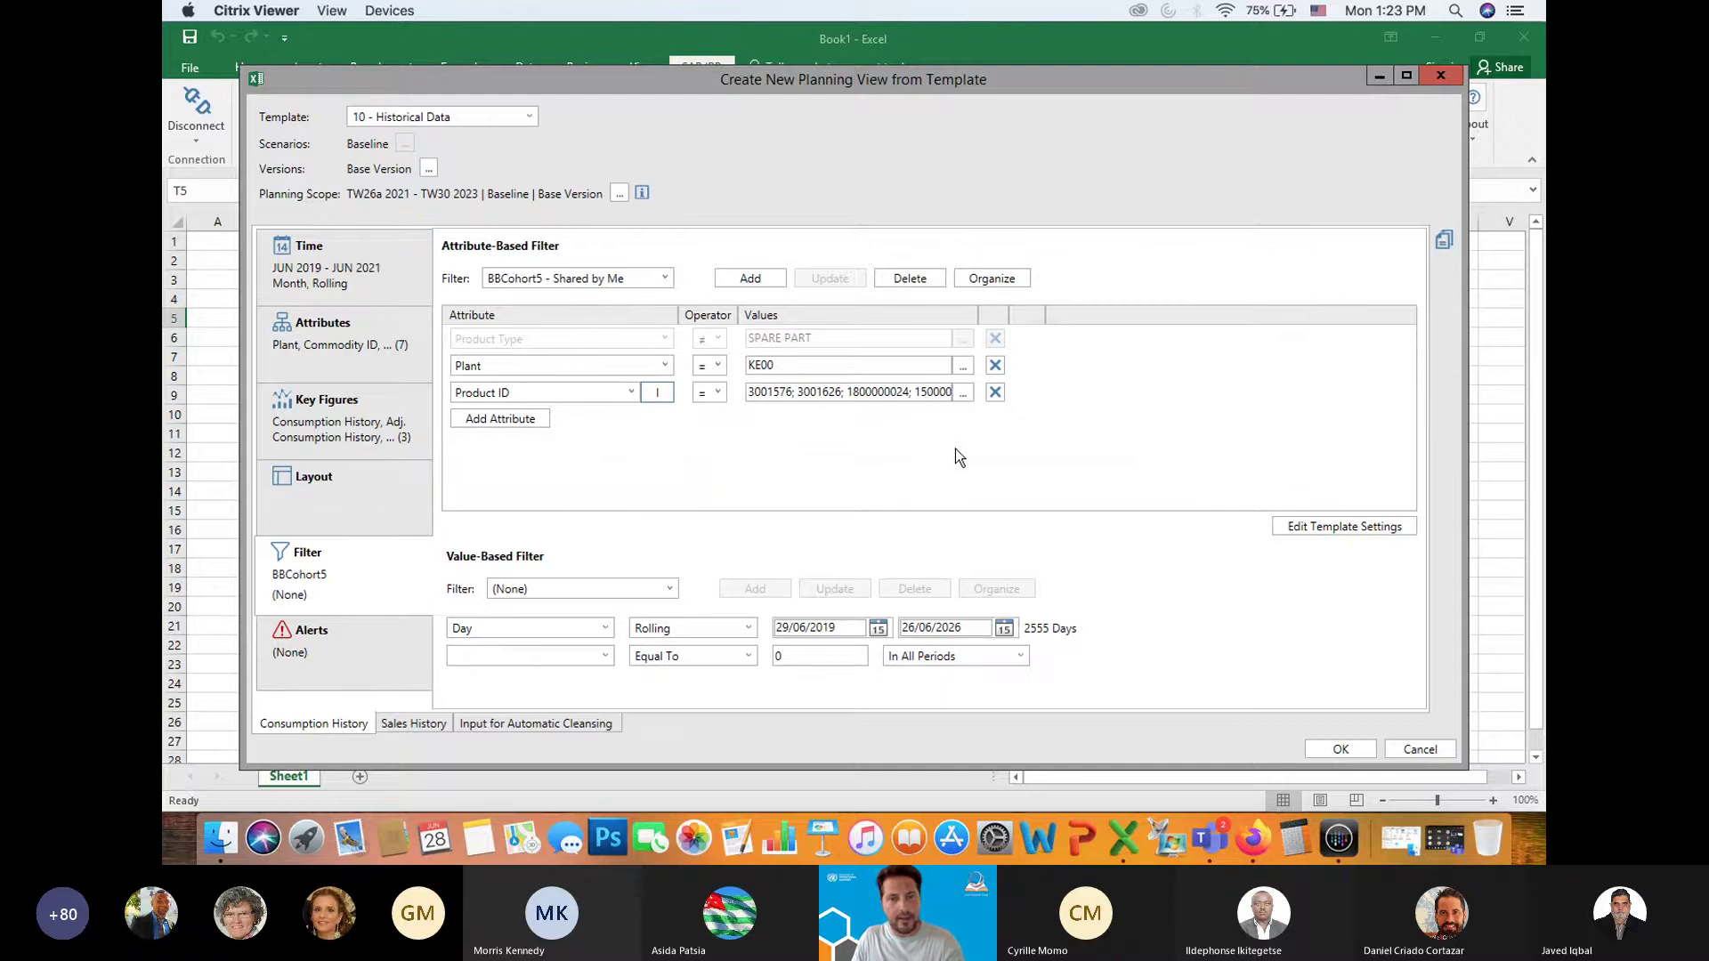
pyautogui.press('super+Tab')
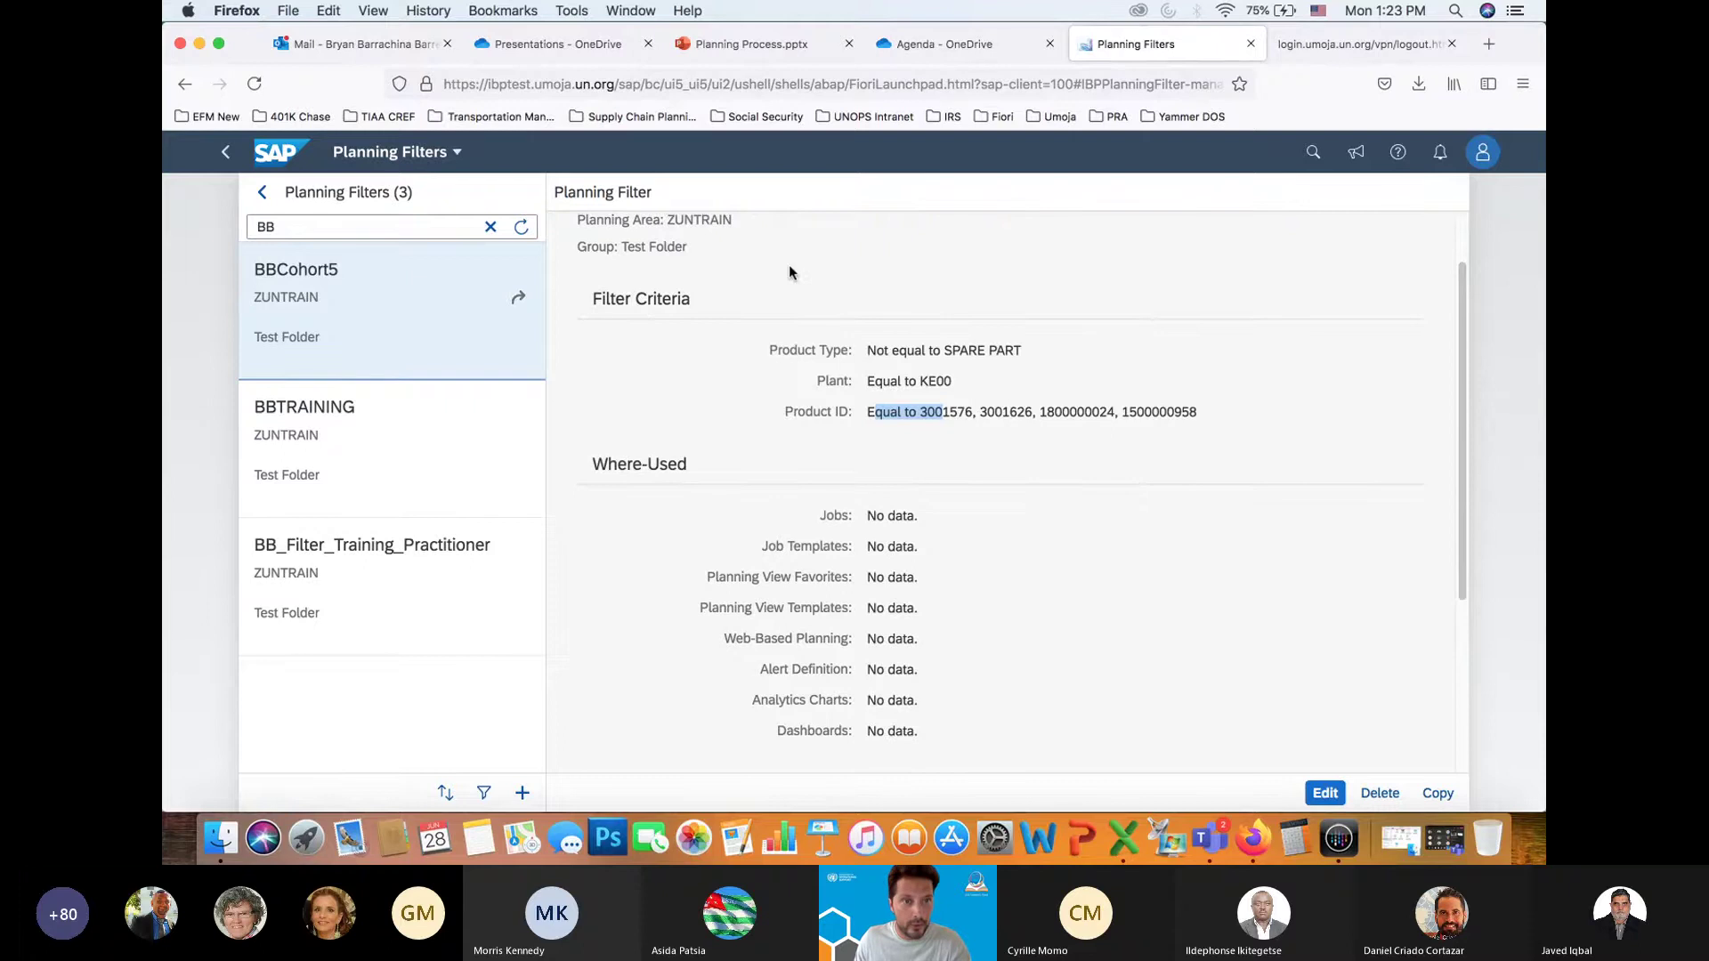
# Add the current filter criteria as a new filter named BB_Fiori
pyautogui.press('super+Tab')
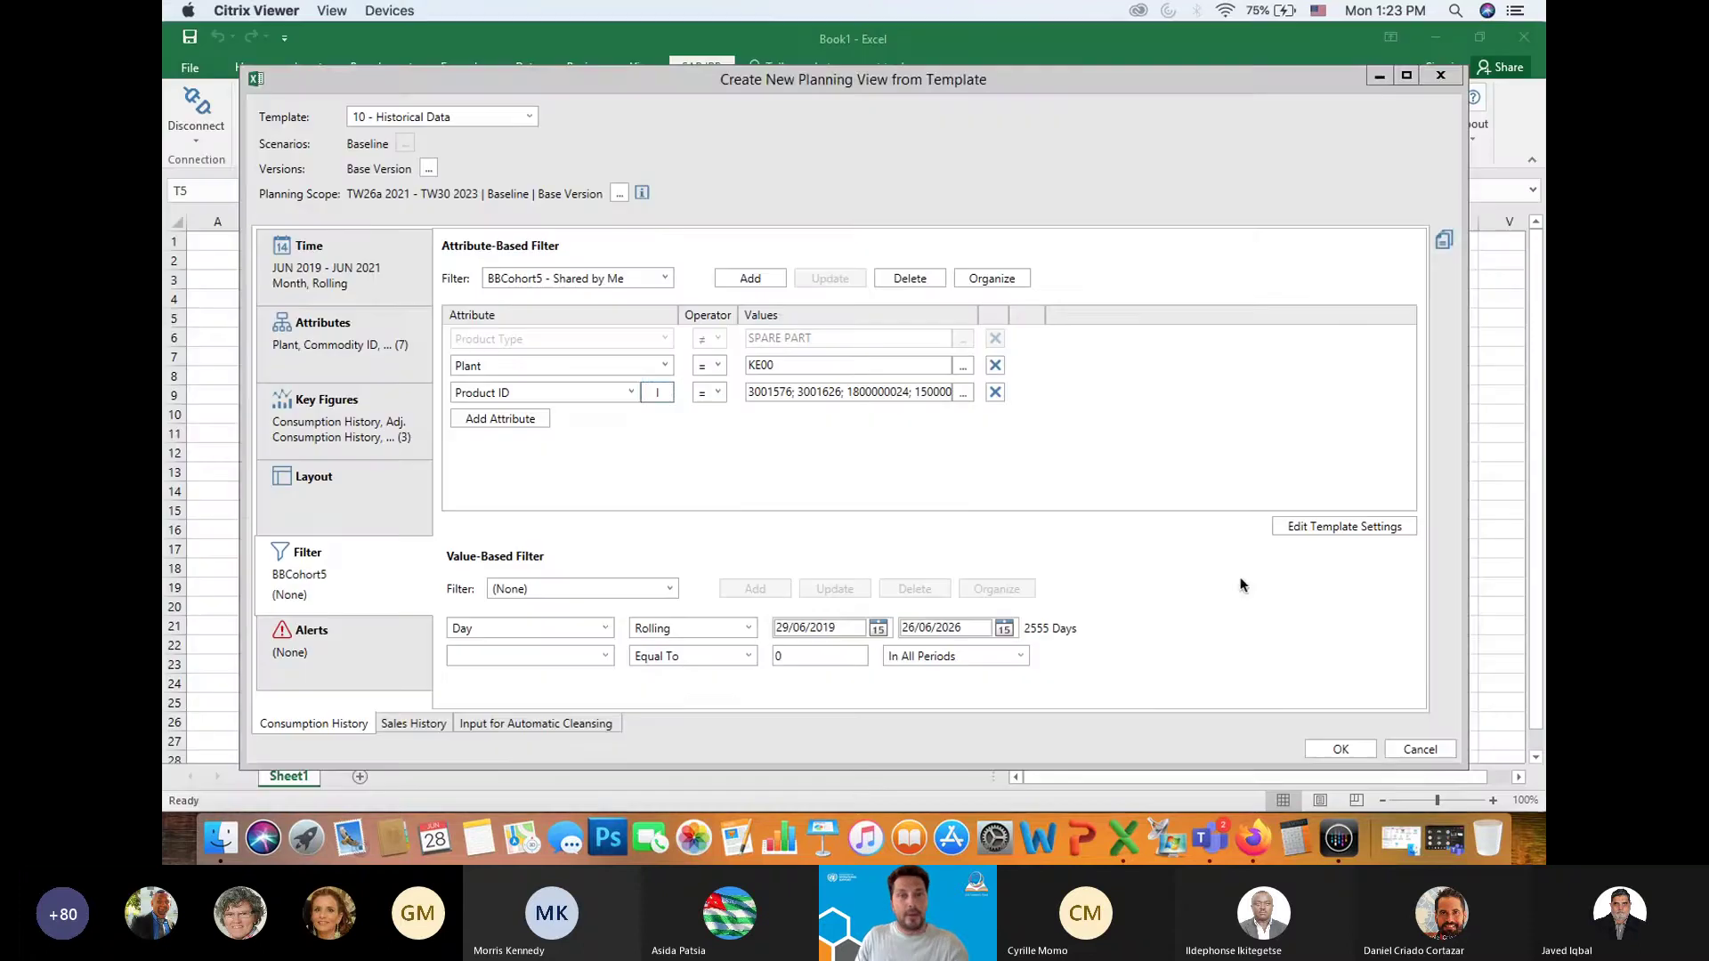
pyautogui.click(759, 279)
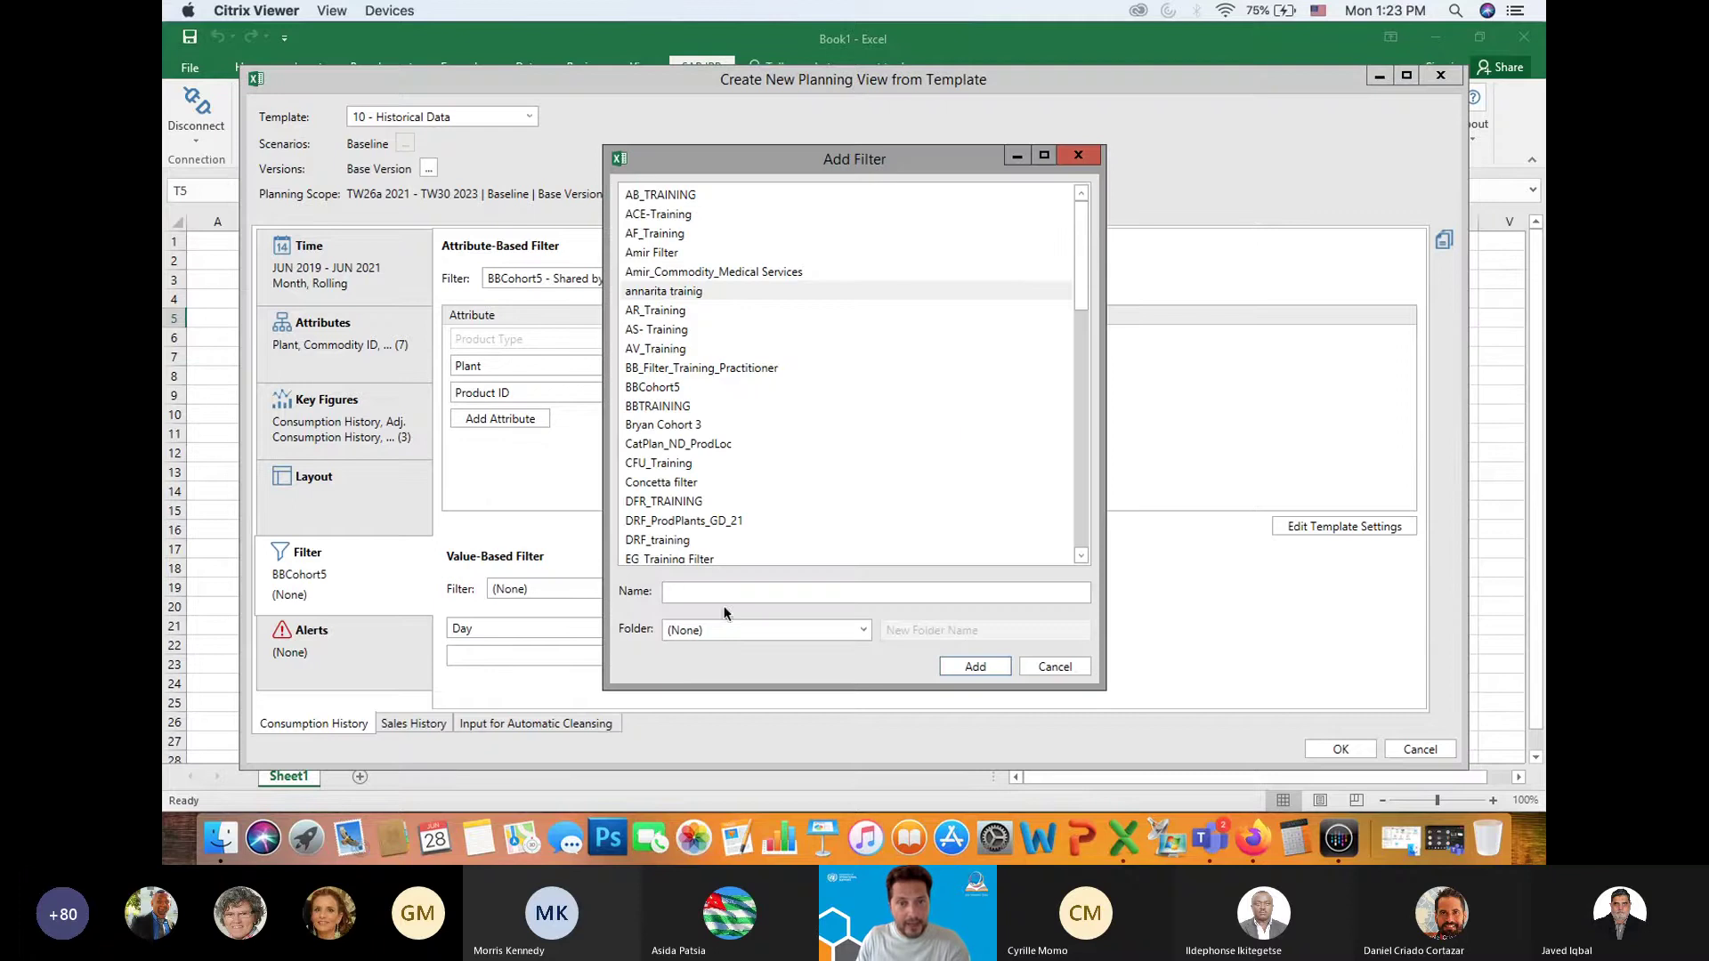
pyautogui.click(728, 592)
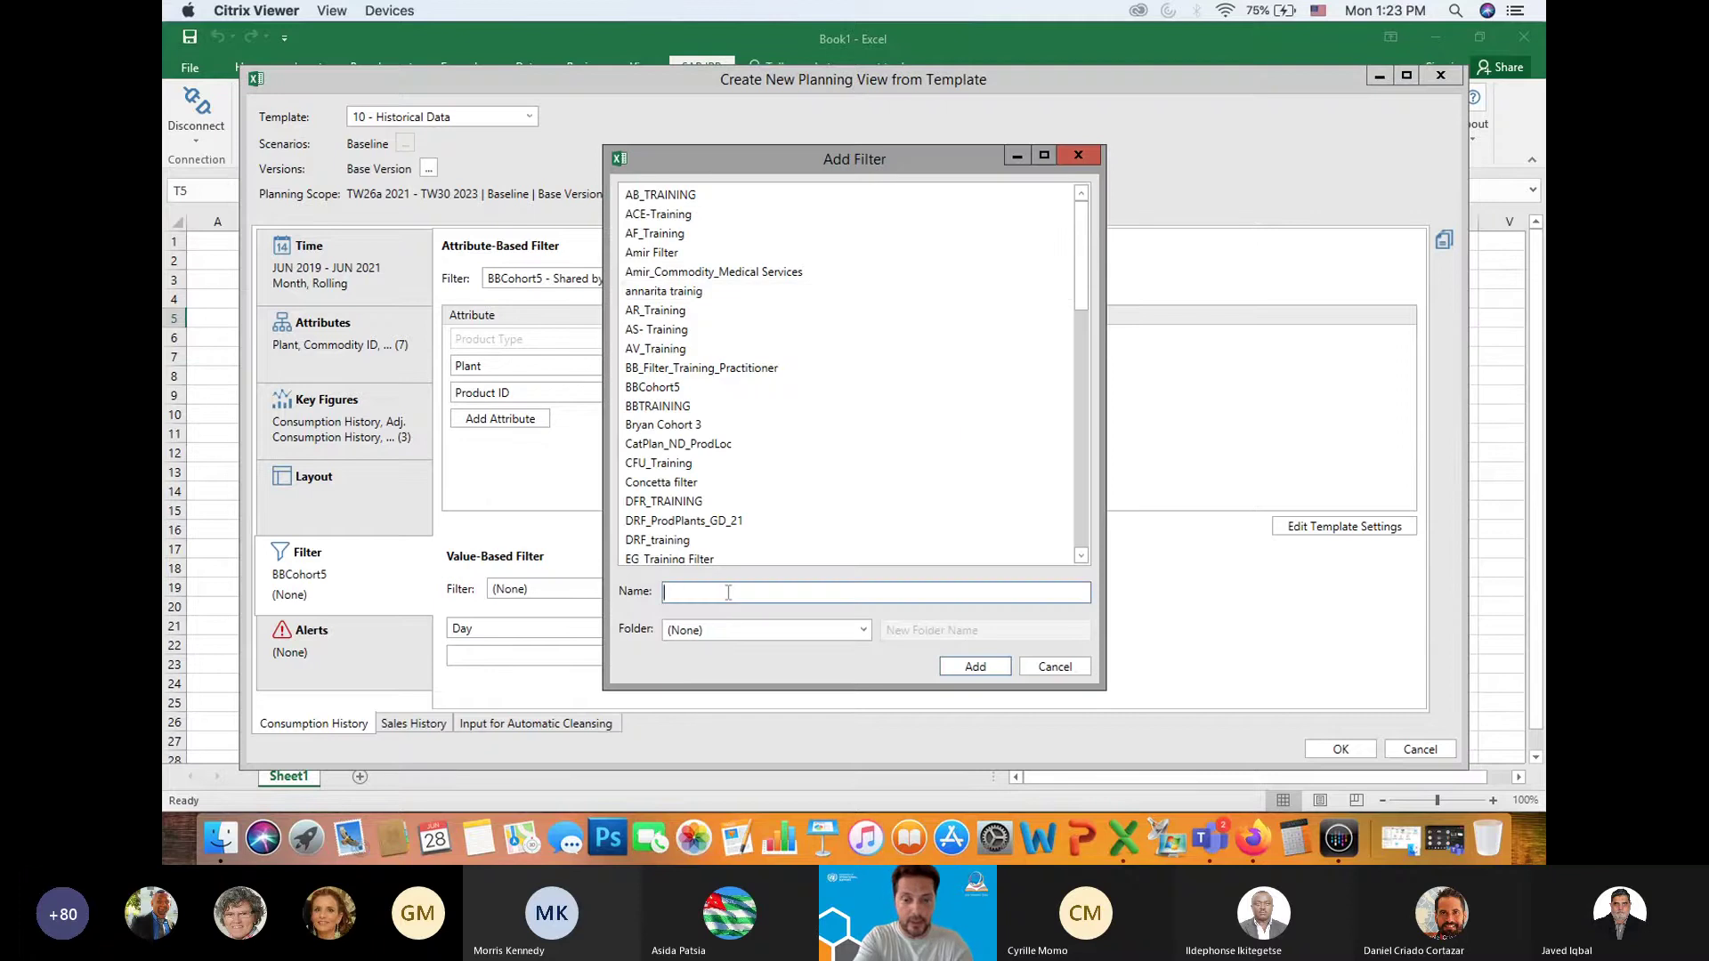
pyautogui.write('BB_Fior')
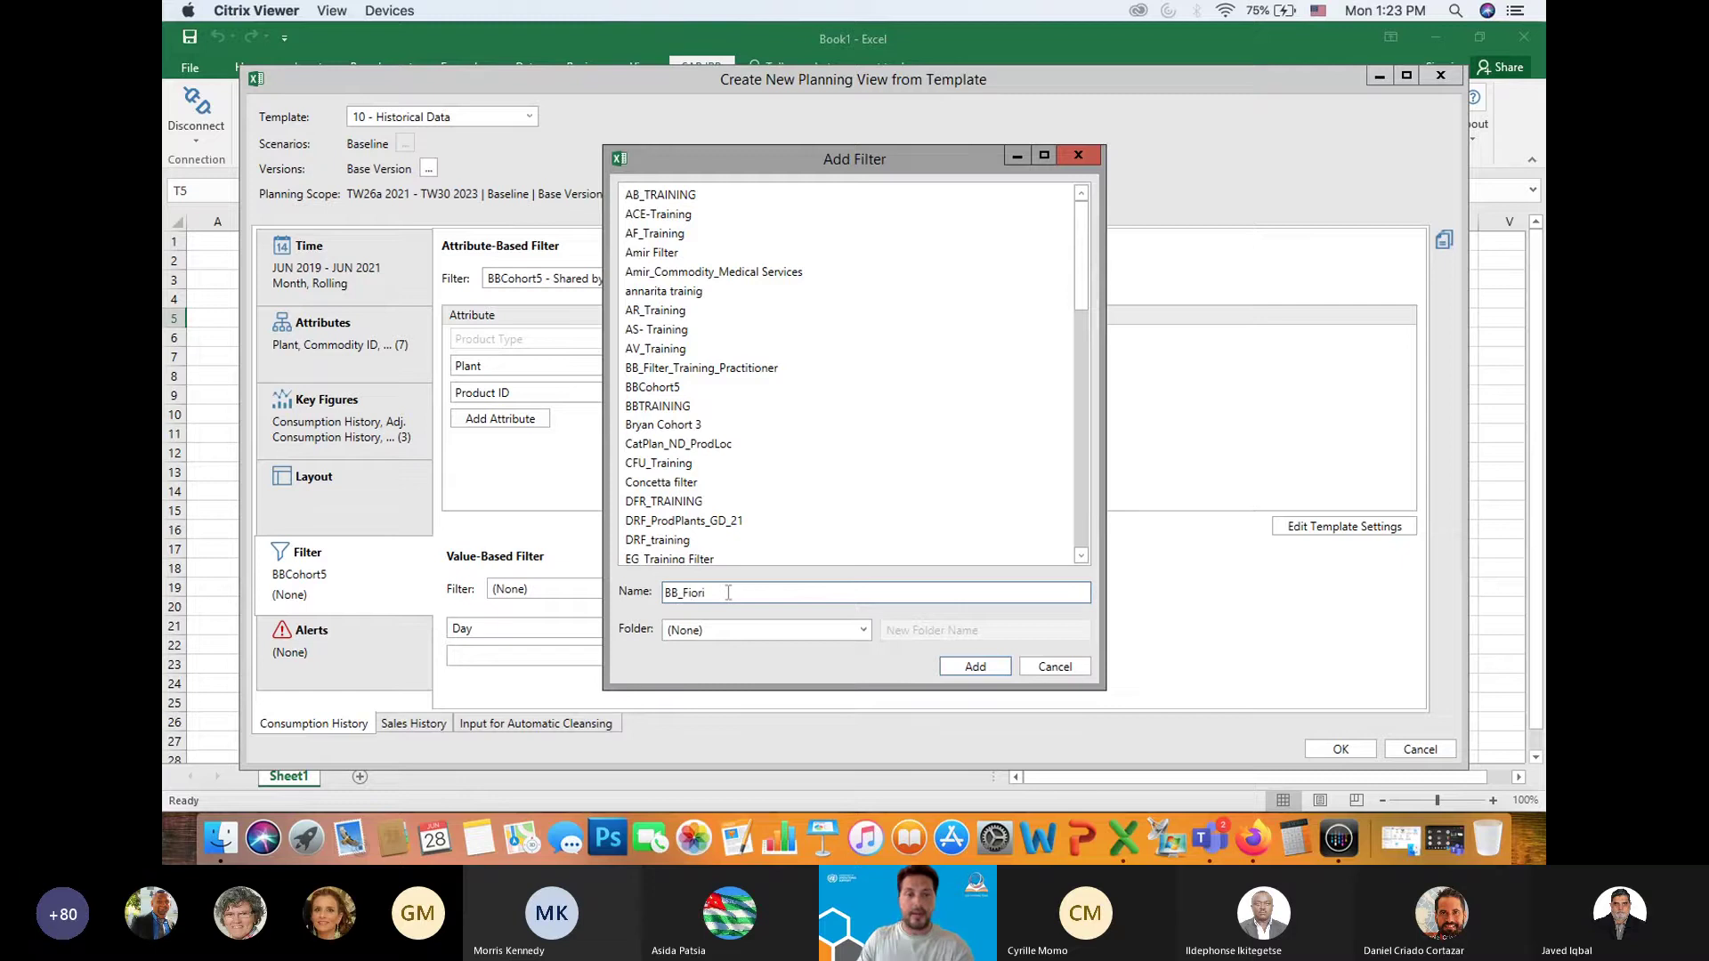
pyautogui.write('i')
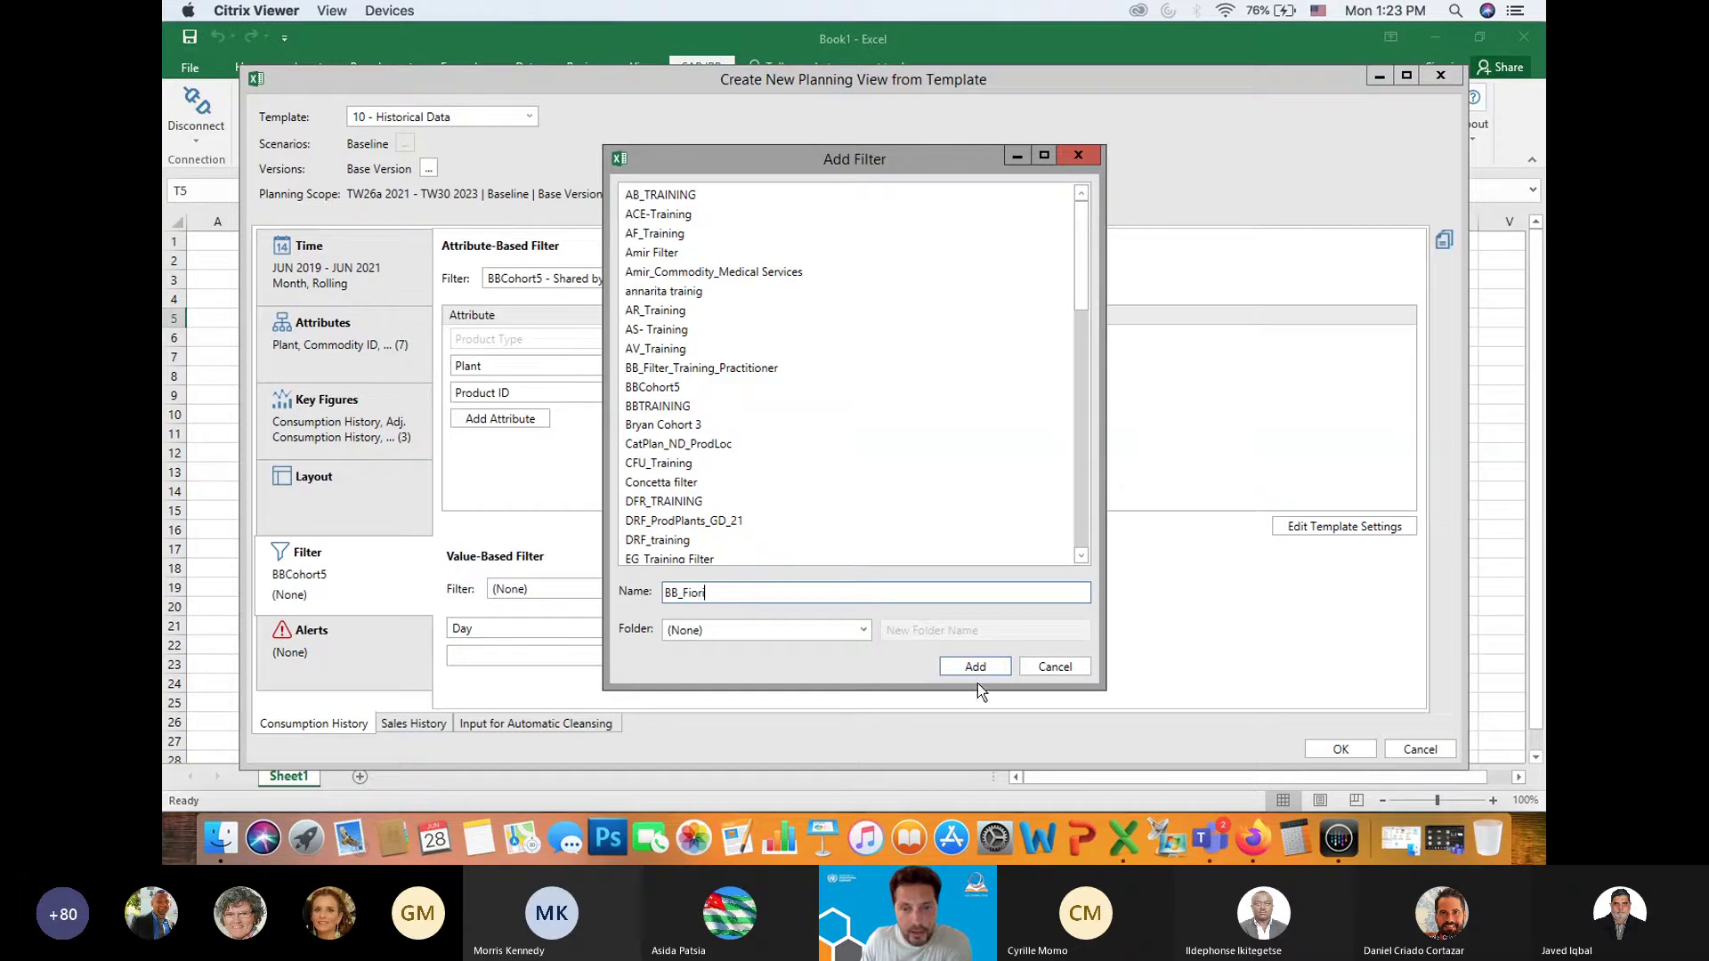
pyautogui.click(975, 668)
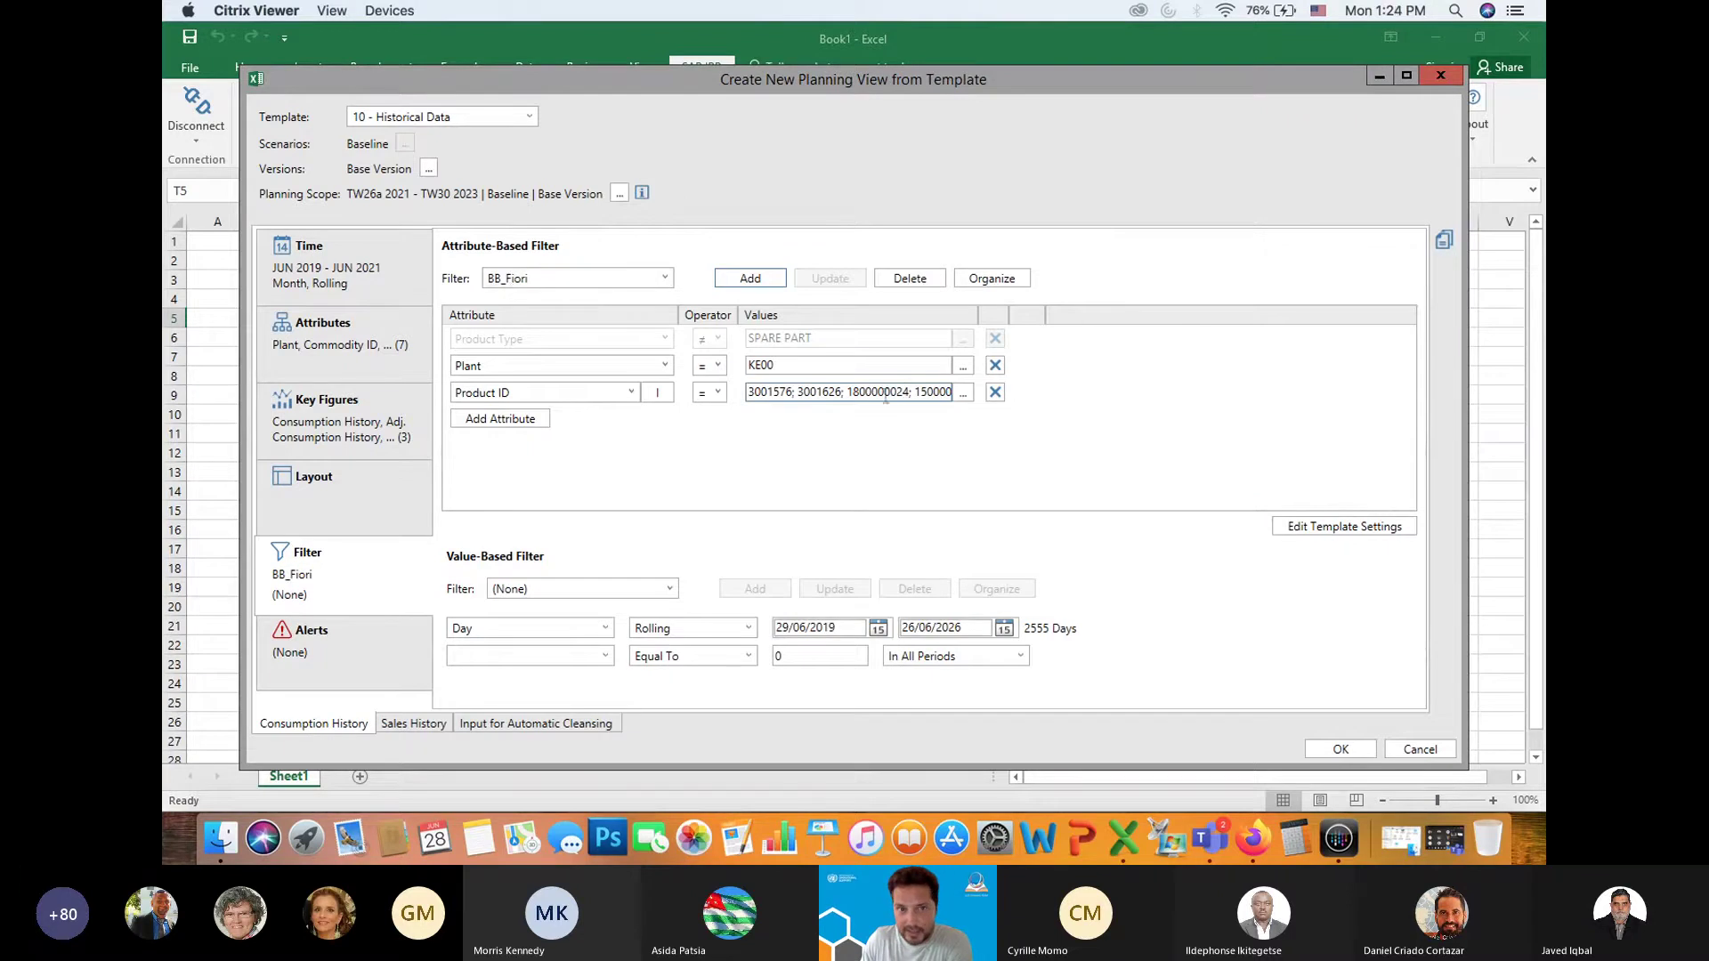
pyautogui.press('super+Tab')
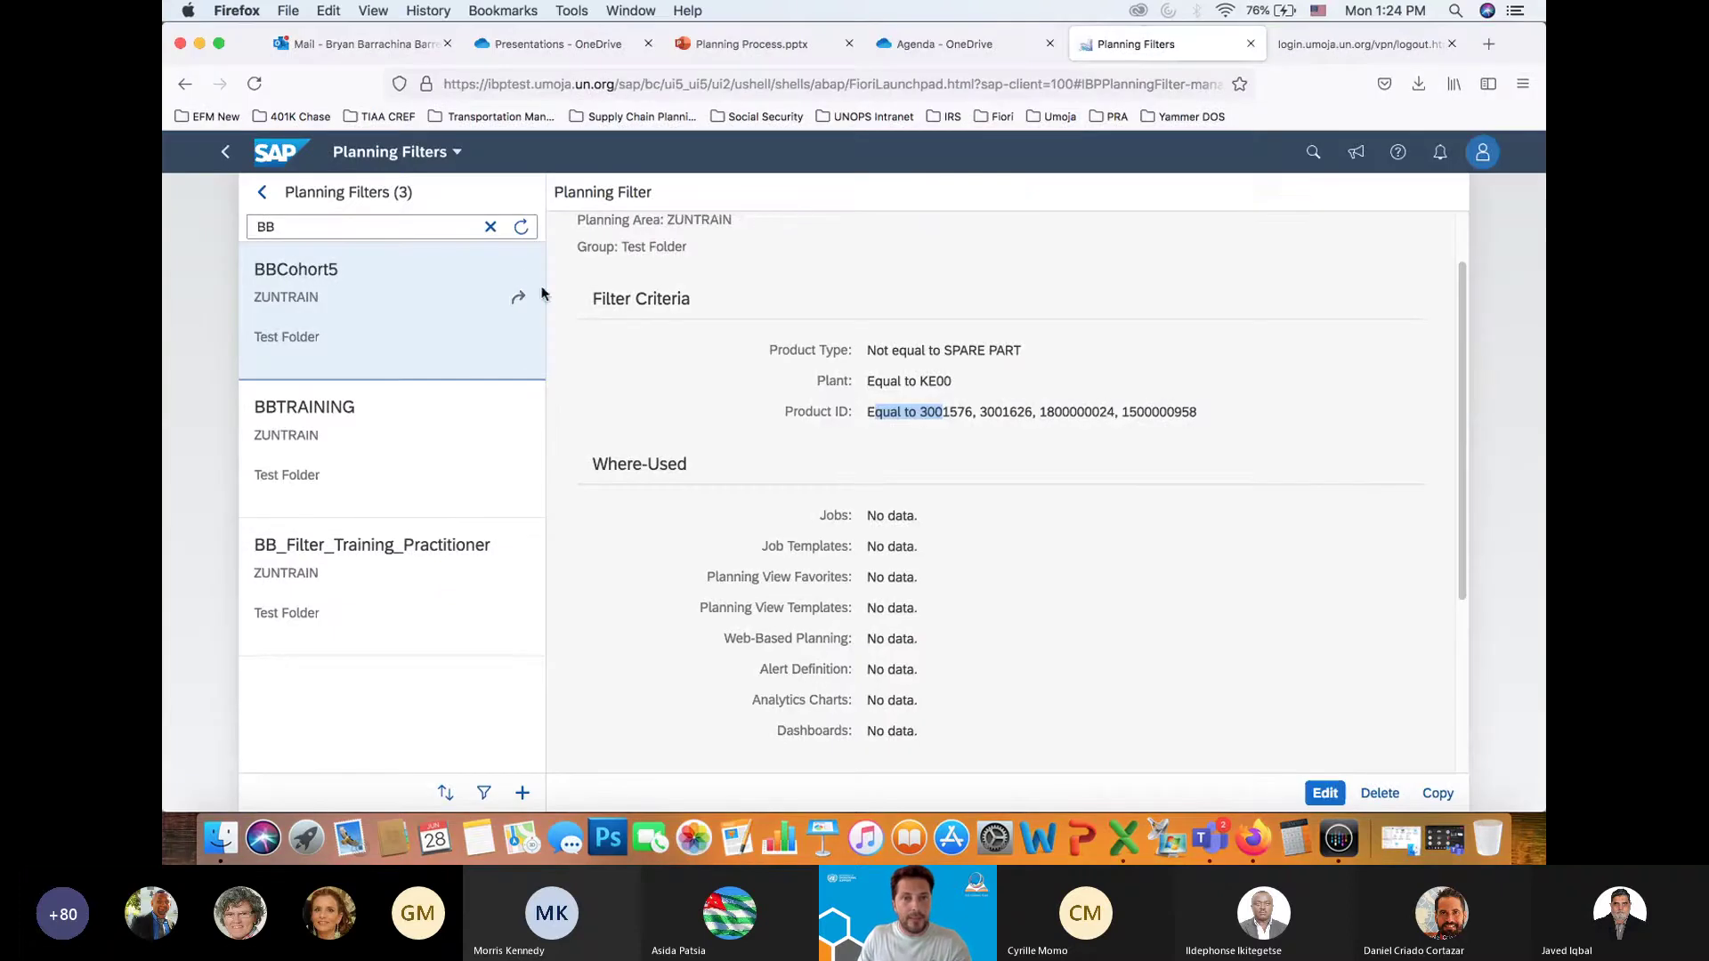
# Reload the planning filter list and open BB_Fiori to view its Plant KE00 and Product ID criteria
pyautogui.click(522, 228)
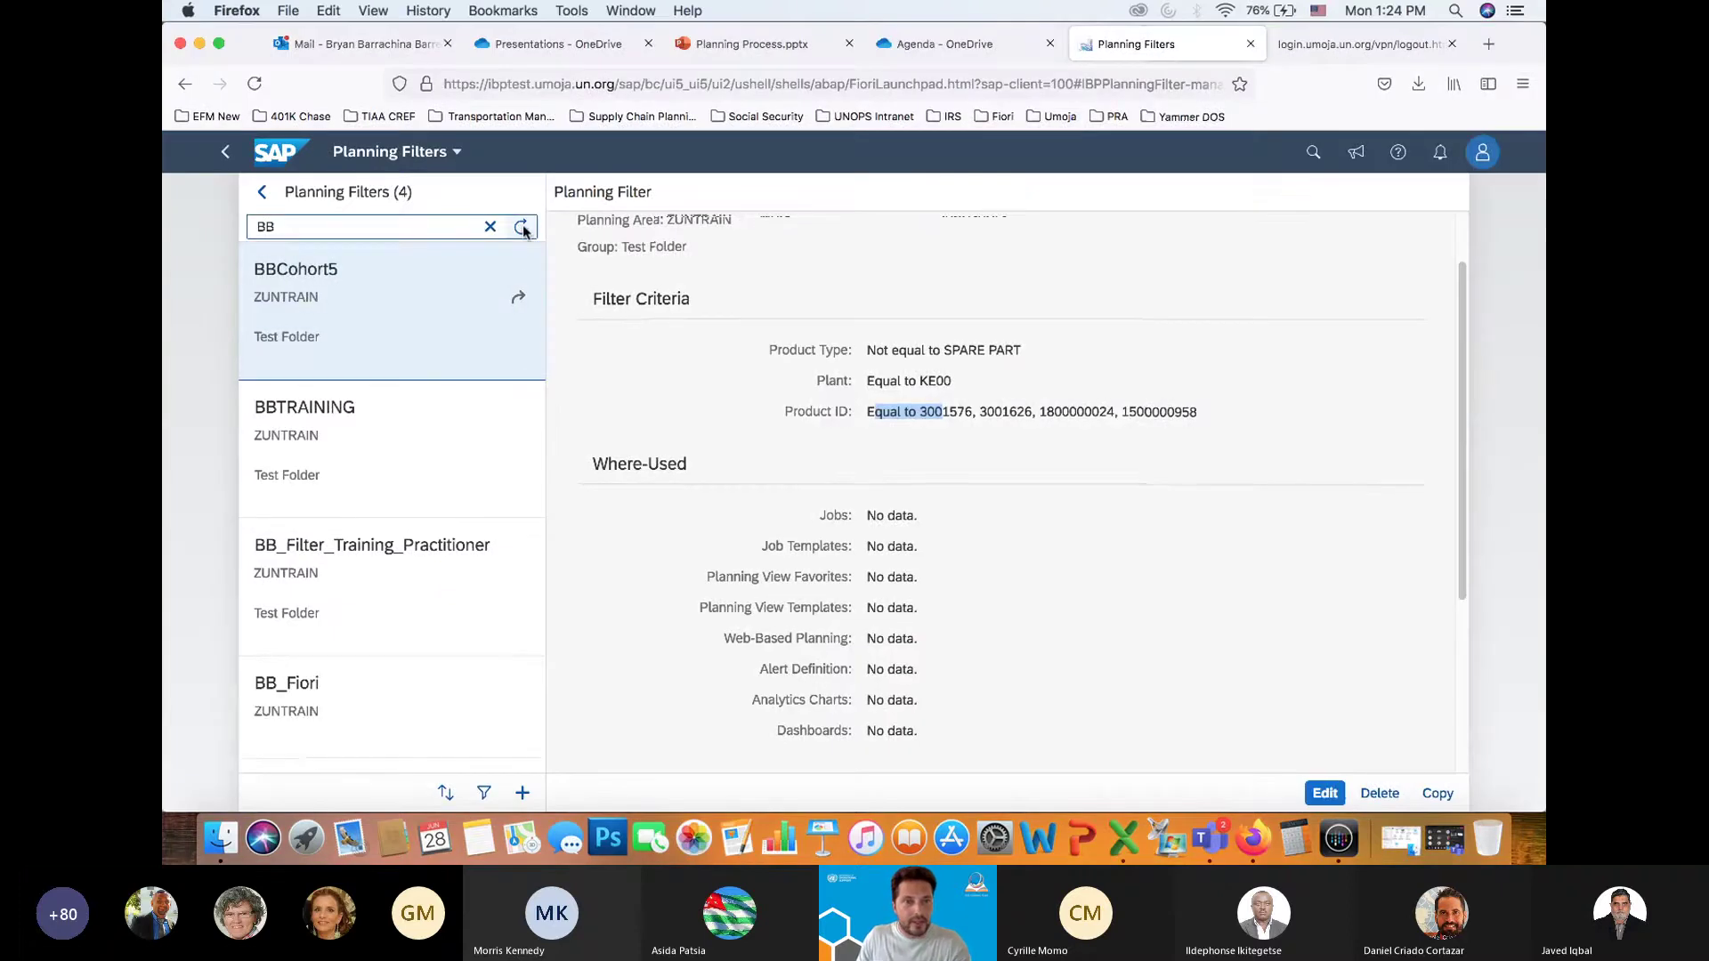
pyautogui.click(312, 691)
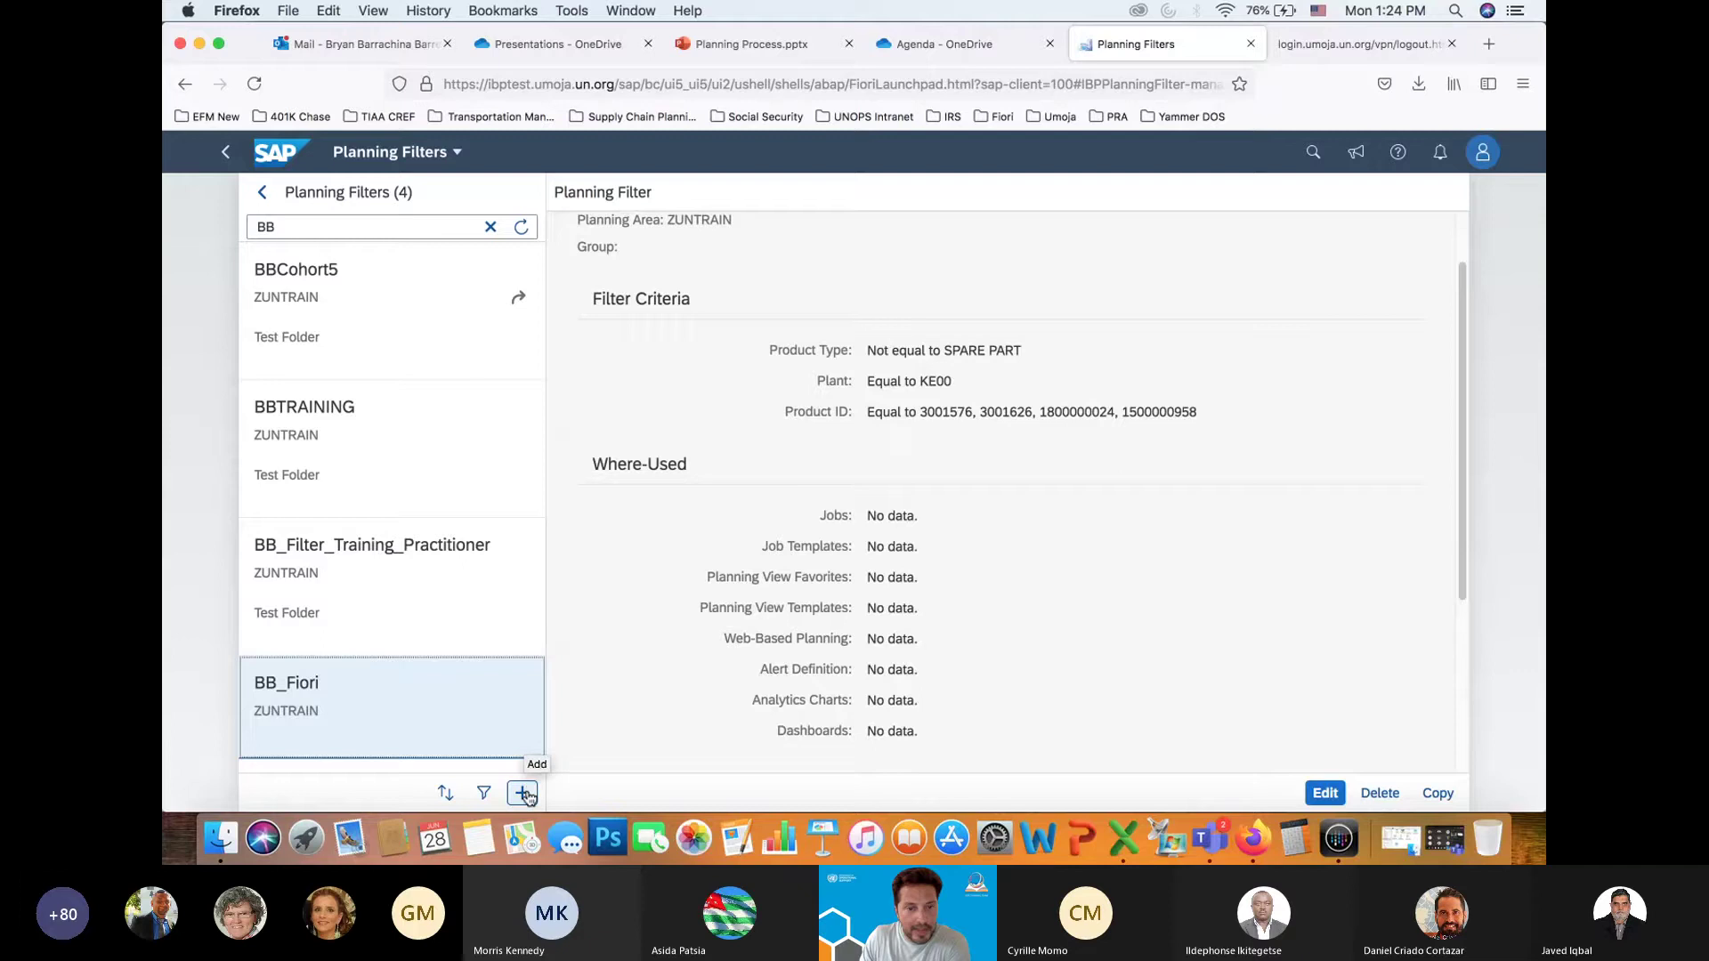
# Add a planning filter named BB_Fiori_2 with planning area ZUNTRAIN (UN Planning Area)
pyautogui.click(523, 793)
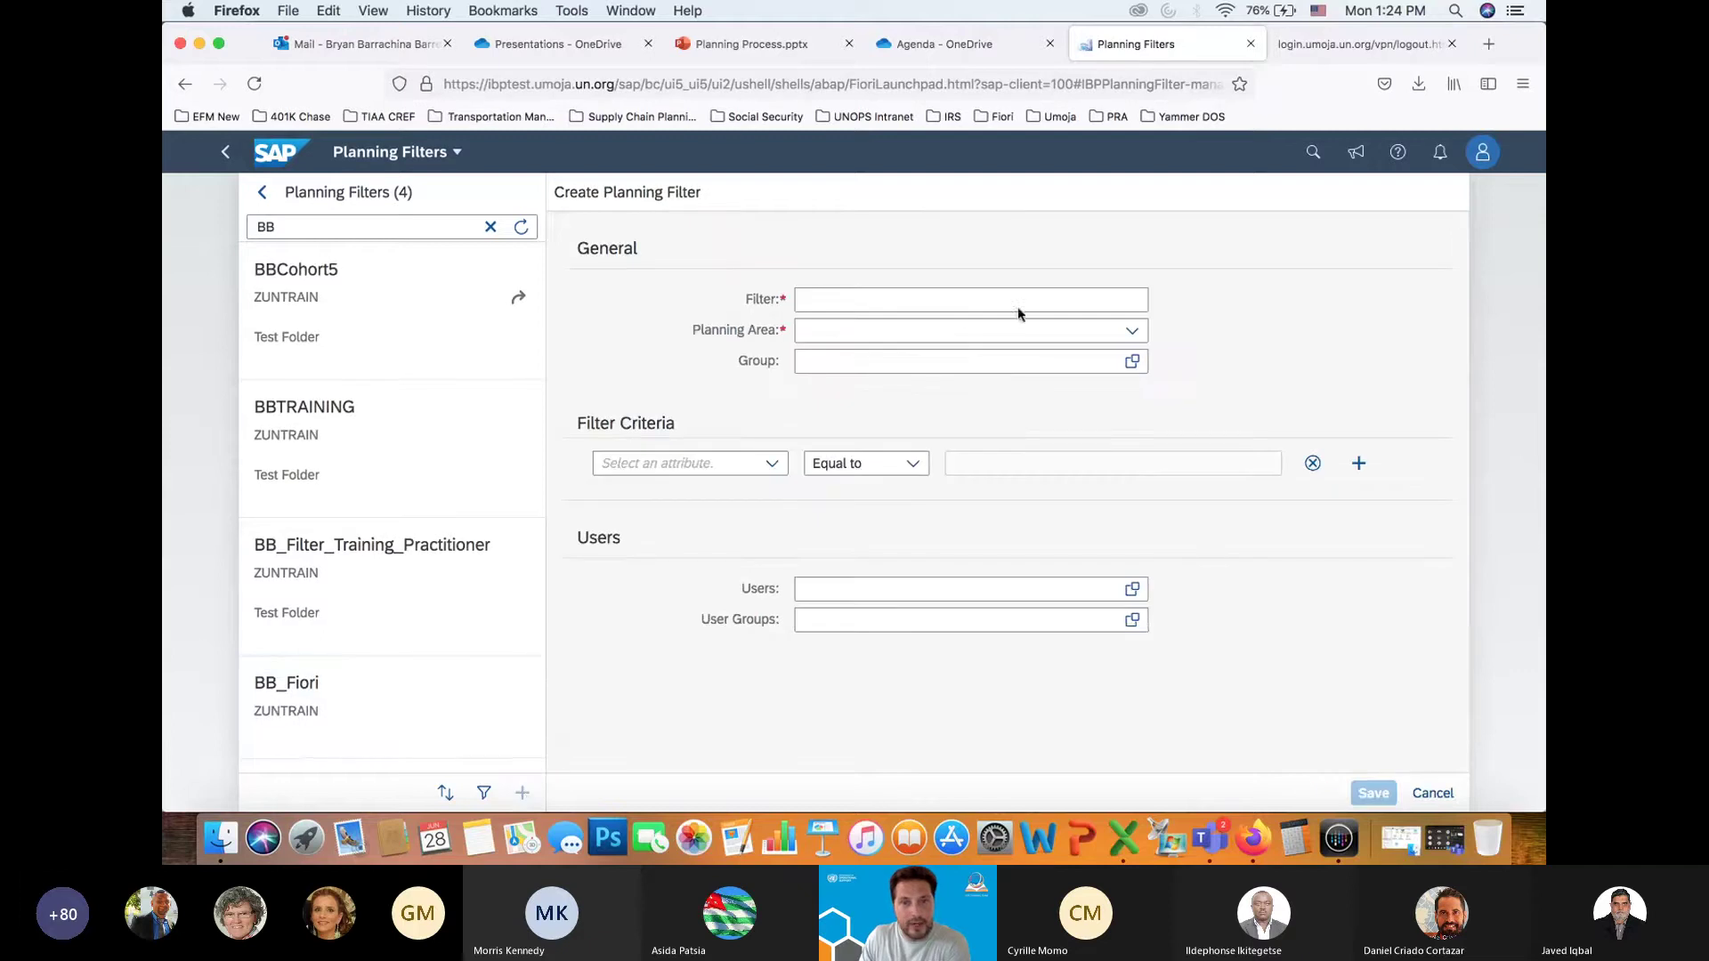
pyautogui.click(953, 303)
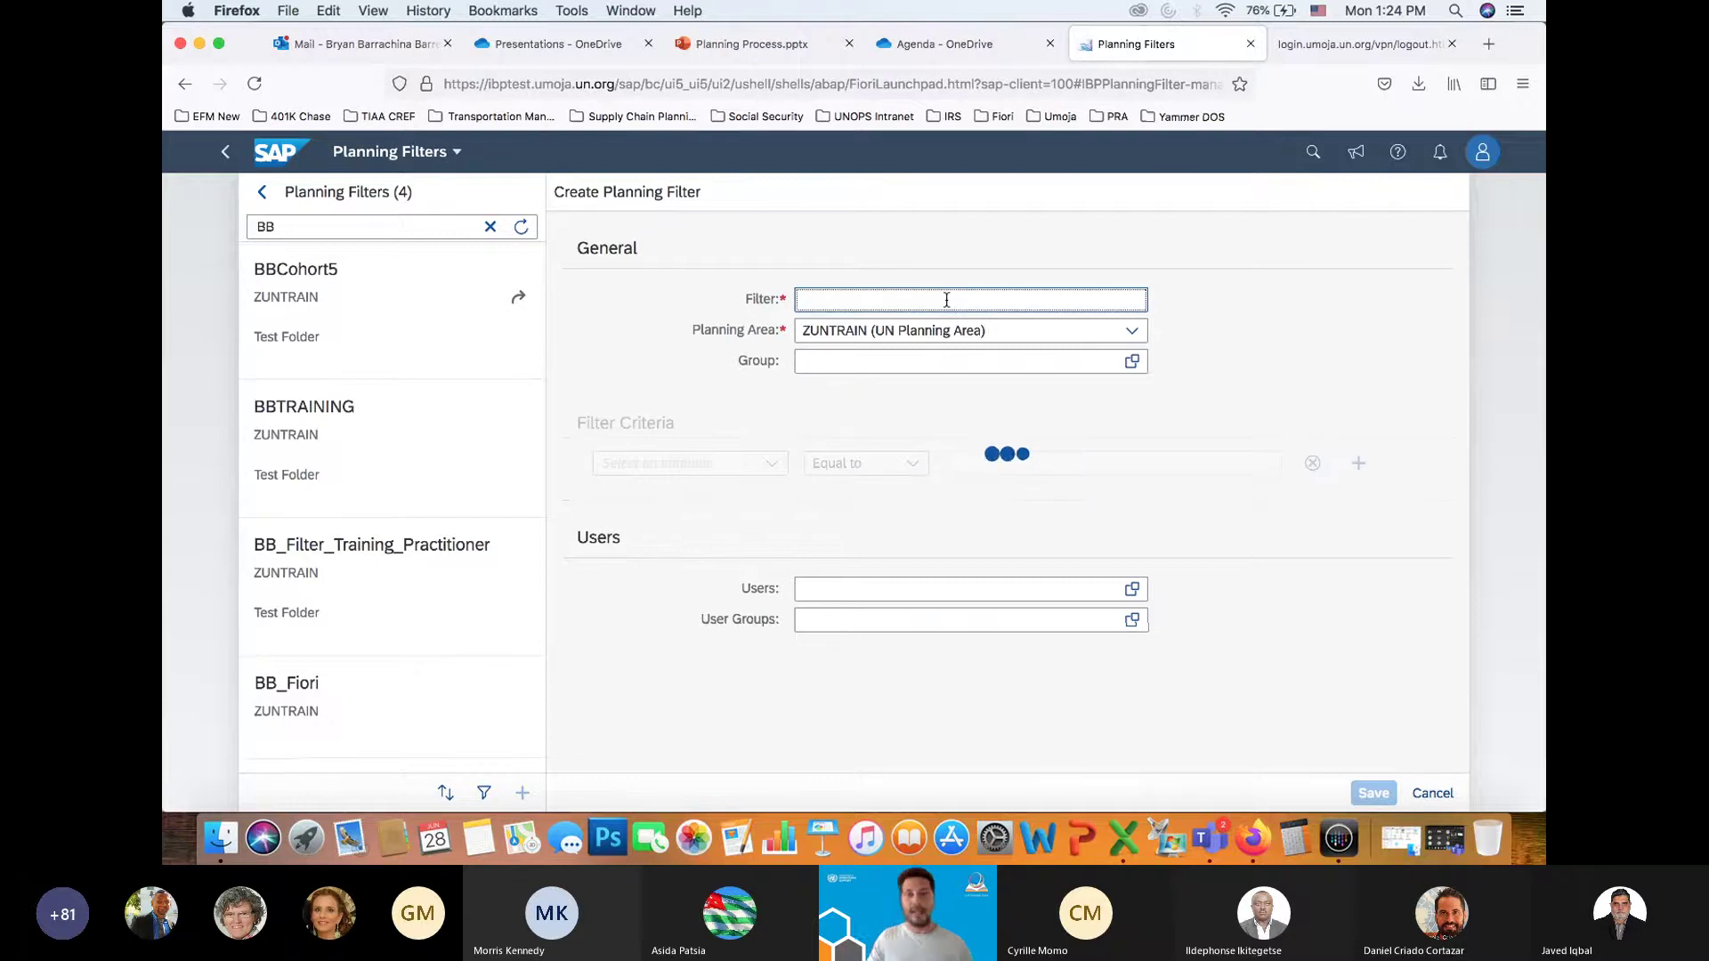
pyautogui.write('BB')
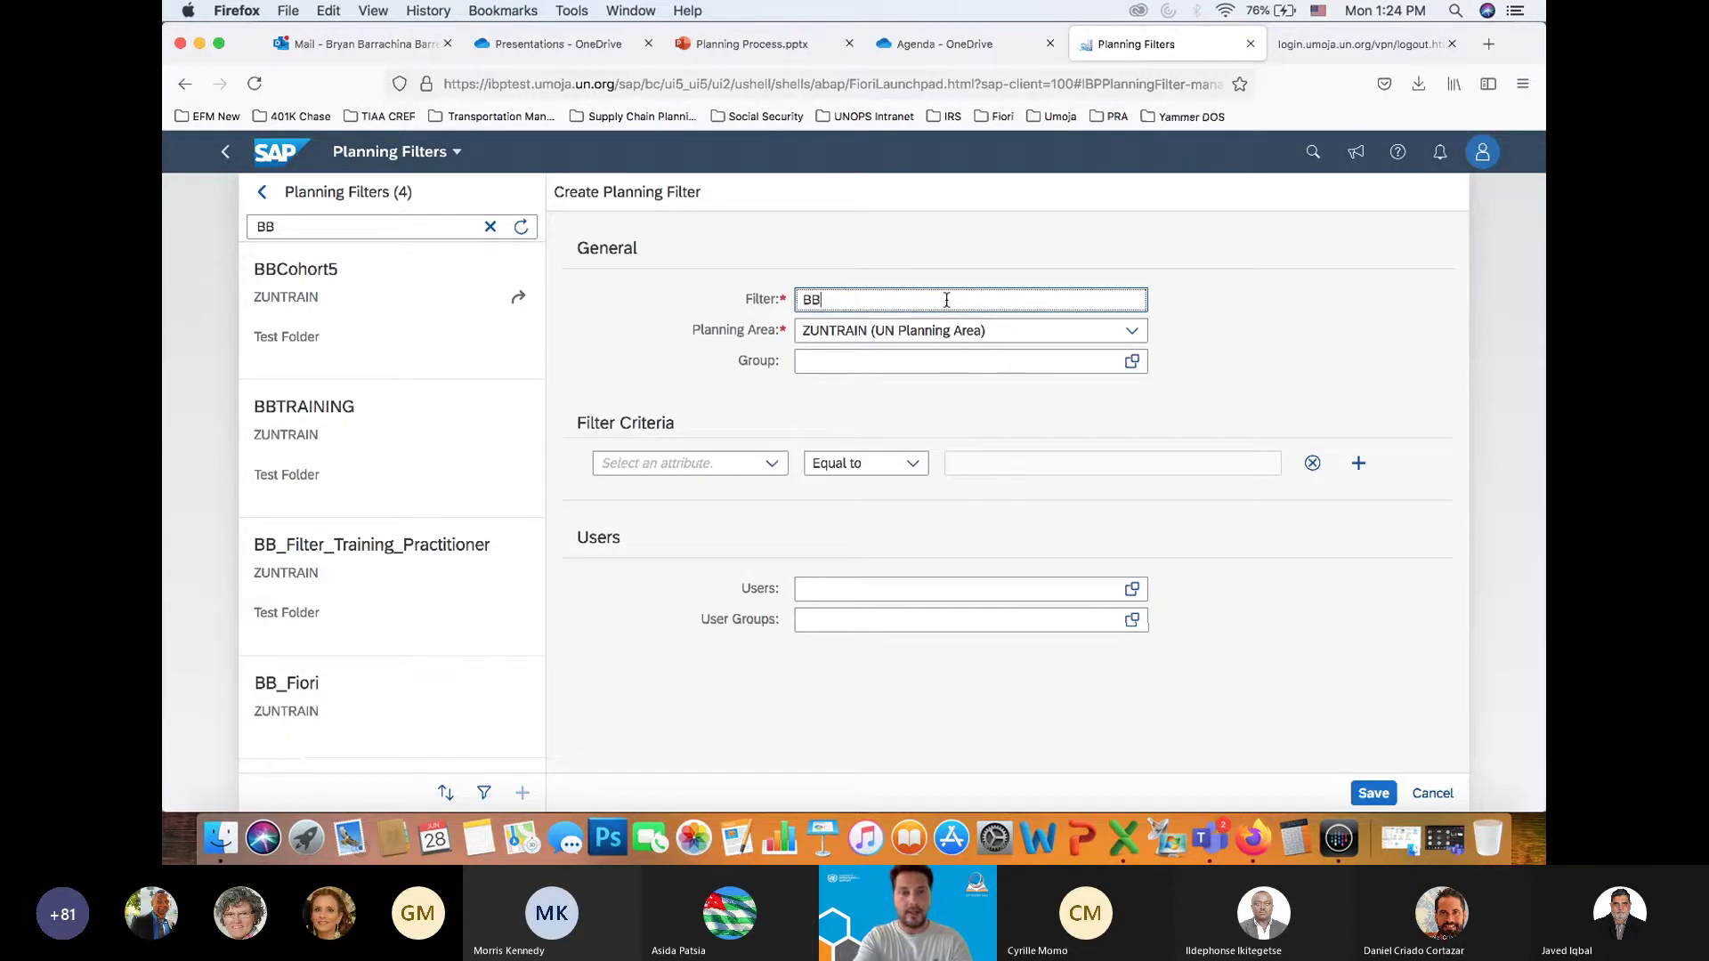
pyautogui.write('_Fi')
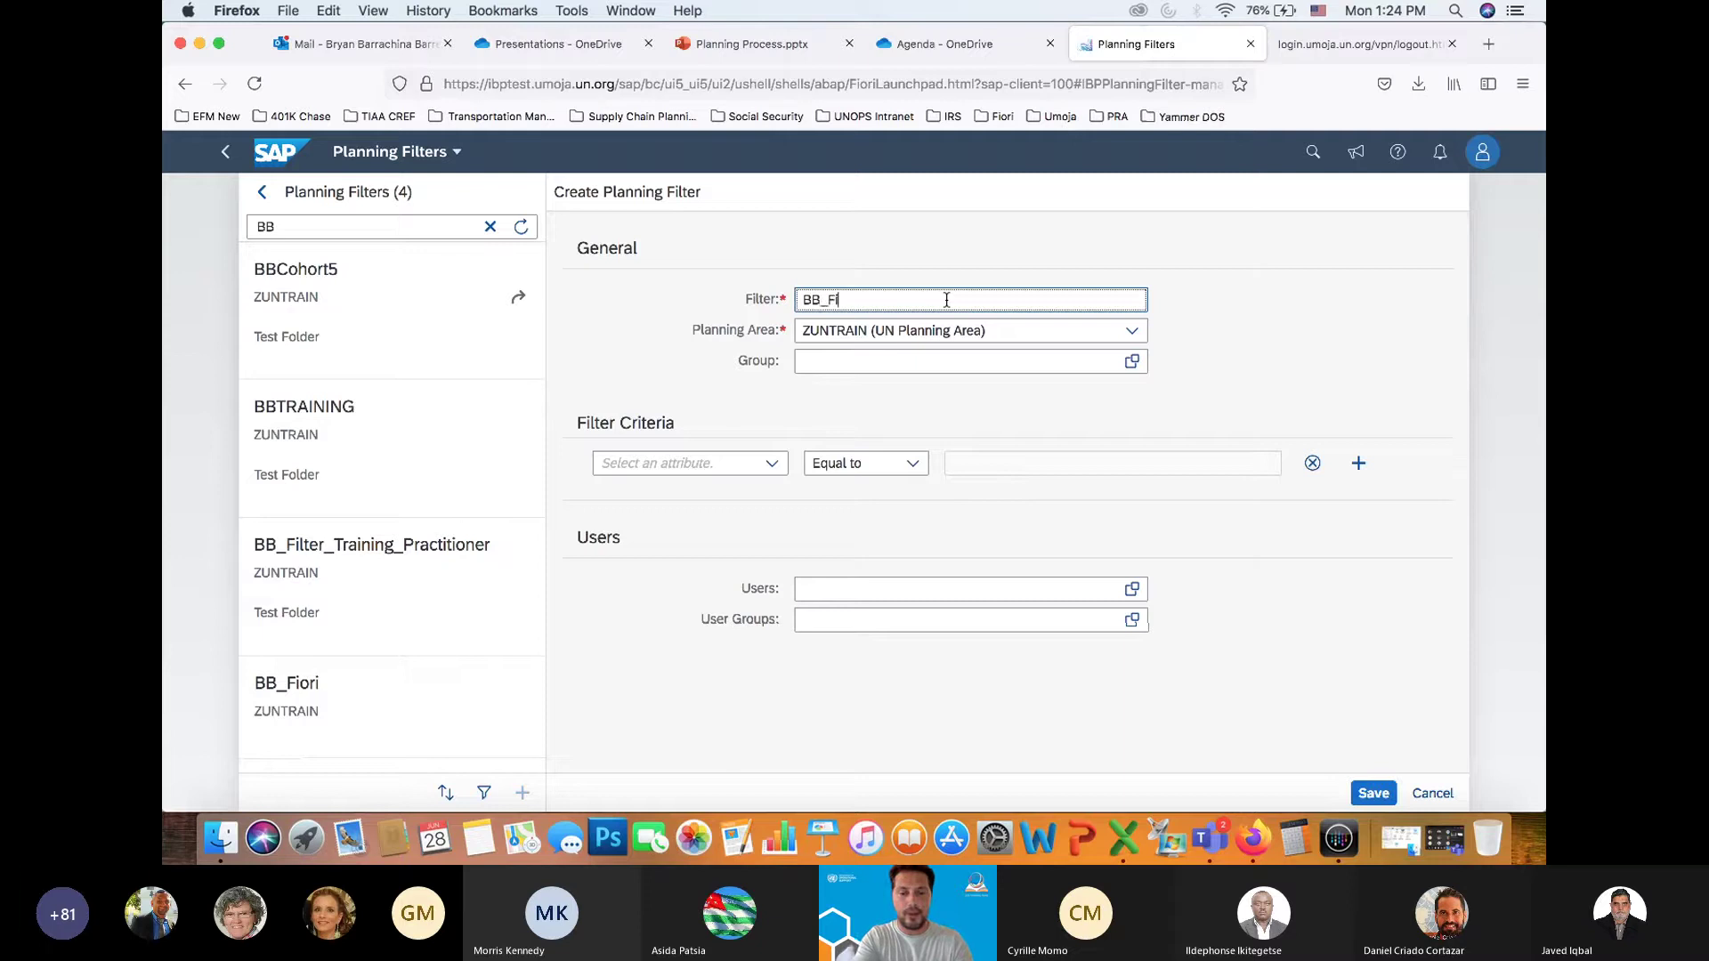
pyautogui.write('ori_2')
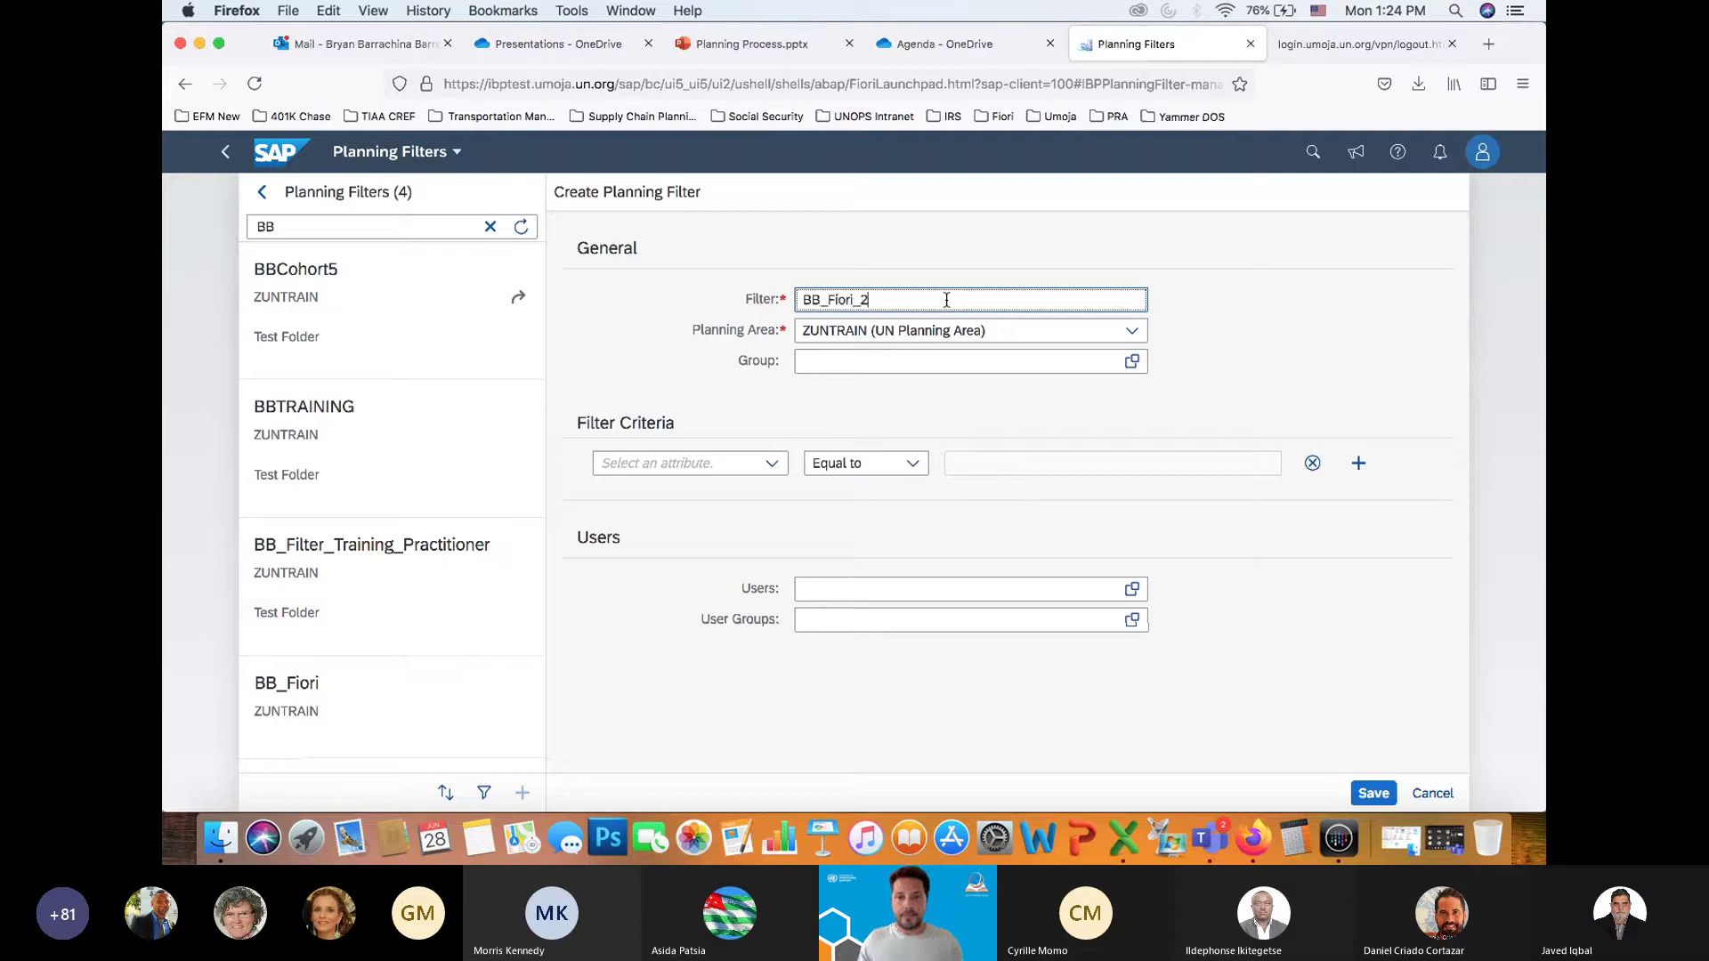
pyautogui.click(1132, 339)
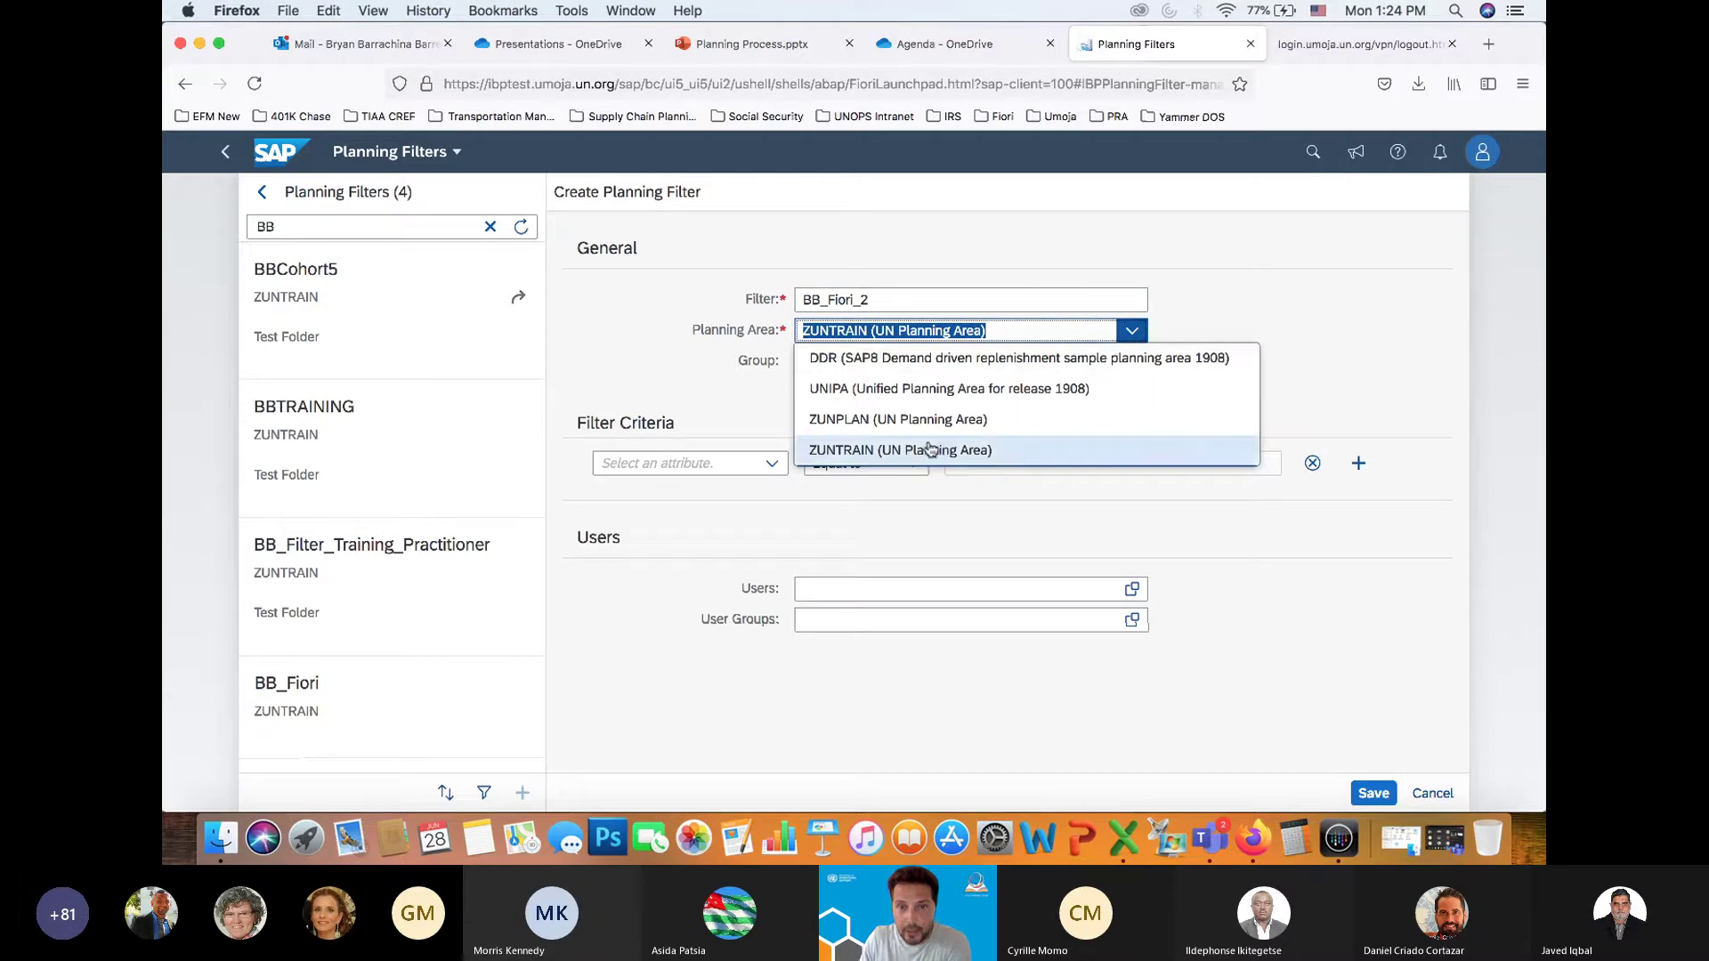
pyautogui.click(854, 451)
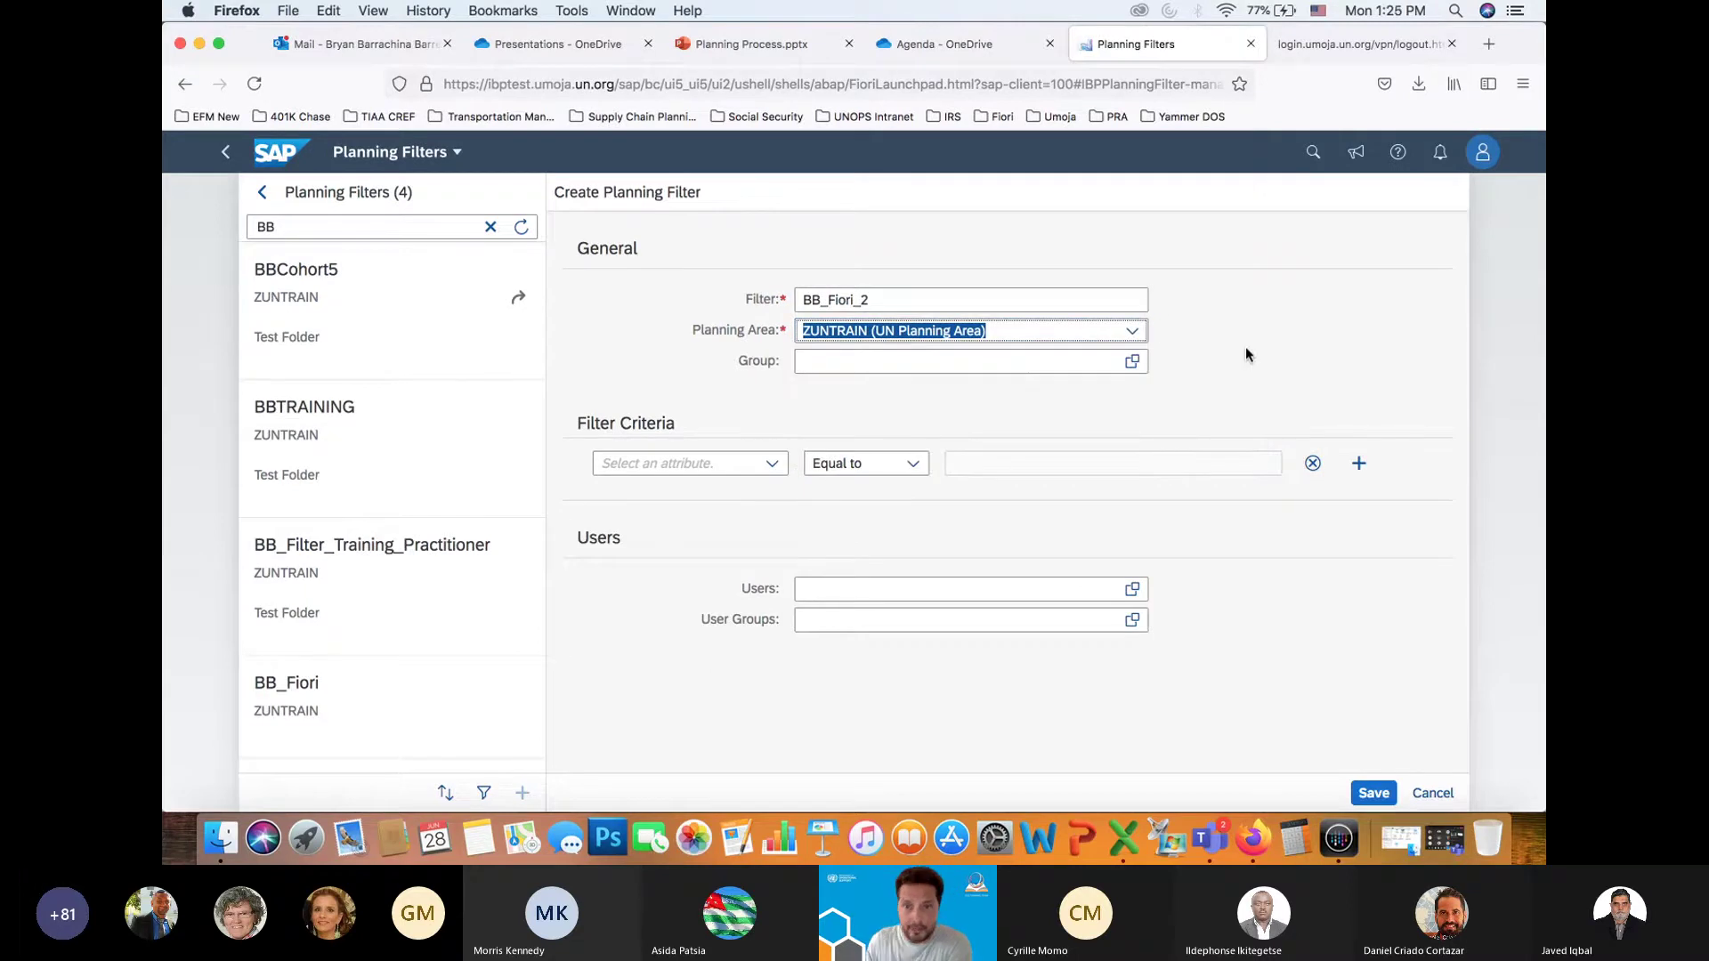
pyautogui.click(899, 361)
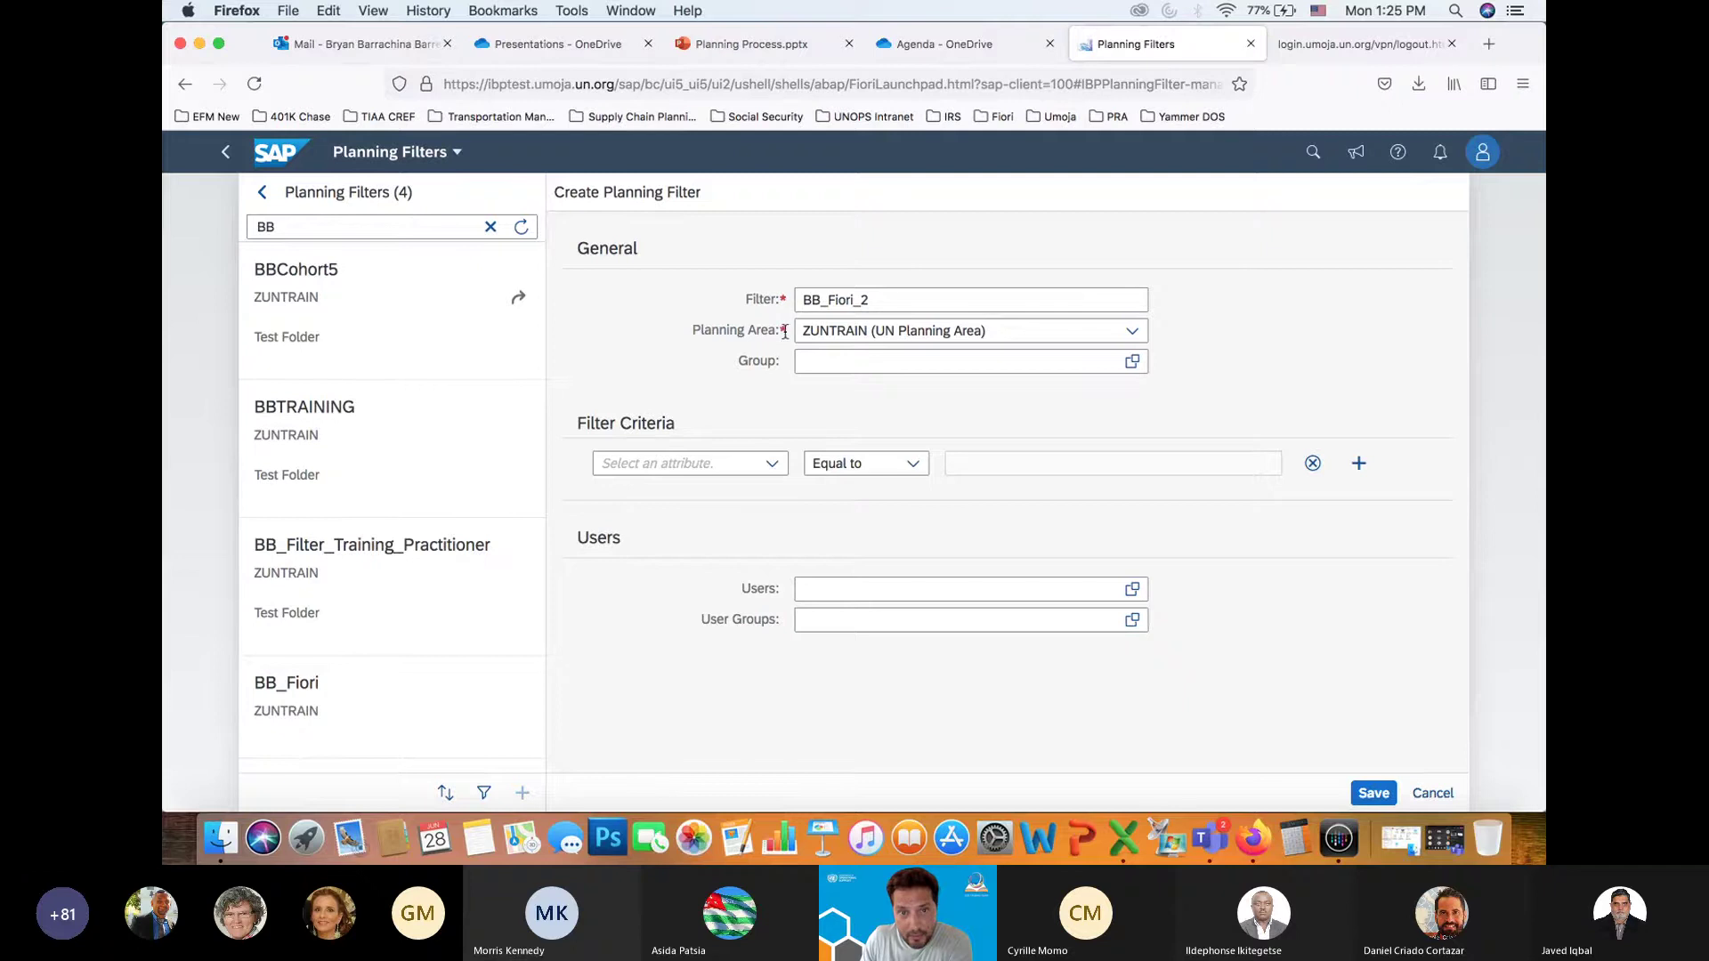
# Check the Group lookup, find no groups exist, and close it leaving Group empty
pyautogui.click(1130, 363)
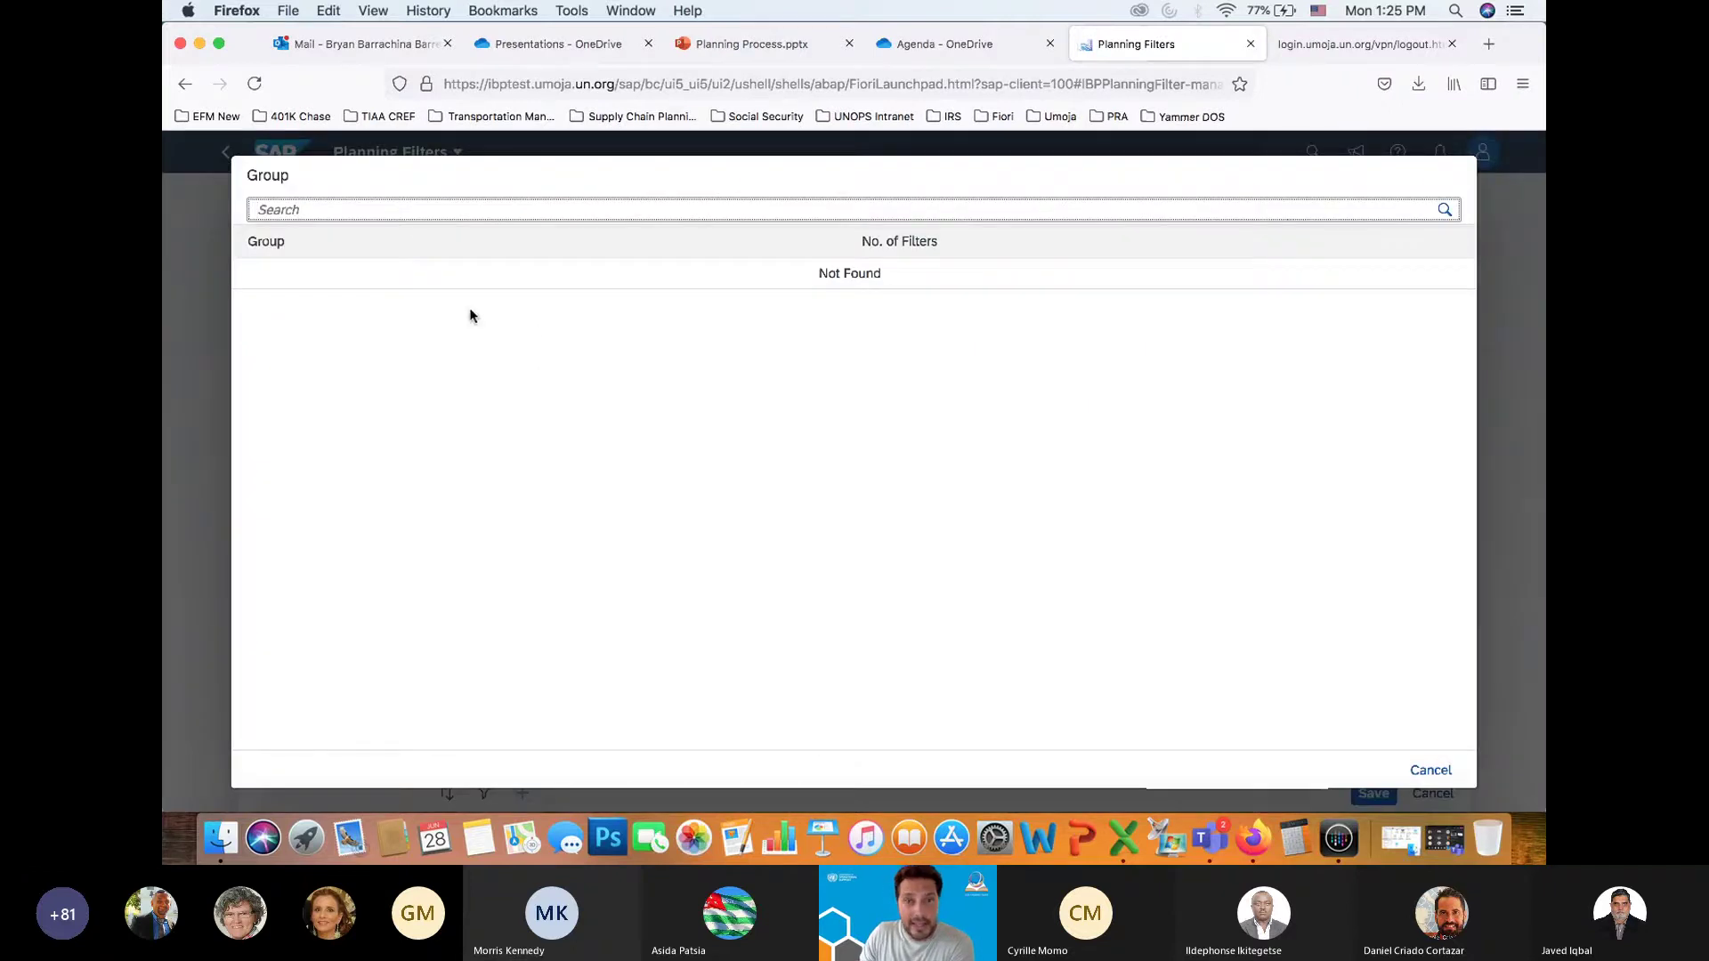
pyautogui.click(1423, 777)
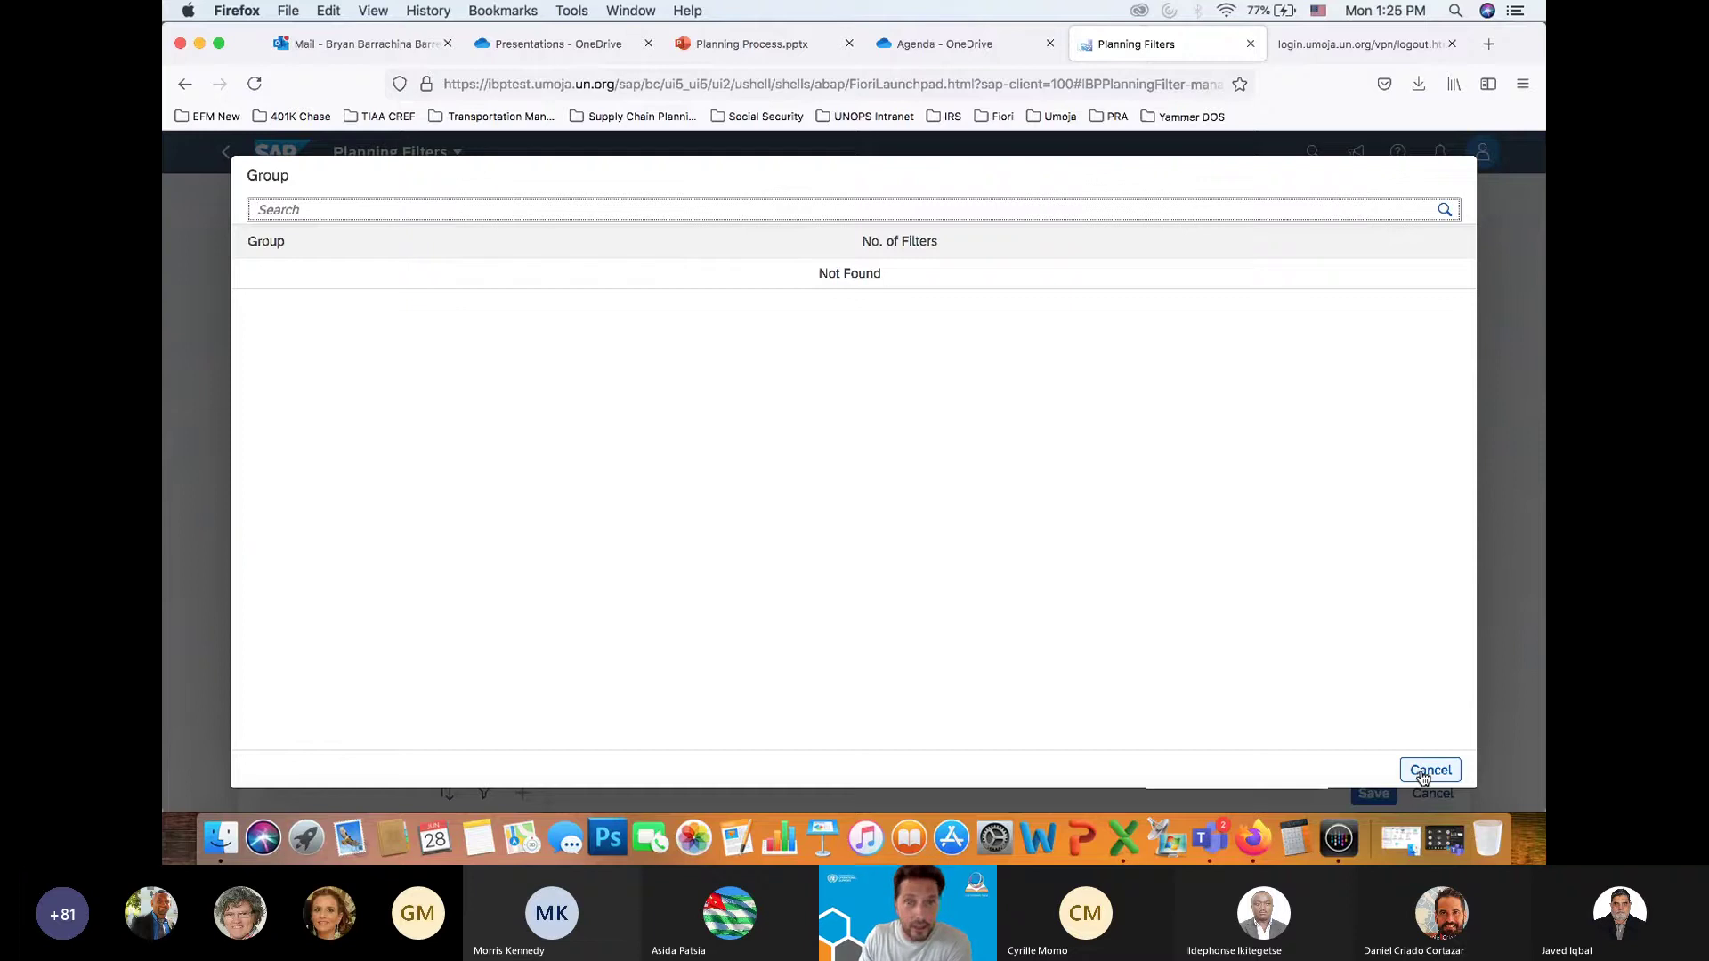
pyautogui.click(1422, 777)
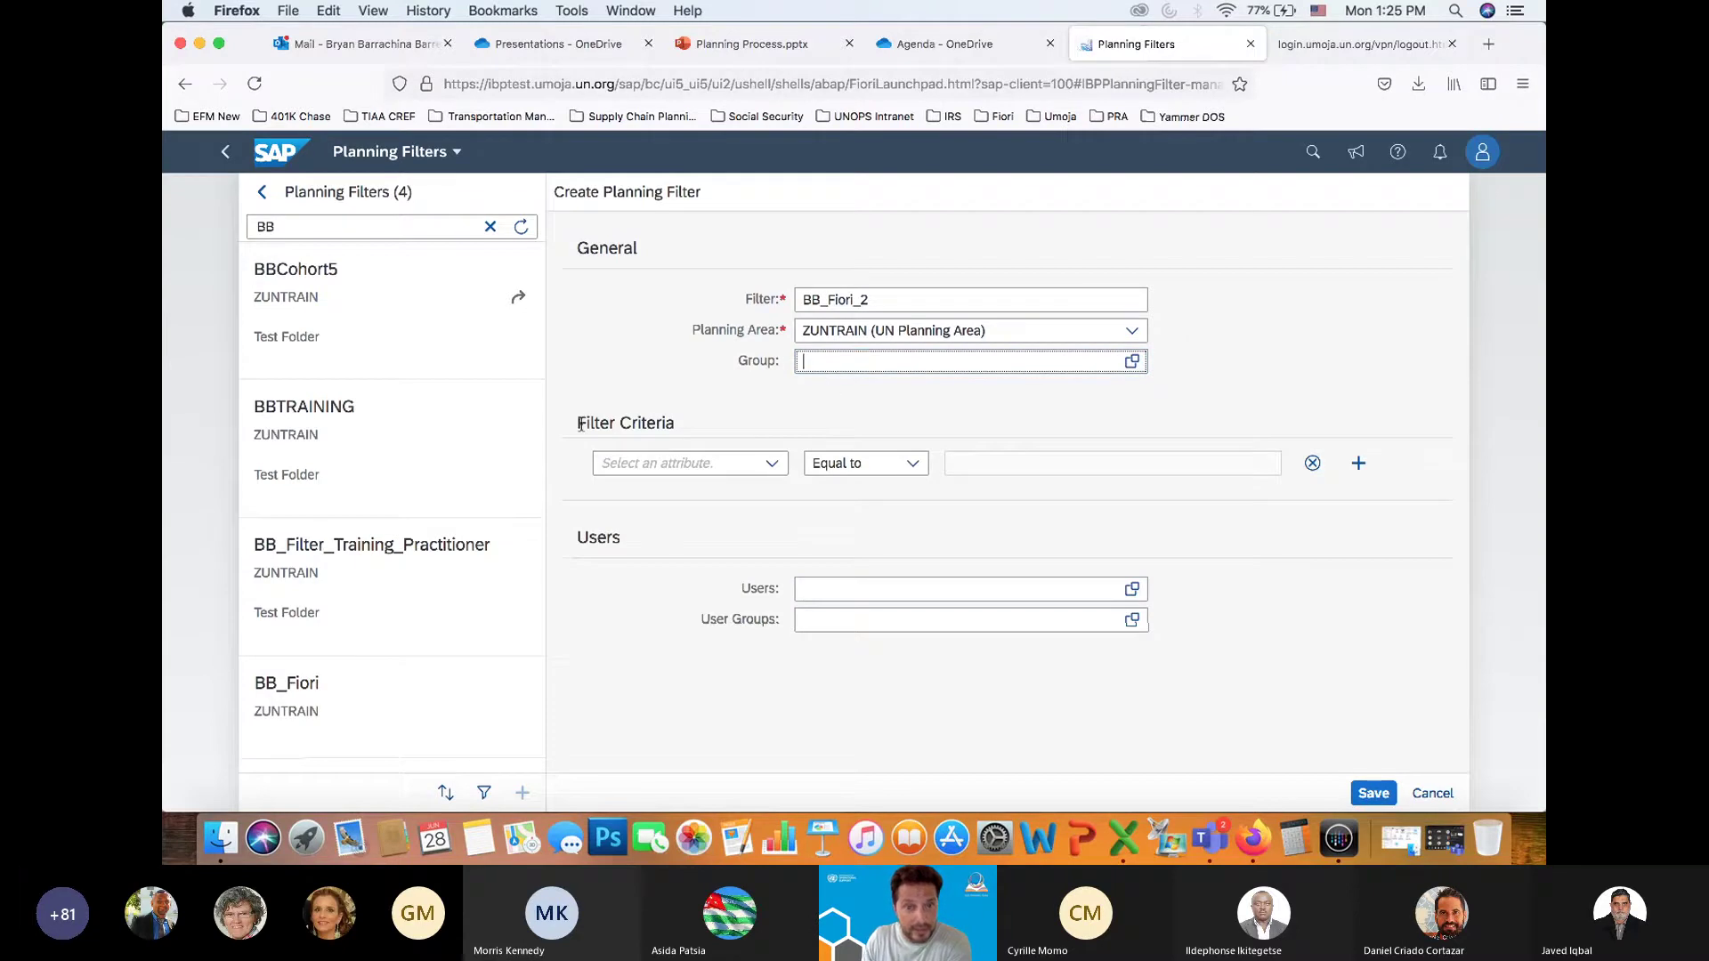
# Review the filter attribute list, then switch to Excel's Create New Planning View dialog
pyautogui.moveTo(577, 421); pyautogui.dragTo(679, 432)
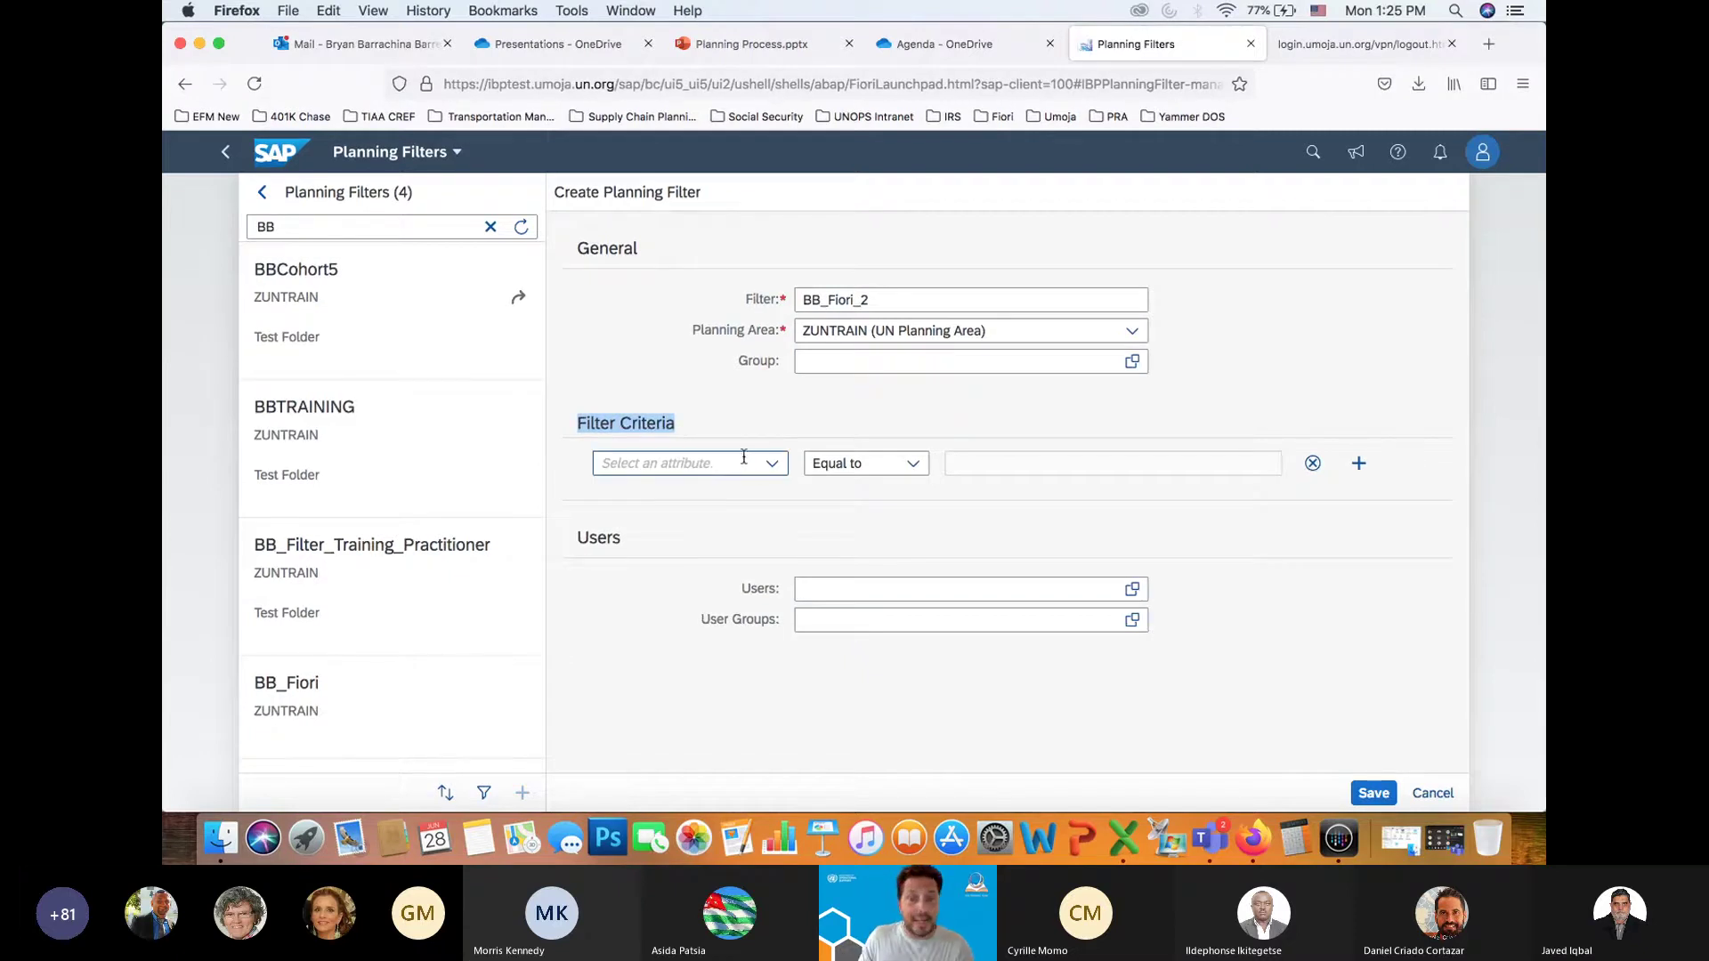
pyautogui.click(772, 469)
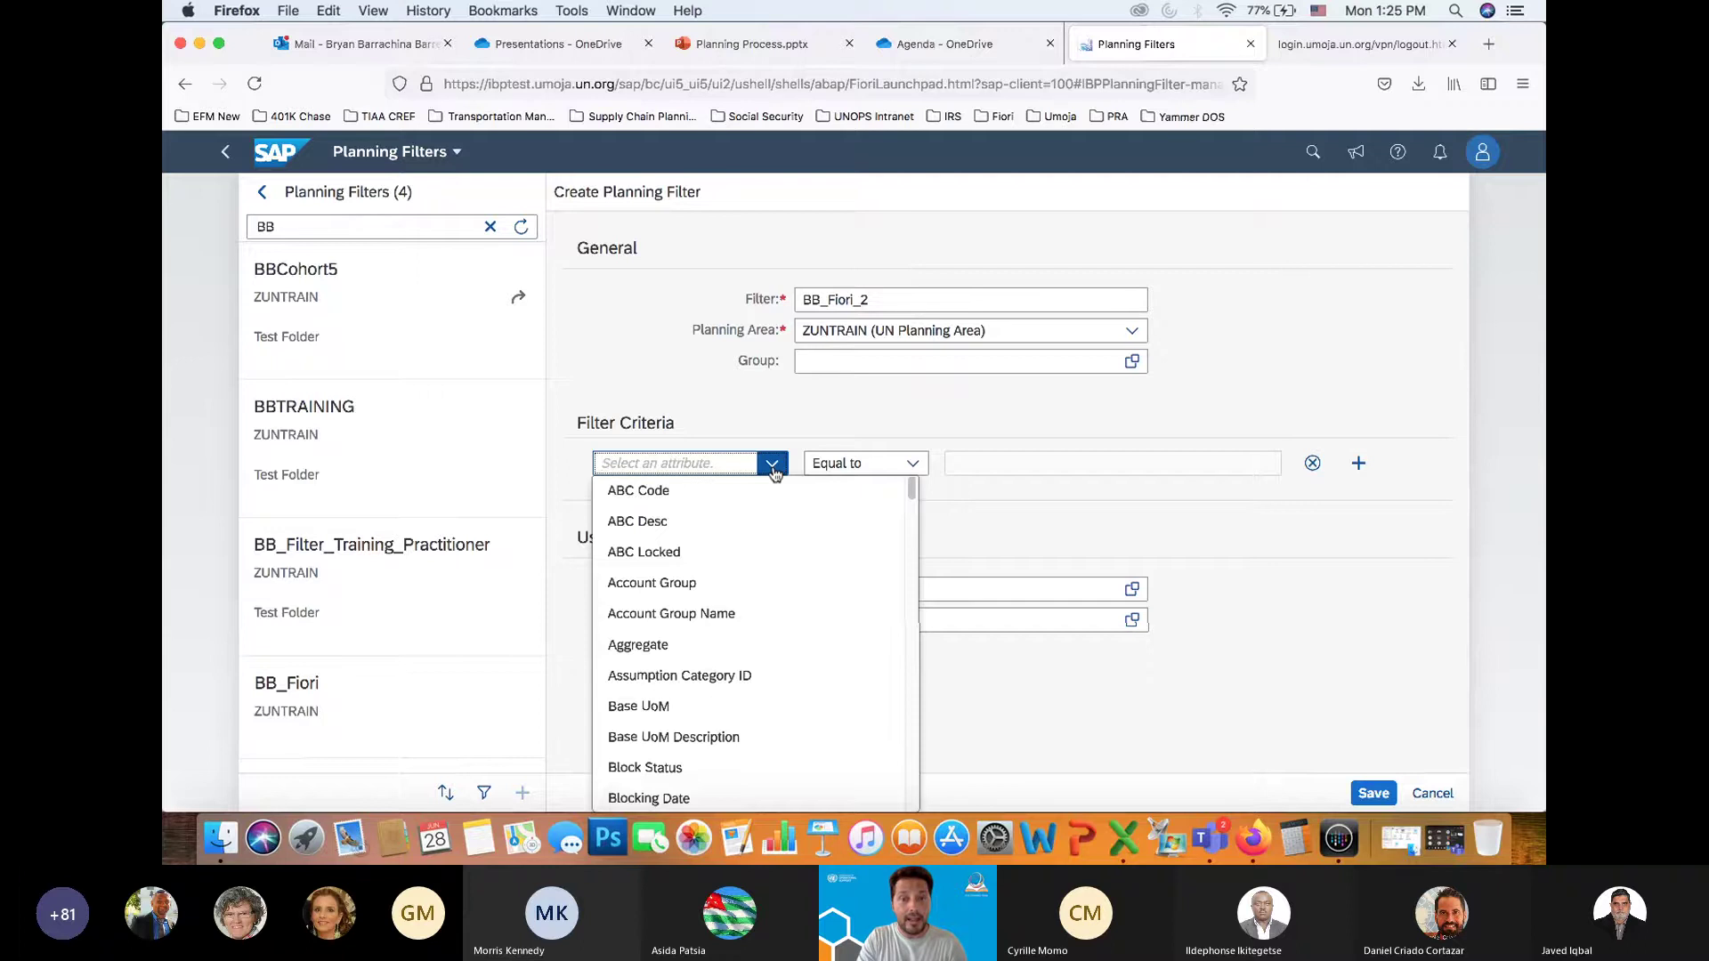
pyautogui.press('super+Tab')
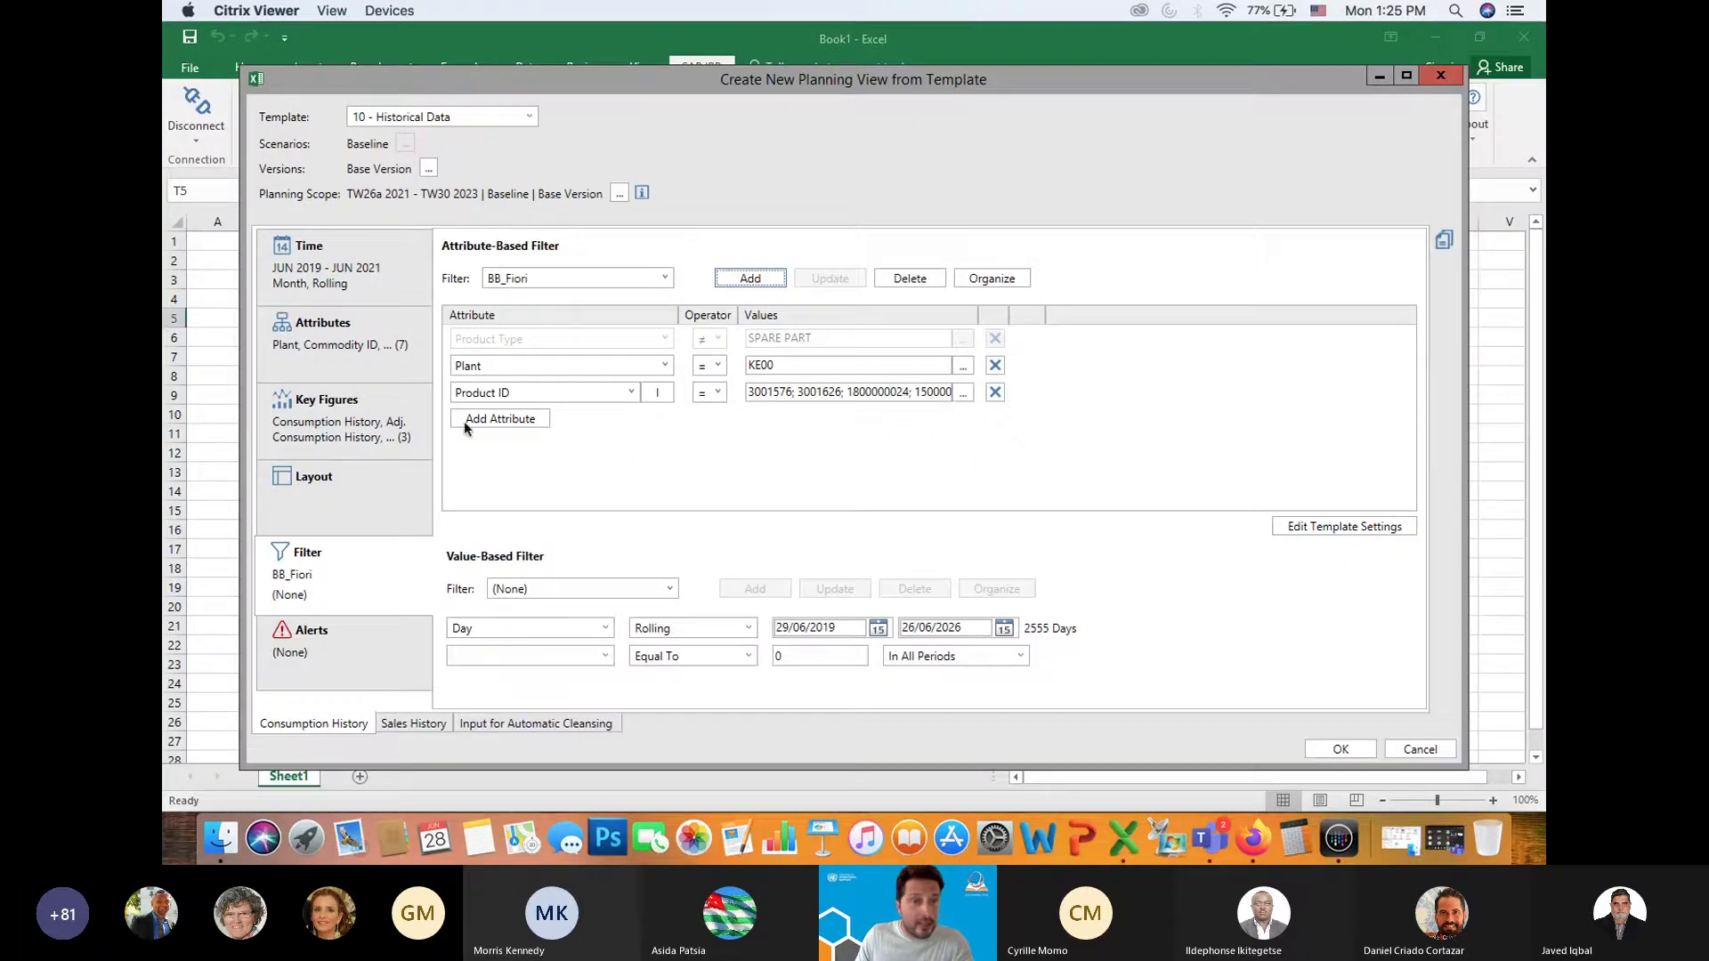
# Review the planning view's Plant, Commodity ID and Product ID attributes, then return to the browser
pyautogui.click(330, 349)
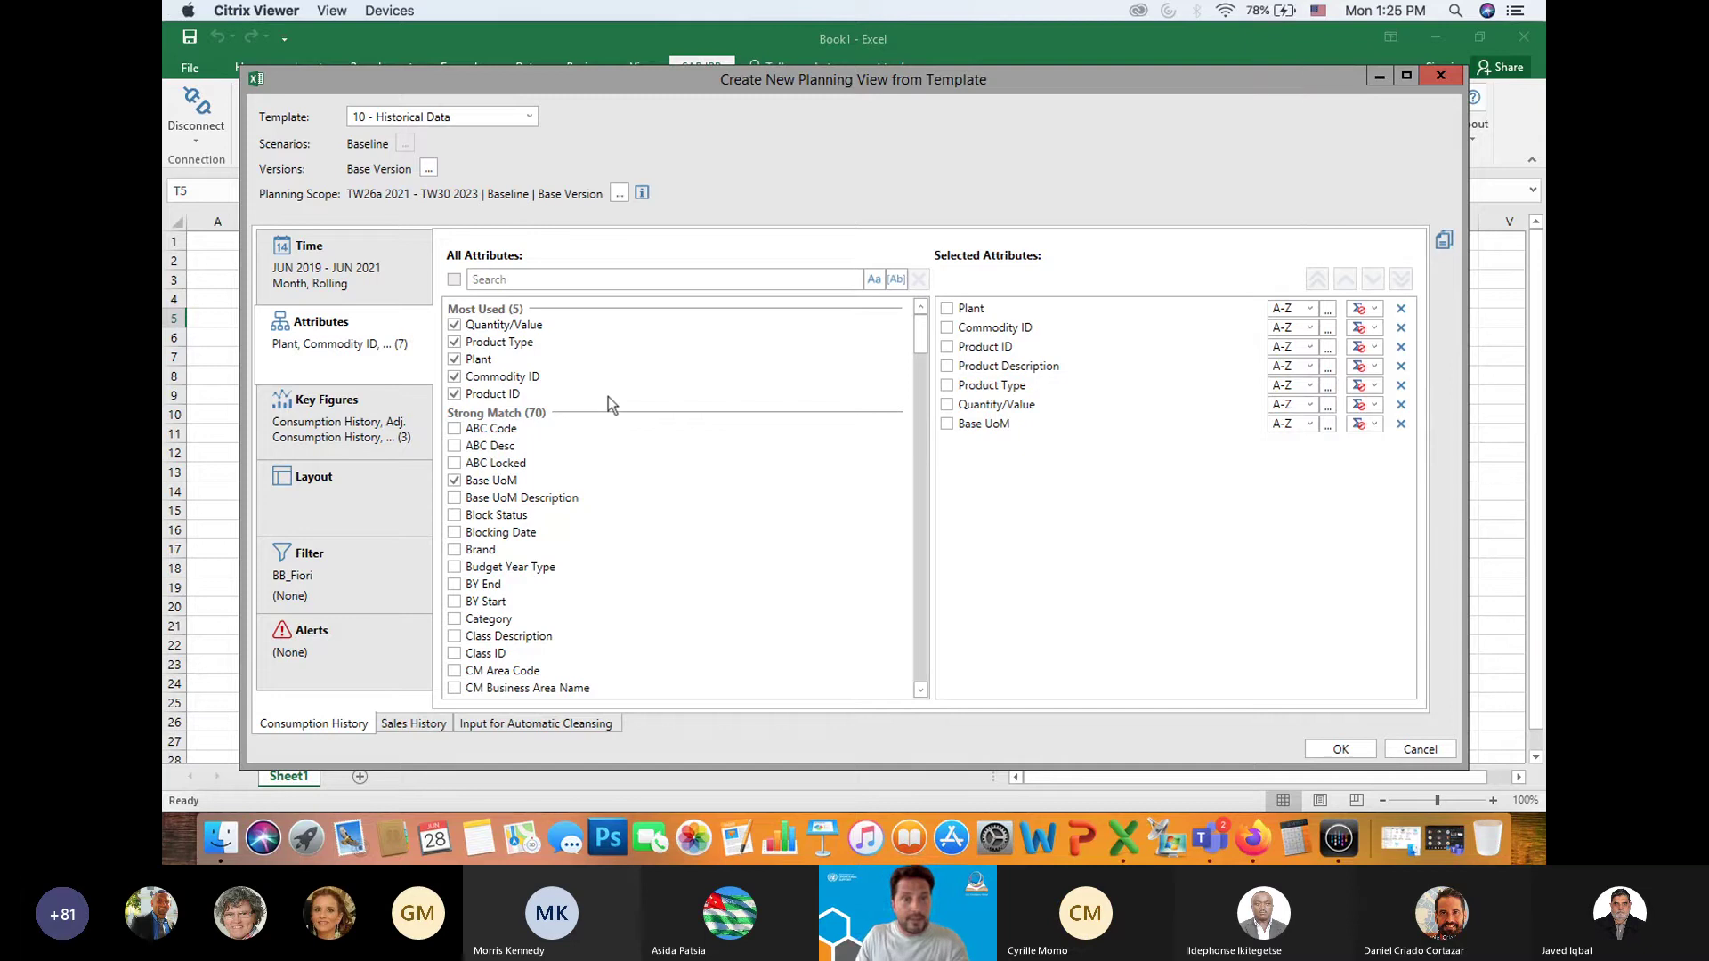
pyautogui.press('super+Tab')
# Add Product ID and Plant as two Equal to criteria on BB_Fiori_2
pyautogui.write('Pr')
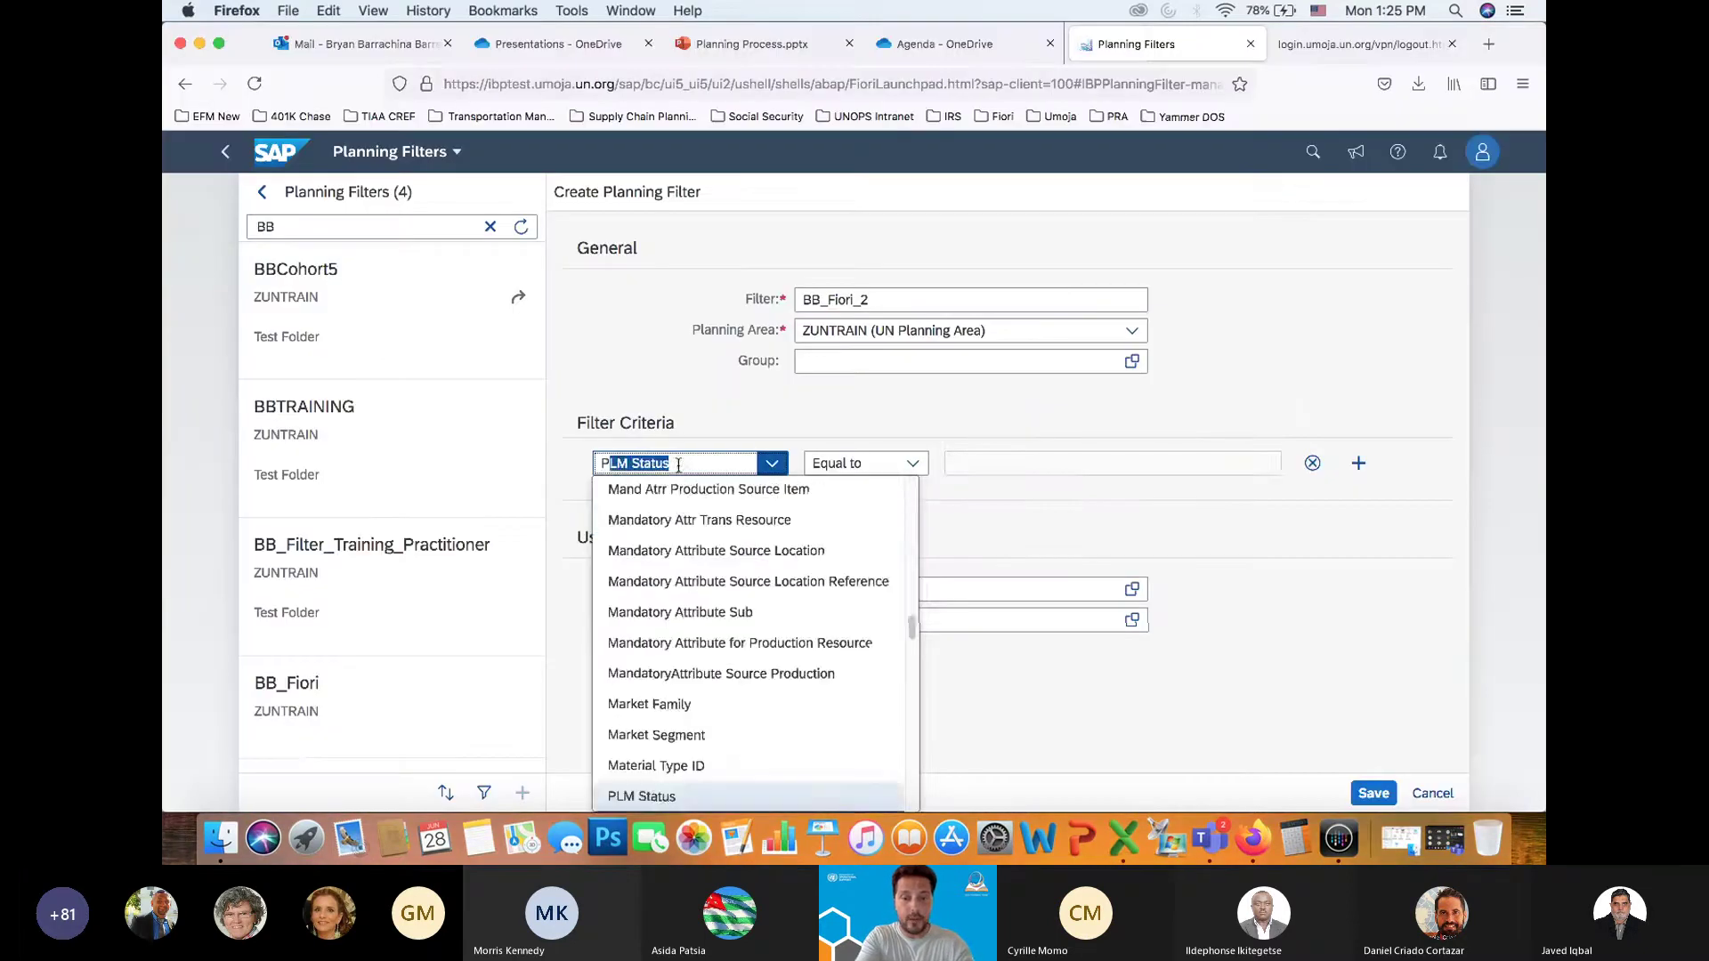
pyautogui.write('oduct')
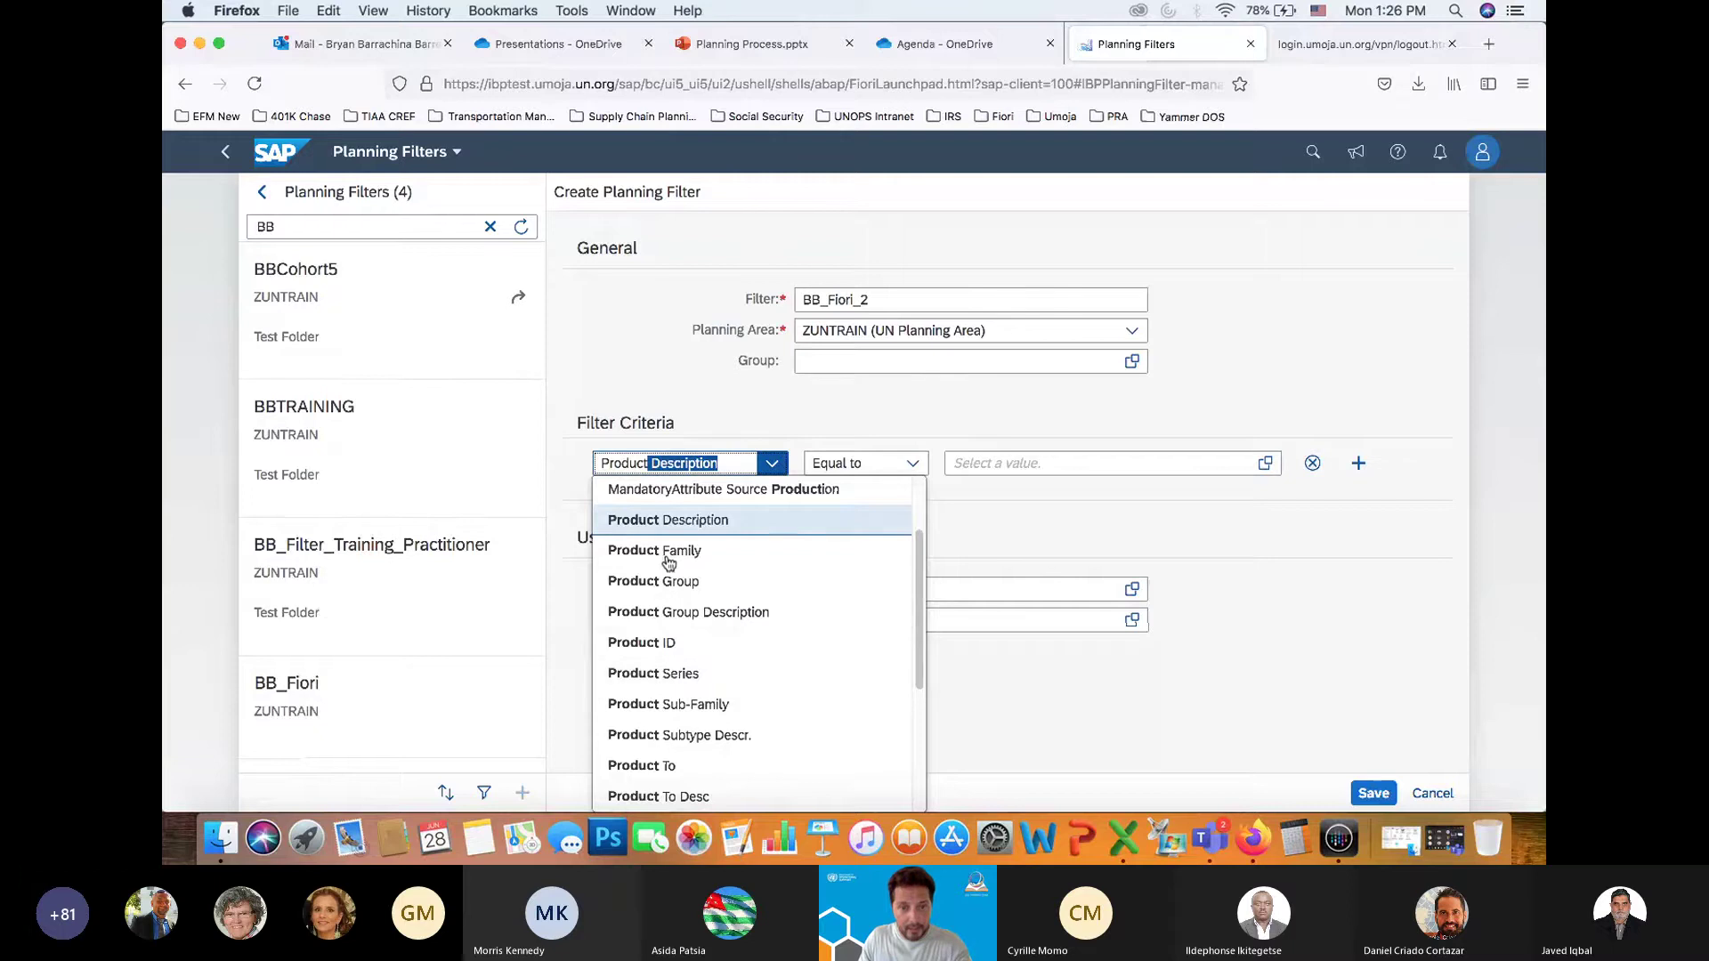
pyautogui.click(660, 642)
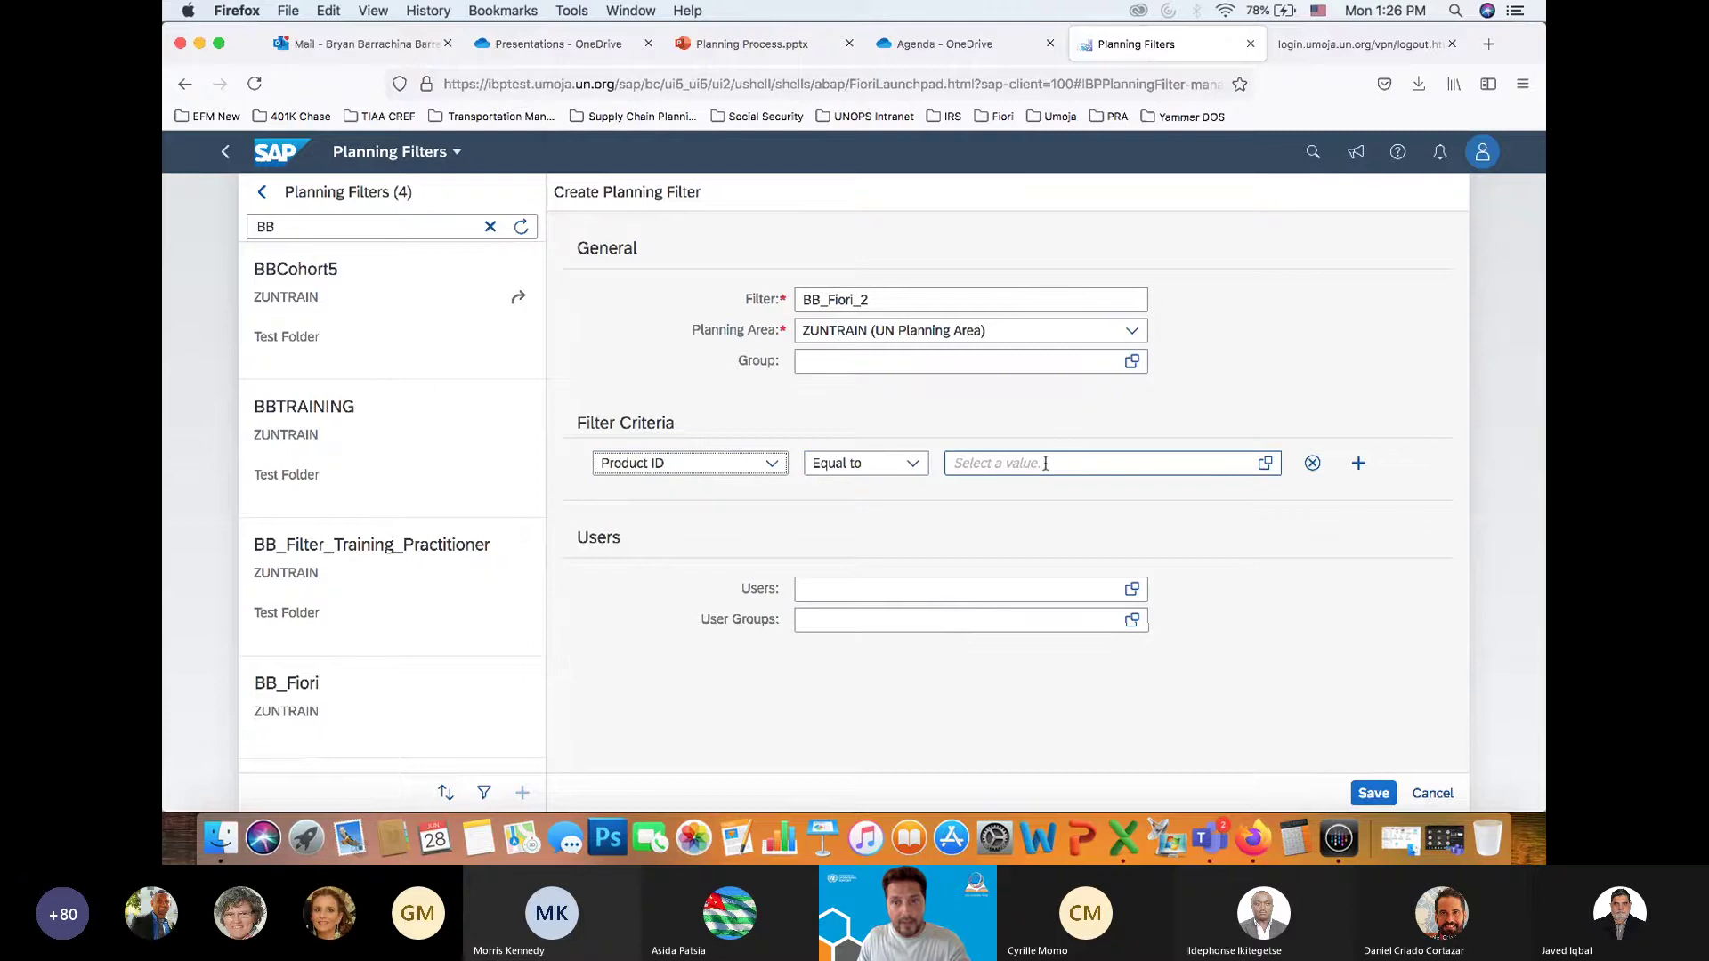
pyautogui.click(1359, 463)
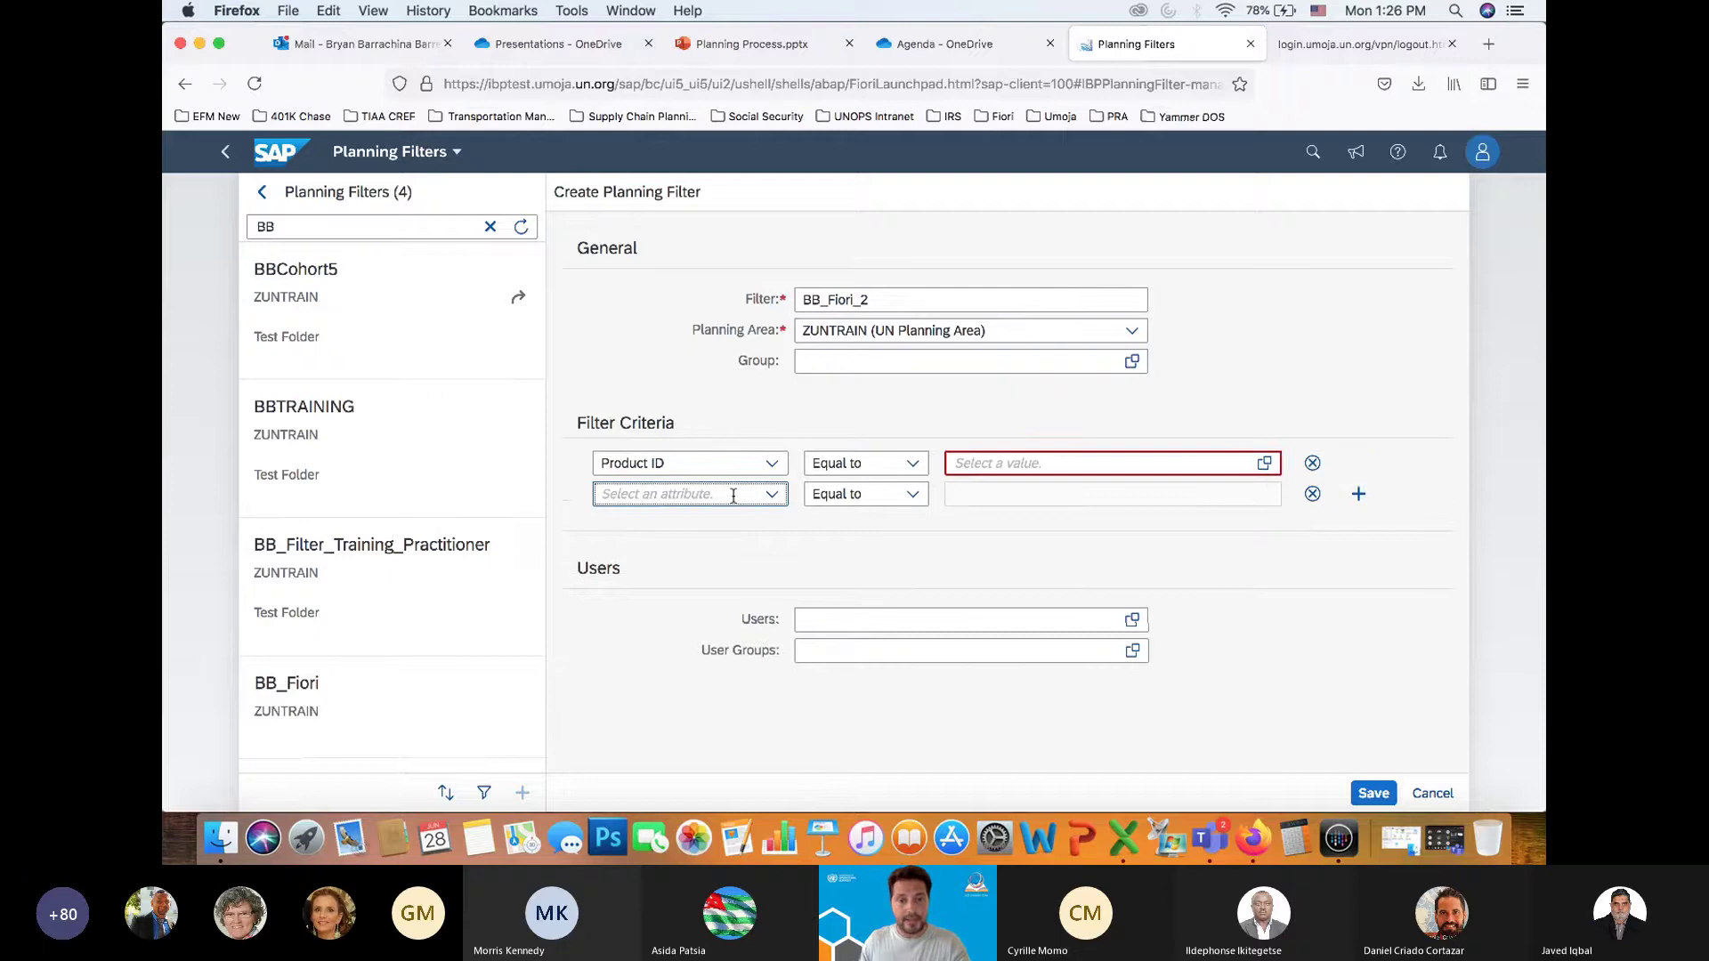
pyautogui.write('Plant')
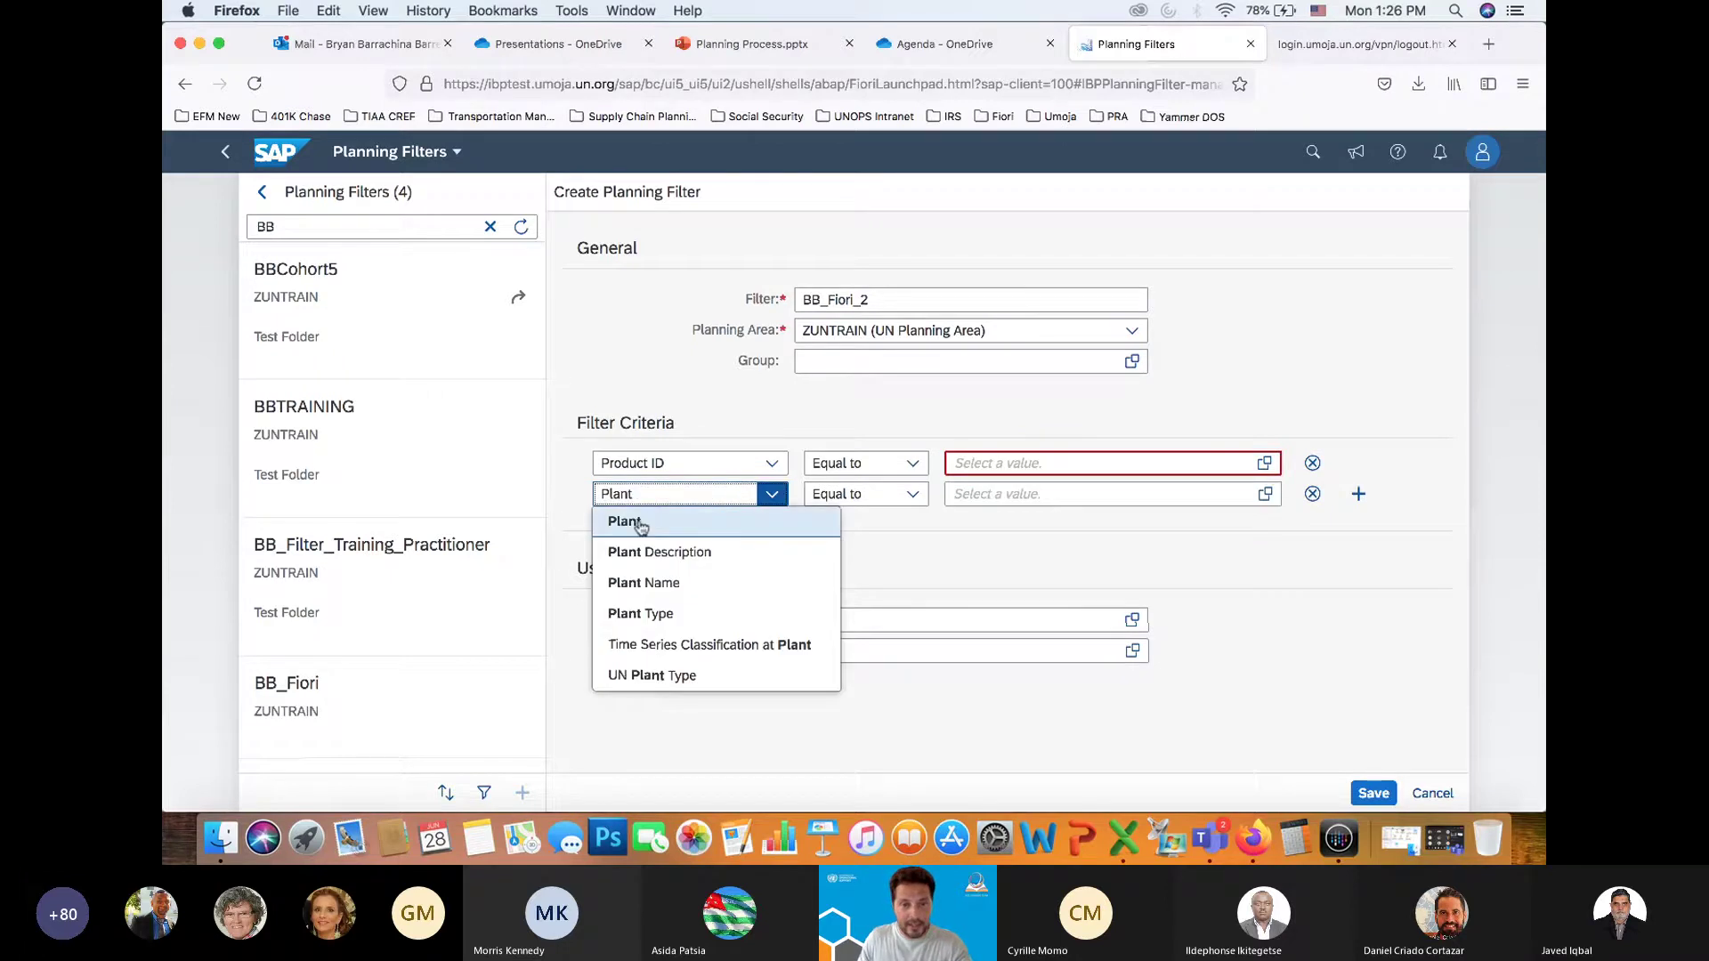
pyautogui.click(643, 523)
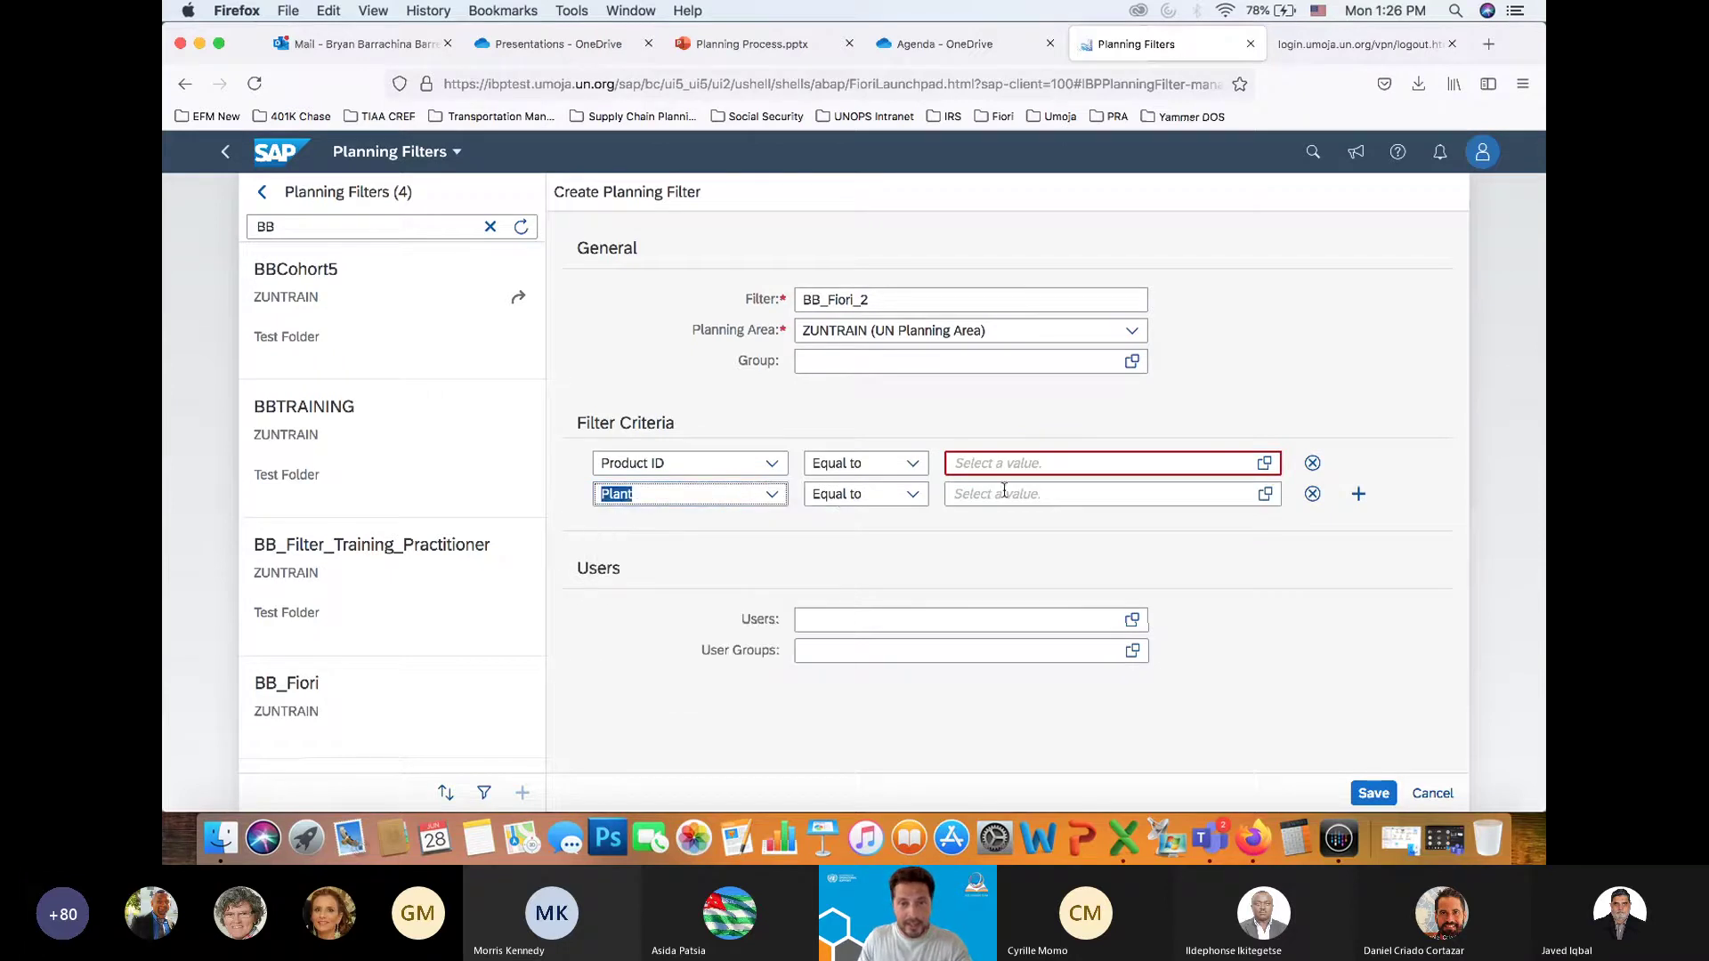
# Search the Plant value list for KE00, tick it, and confirm it as the Plant value
pyautogui.click(1265, 494)
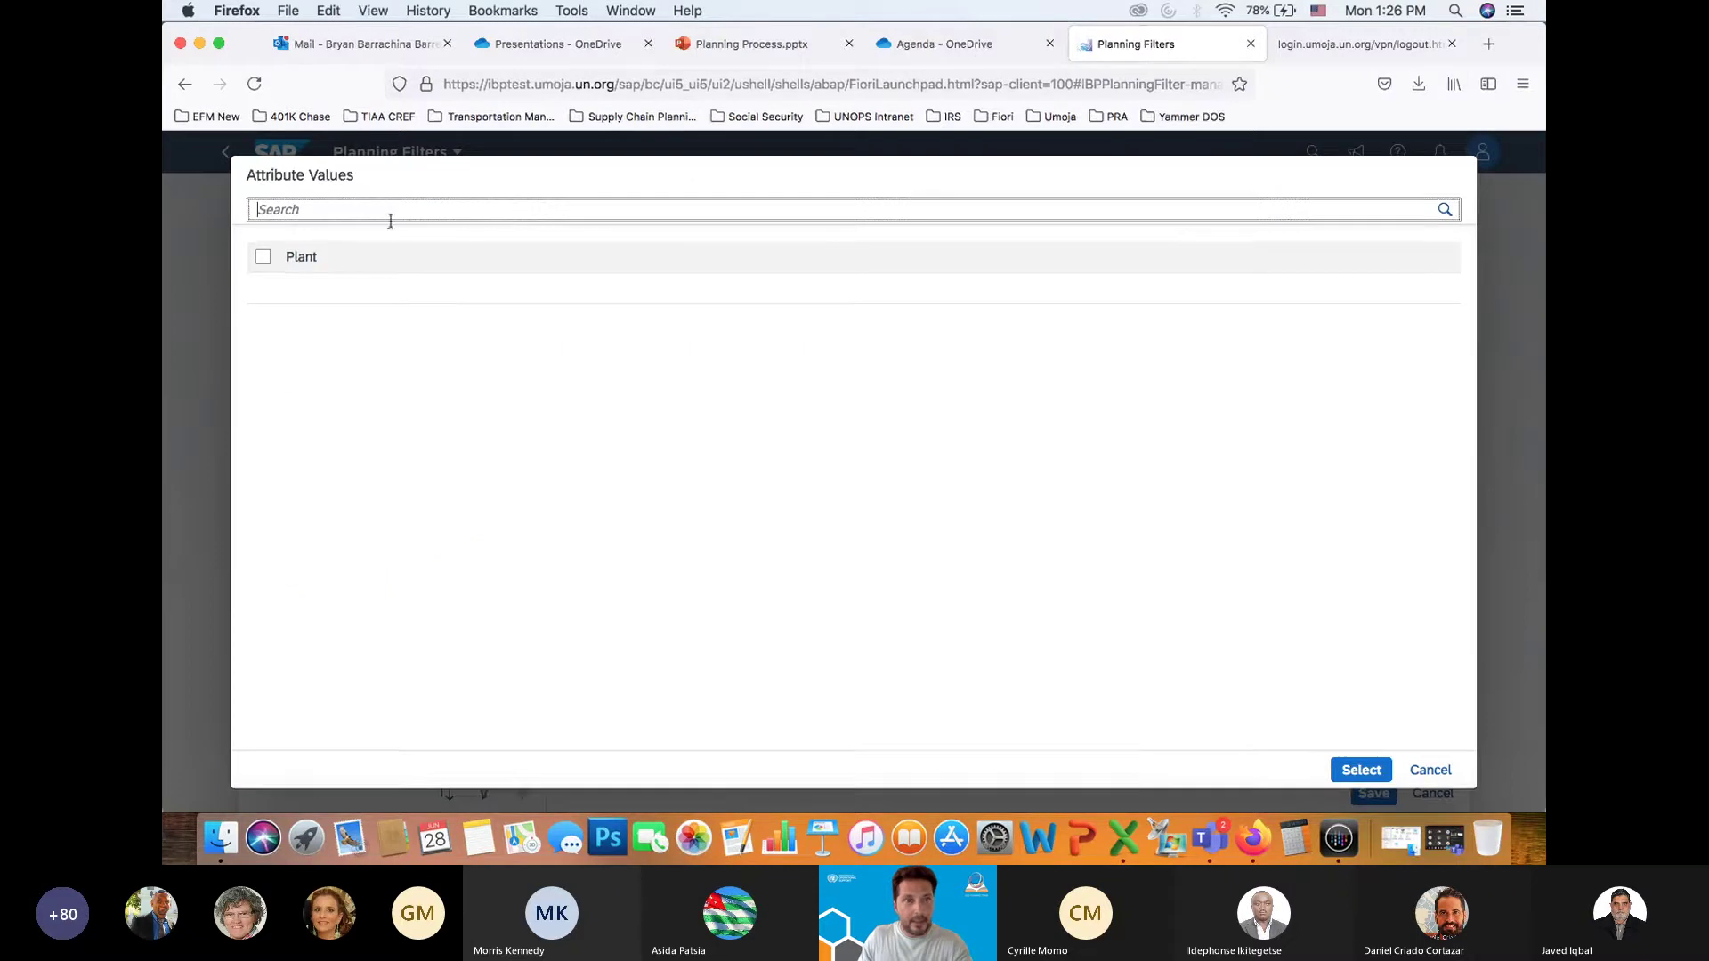
pyautogui.click(263, 258)
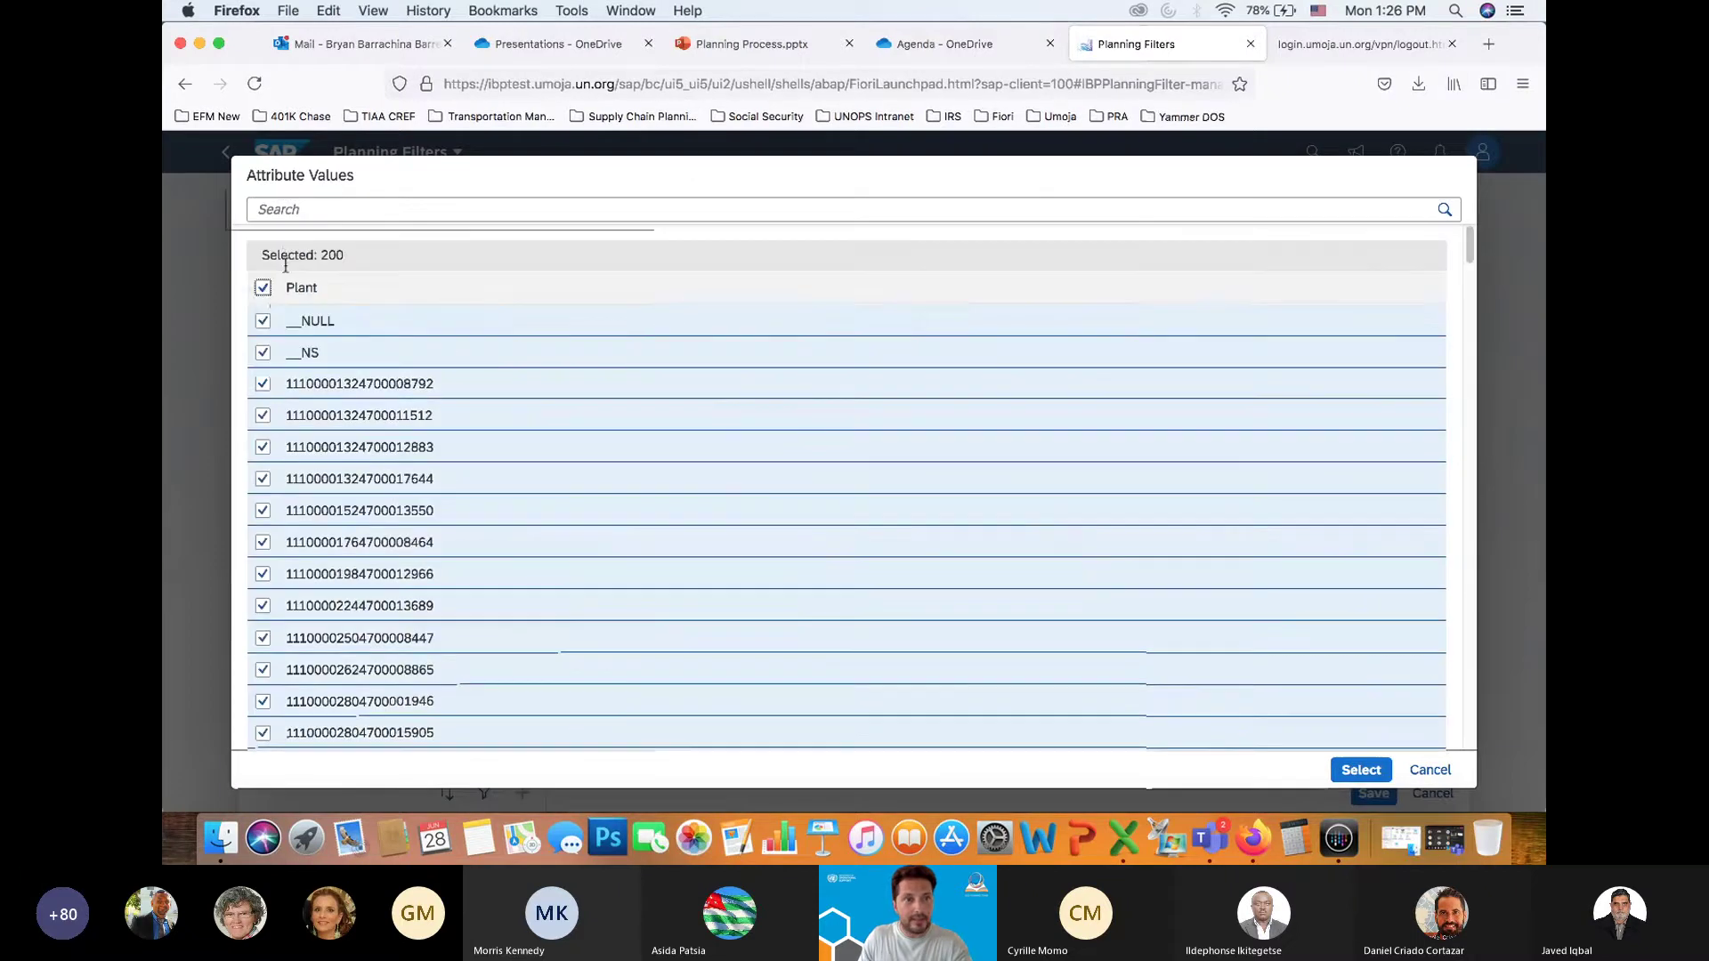
pyautogui.click(263, 288)
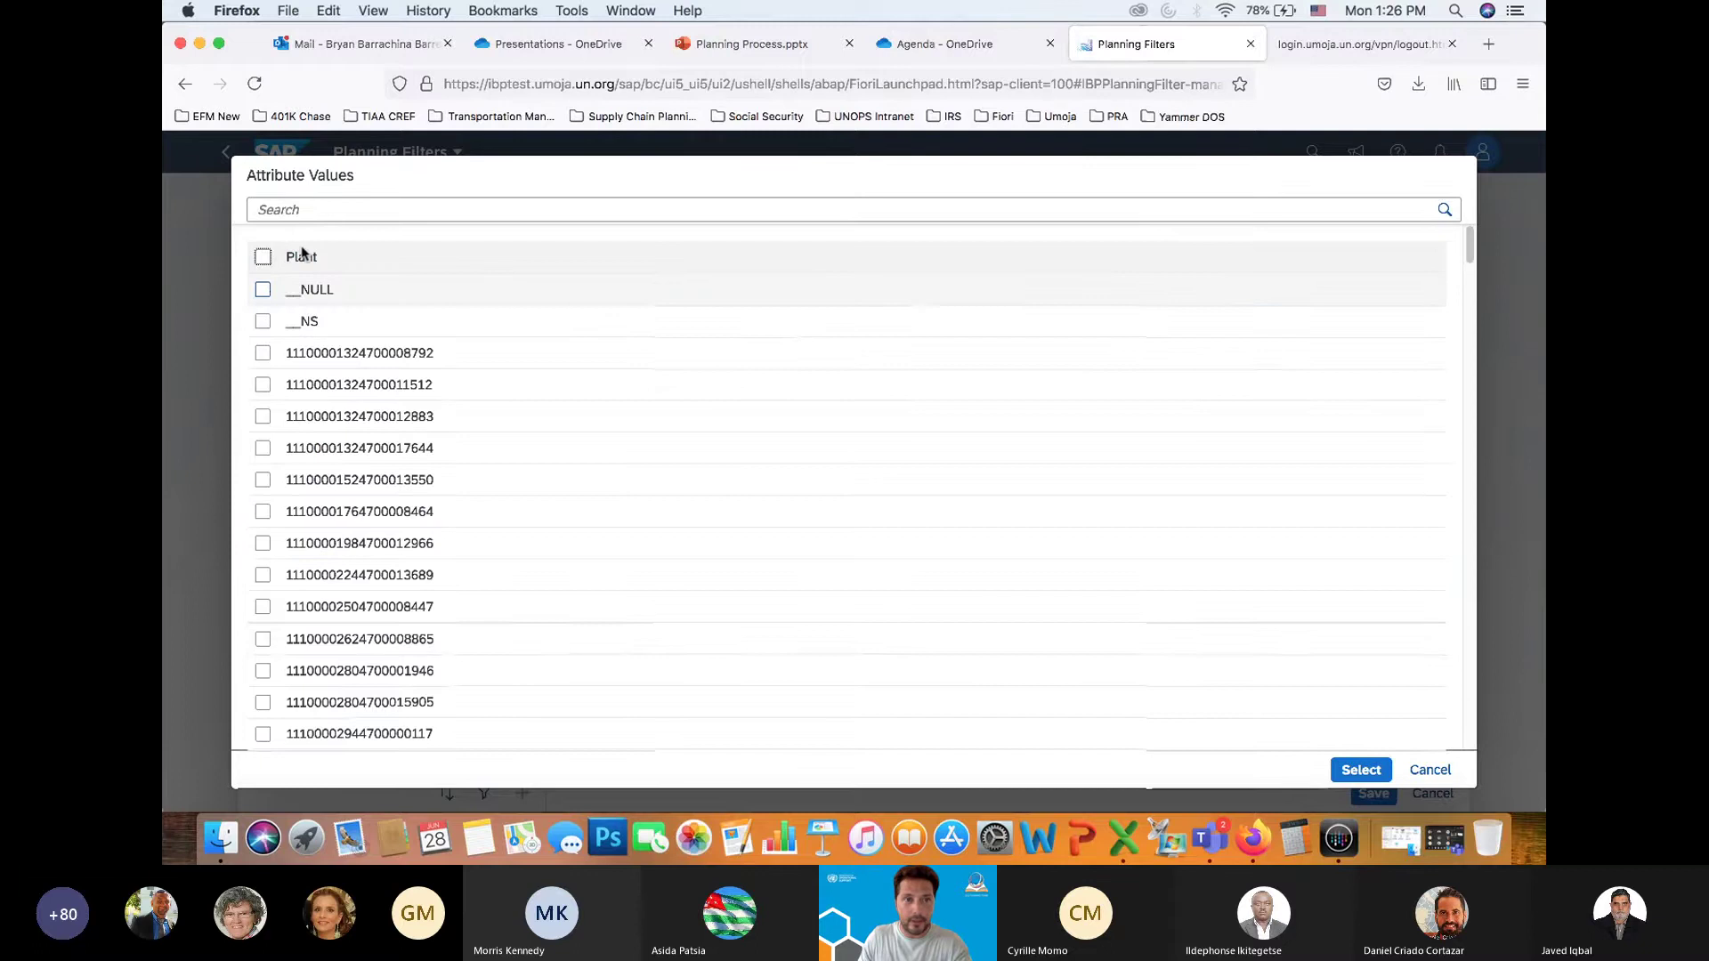
pyautogui.click(373, 208)
pyautogui.write('KE00')
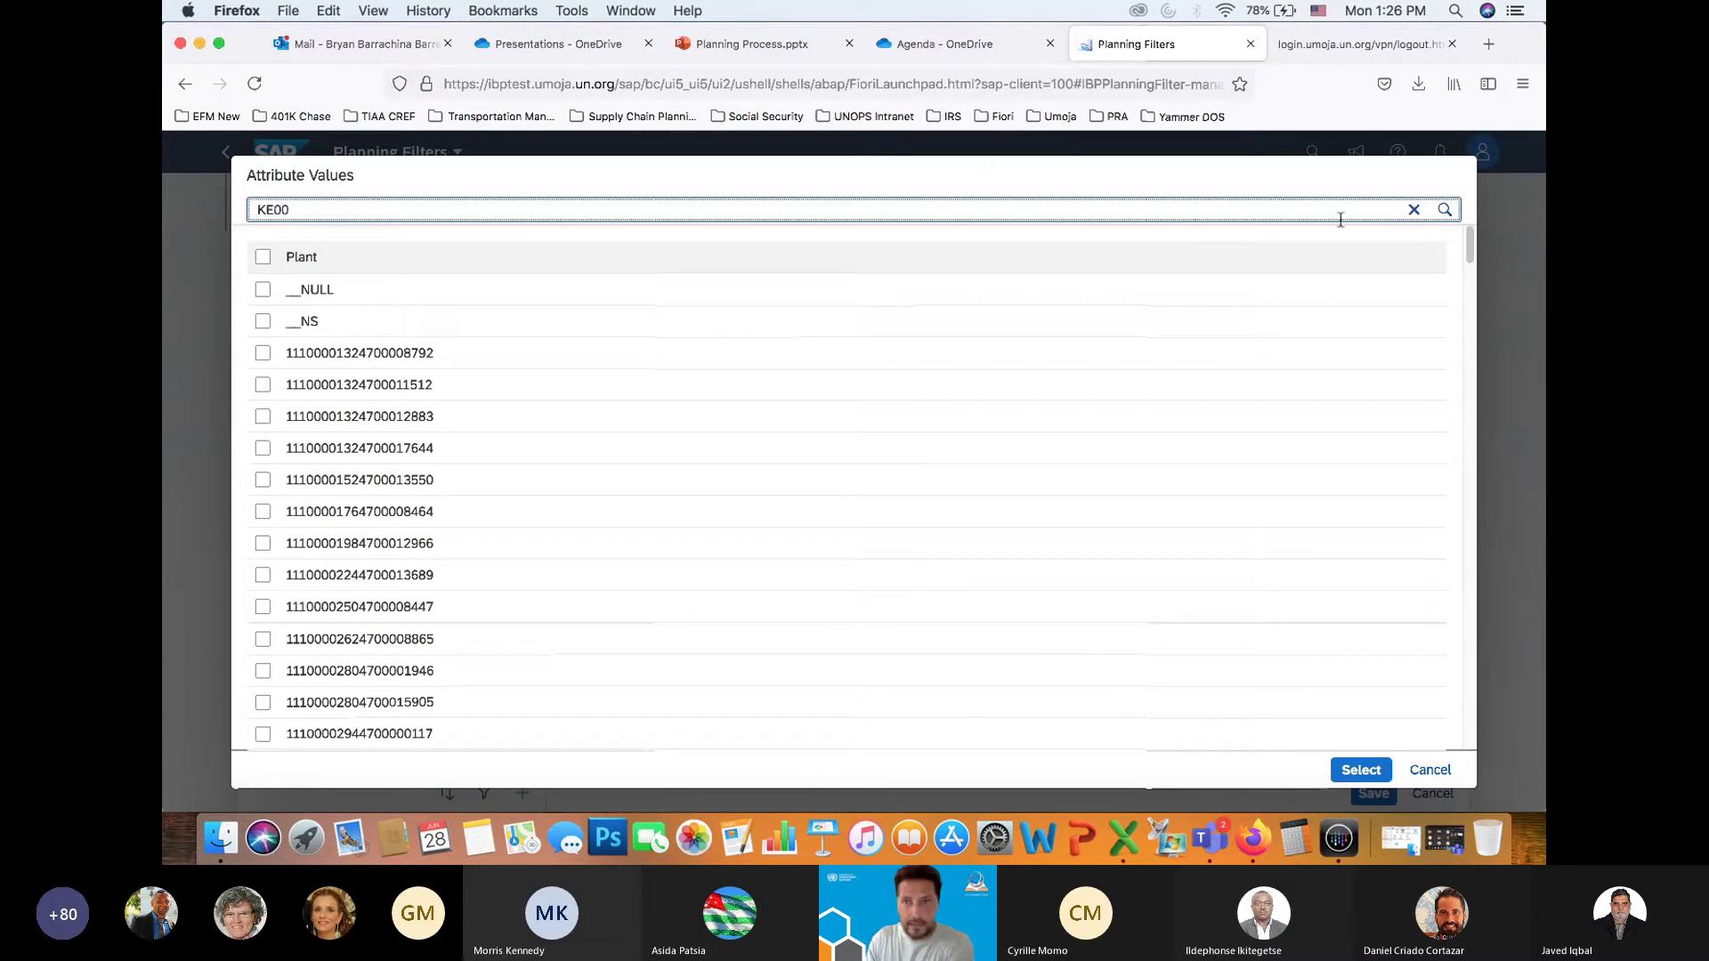
pyautogui.click(1442, 210)
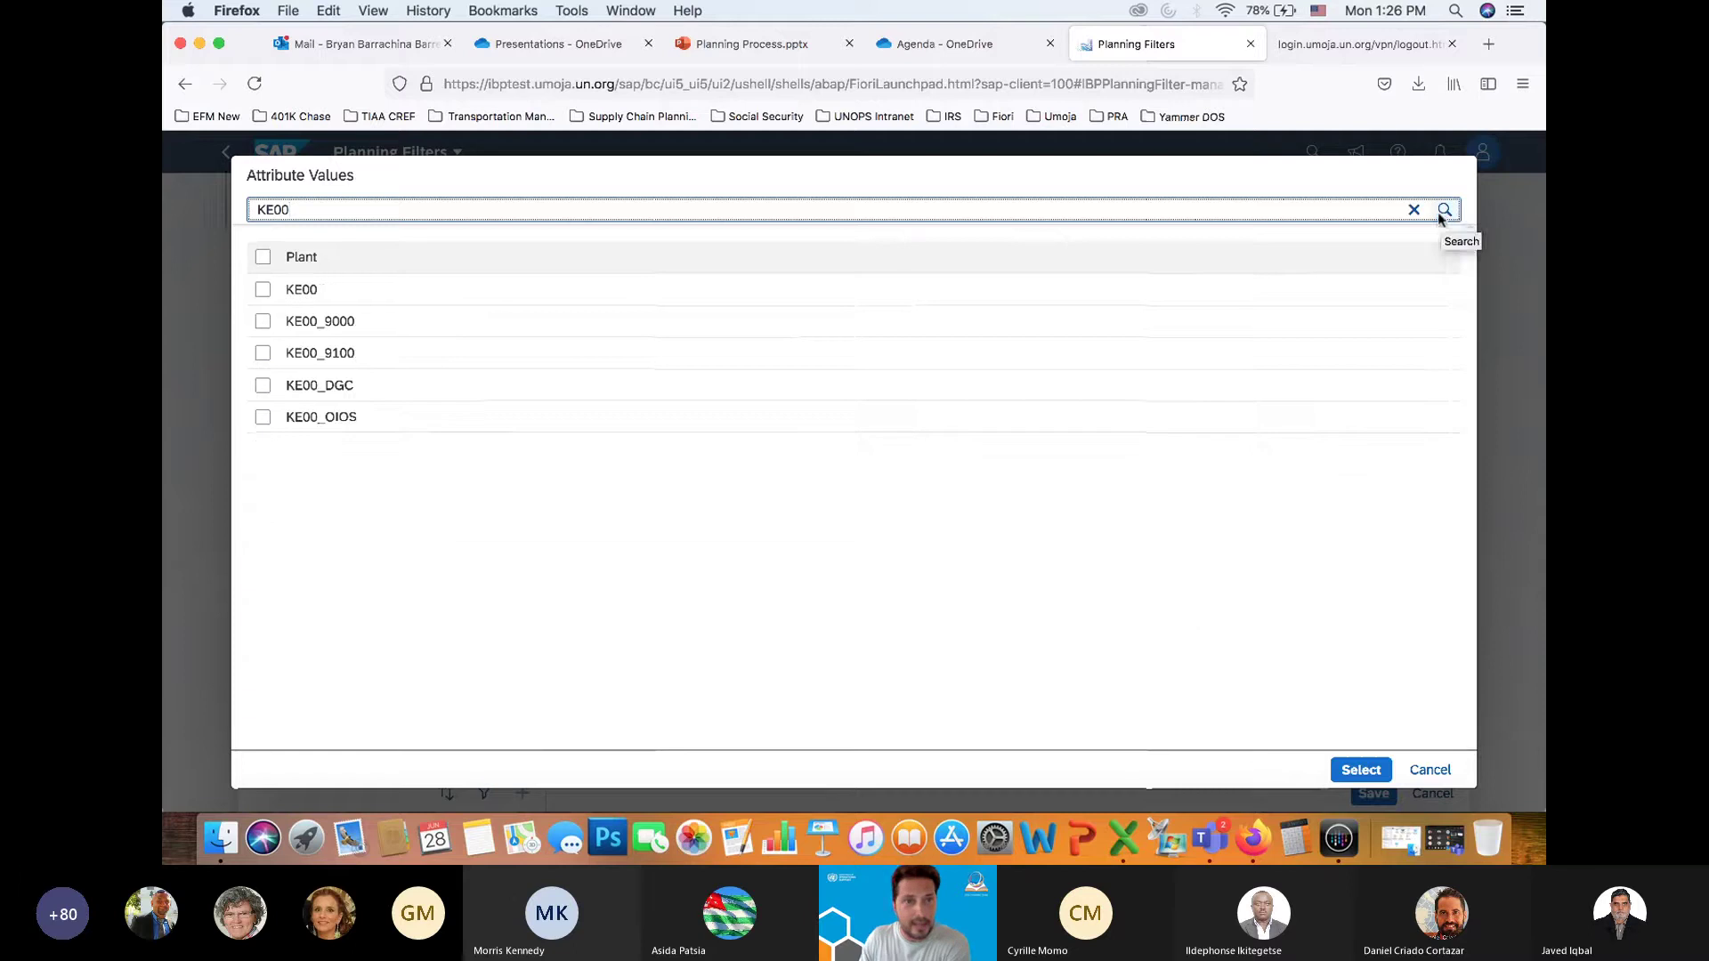
pyautogui.click(263, 290)
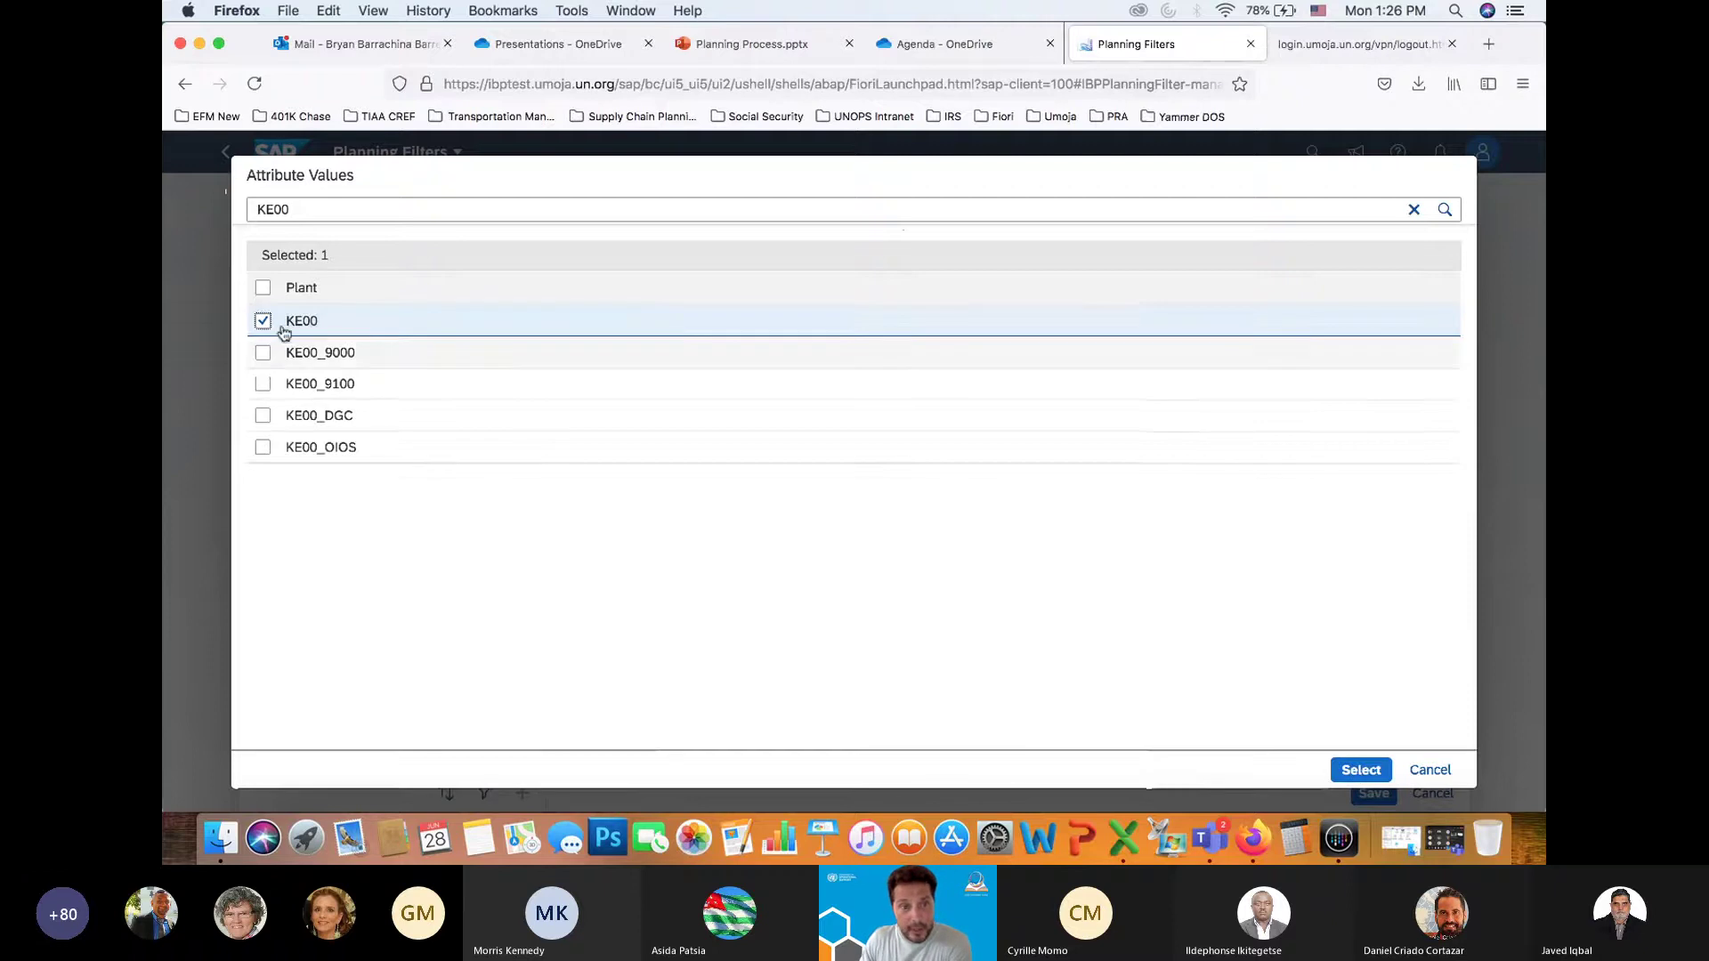
pyautogui.click(1360, 770)
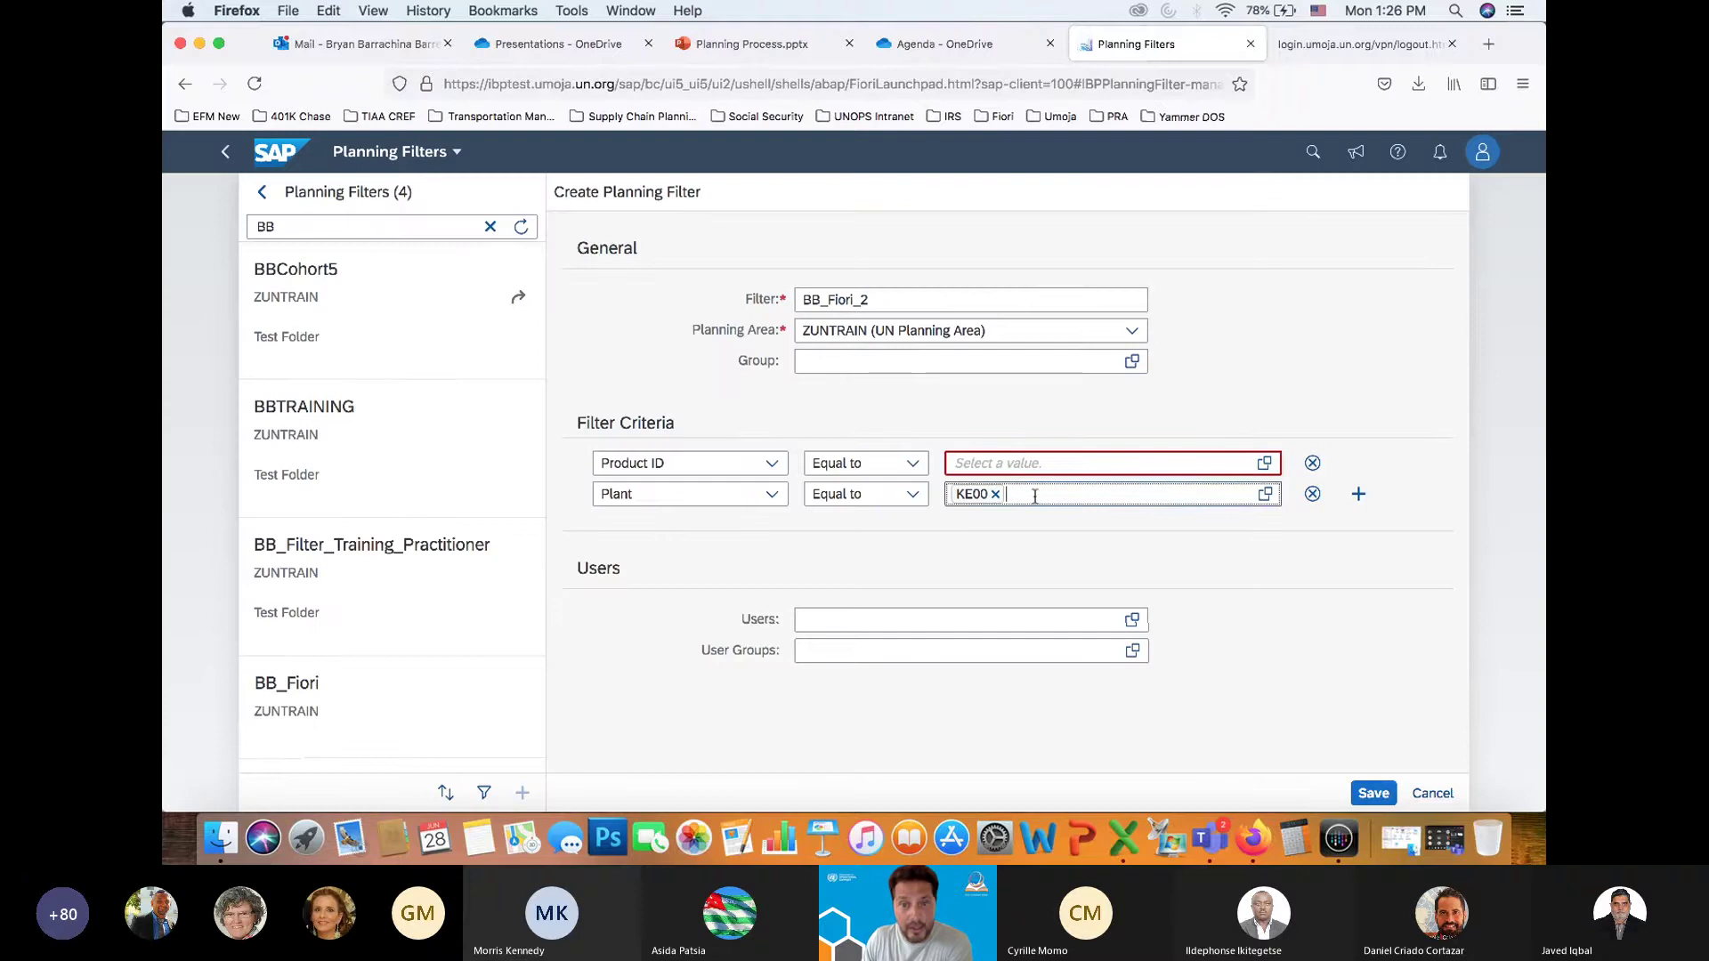
pyautogui.click(1036, 462)
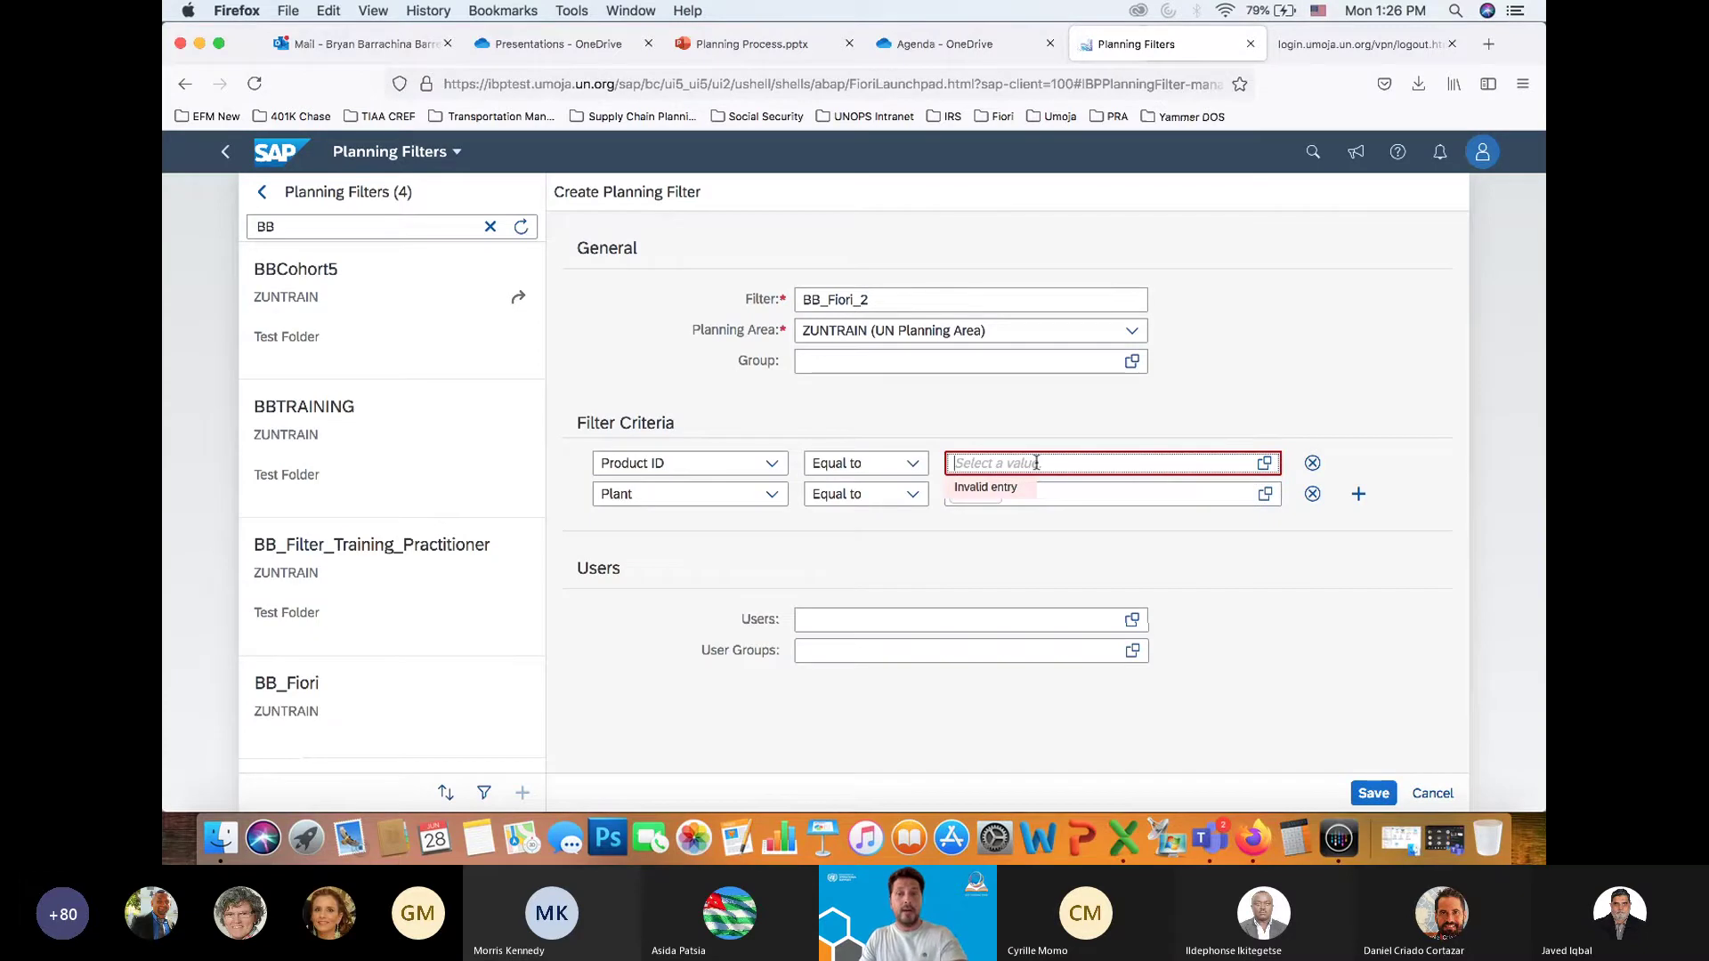
pyautogui.press('super+Tab')
pyautogui.press('super+Tab')
pyautogui.press('super+Tab')
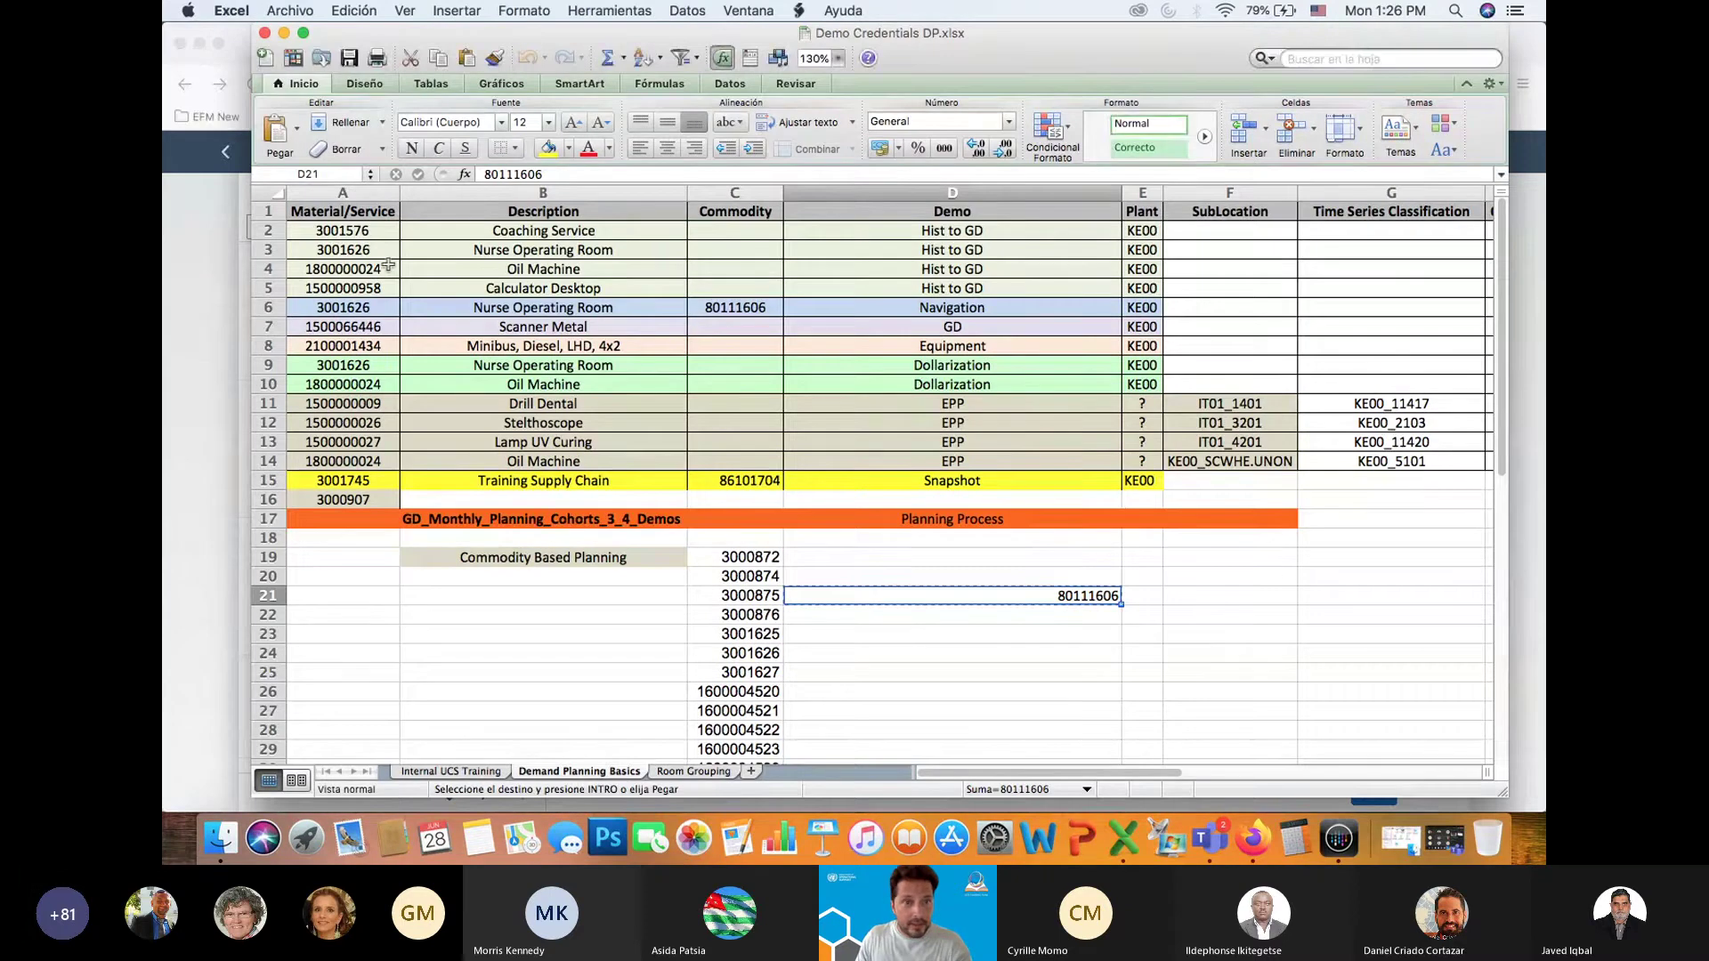
pyautogui.click(388, 265)
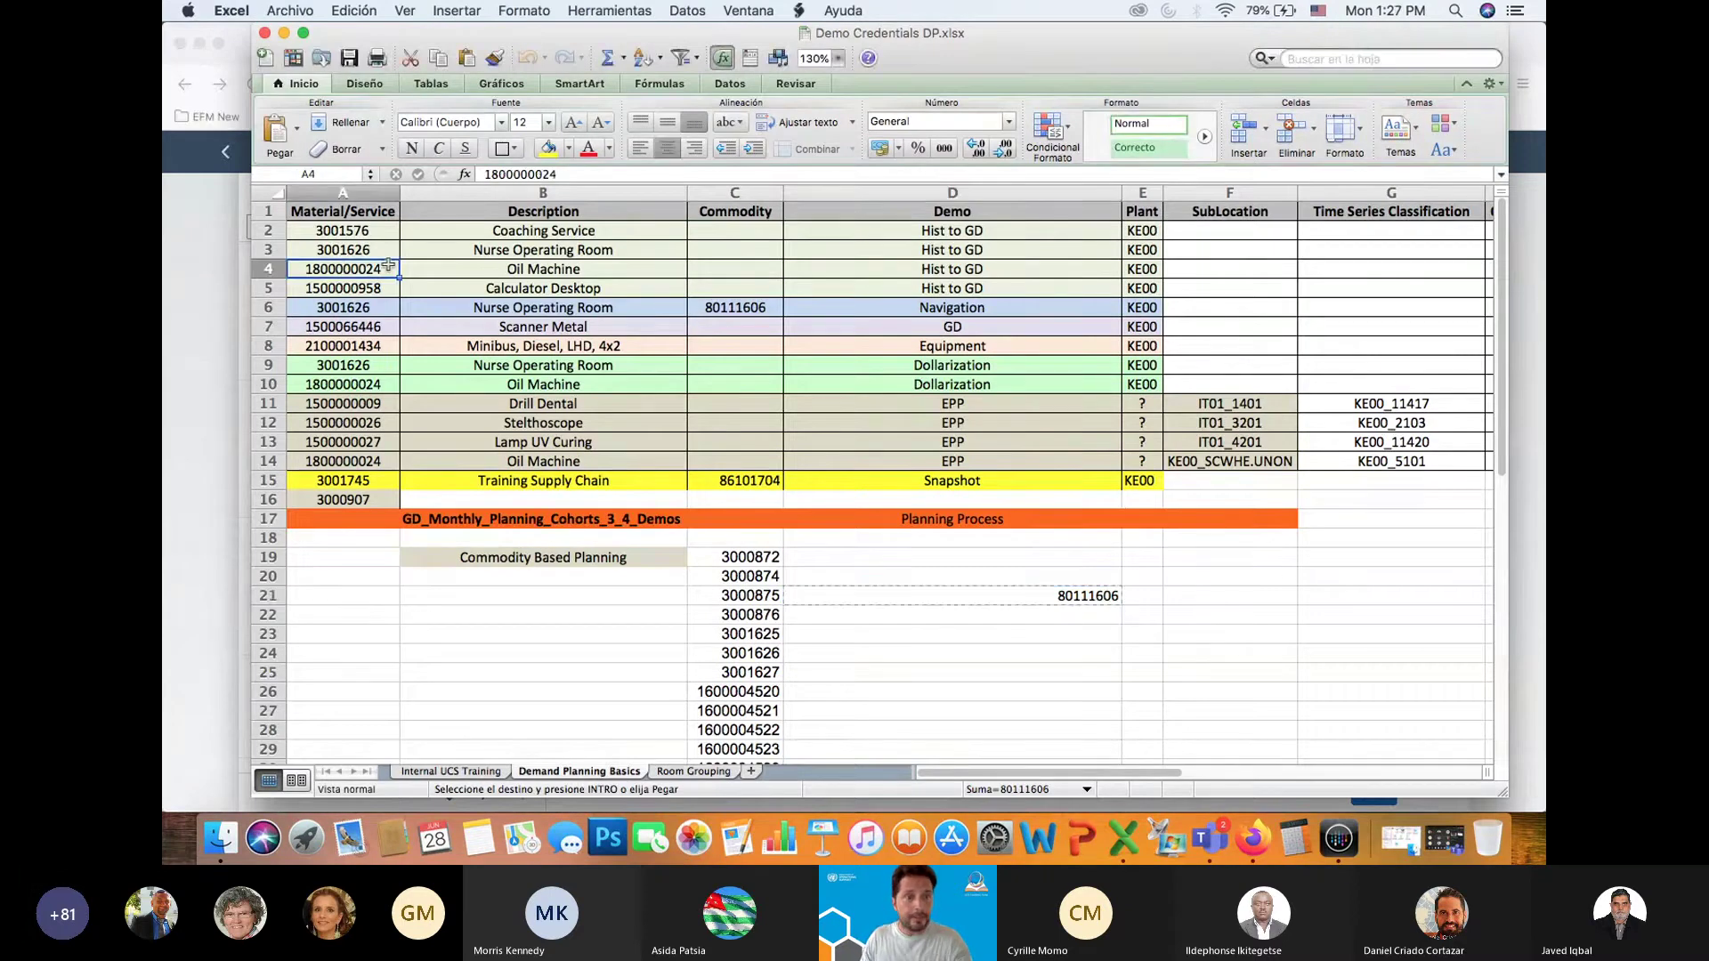
pyautogui.press('super+c')
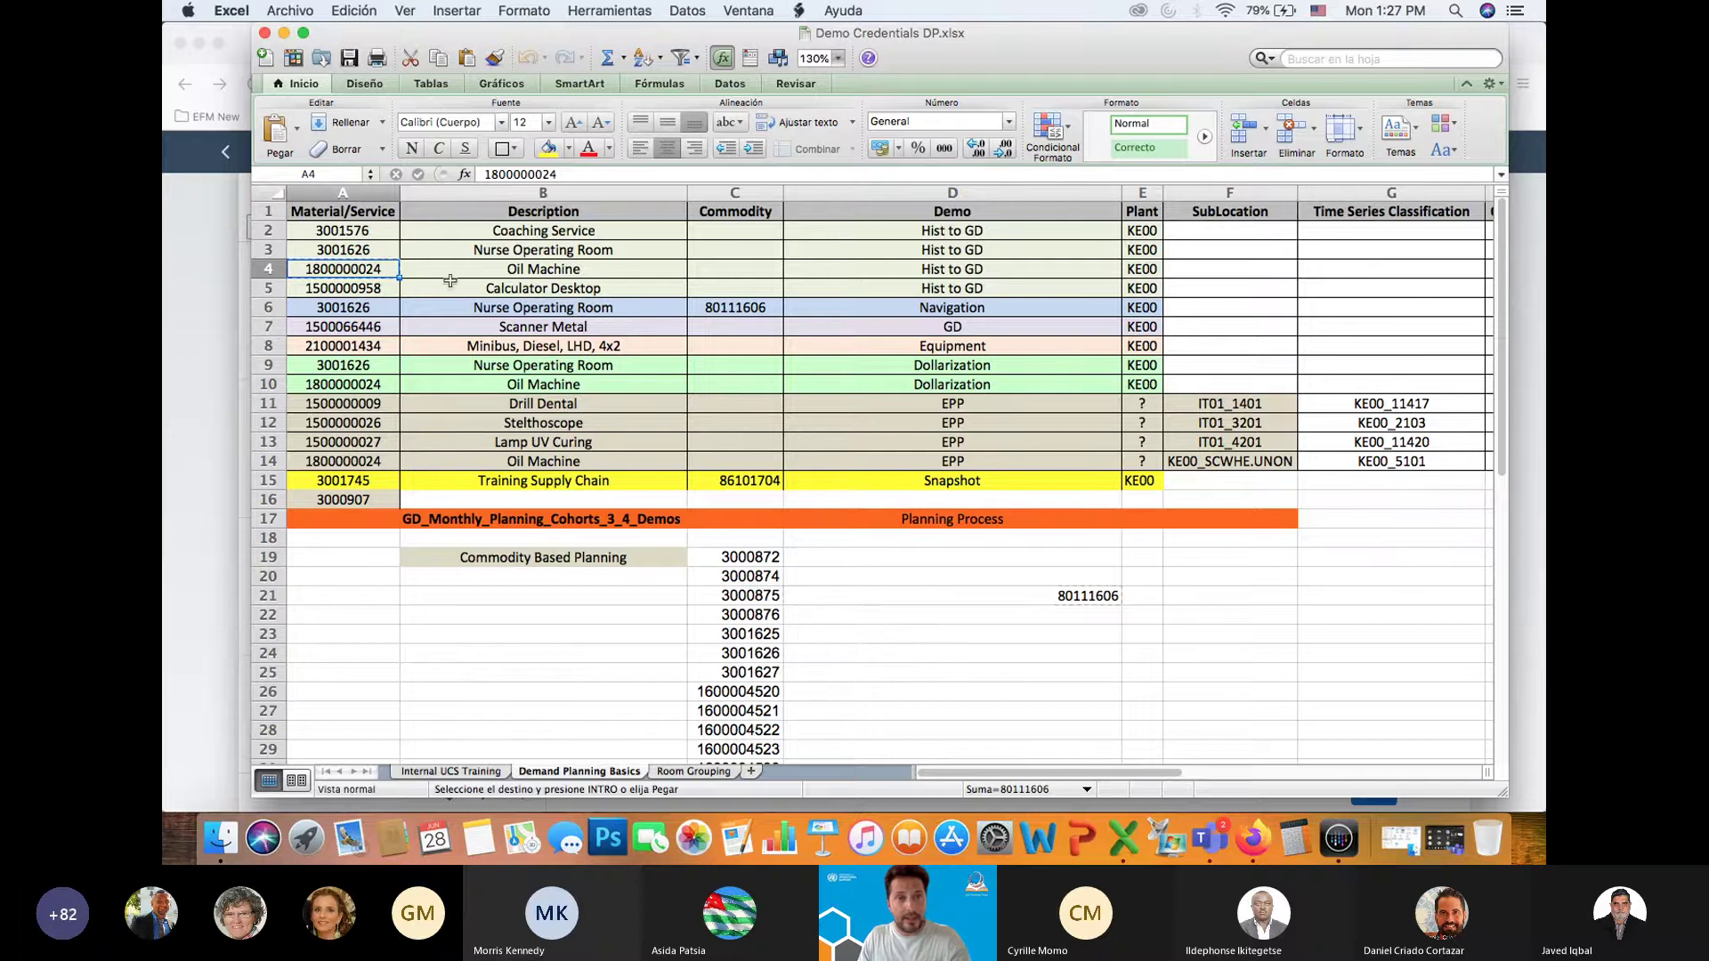
pyautogui.press('super+Tab')
pyautogui.press('super+Tab')
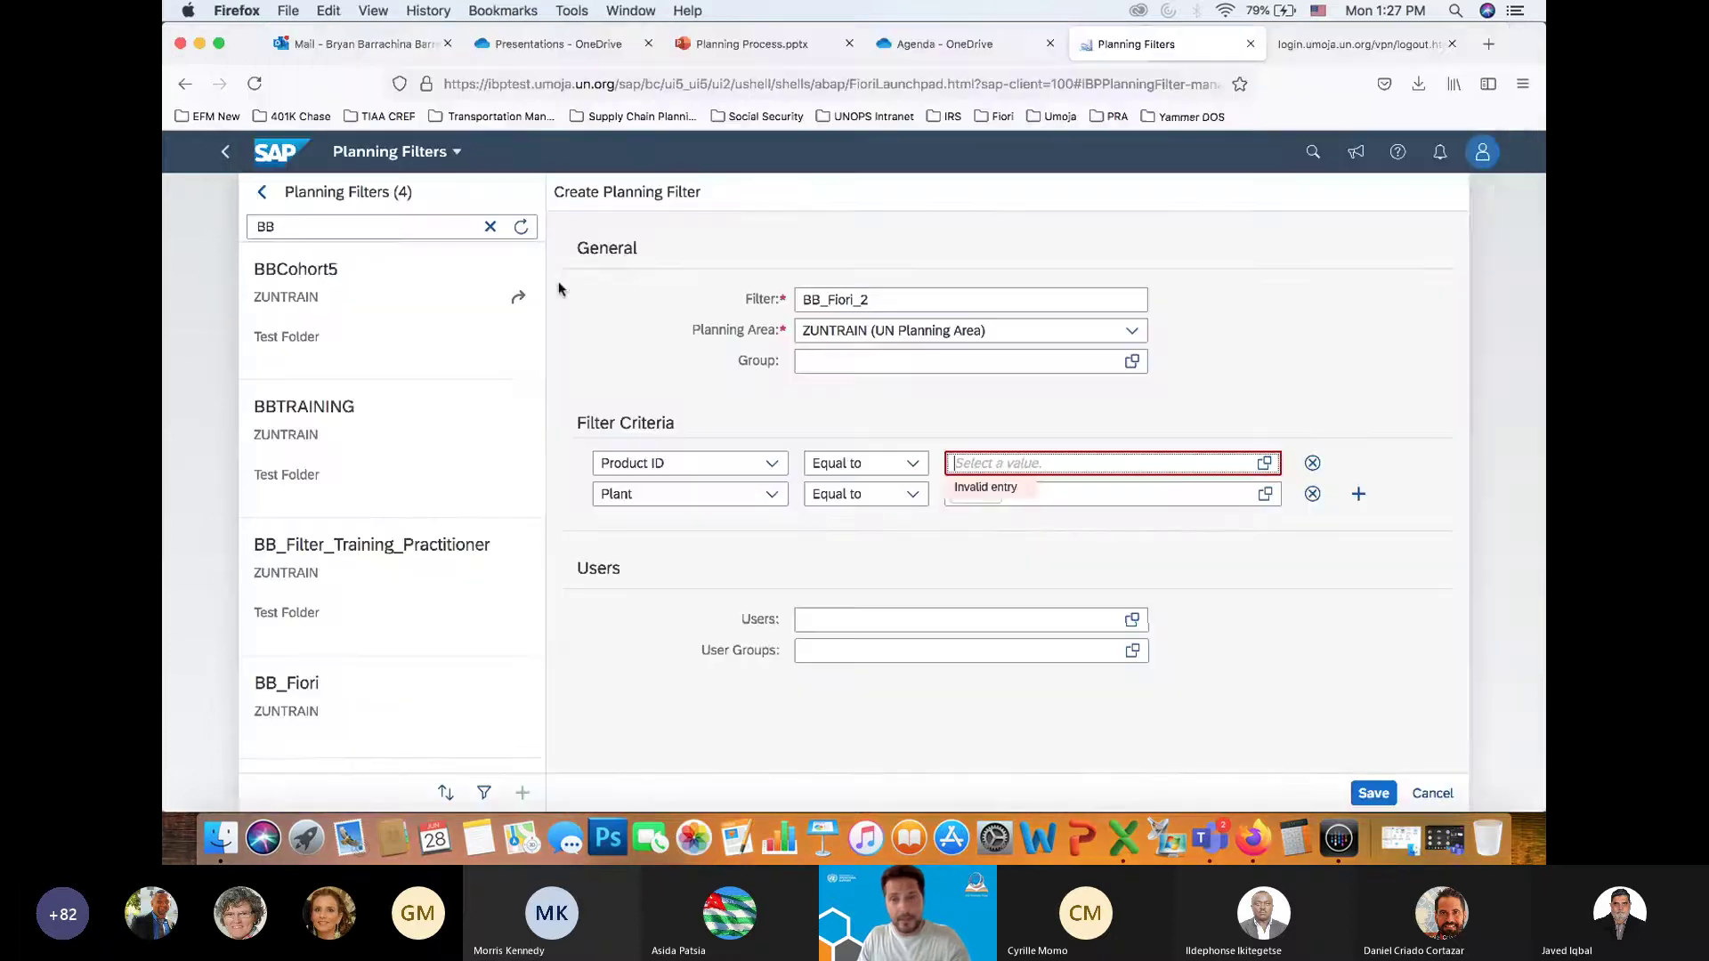
pyautogui.press('super+v')
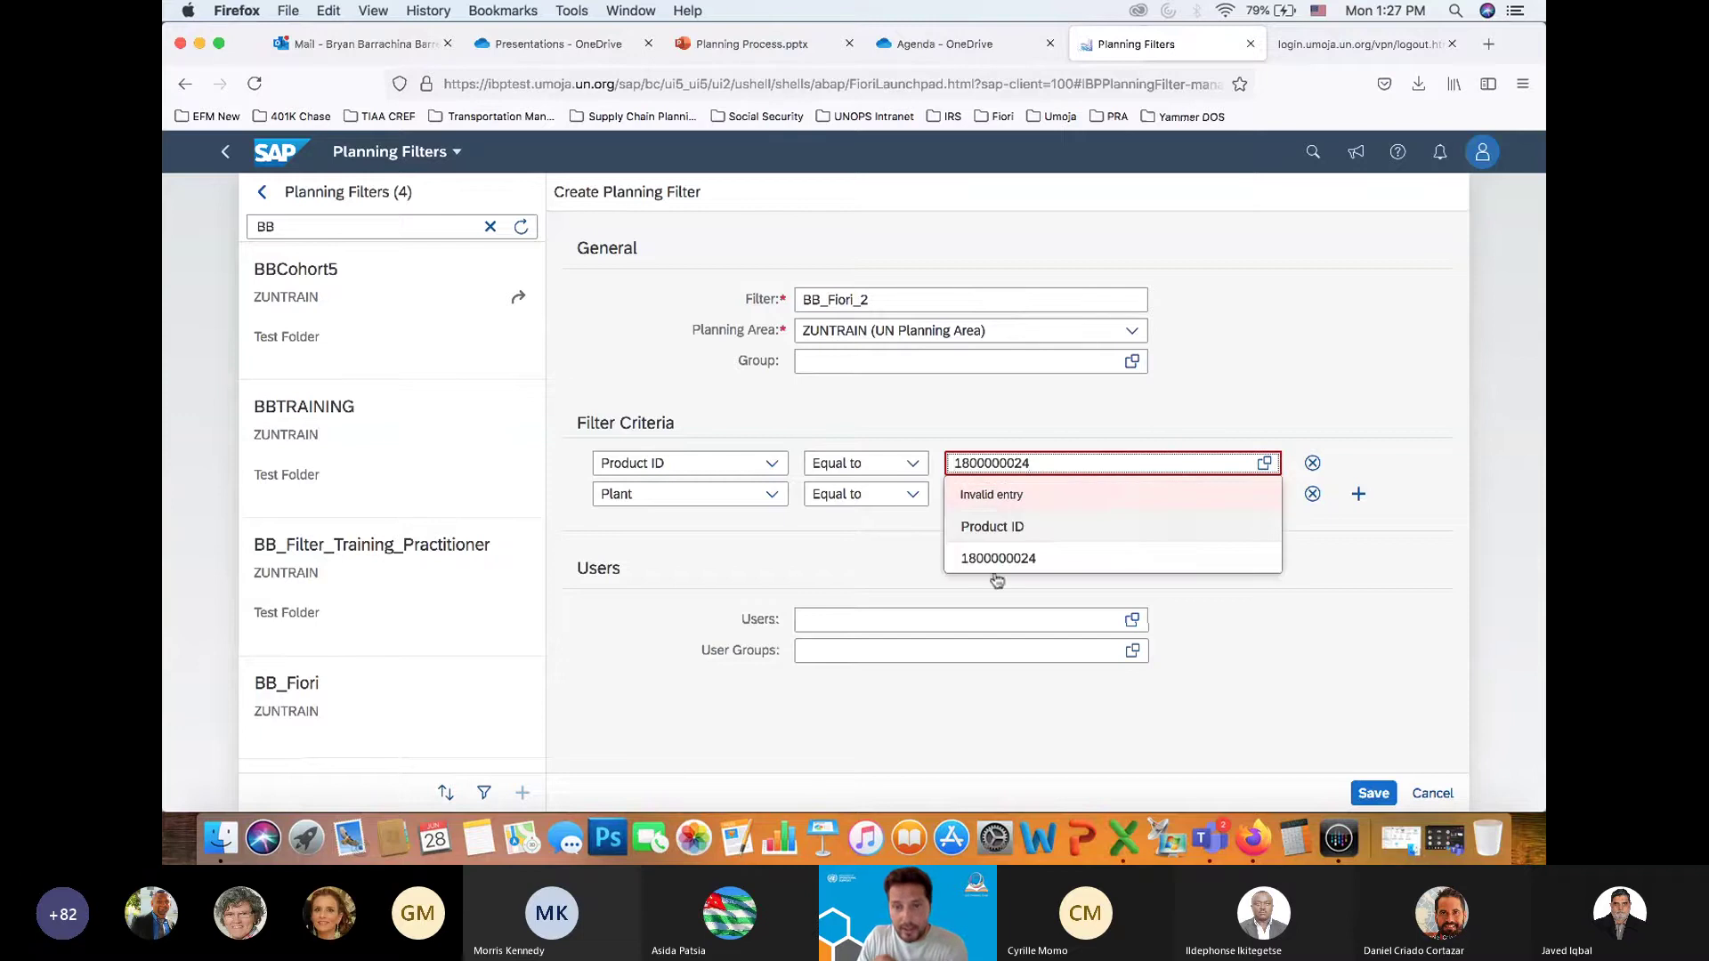
pyautogui.press('Return')
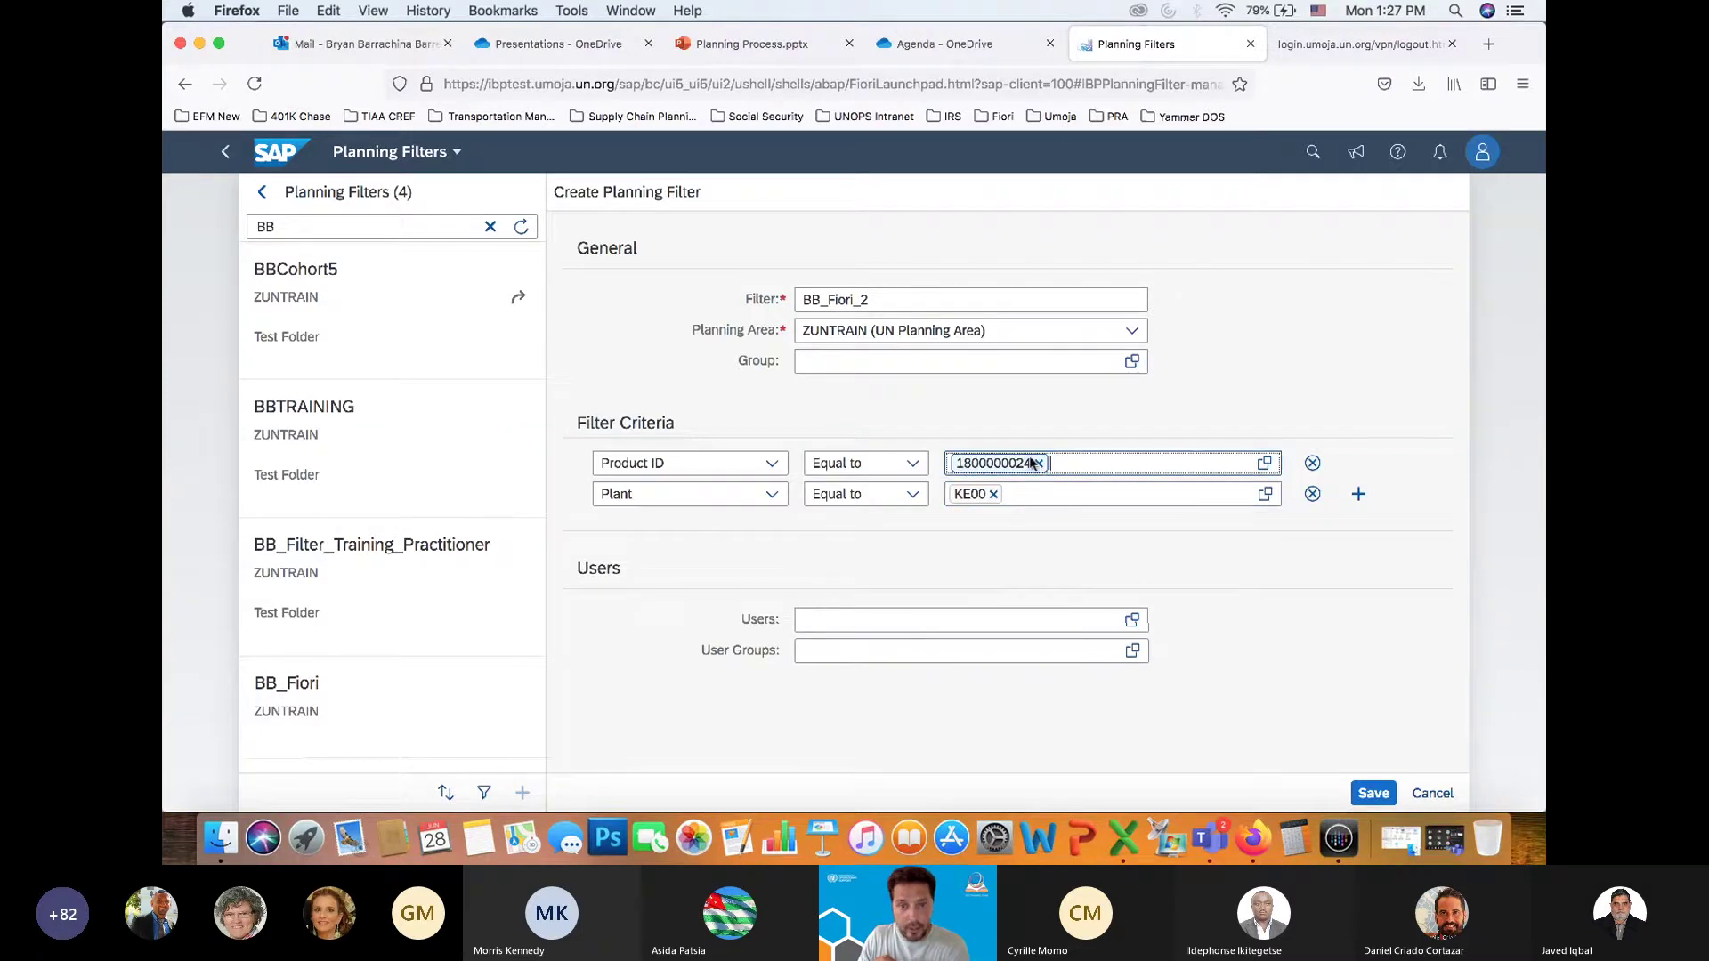
pyautogui.press('super+Tab')
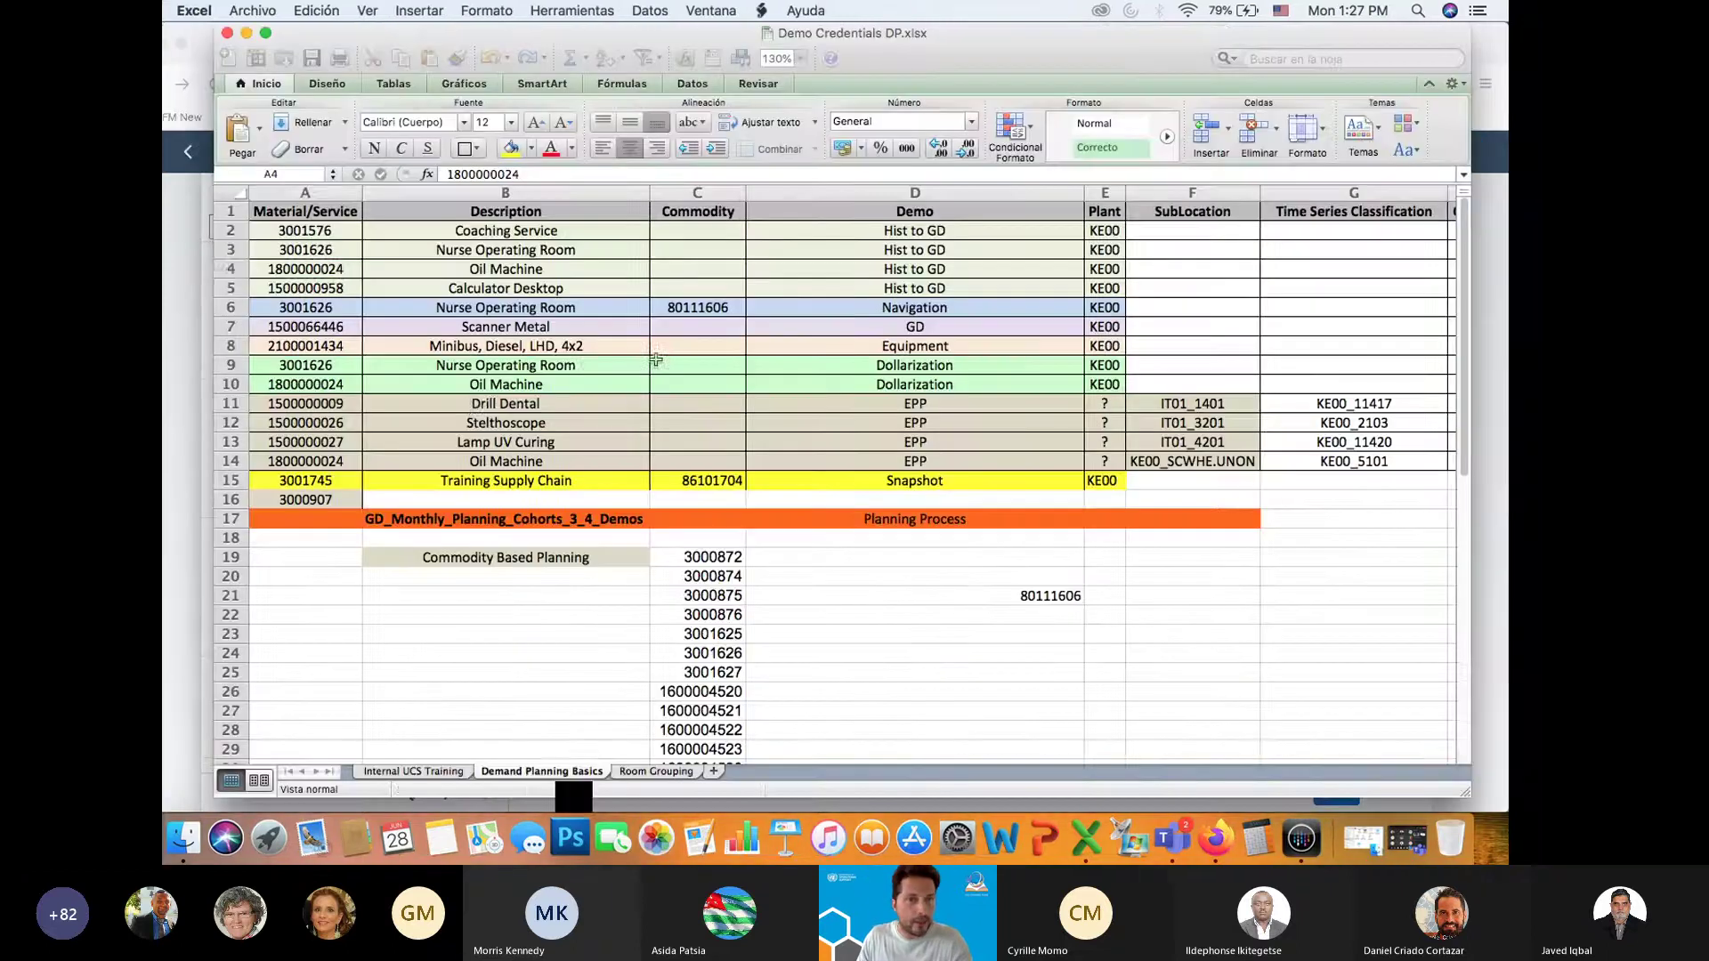
pyautogui.click(374, 288)
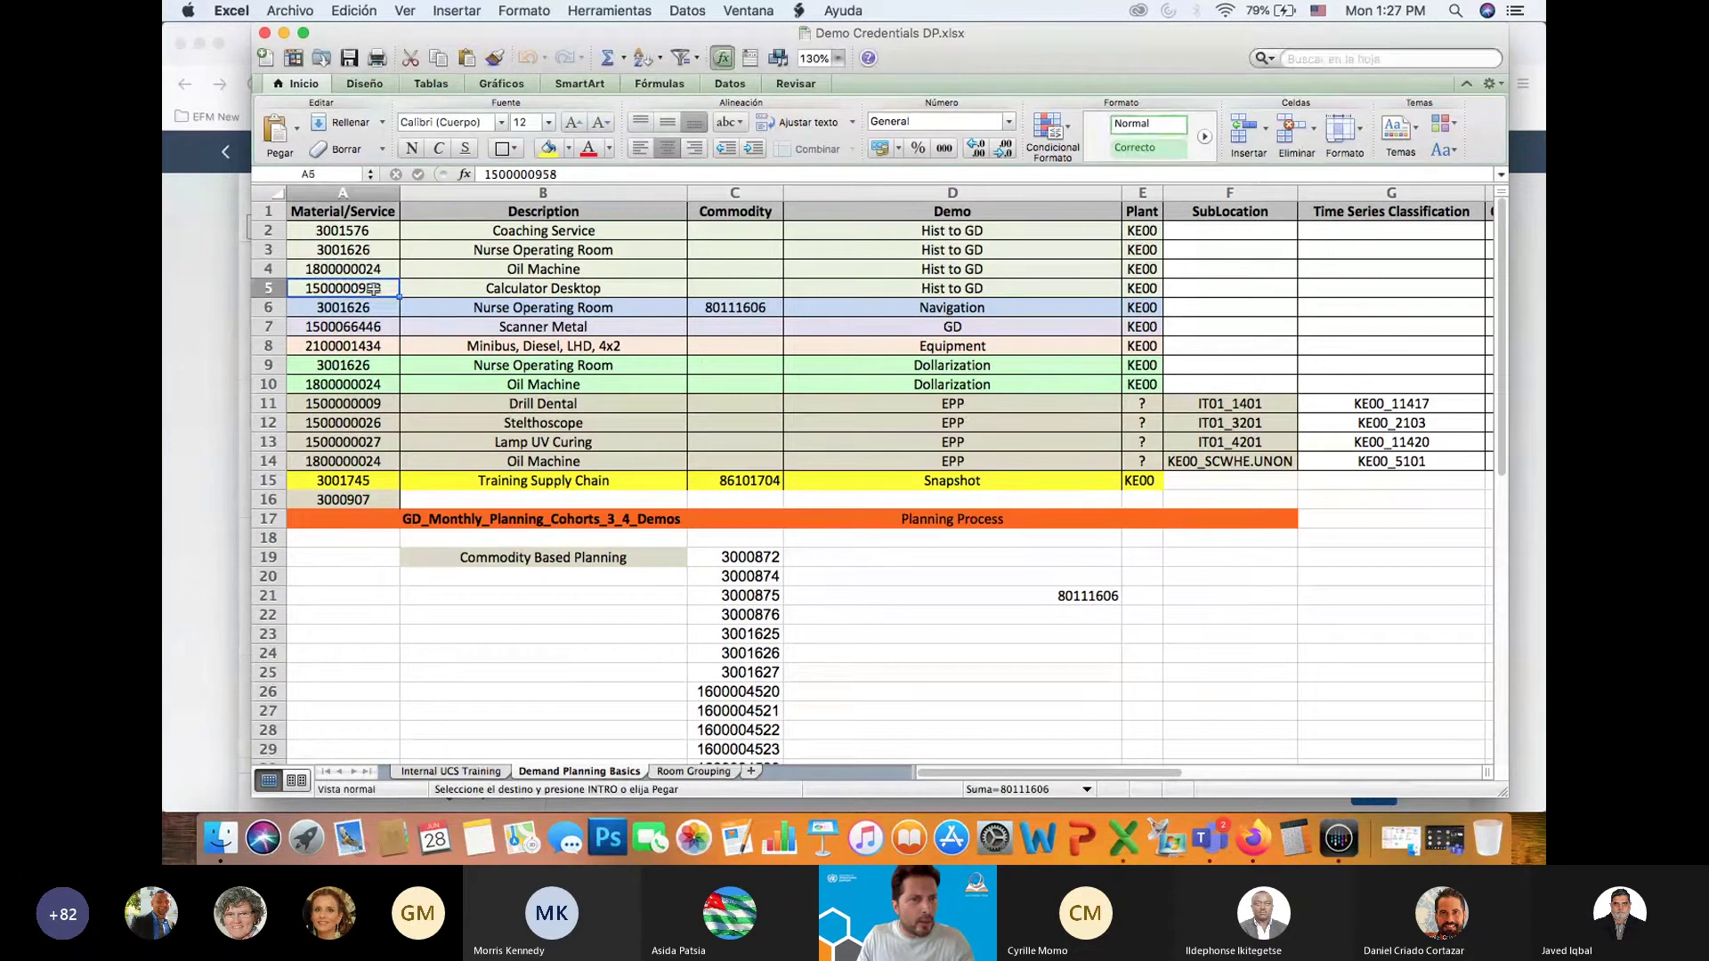
pyautogui.press('super+c')
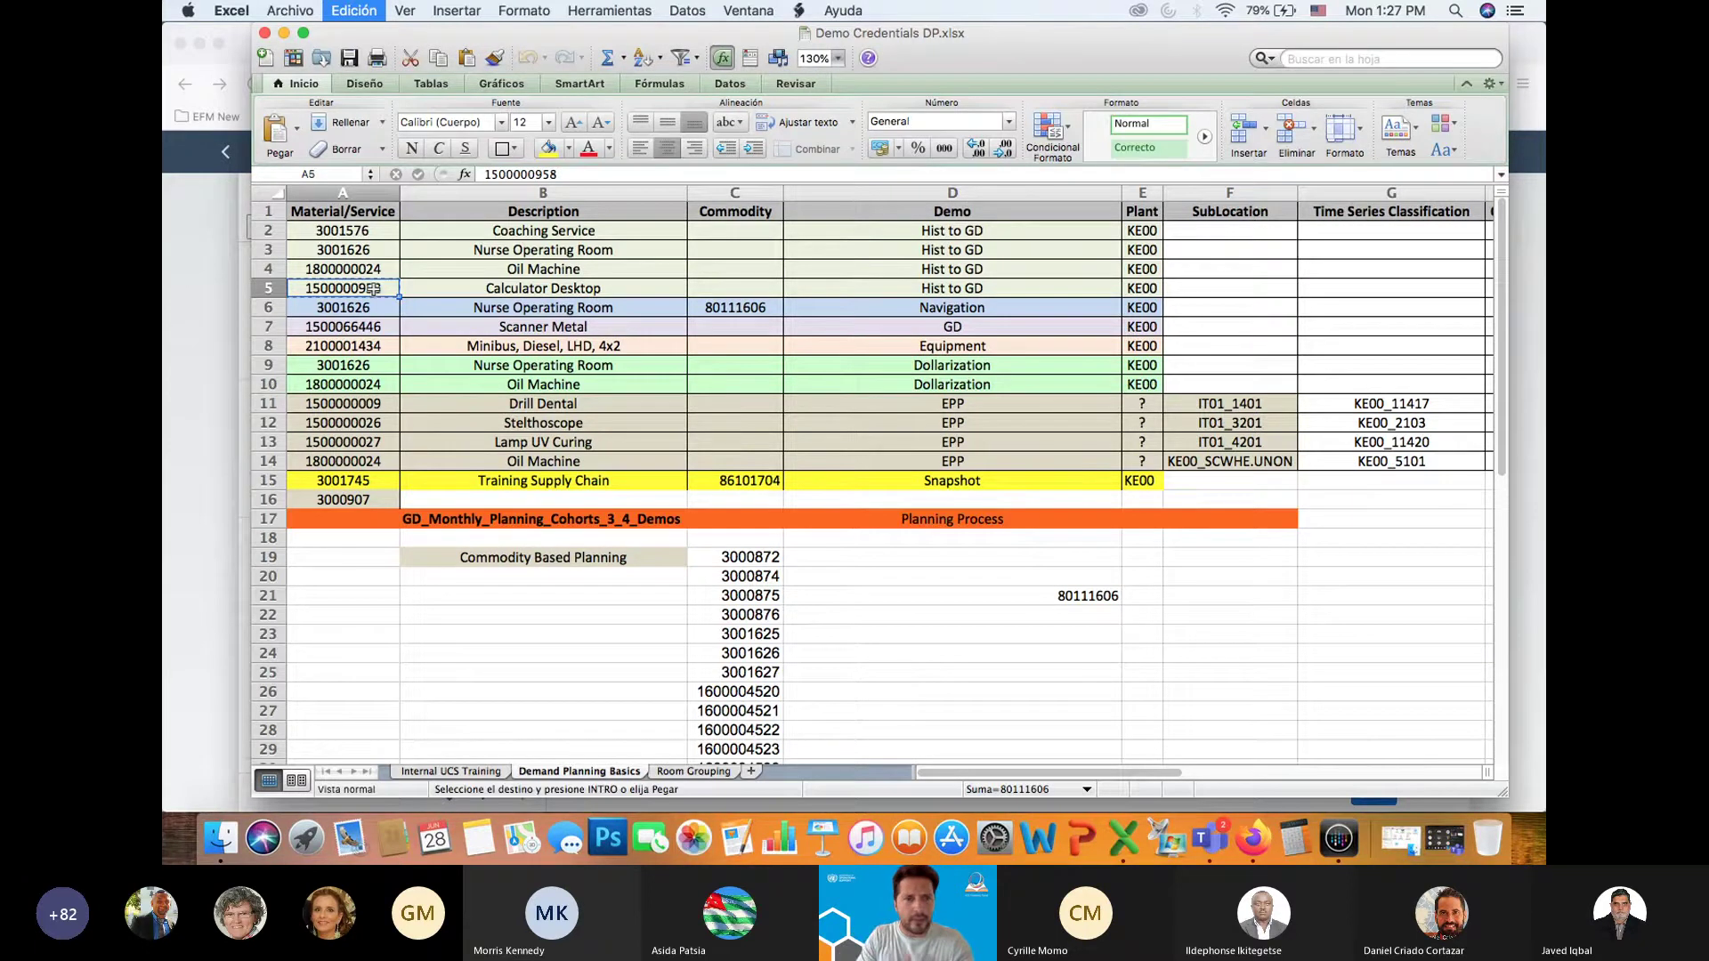
pyautogui.press('super+Tab')
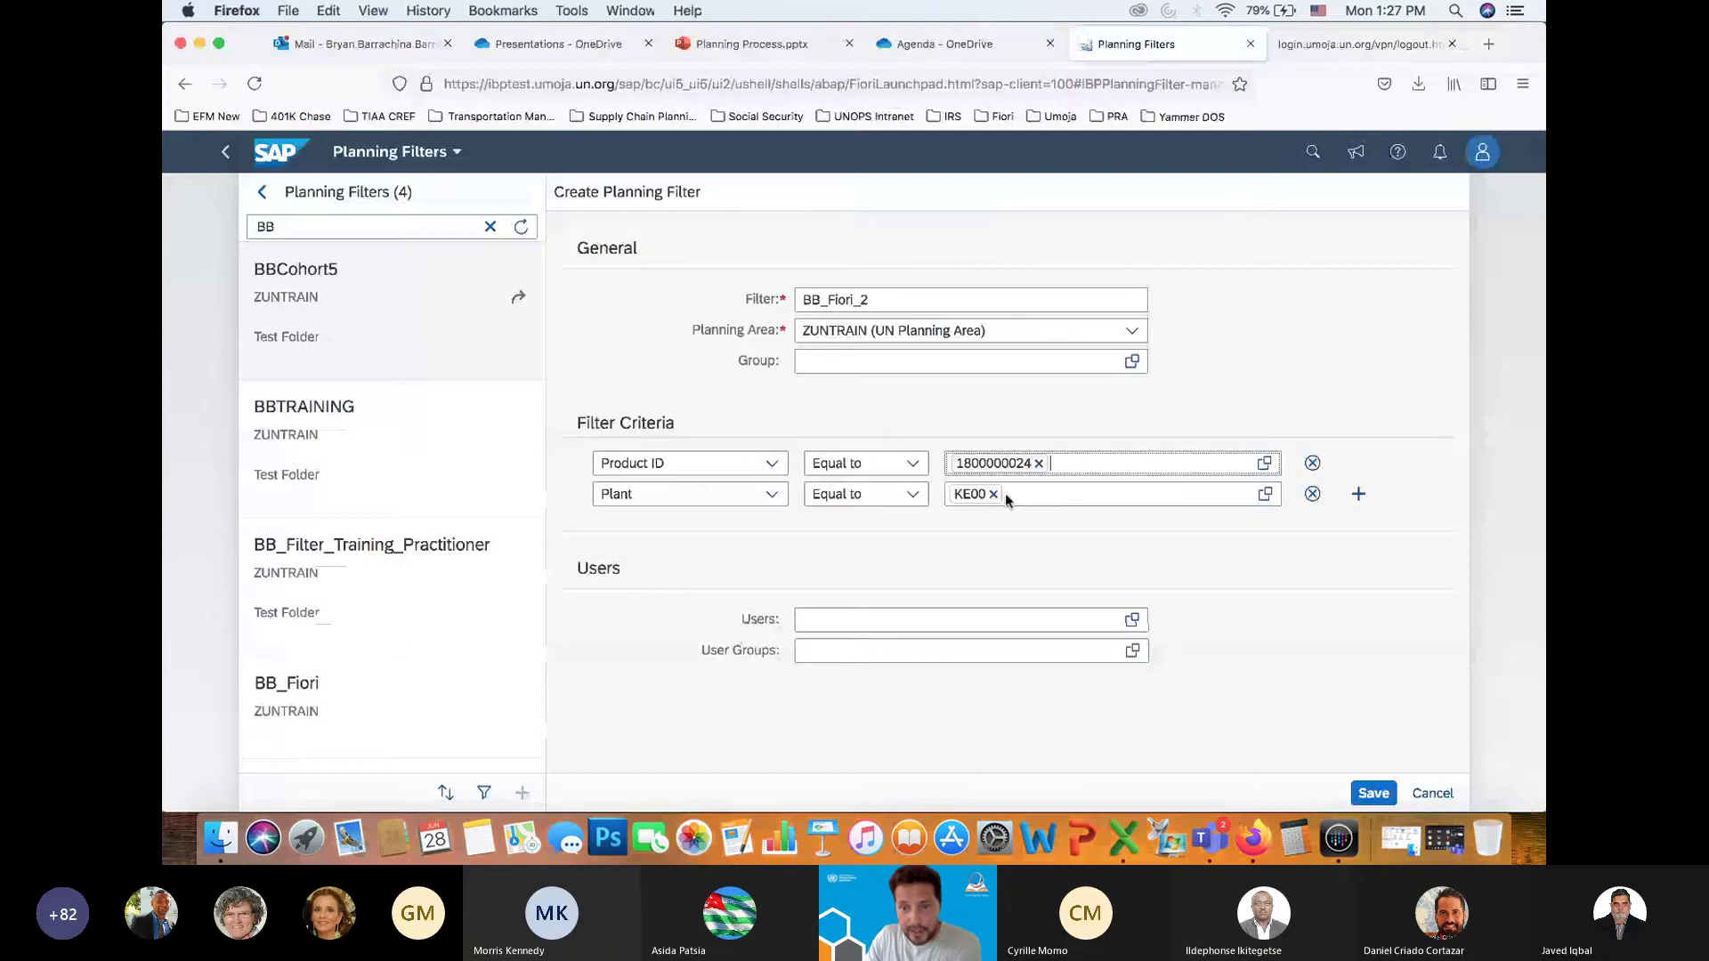
pyautogui.press('super+v')
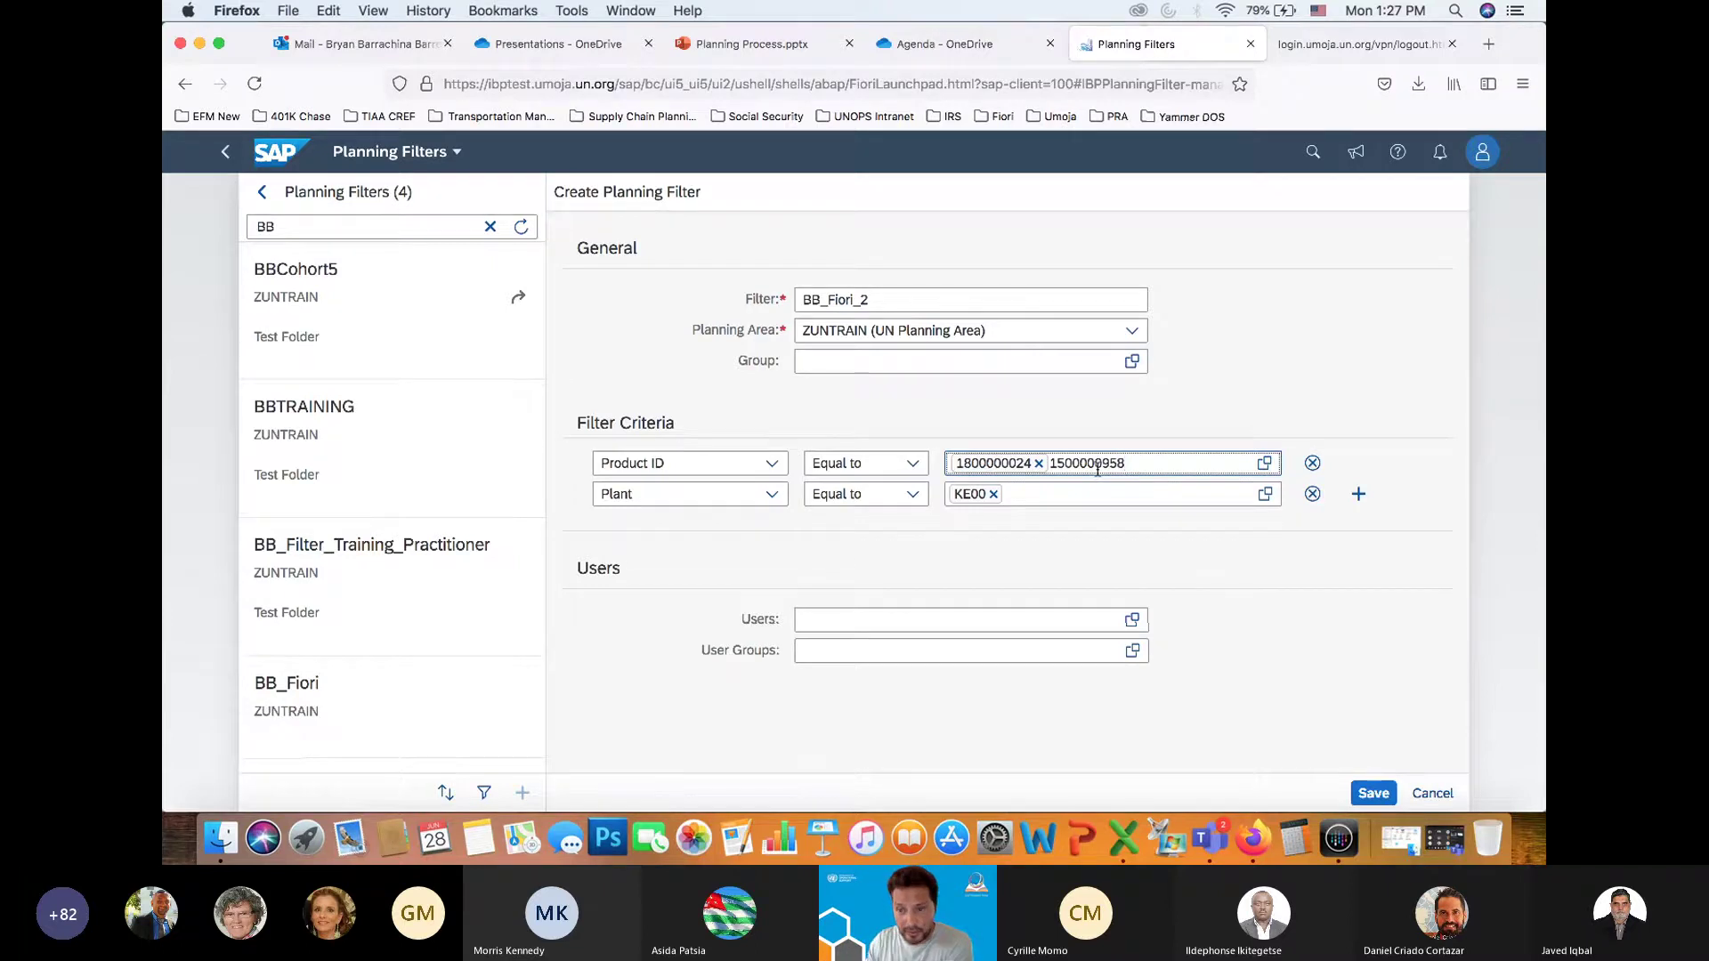
pyautogui.click(1264, 465)
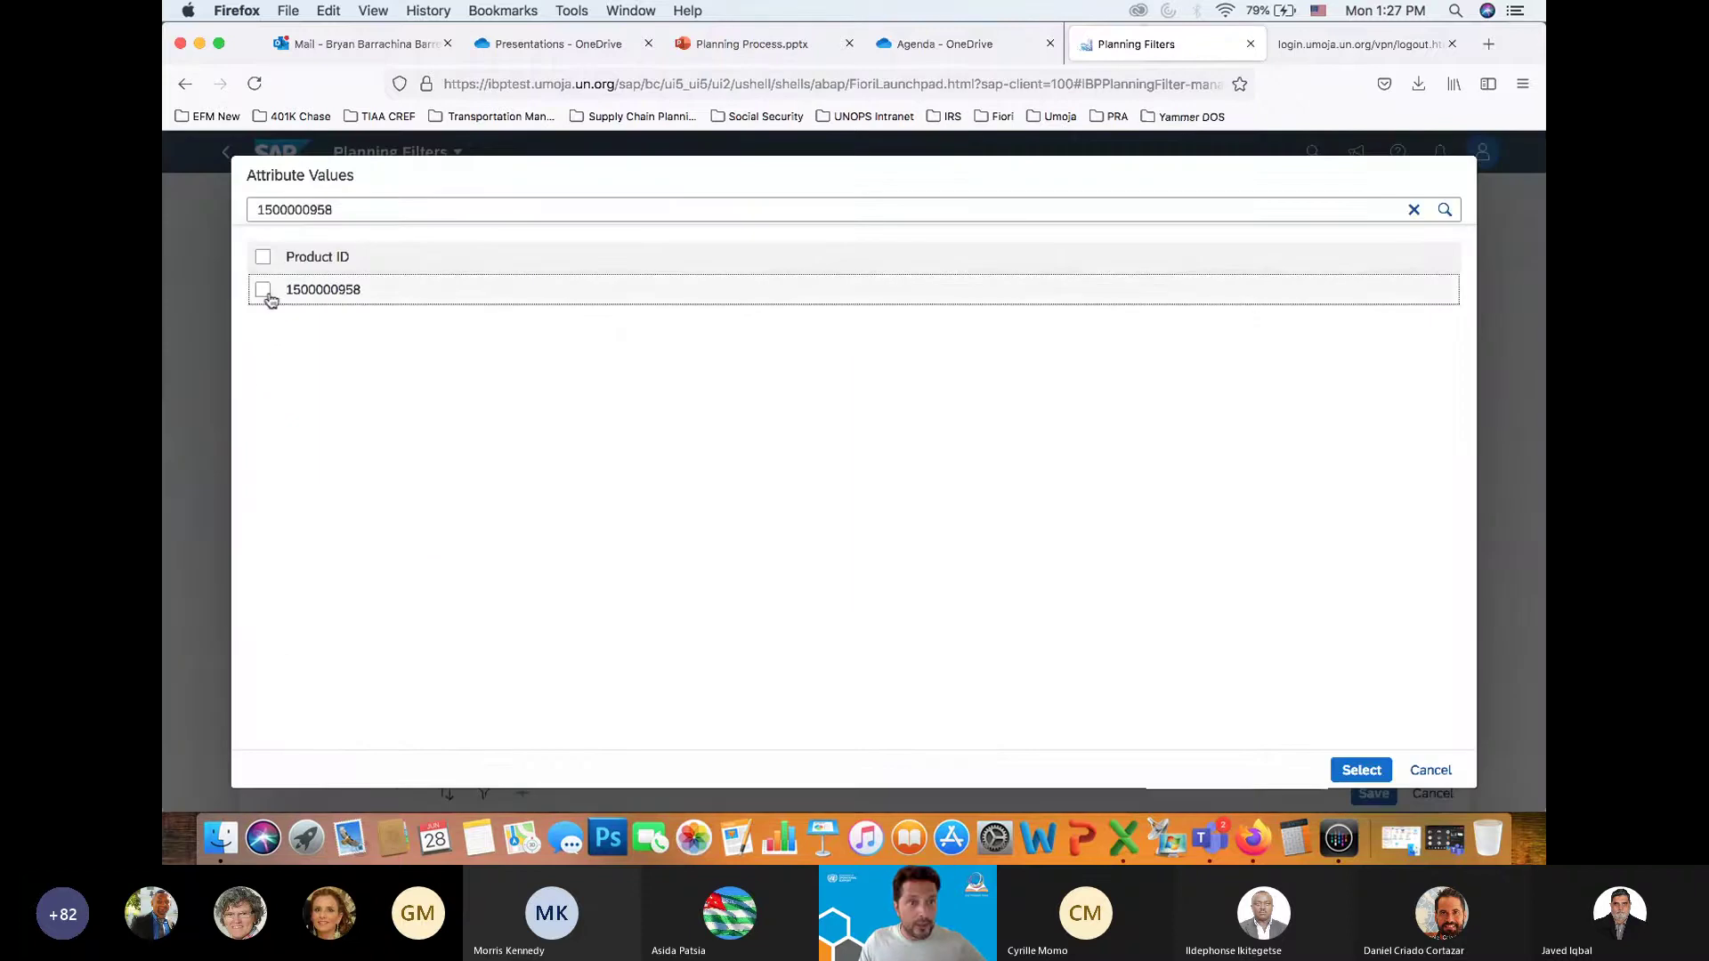
pyautogui.click(263, 292)
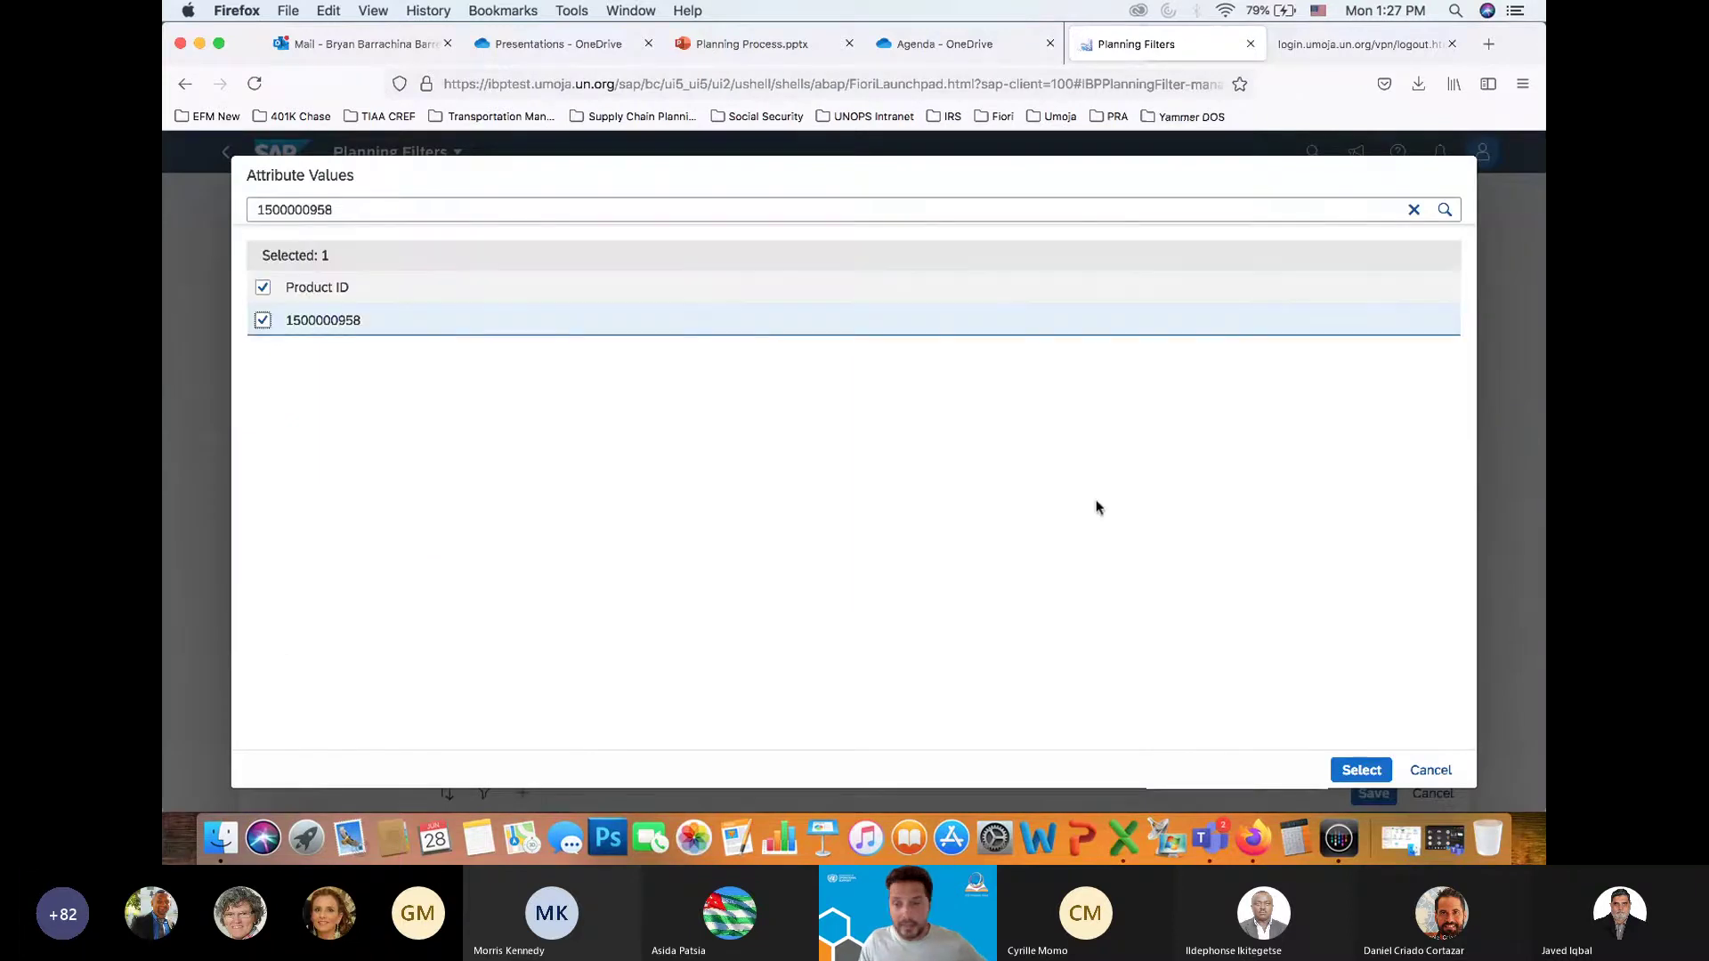
pyautogui.click(1362, 771)
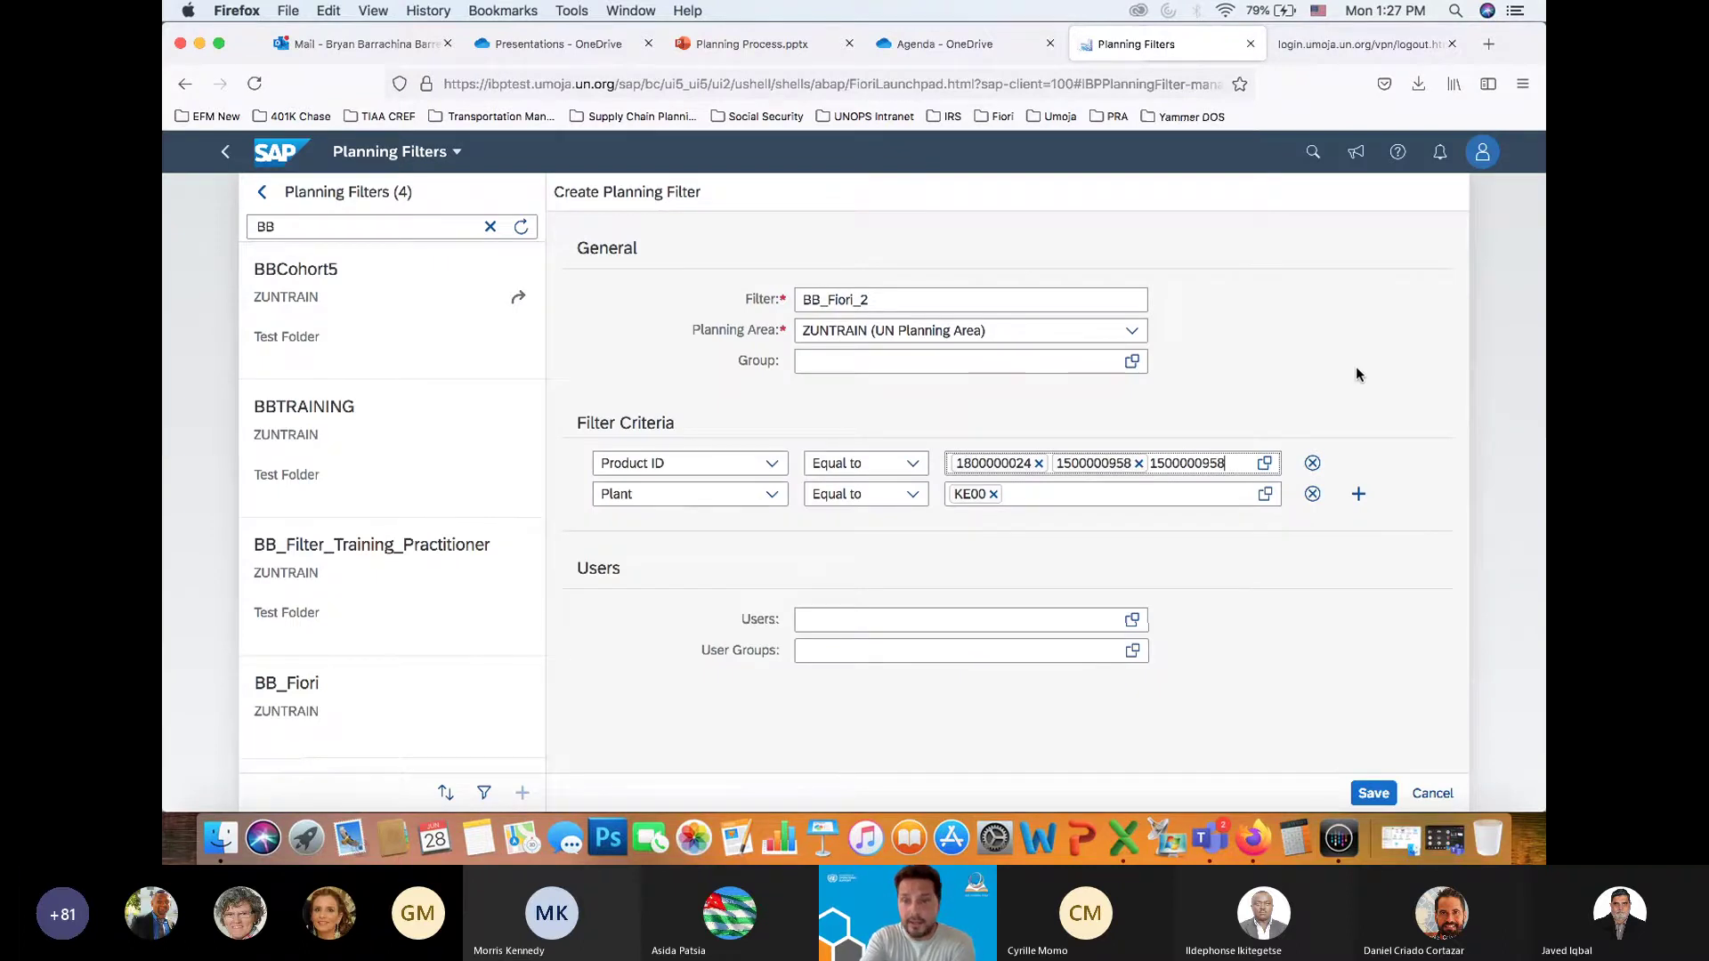
pyautogui.click(1354, 366)
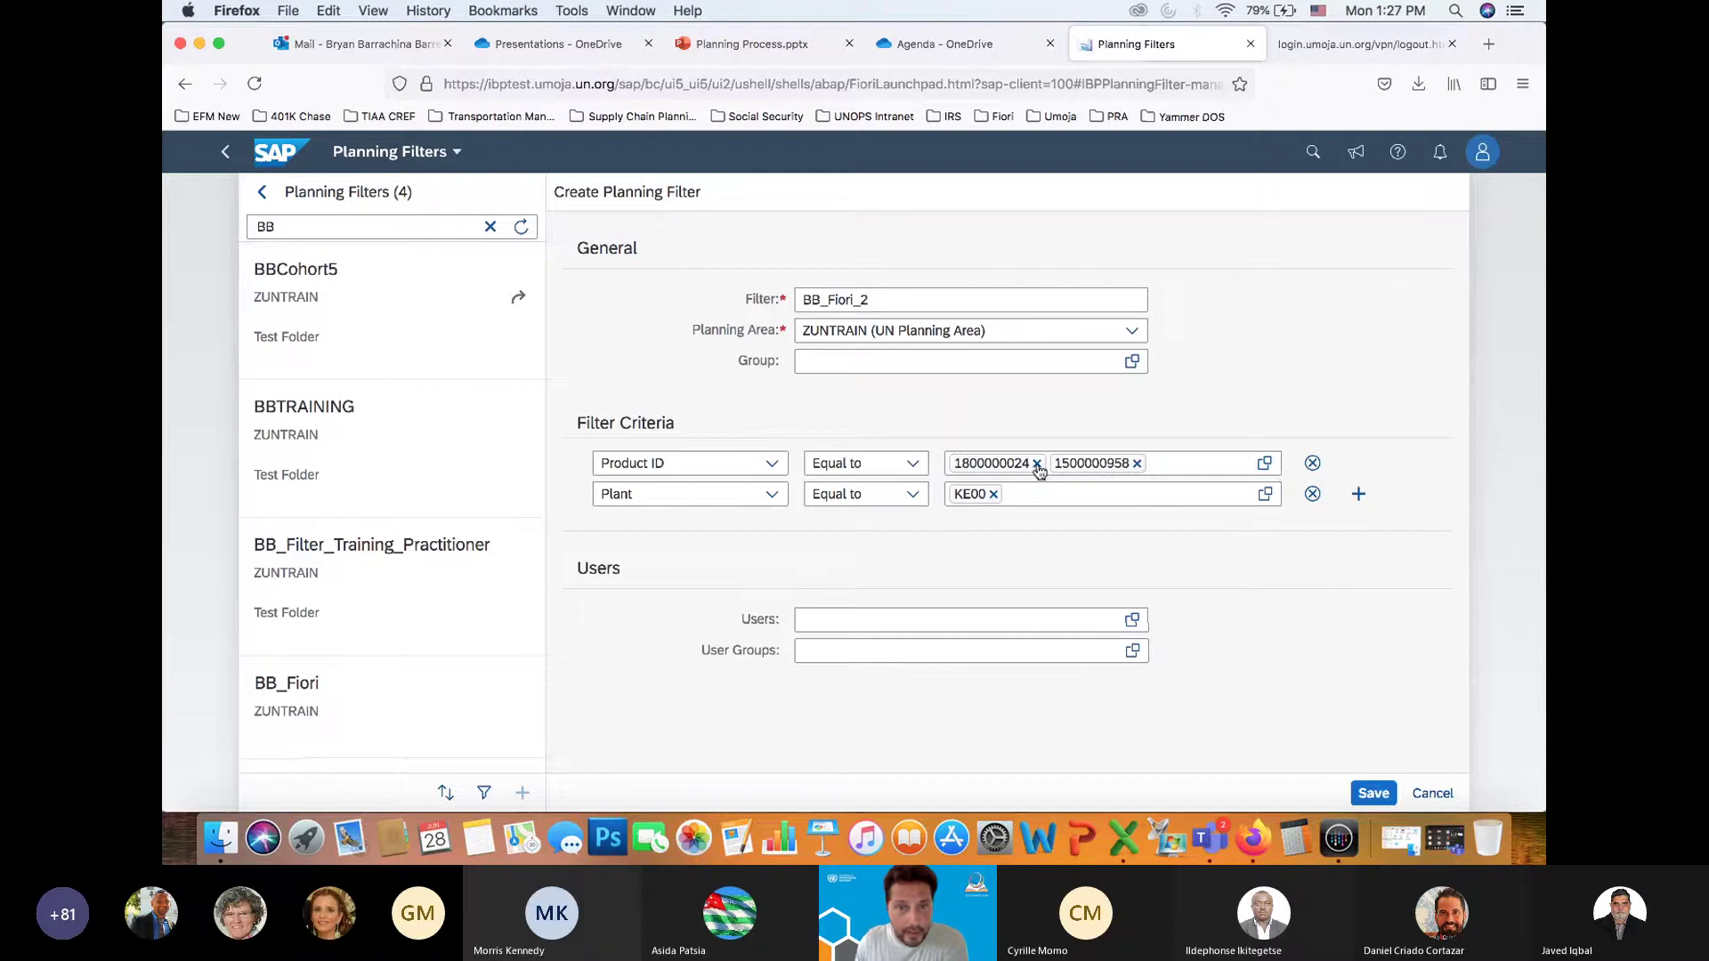
pyautogui.moveTo(885, 296); pyautogui.dragTo(793, 284)
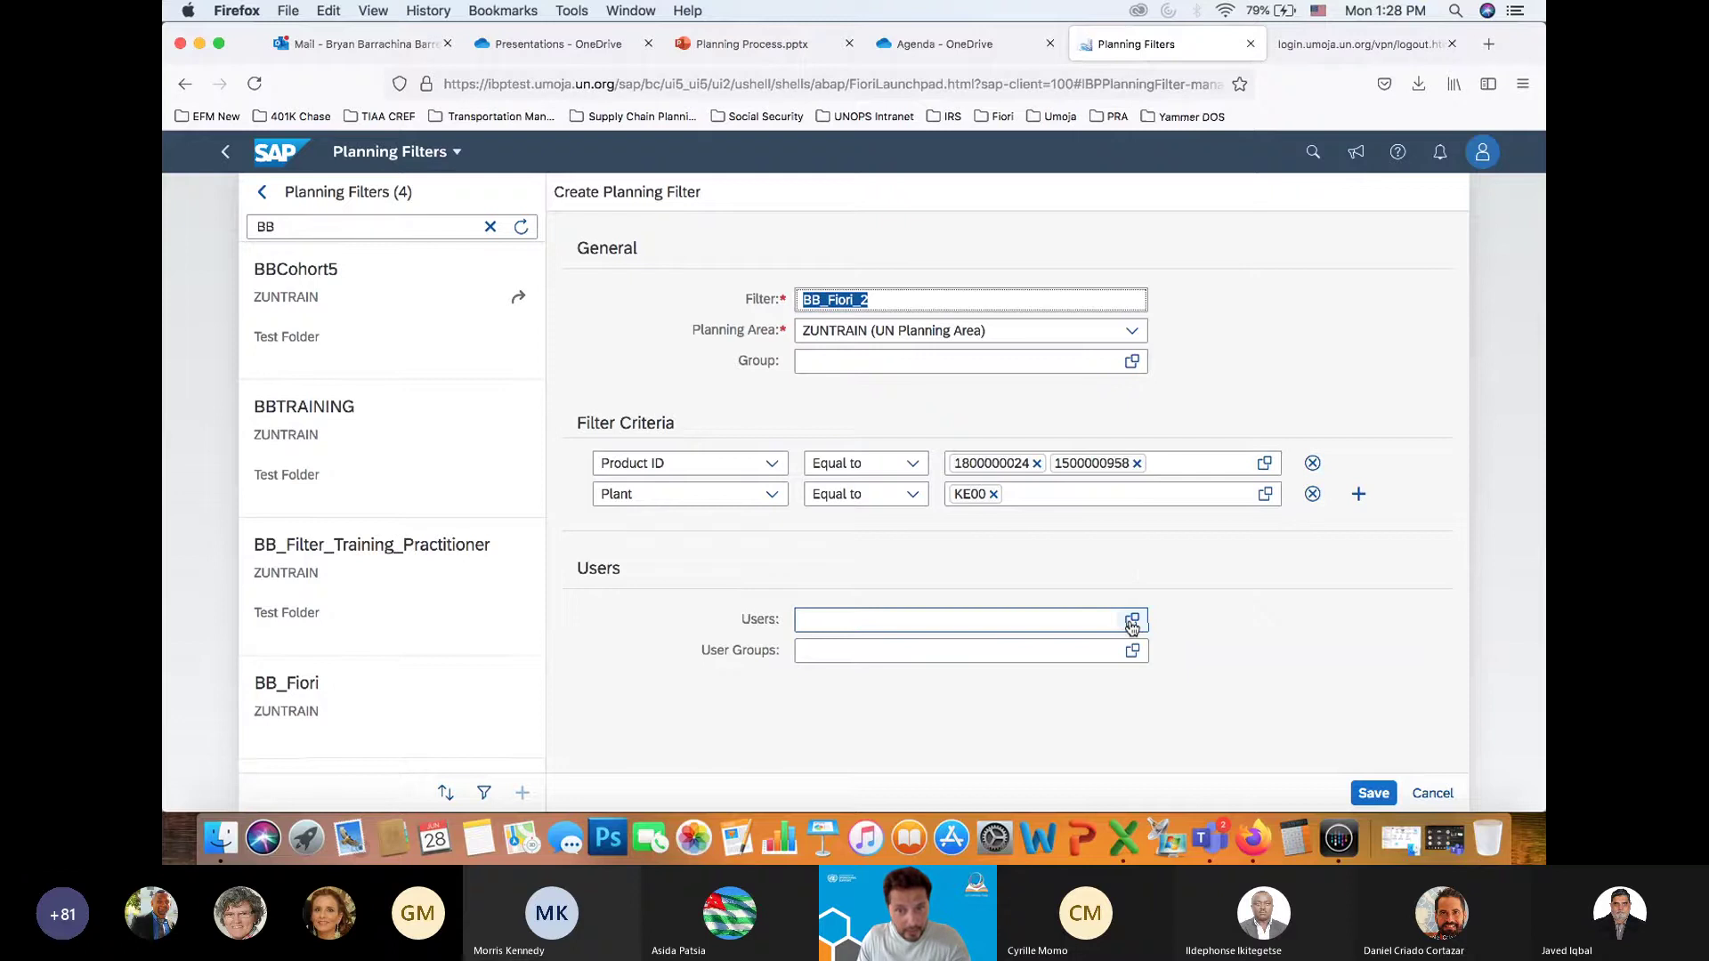
# Search the Users value help by the colleague's first name and assign that user to BB_Fiori_2
pyautogui.click(1132, 622)
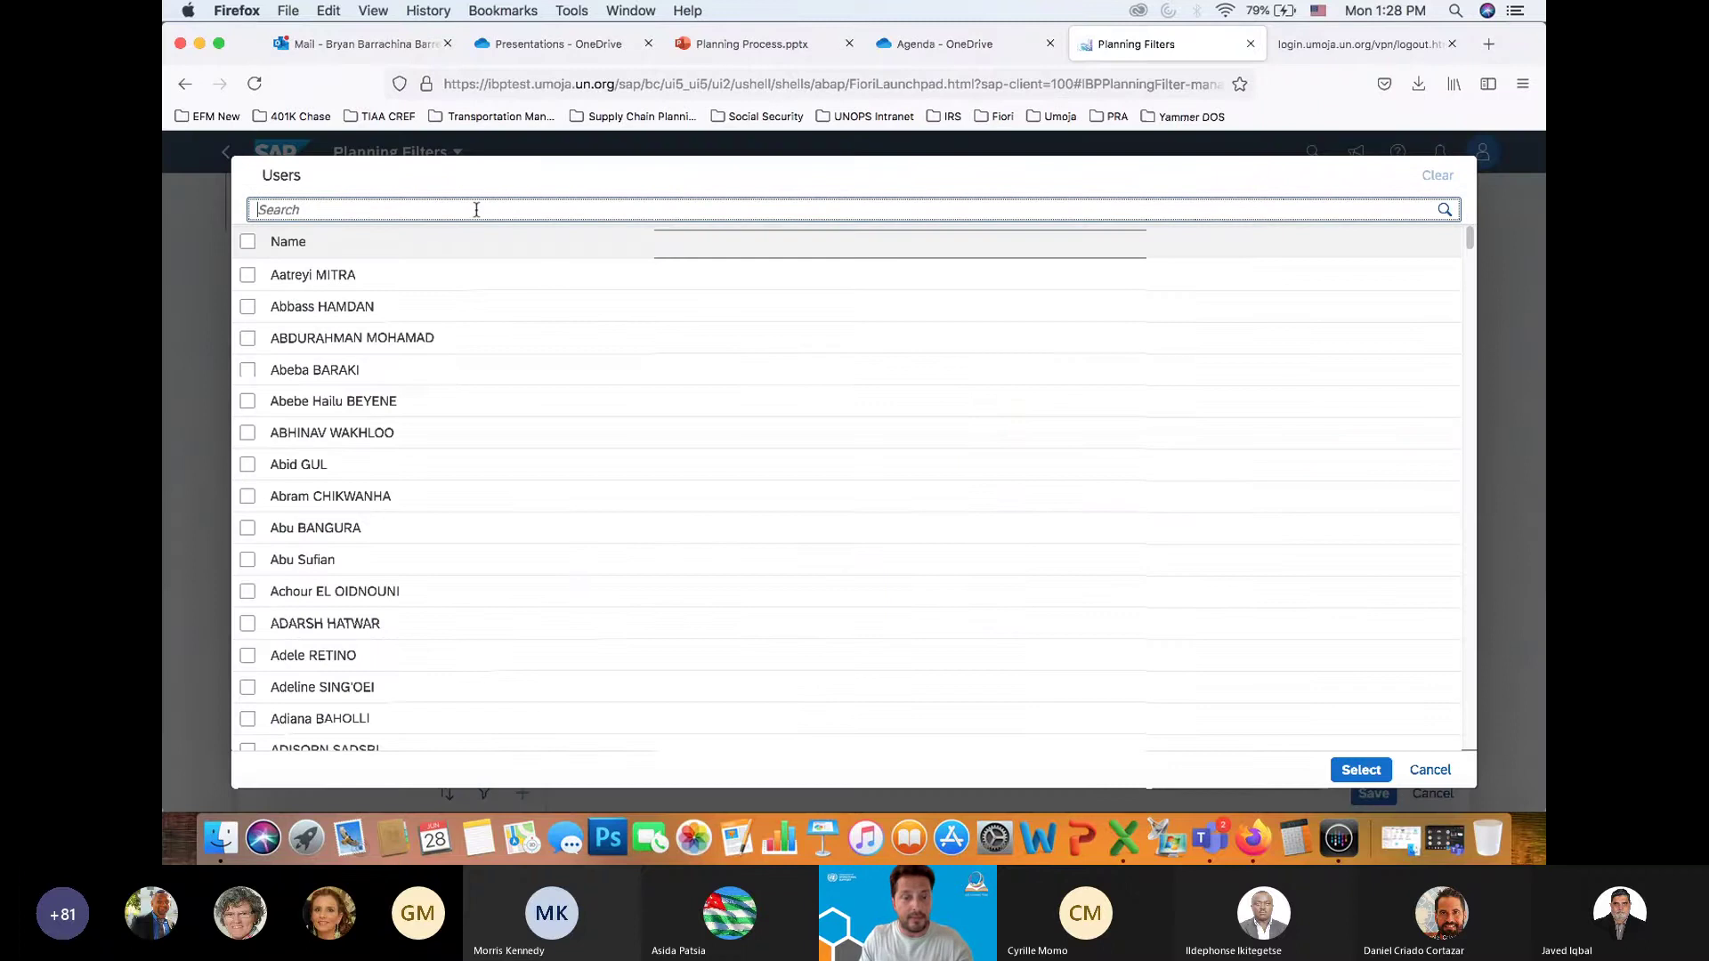
pyautogui.click(476, 209)
pyautogui.write('Dan')
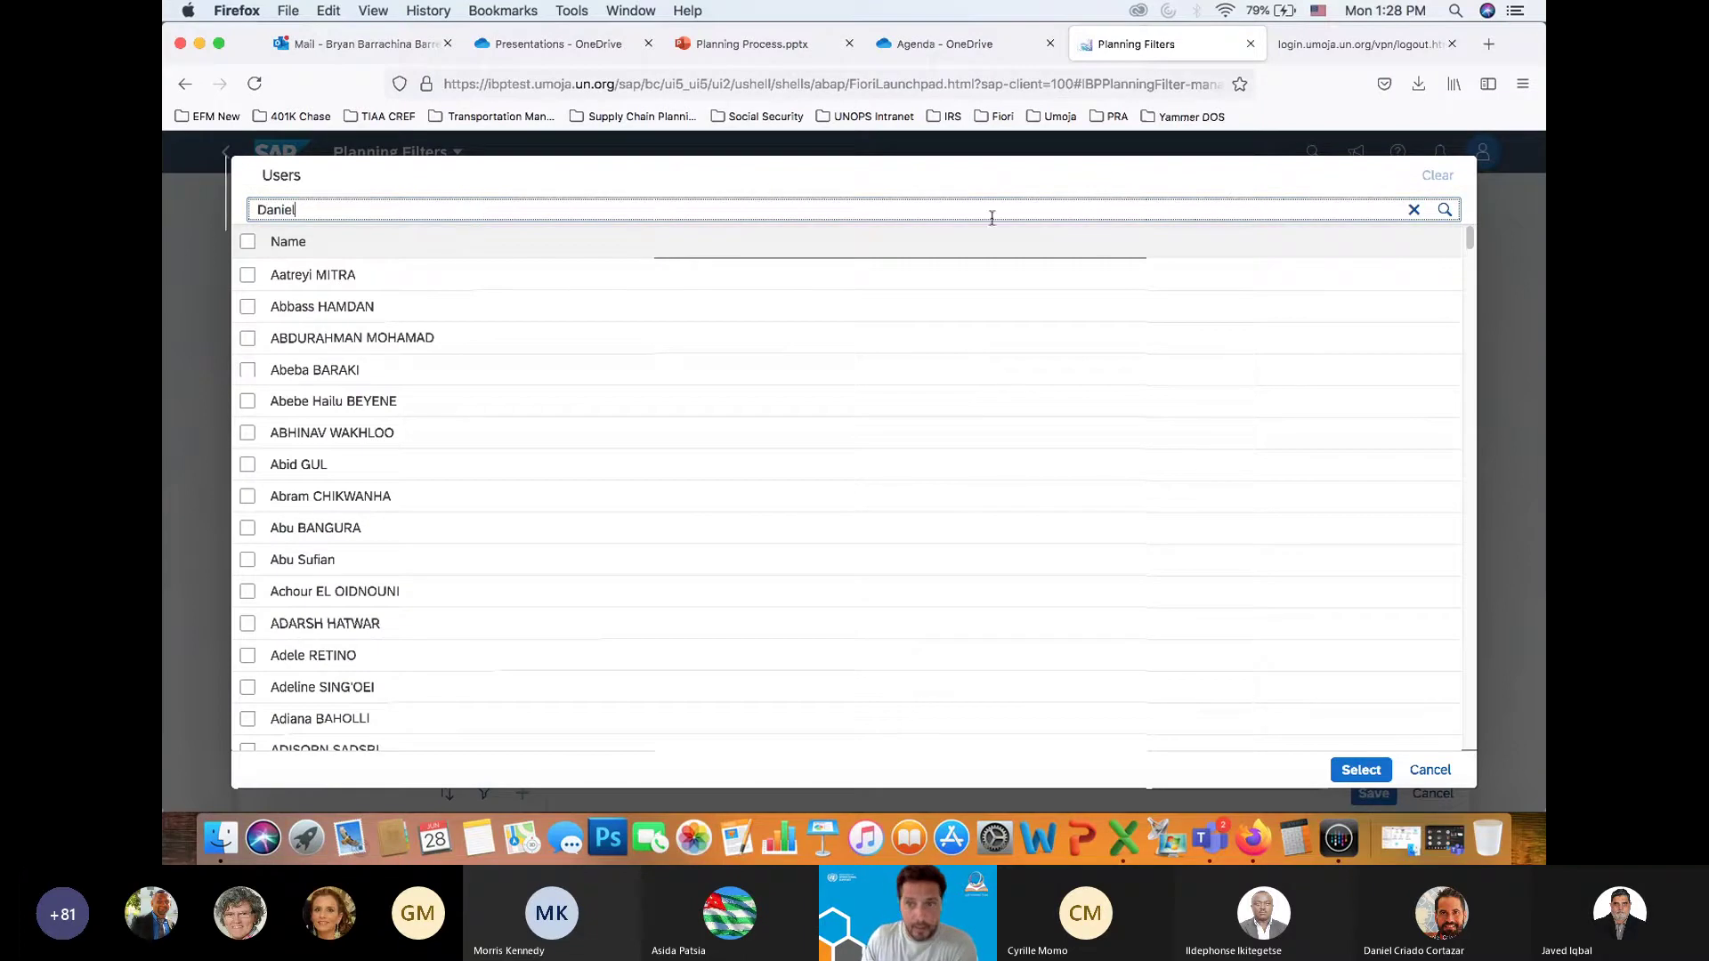
pyautogui.write('iel')
pyautogui.press('Return')
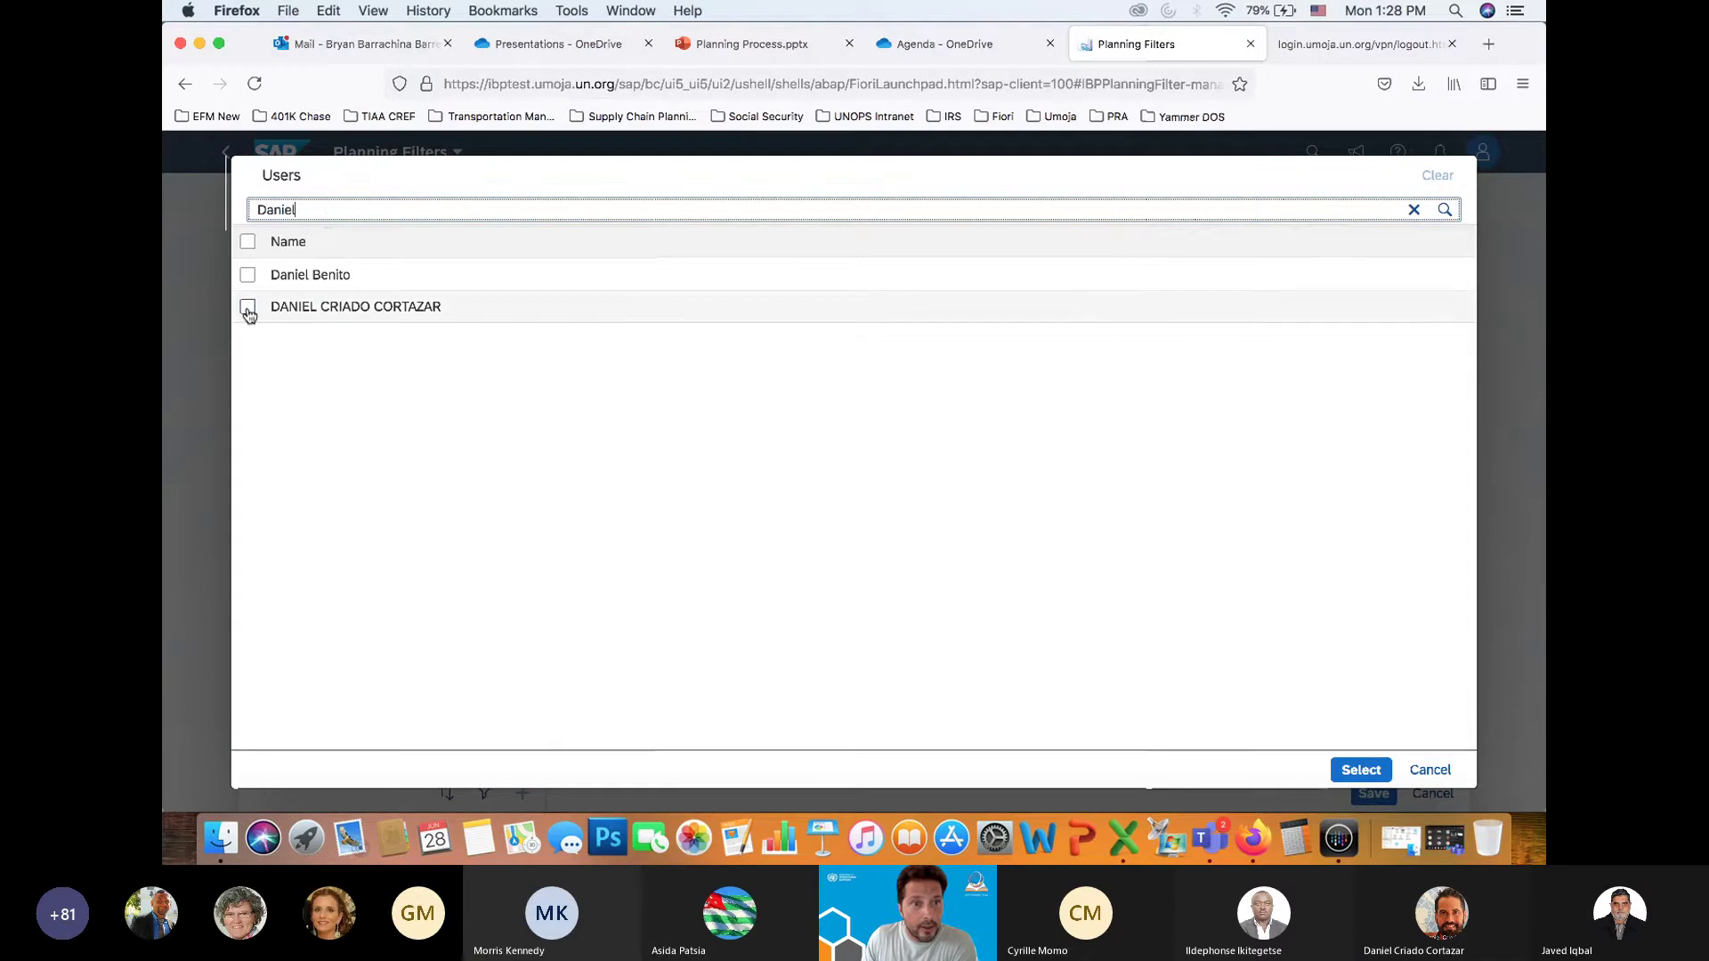
pyautogui.click(249, 309)
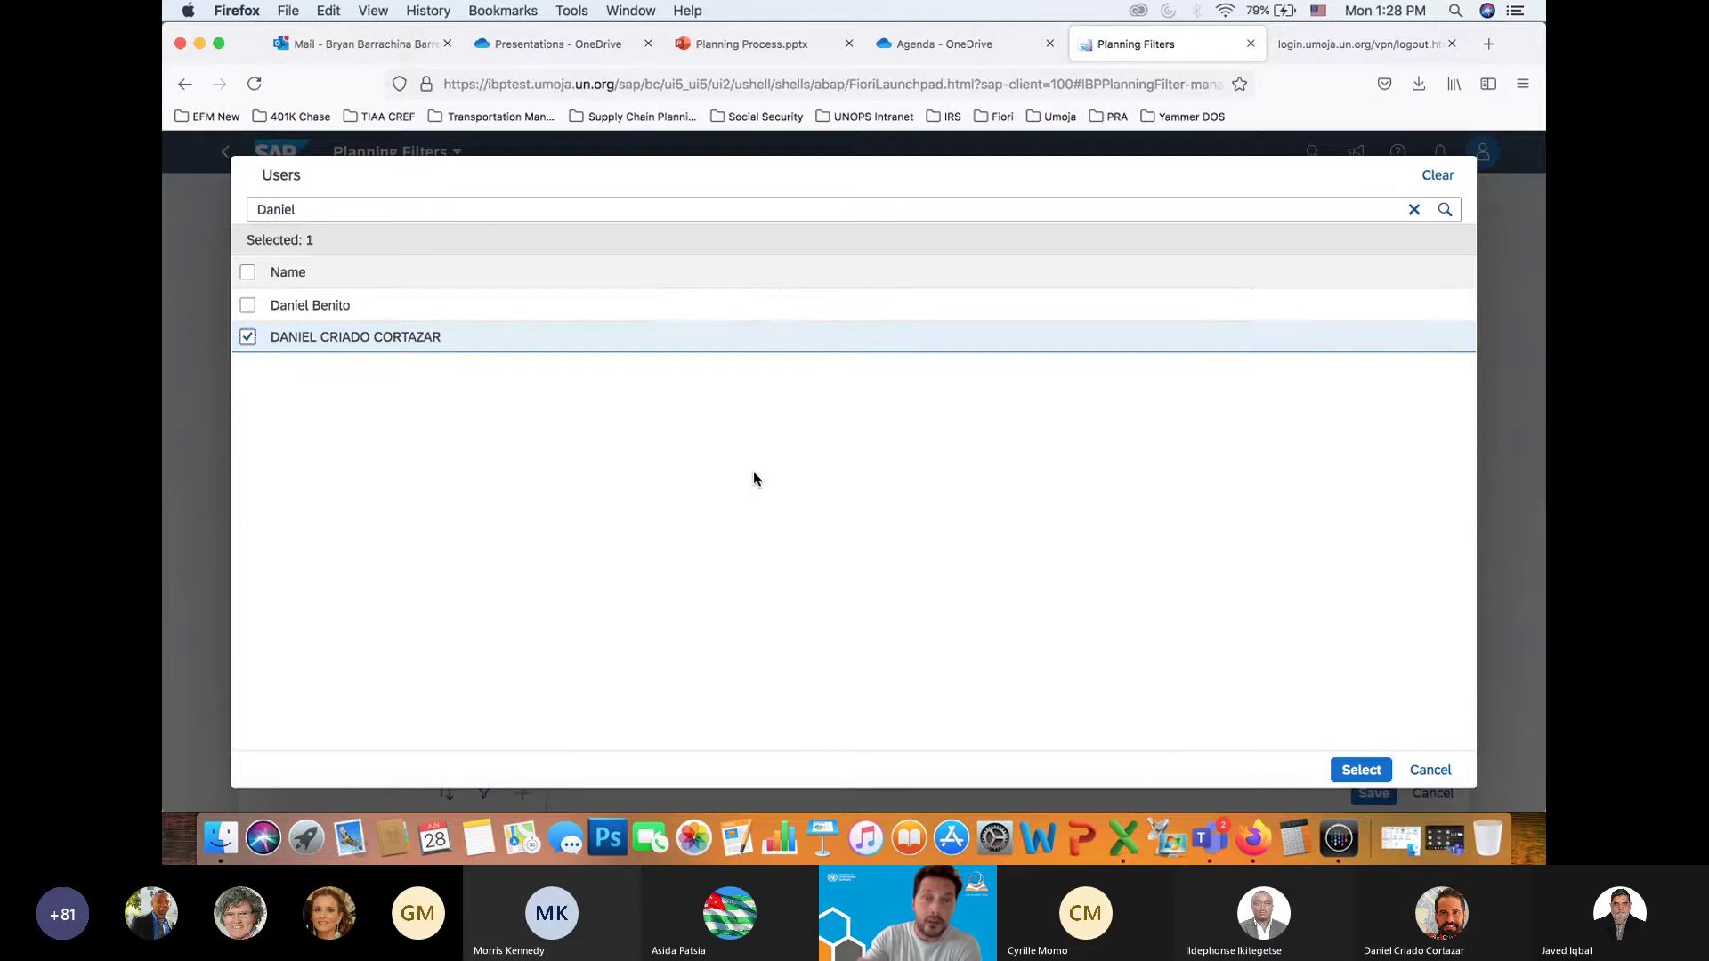
pyautogui.click(1362, 772)
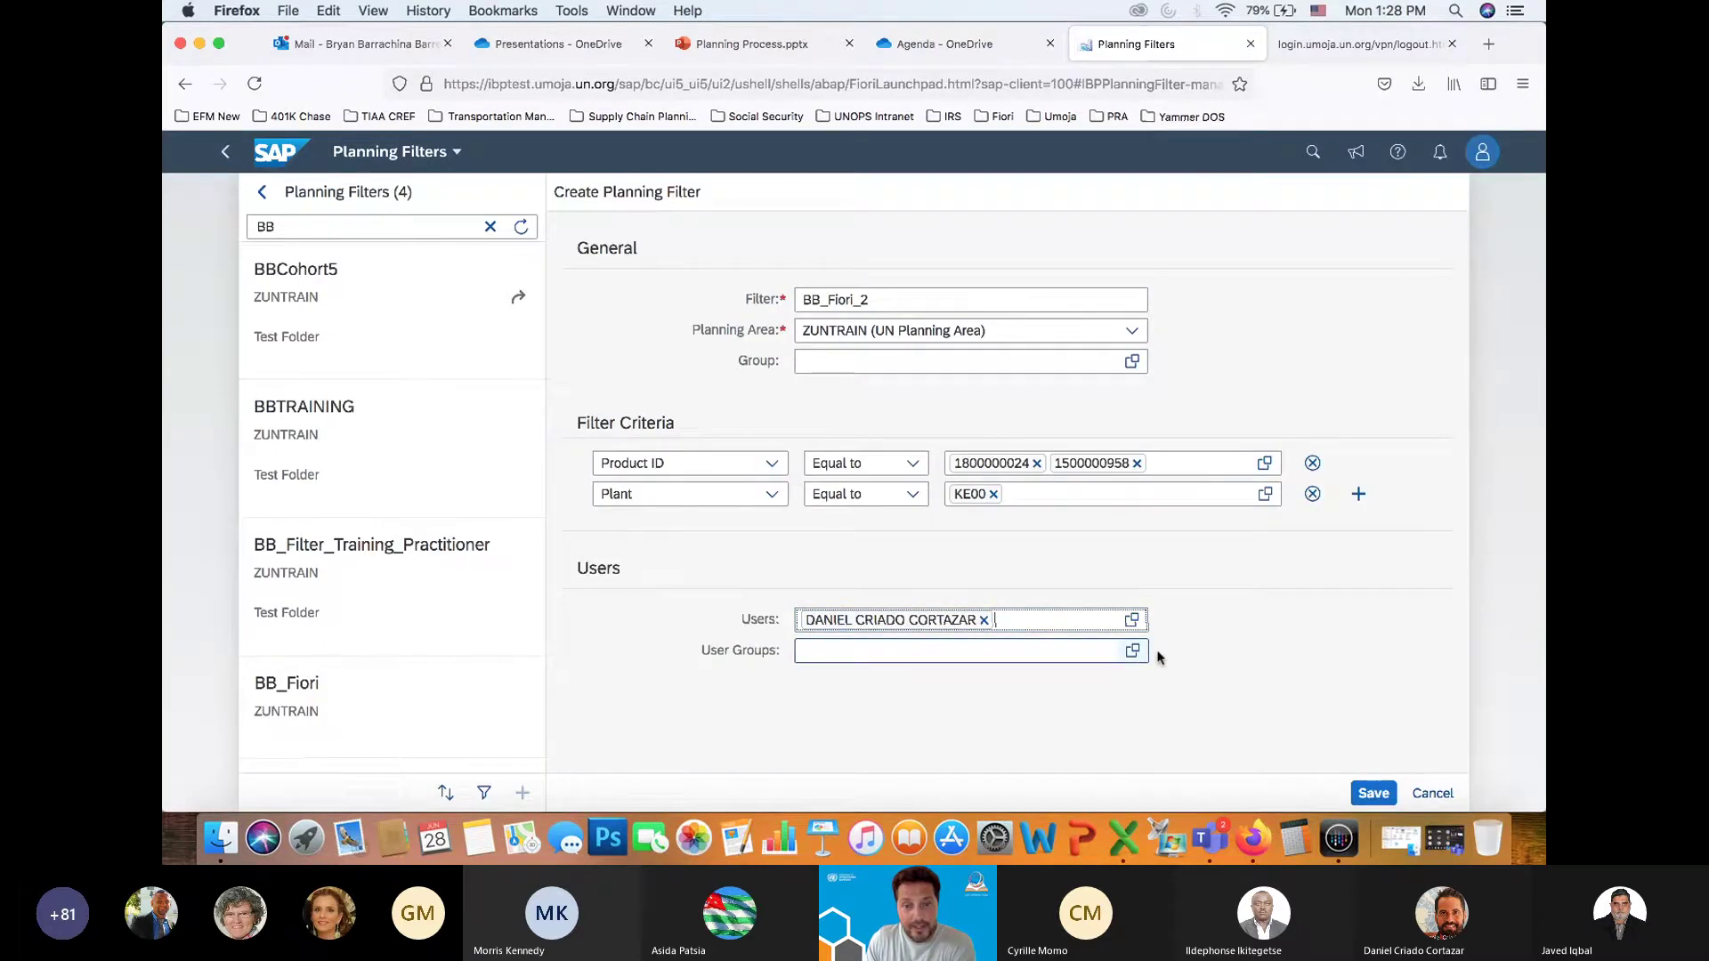
pyautogui.tripleClick(777, 650)
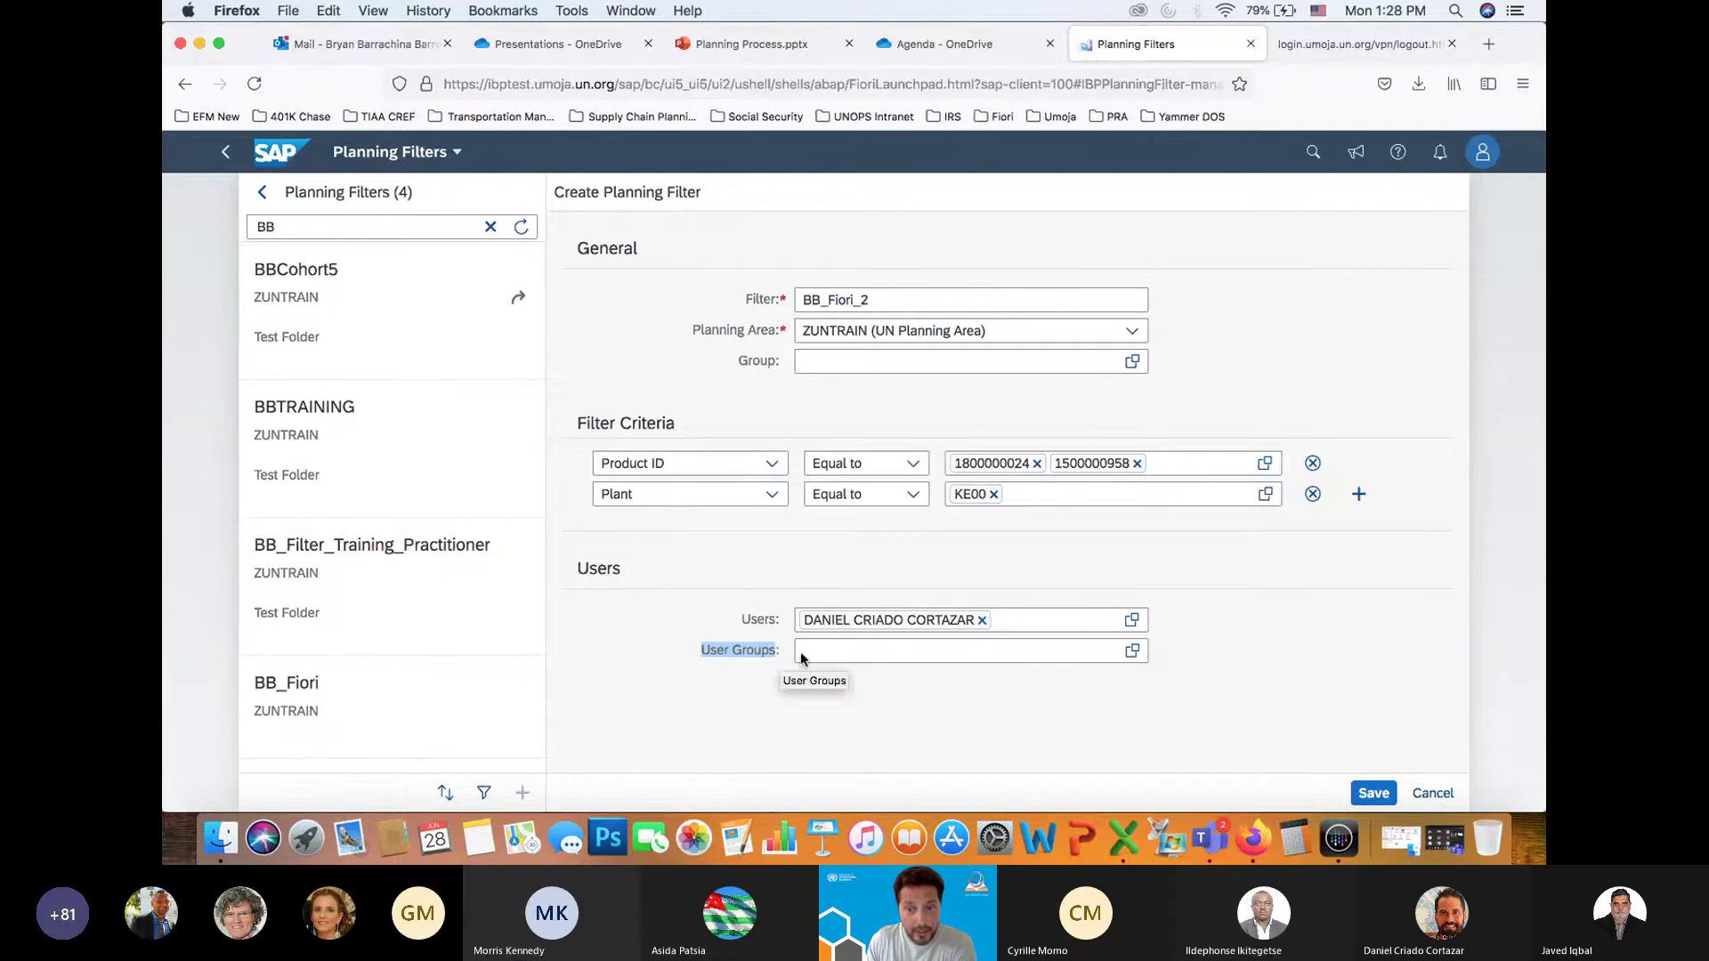
# Browse the User Groups list and close it without assigning any group
pyautogui.click(1132, 652)
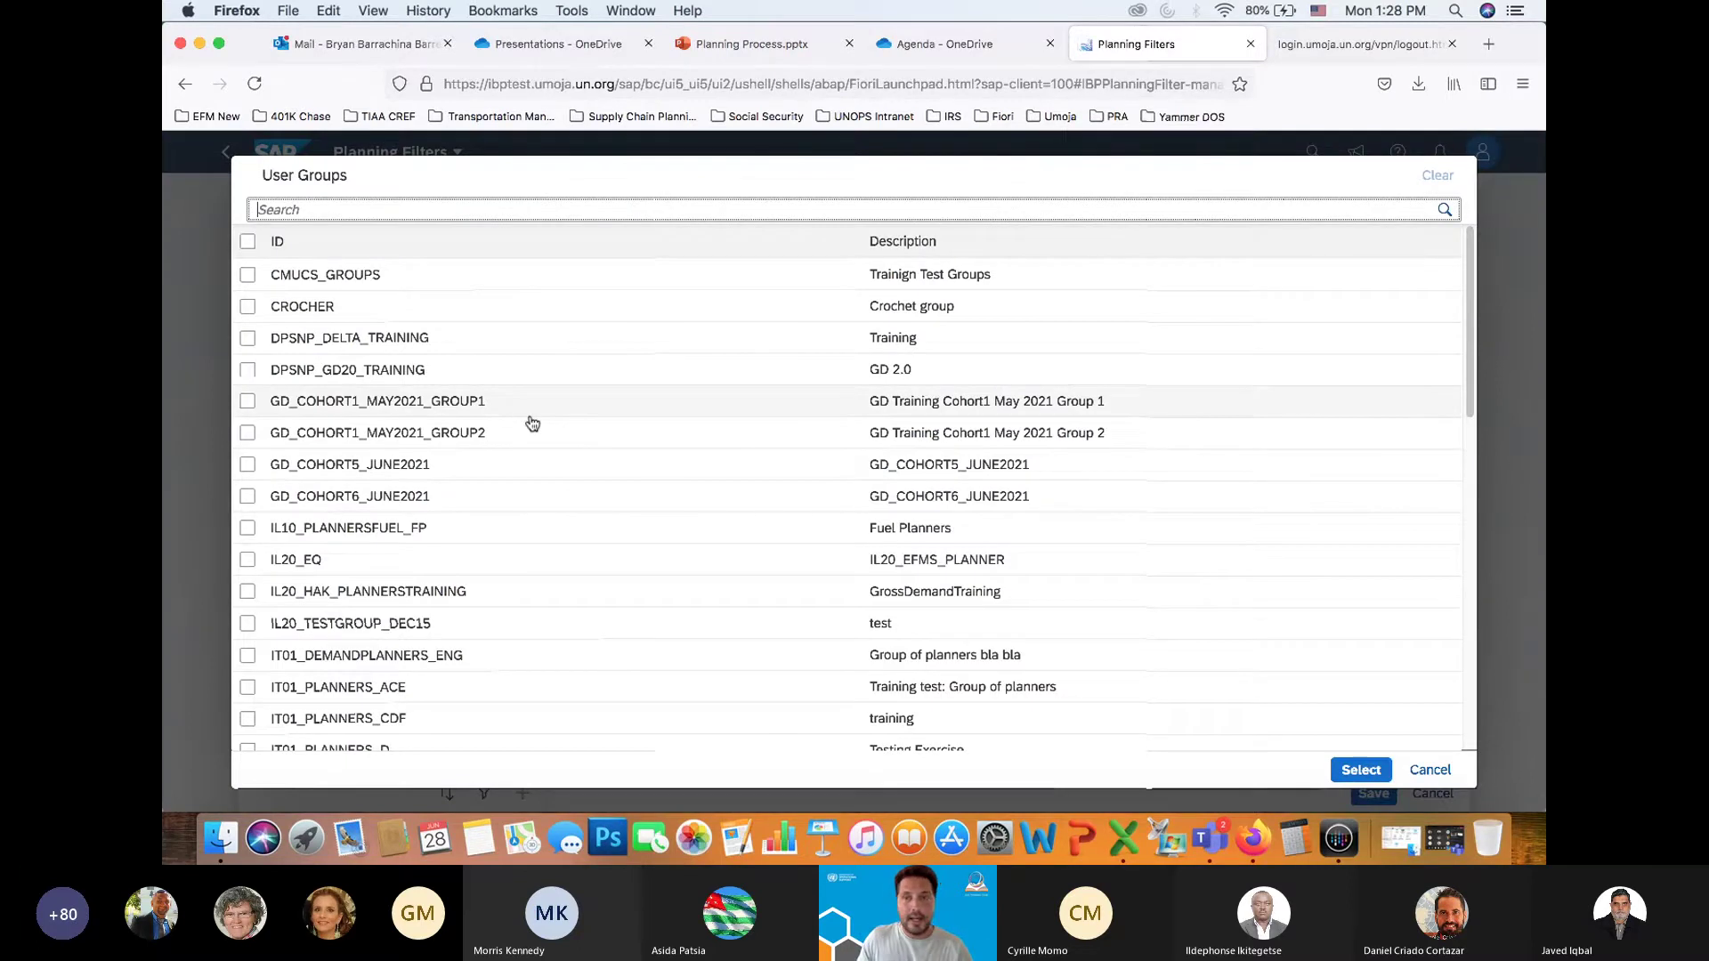
pyautogui.scroll(-1, 550, 427)
pyautogui.scroll(-3, 553, 431)
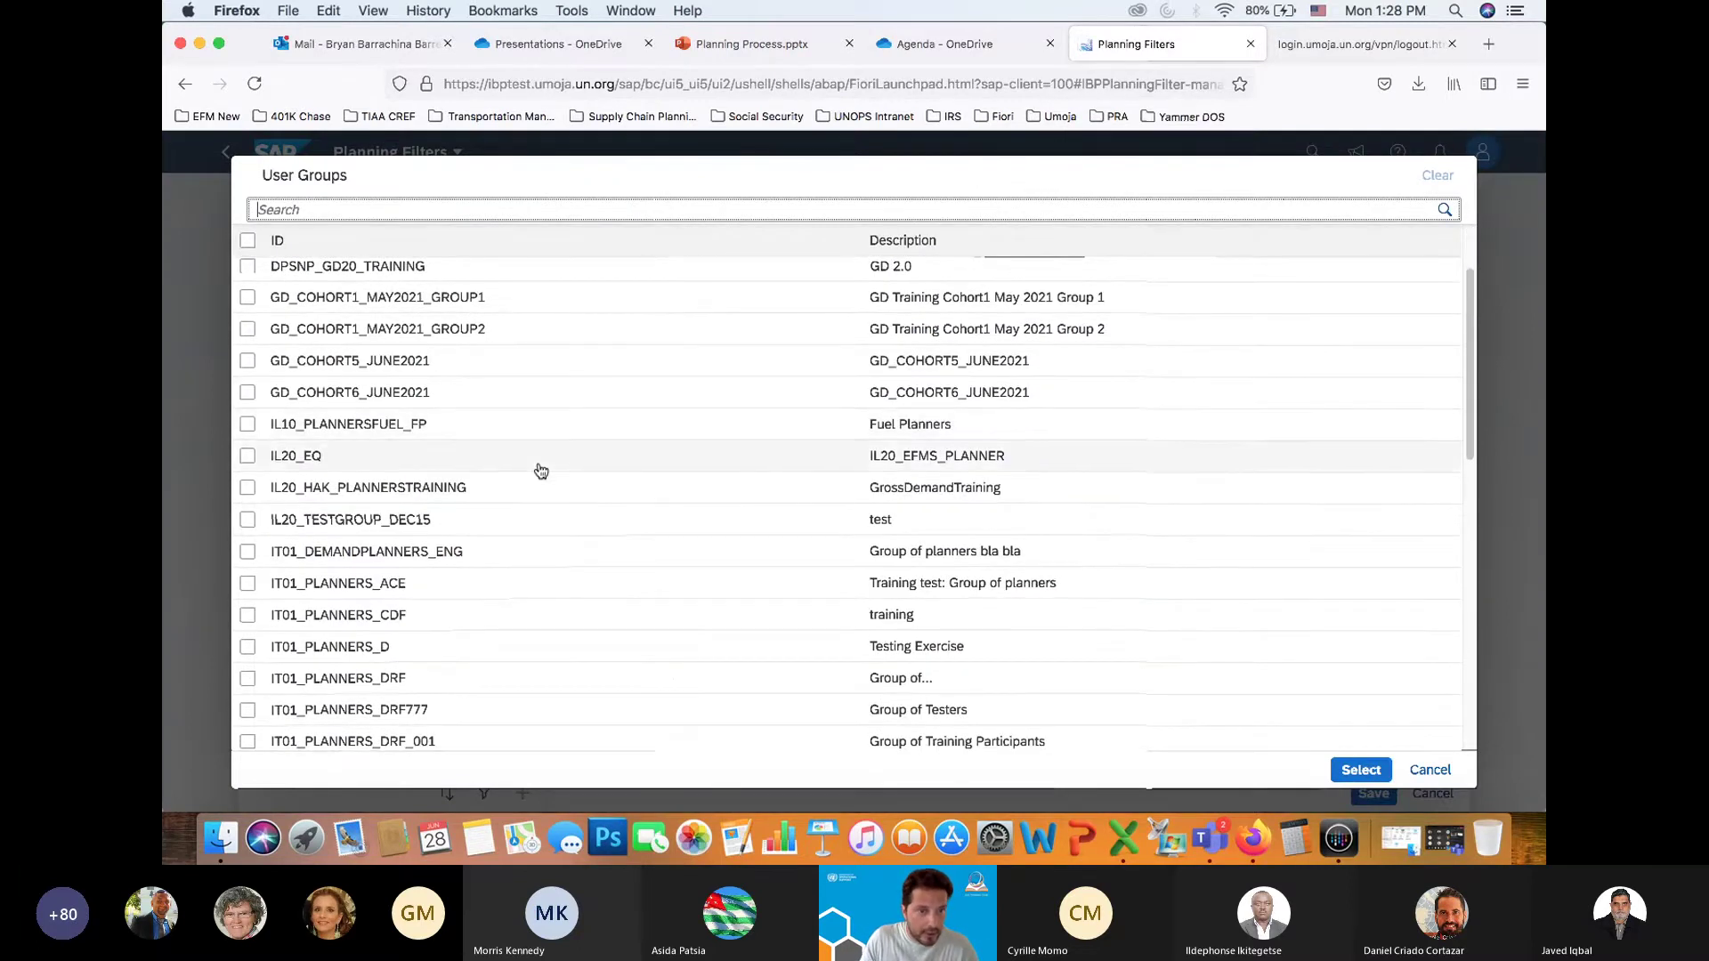
pyautogui.scroll(-4, 344, 498)
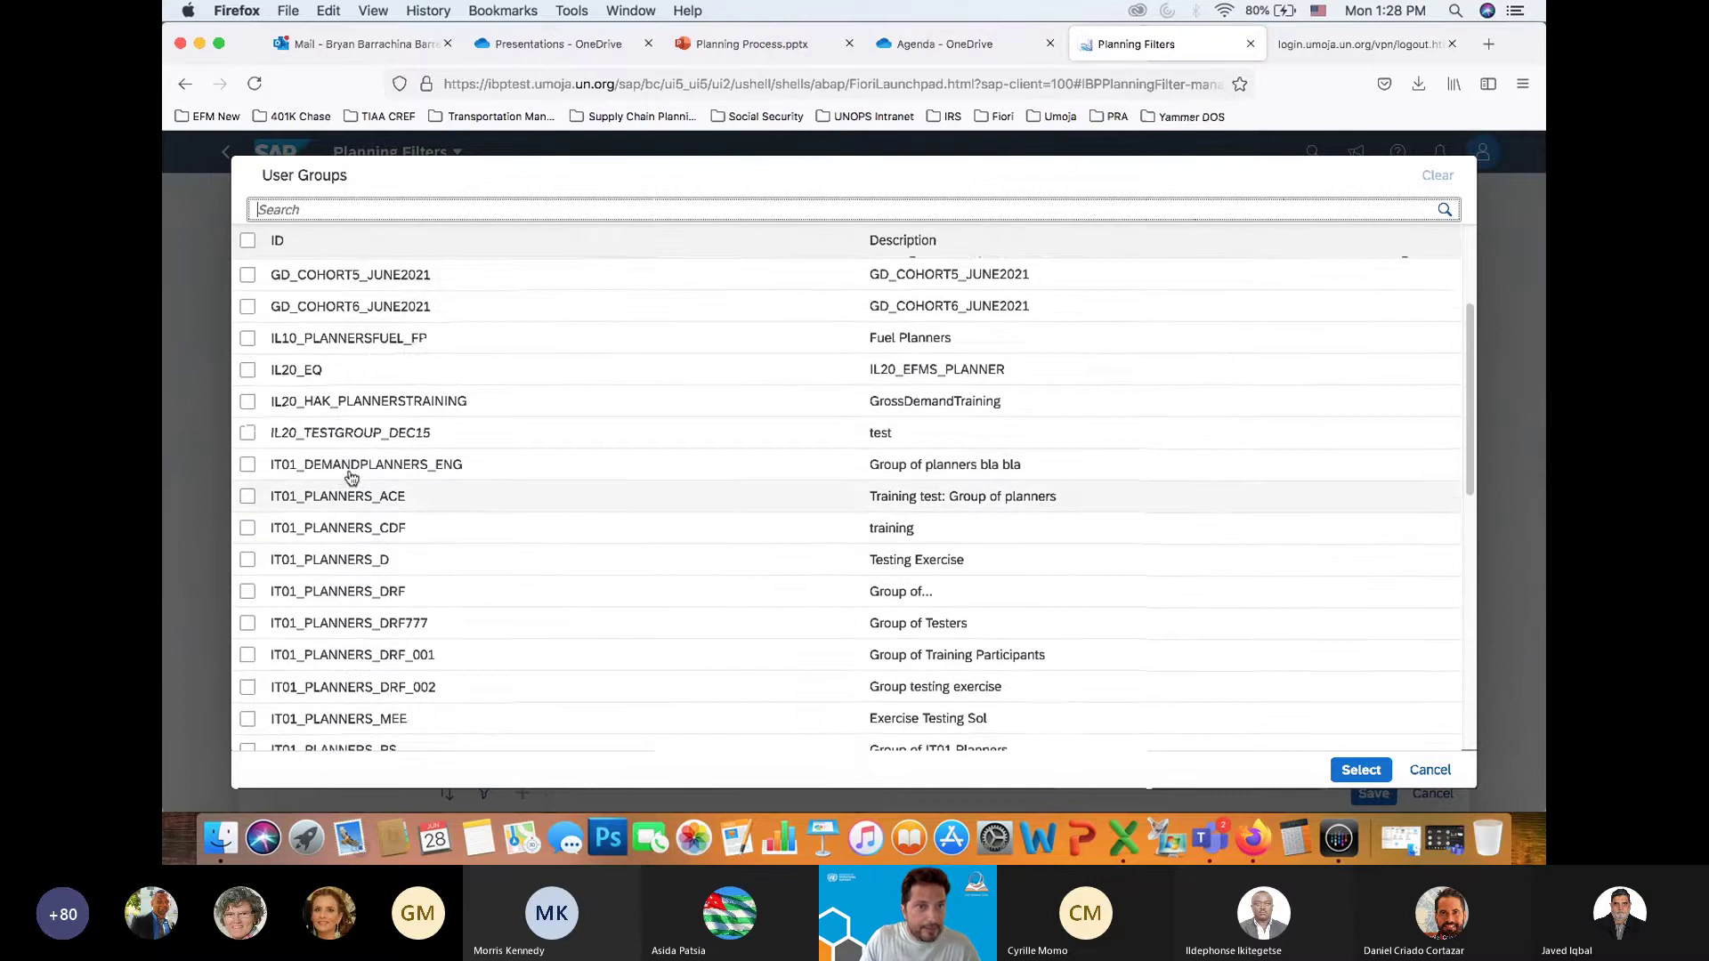
pyautogui.scroll(-2, 343, 496)
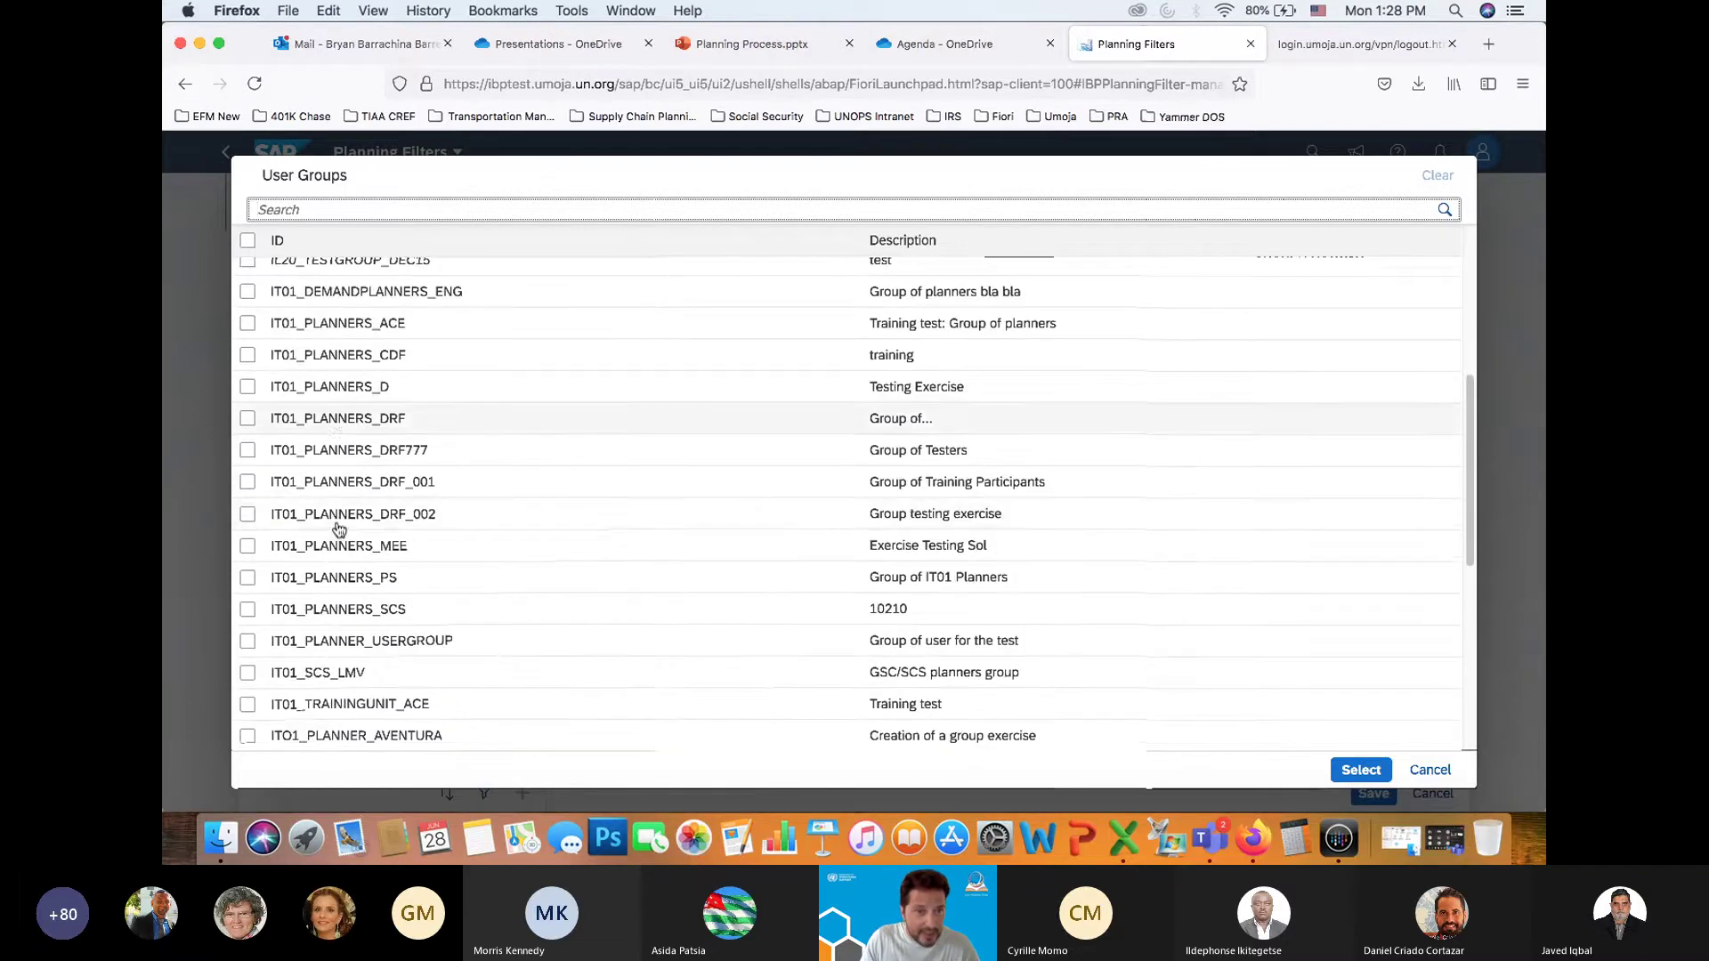
pyautogui.scroll(-4, 339, 530)
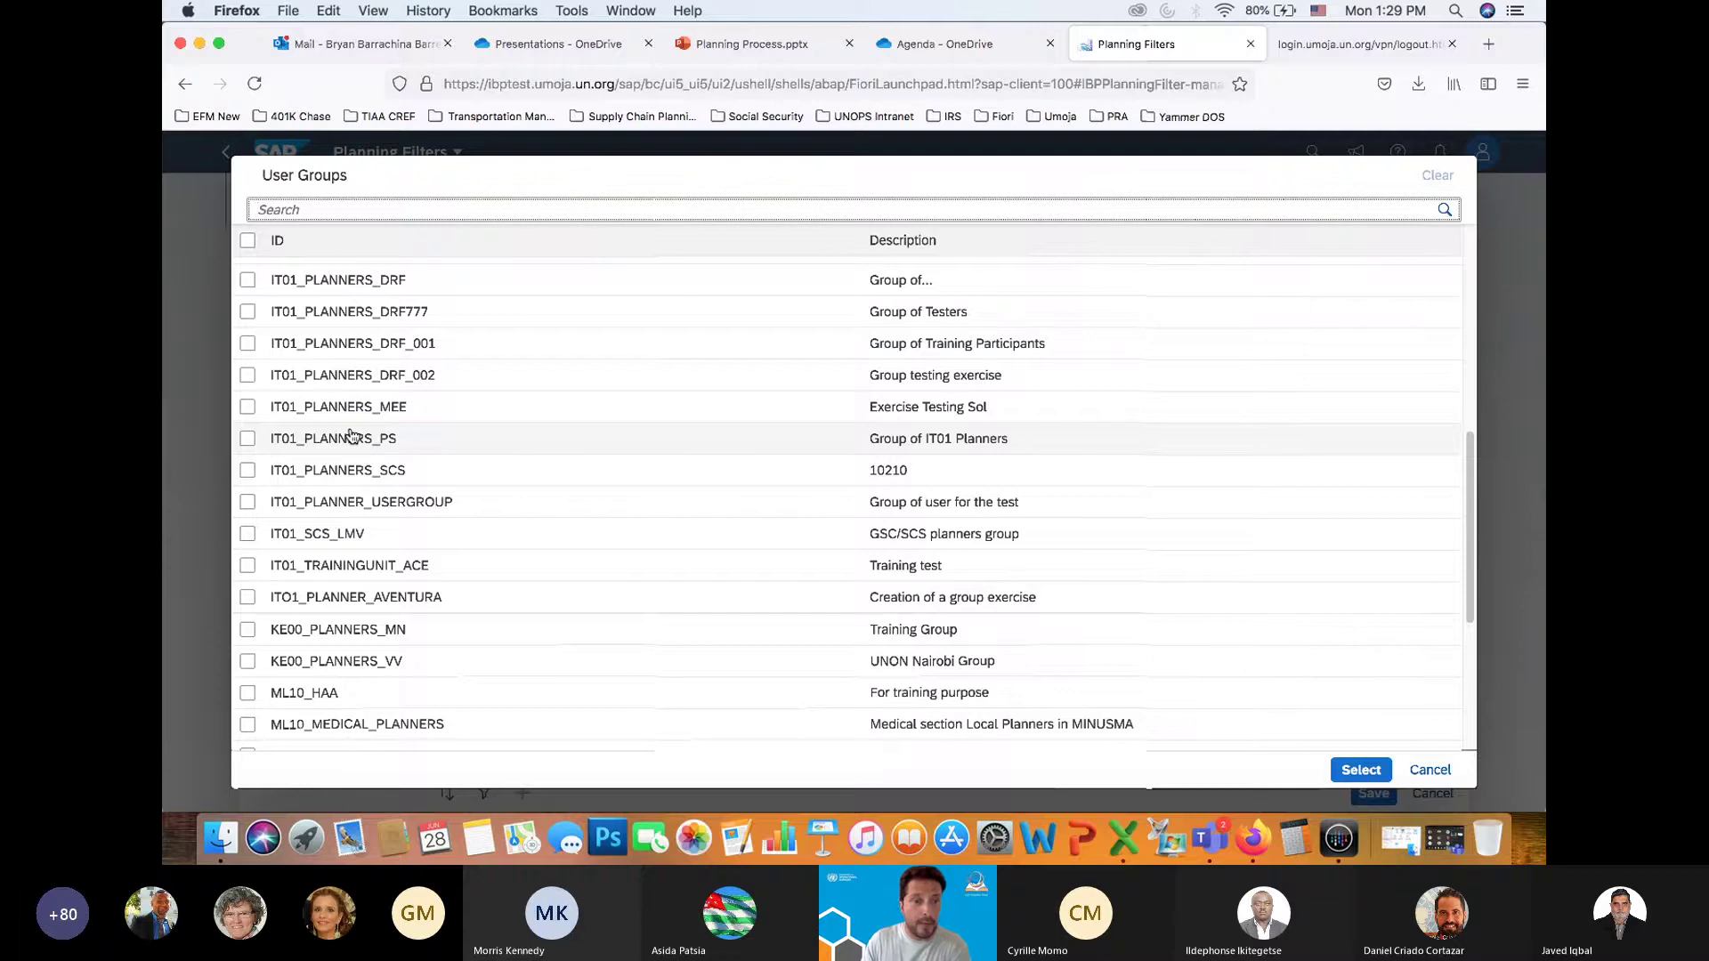
pyautogui.scroll(-3, 350, 436)
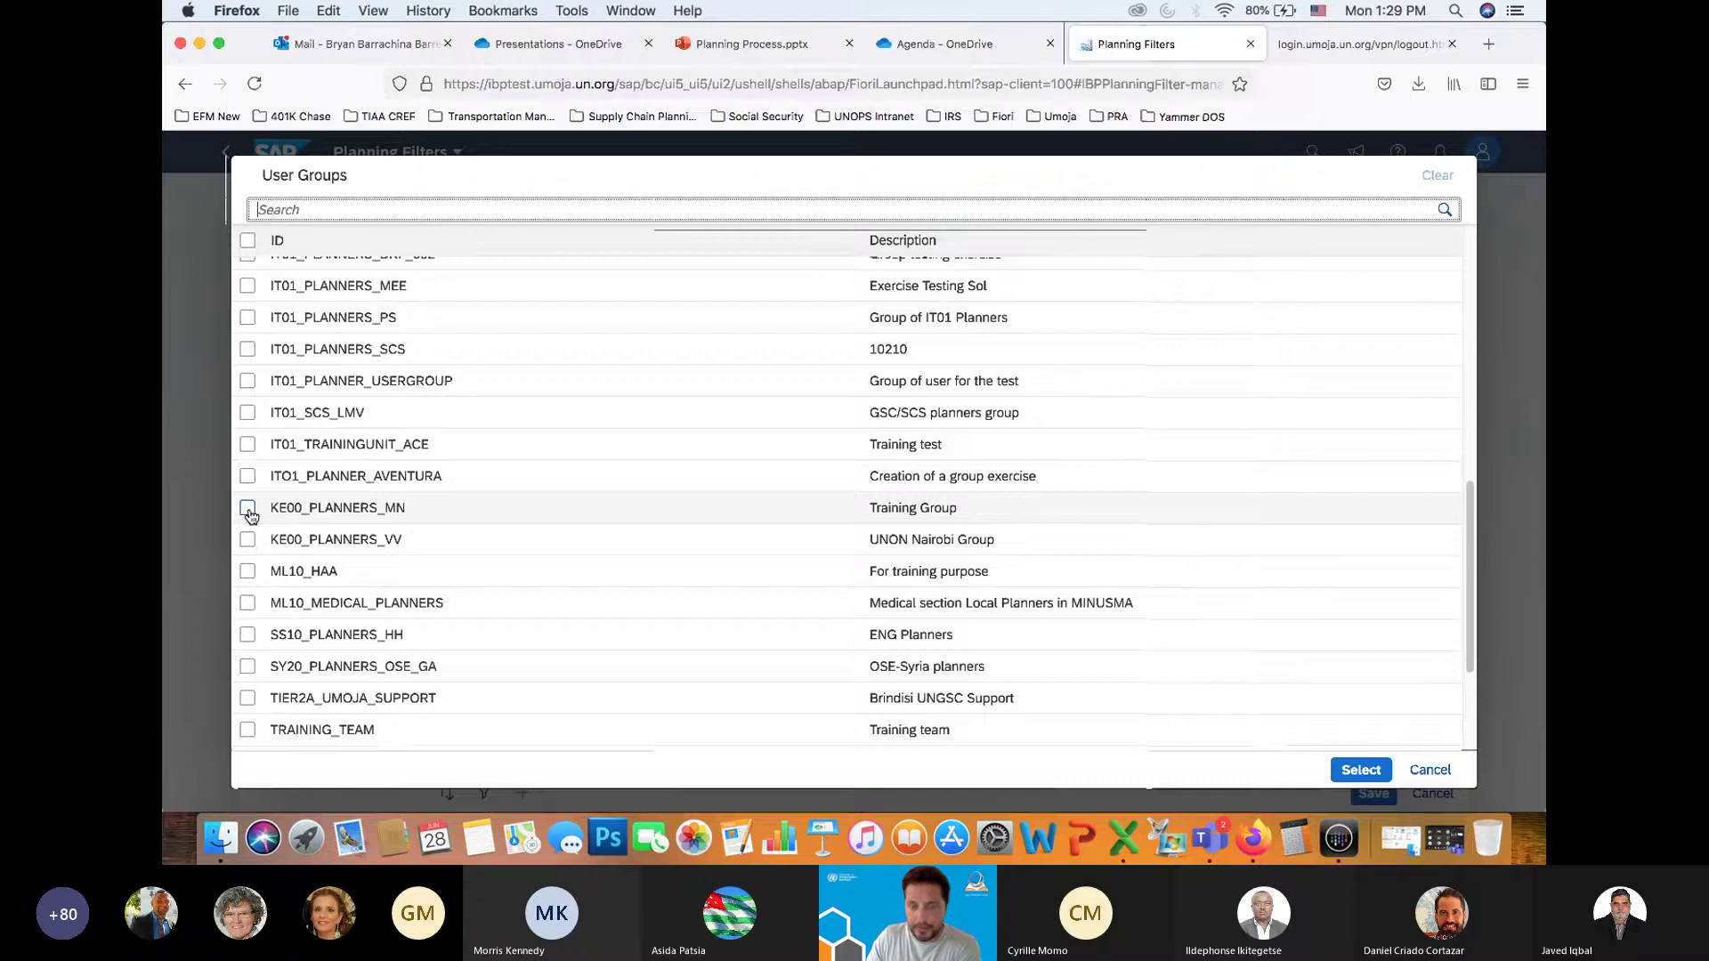
pyautogui.click(1430, 771)
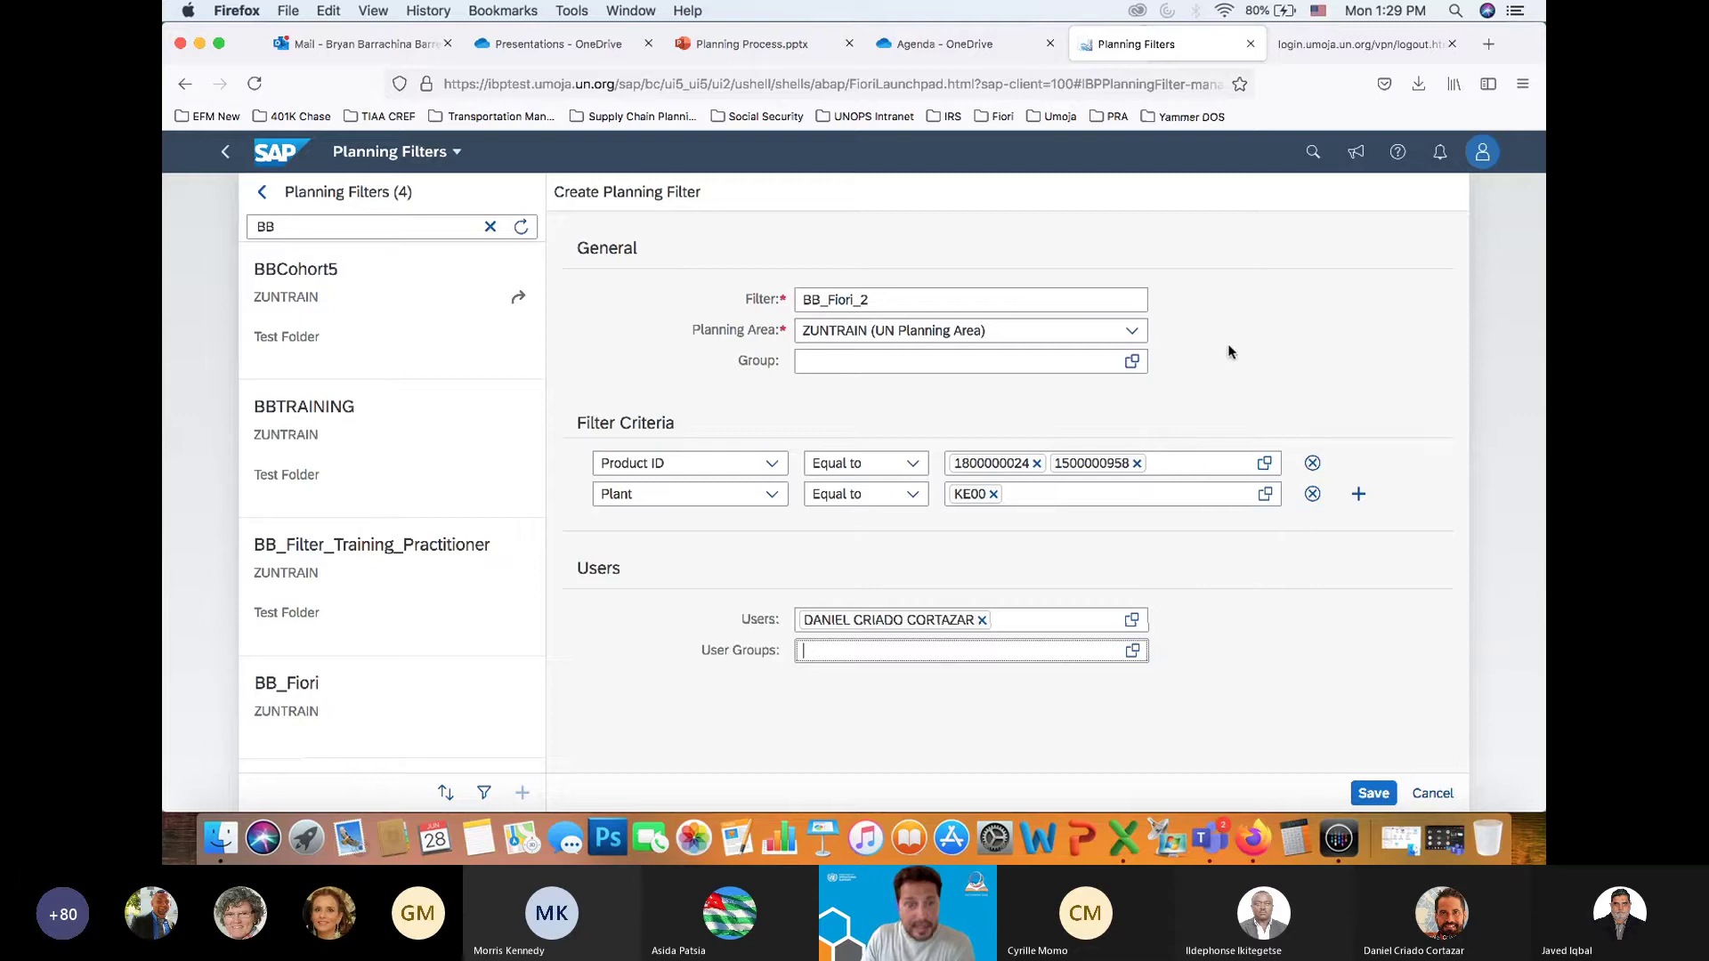
# Save BB_Fiori_2 and locate it as the fifth BB filter in the list
pyautogui.click(1375, 795)
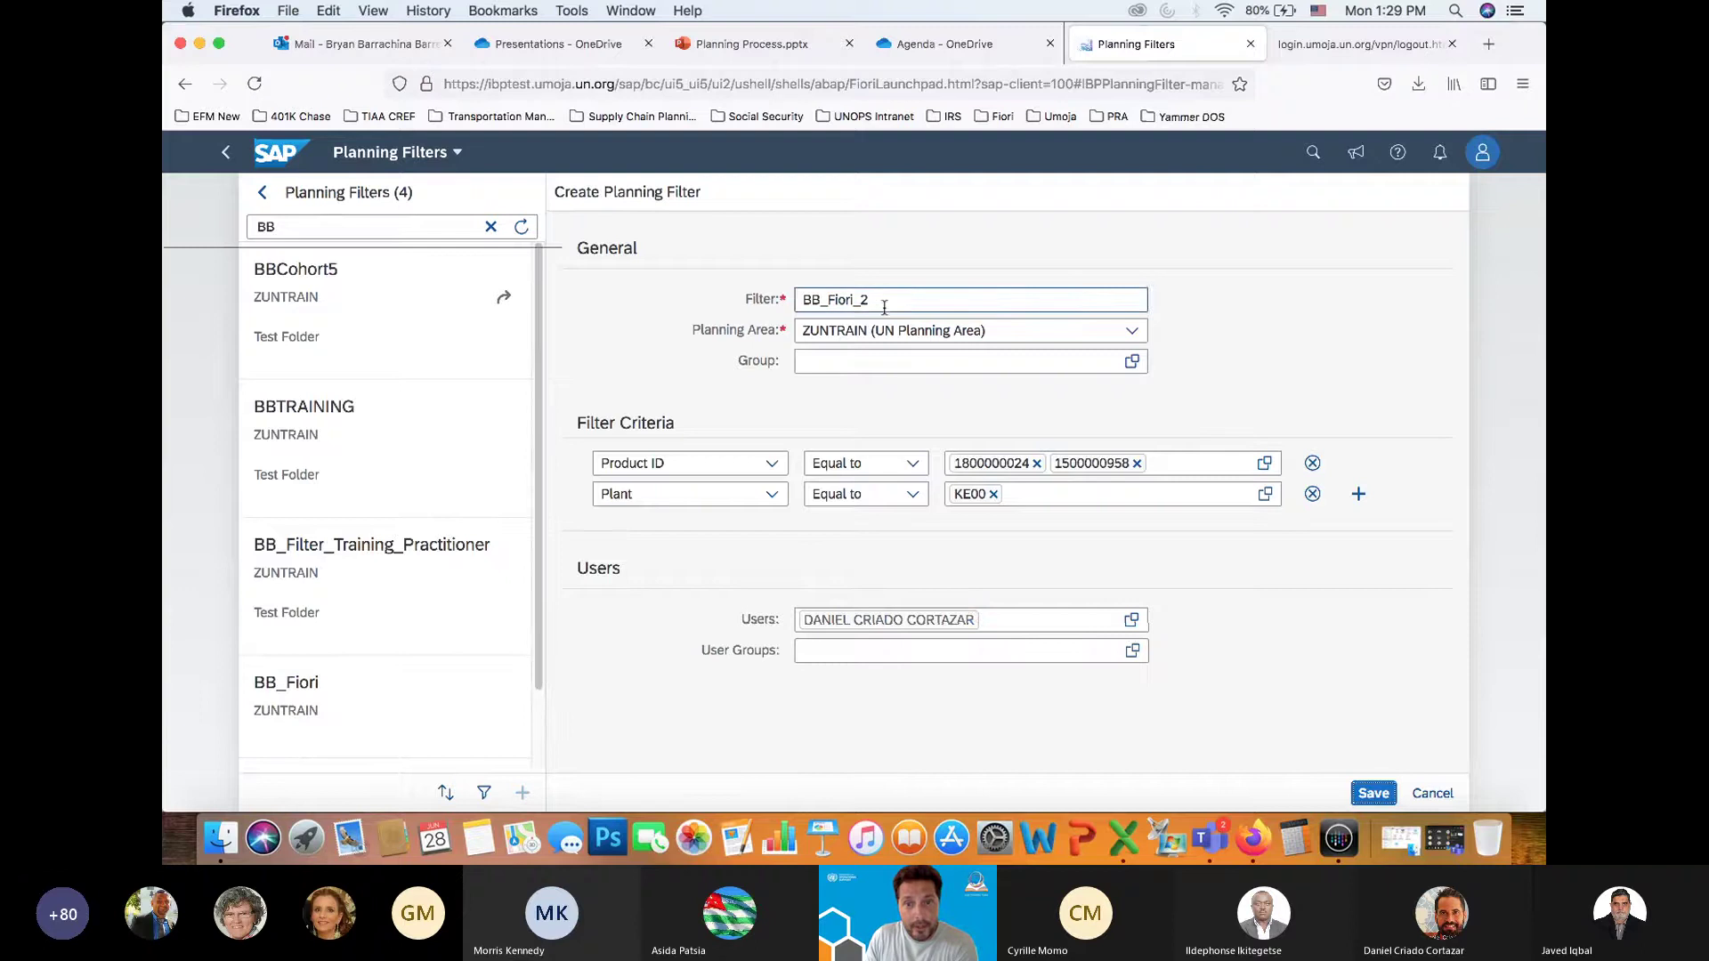
pyautogui.scroll(-5, 875, 306)
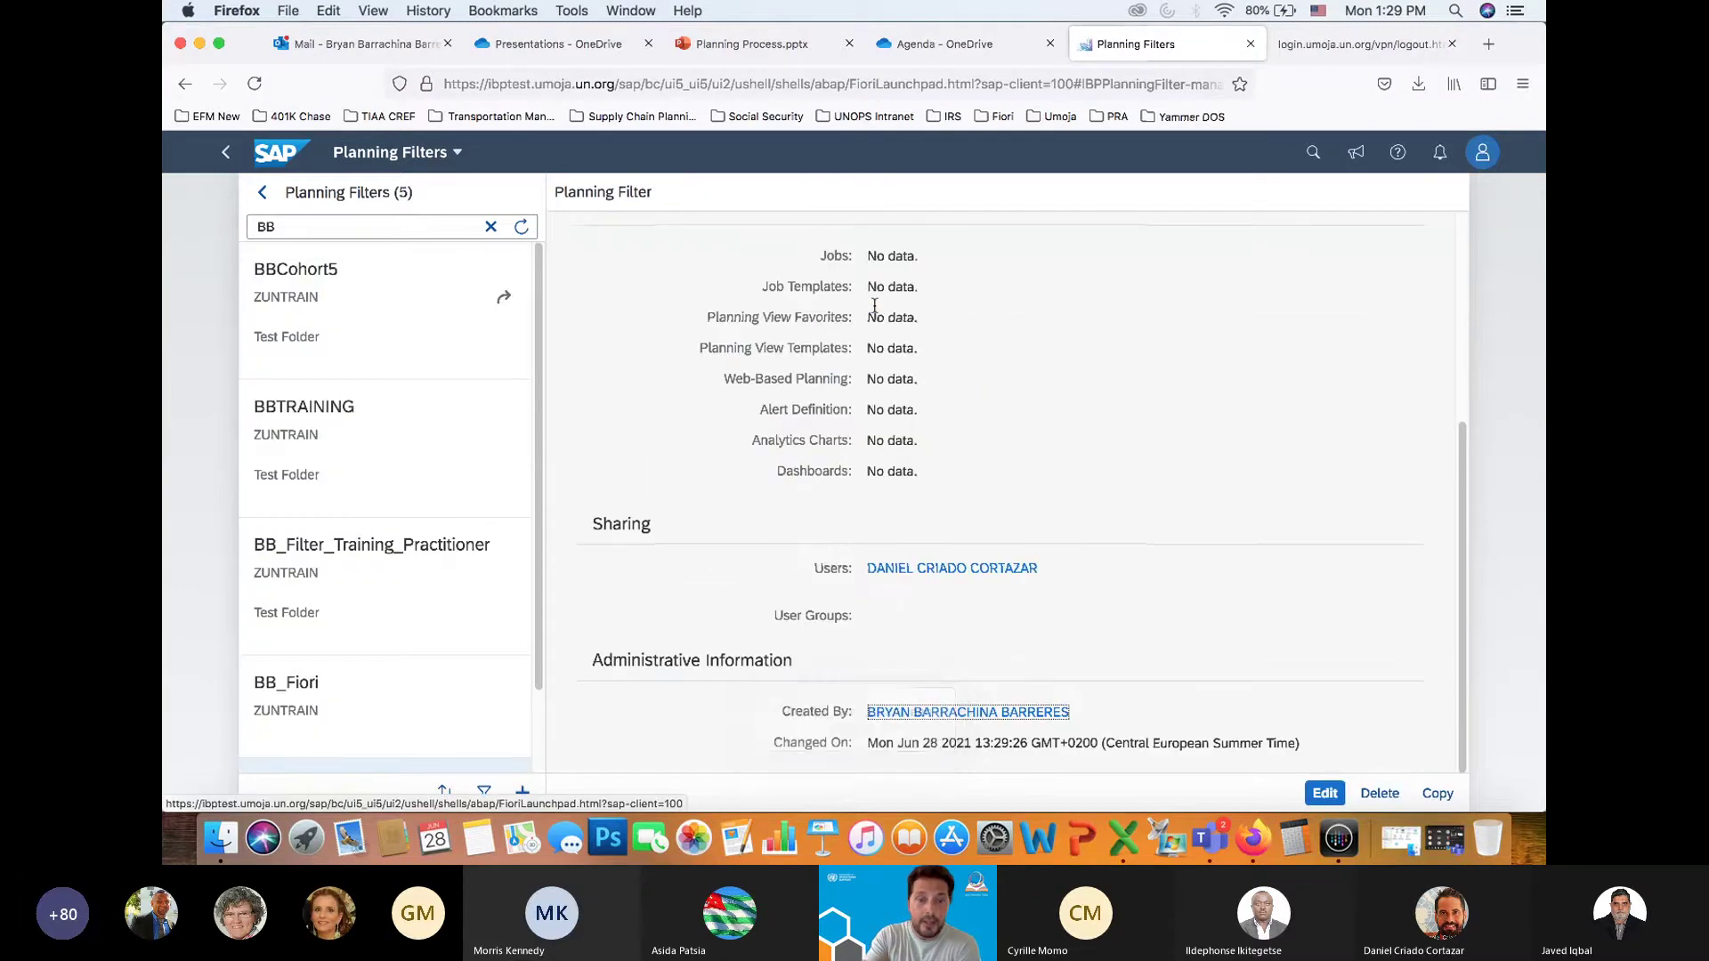
pyautogui.moveTo(538, 445); pyautogui.dragTo(536, 584)
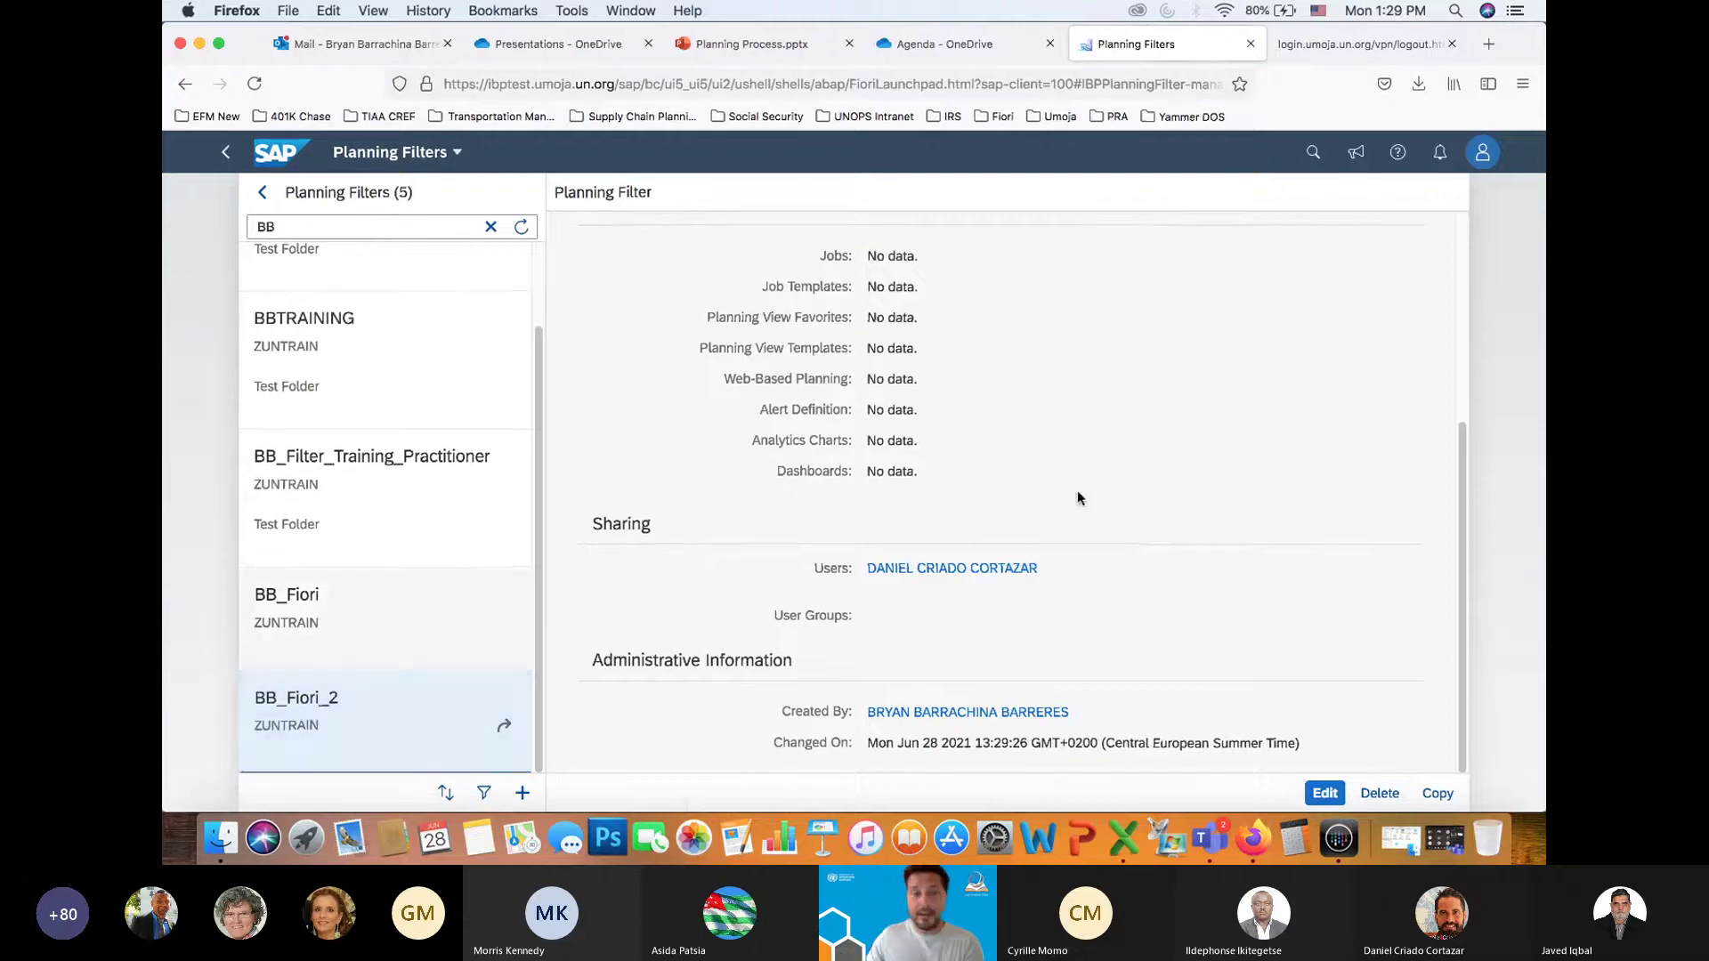
# In Excel, show the planning view's filter settings and browse the saved attribute-based filters
pyautogui.press('super+Tab')
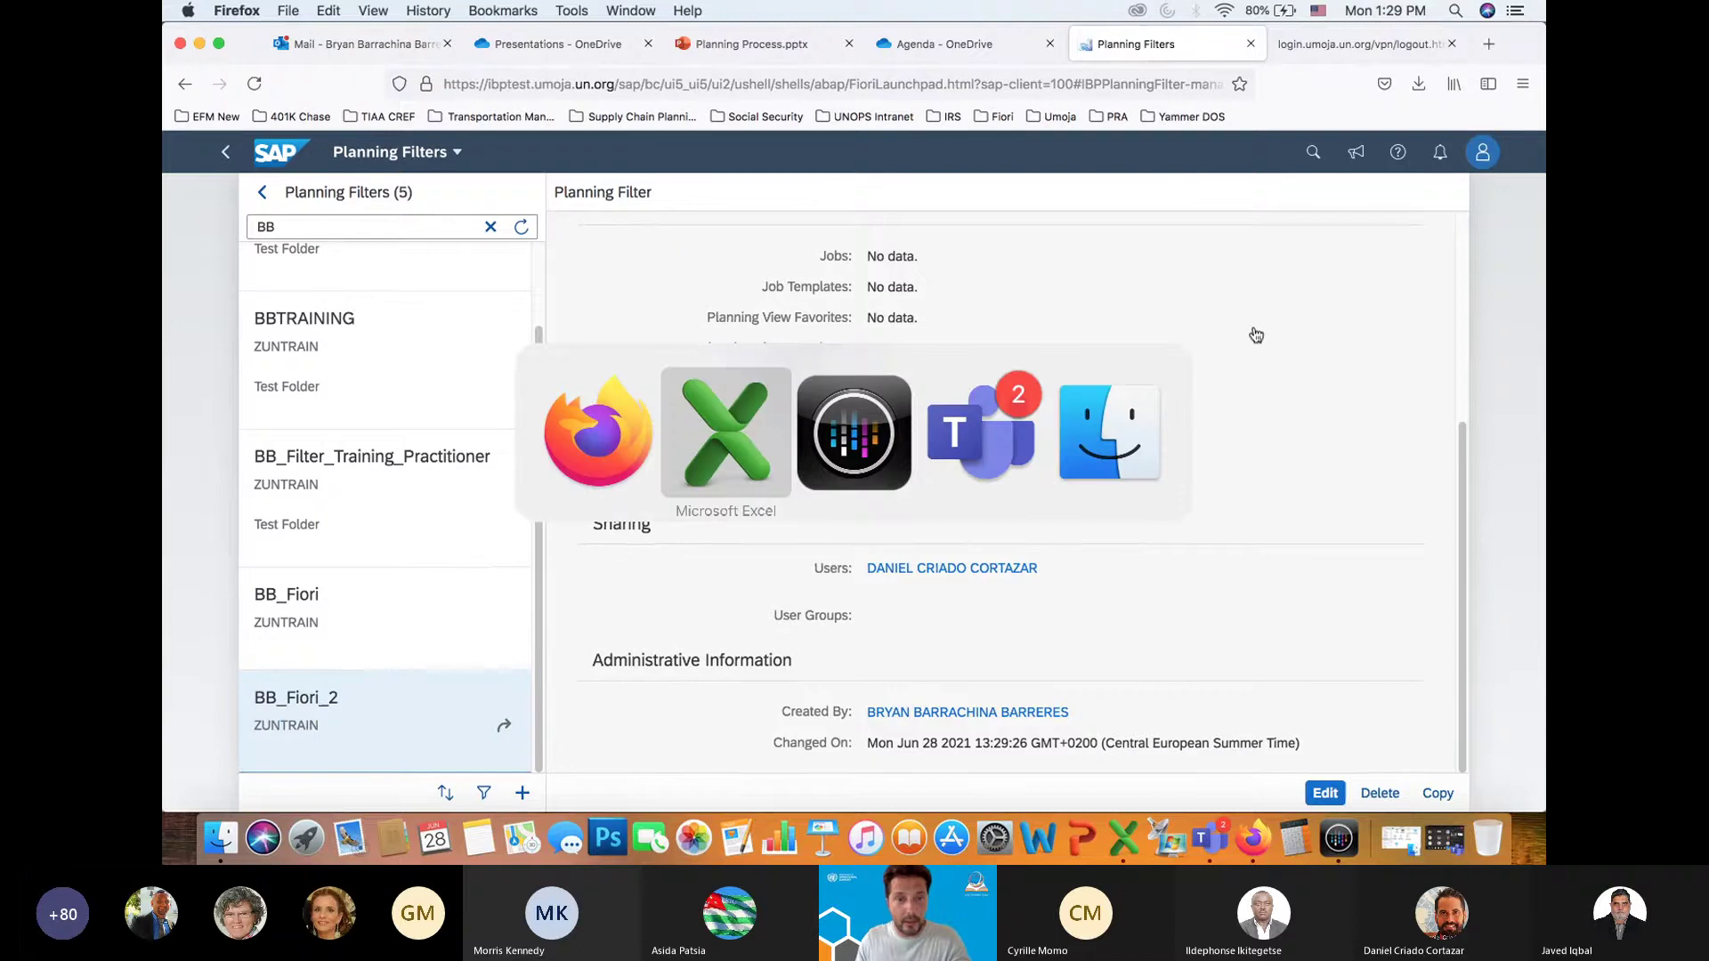
pyautogui.press('super+Tab')
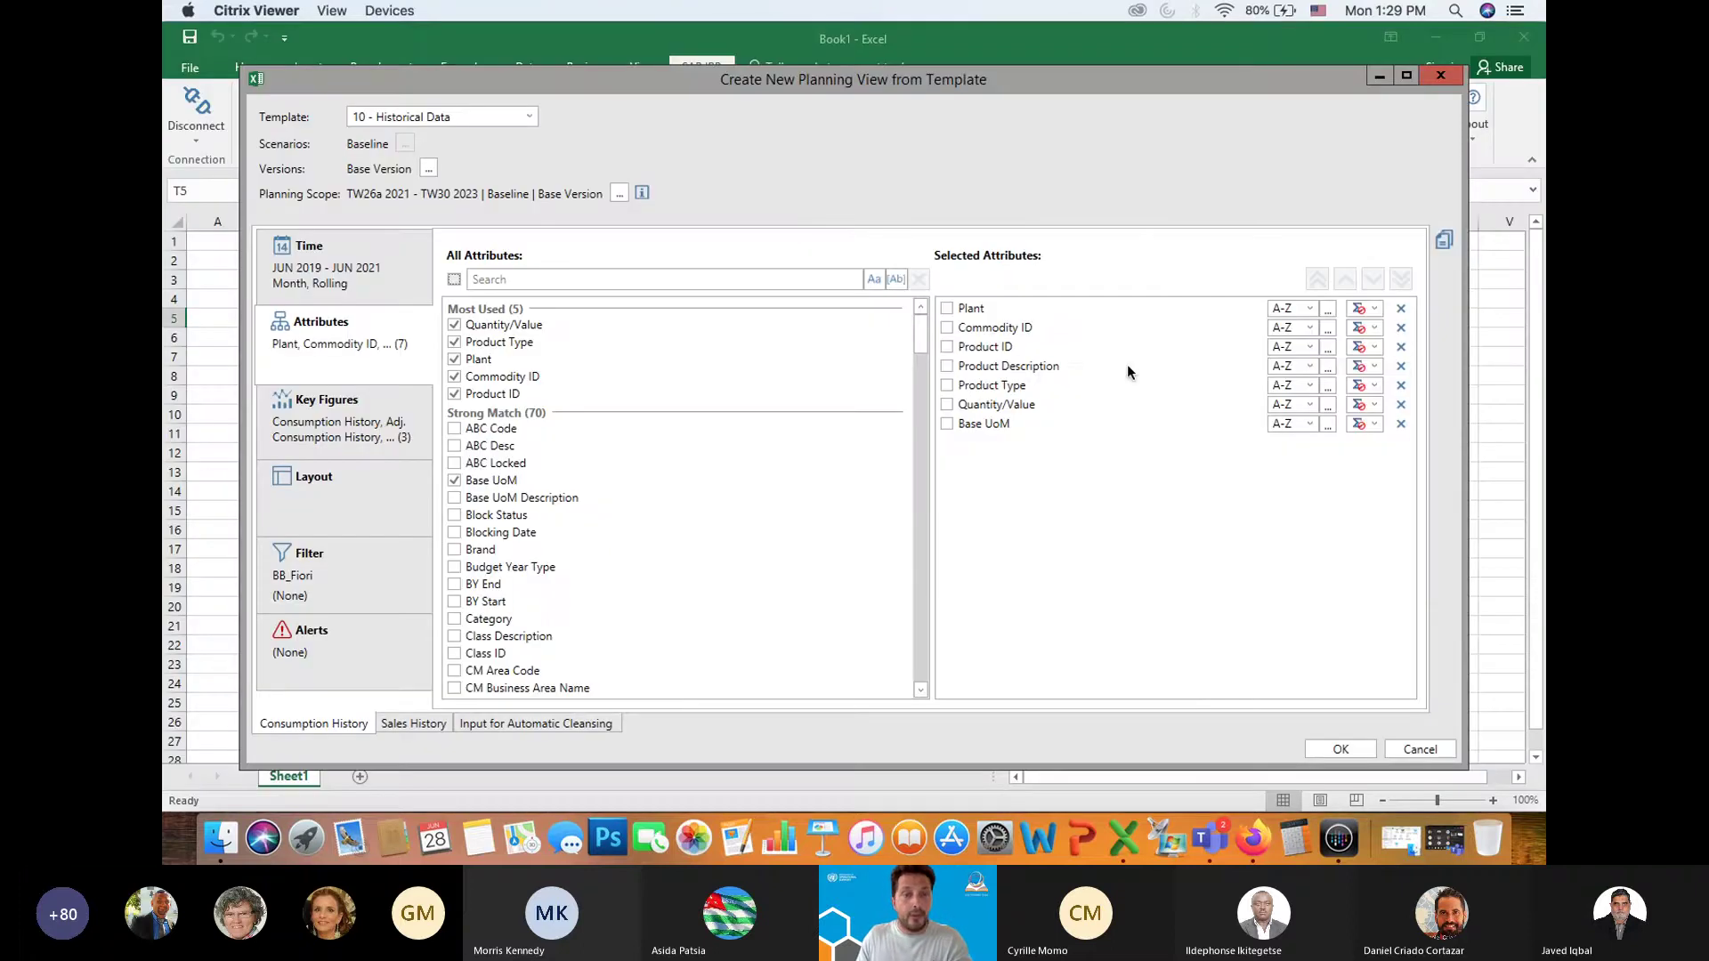
pyautogui.click(319, 564)
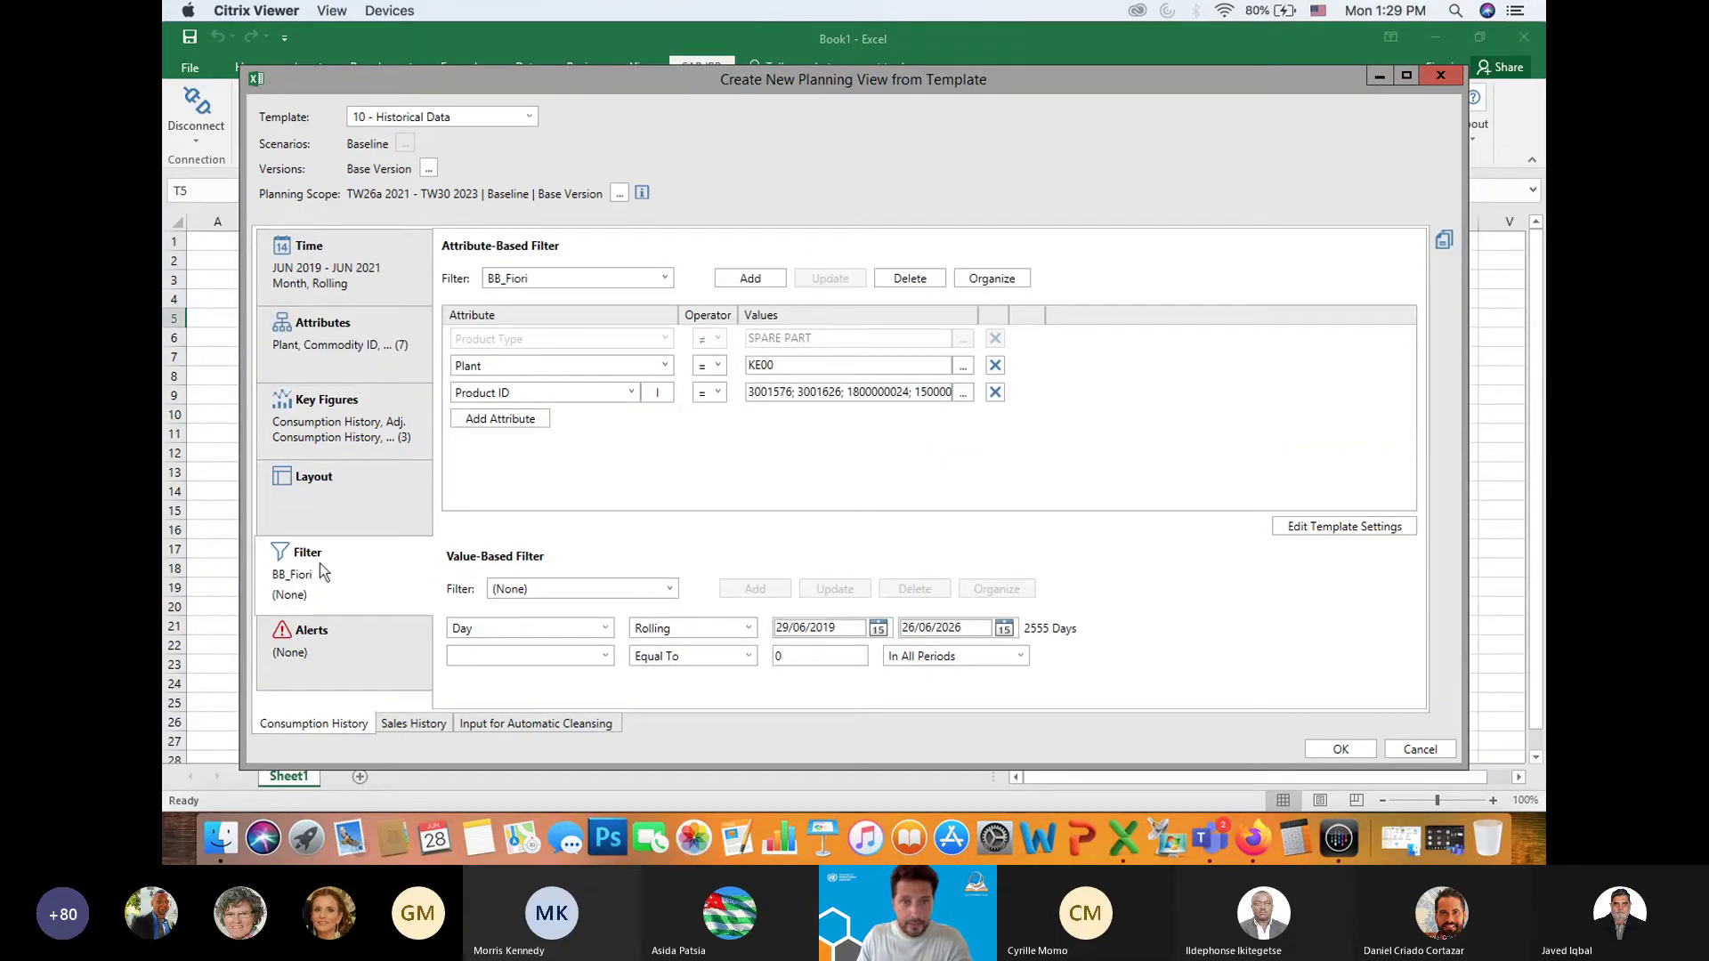
pyautogui.click(665, 279)
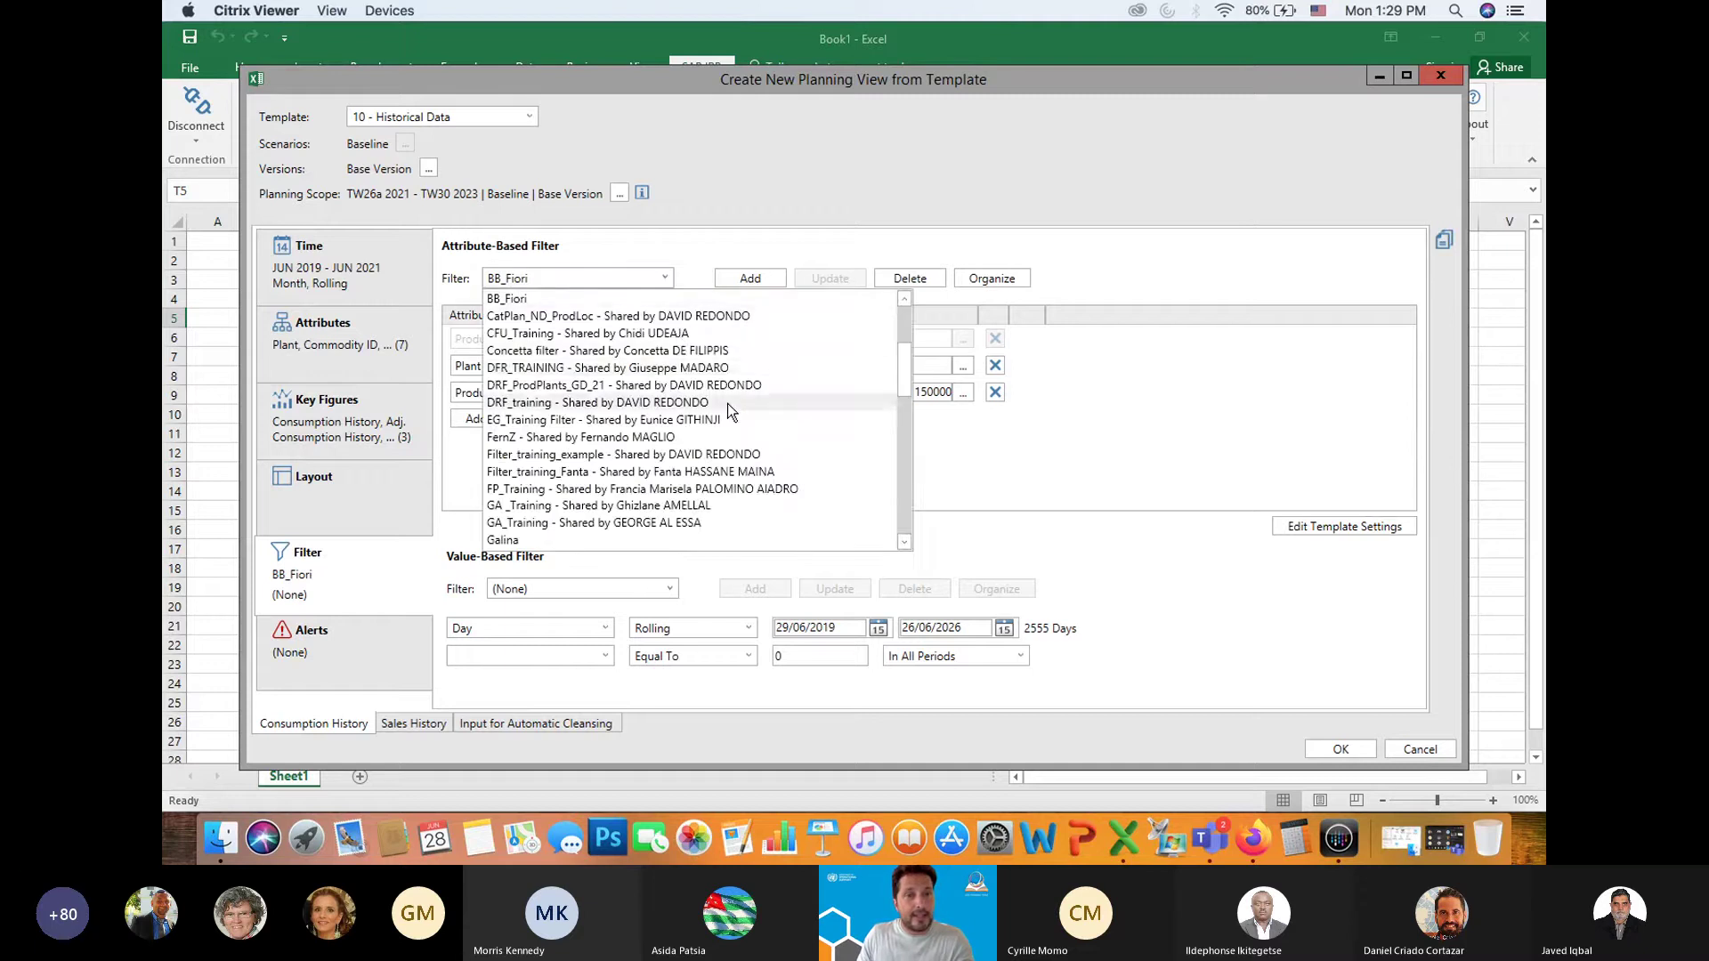
pyautogui.scroll(-2, 728, 403)
pyautogui.scroll(1, 728, 403)
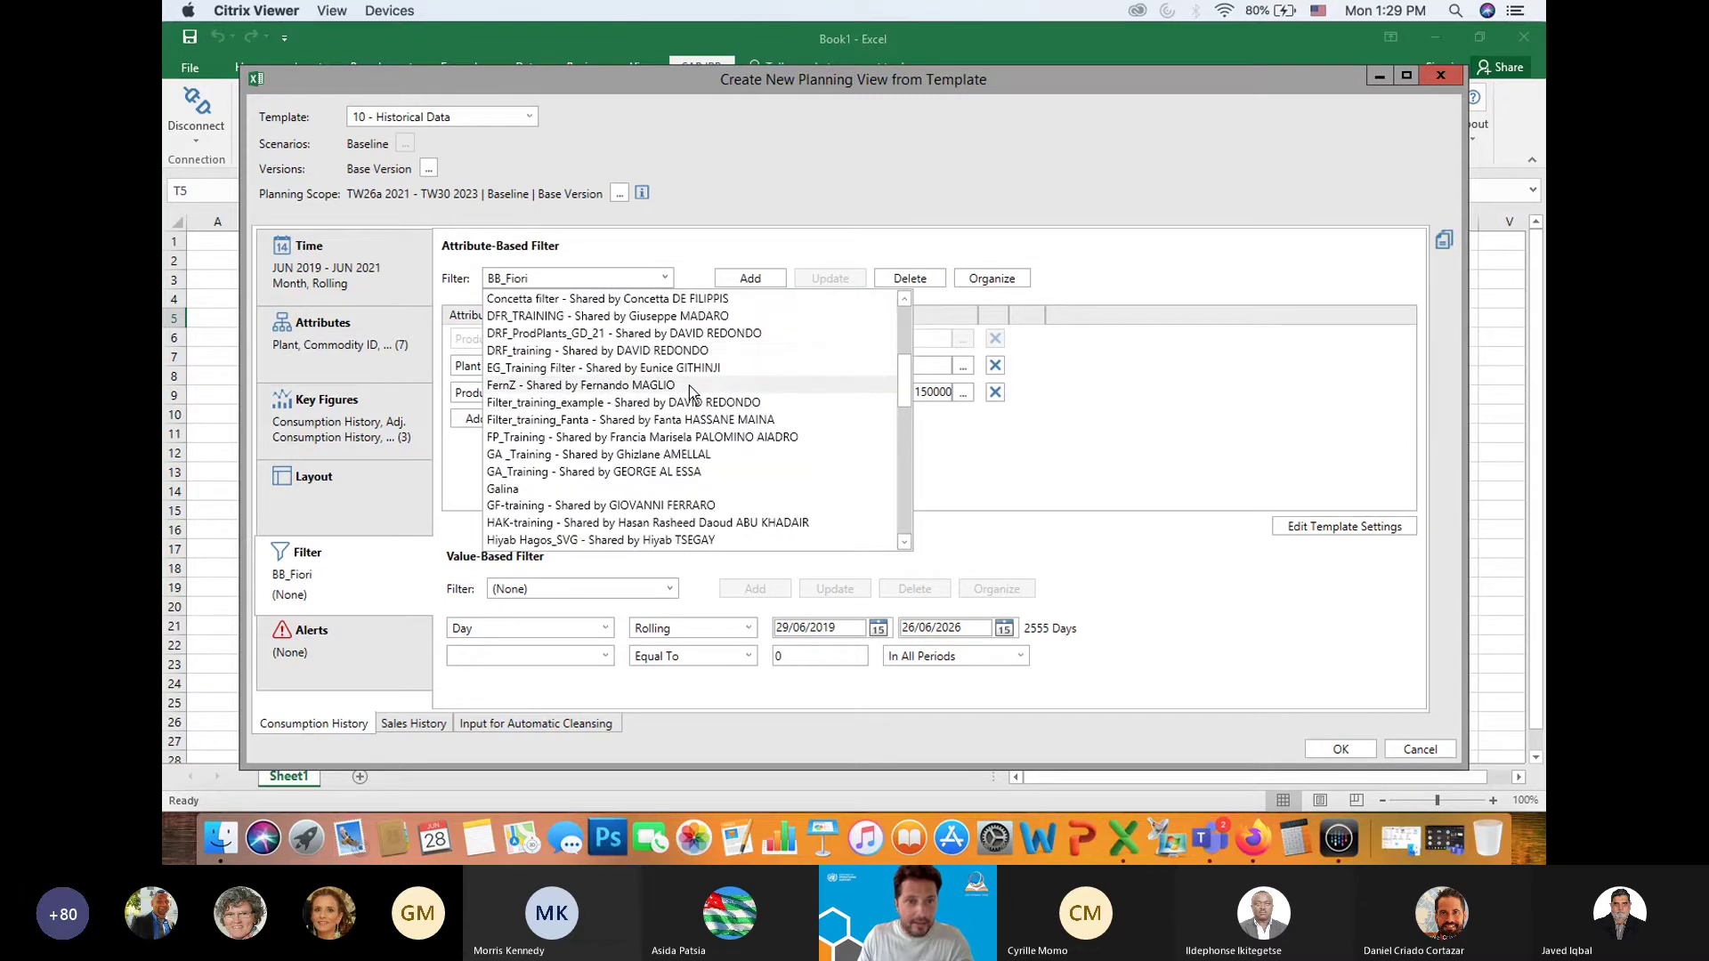
pyautogui.scroll(4, 676, 365)
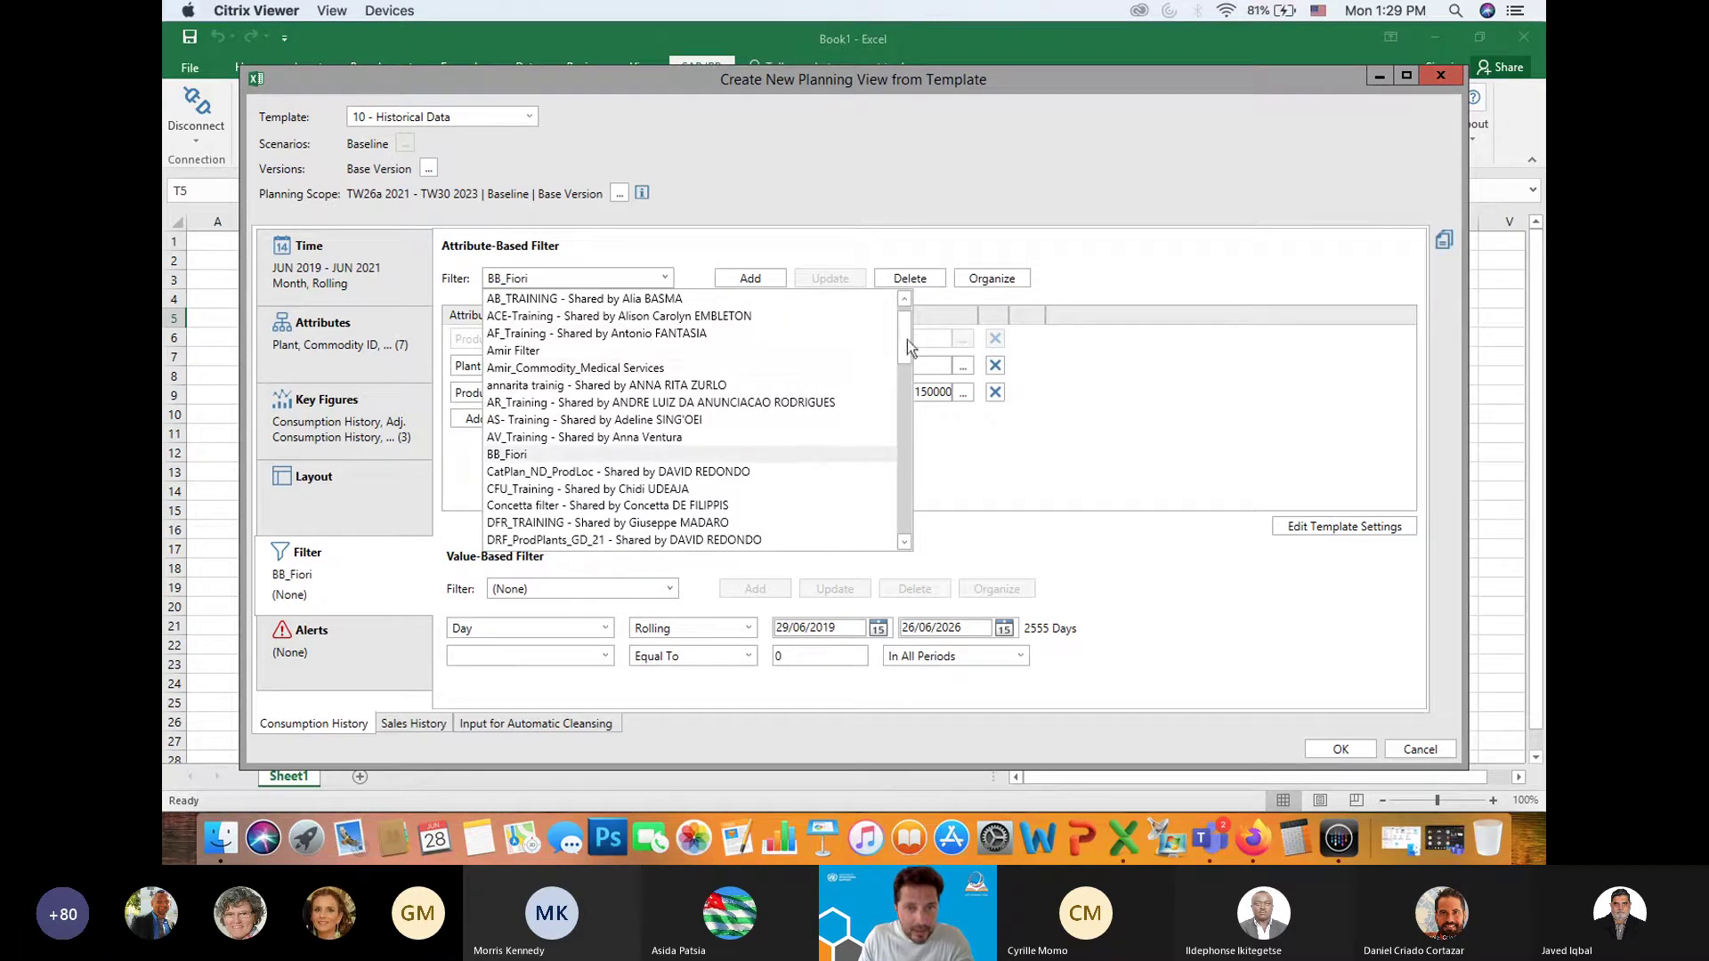
pyautogui.scroll(1, 901, 336)
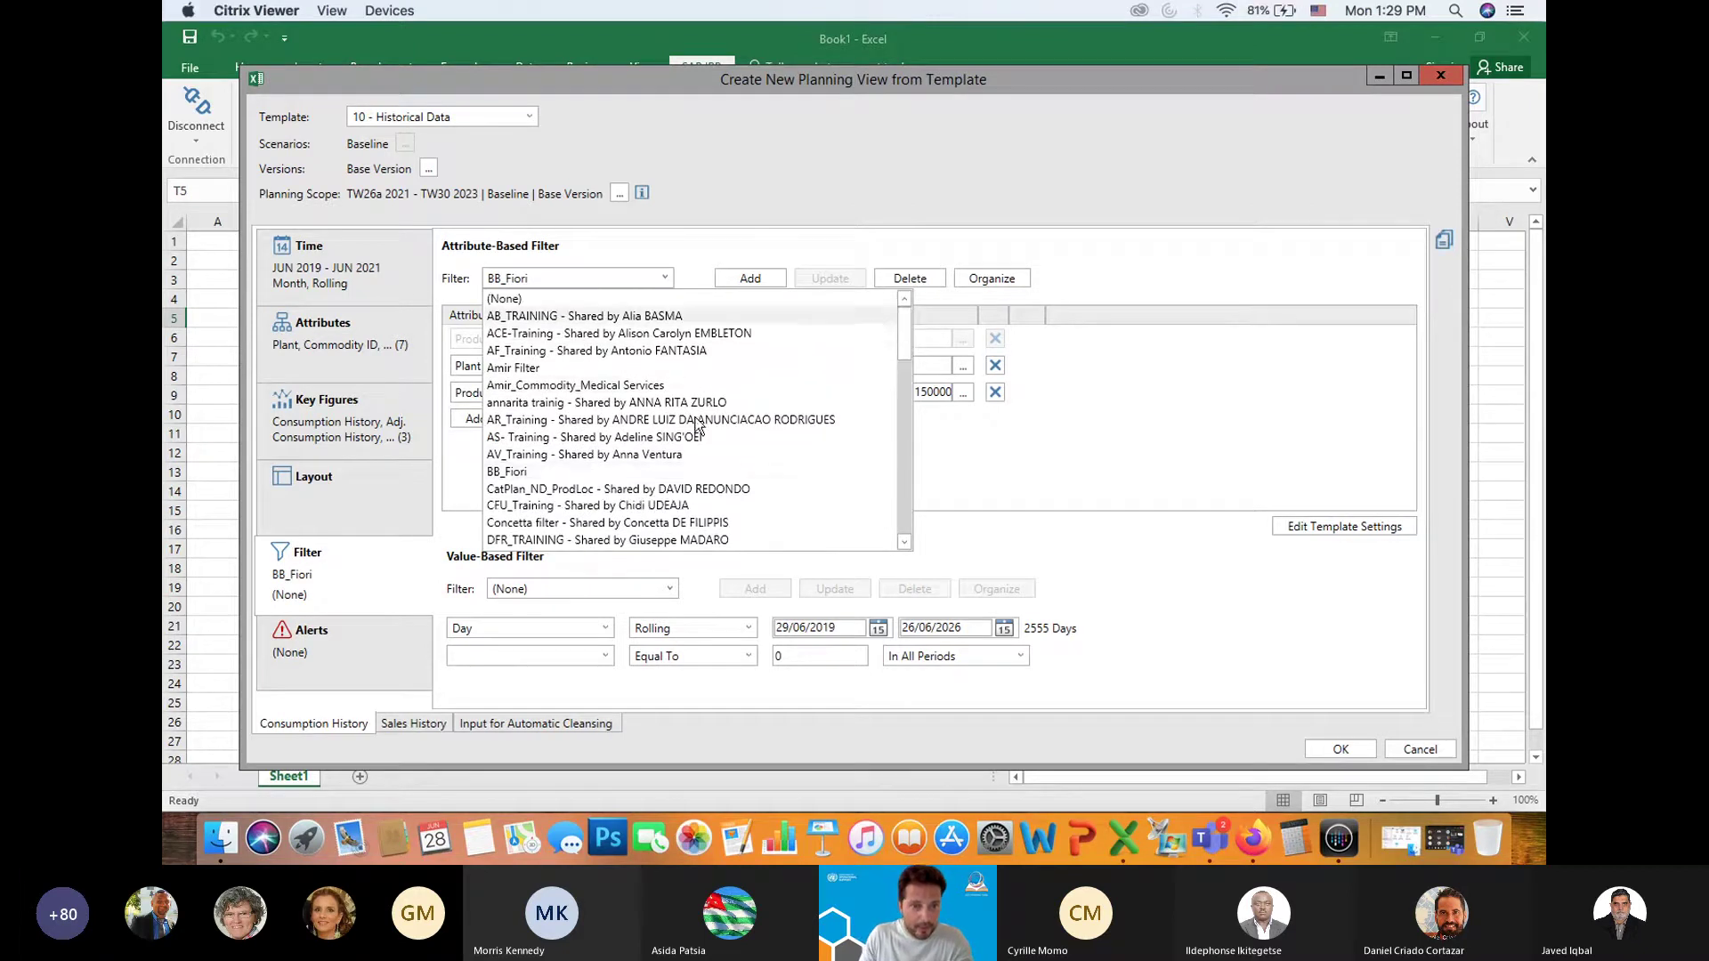
pyautogui.scroll(-1, 728, 320)
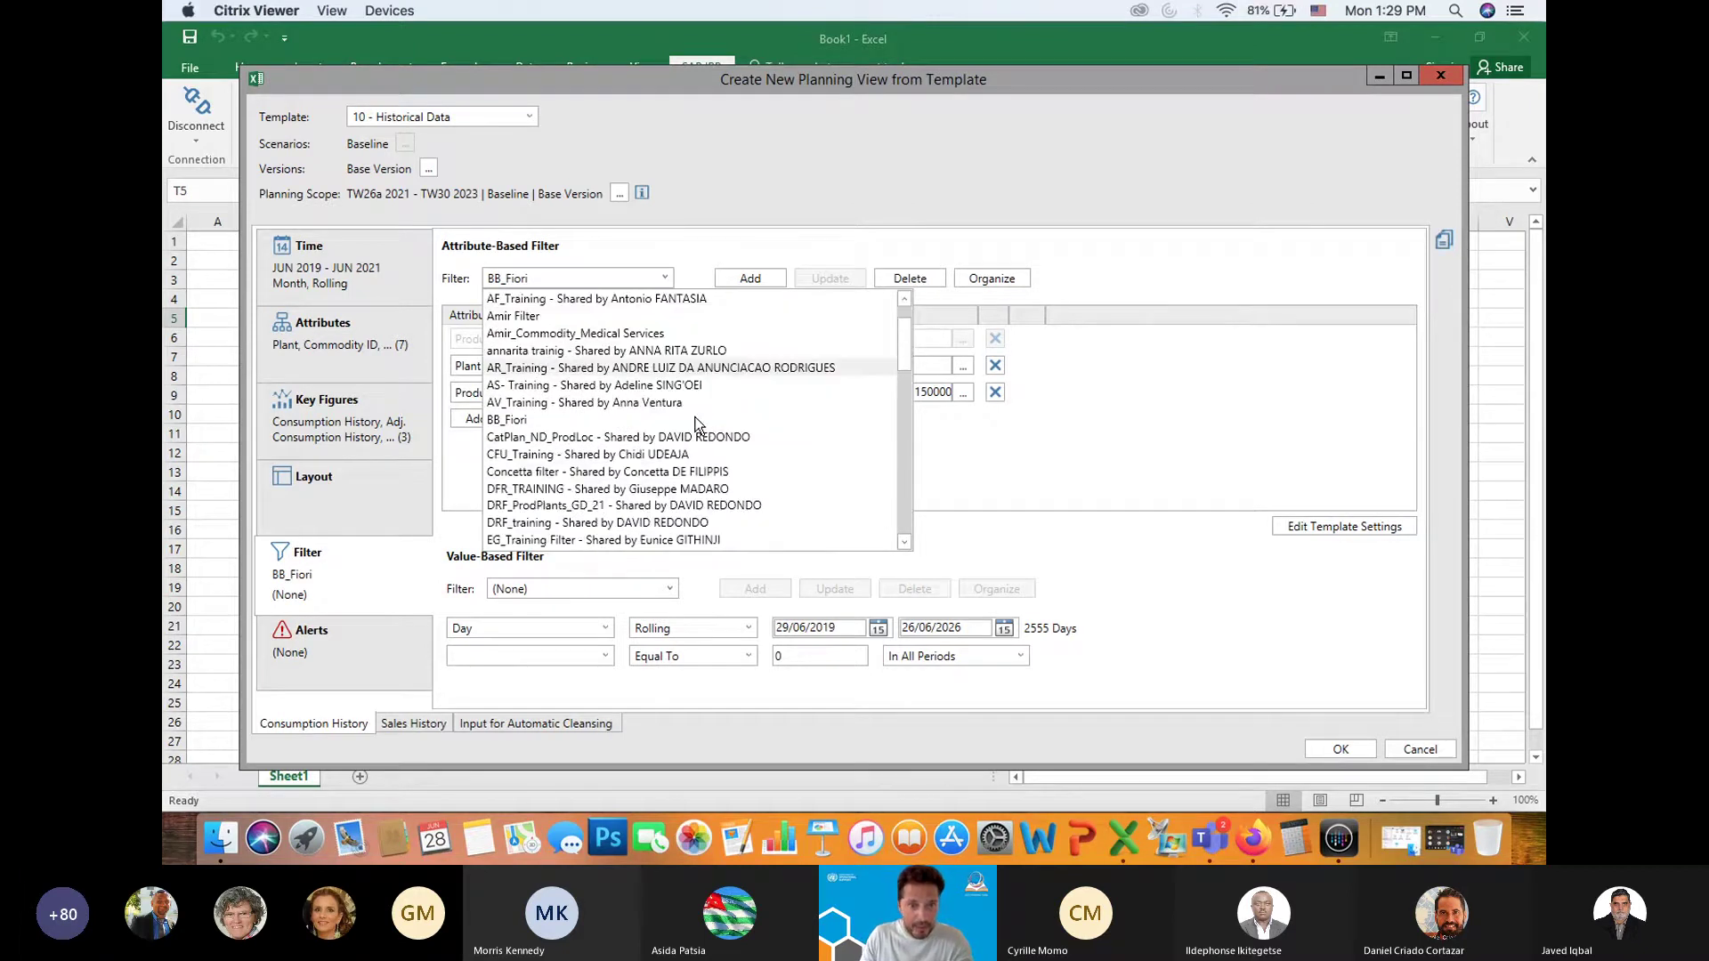
# Discard the planning view setup and start a new view on the 10 - Historical Data template
pyautogui.click(1424, 747)
pyautogui.click(1420, 751)
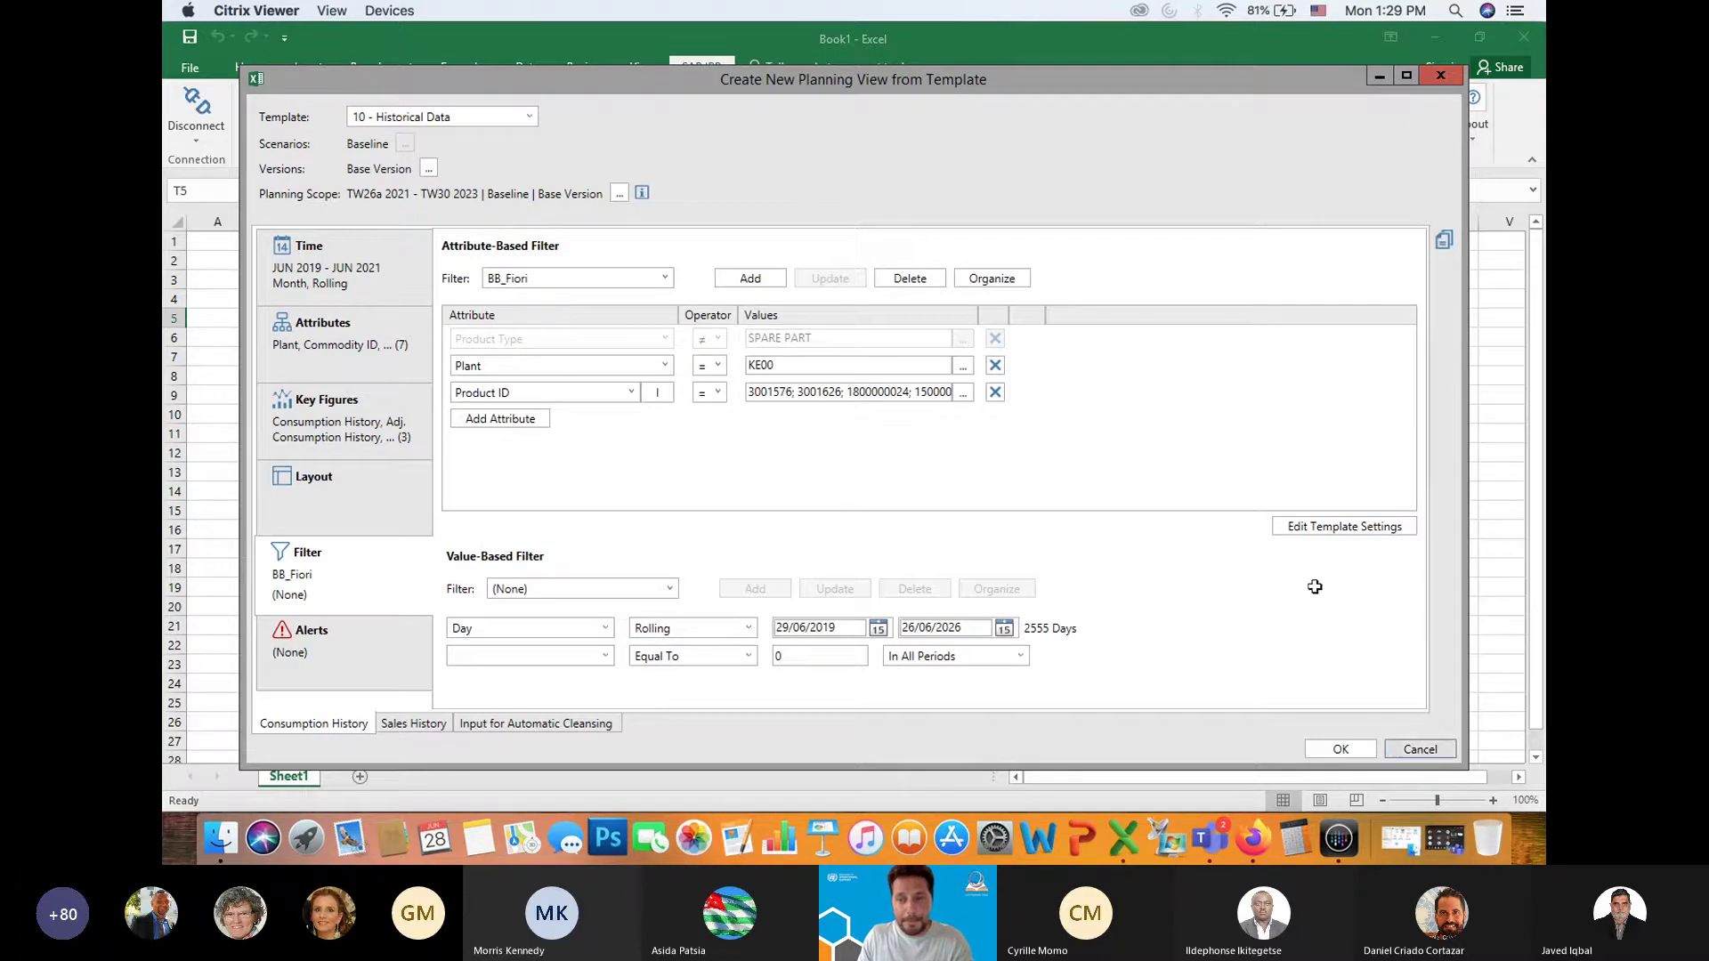
pyautogui.click(263, 115)
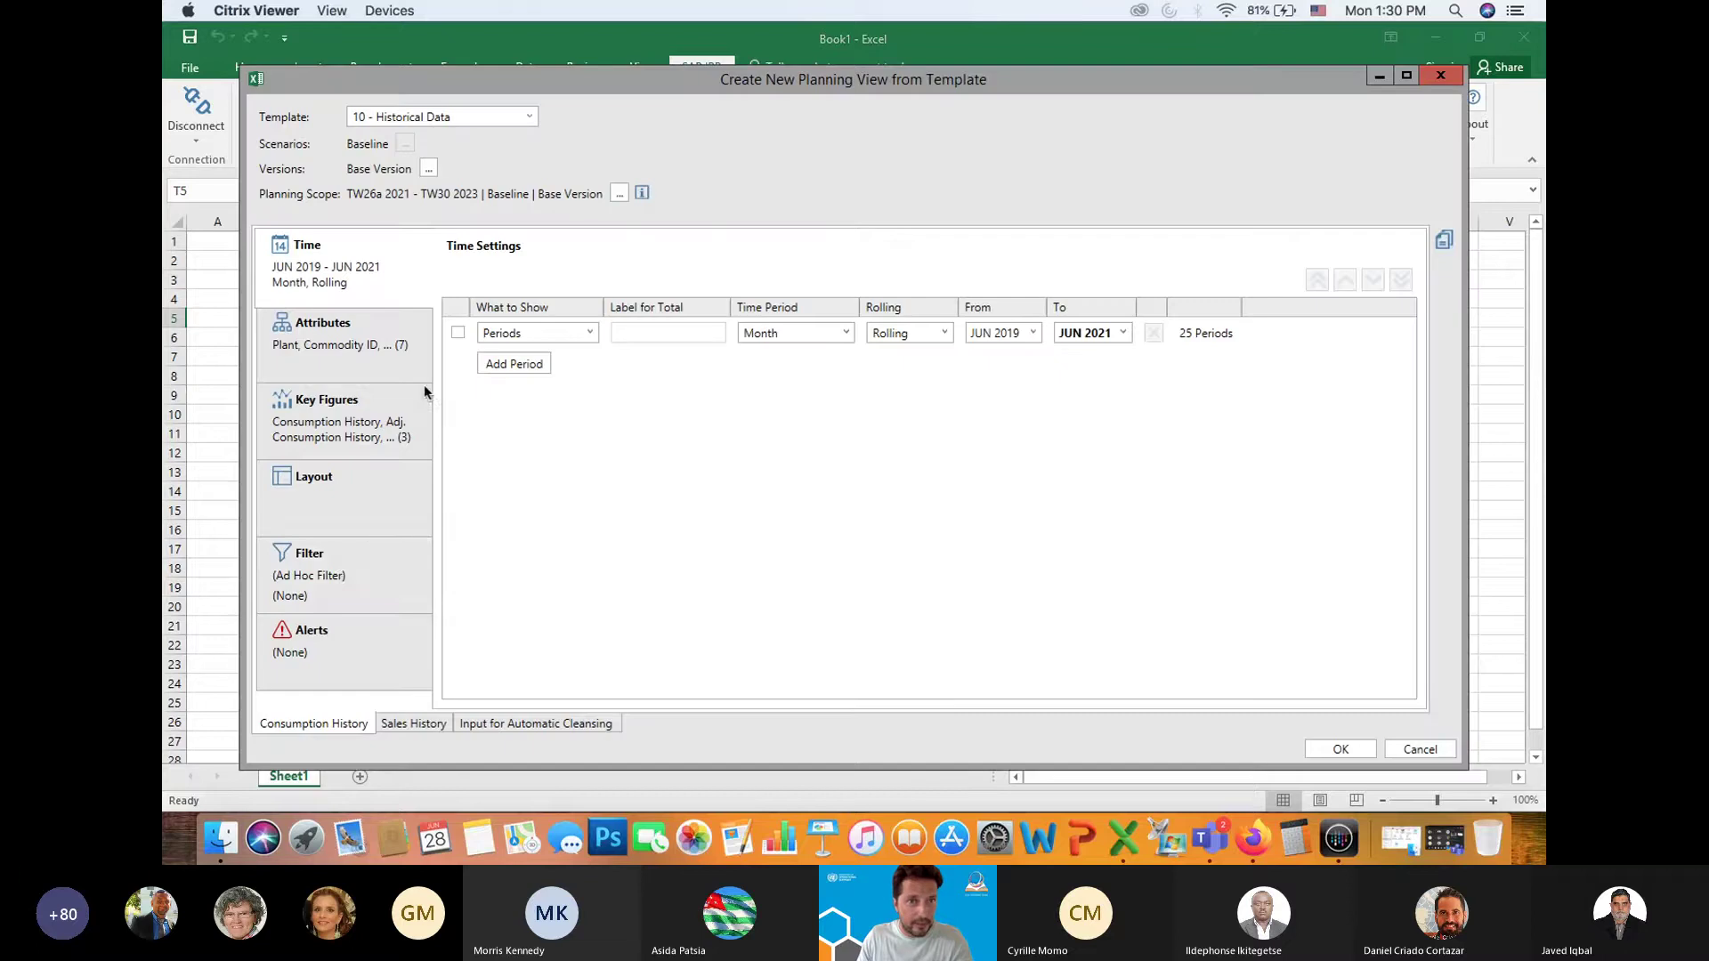
# Scroll through the Attribute-Based Filter list of the new view's Filter settings, then close it
pyautogui.click(342, 574)
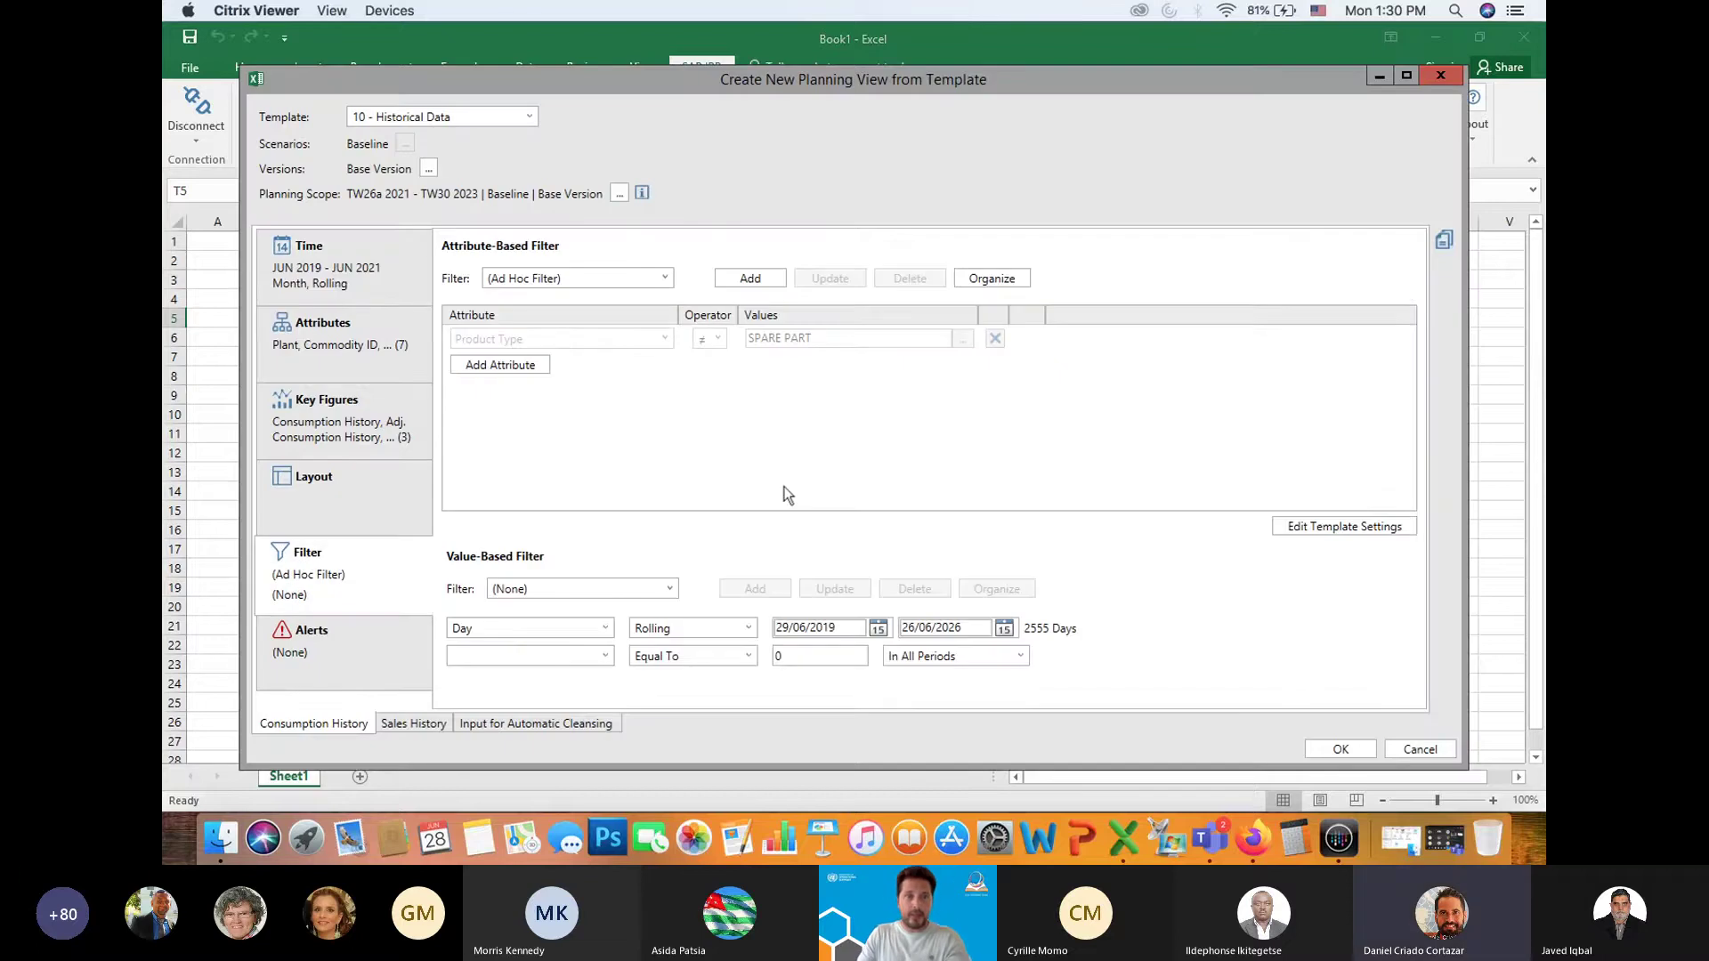
pyautogui.click(666, 278)
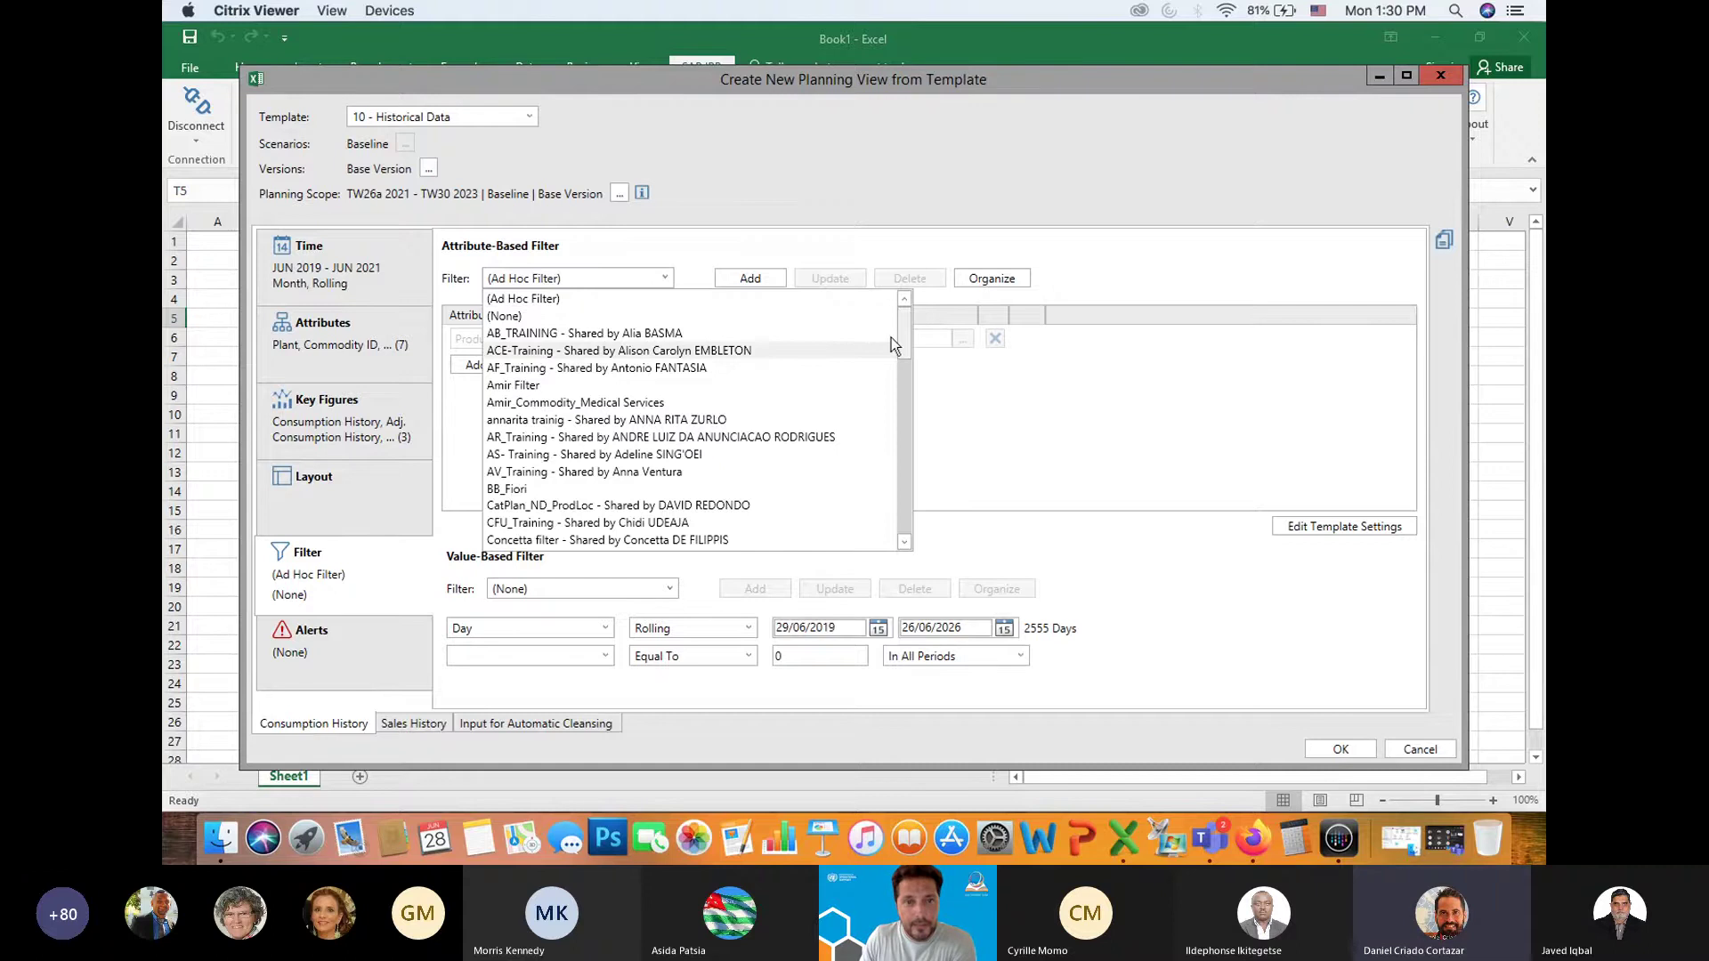
pyautogui.scroll(-6, 829, 411)
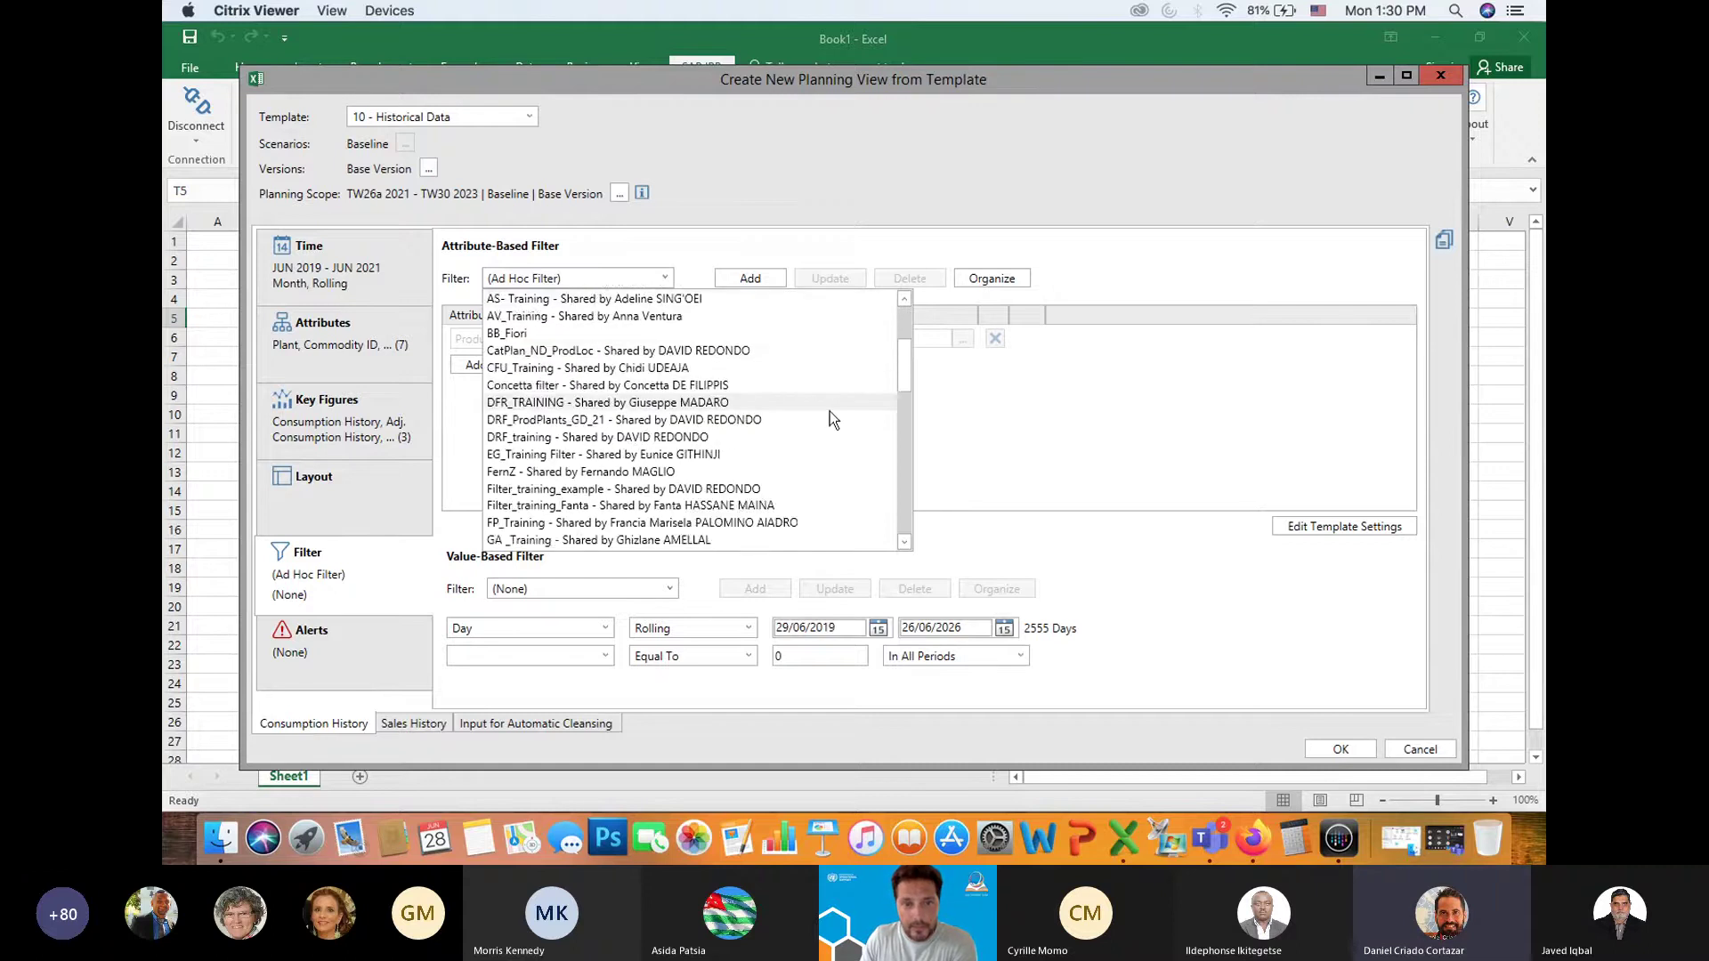
pyautogui.scroll(-8, 829, 411)
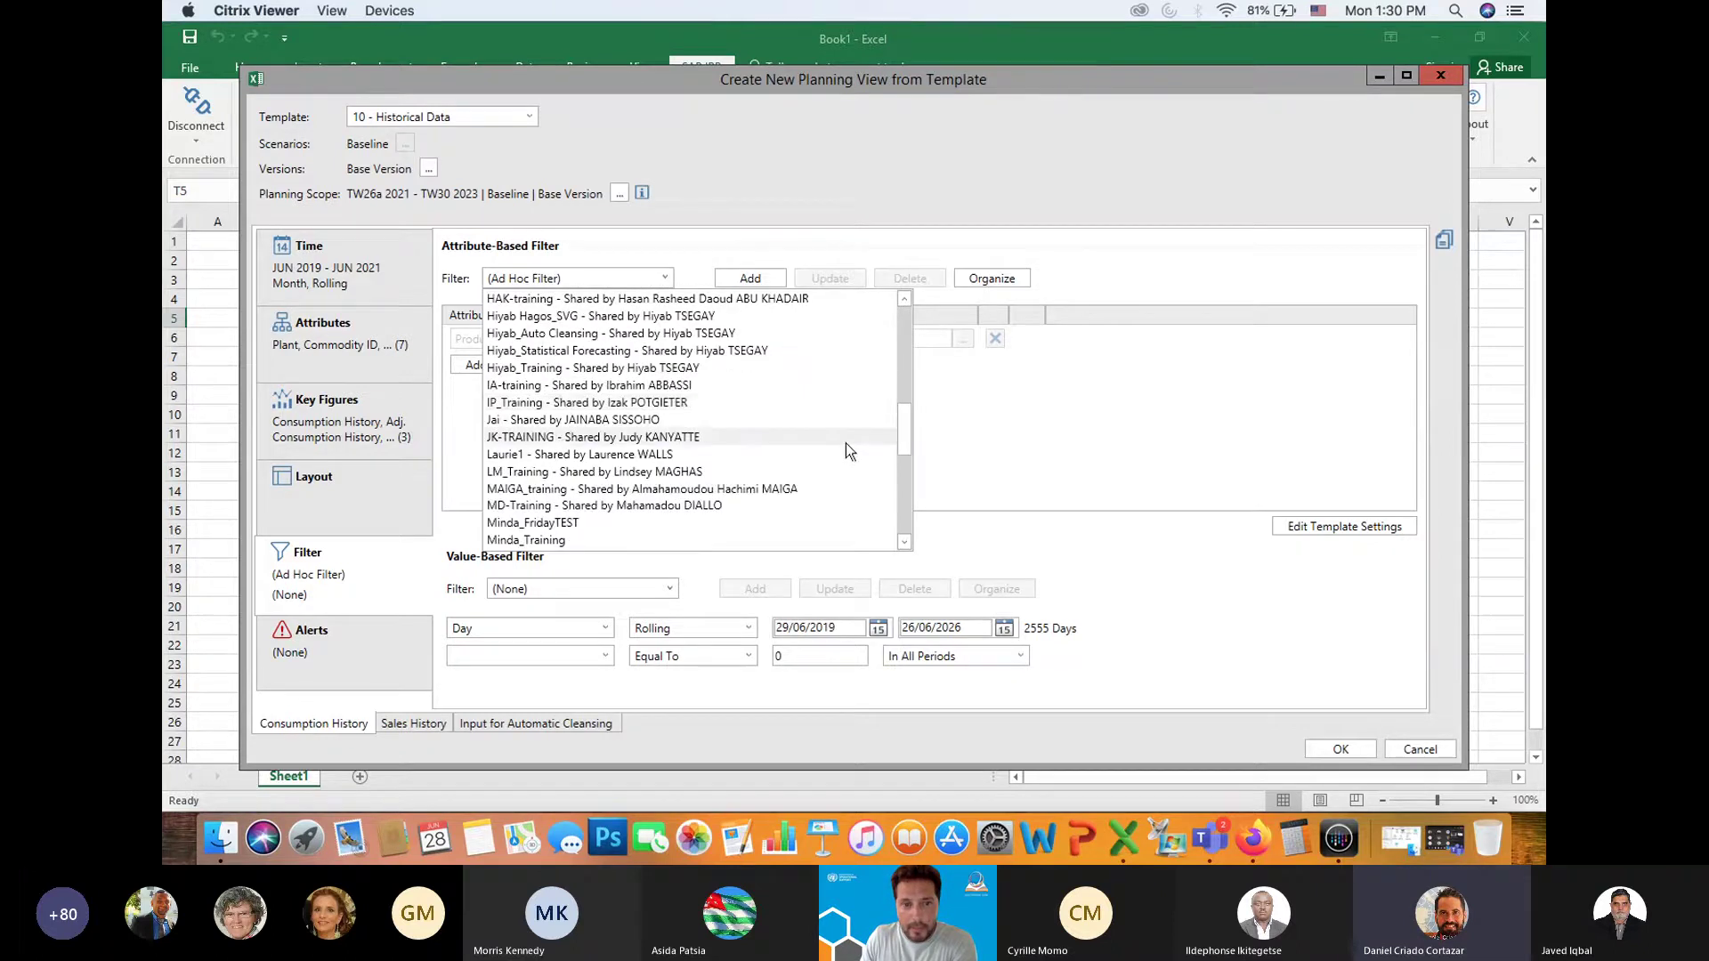
pyautogui.scroll(-3, 845, 450)
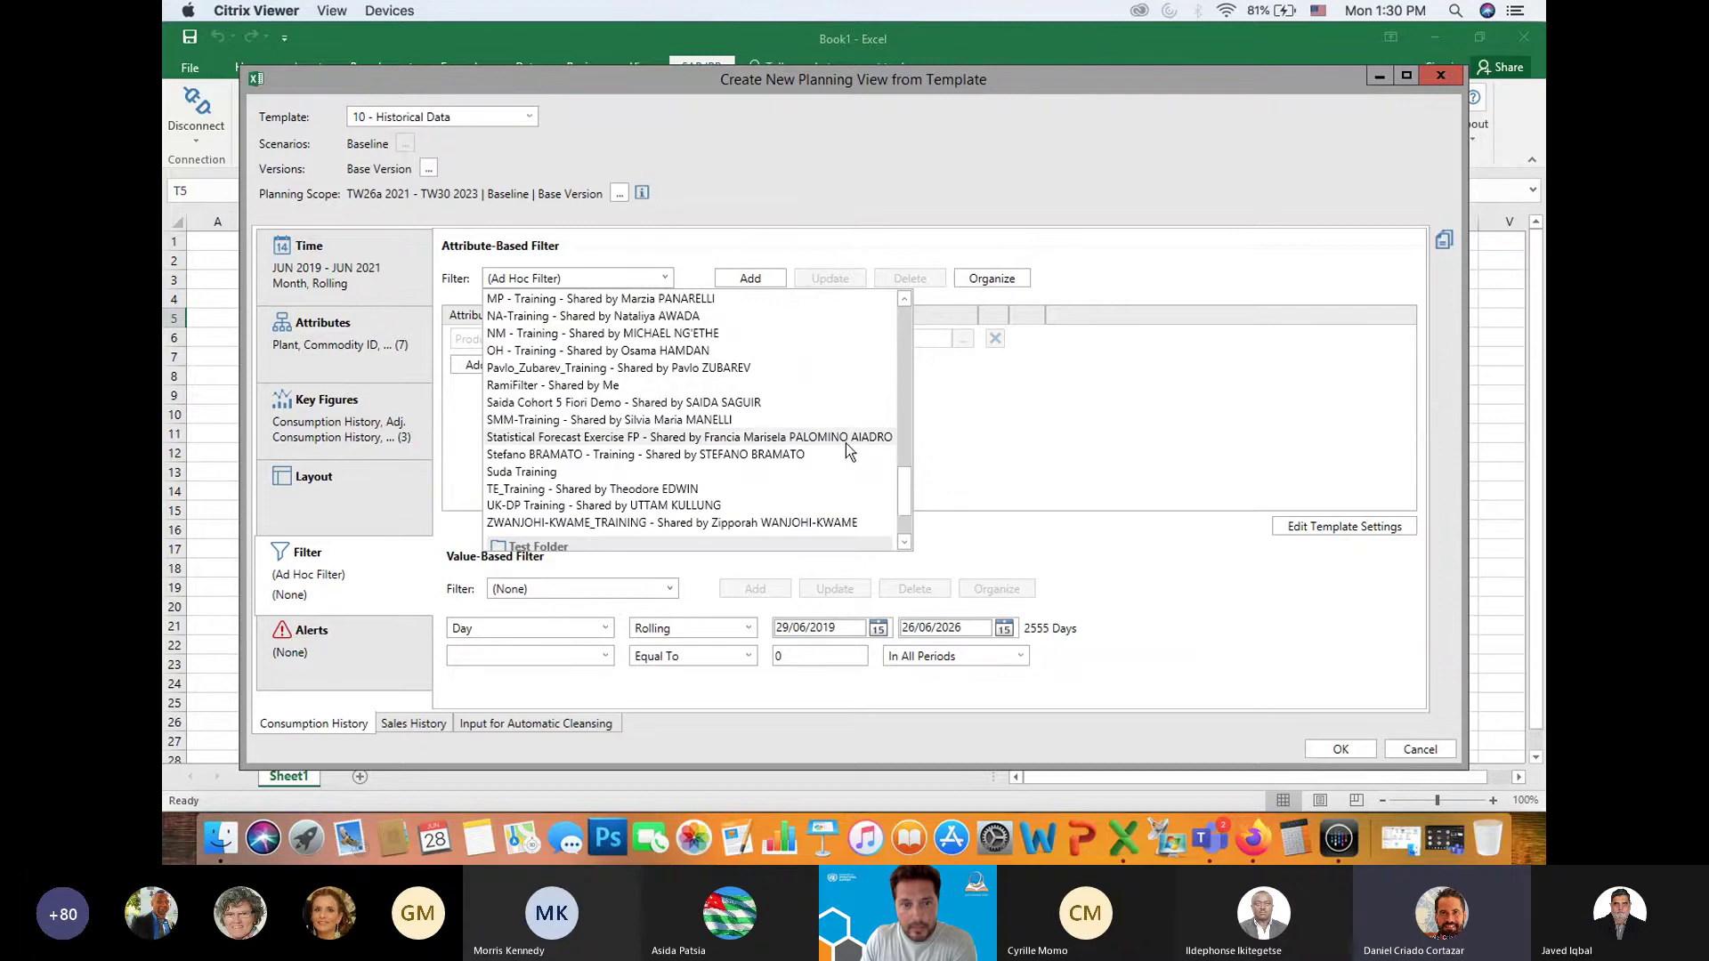
pyautogui.scroll(-2, 846, 443)
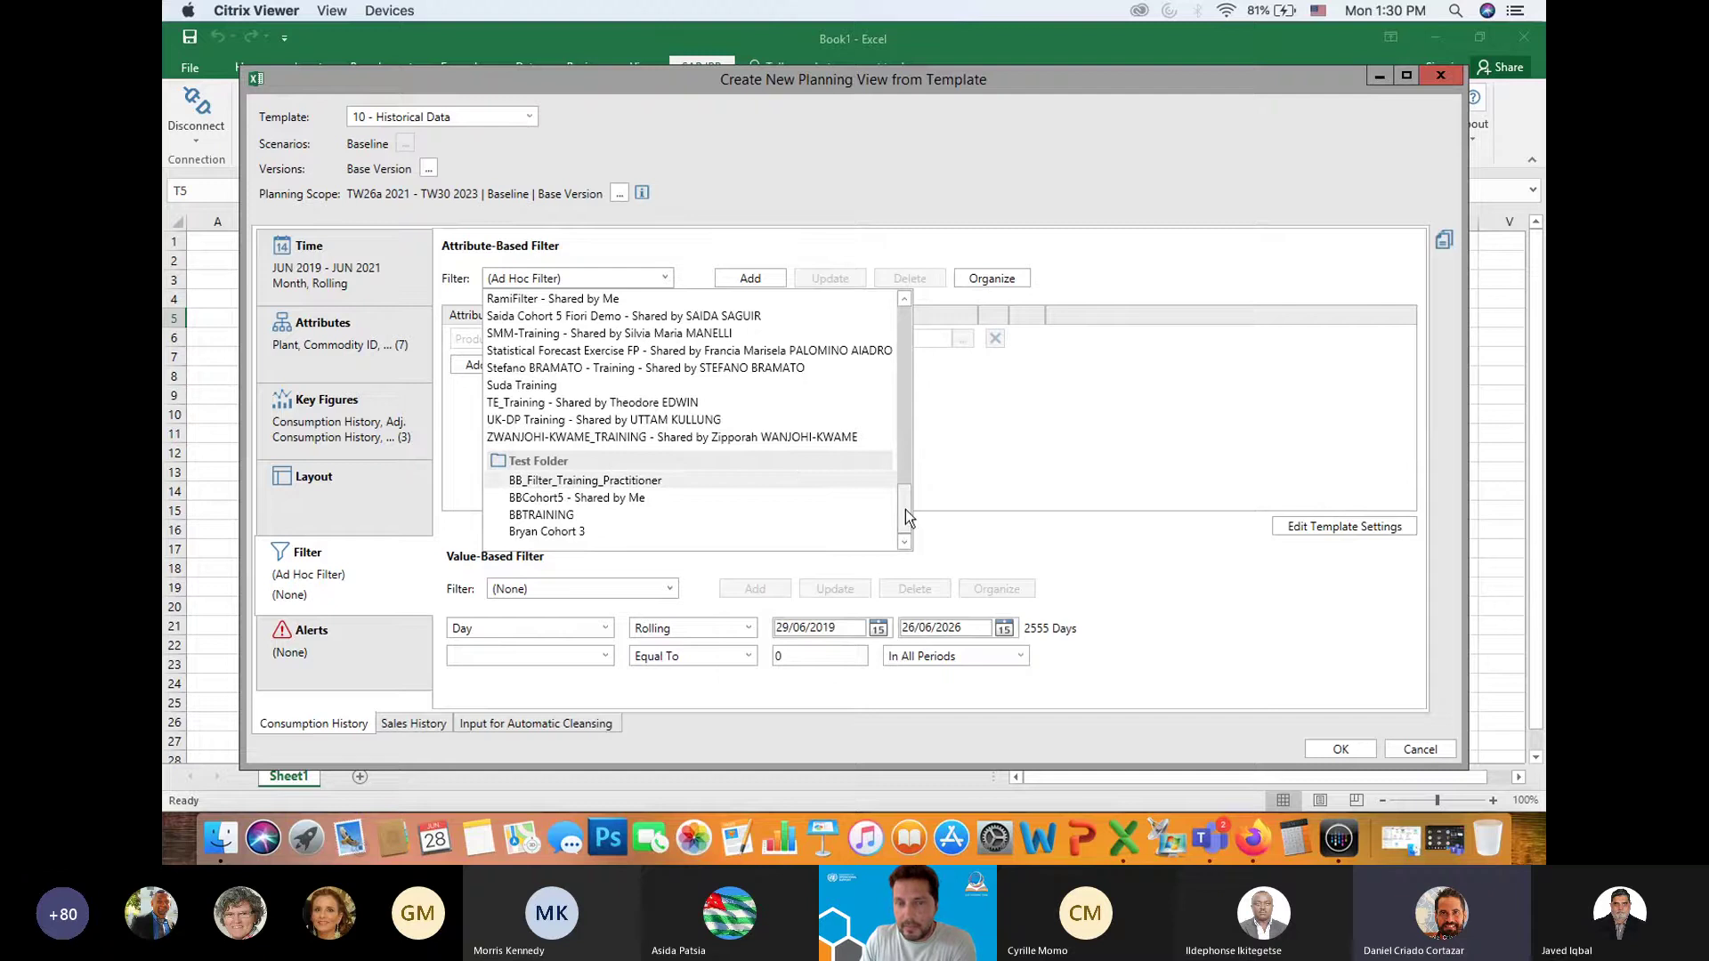
pyautogui.moveTo(906, 504); pyautogui.dragTo(892, 297)
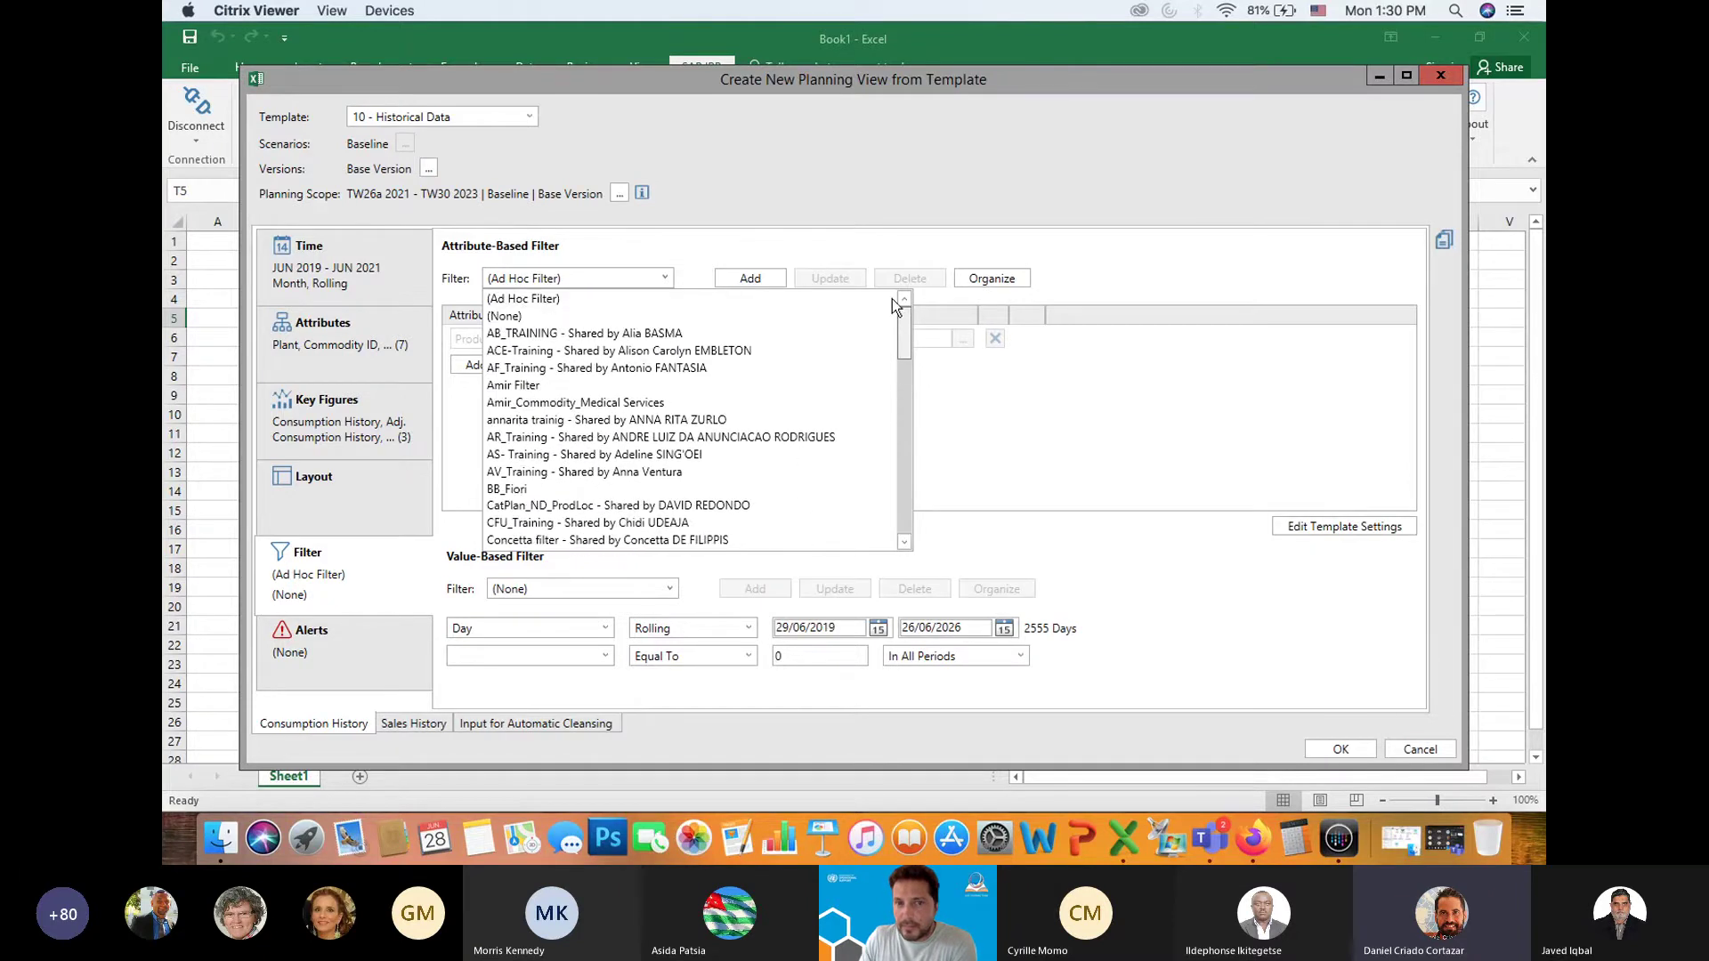
pyautogui.click(1000, 402)
# Recheck the saved filter list in Excel, keep the Ad Hoc filter, and return to the browser
pyautogui.press('super+Tab')
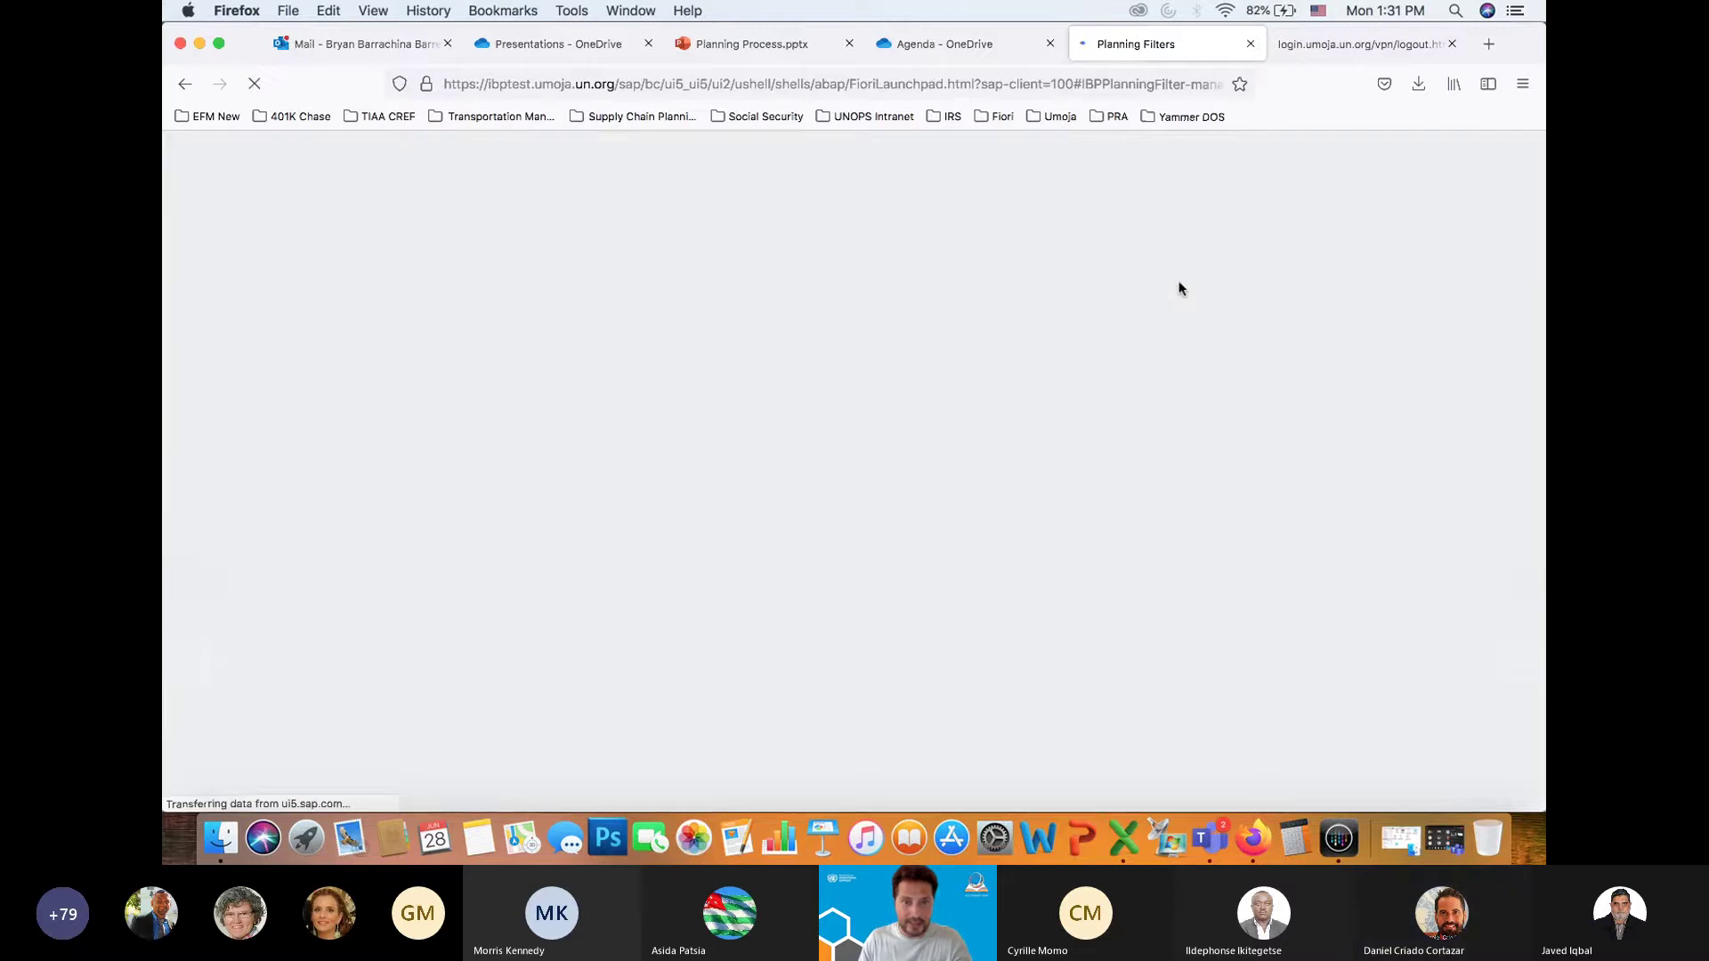
pyautogui.press('super+Tab')
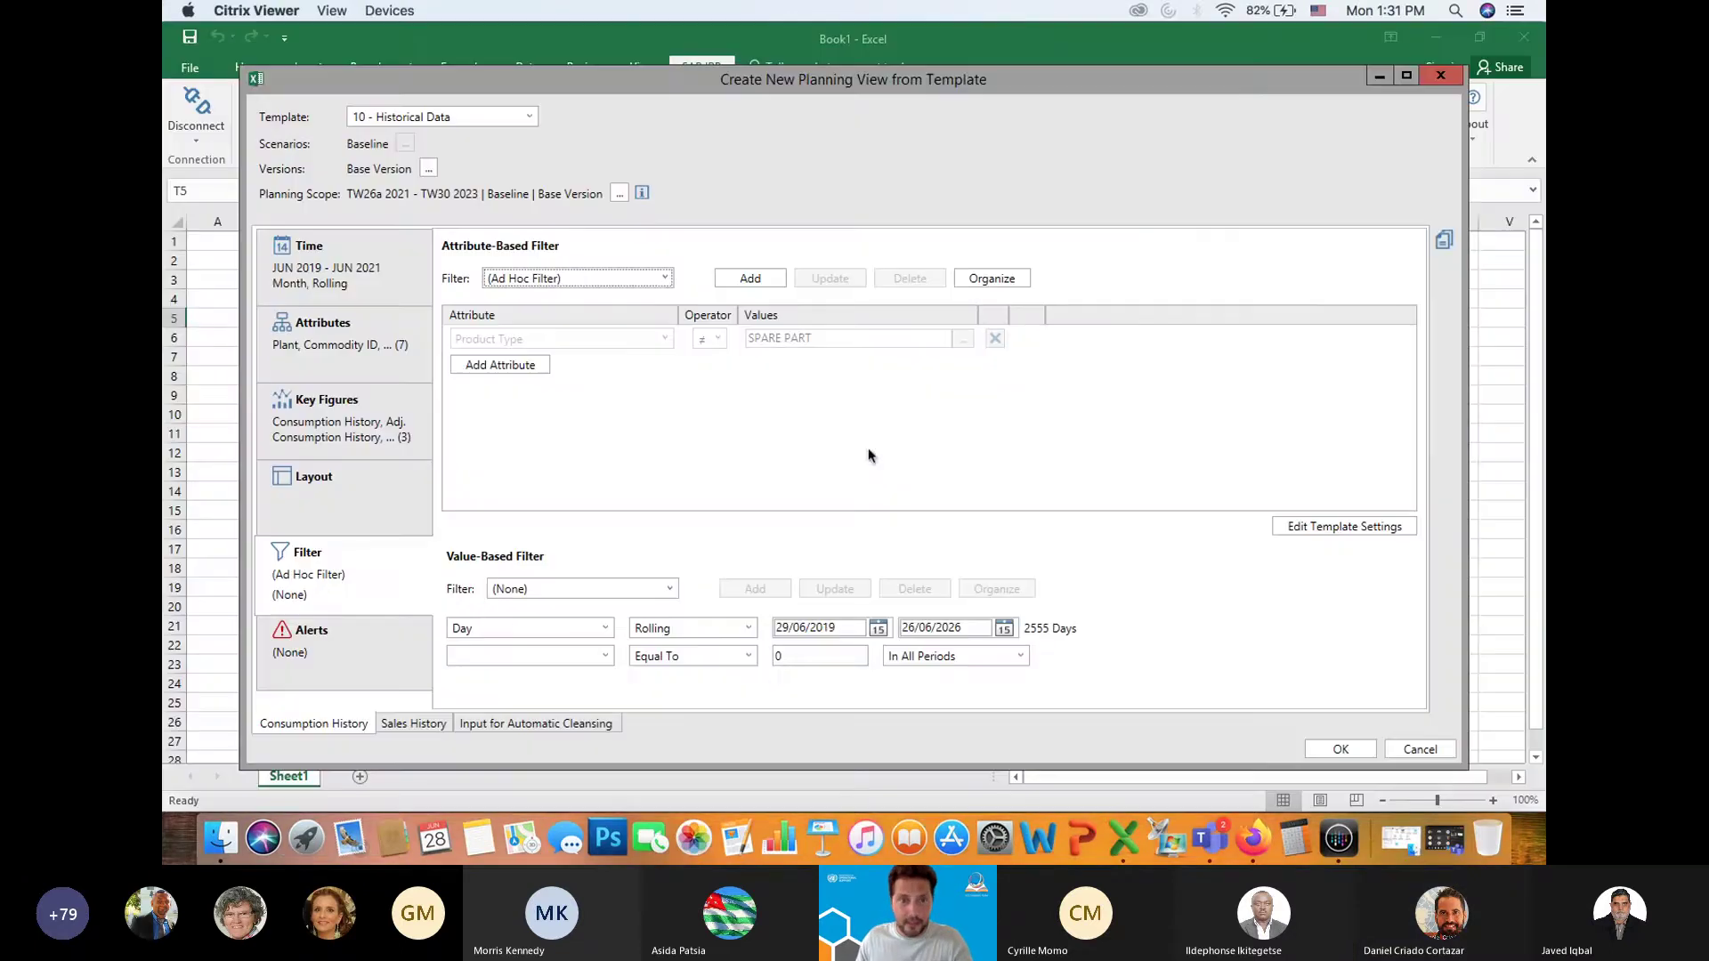
pyautogui.click(665, 278)
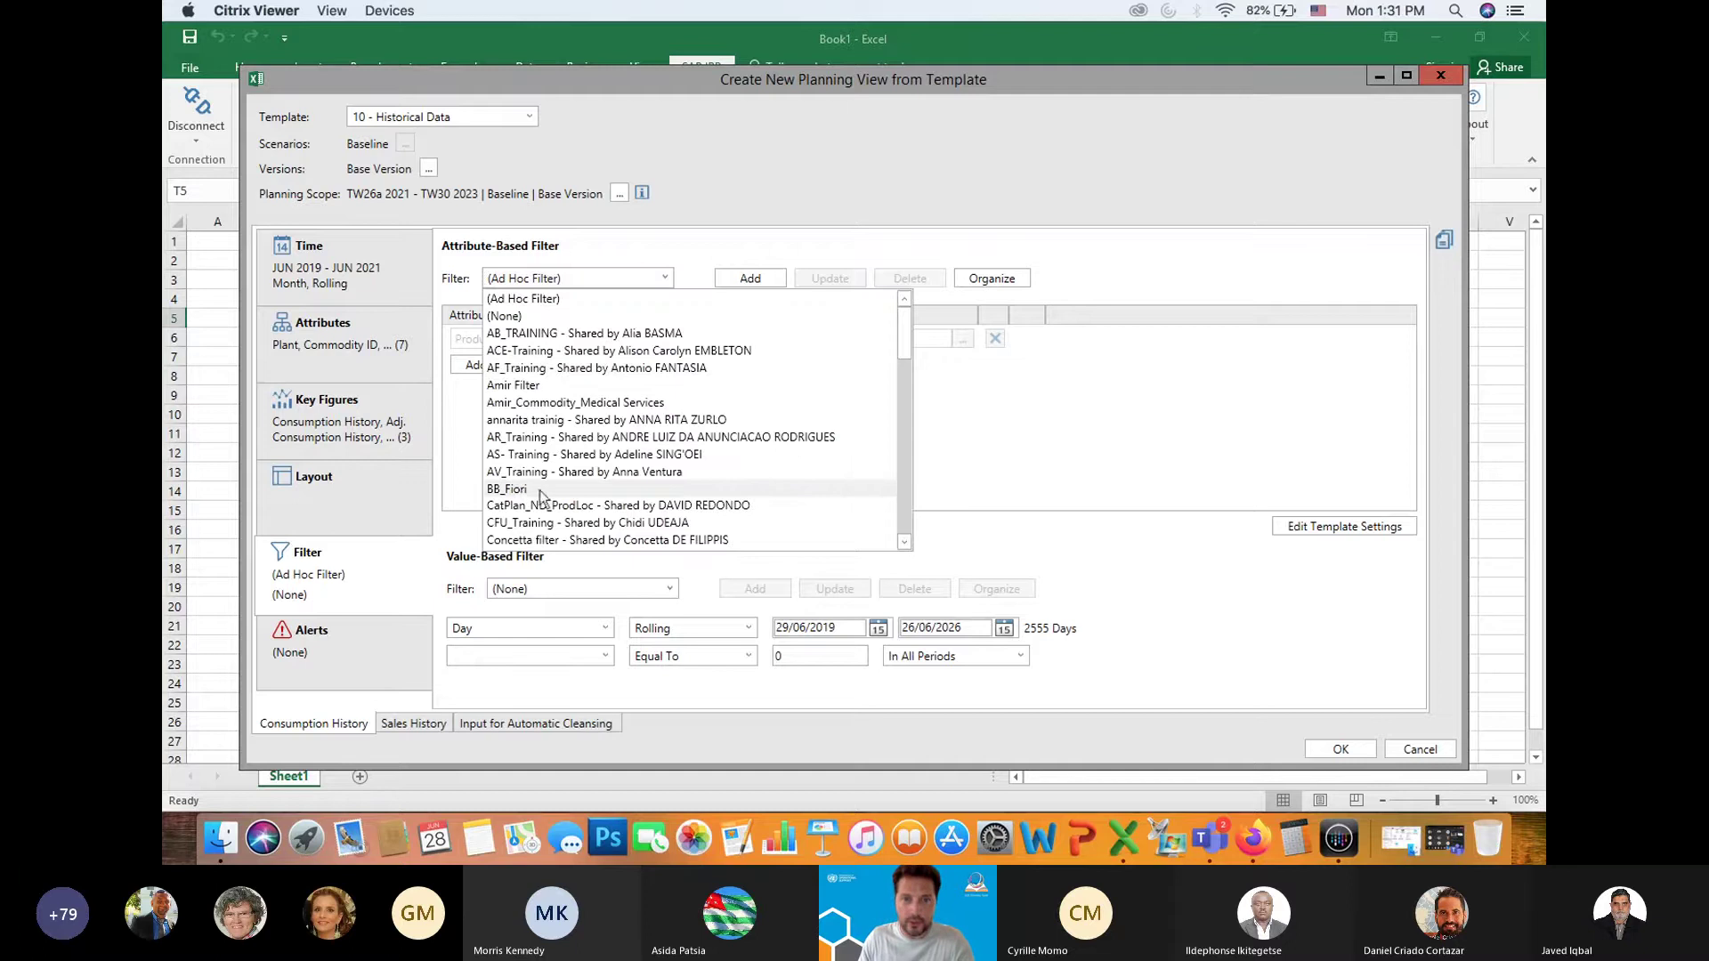
pyautogui.moveTo(906, 350); pyautogui.dragTo(921, 531)
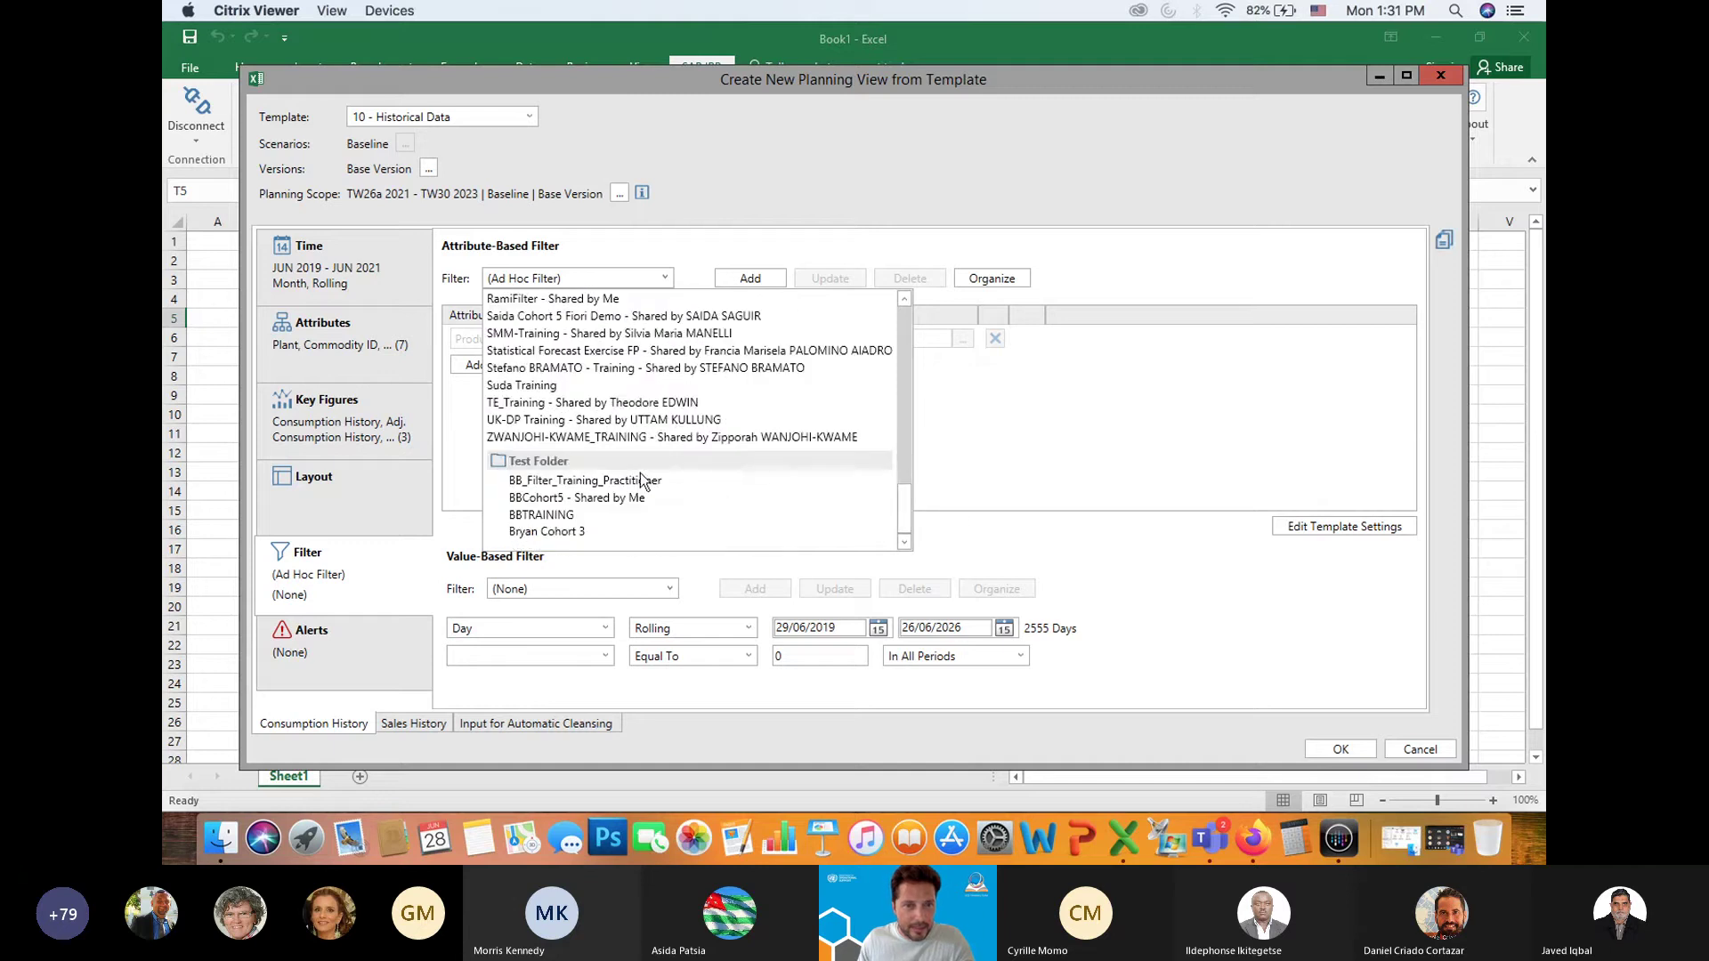
pyautogui.click(1118, 418)
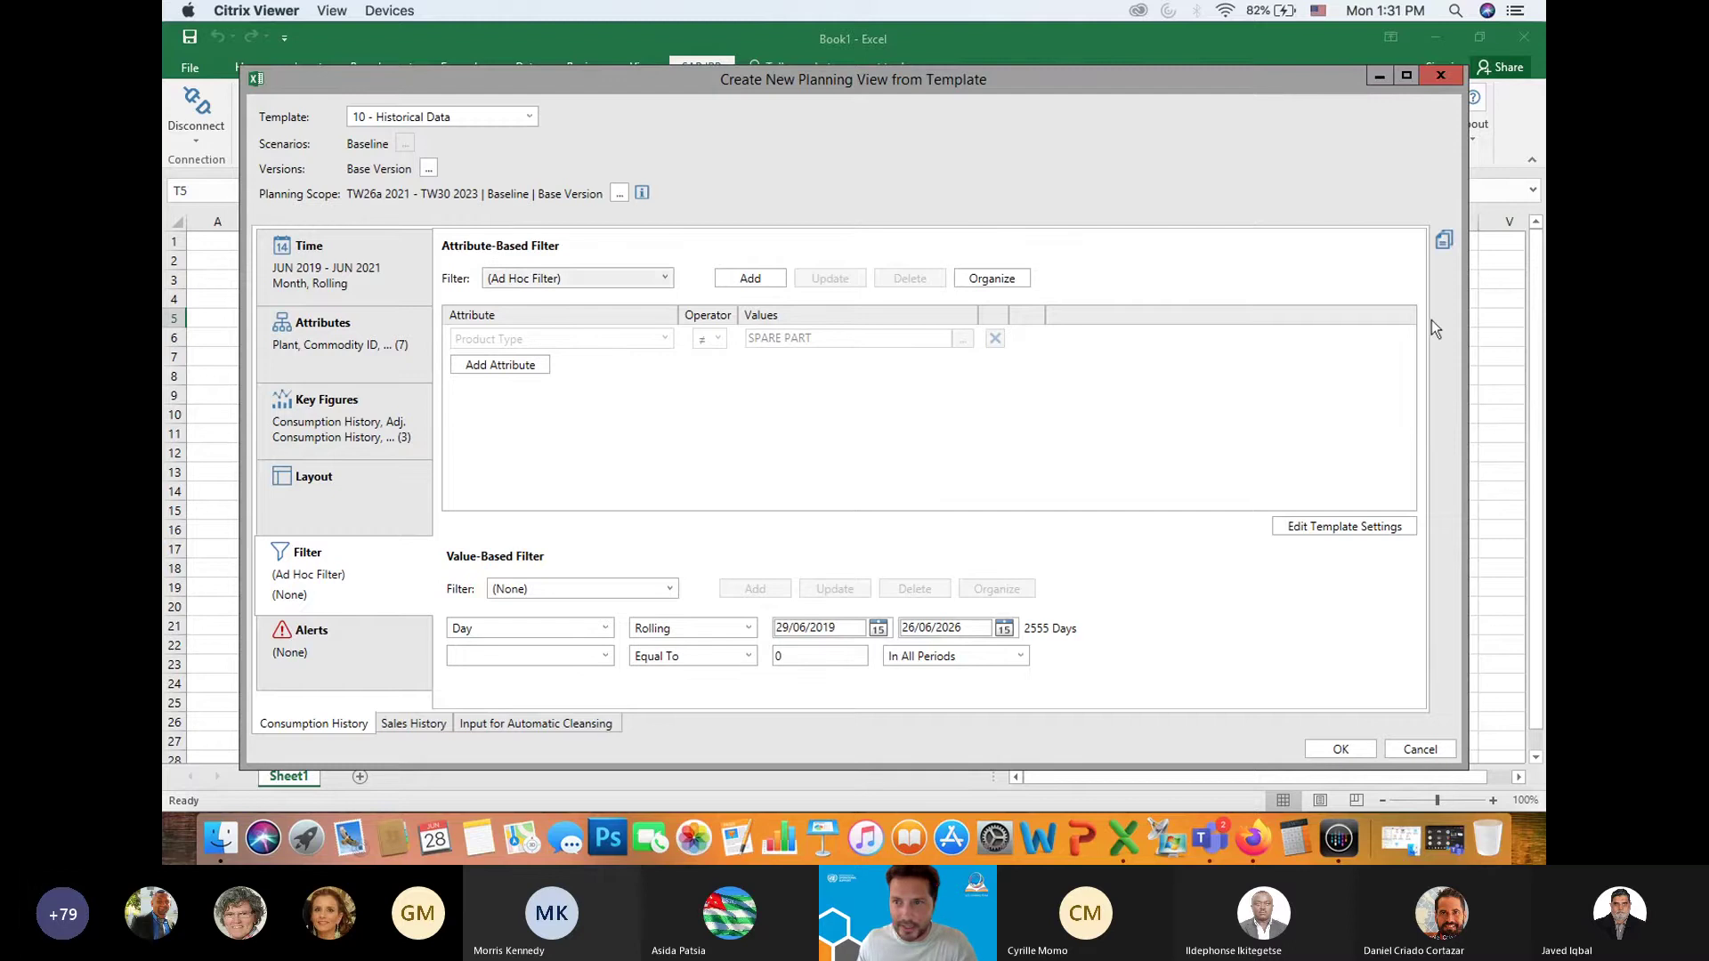
pyautogui.press('super+Tab')
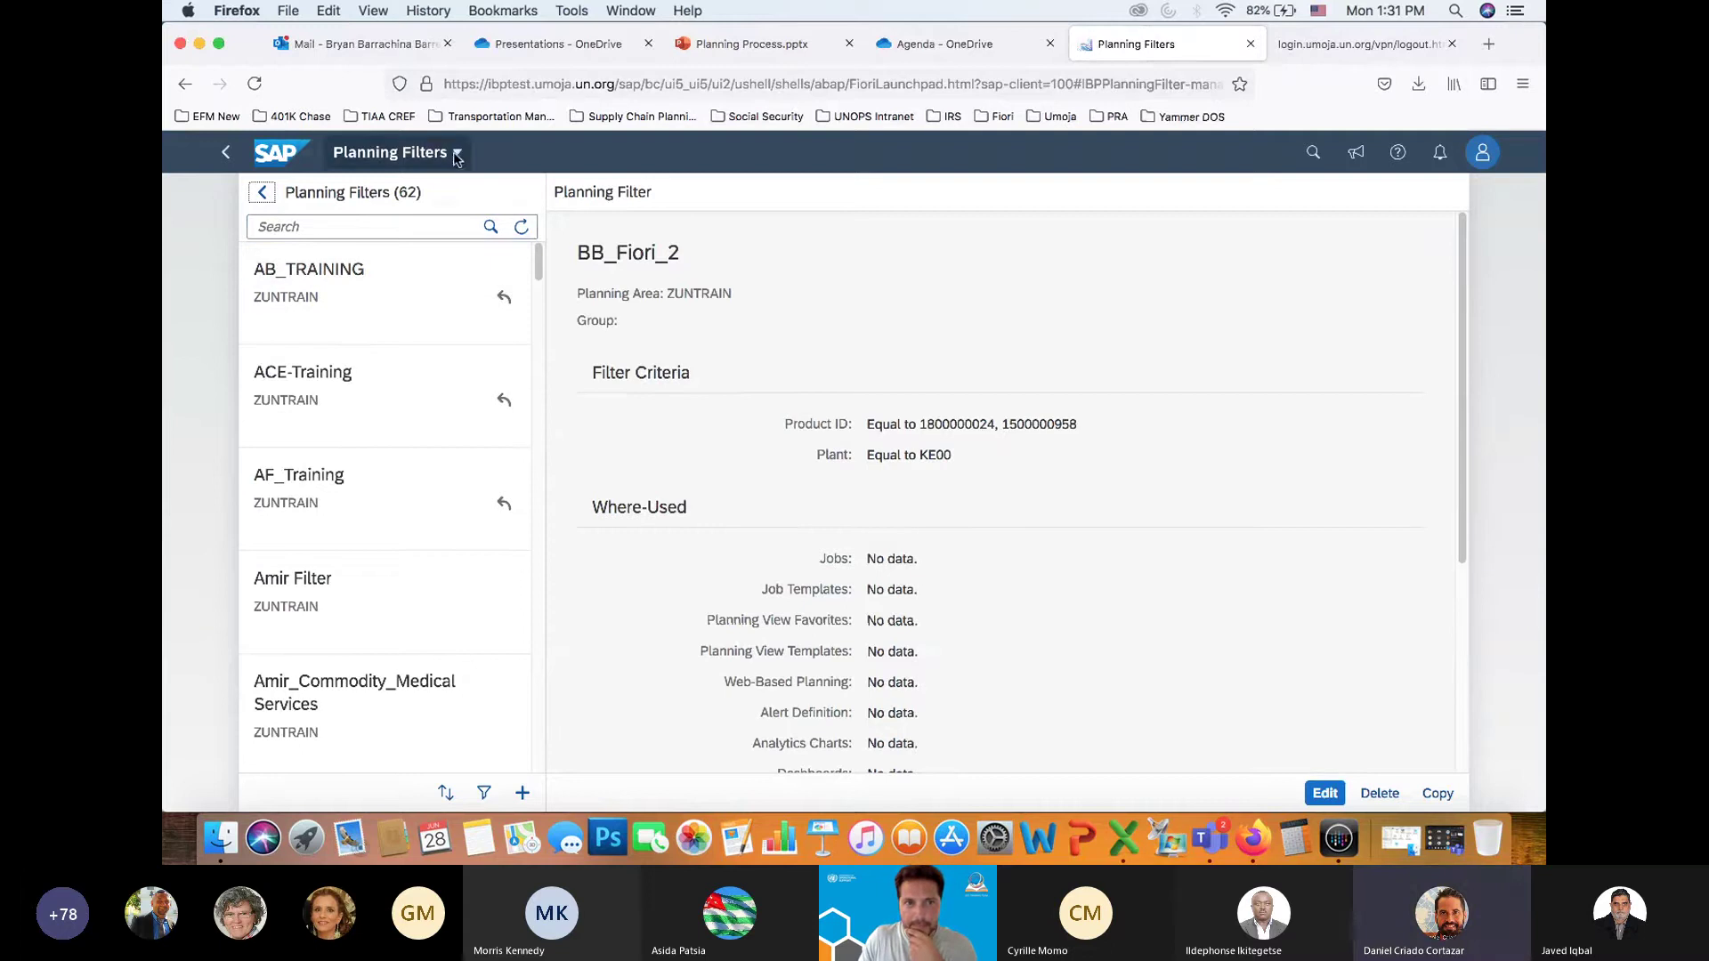
# Go to the launchpad Home and reopen the Planning Filters tile to reload all 62 filters
pyautogui.click(428, 165)
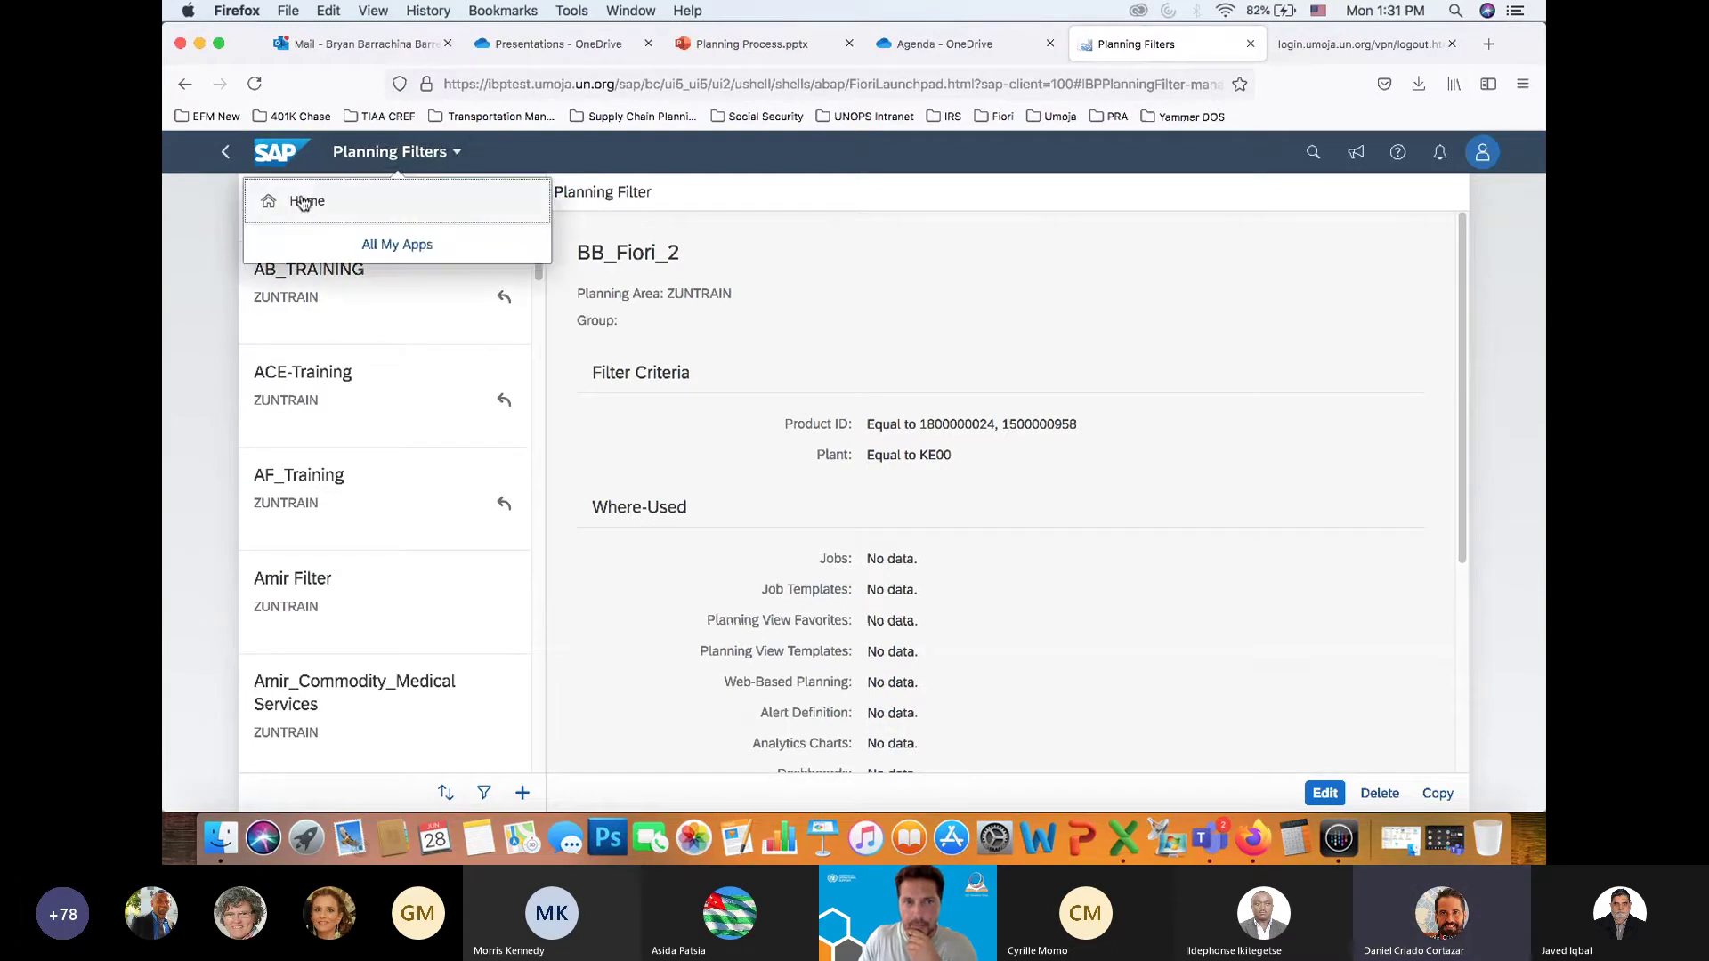
pyautogui.click(352, 201)
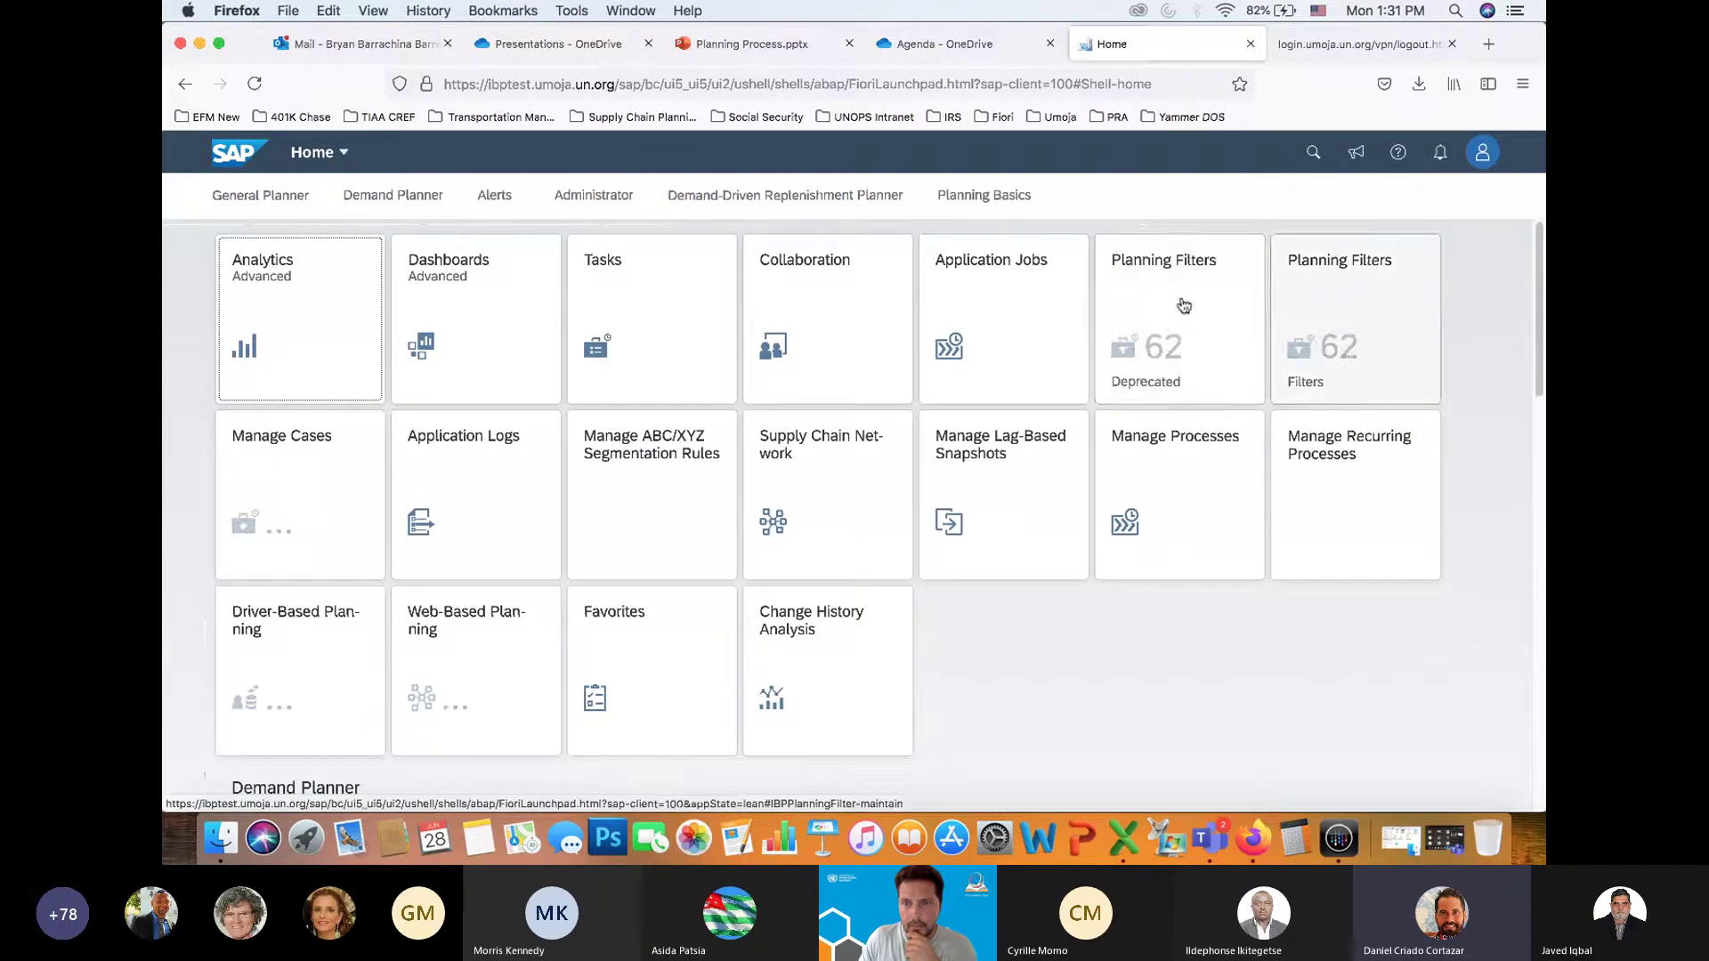
pyautogui.click(1151, 300)
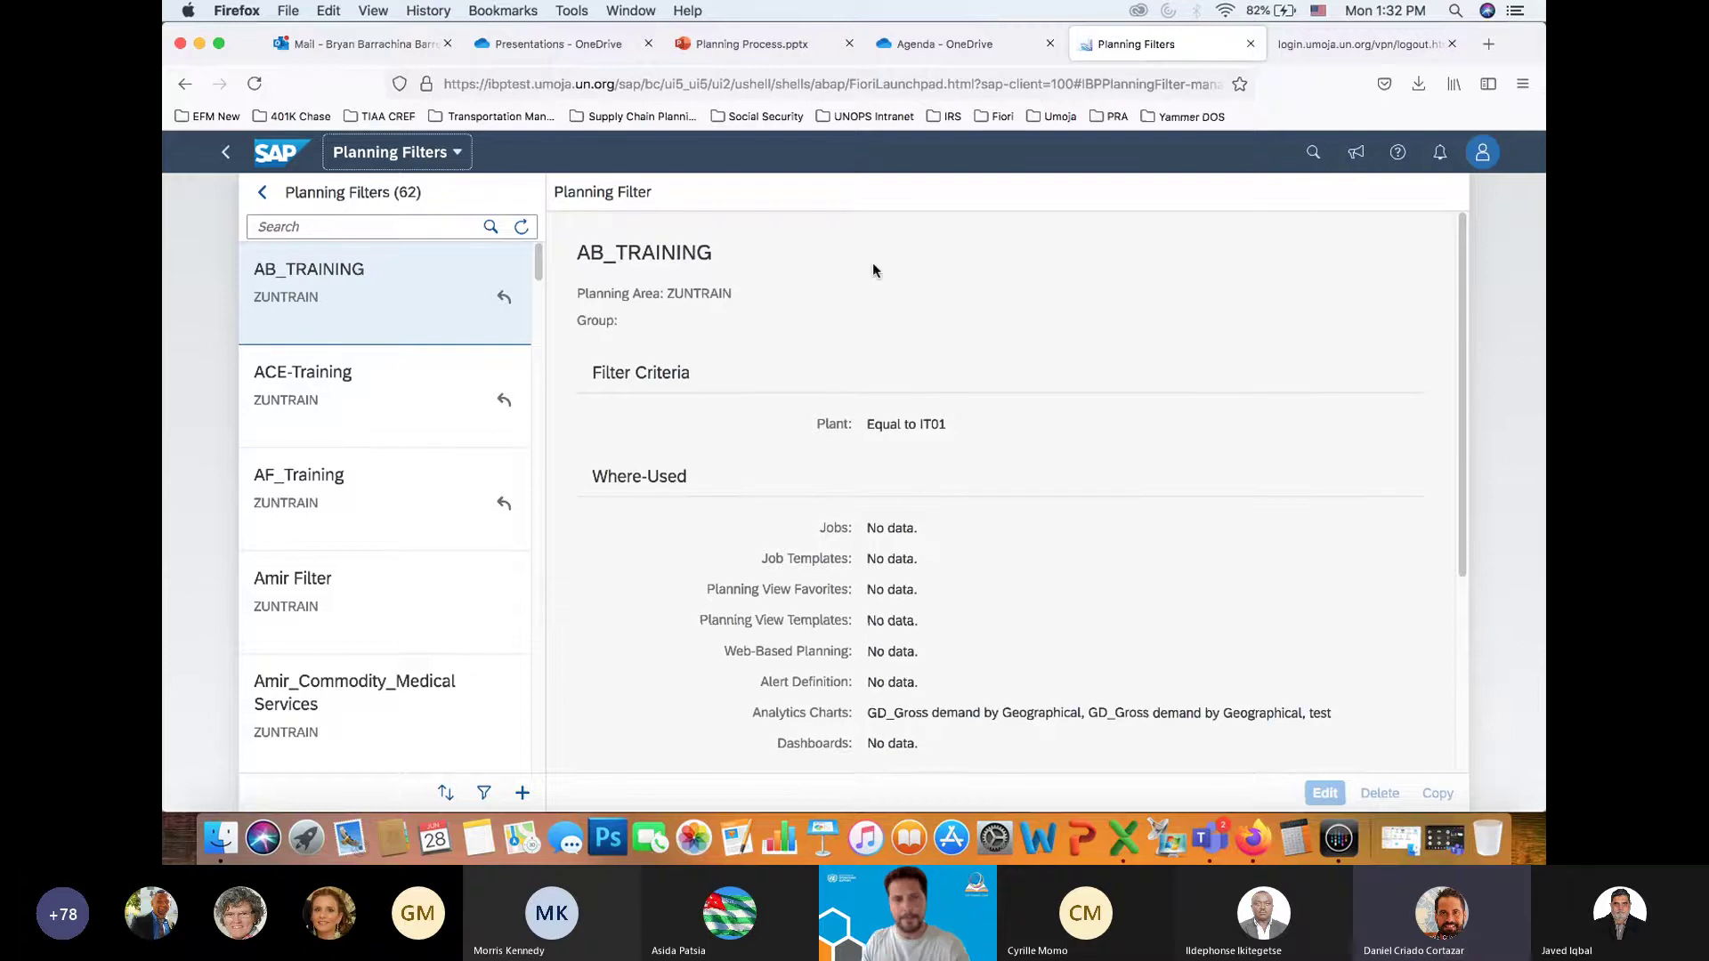
# Search the planning filters for 'BB', narrowing the list to five filters
pyautogui.click(448, 226)
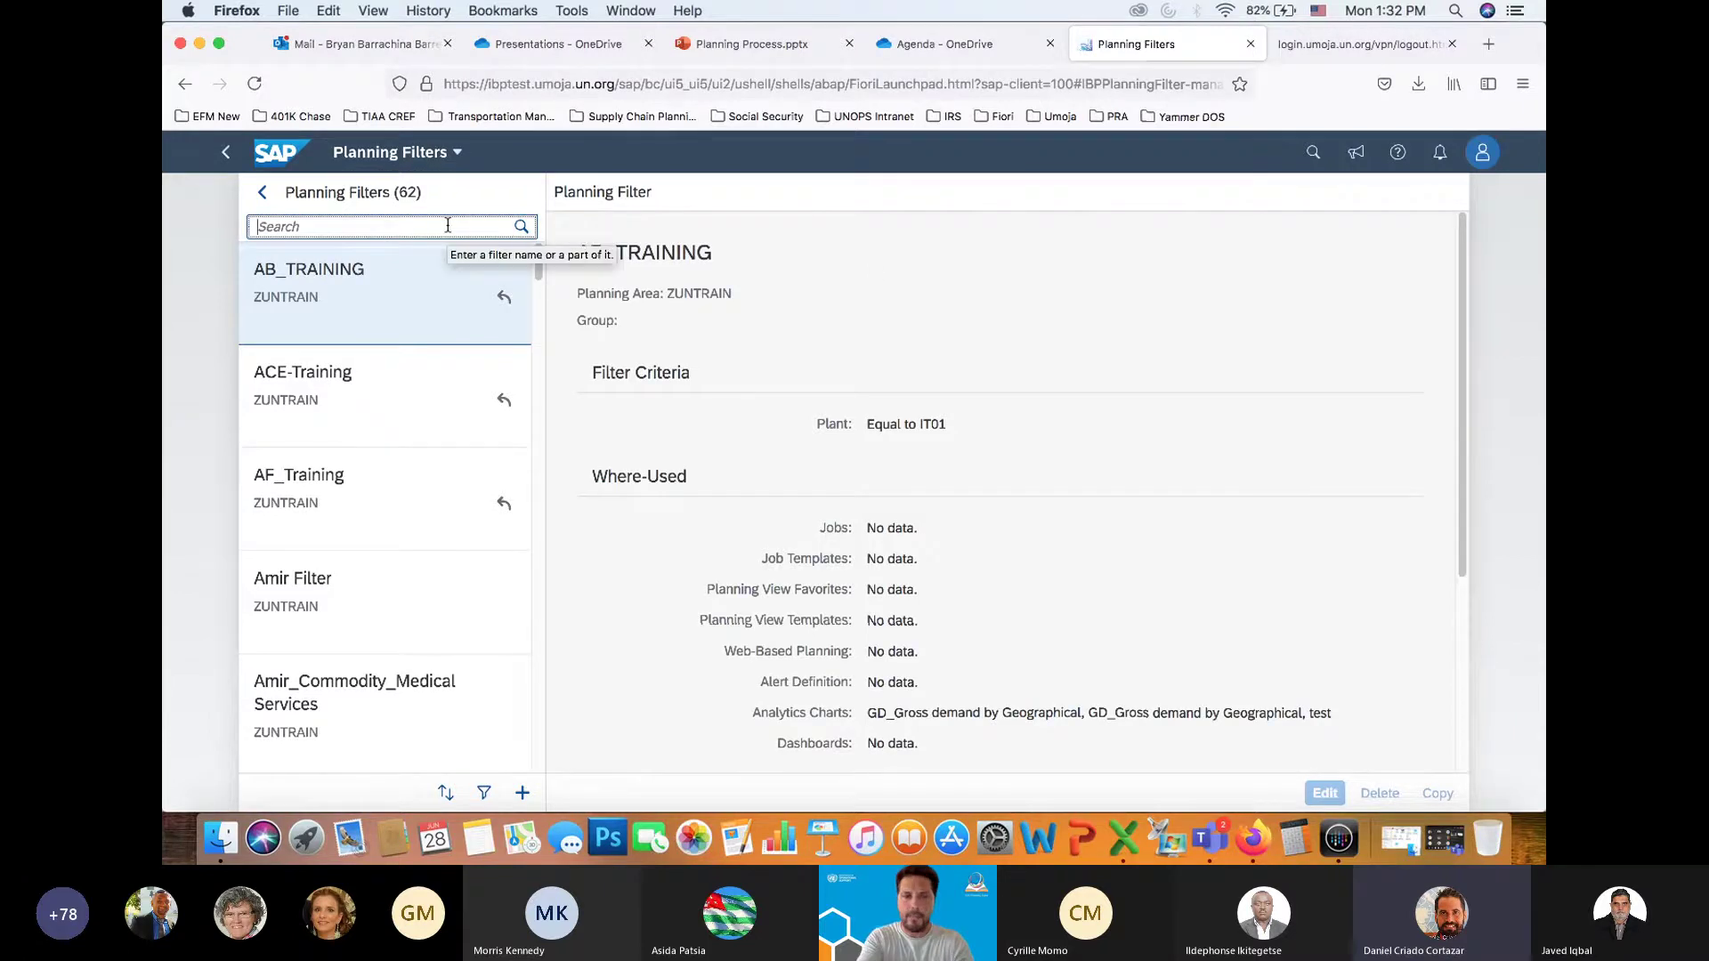
pyautogui.write('BB')
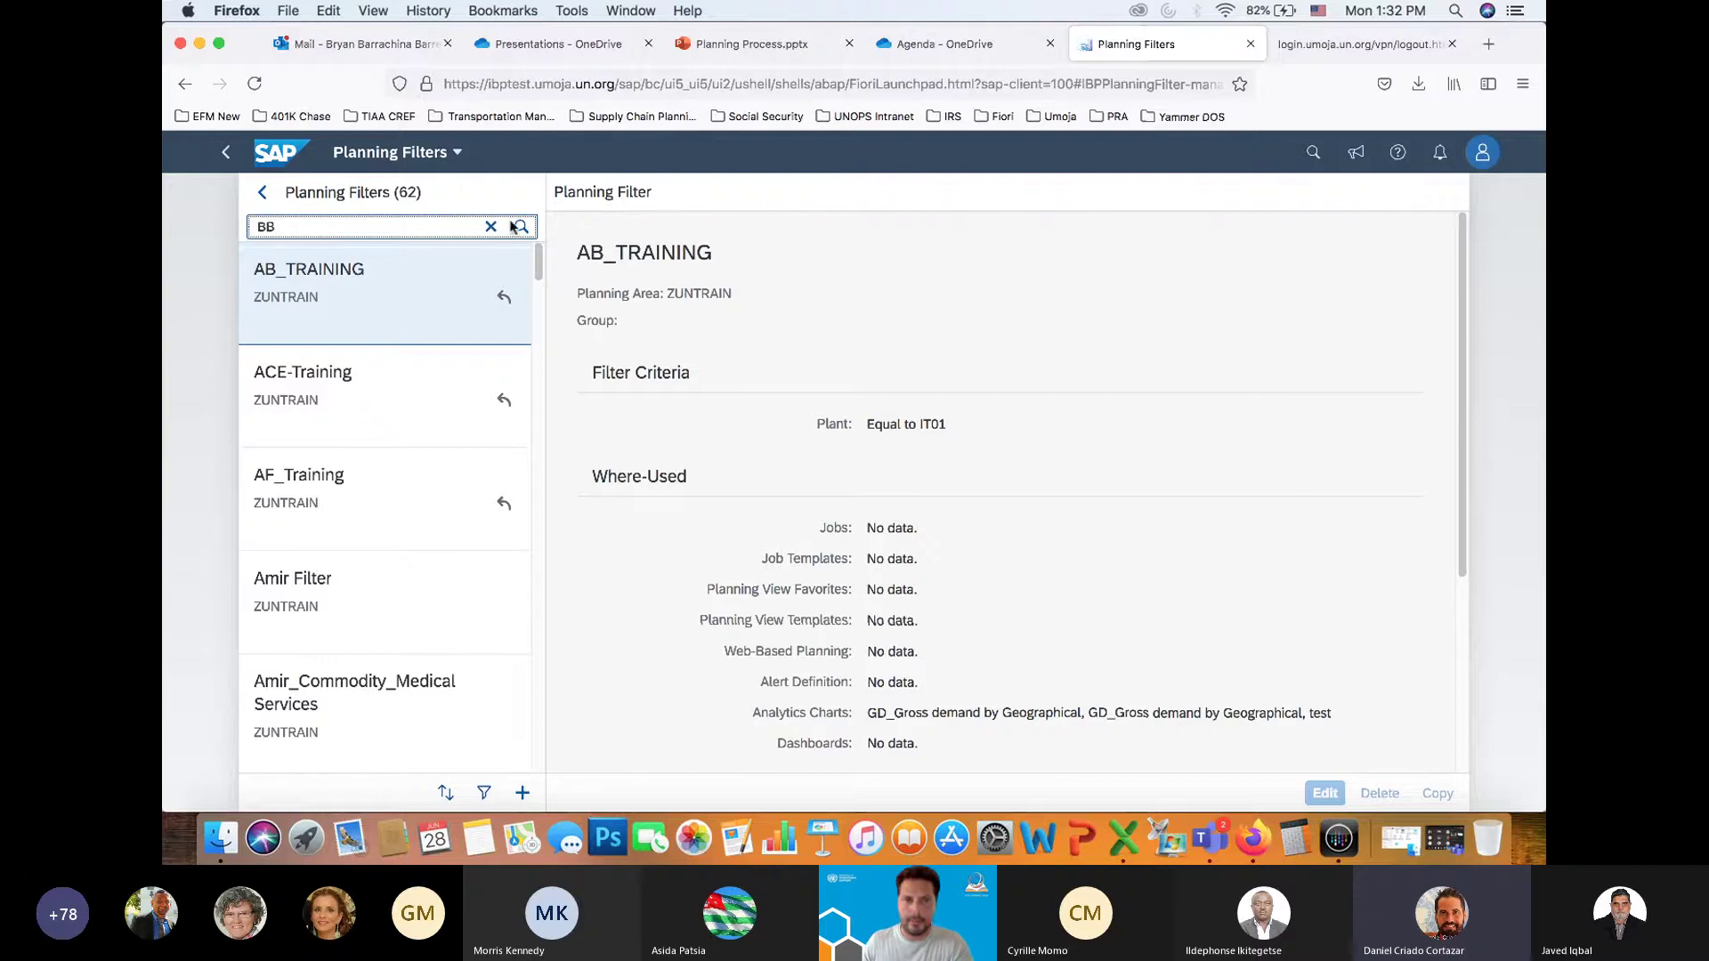
pyautogui.click(521, 228)
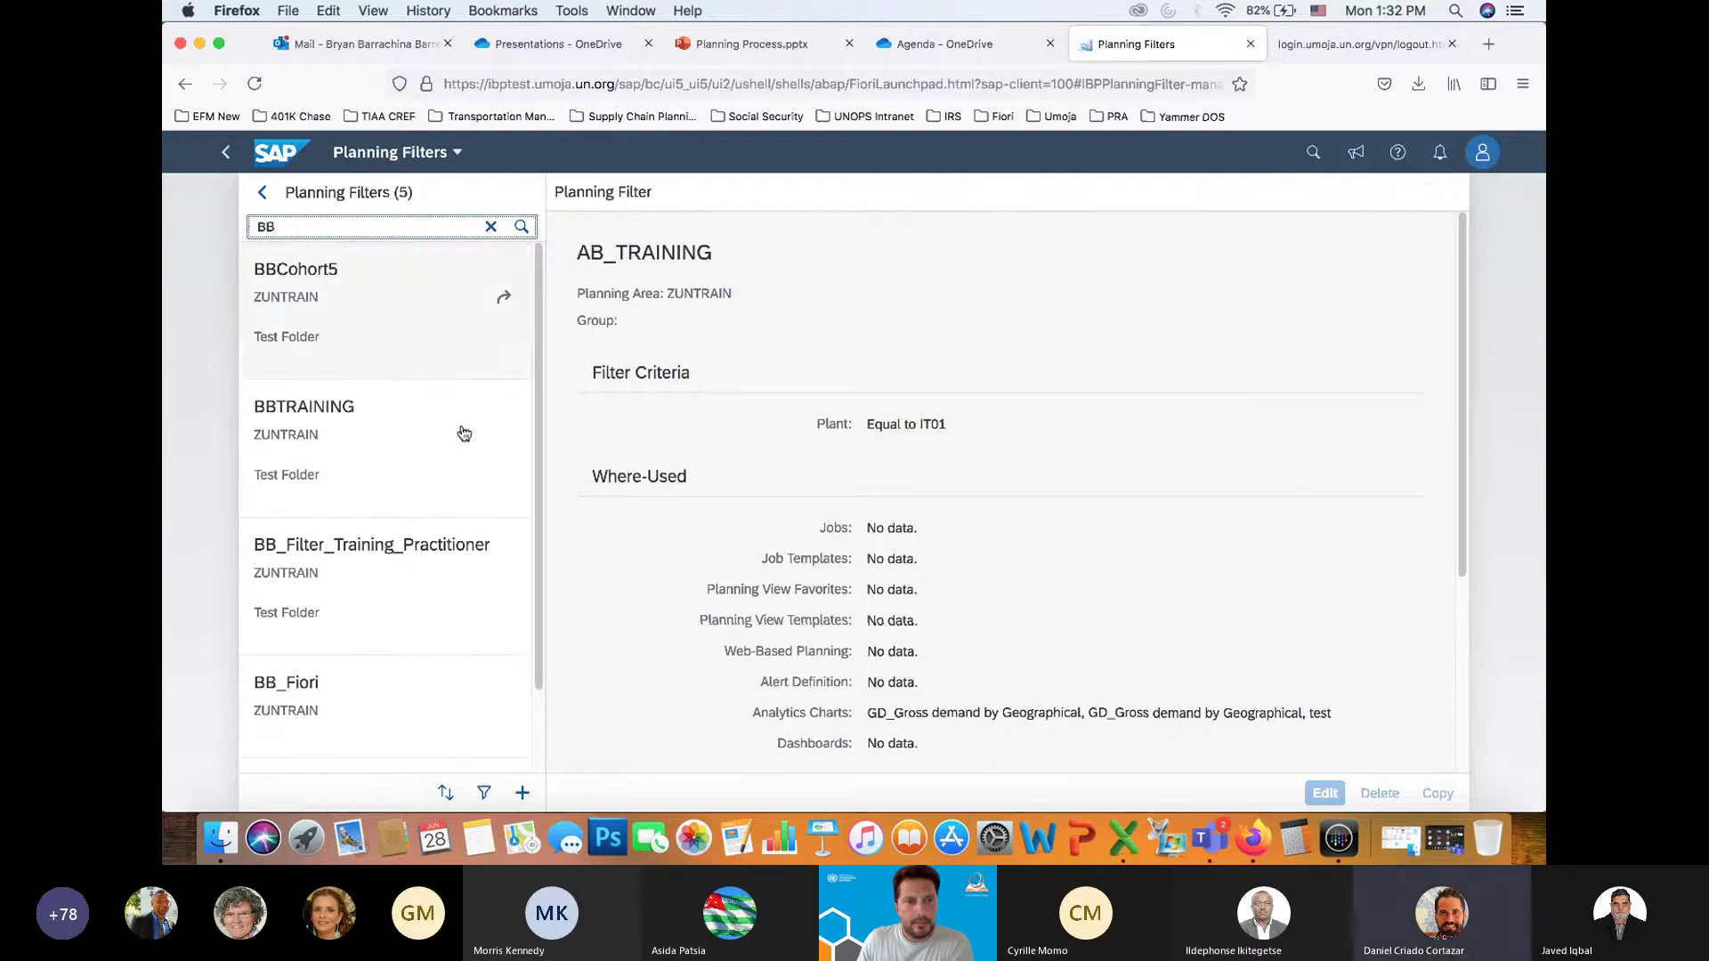
pyautogui.scroll(-2, 514, 489)
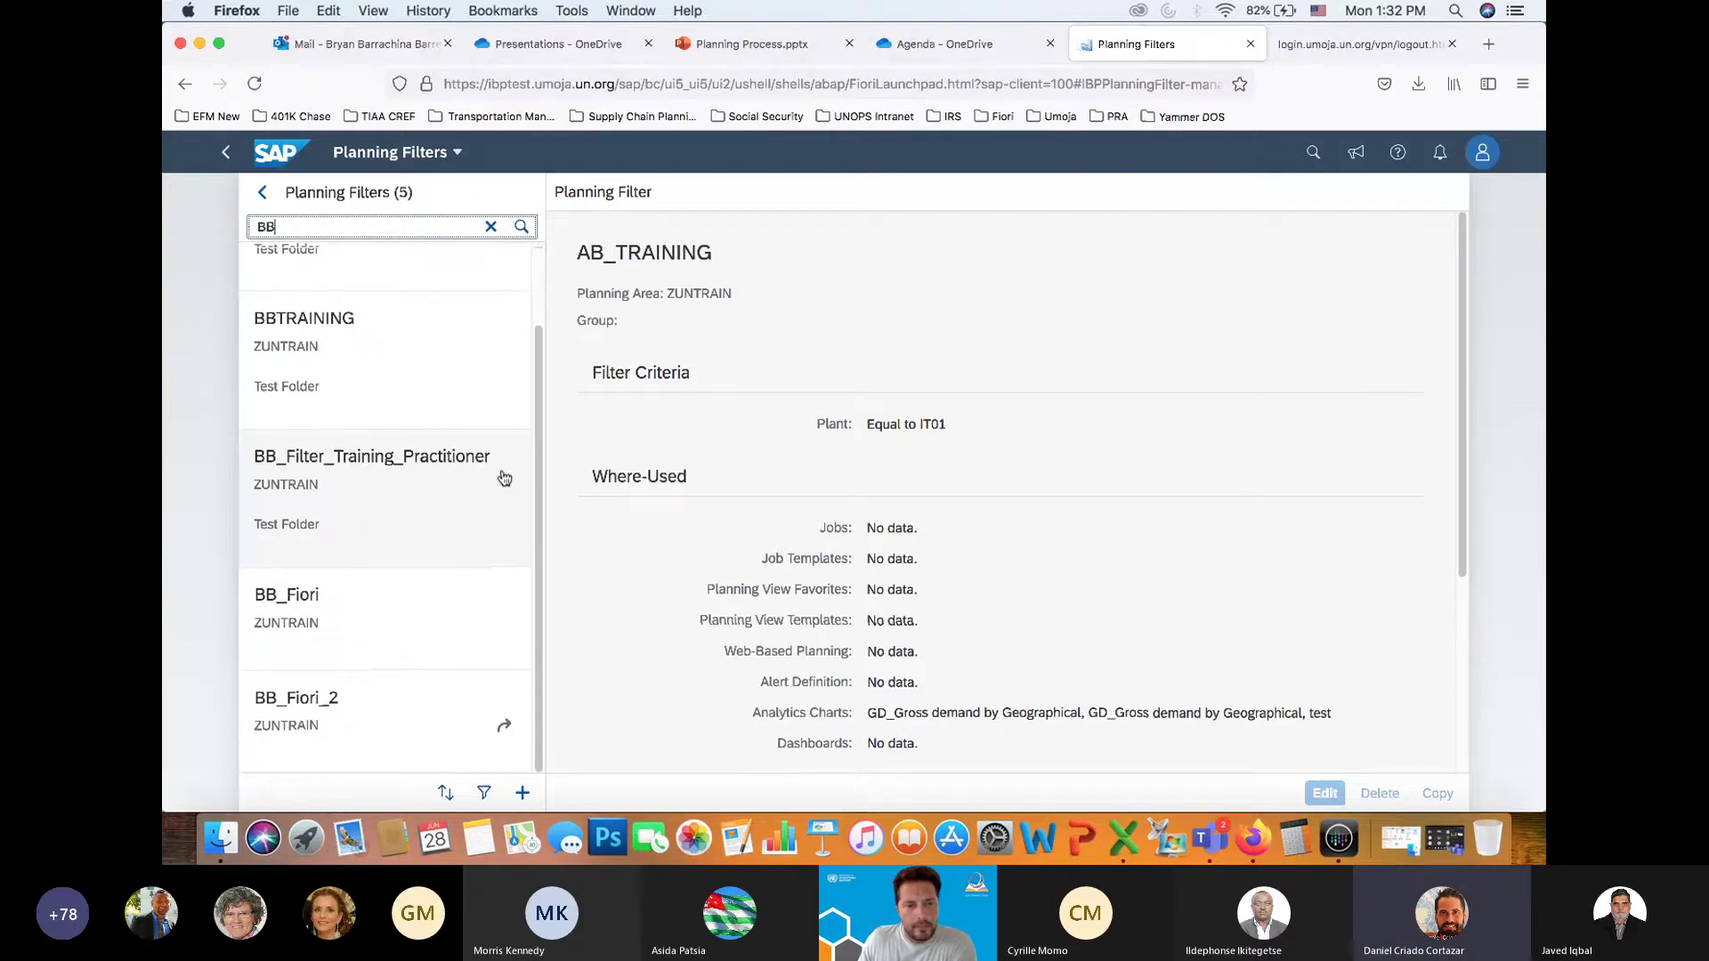
# Show BB_Fiori_2's details: Product IDs, Plant KE00, unused and shared with one user
pyautogui.click(409, 716)
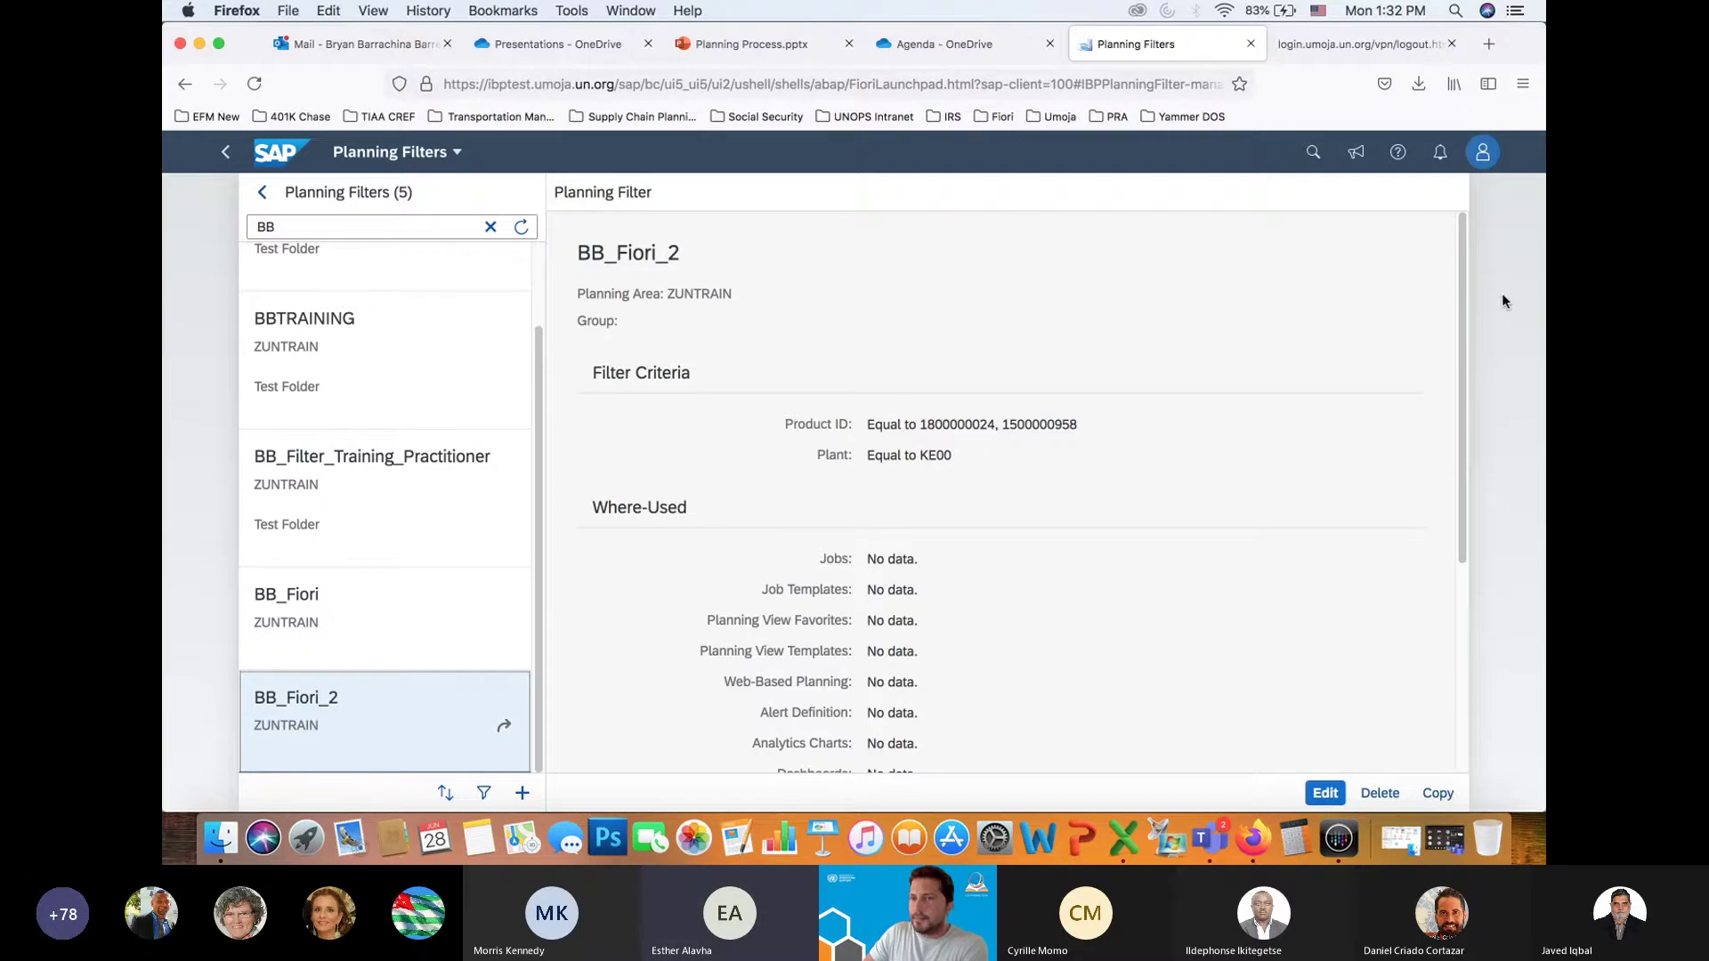
pyautogui.moveTo(1461, 311); pyautogui.dragTo(1461, 496)
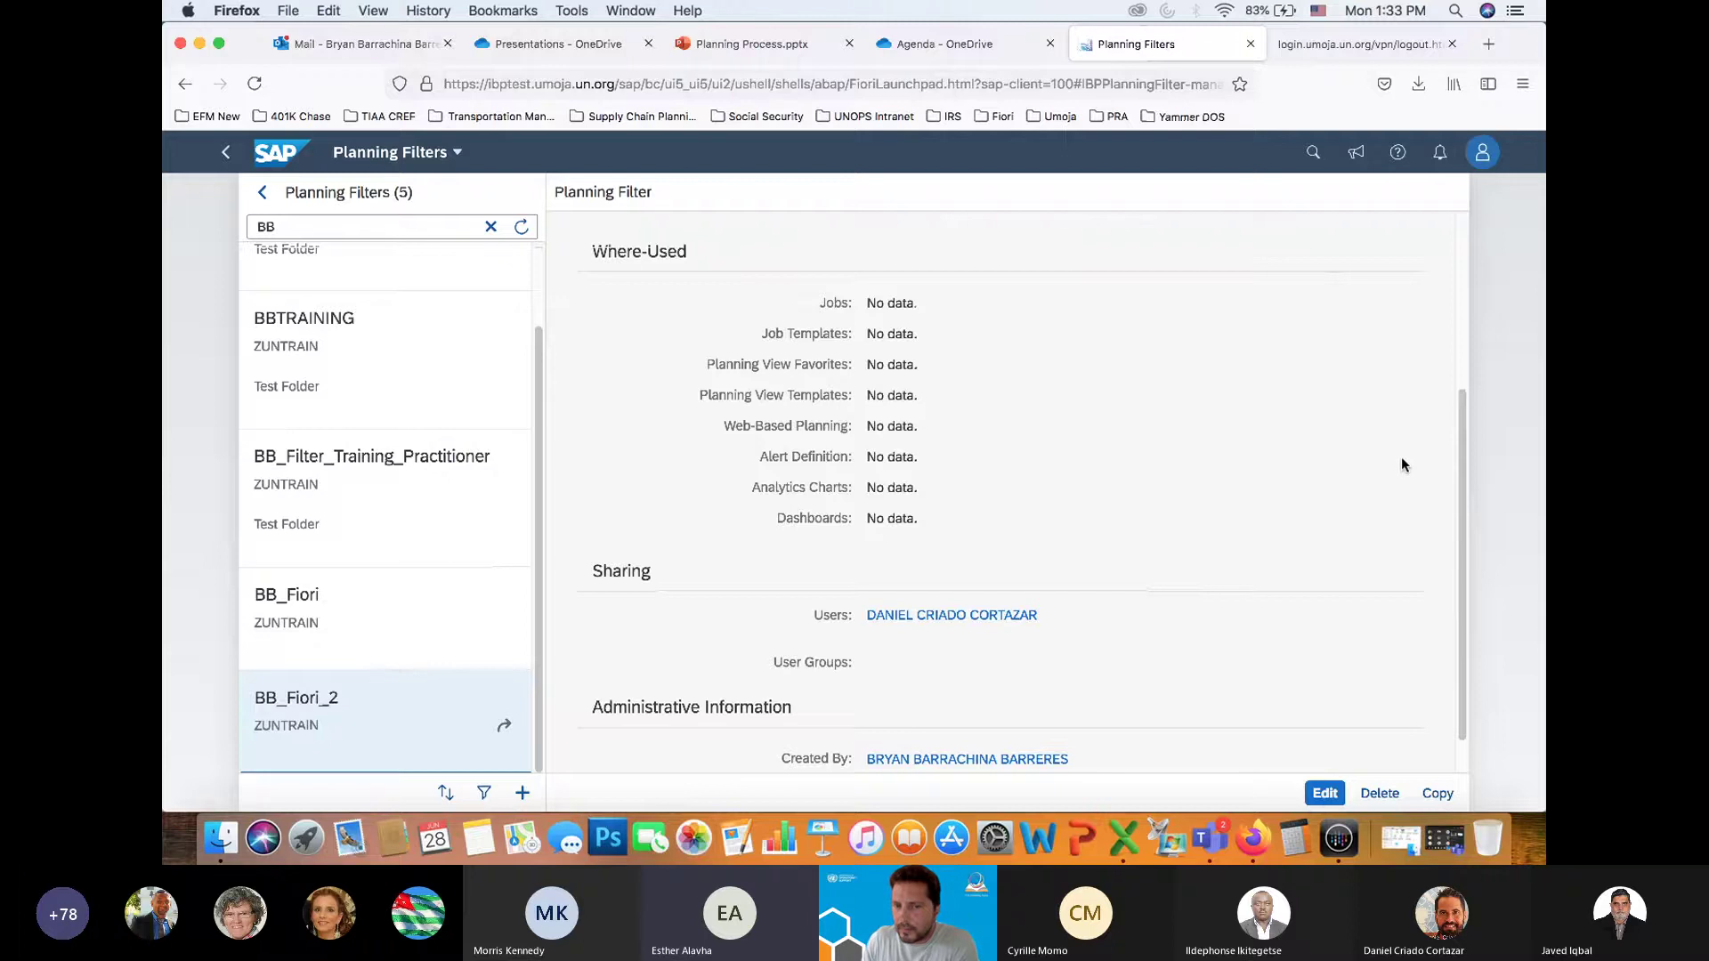
pyautogui.scroll(-1, 1424, 507)
pyautogui.scroll(8, 1424, 552)
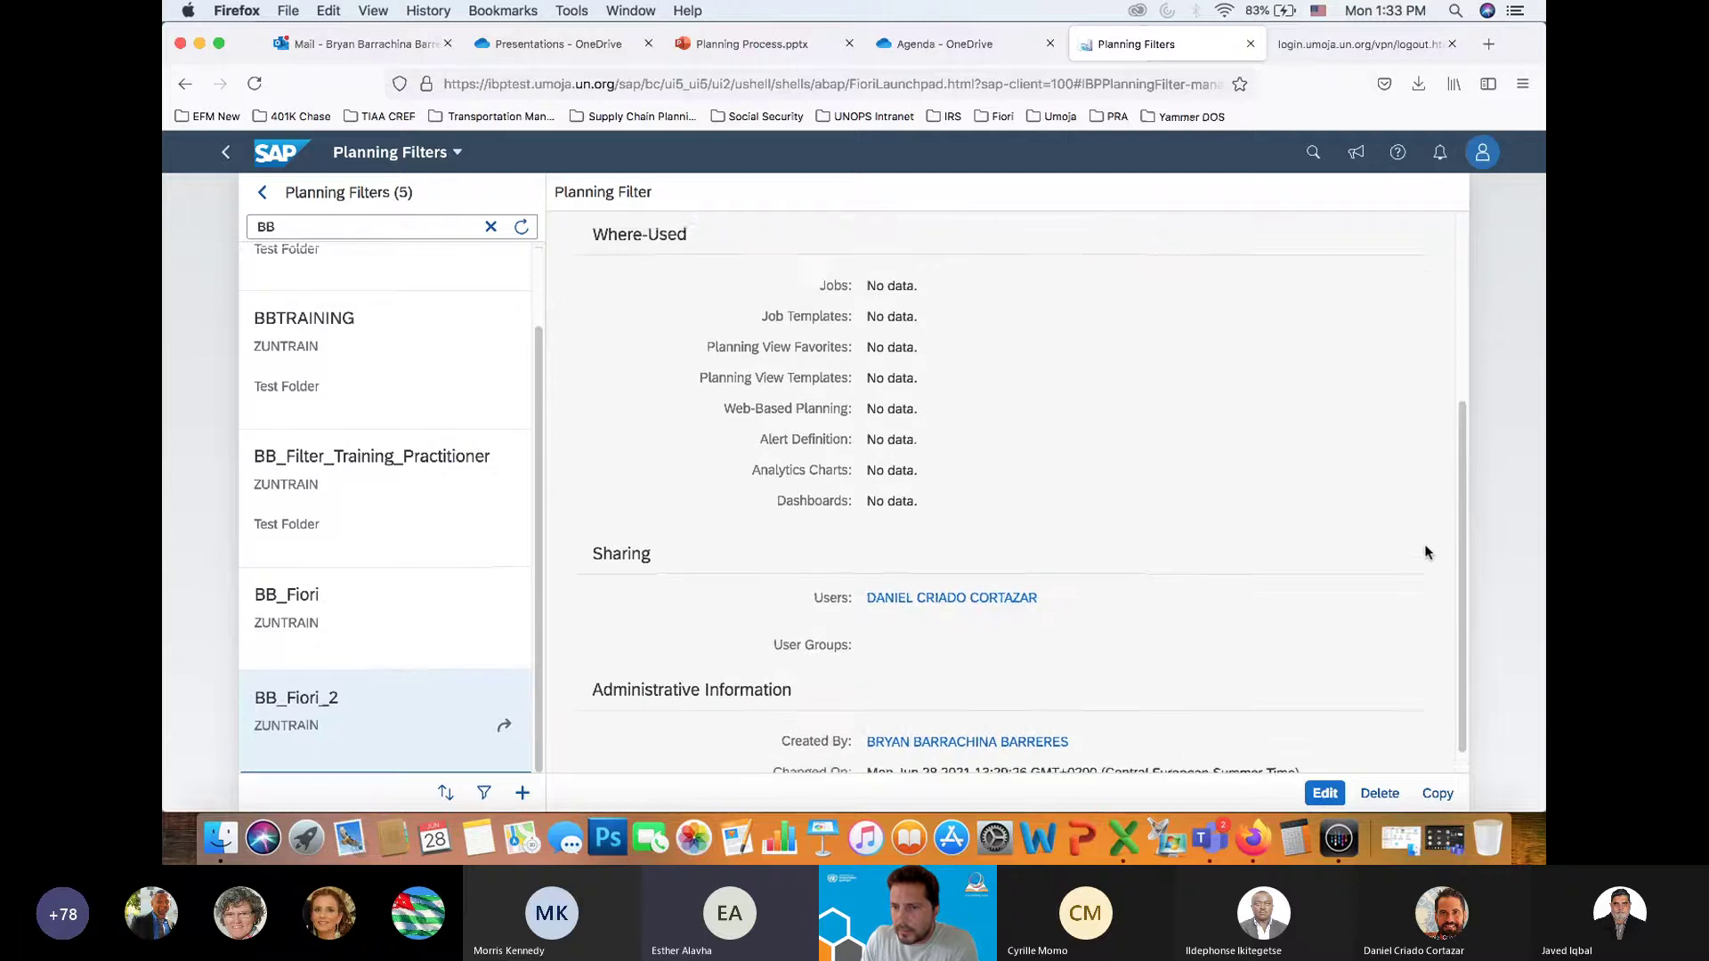
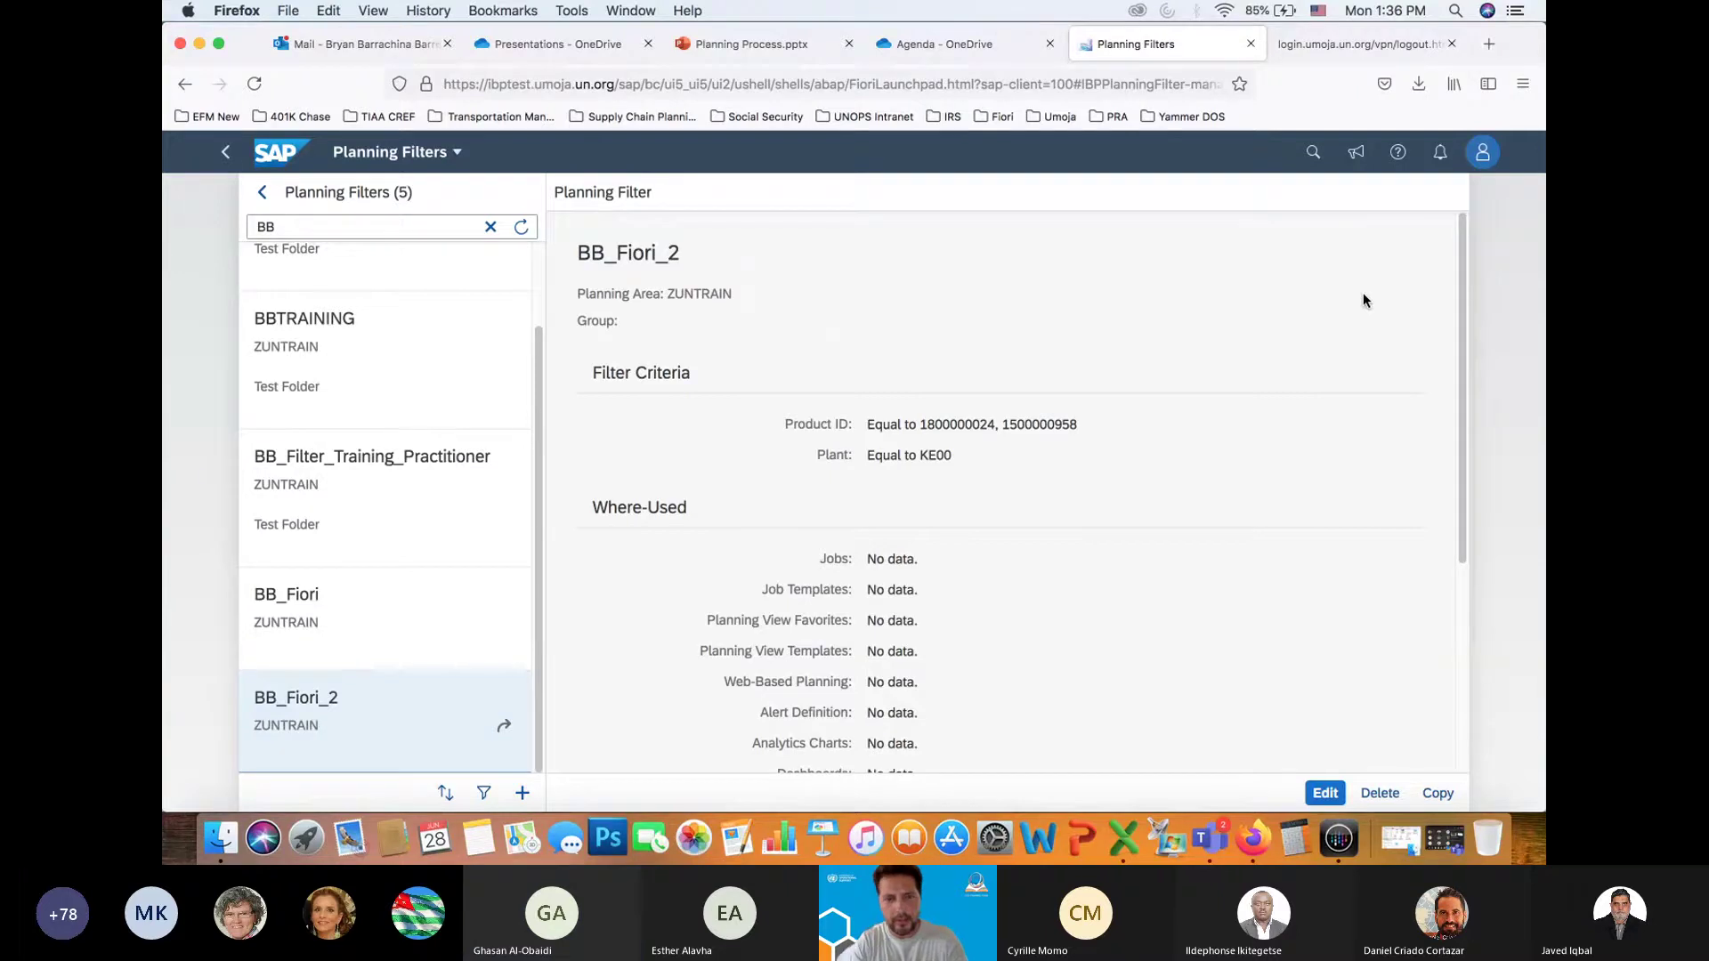
# Switch to the Excel Create New Planning View from Template dialog in Citrix Viewer
pyautogui.press('super+Tab')
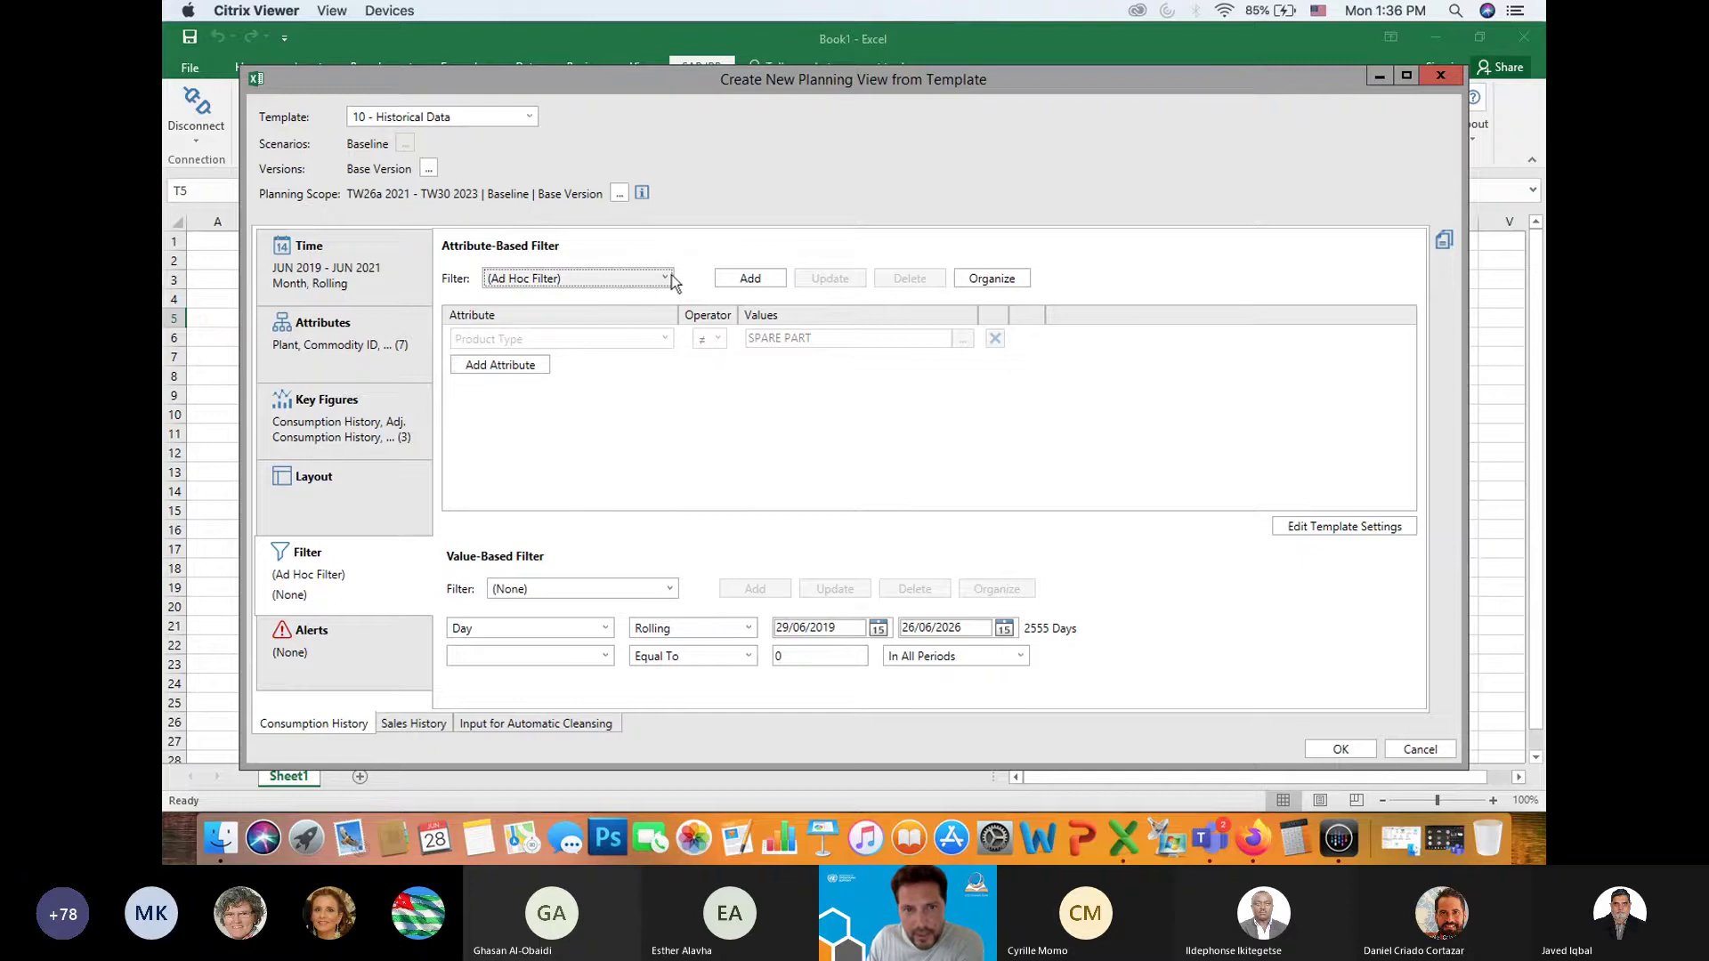
# List the saved attribute-based filters such as BB_Fiori, then return to the SAP Planning Filters page
pyautogui.hotkey('alt', 'Down')
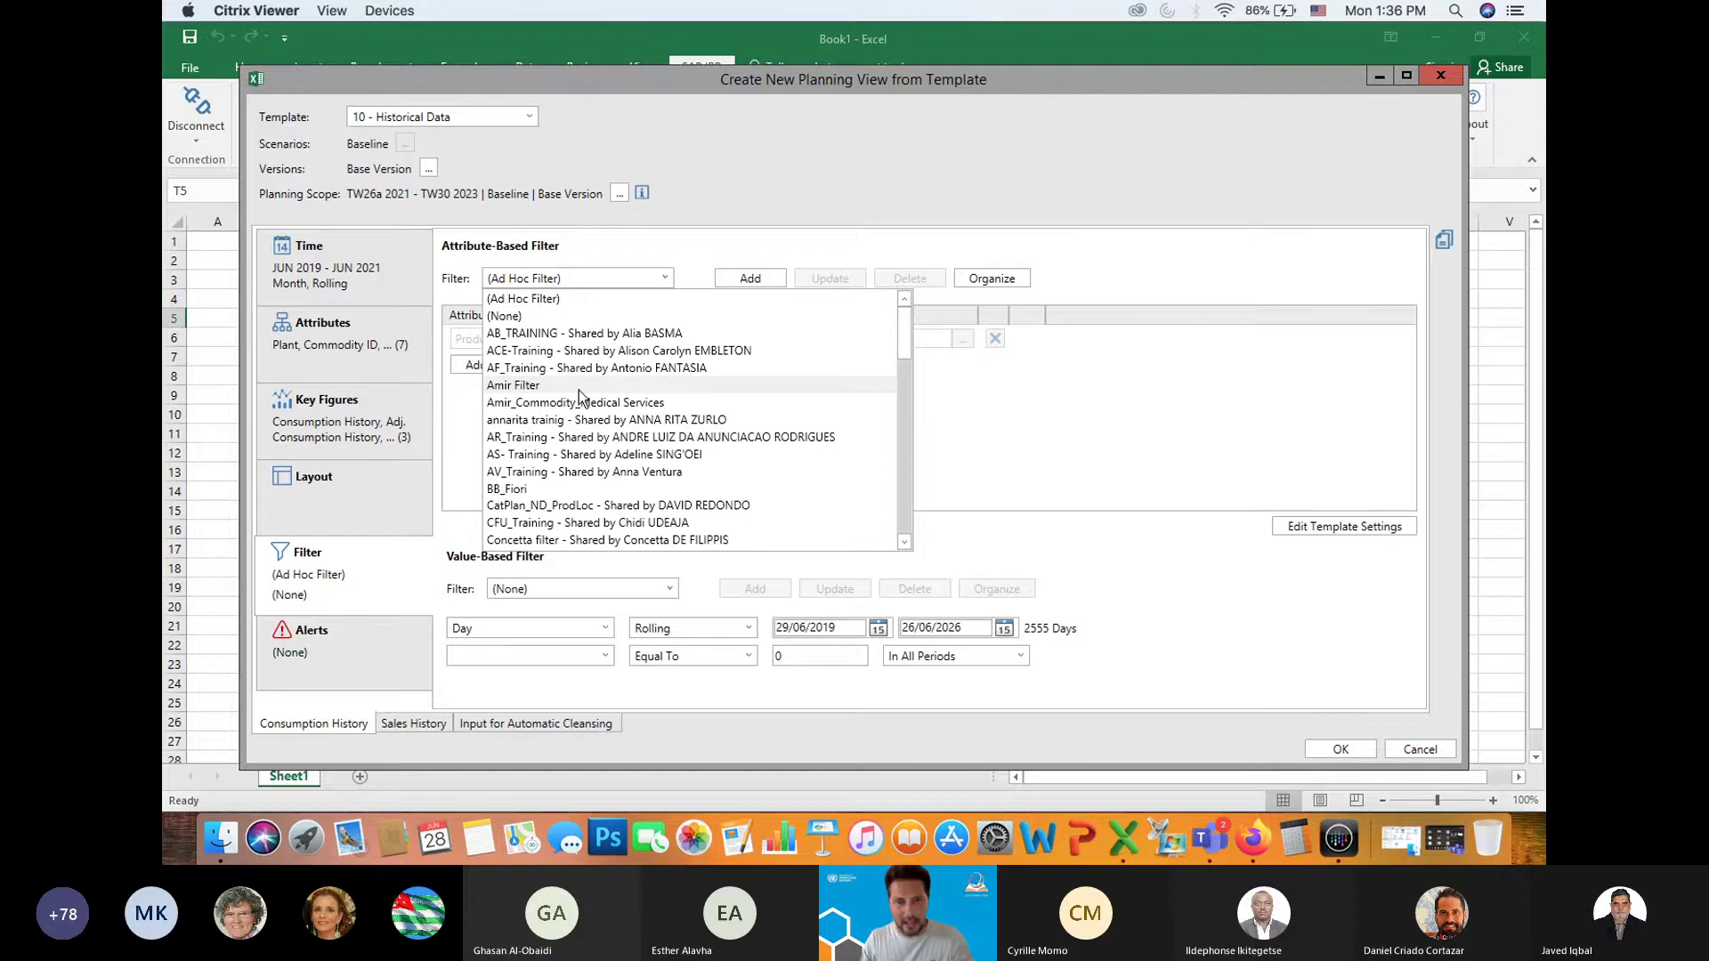
pyautogui.press('super+Tab')
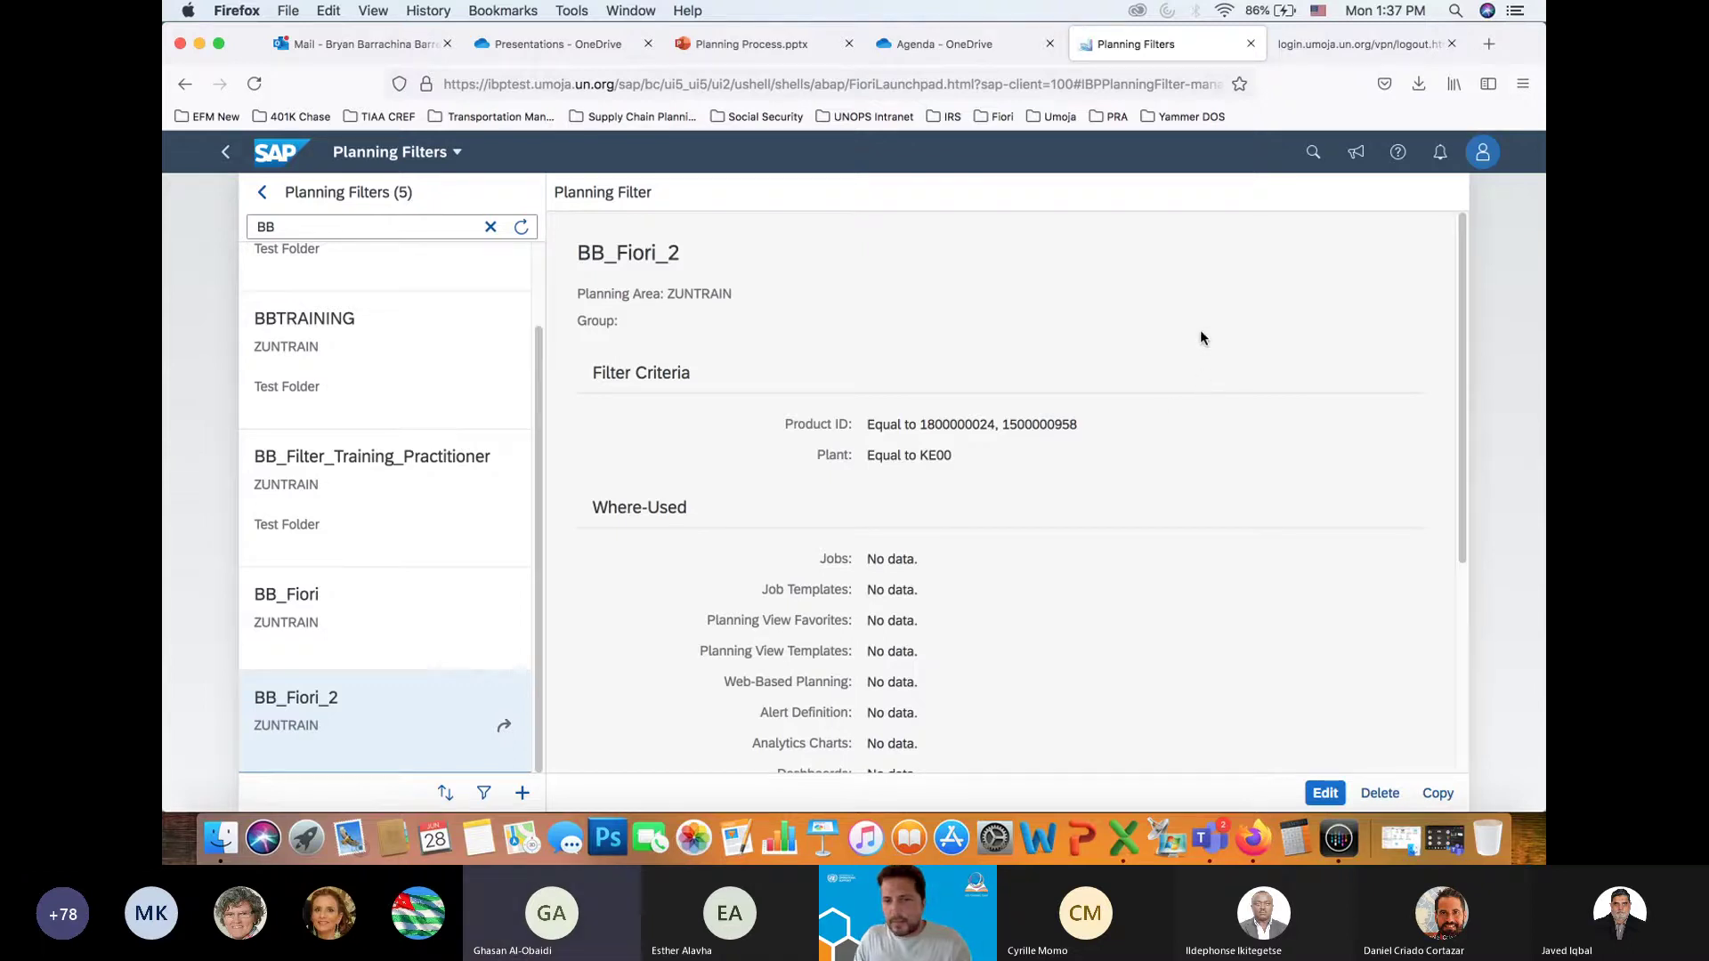
pyautogui.press('super+Tab')
pyautogui.press('super+Tab')
pyautogui.press('super+Tab')
pyautogui.press('super+Tab')
pyautogui.press('super+Tab')
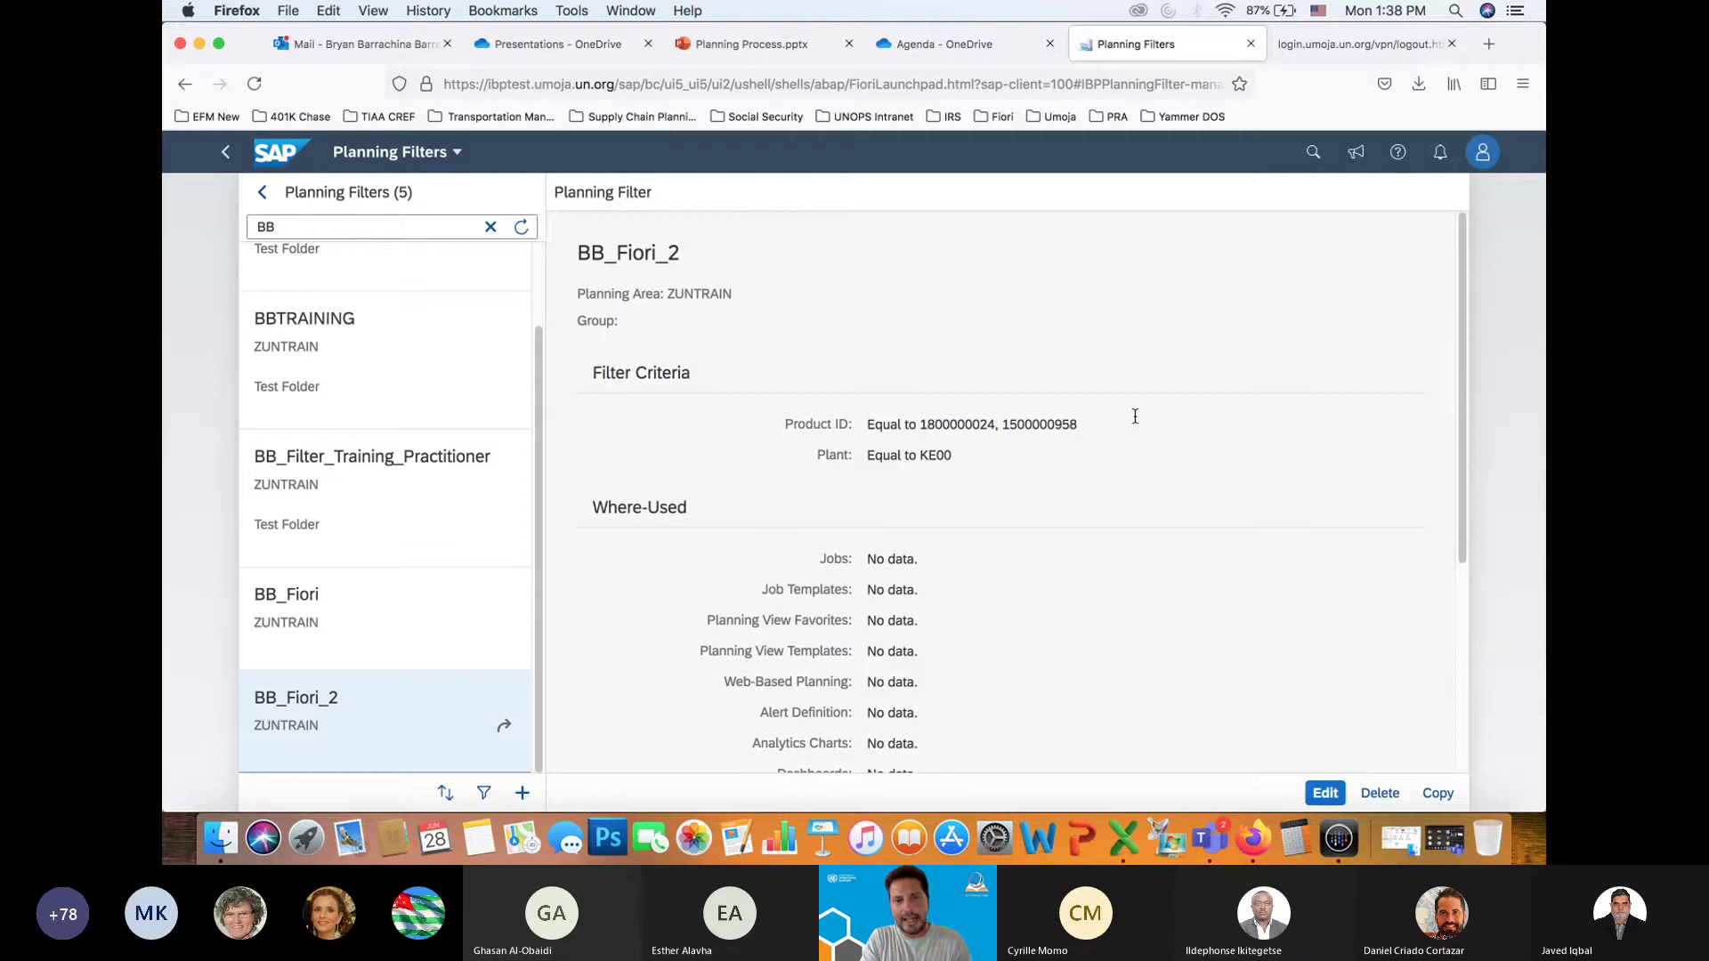
# Bring the Excel Create New Planning View from Template dialog back to the front
pyautogui.press('super+Tab')
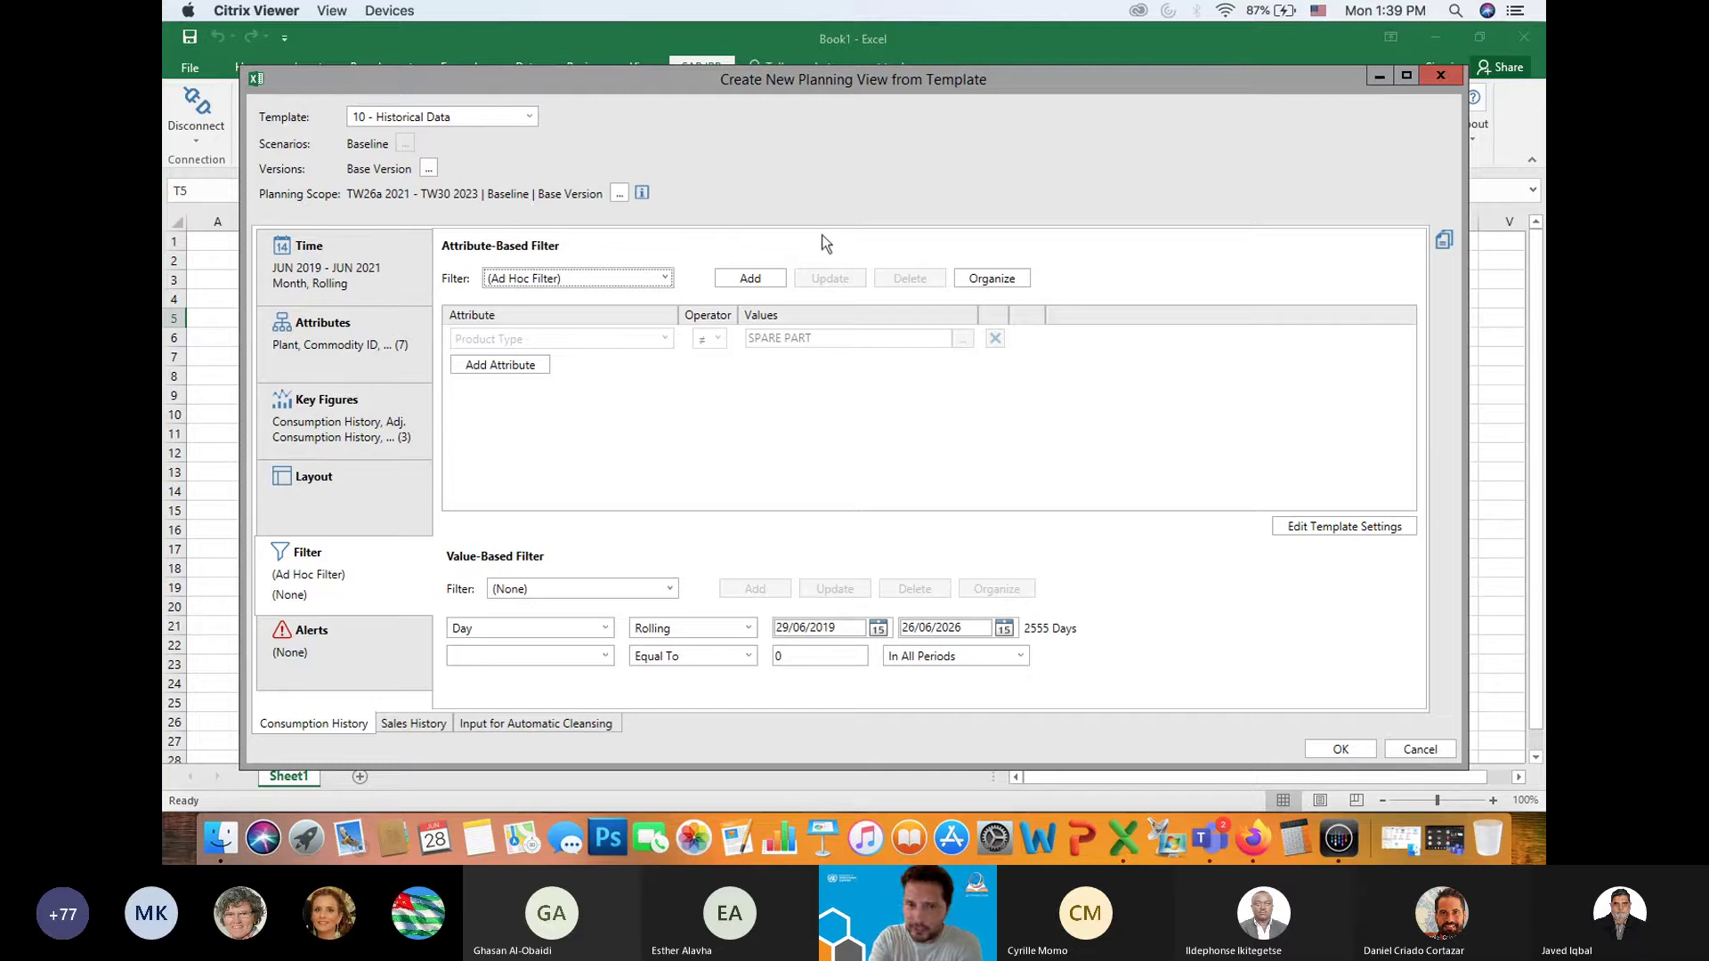
# Return to the BB_Fiori_2 filter on the SAP Planning Filters page in Firefox
pyautogui.press('super+Tab')
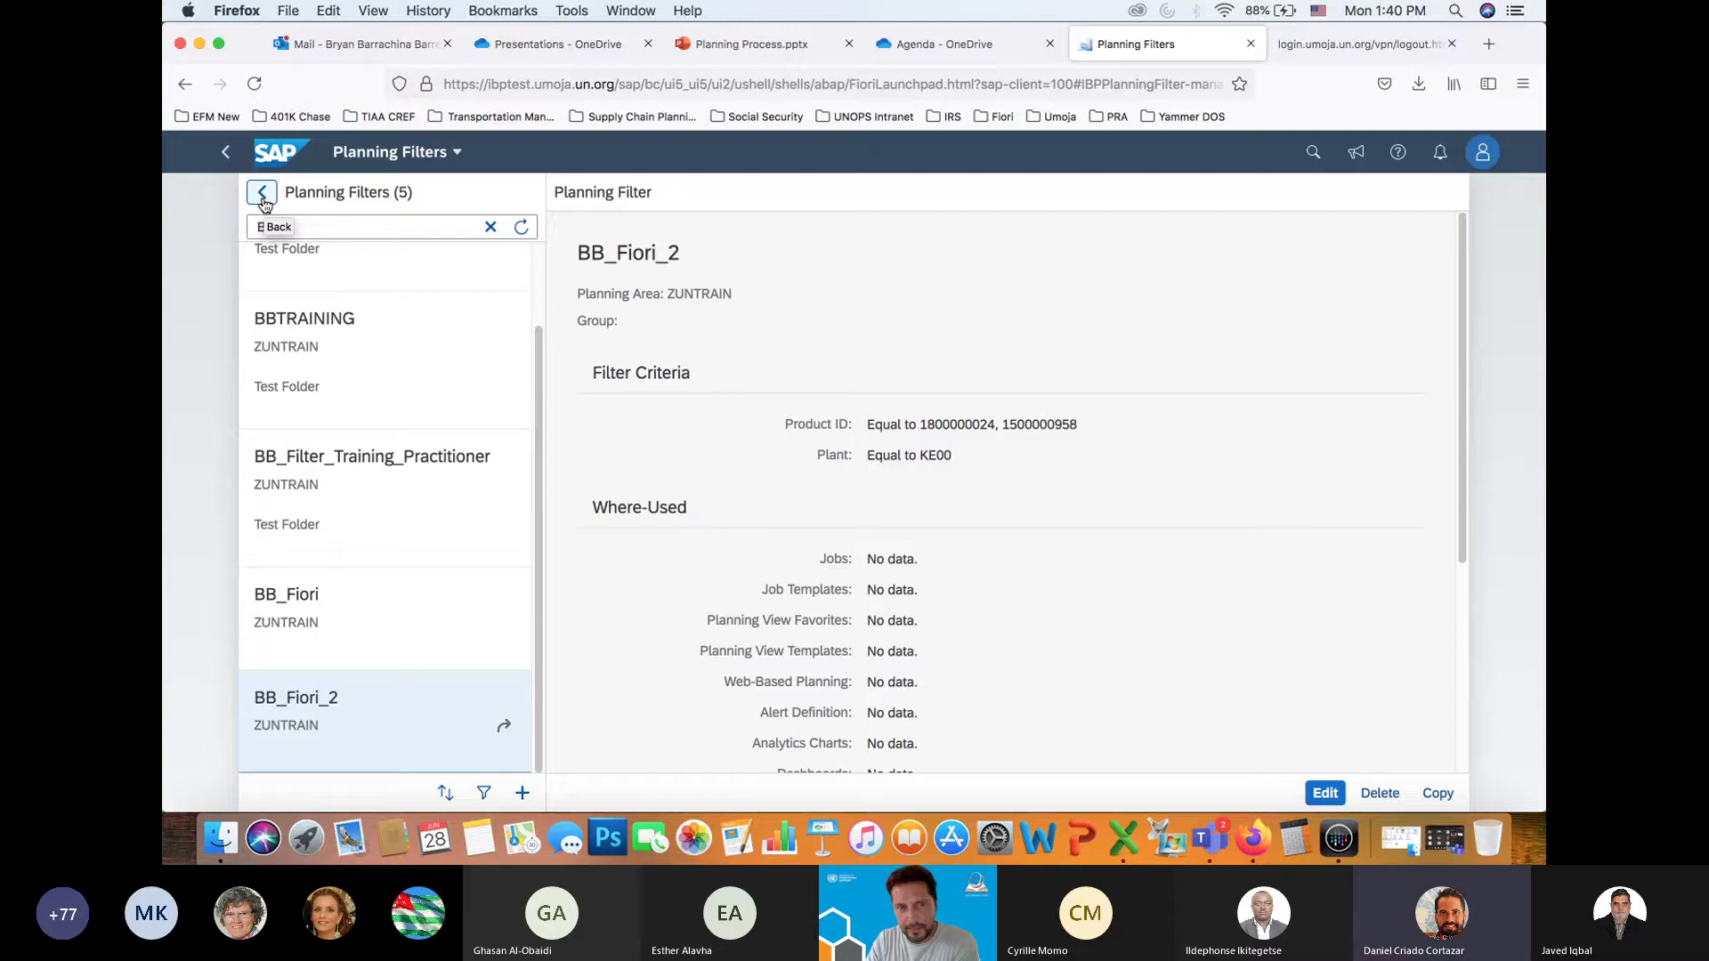
# Search the planning filters for 'BB' to locate BB_Fiori_2
pyautogui.write('BB')
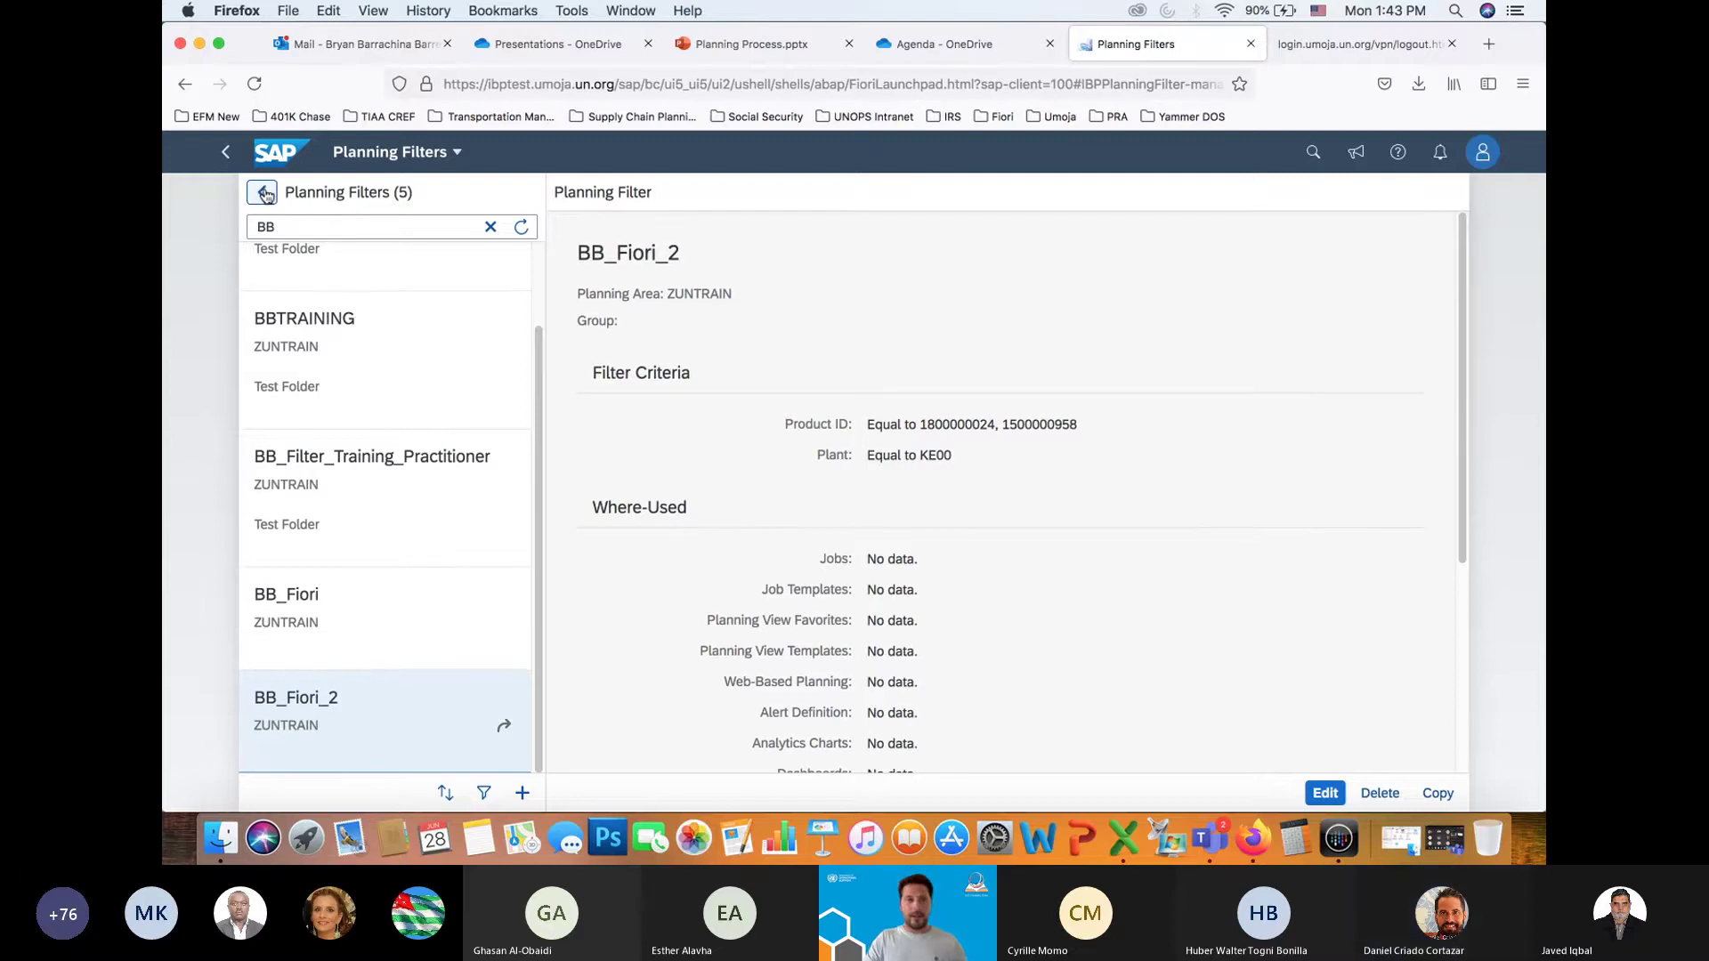
# Go back from Planning Filters to the Fiori Launchpad Home page
pyautogui.click(262, 193)
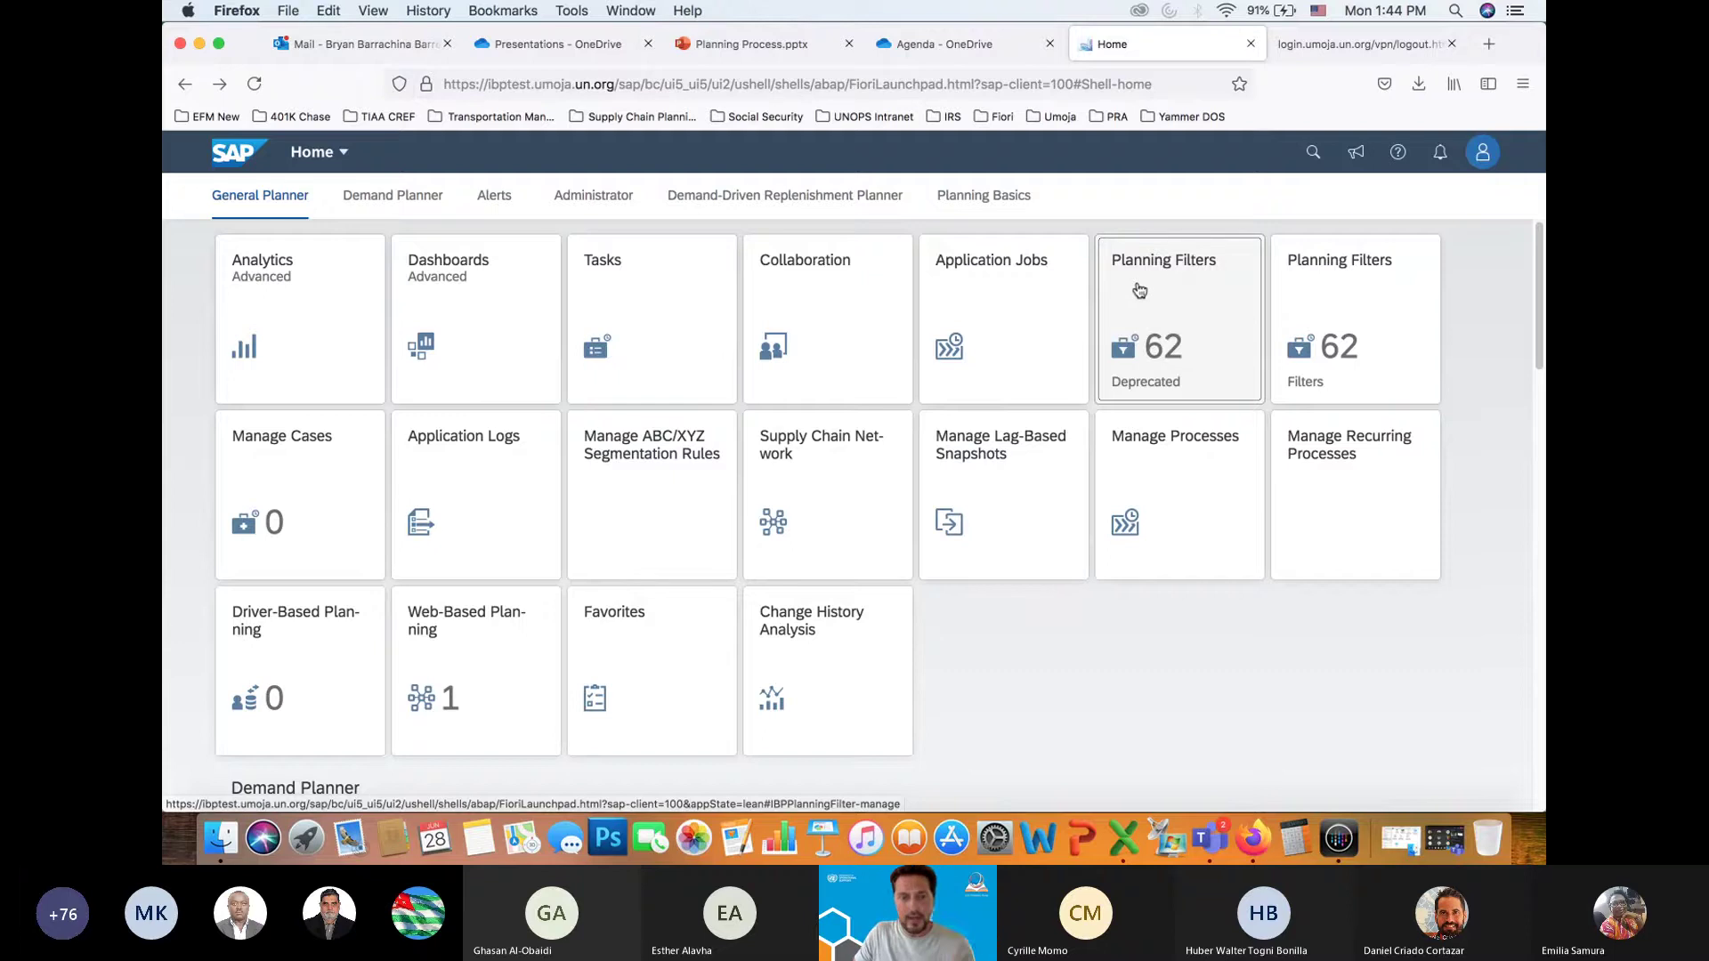
# Choose the saved BB_Fiori filter for the Excel Historical Data planning view
pyautogui.press('super+Tab')
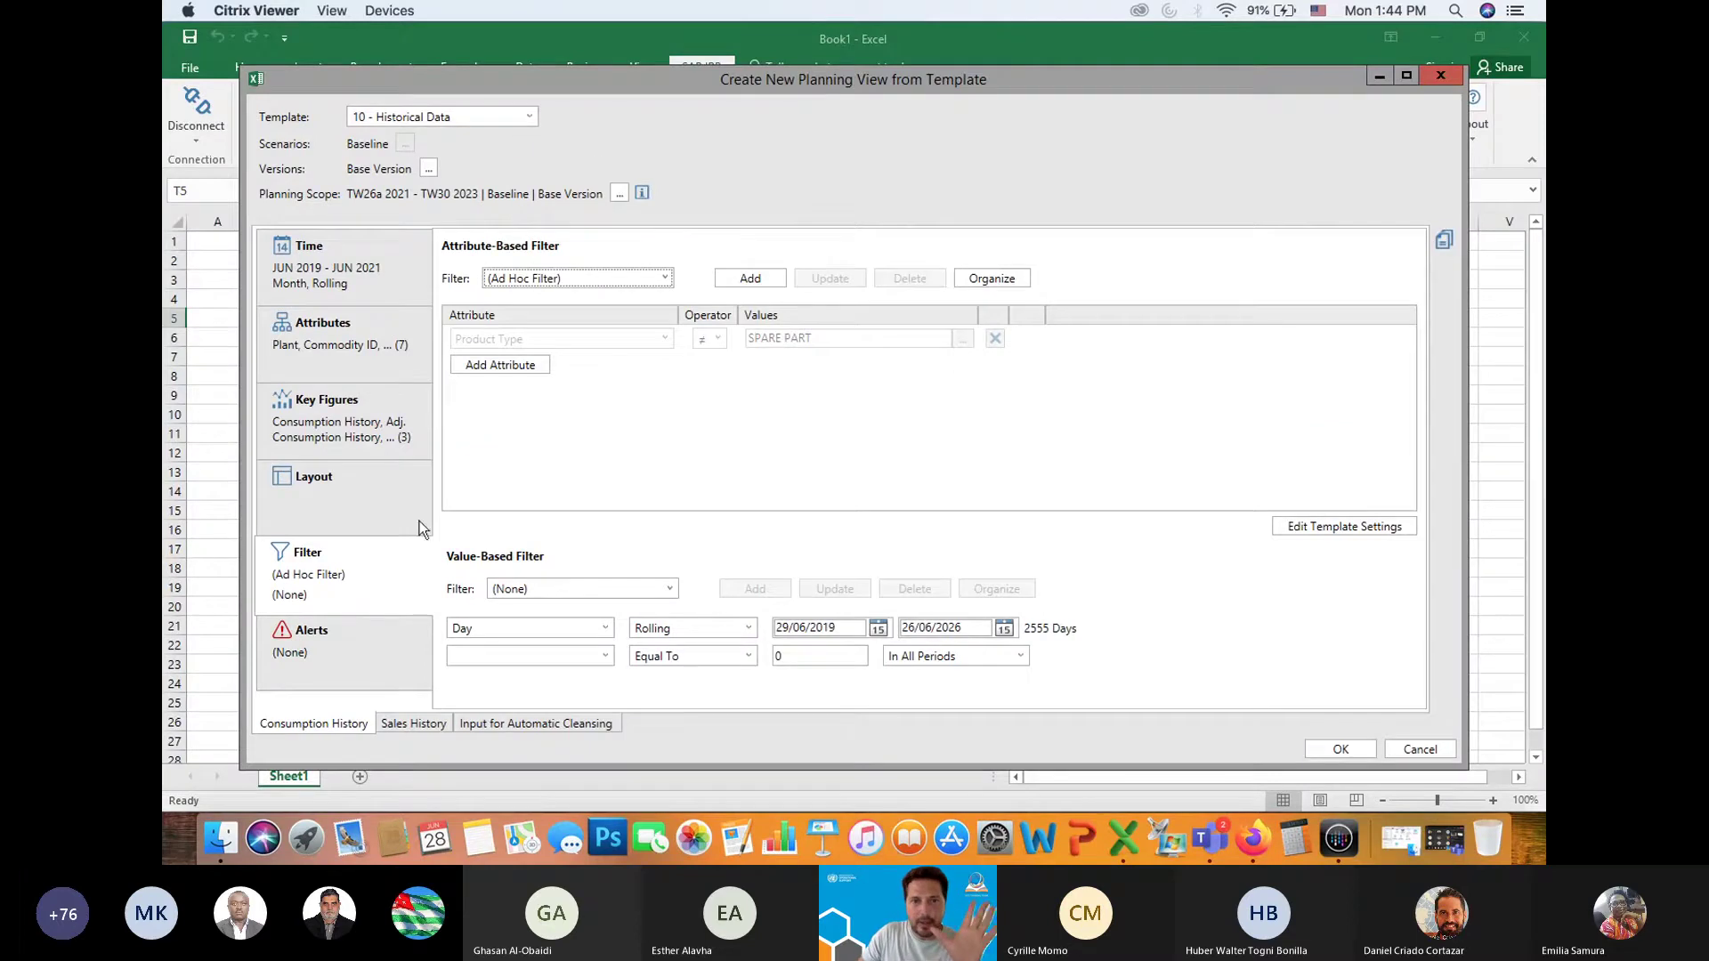
pyautogui.click(665, 278)
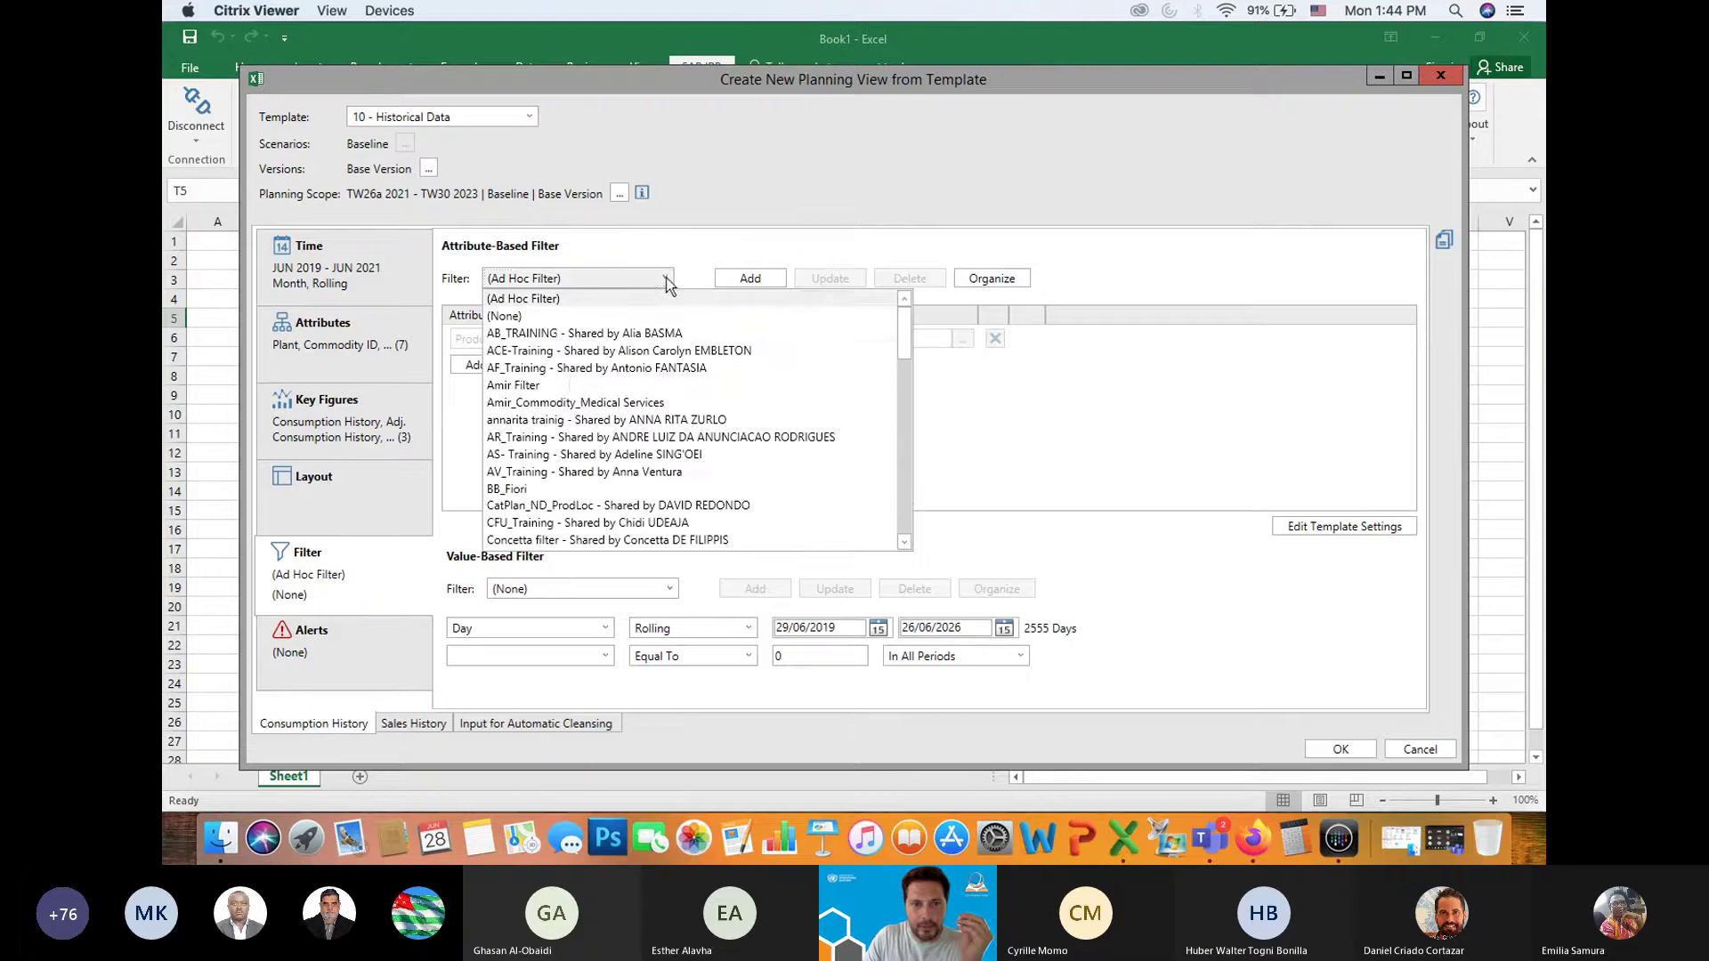
pyautogui.scroll(-2, 577, 392)
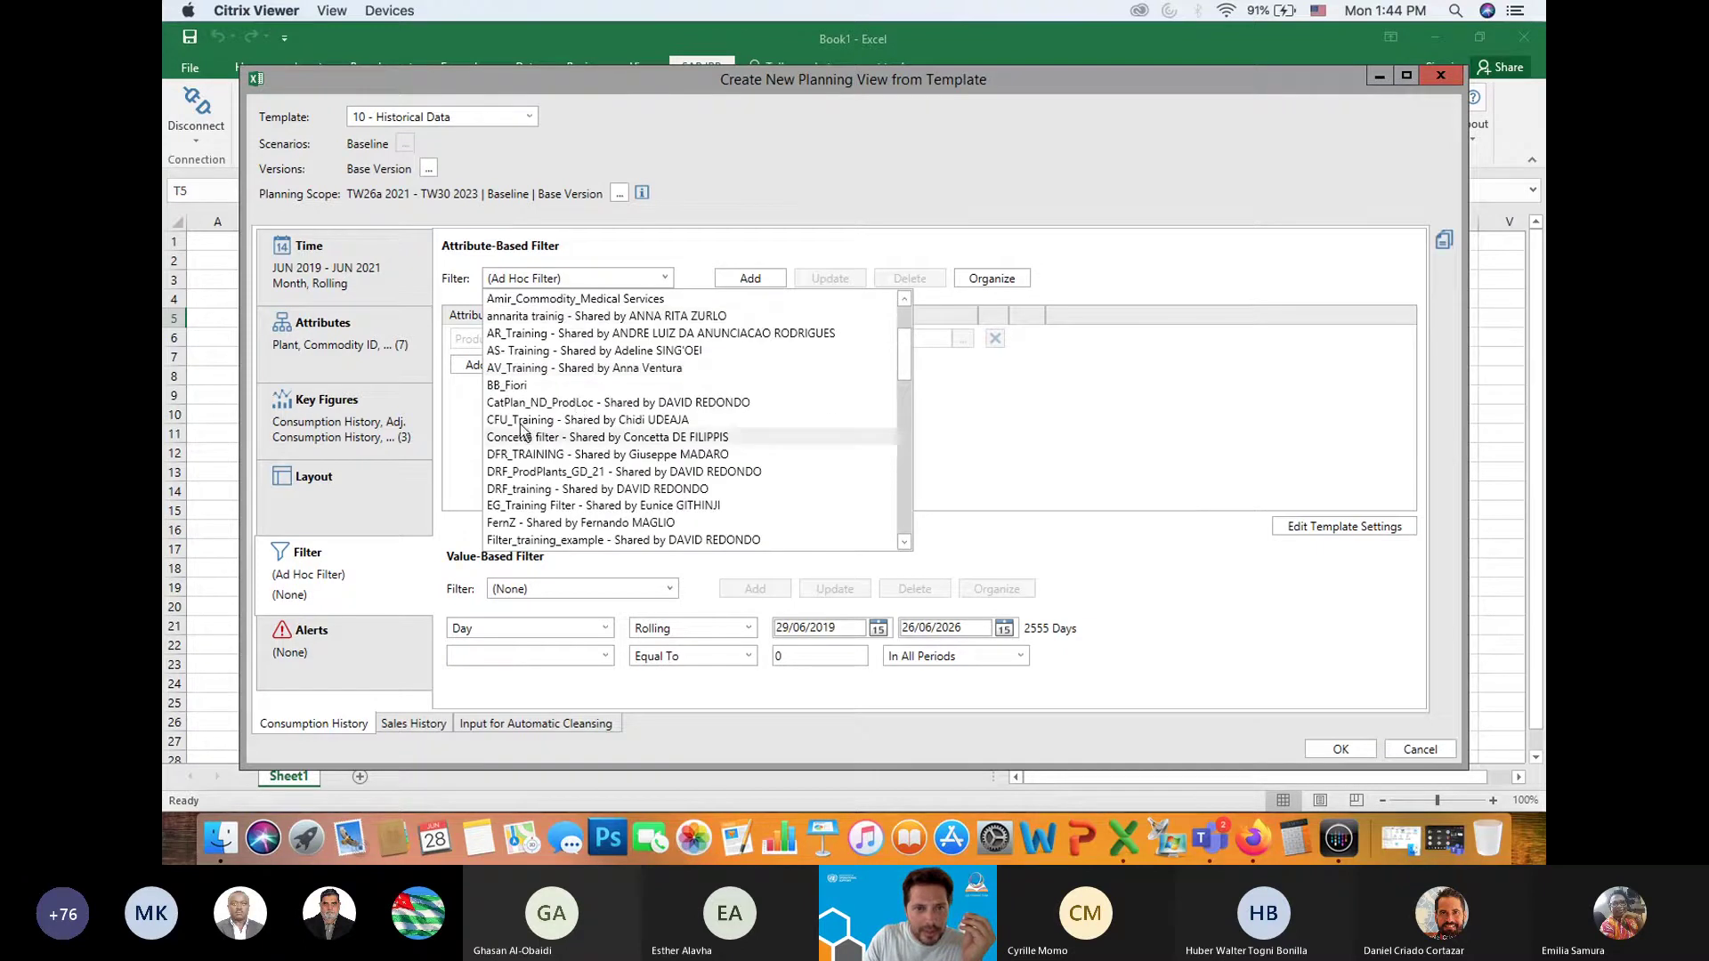
pyautogui.click(521, 389)
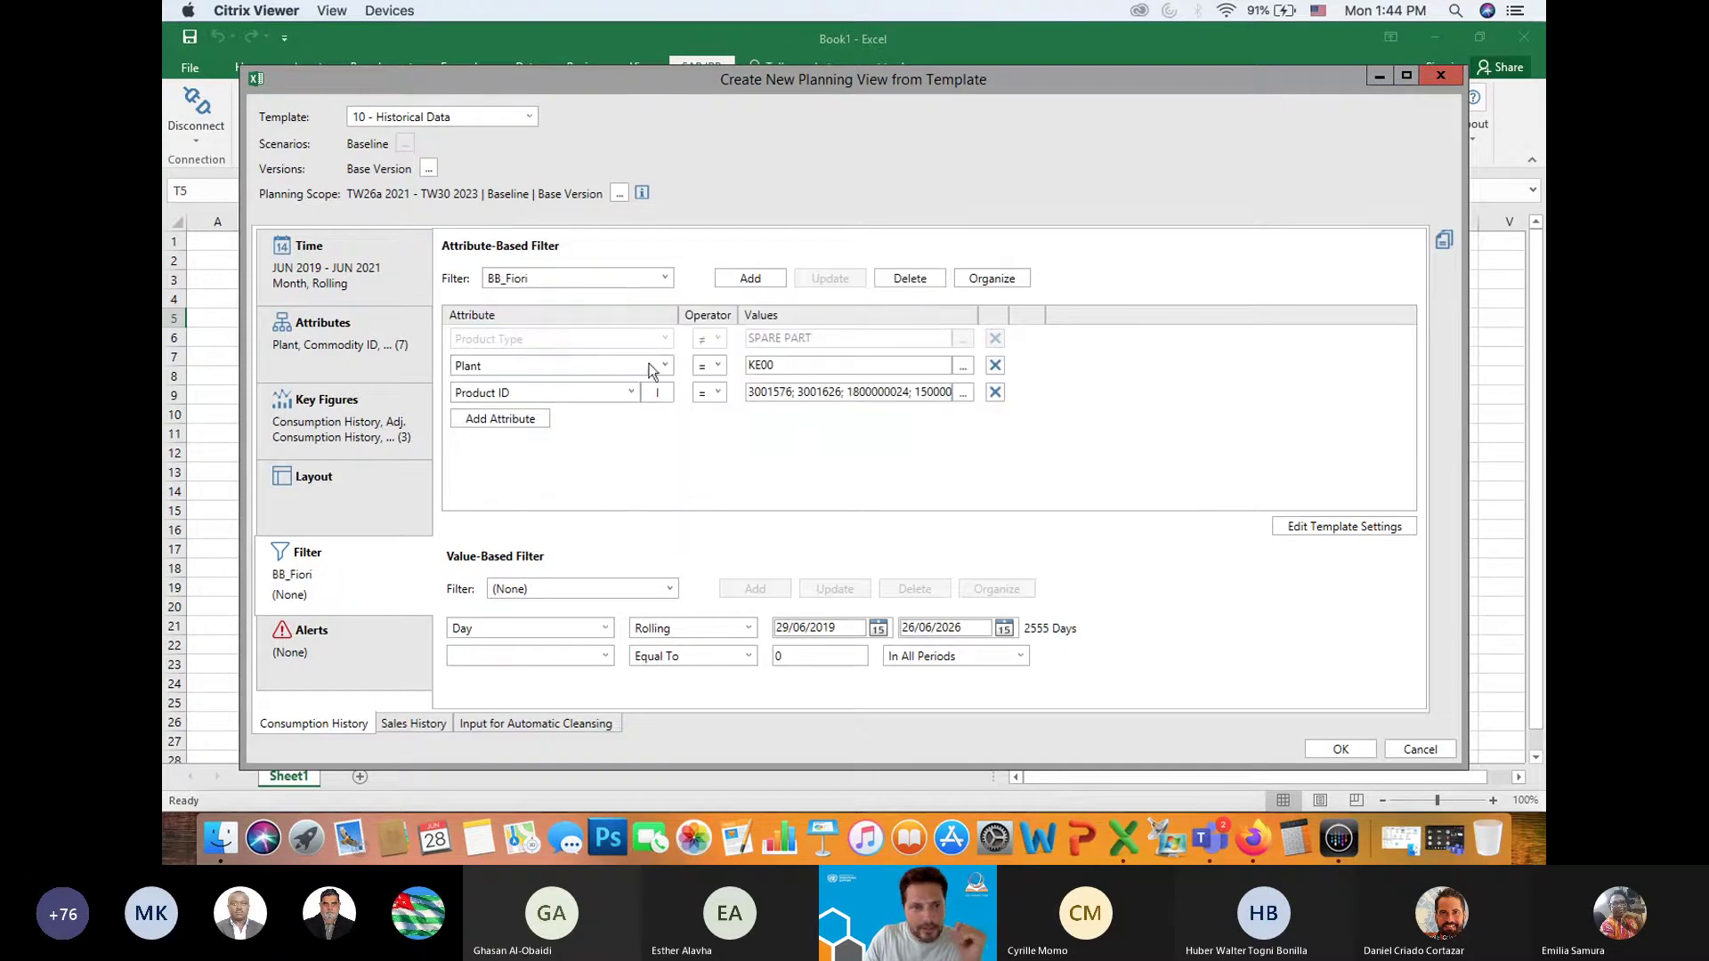
# Copy the filter from Consumption History to Sales History and Input for Automatic Cleansing, then create the view
pyautogui.click(1444, 240)
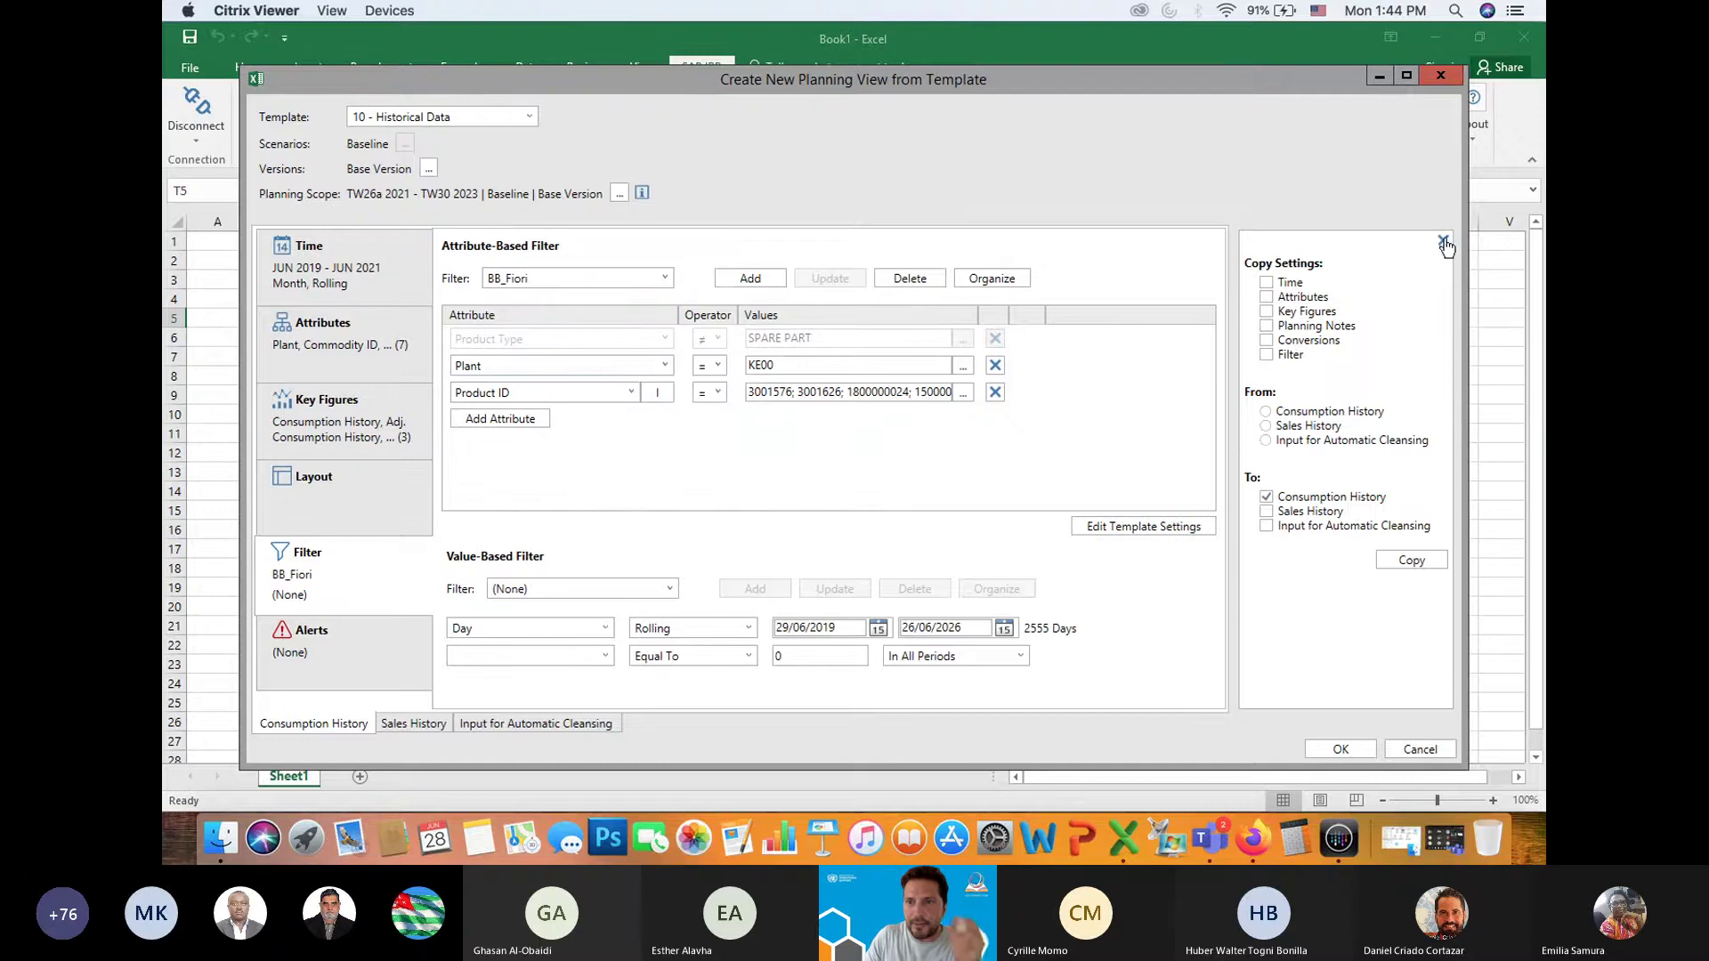
pyautogui.click(1266, 354)
pyautogui.click(1264, 411)
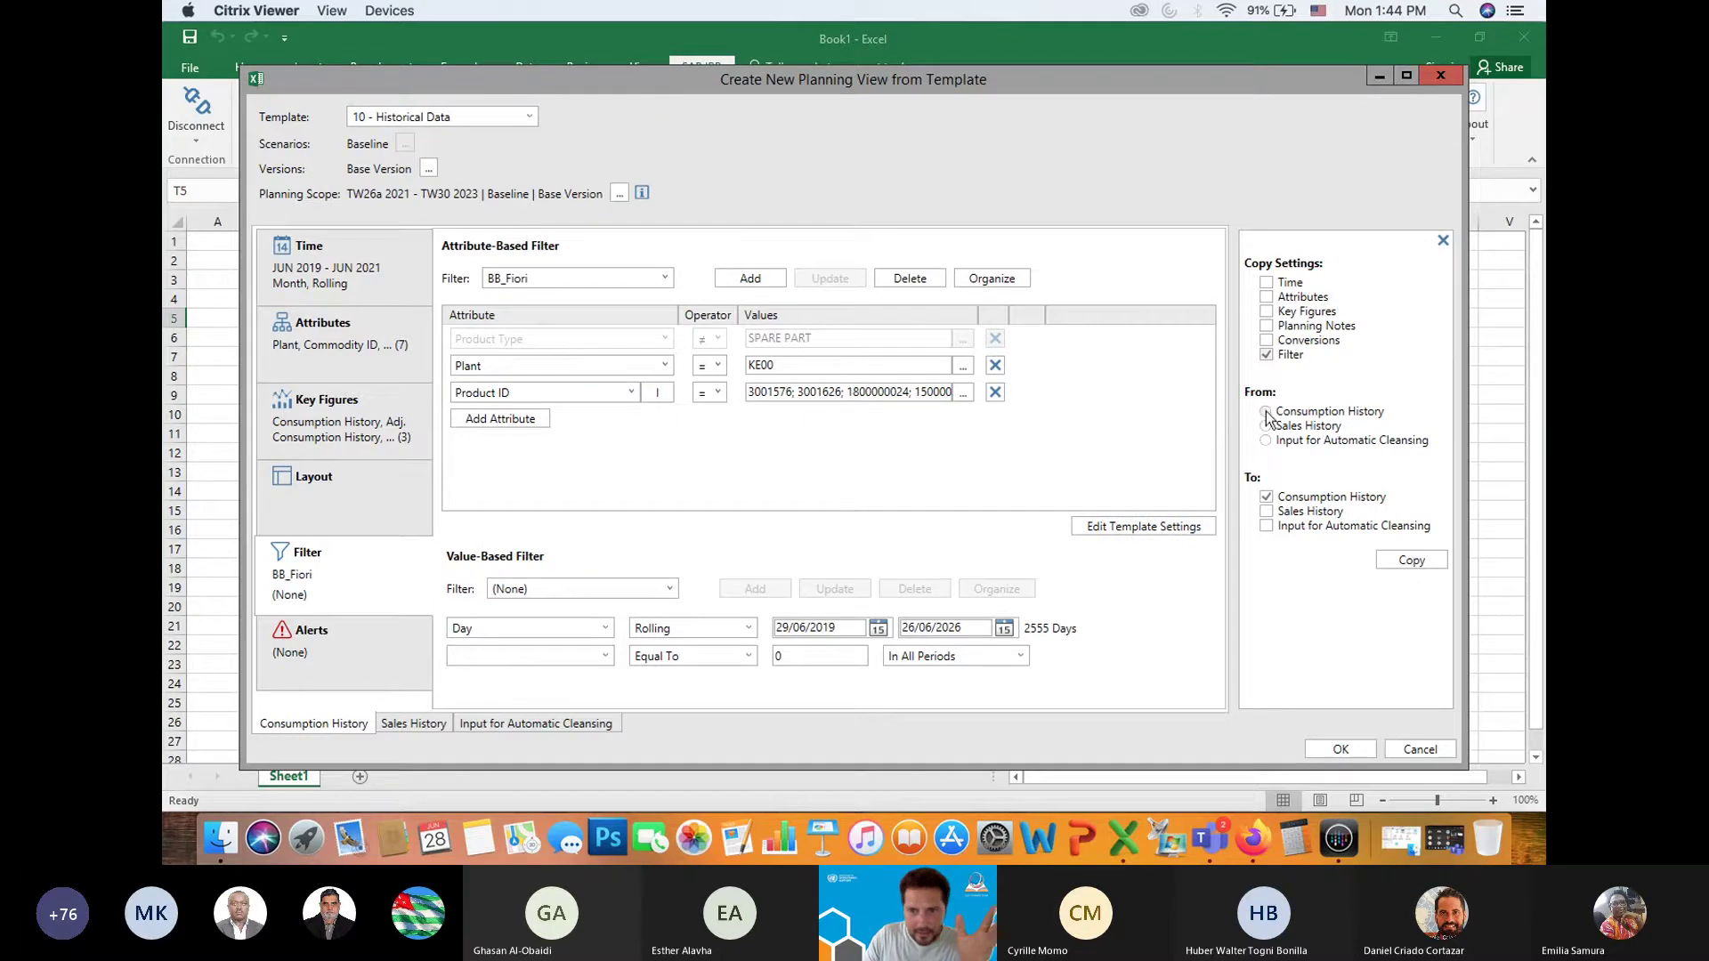
pyautogui.click(1265, 511)
pyautogui.click(1265, 526)
pyautogui.click(1405, 562)
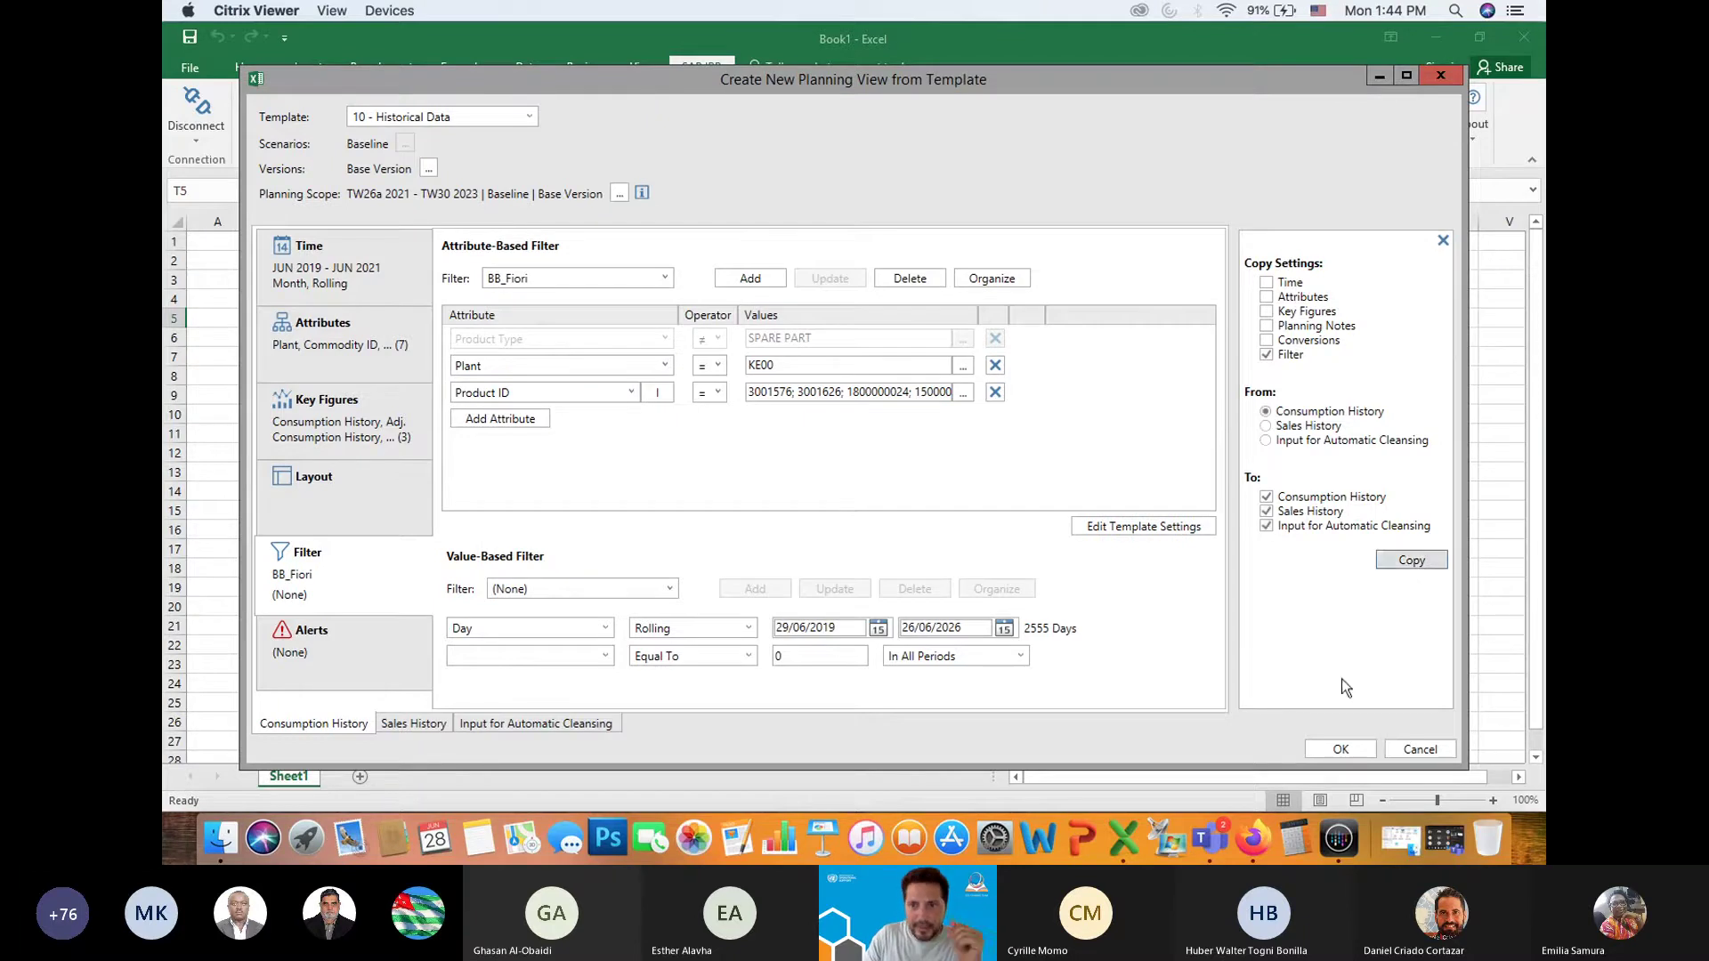
pyautogui.click(1340, 749)
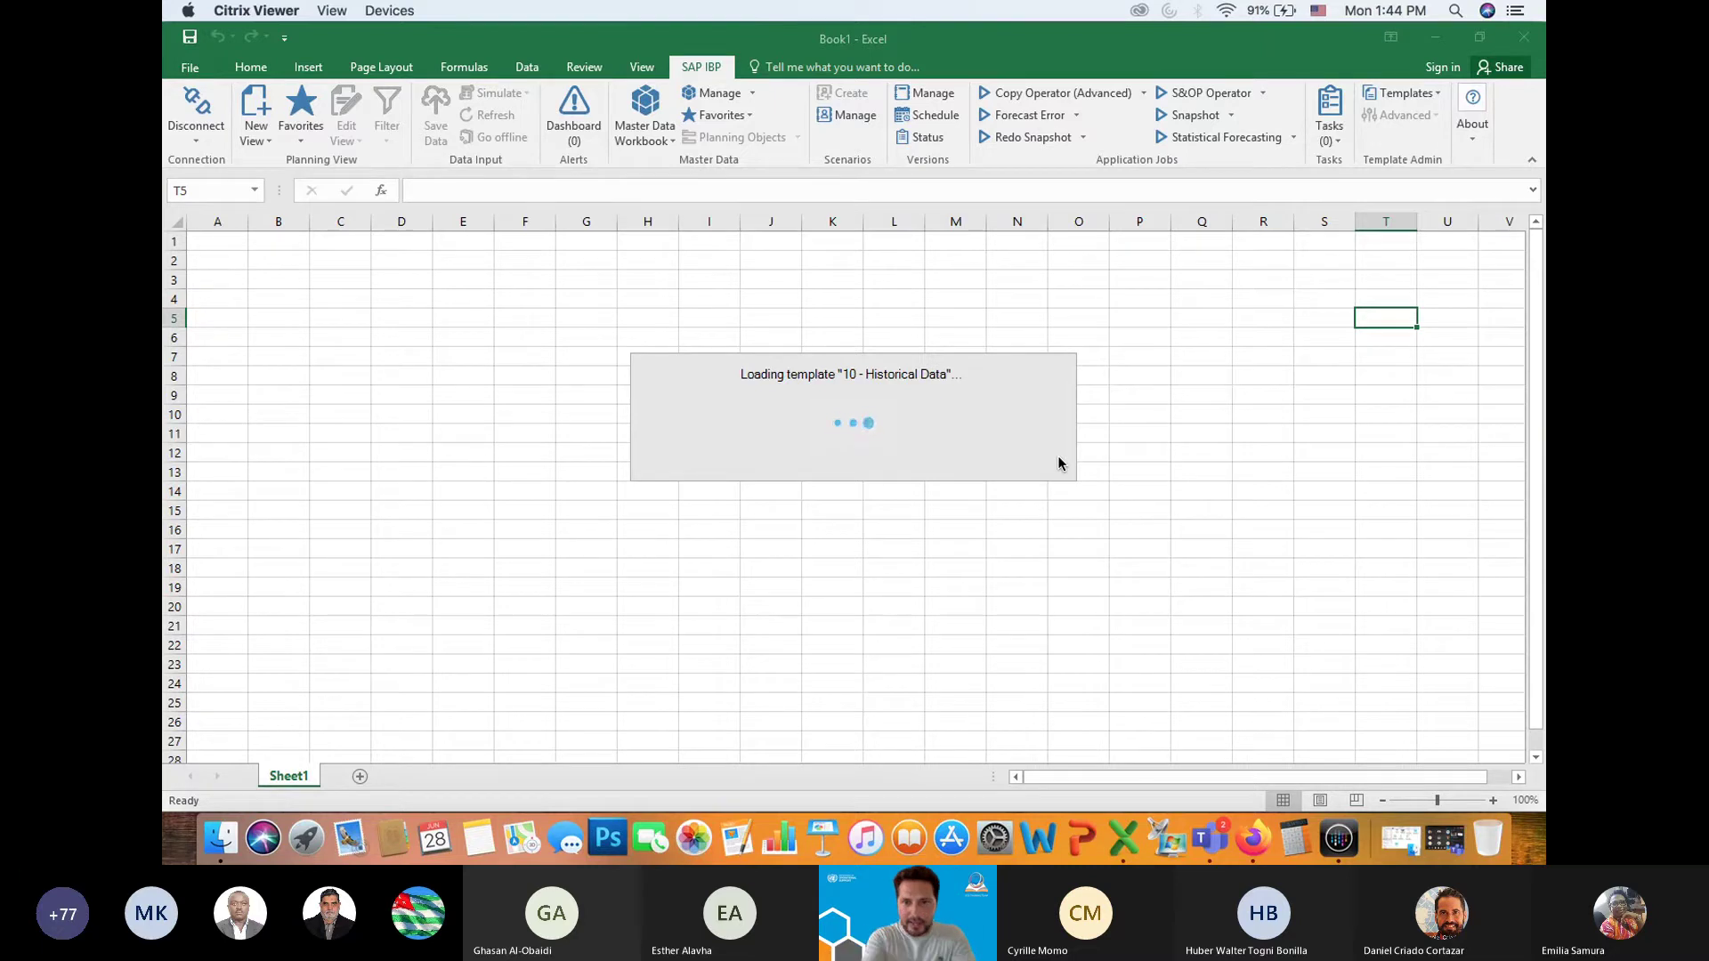
pyautogui.press('super+Tab')
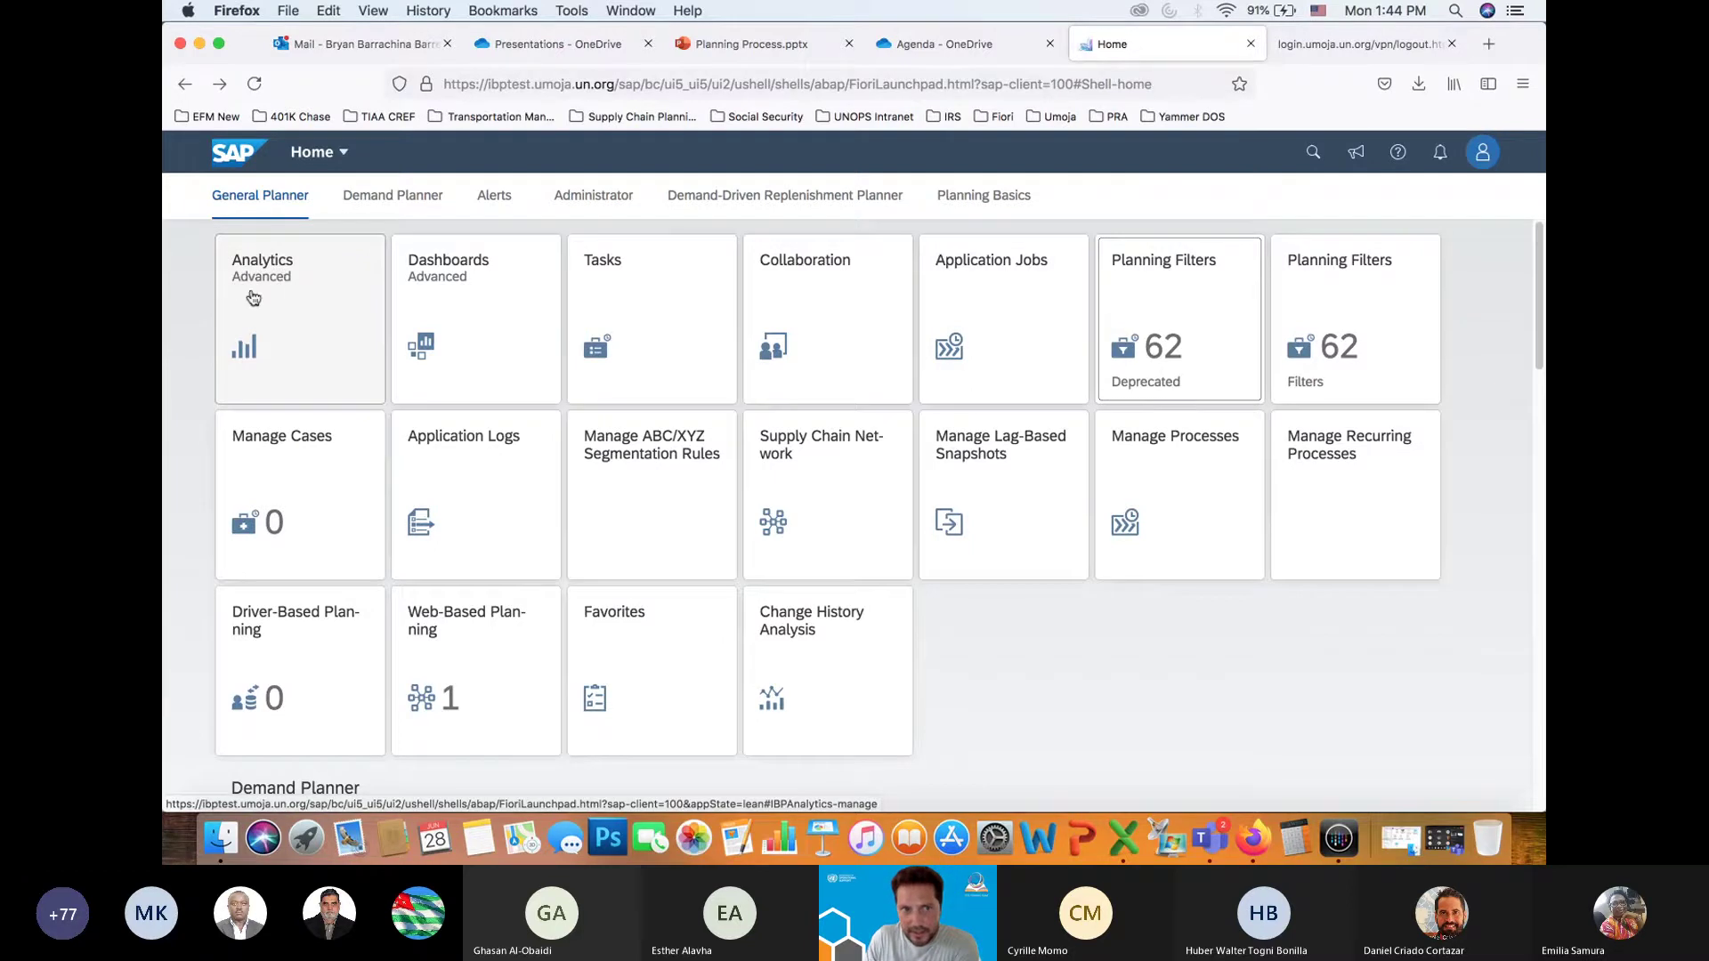
# Open the Analytics app and browse its list of 295 charts
pyautogui.click(288, 275)
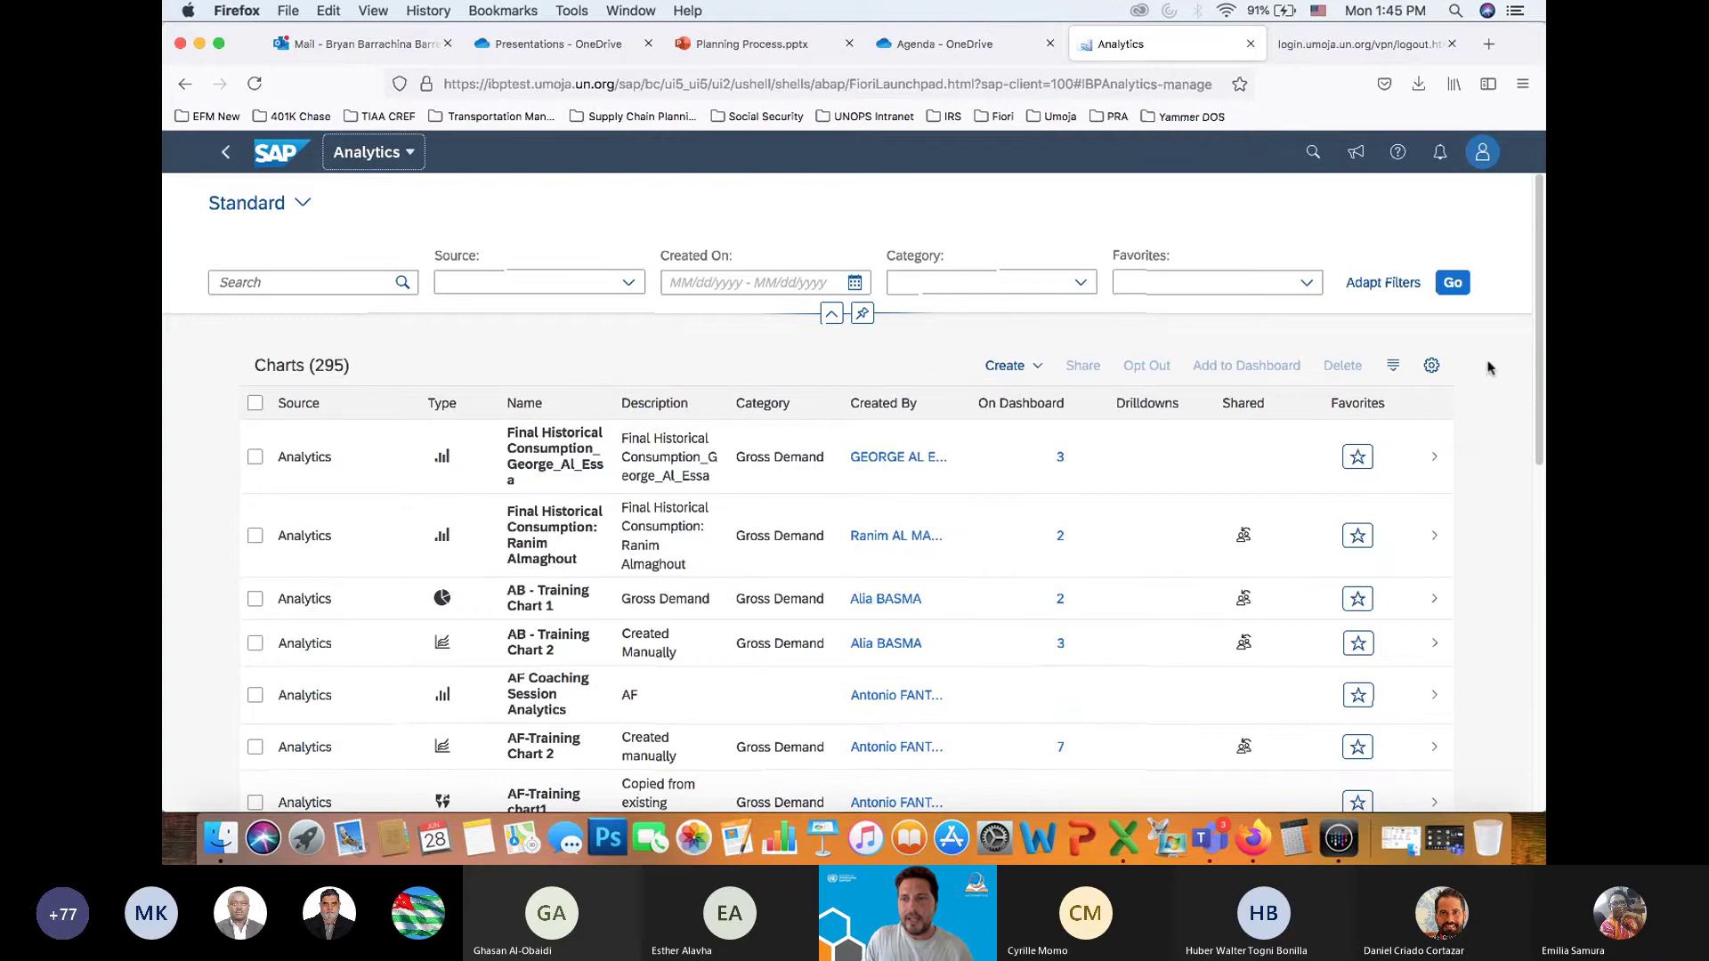
pyautogui.scroll(-1, 1488, 367)
pyautogui.scroll(-1, 1468, 352)
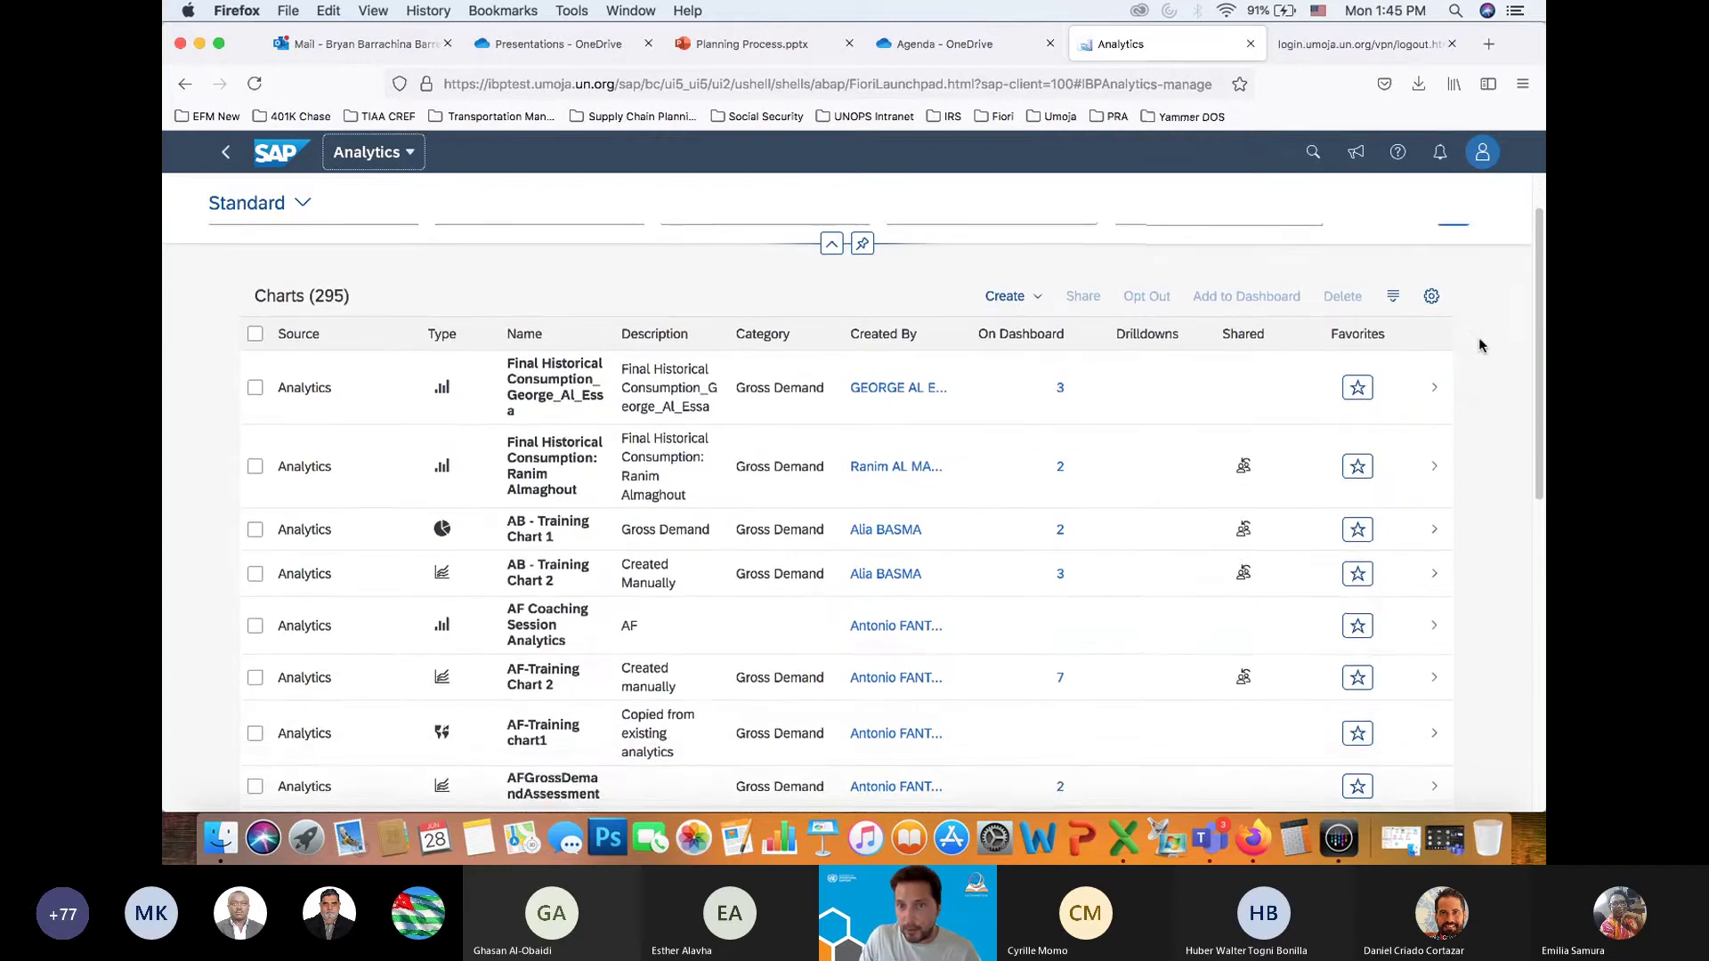
pyautogui.scroll(1, 1477, 347)
pyautogui.scroll(1, 1479, 345)
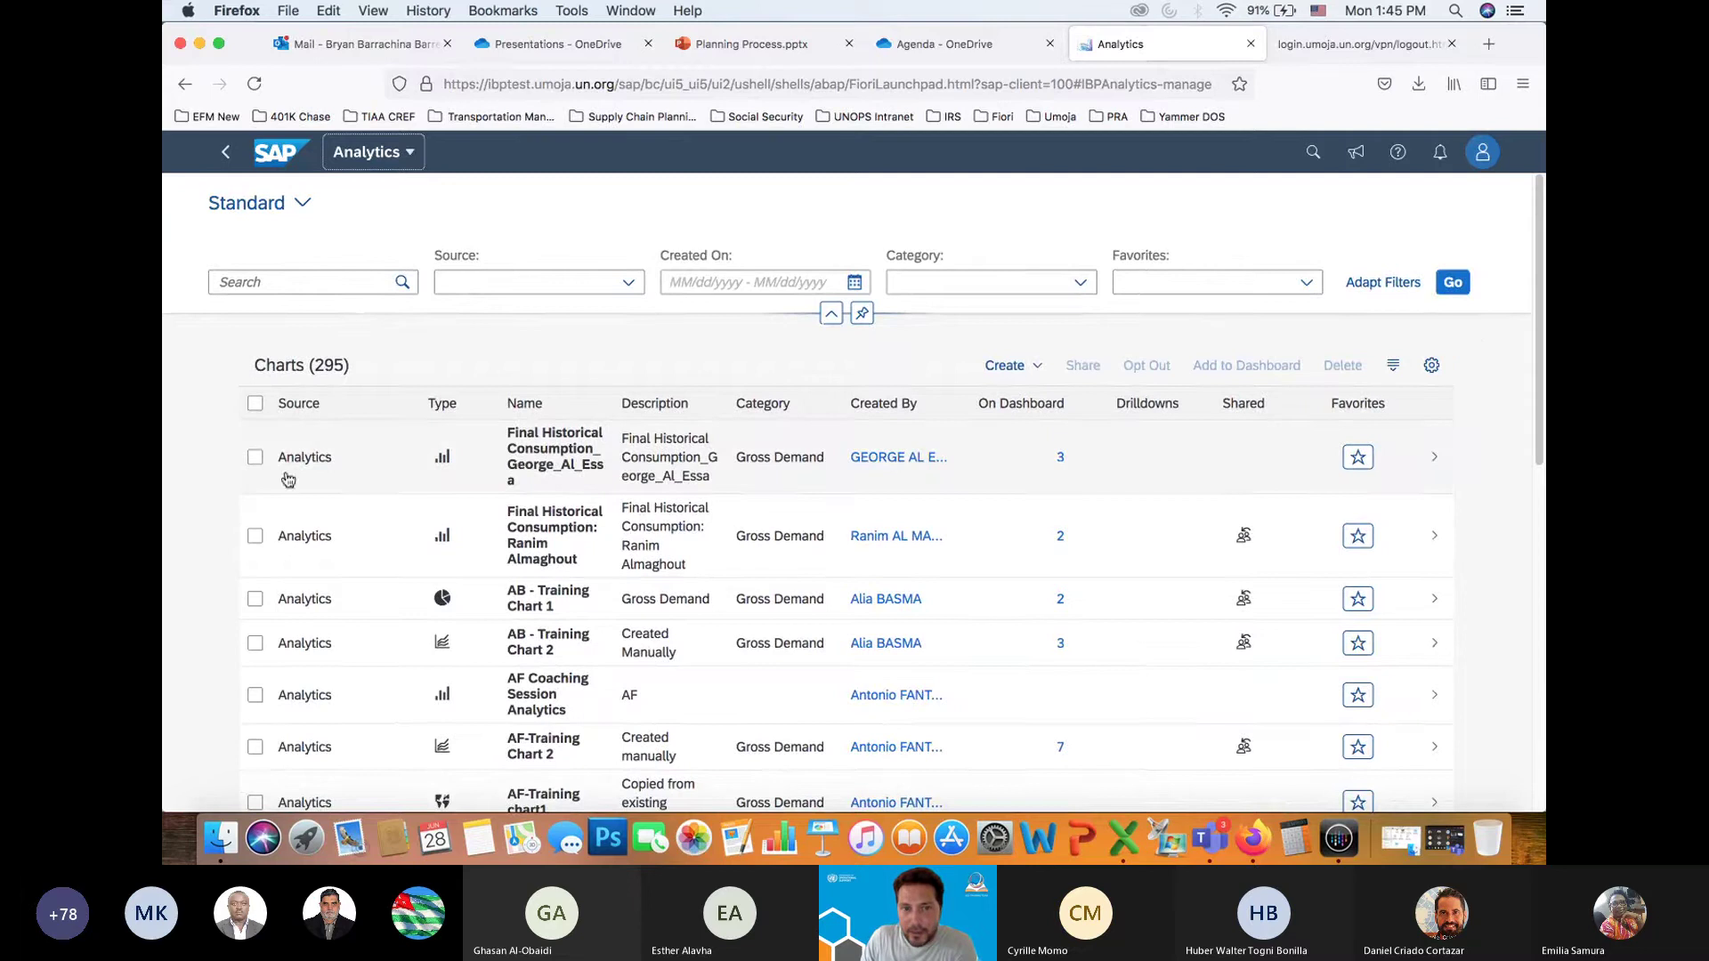
pyautogui.scroll(-1, 556, 445)
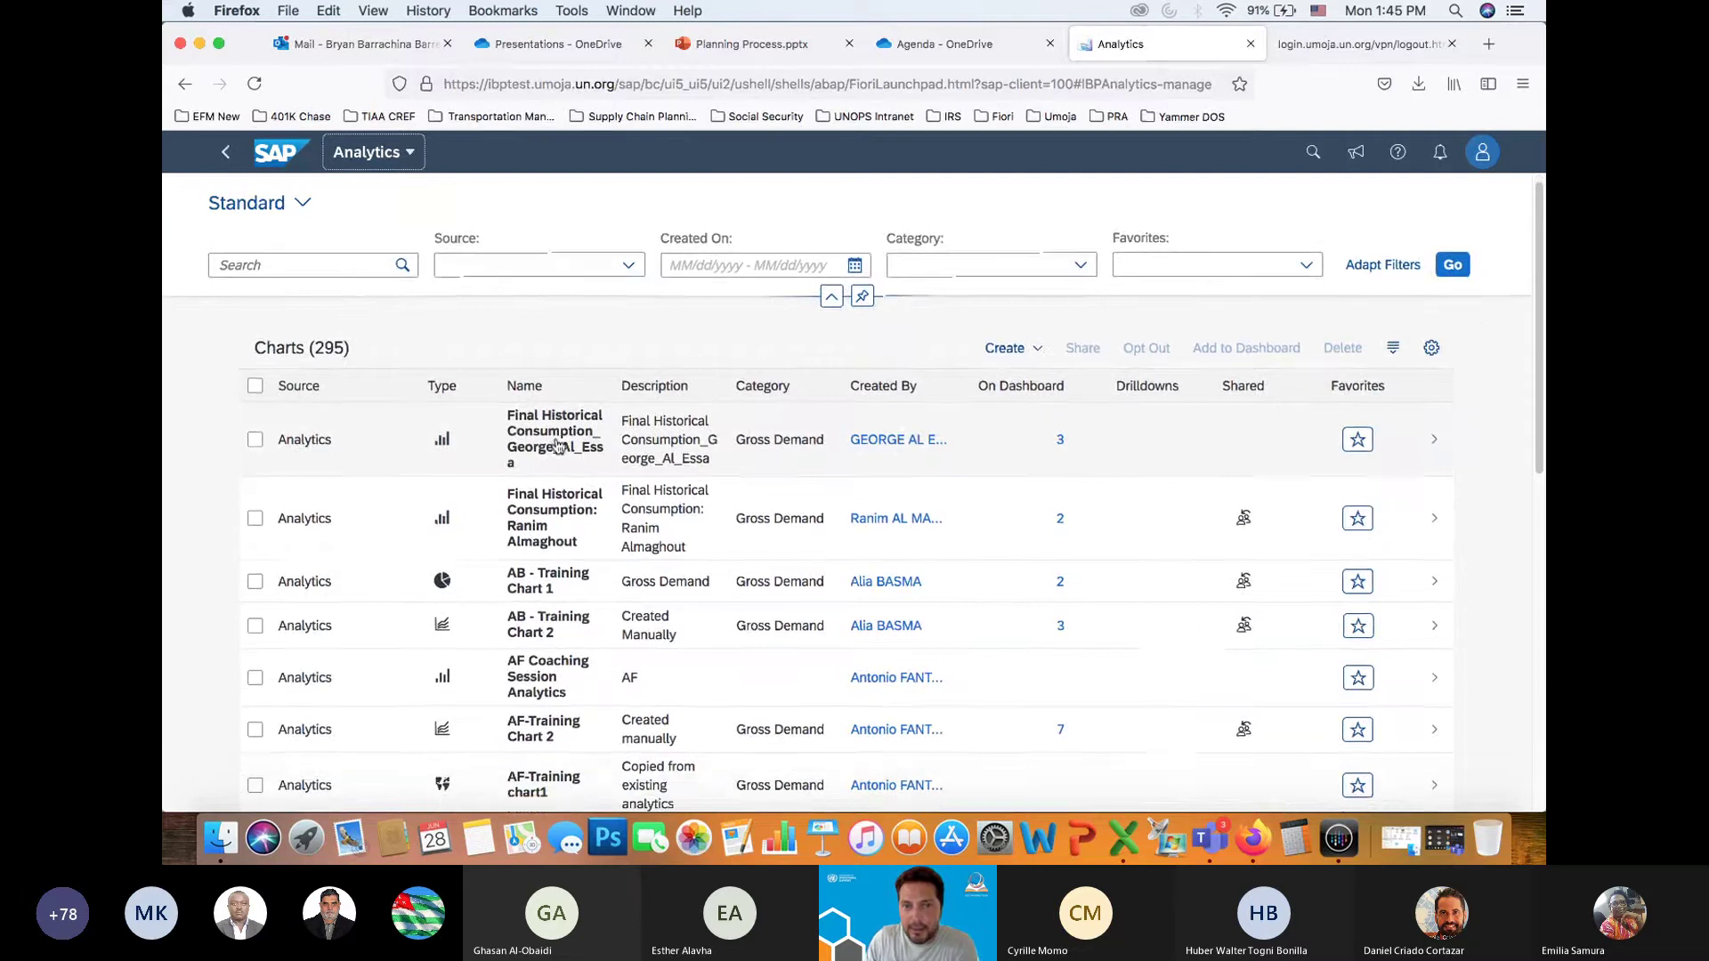
pyautogui.scroll(-1, 555, 436)
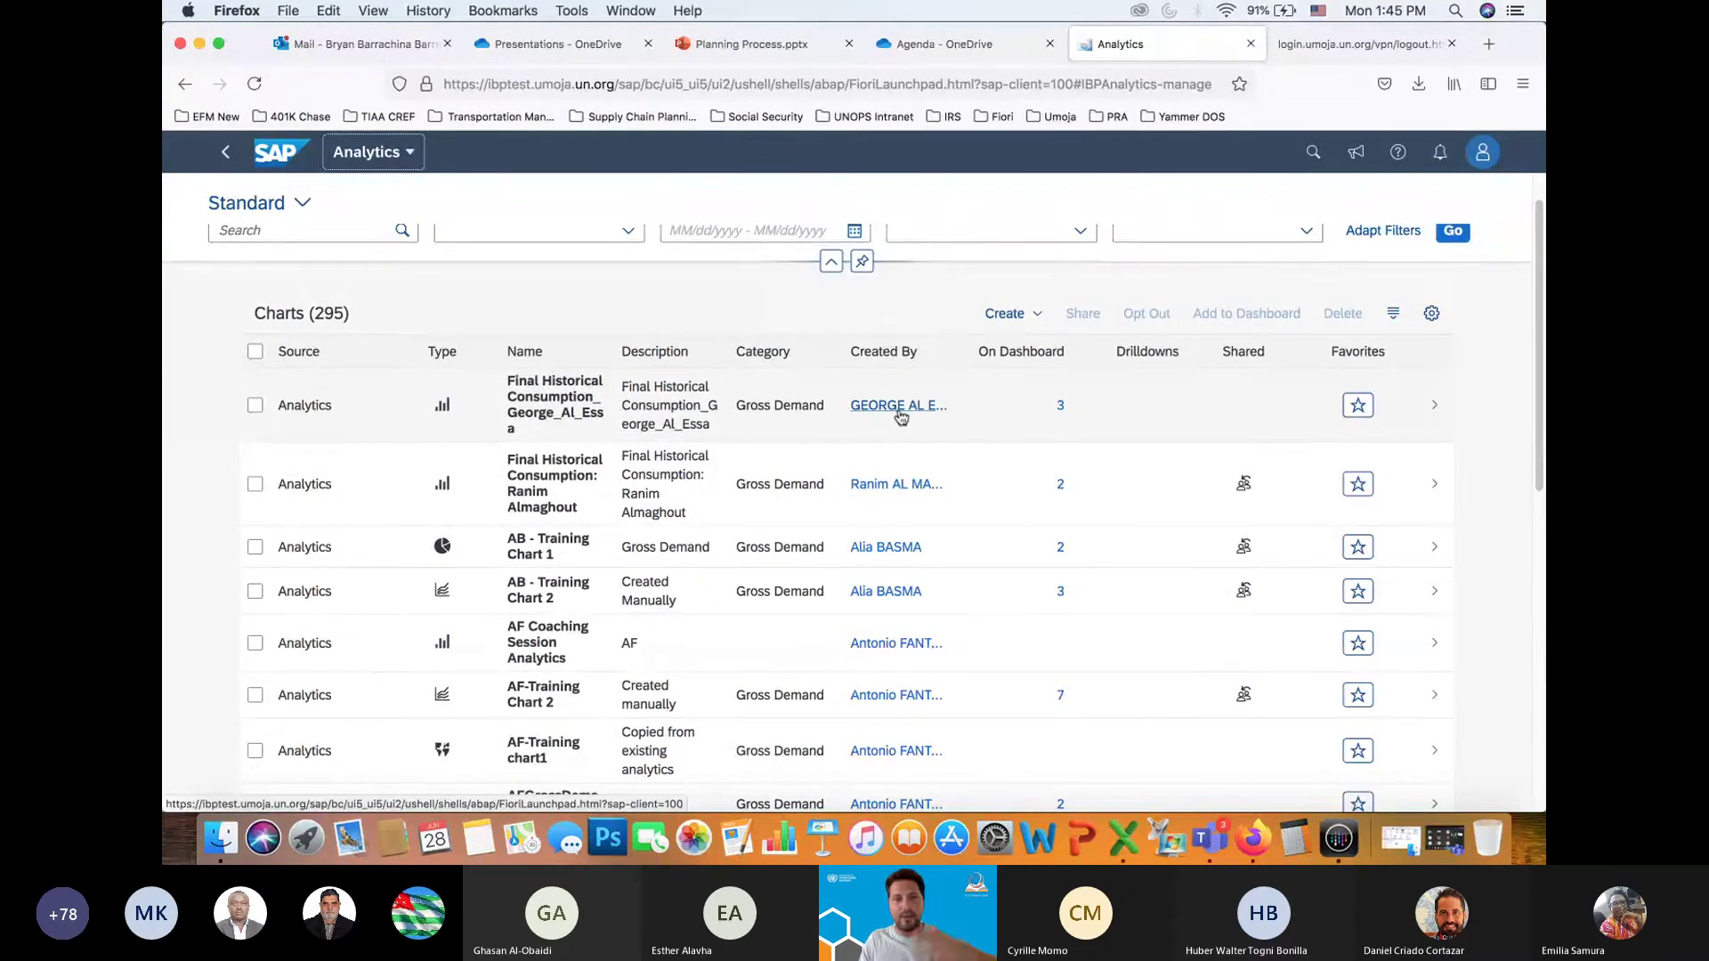
pyautogui.scroll(-1, 902, 428)
pyautogui.scroll(-5, 902, 427)
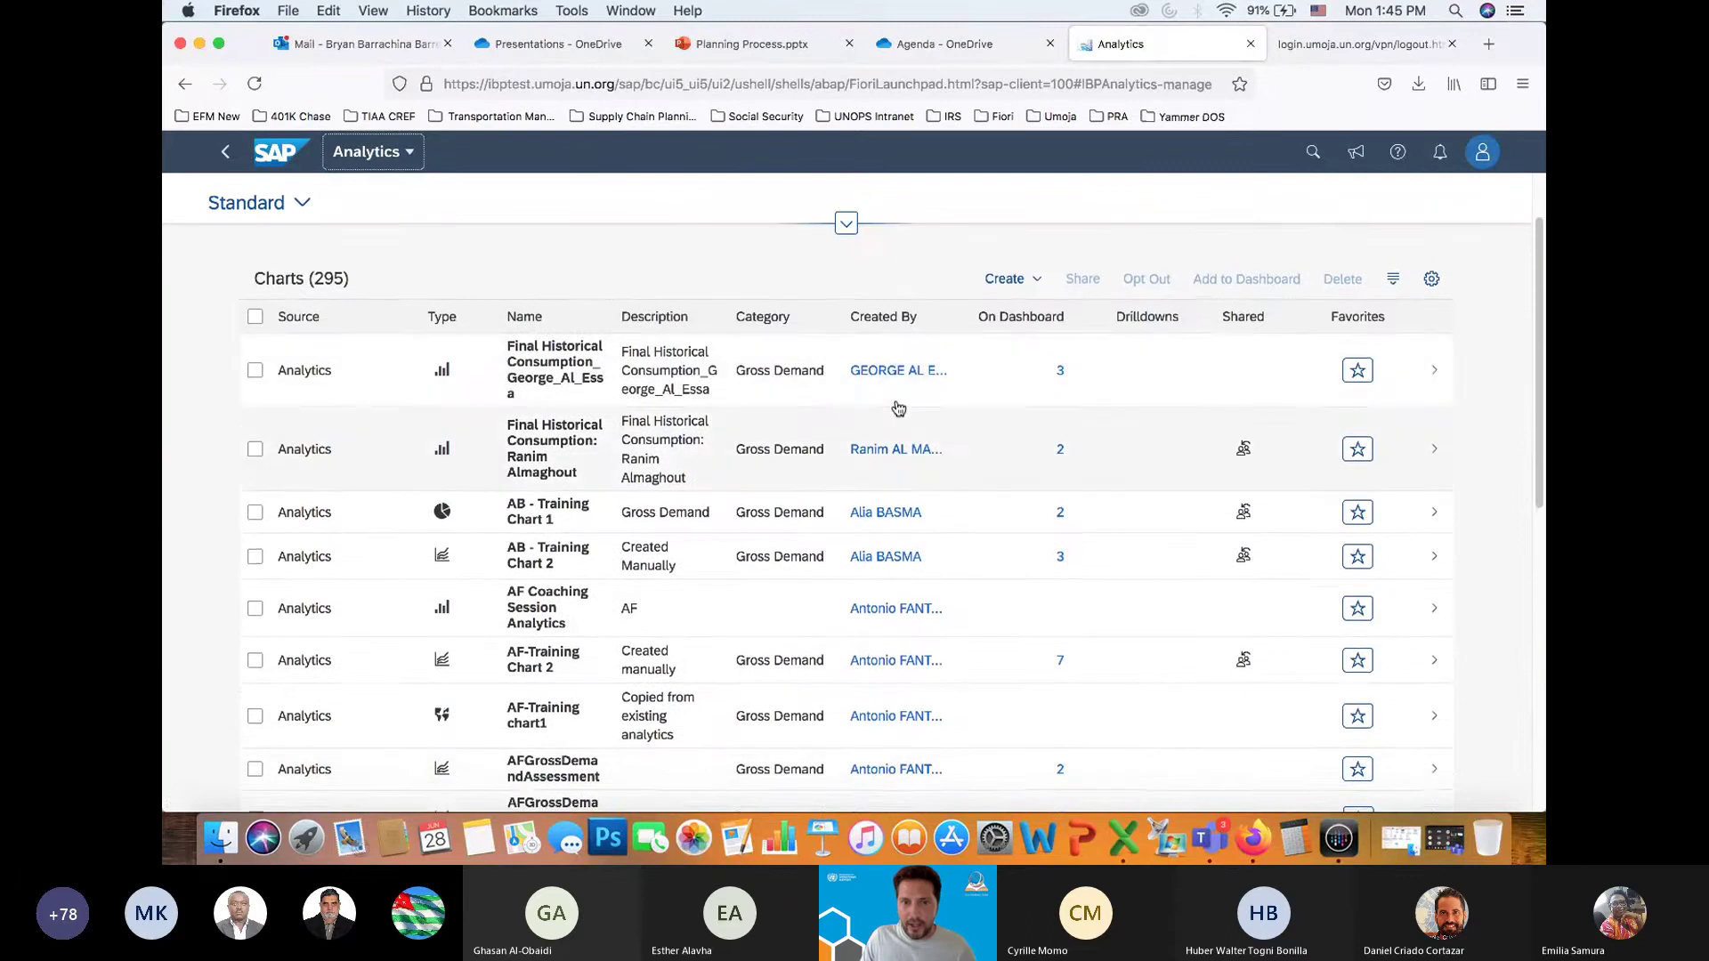
pyautogui.scroll(-9, 895, 405)
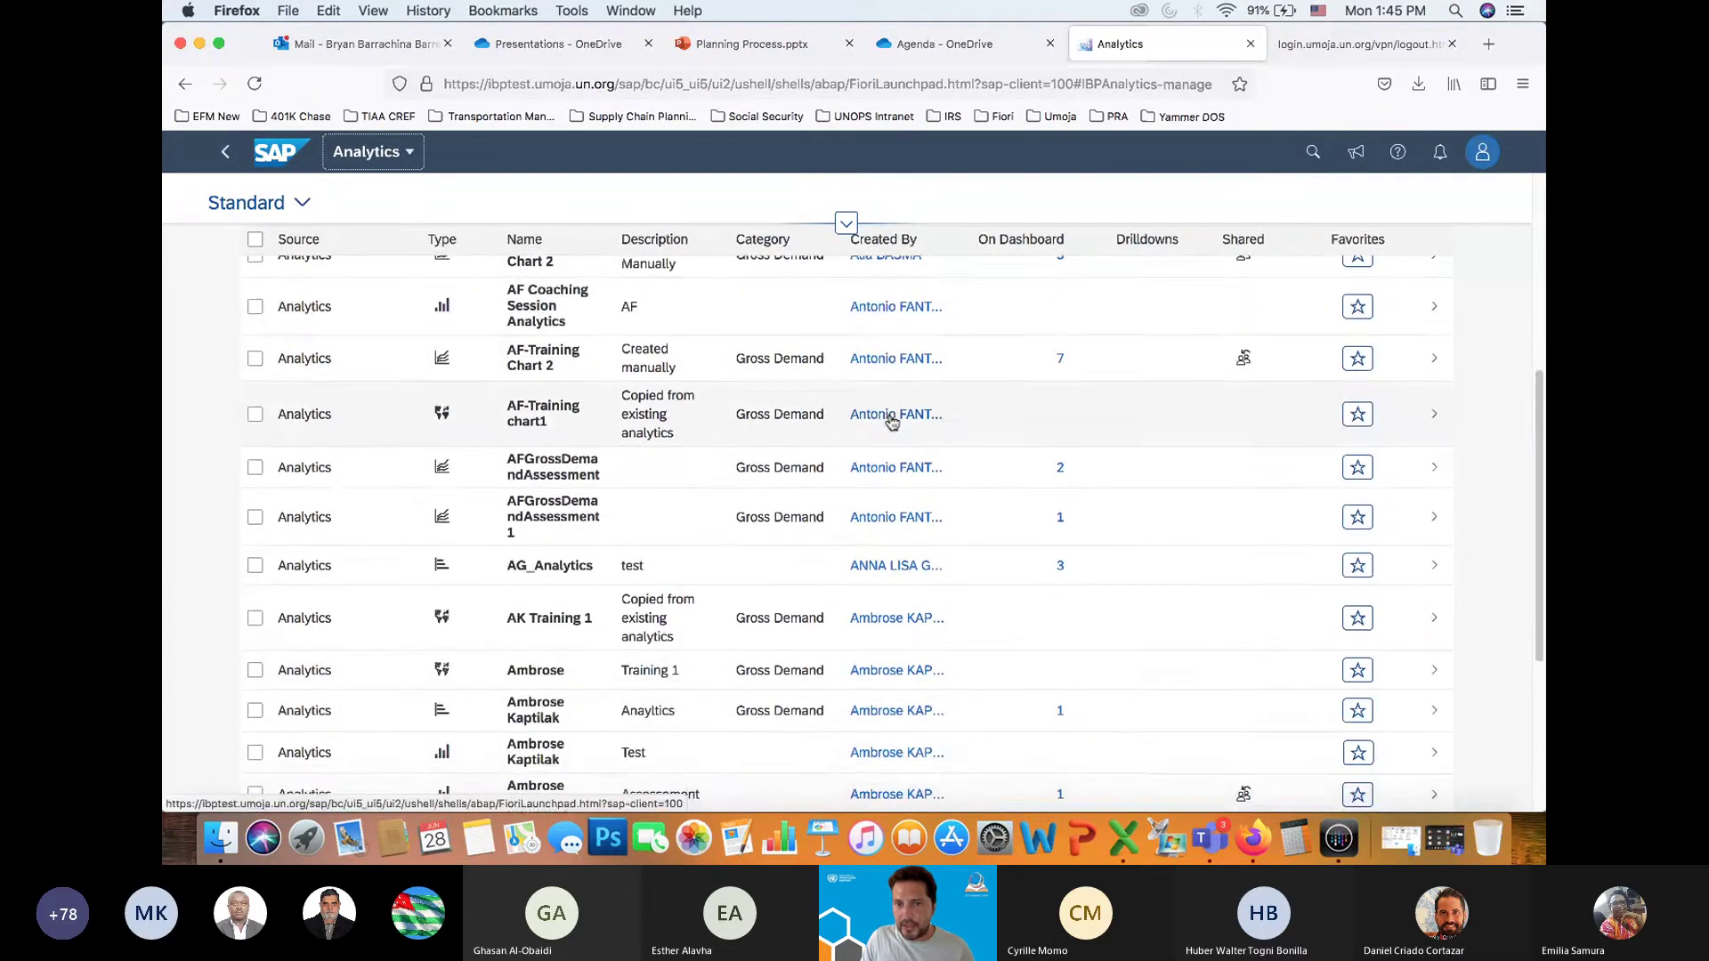
pyautogui.scroll(12, 891, 425)
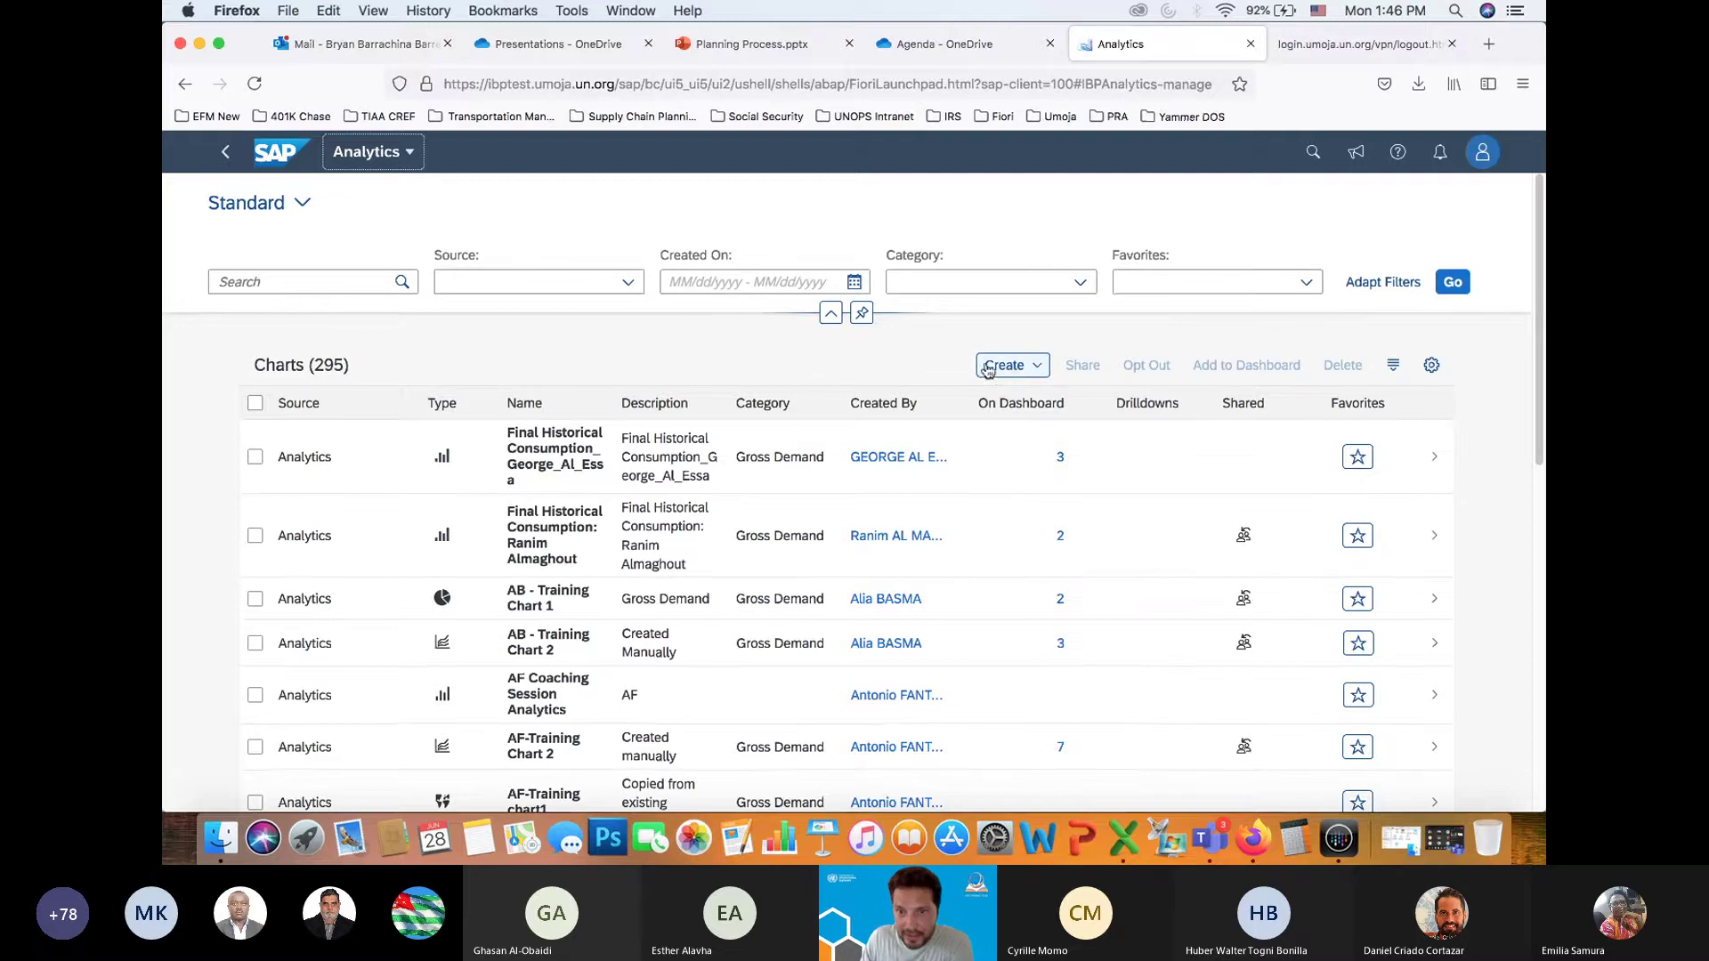
# Create a new analytics chart and enter BB_Fiori as its name
pyautogui.click(998, 374)
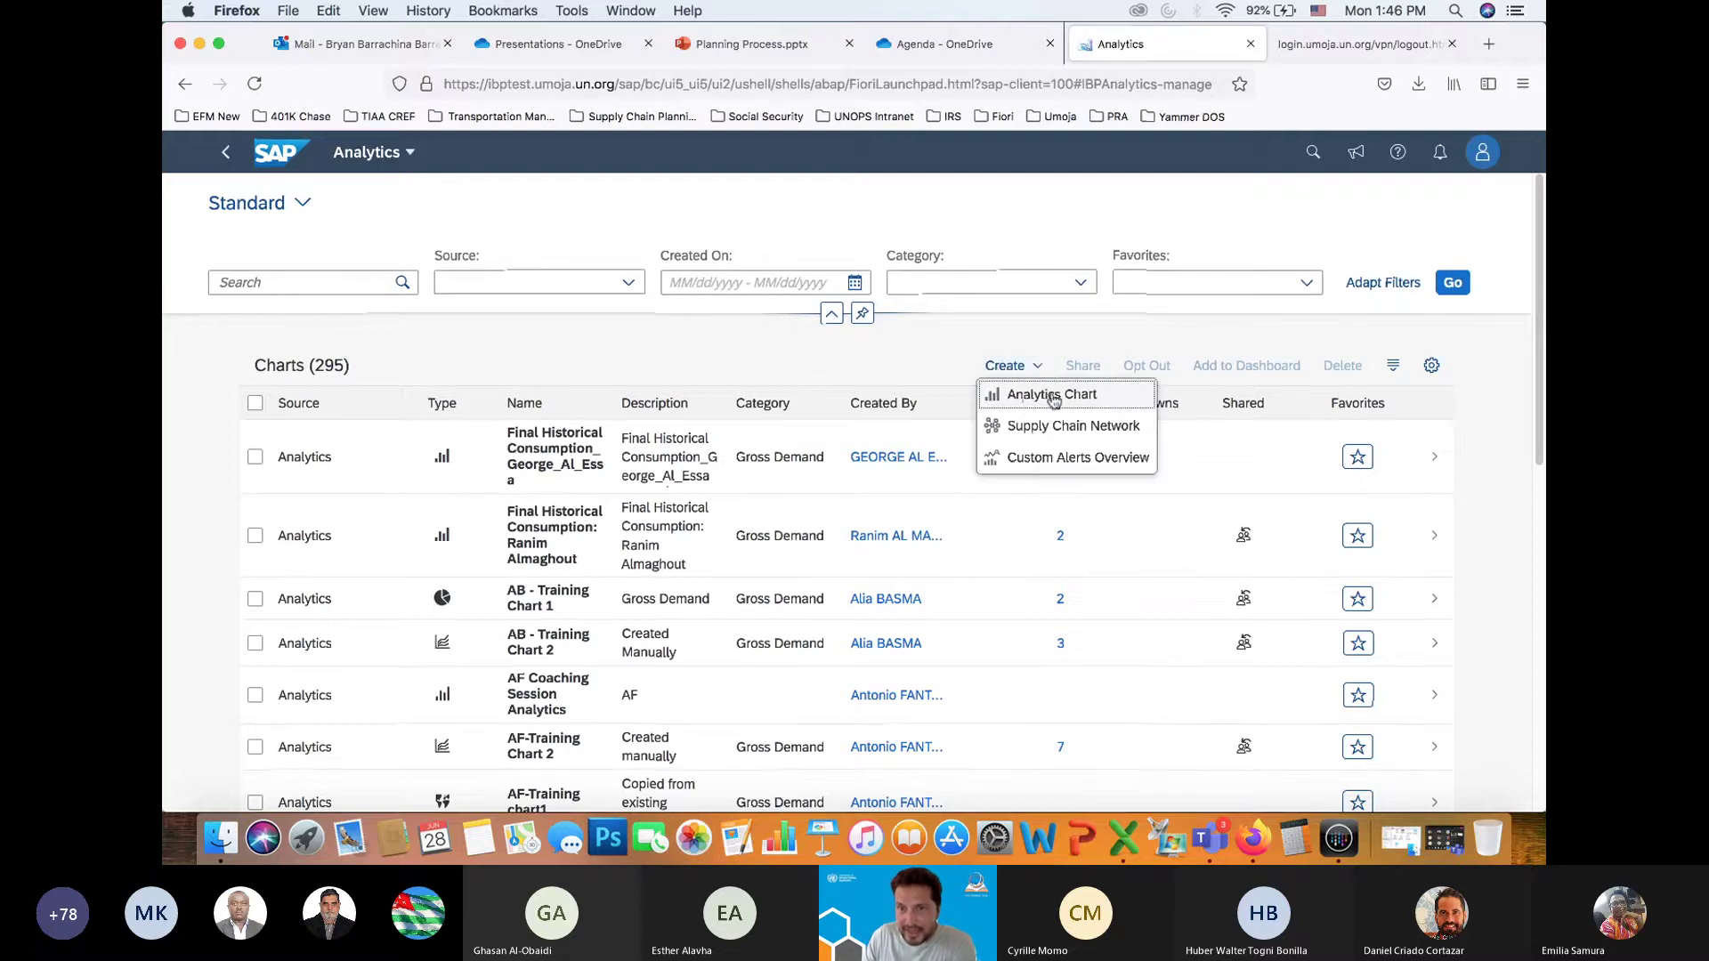
pyautogui.click(1032, 395)
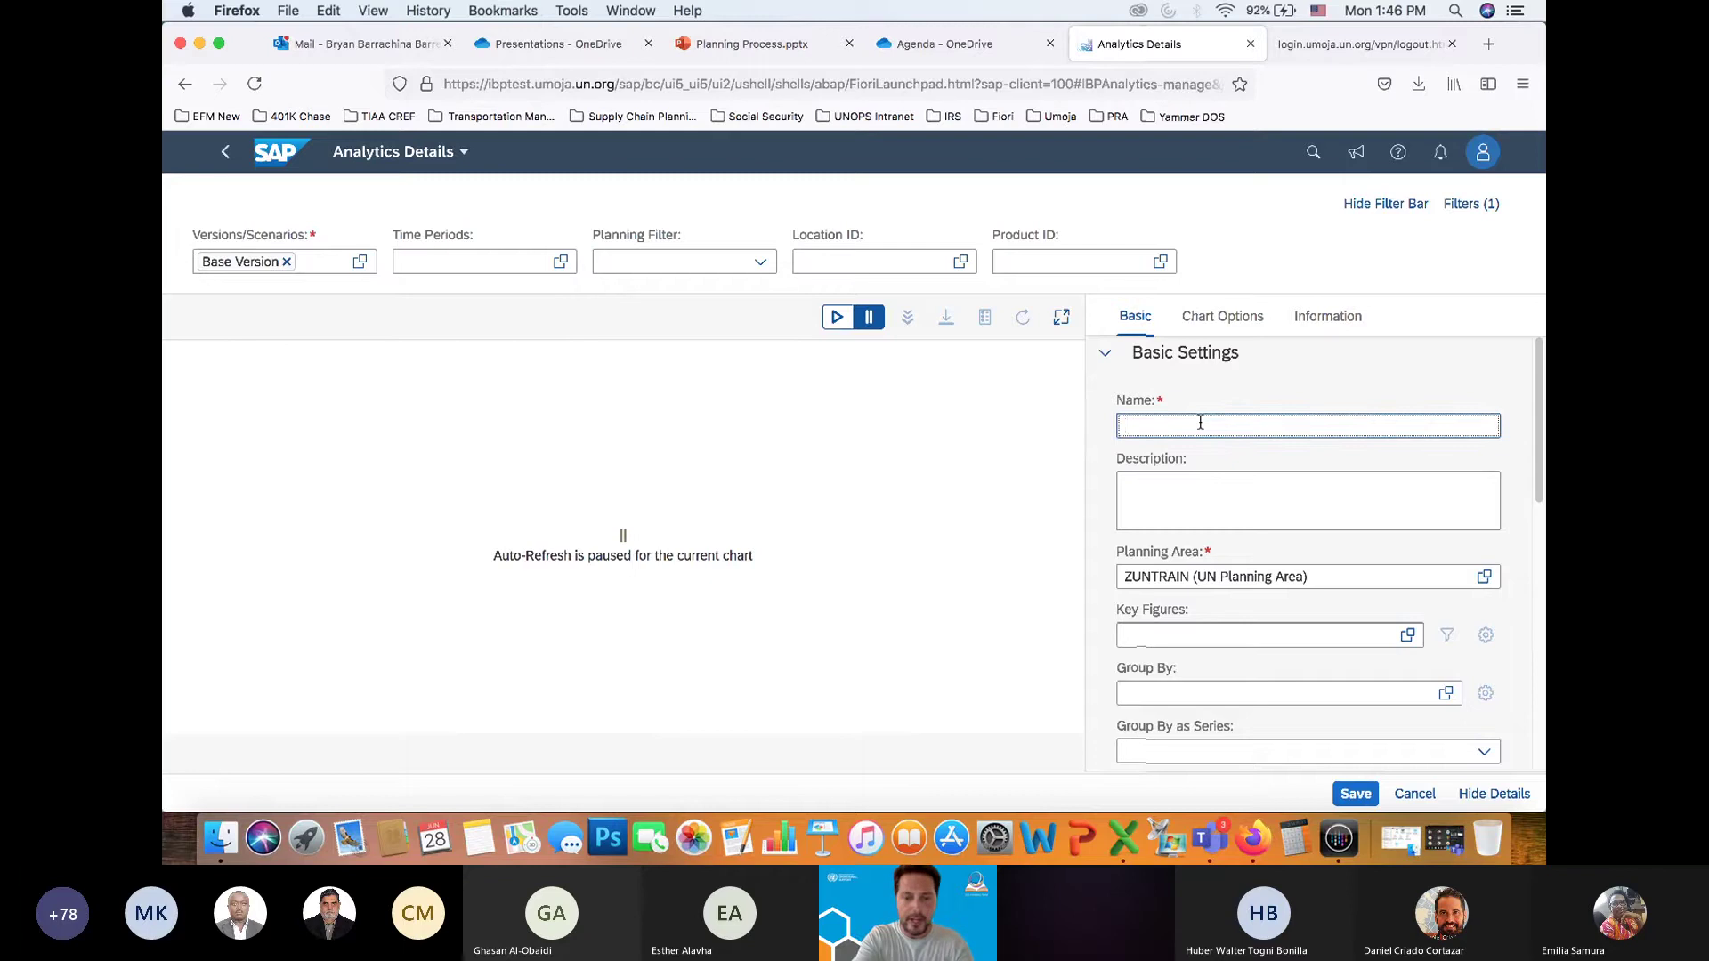
pyautogui.write('BB_Fio')
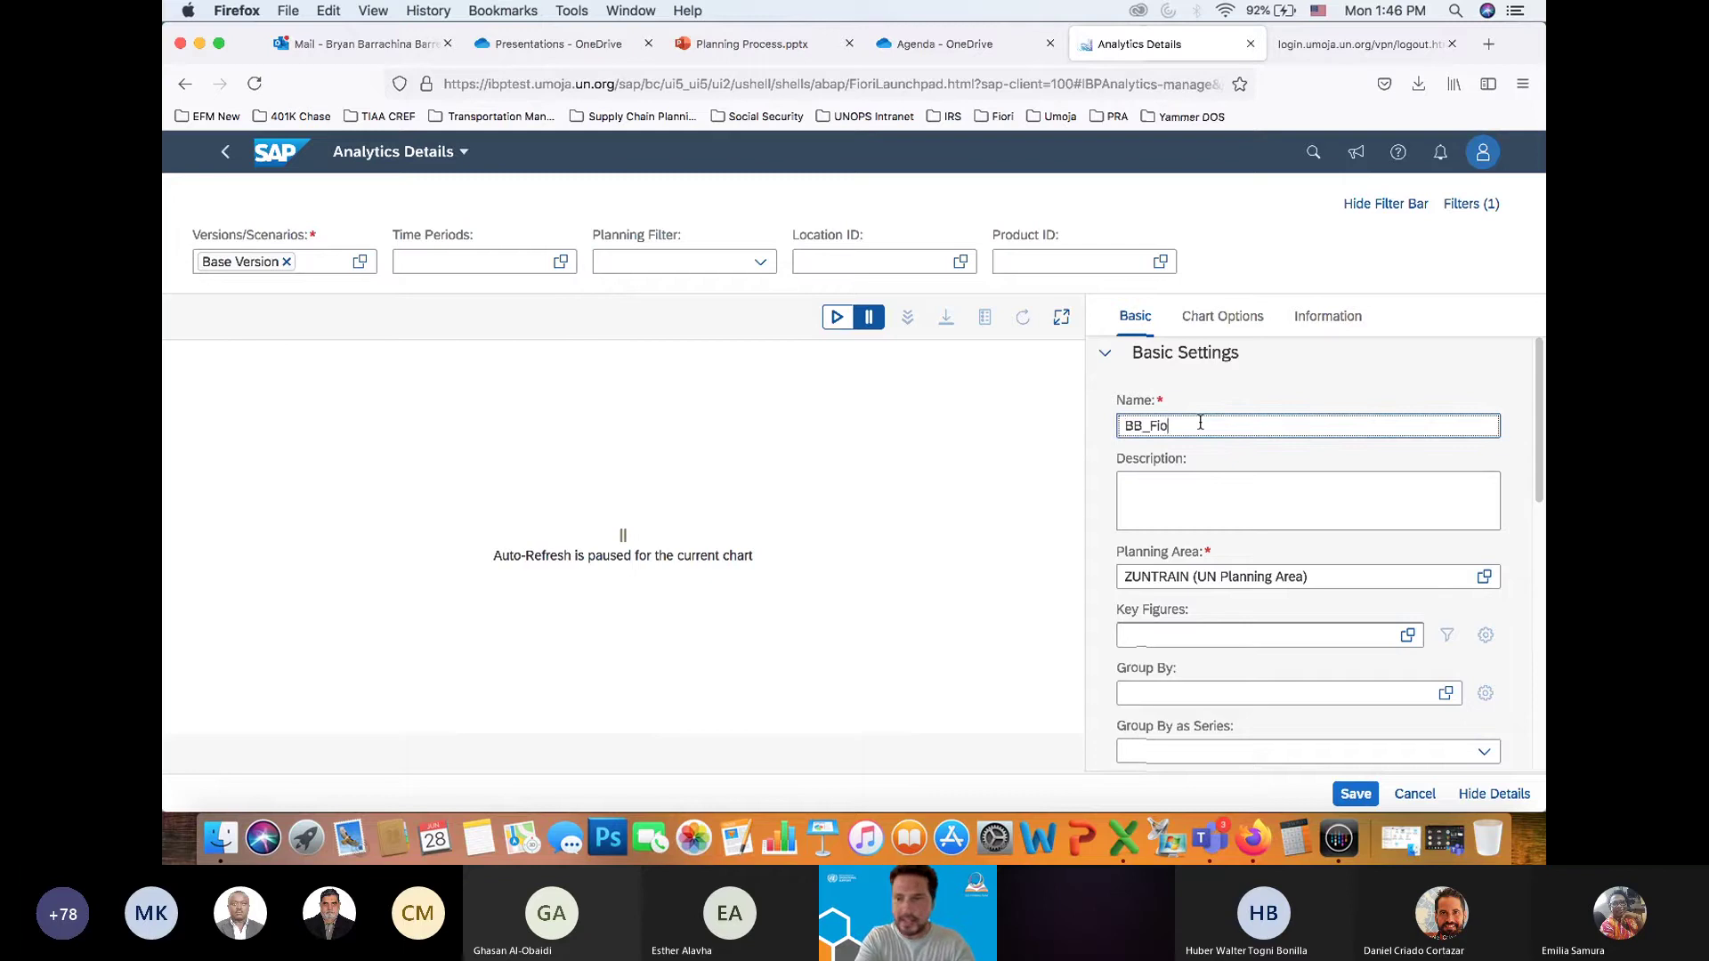
pyautogui.write('ri')
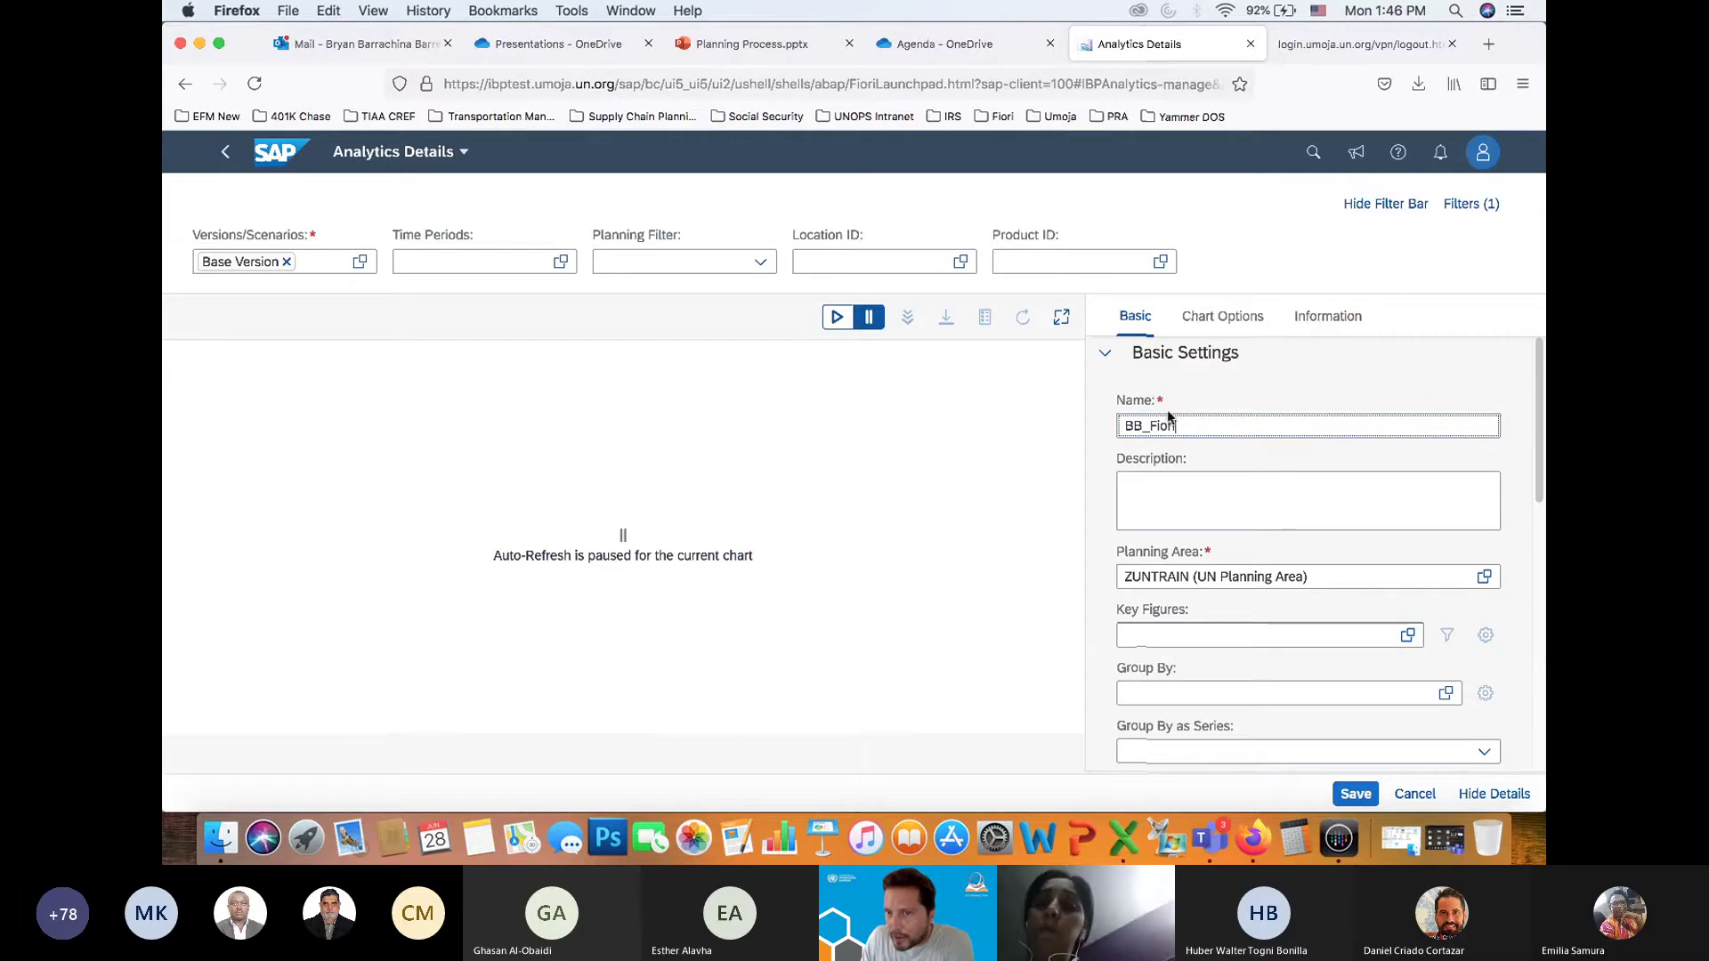
pyautogui.moveTo(1175, 426); pyautogui.dragTo(1137, 445)
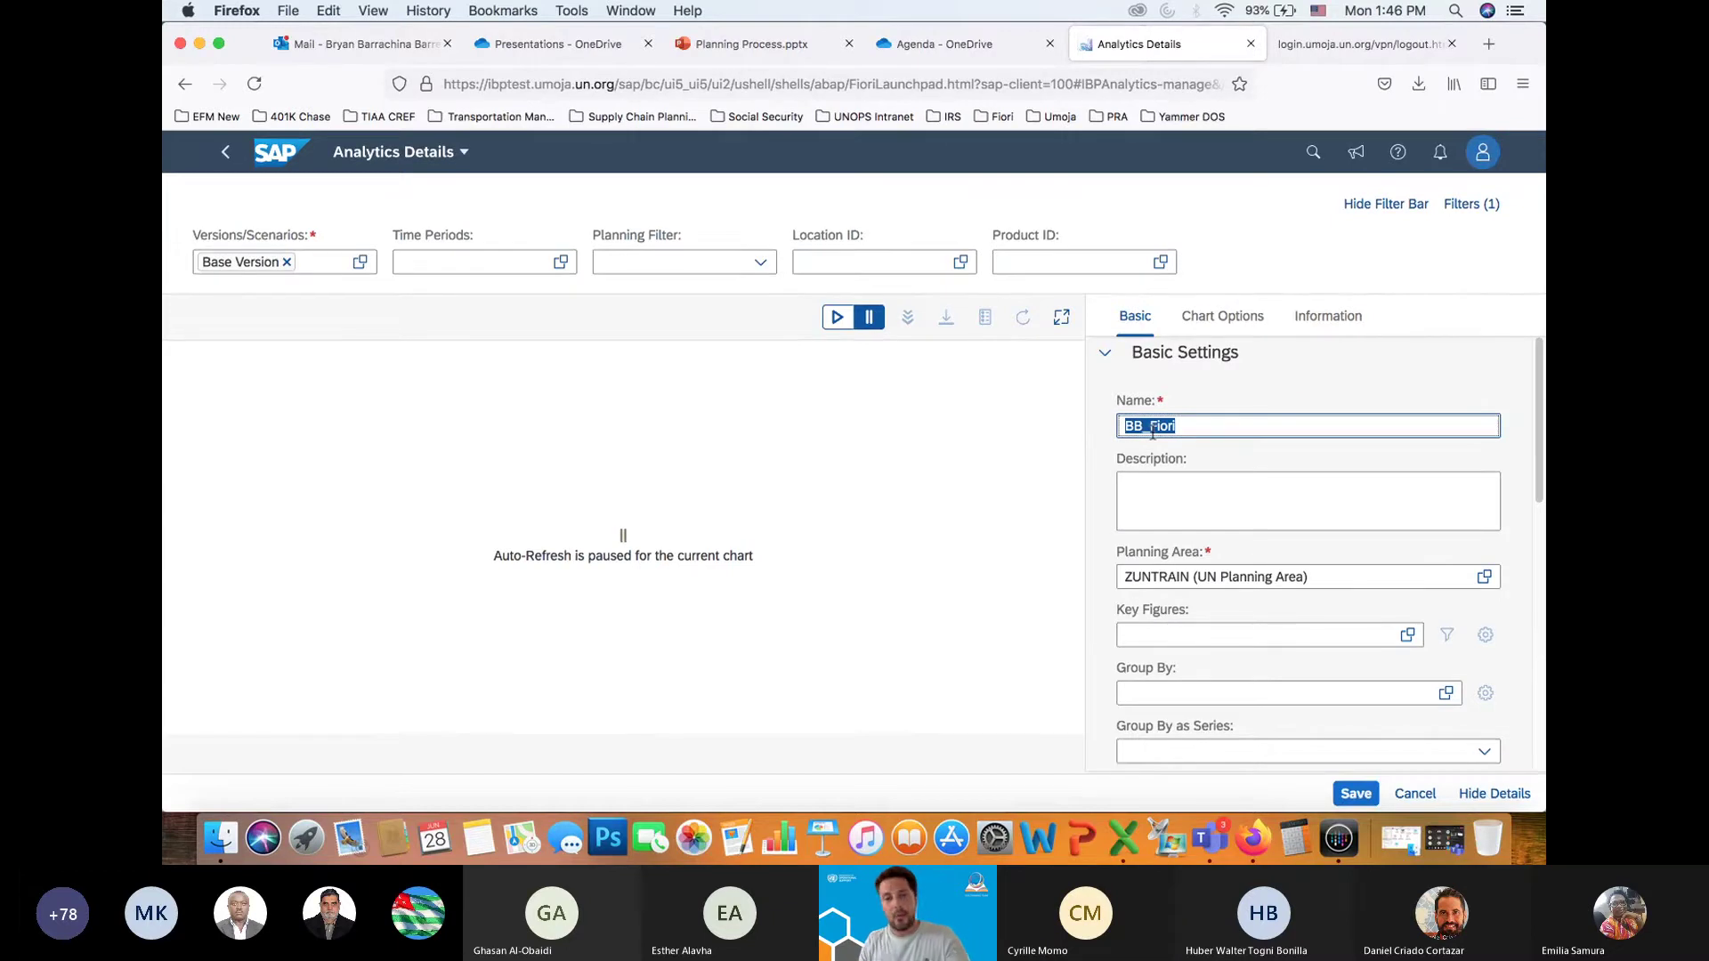
pyautogui.press('super+Tab')
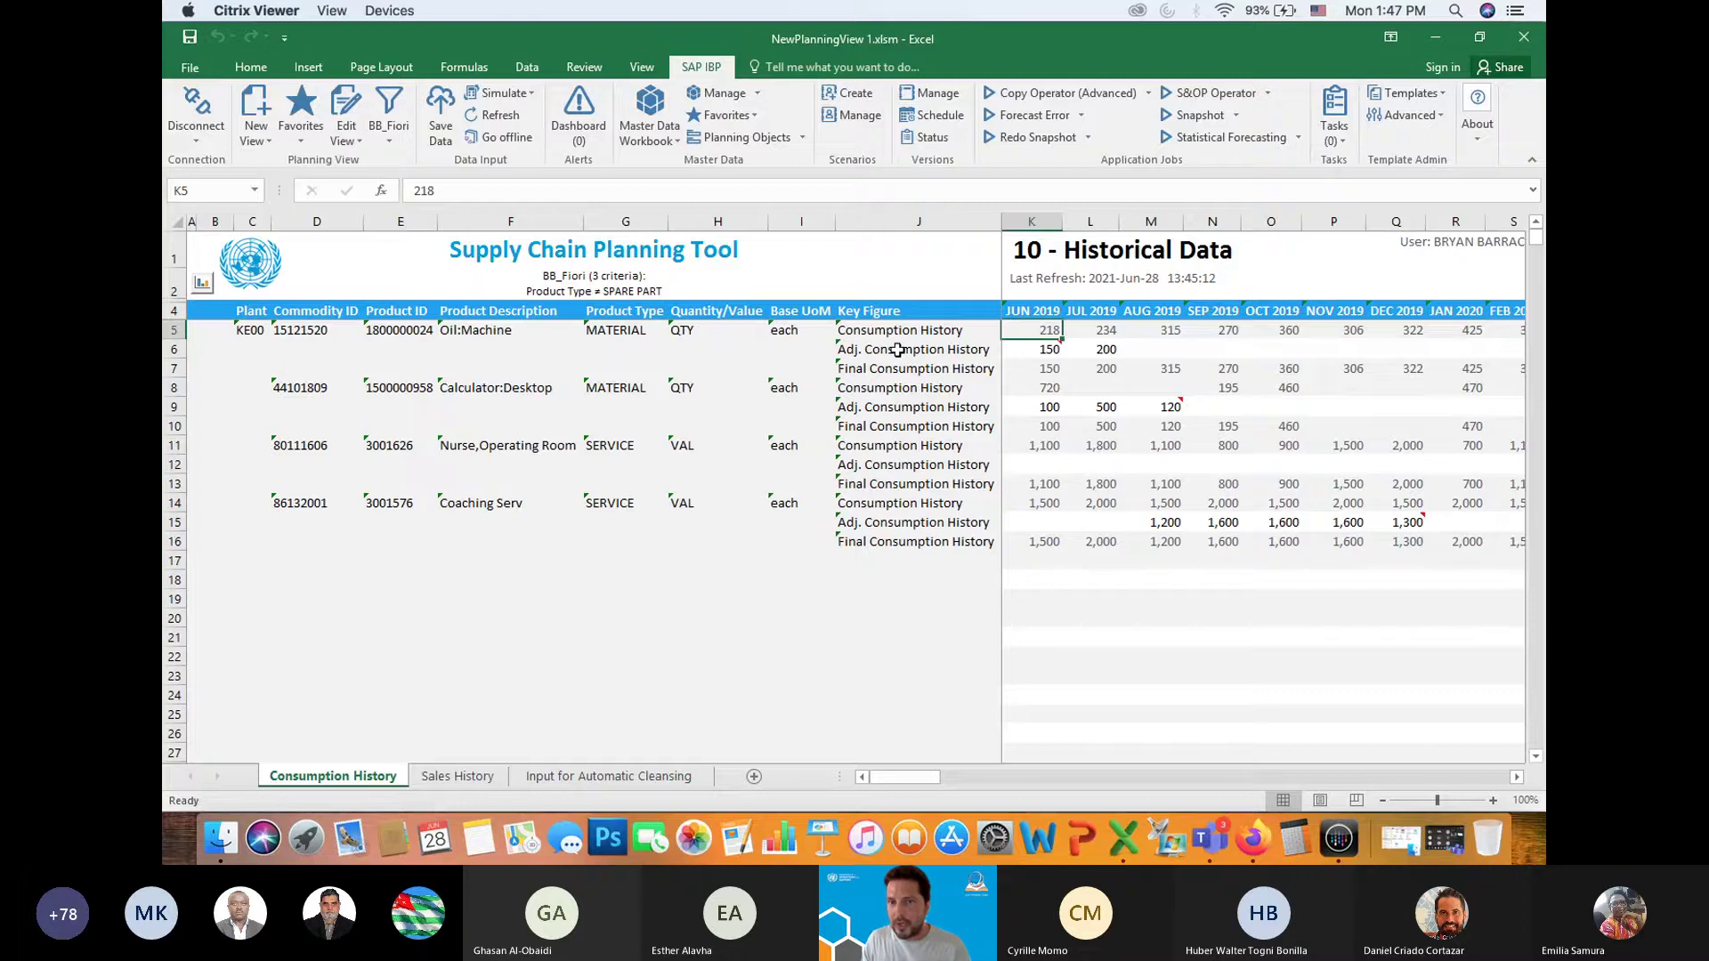
# Check the Adj. Consumption History key figure in cell J6, then return to the SAP chart
pyautogui.click(977, 352)
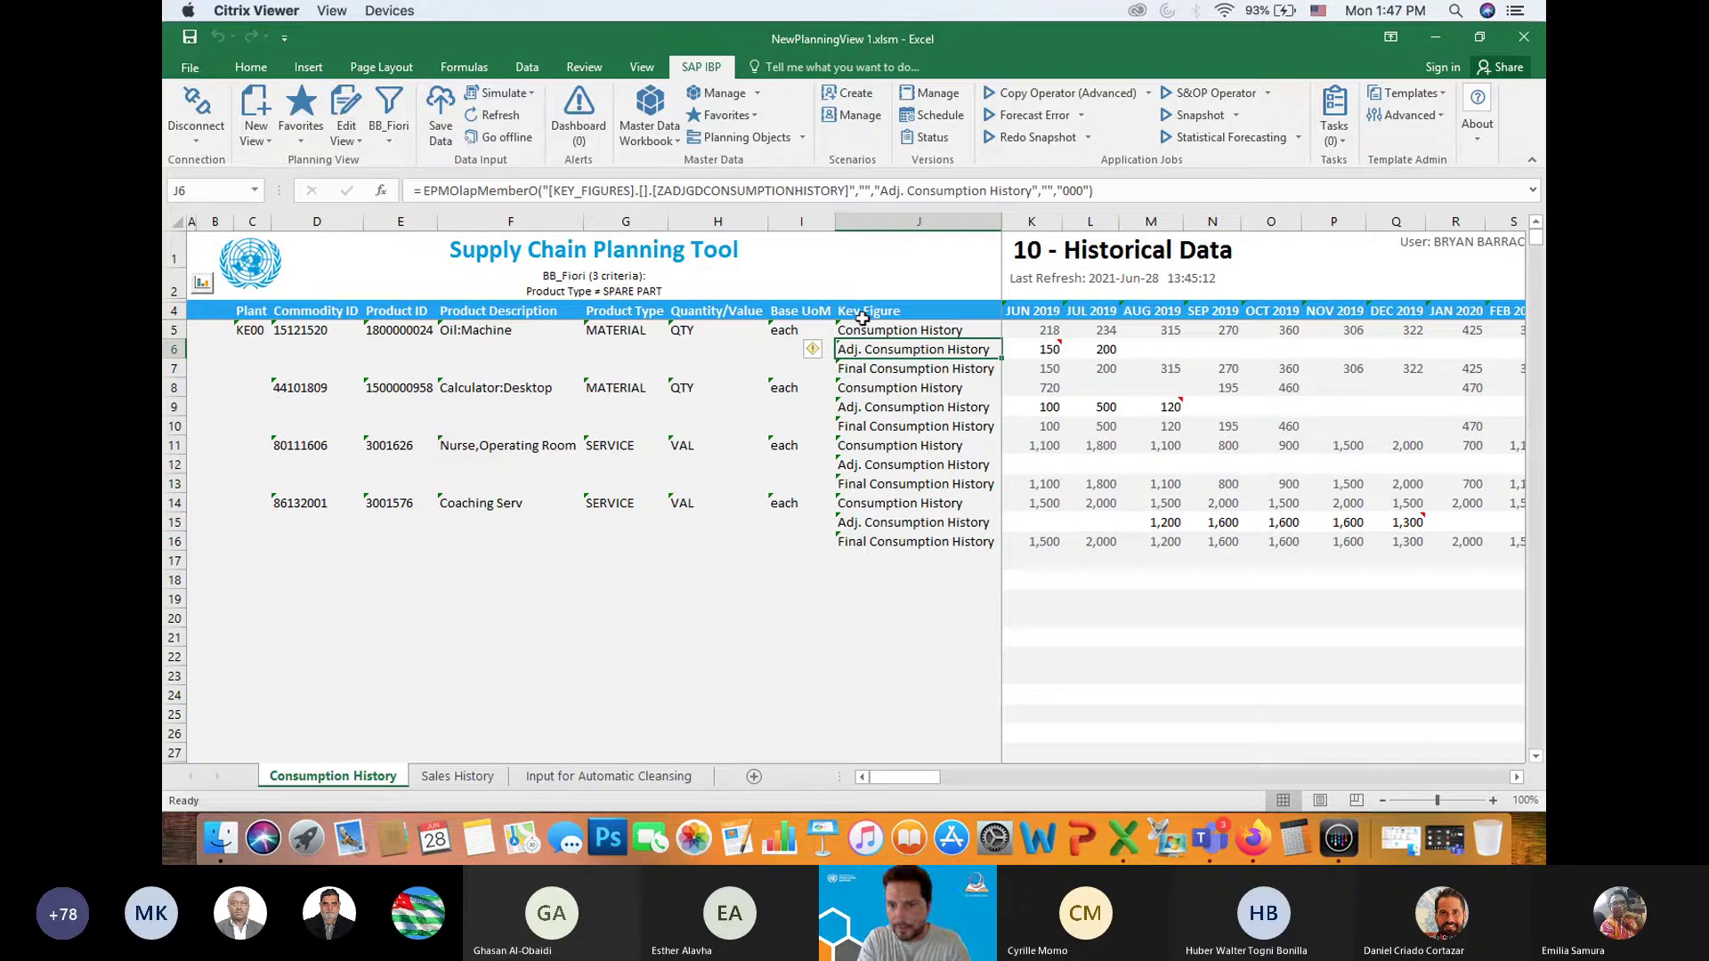
pyautogui.press('super+Tab')
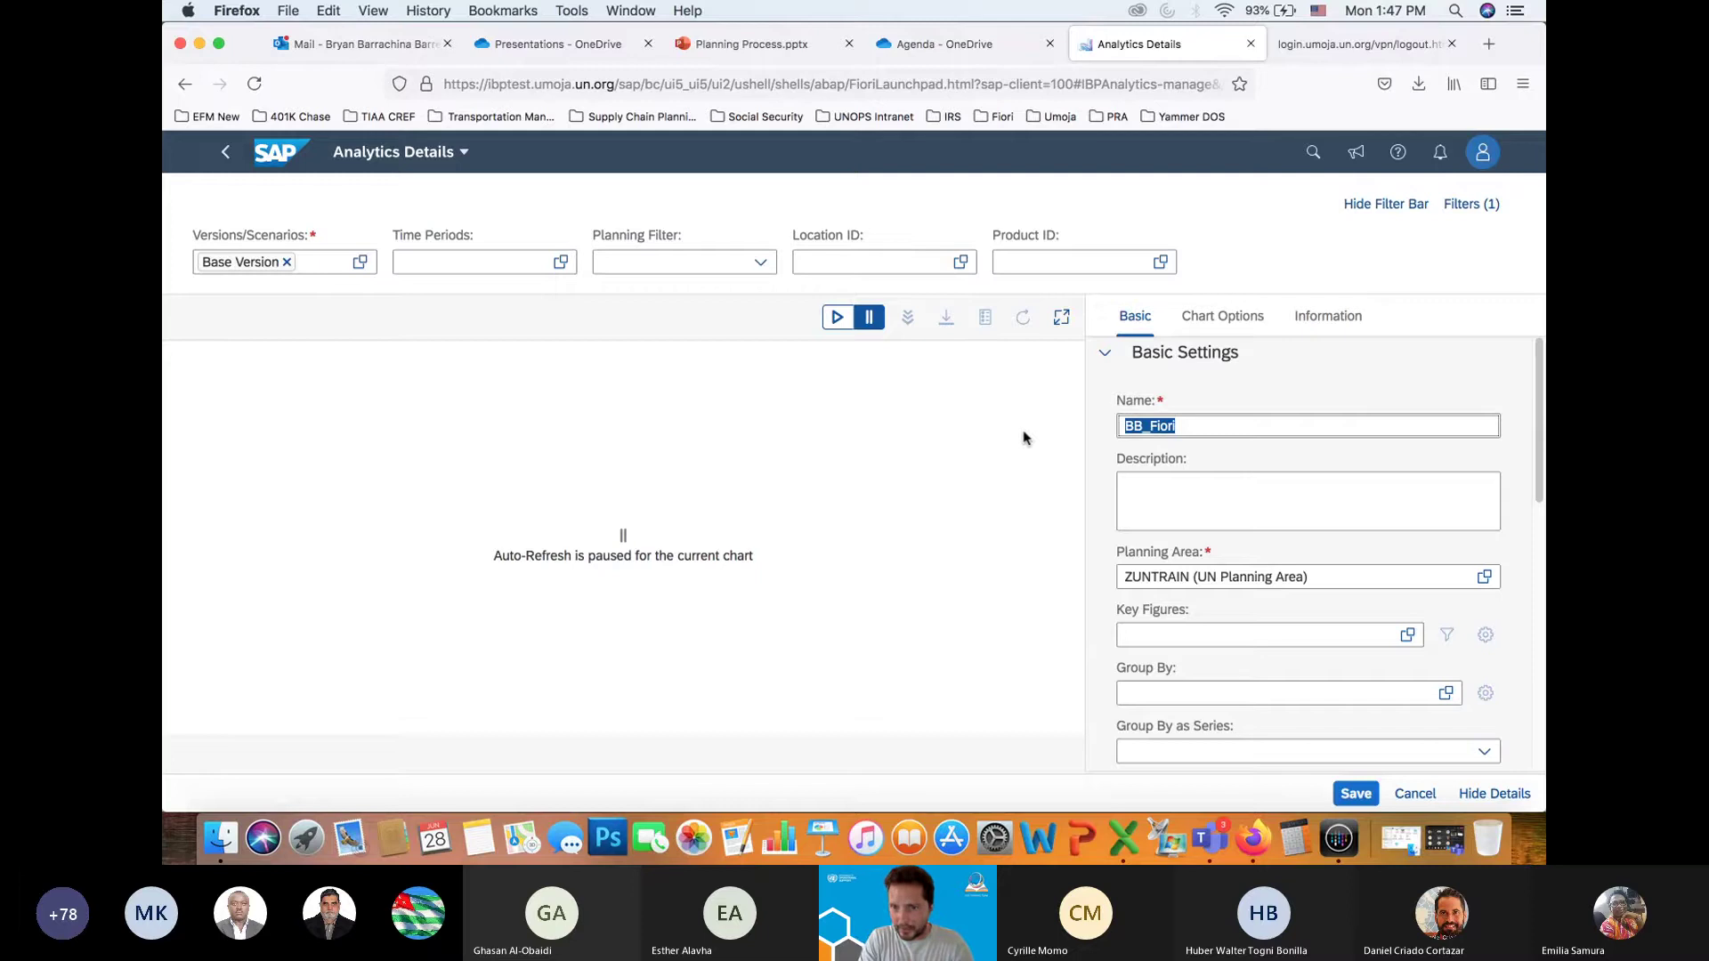
pyautogui.click(1169, 429)
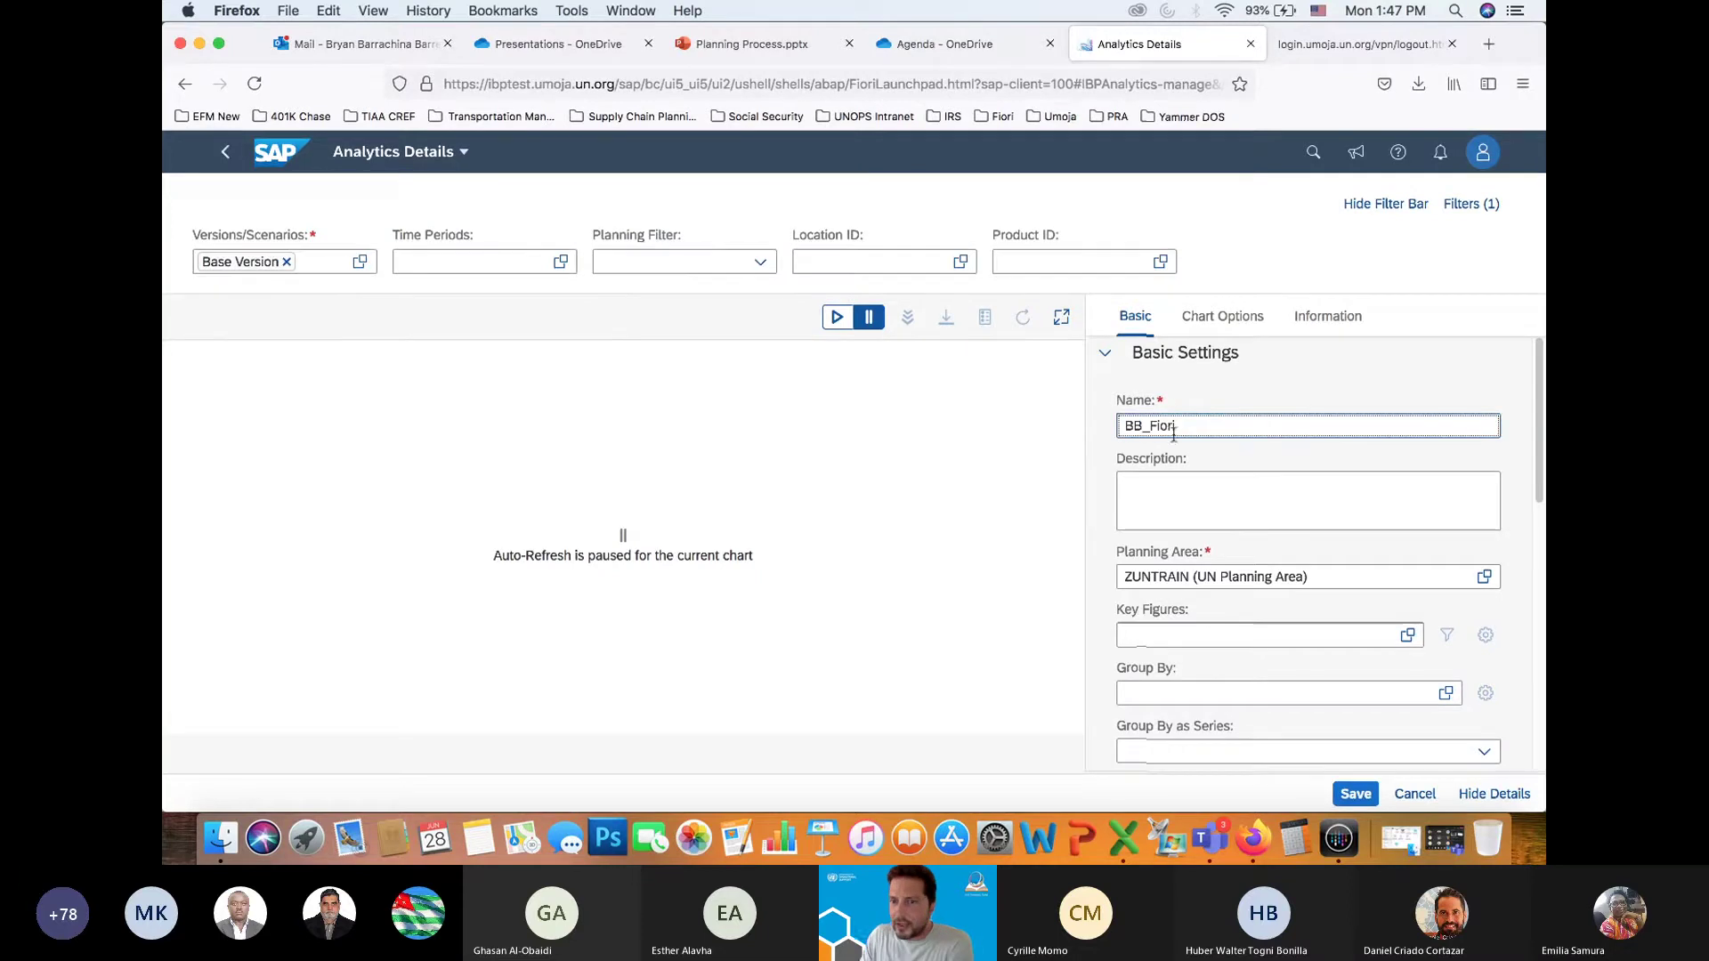
pyautogui.moveTo(1184, 425); pyautogui.dragTo(1100, 426)
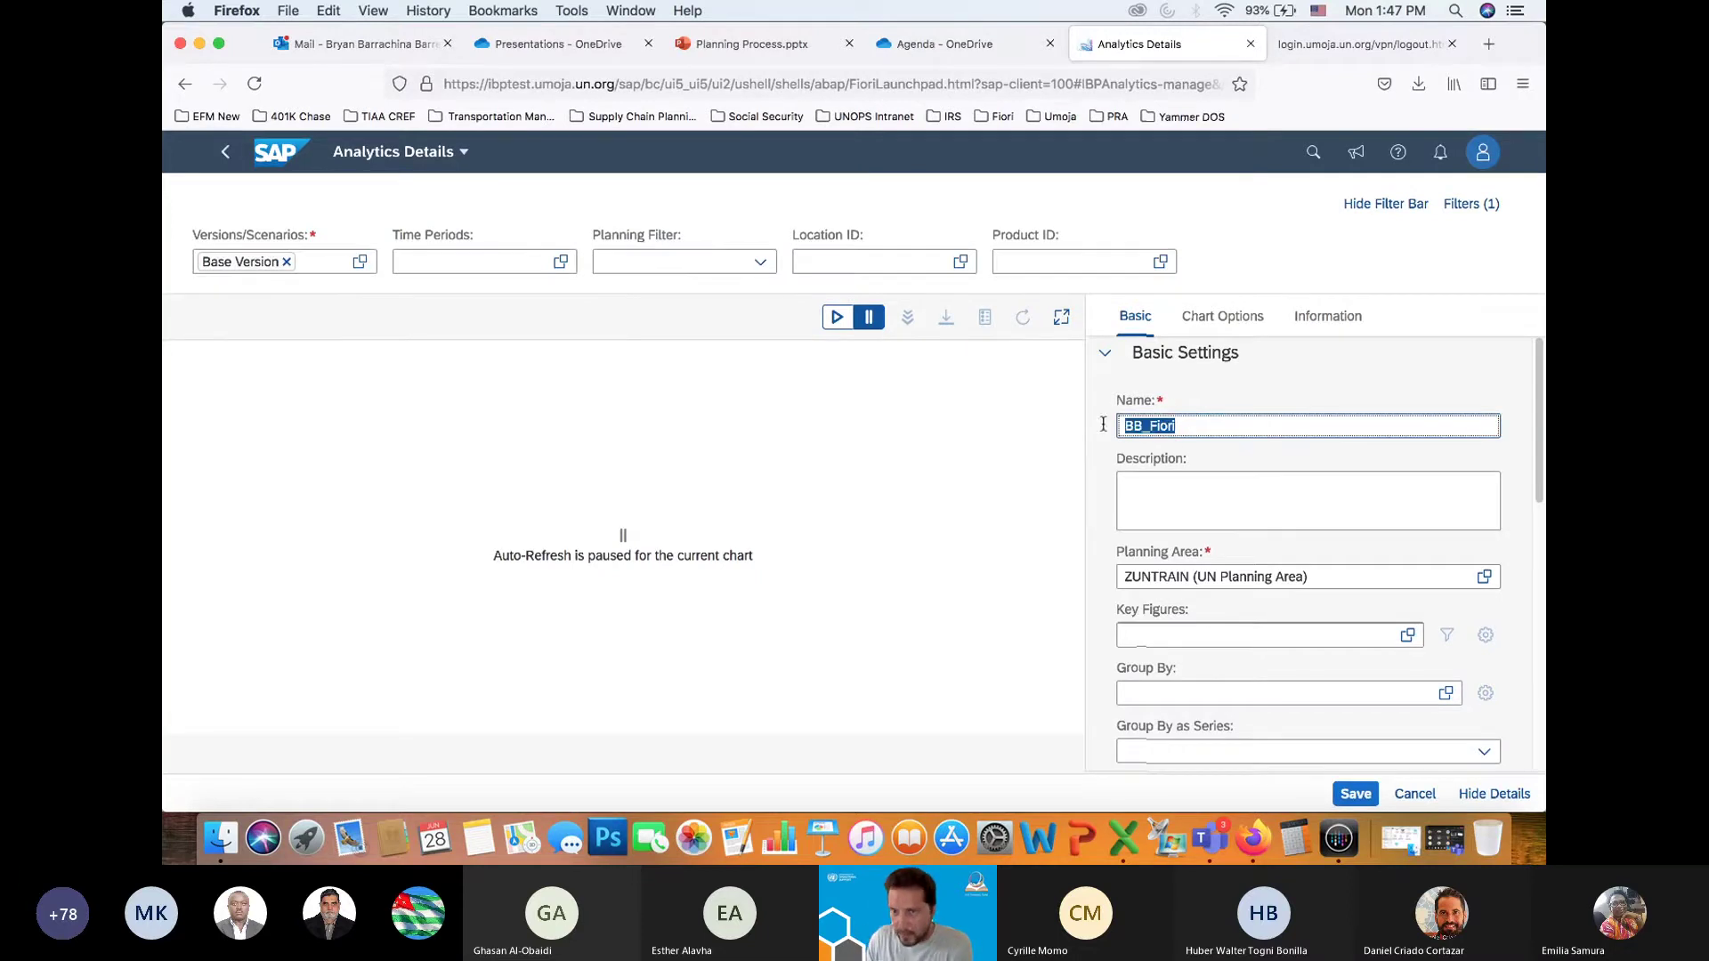
pyautogui.click(1184, 495)
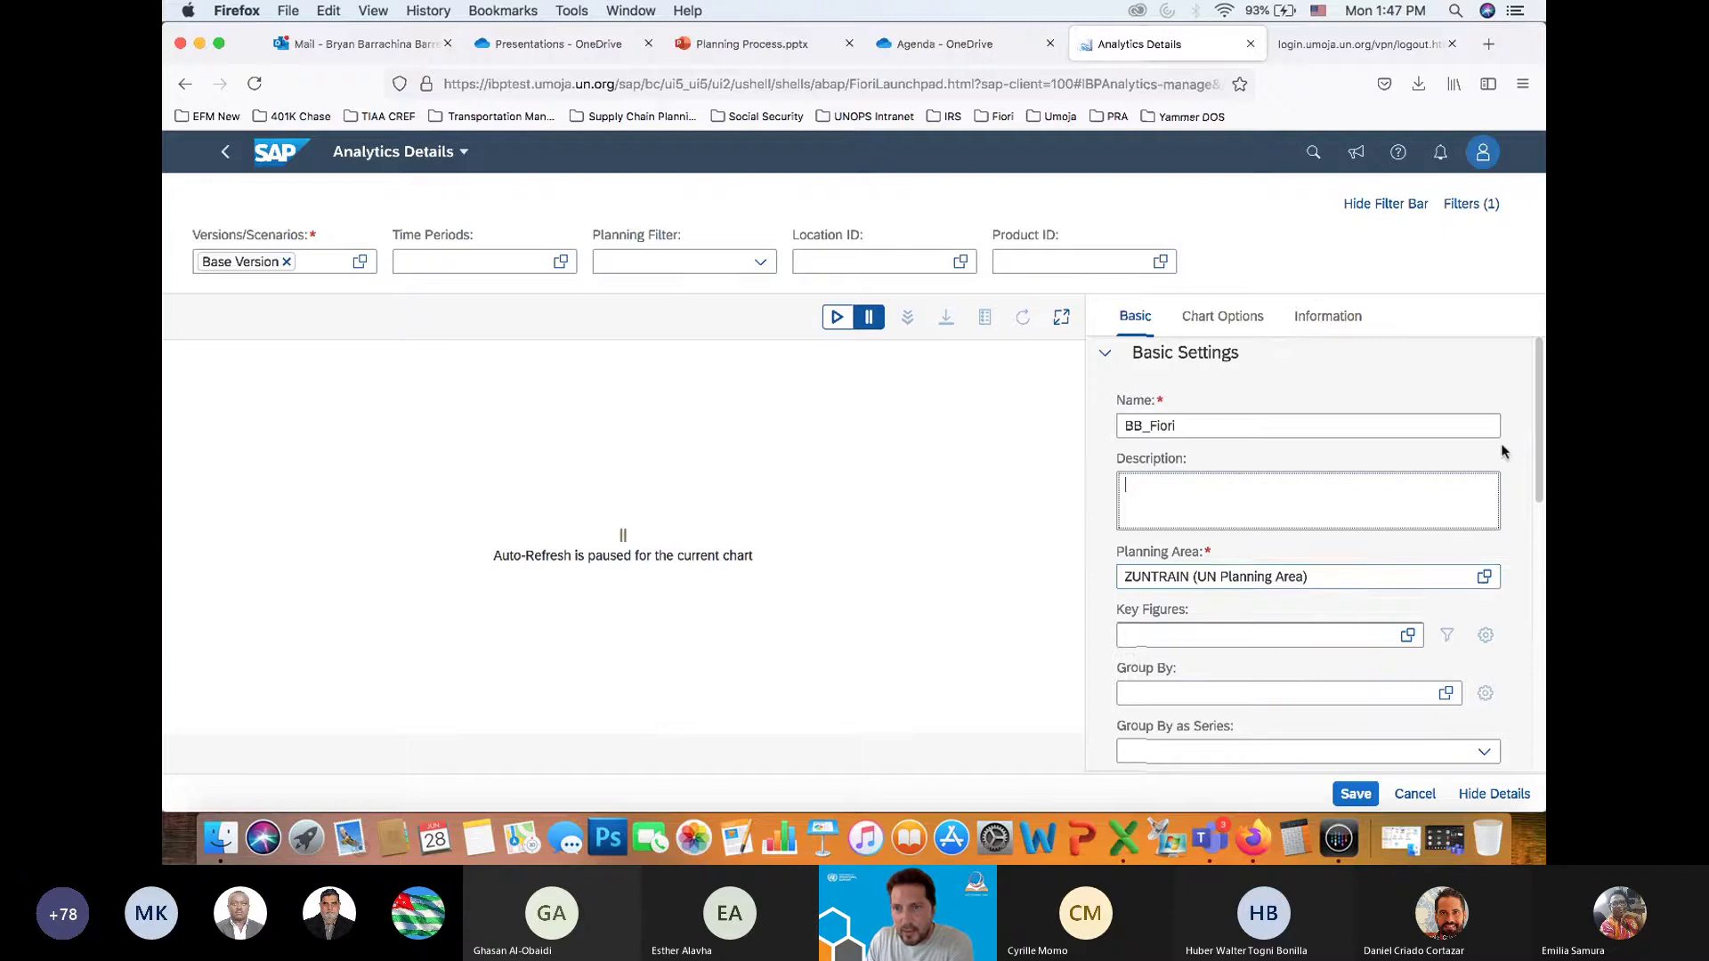
pyautogui.scroll(-2, 1502, 450)
pyautogui.scroll(-5, 1503, 450)
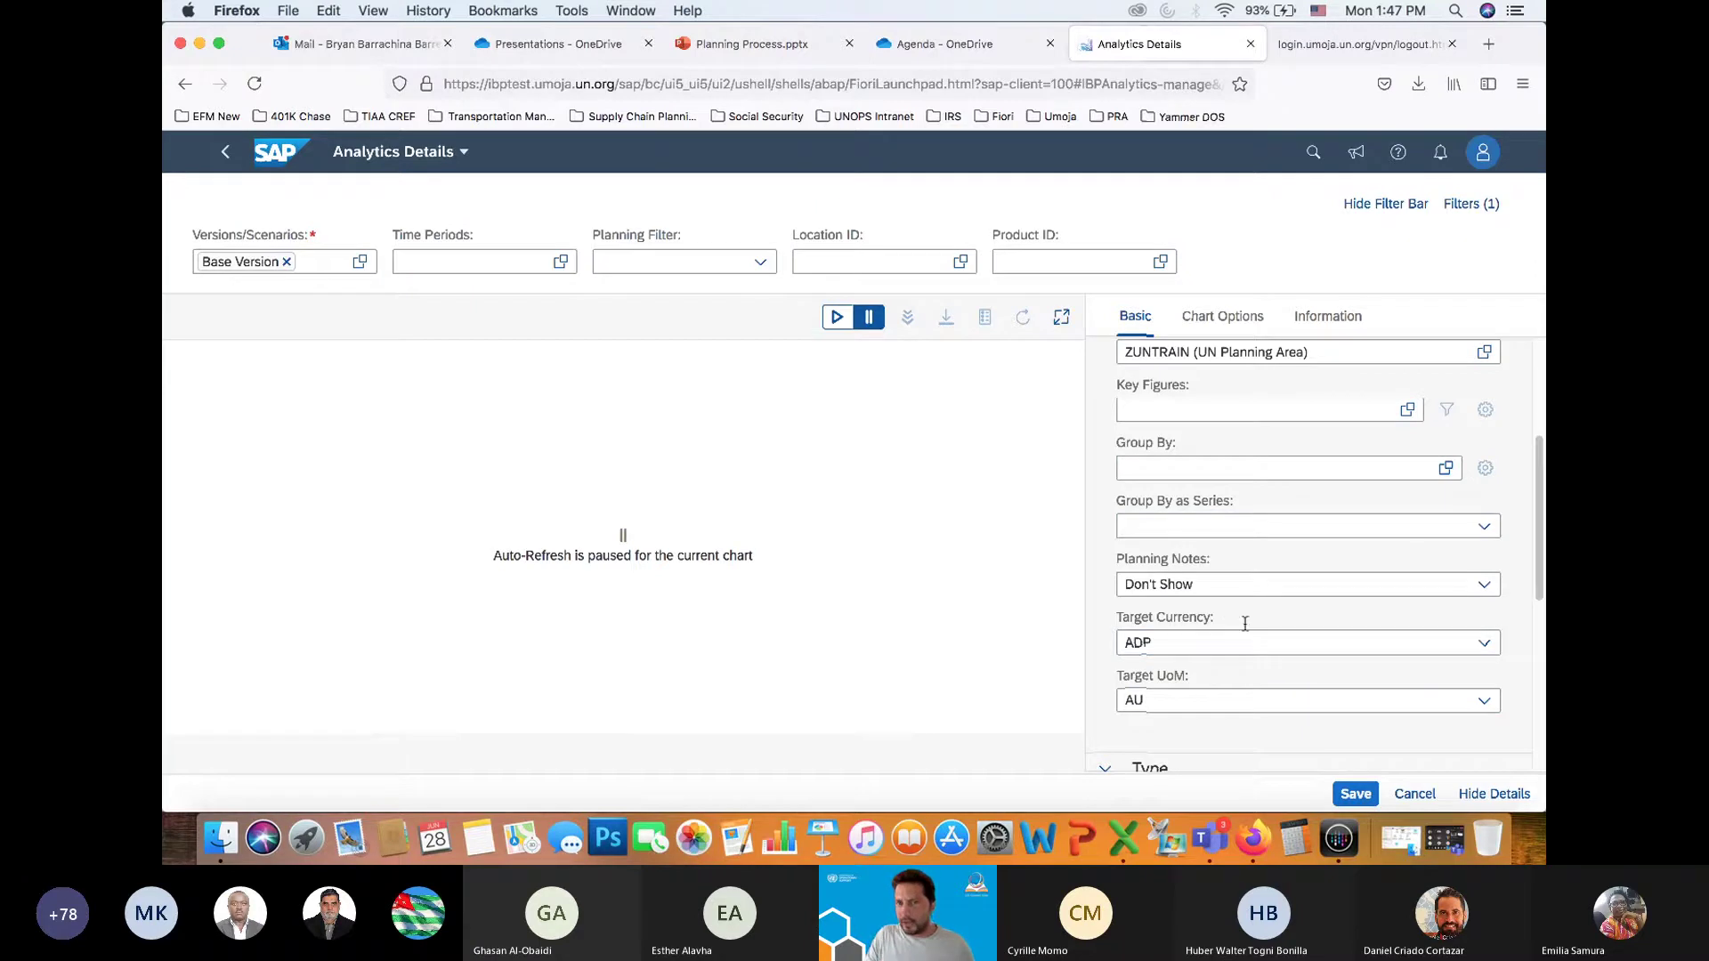
pyautogui.scroll(4, 1209, 565)
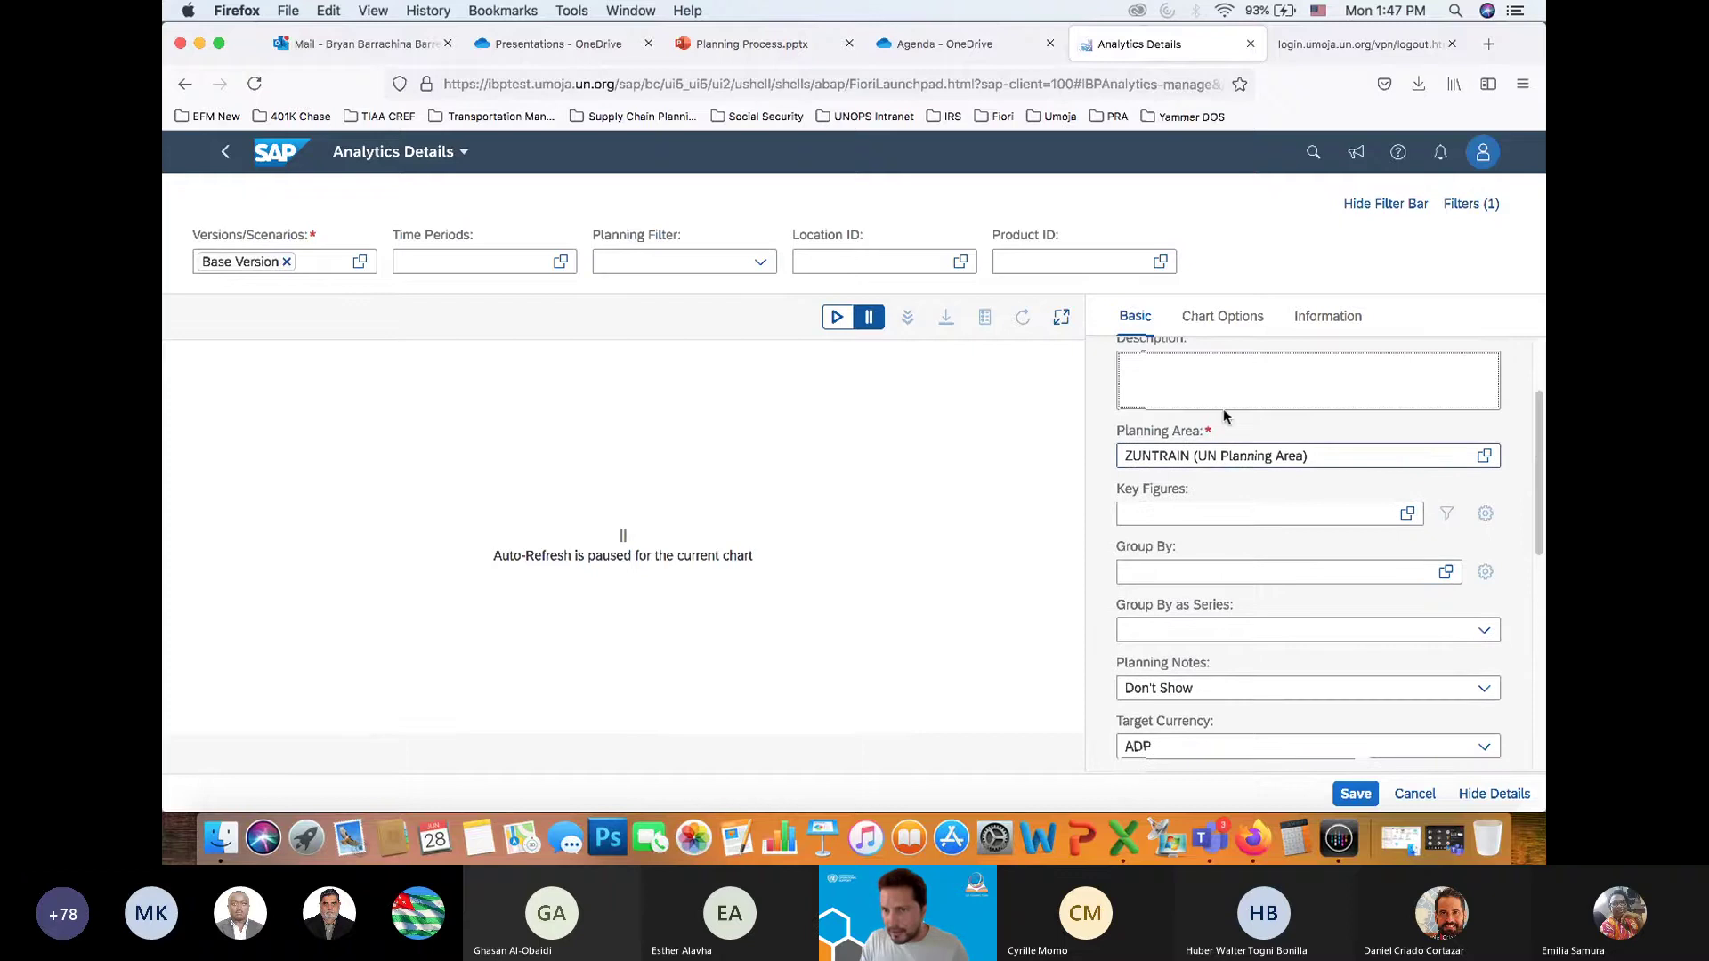
pyautogui.scroll(2, 1245, 504)
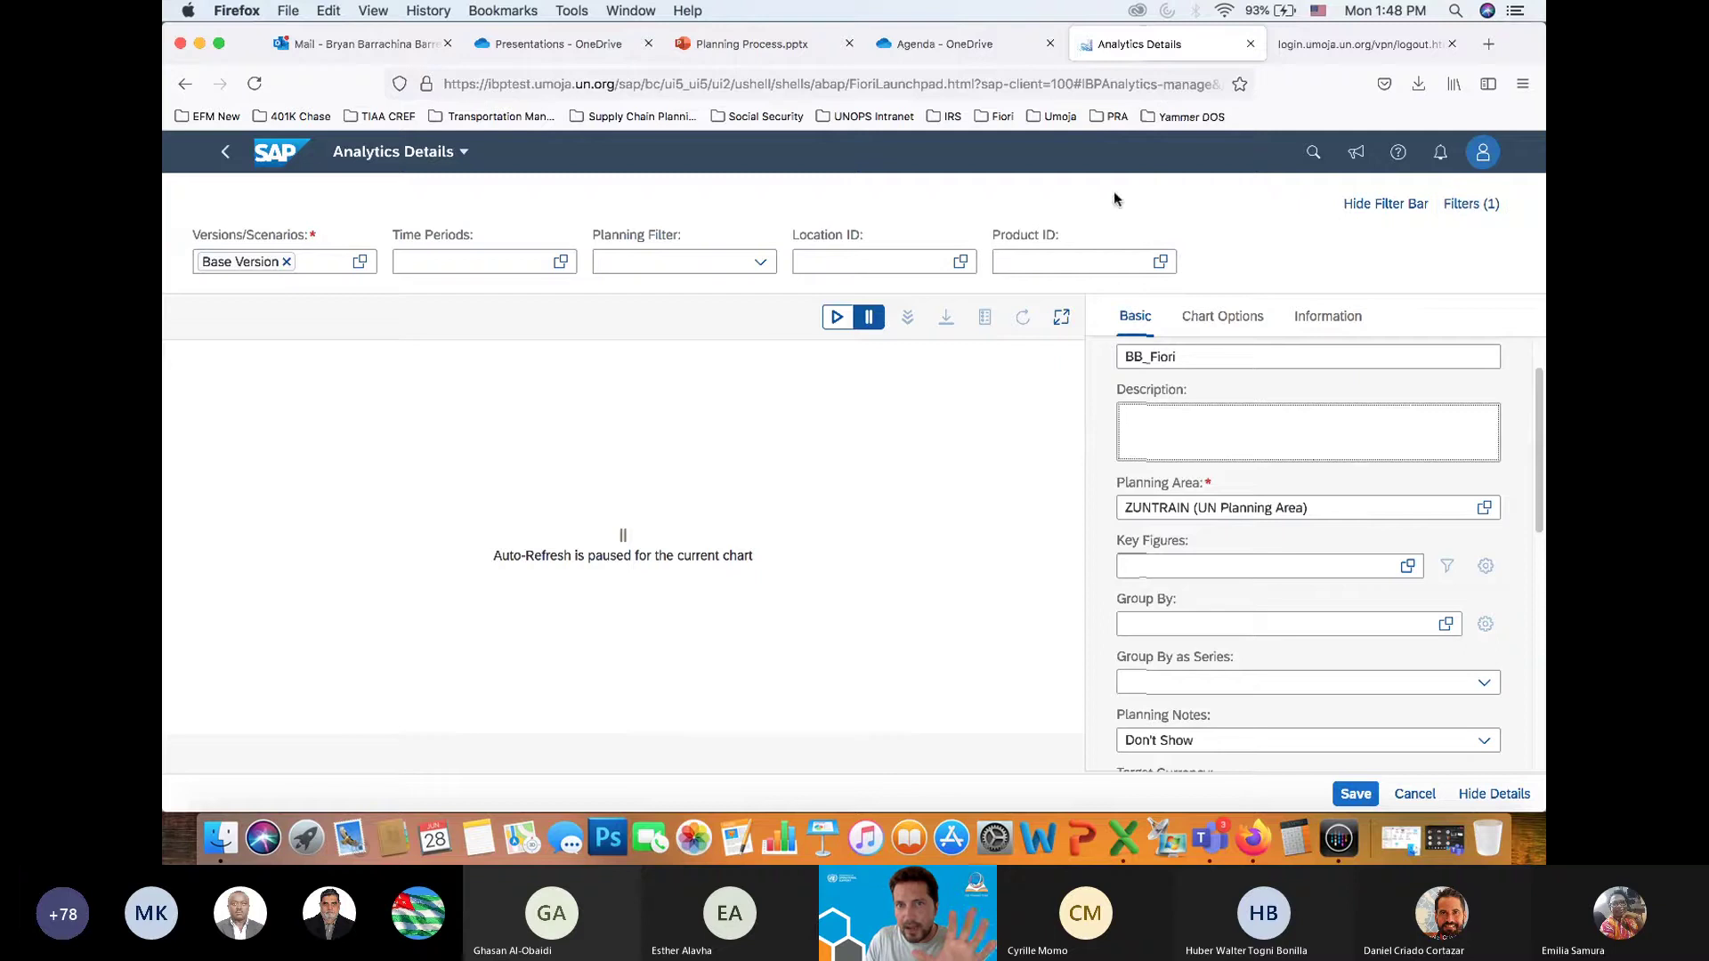
# Pick BB_Fiori from the Planning Filter list, then switch to the Citrix Excel view
pyautogui.click(760, 261)
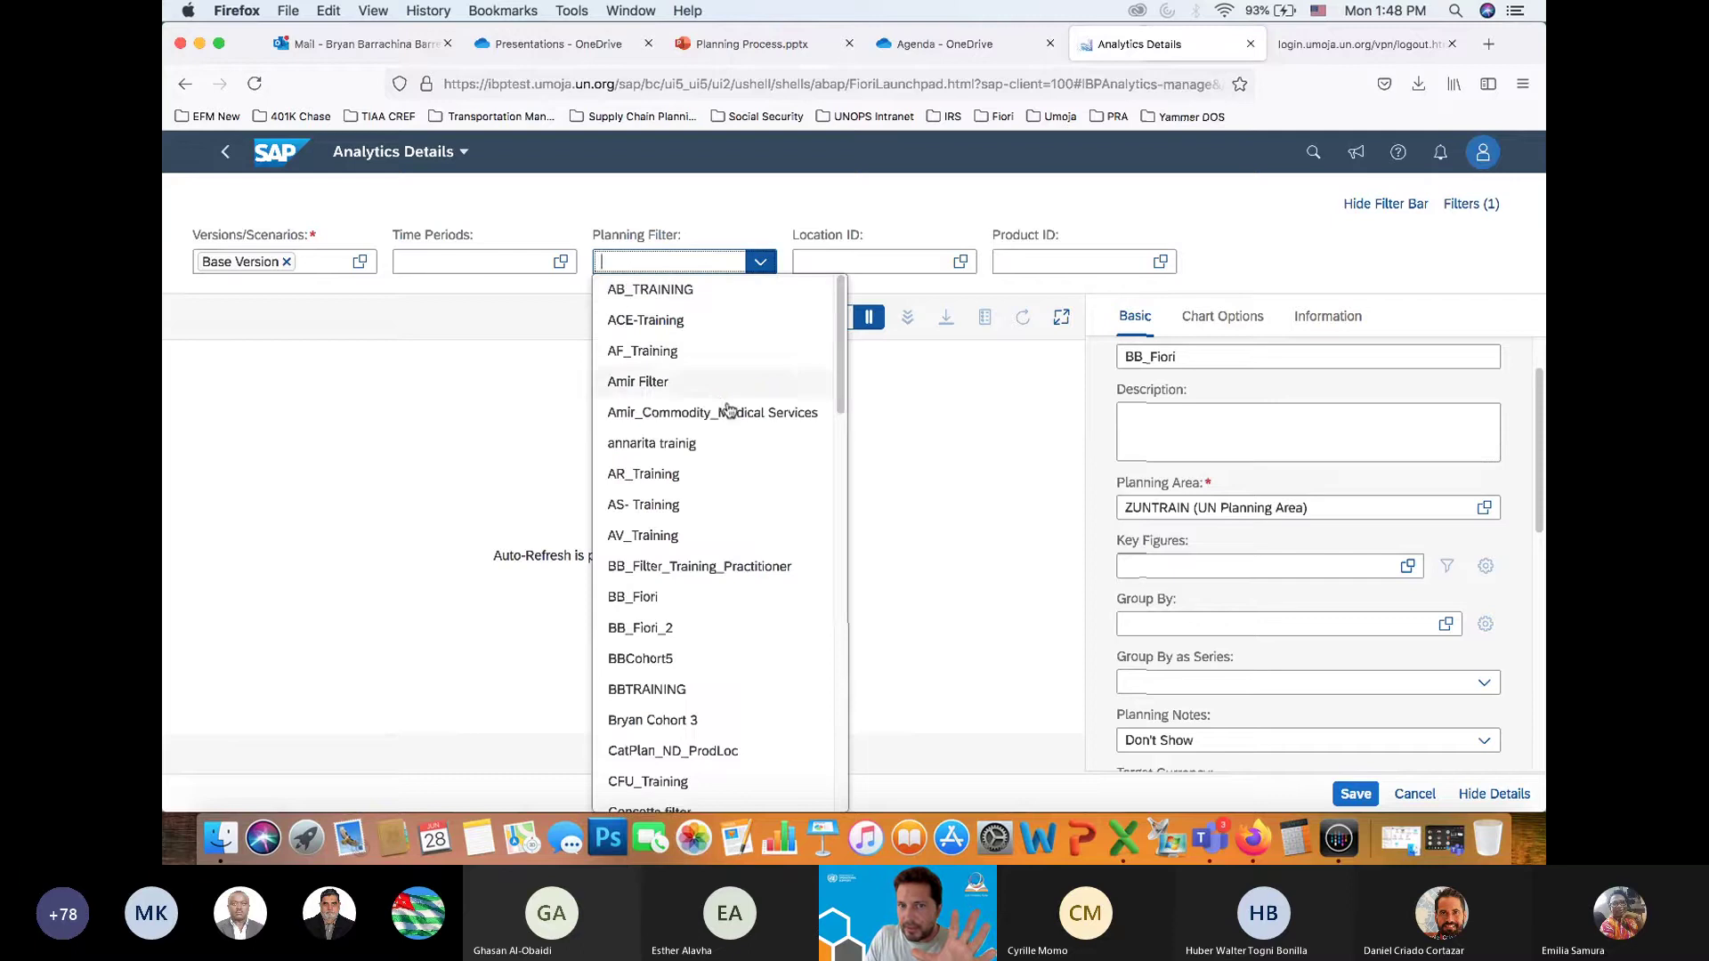
pyautogui.scroll(-3, 727, 481)
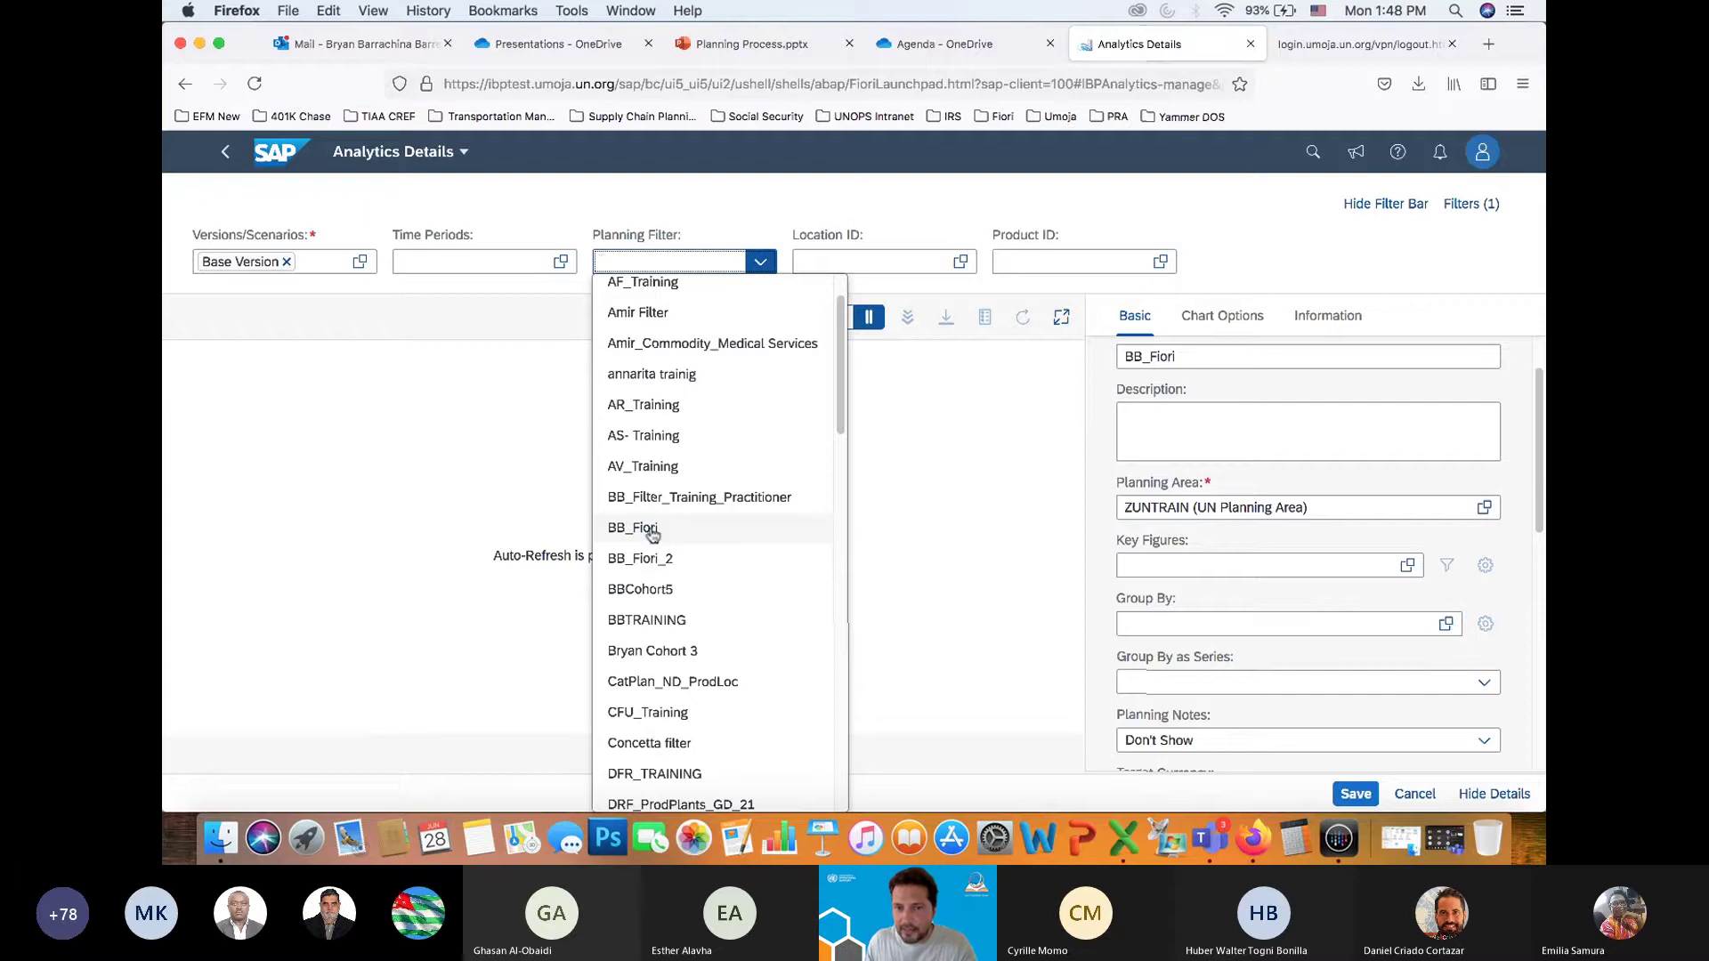
pyautogui.click(651, 531)
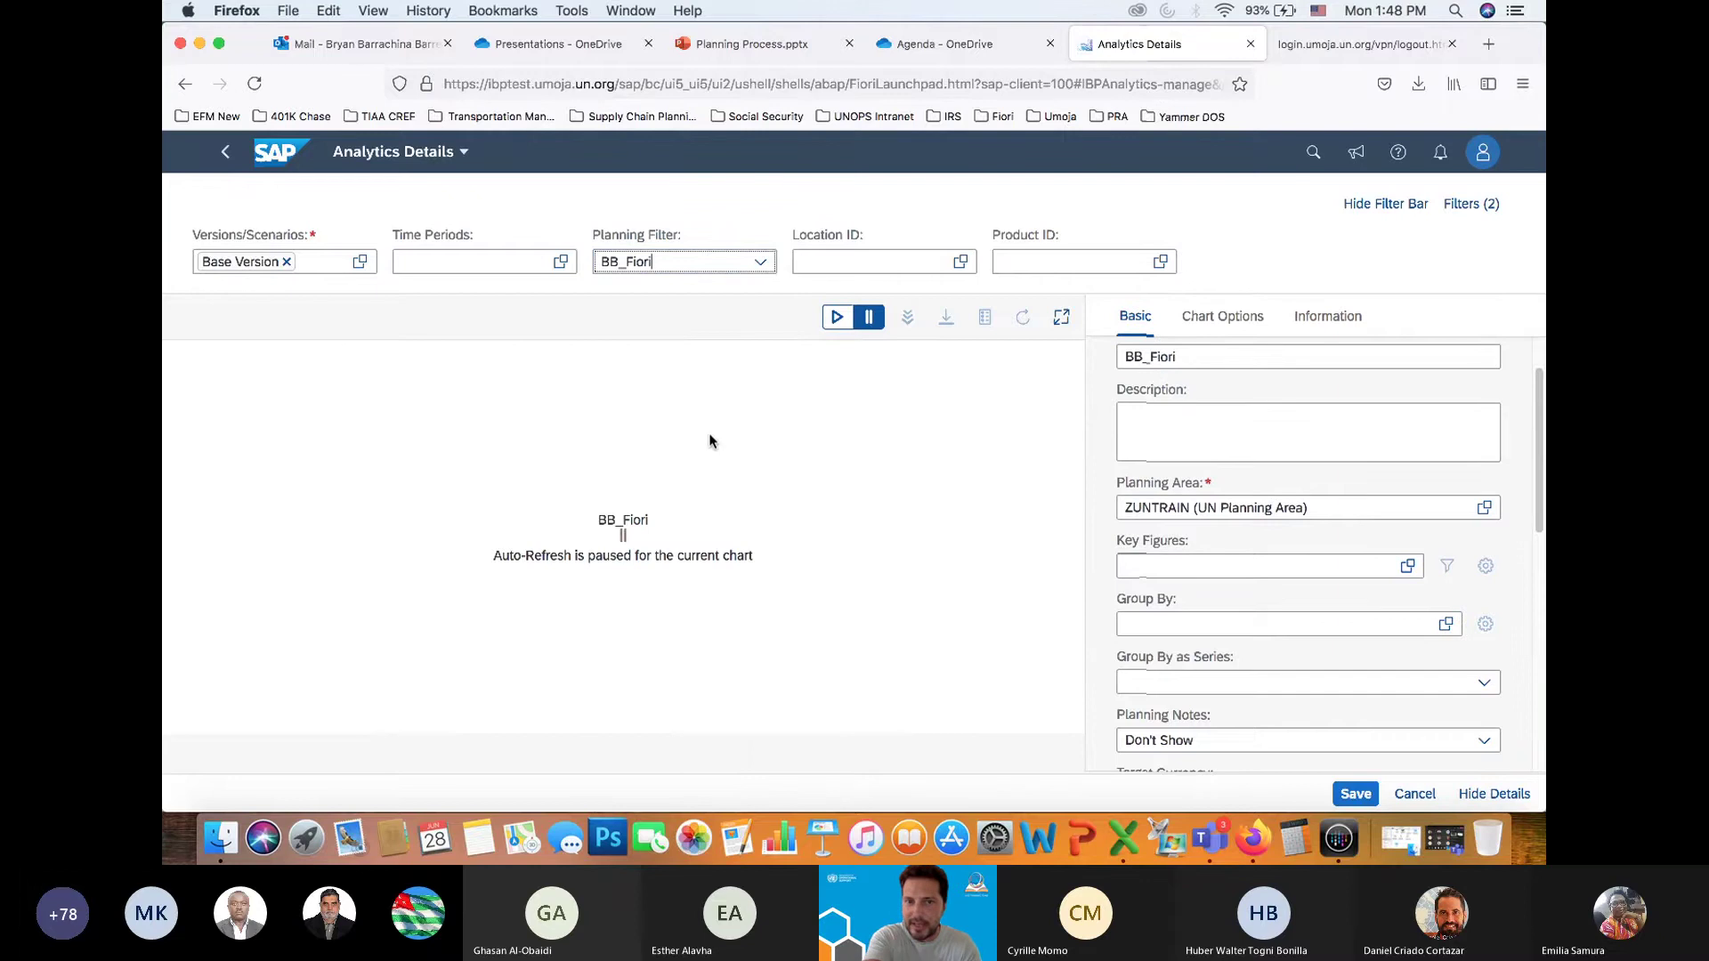
pyautogui.press('super+Tab')
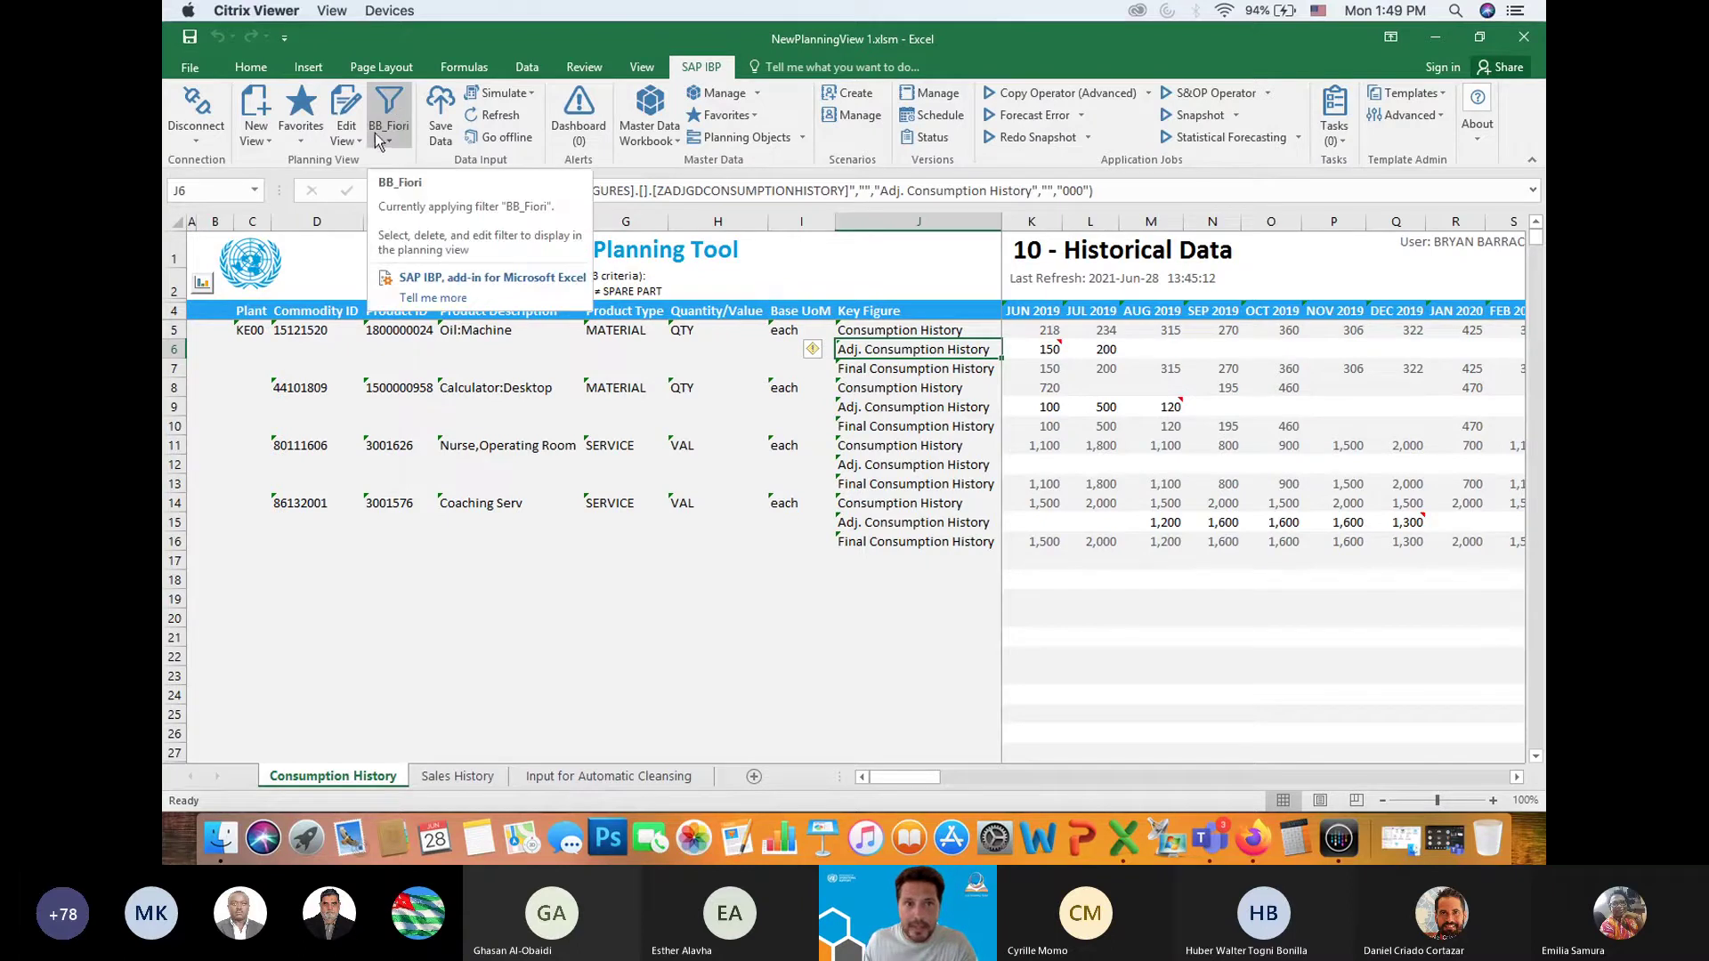
# Switch between Excel and Firefox, ending on the BB_Fiori chart draft in the browser
pyautogui.press('super+Tab')
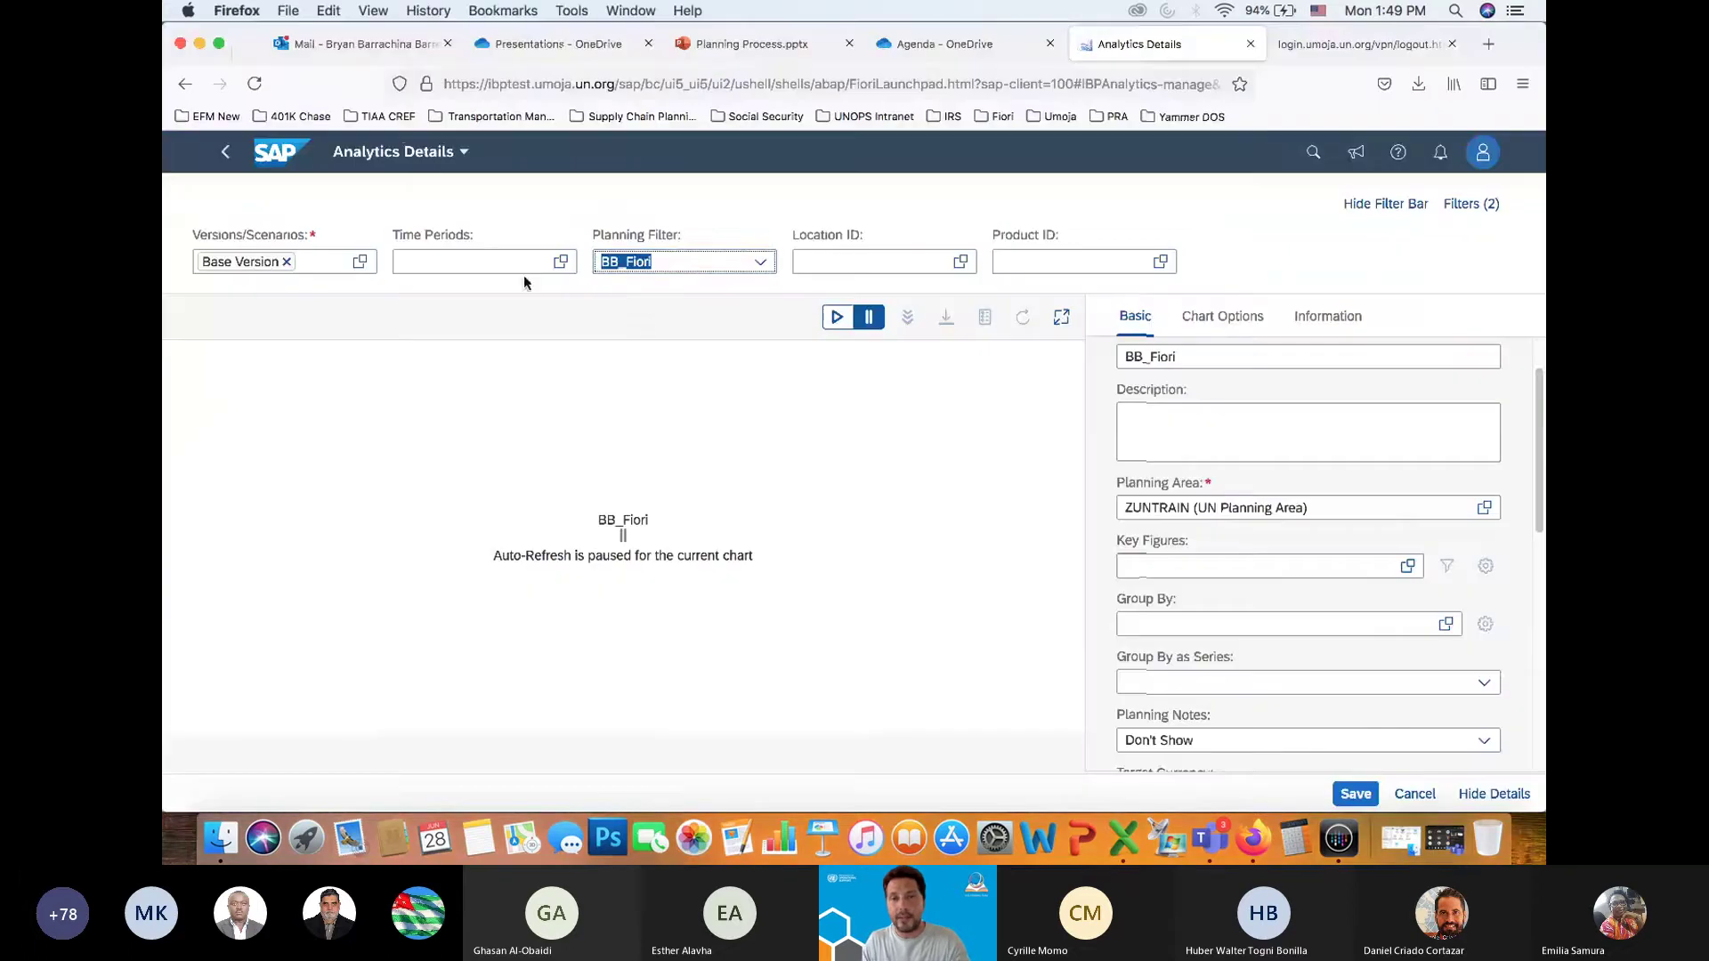
pyautogui.click(684, 261)
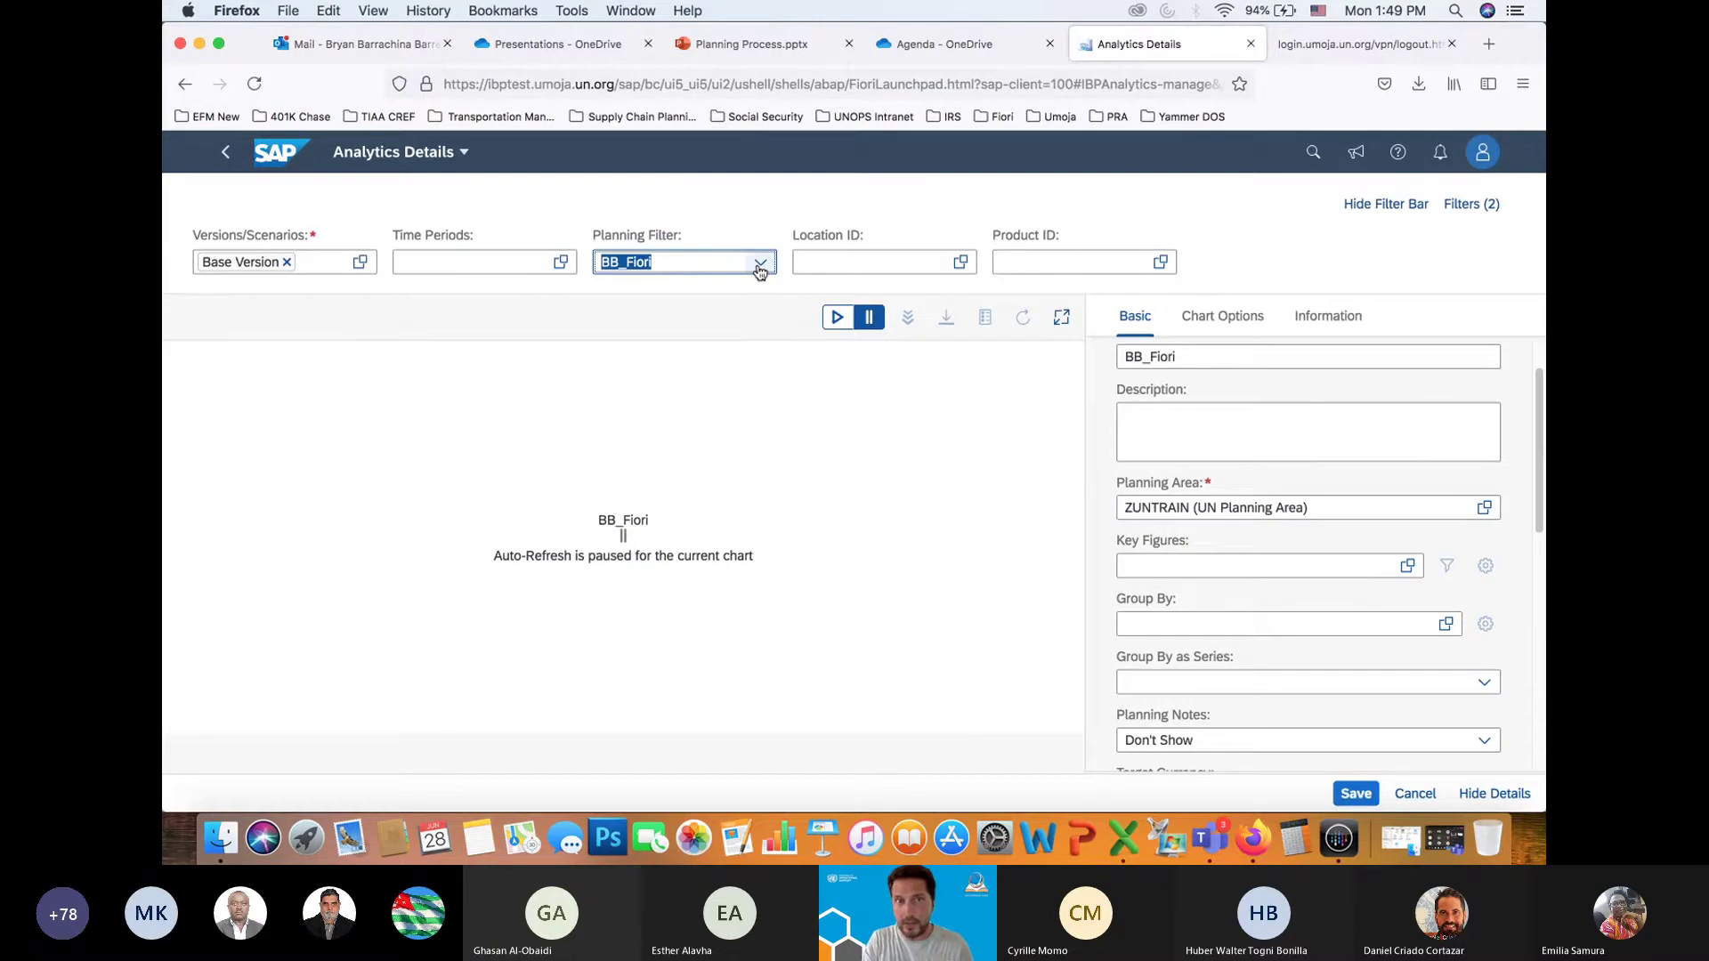
pyautogui.press('super+Tab')
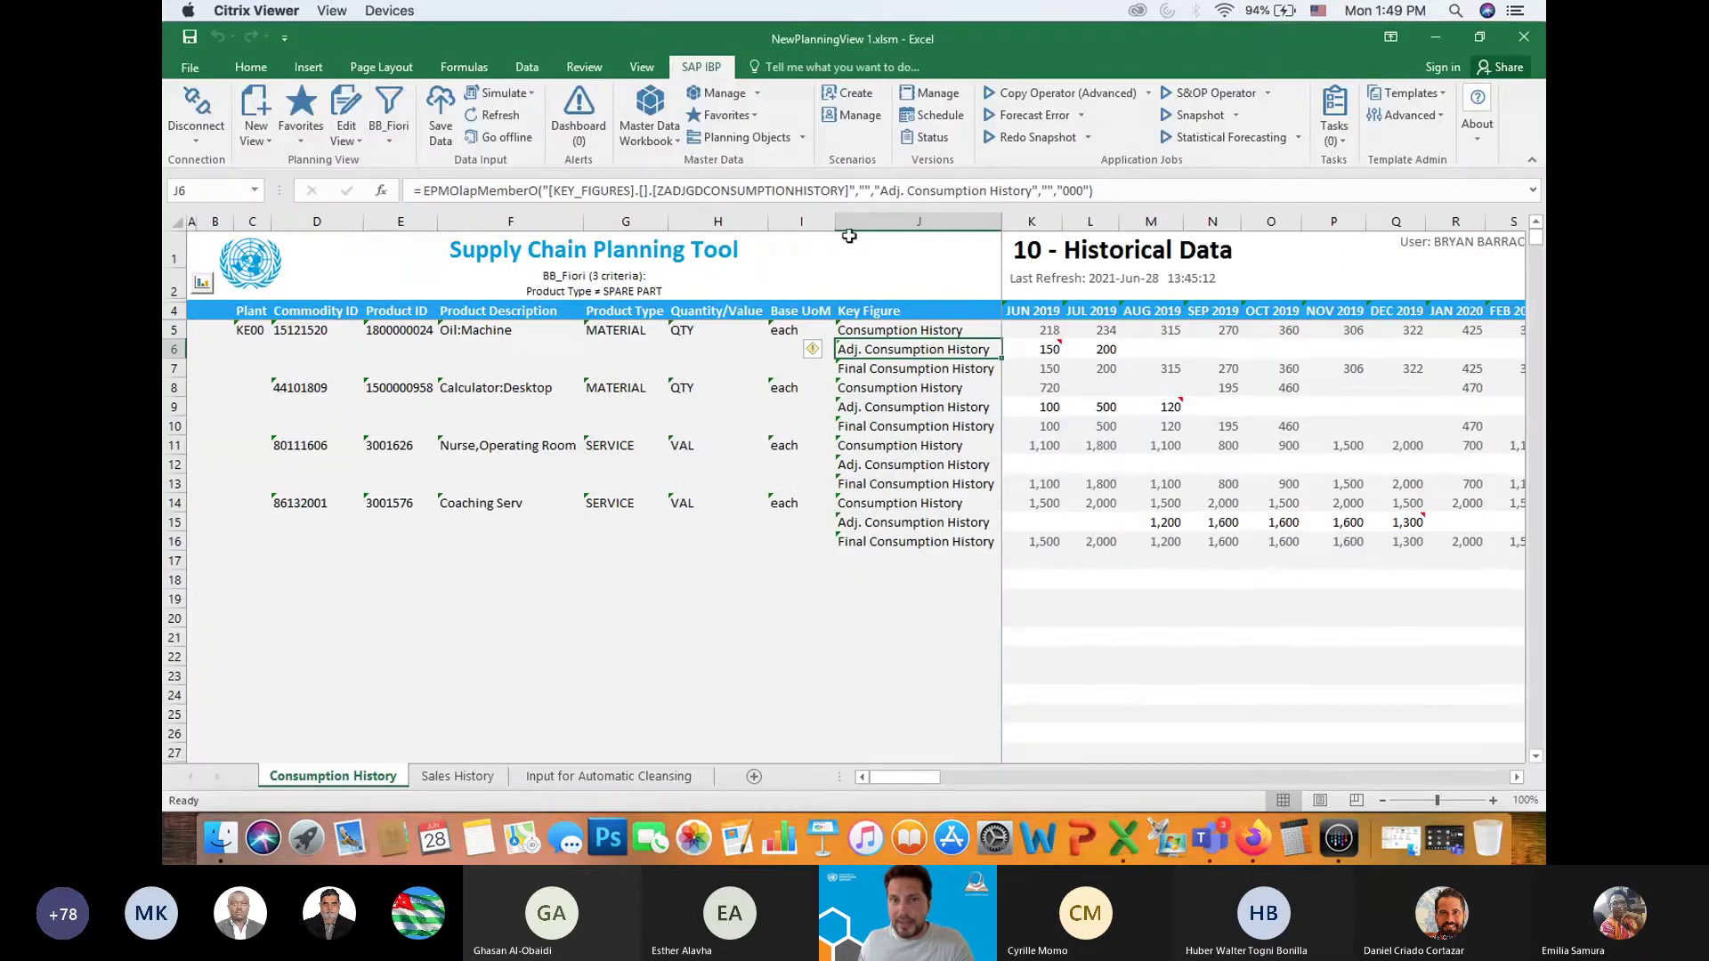
pyautogui.press('super+Tab')
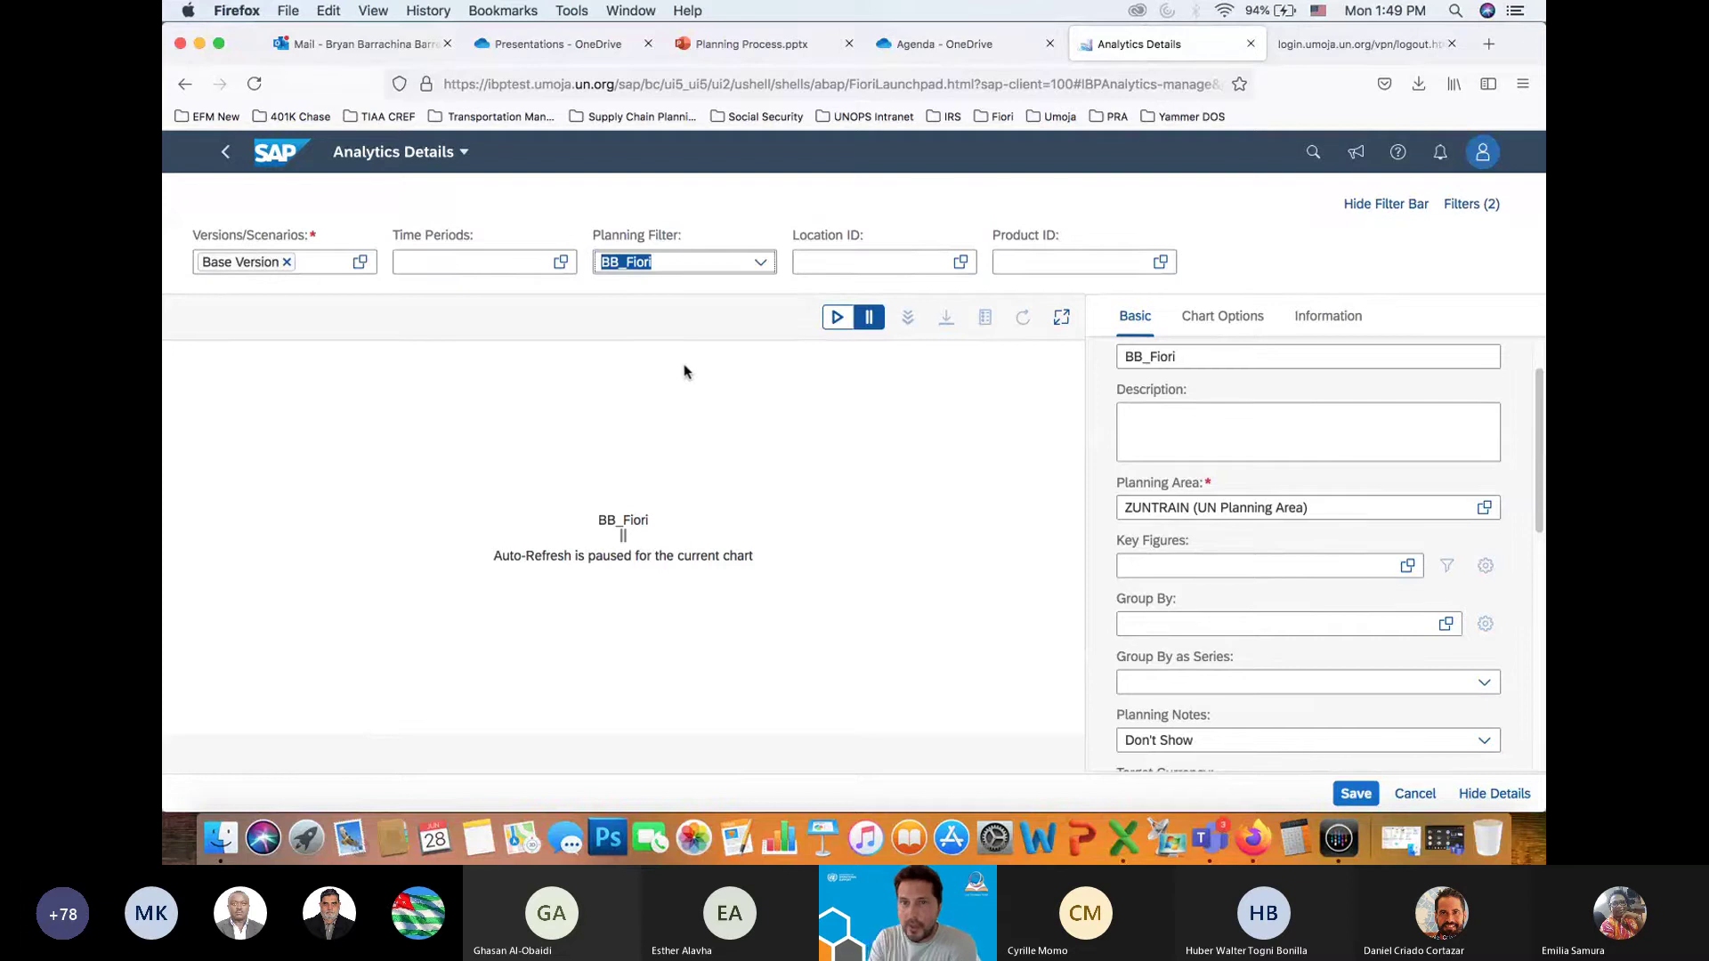
# Scroll to the empty Key Figures field, then open Excel's Edit Planning View dialog
pyautogui.scroll(2, 1187, 405)
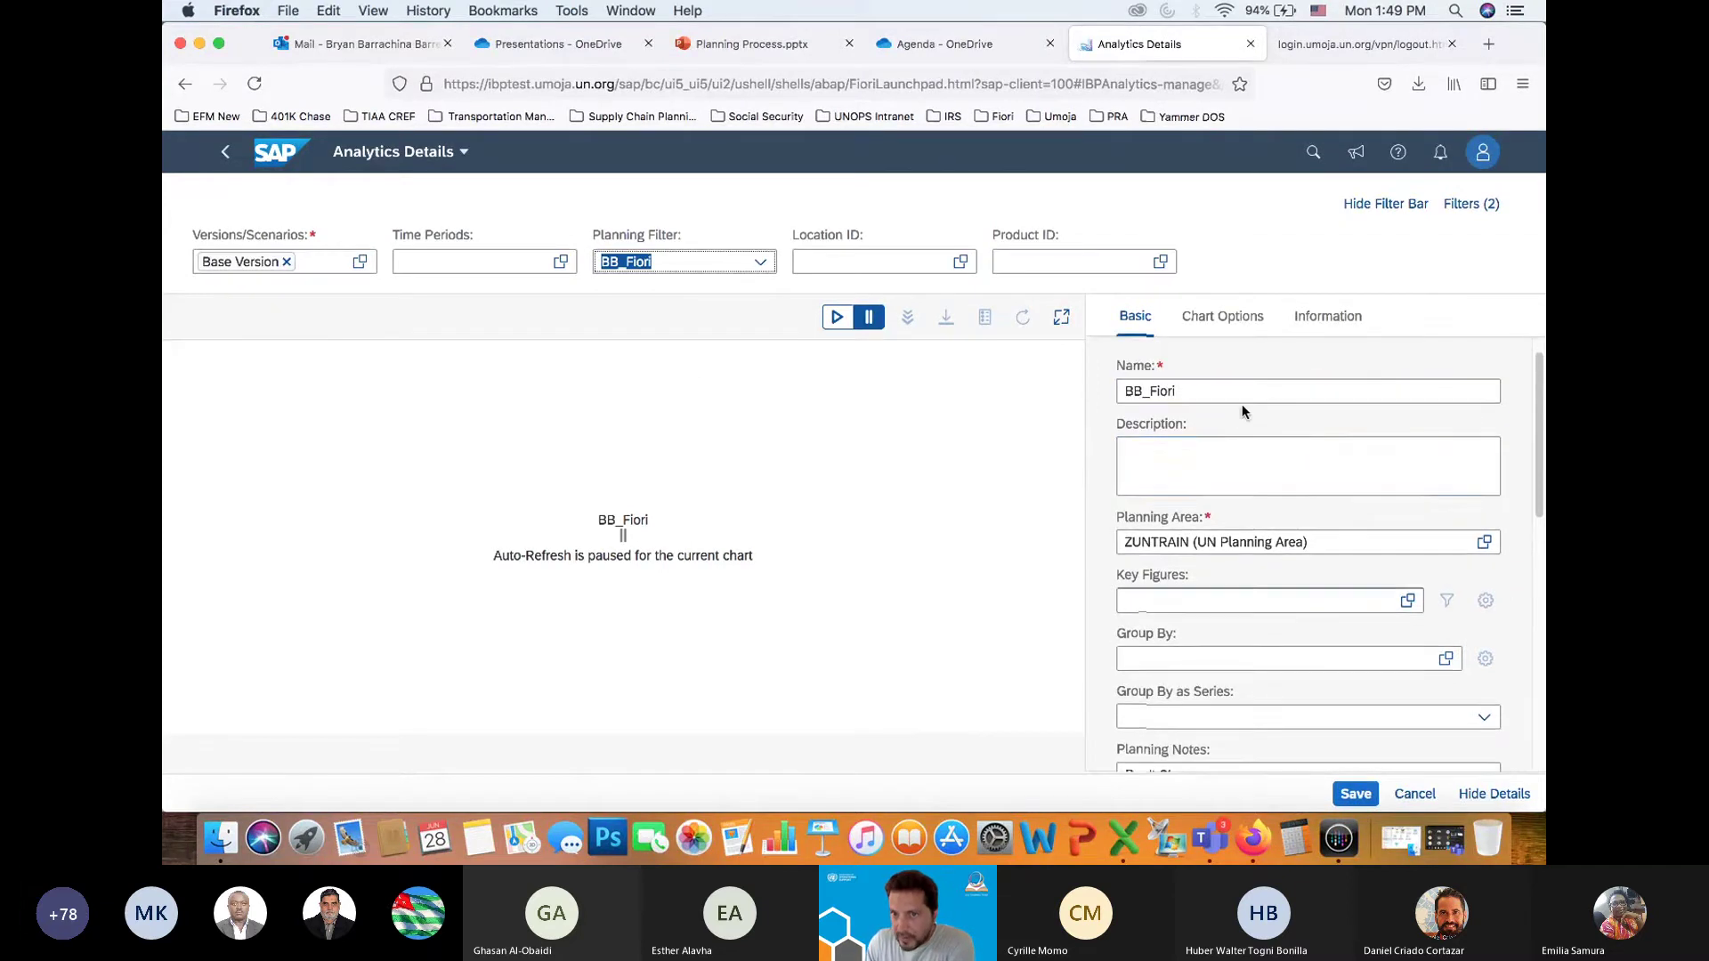
pyautogui.scroll(-3, 1268, 429)
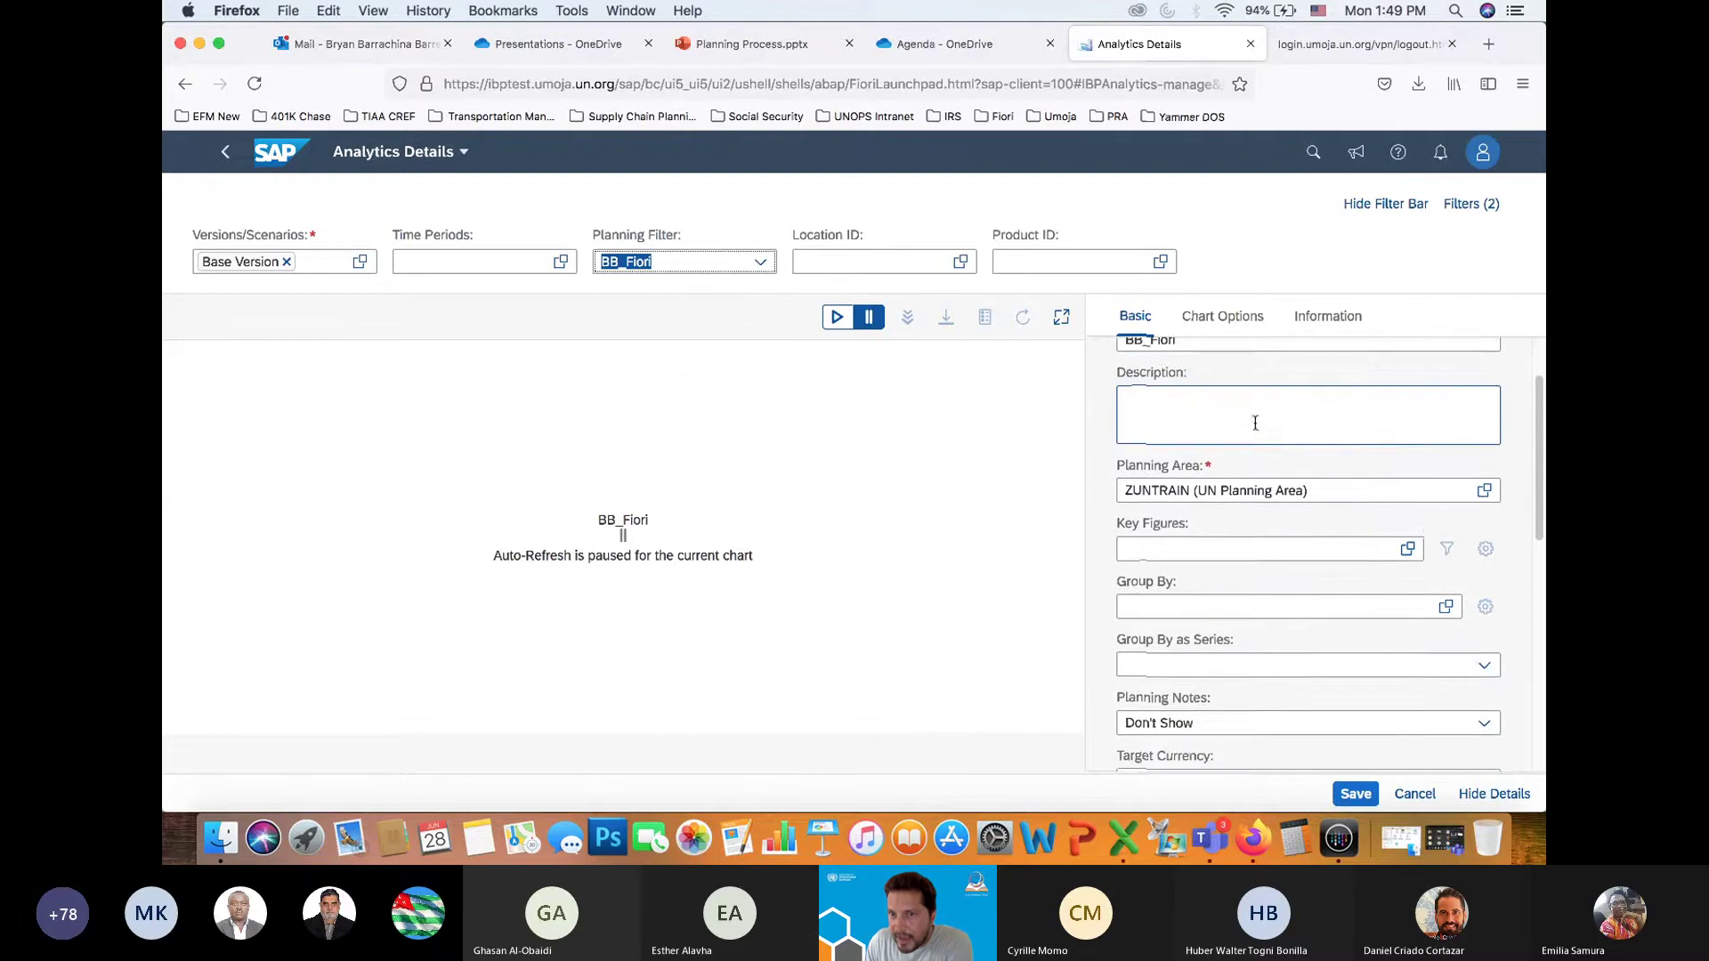
pyautogui.scroll(-1, 1255, 422)
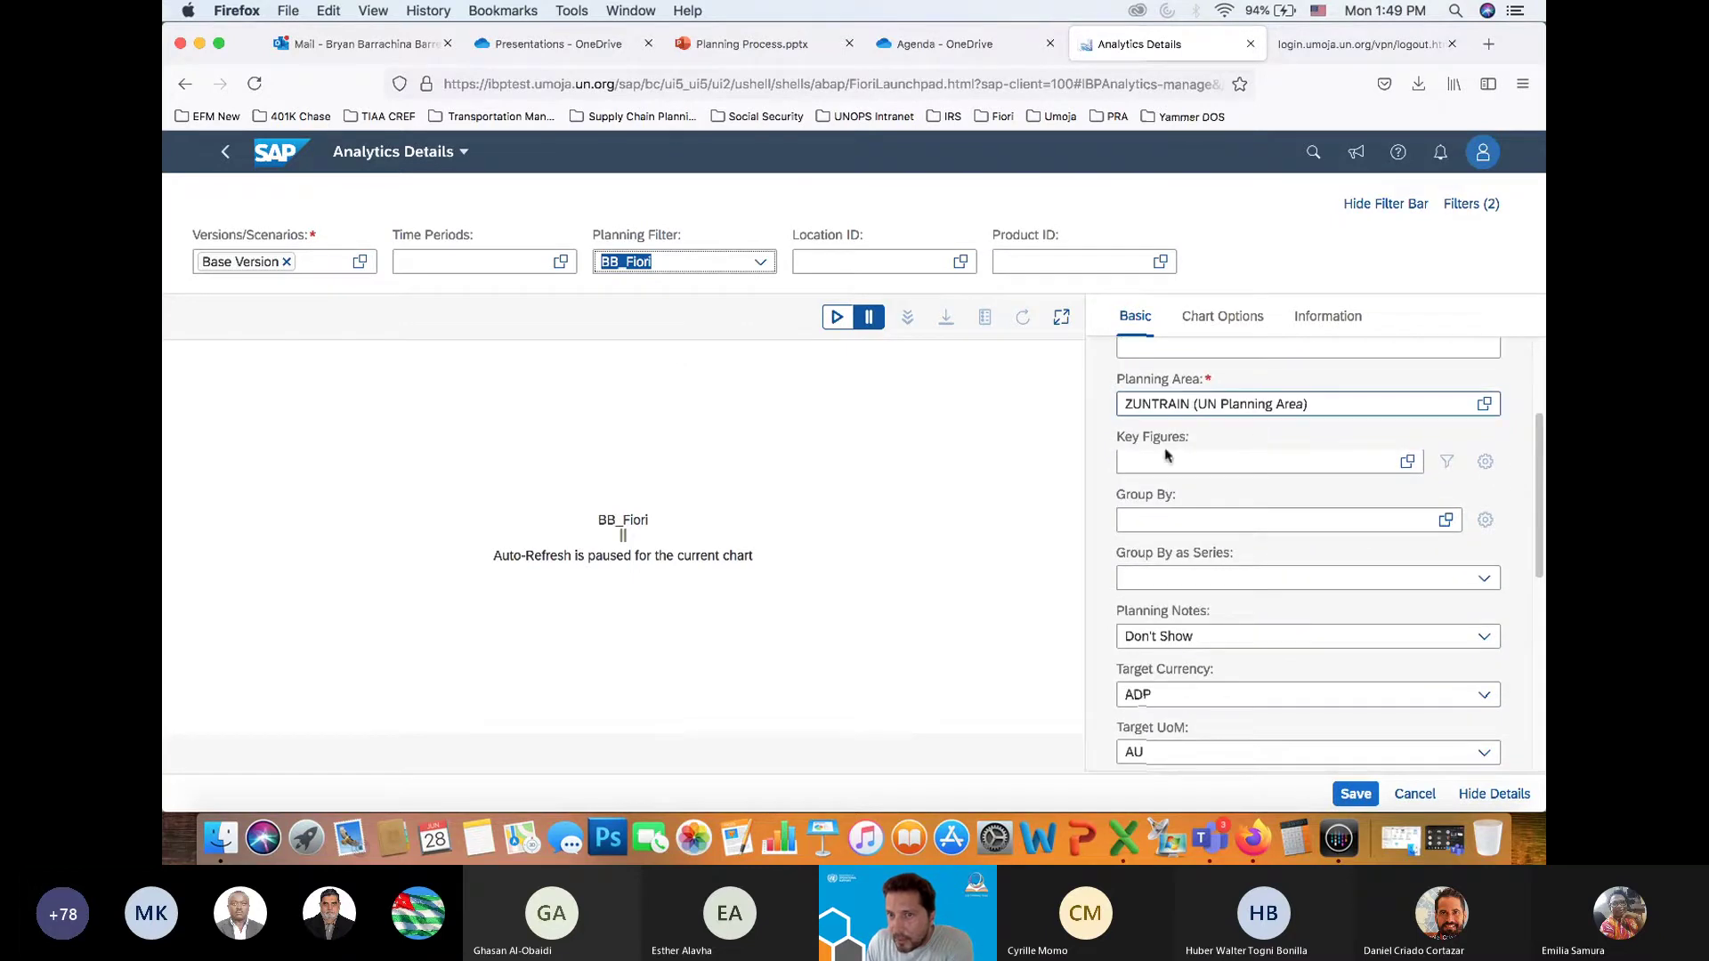
pyautogui.moveTo(1118, 439); pyautogui.dragTo(1204, 439)
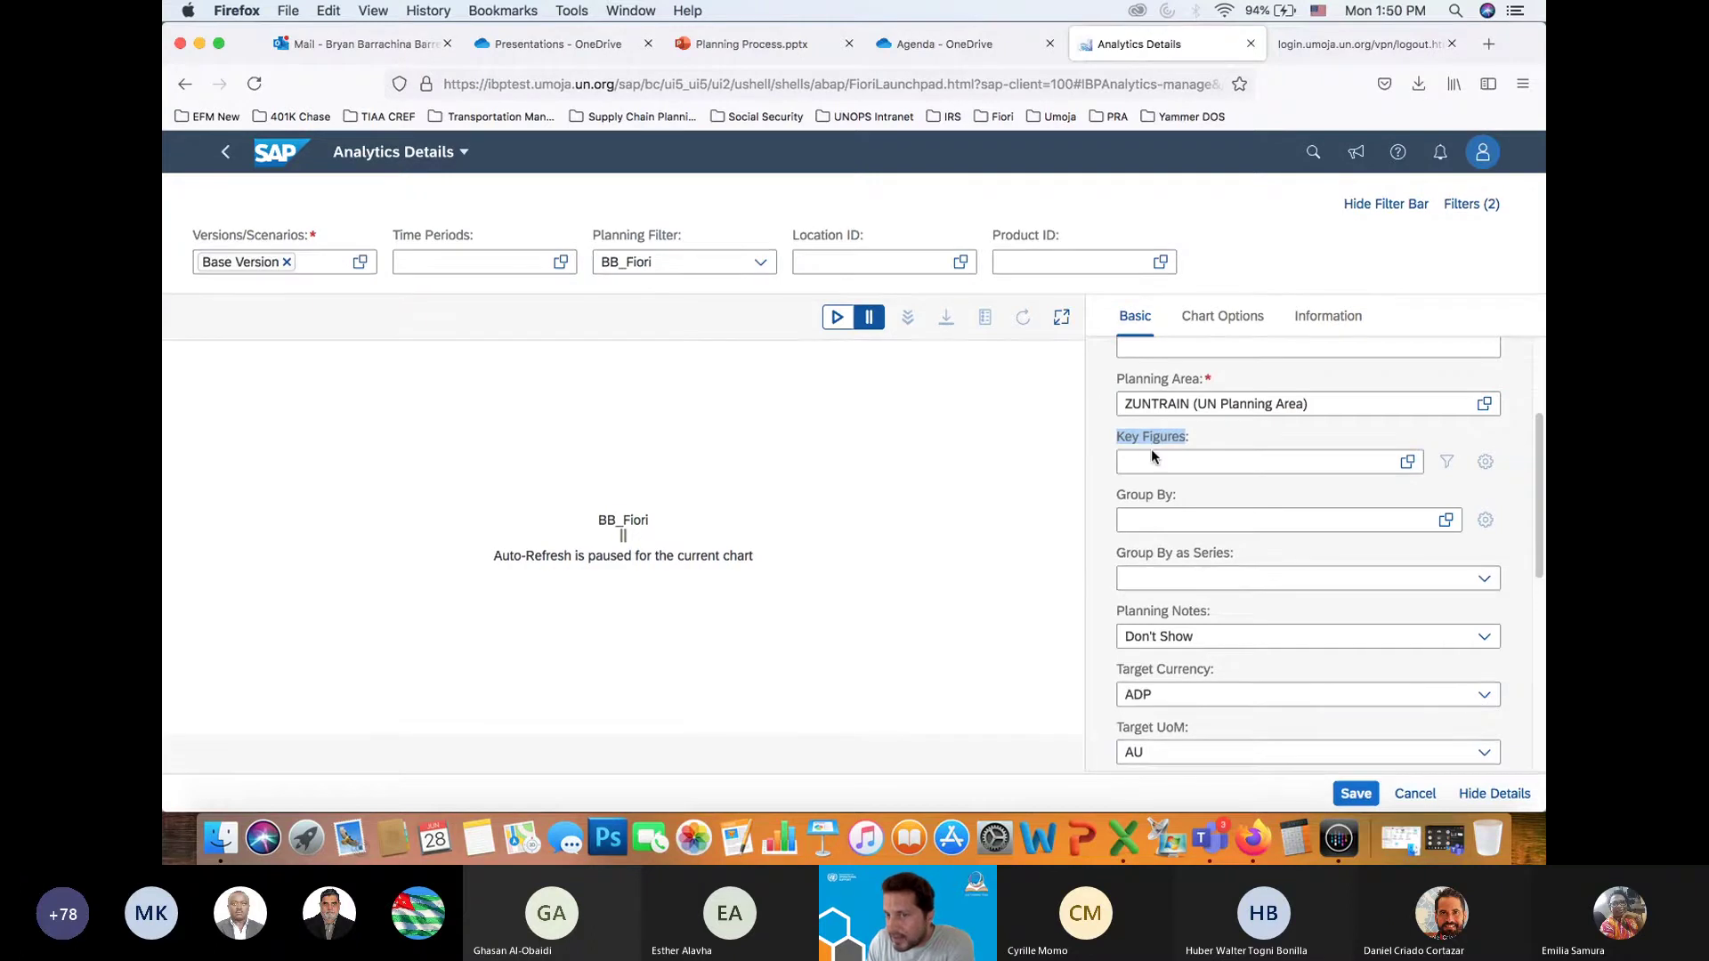
pyautogui.click(1282, 455)
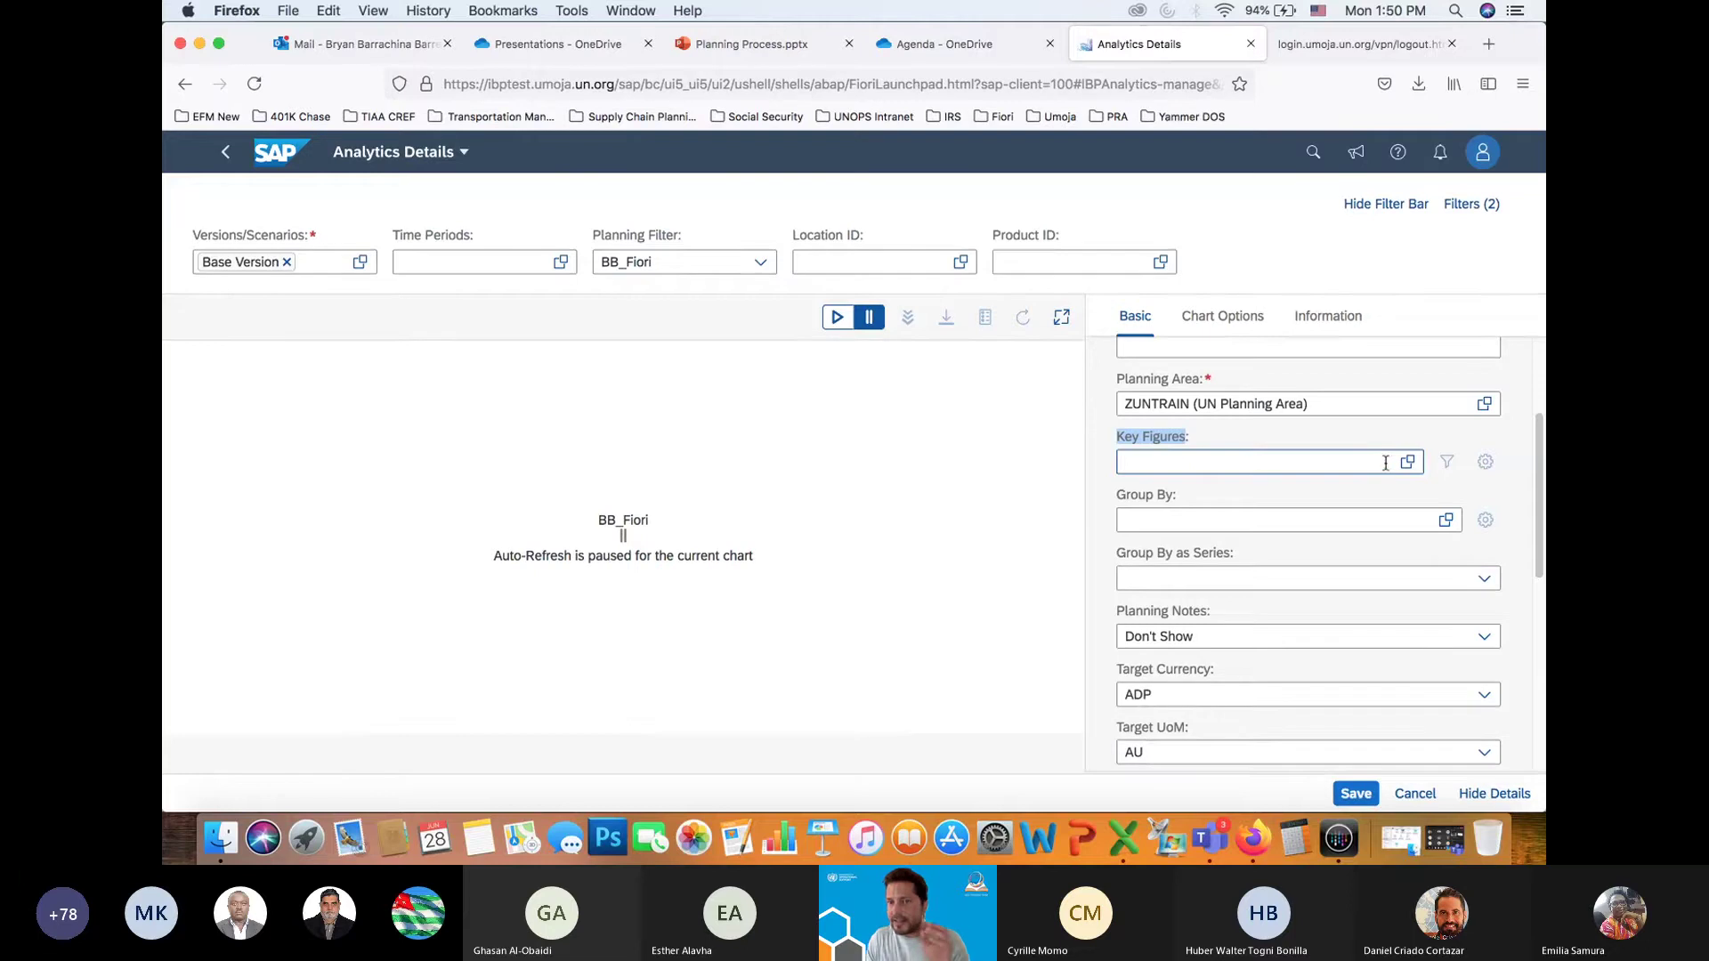
pyautogui.press('super+Tab')
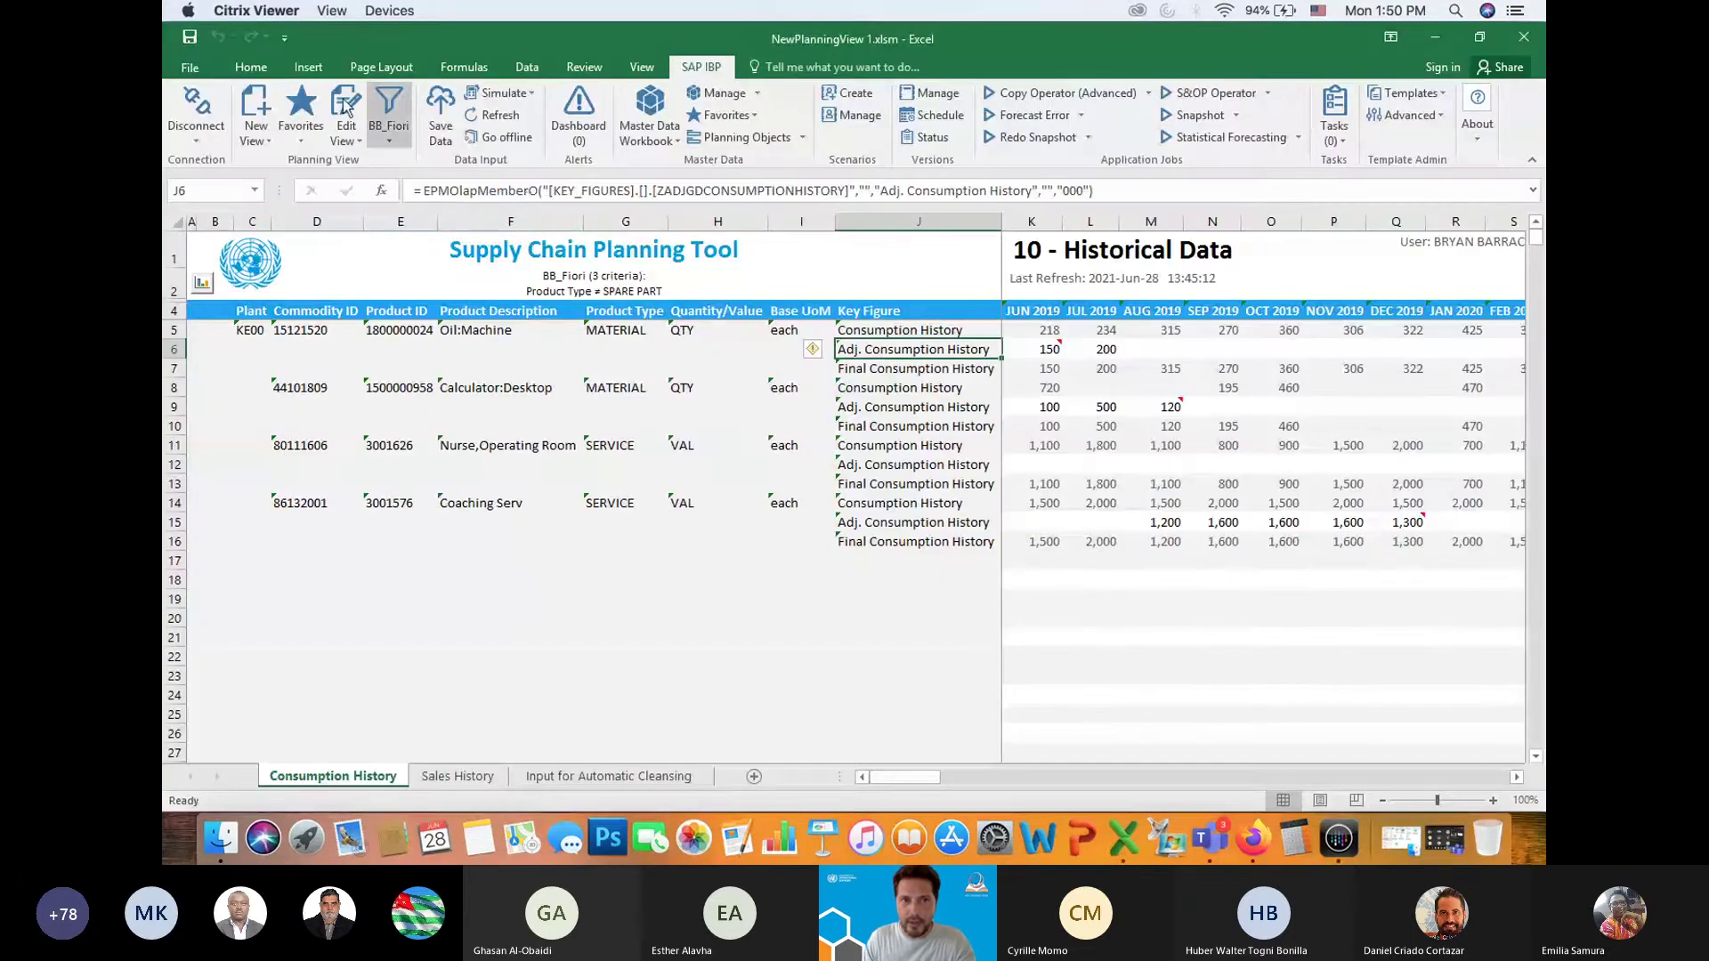
pyautogui.click(347, 116)
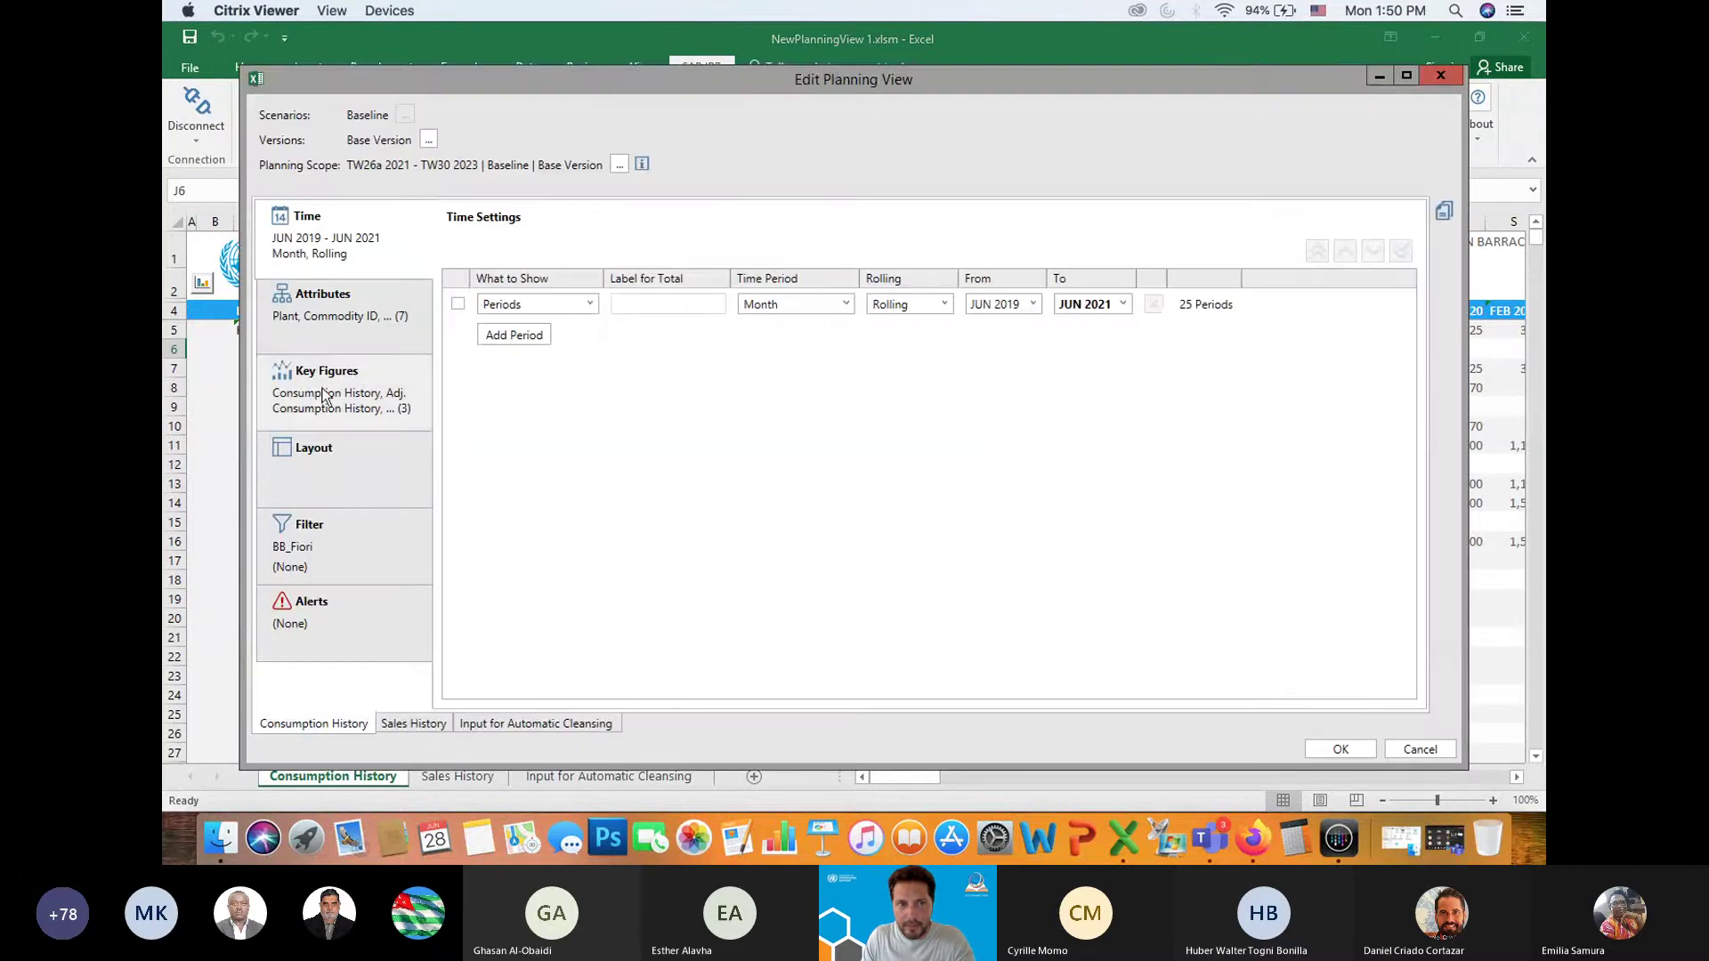
# Review the planning view's key figures in Edit Planning View, then cancel without changes
pyautogui.click(325, 396)
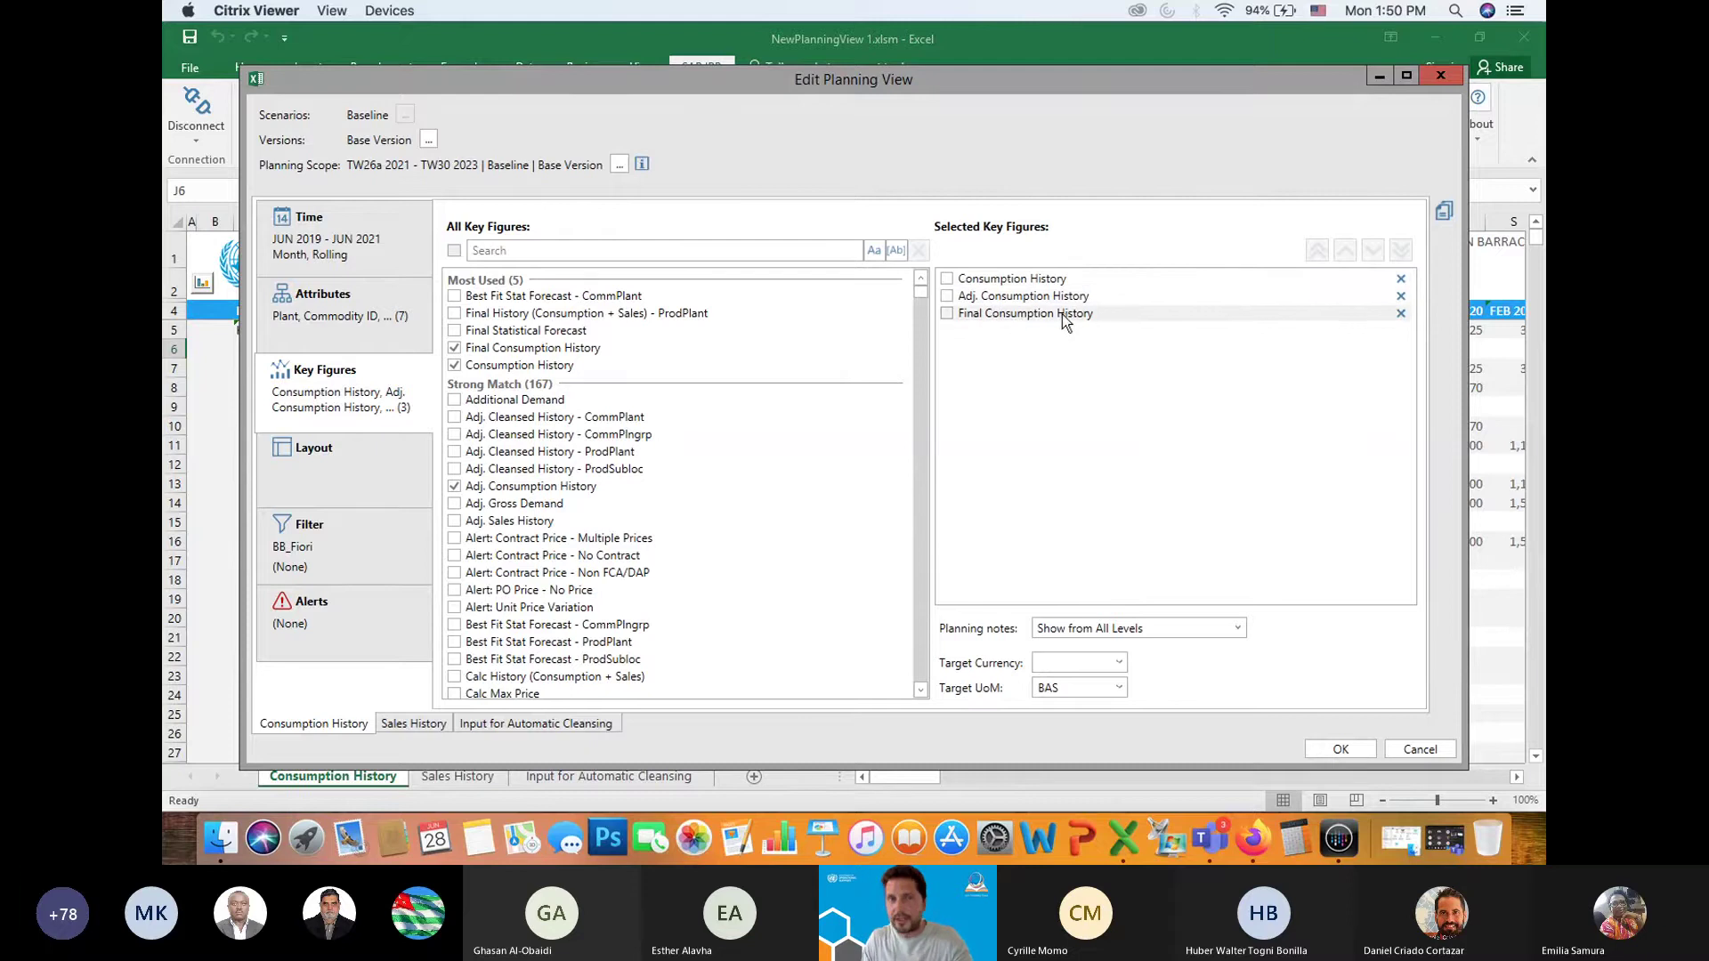
pyautogui.moveTo(1062, 321)
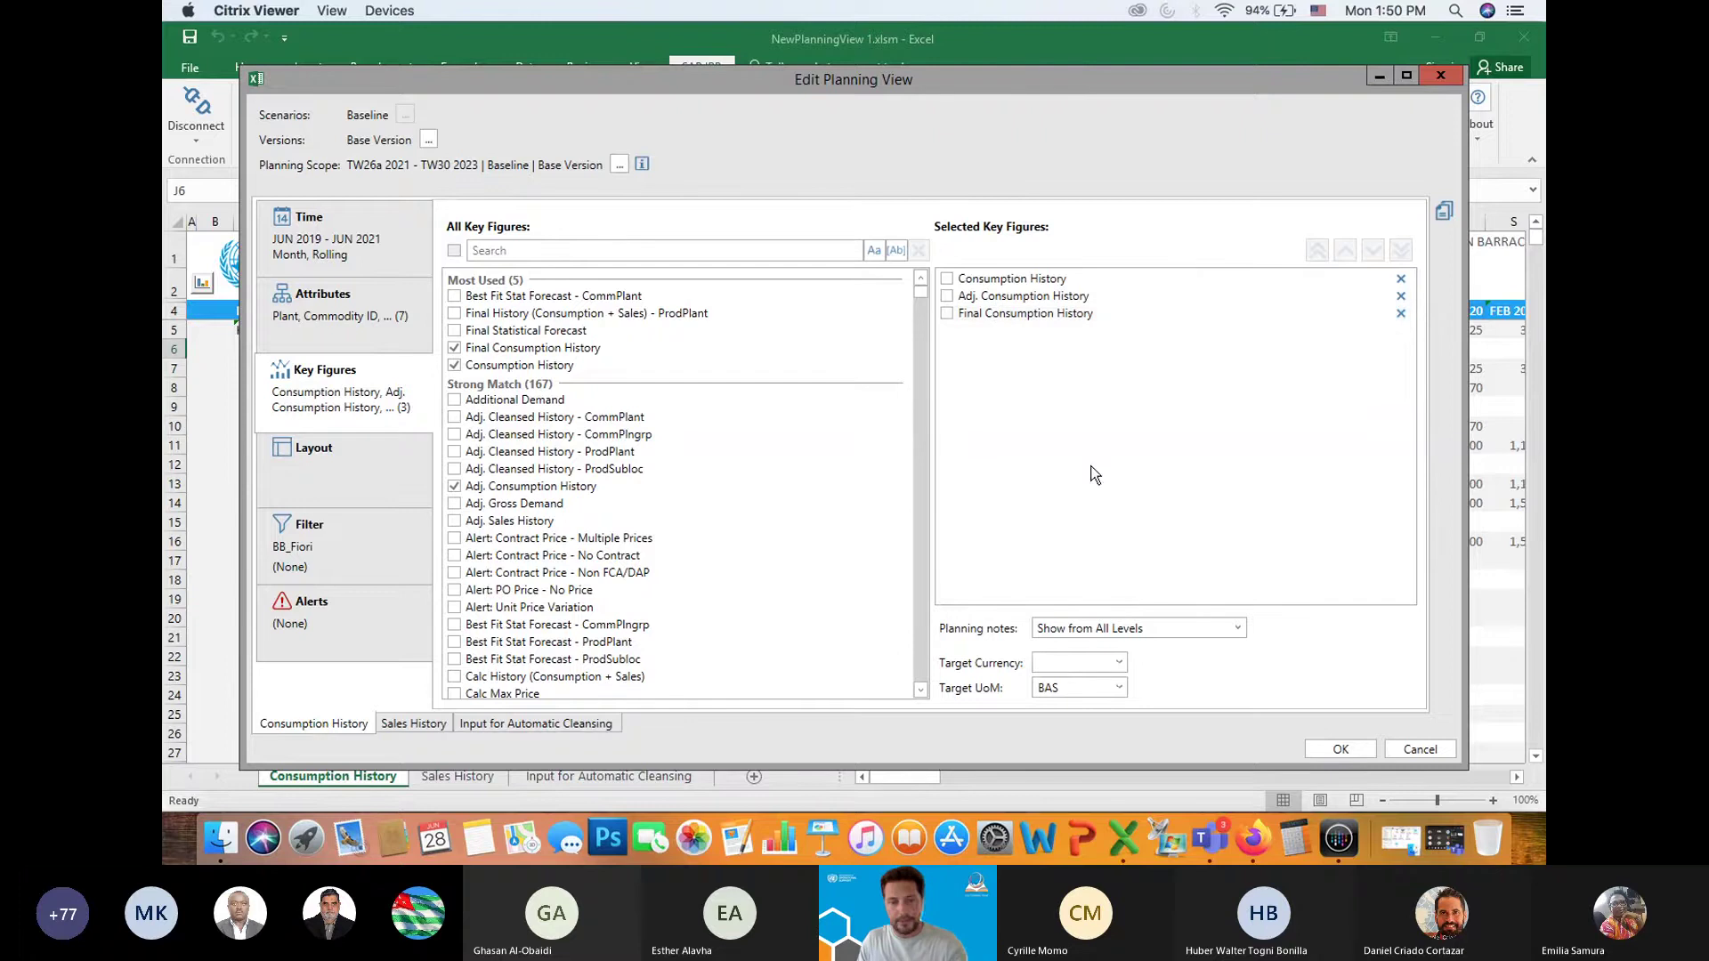
pyautogui.click(1415, 750)
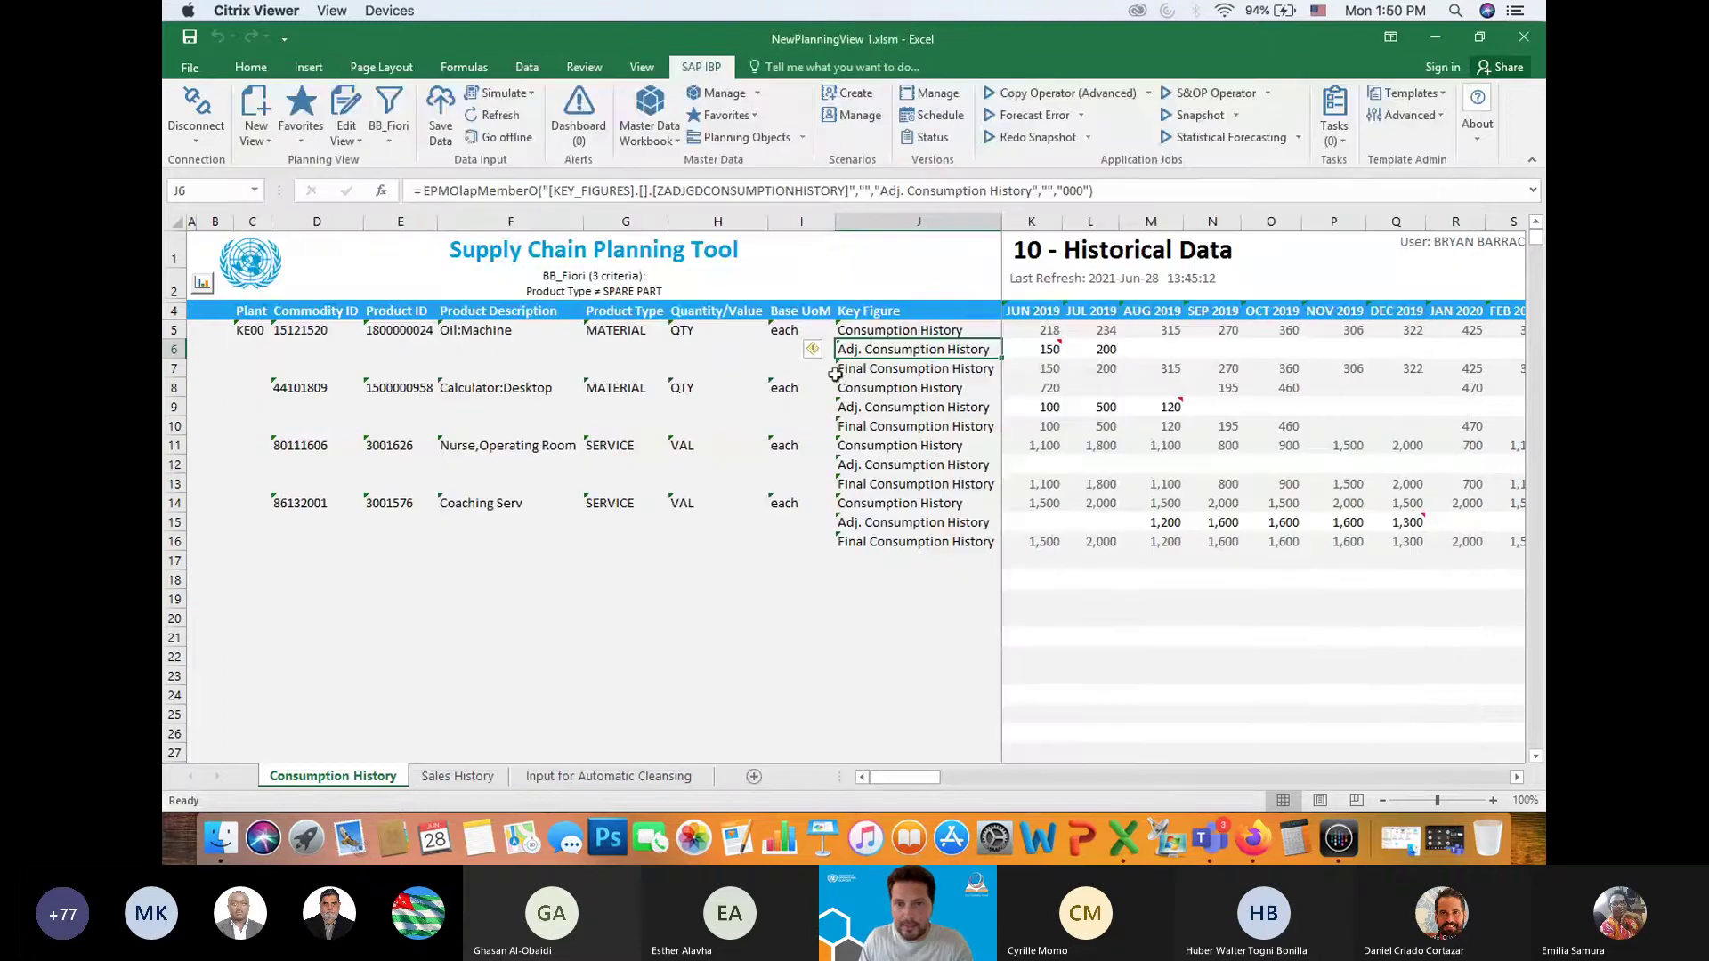
# Fill cells J5:J7 yellow and return to the SAP analytics page
pyautogui.moveTo(855, 331); pyautogui.dragTo(882, 376)
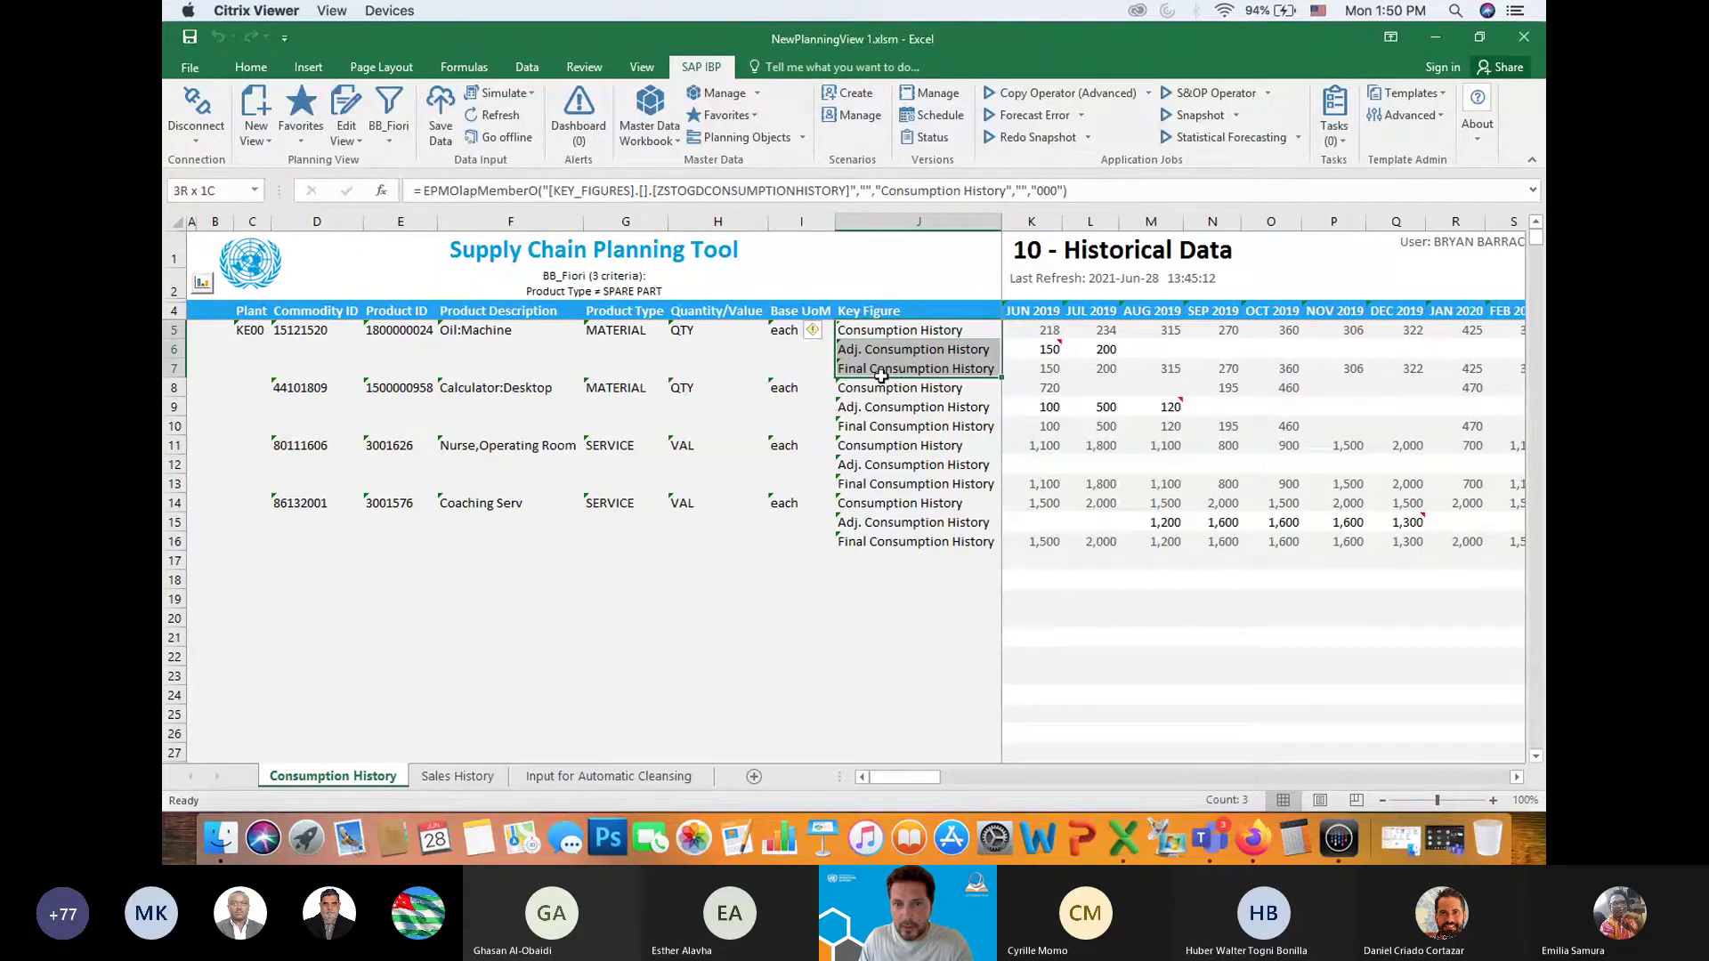
pyautogui.click(251, 67)
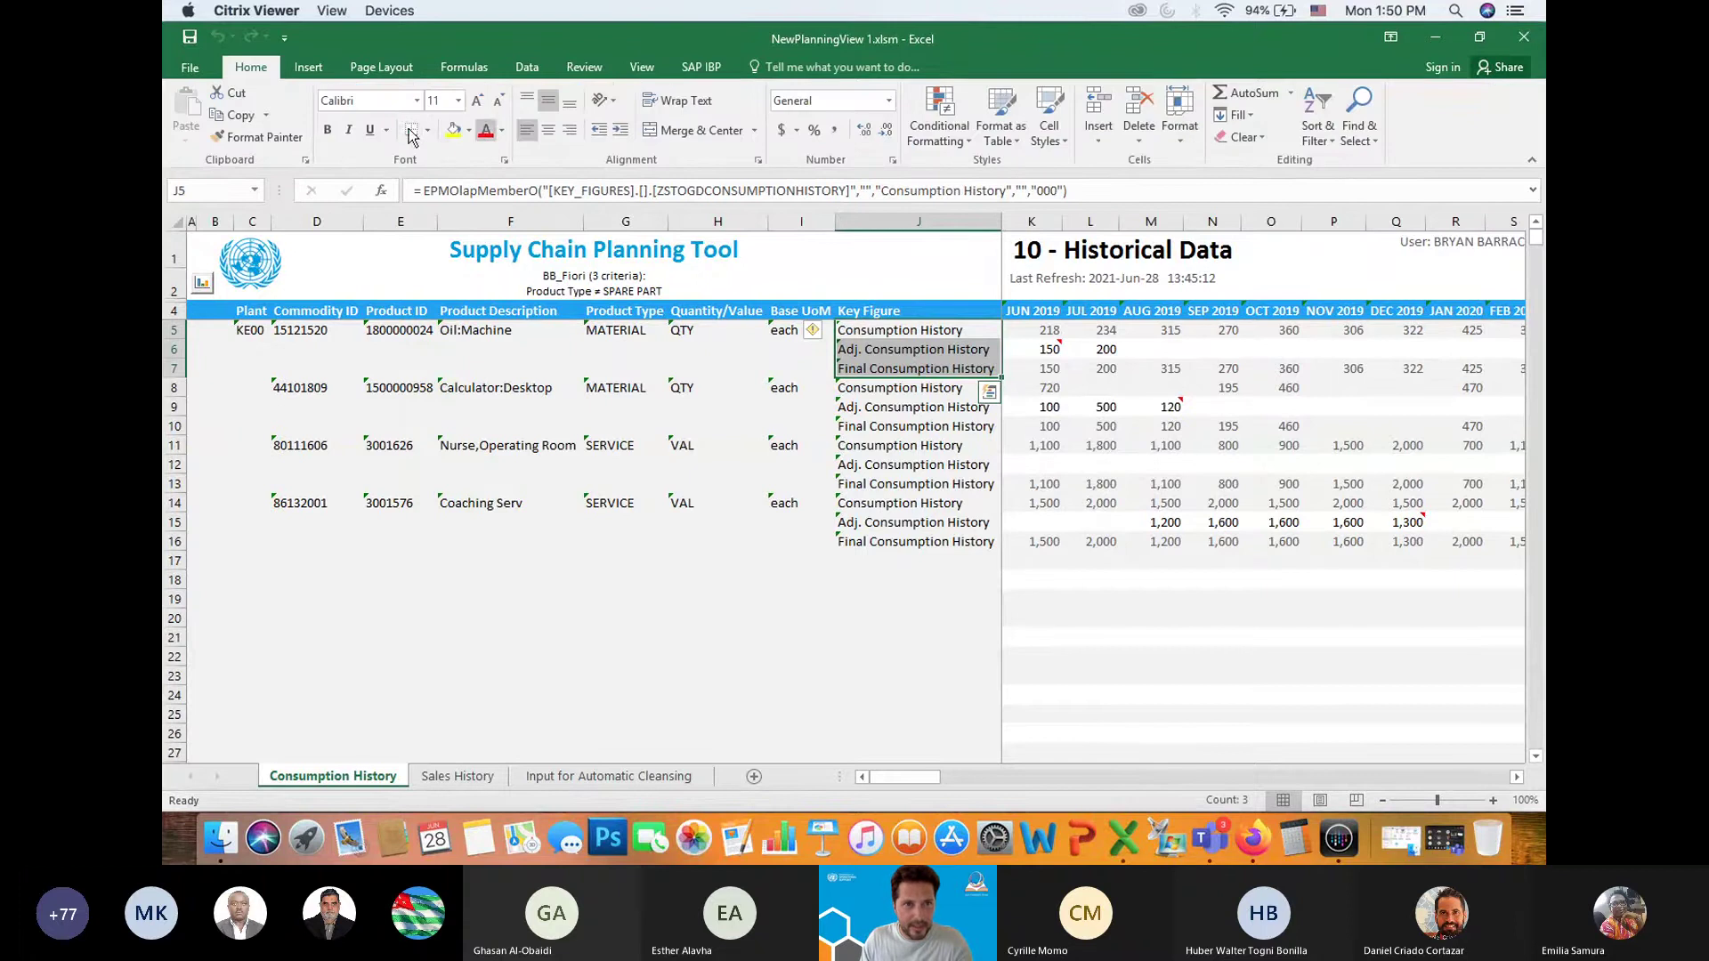
pyautogui.click(453, 130)
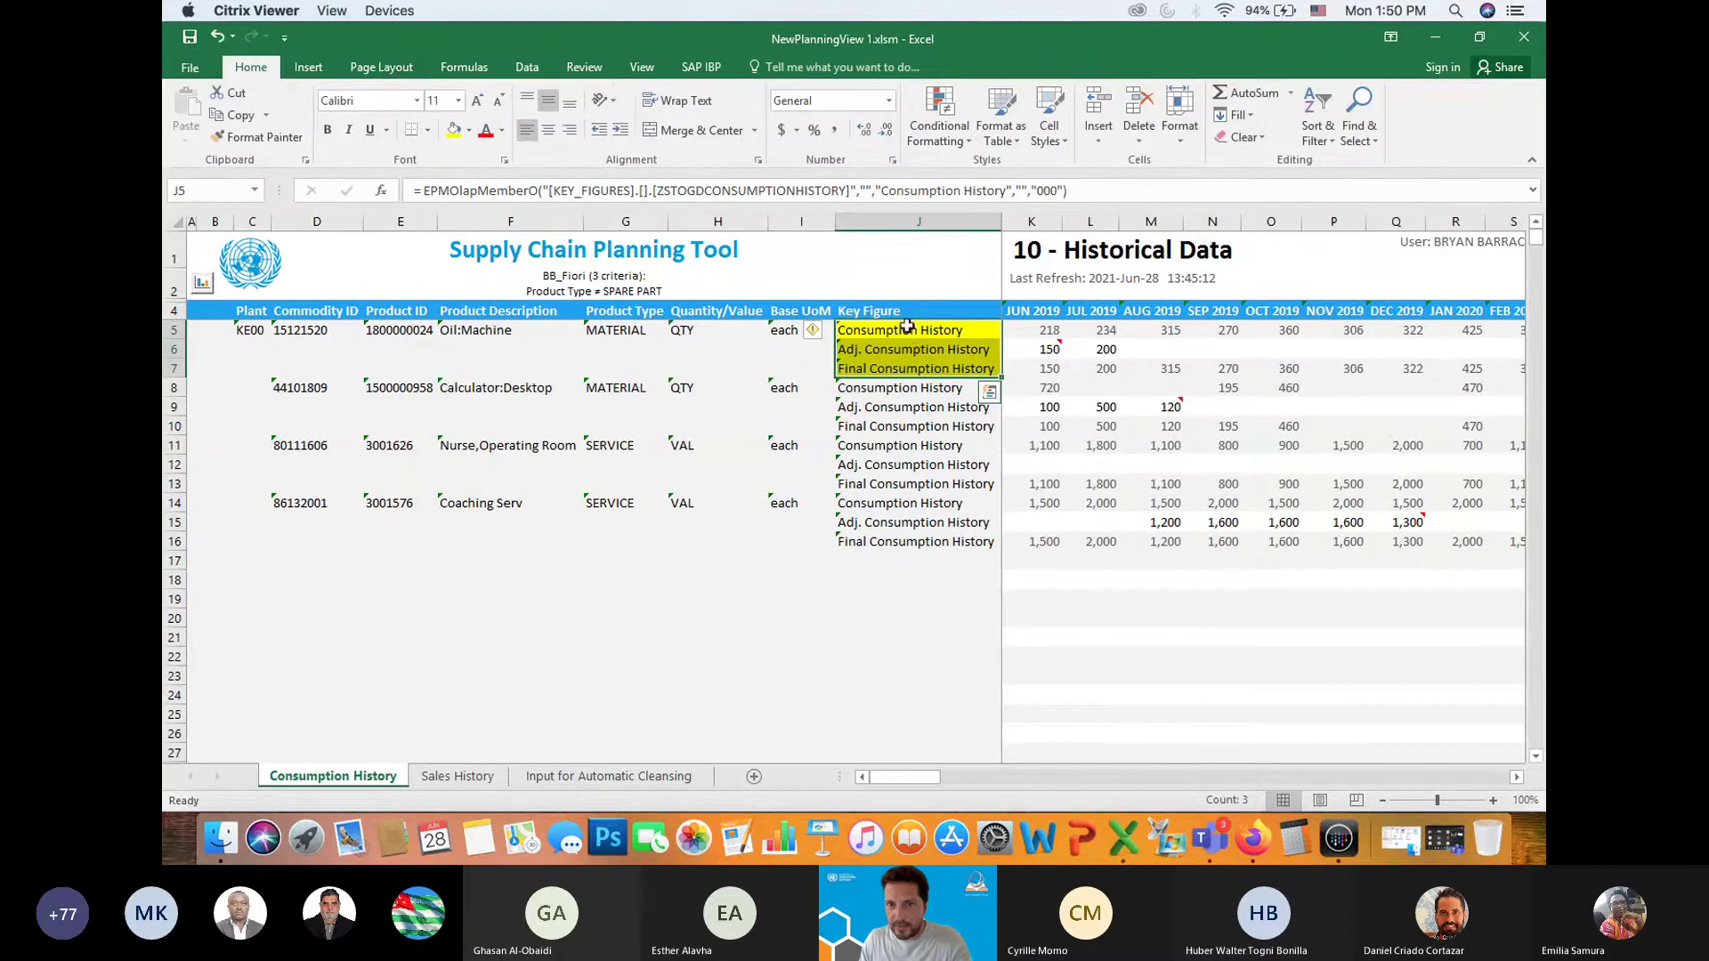
pyautogui.moveTo(907, 326); pyautogui.dragTo(909, 369)
pyautogui.press('super+Tab')
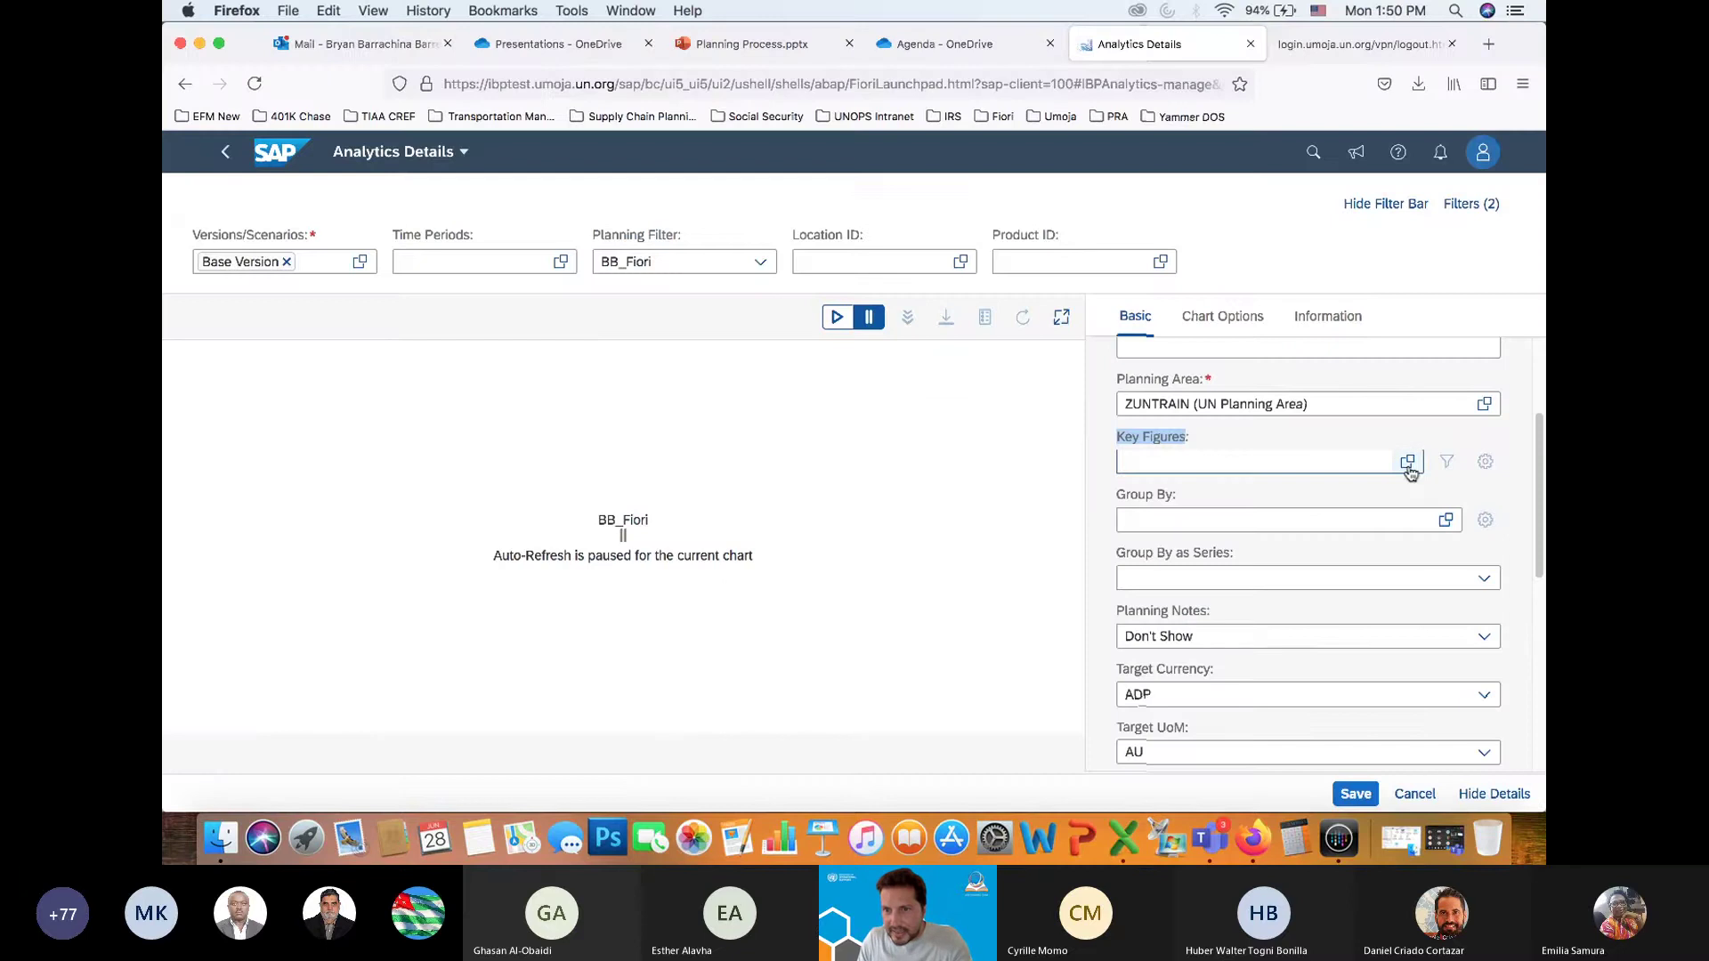
# Search 'adj' and add Adj. Consumption History as the chart's key figure
pyautogui.click(1408, 462)
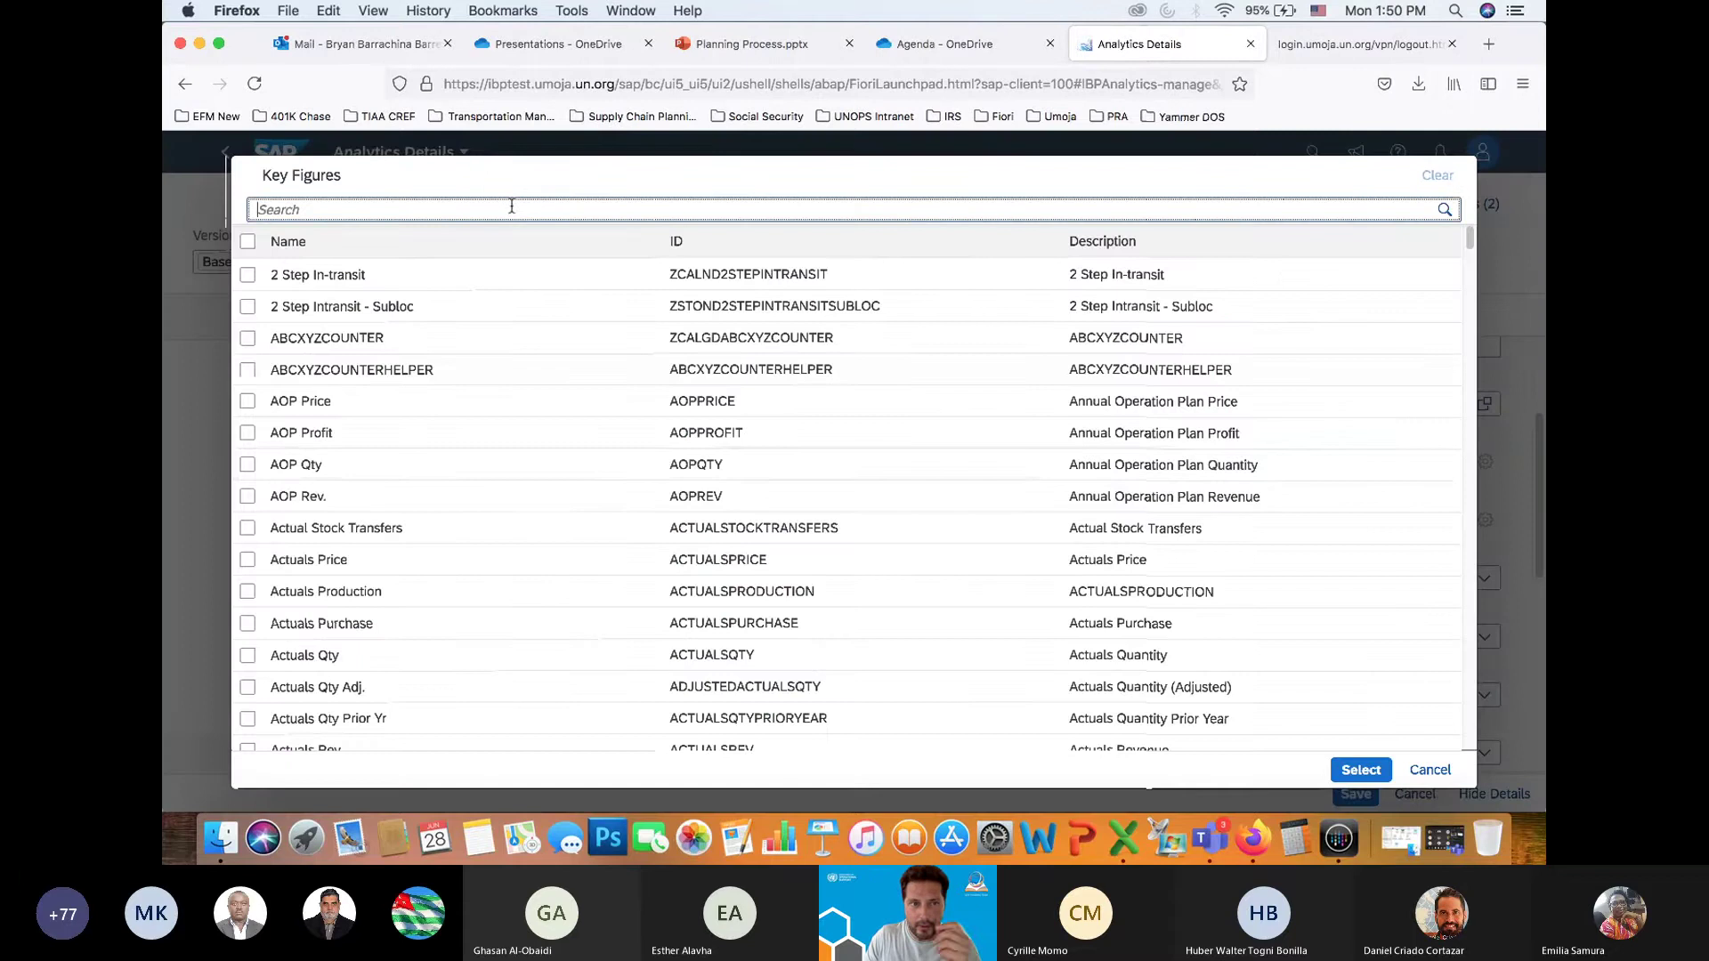
pyautogui.write('adj')
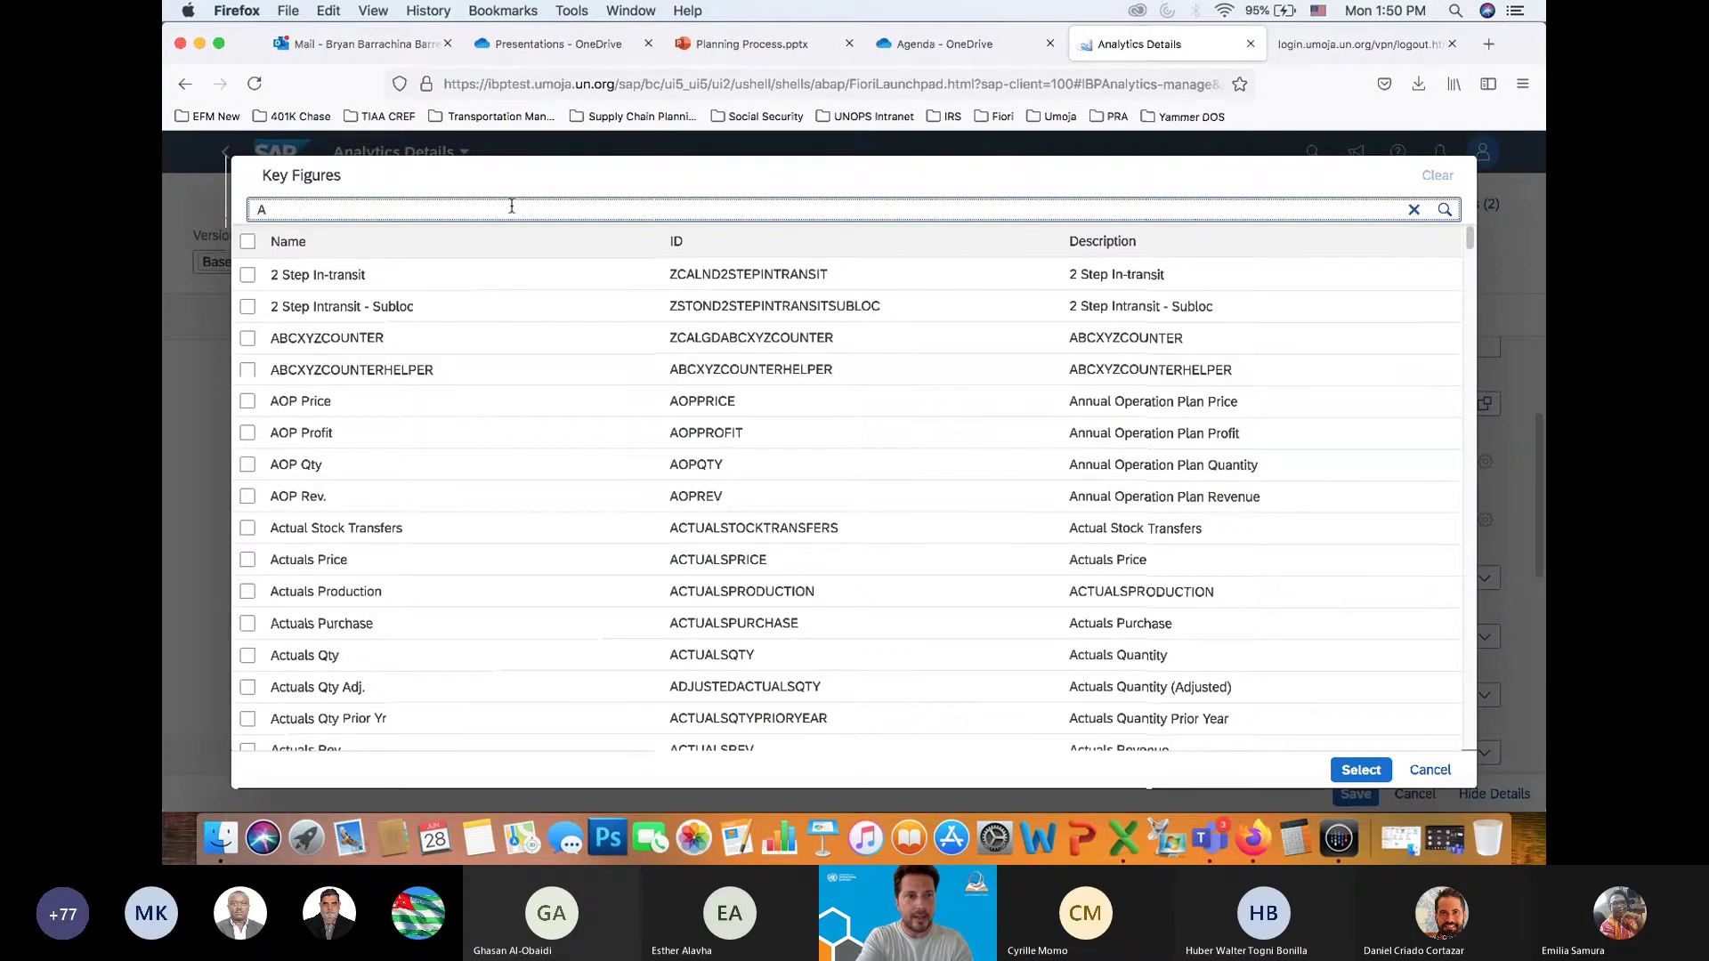
pyautogui.press('Return')
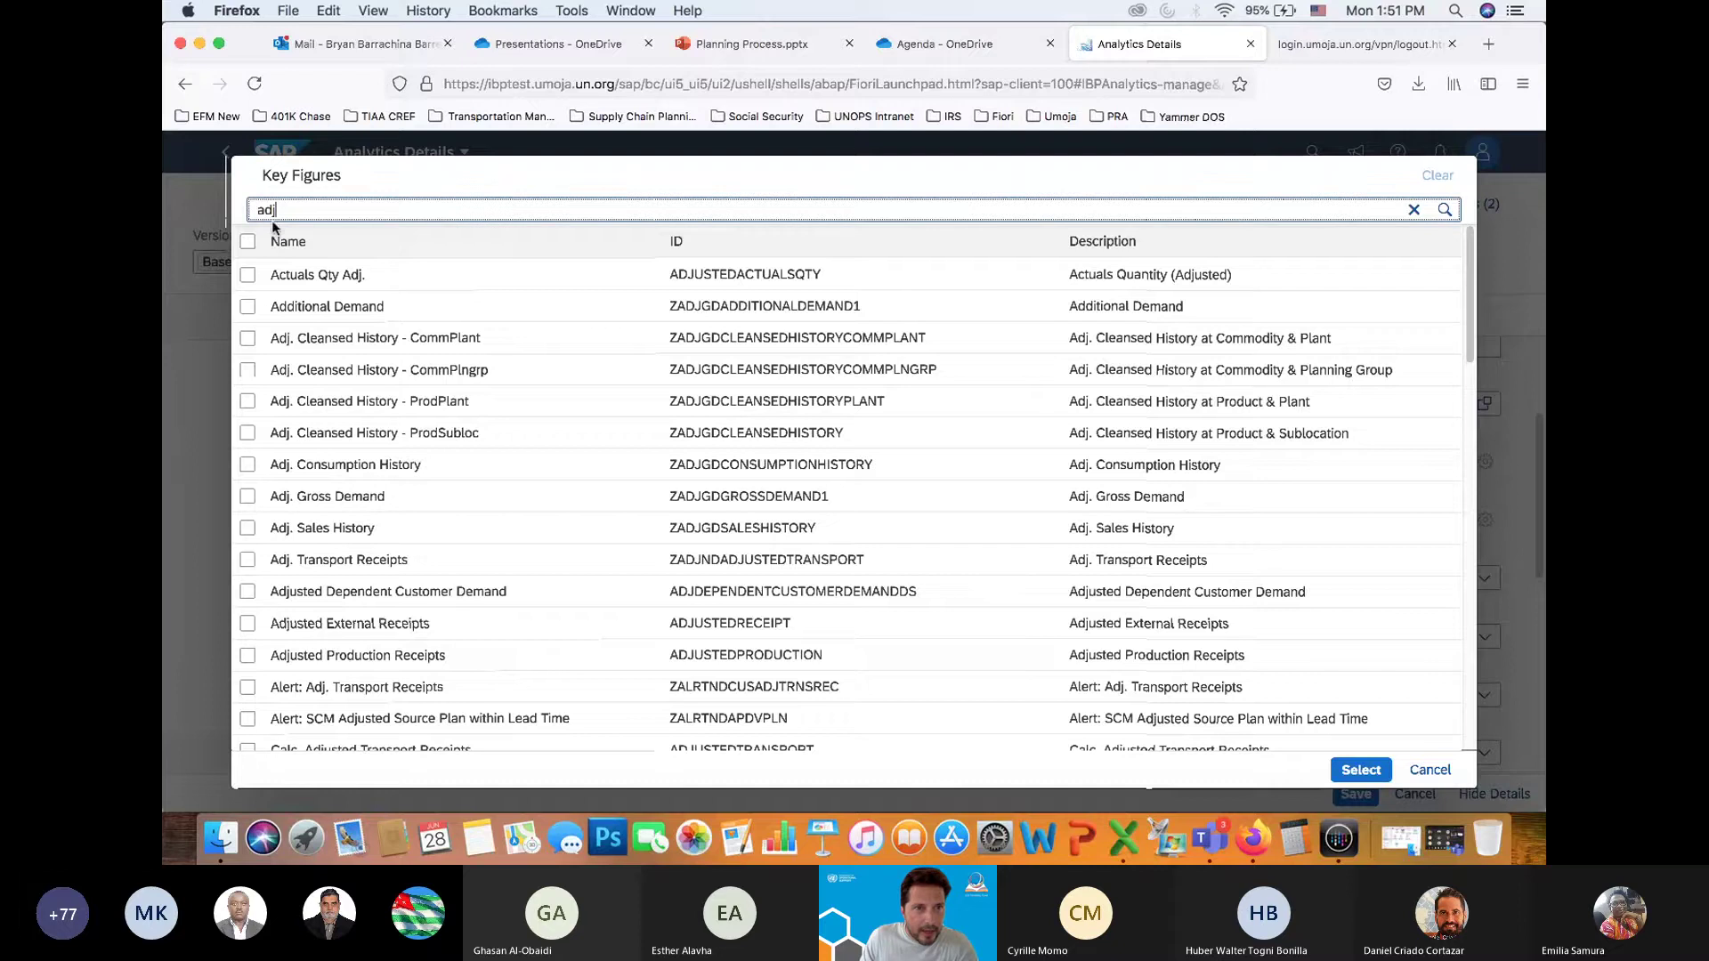
pyautogui.moveTo(251, 210); pyautogui.dragTo(1123, 215)
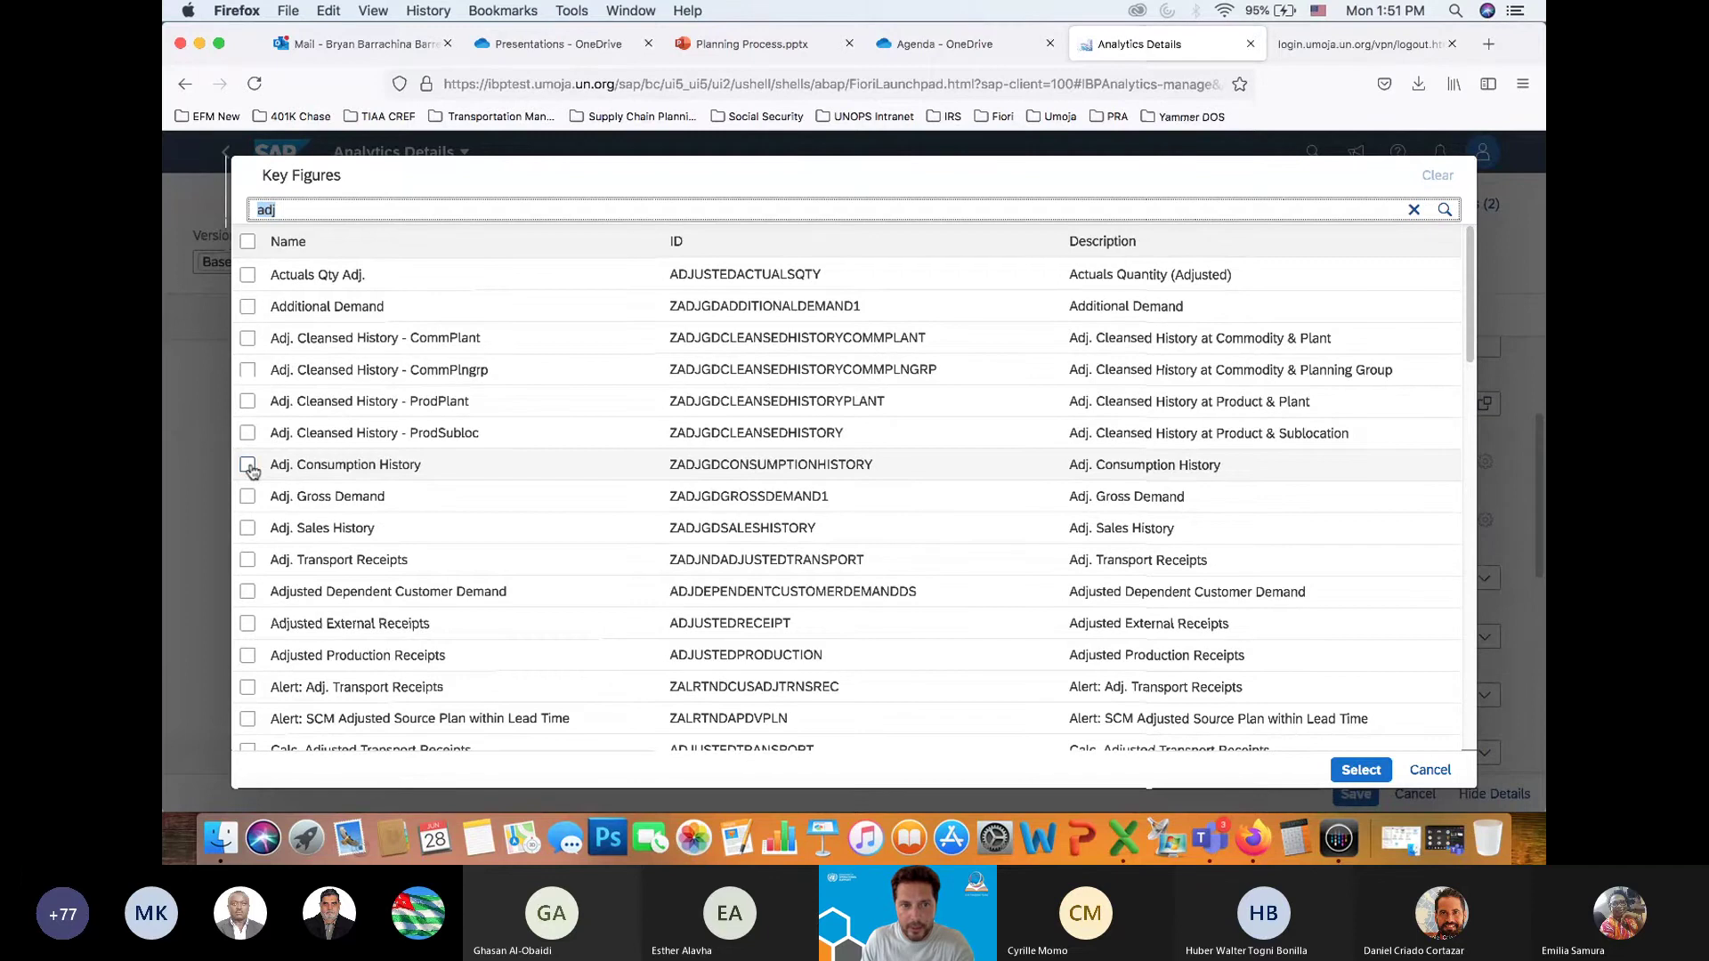
pyautogui.click(248, 466)
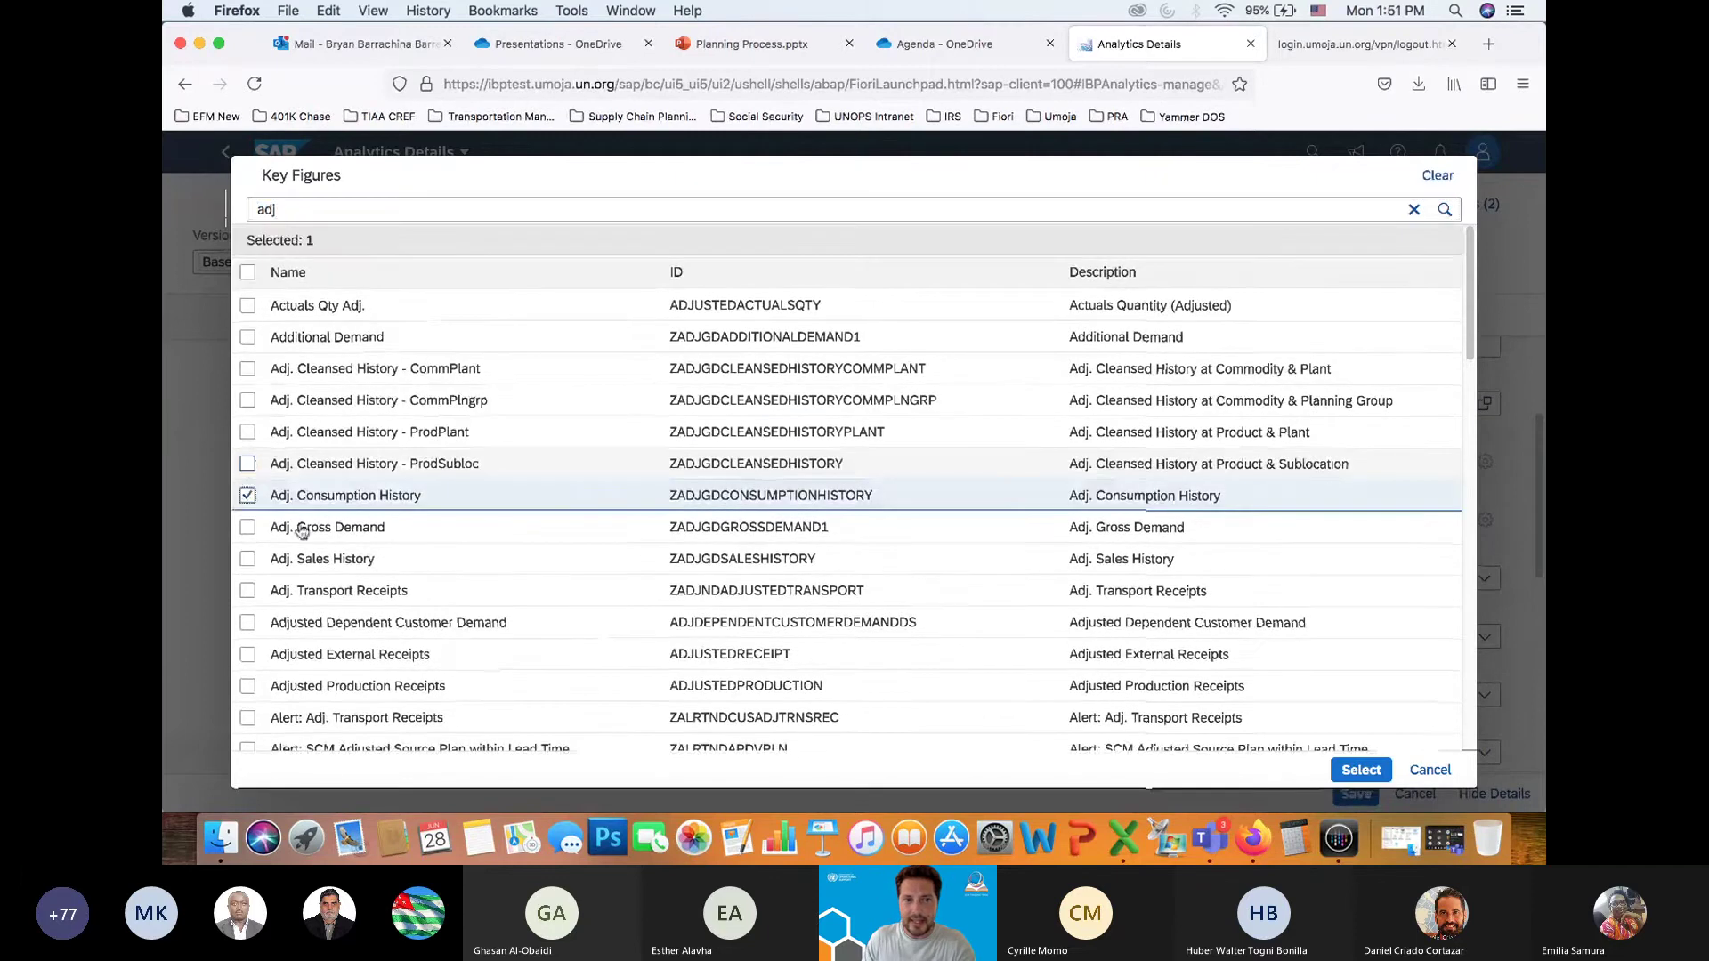
pyautogui.click(1360, 770)
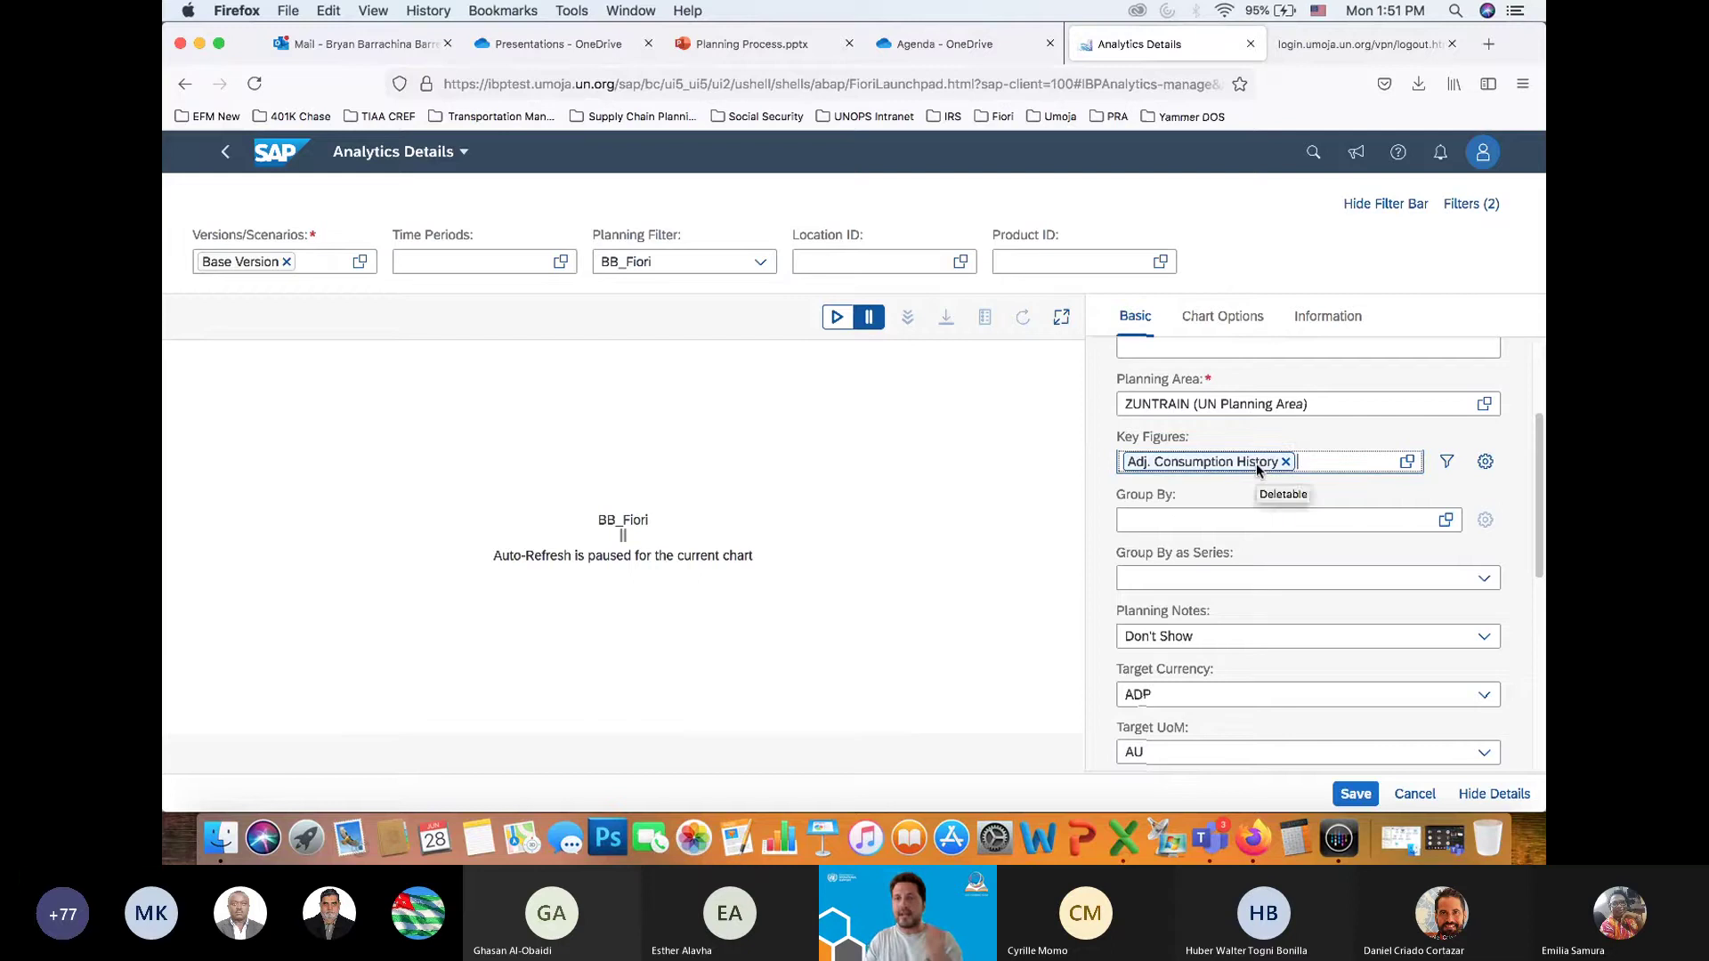
pyautogui.press('super+Tab')
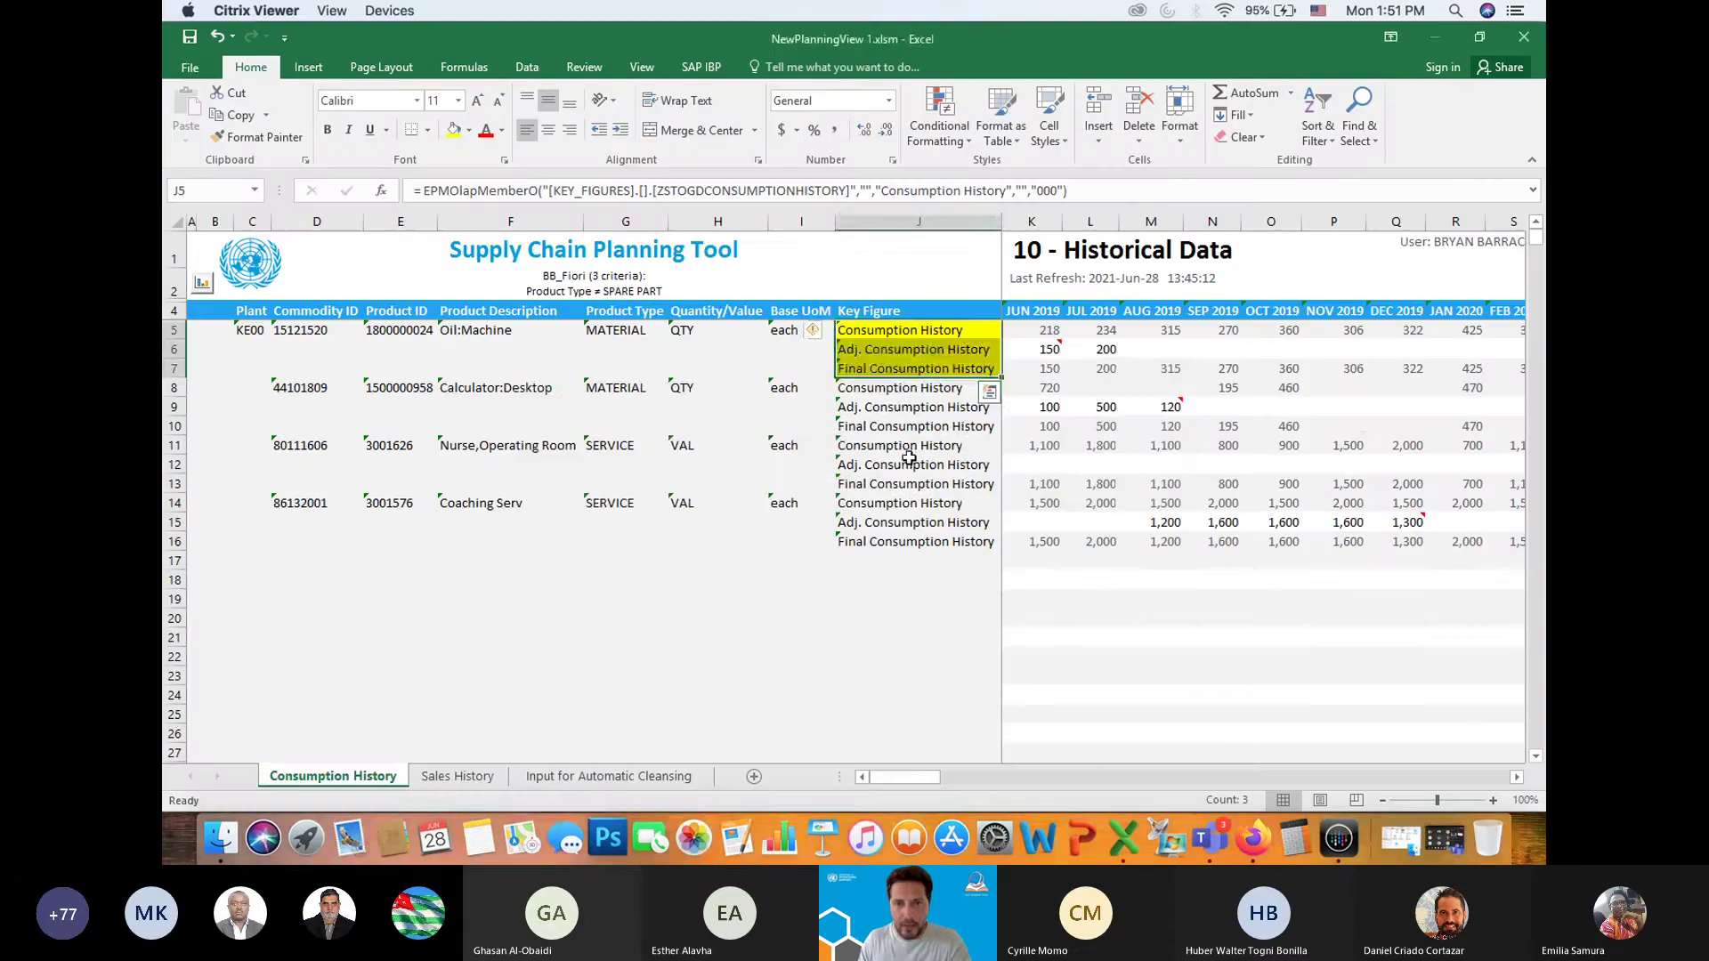
# Search 'Final Consumption' and add Final Consumption History as a second key figure
pyautogui.click(1153, 523)
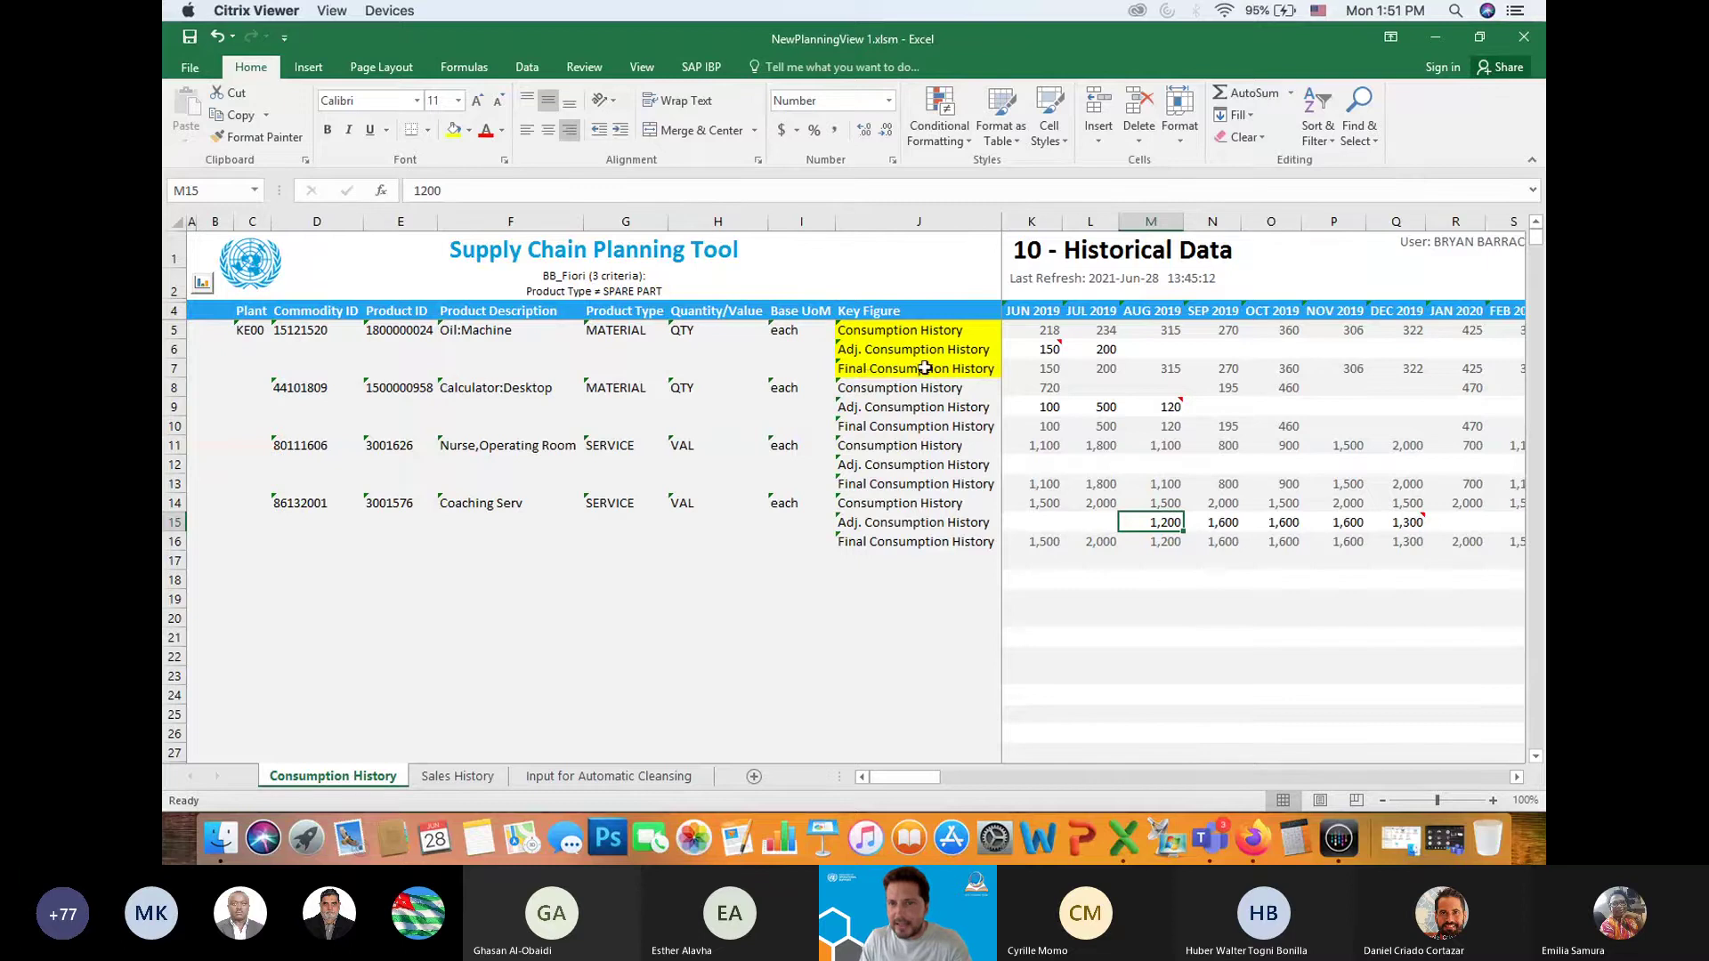
pyautogui.press('super+Tab')
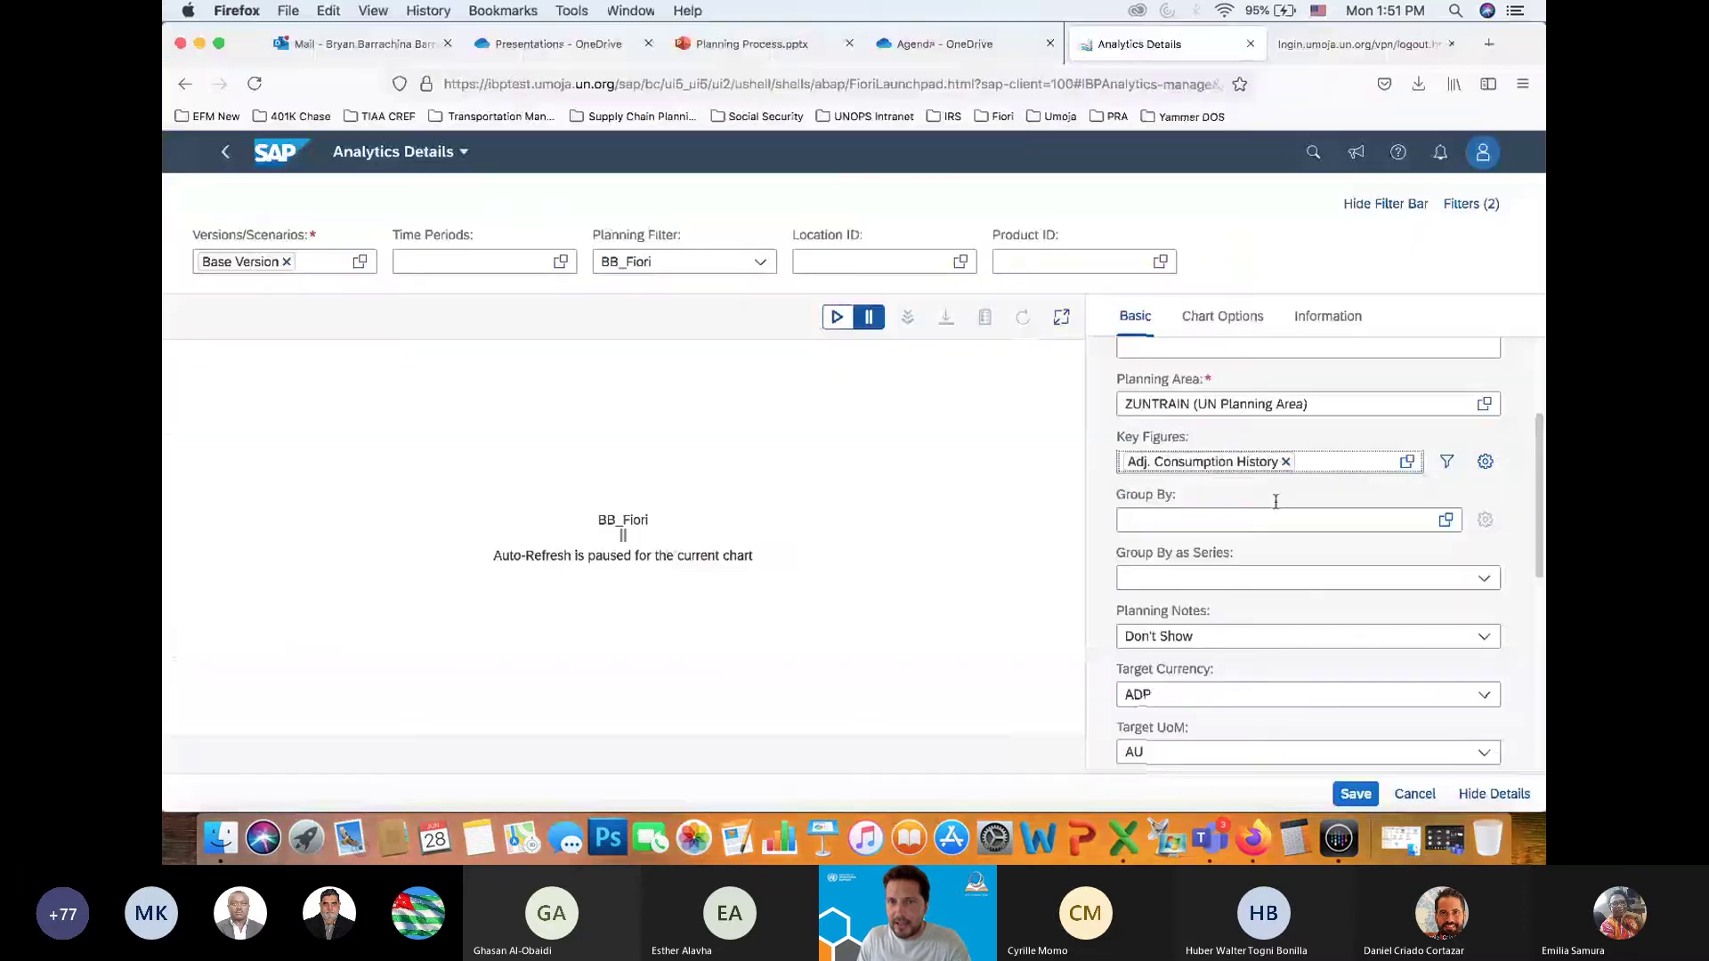
pyautogui.click(1410, 465)
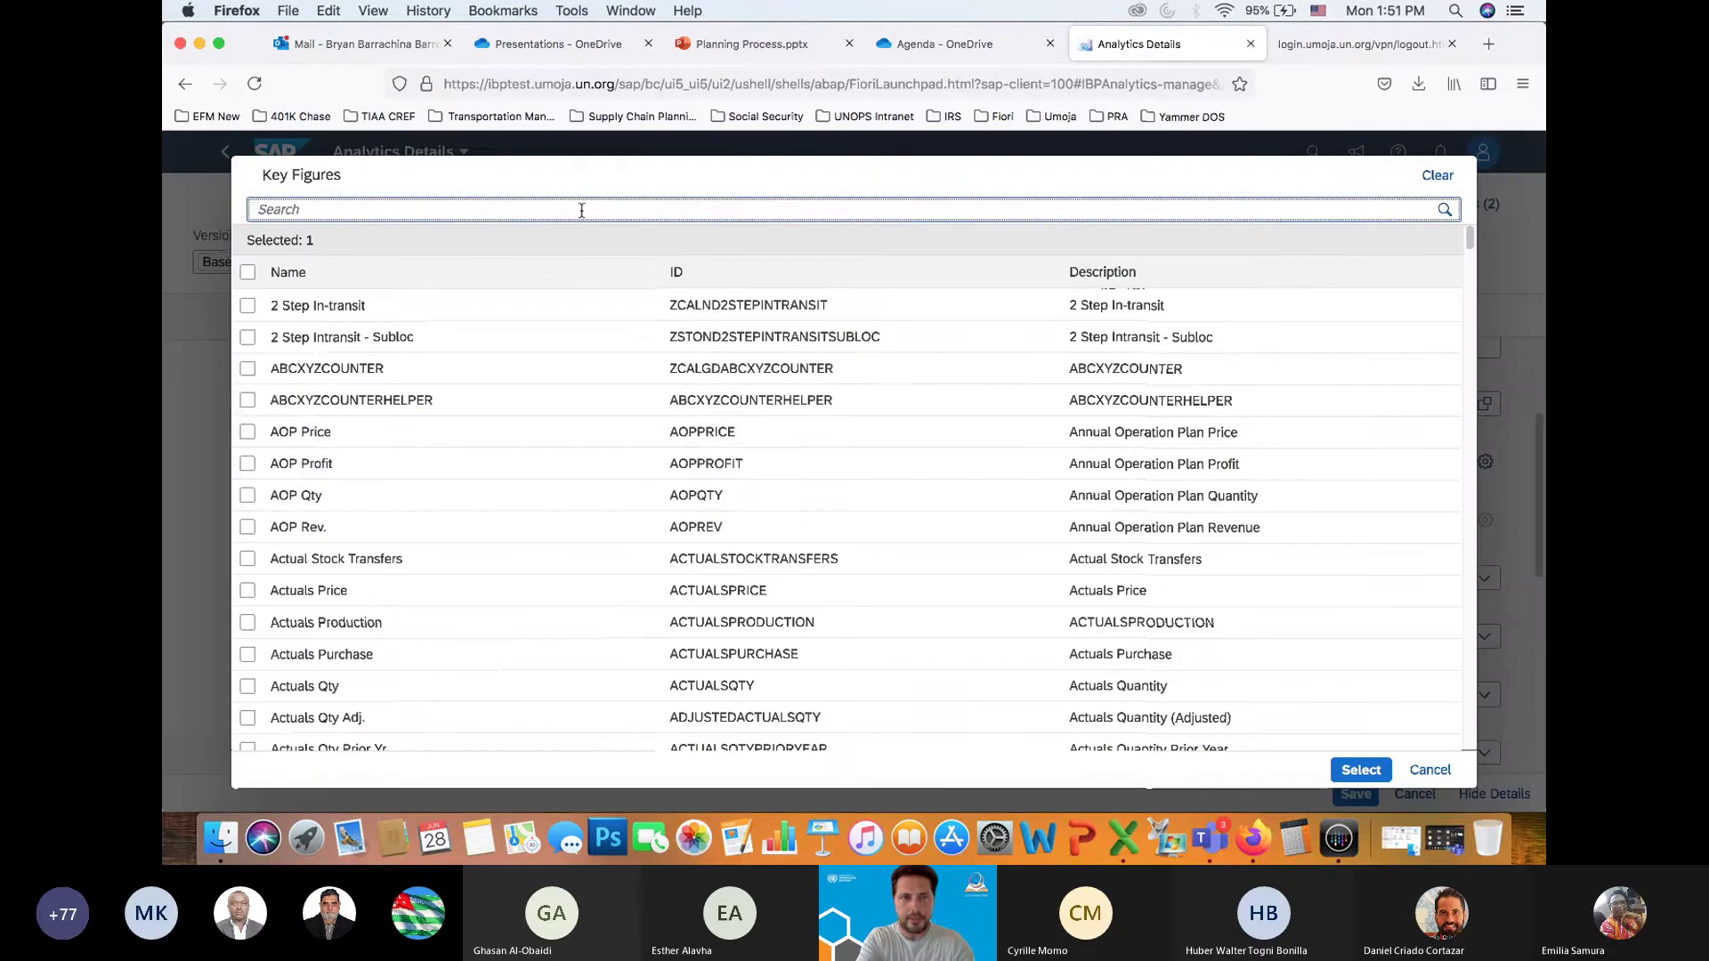
pyautogui.click(582, 210)
pyautogui.write('Final Consum')
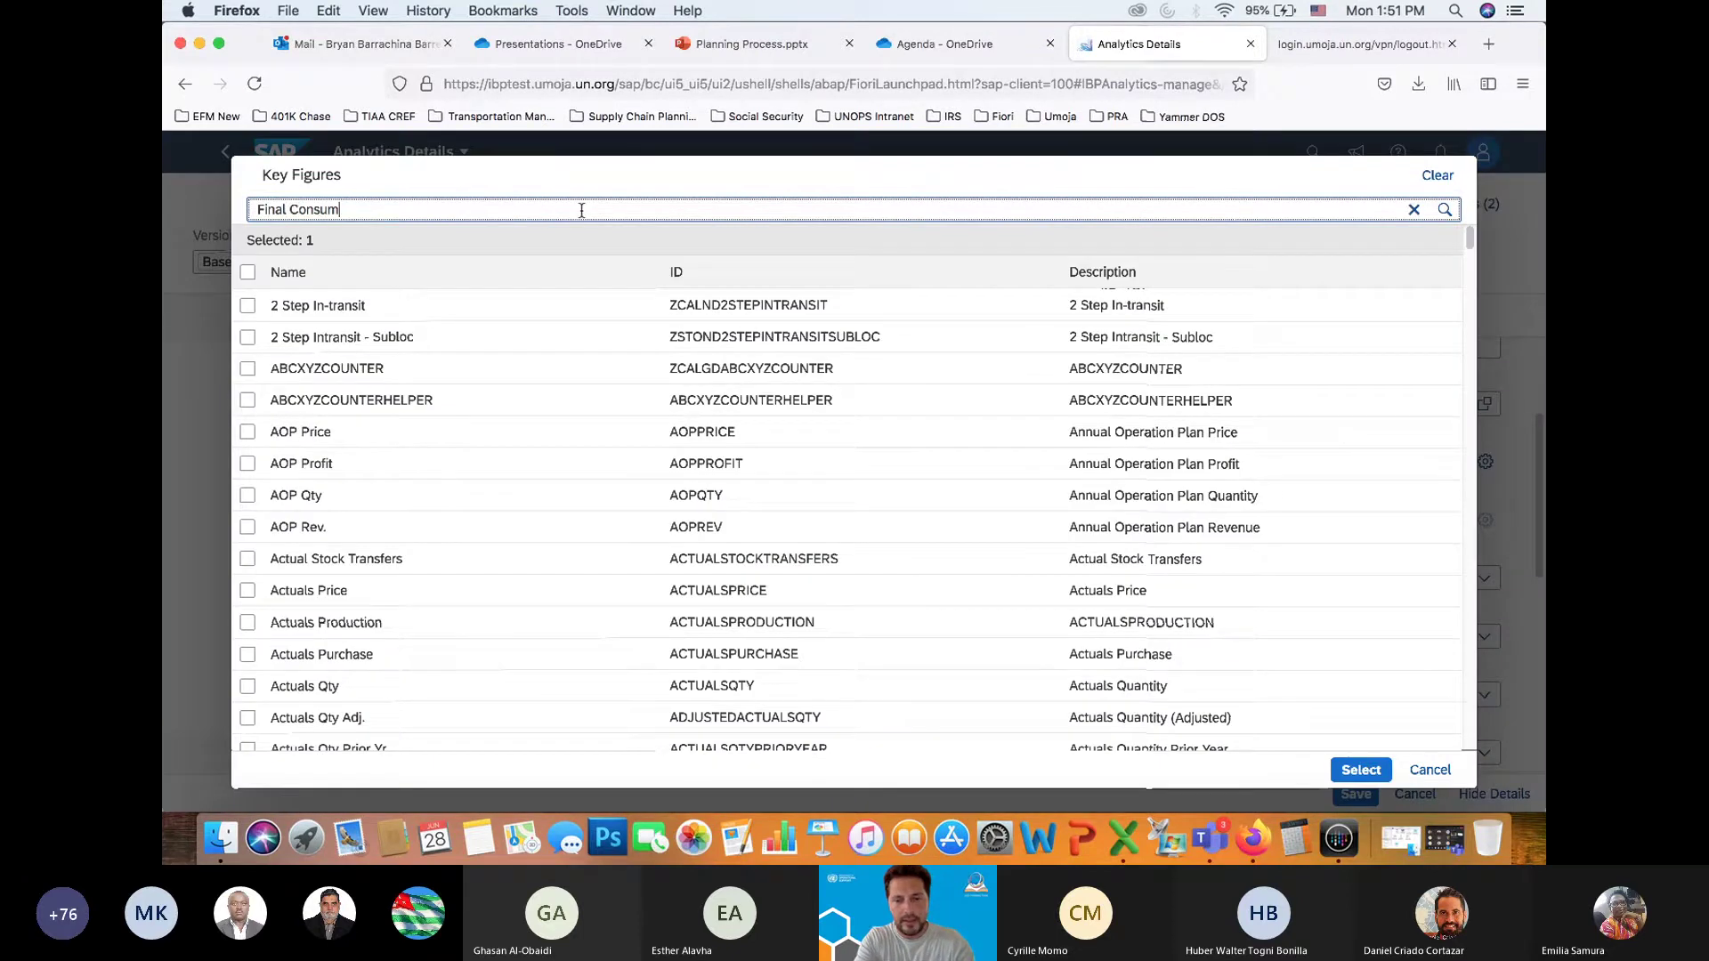
pyautogui.write('ption')
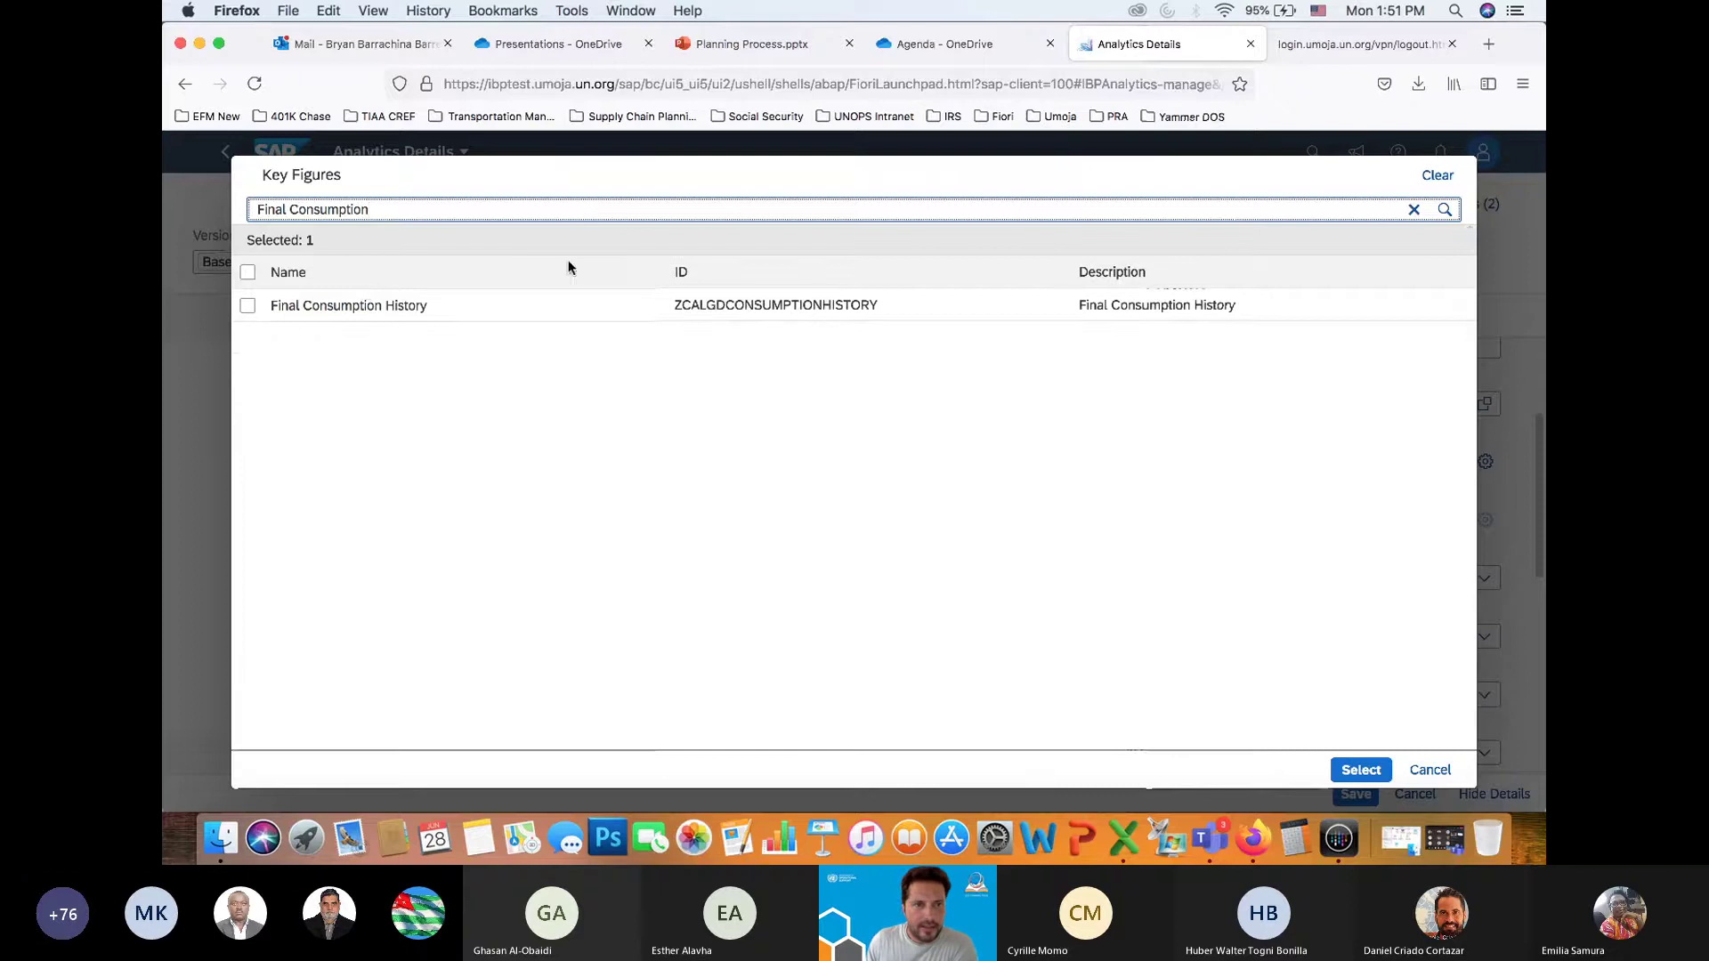
pyautogui.click(248, 307)
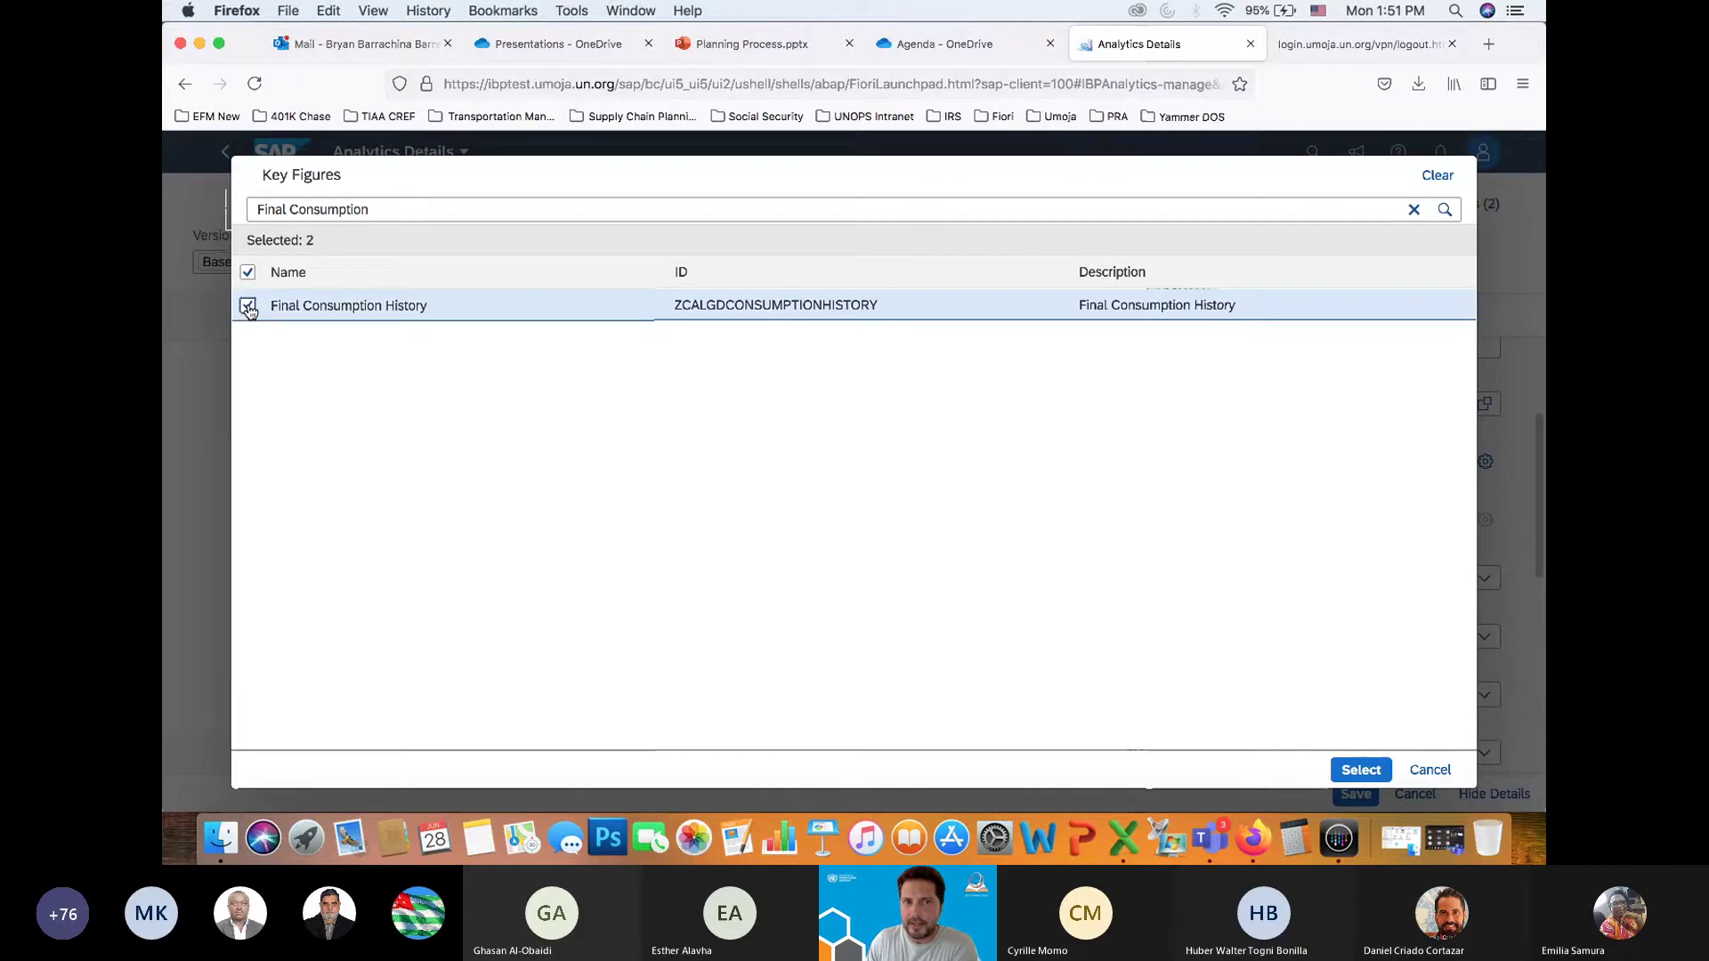
pyautogui.click(1362, 771)
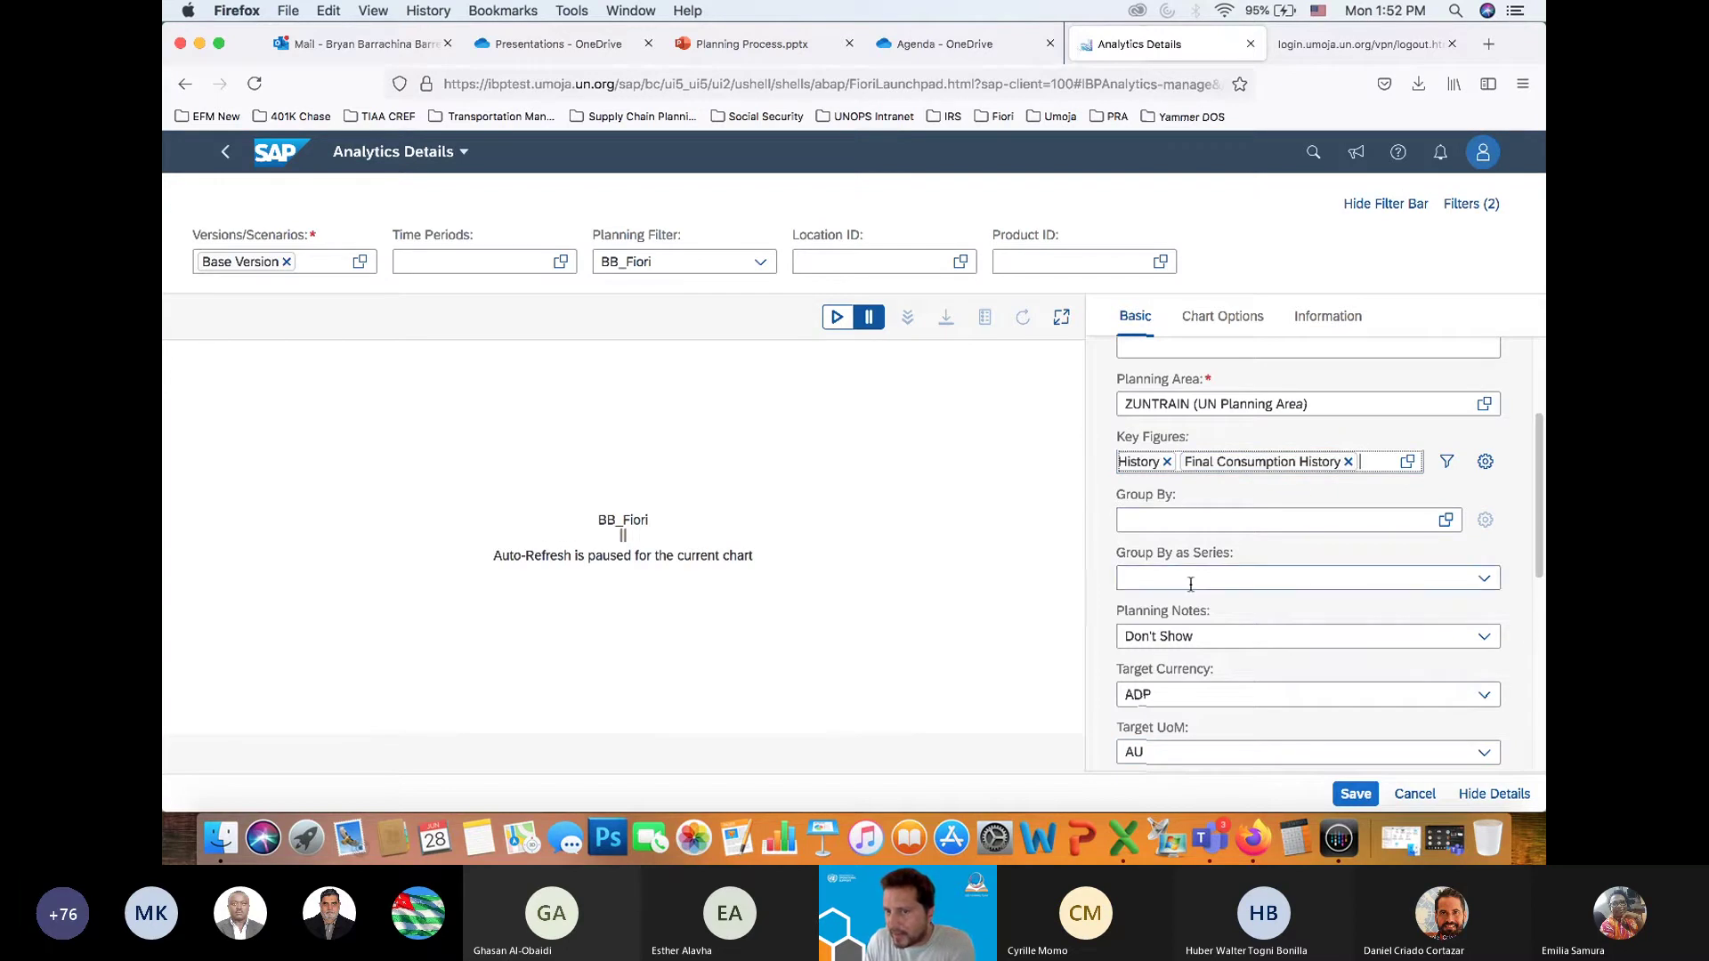
# Scroll down to the Planning Notes setting, then go back to the Excel workbook
pyautogui.scroll(-2, 1091, 552)
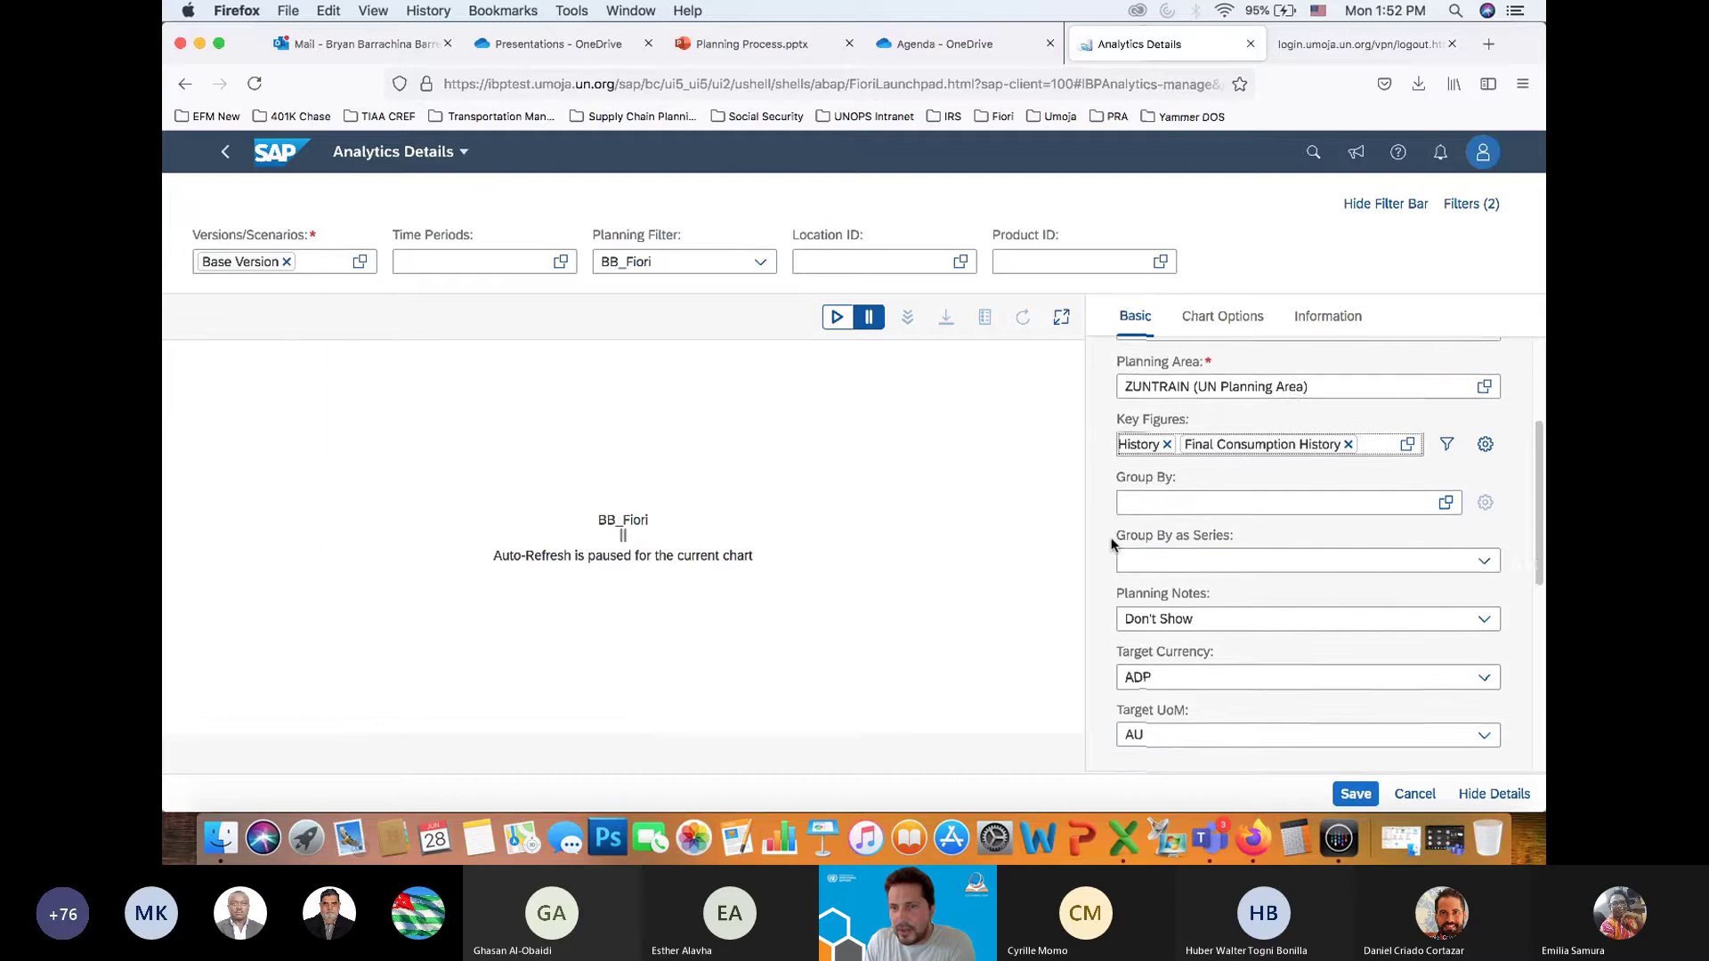
pyautogui.scroll(-1, 1092, 552)
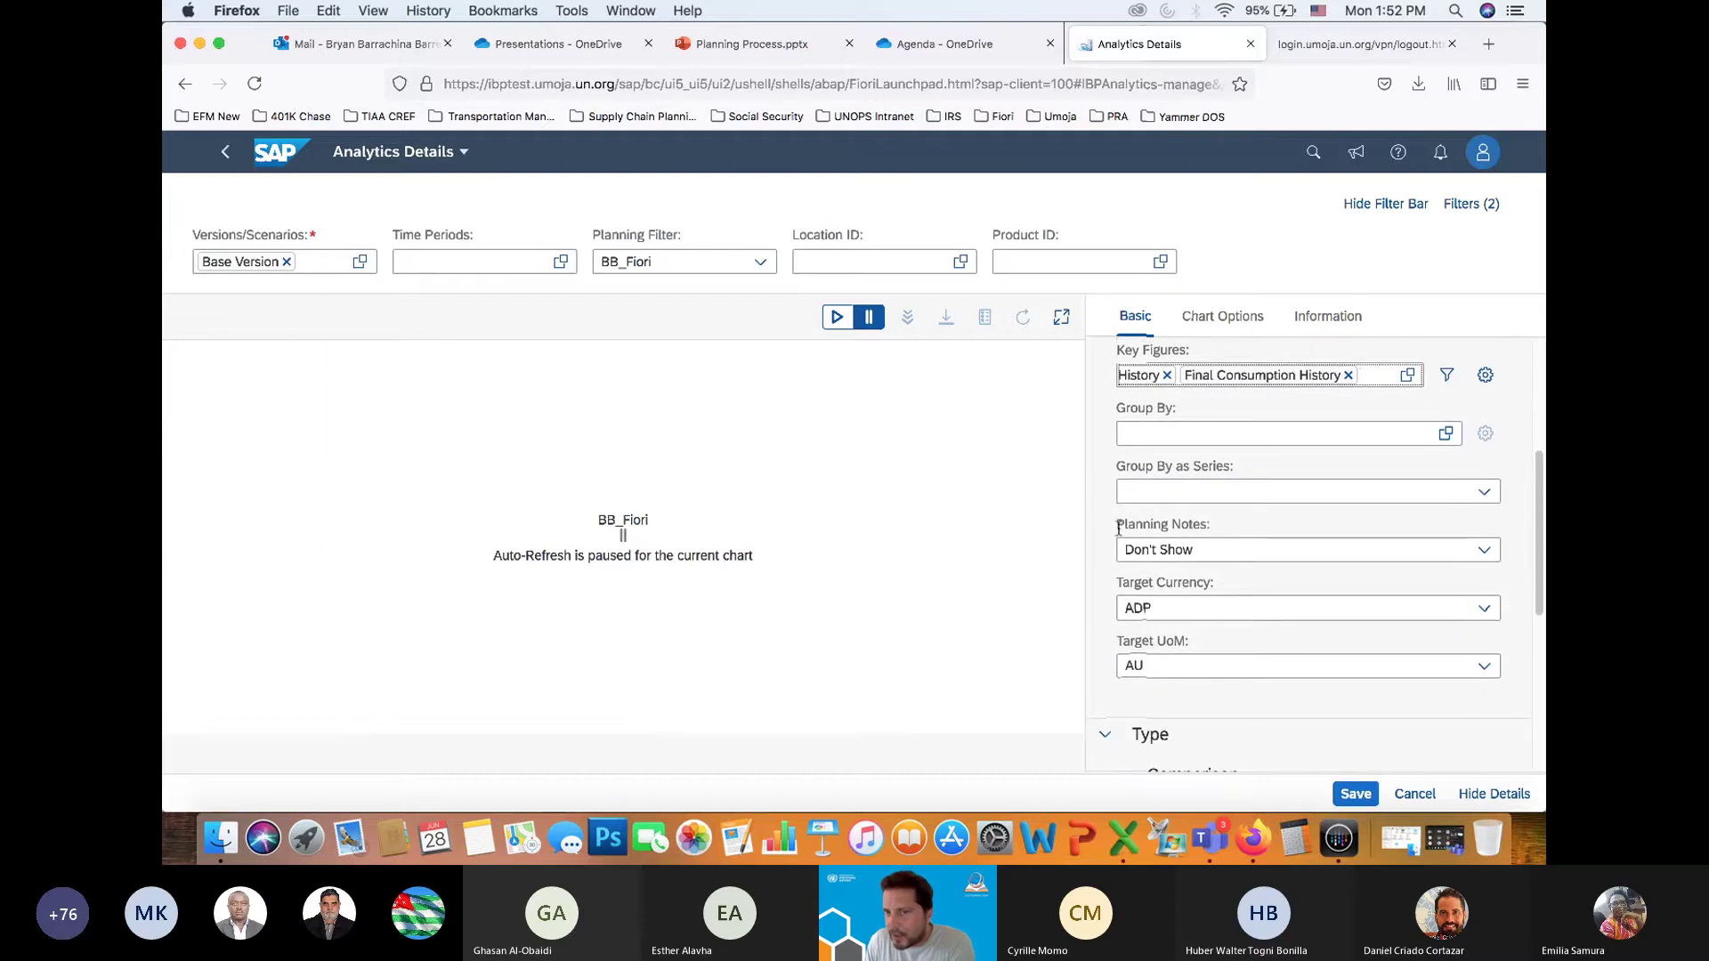
pyautogui.moveTo(1116, 530); pyautogui.dragTo(1211, 531)
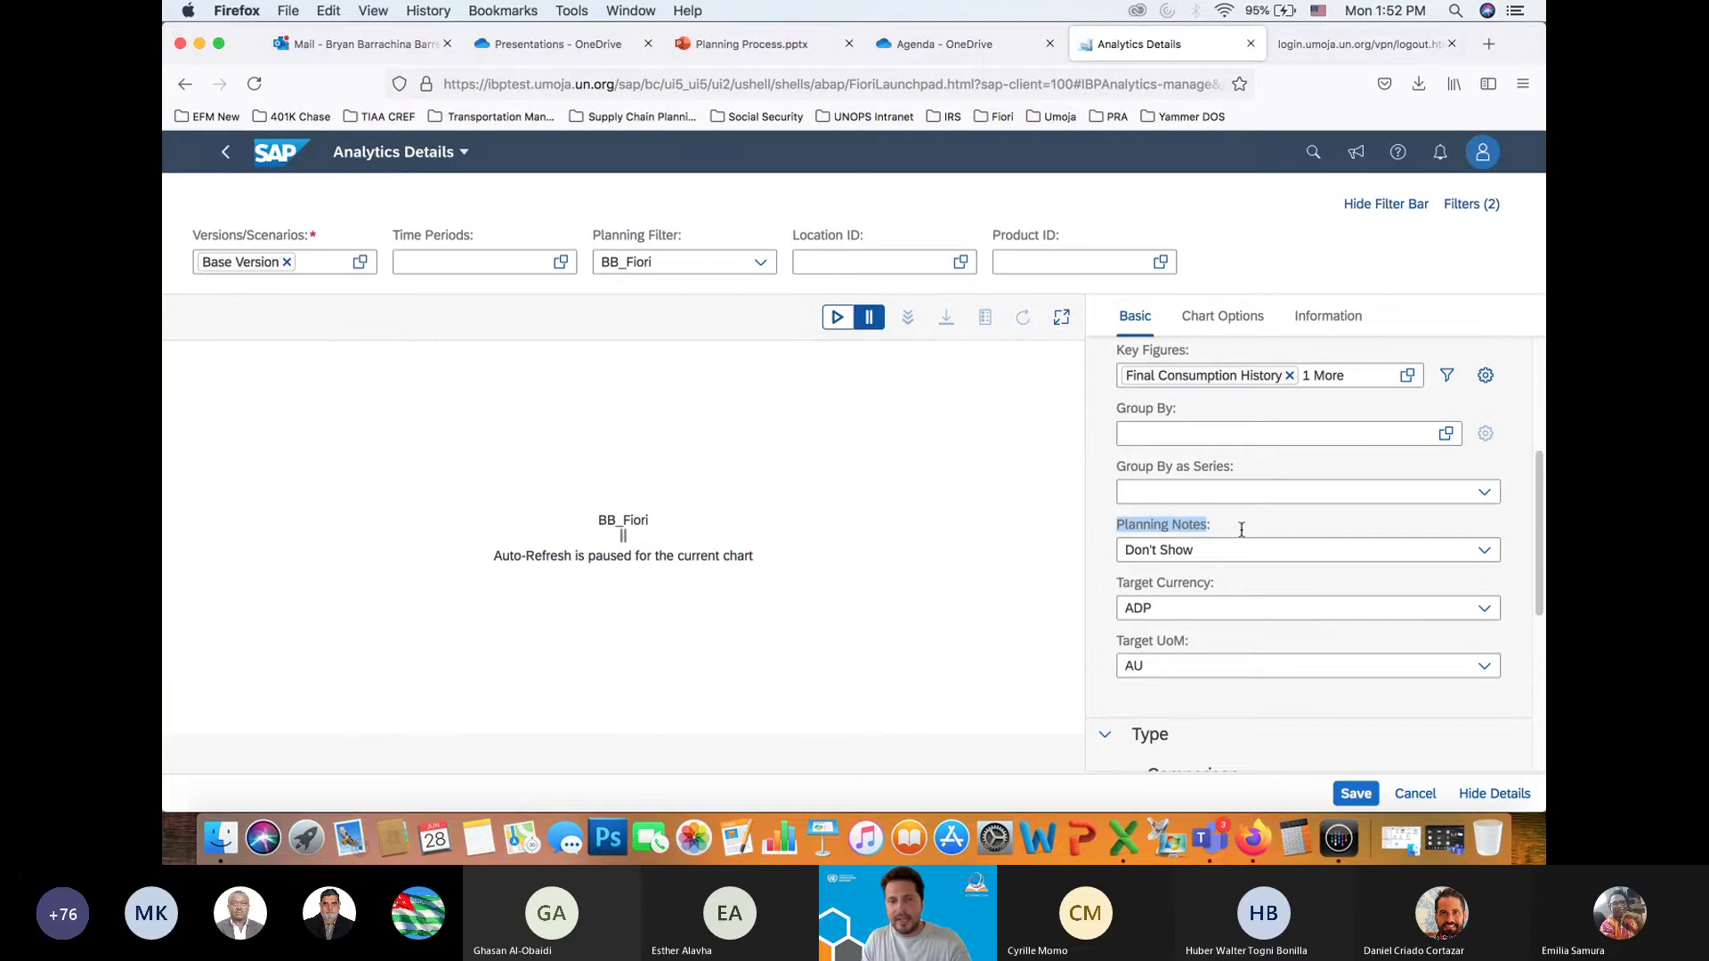
pyautogui.press('super+Tab')
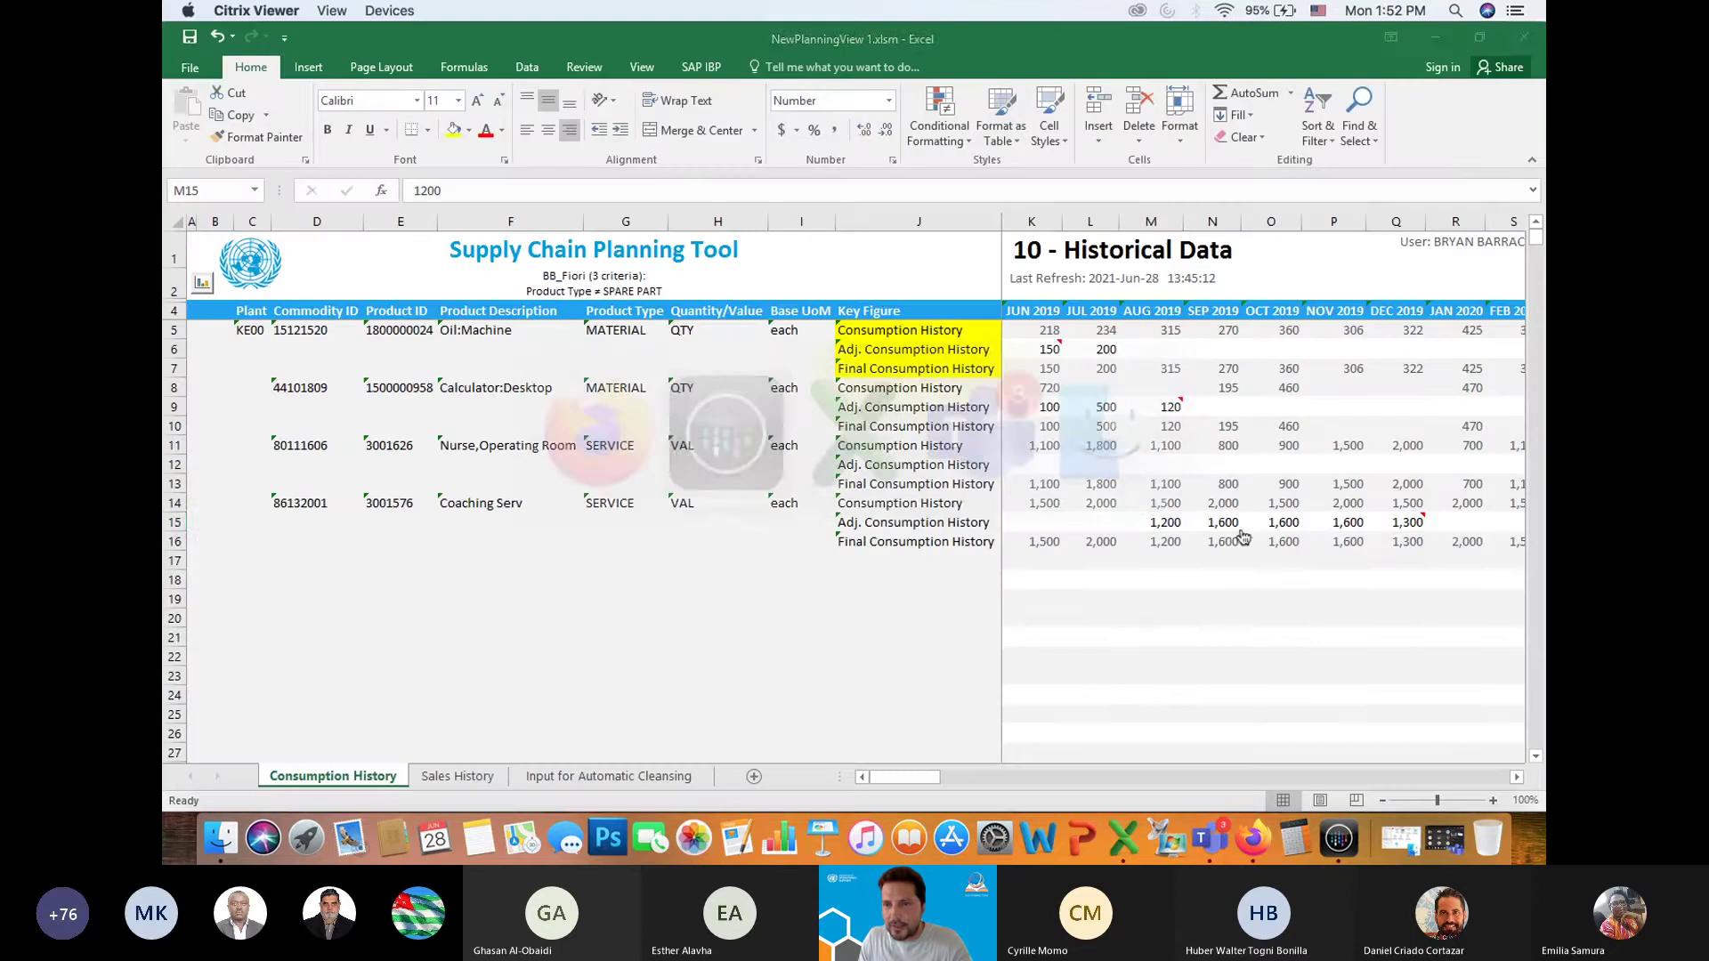
# Return from Citrix Excel to the SAP Analytics Details page in Firefox
pyautogui.moveTo(1052, 351)
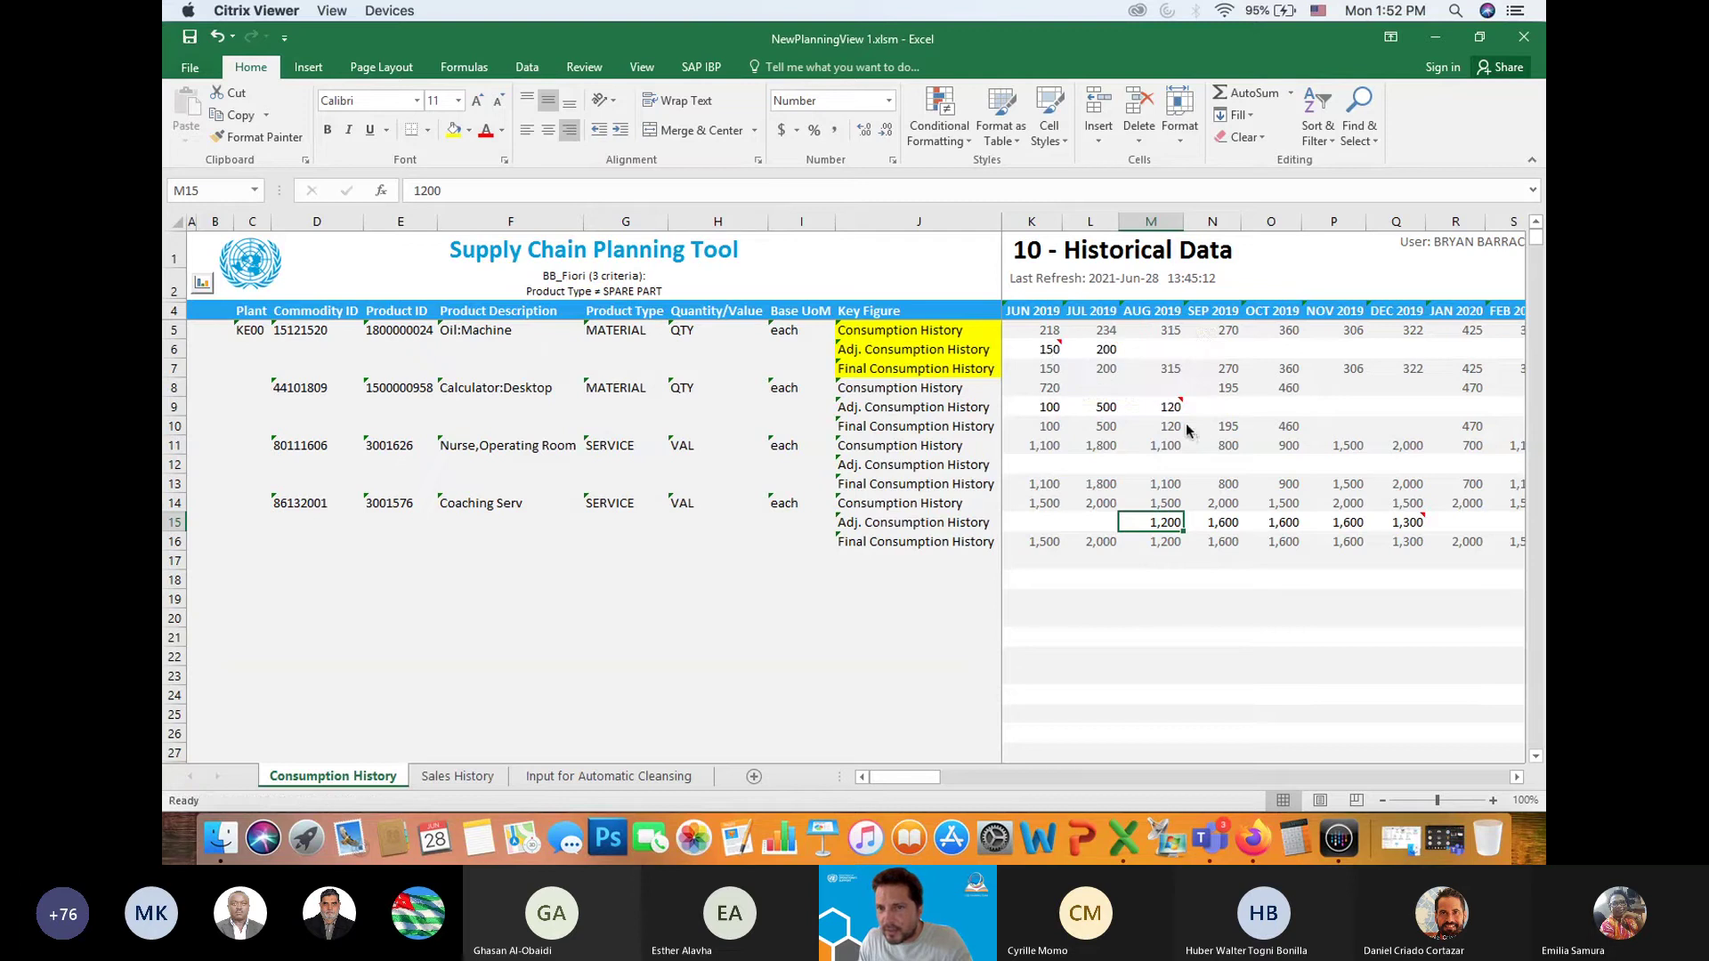
pyautogui.moveTo(1176, 407)
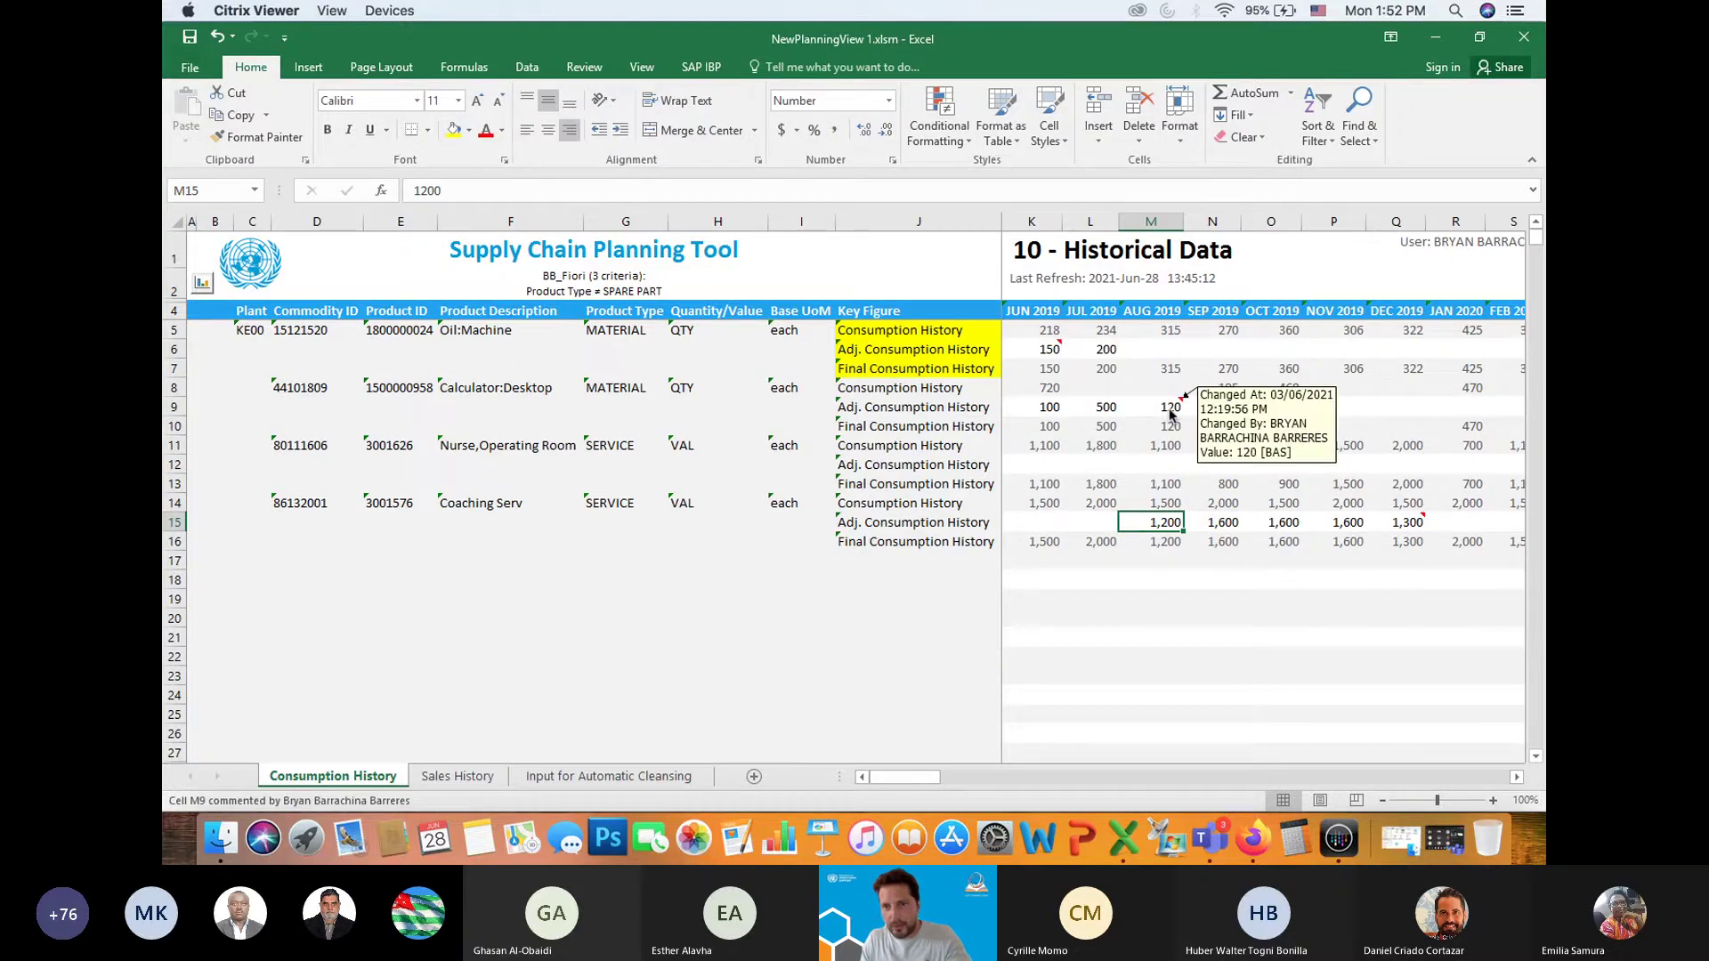
pyautogui.press('super+Tab')
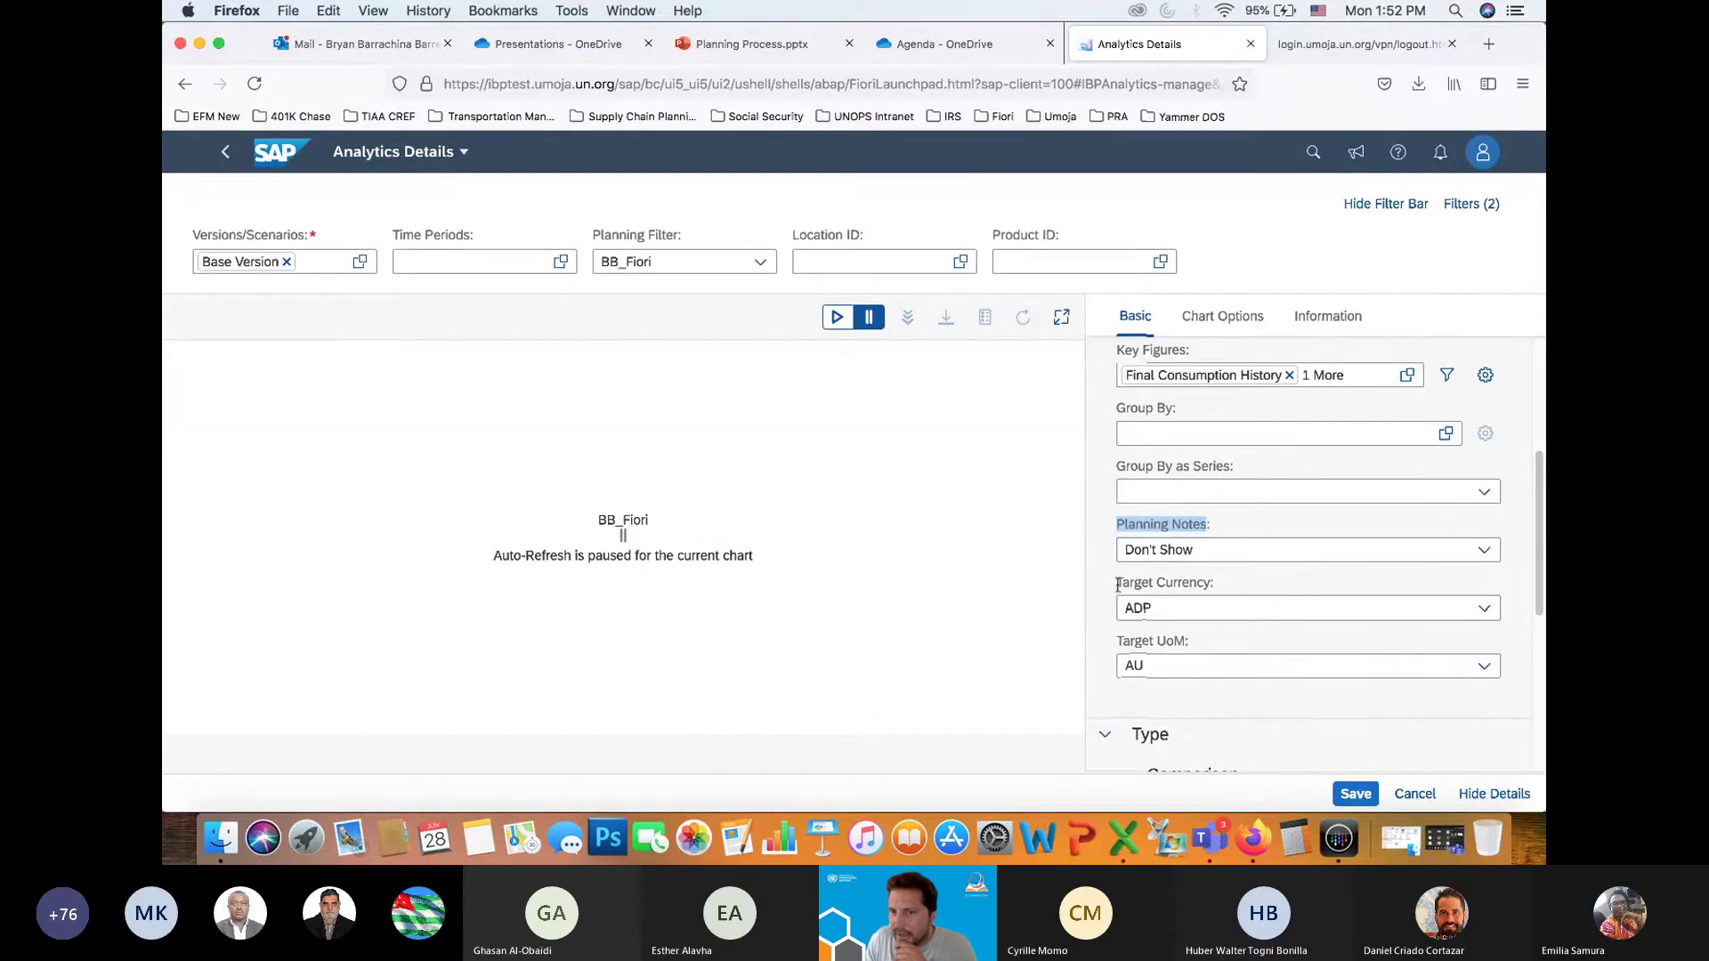
# Replace target currency ADP with USD and target unit AU with BAS
pyautogui.moveTo(1118, 584); pyautogui.dragTo(1220, 584)
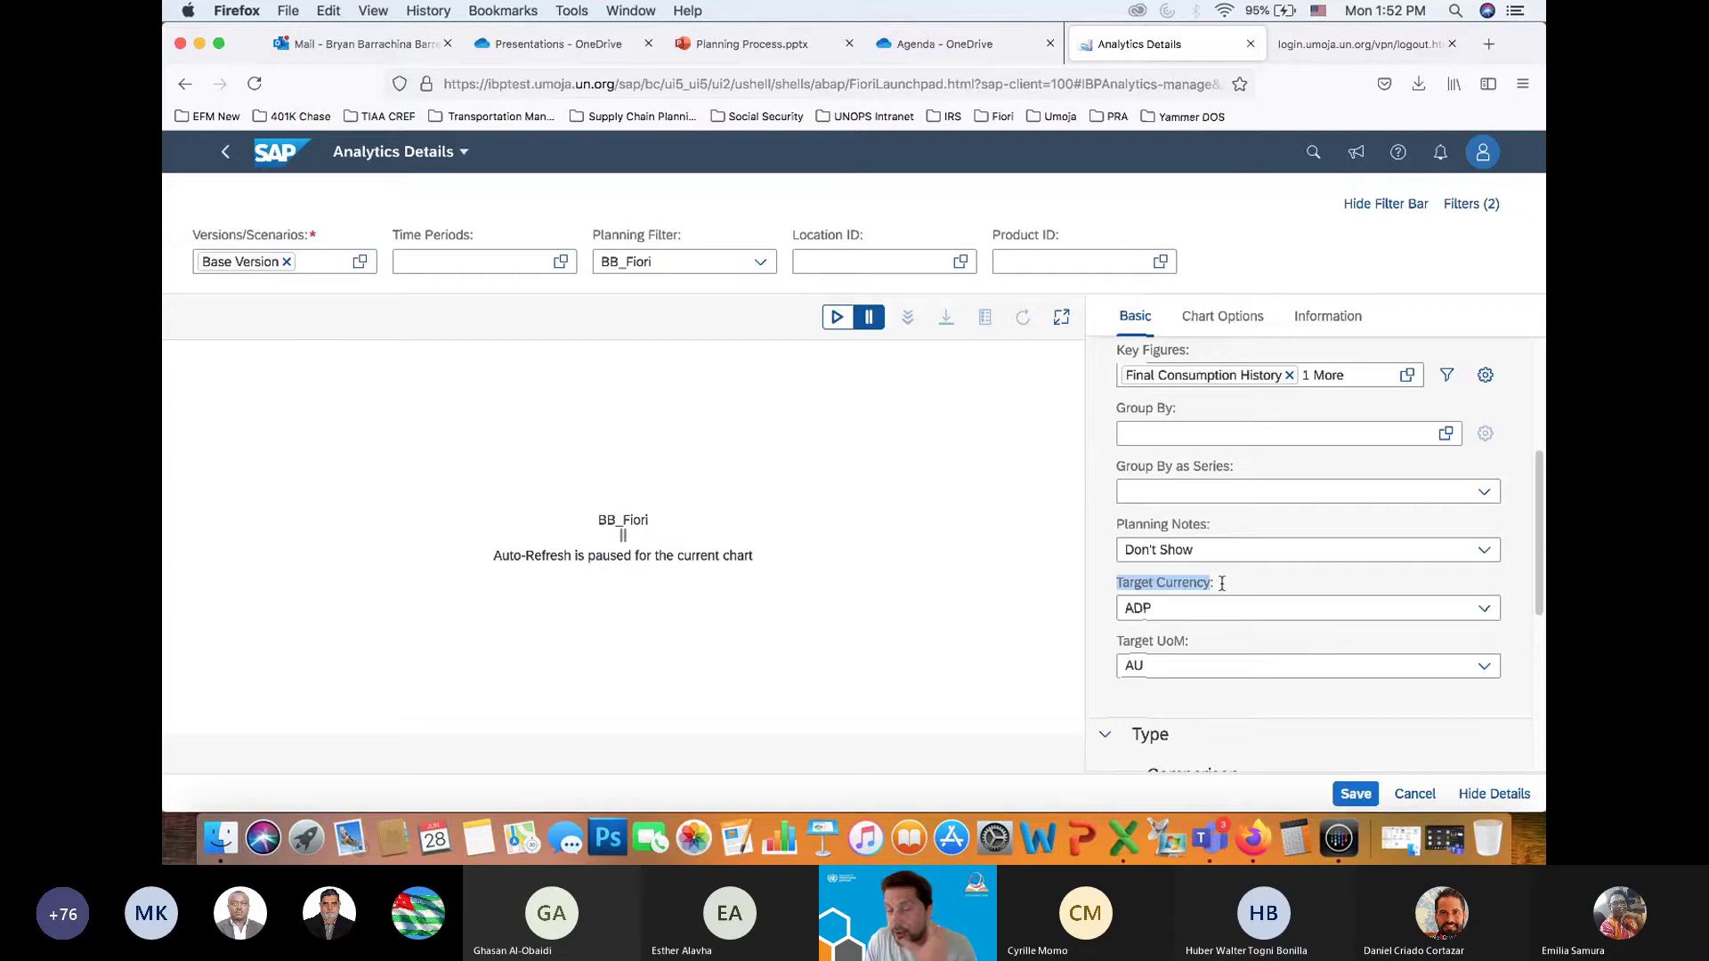
pyautogui.click(1194, 587)
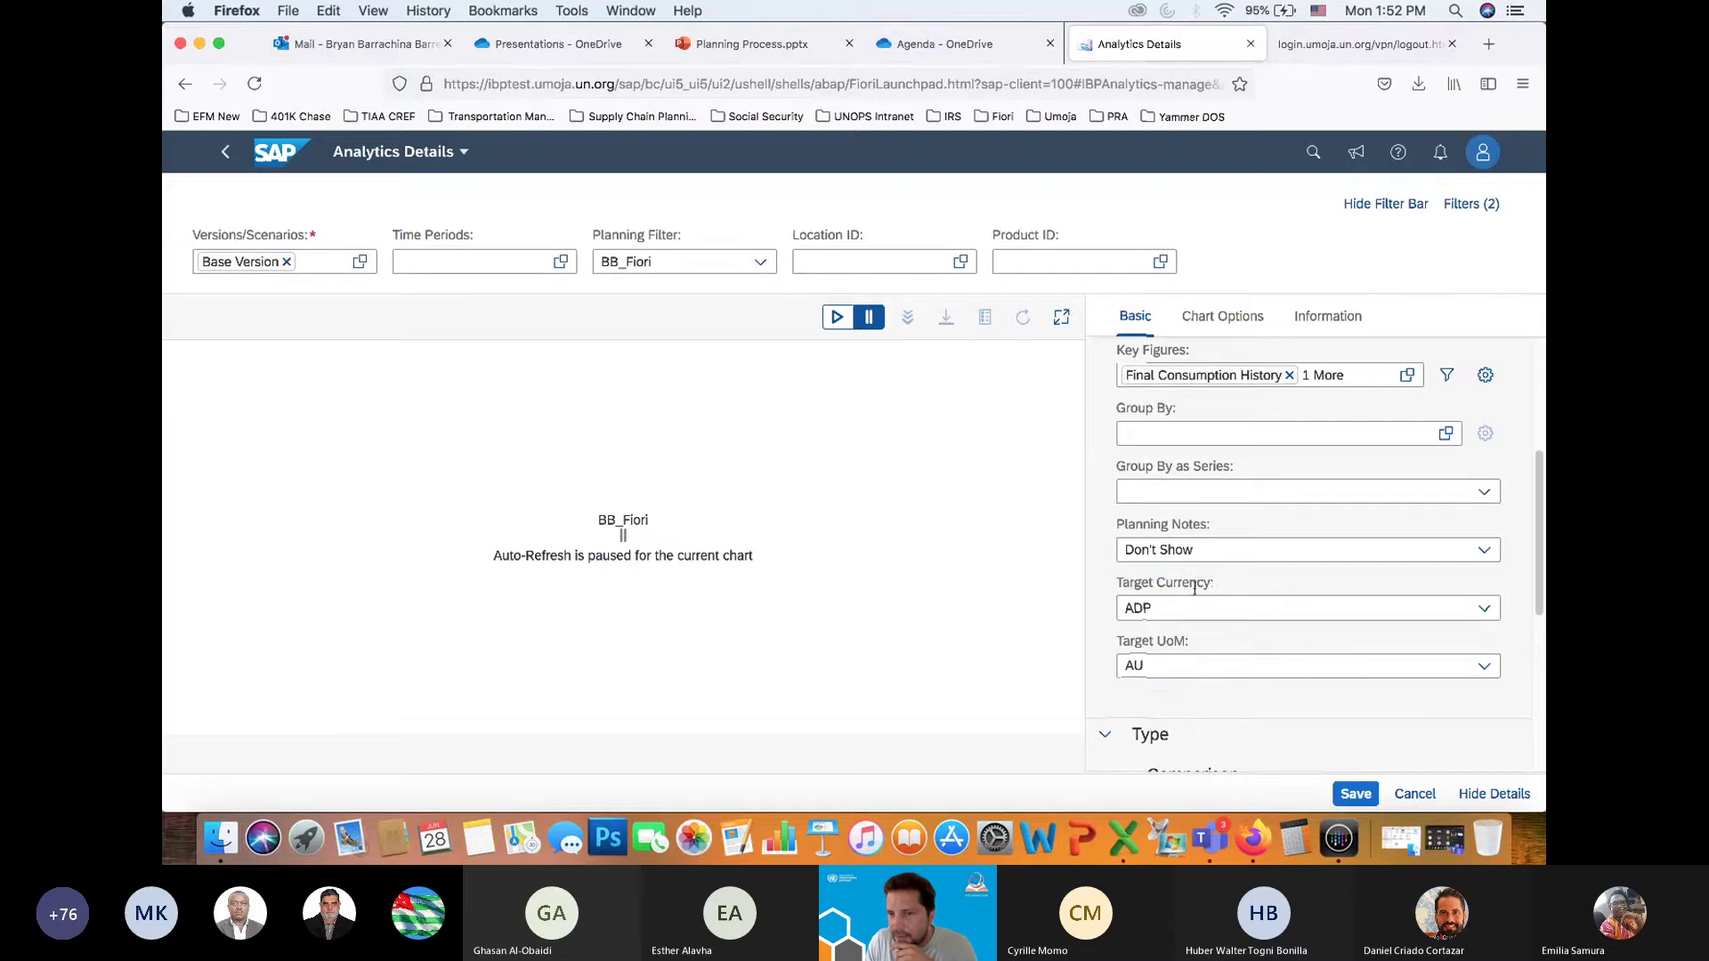
pyautogui.moveTo(1225, 583); pyautogui.dragTo(1107, 584)
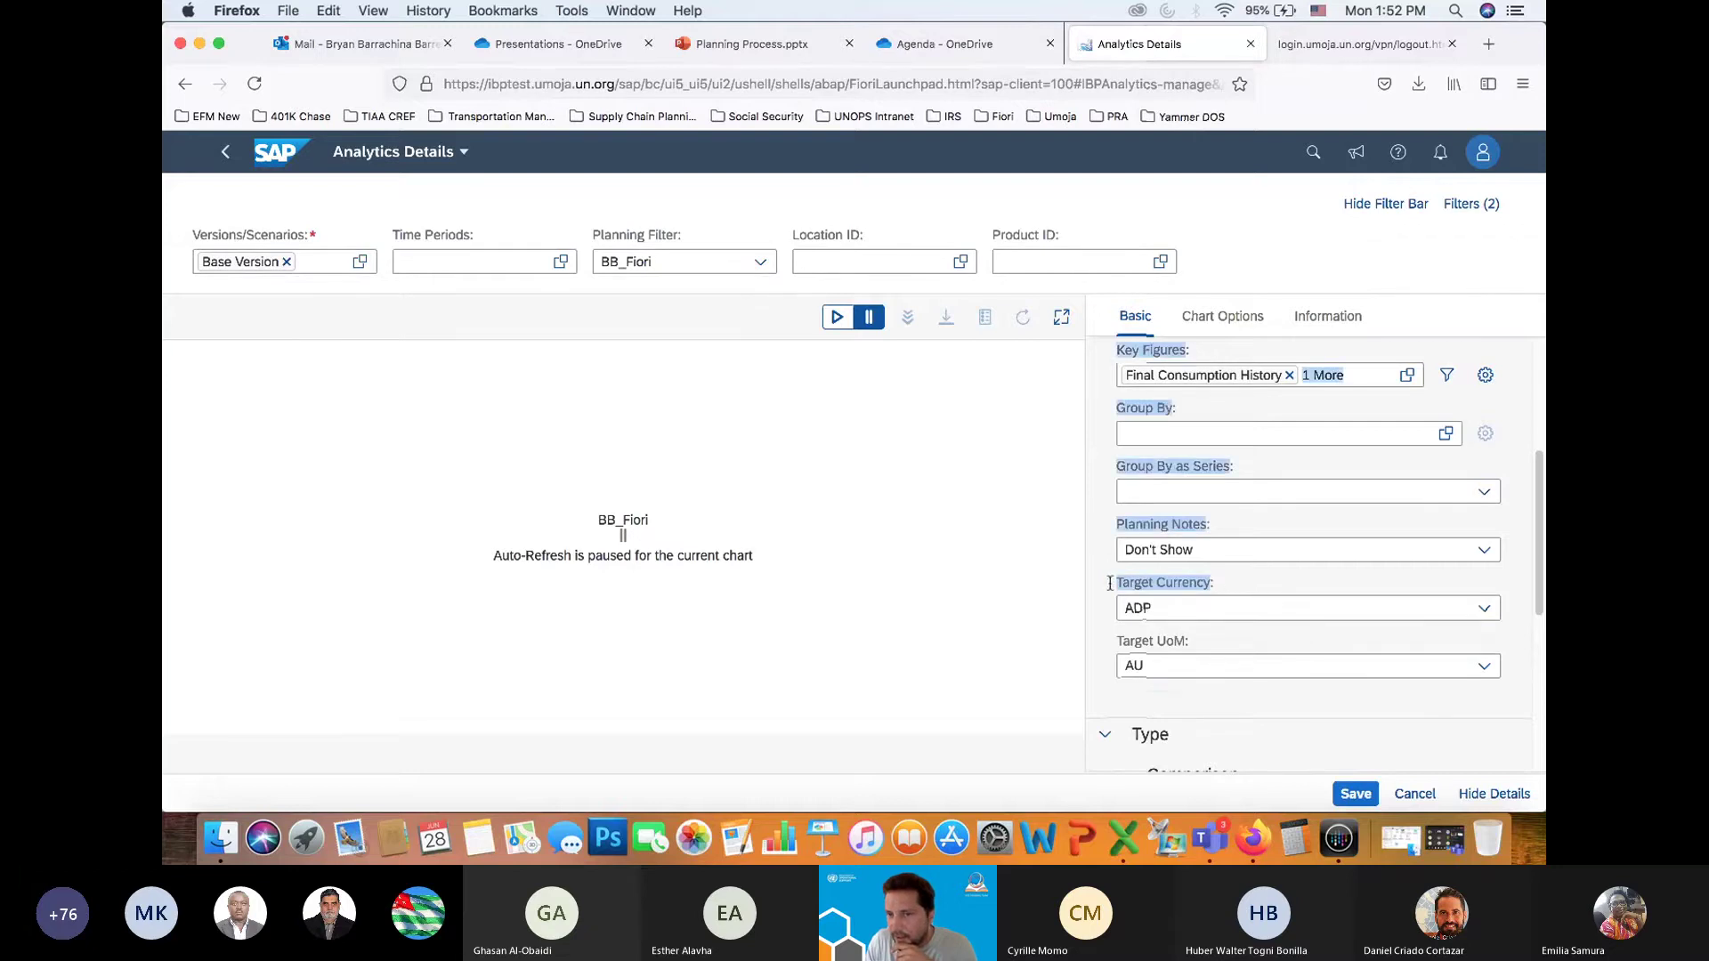
pyautogui.click(1226, 586)
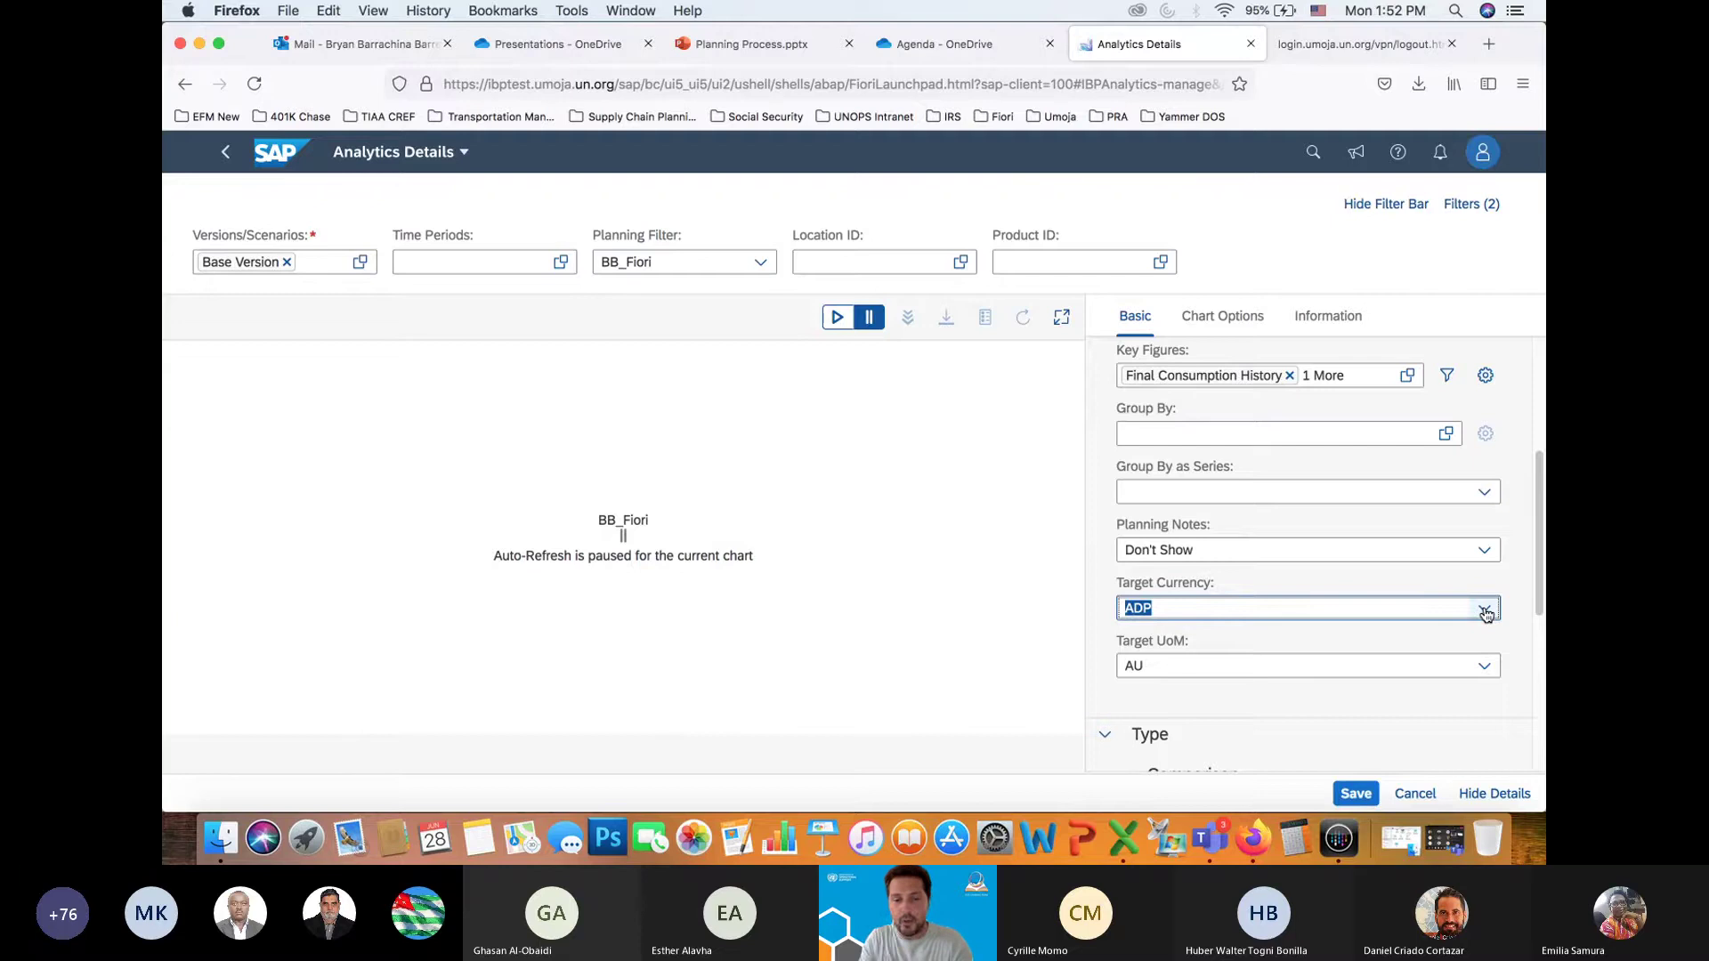
pyautogui.write('USD')
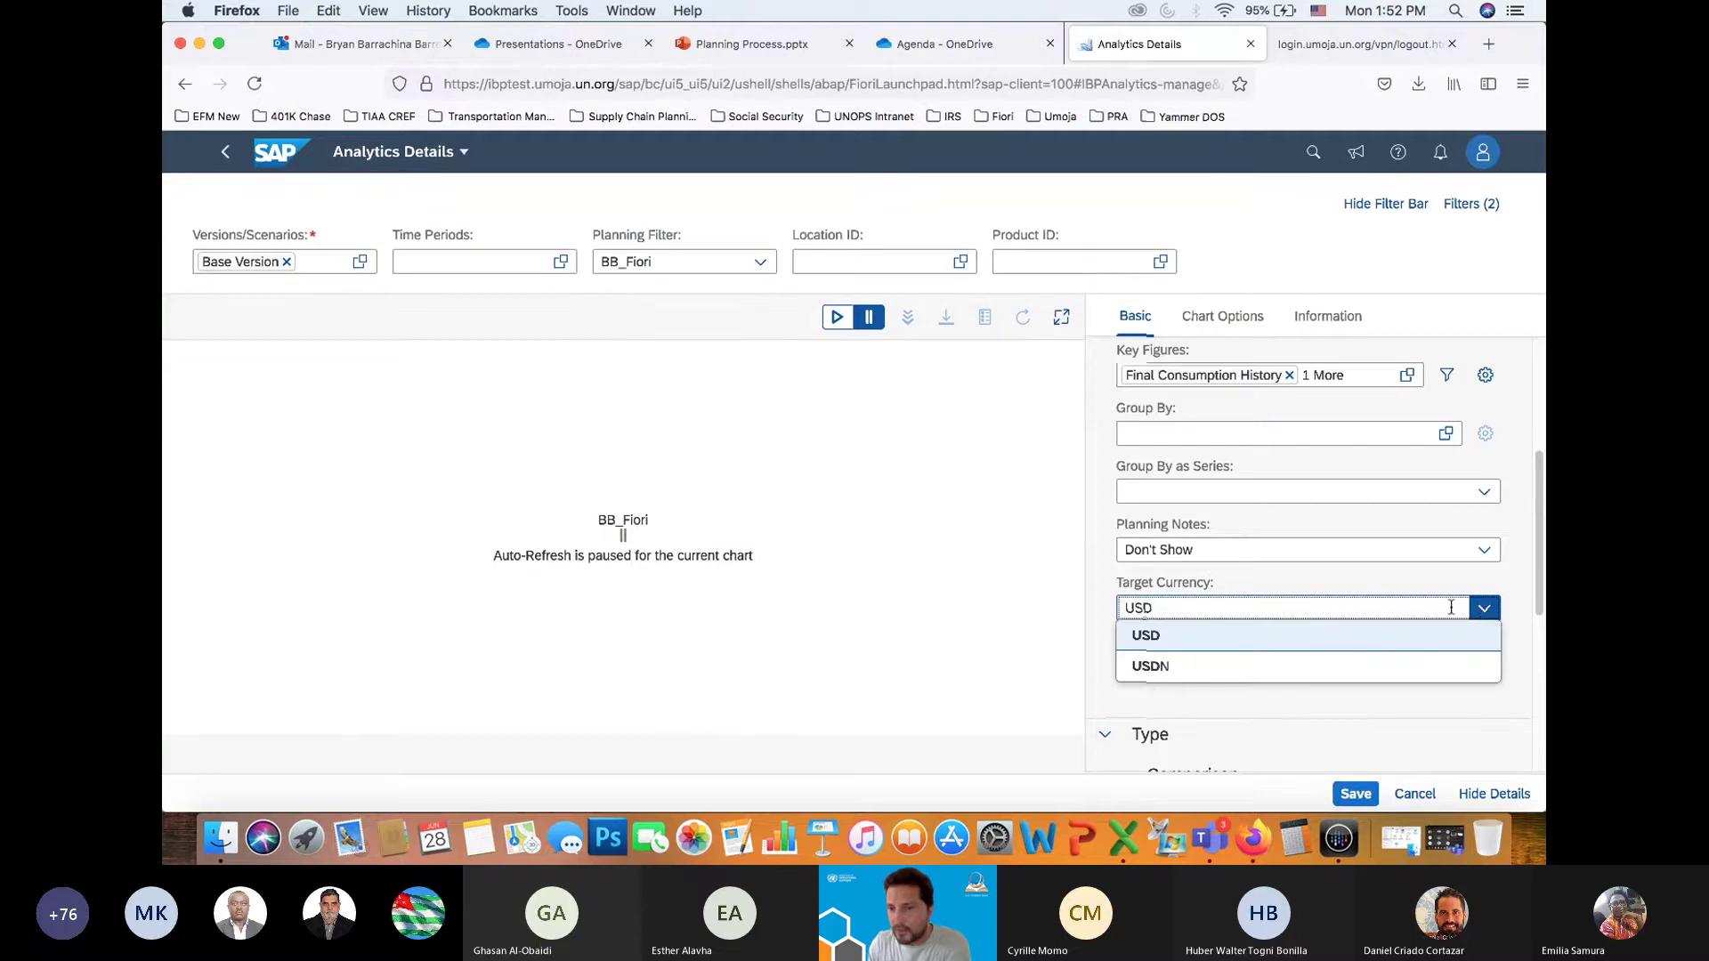
pyautogui.click(1148, 637)
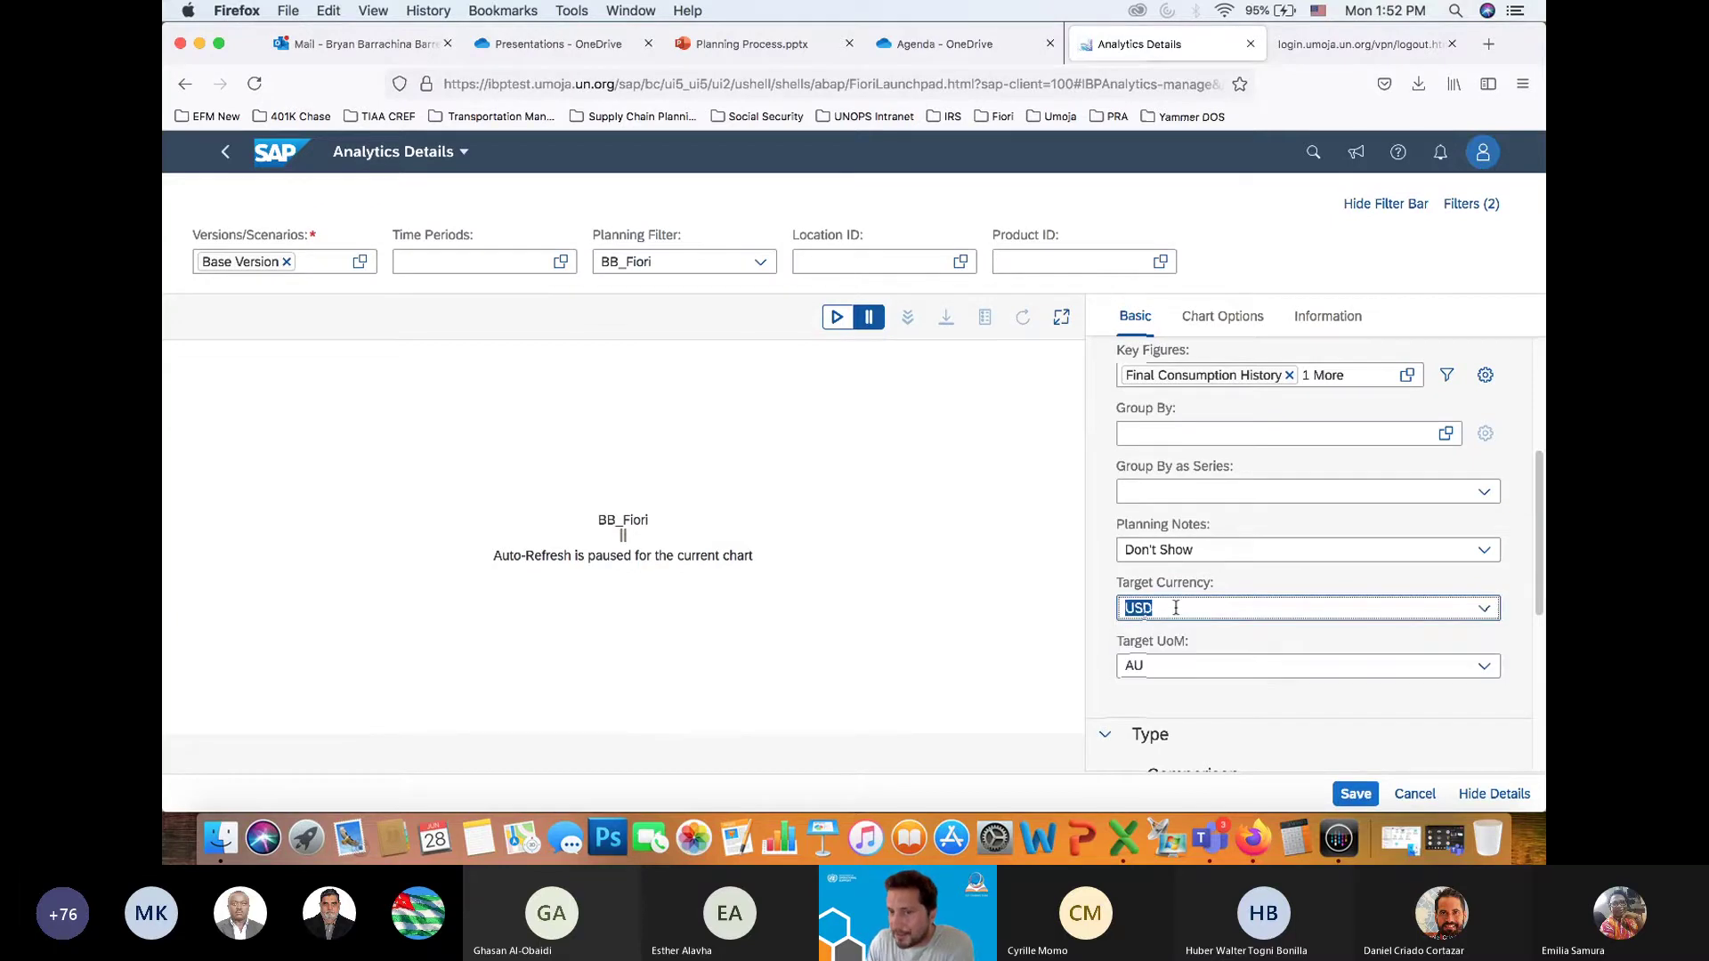
pyautogui.press('Tab')
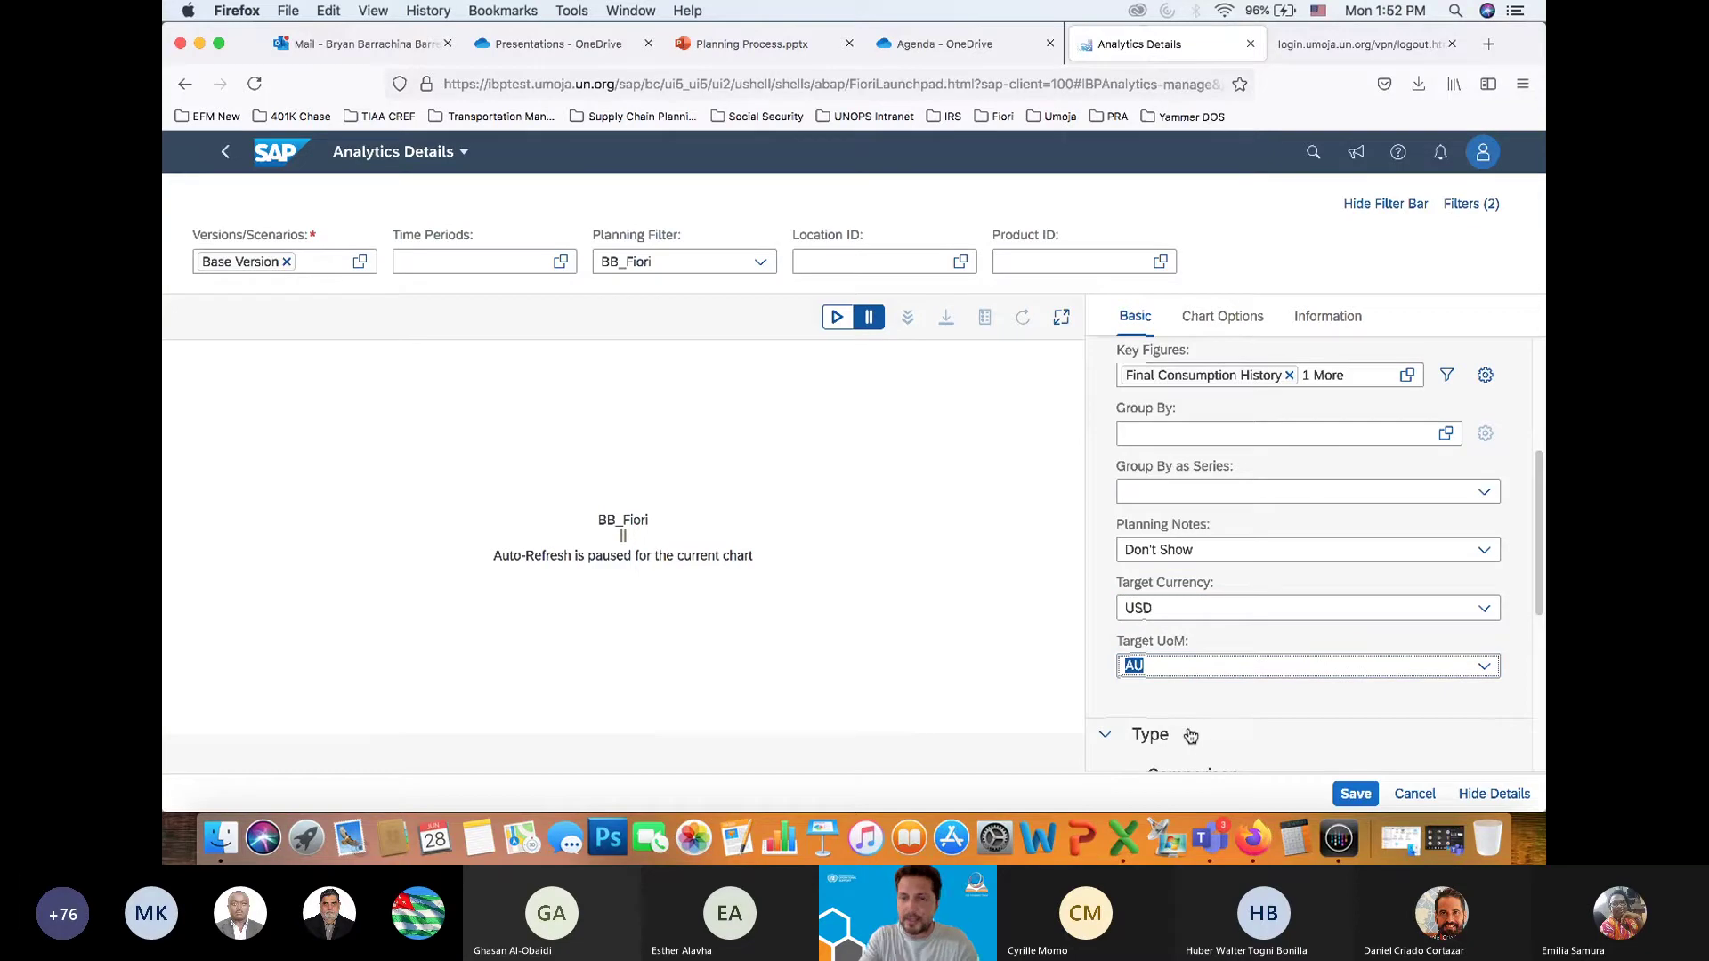
pyautogui.write('BAS')
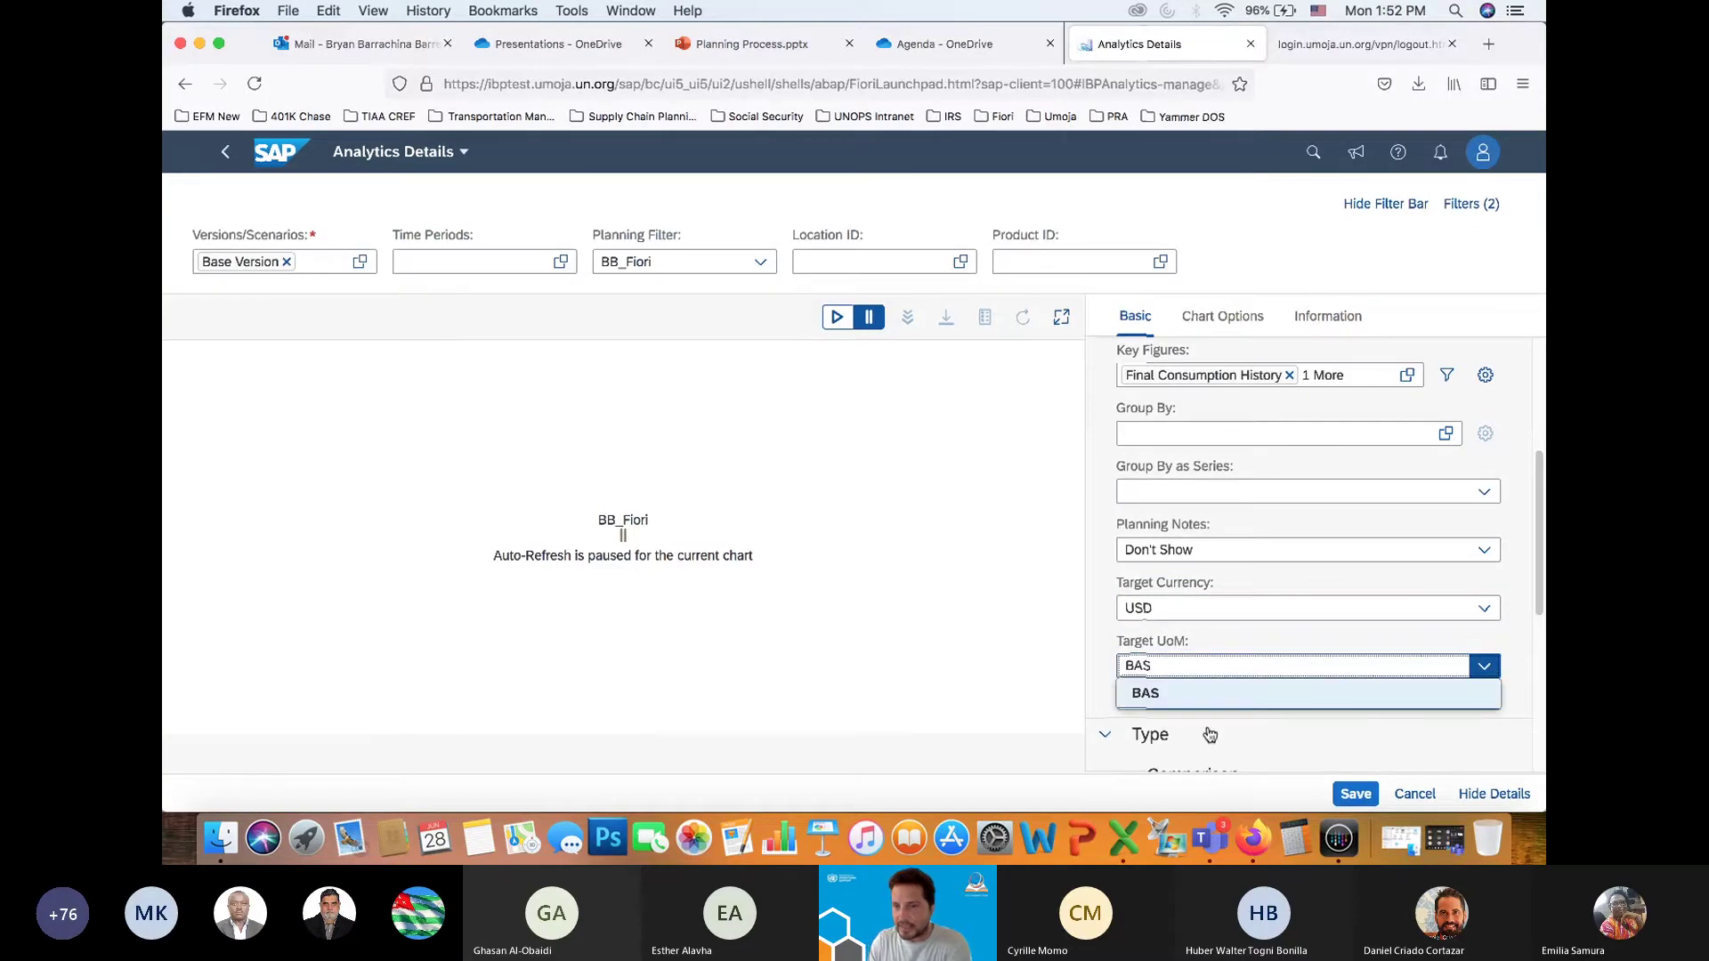
pyautogui.click(1146, 693)
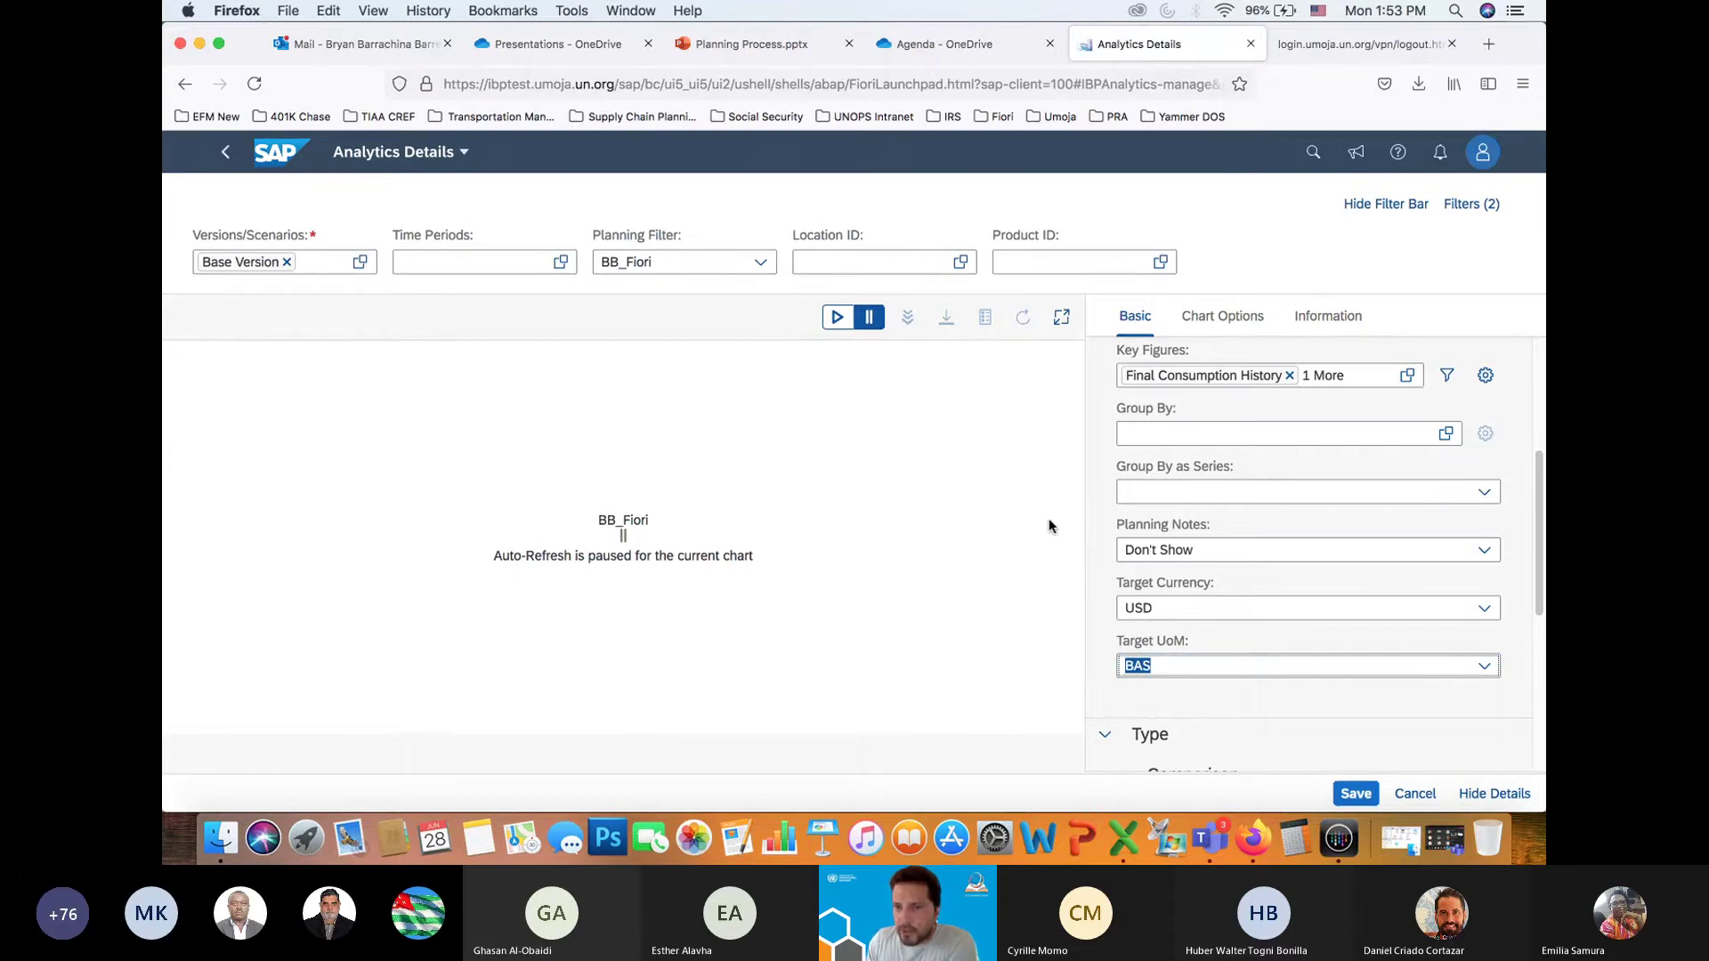
# Resume Auto-Refresh so the chart plots 103,397 and 9,450 consumption history totals
pyautogui.scroll(1, 1183, 426)
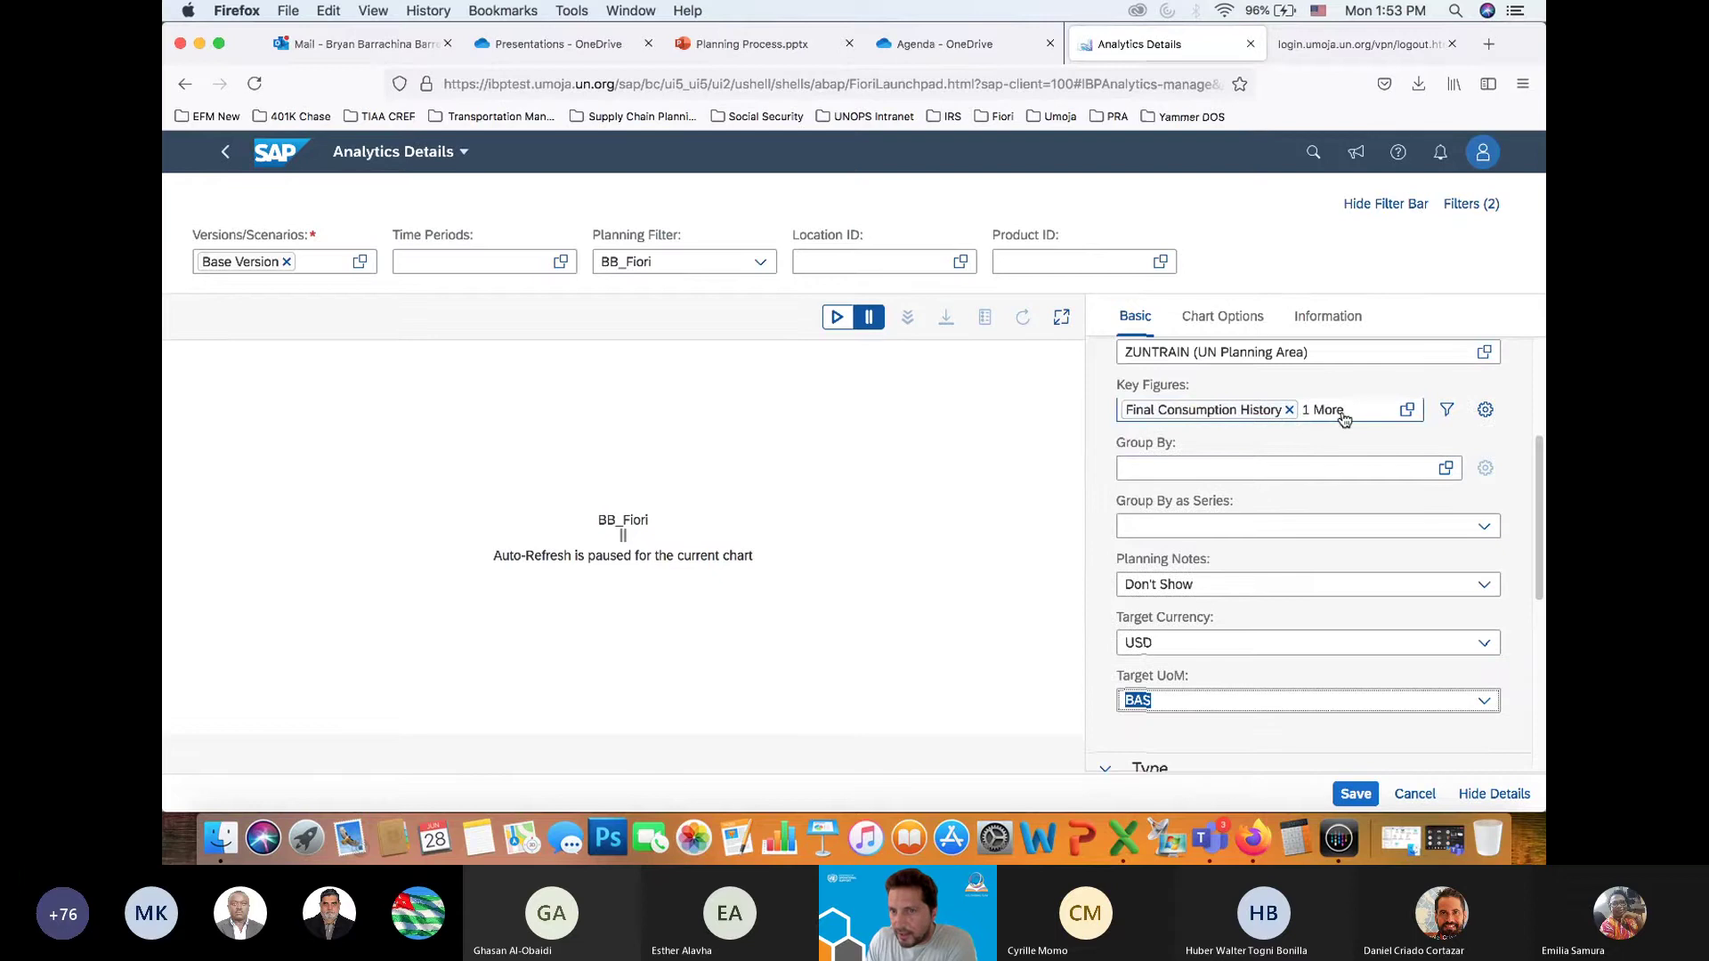
pyautogui.click(650, 266)
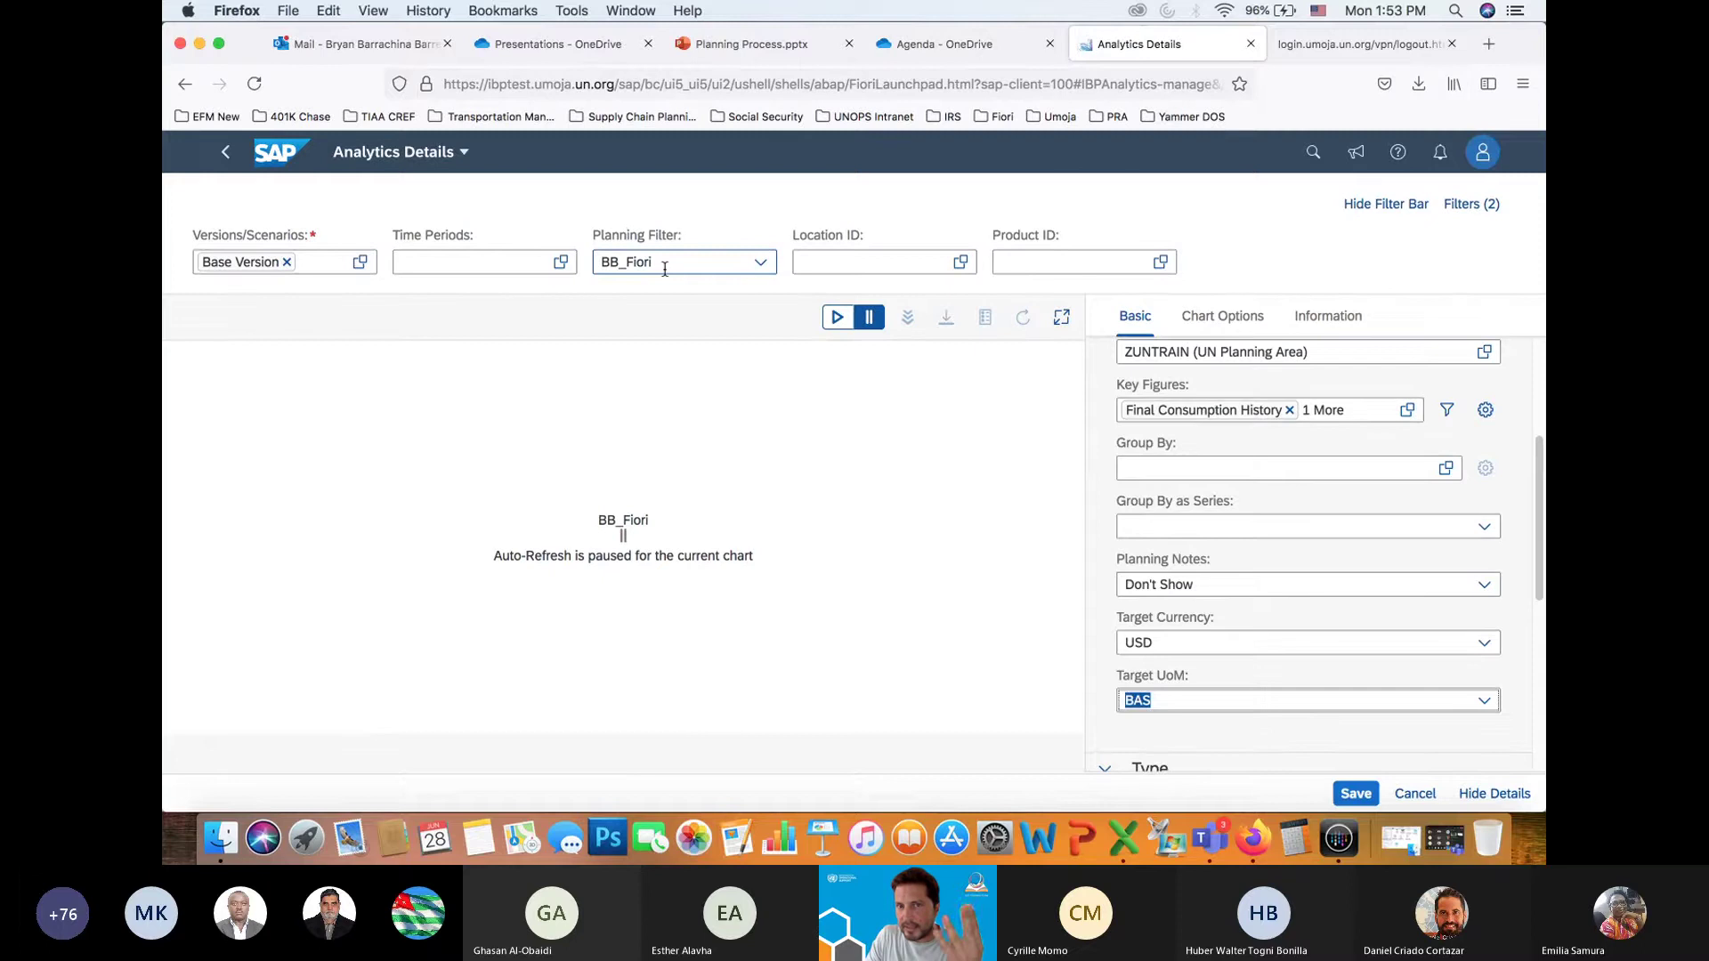
pyautogui.click(837, 321)
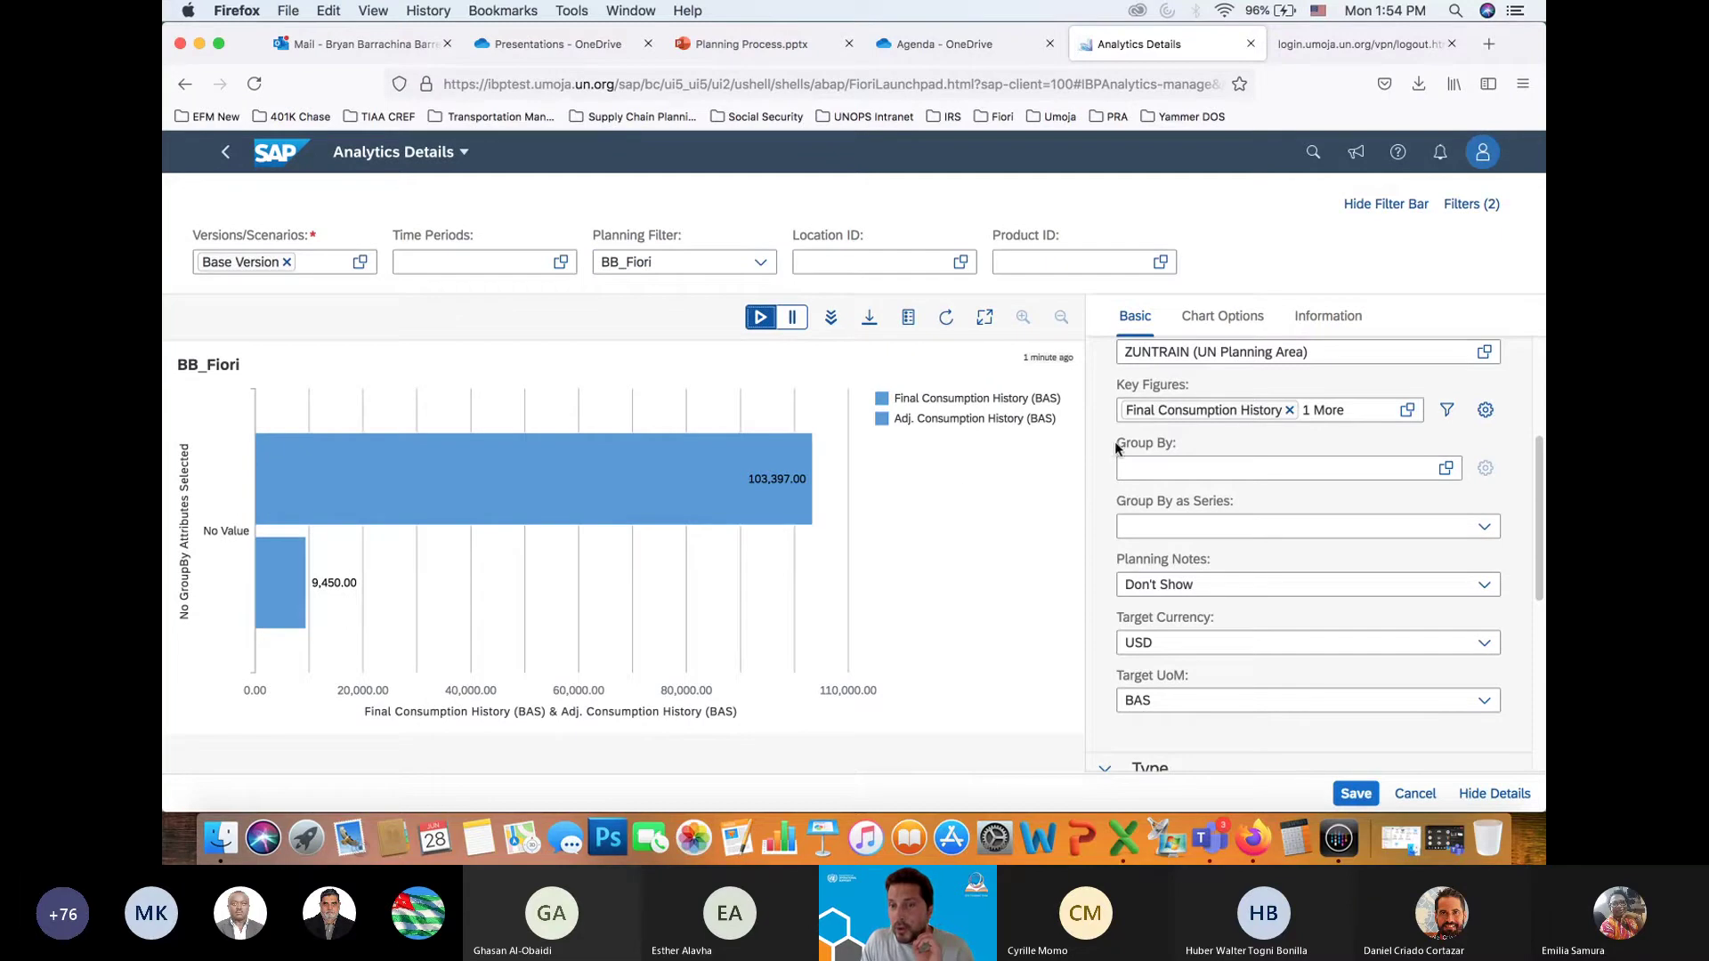
pyautogui.moveTo(1118, 445); pyautogui.dragTo(1177, 445)
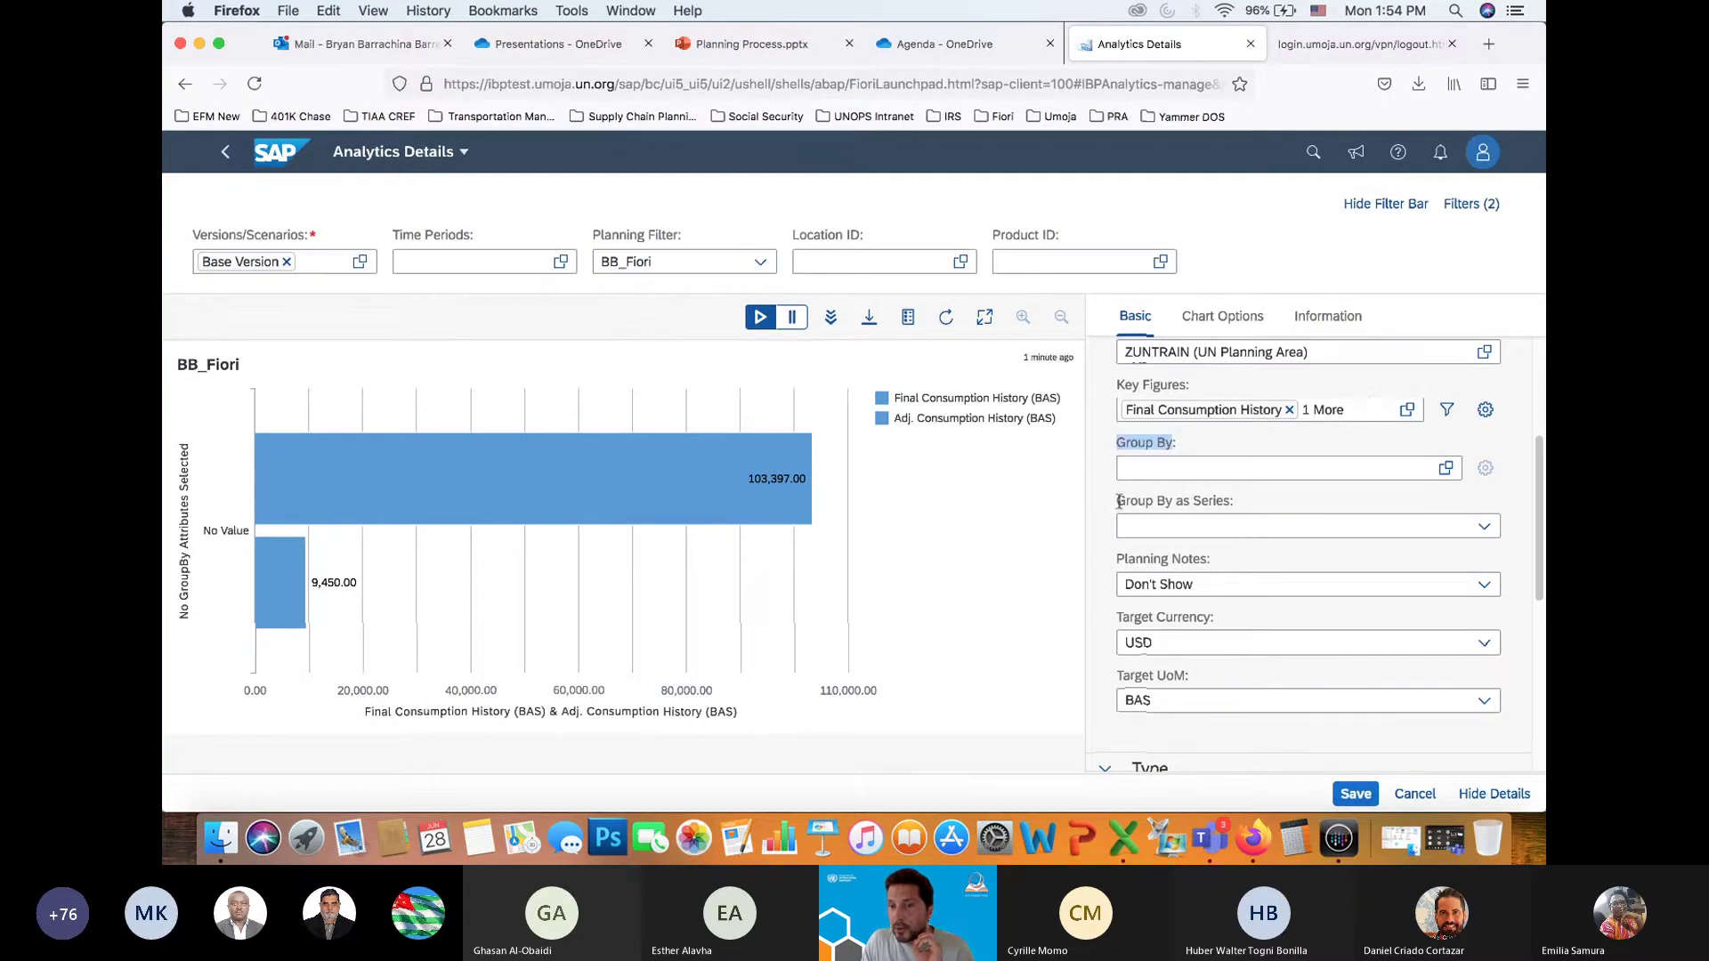
pyautogui.moveTo(1118, 502); pyautogui.dragTo(1233, 503)
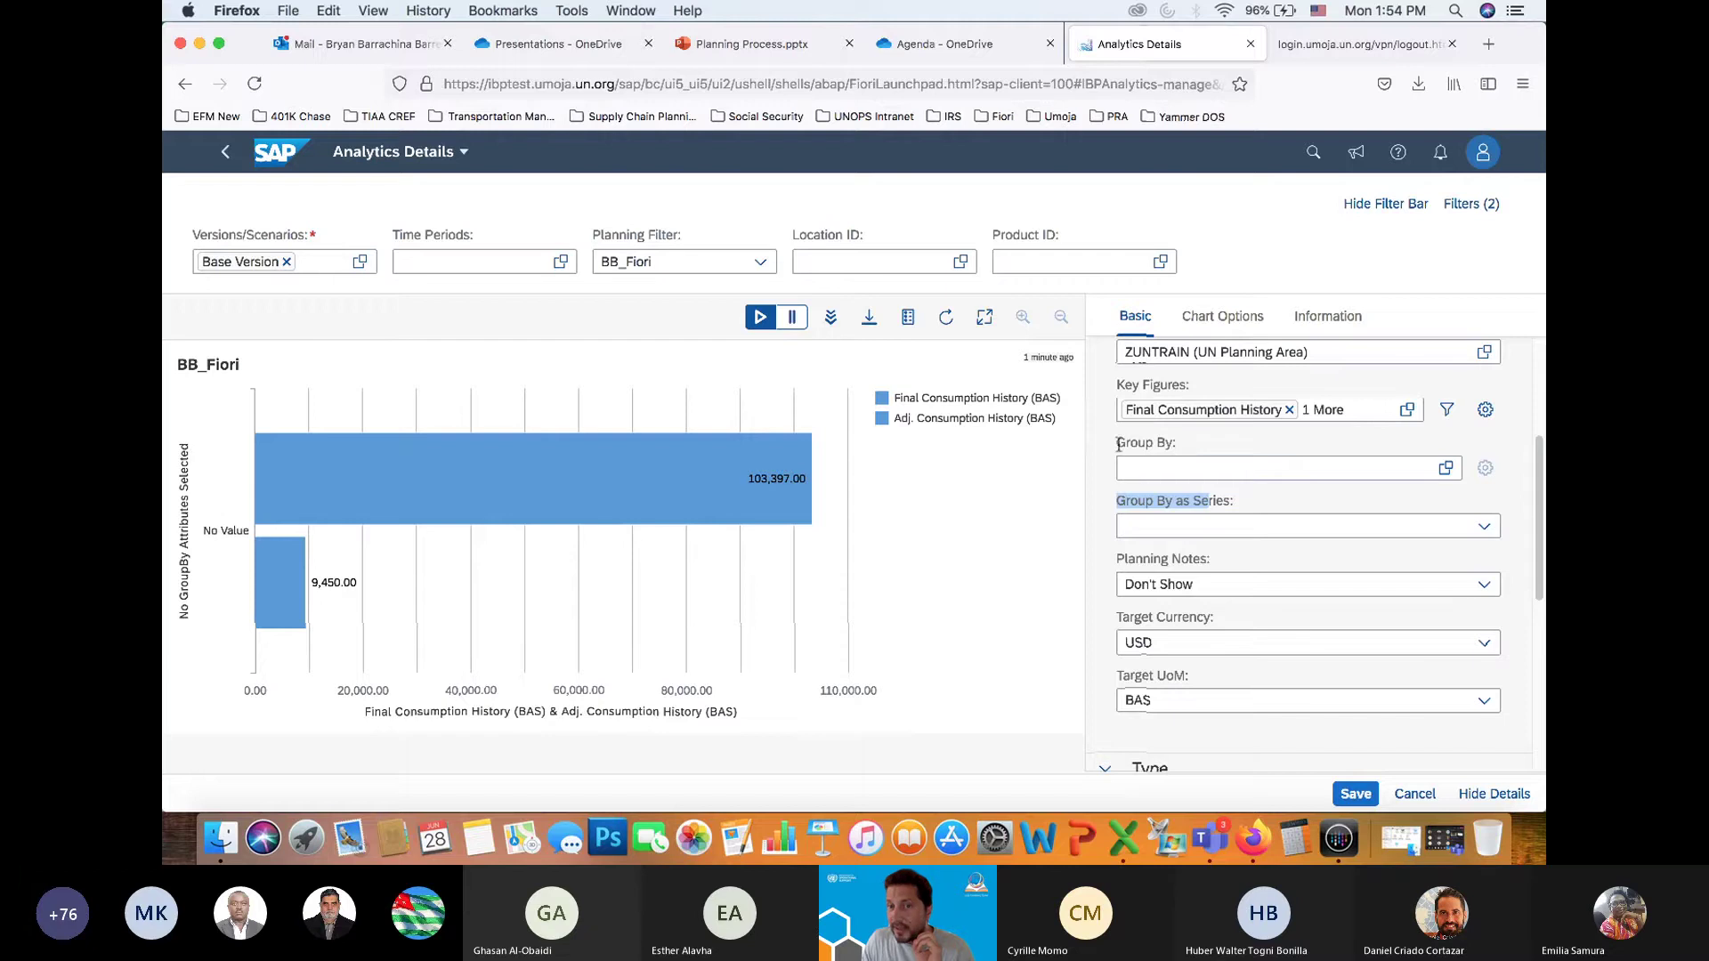
pyautogui.moveTo(1117, 445); pyautogui.dragTo(1166, 445)
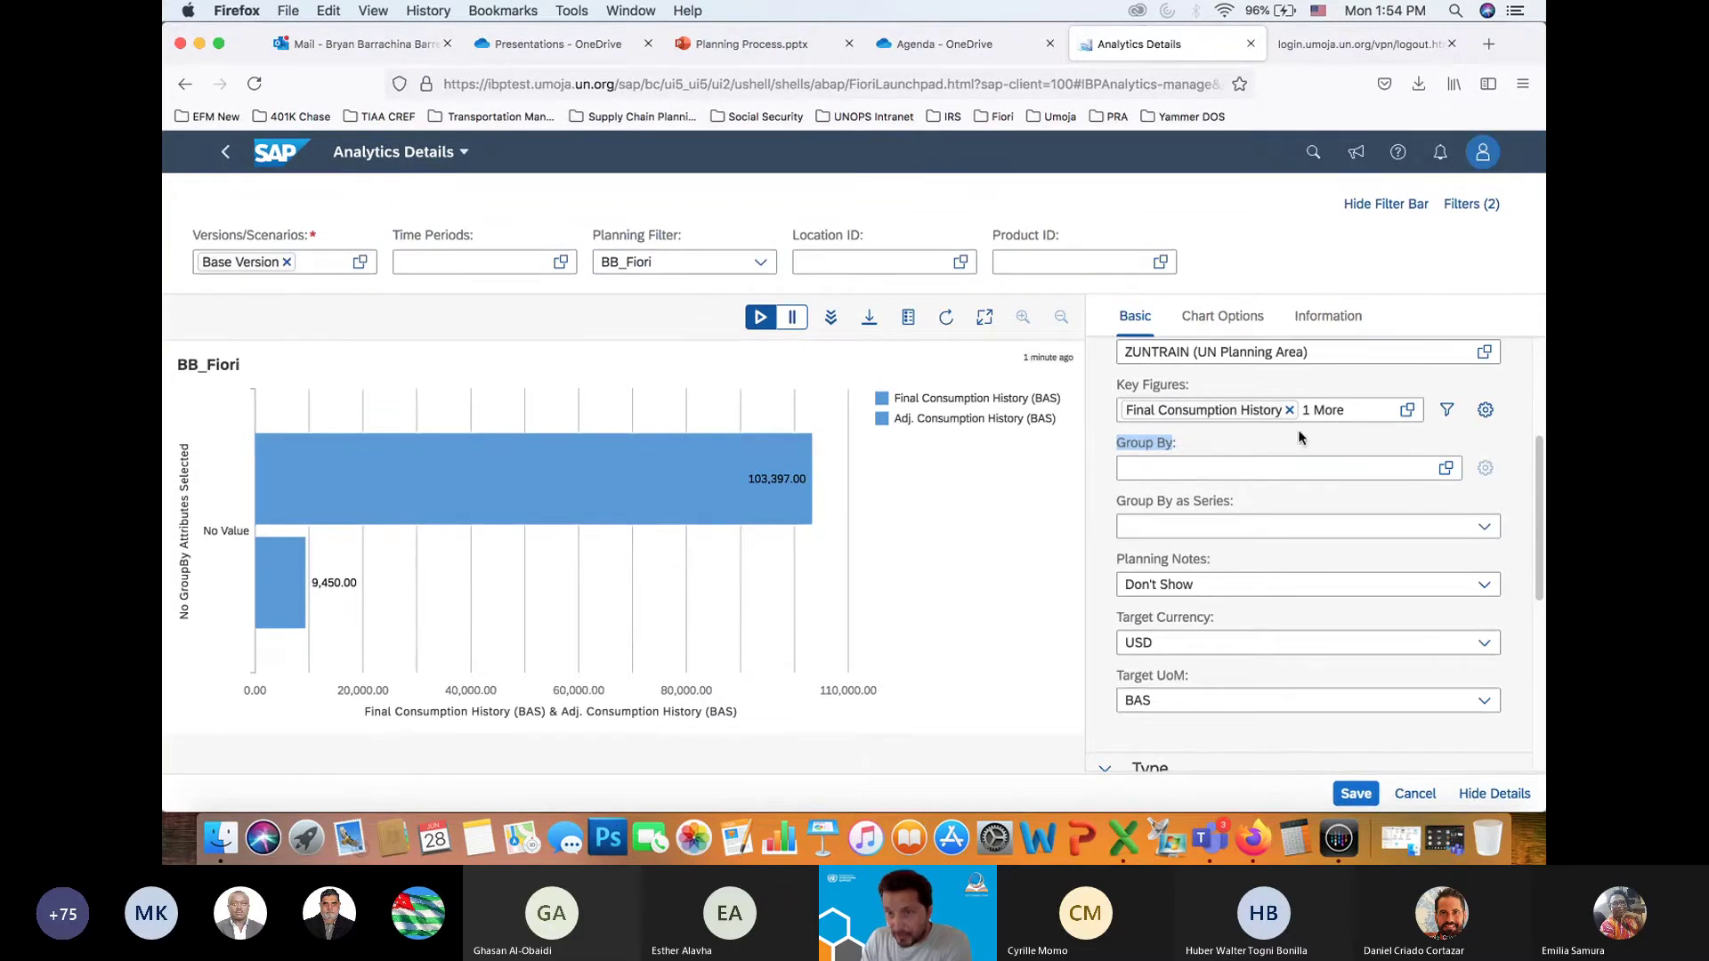
# Open the Group By value help, then switch to the Excel workbook
pyautogui.click(1447, 472)
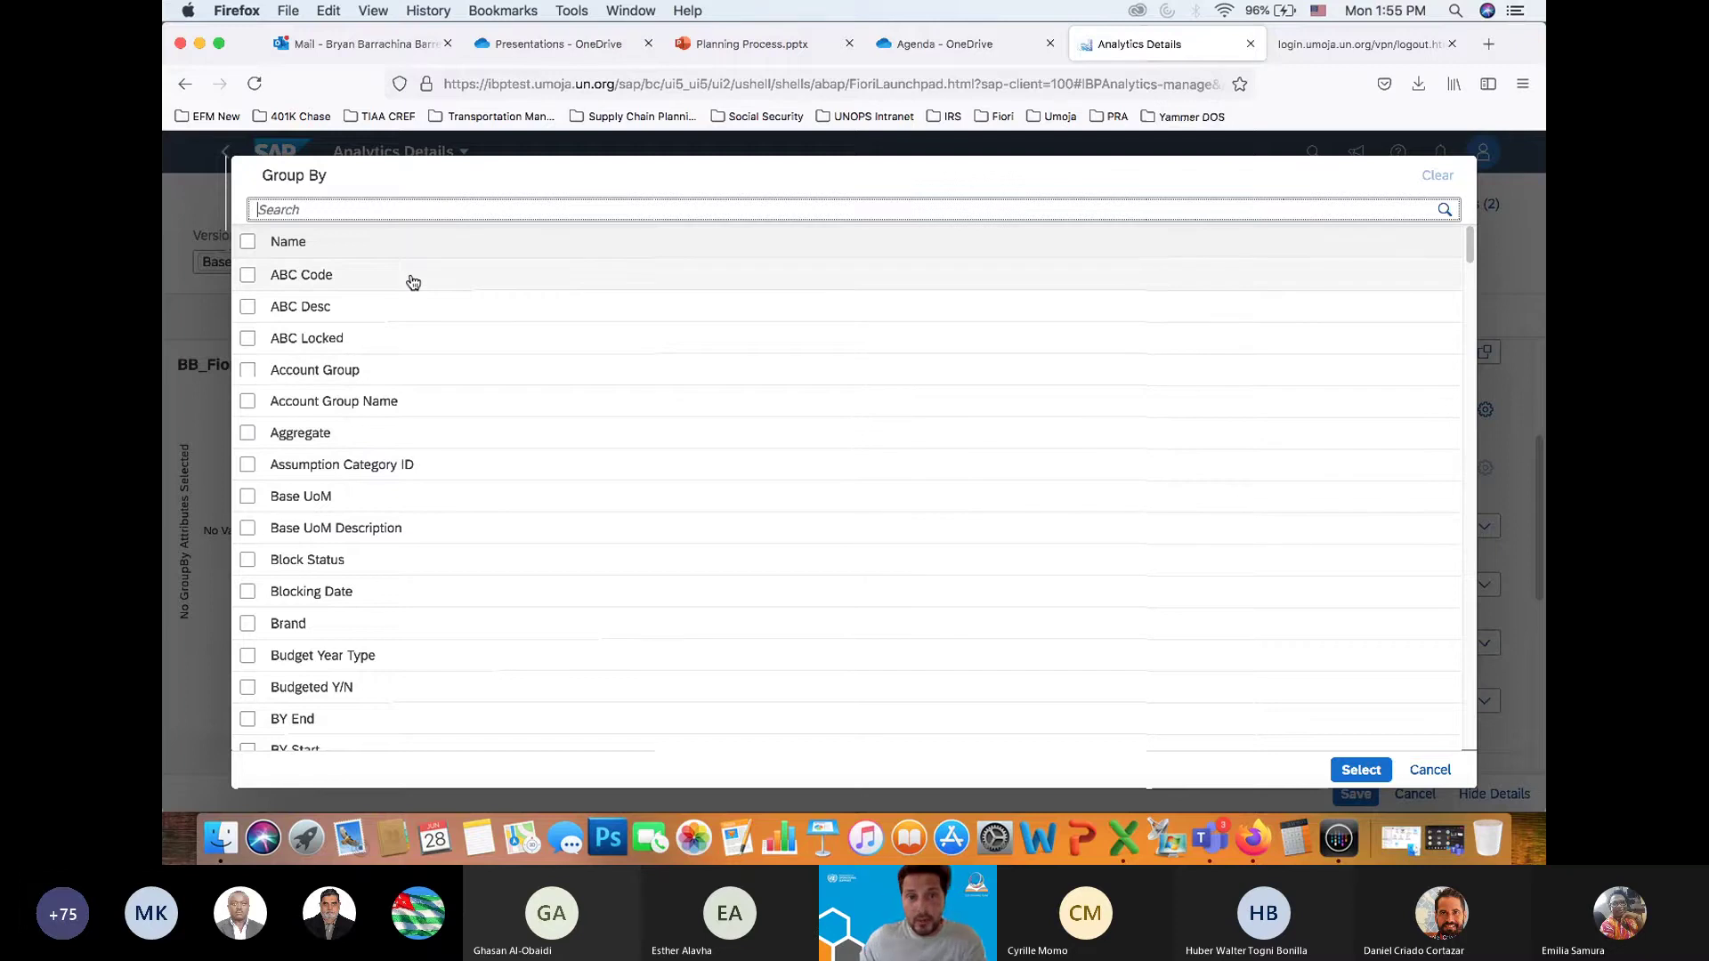
pyautogui.press('super+Tab')
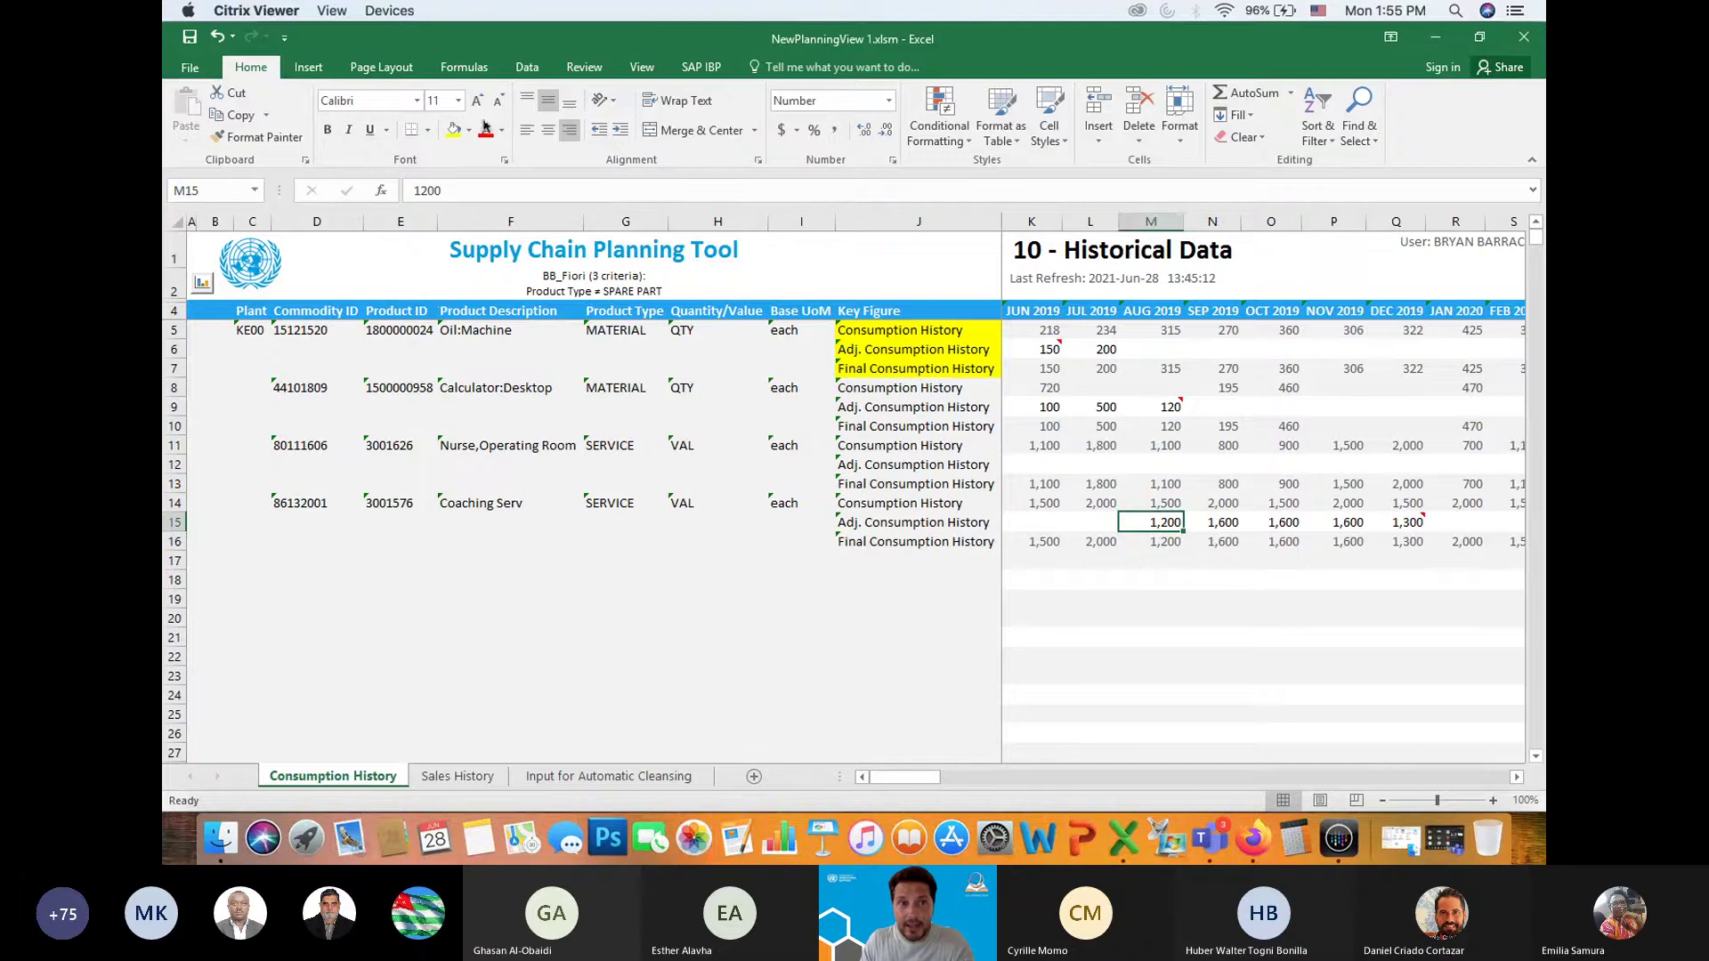
# In Excel, open Edit View from the SAP IBP ribbon and show the planning view's Attributes section
pyautogui.click(701, 67)
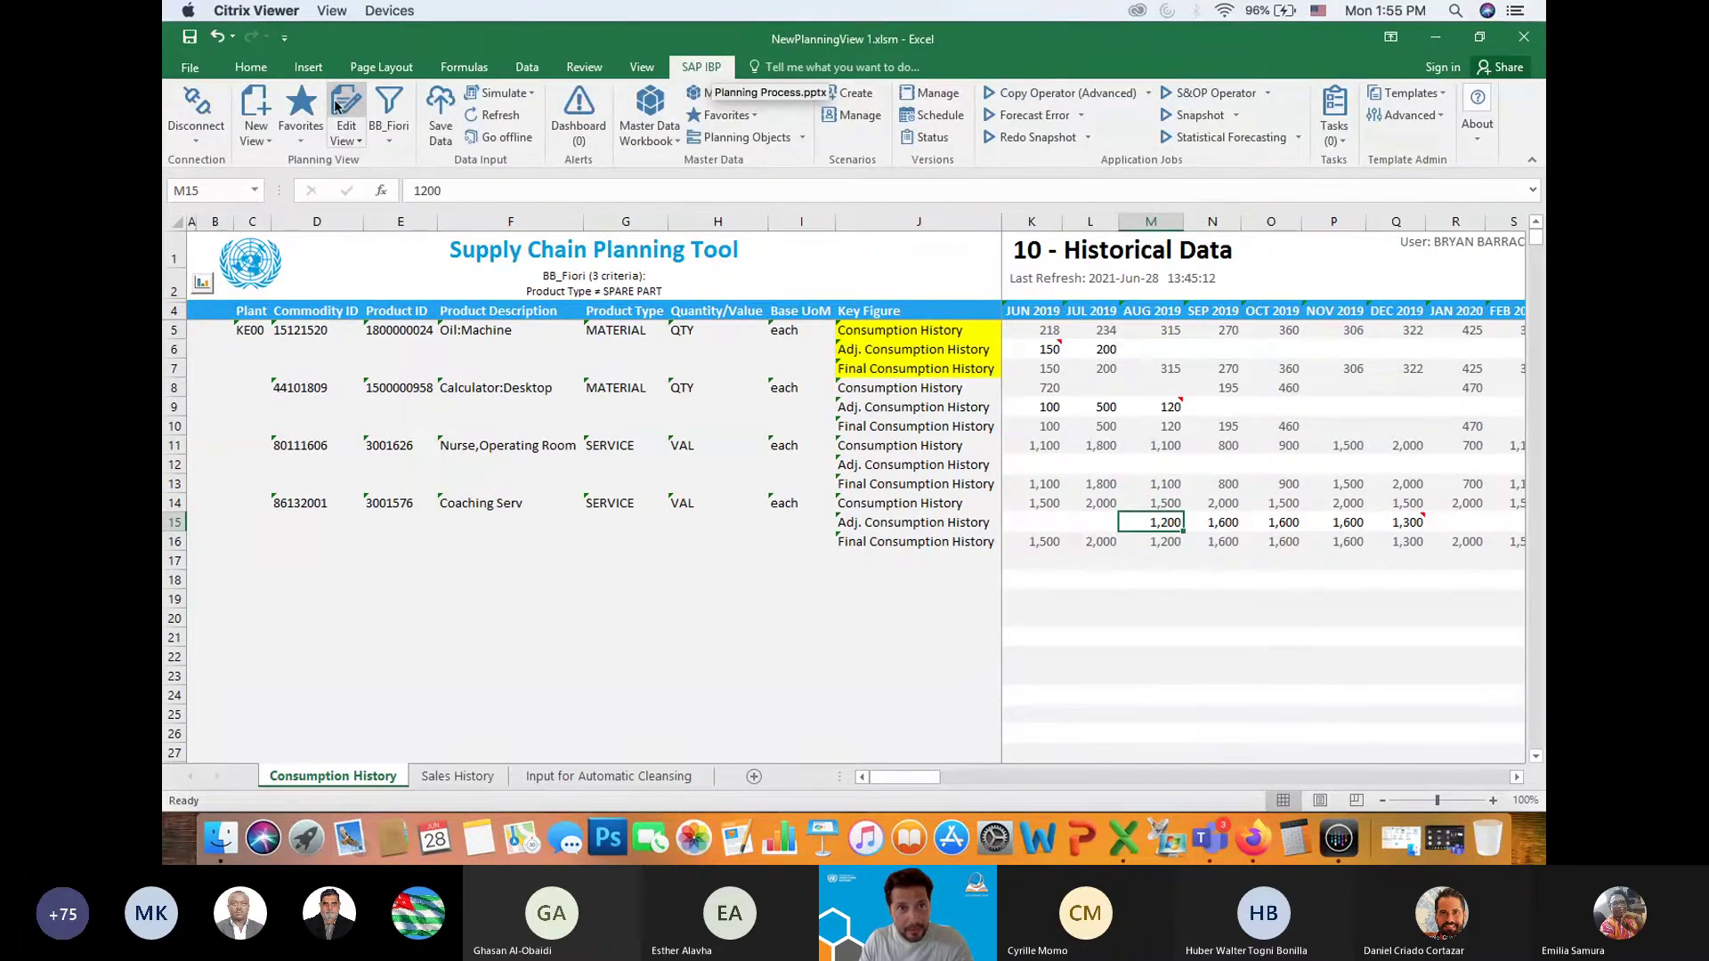
pyautogui.click(405, 131)
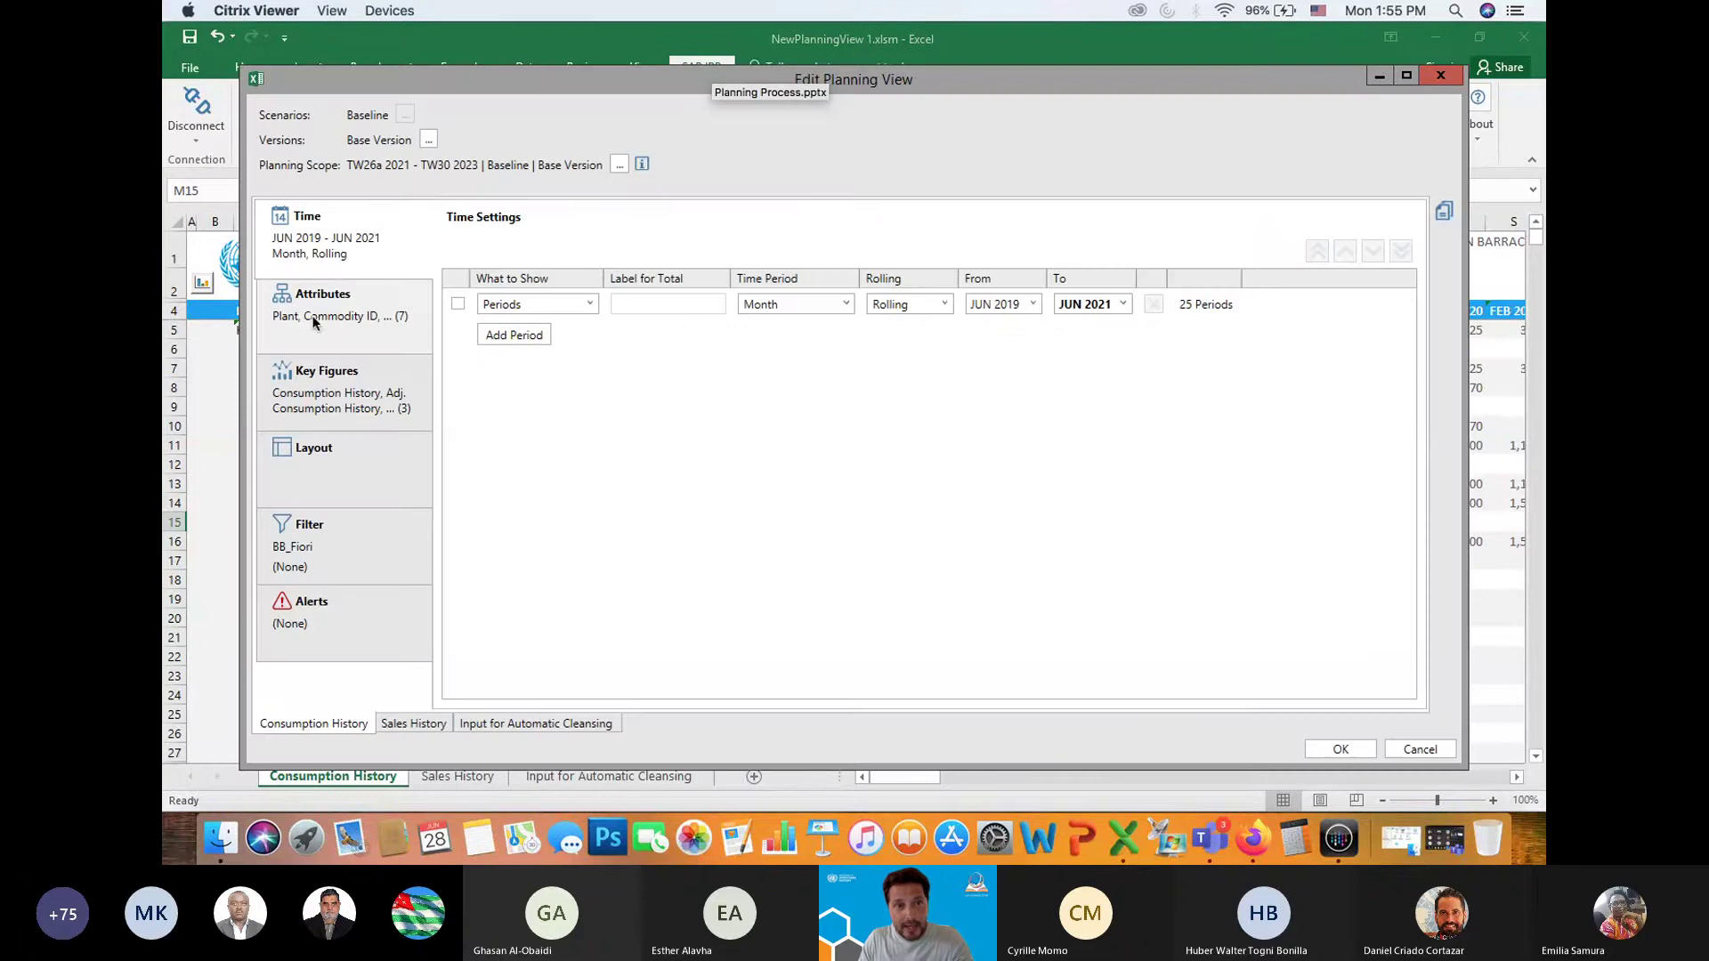
pyautogui.click(331, 318)
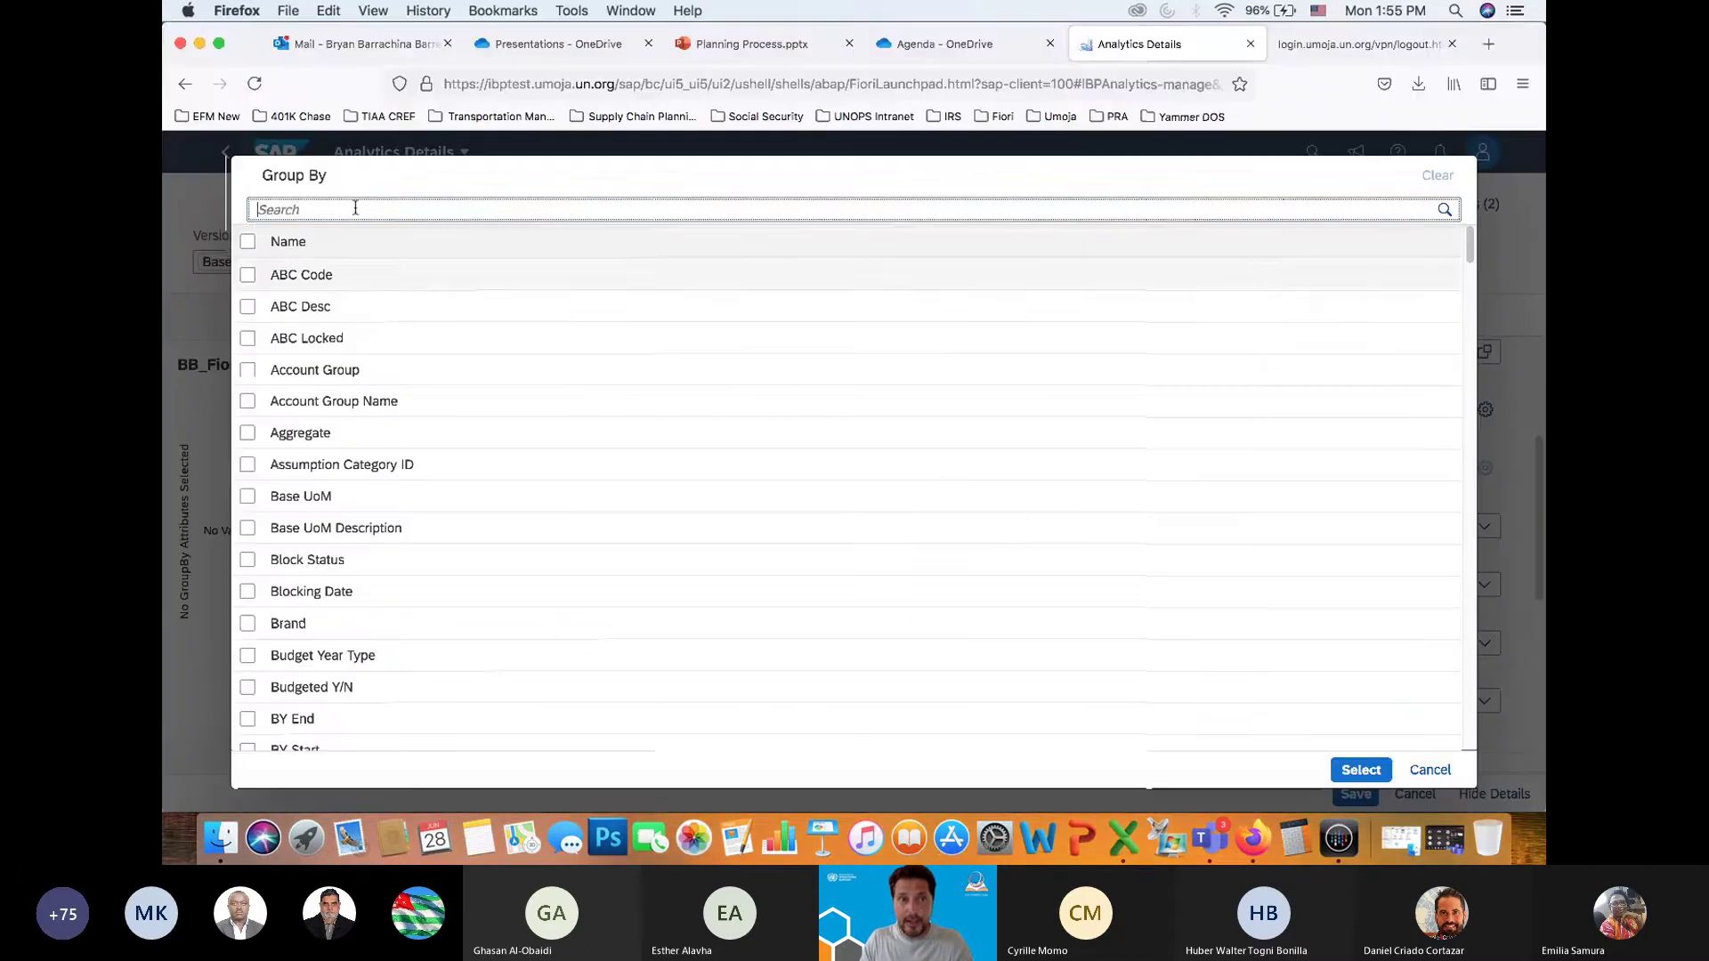
# Back in the browser, search 'Product' in Group By and group the BB_Fiori chart by Product ID
pyautogui.press('super+Tab')
pyautogui.write('Produ')
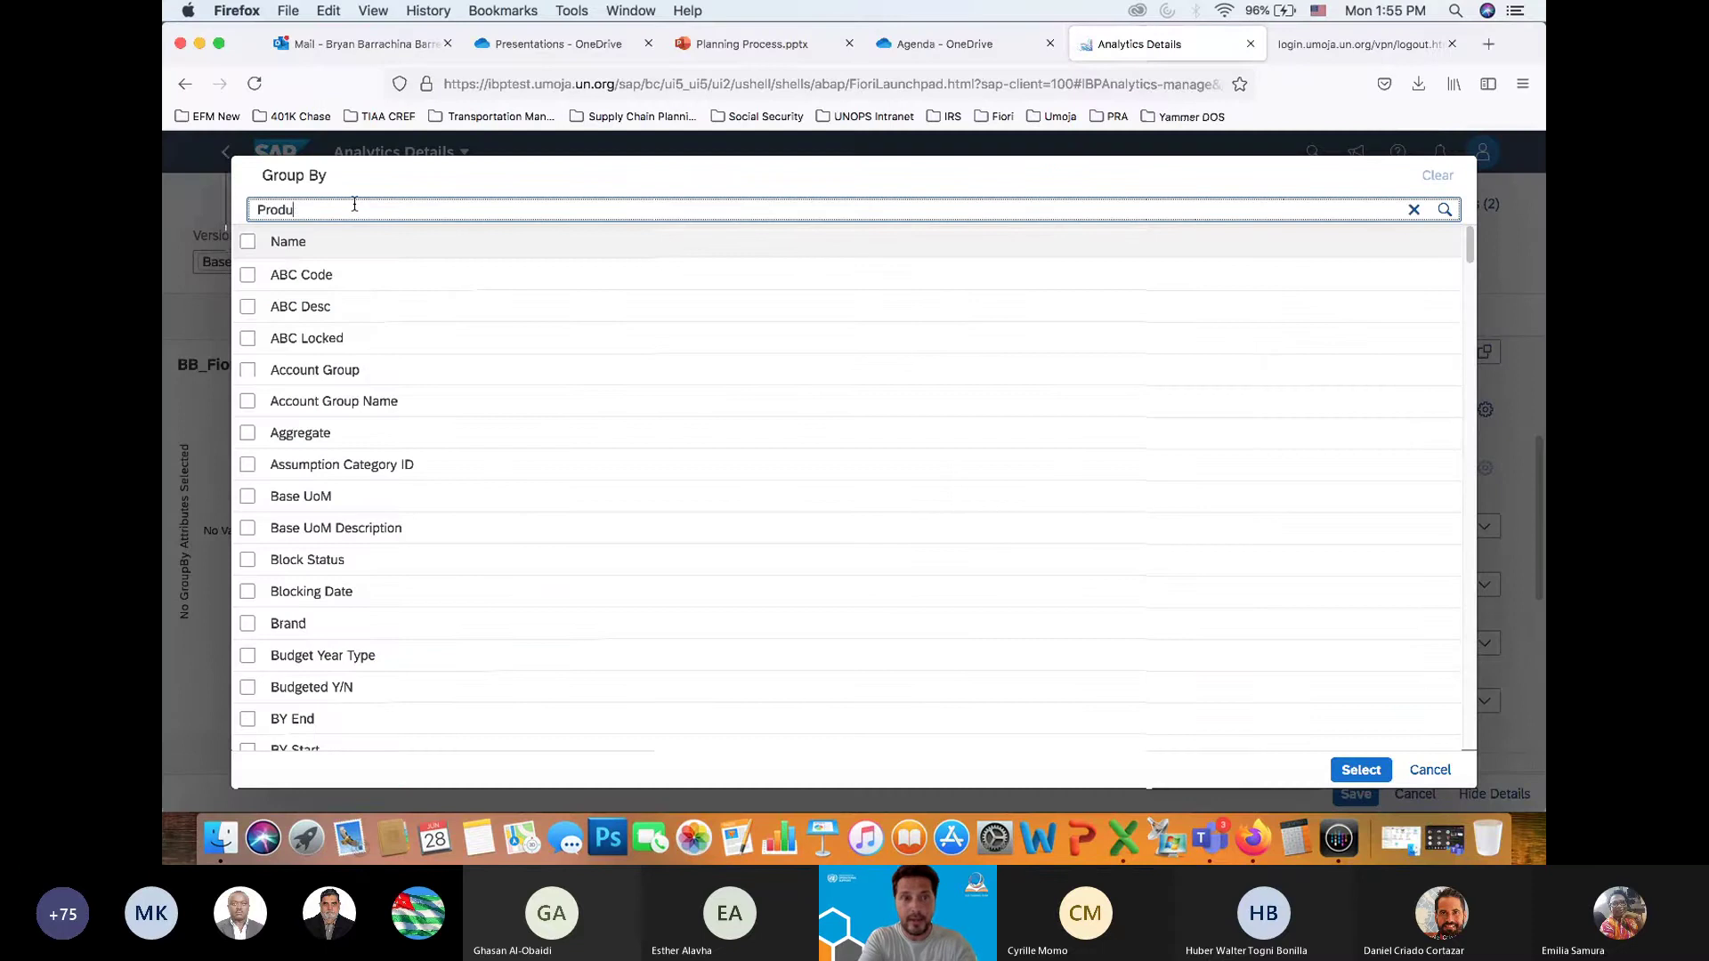
pyautogui.write('ct')
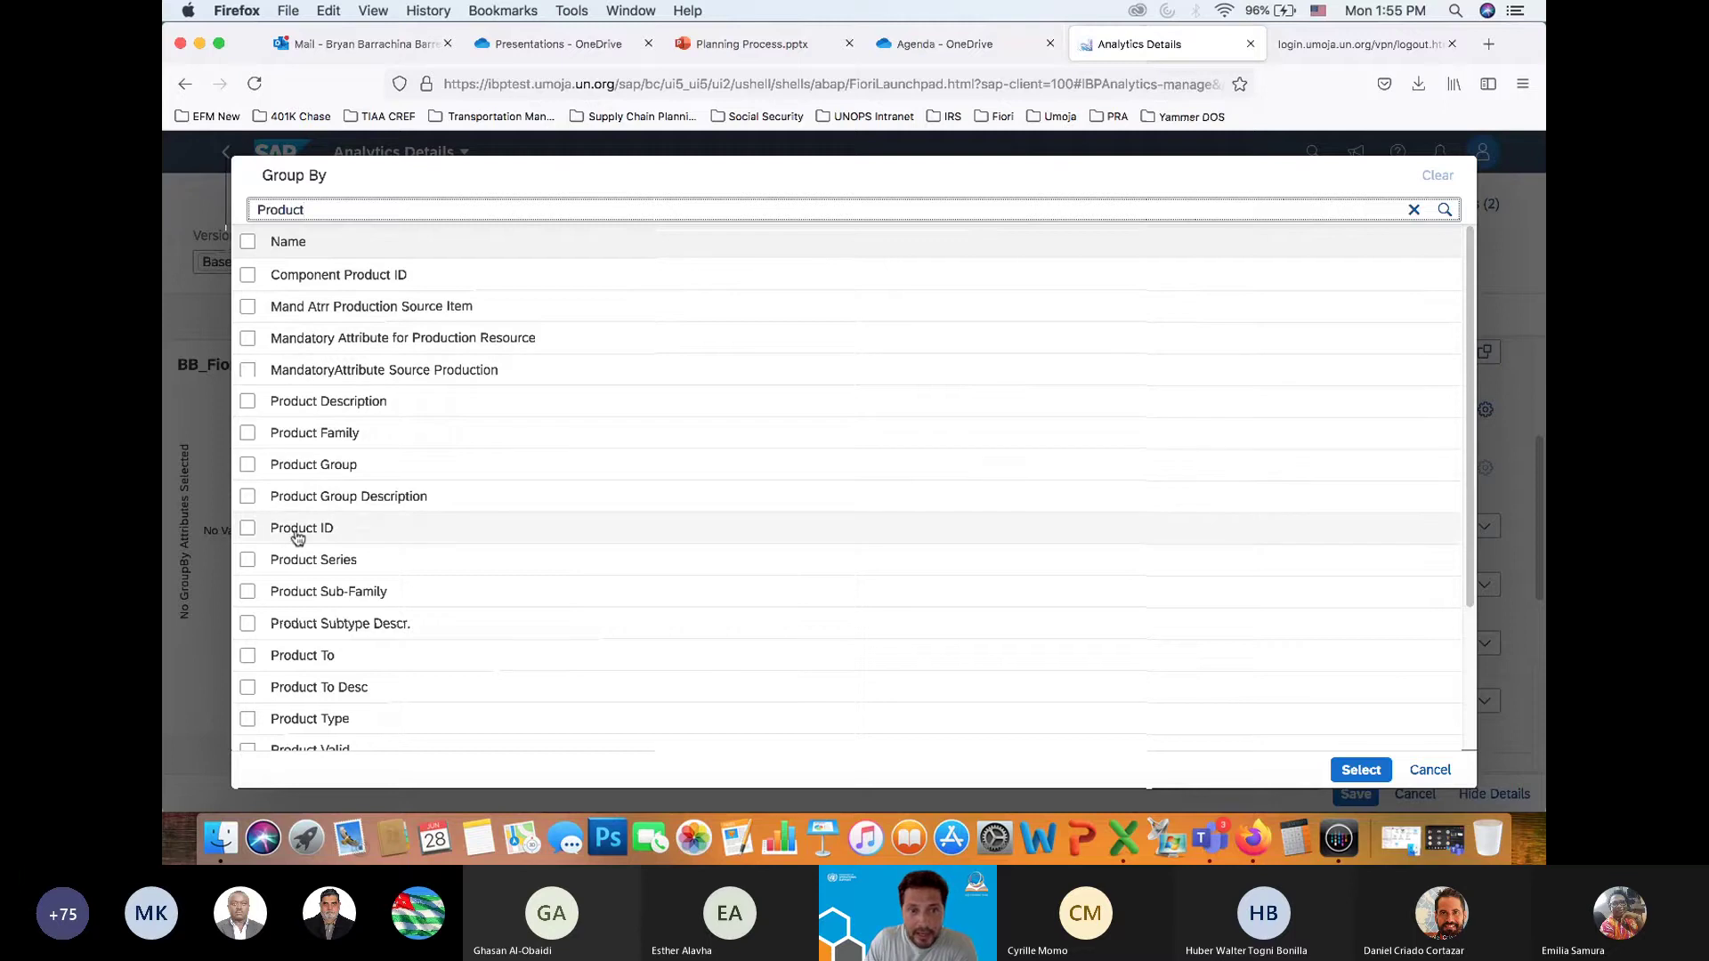
pyautogui.click(247, 528)
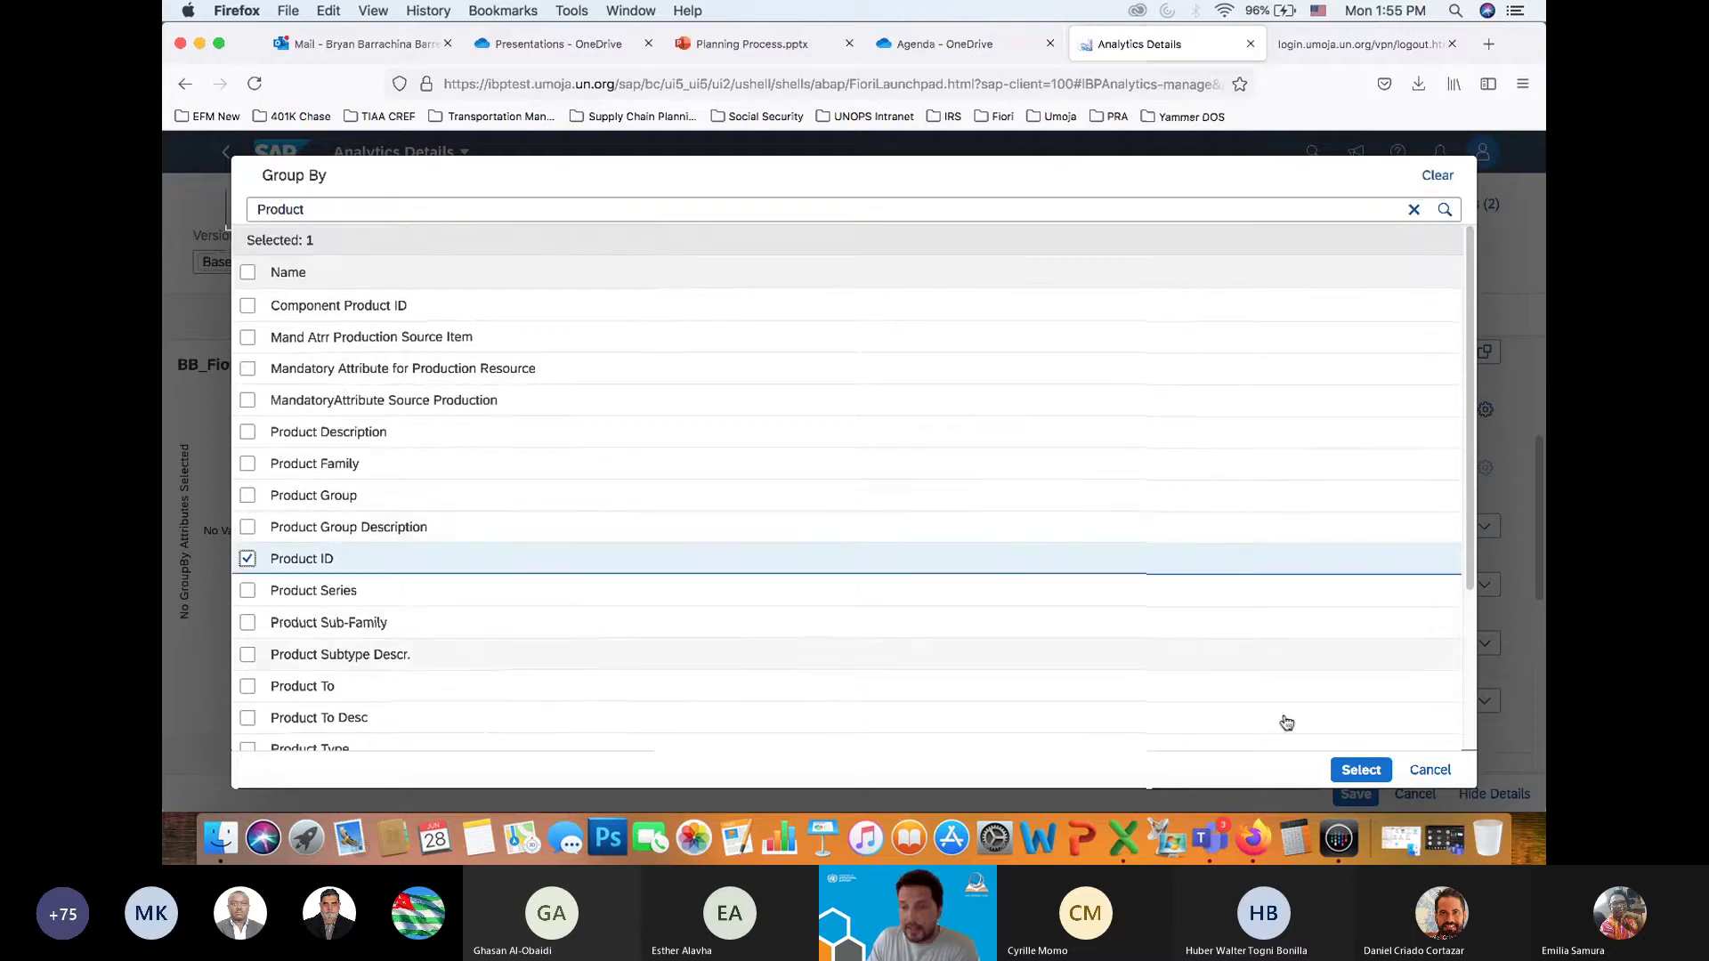
pyautogui.click(1362, 770)
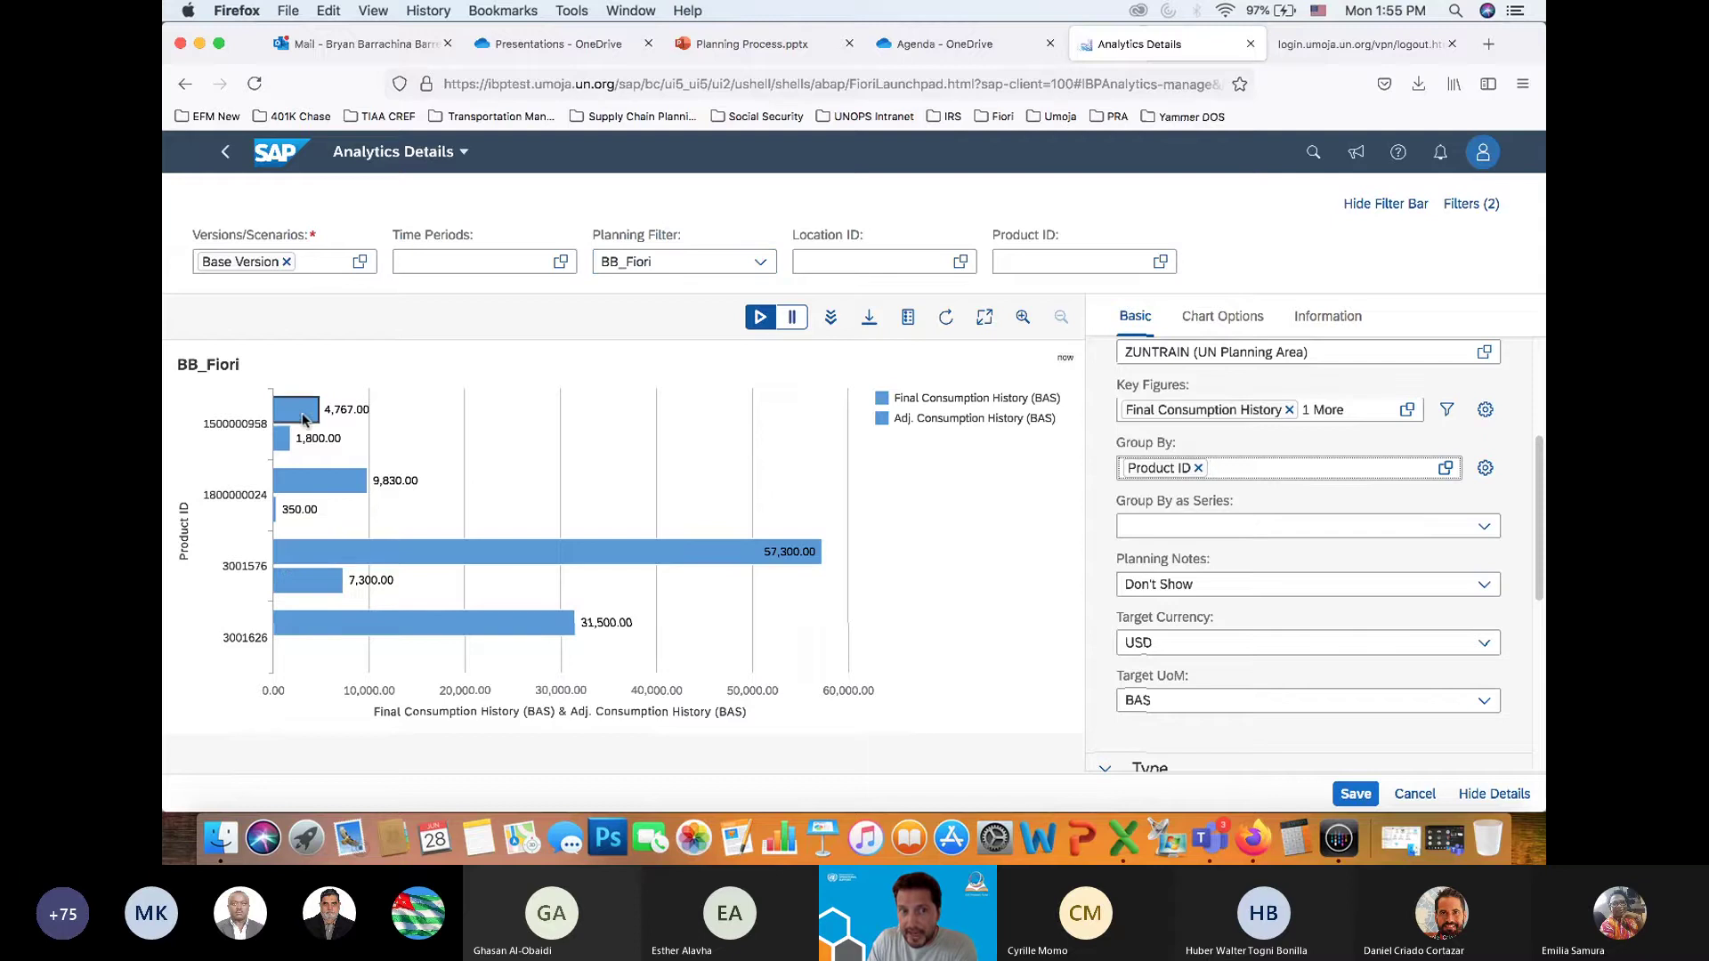
# Return to Excel and close the Edit Planning View dialog without changes
pyautogui.press('super+Tab')
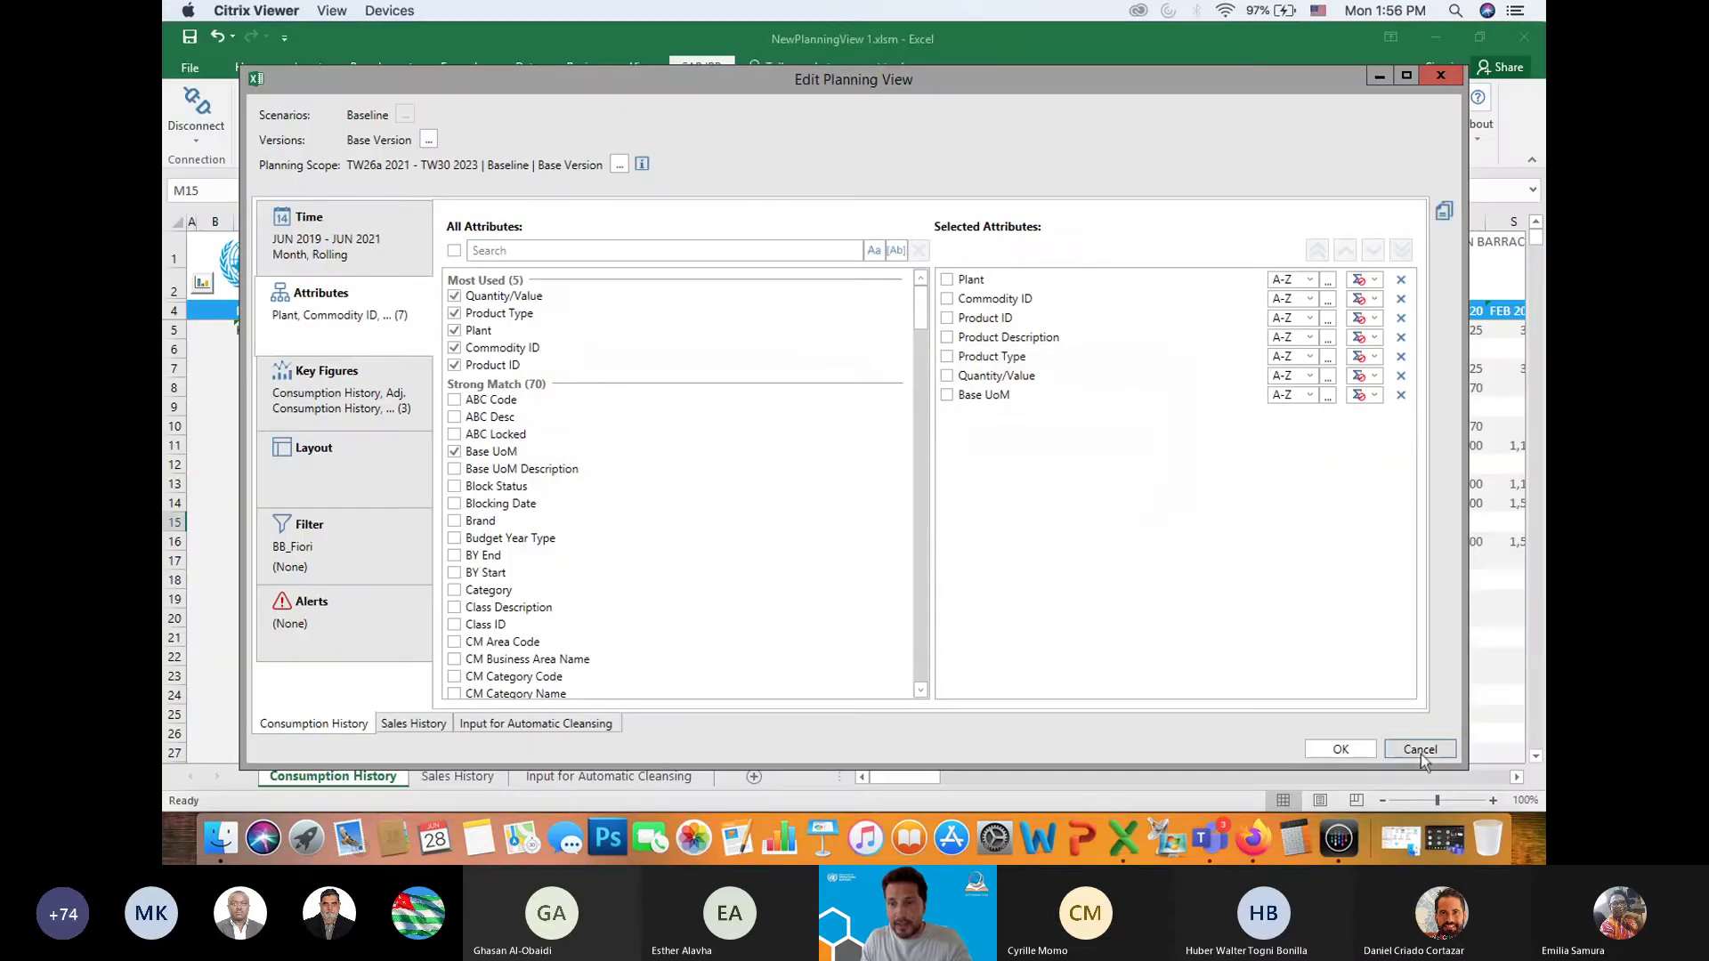
pyautogui.click(1420, 750)
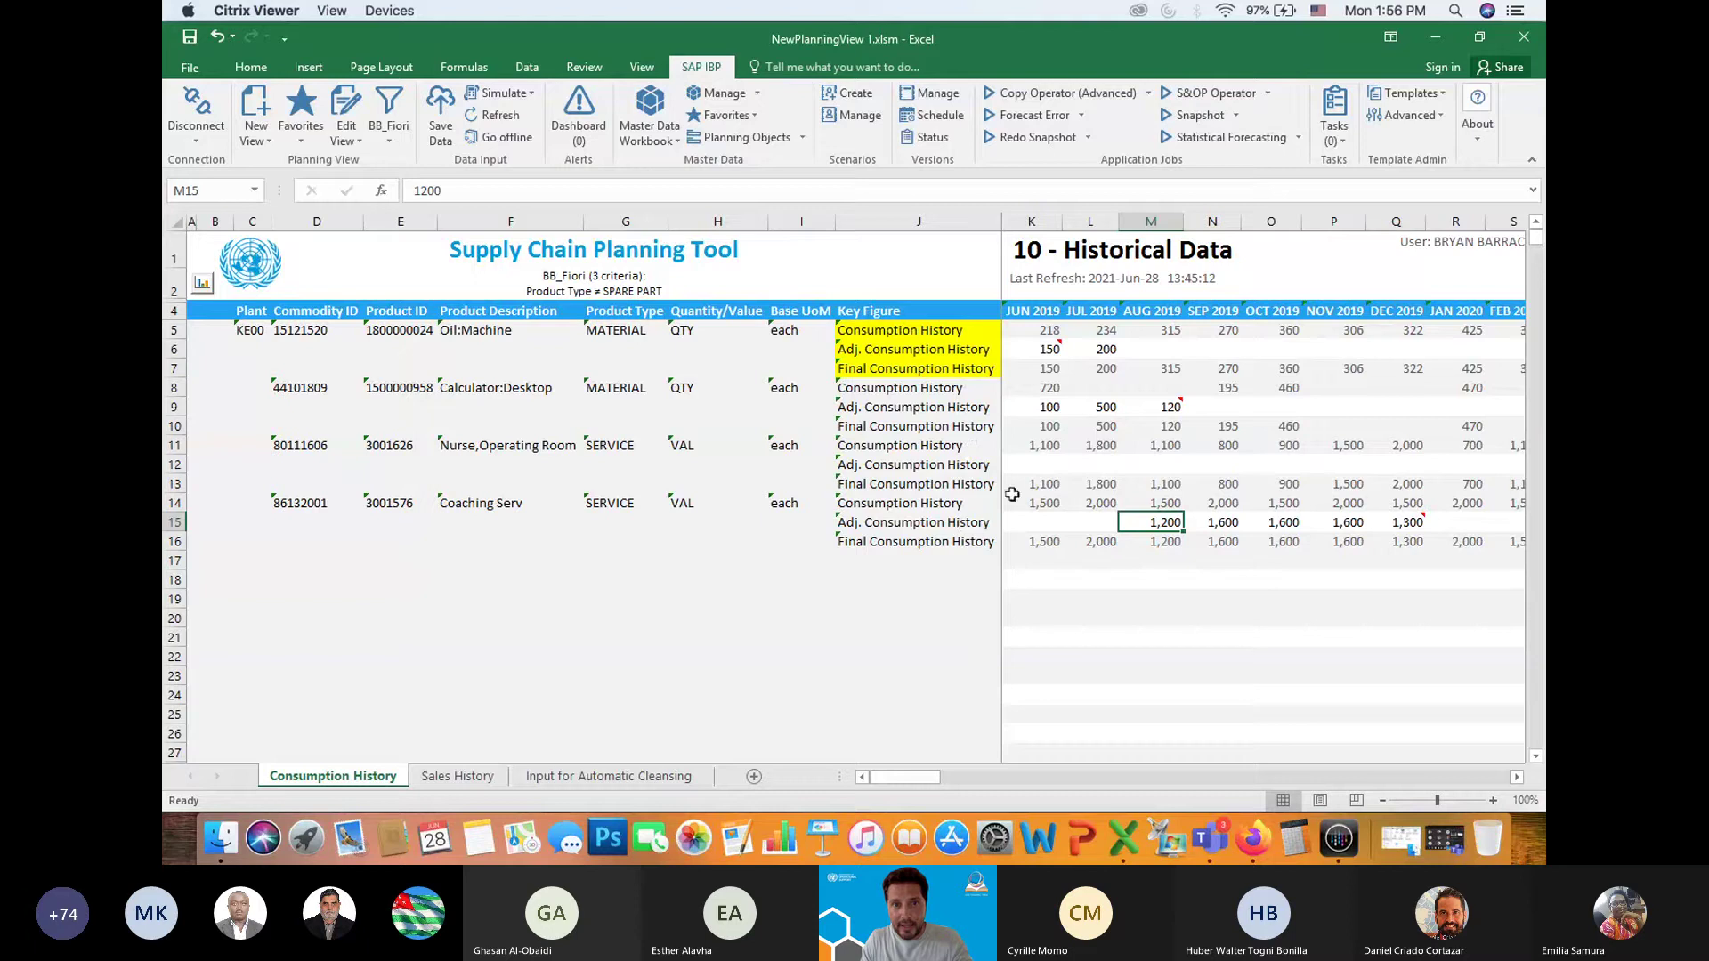
# Select the Product IDs in E5:E15 to review them, then return to the BB_Fiori chart
pyautogui.moveTo(397, 344); pyautogui.dragTo(403, 514)
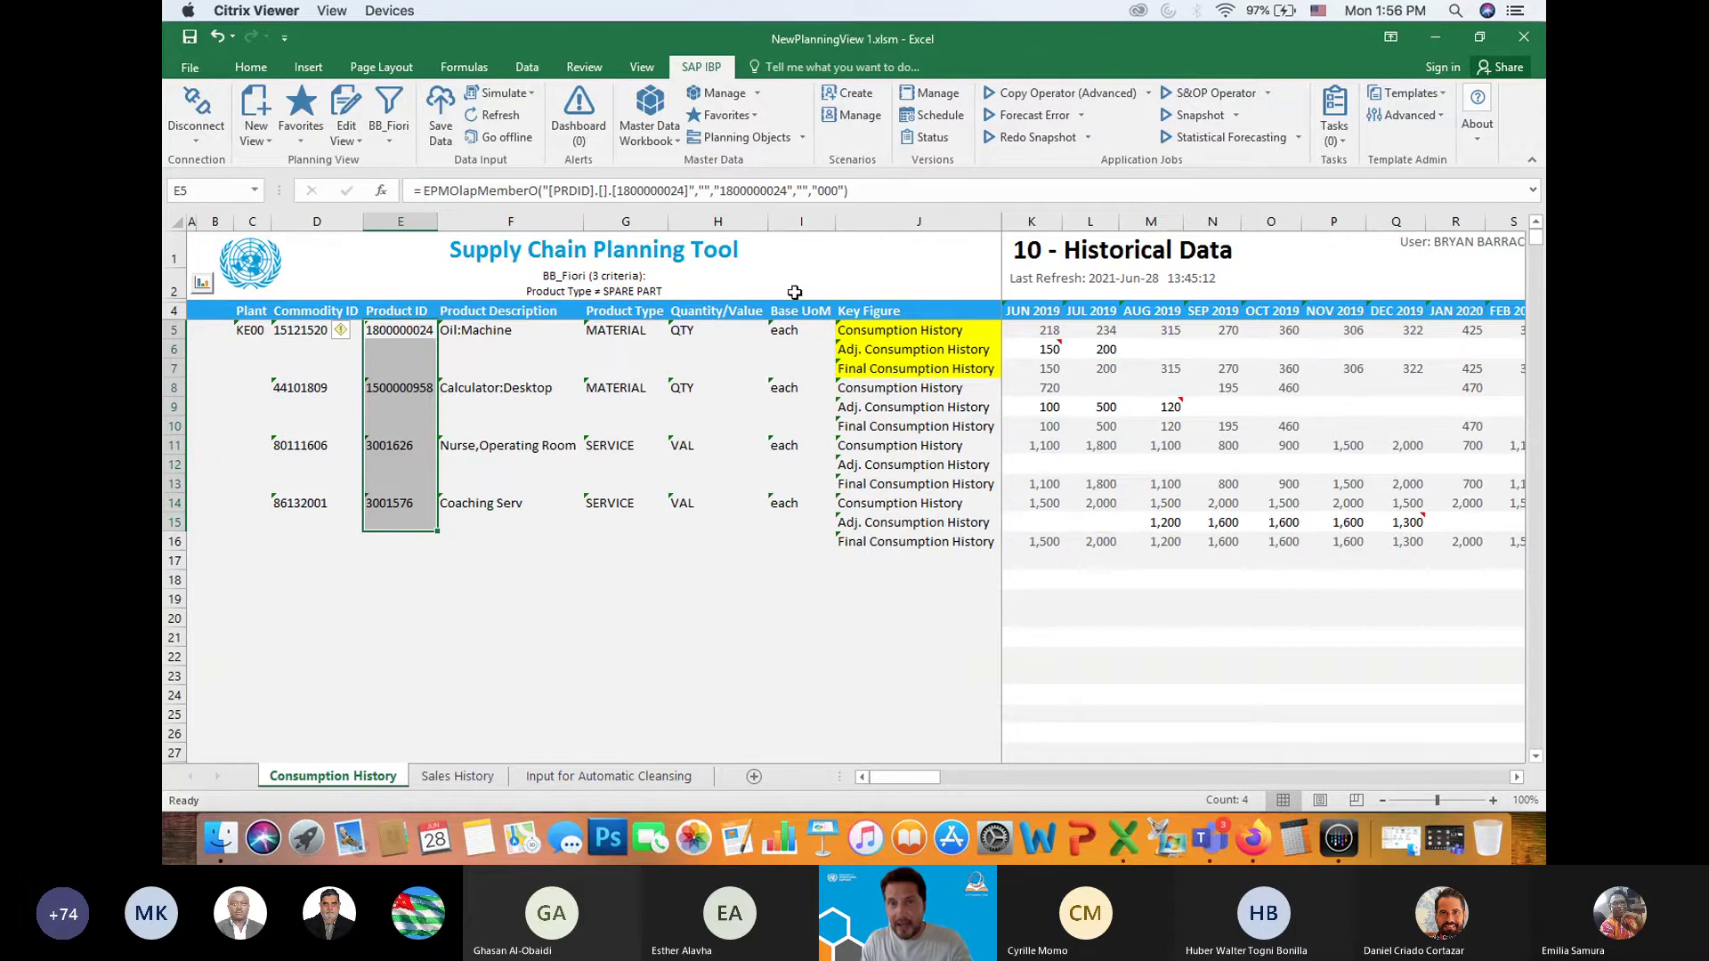
pyautogui.press('super+Tab')
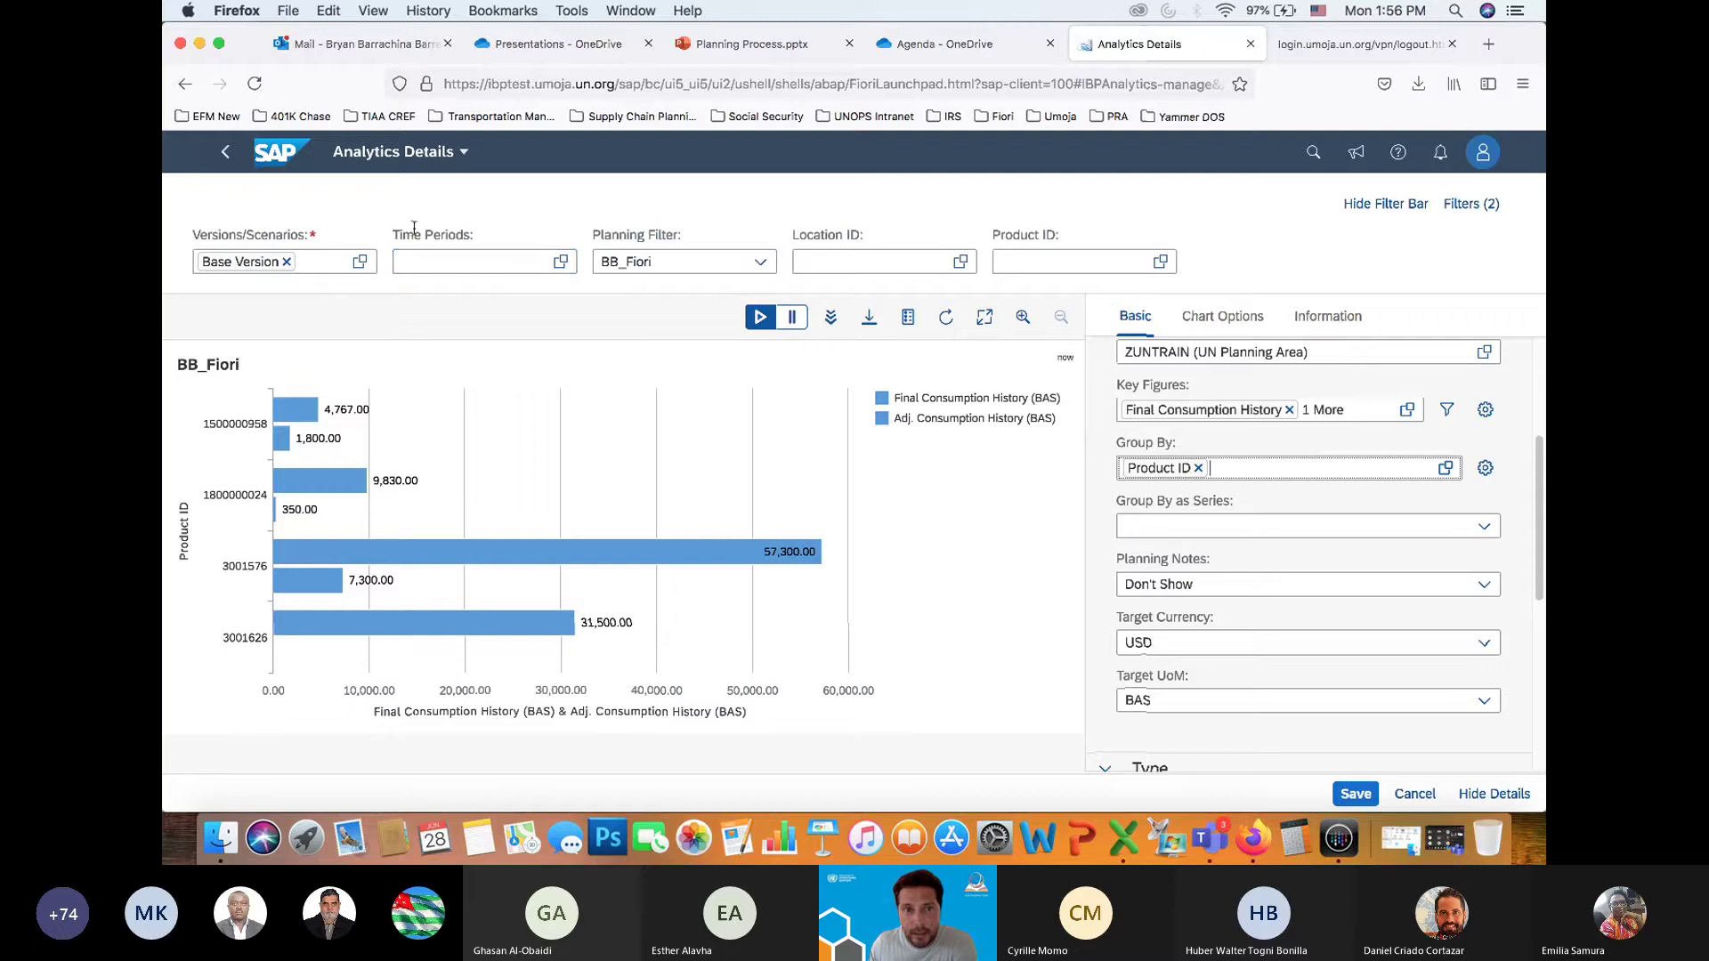
# Set the chart's time period to Month with Next N Months selection and a count of 2
pyautogui.moveTo(396, 236); pyautogui.dragTo(481, 239)
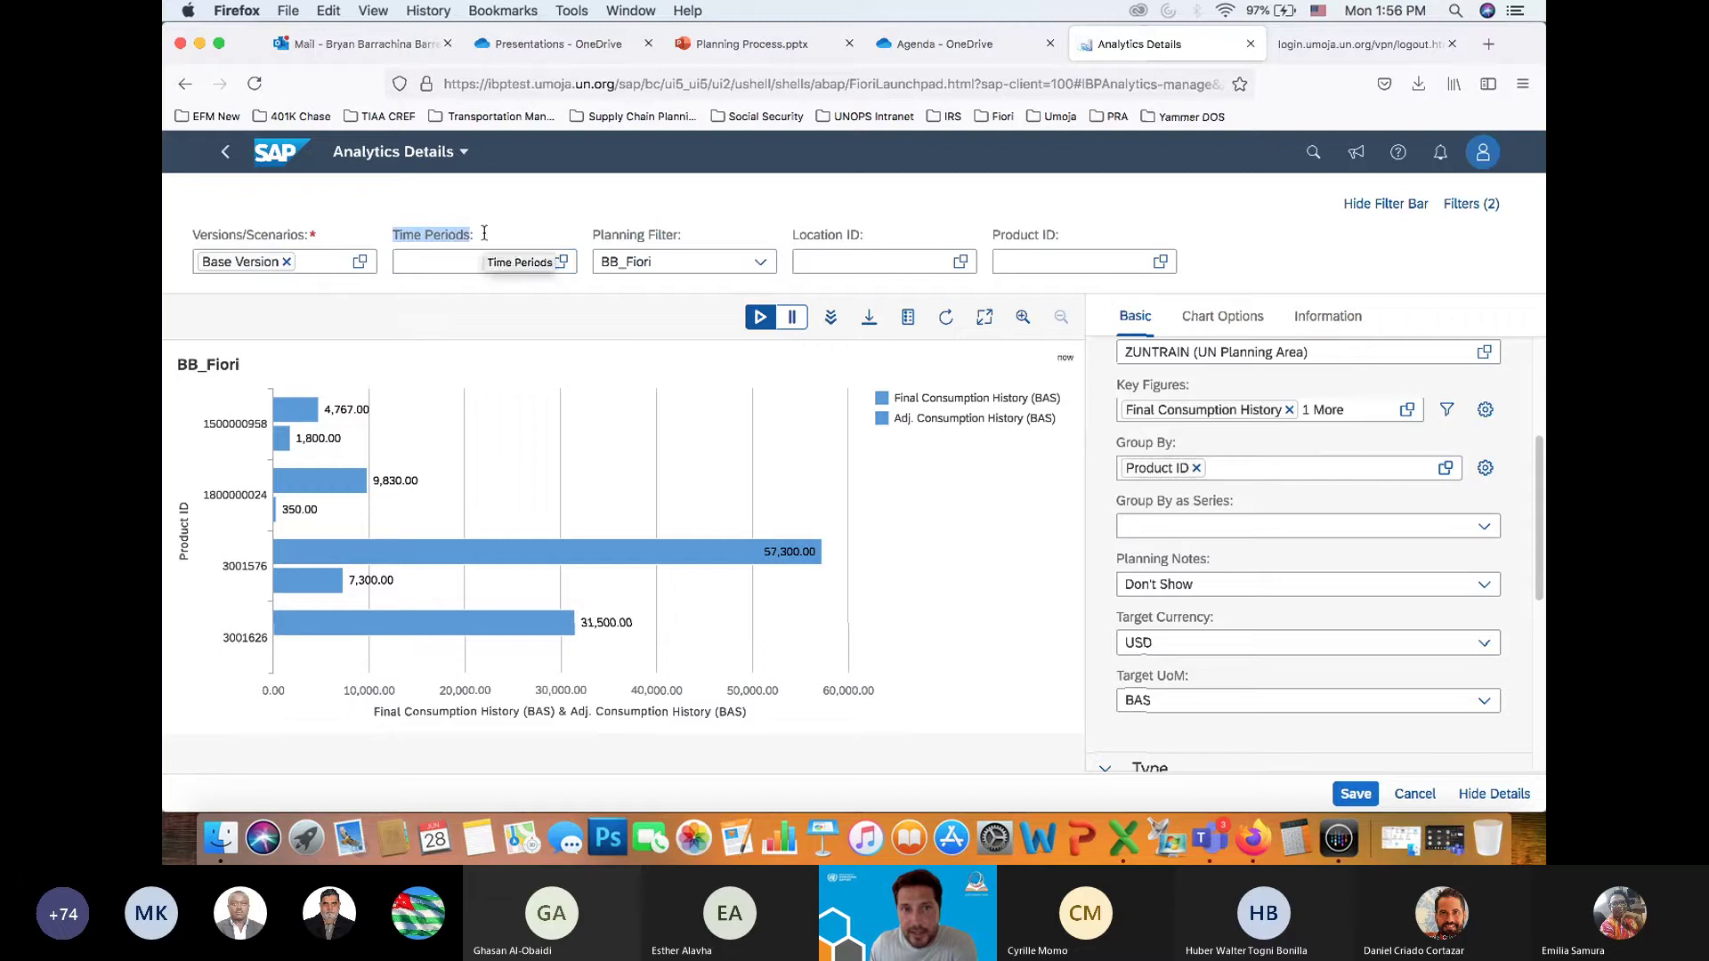
pyautogui.click(562, 264)
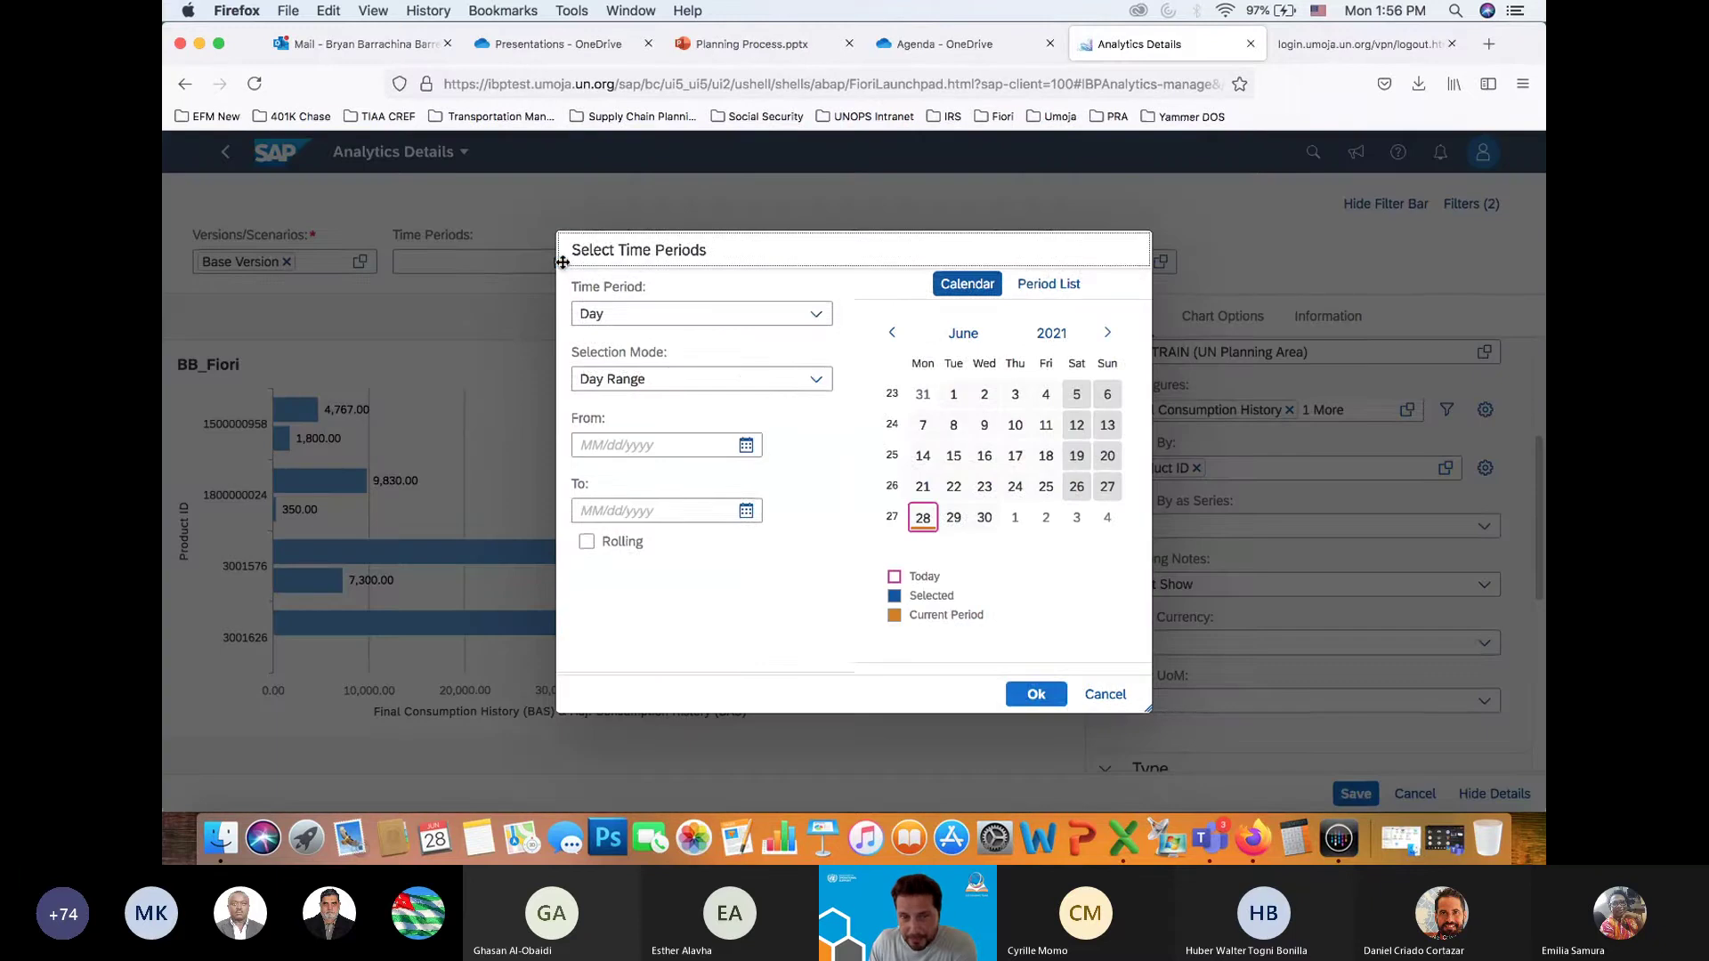
pyautogui.click(818, 313)
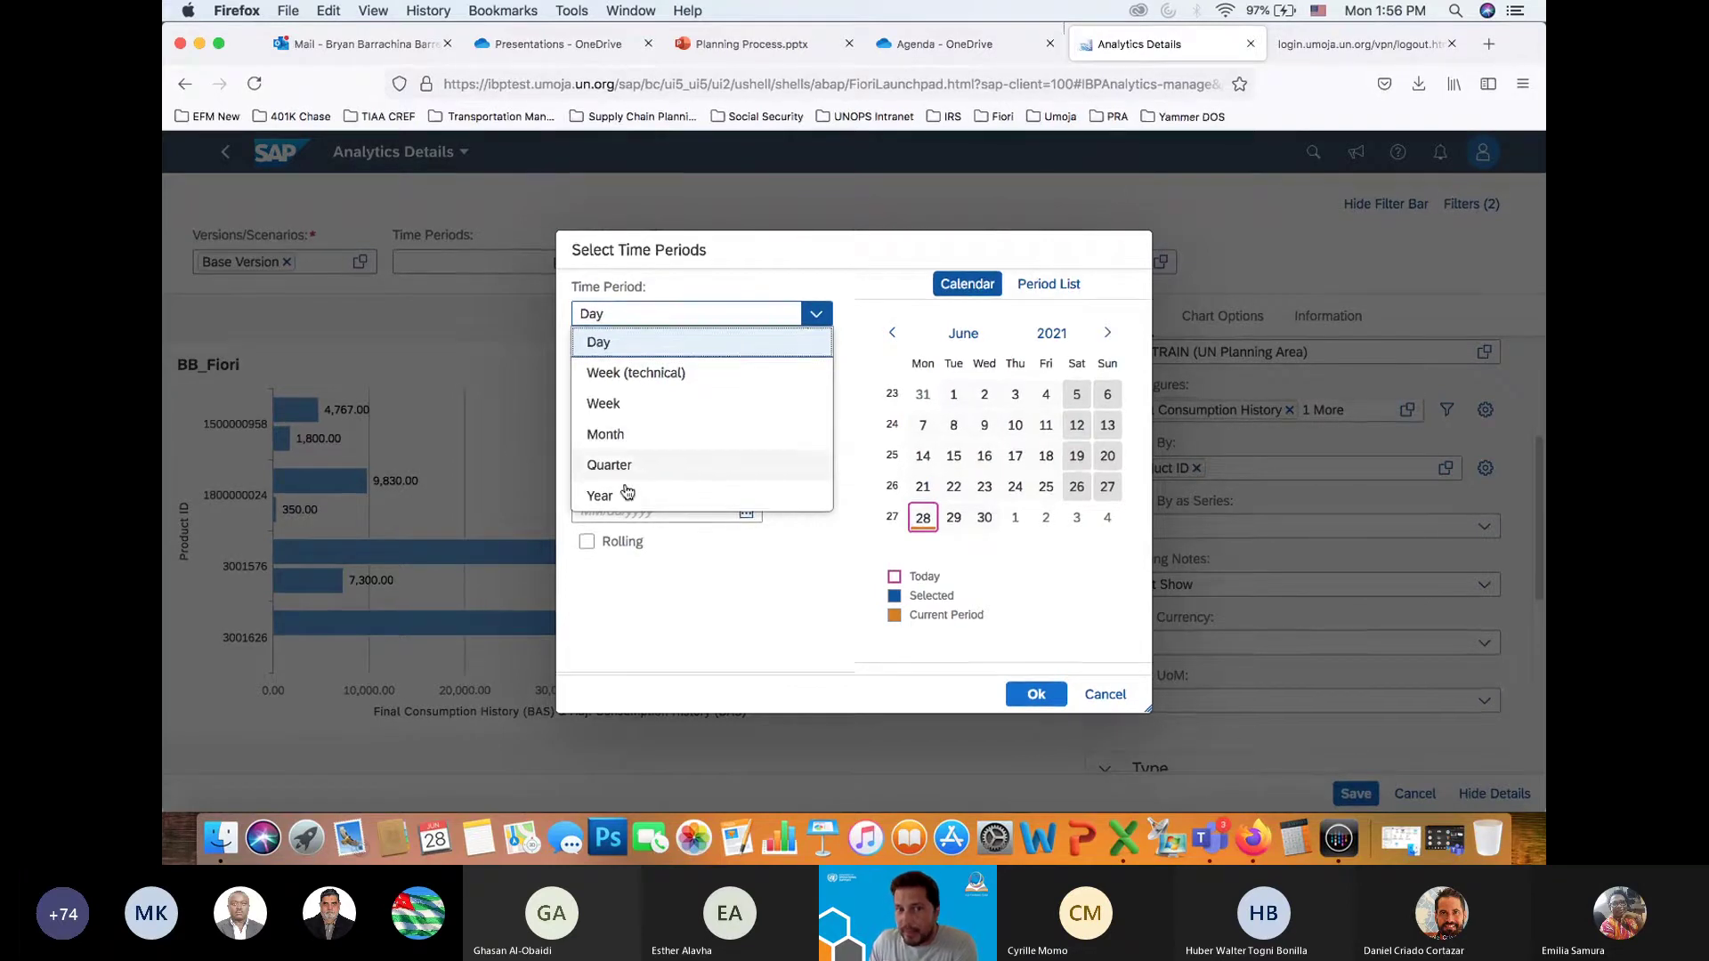
pyautogui.click(627, 436)
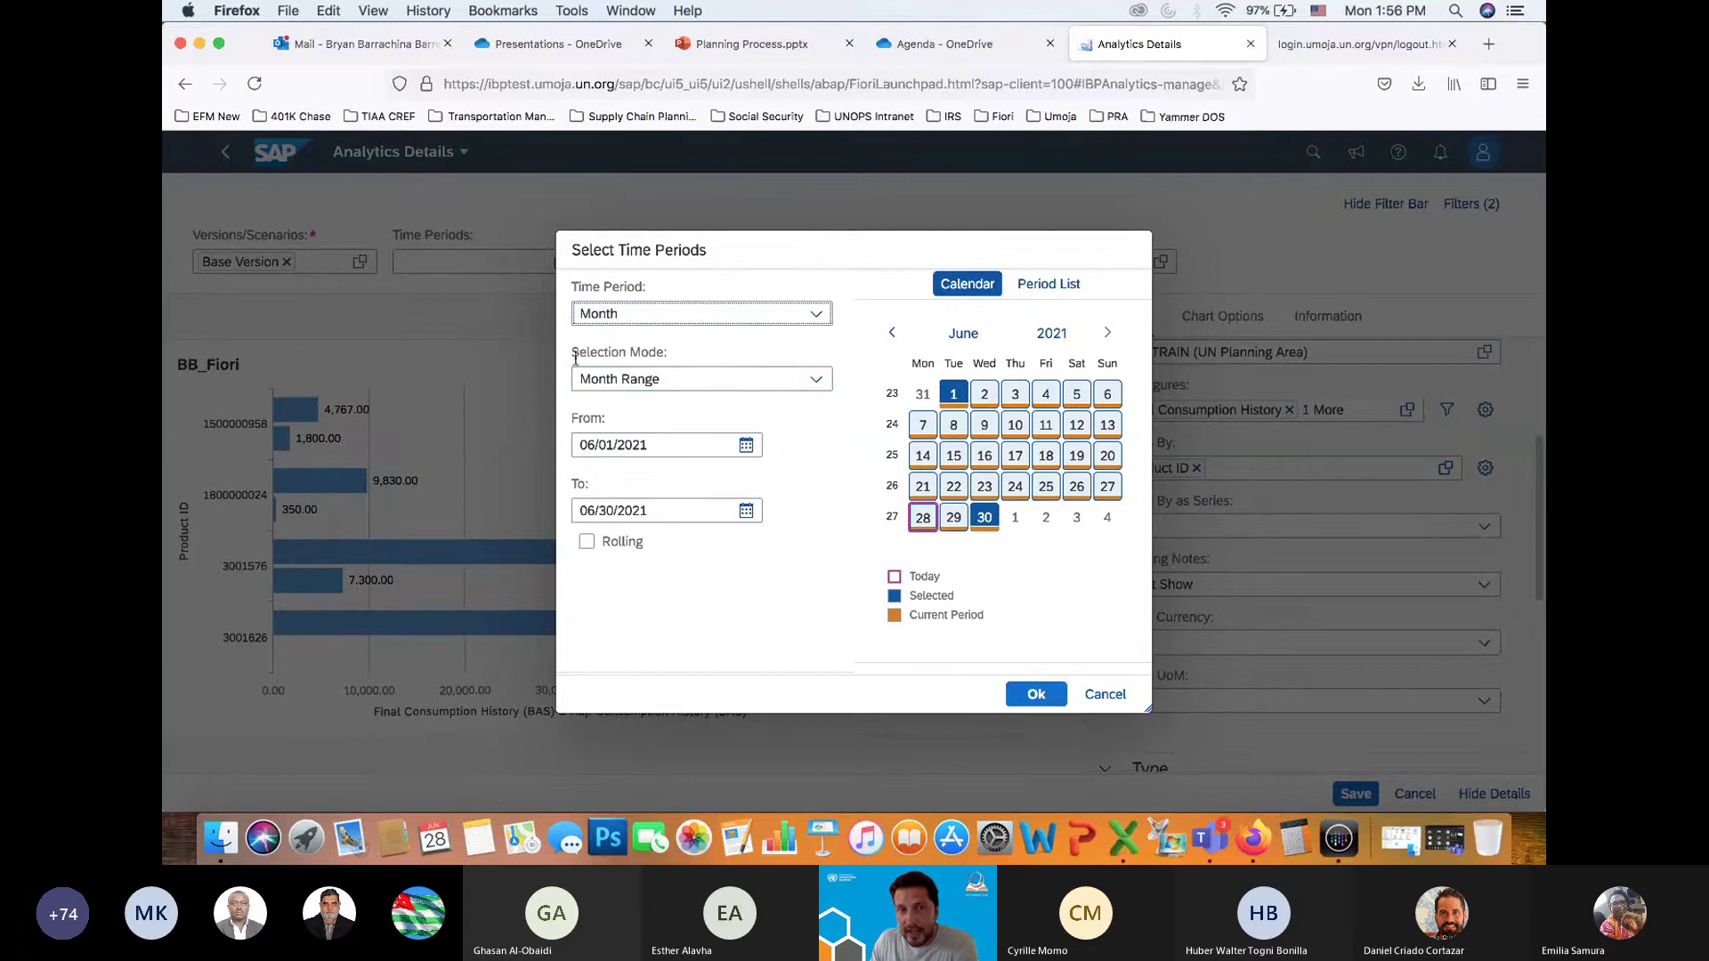
pyautogui.click(815, 378)
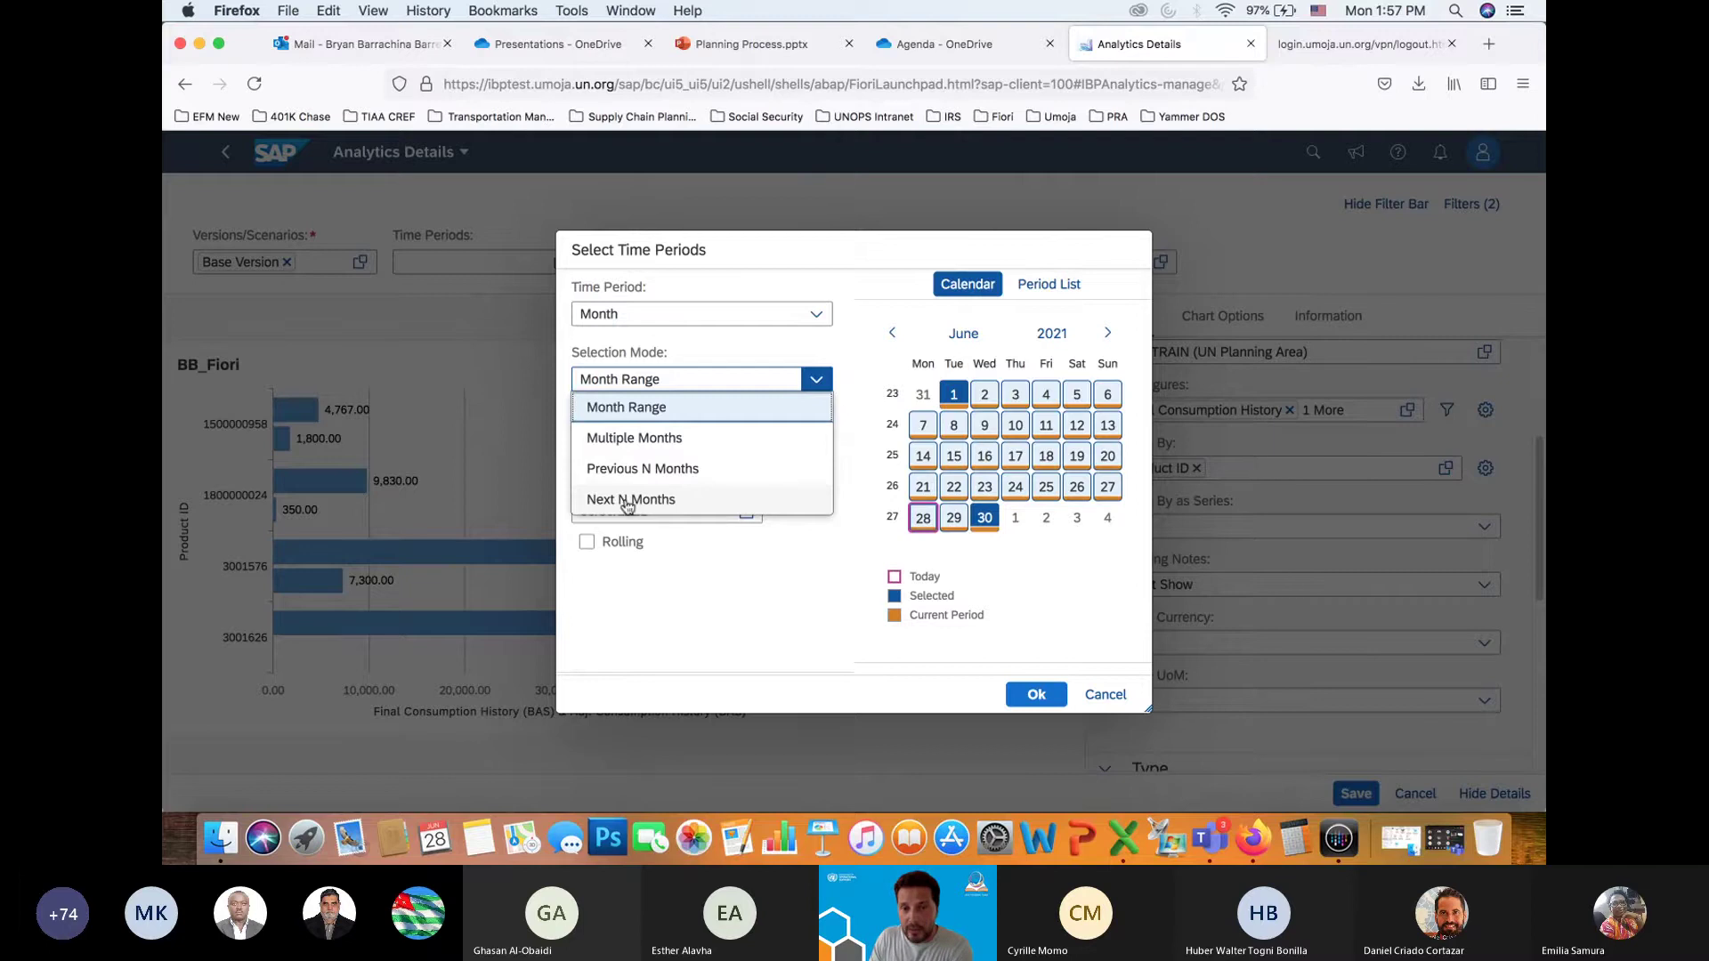
pyautogui.click(623, 499)
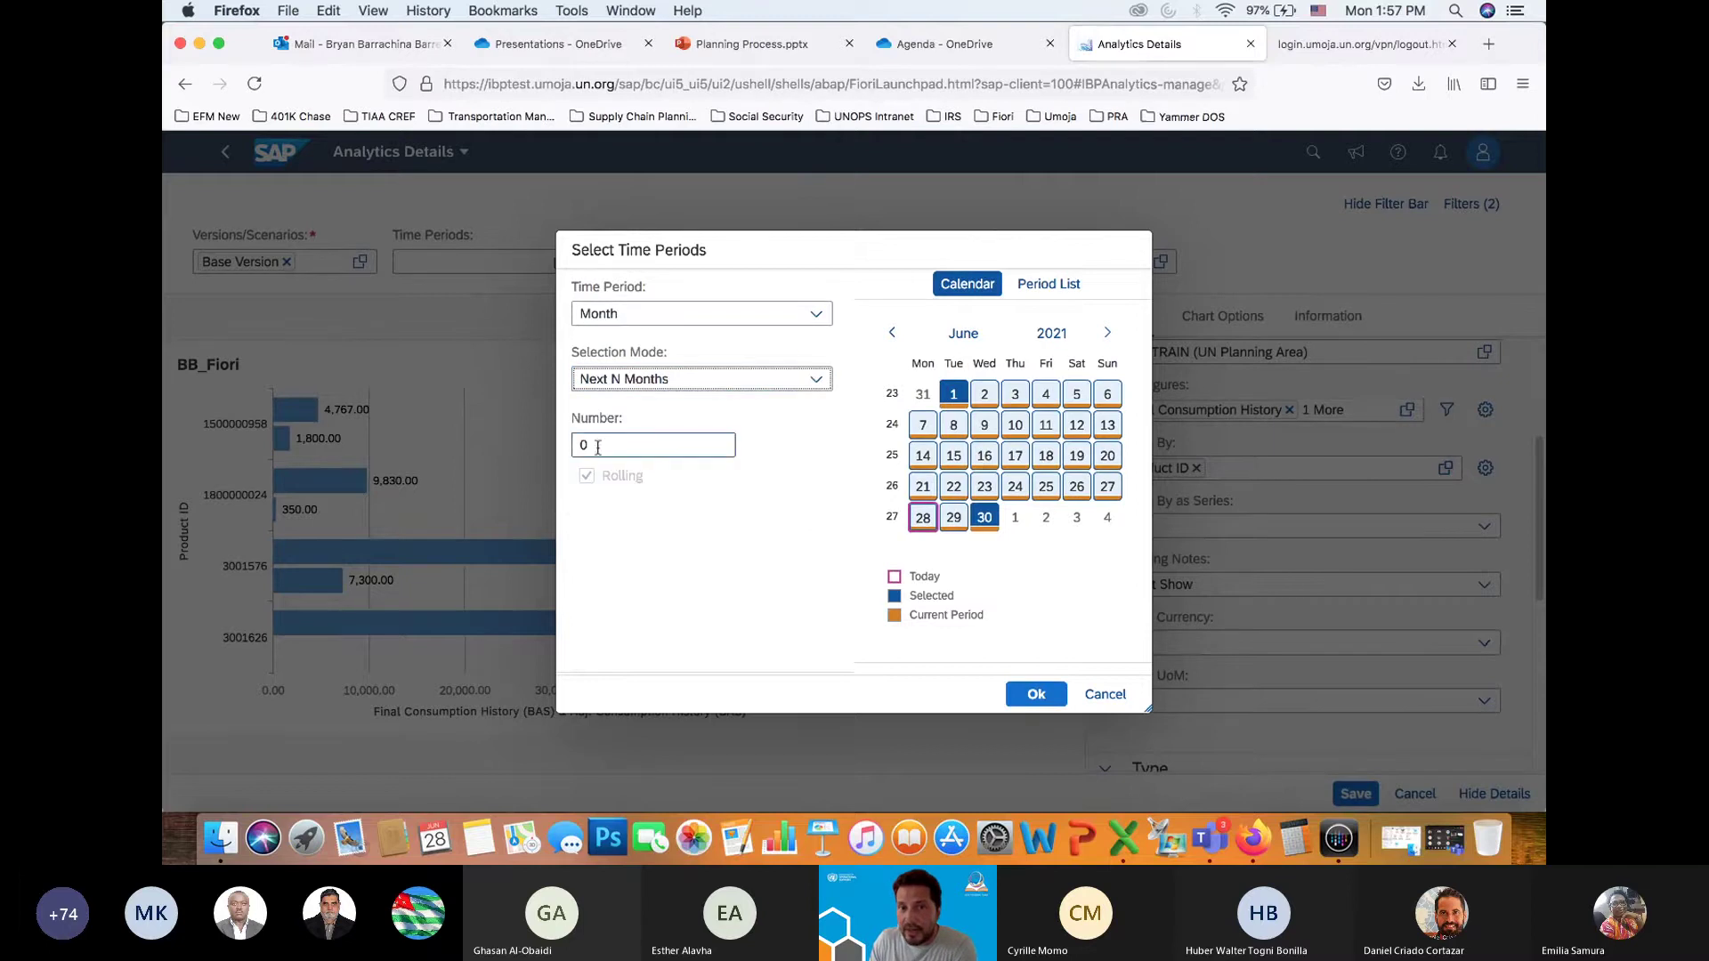
pyautogui.moveTo(598, 446); pyautogui.dragTo(571, 446)
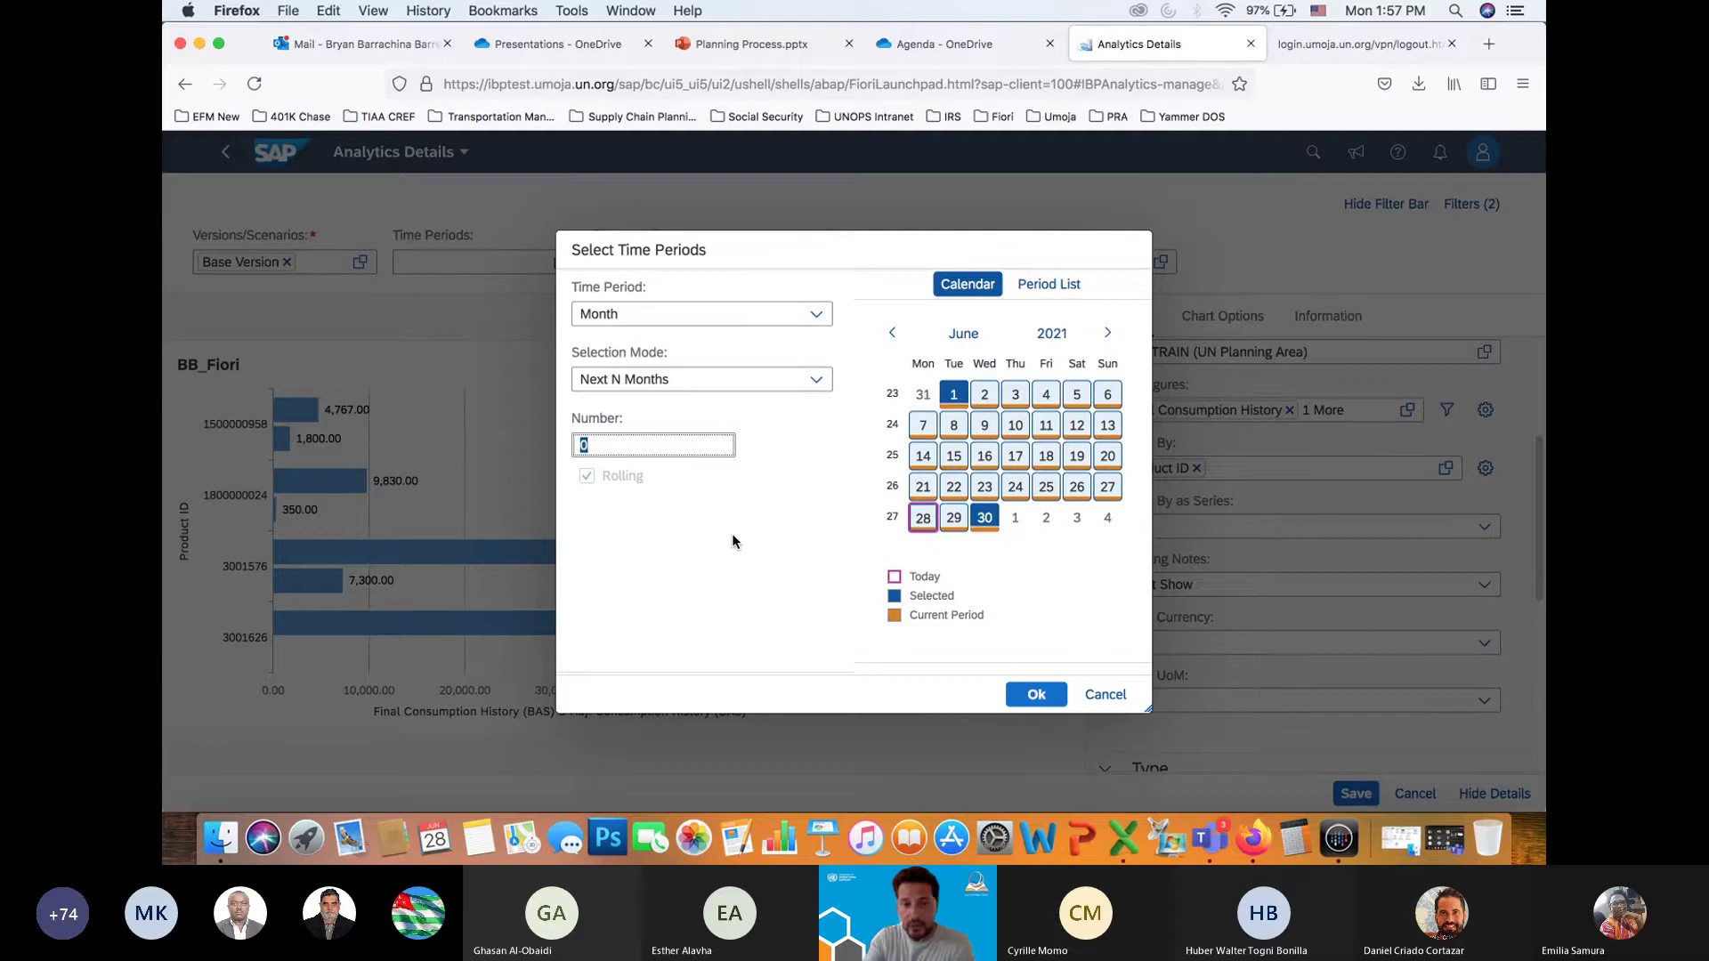
pyautogui.write('2')
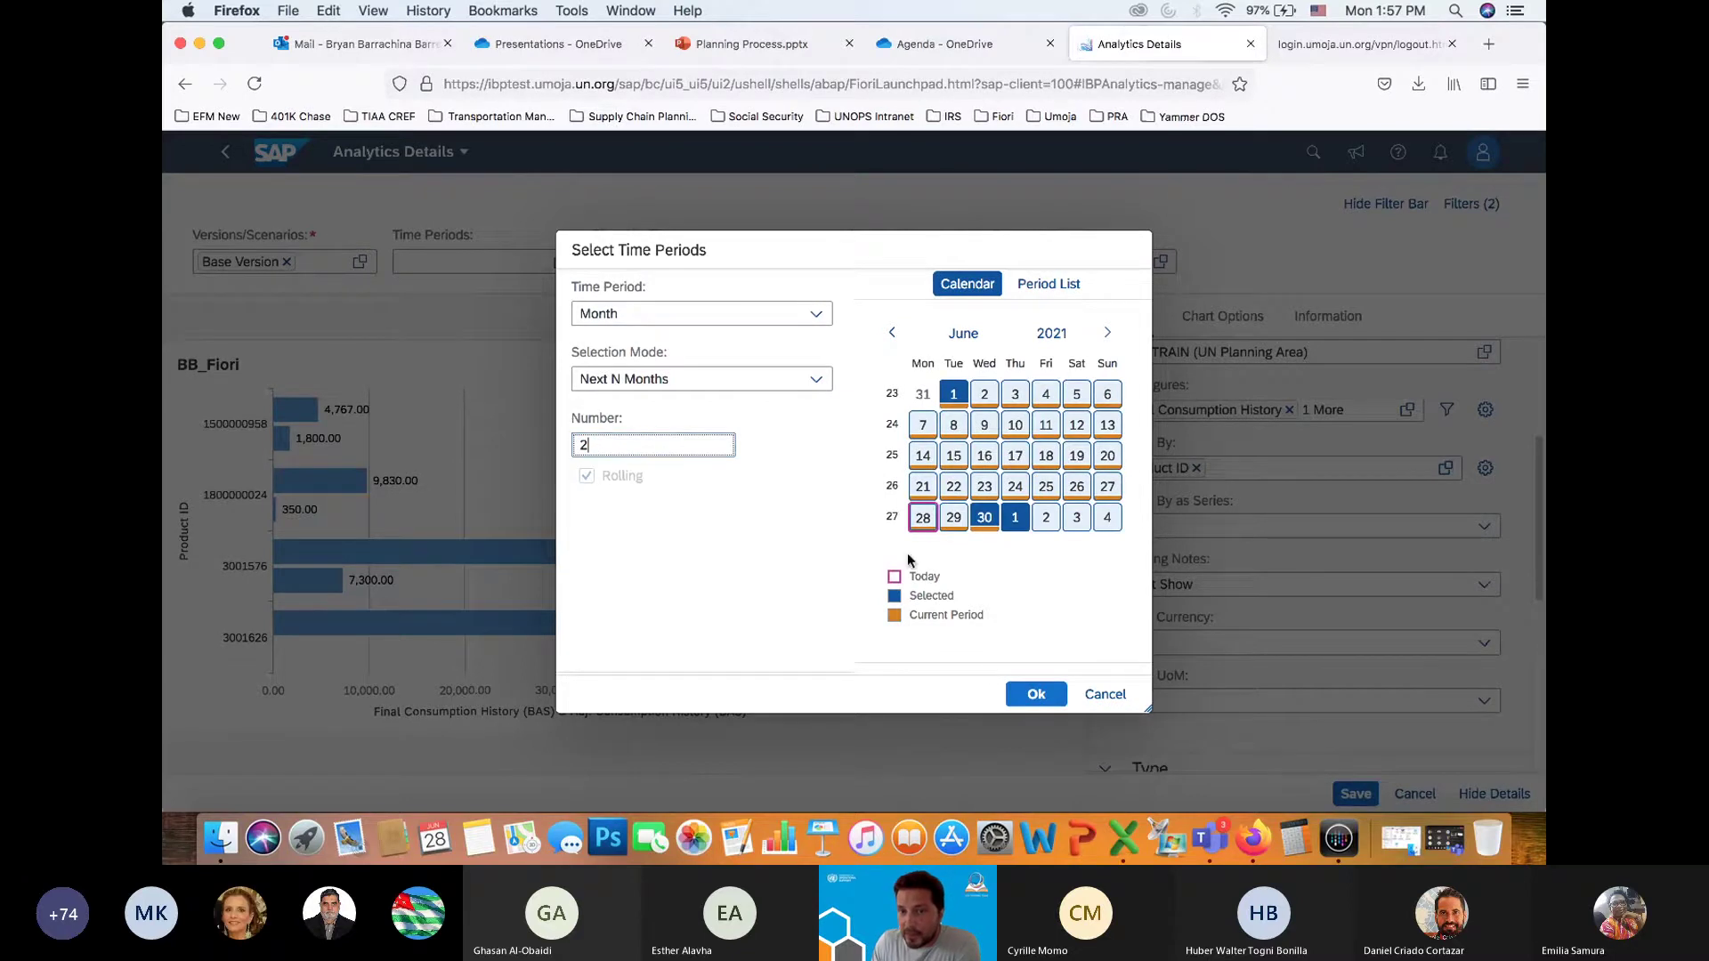
pyautogui.click(1036, 695)
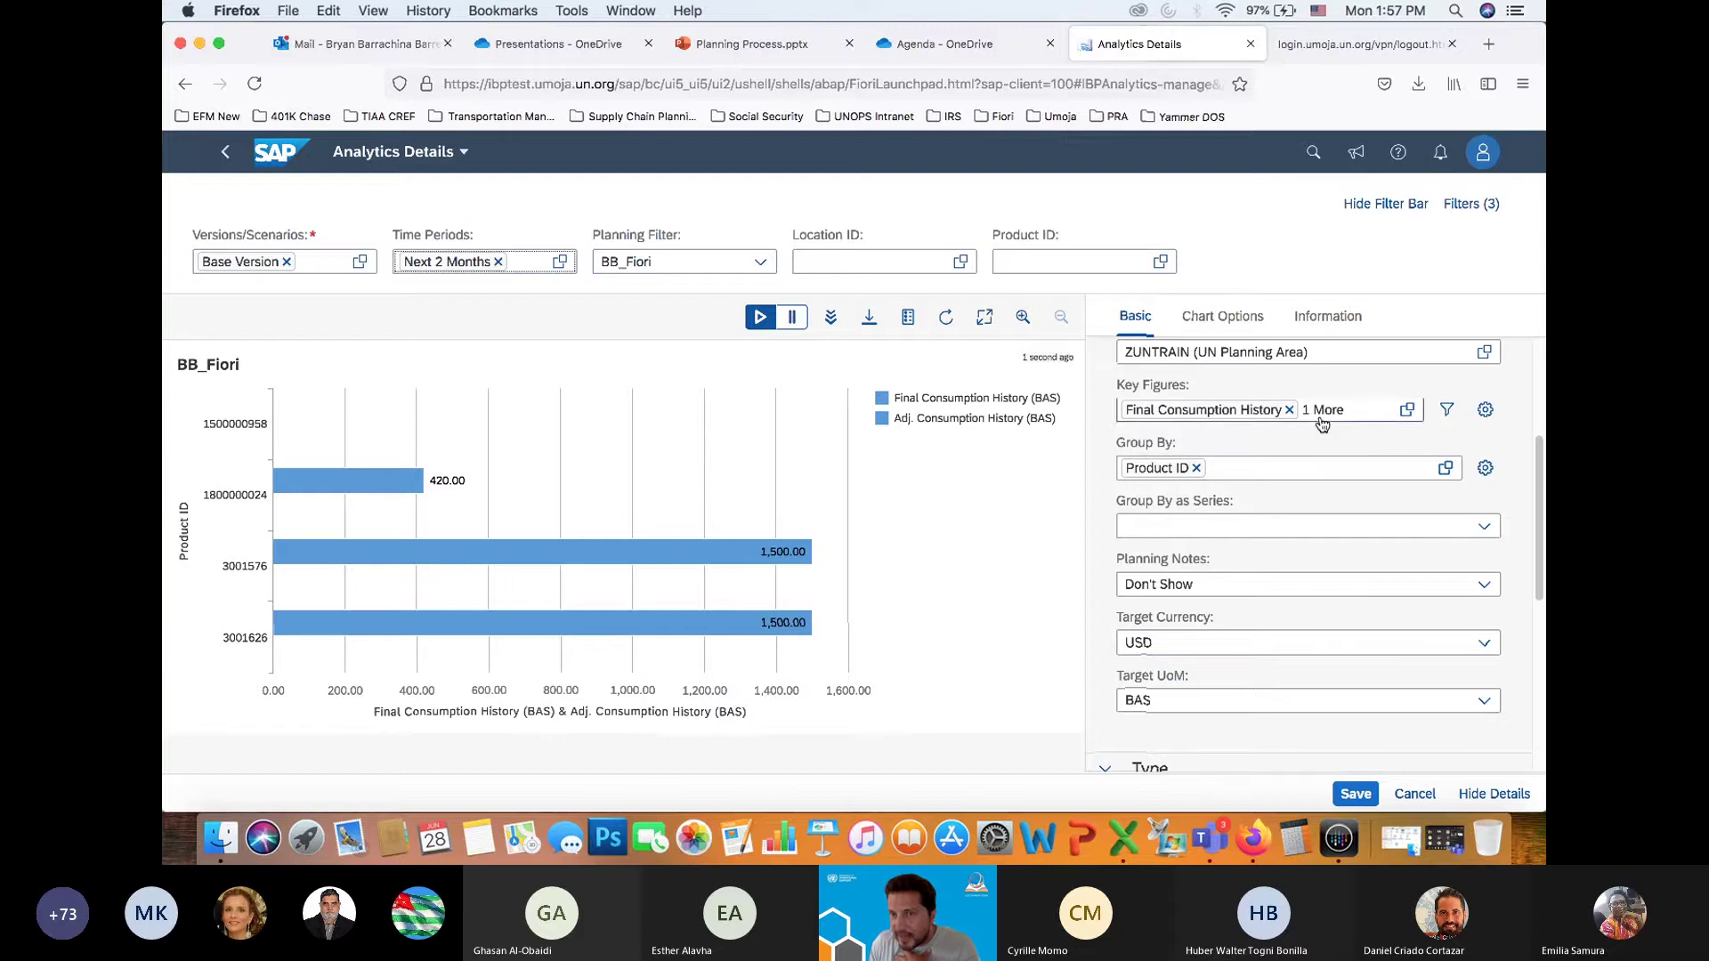
# Search 'Mon' in the Group By list and add Month alongside Product ID
pyautogui.click(1242, 470)
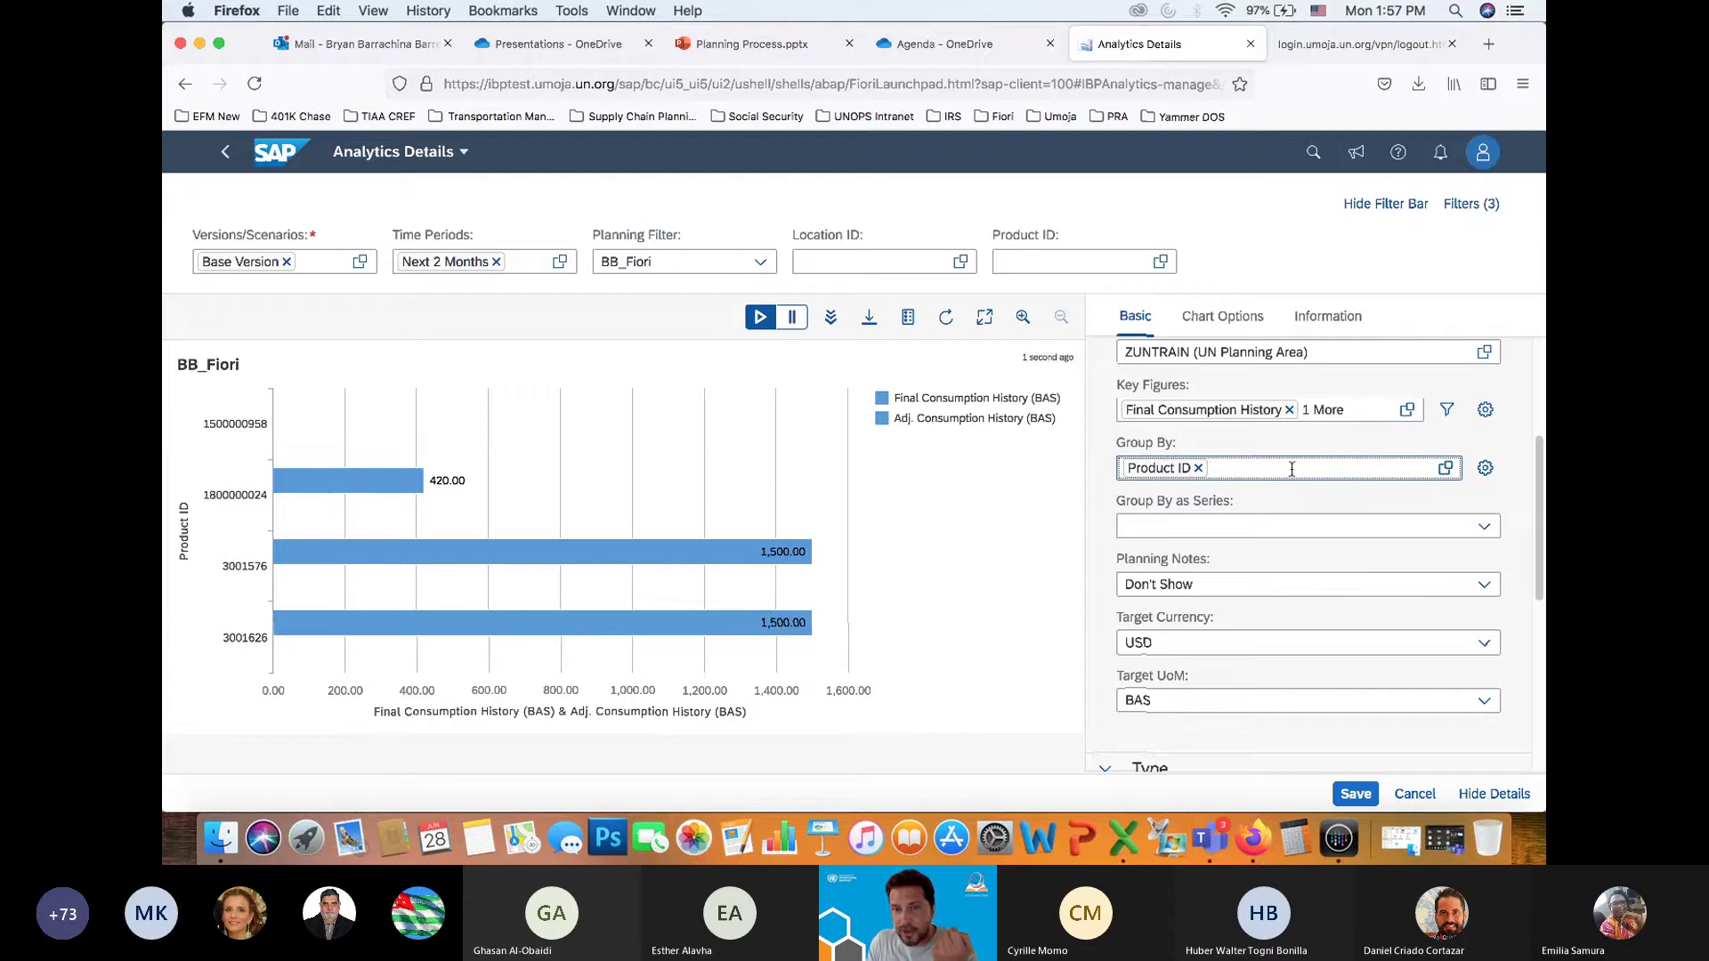
pyautogui.click(1445, 468)
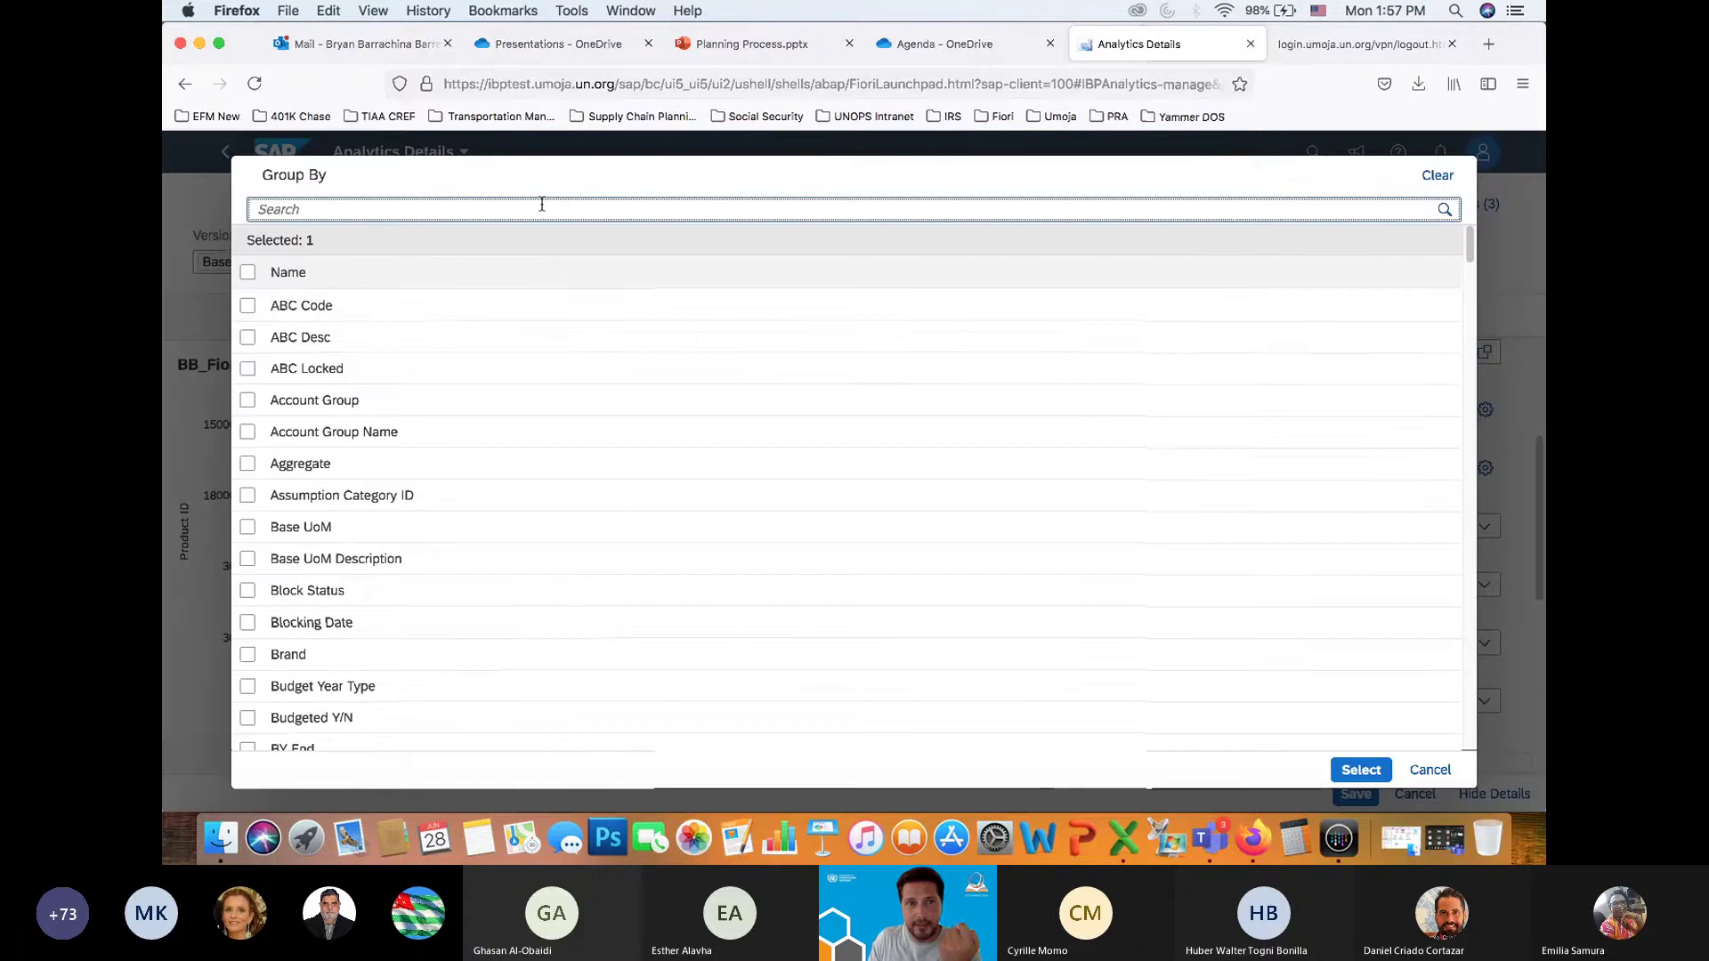
pyautogui.write('Month')
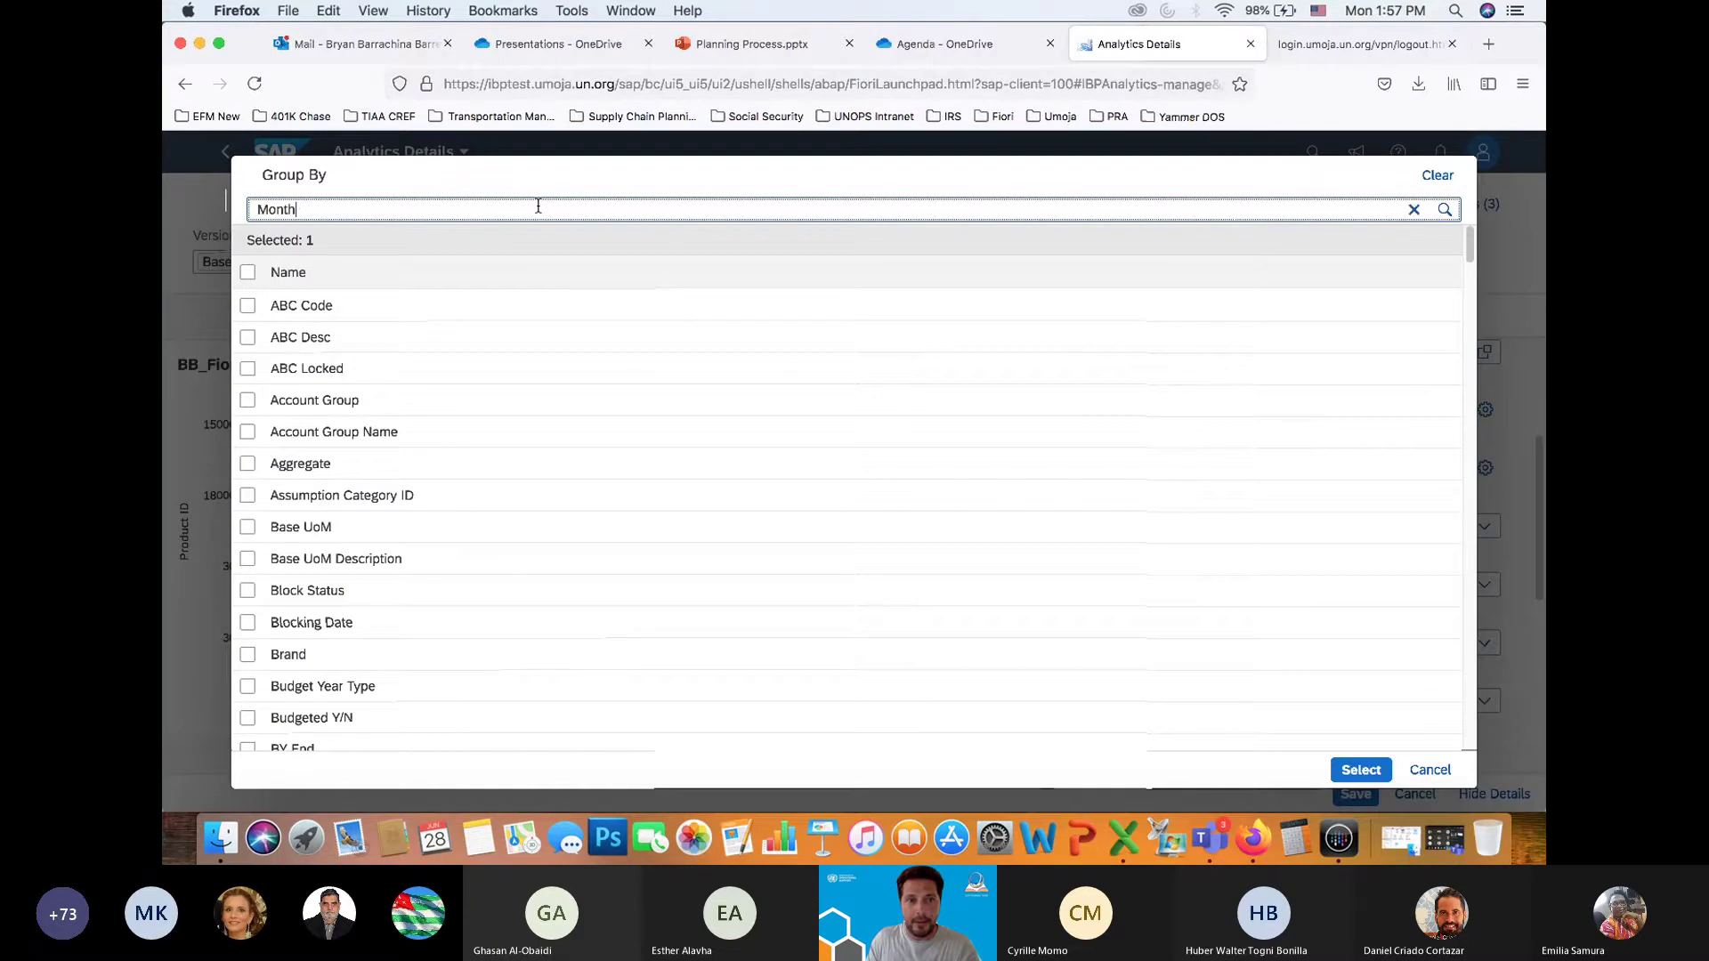
pyautogui.press('Return')
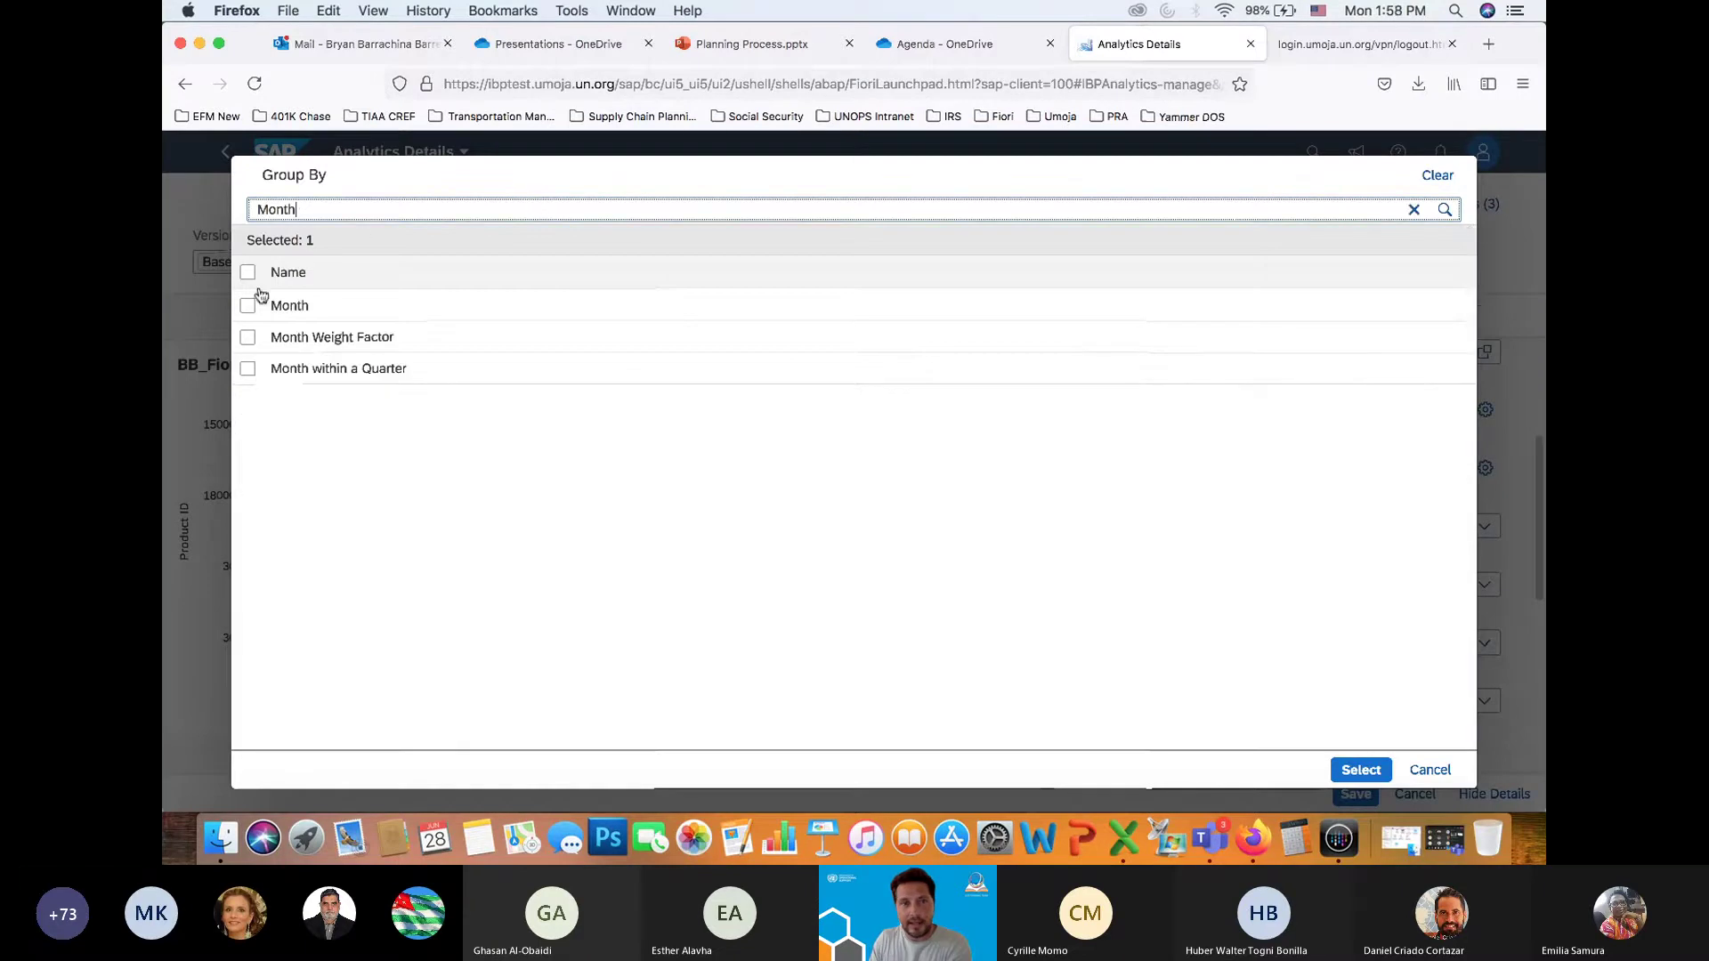
pyautogui.click(249, 306)
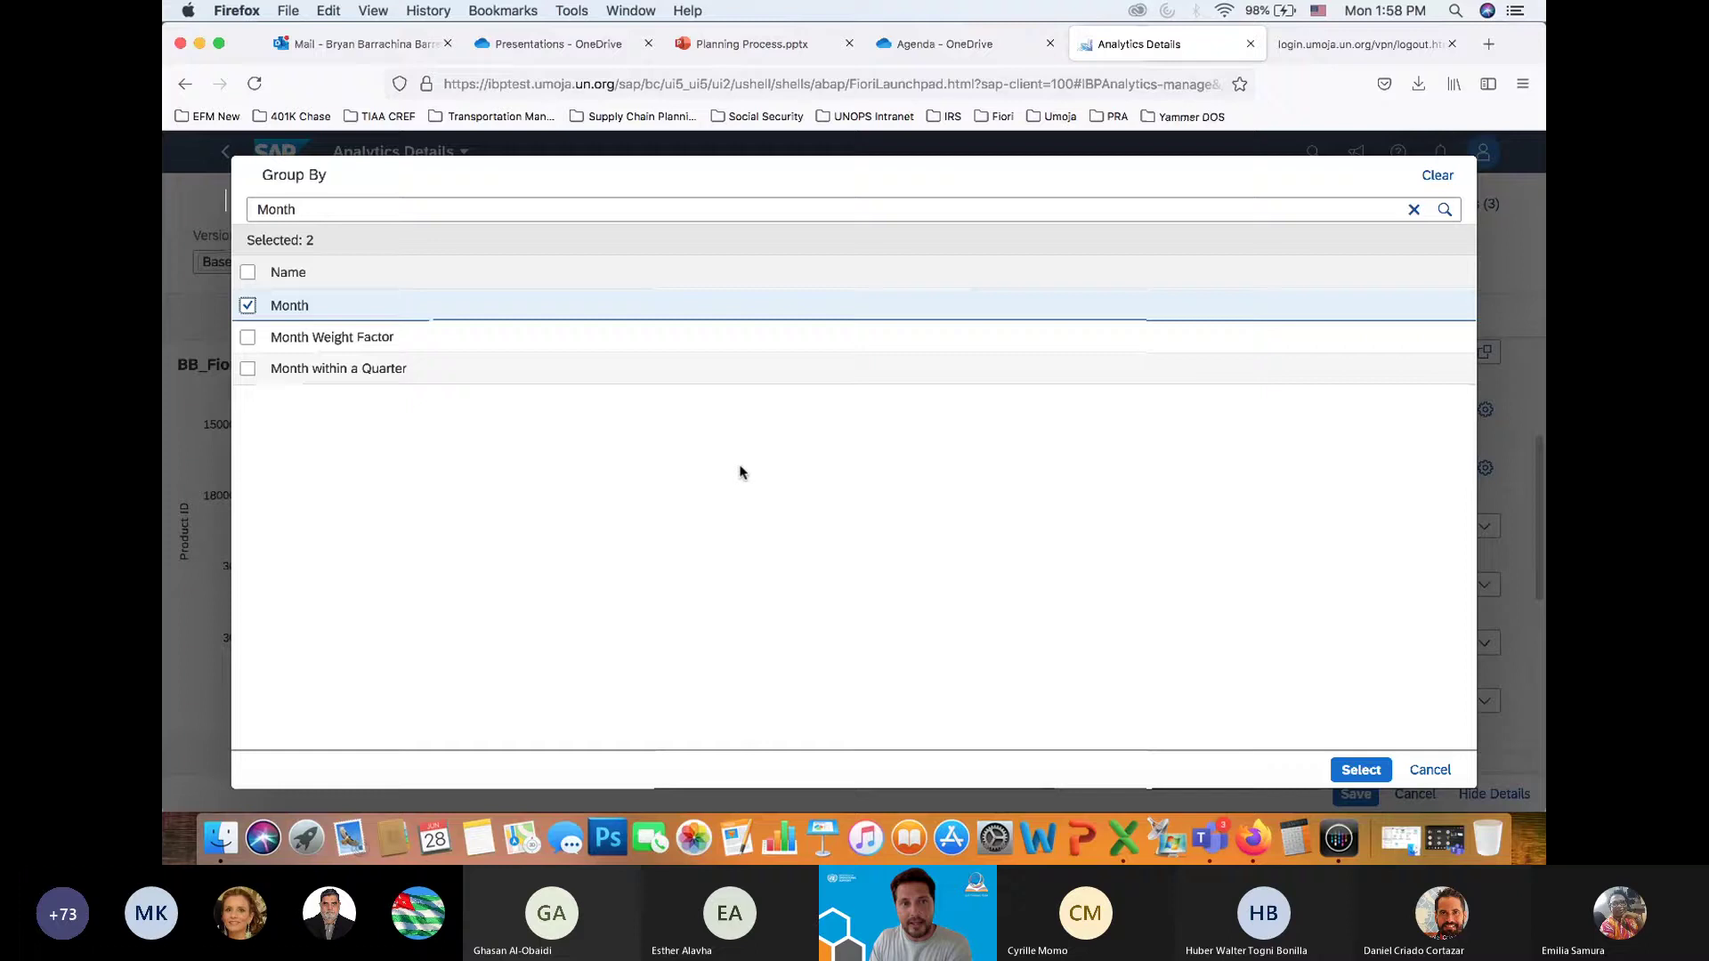
pyautogui.click(1367, 777)
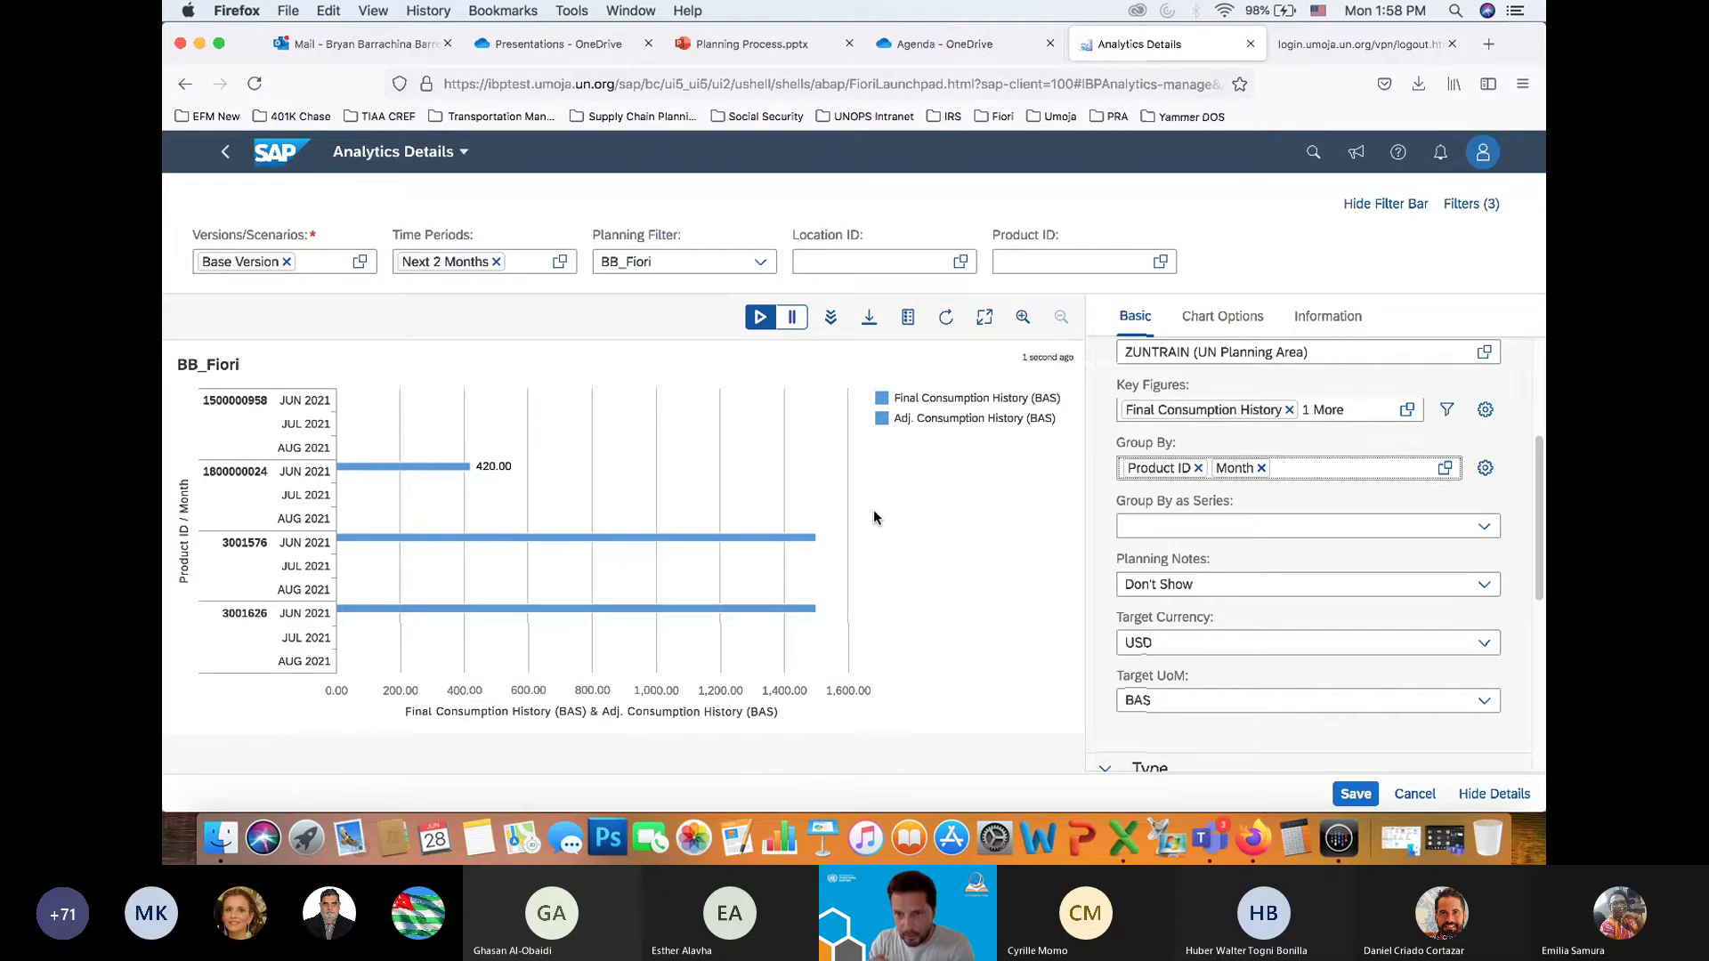
# Set Group By as Series to Month after first trying Product ID
pyautogui.click(1134, 517)
pyautogui.click(1482, 530)
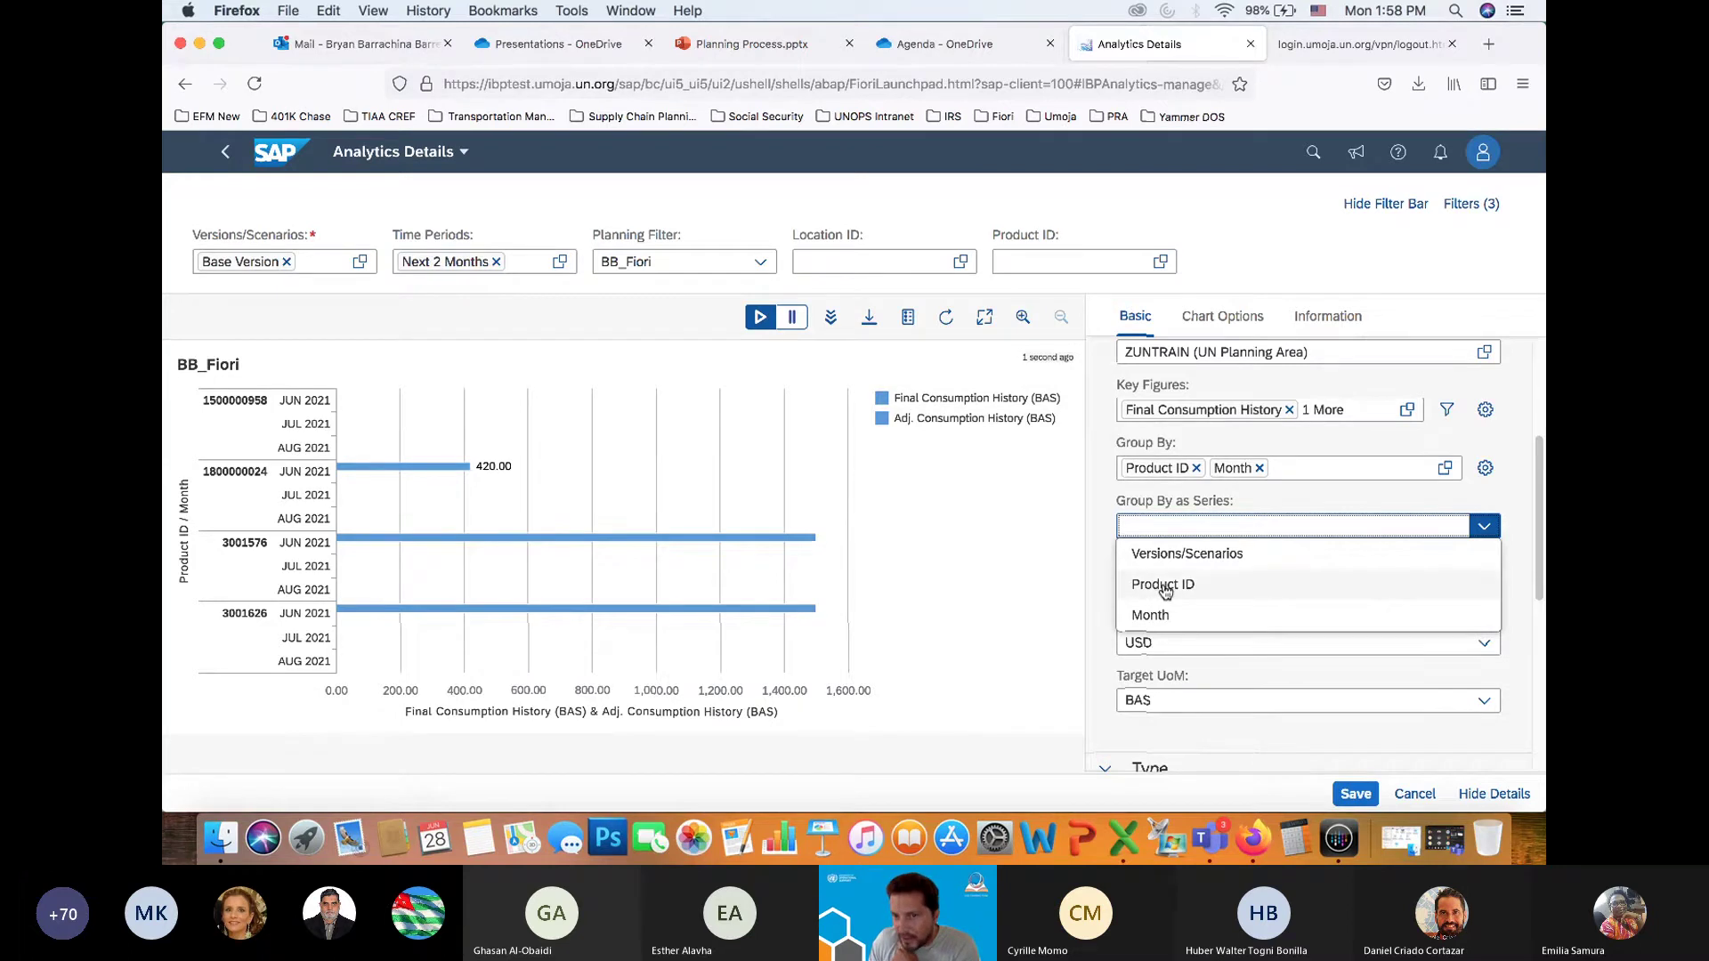
pyautogui.click(1163, 584)
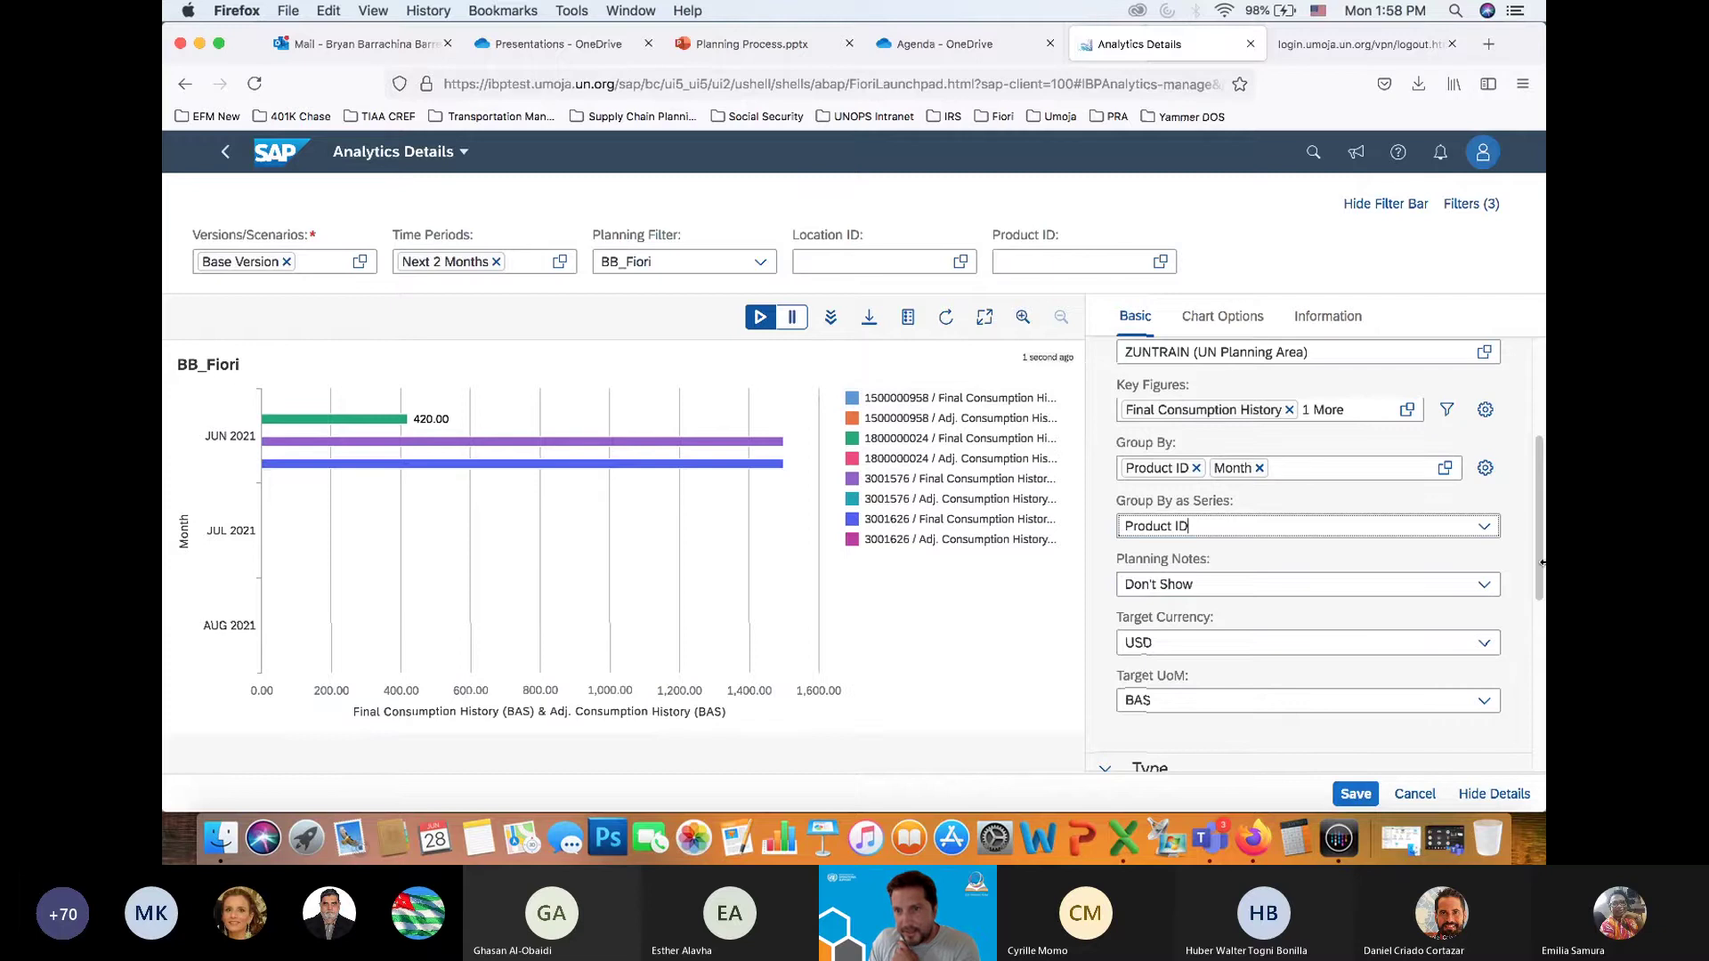
pyautogui.click(1484, 526)
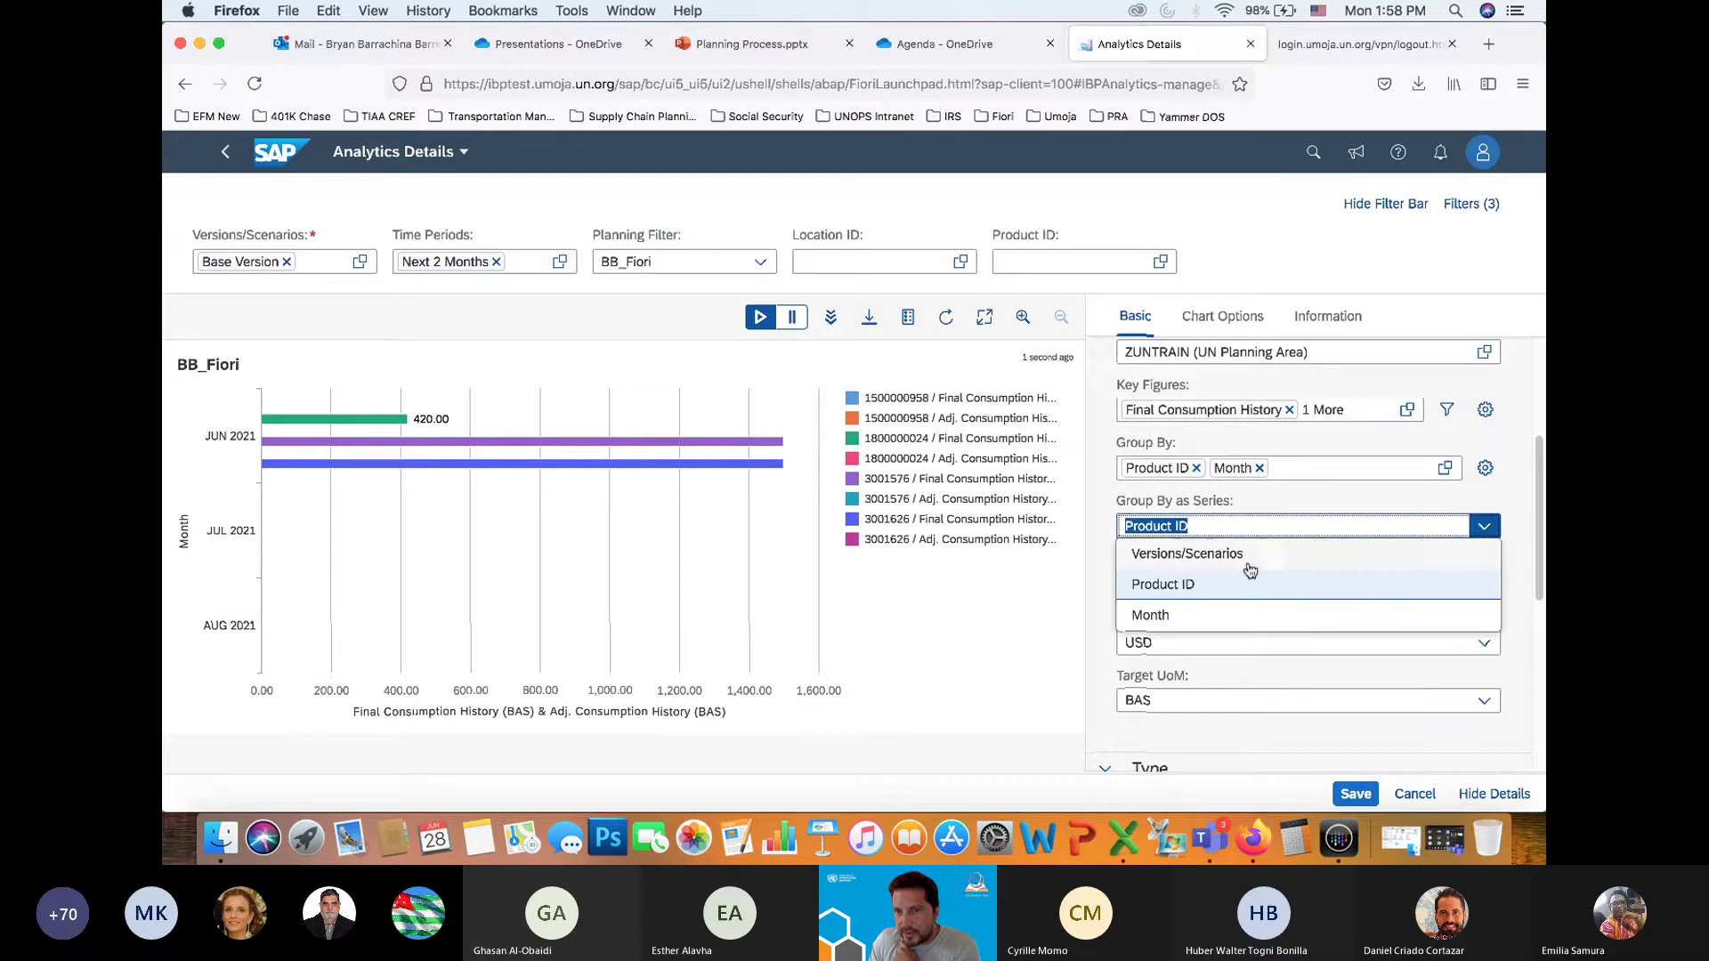
pyautogui.click(1249, 610)
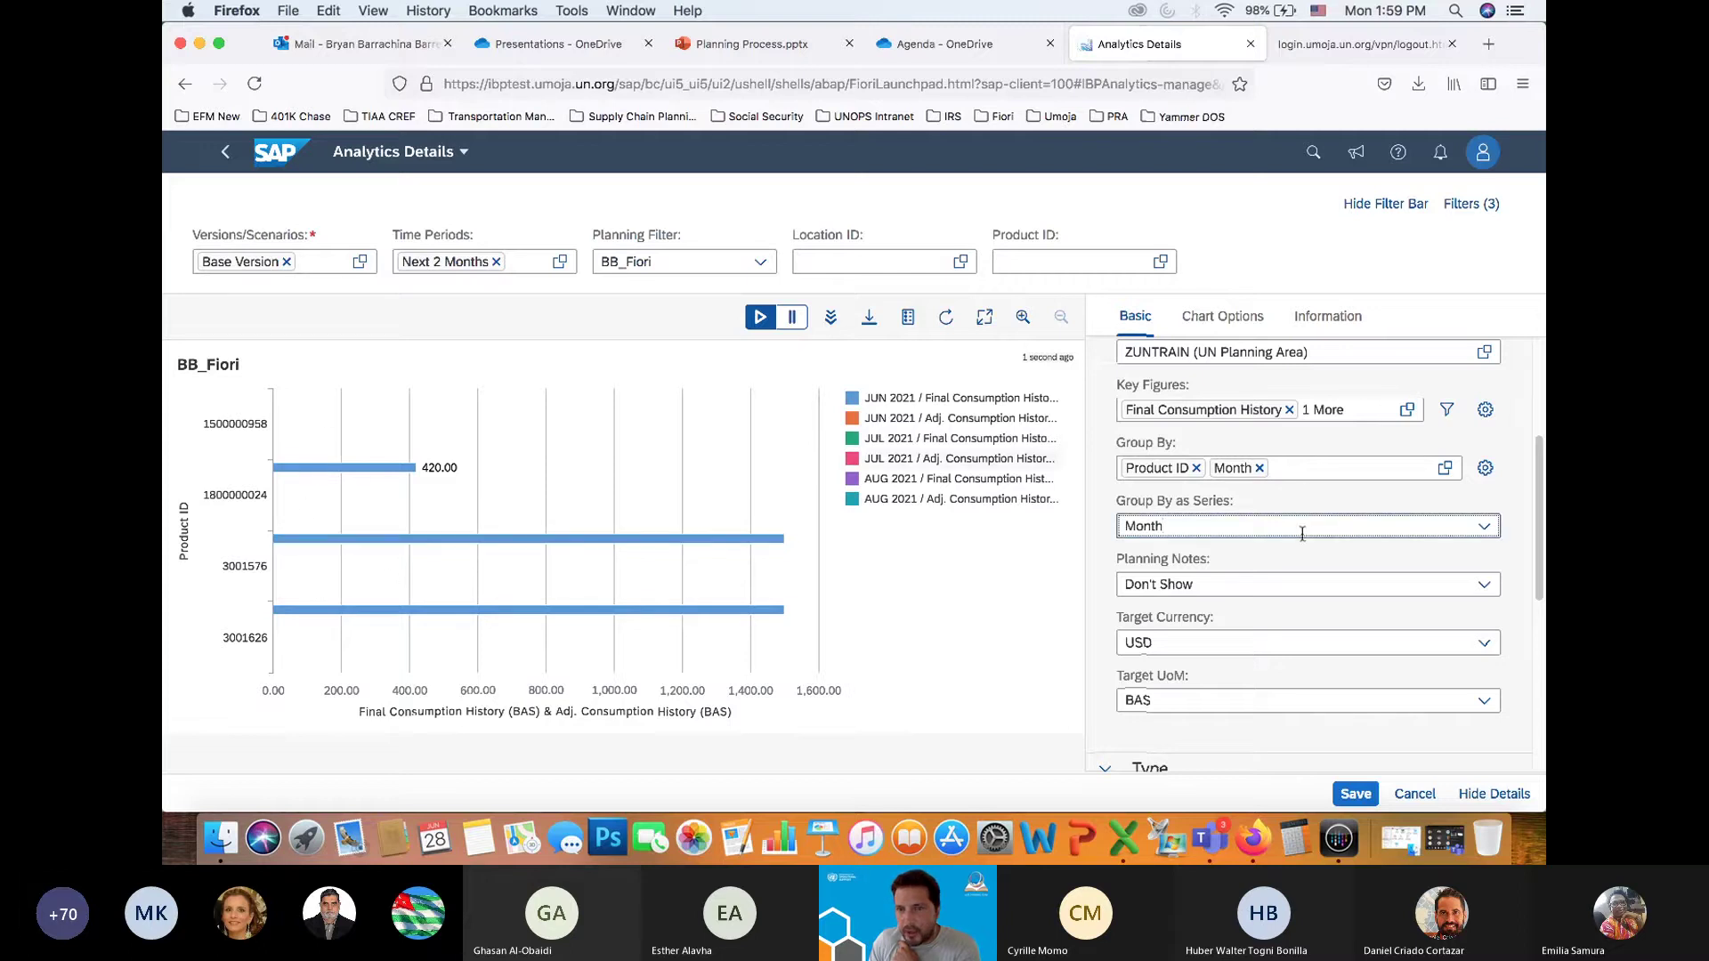
# Change the BB_Fiori chart type to Comparison > Column
pyautogui.scroll(-4, 1301, 534)
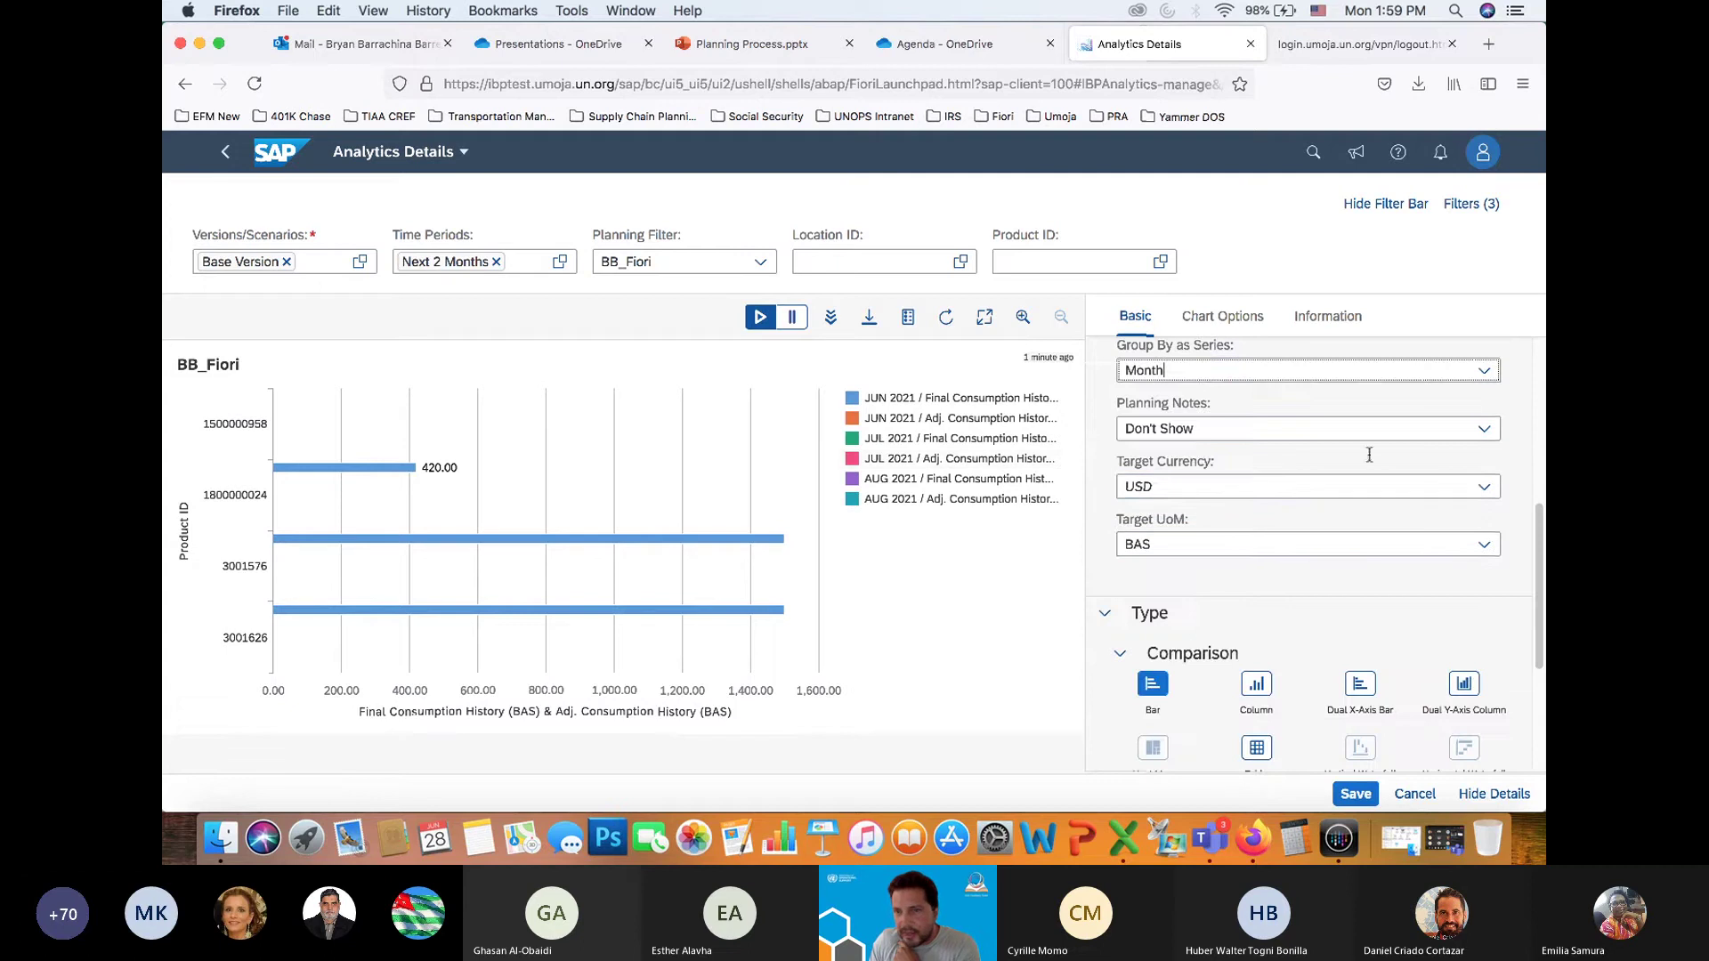
pyautogui.scroll(-5, 1309, 463)
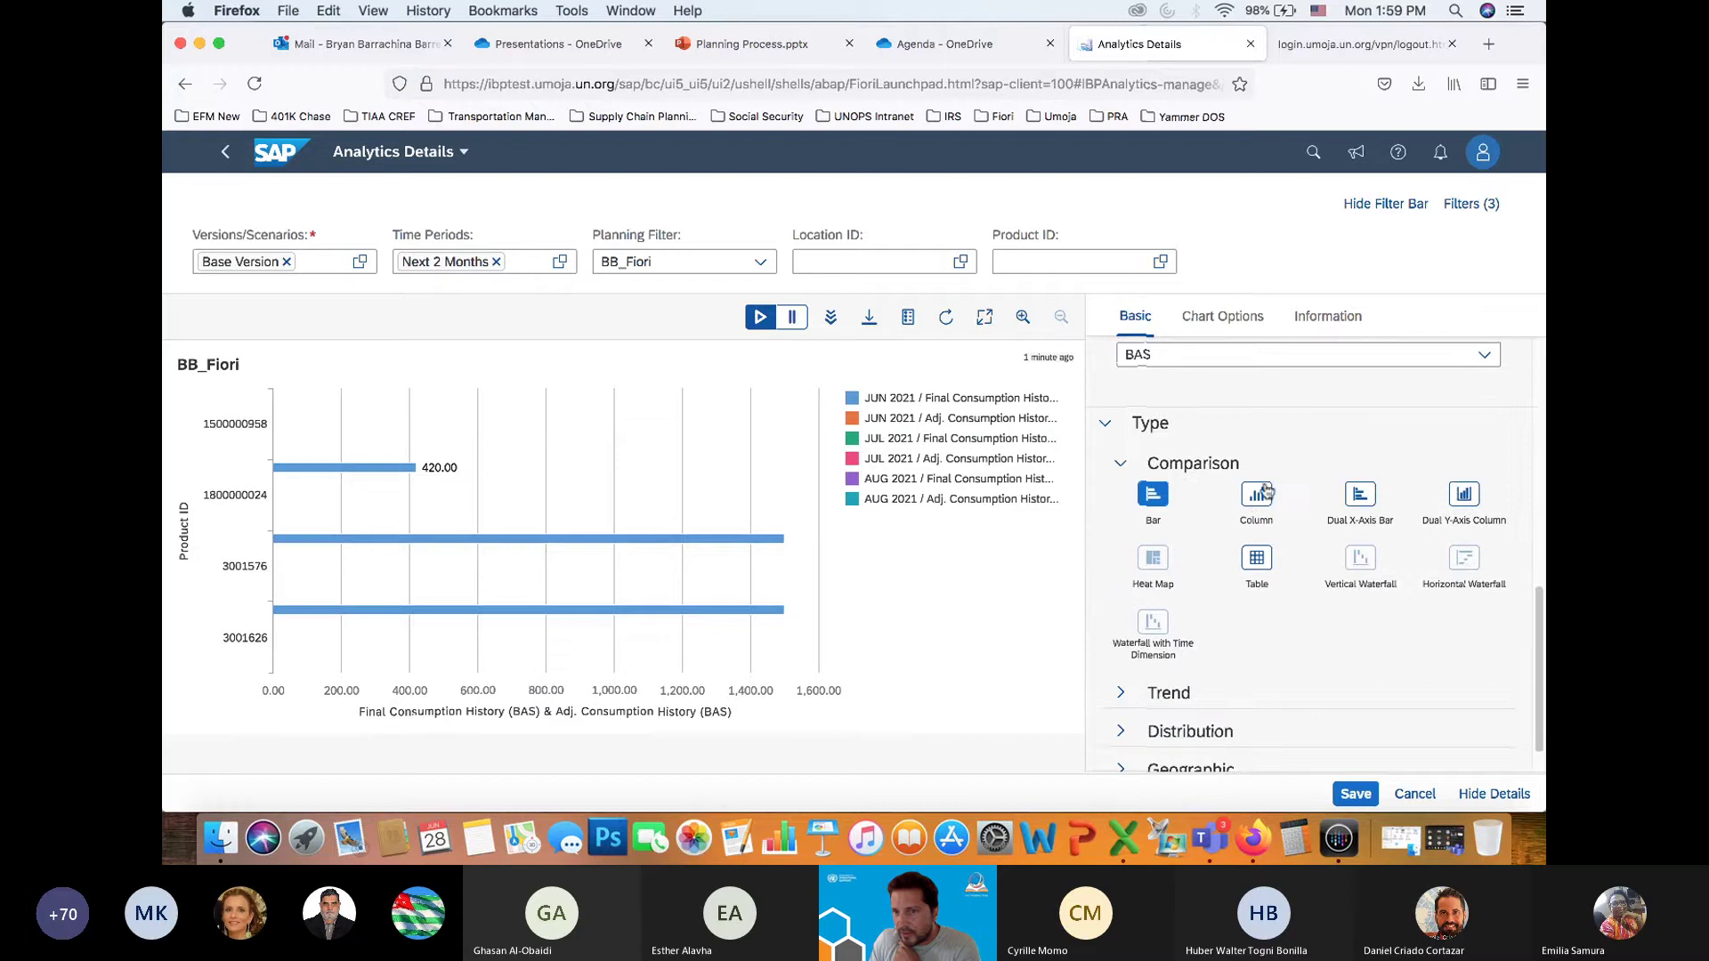
pyautogui.click(1262, 495)
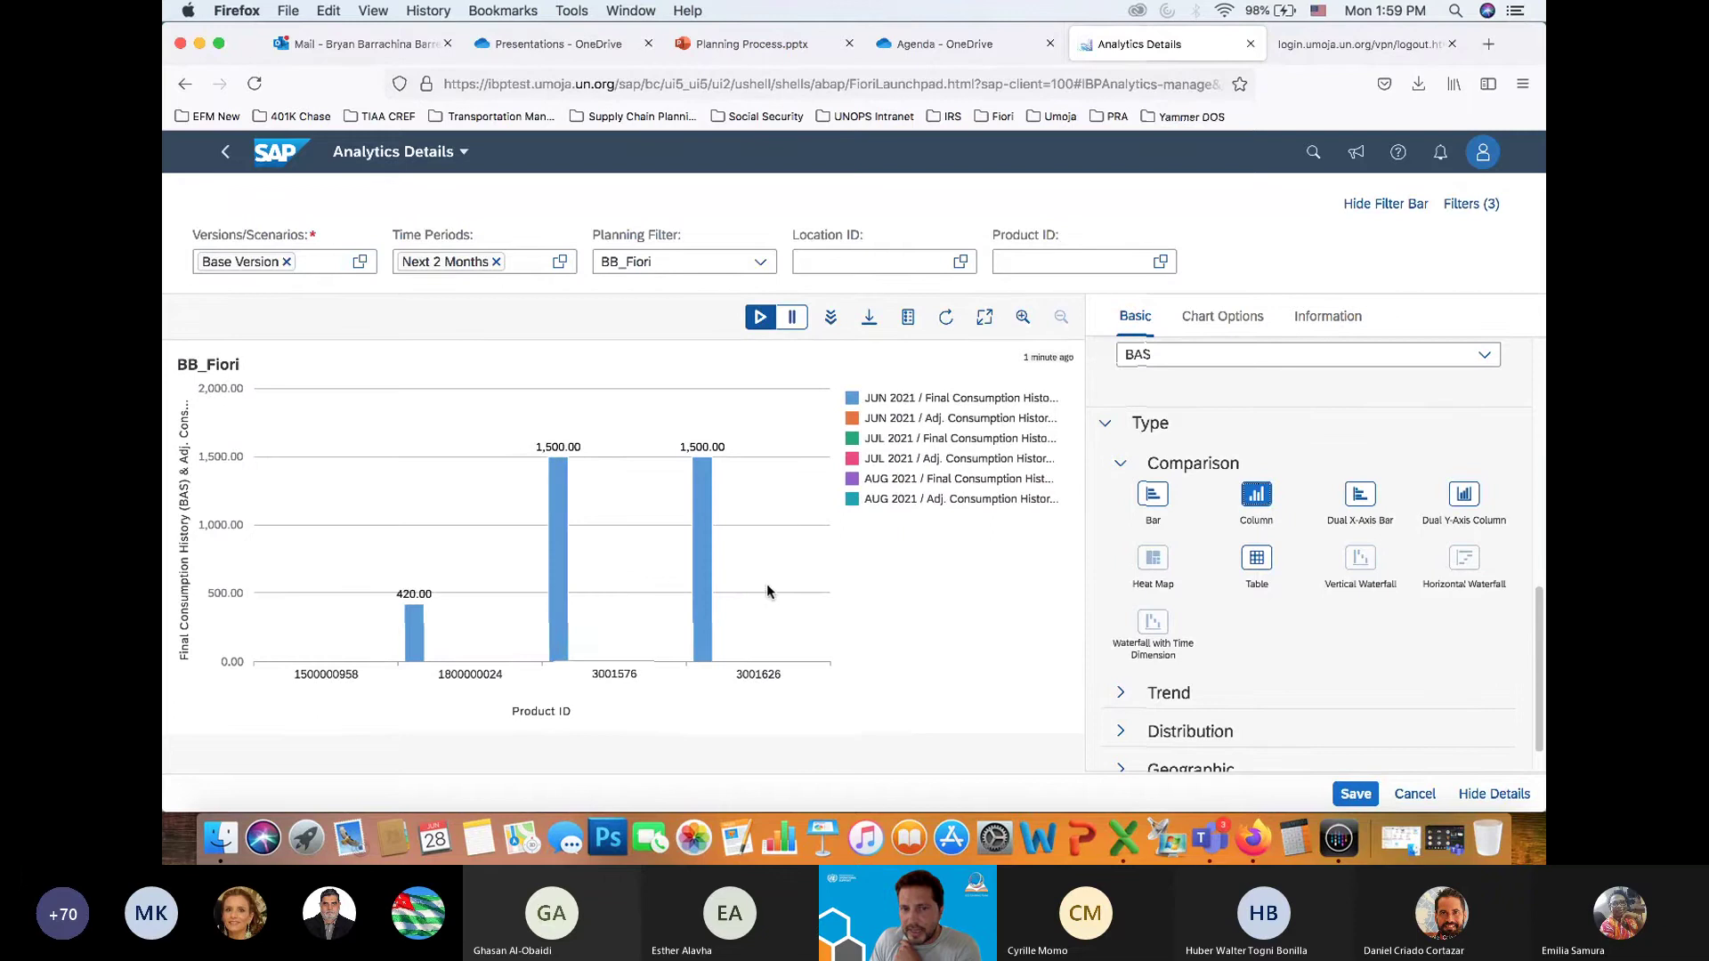
# Set Group By as Series to Product ID so months run along the axis
pyautogui.scroll(3, 1196, 592)
pyautogui.scroll(2, 1195, 592)
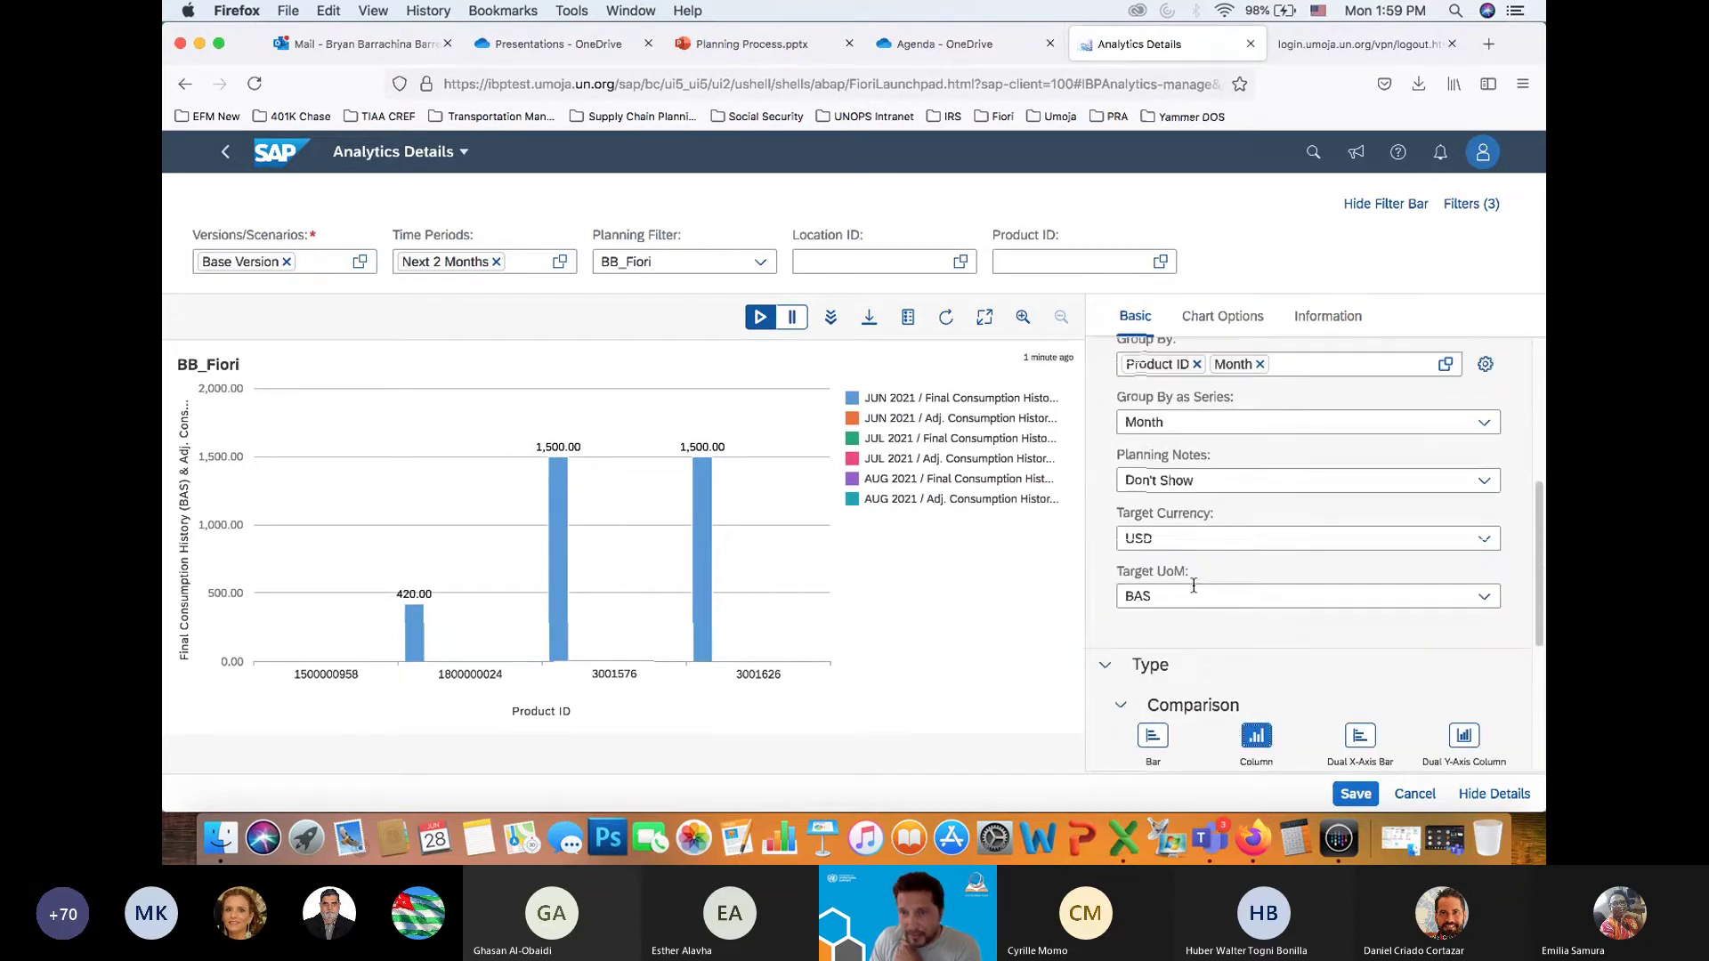
pyautogui.scroll(1, 1194, 585)
pyautogui.click(1193, 508)
pyautogui.click(1192, 566)
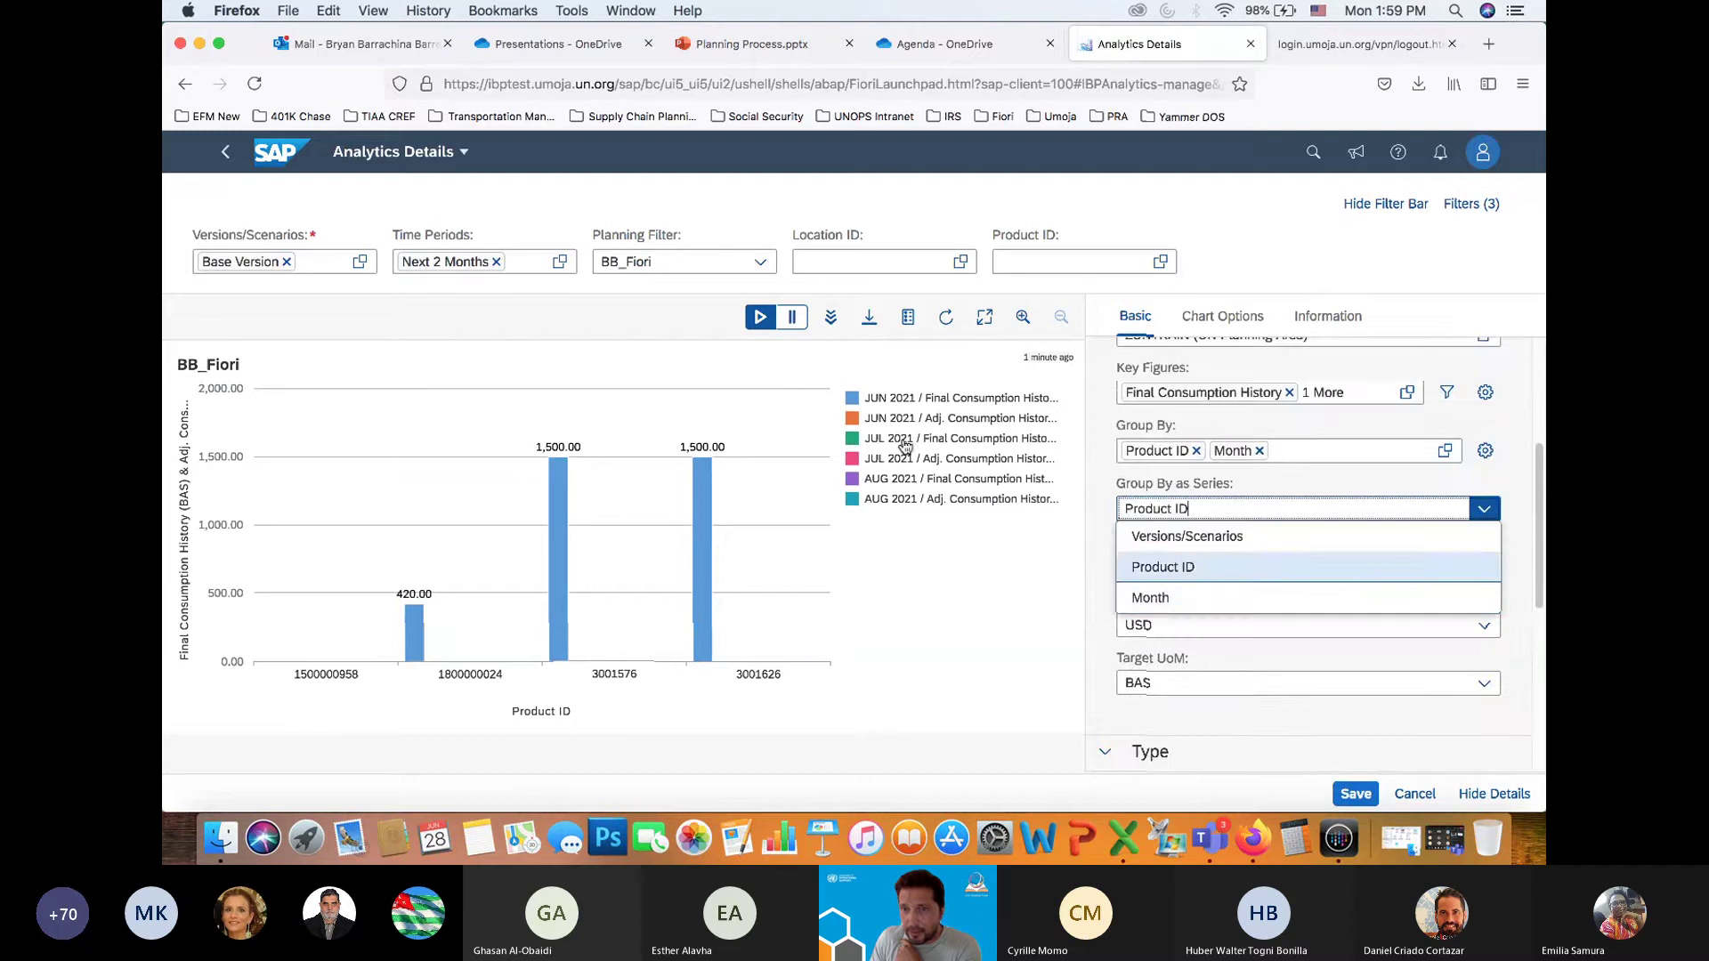
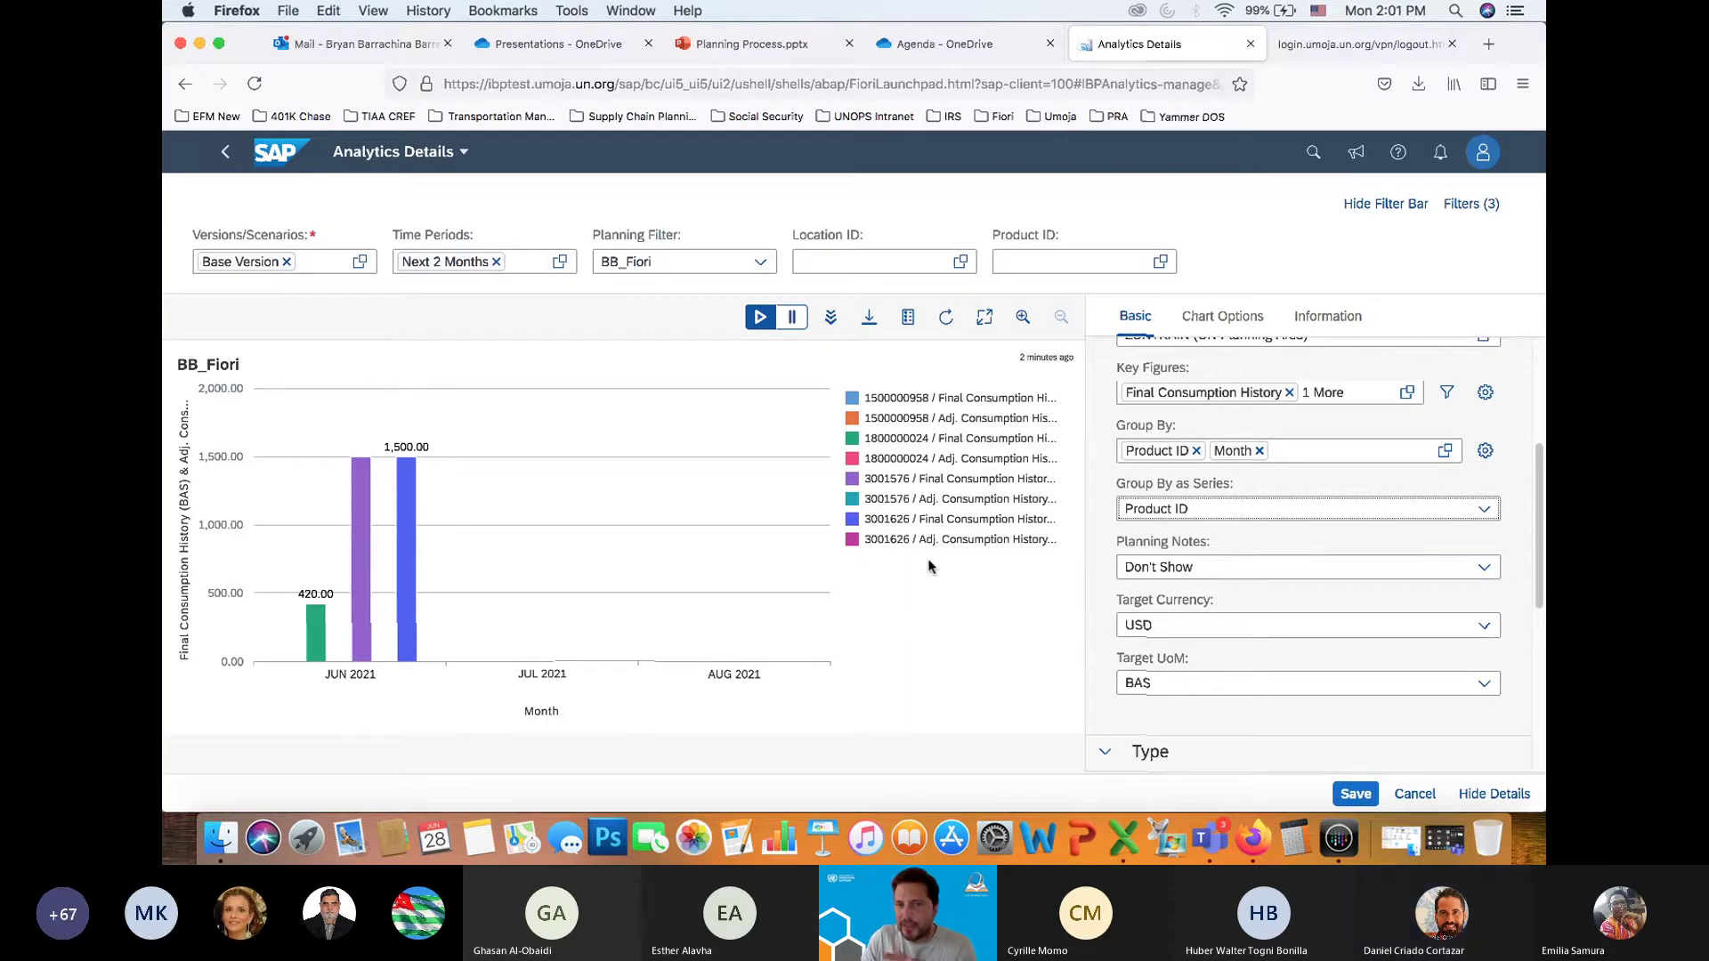
# Switch to the Excel workbook NewPlanningView 1.xlsm running in Citrix Viewer
pyautogui.press('super+Tab')
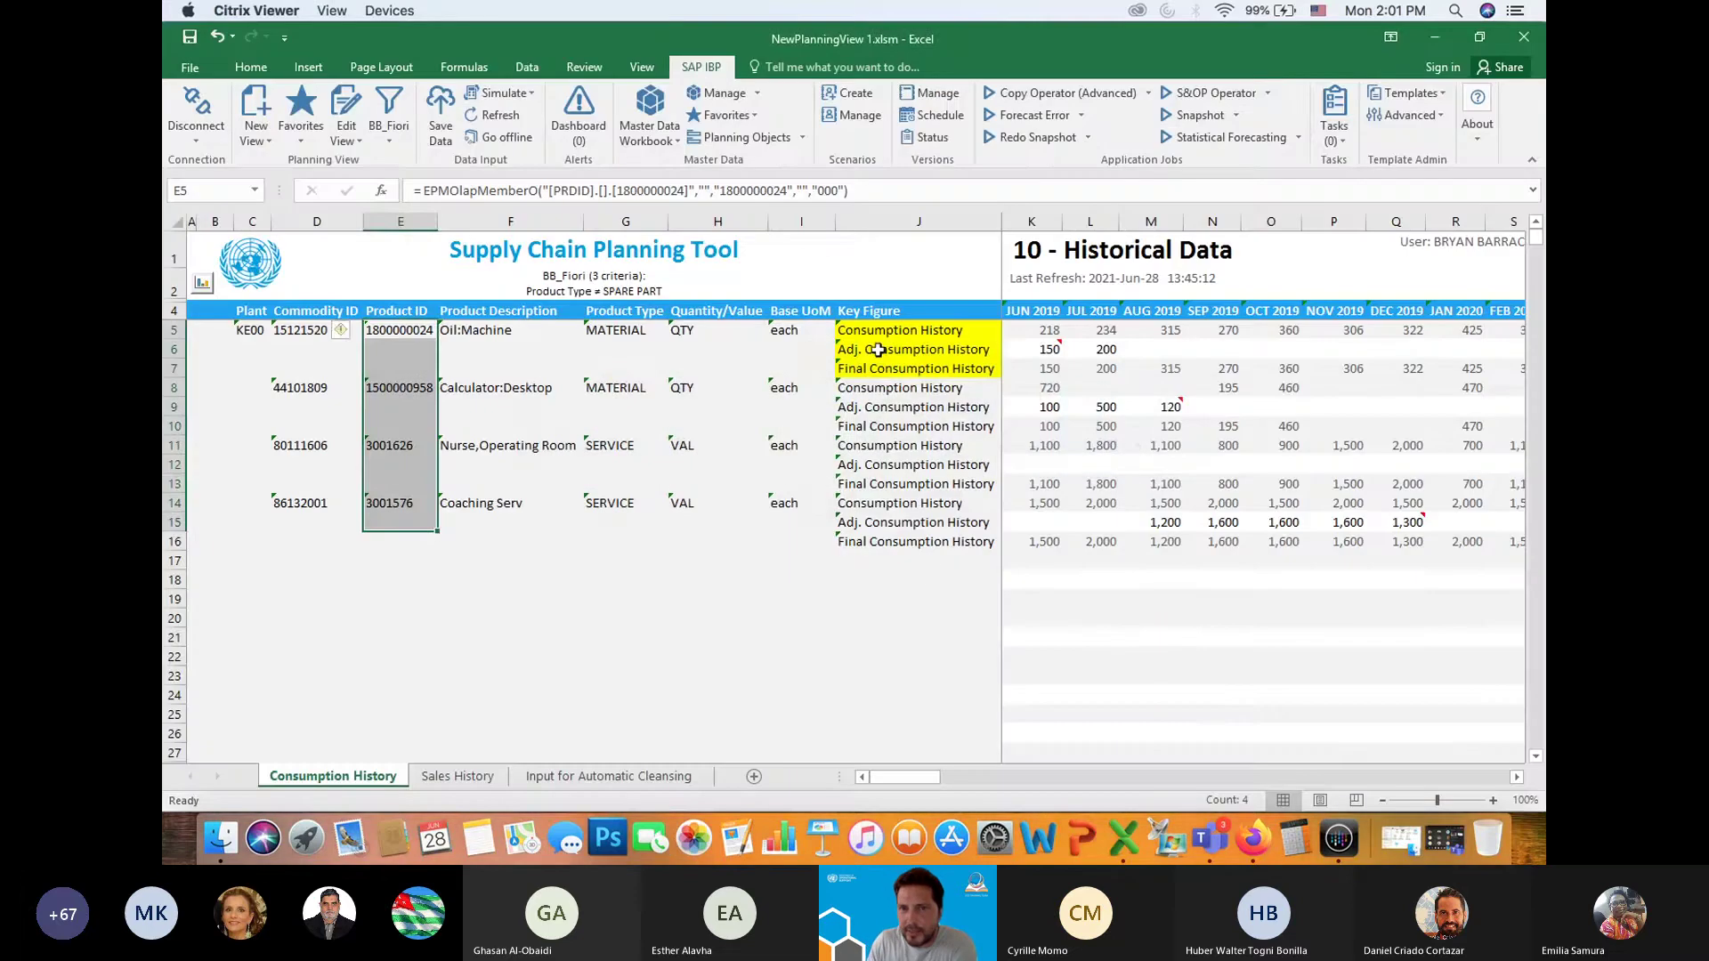
pyautogui.click(878, 350)
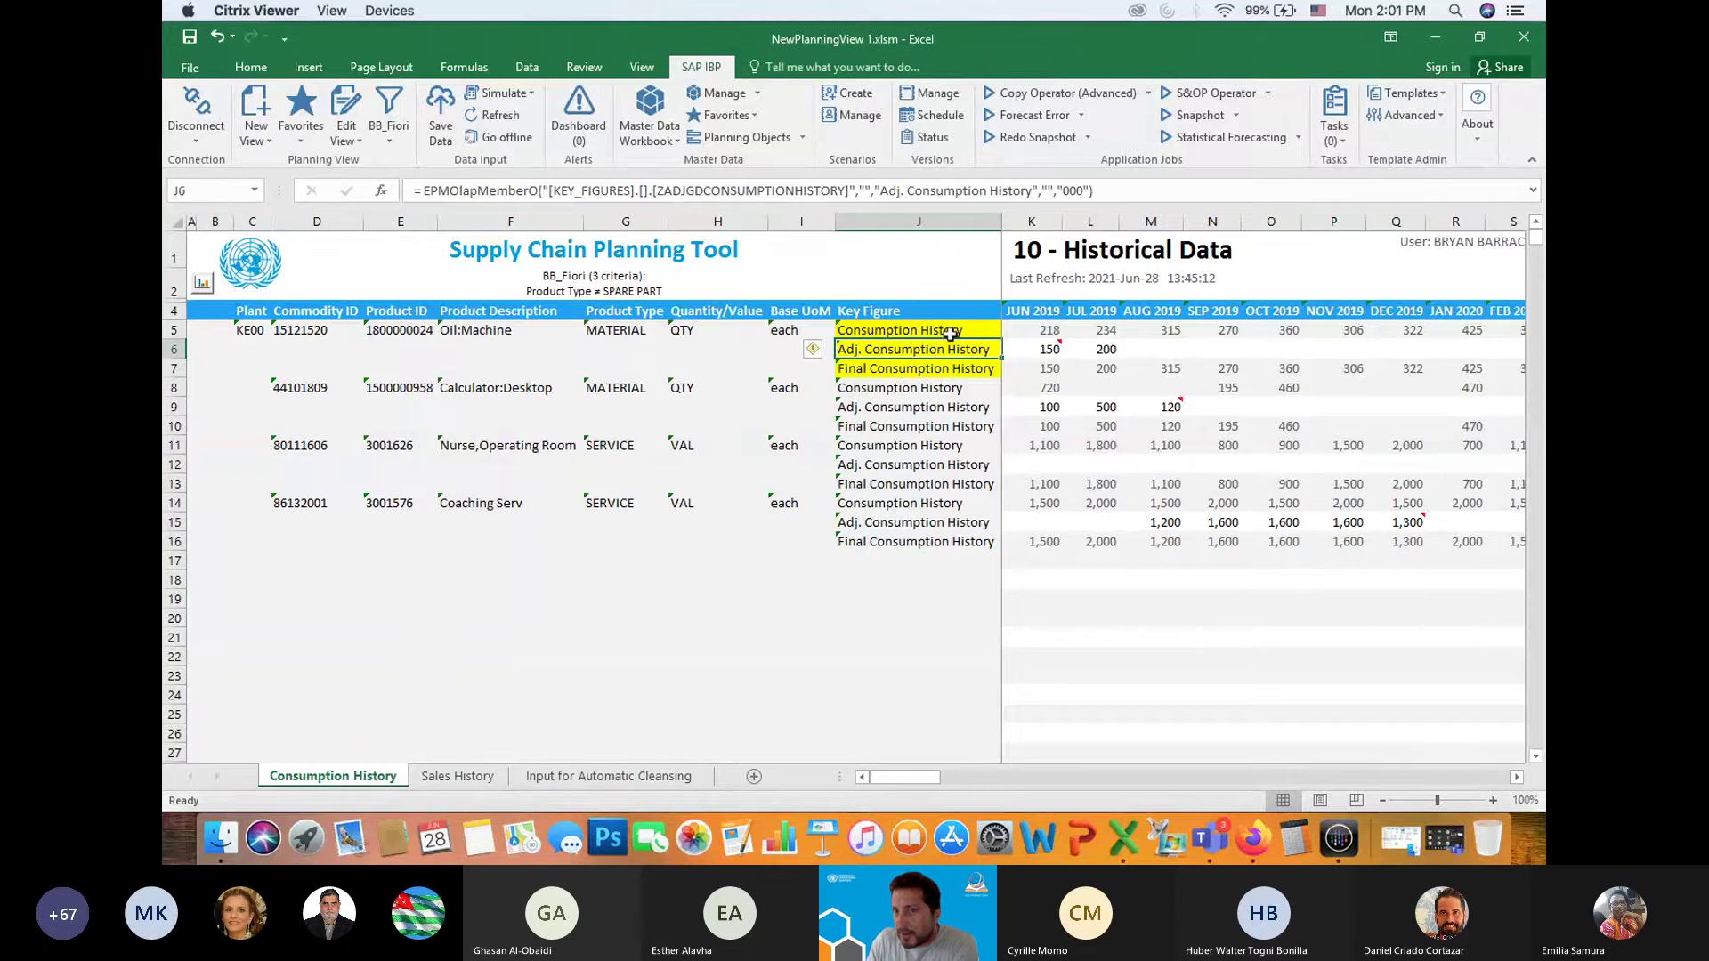
pyautogui.moveTo(951, 334); pyautogui.dragTo(948, 367)
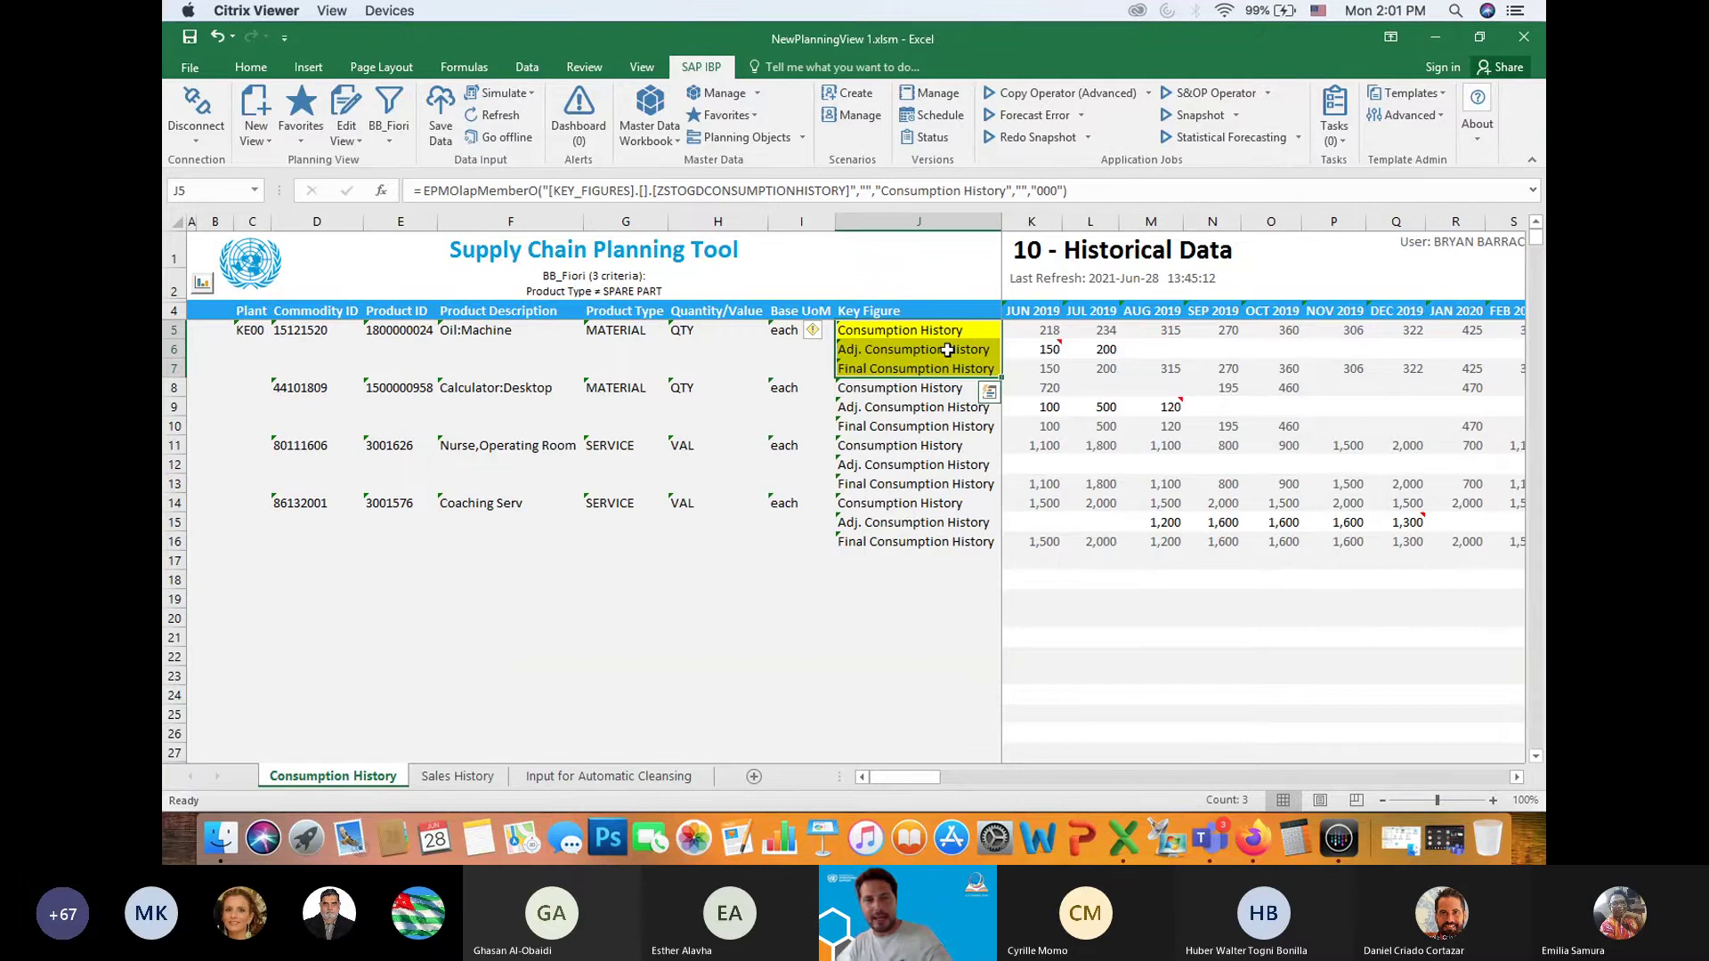
pyautogui.press('super+Tab')
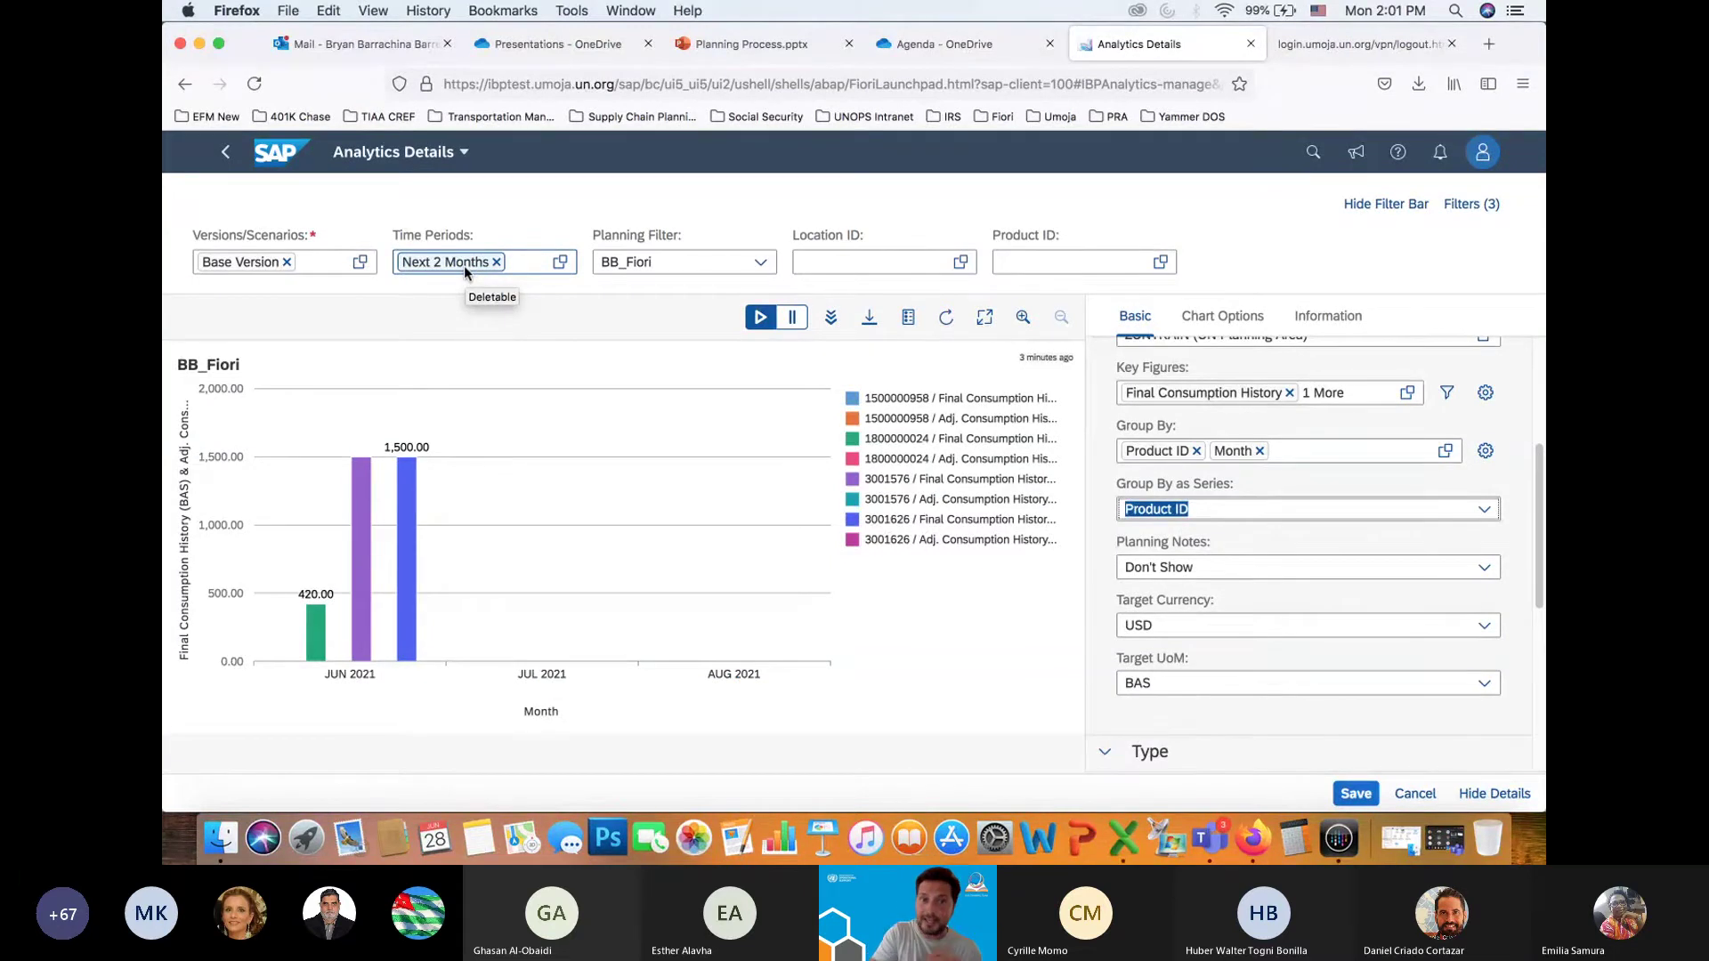
# Set the chart's time period to Previous N Months with number 2
pyautogui.click(560, 262)
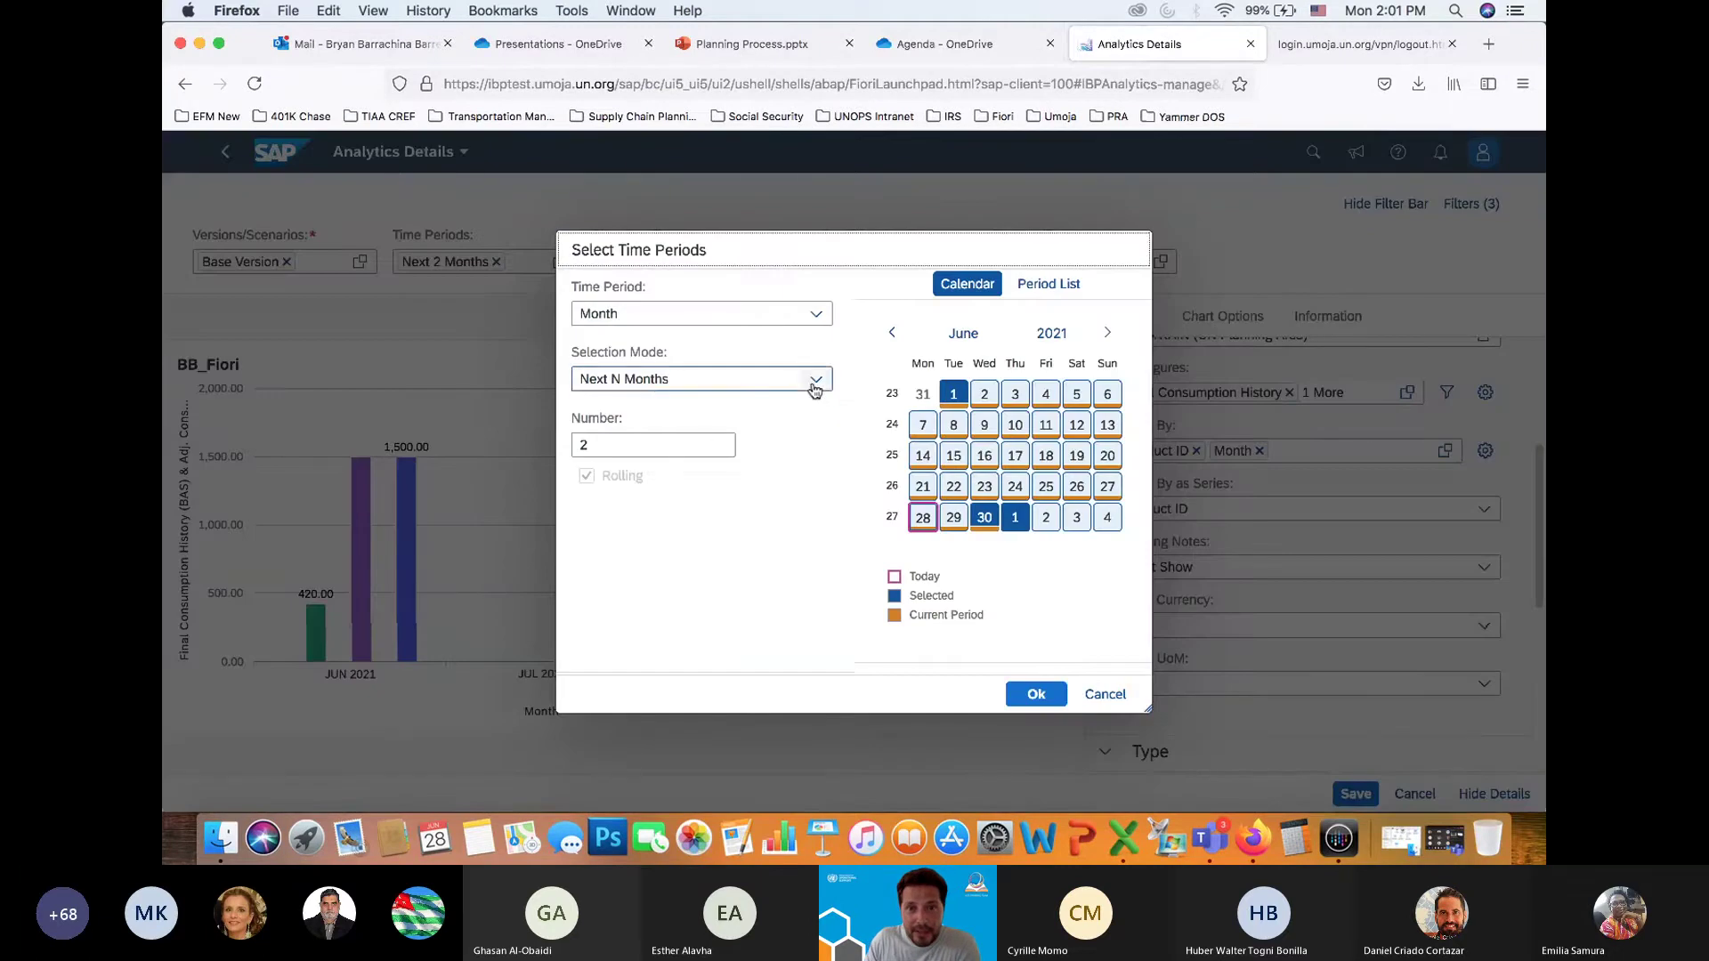
pyautogui.click(813, 380)
pyautogui.click(659, 470)
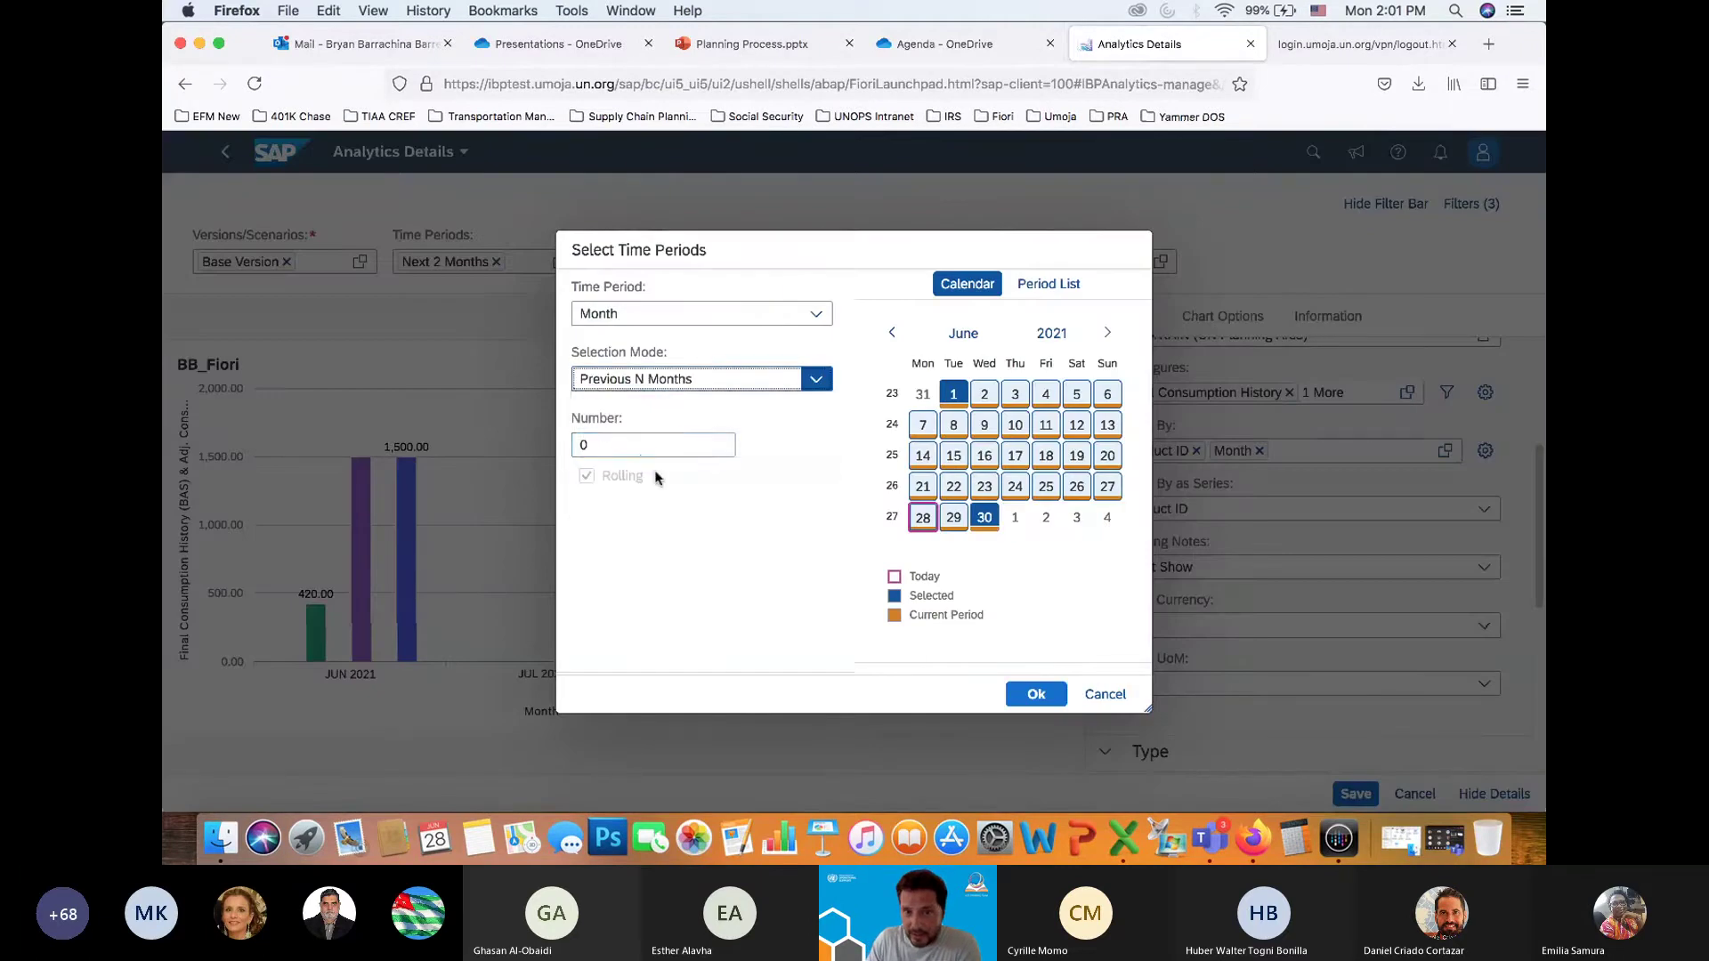
pyautogui.write('2')
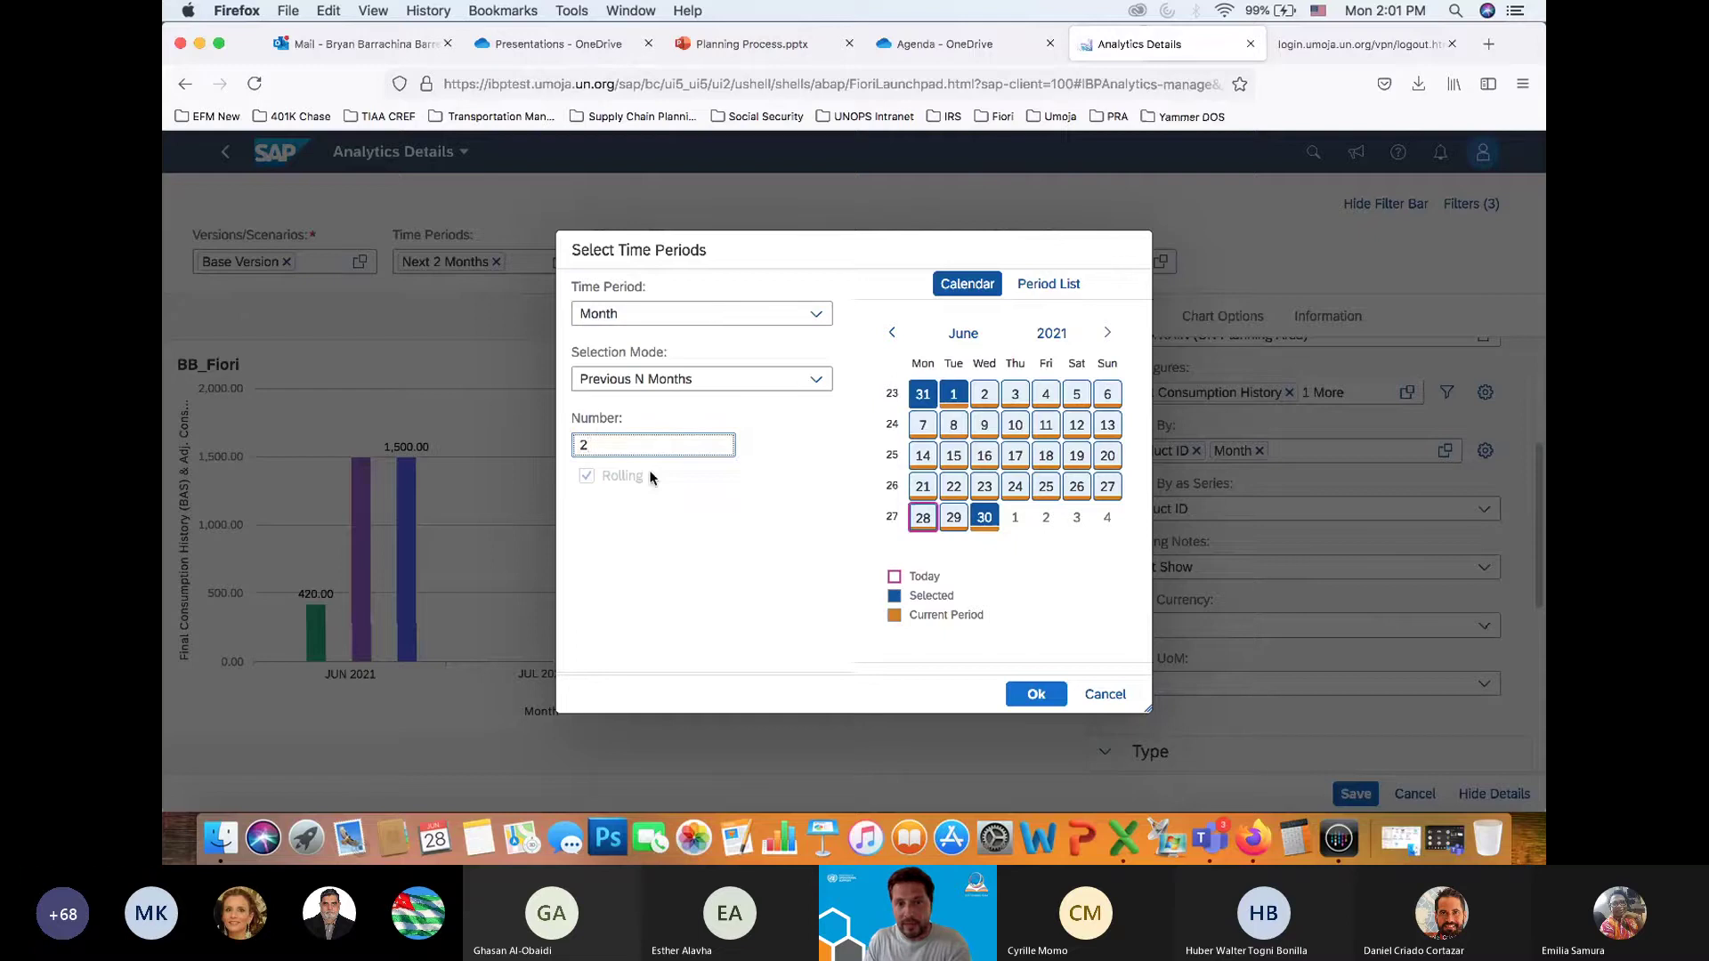
pyautogui.click(1034, 694)
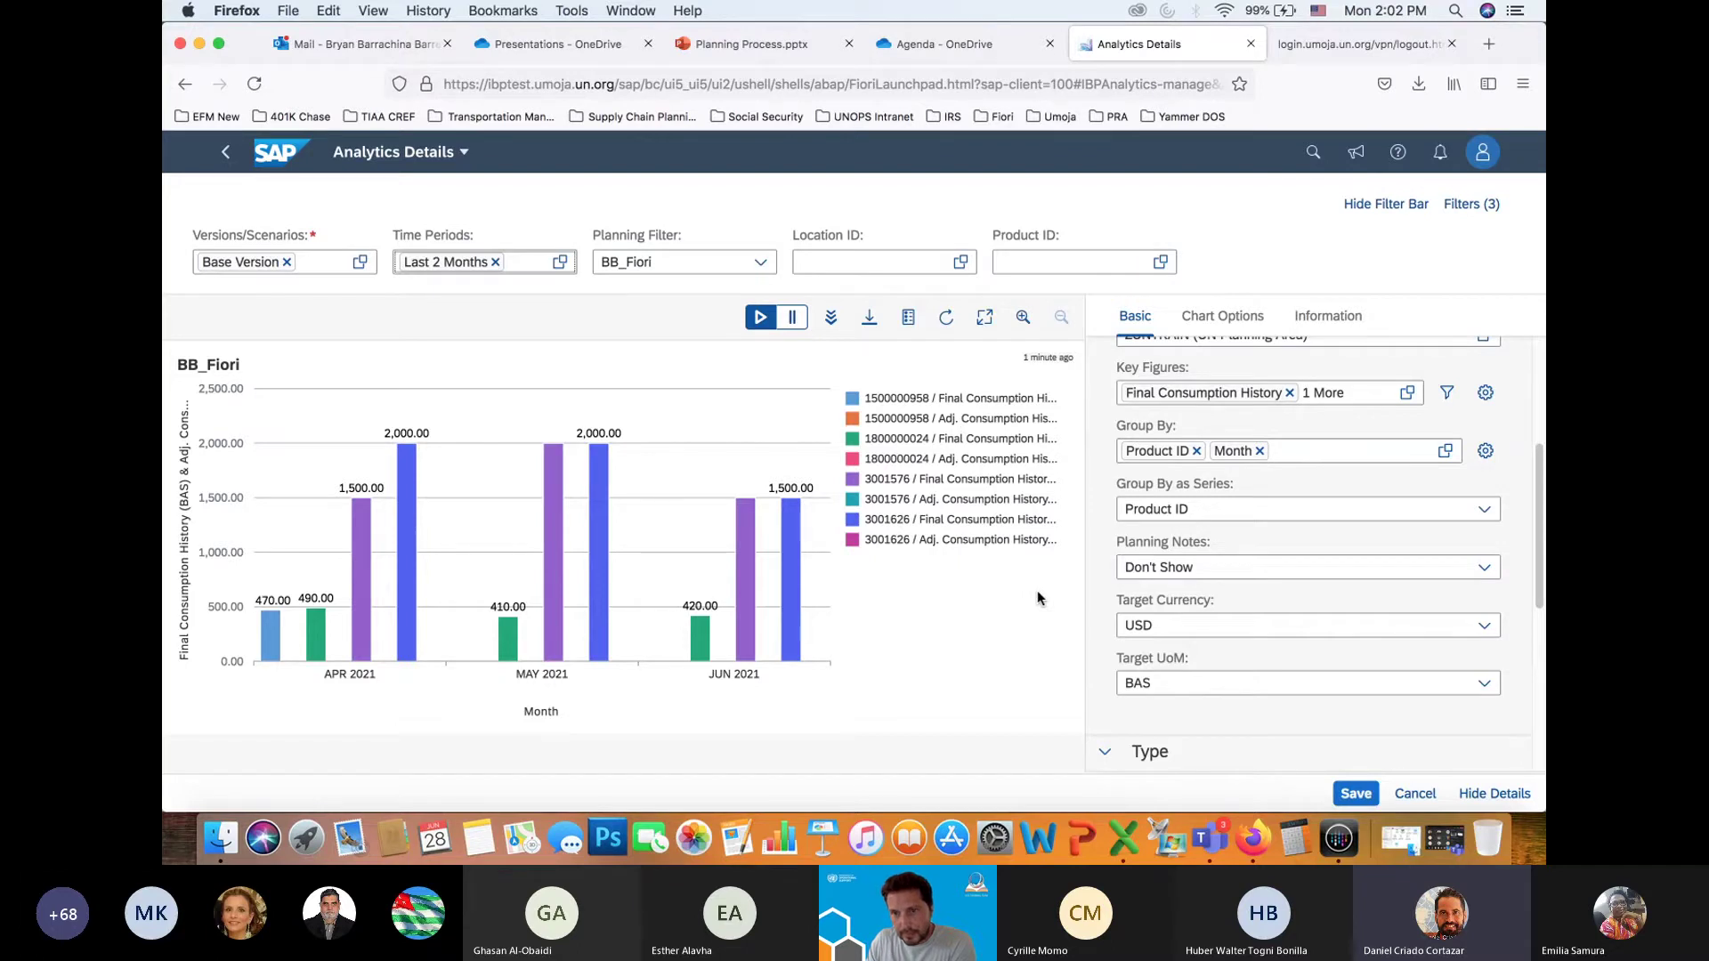
# Scroll through the Basic settings panel, then switch back to the Excel planning view in Citrix
pyautogui.scroll(2, 1491, 602)
pyautogui.scroll(2, 1491, 602)
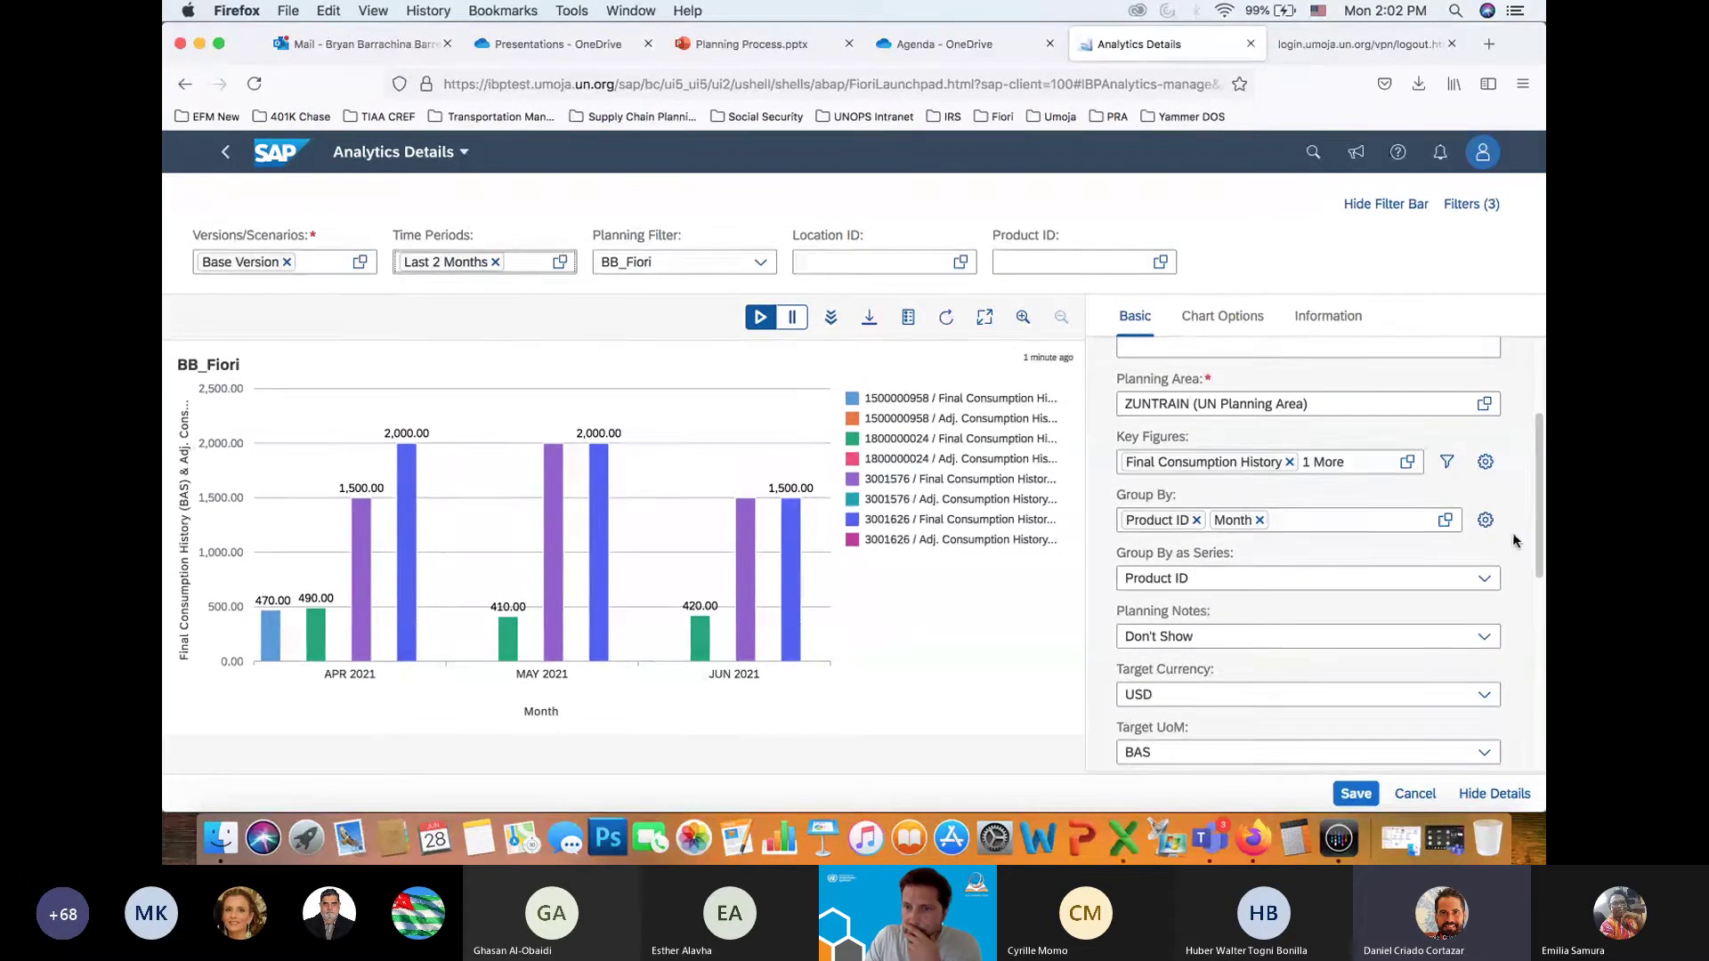
pyautogui.scroll(-1, 1510, 534)
pyautogui.scroll(-1, 1510, 511)
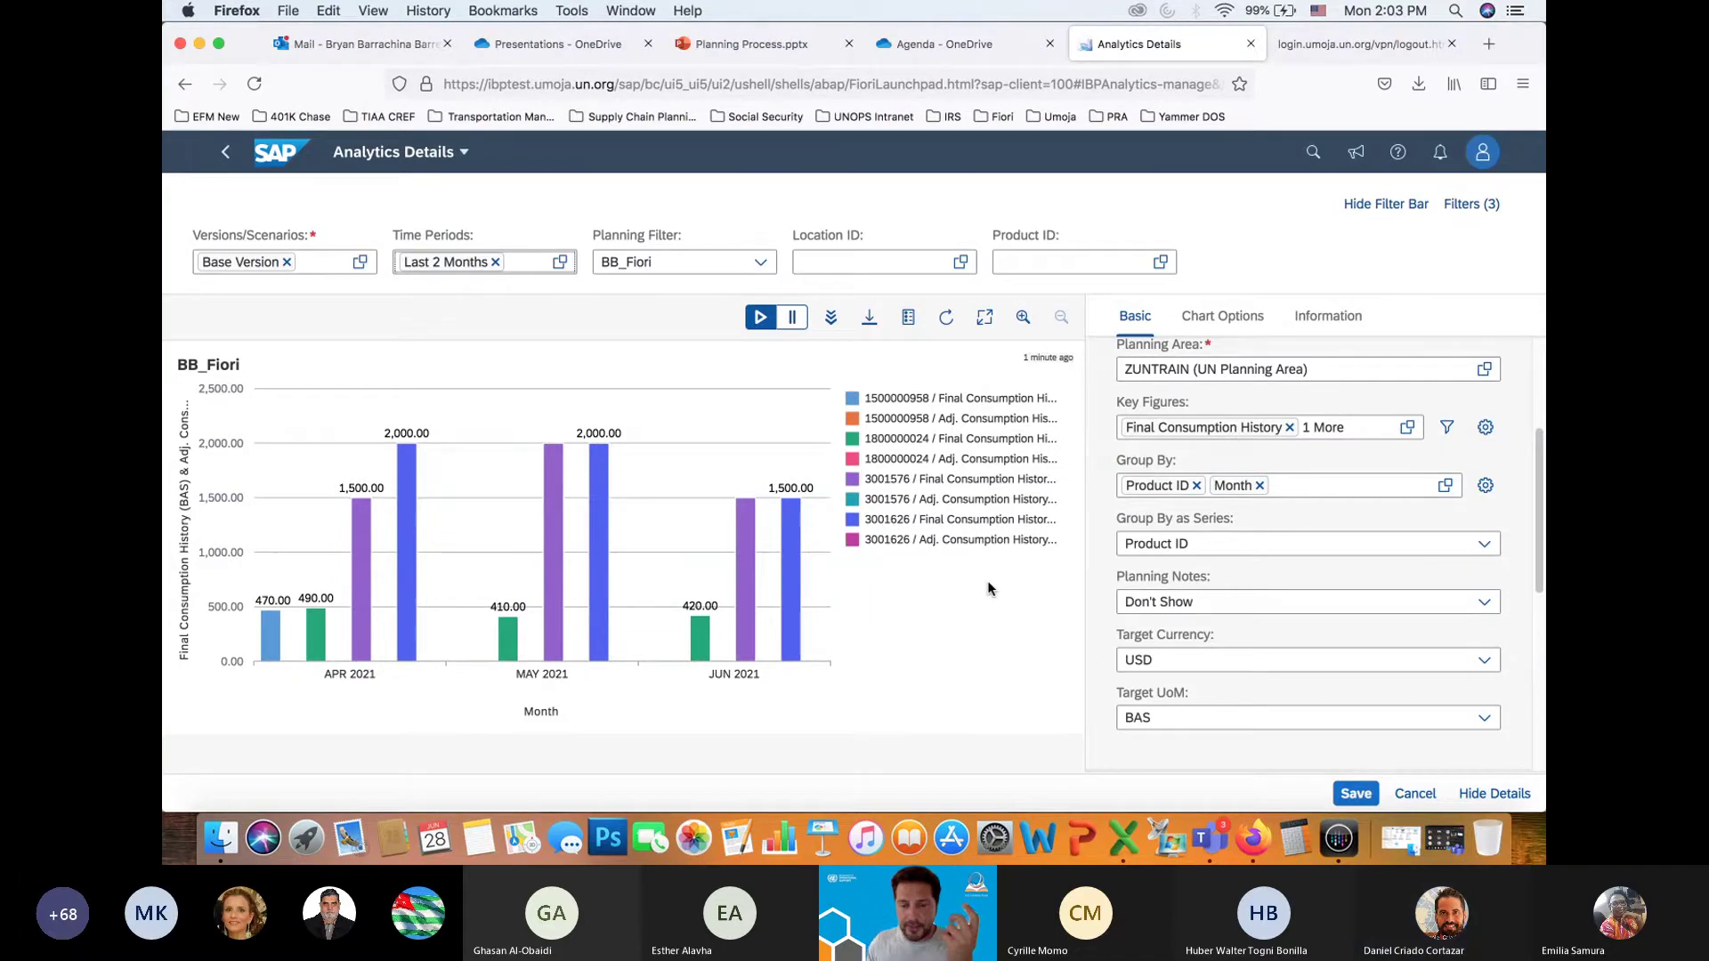
pyautogui.press('super+Tab')
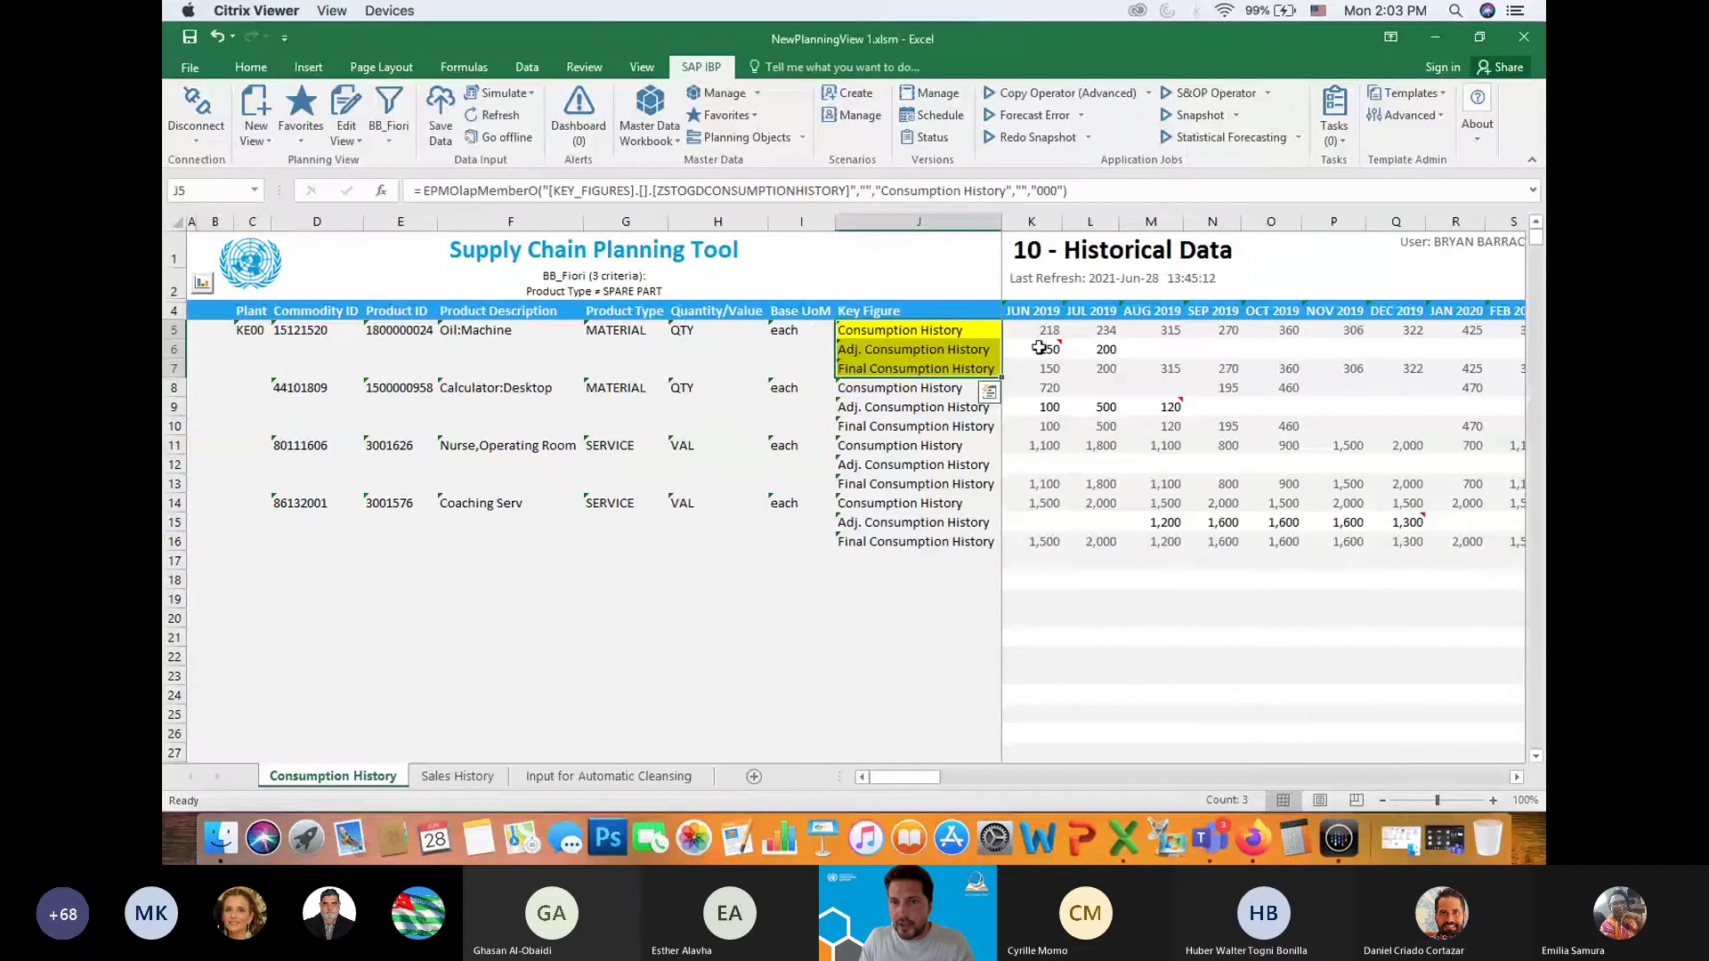
pyautogui.click(1038, 348)
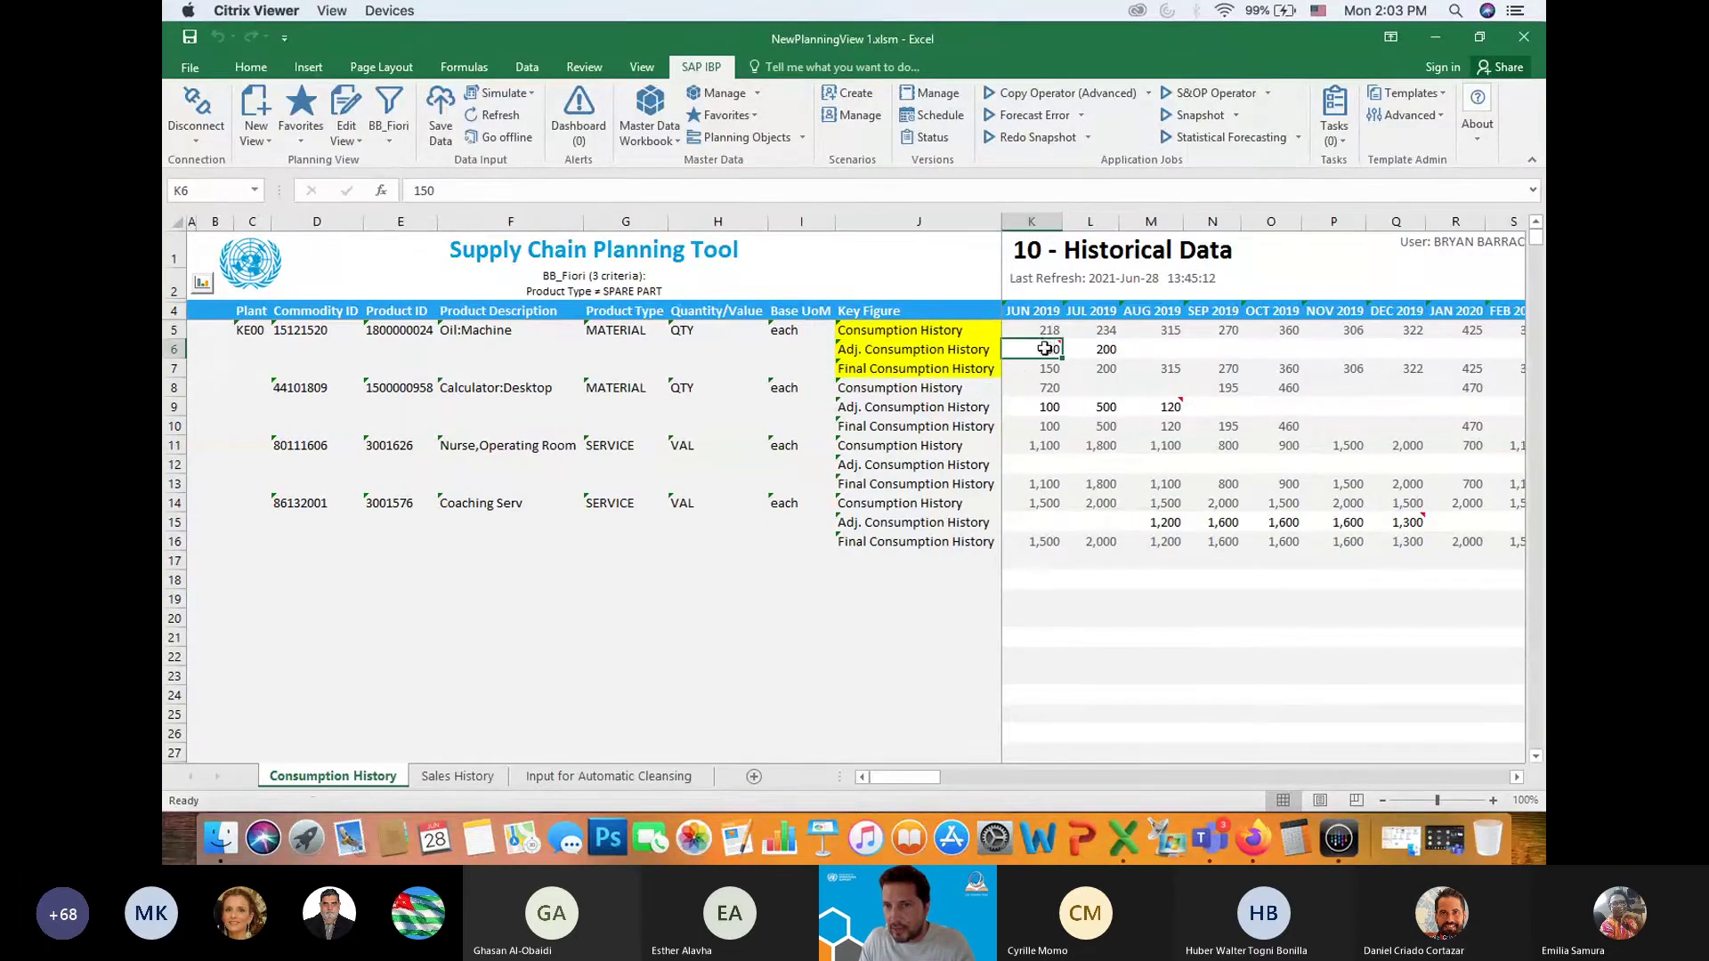
pyautogui.moveTo(1041, 349)
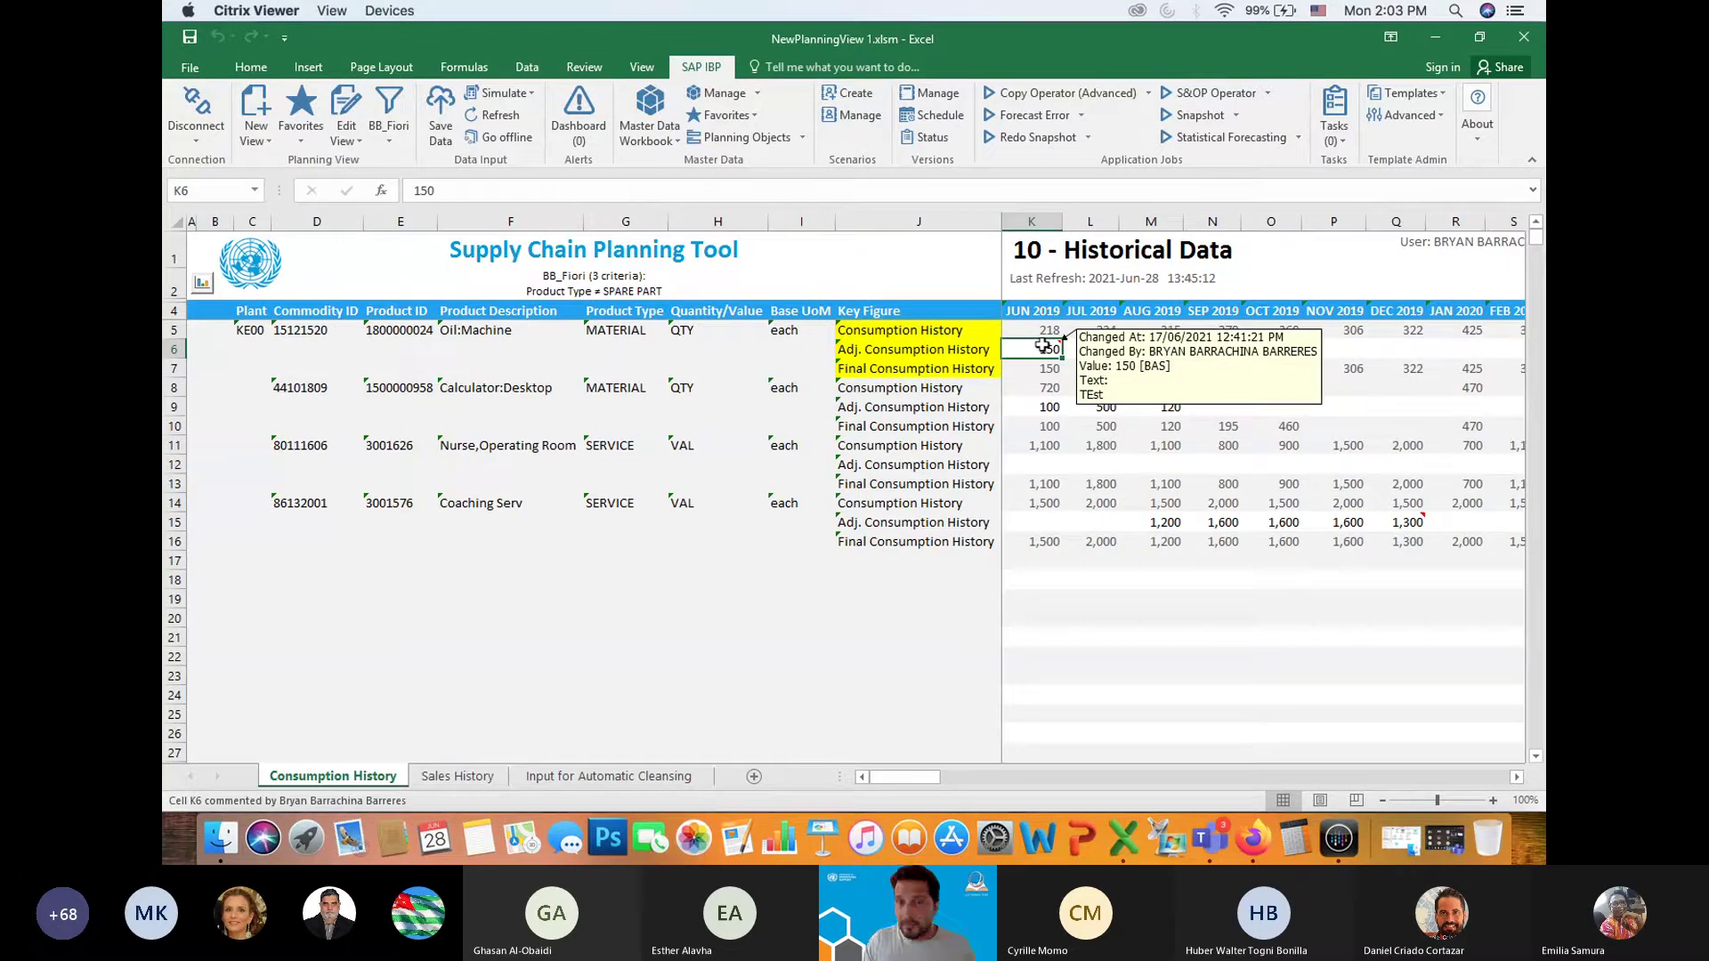
pyautogui.click(1047, 368)
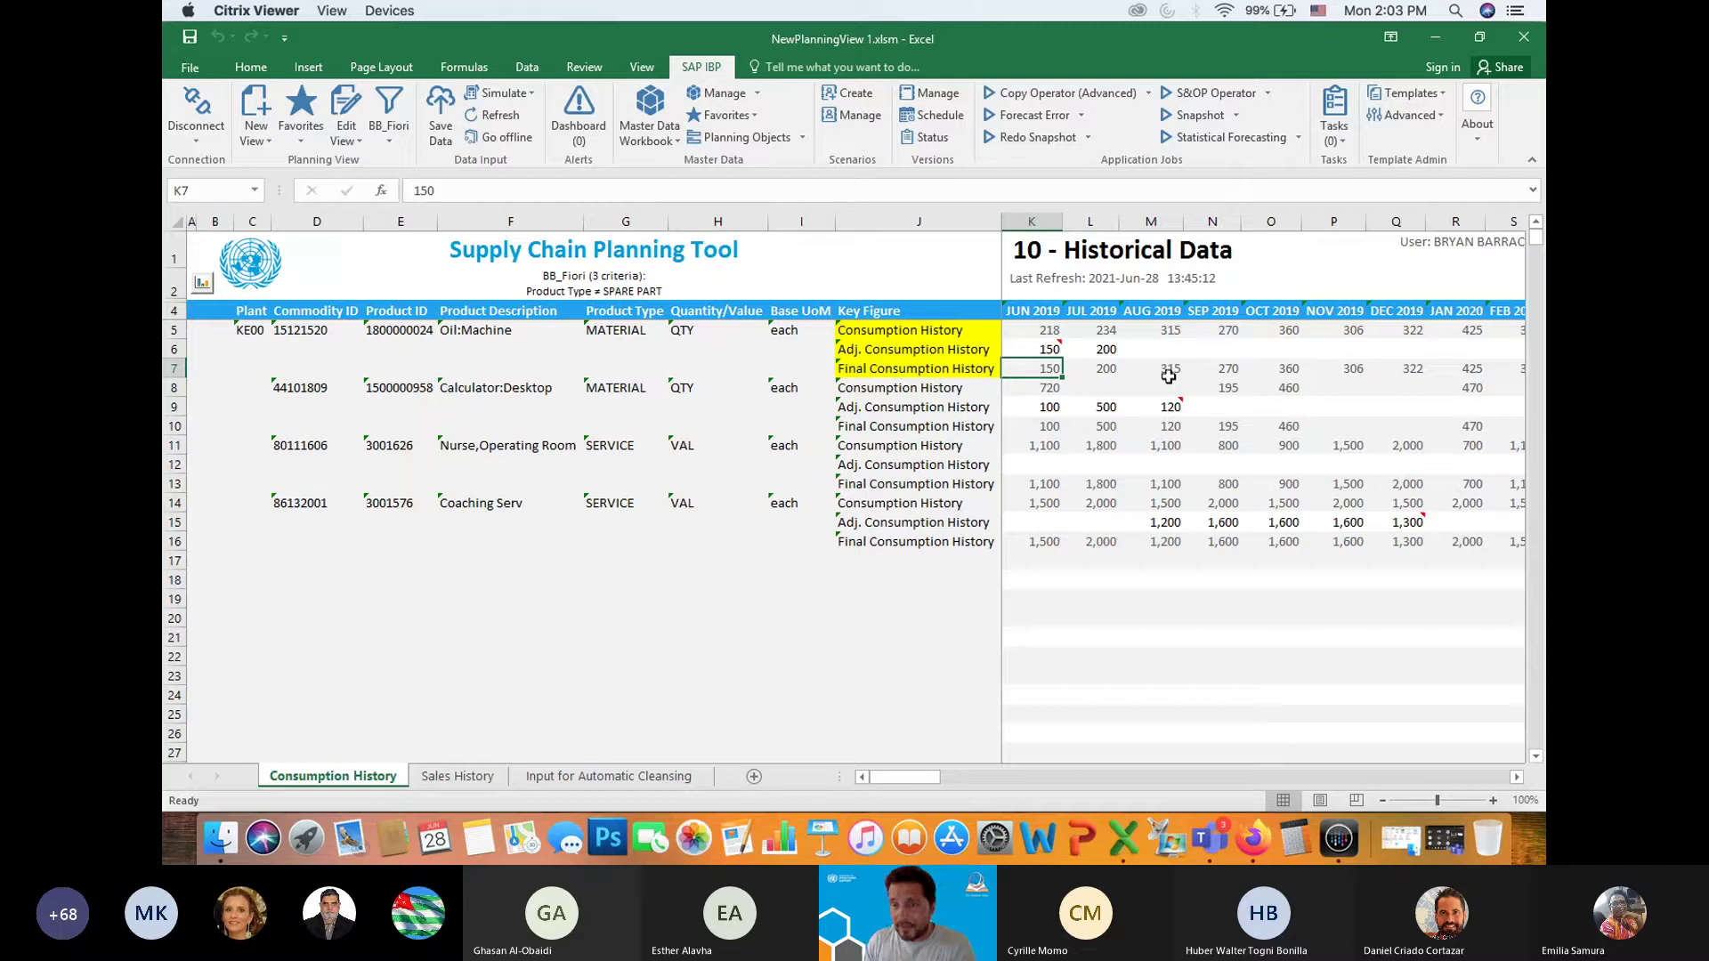
pyautogui.click(1042, 348)
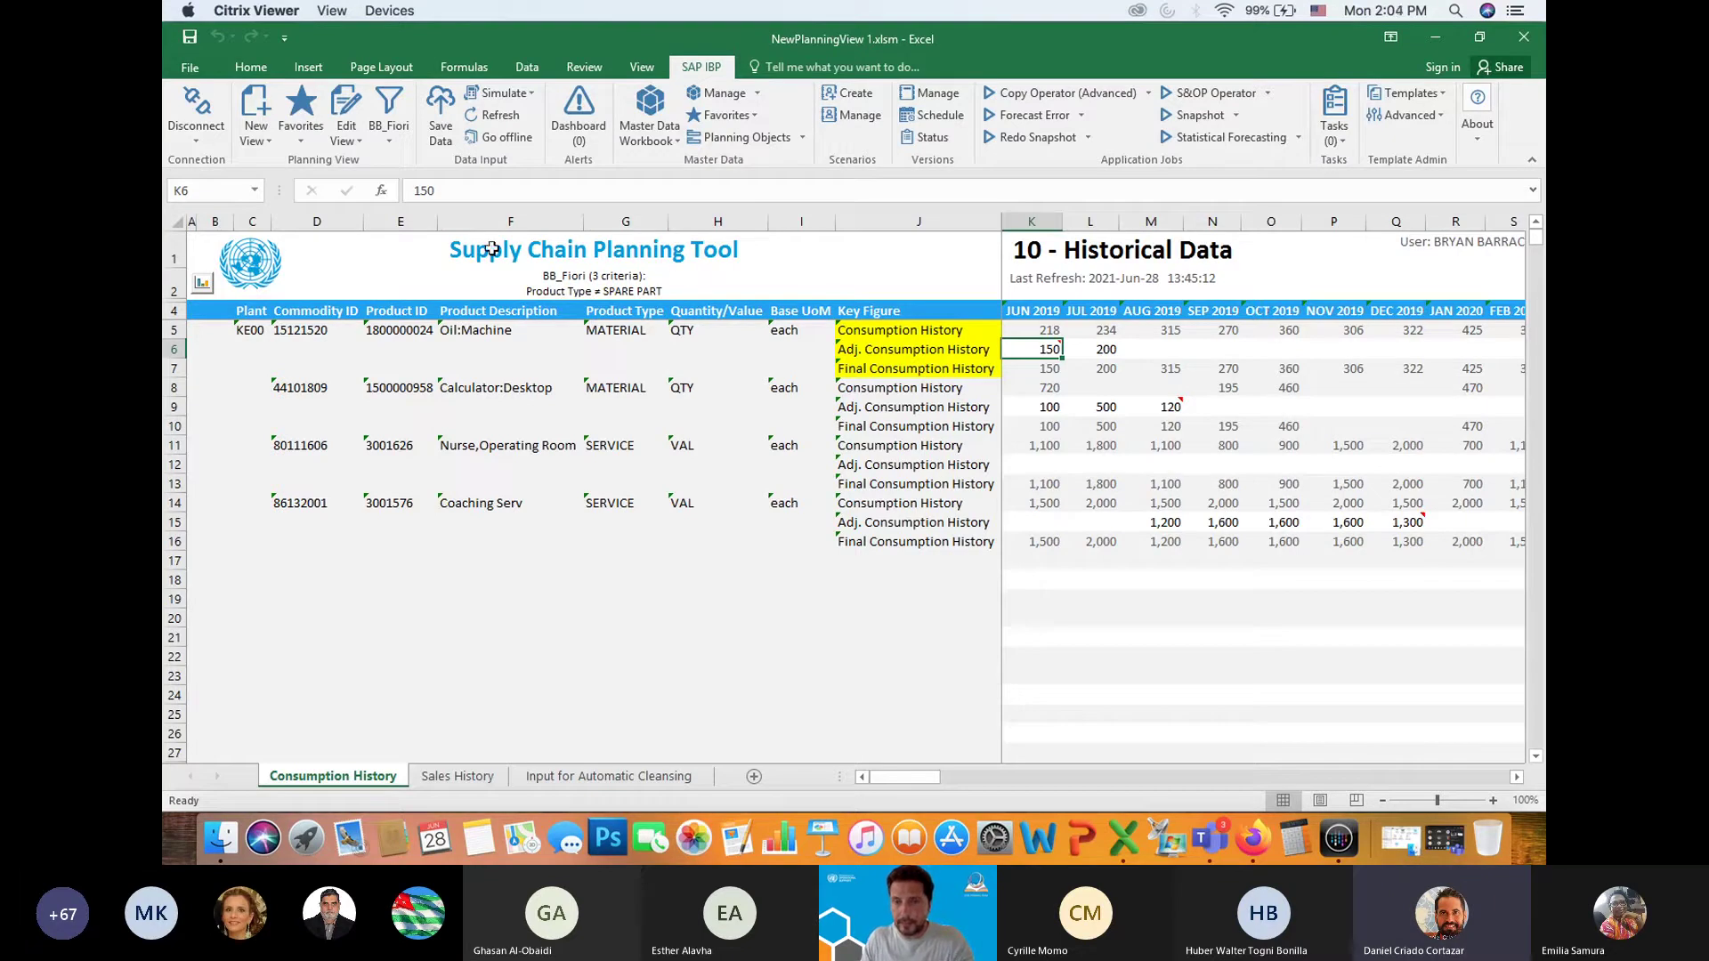
pyautogui.click(350, 111)
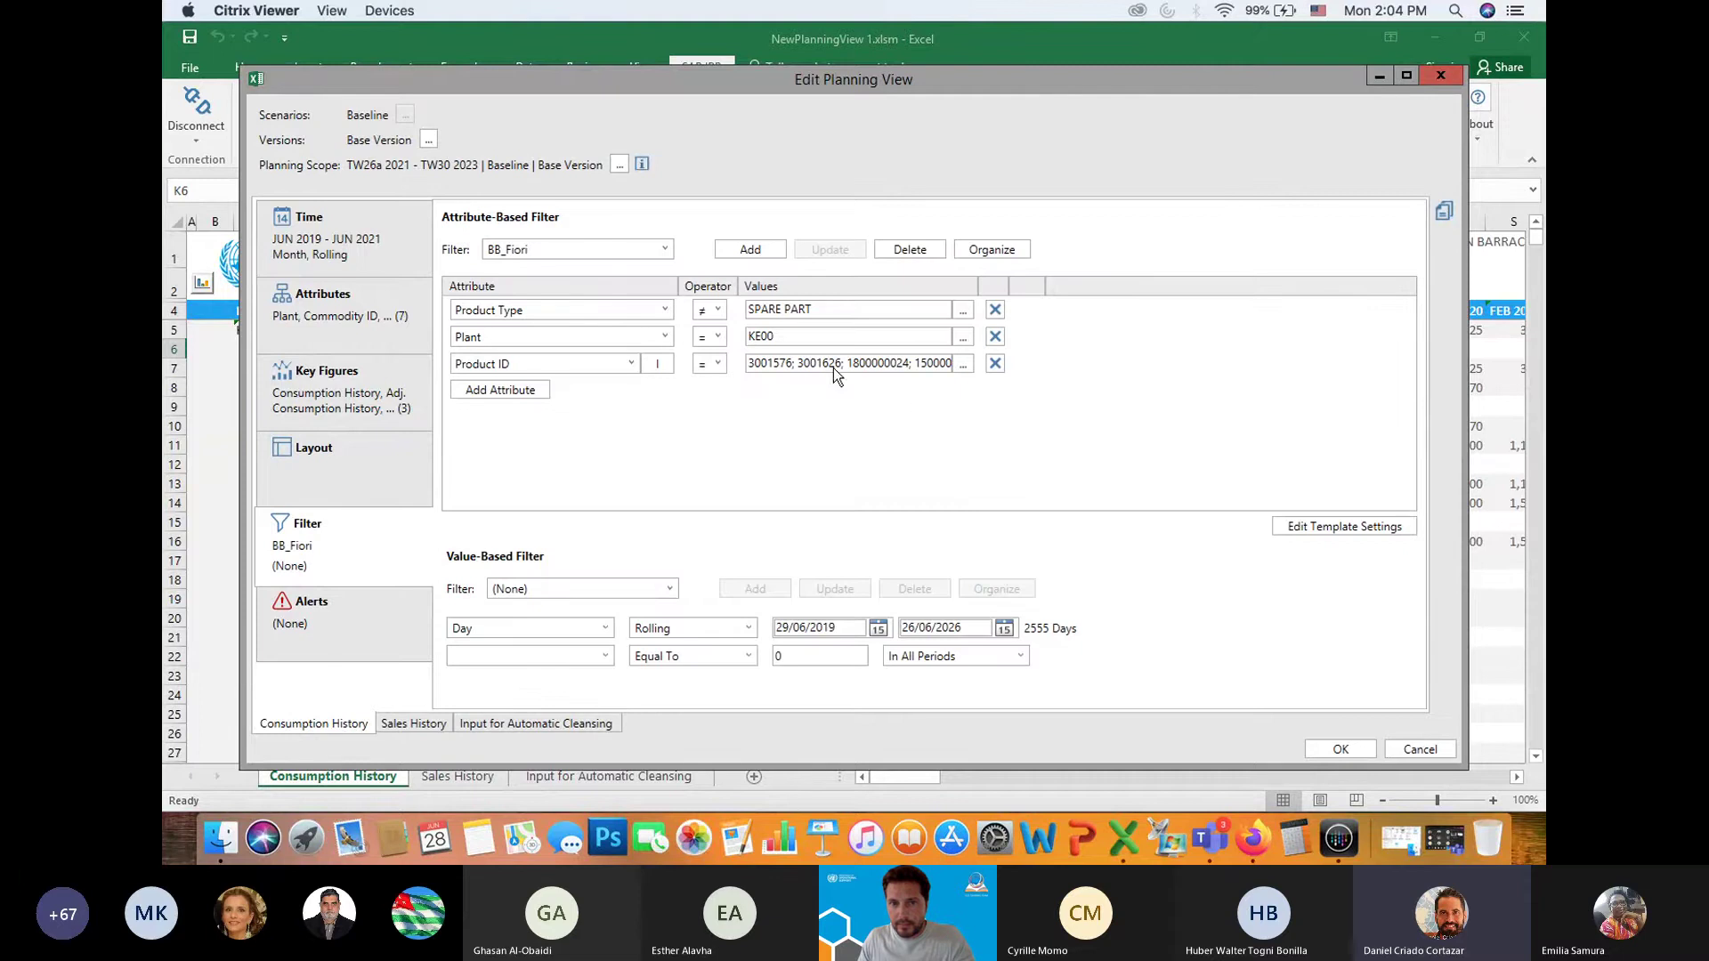
pyautogui.click(833, 367)
pyautogui.moveTo(688, 359); pyautogui.dragTo(820, 367)
pyautogui.press('BackSpace')
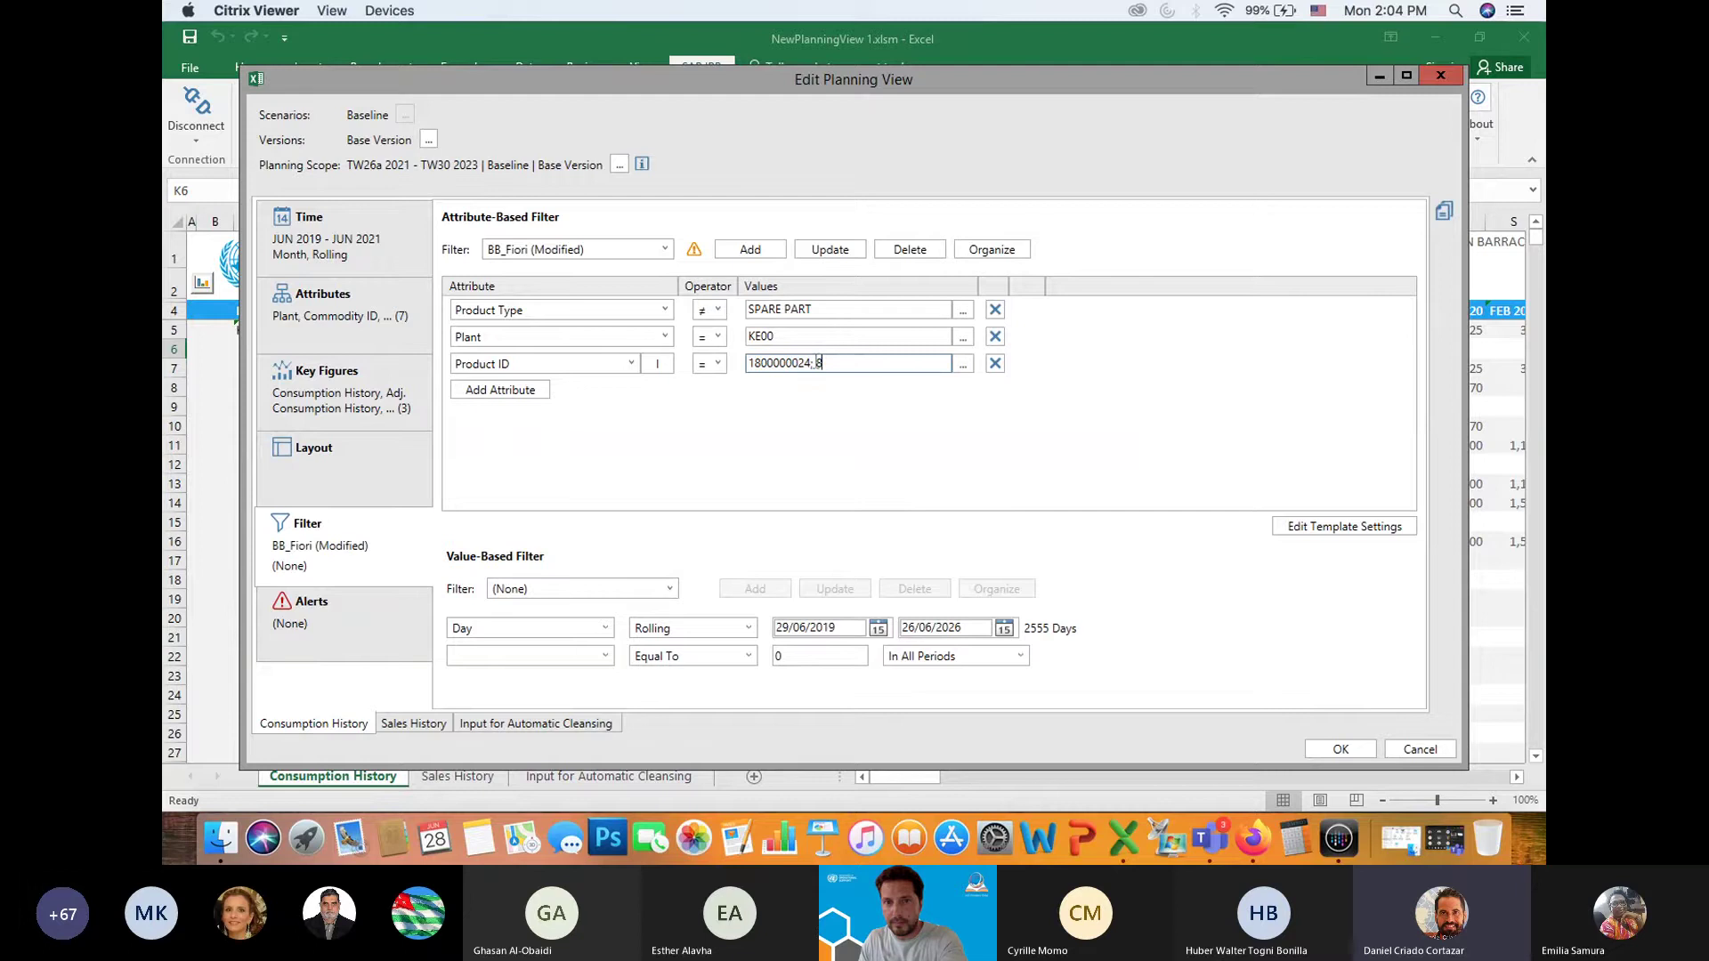
pyautogui.press('BackSpace')
# Copy the Consumption History filter to Sales History and Input for Automatic Cleansing, and apply
pyautogui.click(1443, 211)
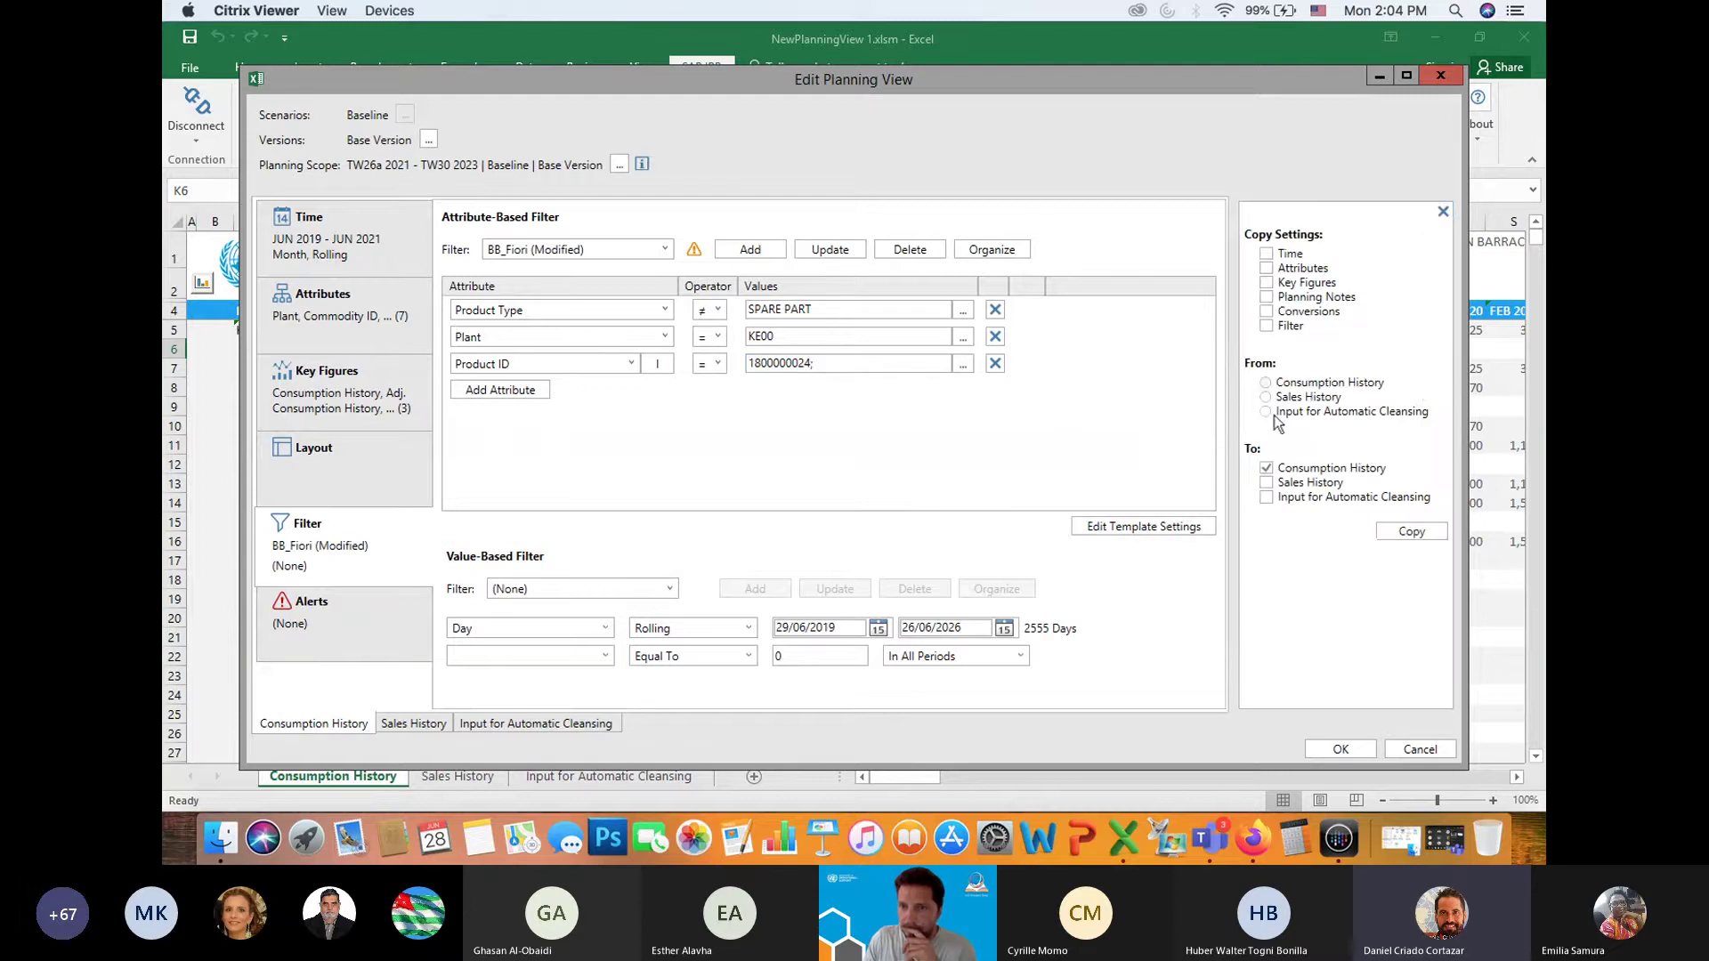
pyautogui.click(1265, 326)
pyautogui.click(1266, 482)
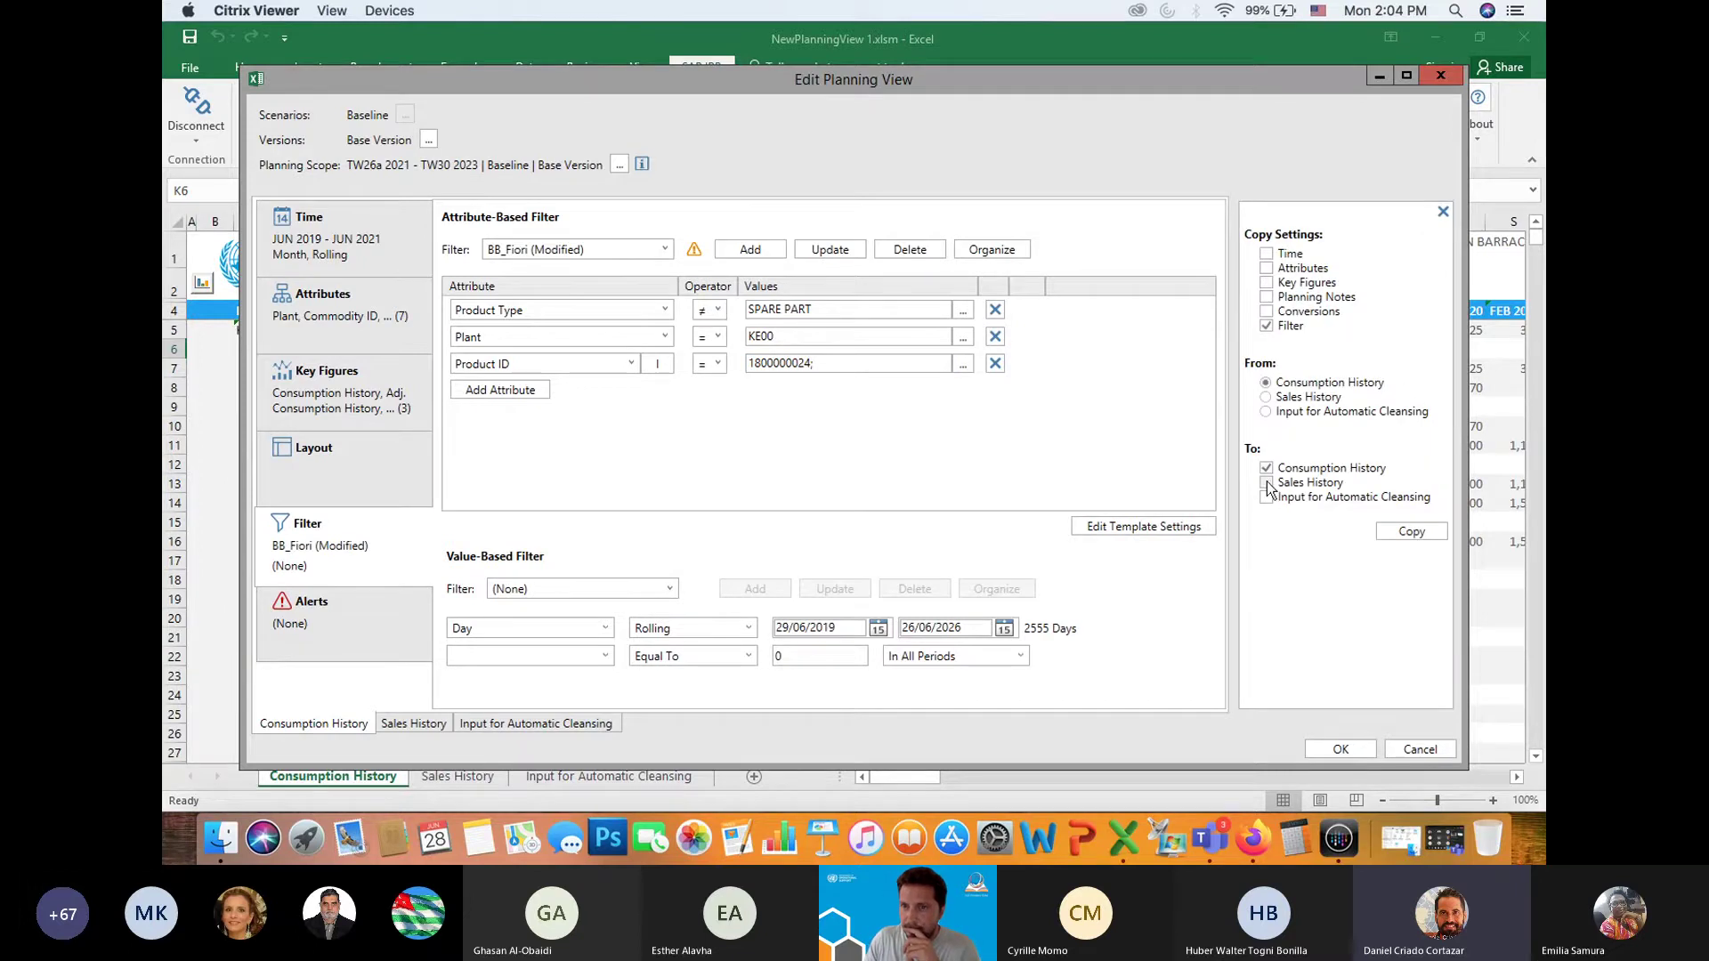
pyautogui.click(1265, 496)
pyautogui.click(1406, 532)
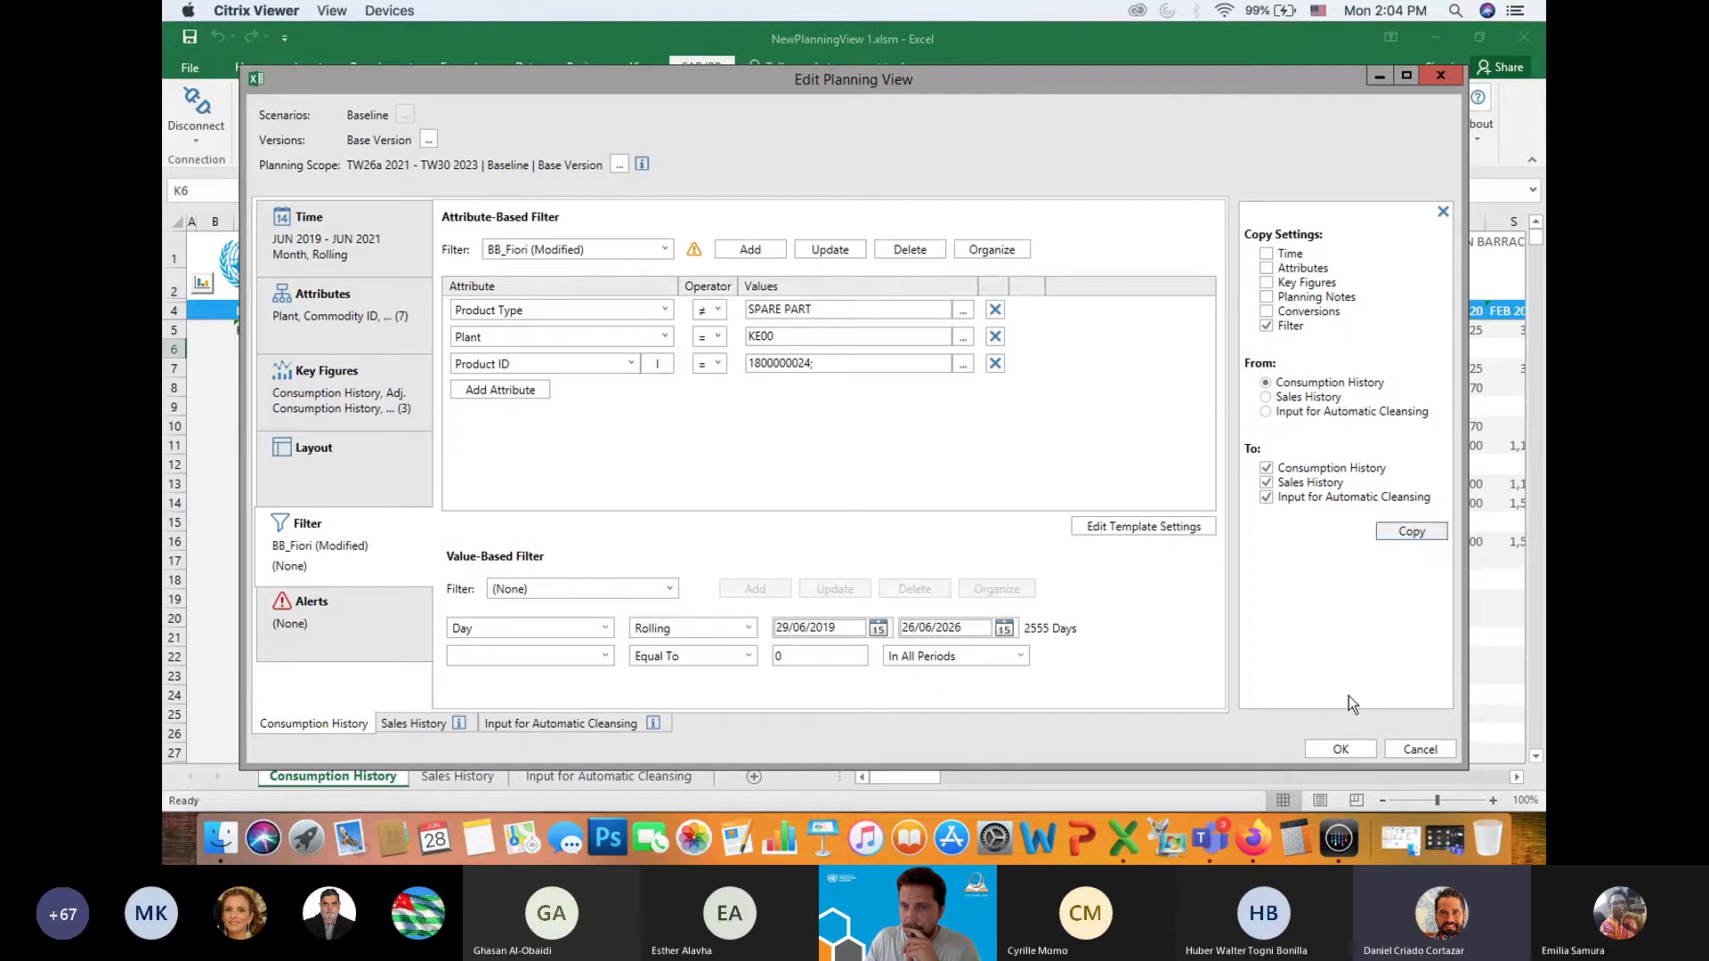
pyautogui.click(1340, 749)
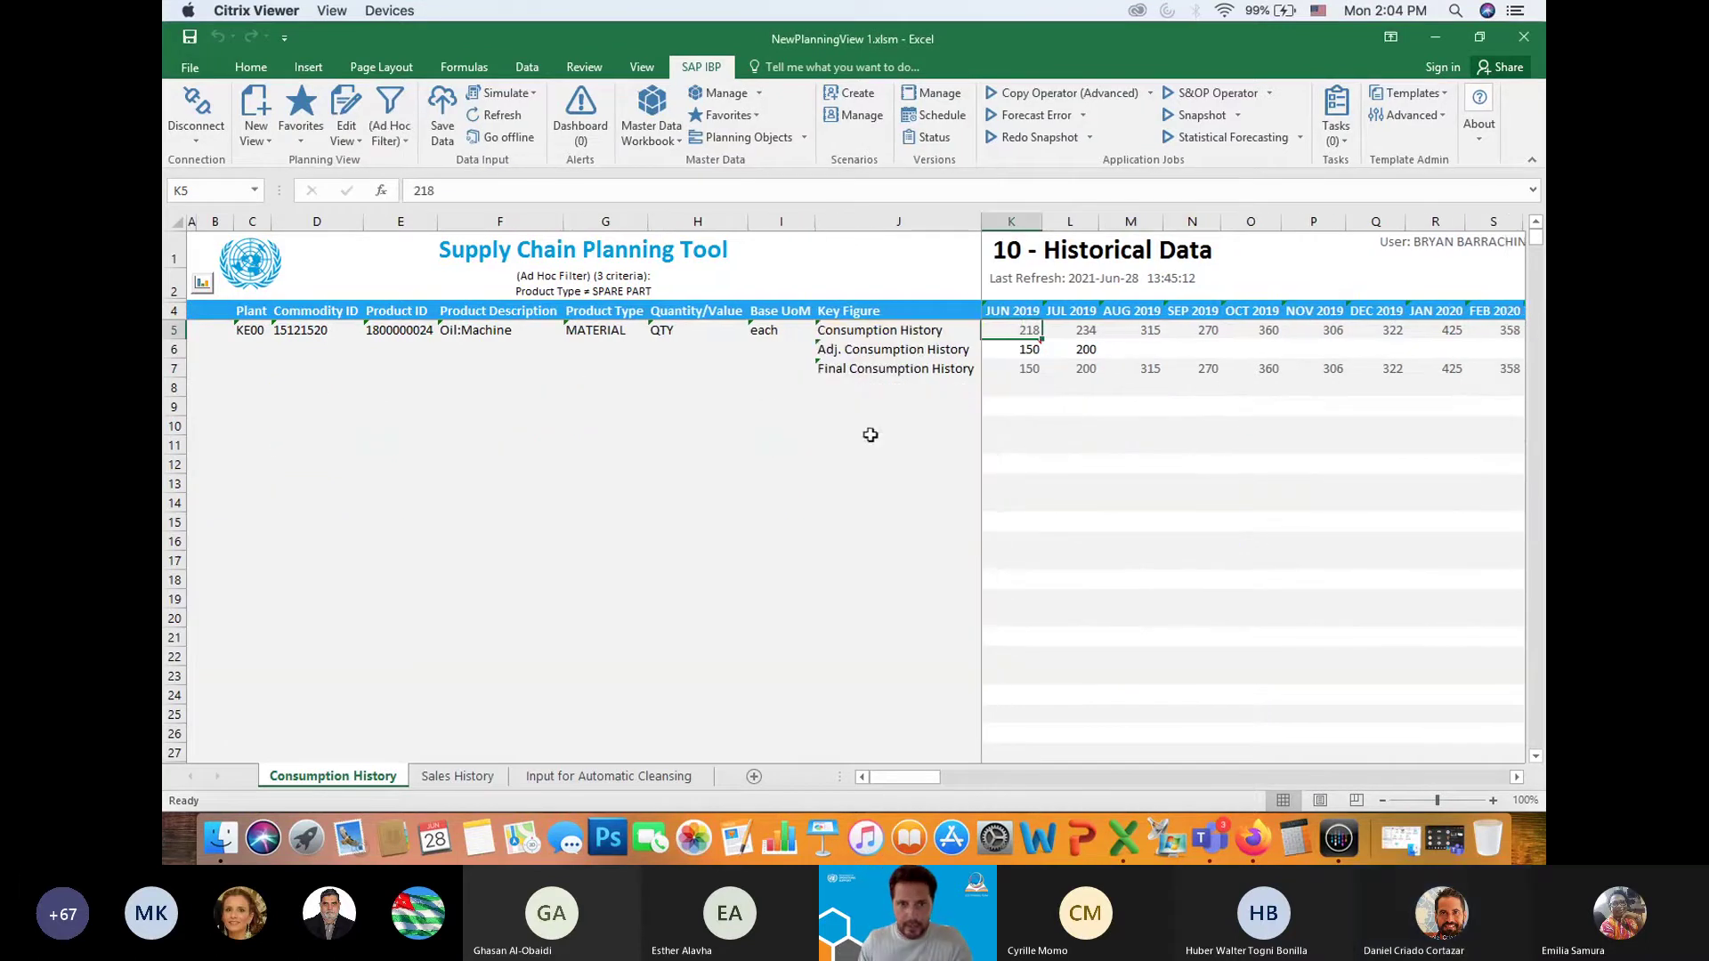
# Highlight the remaining Oil:Machine rows E5:L7 to review them, then switch back to Firefox
pyautogui.click(870, 429)
pyautogui.moveTo(399, 330); pyautogui.dragTo(1078, 366)
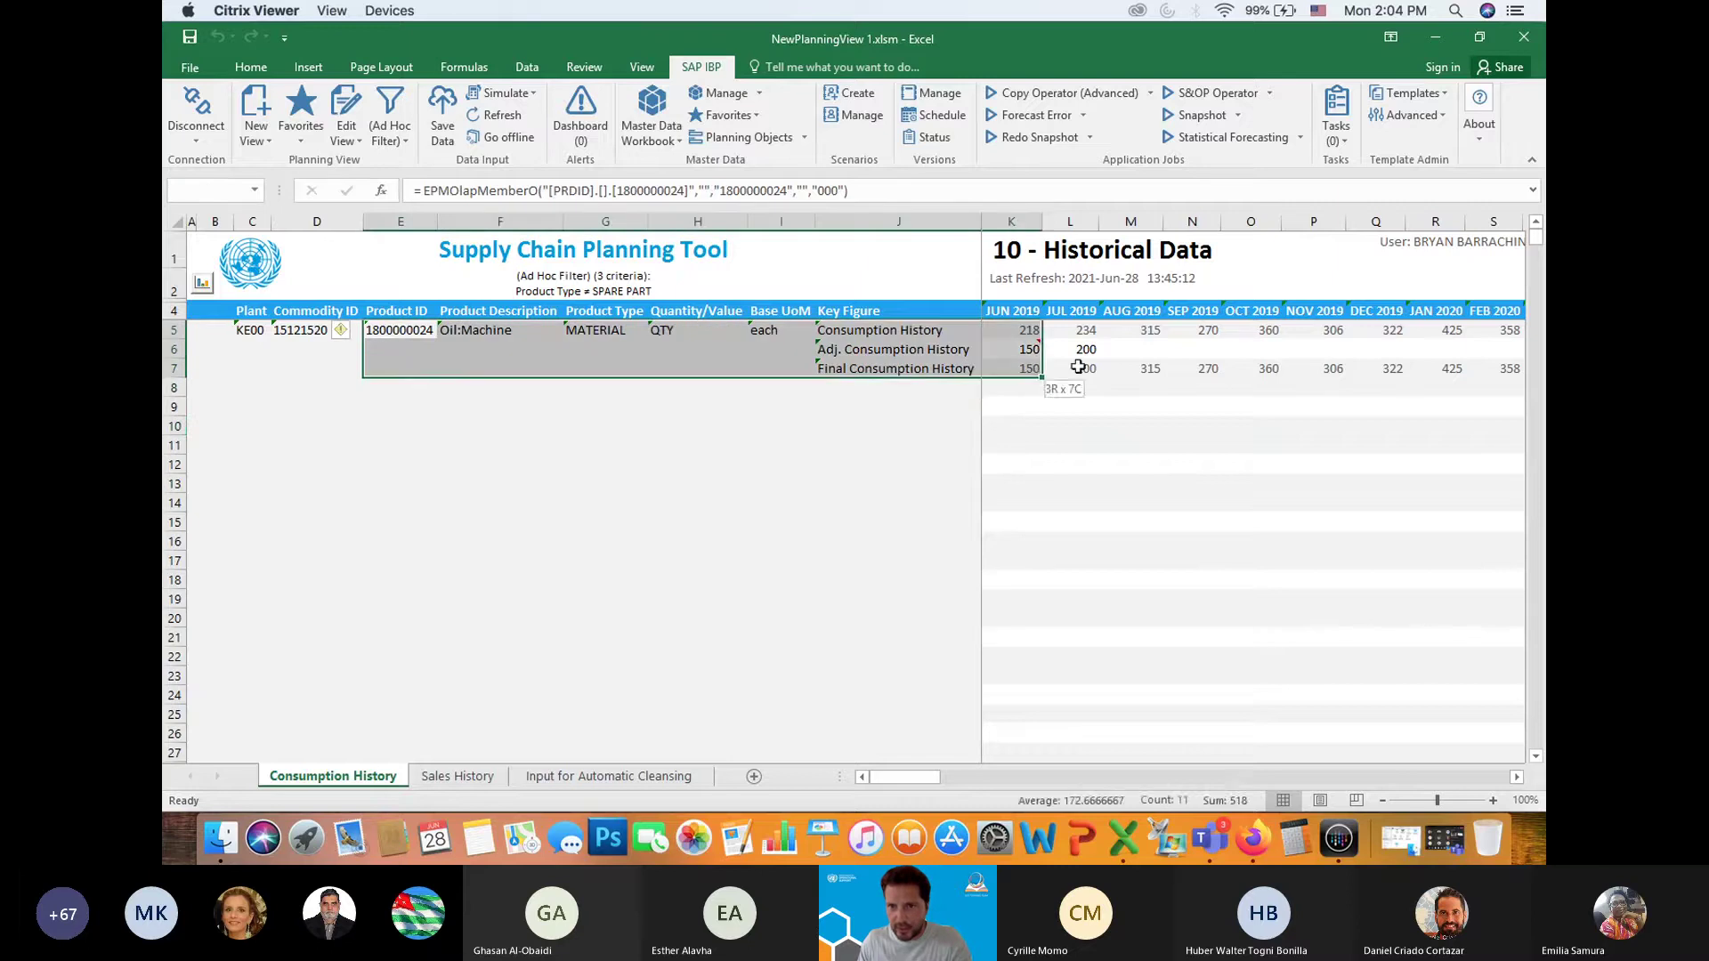
pyautogui.click(551, 541)
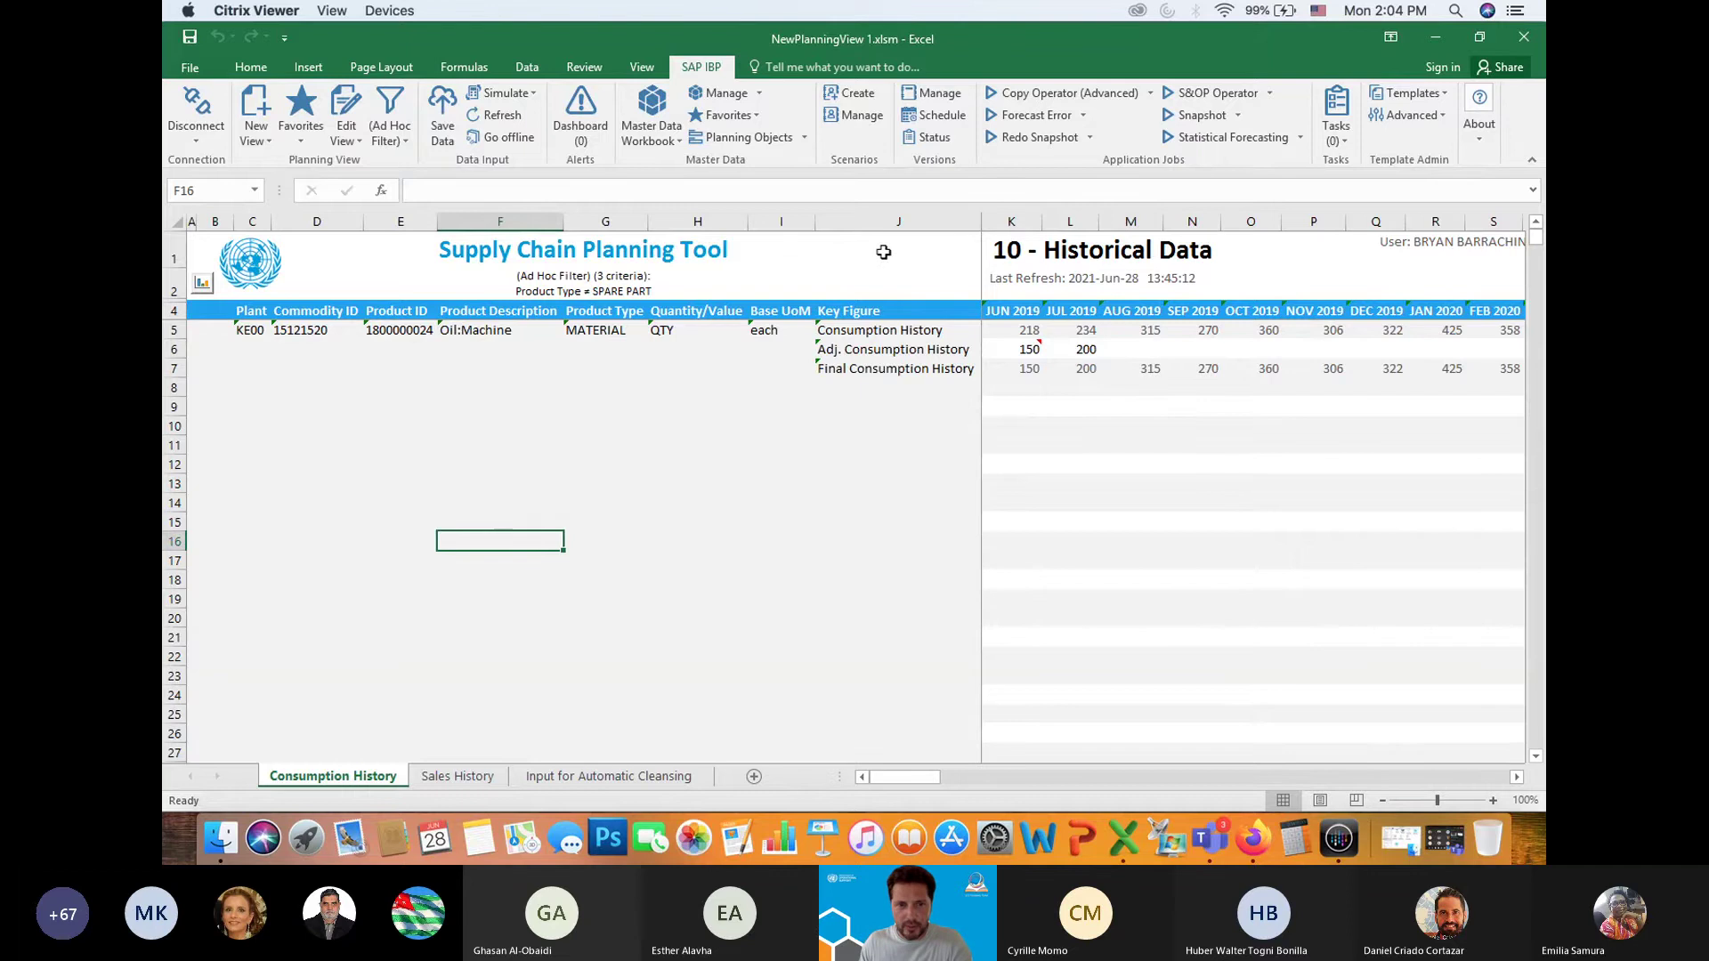
pyautogui.press('super+Tab')
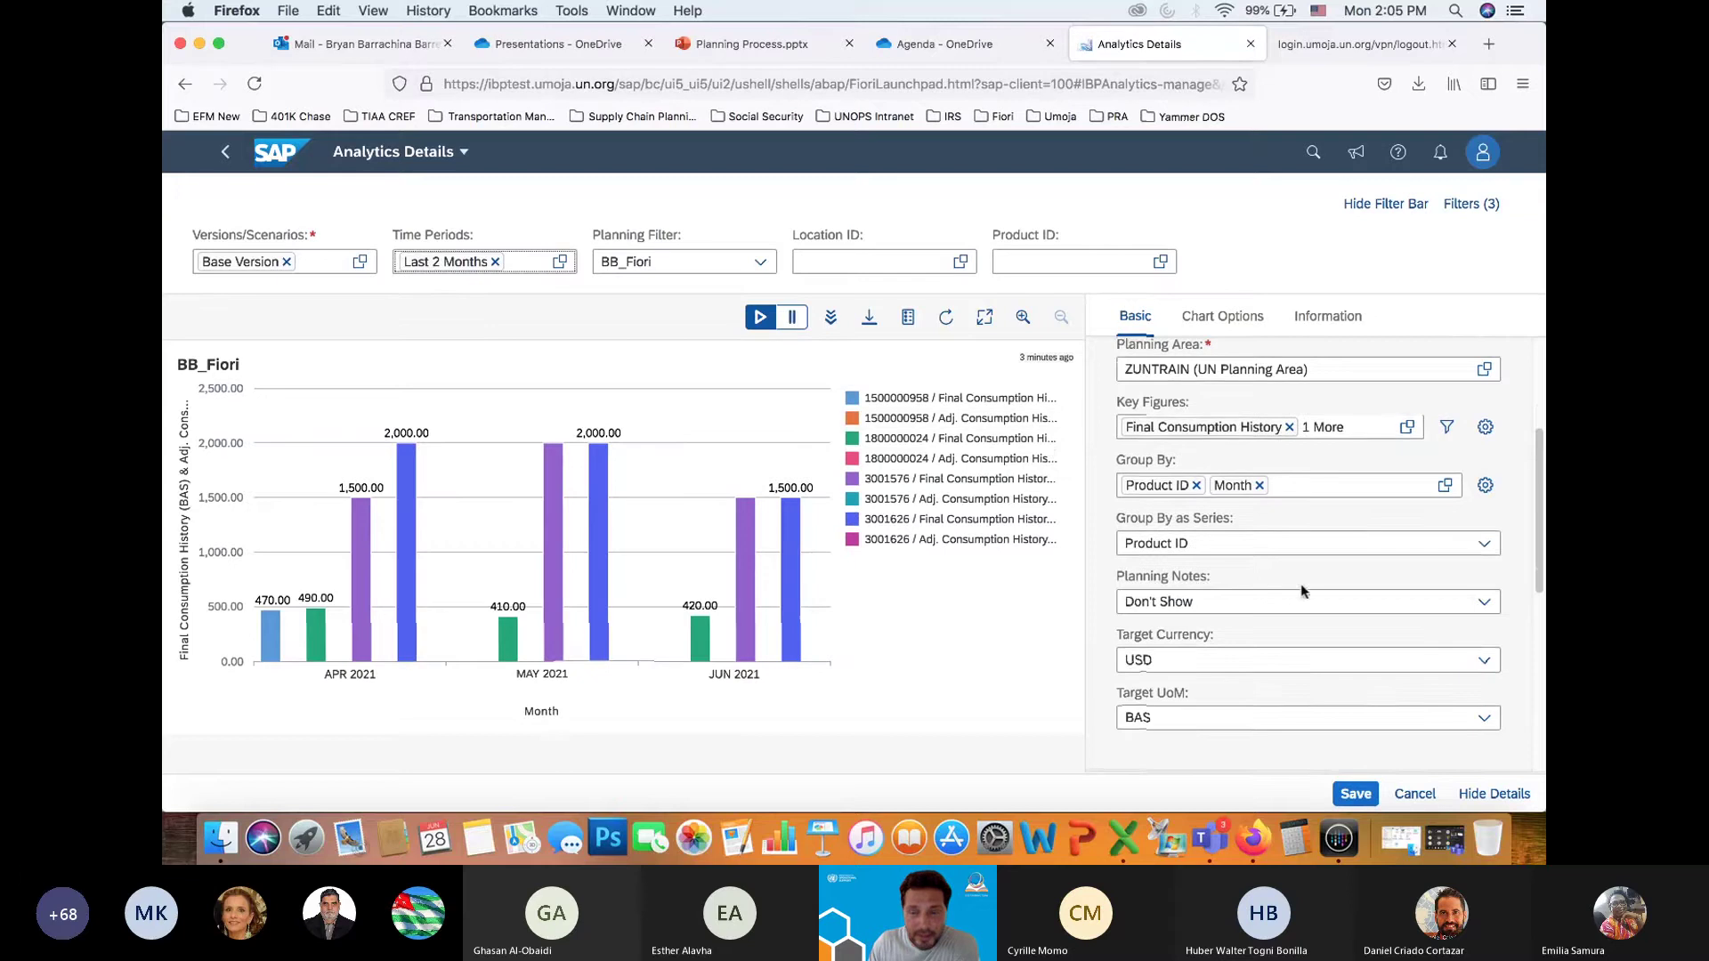
pyautogui.scroll(1, 1396, 559)
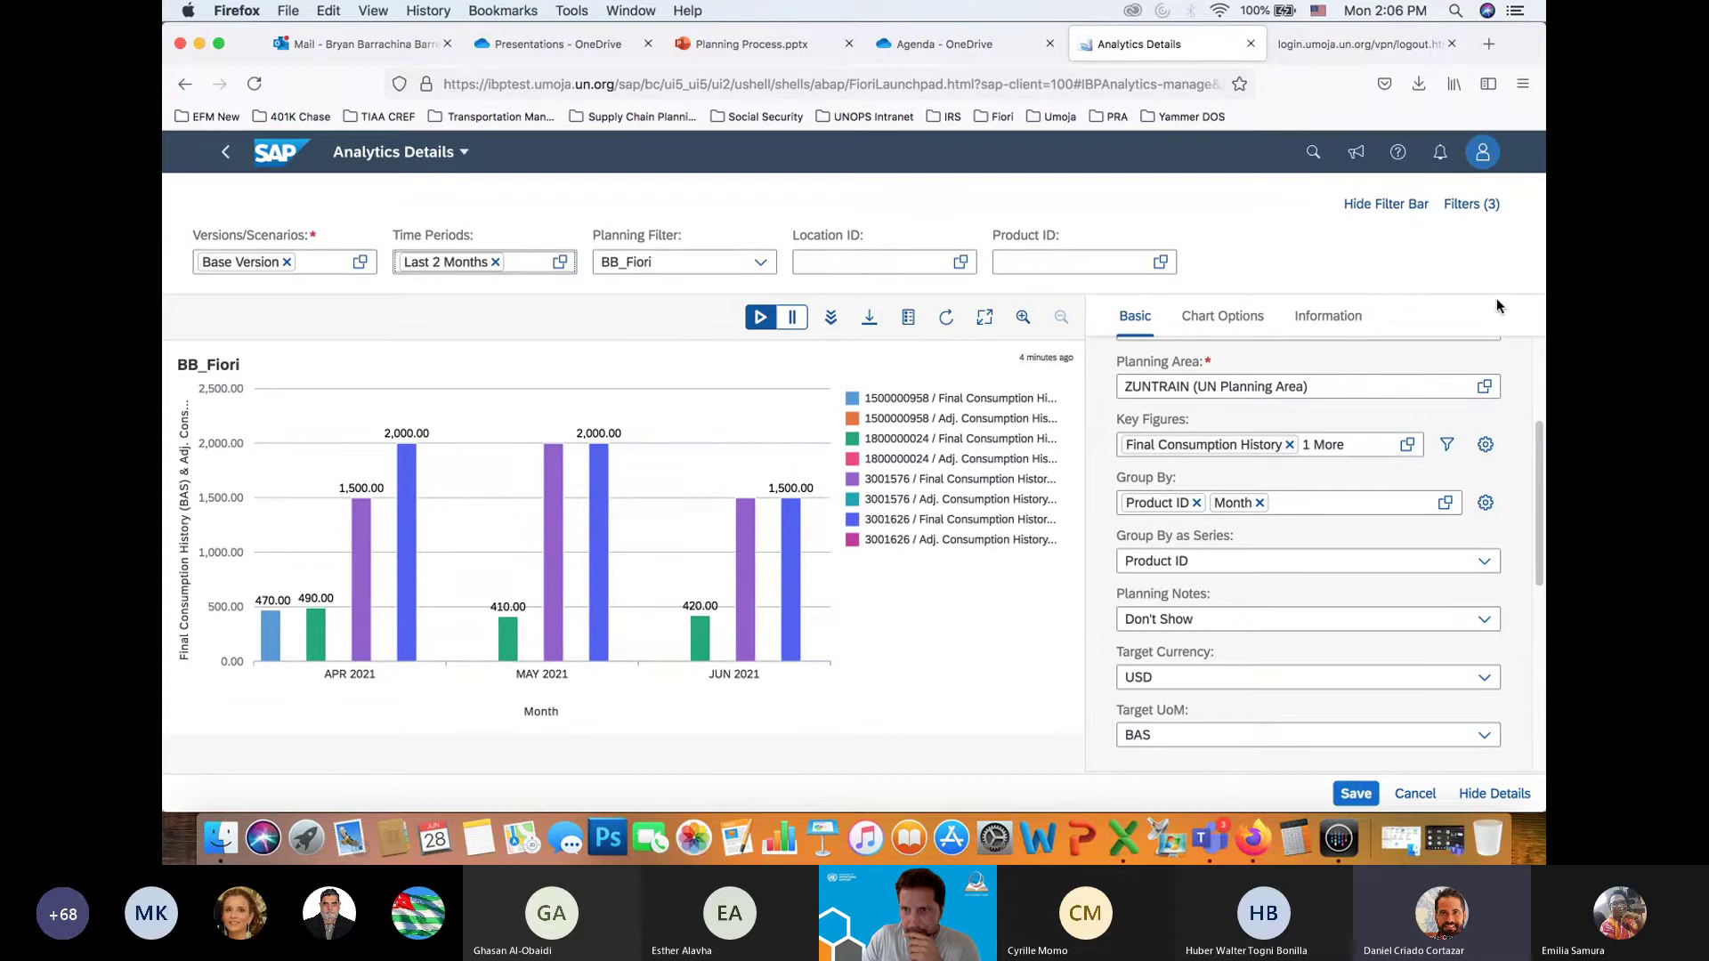
pyautogui.scroll(2, 1486, 498)
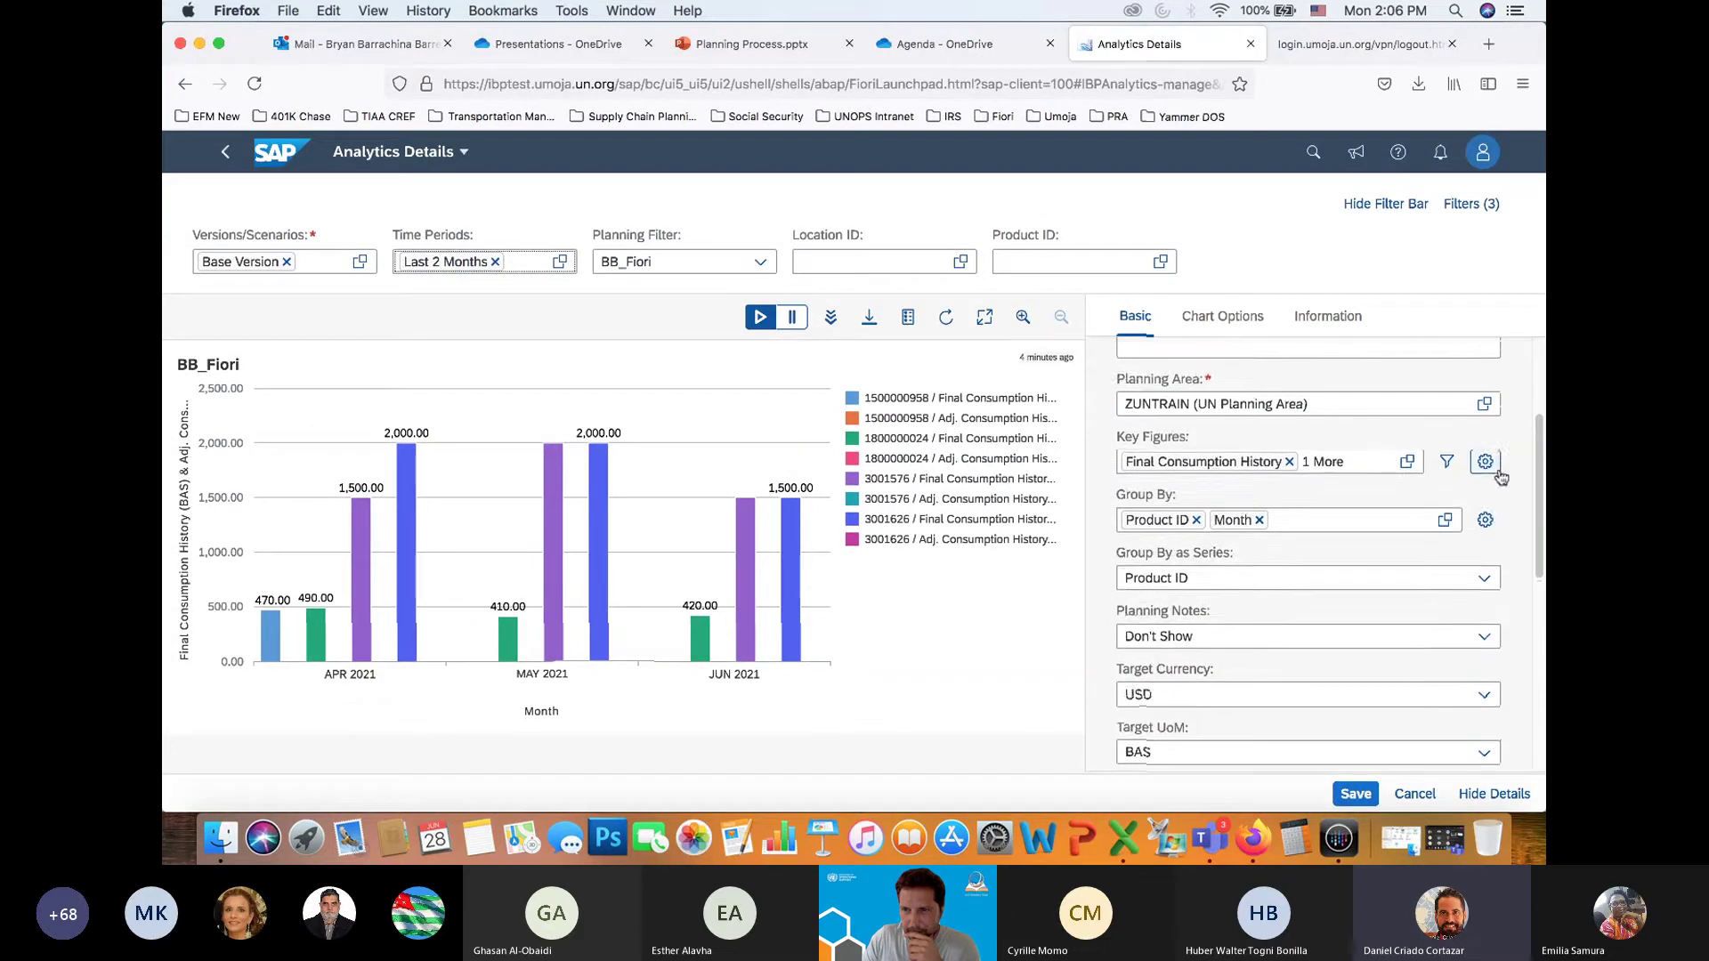
pyautogui.scroll(4, 1520, 436)
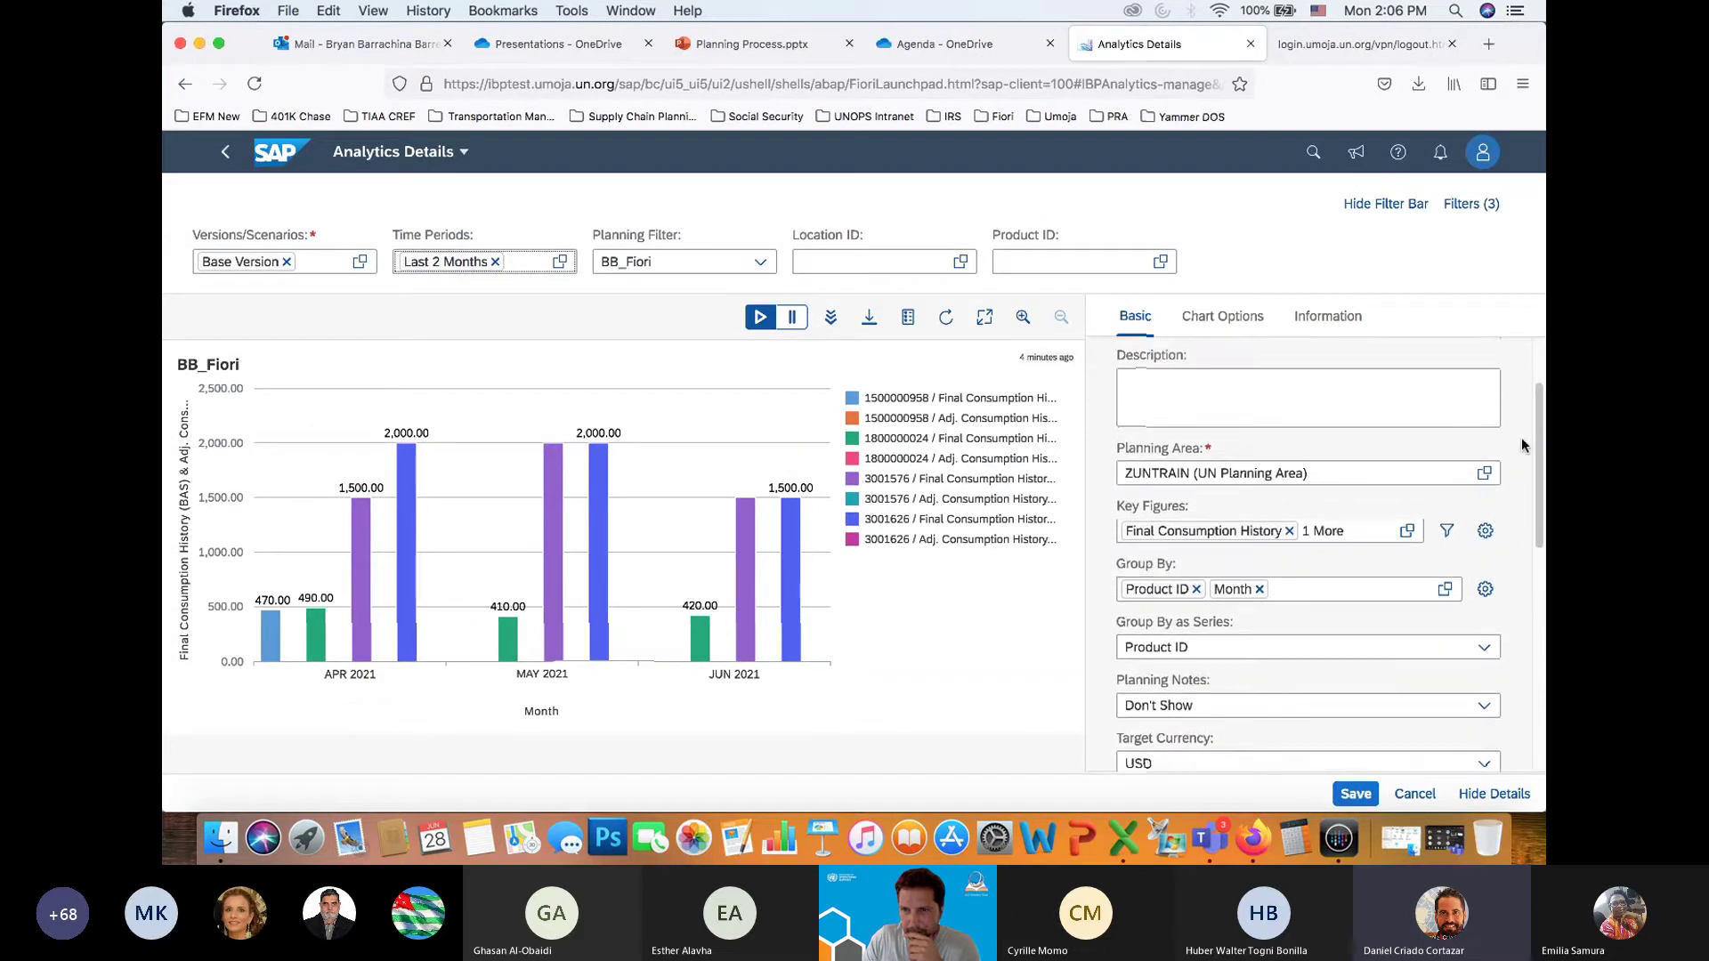
pyautogui.scroll(2, 1522, 445)
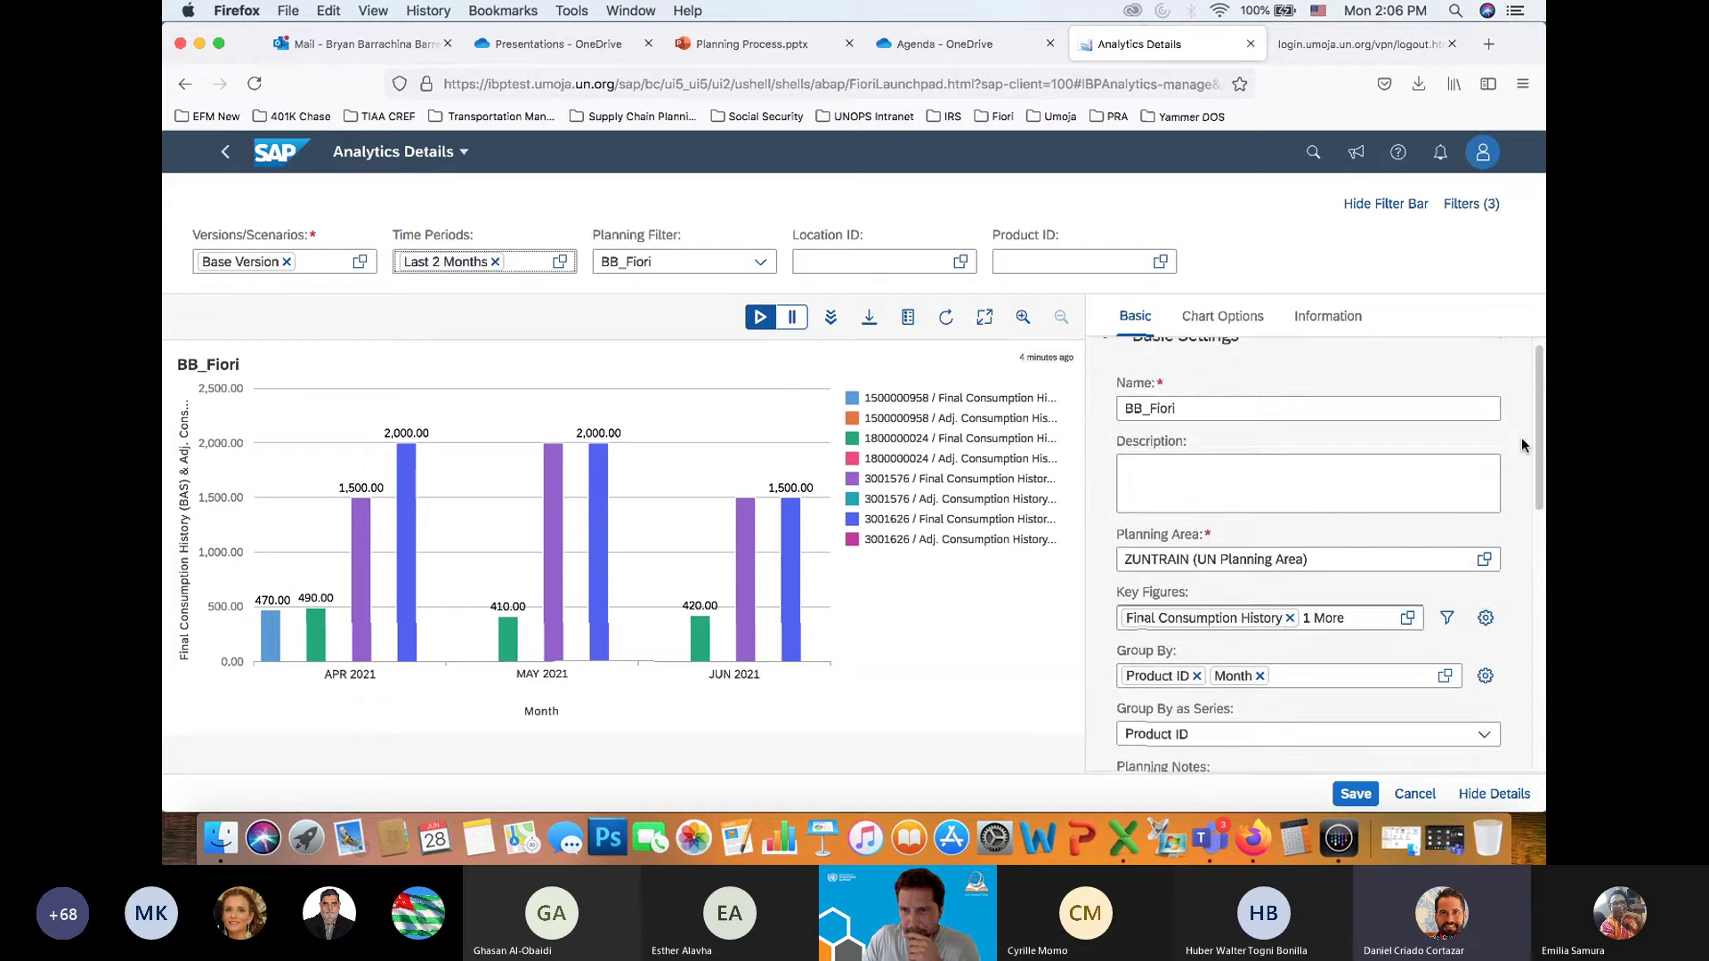
pyautogui.scroll(-1, 1522, 439)
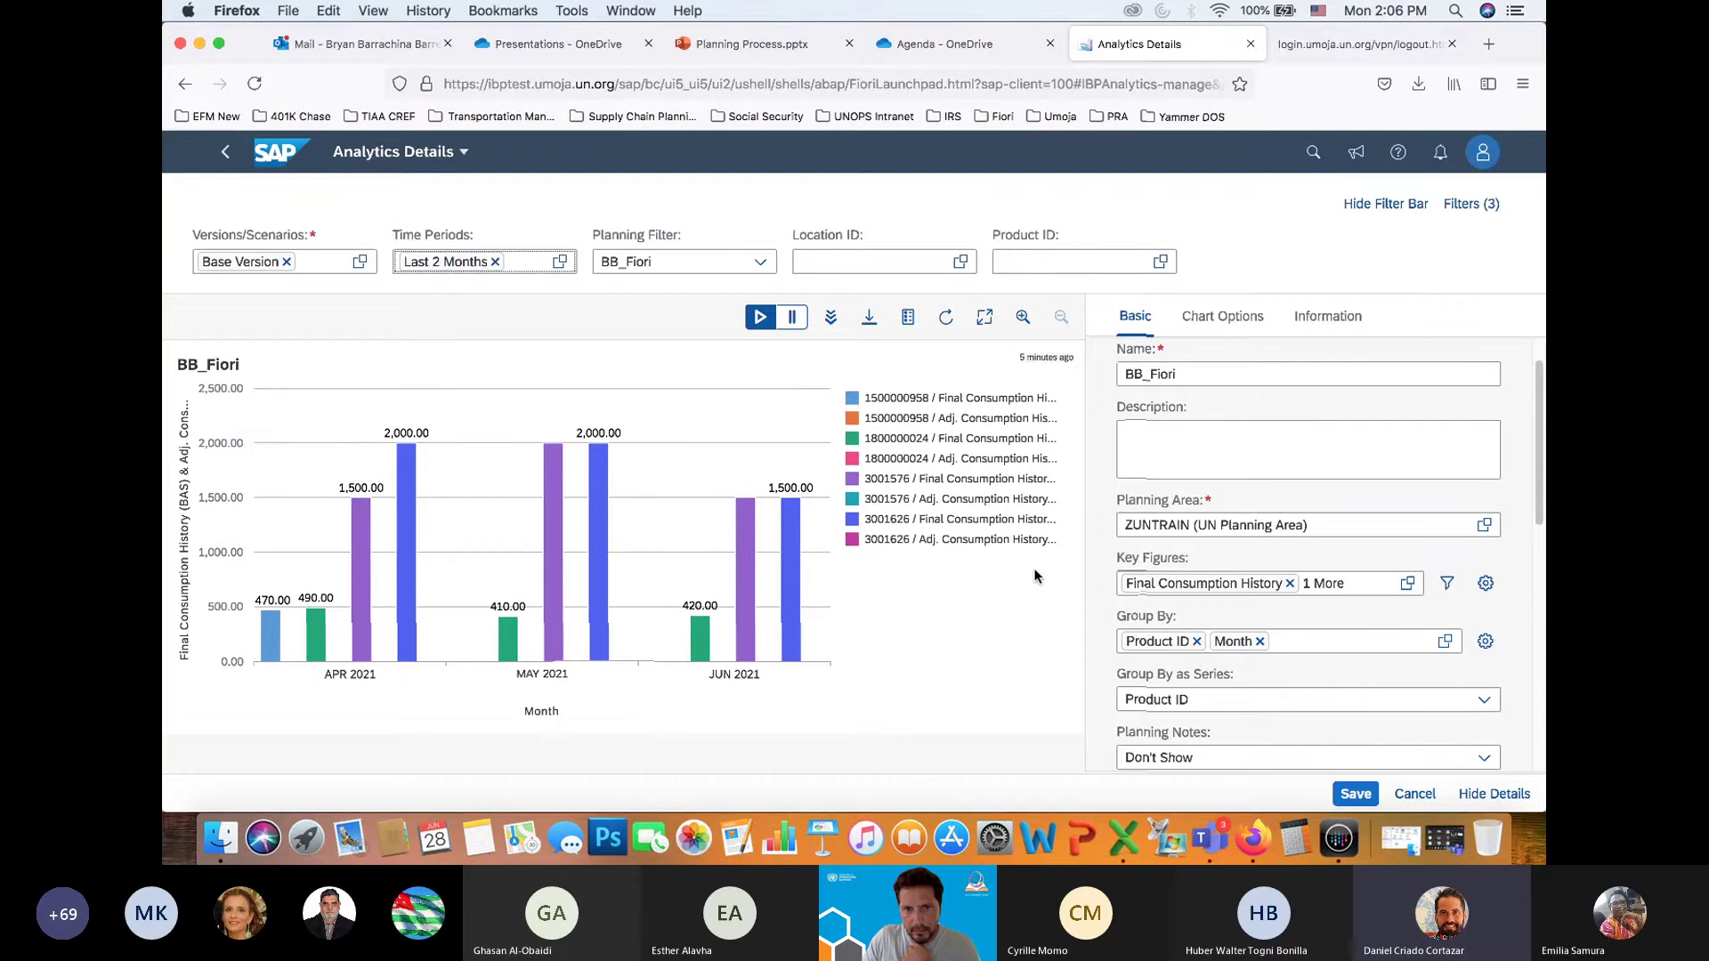
pyautogui.click(1465, 454)
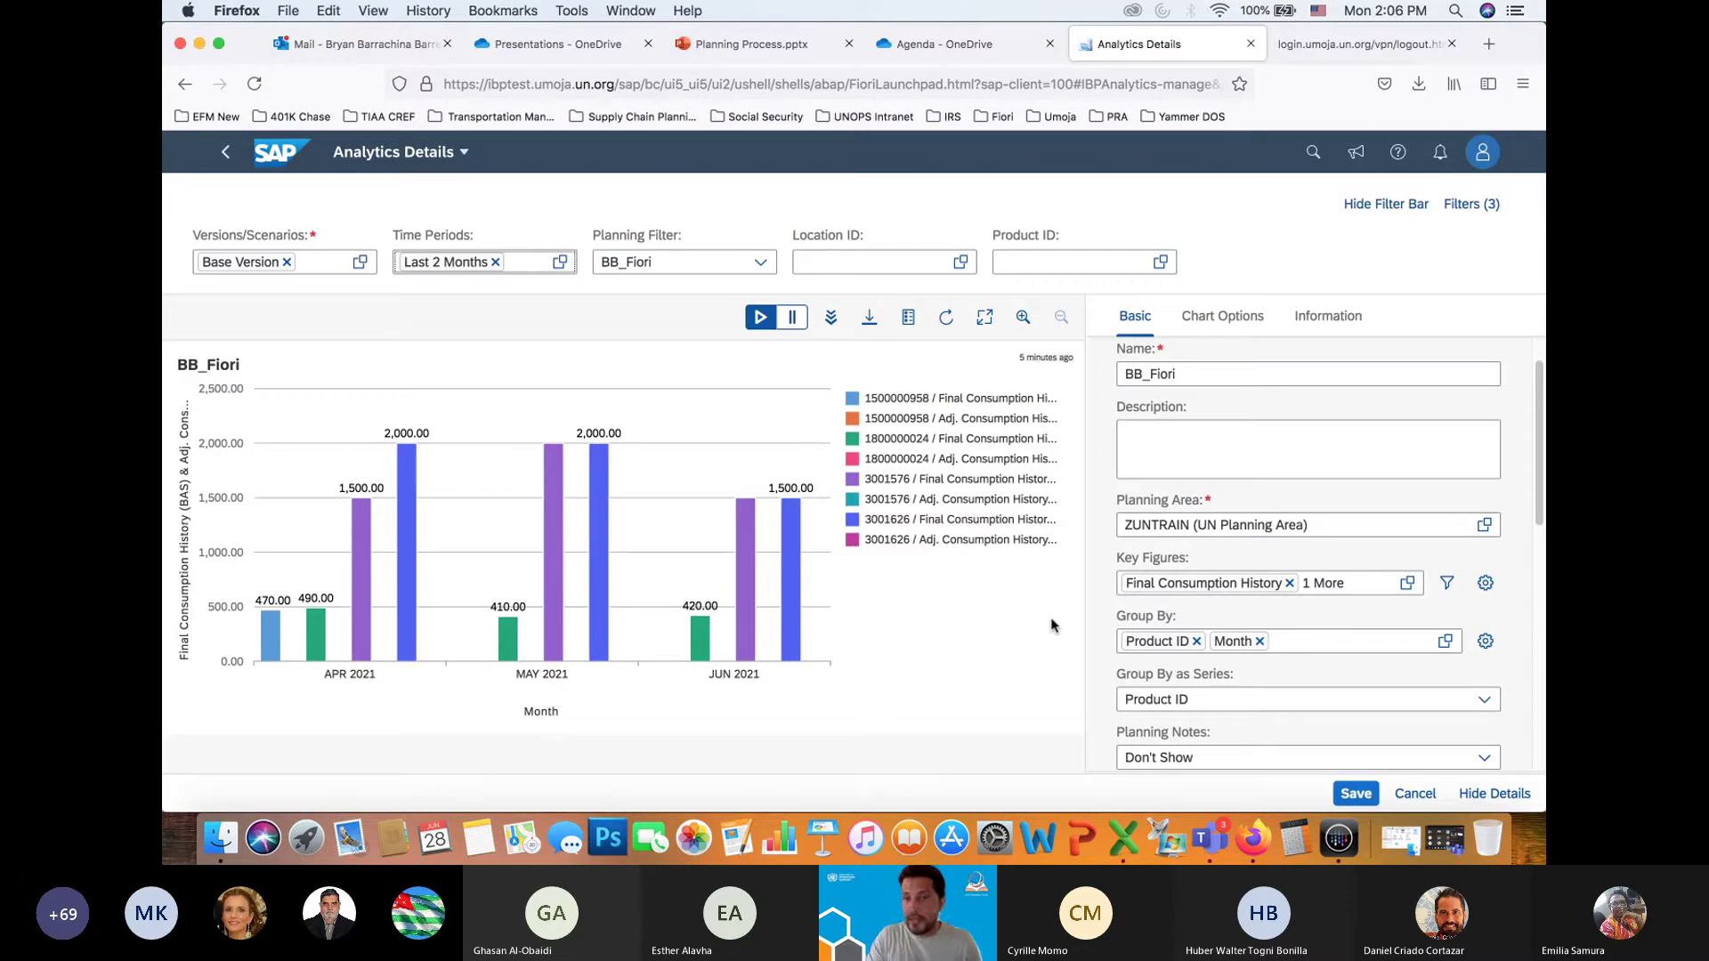
pyautogui.press('super+Tab')
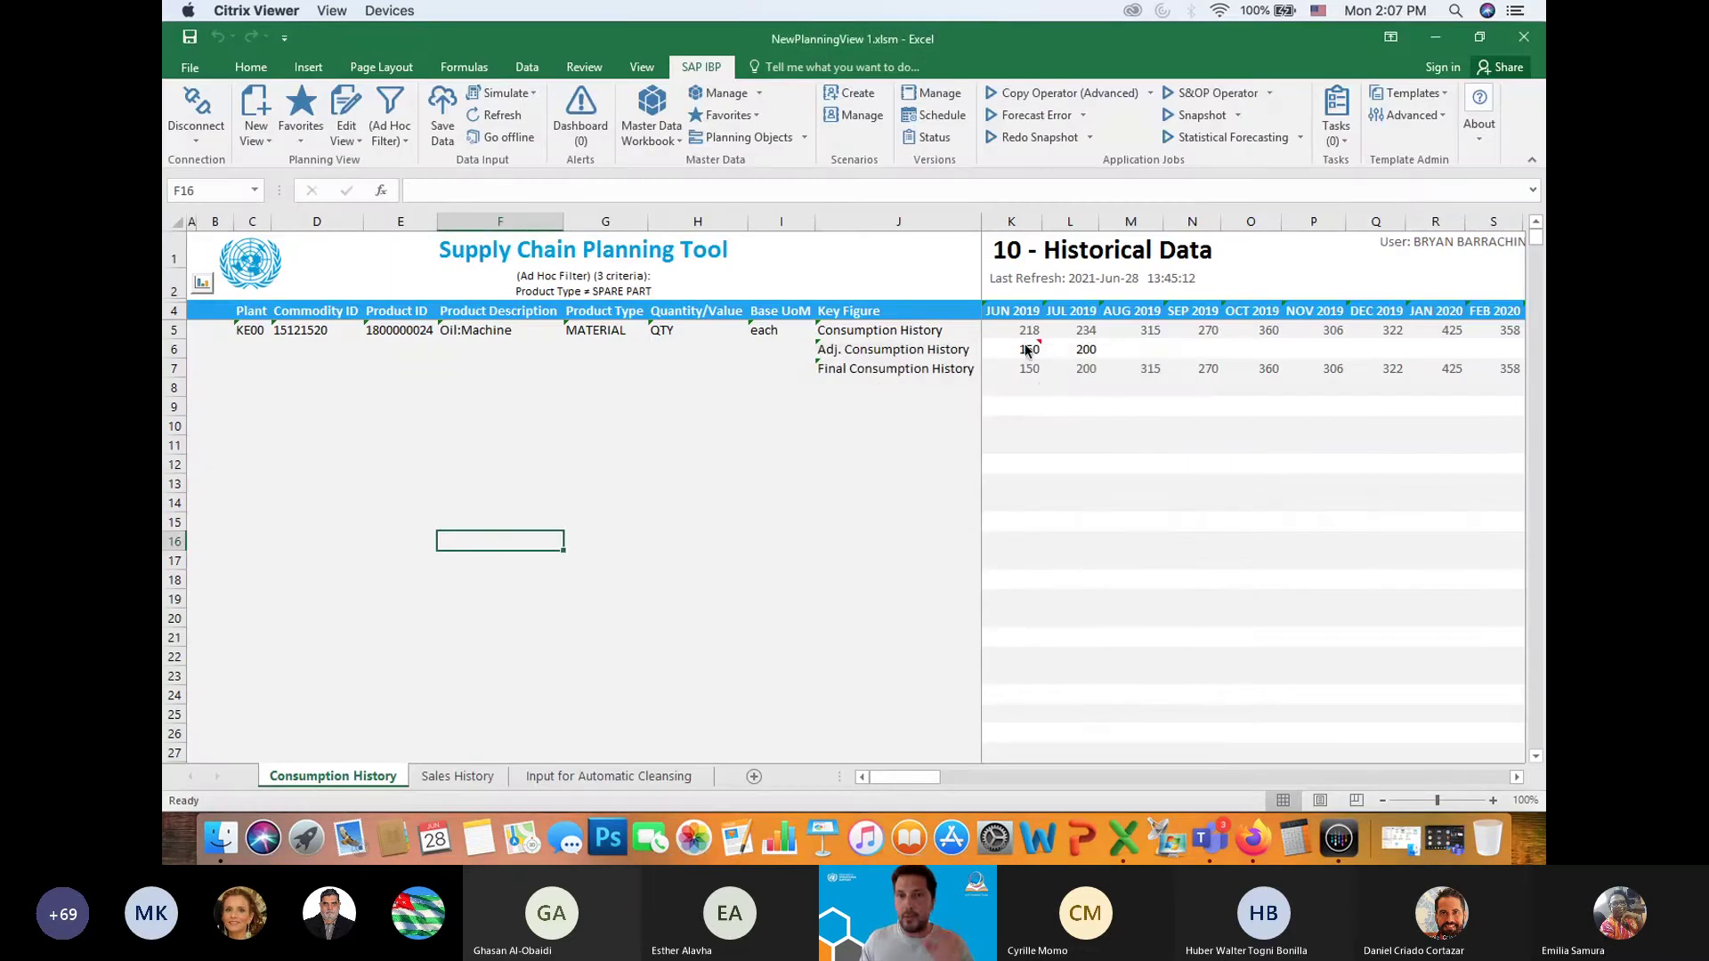
# Read the comment on the June 2019 Adj. Consumption History value of 150, then return to Firefox
pyautogui.click(888, 354)
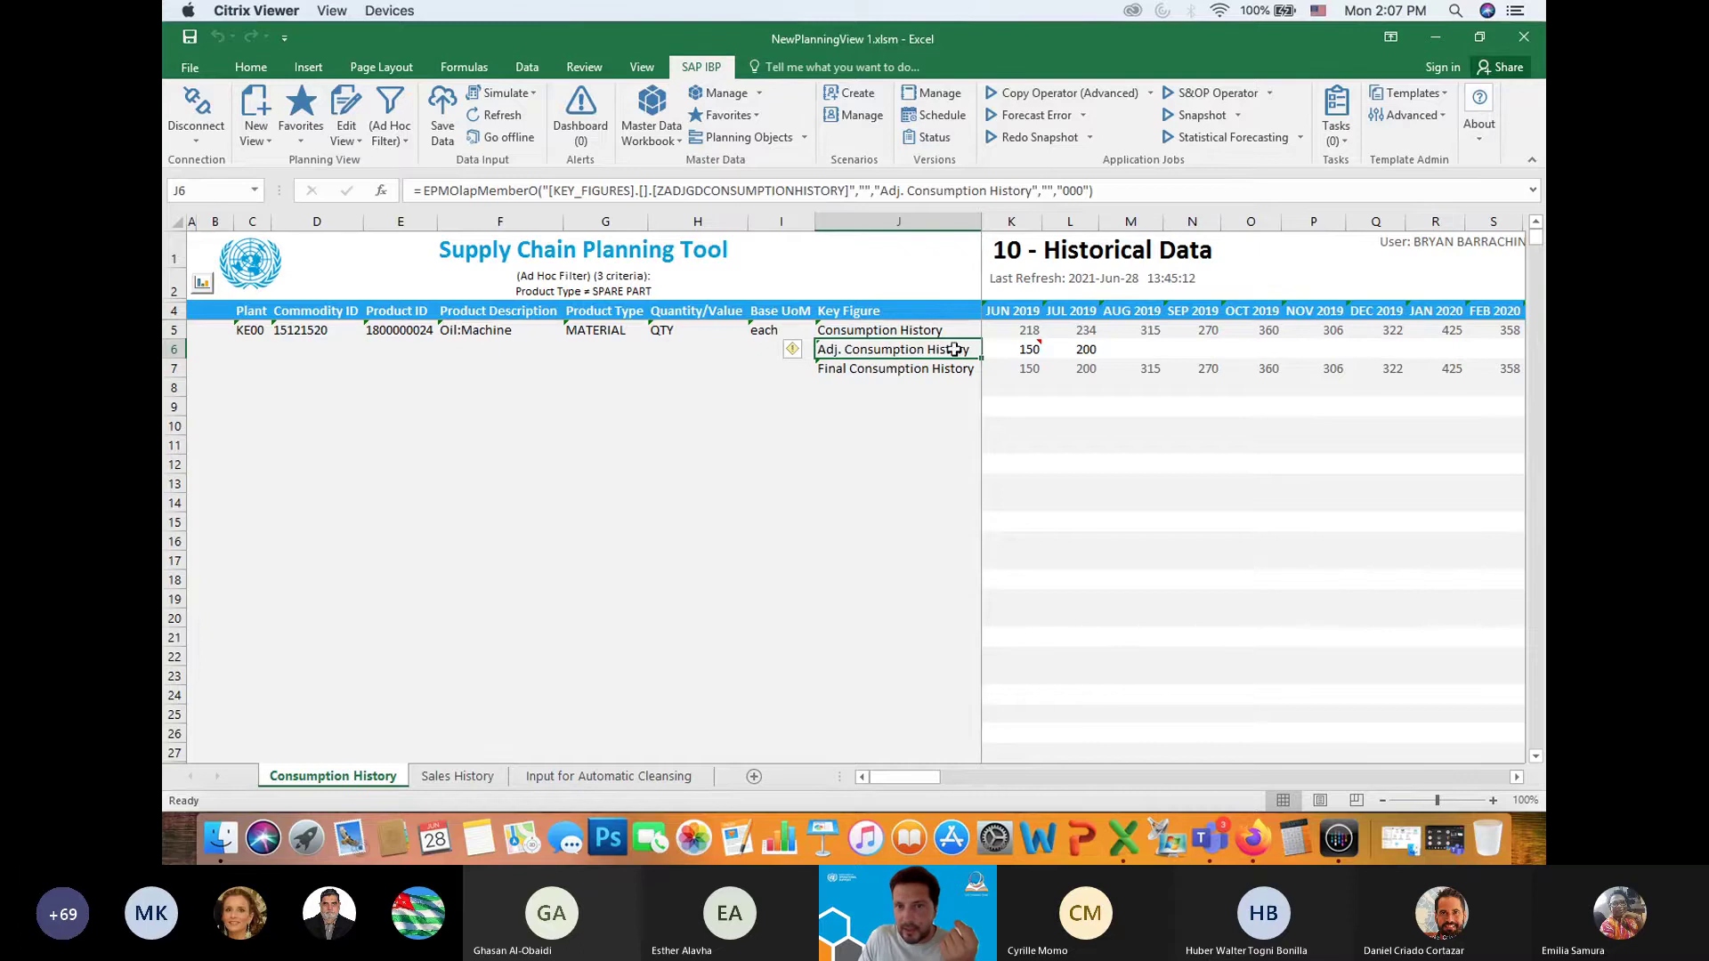
pyautogui.click(1017, 350)
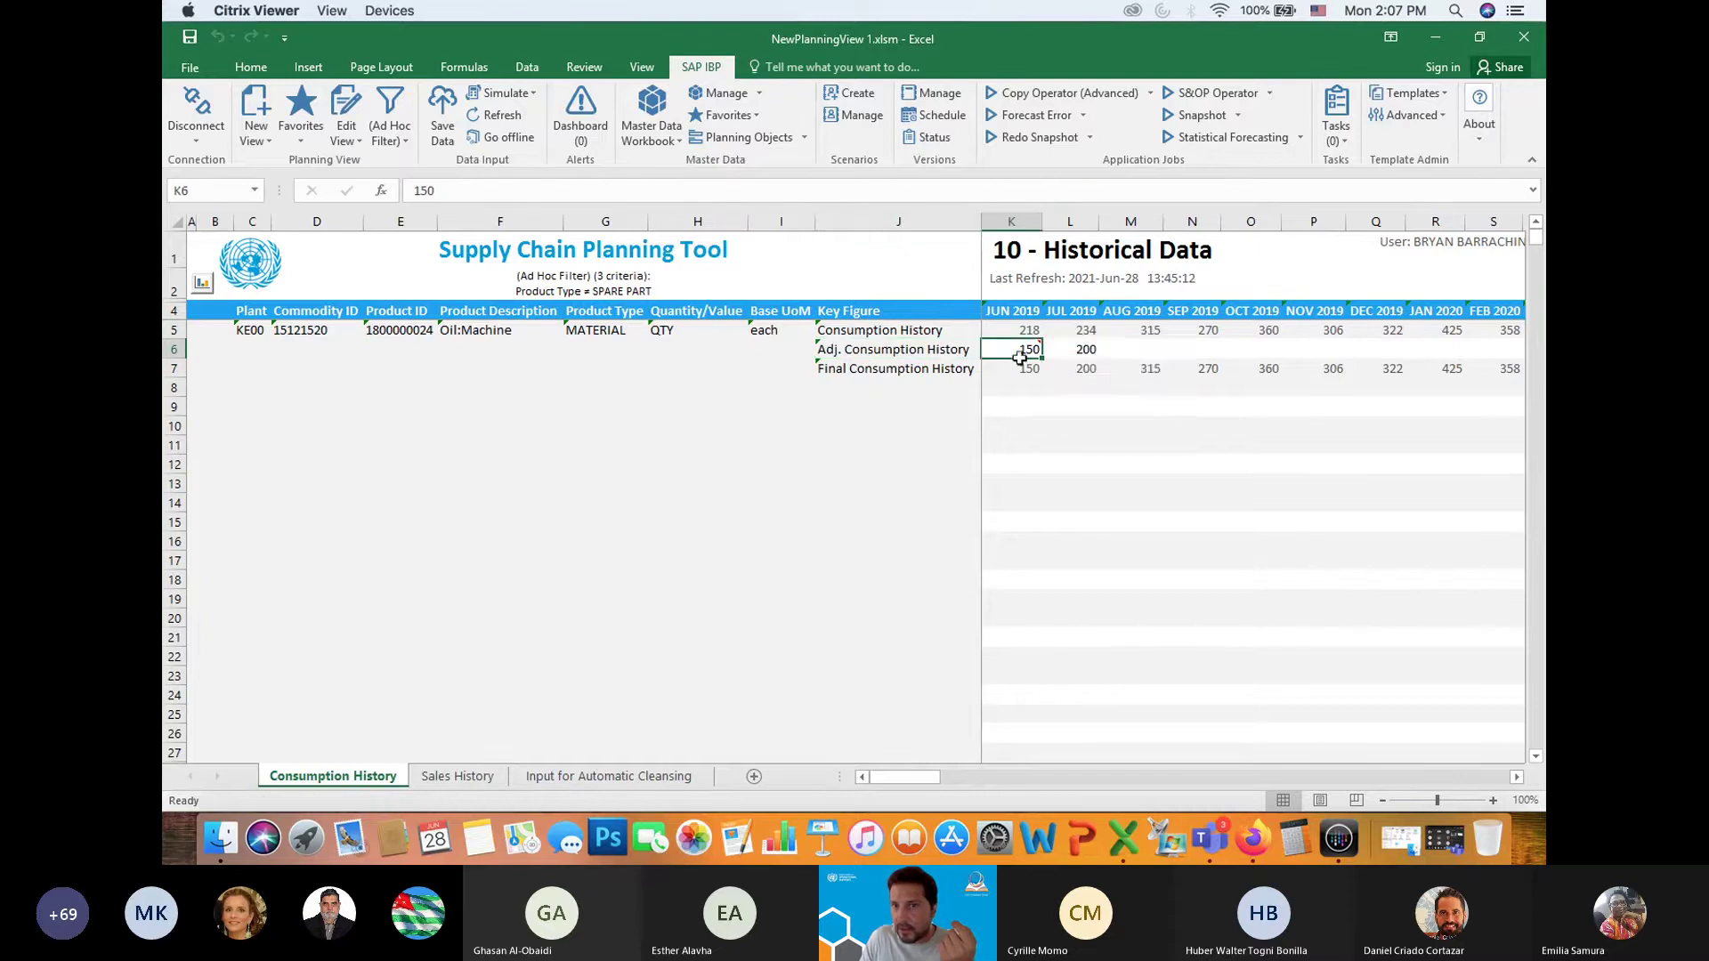
pyautogui.moveTo(1010, 350)
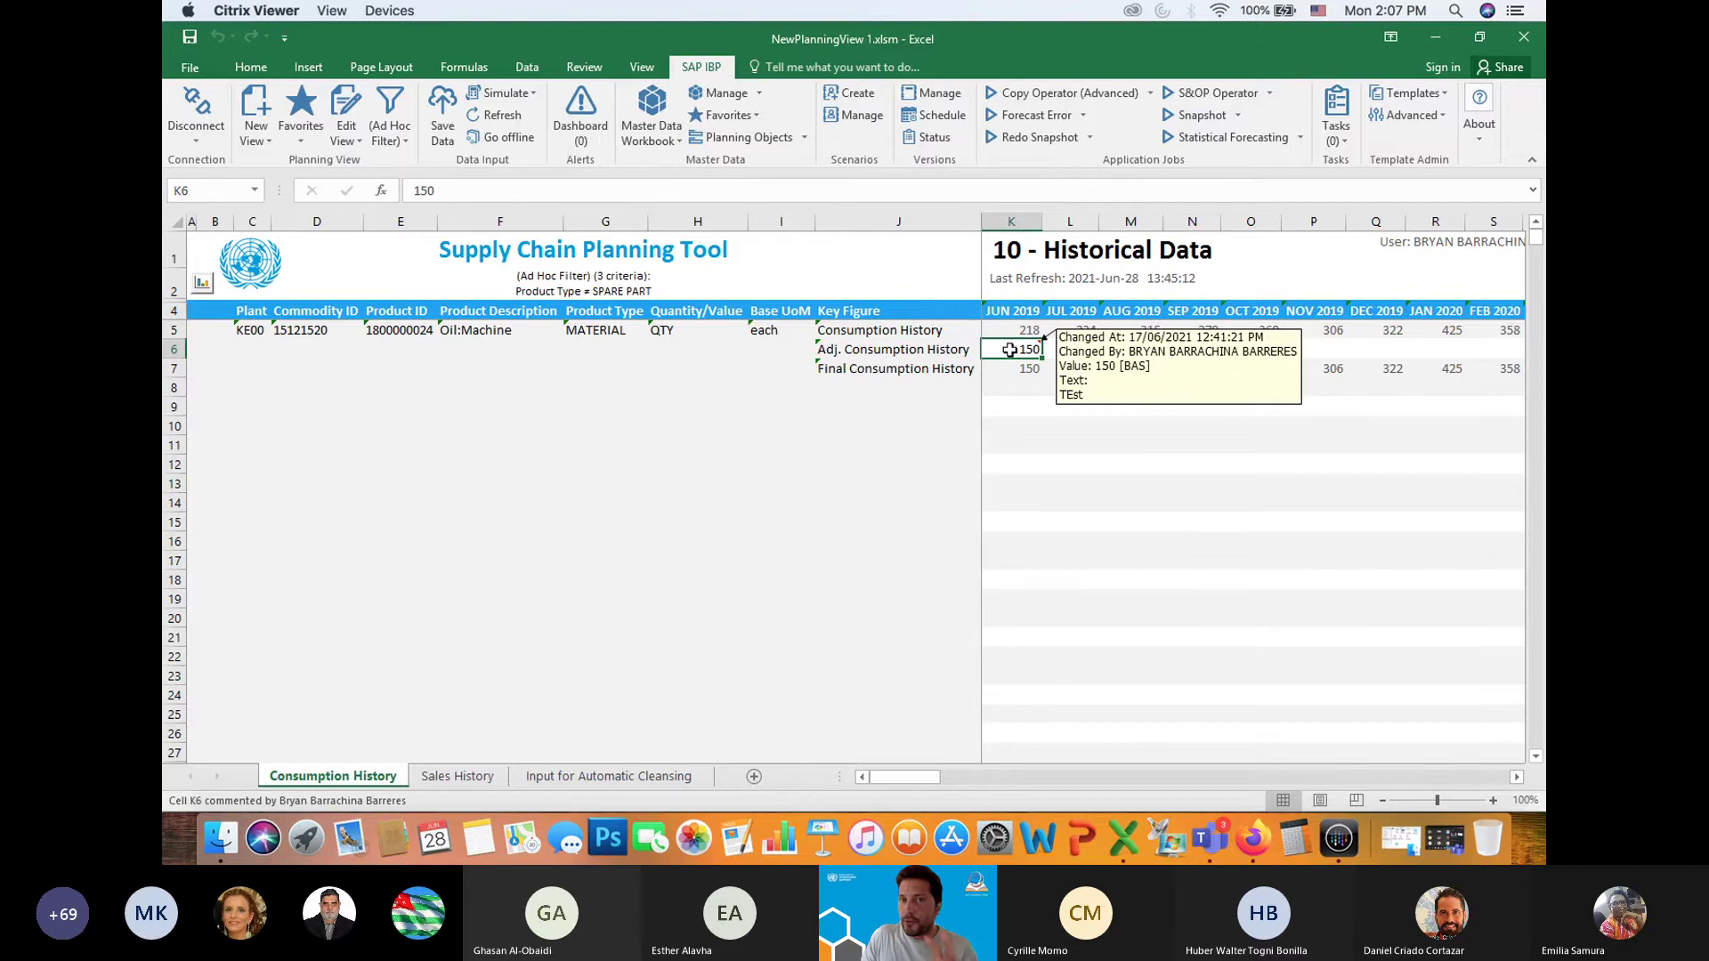
pyautogui.press('super+Tab')
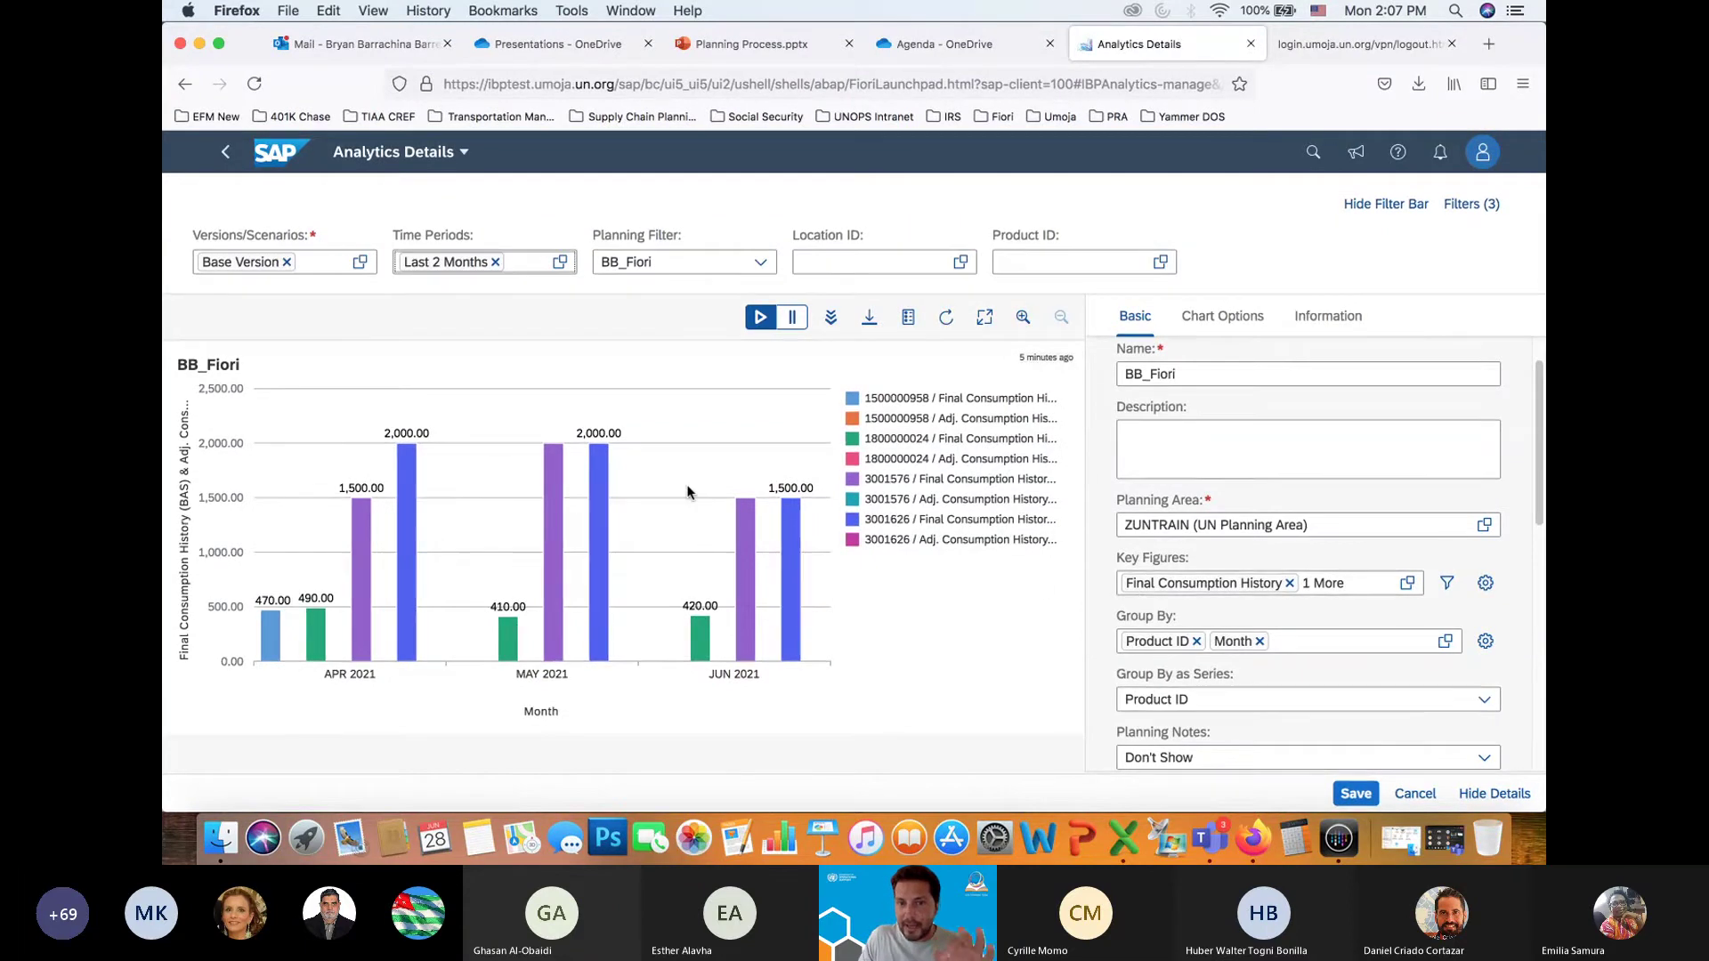
# Switch back to the Excel workbook NewPlanningView 1.xlsm in Citrix Viewer
pyautogui.press('super+Tab')
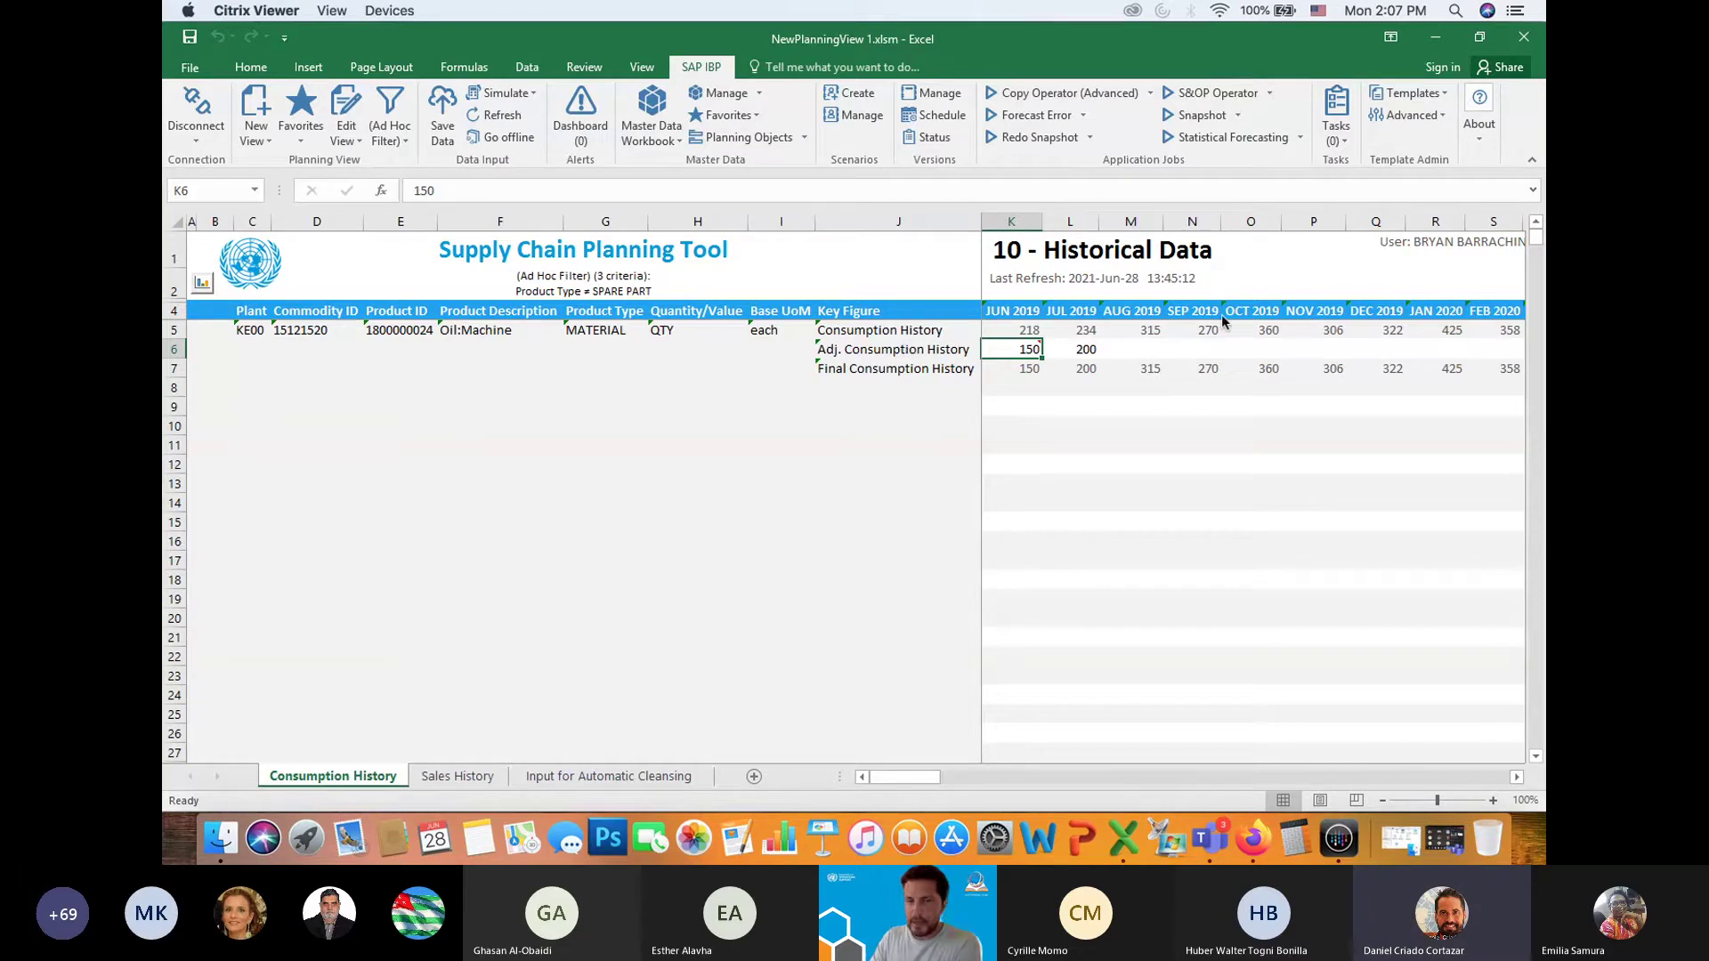
# Select the Adj. Consumption History row (J6) for charting
pyautogui.click(854, 352)
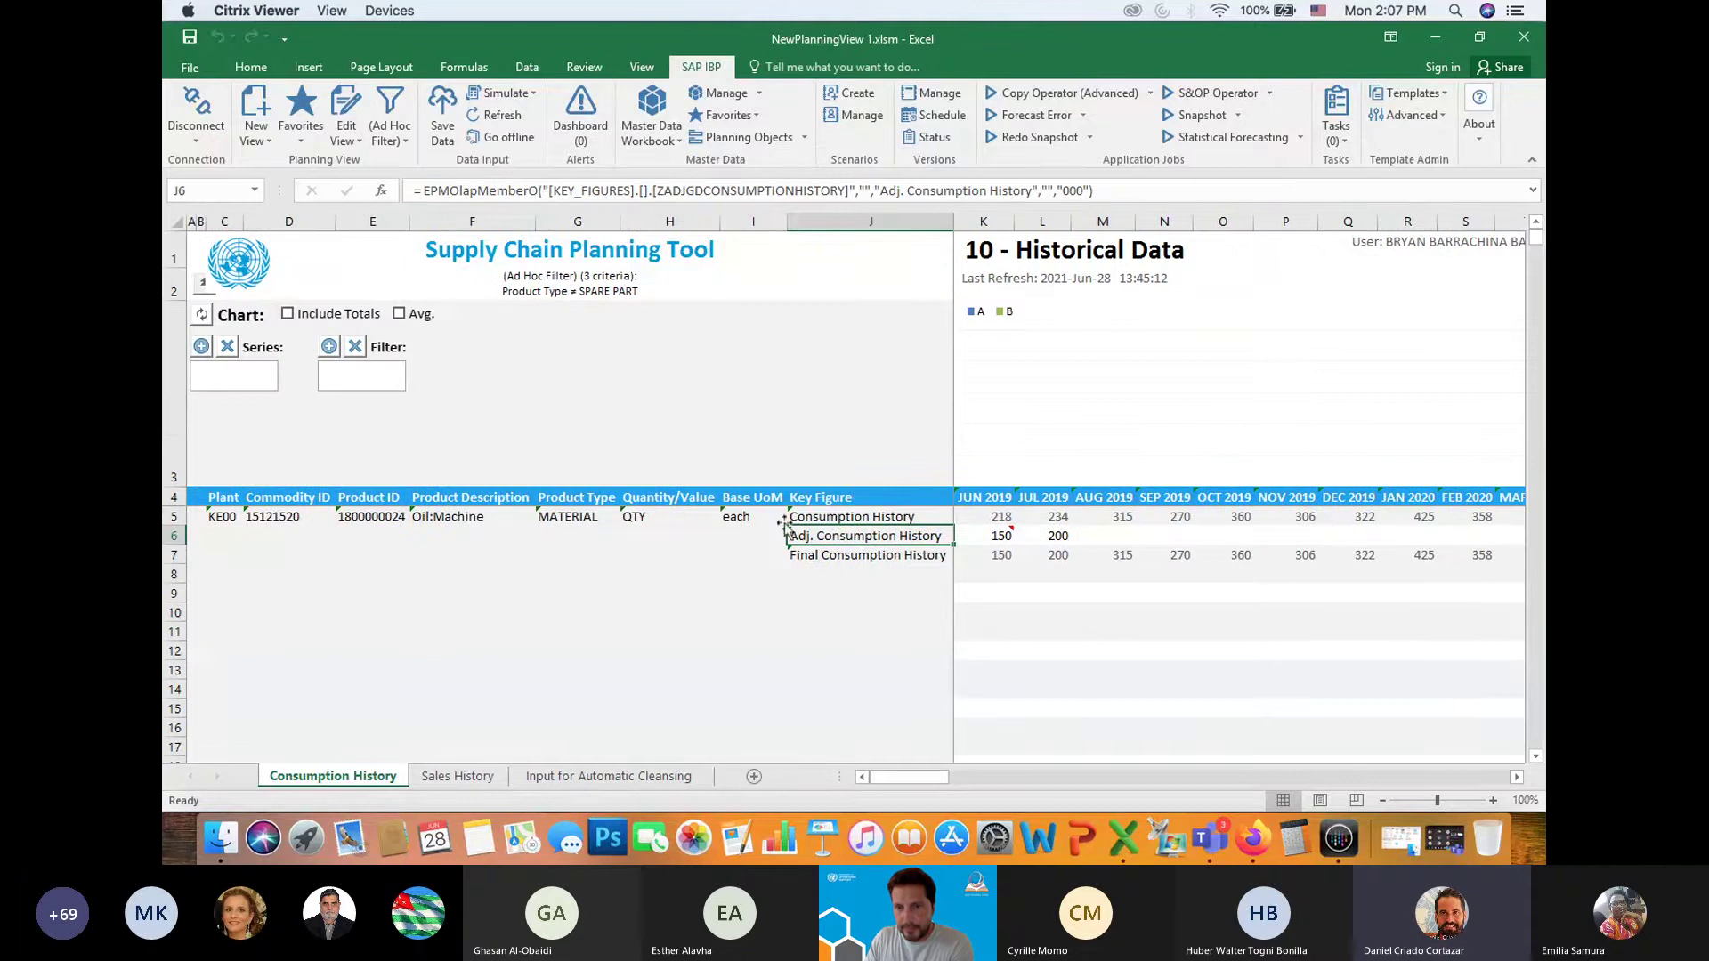
# Add Adj. Consumption History and Consumption History as sheet chart series, then return to Firefox
pyautogui.click(202, 347)
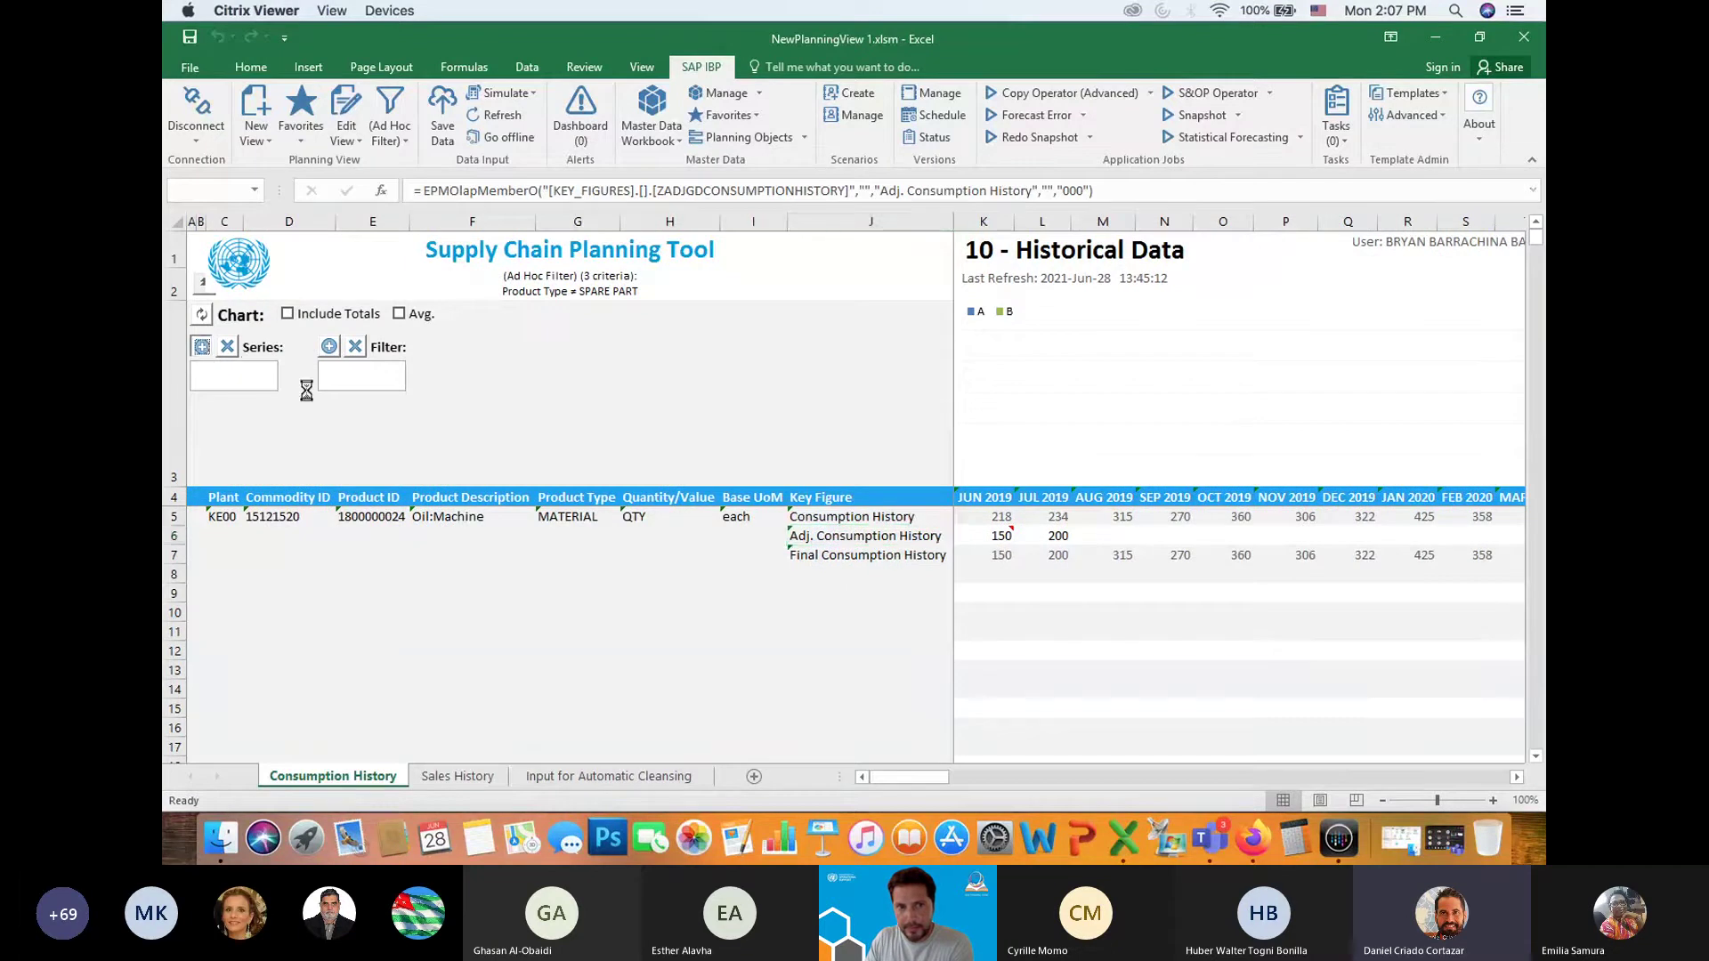
pyautogui.click(840, 516)
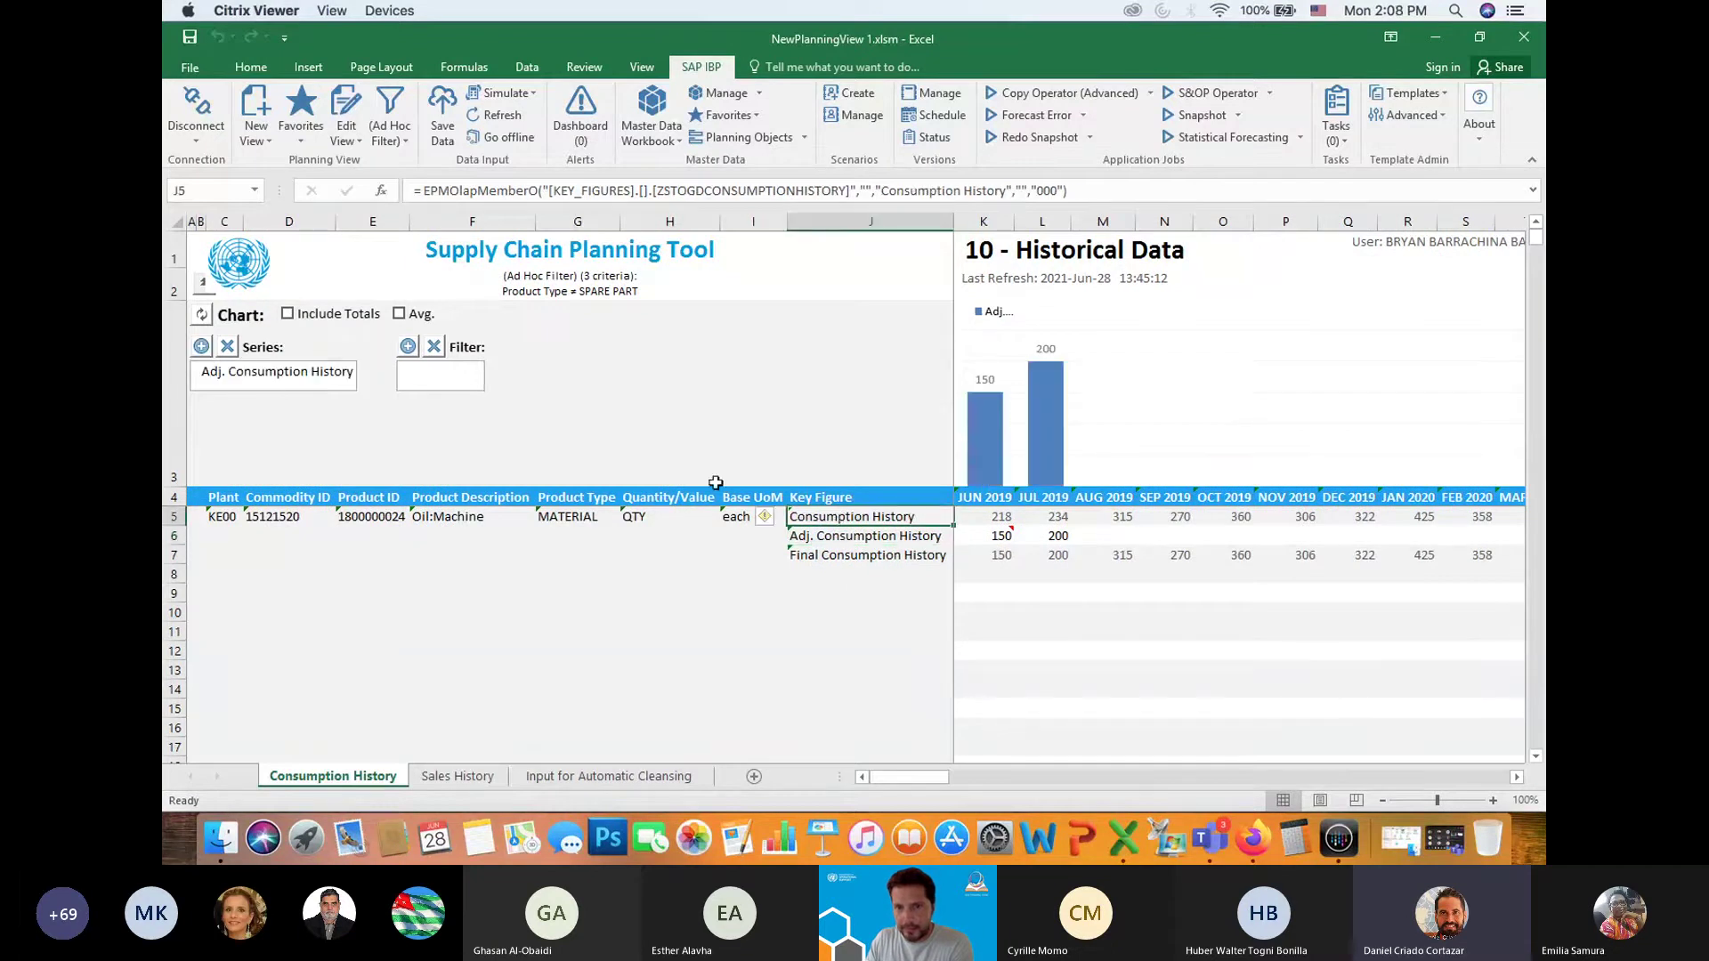
pyautogui.click(202, 347)
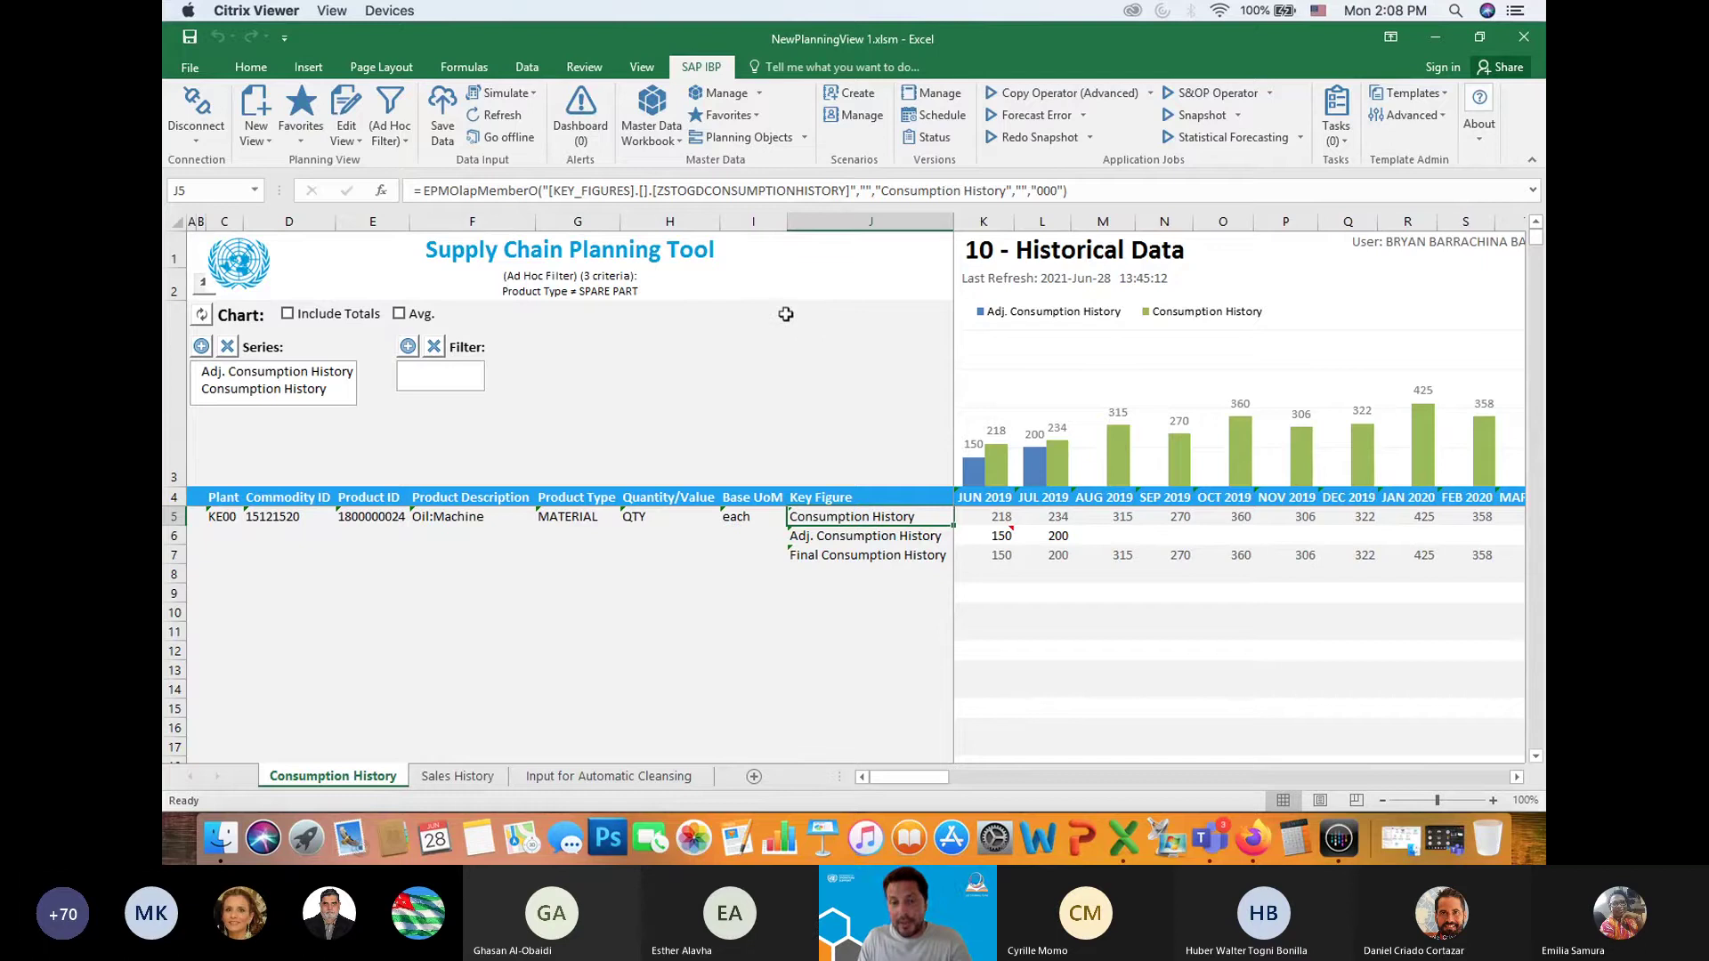
pyautogui.press('super+Tab')
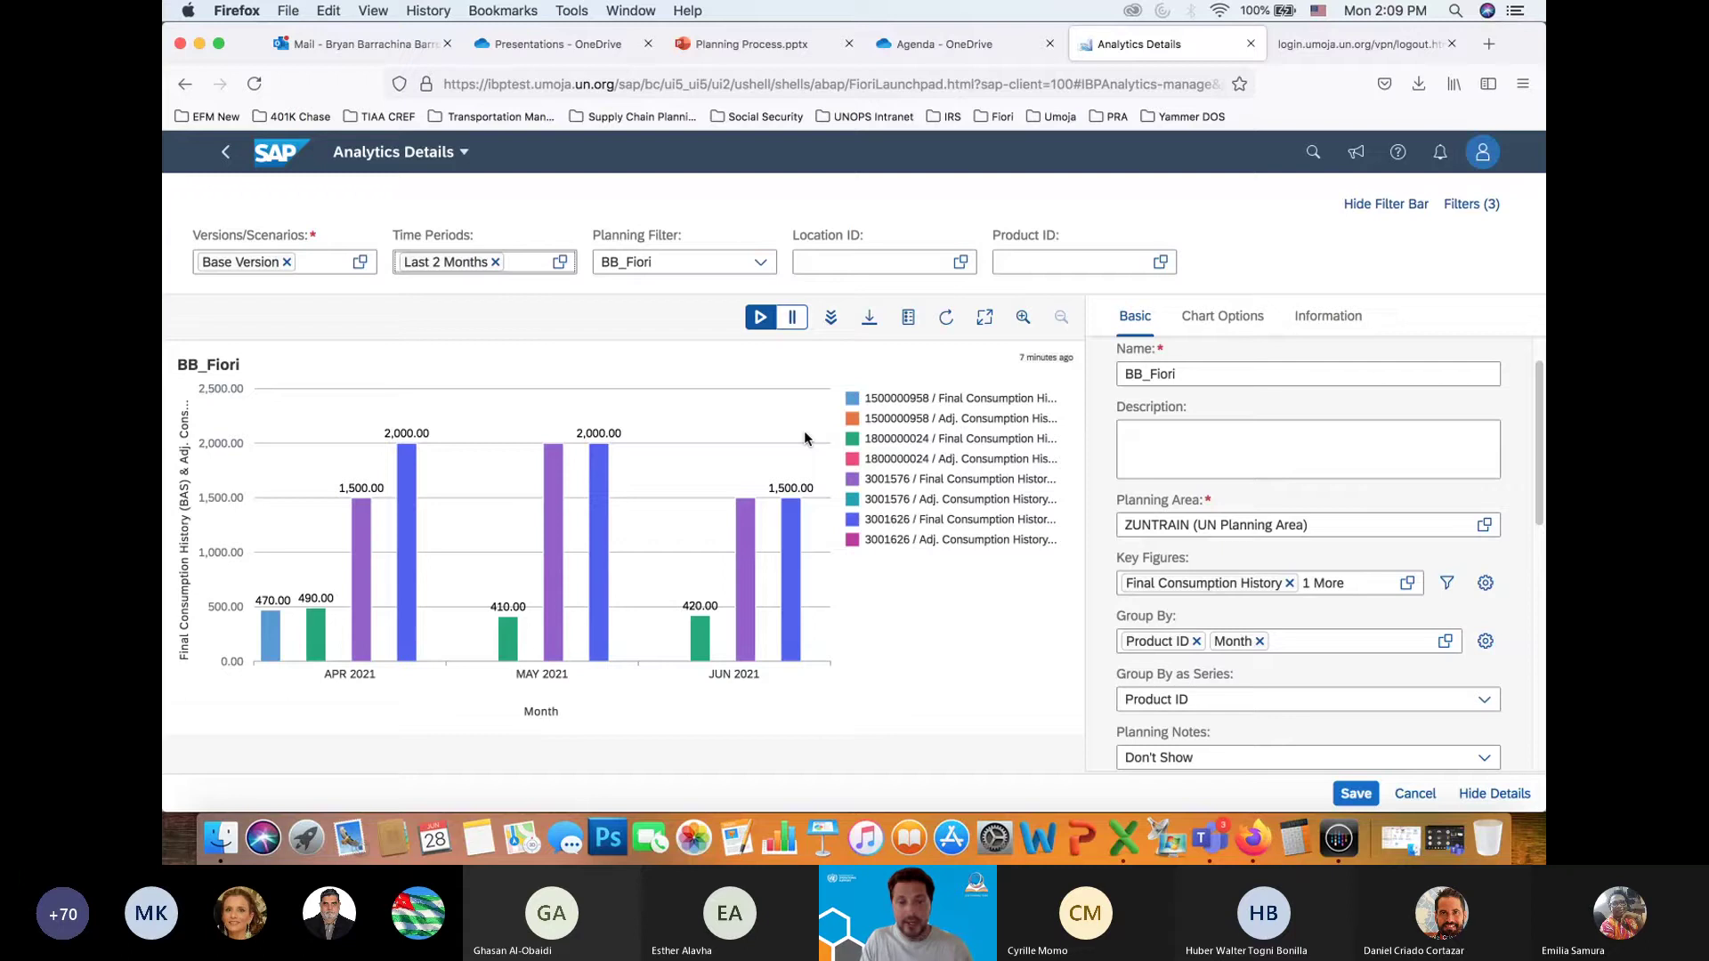
pyautogui.press('super+Tab')
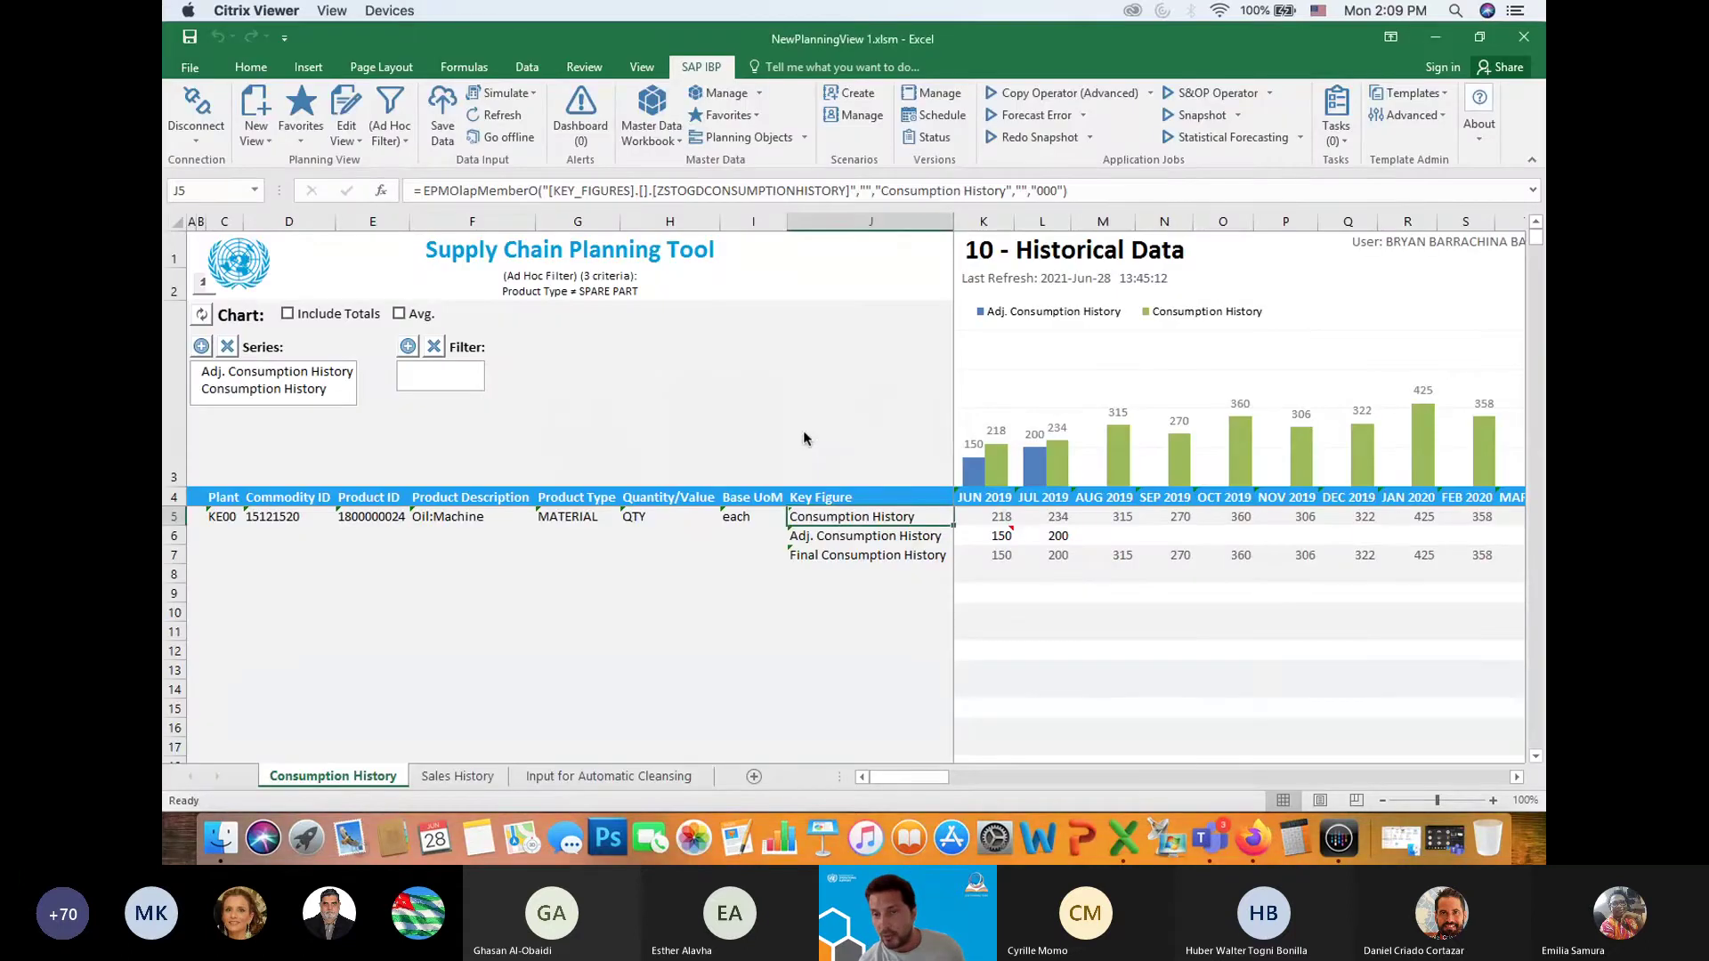
pyautogui.click(1000, 535)
pyautogui.moveTo(973, 532); pyautogui.dragTo(1291, 535)
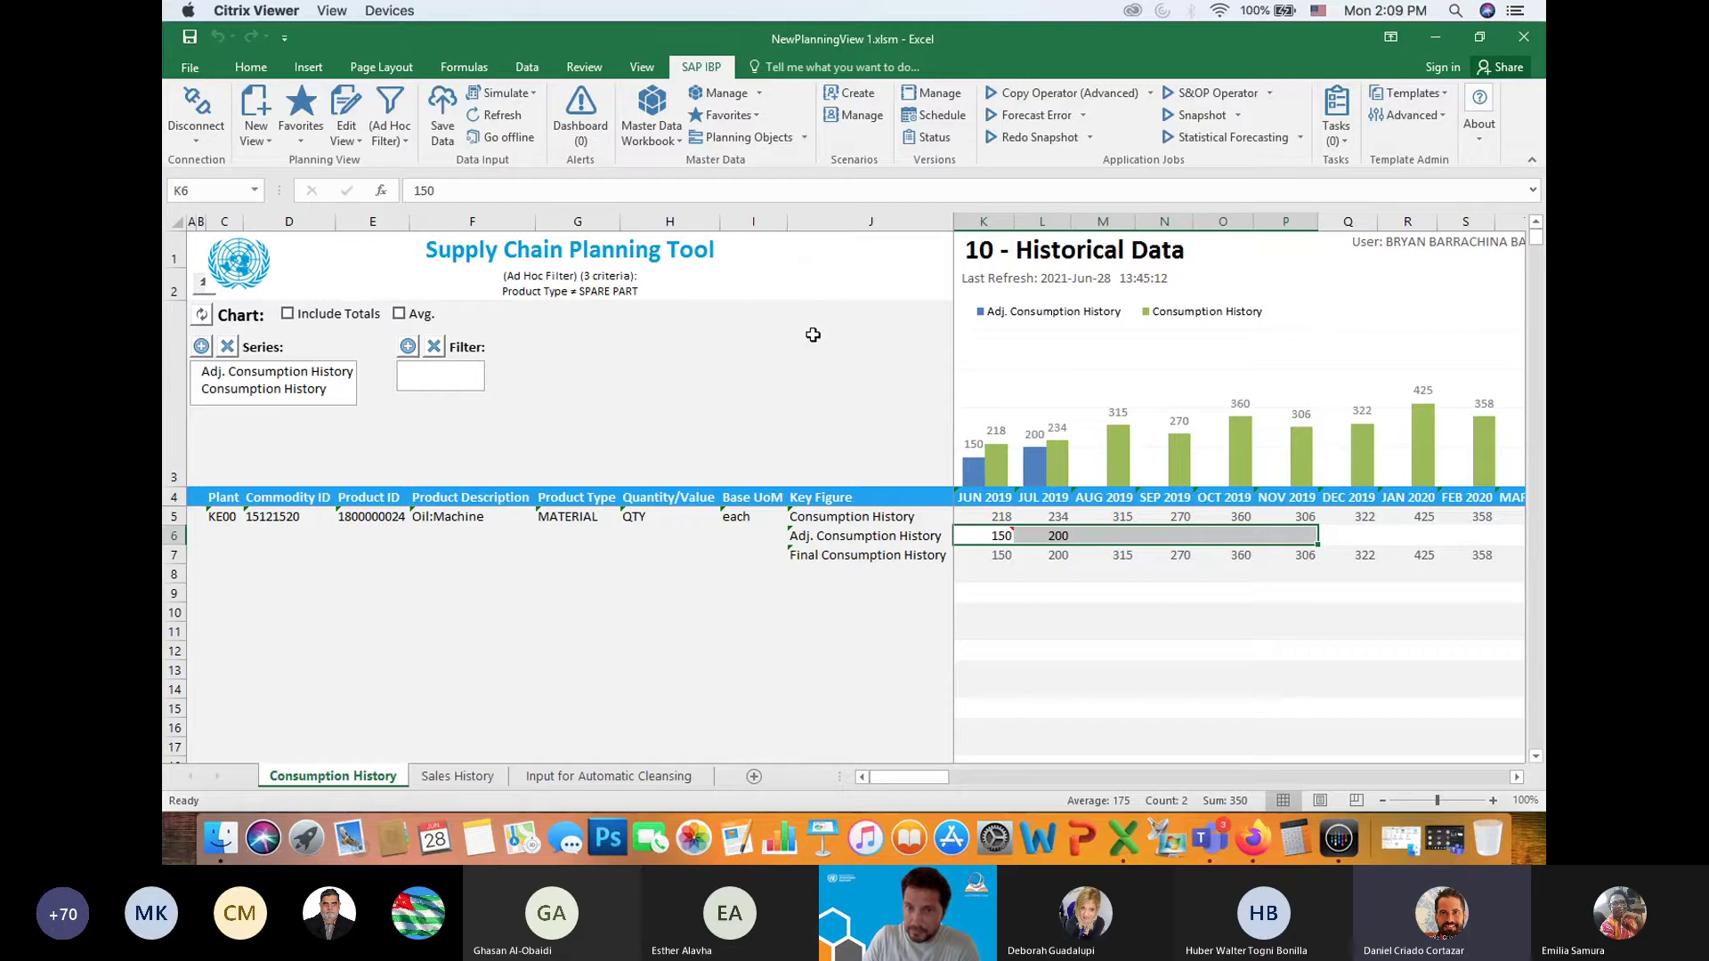
pyautogui.press('super+Tab')
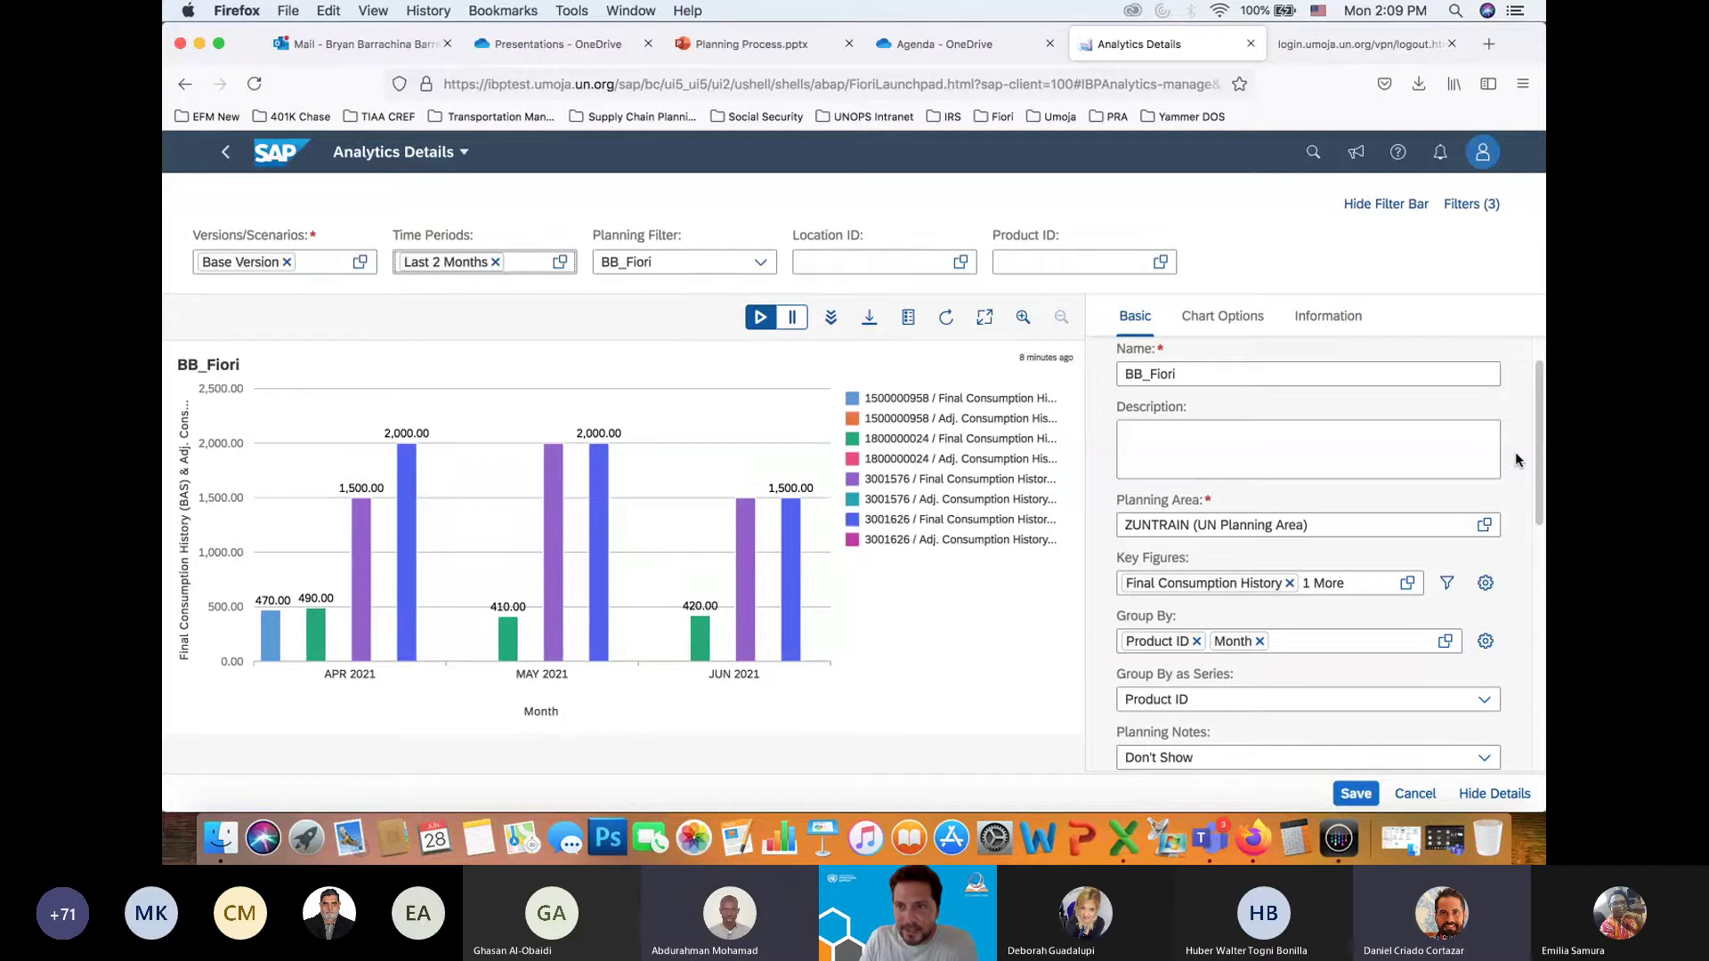
pyautogui.scroll(2, 1513, 449)
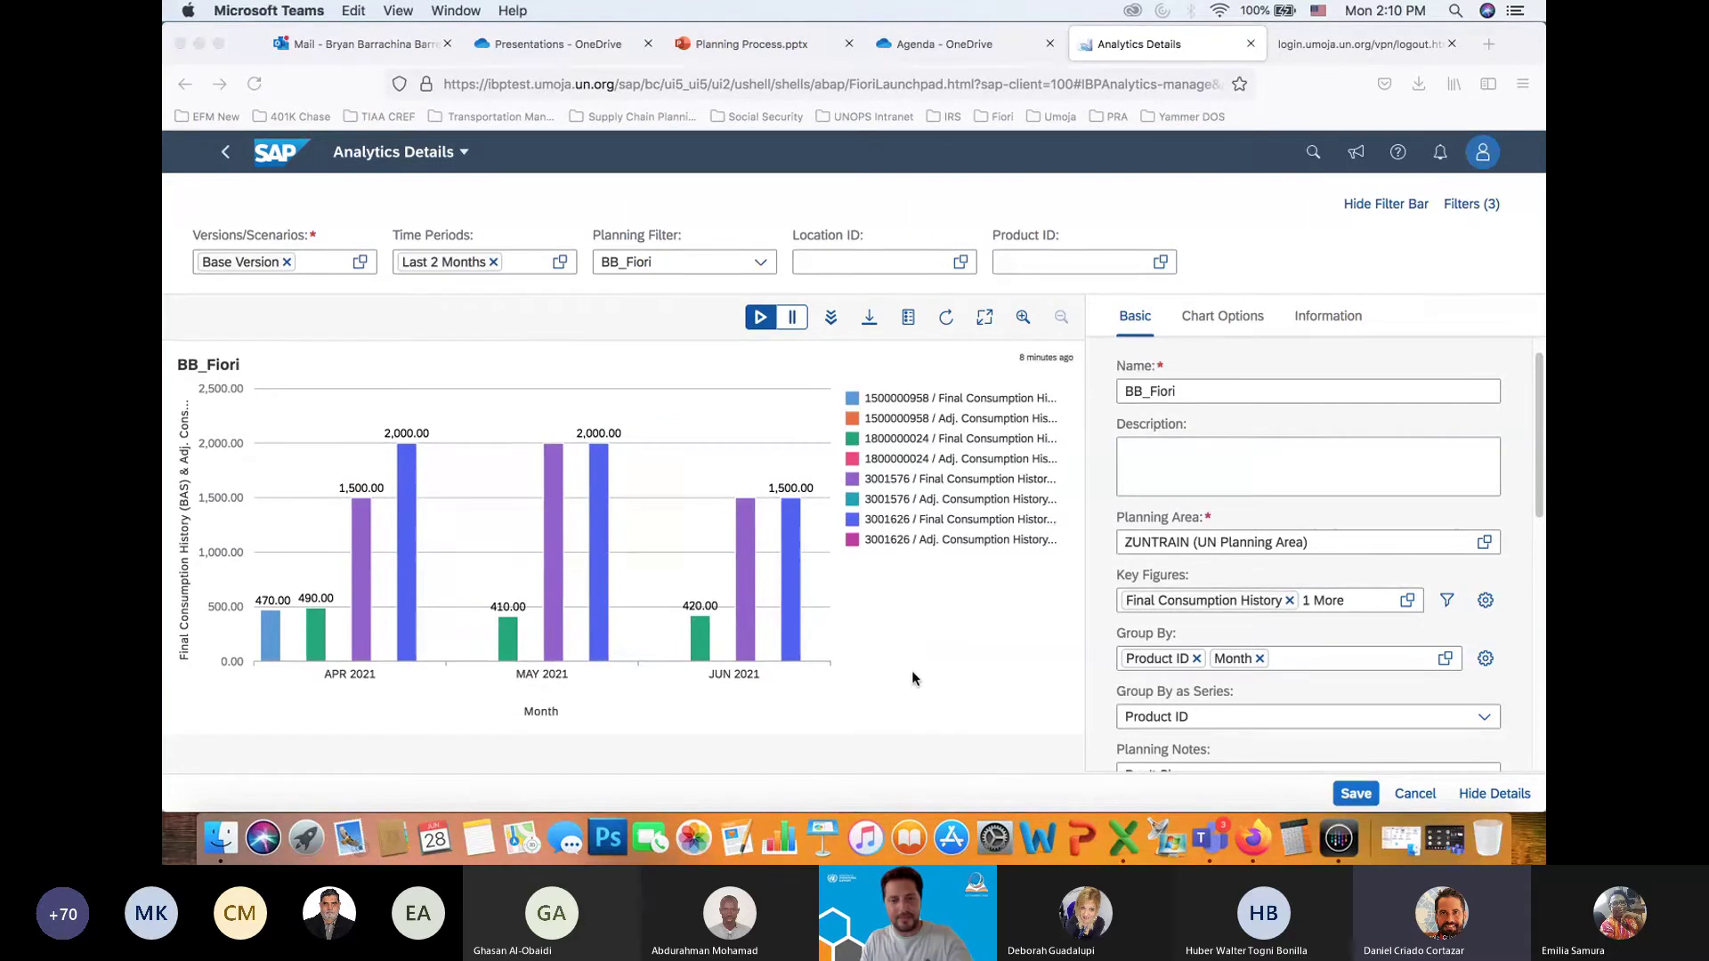
pyautogui.press('super+Tab')
pyautogui.press('super+Tab')
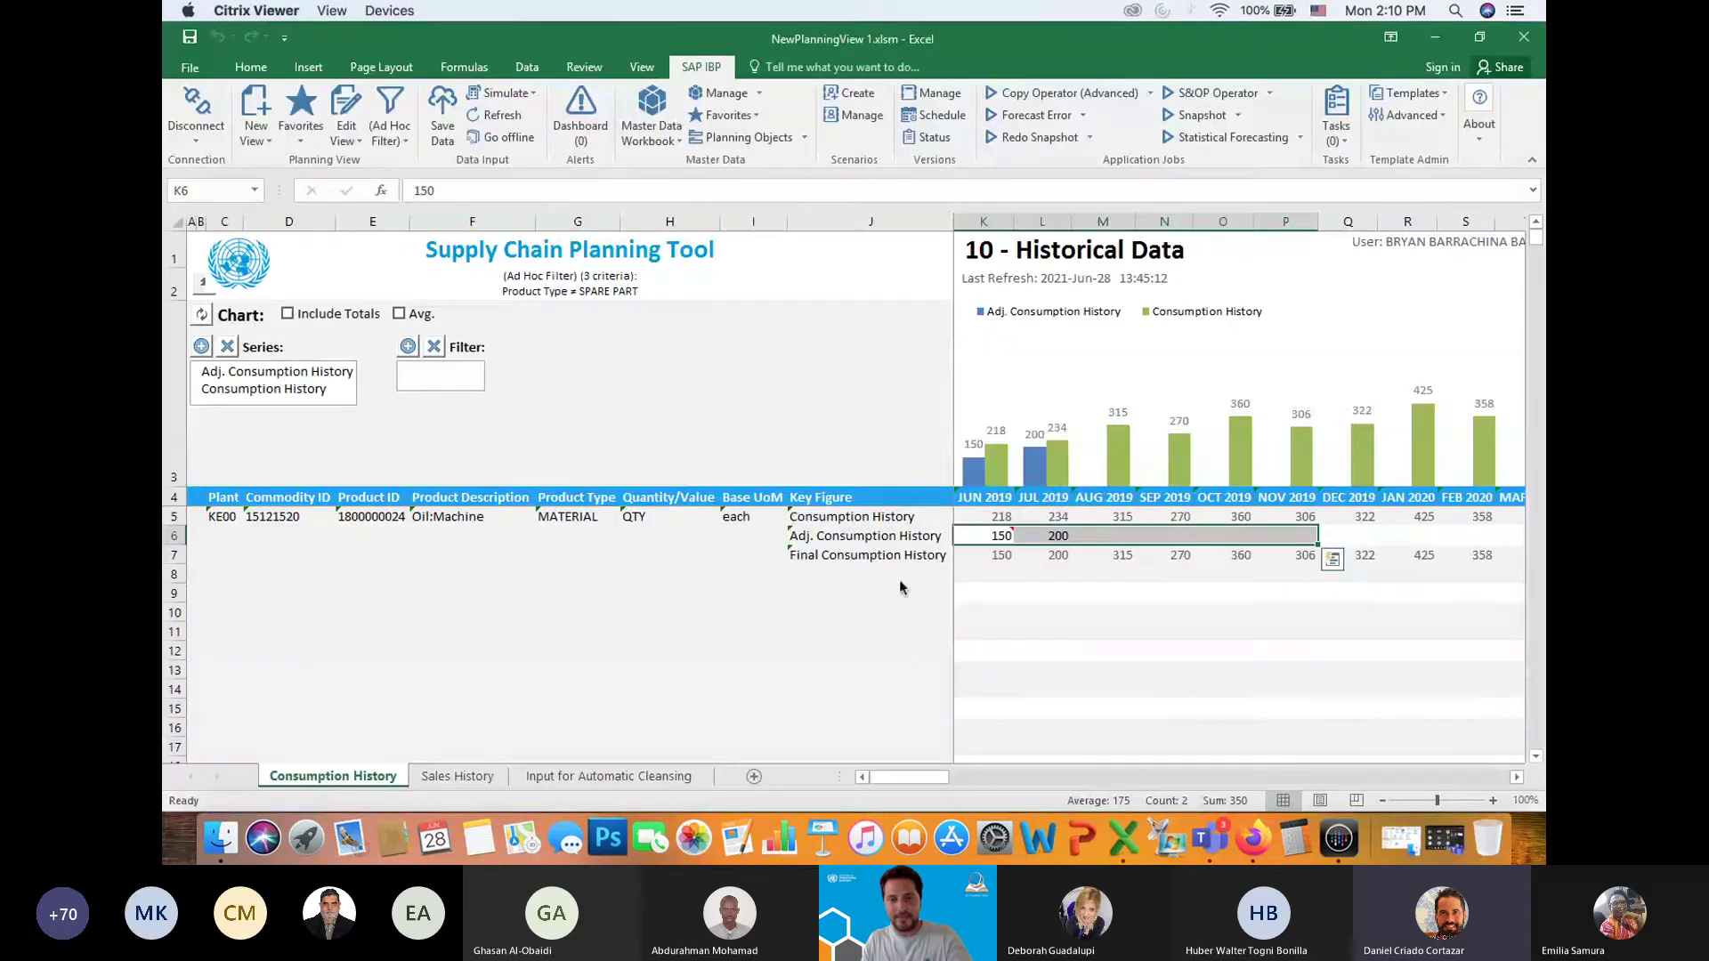
pyautogui.press('super+Tab')
pyautogui.press('super+Tab')
pyautogui.press('super+Tab')
pyautogui.press('super+Tab')
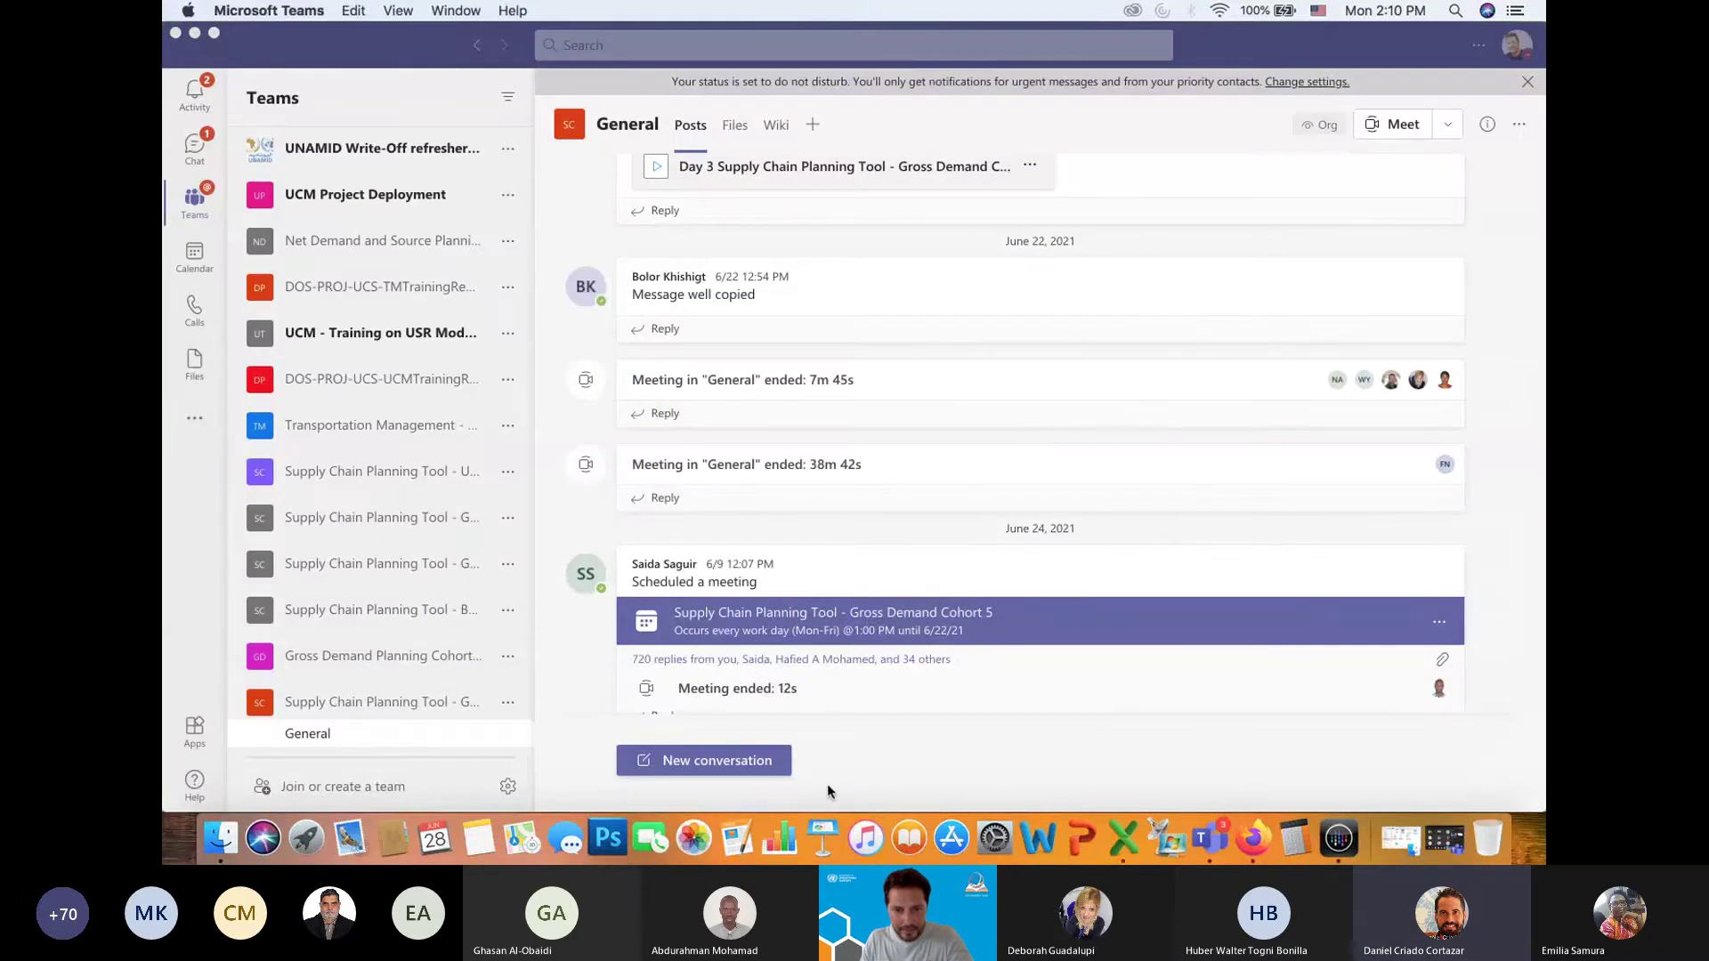
pyautogui.press('super+grave')
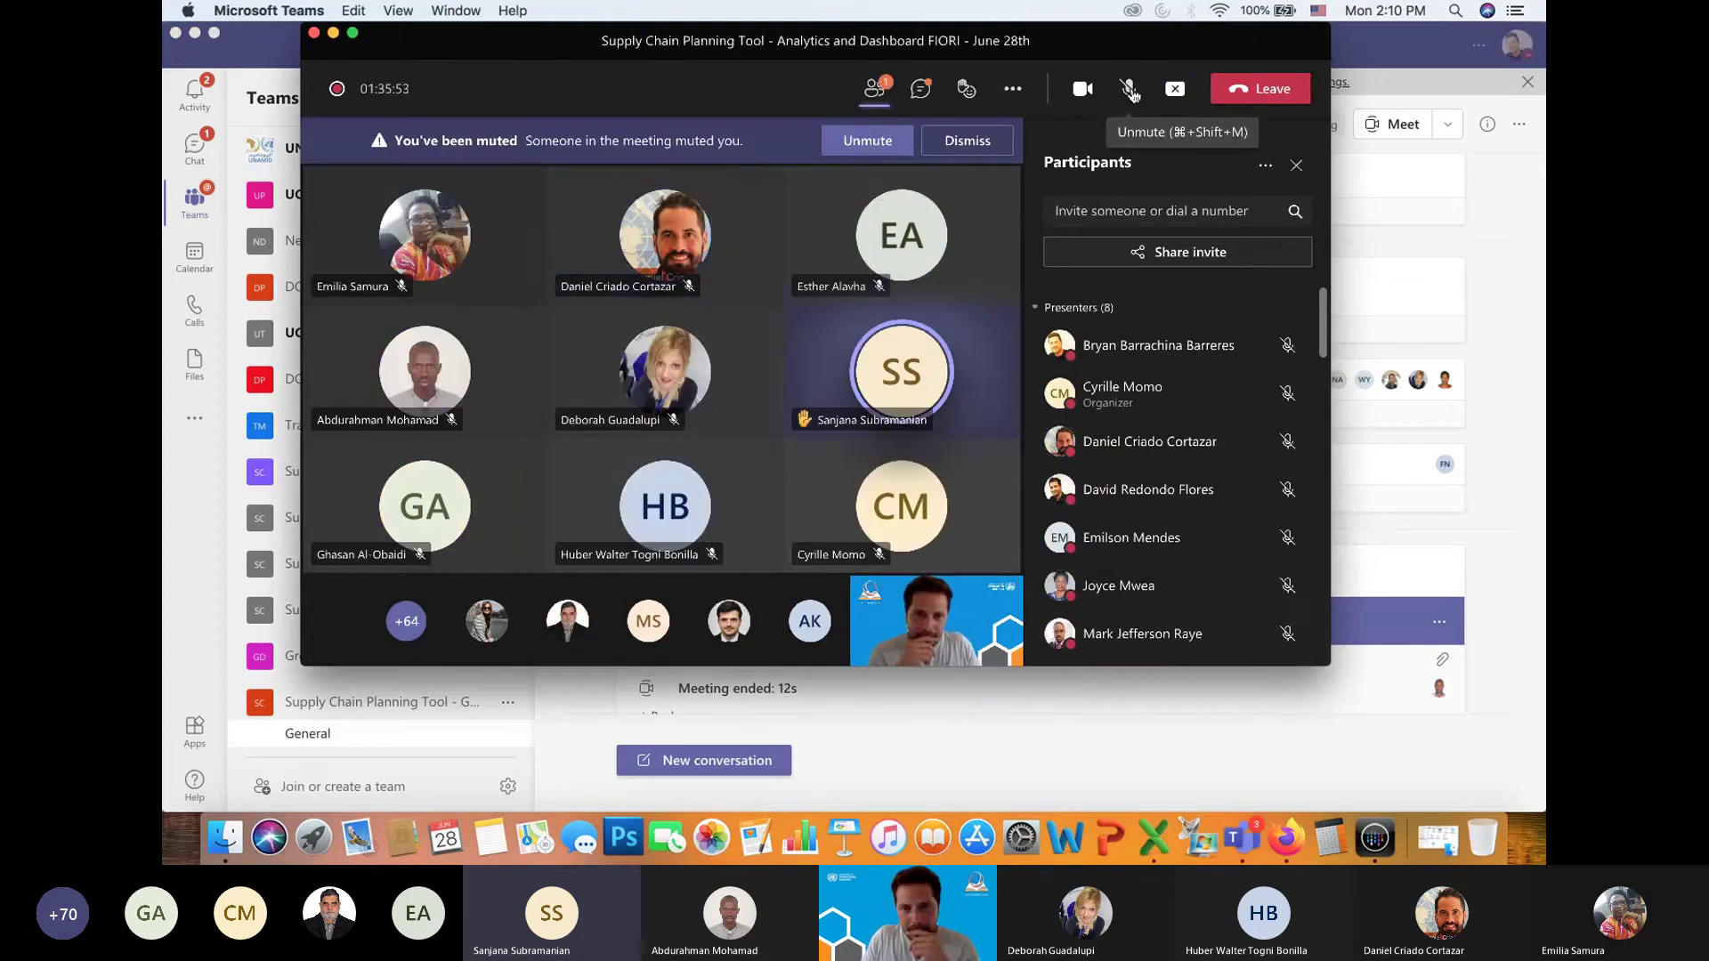
pyautogui.click(918, 93)
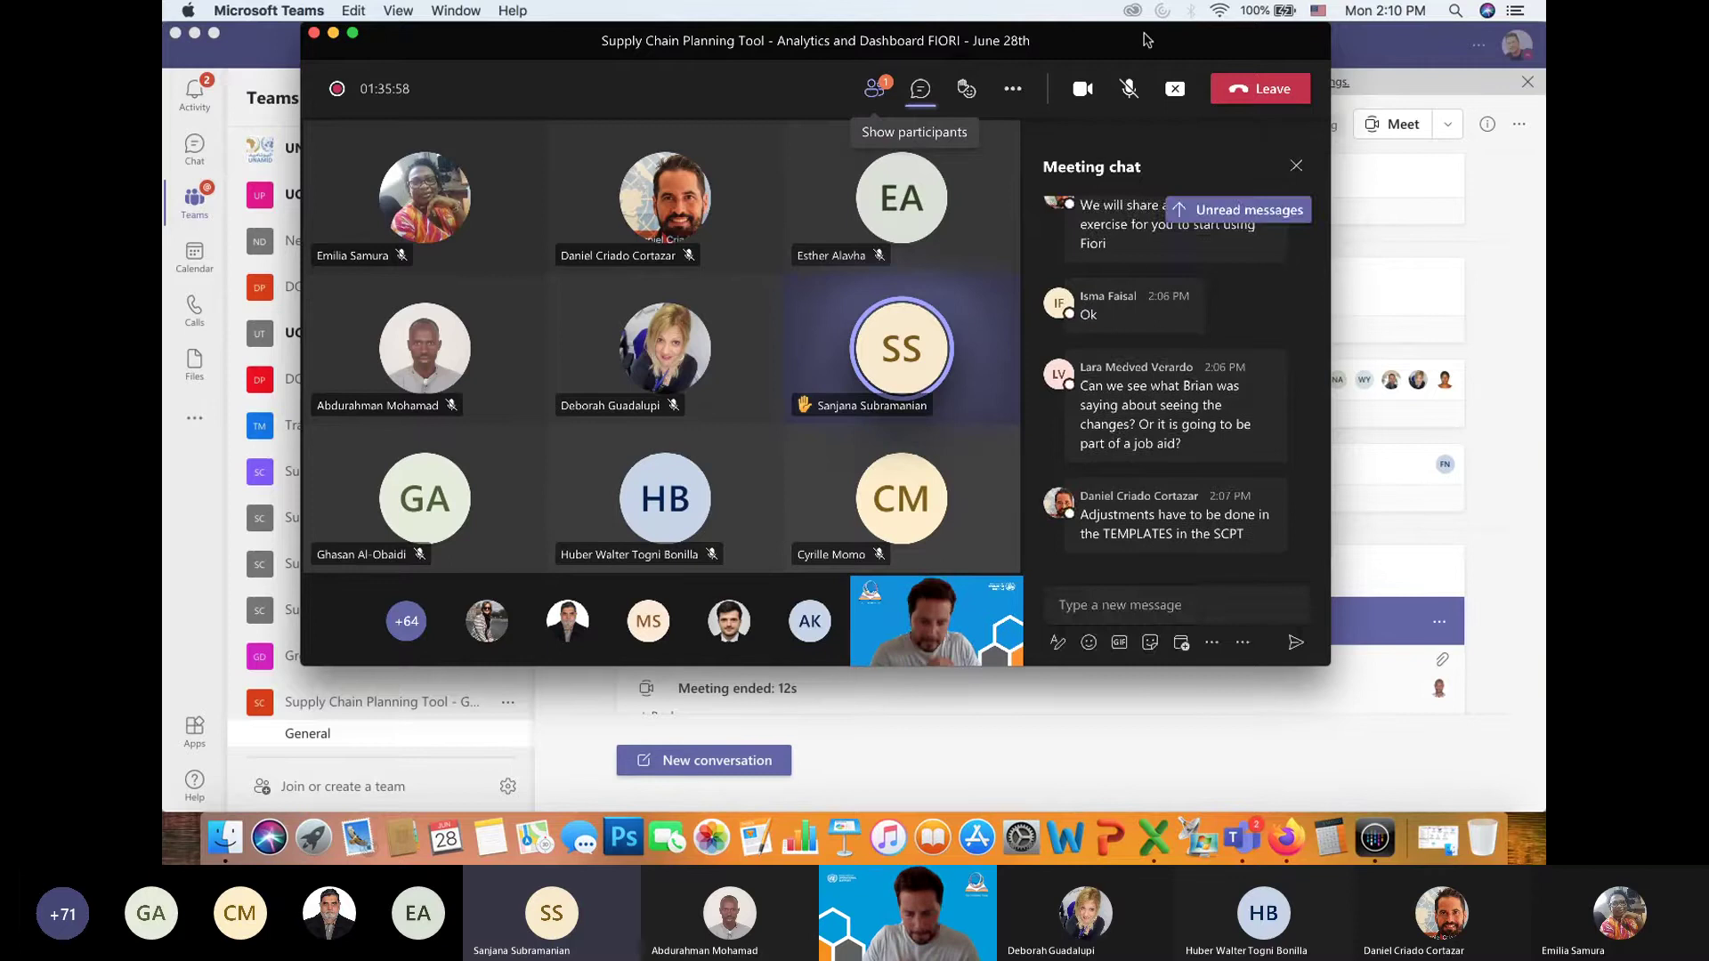
pyautogui.press('Return')
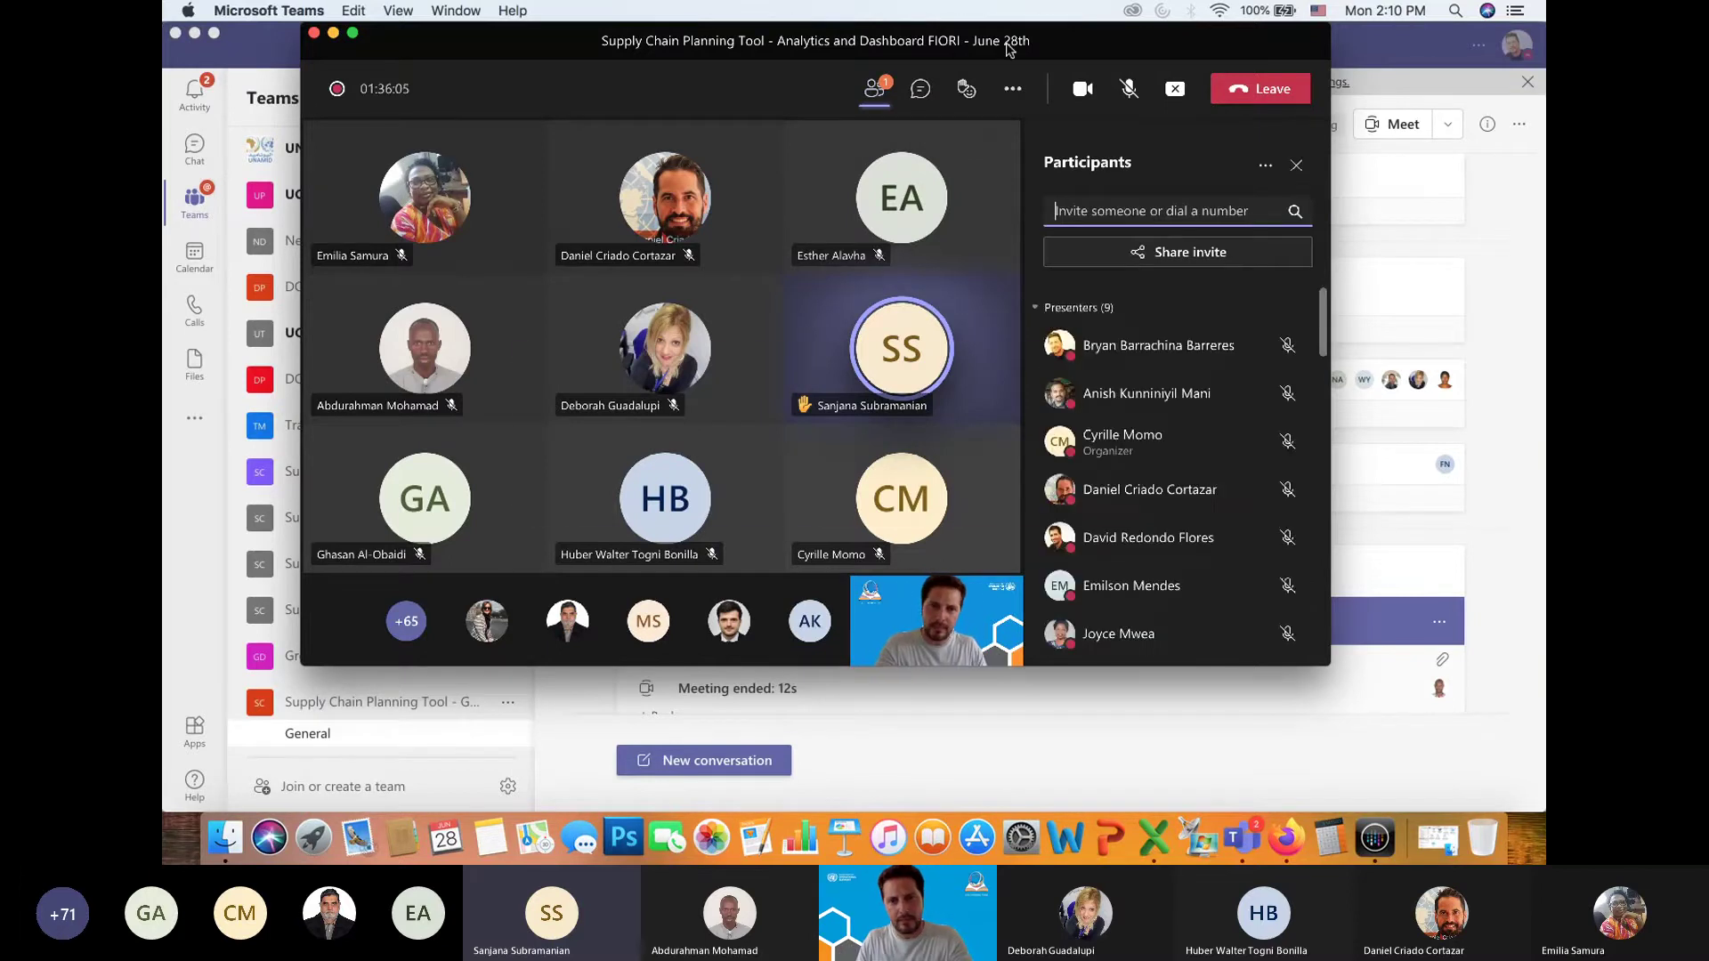
pyautogui.press('super+Tab')
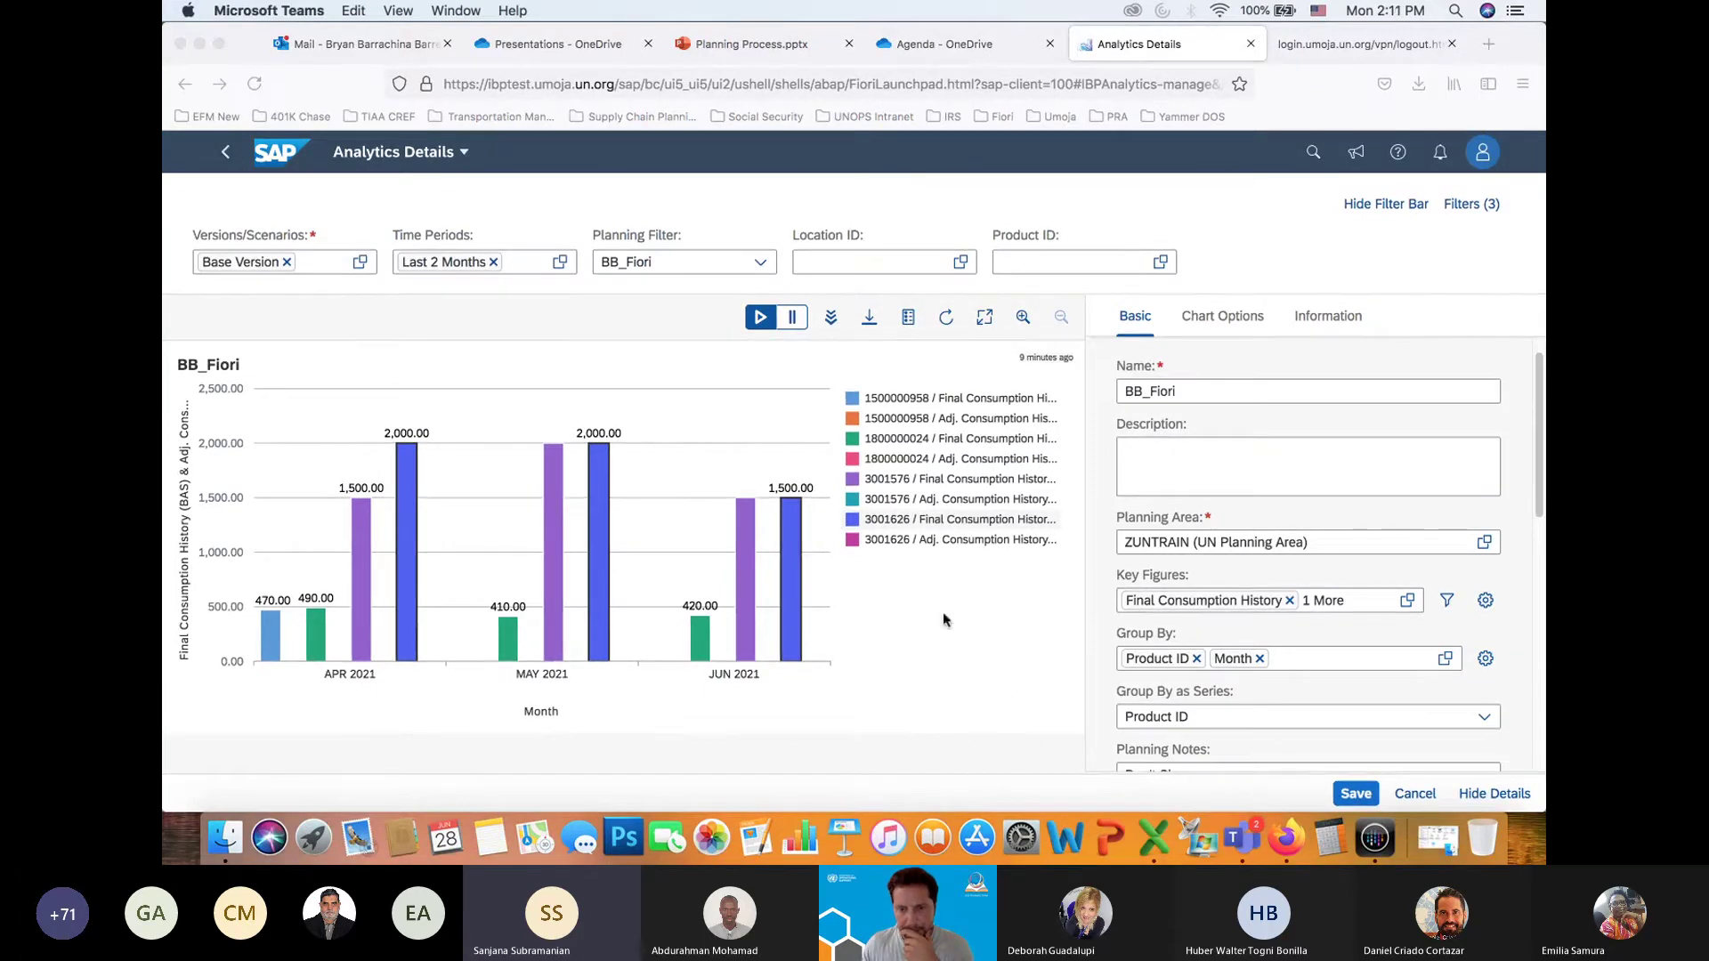
# Return to the NewPlanningView 1.xlsm Consumption History chart, dismiss Quick Analysis, then refocus Teams
pyautogui.press('super+Tab')
pyautogui.press('super+Tab')
pyautogui.press('super+Tab')
pyautogui.hotkey('ctrl', 'q')
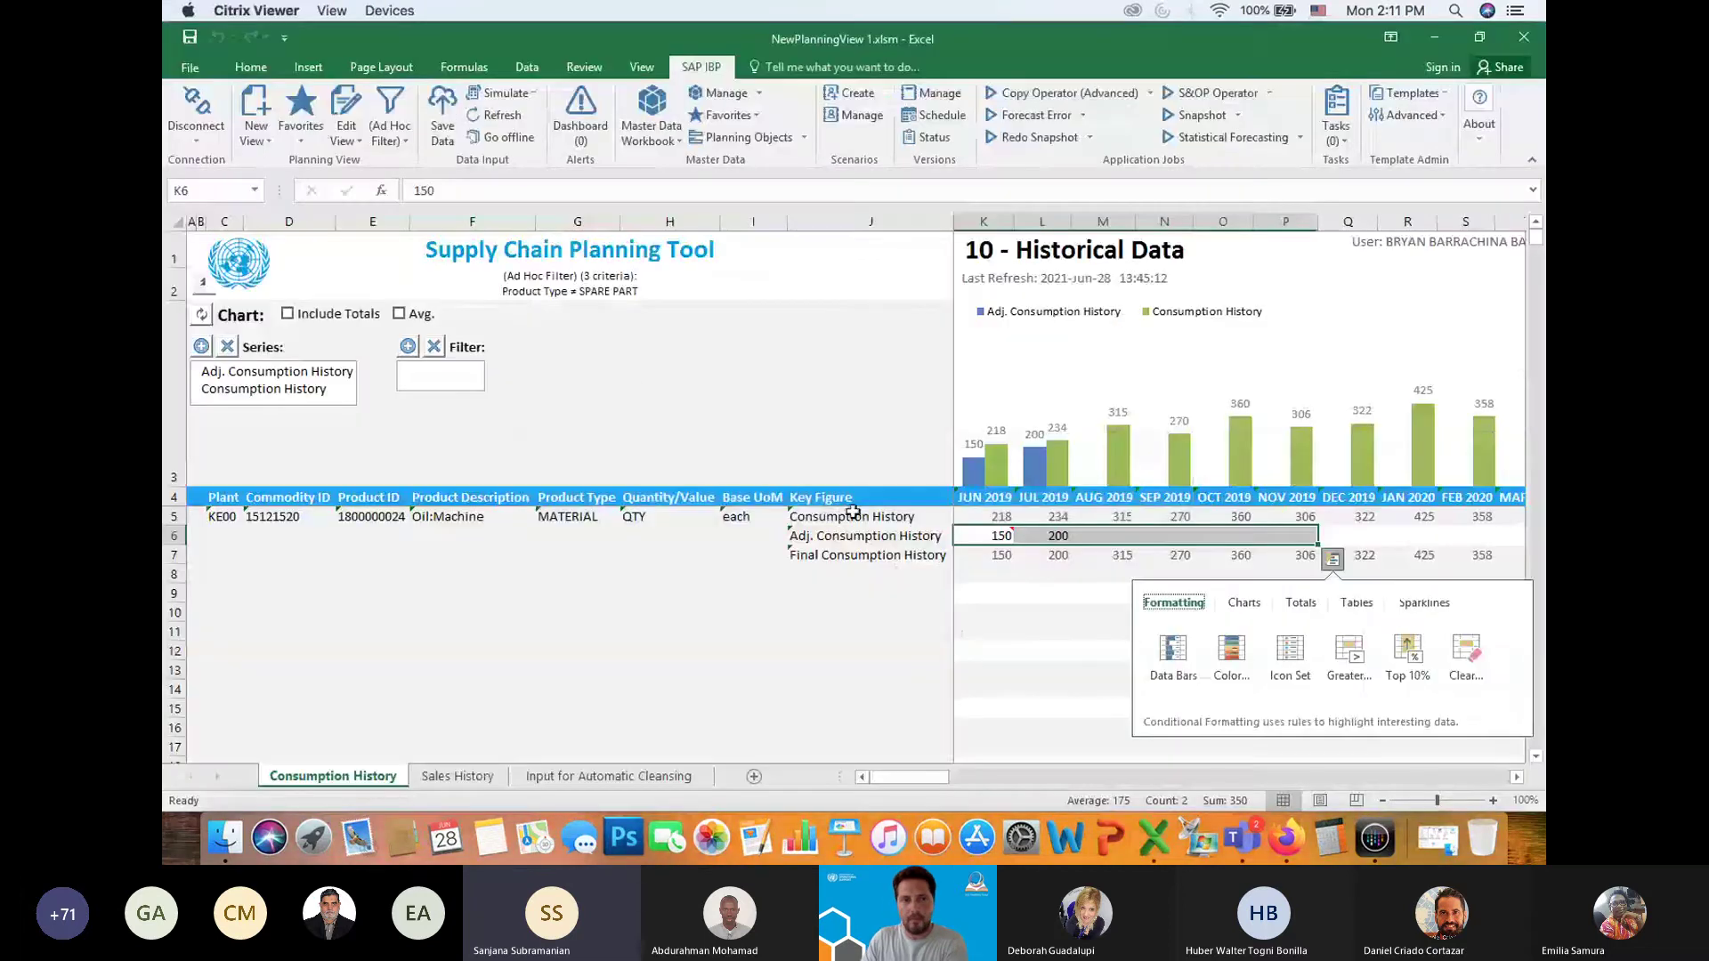
pyautogui.click(687, 360)
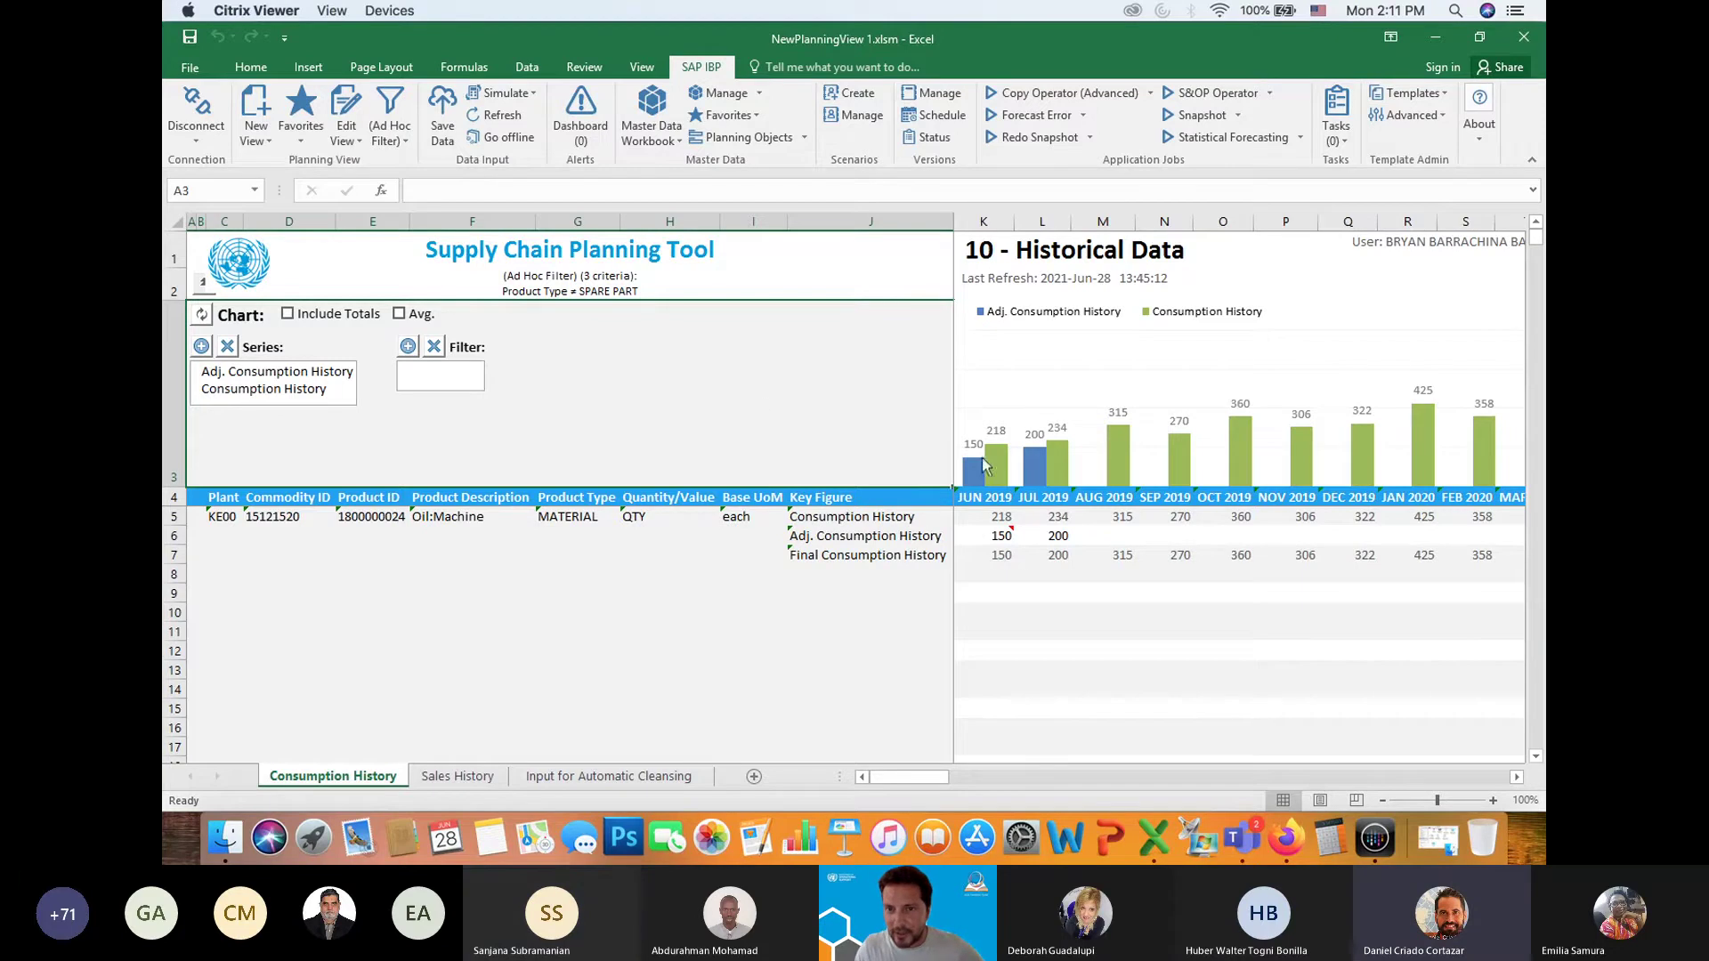
pyautogui.click(959, 715)
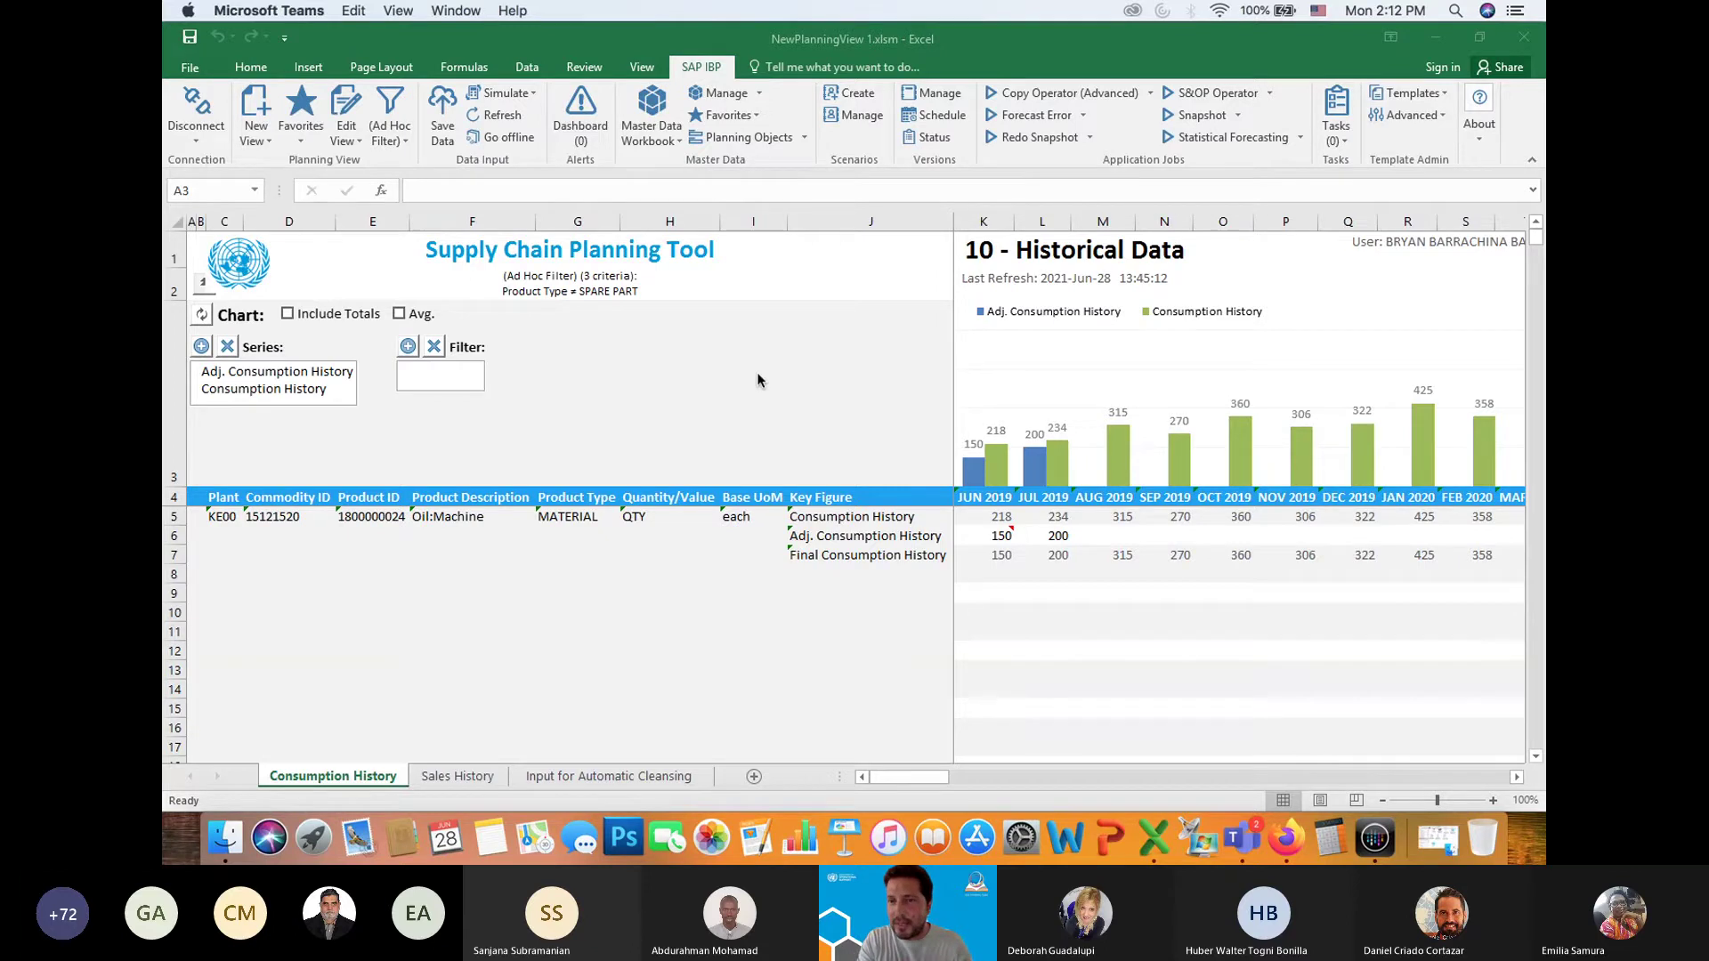
pyautogui.press('super+Tab')
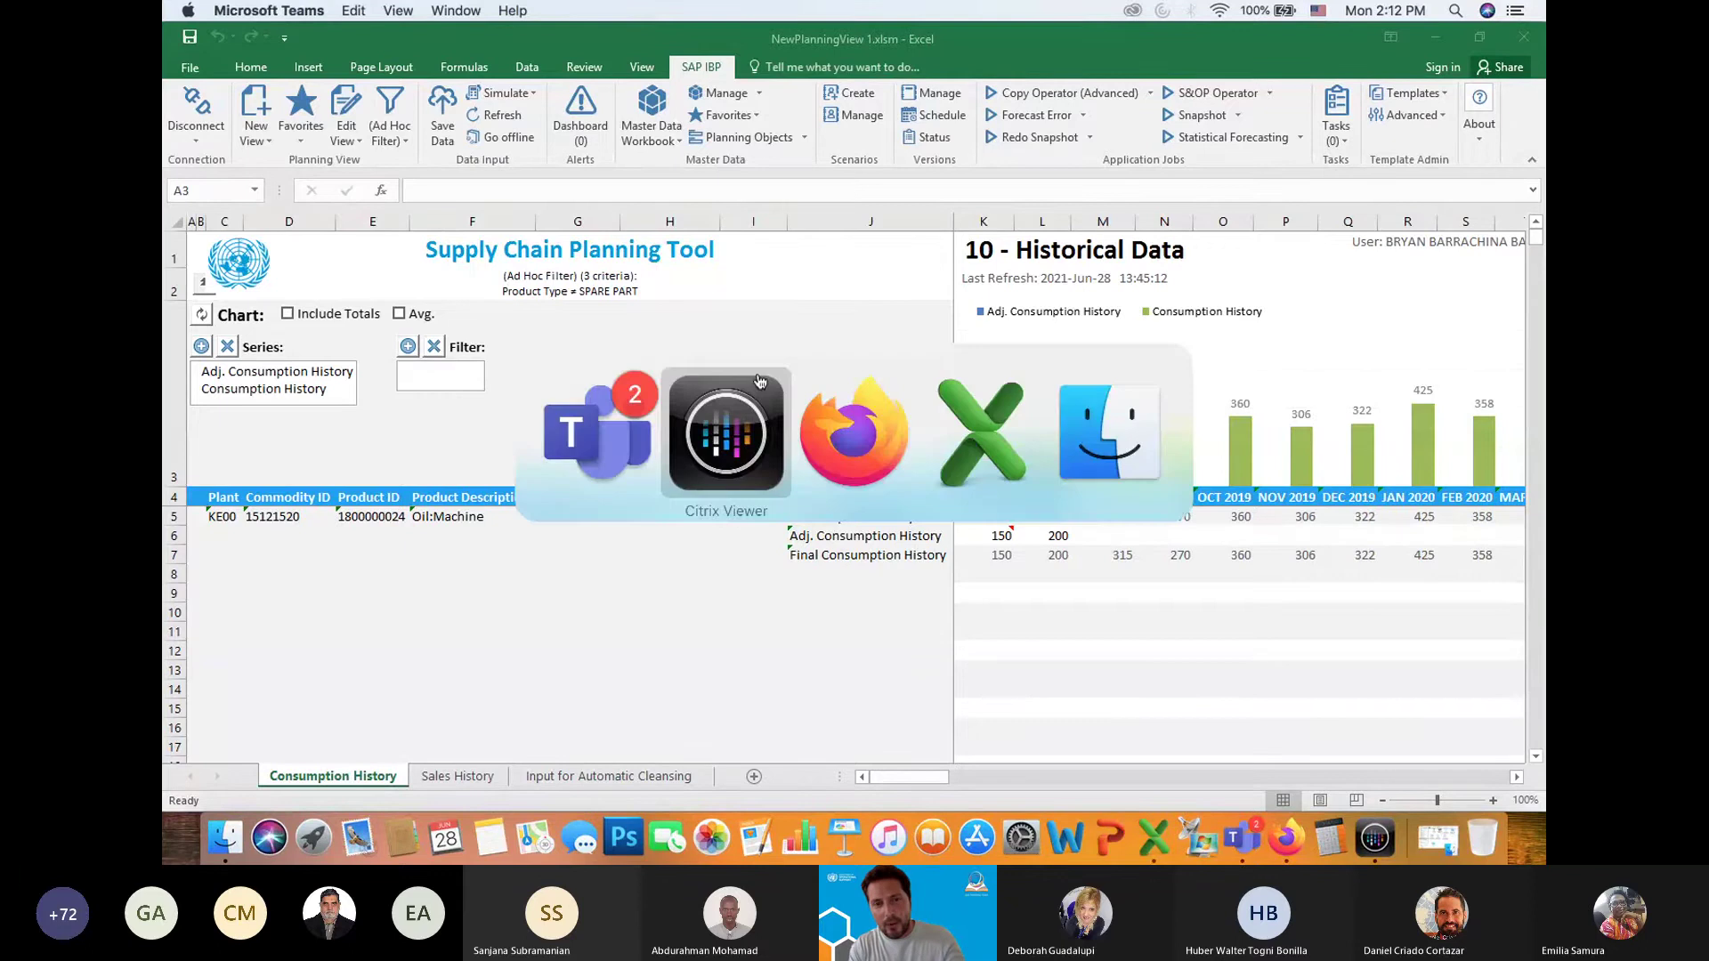
pyautogui.press('super+Tab')
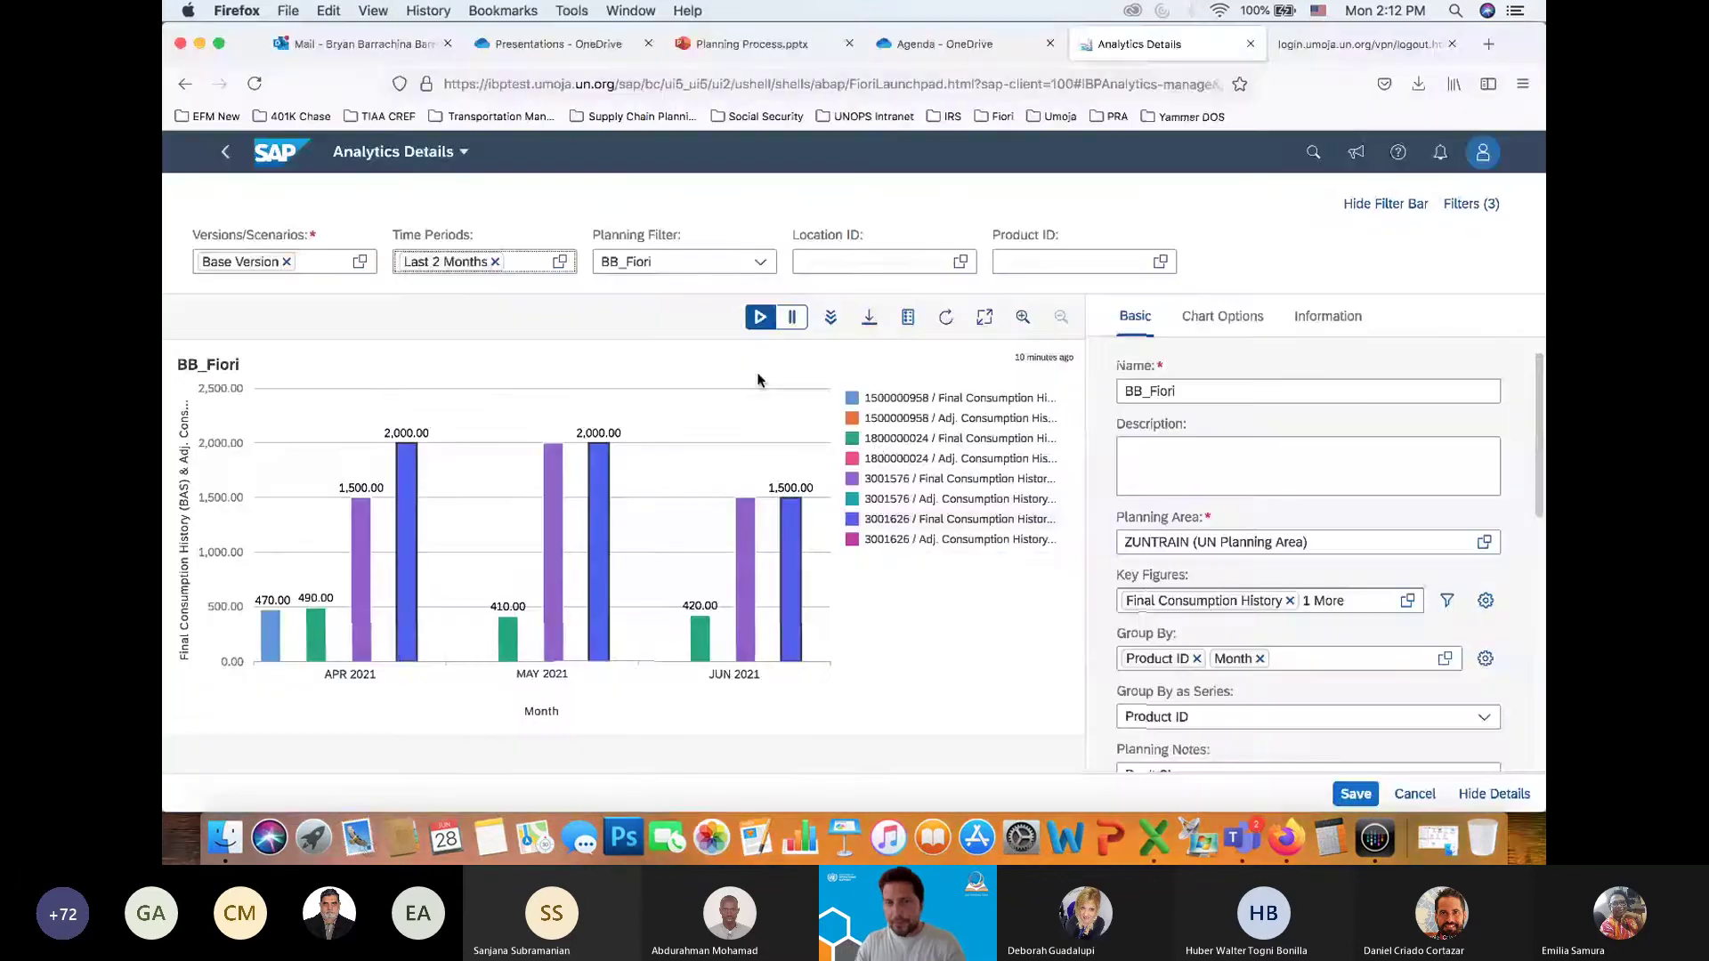
pyautogui.click(210, 736)
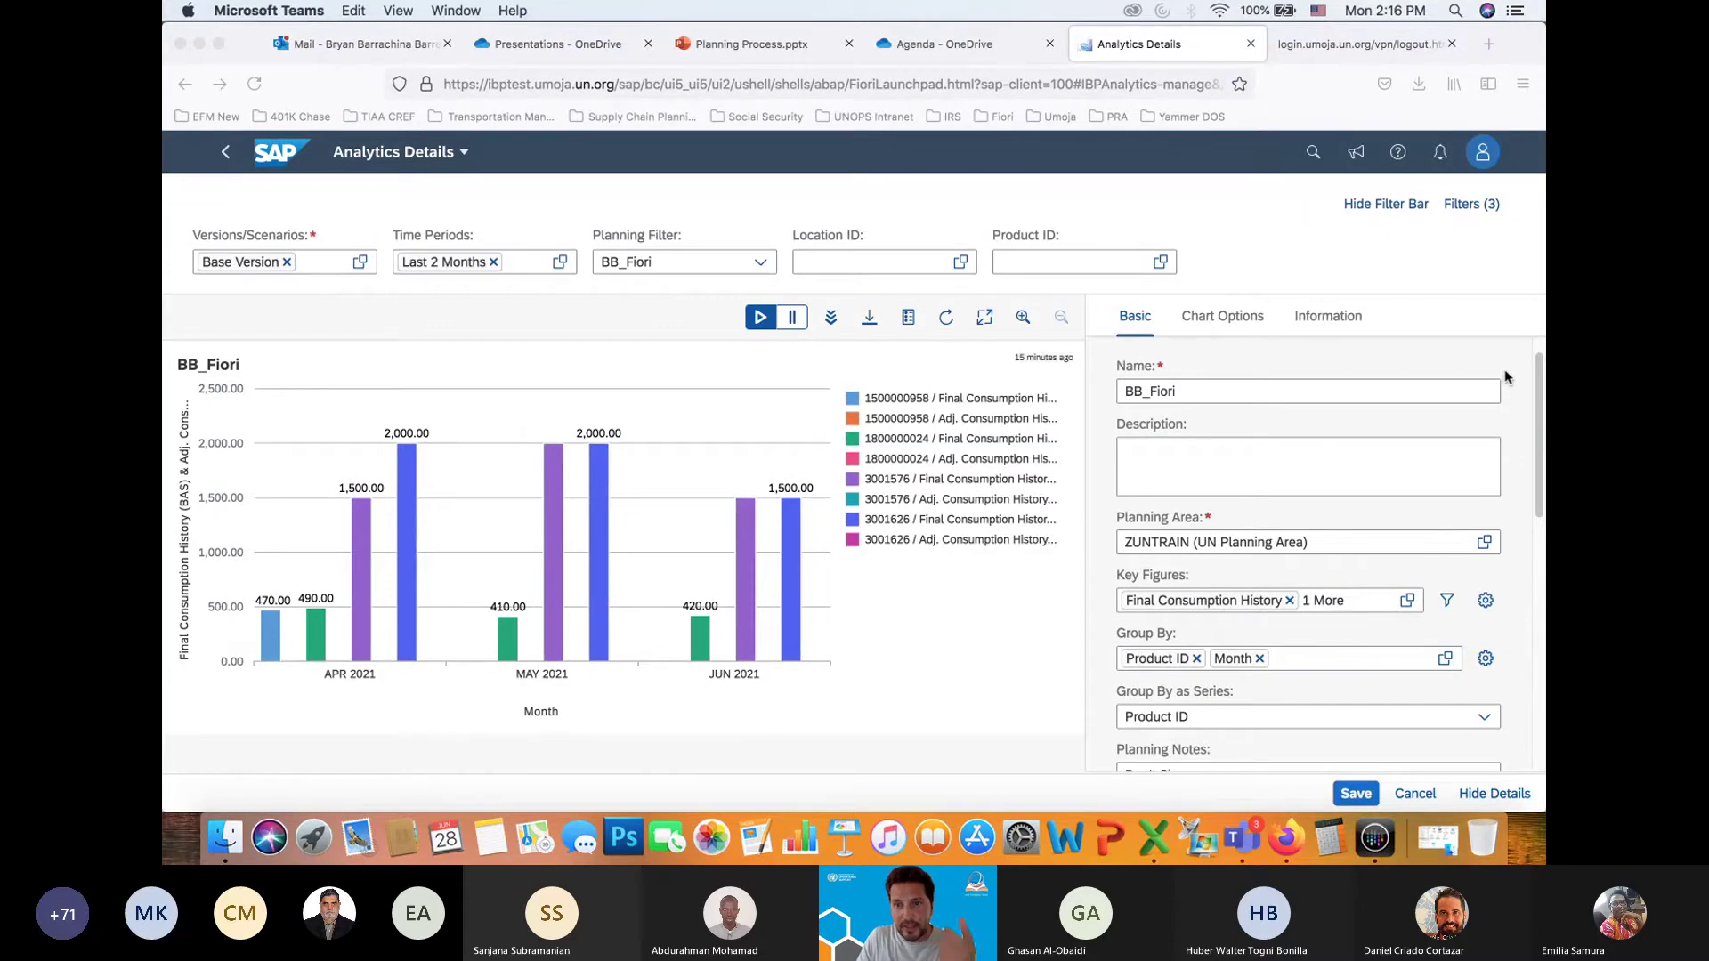
pyautogui.scroll(-1, 1513, 372)
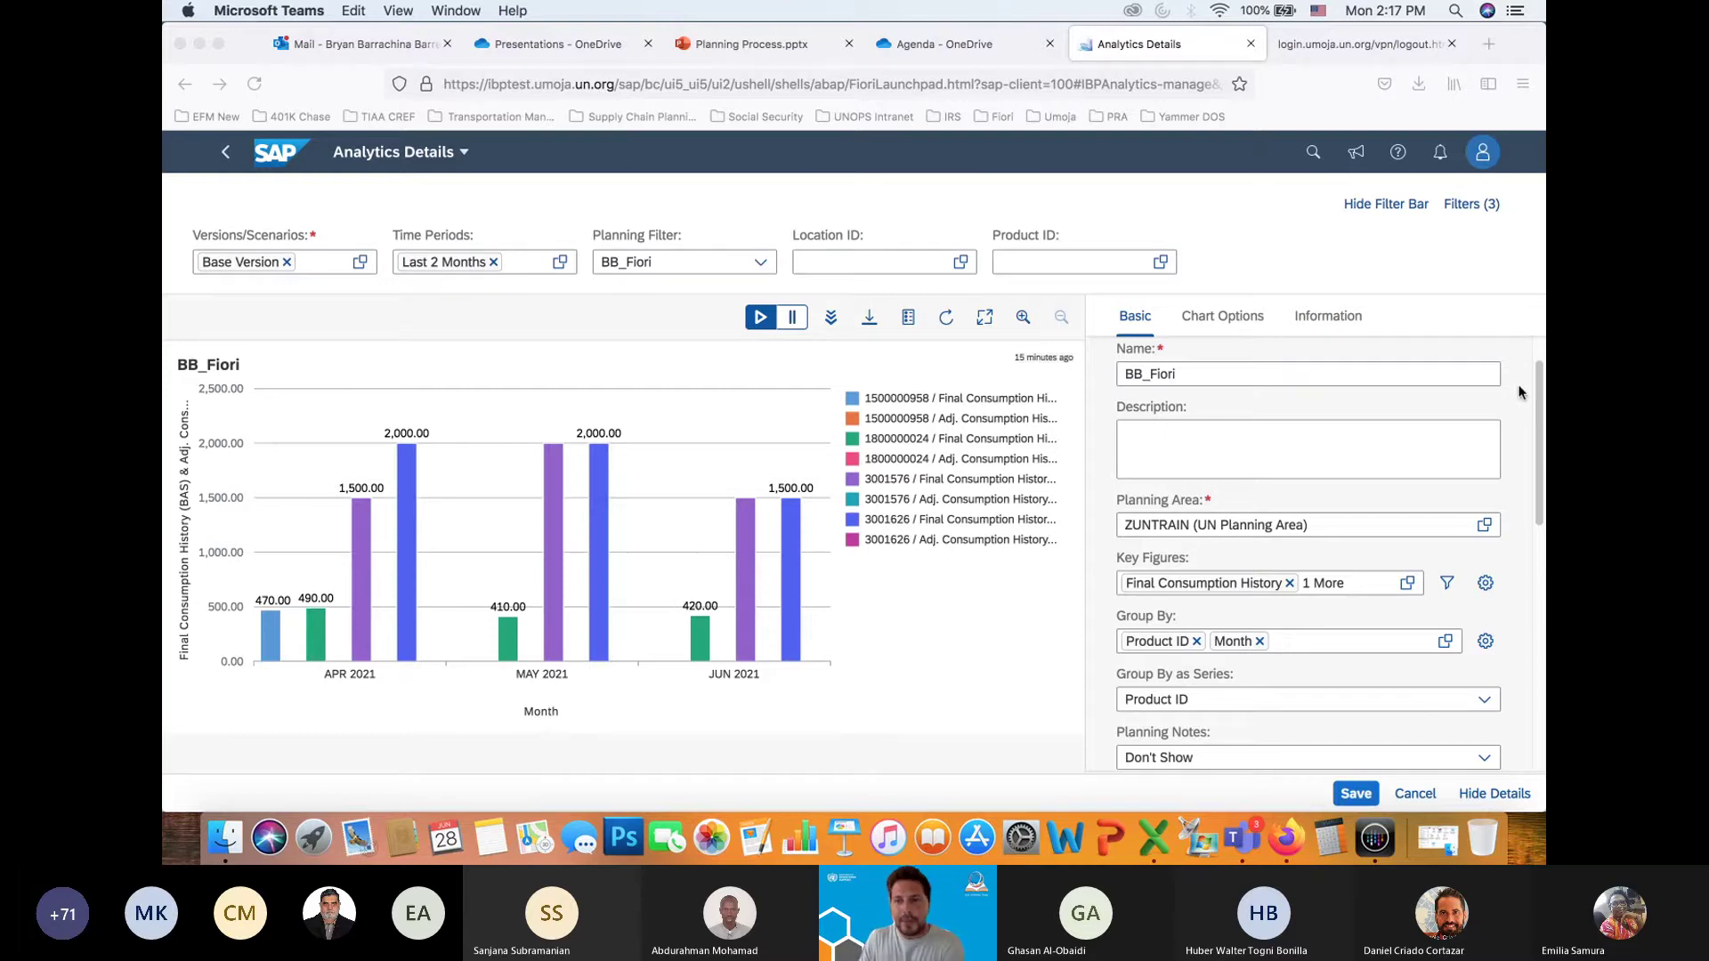
pyautogui.scroll(-2, 1516, 392)
pyautogui.scroll(-2, 1511, 419)
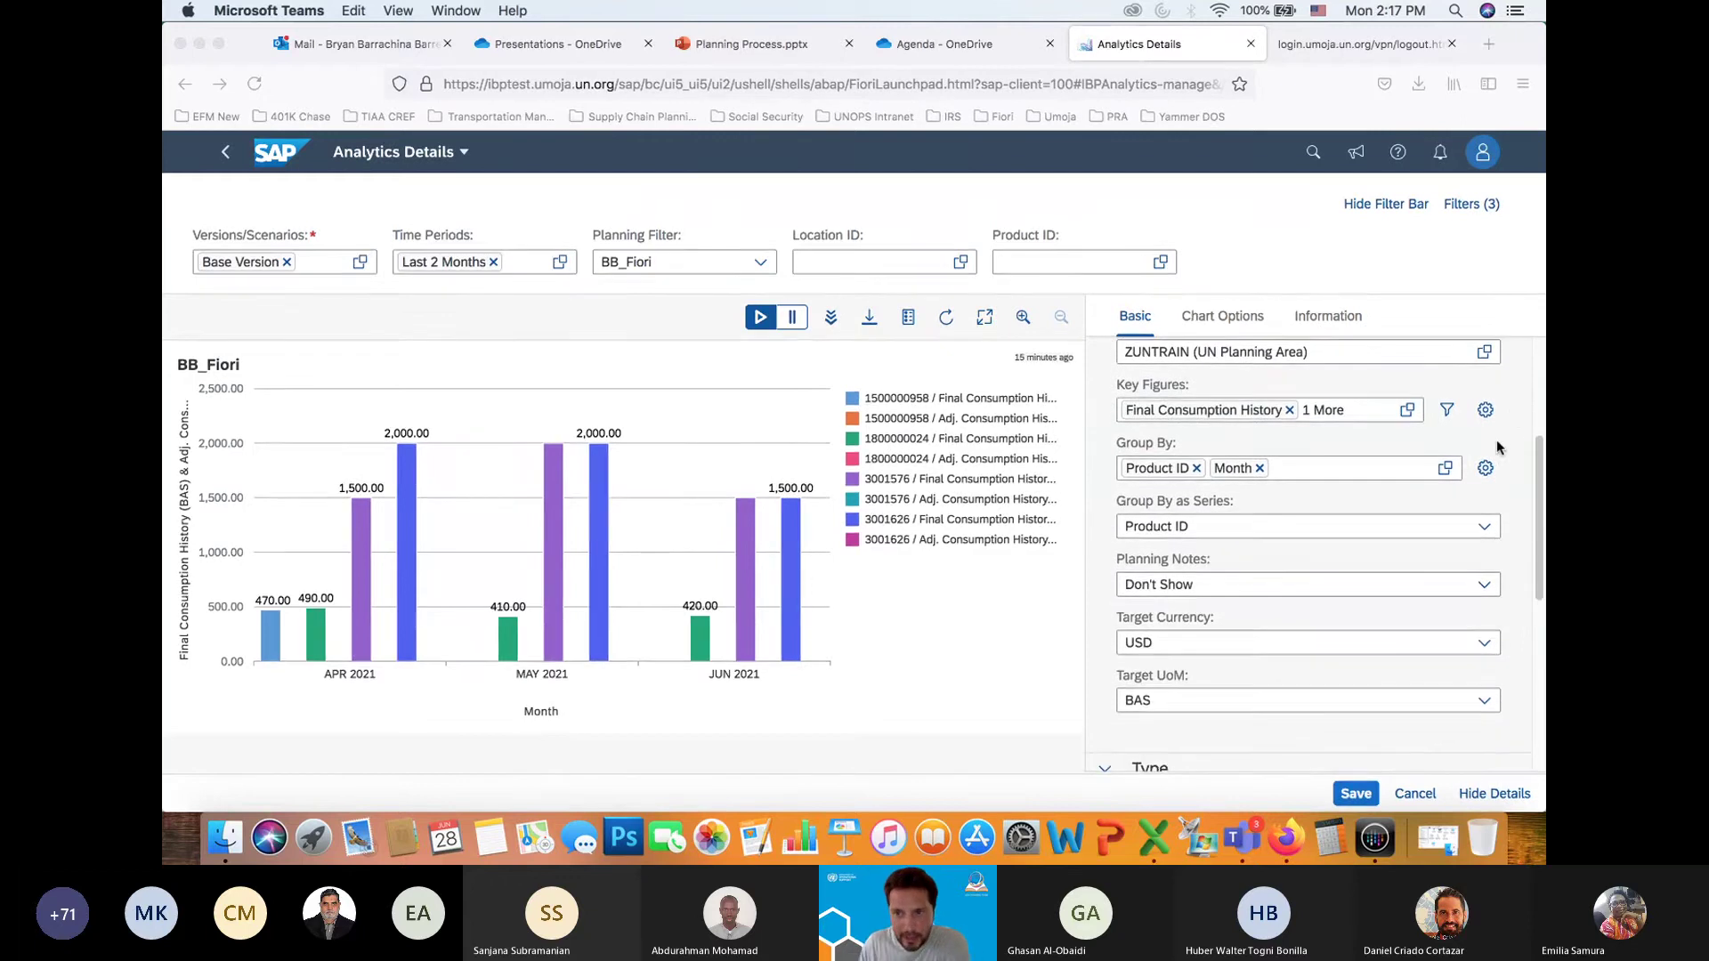
pyautogui.scroll(-3, 1497, 440)
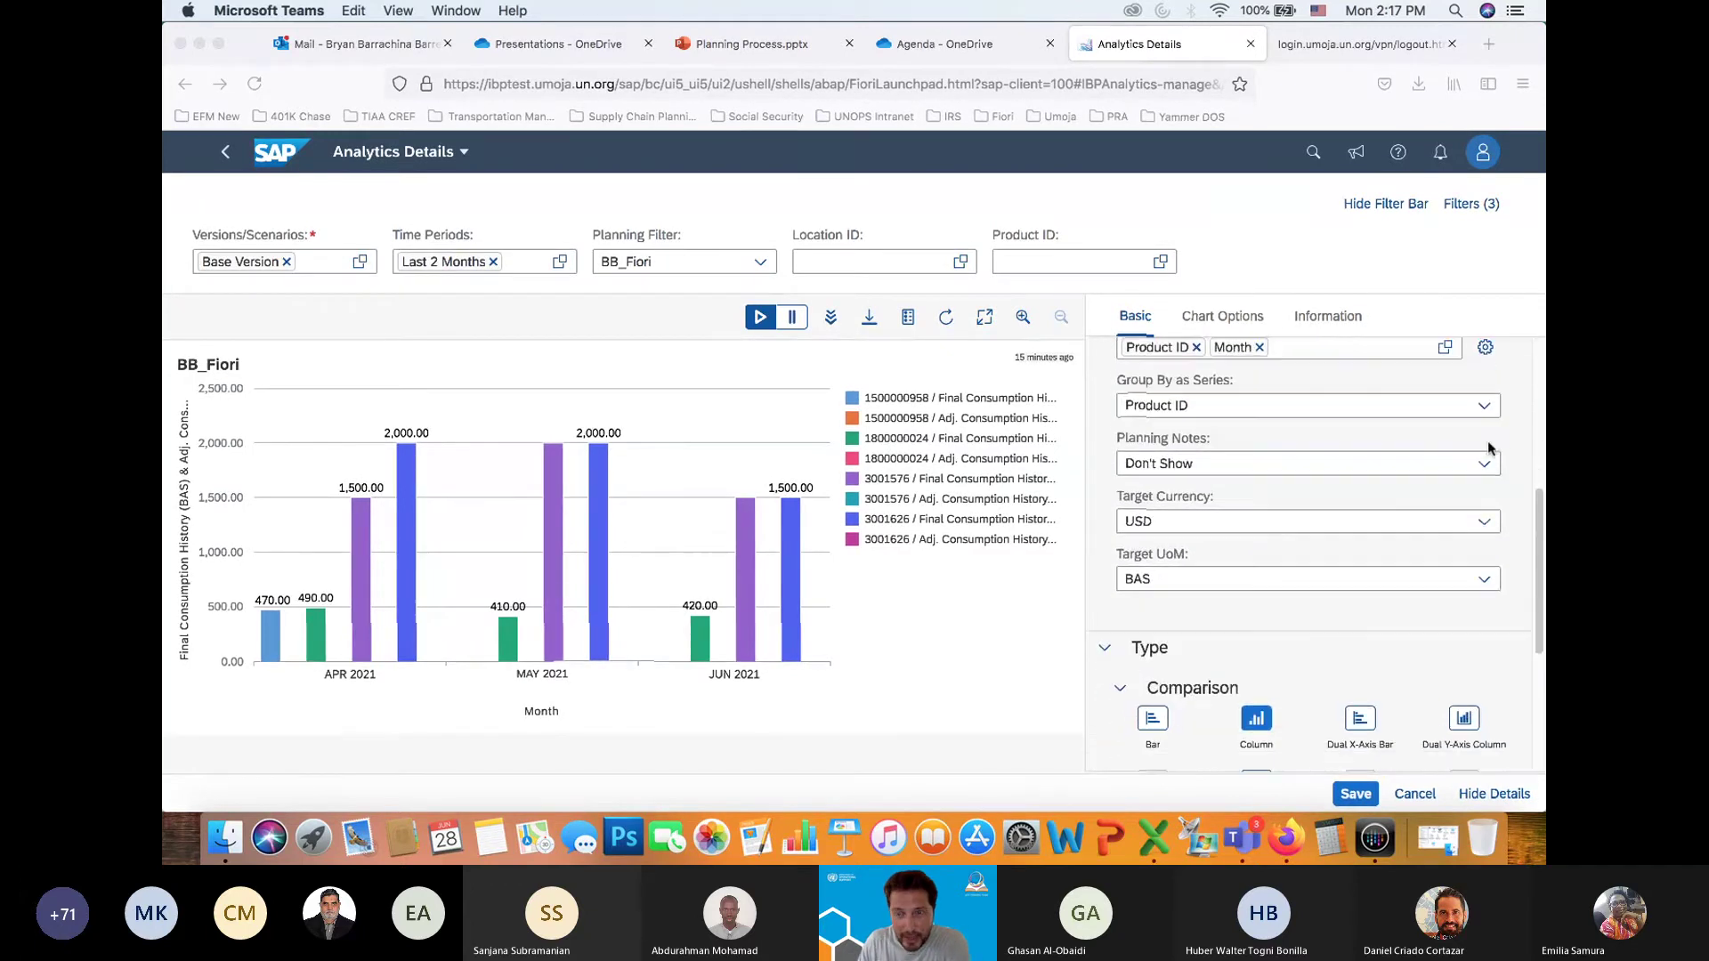
pyautogui.scroll(-3, 1486, 454)
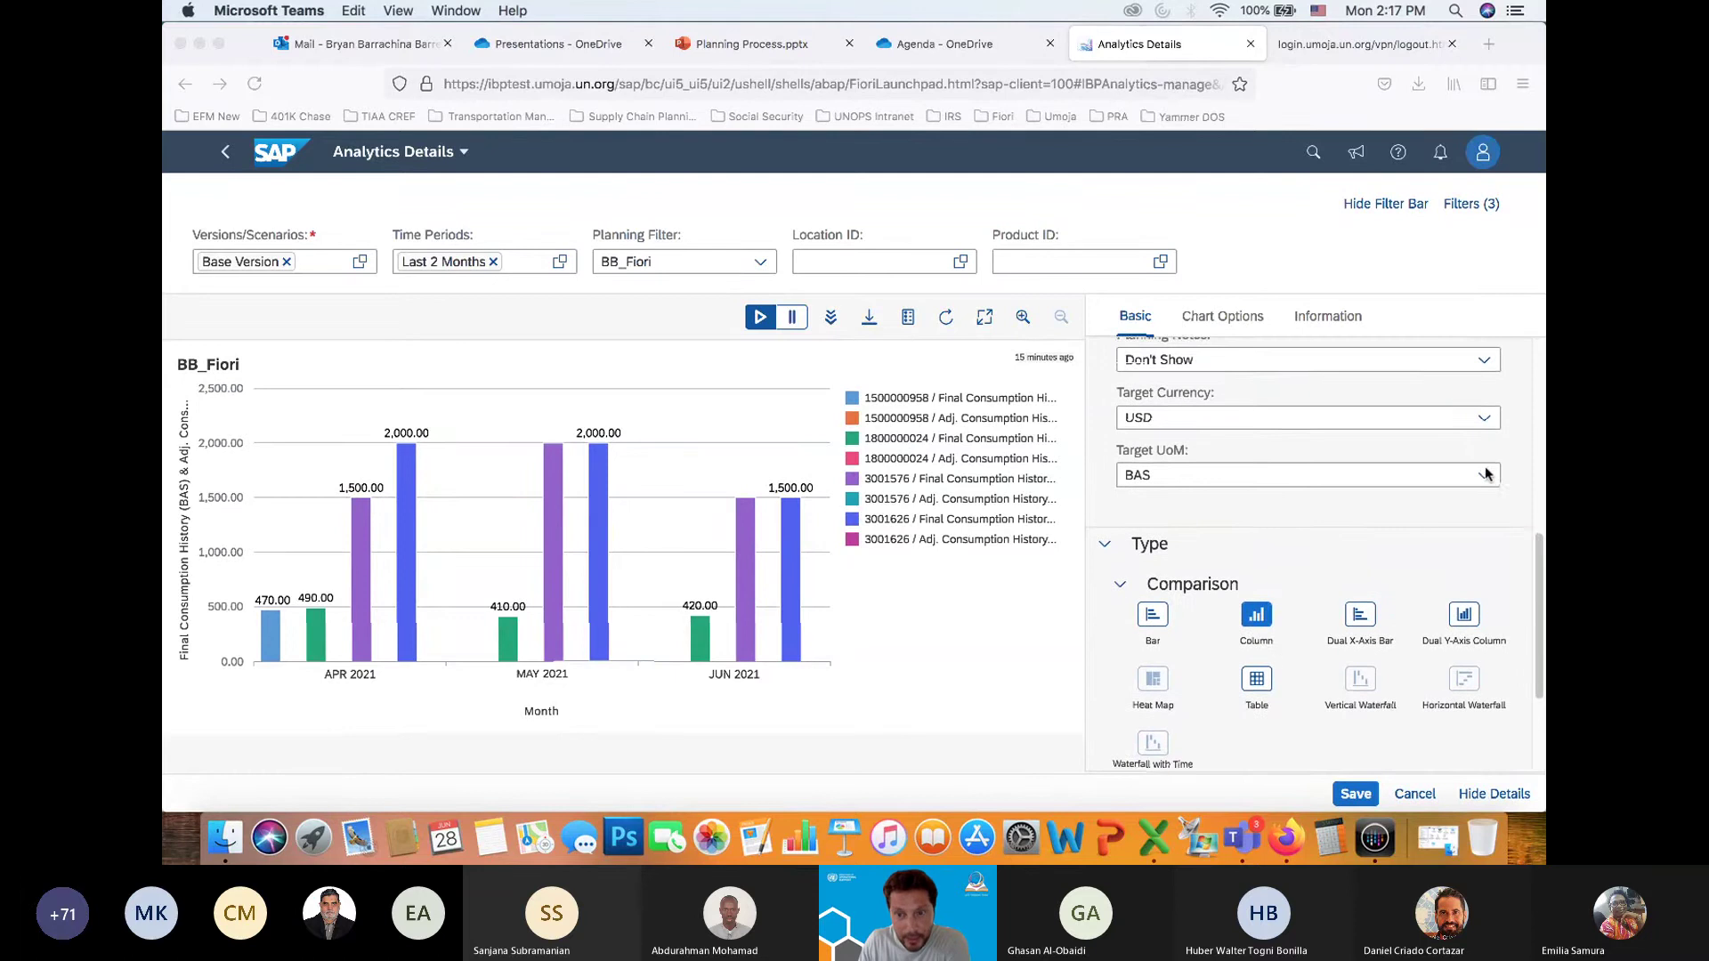
pyautogui.scroll(-2, 1484, 474)
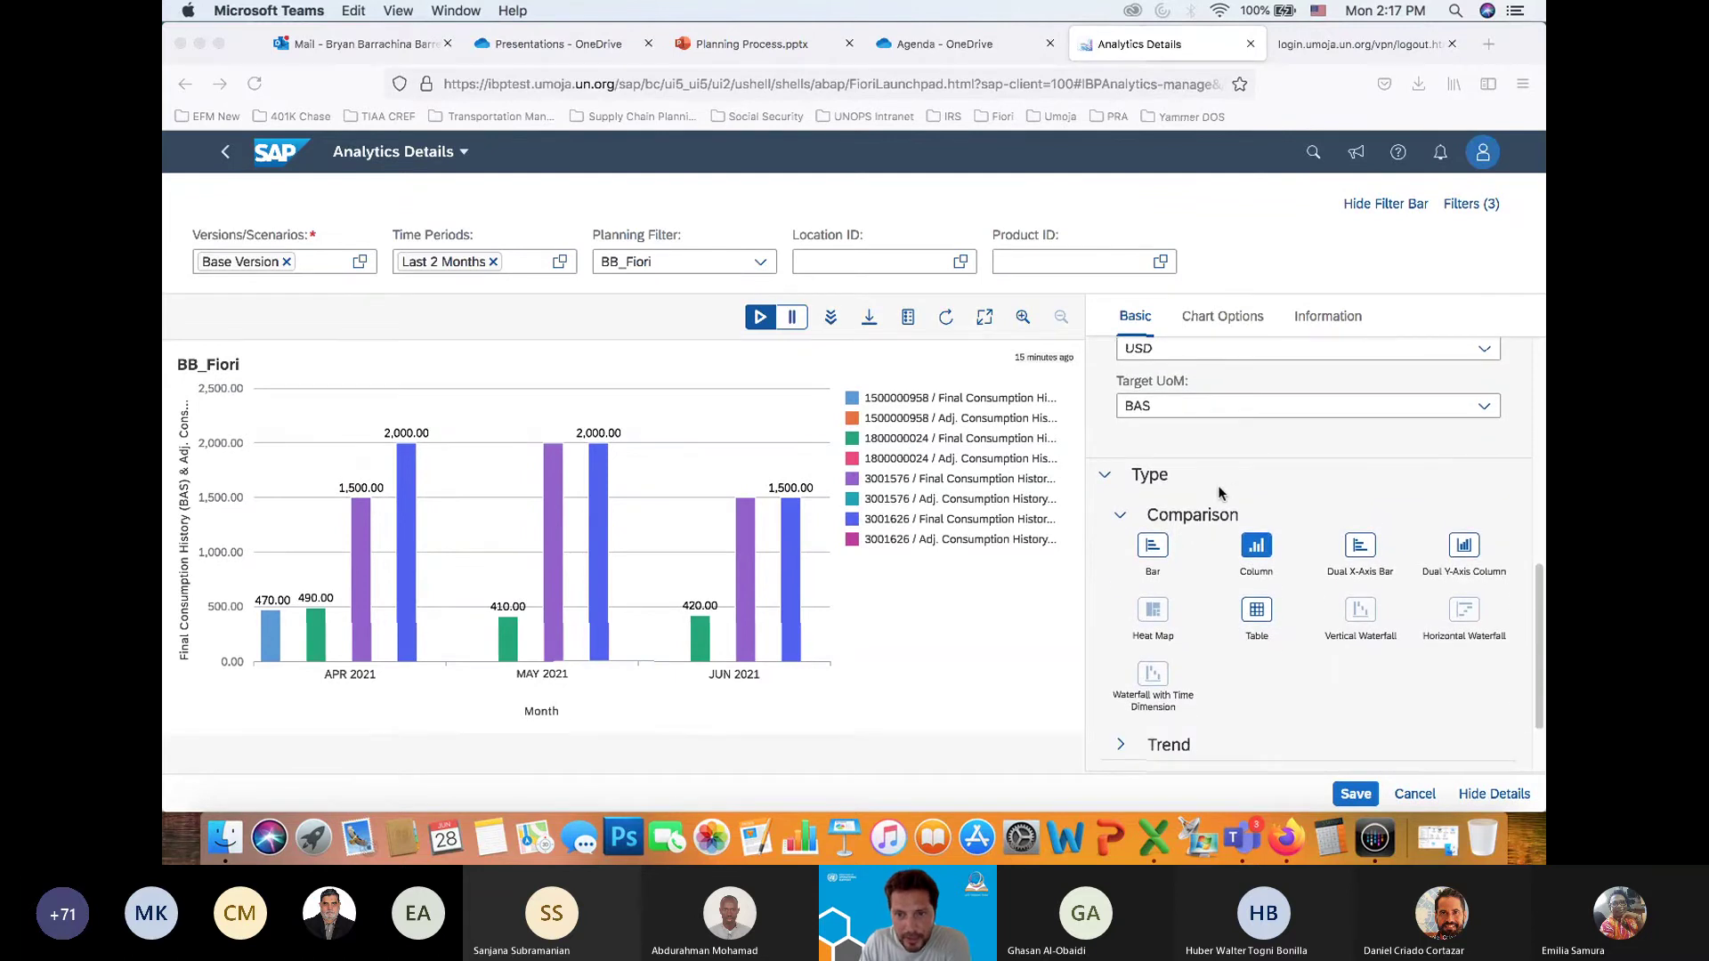
pyautogui.scroll(-1, 1221, 495)
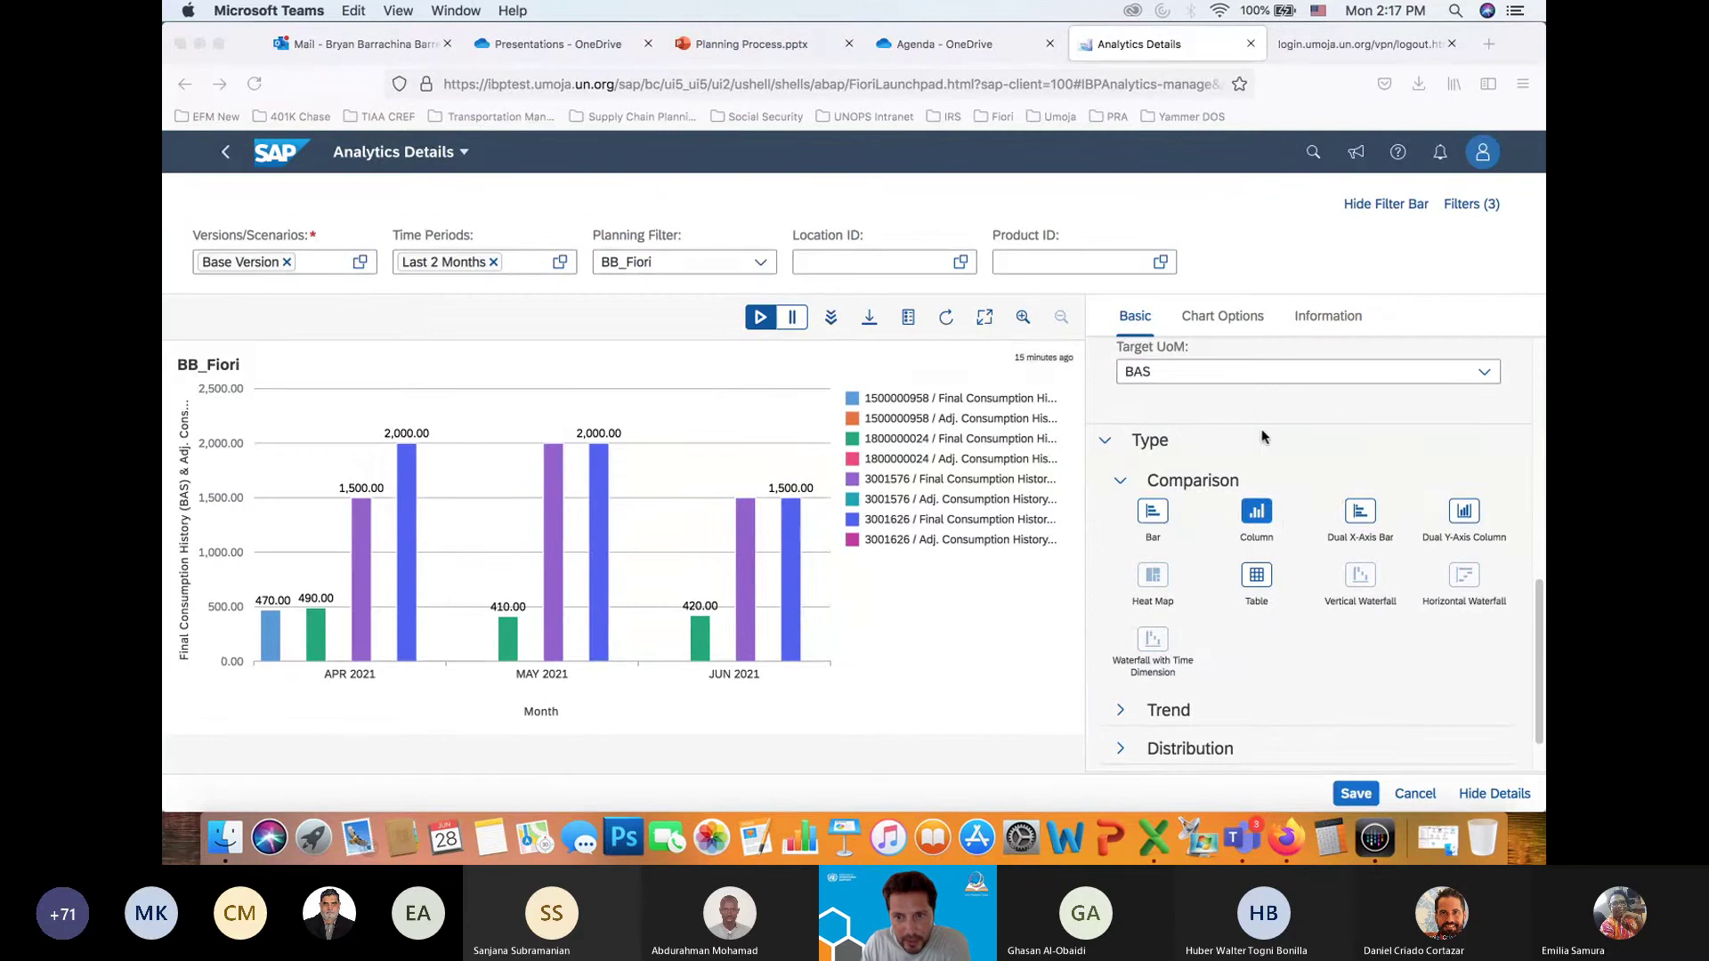
pyautogui.scroll(-2, 1263, 436)
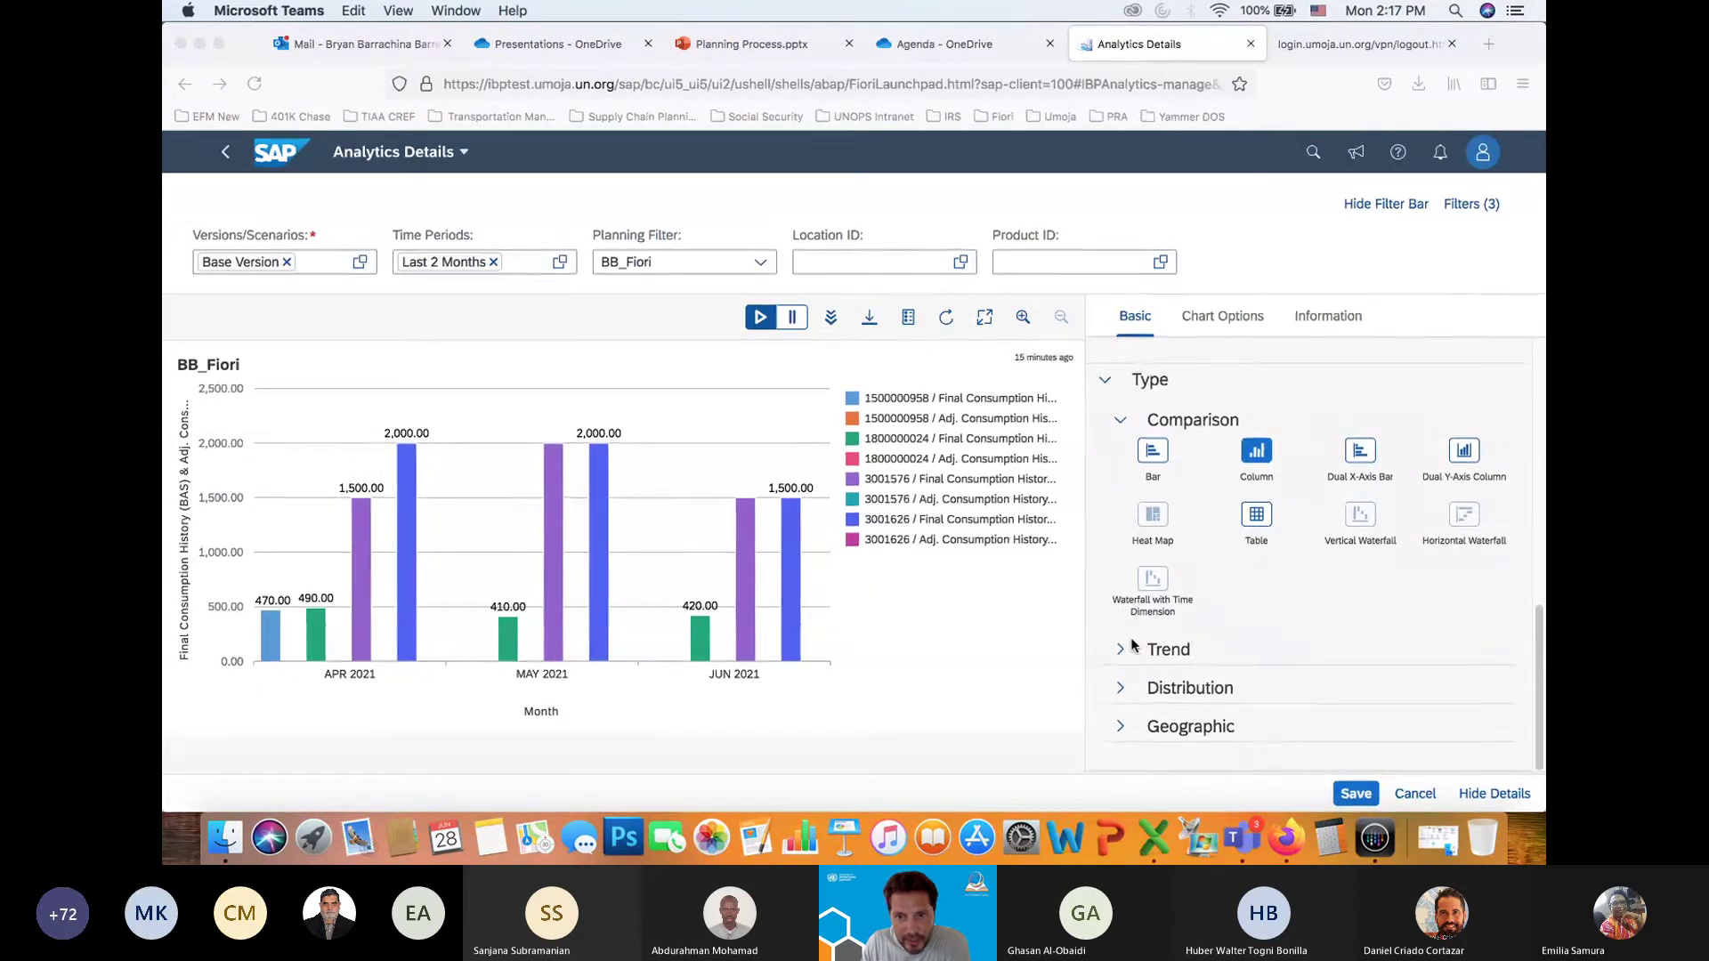
# Expand the Trend, Distribution and Geographic chart-type groups in the Basic tab's Type section
pyautogui.click(1121, 650)
pyautogui.click(1121, 650)
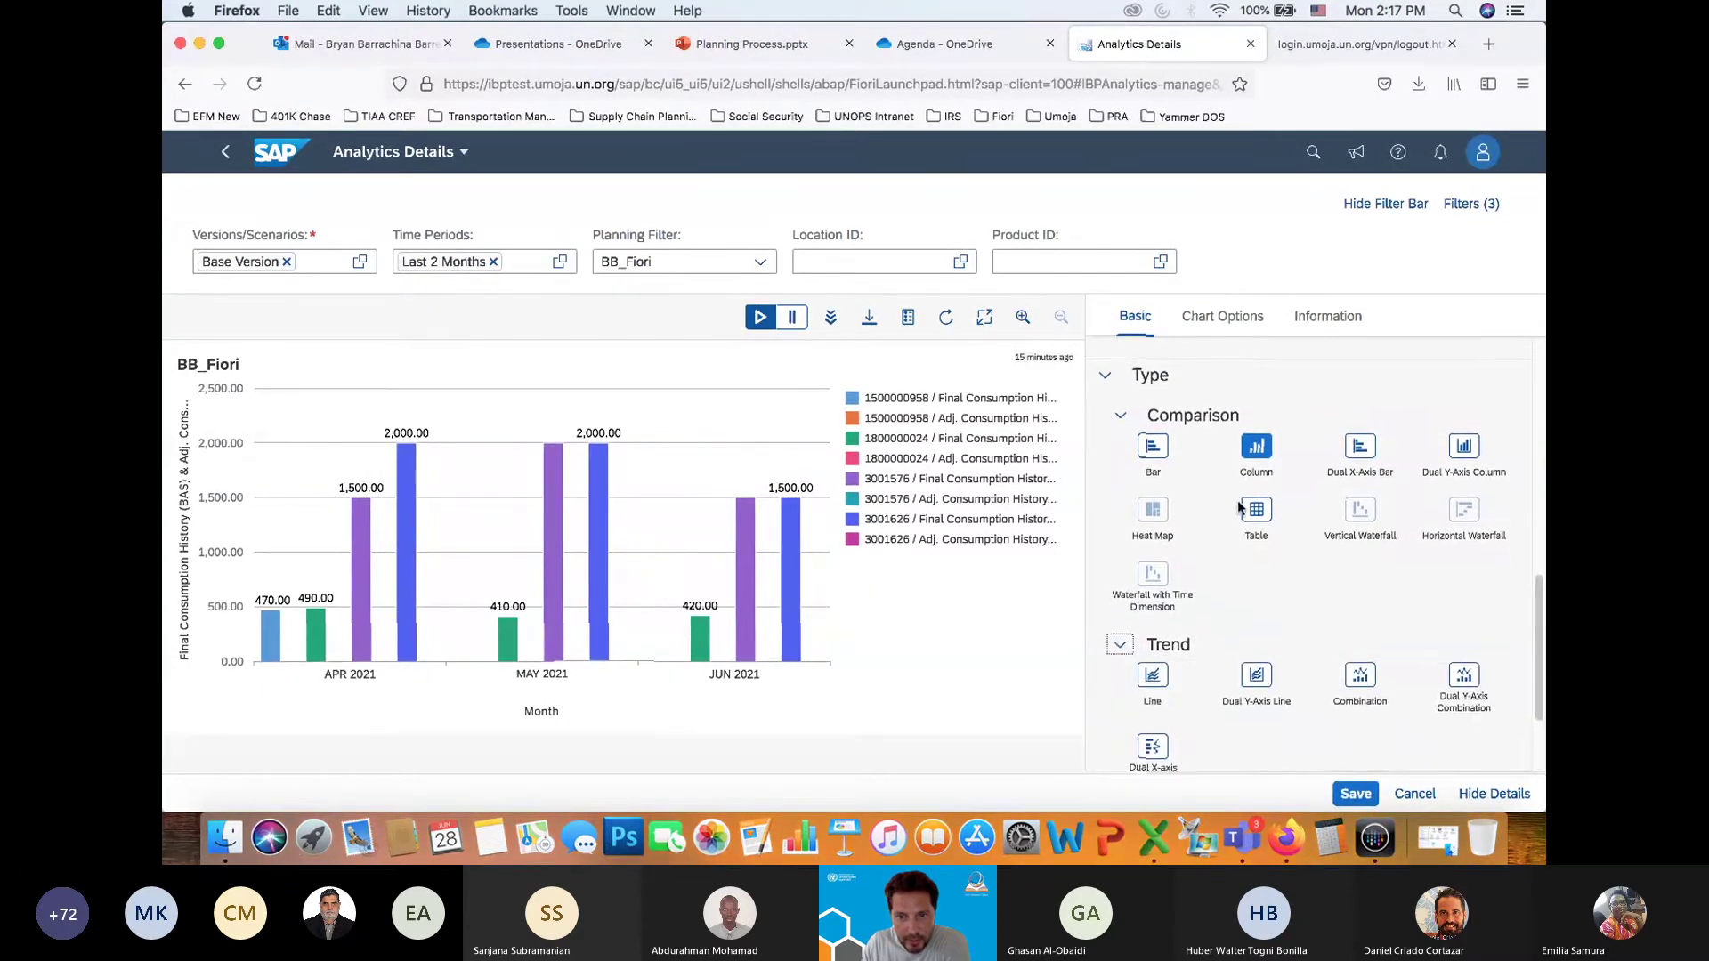
pyautogui.scroll(-2, 1239, 508)
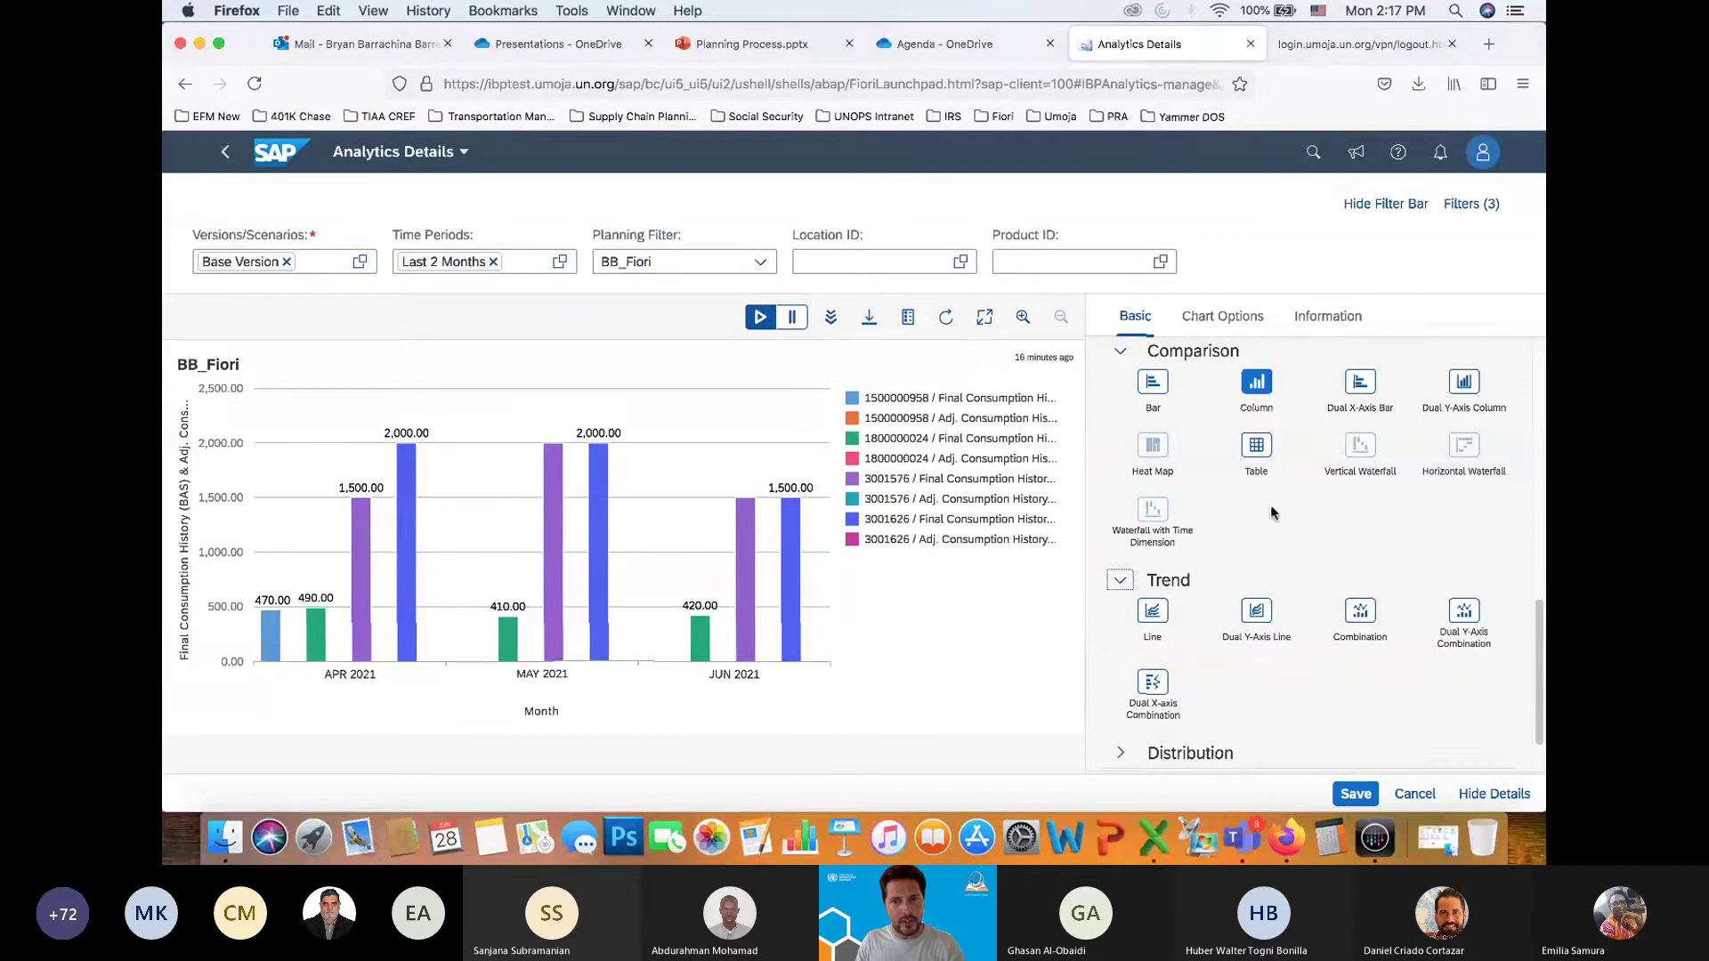
pyautogui.scroll(-2, 1269, 512)
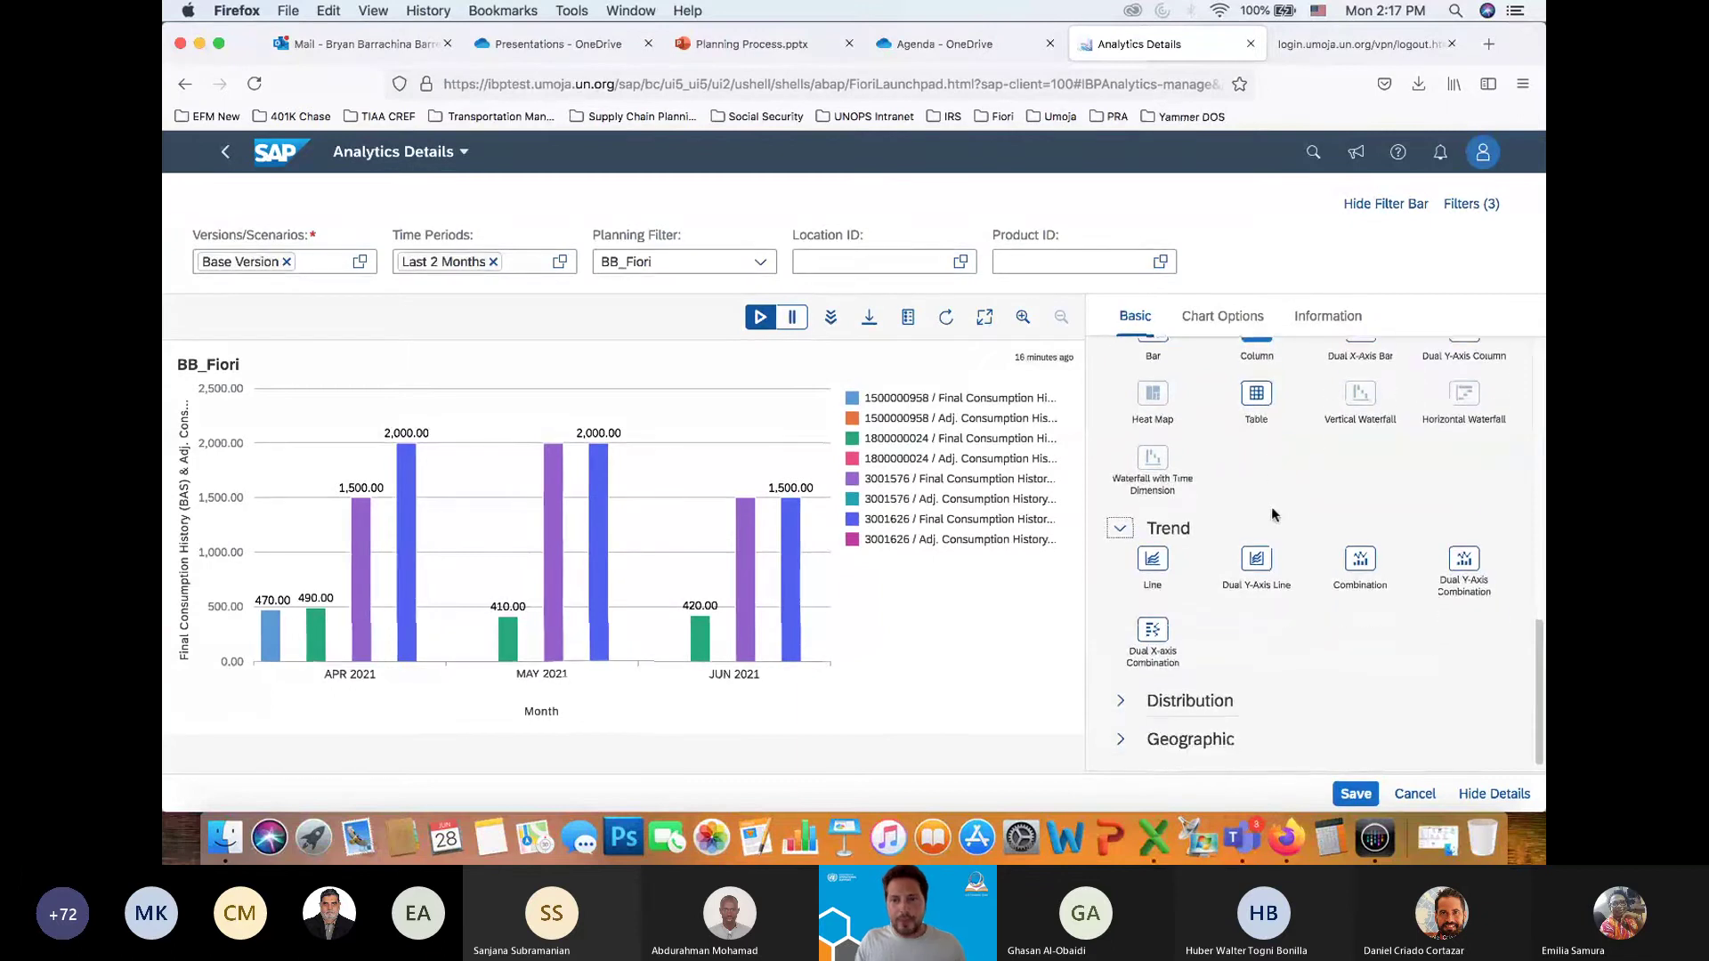
pyautogui.click(1120, 690)
pyautogui.scroll(-5, 1171, 638)
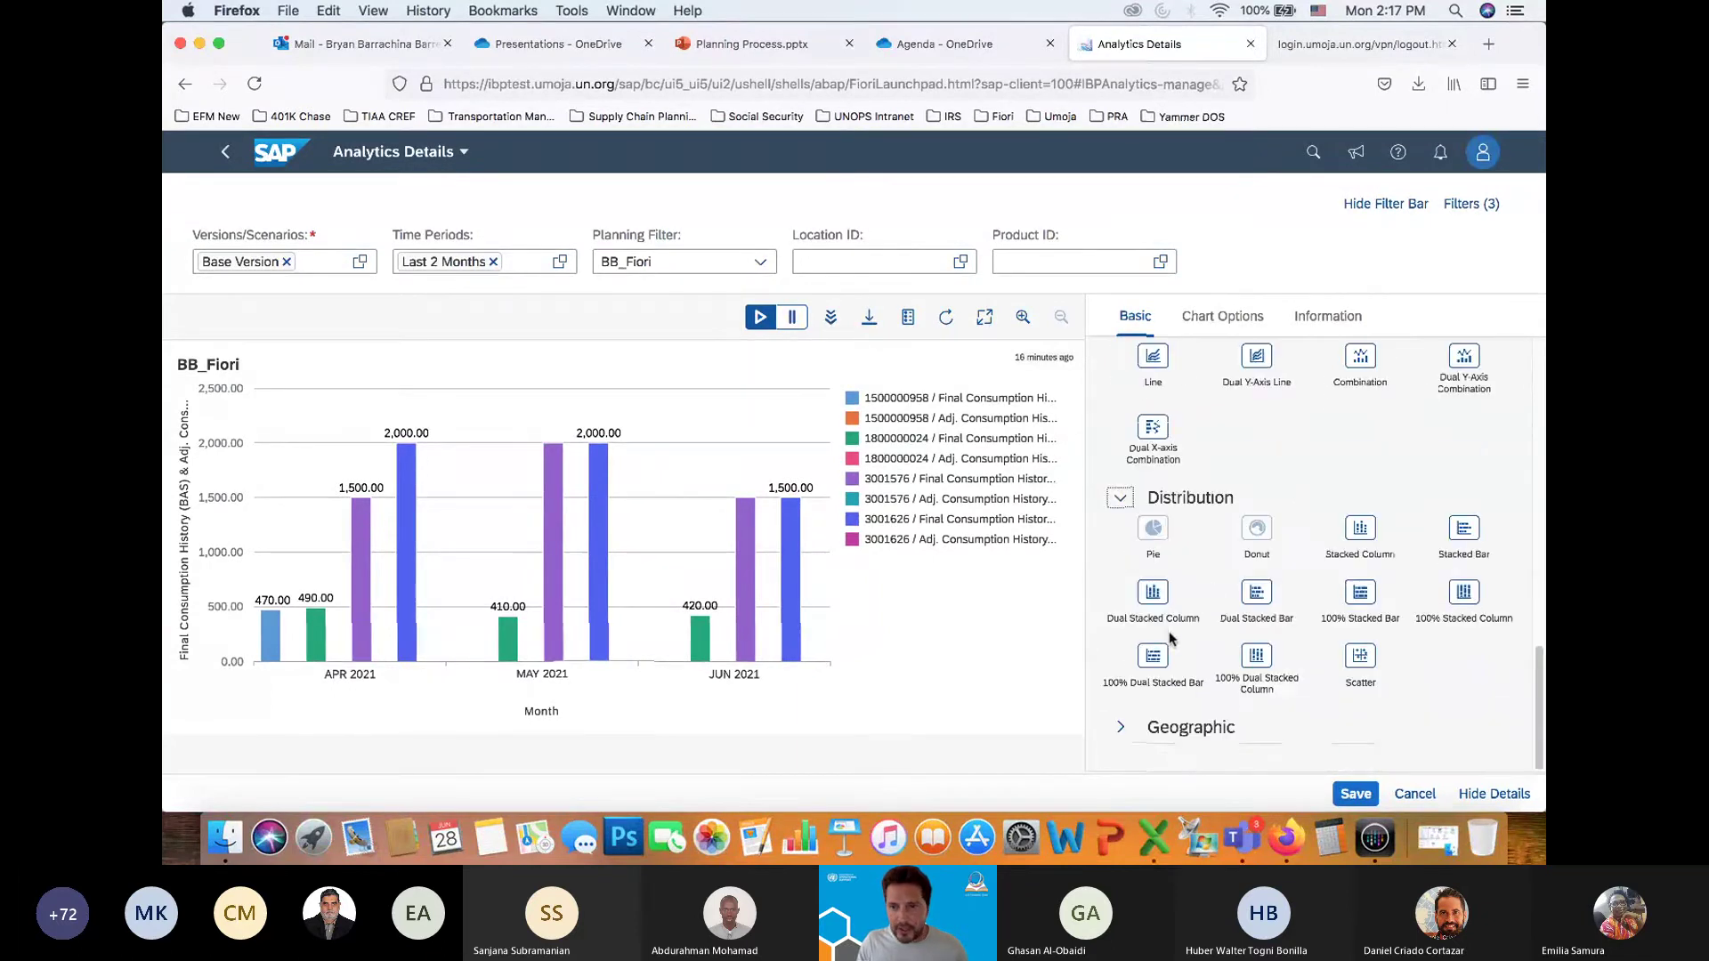
pyautogui.click(1119, 727)
pyautogui.scroll(-1, 1324, 603)
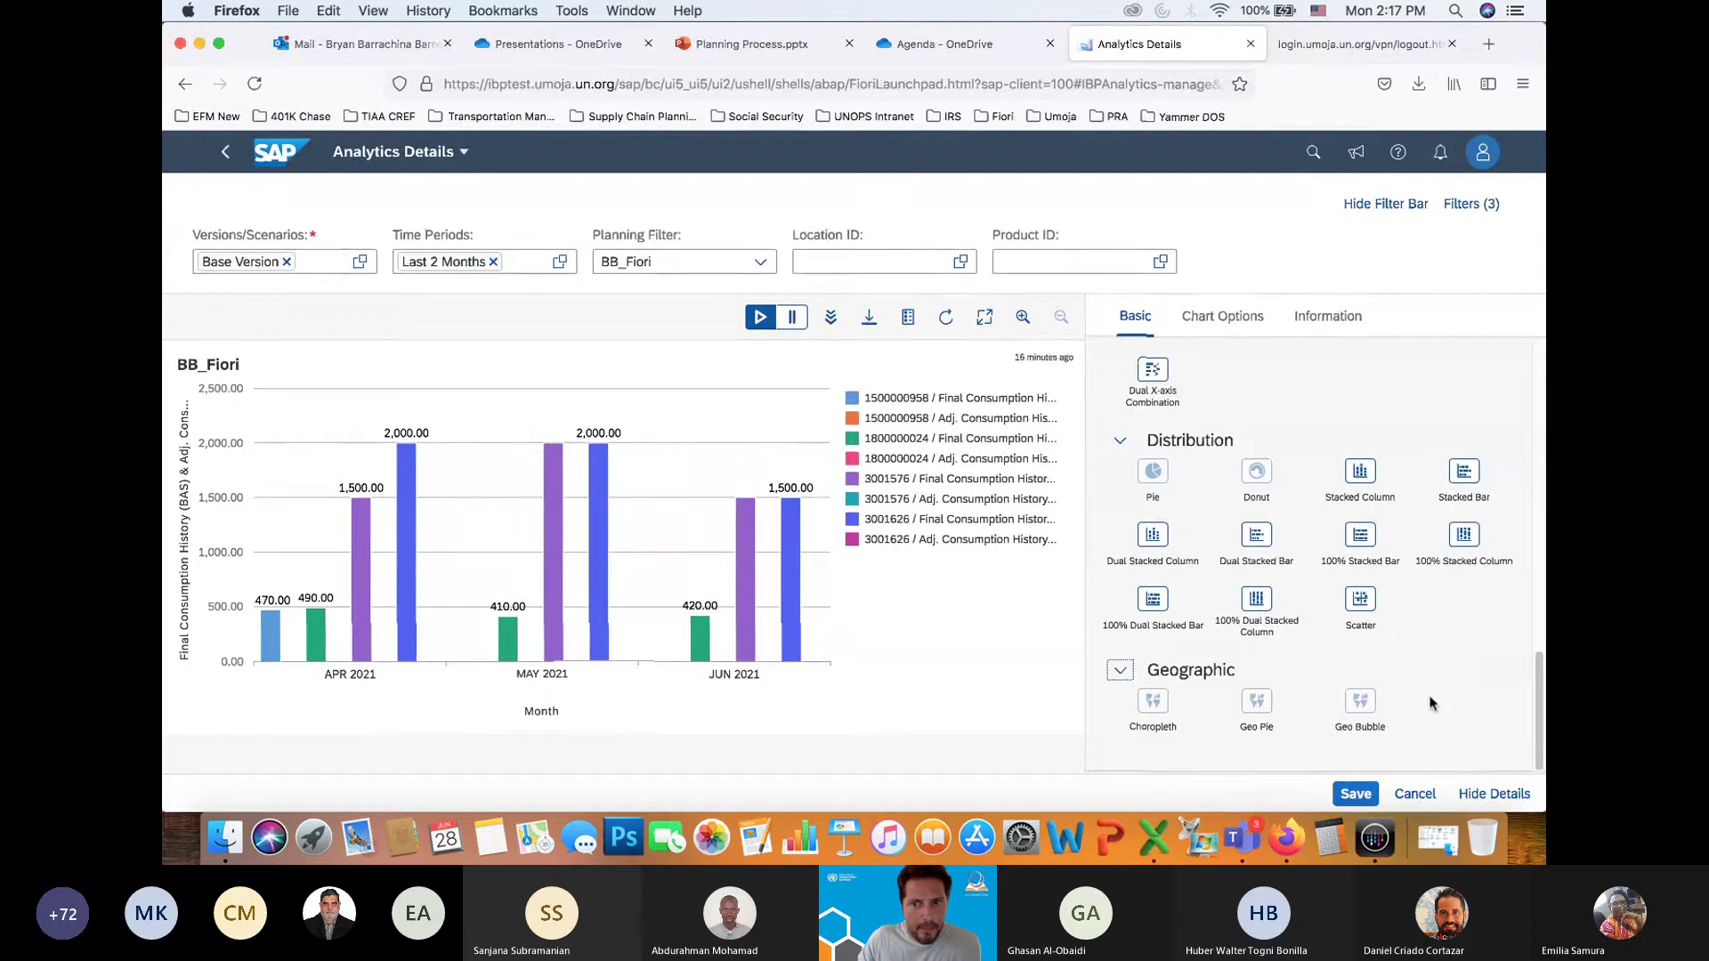
# Scroll back up to Basic Settings and review the BB_Fiori chart configuration
pyautogui.scroll(1, 1318, 610)
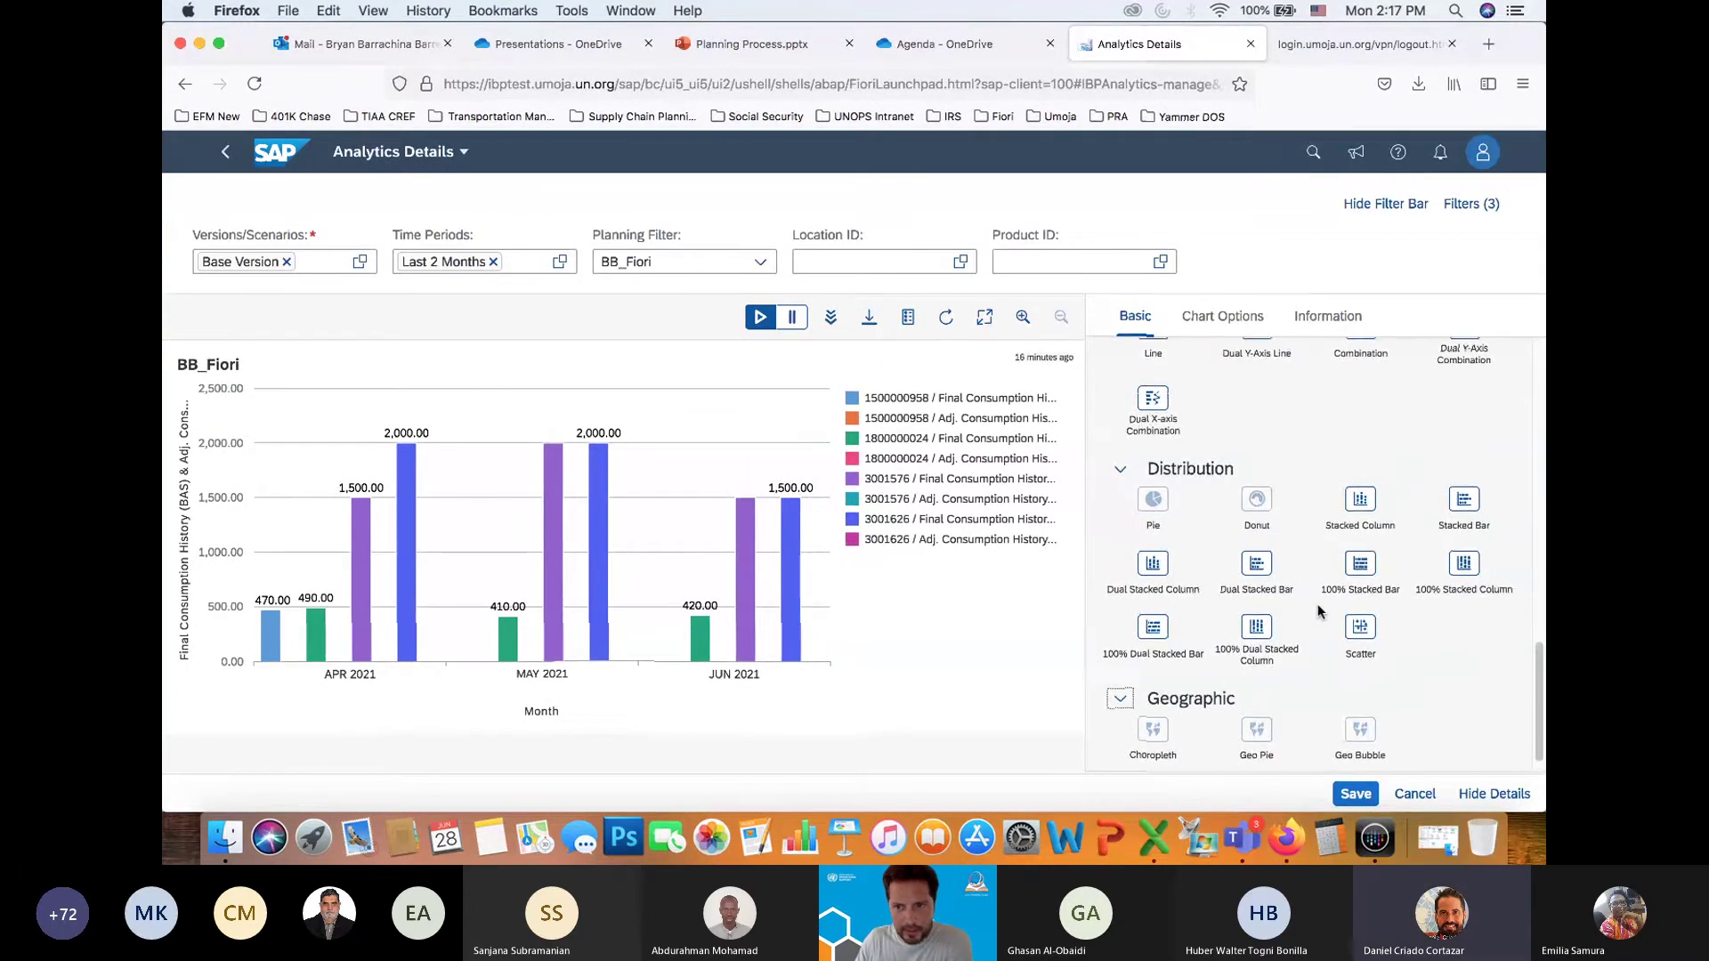
pyautogui.scroll(9, 1318, 611)
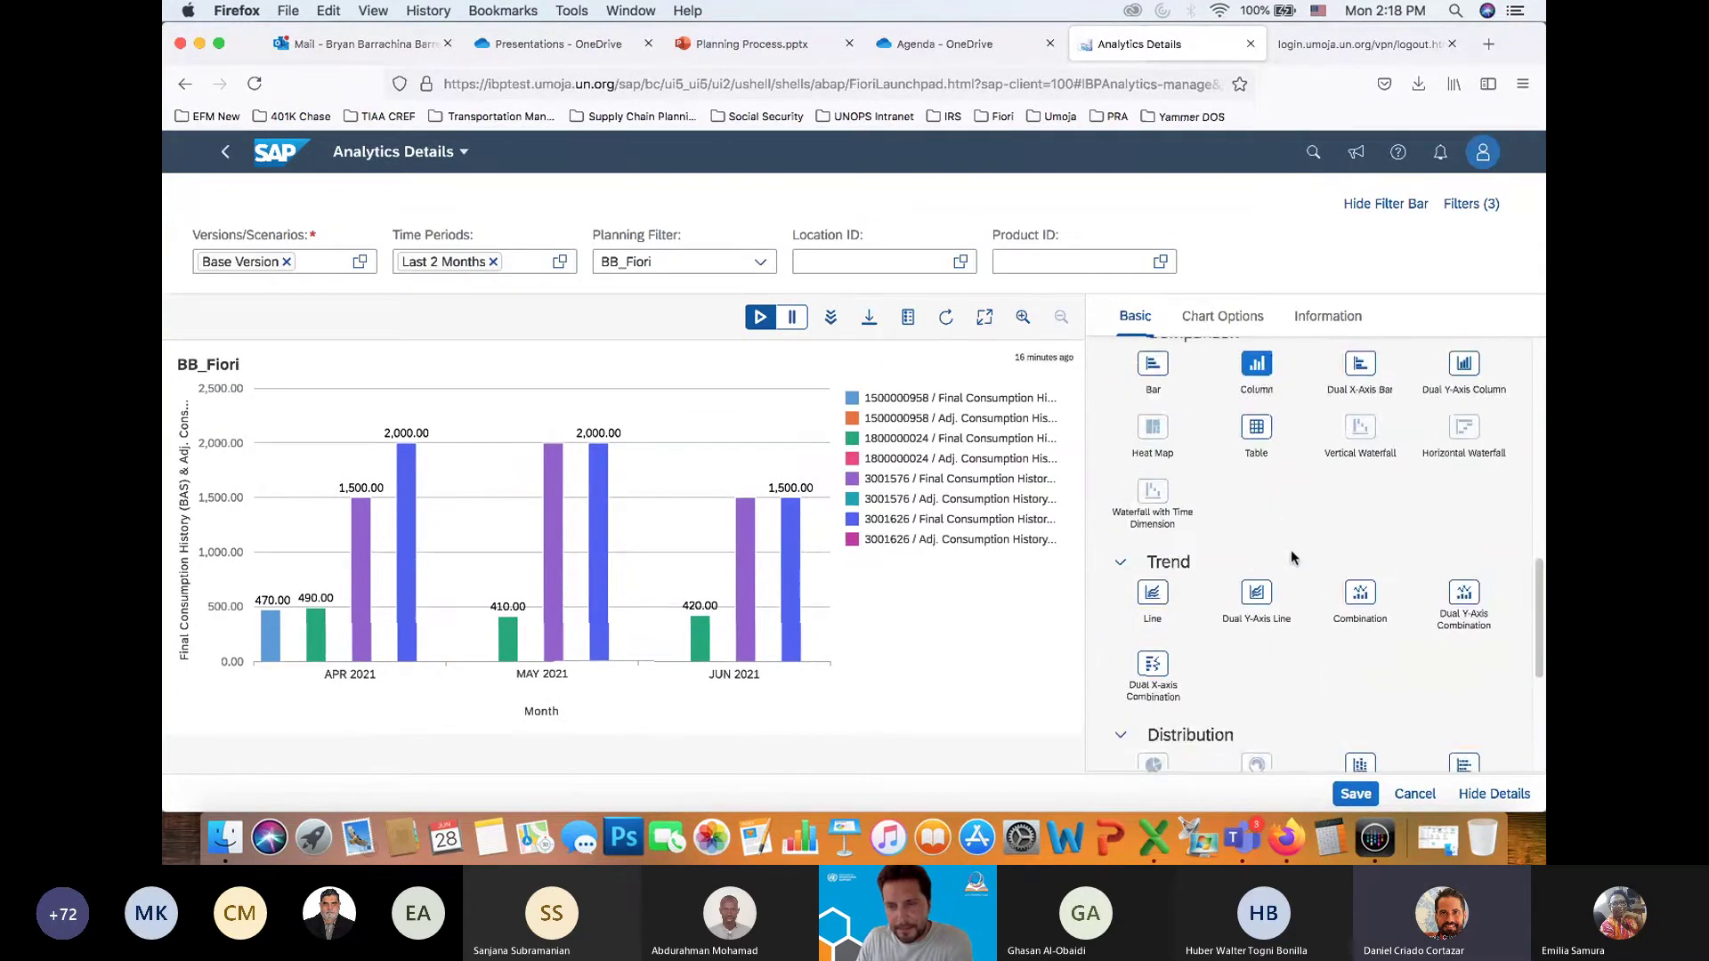
pyautogui.scroll(8, 1291, 558)
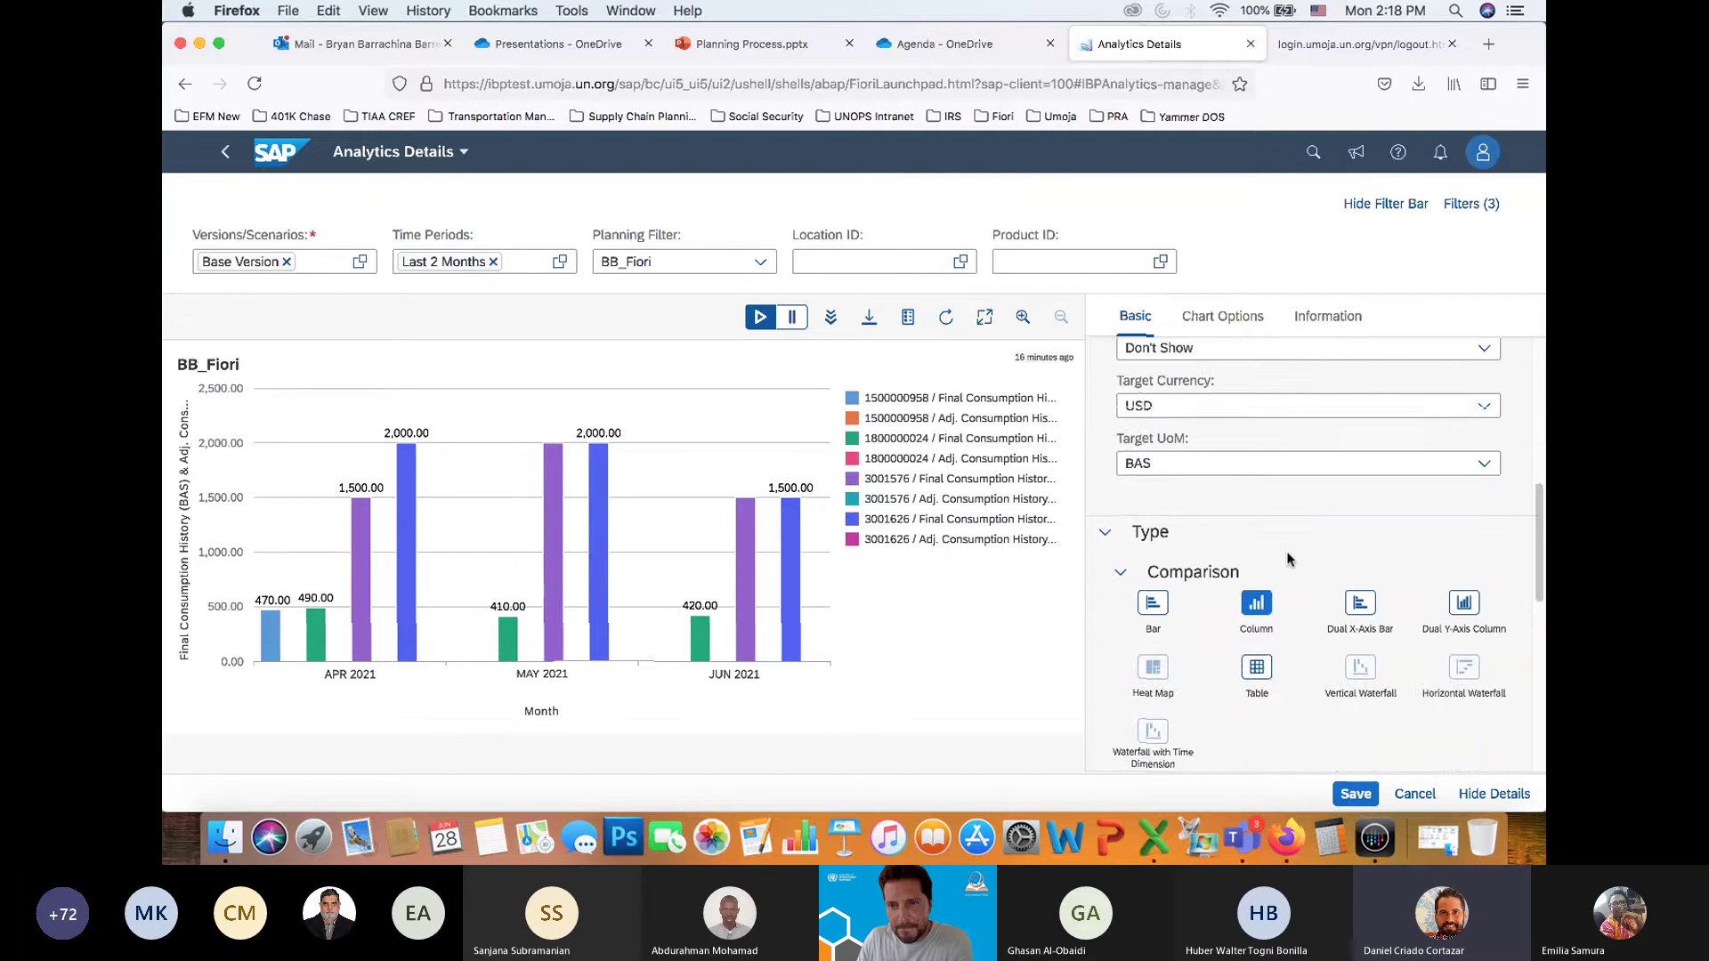
pyautogui.scroll(9, 1287, 558)
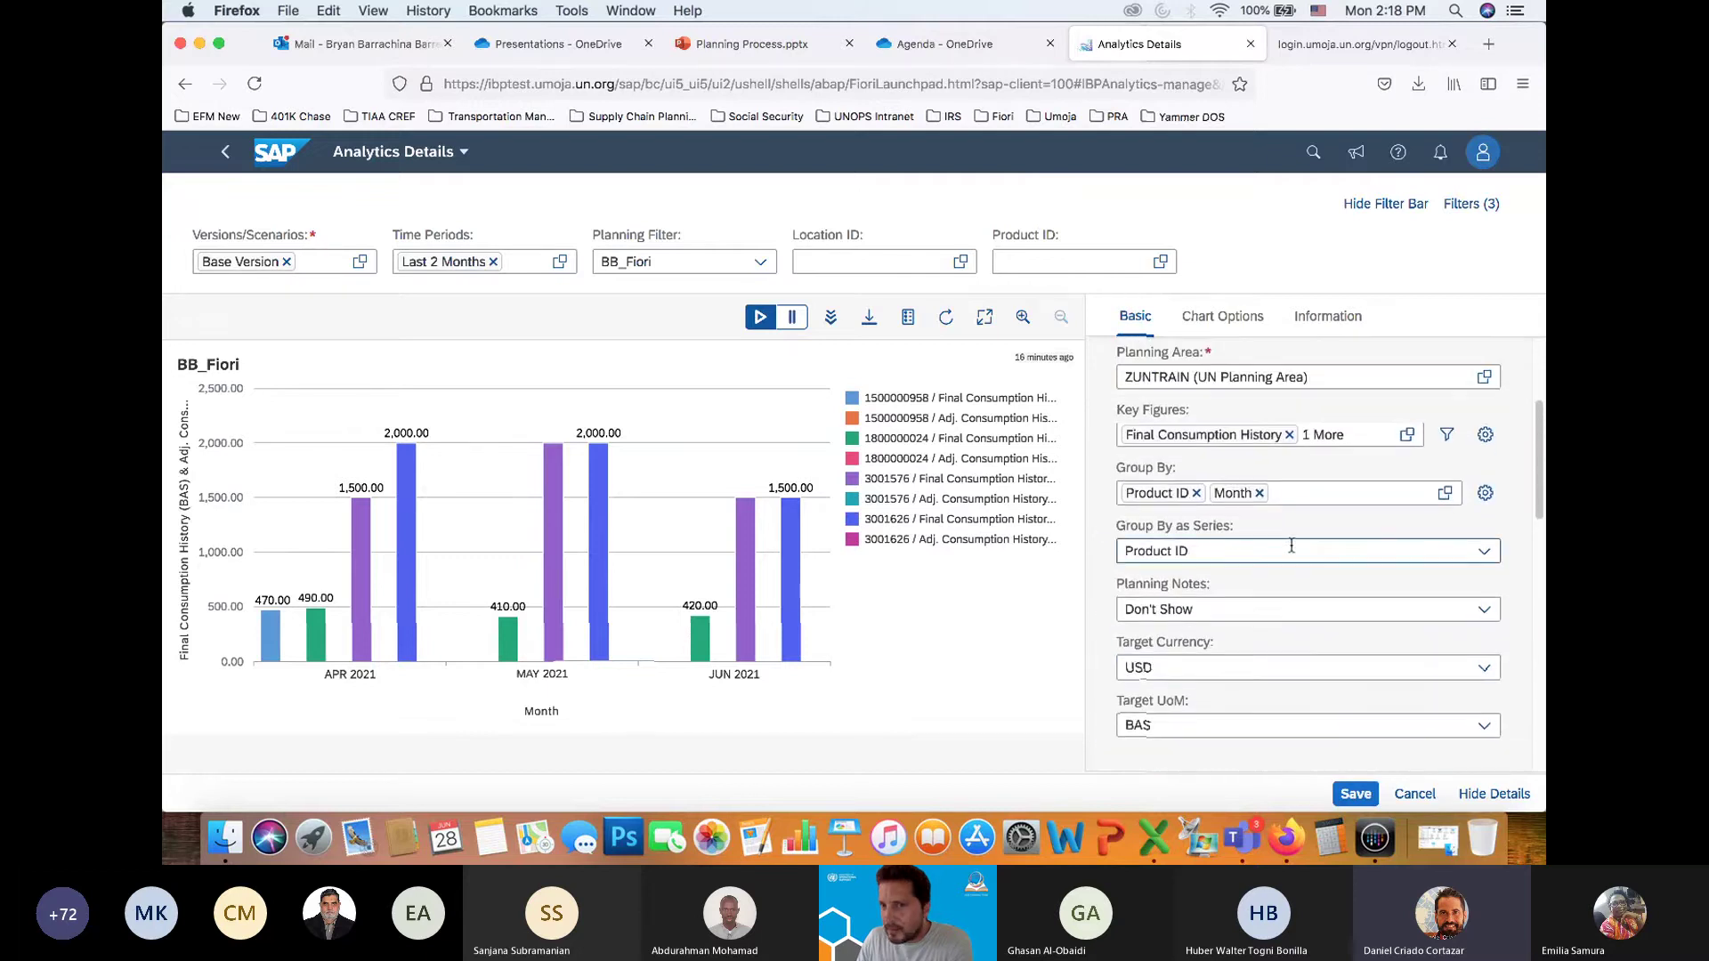
pyautogui.scroll(7, 1291, 545)
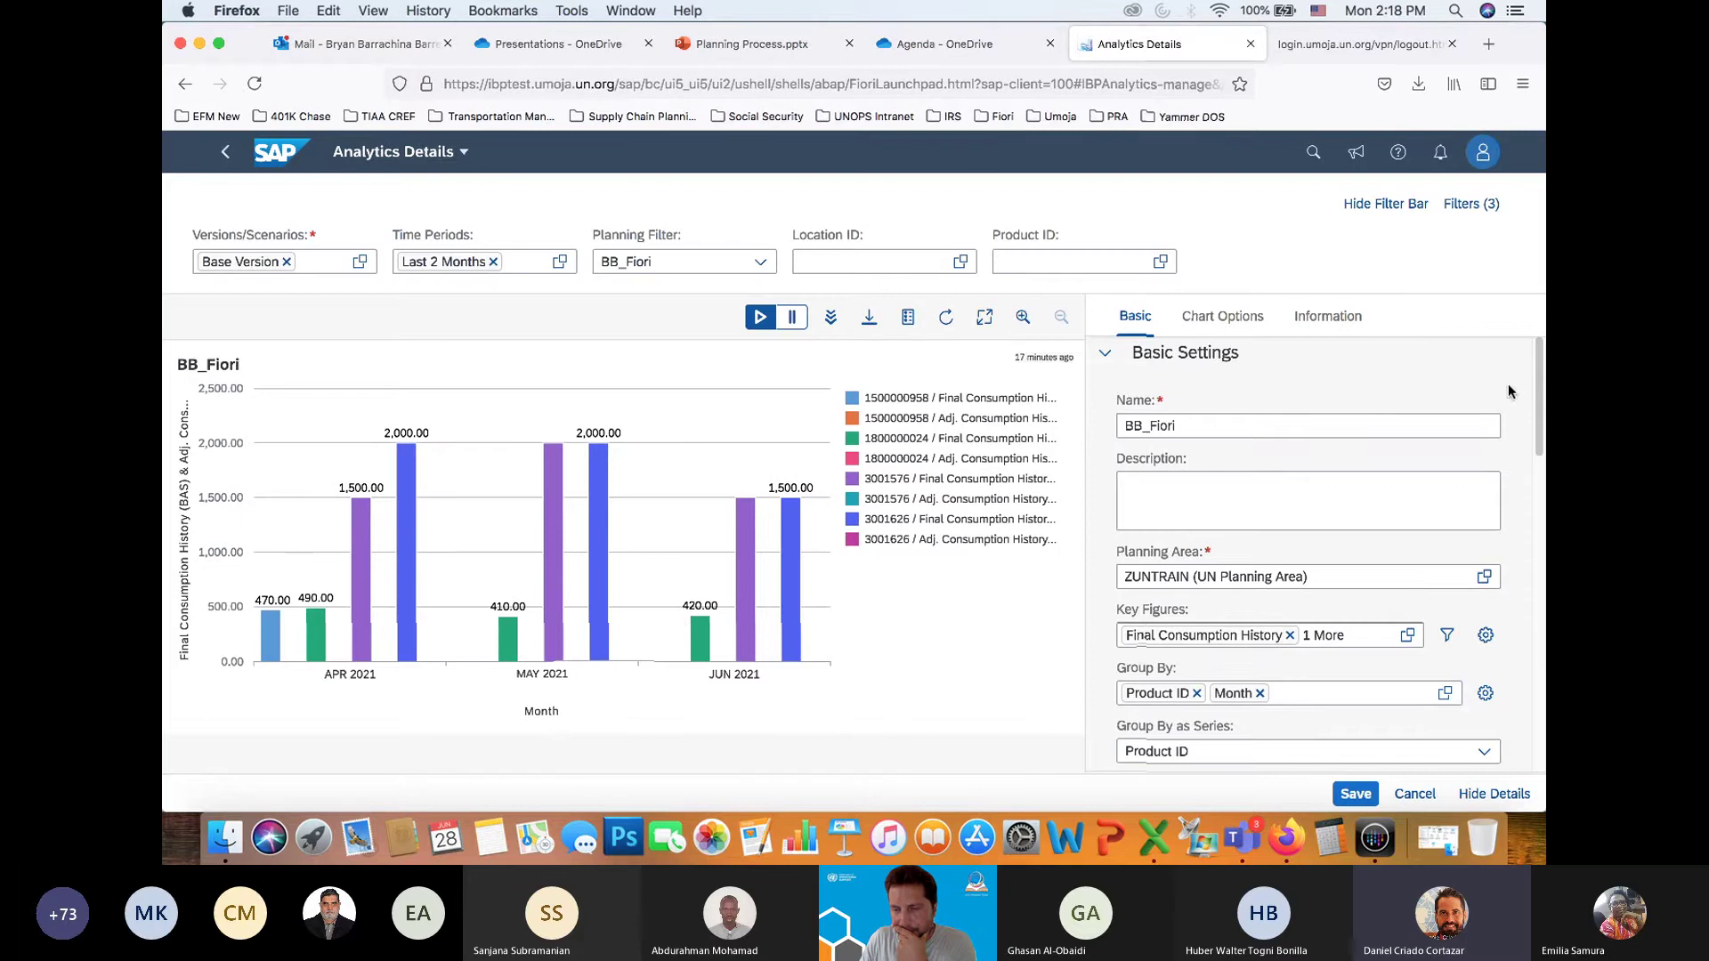
pyautogui.scroll(-1, 1512, 443)
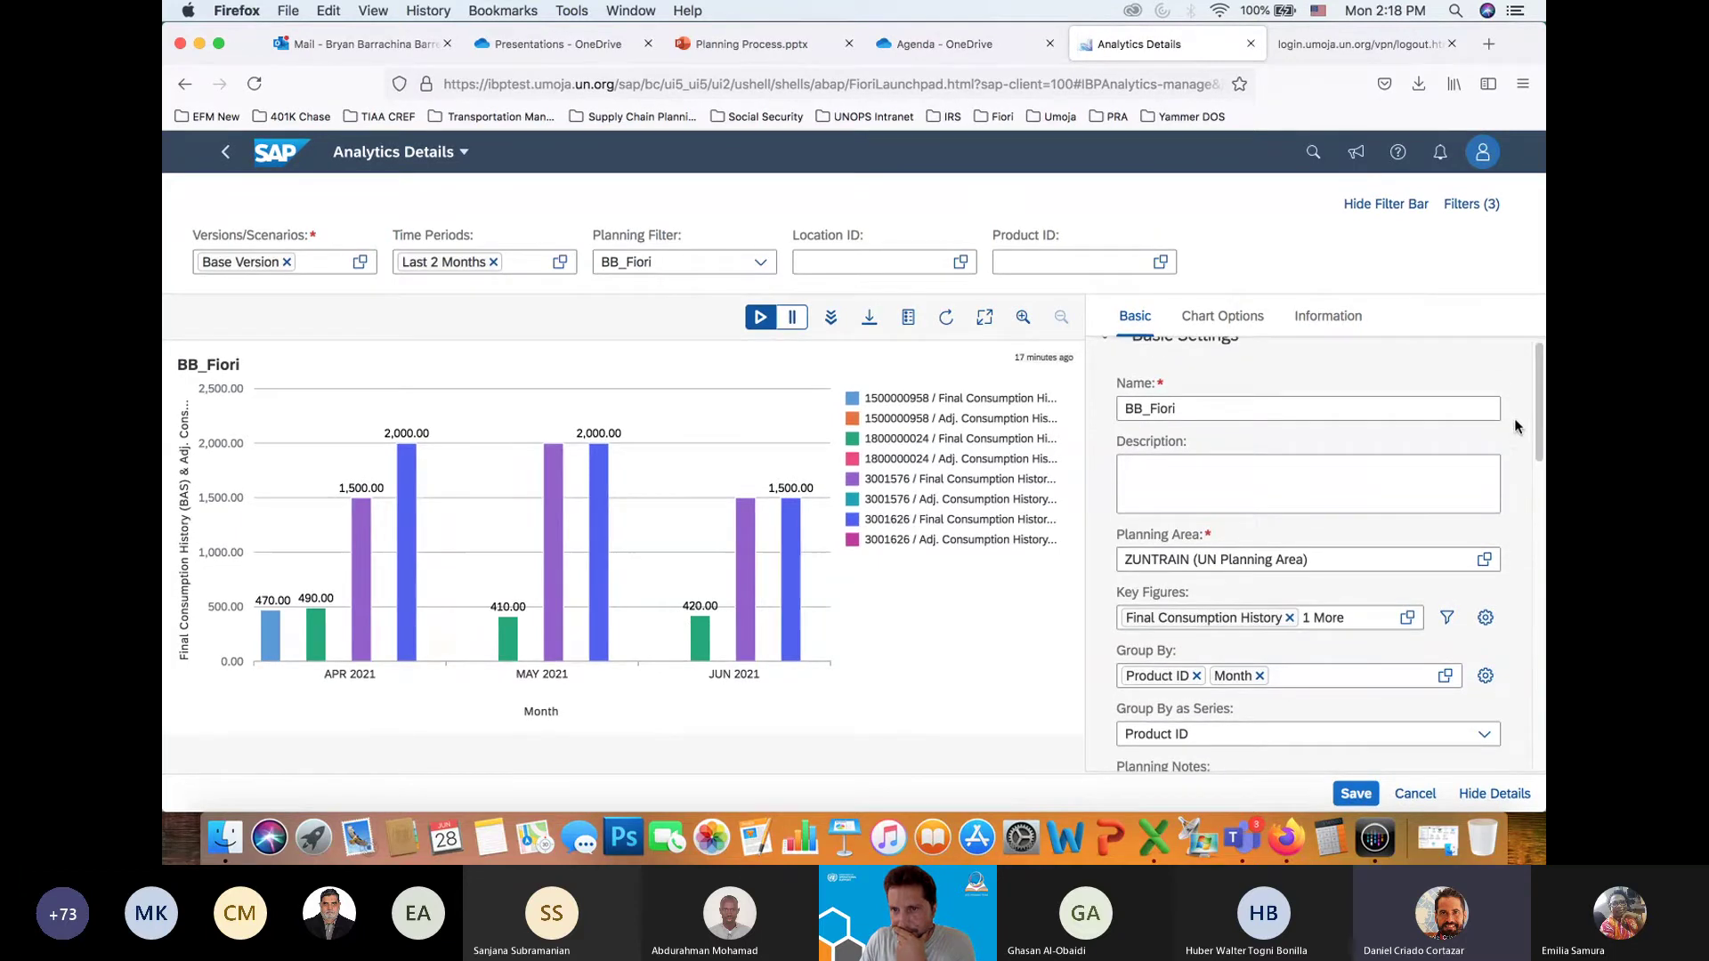
pyautogui.scroll(-2, 1516, 426)
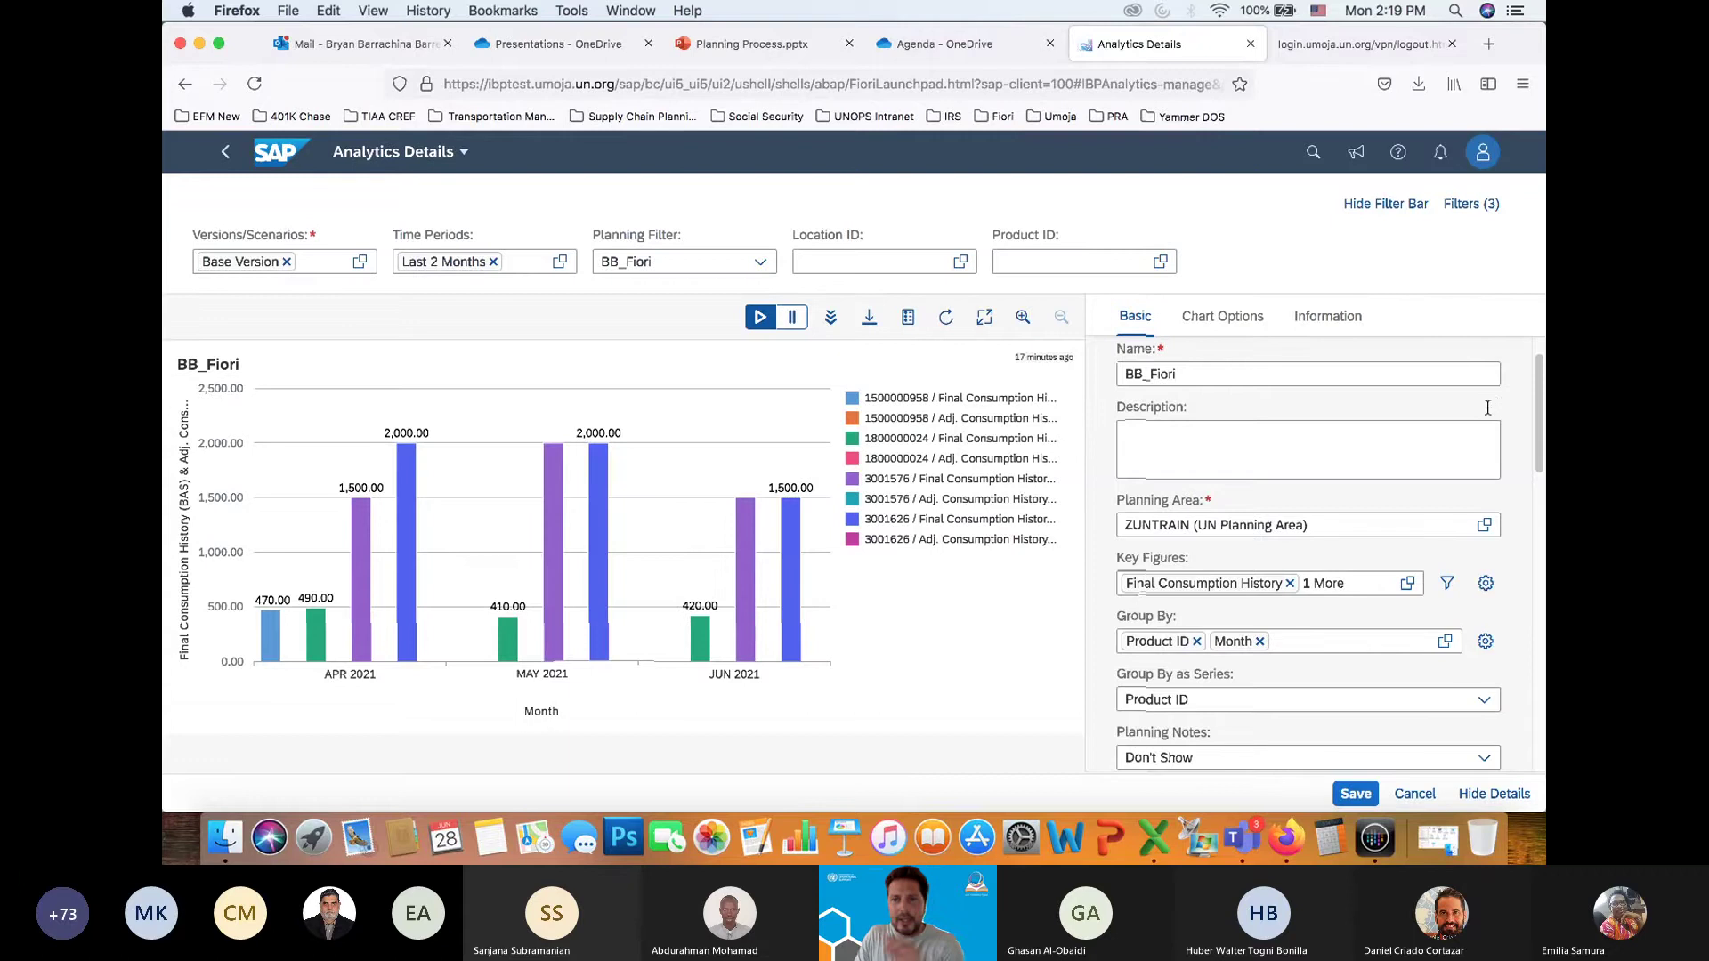
pyautogui.scroll(-3, 1513, 445)
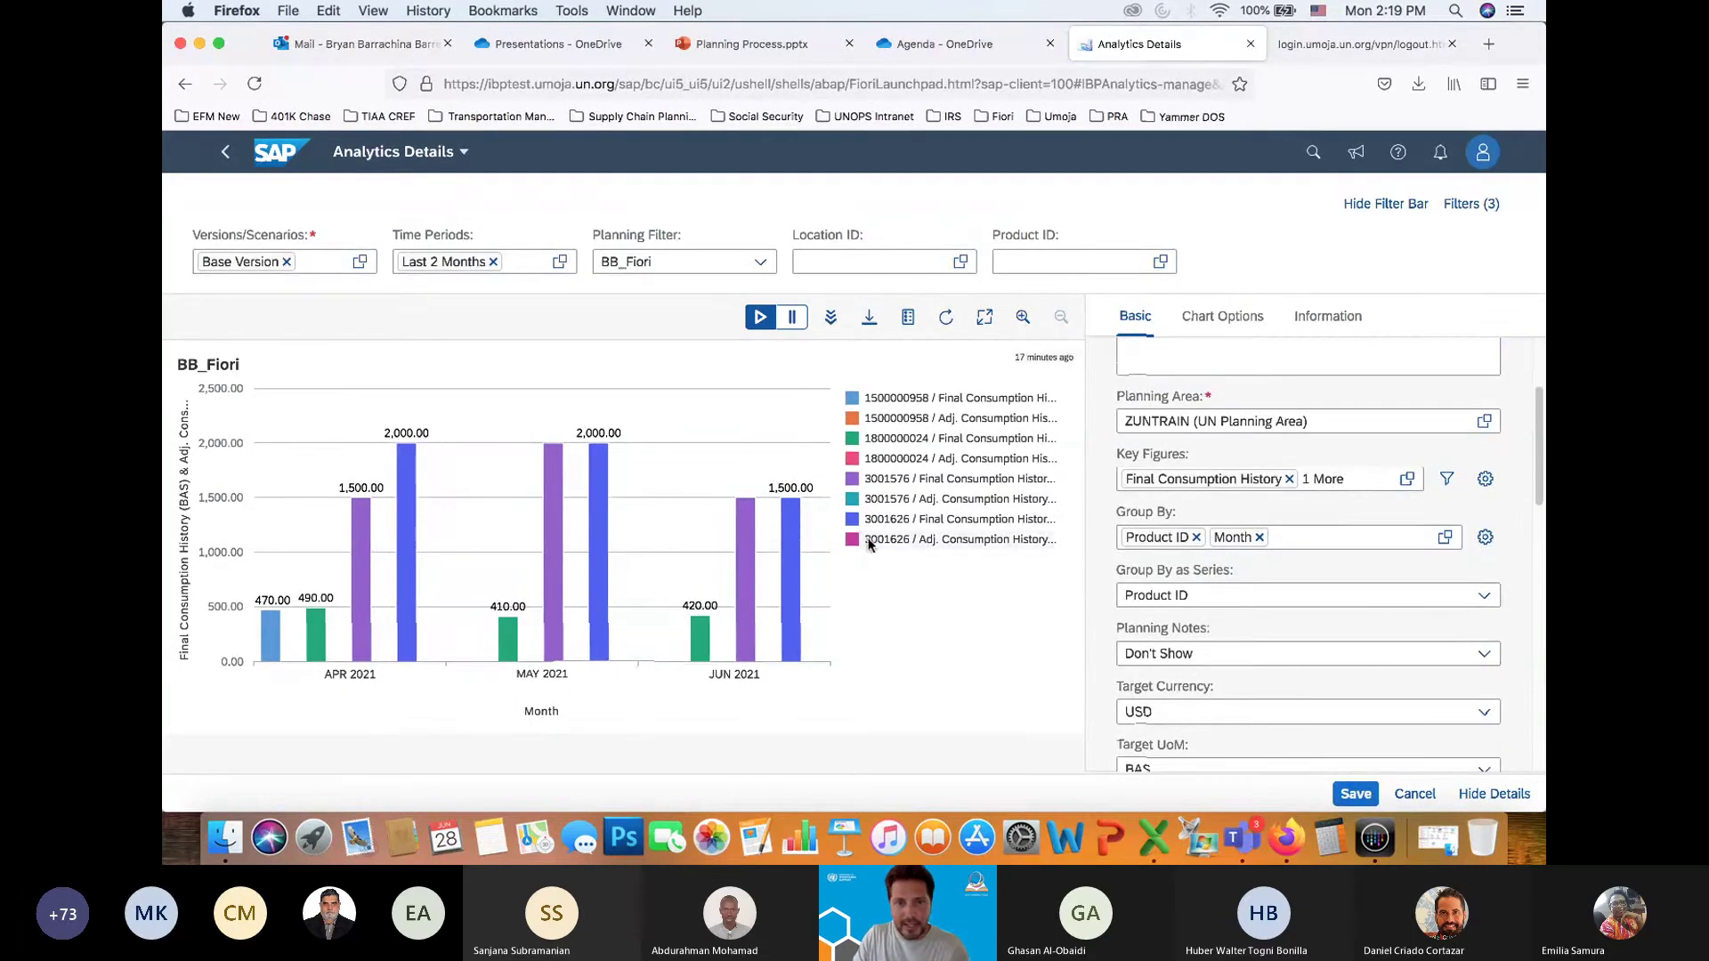
pyautogui.scroll(-1, 1501, 581)
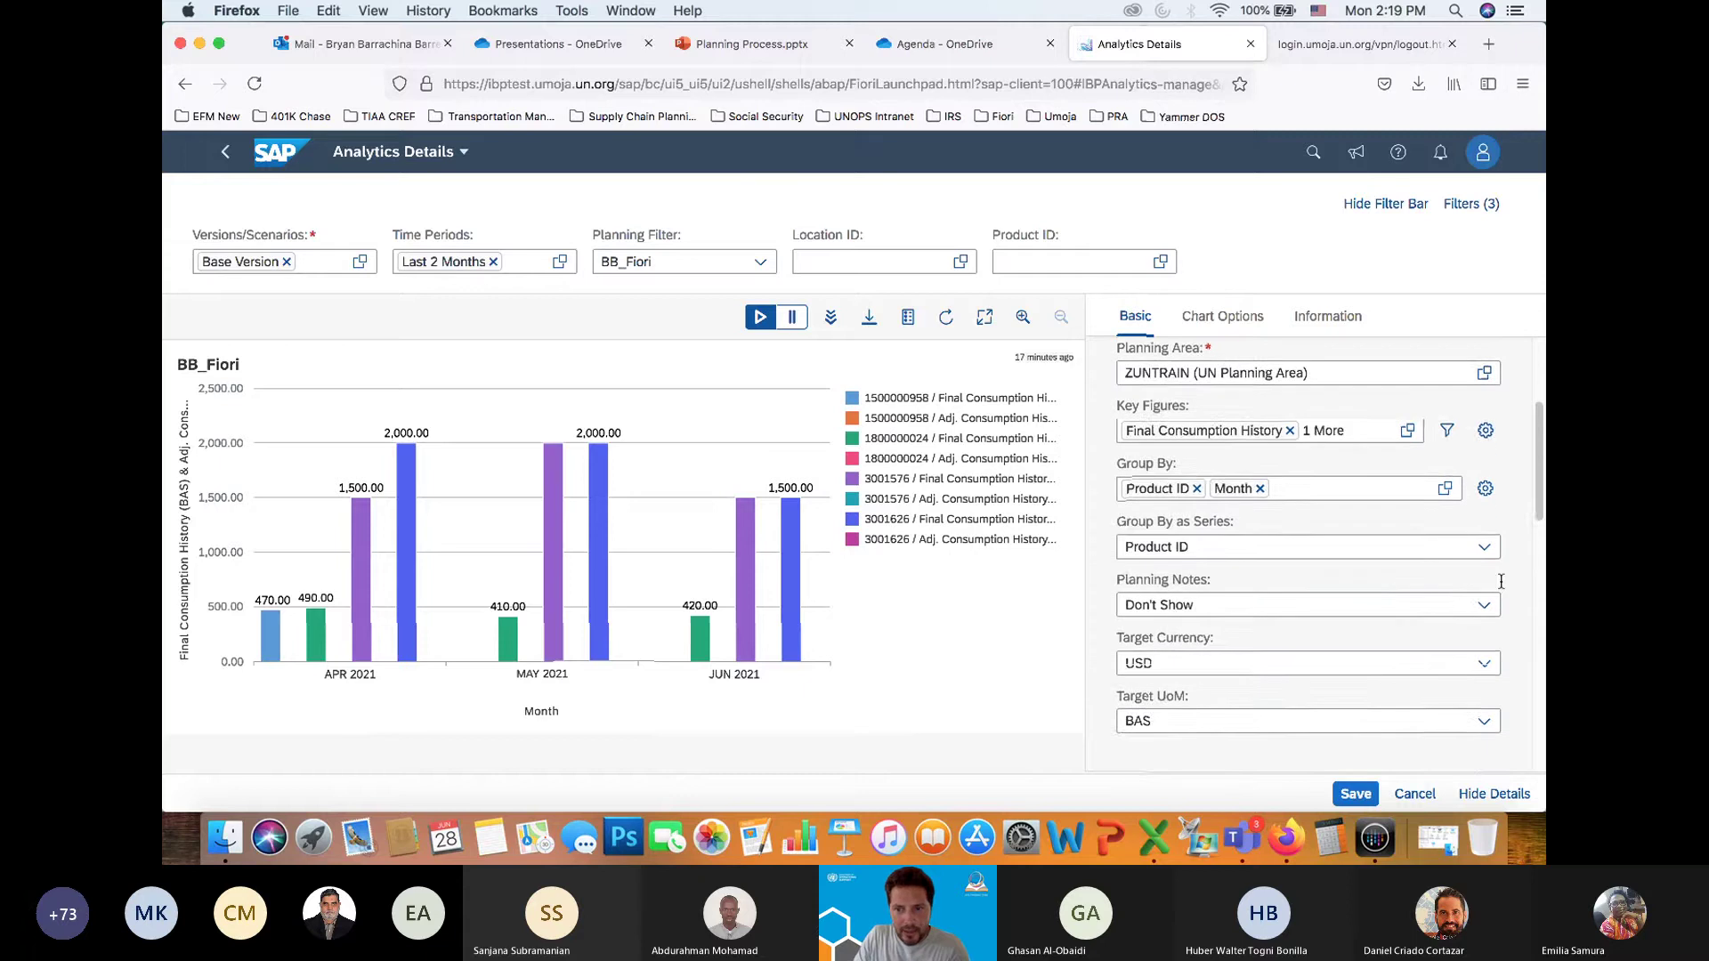
pyautogui.scroll(-1, 1502, 581)
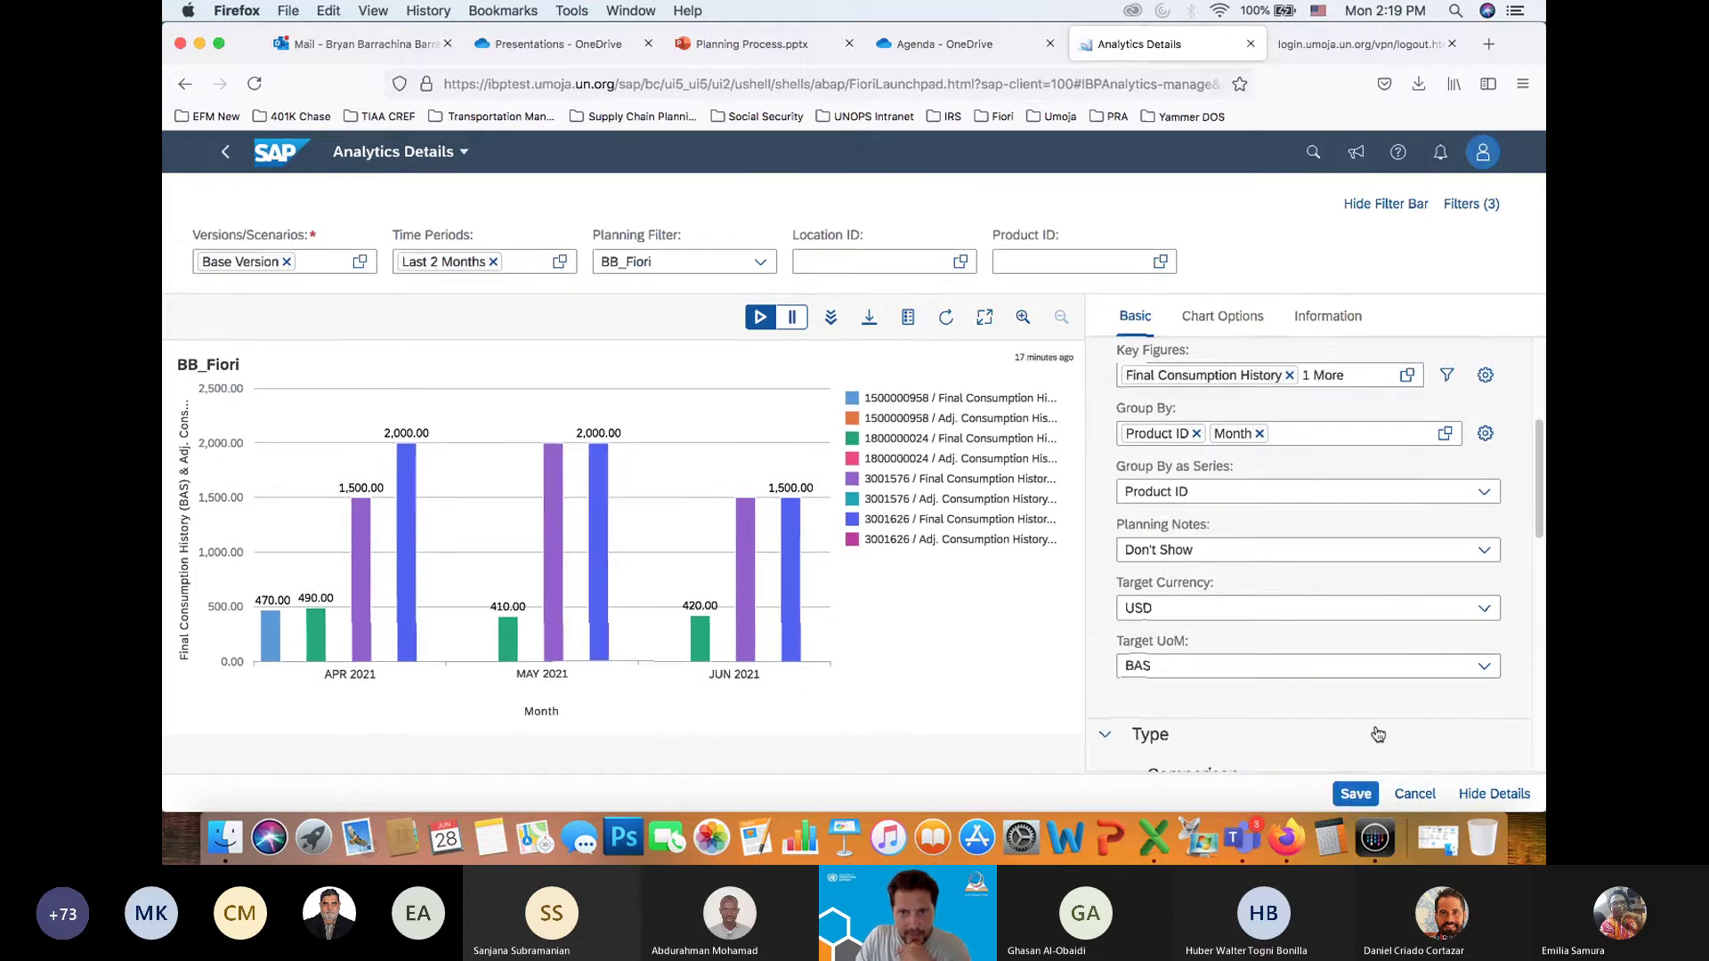
pyautogui.scroll(5, 1275, 534)
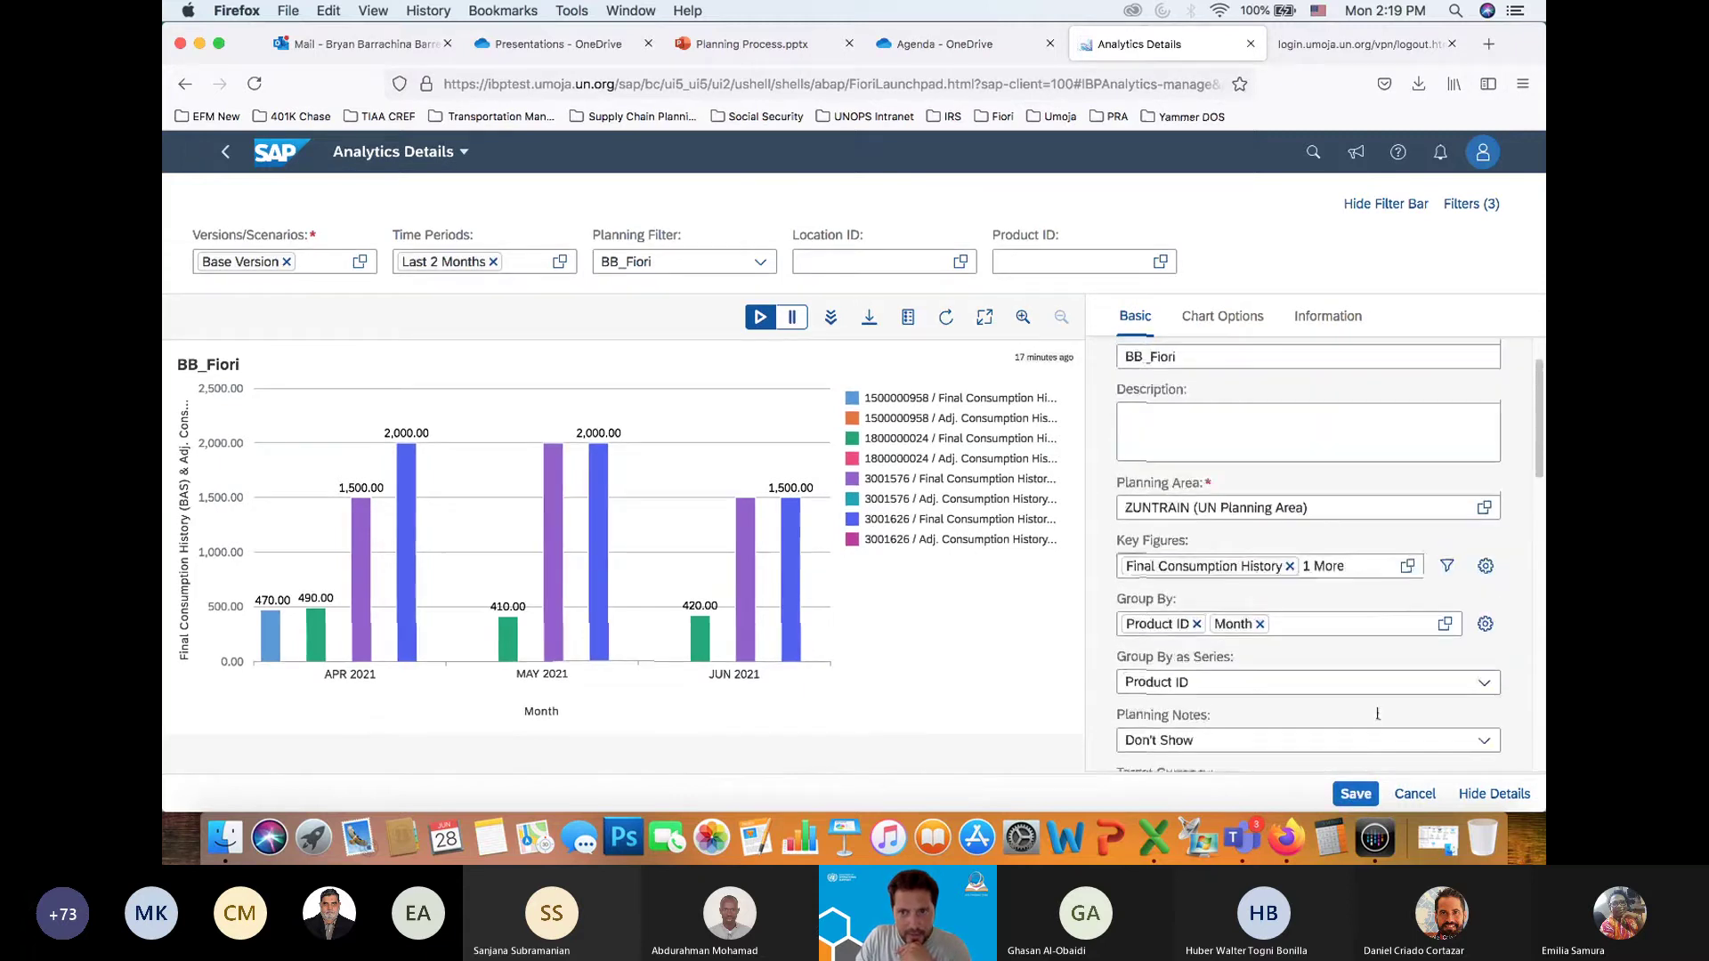
# Save the BB_Fiori chart and scroll through its now read-only Basic settings
pyautogui.click(1355, 794)
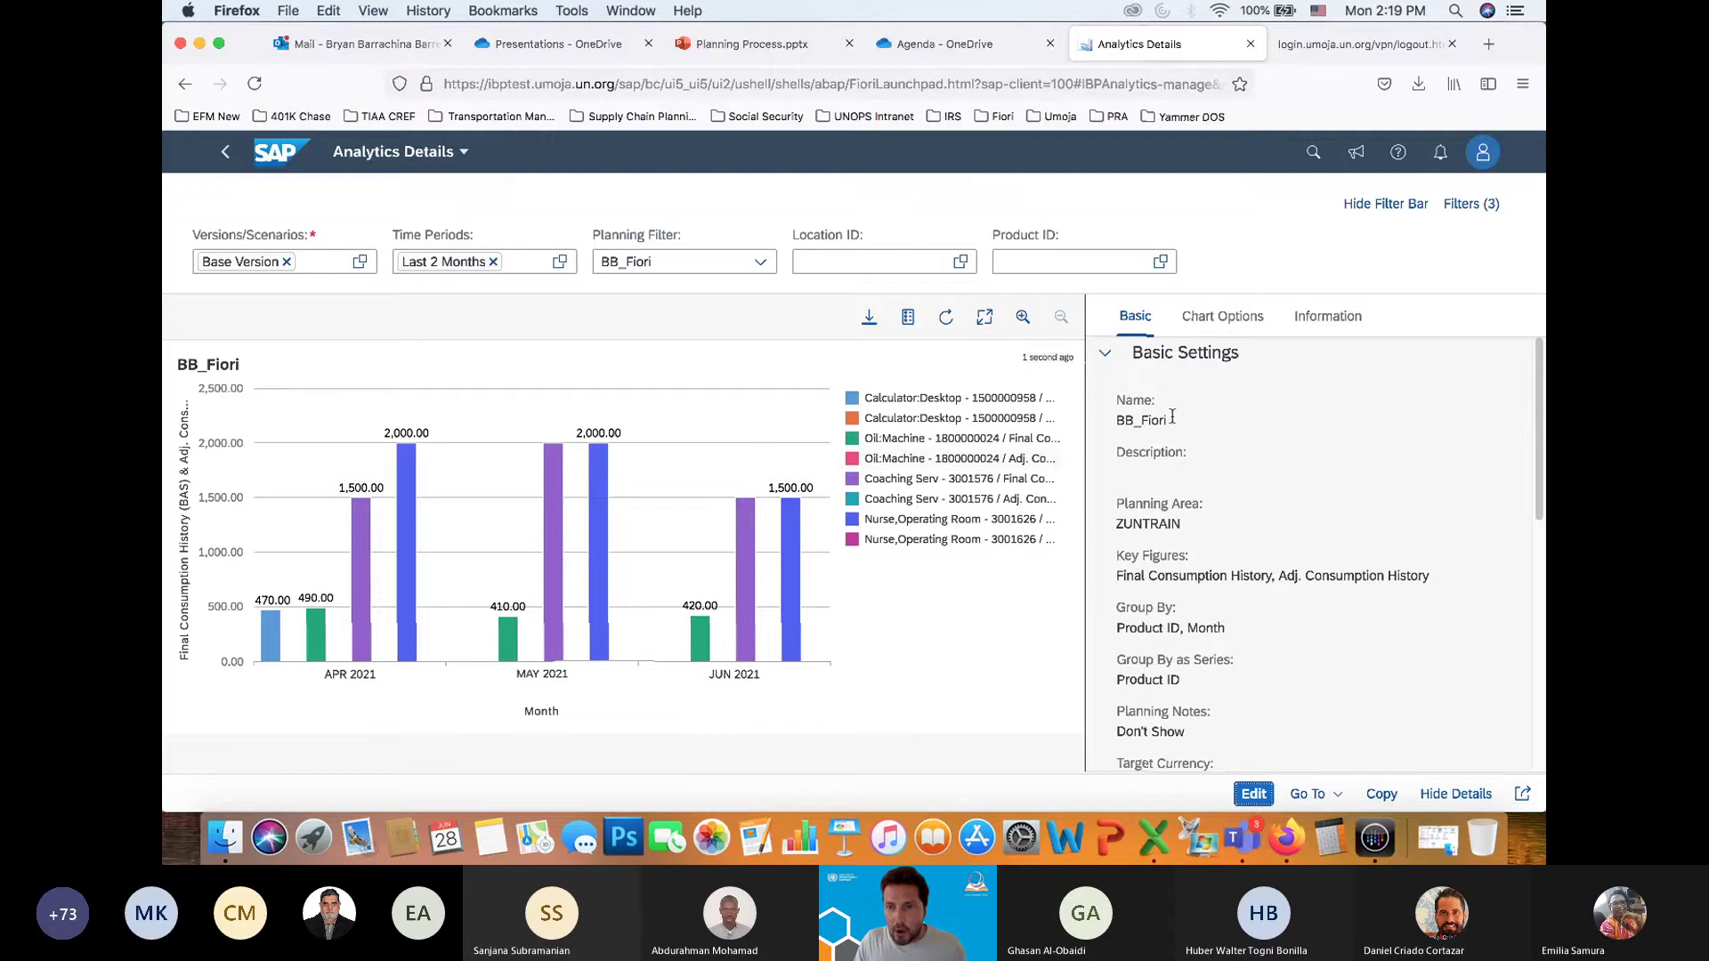
pyautogui.scroll(-1, 1228, 441)
pyautogui.scroll(-3, 1195, 476)
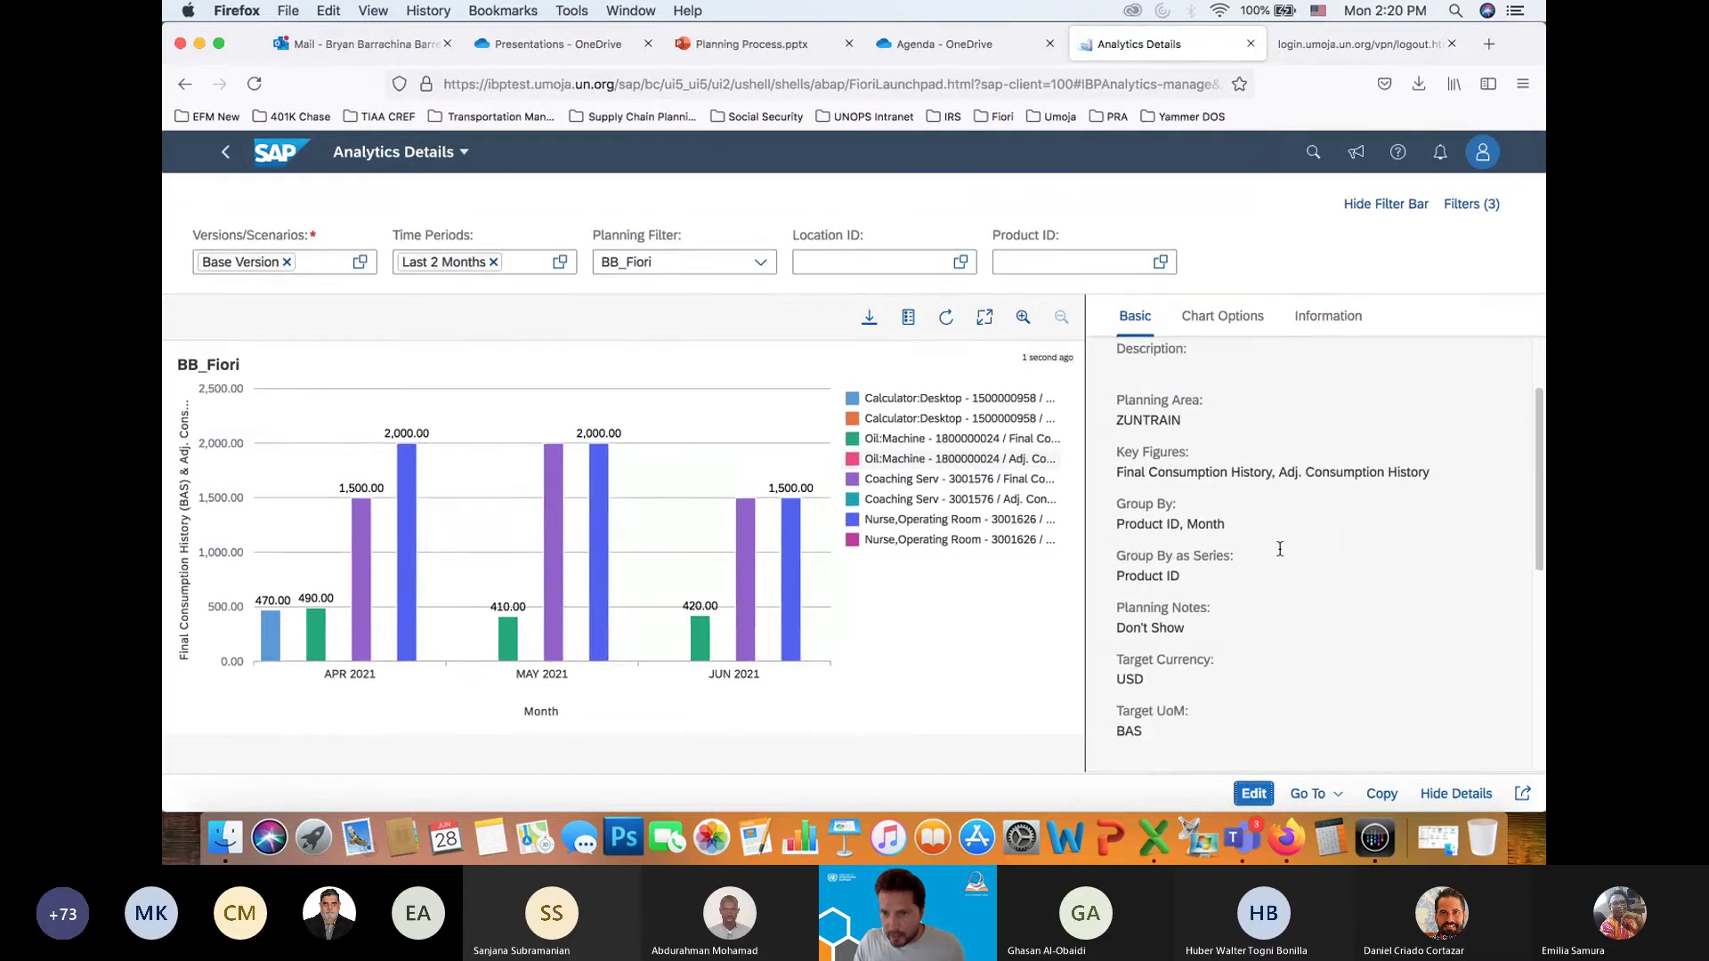
pyautogui.scroll(-7, 1278, 545)
pyautogui.scroll(-6, 1291, 534)
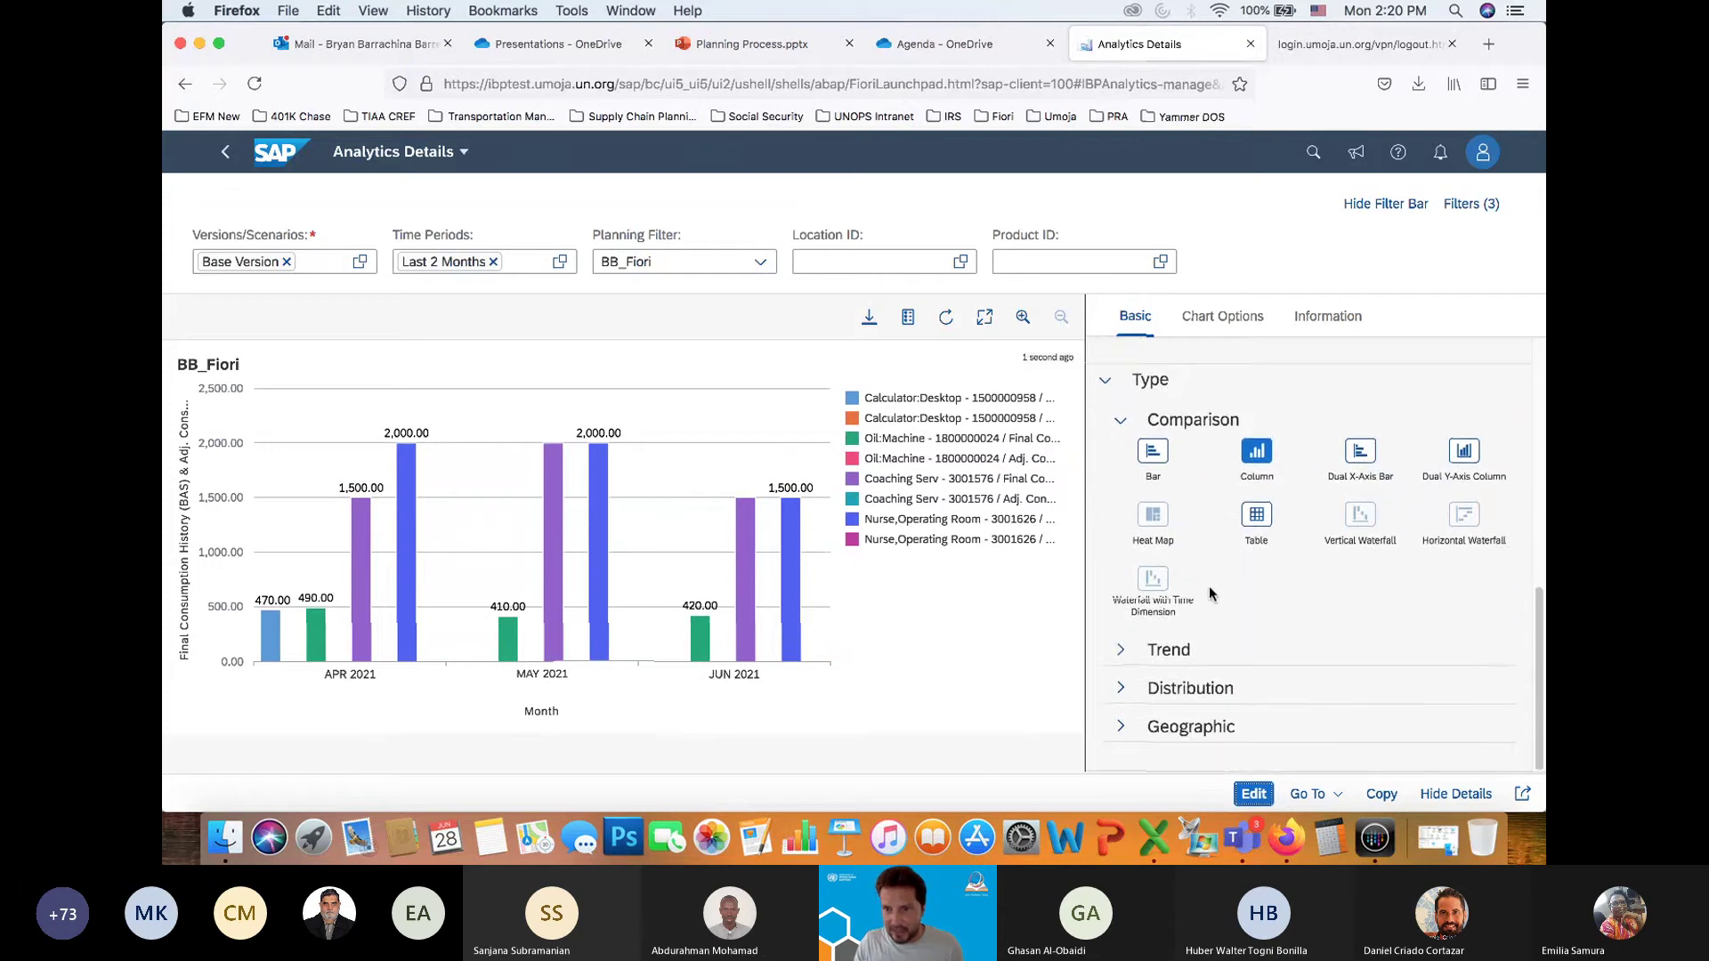
pyautogui.scroll(10, 1209, 585)
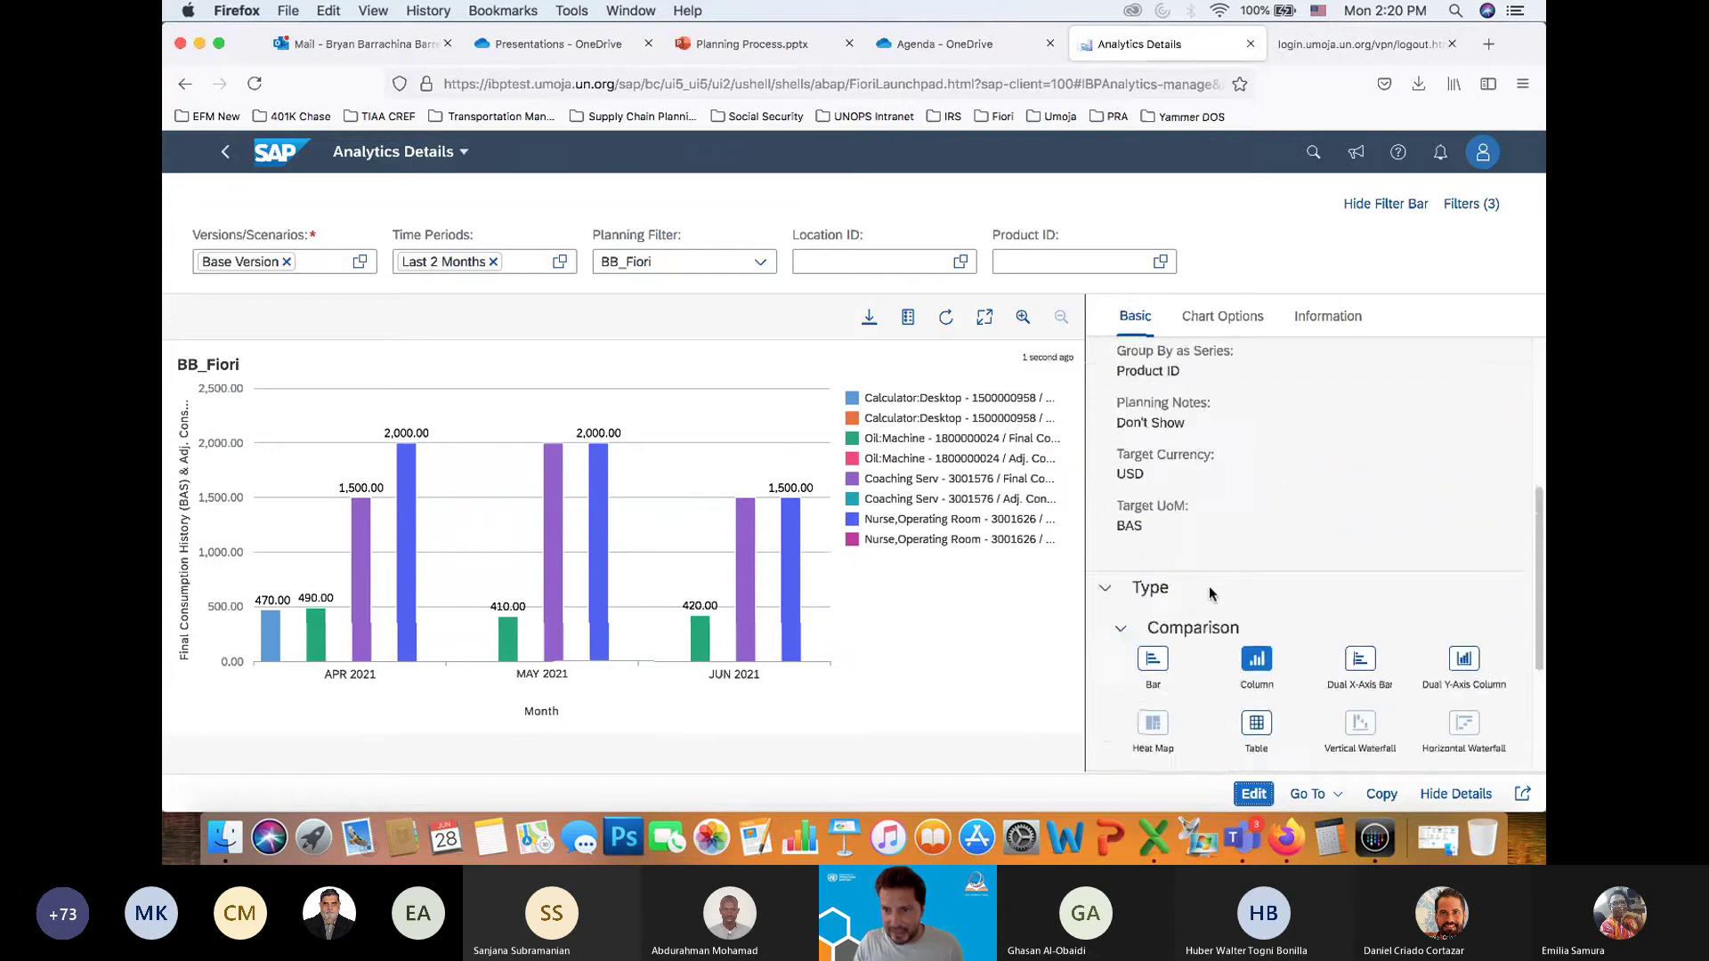
pyautogui.click(1328, 316)
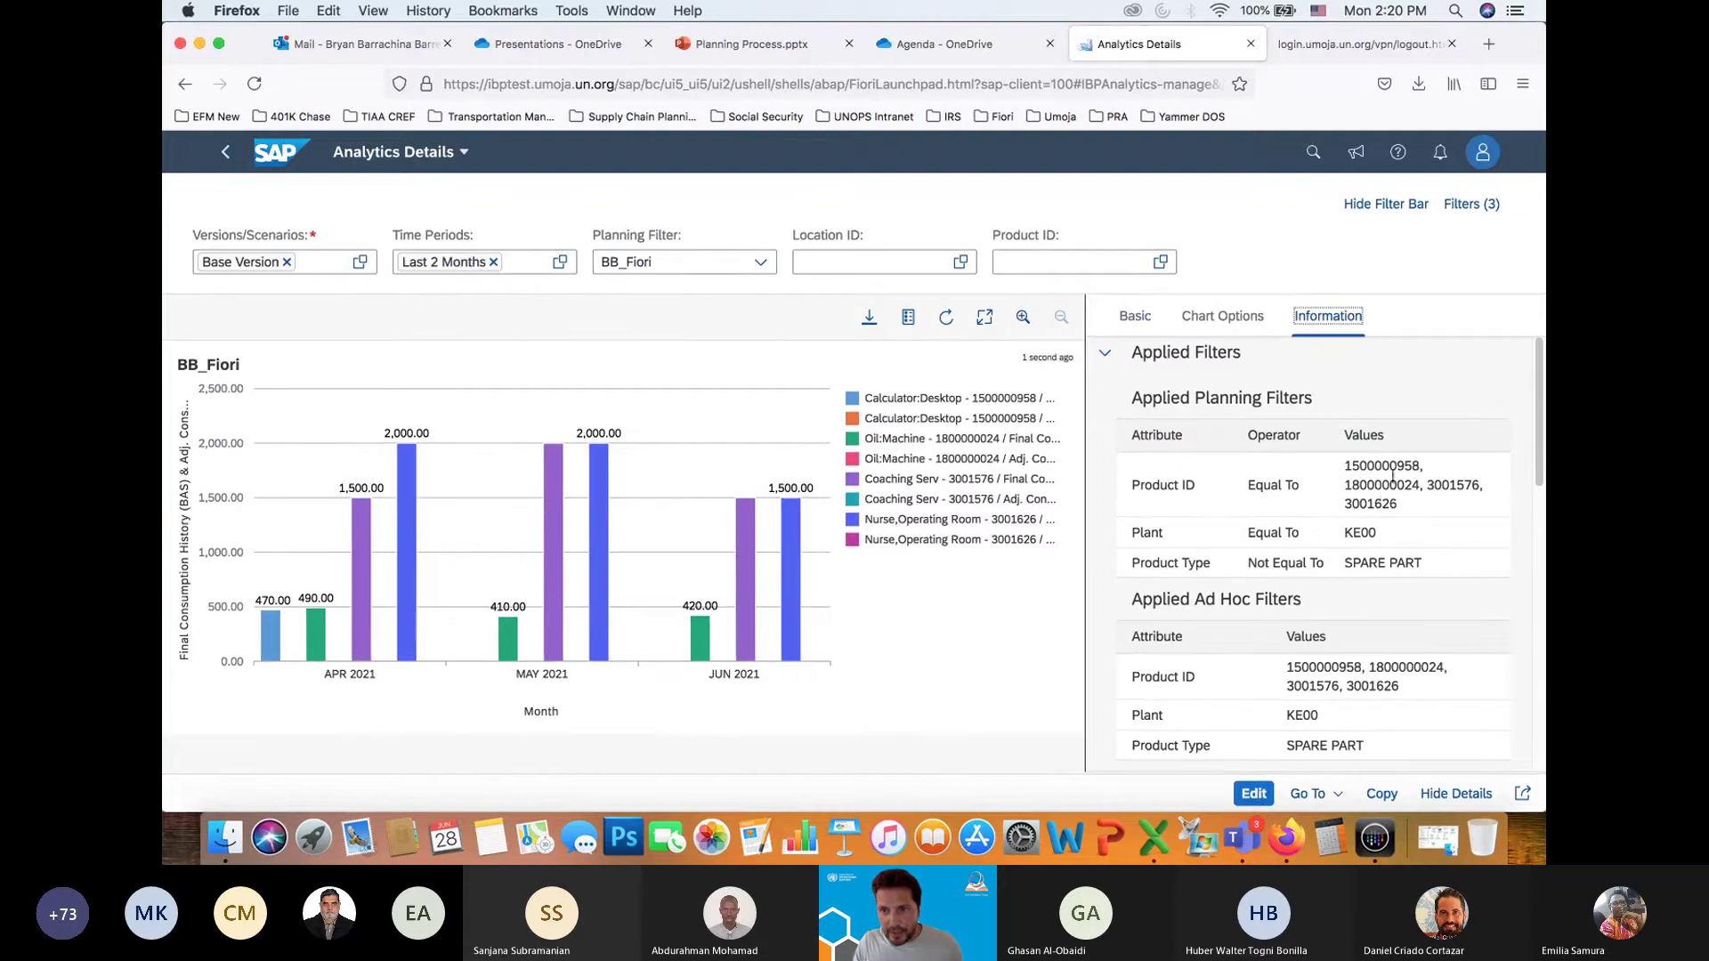
pyautogui.scroll(-1, 1359, 463)
pyautogui.scroll(-4, 1363, 509)
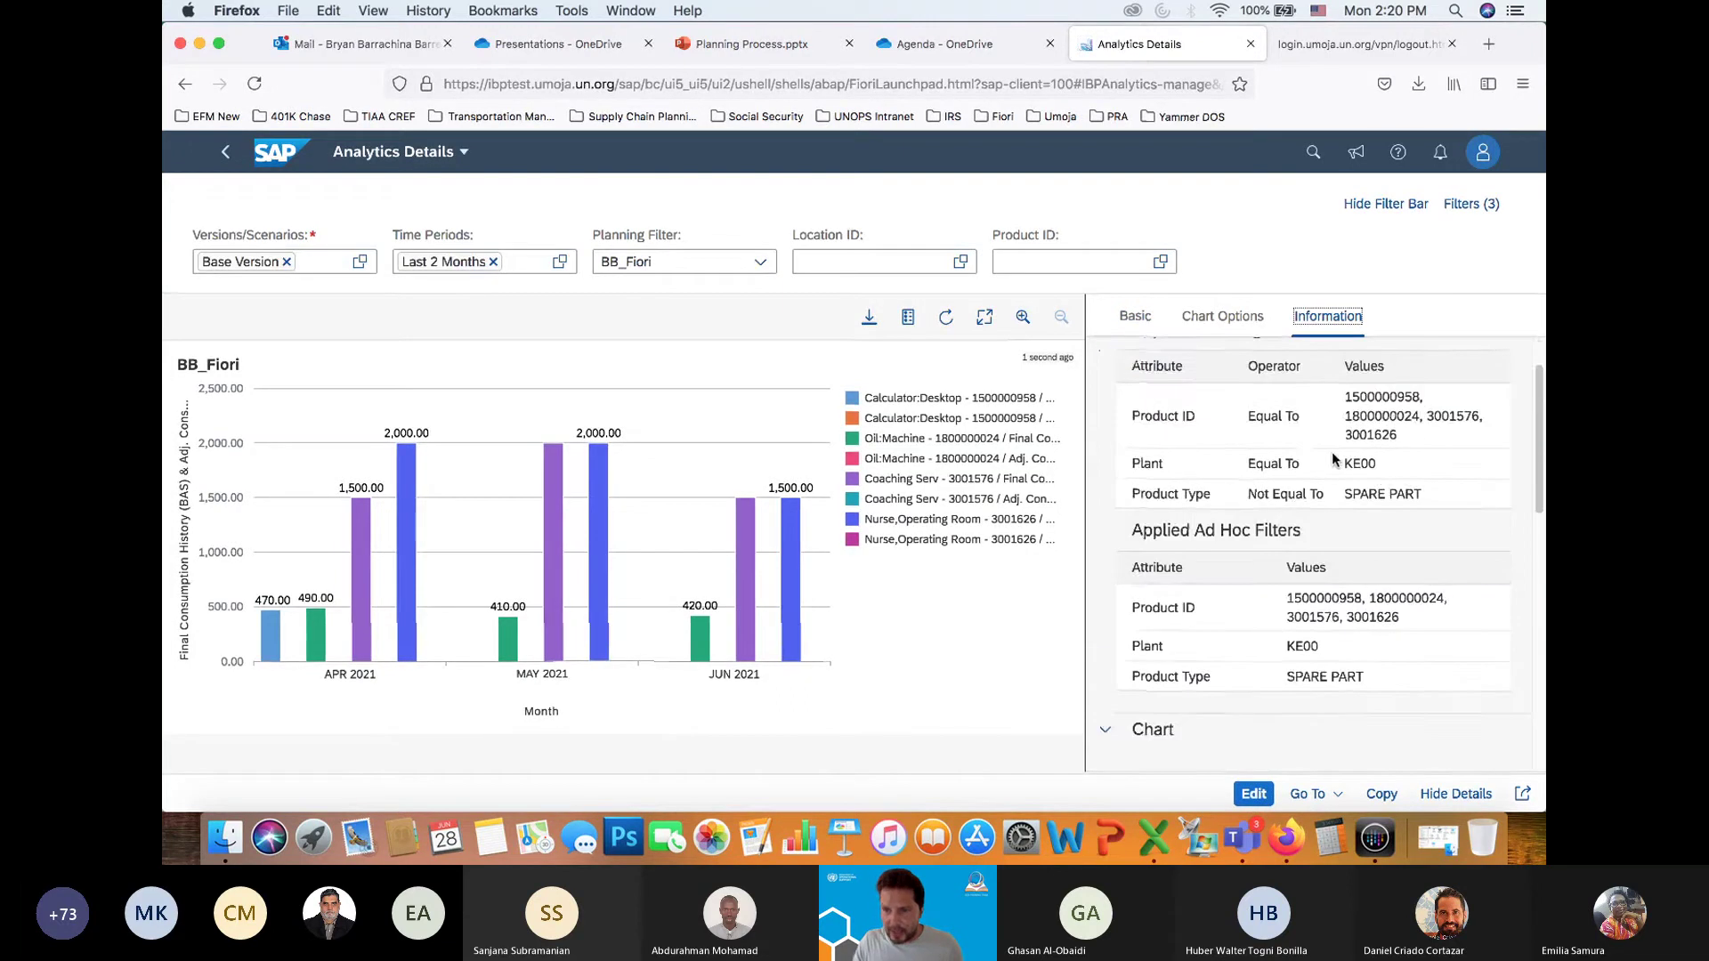
pyautogui.scroll(-4, 1313, 614)
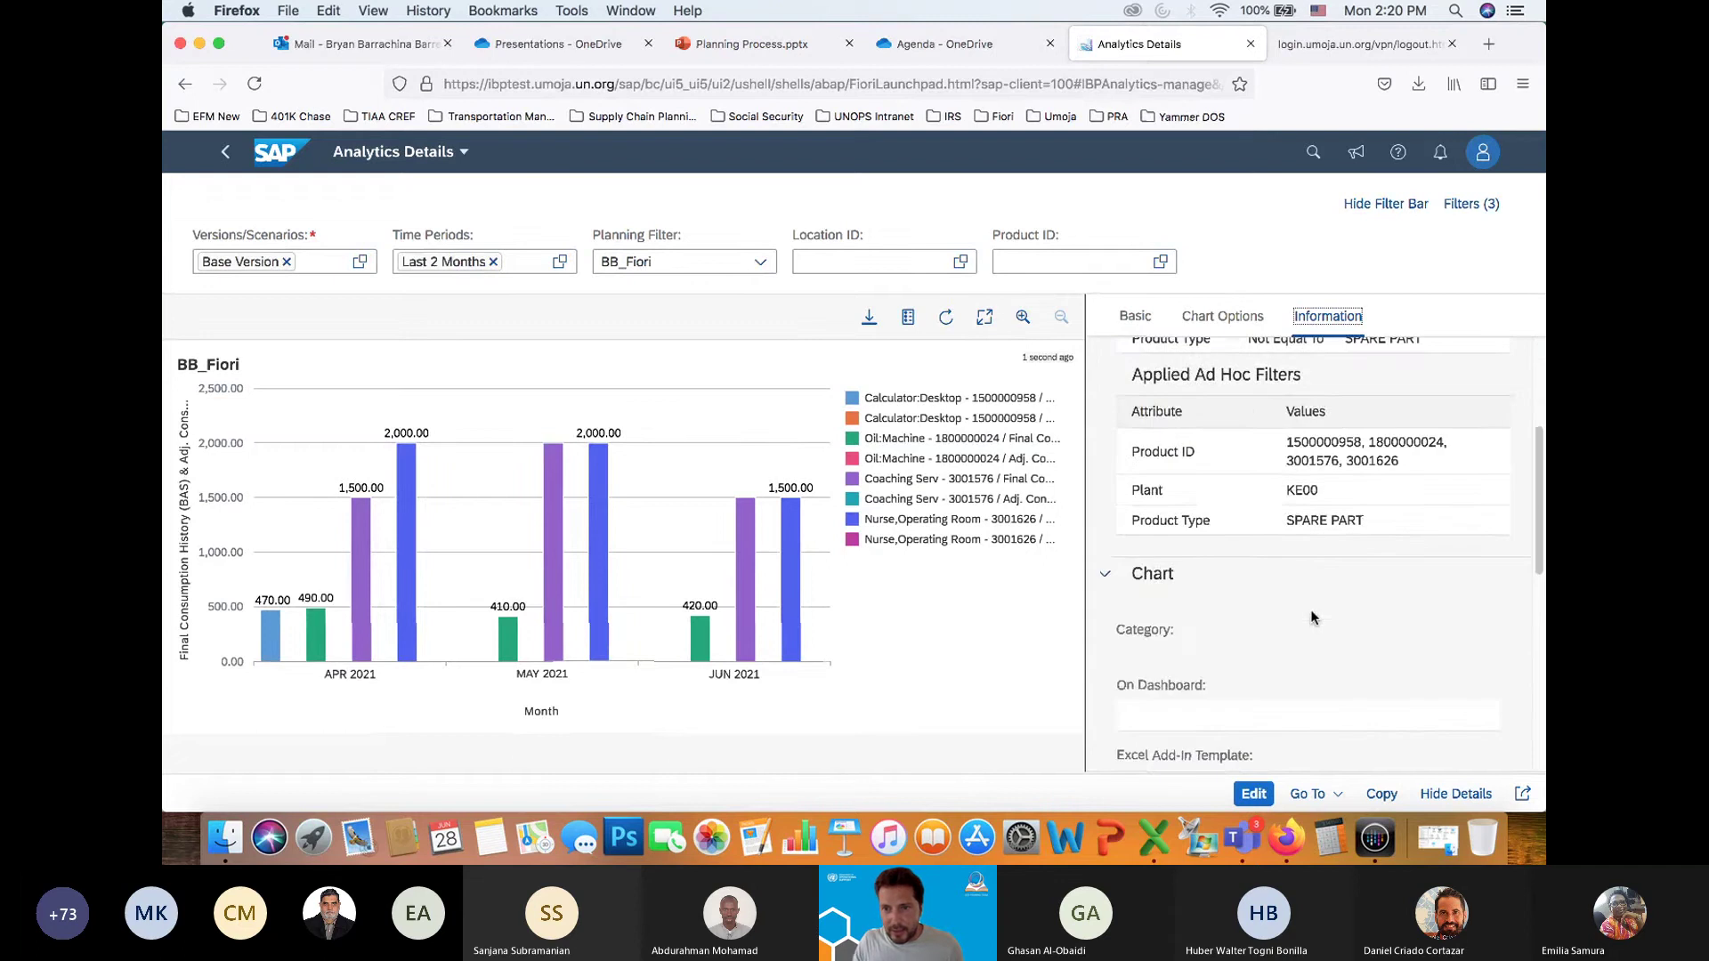
pyautogui.scroll(8, 1313, 616)
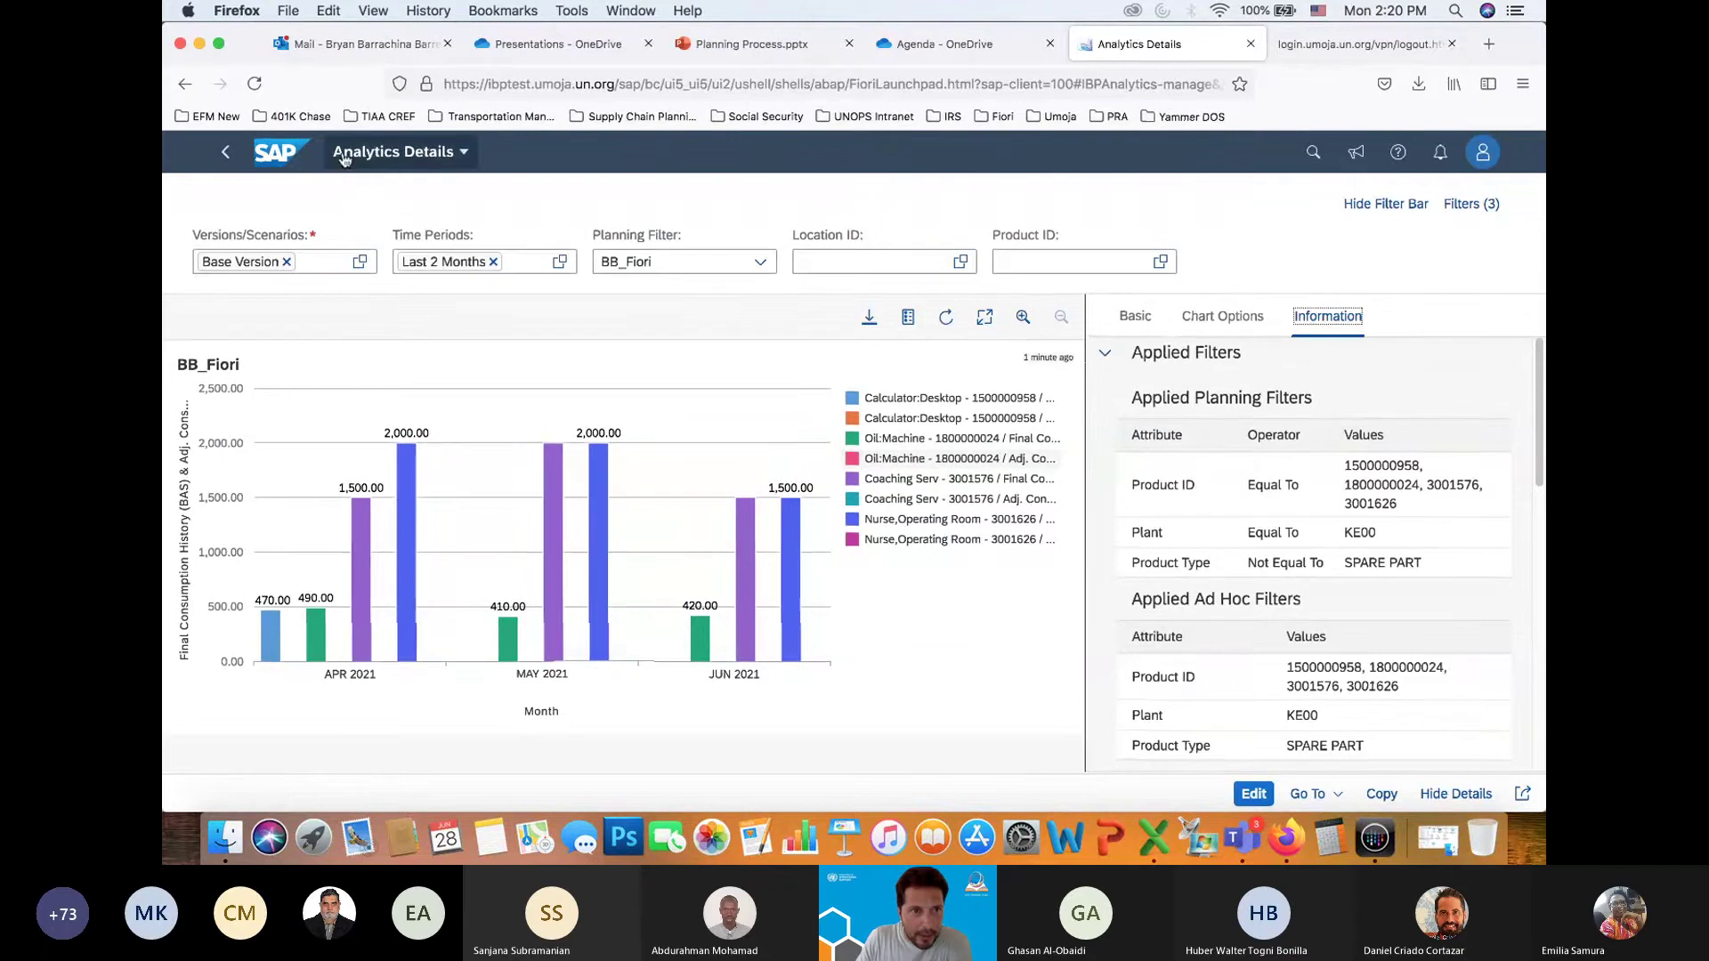
# Leave the chart and return to the launchpad home page via the title menu
pyautogui.click(225, 151)
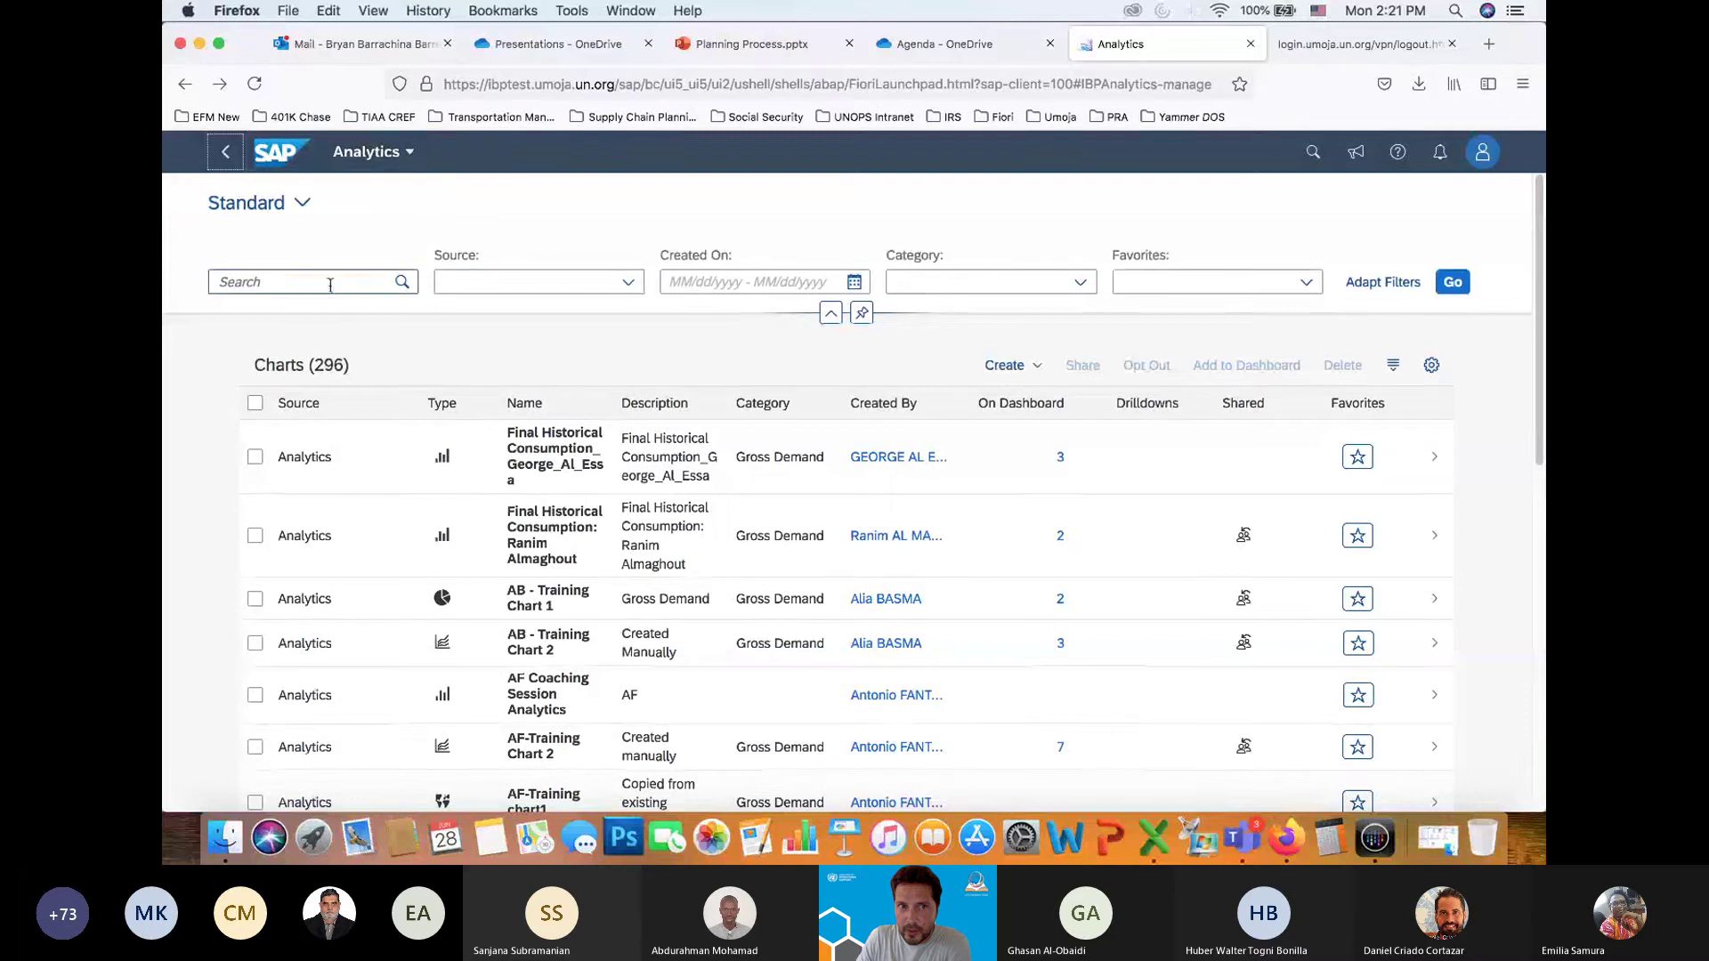
pyautogui.click(477, 277)
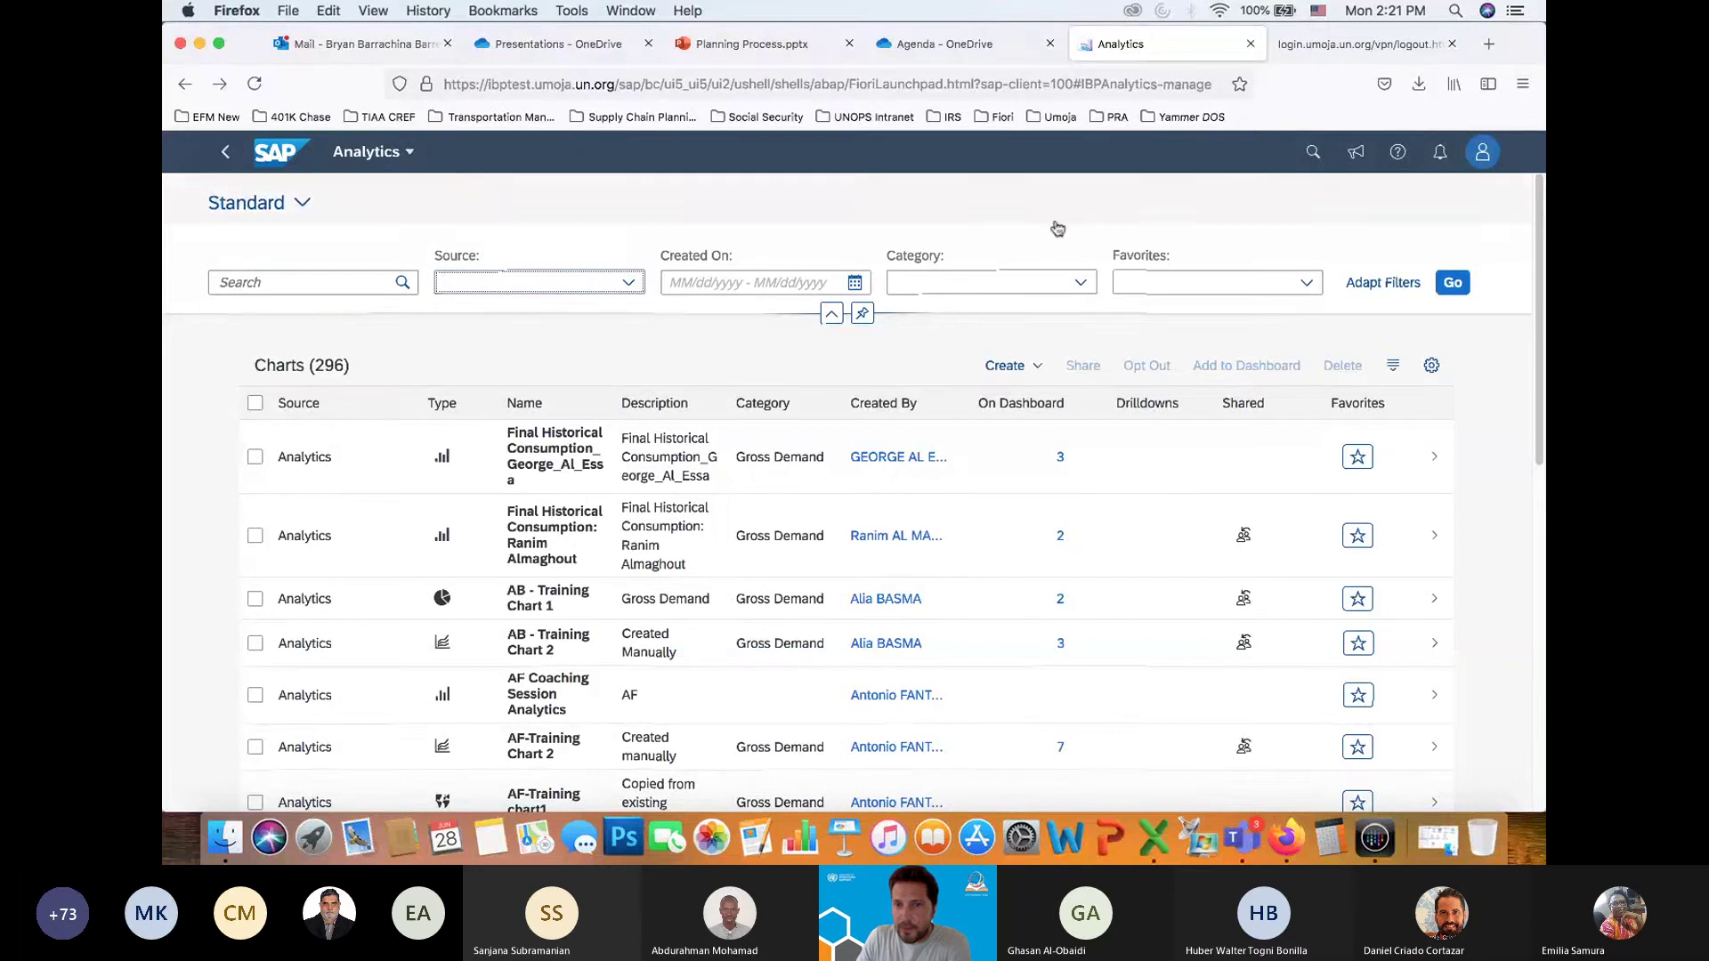
pyautogui.click(409, 156)
pyautogui.click(257, 204)
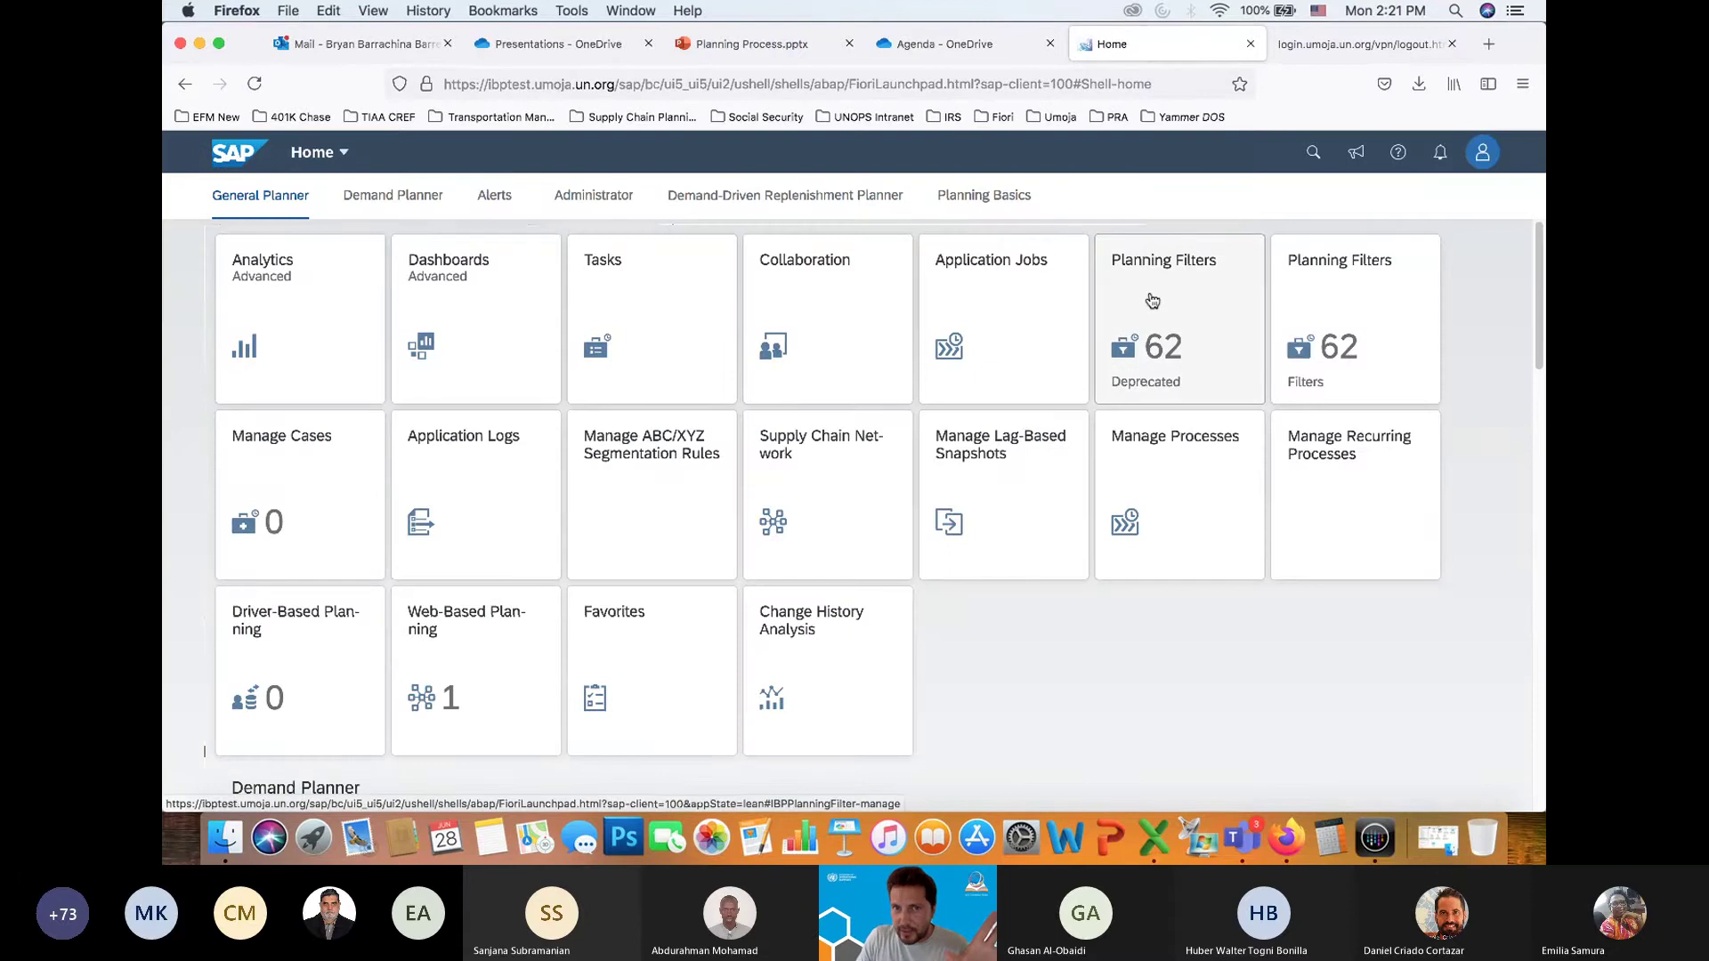
# Open the Analytics app and enter BB as the chart search term
pyautogui.click(277, 269)
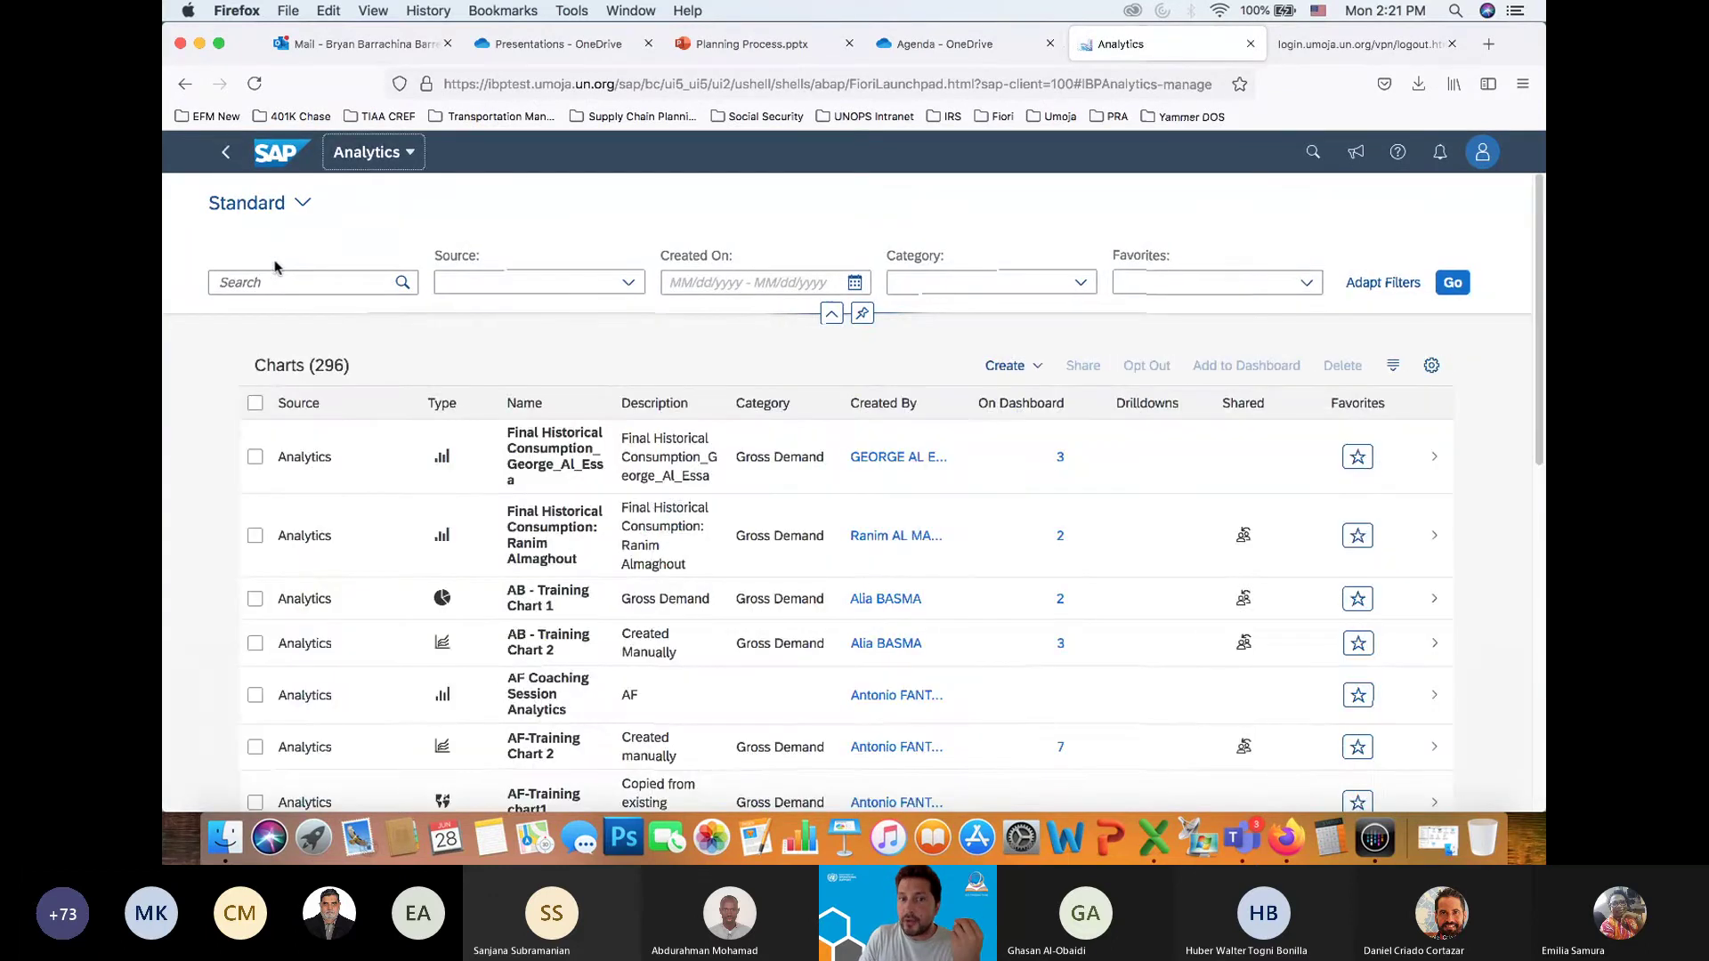
pyautogui.click(317, 282)
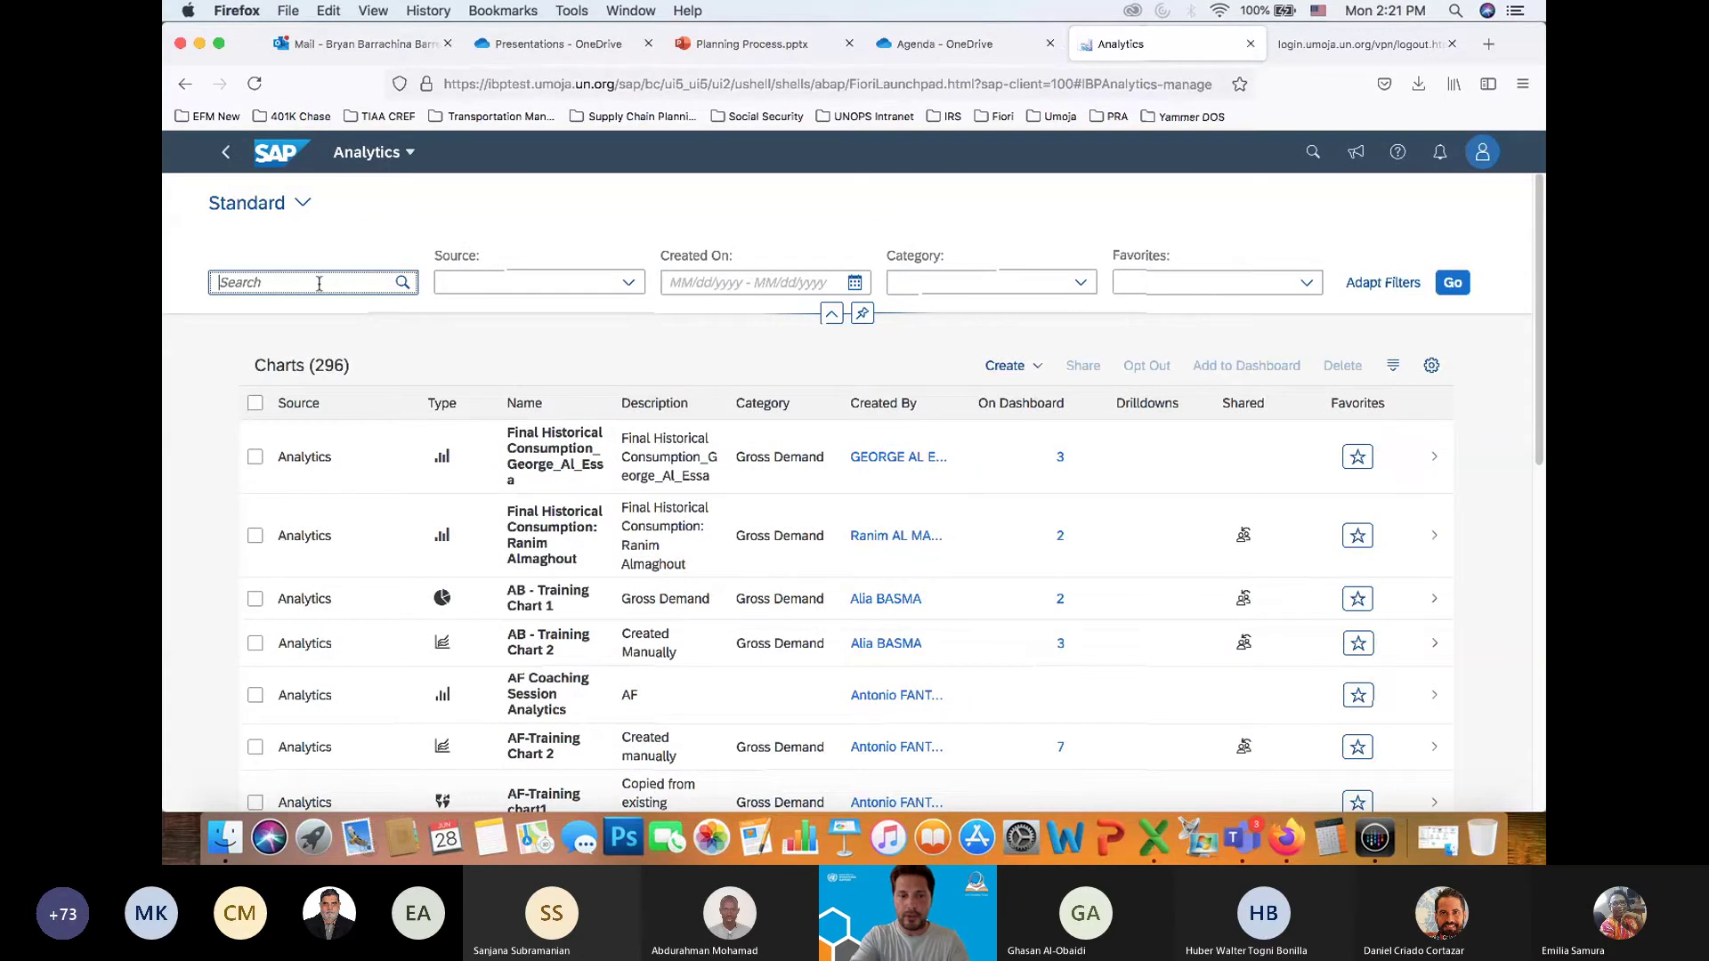
pyautogui.write('BB')
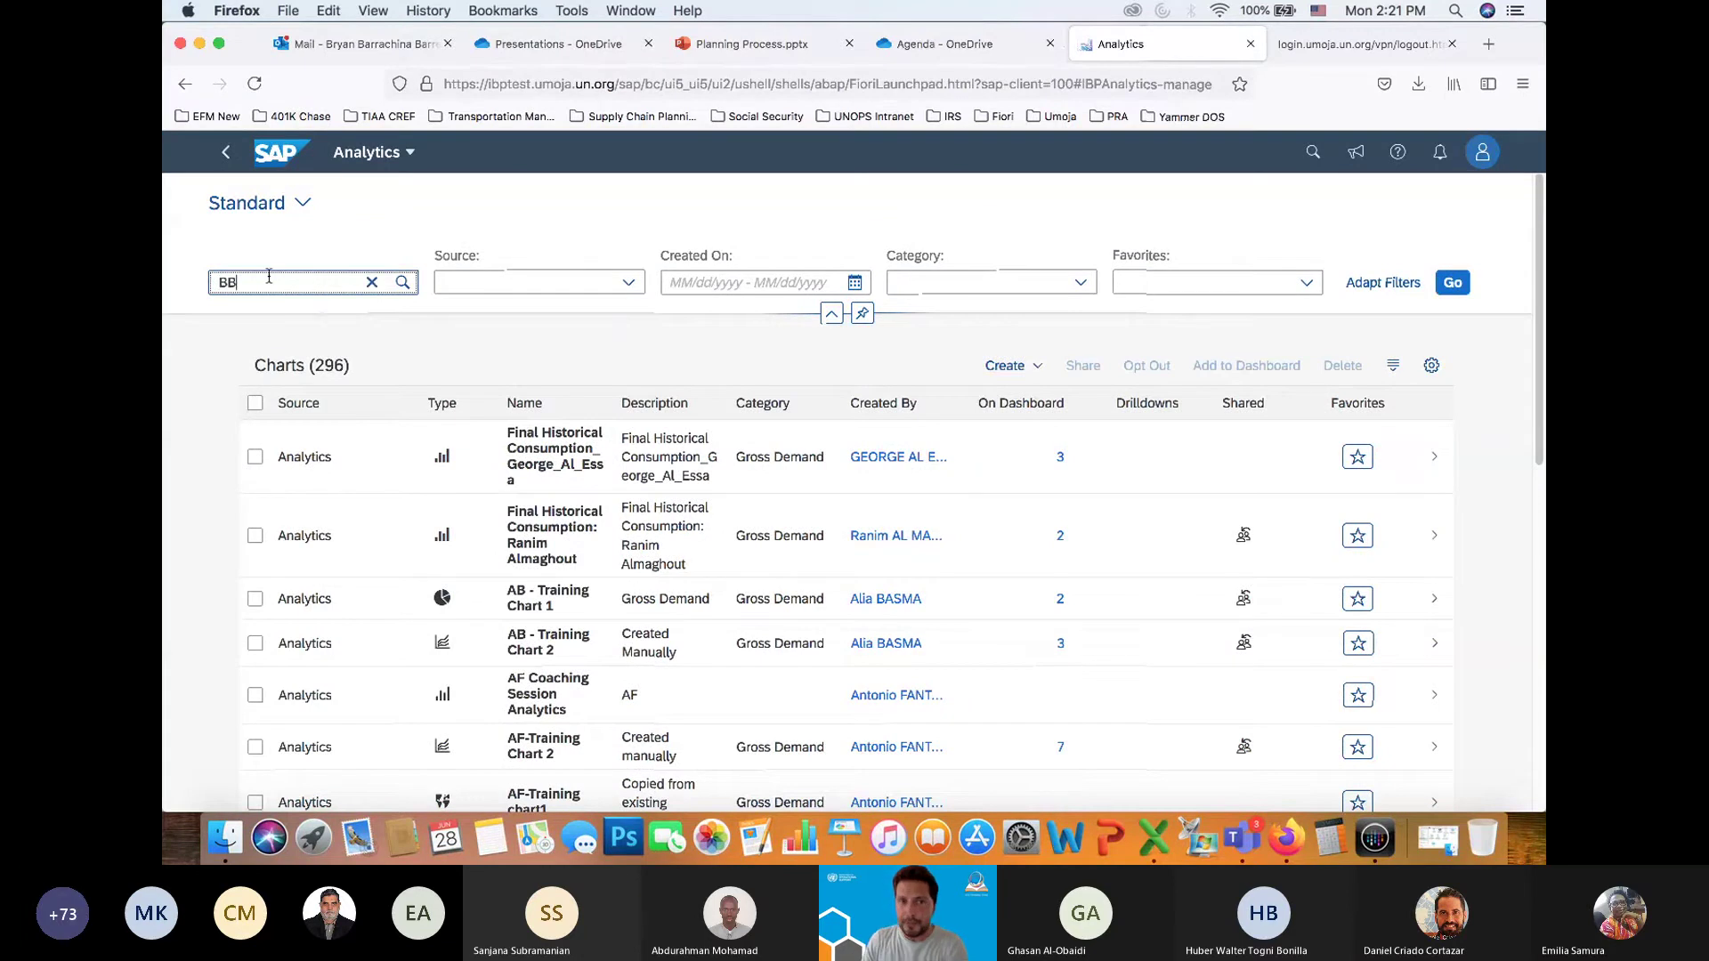
pyautogui.click(400, 283)
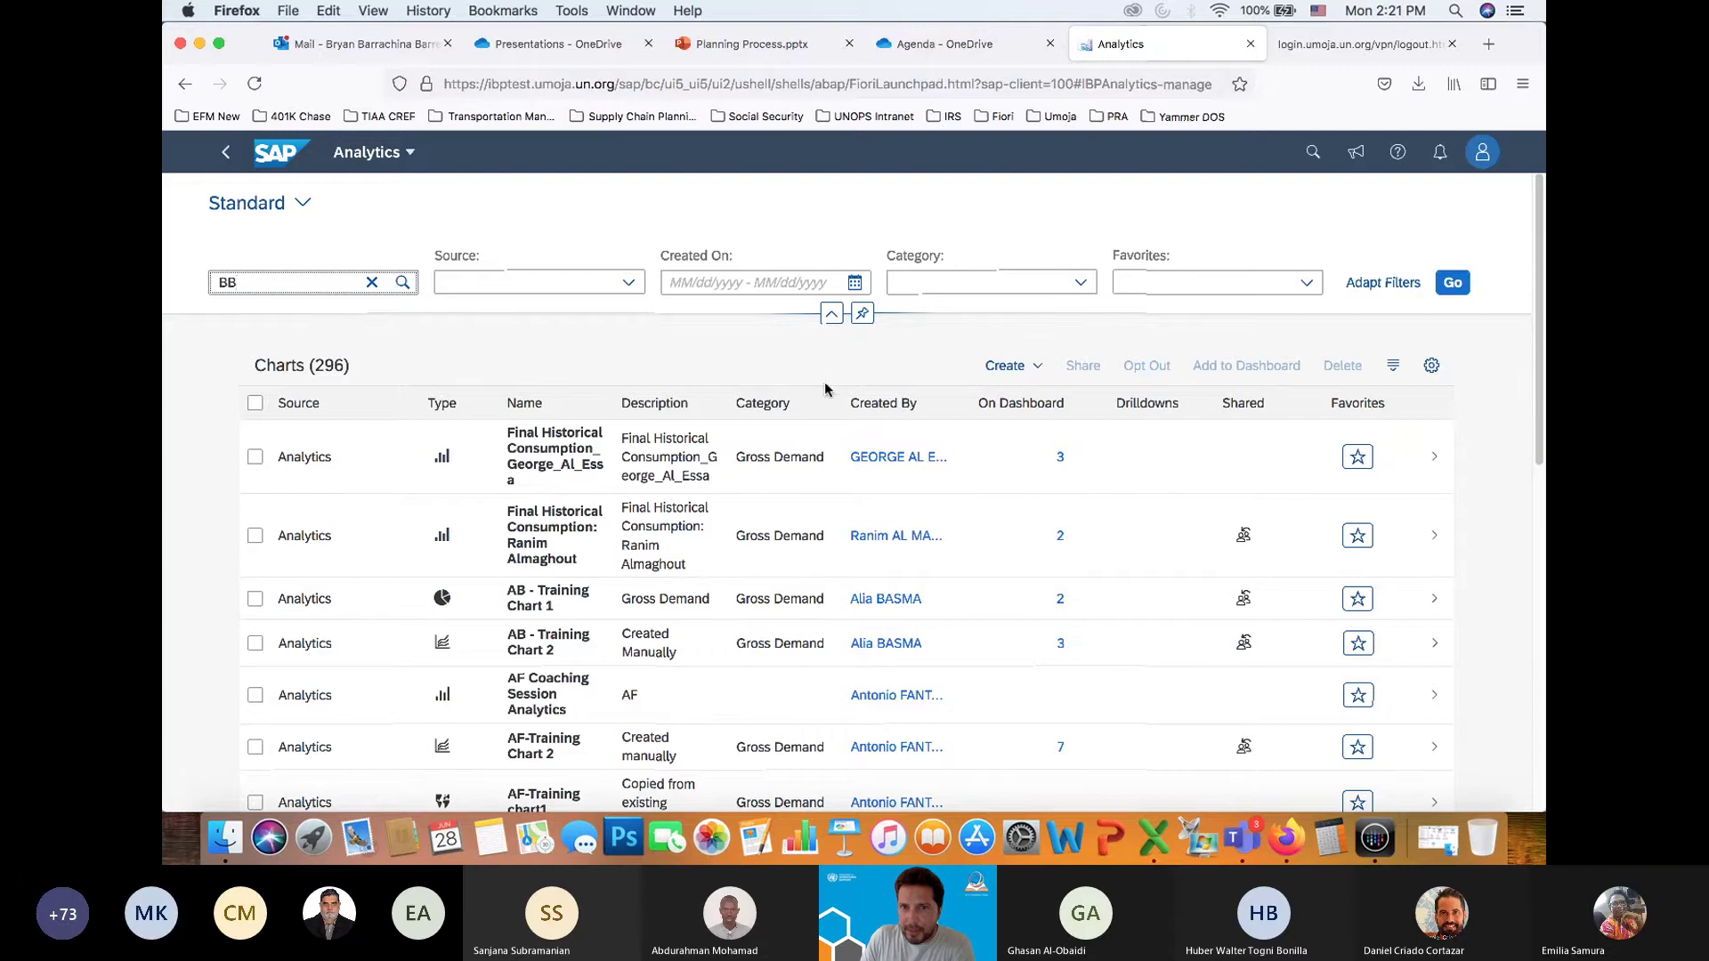
# Apply the BB search to filter the Analytics list to 8 charts
pyautogui.click(1452, 283)
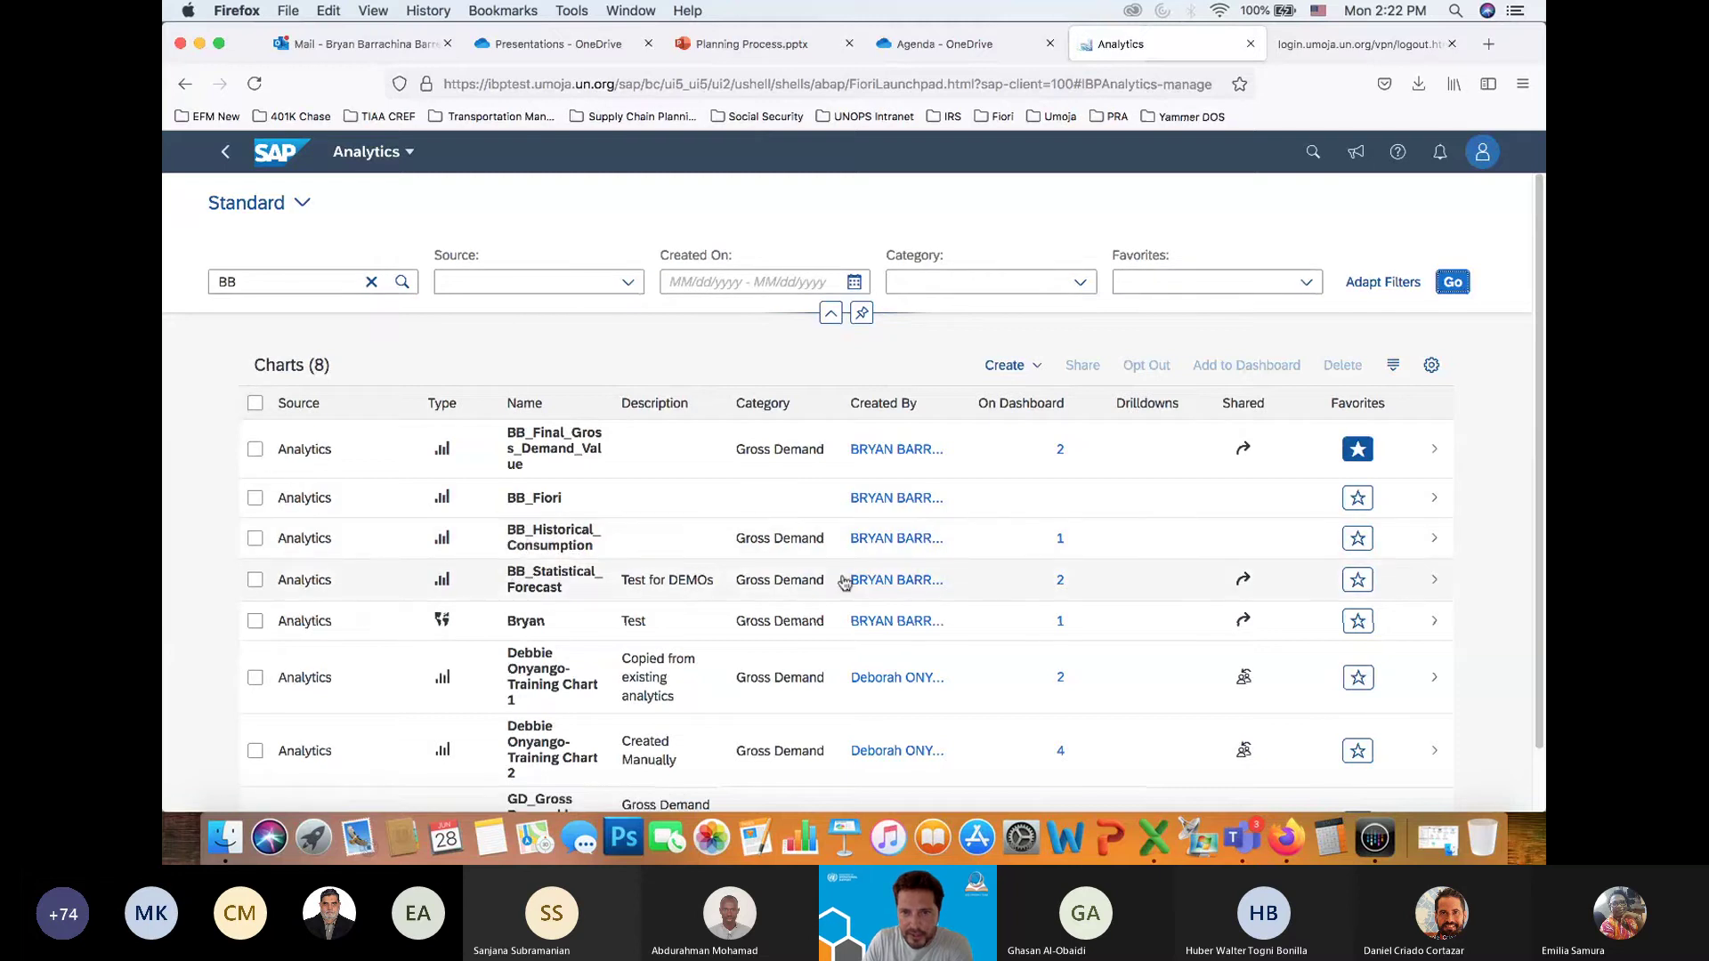
pyautogui.click(1434, 582)
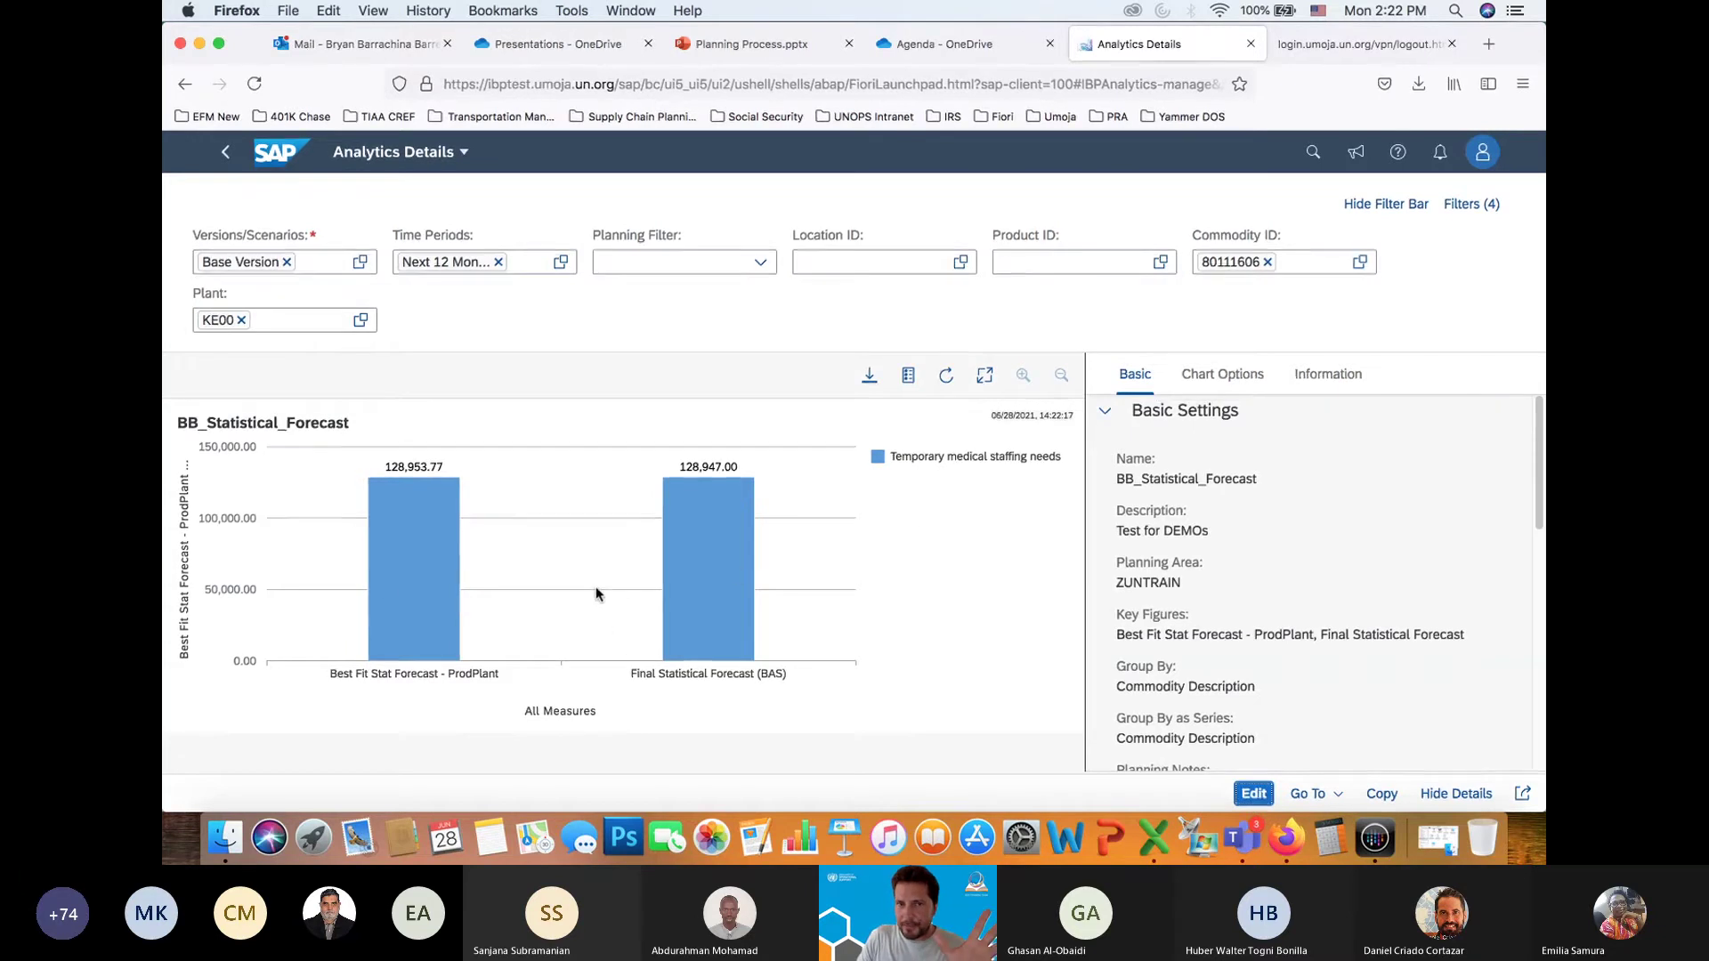
pyautogui.click(226, 154)
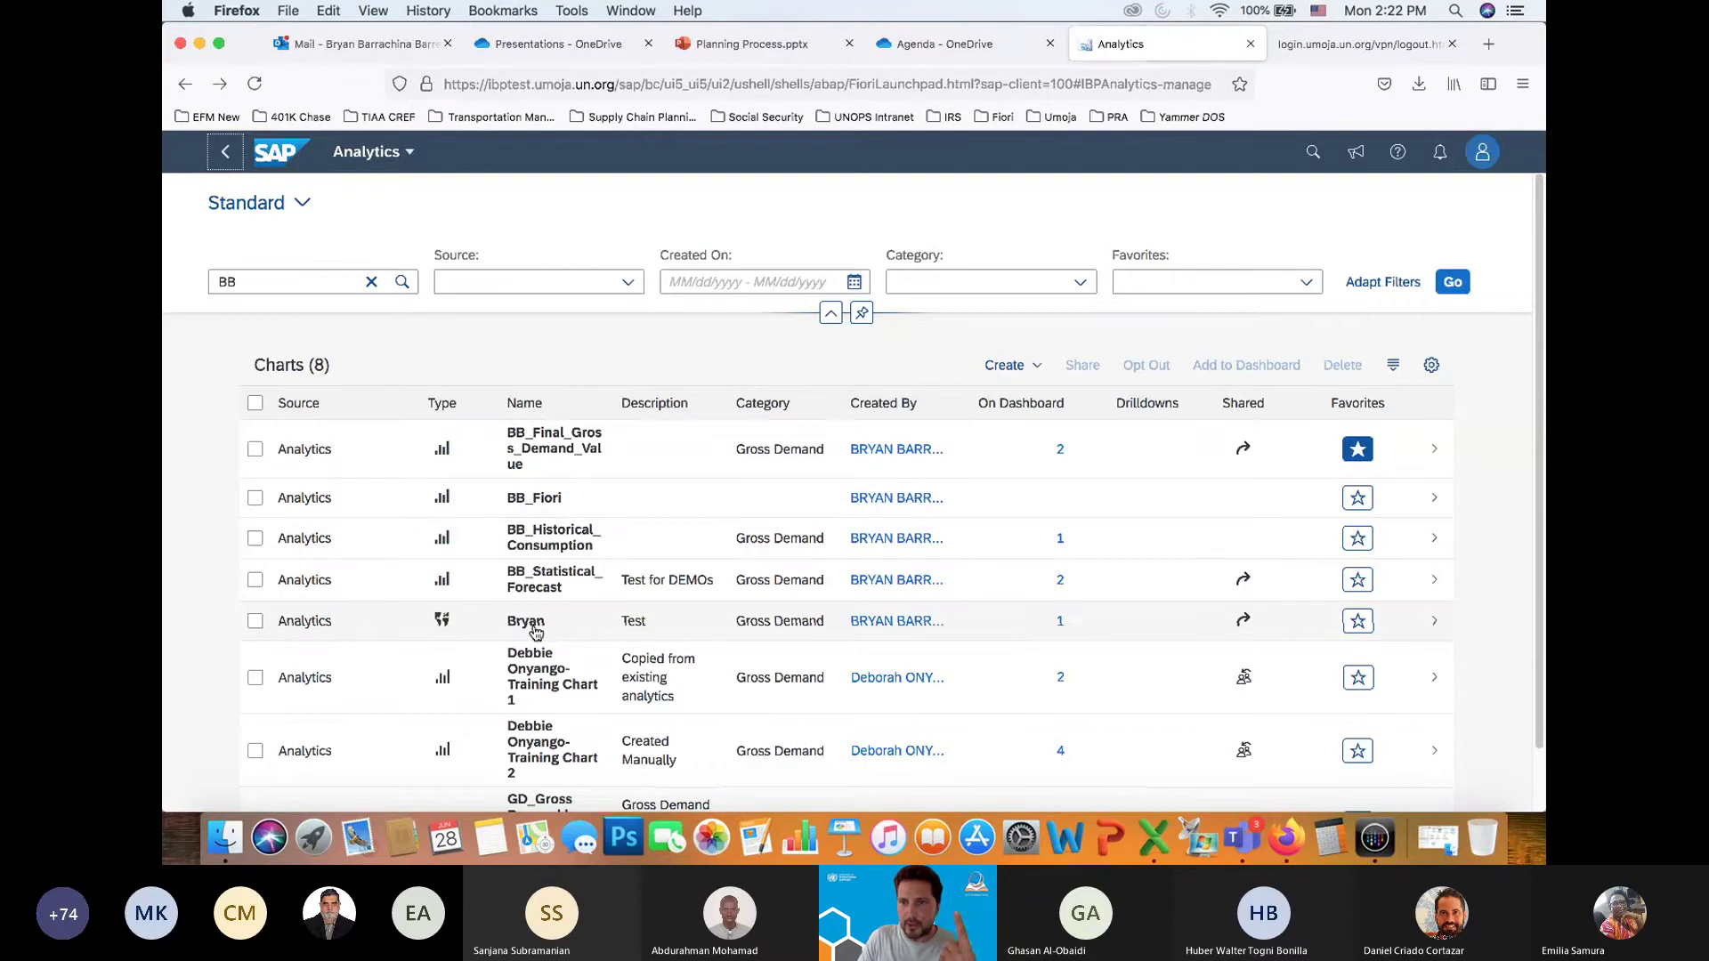
# Go Home from the Analytics title menu and open the Dashboards app listing 128 dashboards
pyautogui.click(409, 157)
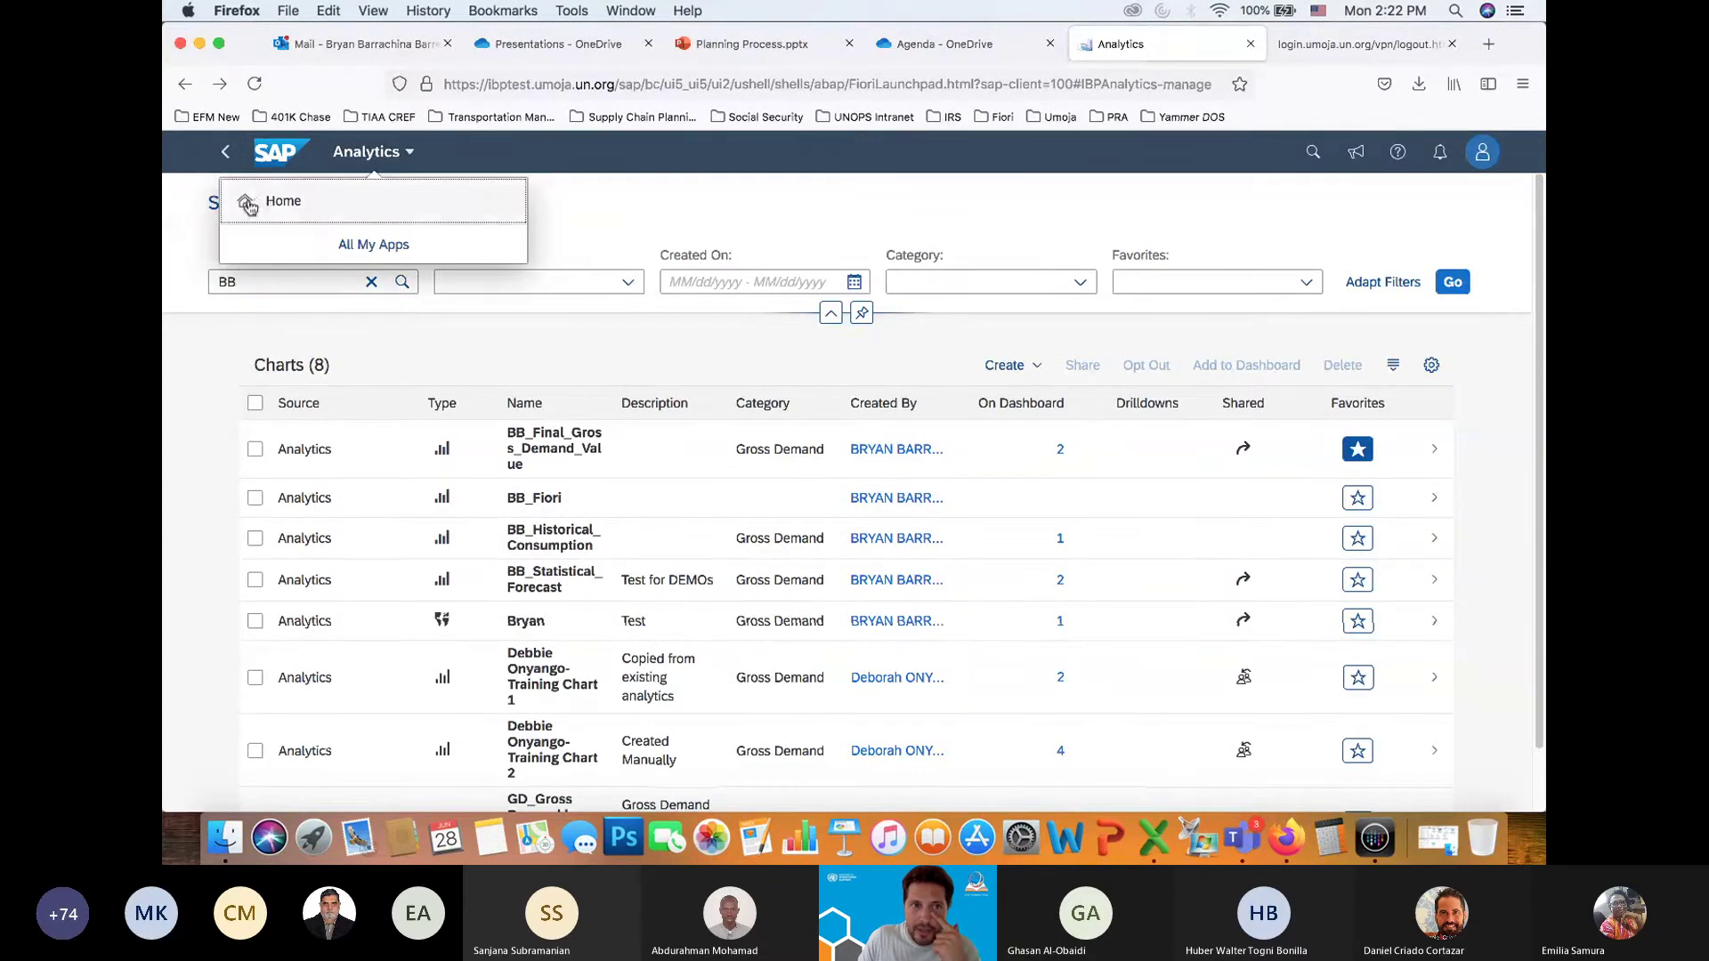
pyautogui.click(248, 207)
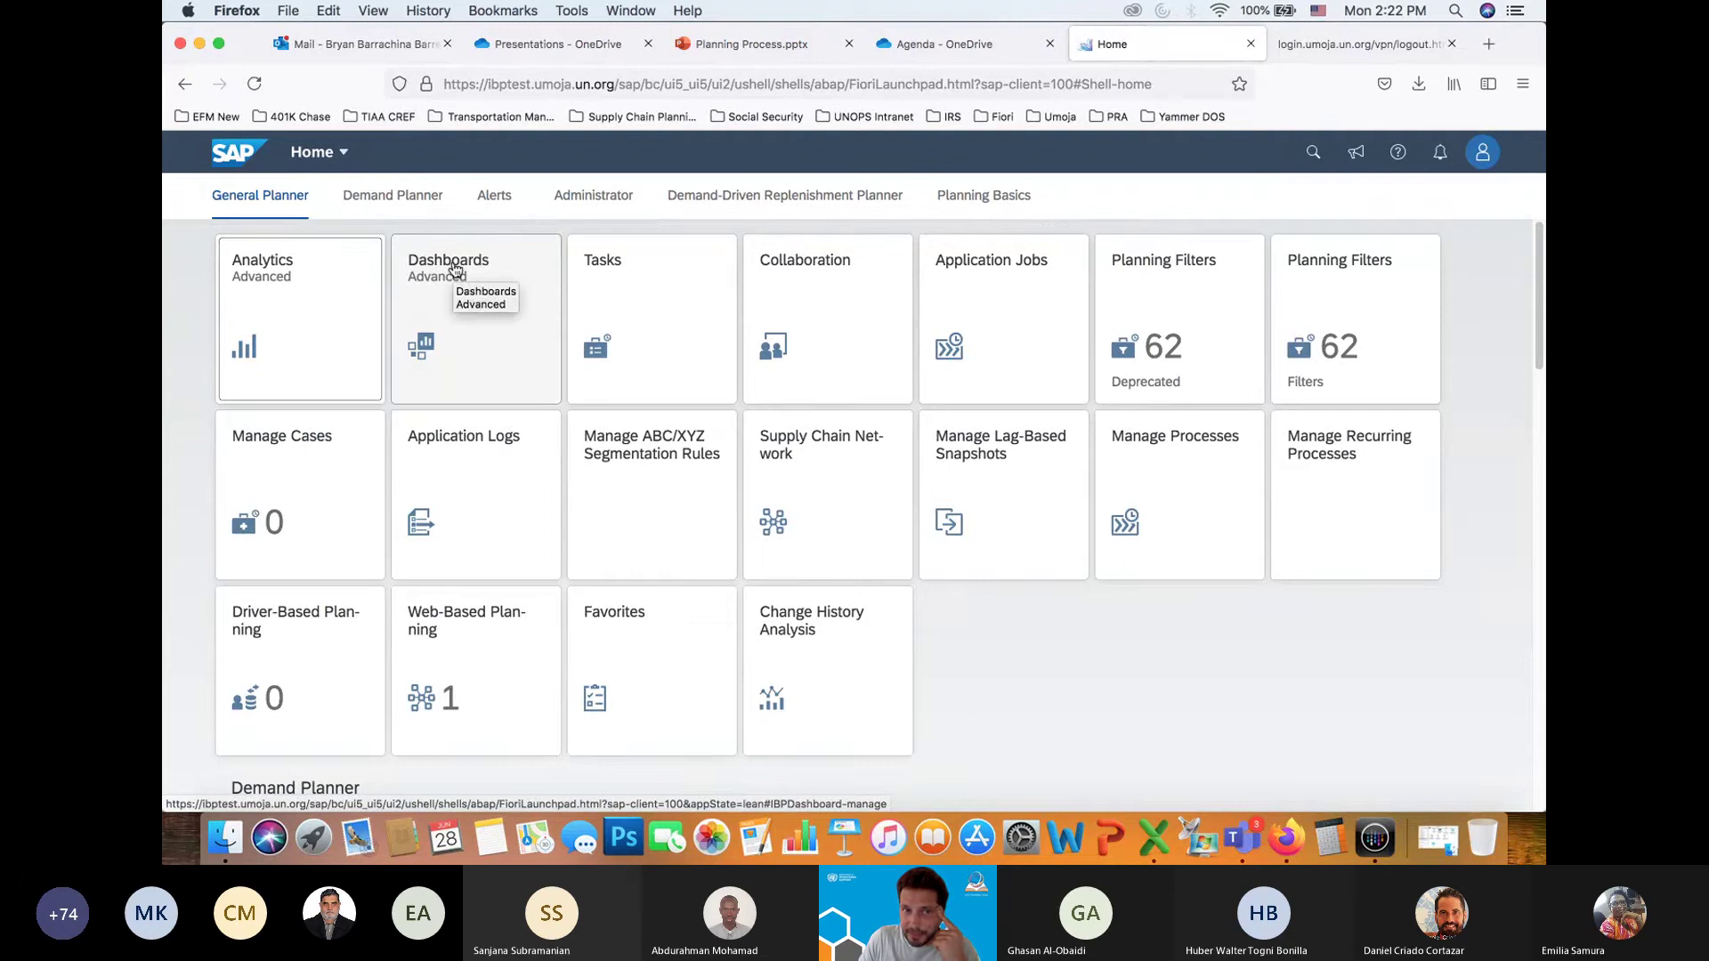
pyautogui.click(454, 267)
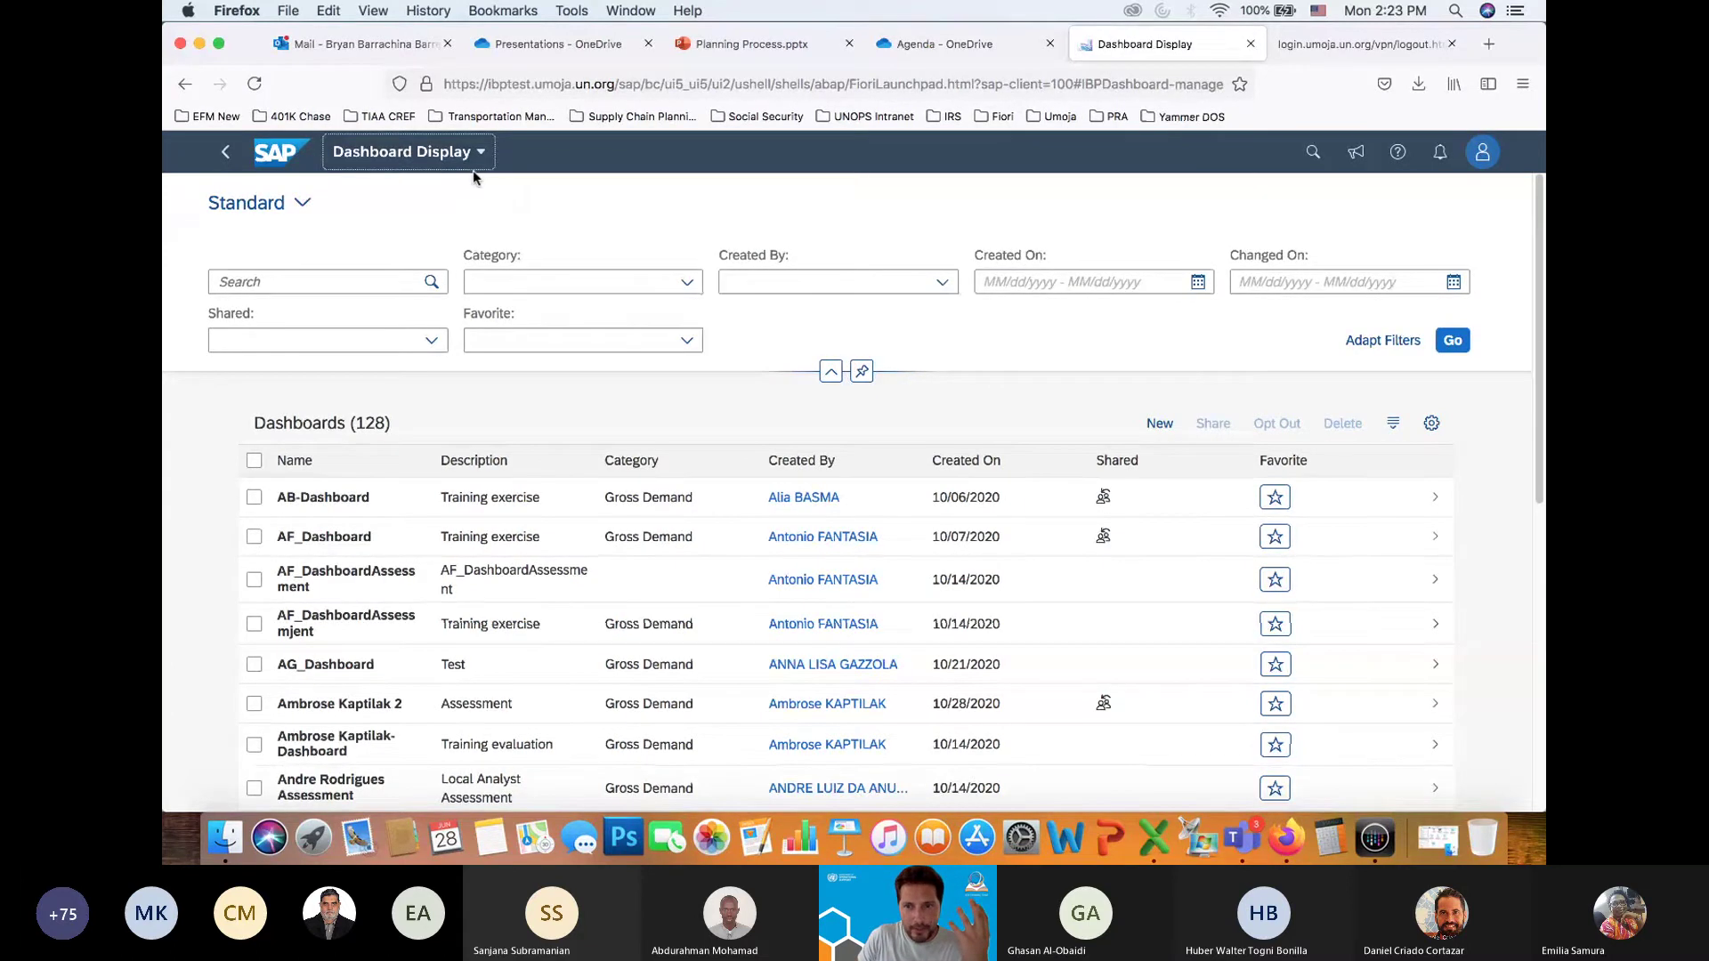
# Filter dashboards by BB, inspect BB Dashboard and BB TESTING, then open the New Dashboard form
pyautogui.click(380, 282)
pyautogui.write('BB')
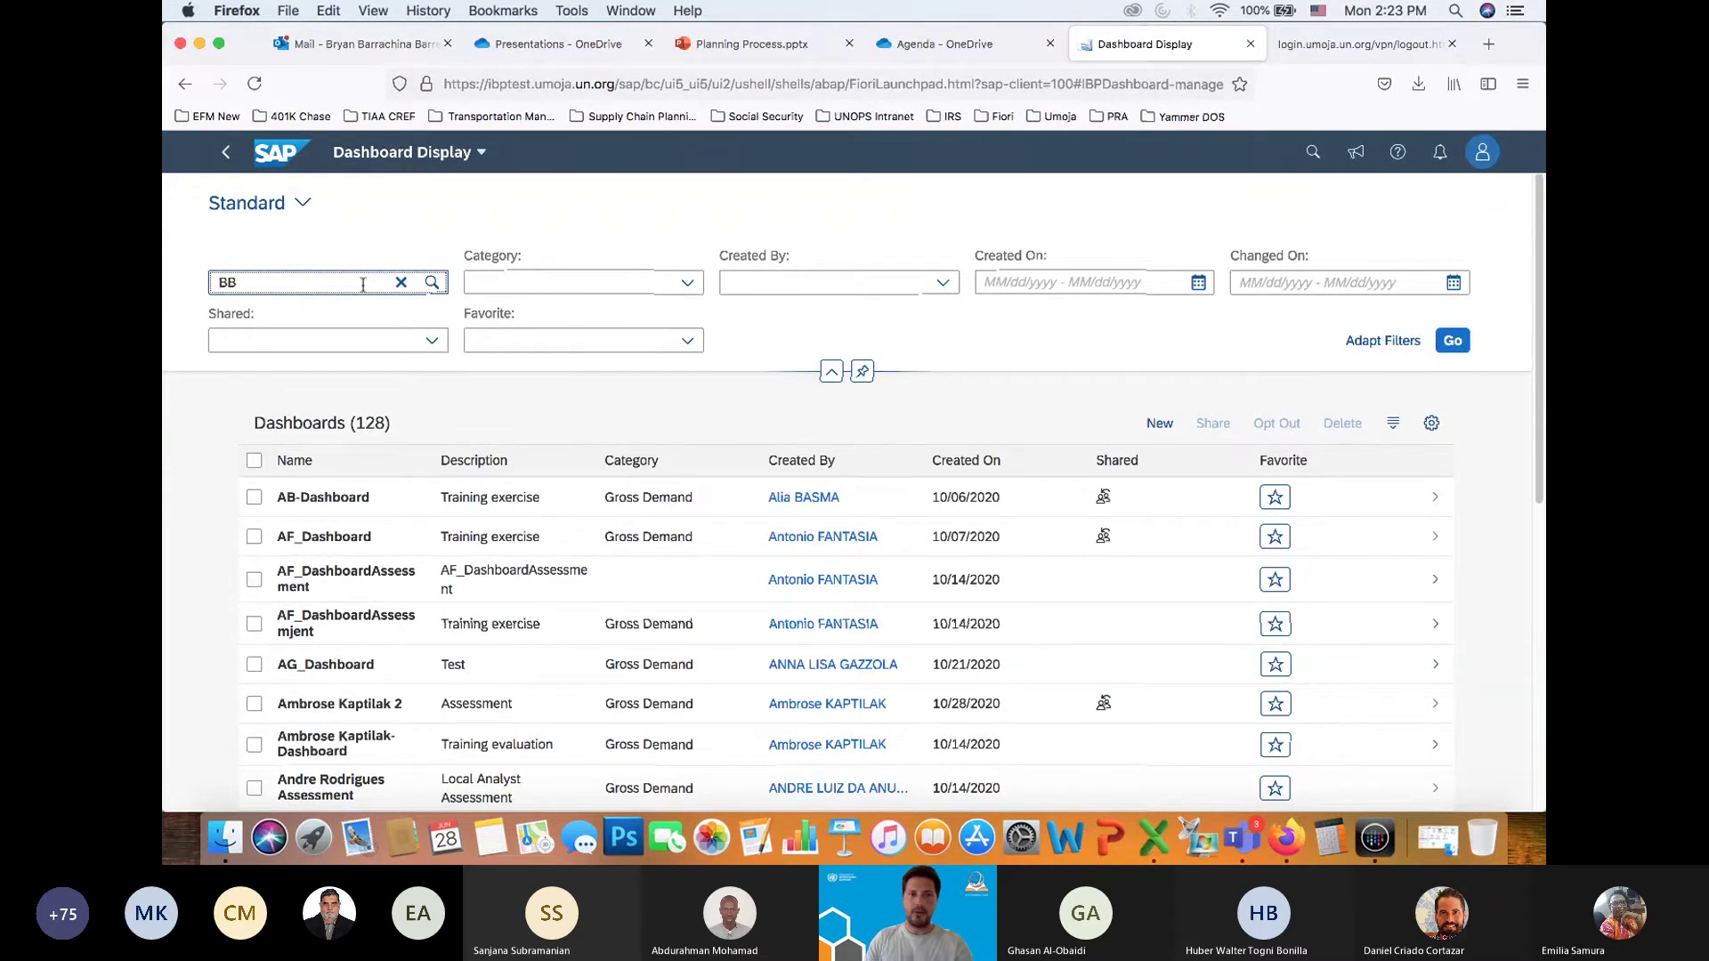
pyautogui.click(1453, 340)
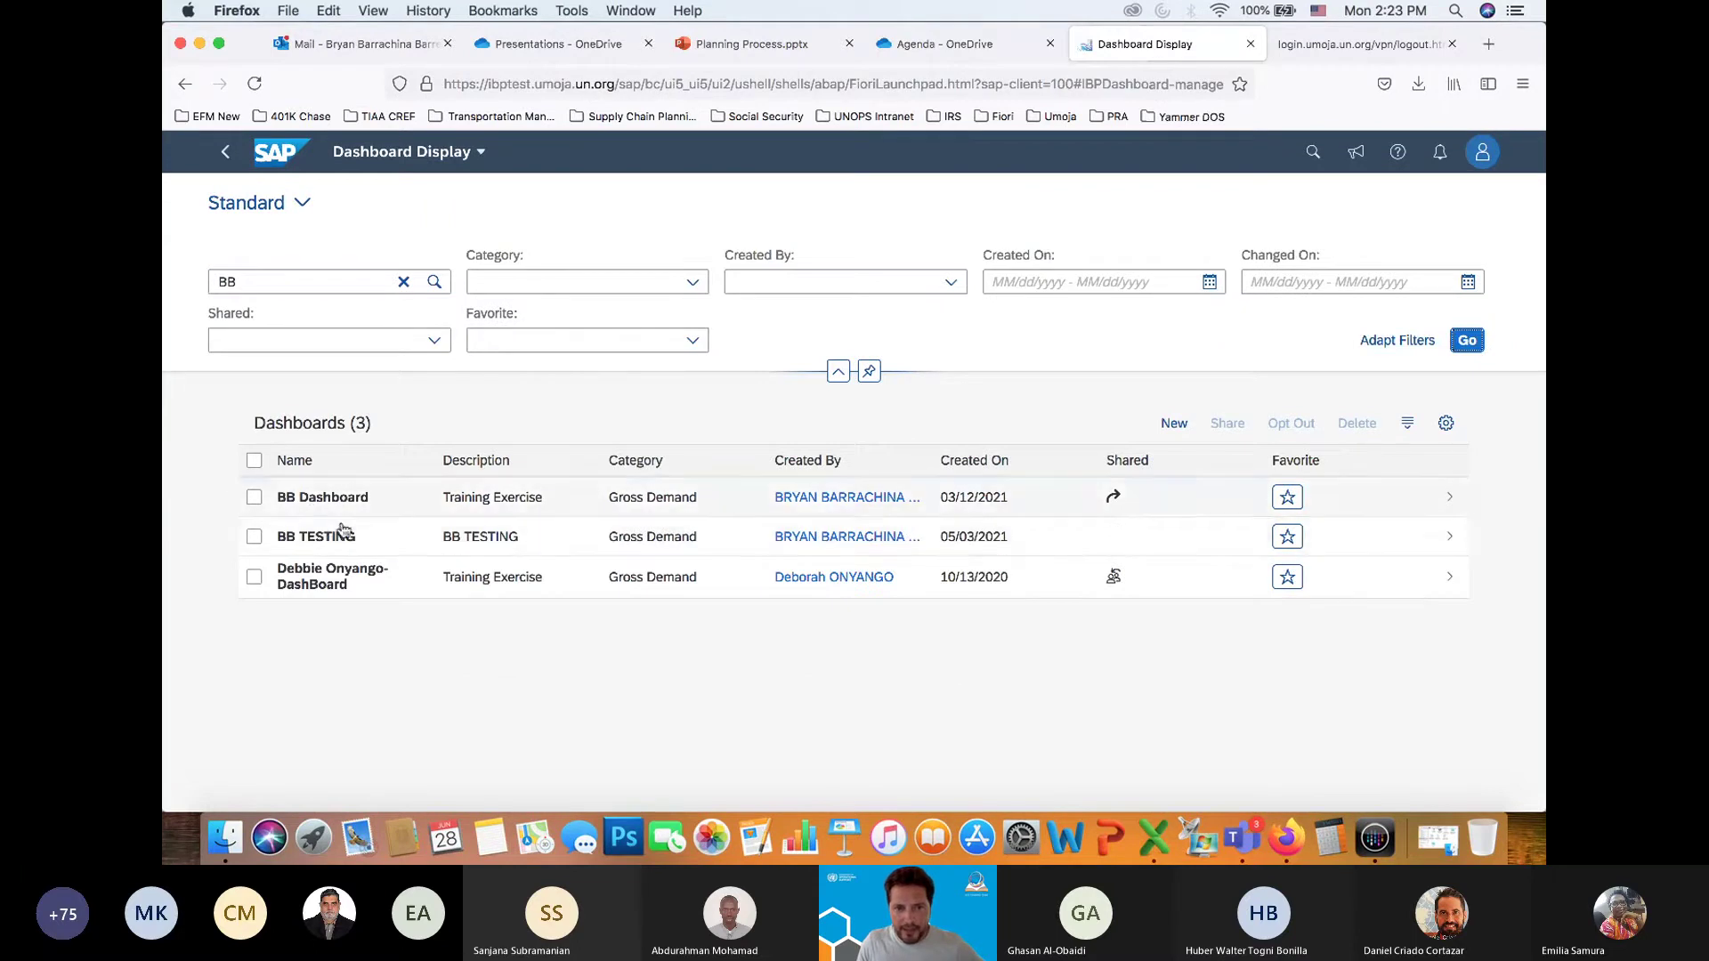
pyautogui.click(255, 500)
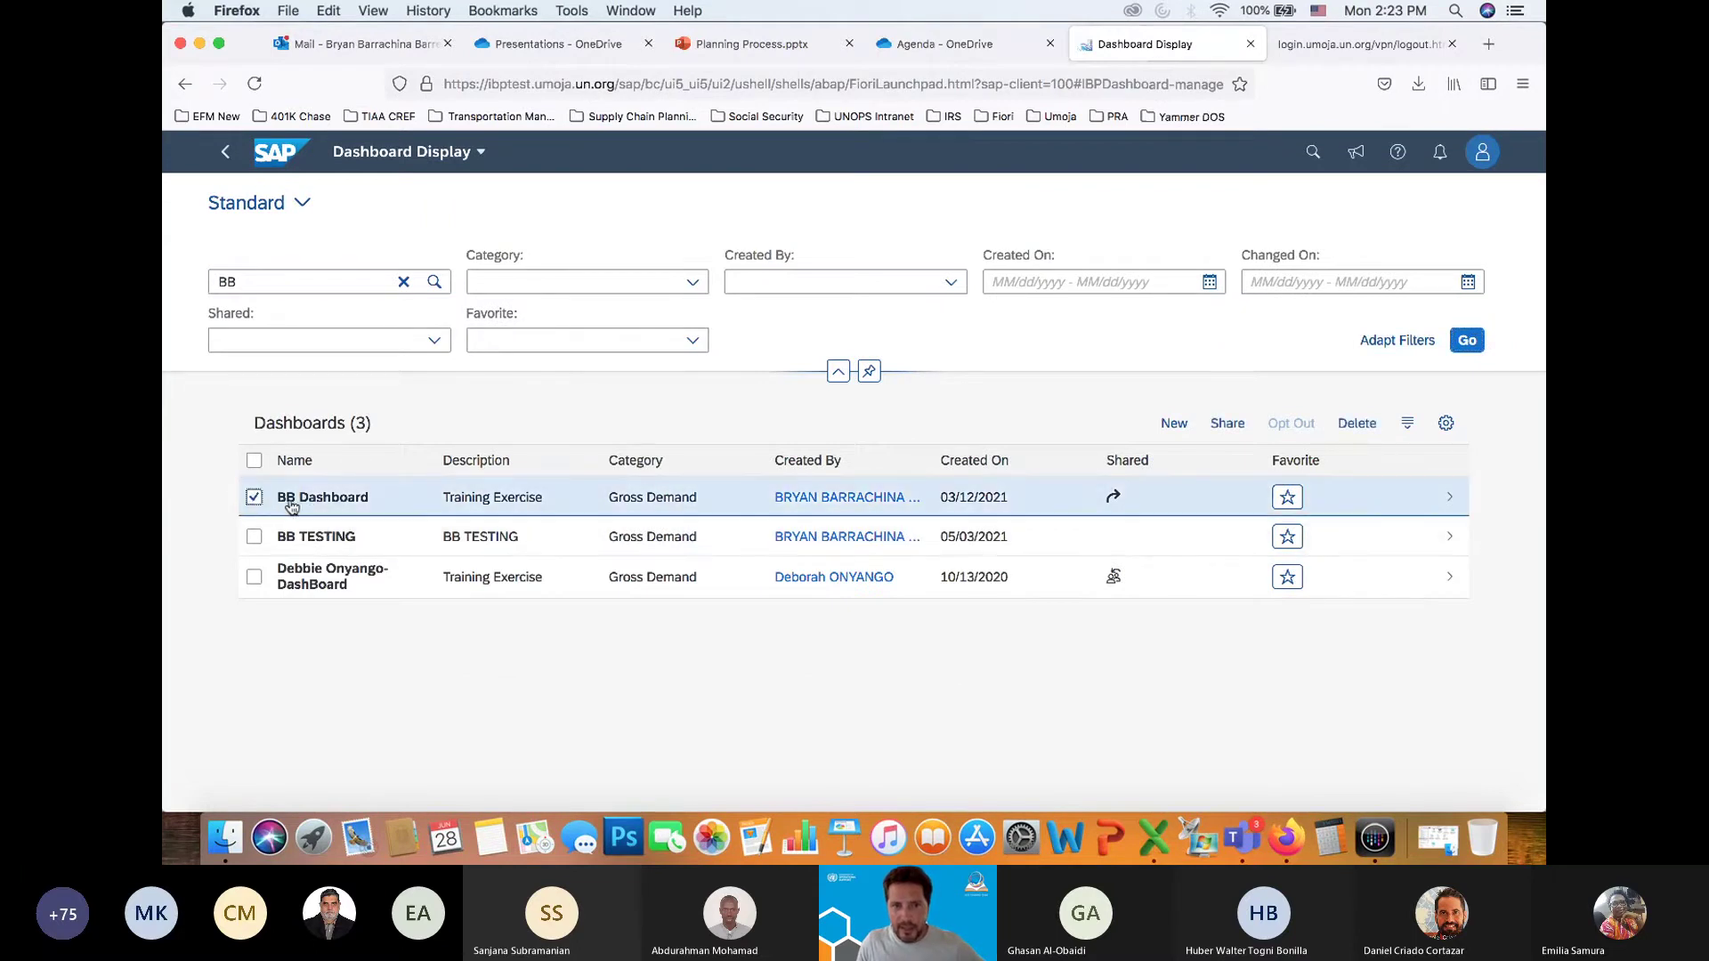
pyautogui.click(255, 538)
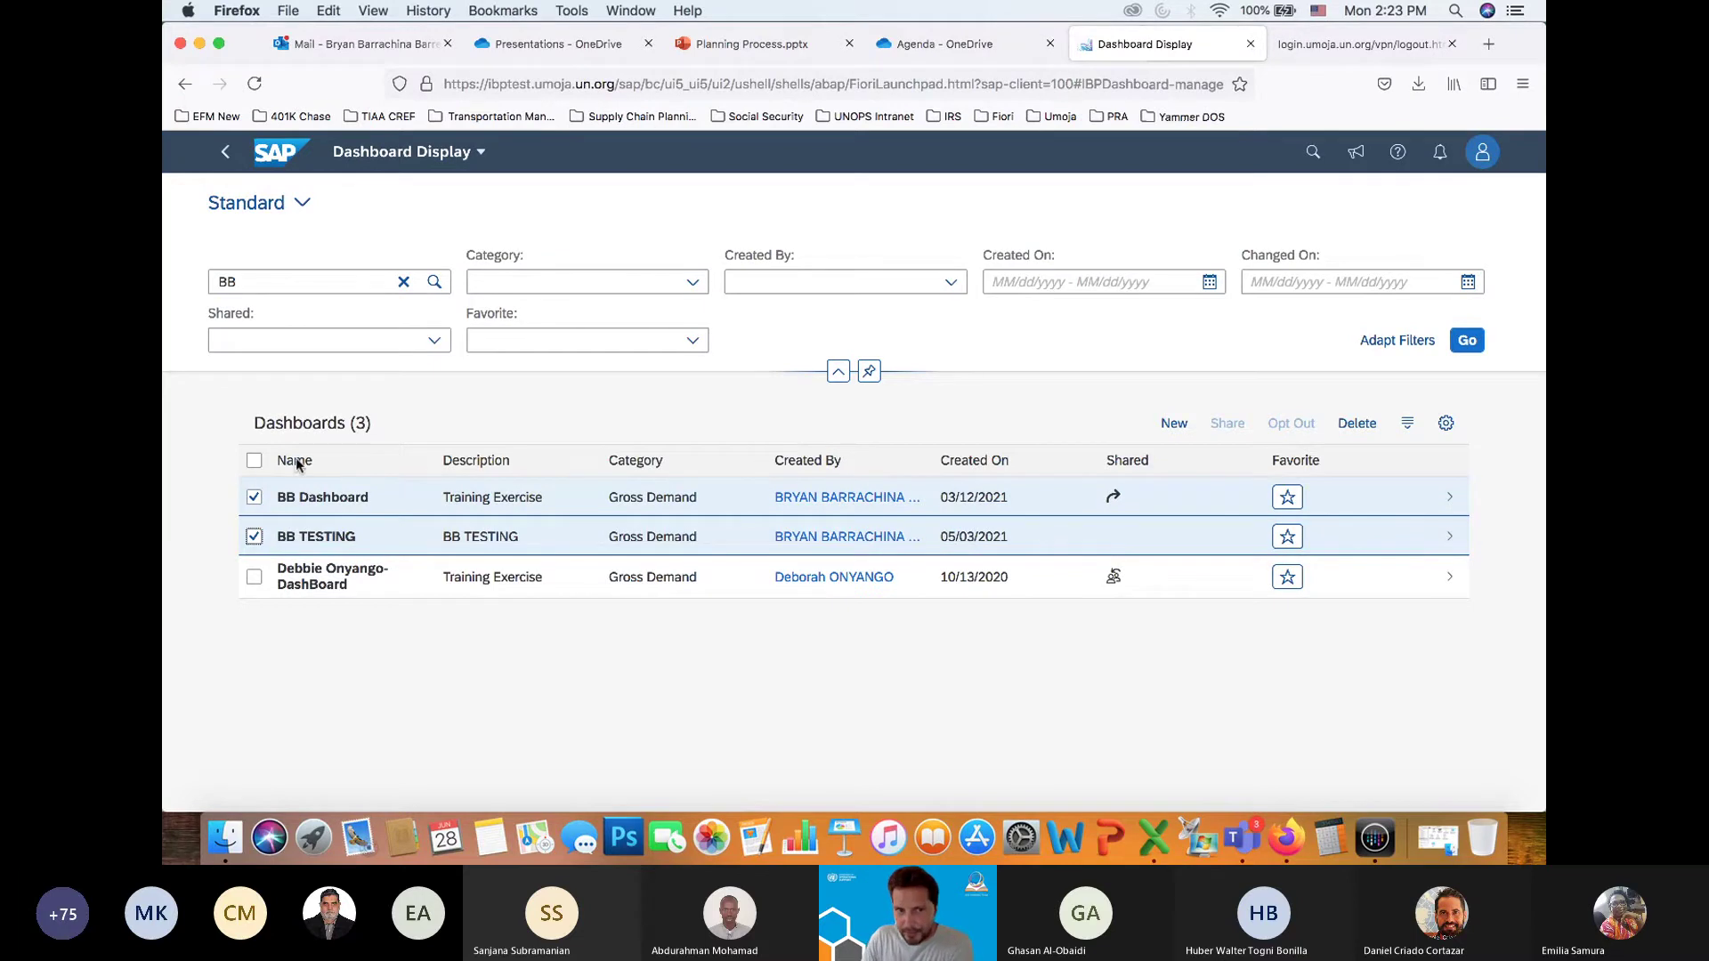
pyautogui.click(256, 497)
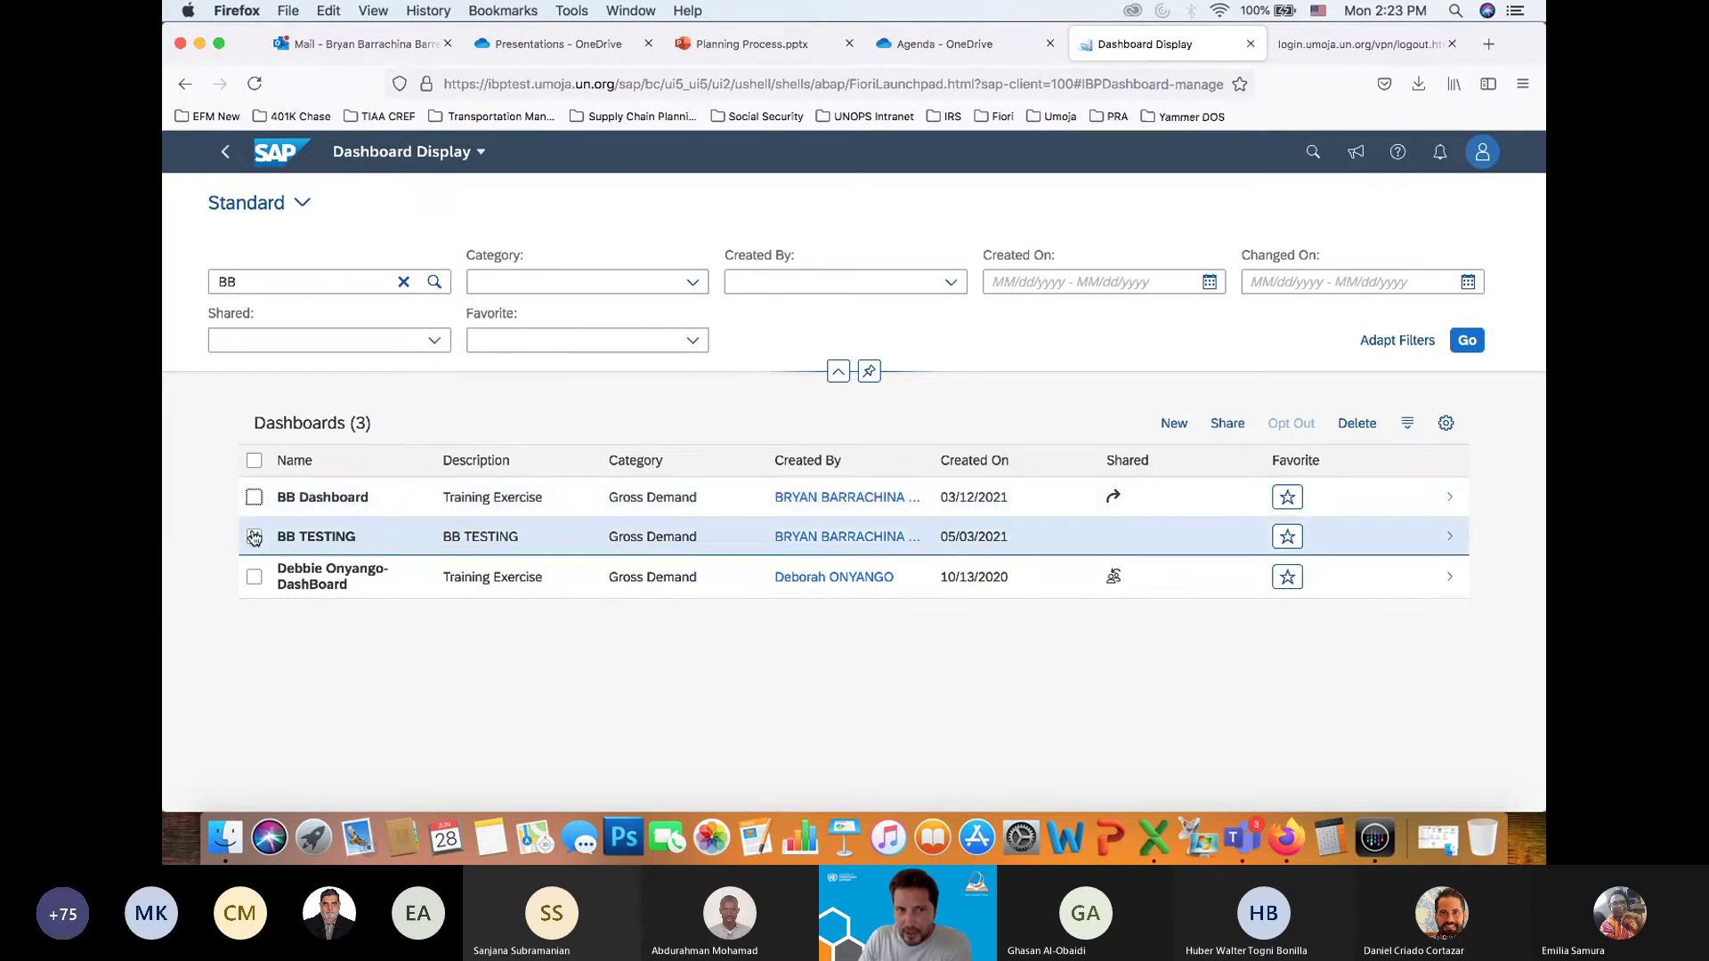
pyautogui.click(254, 536)
pyautogui.click(403, 281)
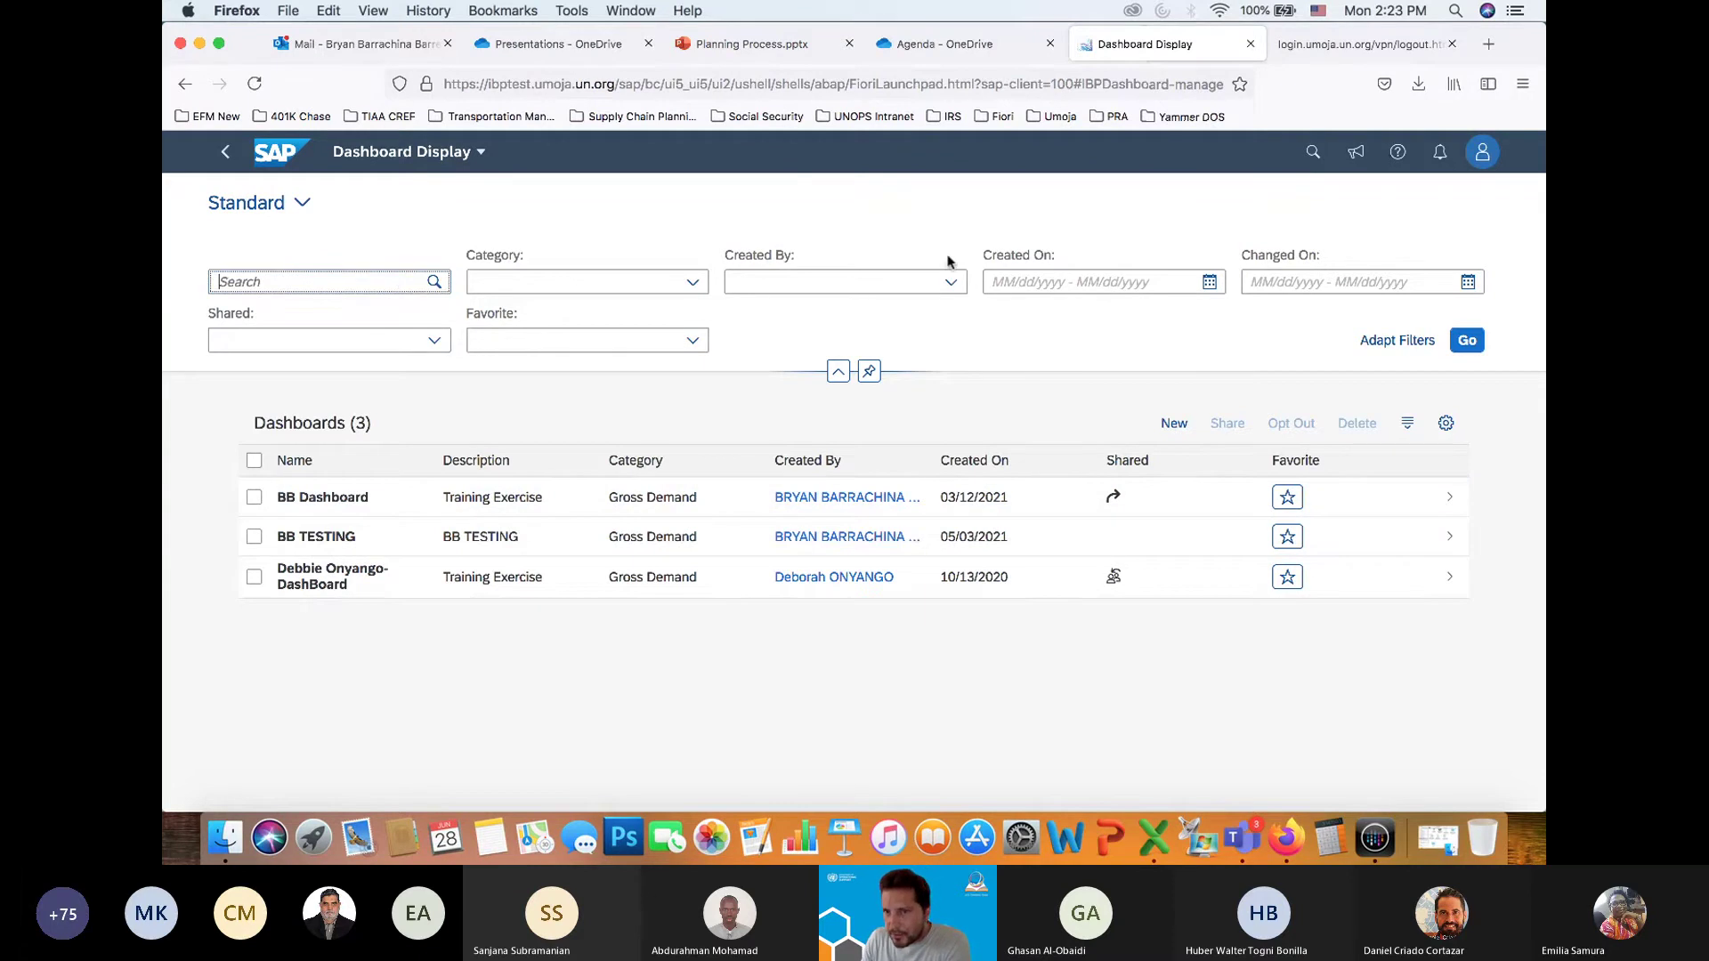
pyautogui.click(1183, 429)
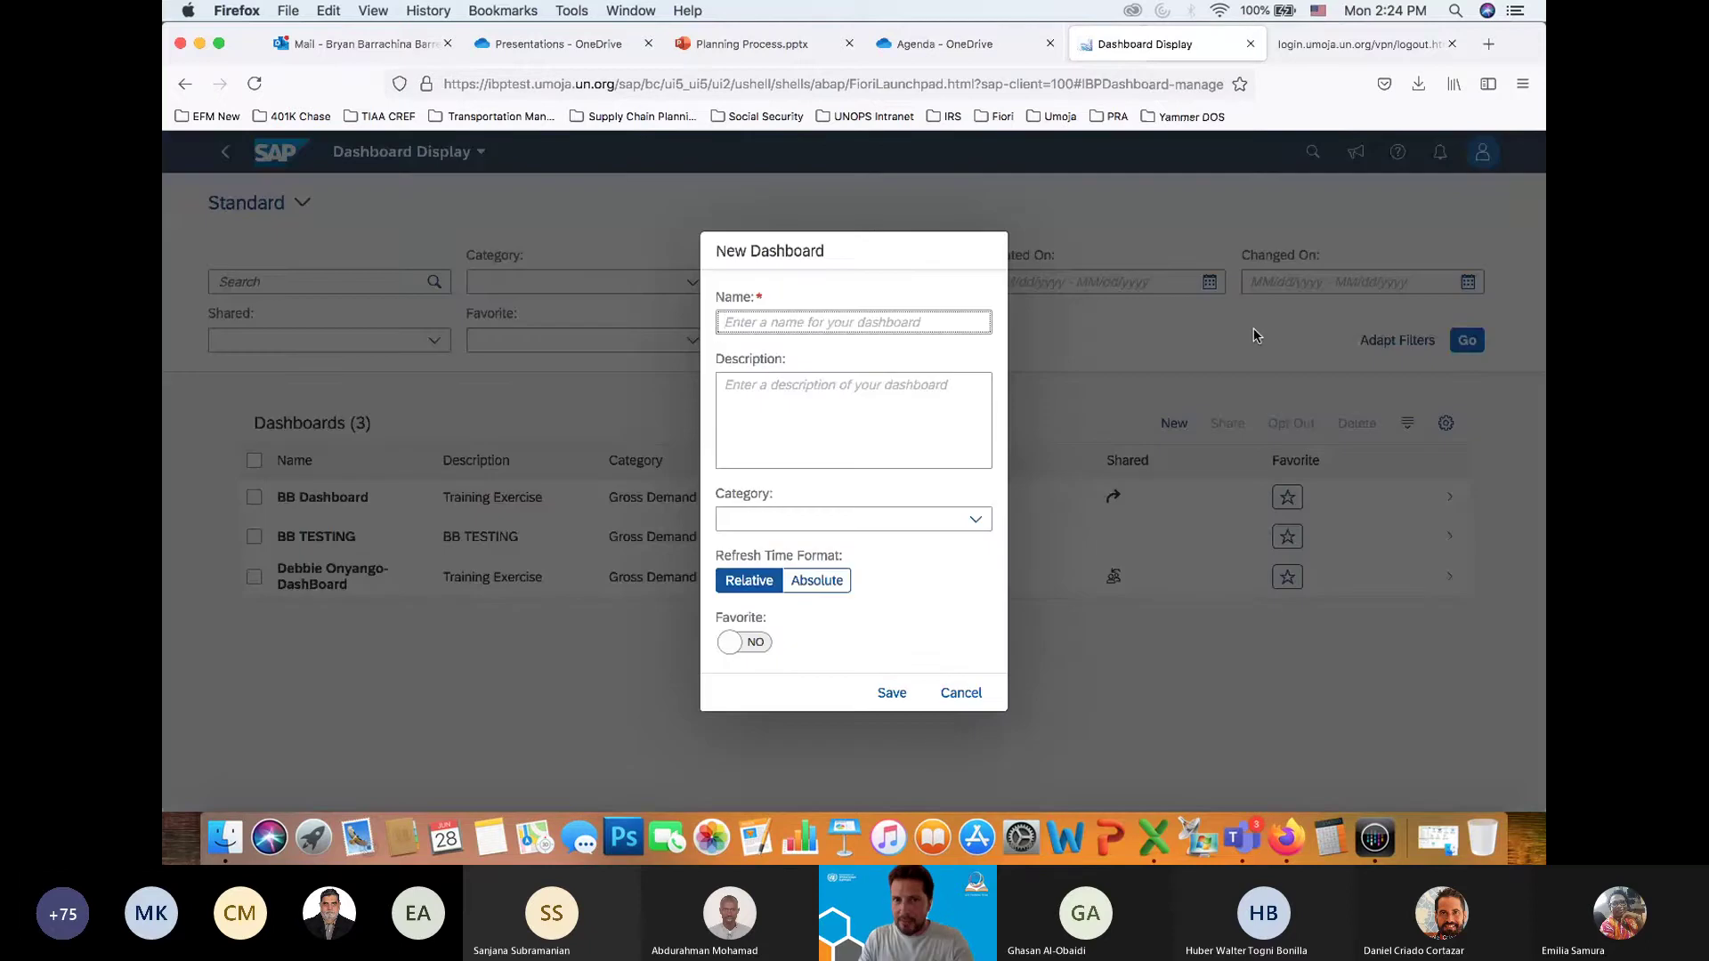
# Name the new dashboard BB_Fiori_Training, set its category to Gross Demand, and save it
pyautogui.write('BB ')
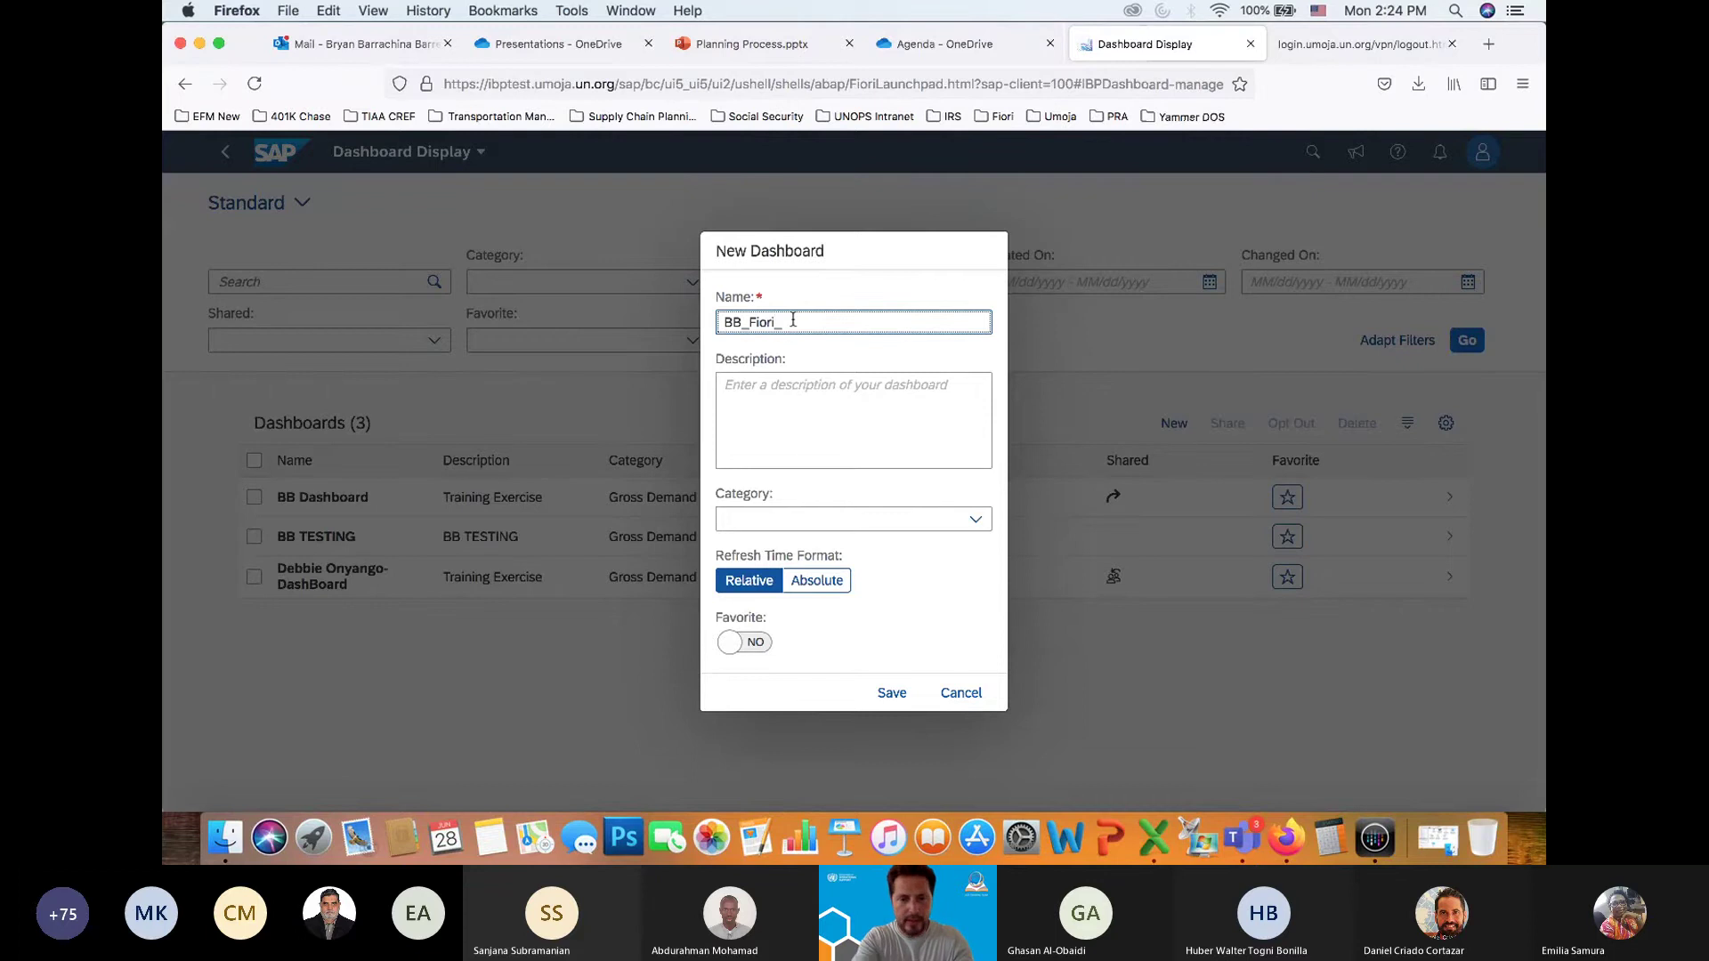
pyautogui.write('Fiori_Training')
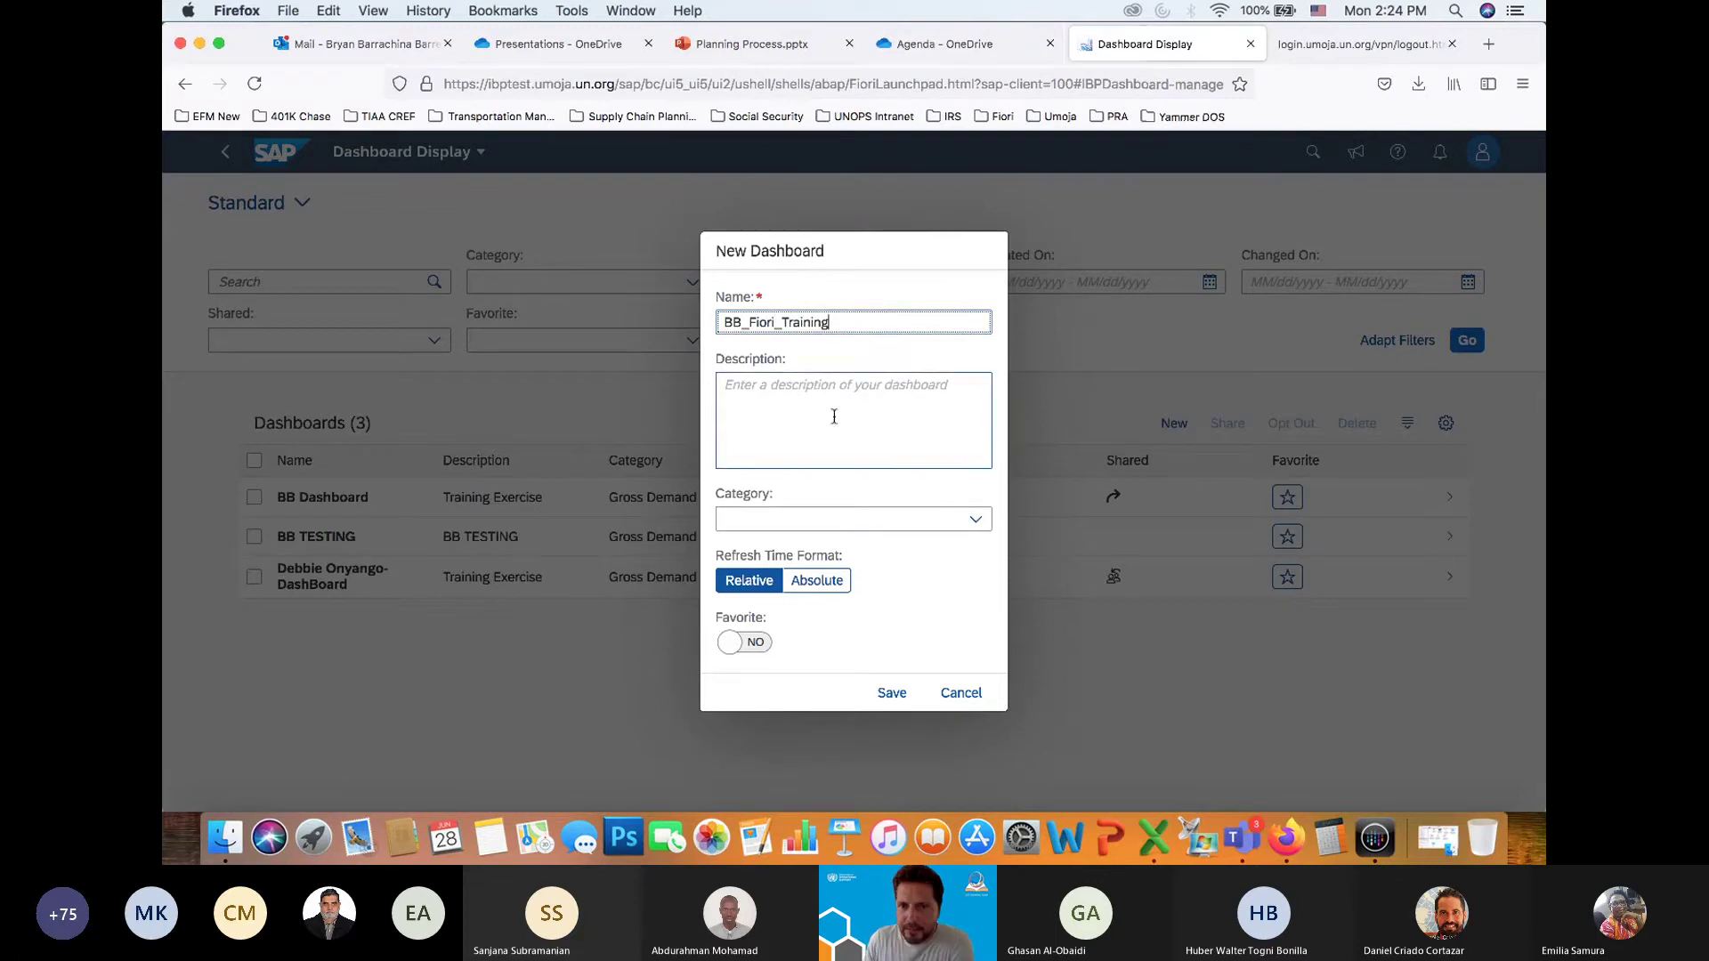
pyautogui.click(859, 459)
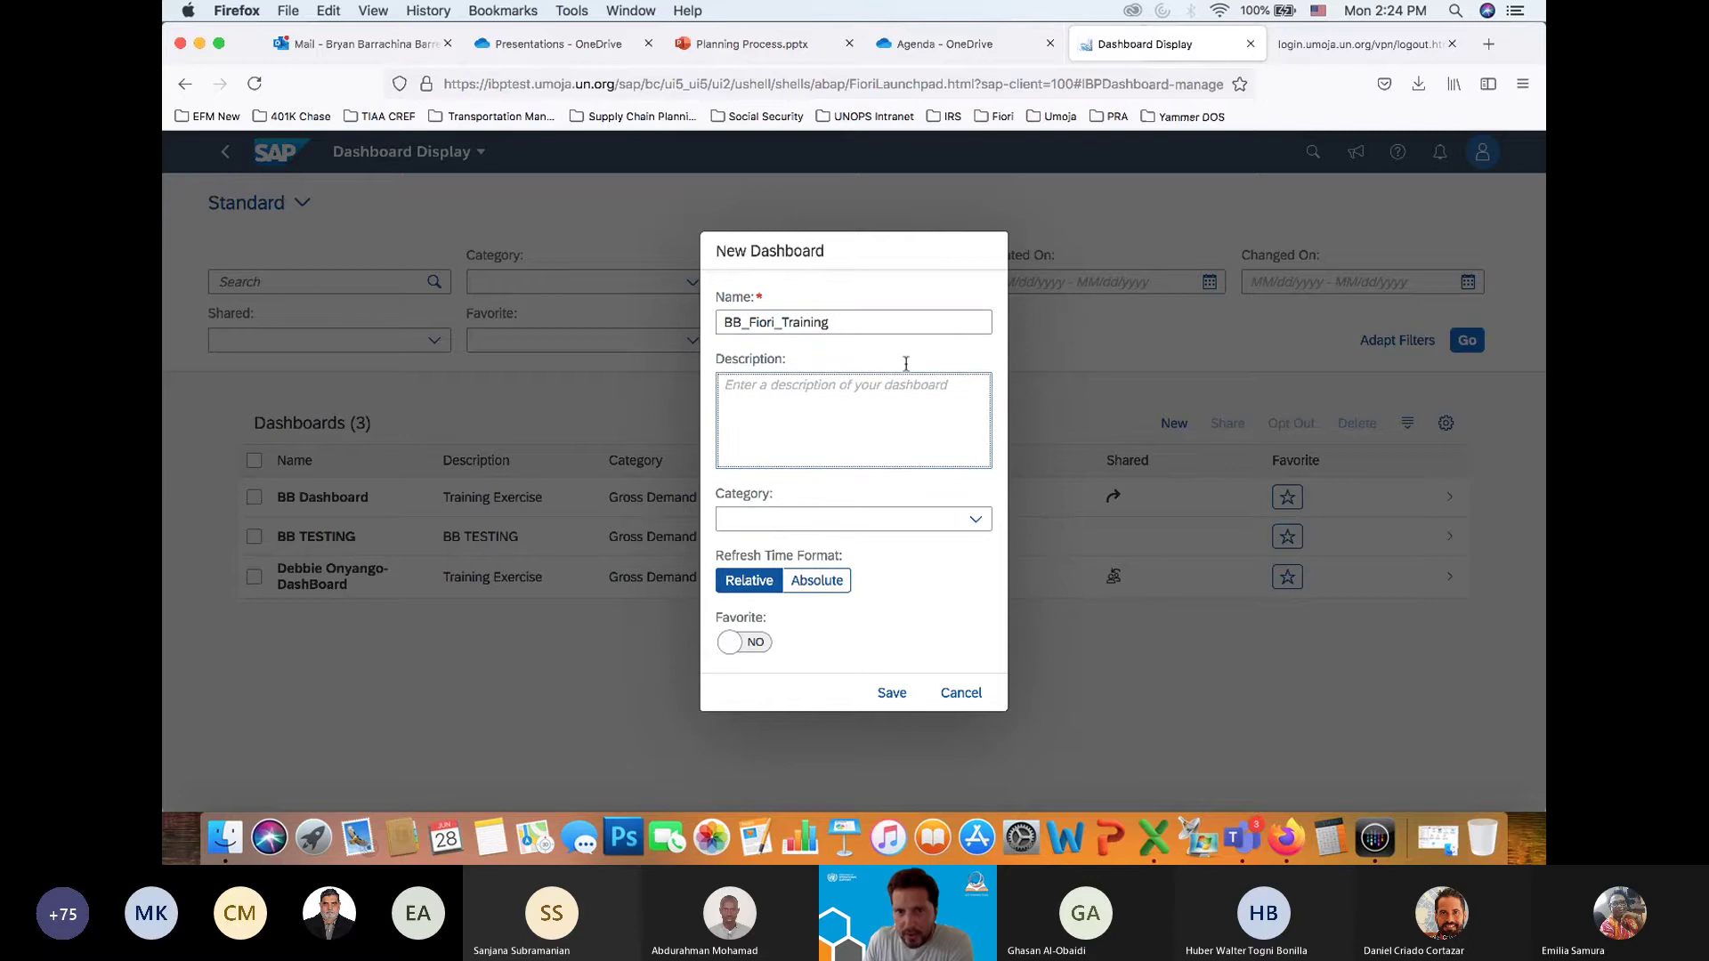
pyautogui.click(972, 519)
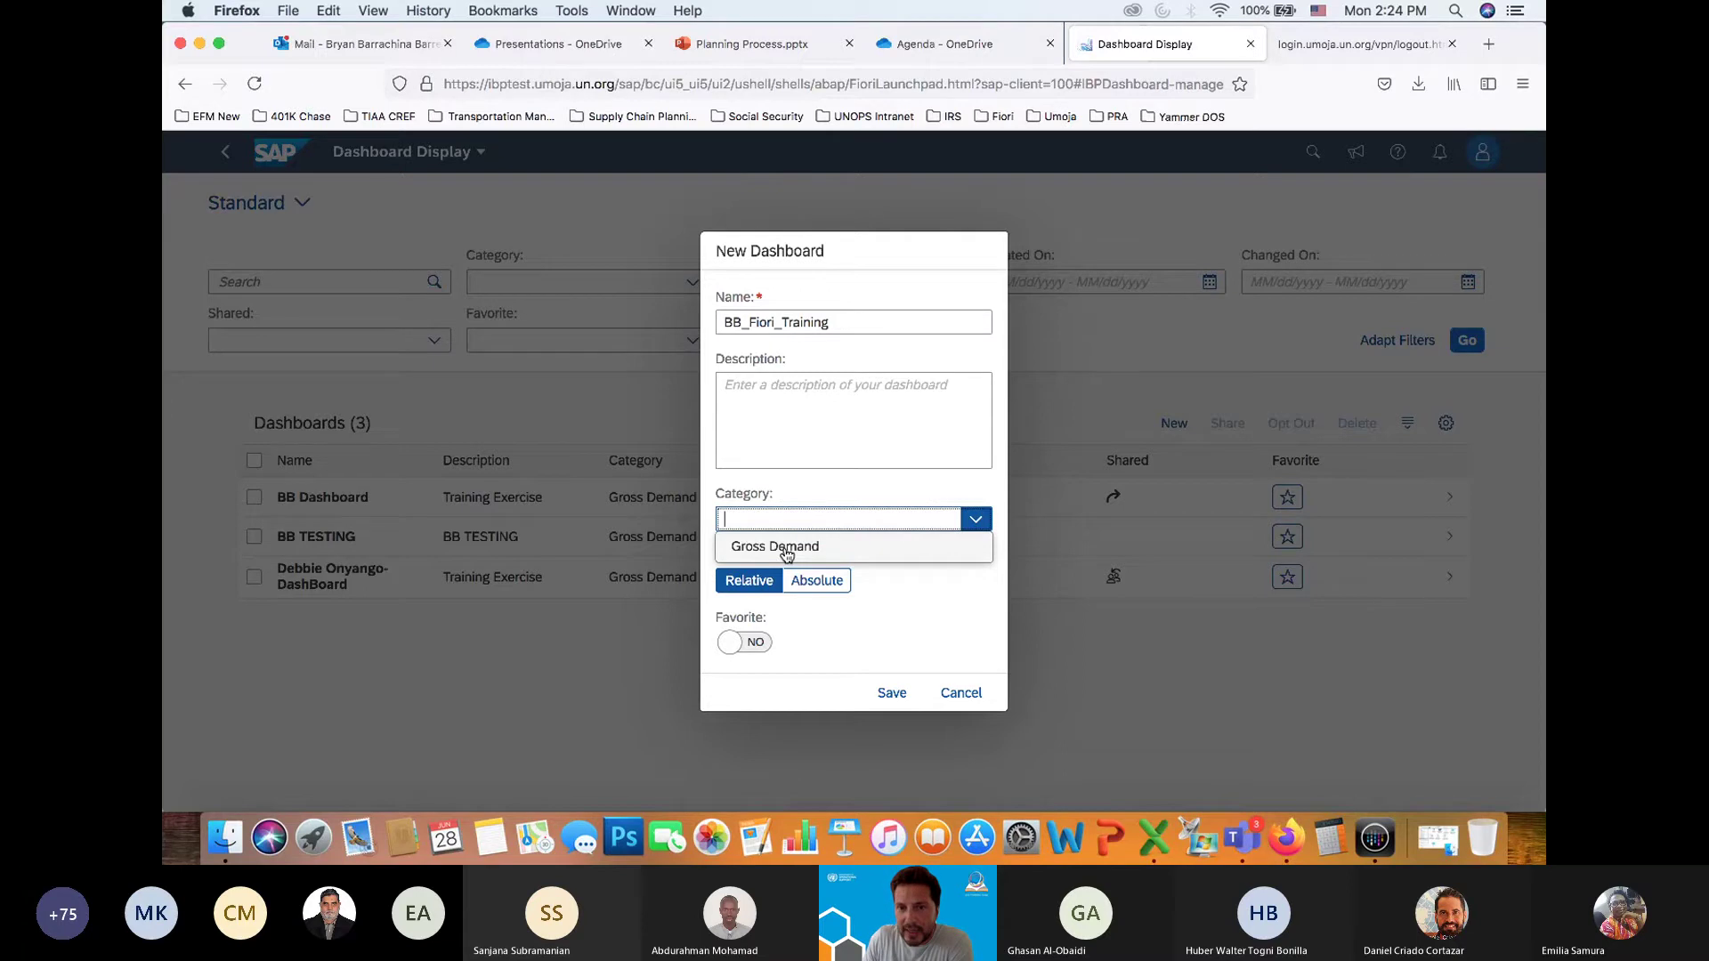
pyautogui.click(787, 548)
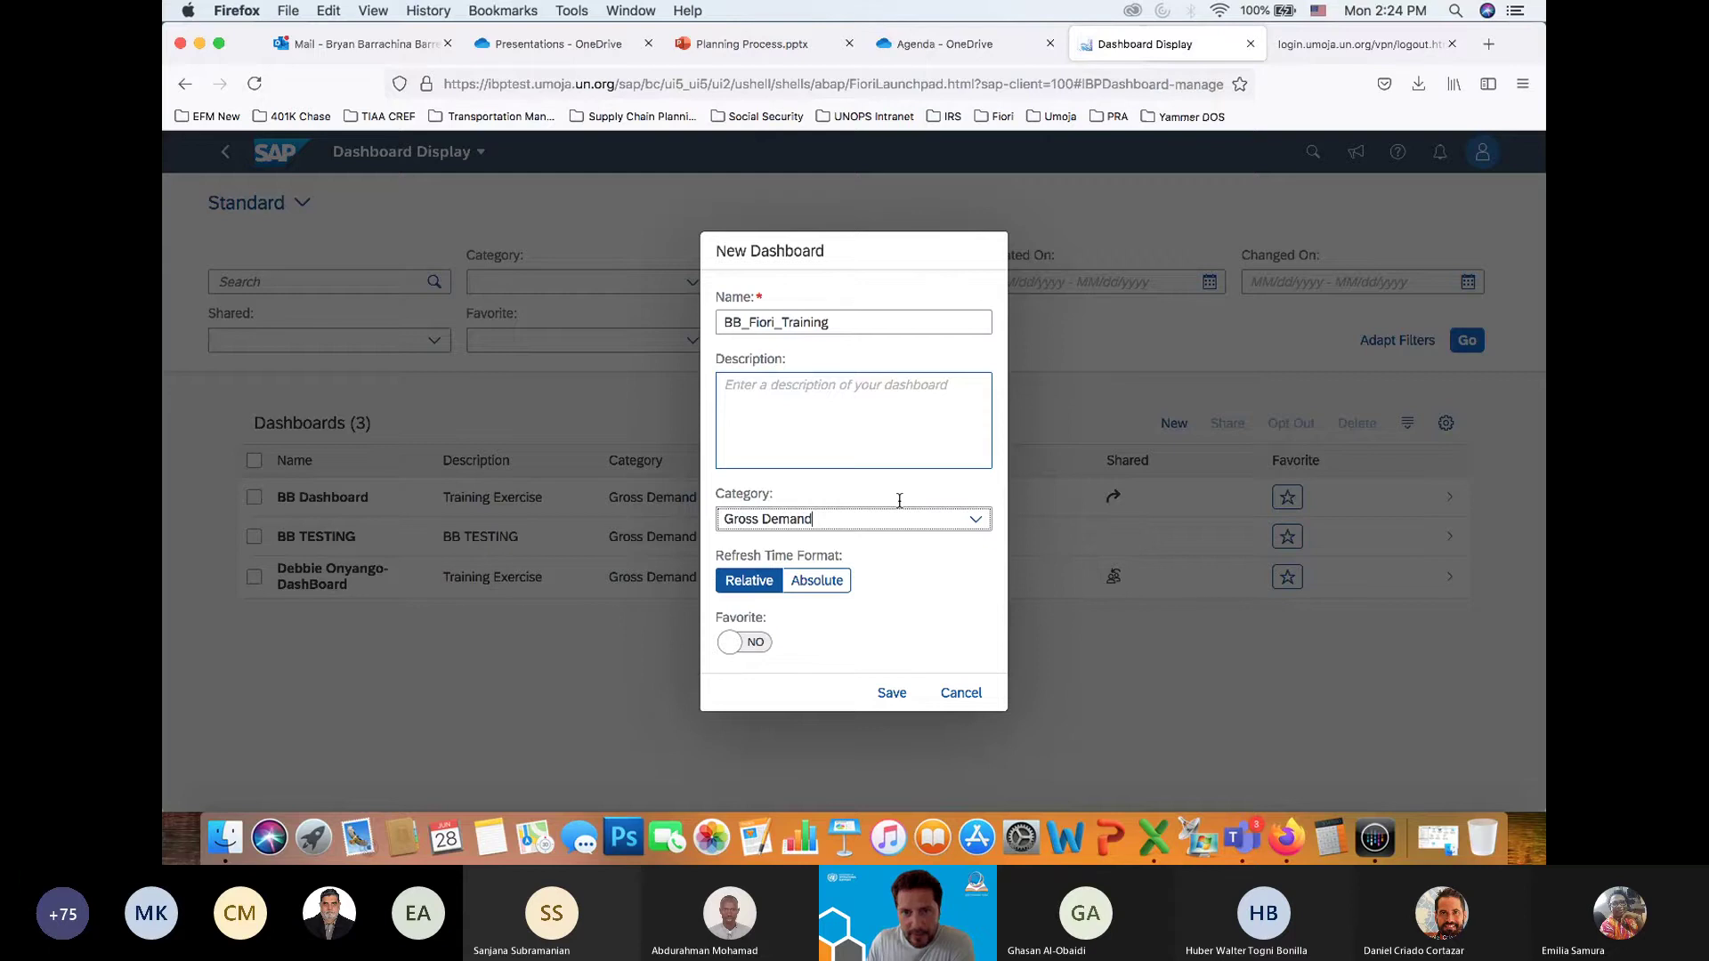
pyautogui.press('Tab')
pyautogui.press('Tab')
pyautogui.press('Tab')
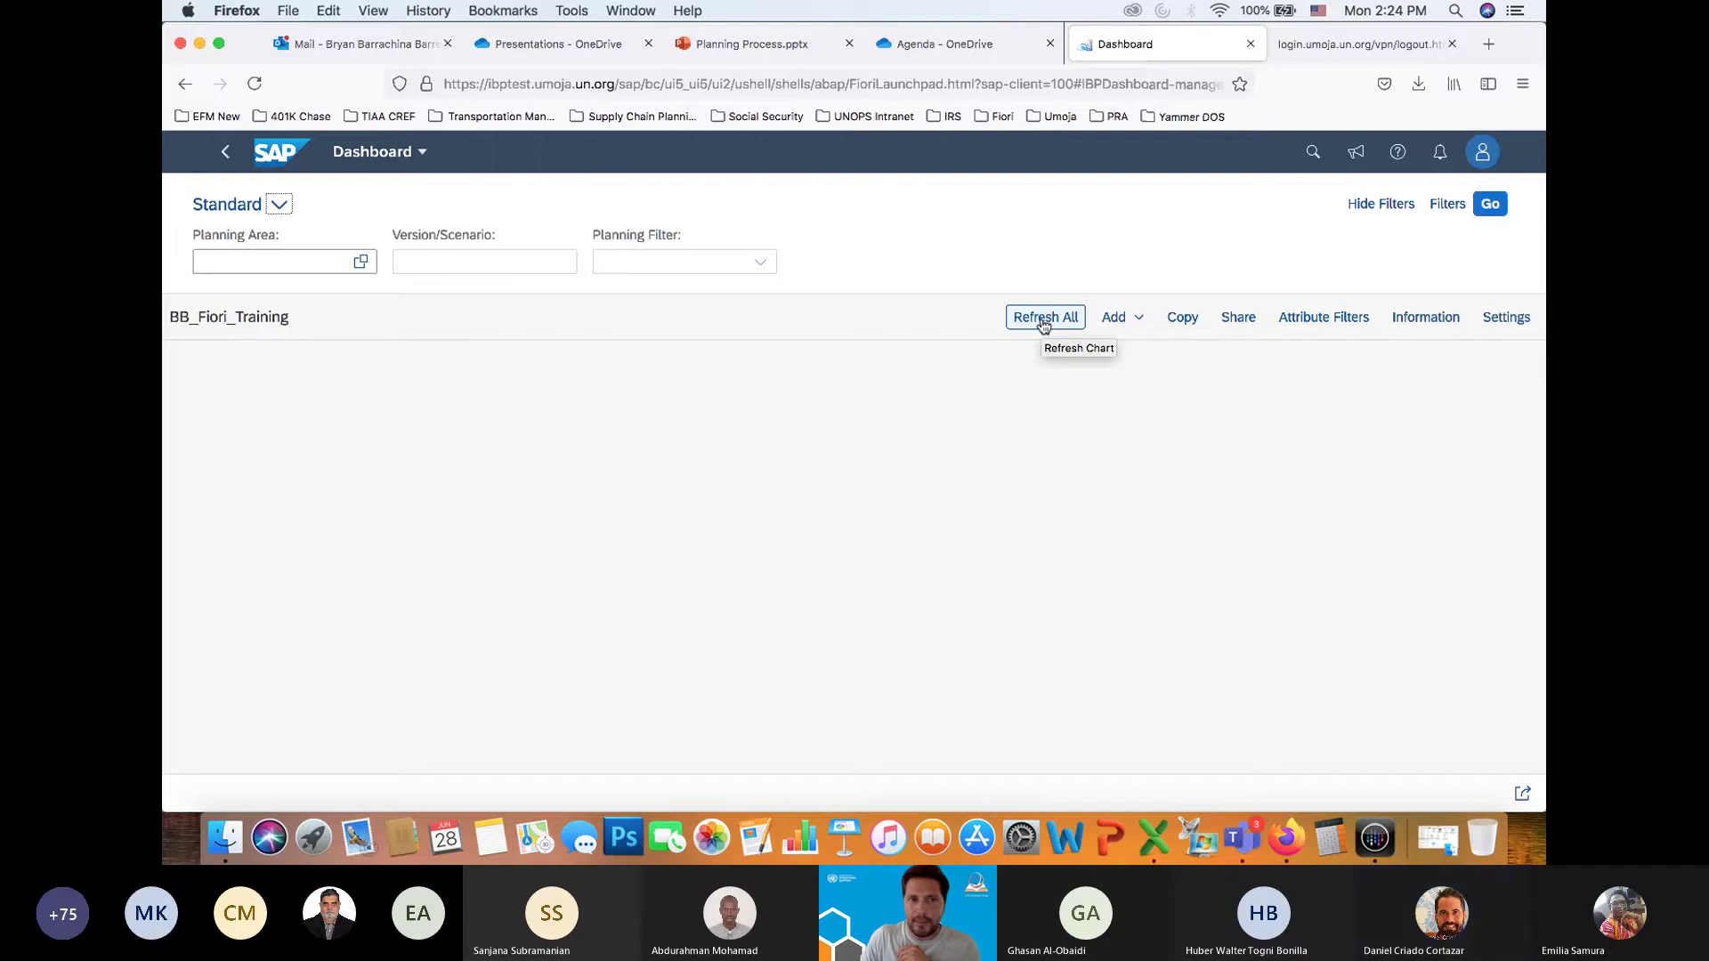
# Leave the empty BB_Fiori_Training dashboard for the launchpad home page
pyautogui.click(276, 152)
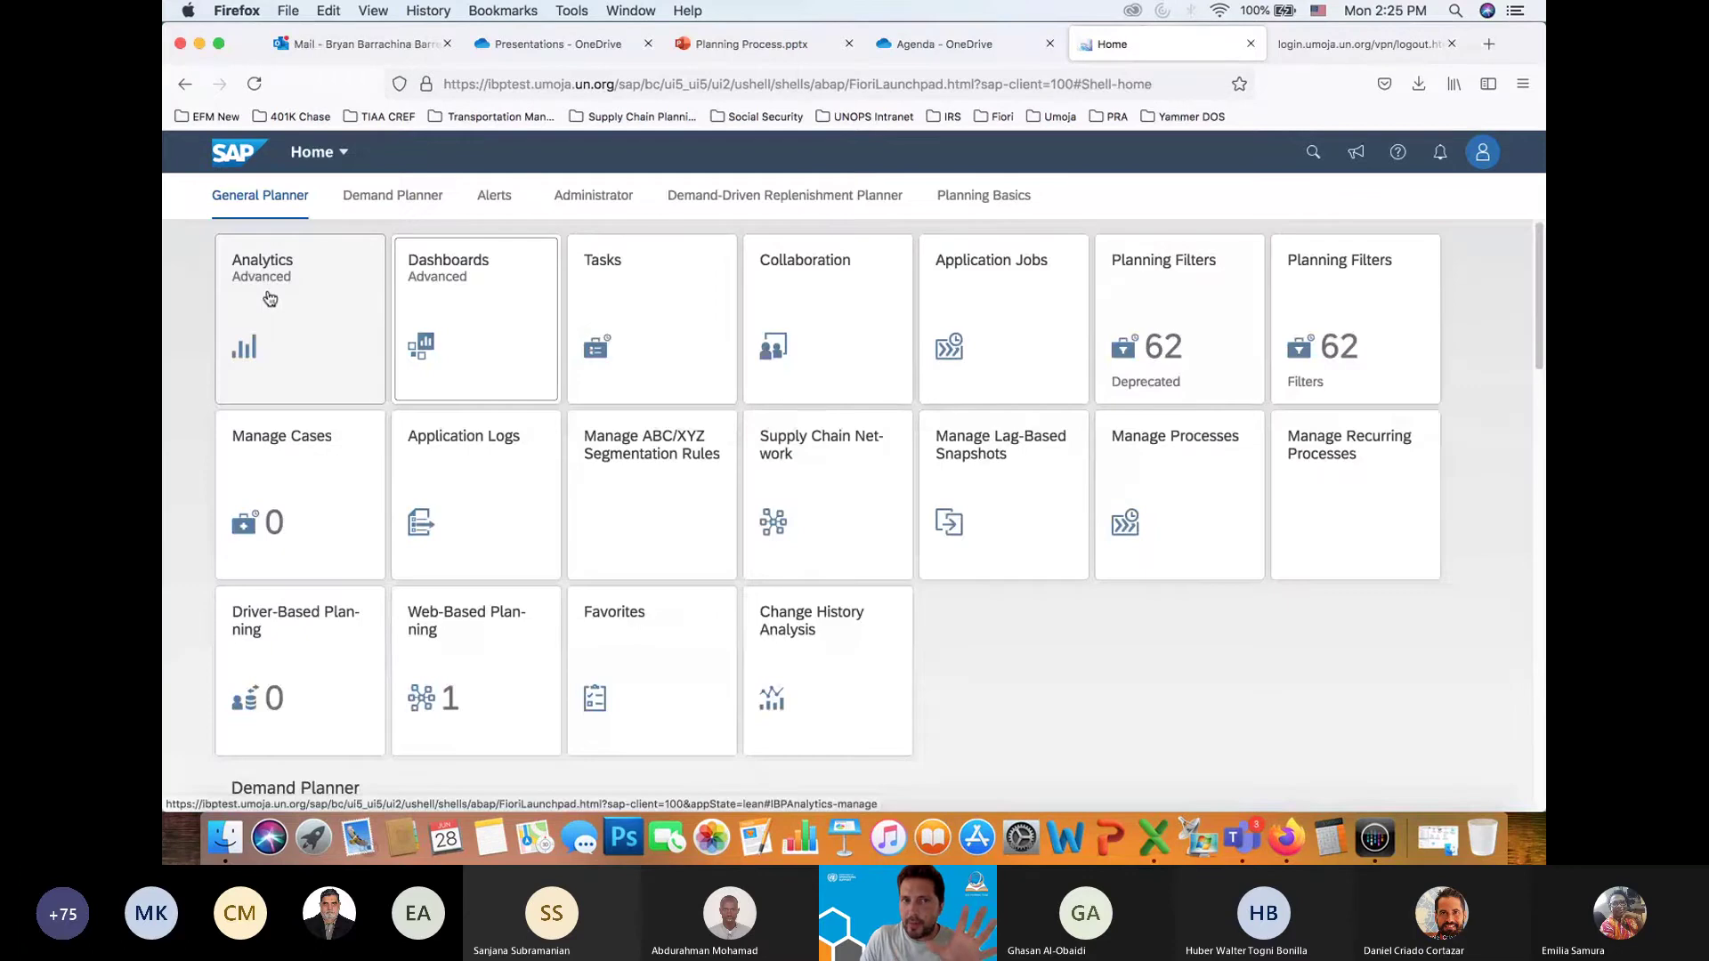
# Open Dashboards and search for BB, listing 4 dashboards including BB_Fiori_Training
pyautogui.click(452, 264)
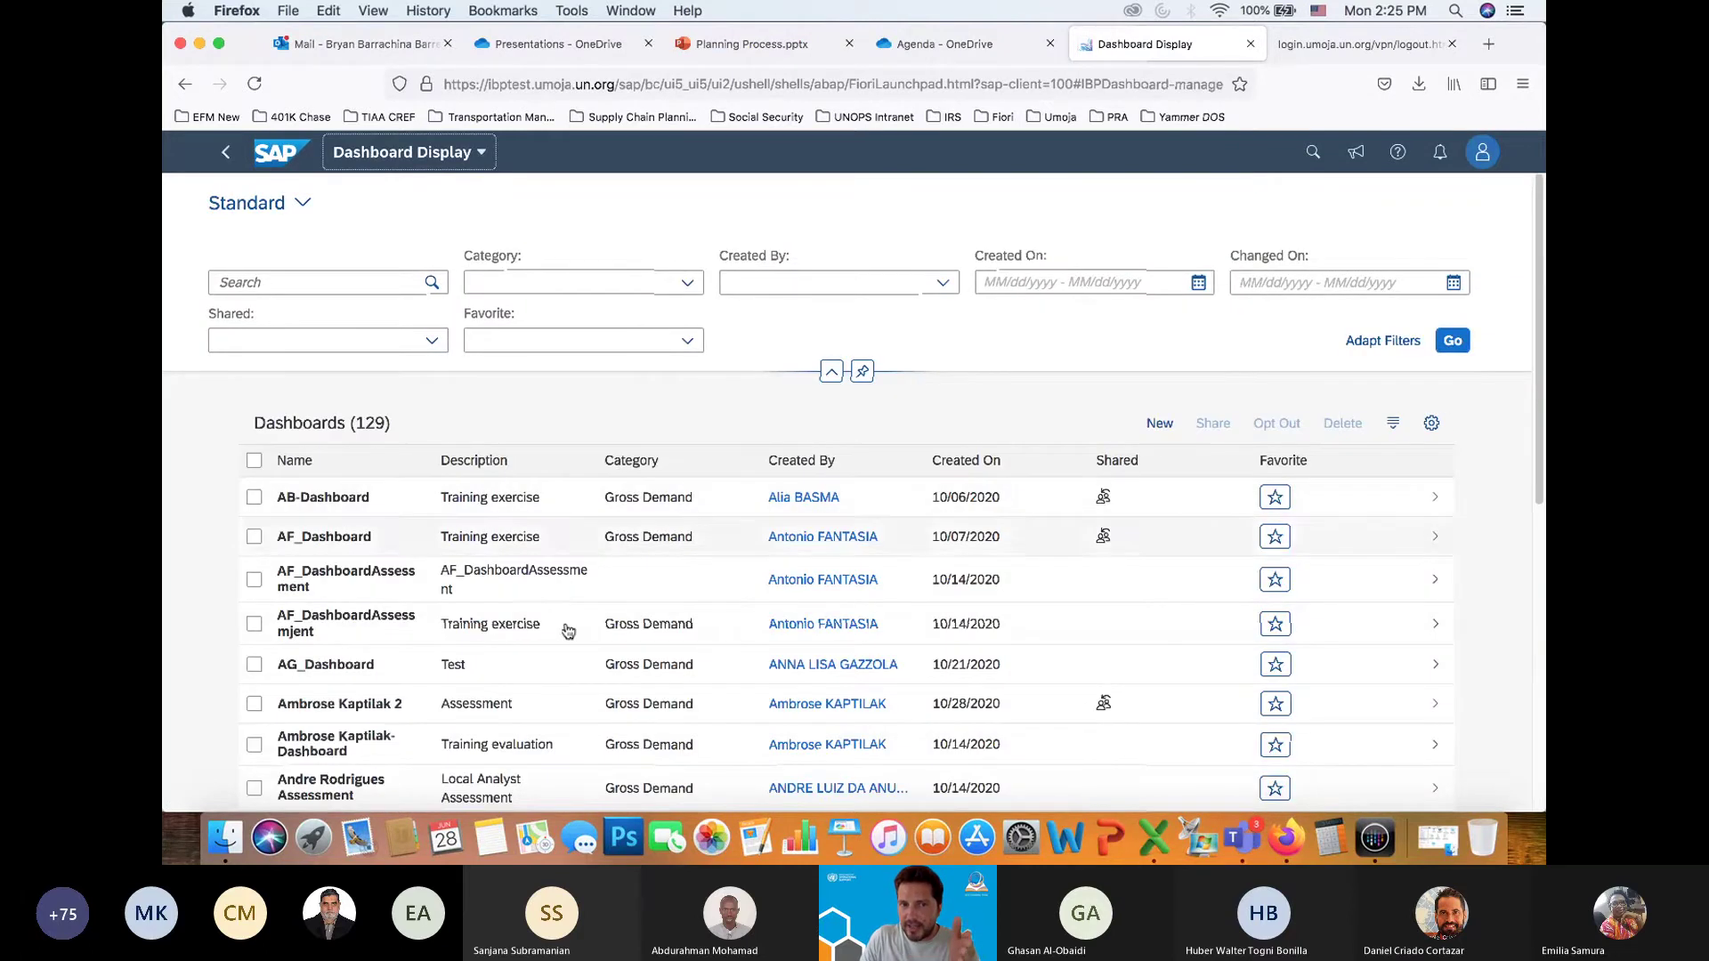
pyautogui.scroll(-2, 550, 623)
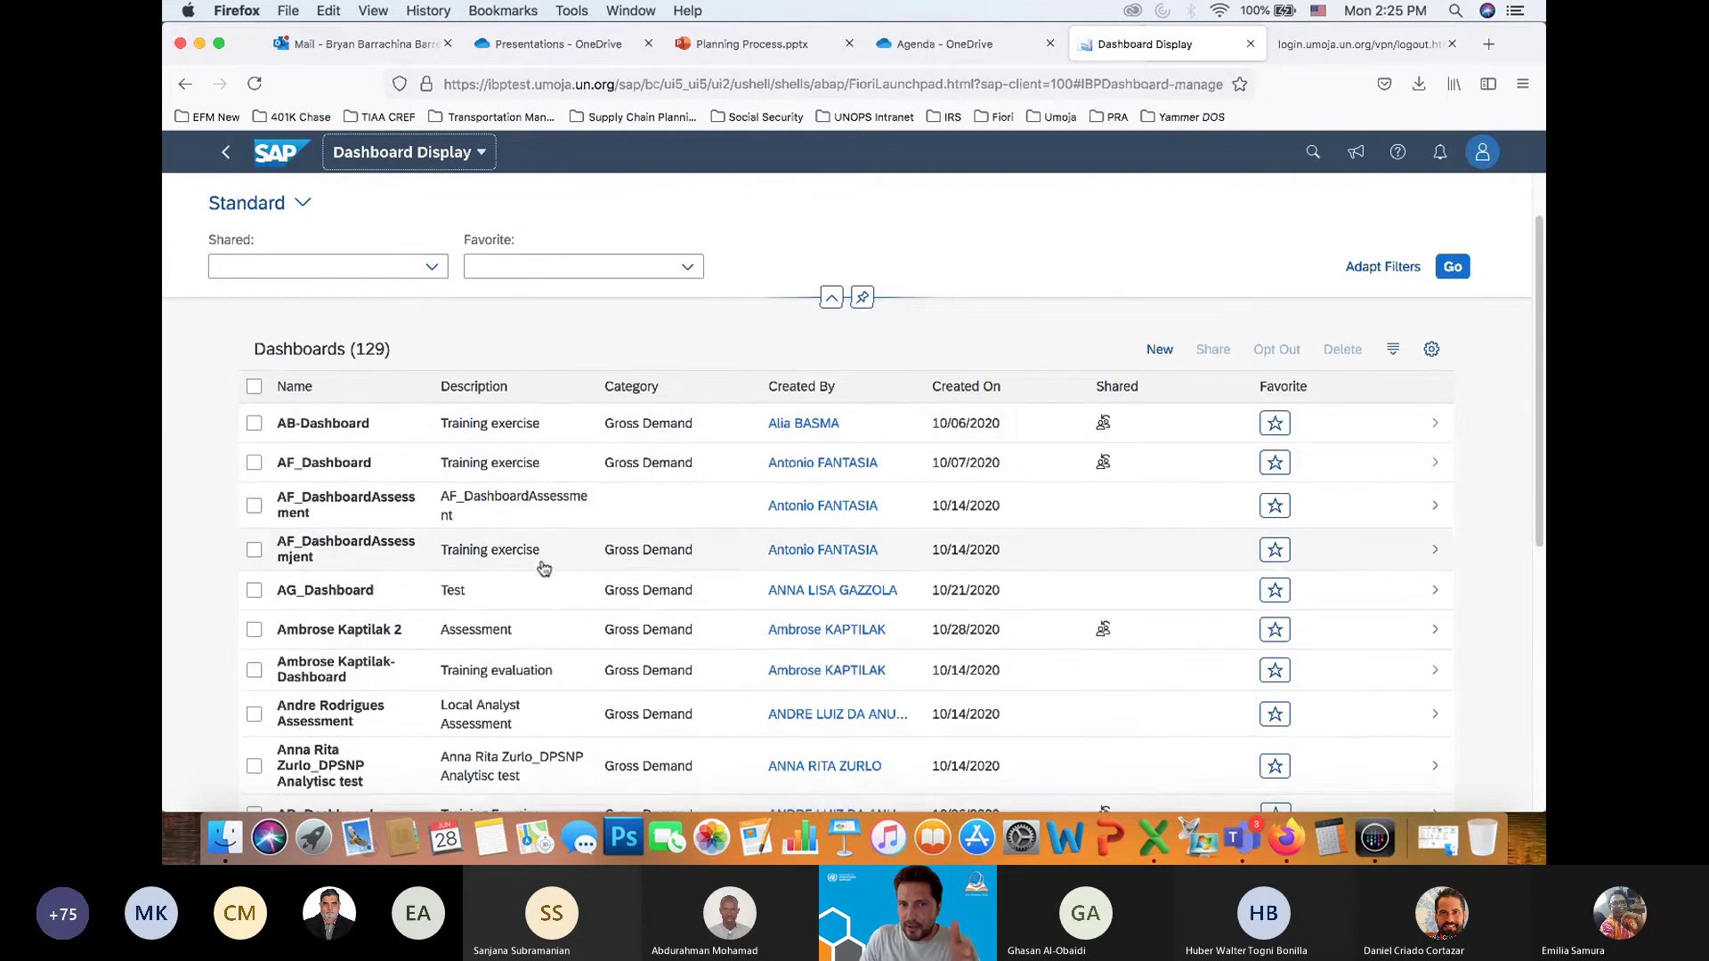
pyautogui.scroll(-5, 543, 578)
pyautogui.scroll(8, 534, 611)
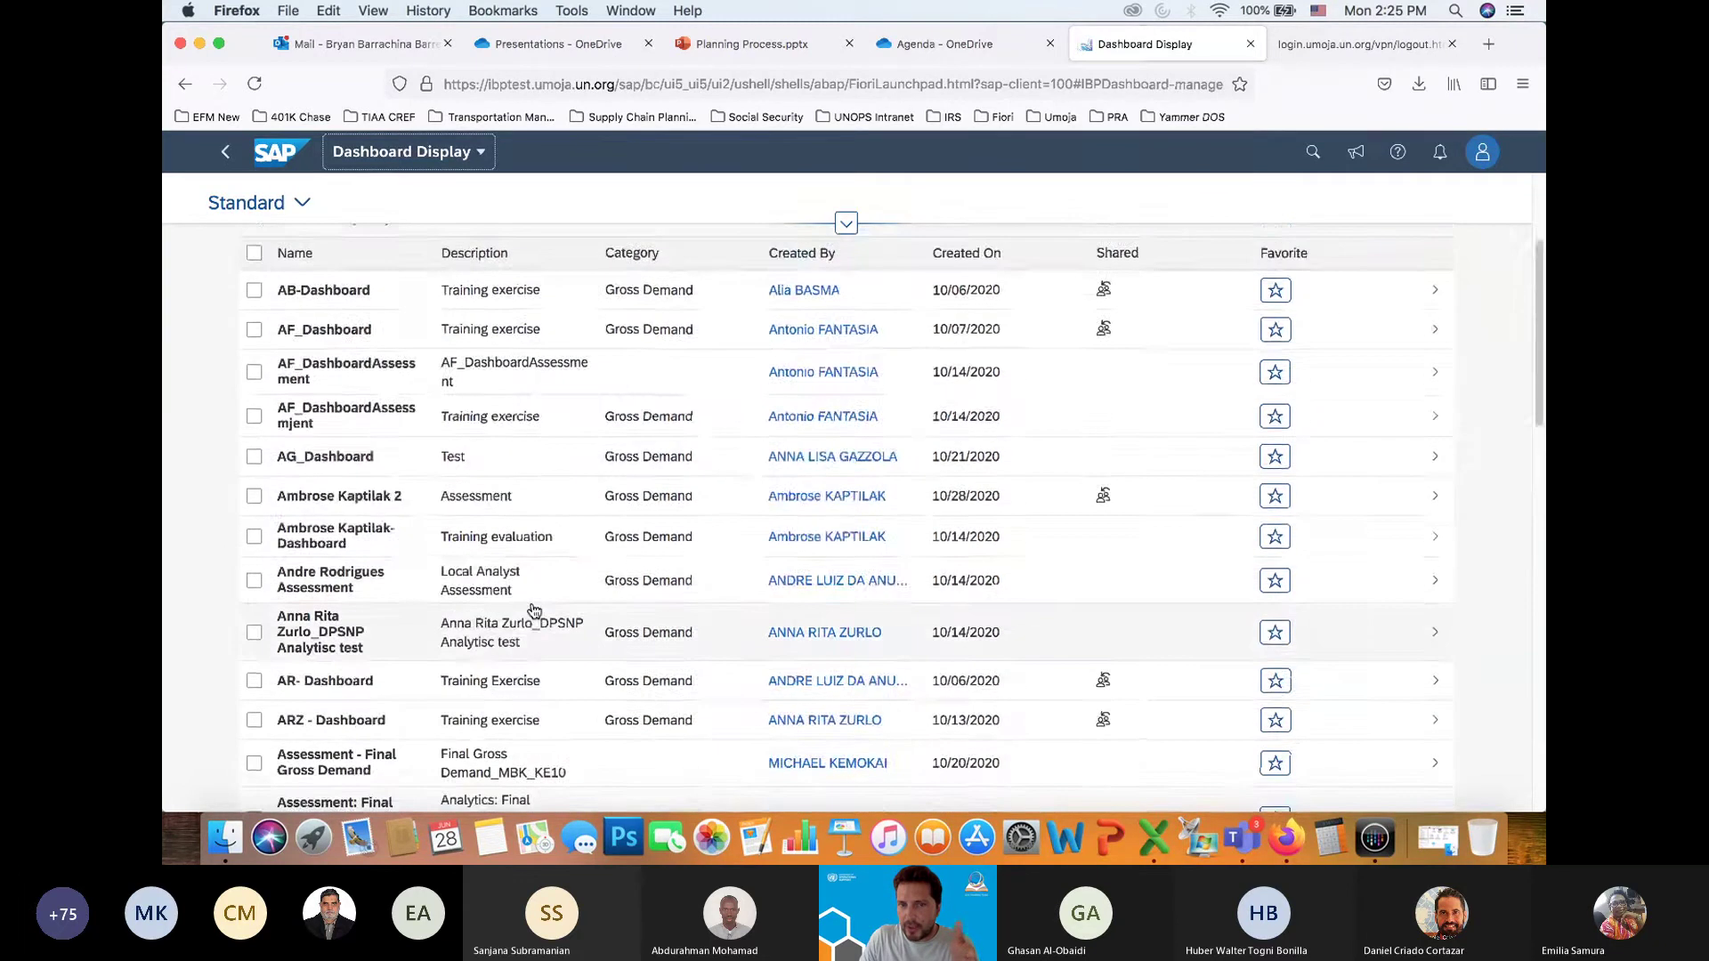
pyautogui.click(314, 276)
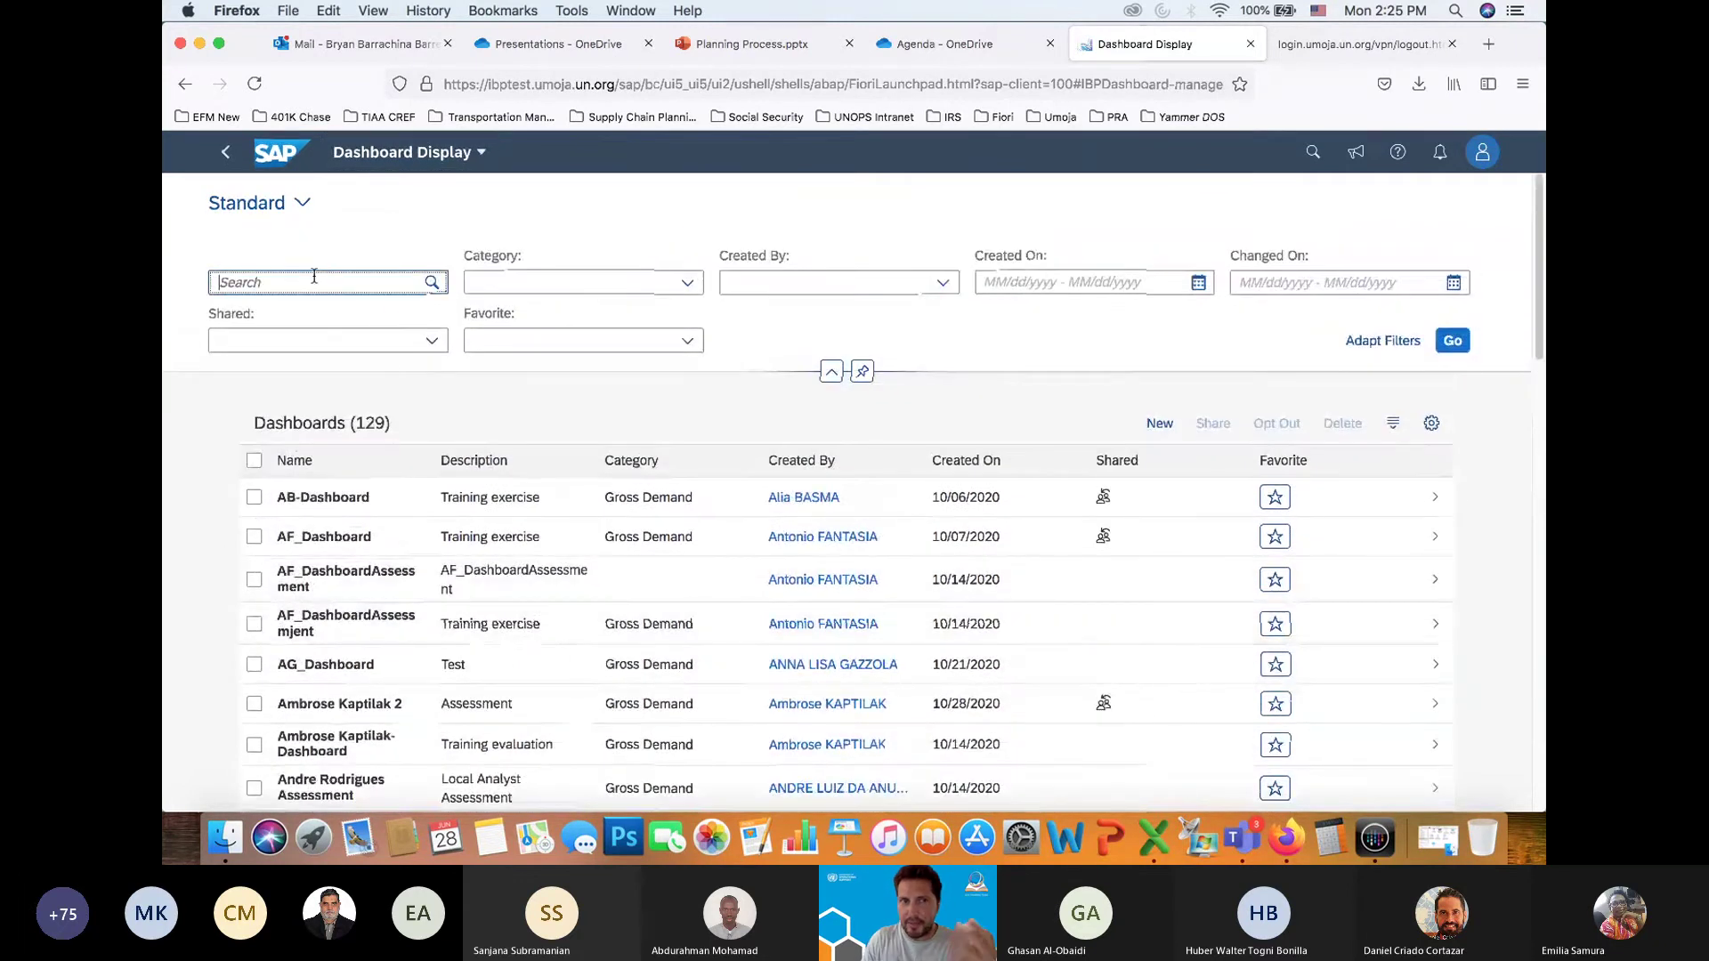
pyautogui.write('BB')
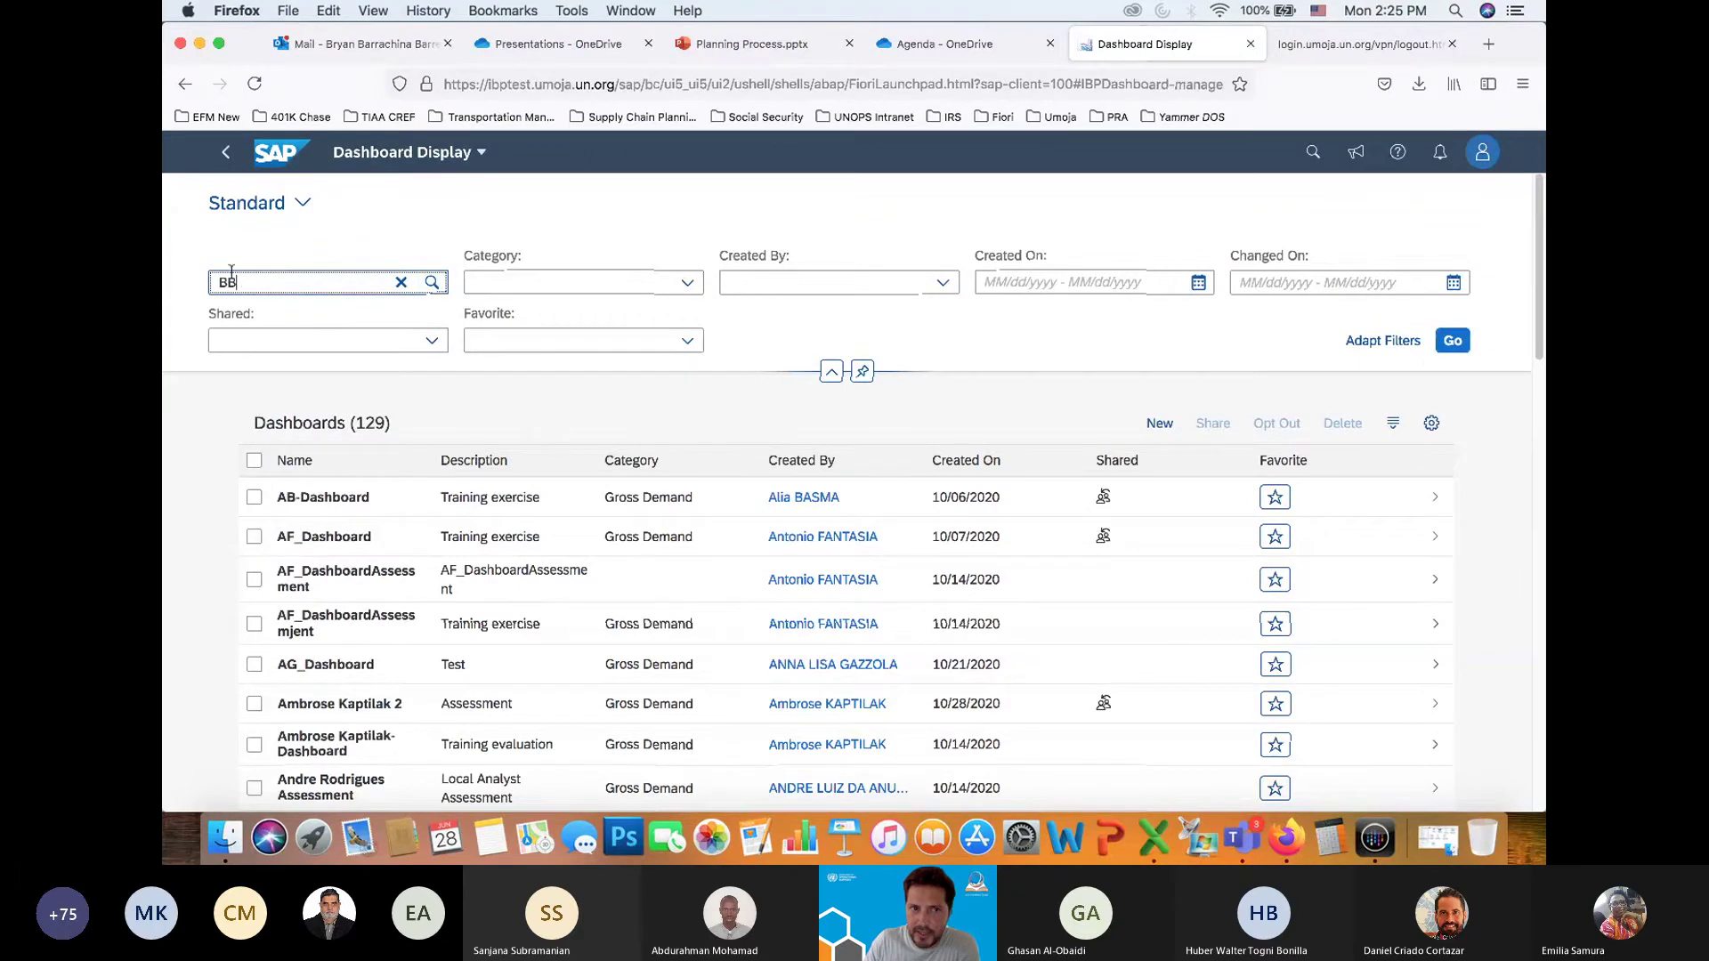
pyautogui.click(1451, 343)
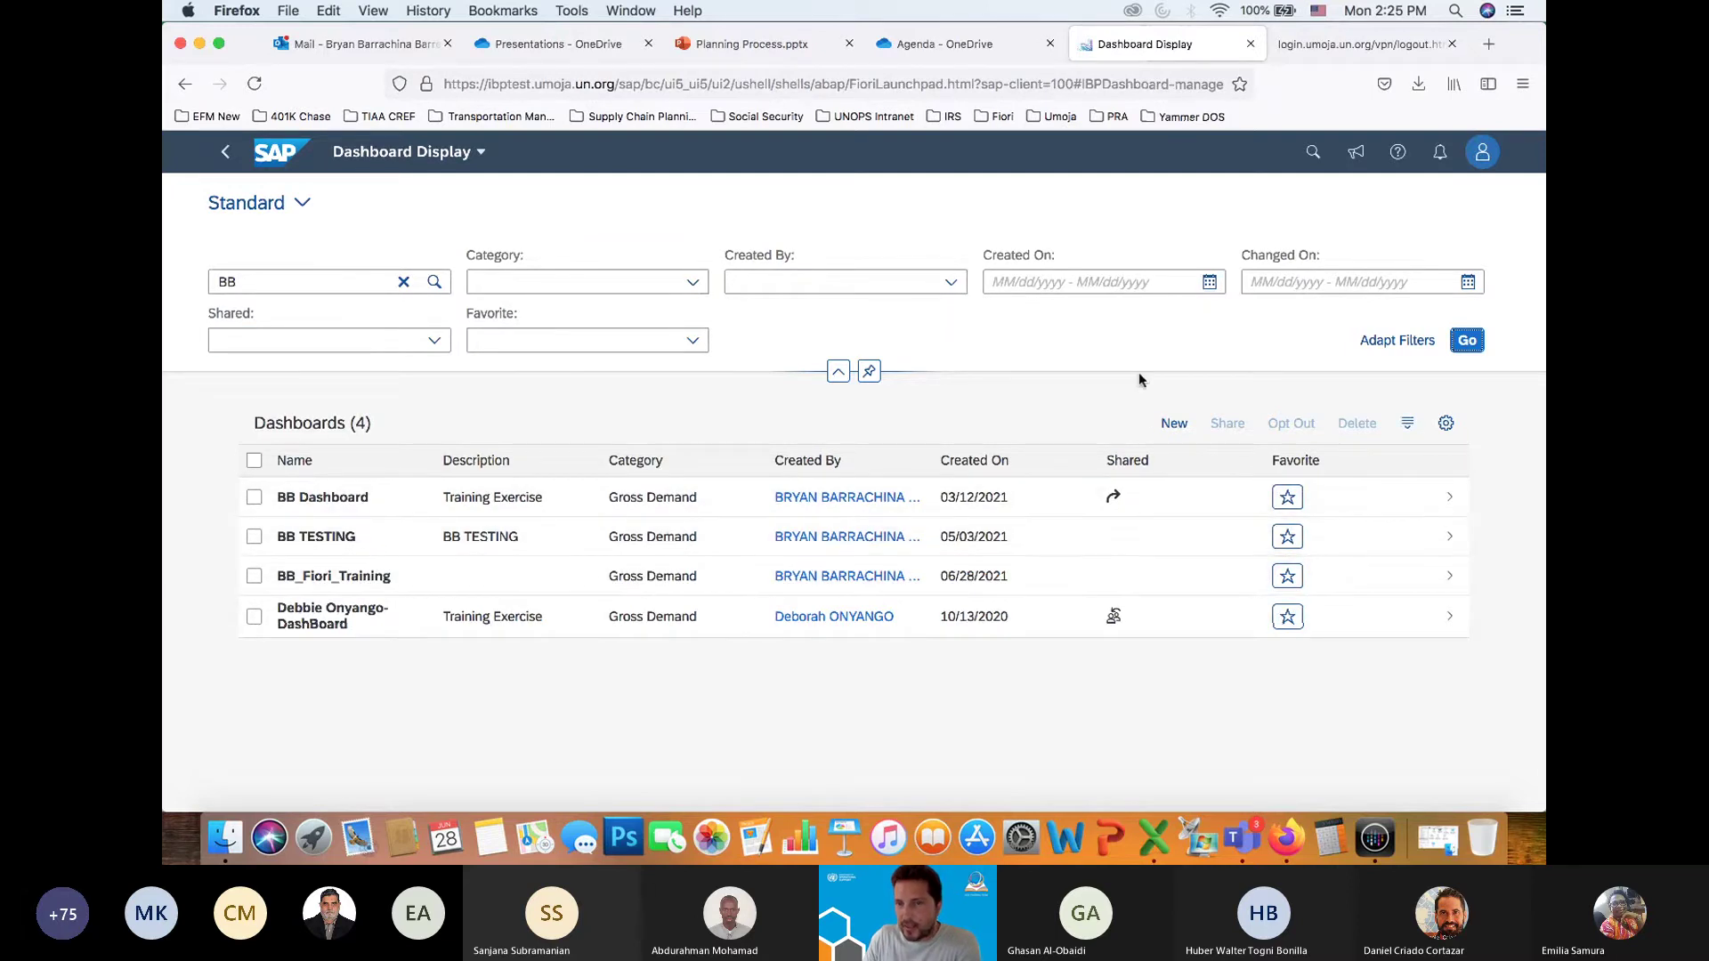
pyautogui.click(1175, 426)
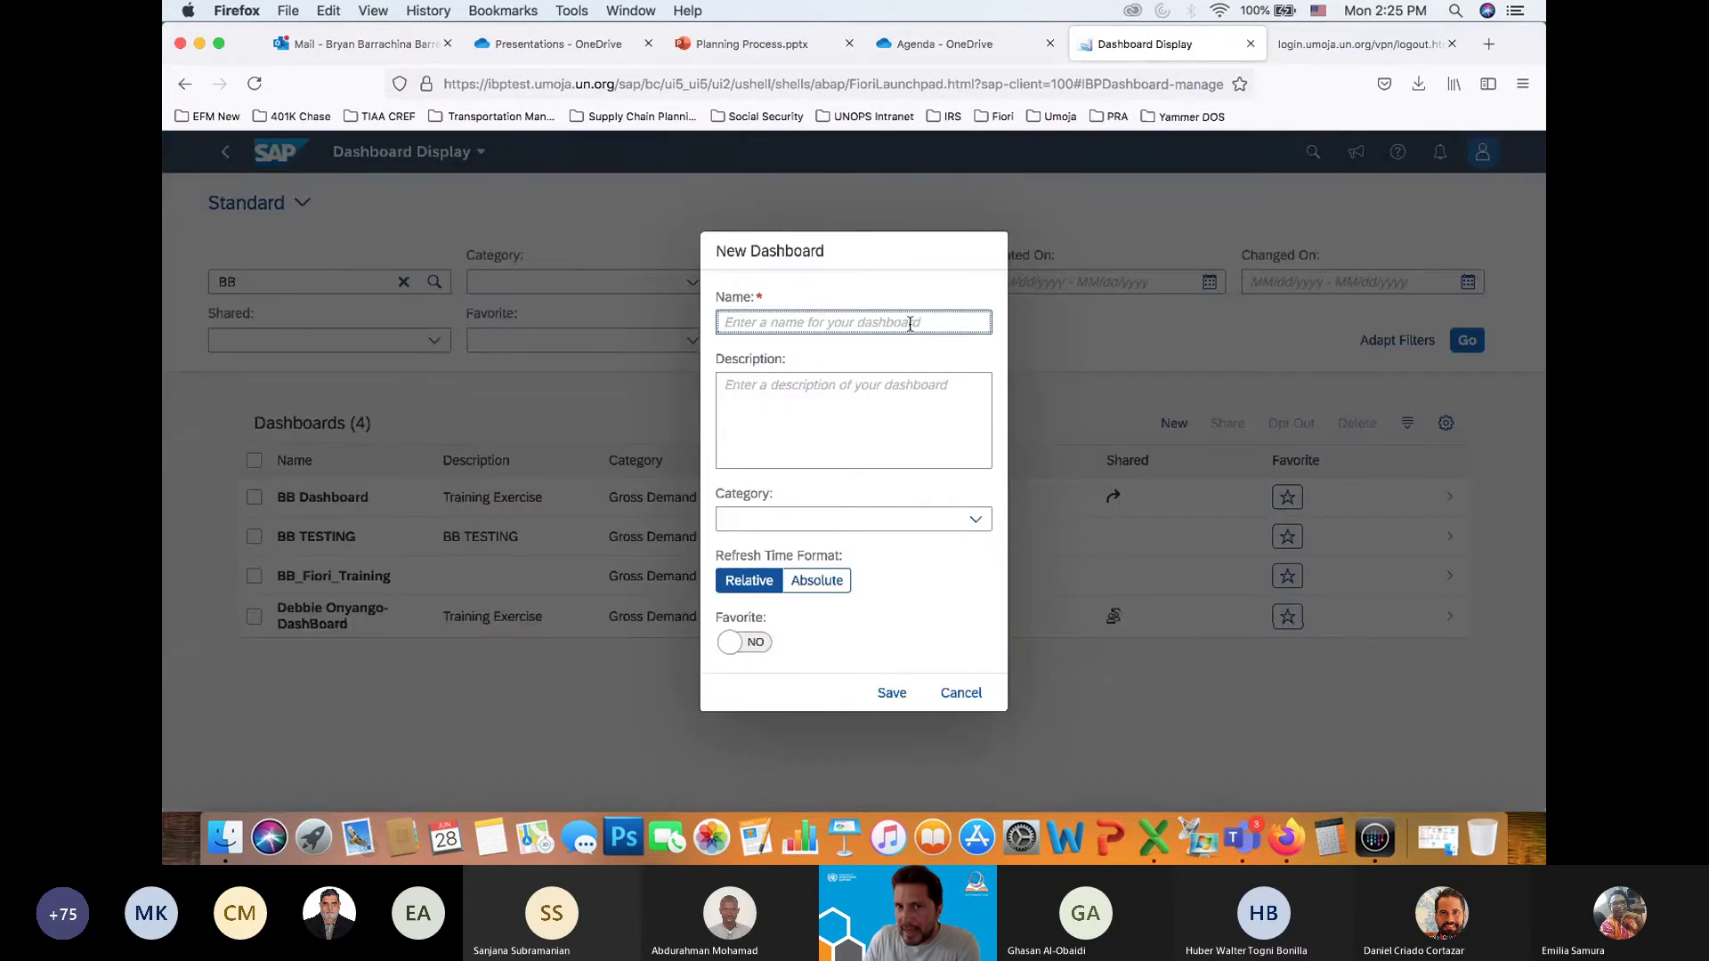
pyautogui.click(884, 429)
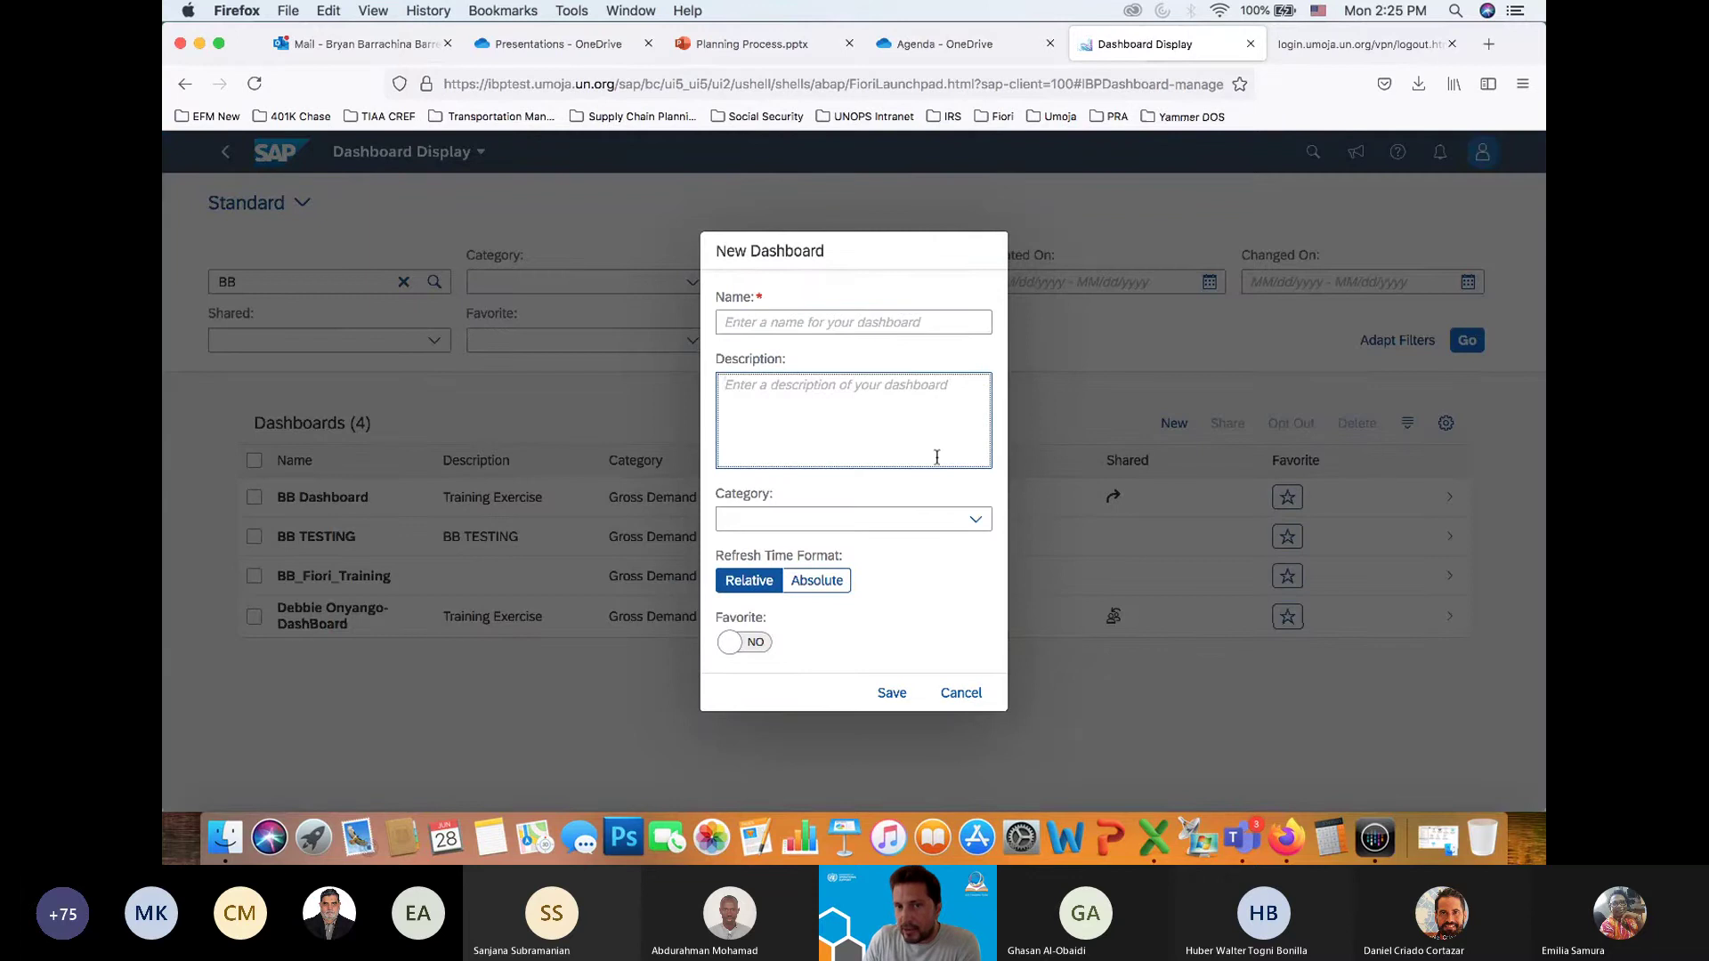
pyautogui.click(979, 525)
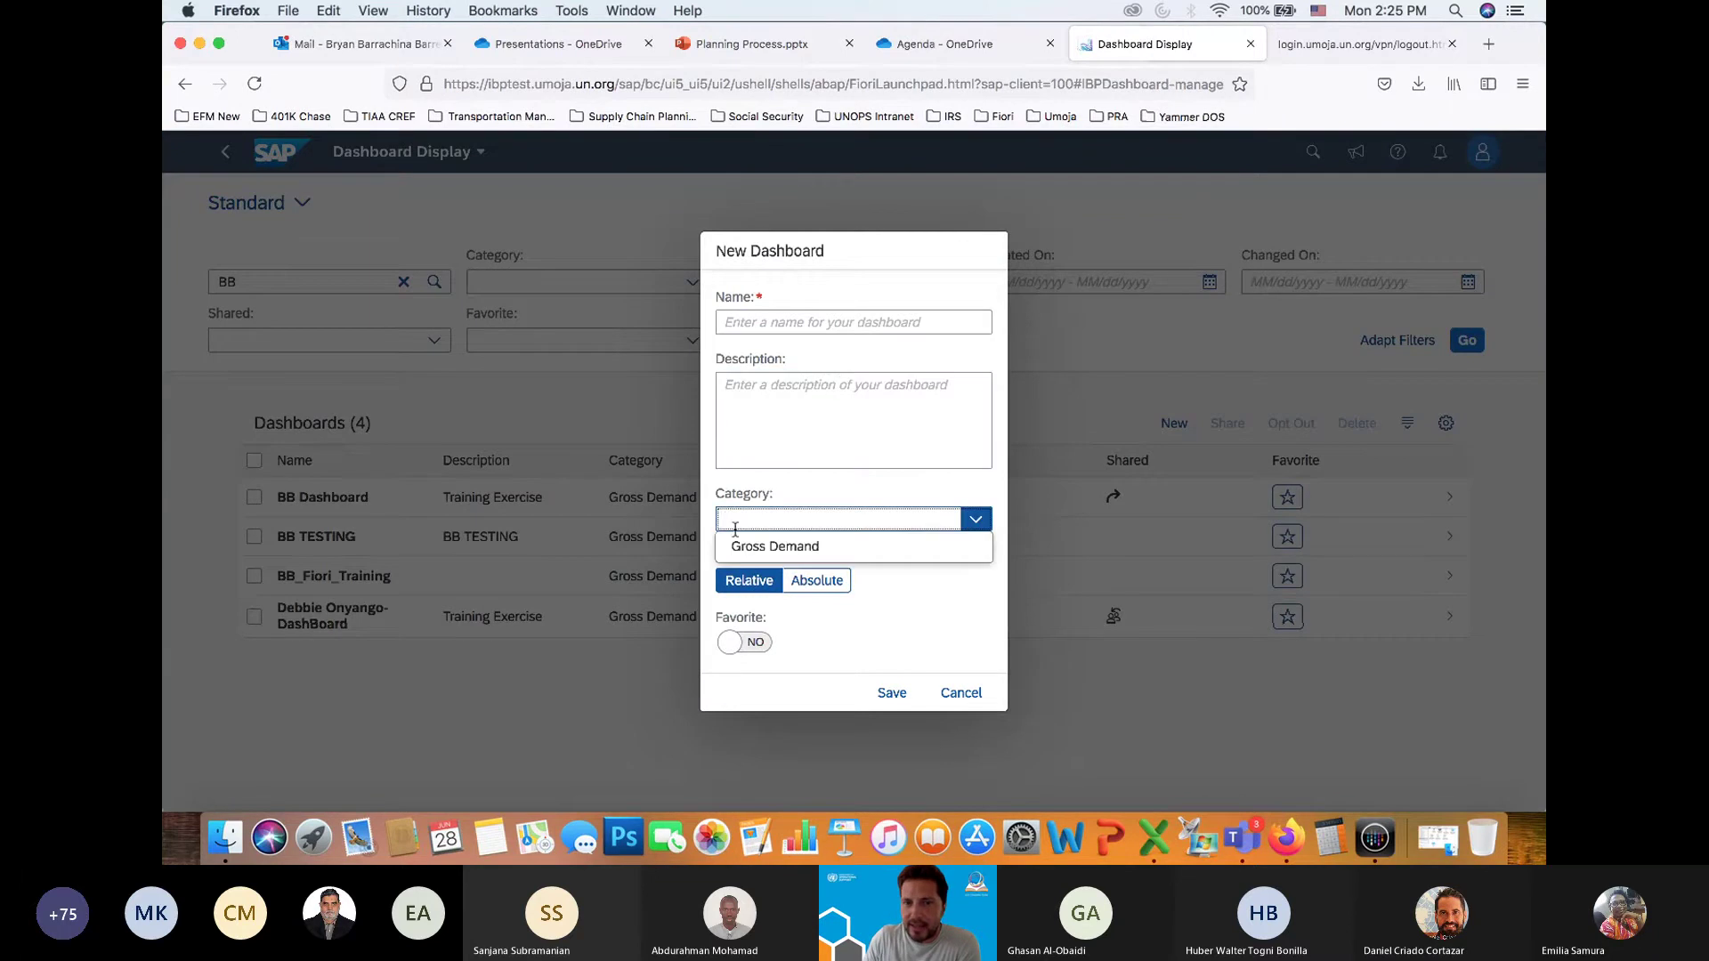
pyautogui.click(764, 550)
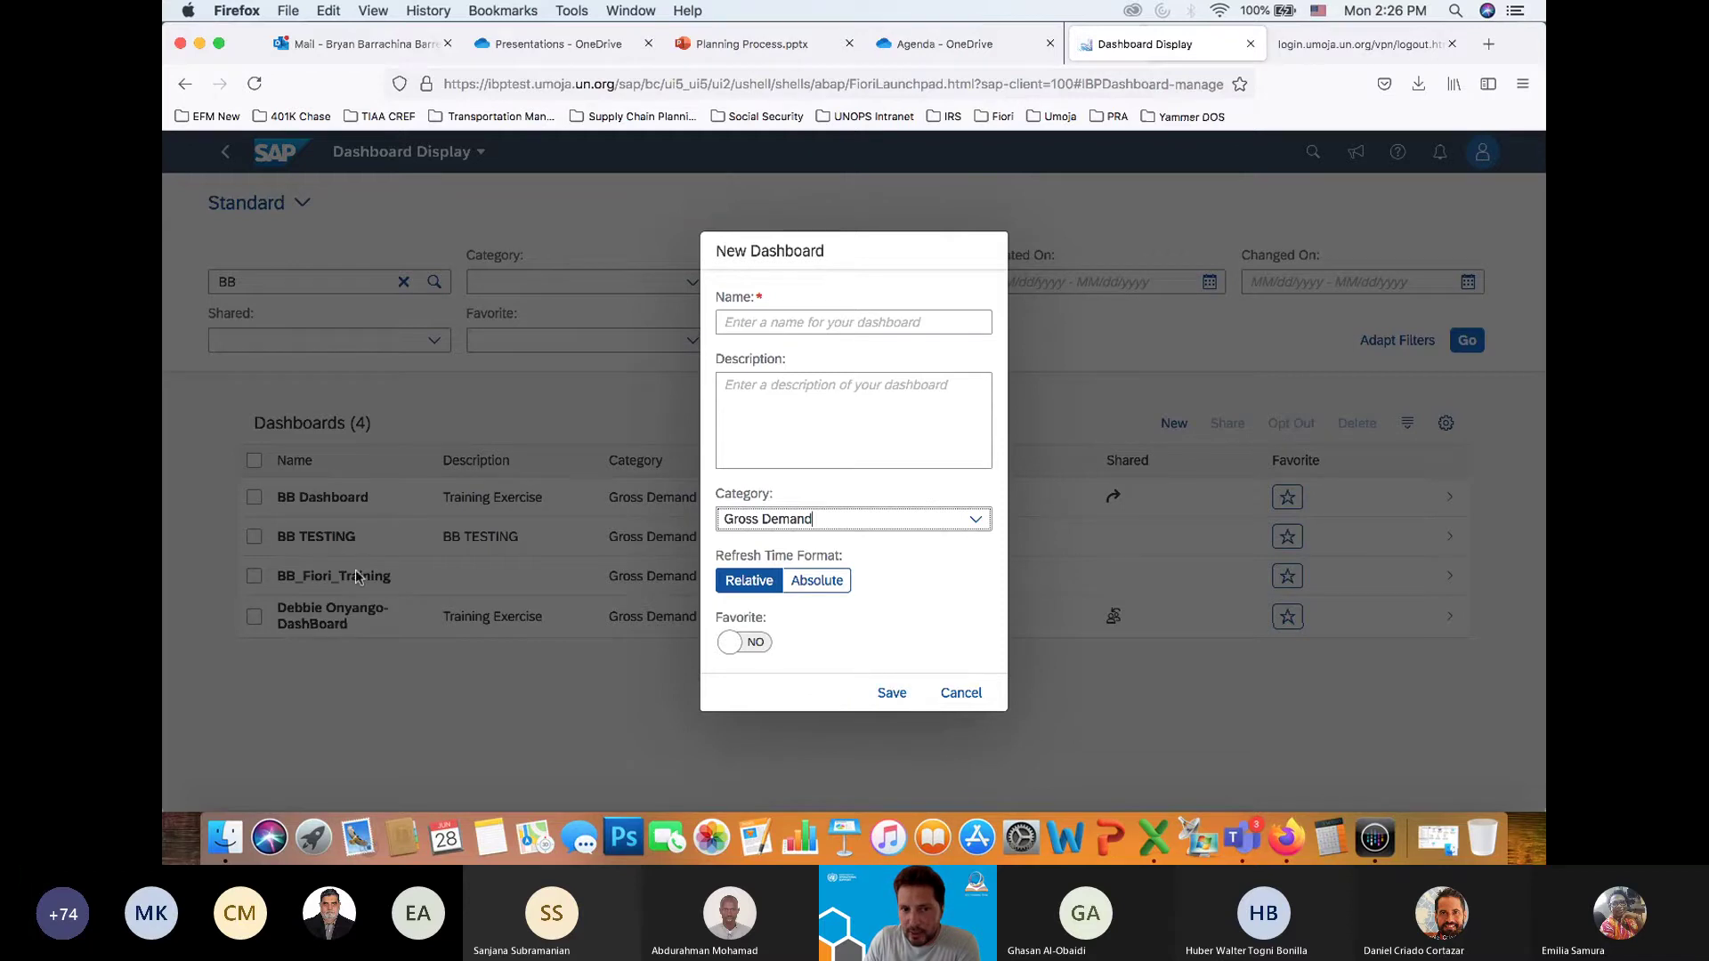
pyautogui.click(962, 693)
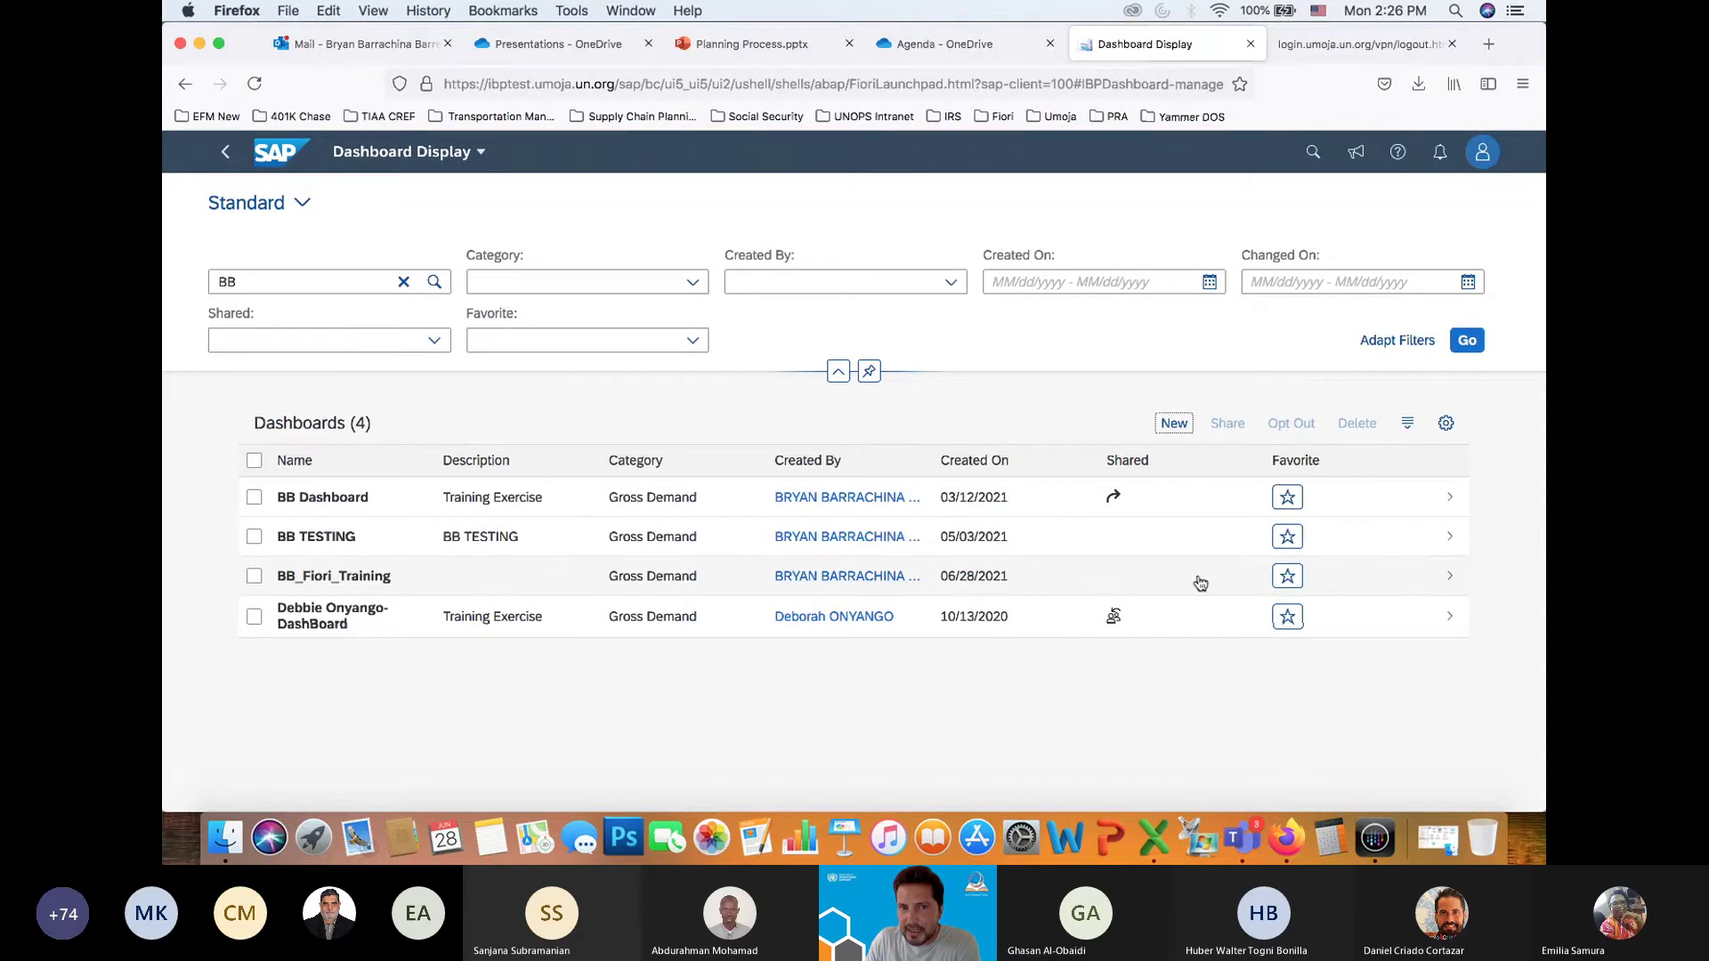
# Open the empty BB_Fiori_Training dashboard, refresh all content, and show the Add choices
pyautogui.click(1450, 579)
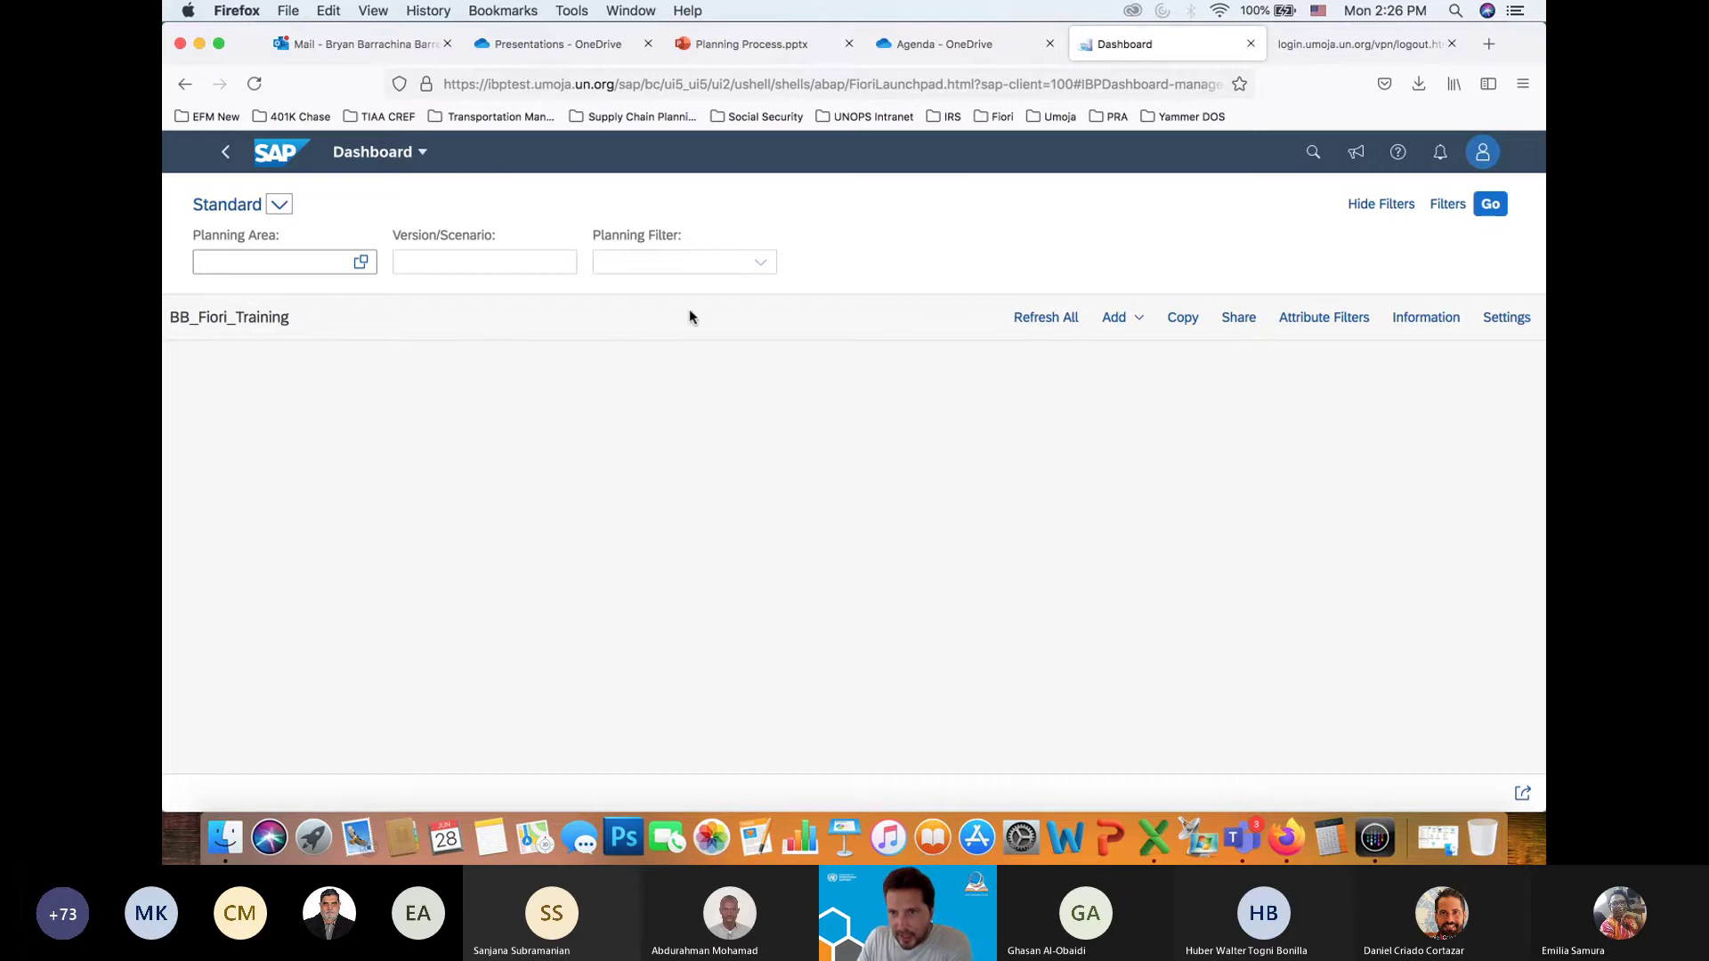
pyautogui.click(1055, 323)
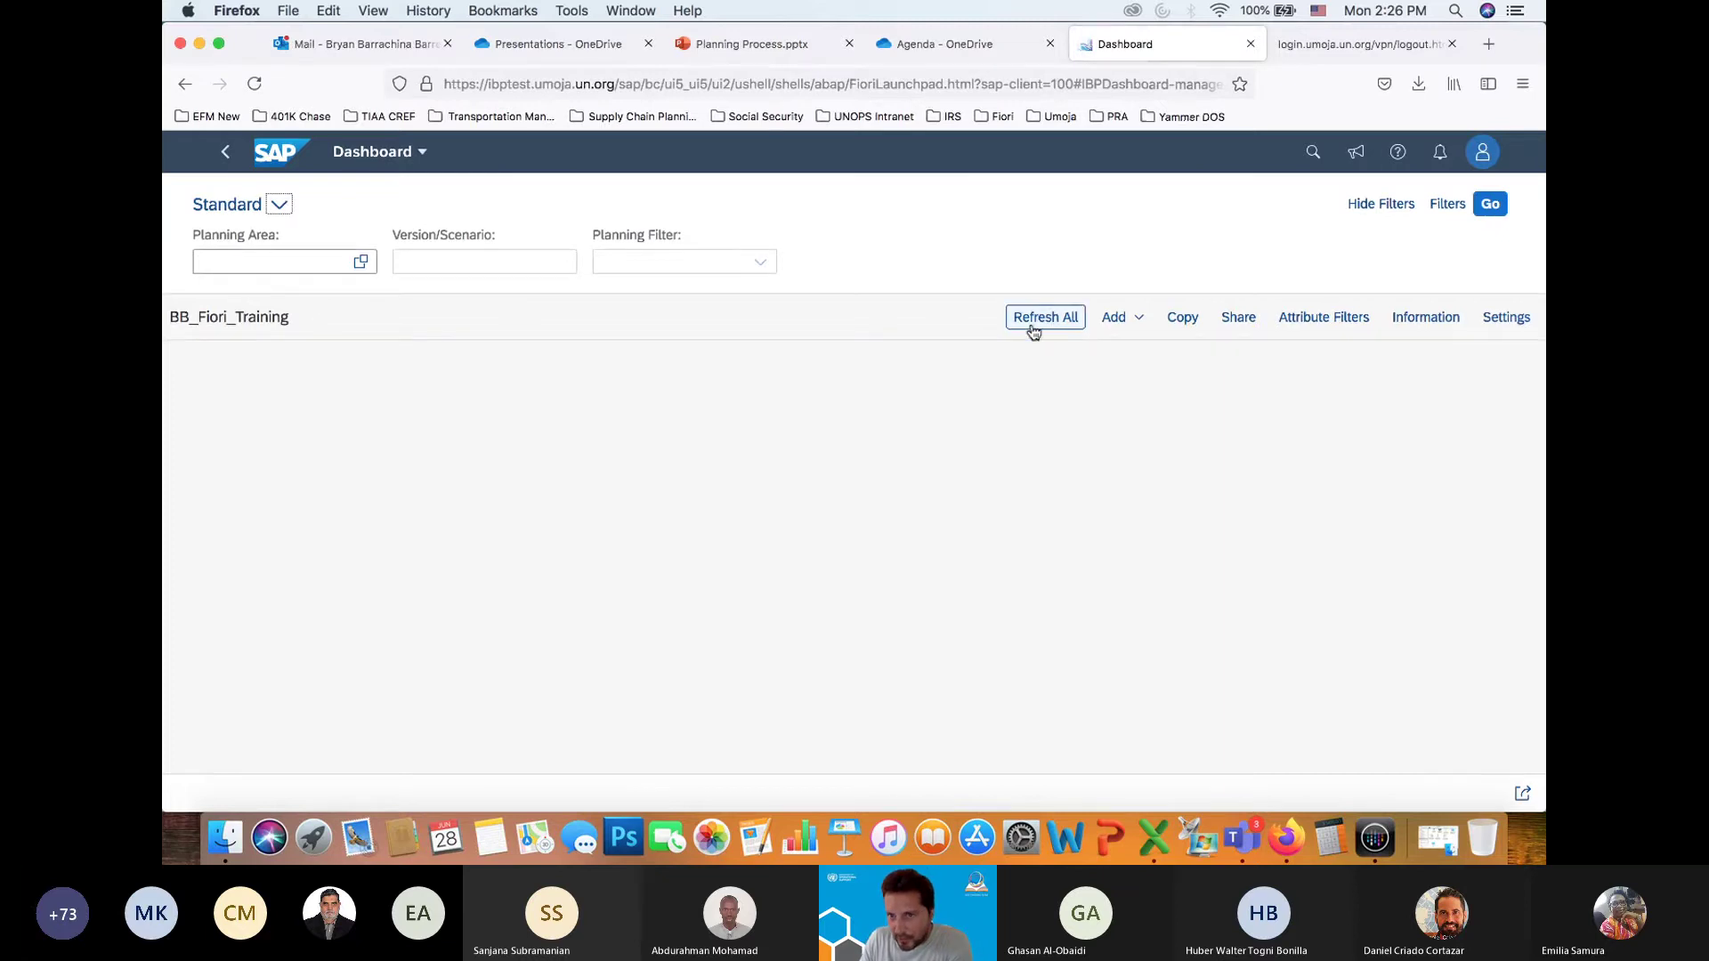
pyautogui.click(1039, 322)
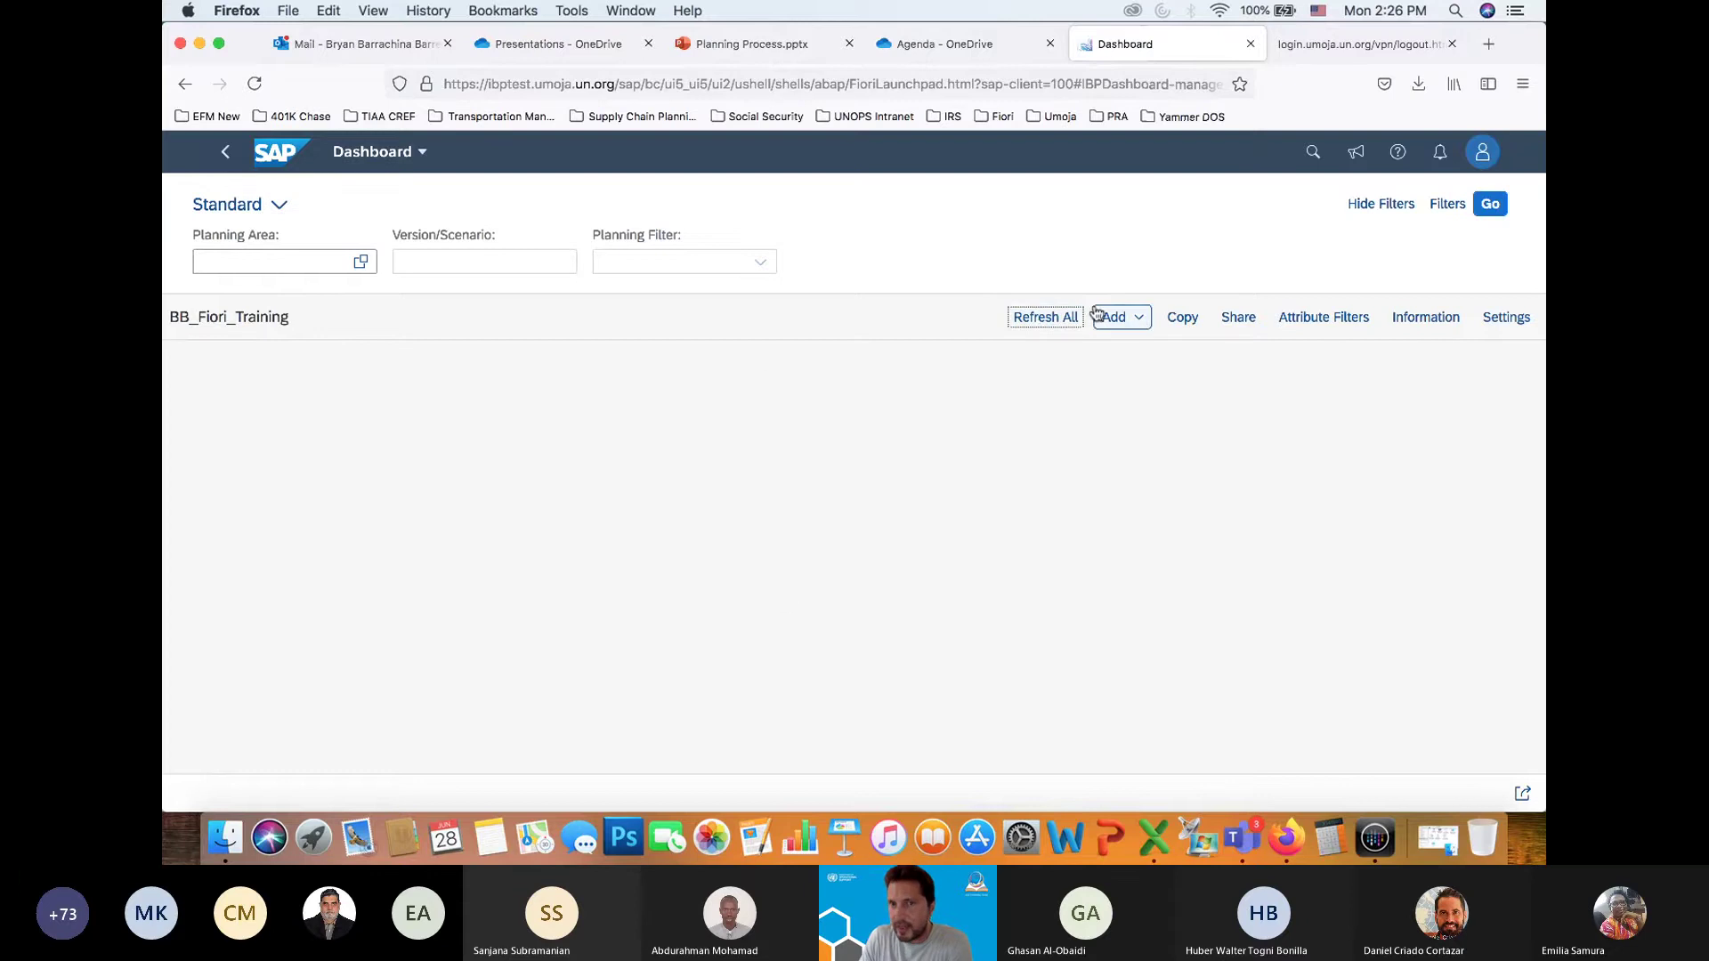
pyautogui.click(1140, 324)
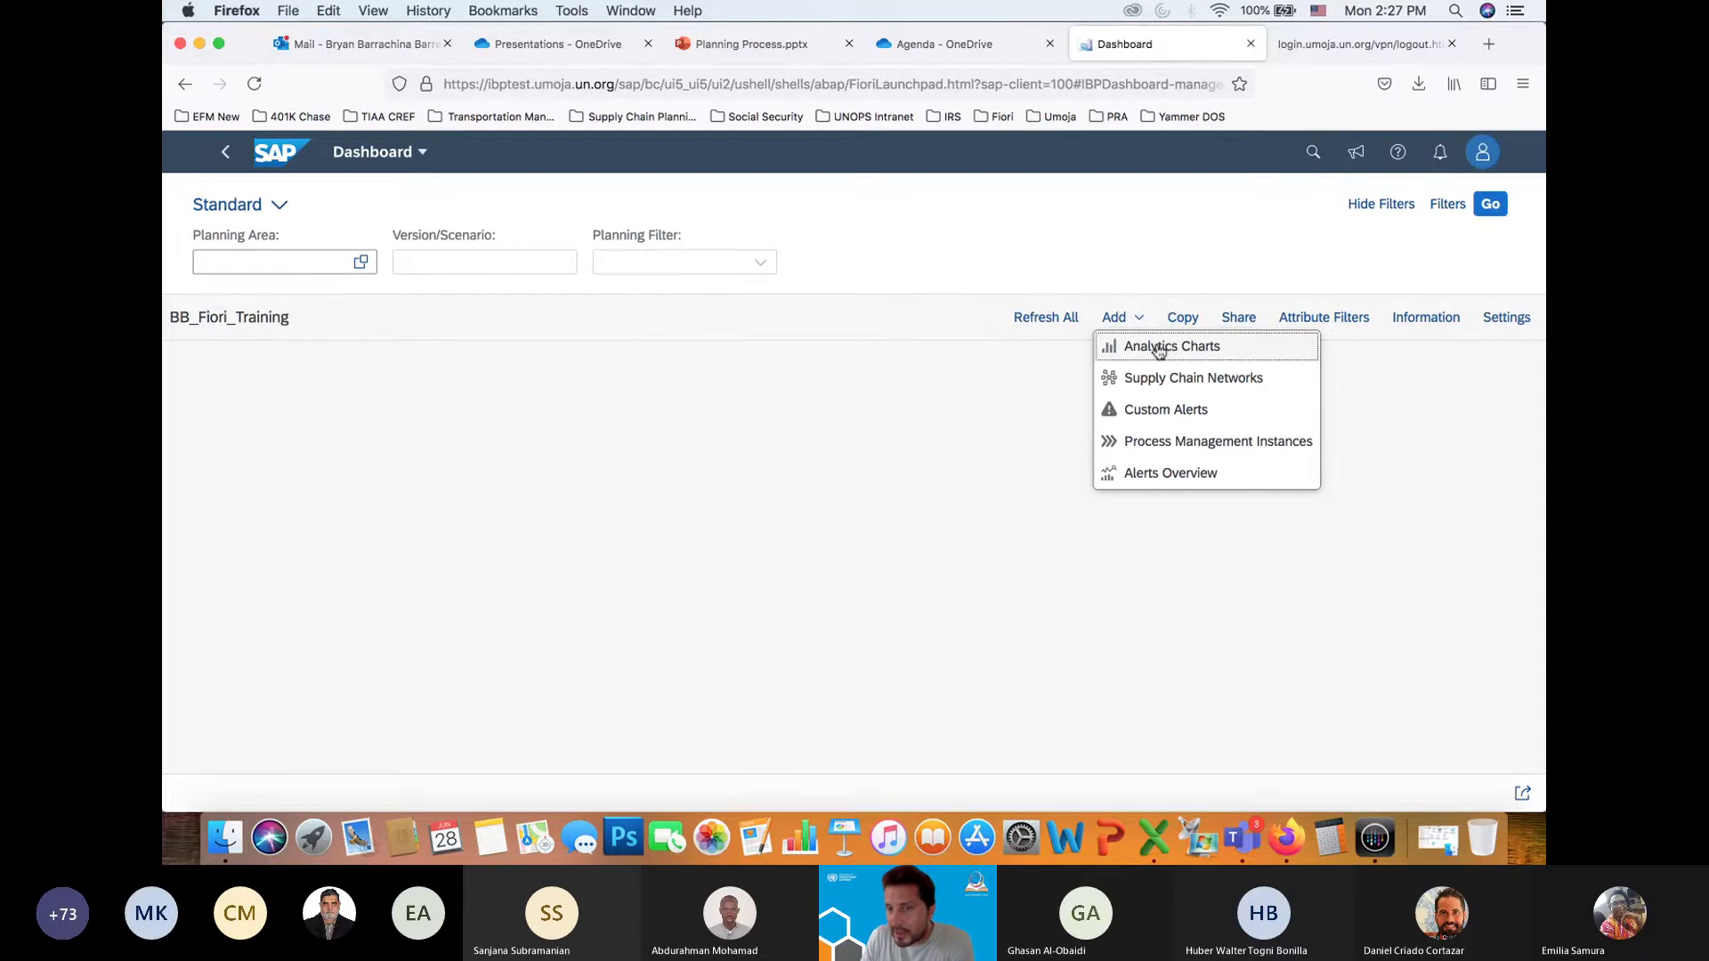
# Choose Analytics Charts to add and search the available charts for 'BB'
pyautogui.click(1158, 351)
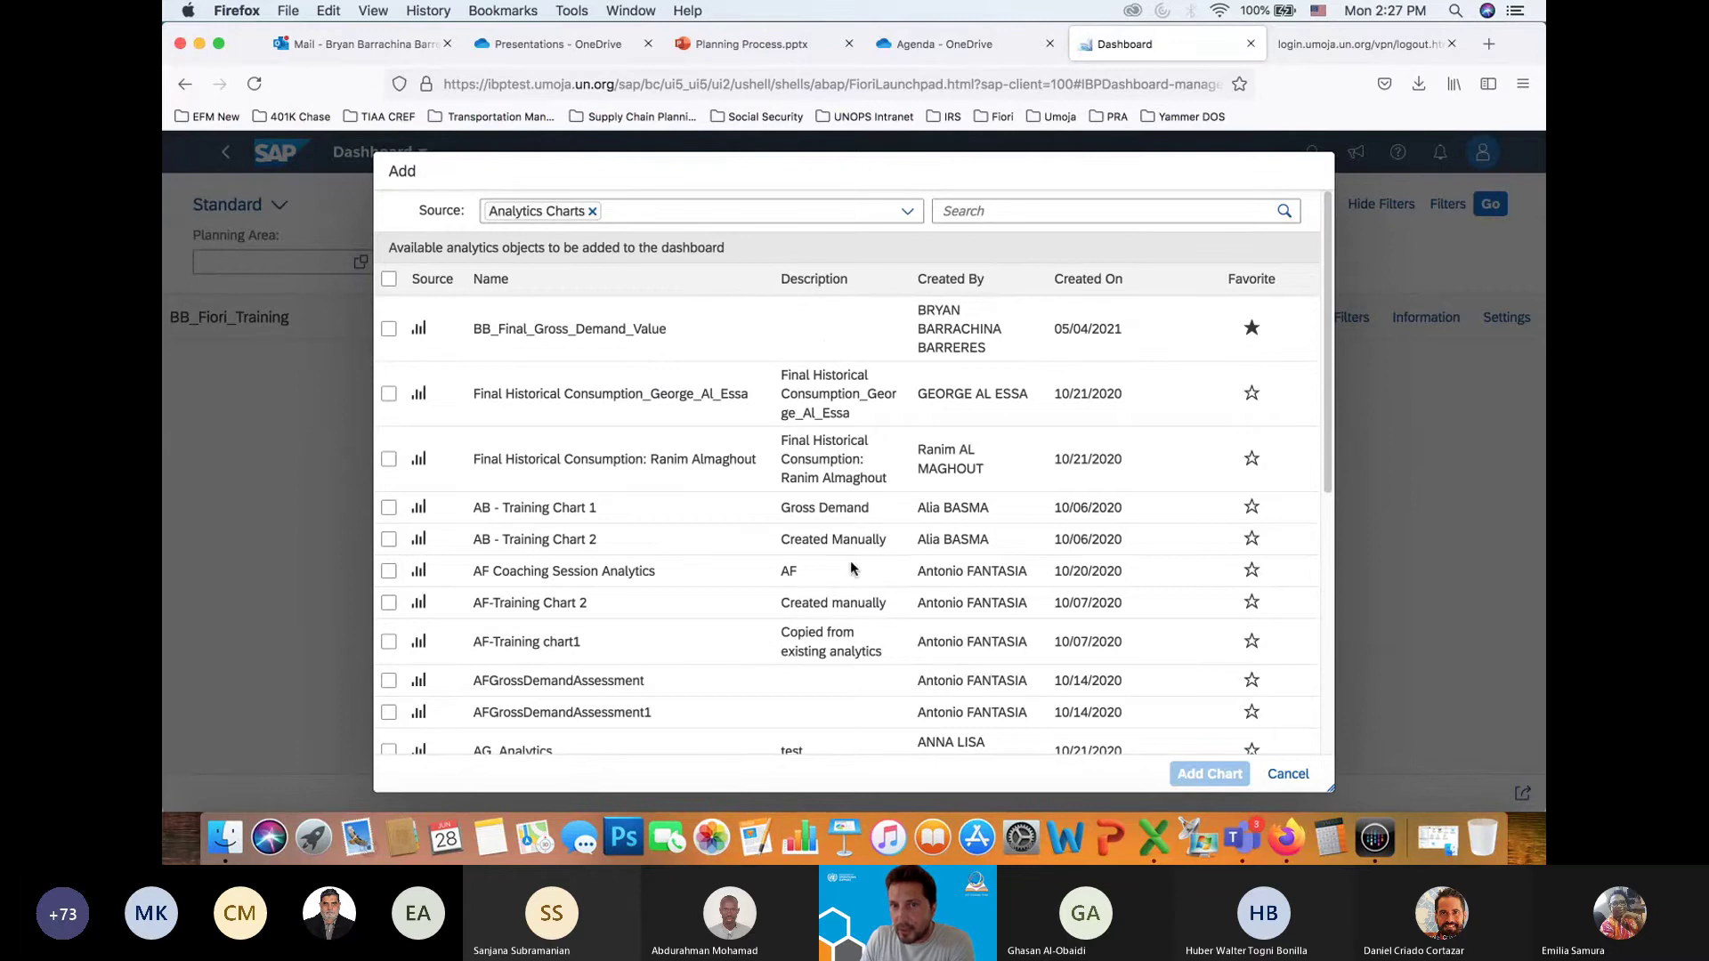
pyautogui.click(983, 212)
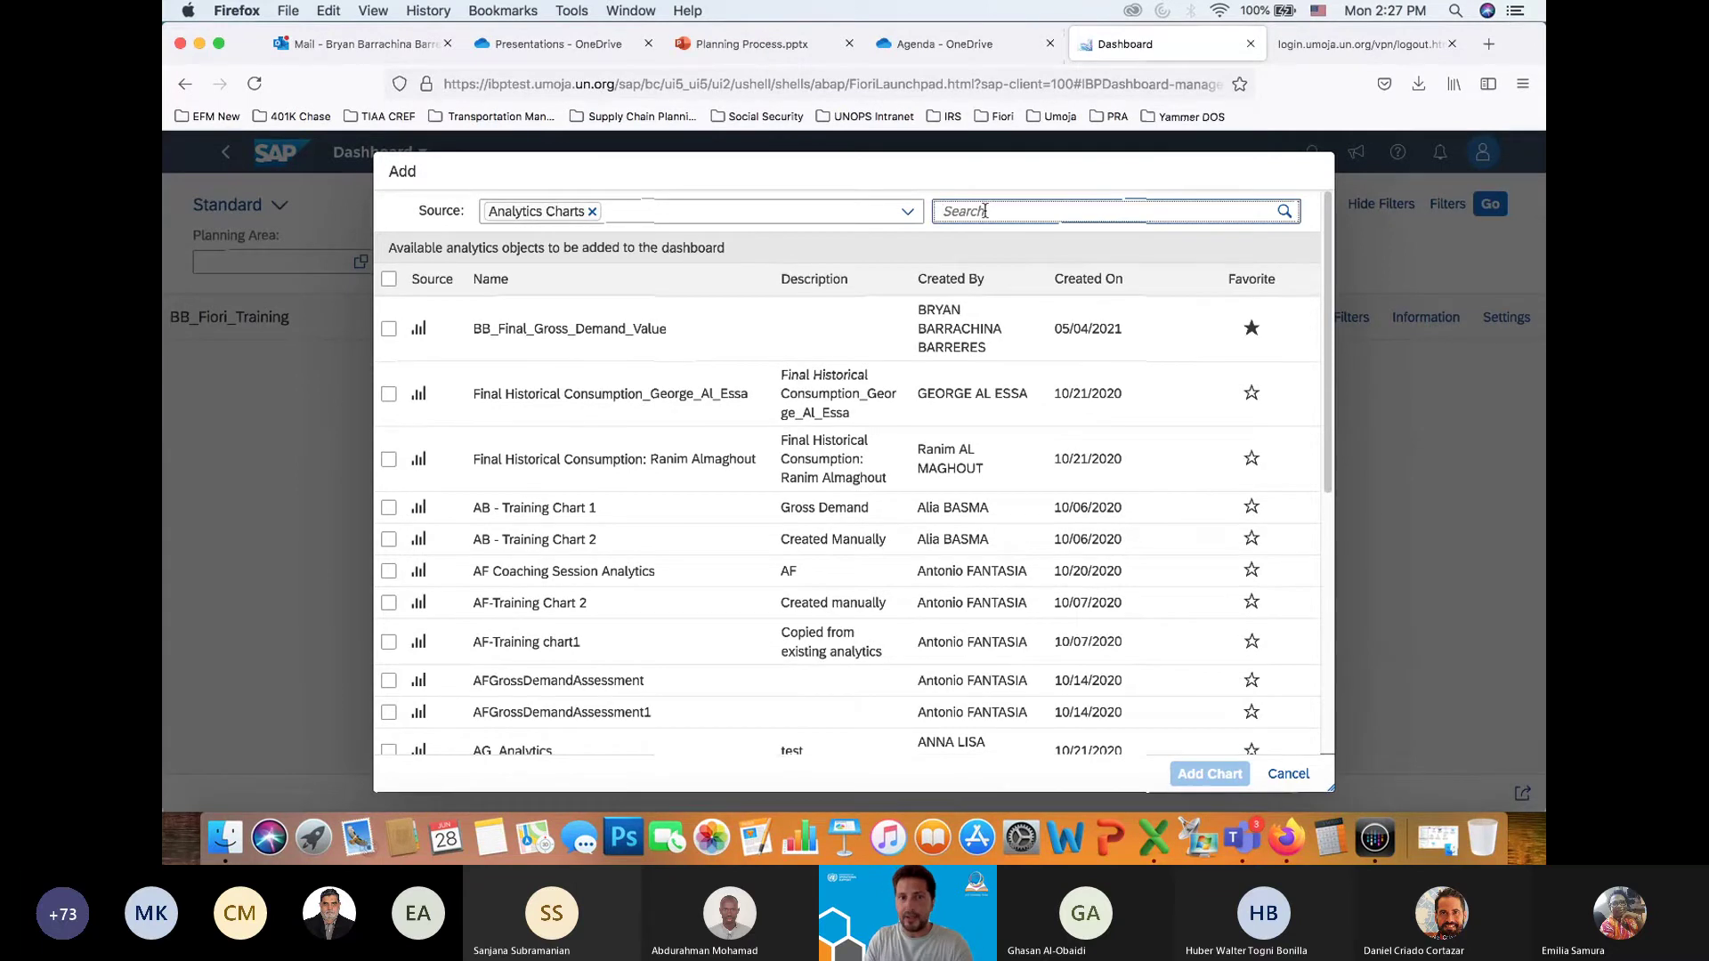
pyautogui.write('BB')
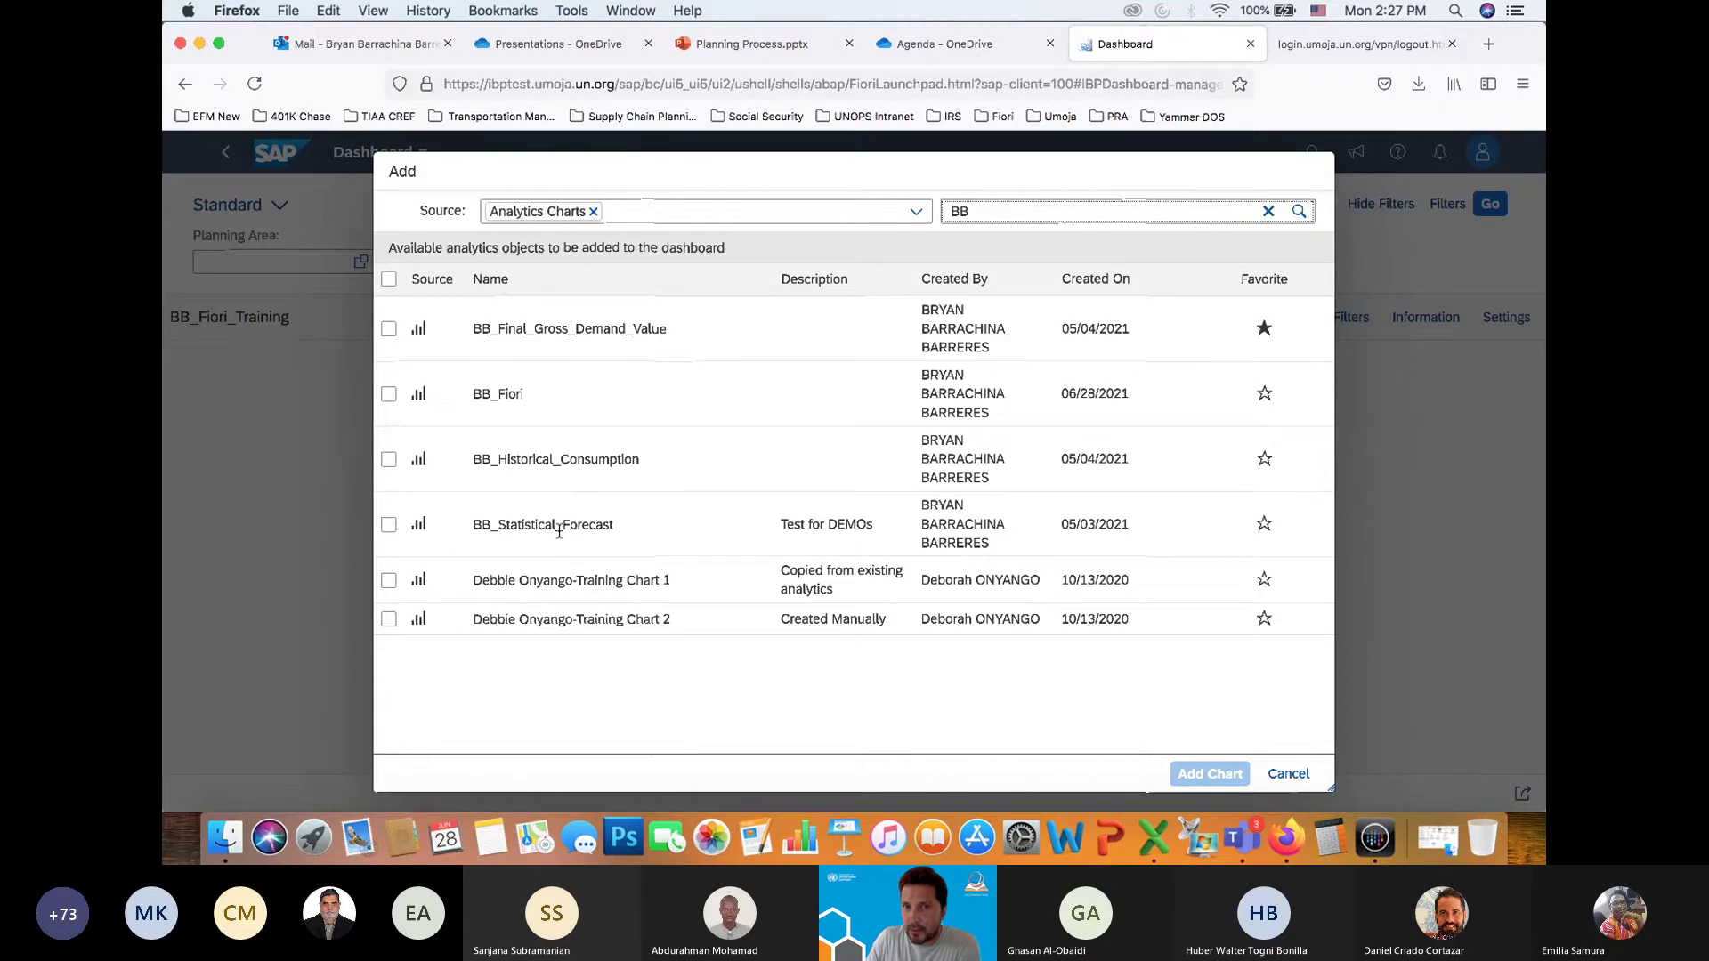
# Tick BB_Final_Gross_Demand_Value, BB_Fiori, BB_Historical_Consumption and BB_Statistical_Forecast
pyautogui.click(389, 331)
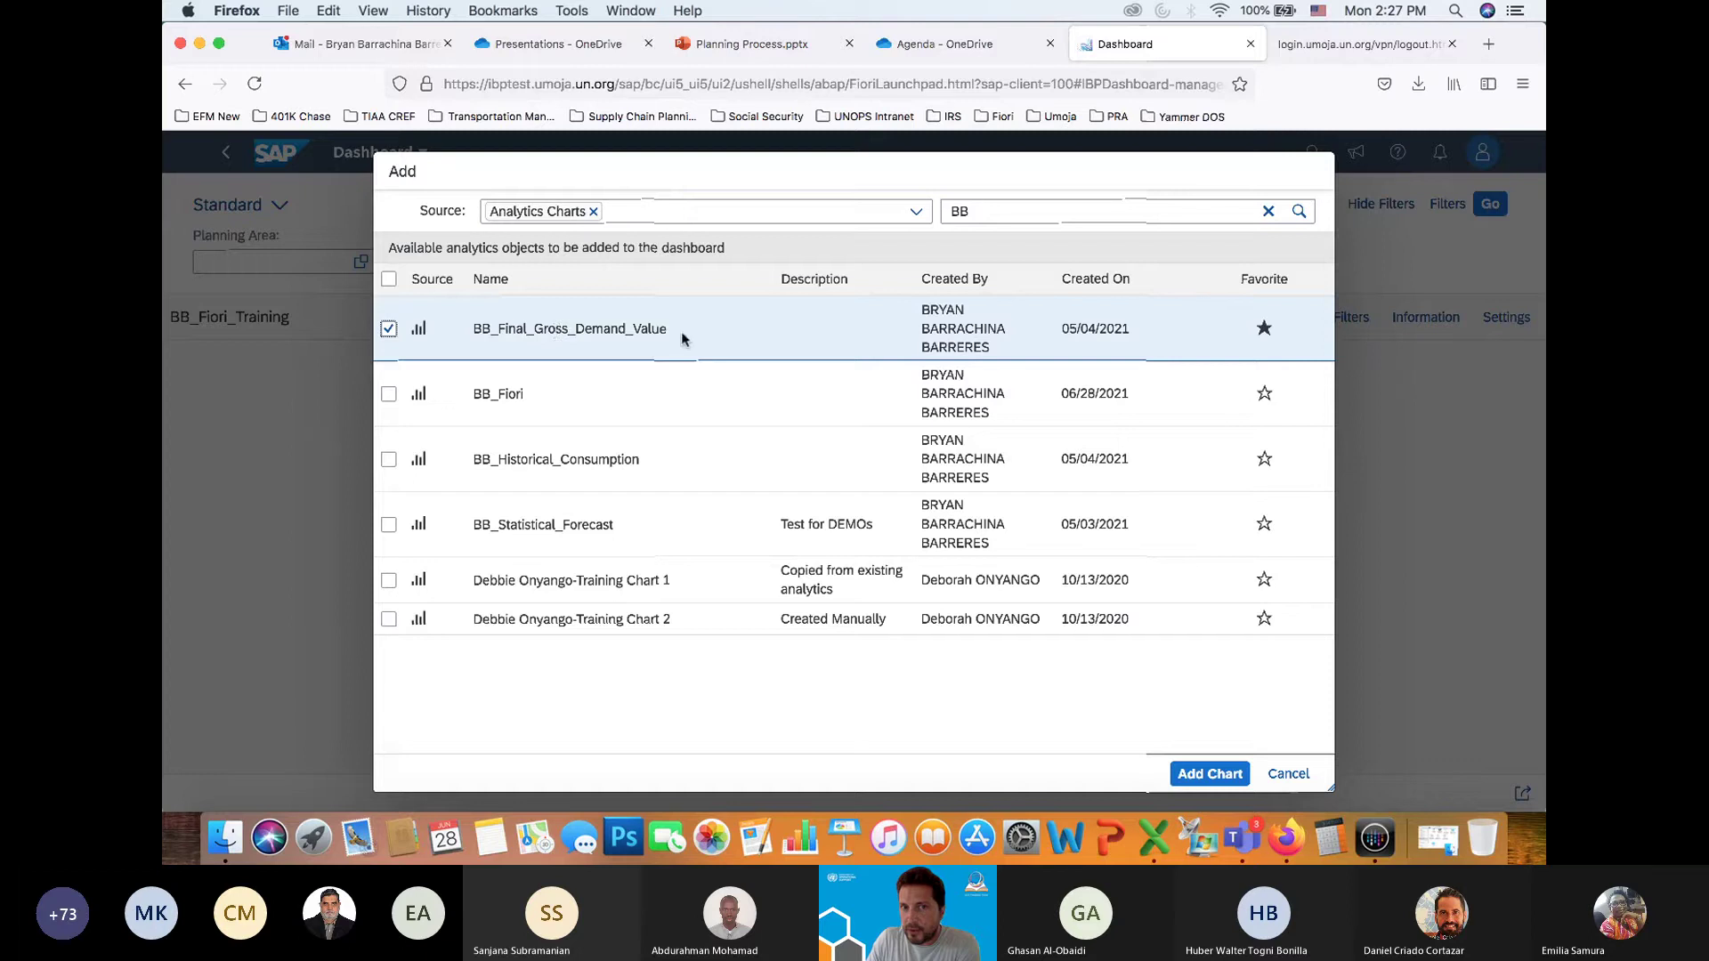
pyautogui.click(388, 394)
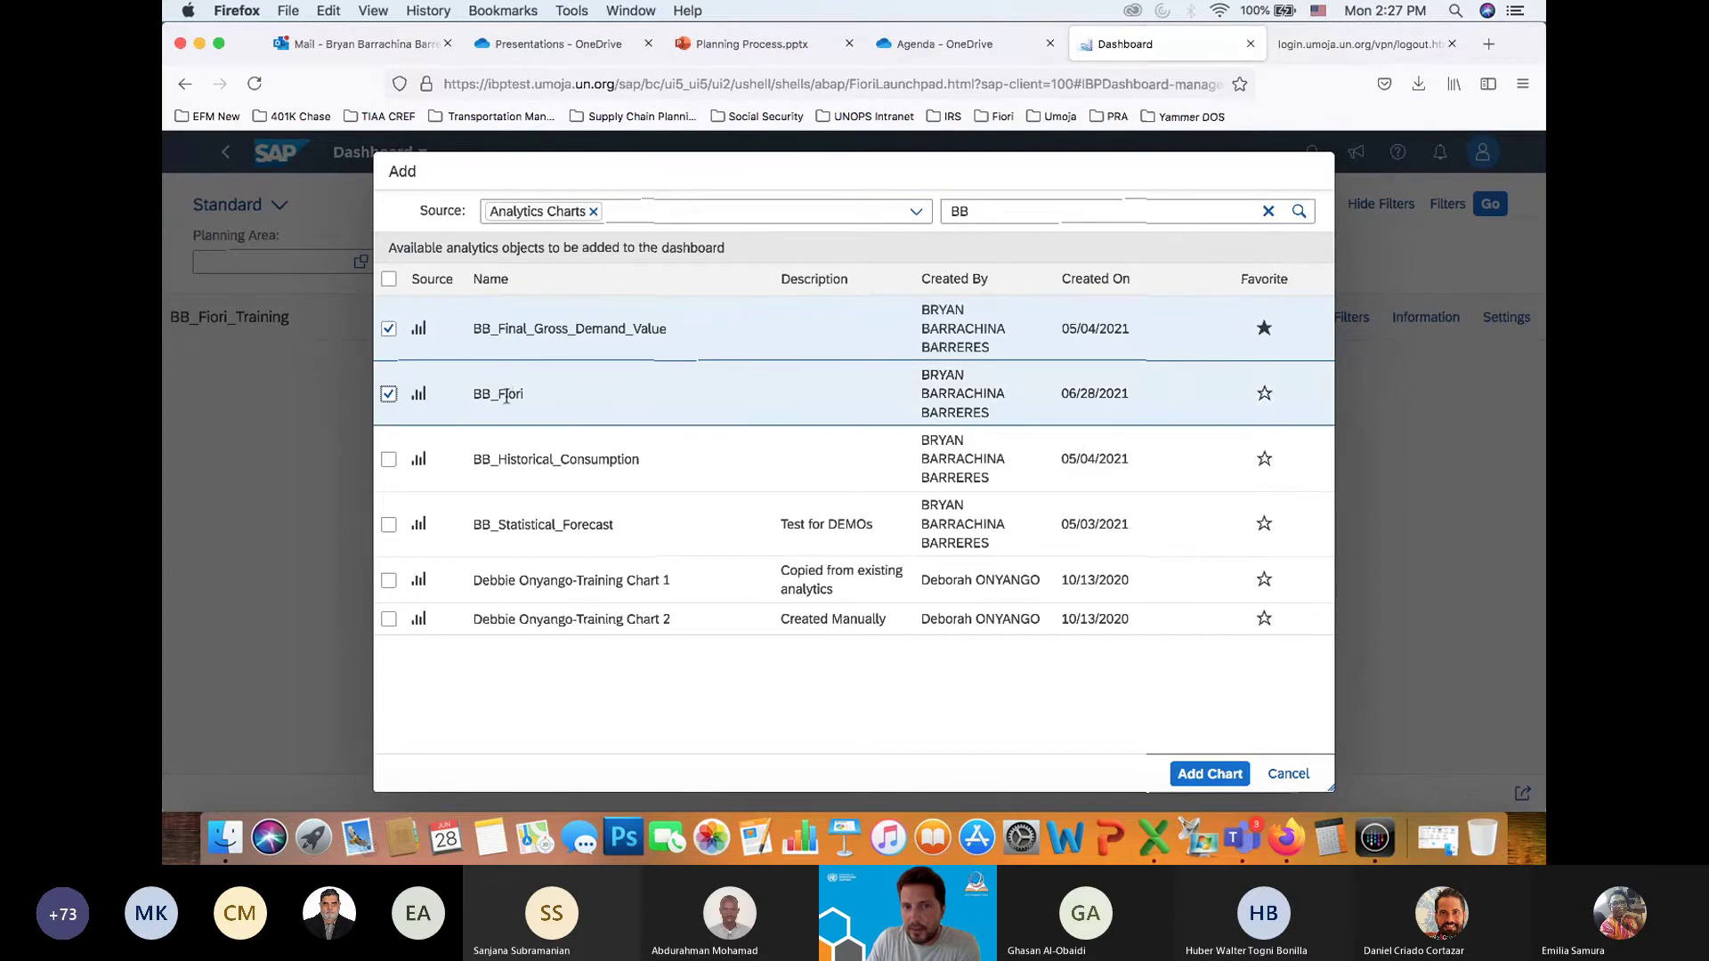
pyautogui.click(388, 459)
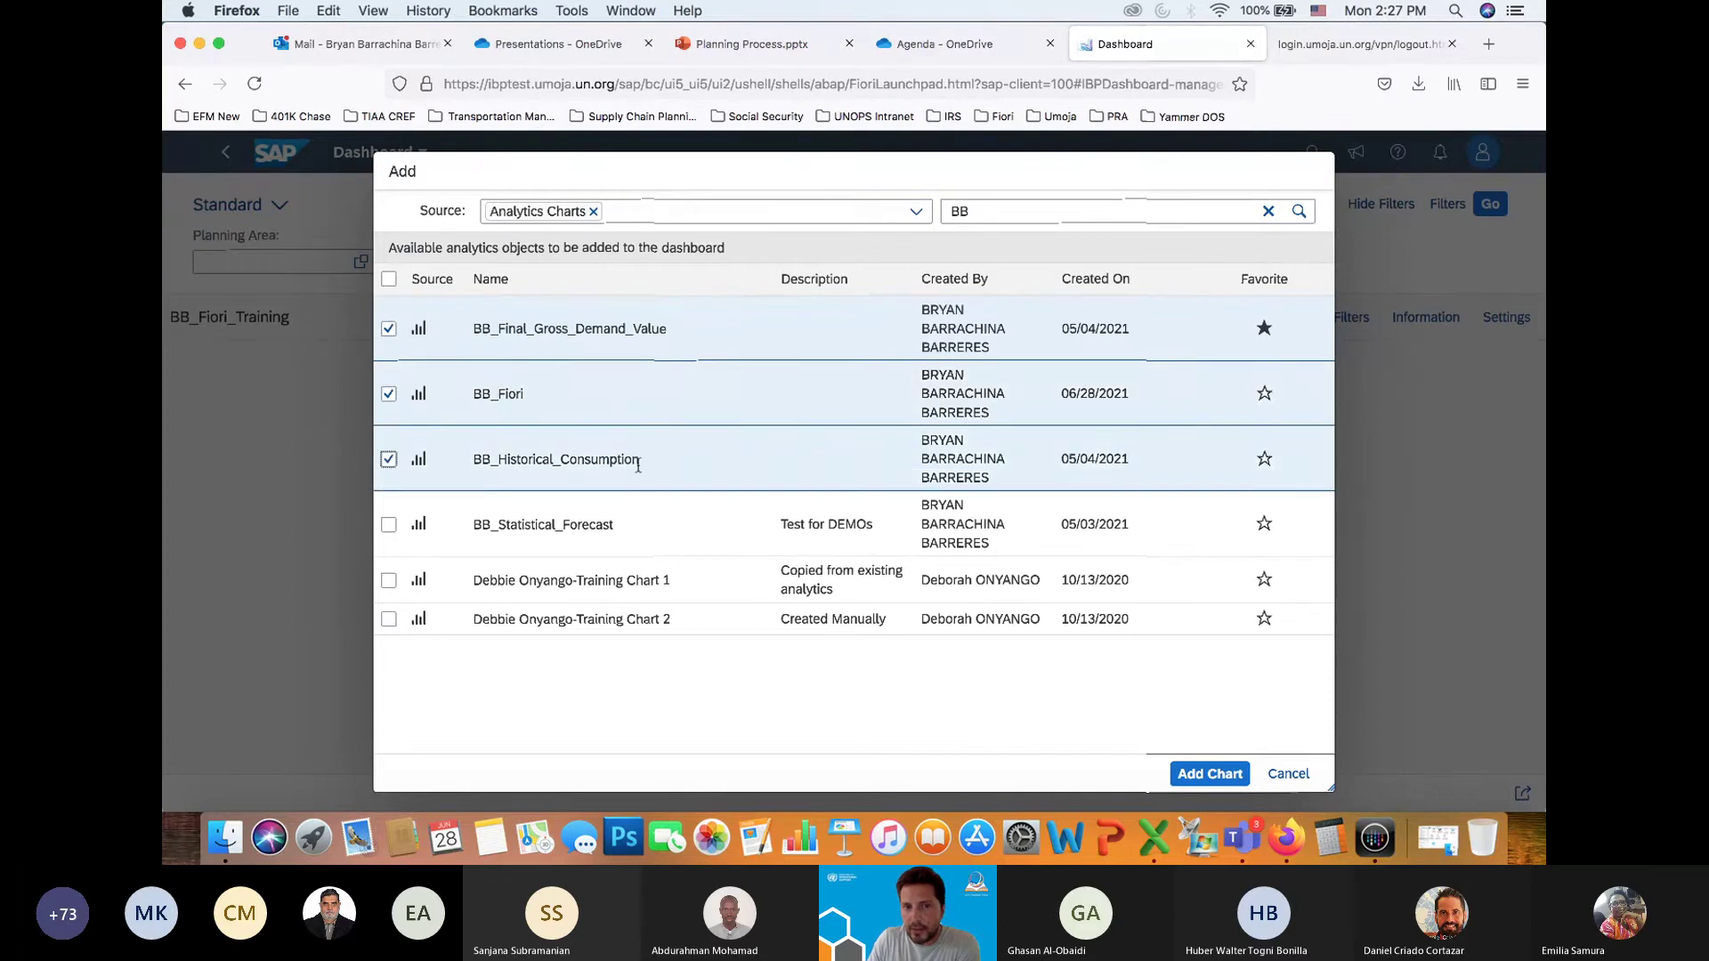
pyautogui.click(388, 524)
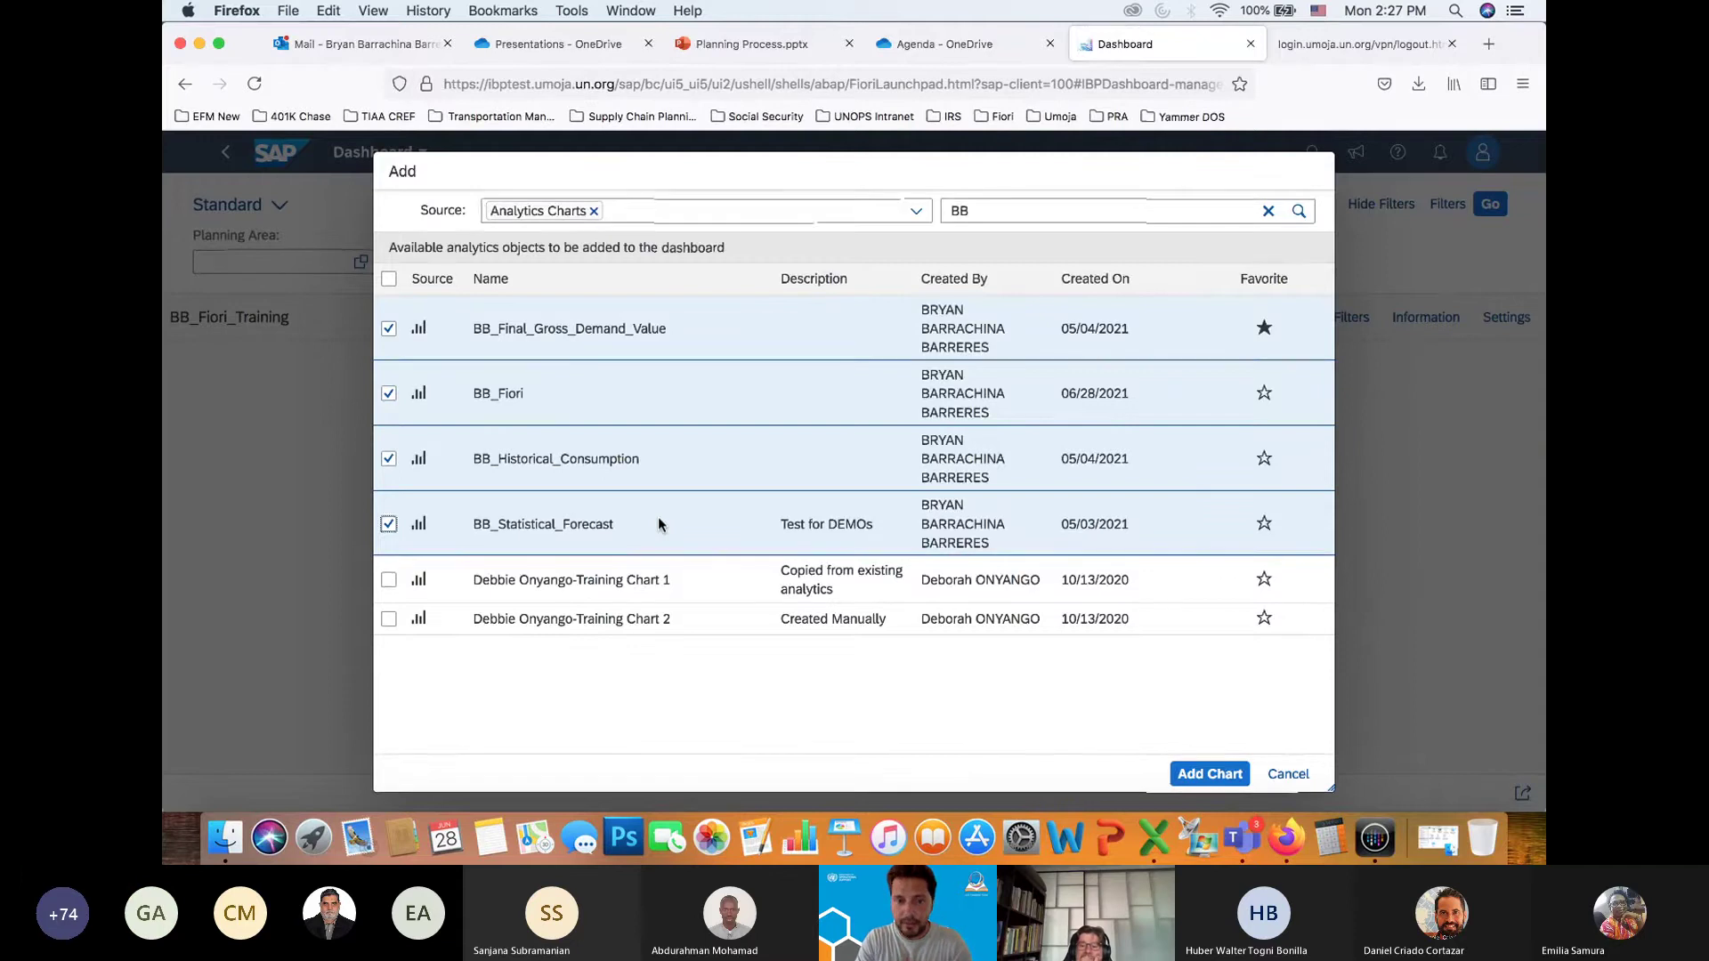
pyautogui.press('super+Tab')
pyautogui.press('super+Tab')
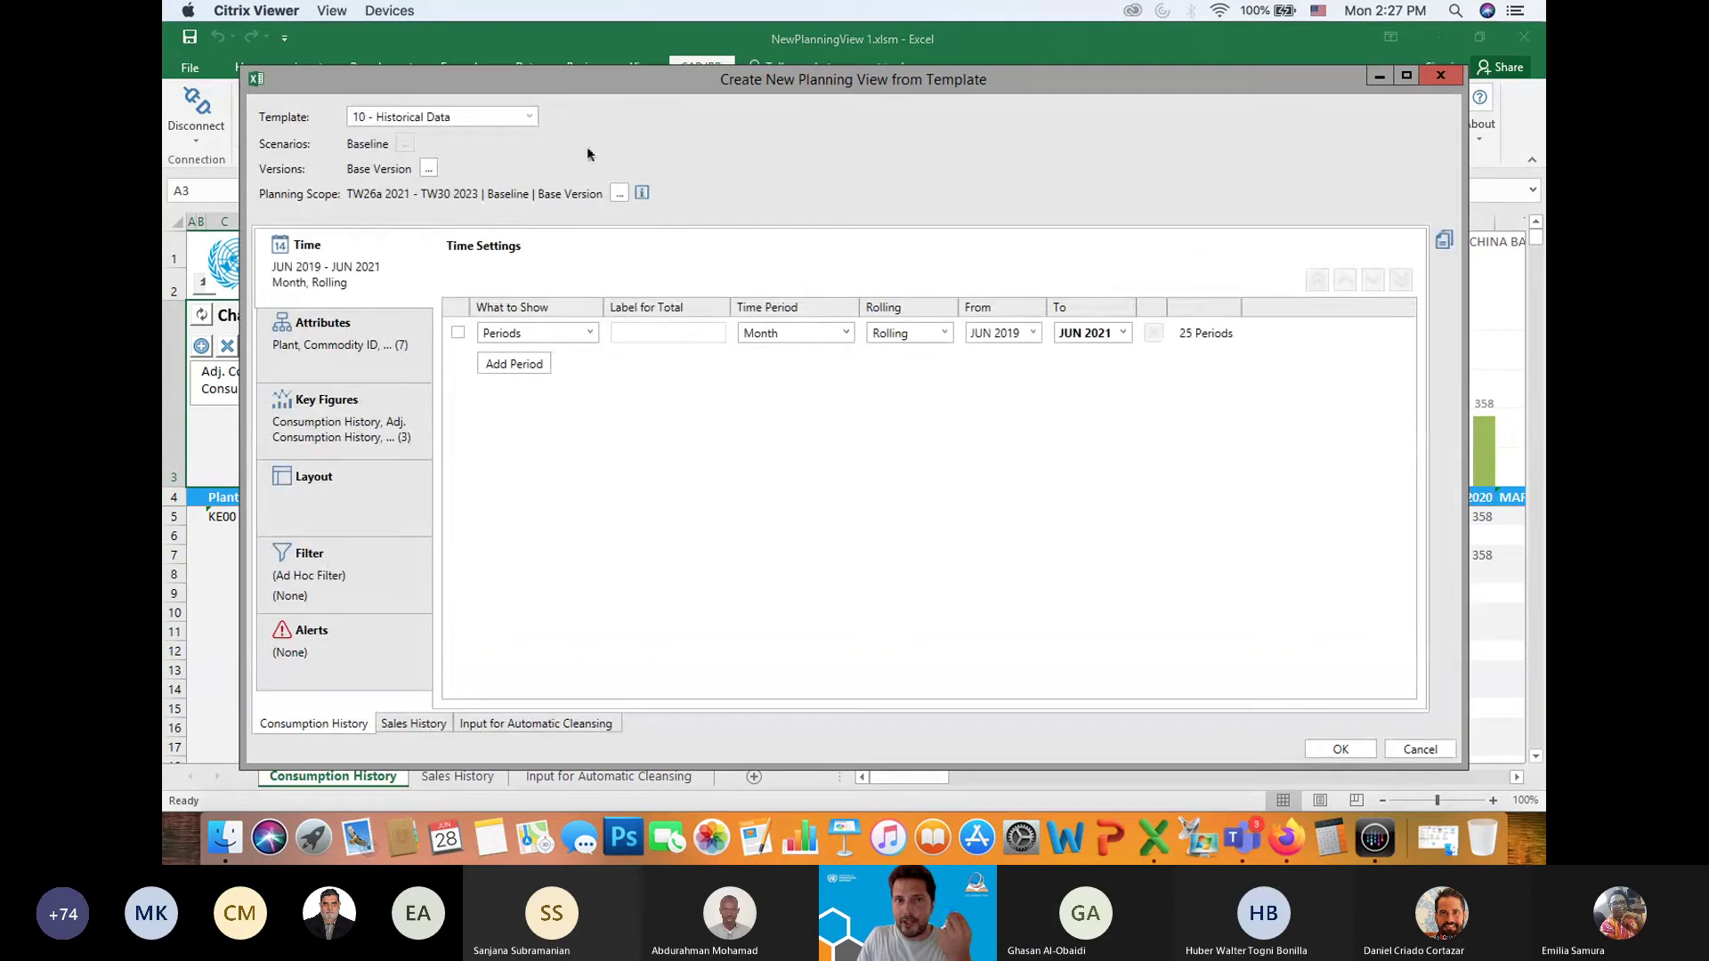
# Look at the Excel planning view templates, then return to the browser's chart selection
pyautogui.click(529, 118)
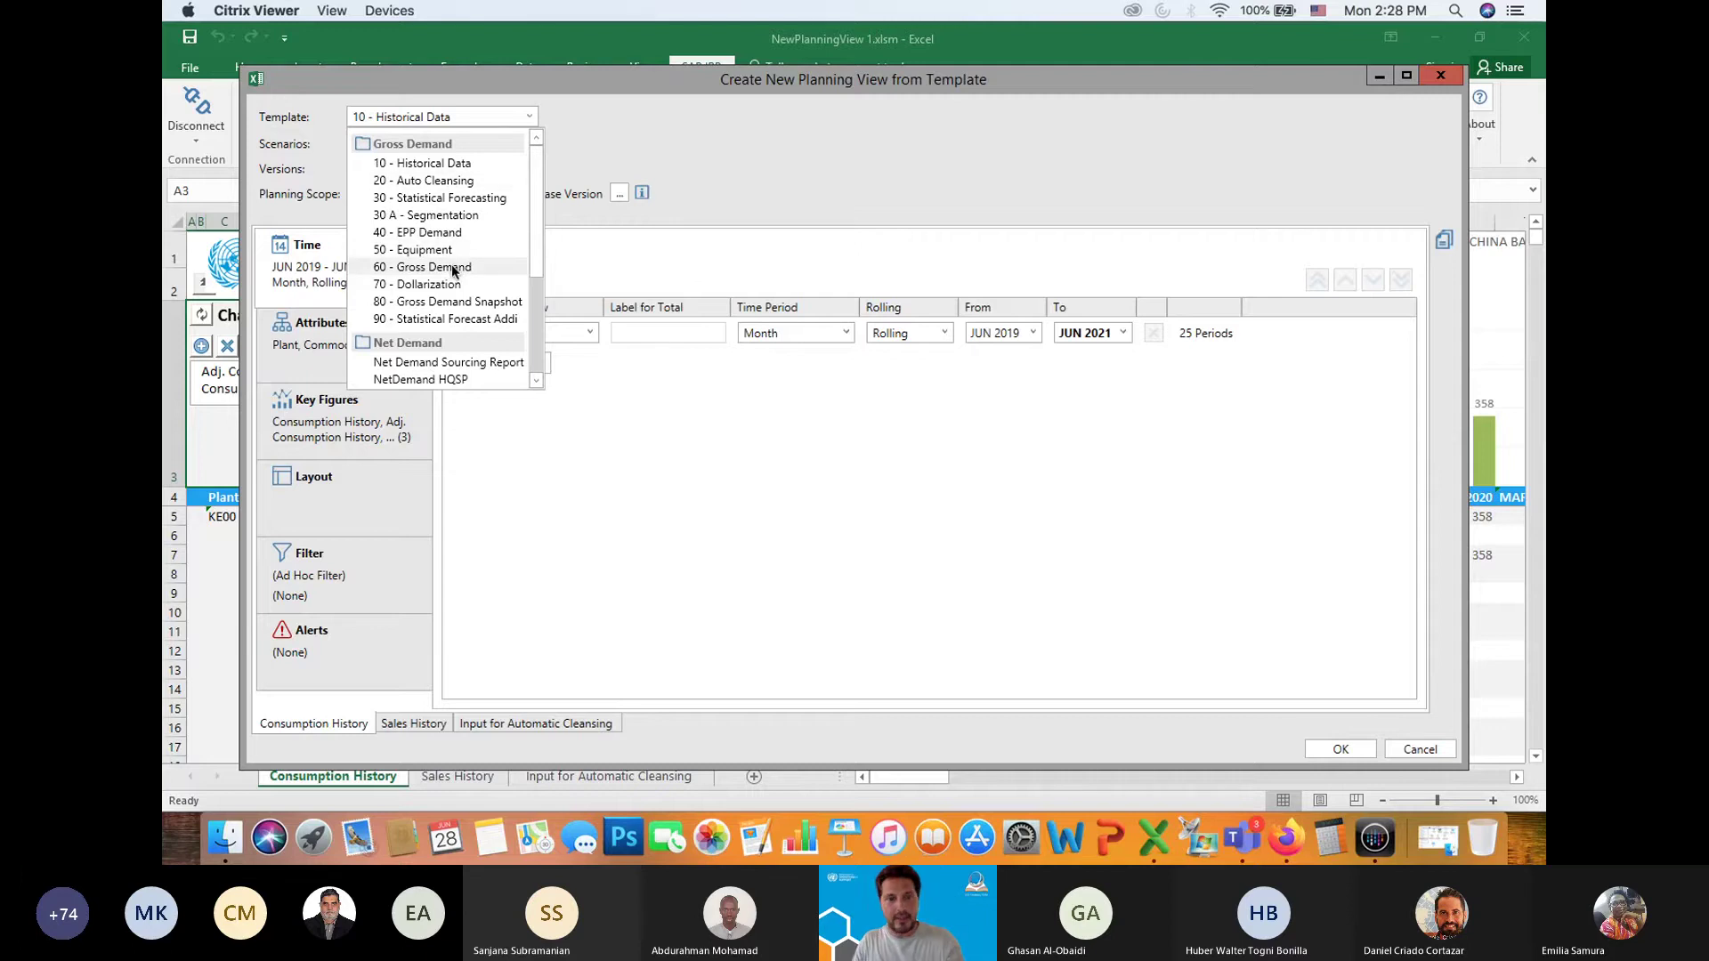
pyautogui.press('super+Tab')
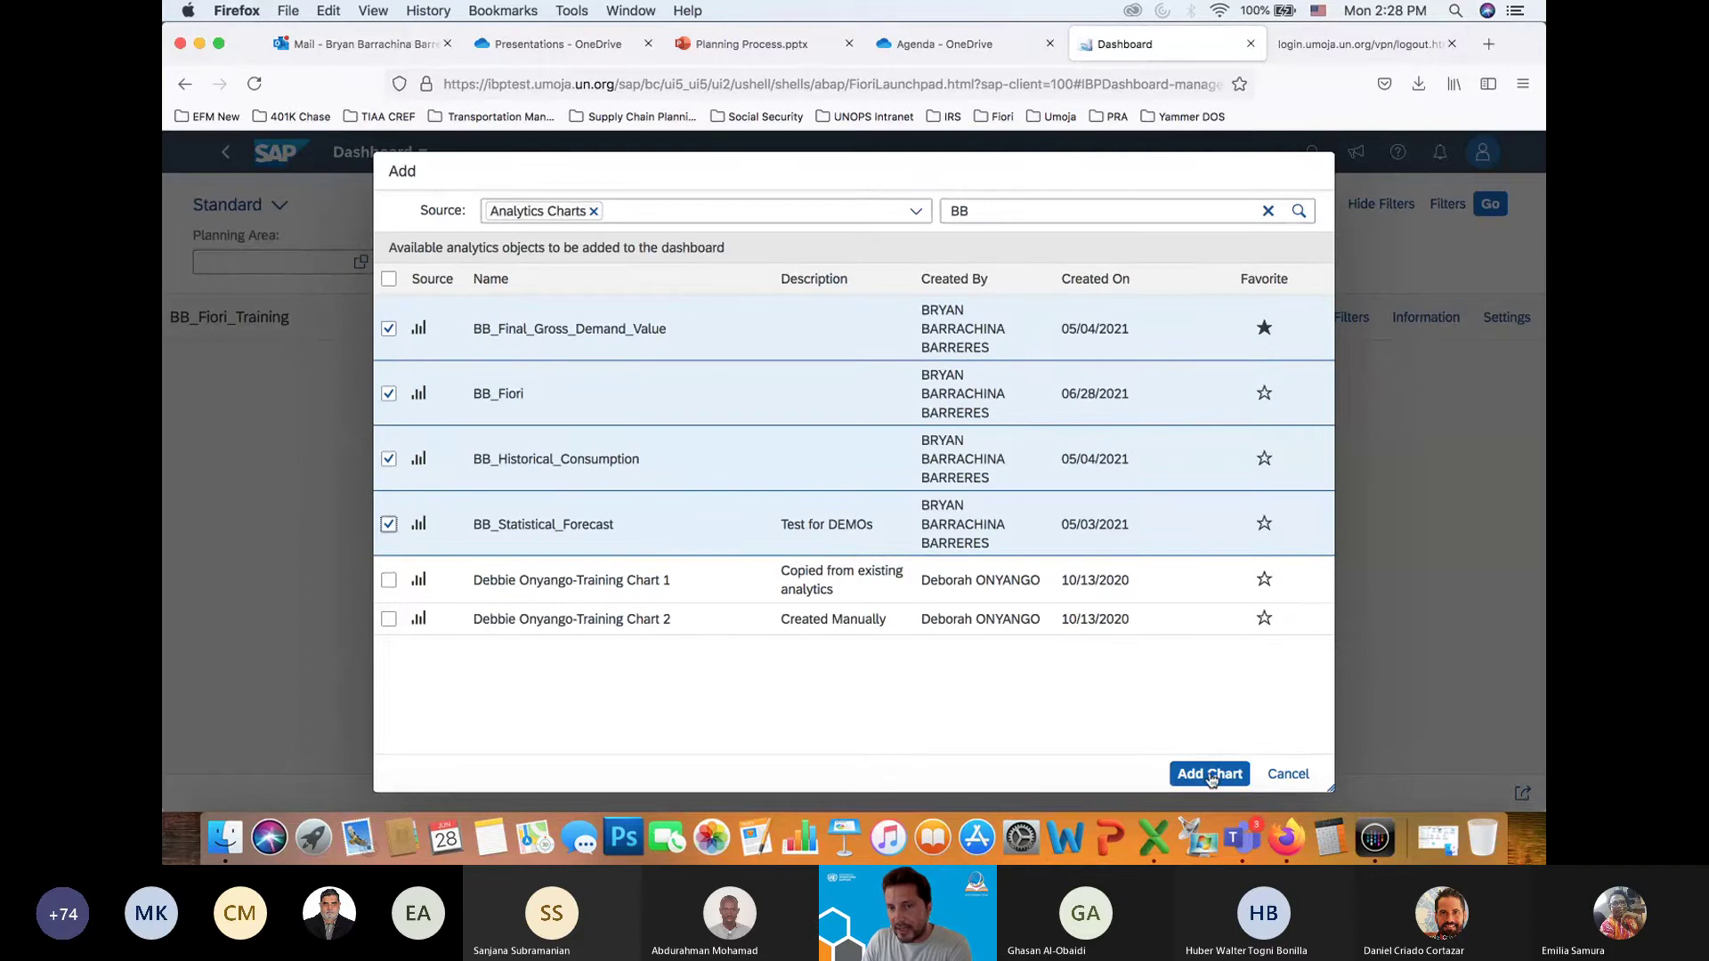
# Add the four checked BB charts to the BB_Fiori_Training dashboard
pyautogui.click(1206, 773)
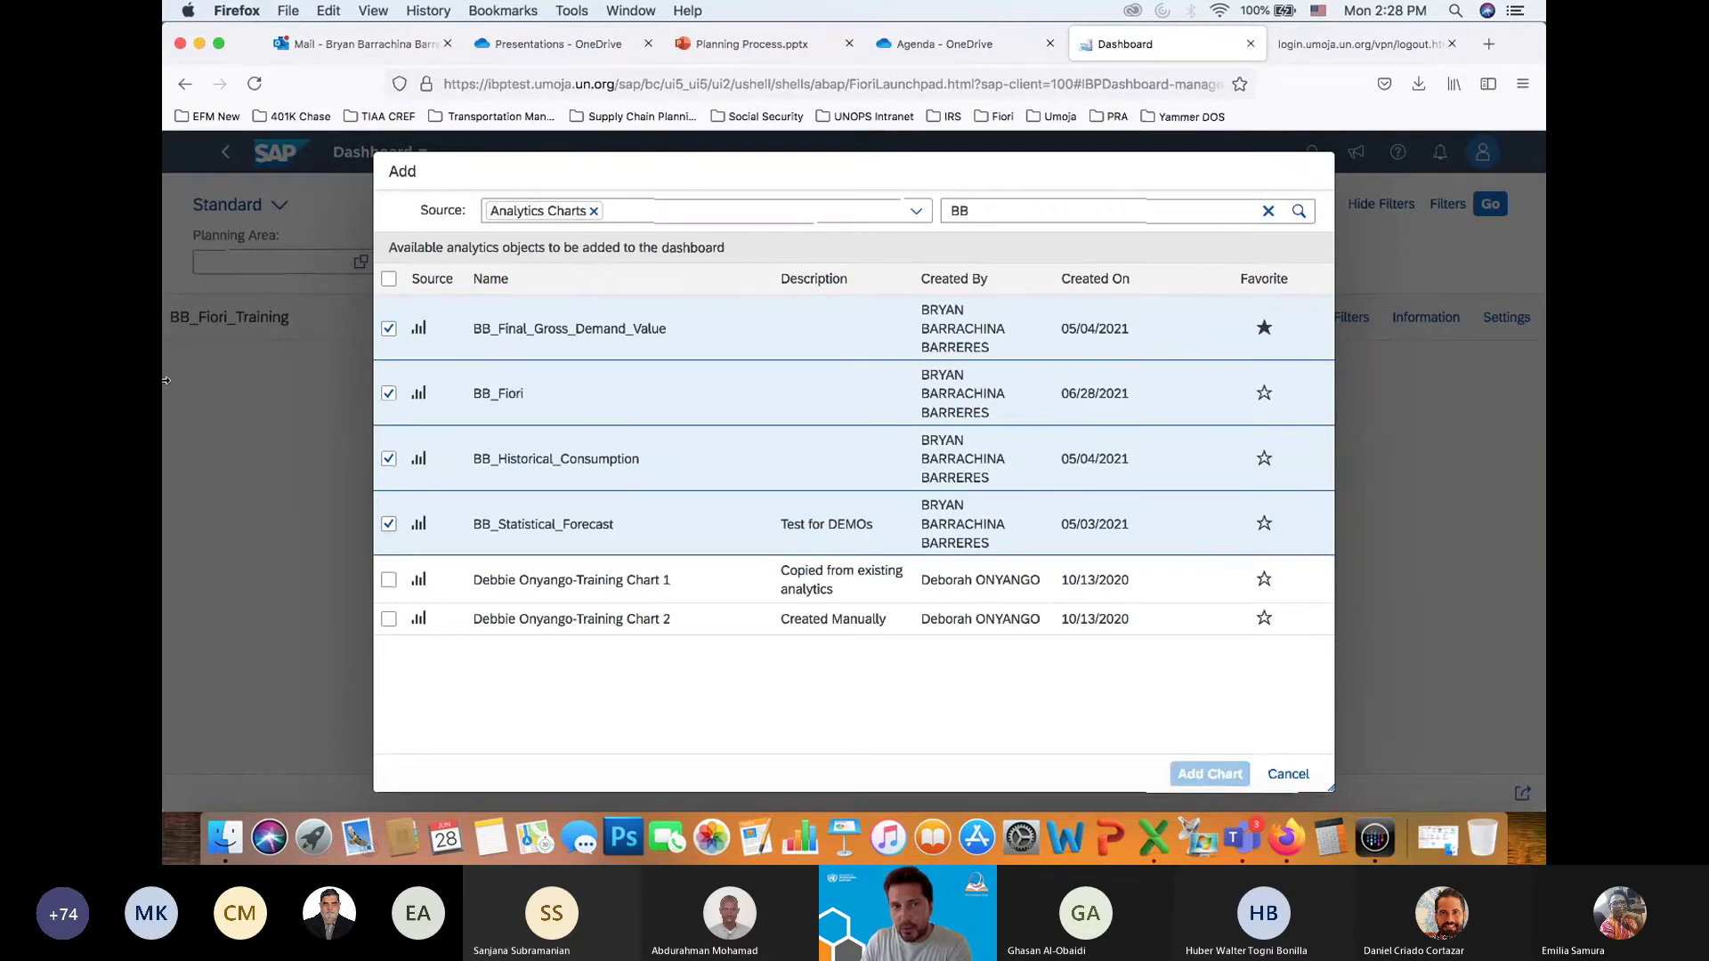
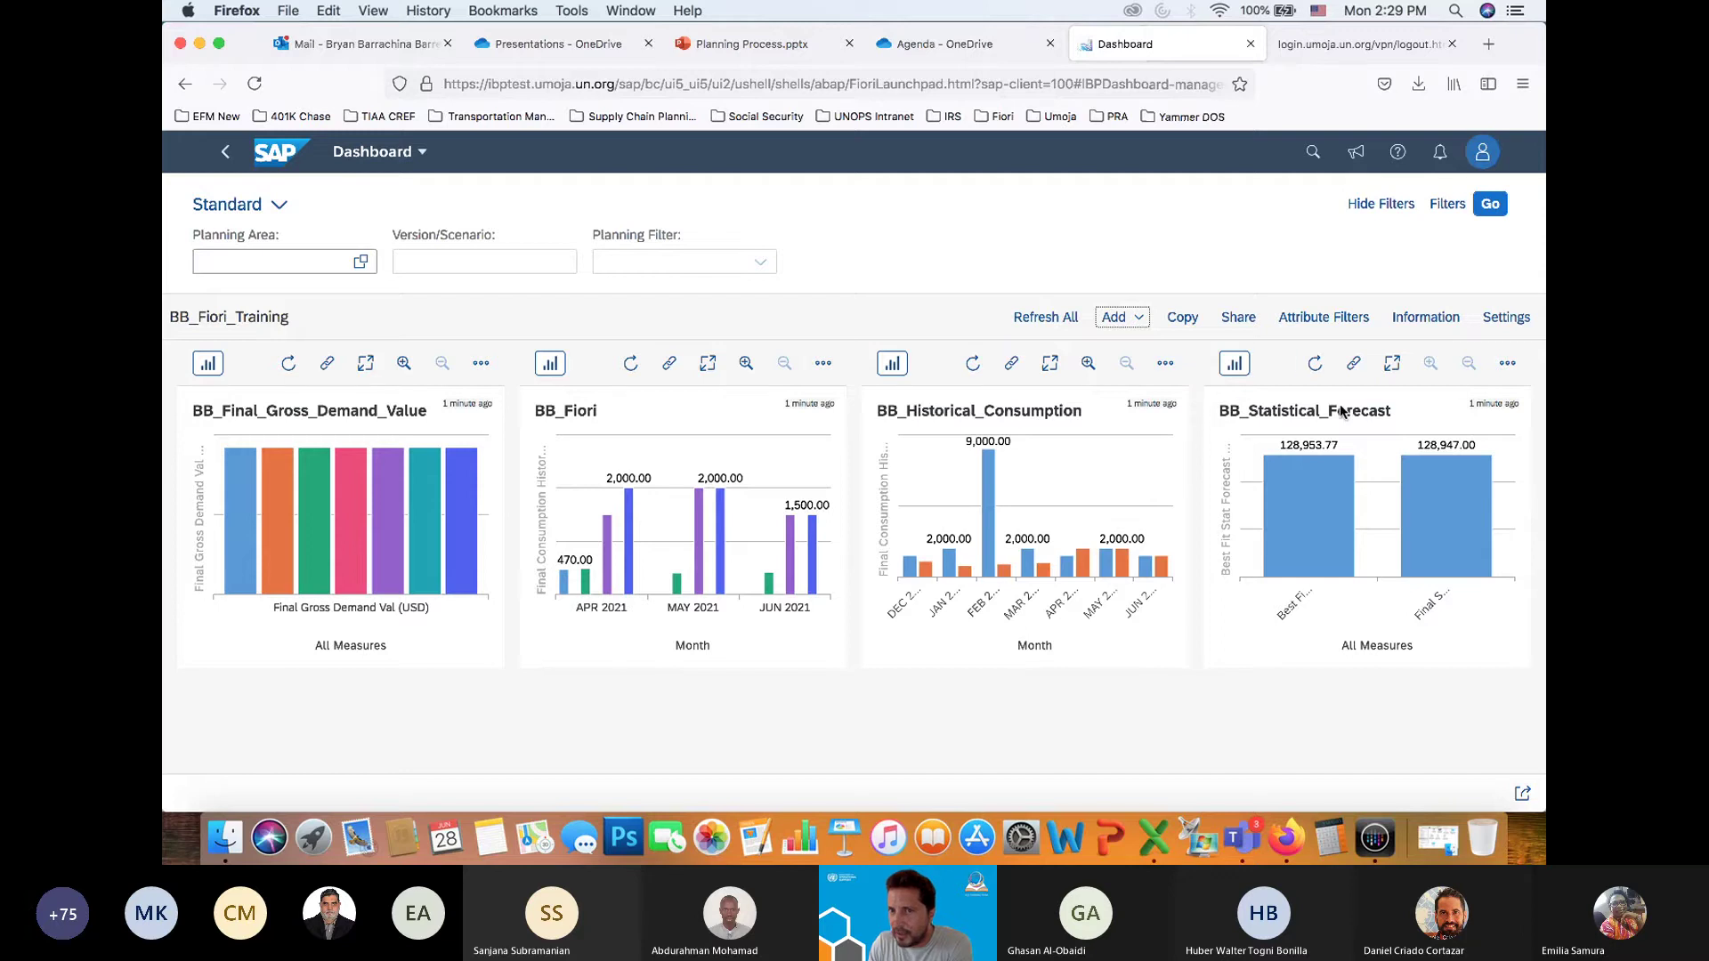
# Refresh the BB_Historical_Consumption and BB_Fiori tiles, then glance at BB_Fiori's extra actions menu
pyautogui.click(972, 365)
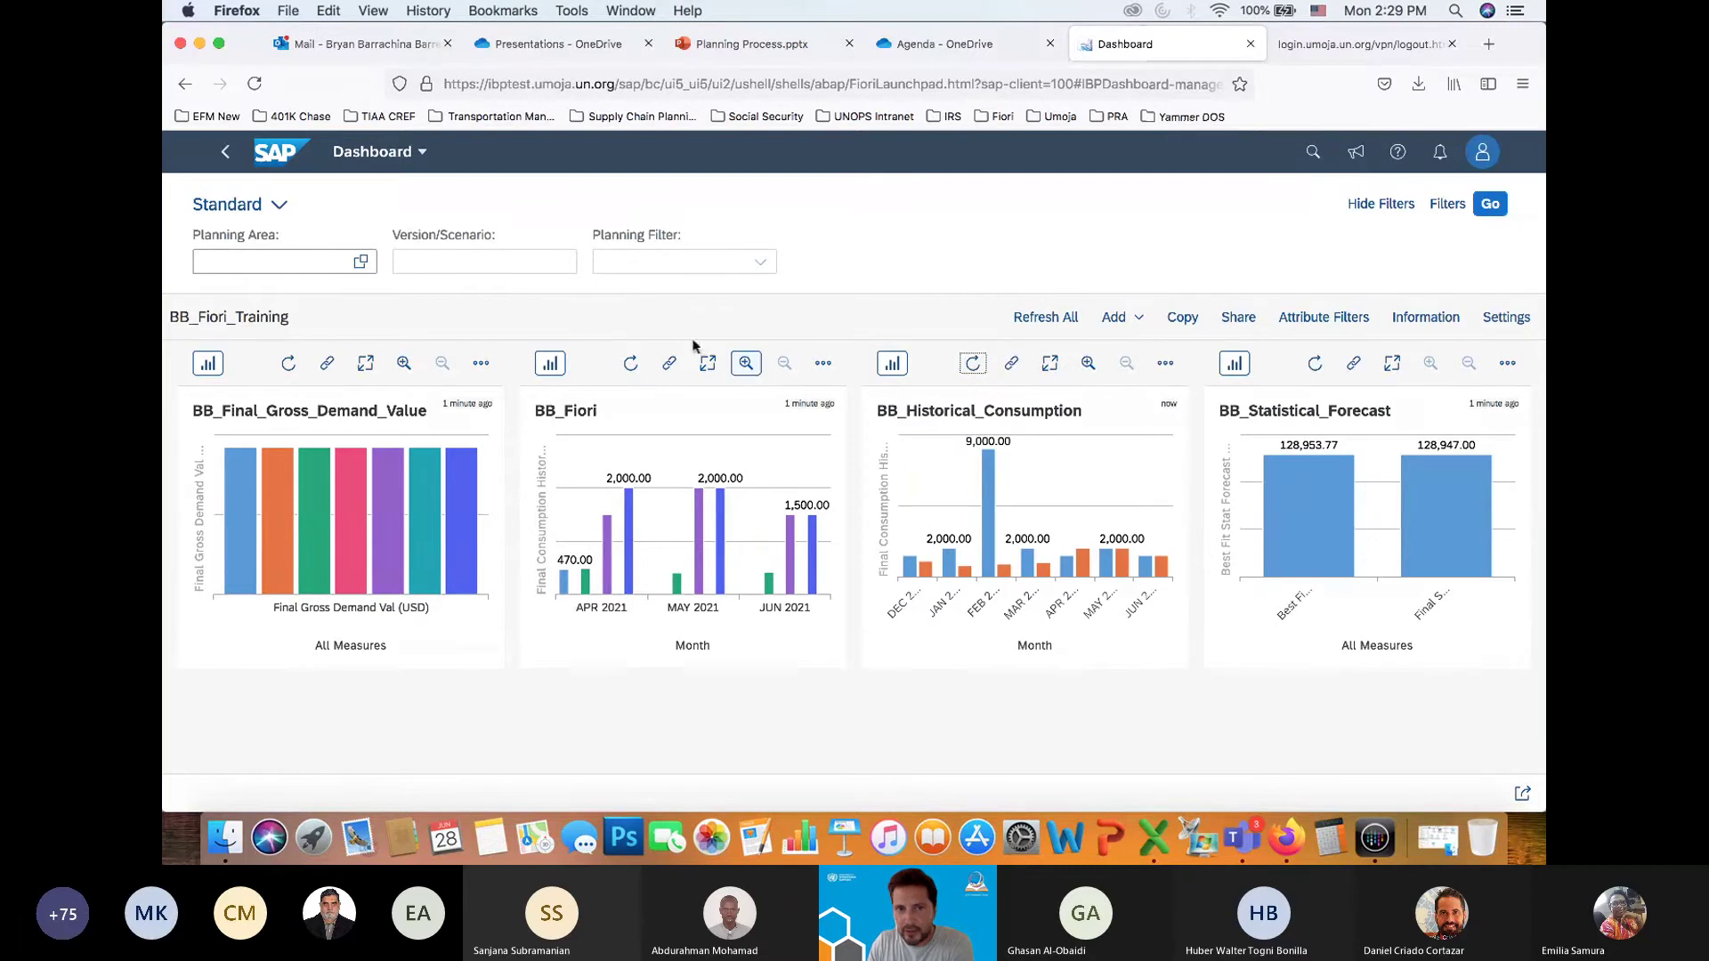
pyautogui.click(629, 367)
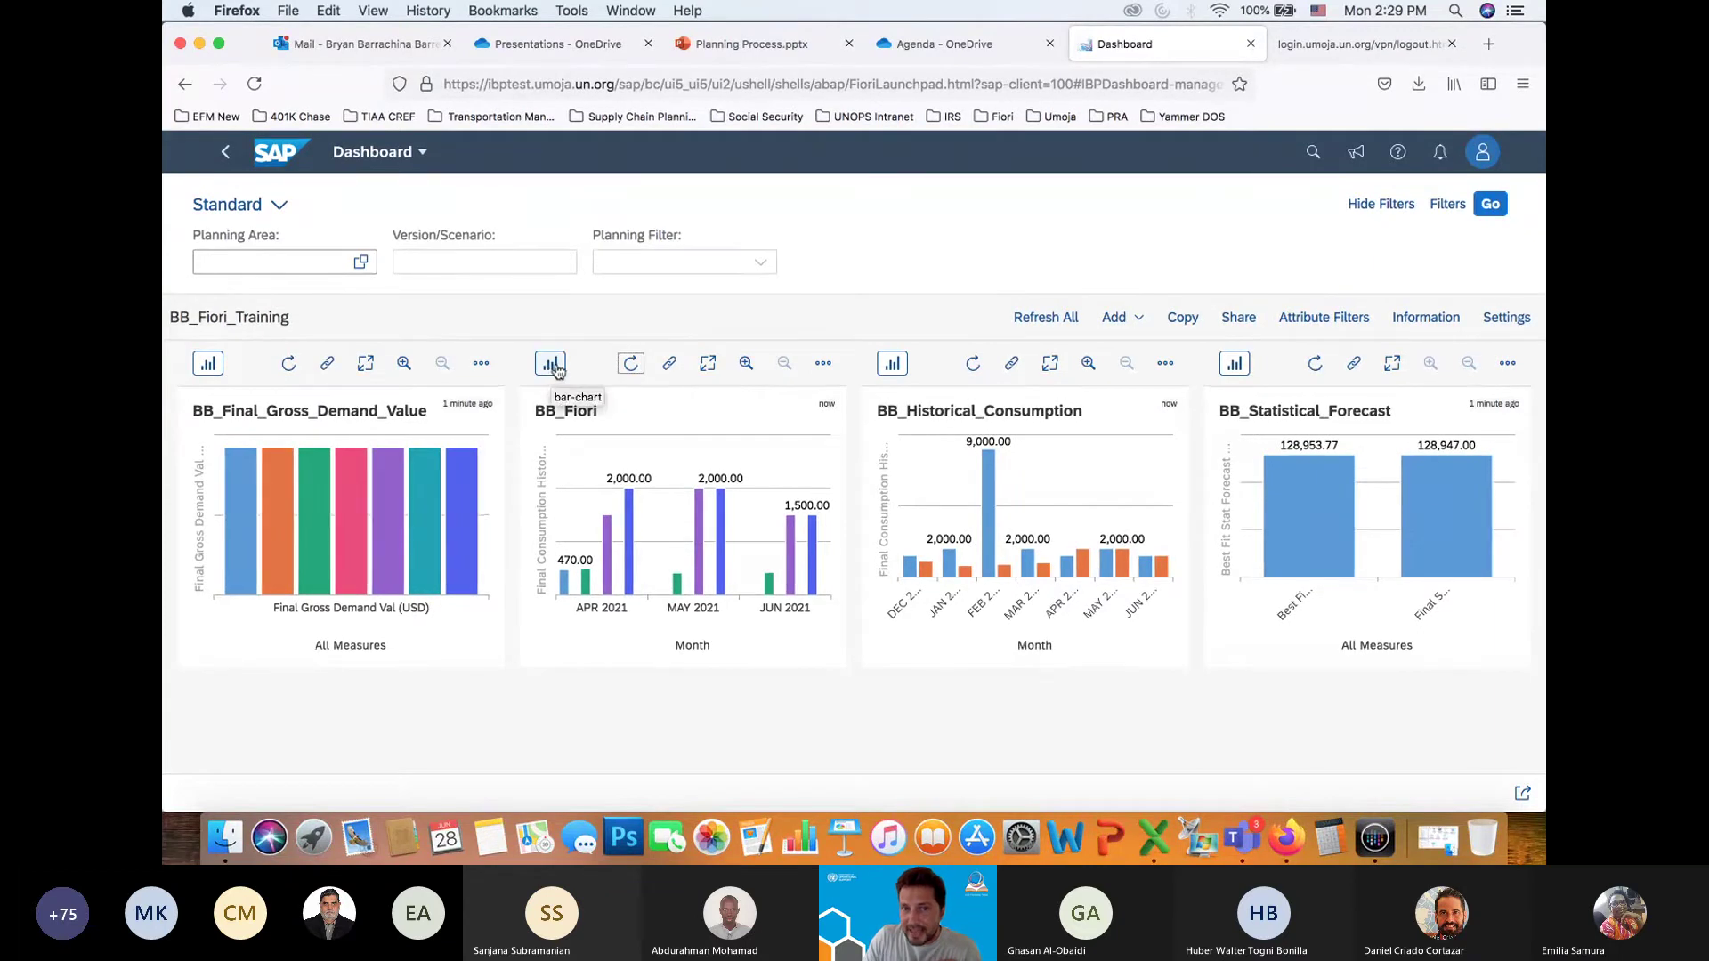
pyautogui.click(822, 364)
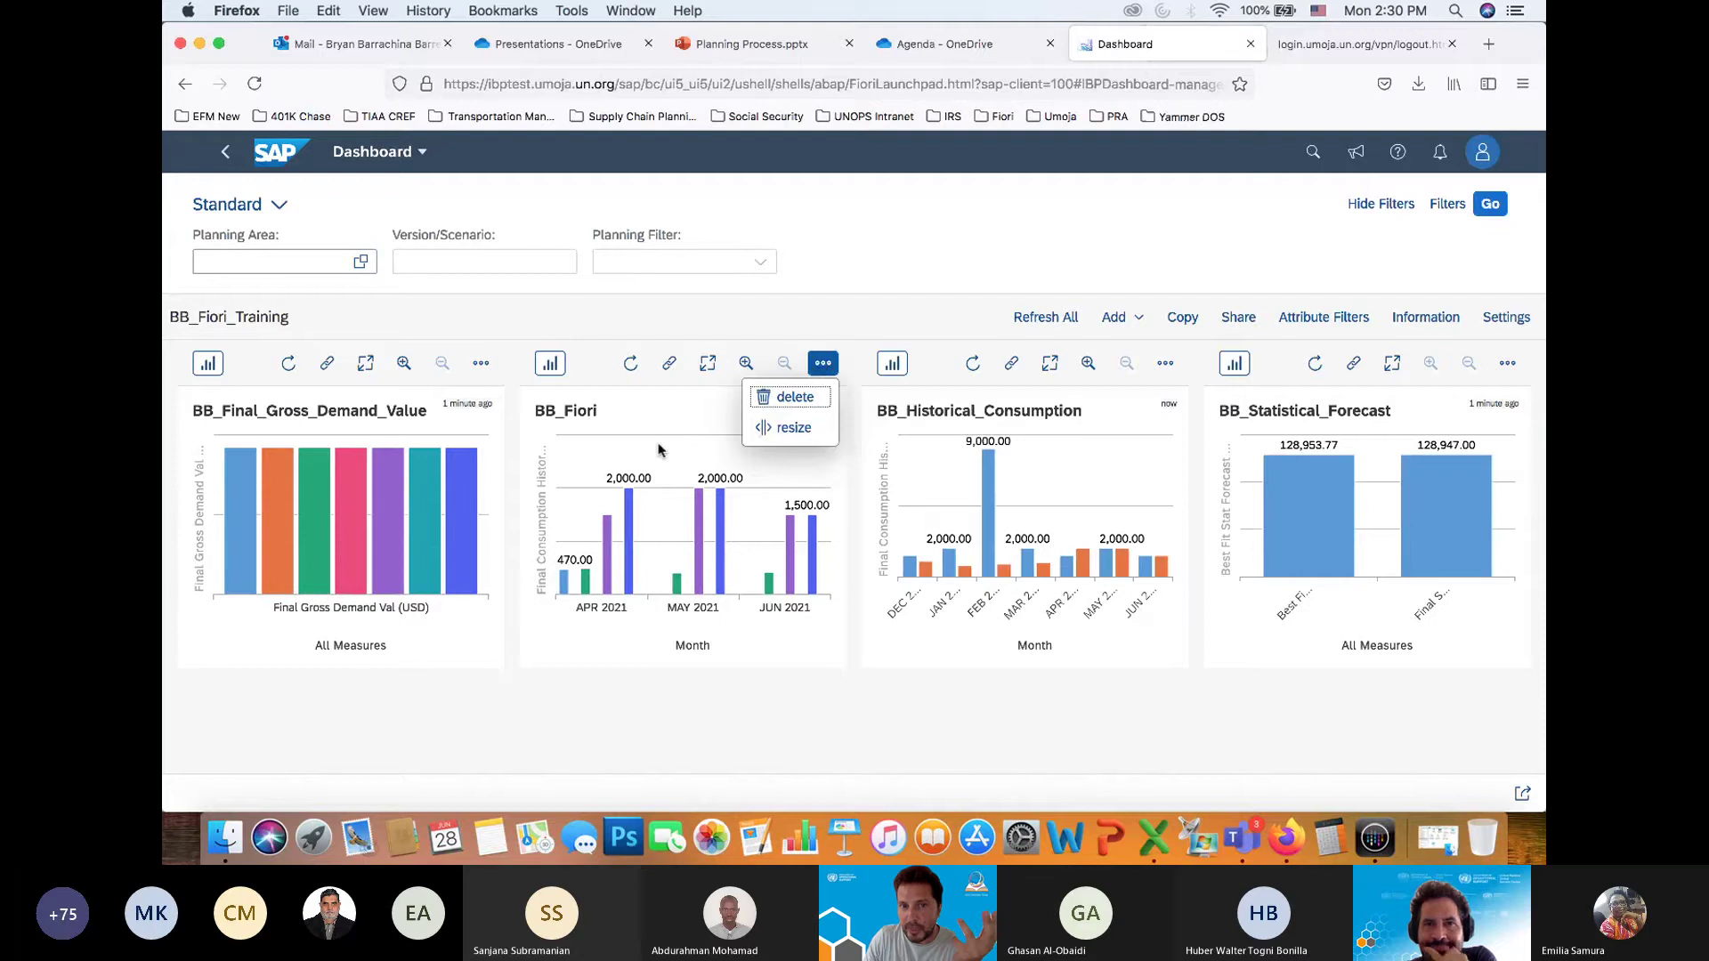
pyautogui.click(664, 473)
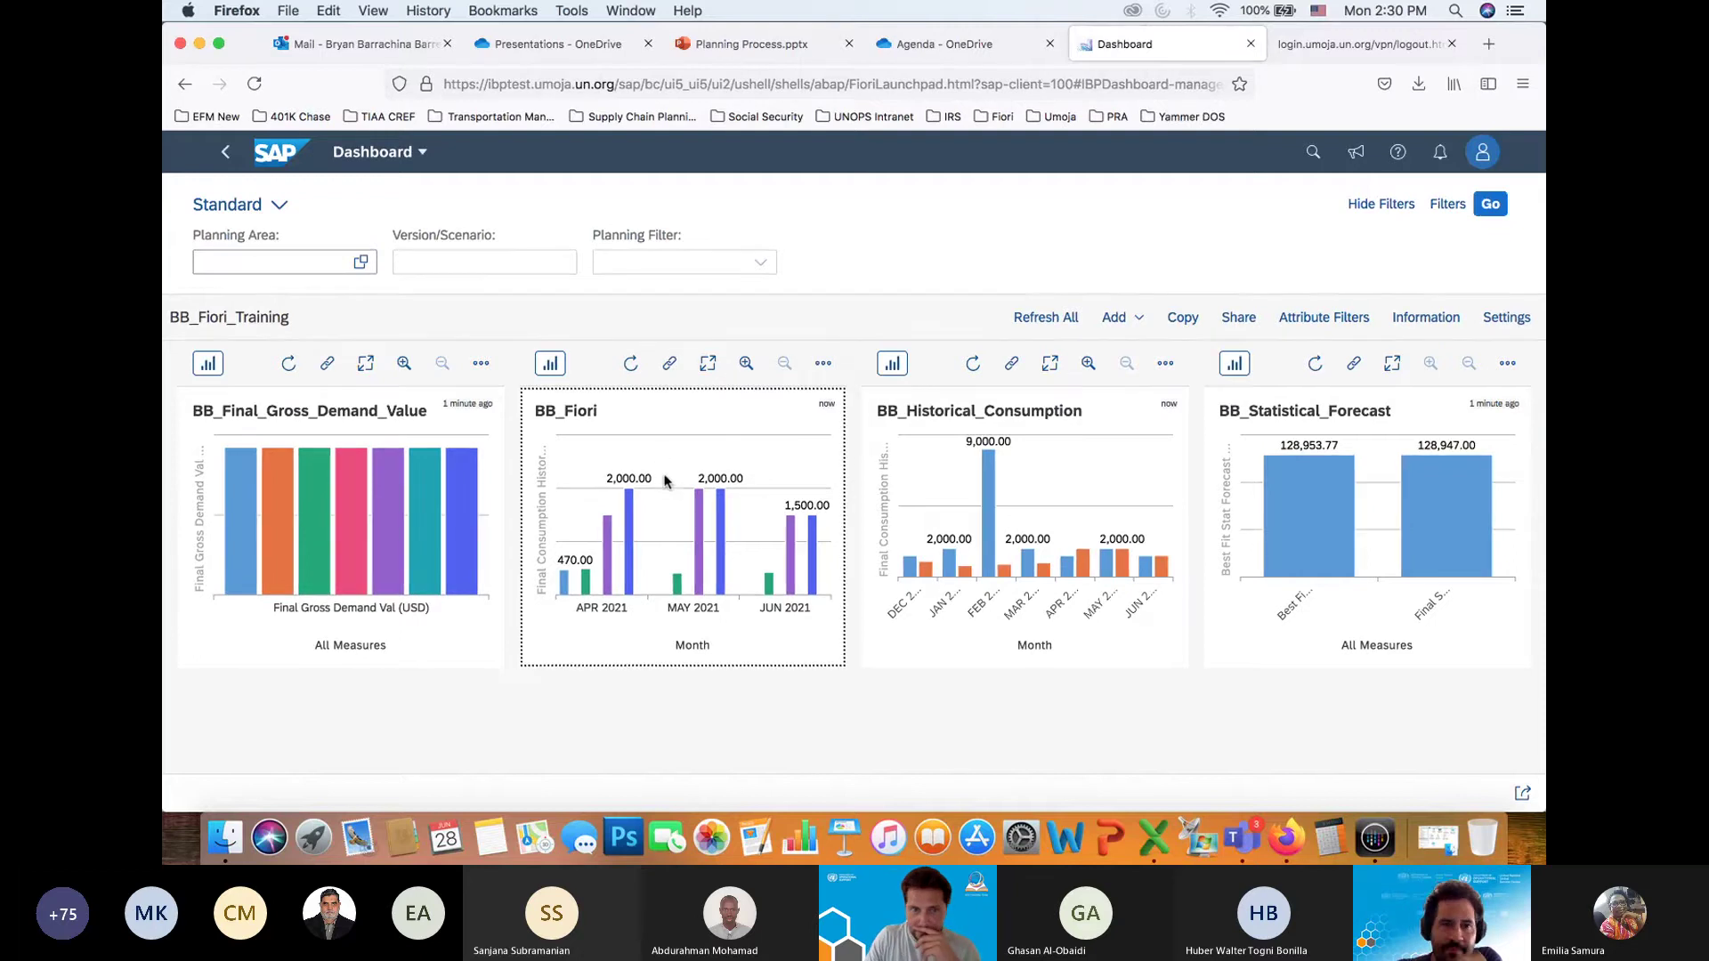
pyautogui.click(549, 366)
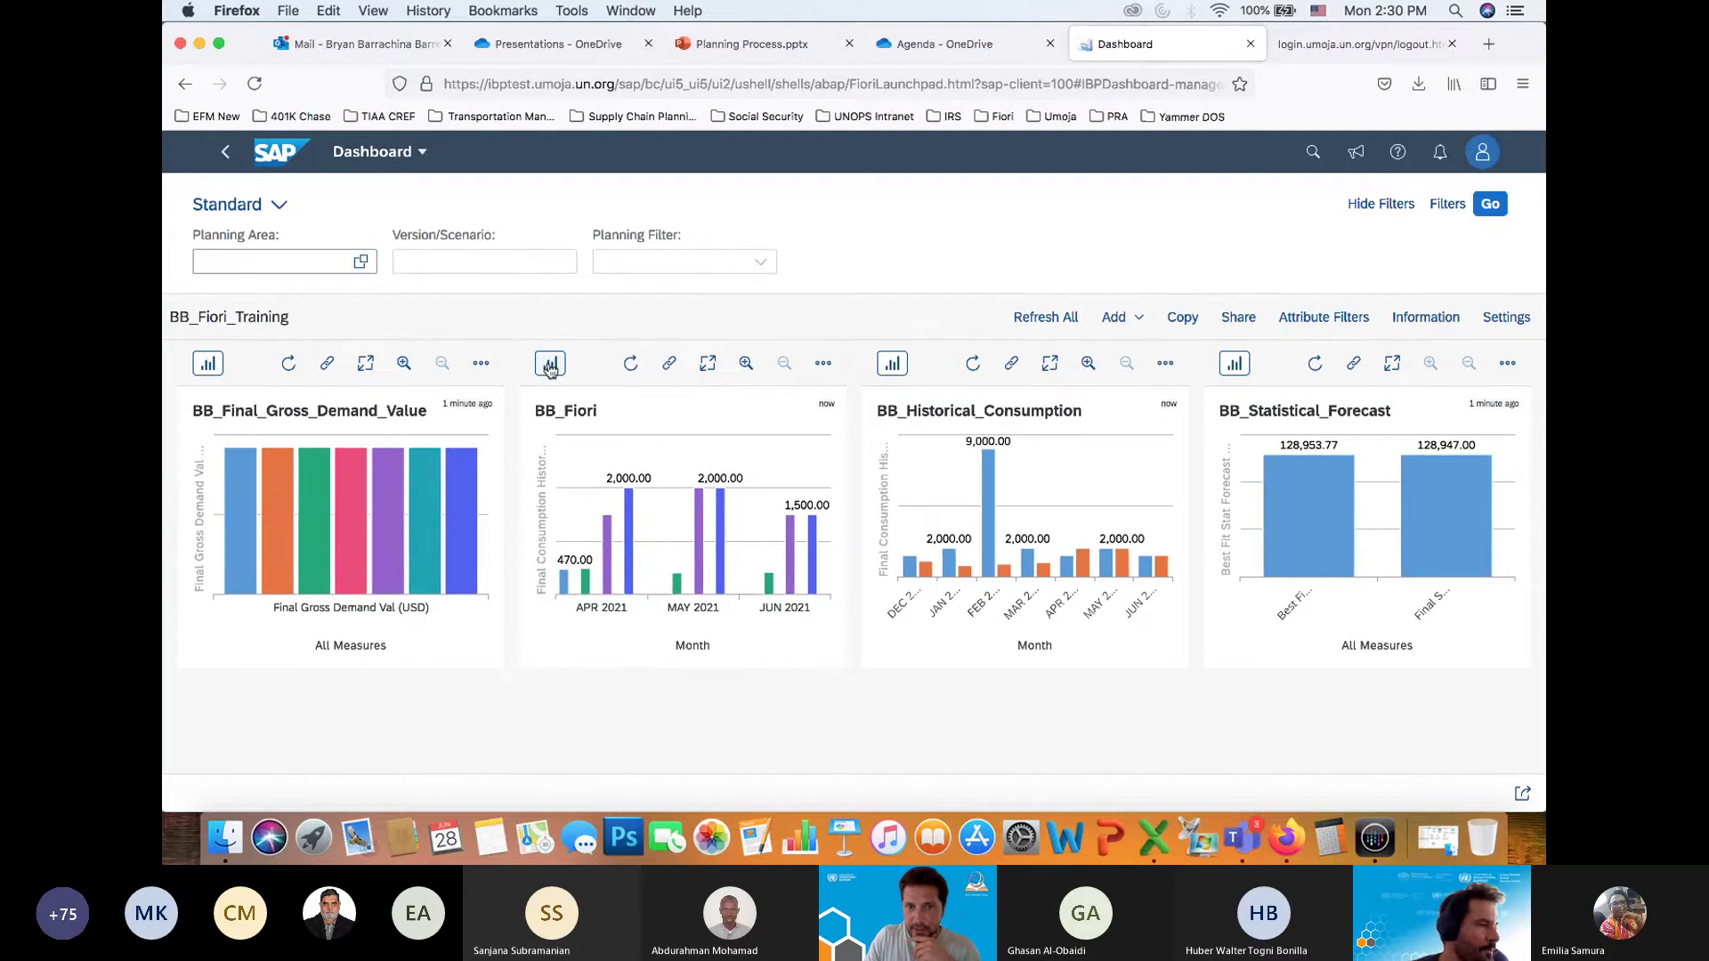
pyautogui.click(549, 365)
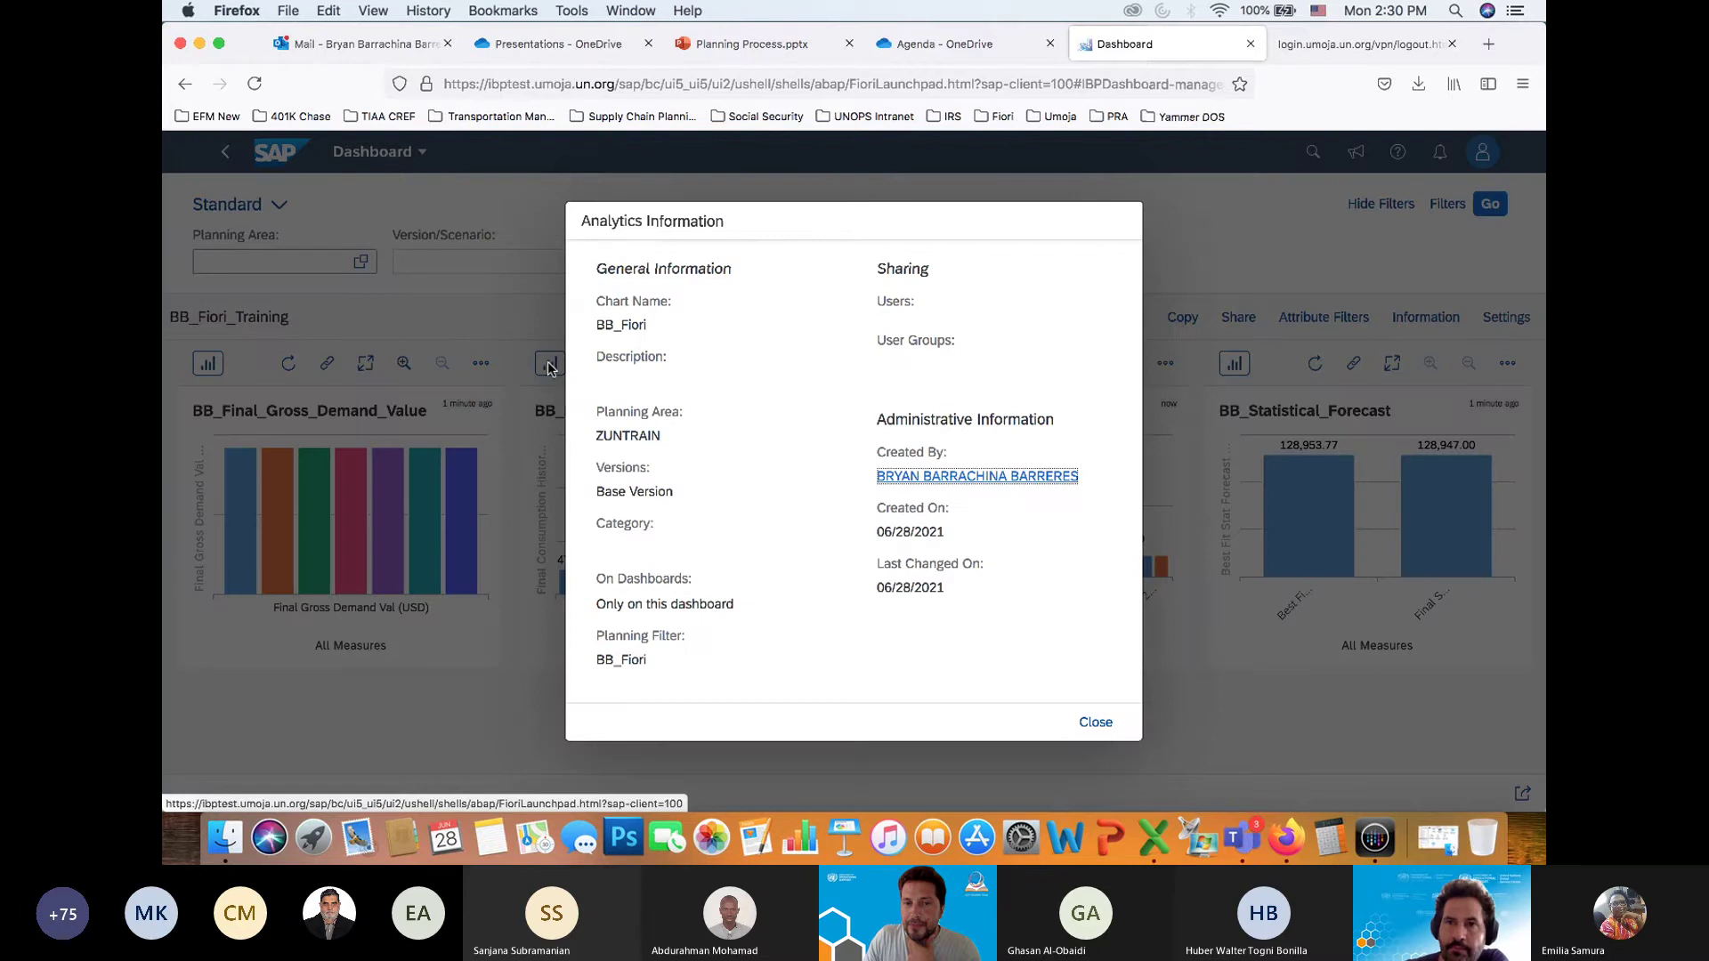
pyautogui.click(1096, 722)
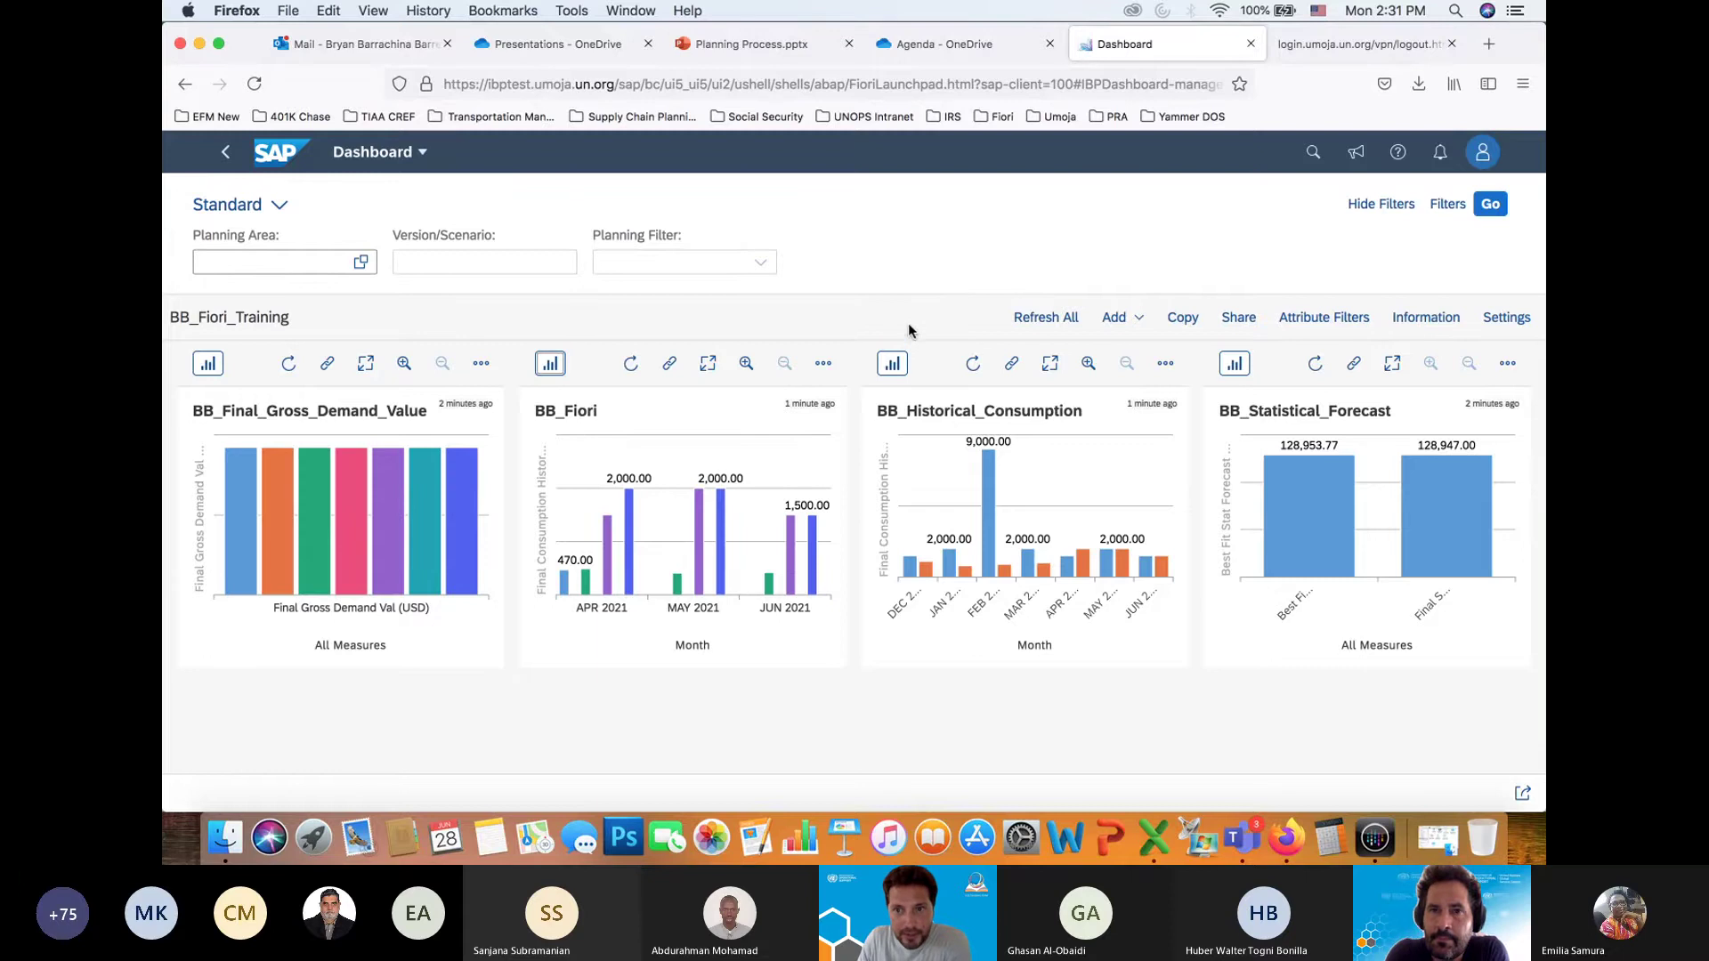
# Open Share for BB_Fiori_Training and browse the Users and User Groups lists without selecting anyone
pyautogui.click(1241, 320)
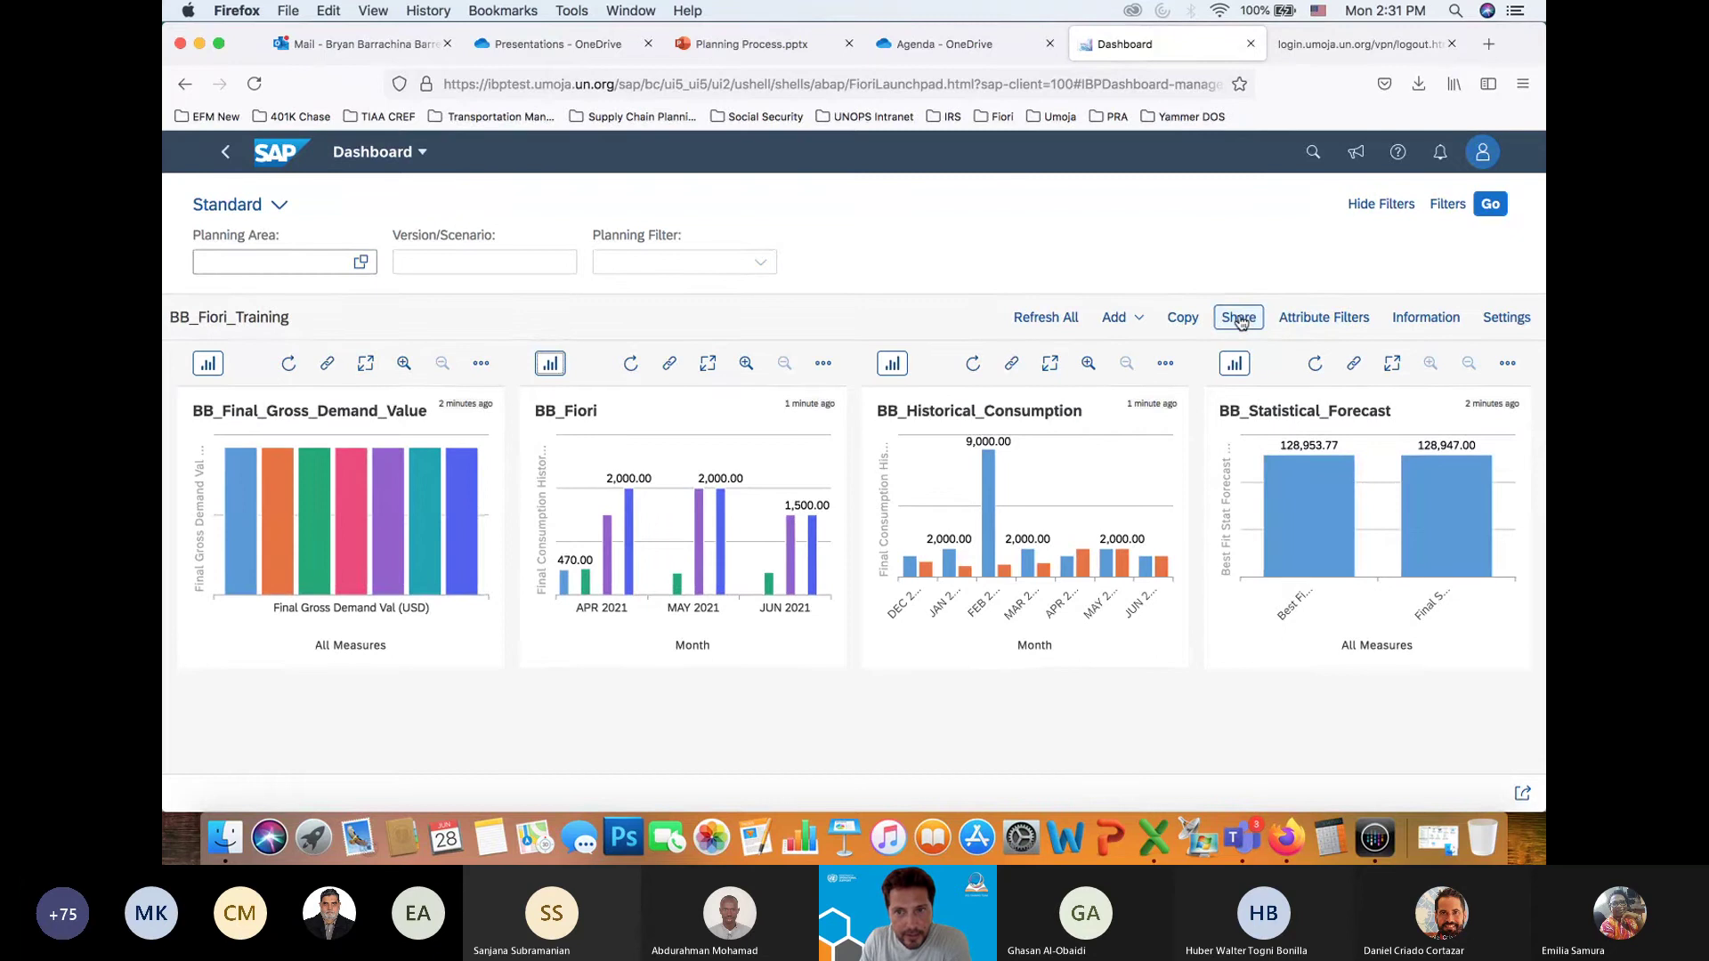
pyautogui.click(1238, 318)
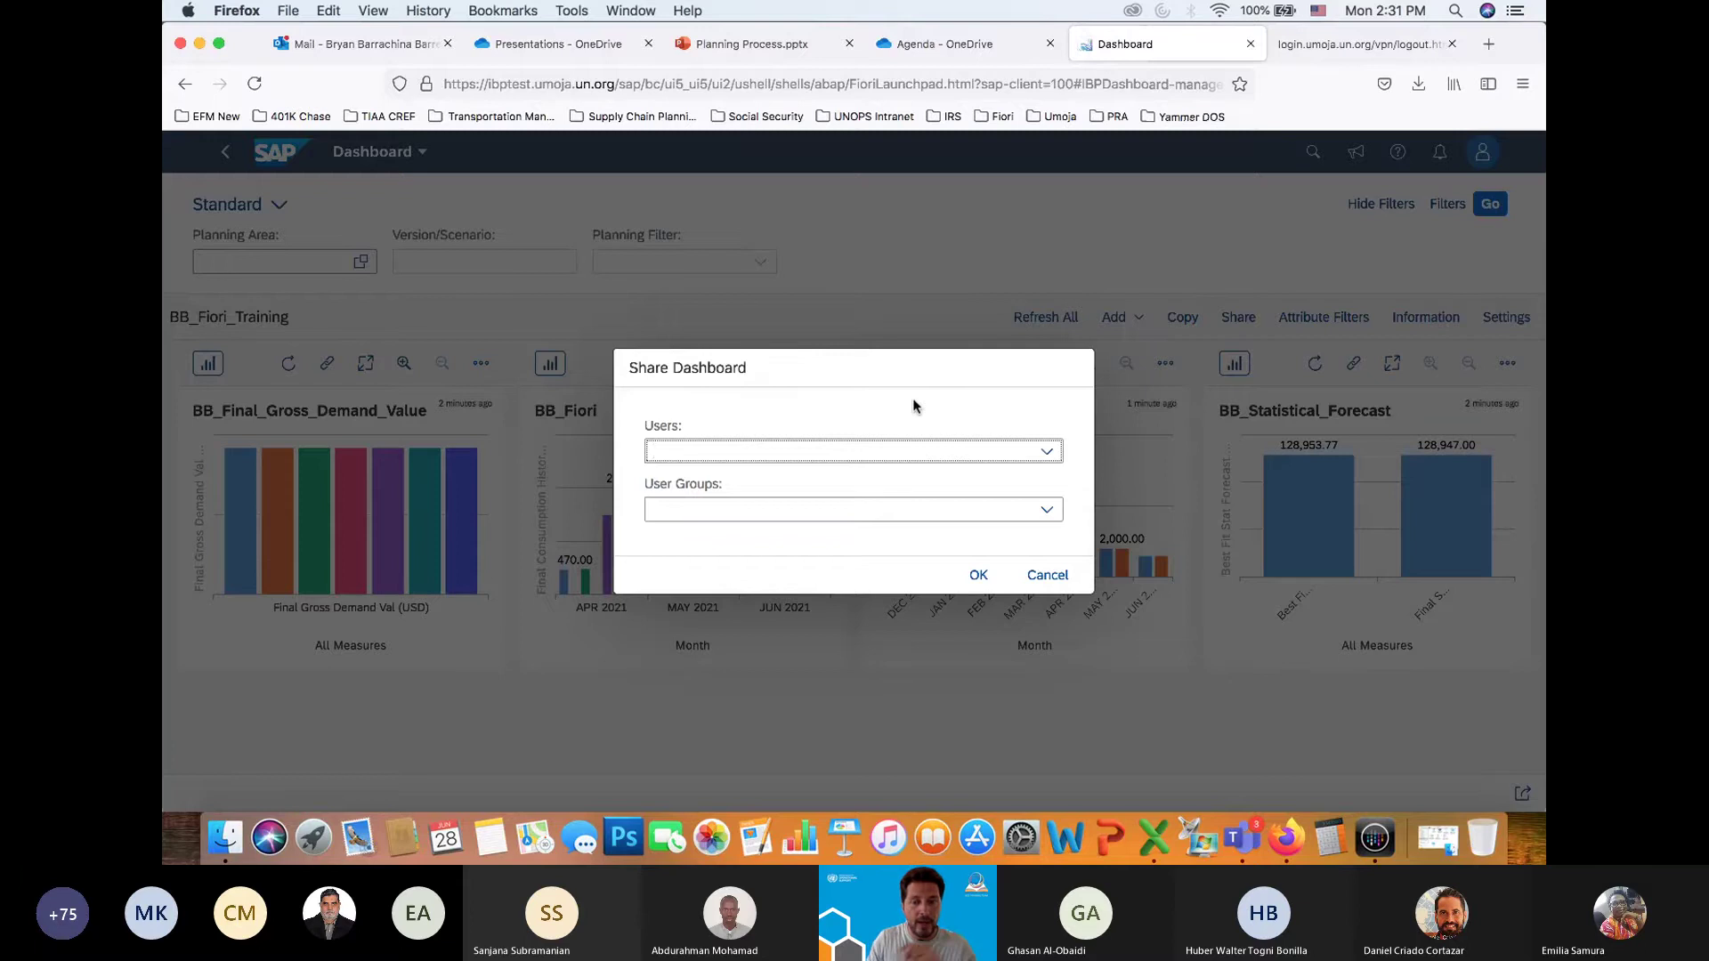
pyautogui.click(1050, 452)
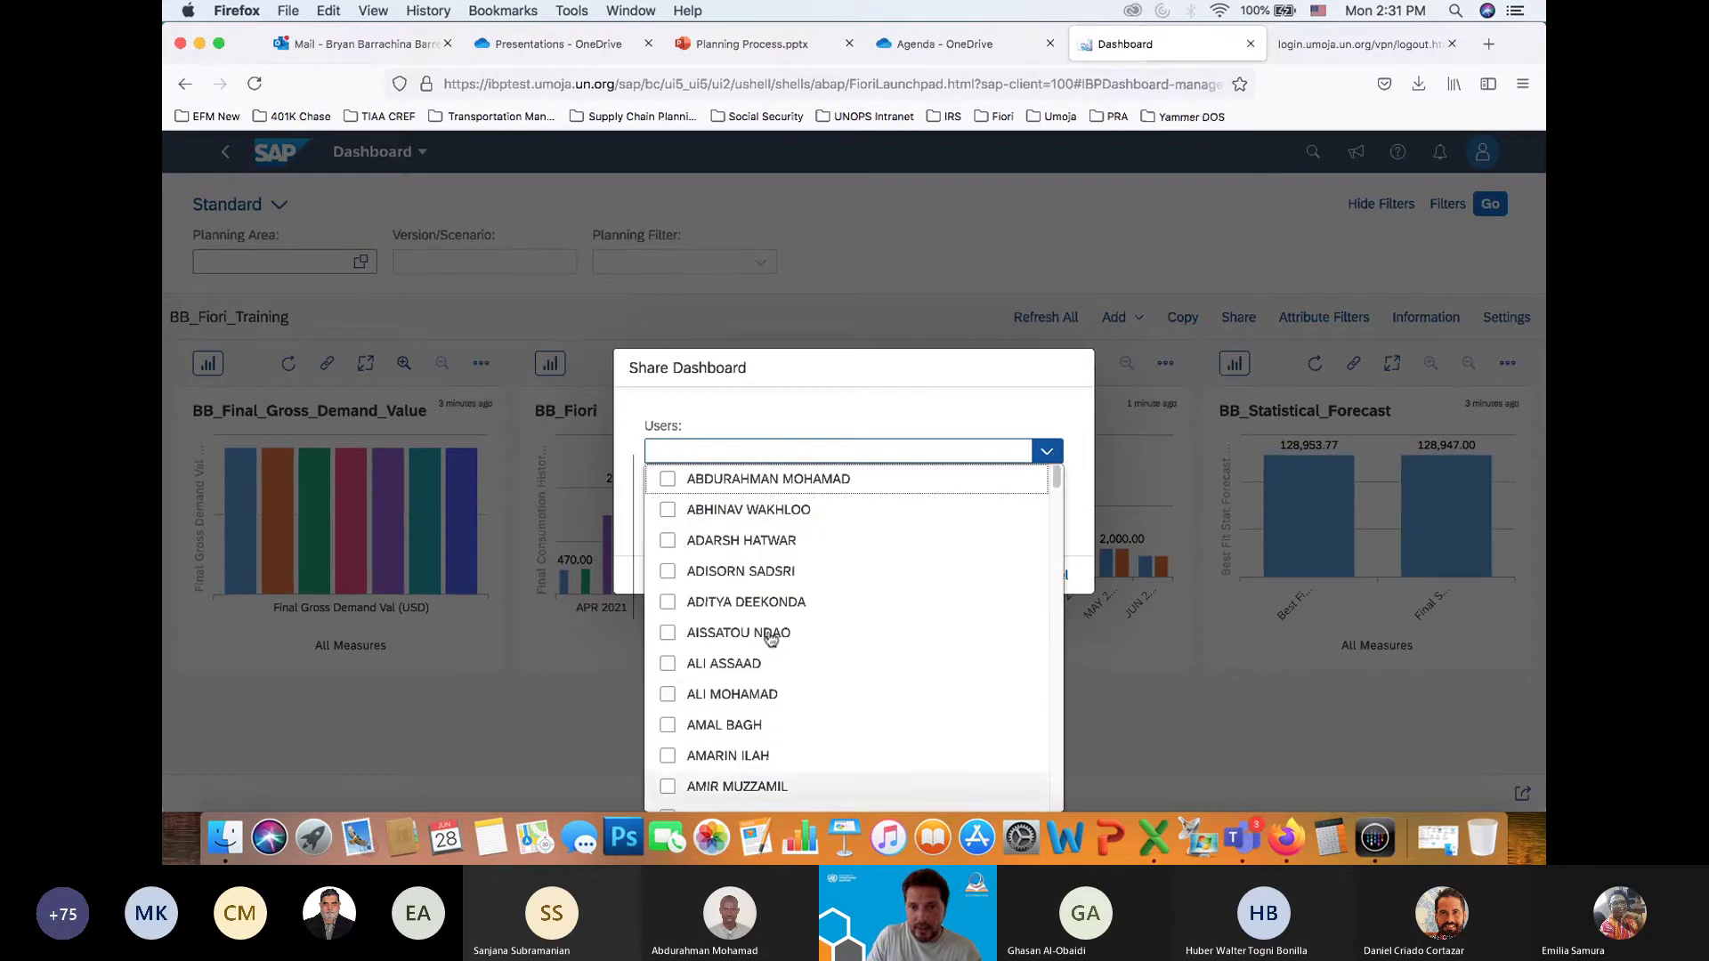
pyautogui.click(850, 428)
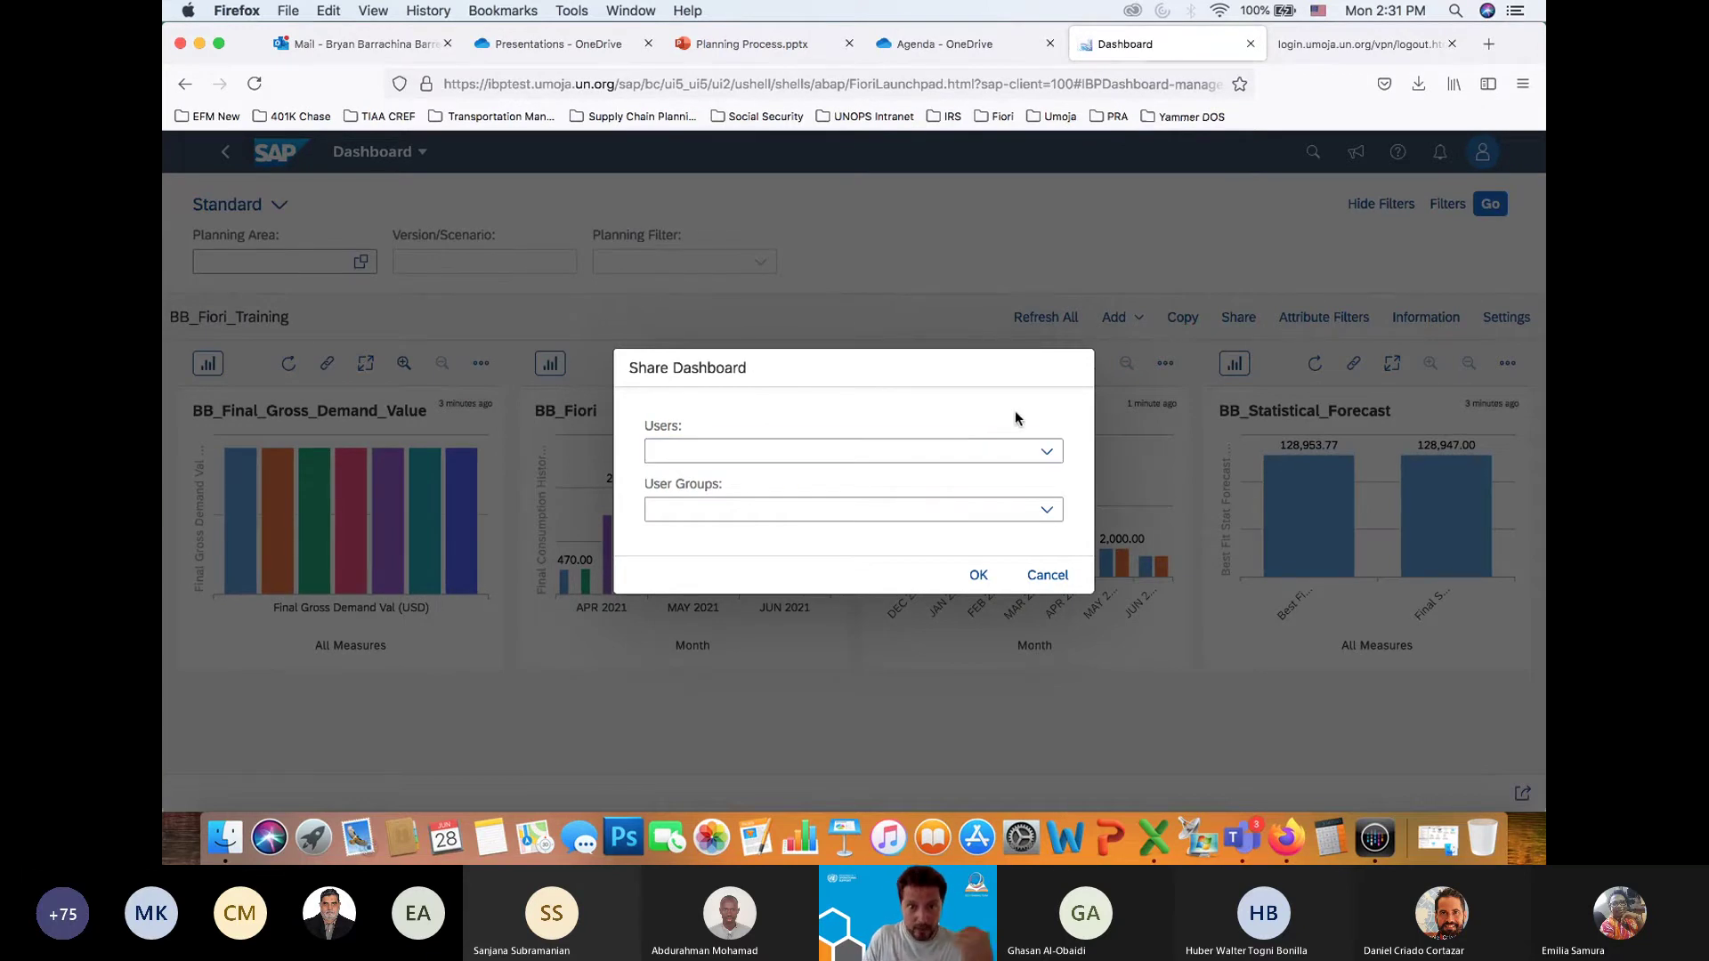
pyautogui.click(1047, 509)
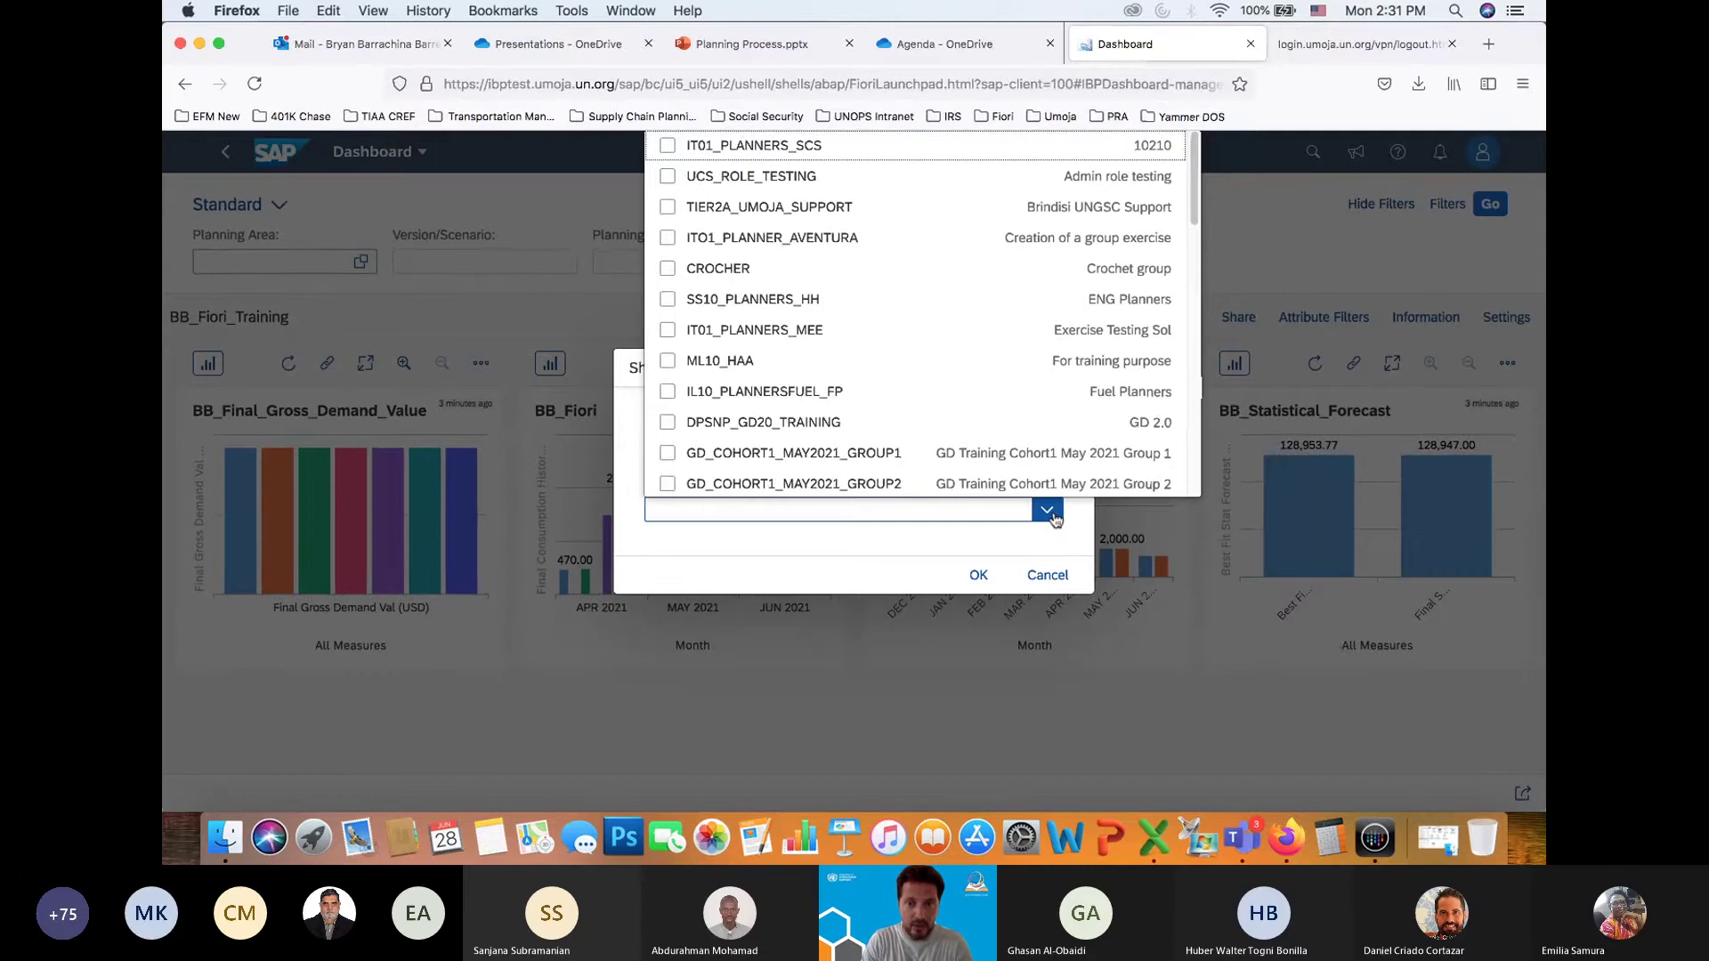
pyautogui.click(953, 540)
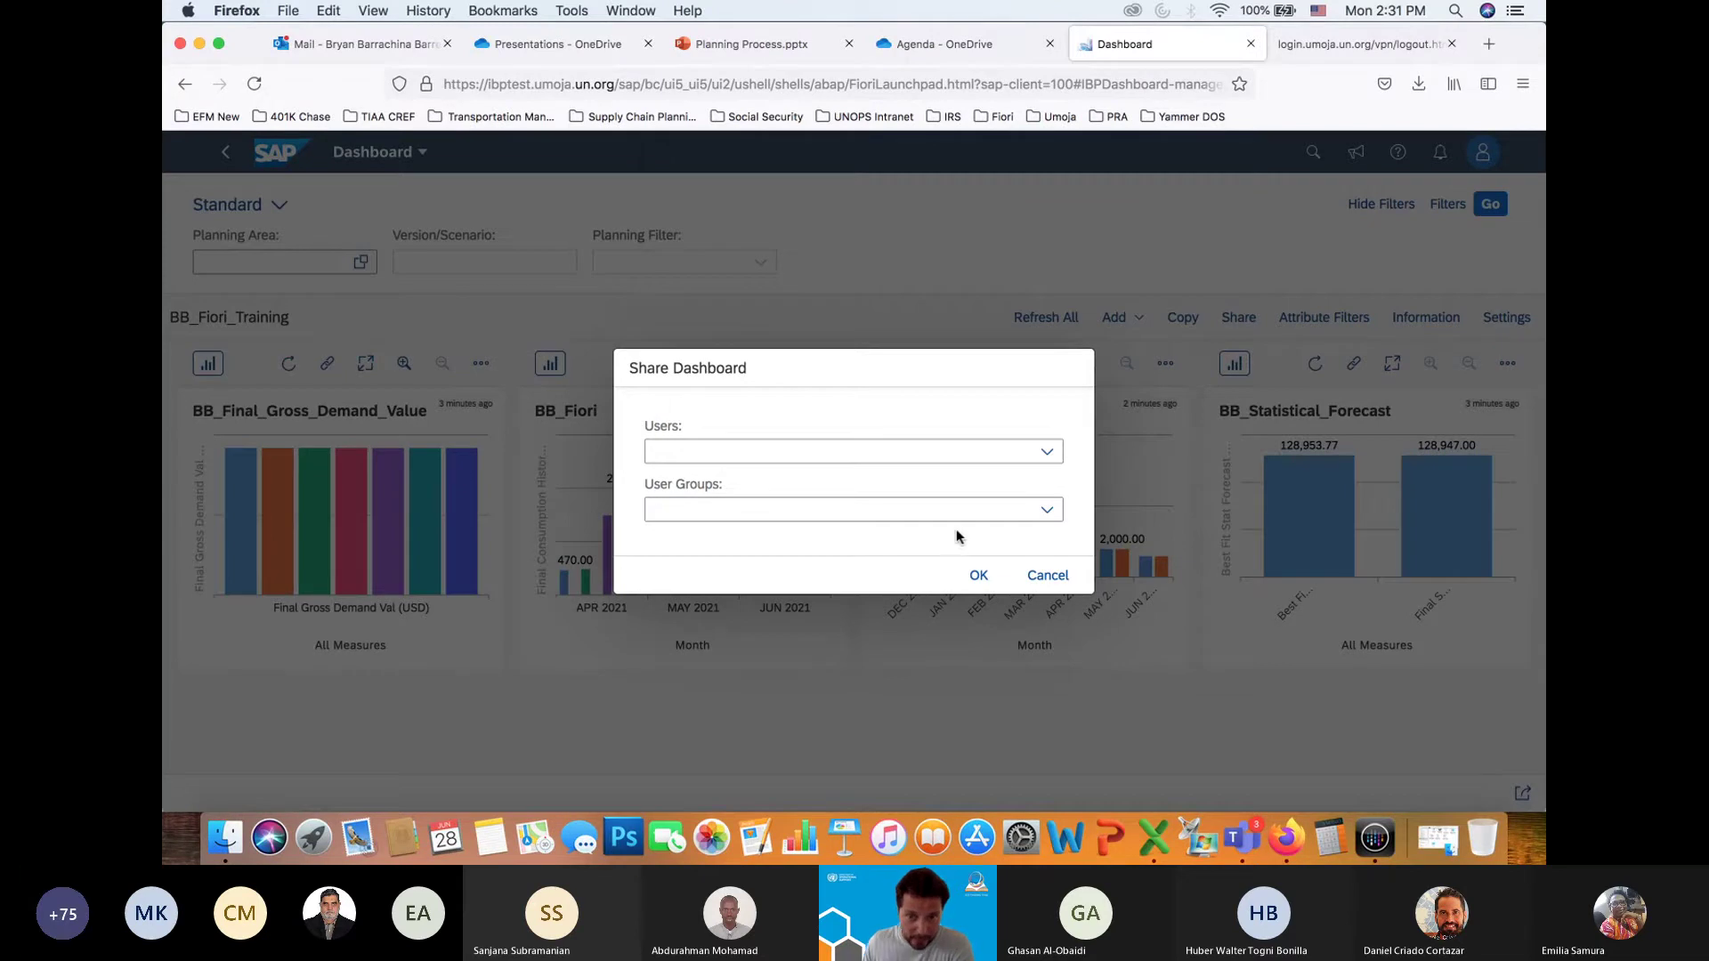
pyautogui.click(1049, 511)
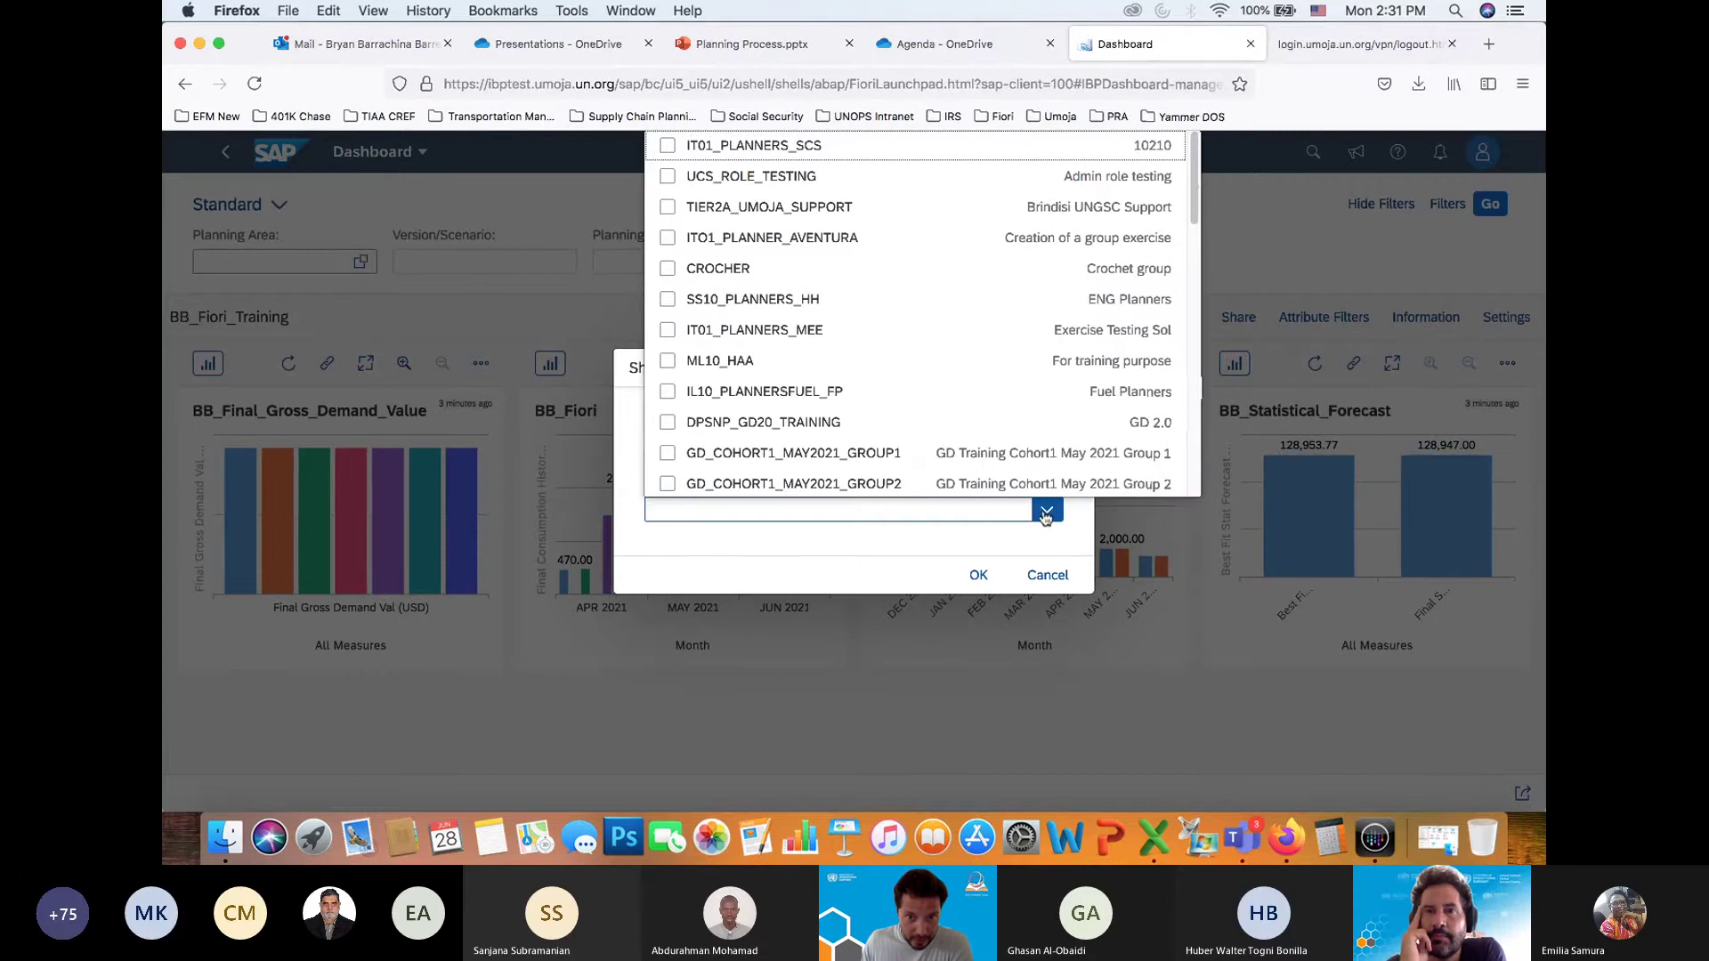
pyautogui.click(848, 540)
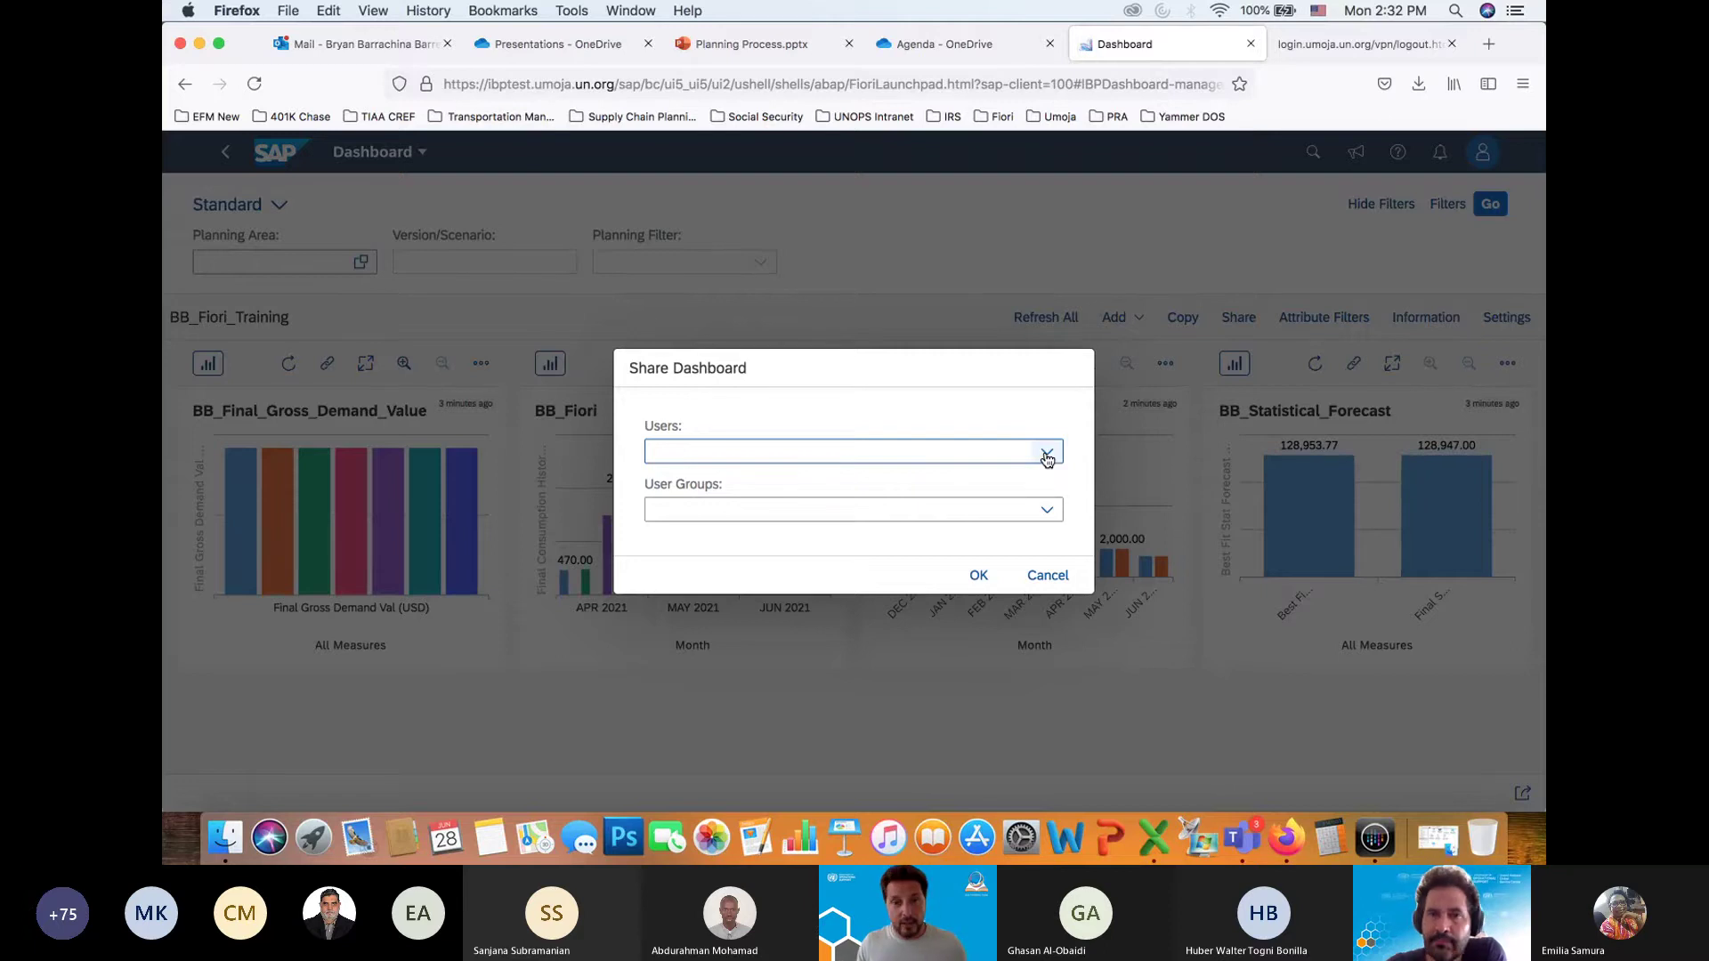
# Search the Users field by name and add the matching user as a recipient
pyautogui.click(1047, 454)
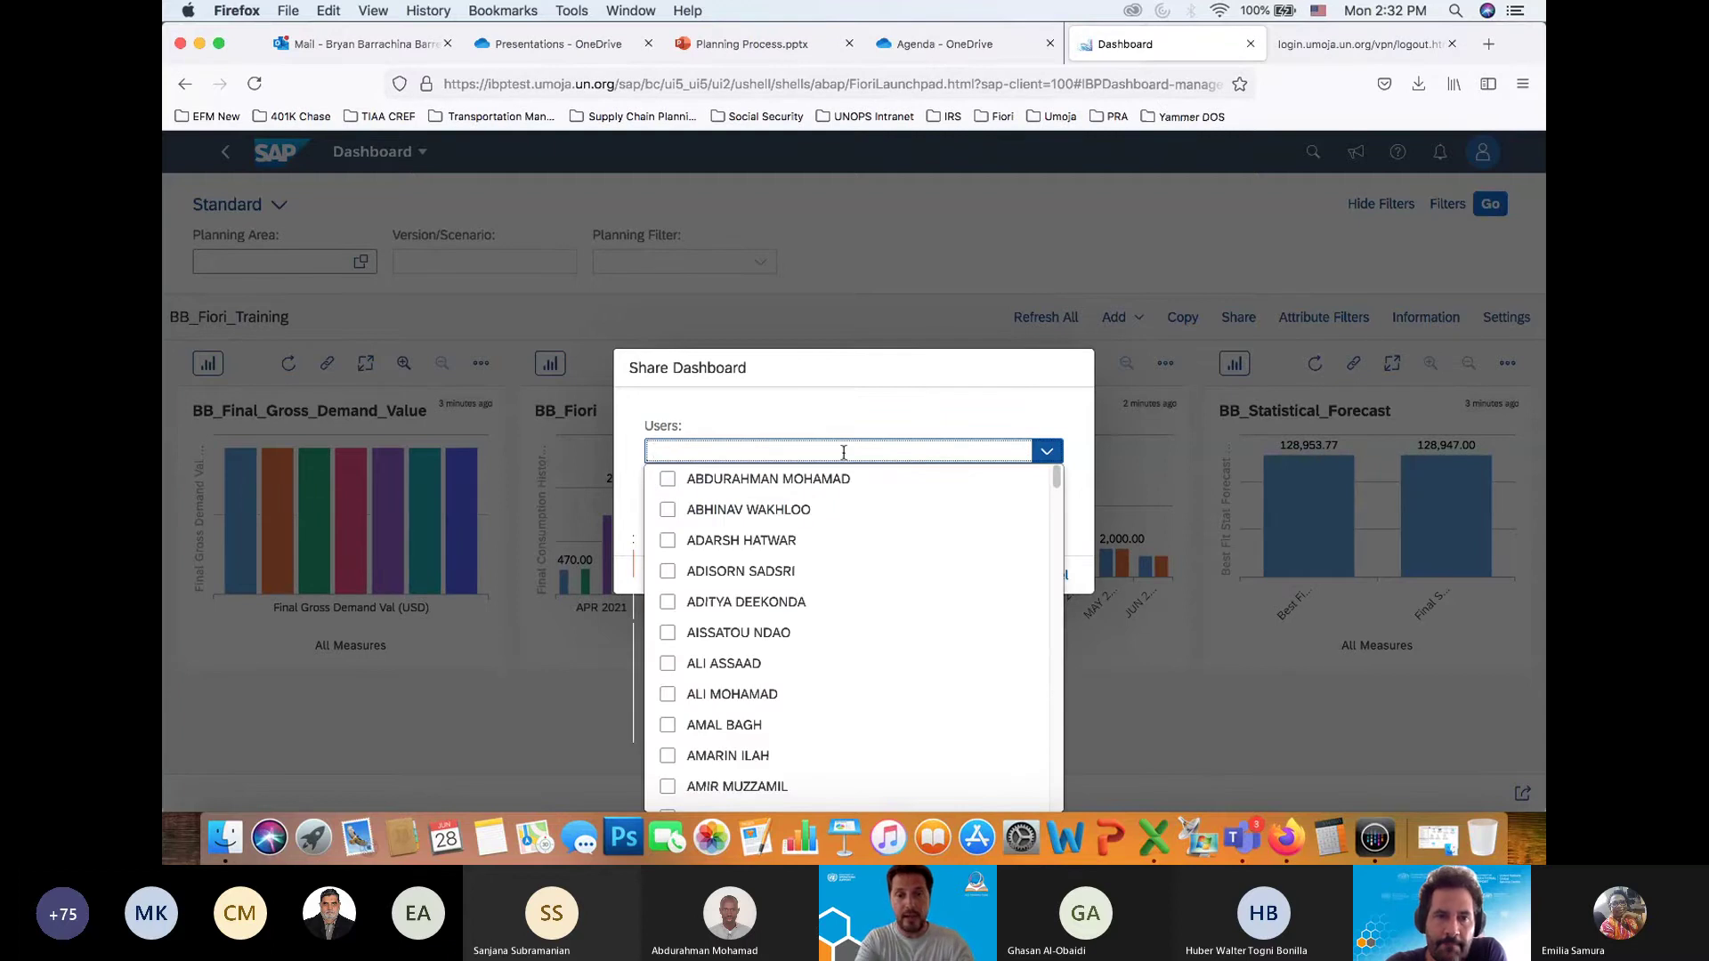
pyautogui.write('DANIEL')
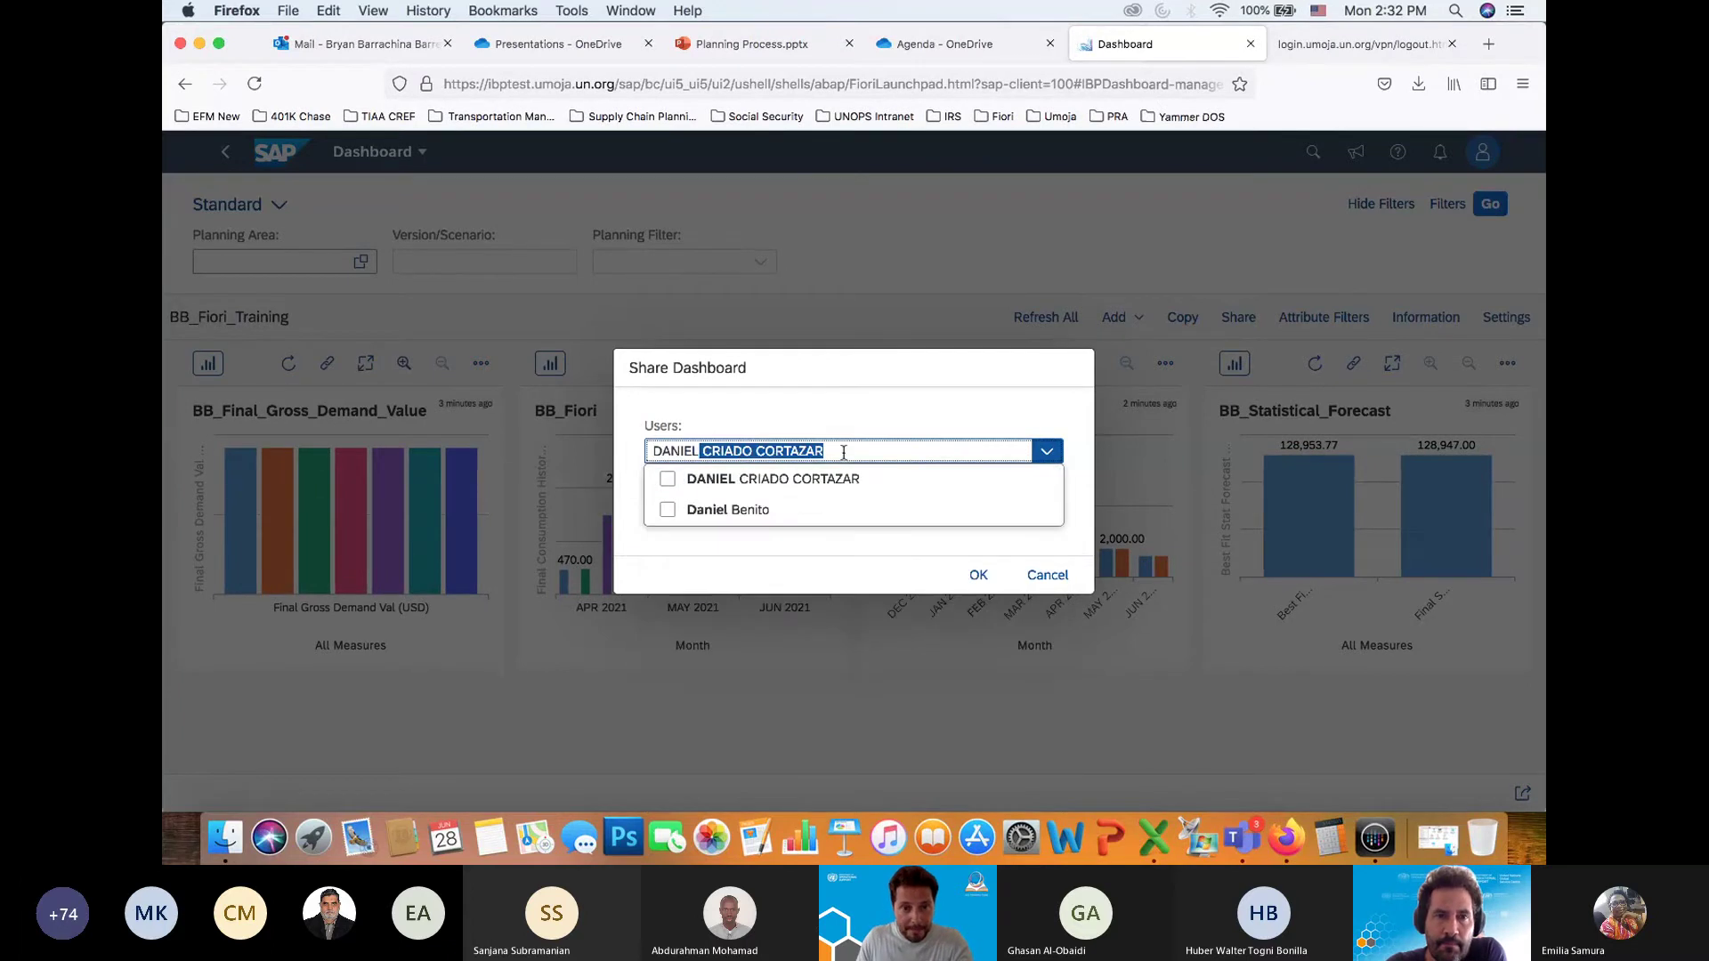
pyautogui.click(667, 479)
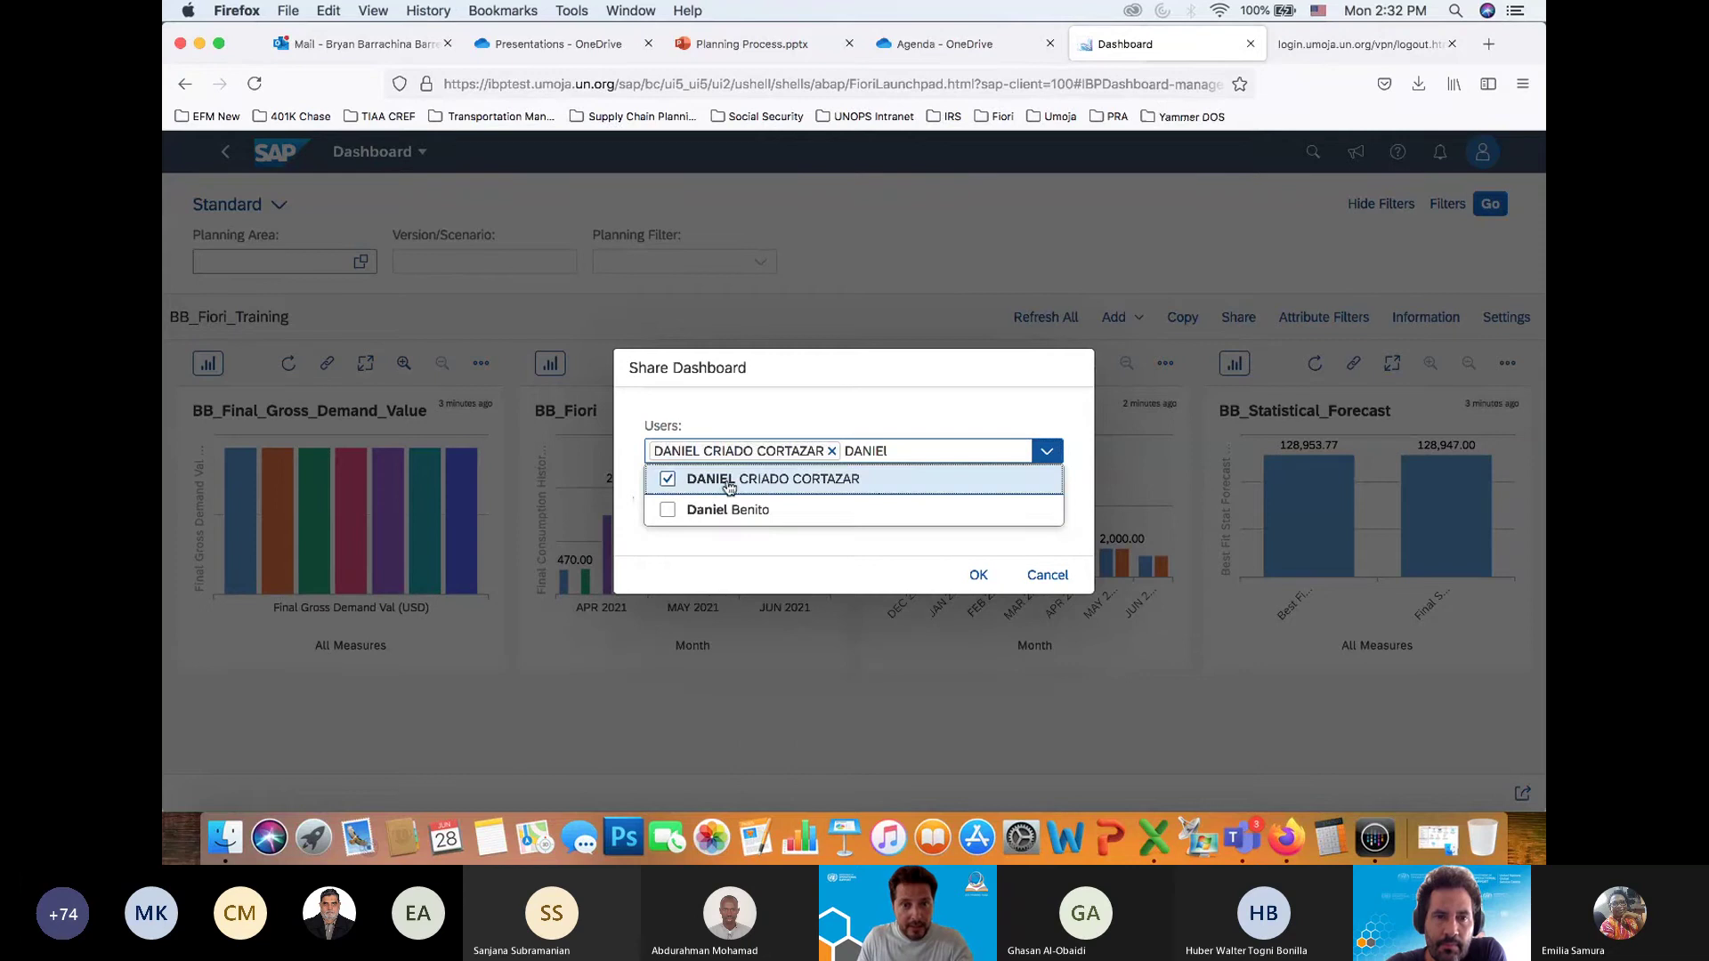
pyautogui.click(851, 557)
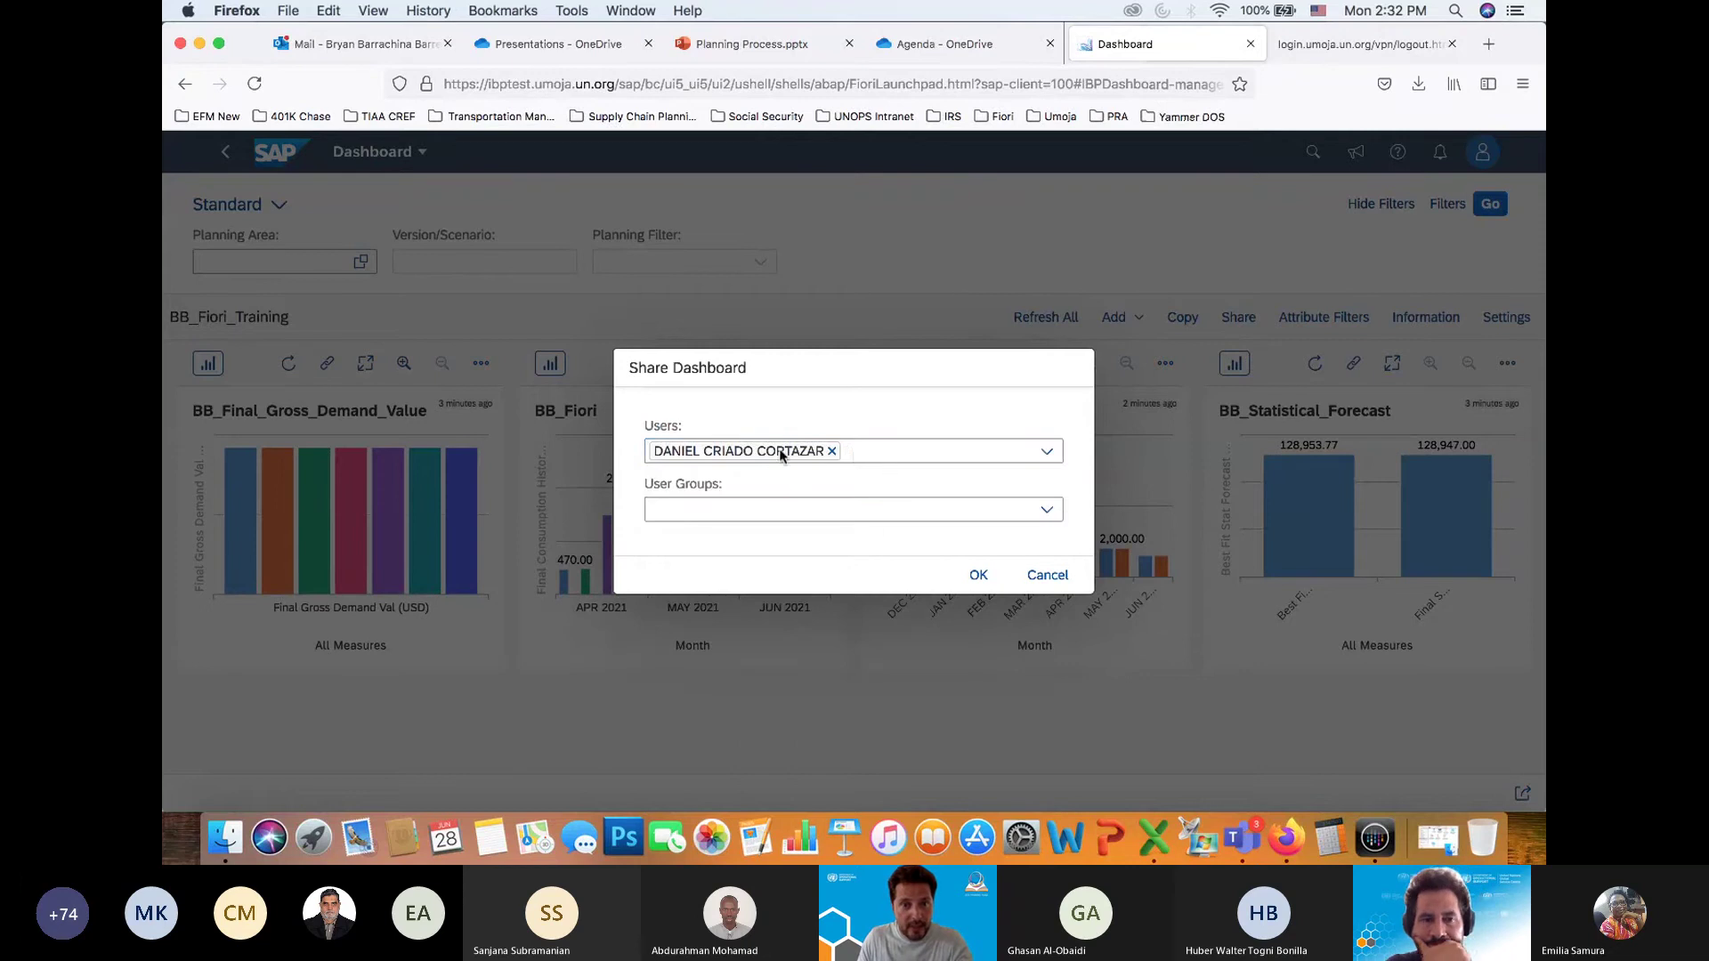
# Add the UCS_TRAINING user group and confirm sharing the dashboard
pyautogui.click(1047, 510)
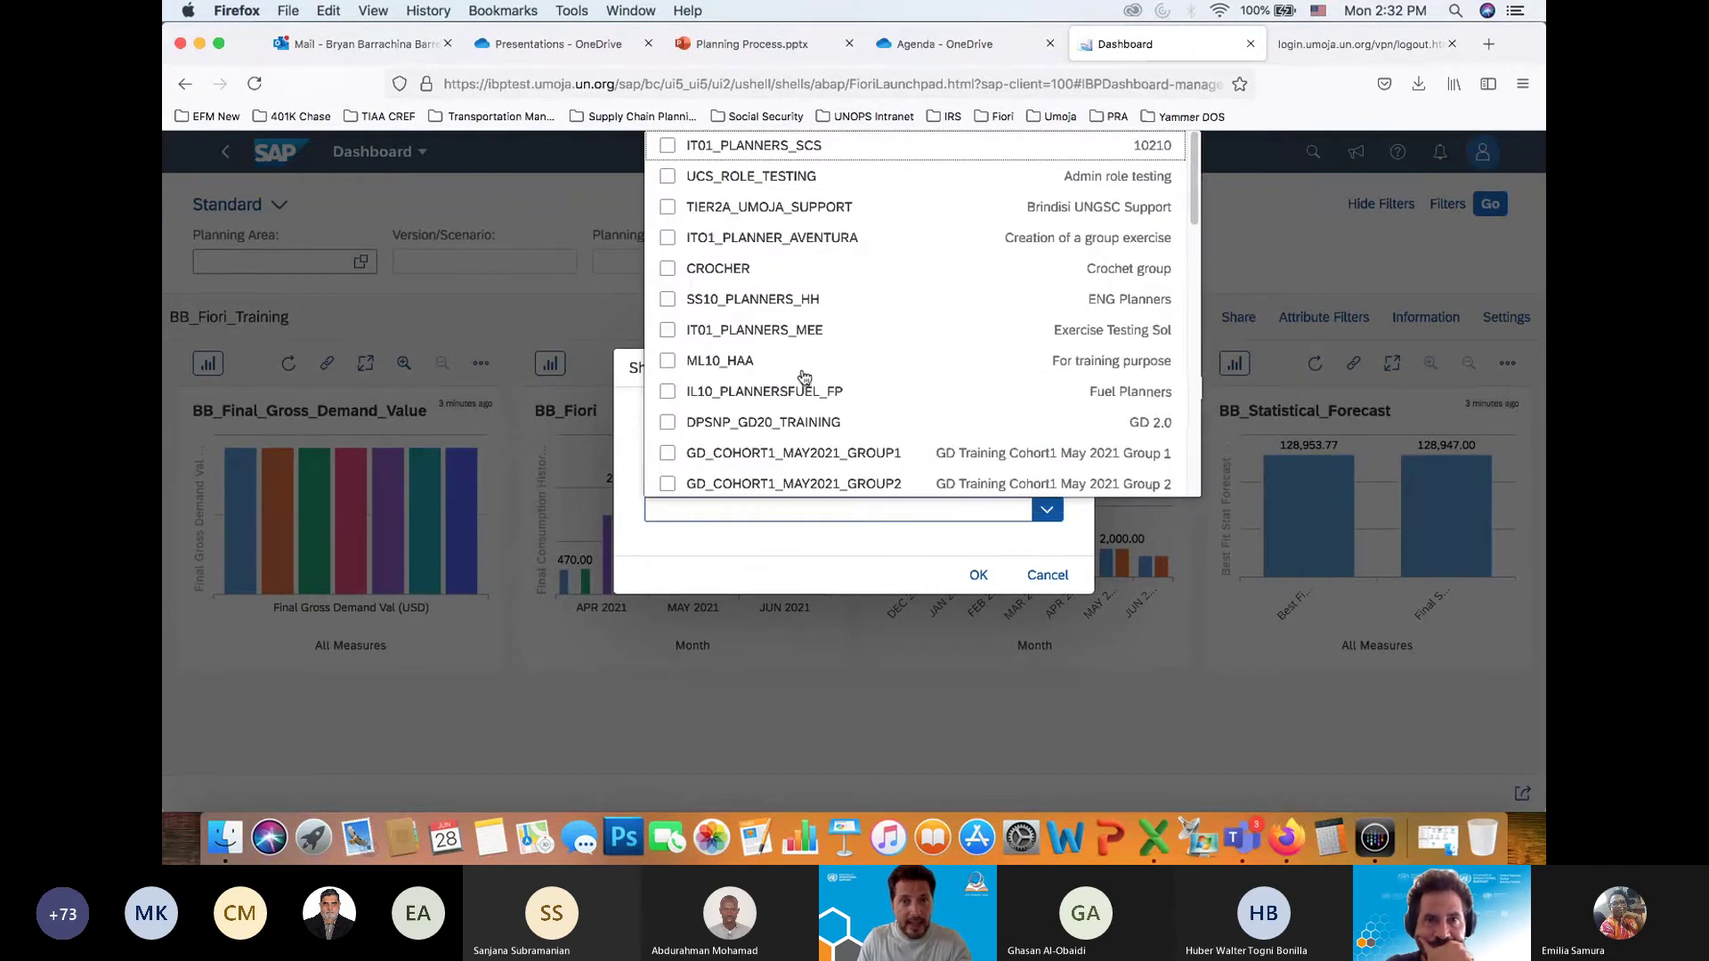
pyautogui.scroll(-3, 740, 258)
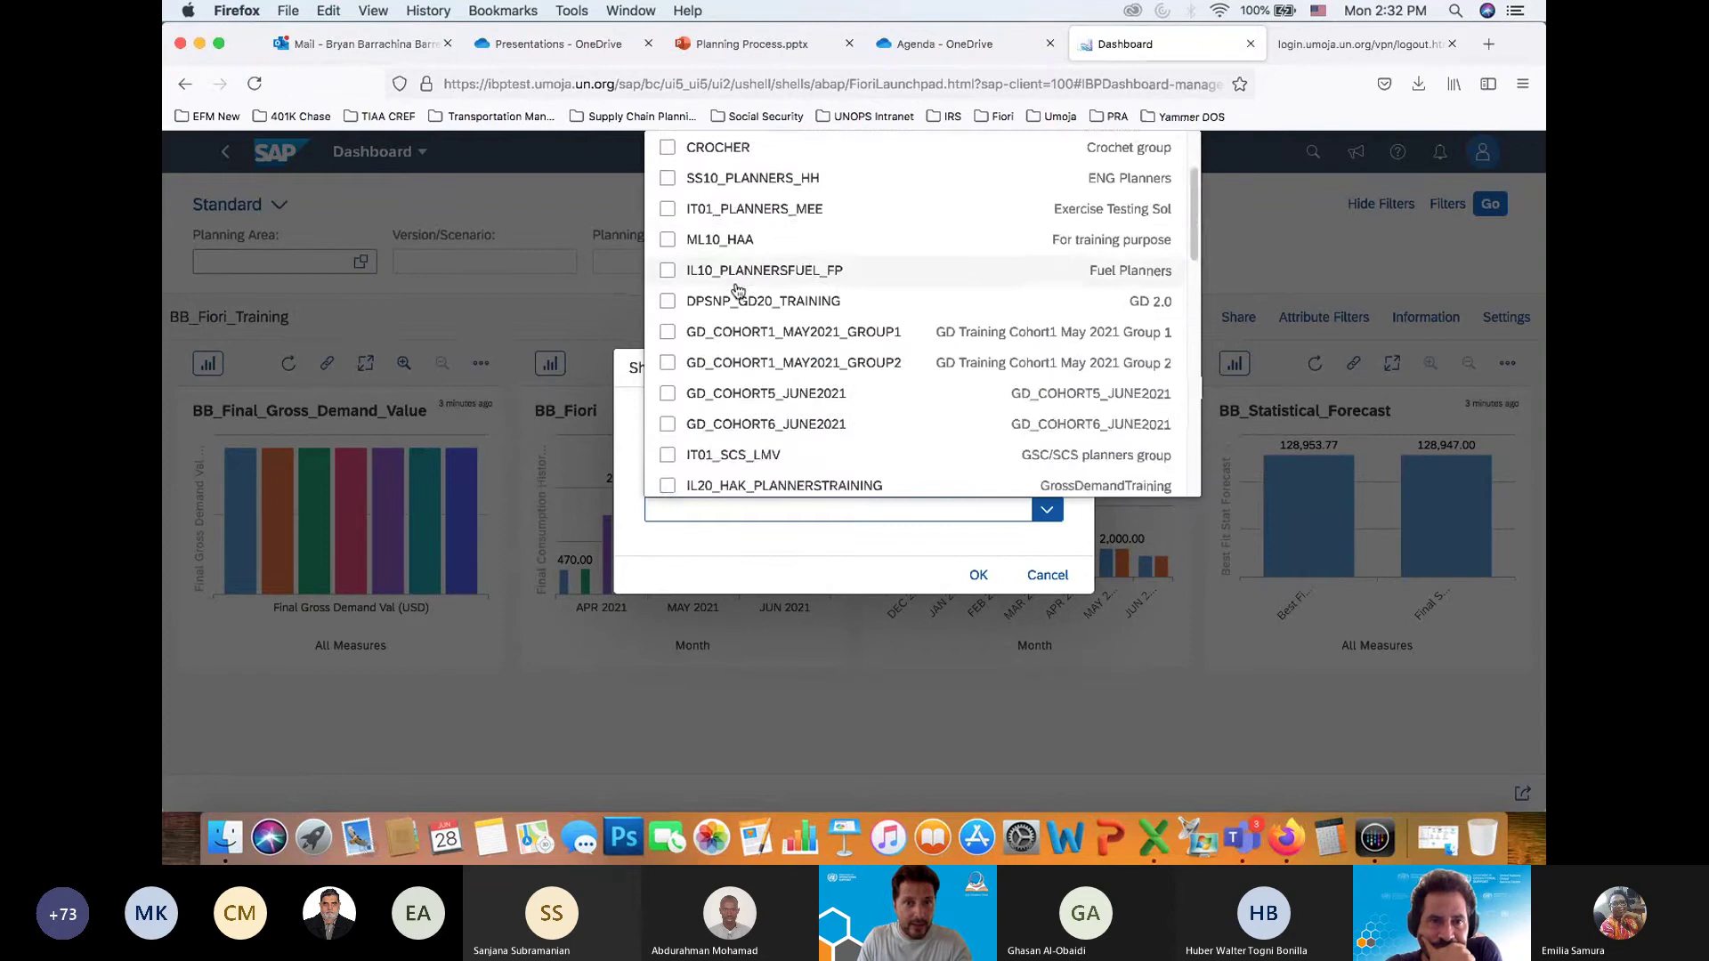
pyautogui.scroll(-5, 736, 304)
pyautogui.scroll(-8, 734, 302)
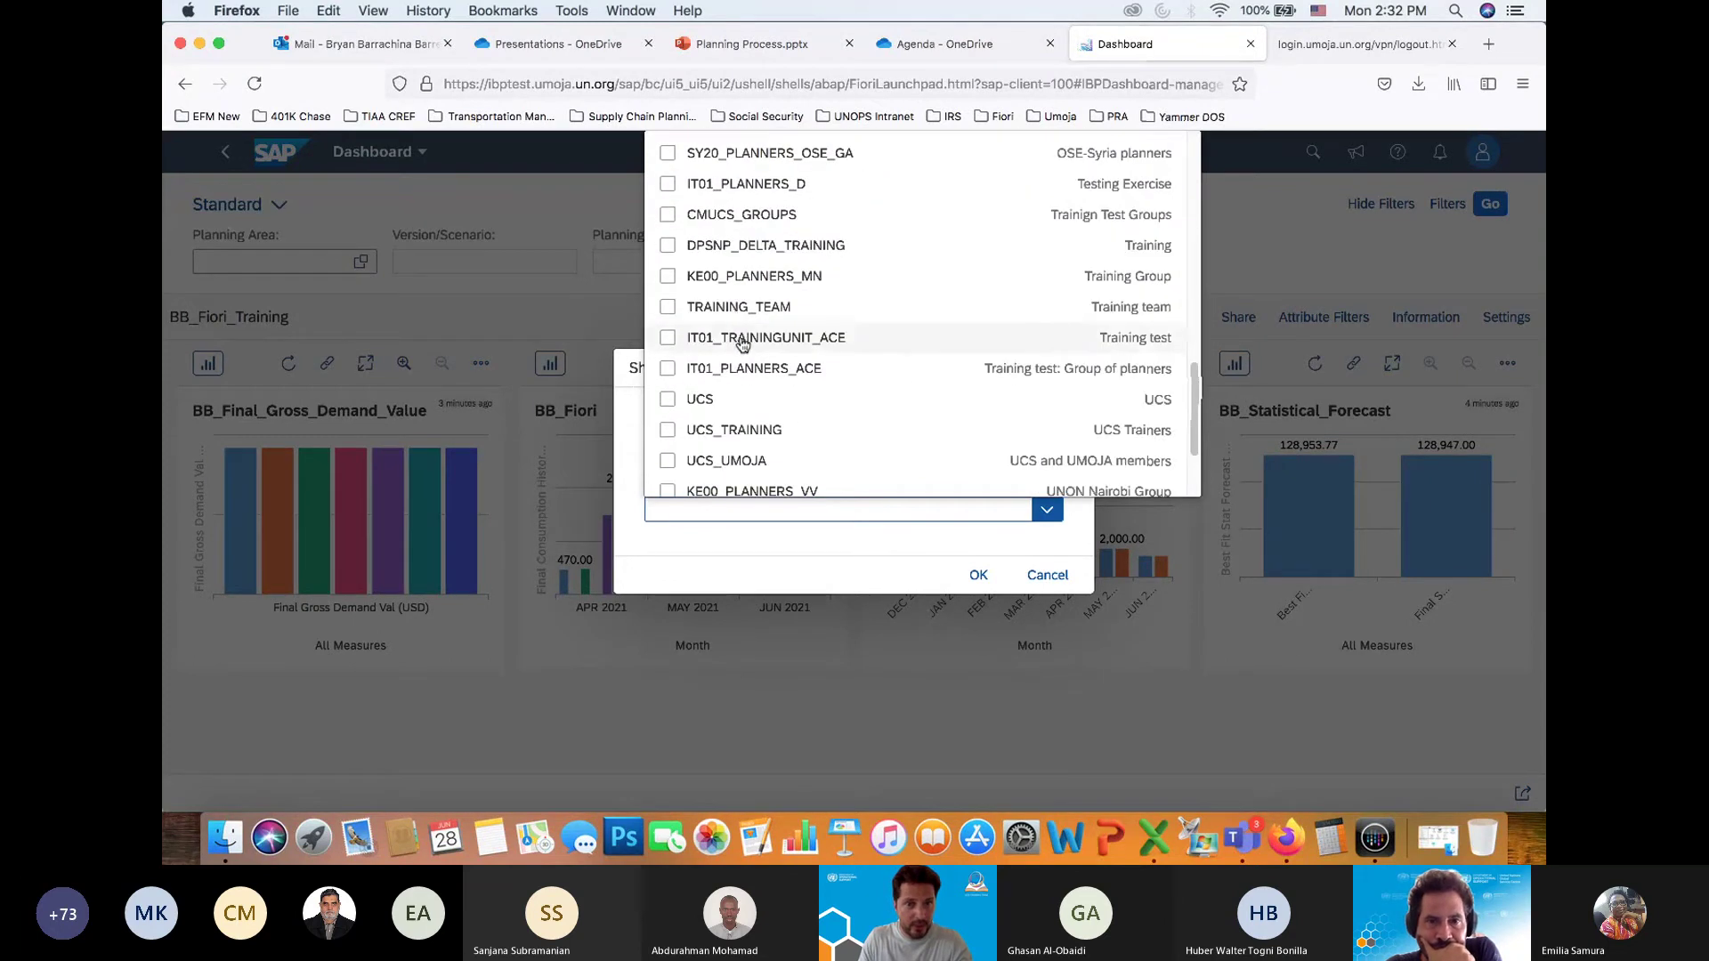
pyautogui.scroll(-2, 748, 356)
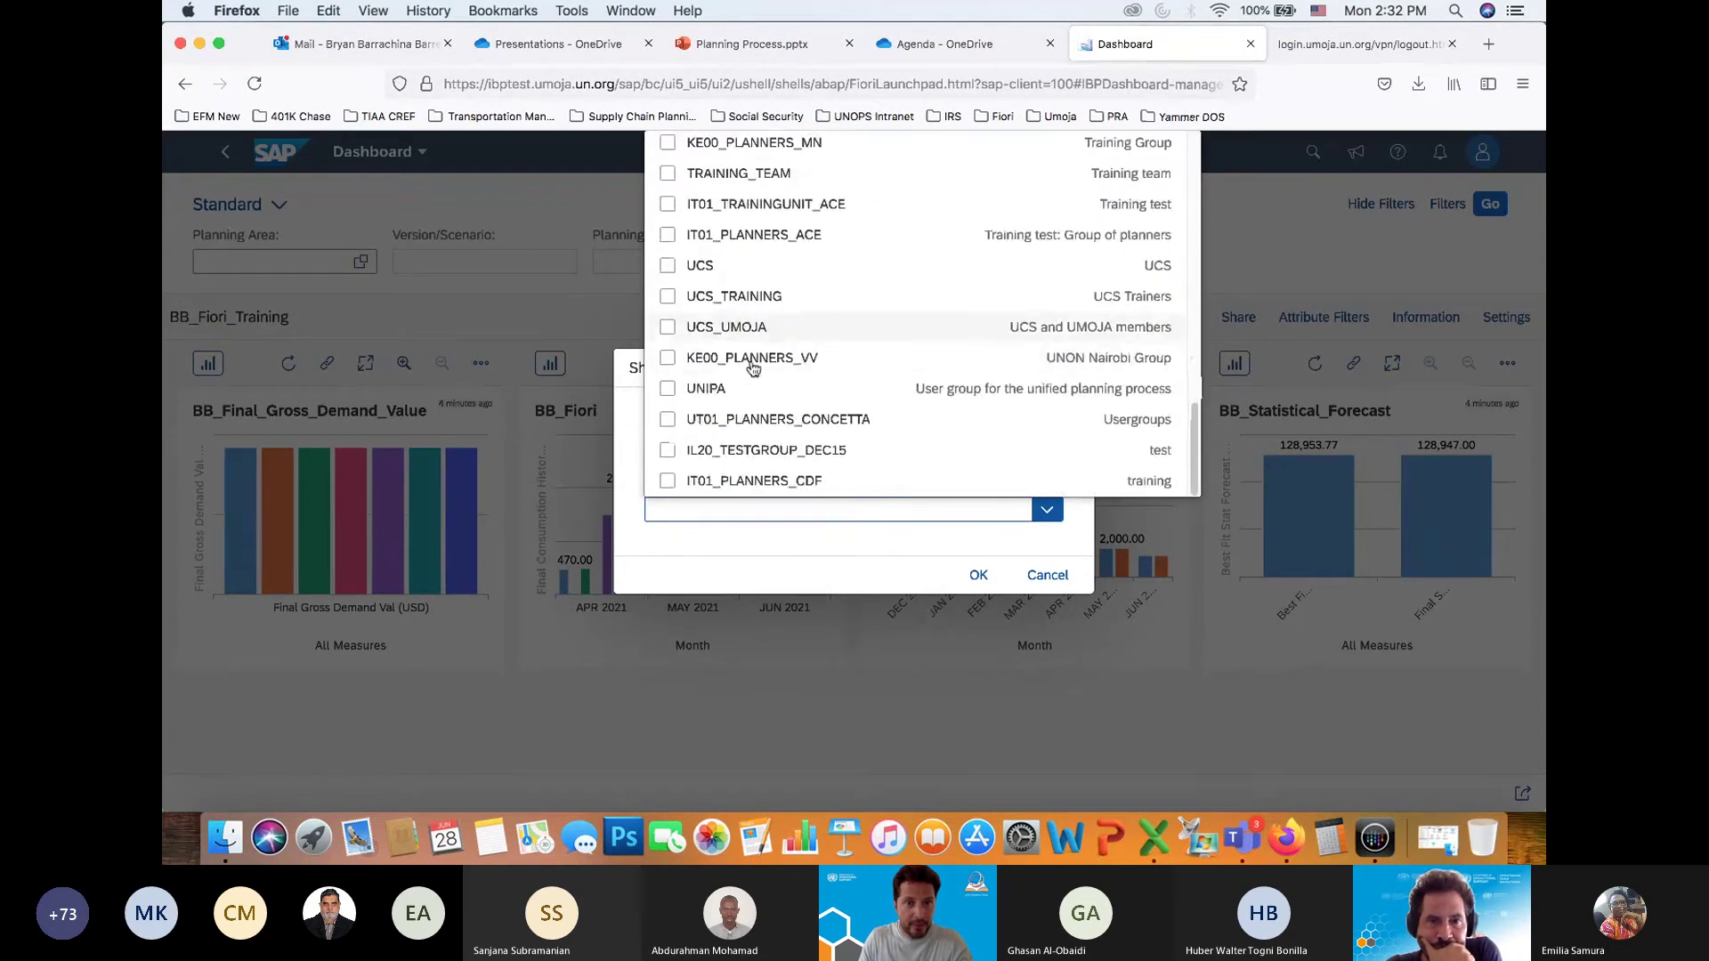
pyautogui.click(669, 297)
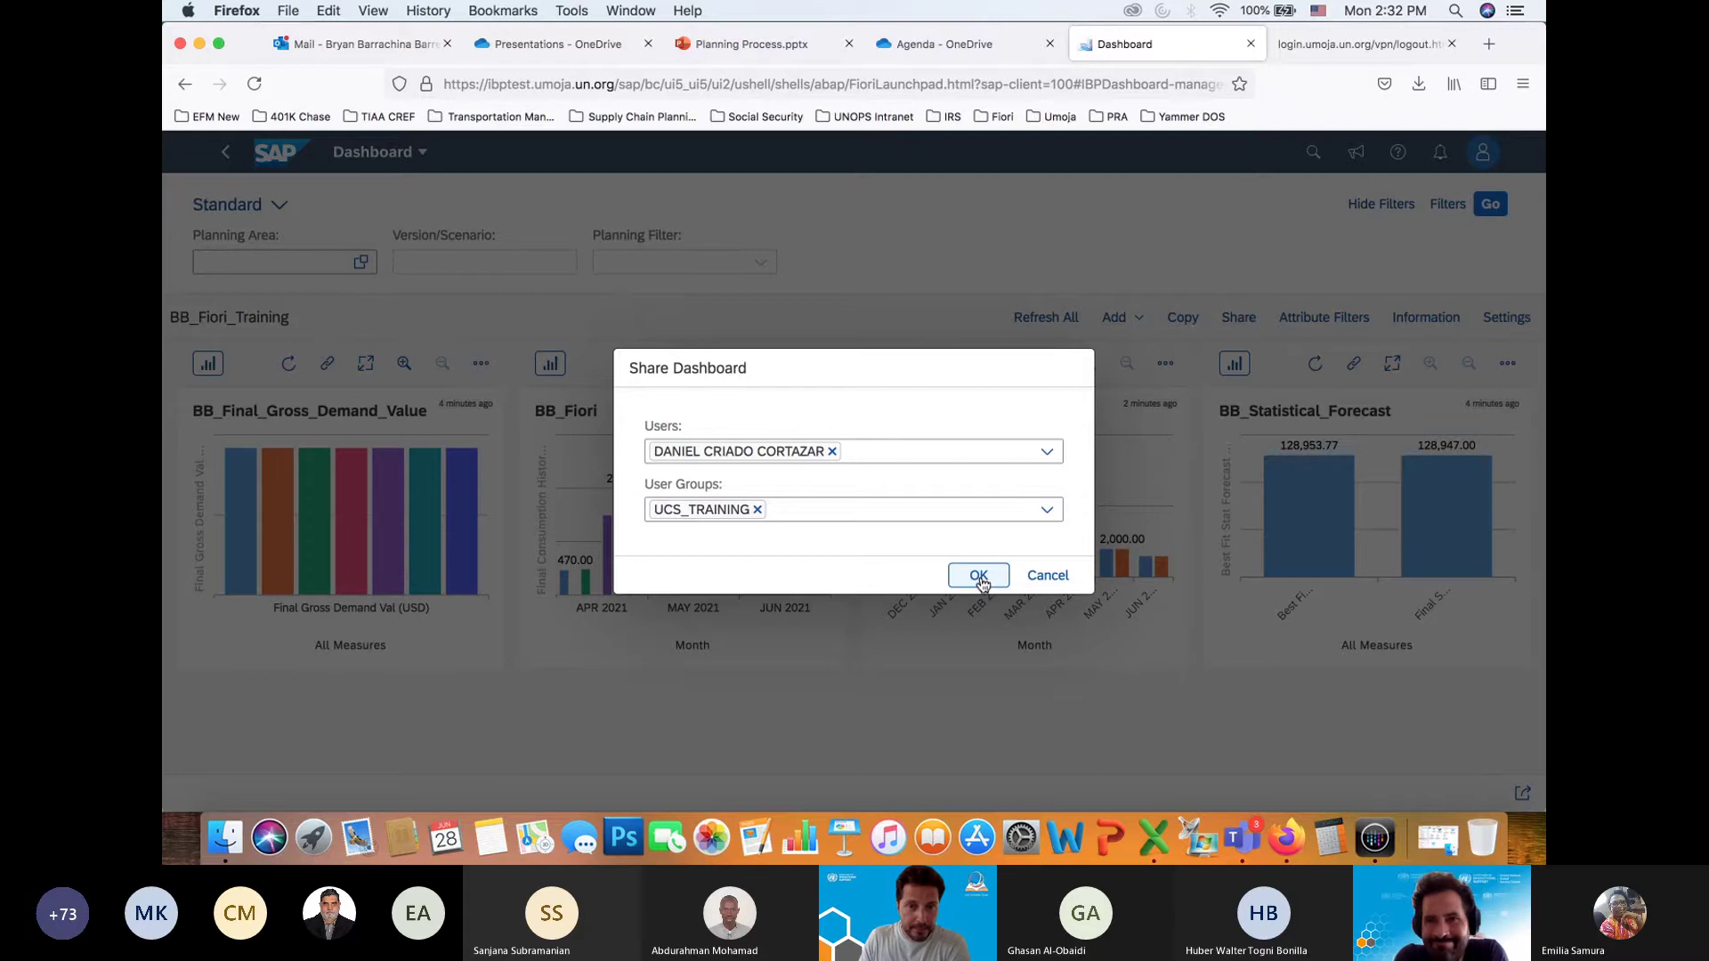
pyautogui.click(979, 577)
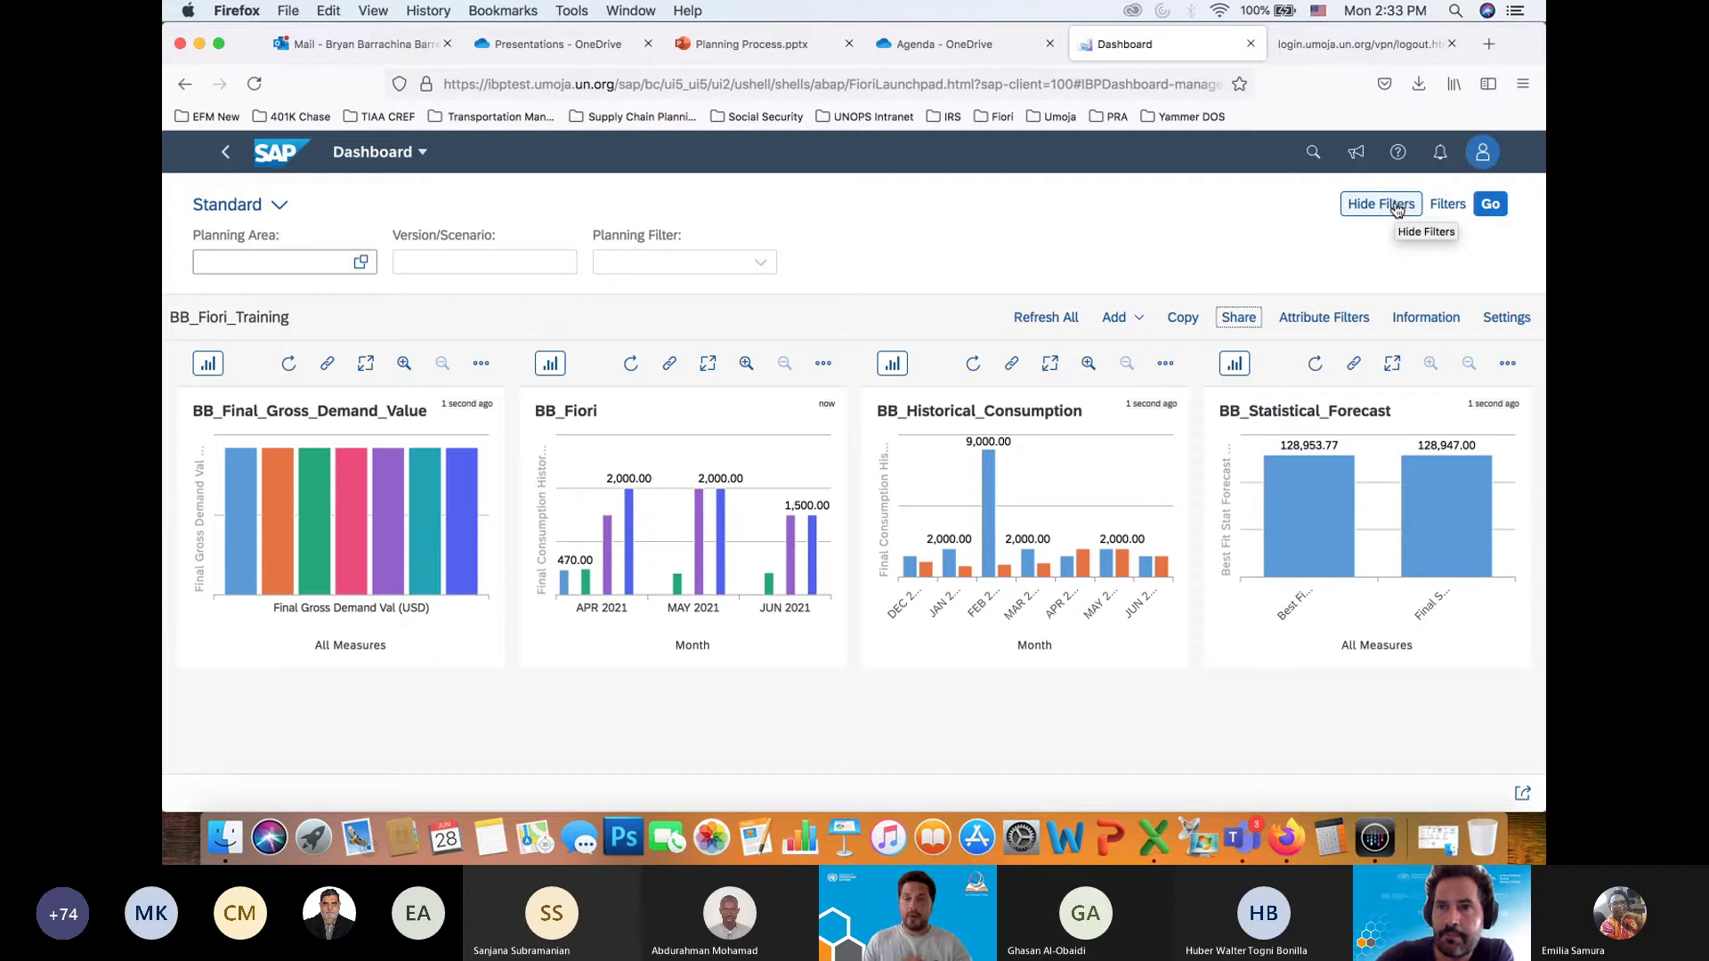
pyautogui.click(1508, 315)
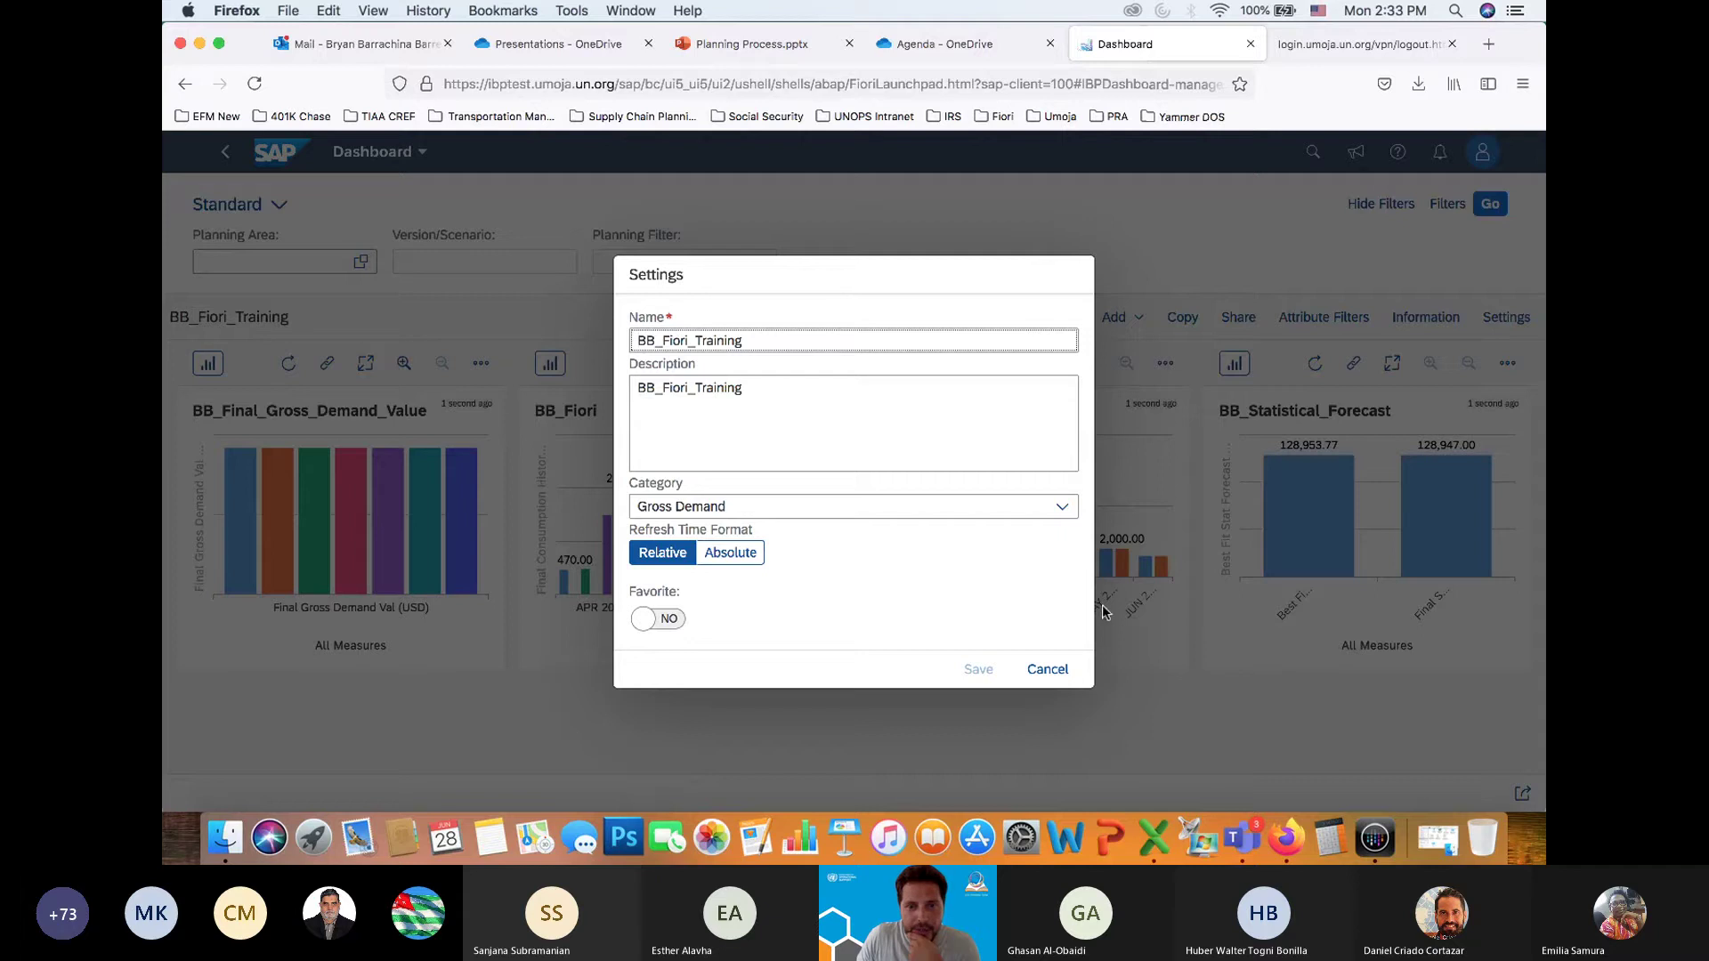
pyautogui.click(1046, 669)
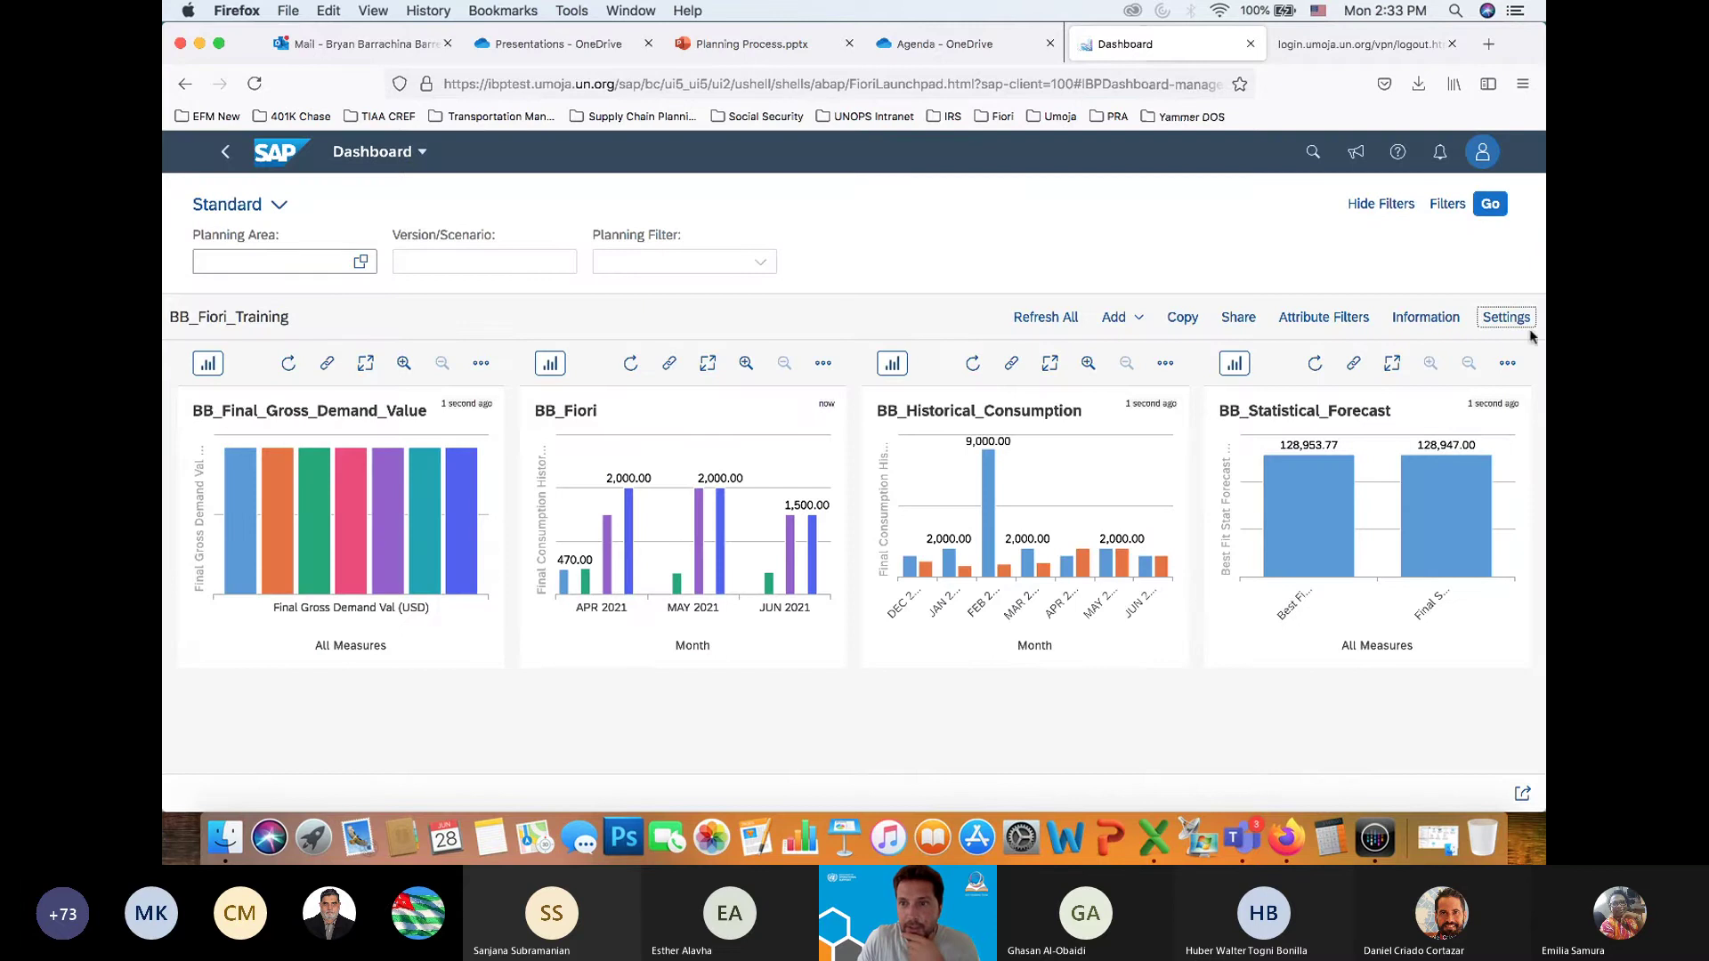
pyautogui.click(1513, 320)
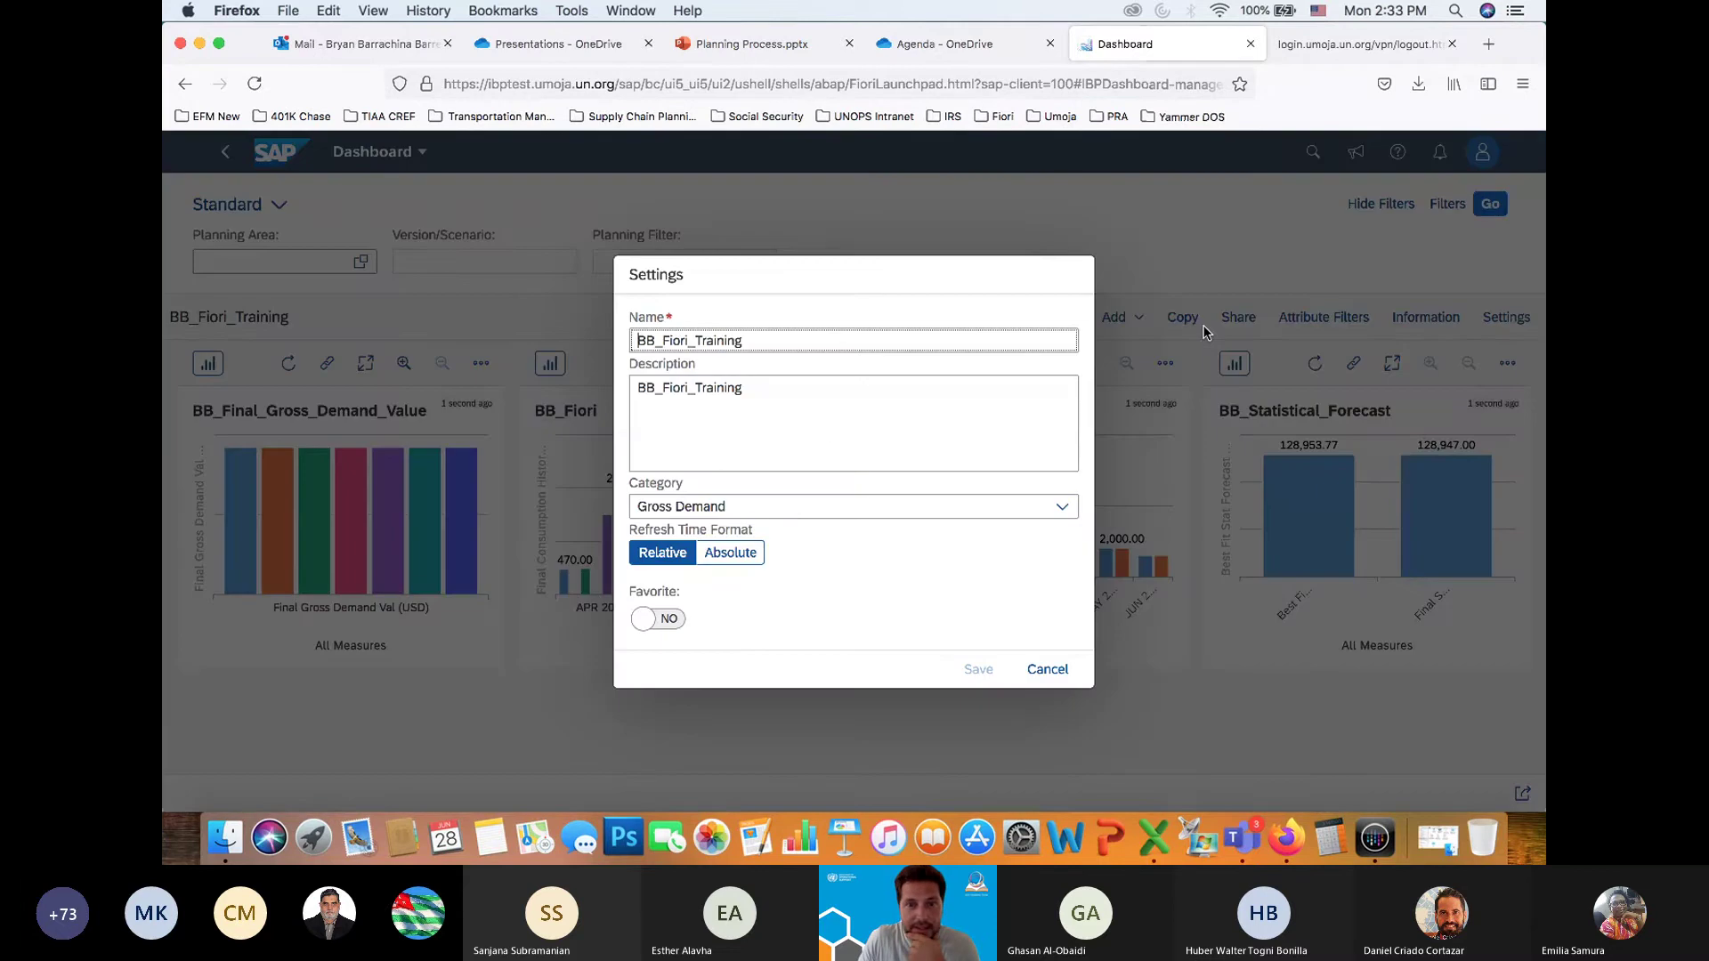
pyautogui.click(1047, 670)
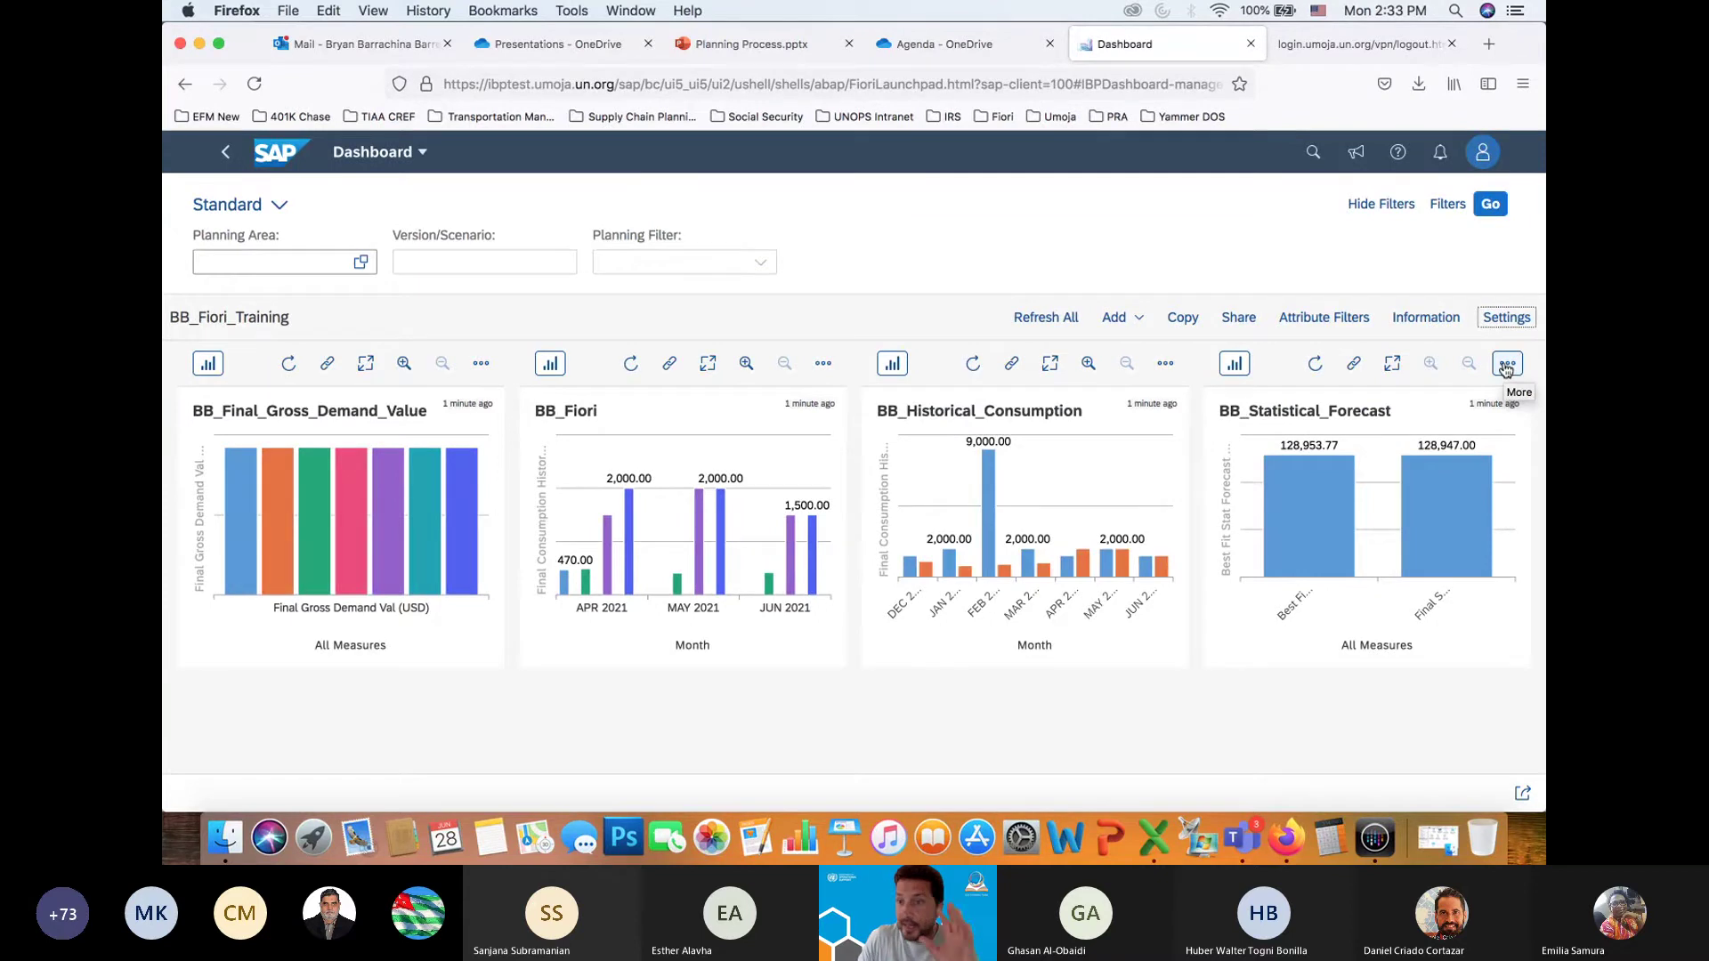
pyautogui.click(1505, 368)
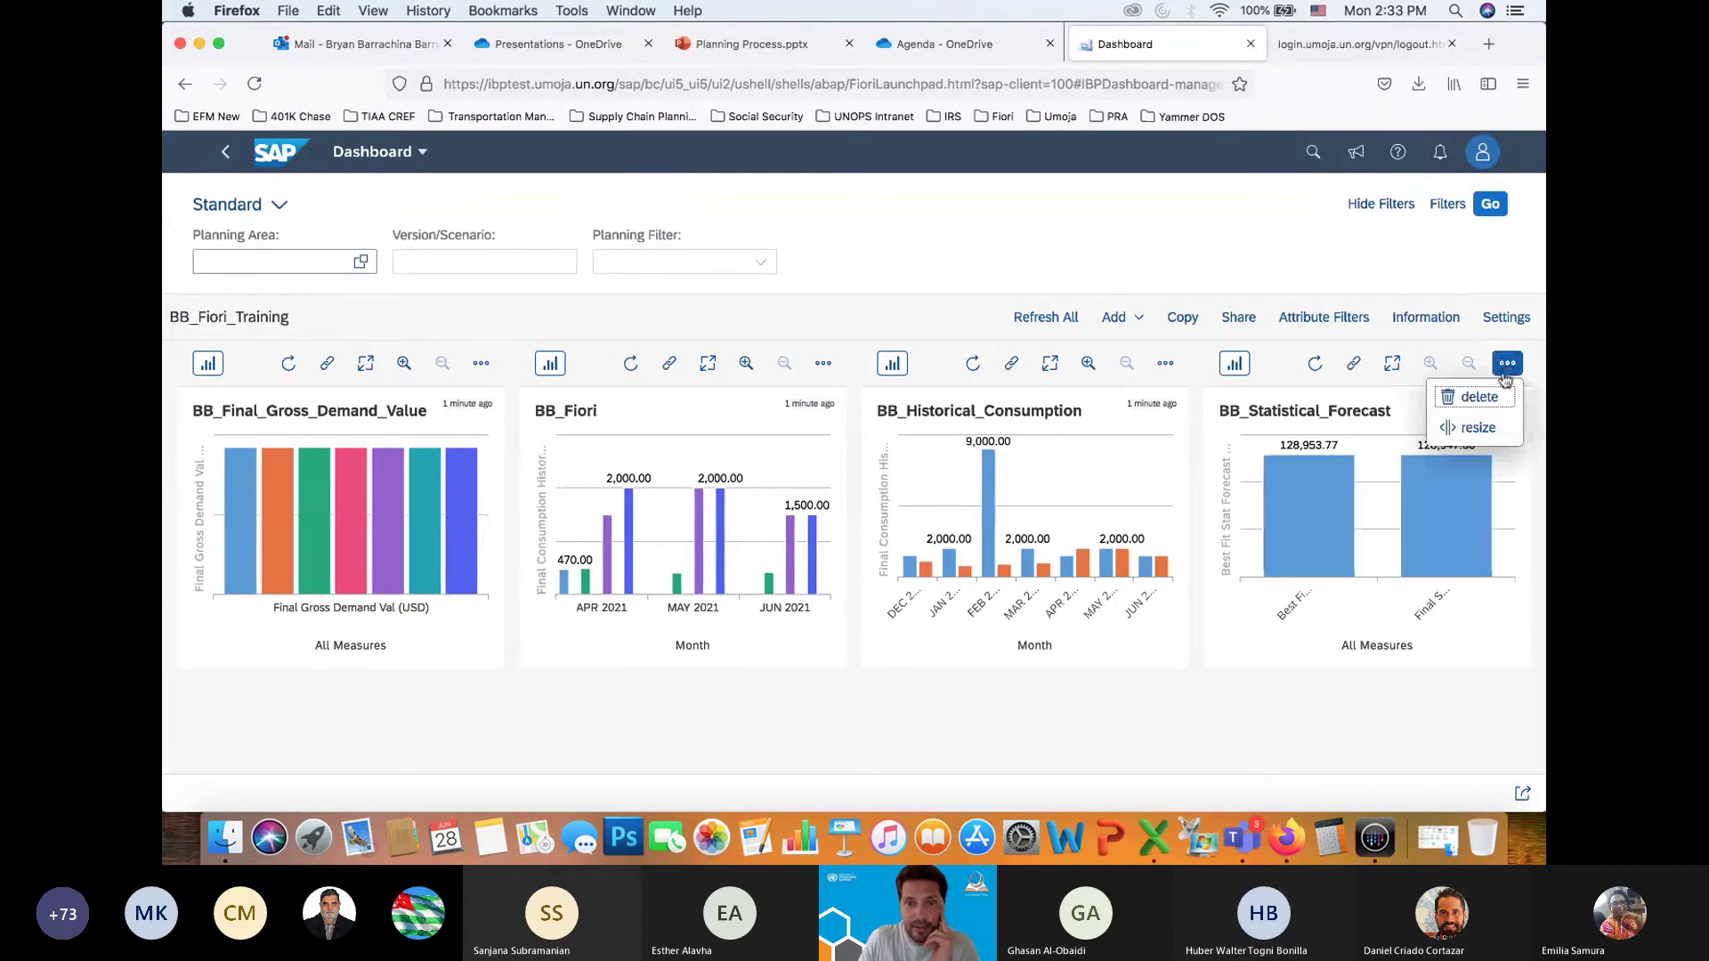
pyautogui.click(942, 285)
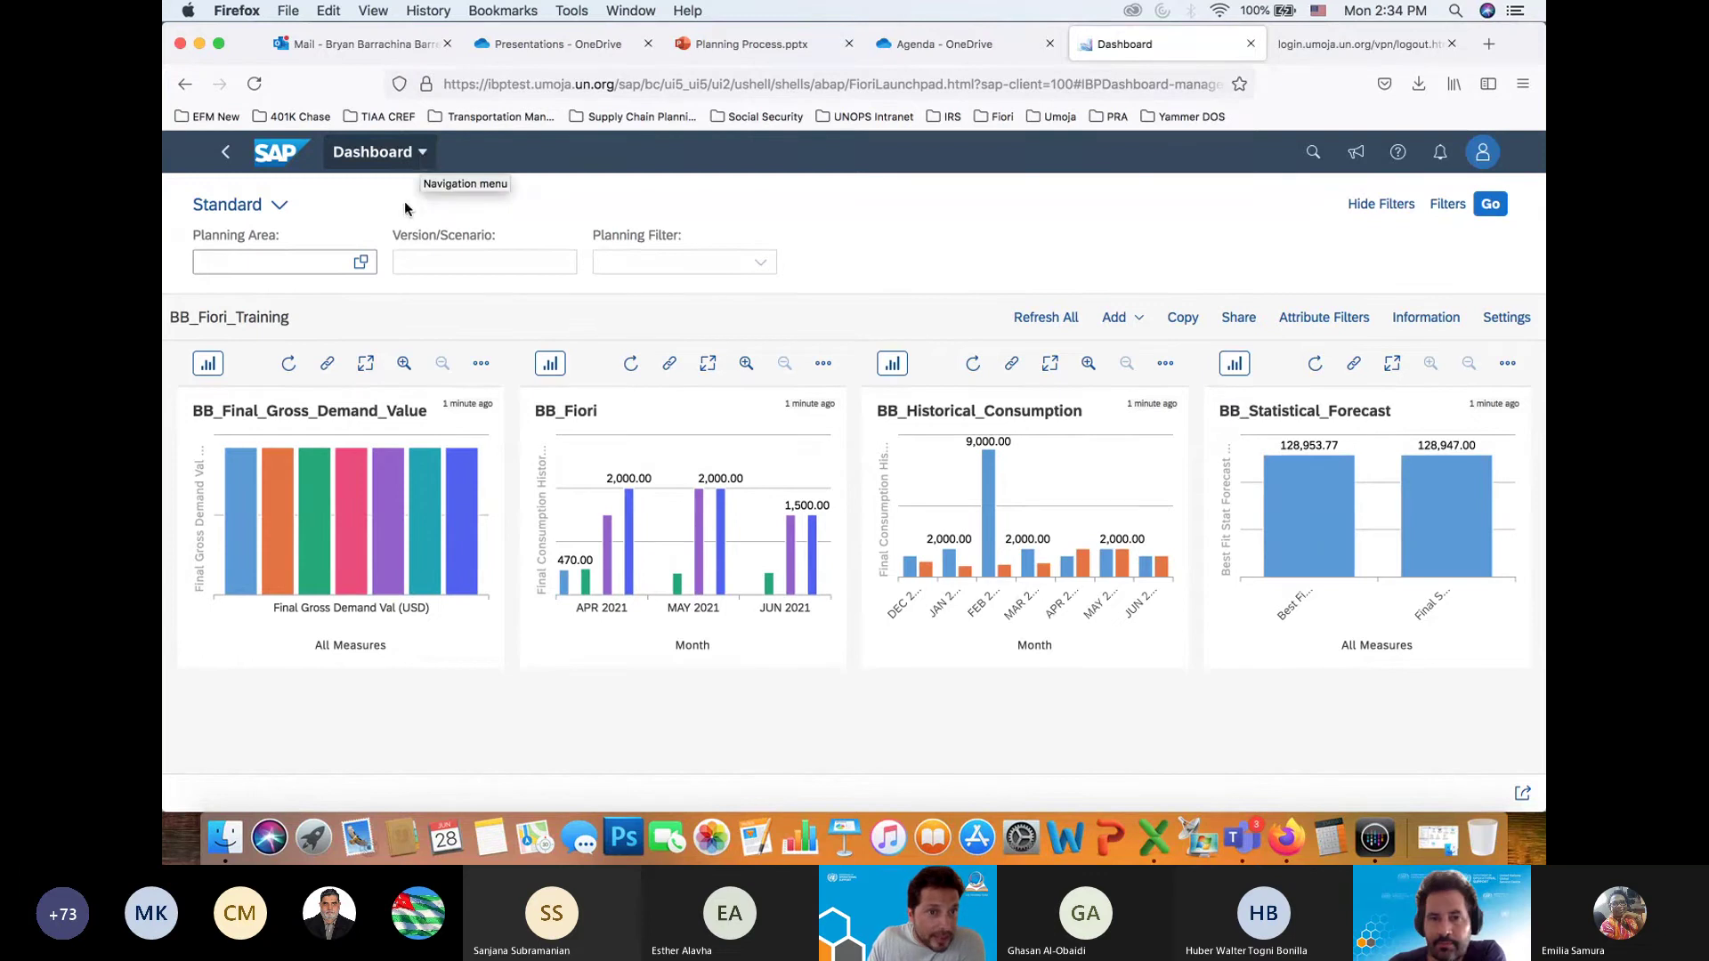
# Leave the dashboard for the launchpad home page and open the Analytics app
pyautogui.click(424, 157)
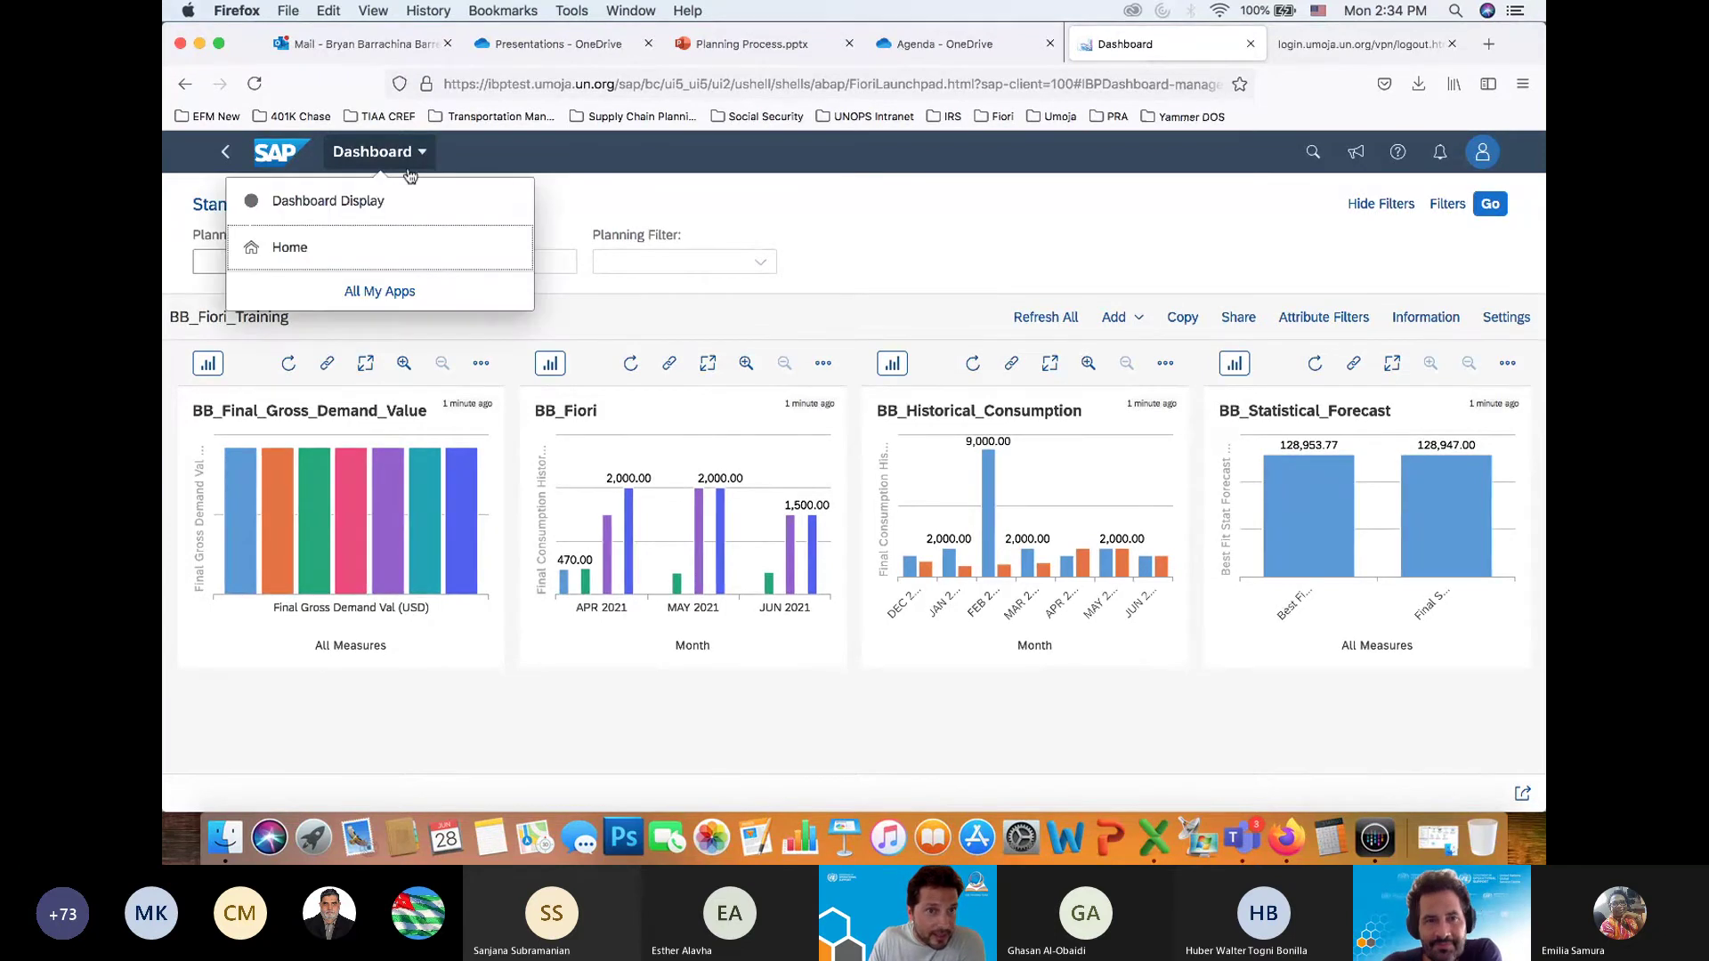
pyautogui.click(296, 251)
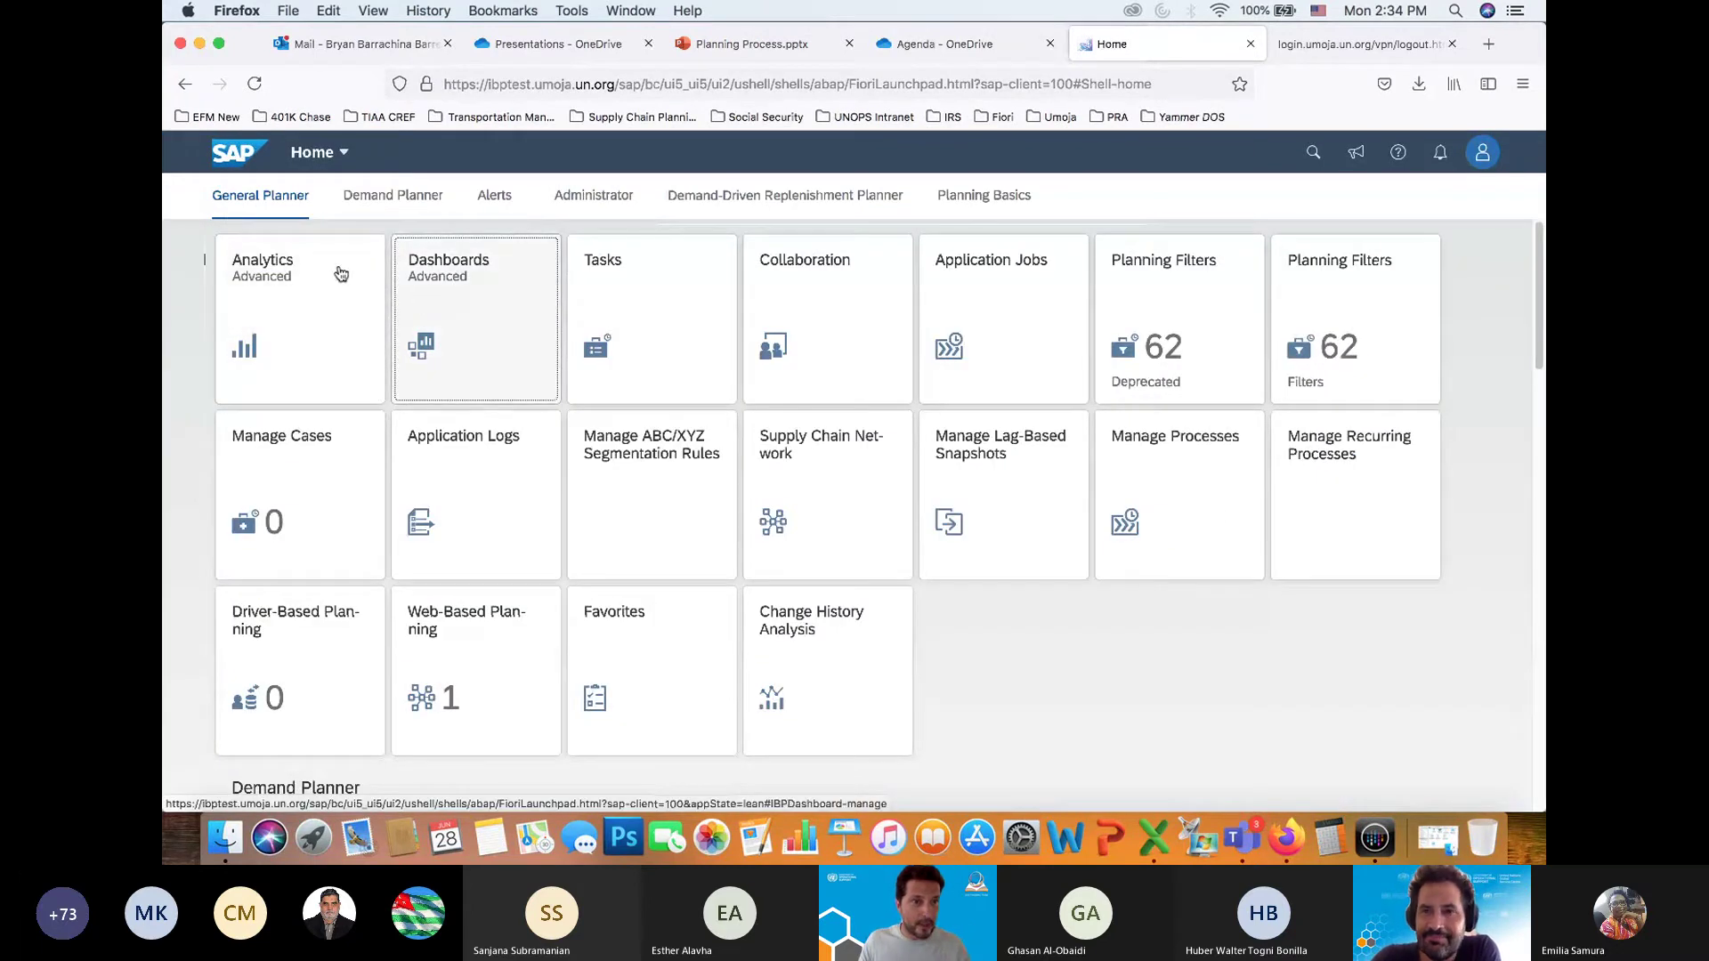
pyautogui.click(279, 264)
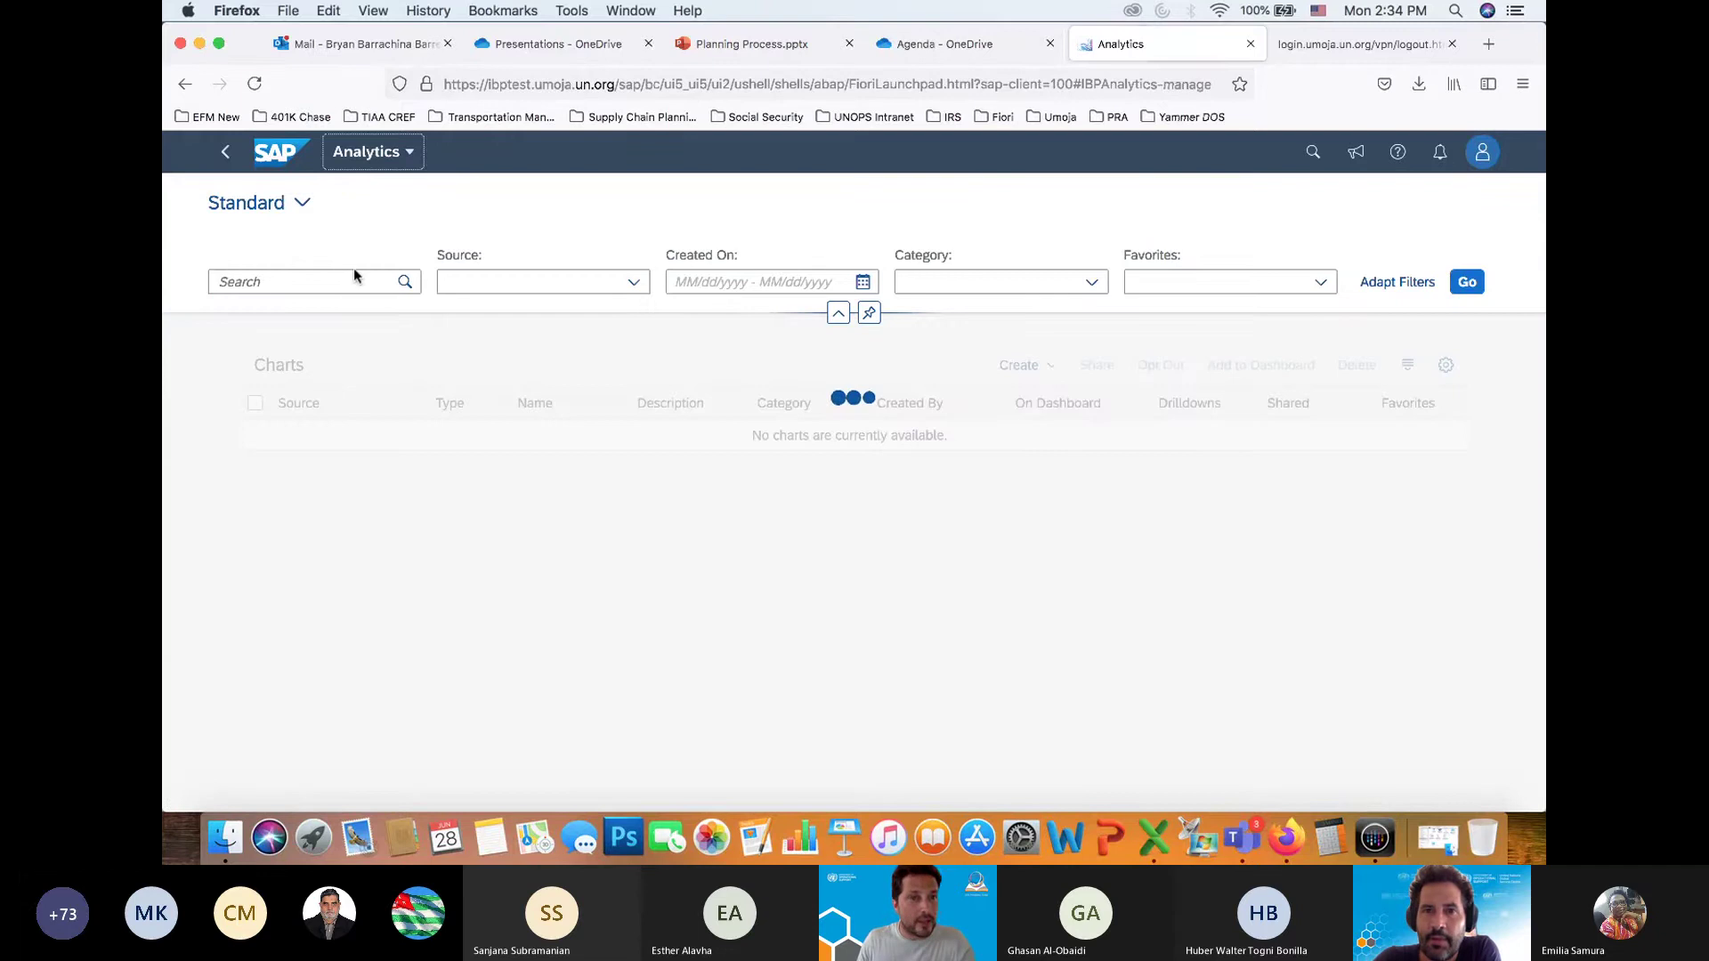
# Filter the Analytics chart list by BB and open BB_Final_Gross_Demand_Value
pyautogui.click(350, 282)
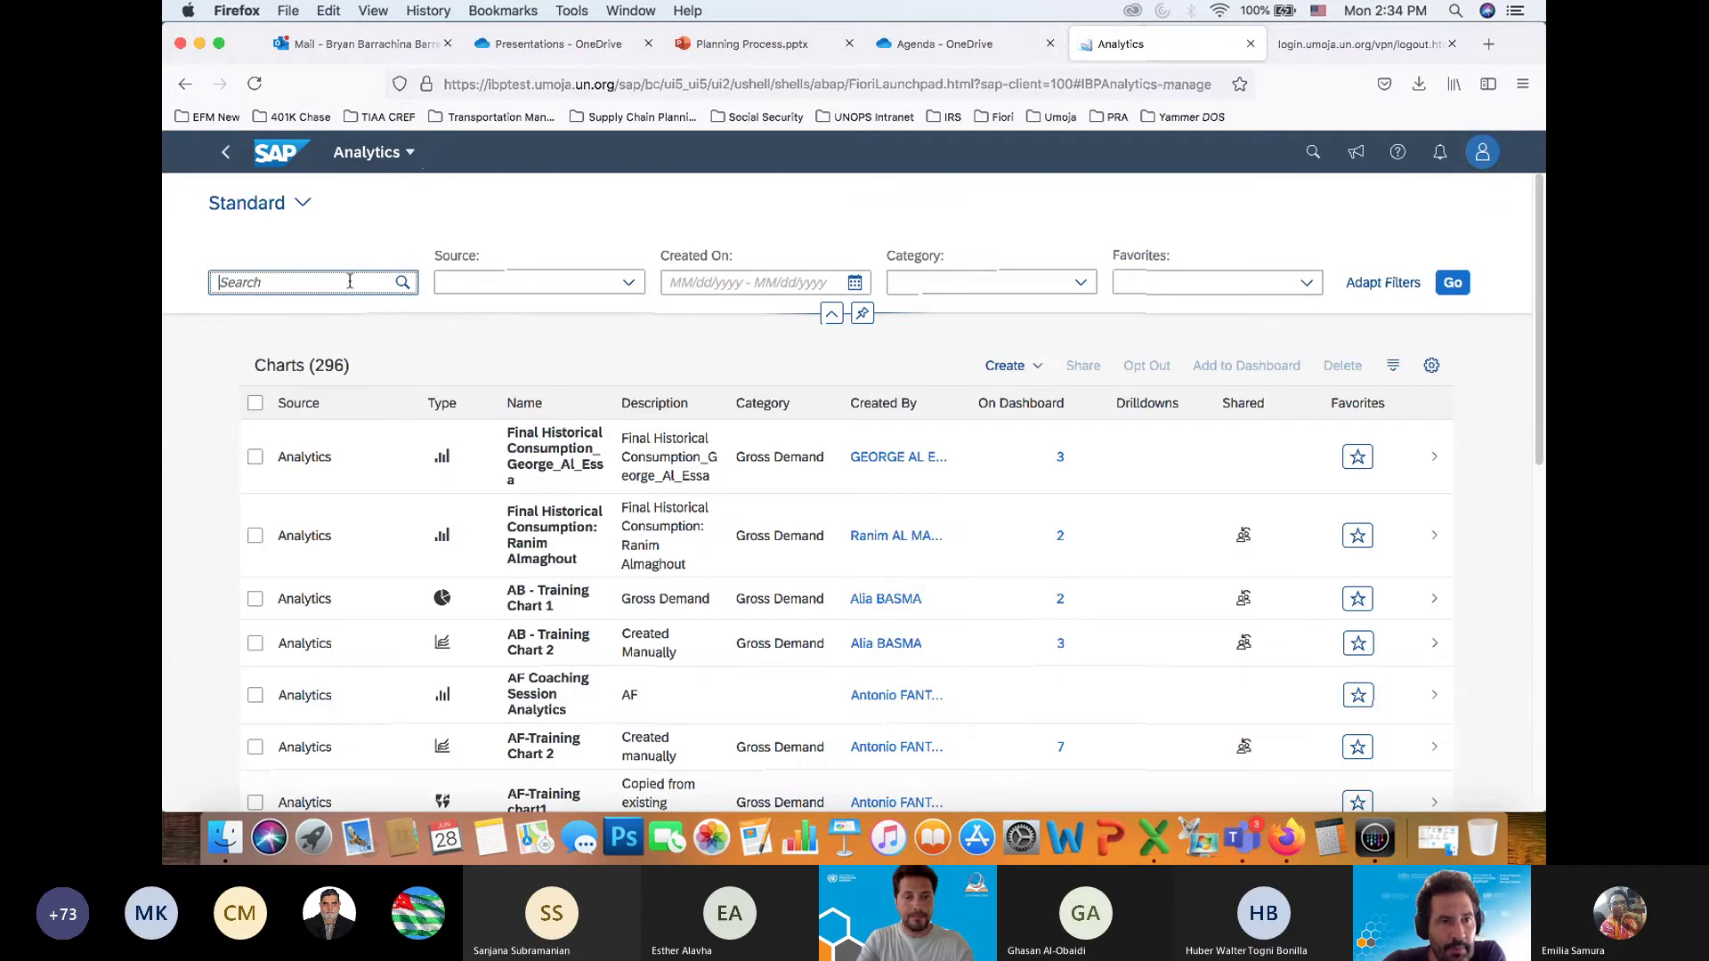
pyautogui.write('BB')
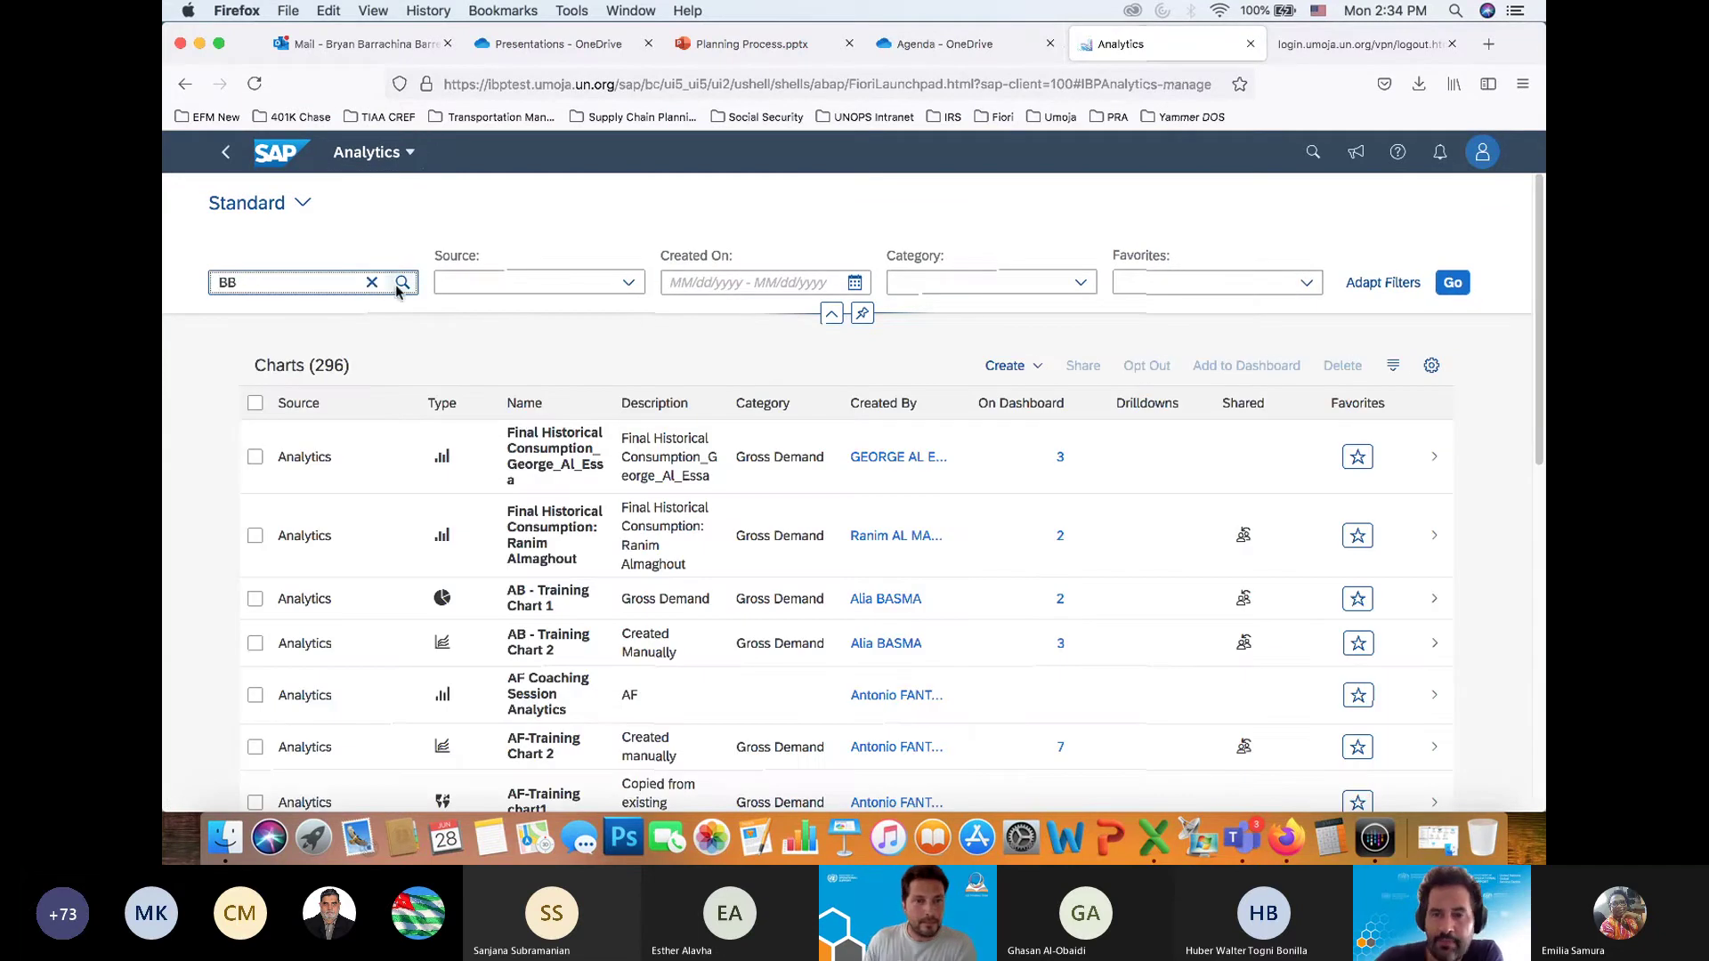
pyautogui.click(403, 283)
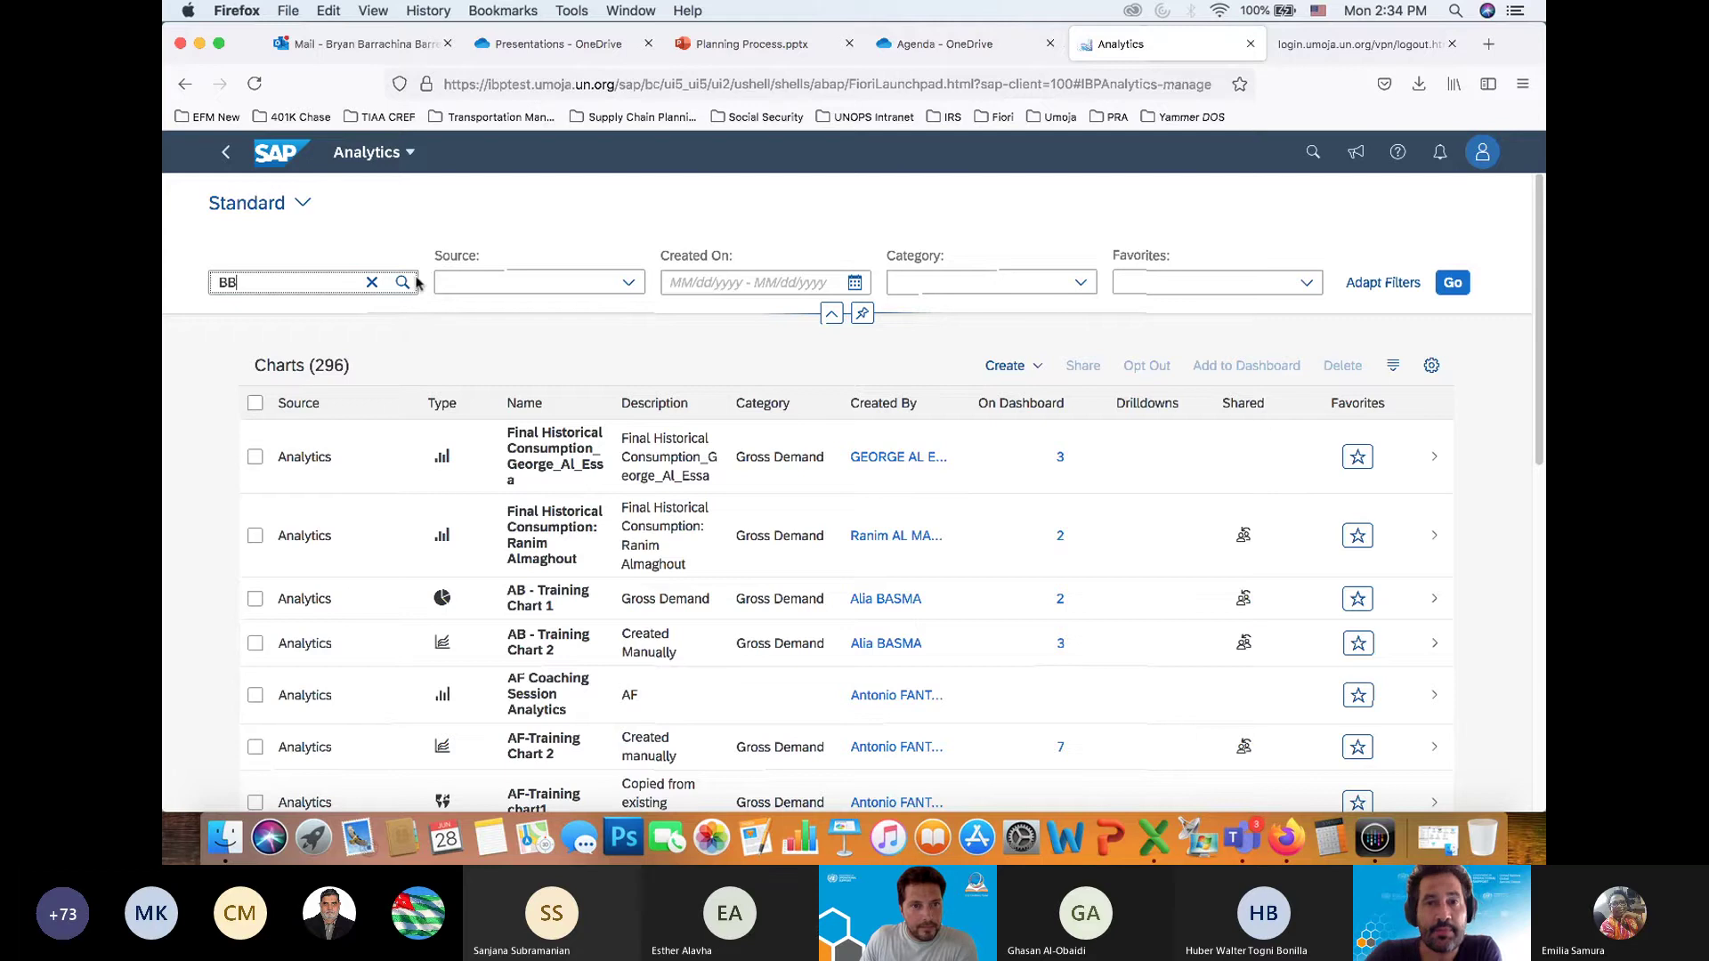
pyautogui.click(1457, 283)
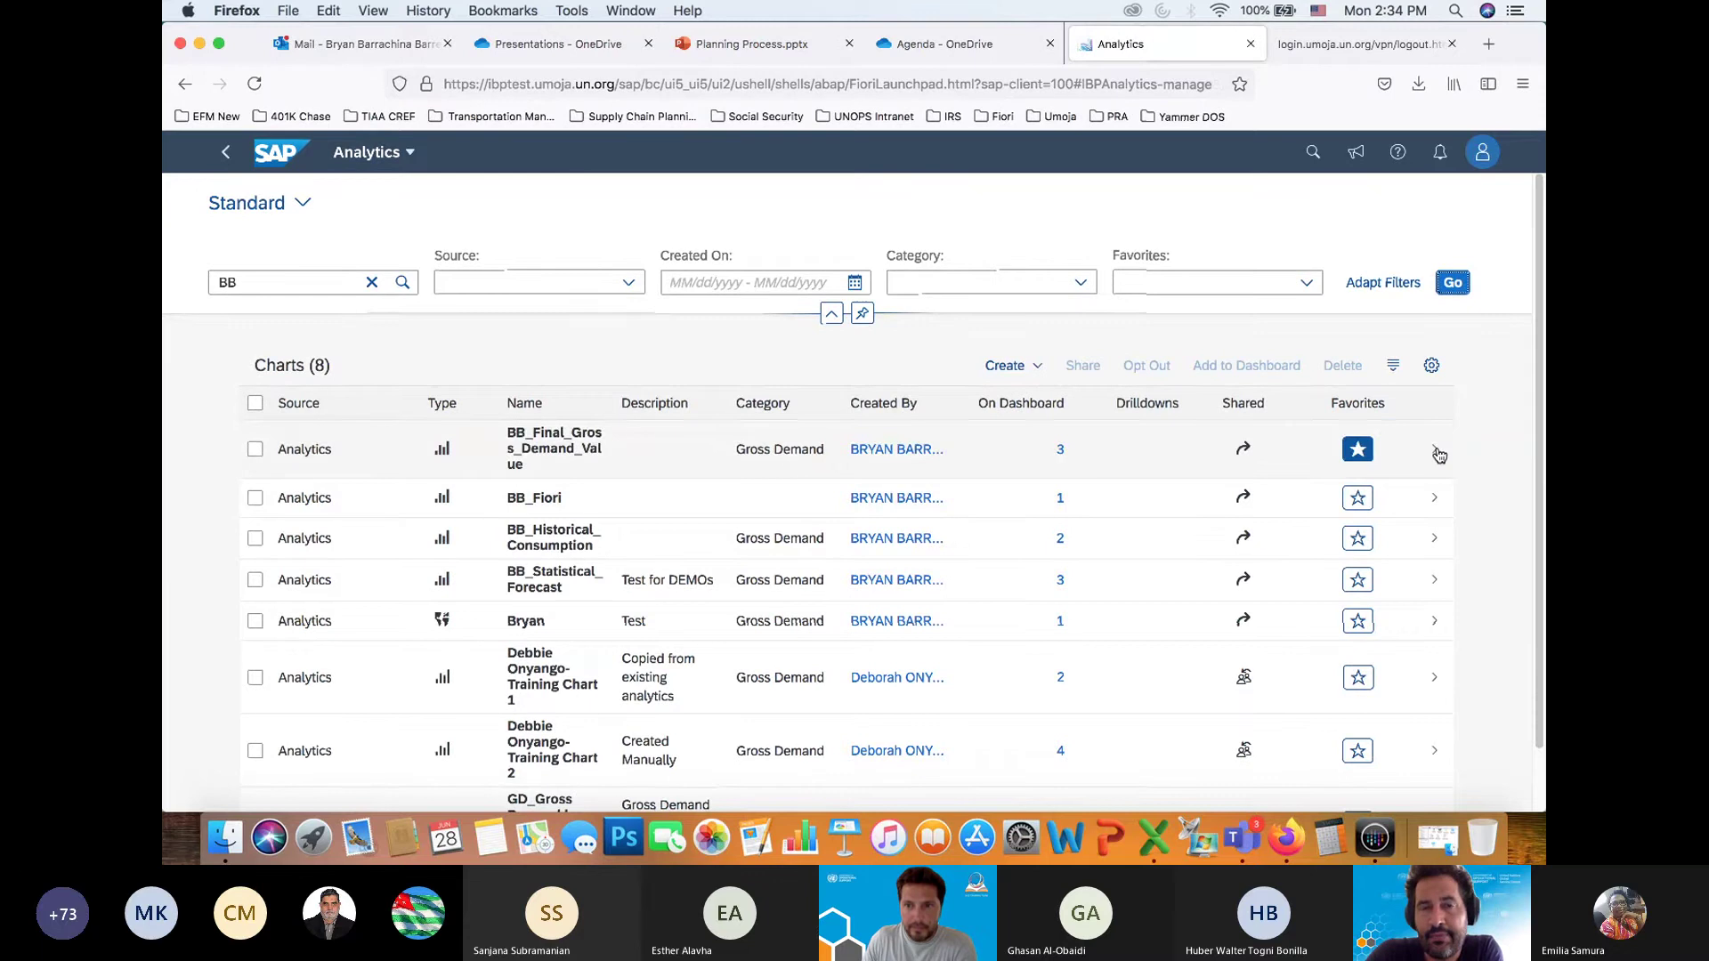
pyautogui.click(1436, 454)
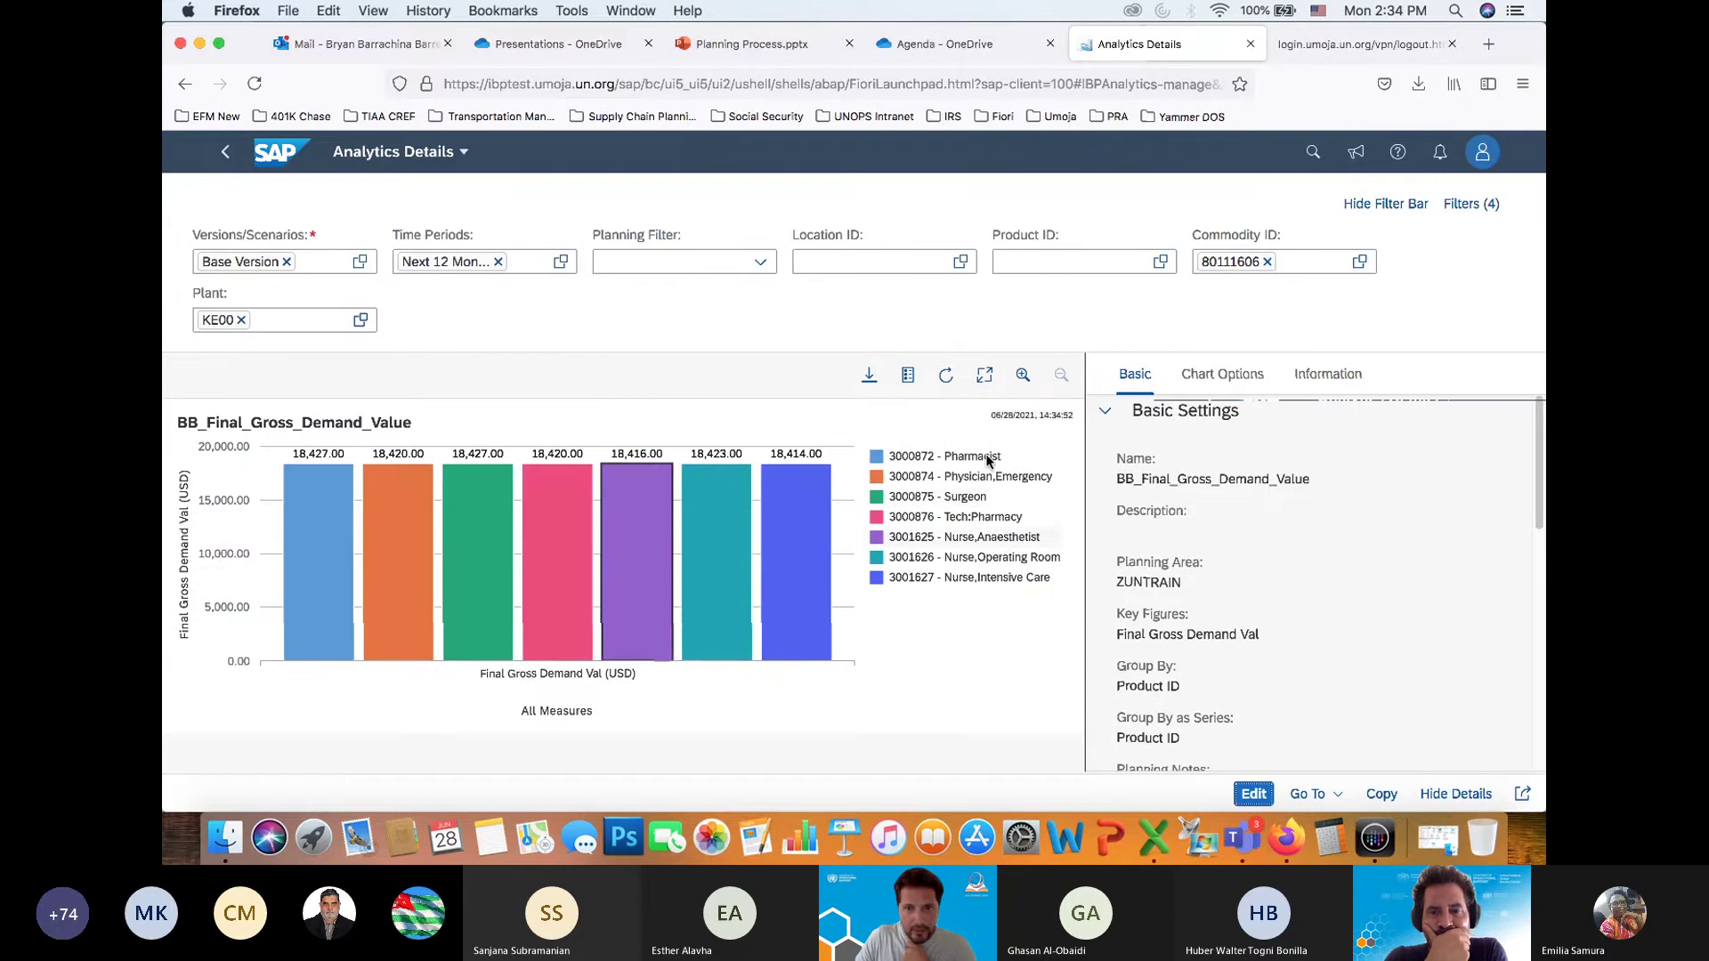
# Review the BB_Final_Gross_Demand_Value details and sharing options, then switch the chart into edit mode
pyautogui.scroll(-1, 1305, 590)
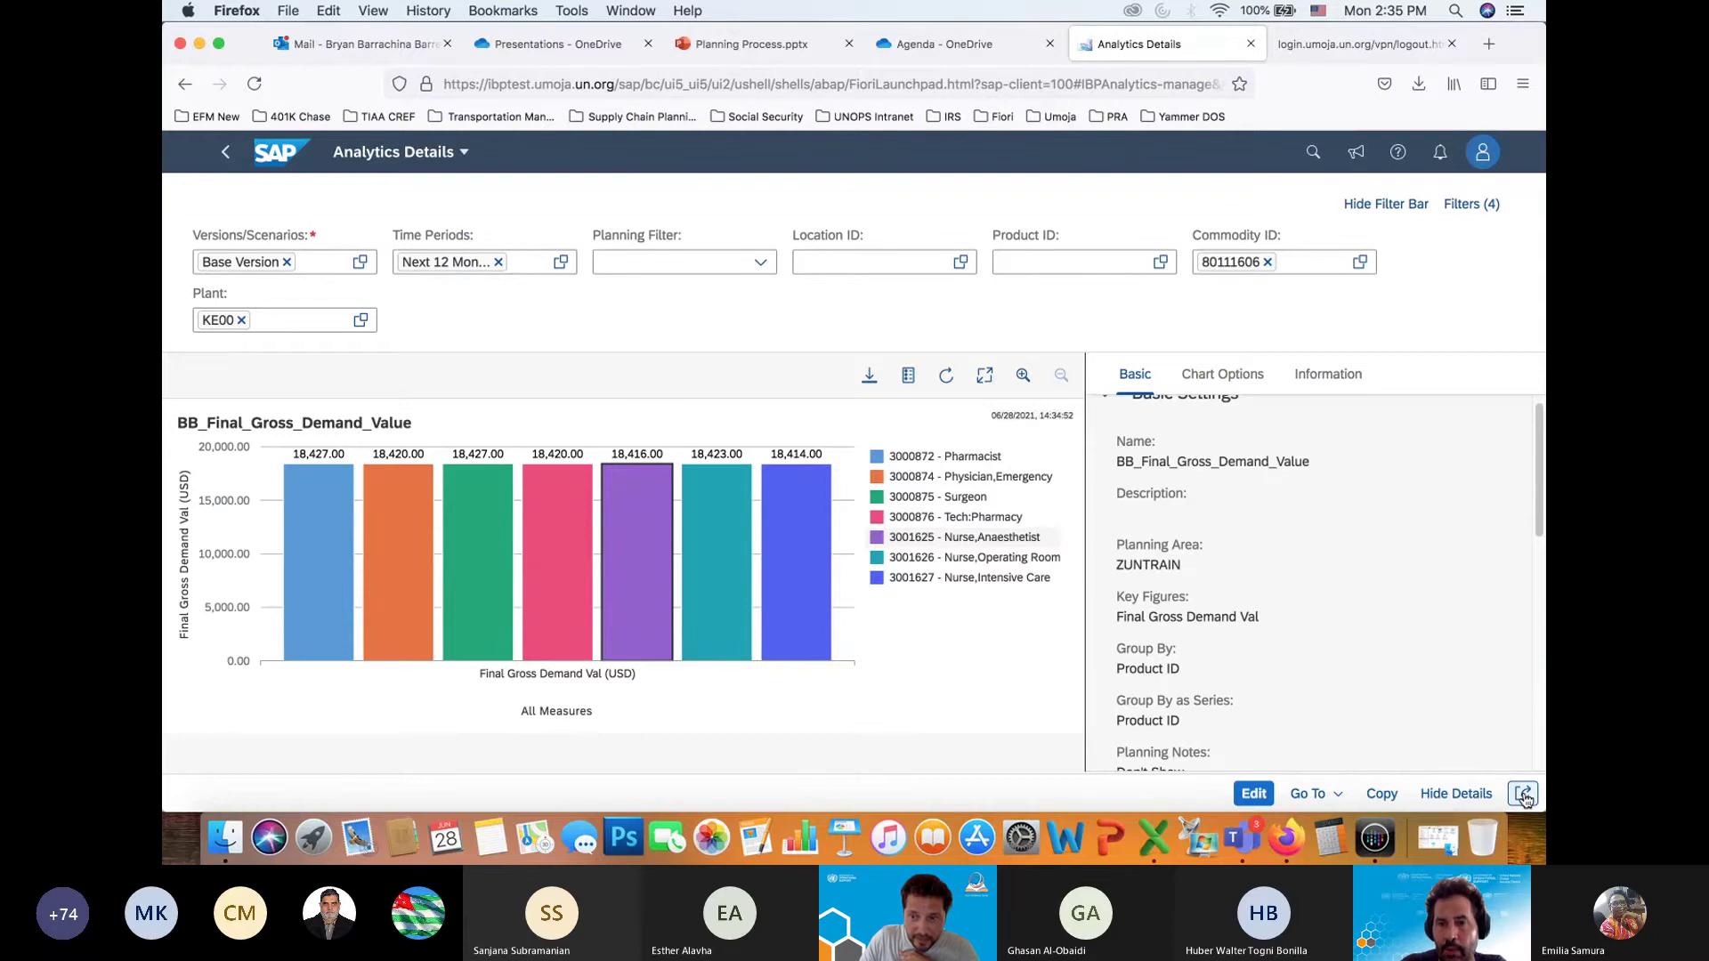
pyautogui.click(1523, 795)
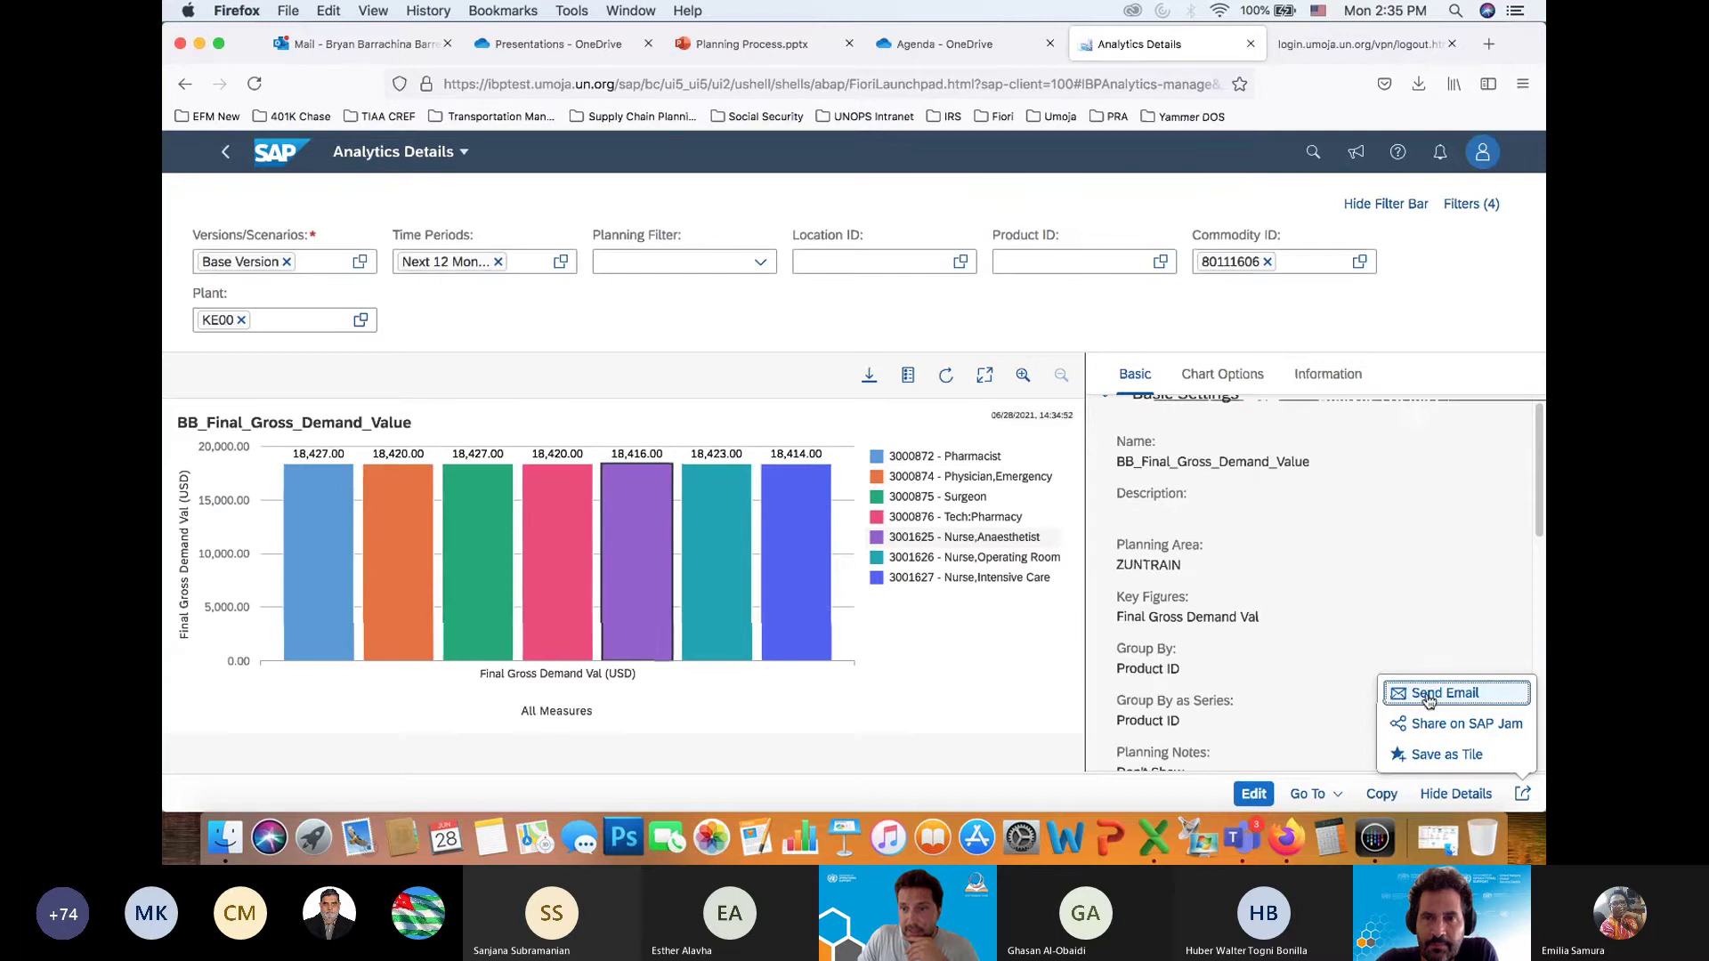
pyautogui.click(1292, 746)
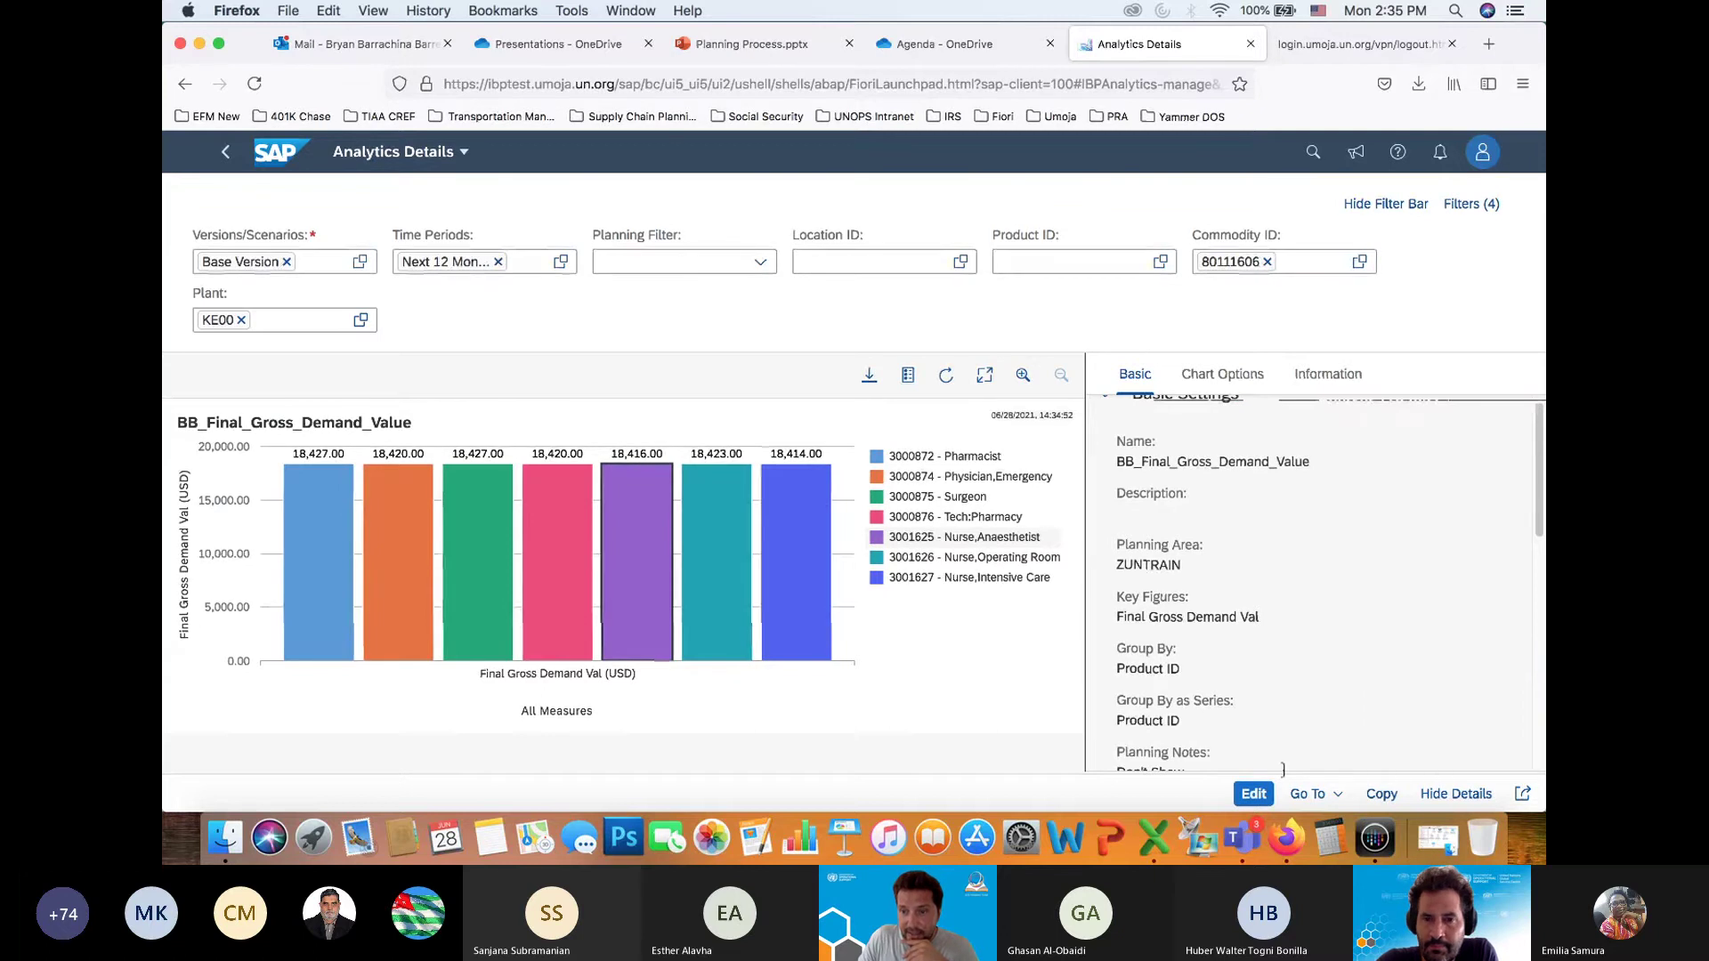
pyautogui.click(1255, 795)
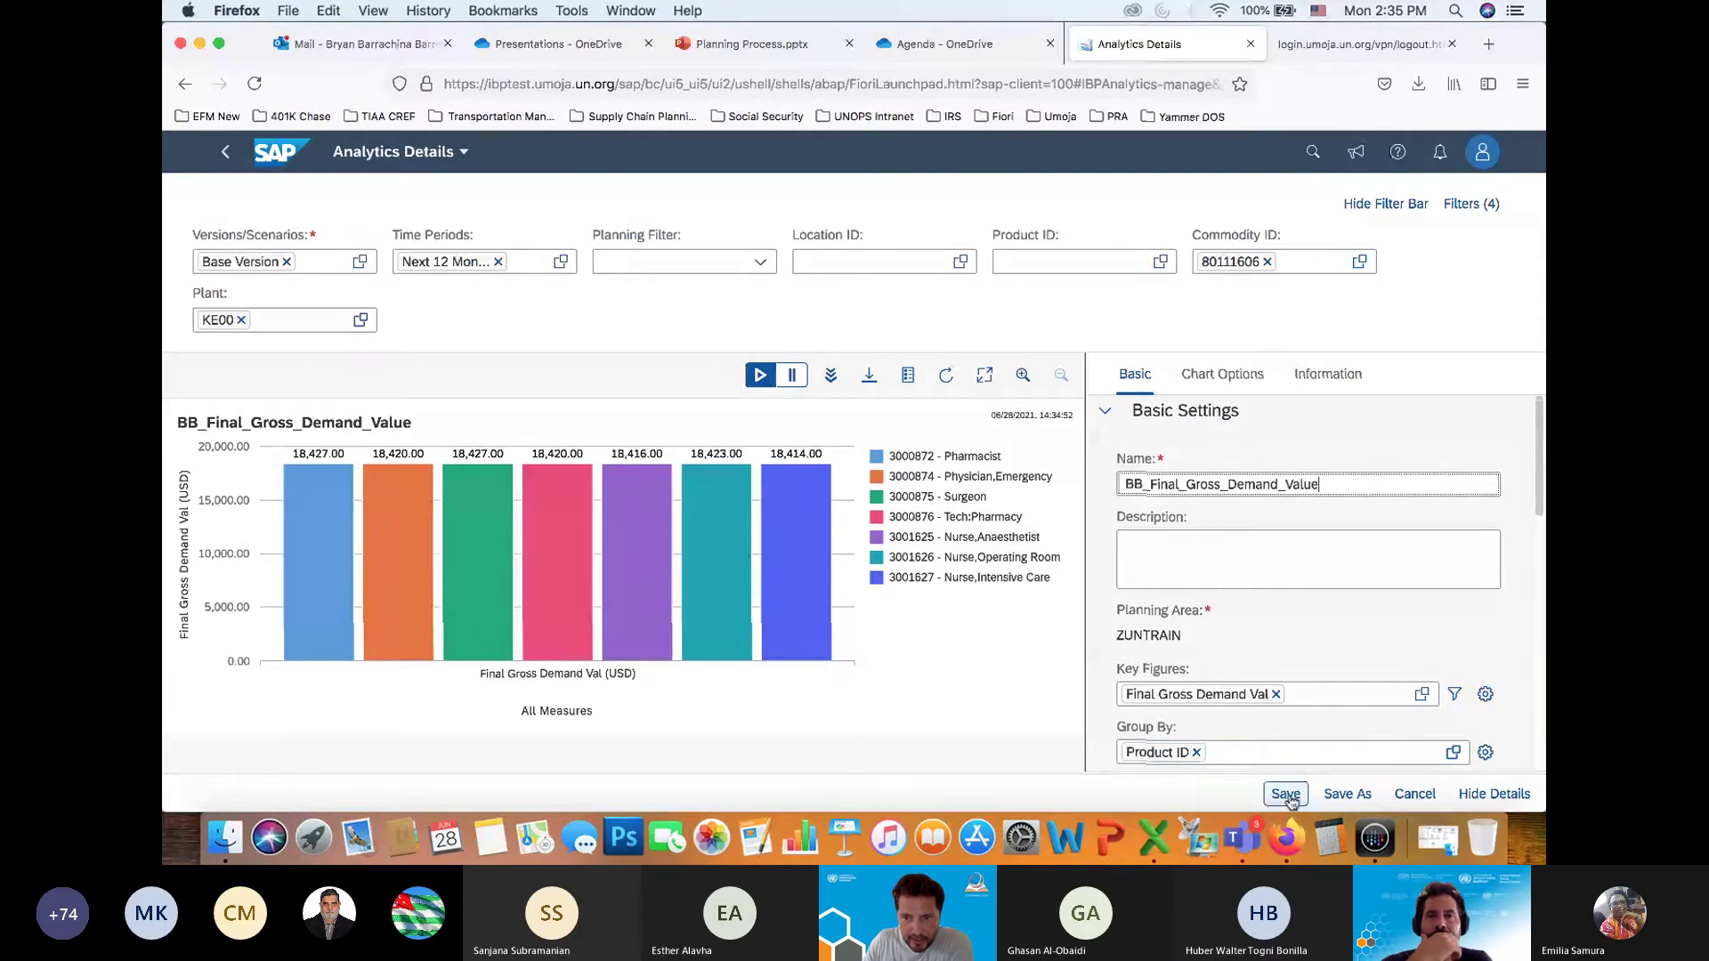
# Use Save As to store the edited chart as a new copy called DC_Fiori
pyautogui.click(1355, 795)
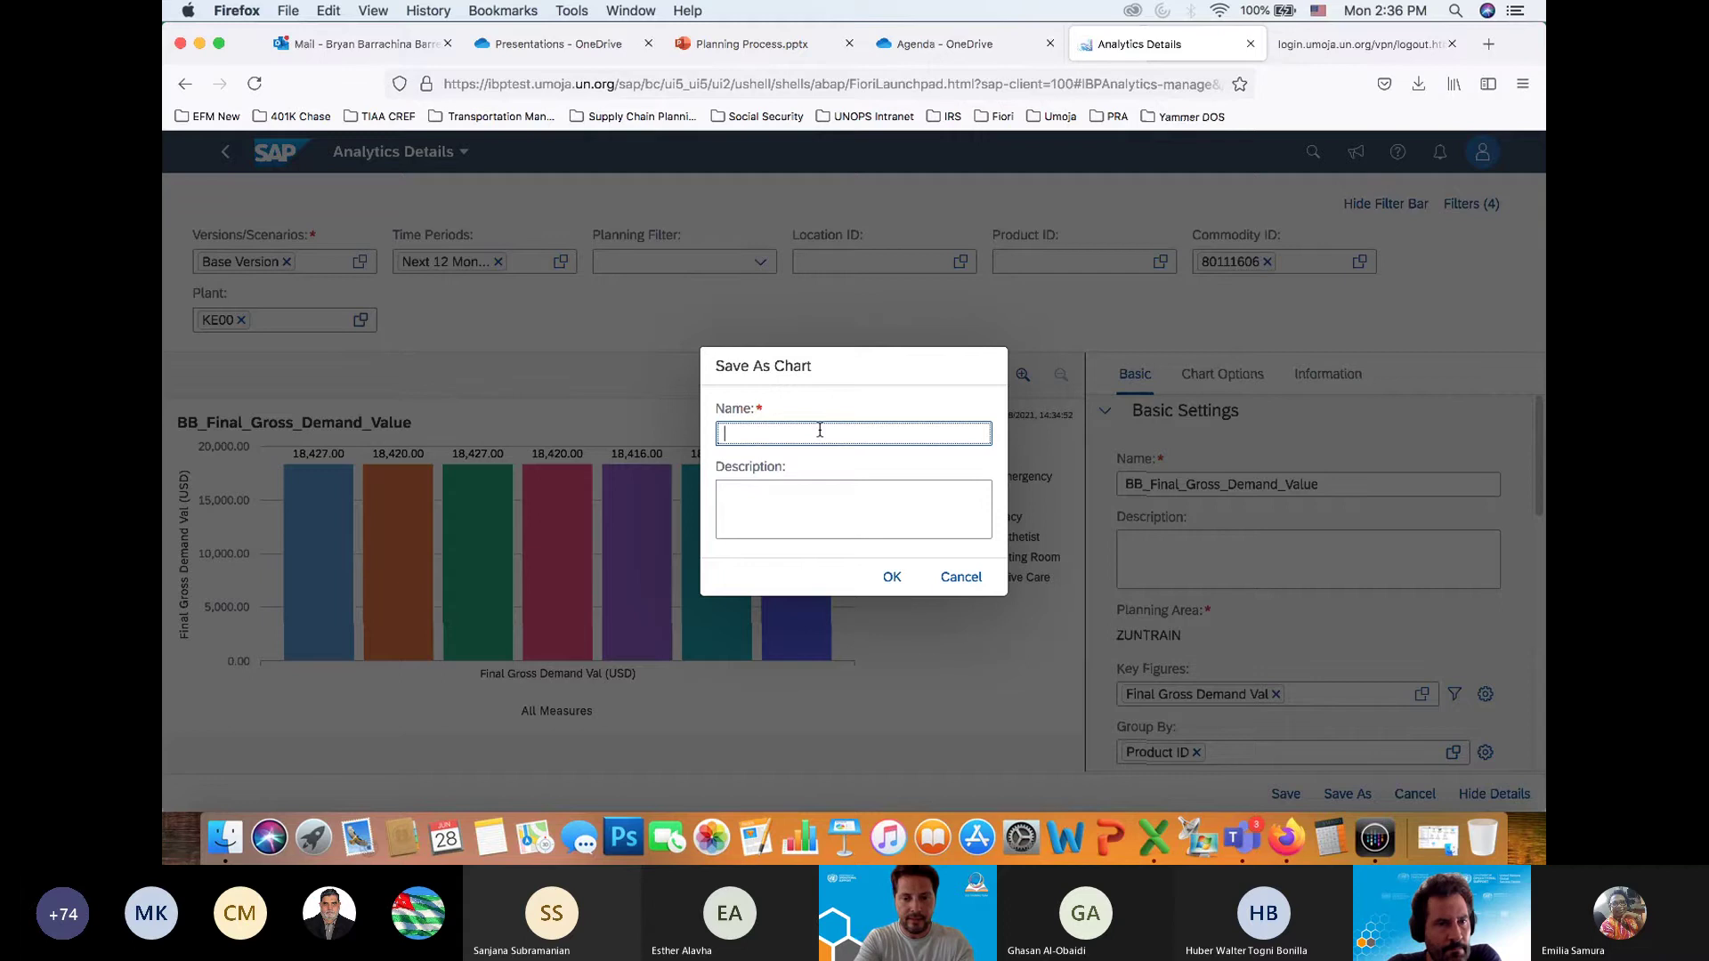
pyautogui.write('Da')
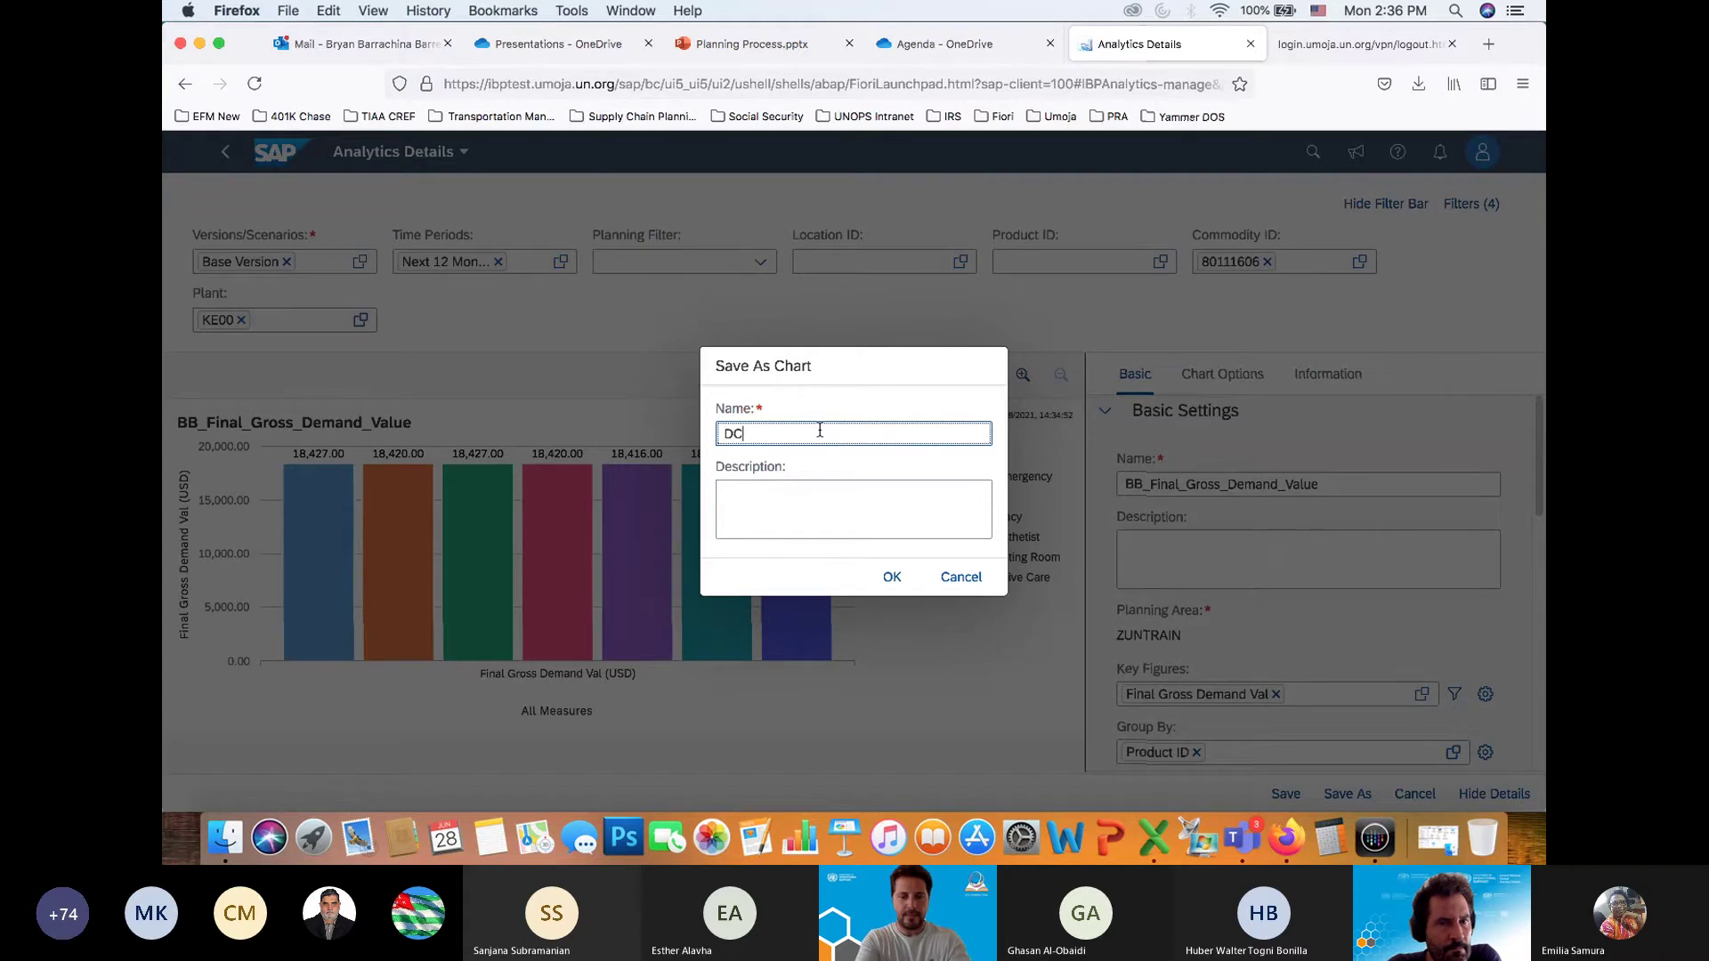
pyautogui.write('_Fiori')
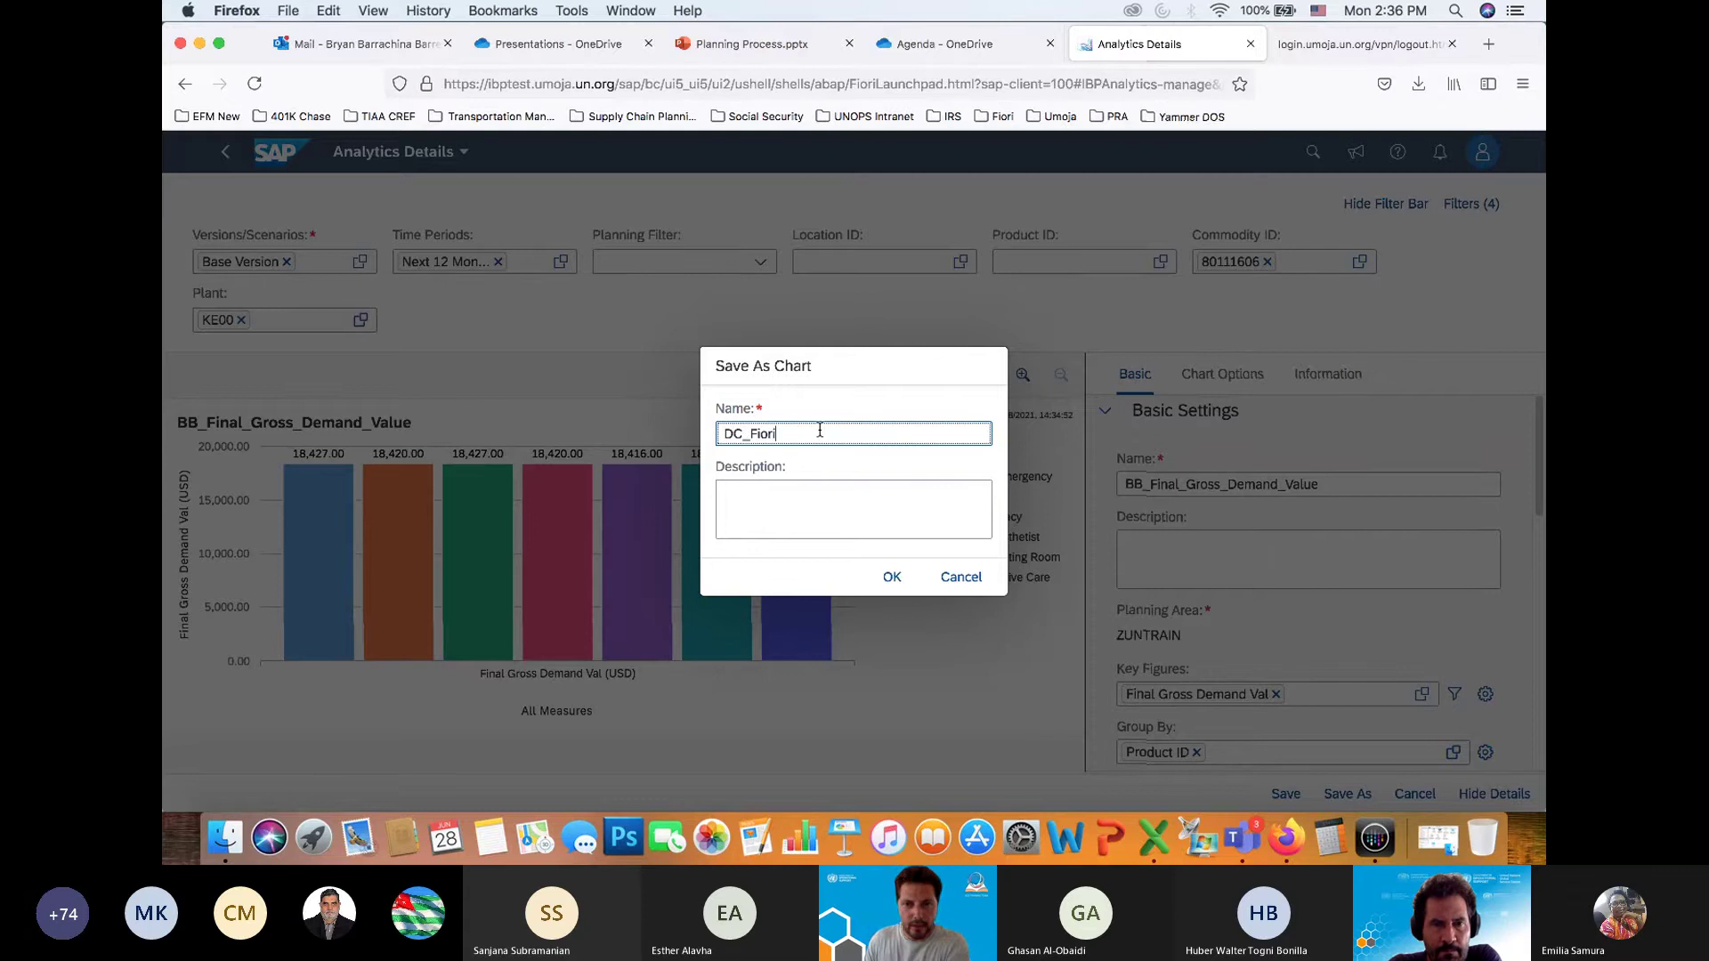
pyautogui.click(757, 482)
pyautogui.click(893, 578)
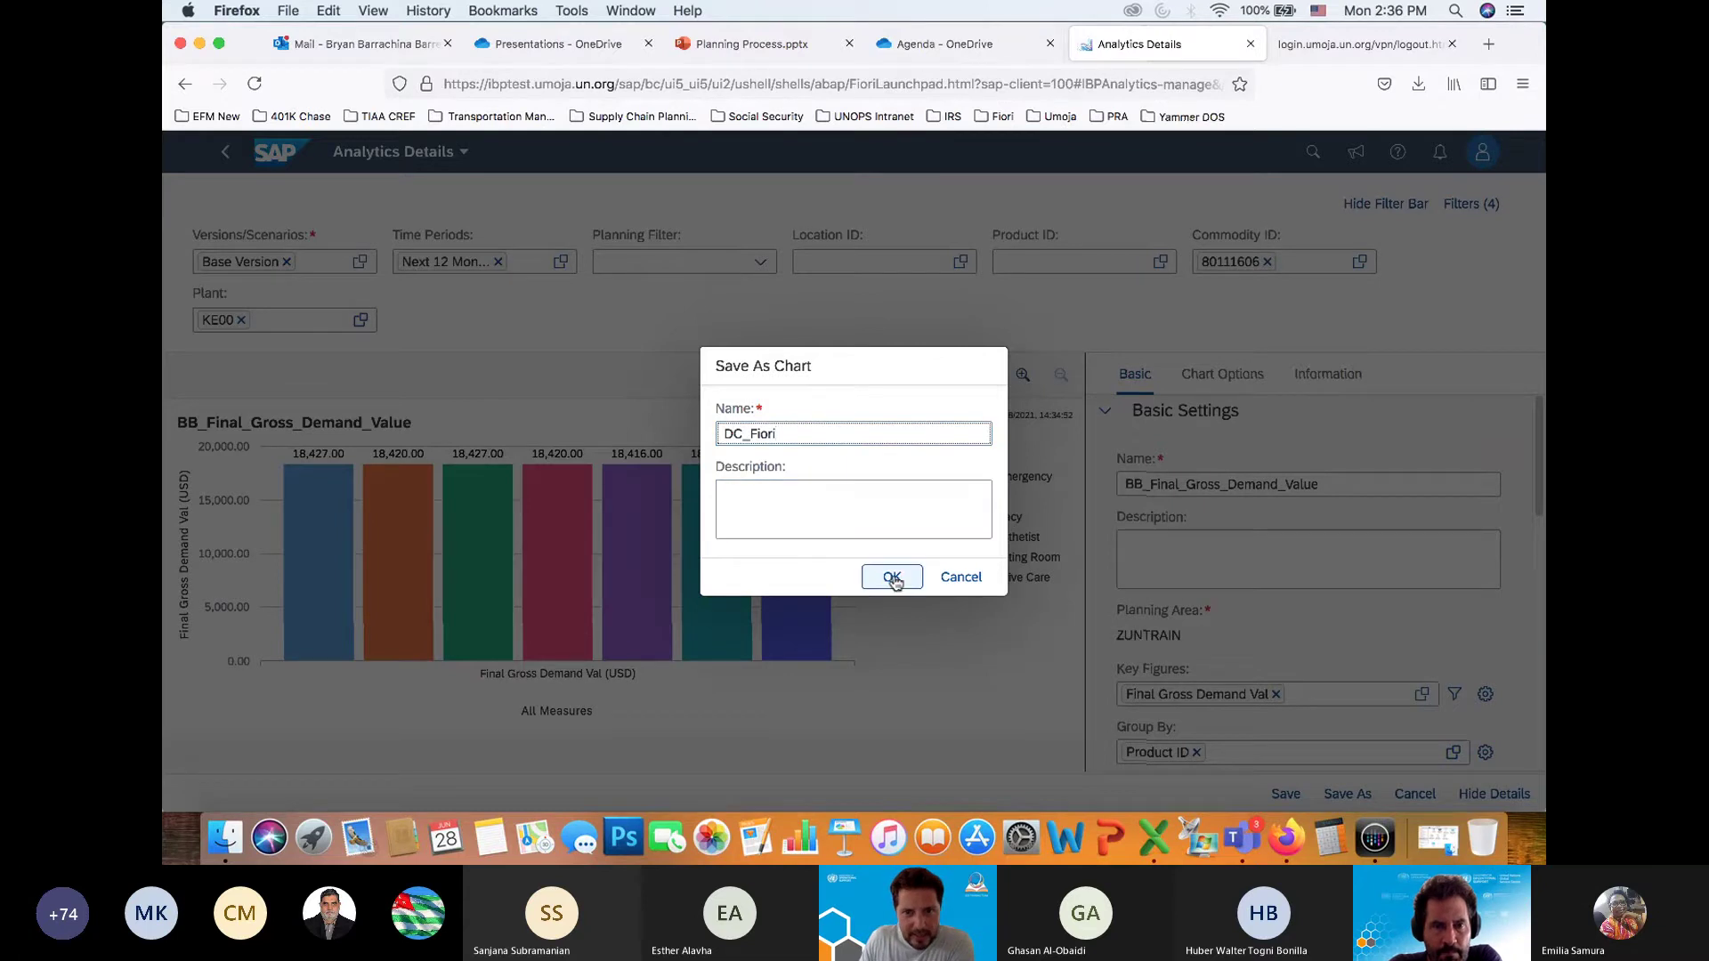
pyautogui.click(893, 577)
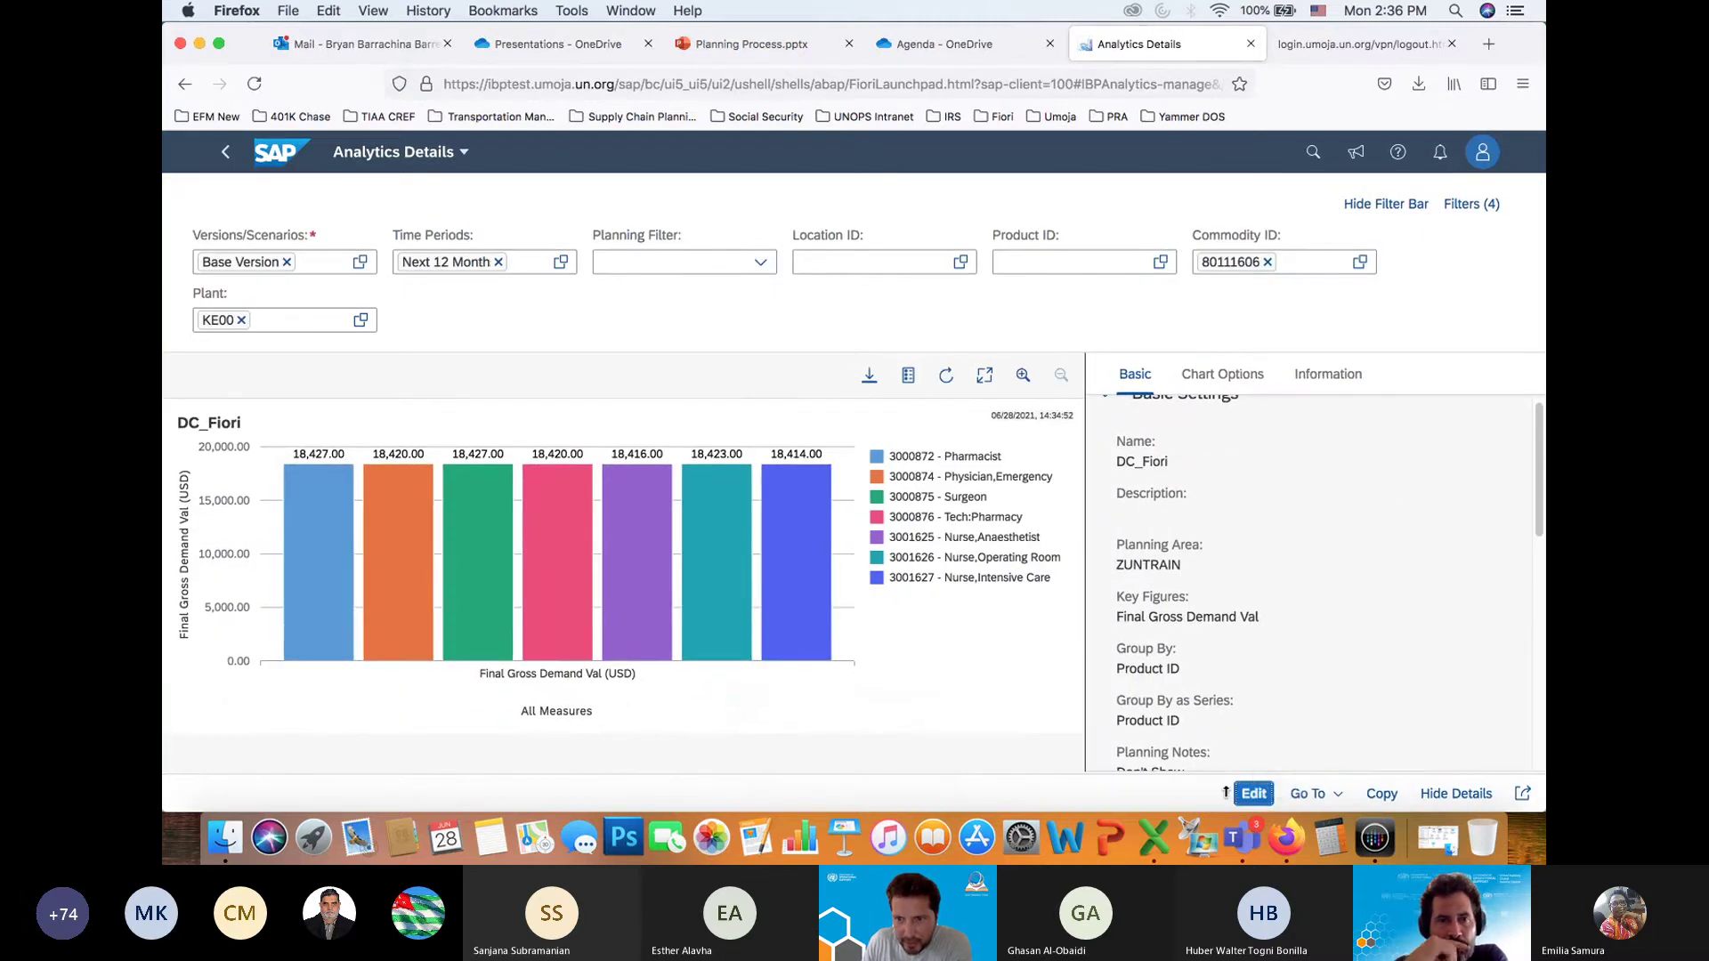
# Export the DC_Fiori chart data to the Excel add-in, saving ibp_excel_navigation.csv to disk
pyautogui.click(1337, 800)
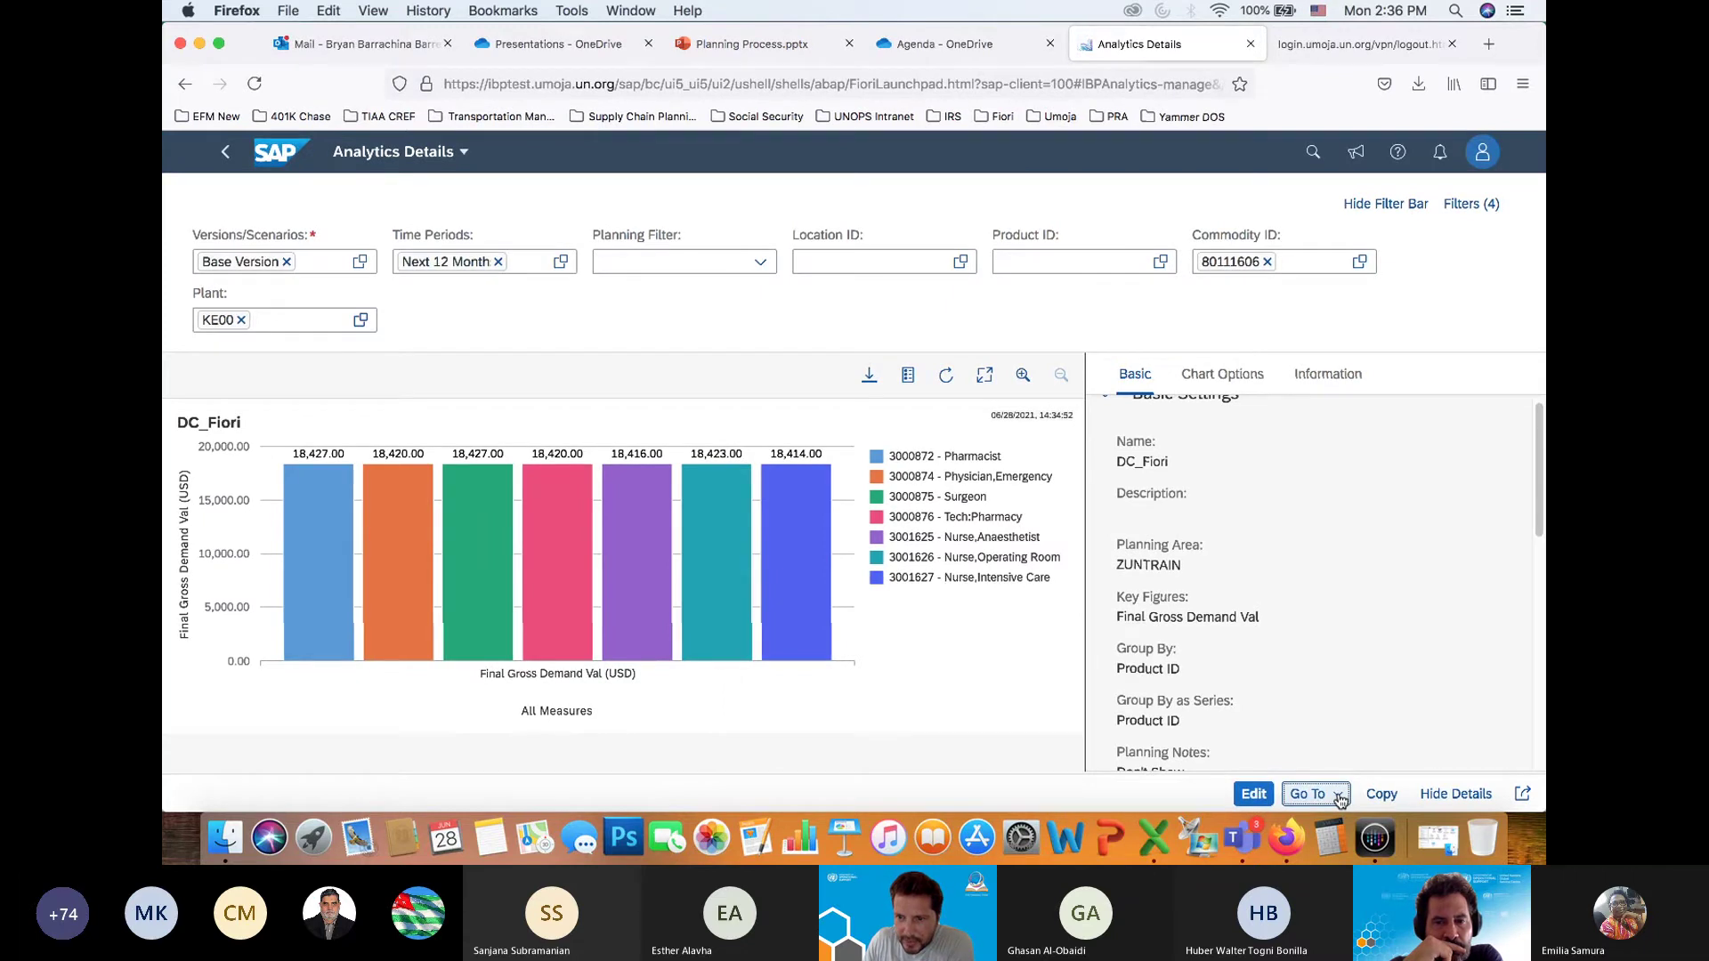
pyautogui.click(1340, 800)
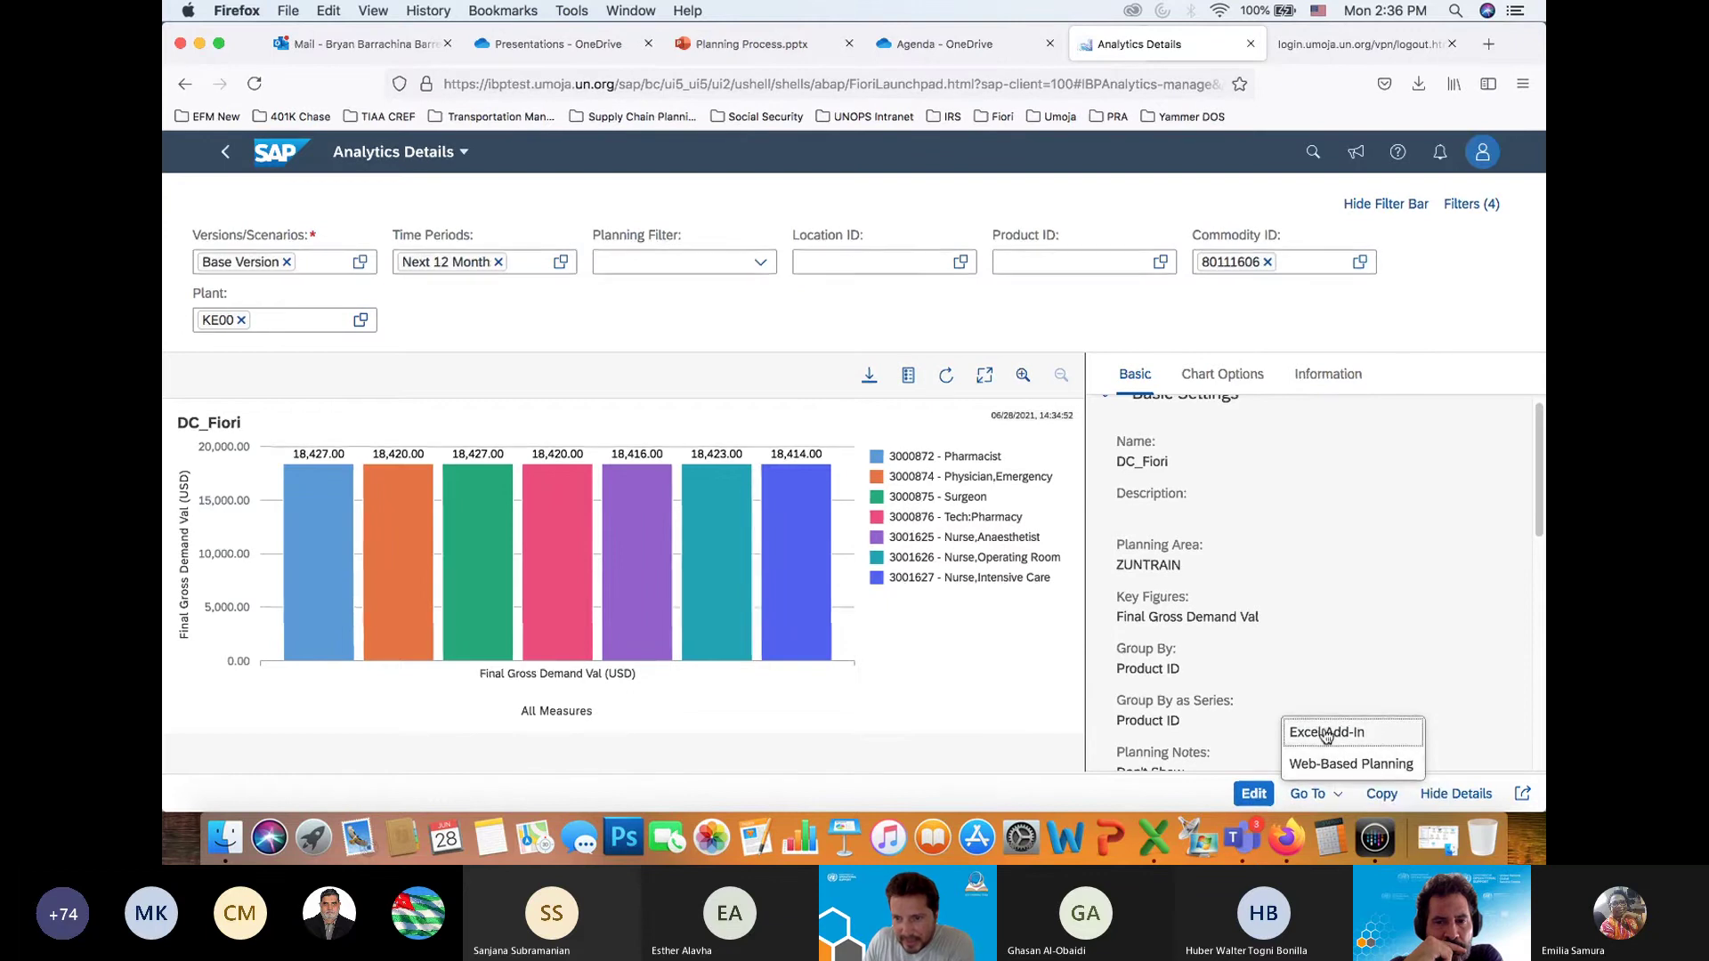
pyautogui.click(1326, 733)
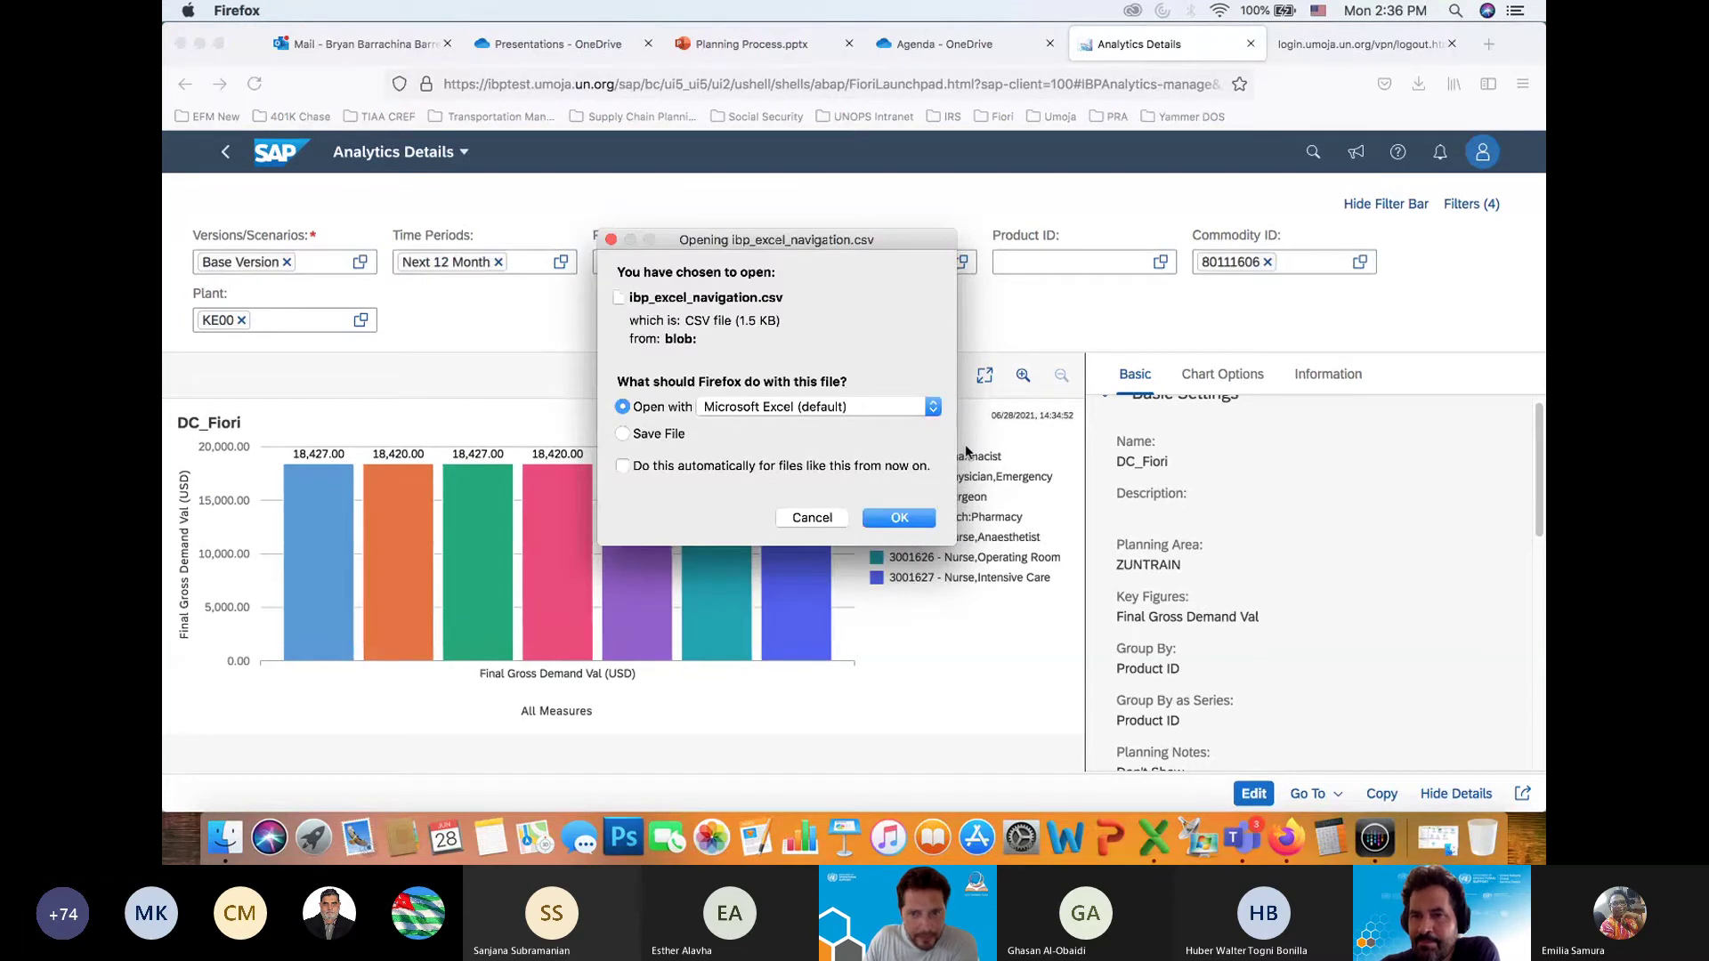
pyautogui.click(810, 517)
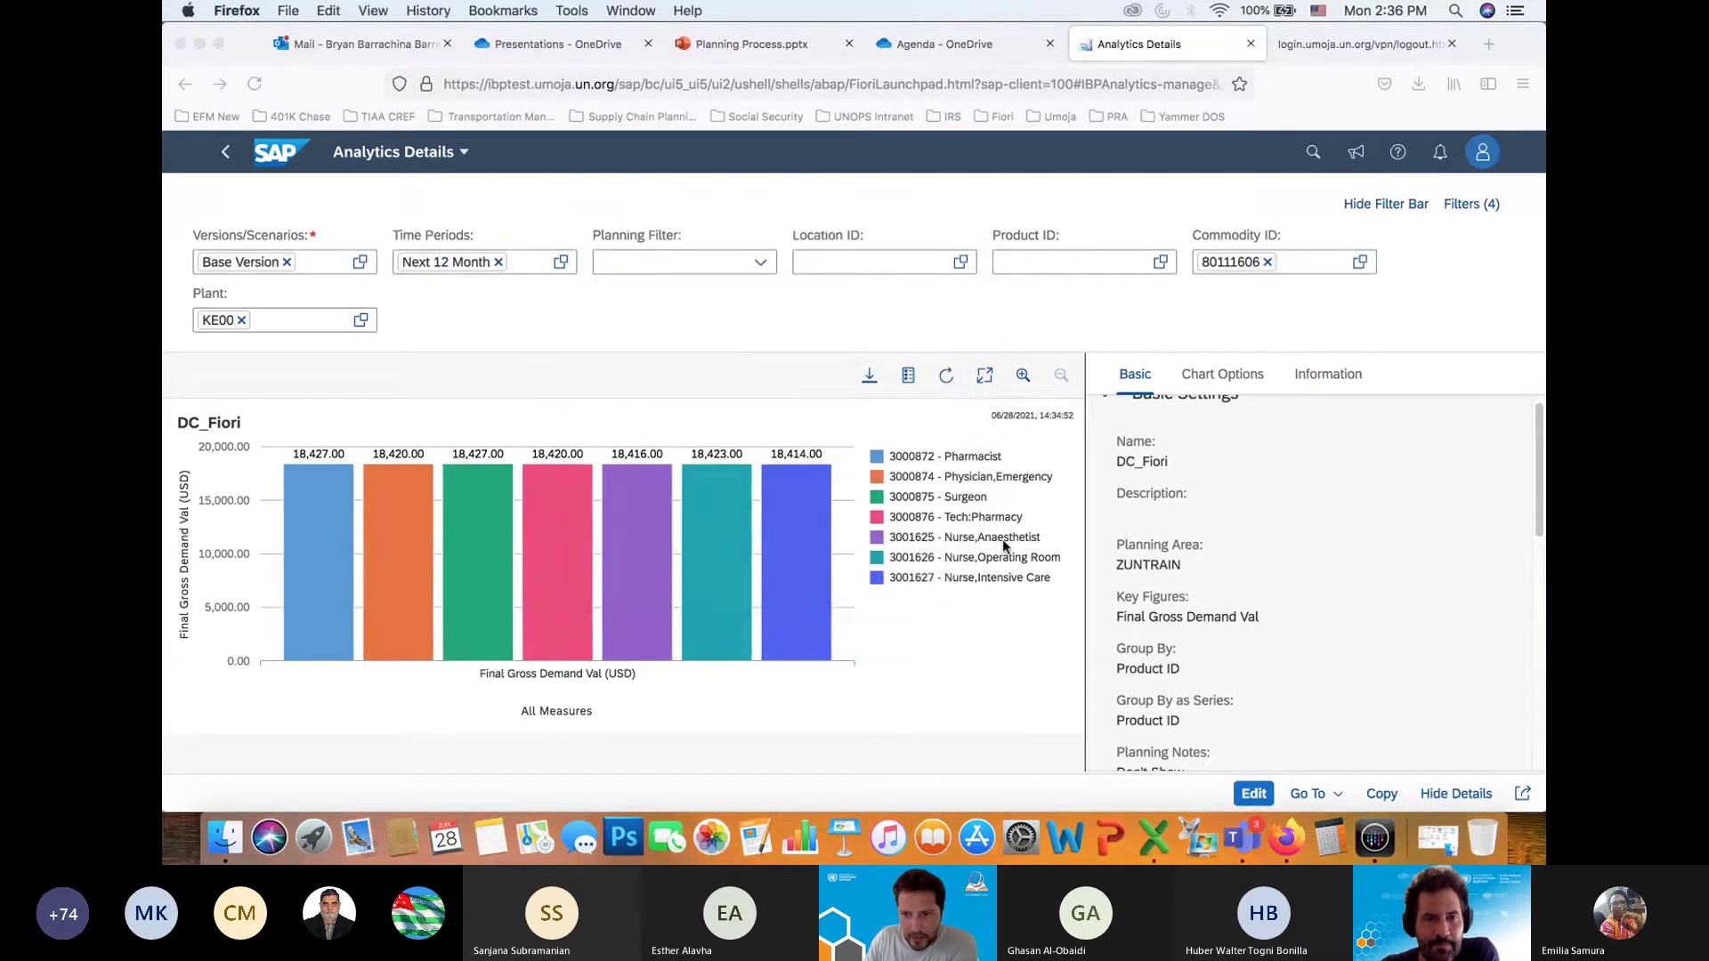
pyautogui.click(1340, 799)
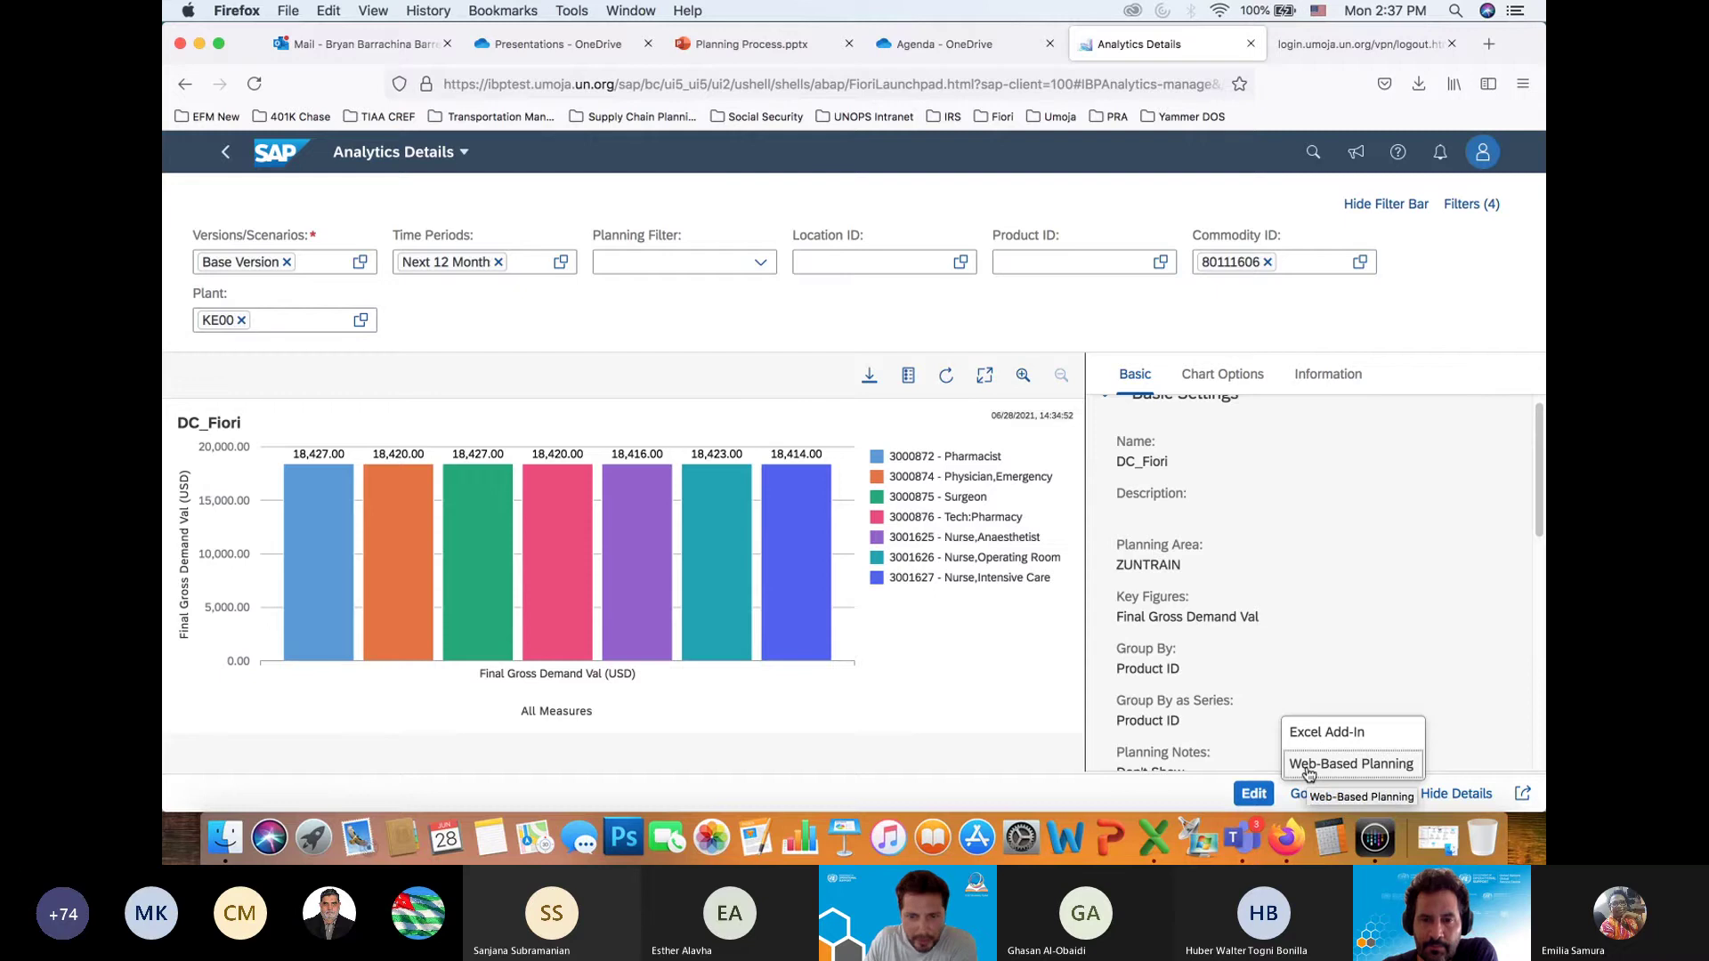
pyautogui.click(1318, 738)
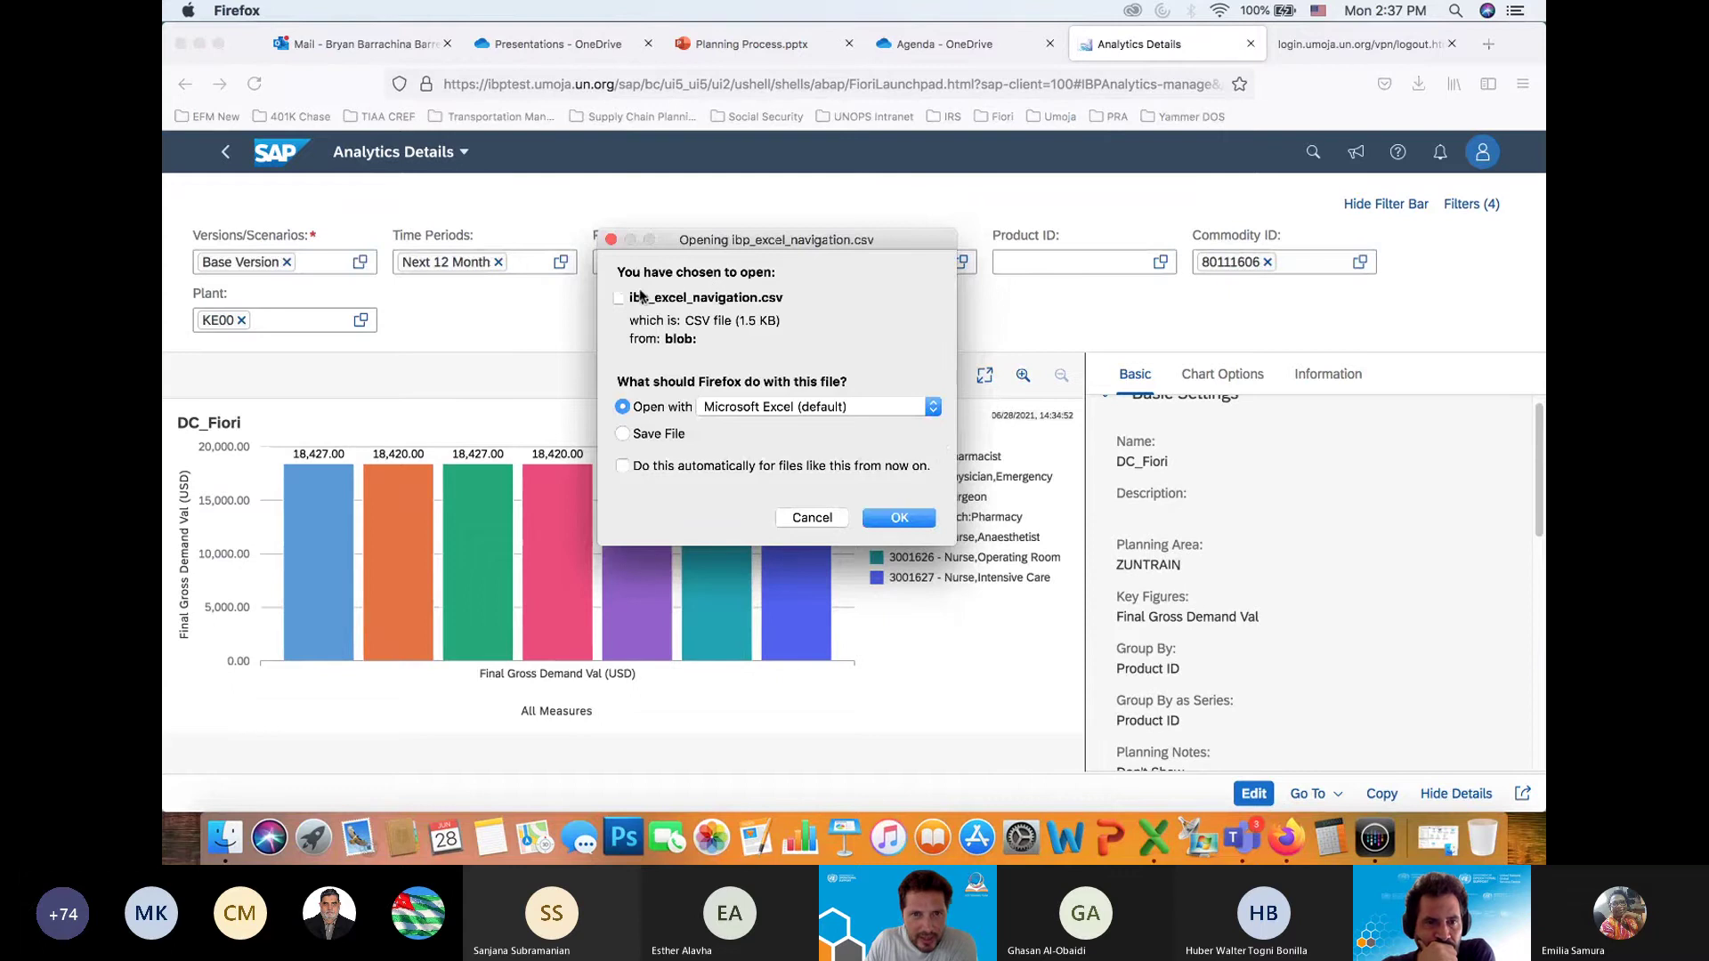
pyautogui.click(622, 435)
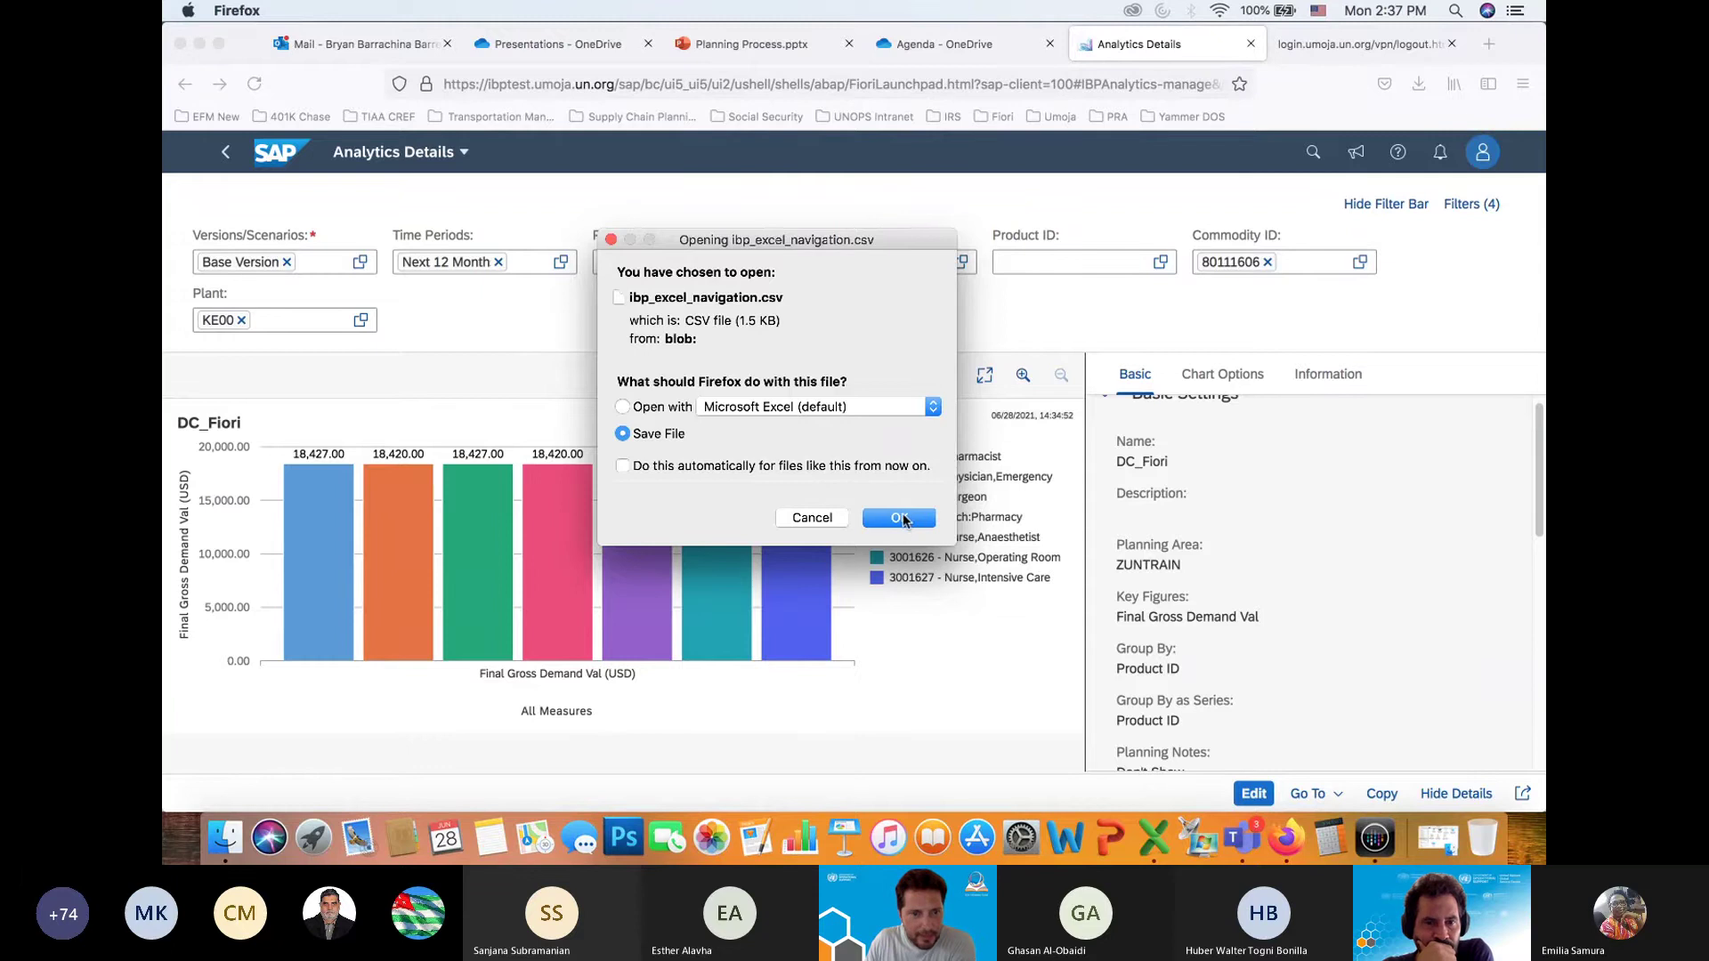
pyautogui.click(900, 518)
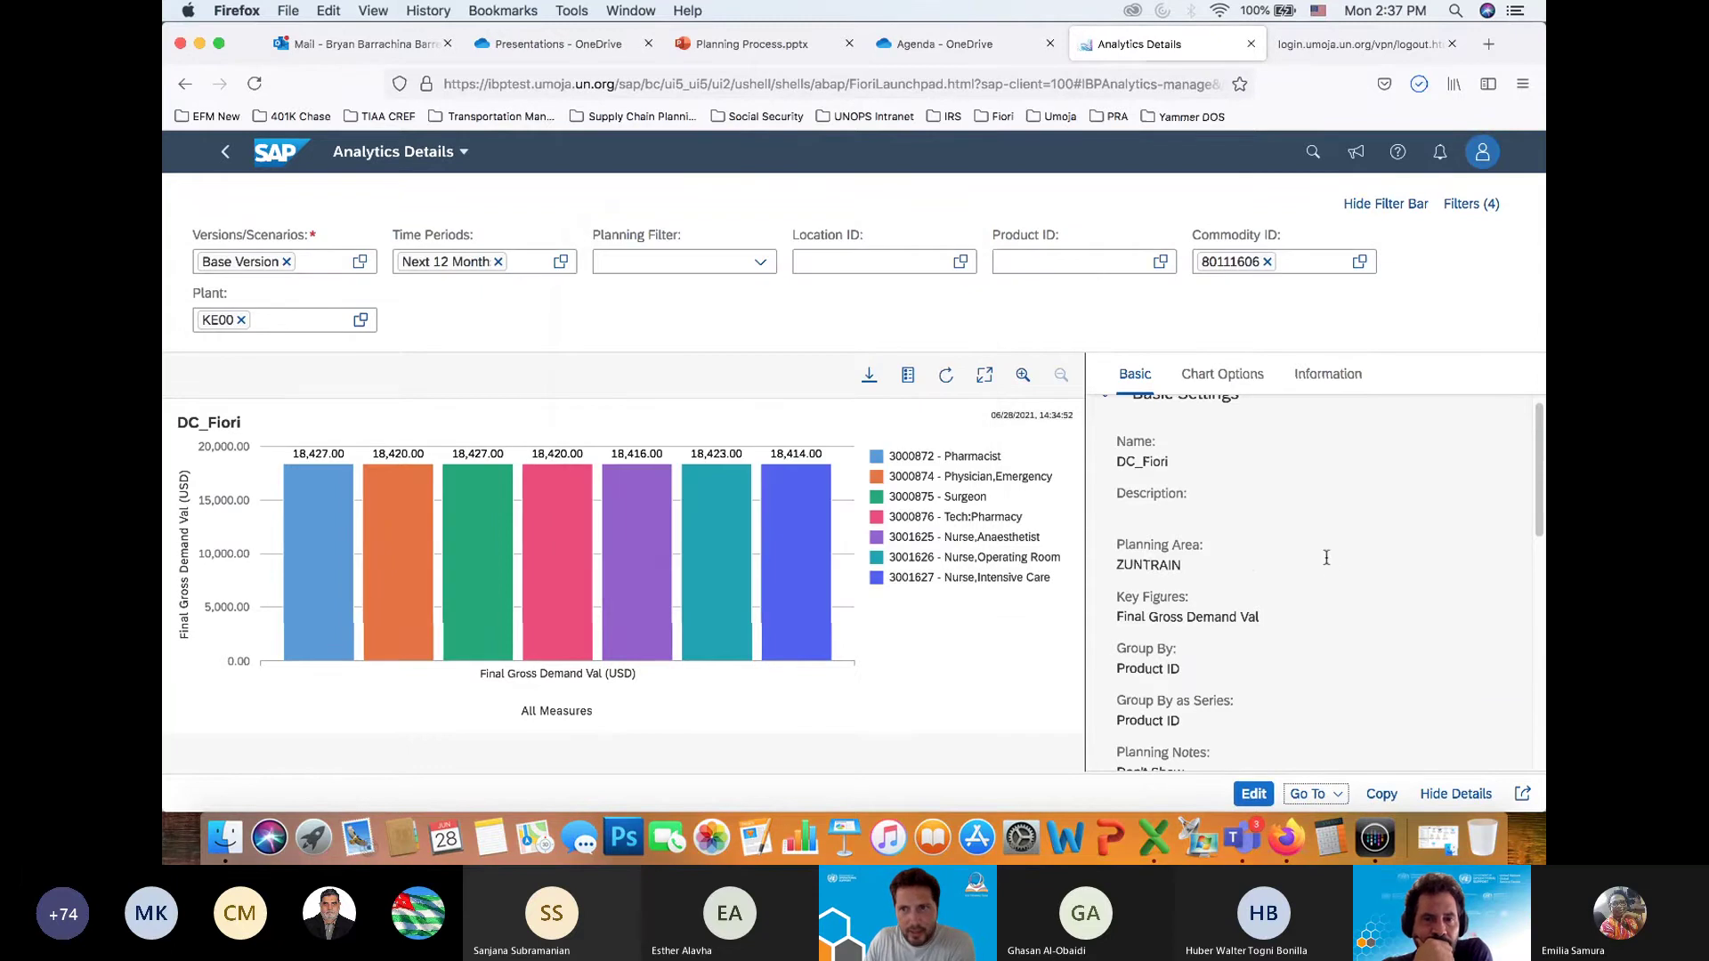
# Open ibp_excel_navigation.csv in Excel from the downloads list, then return to the chart
pyautogui.click(1419, 83)
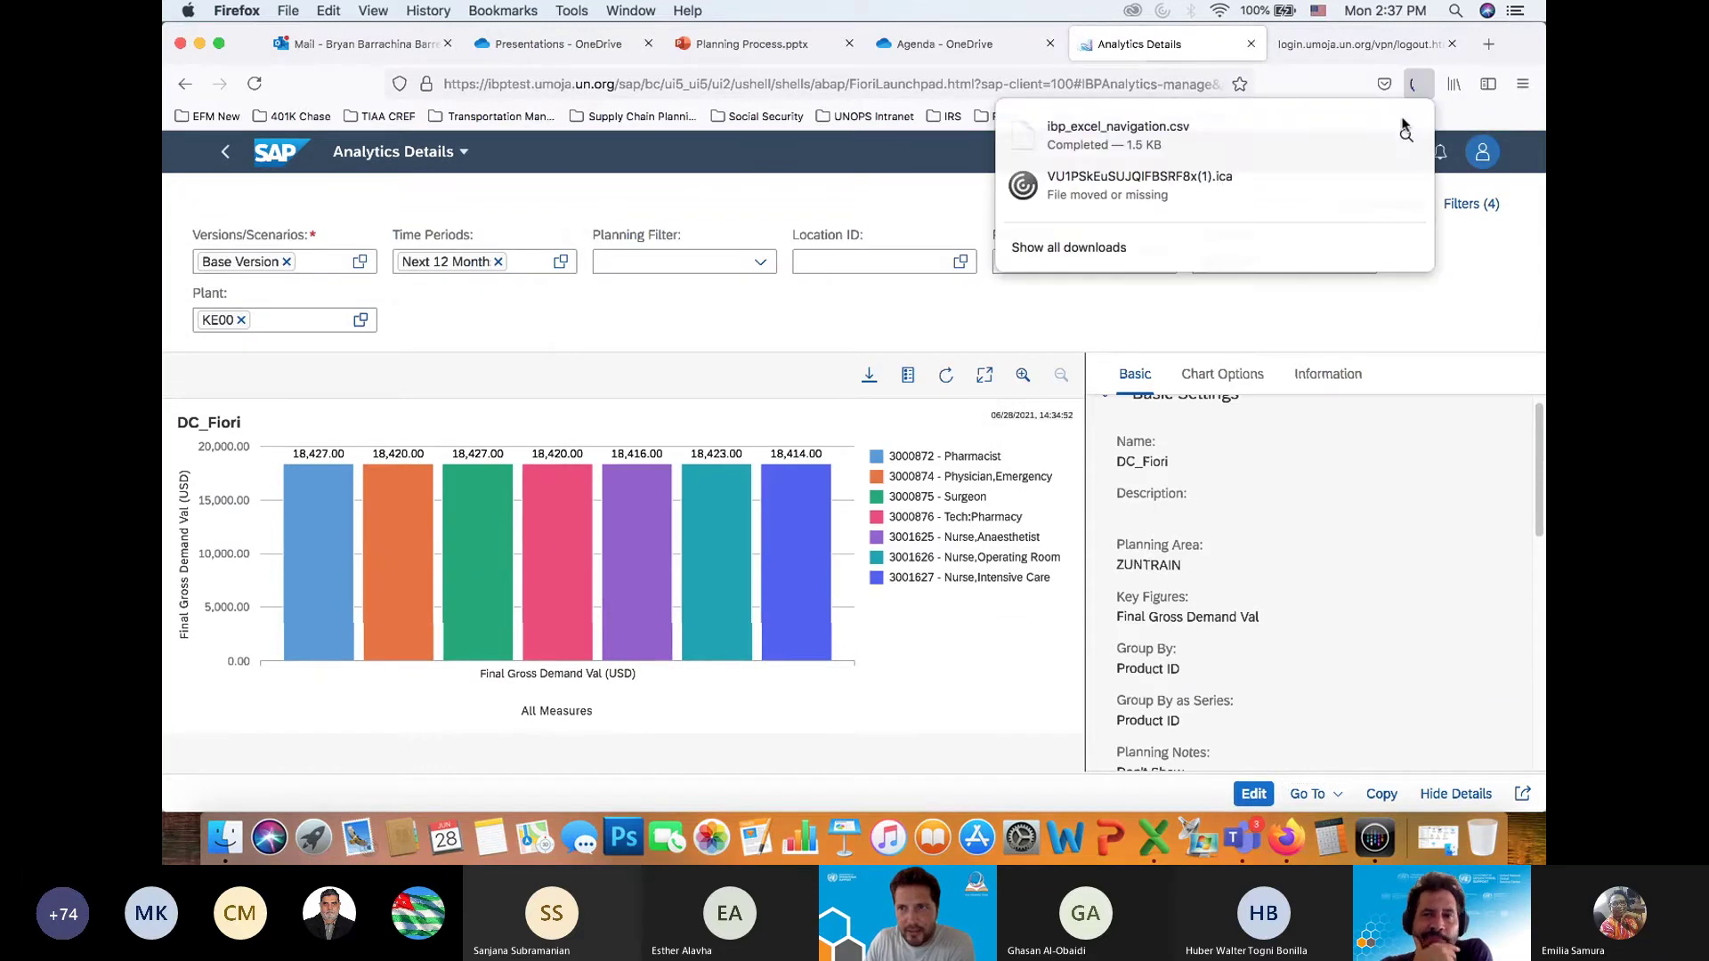
pyautogui.click(1086, 135)
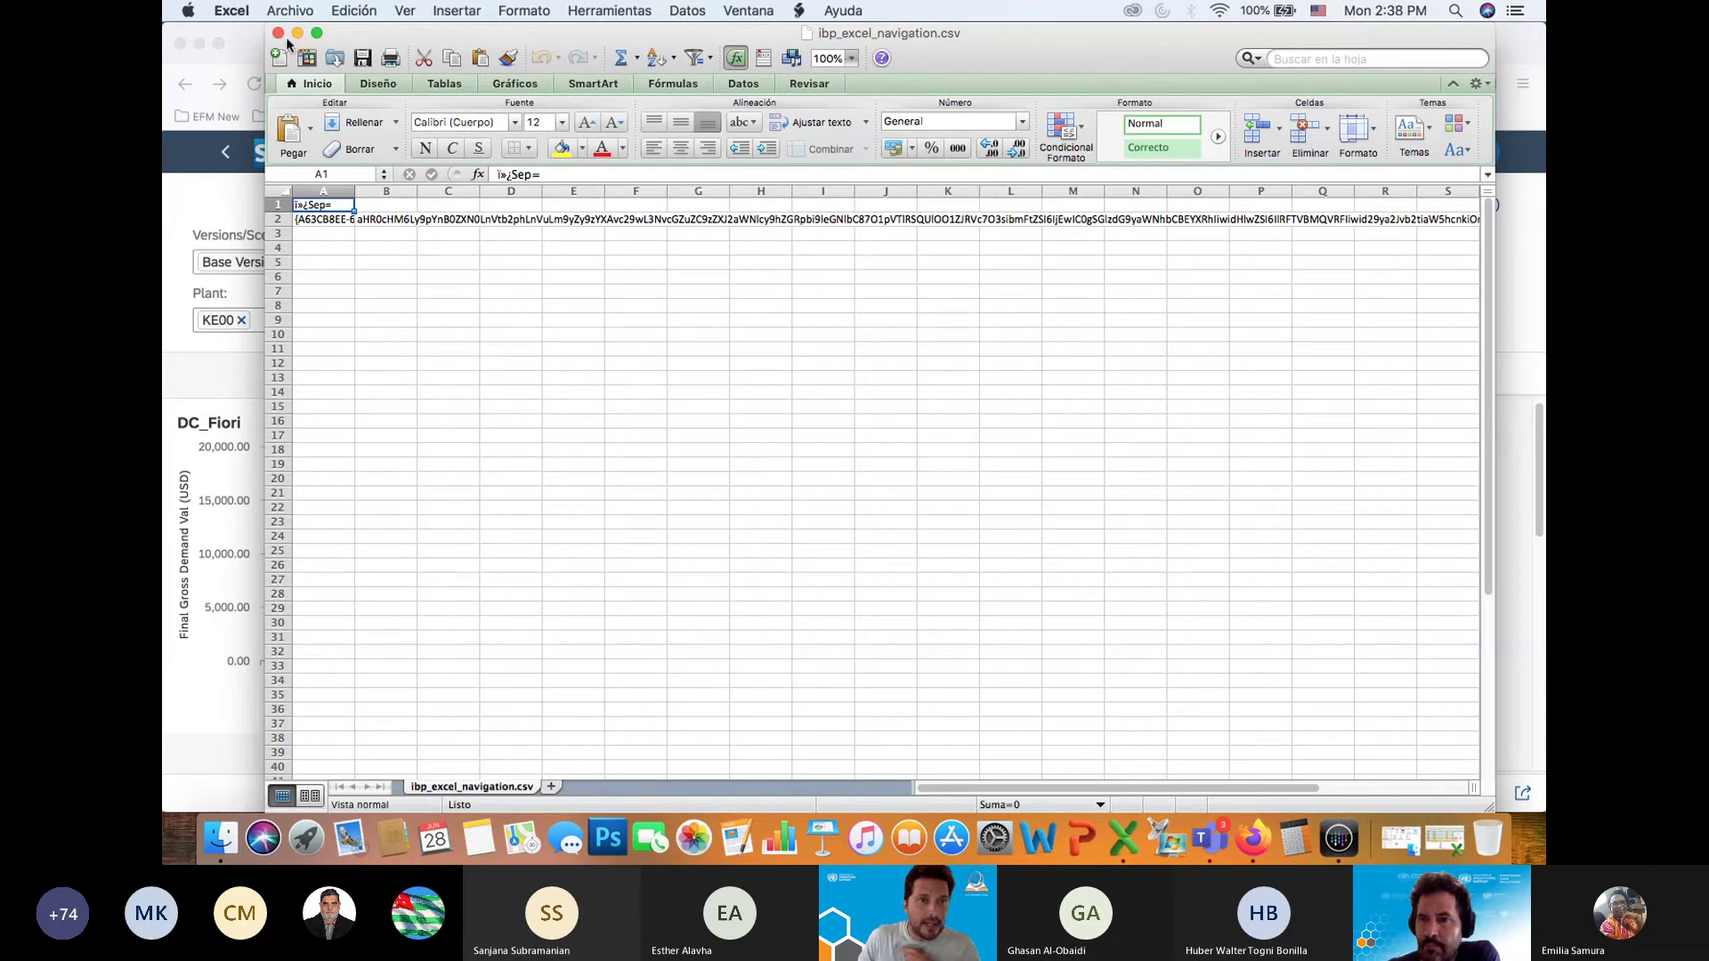
pyautogui.click(250, 63)
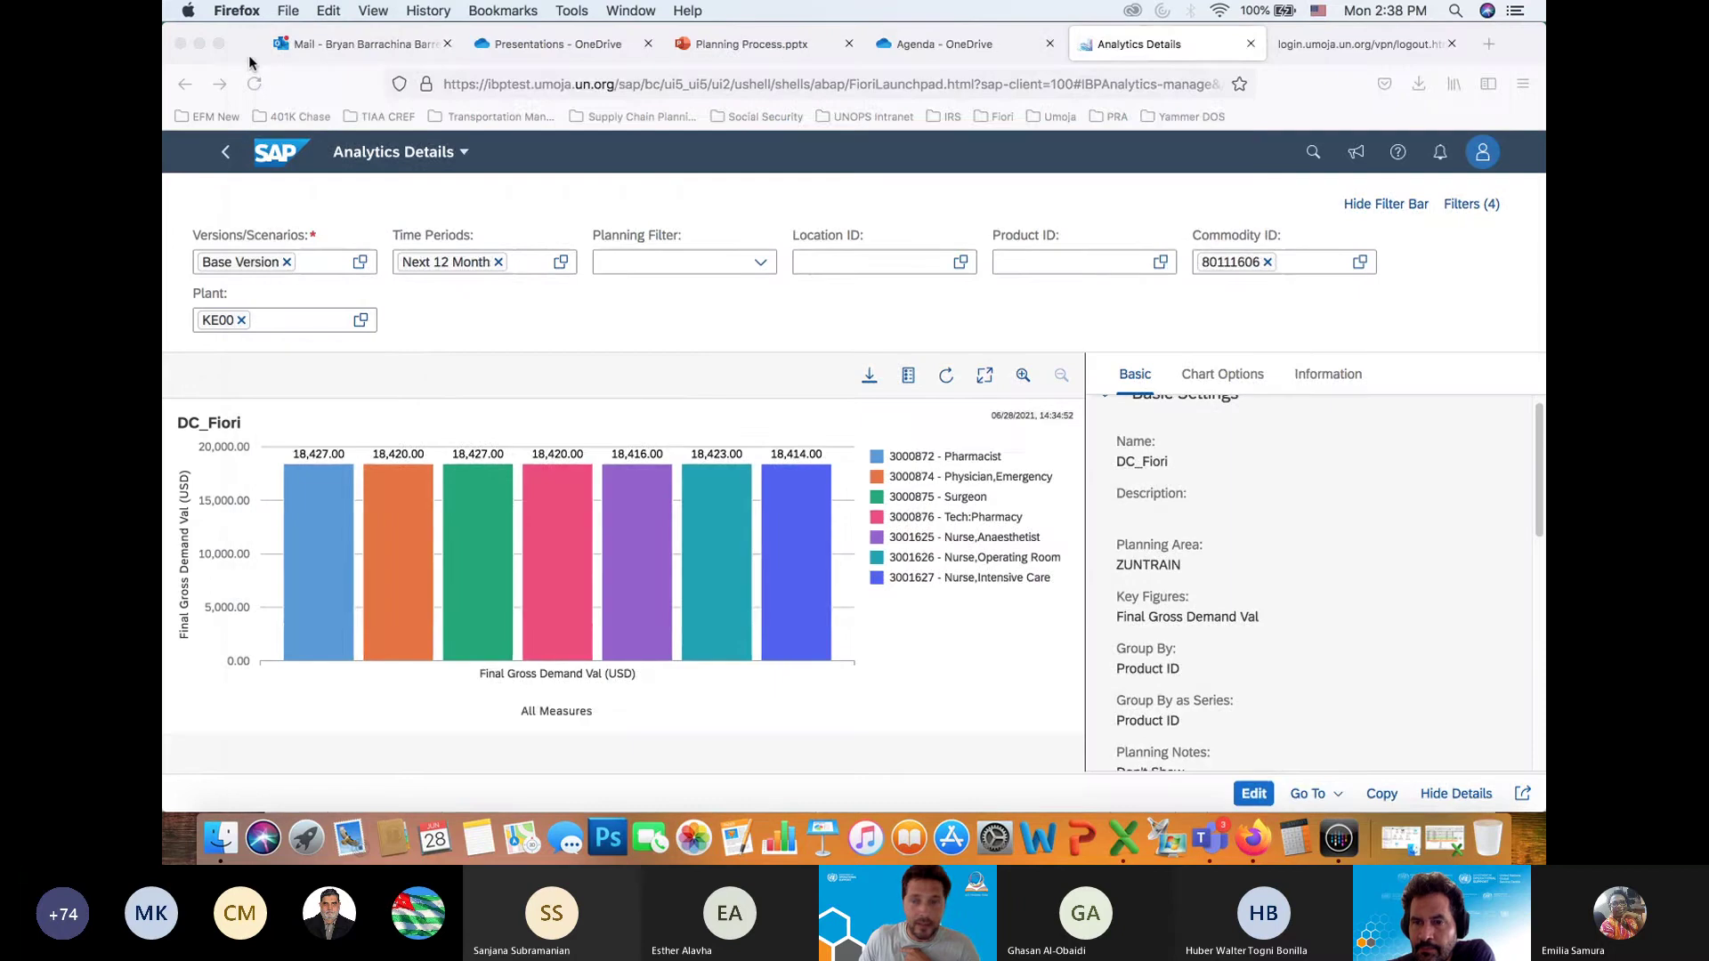
# Try opening DC_Fiori in Web-Based Planning; Firefox blocks the pop-up window
pyautogui.click(1521, 793)
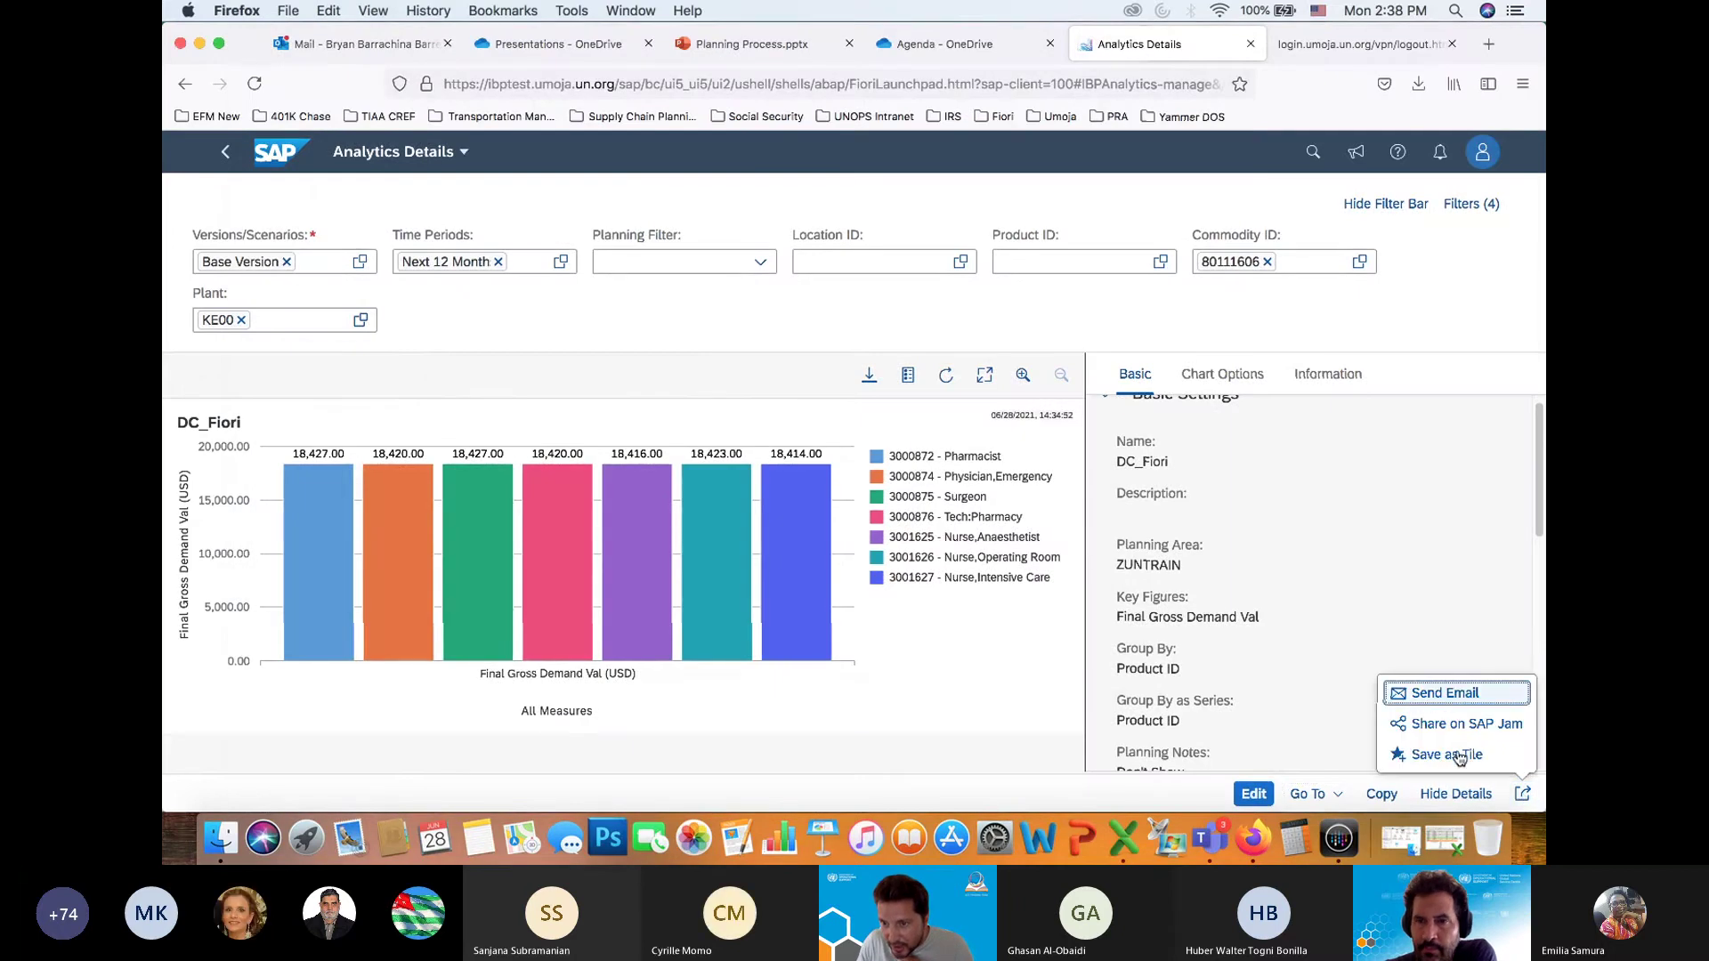
pyautogui.click(1338, 801)
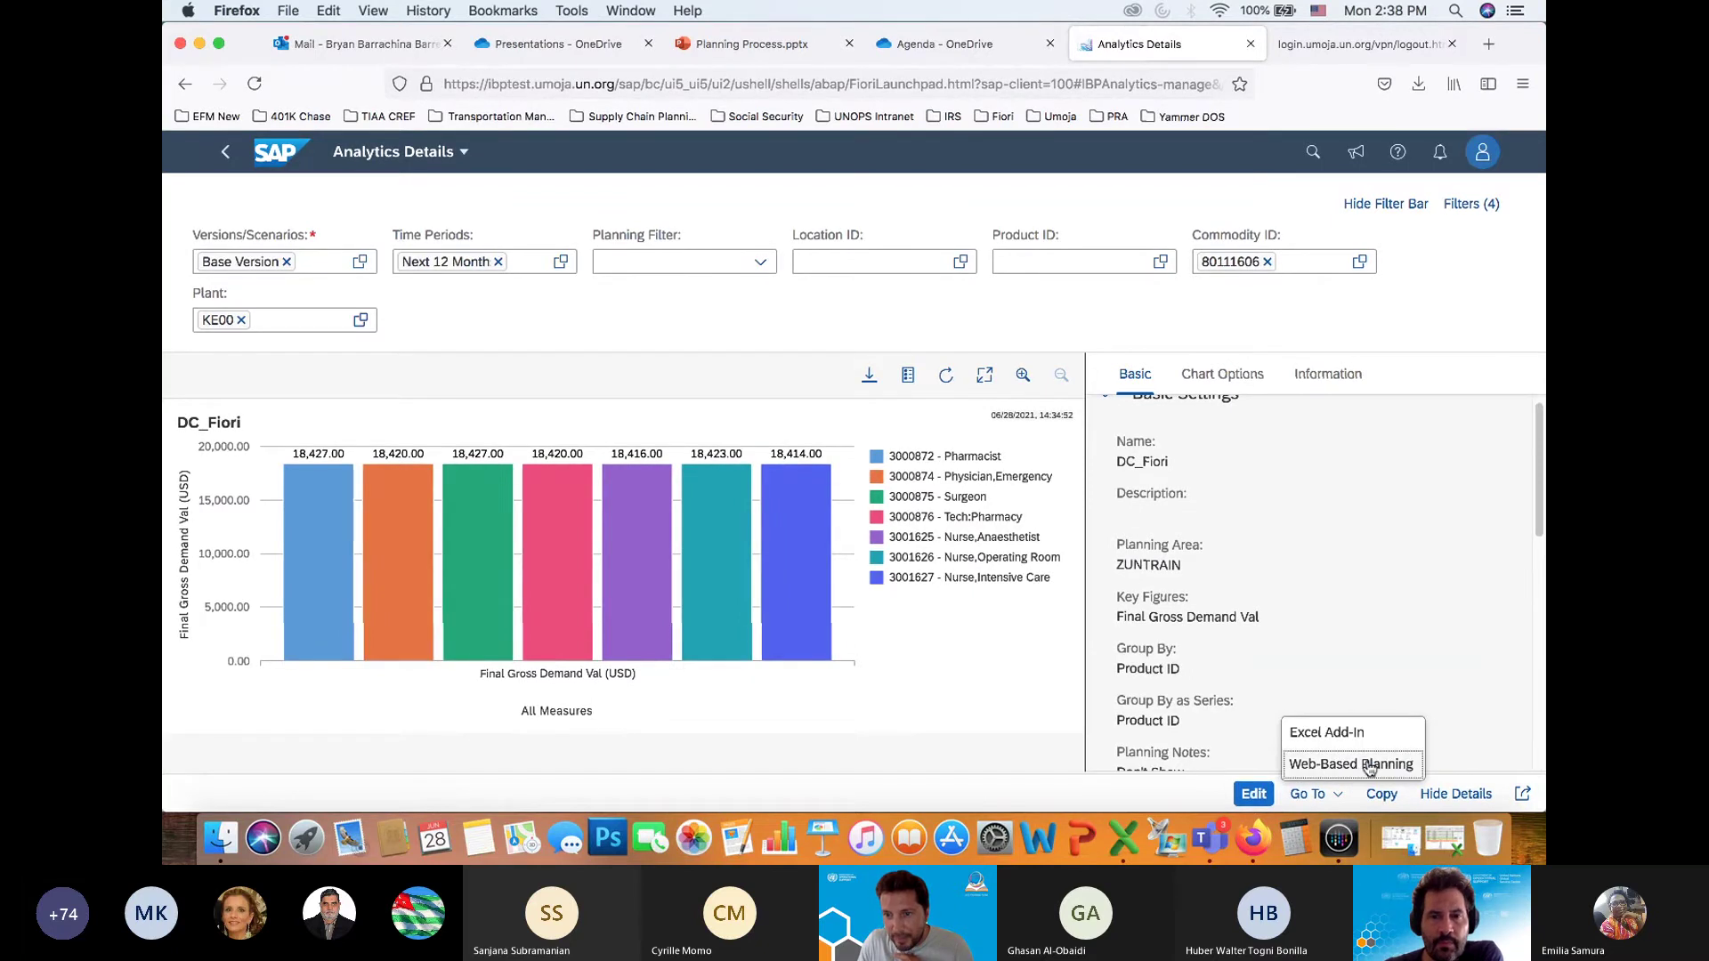
pyautogui.click(1329, 770)
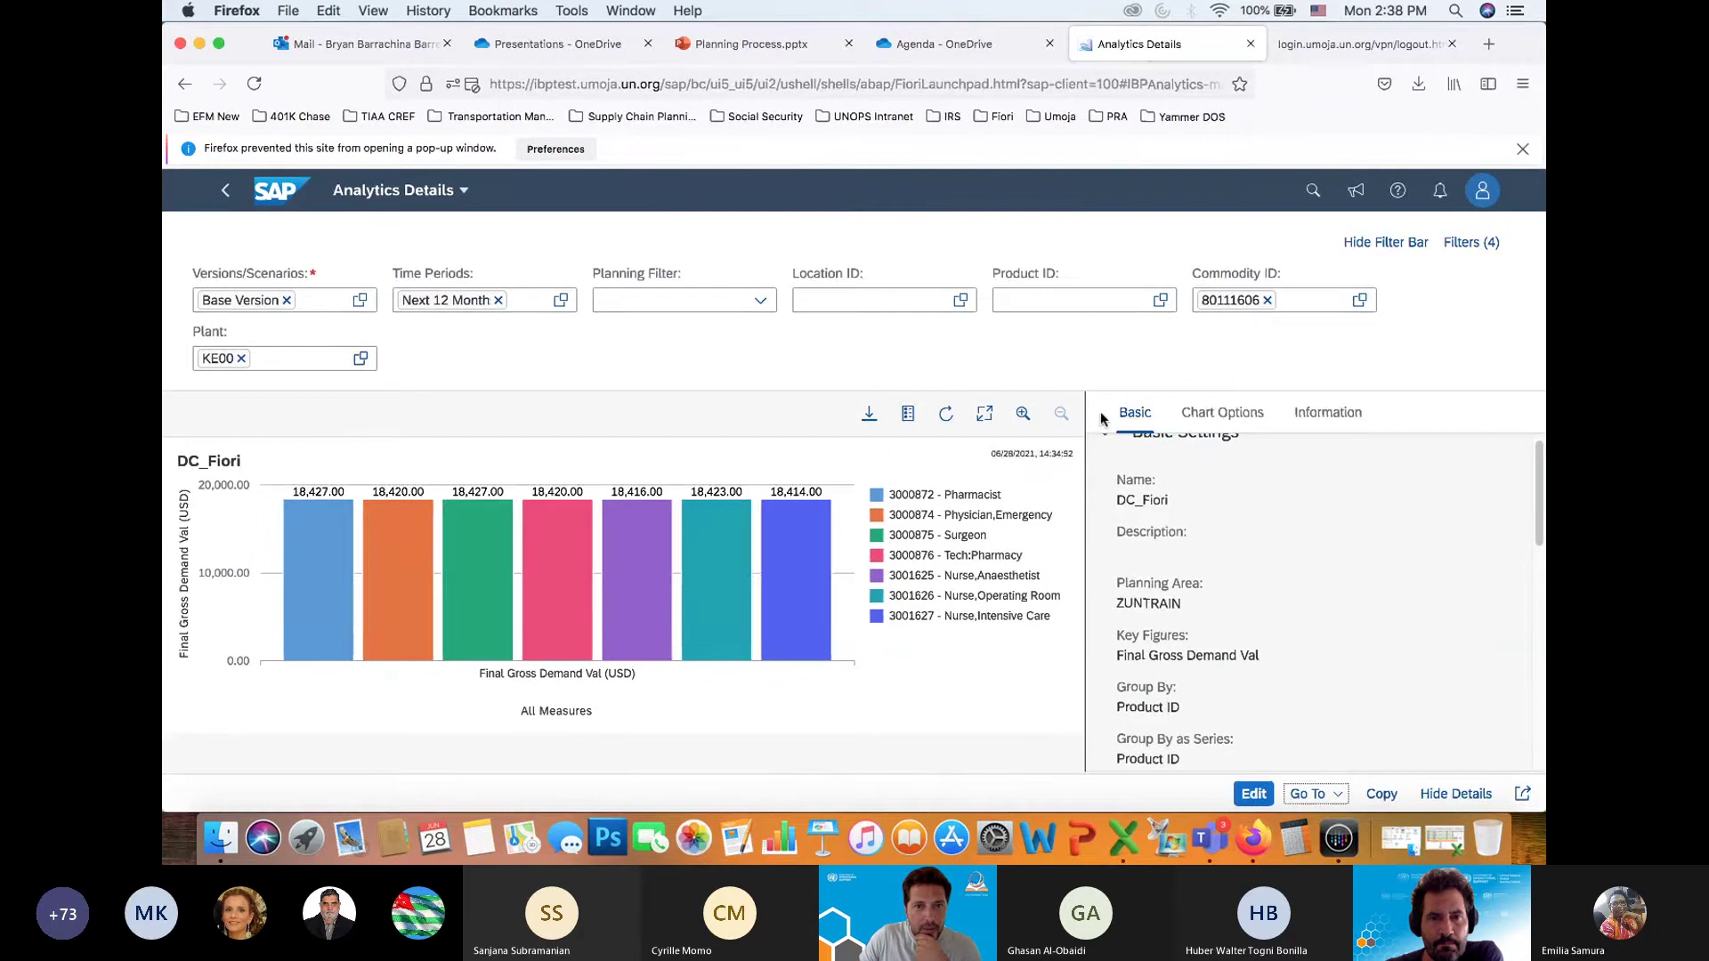
# Download the DC_Fiori data as CSV with Formatted values and ',' delimiter
pyautogui.click(869, 420)
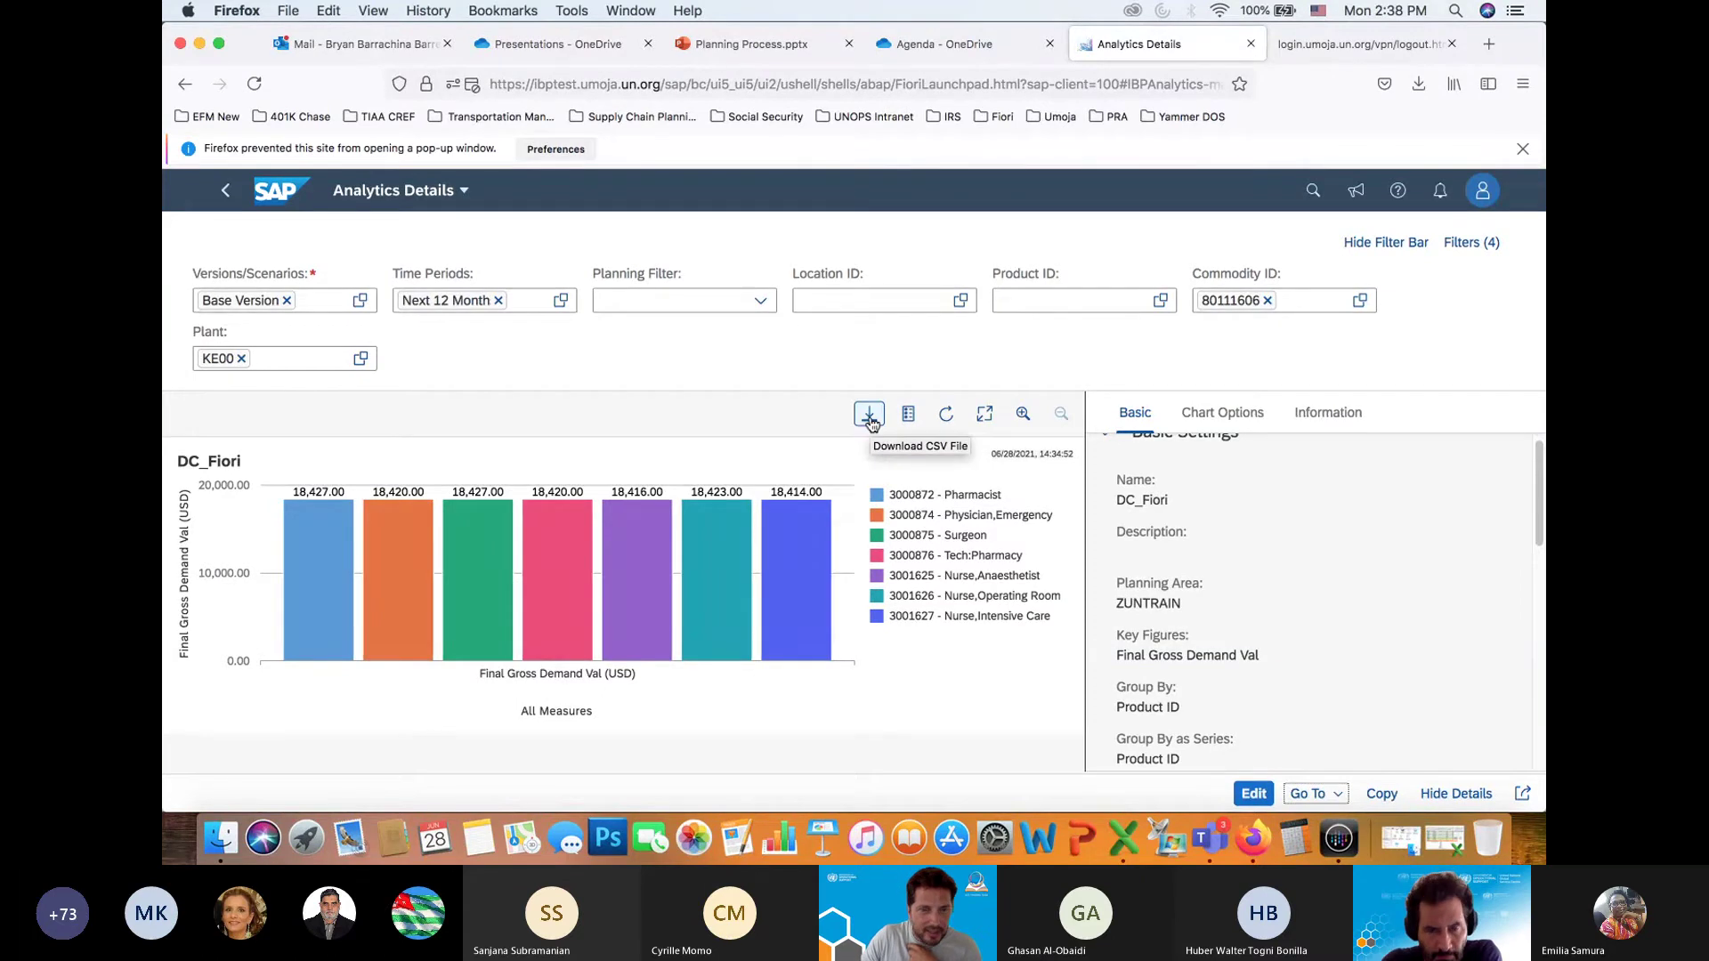
pyautogui.click(869, 418)
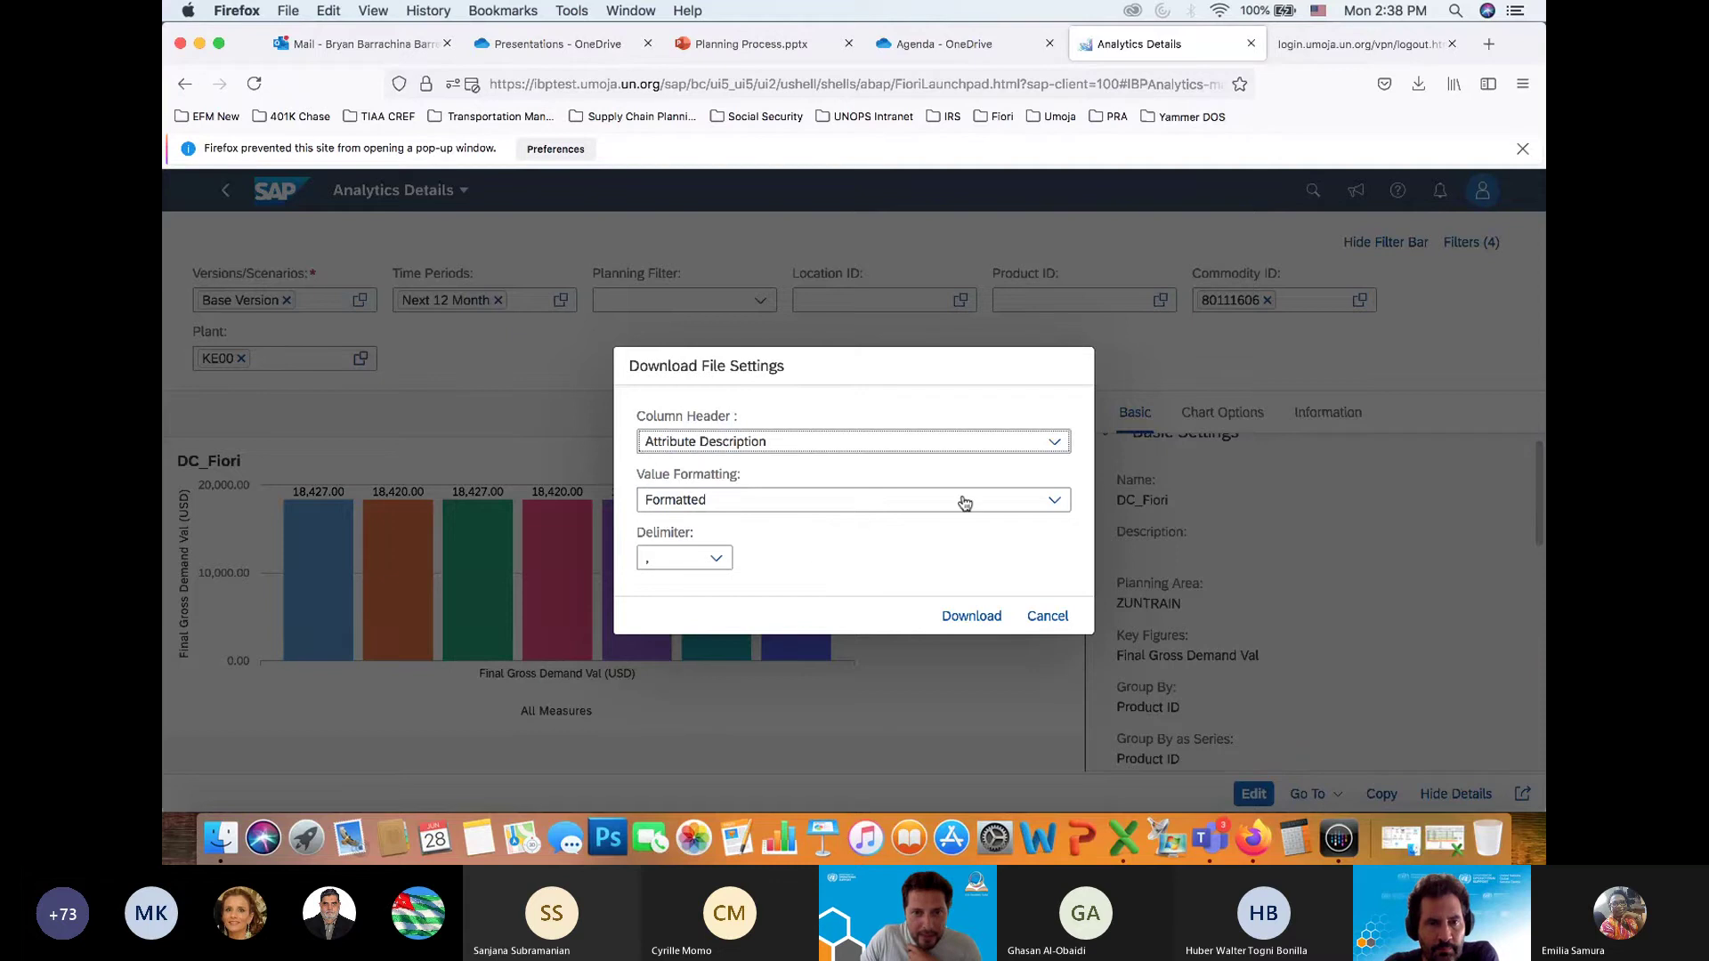
pyautogui.click(1054, 503)
pyautogui.click(1054, 504)
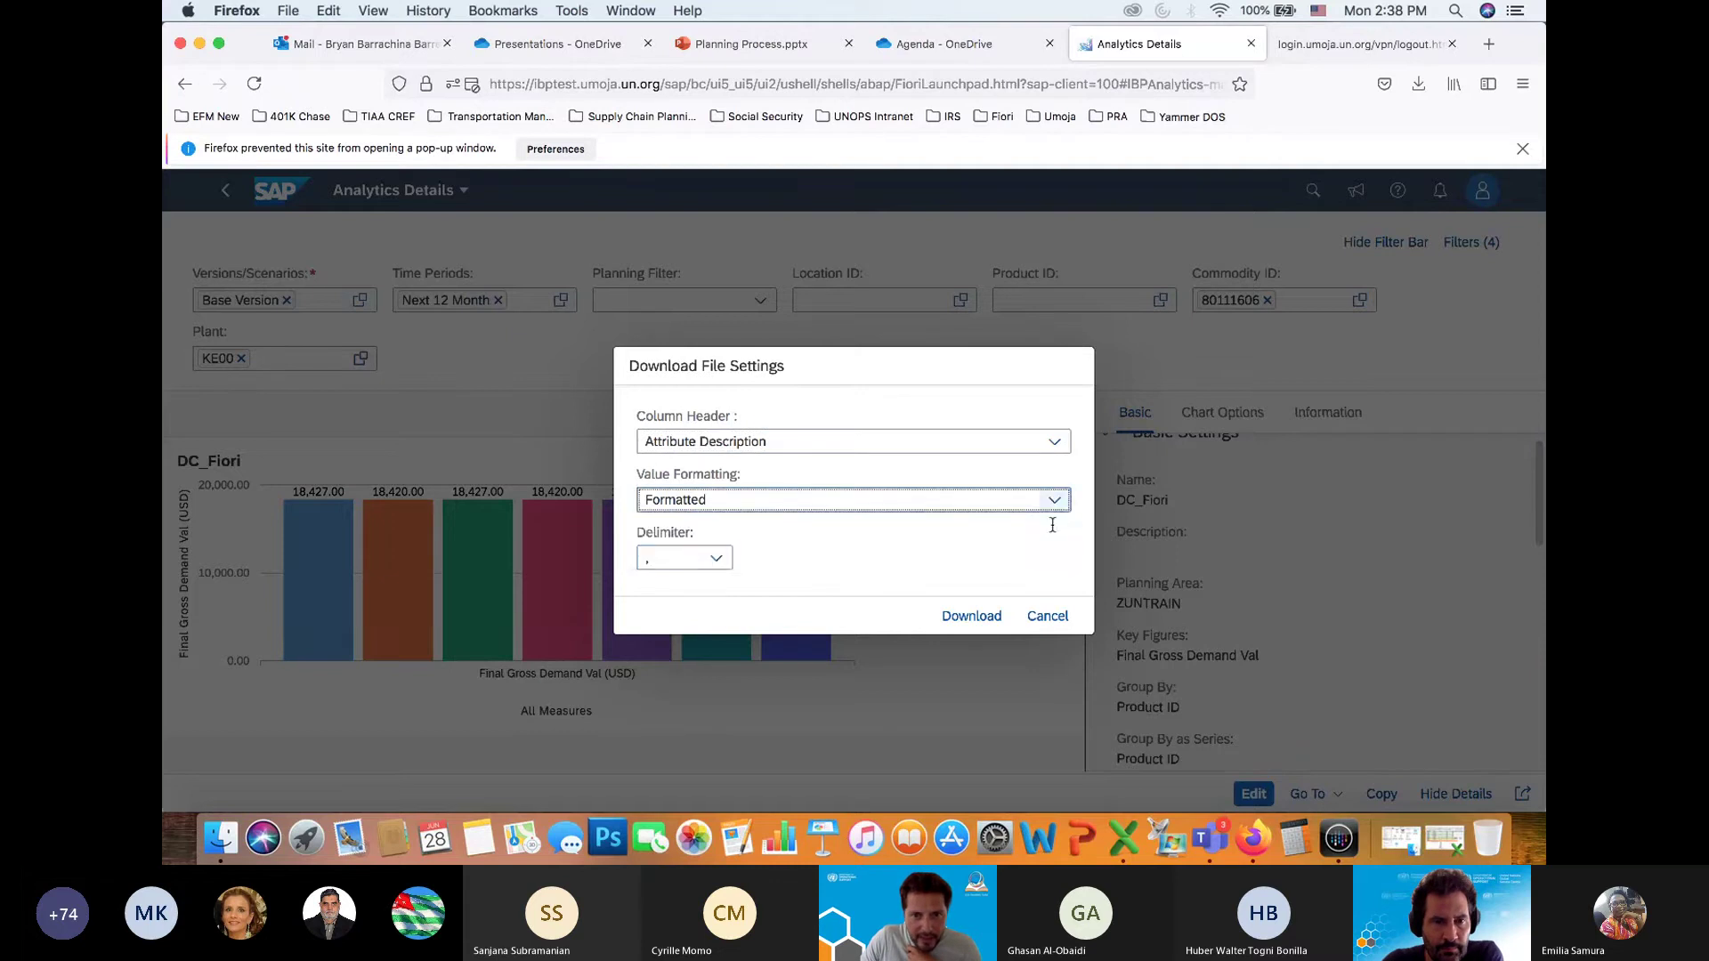
pyautogui.click(717, 559)
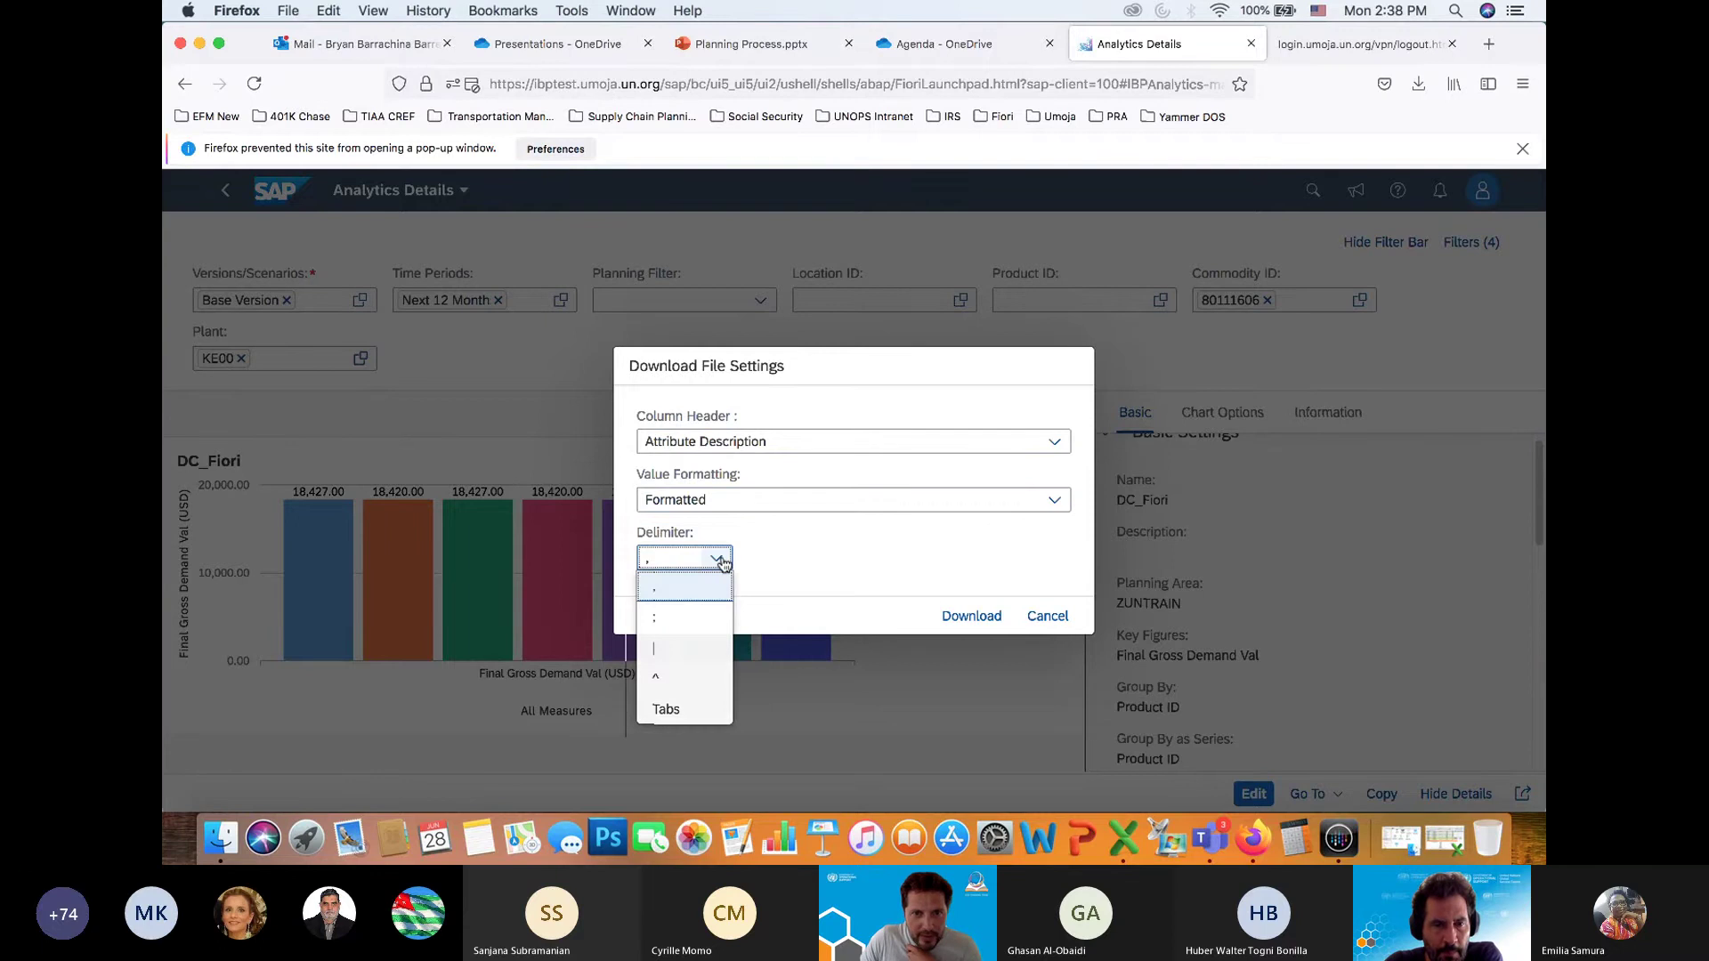
pyautogui.click(718, 559)
pyautogui.click(974, 618)
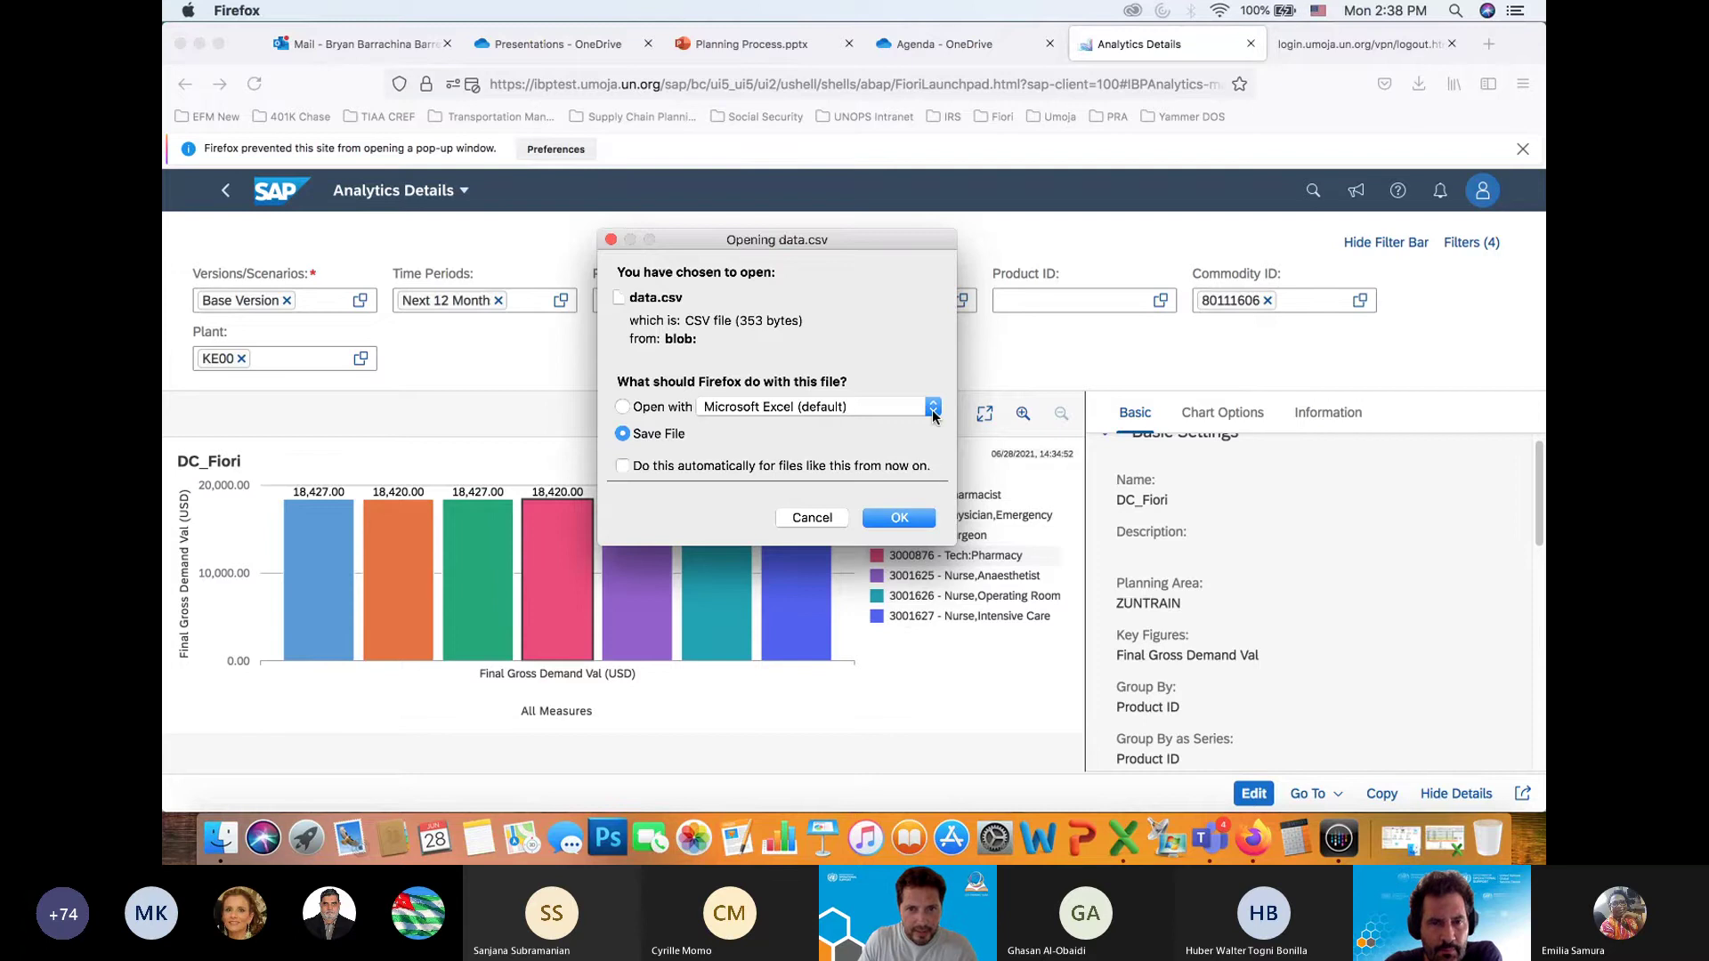
# Save data.csv and open it in Excel from the Firefox downloads list
pyautogui.click(916, 521)
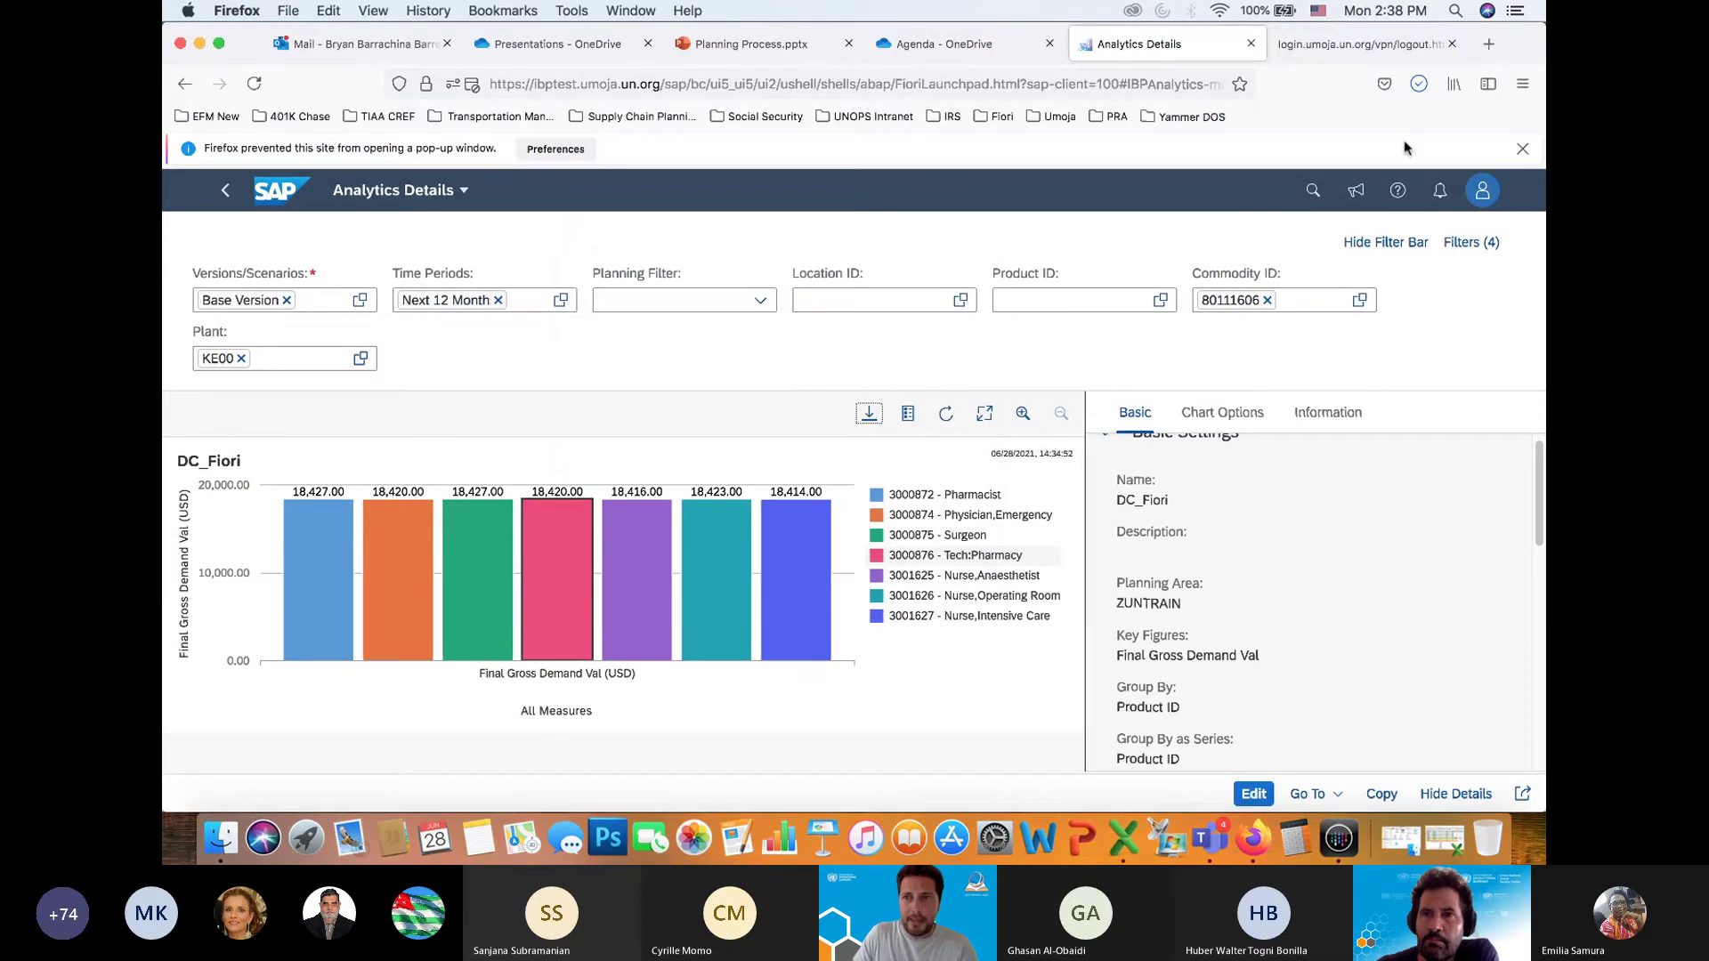
pyautogui.click(1419, 84)
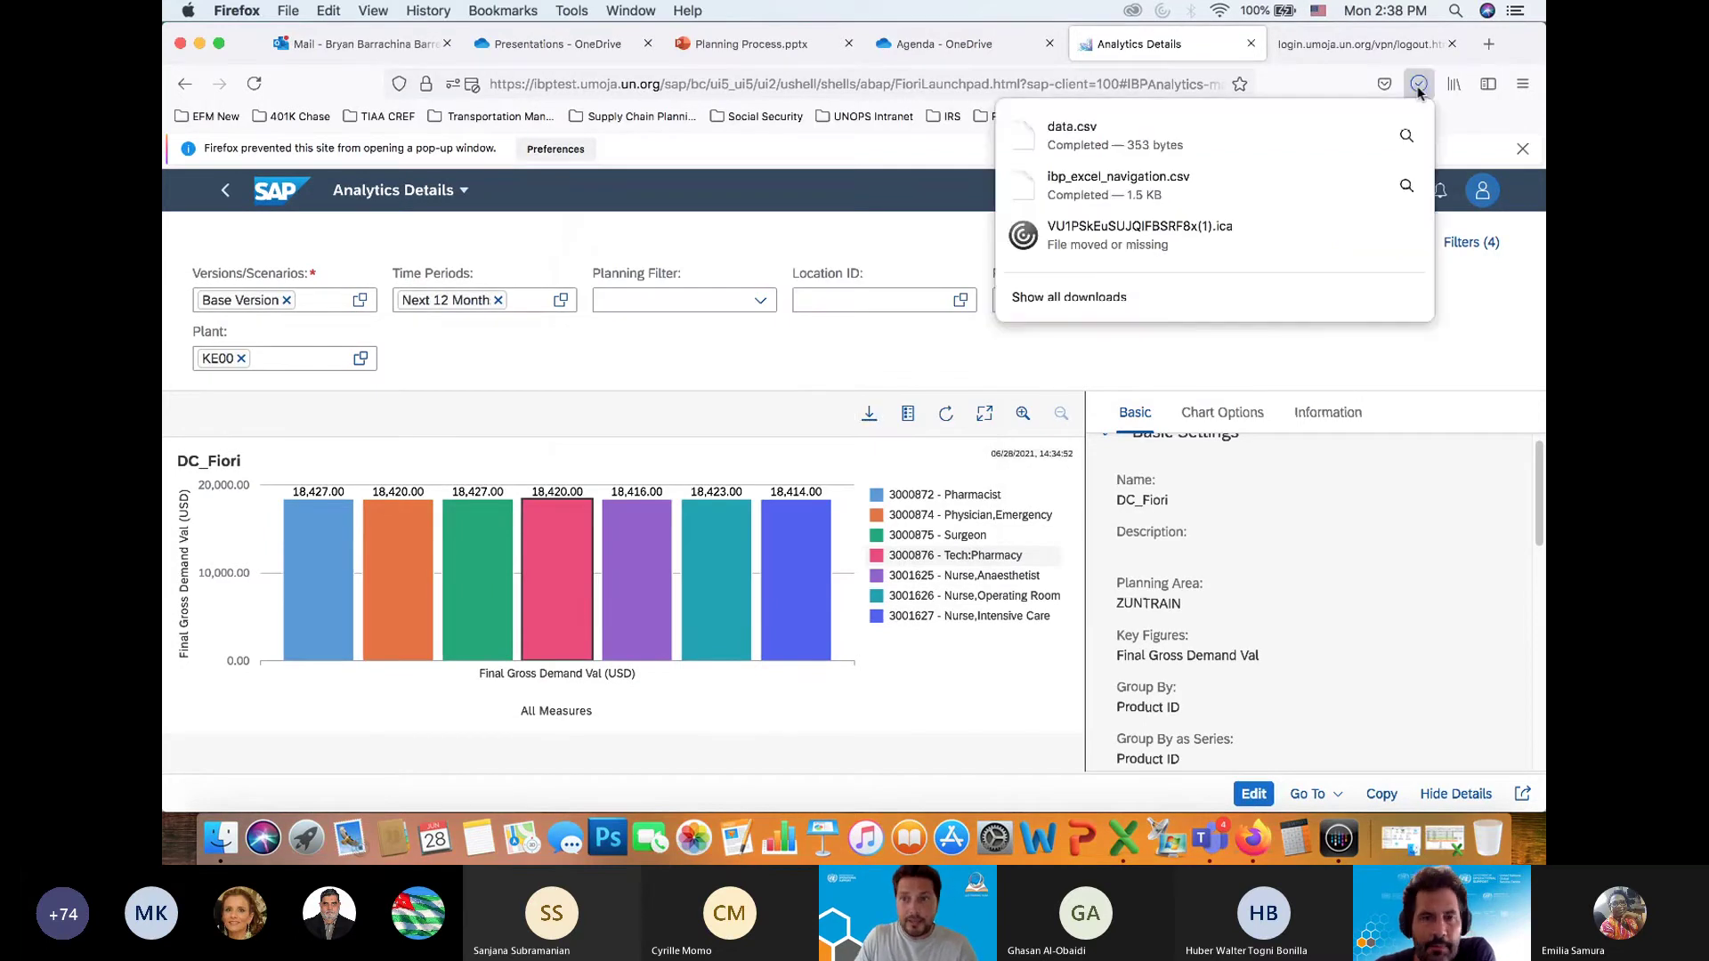
pyautogui.click(1088, 165)
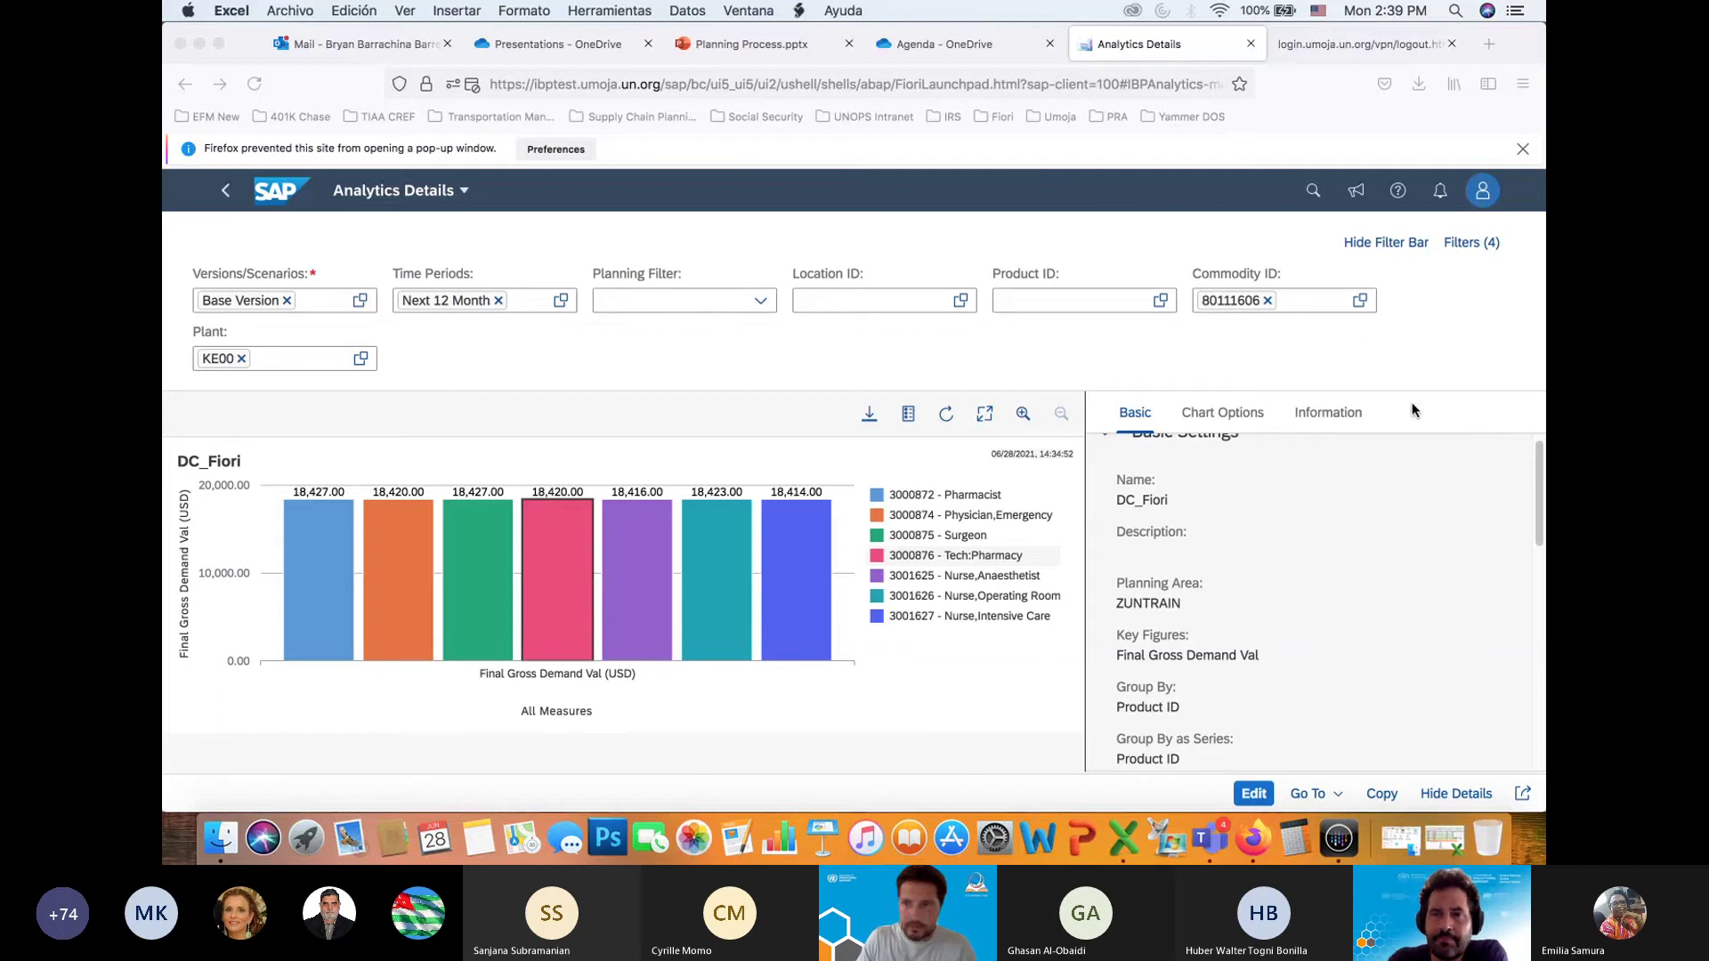
# Return to Firefox and navigate back from DC_Fiori to the BB_Final_Gross_Demand_Value details
pyautogui.click(1398, 355)
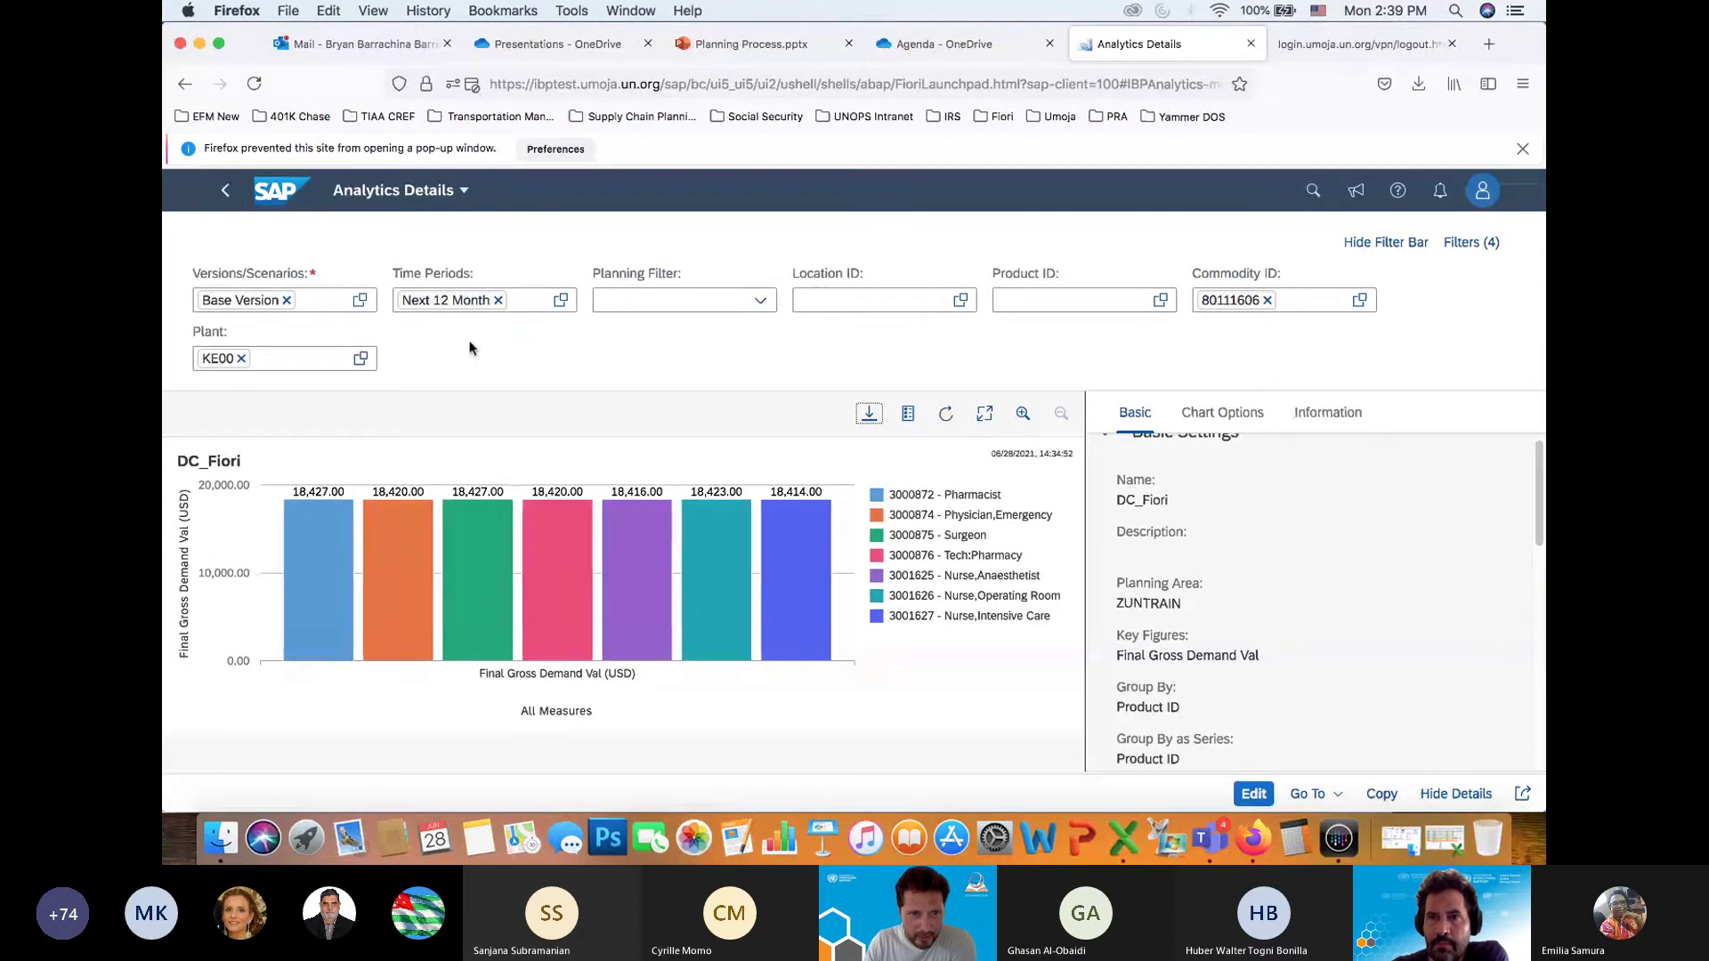
pyautogui.click(226, 194)
pyautogui.click(227, 195)
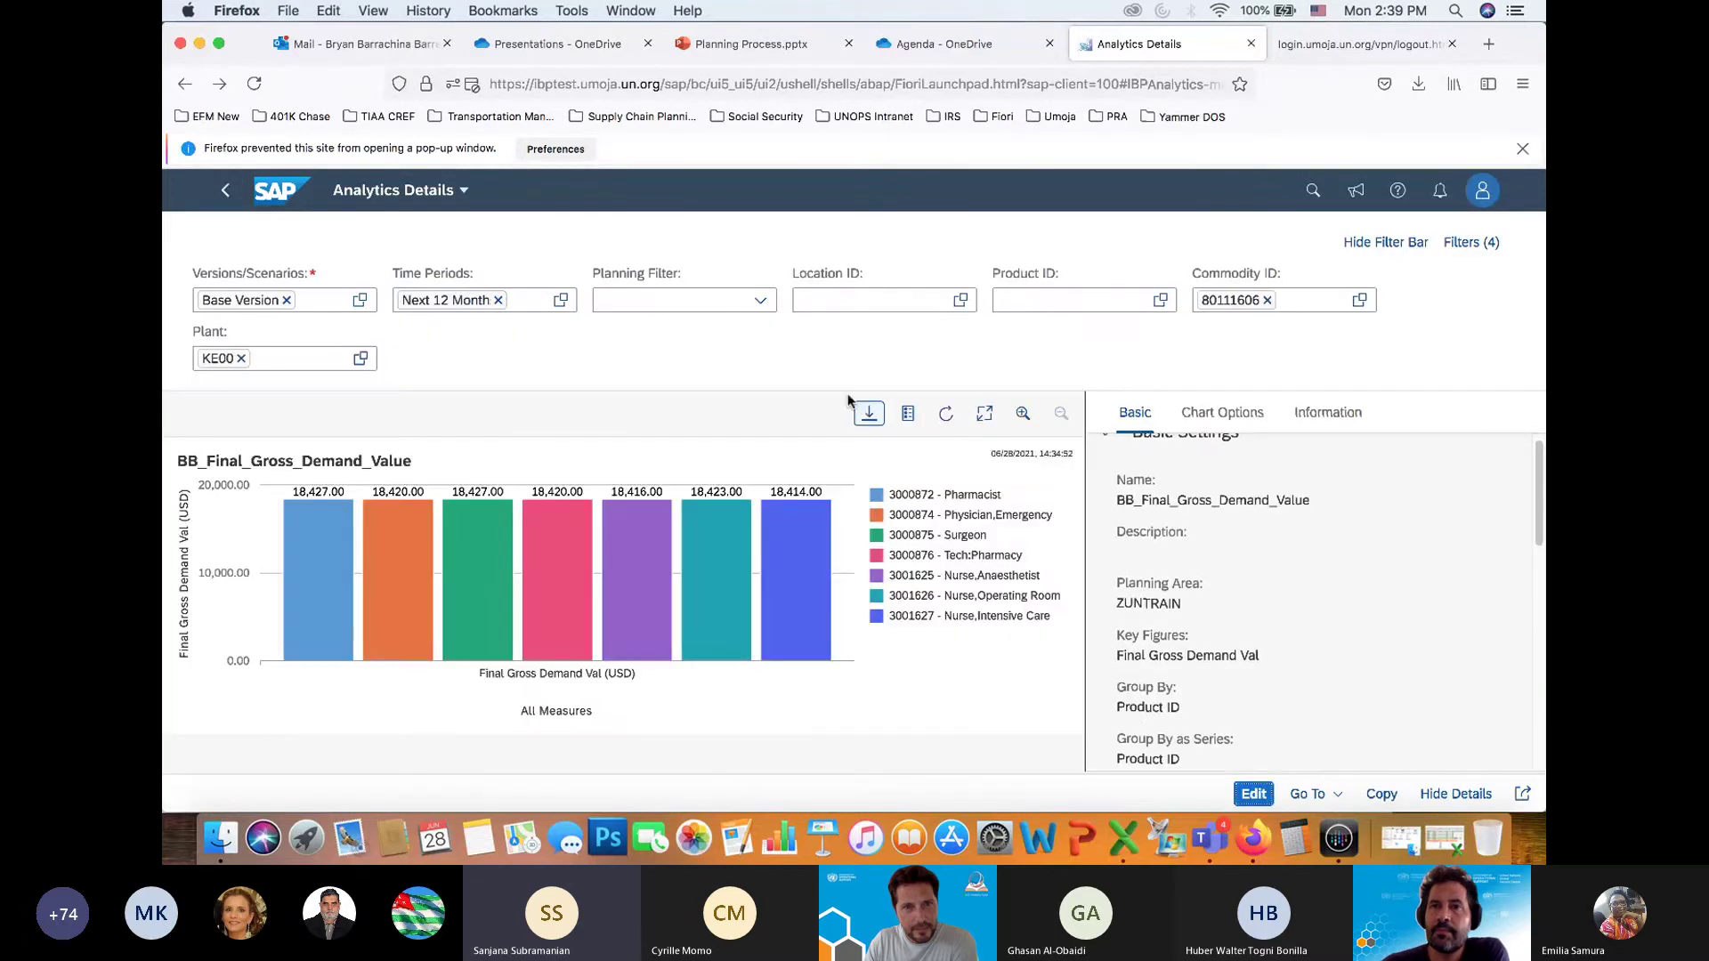
pyautogui.click(460, 196)
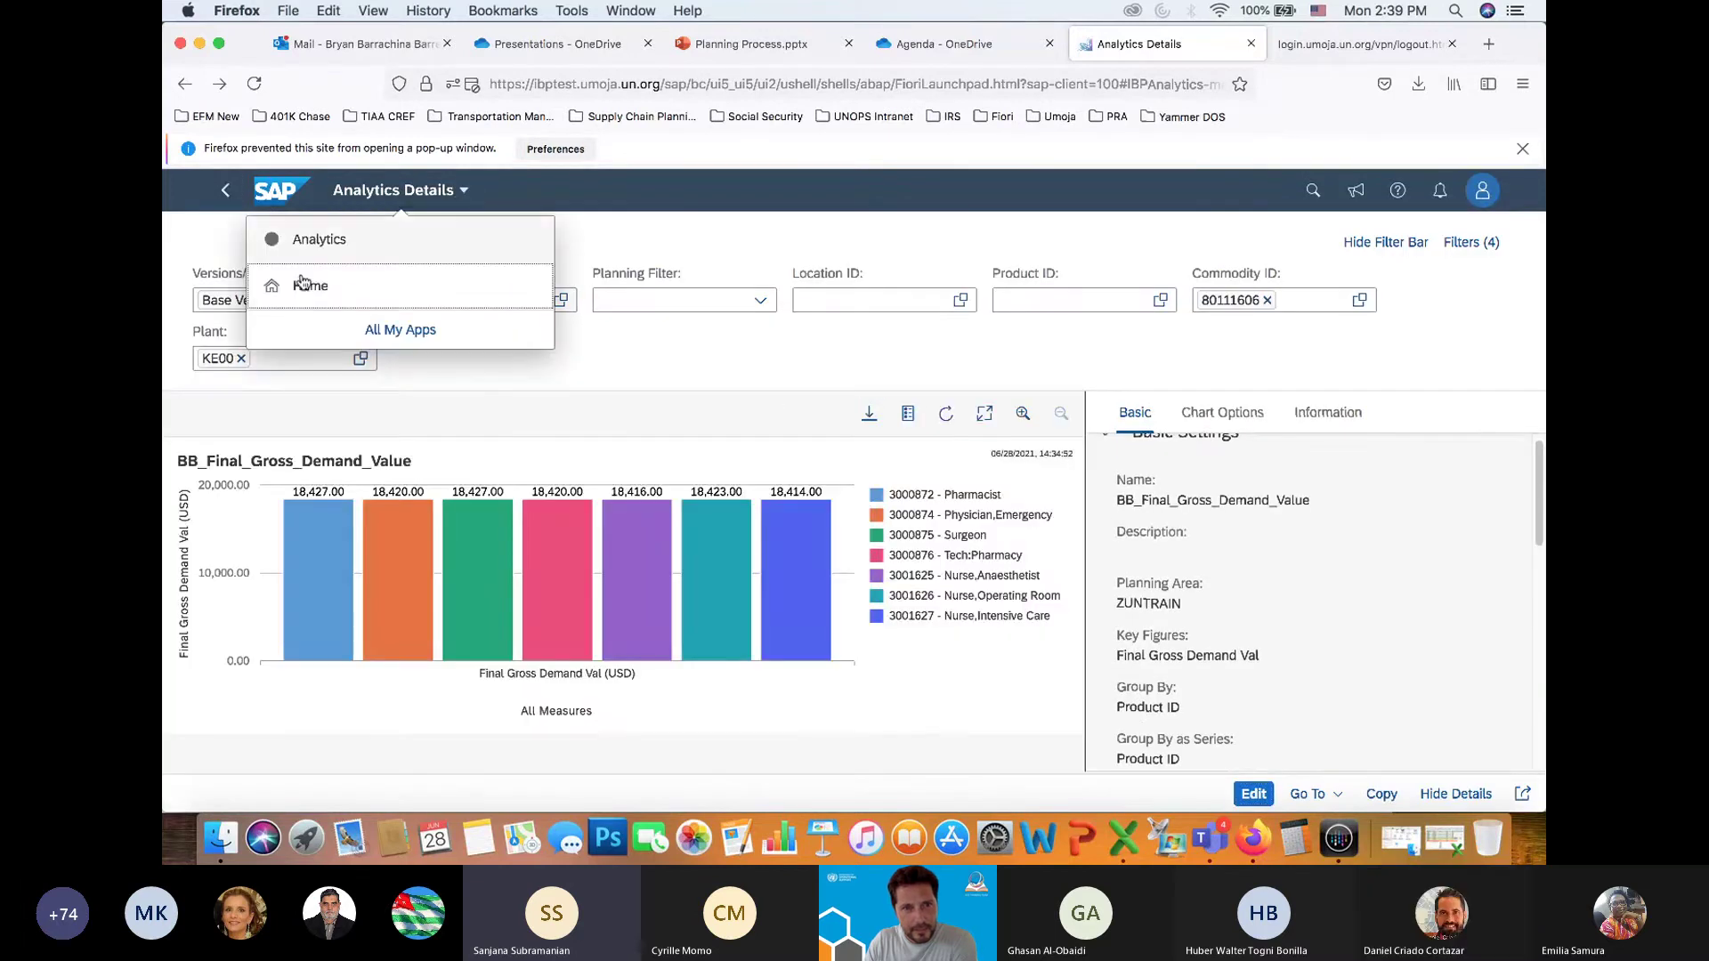
# From the launchpad home, open Analytics and filter the chart list by 'BB' to nine charts
pyautogui.click(359, 286)
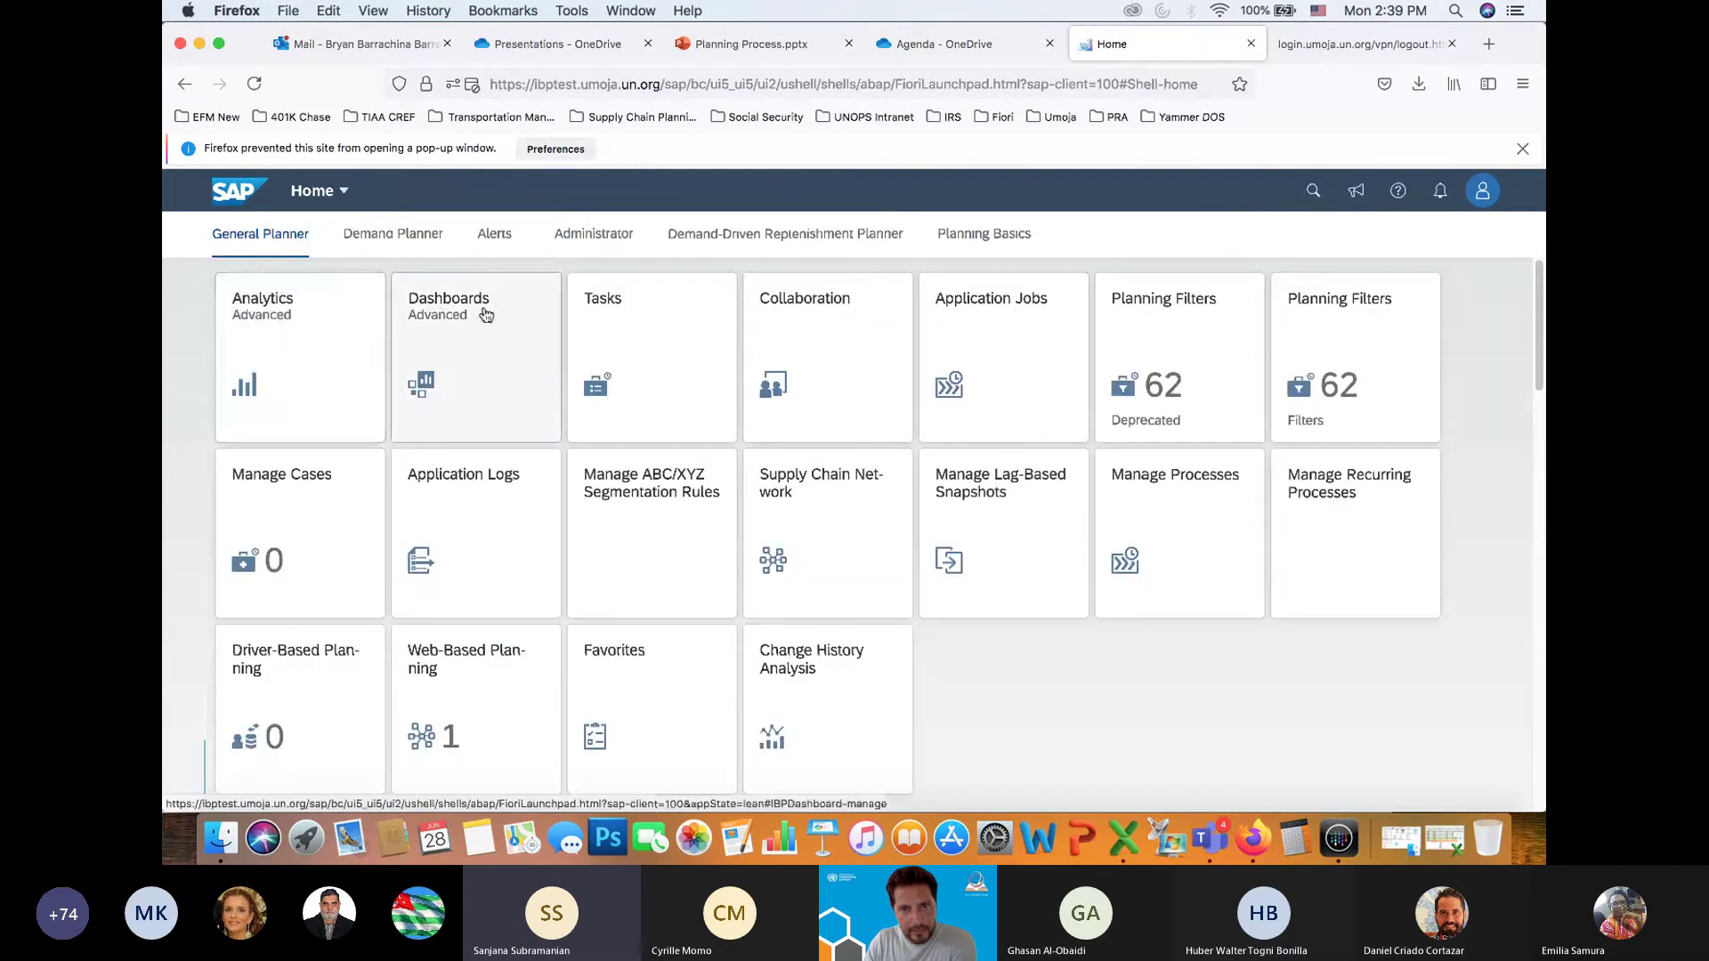
pyautogui.click(252, 332)
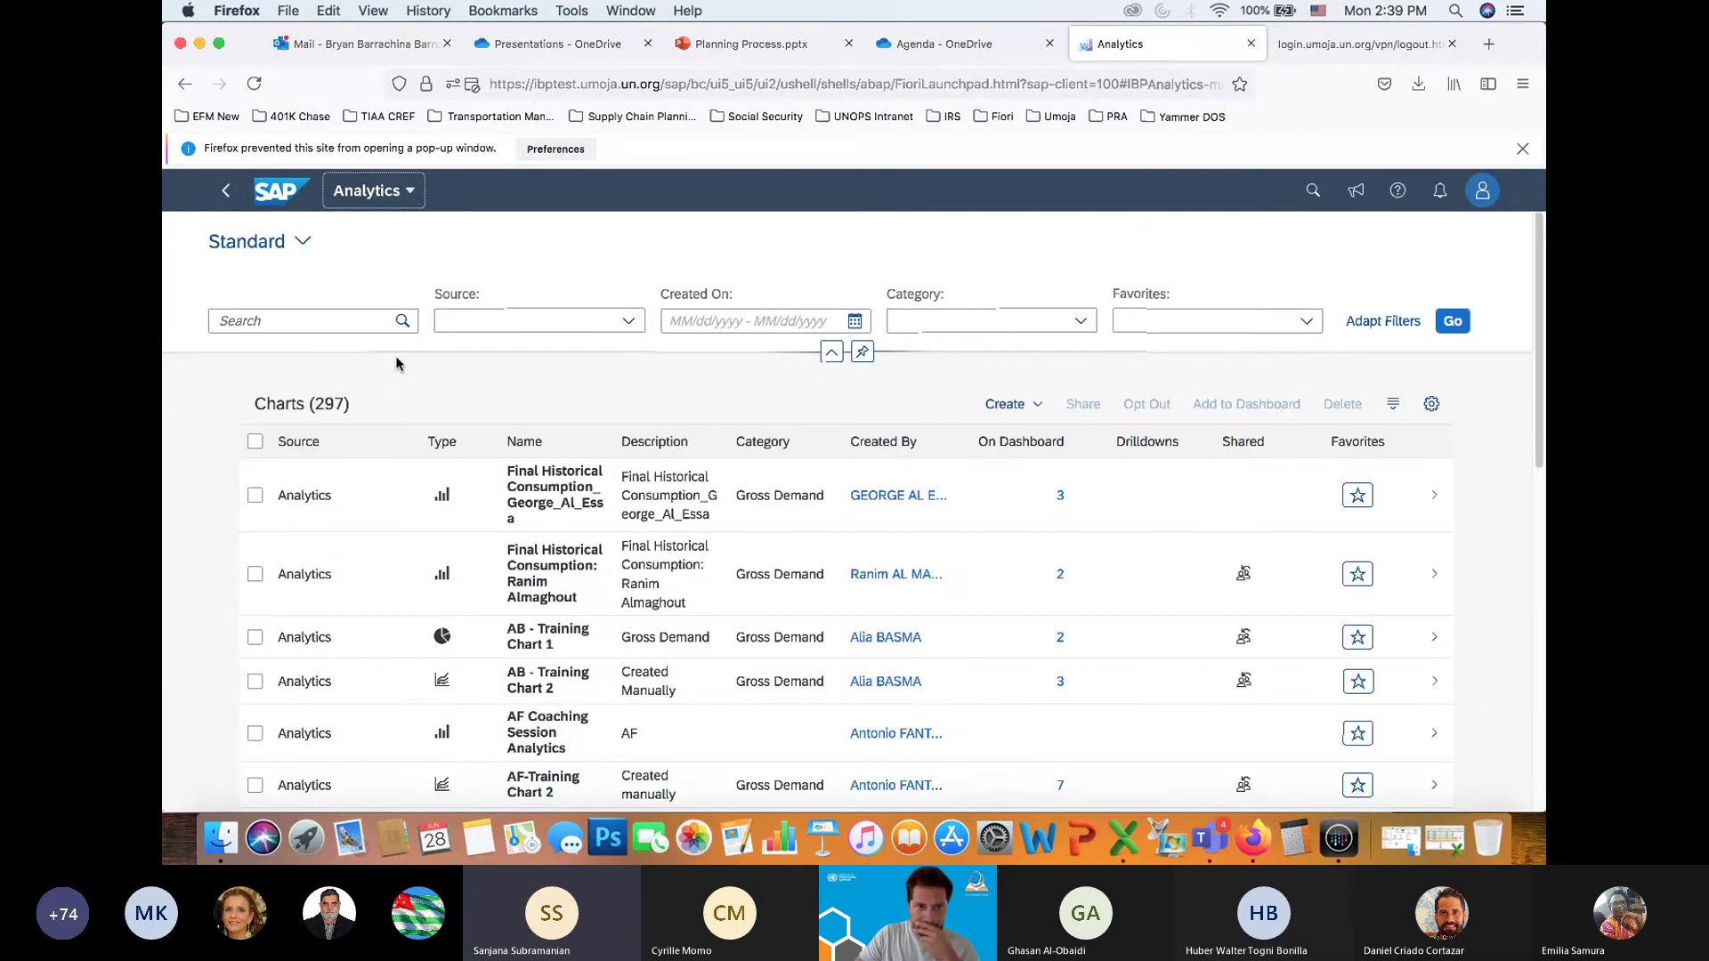
pyautogui.click(323, 322)
pyautogui.write('BB')
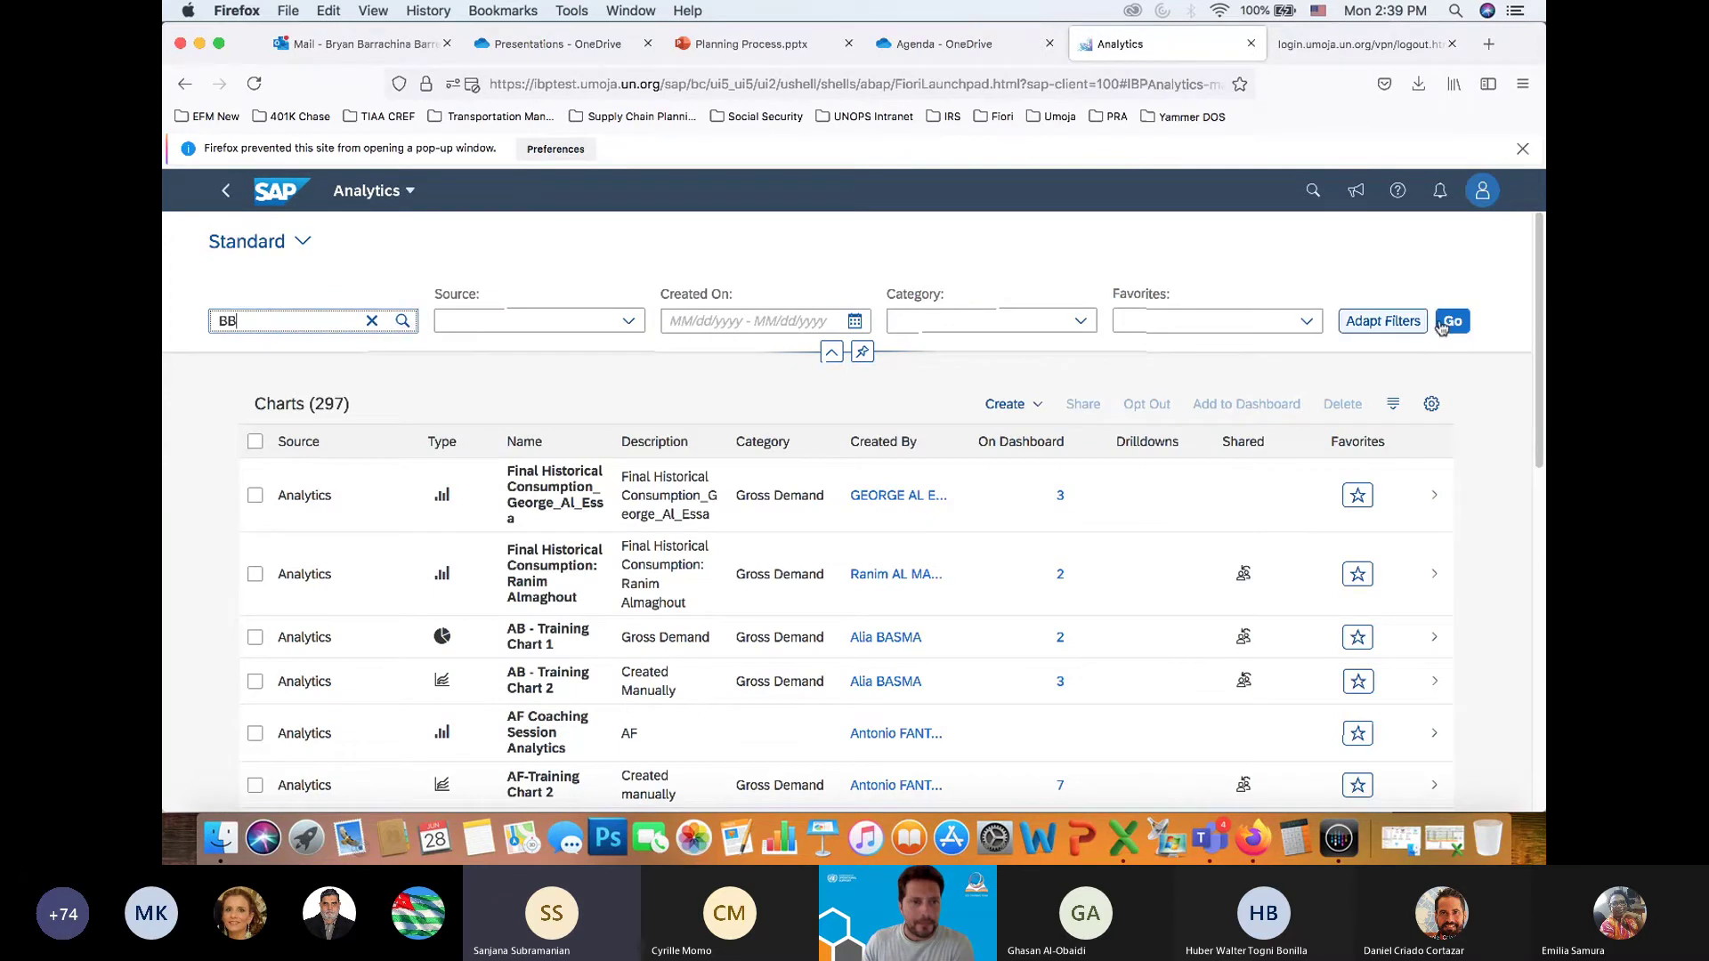
pyautogui.click(1451, 322)
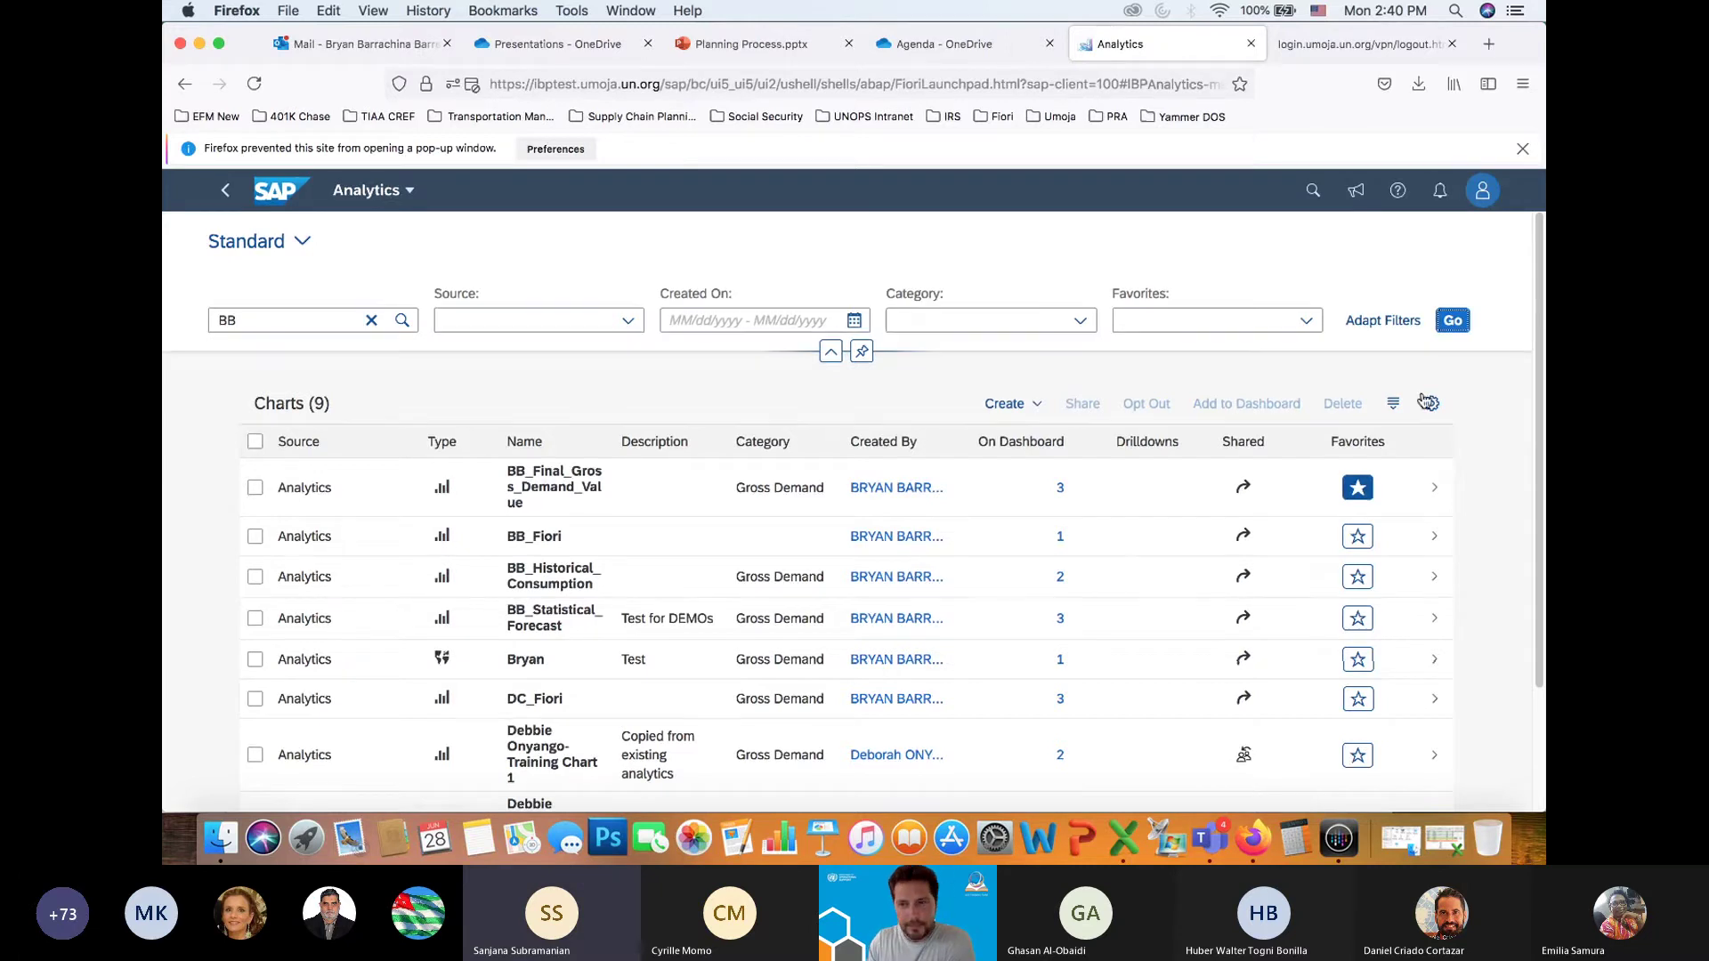
# Select BB_Final_Gross_Demand_Value and view its Share dialog with two users and UCS_TRAINING
pyautogui.click(256, 487)
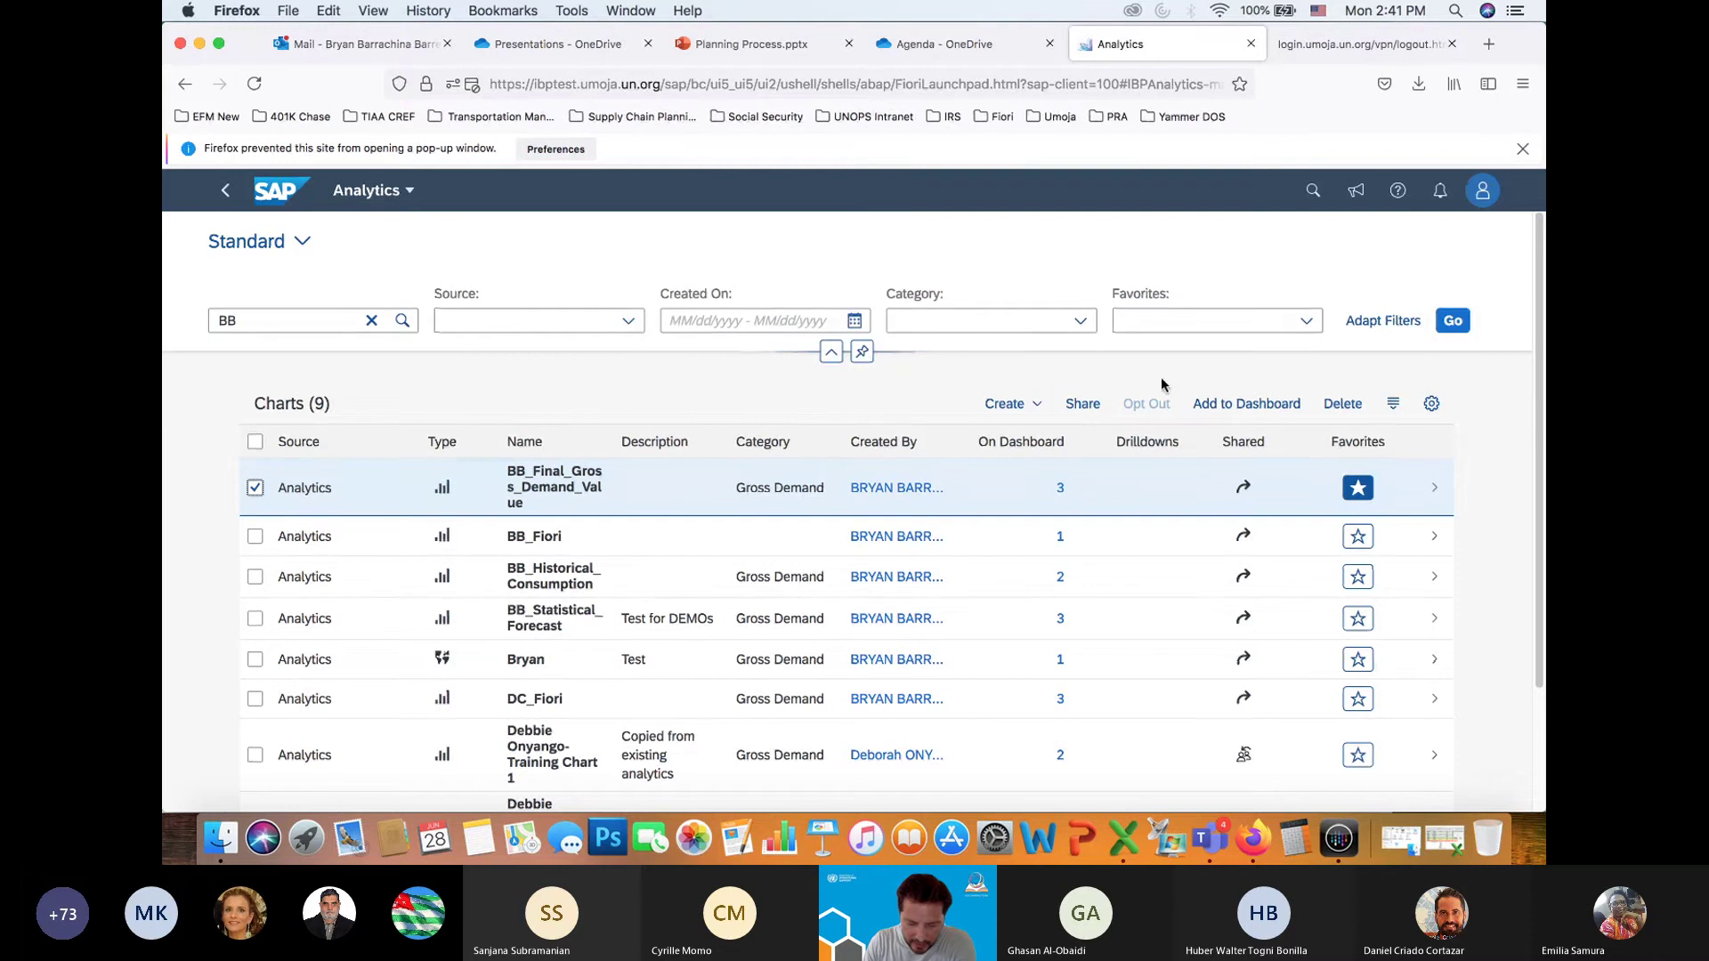
pyautogui.click(1083, 403)
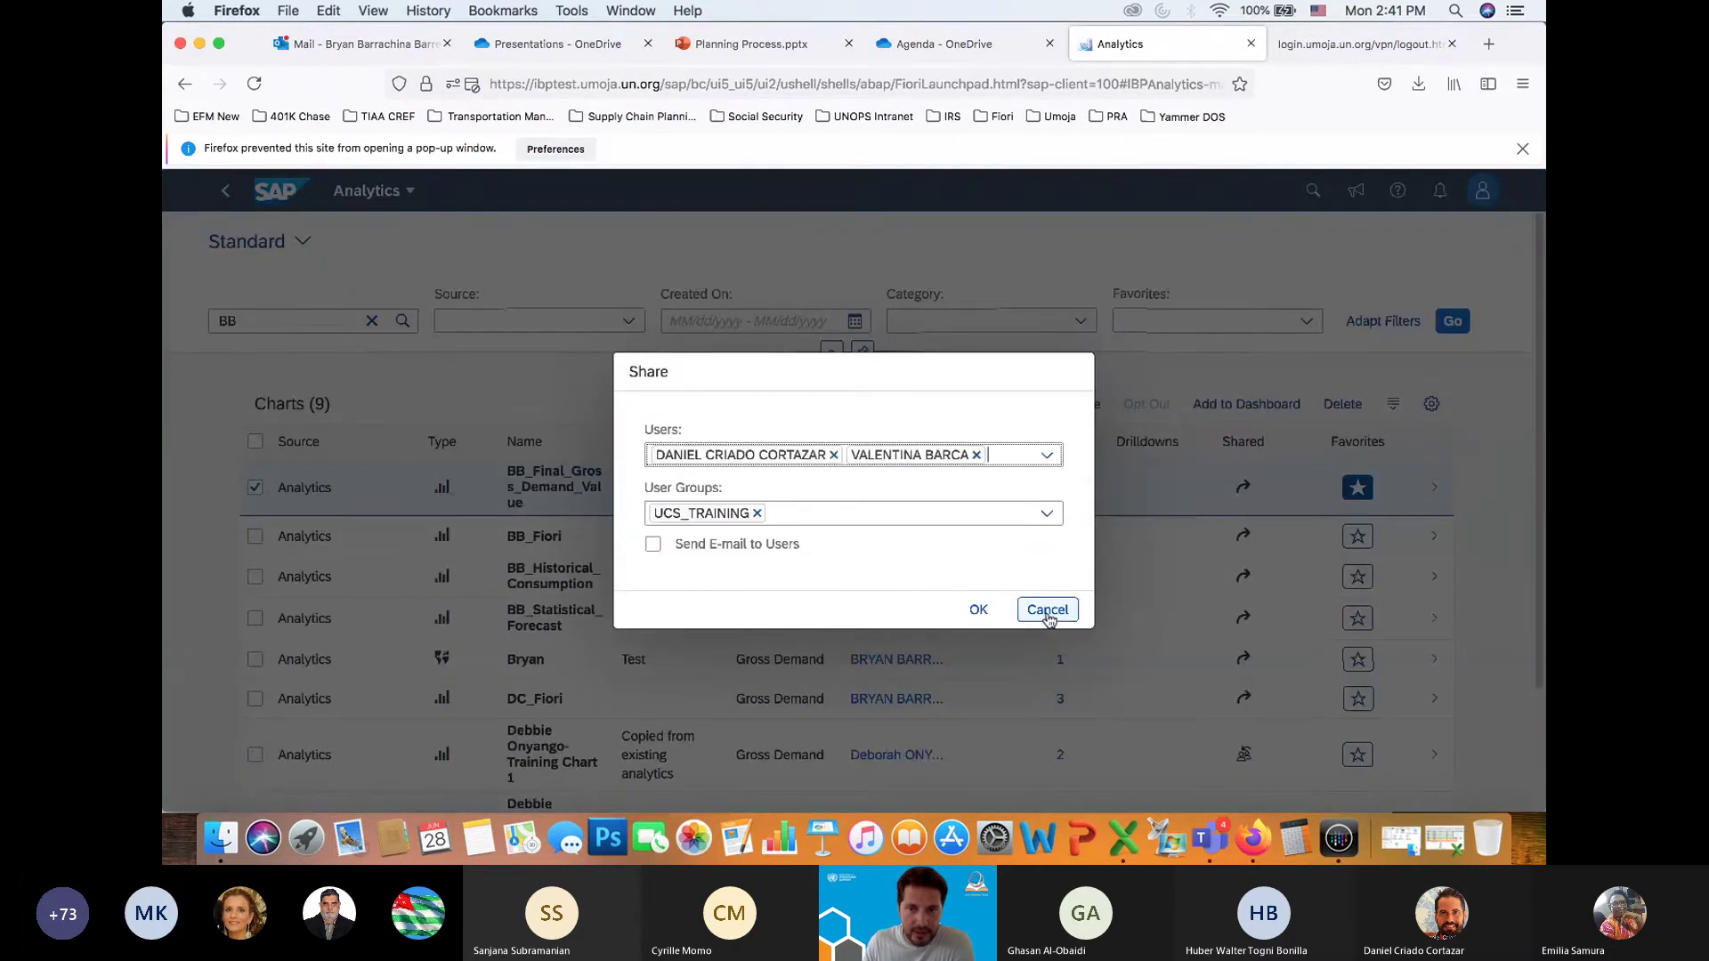
# Close the Share dialog unchanged and return to Planning Process.pptx at slide 7, Fiori Launchpad
pyautogui.click(1047, 610)
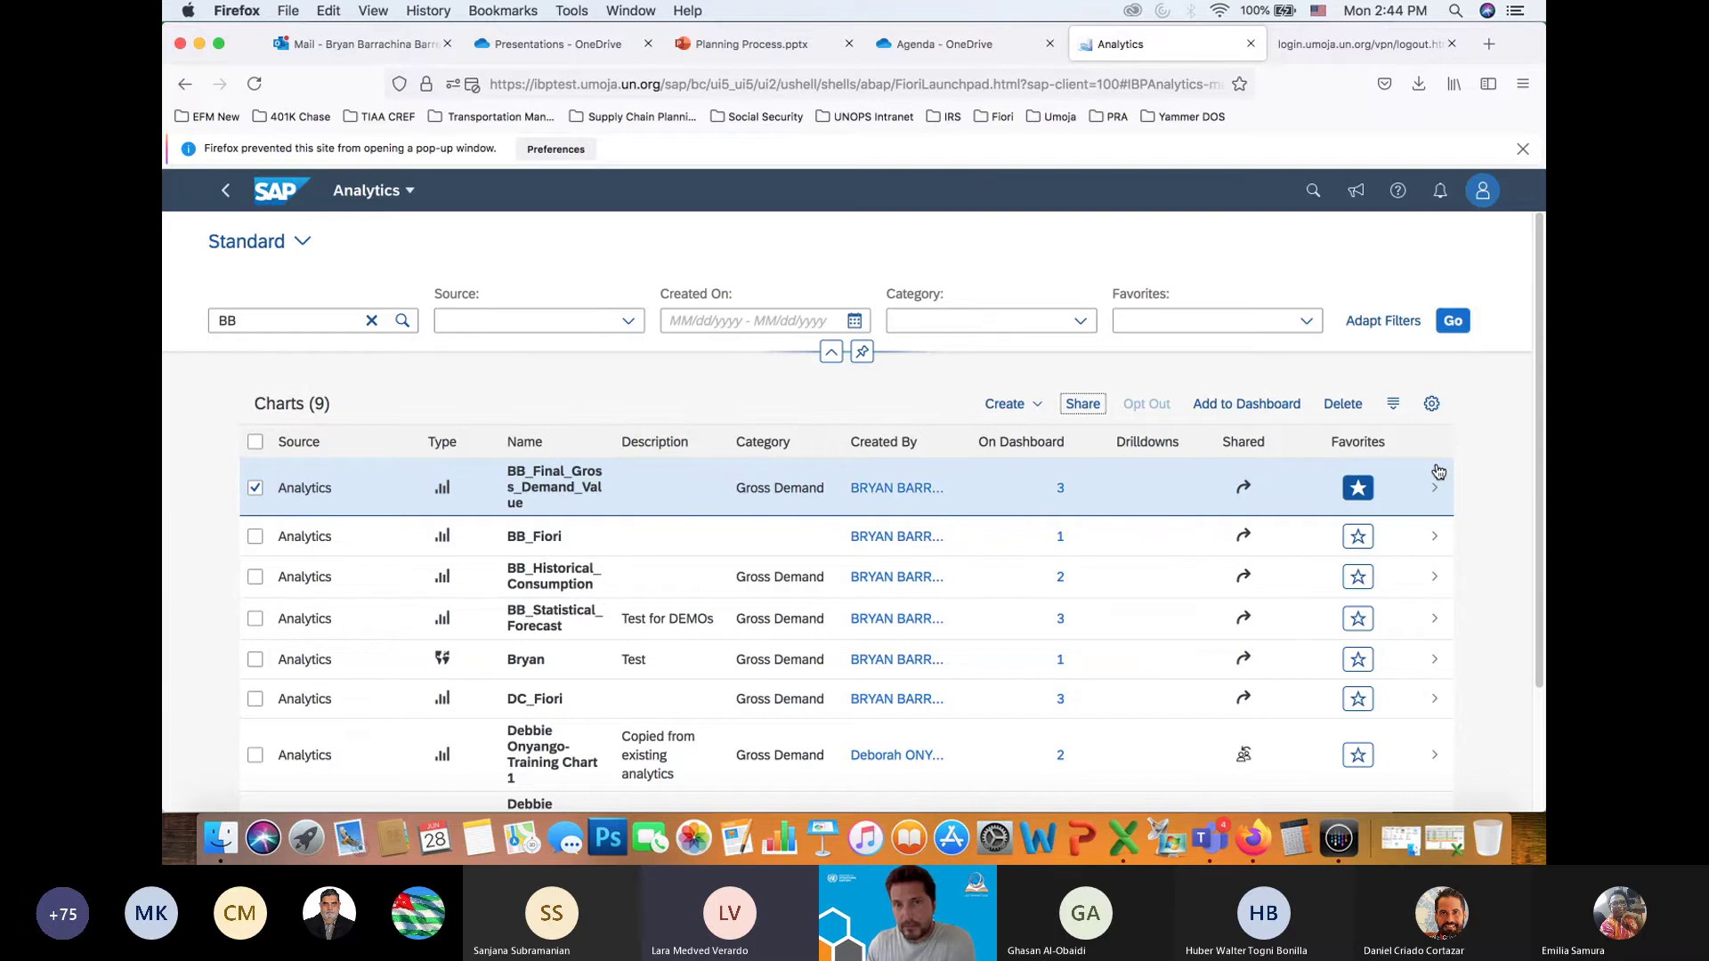
pyautogui.click(743, 44)
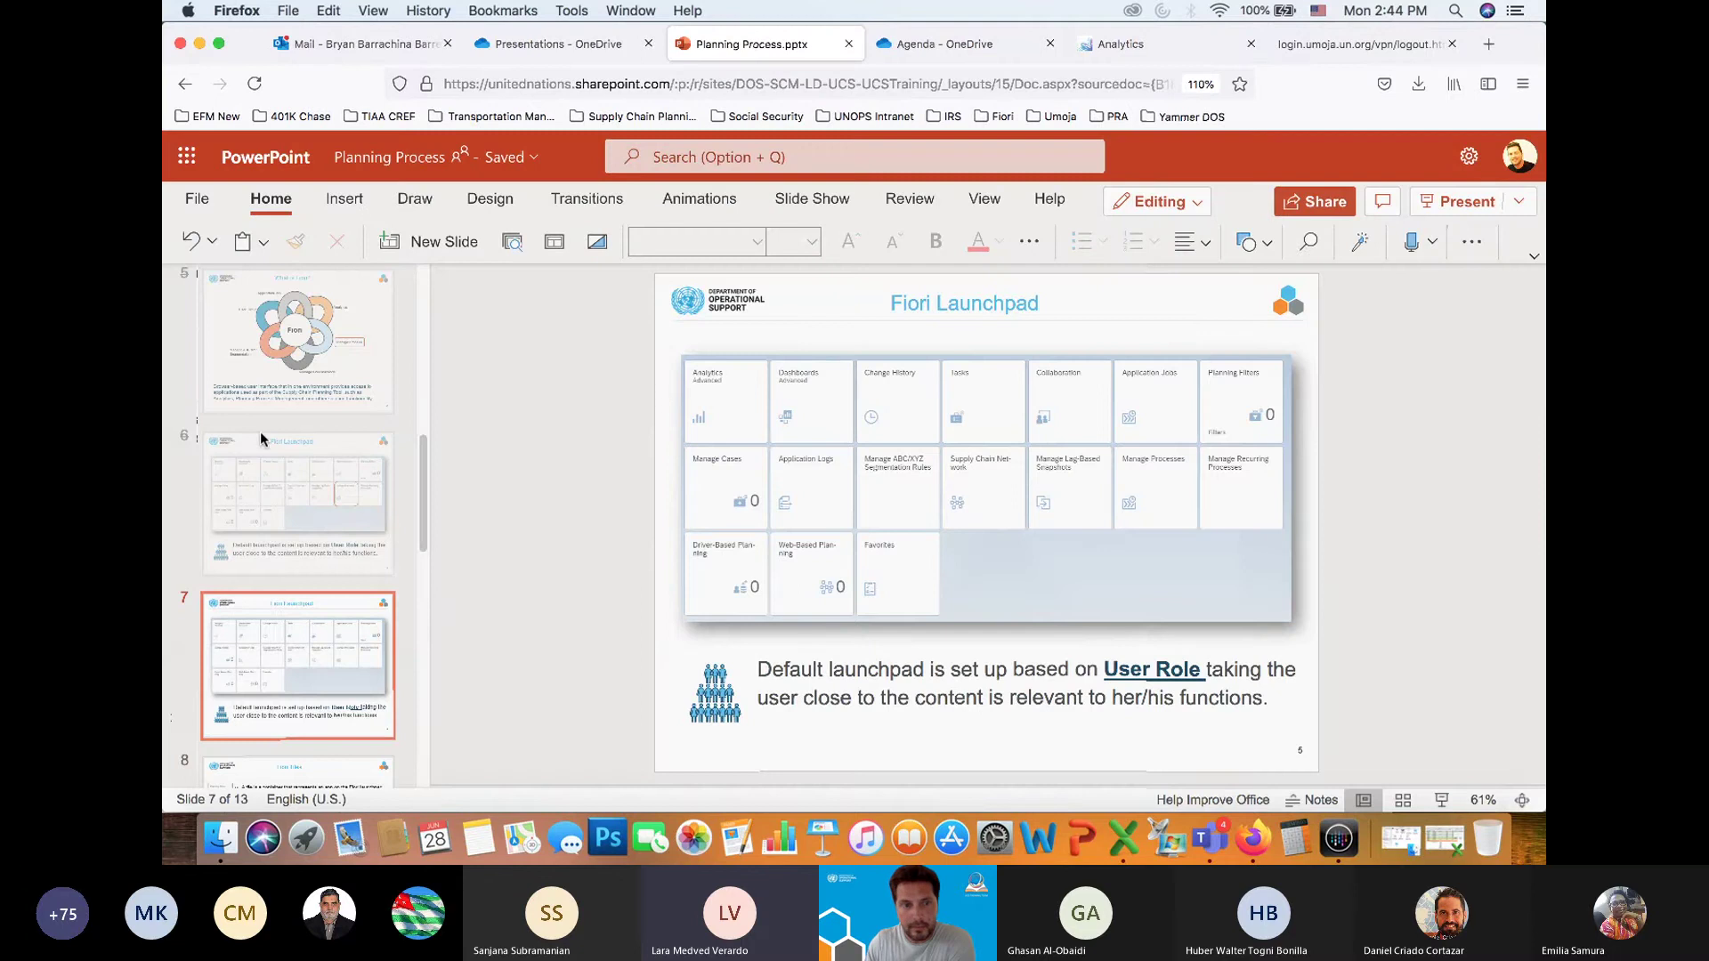
pyautogui.scroll(-3, 331, 524)
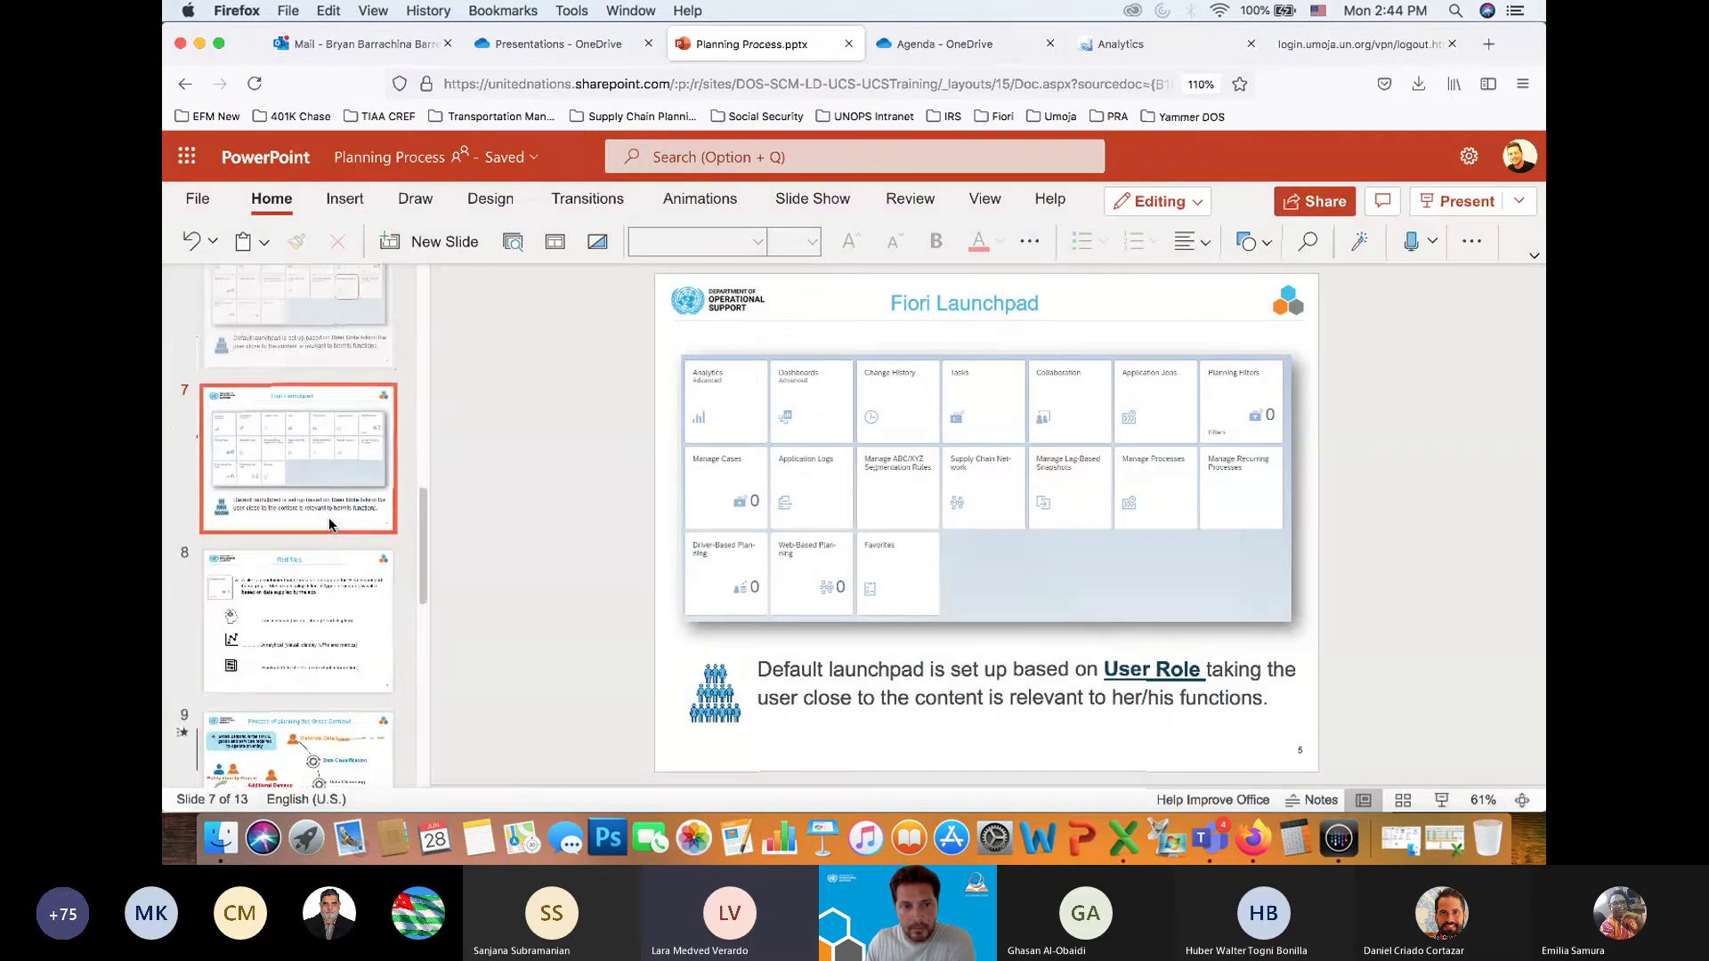
pyautogui.scroll(-8, 331, 523)
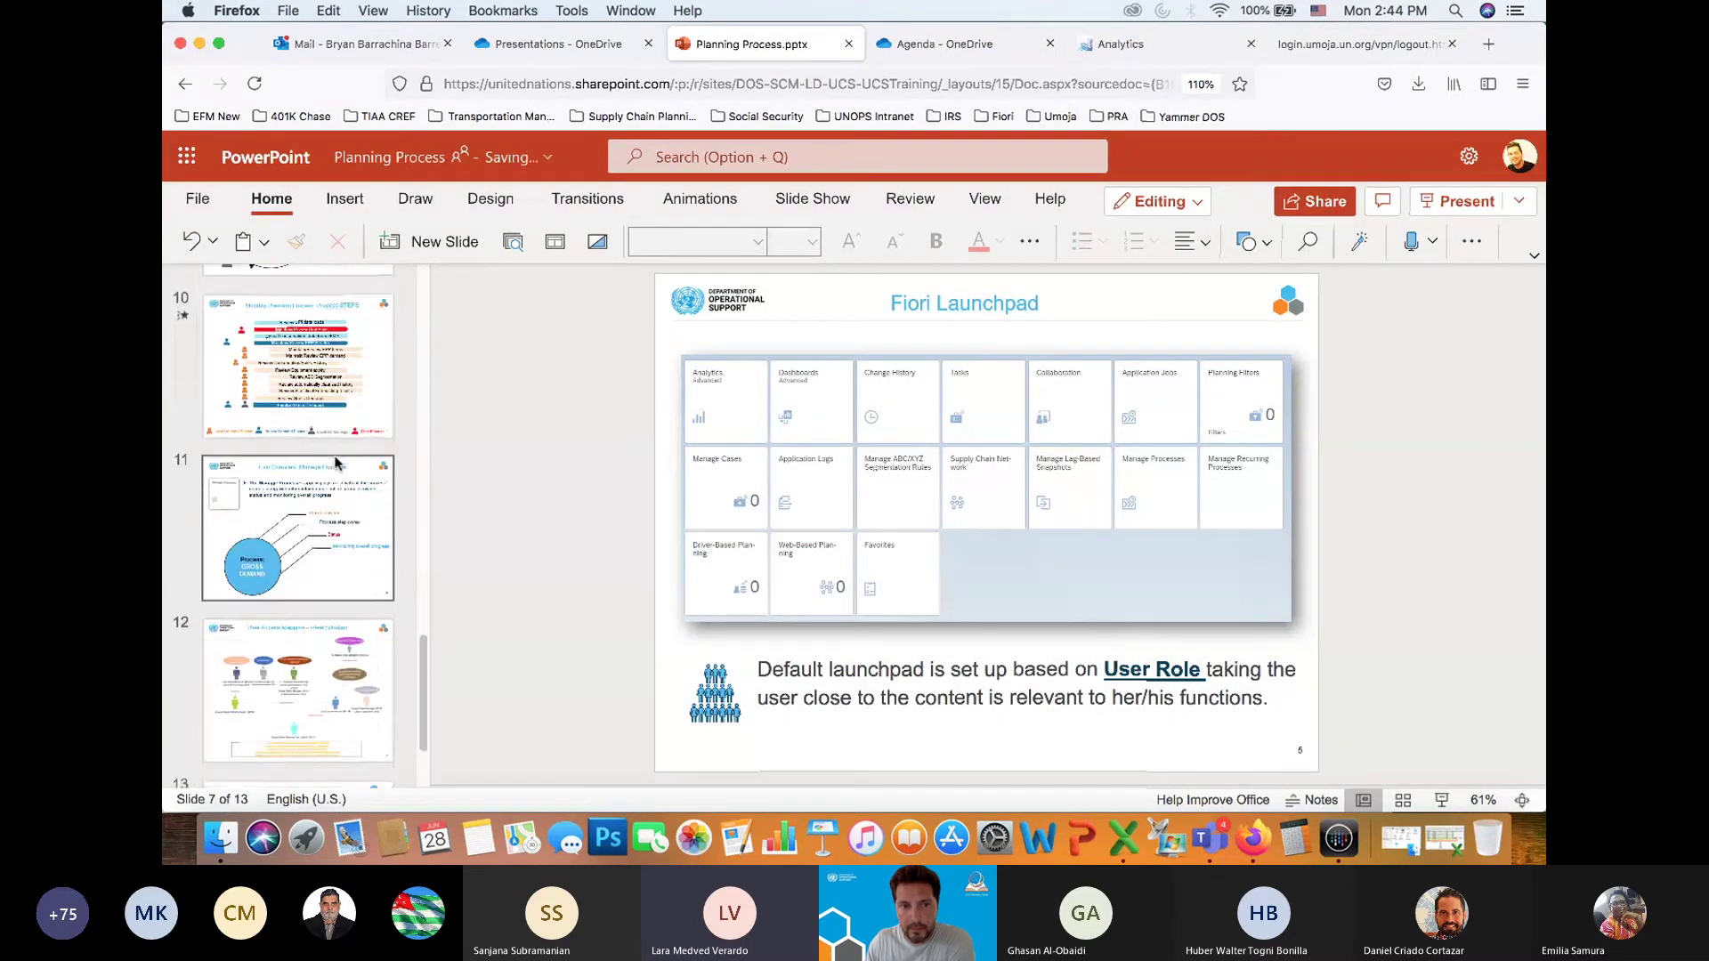
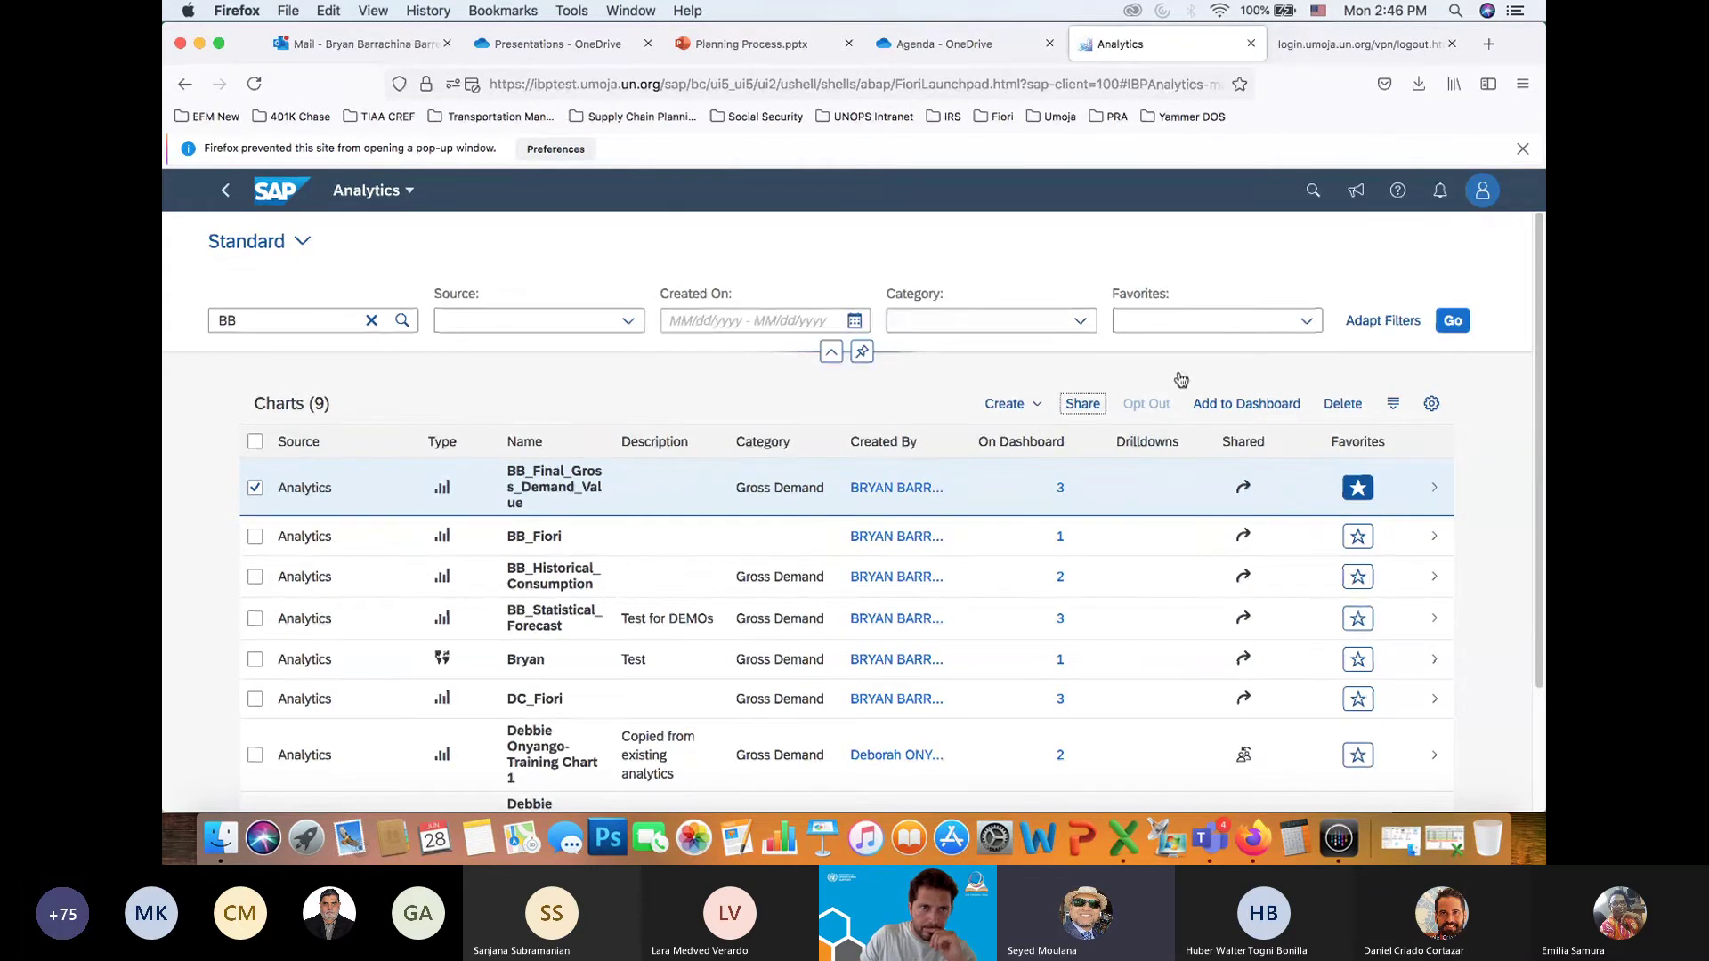
# Leave the Analytics chart list for the launchpad home page showing the General Planner tiles
pyautogui.click(411, 193)
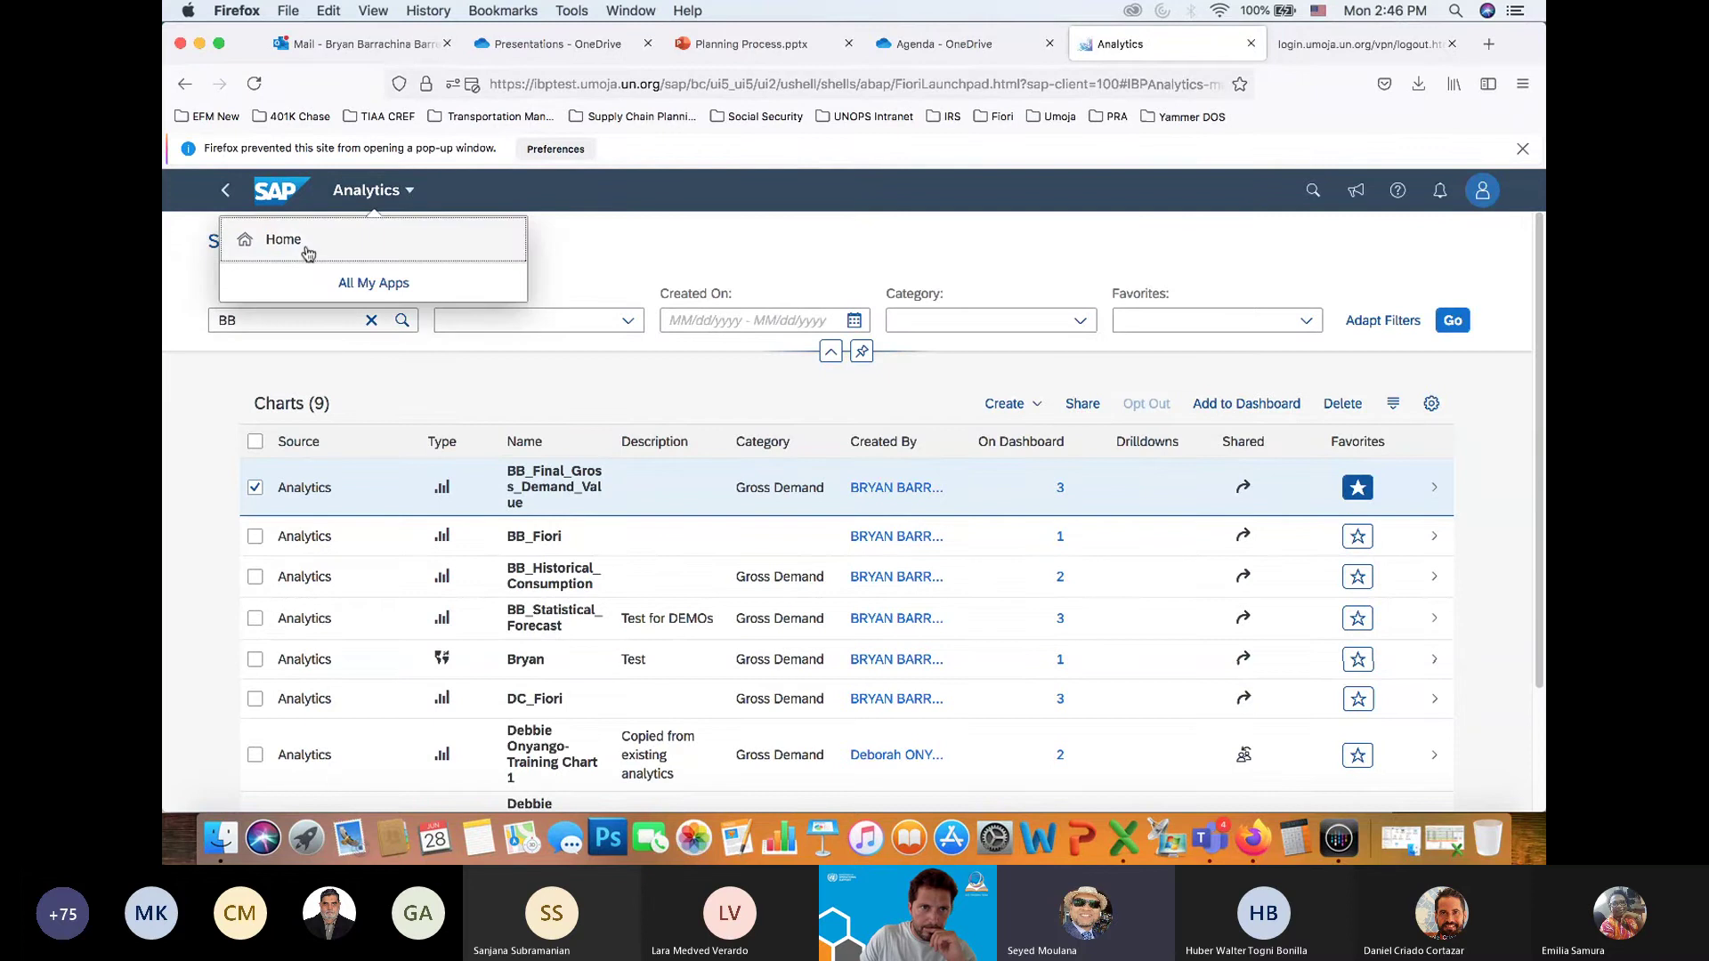
pyautogui.click(303, 247)
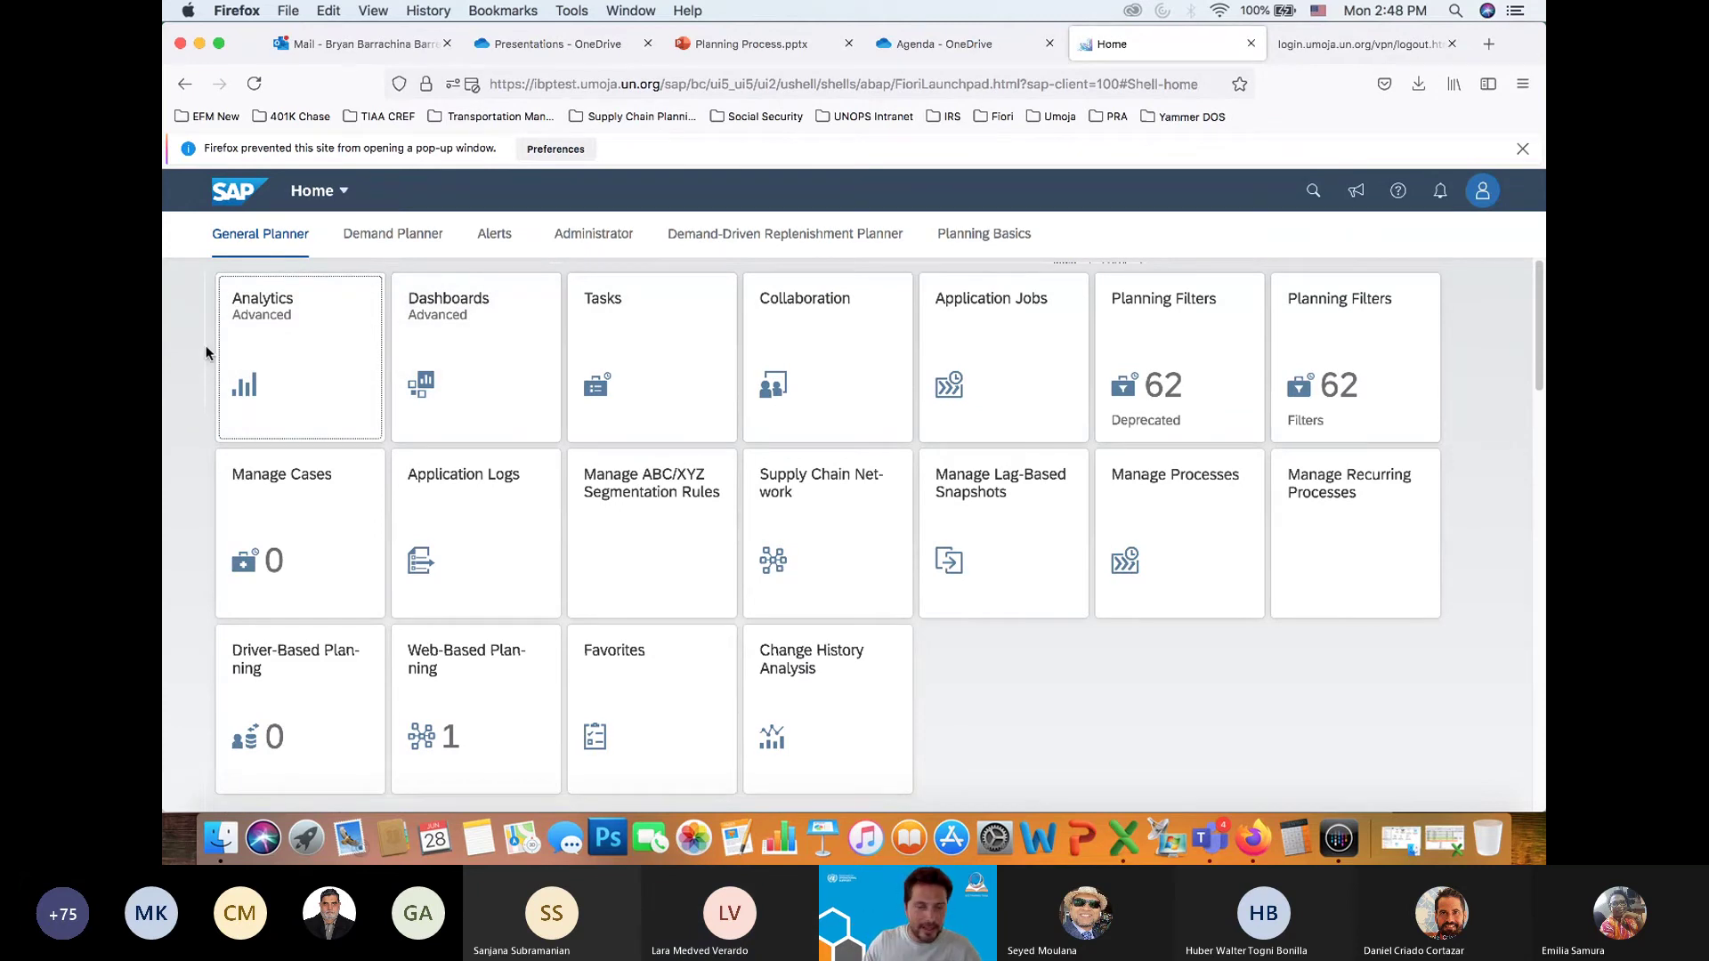
pyautogui.click(293, 329)
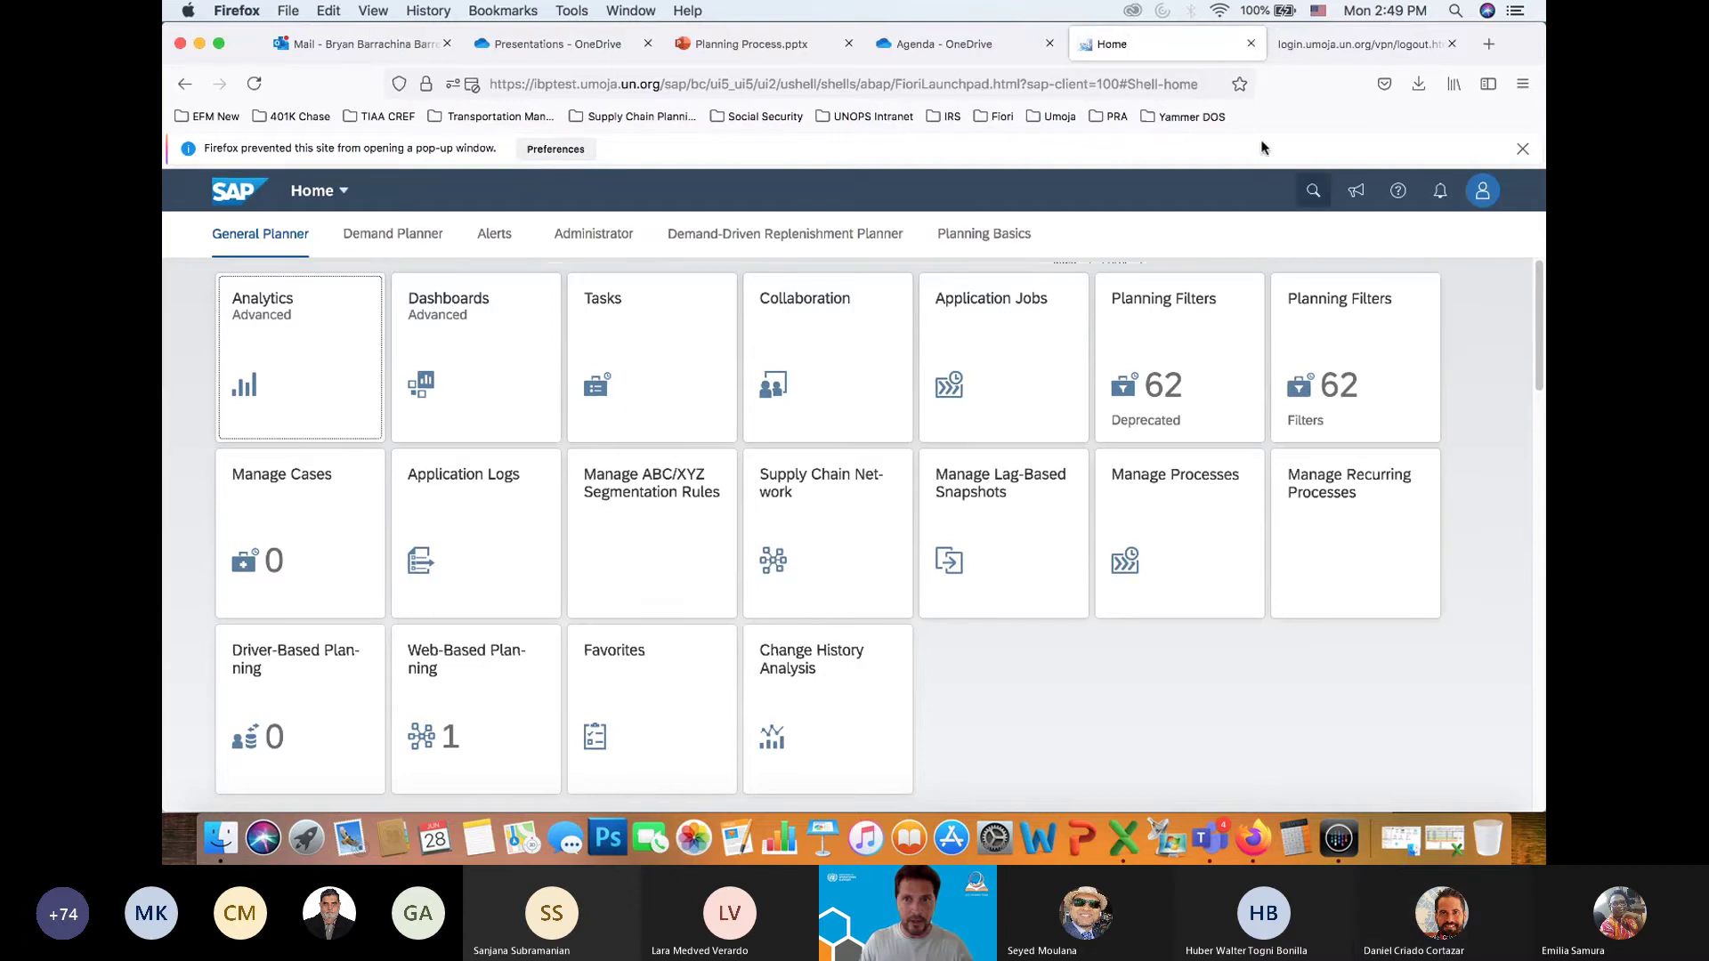
# Open the Fiori Home bookmark in a new tab, then close that duplicate tab
pyautogui.click(1004, 117)
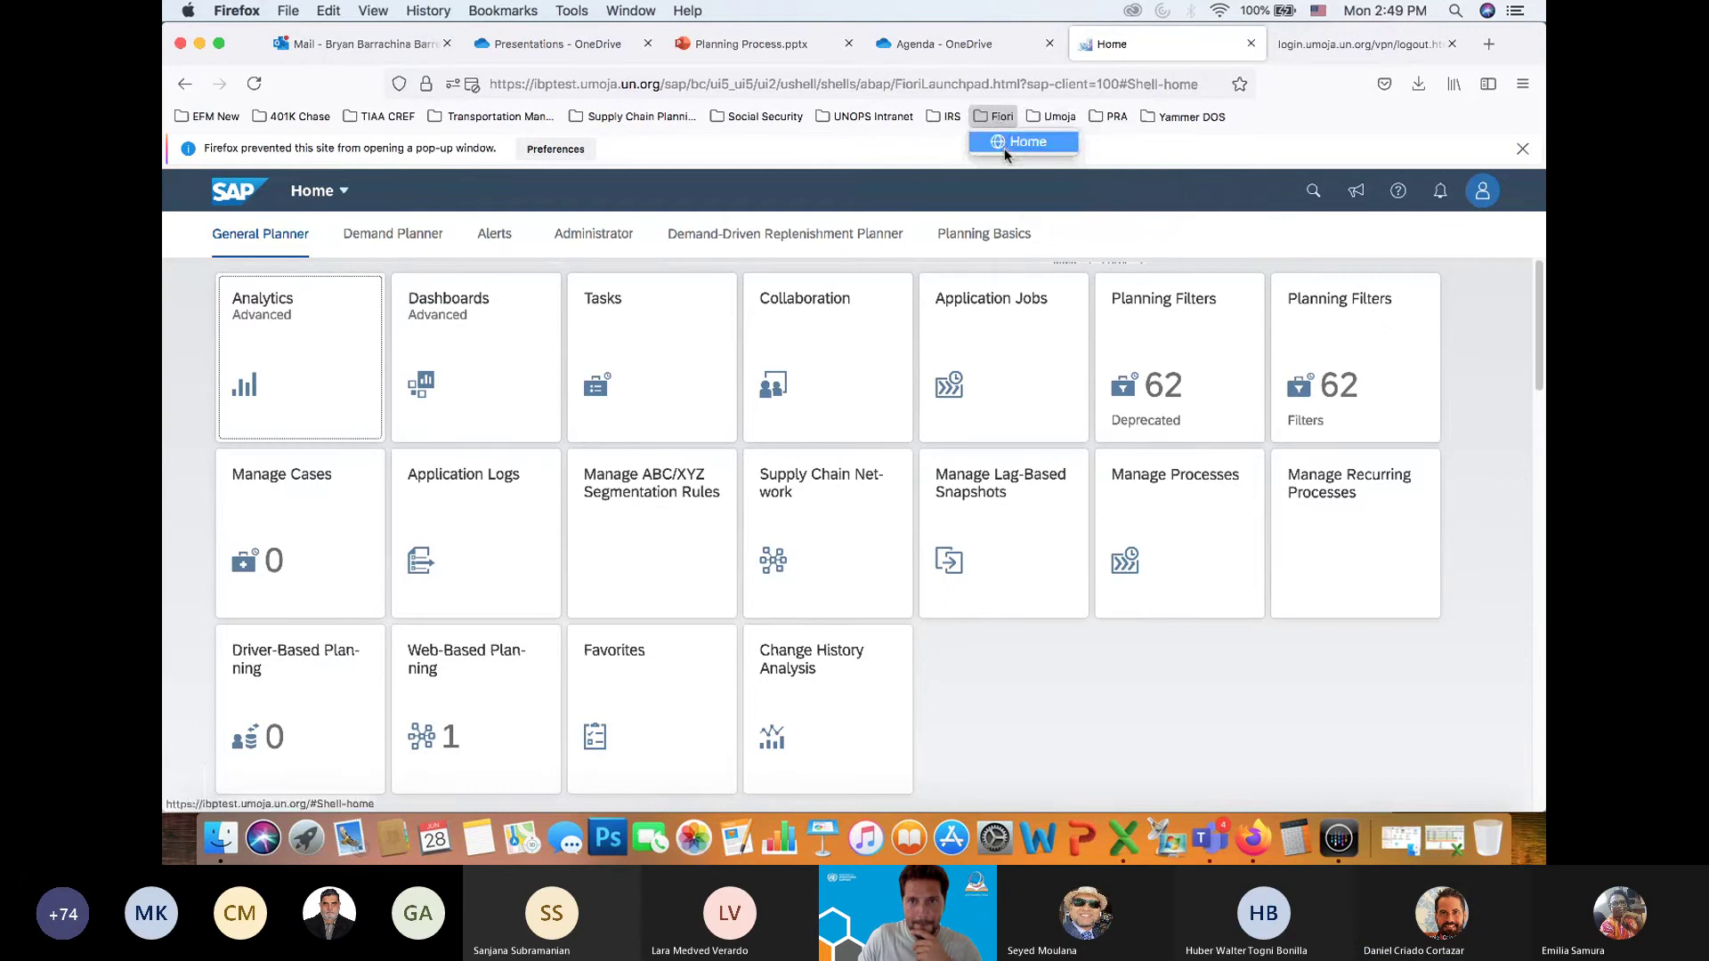
pyautogui.rightClick(1008, 147)
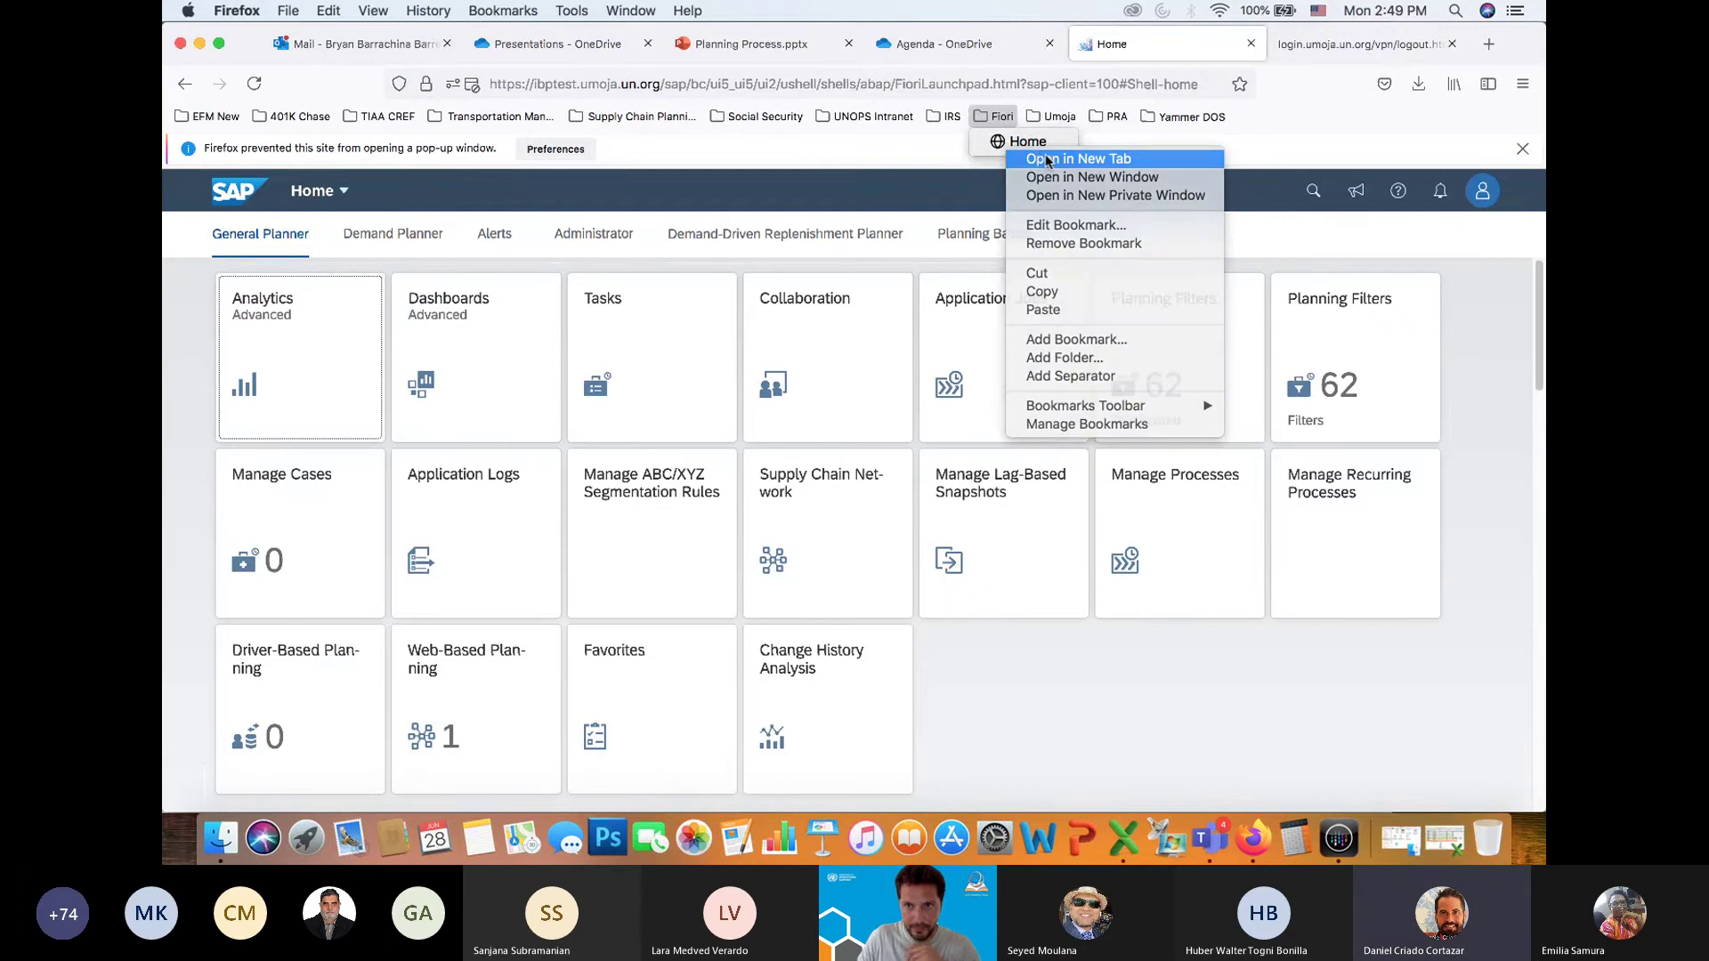
pyautogui.click(1050, 162)
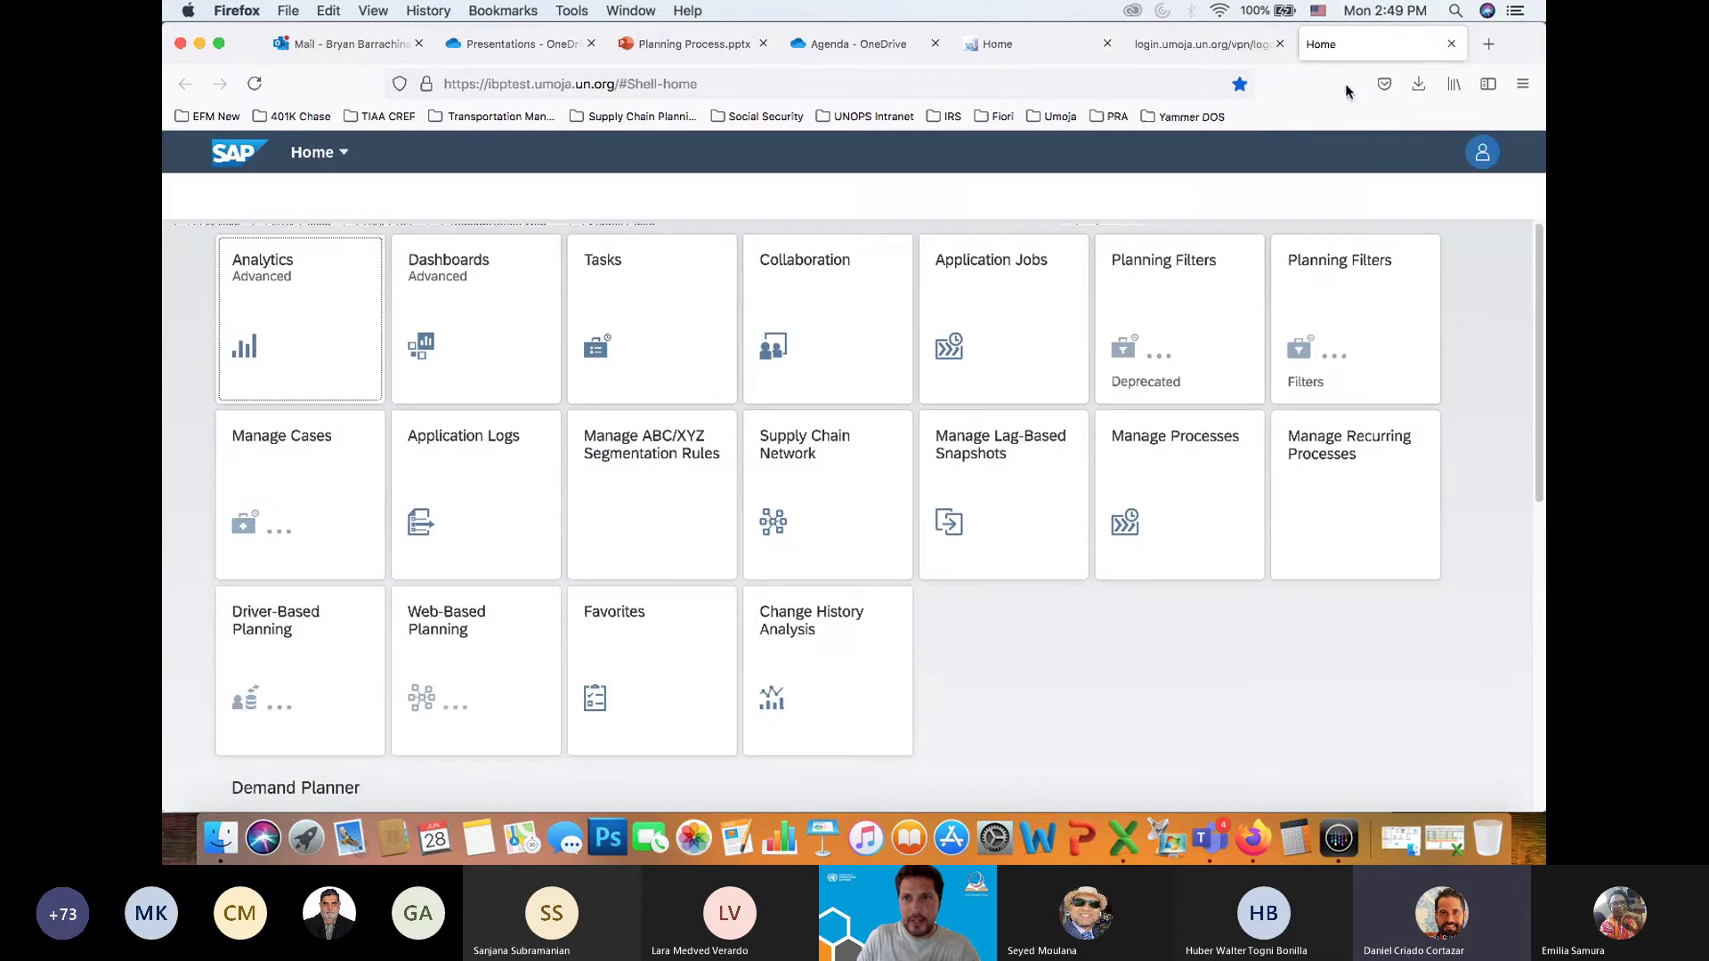
pyautogui.click(1451, 44)
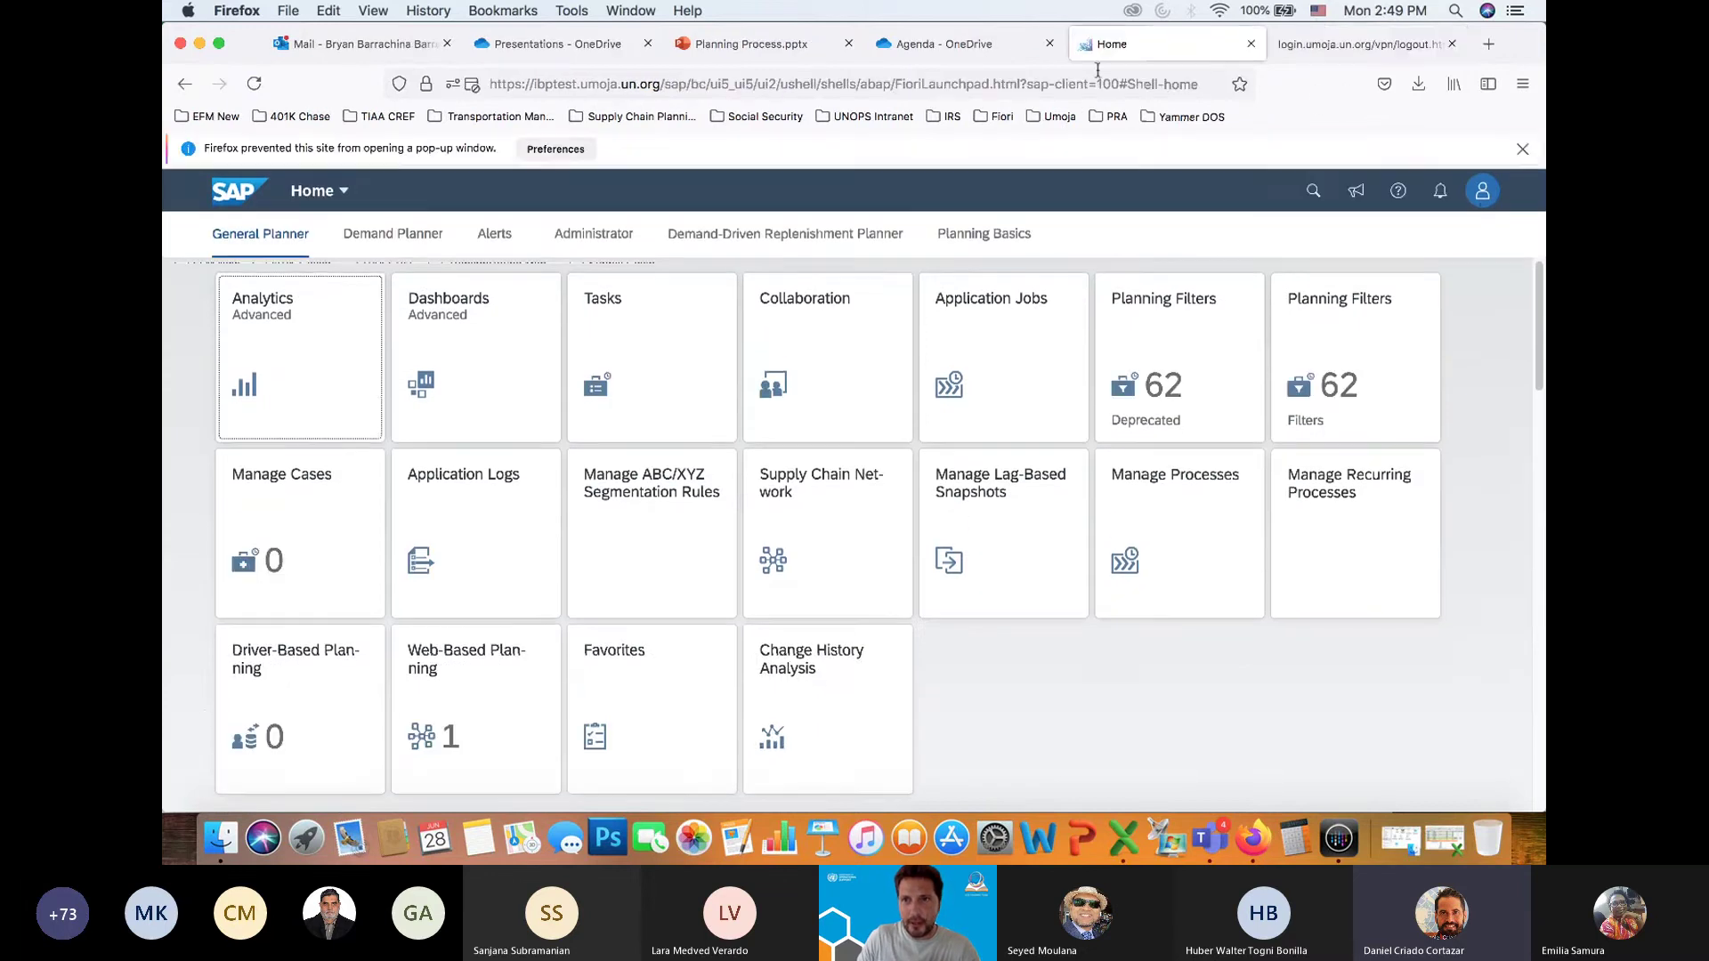
# Sign out of SAP IBP from the profile menu and confirm with OK
pyautogui.click(1483, 194)
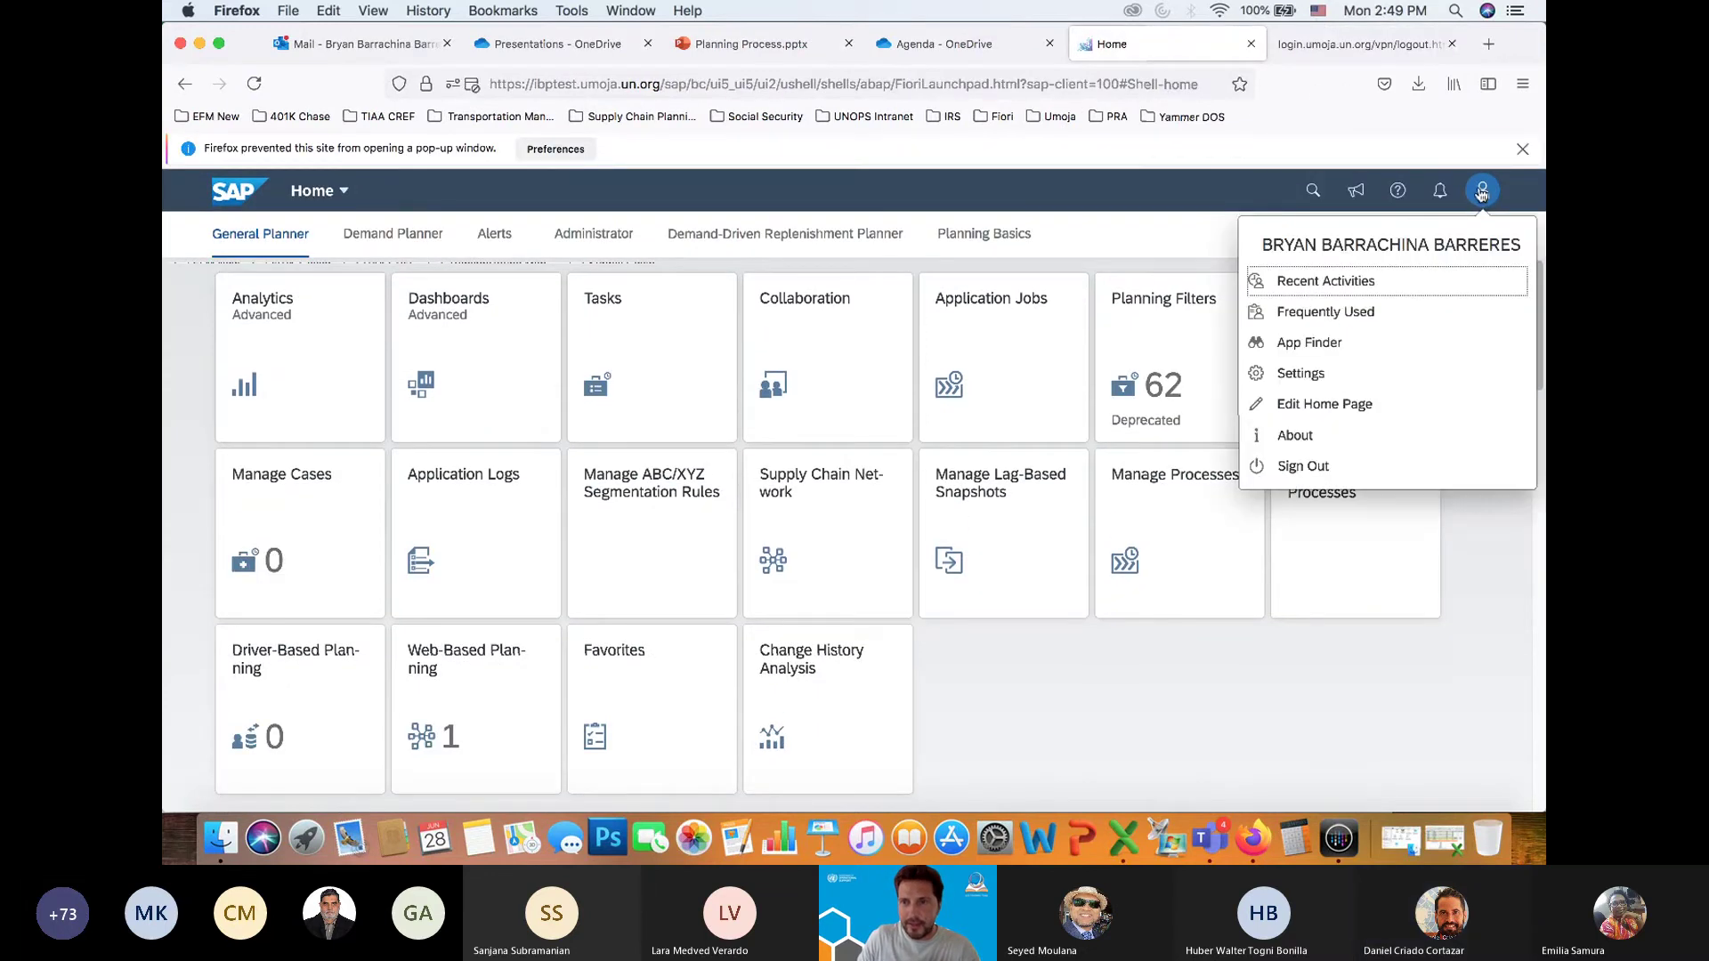
pyautogui.click(1302, 466)
pyautogui.click(890, 534)
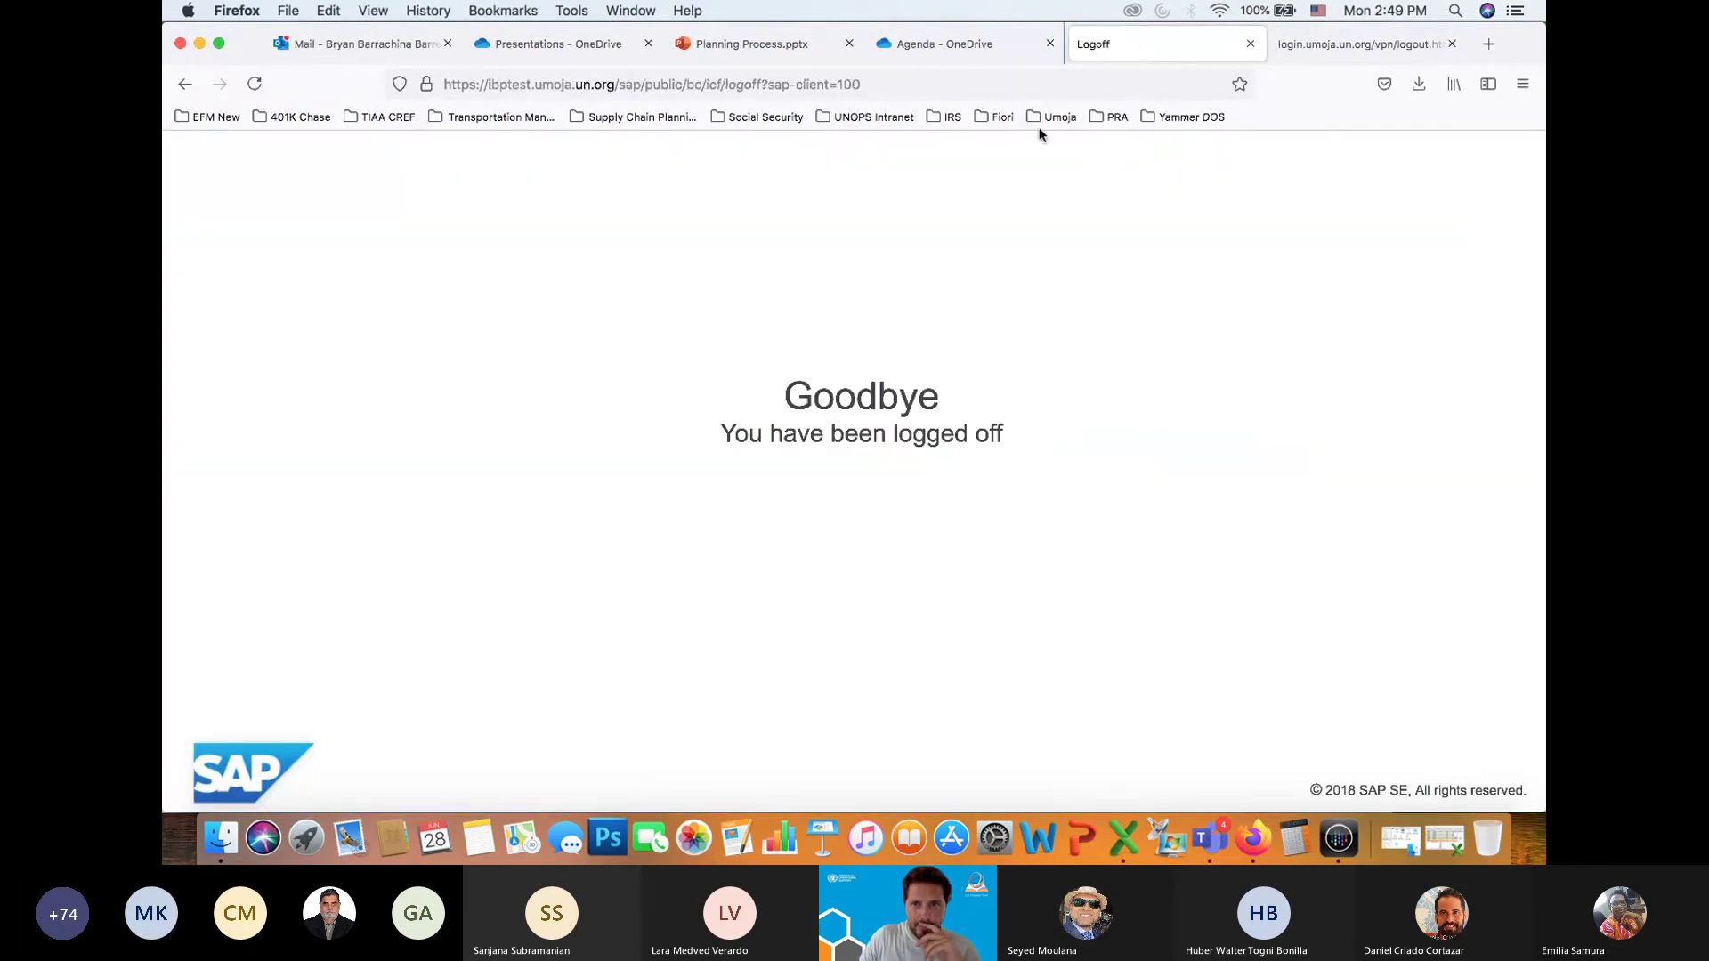
# Open the Fiori Home bookmark in a new tab and pick the work account to sign in
pyautogui.rightClick(987, 119)
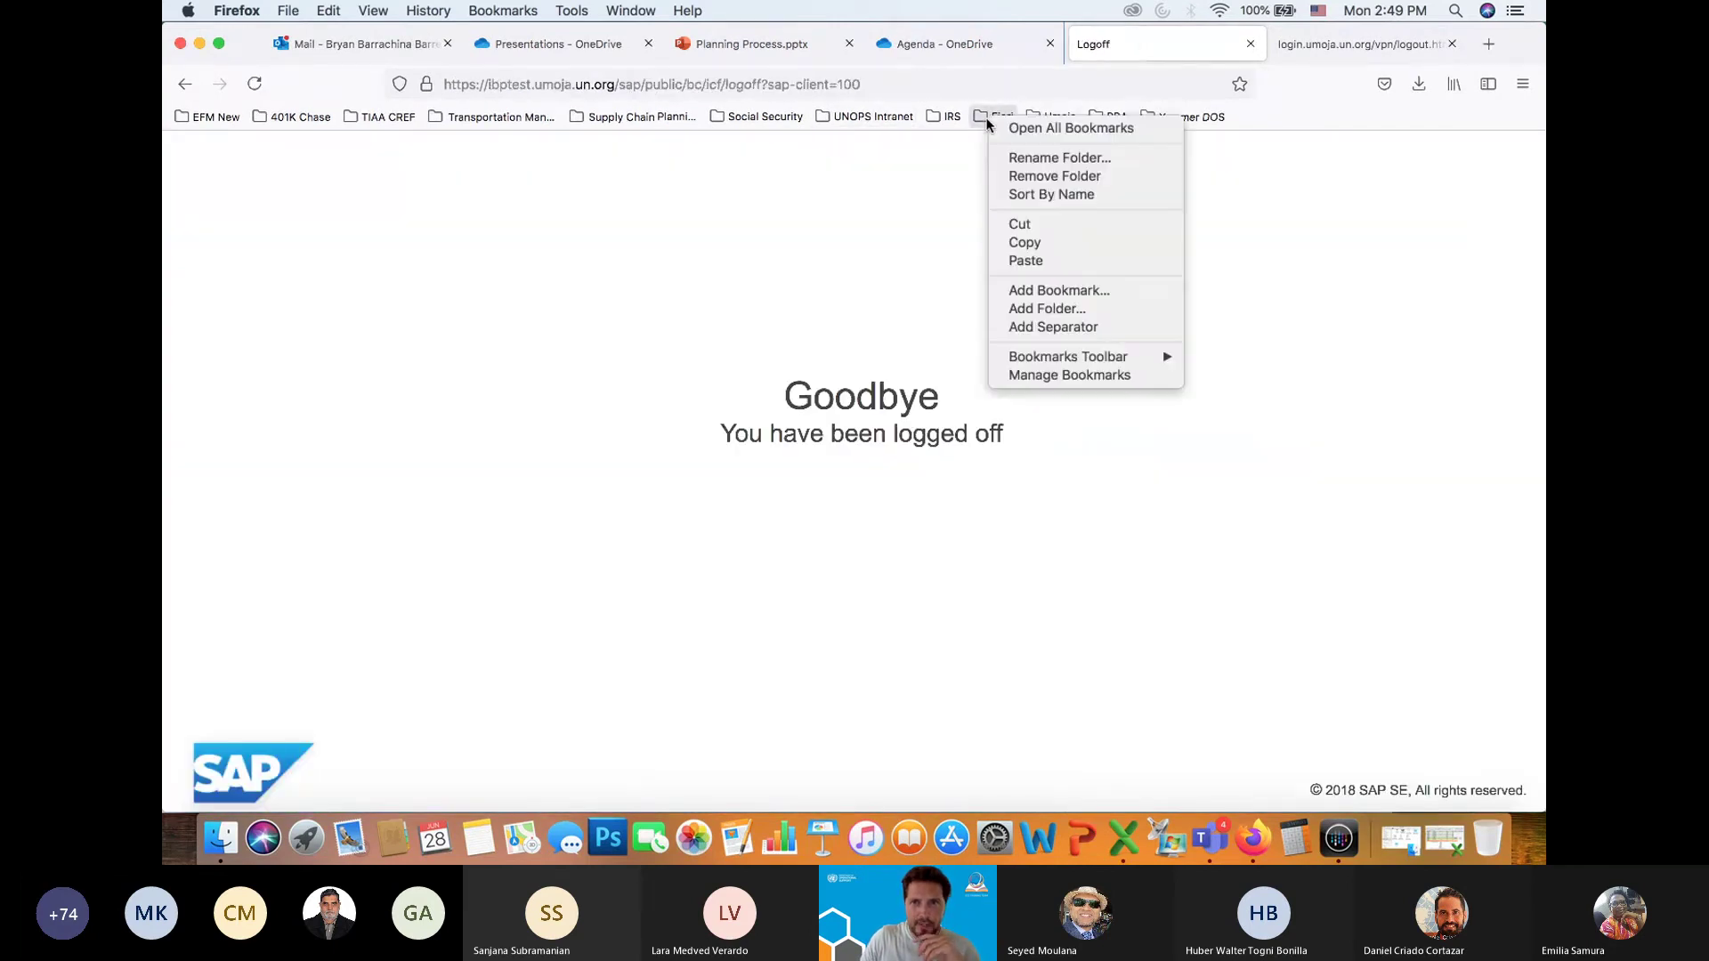
pyautogui.click(854, 217)
pyautogui.click(1000, 120)
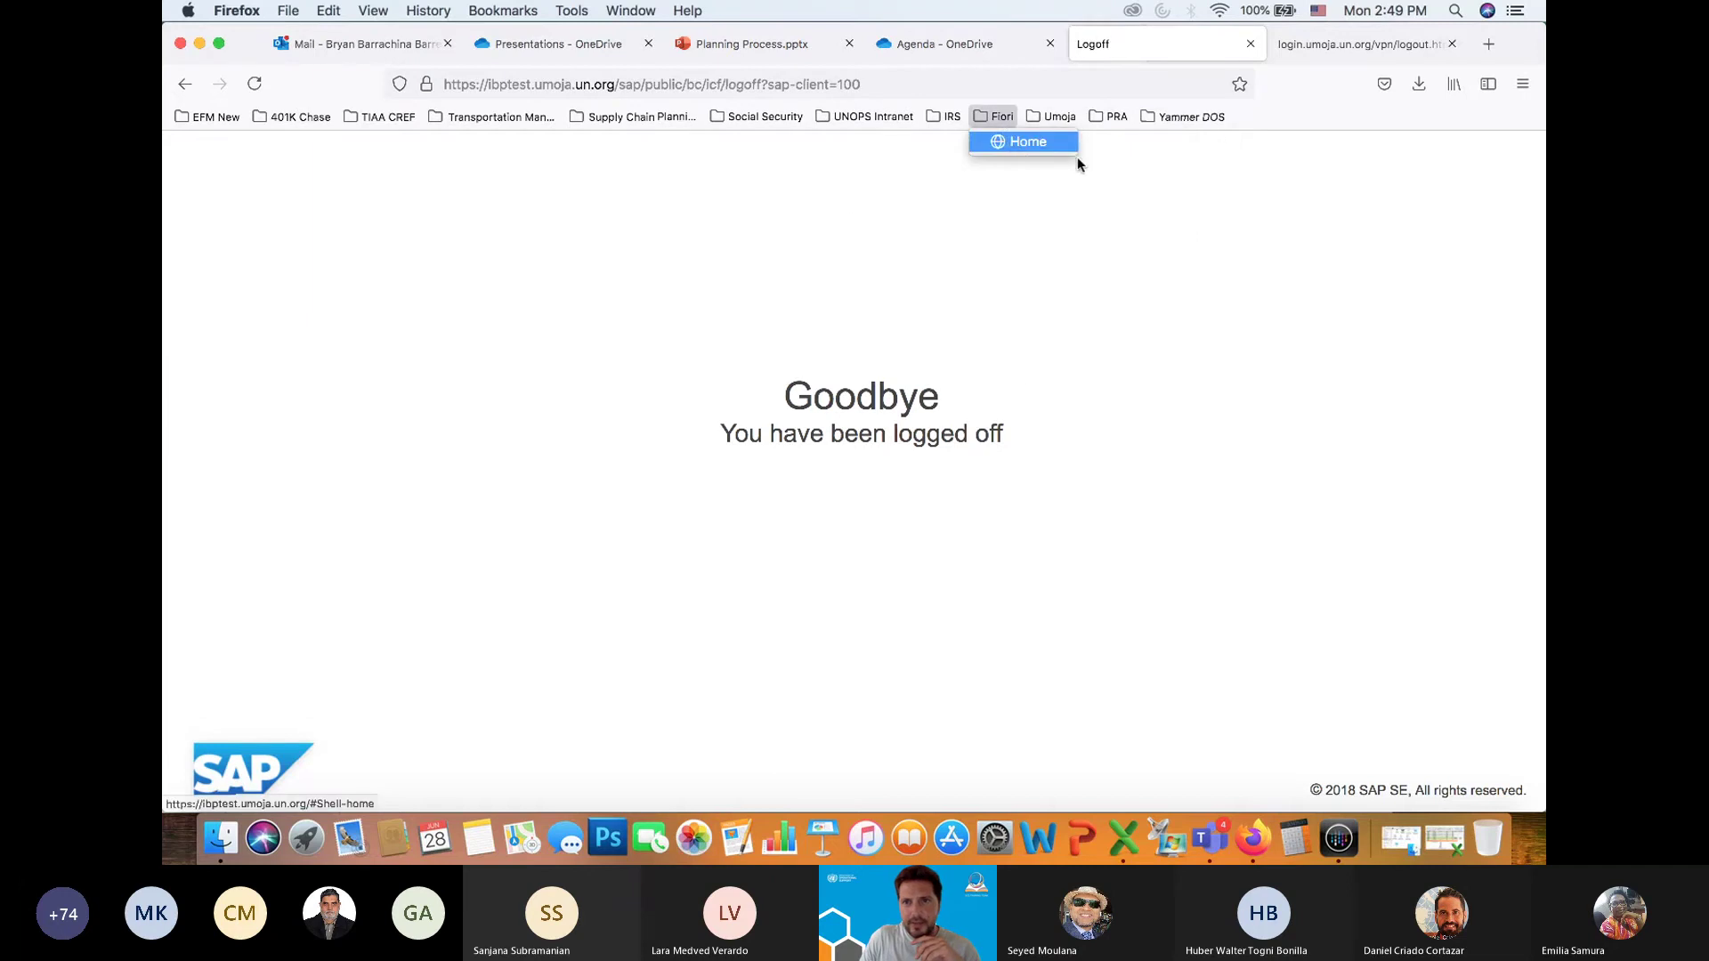
pyautogui.rightClick(1023, 143)
pyautogui.click(1050, 145)
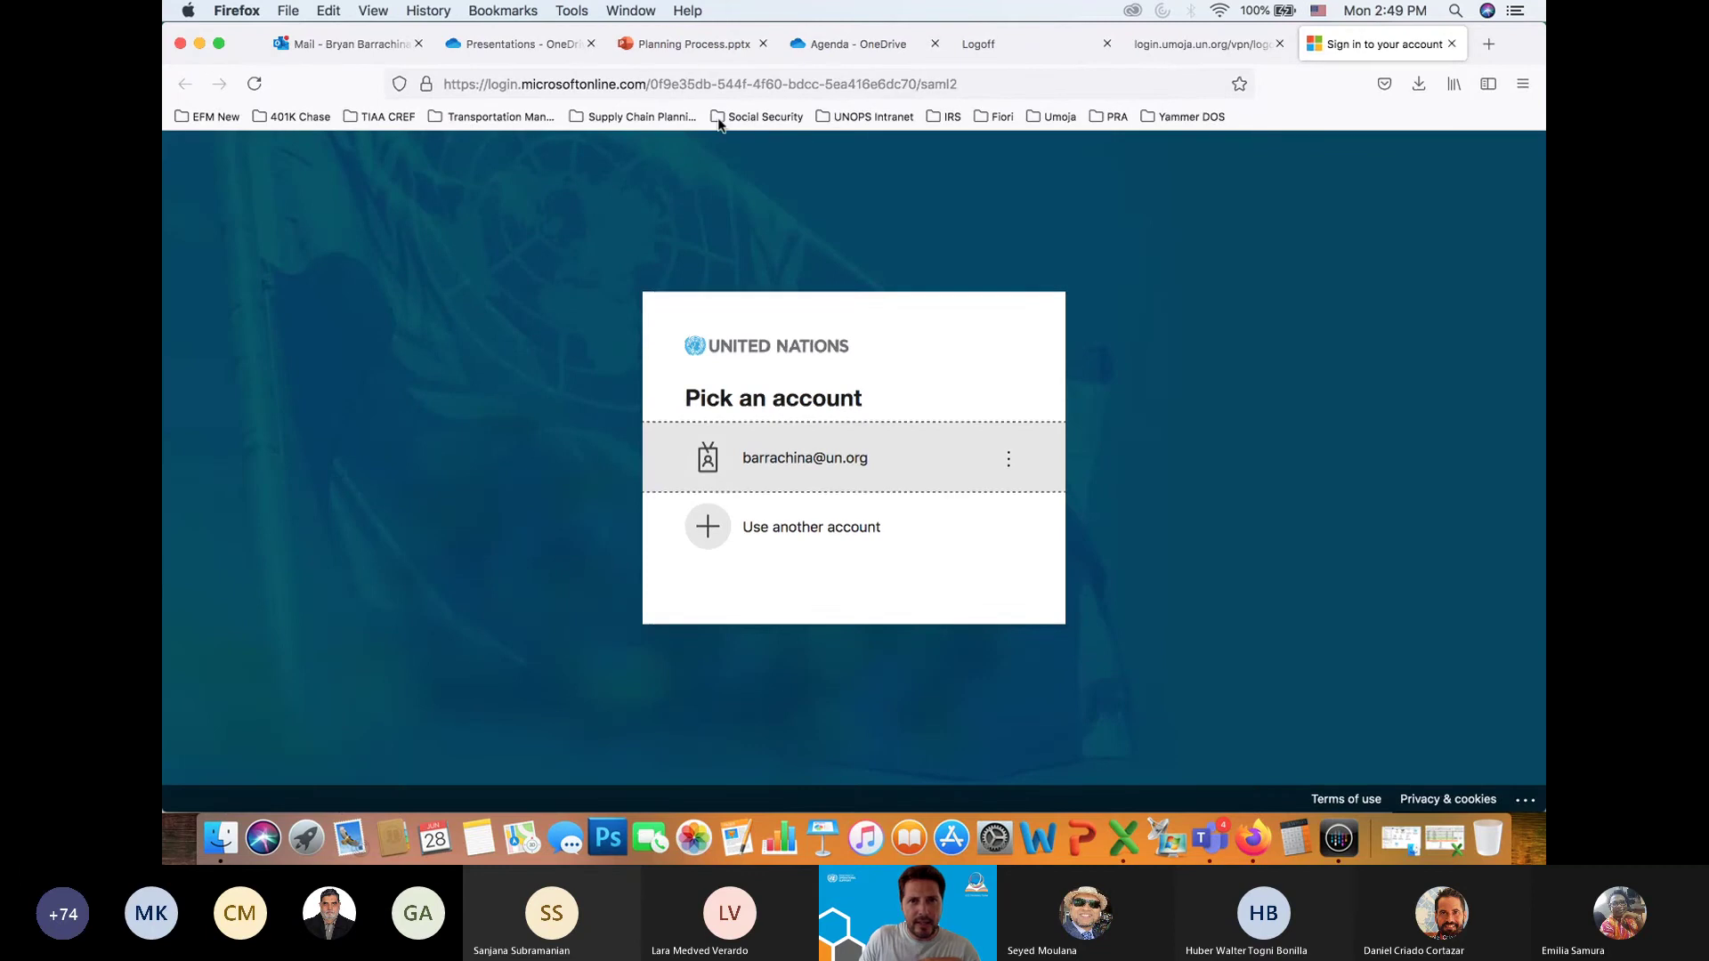
pyautogui.click(805, 455)
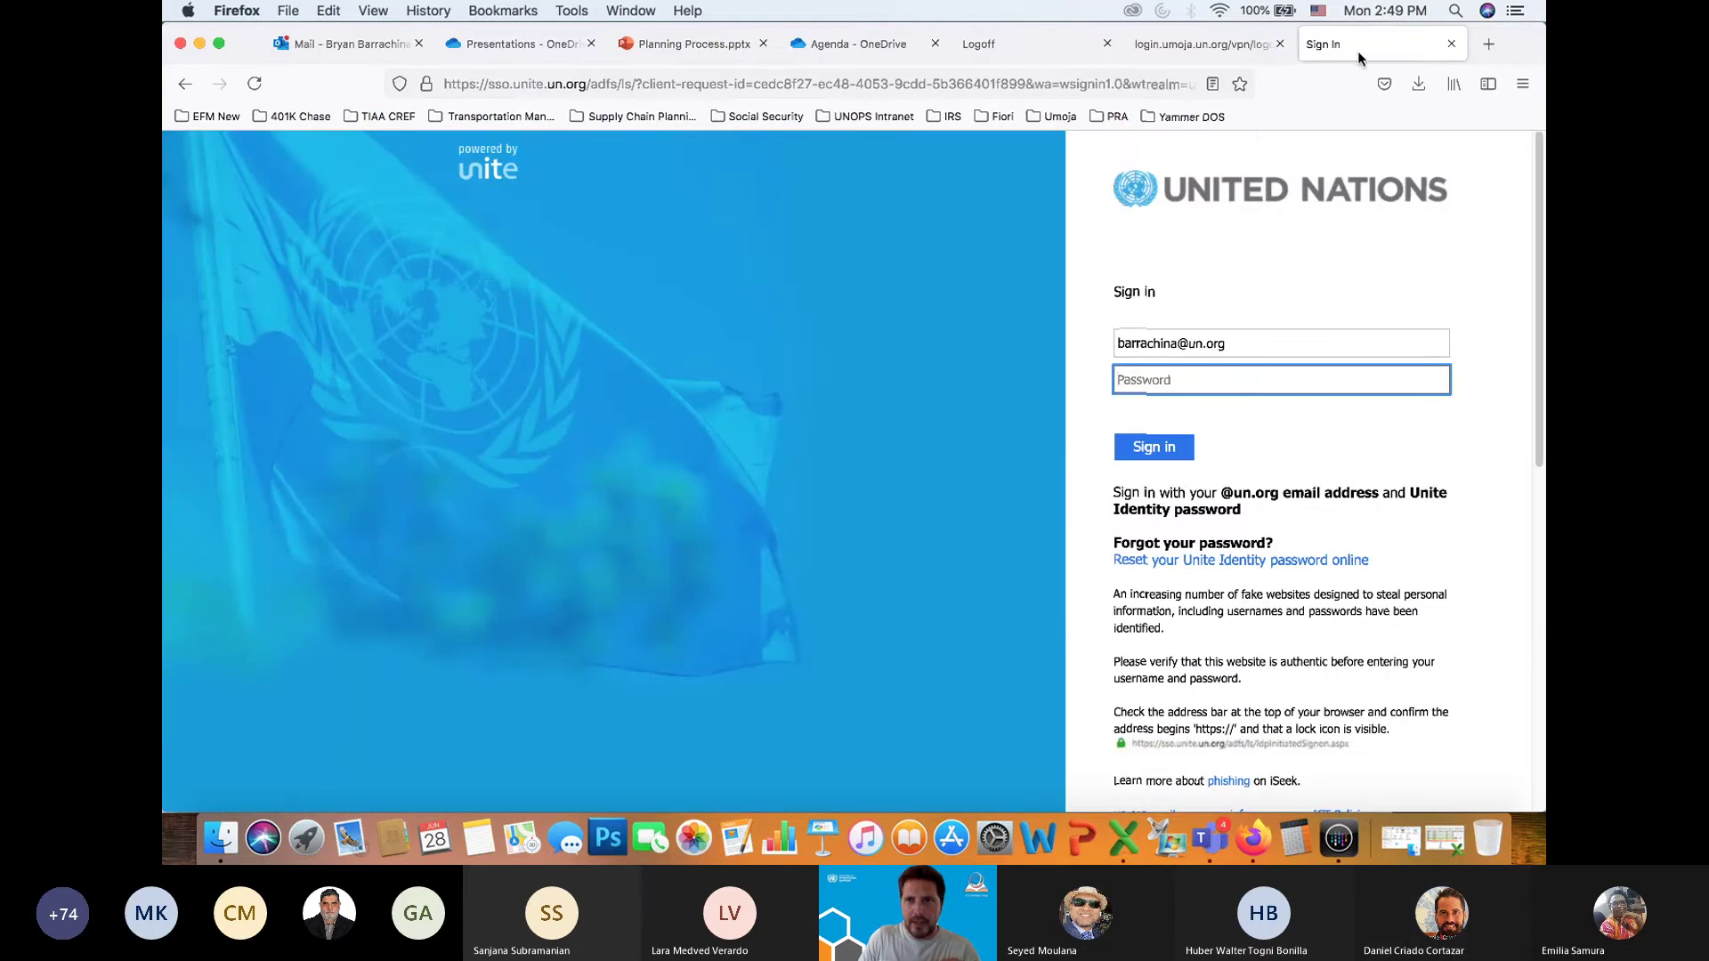
# Open the Fiori Home bookmark in another new tab, then go to the password sign-in tab
pyautogui.rightClick(998, 122)
pyautogui.press('Escape')
pyautogui.click(995, 121)
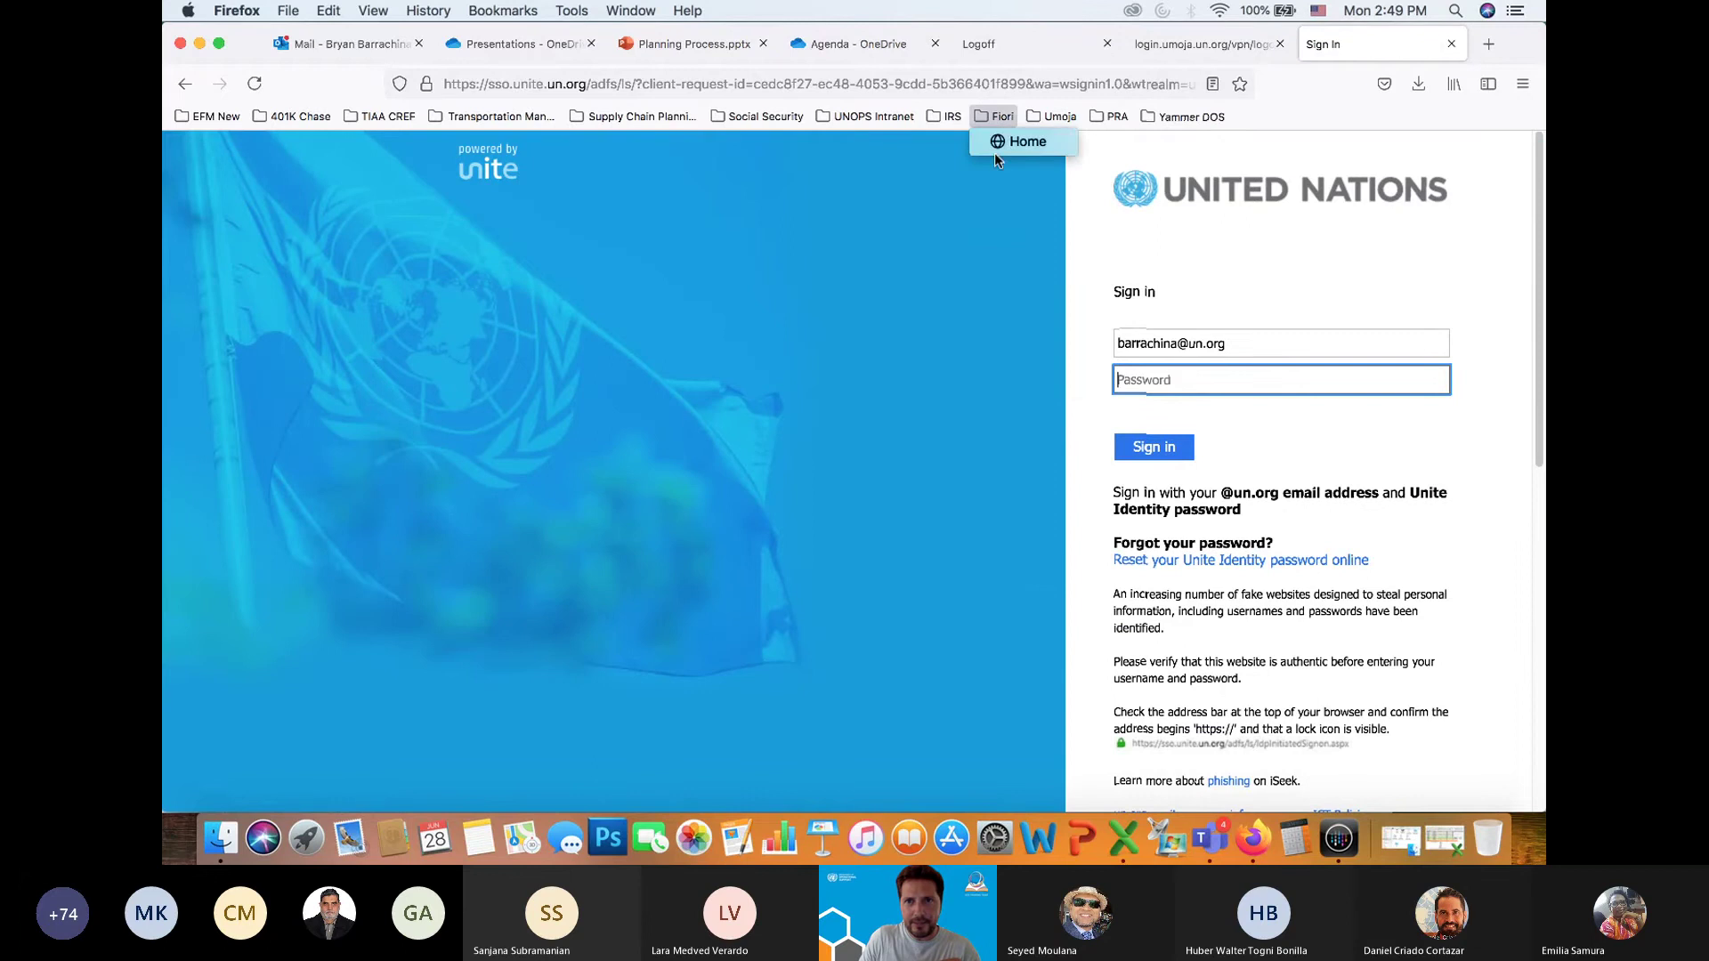
pyautogui.rightClick(1007, 140)
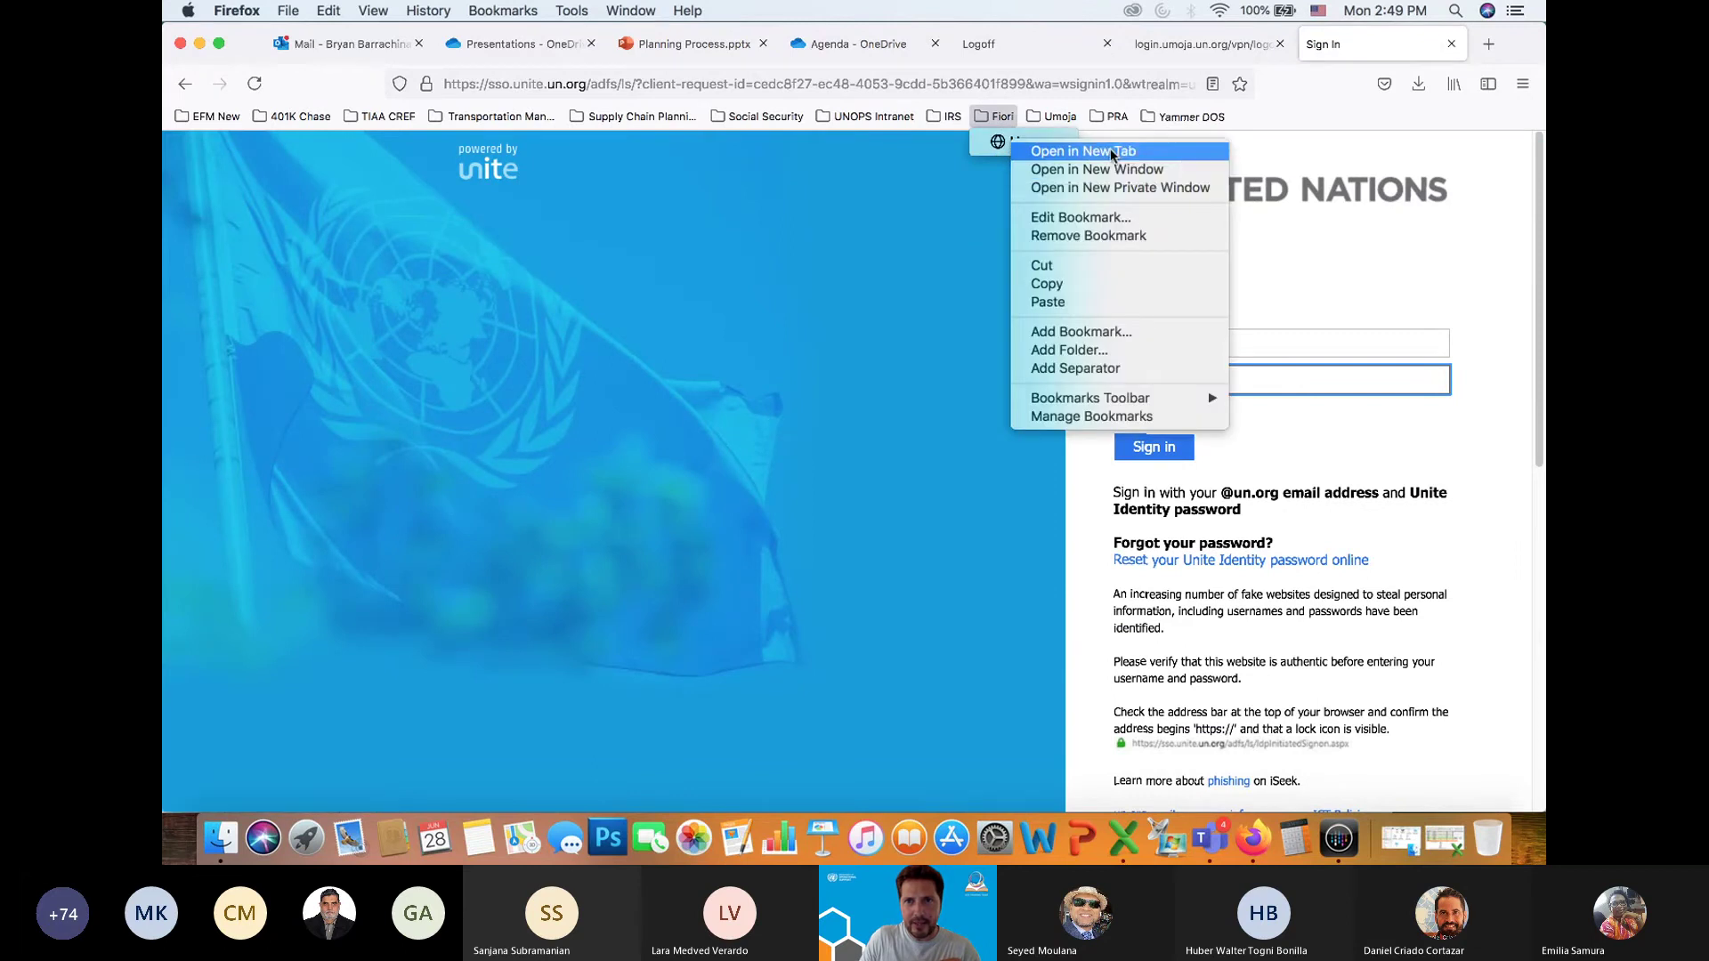
pyautogui.click(1102, 151)
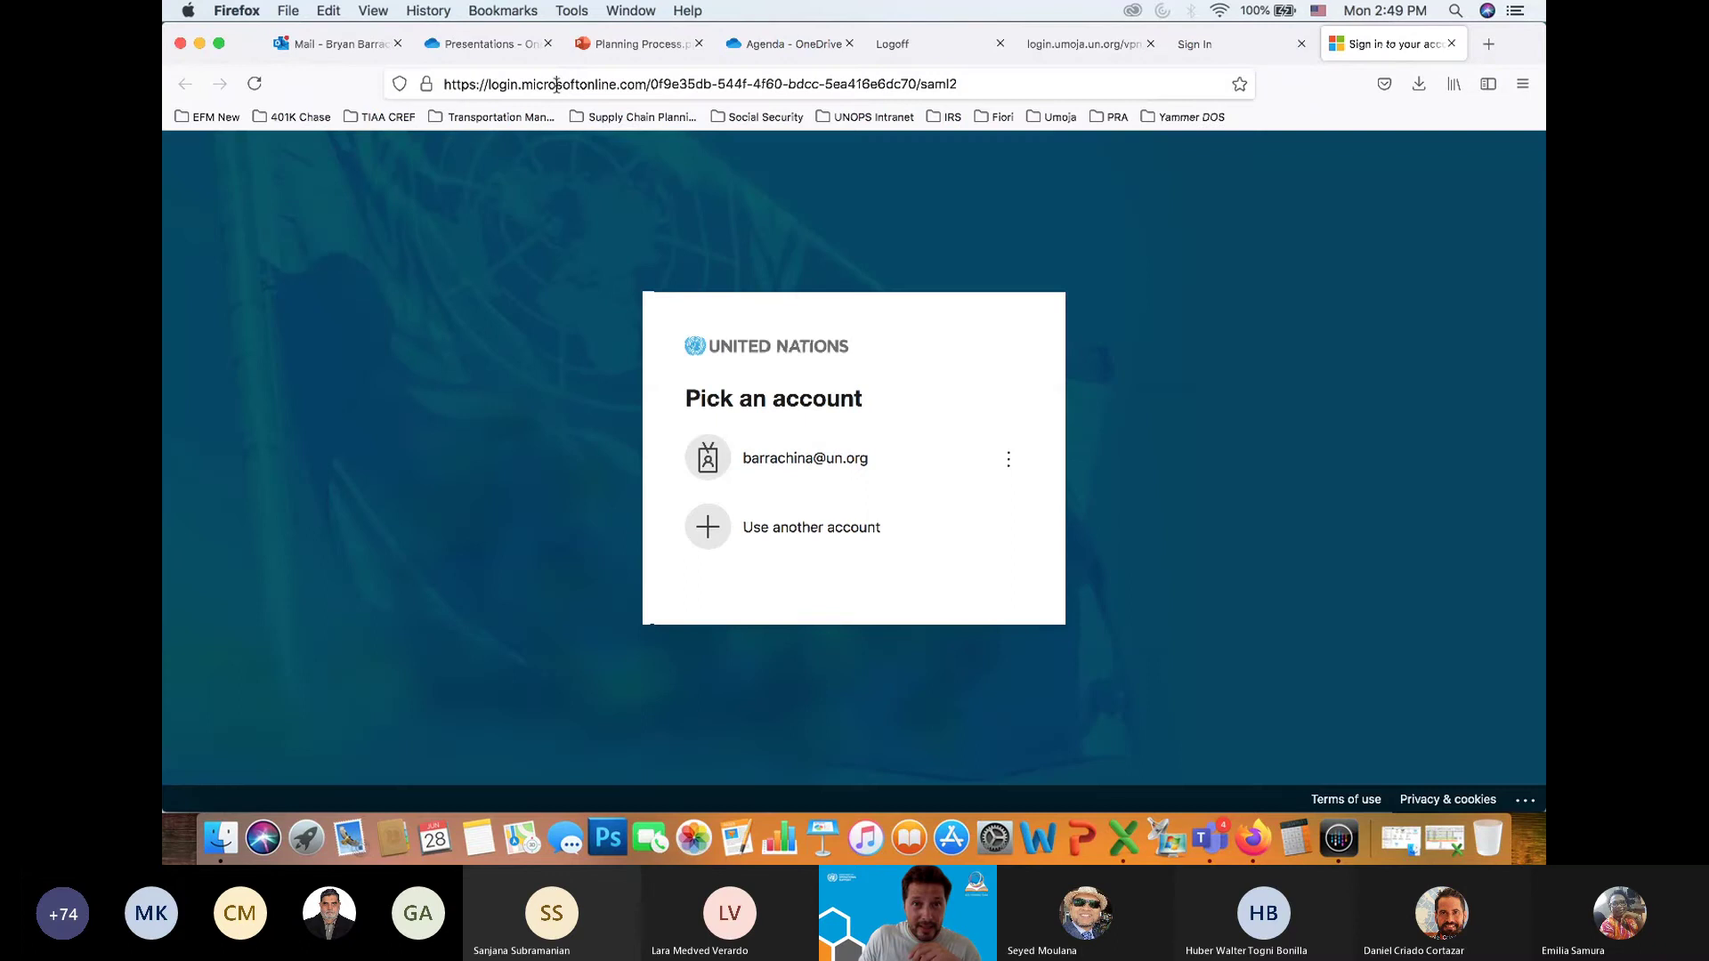
pyautogui.click(556, 85)
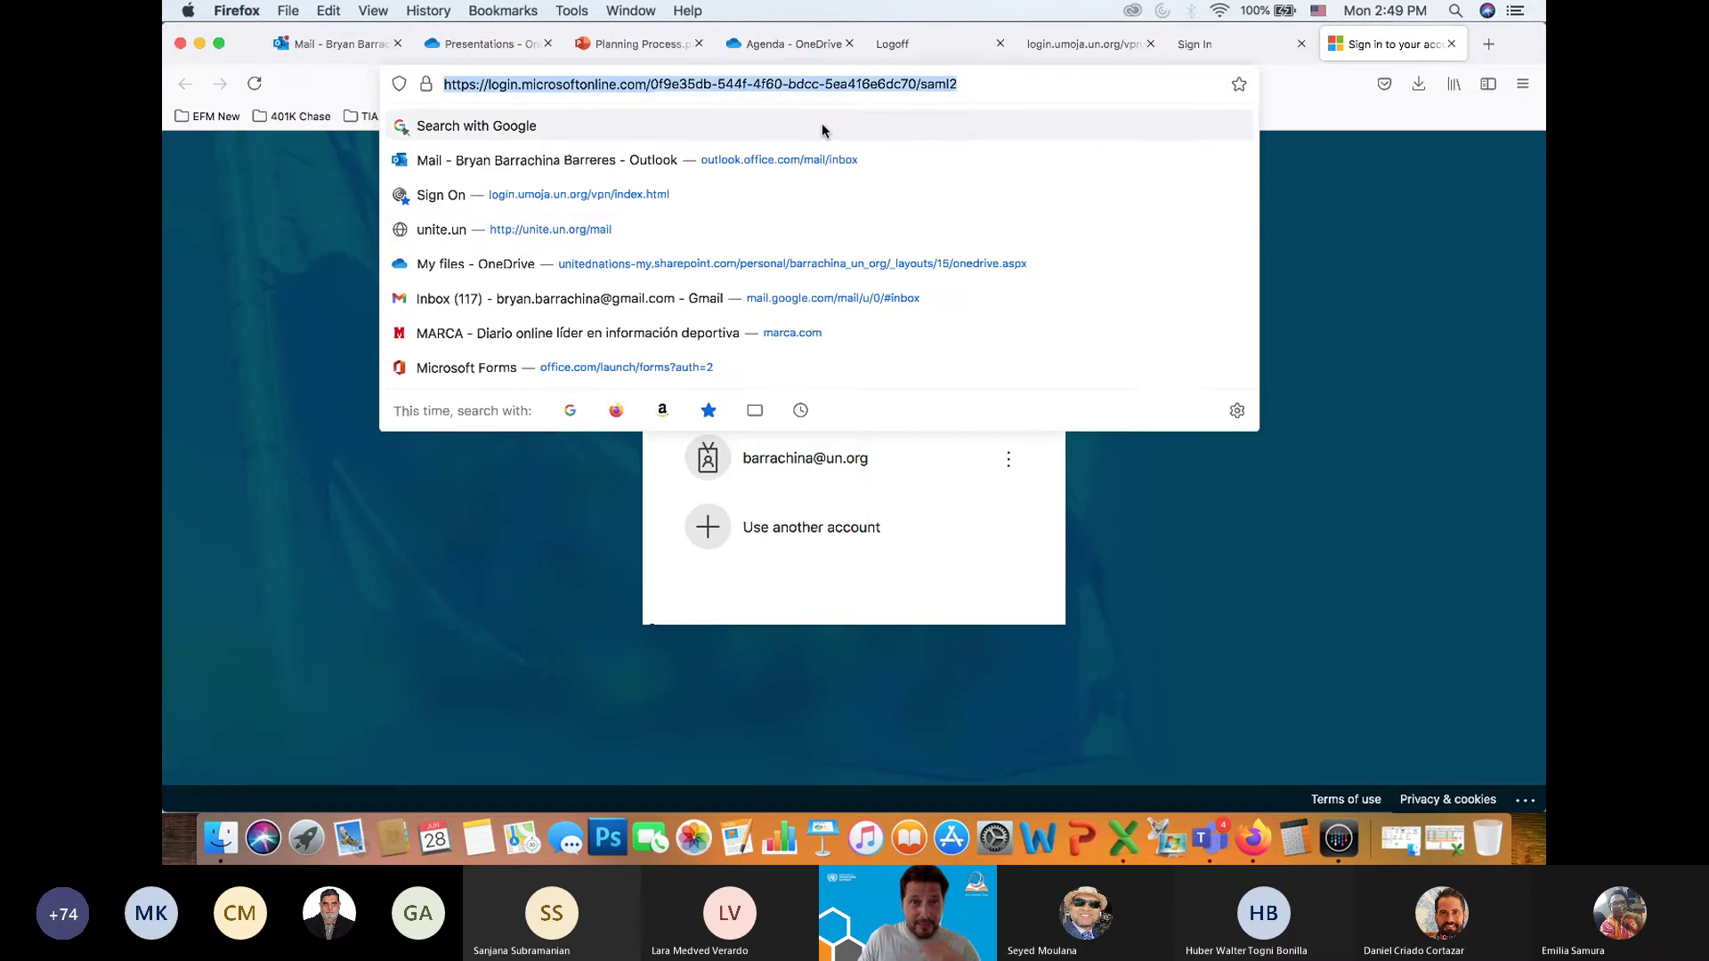
pyautogui.click(1221, 44)
# Enter the account password, decline saving the login, and submit the texted verification code
pyautogui.write('•')
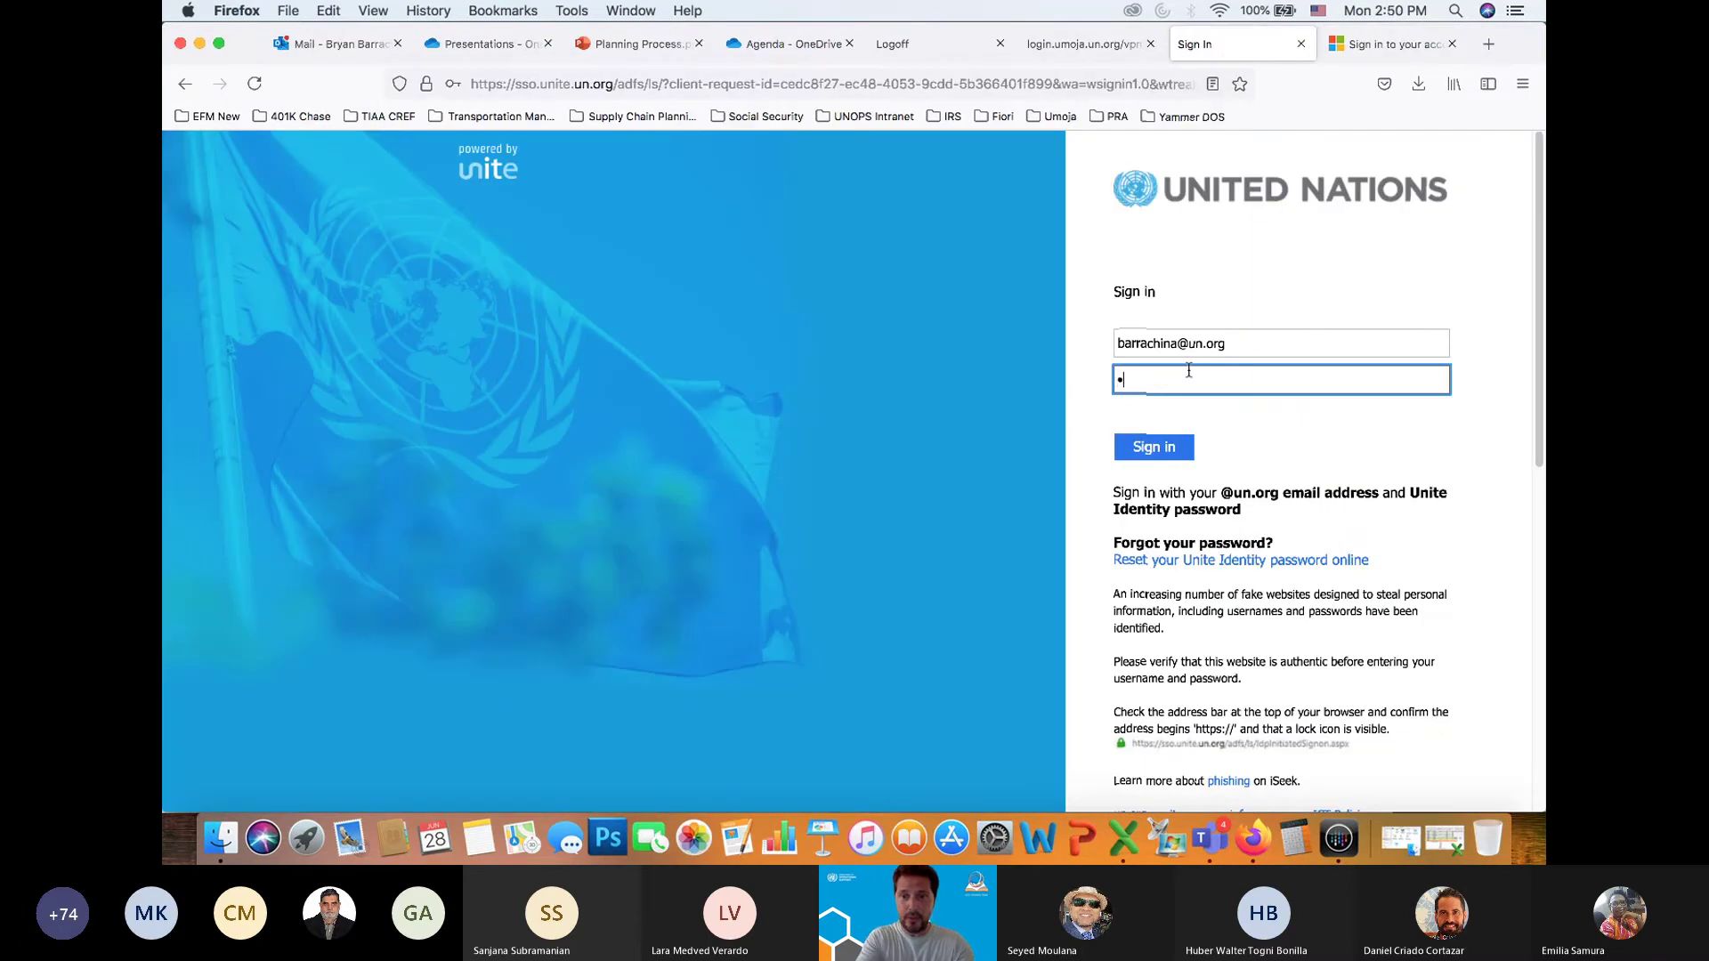
pyautogui.write('••••••••')
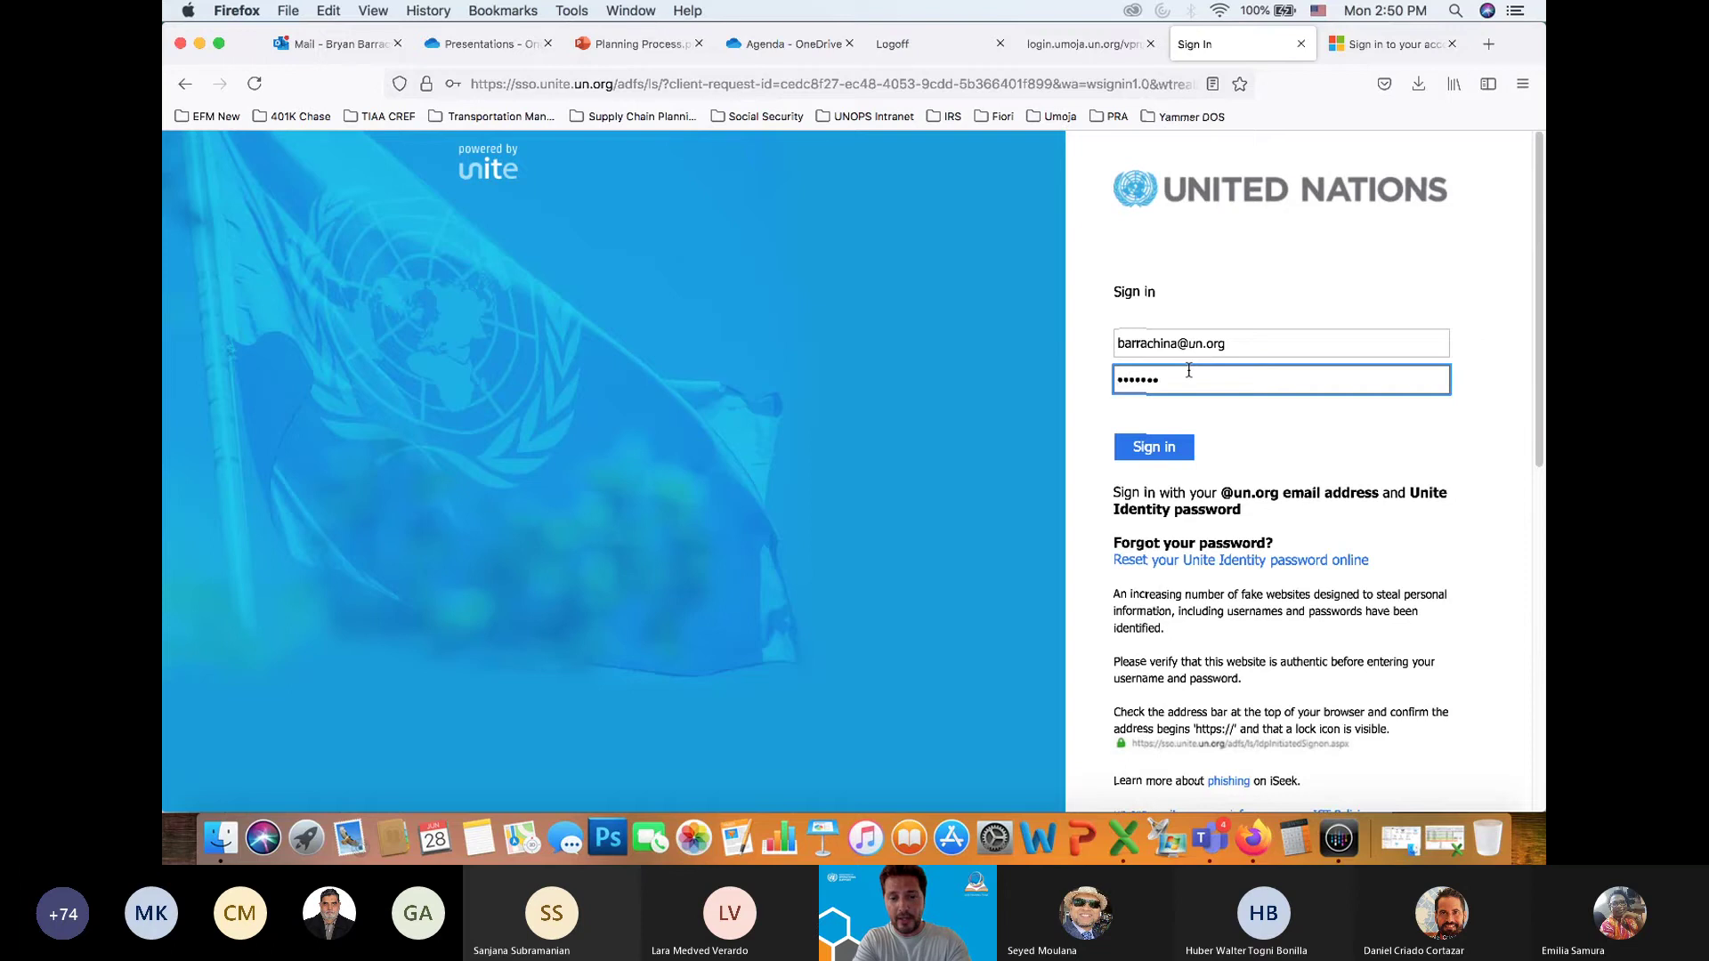
pyautogui.write('••')
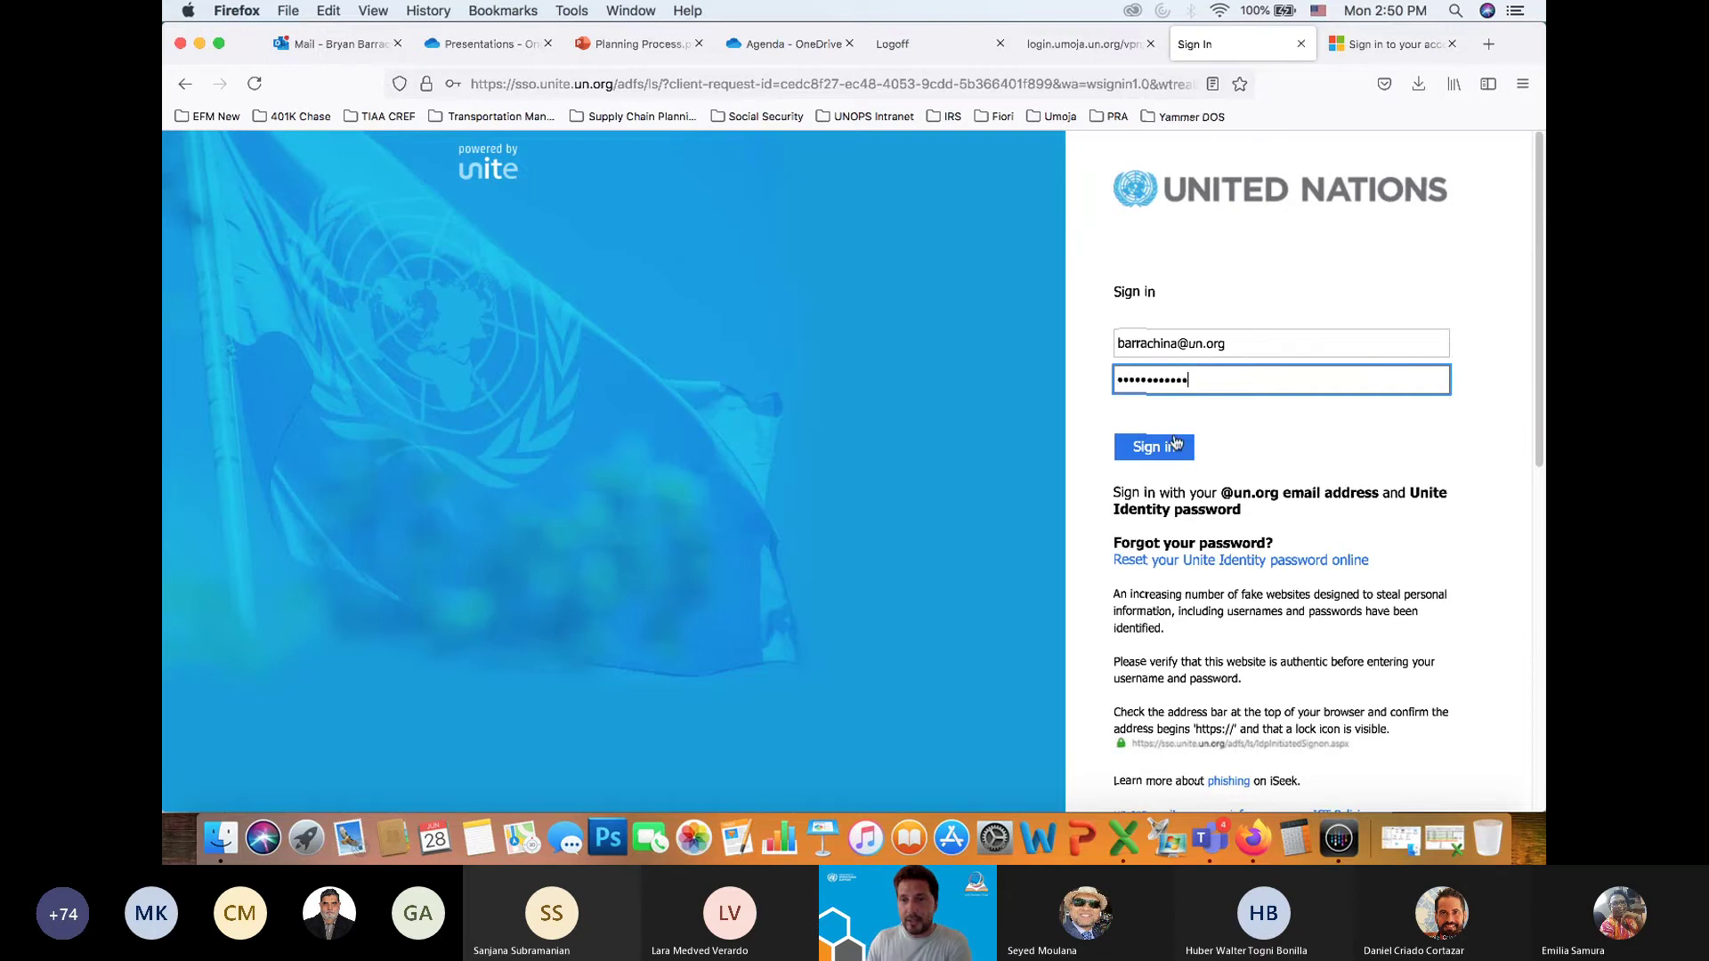
pyautogui.click(1153, 449)
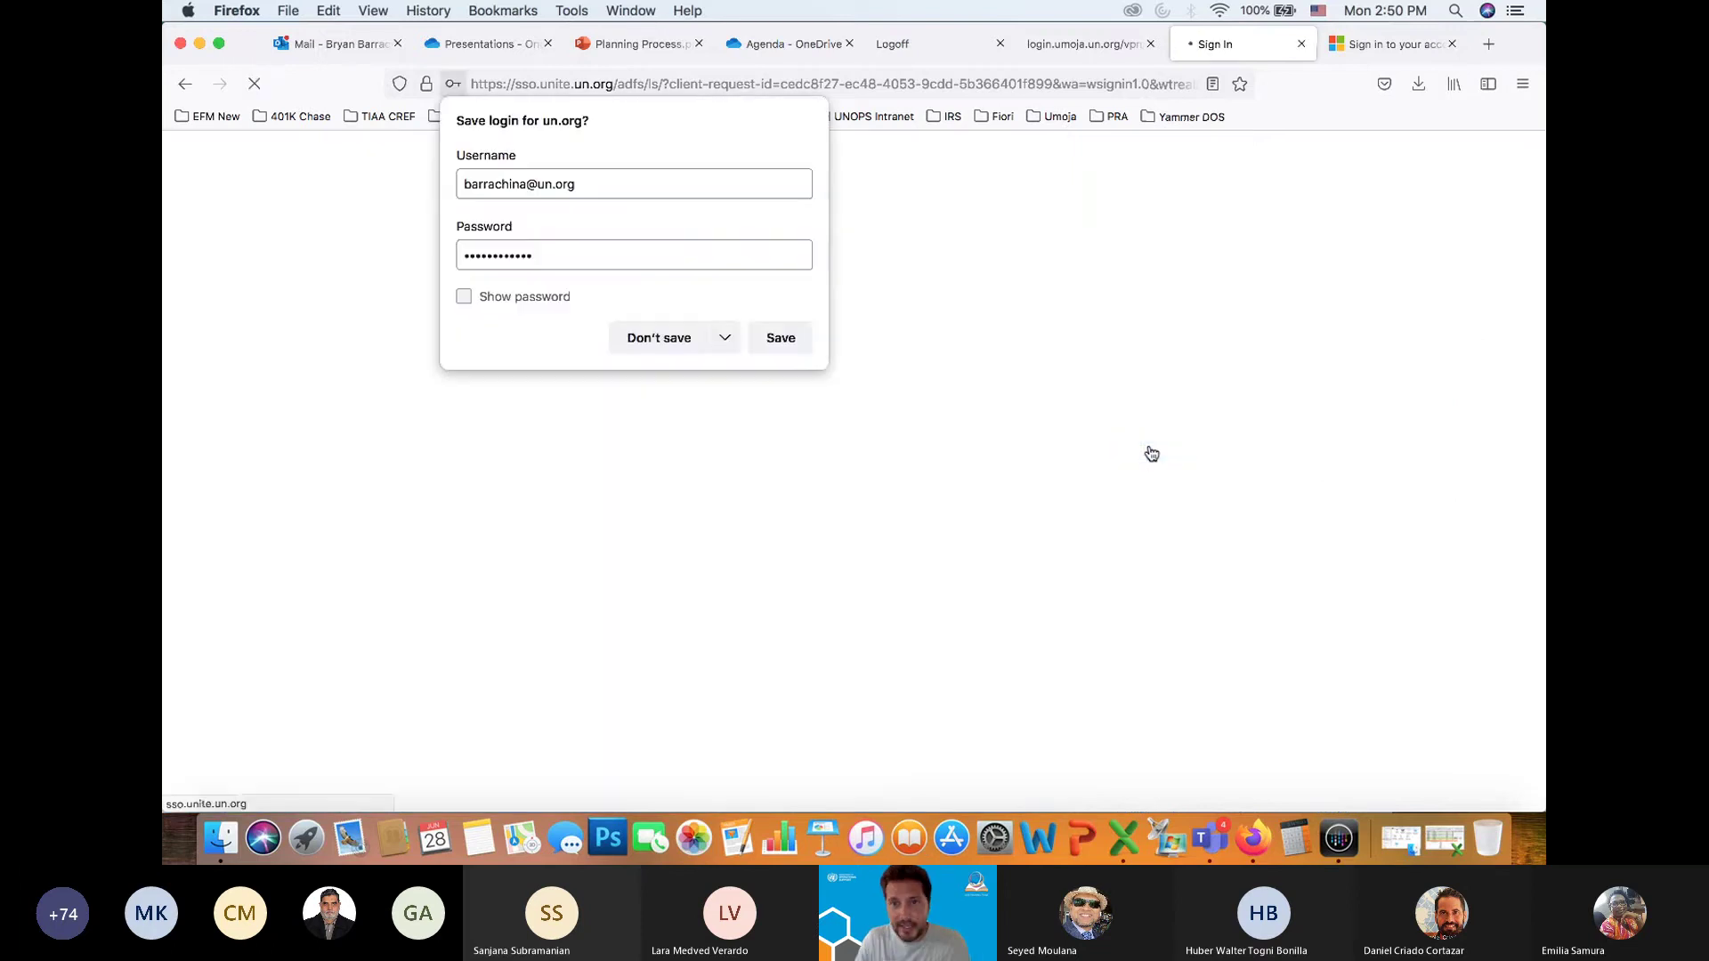
pyautogui.click(670, 335)
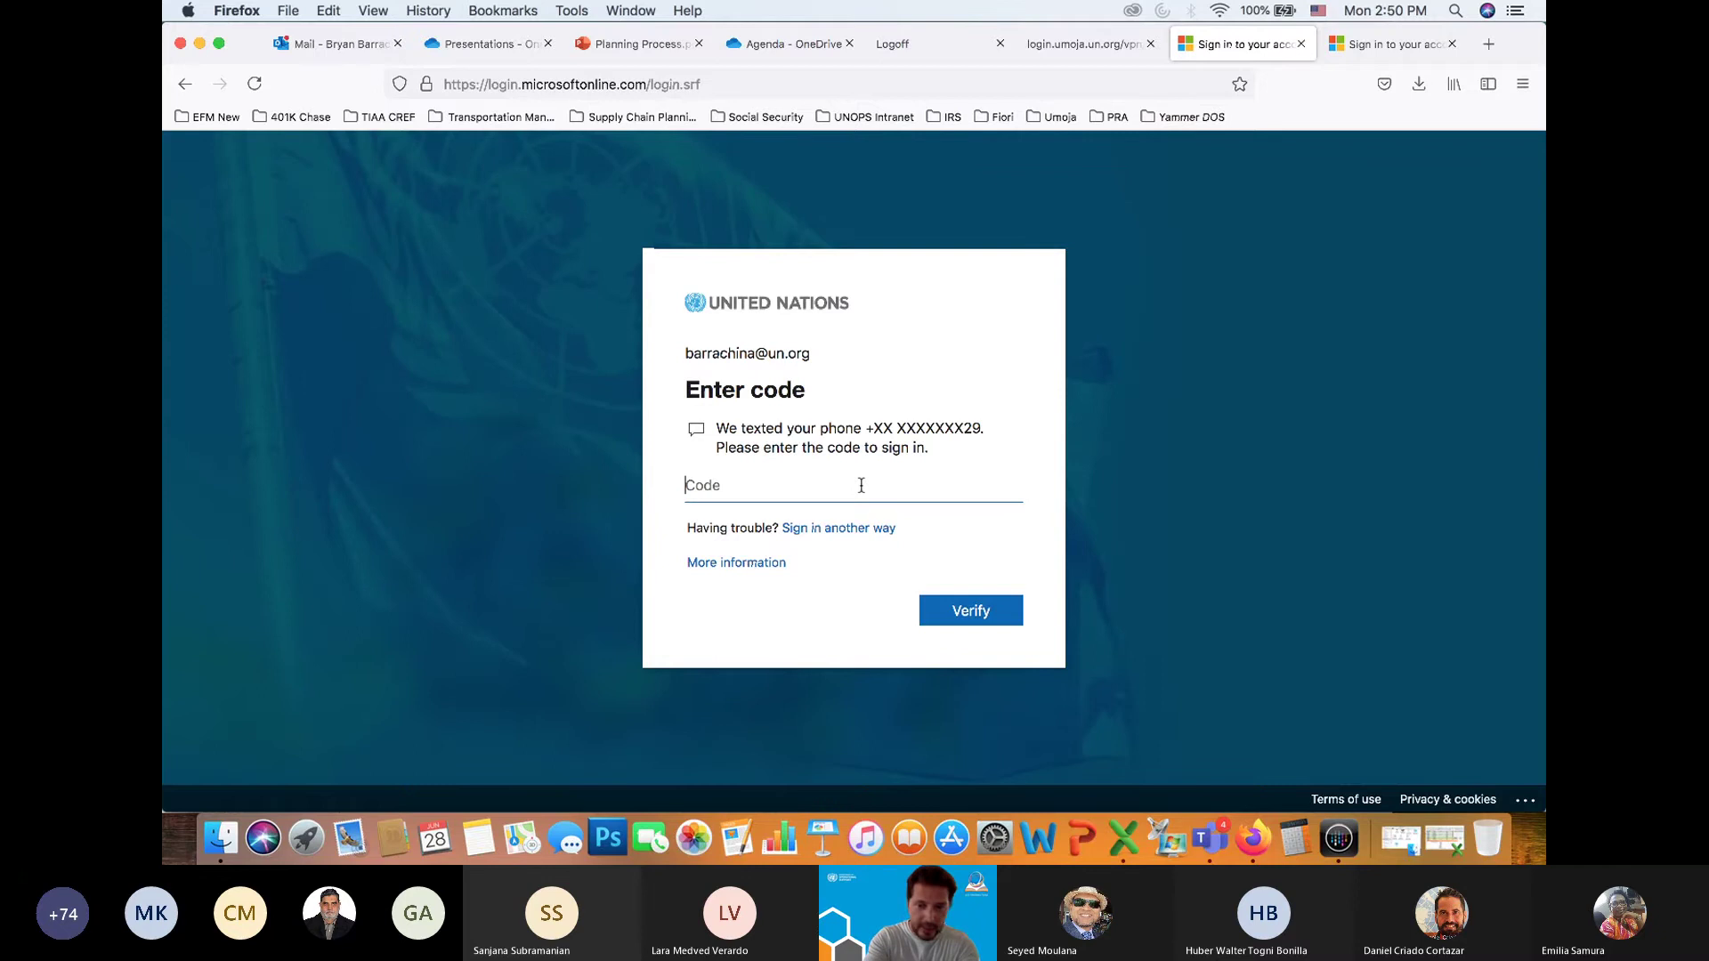
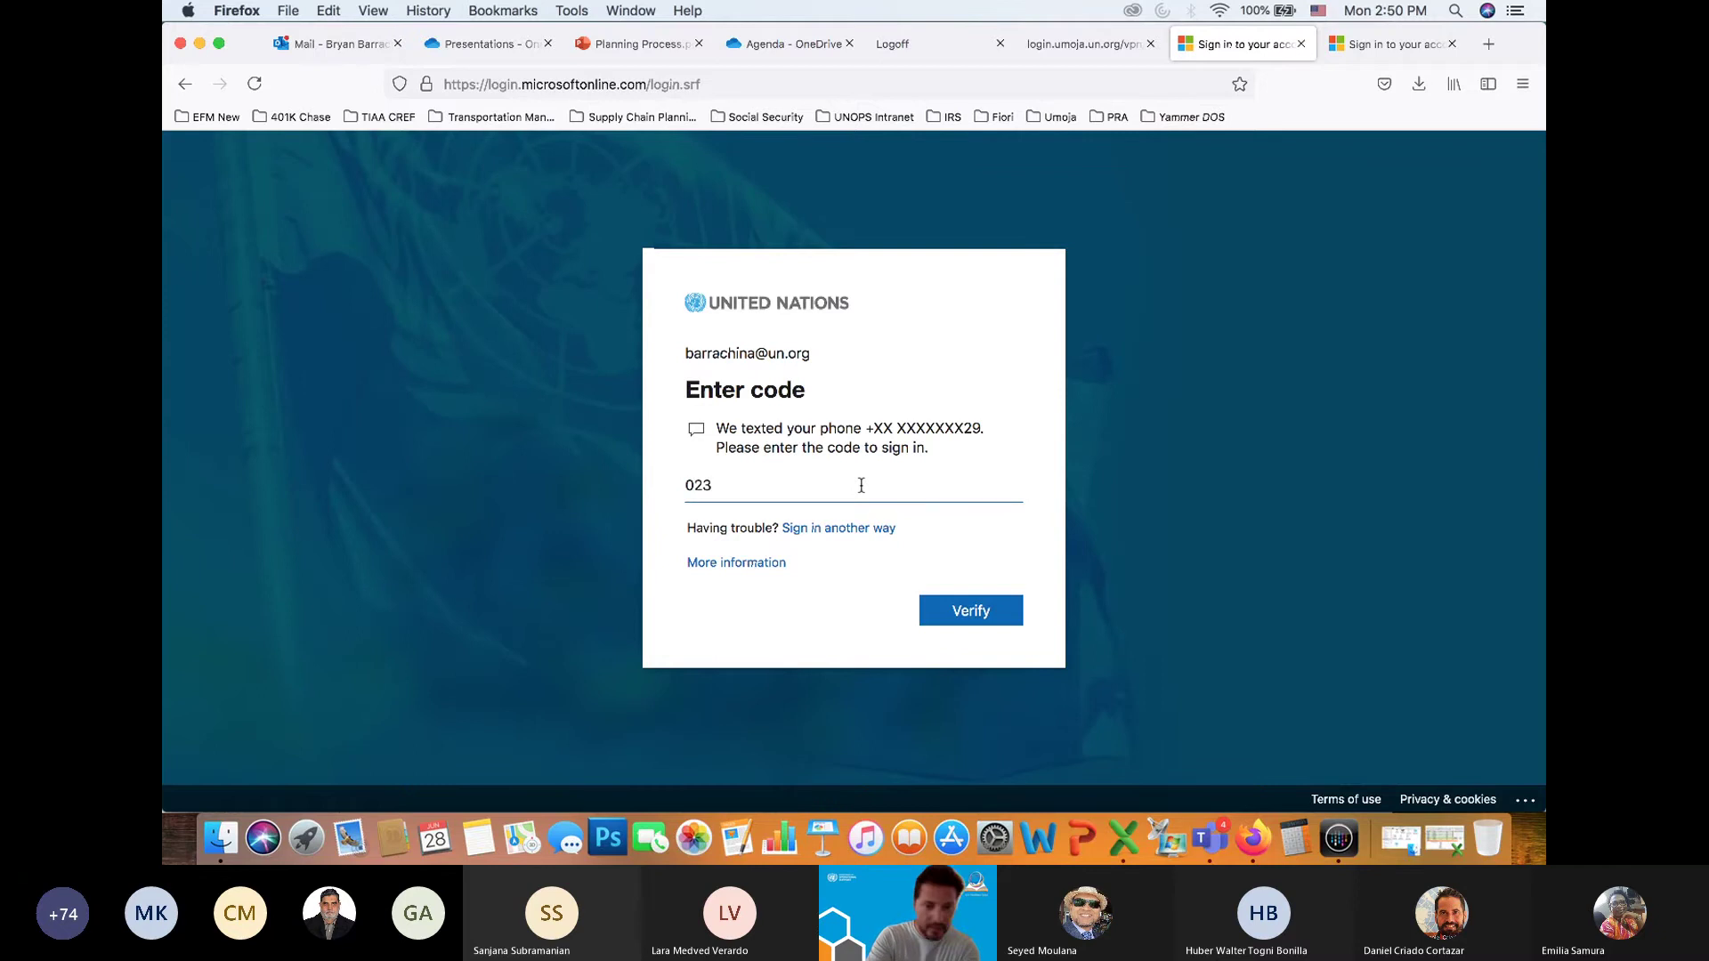
pyautogui.press('Return')
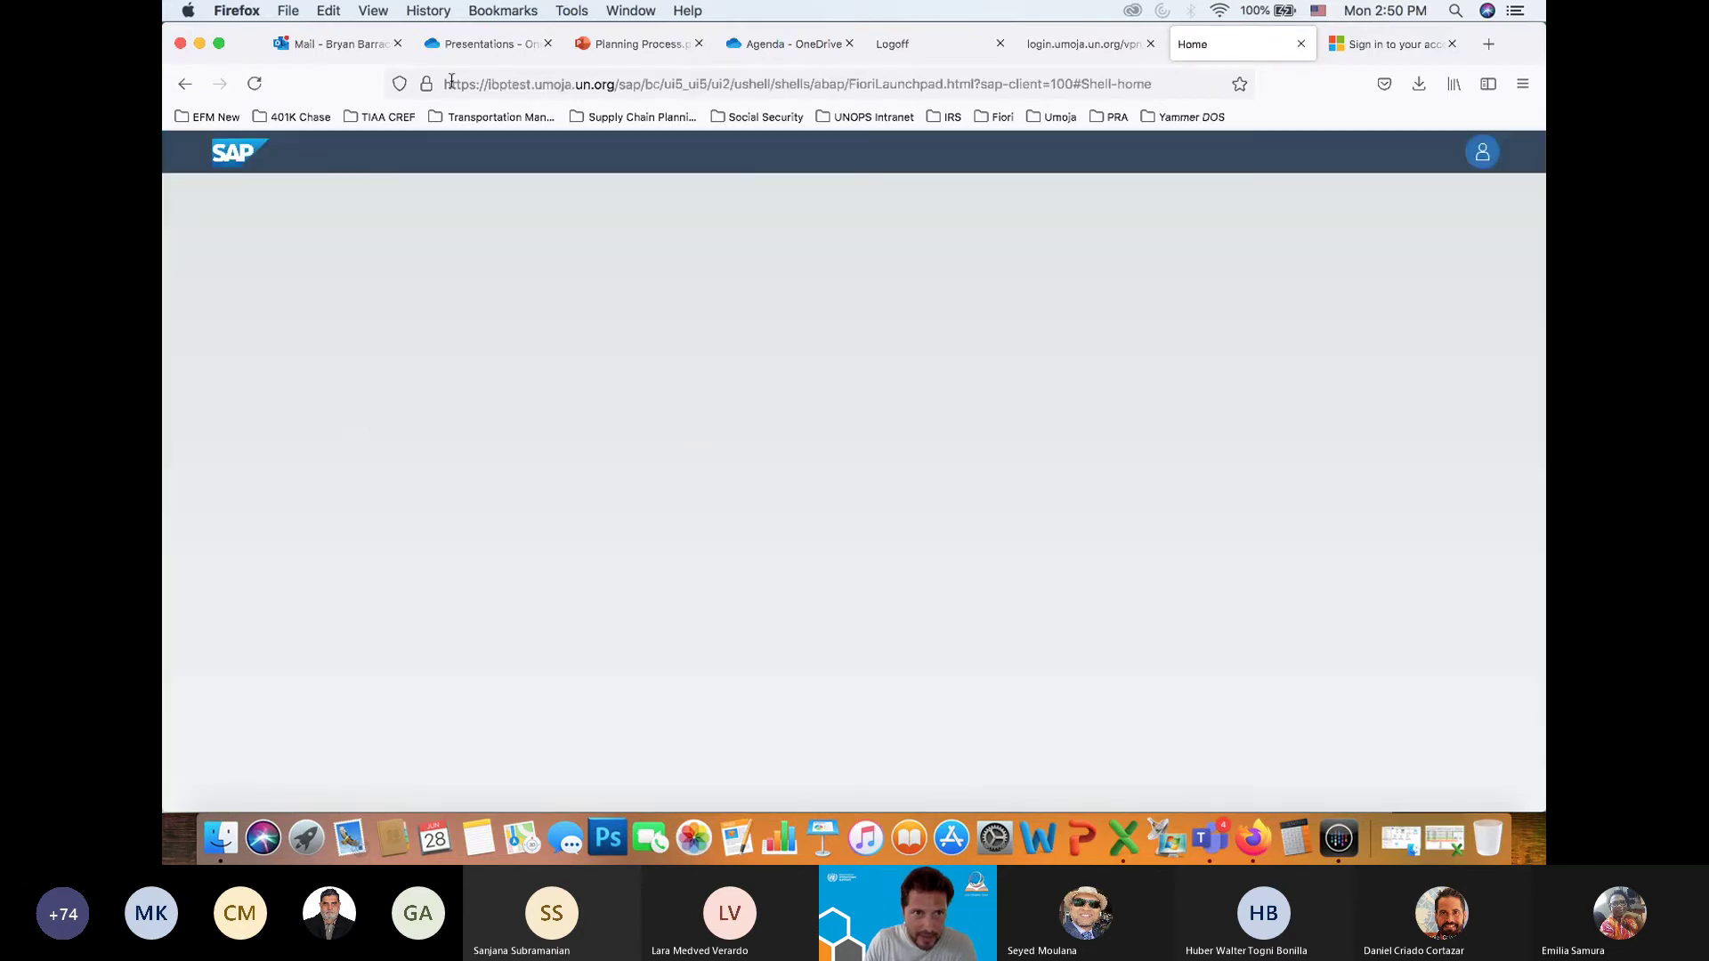
pyautogui.click(446, 85)
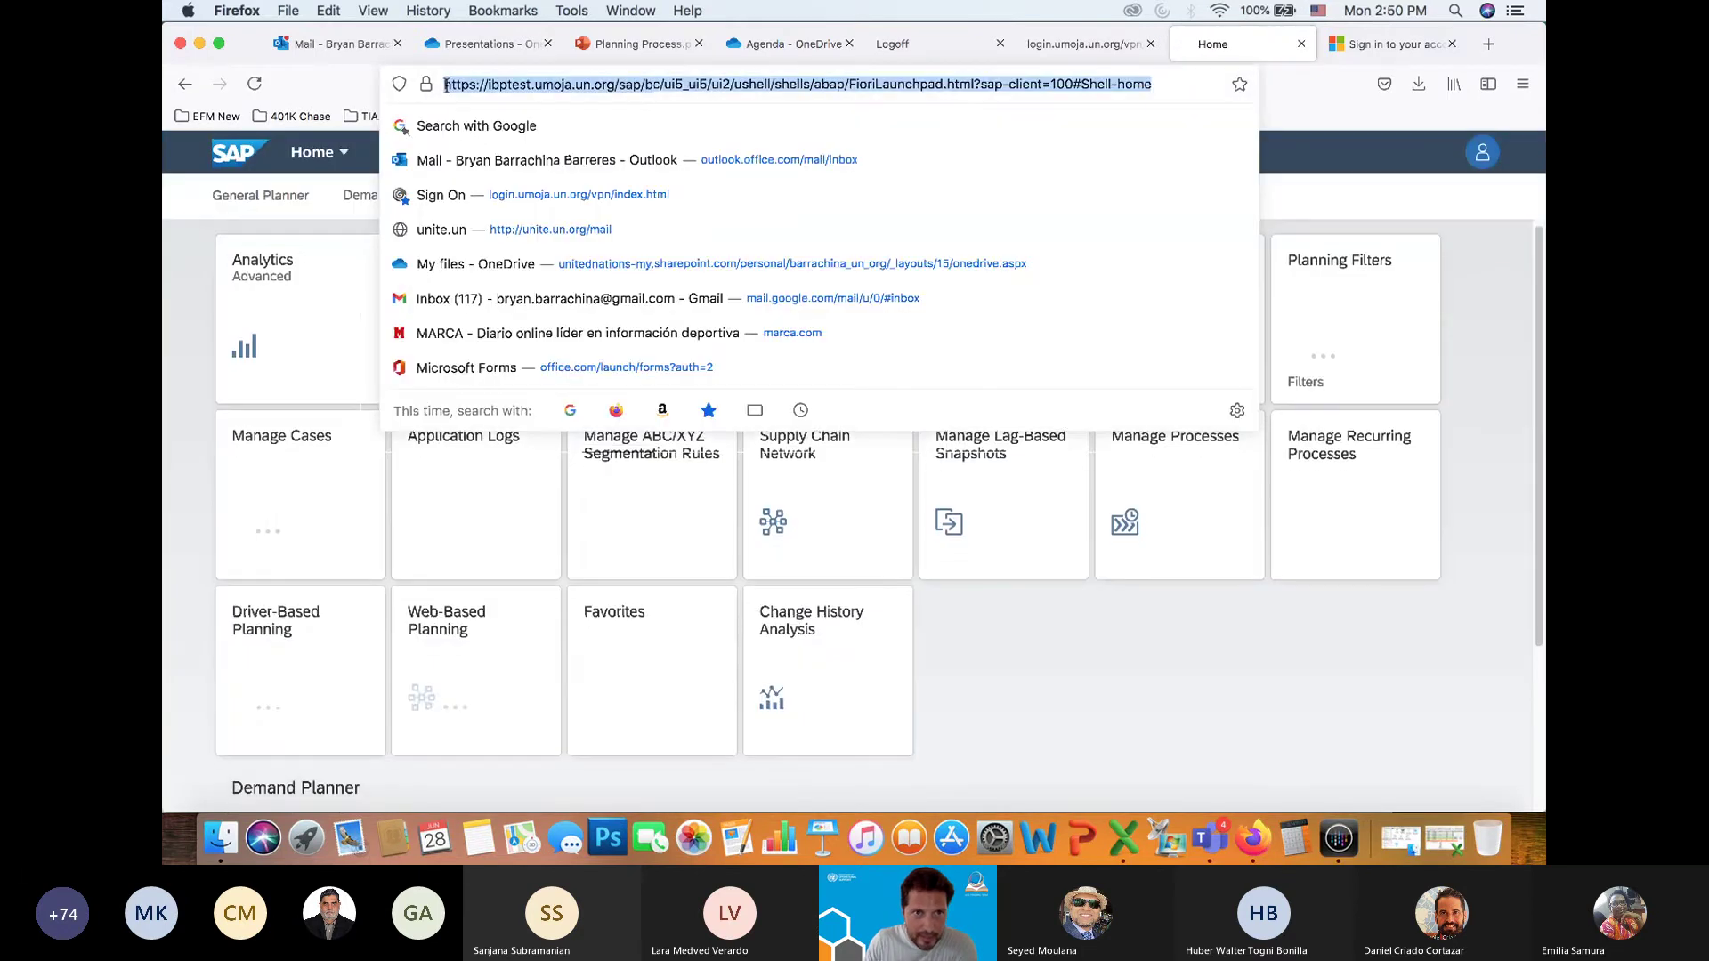
pyautogui.click(641, 85)
pyautogui.moveTo(614, 85); pyautogui.dragTo(445, 81)
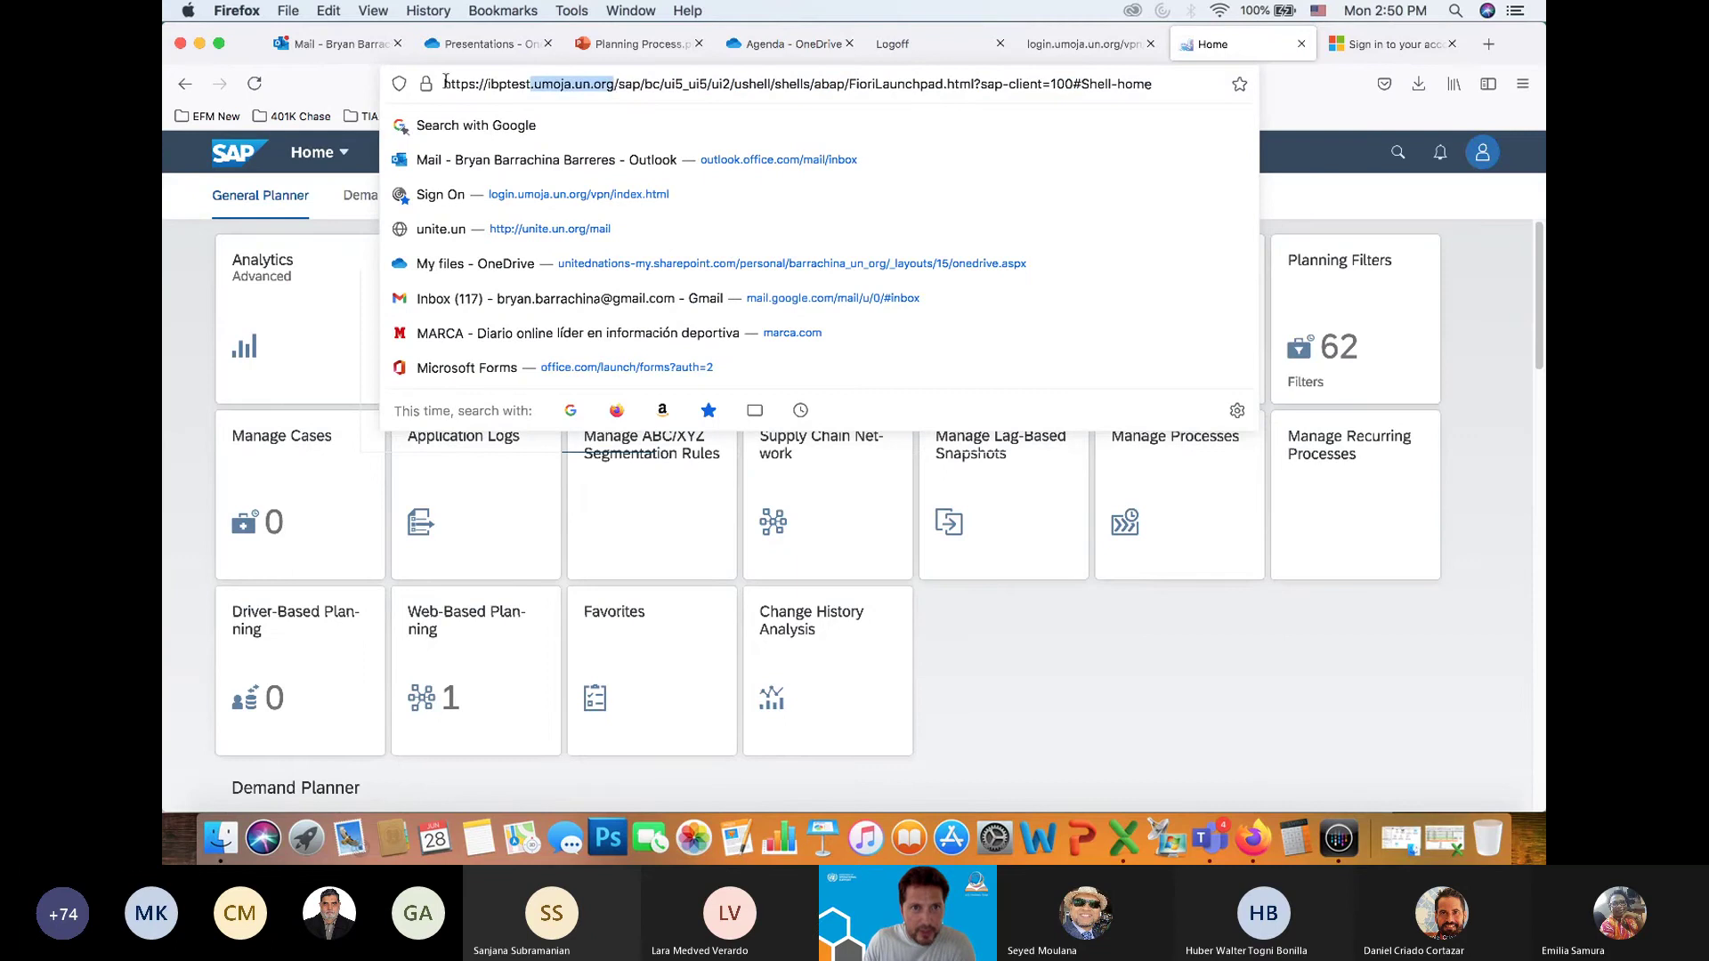
pyautogui.press('super+c')
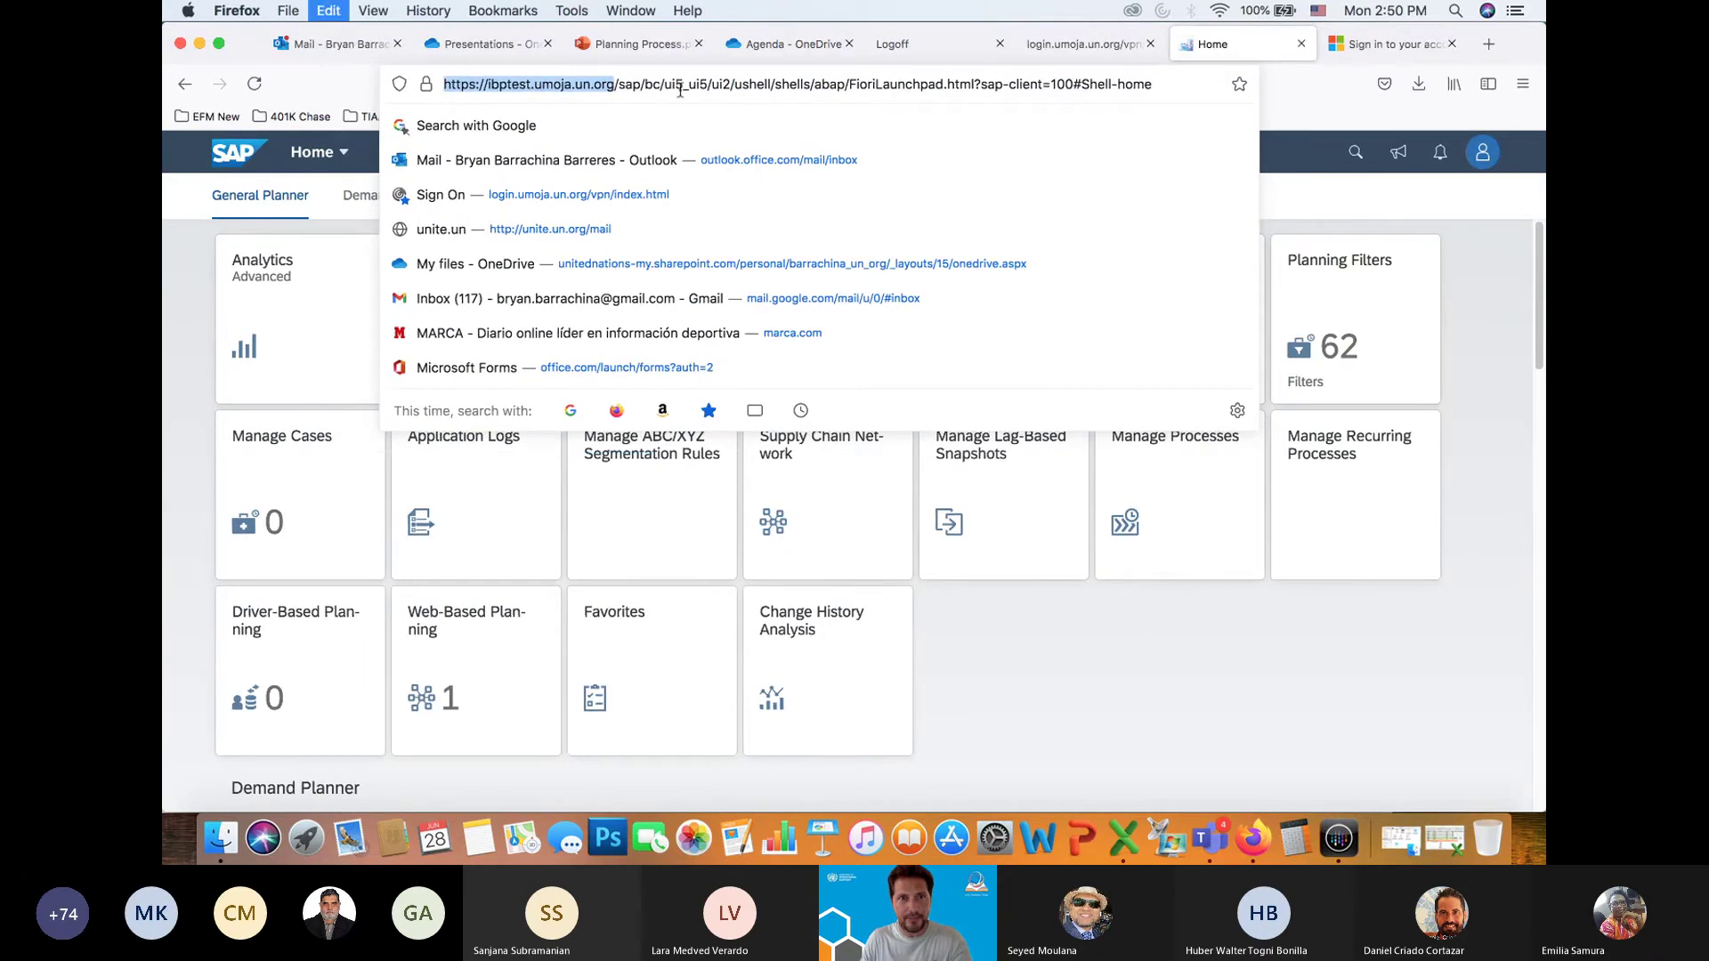
# Post the copied IBP site address in the Teams meeting chat, then return to Firefox
pyautogui.press('super+Tab')
pyautogui.press('super+Tab')
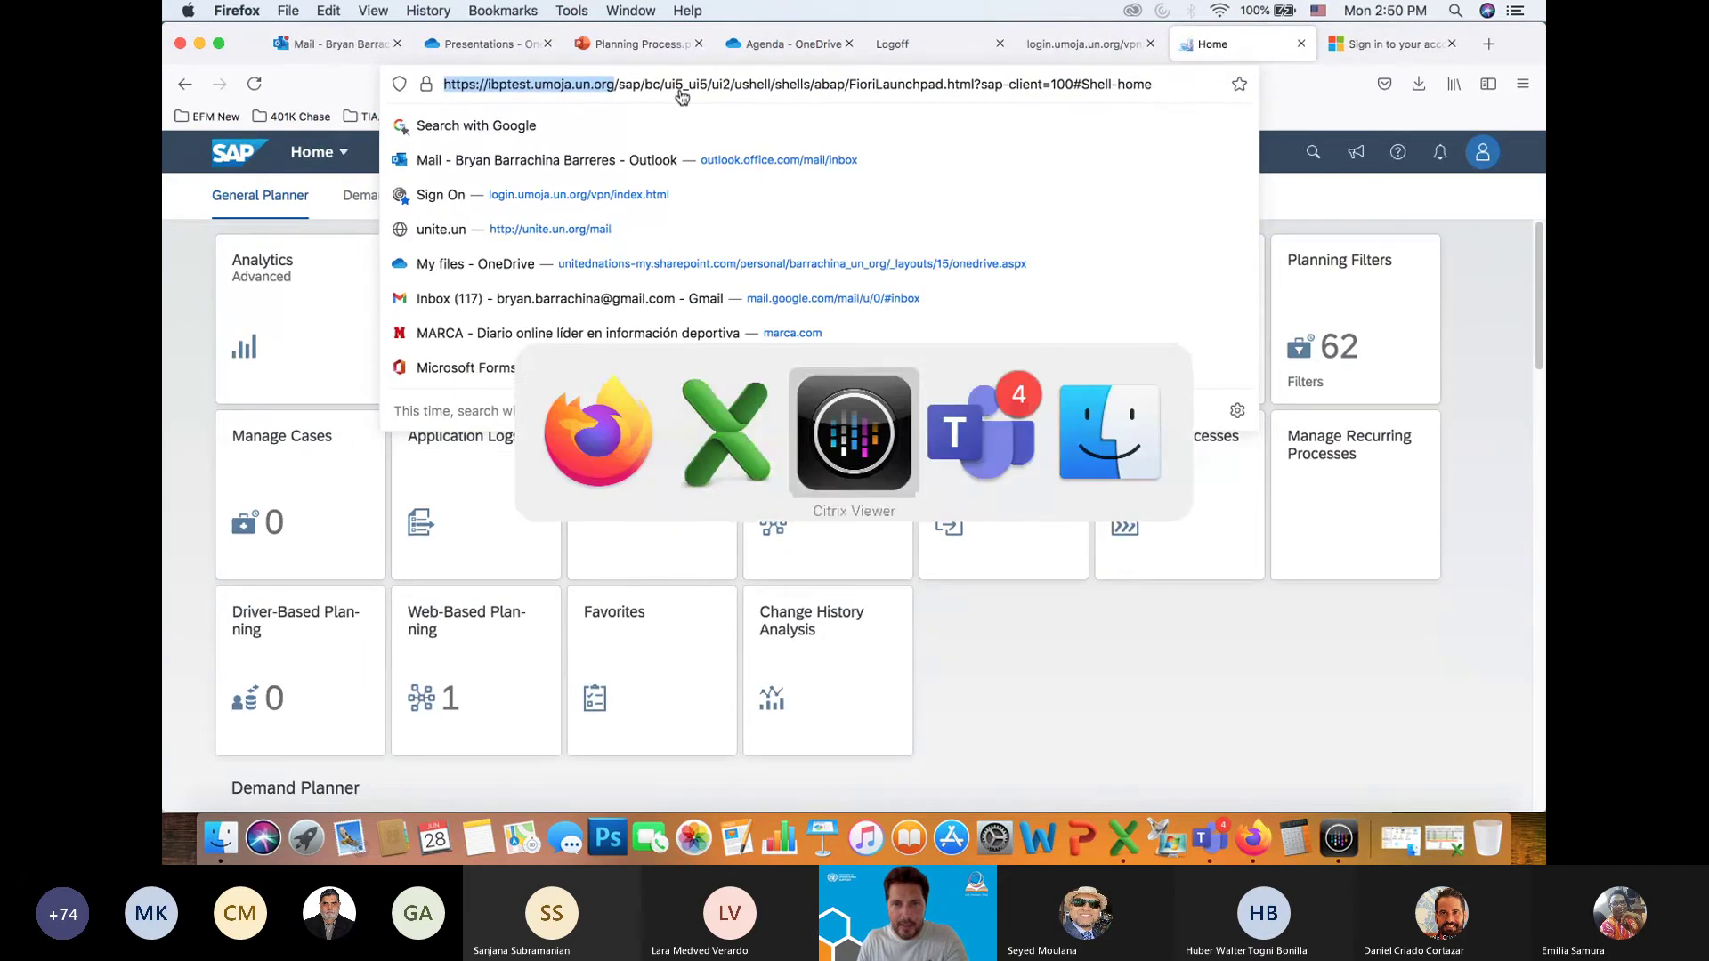
pyautogui.press('super+Tab')
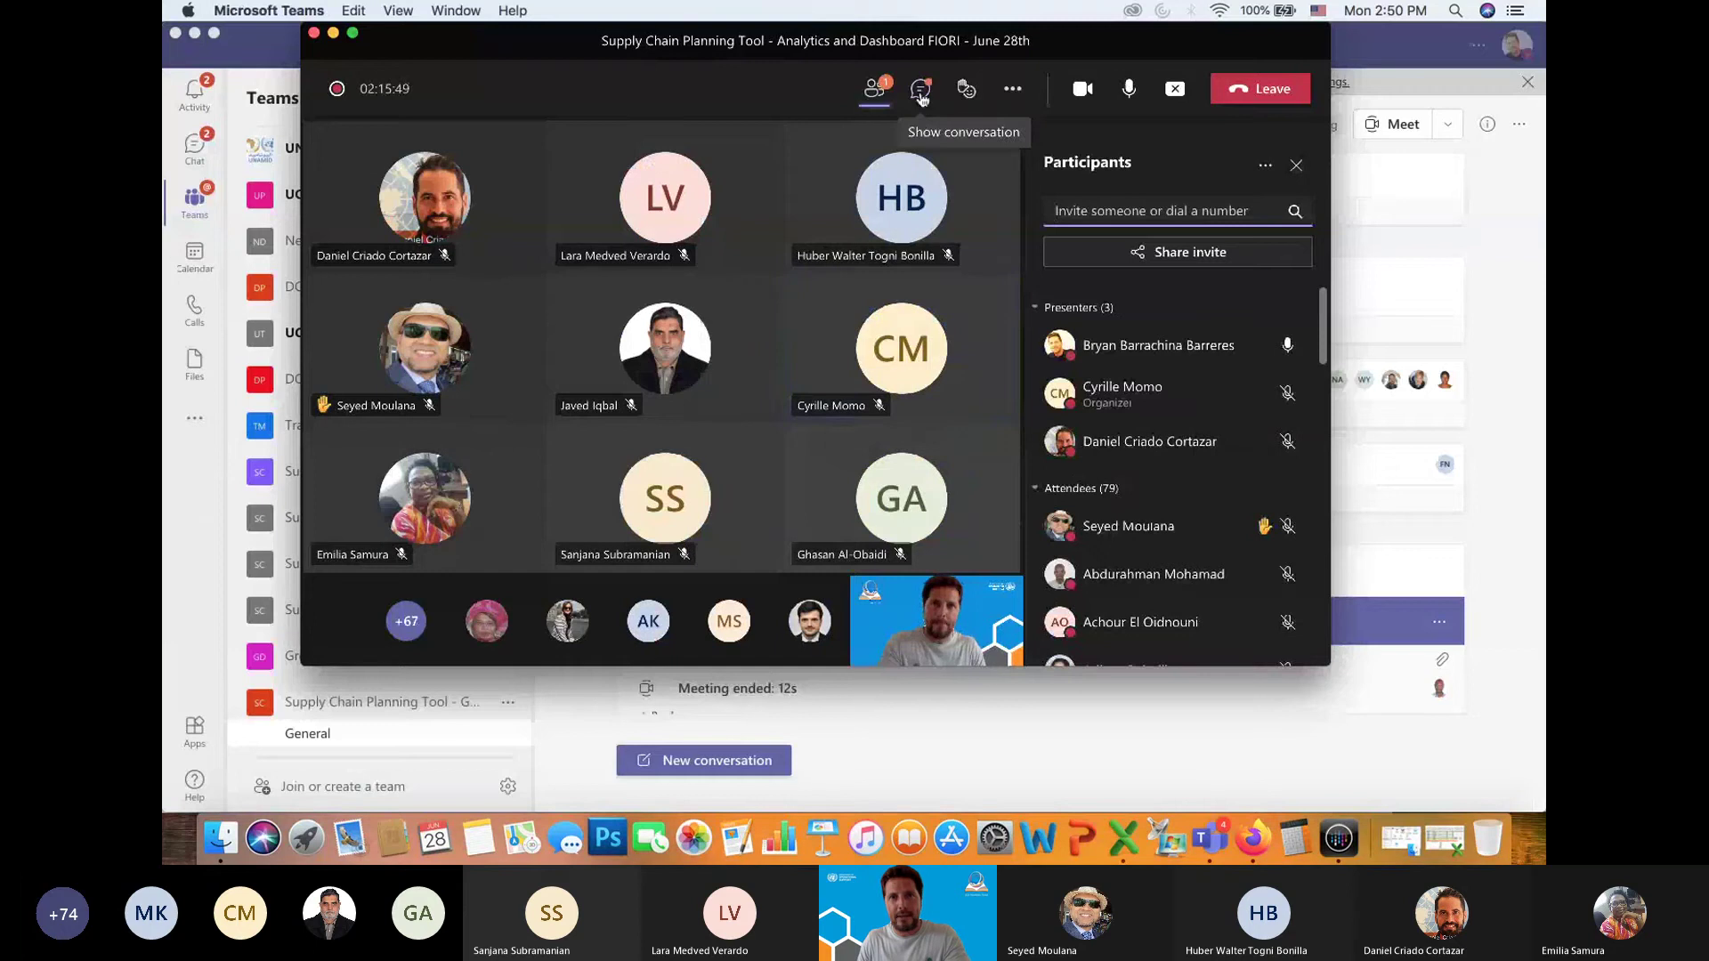
pyautogui.click(922, 95)
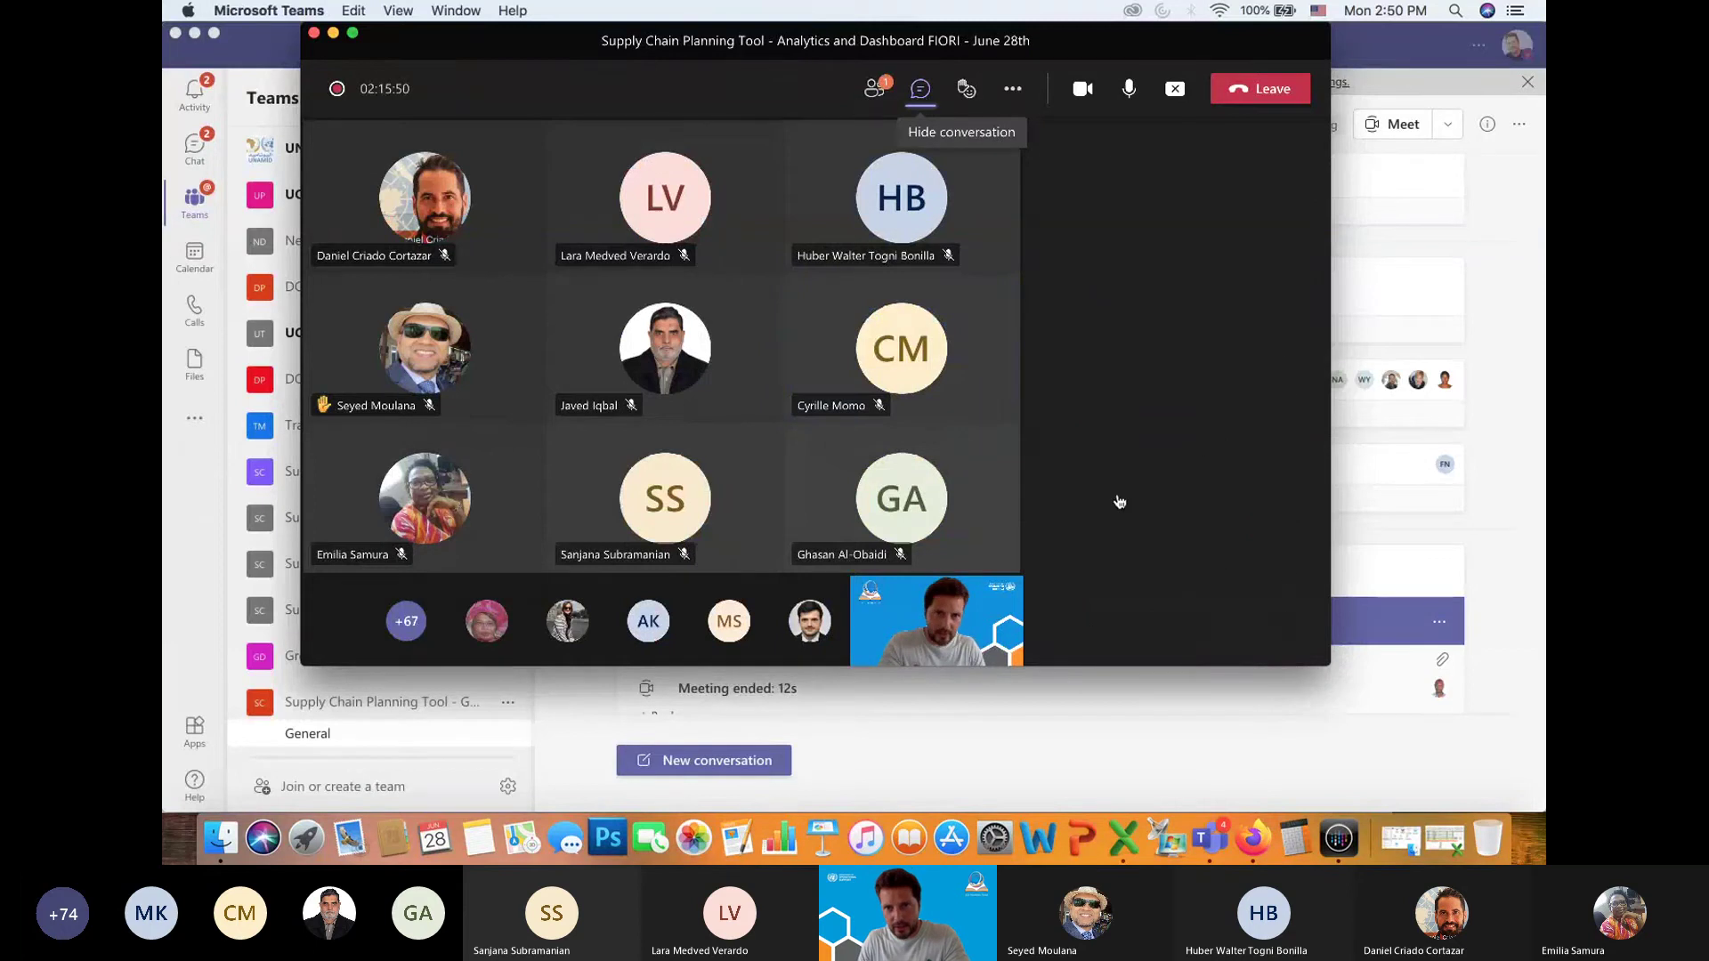
pyautogui.click(920, 90)
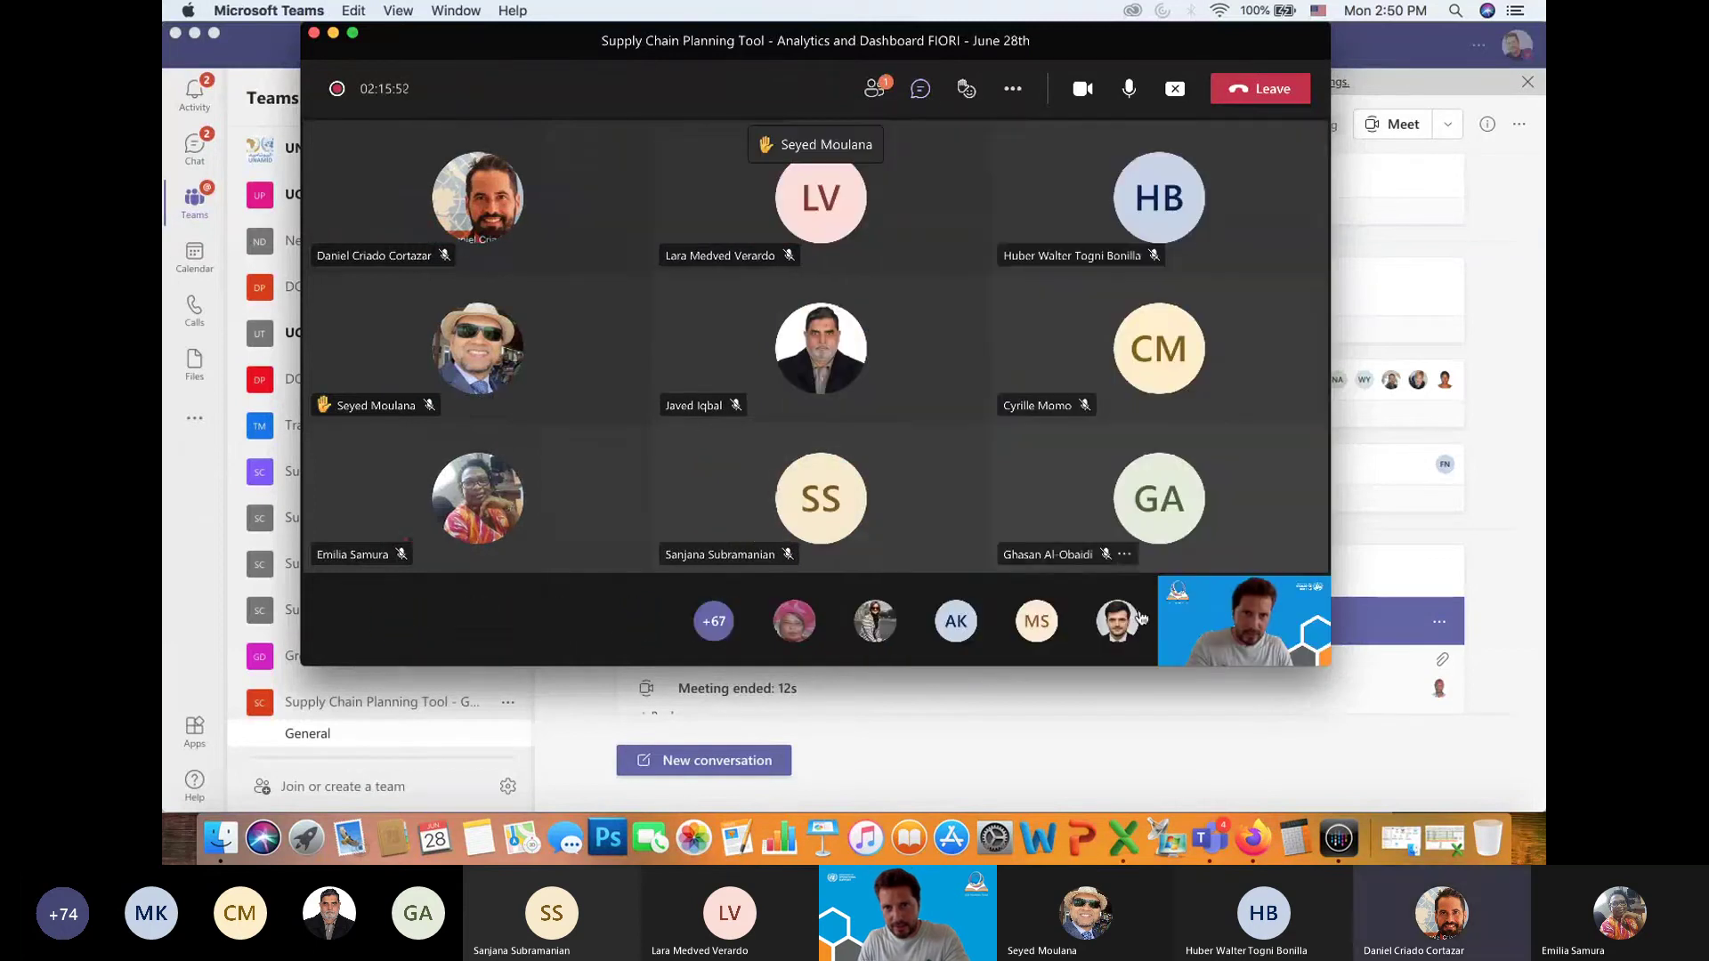
pyautogui.click(921, 92)
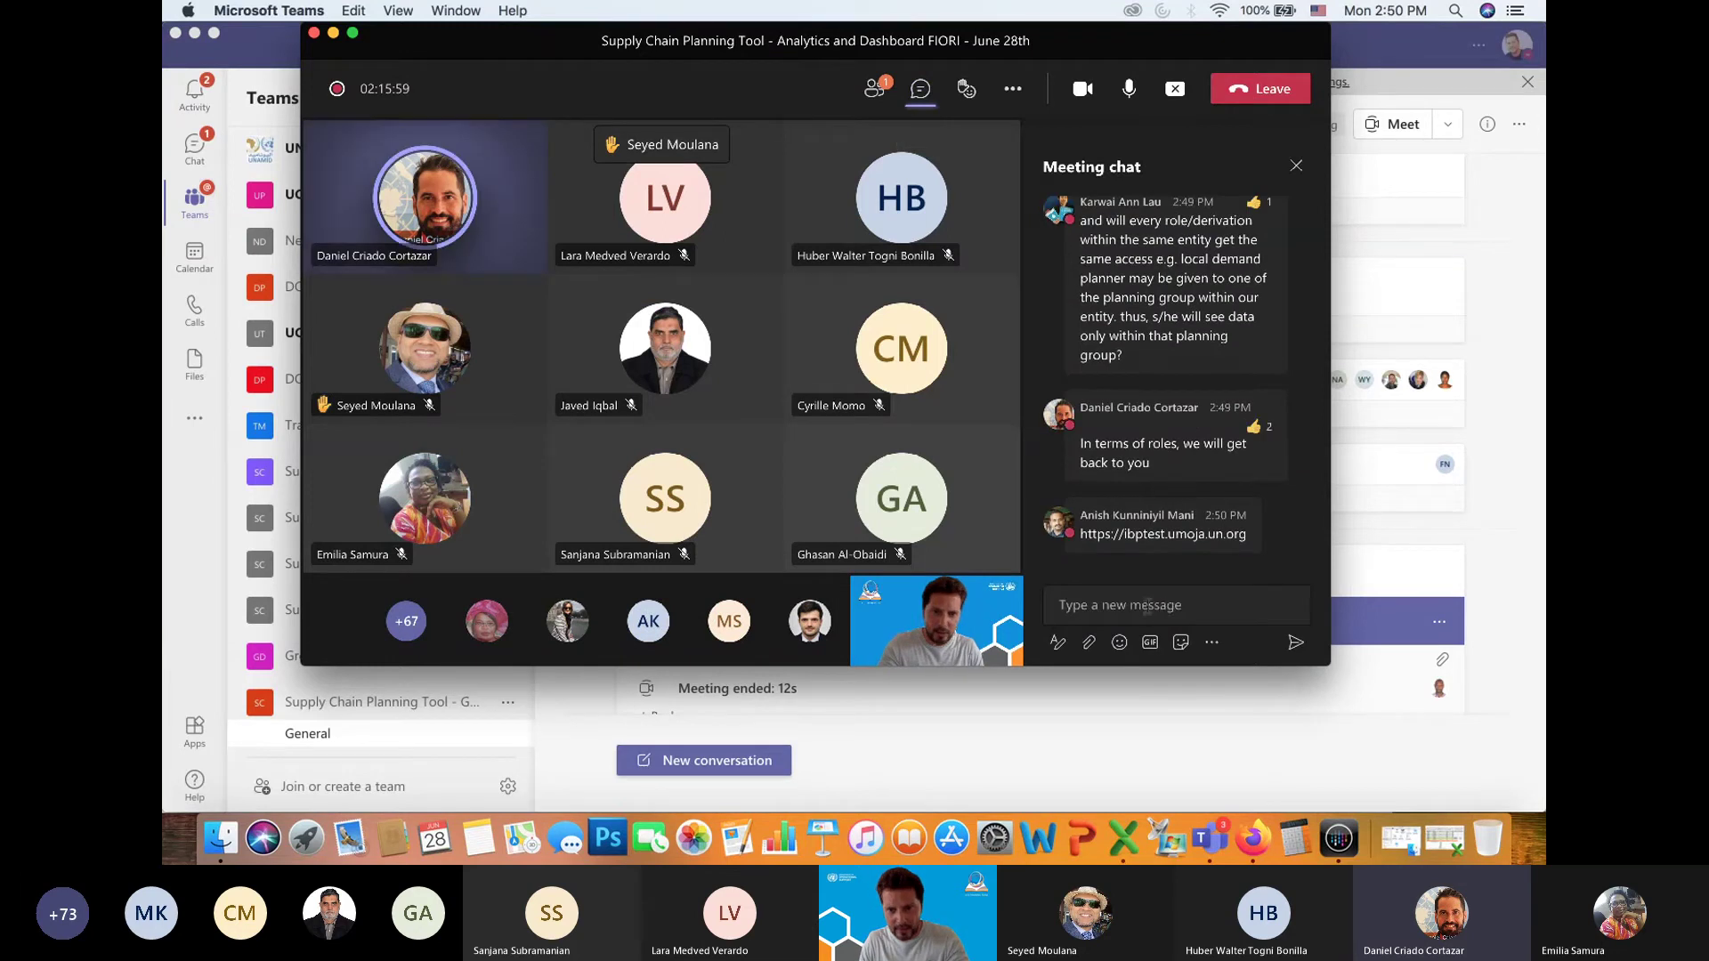
pyautogui.click(1147, 605)
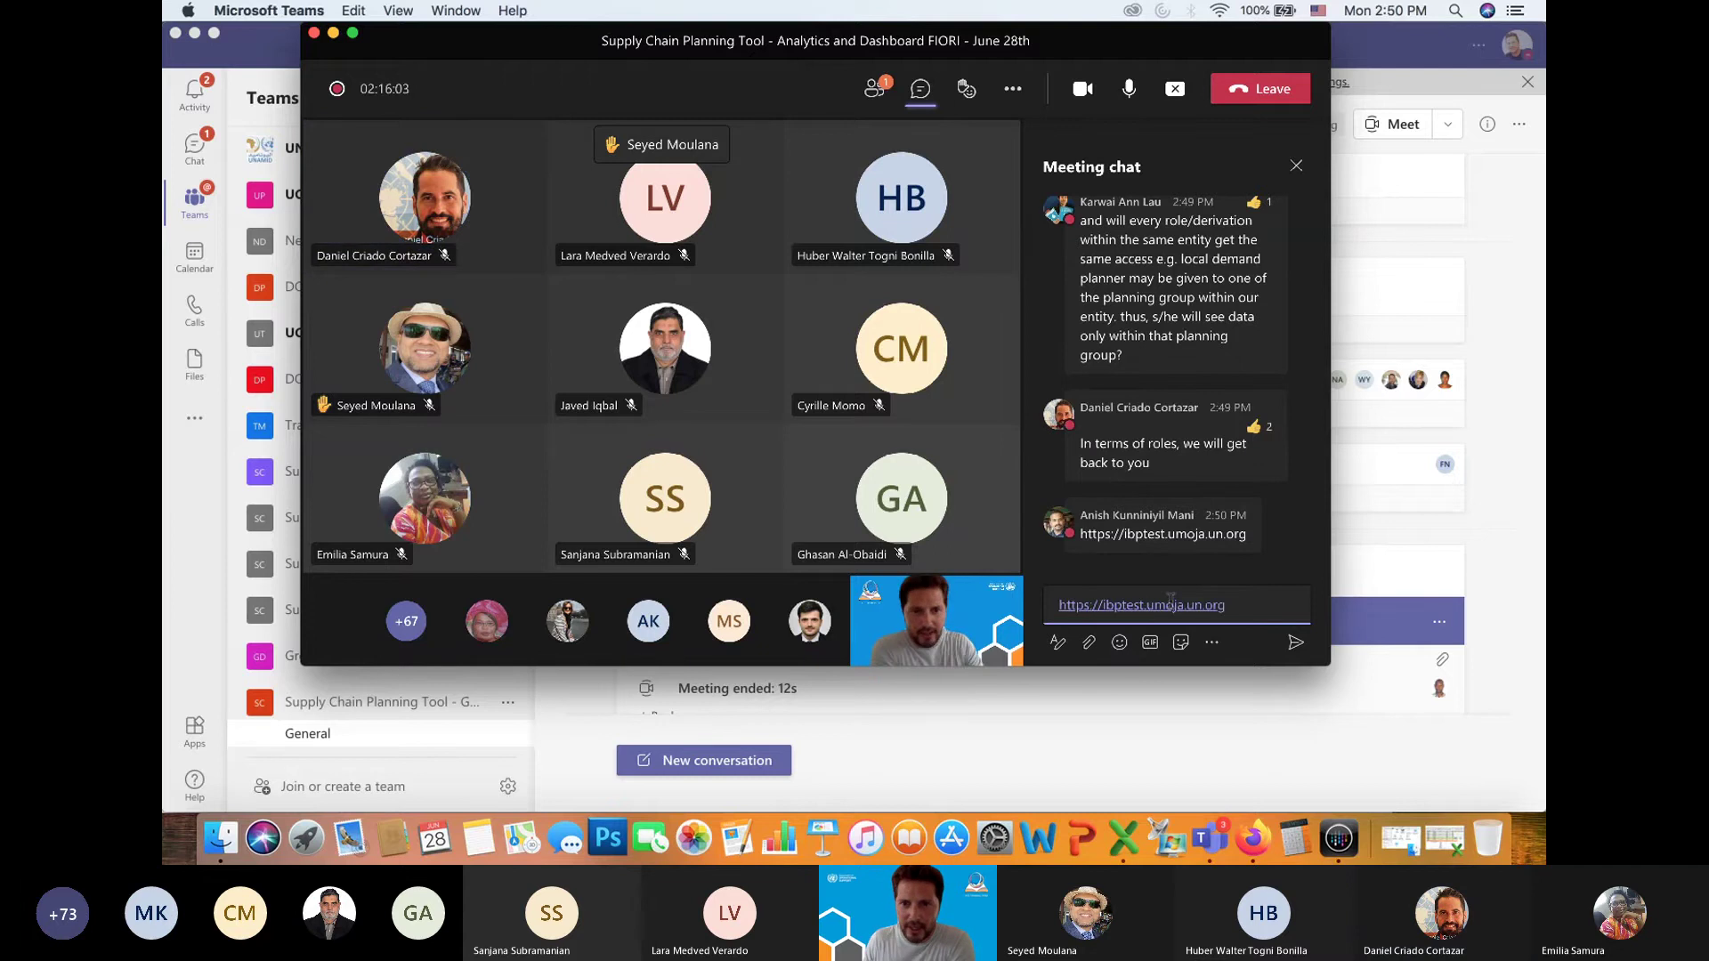
pyautogui.press('super+v')
pyautogui.press('Return')
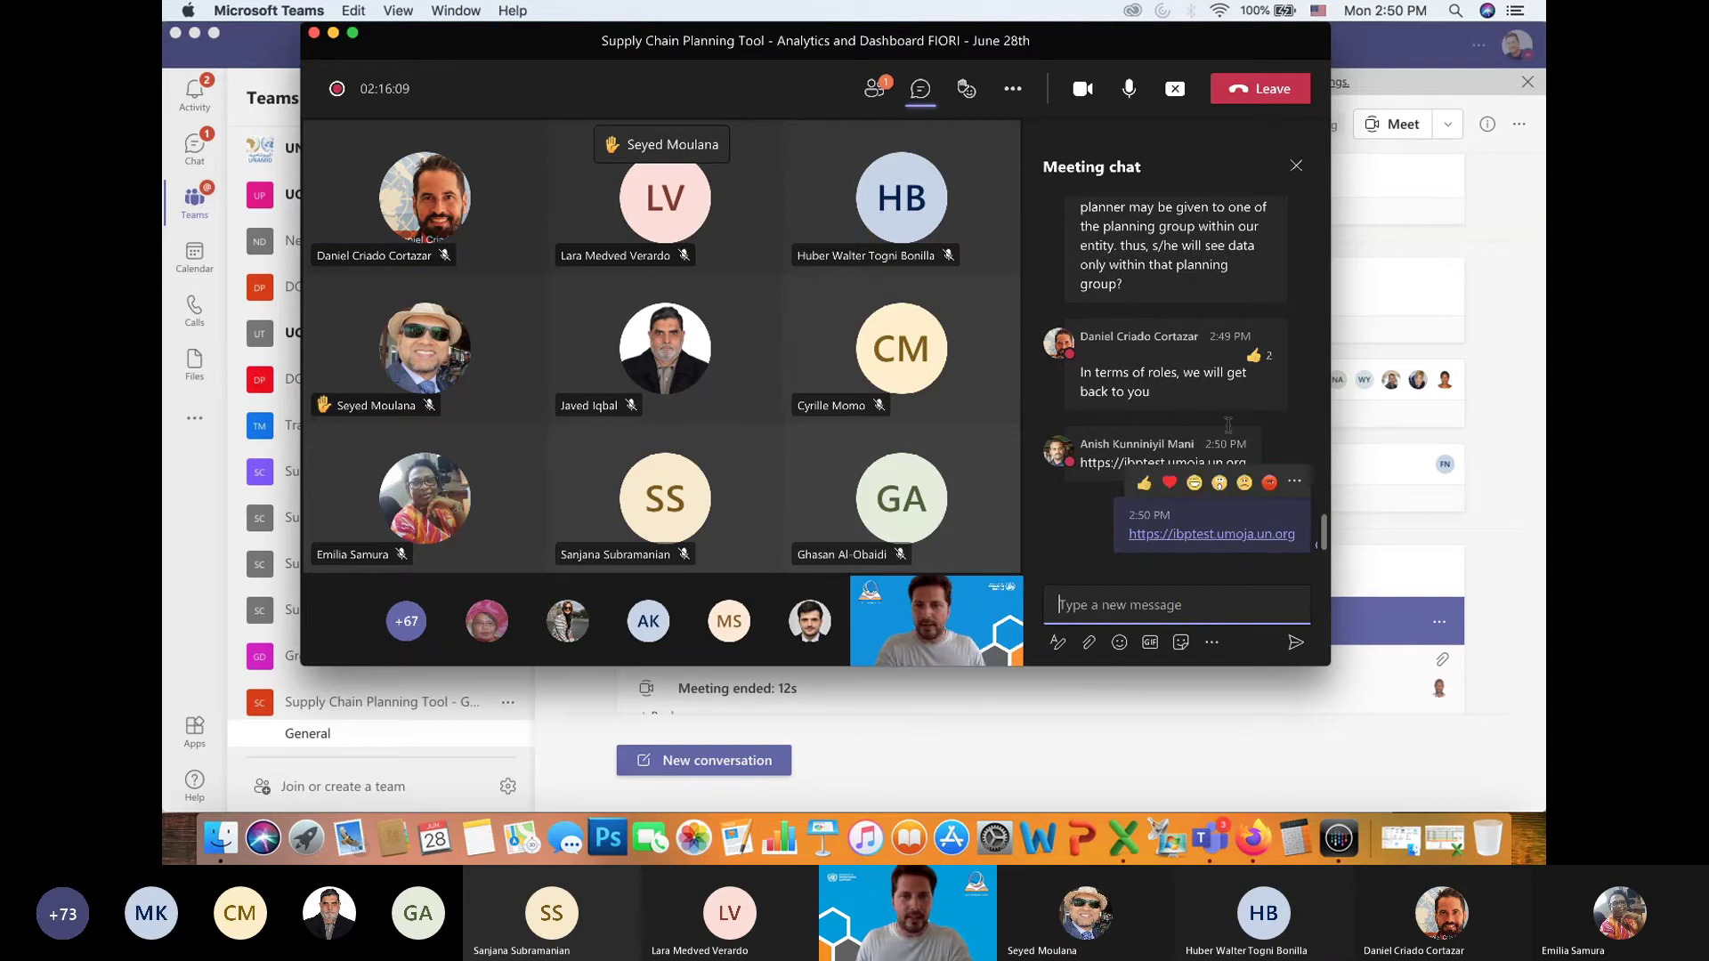
pyautogui.press('super+Tab')
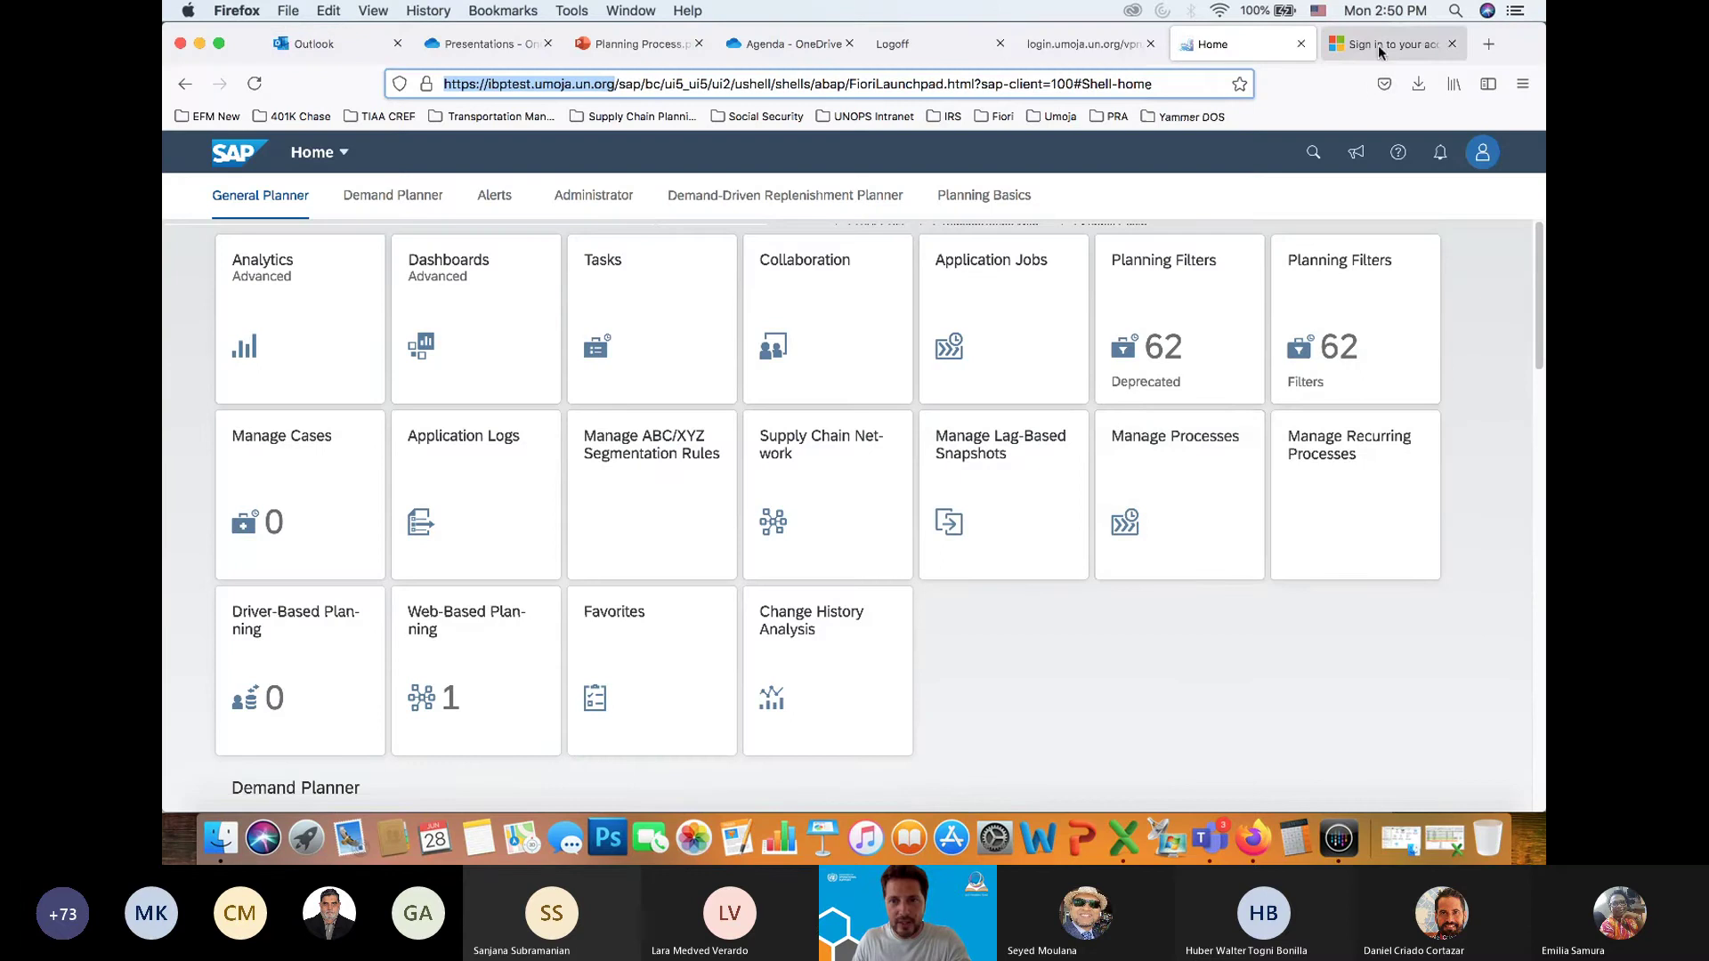
# Check the 'Sign in to your account' tab, then close it and the Logoff tab, leaving Home open
pyautogui.click(1378, 45)
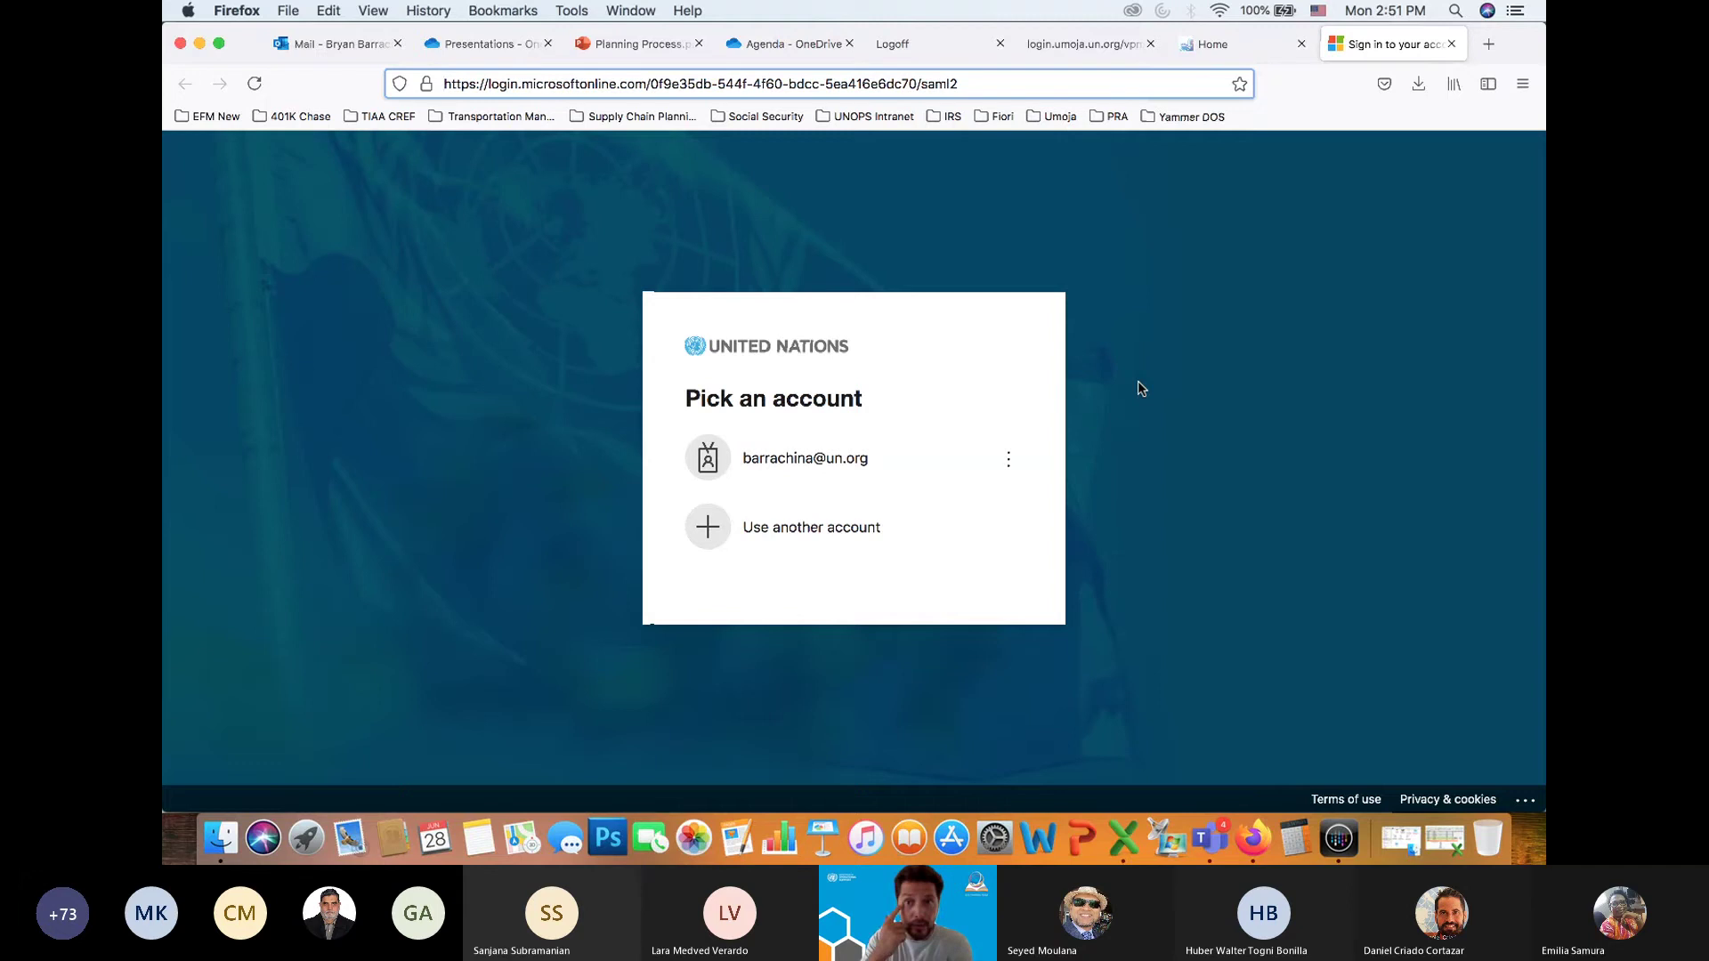
pyautogui.click(1244, 49)
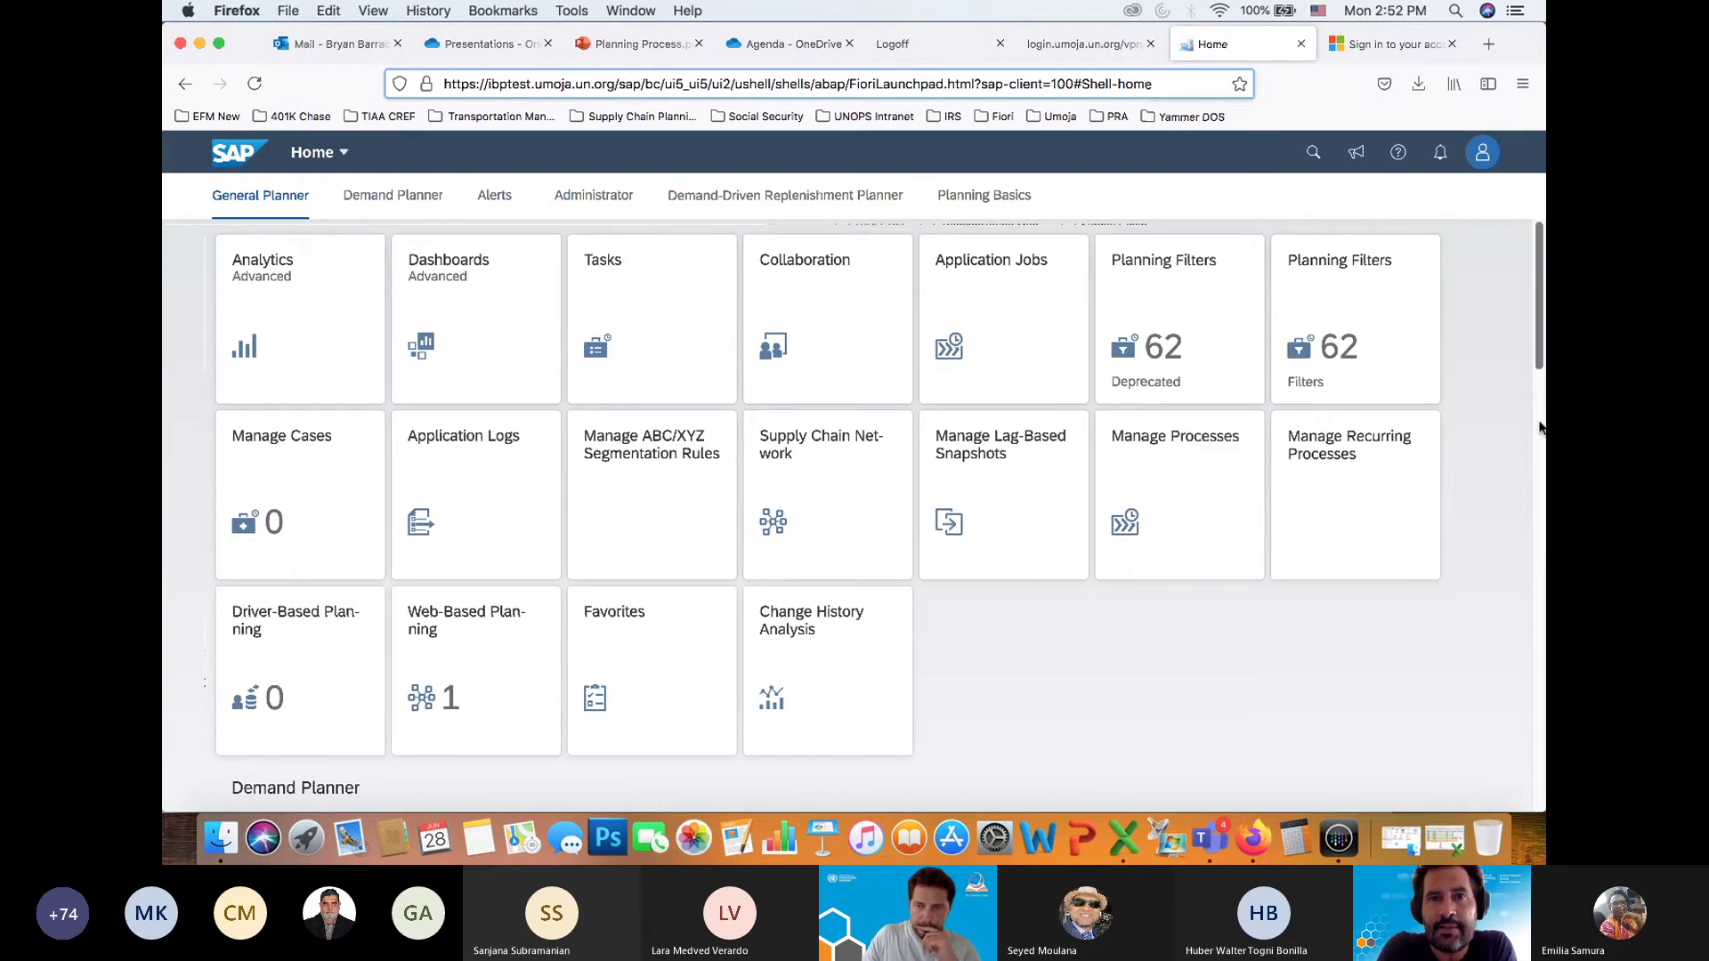
pyautogui.click(1451, 44)
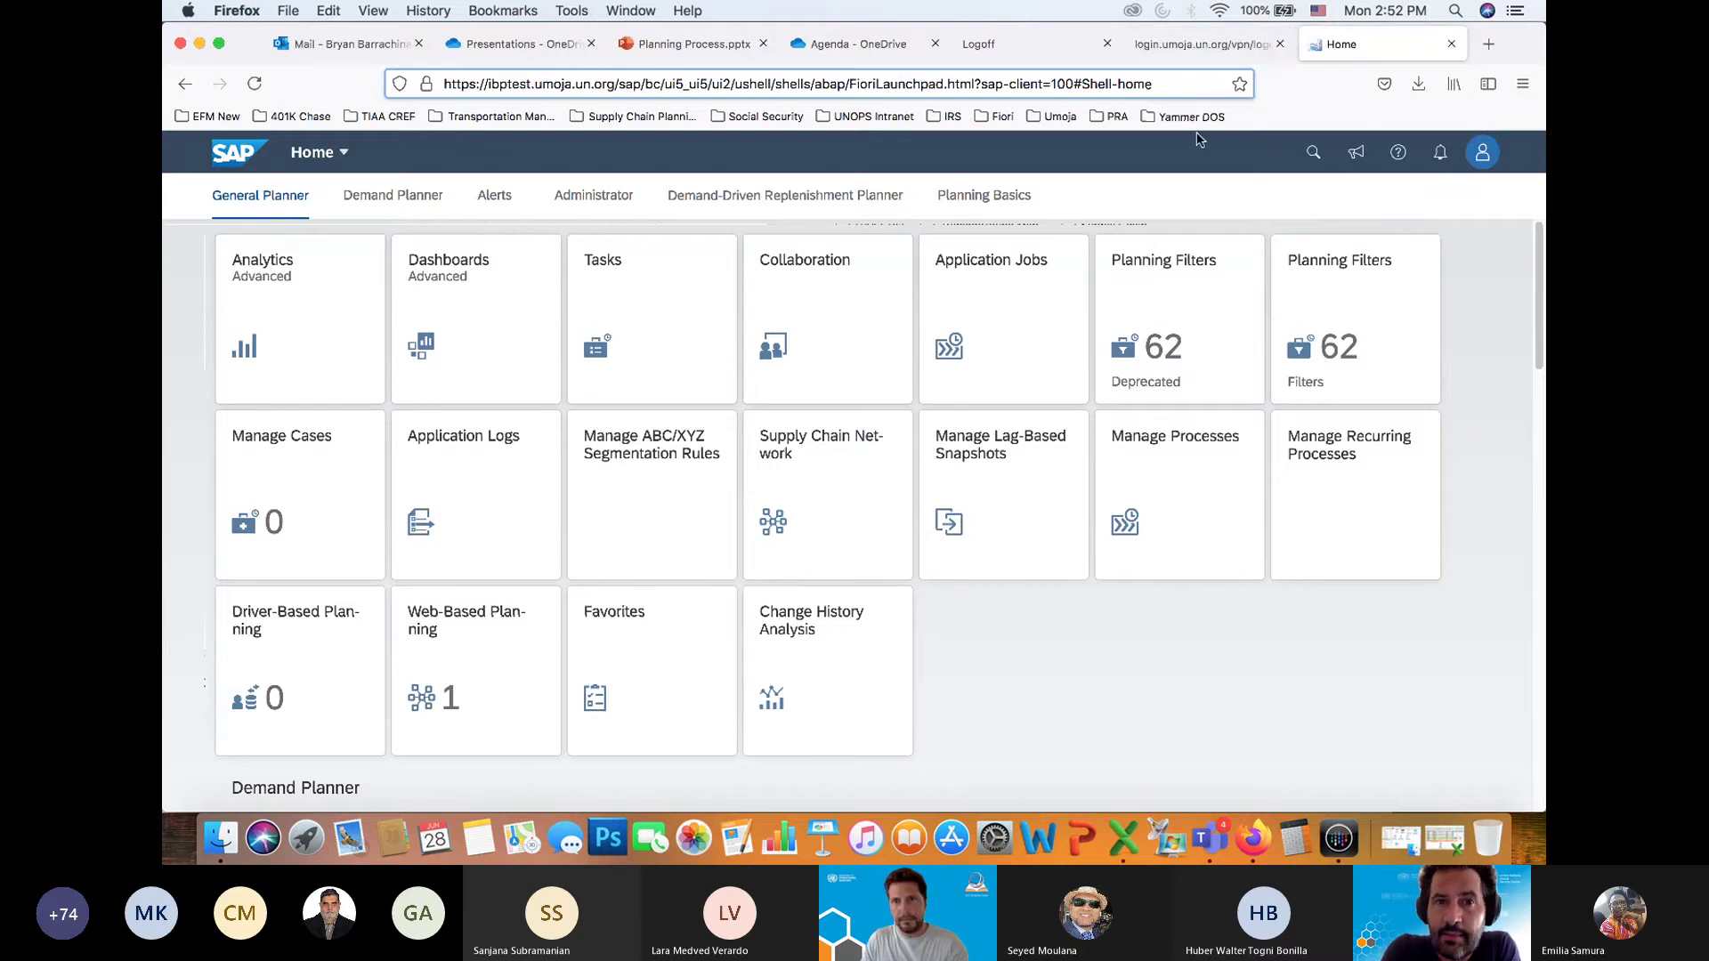
pyautogui.click(1107, 44)
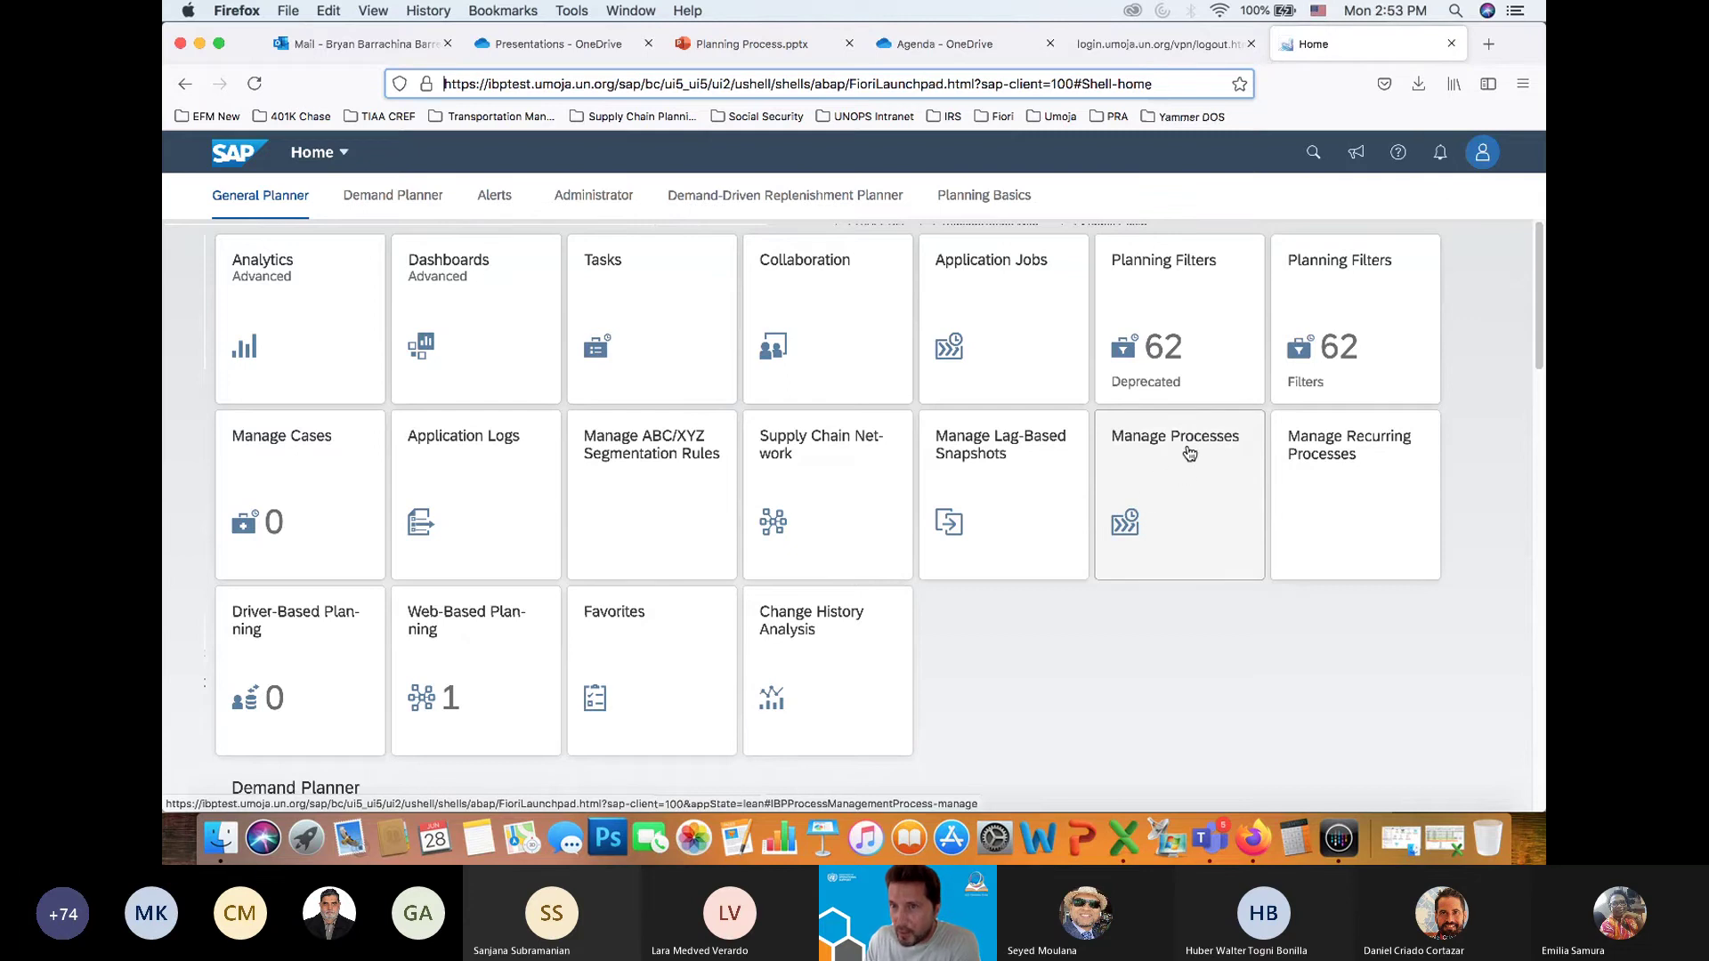
pyautogui.click(1482, 158)
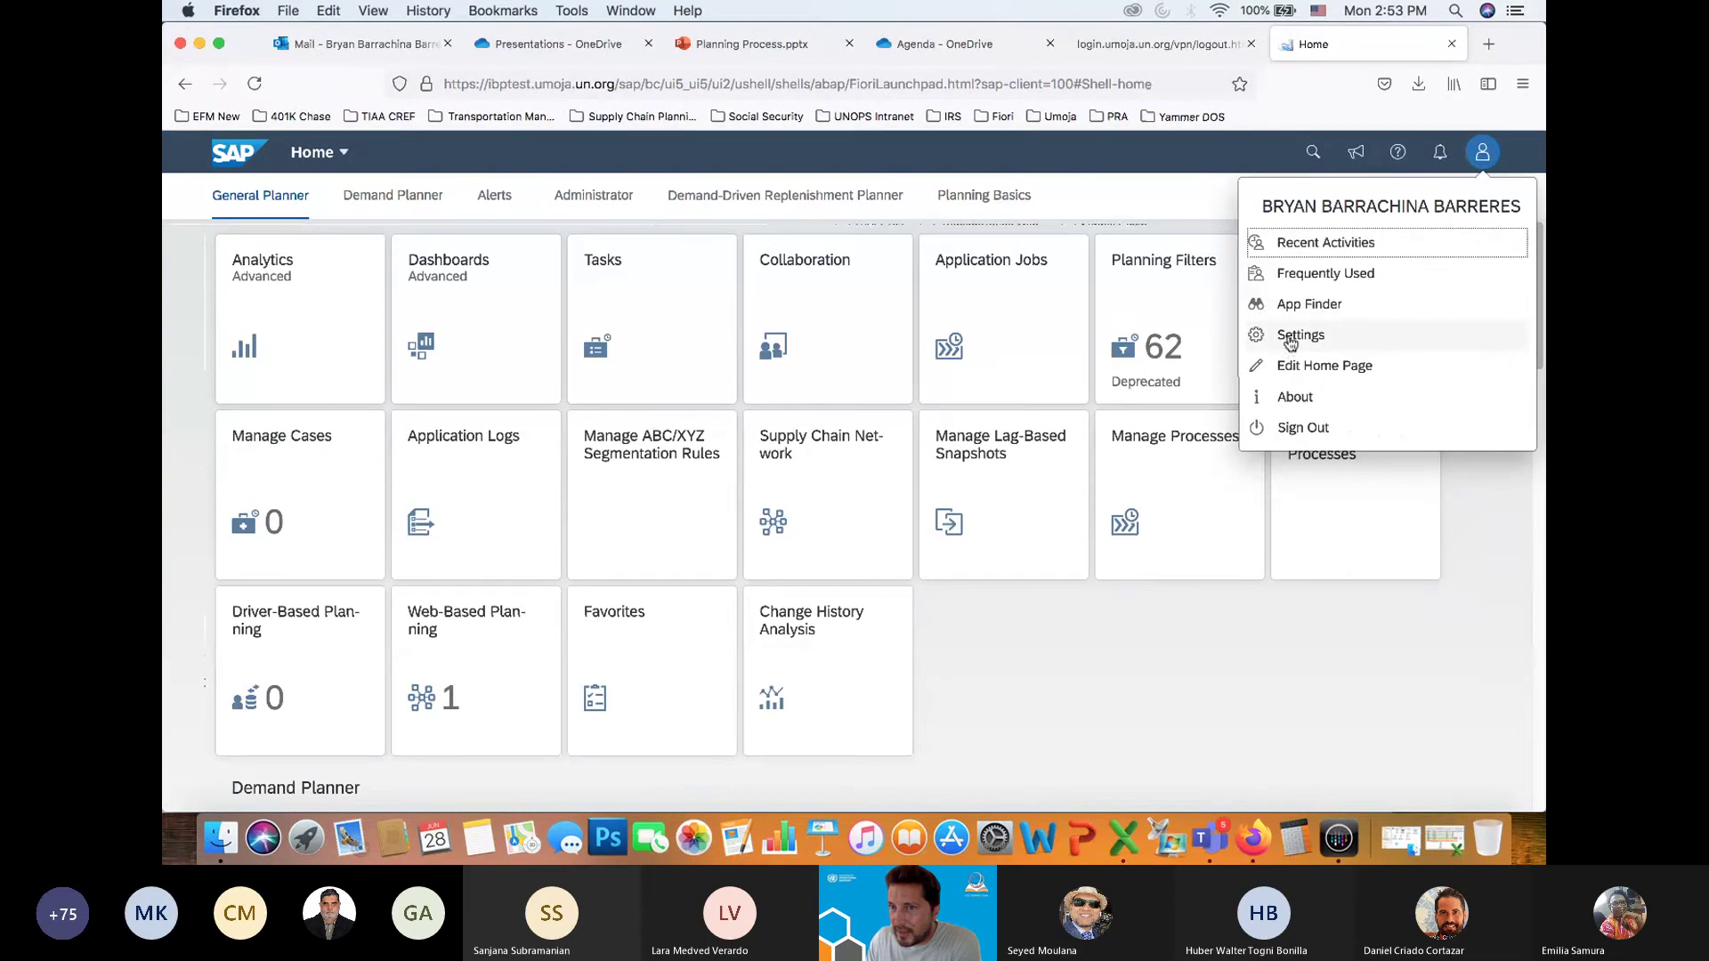
pyautogui.click(1392, 335)
pyautogui.click(507, 583)
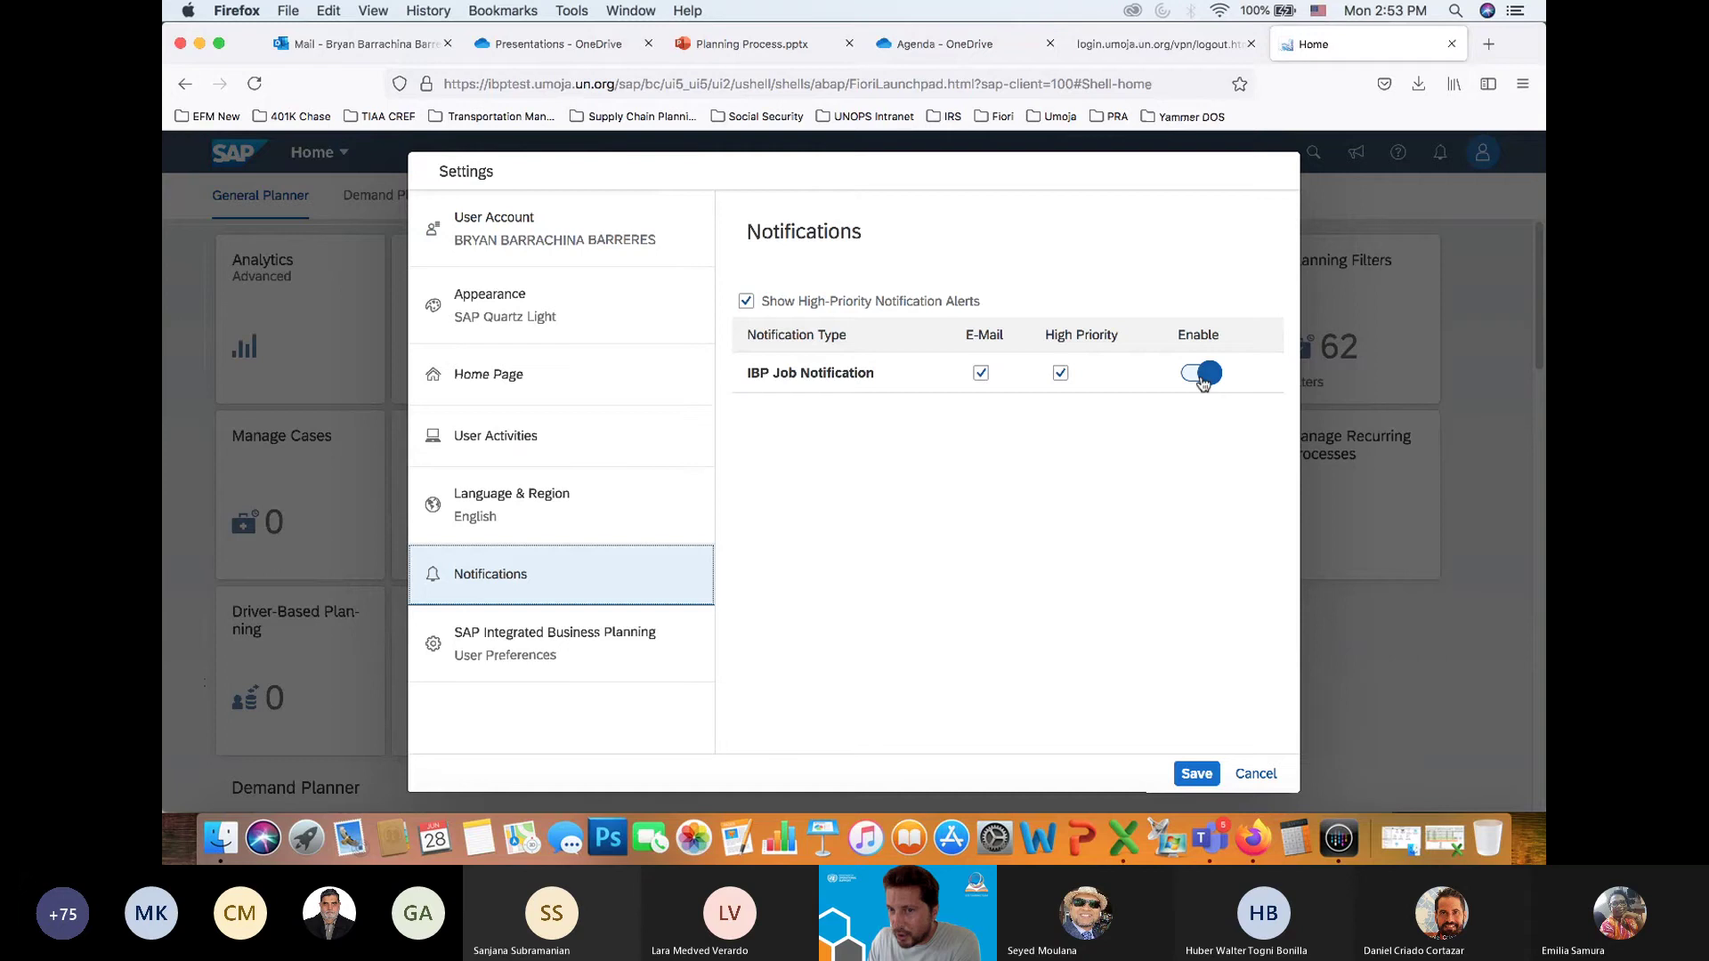
pyautogui.click(1243, 777)
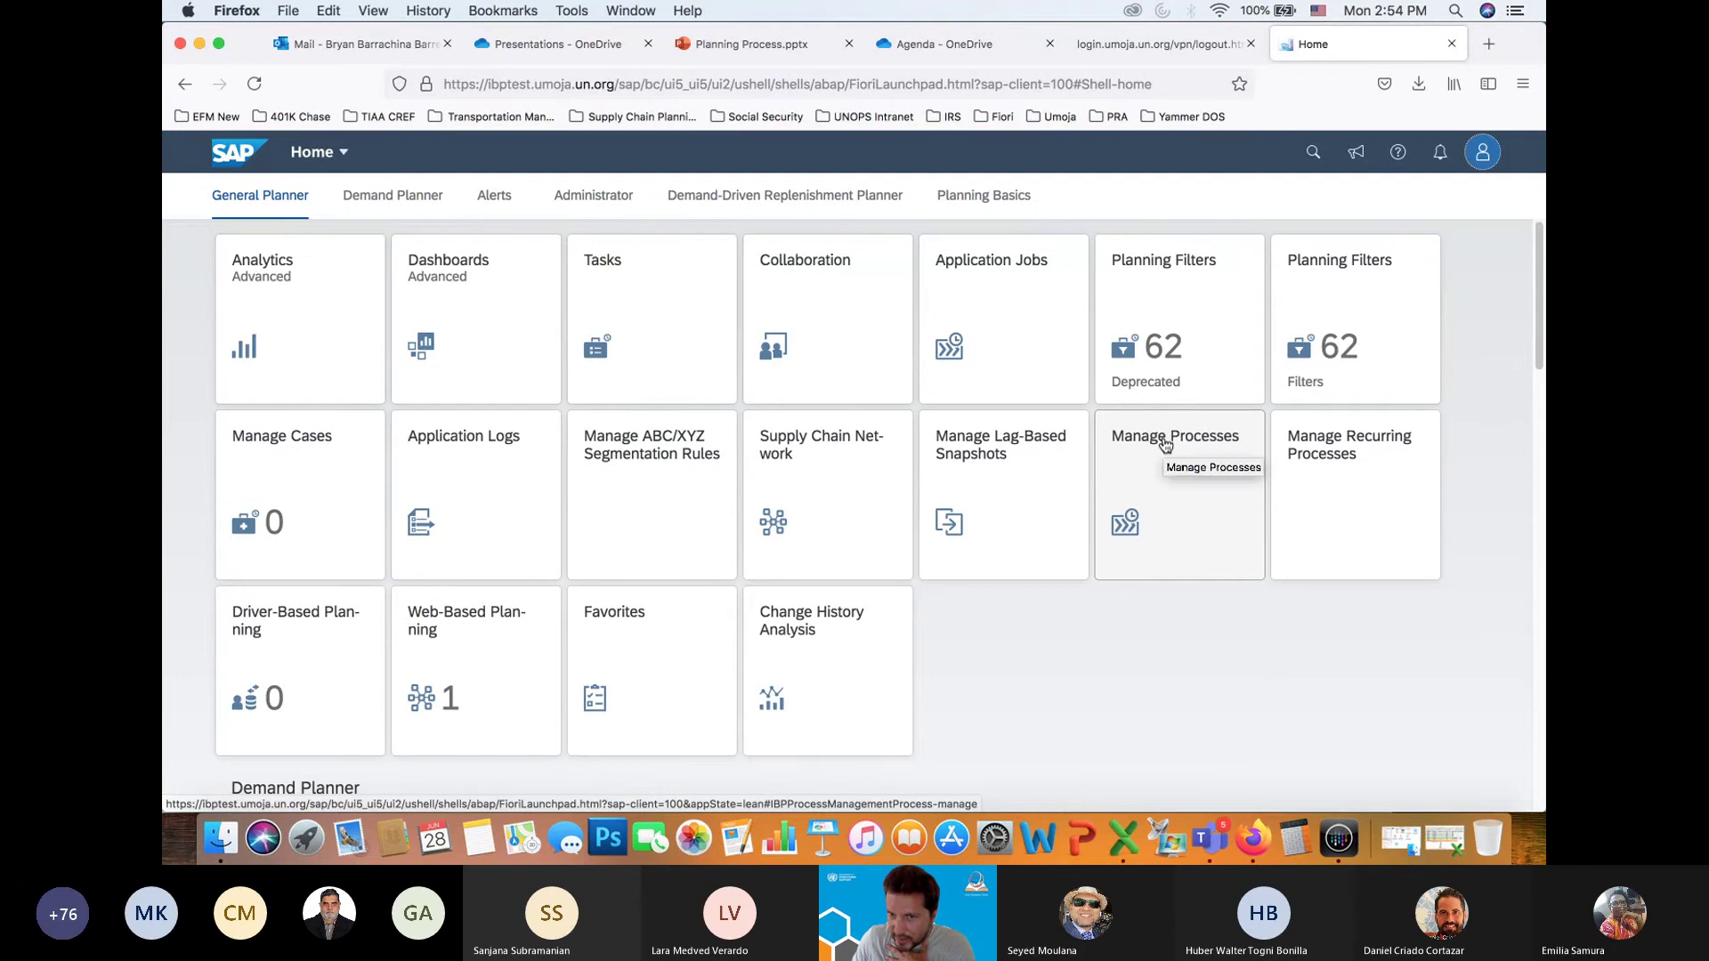
# Open the Manage Processes tile to list the two open TEST planning processes
pyautogui.click(1165, 444)
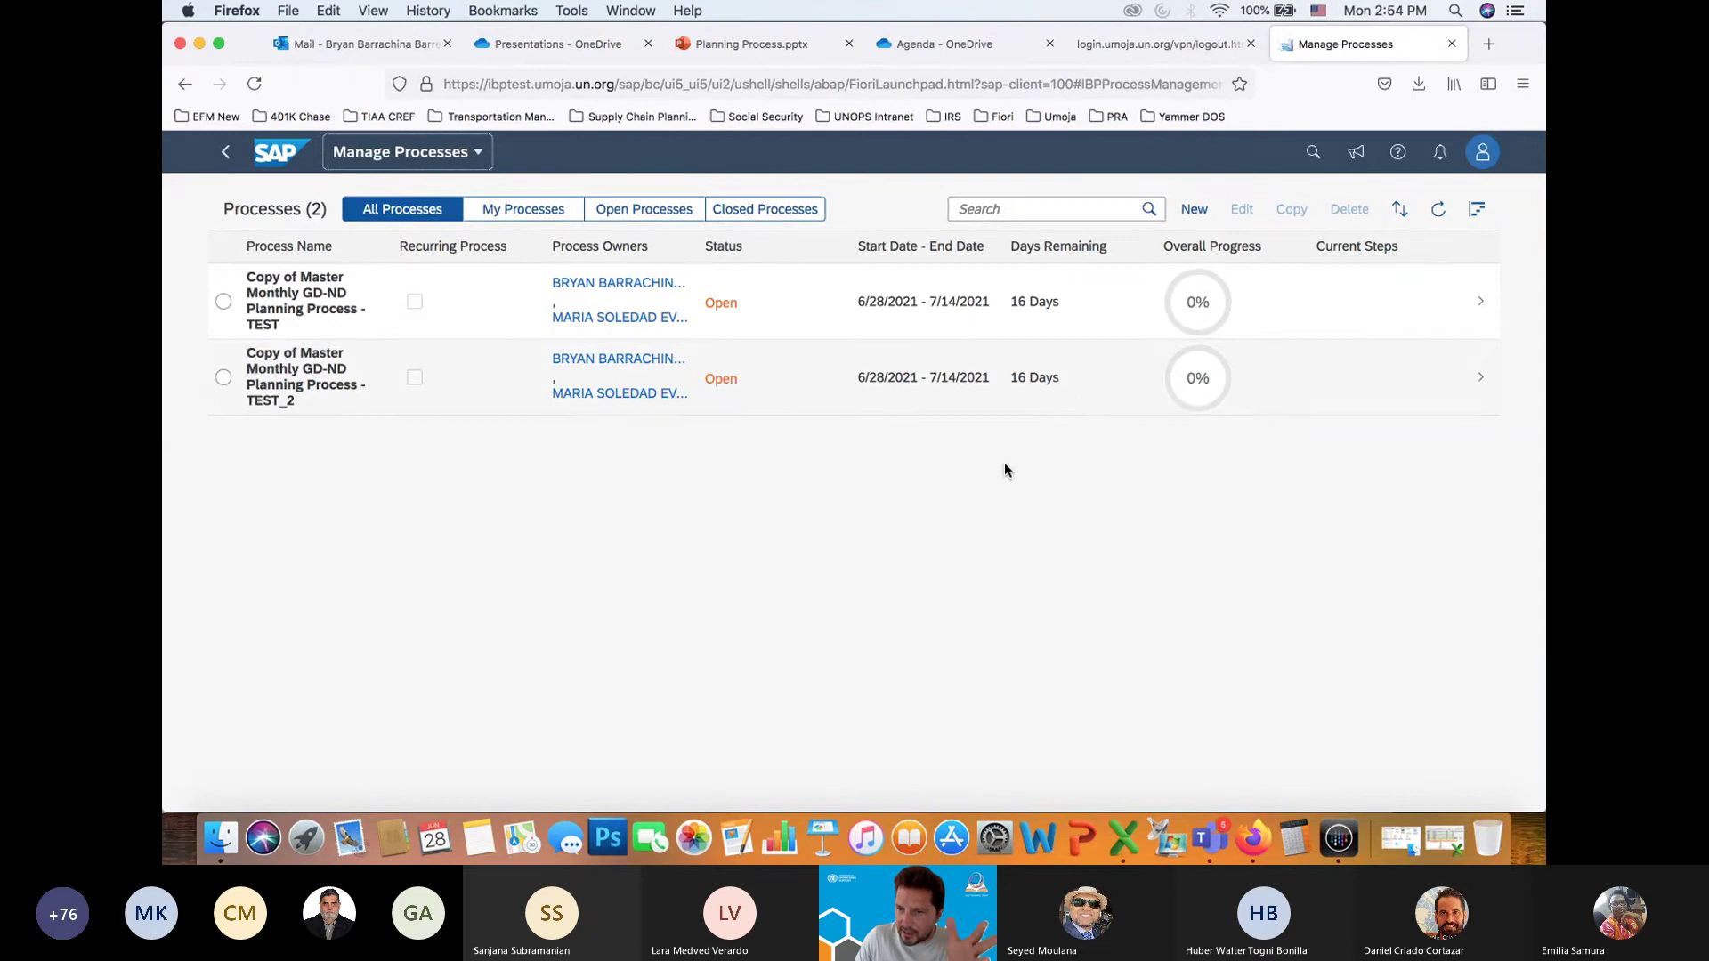
# In Excel, close the Create New Planning View dialog unchanged, keeping template 10 - Historical Data
pyautogui.press('super+Tab')
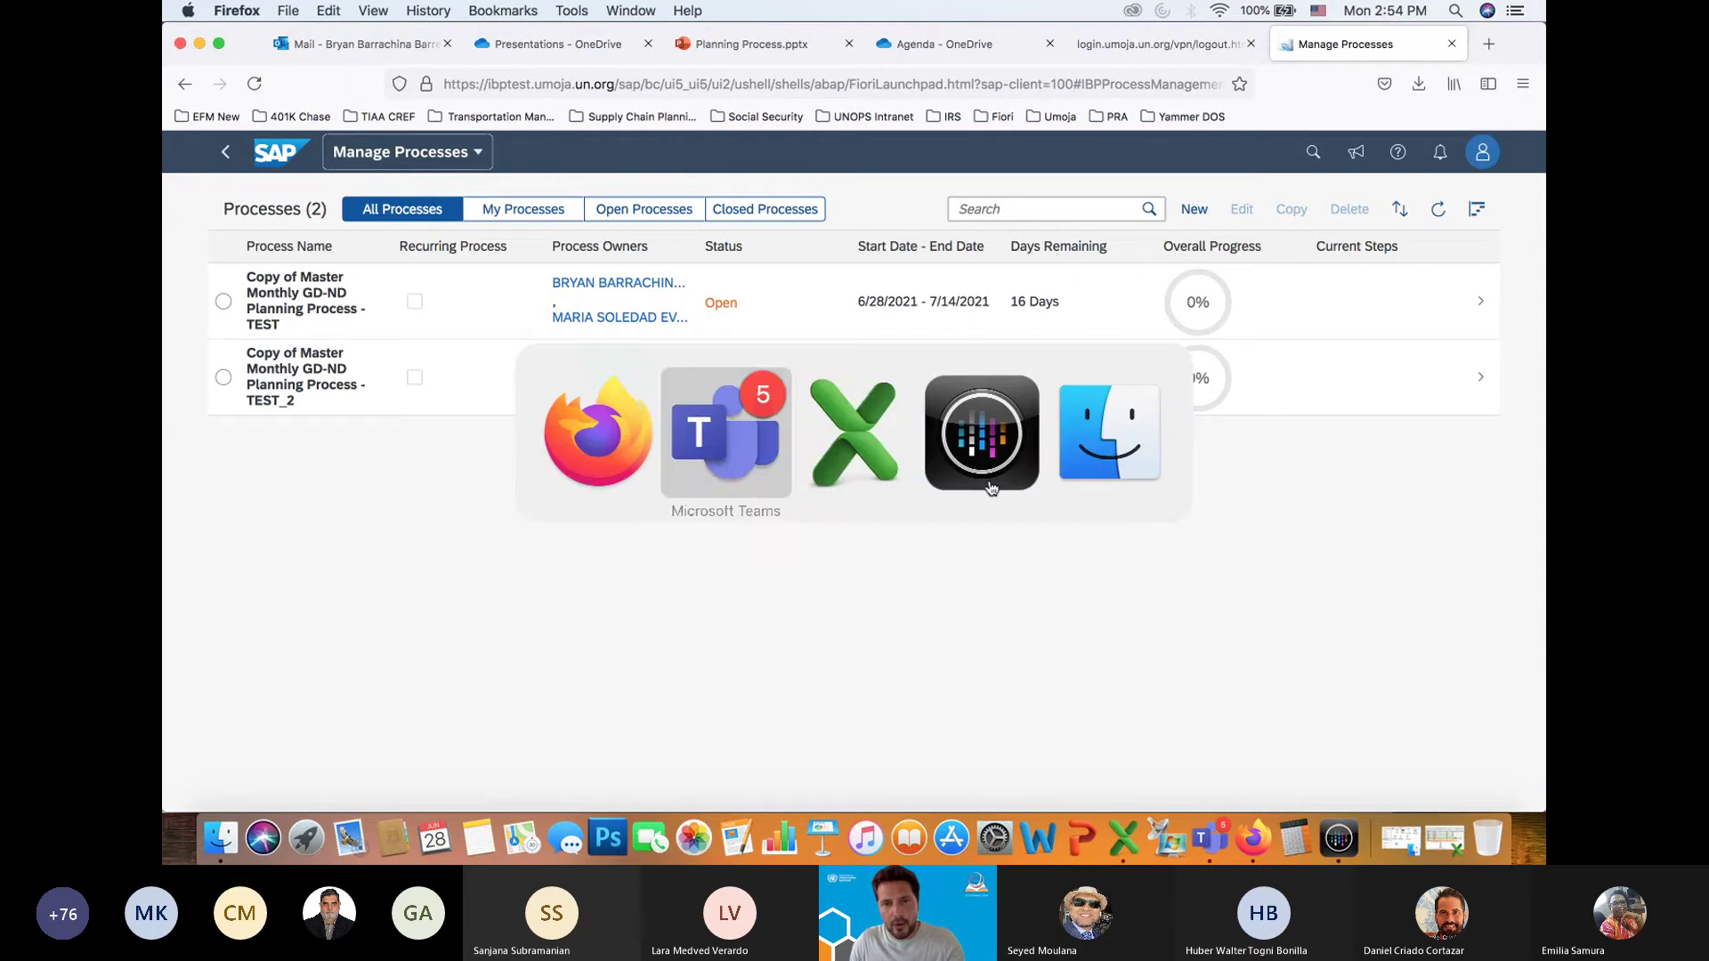
pyautogui.press('super+Tab')
pyautogui.press('super+Tab')
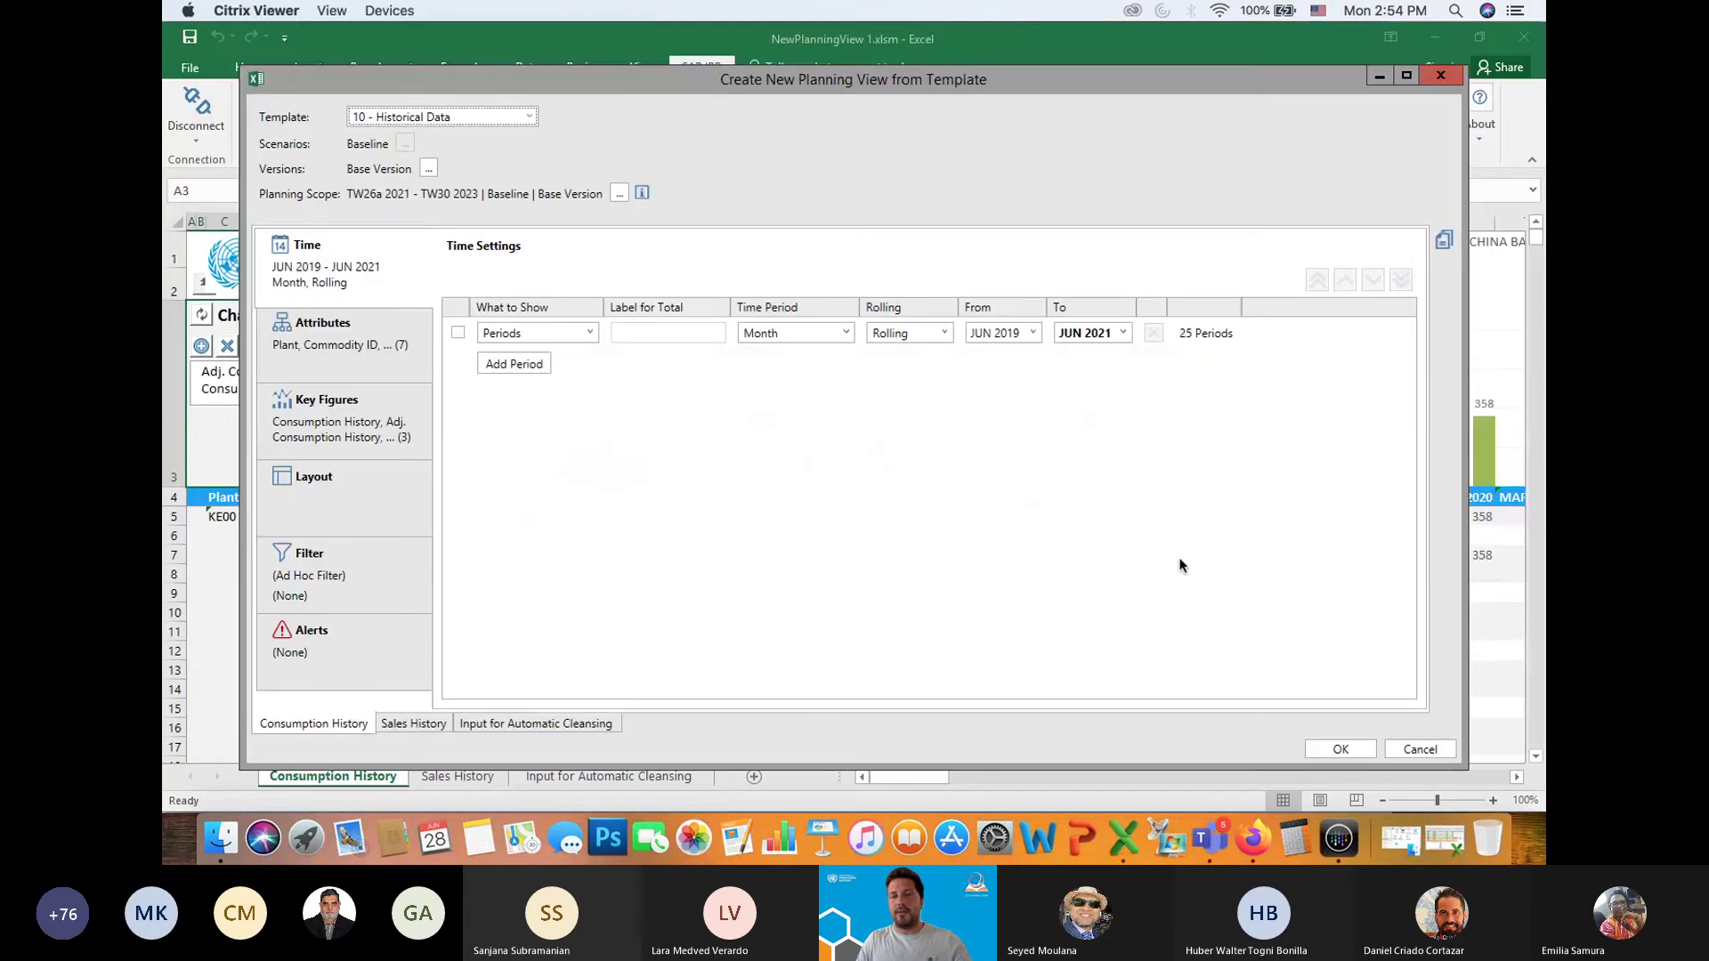
pyautogui.click(532, 116)
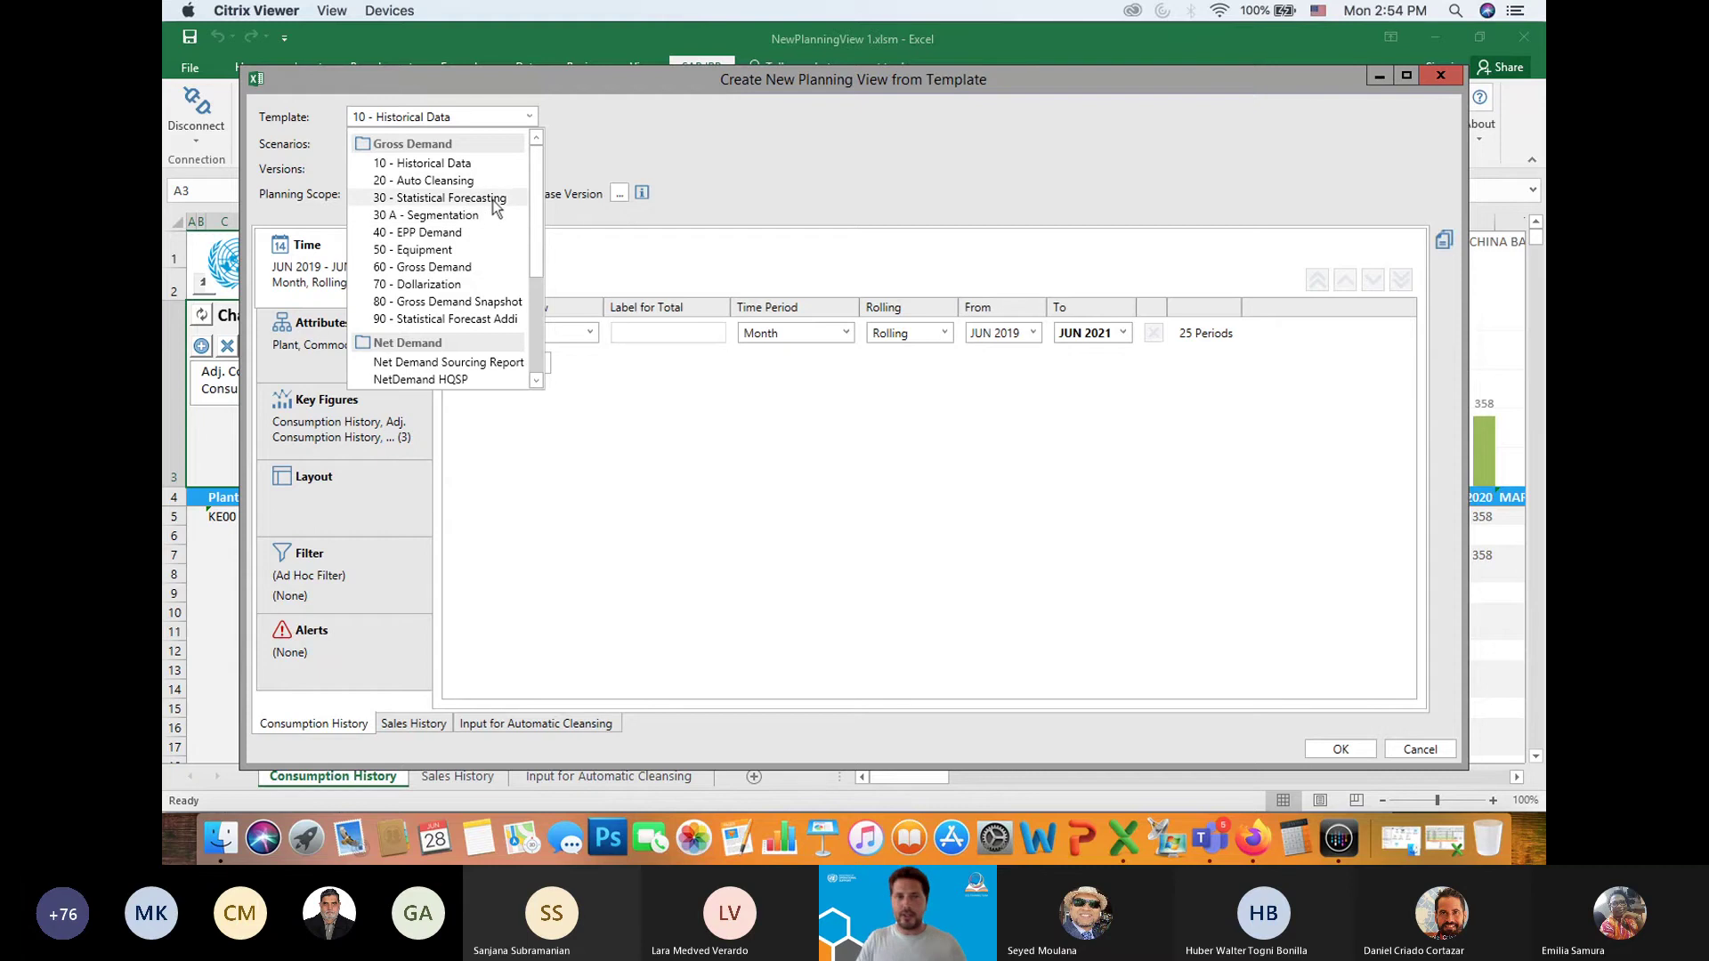
pyautogui.click(1026, 147)
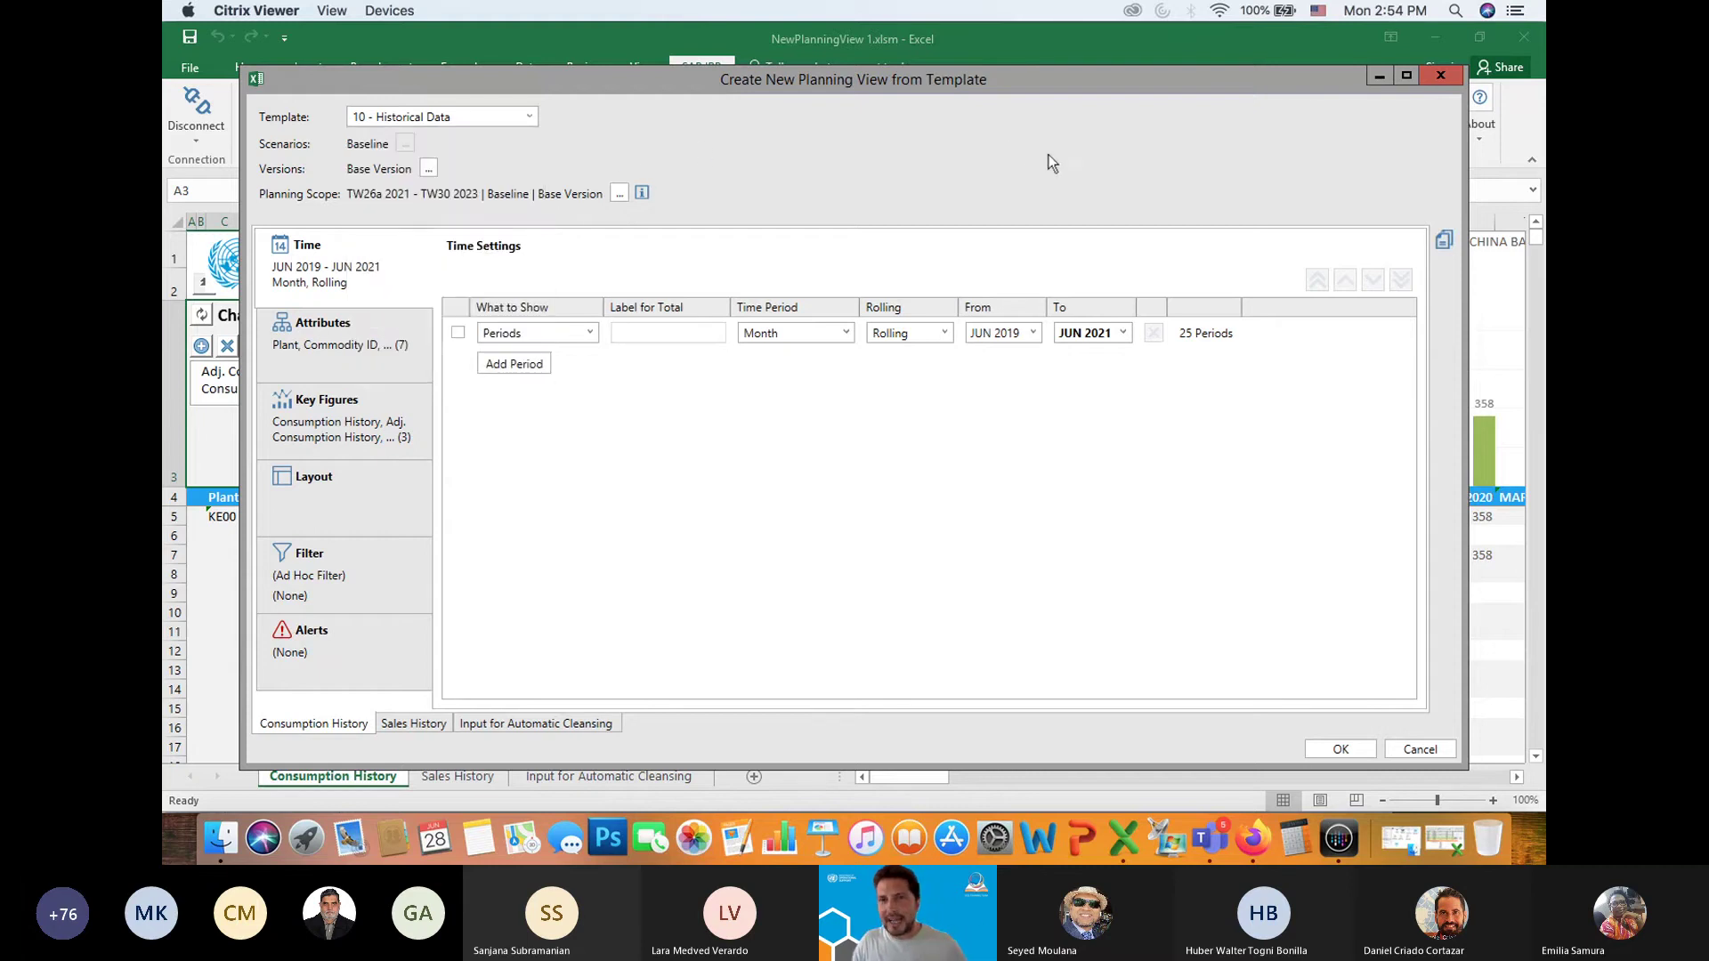
pyautogui.click(1449, 76)
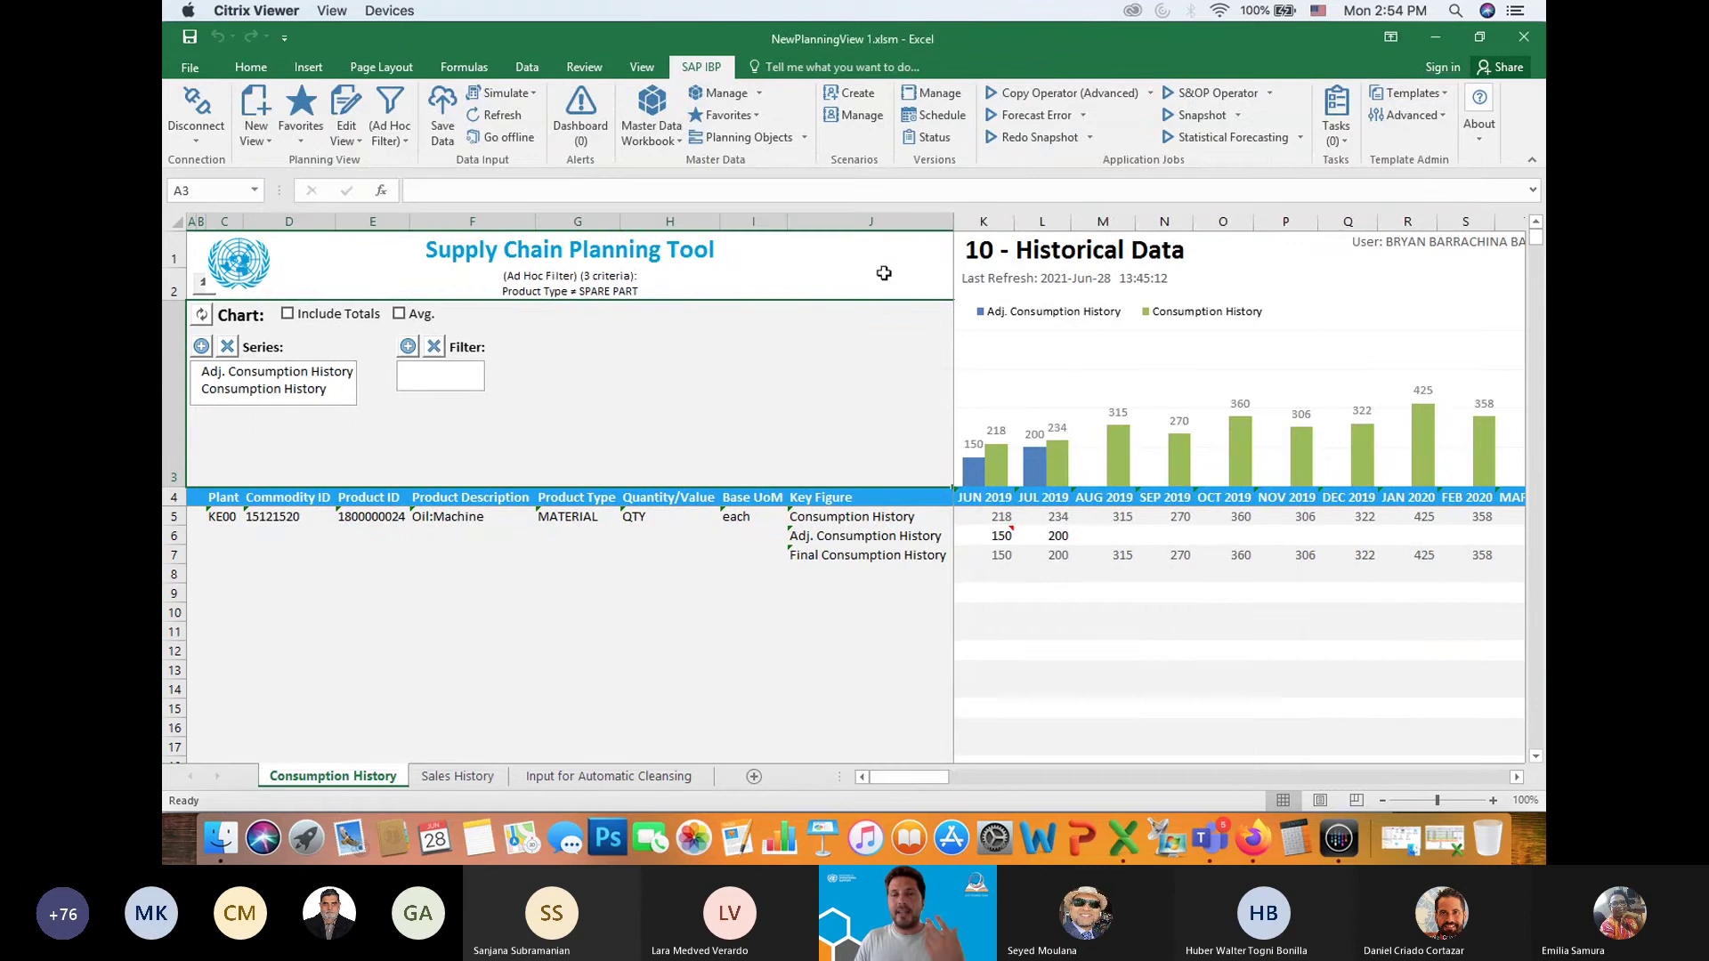
# Filter to My Processes and open Copy of Master Monthly GD-ND Planning Process - TEST
pyautogui.press('super+Tab')
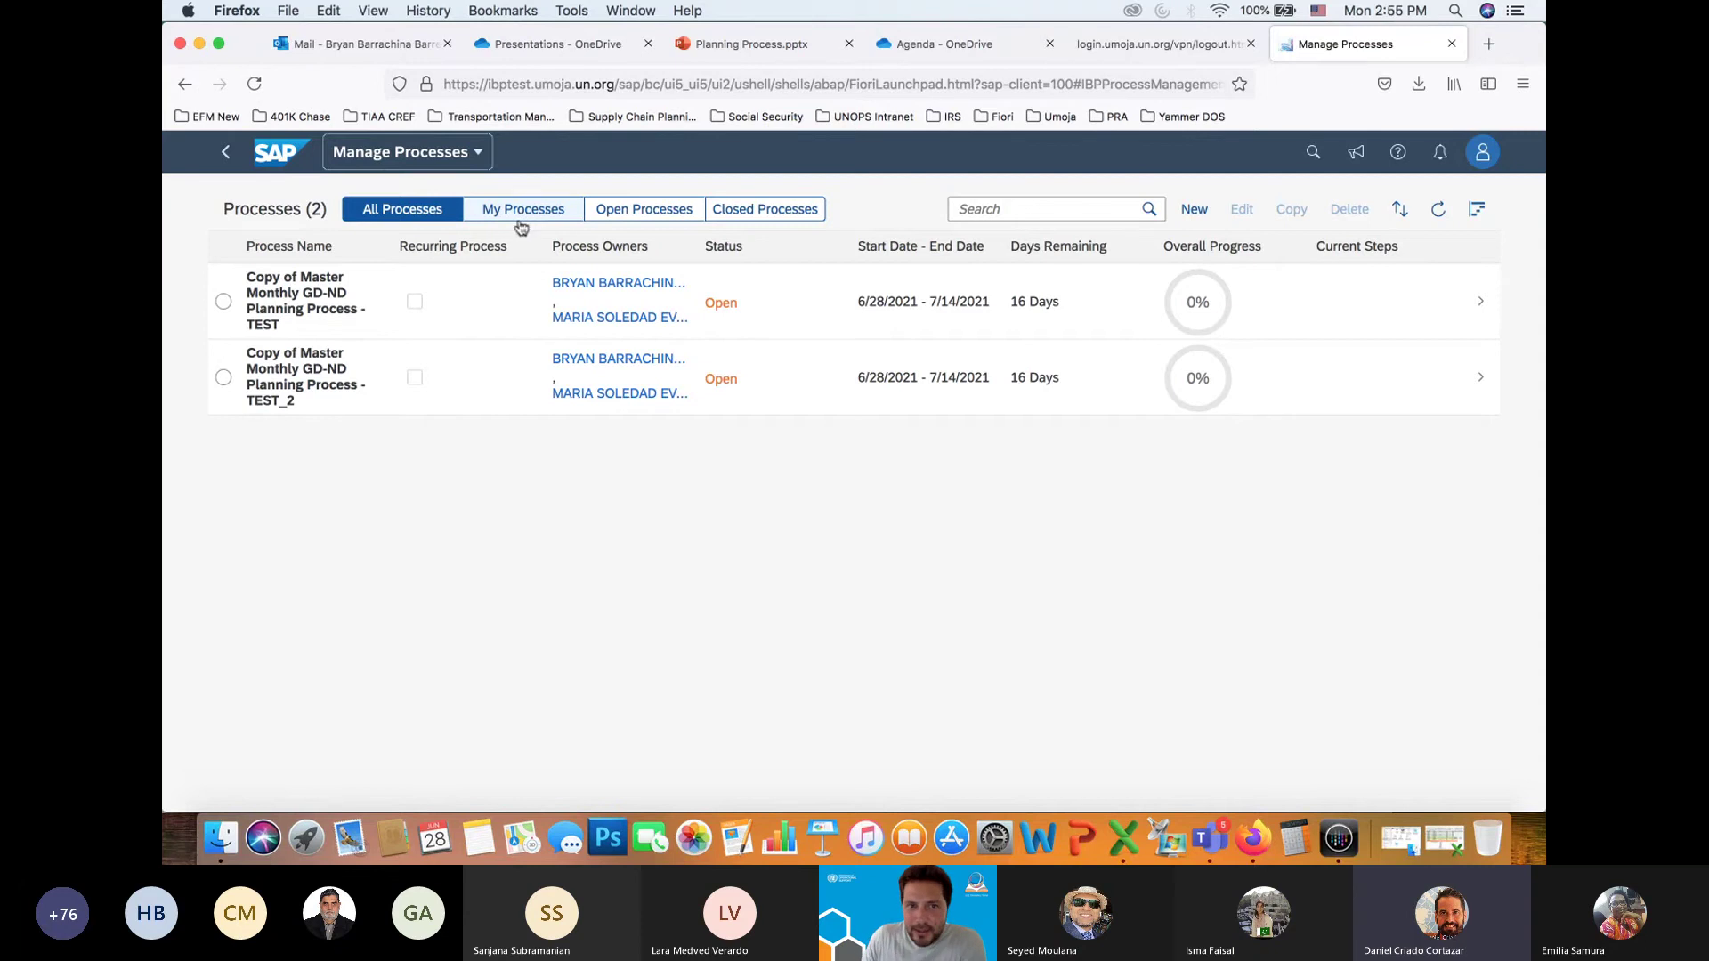
pyautogui.click(517, 214)
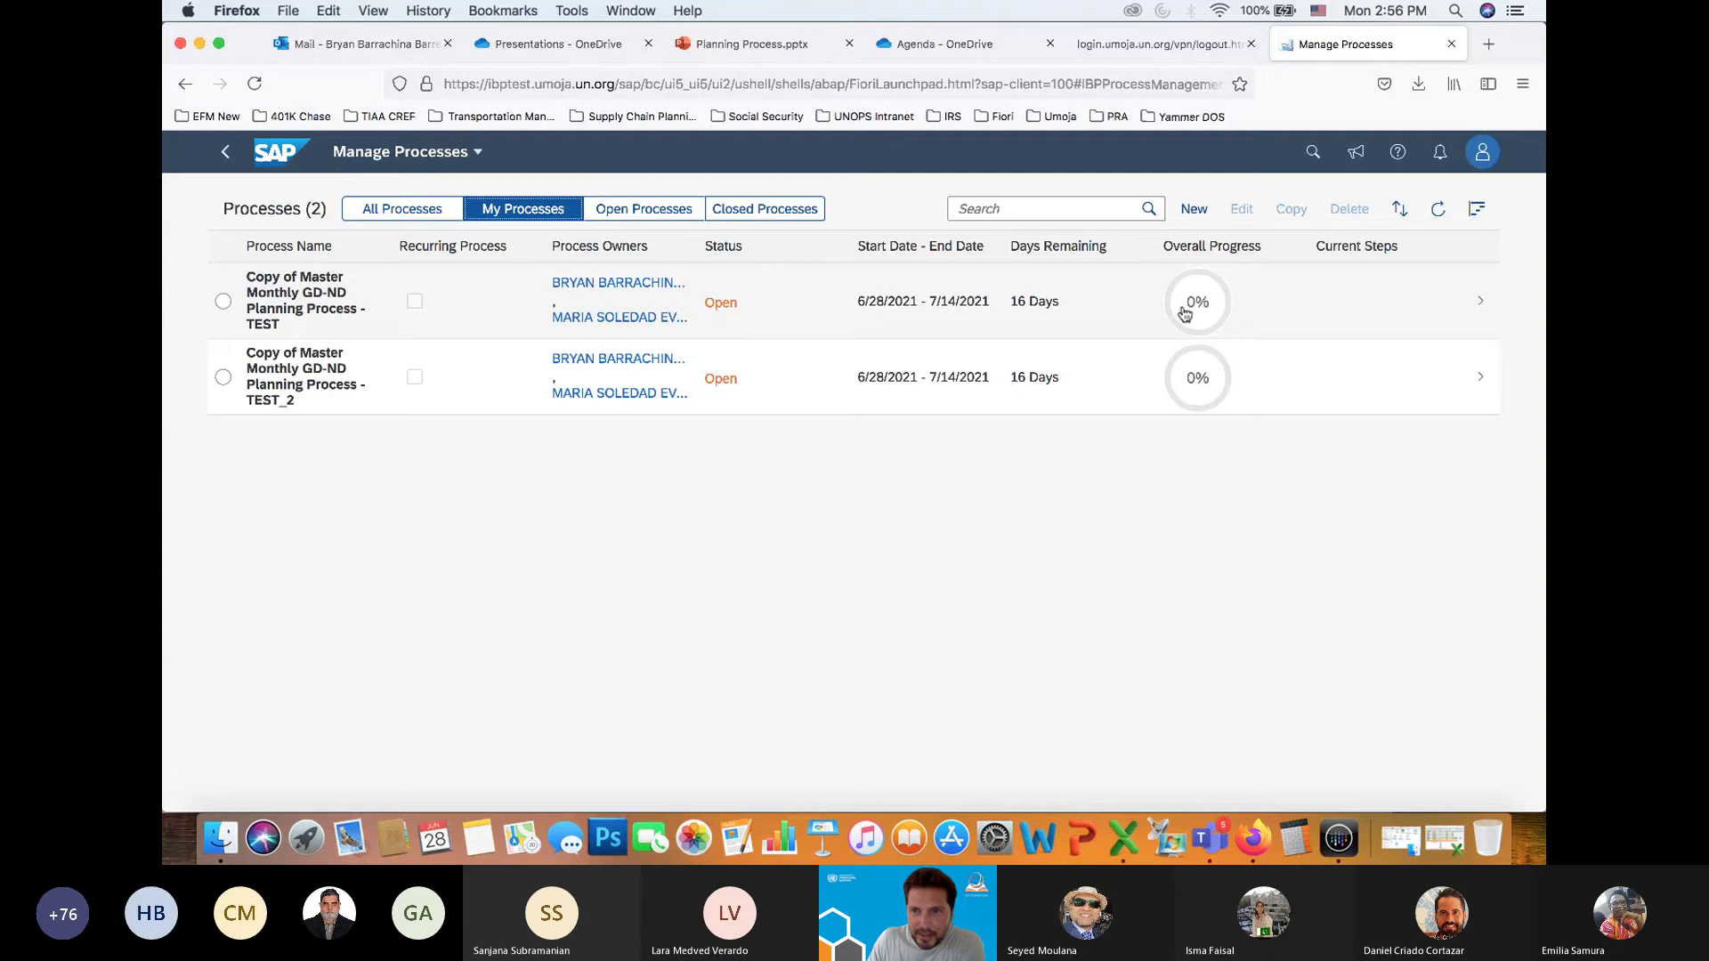
pyautogui.click(1480, 308)
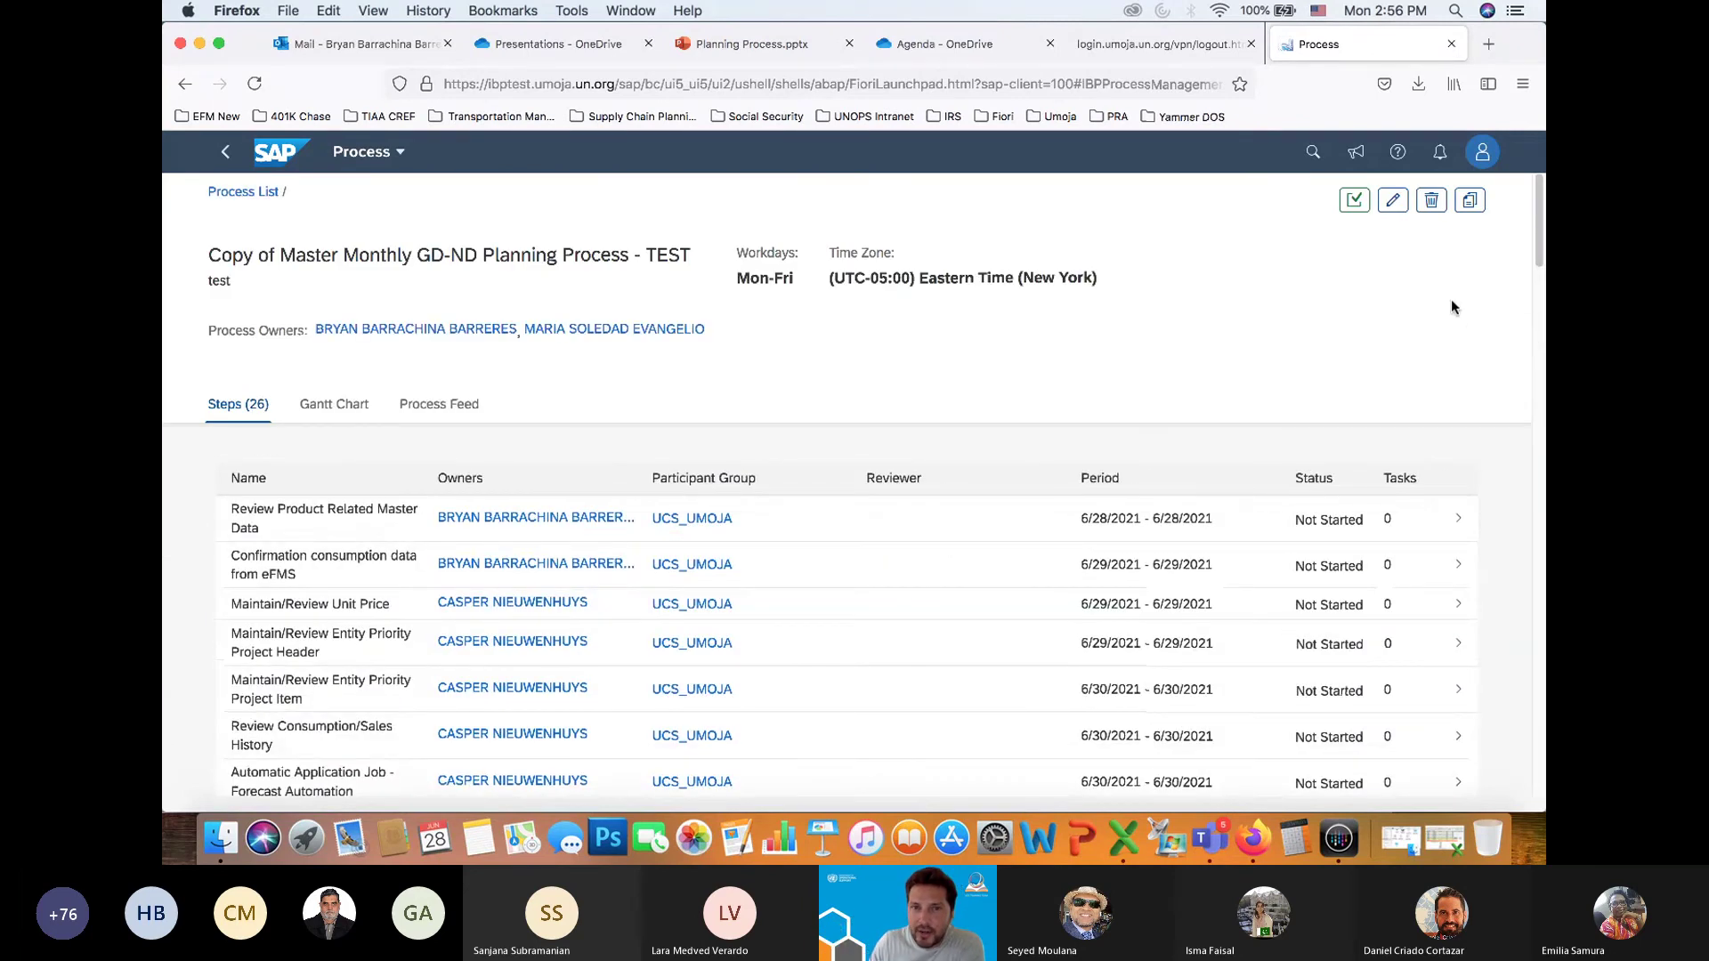
# Scroll through the 26 Not Started steps with their owners, participant groups and periods
pyautogui.scroll(-2, 1280, 295)
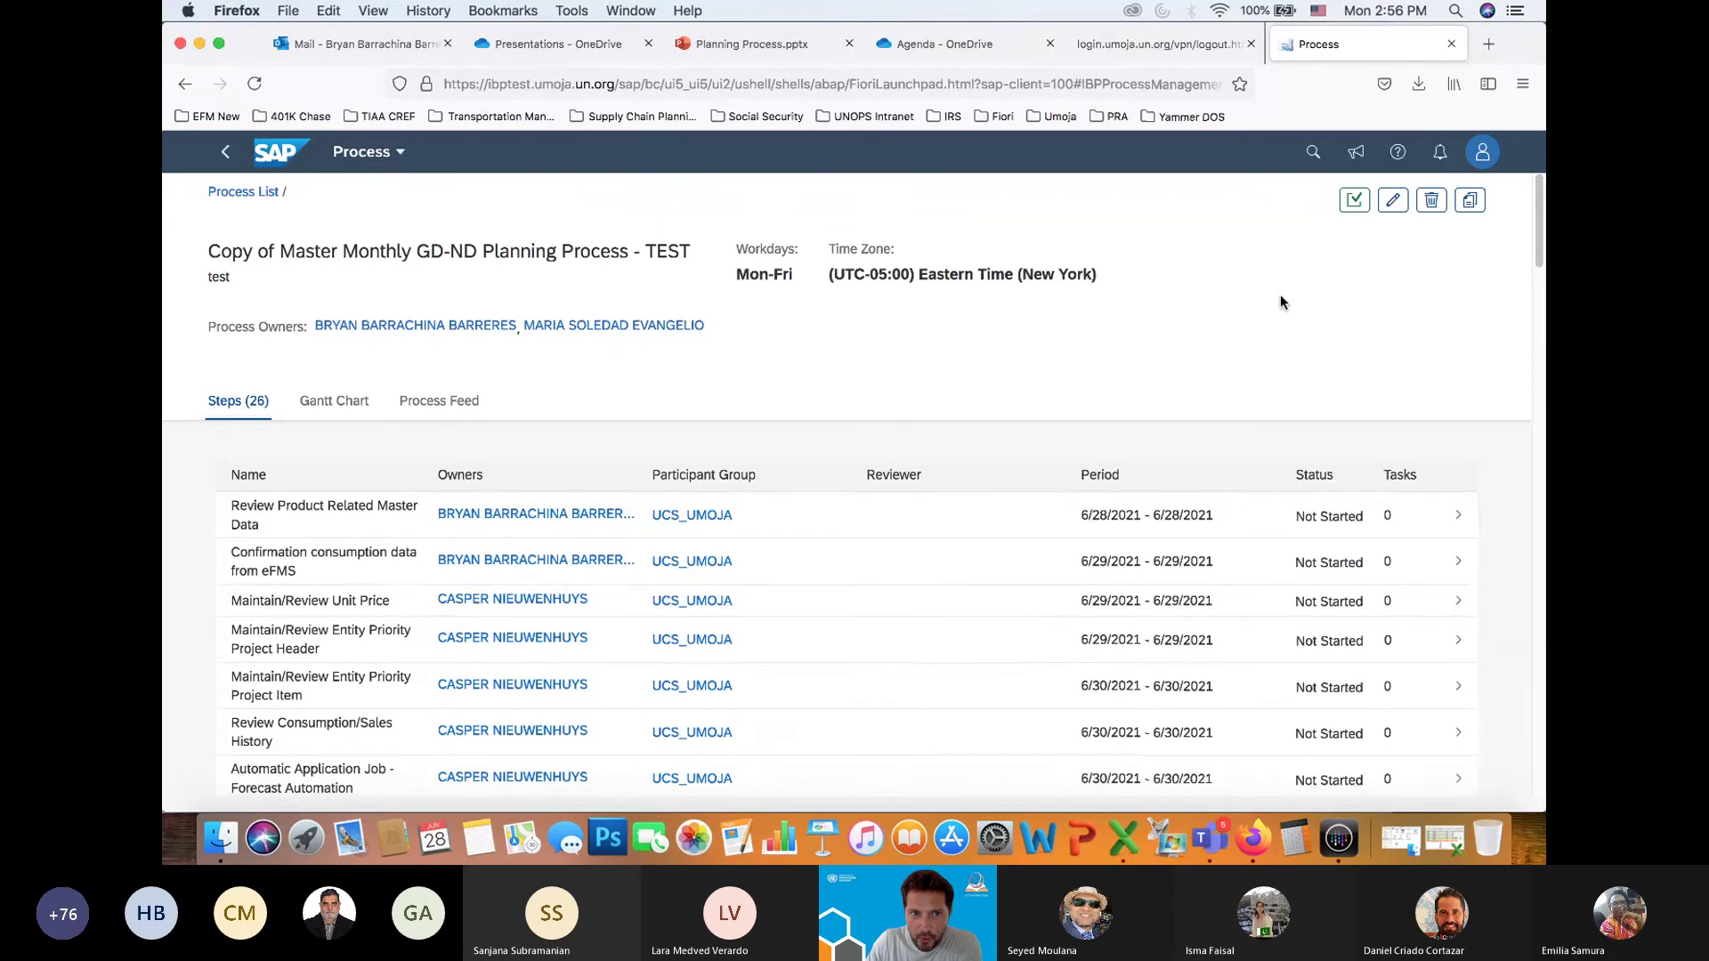
pyautogui.scroll(-1, 1424, 254)
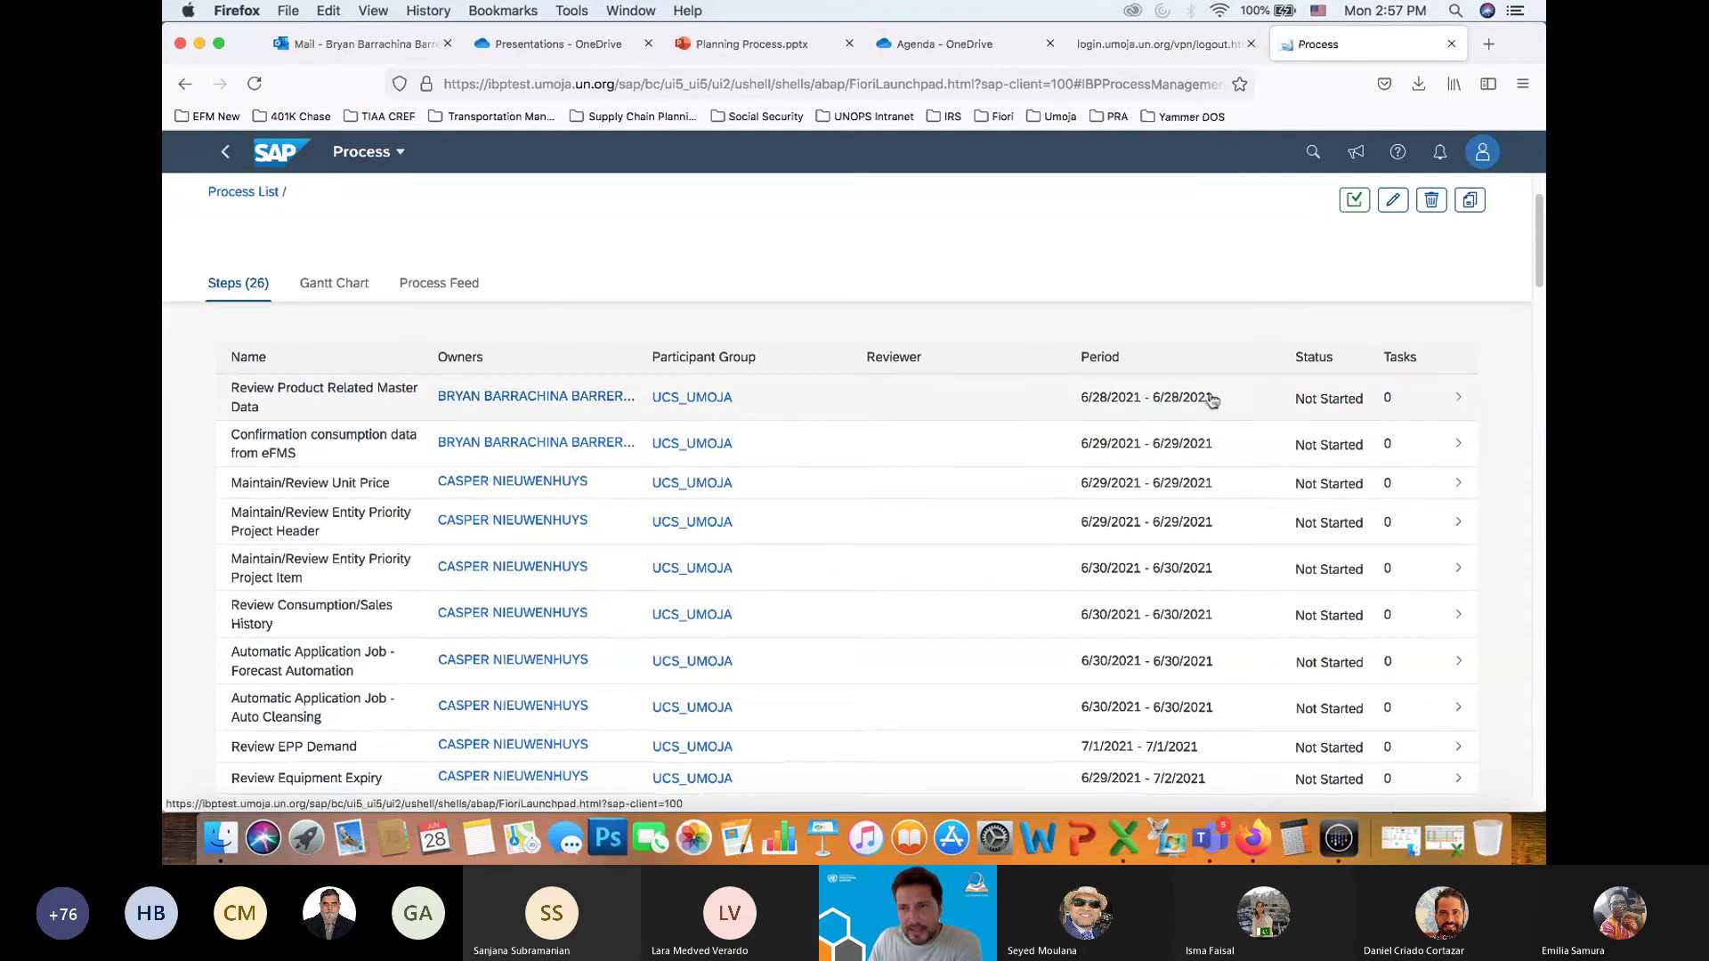
# Open the Review Product Related Master Data step and view its completion option without changing status
pyautogui.click(1459, 406)
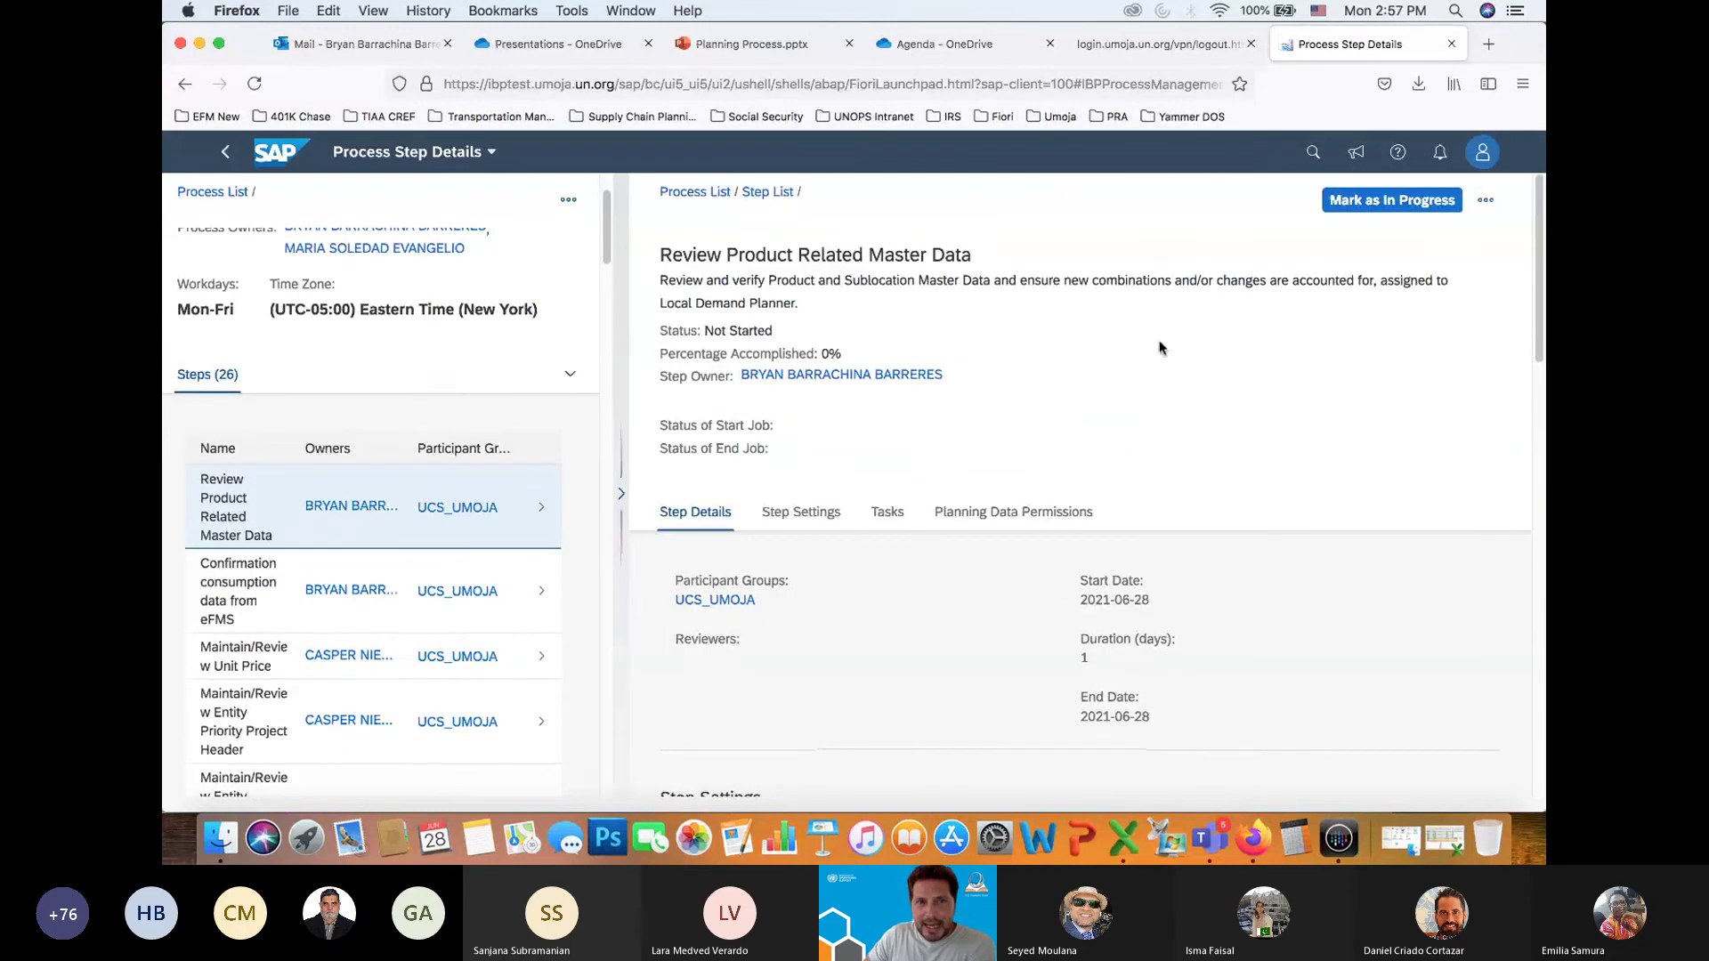
pyautogui.scroll(-1, 1024, 400)
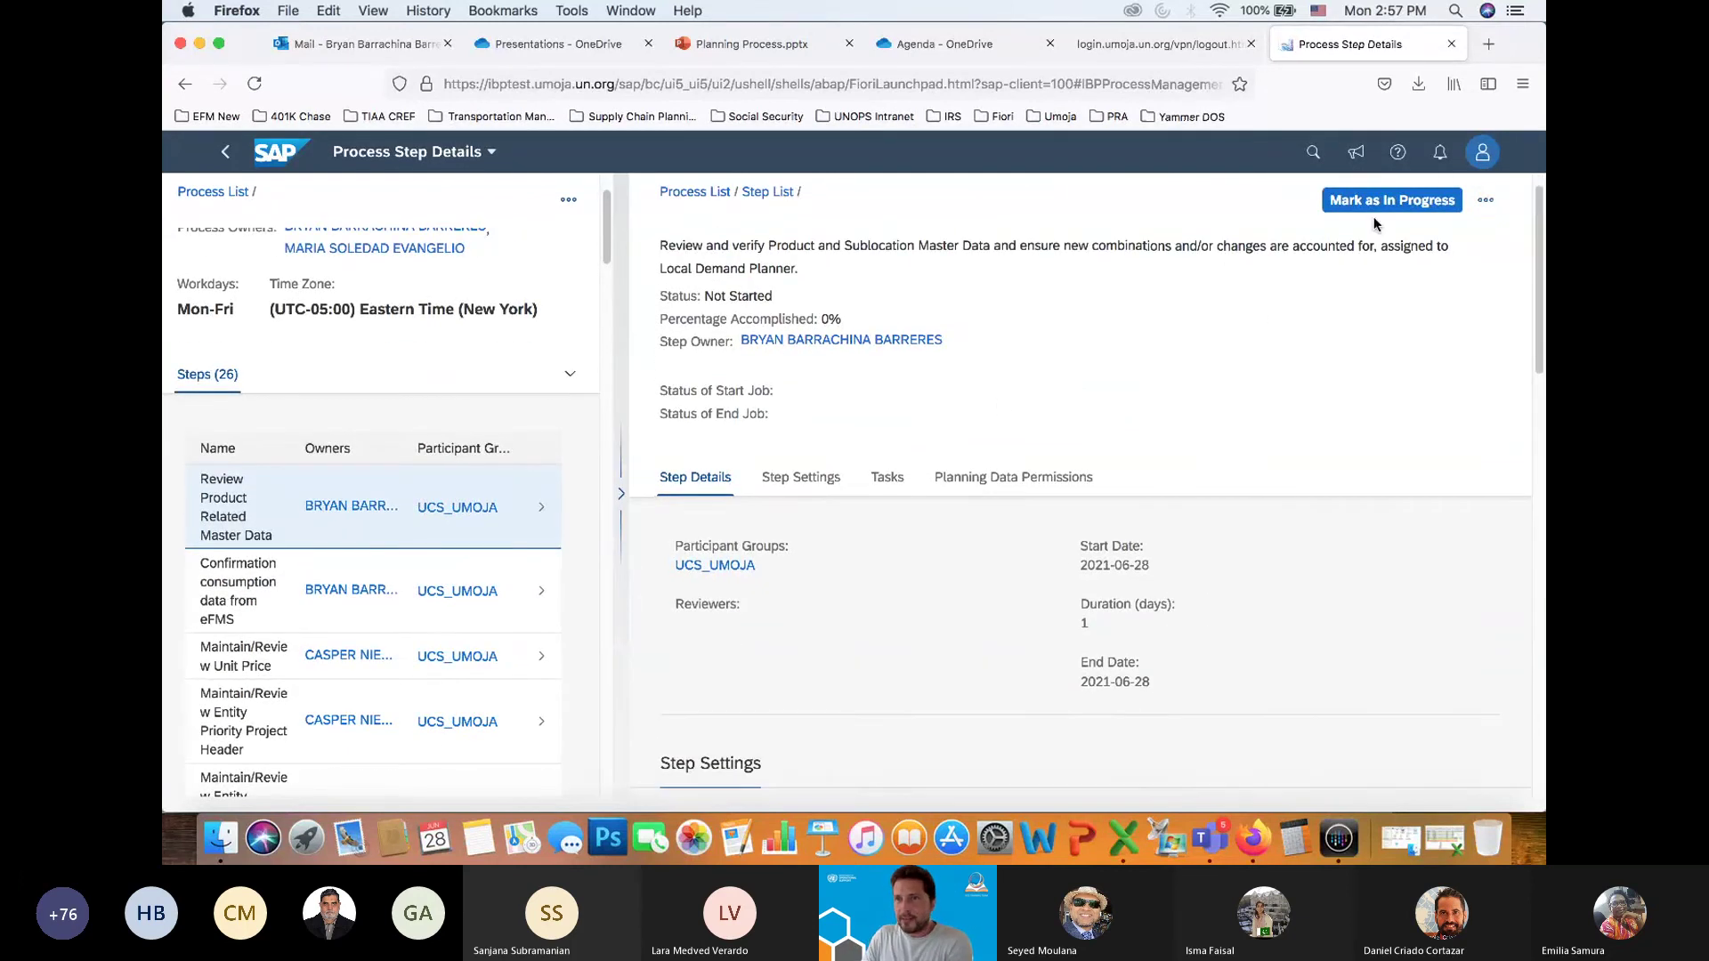
pyautogui.scroll(-3, 1303, 349)
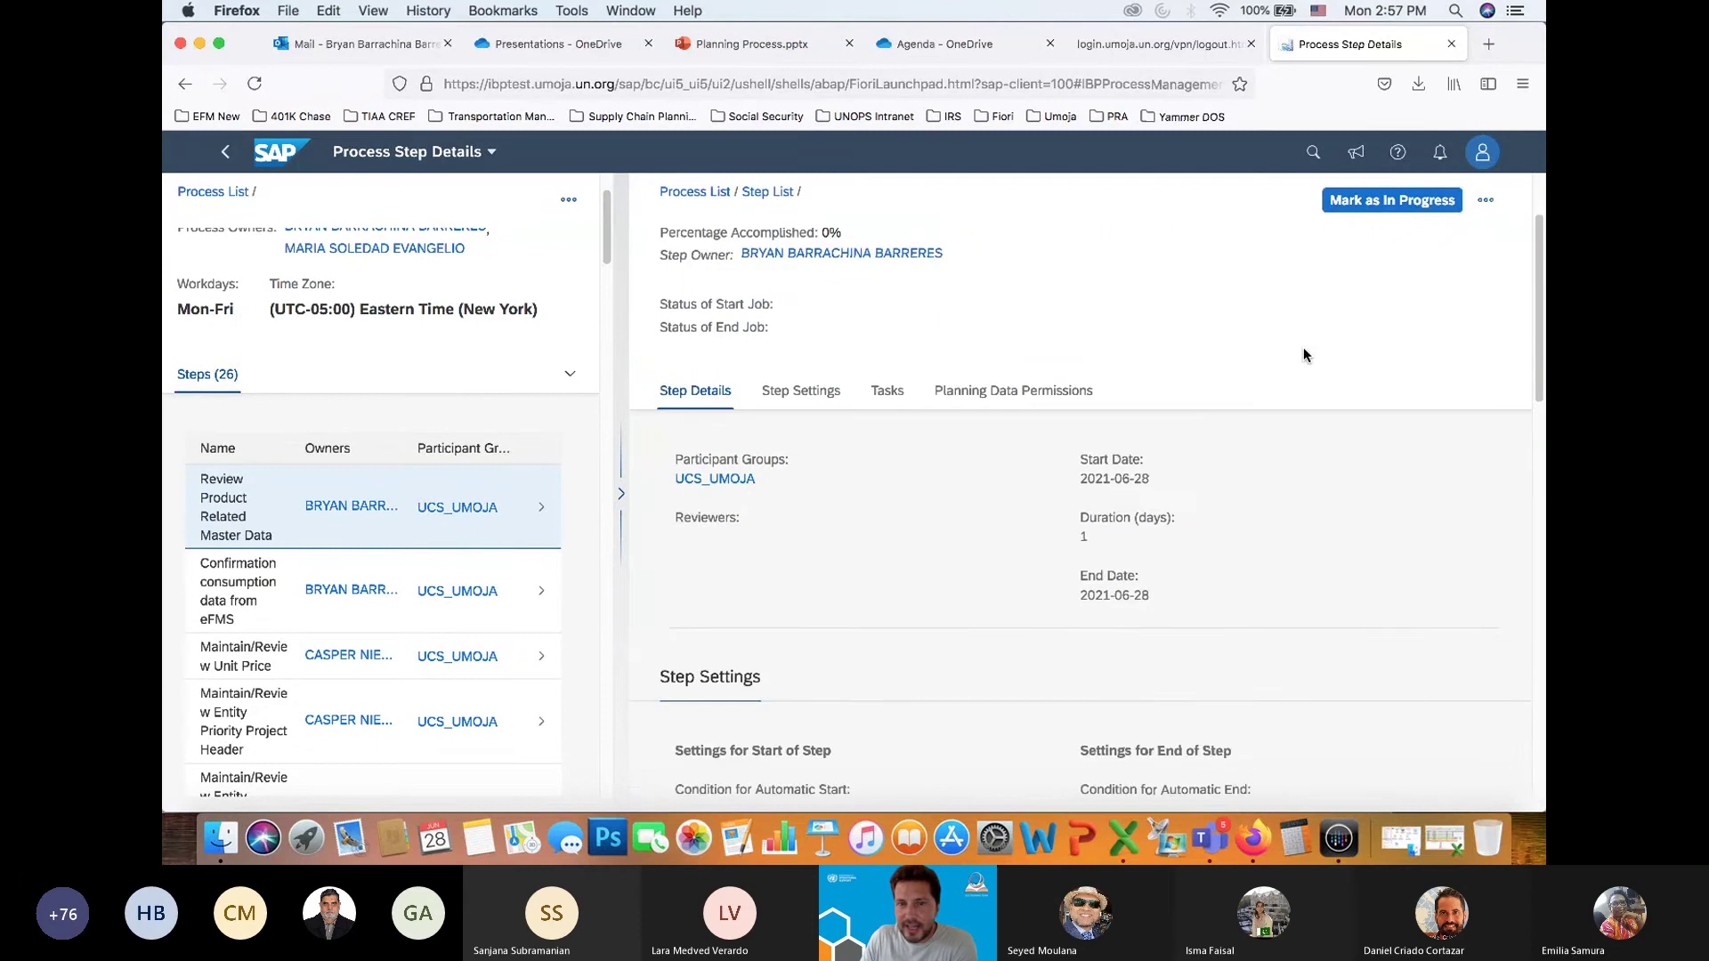
pyautogui.scroll(-5, 1303, 354)
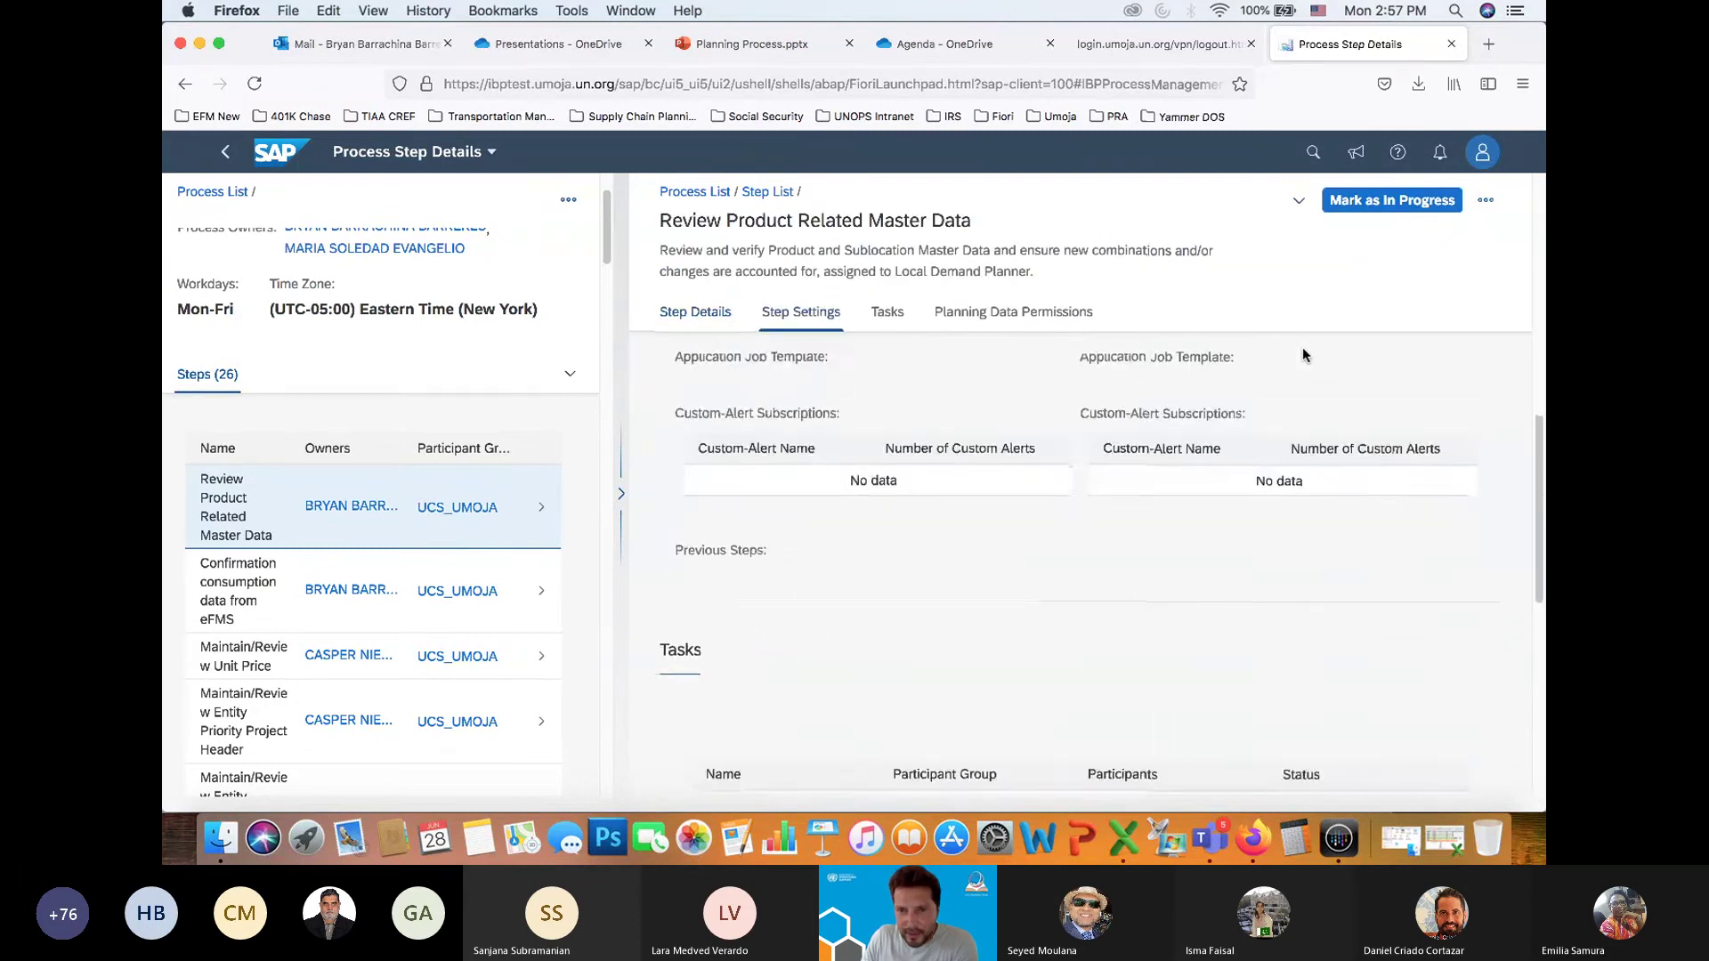
pyautogui.scroll(-10, 1302, 355)
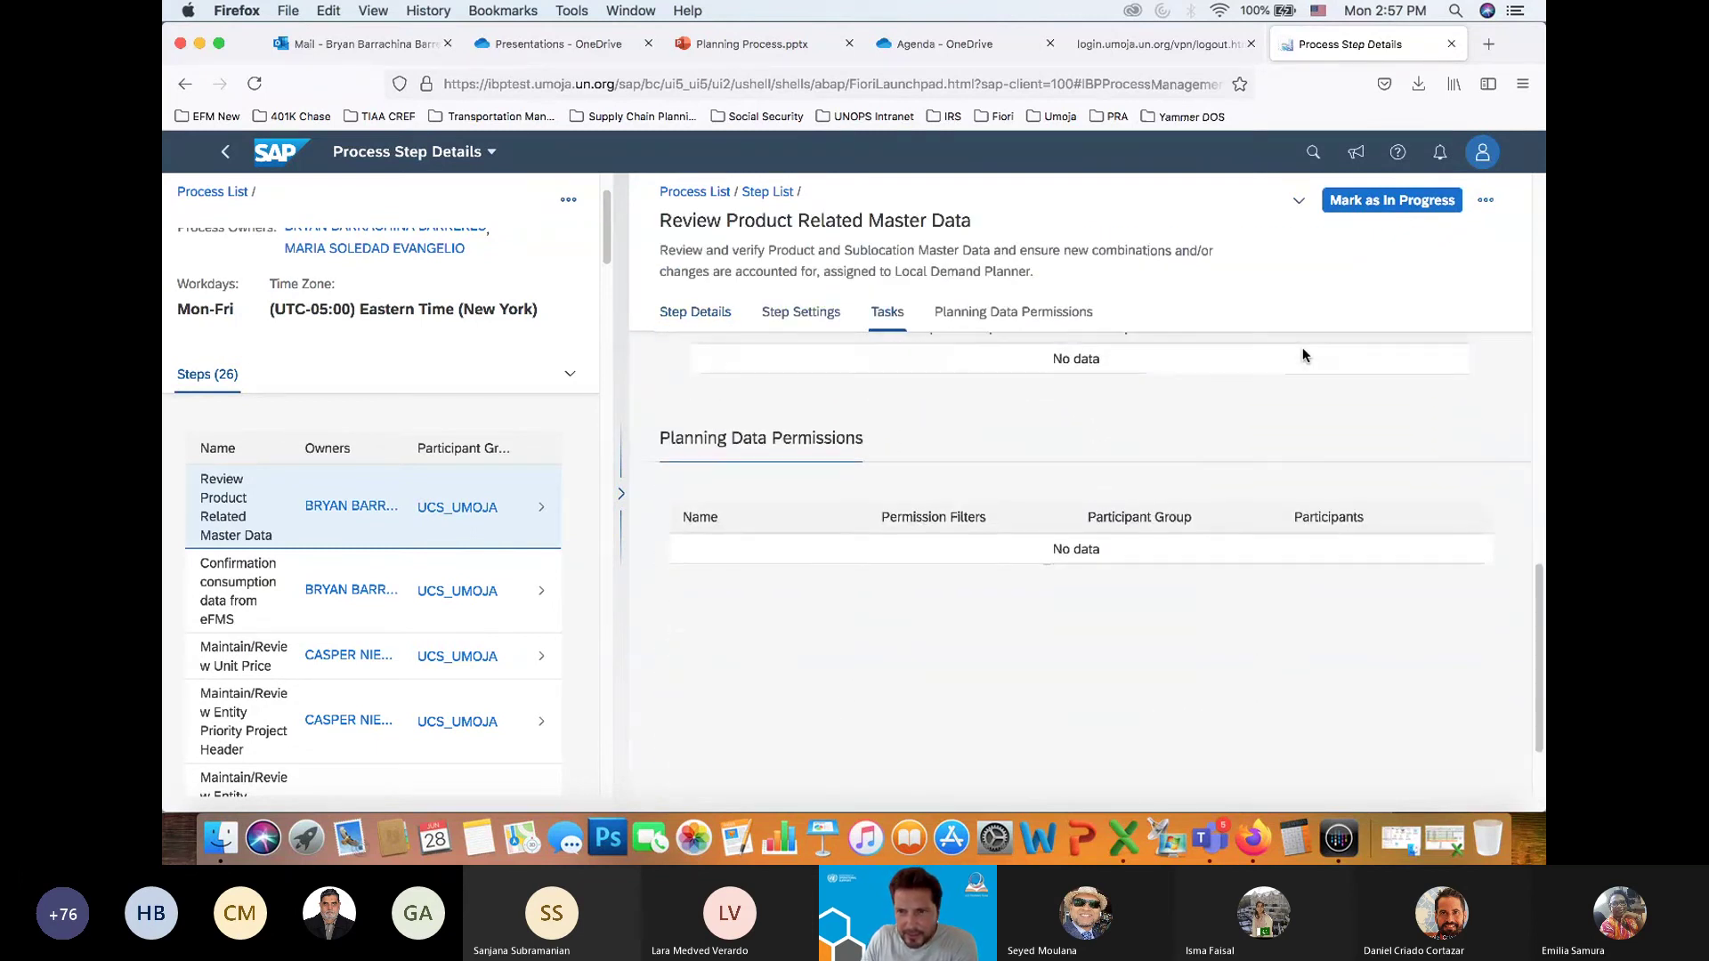
pyautogui.scroll(15, 1300, 352)
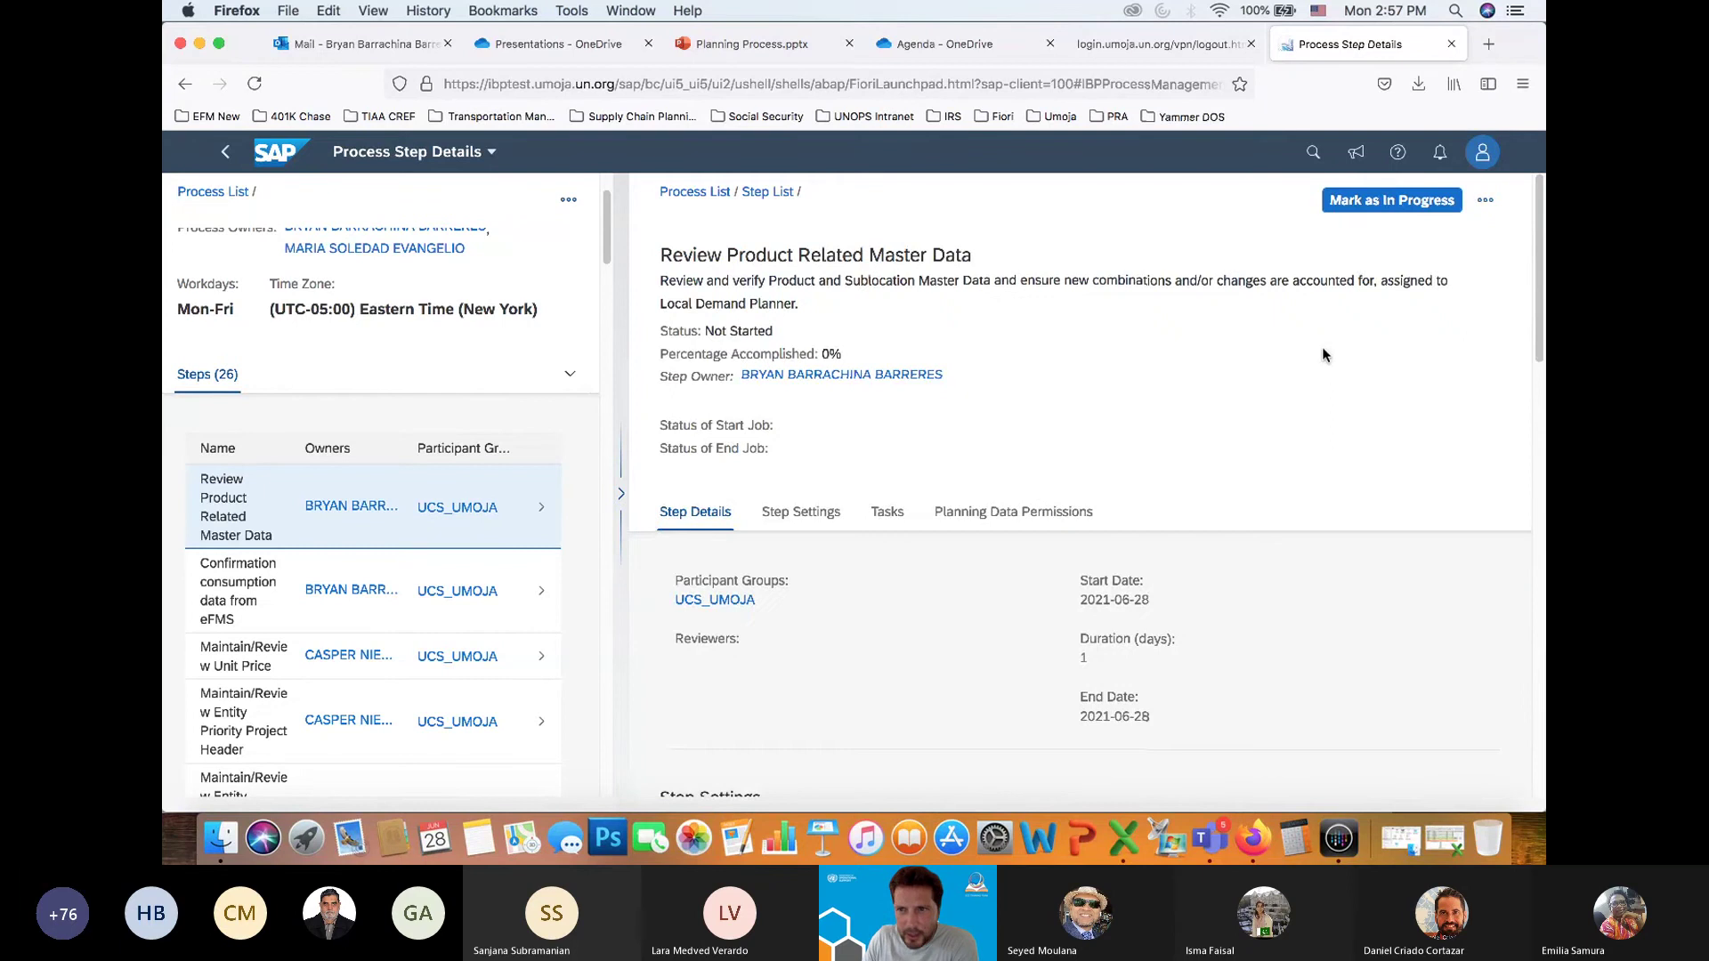
pyautogui.click(1485, 200)
pyautogui.click(1079, 323)
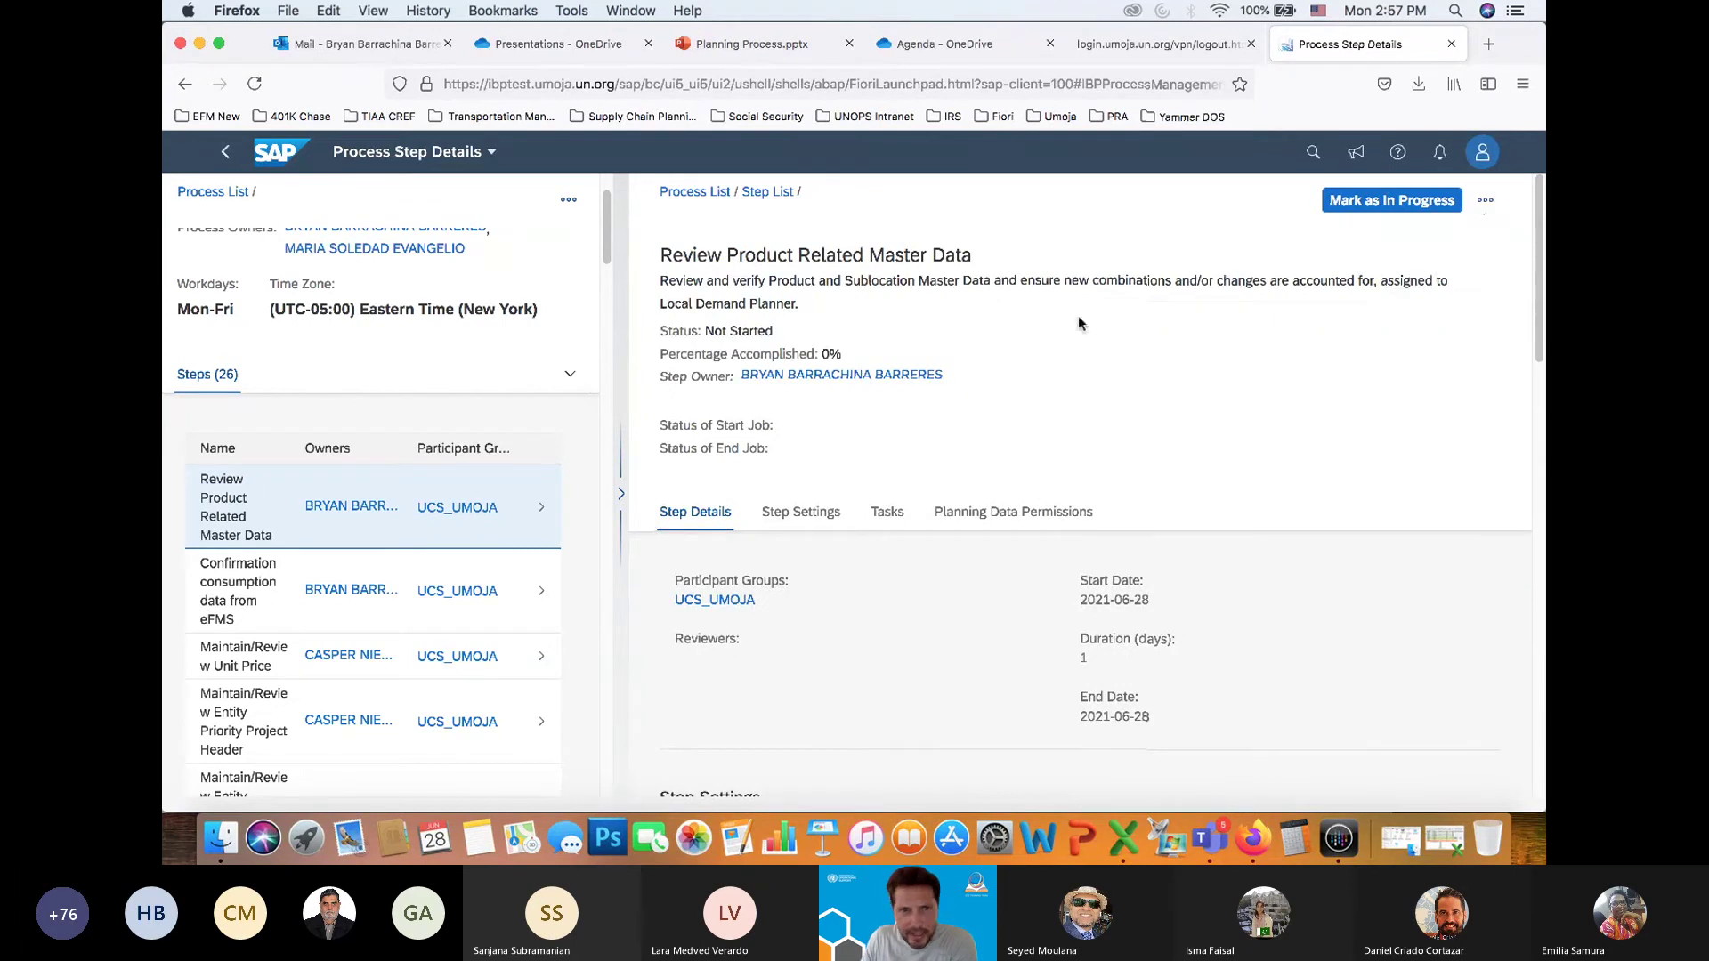
# Go back via the Process List breadcrumb to the two TEST processes at 0%
pyautogui.moveTo(605, 290); pyautogui.dragTo(618, 527)
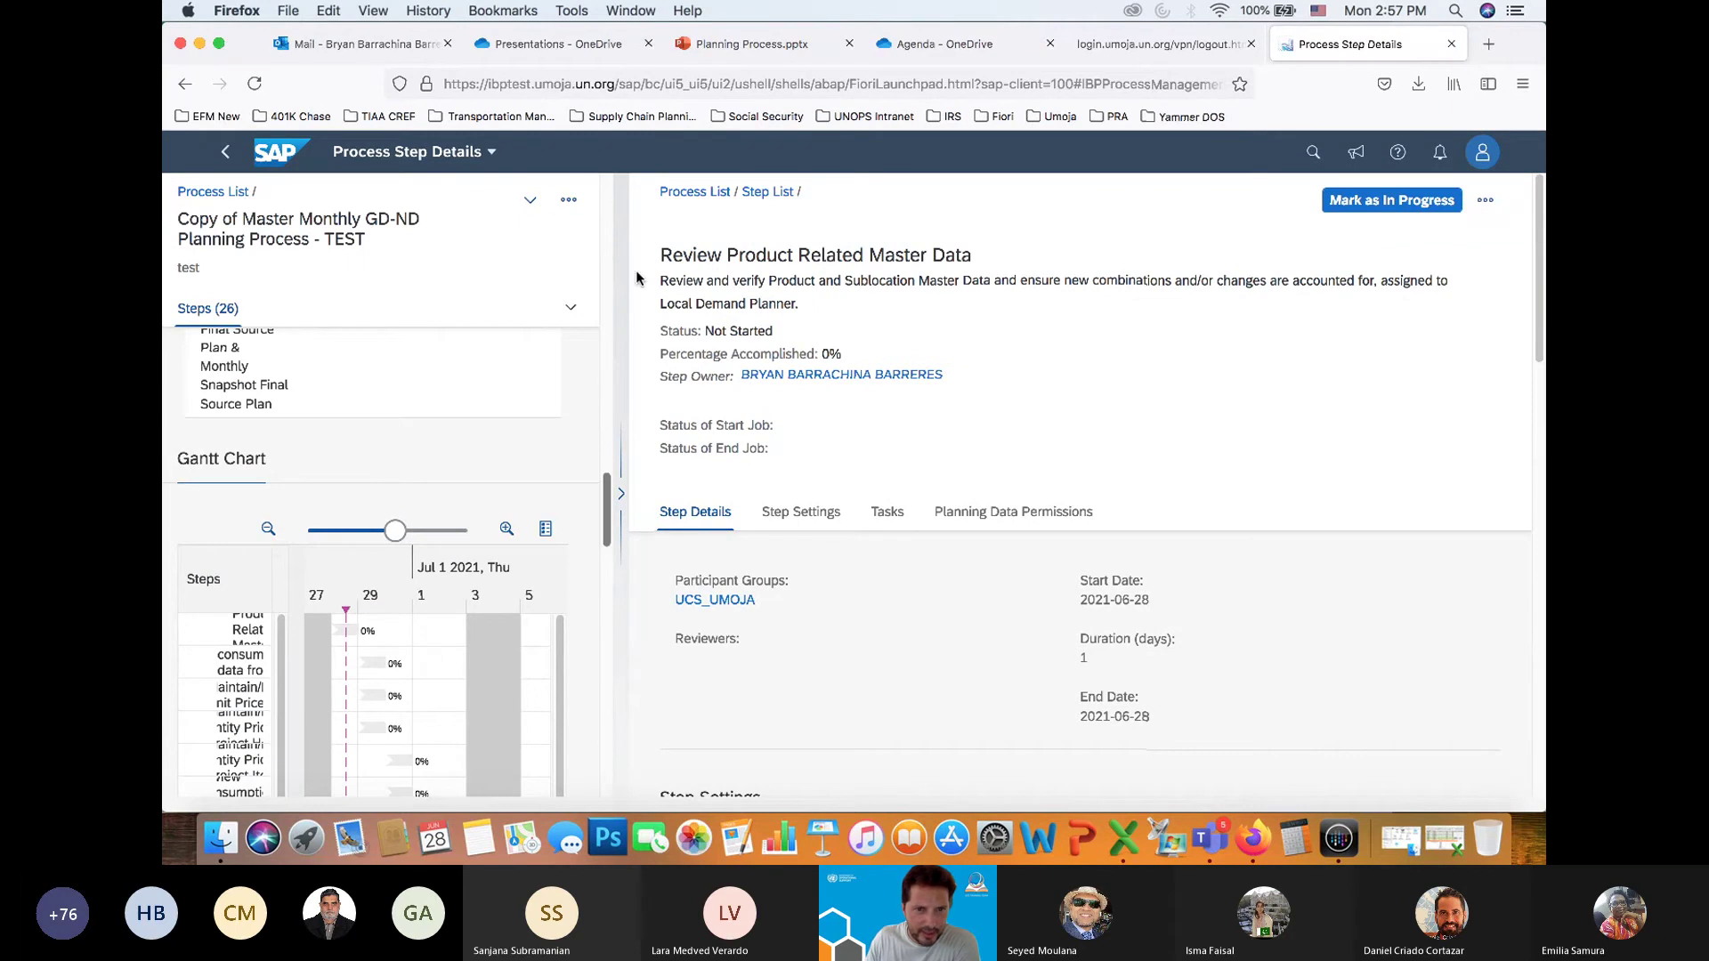
pyautogui.scroll(5, 382, 448)
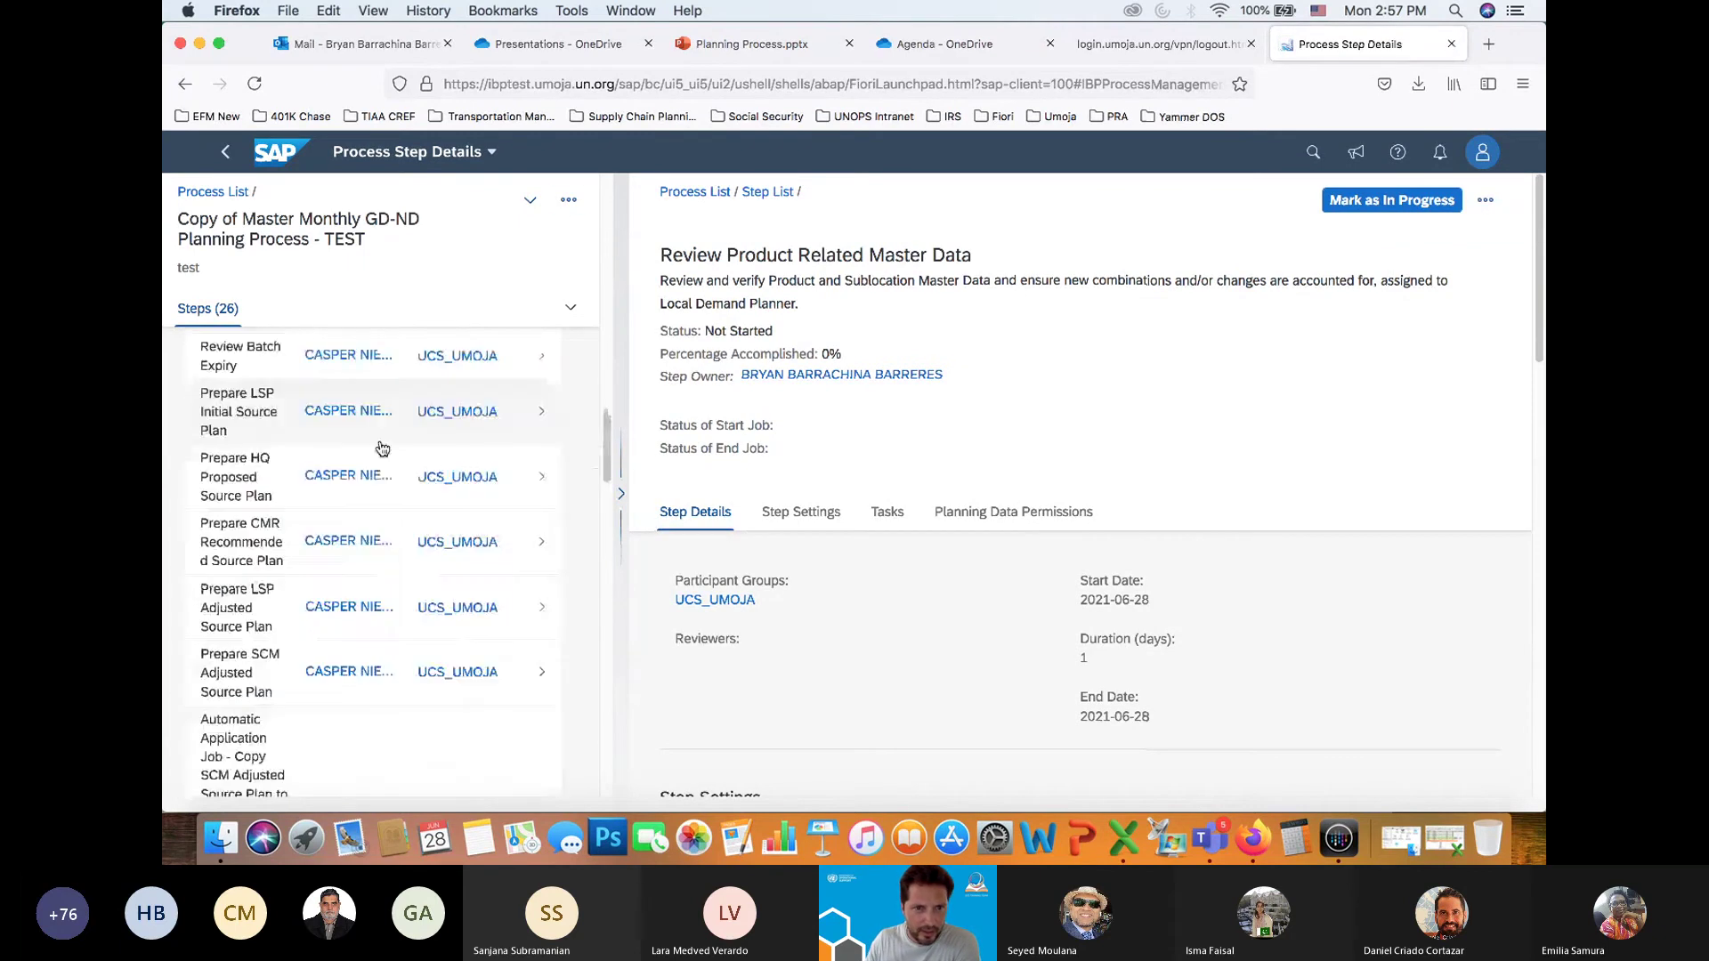
pyautogui.scroll(5, 382, 448)
pyautogui.click(213, 312)
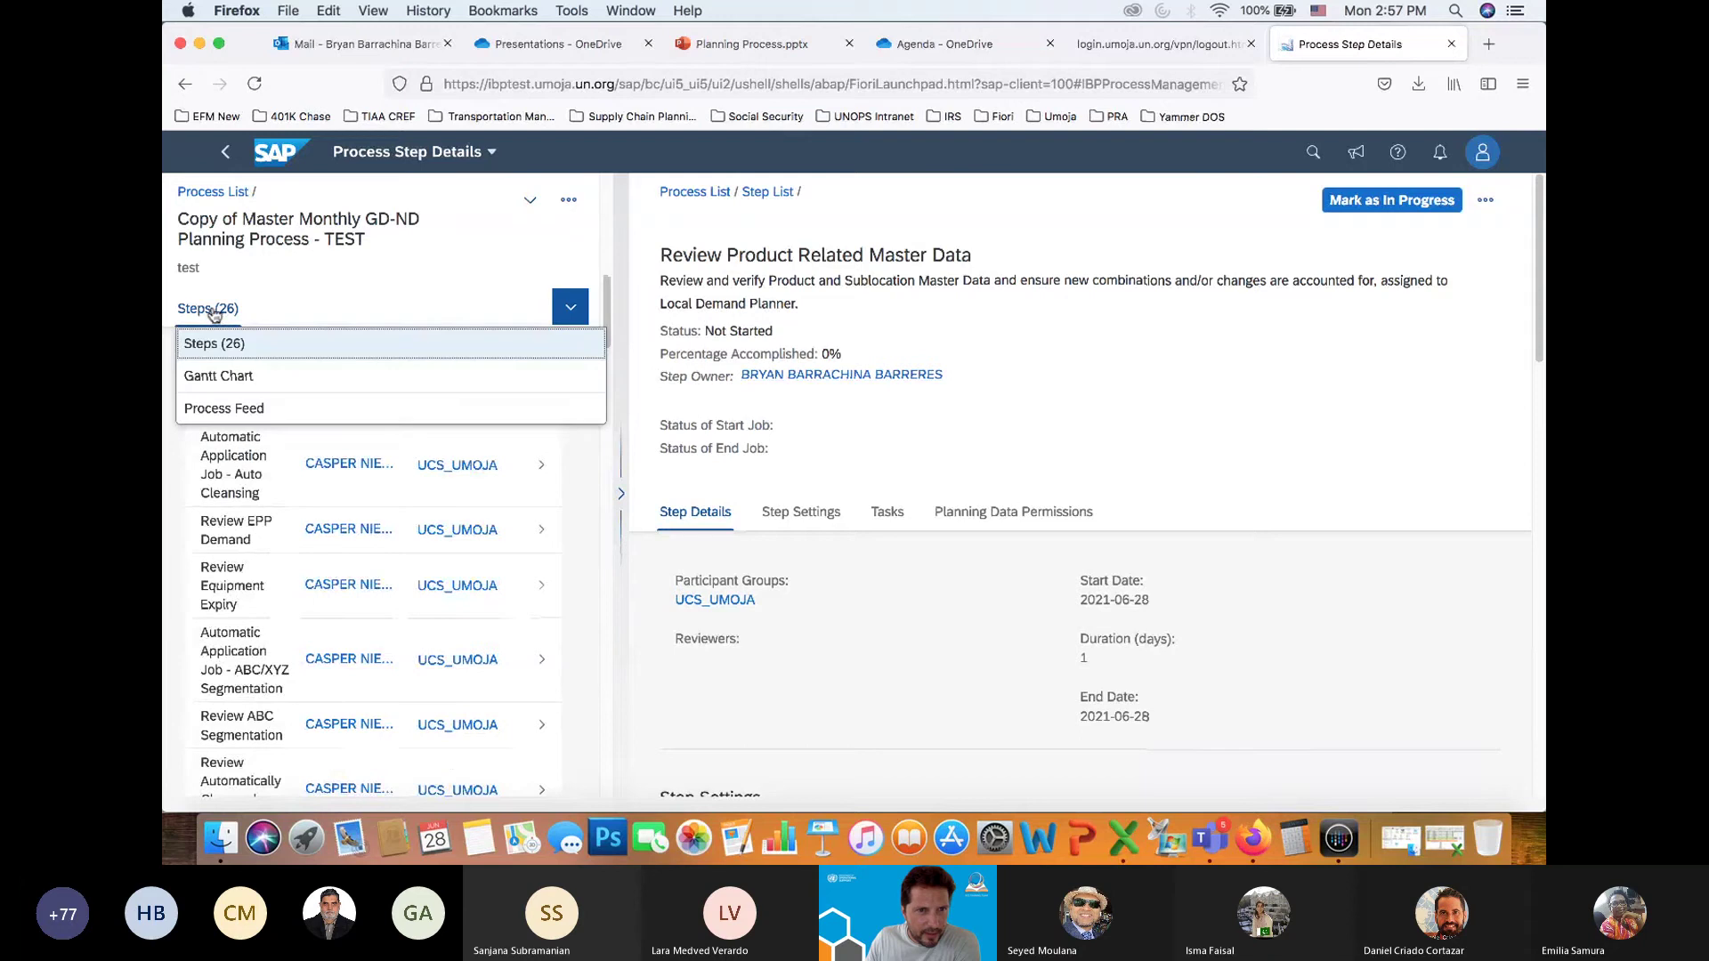
pyautogui.click(227, 191)
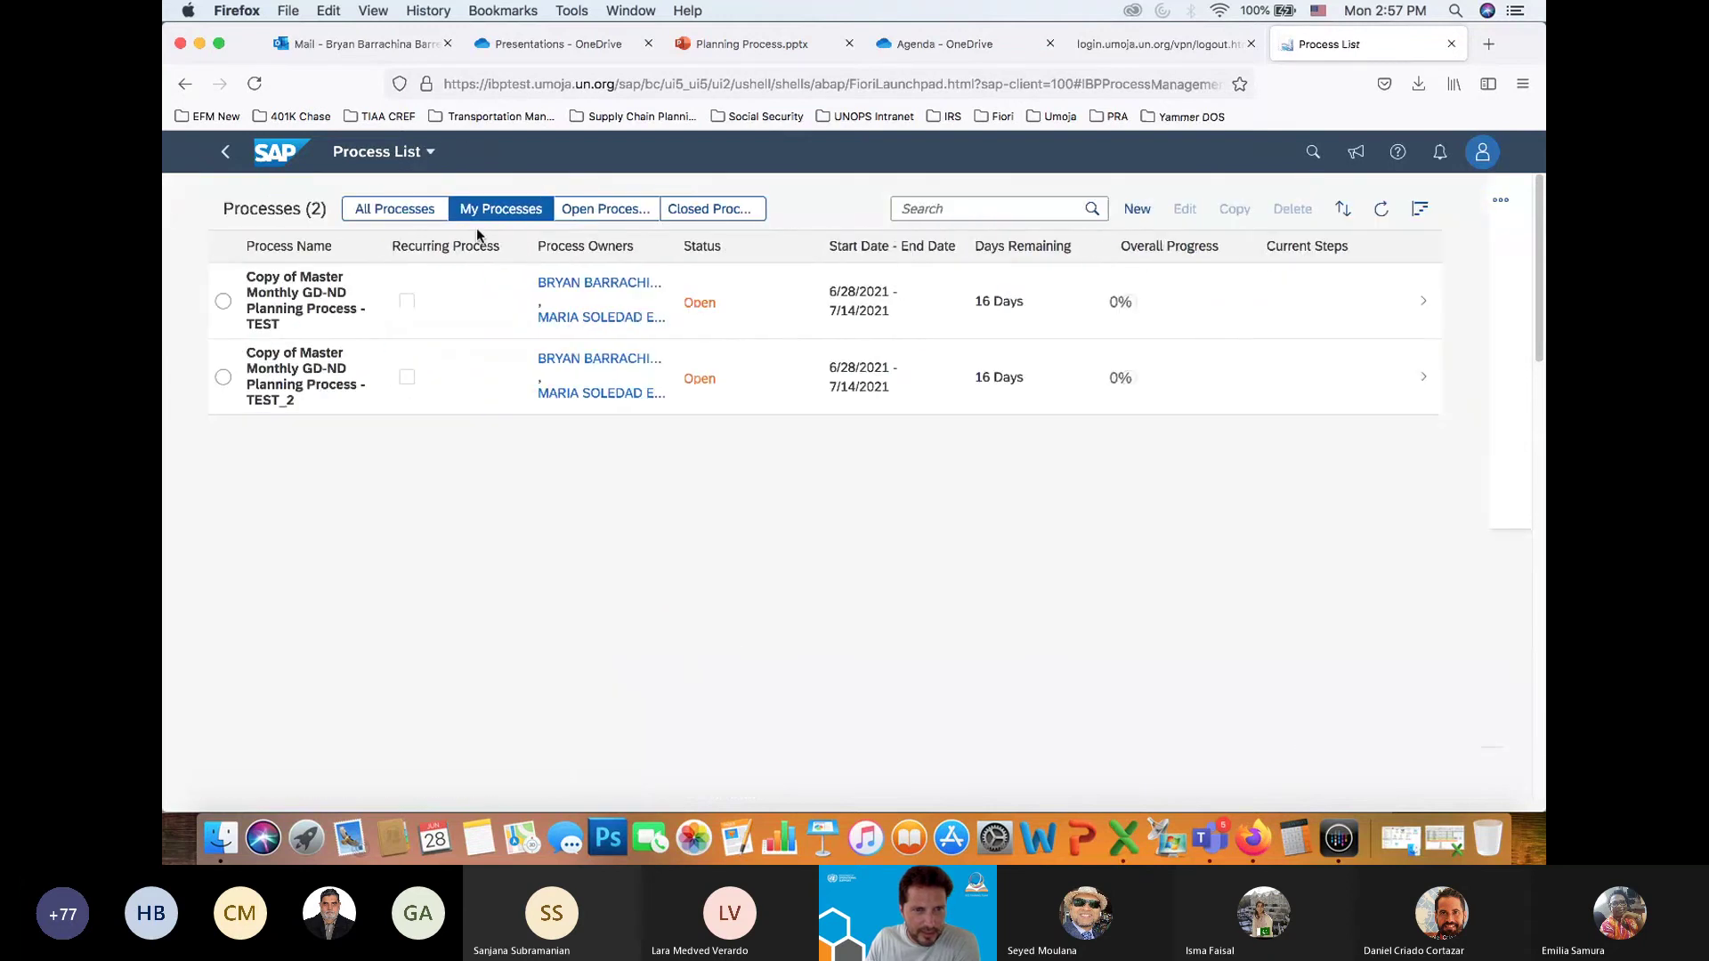
# Open the 'Copy of Master Monthly GD-ND Planning Process - TEST' process and scroll through Steps, Gantt Chart and Process Feed
pyautogui.click(1480, 303)
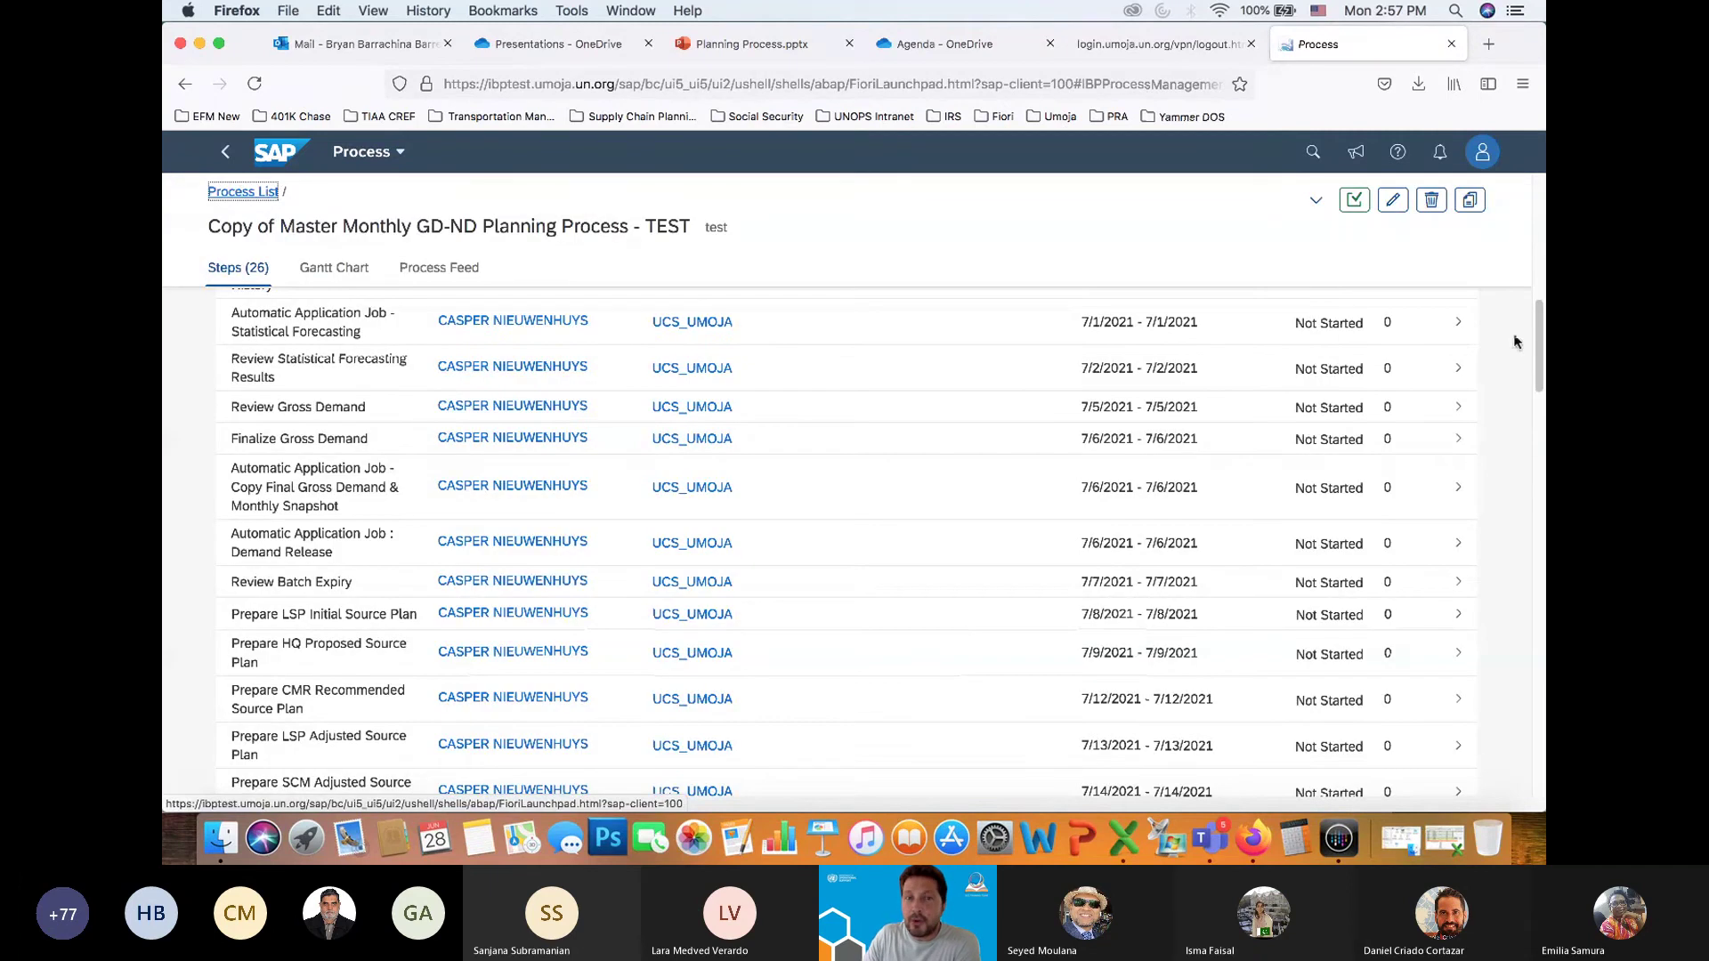
pyautogui.scroll(-5, 1511, 336)
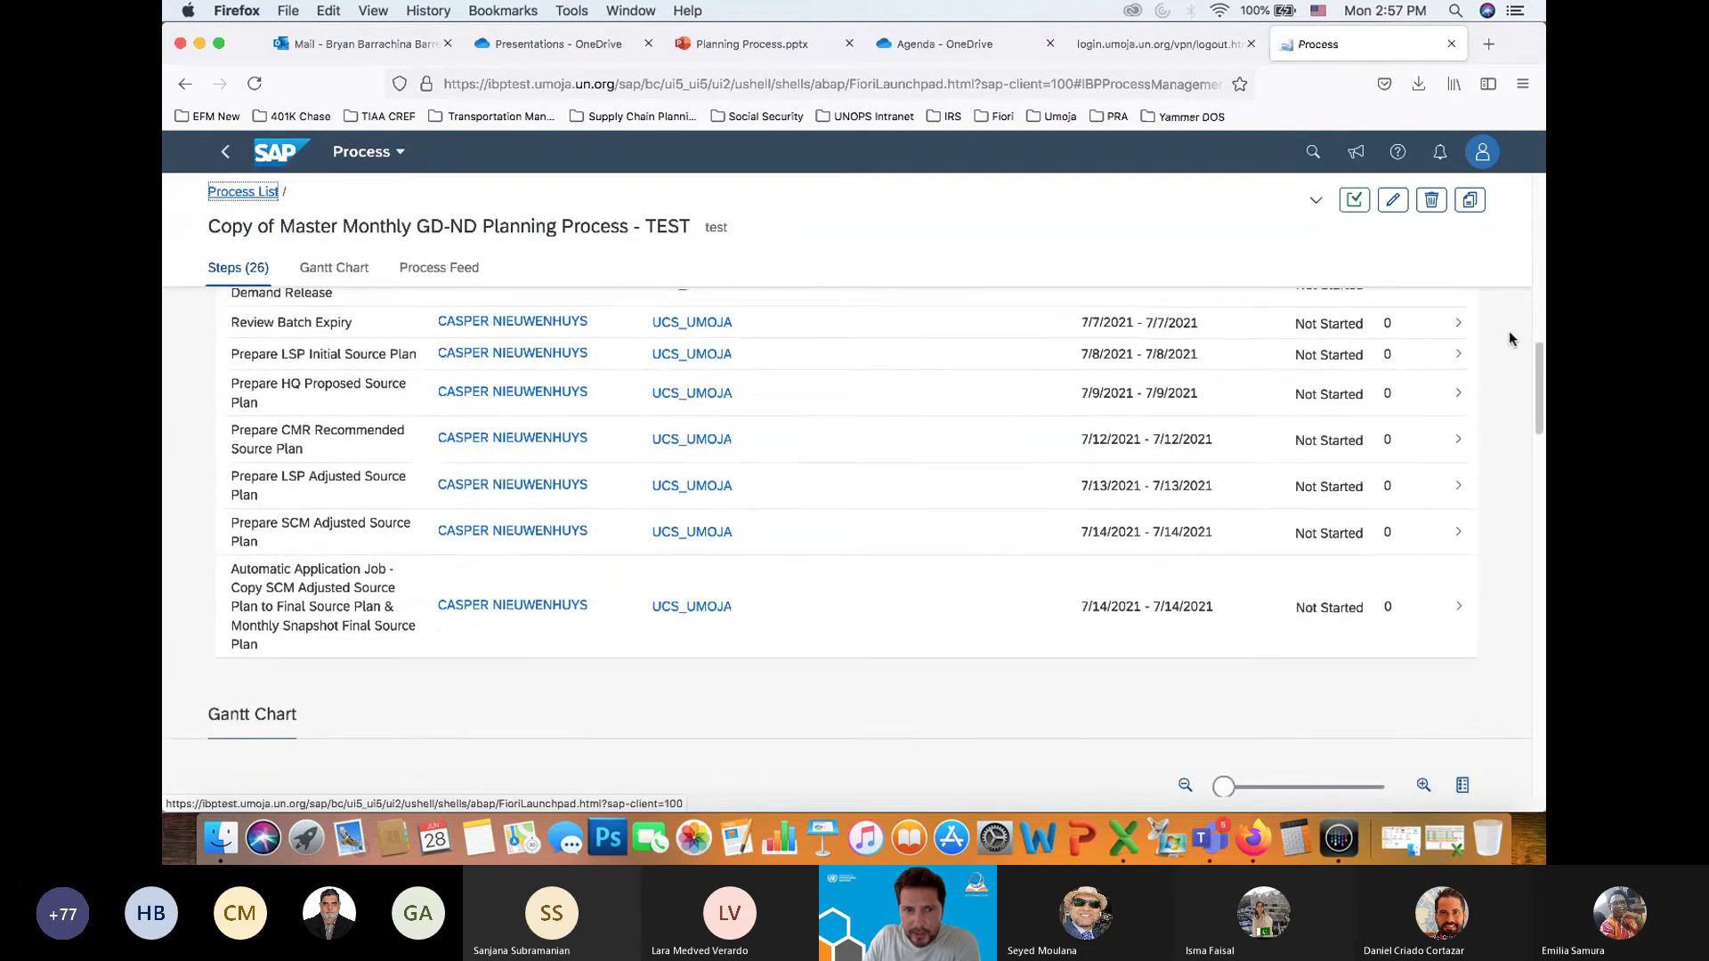
pyautogui.scroll(-5, 1509, 338)
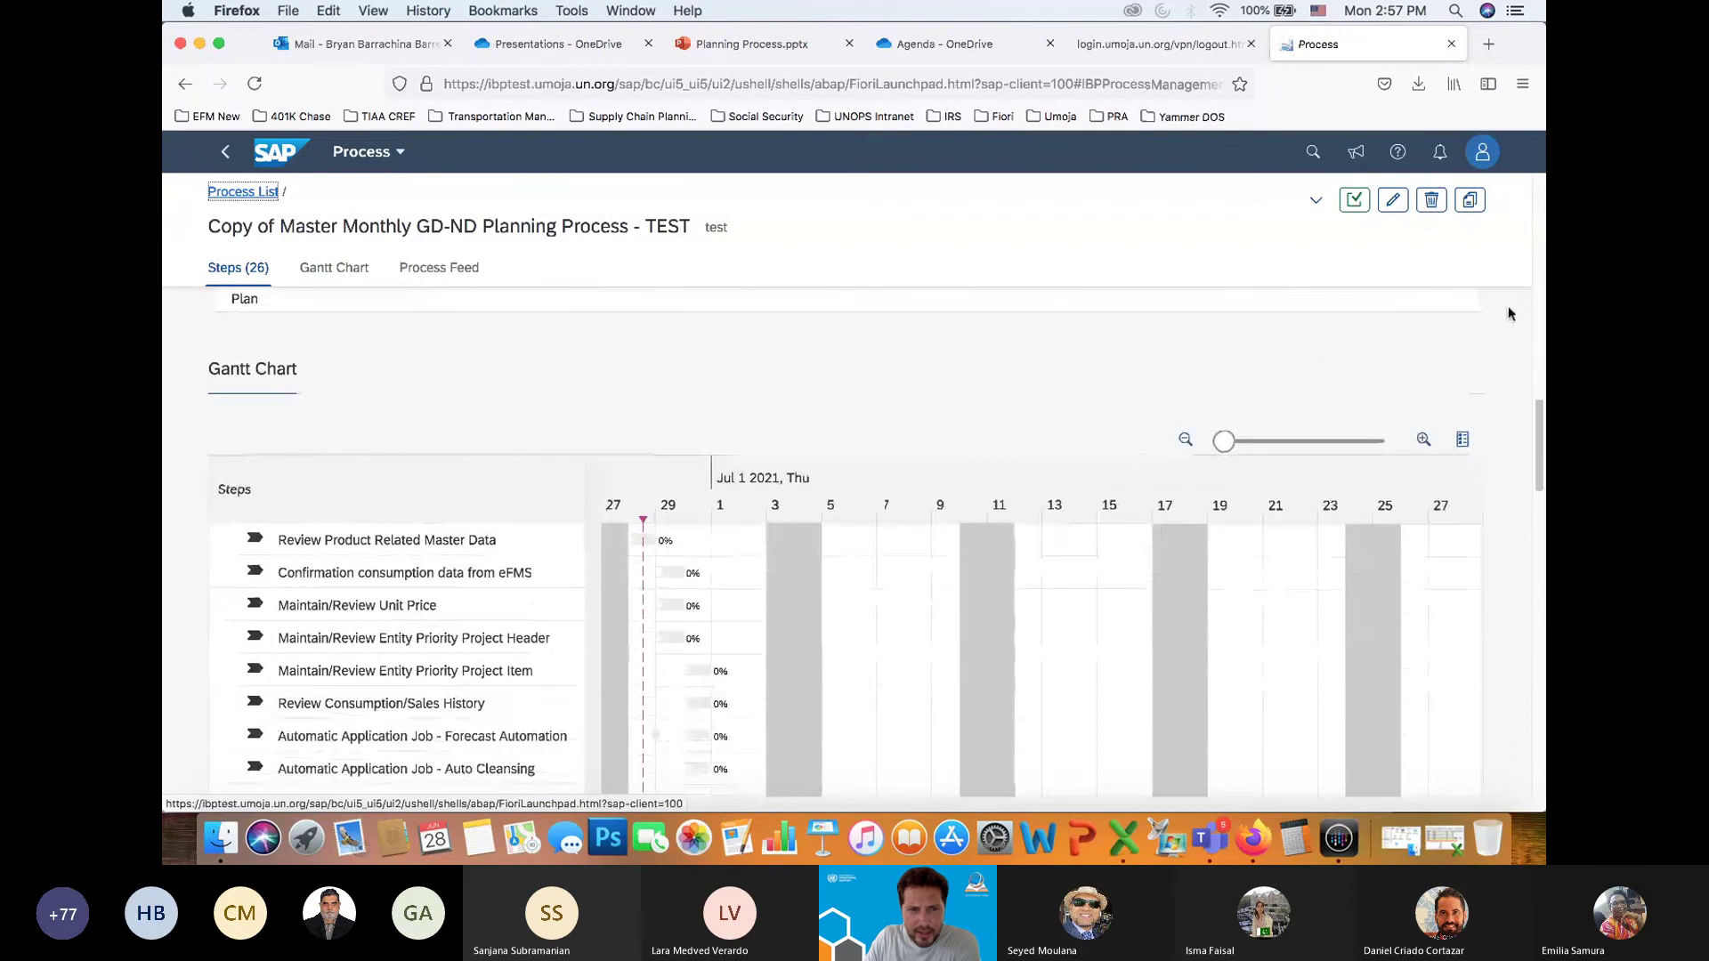
pyautogui.scroll(-3, 1502, 301)
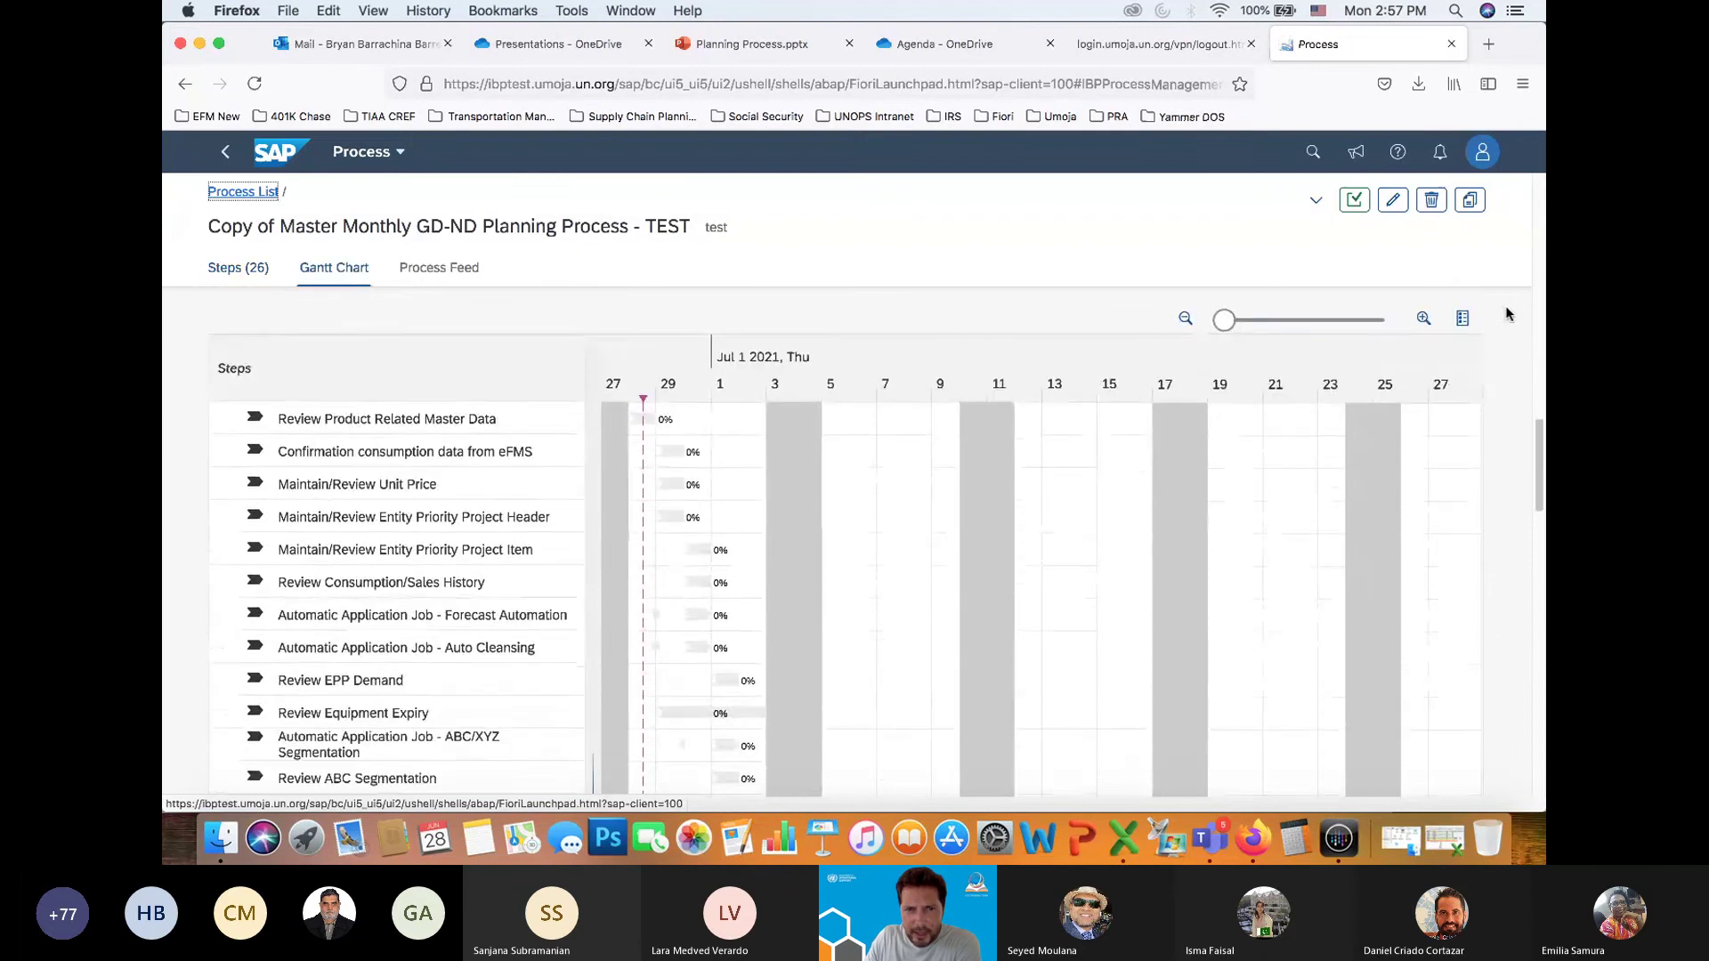
pyautogui.scroll(-10, 1506, 313)
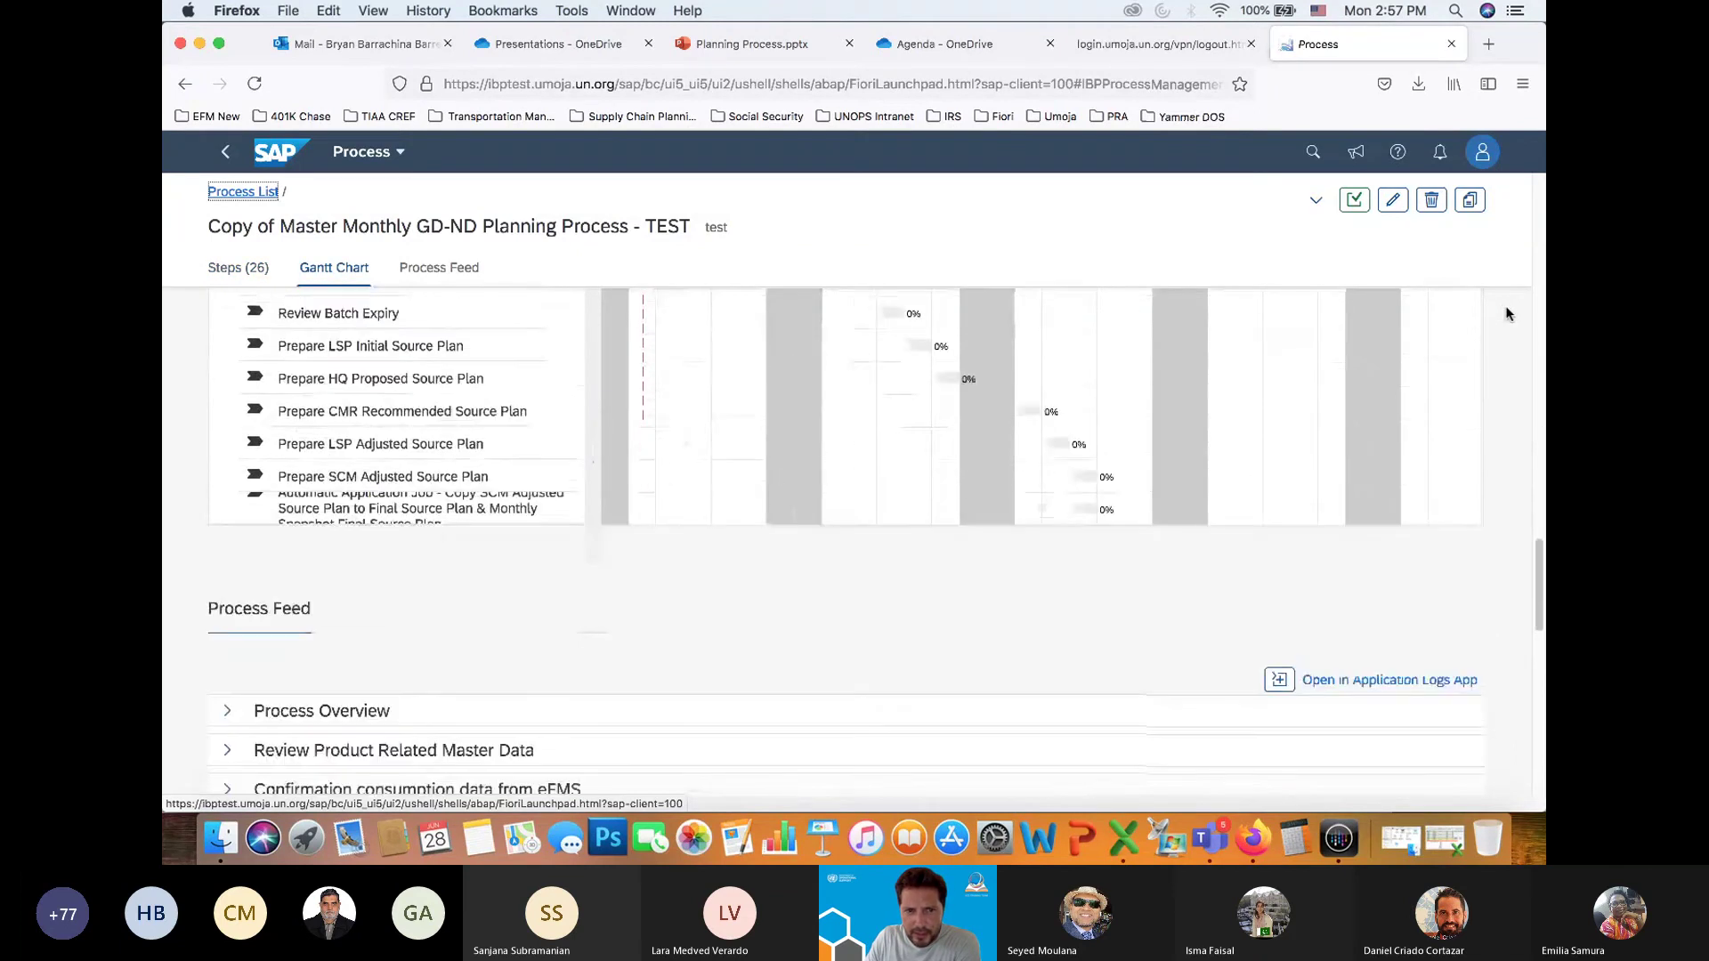
pyautogui.scroll(-4, 1509, 319)
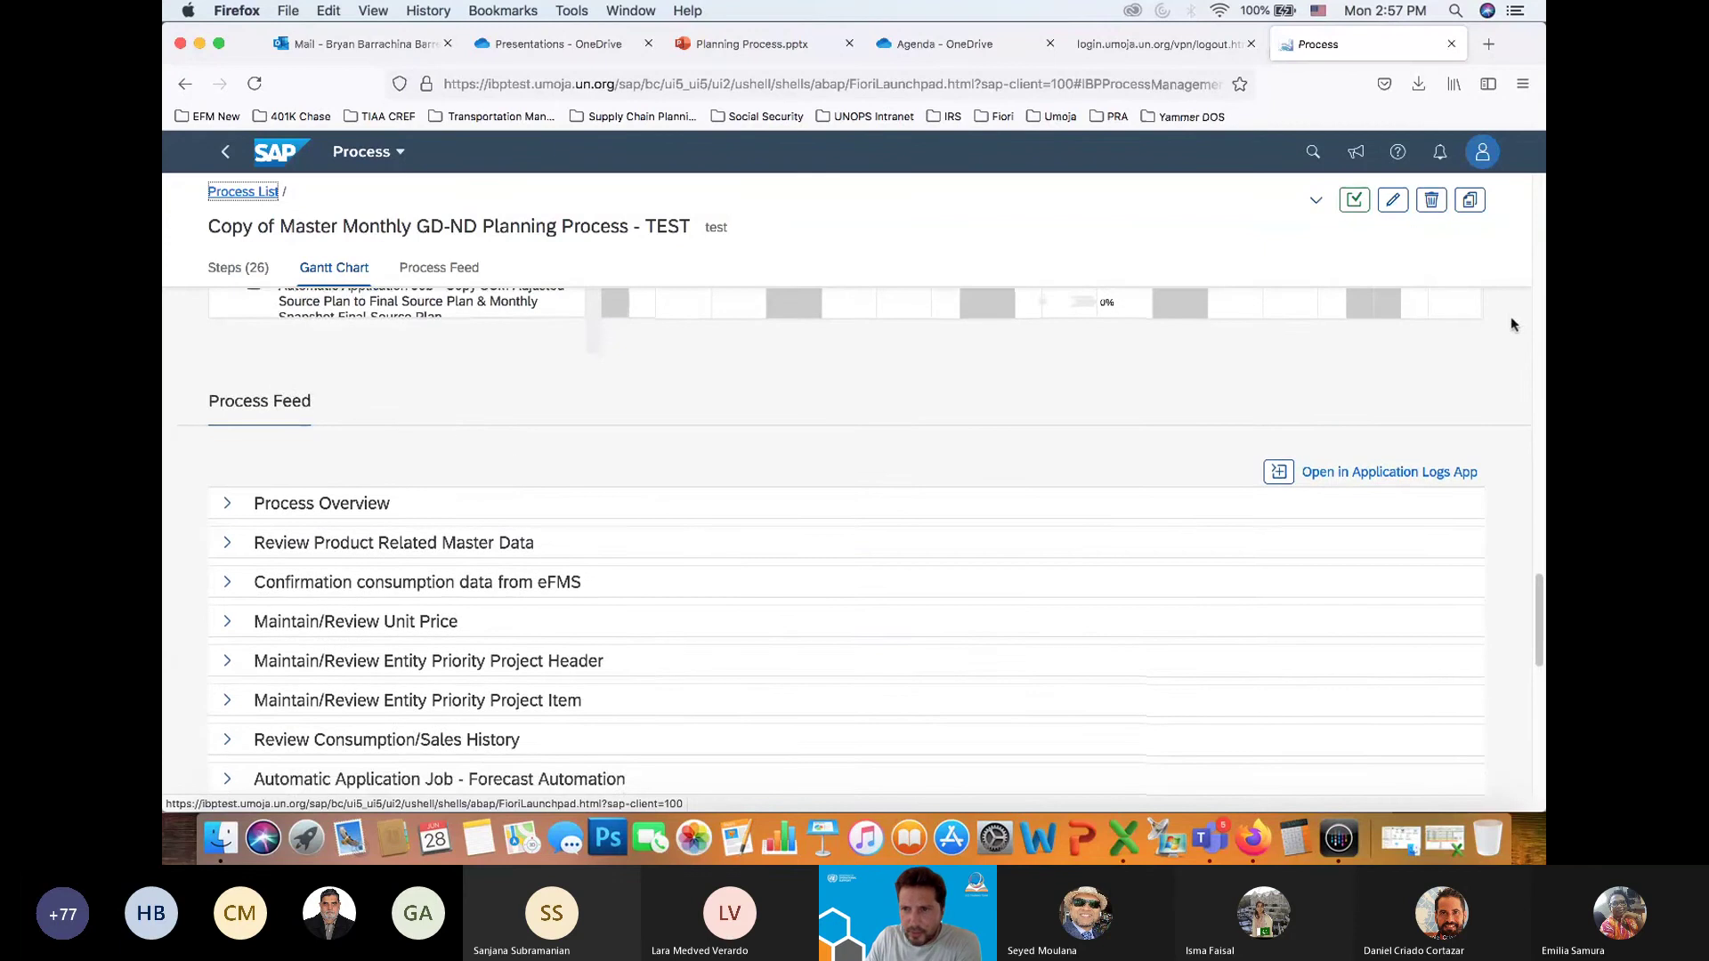
pyautogui.scroll(-5, 1520, 323)
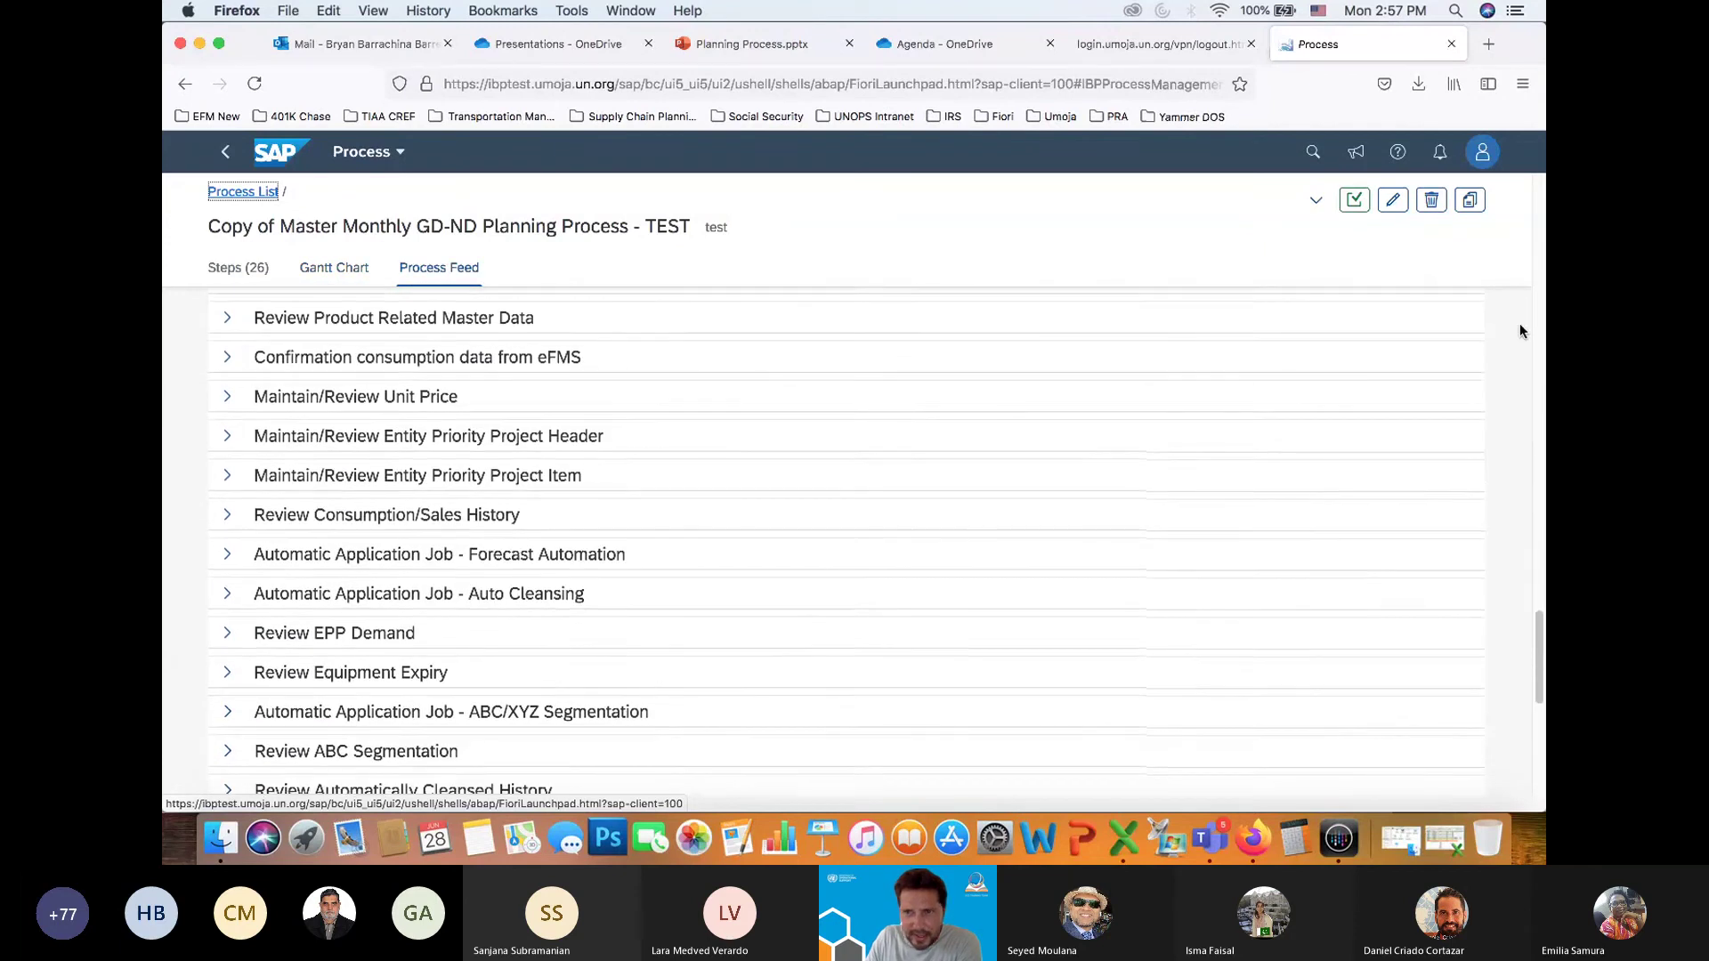
pyautogui.scroll(-12, 1519, 324)
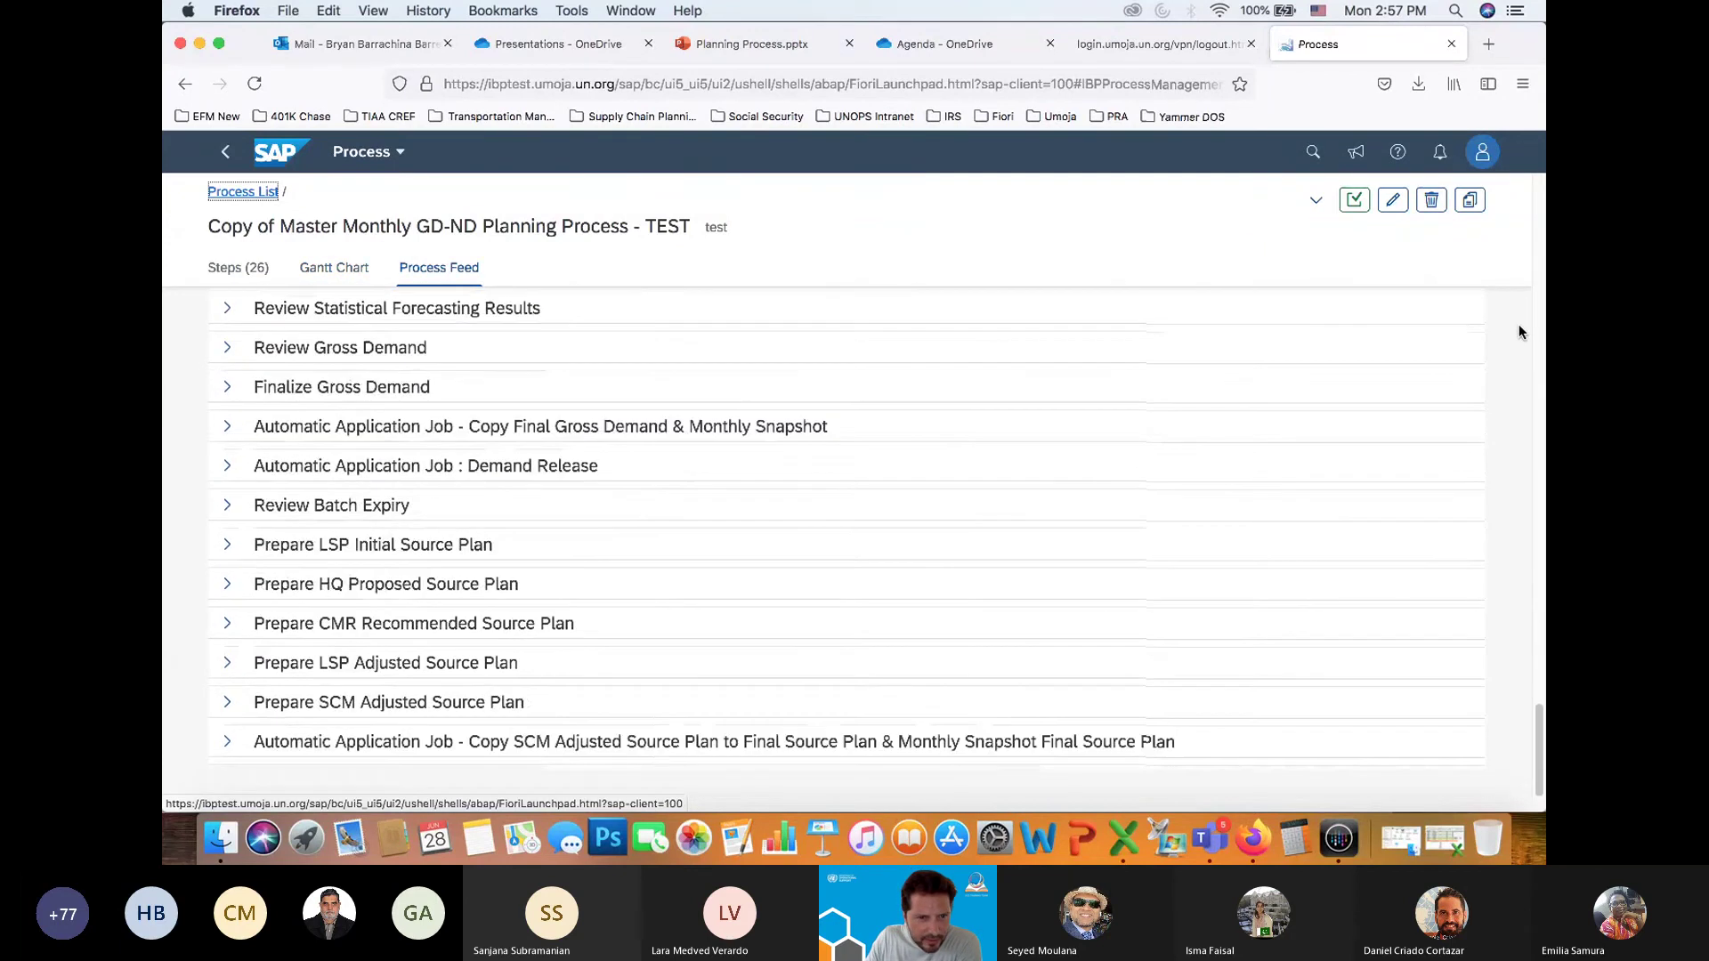
pyautogui.scroll(6, 1148, 440)
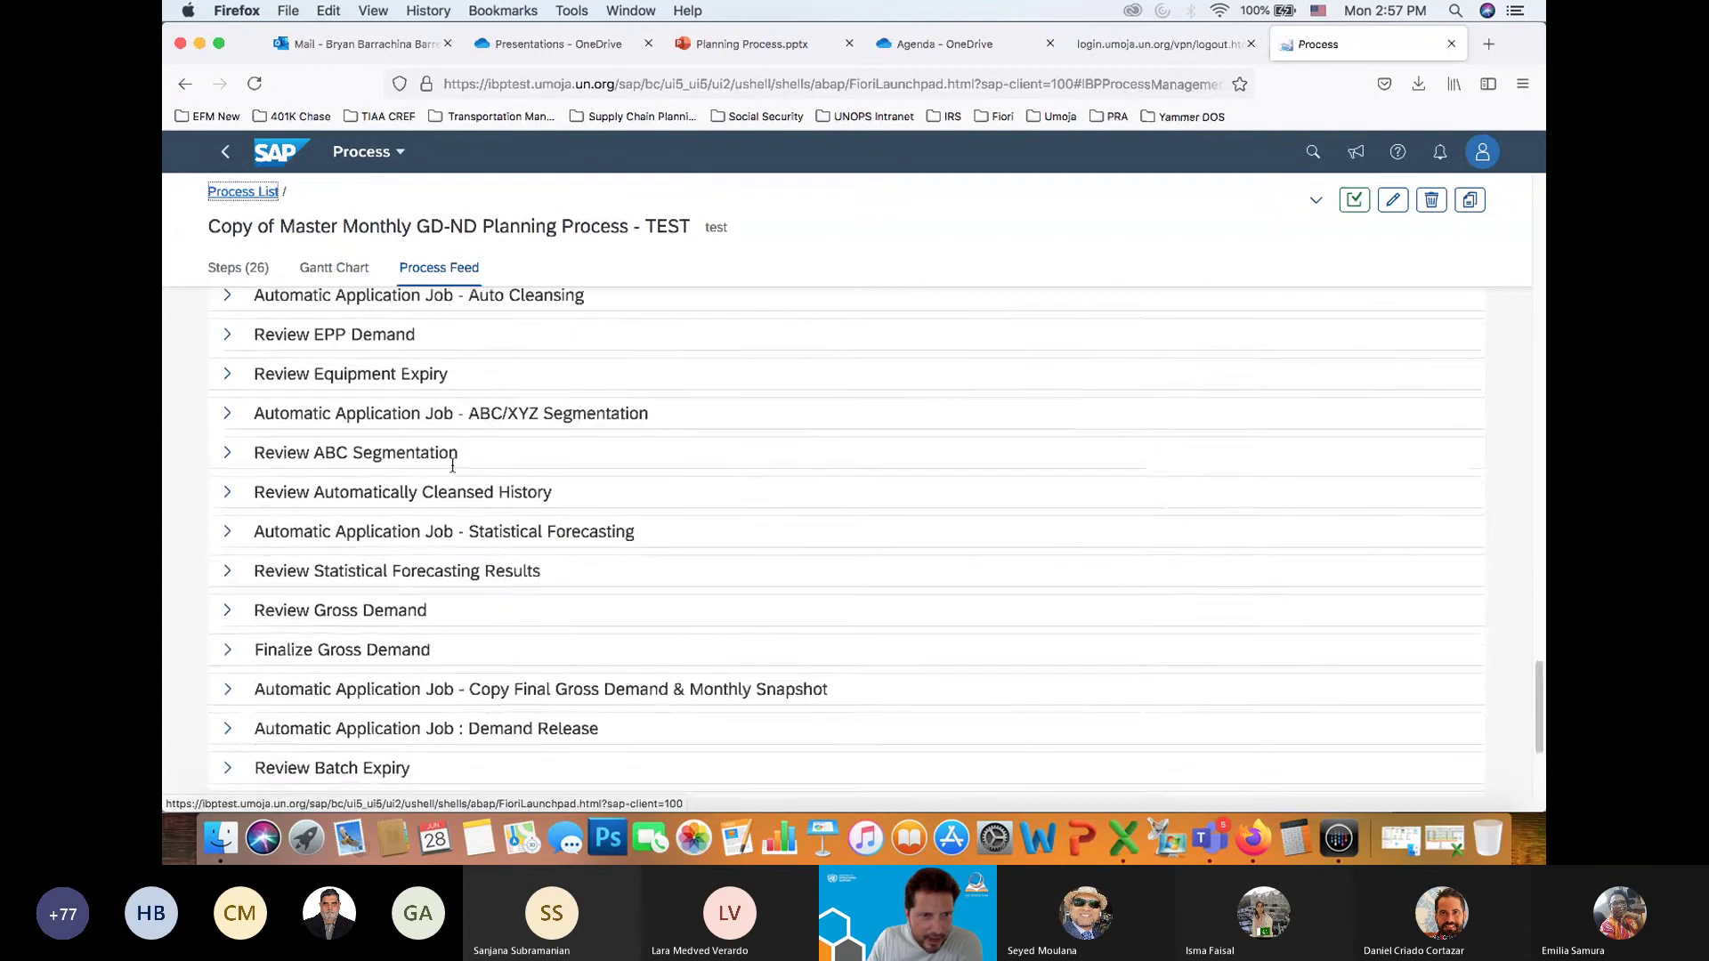
pyautogui.scroll(4, 325, 450)
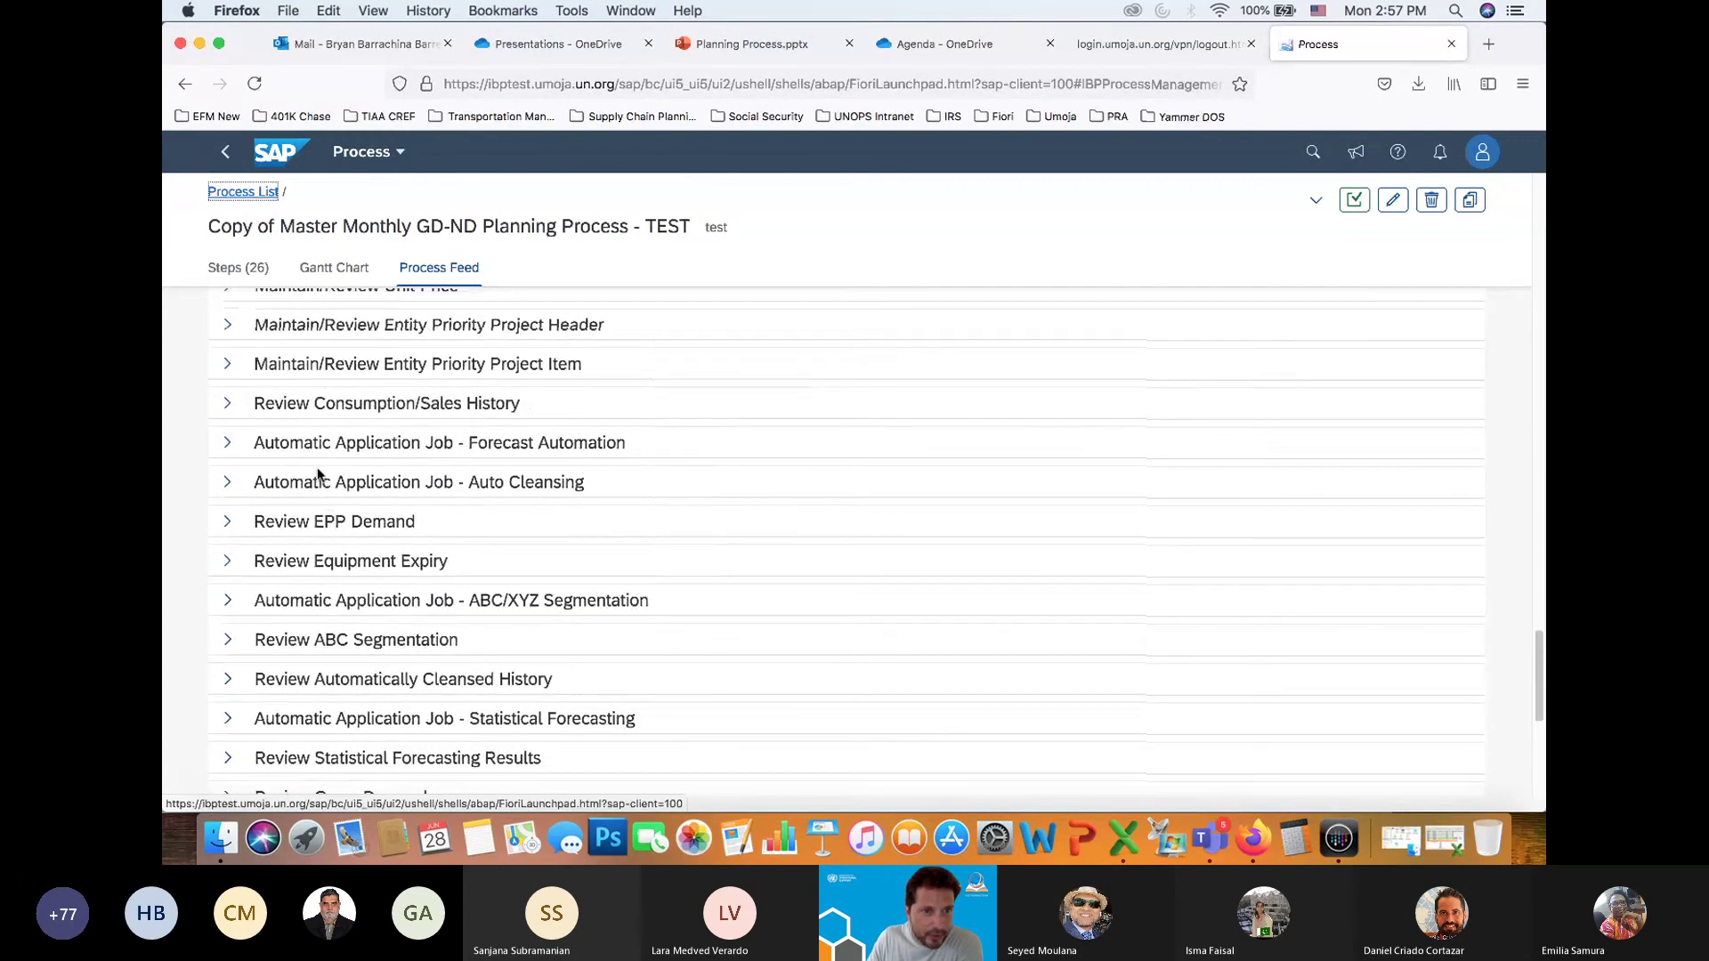
pyautogui.scroll(4, 230, 415)
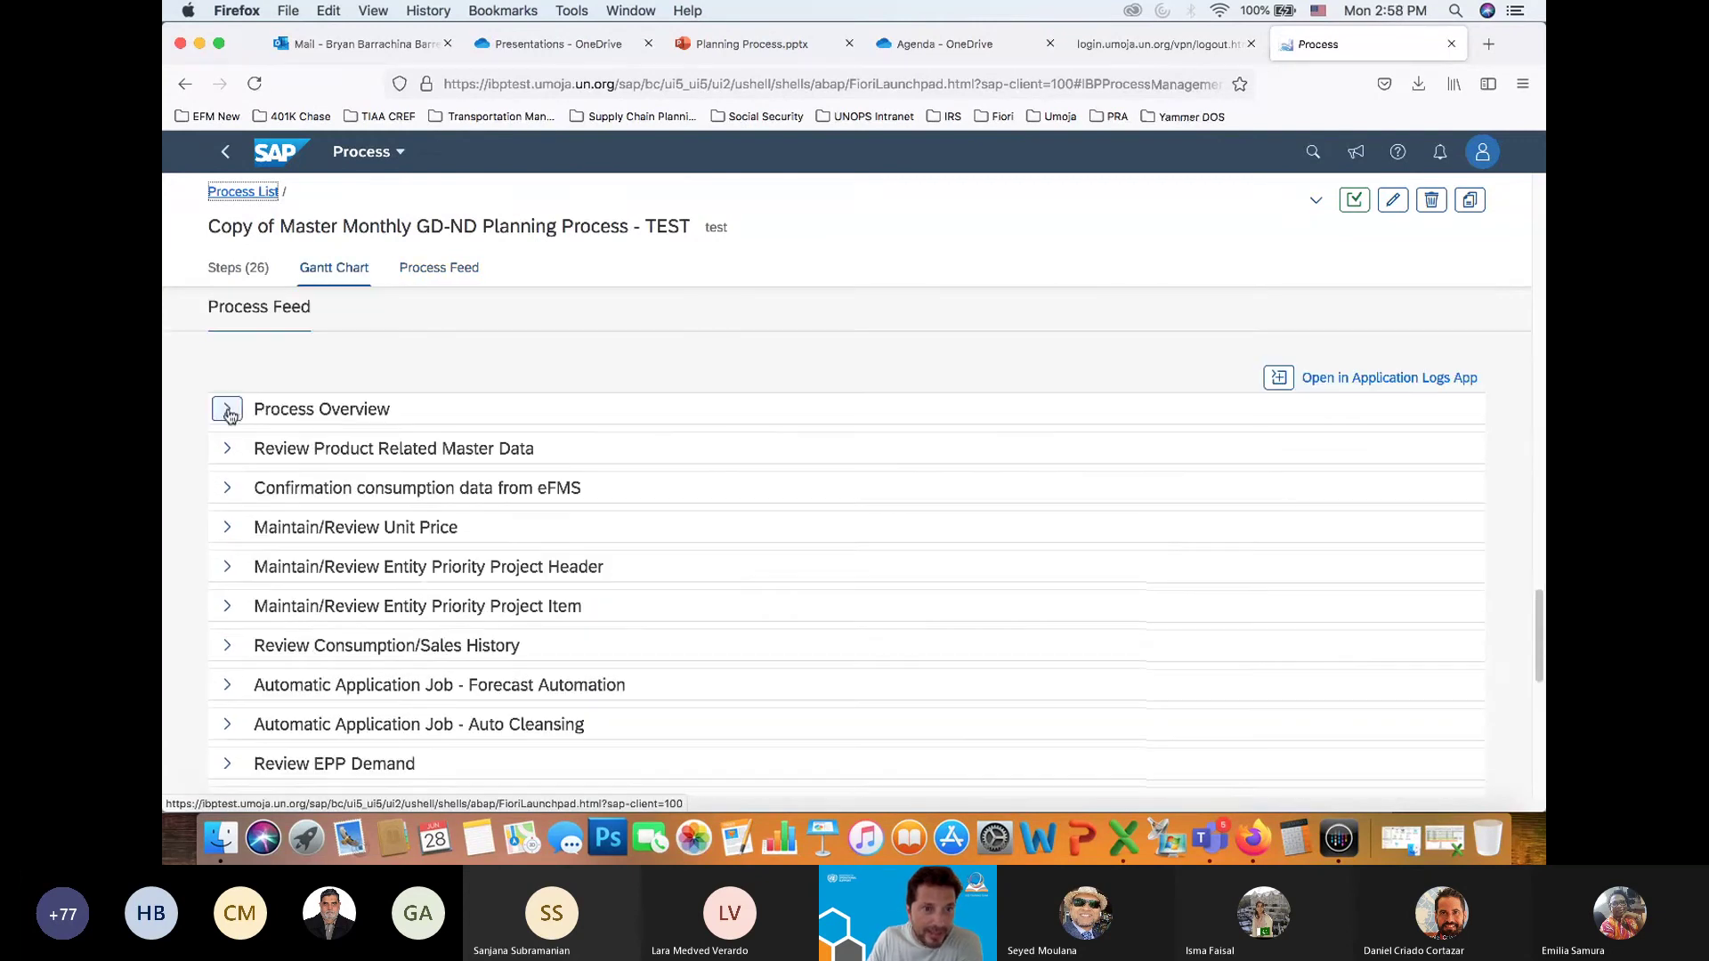
# Expand the Process Overview feed entry to see its creator, then scroll back to the Gantt chart
pyautogui.click(228, 411)
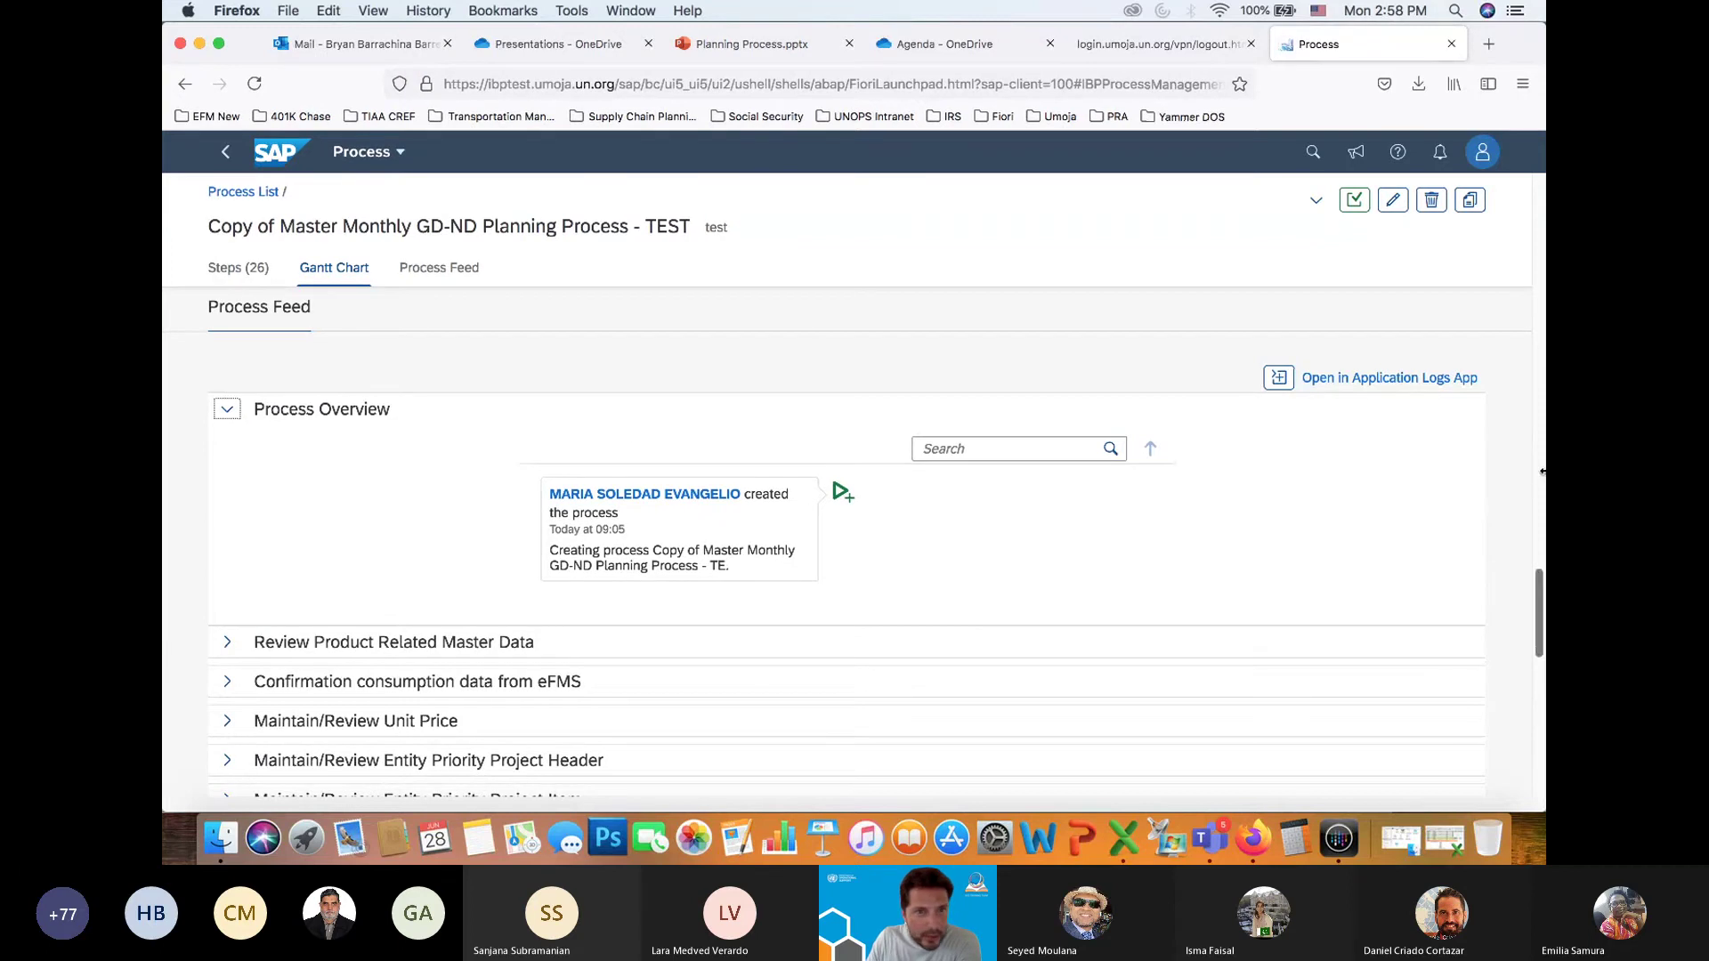
pyautogui.scroll(3, 1513, 490)
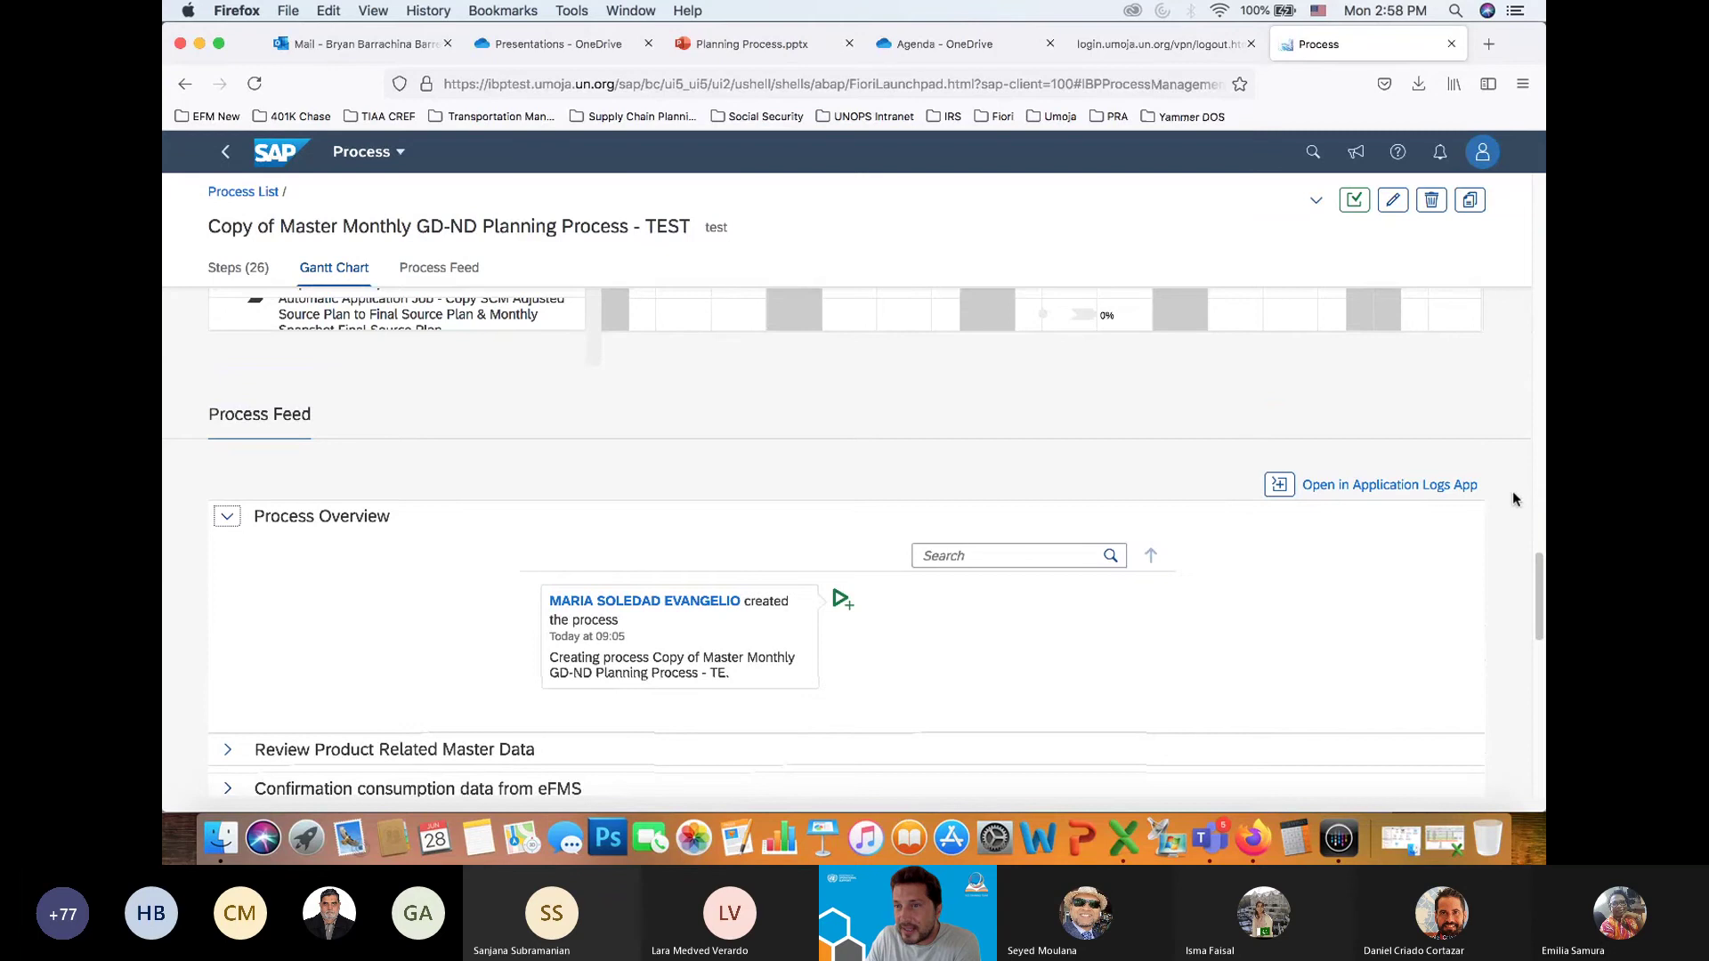
pyautogui.scroll(10, 1513, 490)
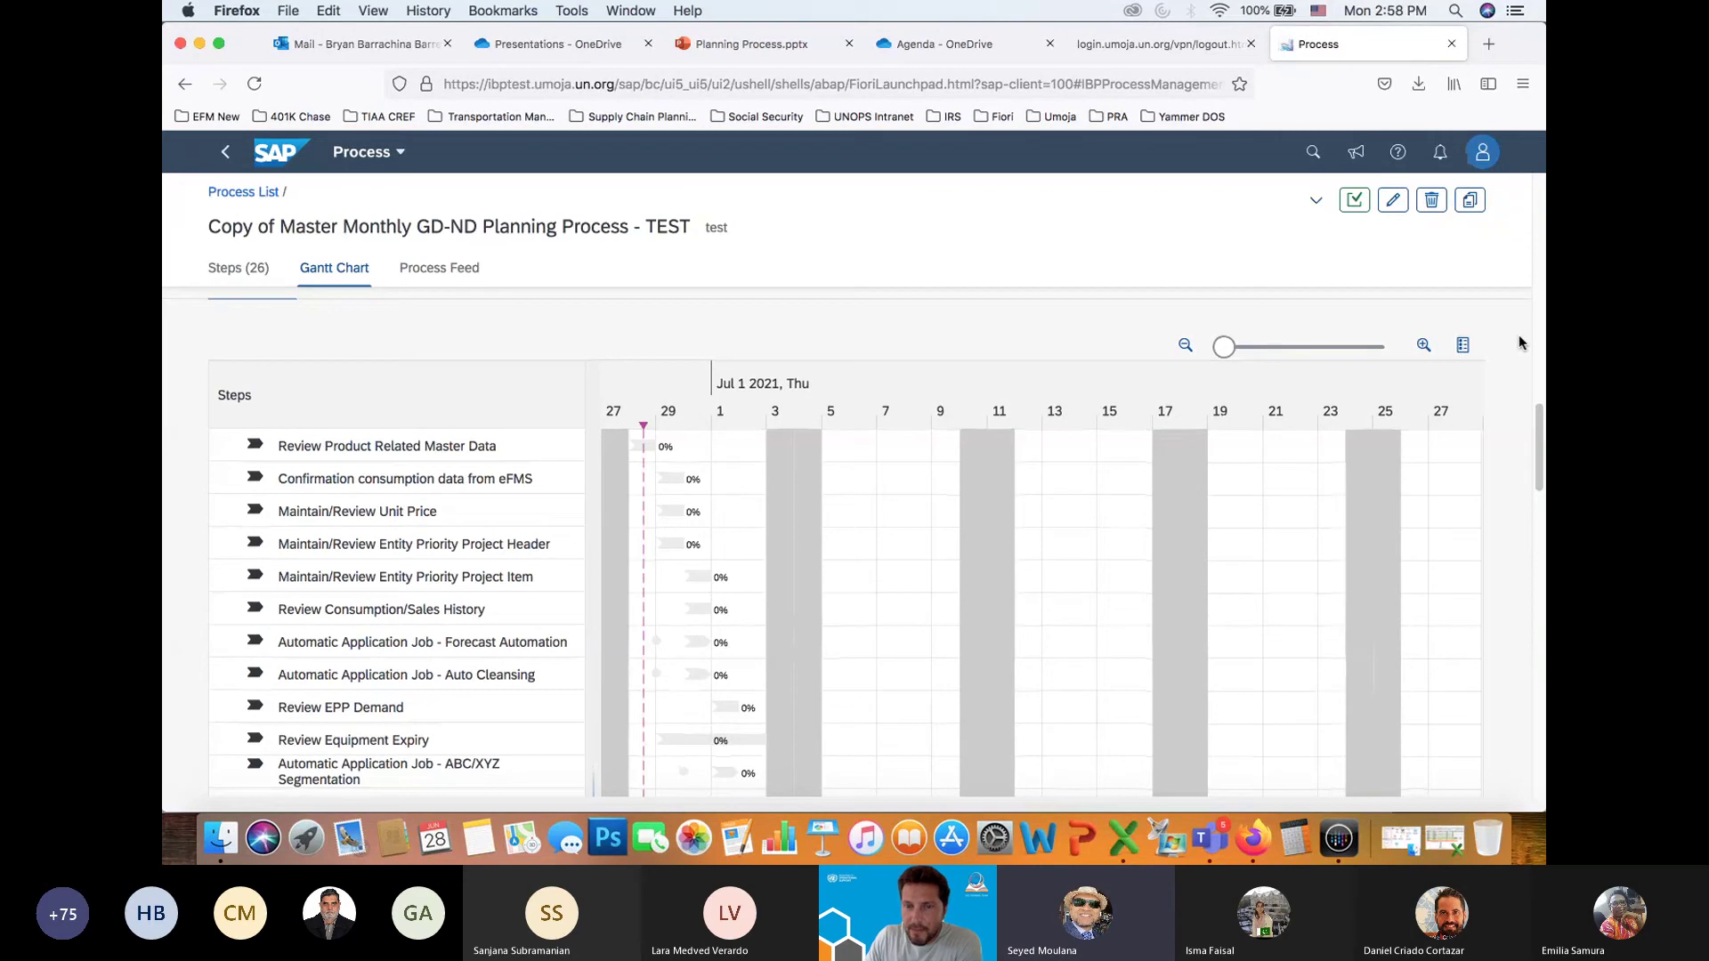
pyautogui.scroll(-1, 685, 472)
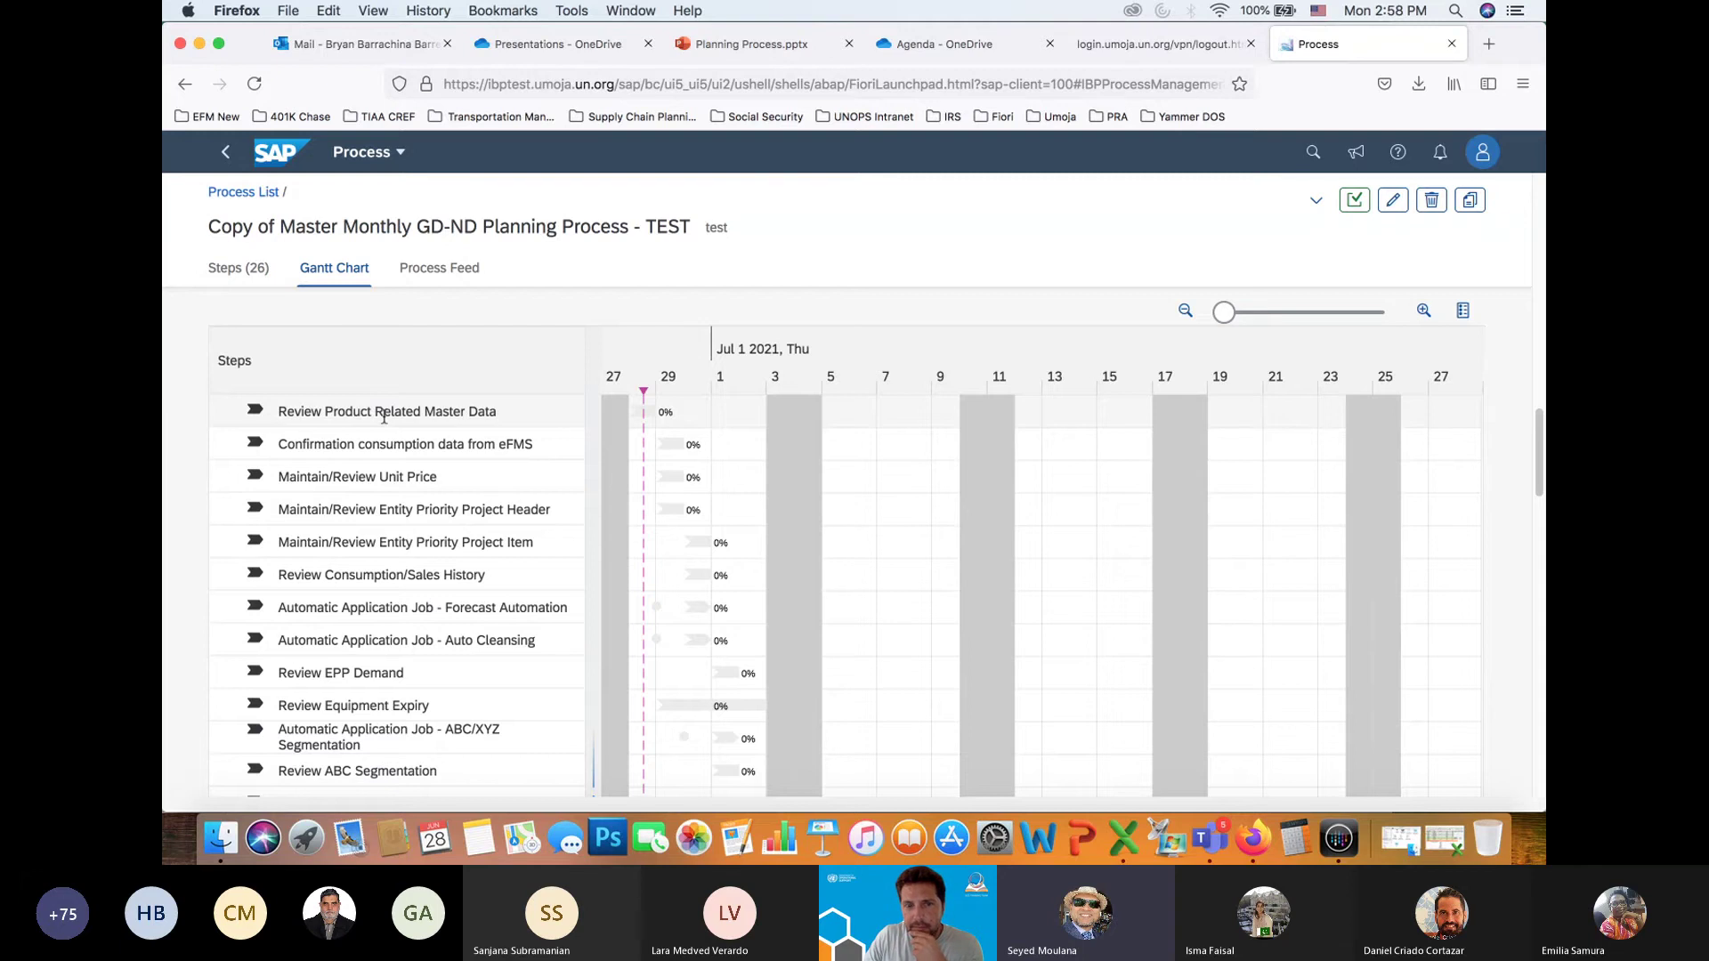
# Scroll to the top of Steps and go back to the launchpad Home page via the Process title menu
pyautogui.scroll(5, 827, 392)
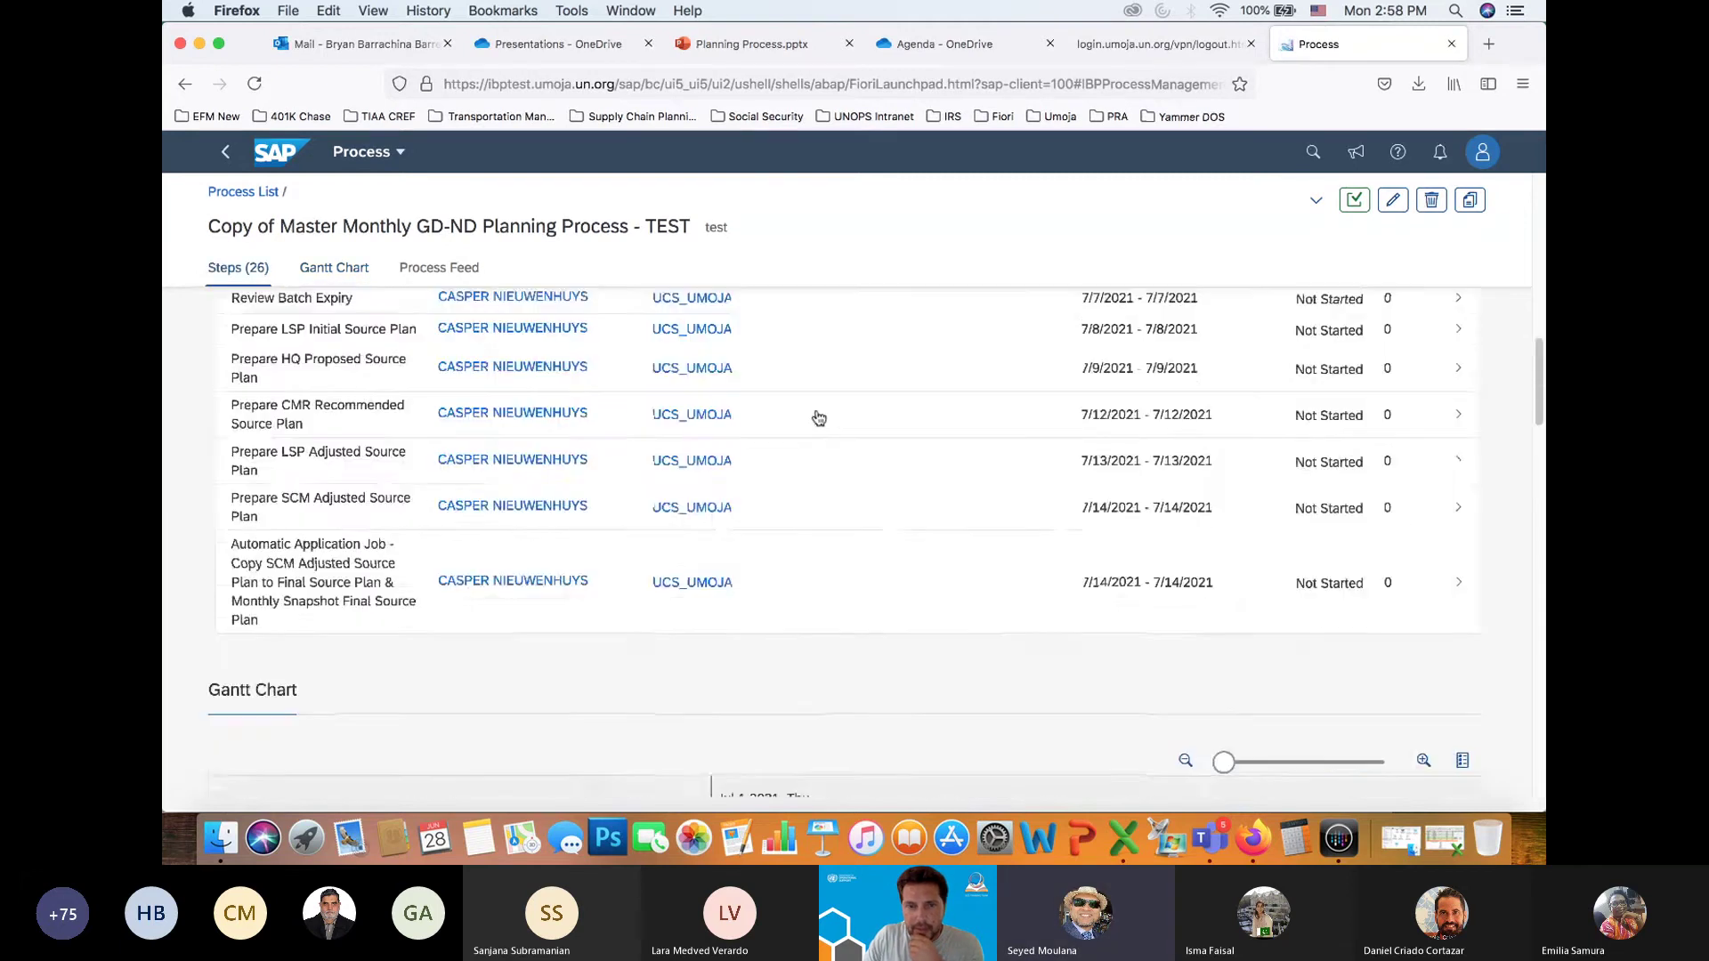
pyautogui.scroll(8, 818, 418)
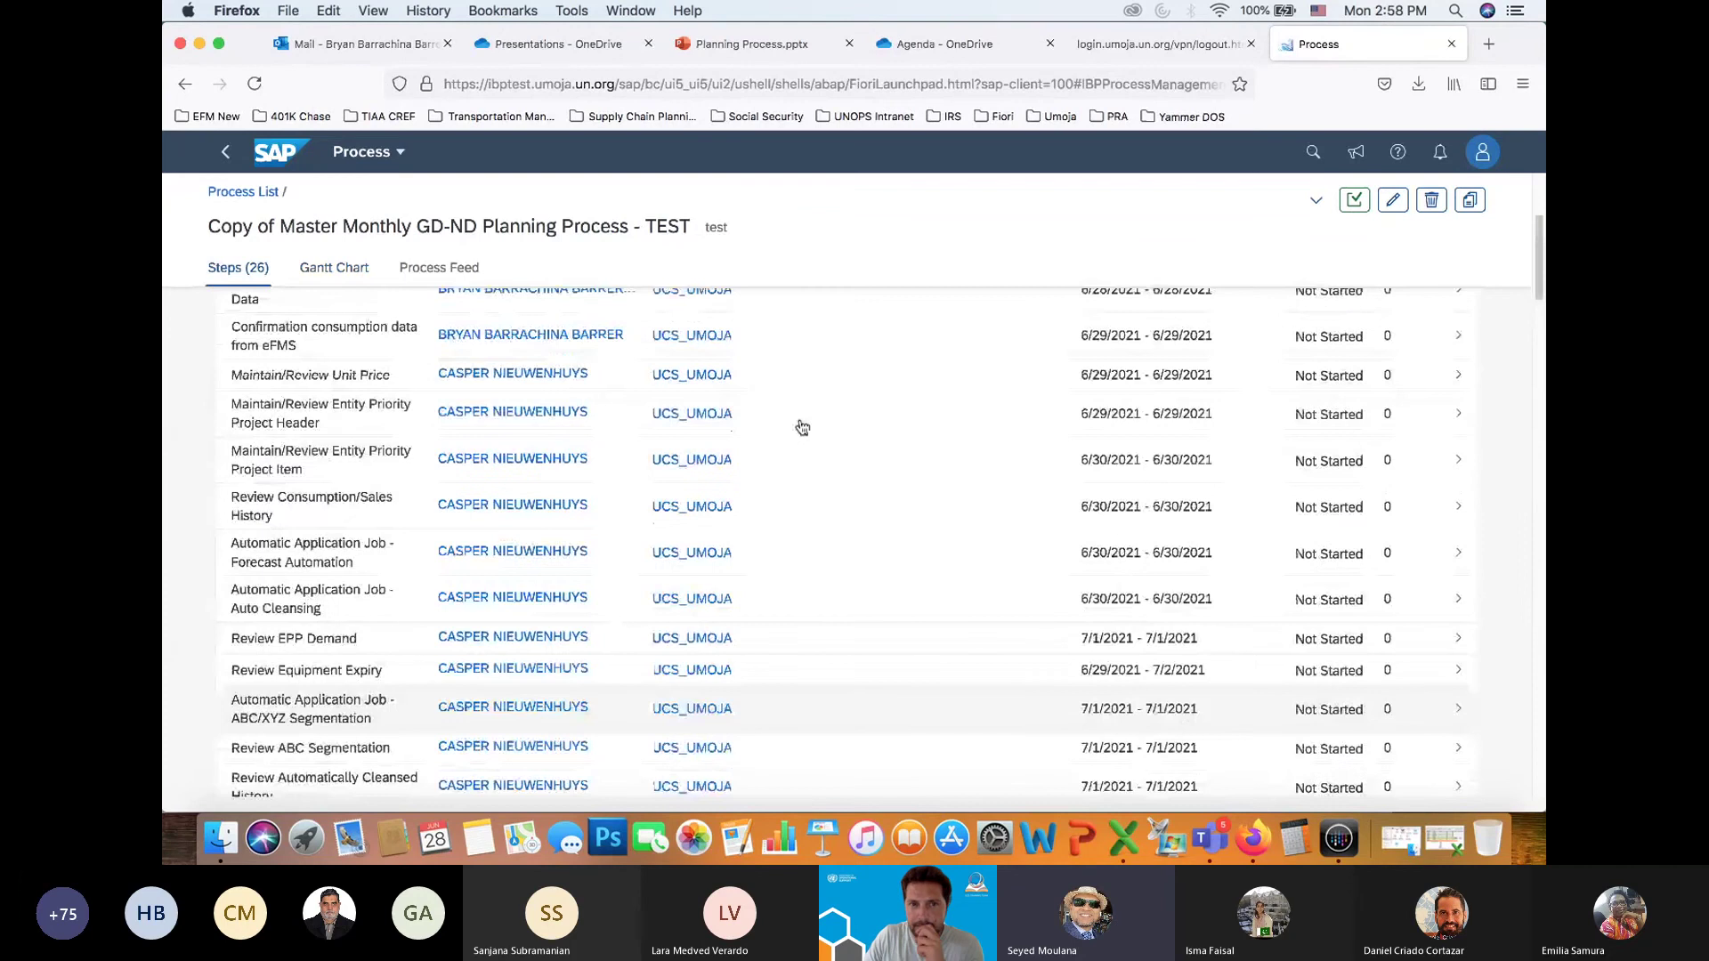
pyautogui.scroll(3, 802, 428)
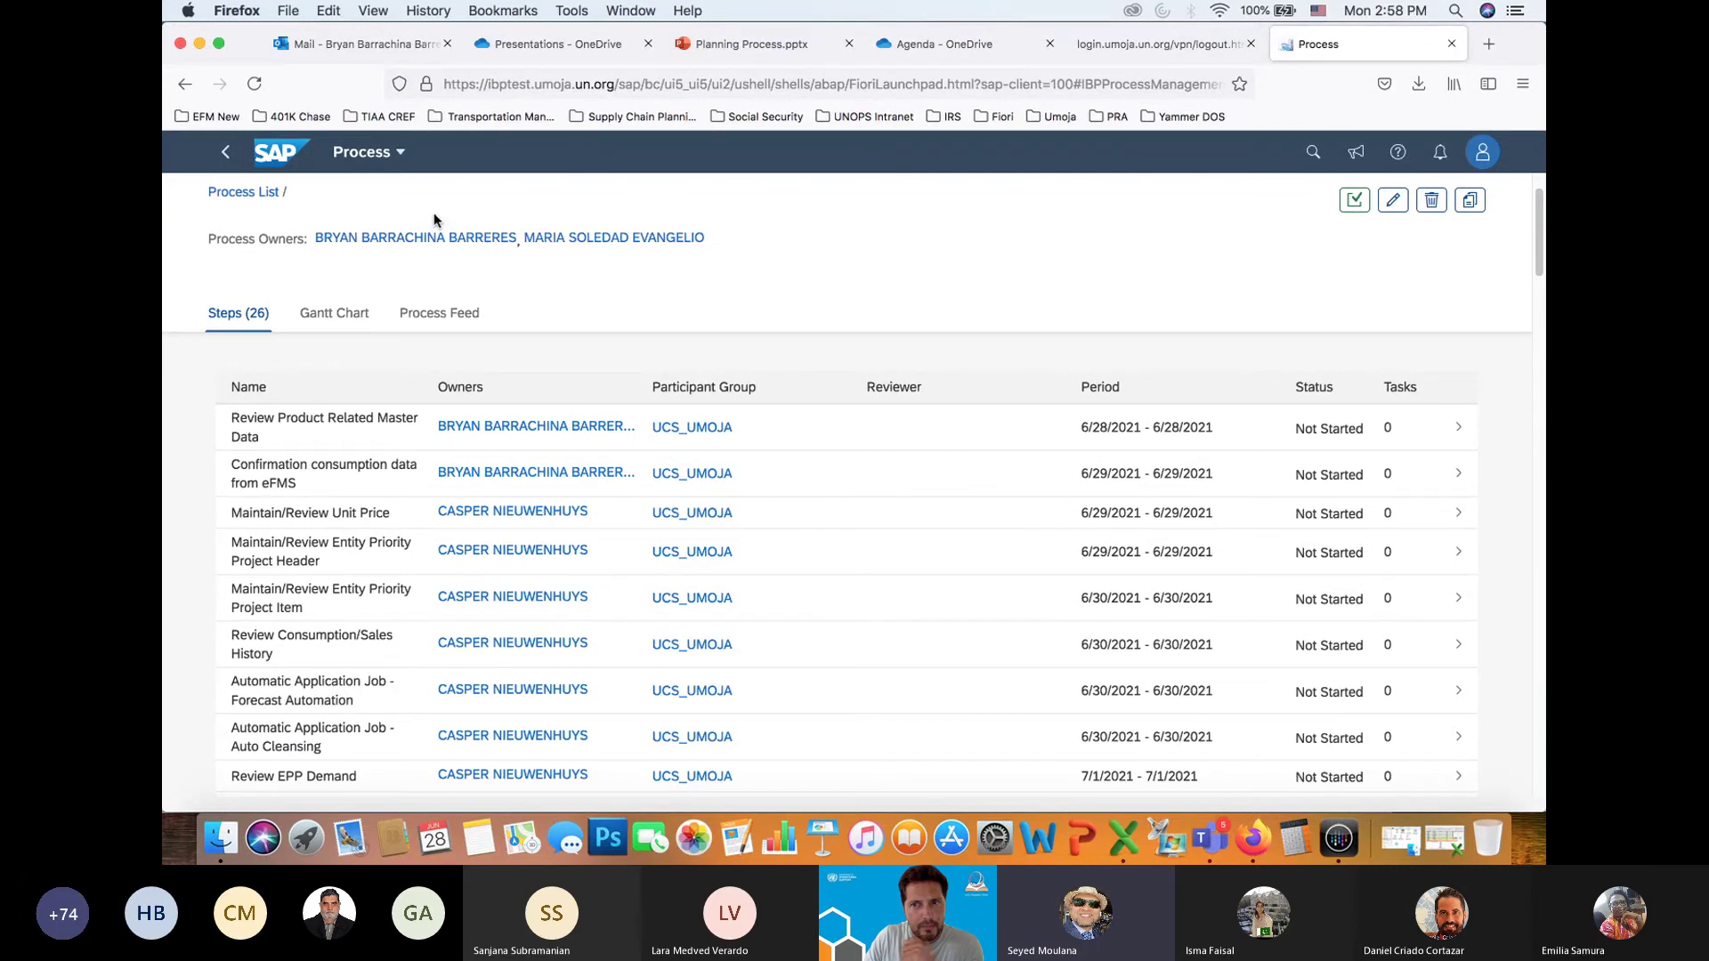
pyautogui.click(401, 157)
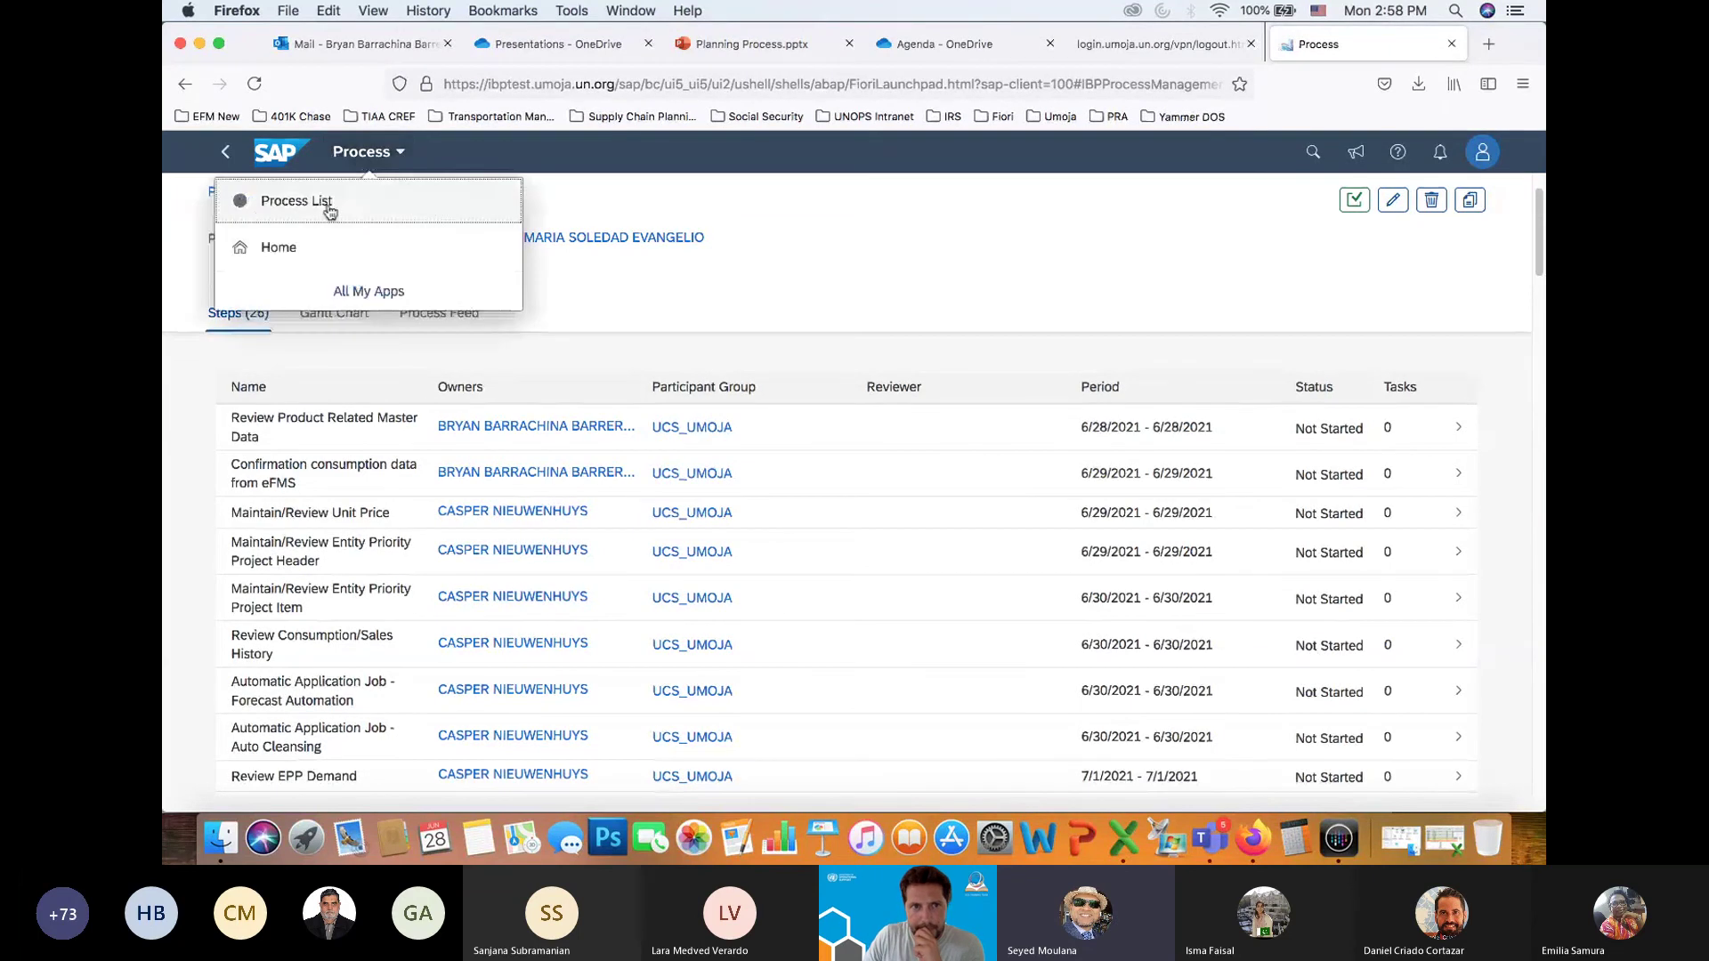
pyautogui.click(260, 254)
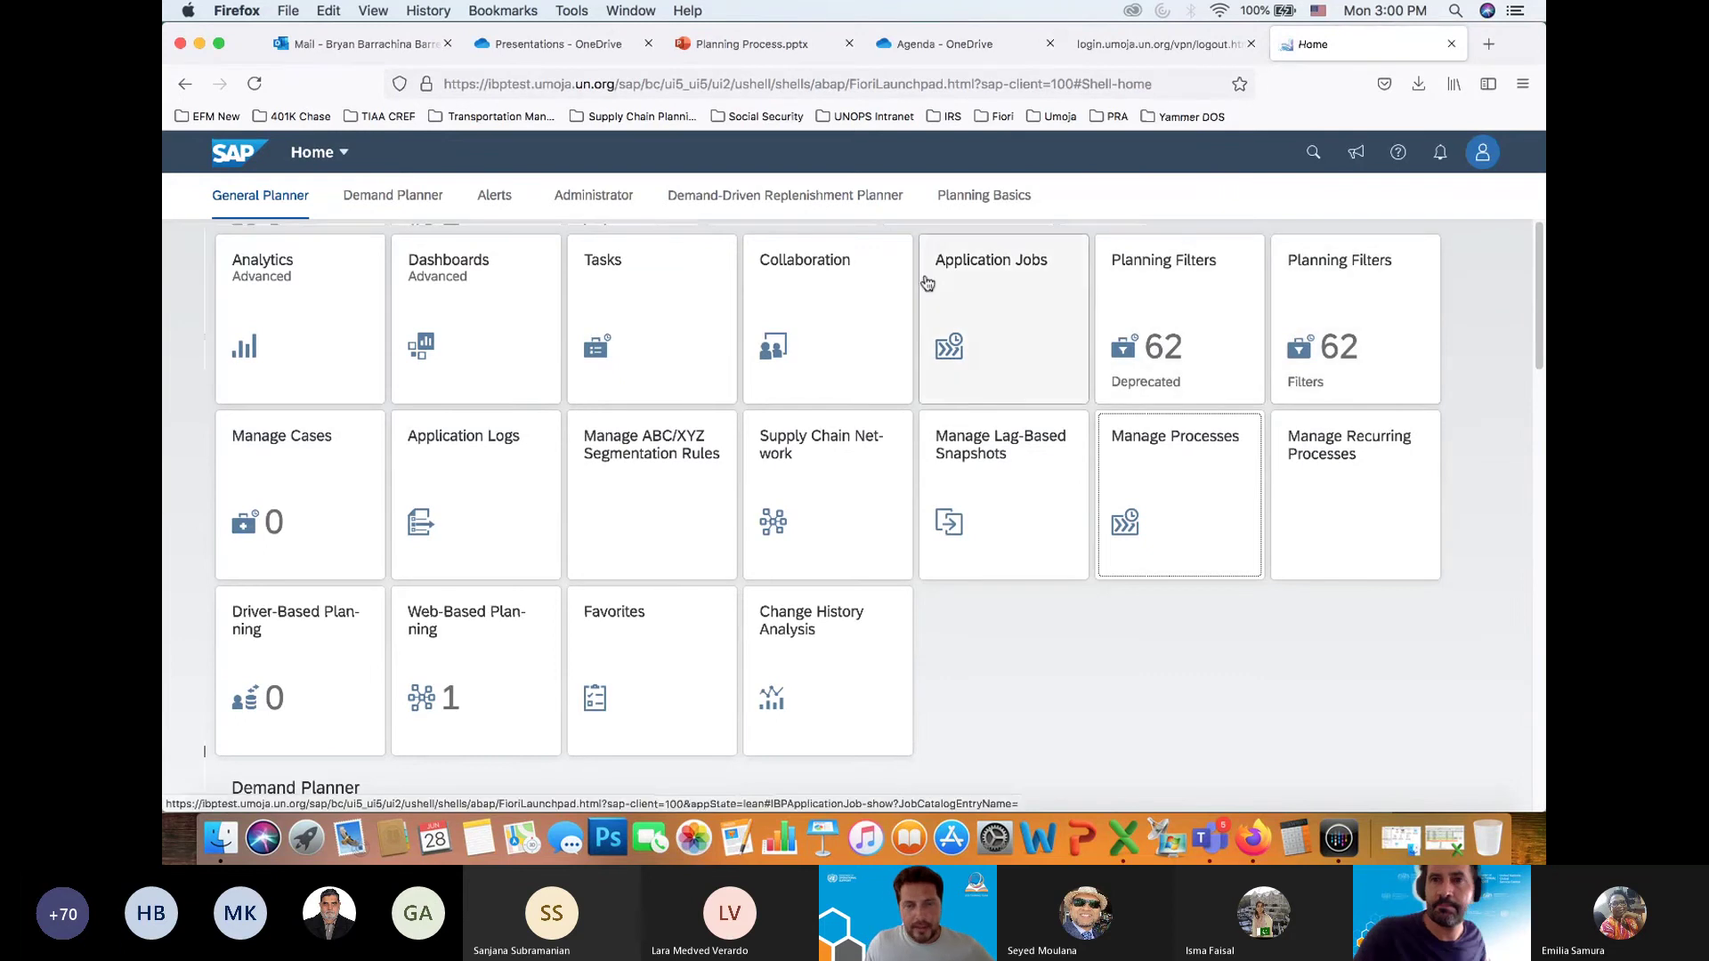
# Open the Analytics app and show the Create menu above its list of 297 charts
pyautogui.click(272, 267)
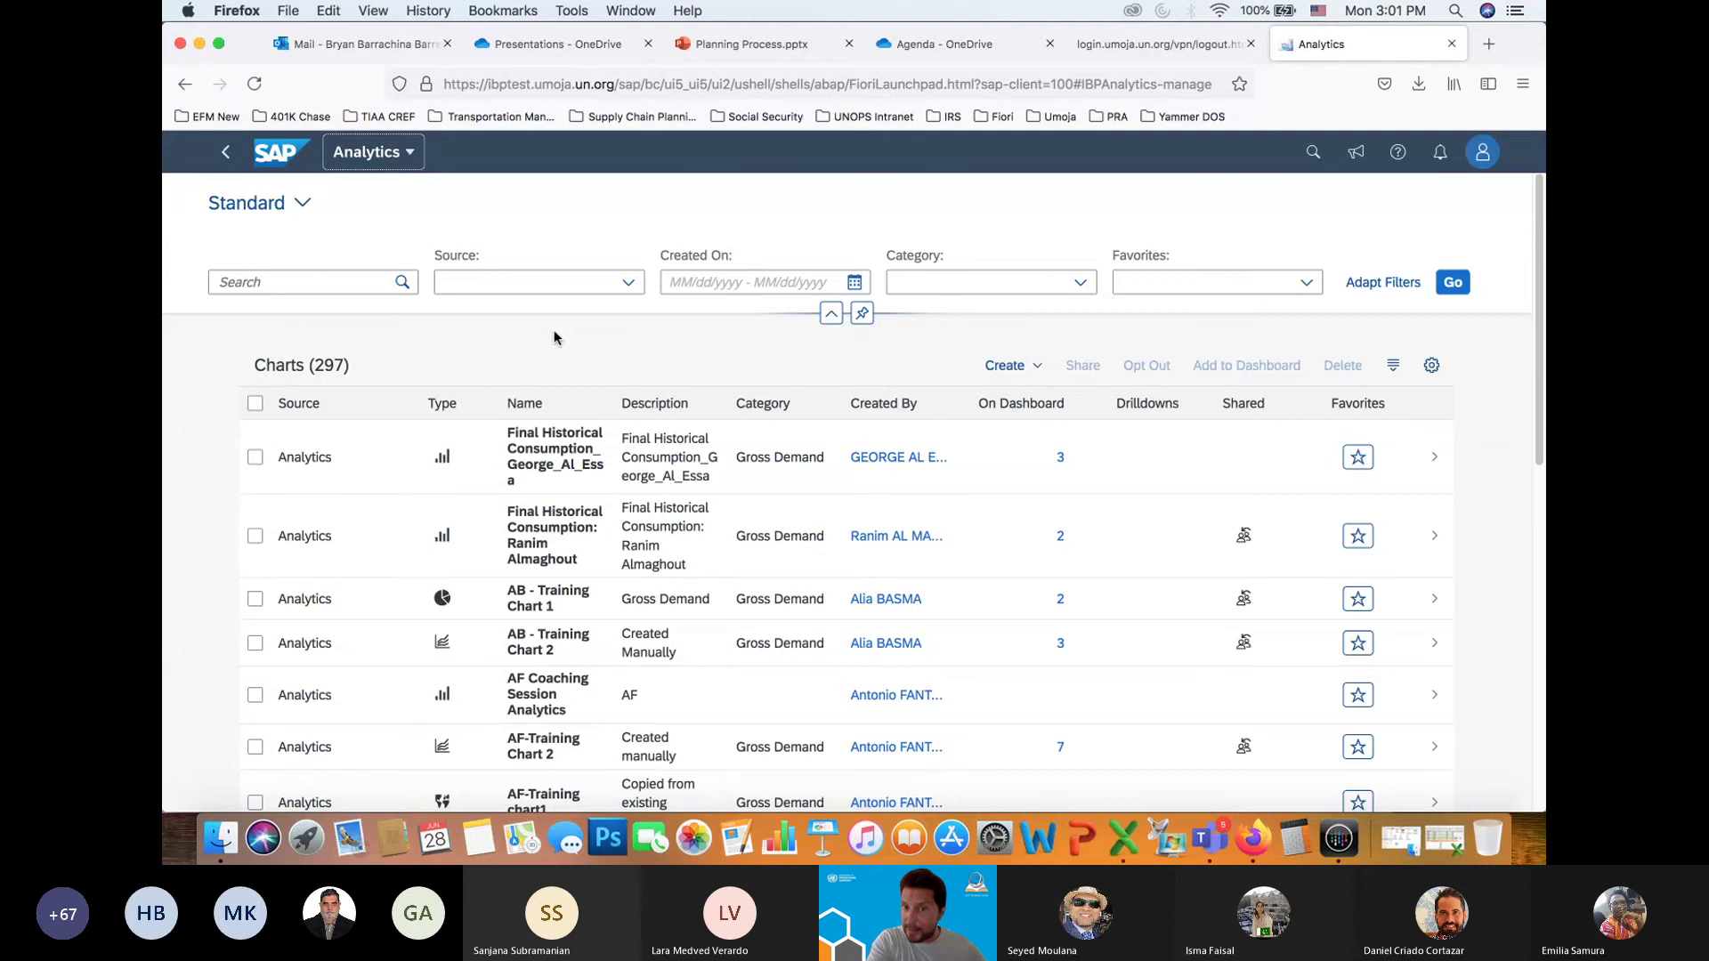
pyautogui.click(1033, 372)
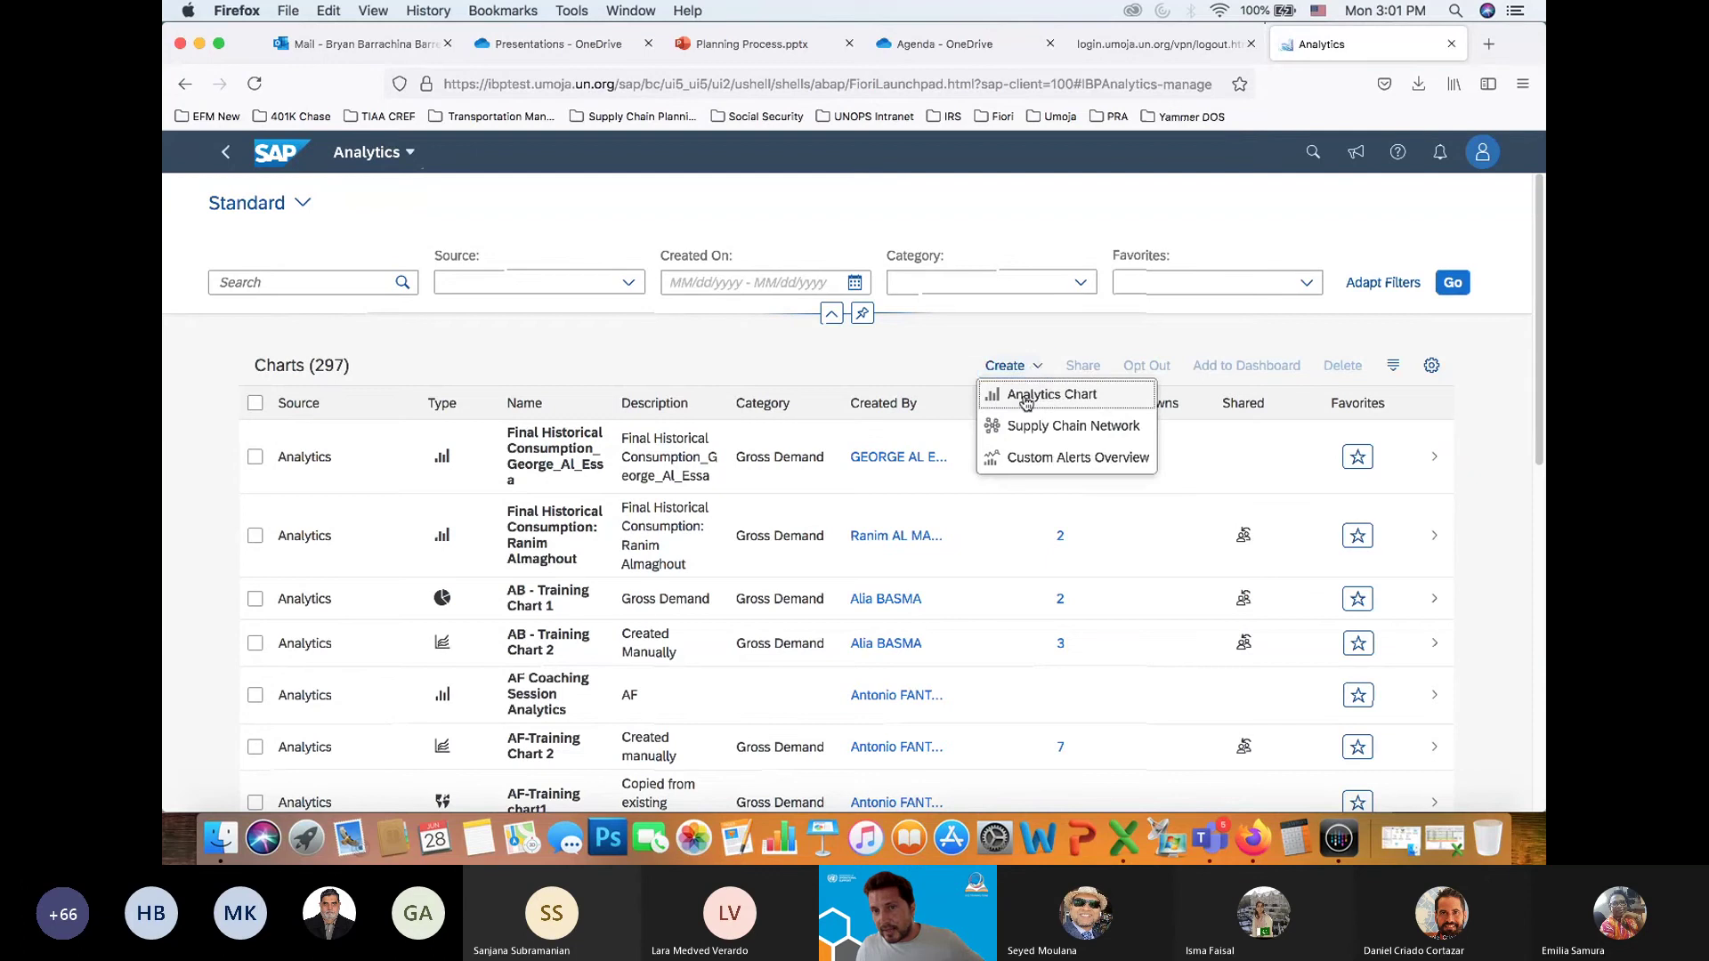
# Create a new Analytics Chart and enter 'Fund Centers' as its name
pyautogui.click(1044, 394)
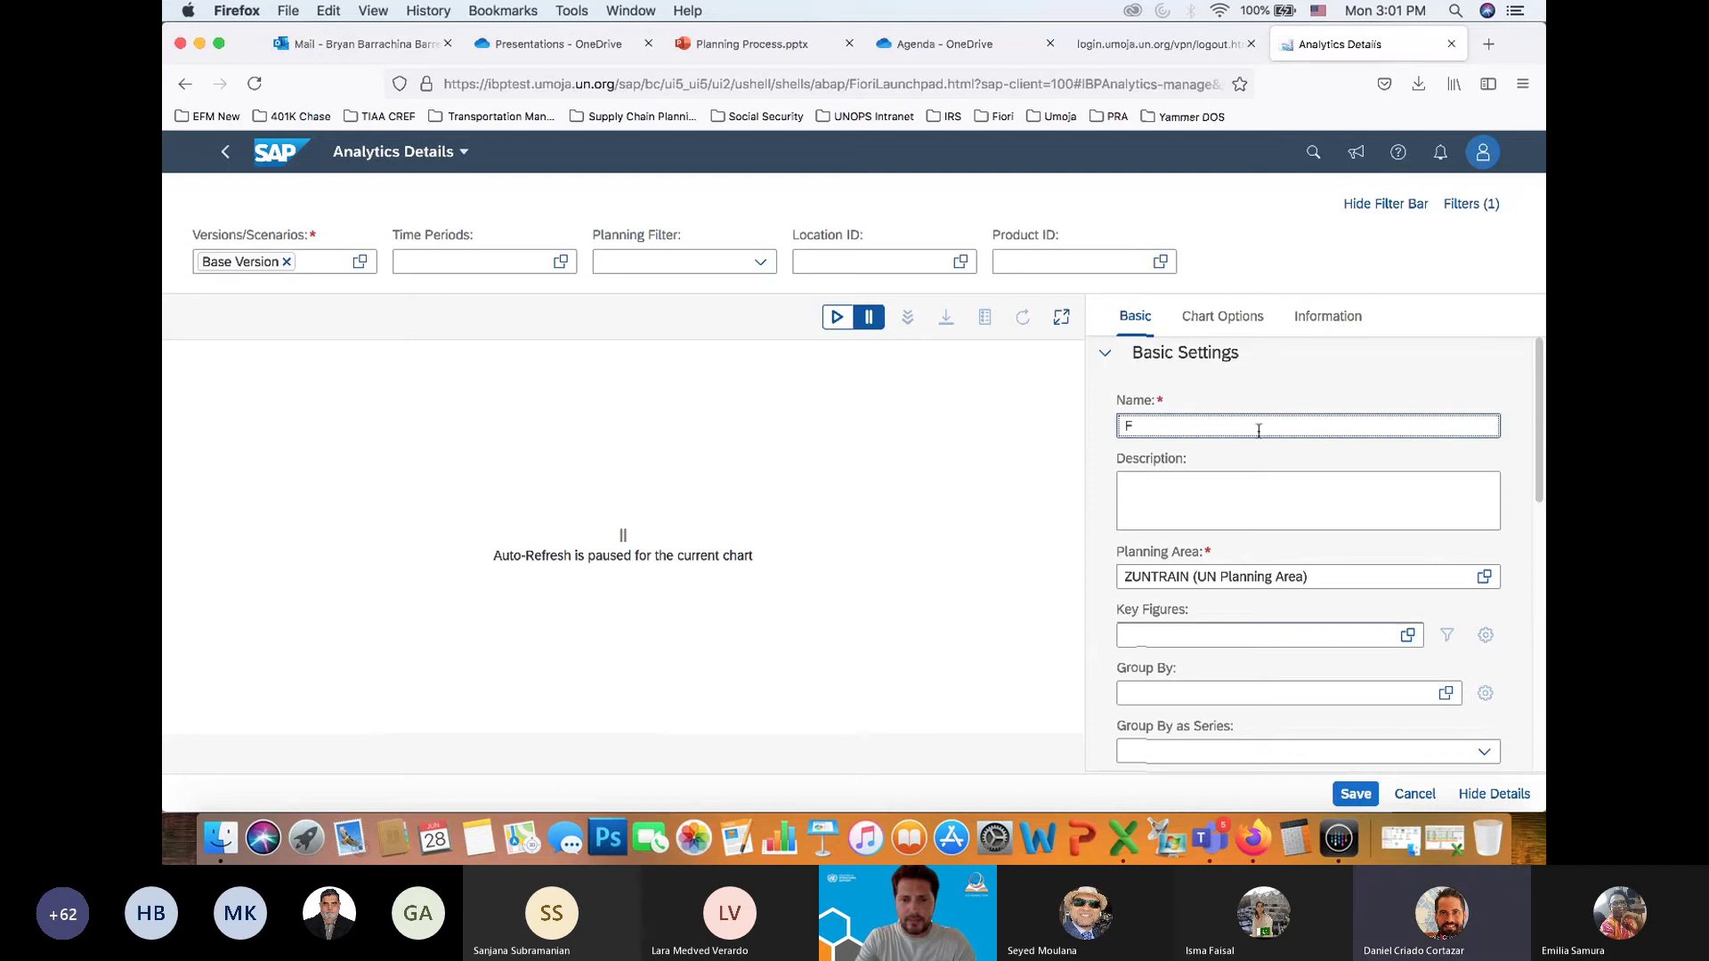
pyautogui.write('unds')
pyautogui.write('Centers')
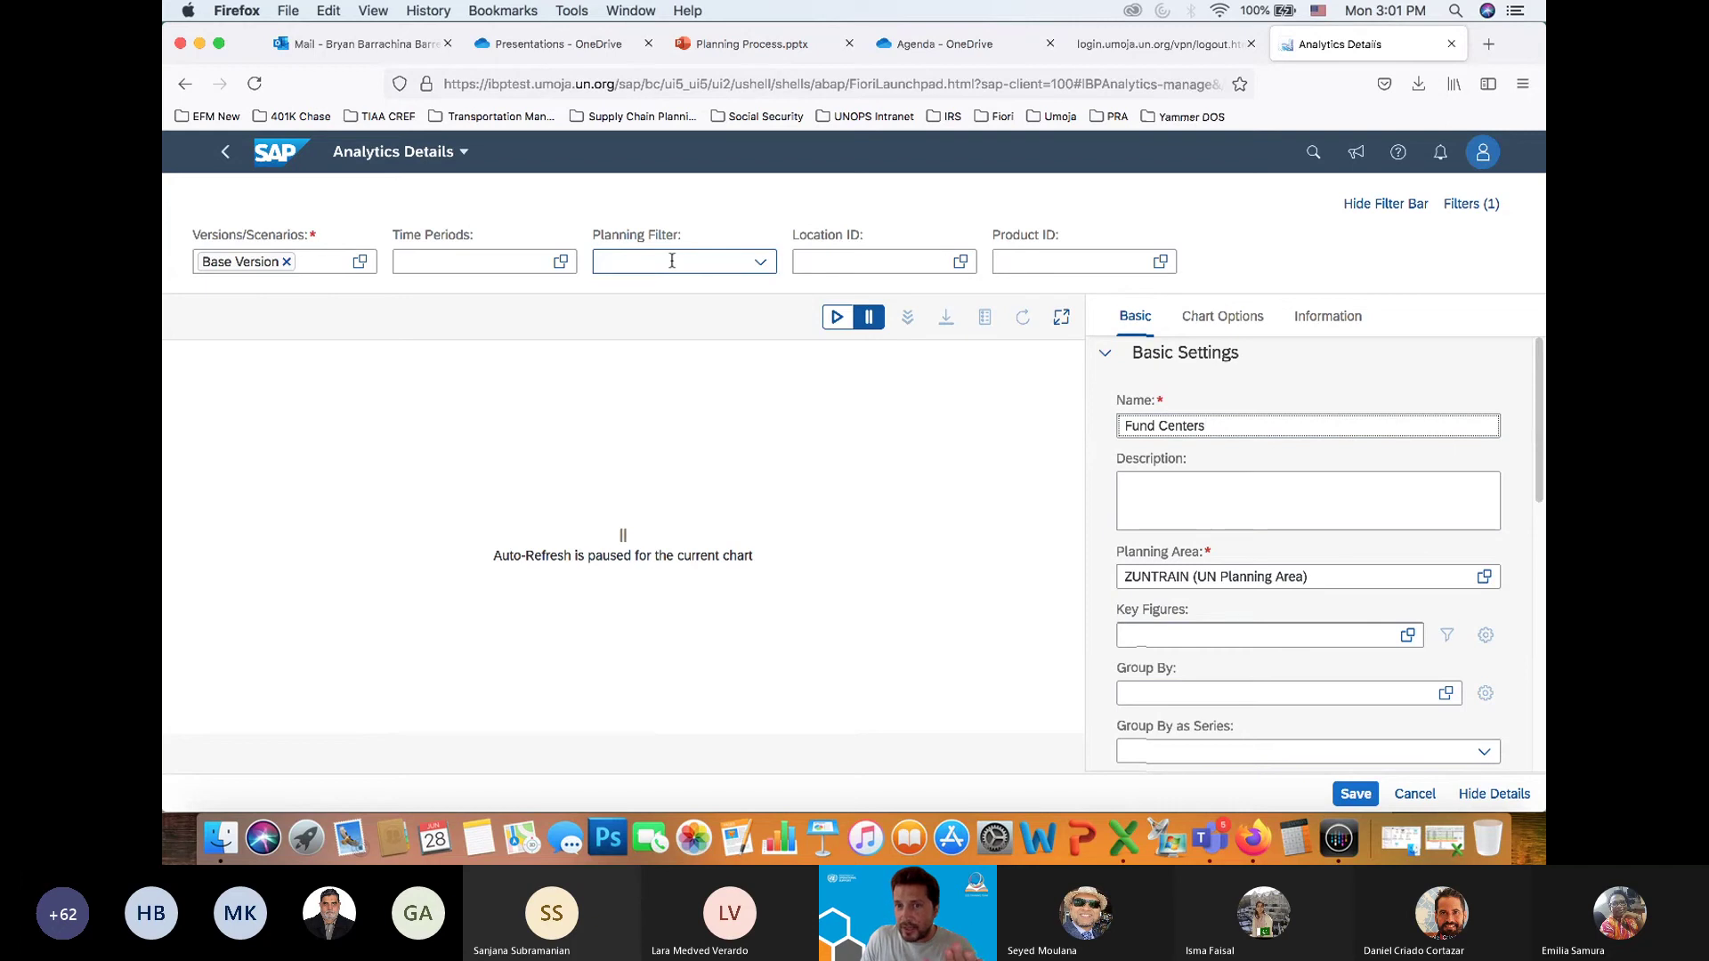
# Search the chart filters for 'plant' and add the Sublocation Plant attribute as a filter
pyautogui.click(1468, 208)
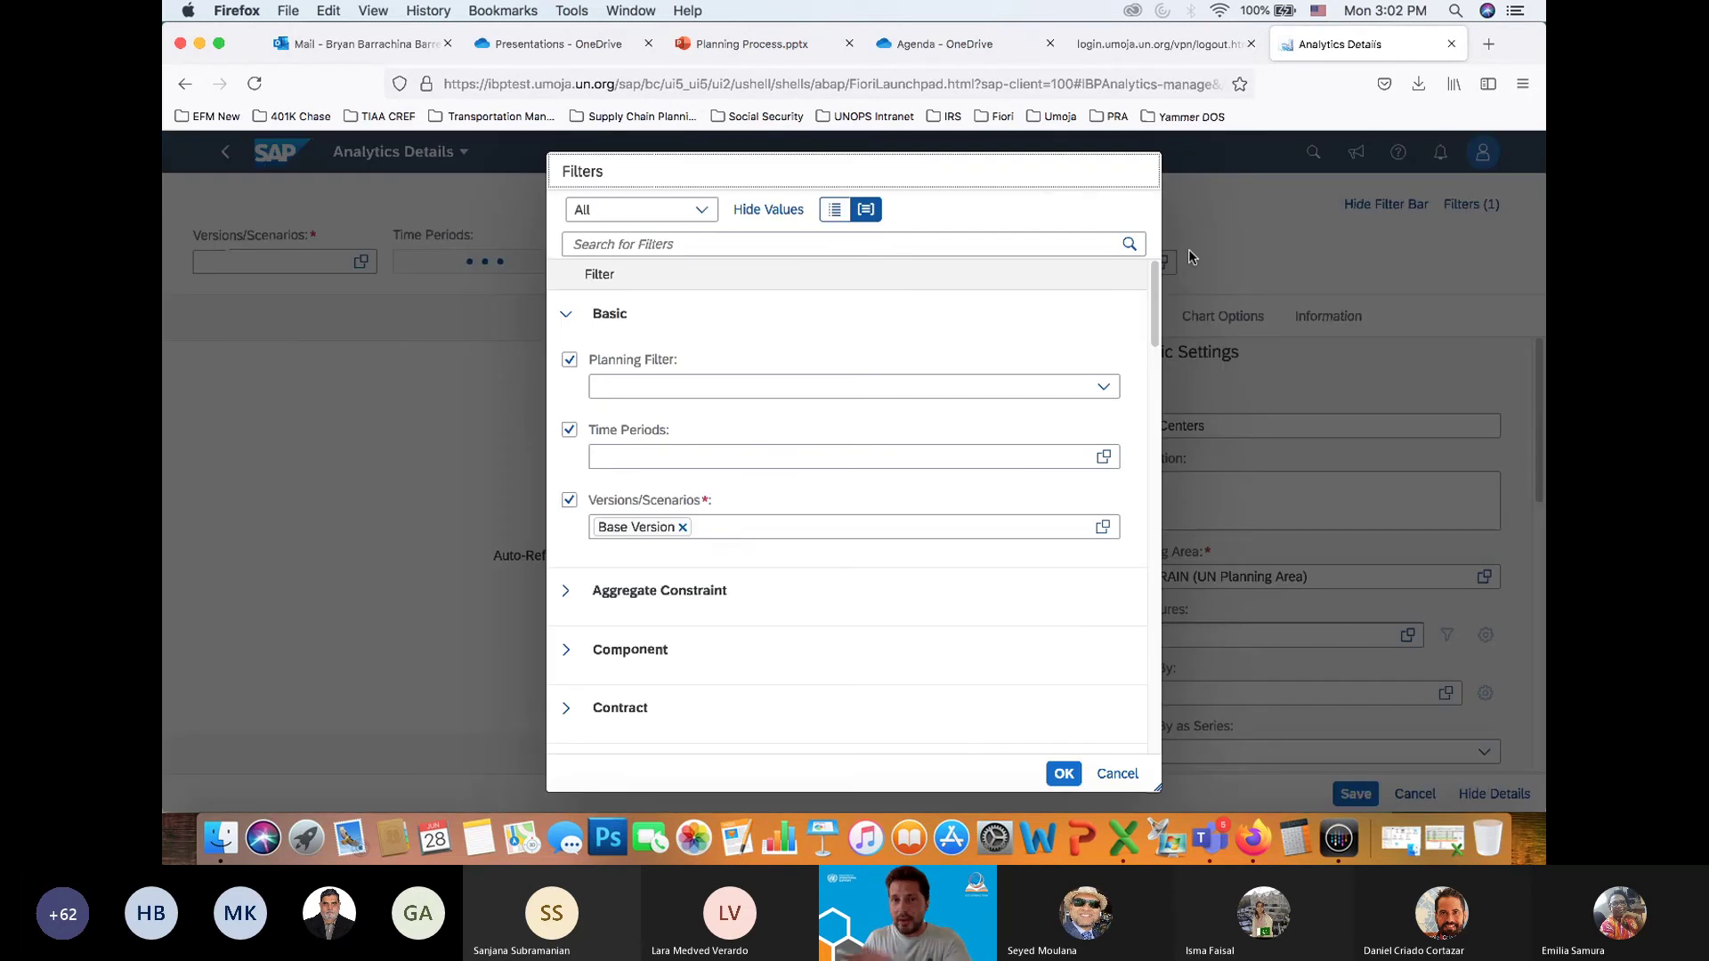
pyautogui.click(566, 314)
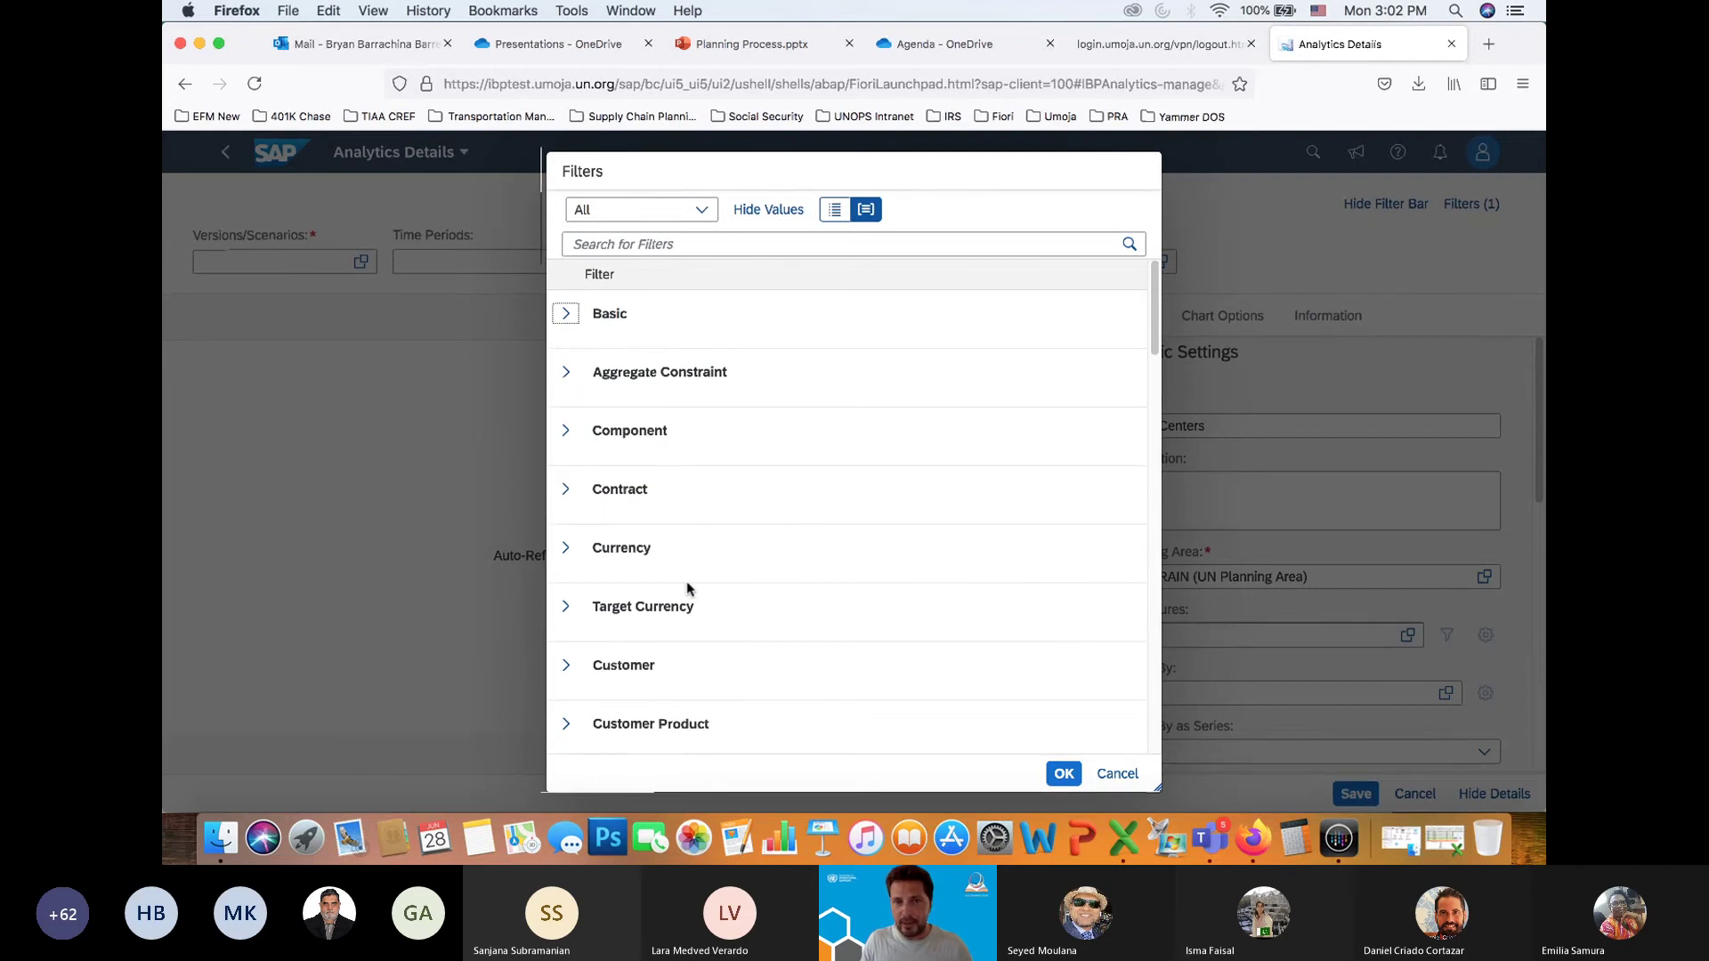
pyautogui.click(686, 244)
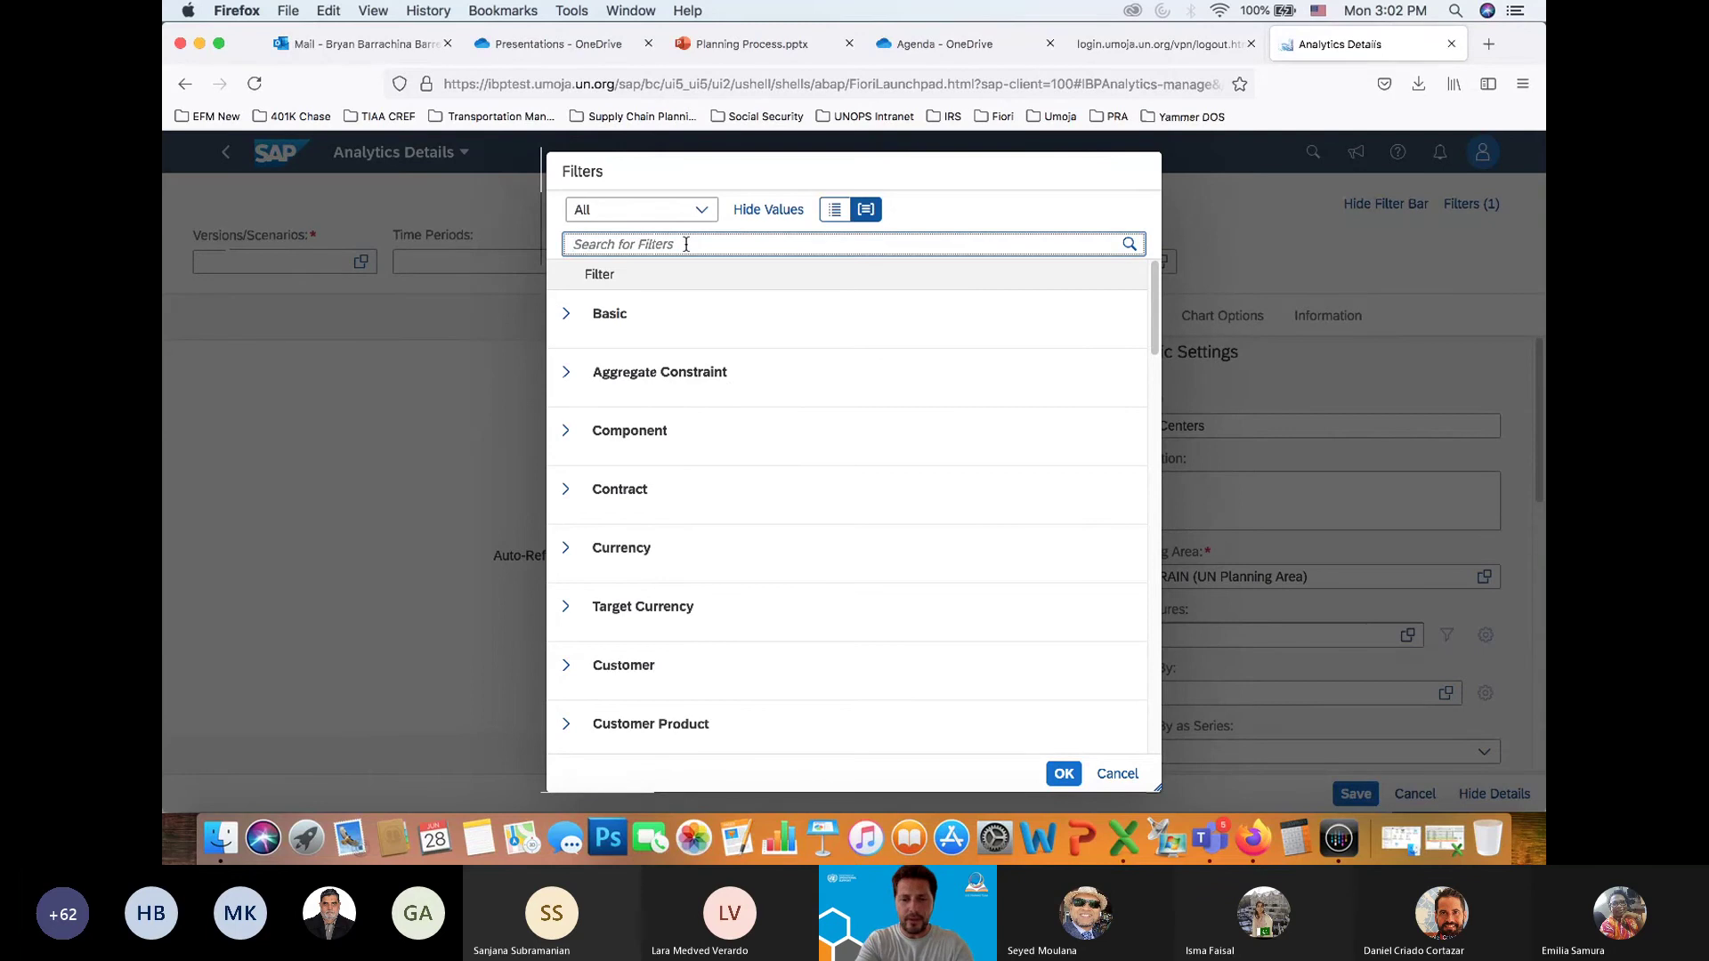
pyautogui.write('plant')
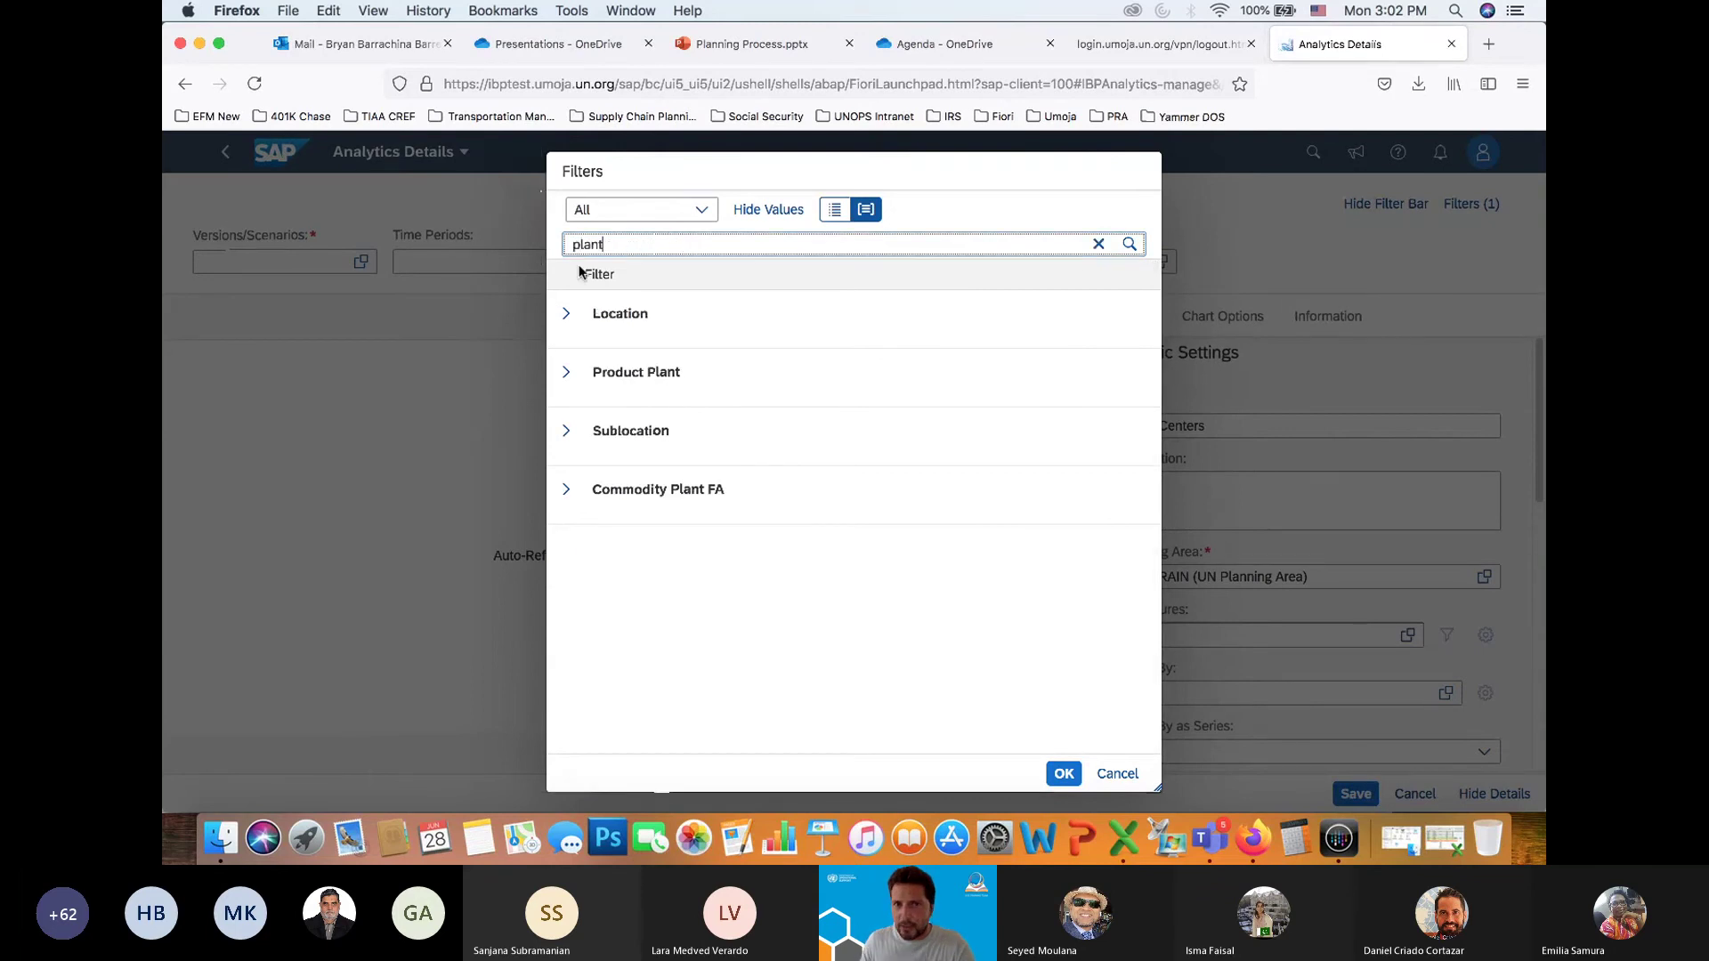
pyautogui.click(566, 313)
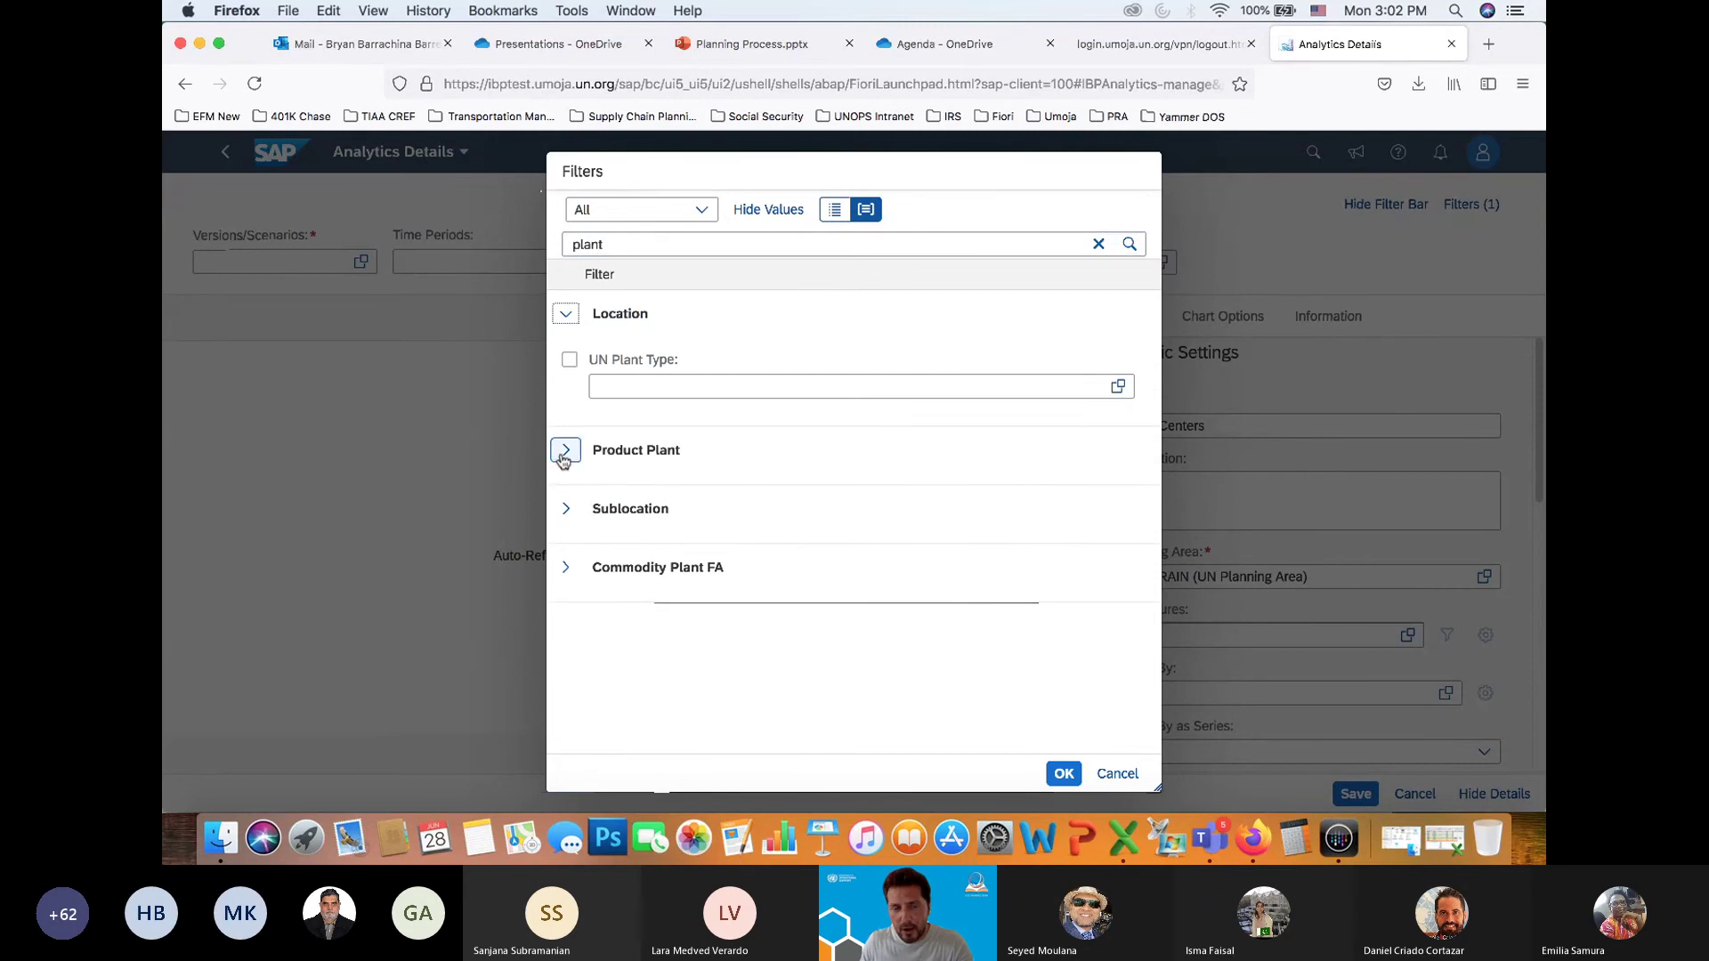
pyautogui.click(566, 450)
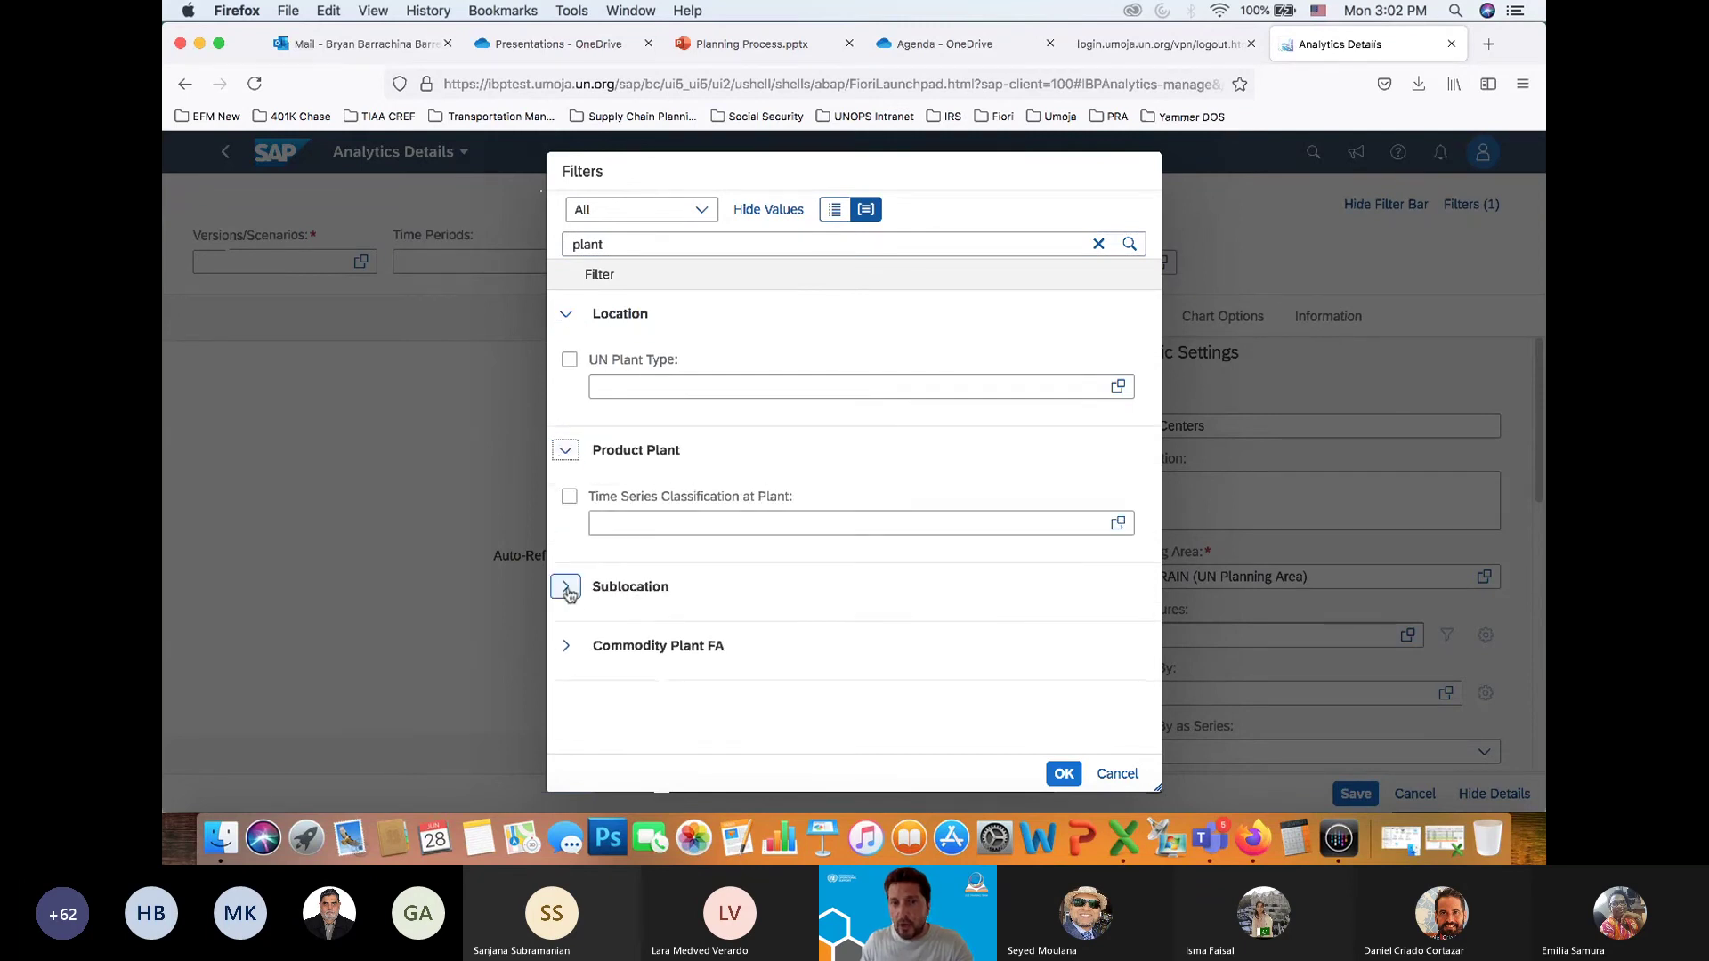
pyautogui.click(566, 586)
pyautogui.scroll(-2, 632, 538)
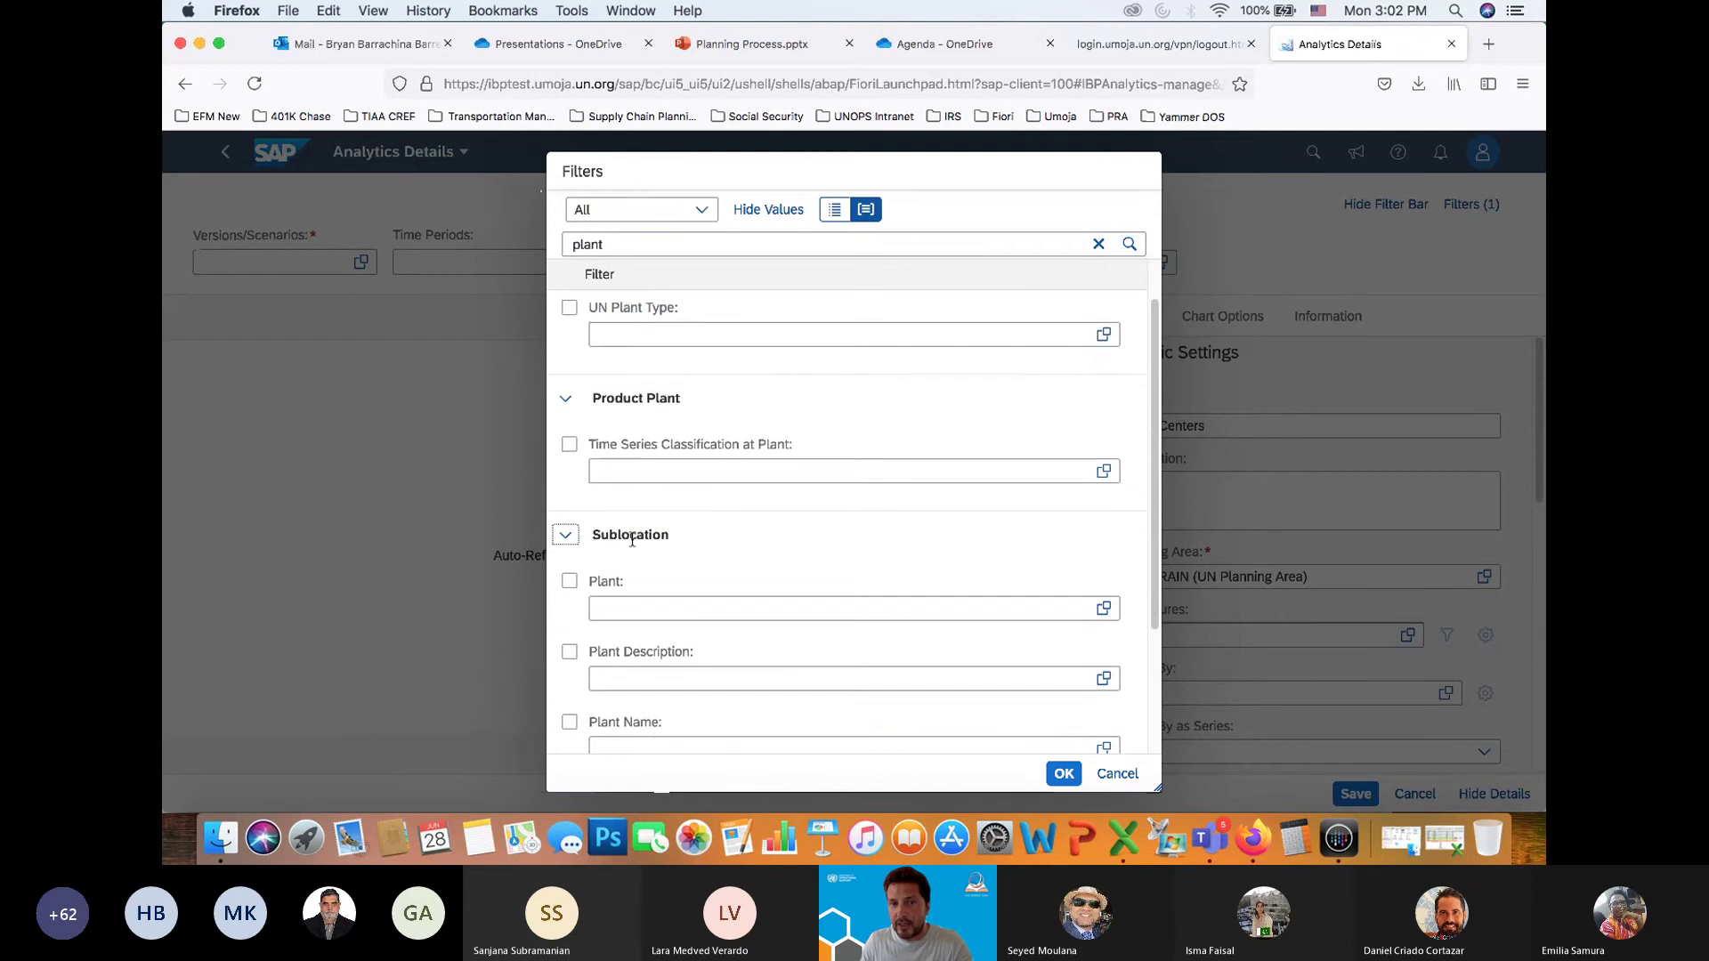
pyautogui.click(569, 564)
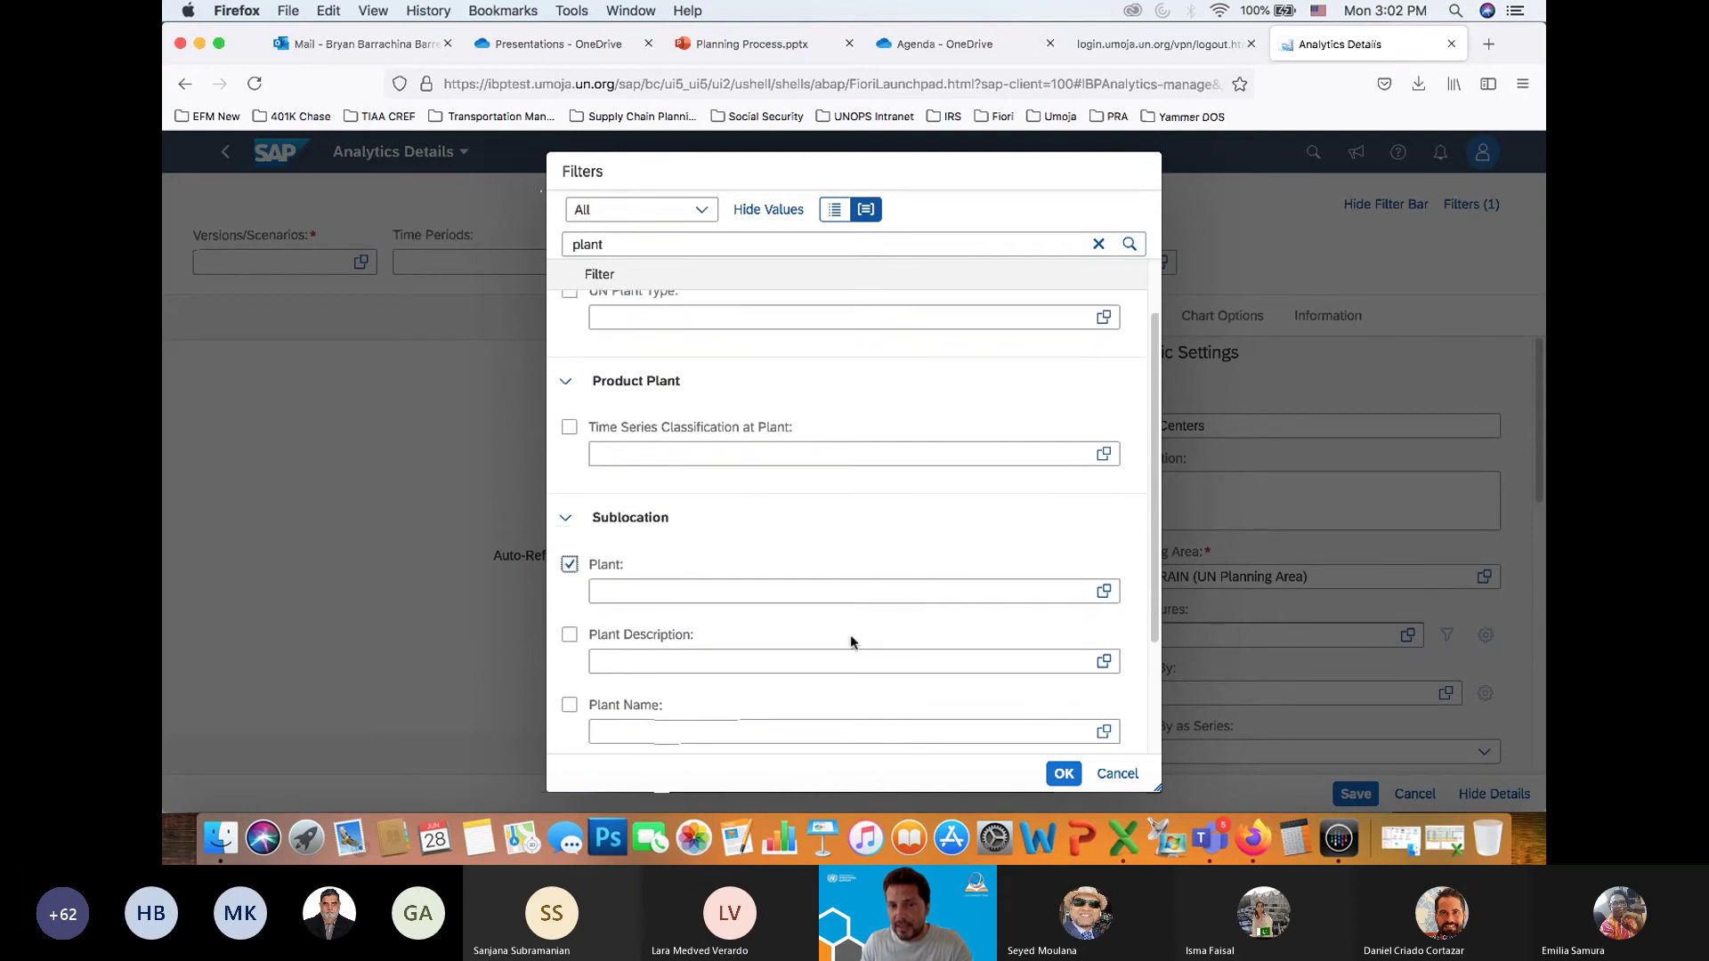
pyautogui.click(1065, 775)
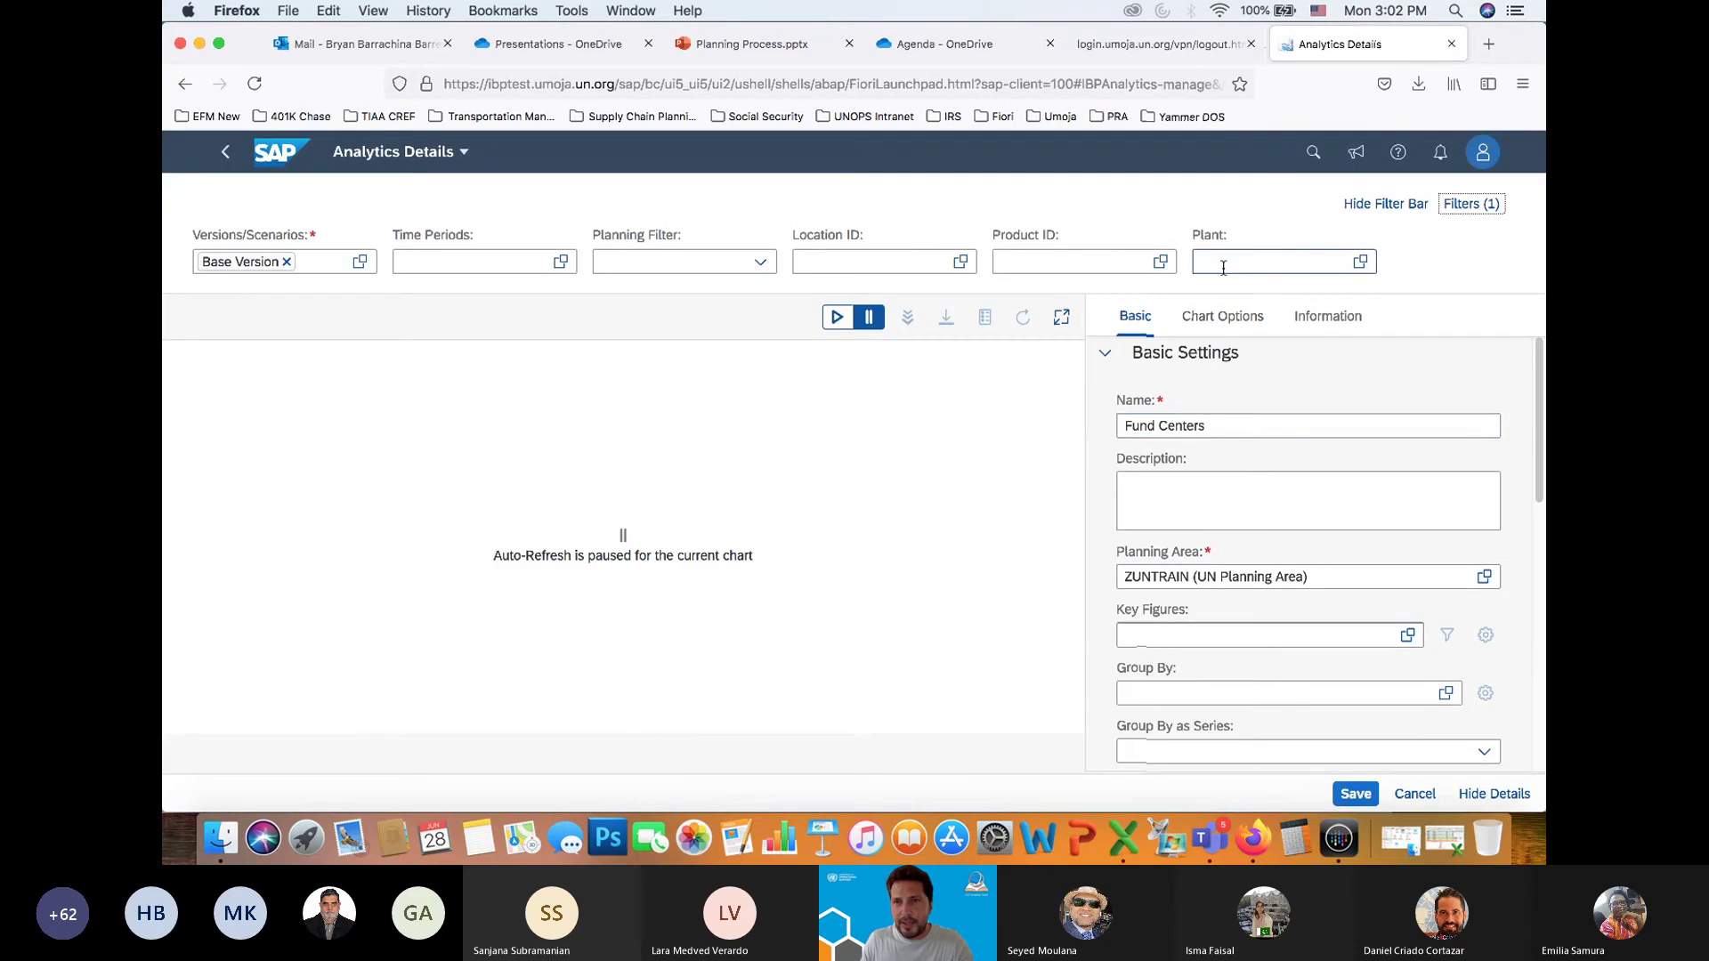
# Set the Plant filter to KE00, then browse the planning filter list without choosing anything
pyautogui.doubleClick(1208, 235)
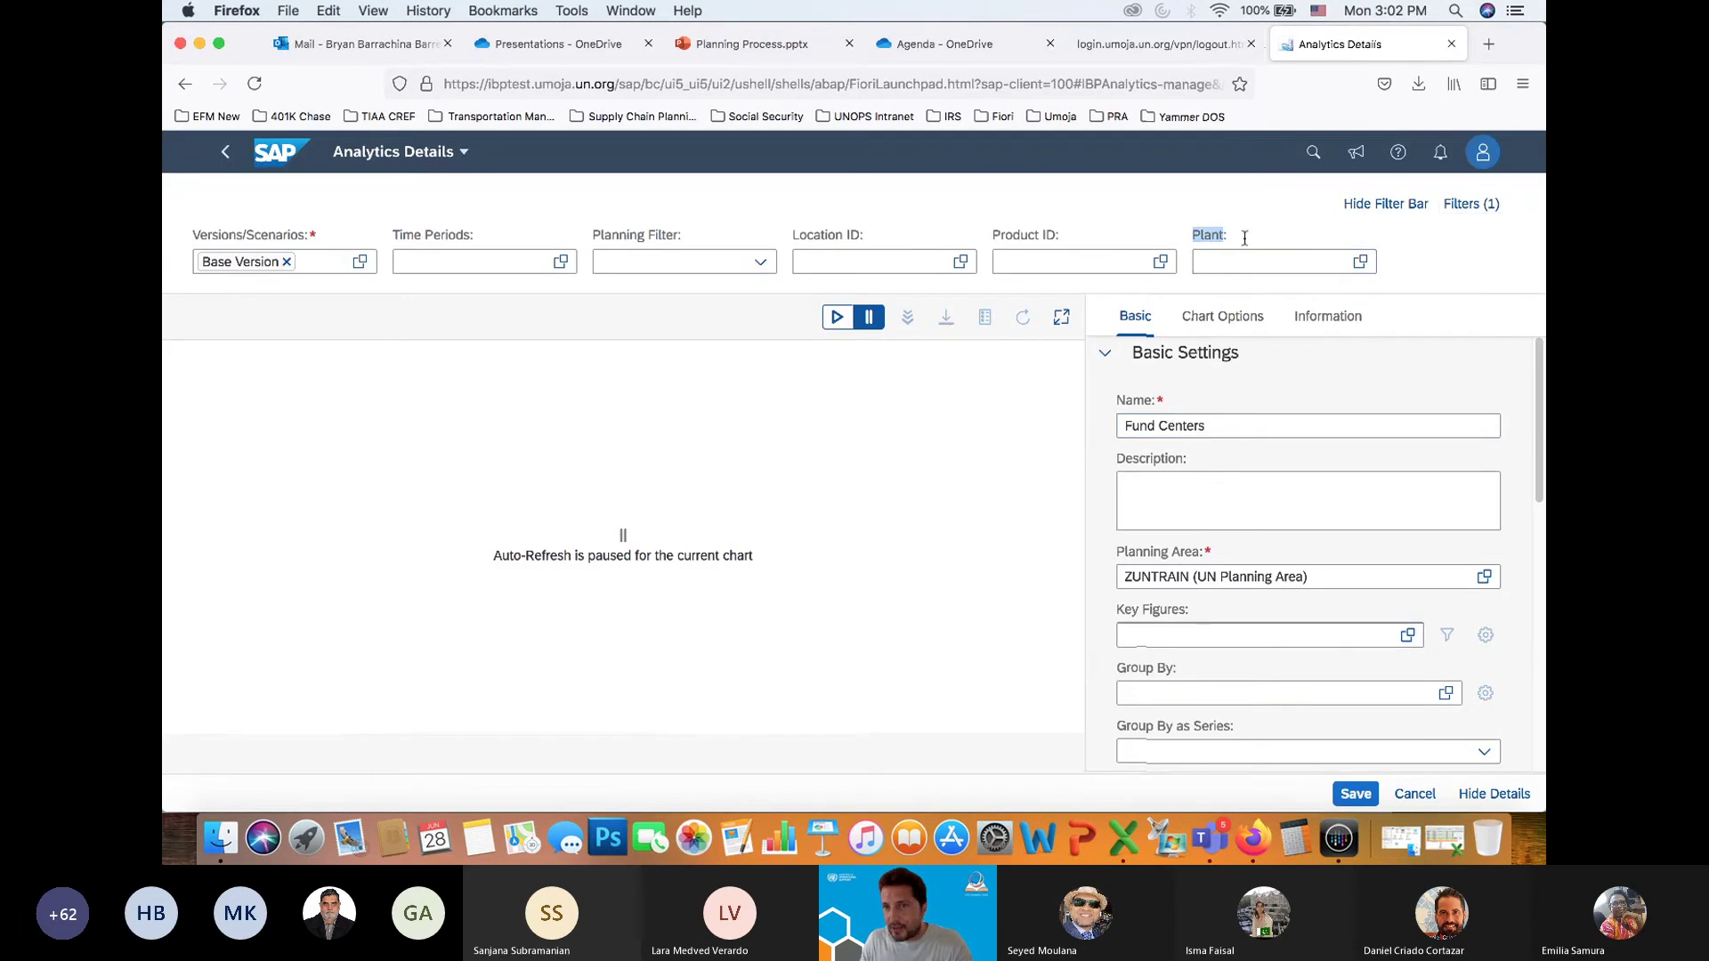
pyautogui.click(1358, 262)
pyautogui.click(723, 257)
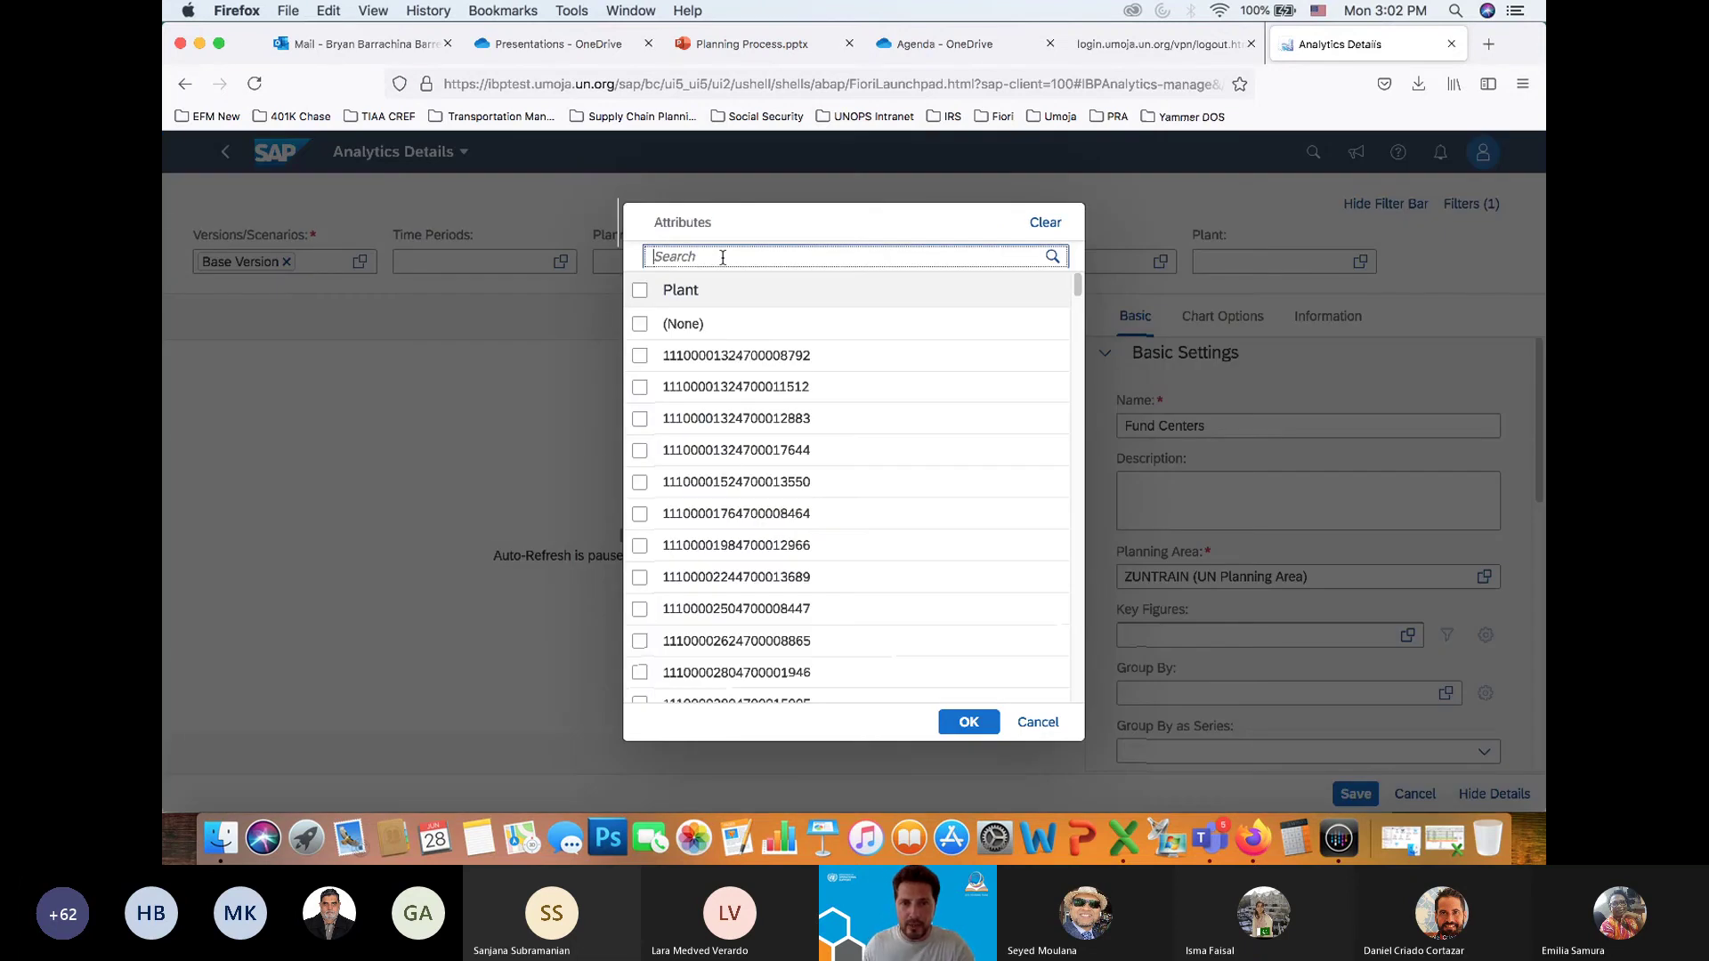
pyautogui.write('KE00')
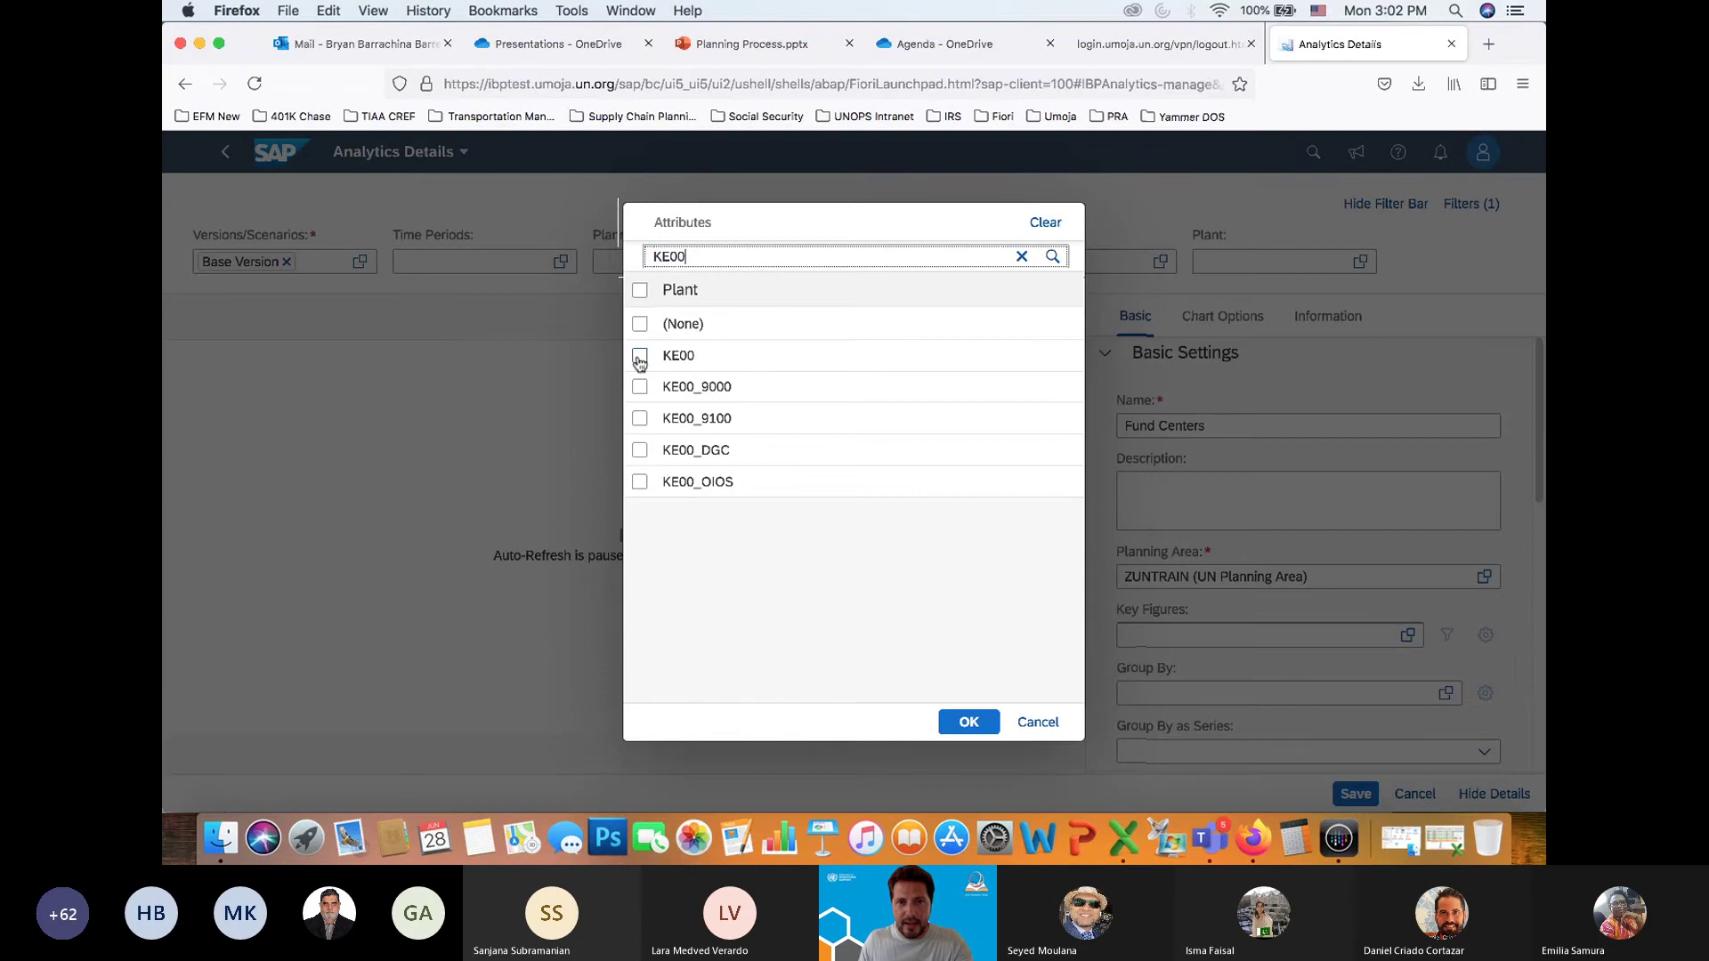
pyautogui.click(640, 355)
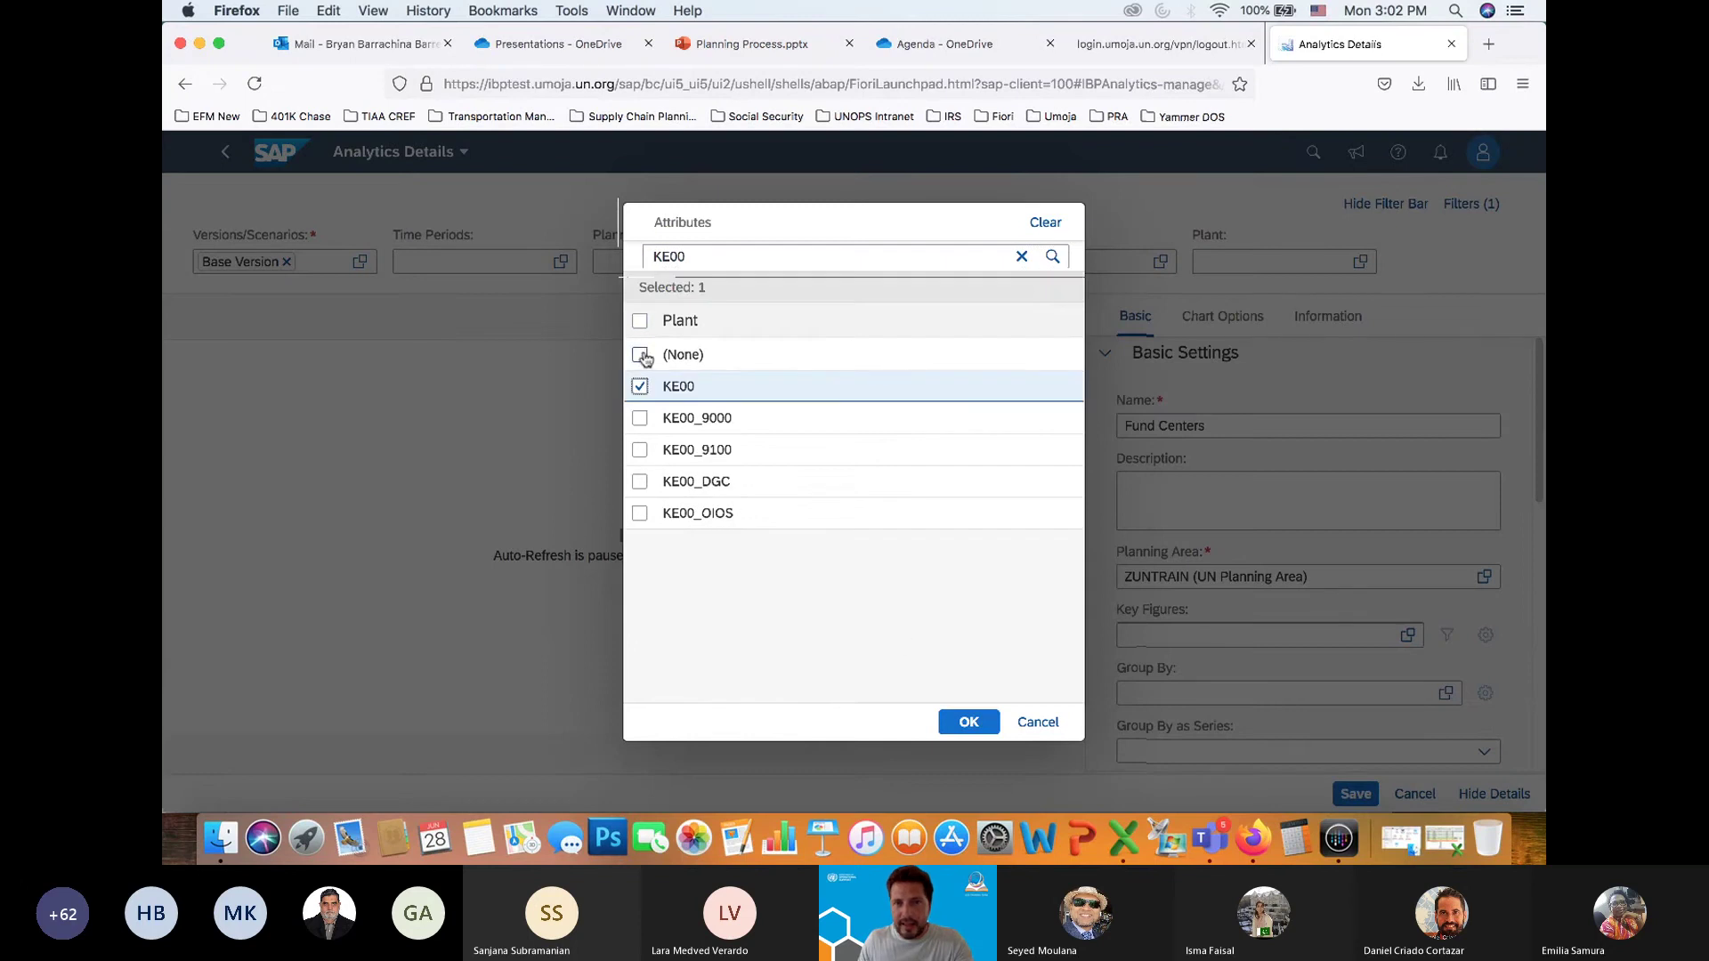
pyautogui.click(974, 725)
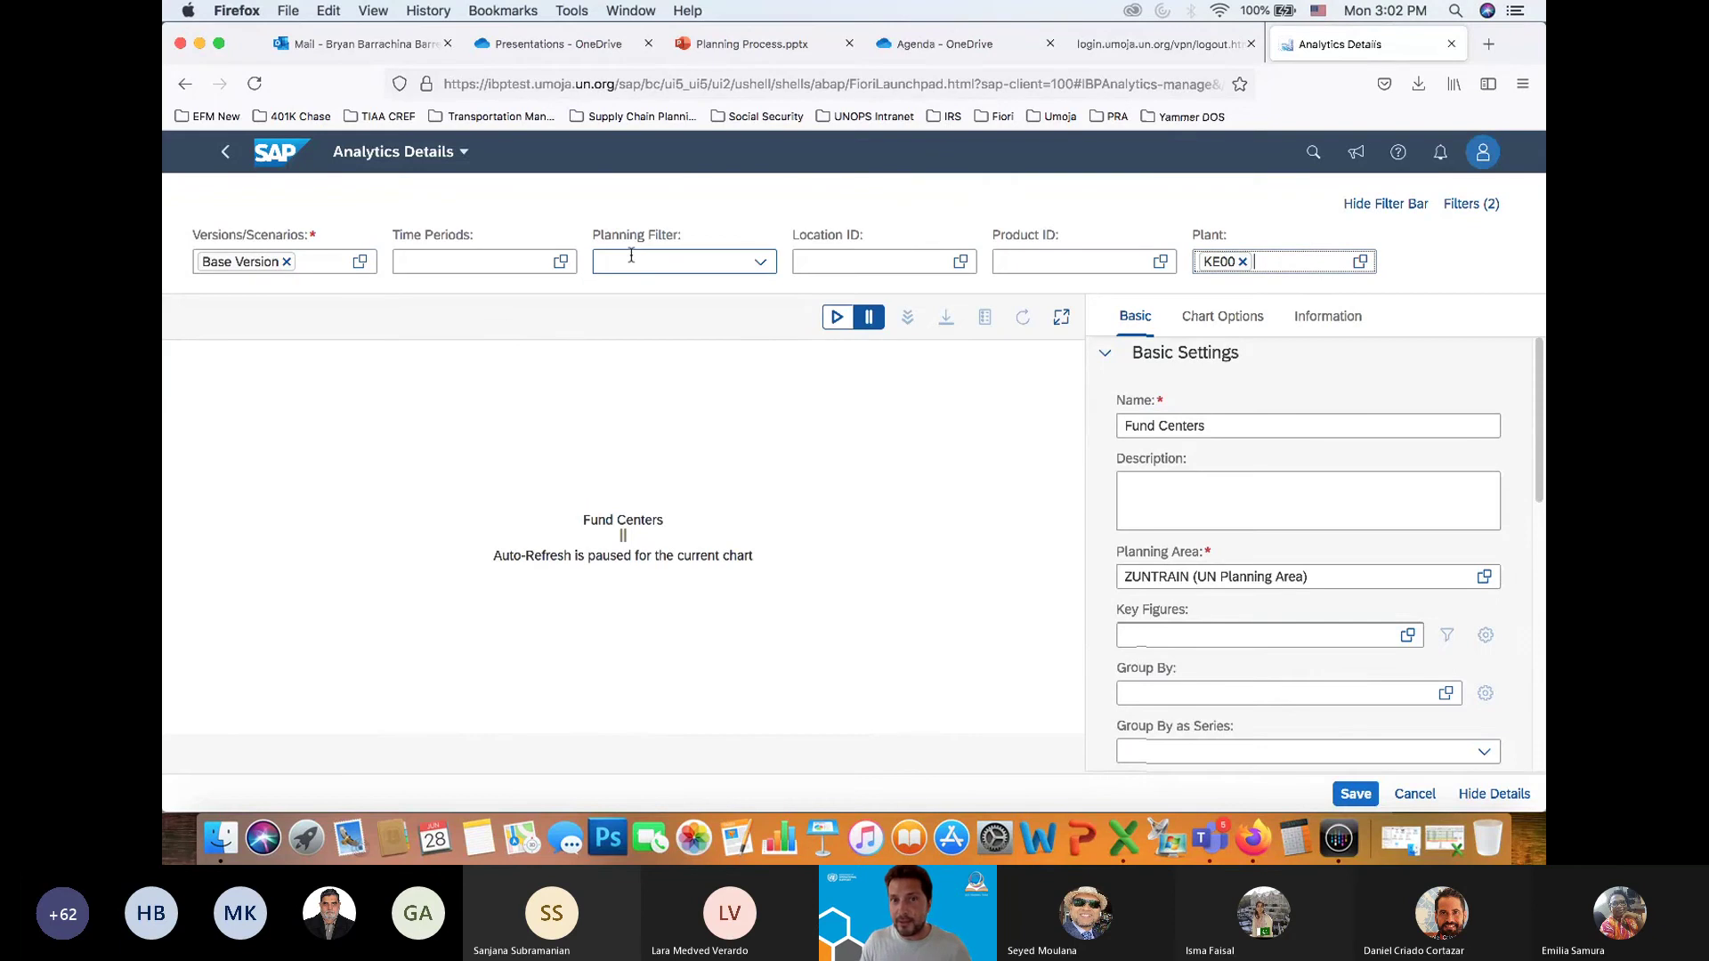
pyautogui.click(631, 255)
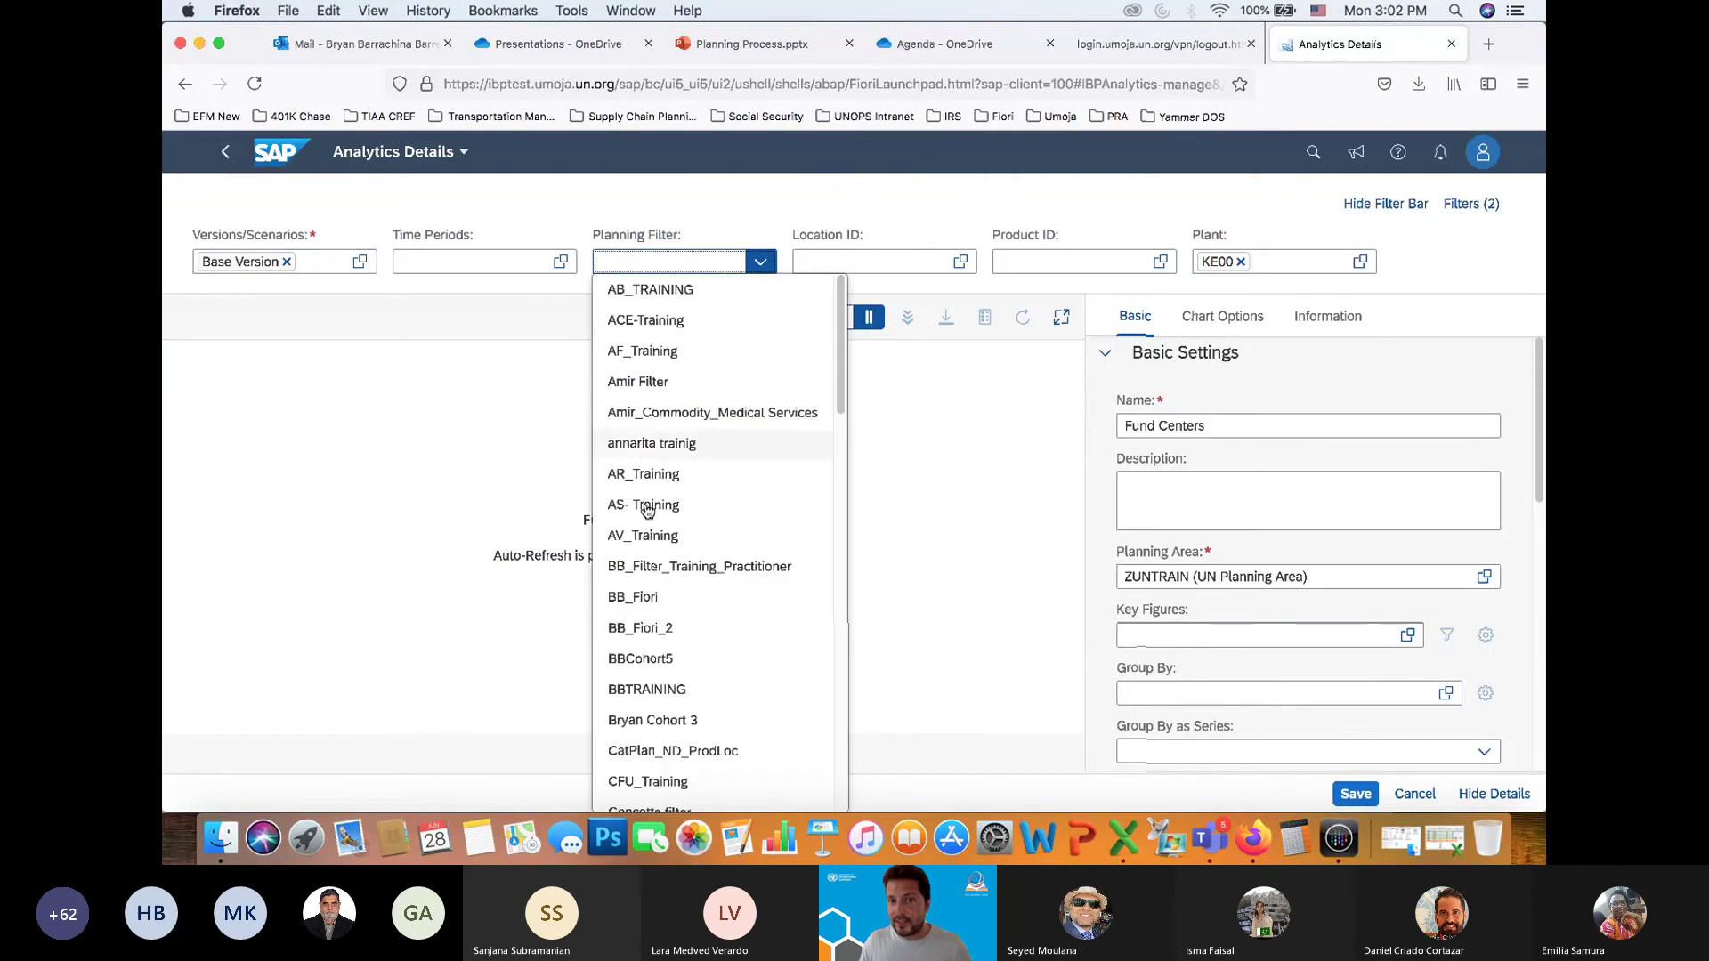
pyautogui.click(751, 201)
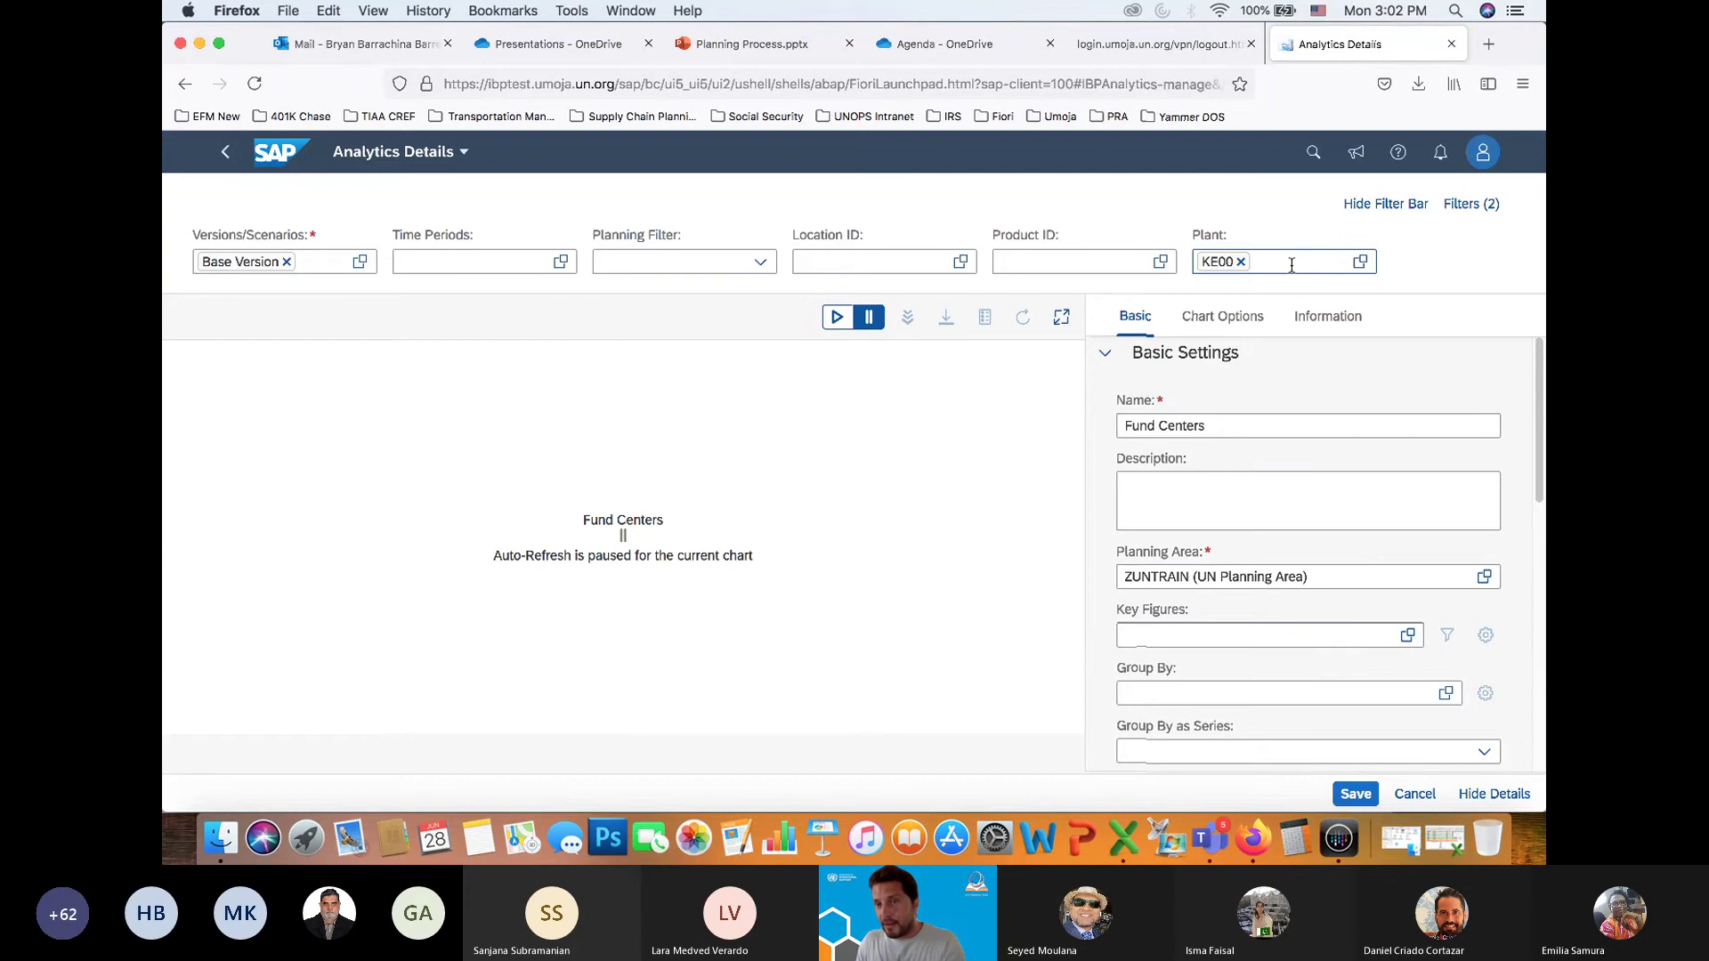
pyautogui.click(1216, 260)
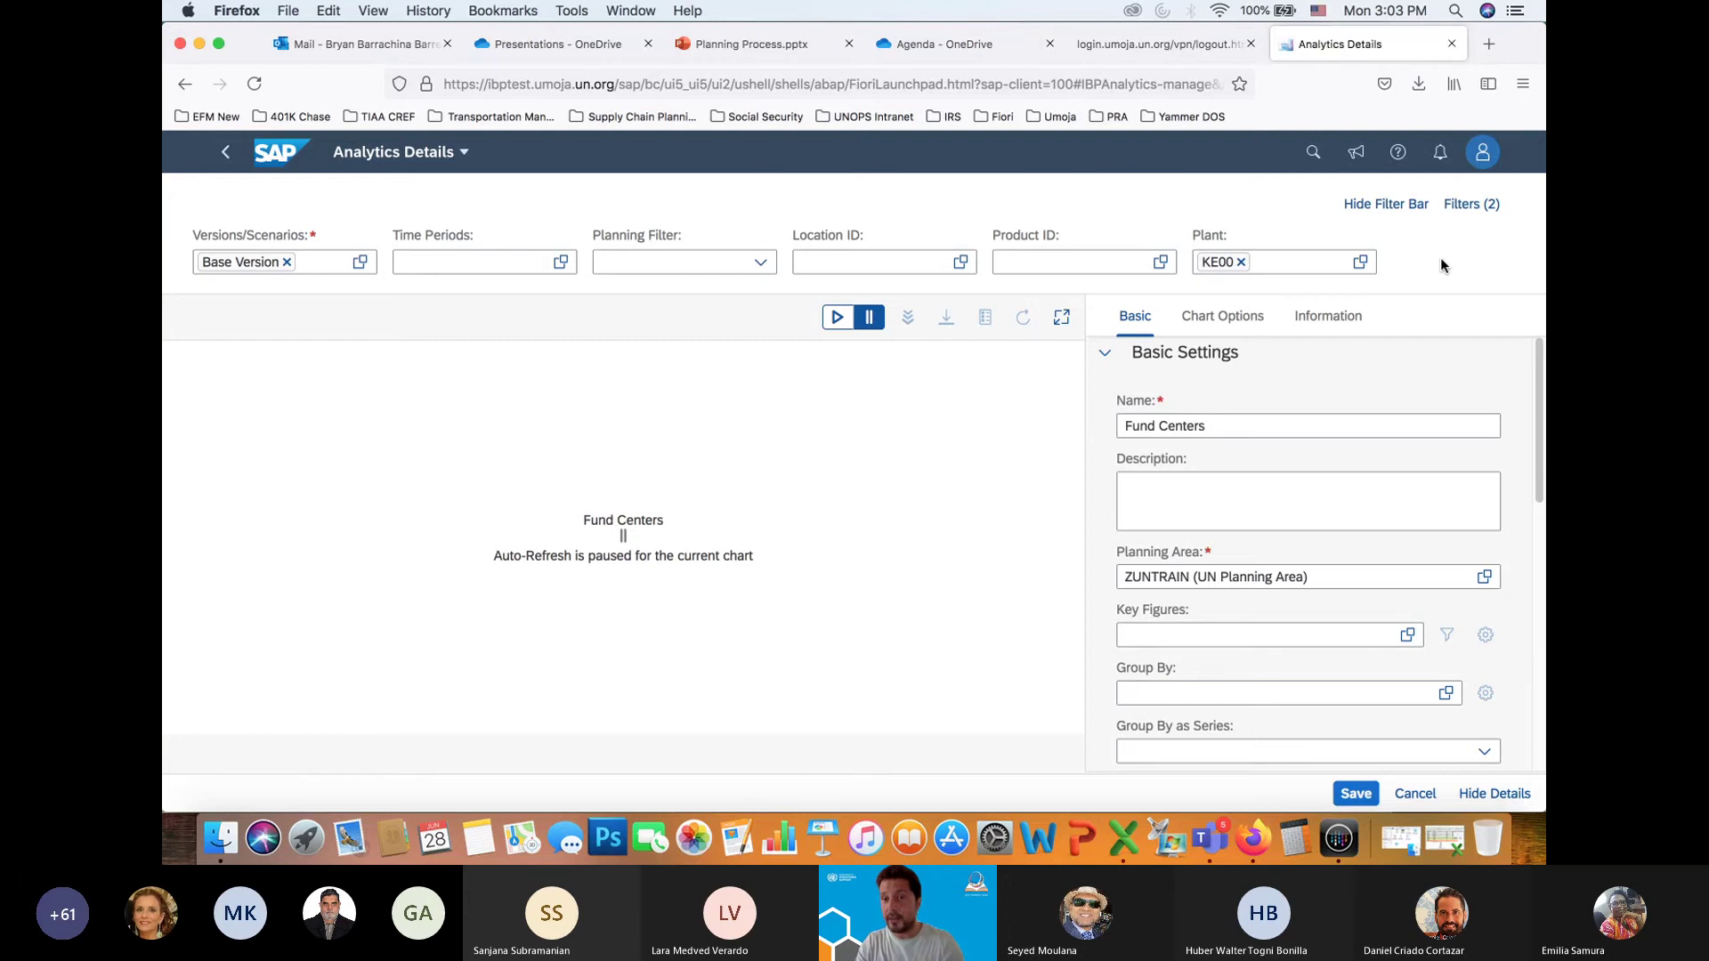
# Reopen the filters, search 'Sub' and expand the Sublocation group to find Sublocation Description
pyautogui.click(1462, 207)
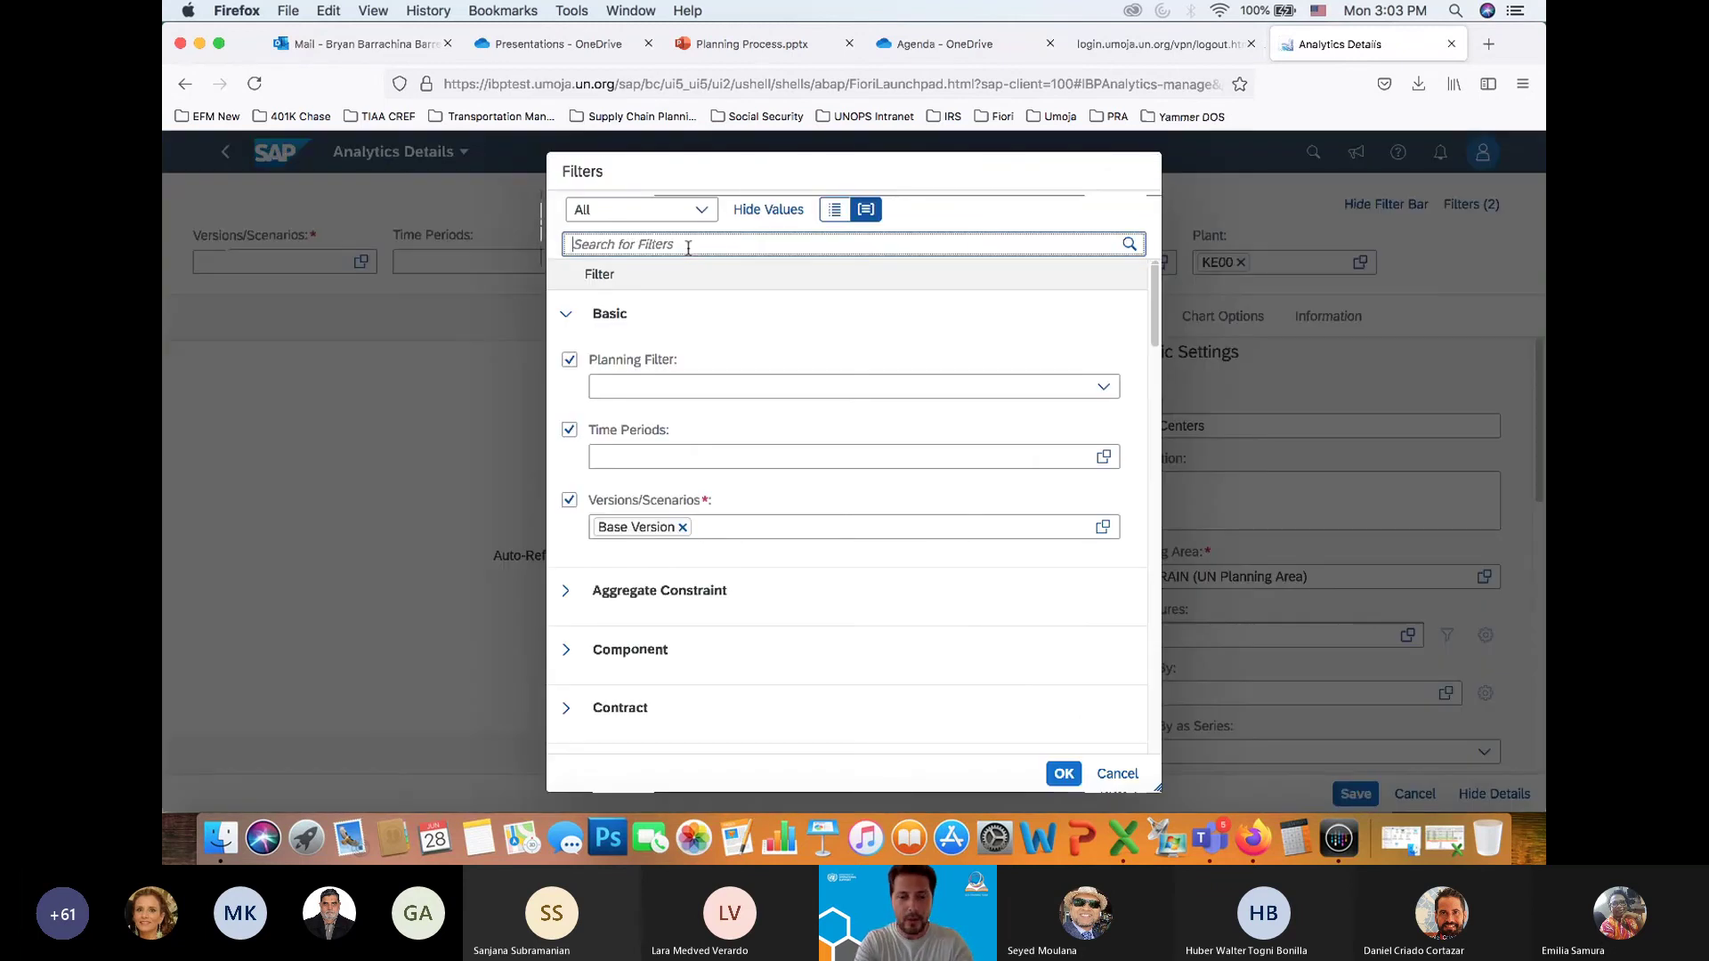
pyautogui.write('Sub')
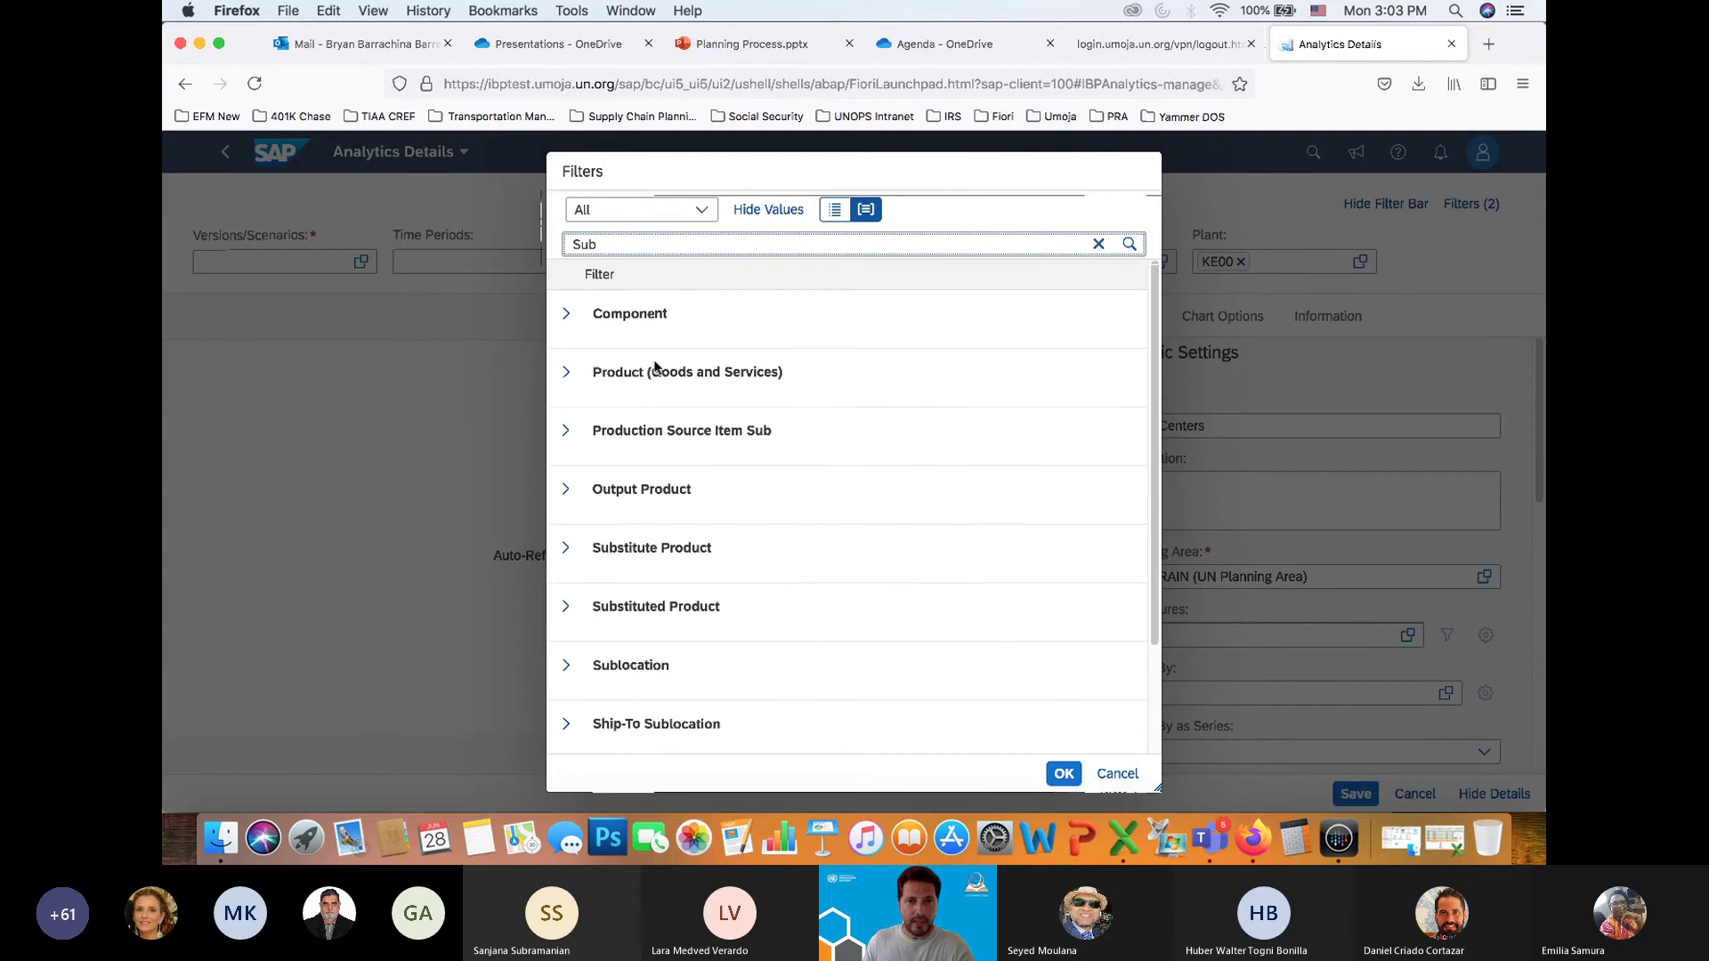
pyautogui.click(568, 668)
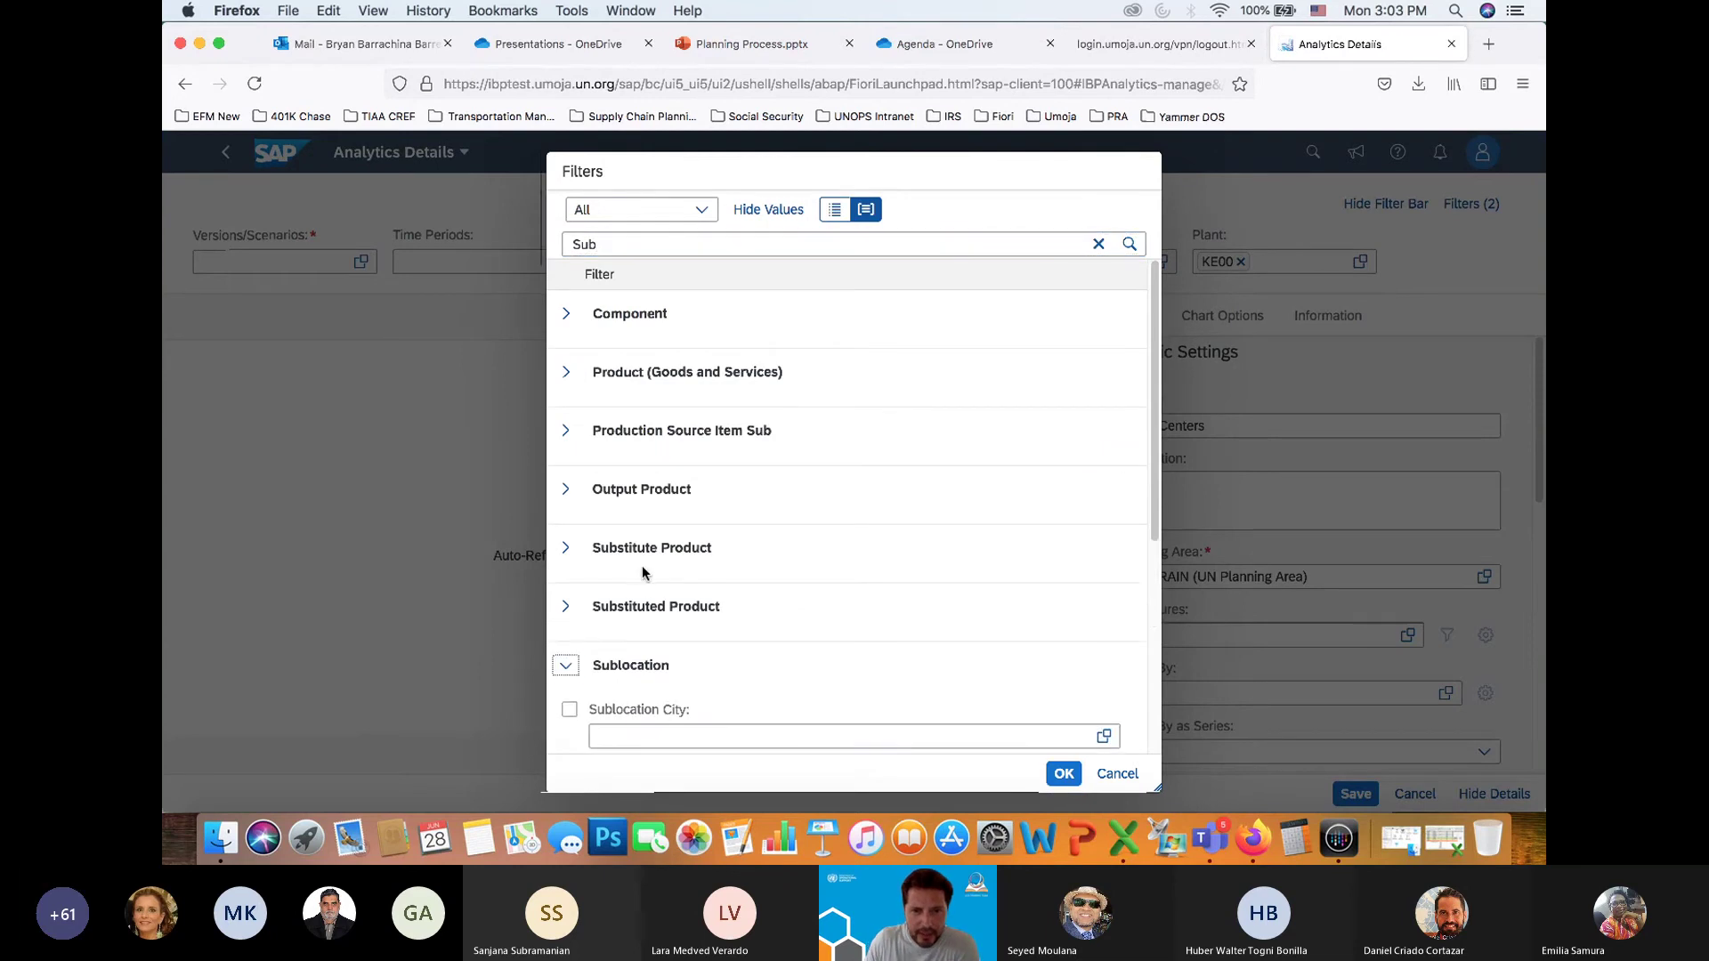
pyautogui.scroll(-2, 644, 564)
pyautogui.scroll(-2, 644, 564)
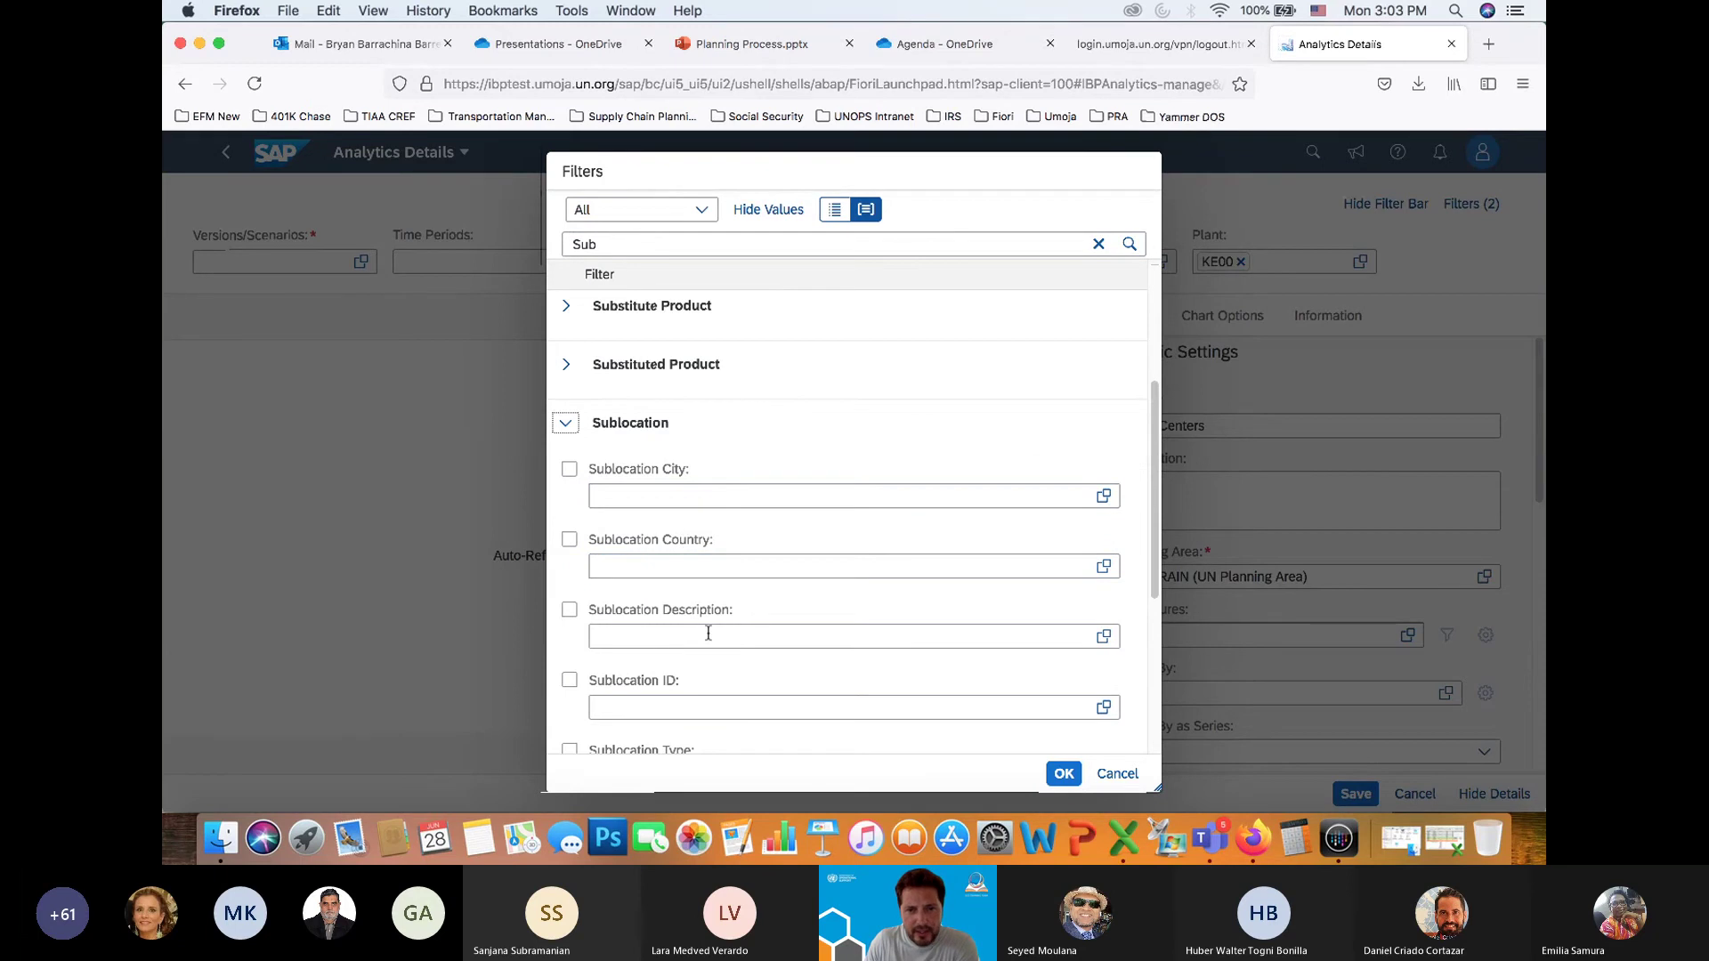
pyautogui.scroll(-2, 703, 633)
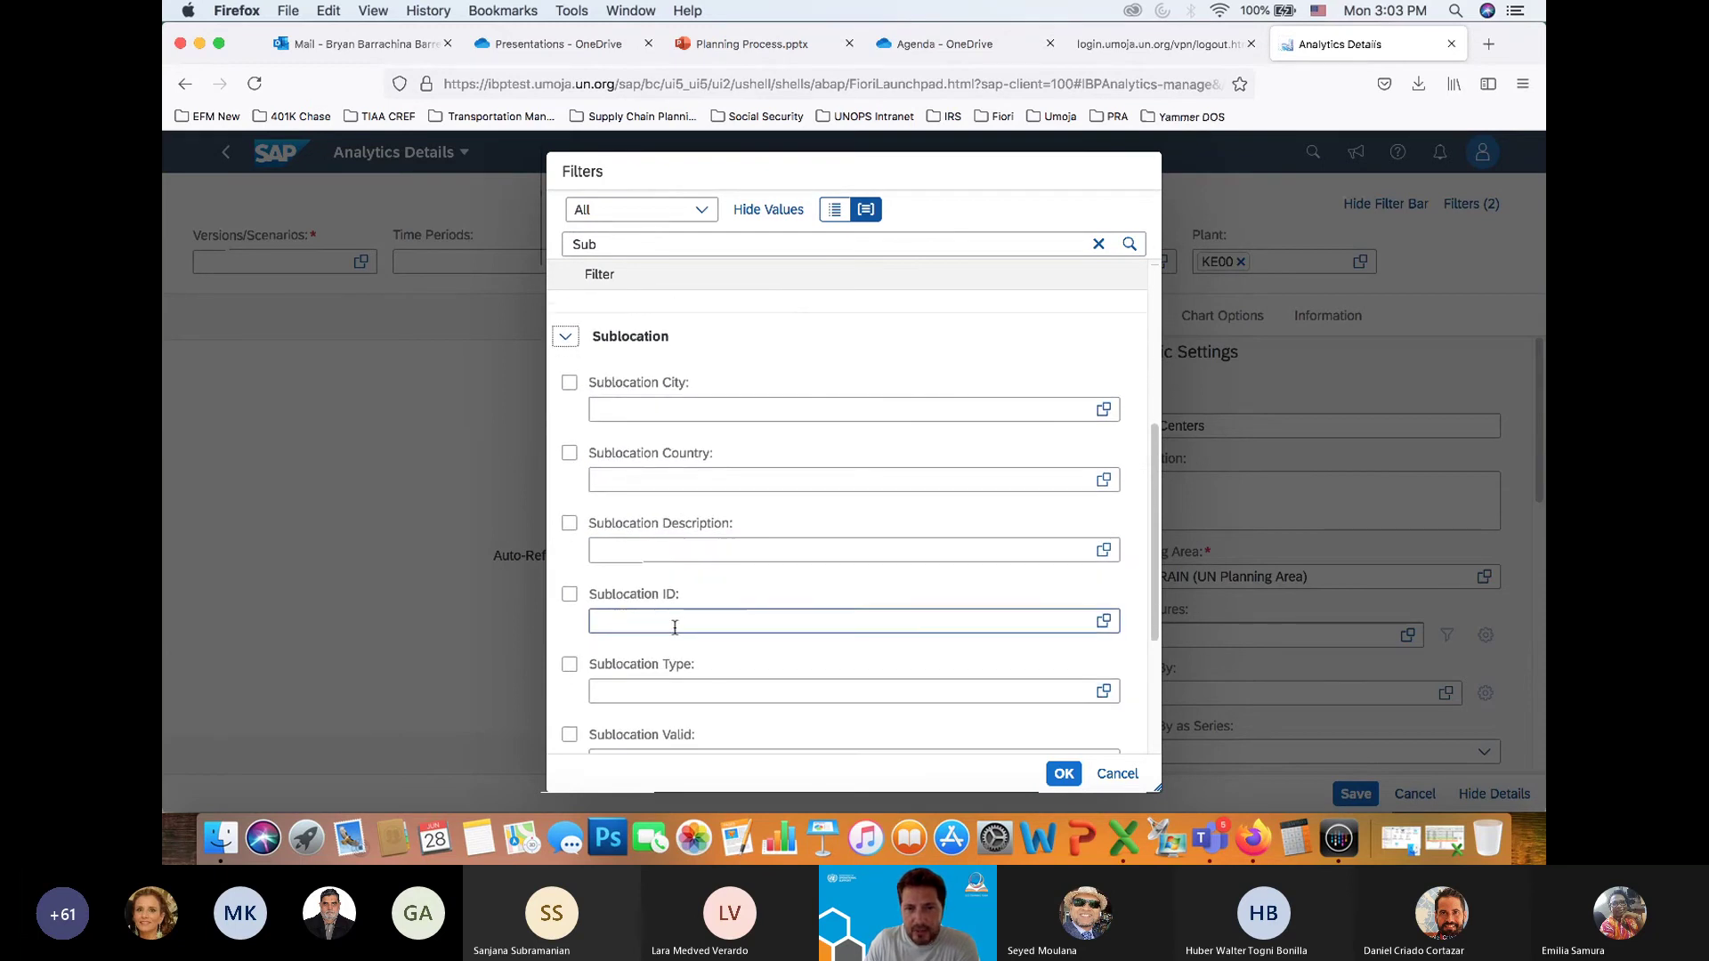
pyautogui.scroll(-2, 703, 642)
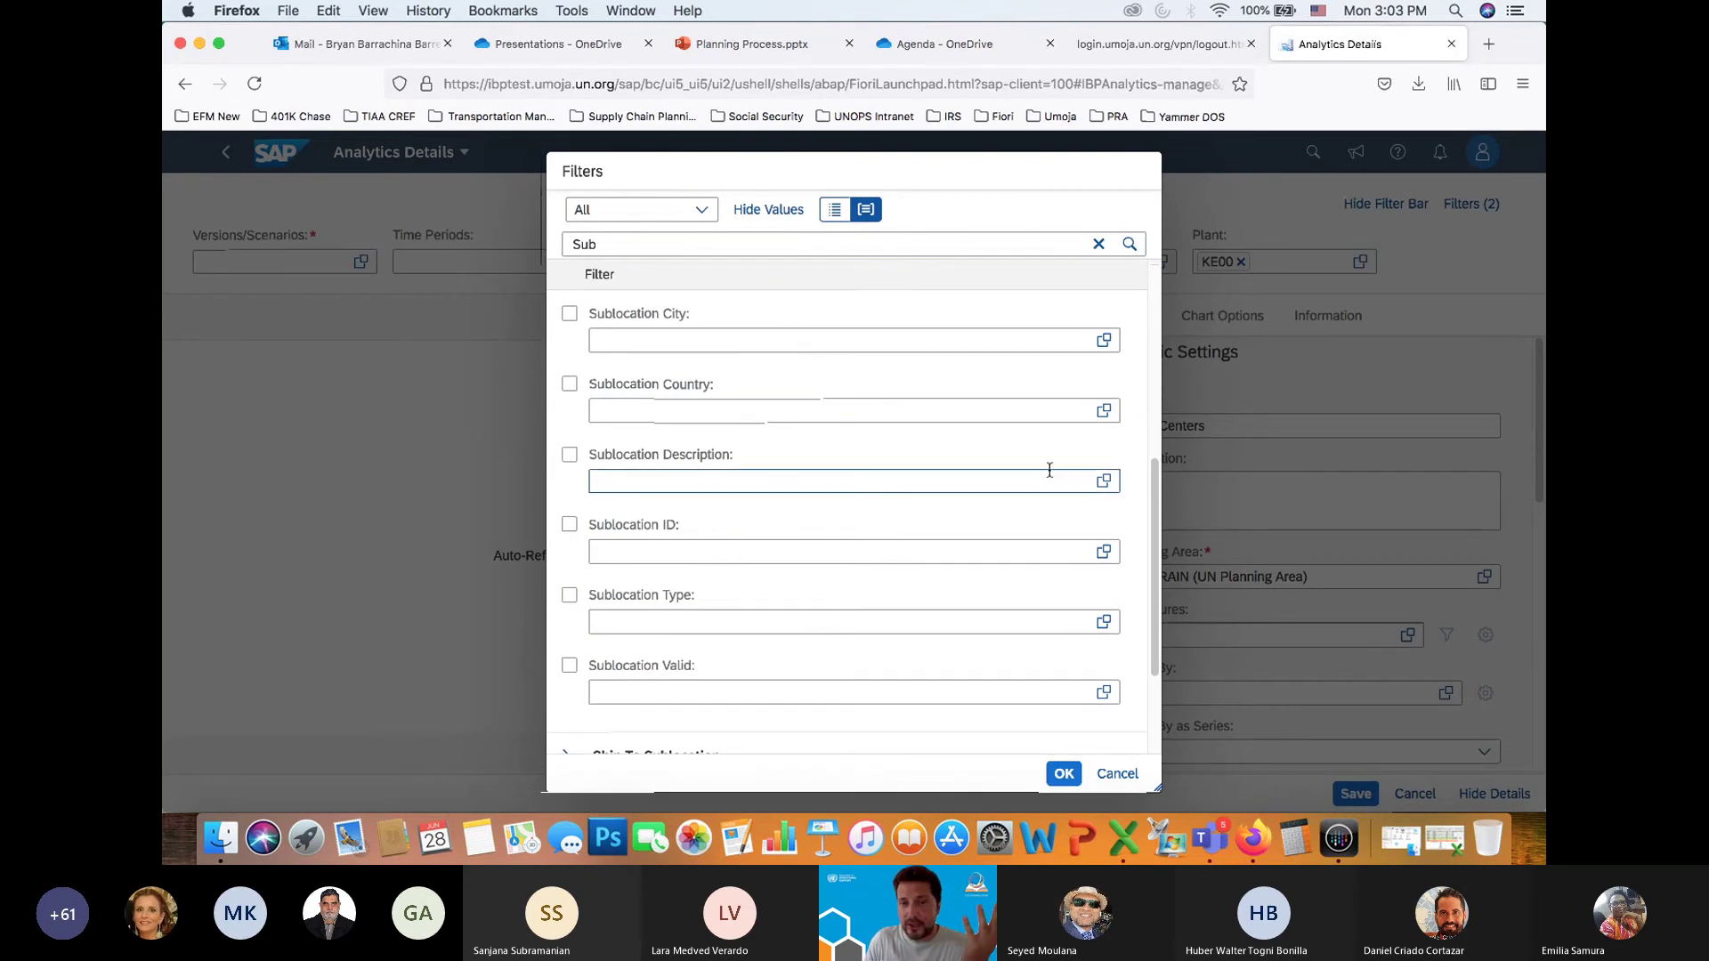
# Search sublocation values for 'KE', pick AGA KHAN HEALTH SERVICE KENYA, then dismiss the filters dialog
pyautogui.click(1105, 481)
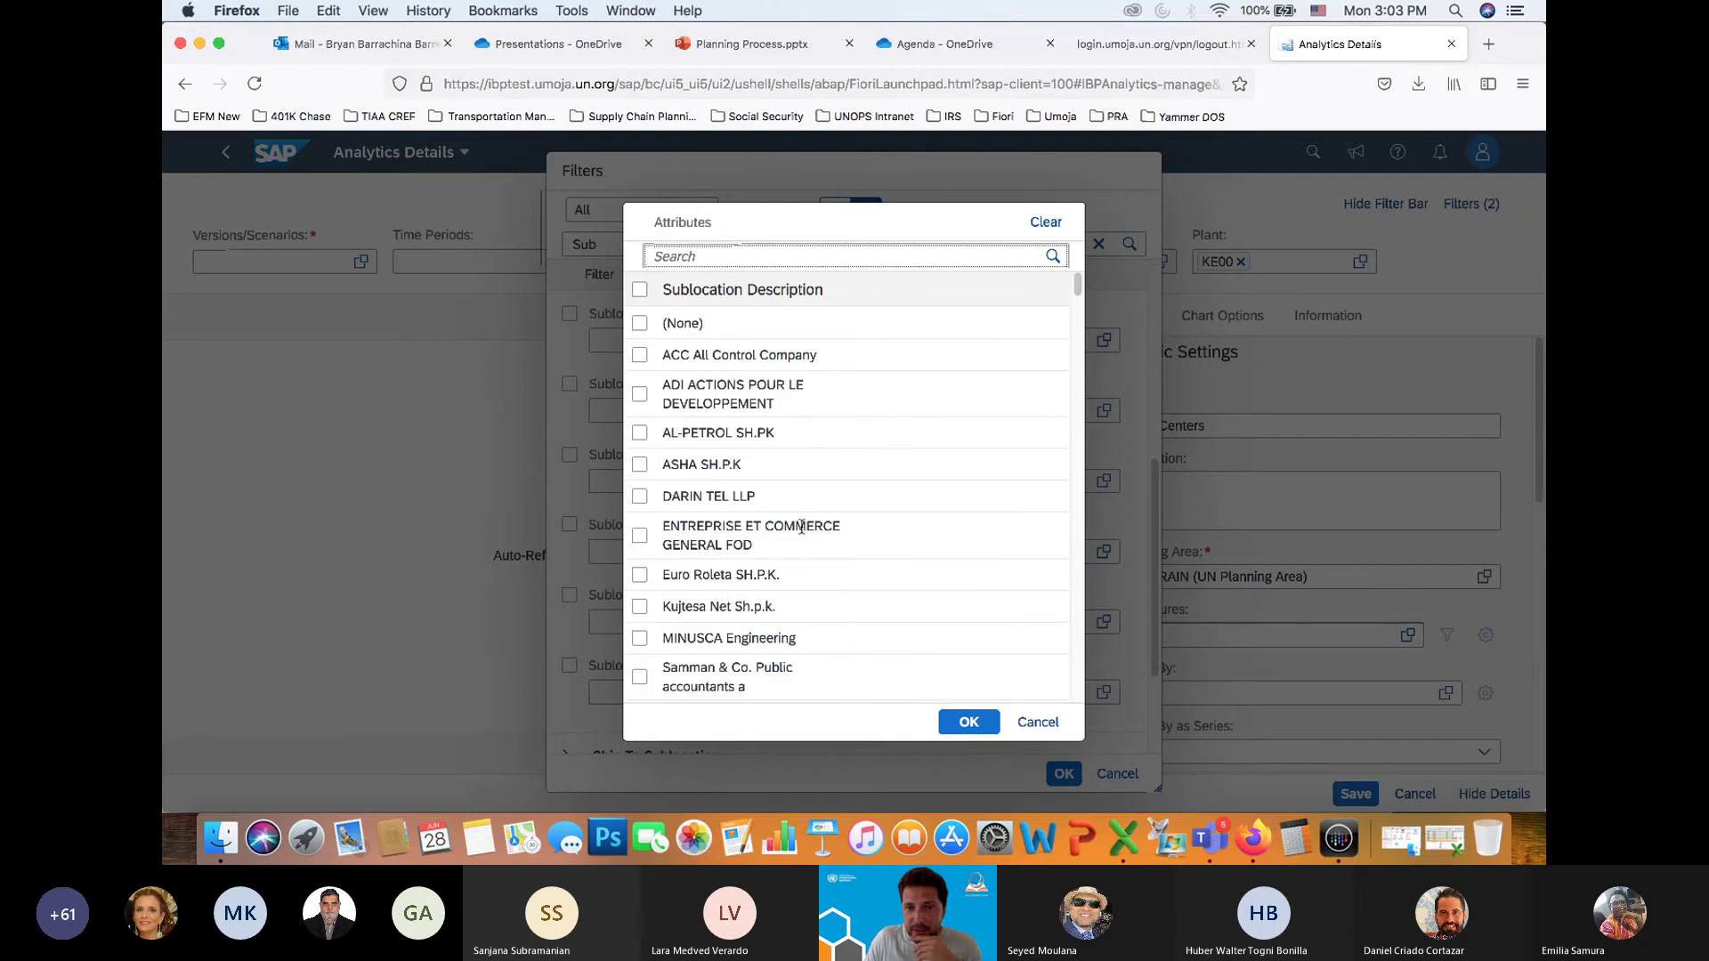
pyautogui.scroll(-8, 802, 527)
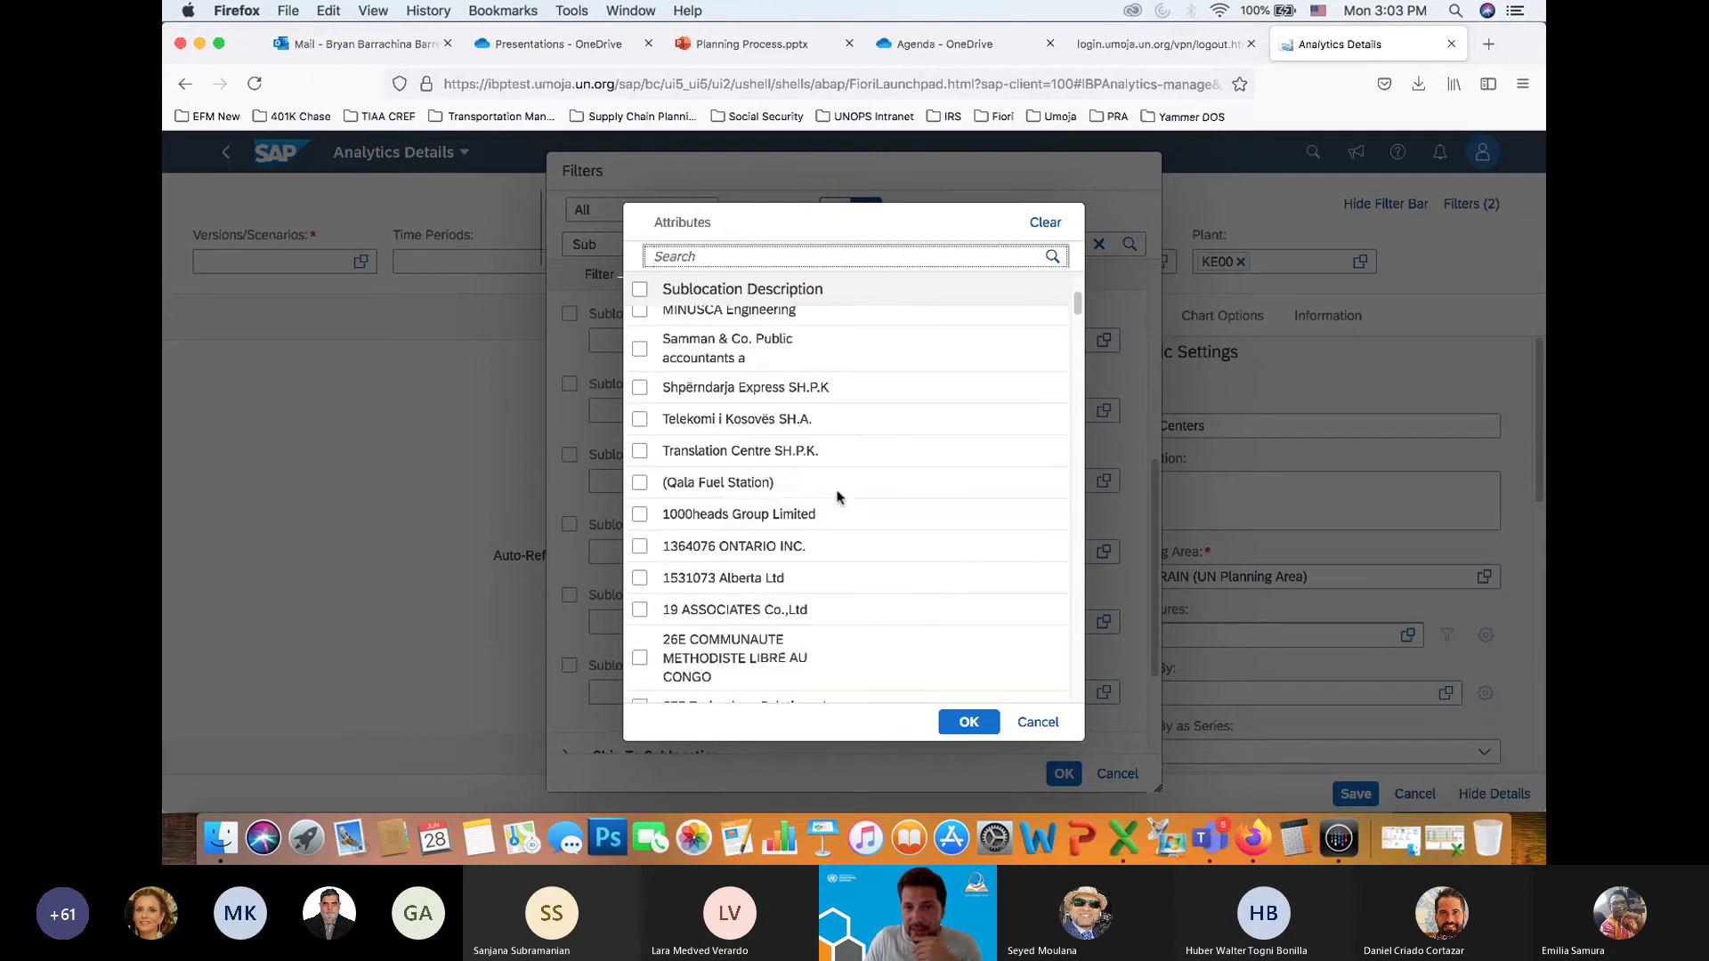
pyautogui.scroll(-2, 837, 497)
pyautogui.click(785, 255)
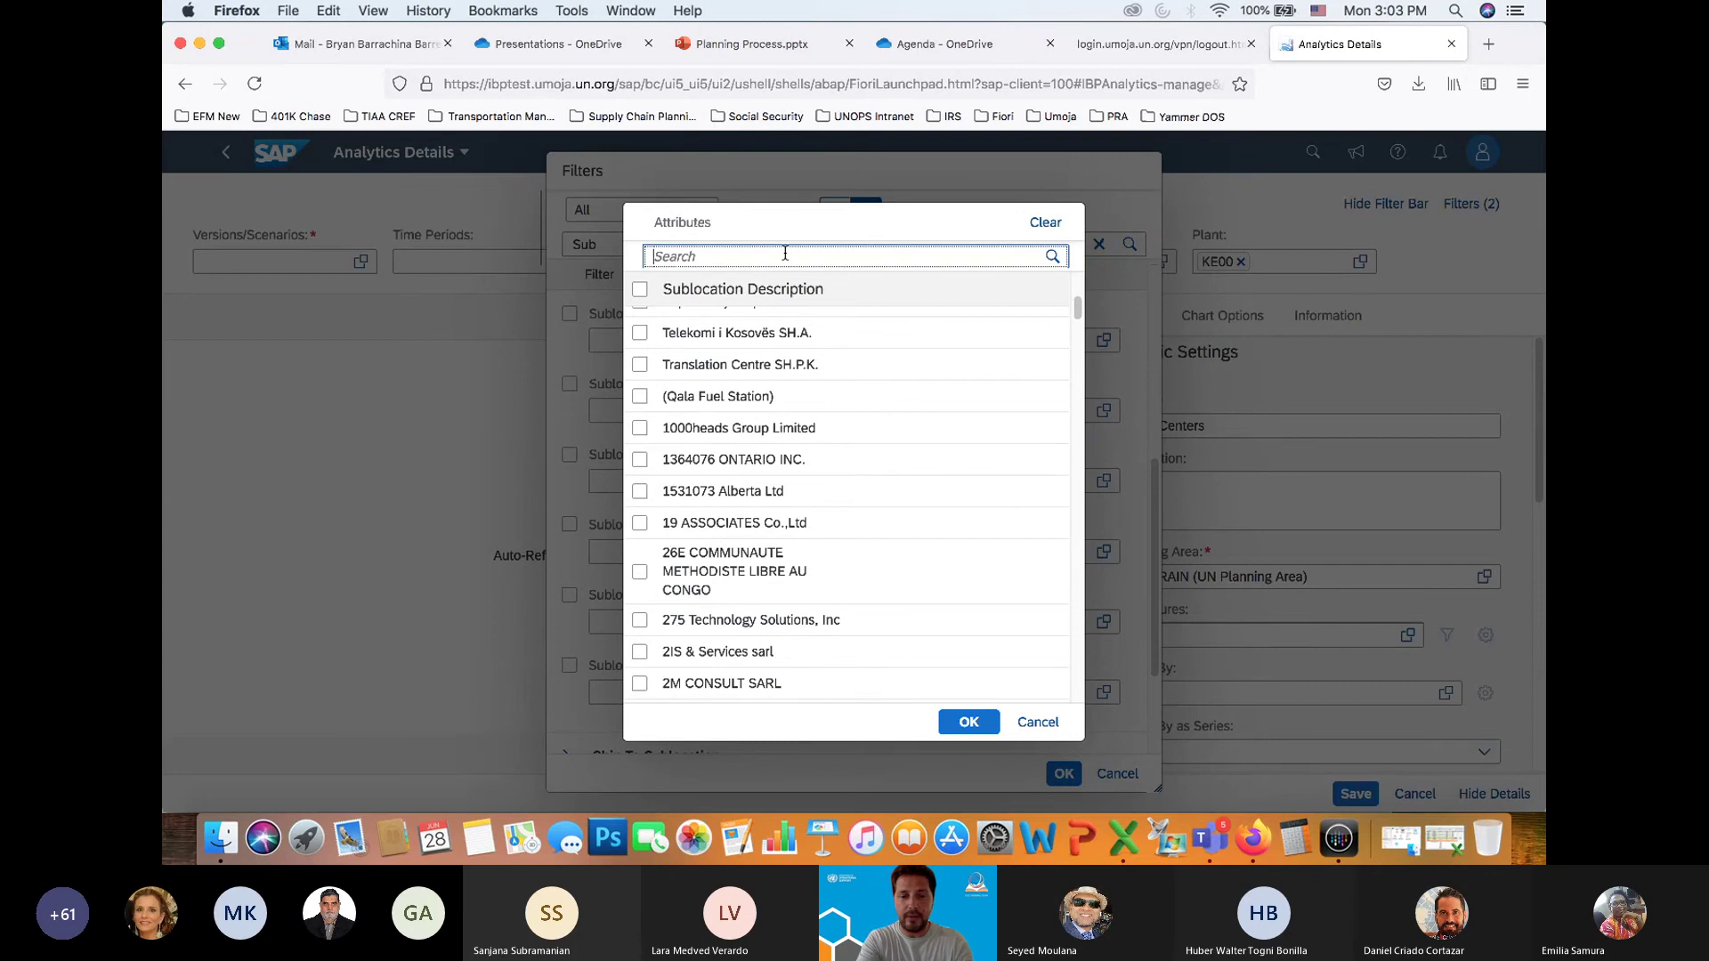
pyautogui.write('KE00')
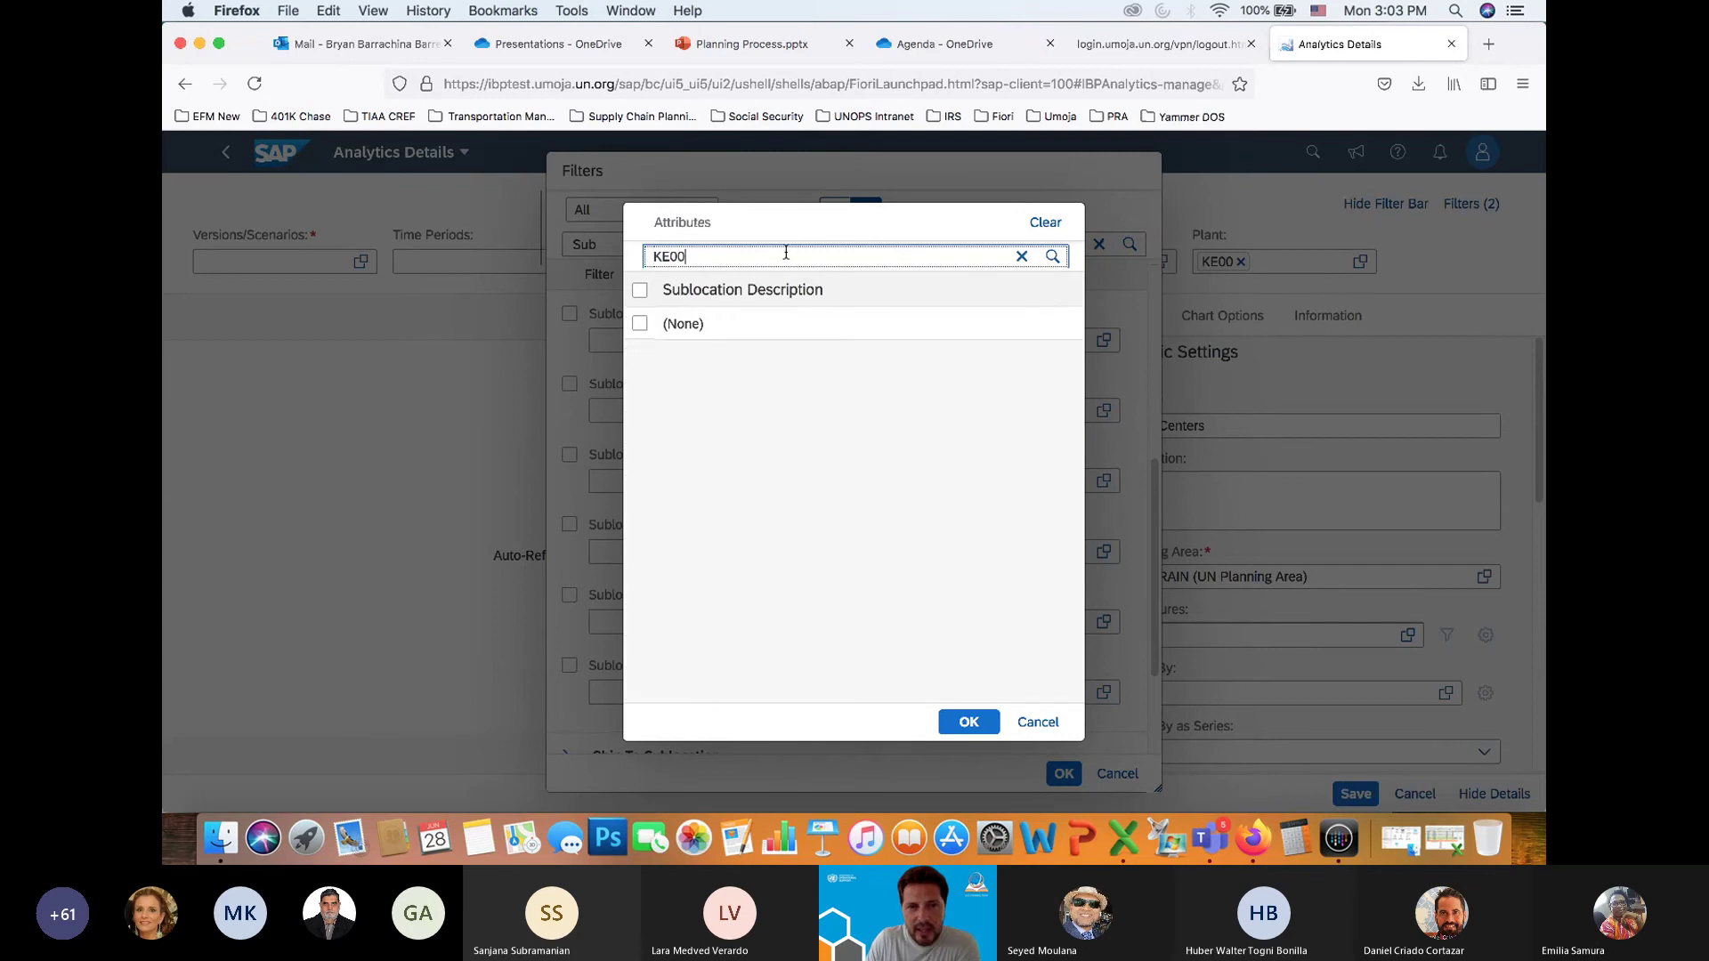
pyautogui.press('BackSpace')
pyautogui.press('BackSpace')
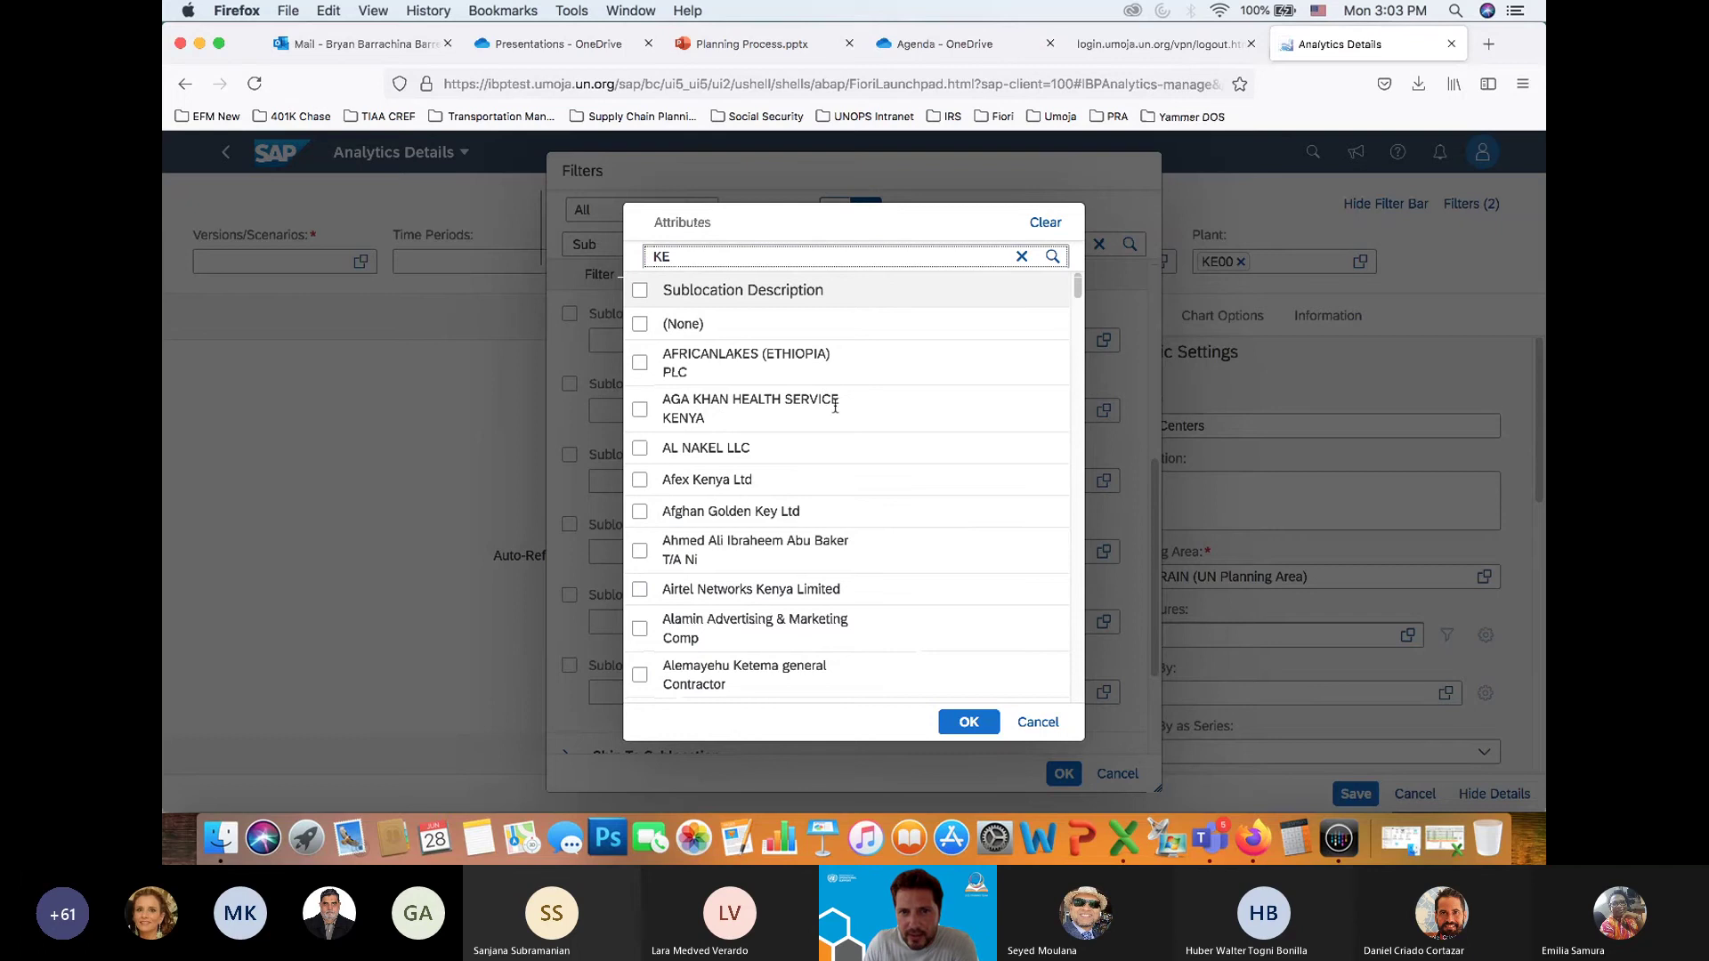
pyautogui.click(640, 409)
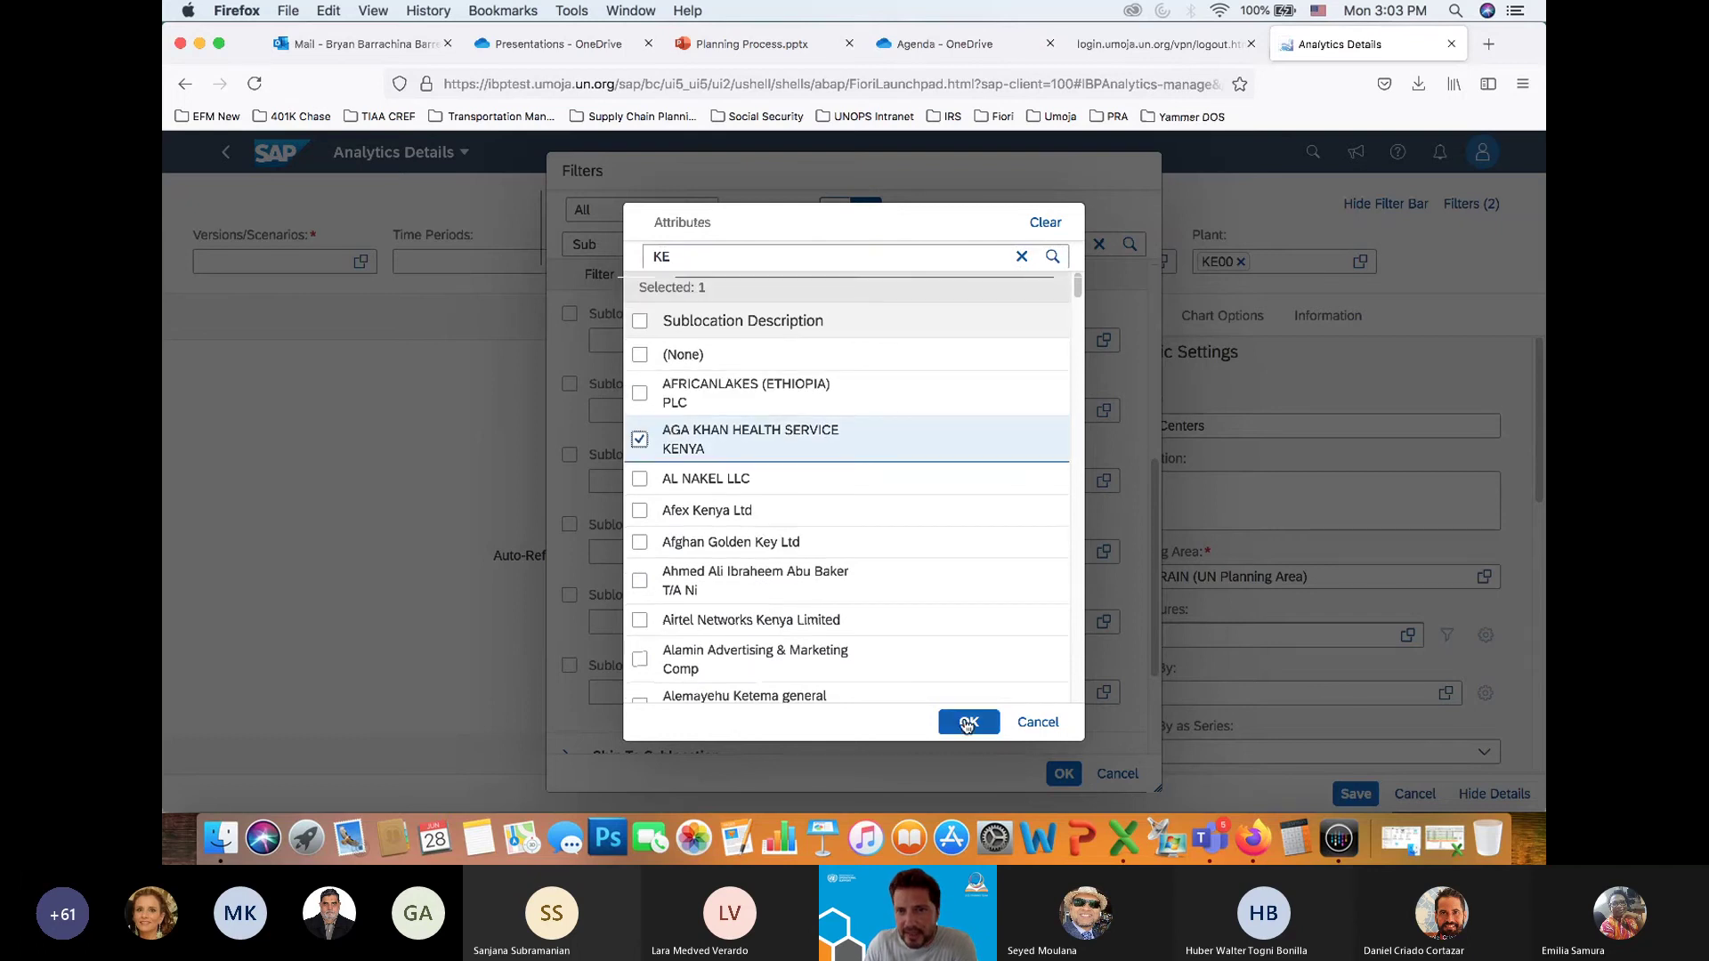
pyautogui.click(968, 722)
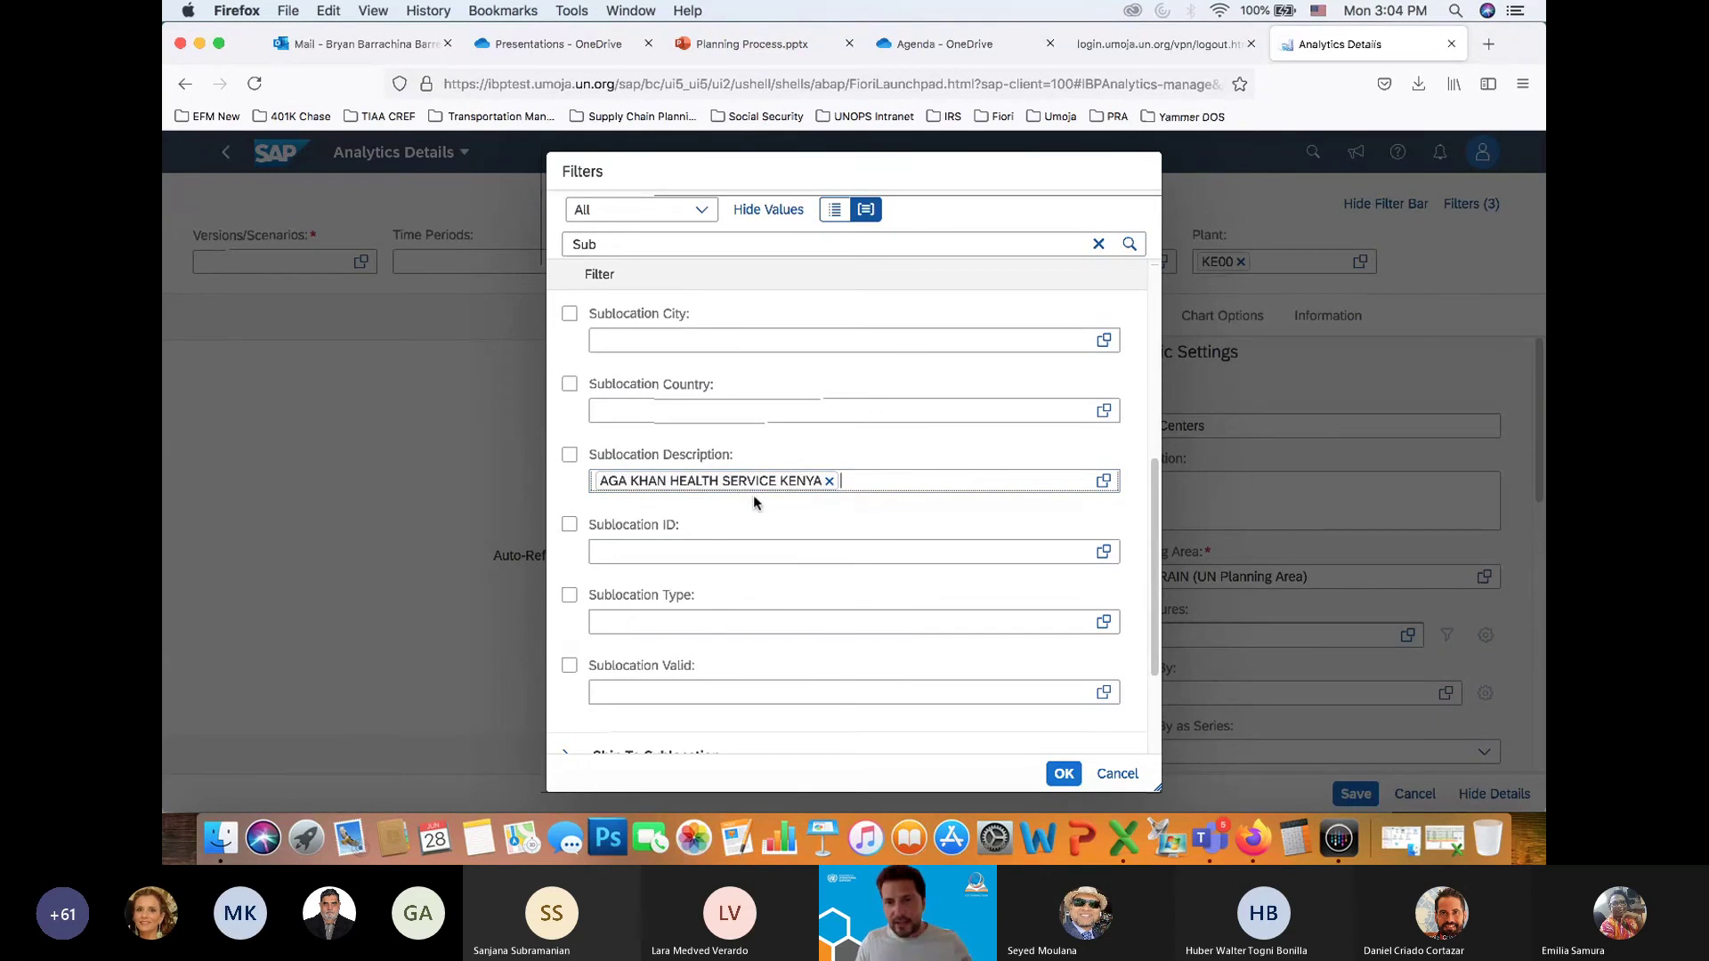
pyautogui.click(831, 485)
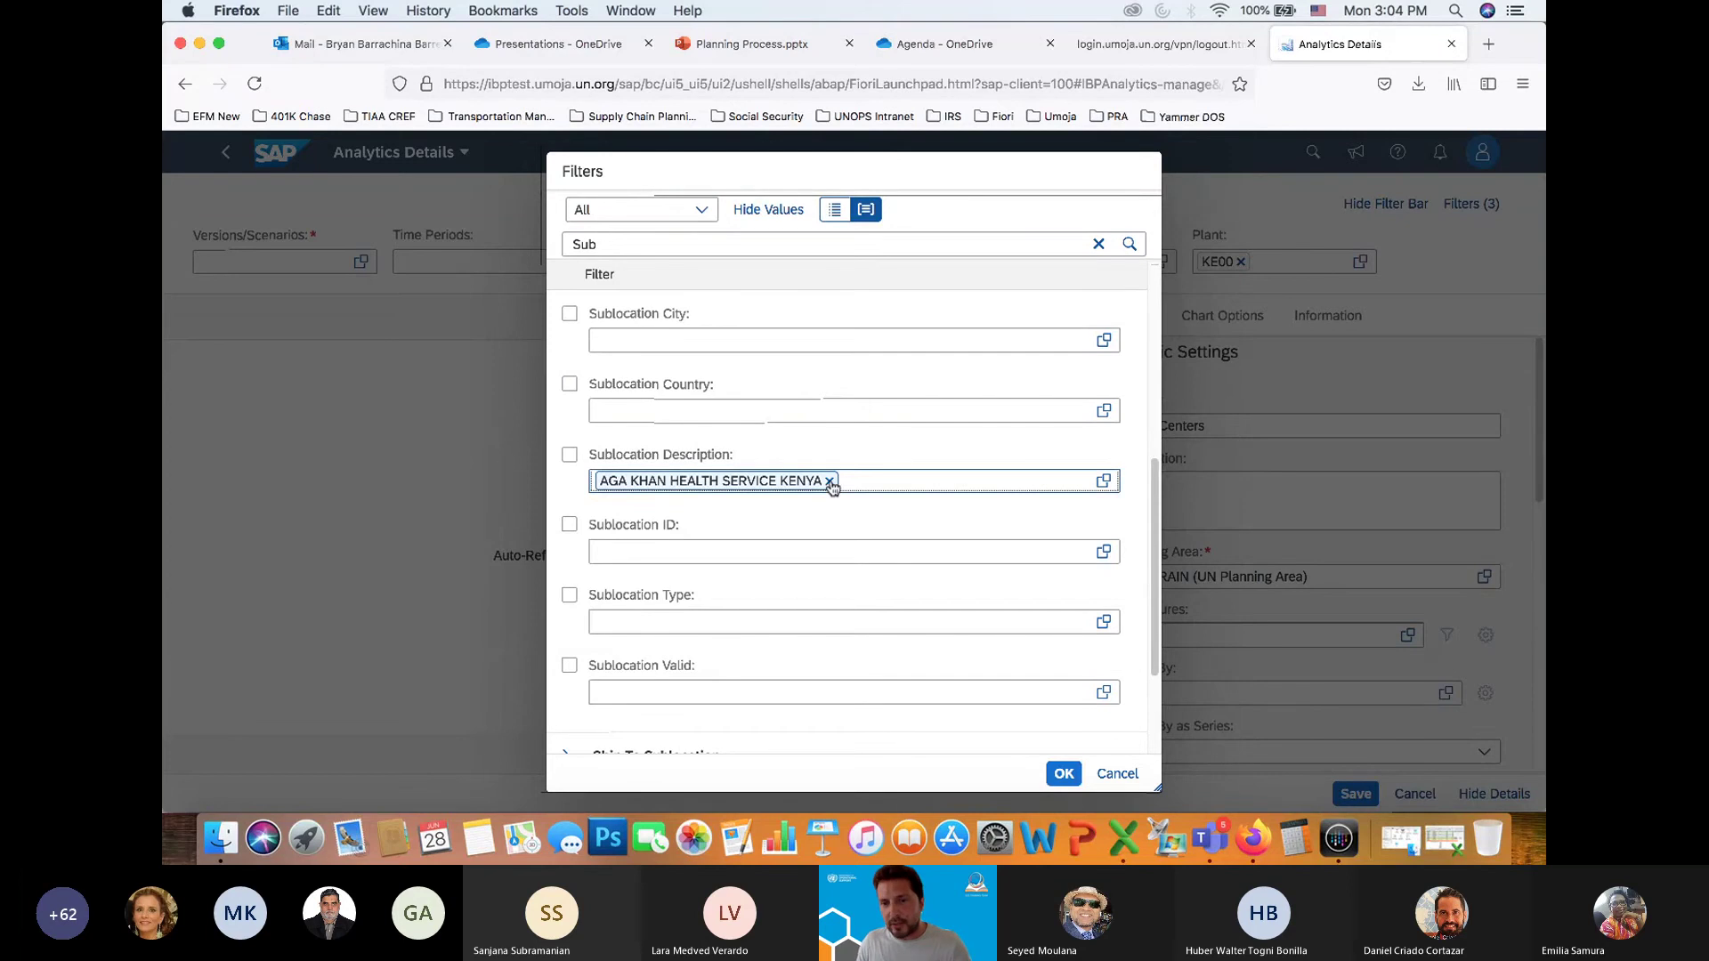
pyautogui.press('Return')
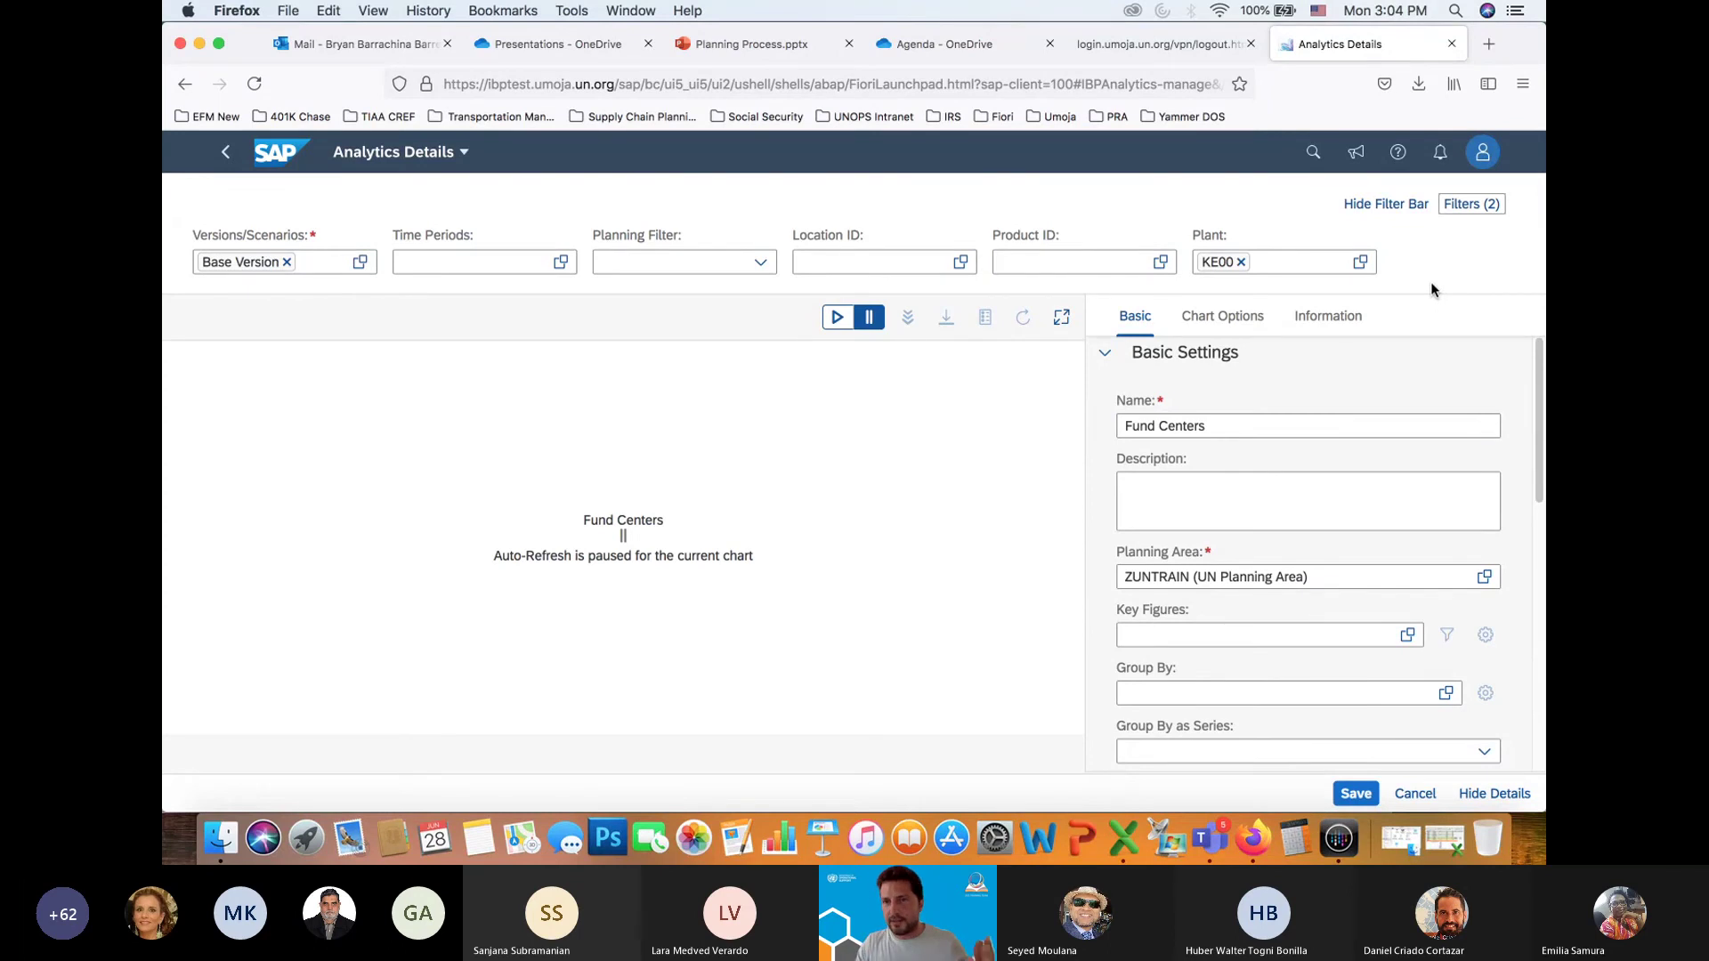
# Search filters for 'Commodi' and add Product (Goods and Services) Commodity ID to the filter bar
pyautogui.click(1463, 204)
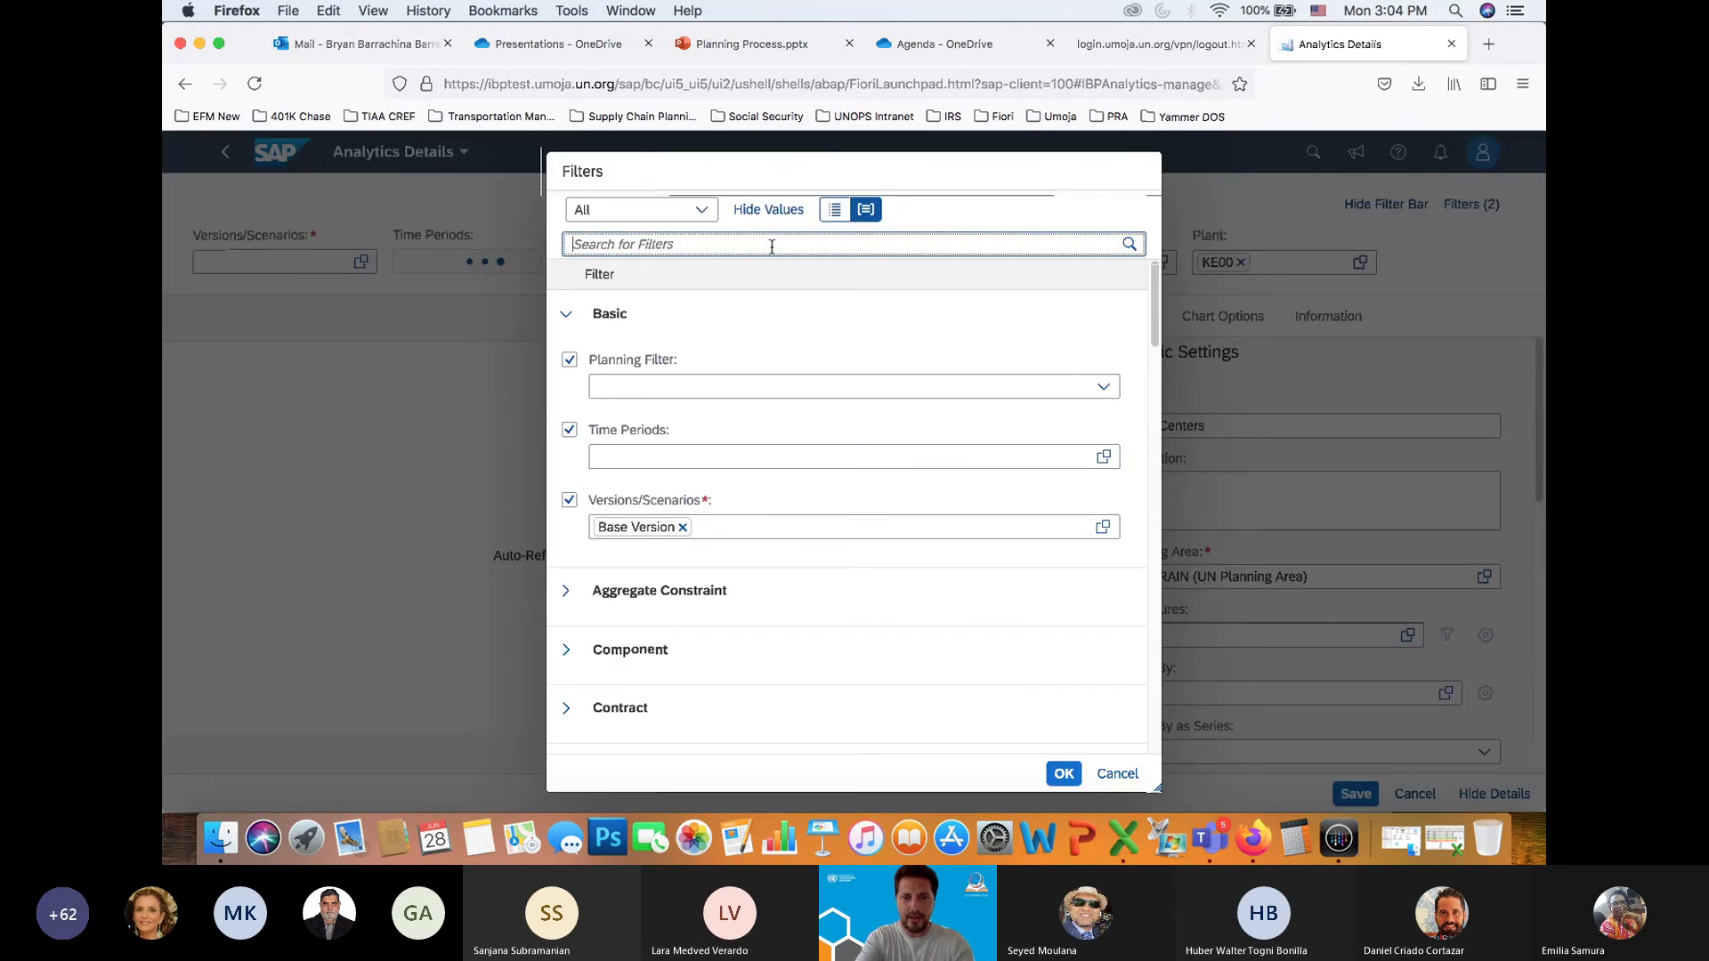
pyautogui.write('Commi')
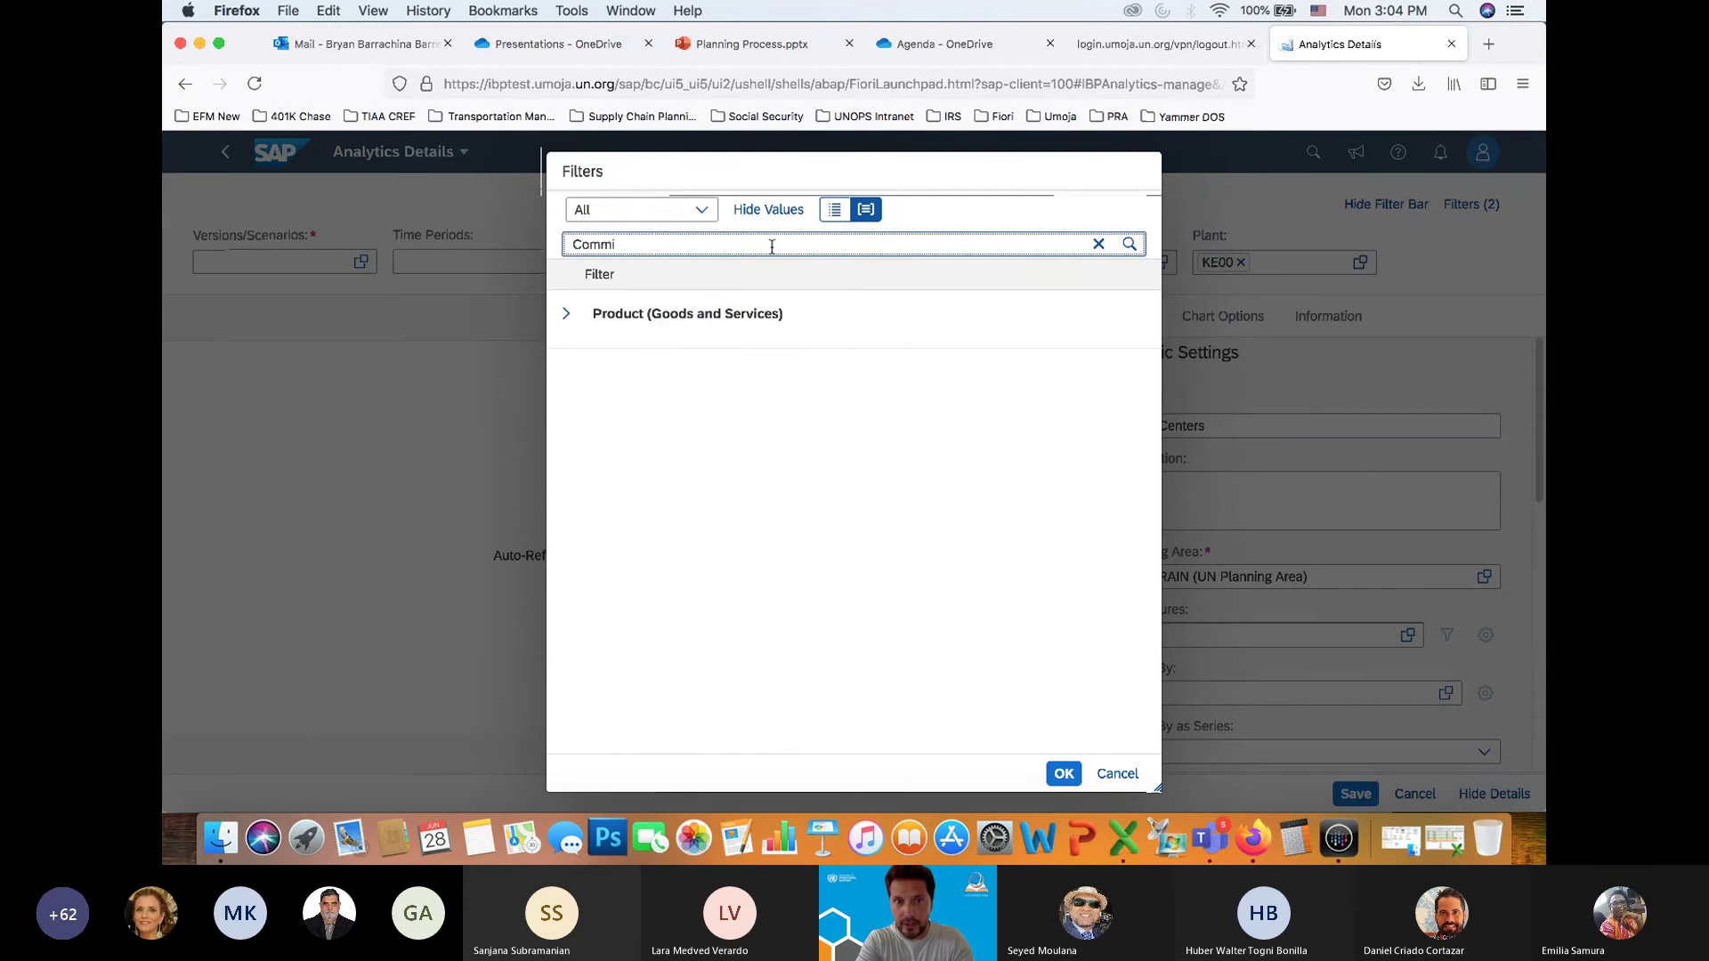
pyautogui.press('BackSpace')
pyautogui.write('odit')
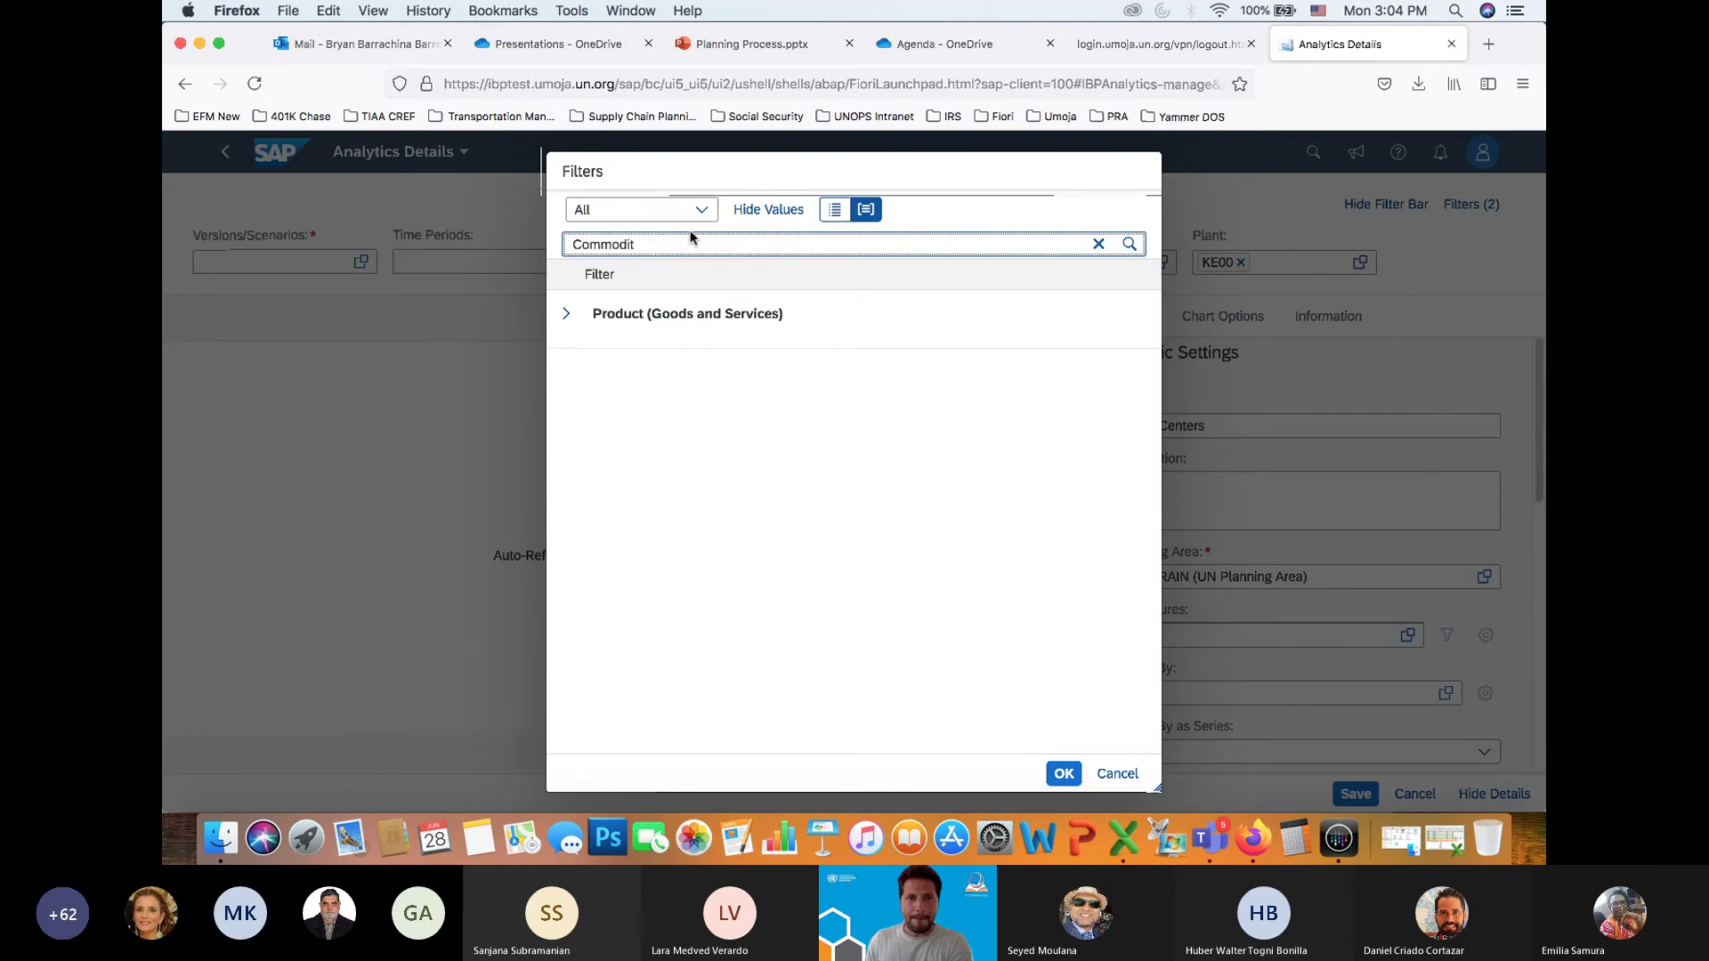
pyautogui.click(566, 313)
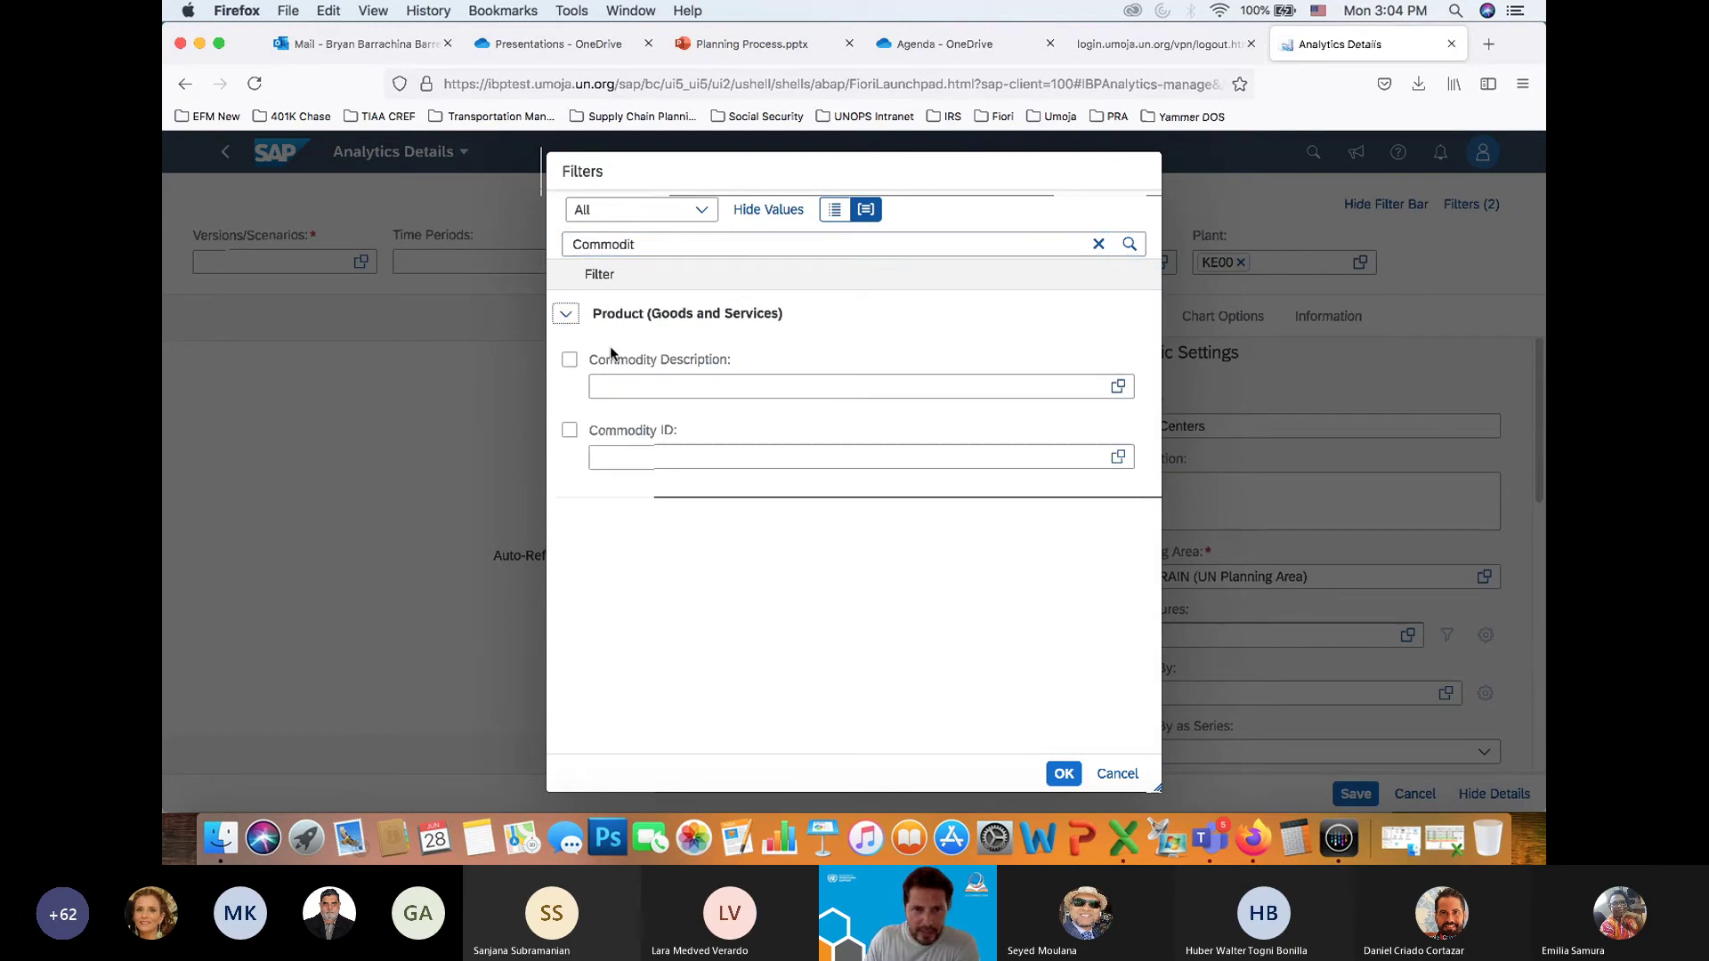
pyautogui.click(570, 431)
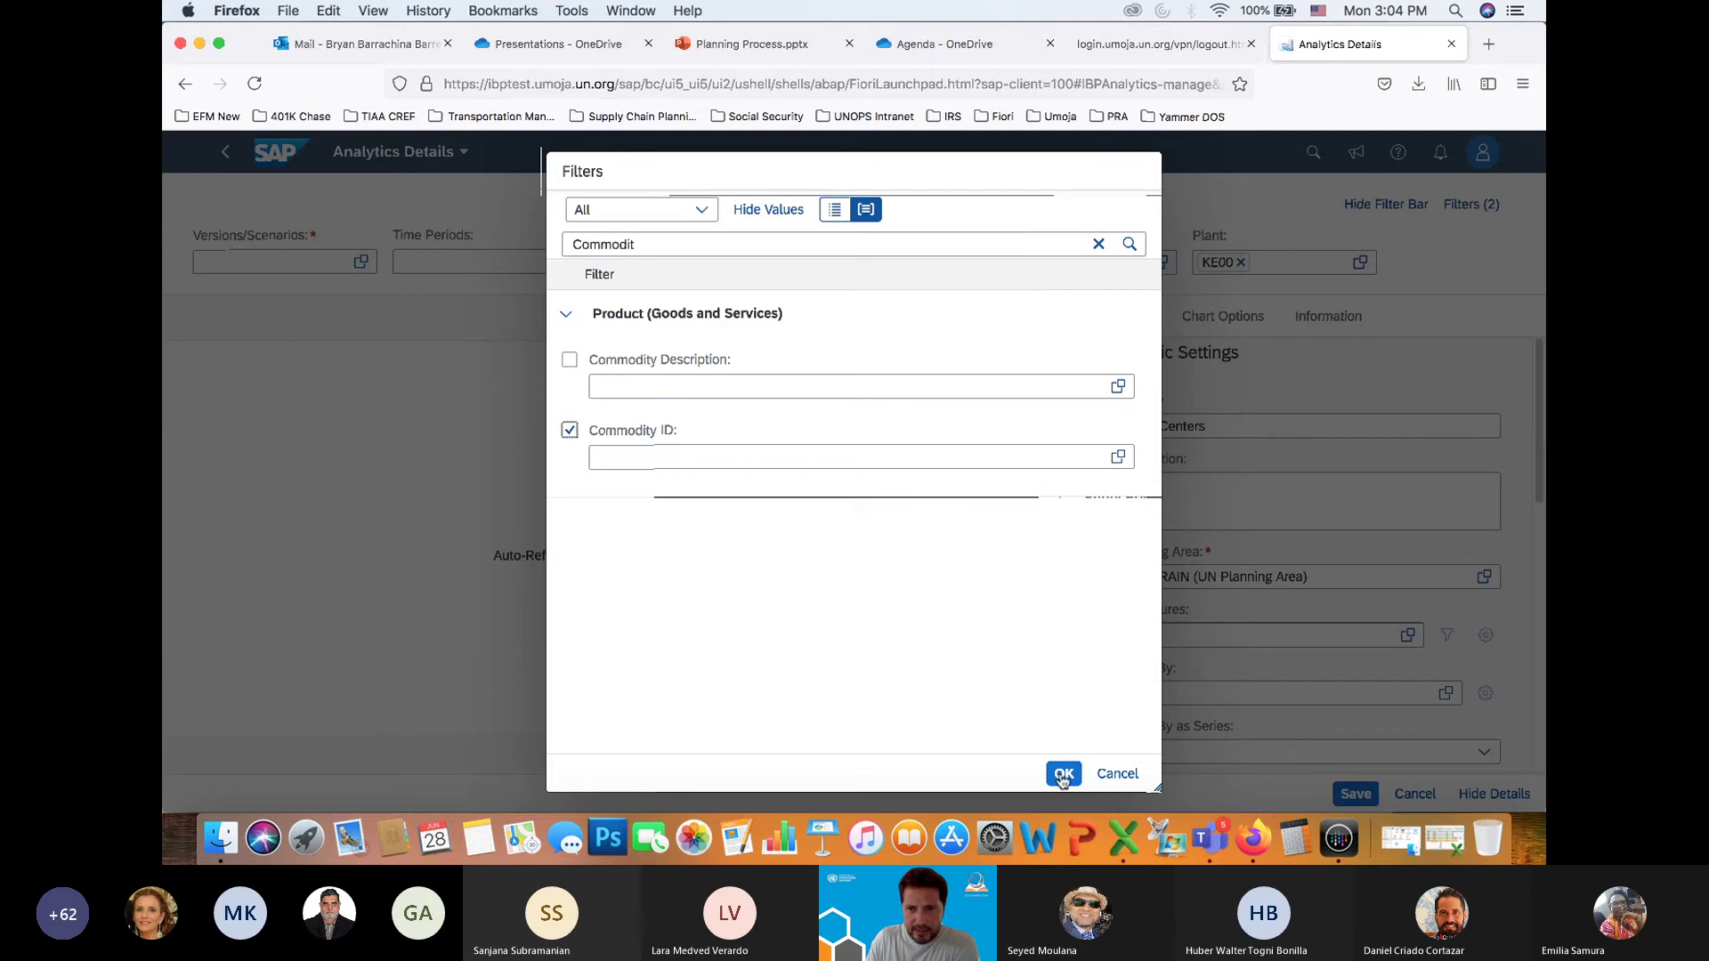
pyautogui.click(1064, 775)
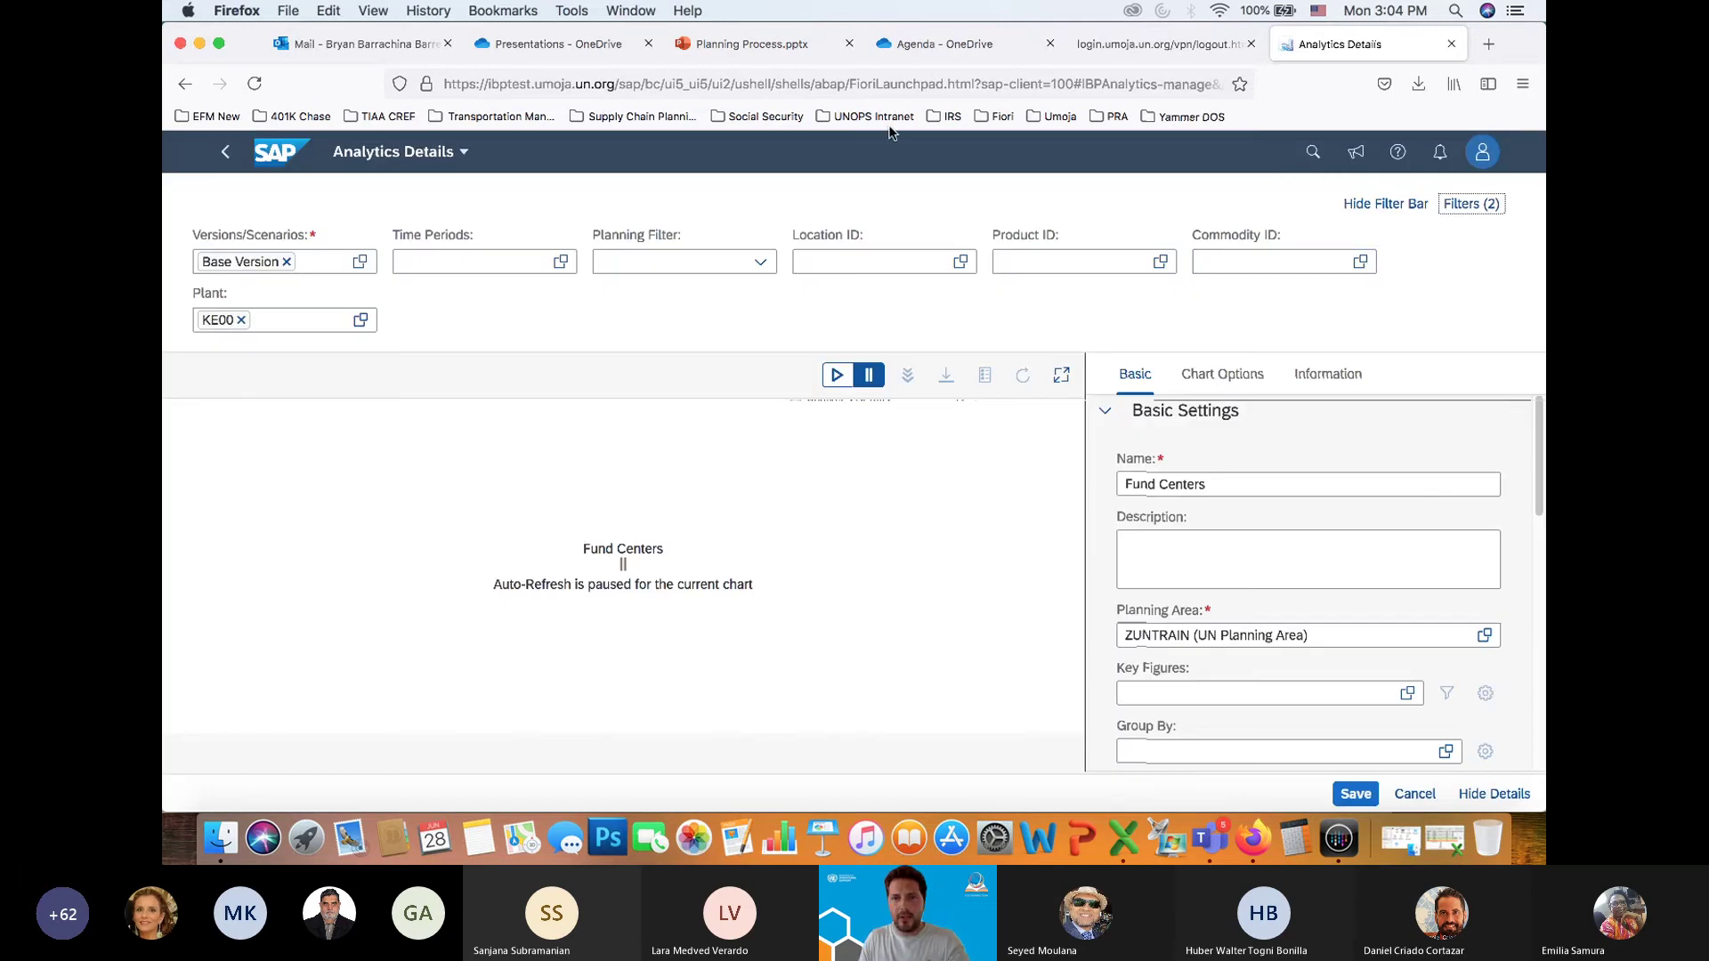
pyautogui.press('super+Tab')
pyautogui.press('super+Tab')
pyautogui.press('super+Tab')
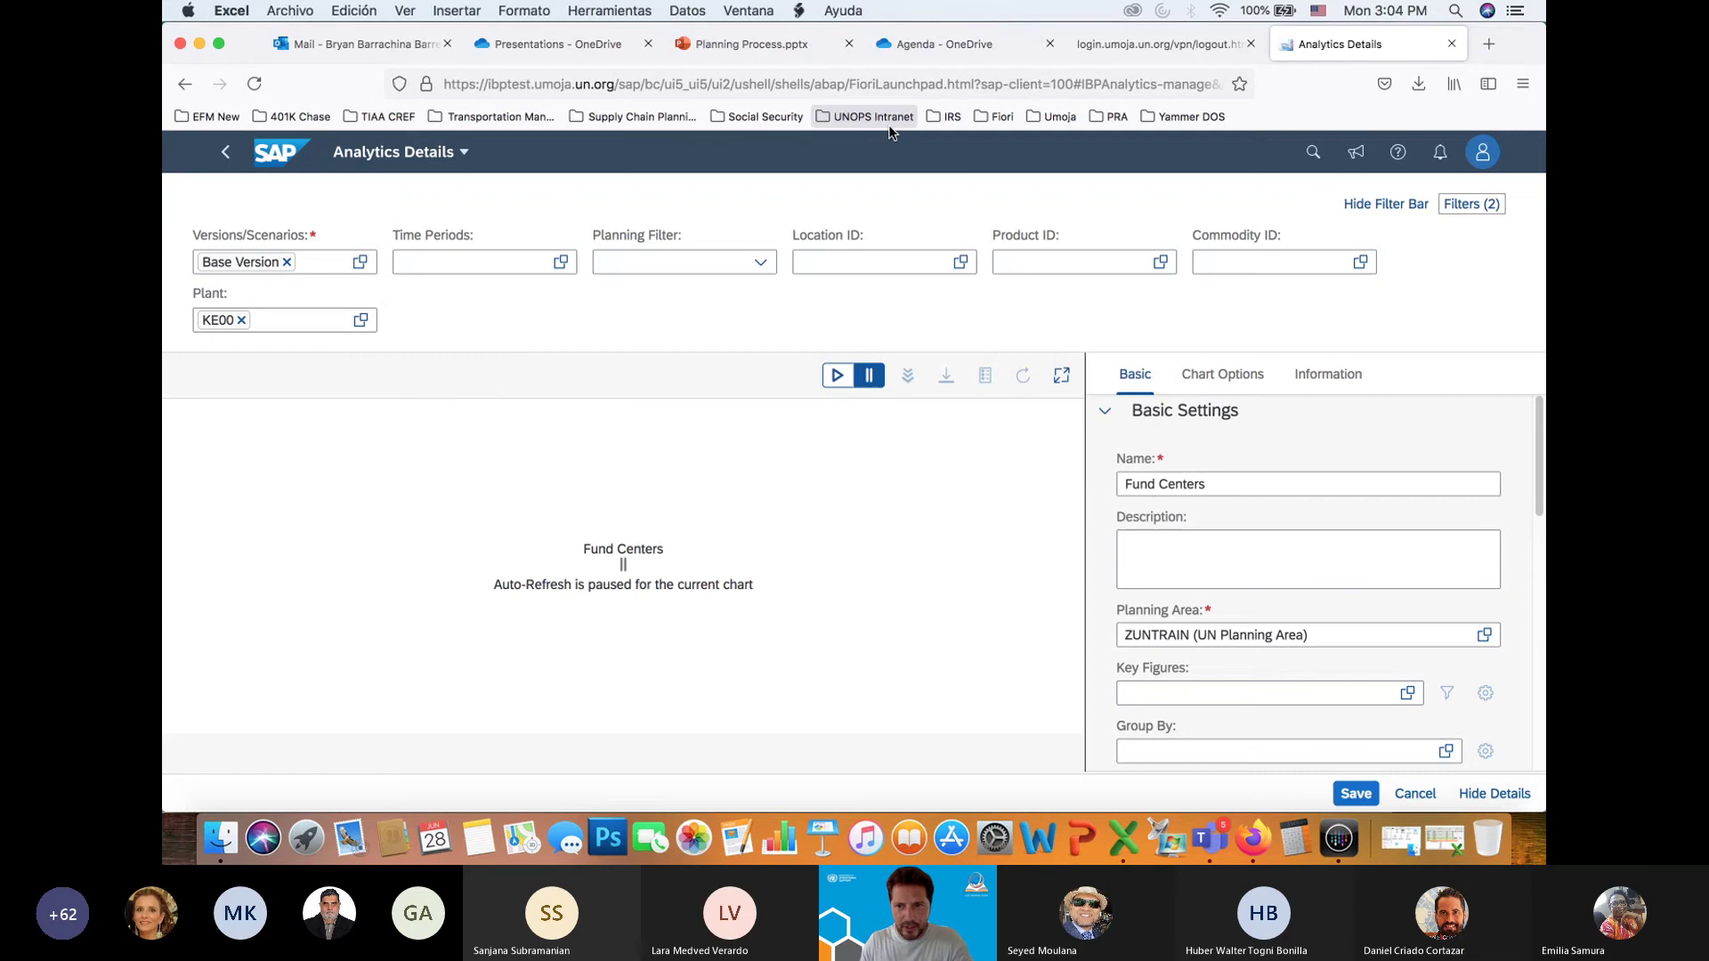
# Copy commodity code 80111606 from cell D21 of Demo Credentials DP.xlsx and return to the browser
pyautogui.click(1419, 840)
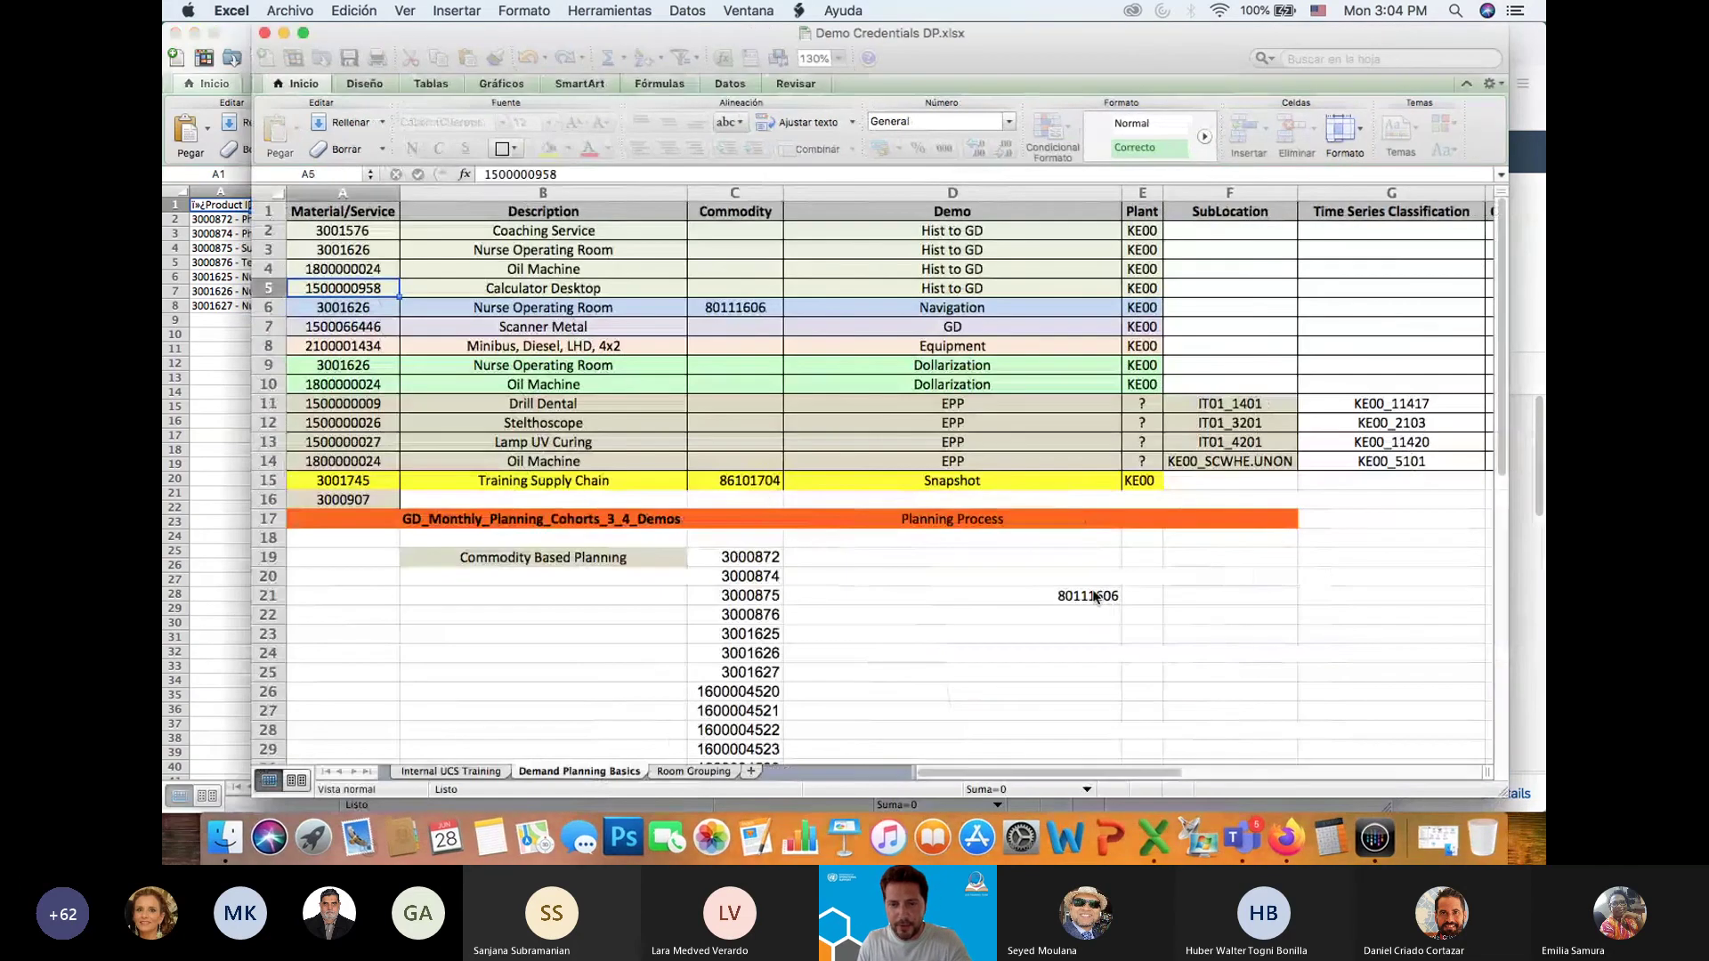
pyautogui.click(1087, 596)
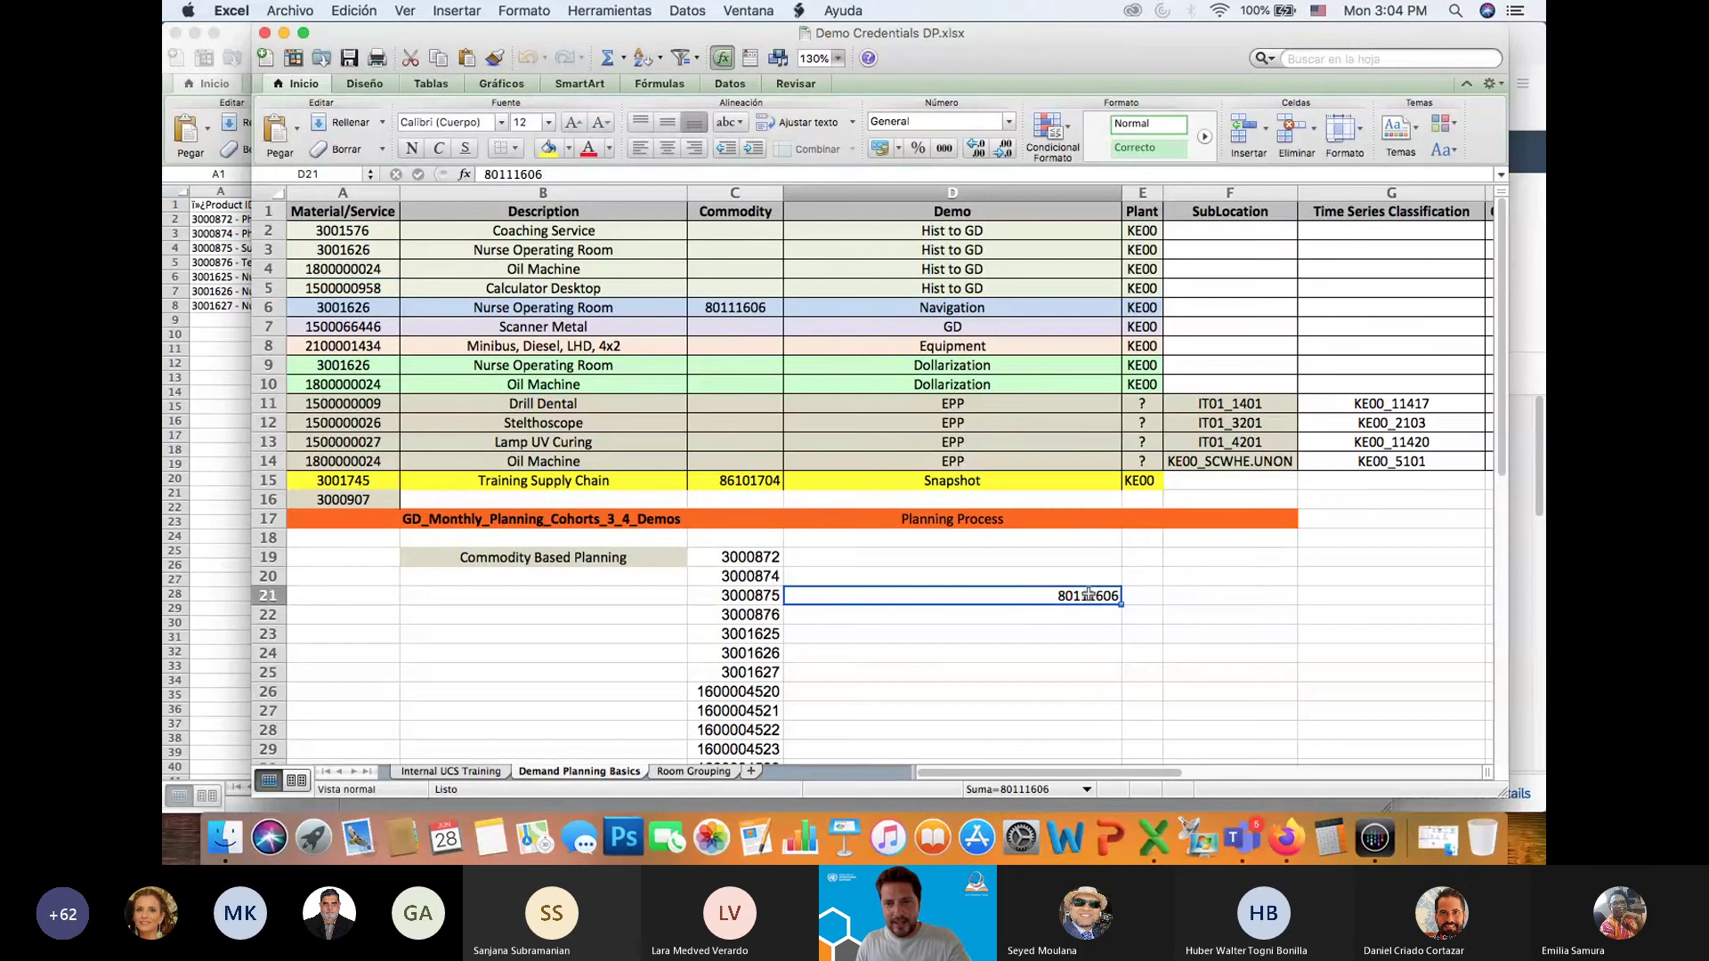
pyautogui.press('super+c')
pyautogui.press('super+Tab')
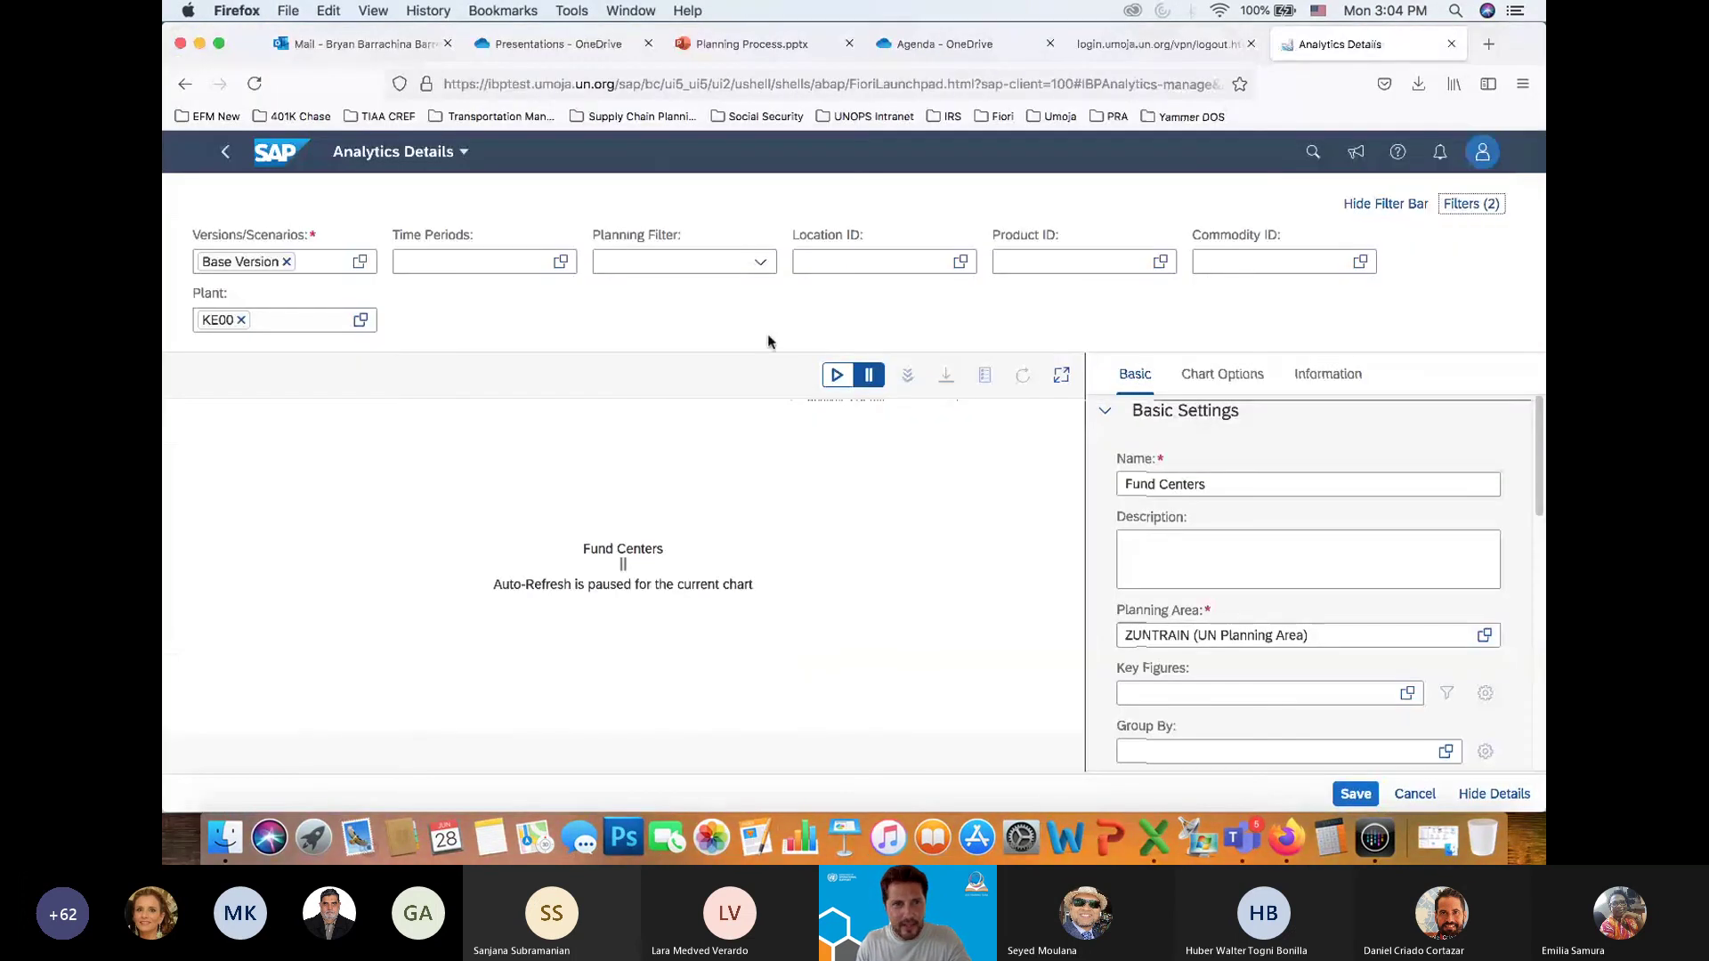
# Paste and pick 80111606 as the Commodity ID filter, then resume auto-refresh, showing No data
pyautogui.click(1295, 259)
pyautogui.click(1295, 259)
pyautogui.press('super+v')
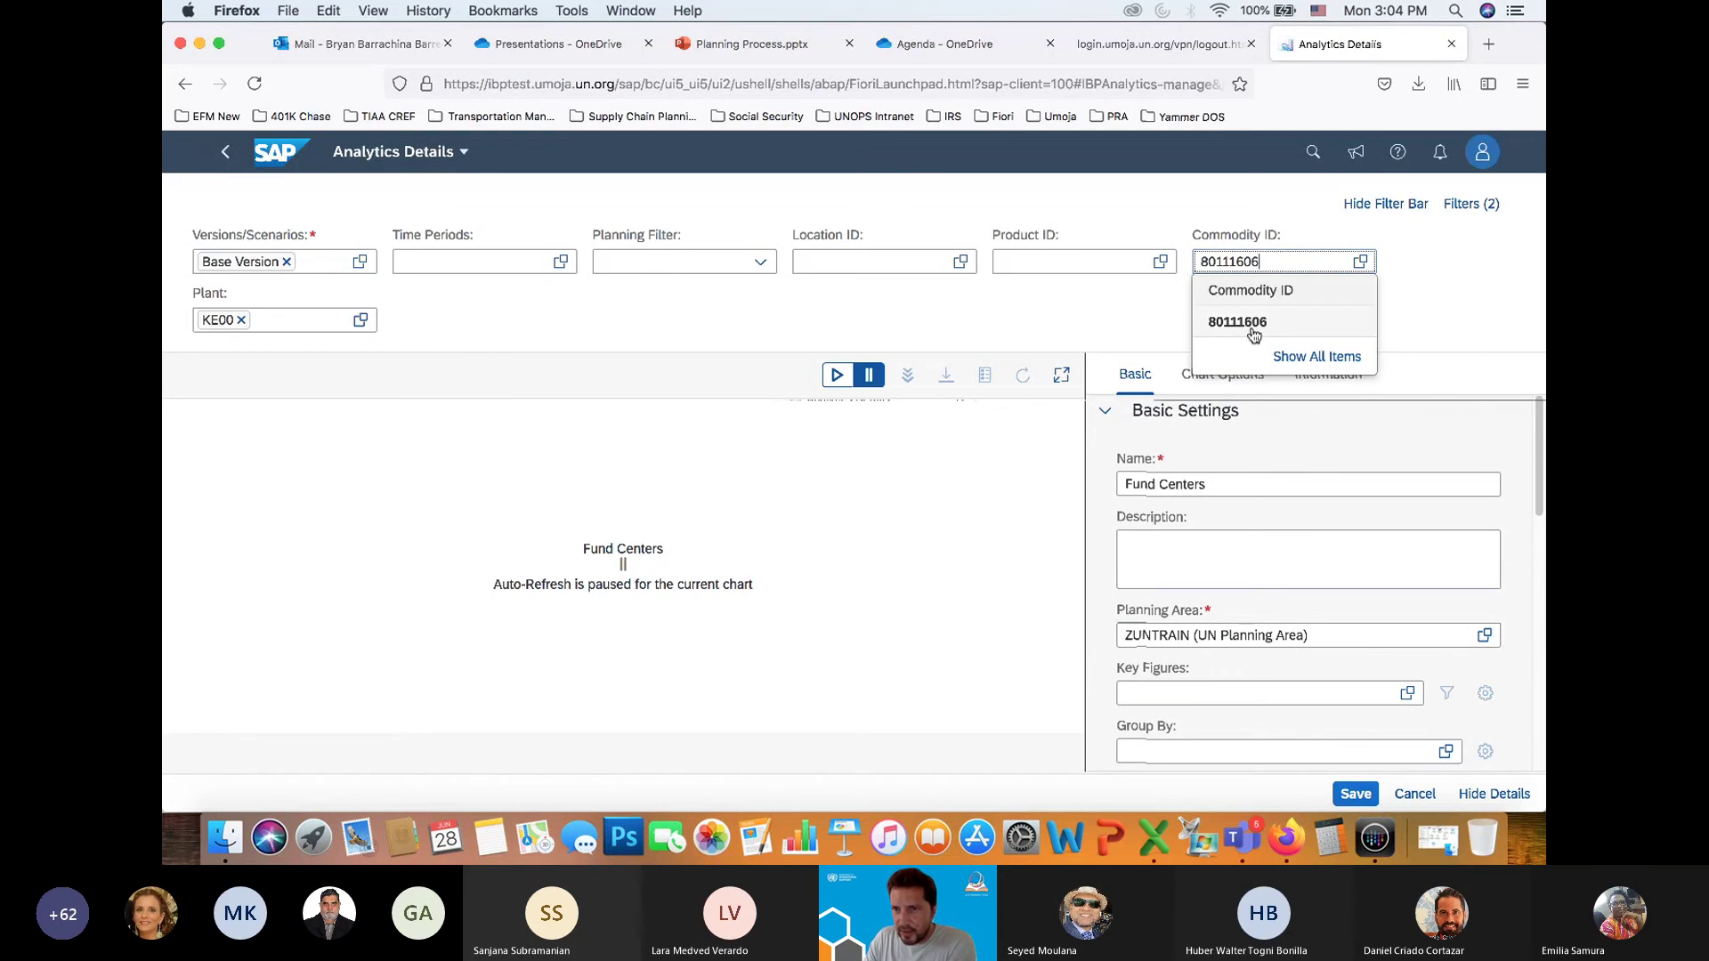
pyautogui.click(1237, 322)
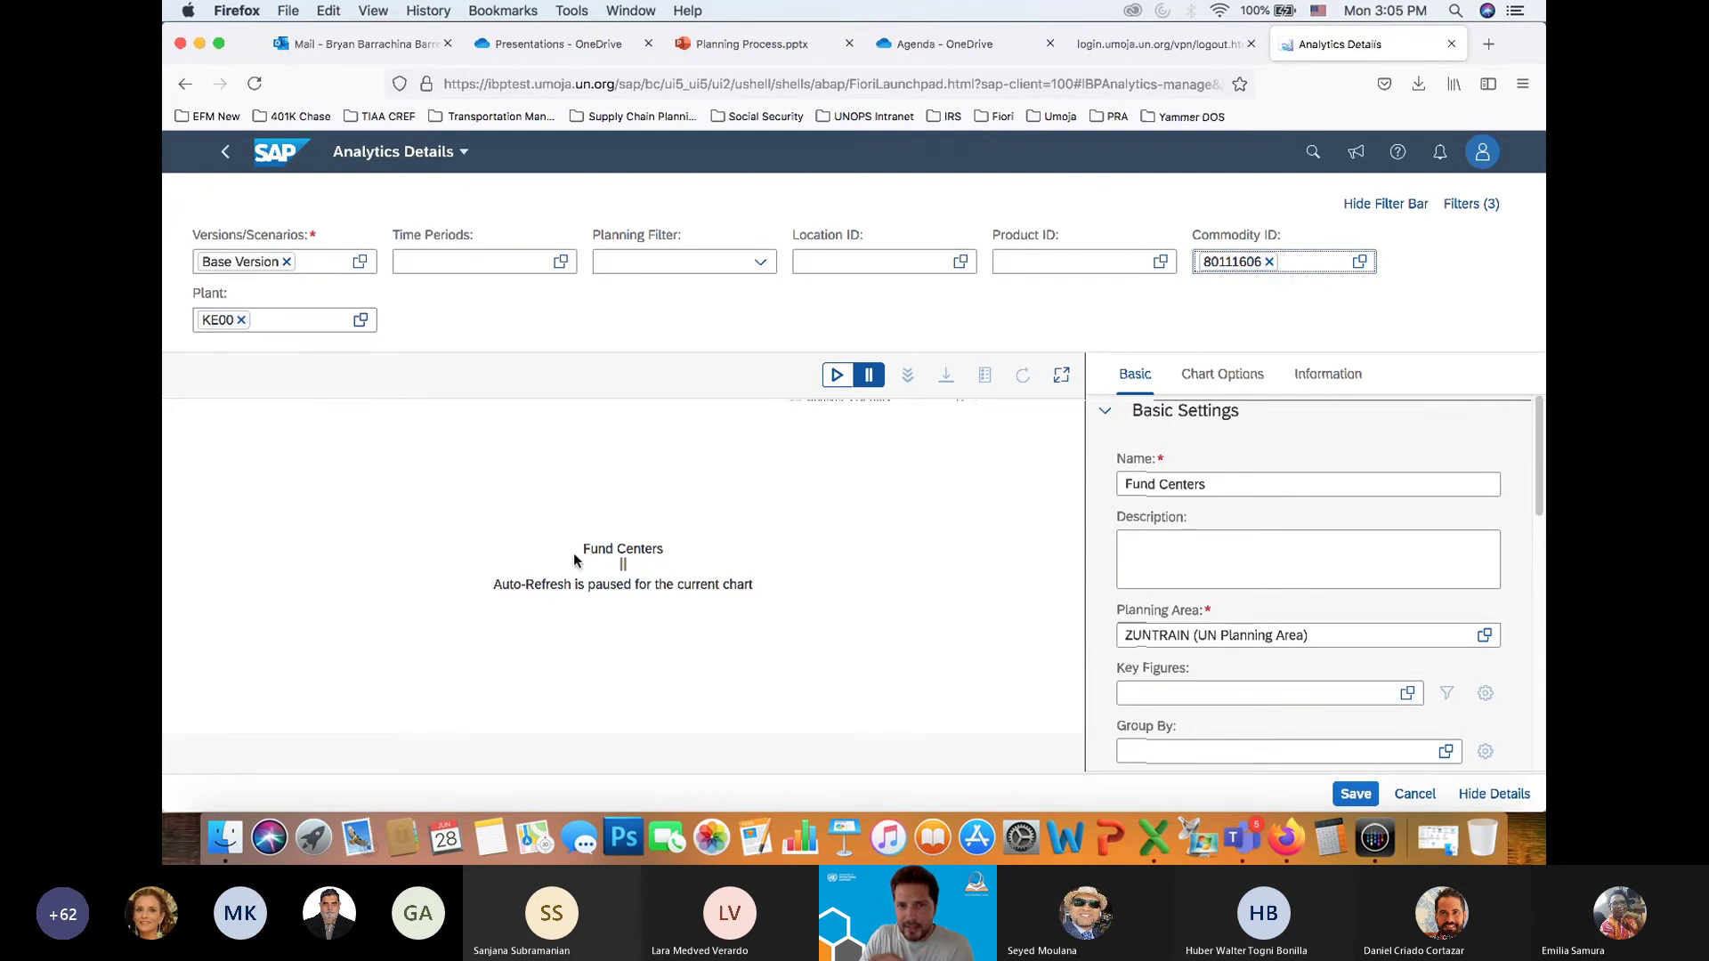
pyautogui.click(837, 375)
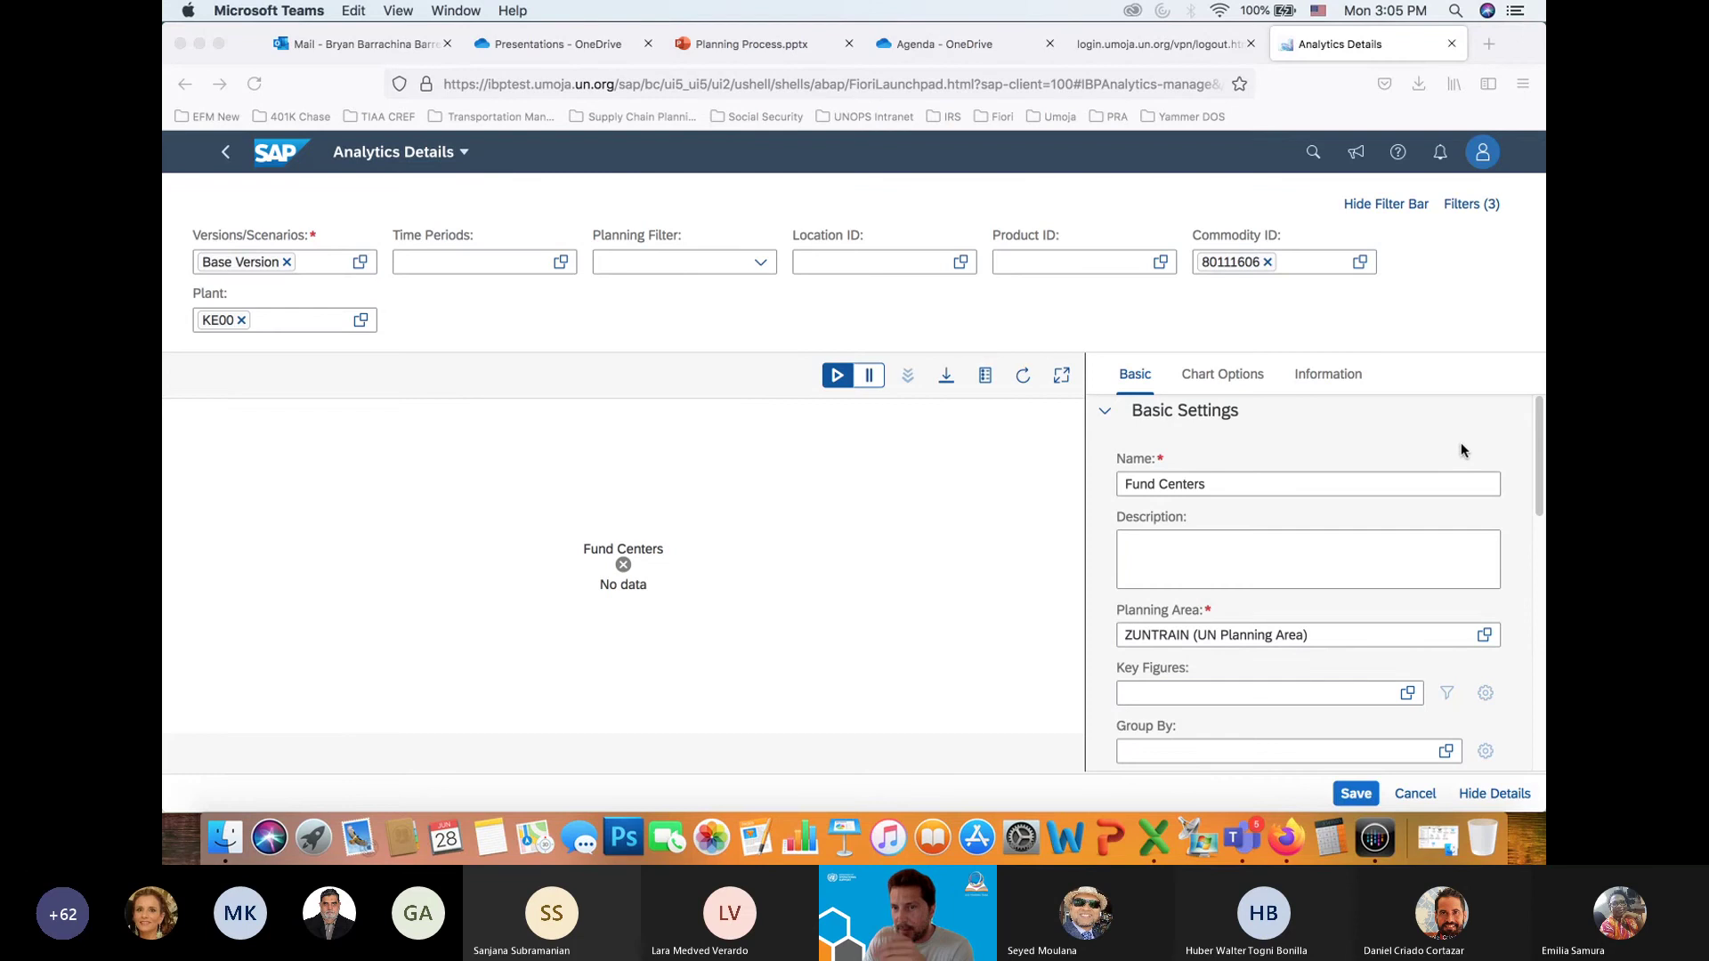
pyautogui.scroll(-5, 1460, 442)
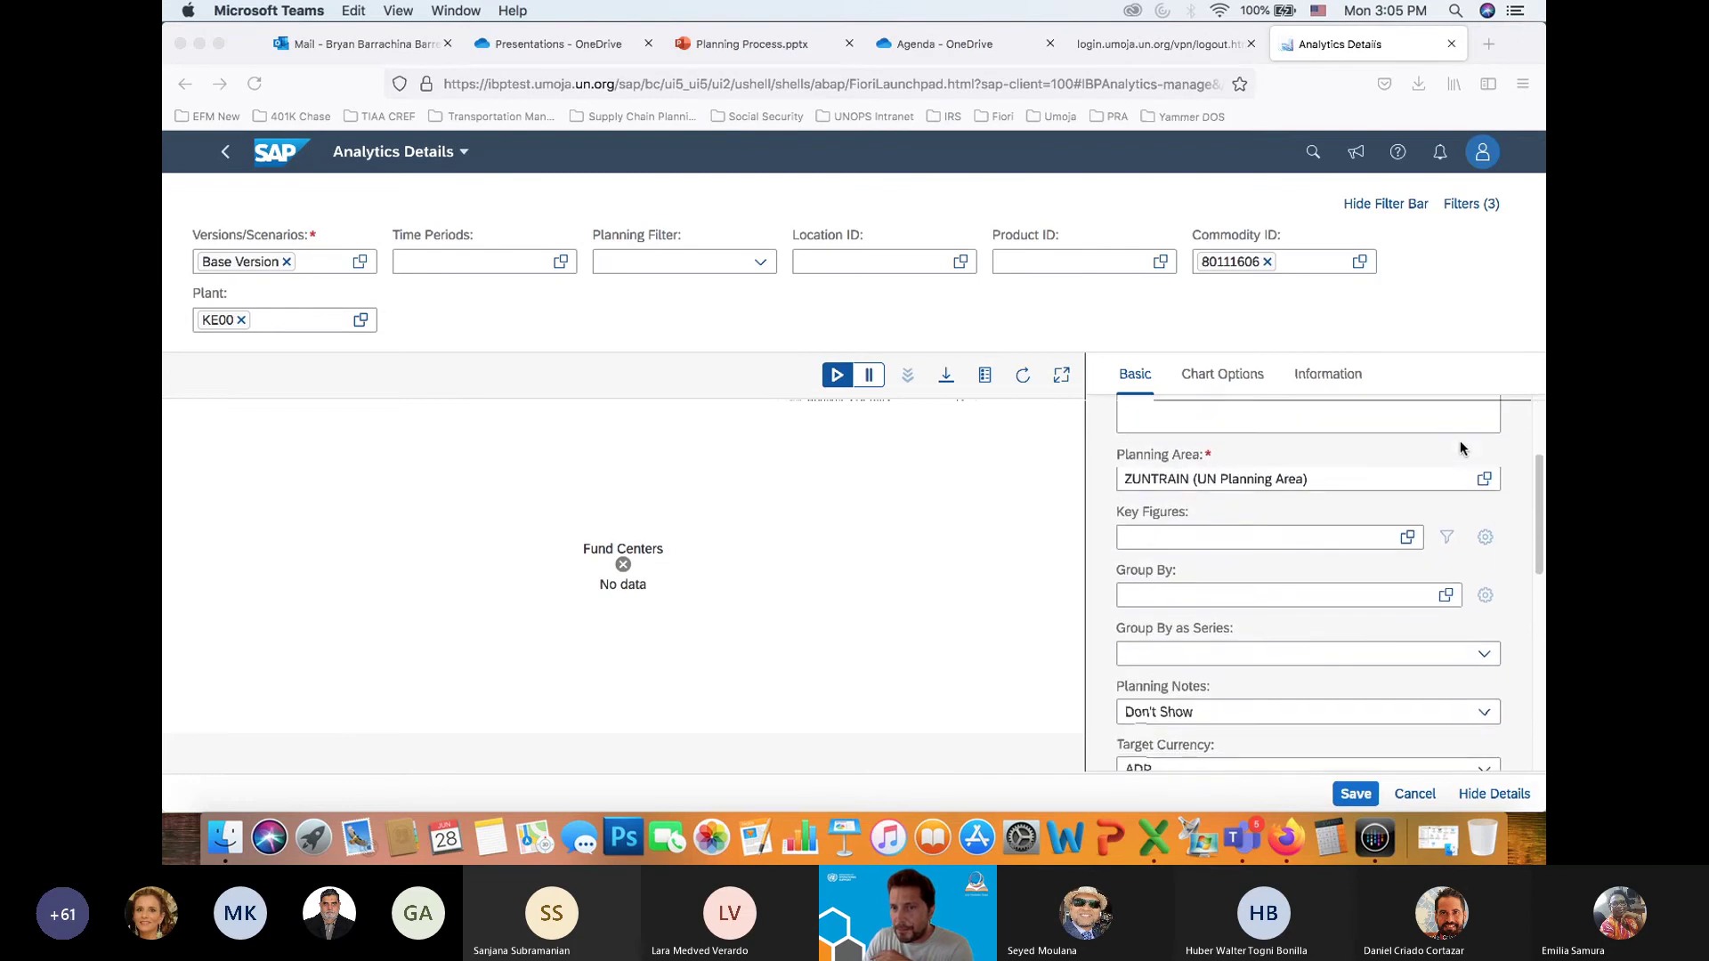
pyautogui.scroll(-7, 1460, 440)
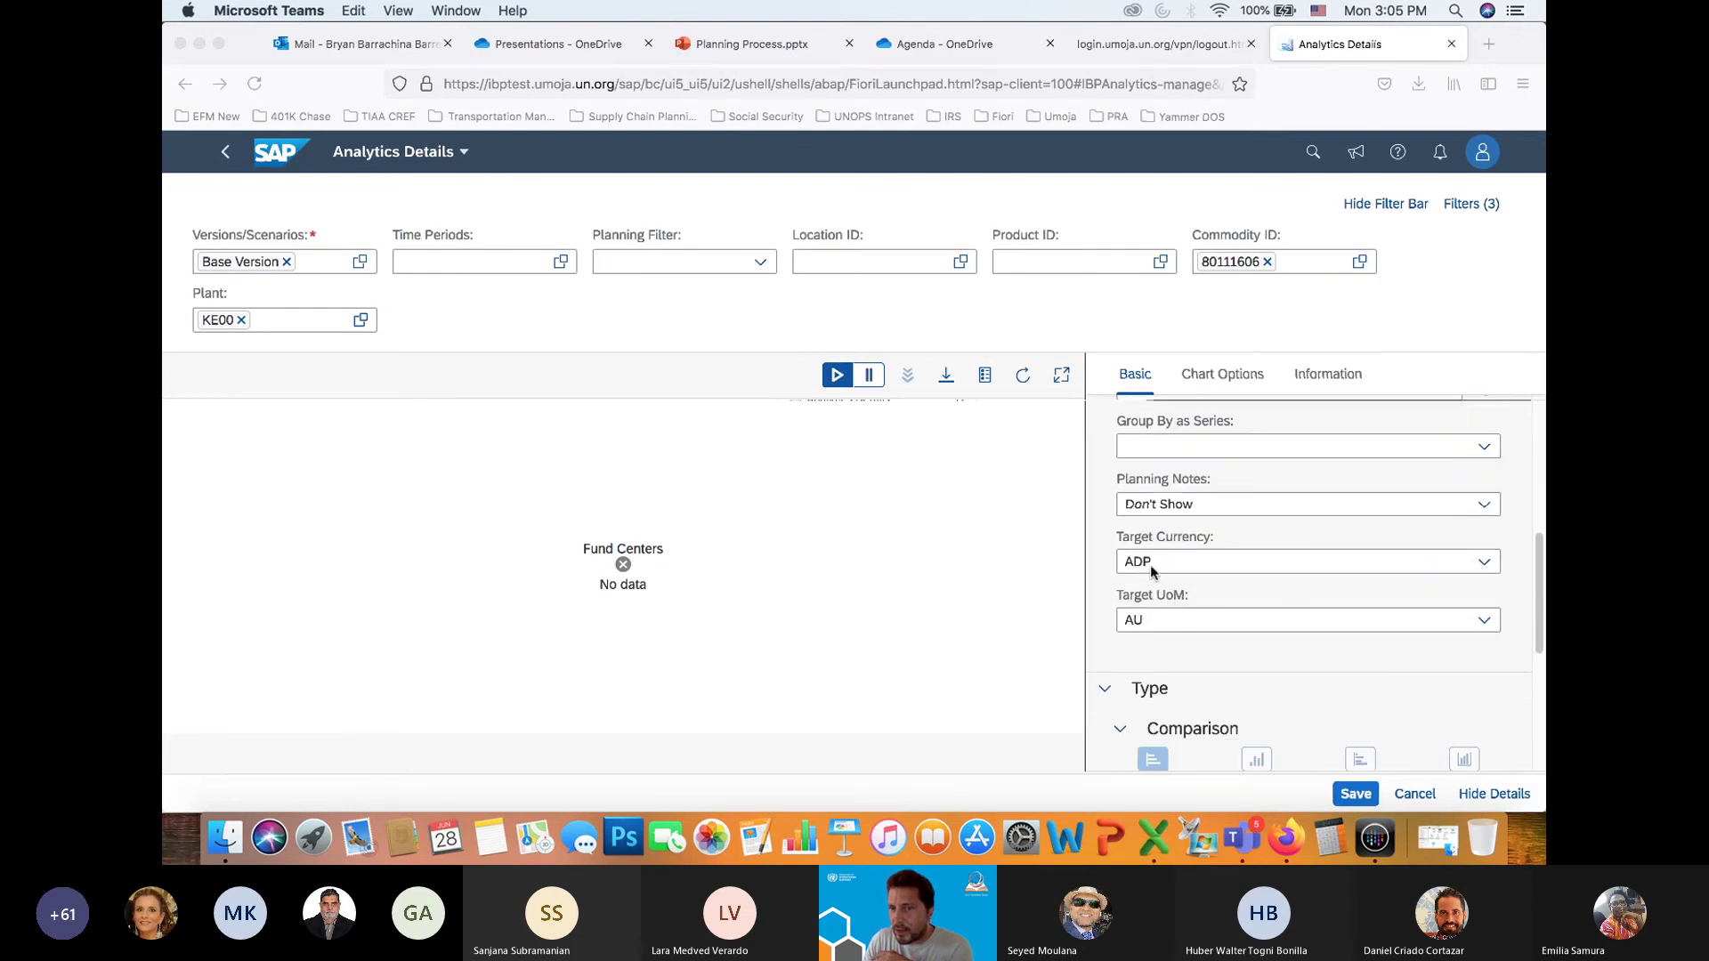
# Change the chart's target currency from ADP to USD
pyautogui.click(1169, 561)
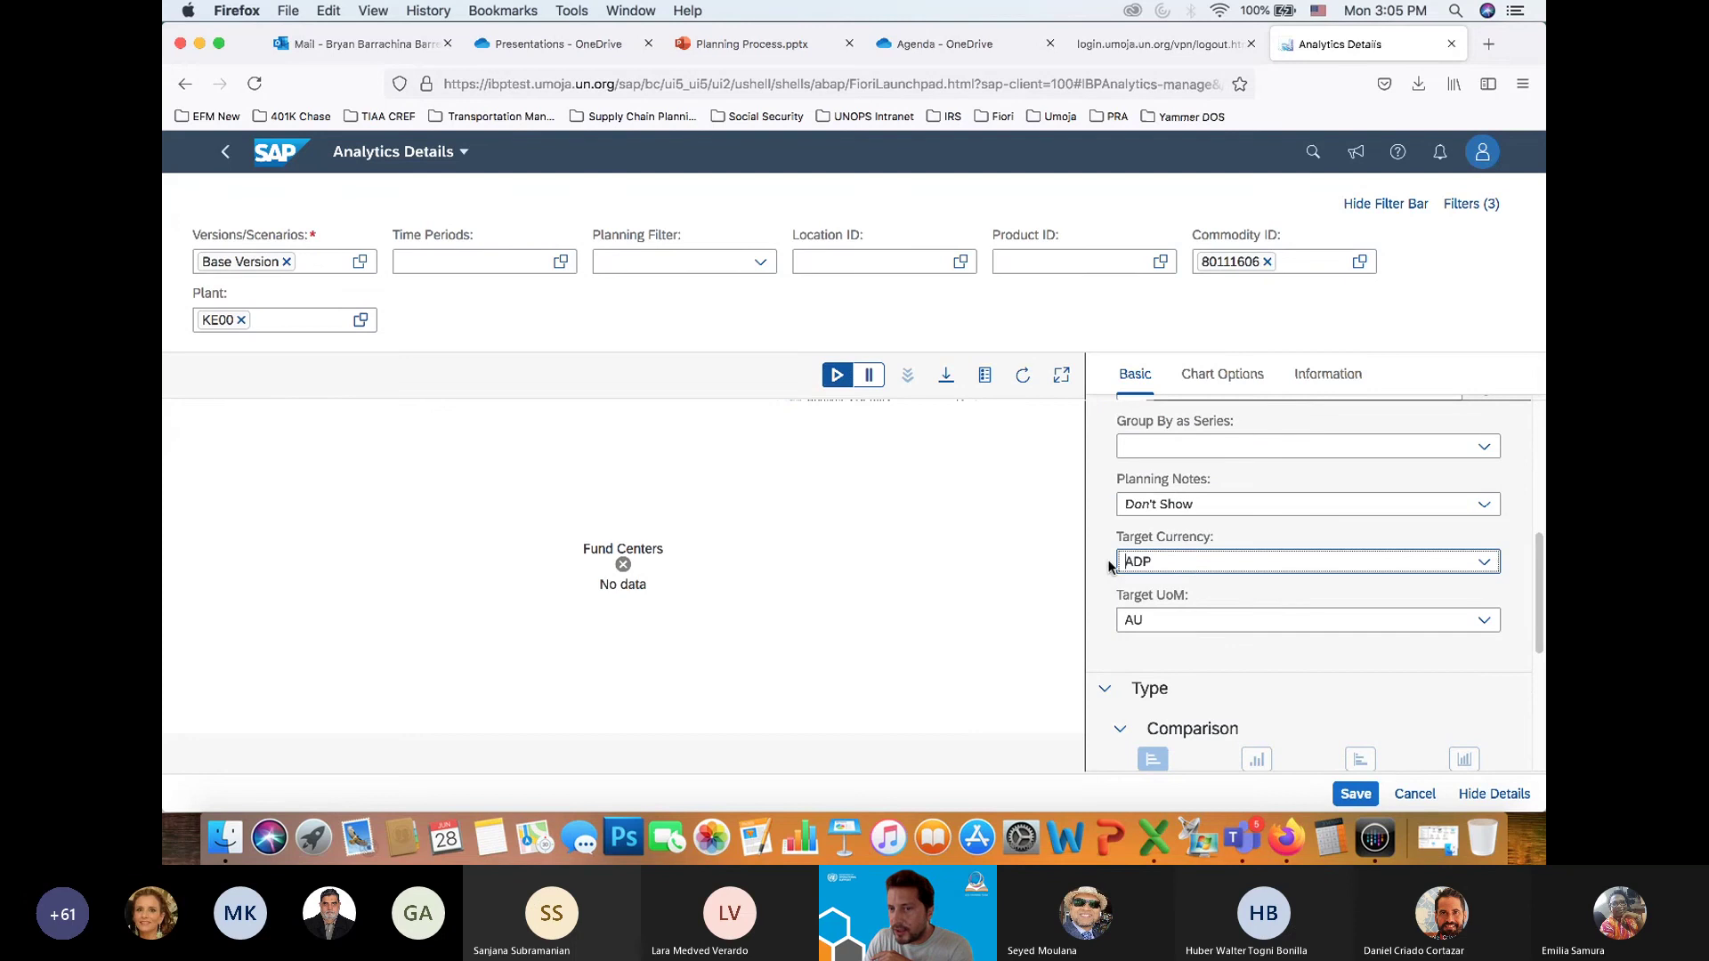
pyautogui.moveTo(1183, 559); pyautogui.dragTo(1097, 562)
pyautogui.write('USD')
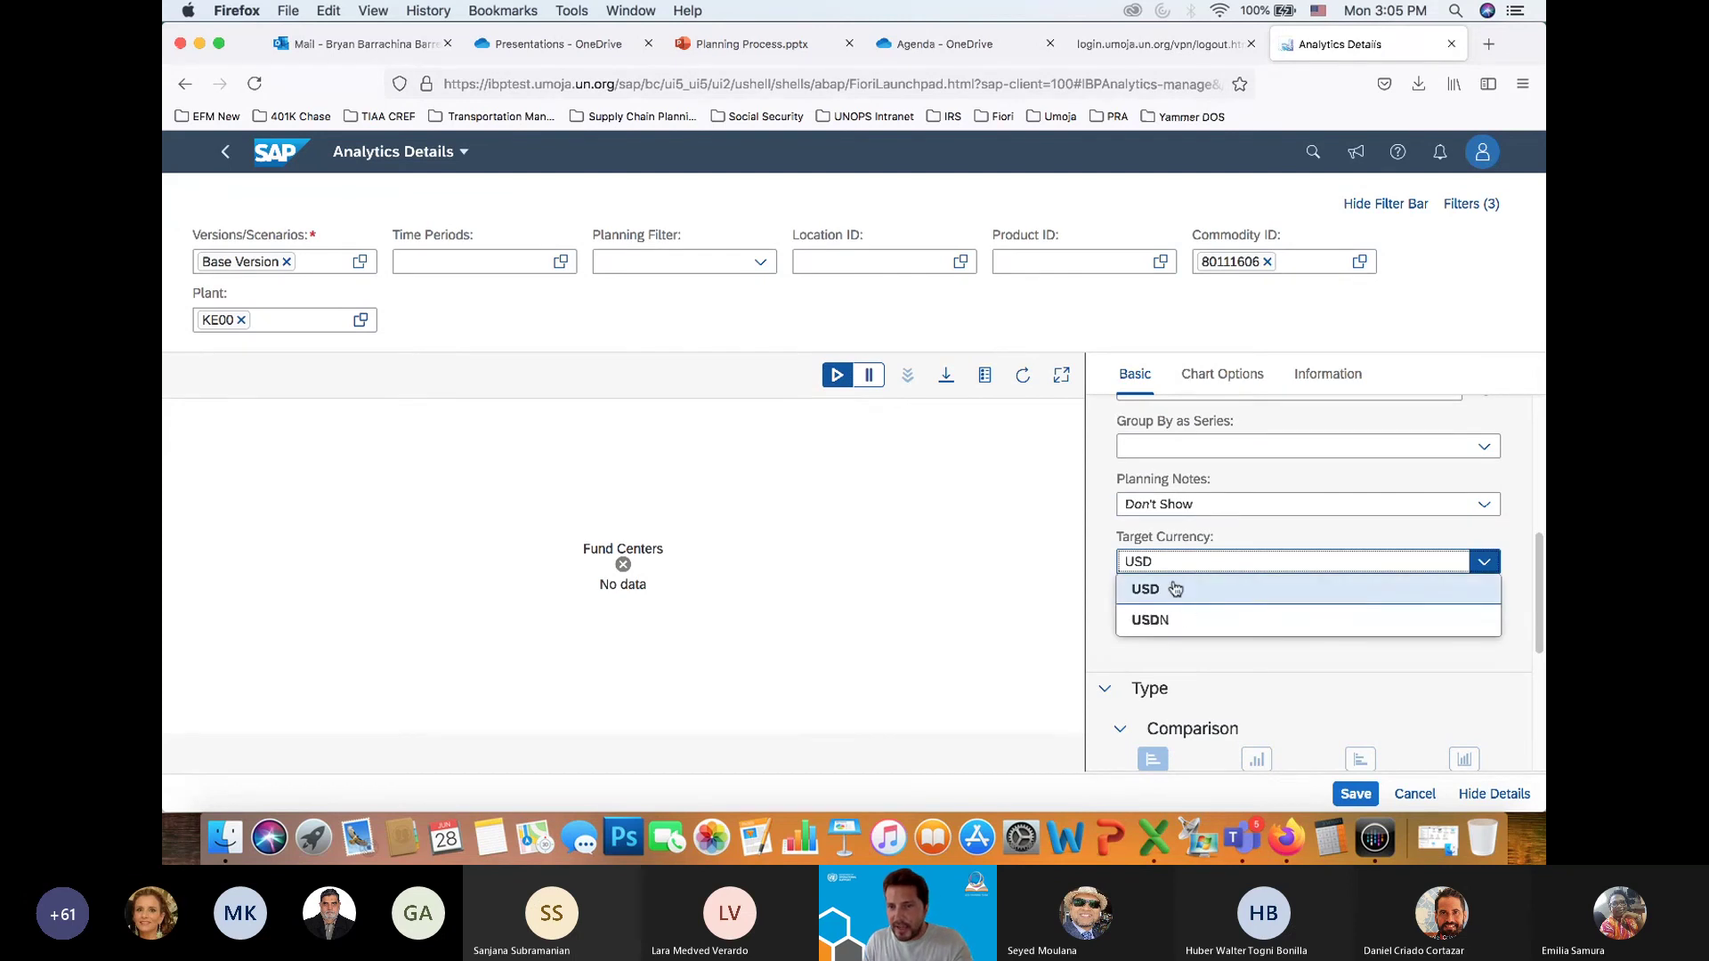
pyautogui.click(1175, 589)
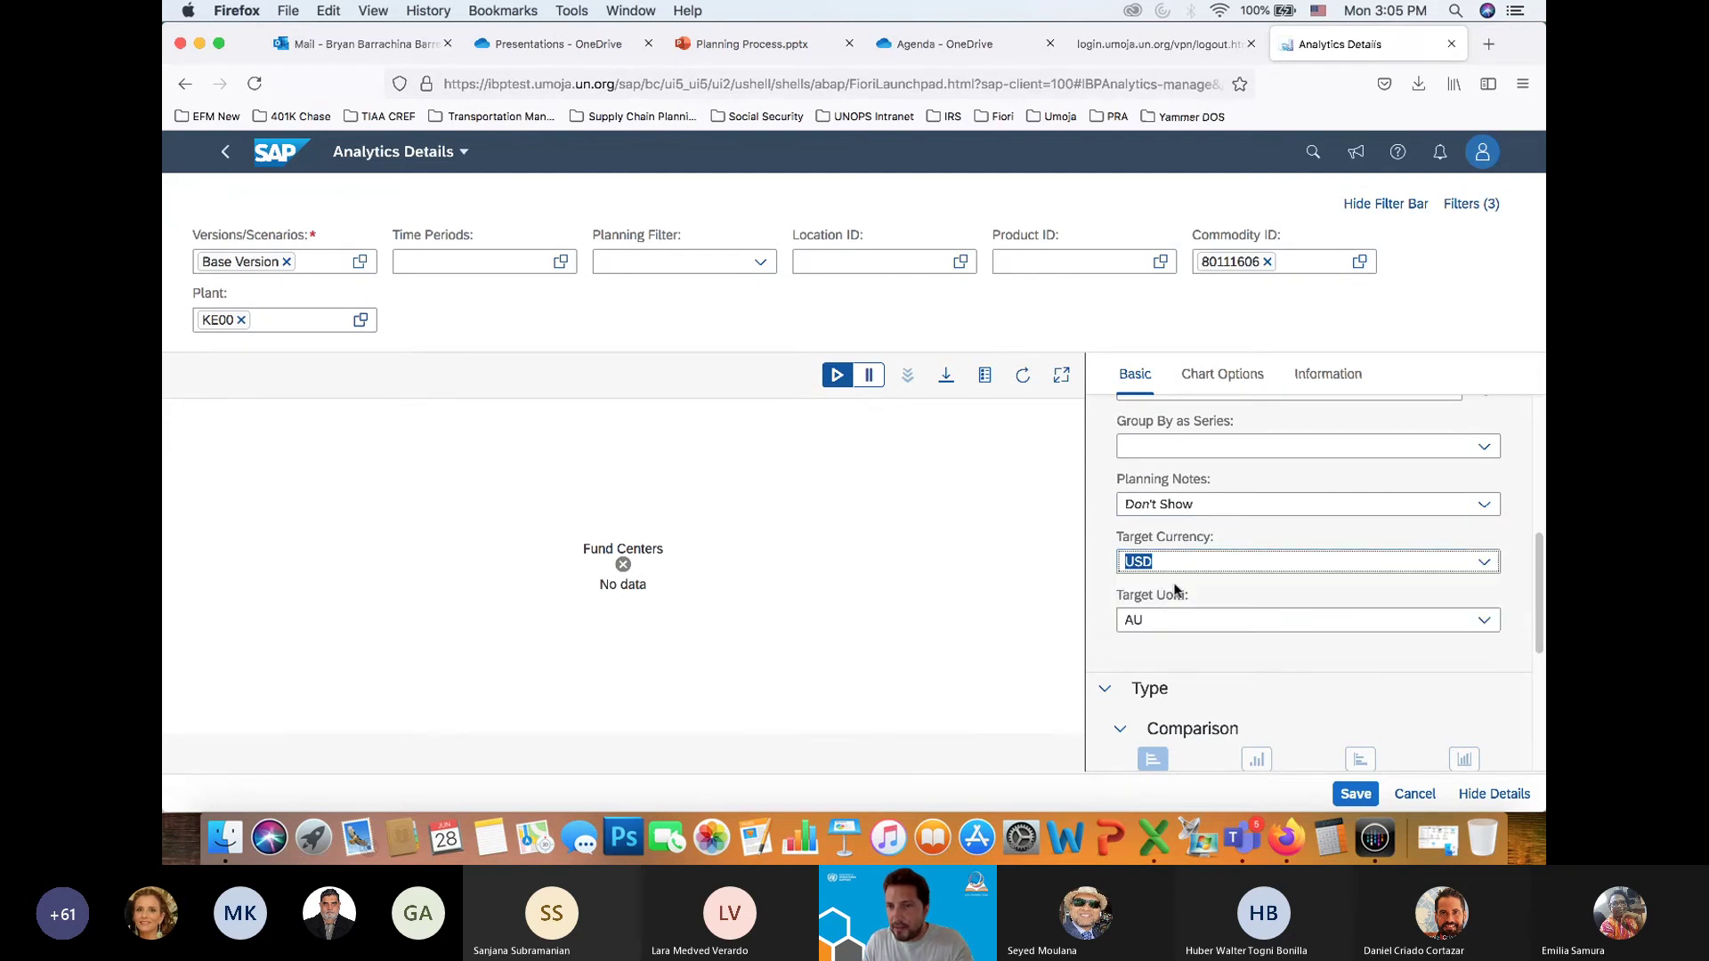
# Replace the AU target unit of measure with BAS and refresh the chart
pyautogui.click(1162, 620)
pyautogui.moveTo(1150, 624); pyautogui.dragTo(1115, 620)
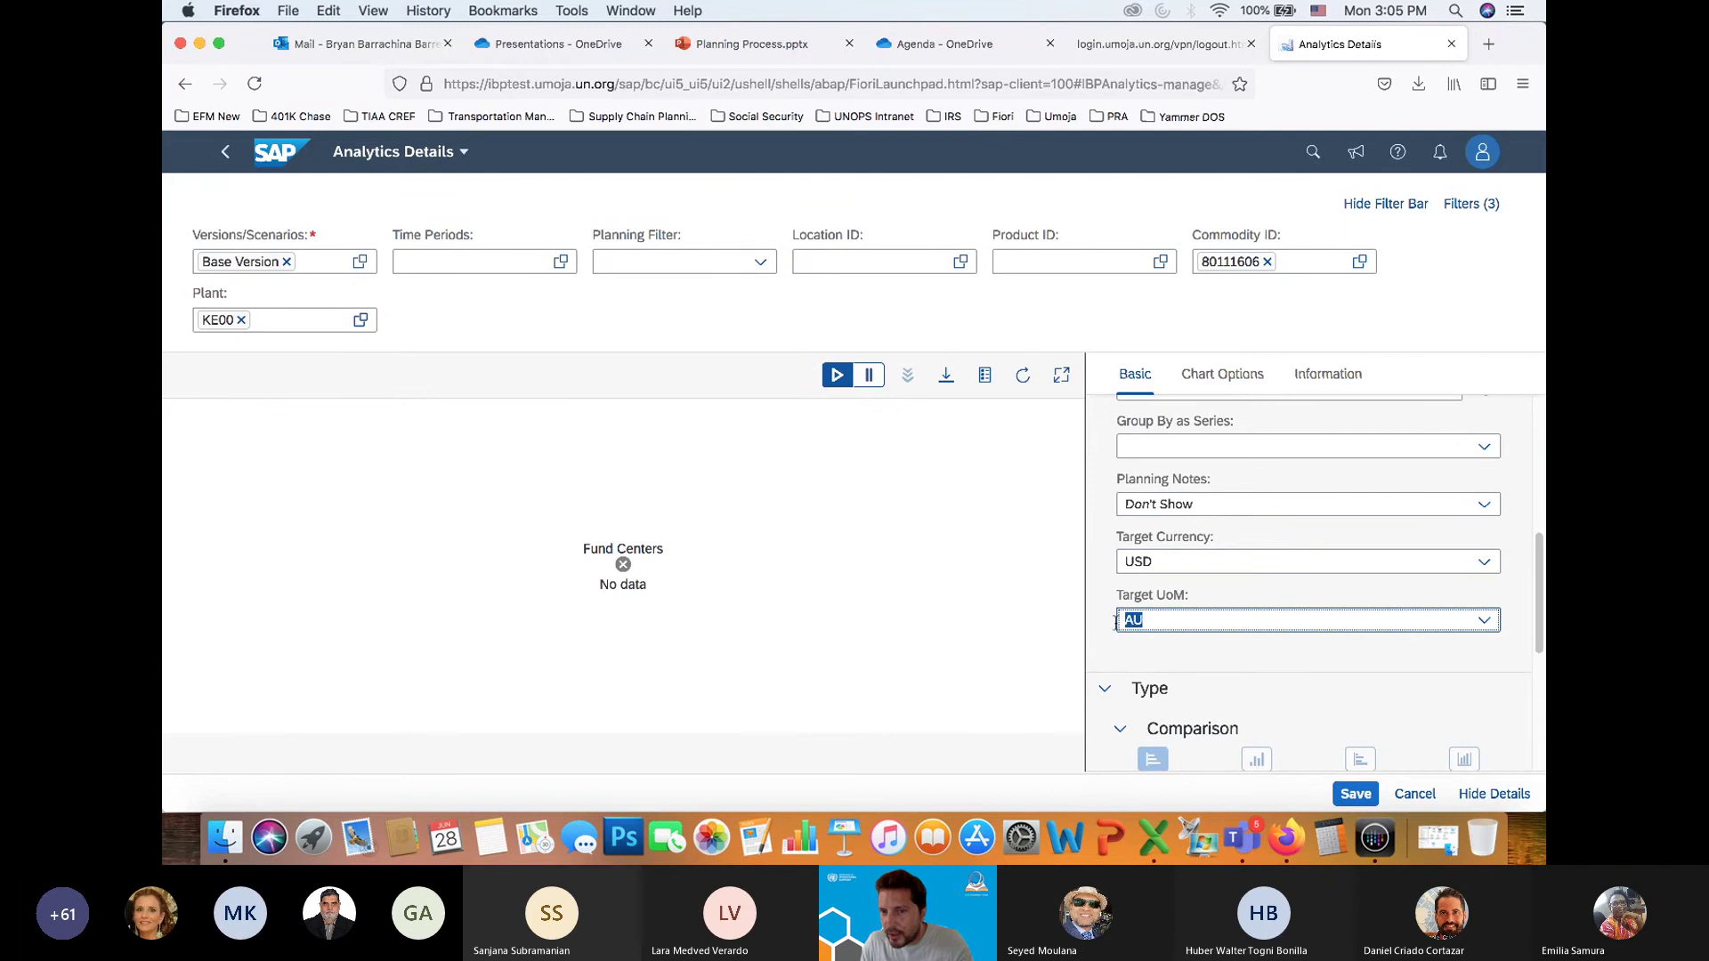
pyautogui.write('BAS')
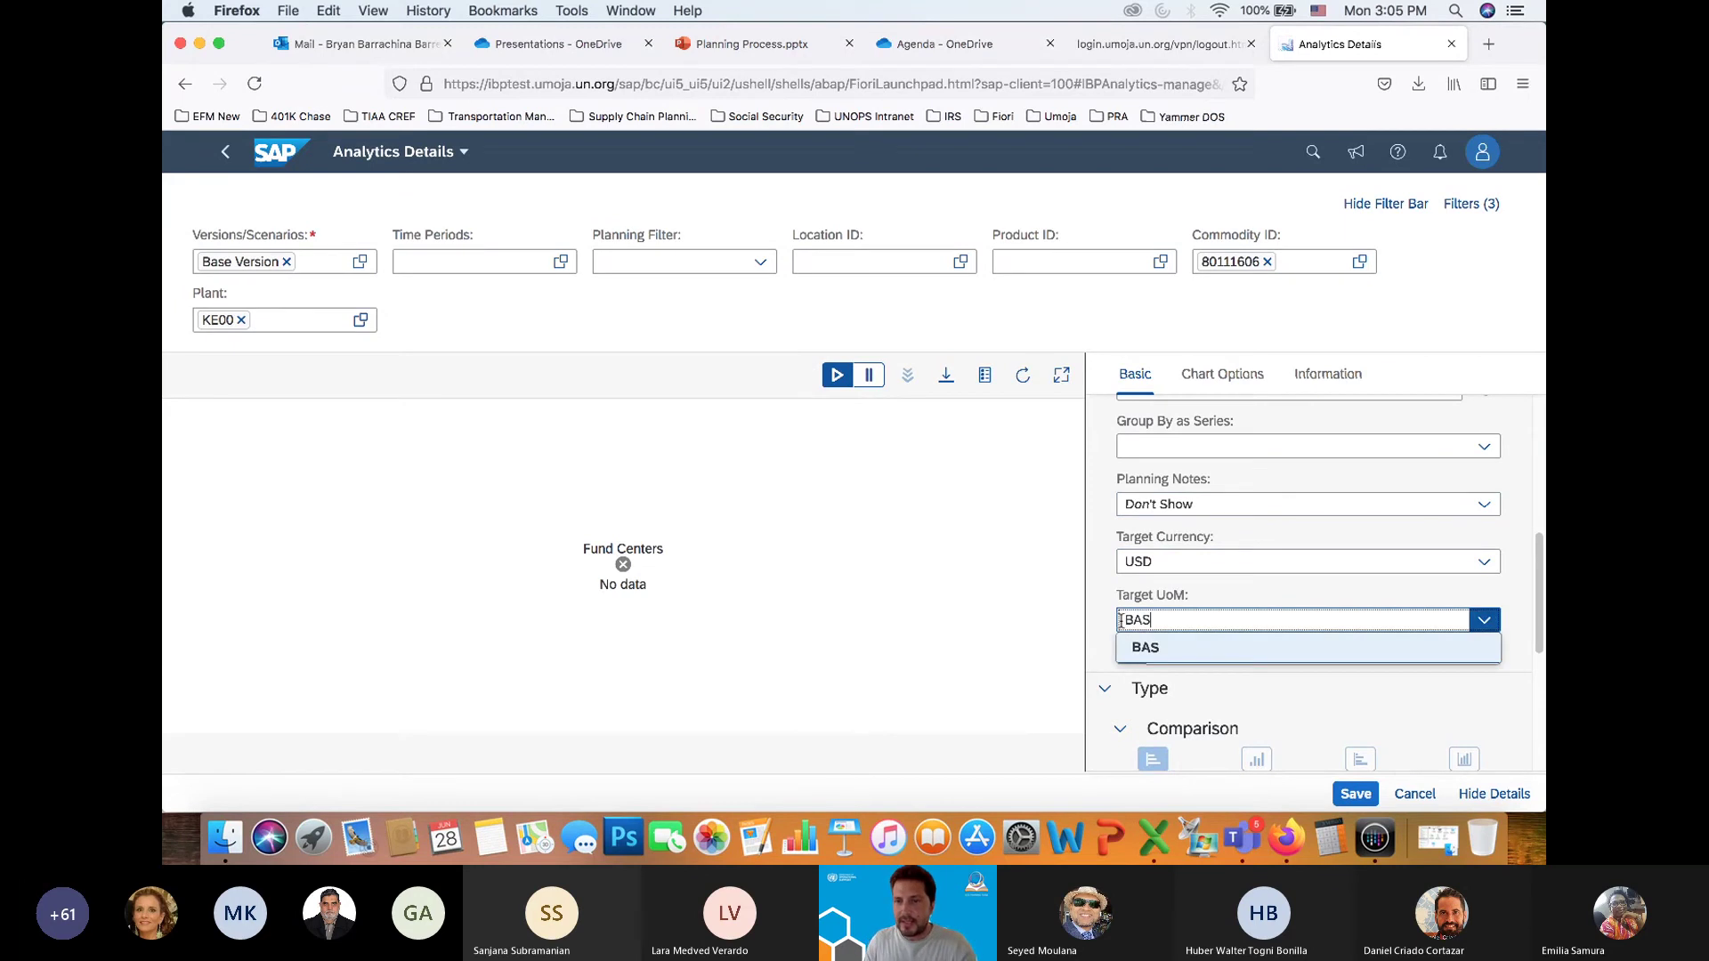
pyautogui.click(1161, 648)
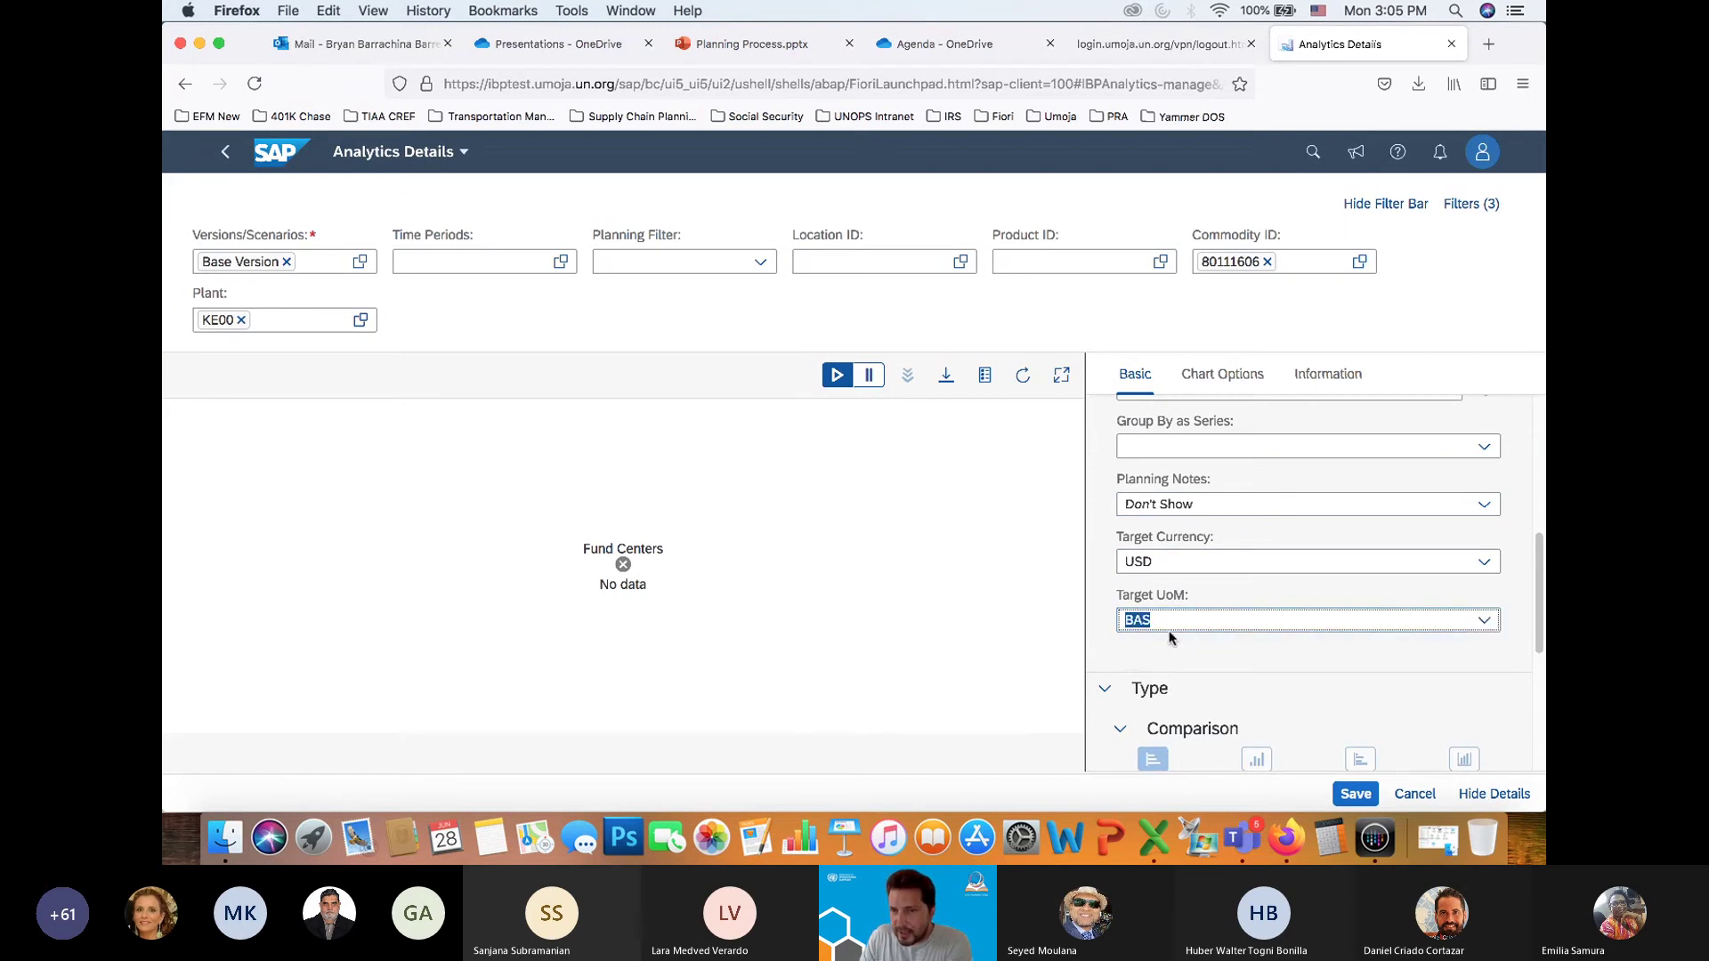
pyautogui.click(1023, 376)
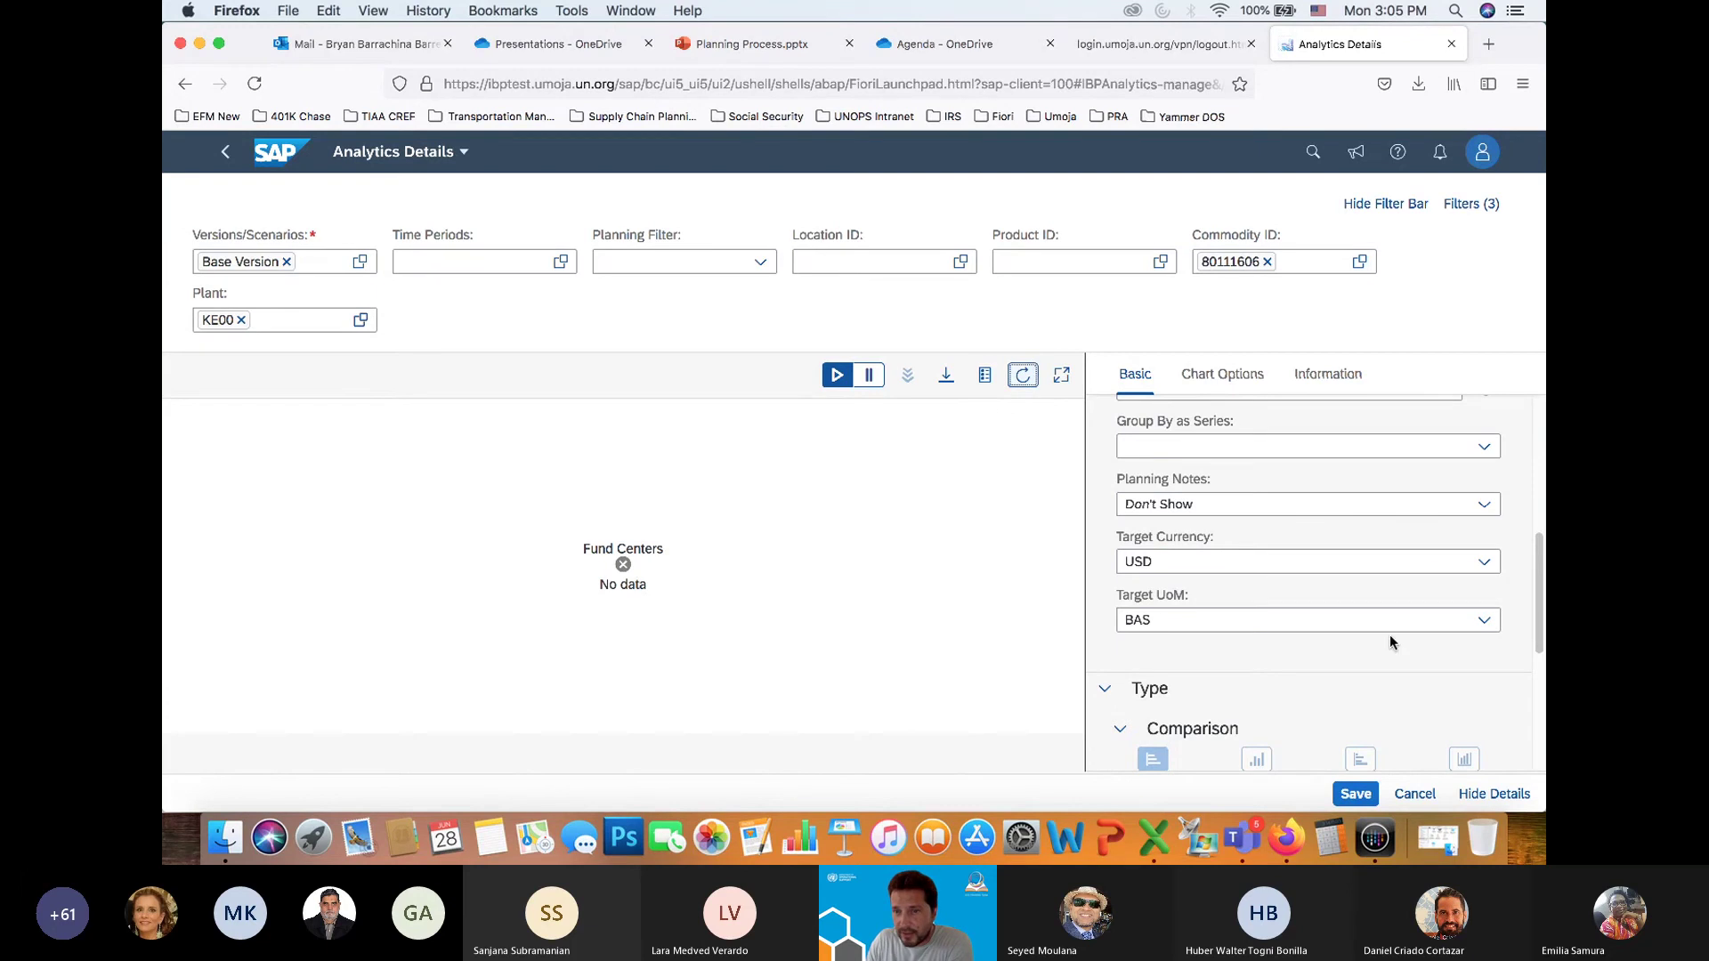
pyautogui.scroll(1, 1392, 605)
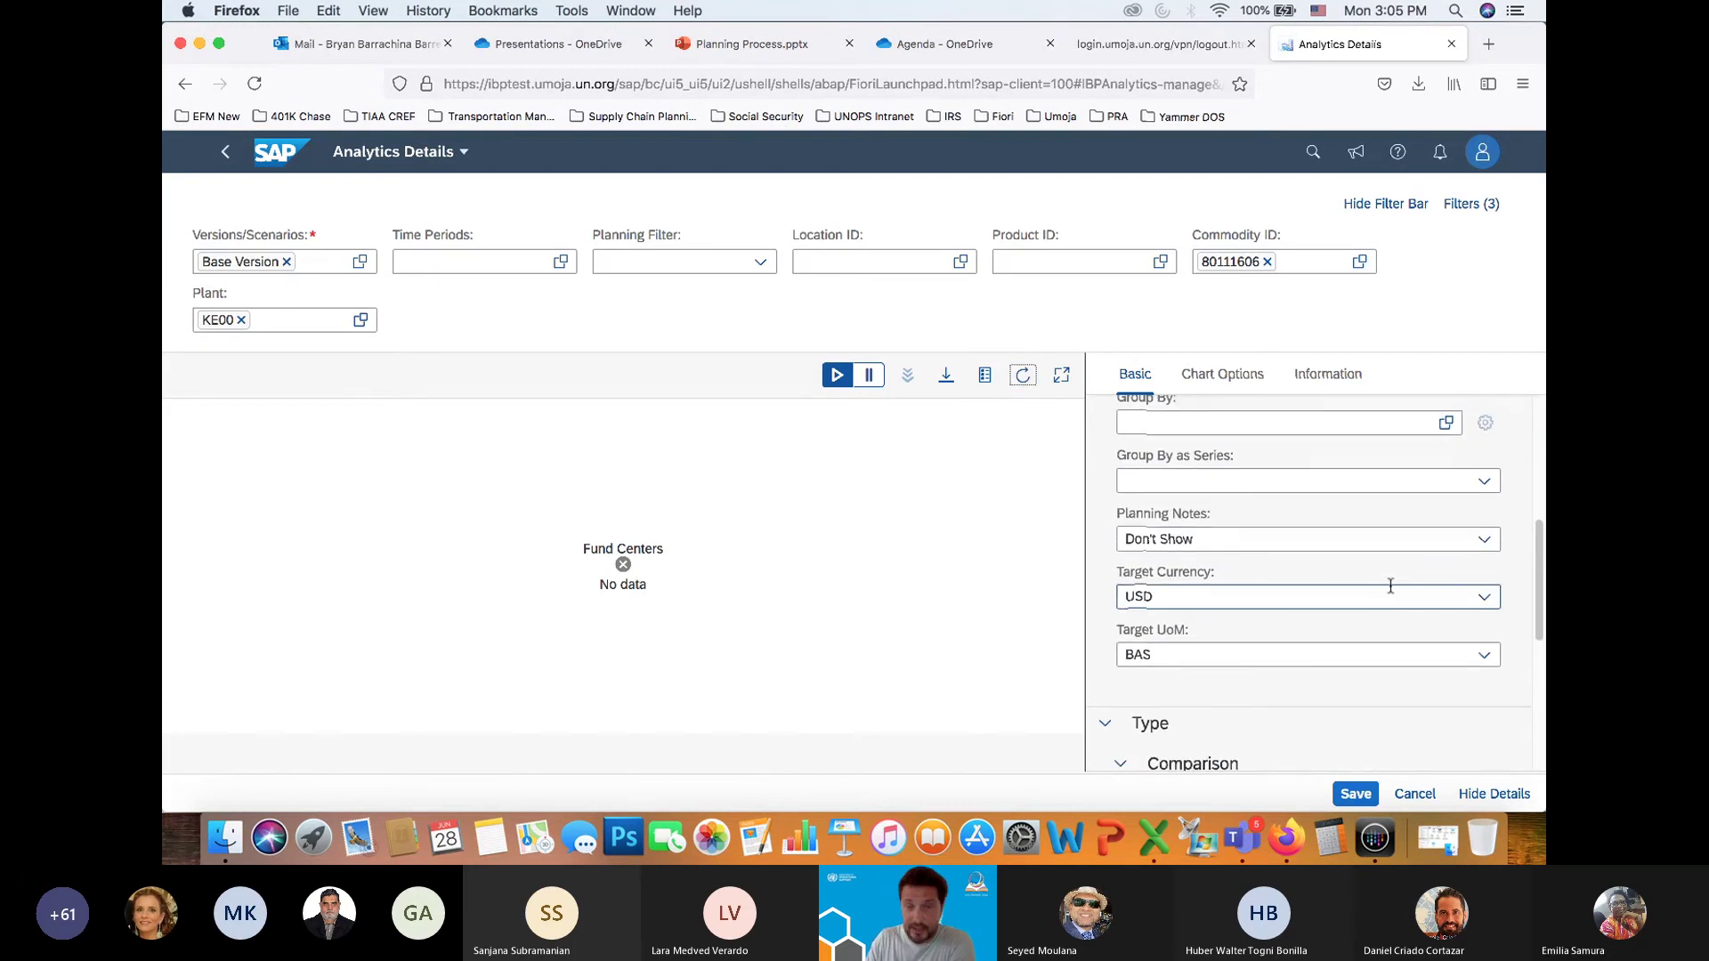
pyautogui.scroll(2, 1362, 529)
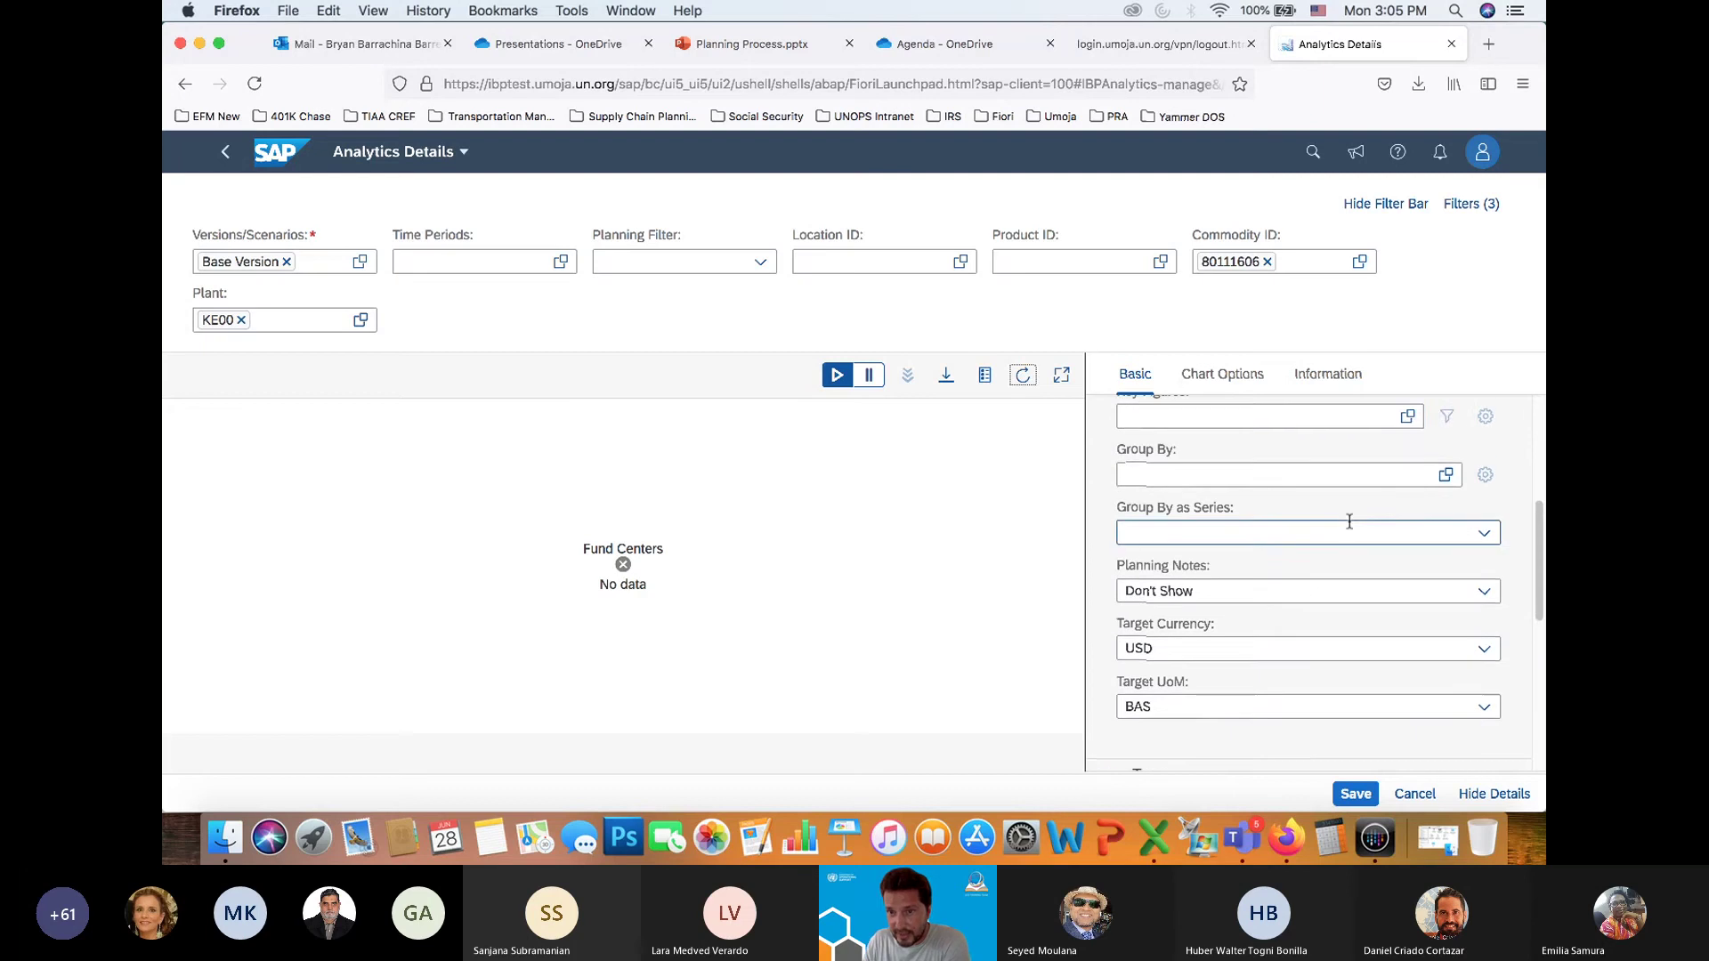
pyautogui.scroll(4, 1349, 522)
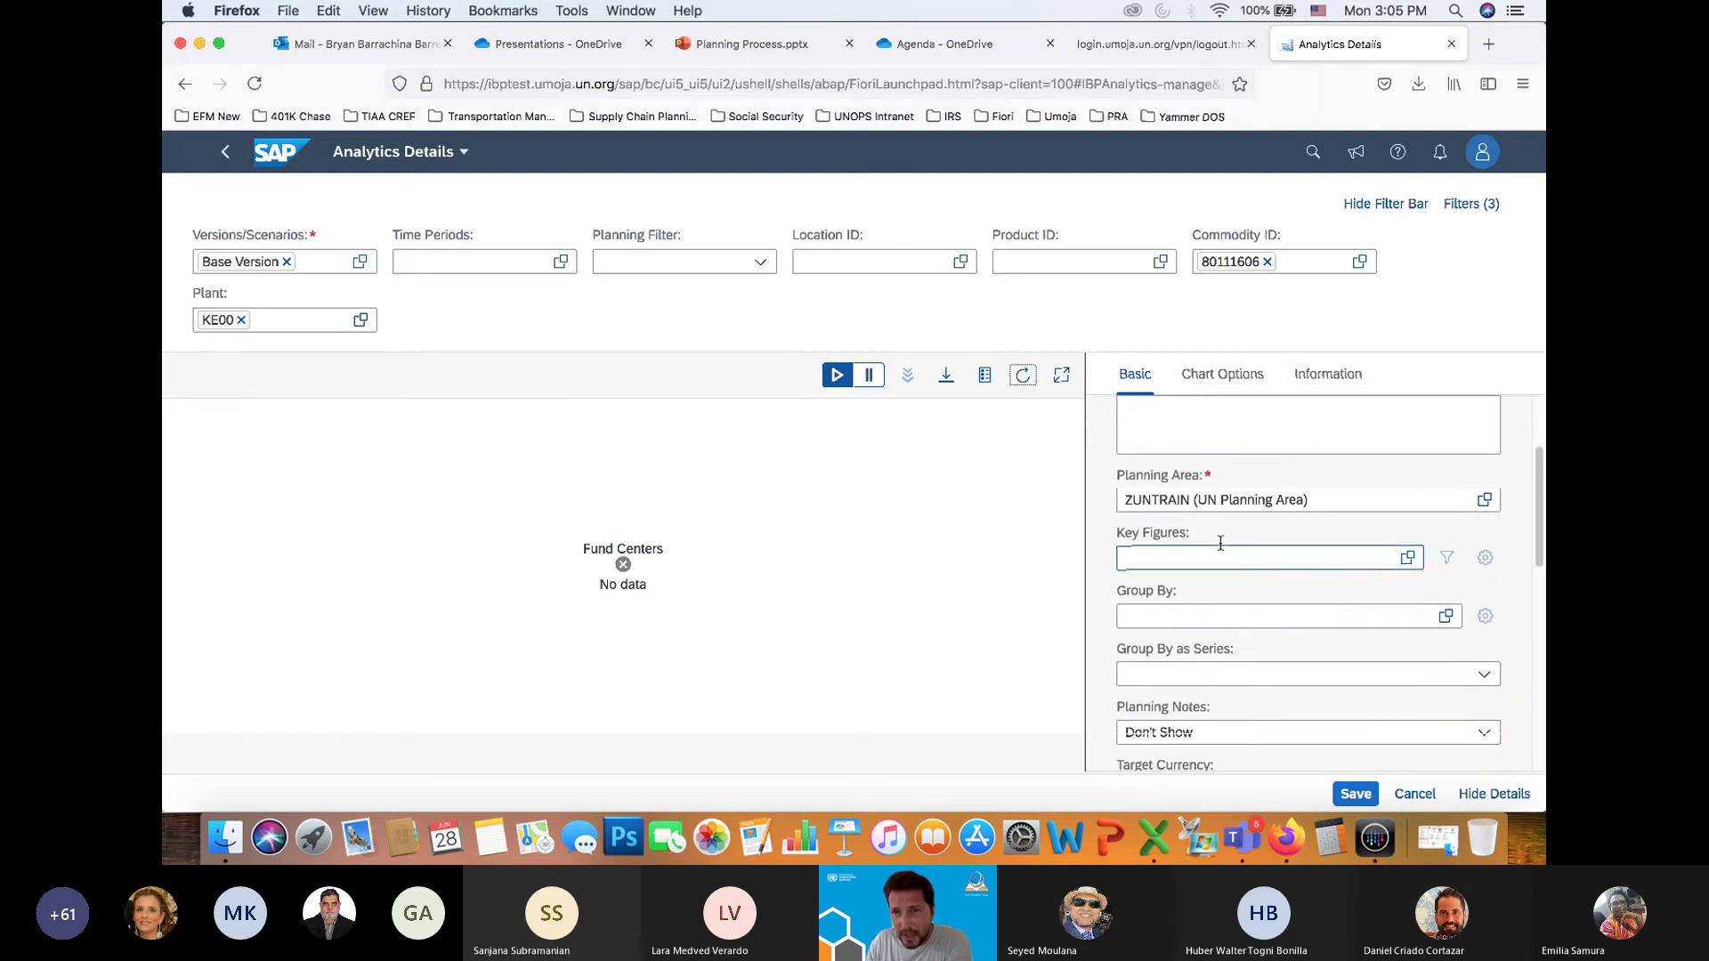
pyautogui.scroll(-2, 1220, 543)
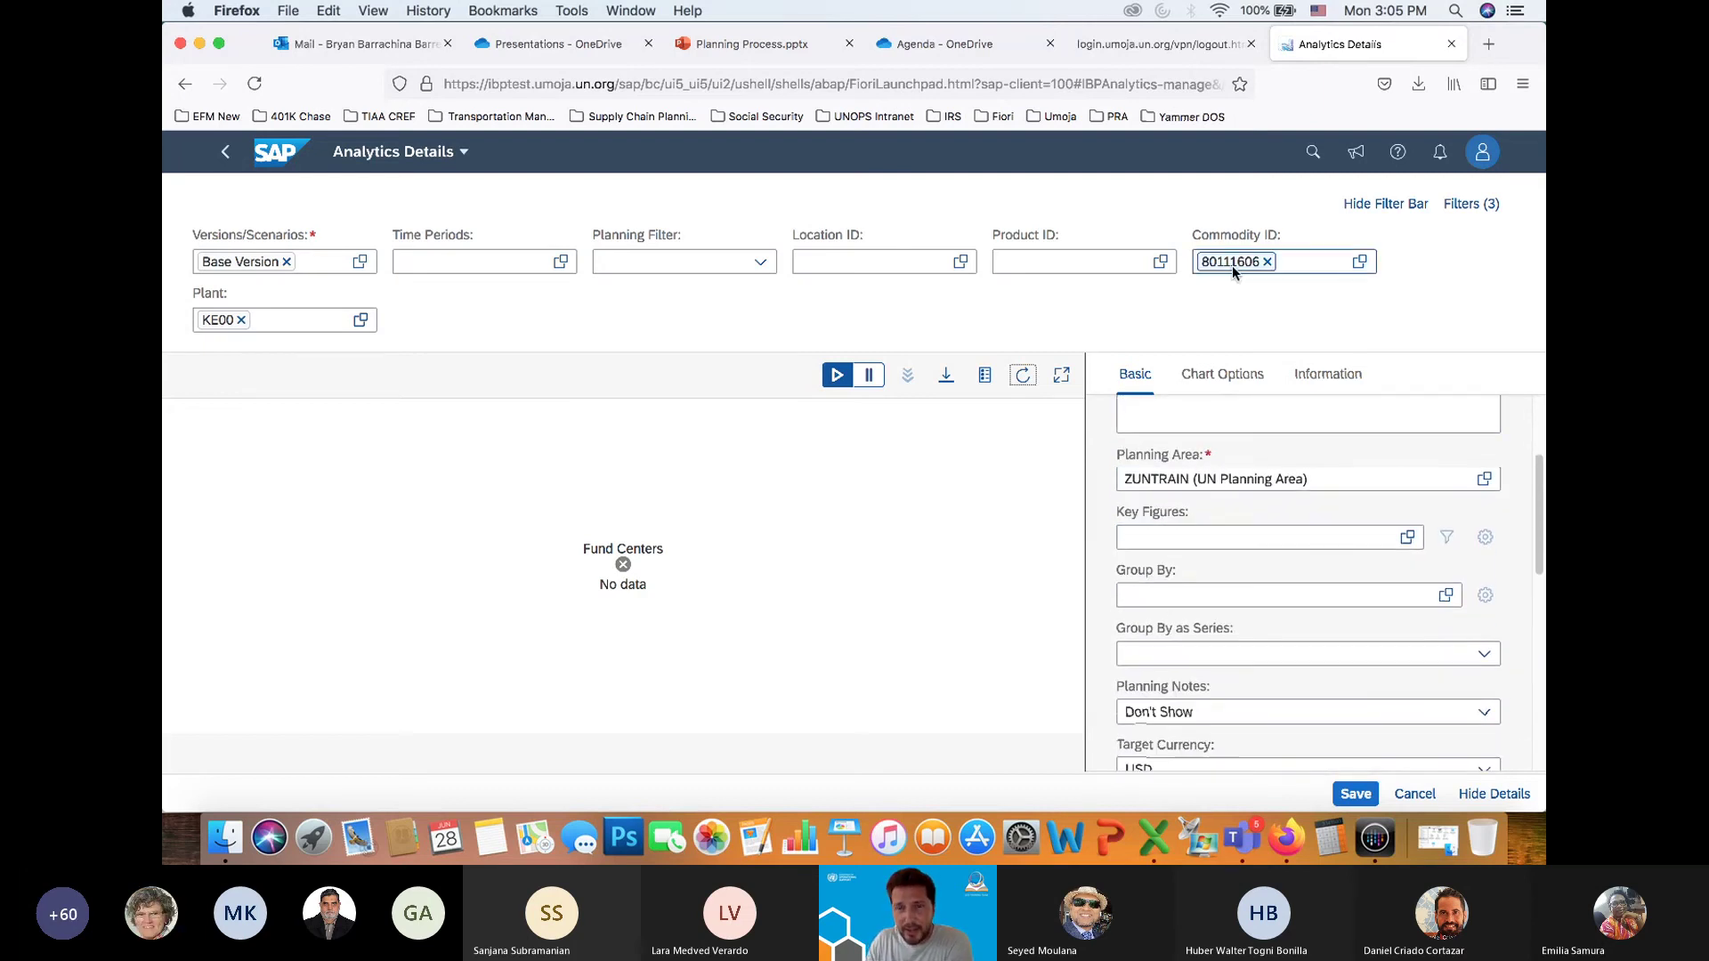
pyautogui.click(269, 320)
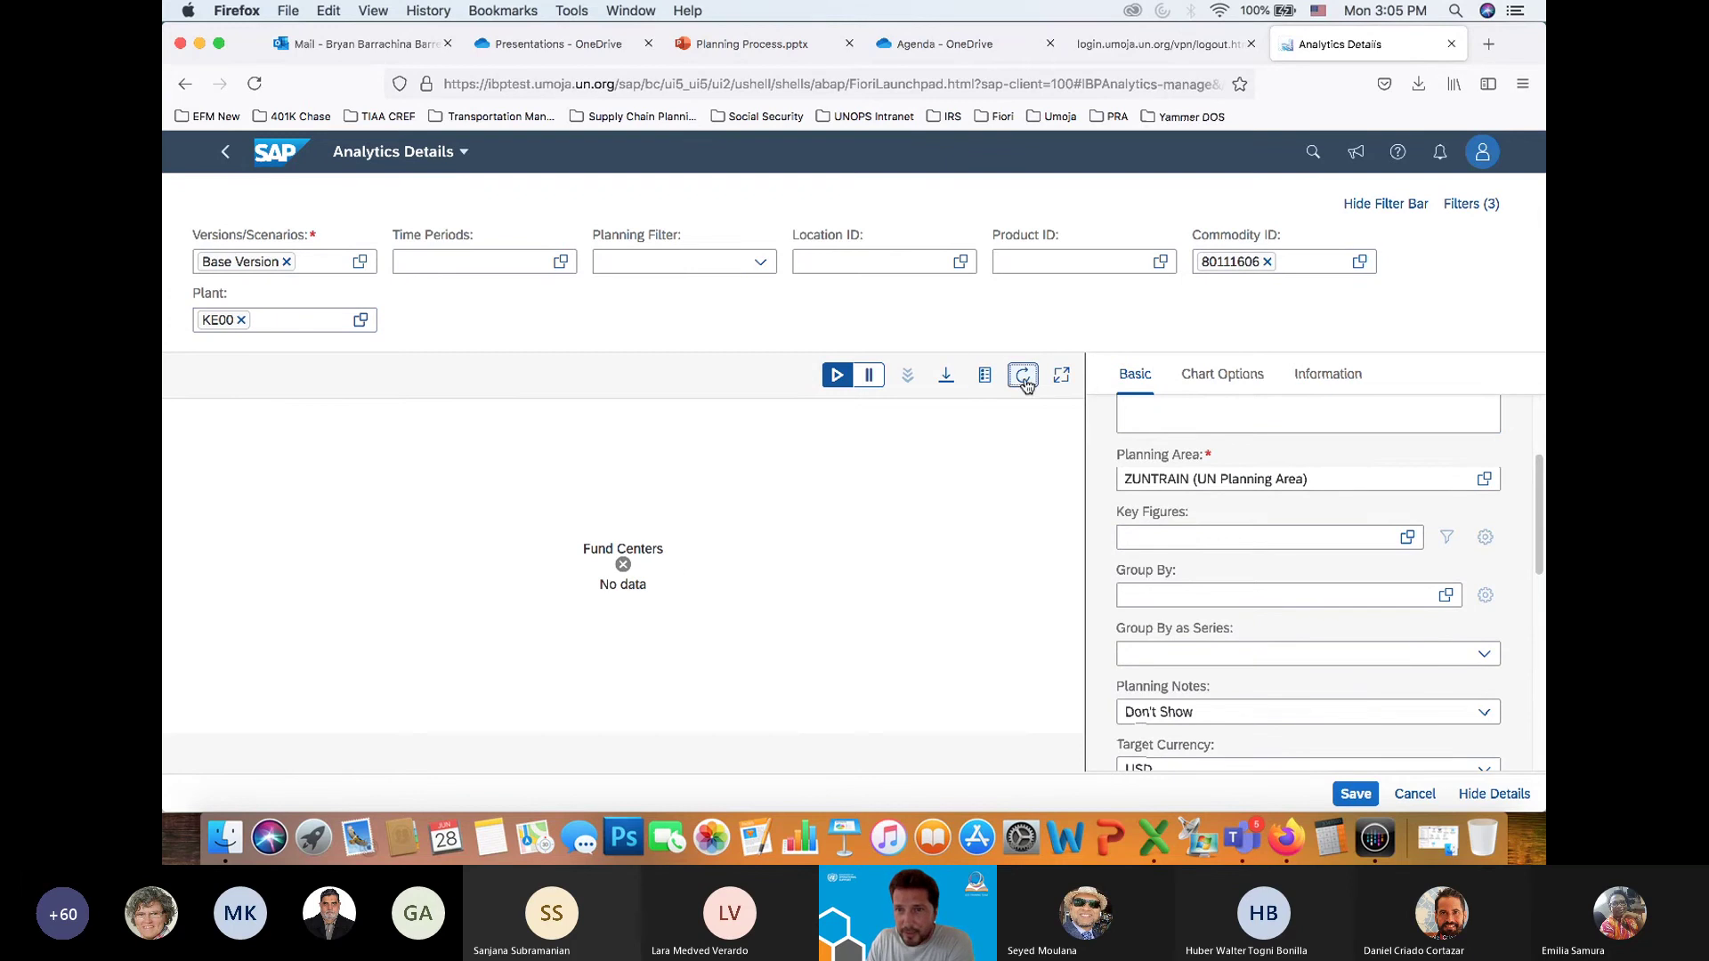
pyautogui.scroll(-3, 1362, 530)
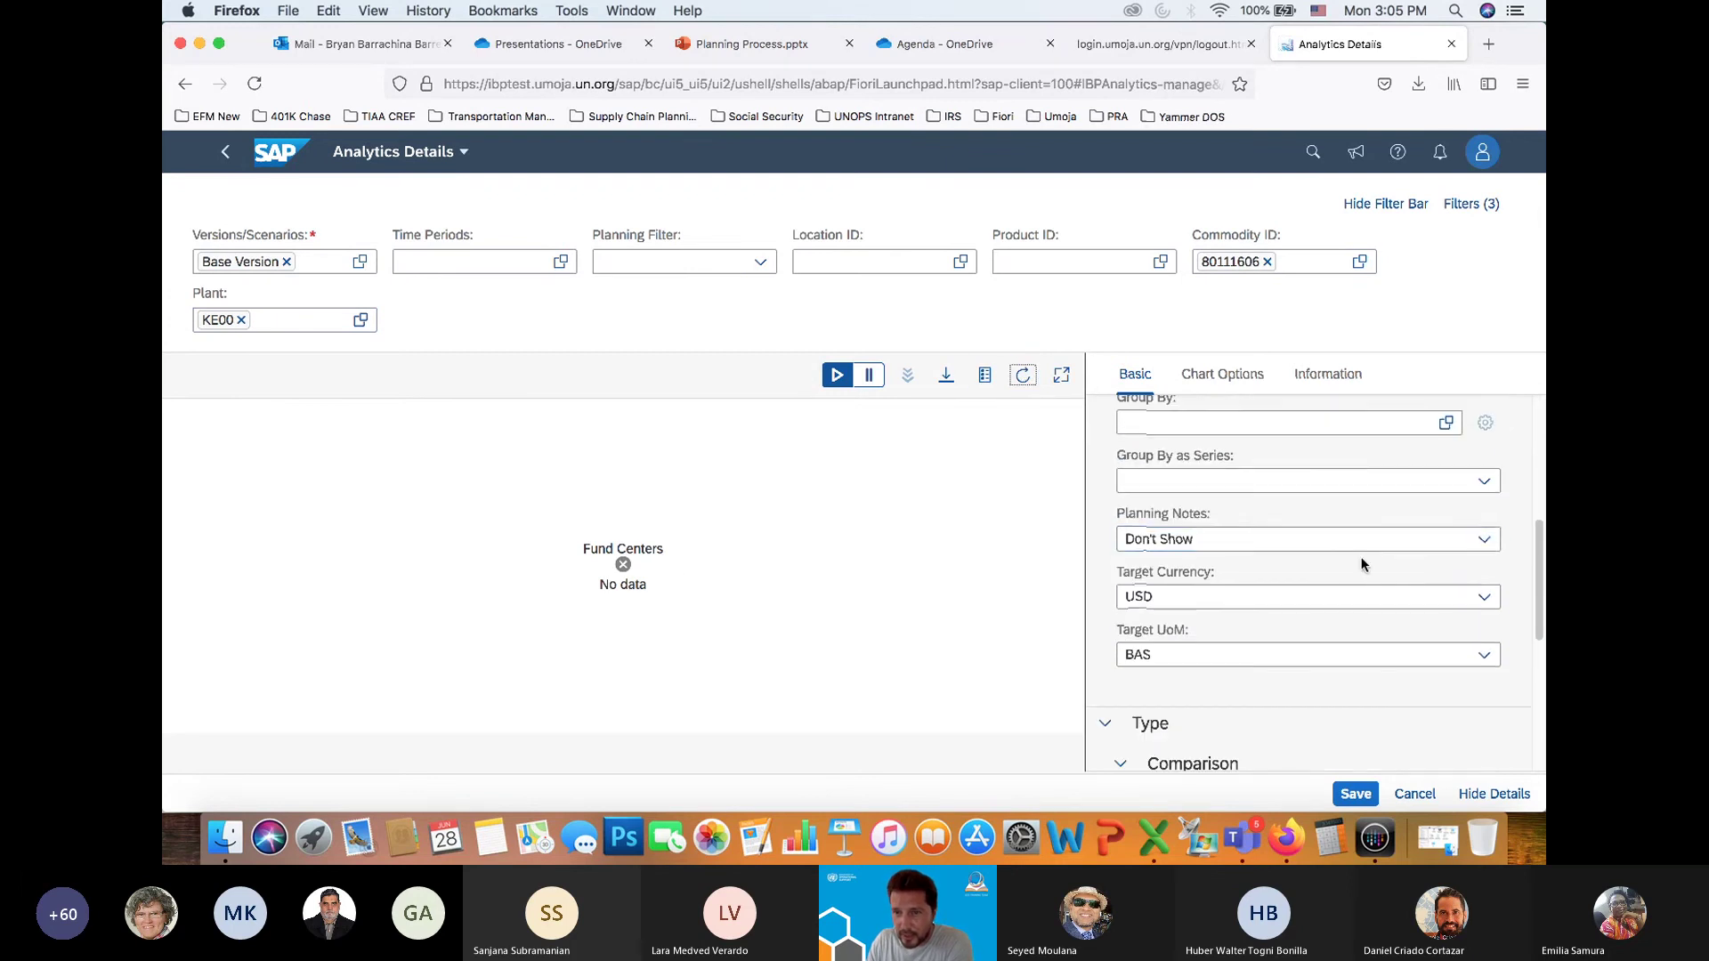
pyautogui.scroll(2, 1254, 554)
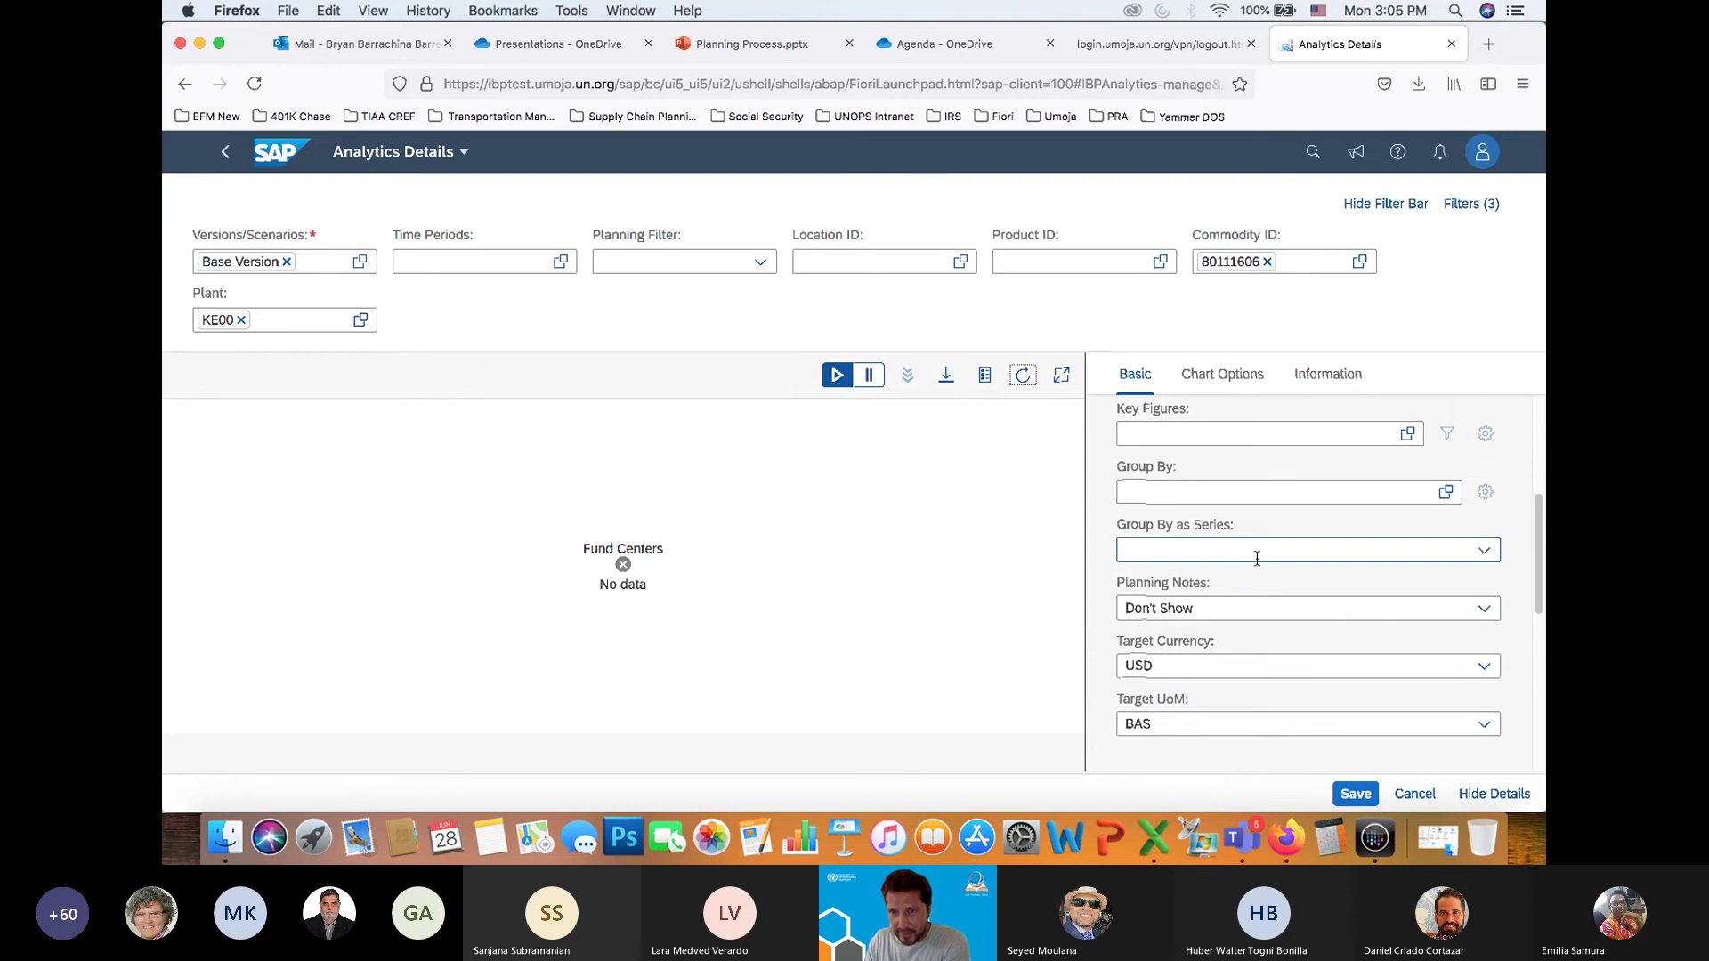
pyautogui.scroll(1, 1254, 555)
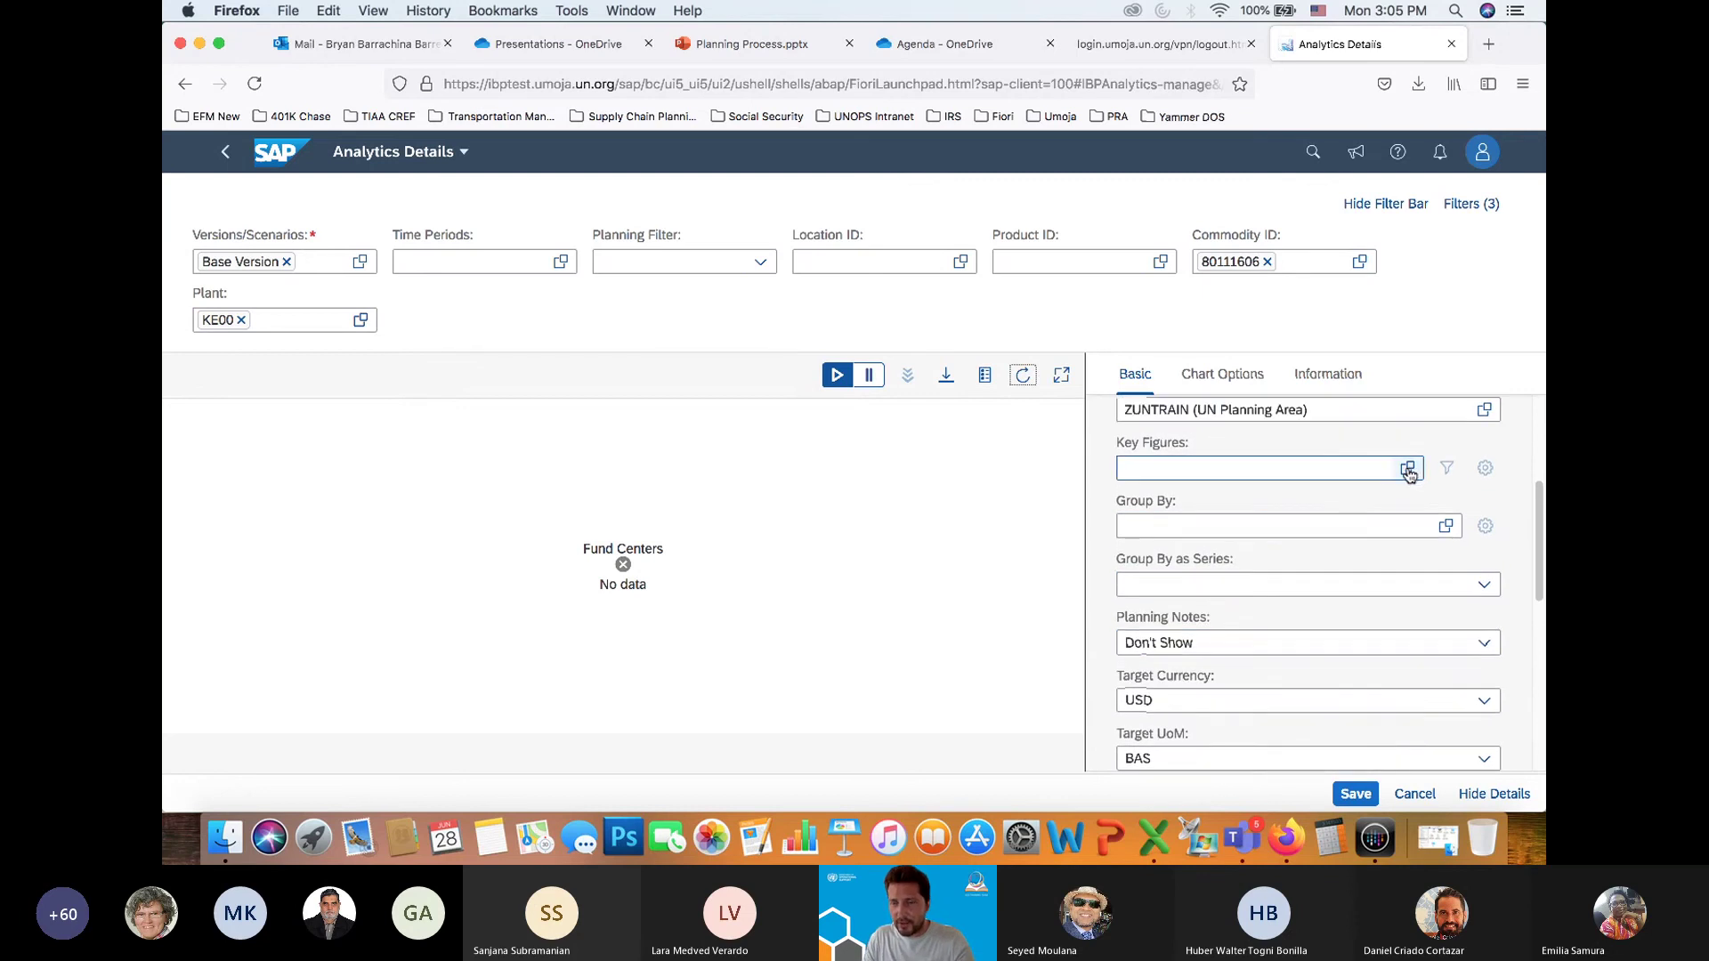
# Open the key figure value help and search it for sublocation entries
pyautogui.click(1408, 475)
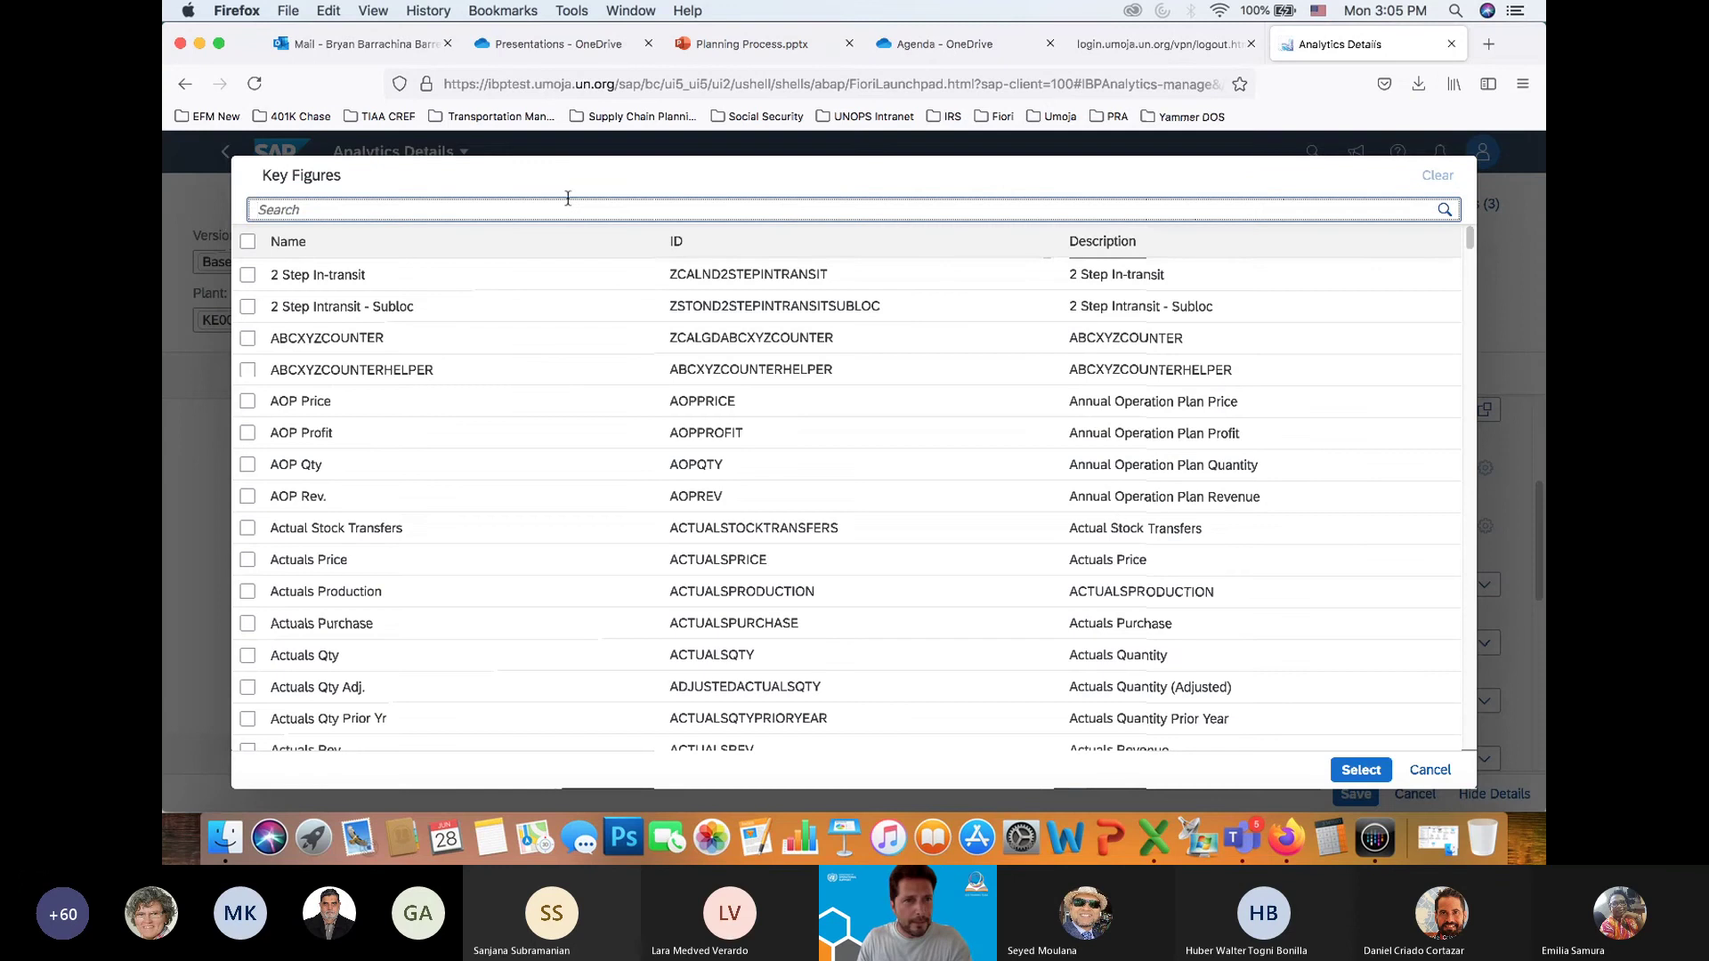
pyautogui.write('Sub')
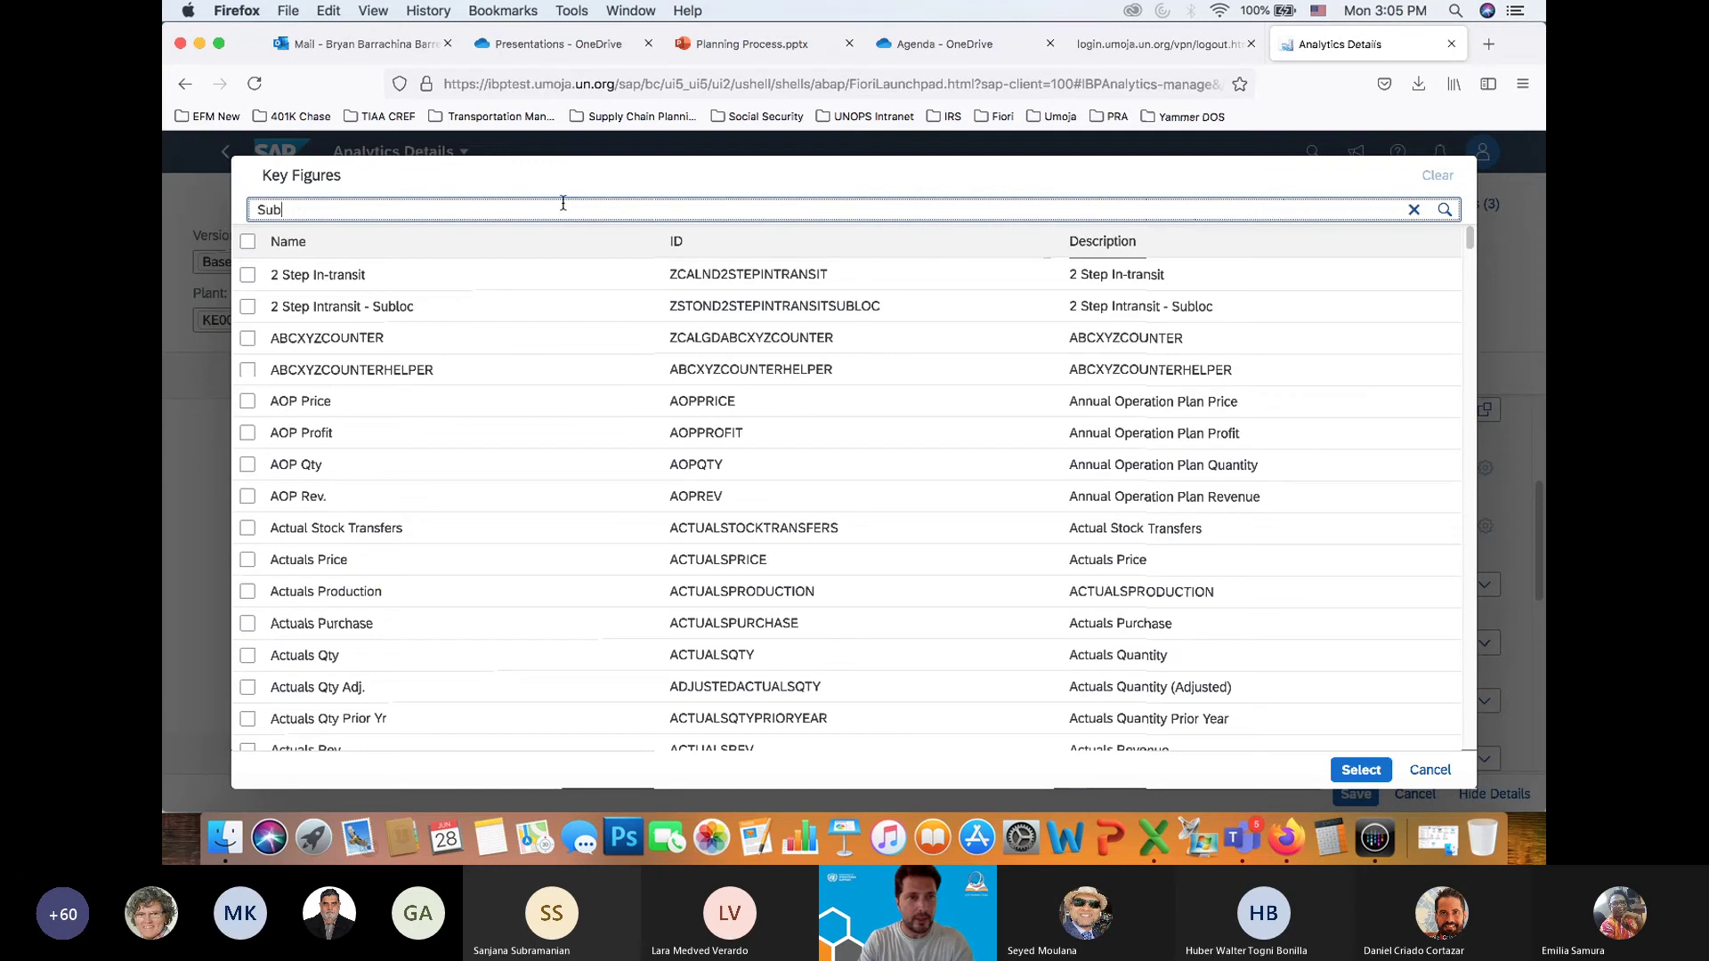
pyautogui.click(1447, 210)
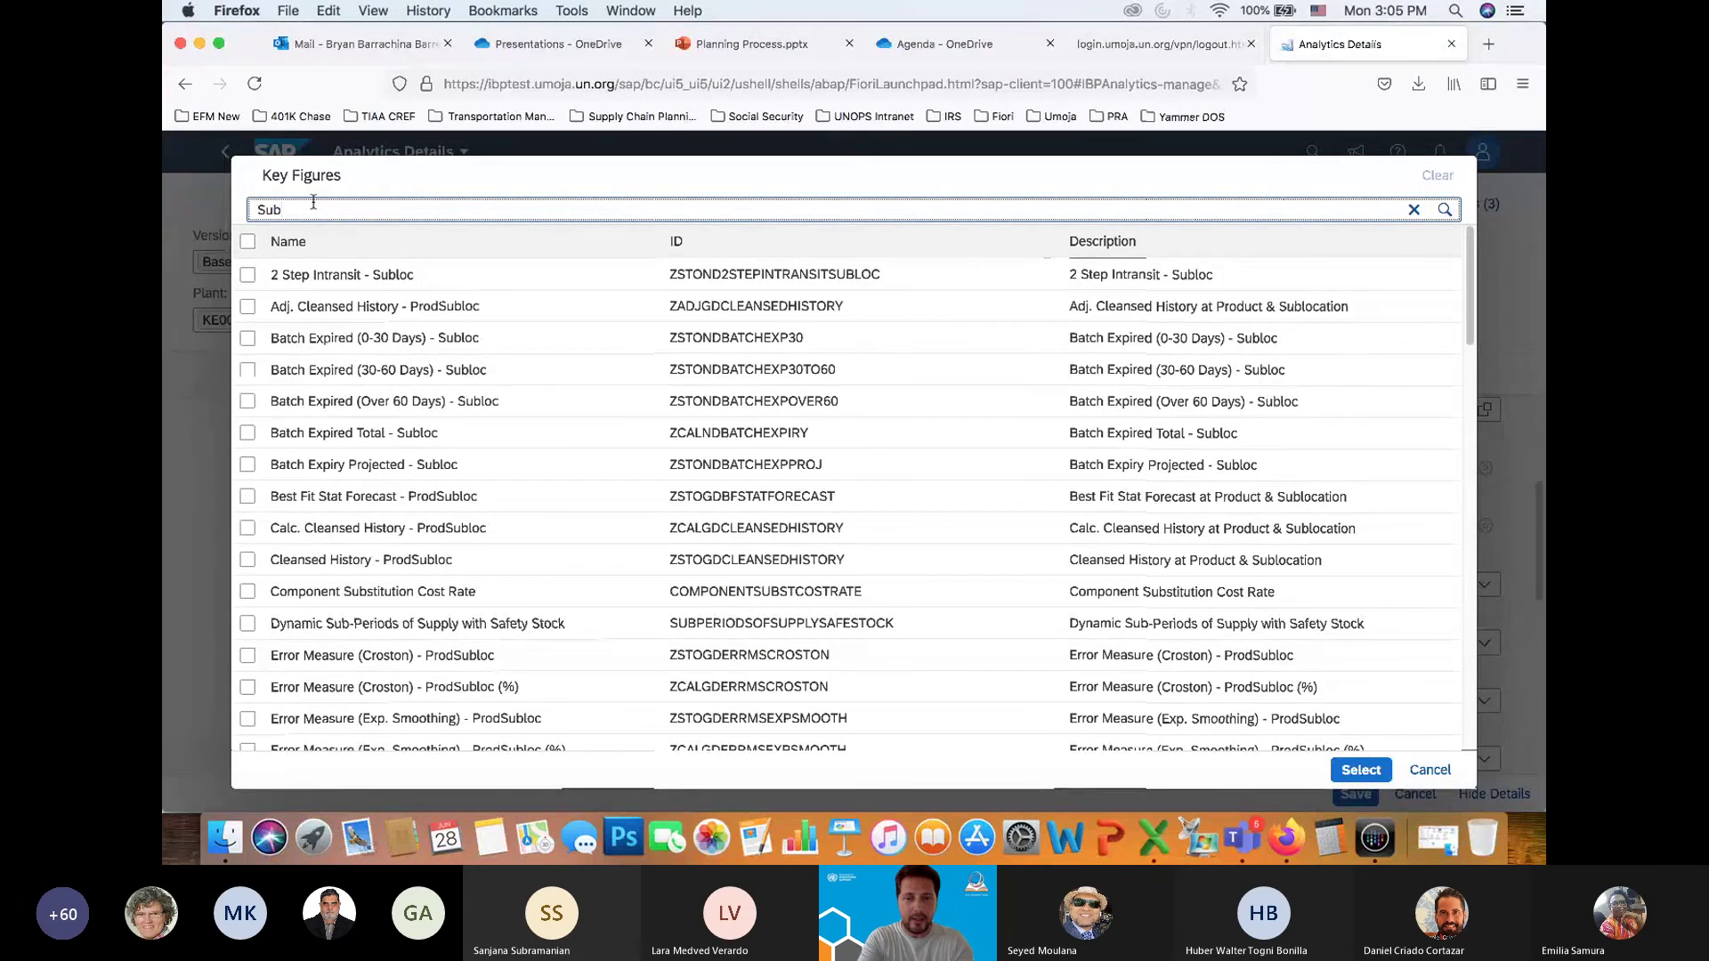
pyautogui.write('loca')
pyautogui.press('Return')
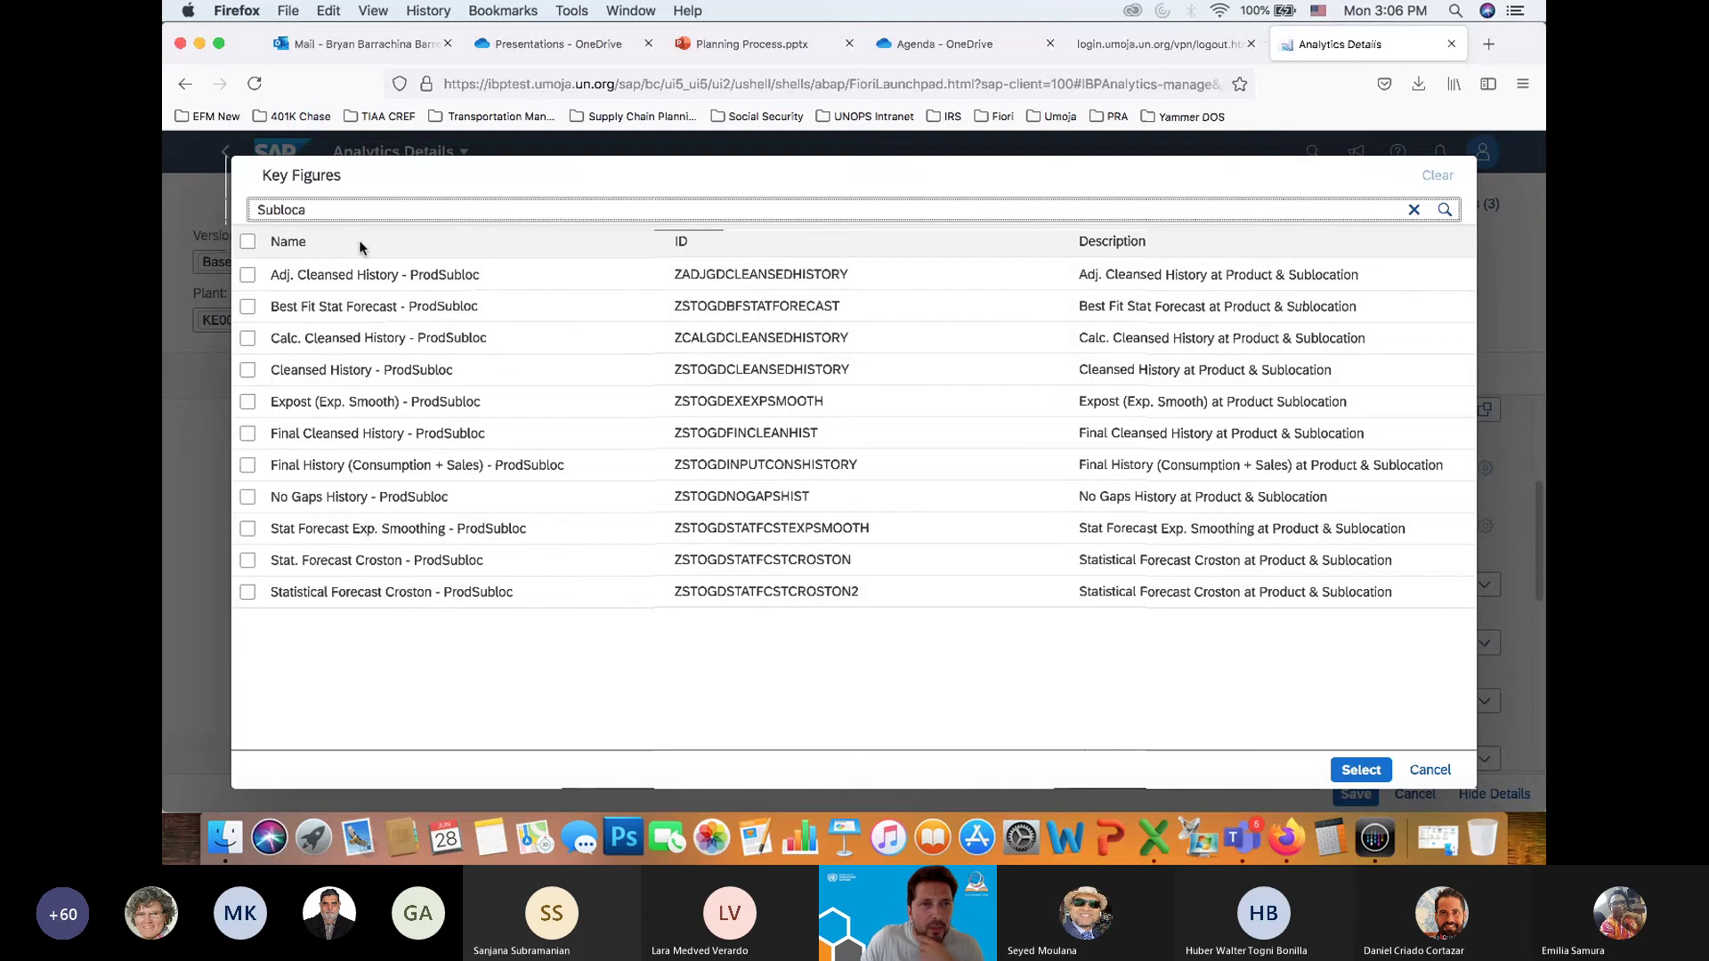
# Search 'Gross Demand', tick Final Gross Demand Val and confirm it as the key figure
pyautogui.moveTo(314, 209); pyautogui.dragTo(224, 209)
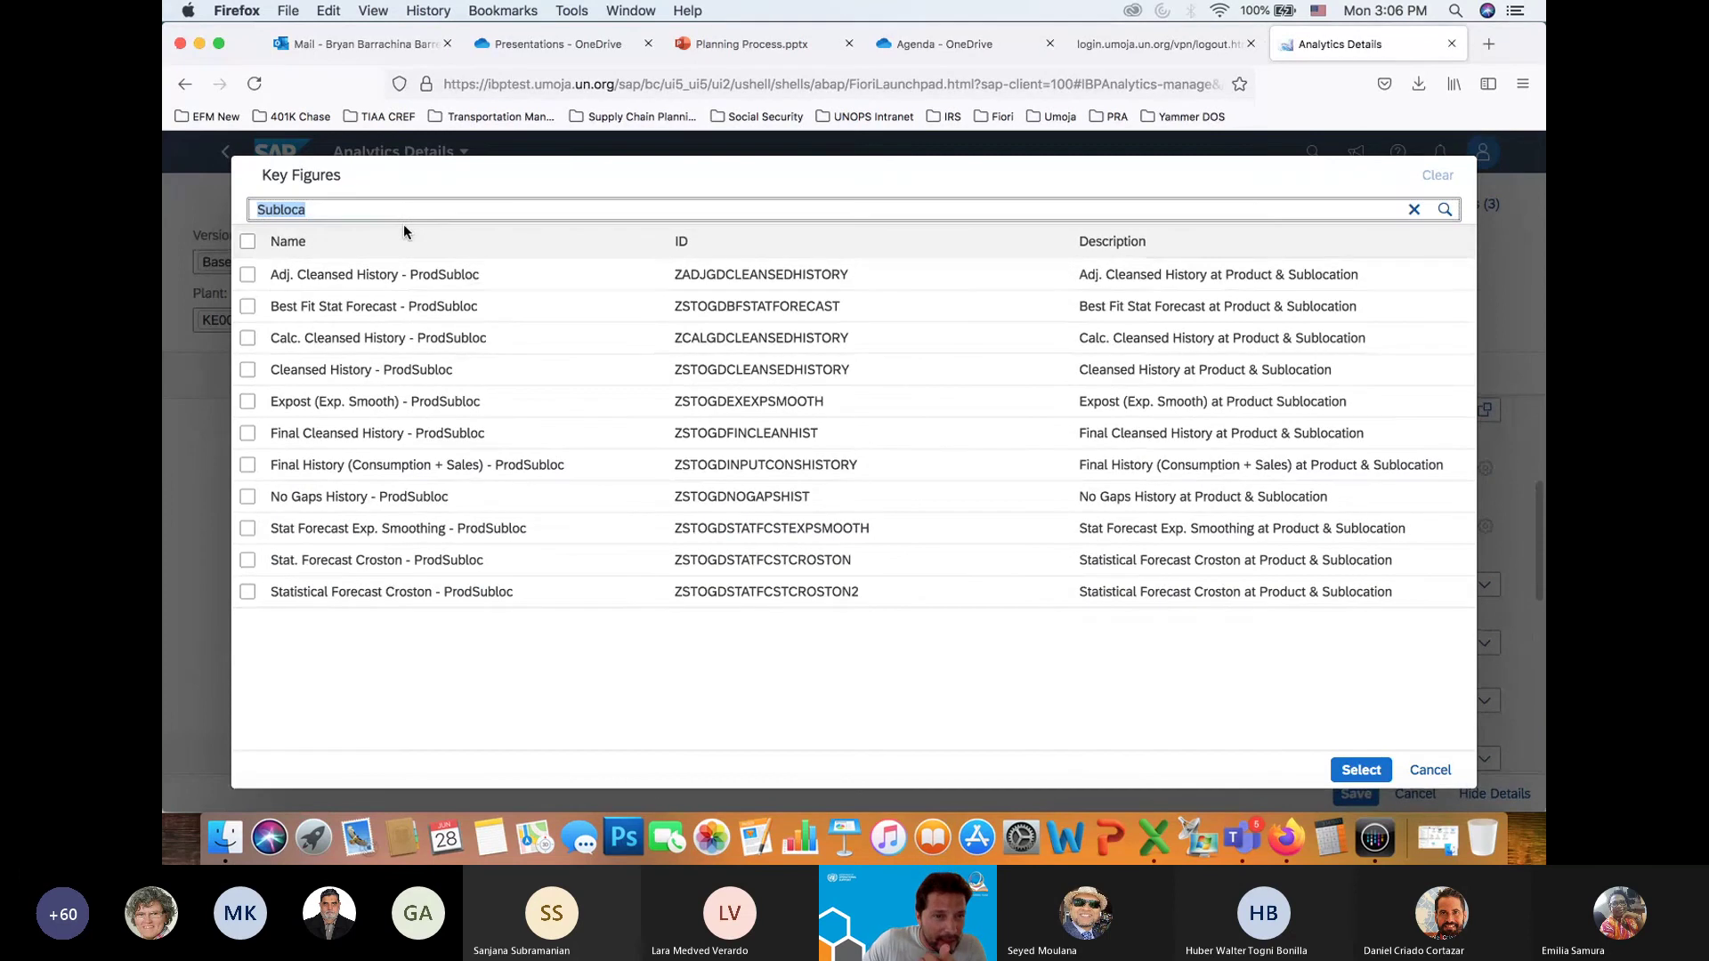
pyautogui.click(370, 211)
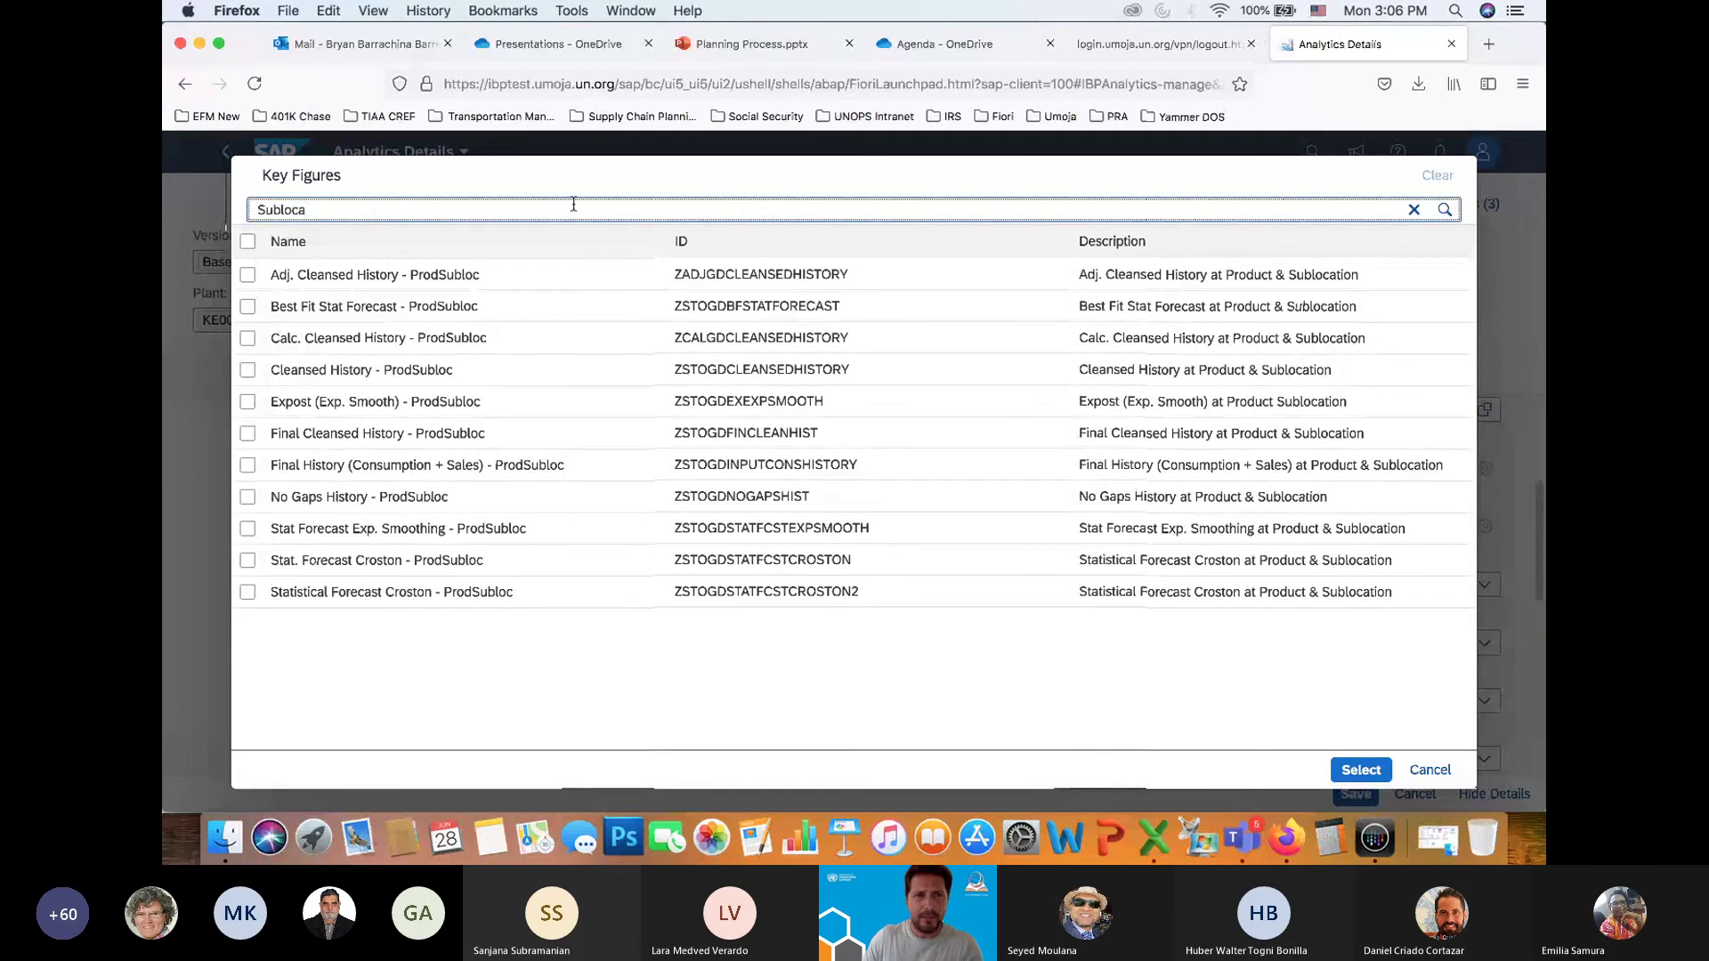
pyautogui.doubleClick(324, 211)
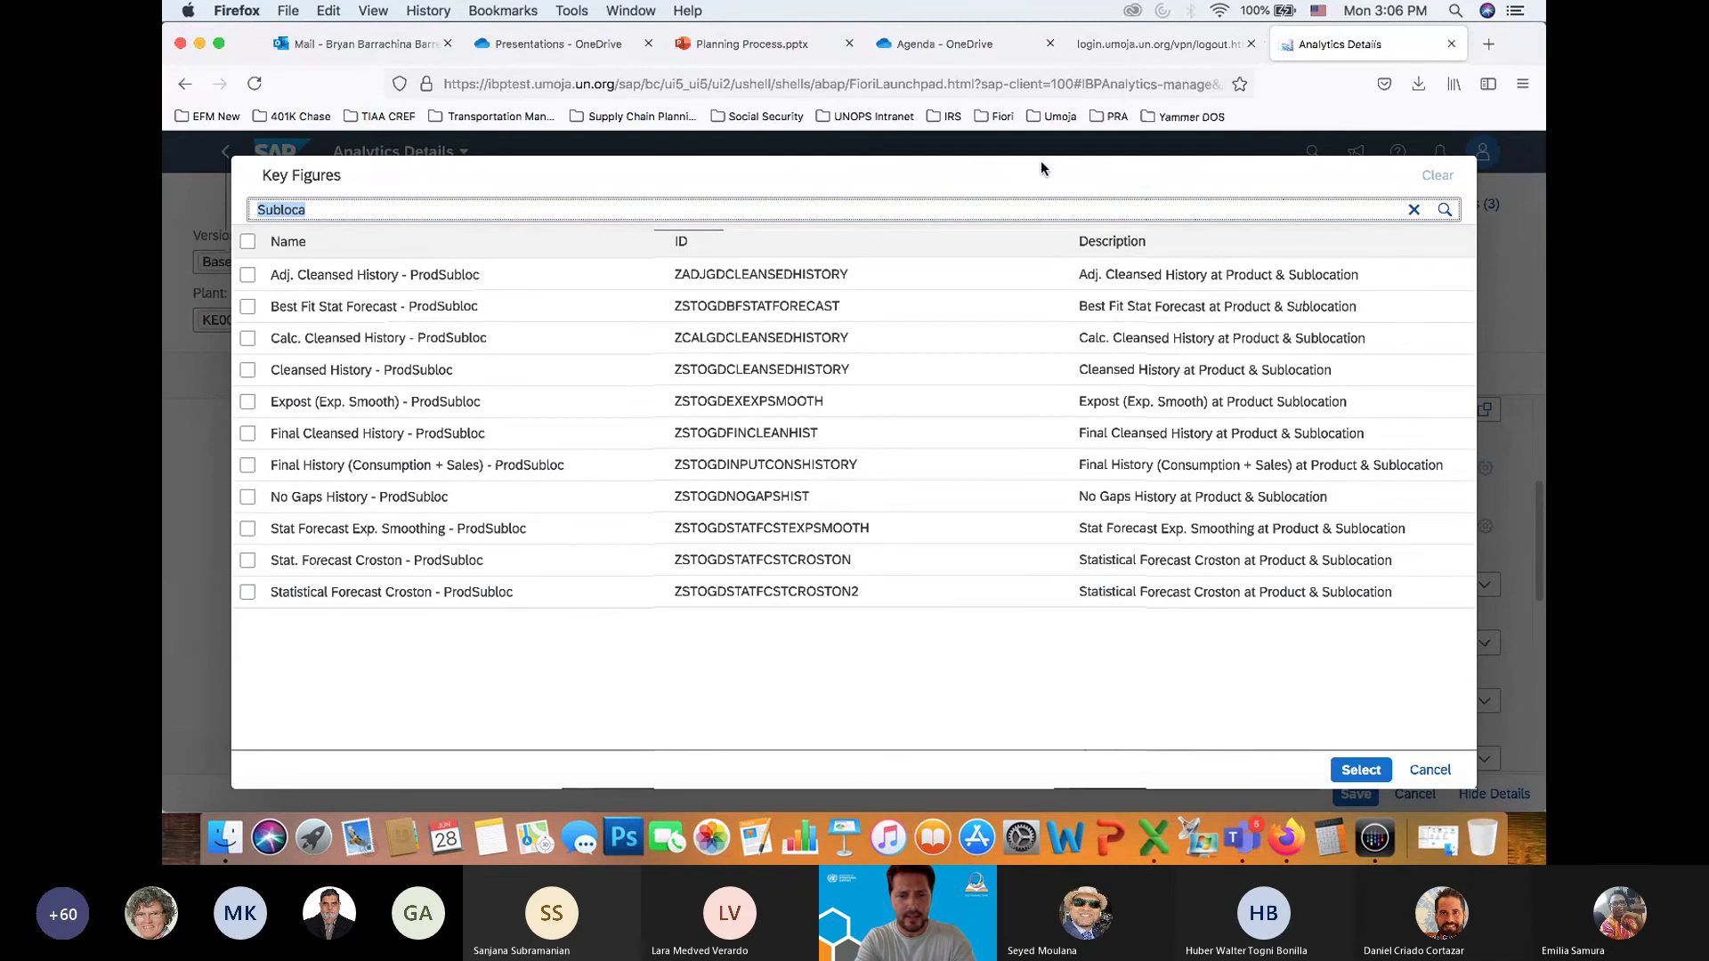
pyautogui.write('Gr')
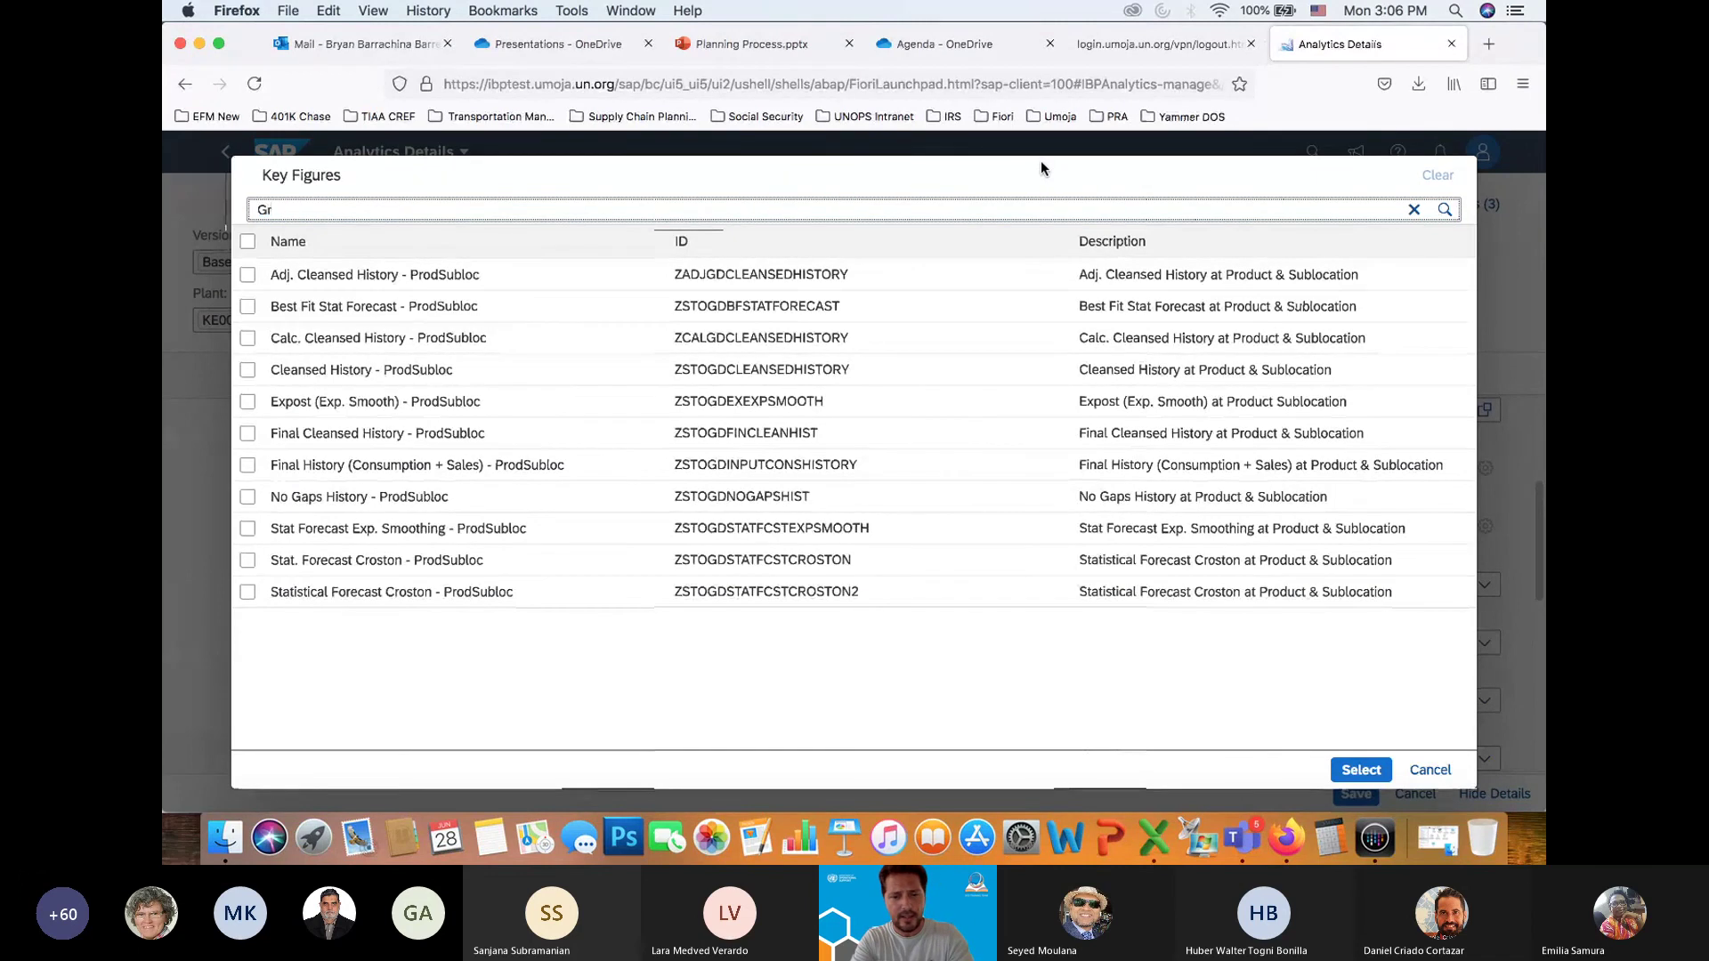
pyautogui.write('oss Demand ')
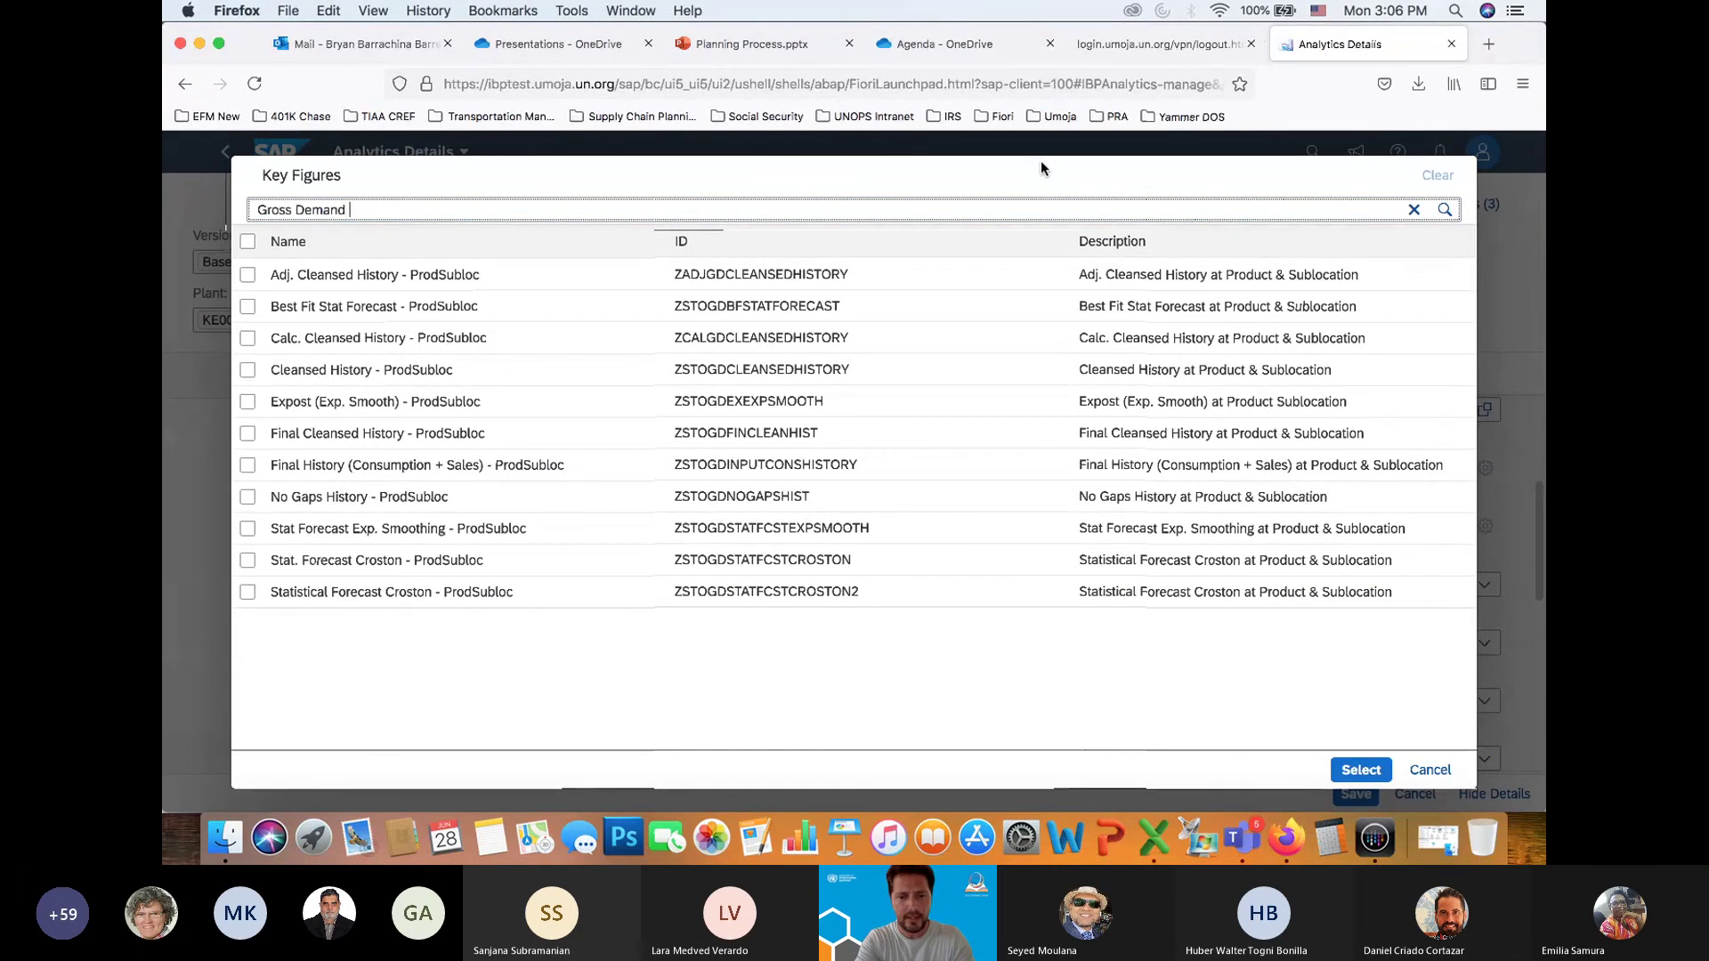
pyautogui.write('Final')
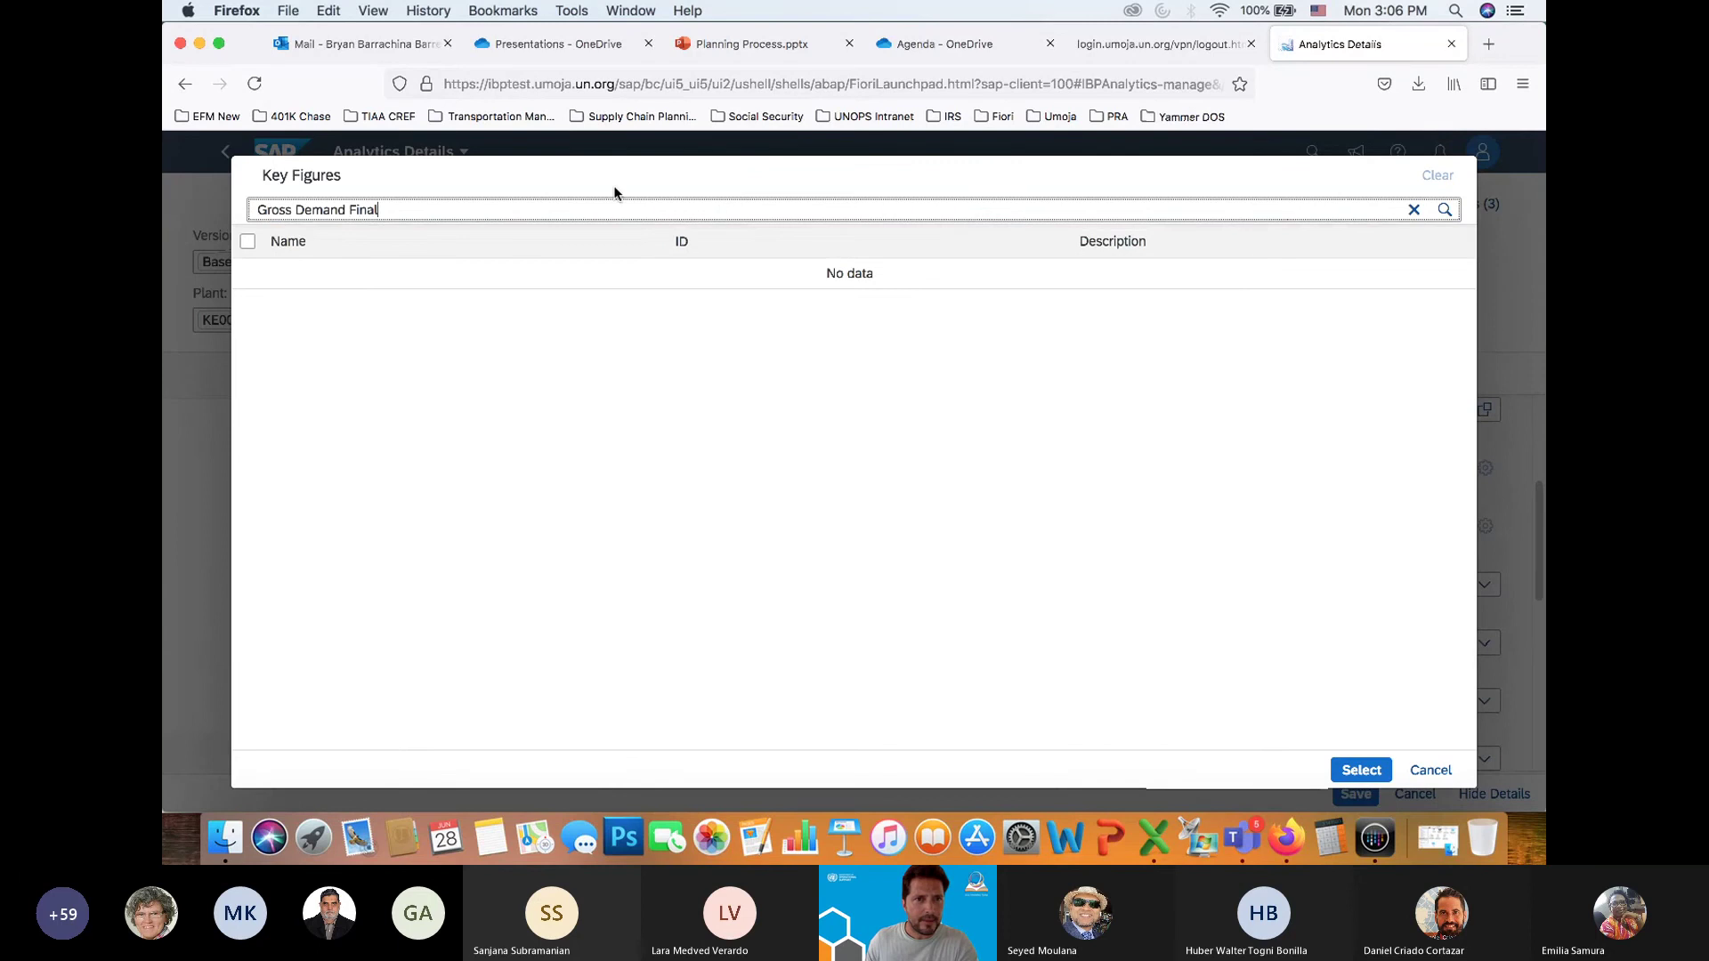
pyautogui.press('BackSpace')
pyautogui.press('BackSpace')
pyautogui.press('BackSpace')
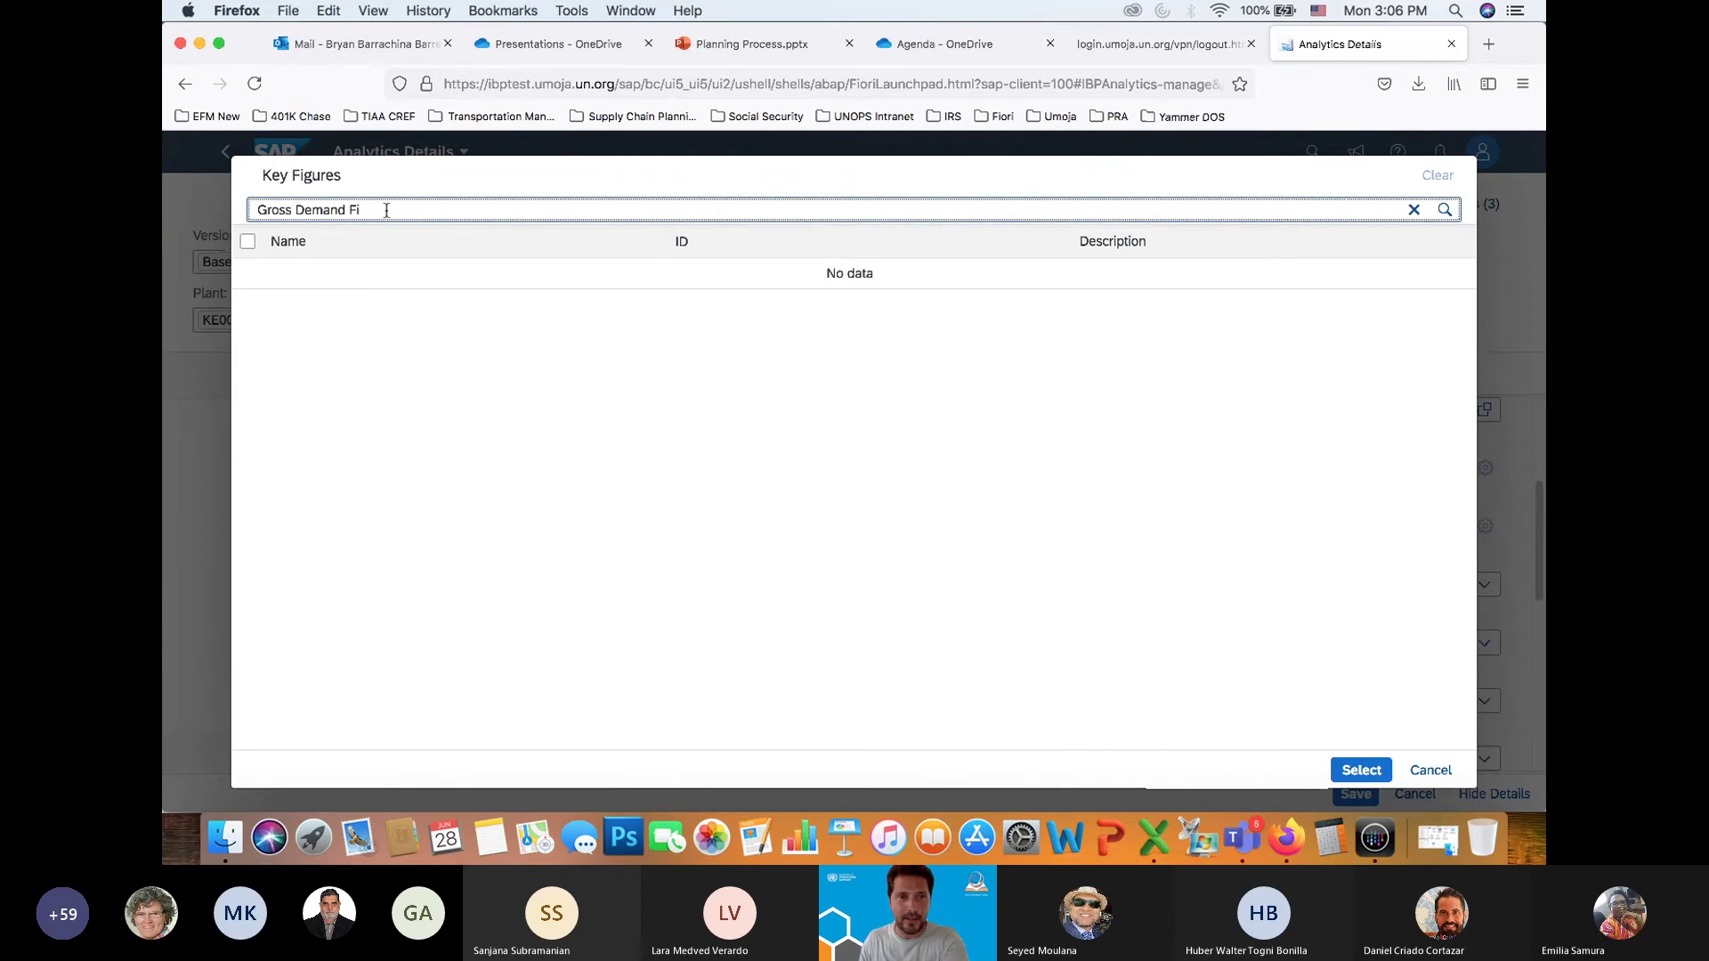
pyautogui.press('BackSpace')
pyautogui.press('BackSpace')
pyautogui.press('BackSpace')
pyautogui.click(1443, 210)
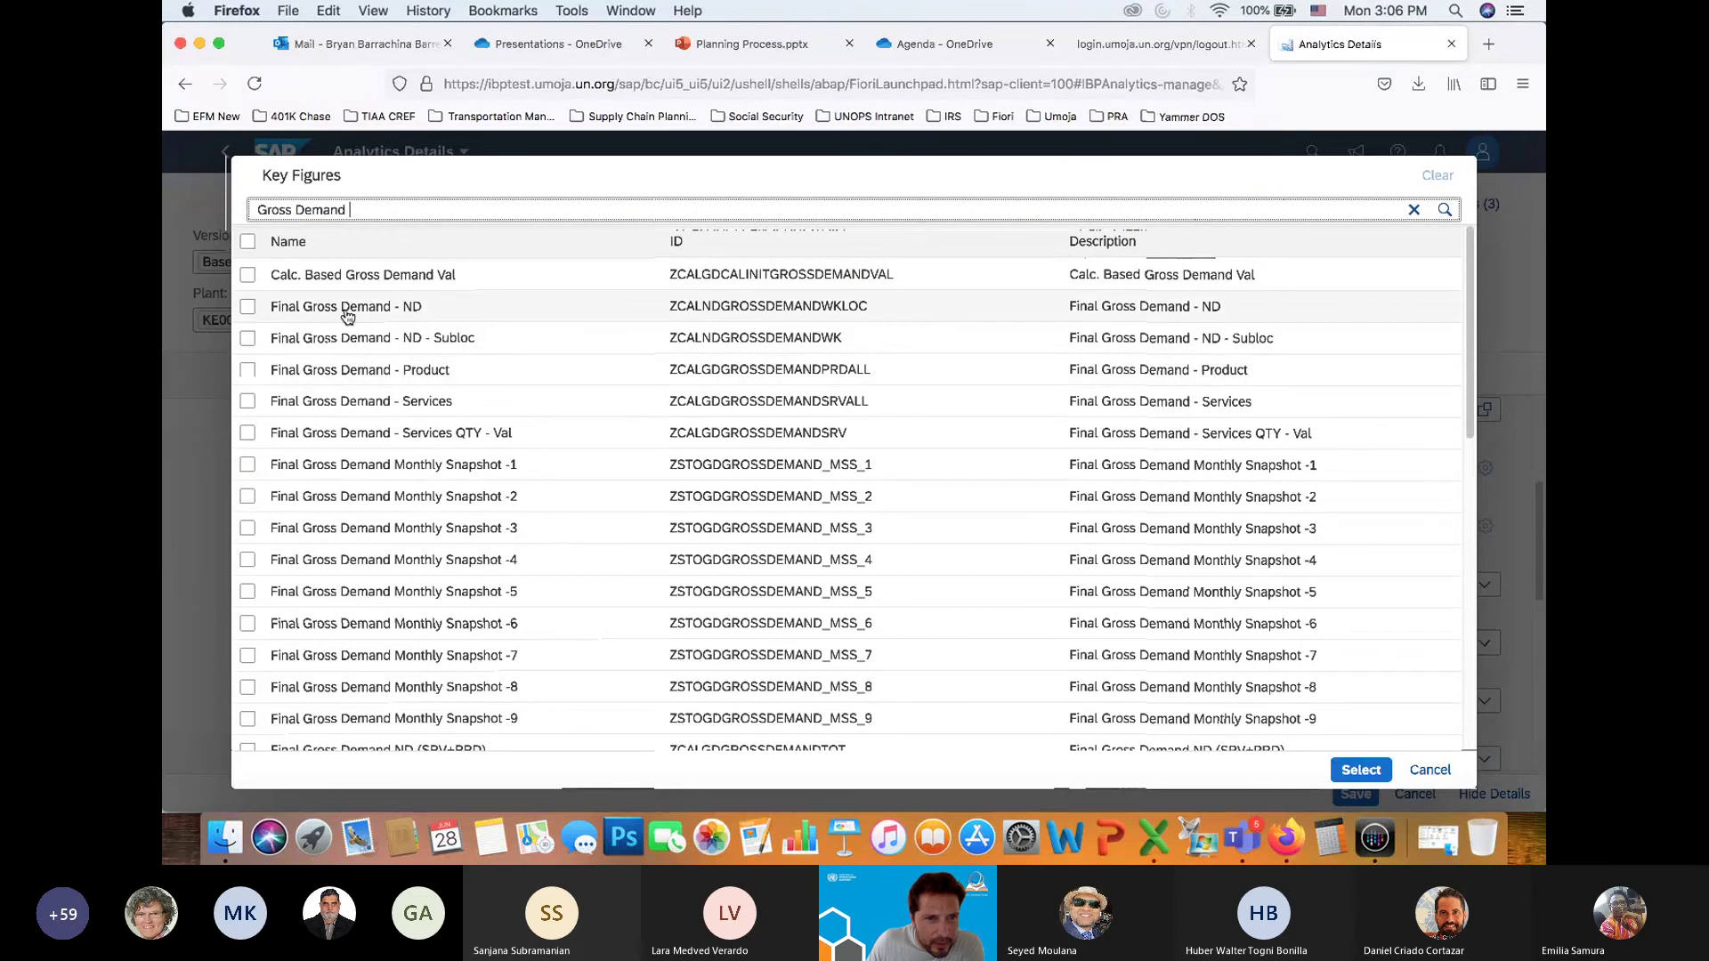
pyautogui.scroll(-1, 355, 409)
pyautogui.scroll(-2, 355, 409)
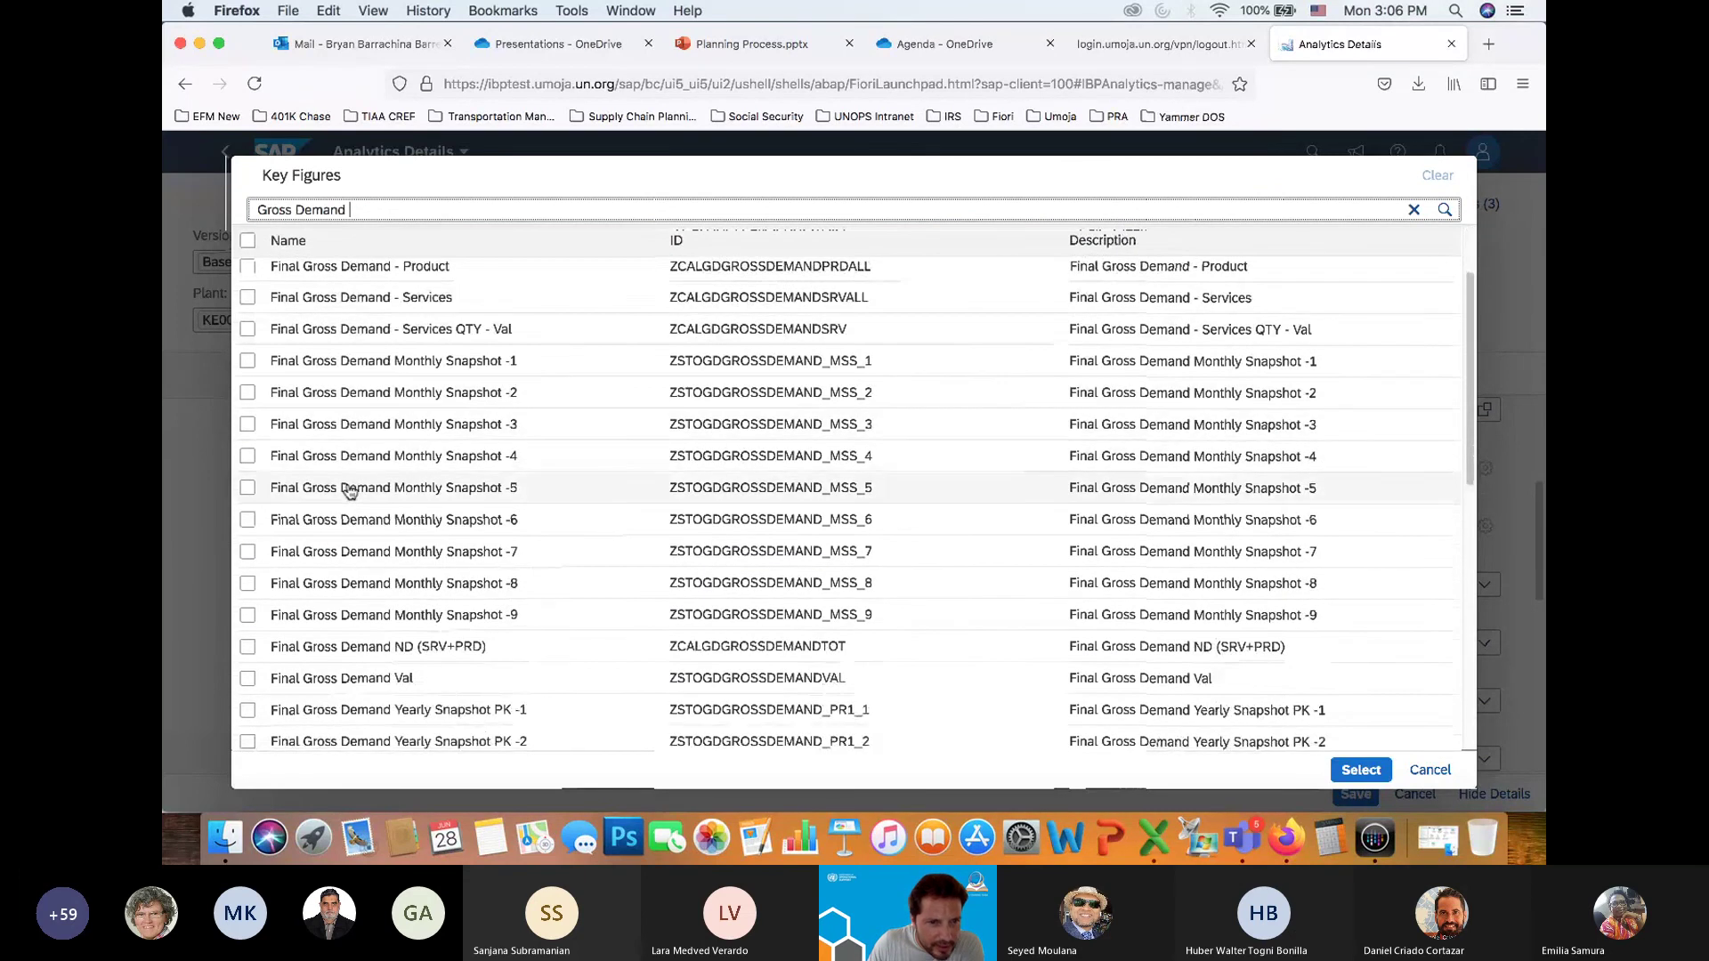
pyautogui.scroll(-4, 344, 484)
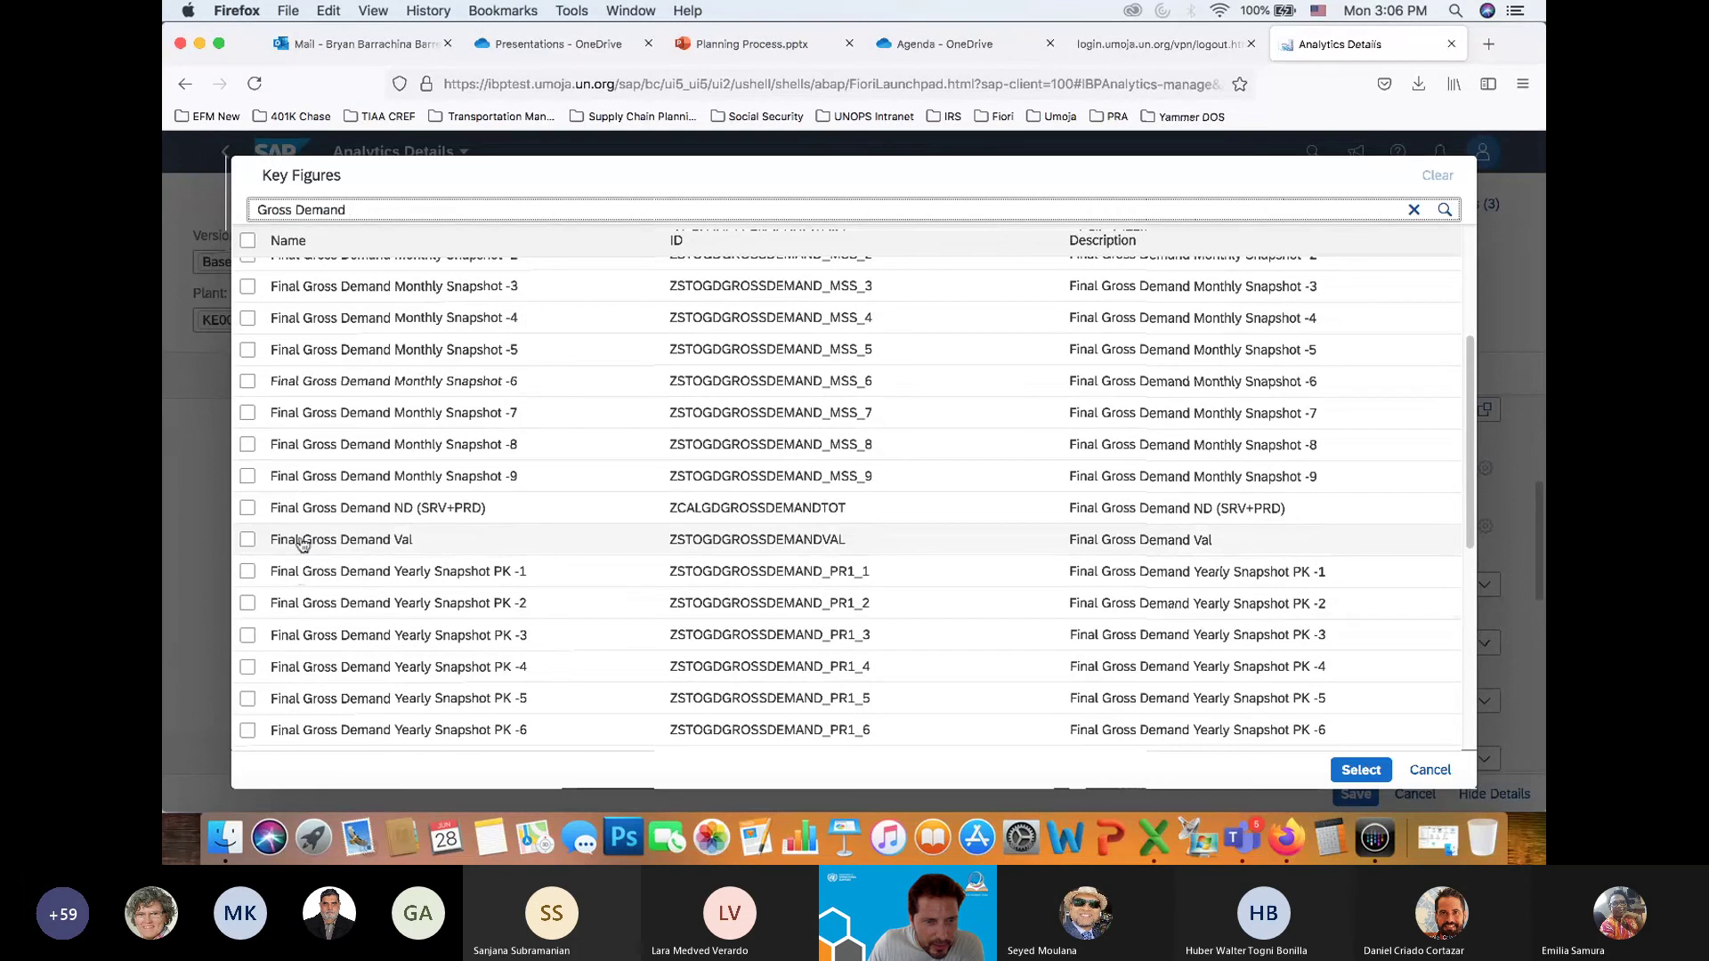
pyautogui.click(247, 540)
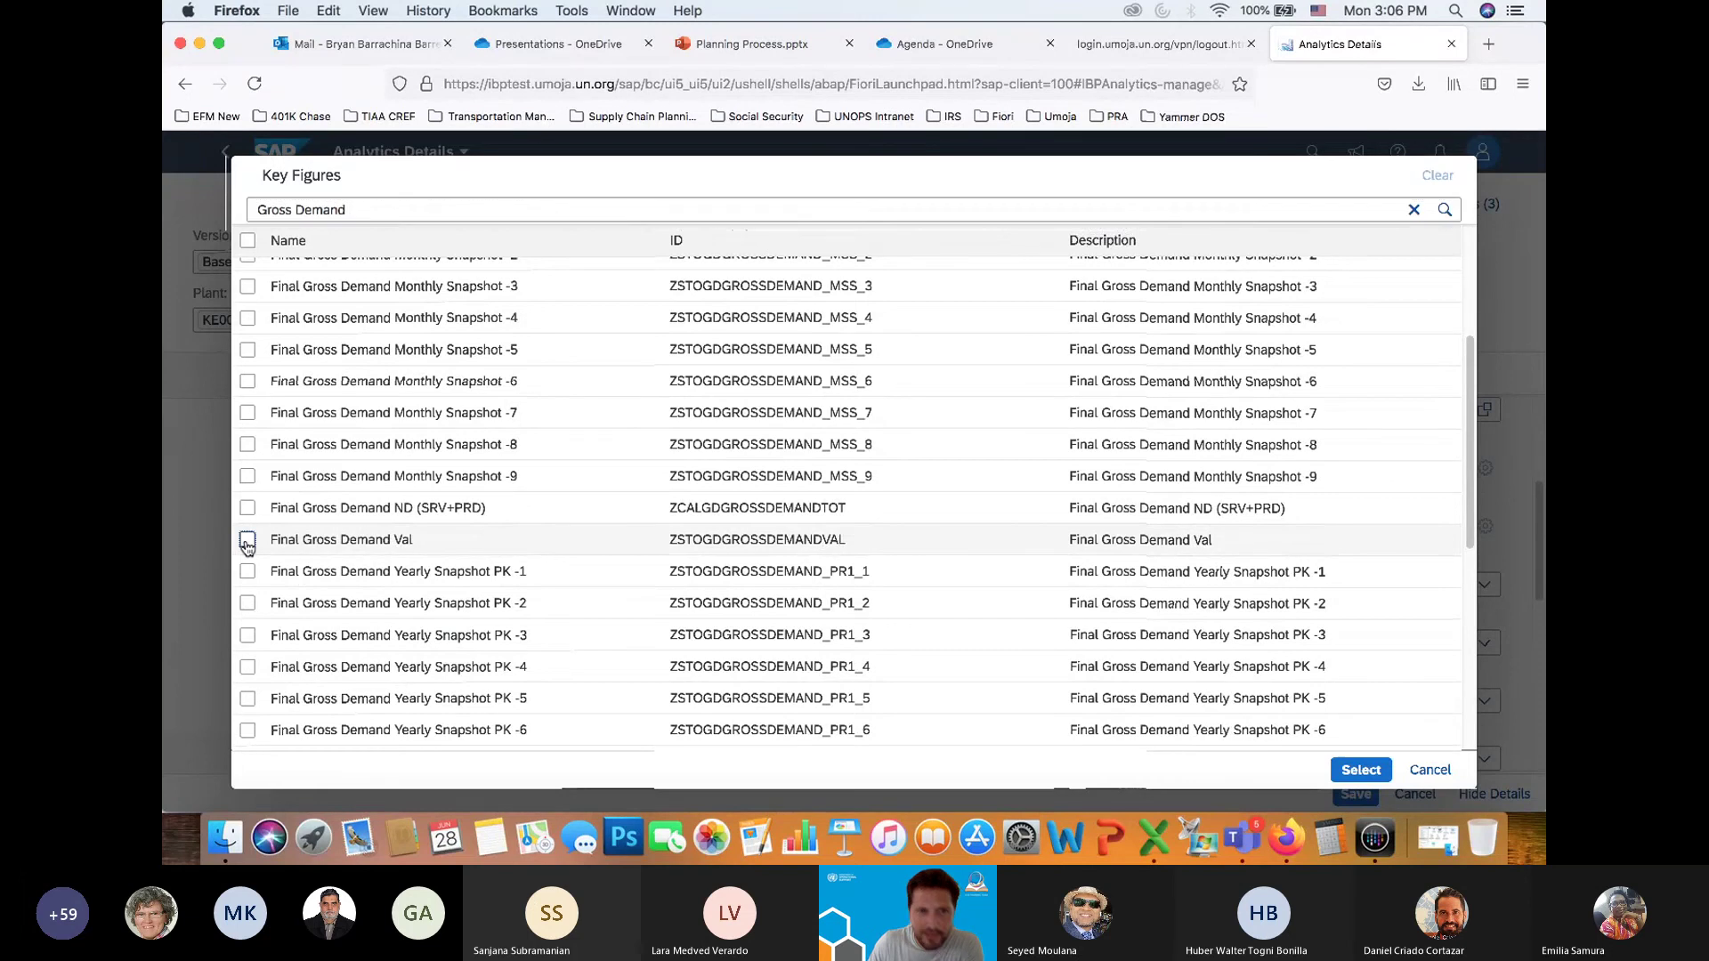
pyautogui.click(1361, 769)
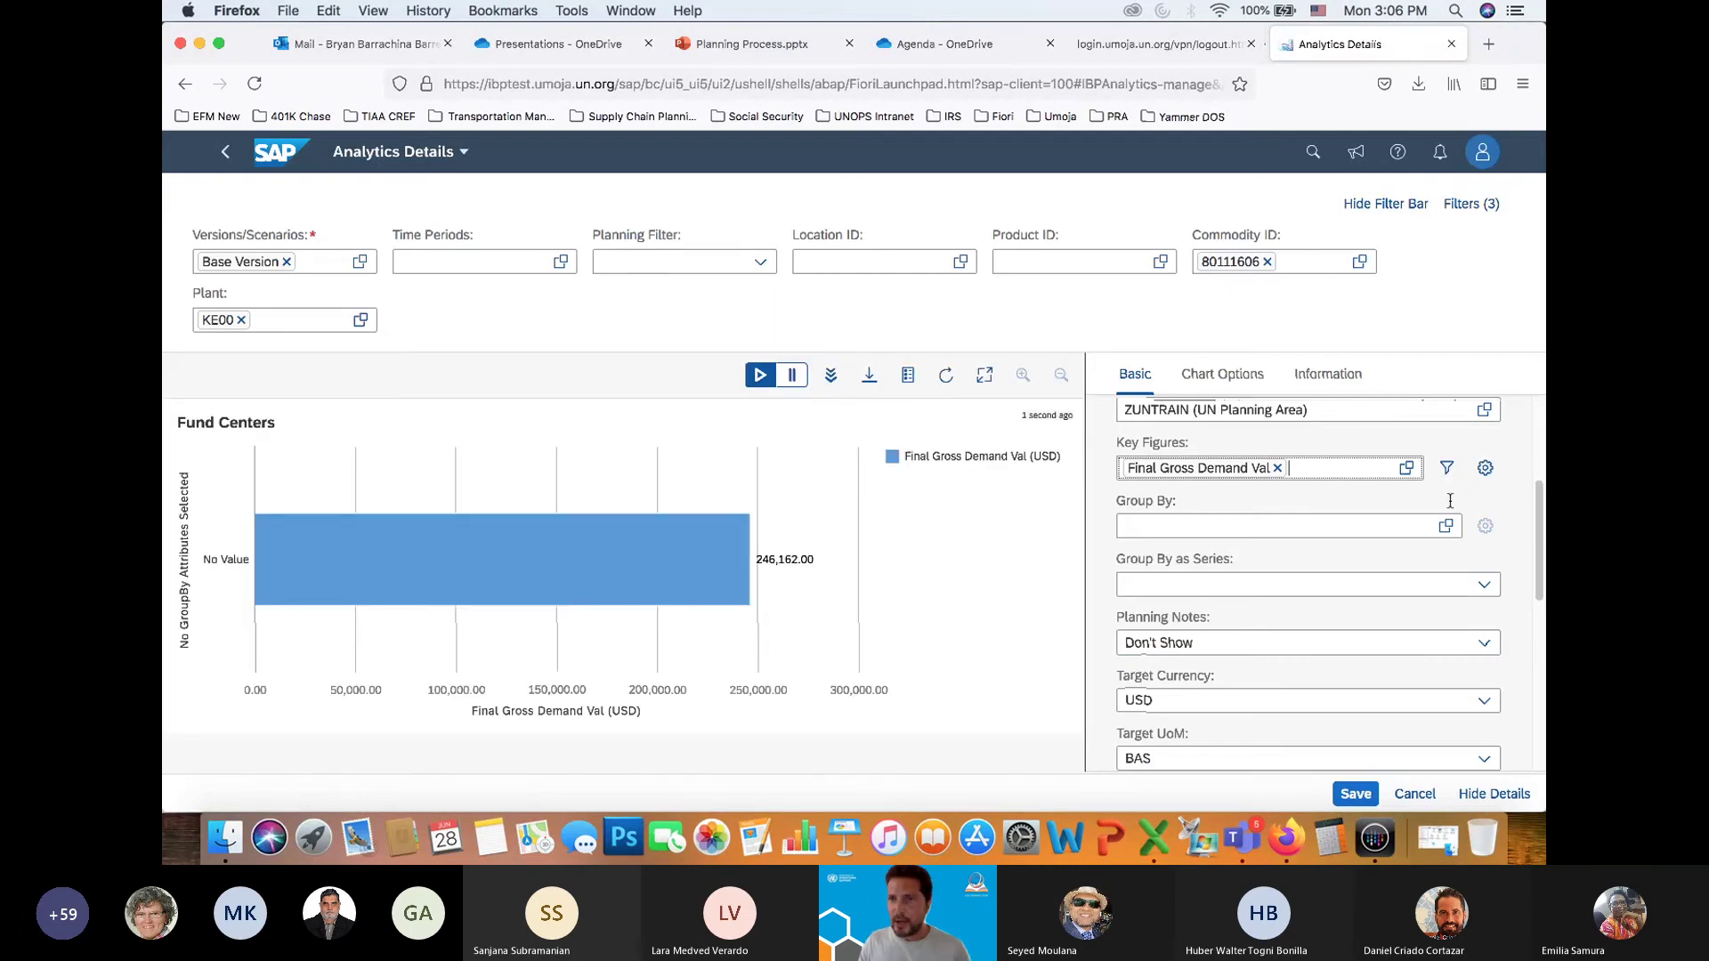
# Open the Select Time Periods dialog from the Time Periods filter field
pyautogui.click(1238, 473)
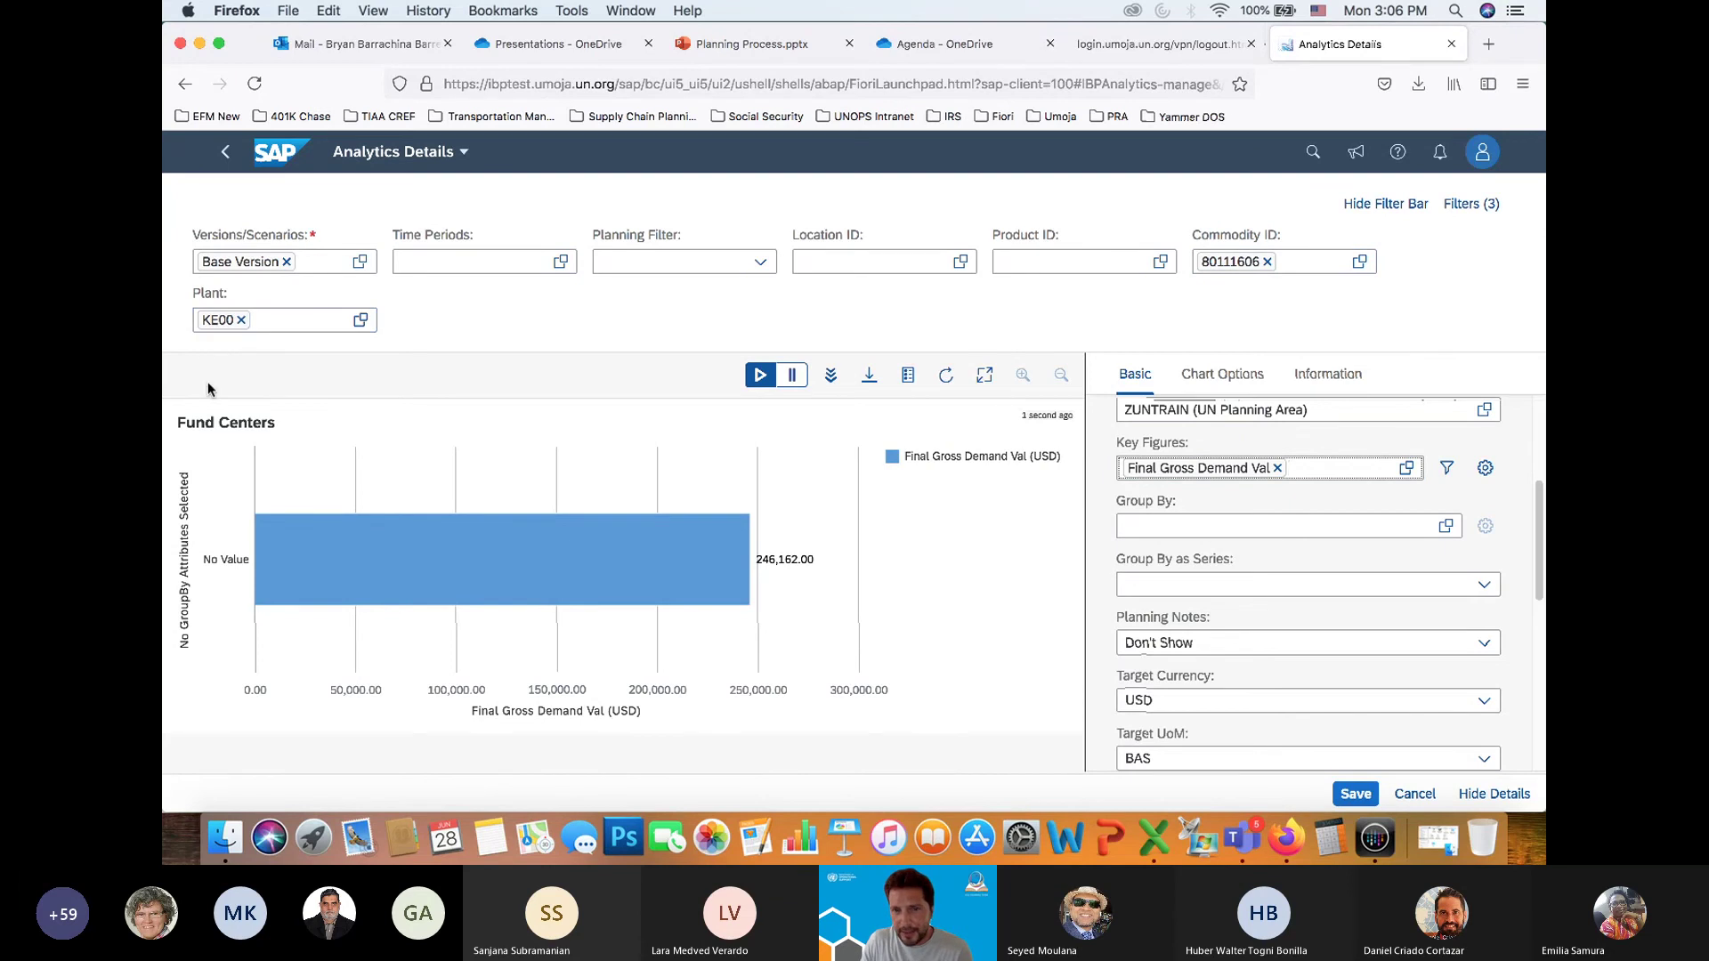
pyautogui.click(682, 573)
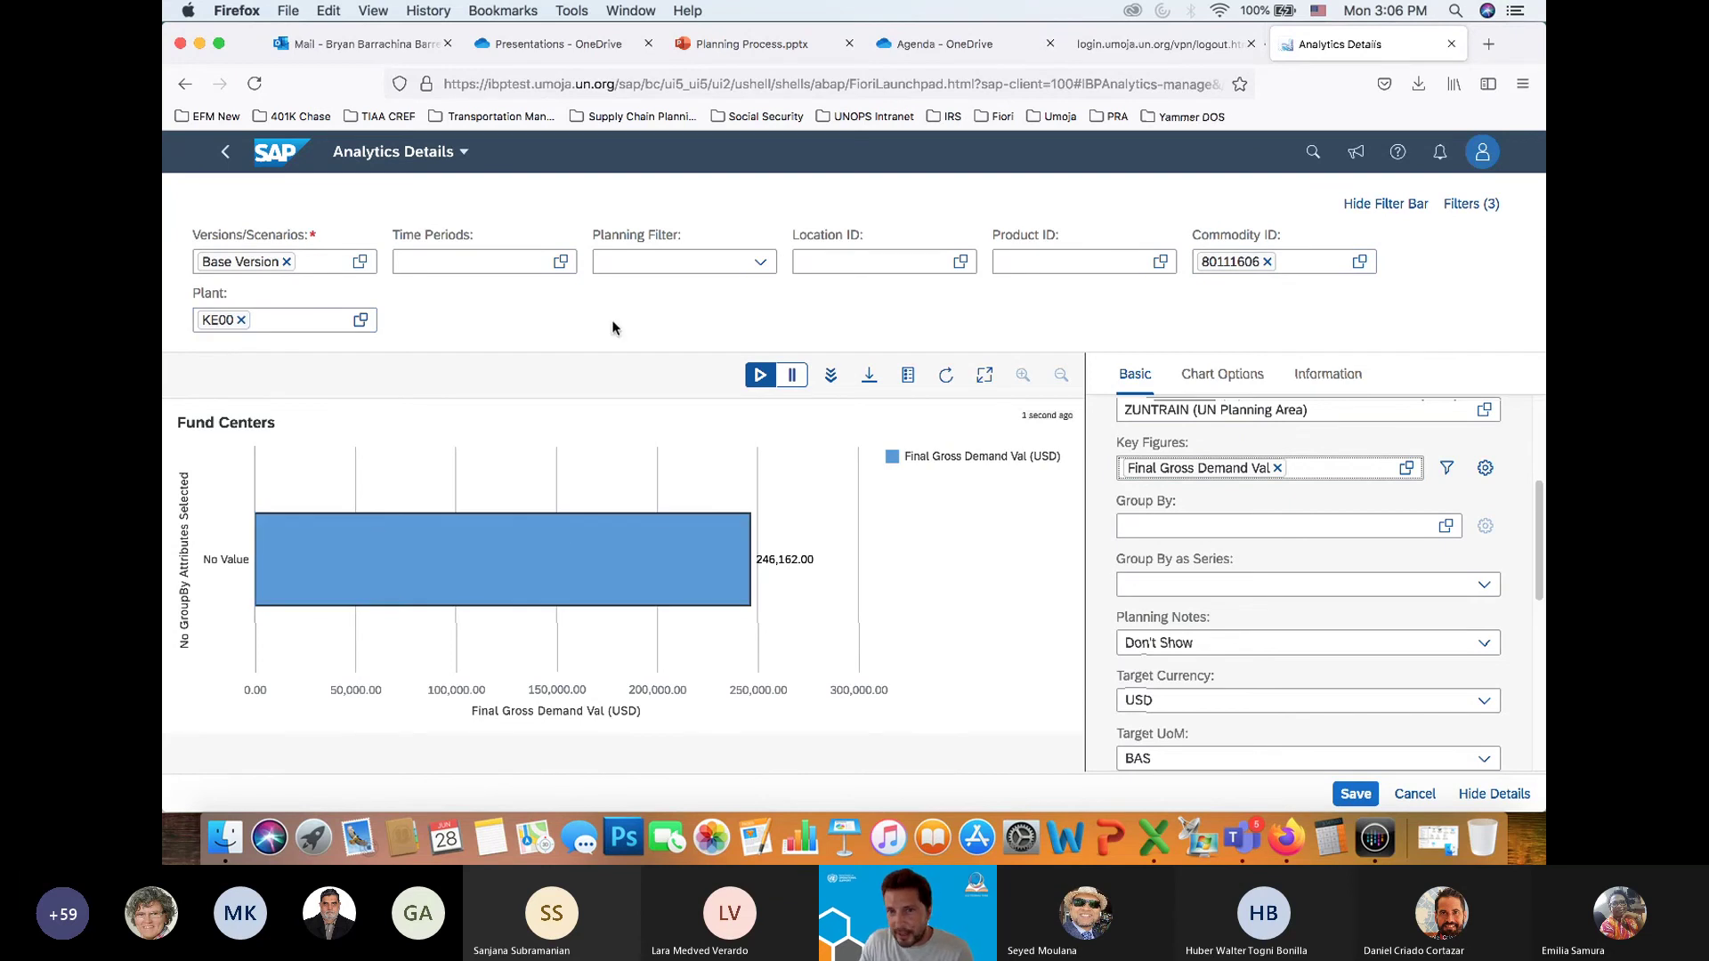
pyautogui.click(561, 267)
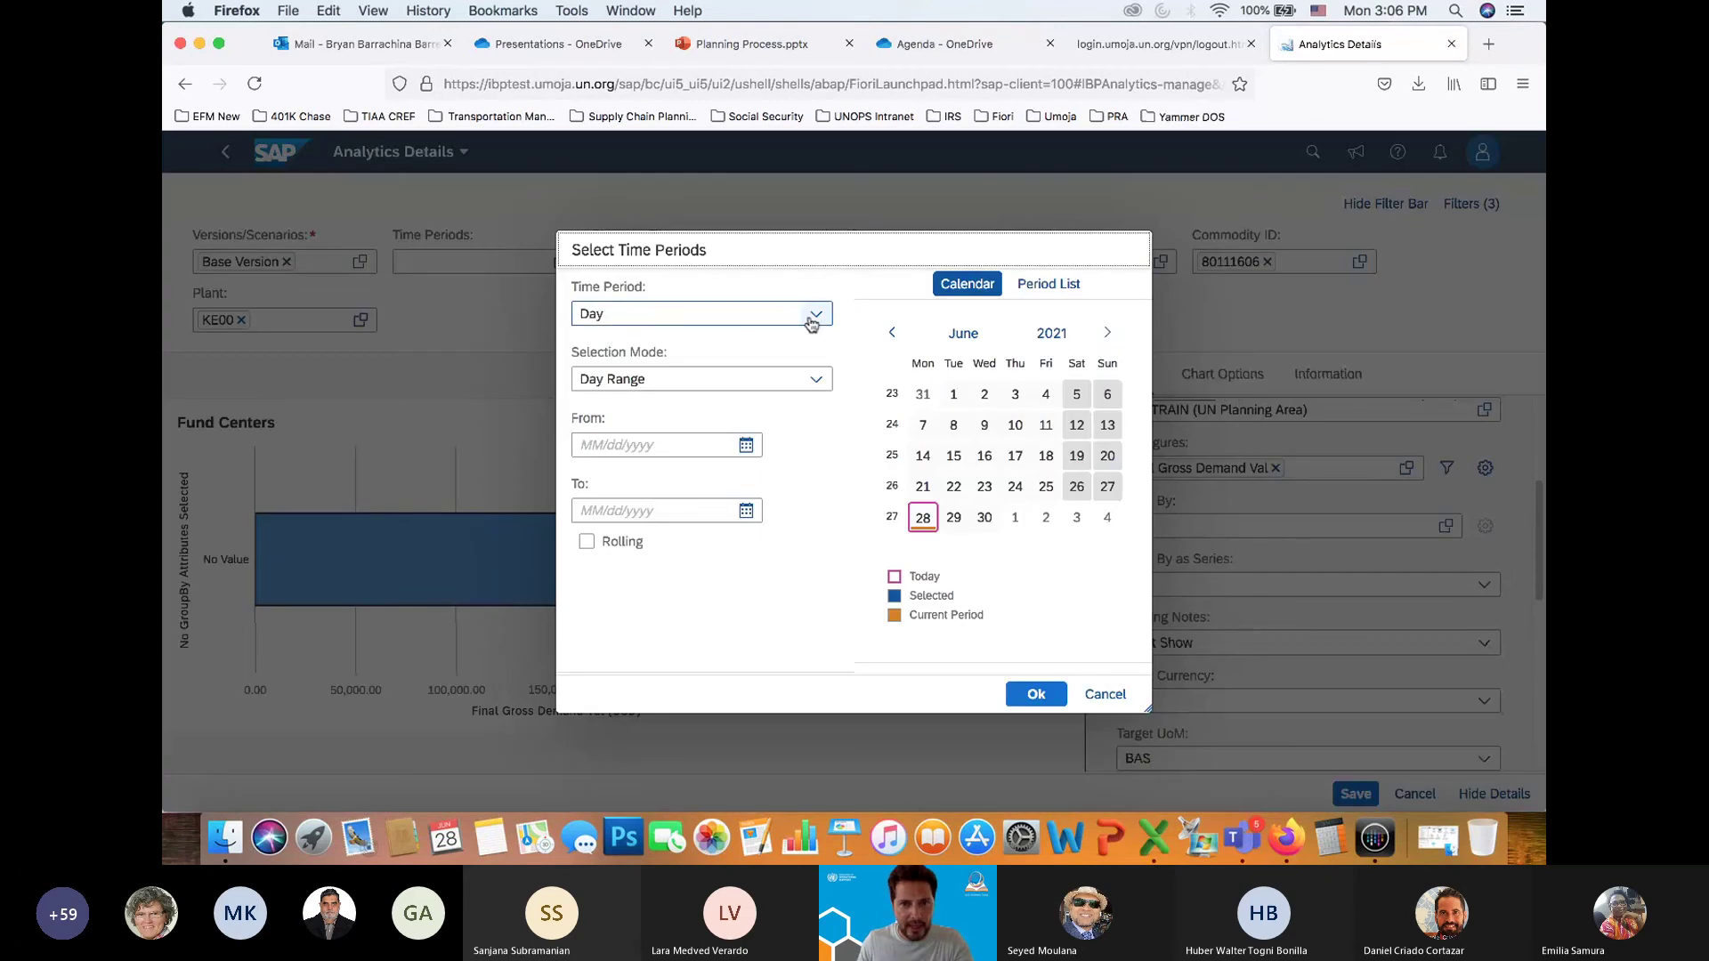
# Set time periods to Year with Next N Year mode (Next 0 Year), then open Group By
pyautogui.click(813, 316)
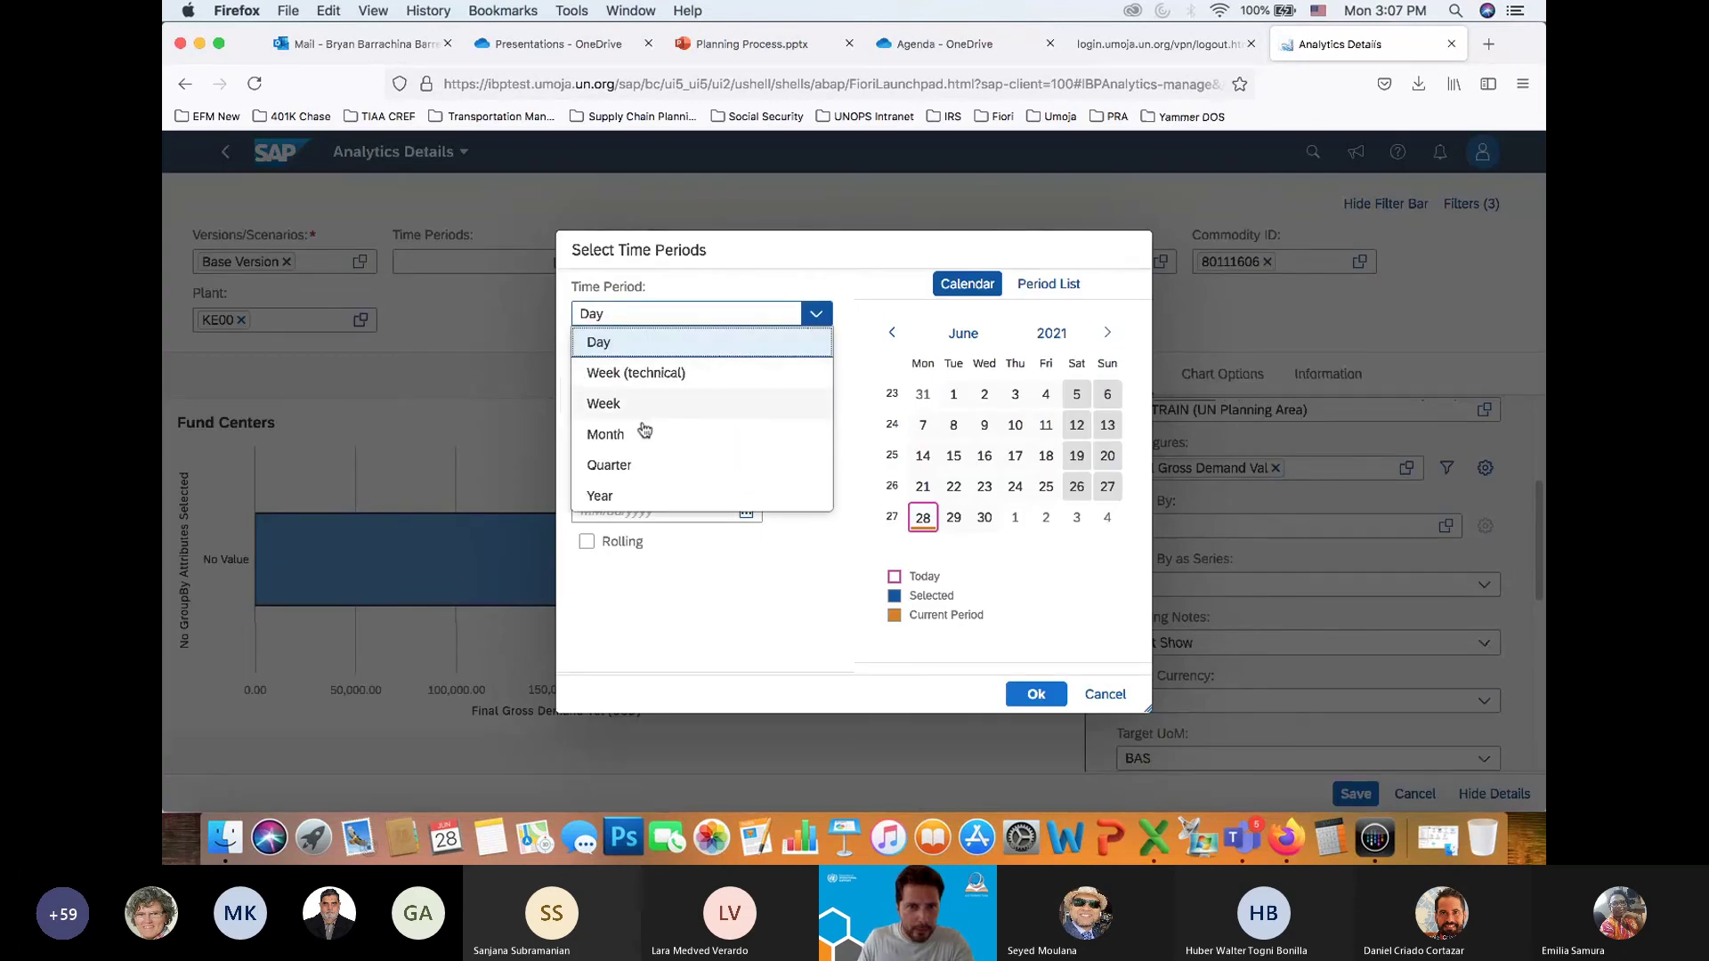
pyautogui.click(629, 496)
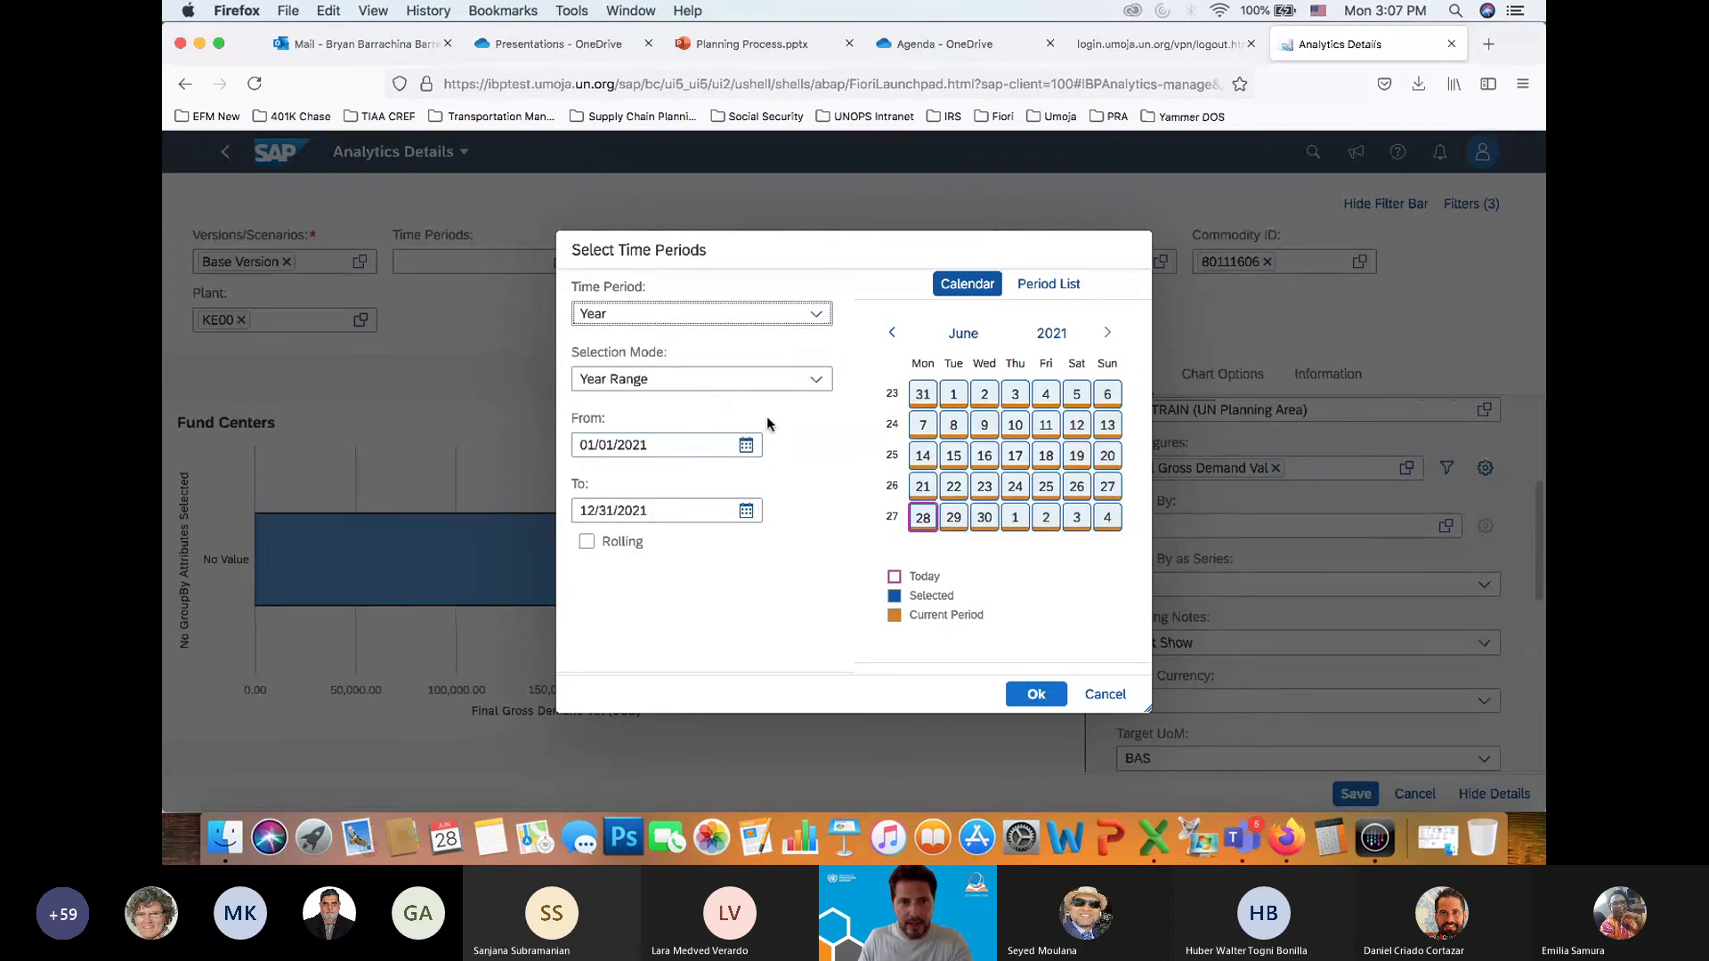
pyautogui.click(815, 379)
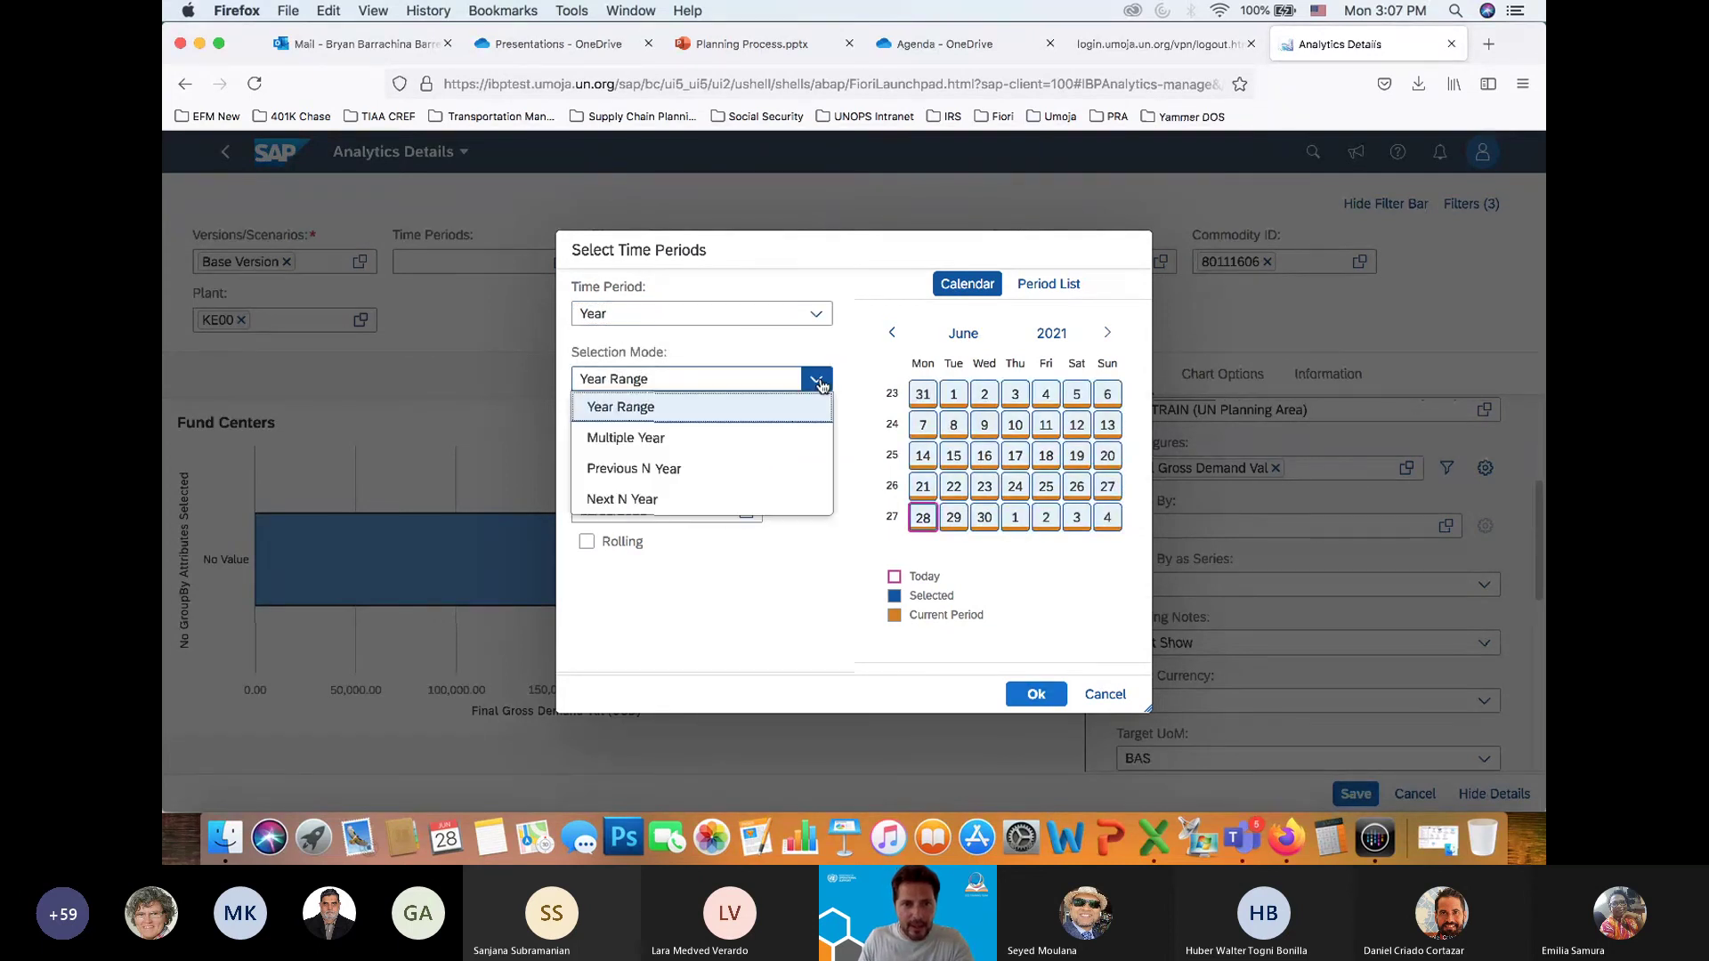
pyautogui.click(631, 500)
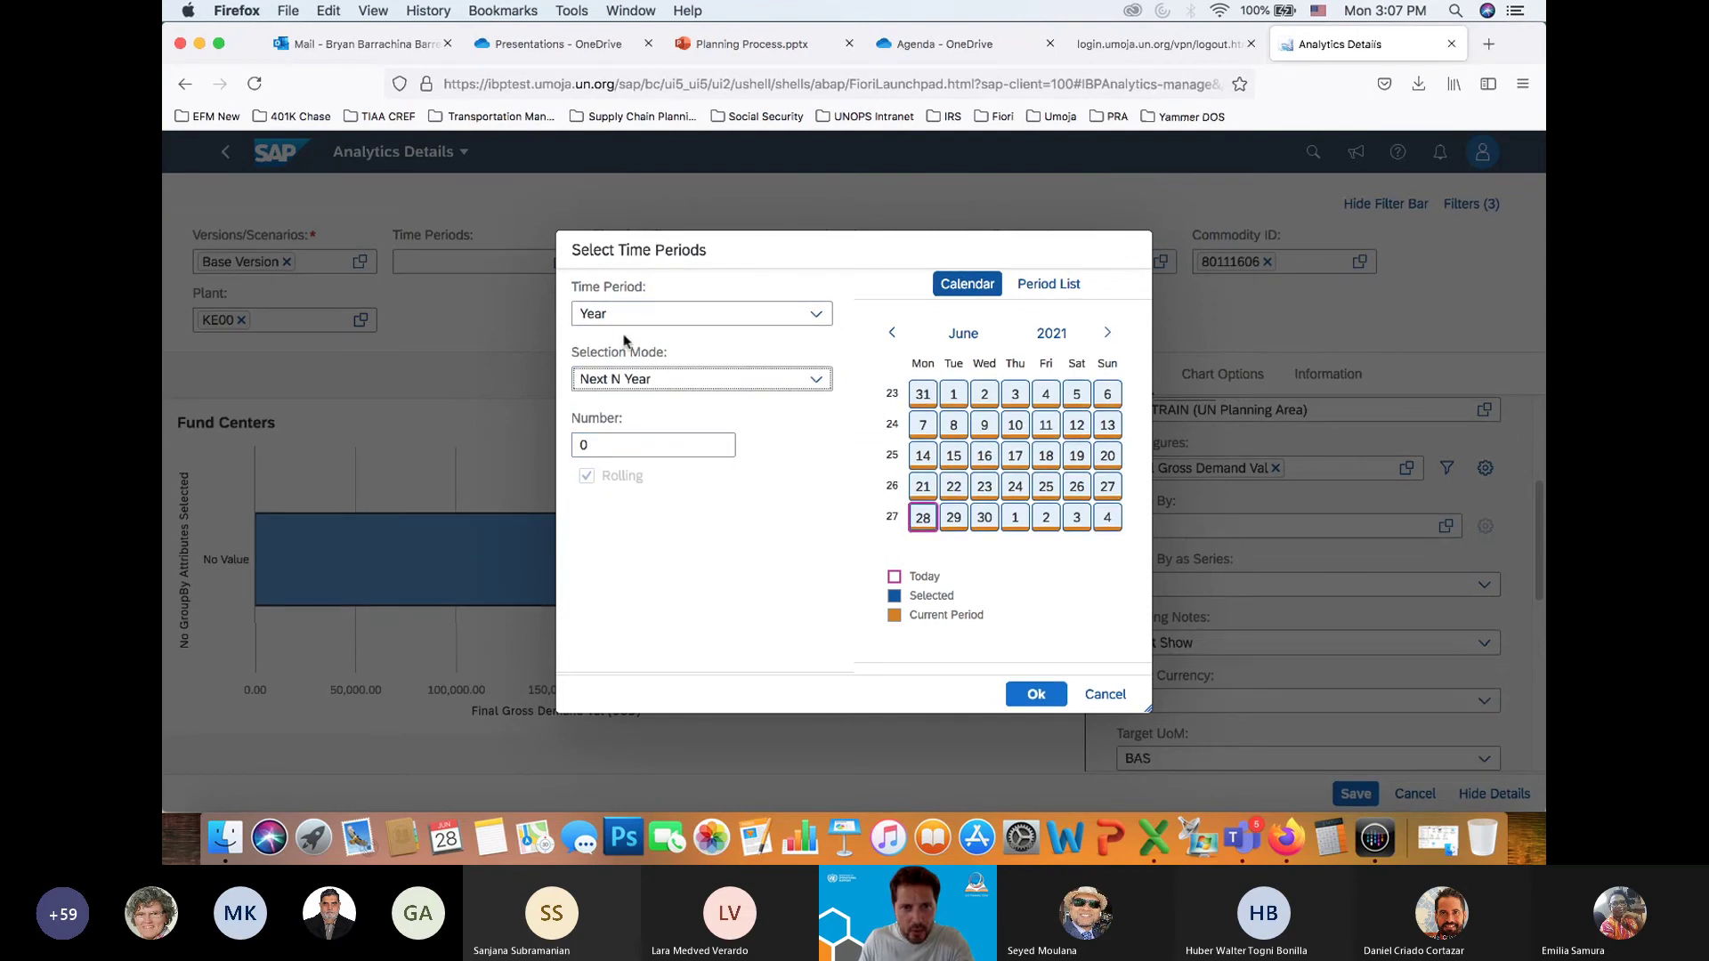
pyautogui.click(1038, 695)
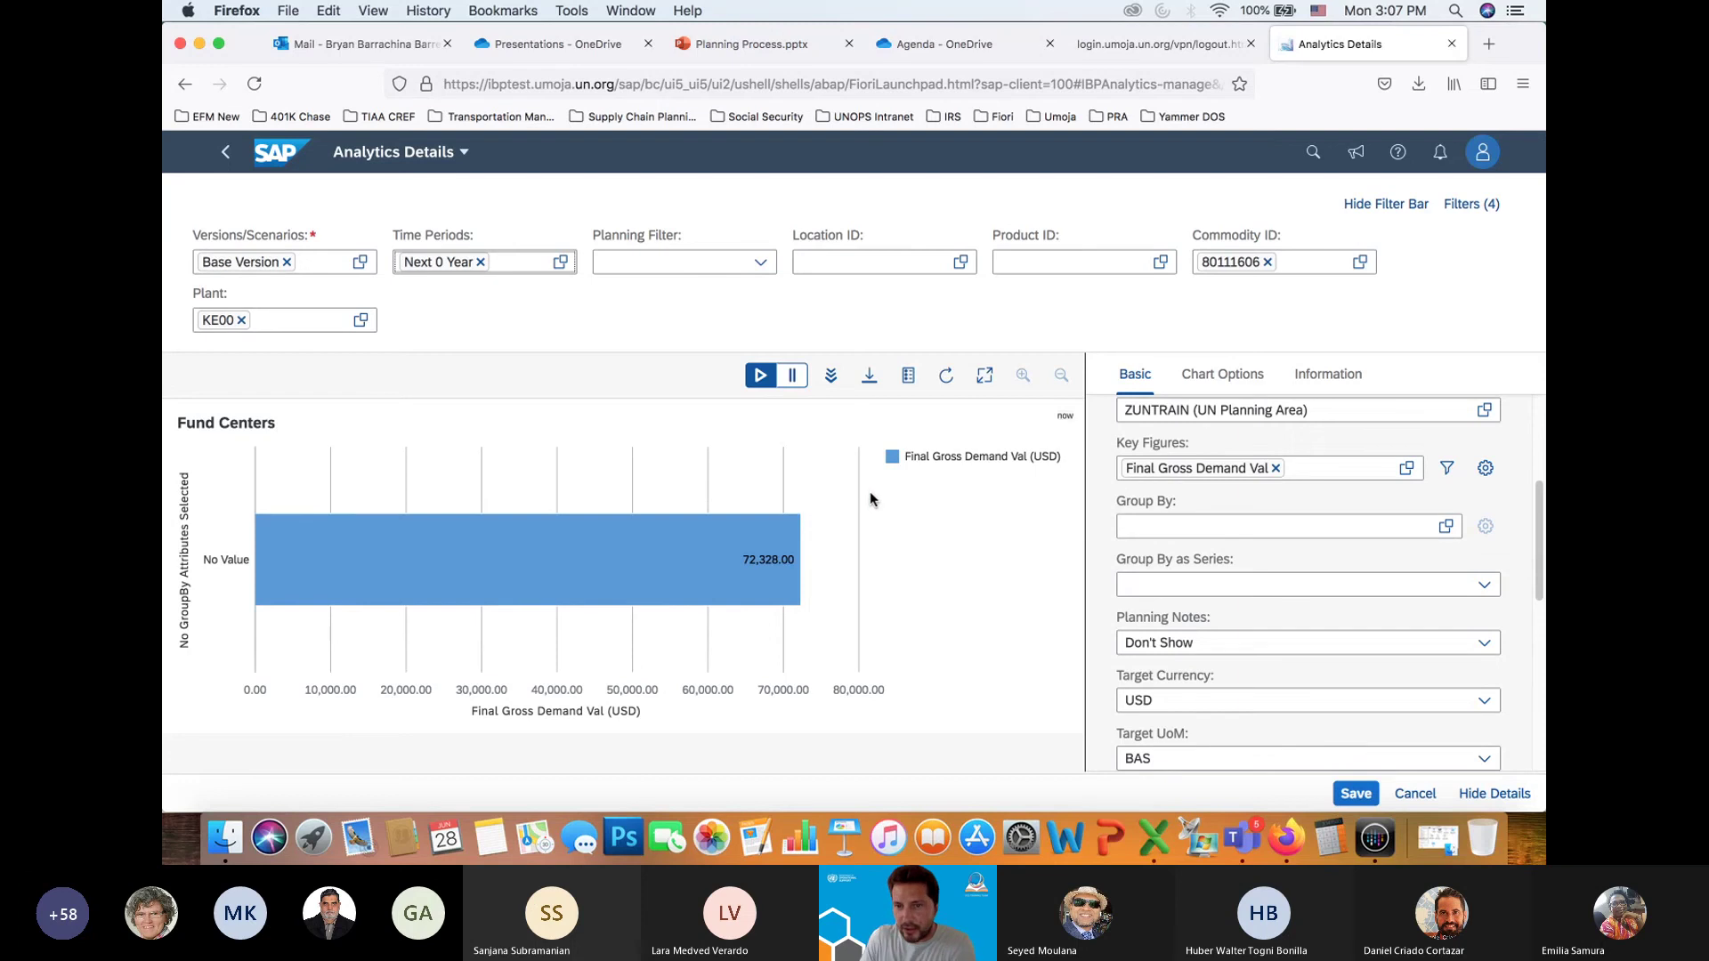
pyautogui.moveTo(1120, 501); pyautogui.dragTo(1181, 502)
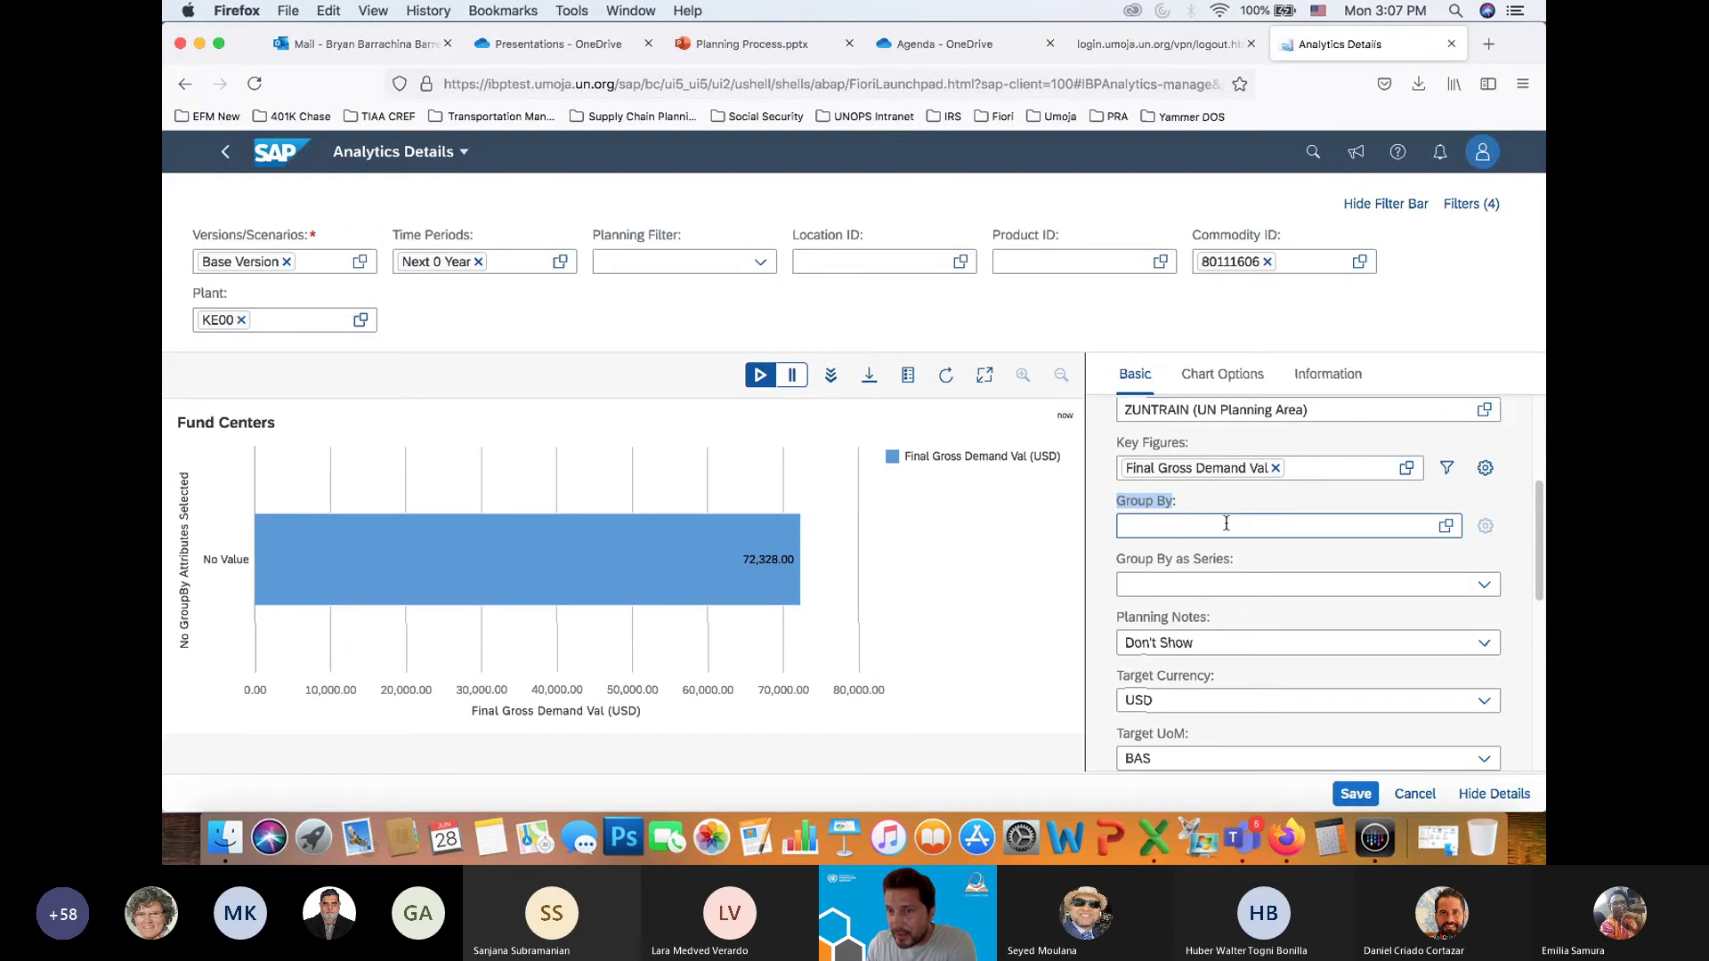
pyautogui.click(1446, 528)
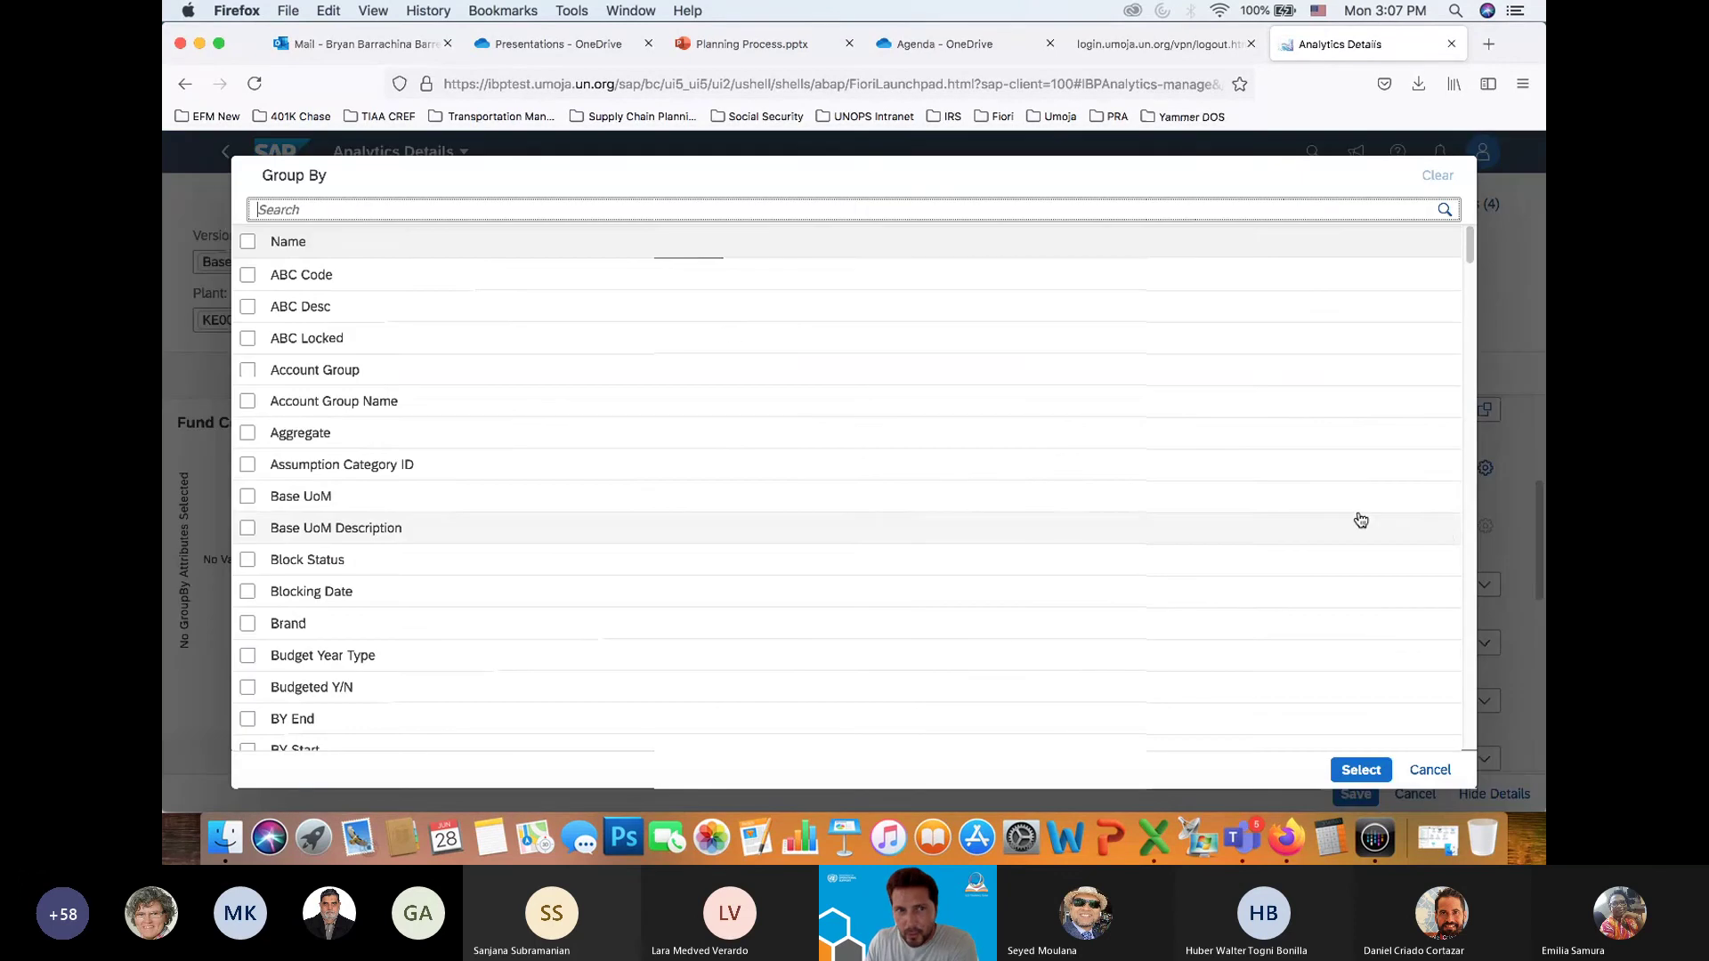
# Search 'Sublocat' and group the chart by Sublocation Description, giving seven bars
pyautogui.click(532, 210)
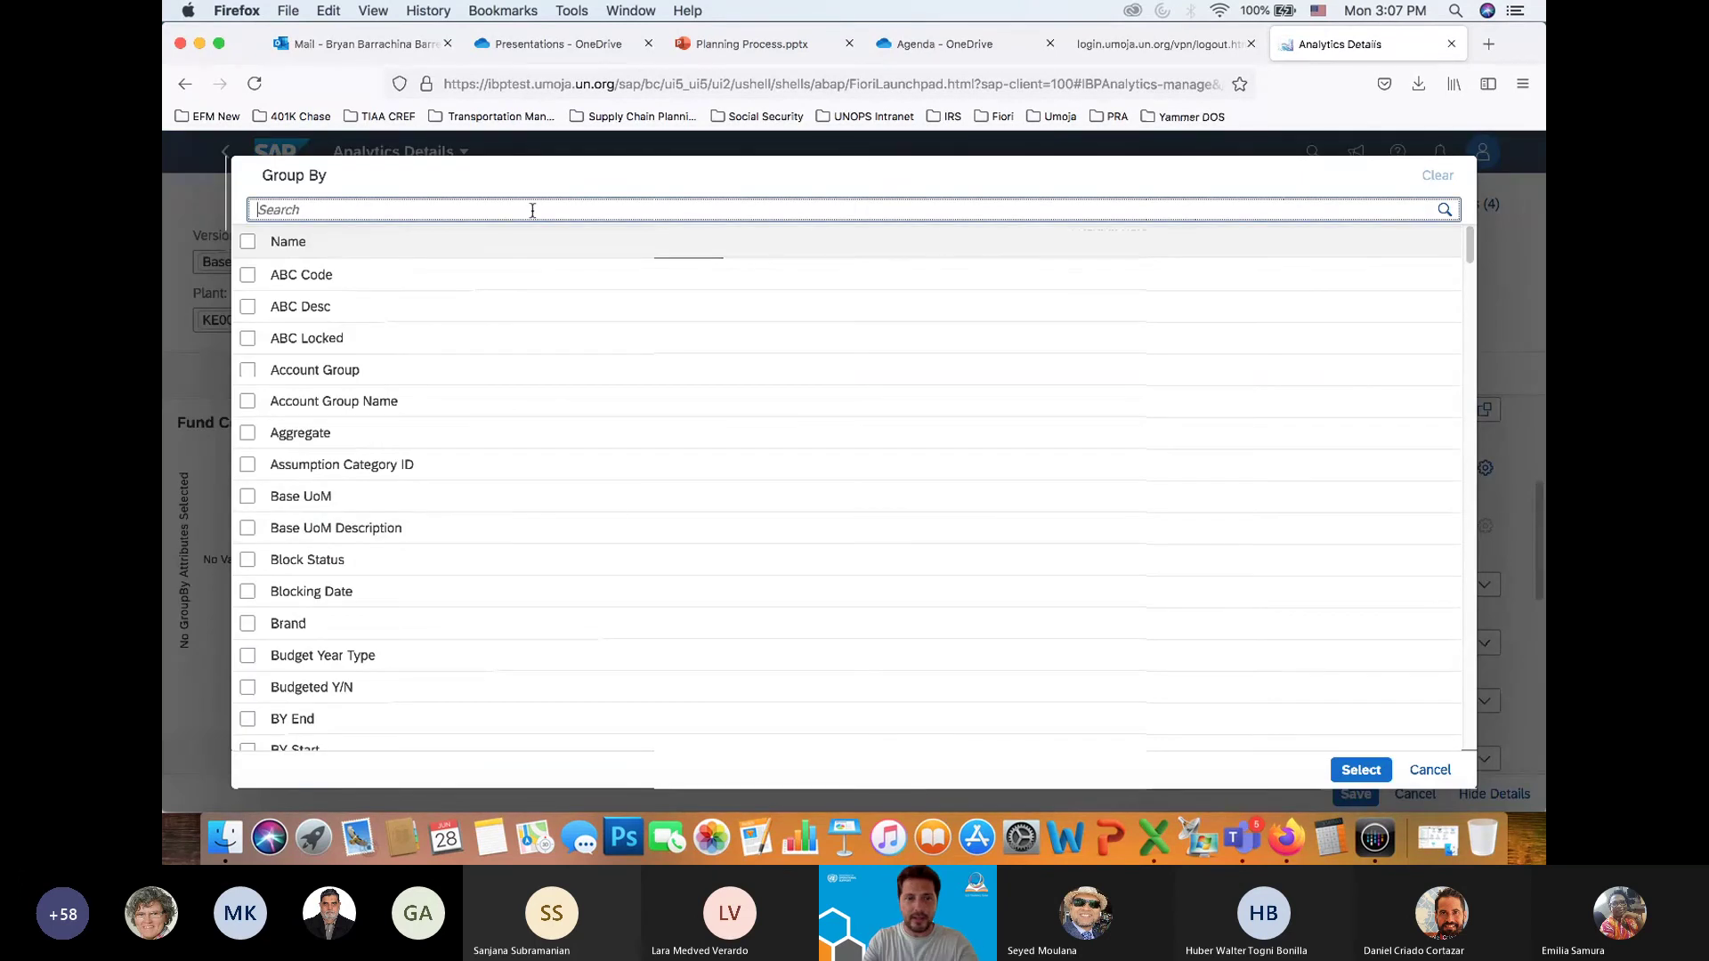
pyautogui.write('SUb')
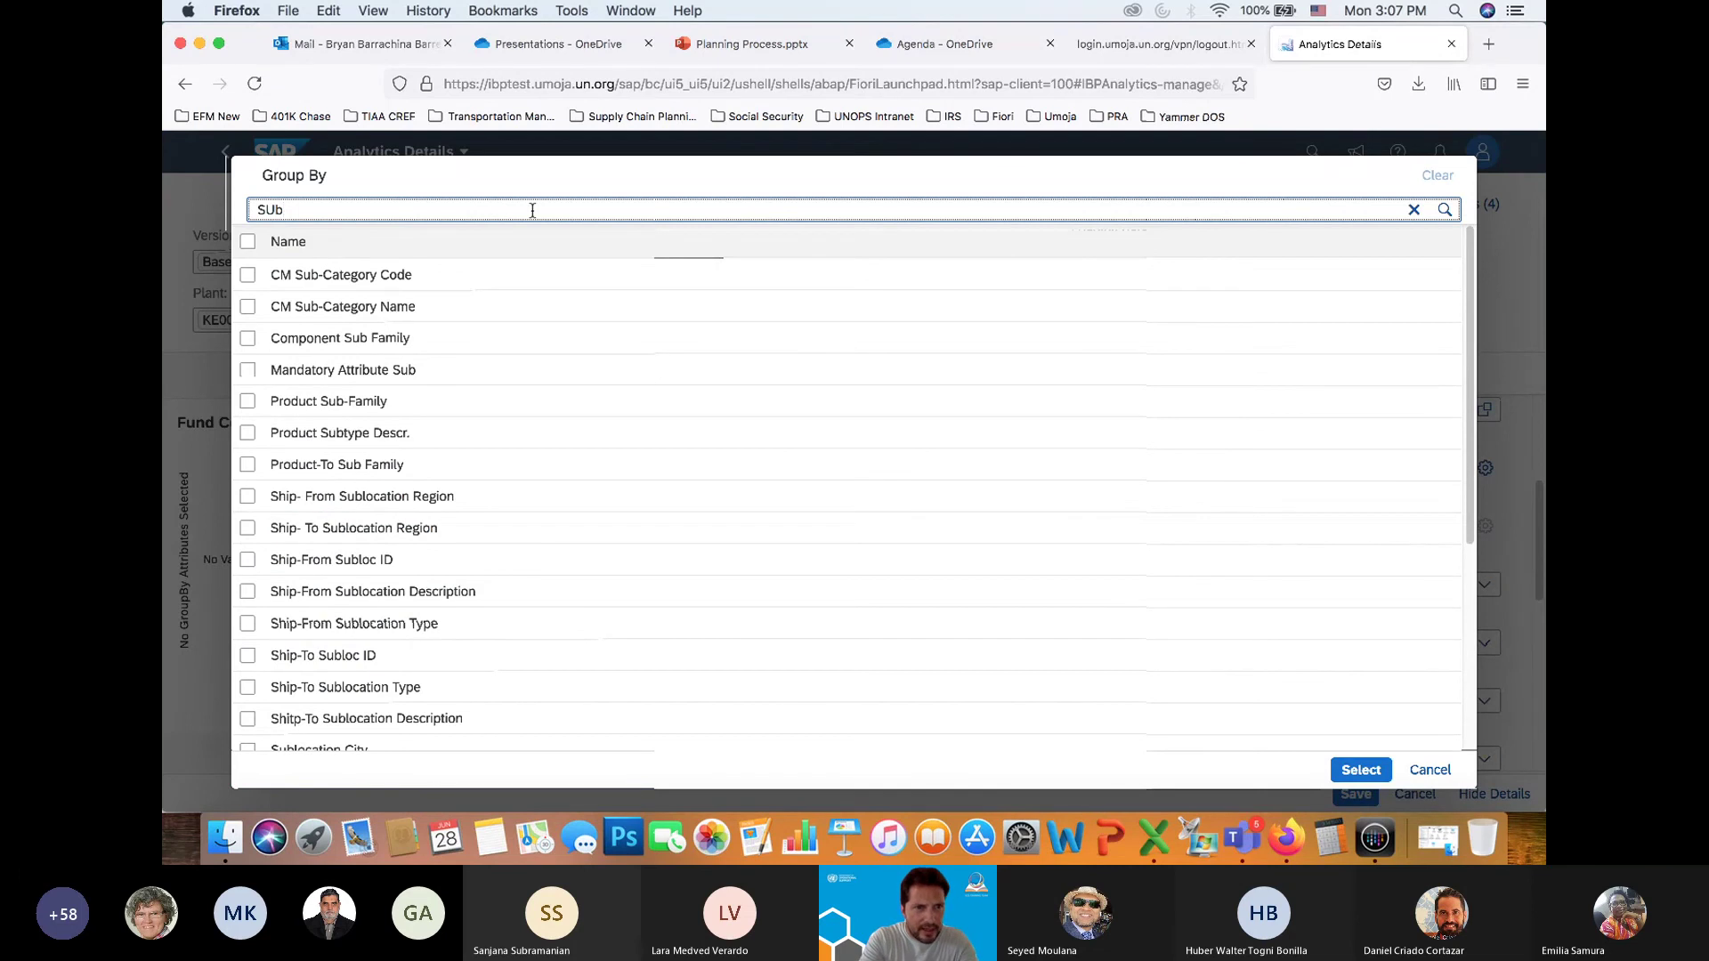
pyautogui.write('location')
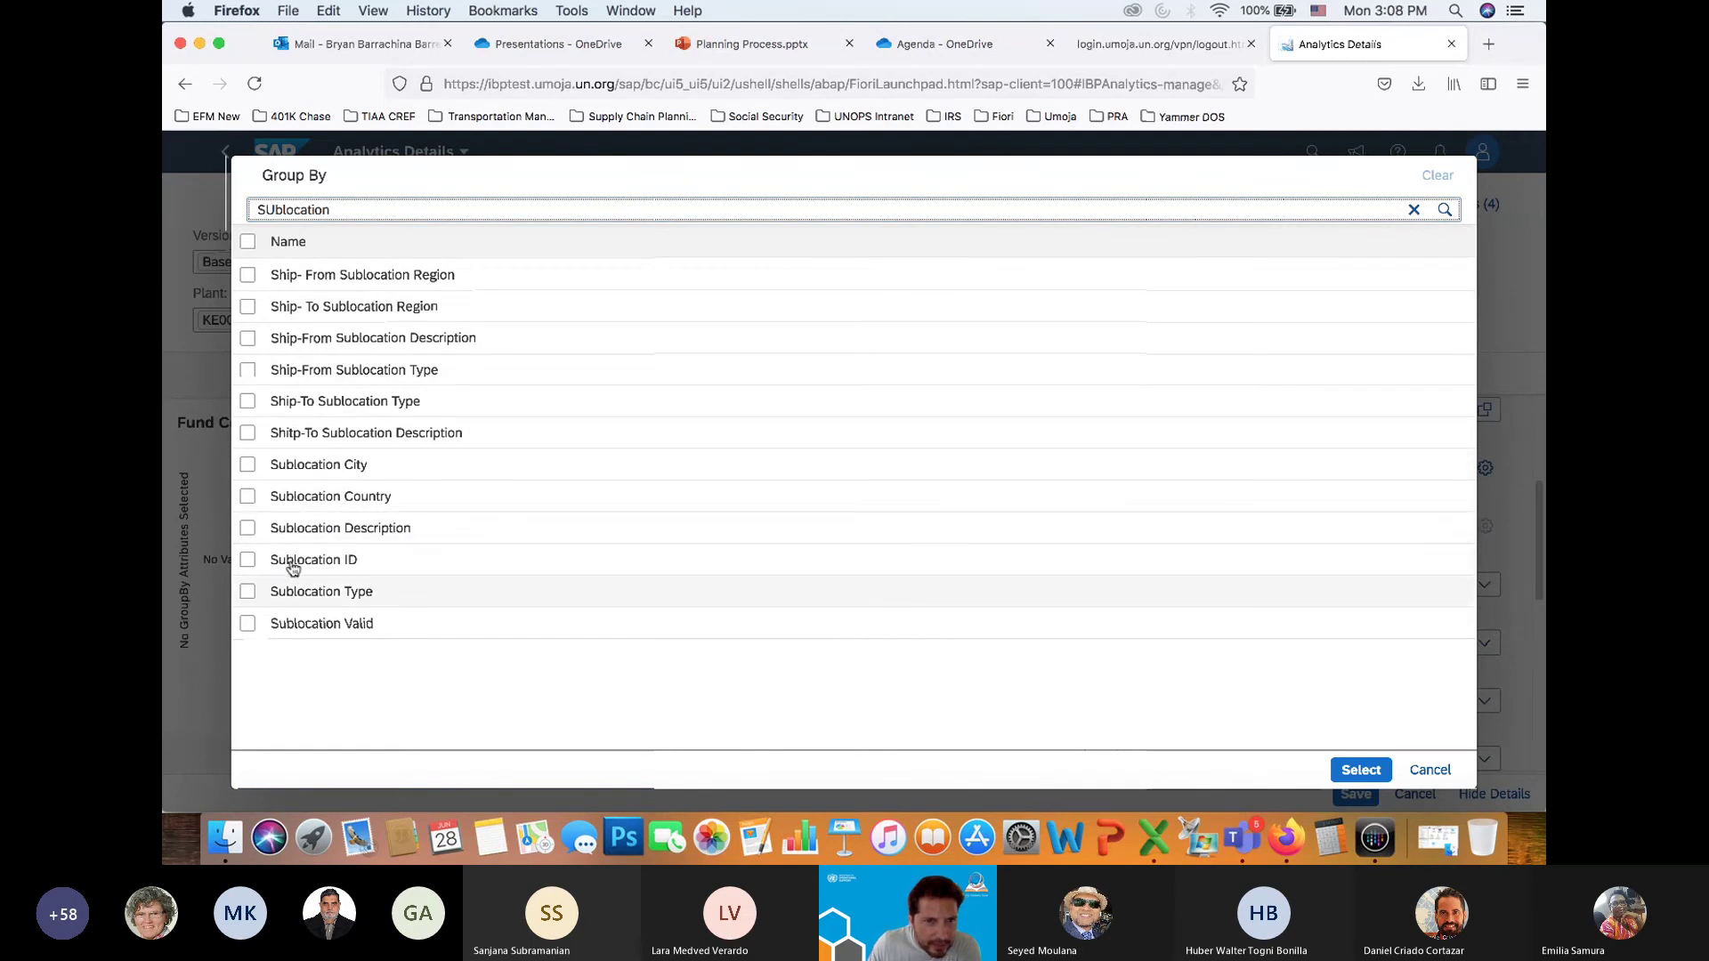
pyautogui.click(247, 531)
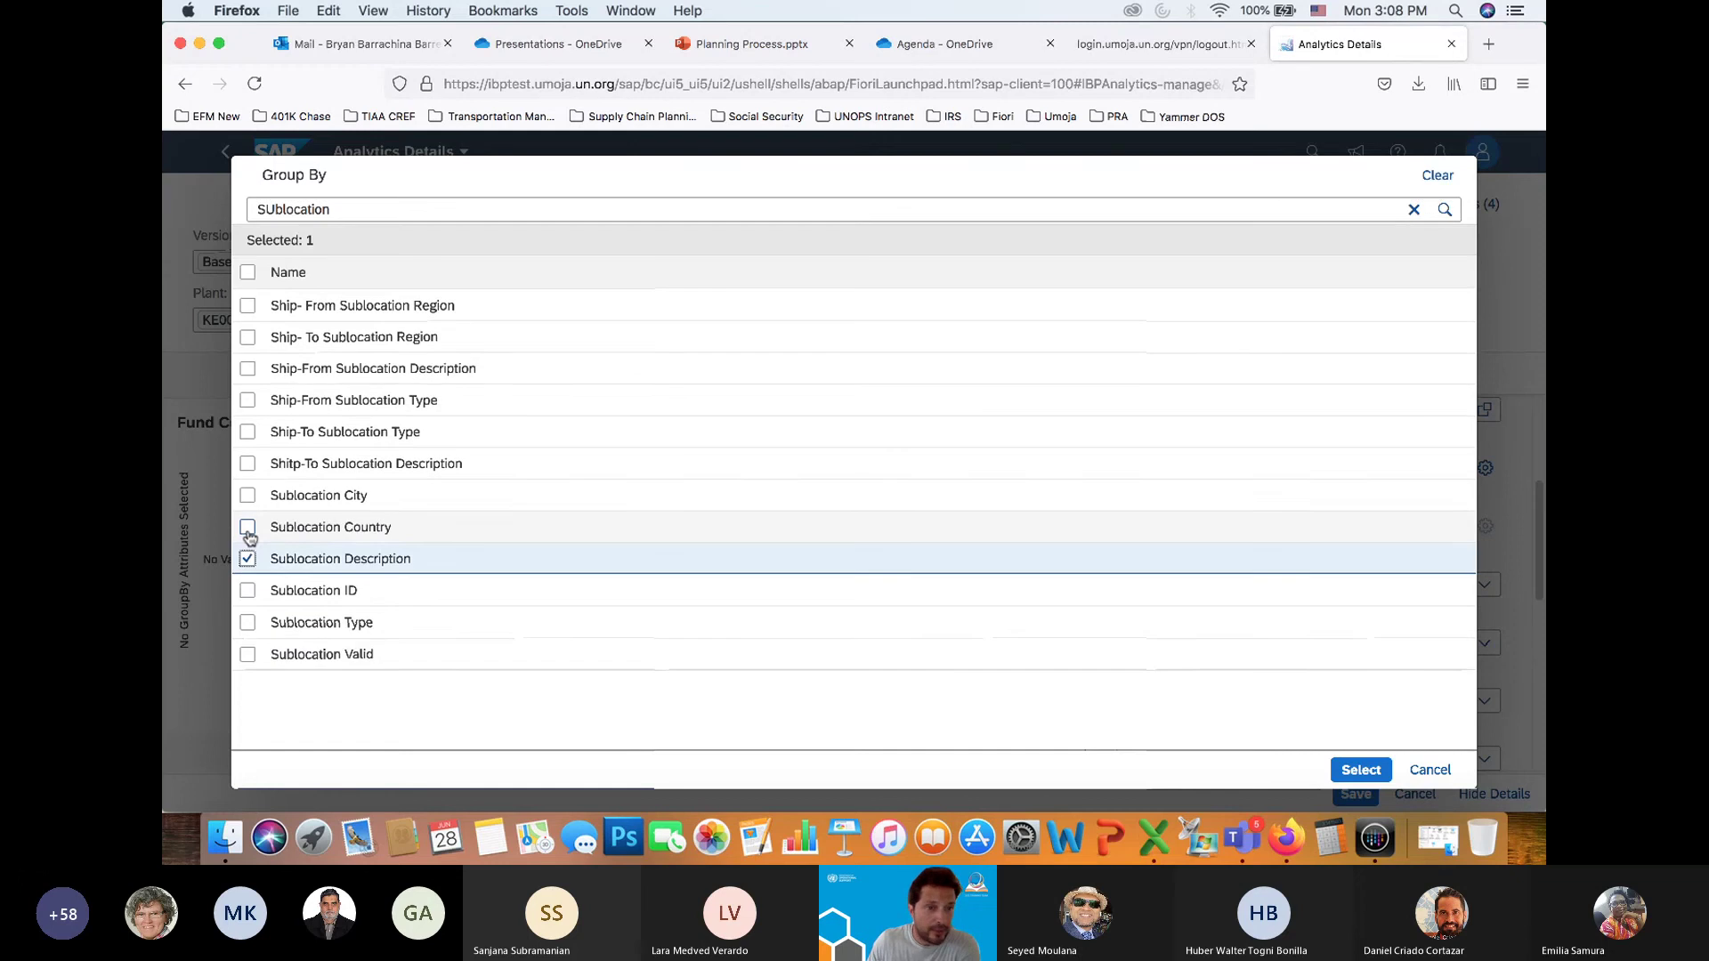
pyautogui.click(1359, 769)
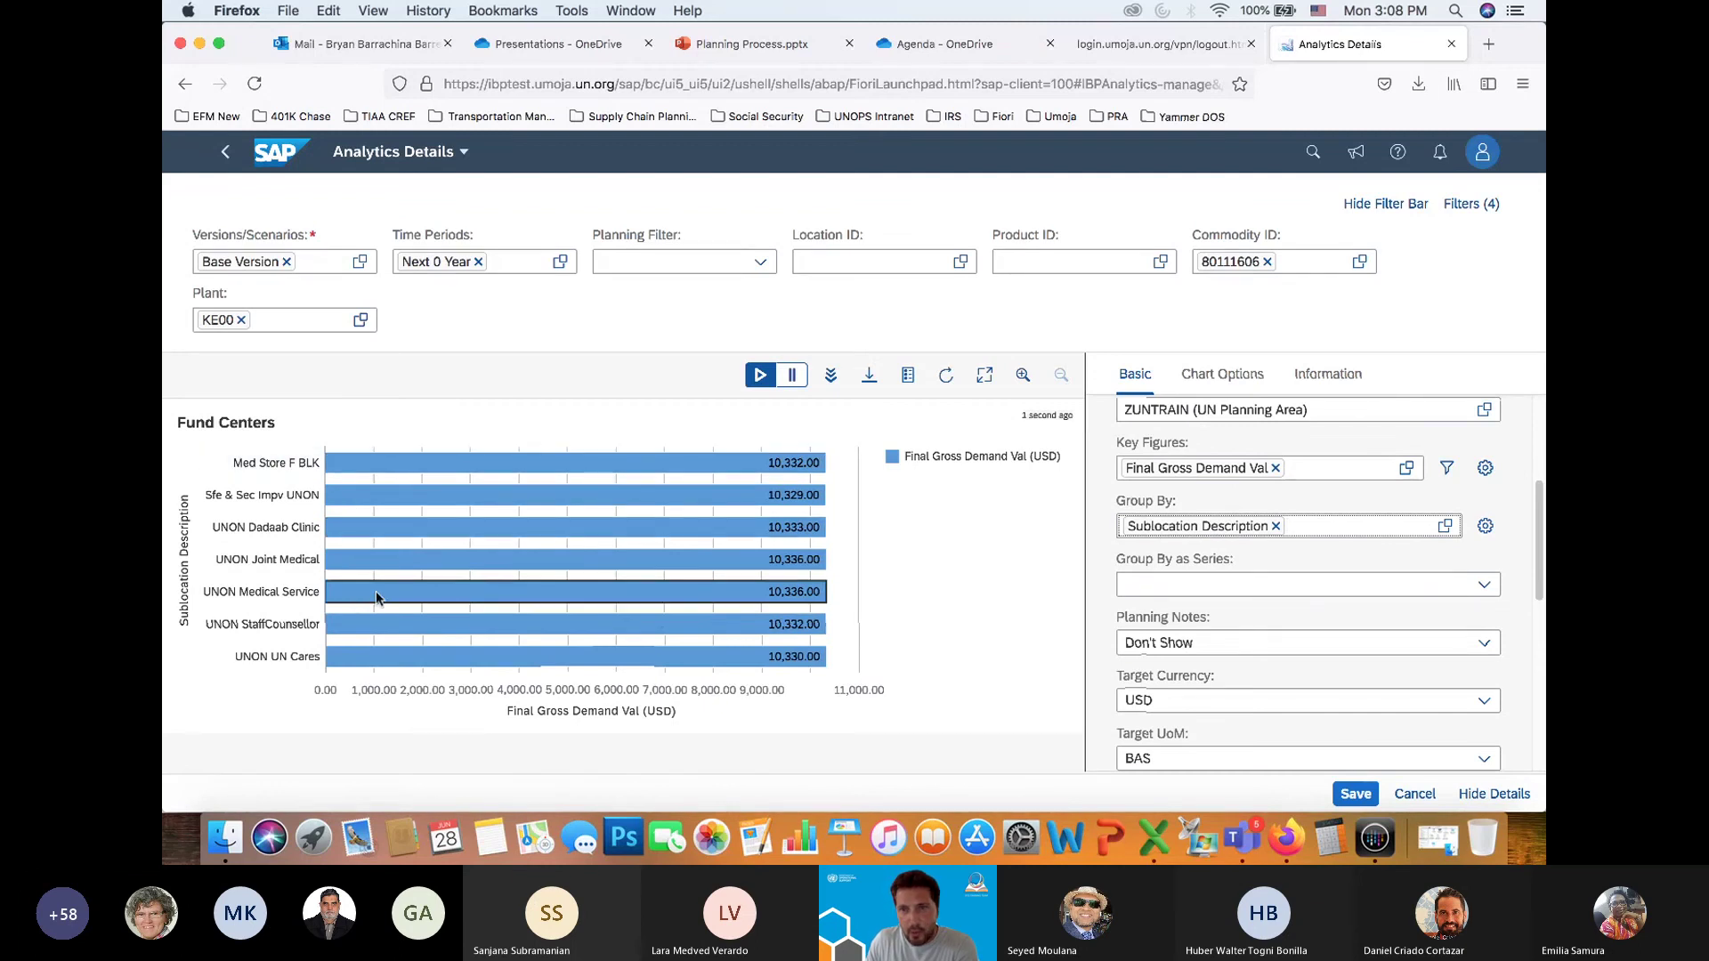
pyautogui.click(1249, 267)
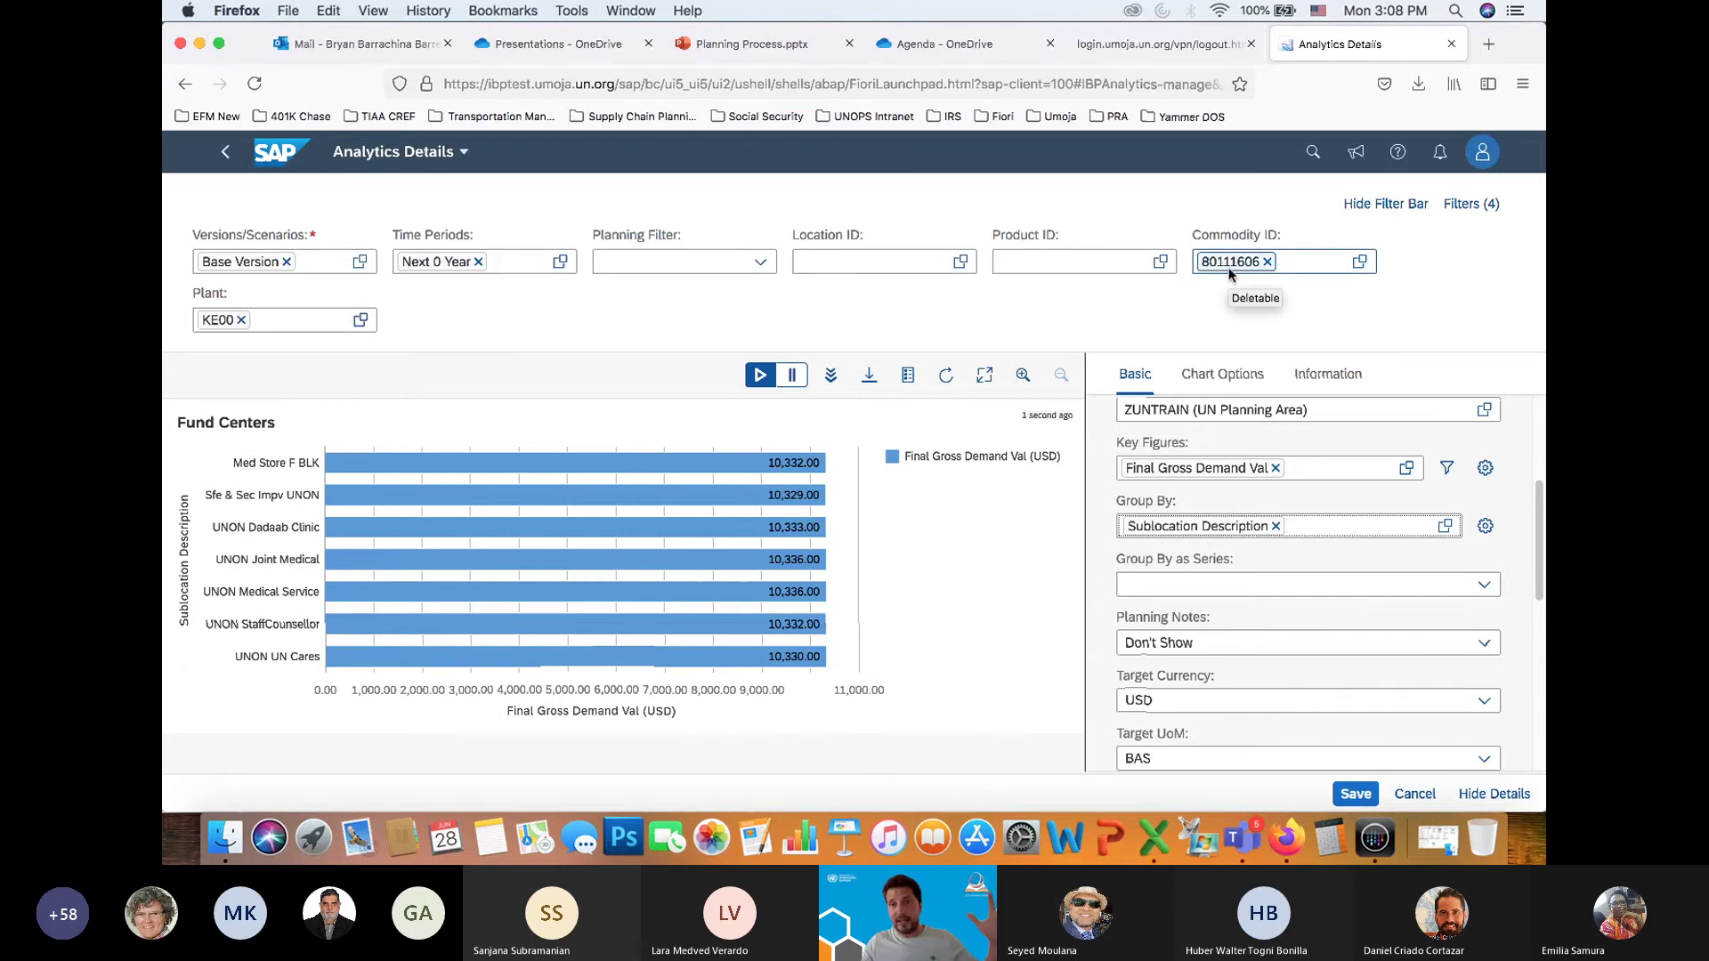
pyautogui.click(1170, 532)
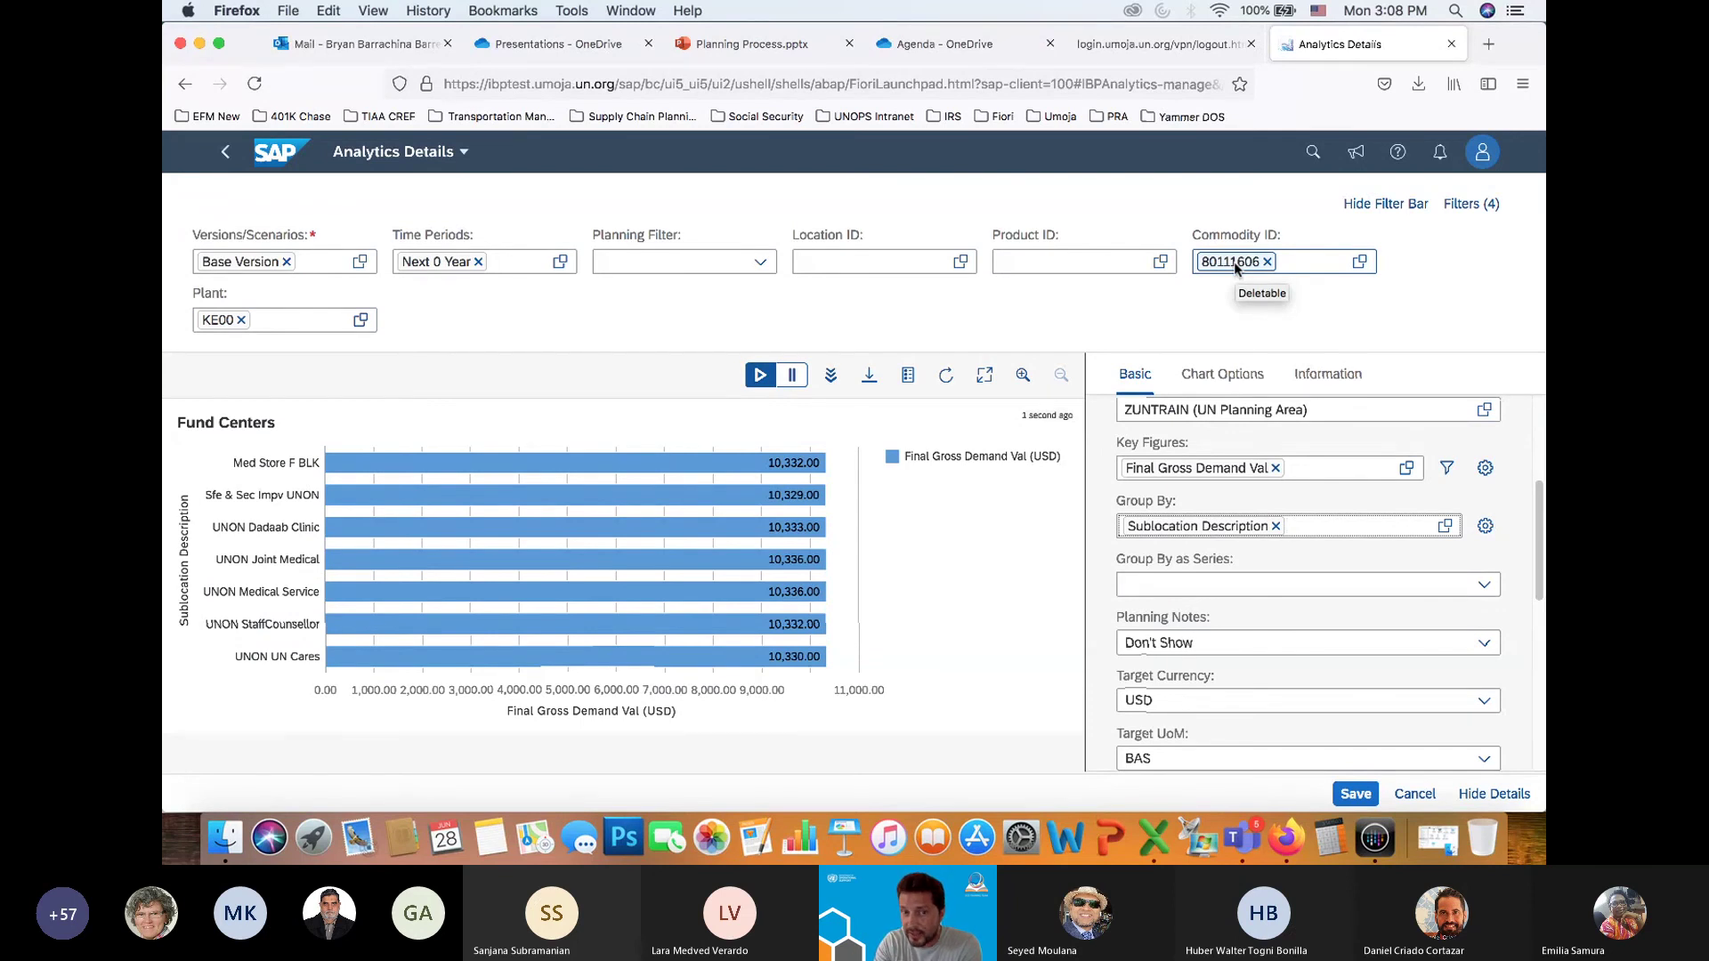
# Set Group By as Series to Sublocation Description for the column chart
pyautogui.click(1484, 586)
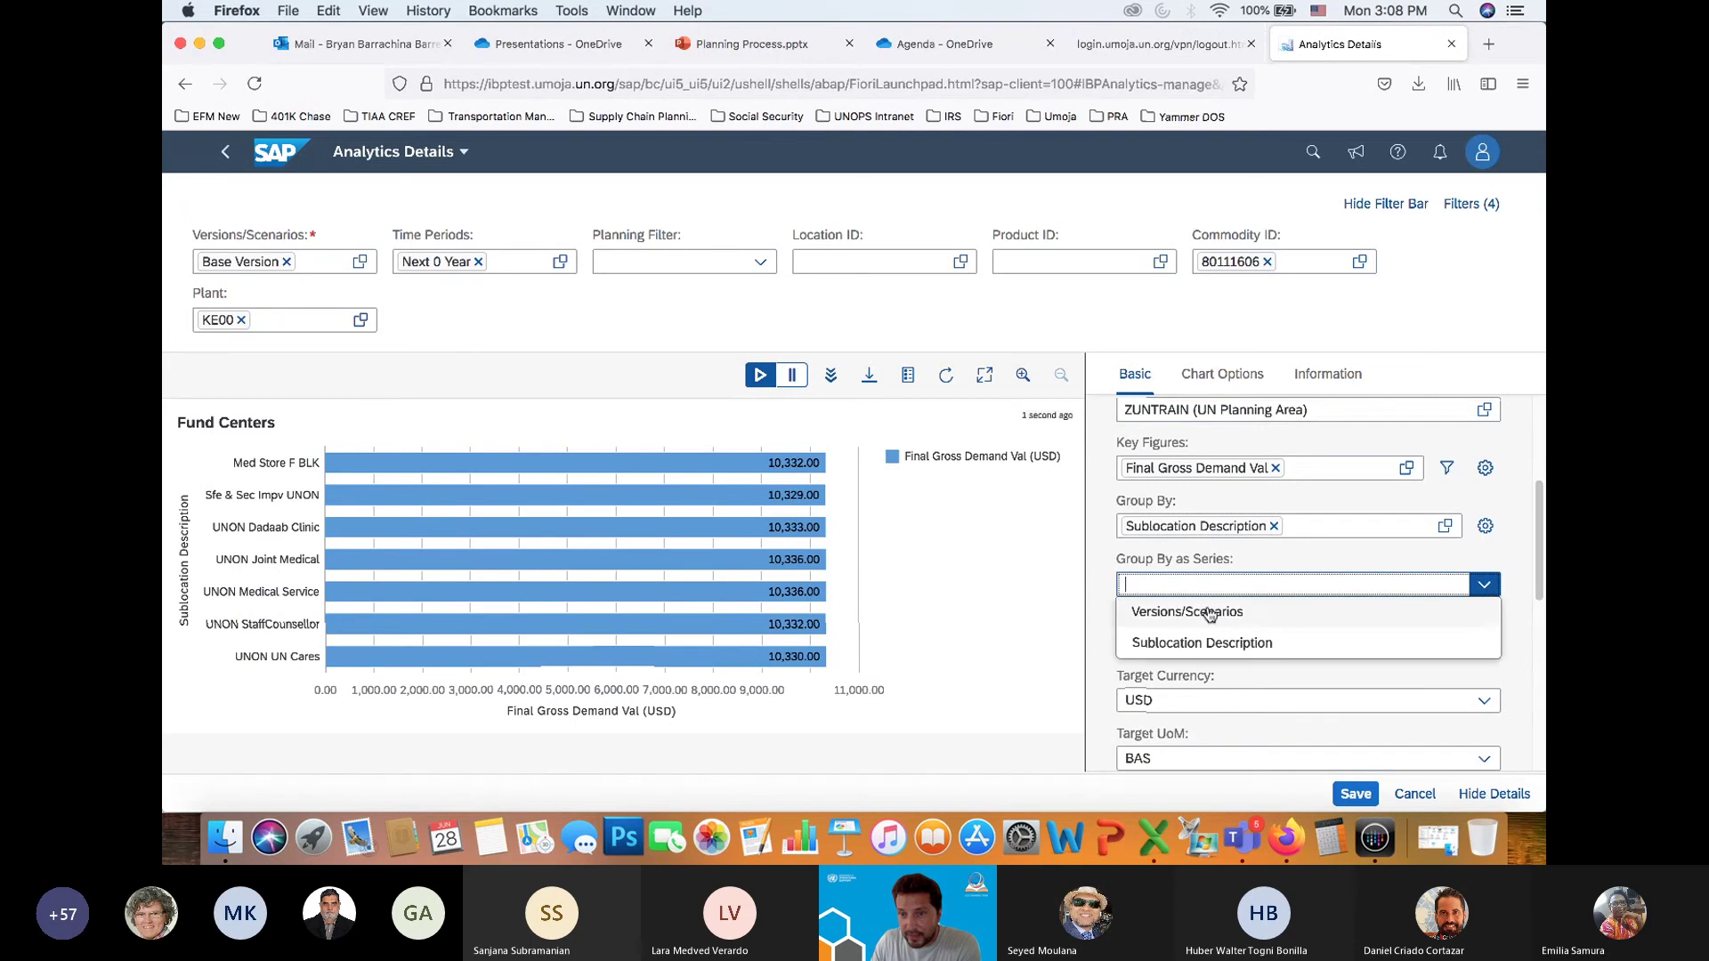
pyautogui.click(1237, 643)
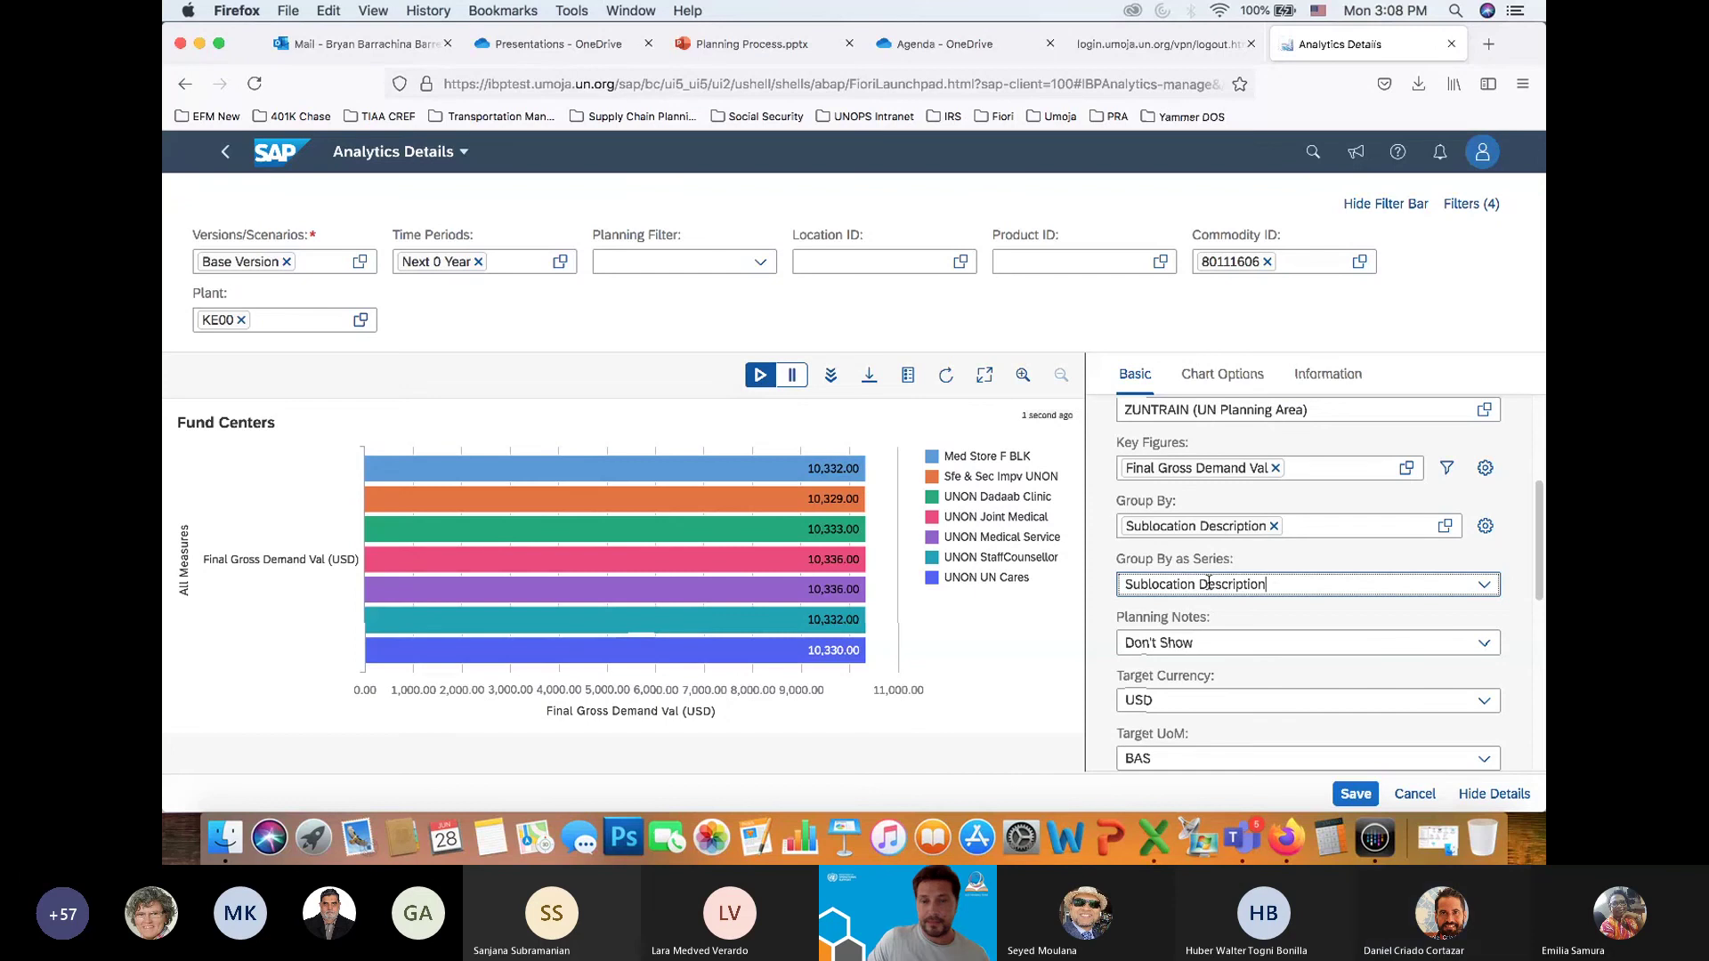
pyautogui.scroll(-2, 1345, 565)
pyautogui.scroll(-2, 1346, 565)
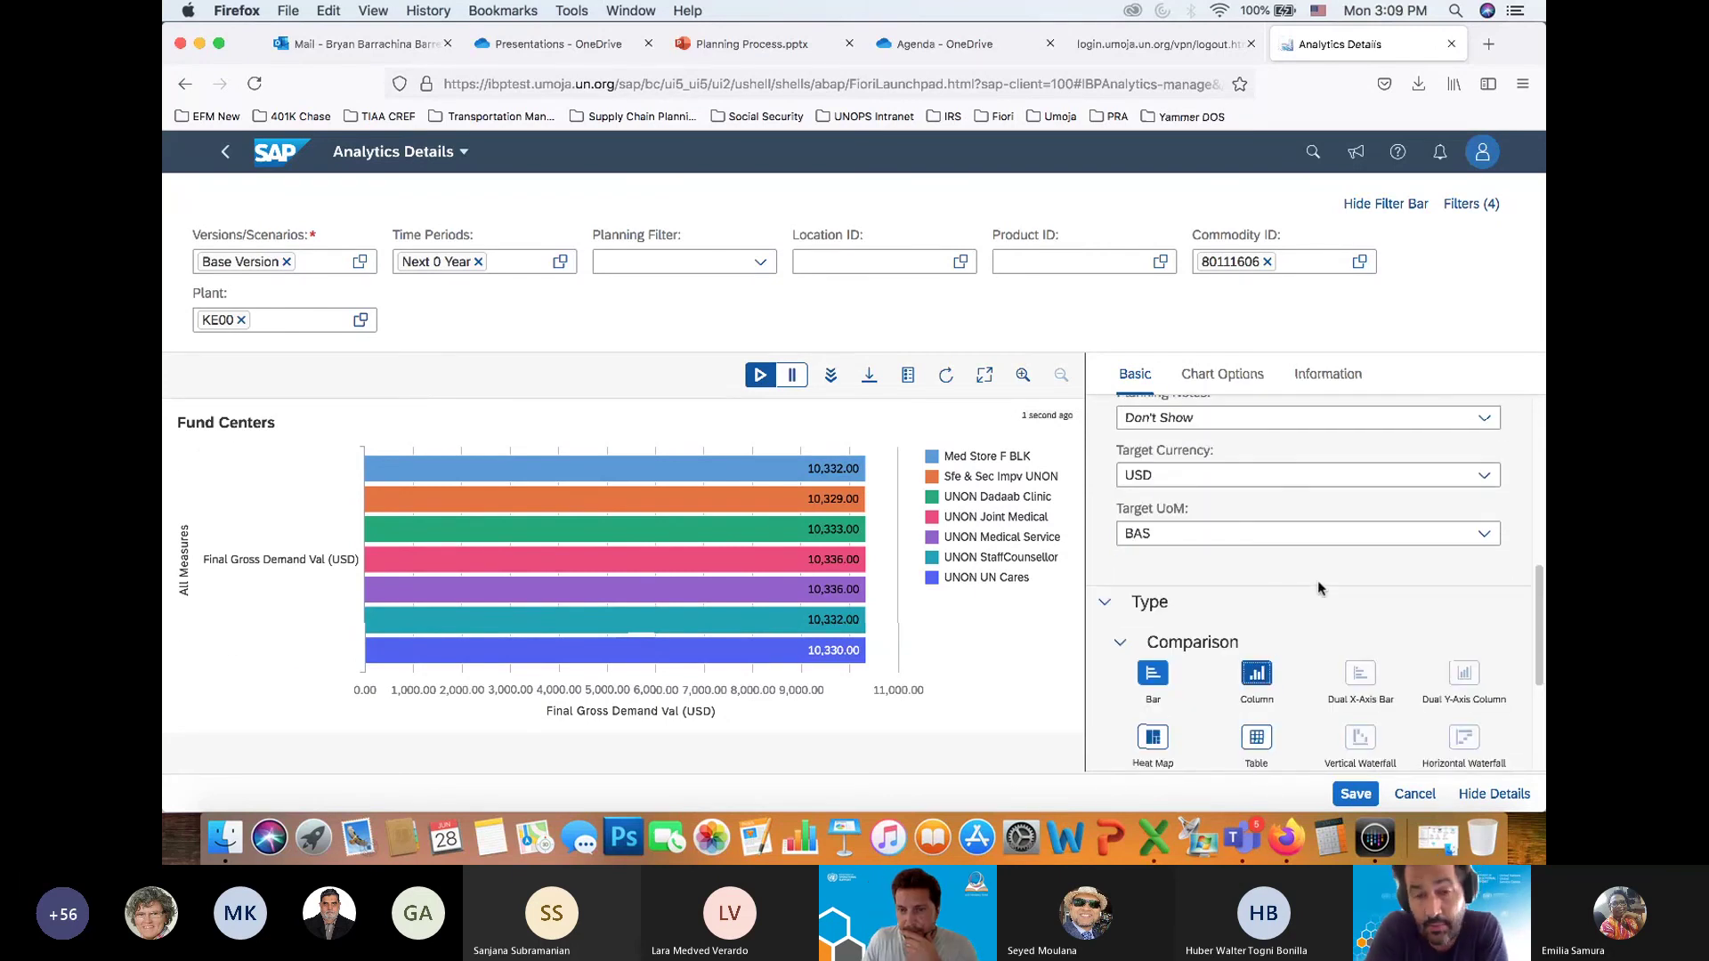
pyautogui.scroll(1, 1353, 567)
pyautogui.scroll(2, 1353, 567)
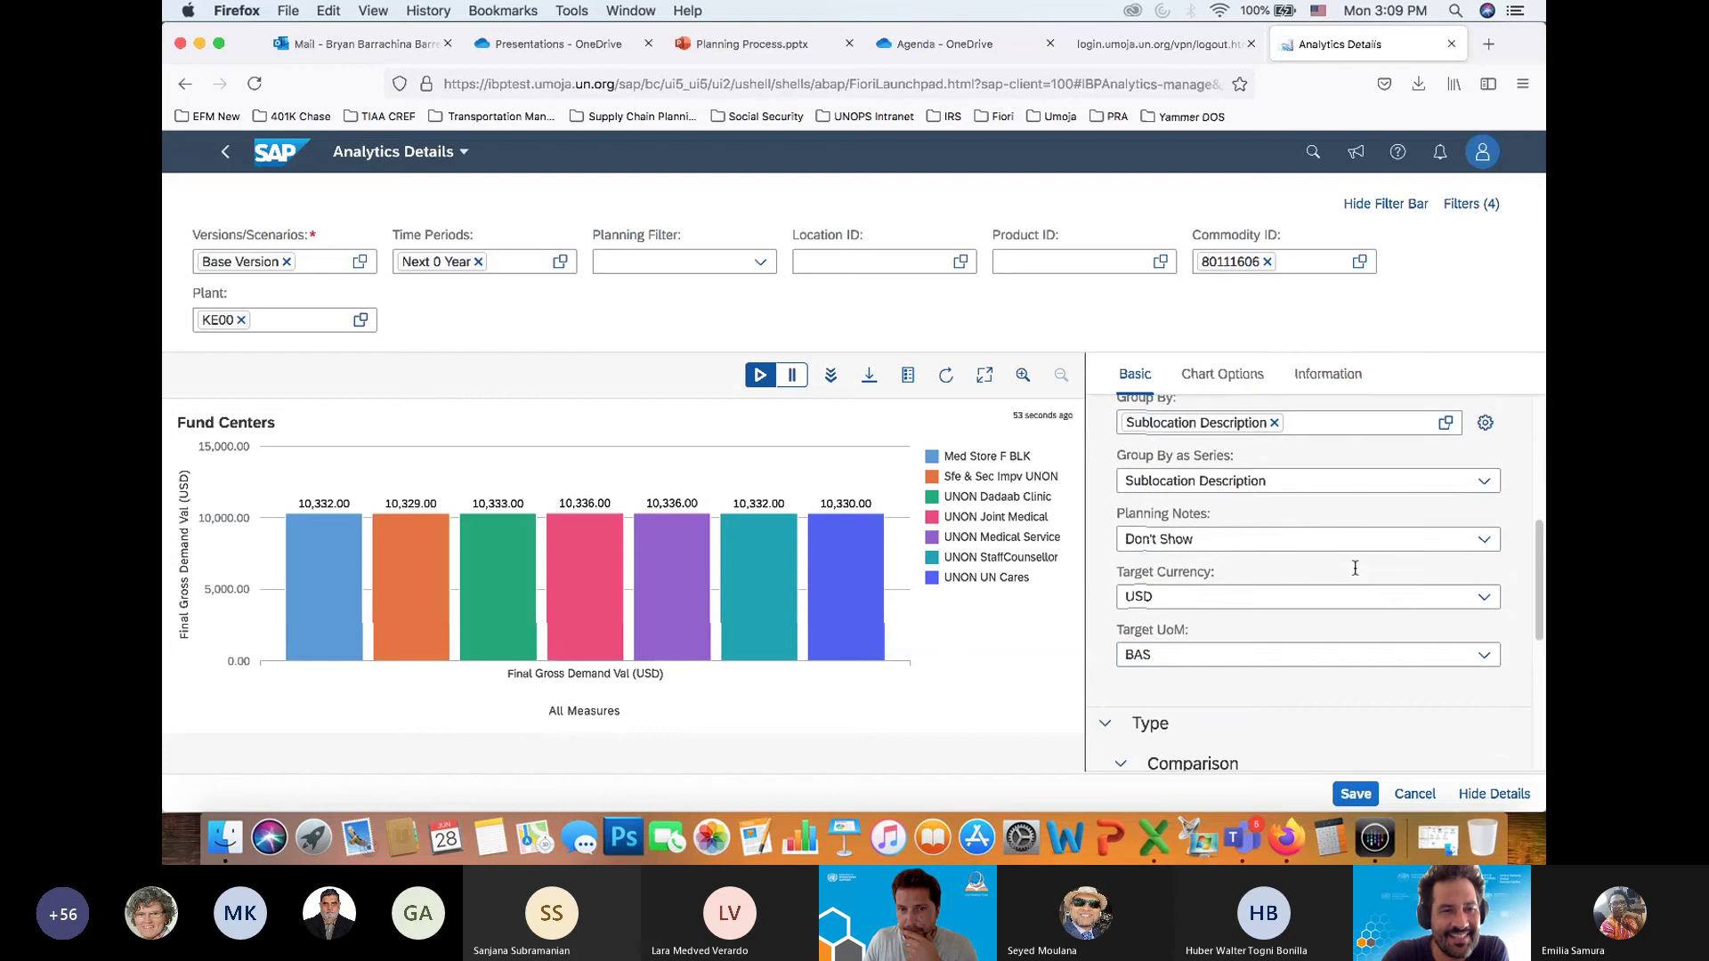
pyautogui.scroll(1, 1424, 525)
# Try Versions/Scenarios as the series, then switch back to Sublocation Description
pyautogui.click(1493, 537)
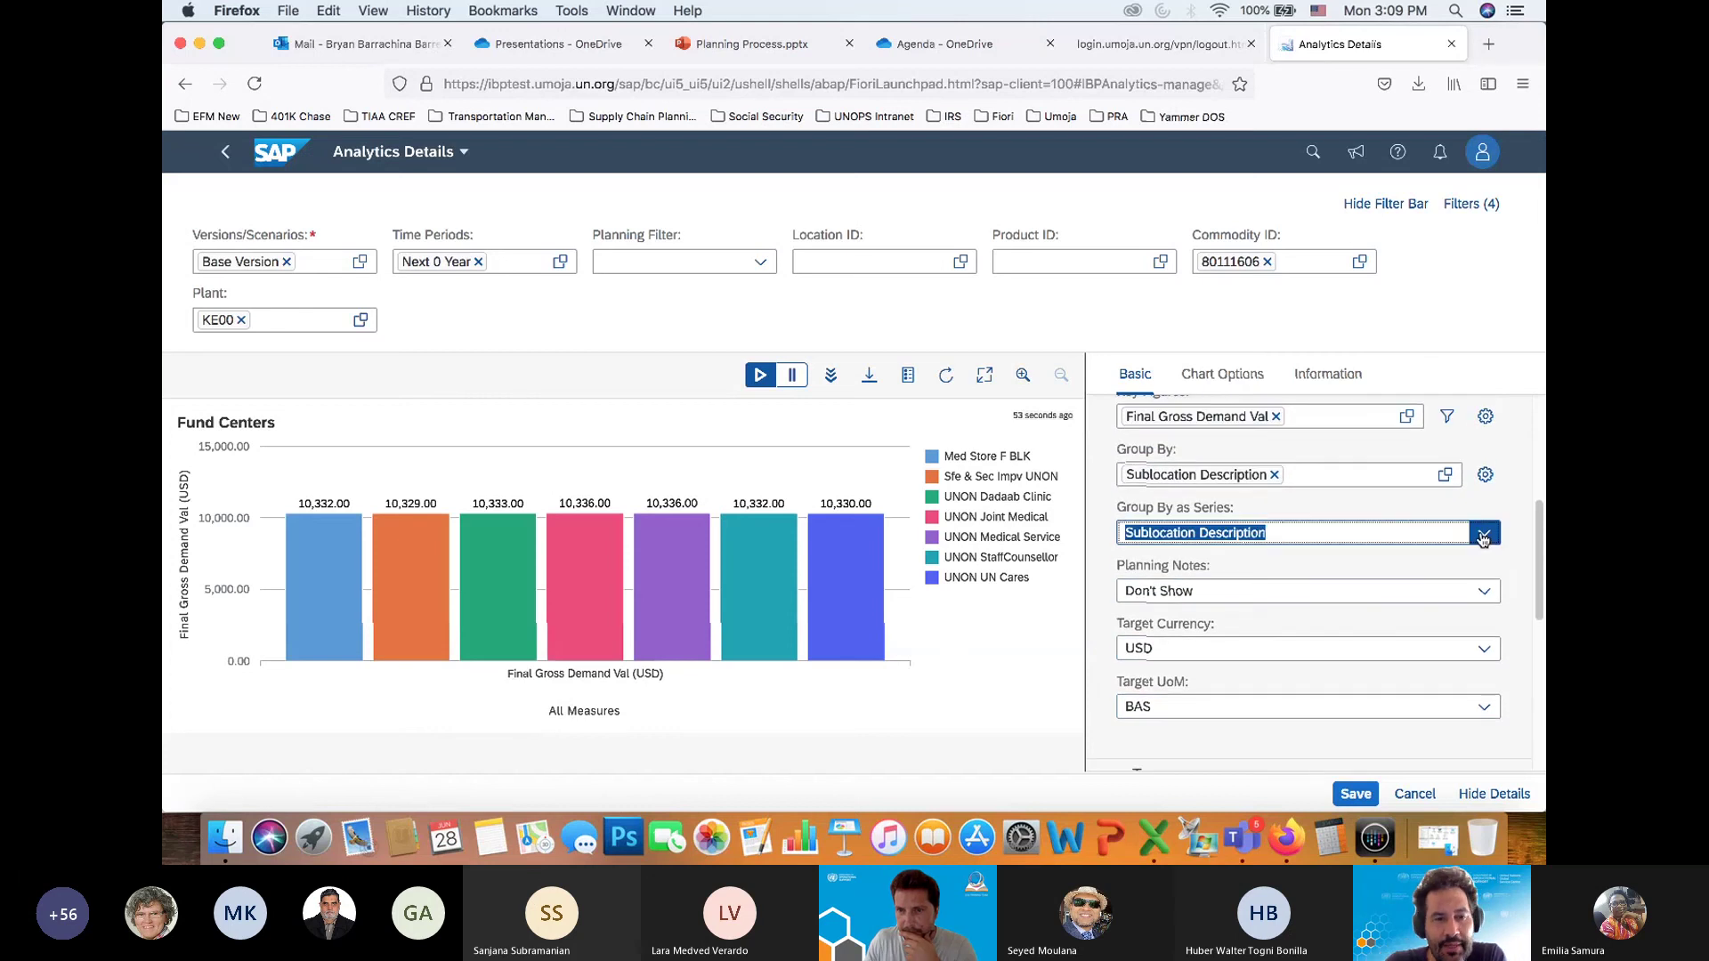
pyautogui.click(1148, 561)
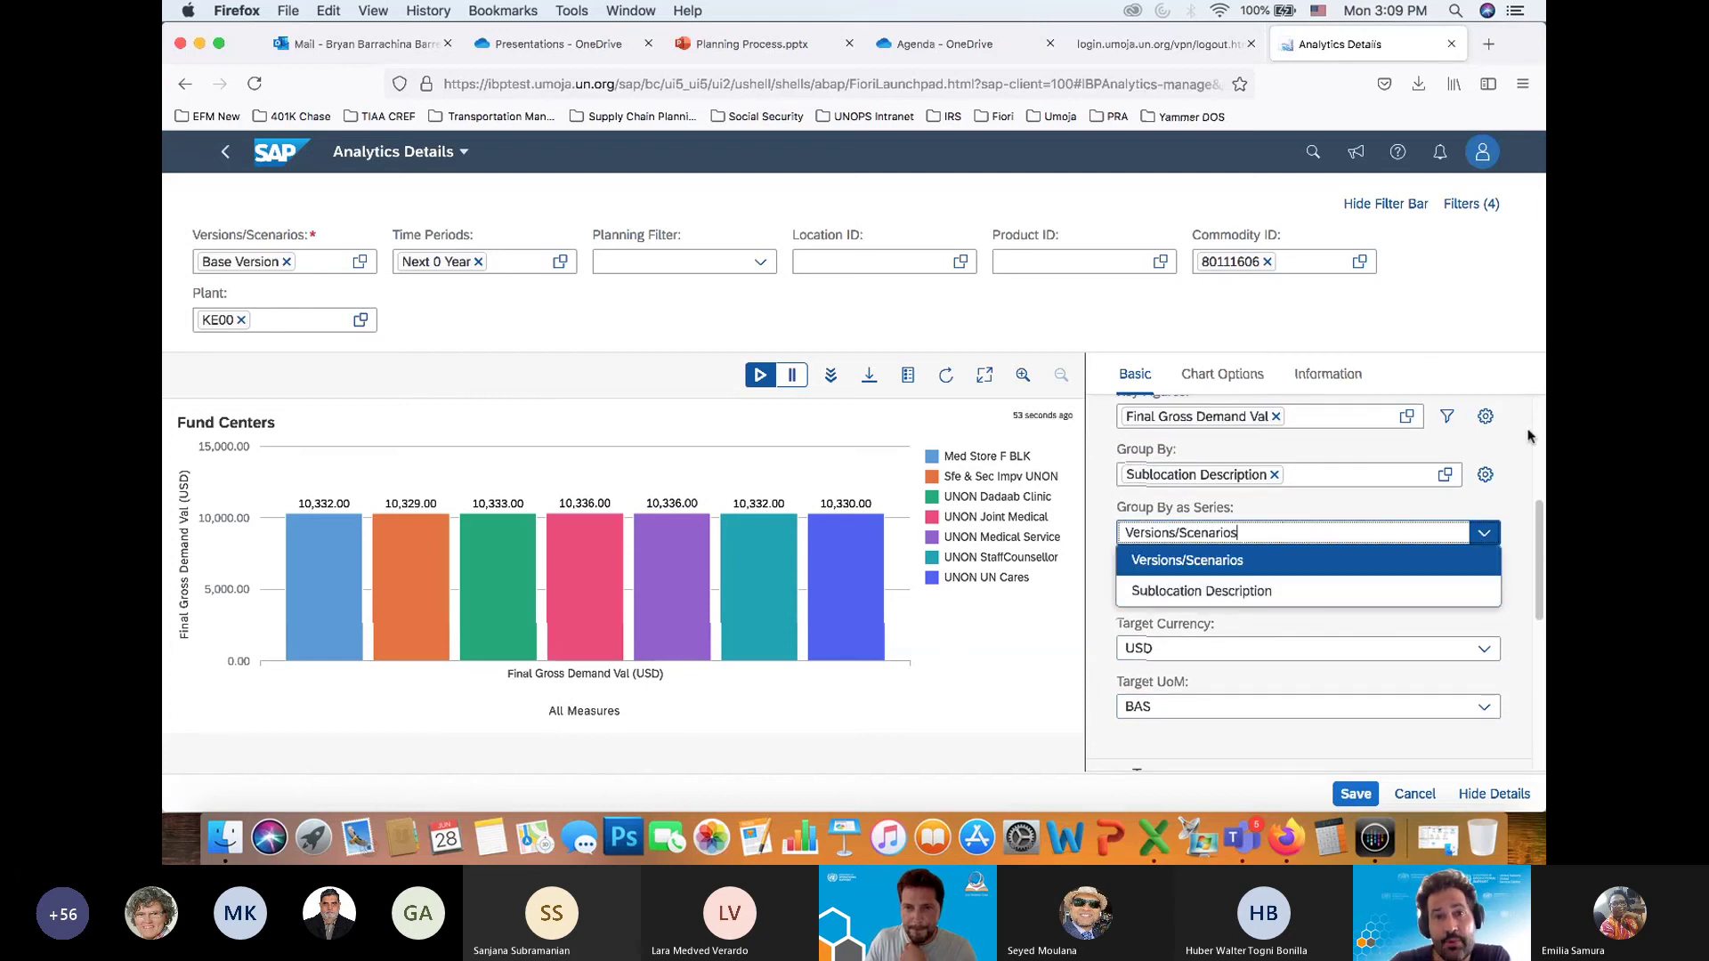
pyautogui.click(1141, 537)
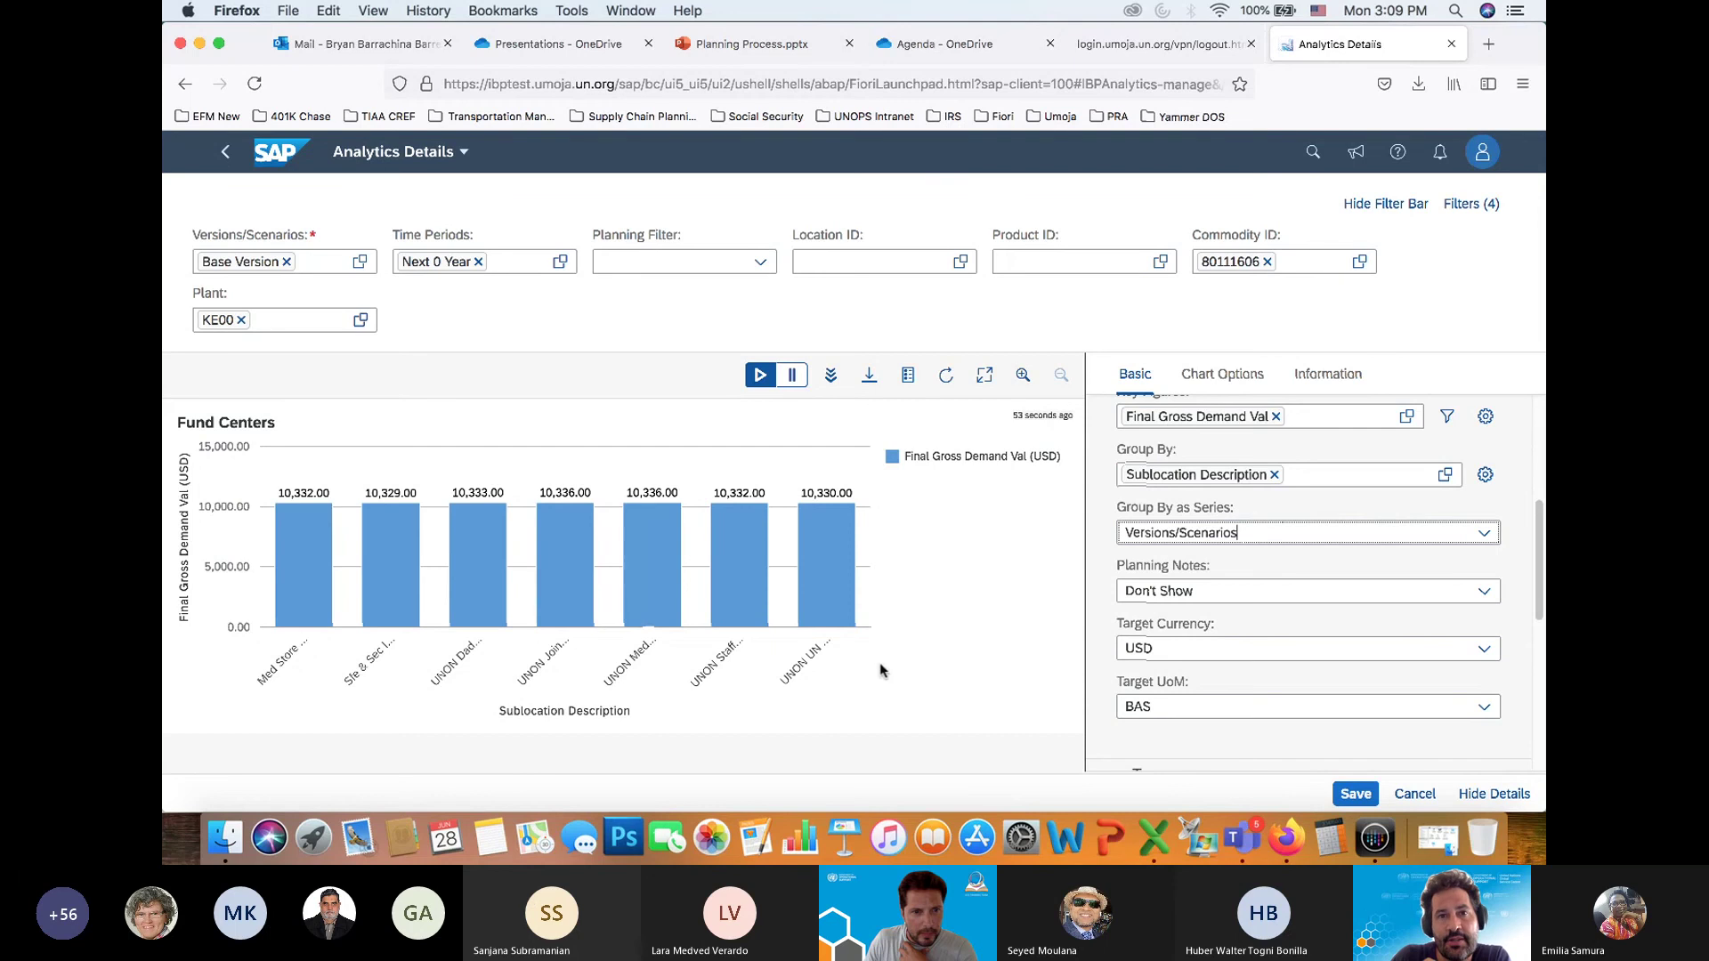
pyautogui.click(1484, 534)
pyautogui.click(1178, 594)
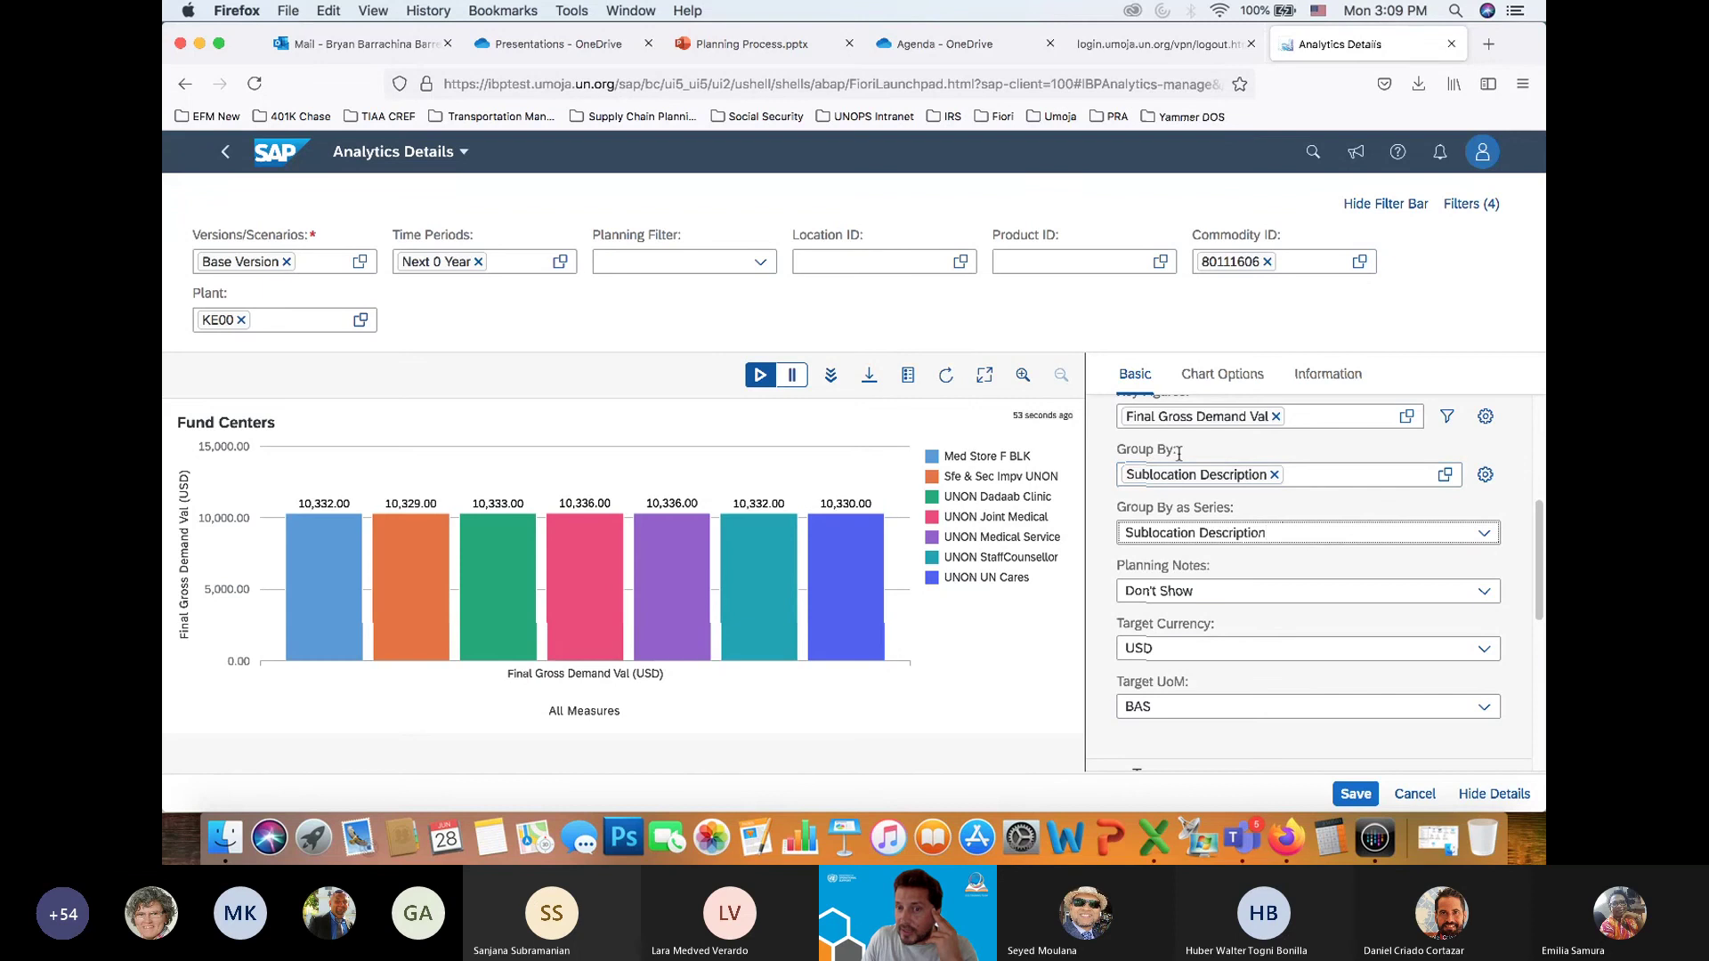
pyautogui.moveTo(1116, 451); pyautogui.dragTo(1193, 450)
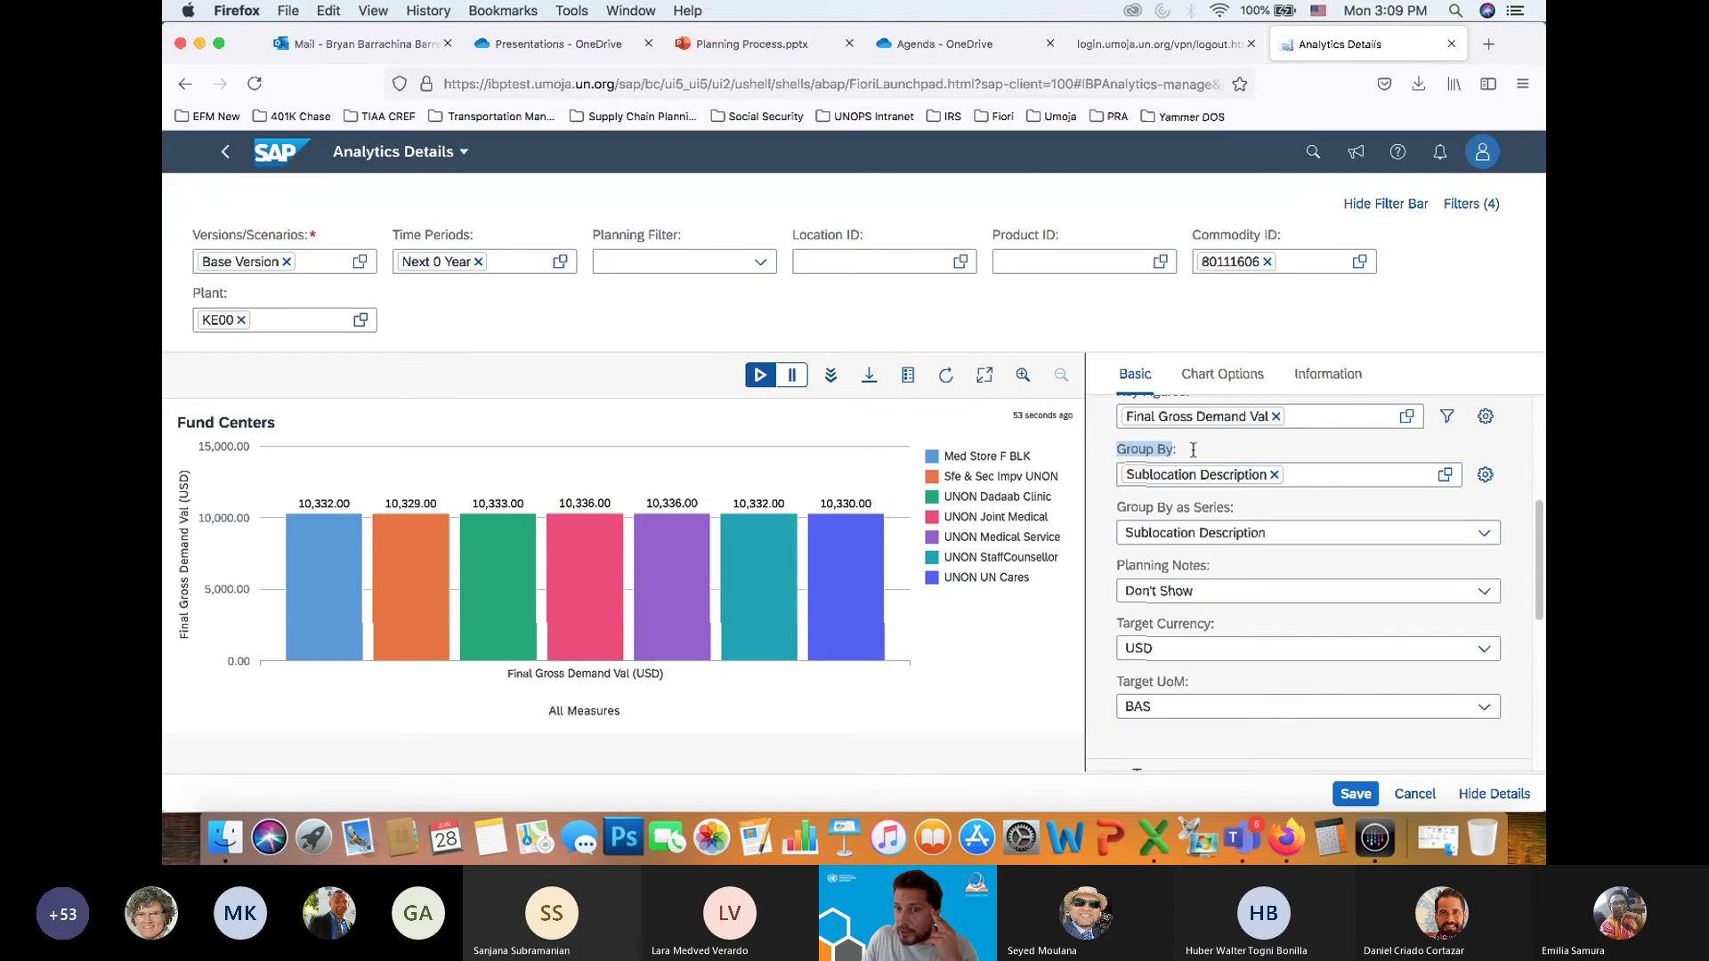
# Search 'Comm' and add Commodity Description to the chart's grouping
pyautogui.click(1445, 476)
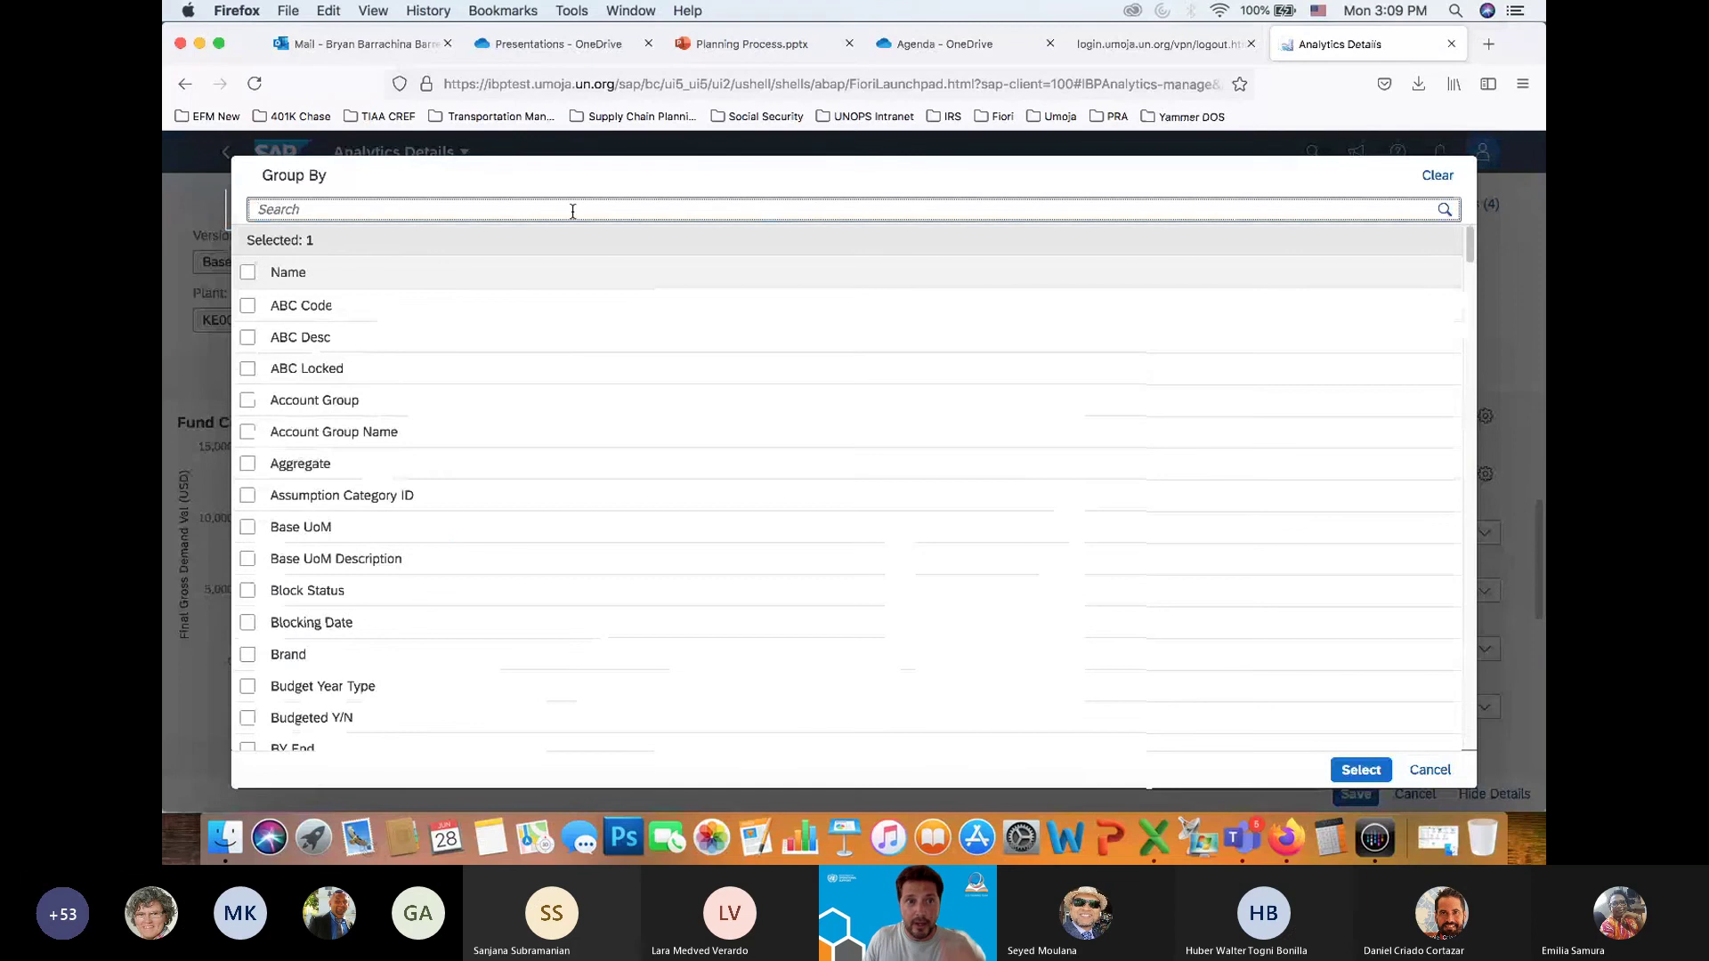
pyautogui.write('Commm')
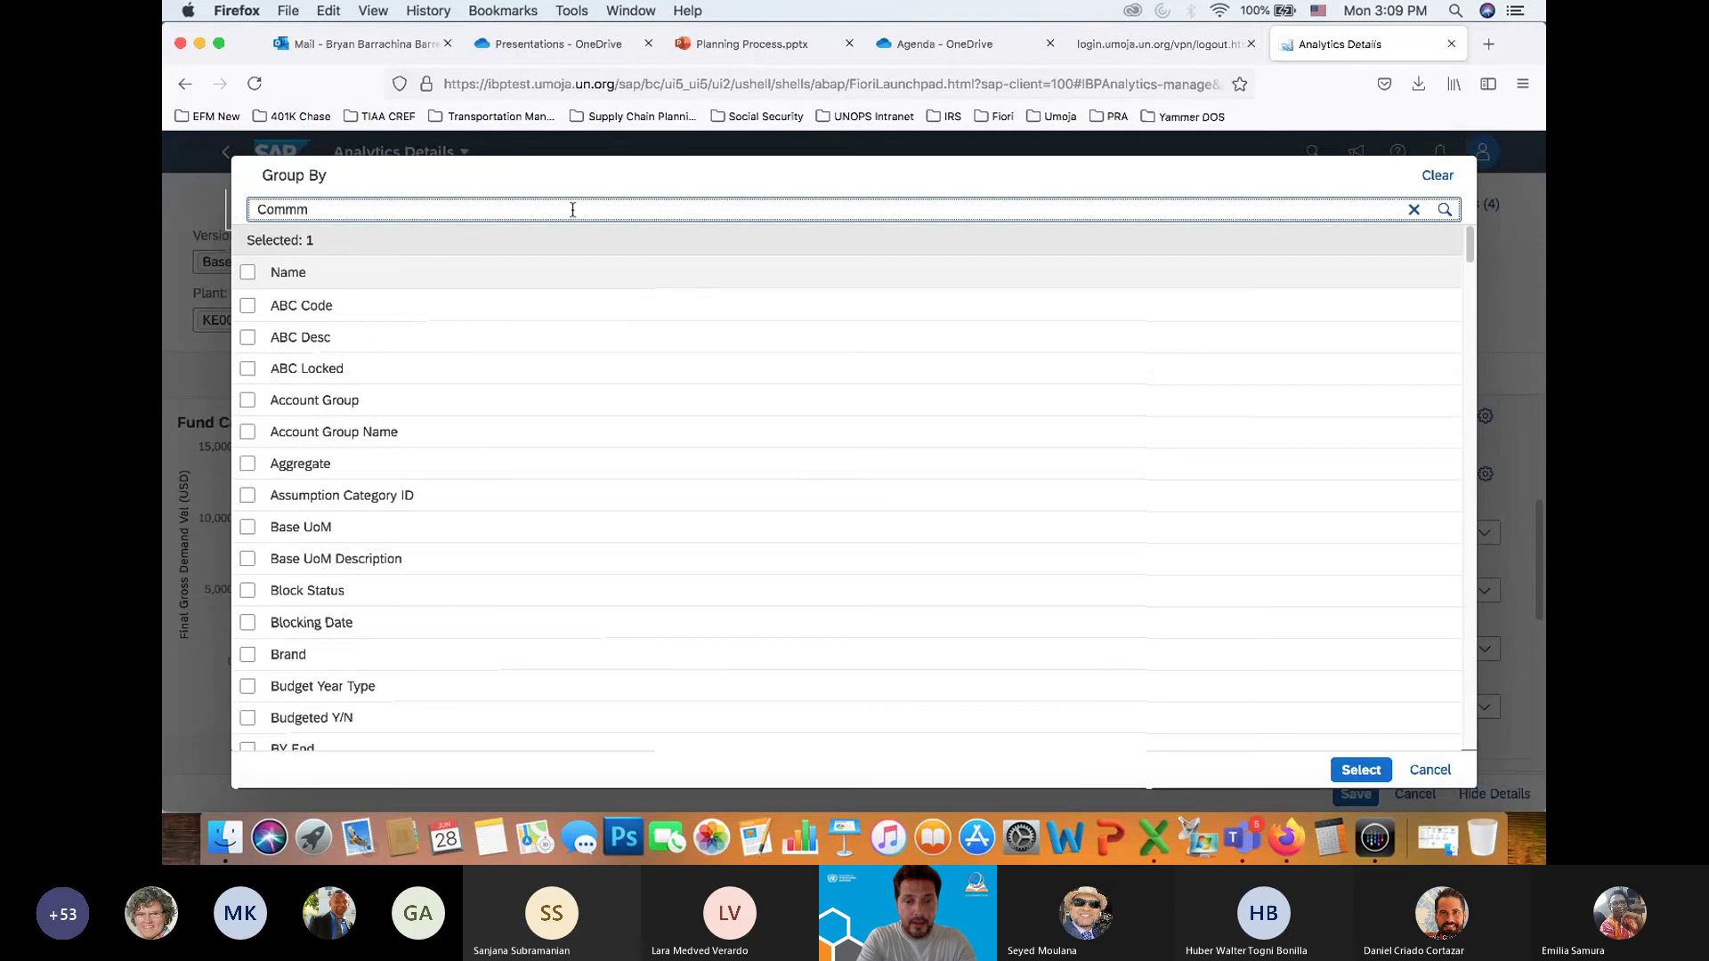
pyautogui.press('BackSpace')
pyautogui.write('pdity')
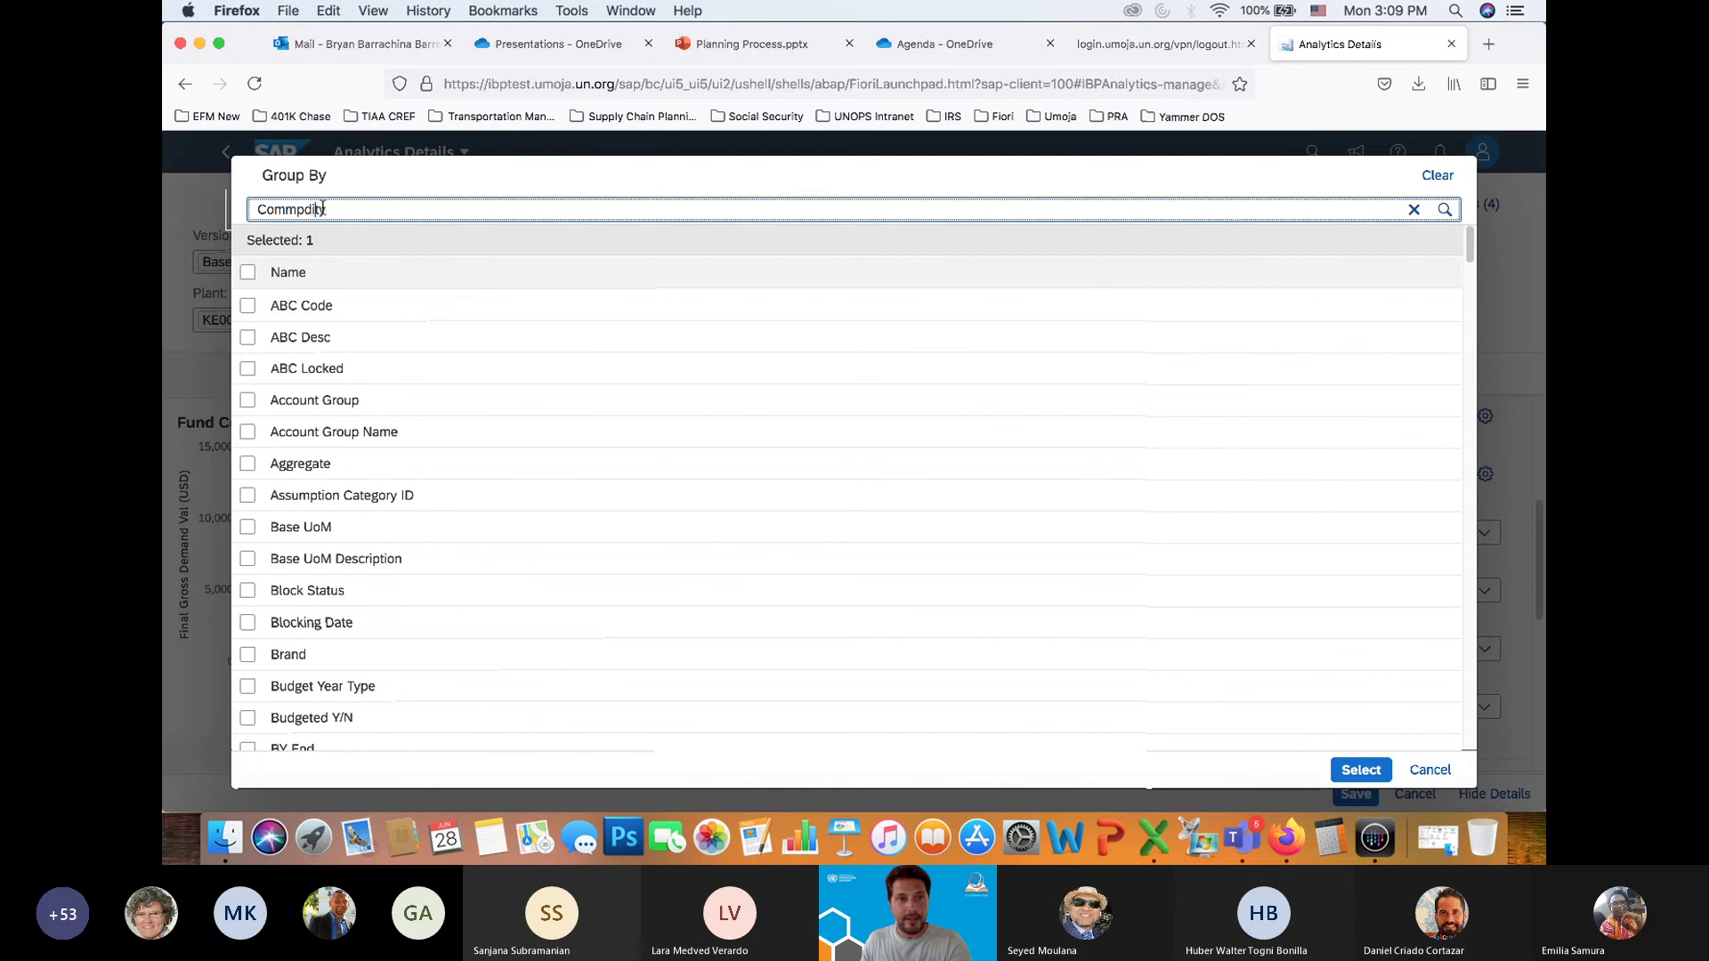
pyautogui.click(1444, 209)
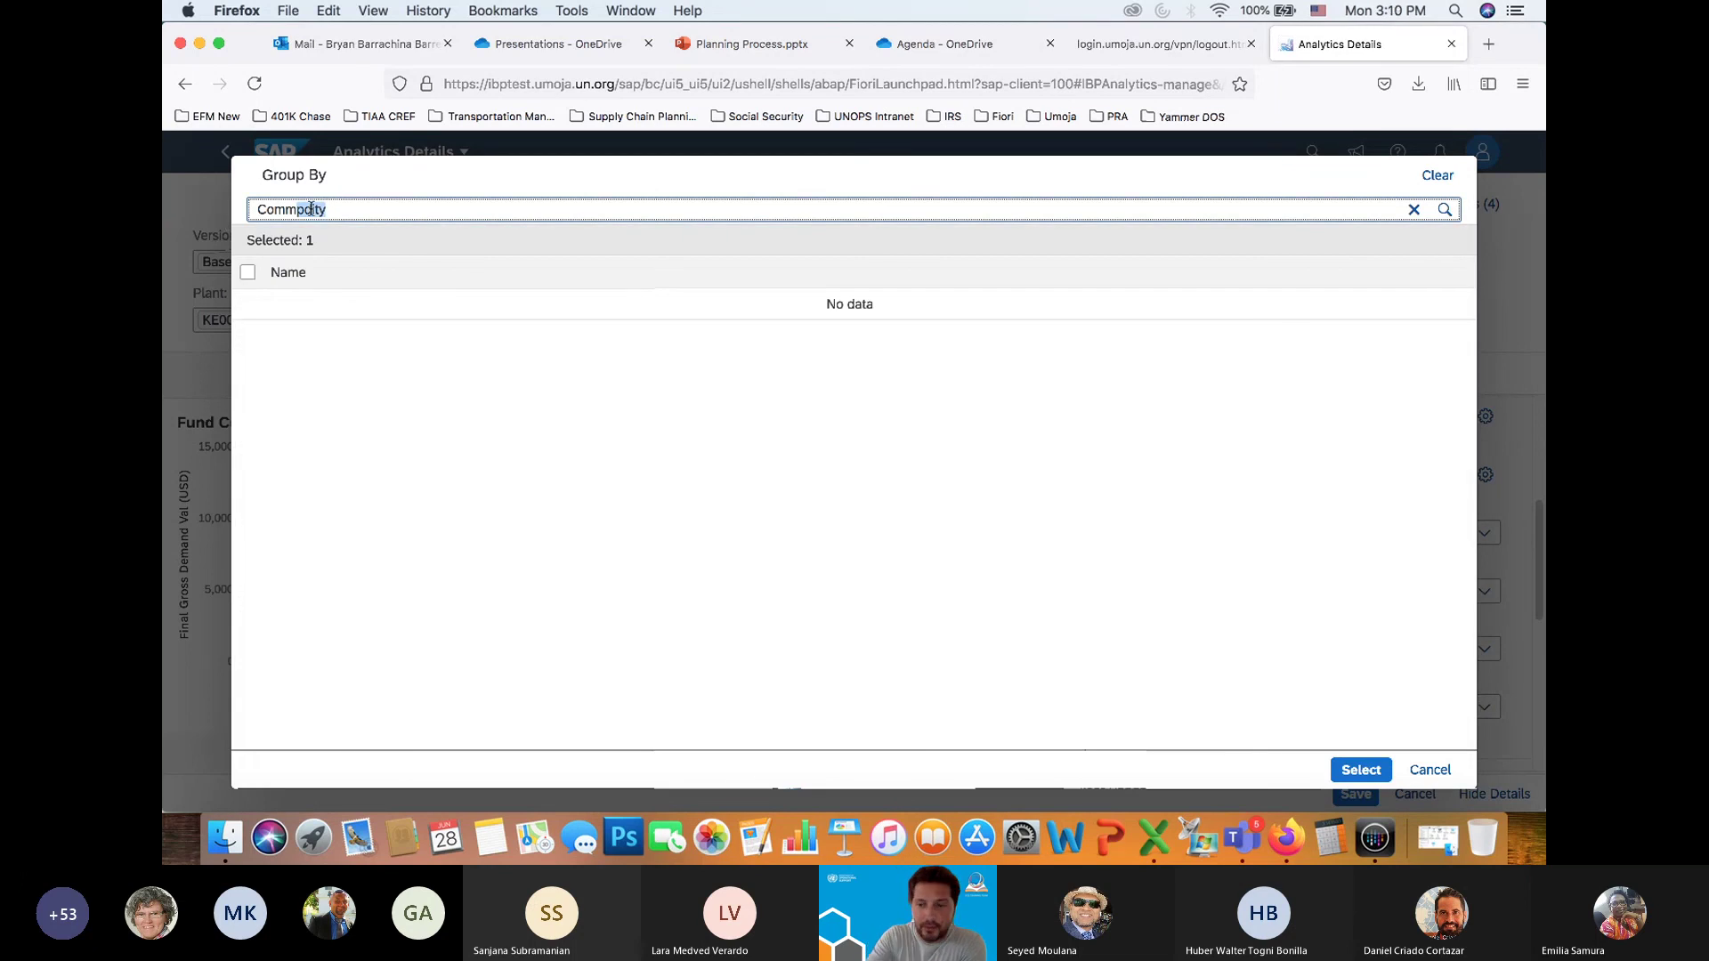
pyautogui.press('BackSpace')
pyautogui.press('BackSpace')
pyautogui.press('BackSpace')
pyautogui.press('BackSpace')
pyautogui.press('BackSpace')
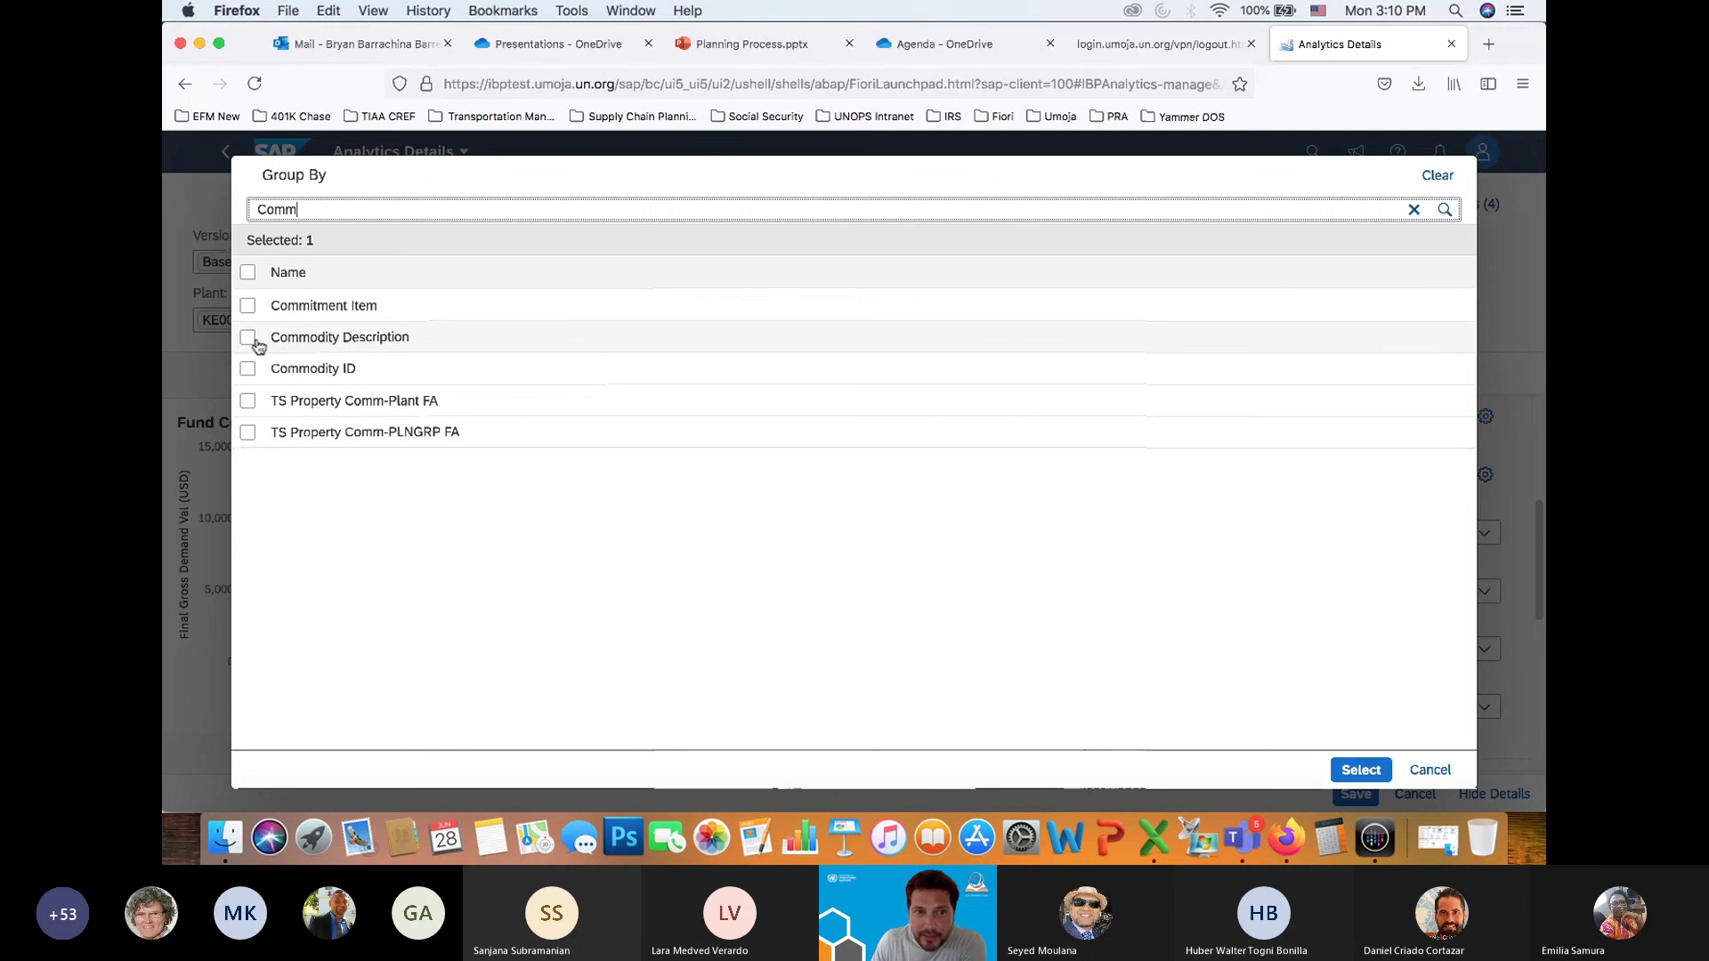
pyautogui.click(248, 339)
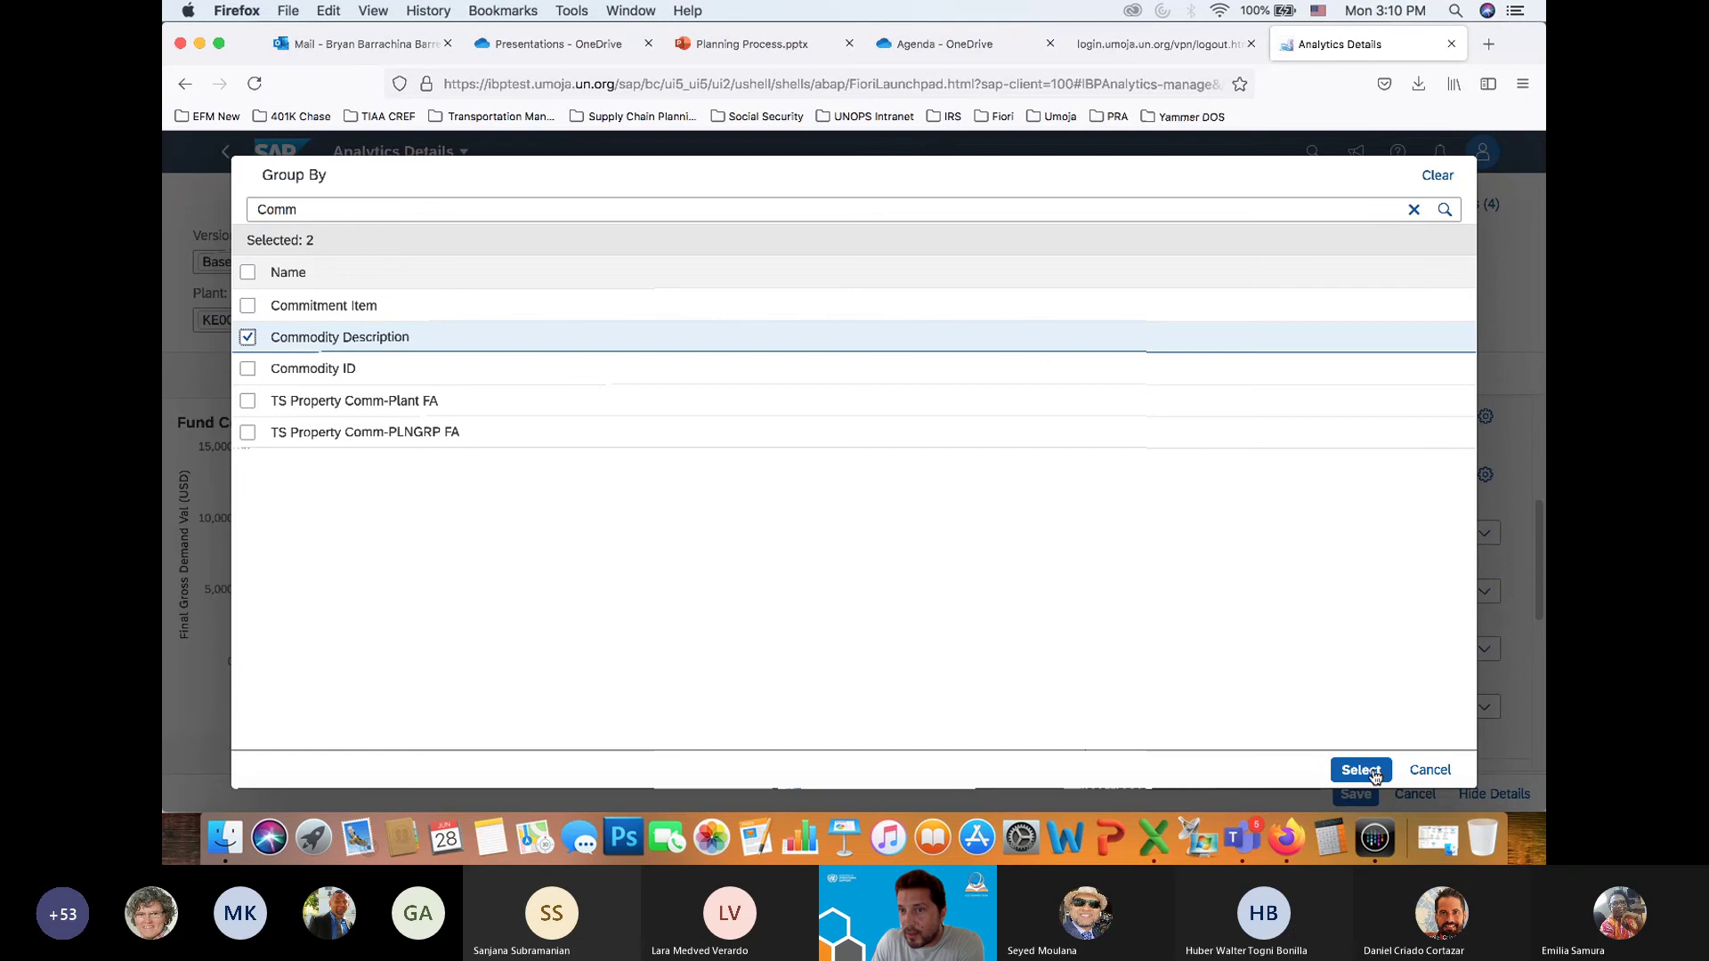
pyautogui.click(1373, 772)
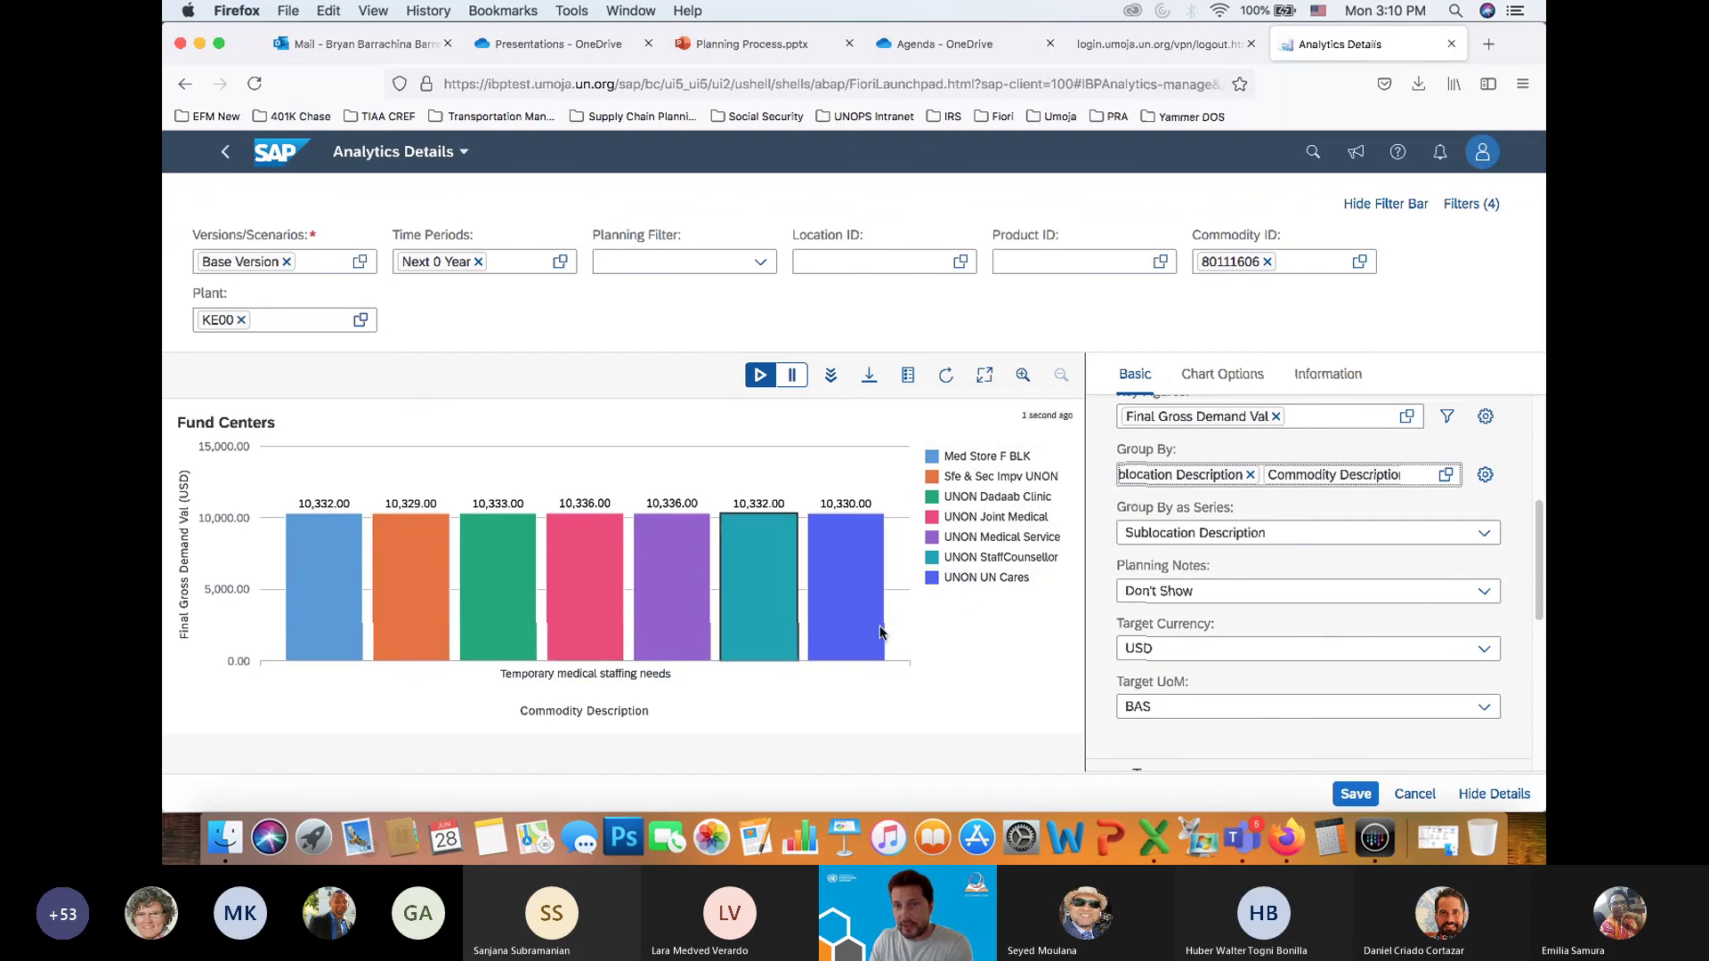
# Open the Filters (4) dialog from the chart's filter bar
pyautogui.scroll(-5, 1232, 548)
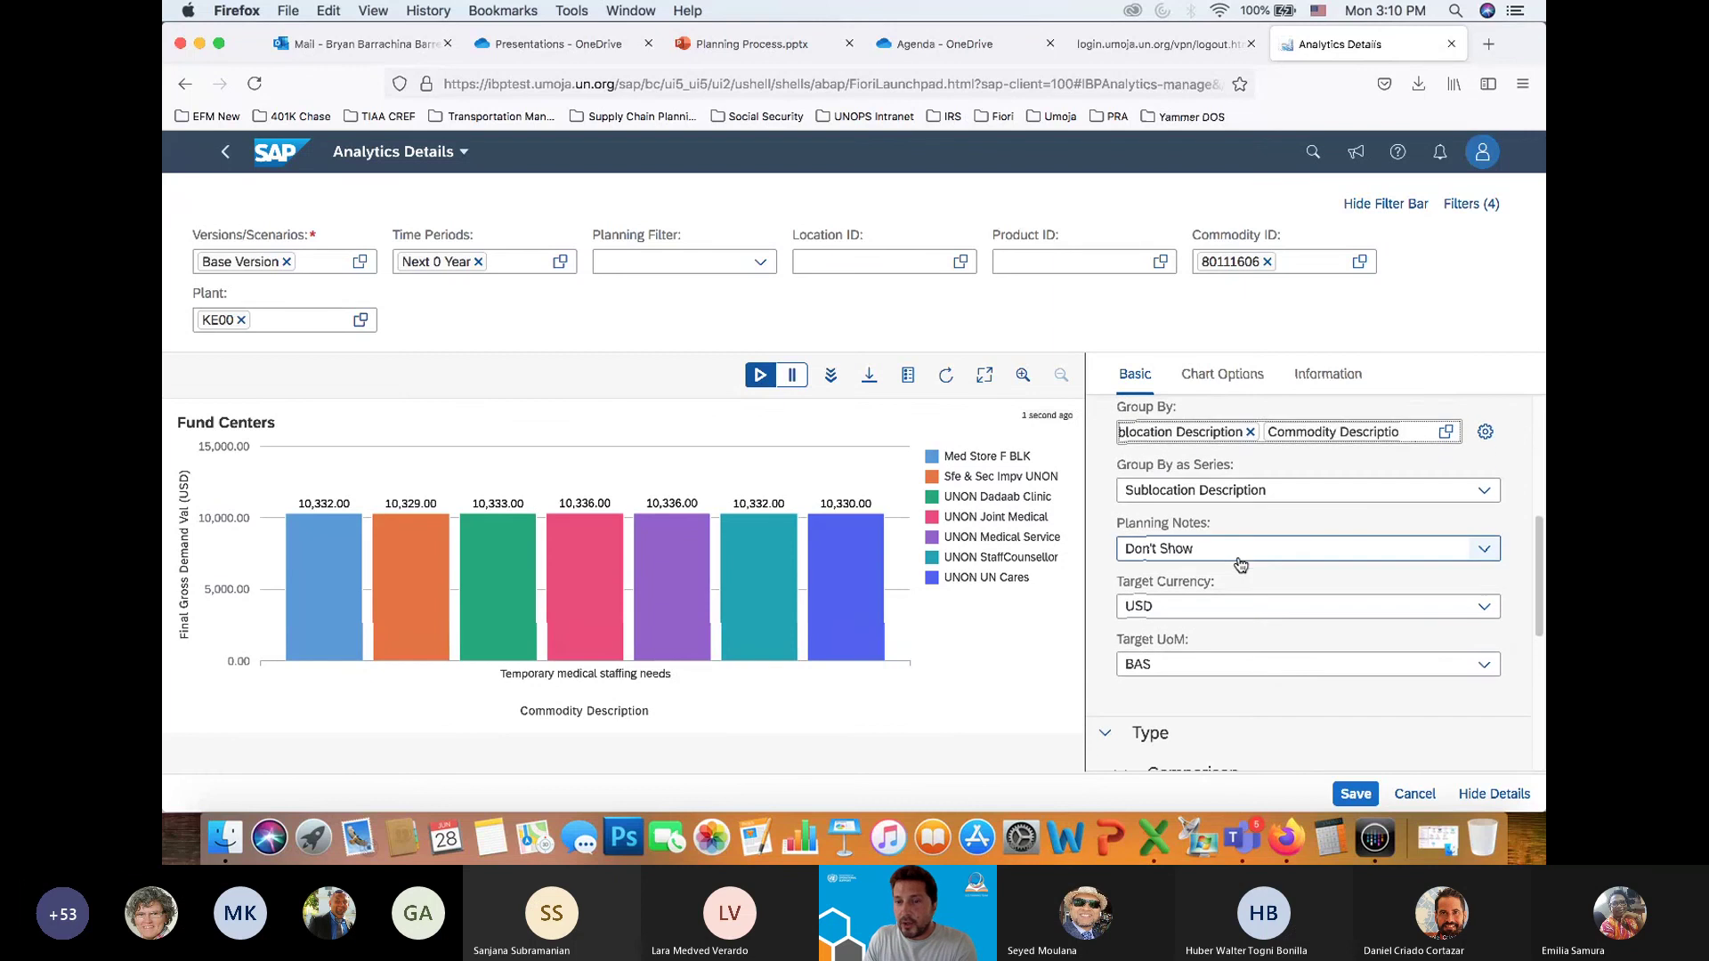
pyautogui.scroll(-2, 1229, 579)
pyautogui.scroll(8, 1194, 587)
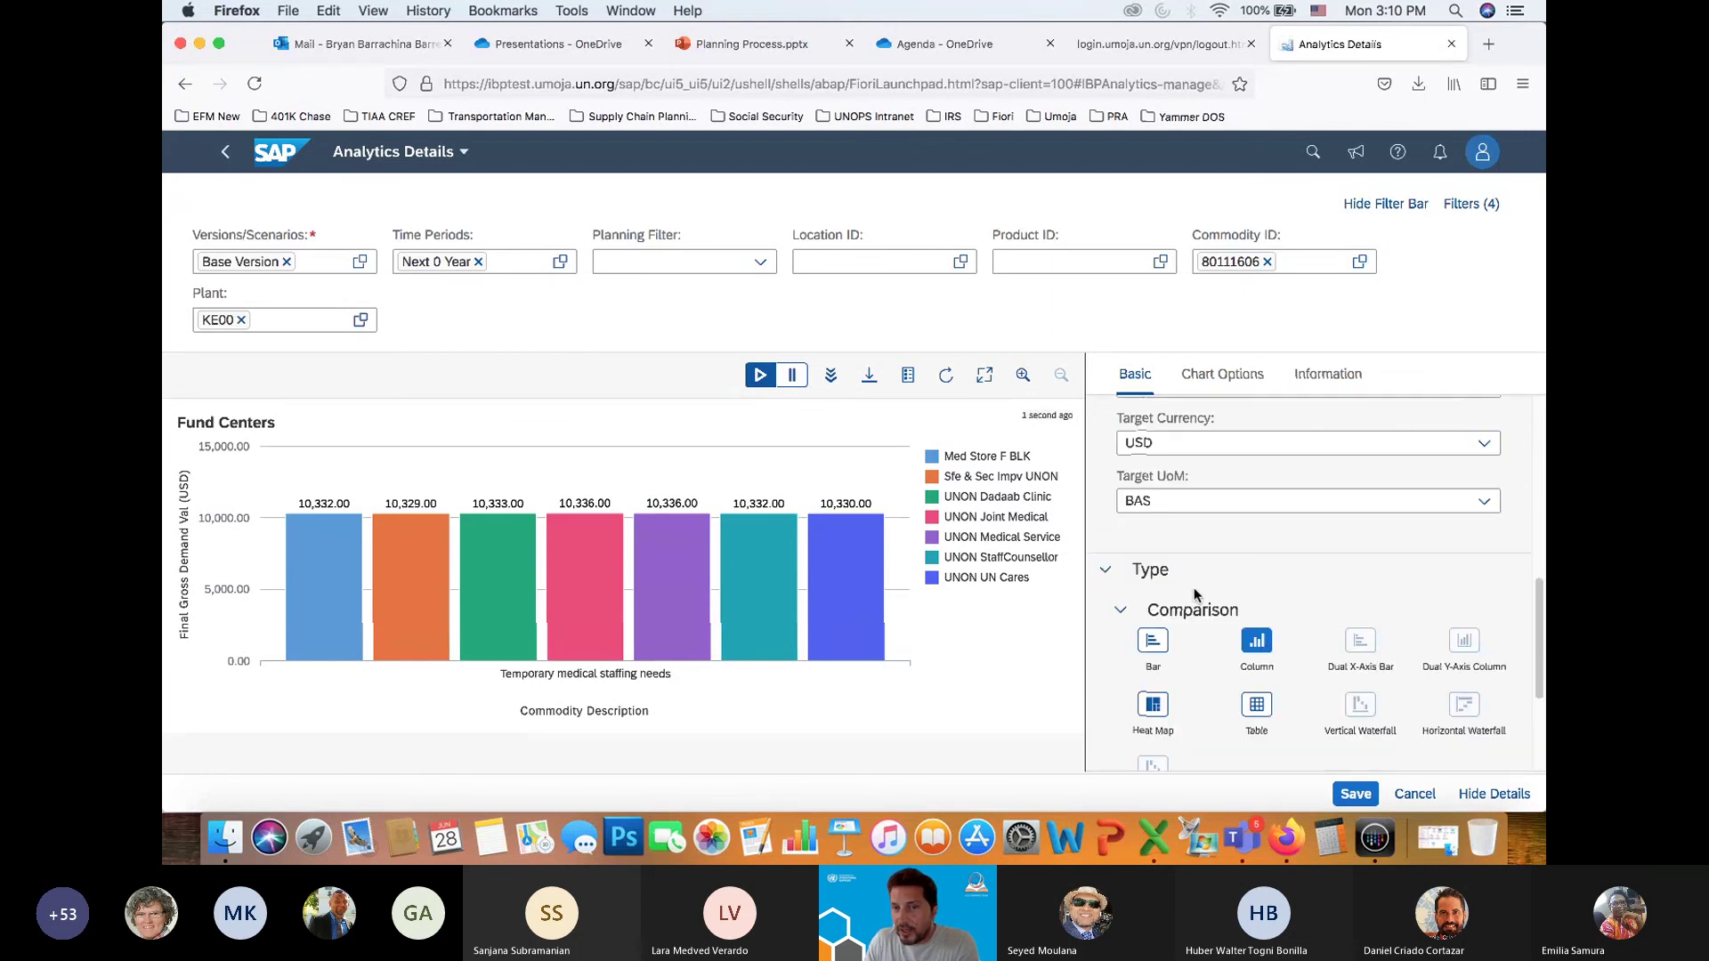
pyautogui.scroll(2, 1193, 587)
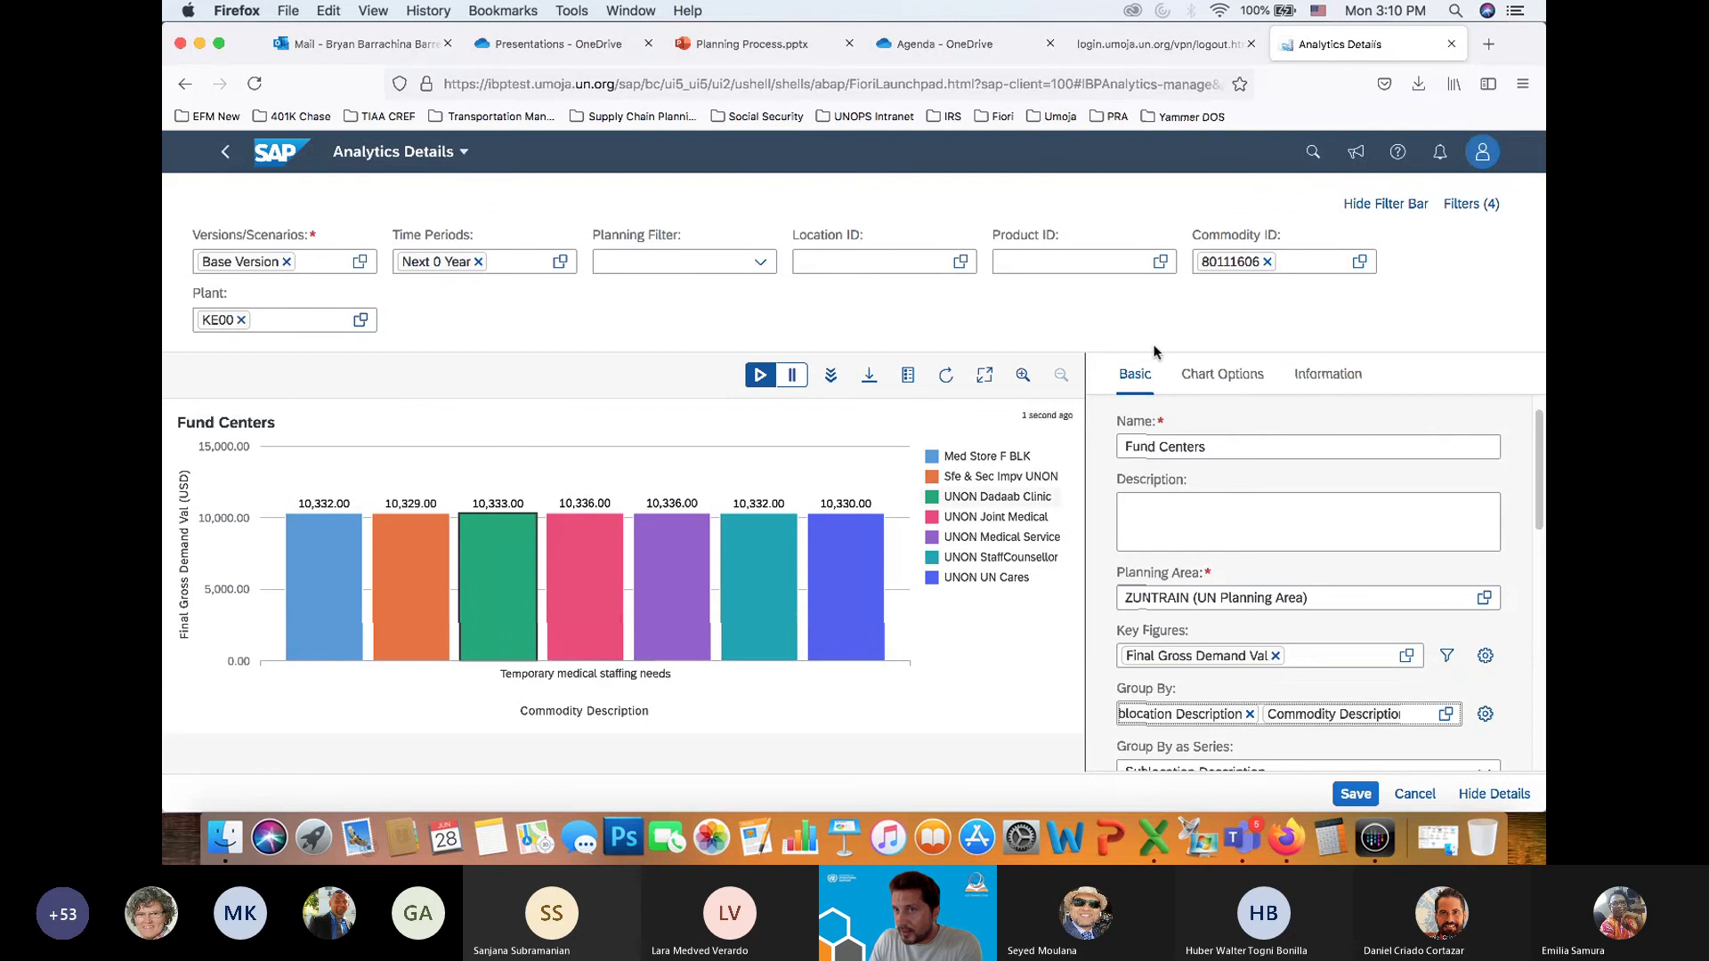
pyautogui.click(1459, 204)
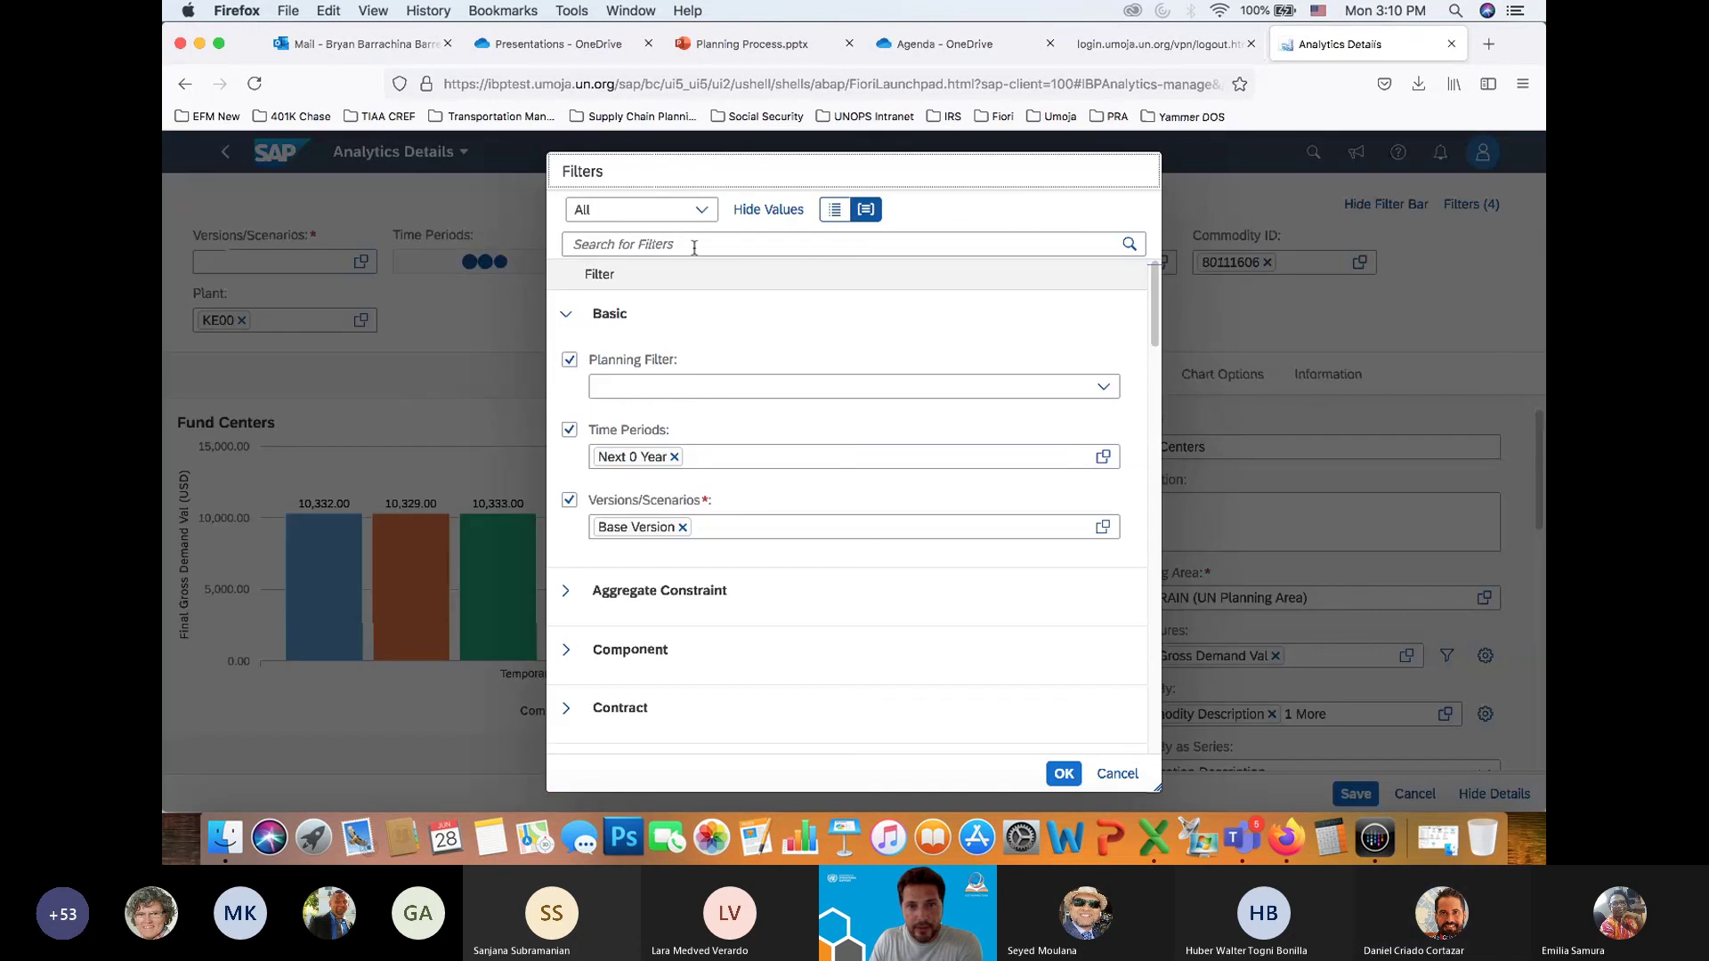
# Search 'Sublocation' and add Sublocation Description and Sublocation ID as filter fields
pyautogui.click(708, 246)
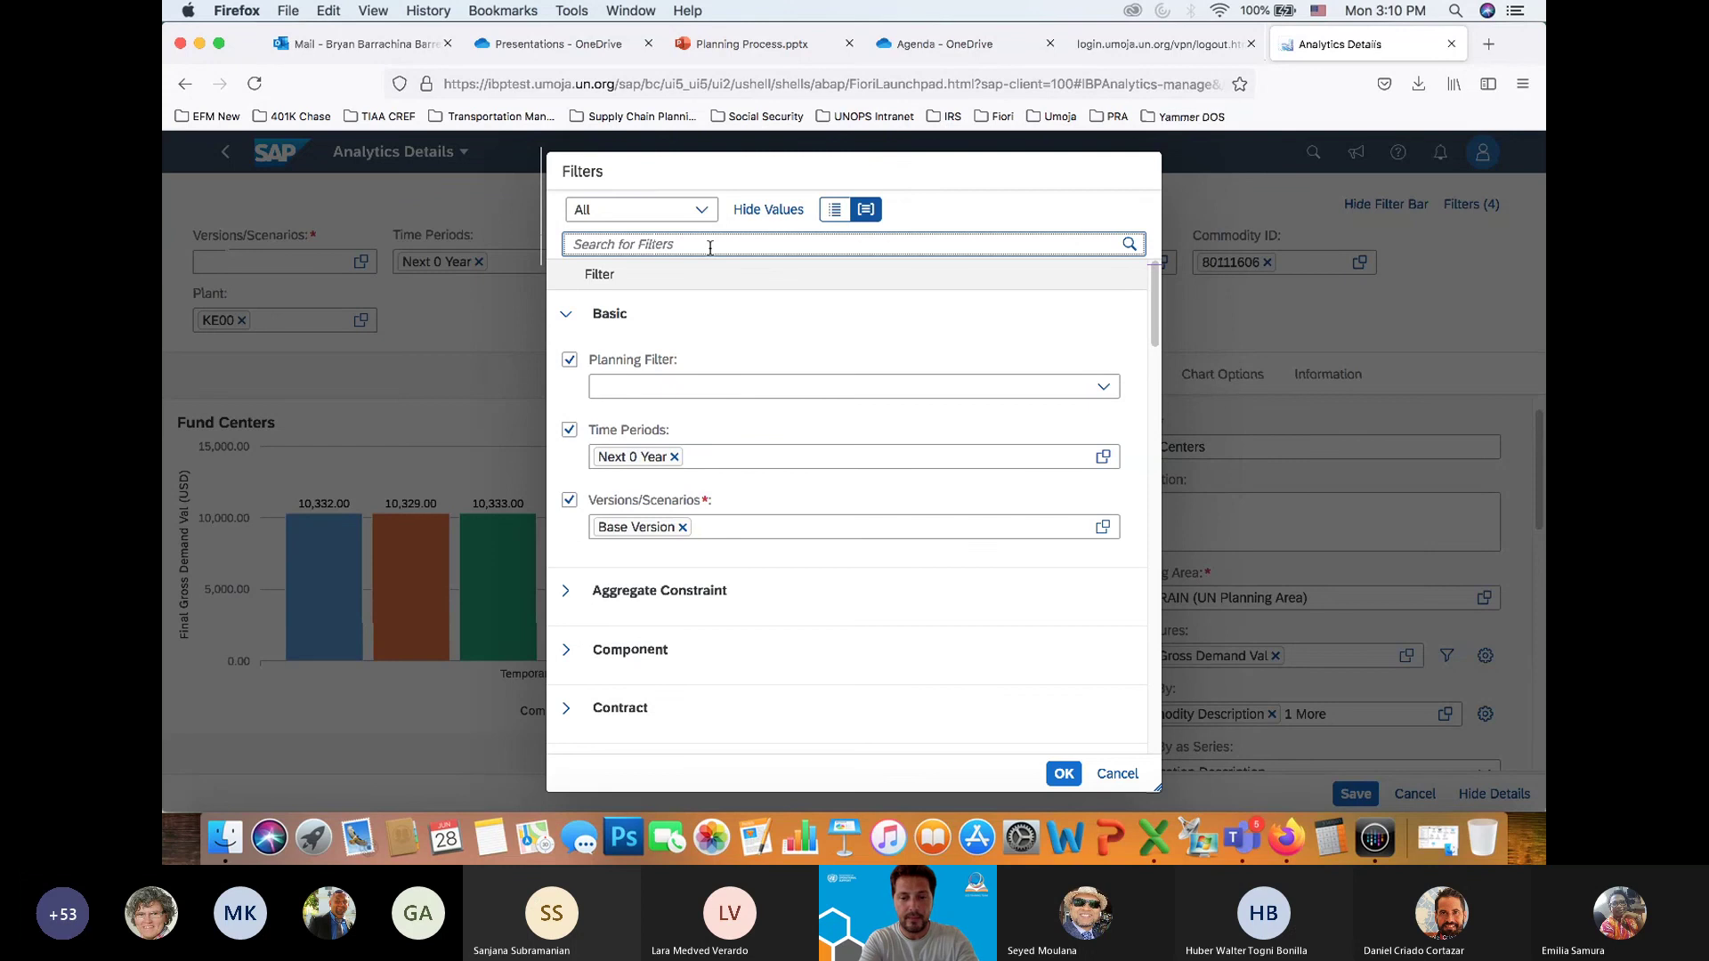
pyautogui.write('Sublocation')
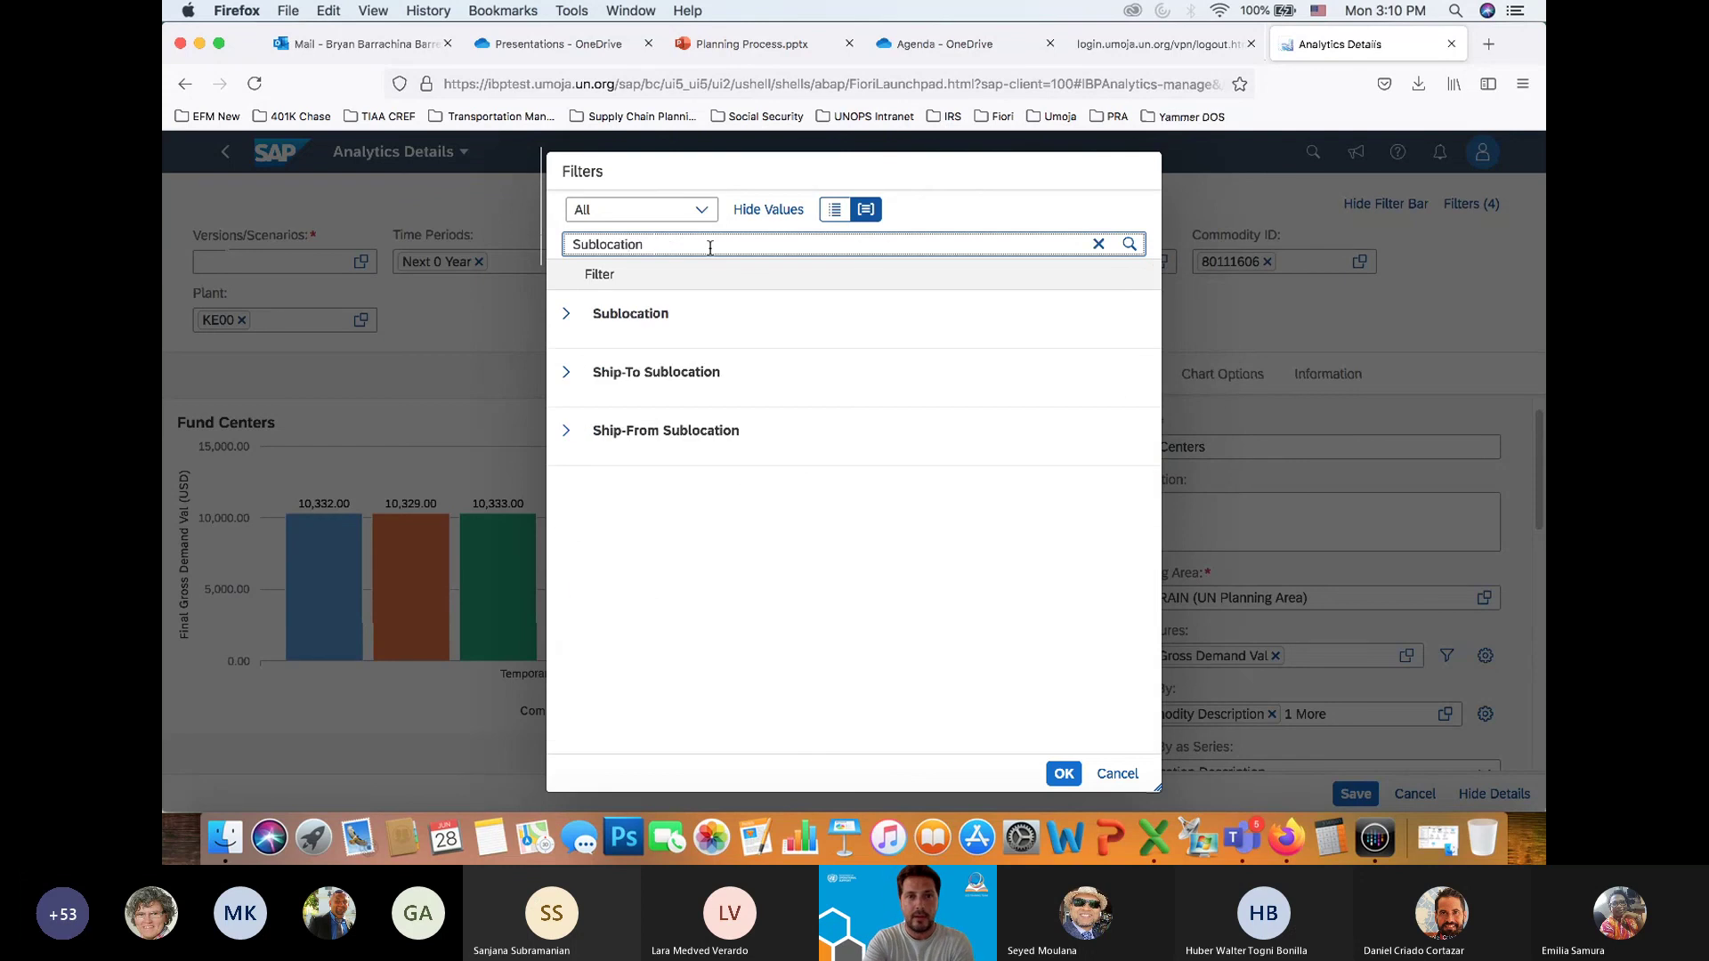
pyautogui.click(569, 315)
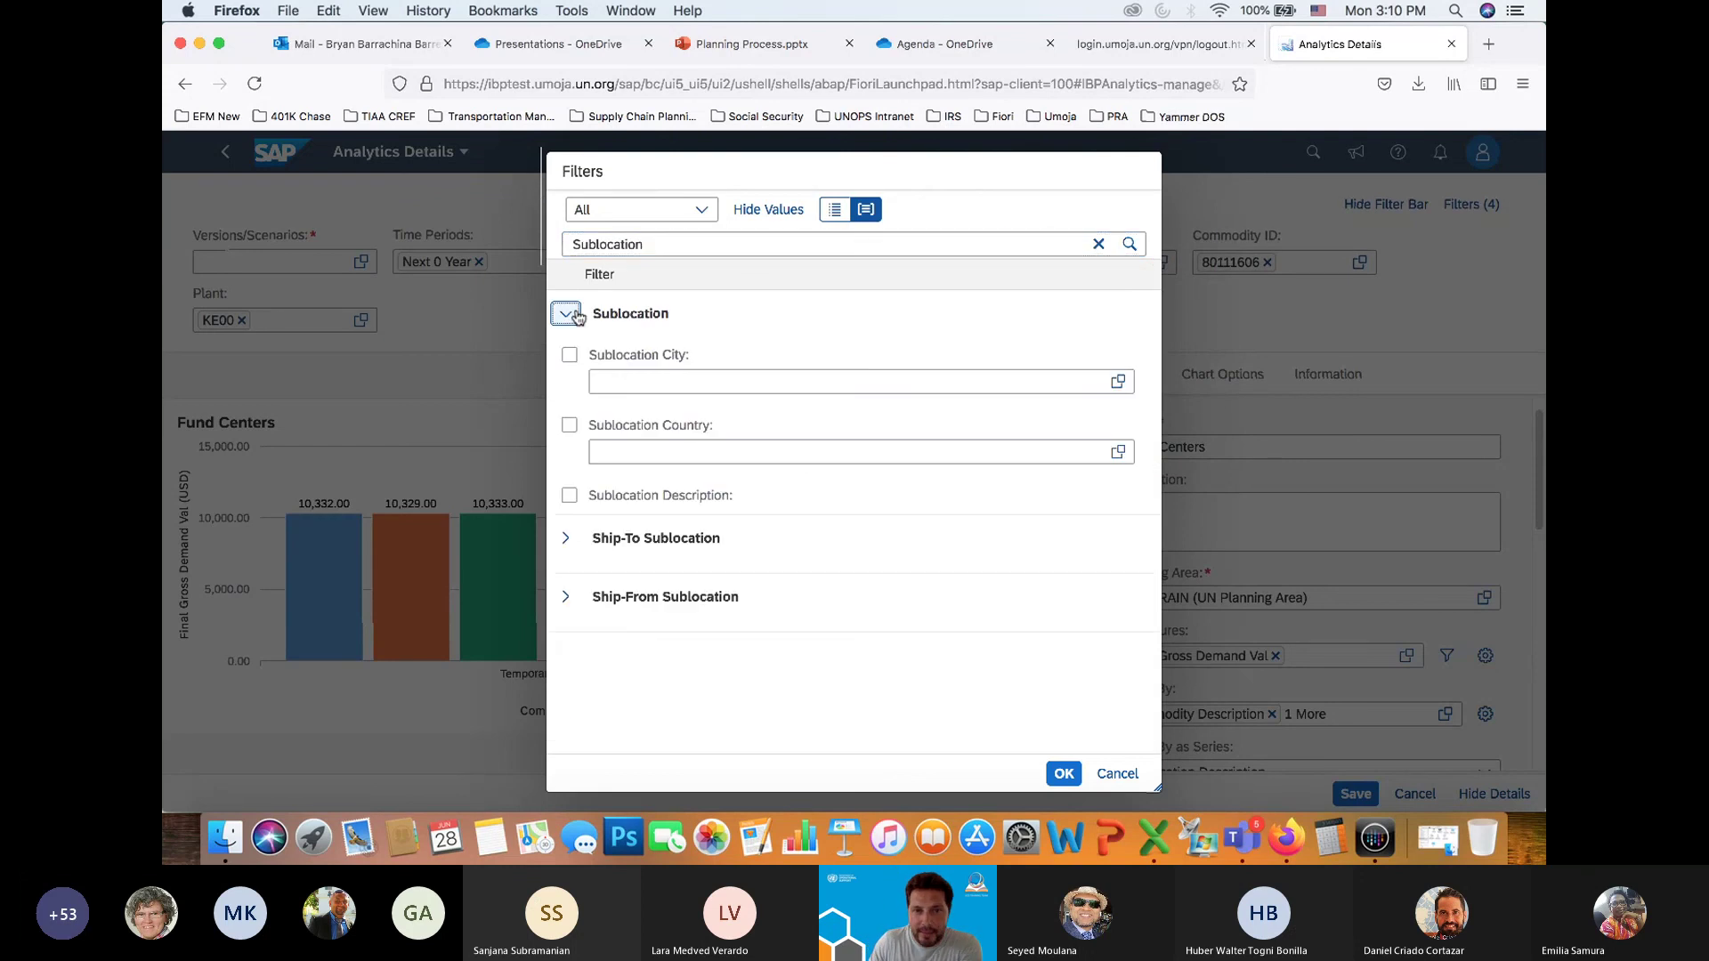
pyautogui.scroll(-1, 574, 481)
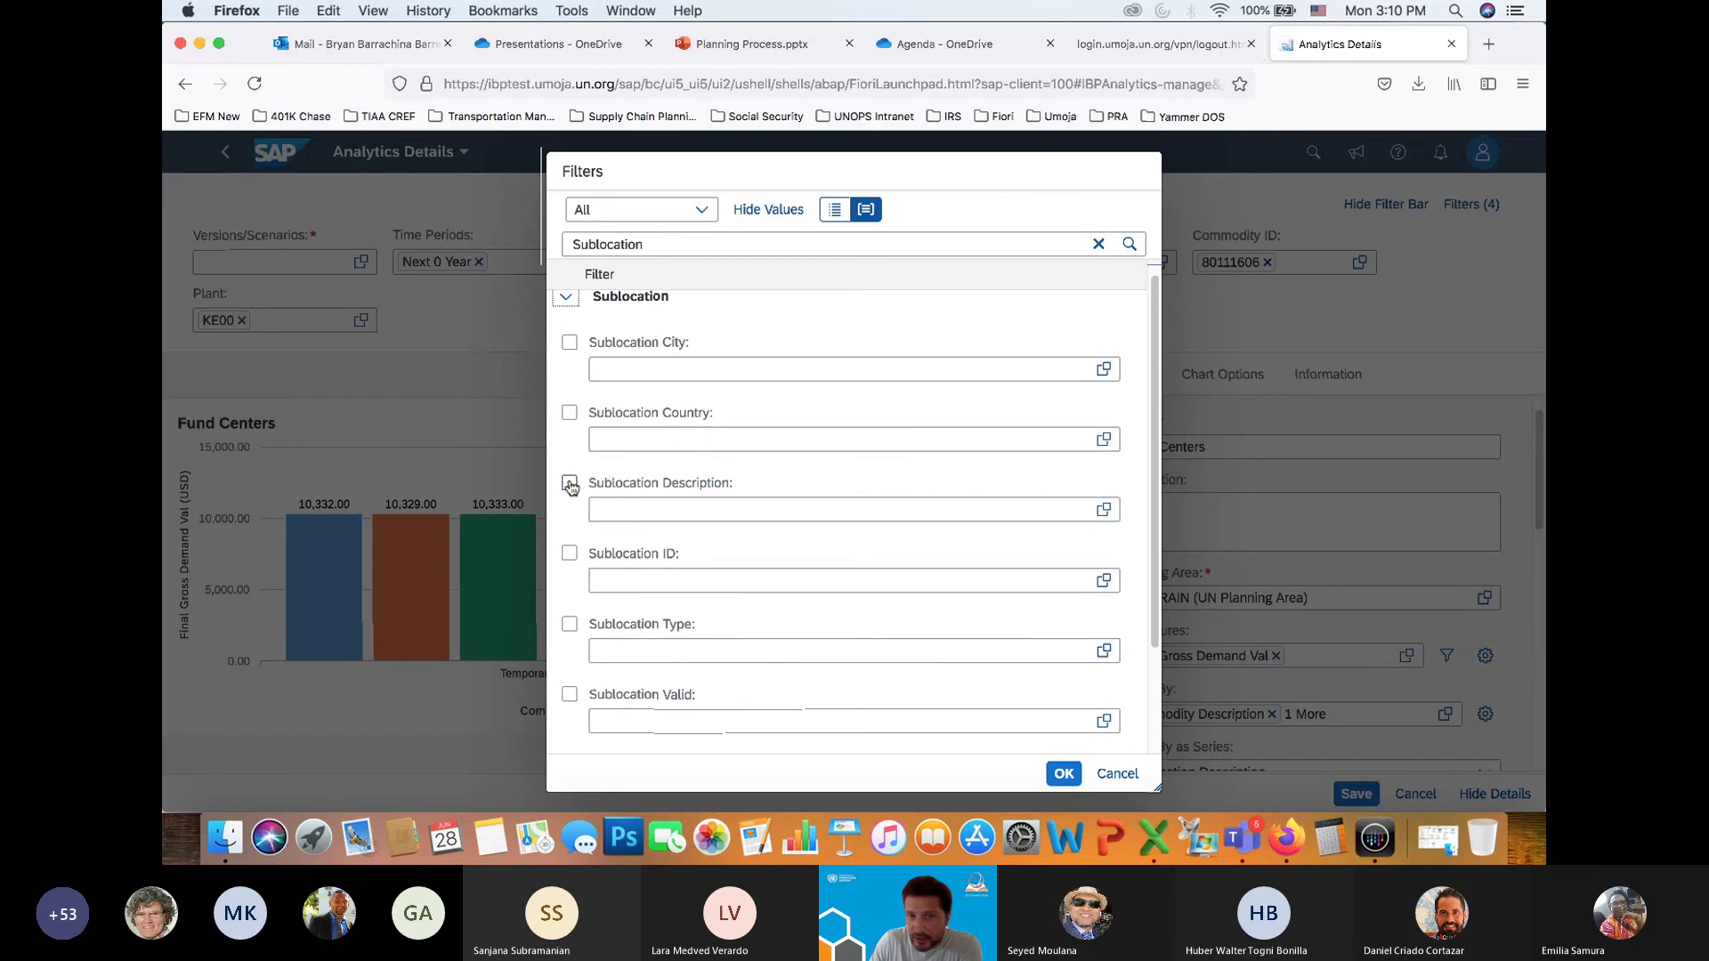
pyautogui.click(570, 484)
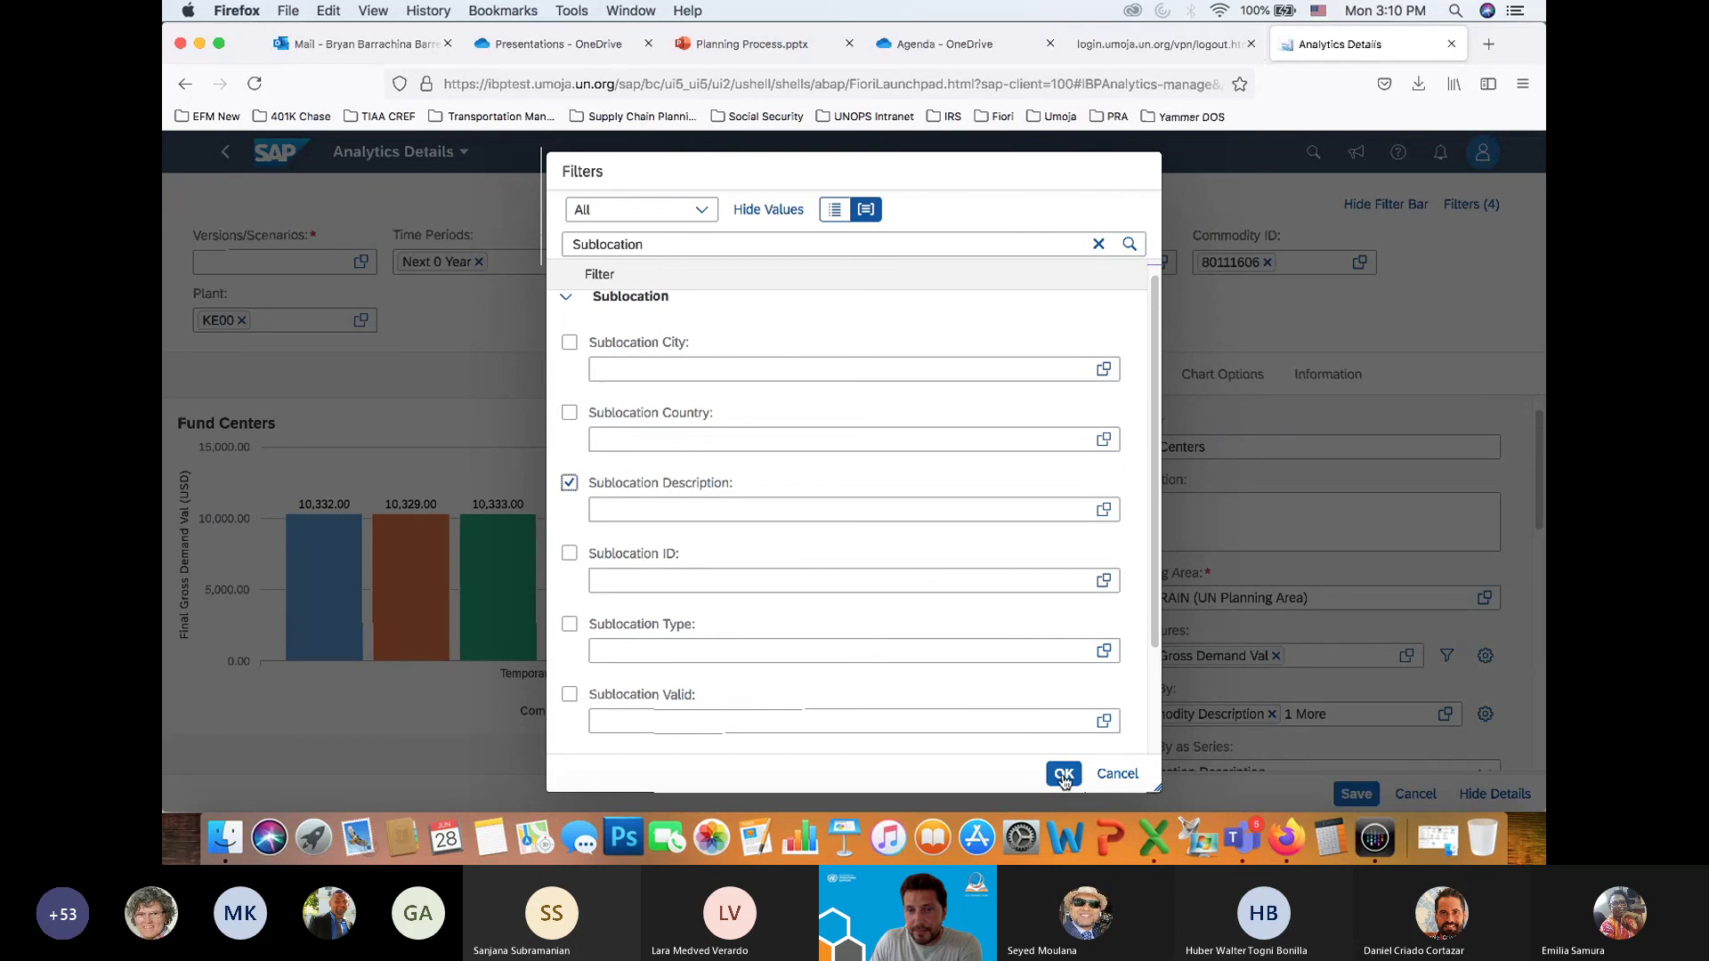
pyautogui.click(570, 554)
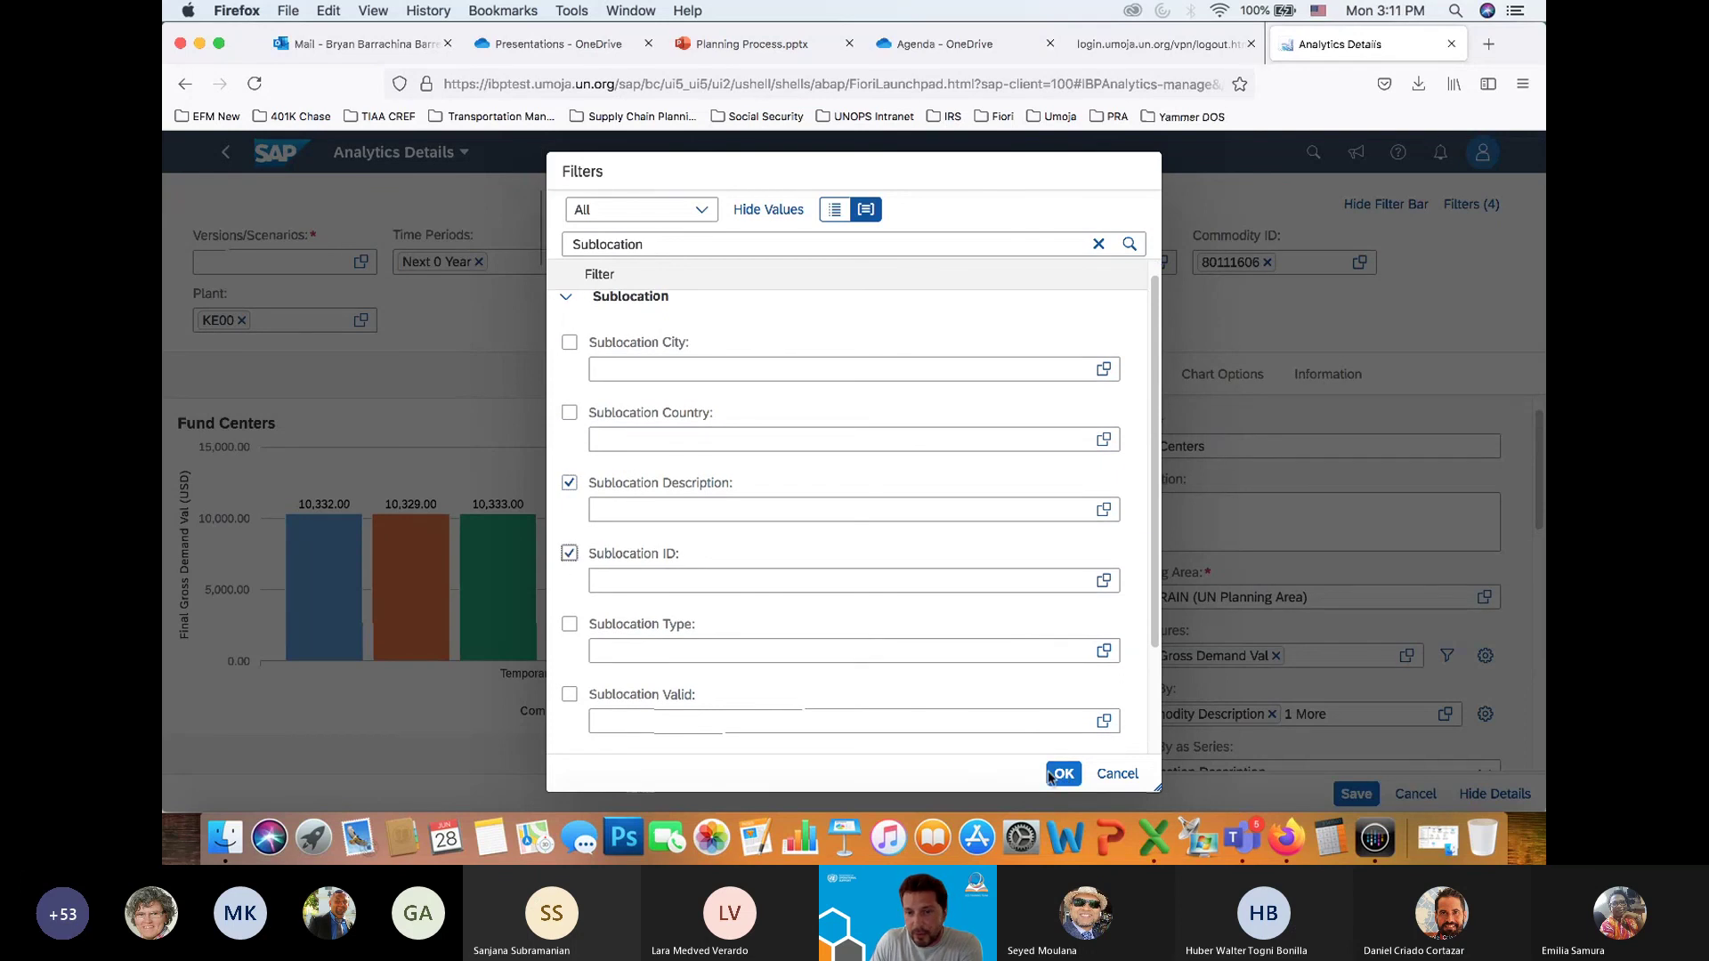
pyautogui.click(1060, 774)
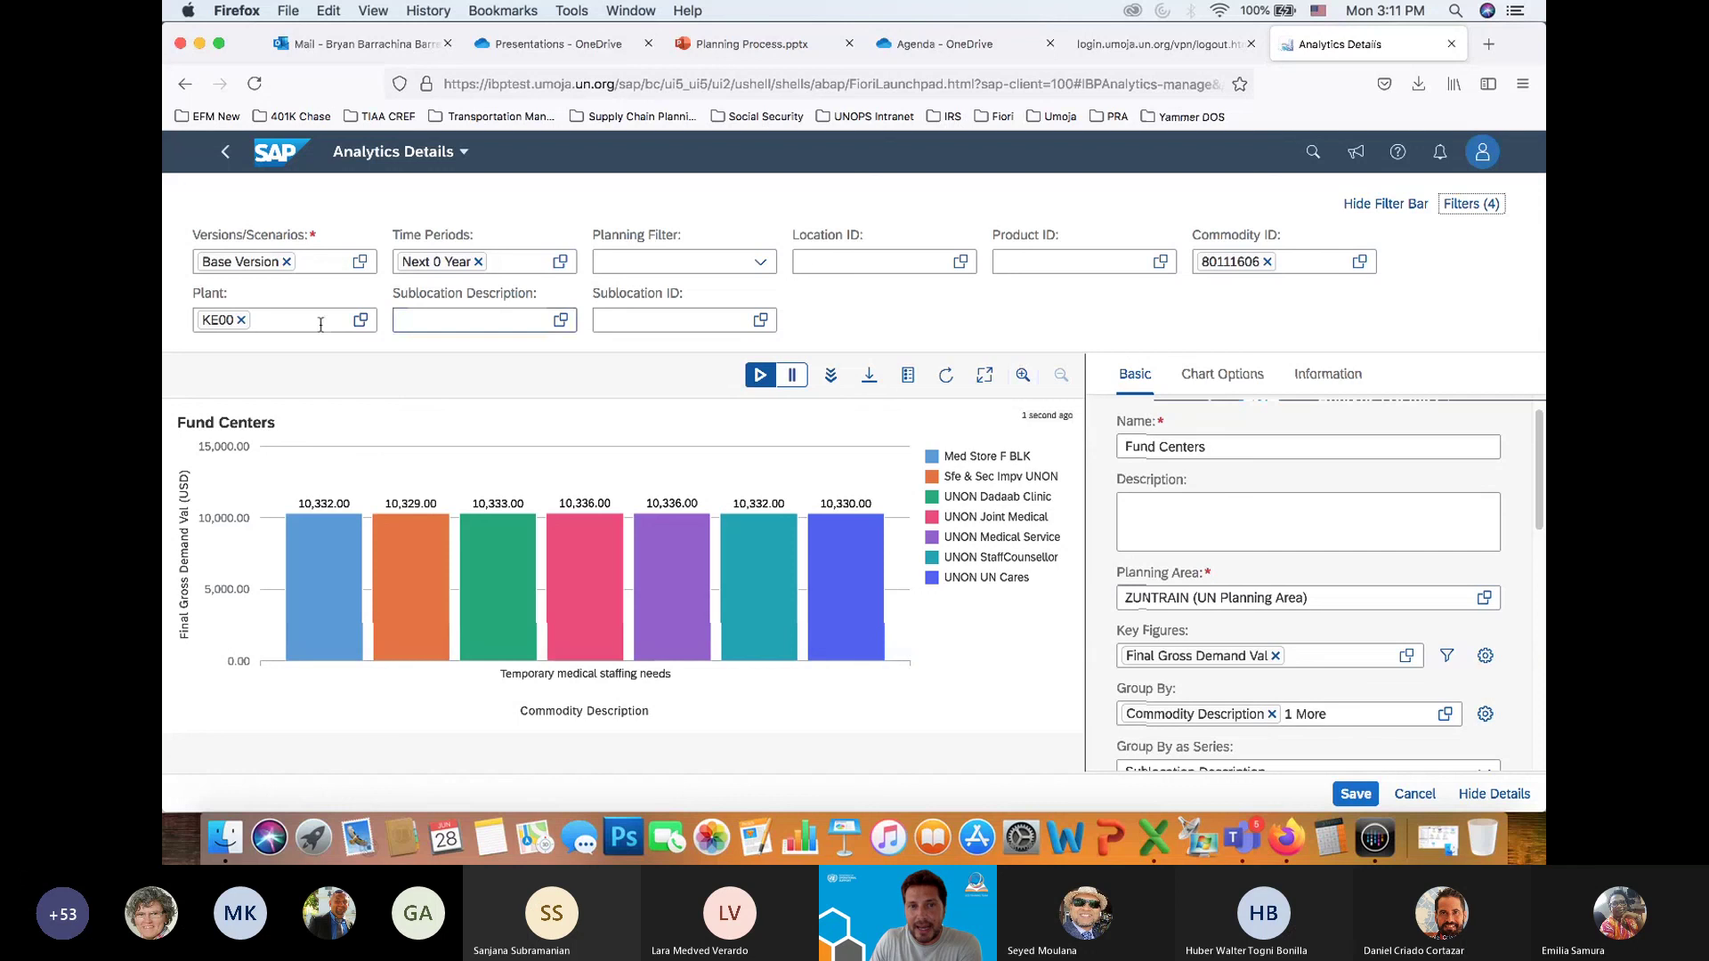
pyautogui.click(611, 313)
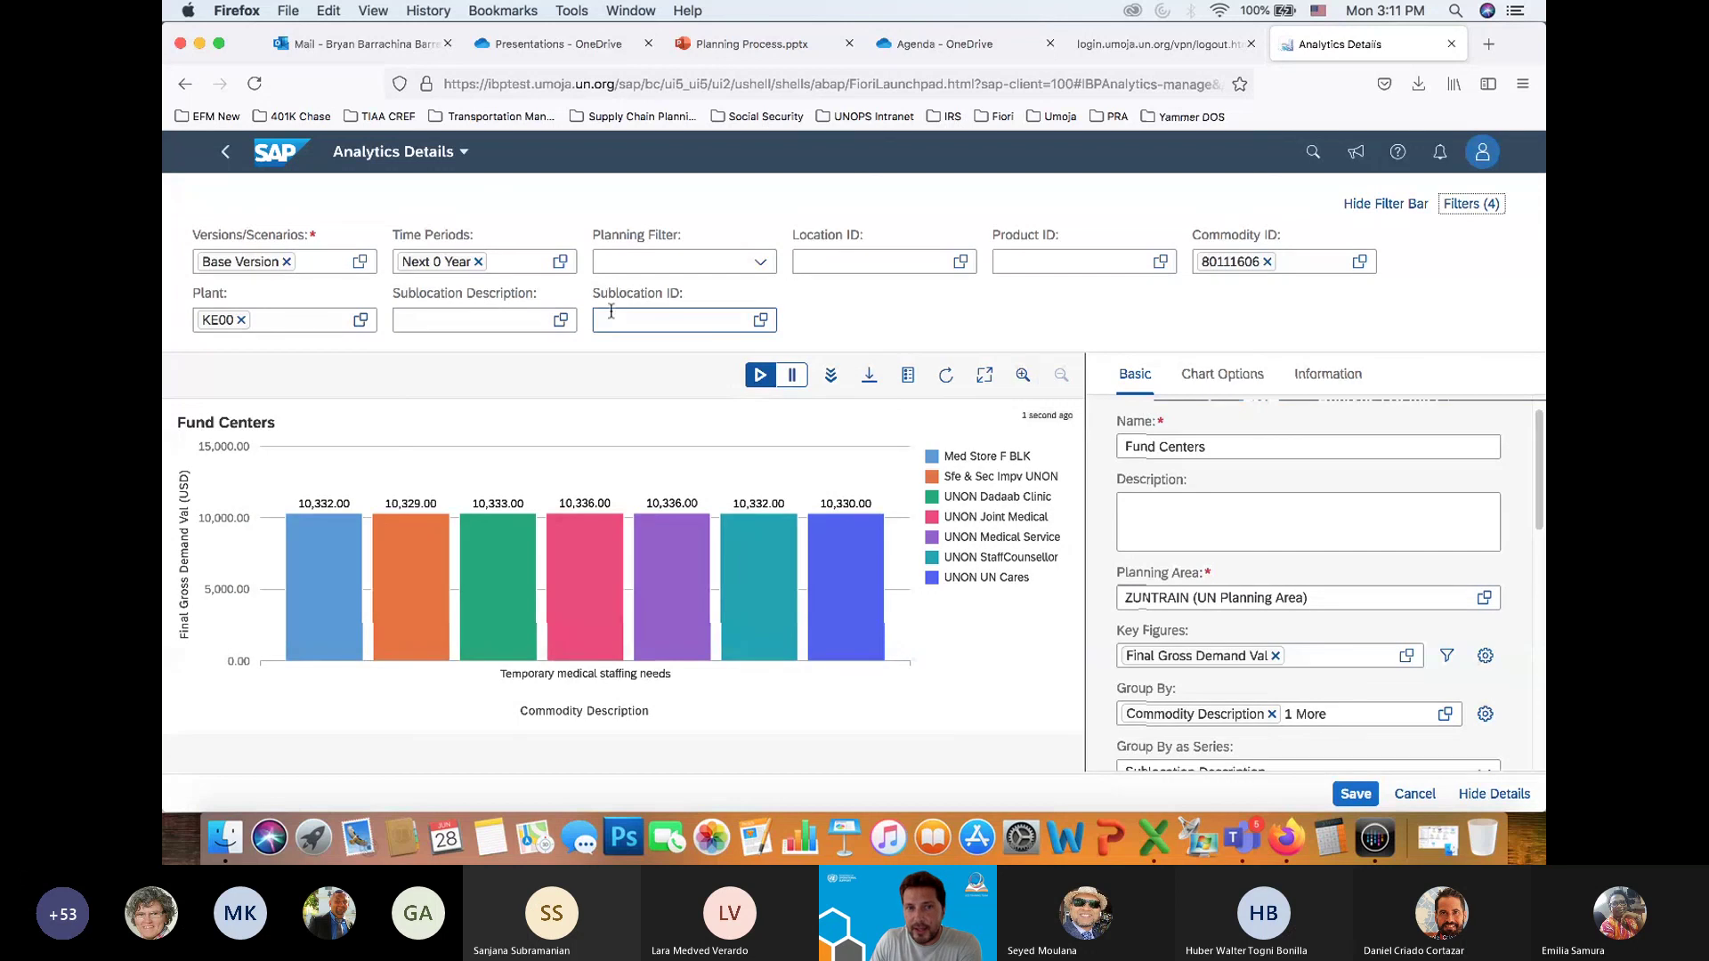
# Search the Sublocation Description value list for 'UNON UN', replacing the earlier KE search
pyautogui.click(560, 320)
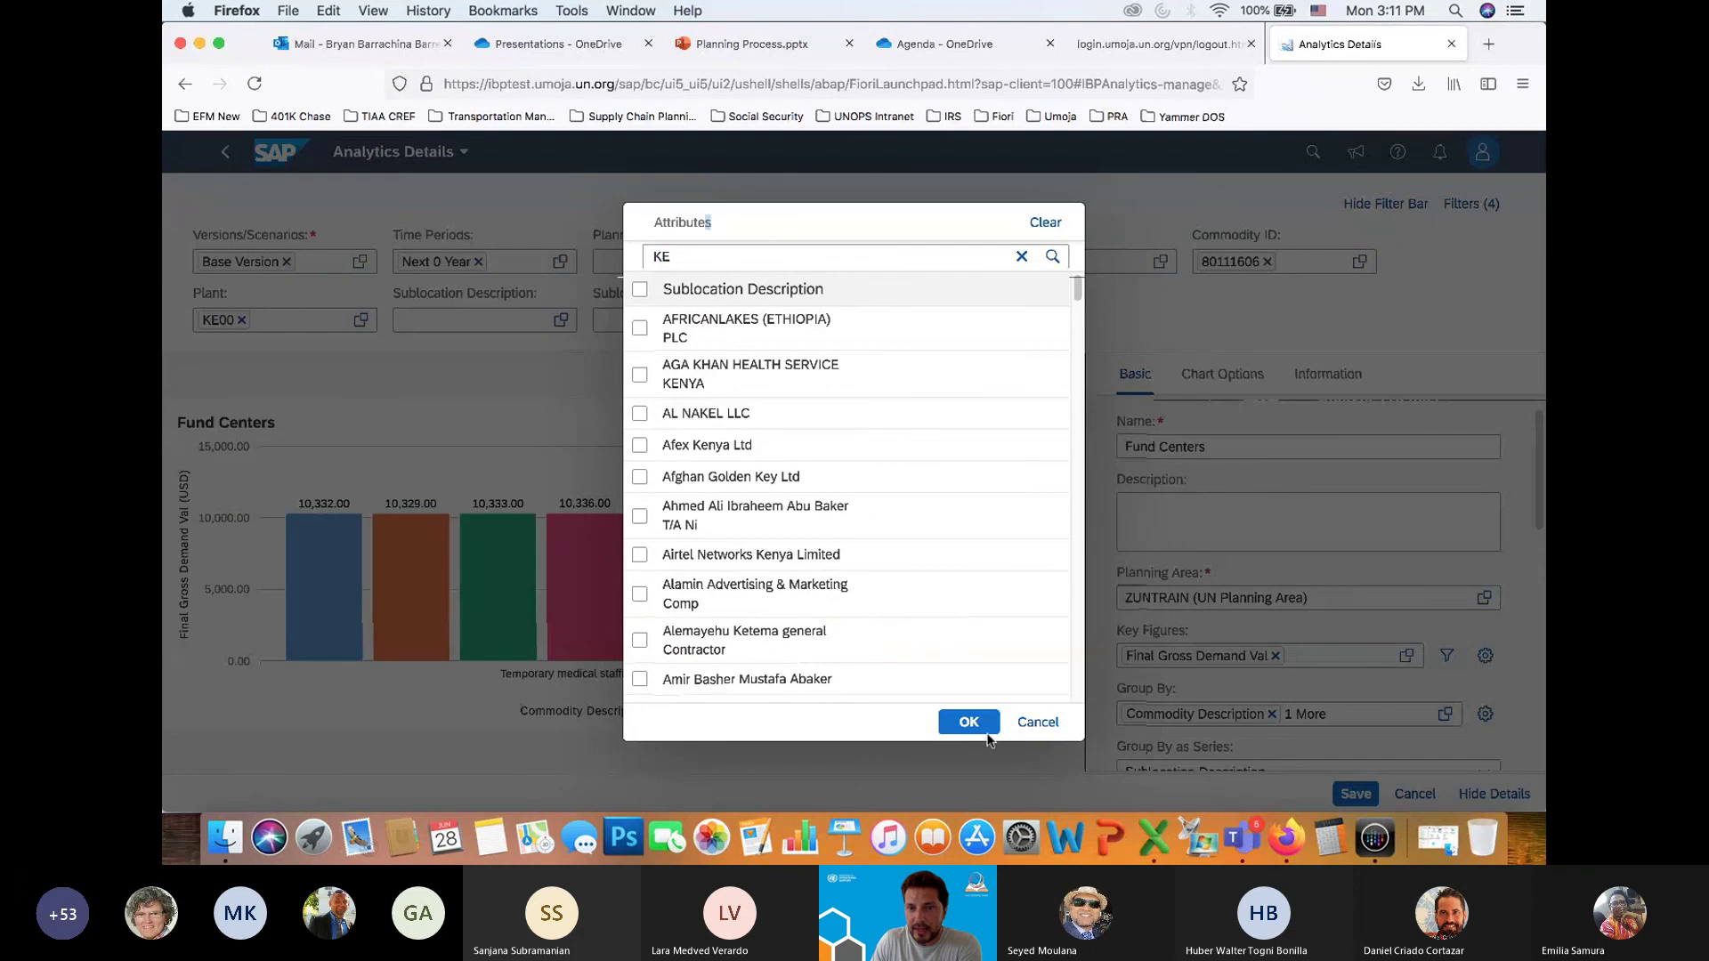
pyautogui.click(1032, 722)
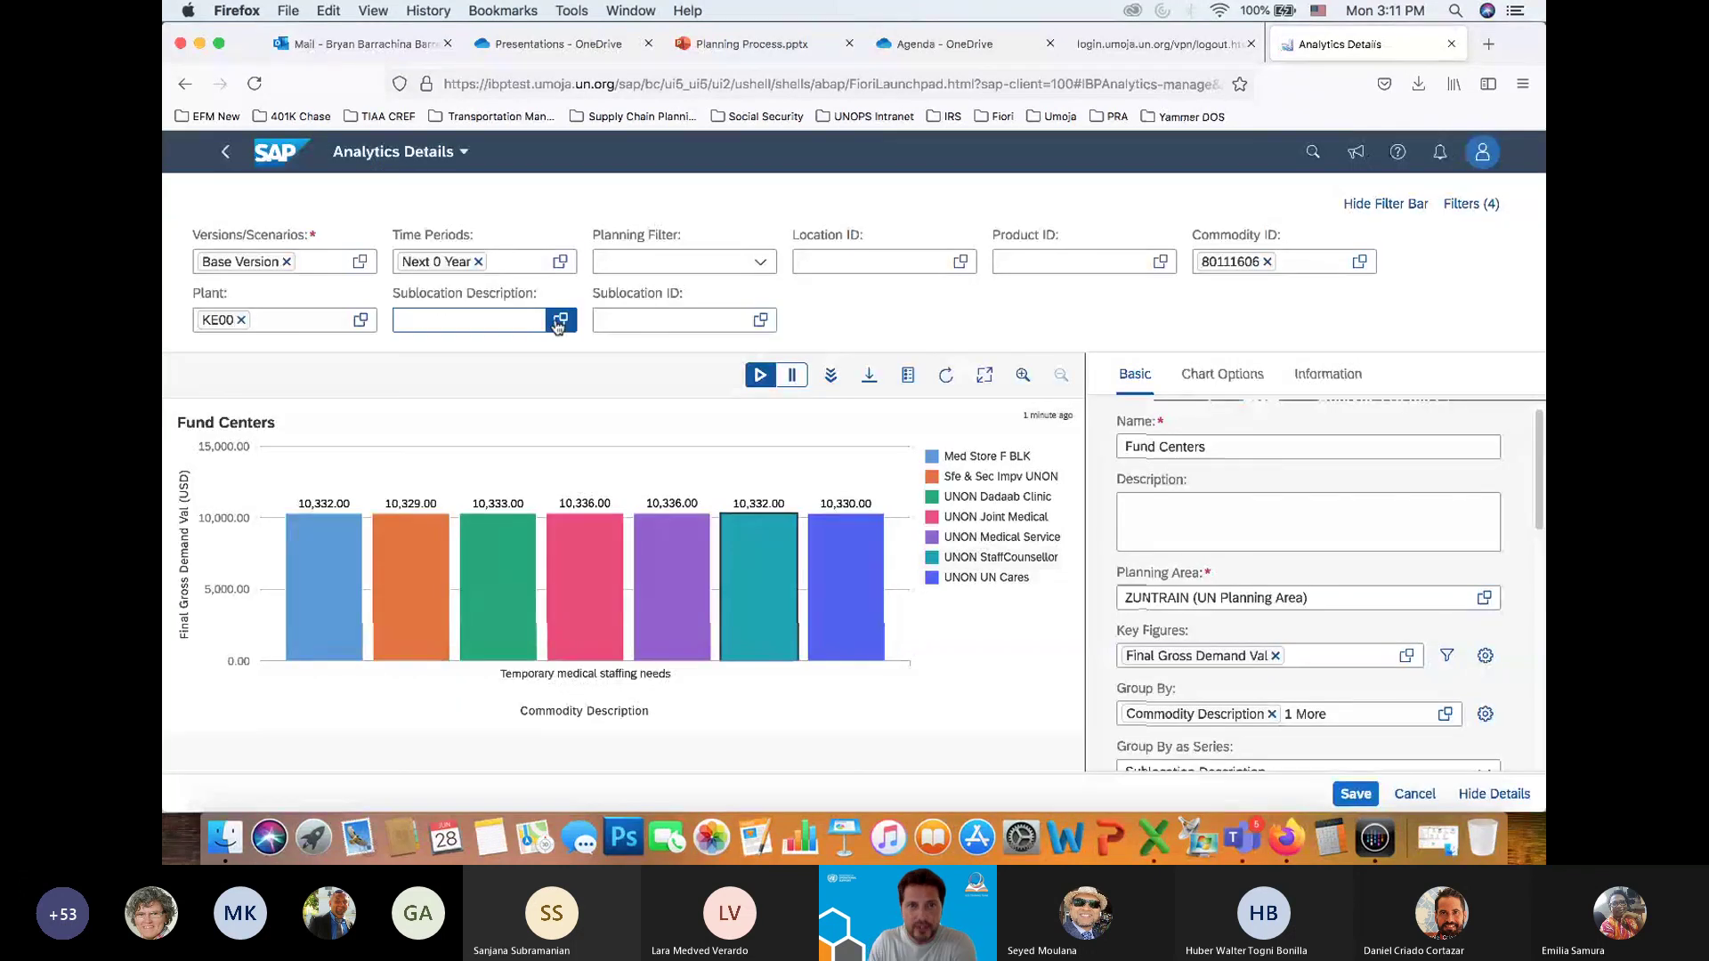
pyautogui.press('Return')
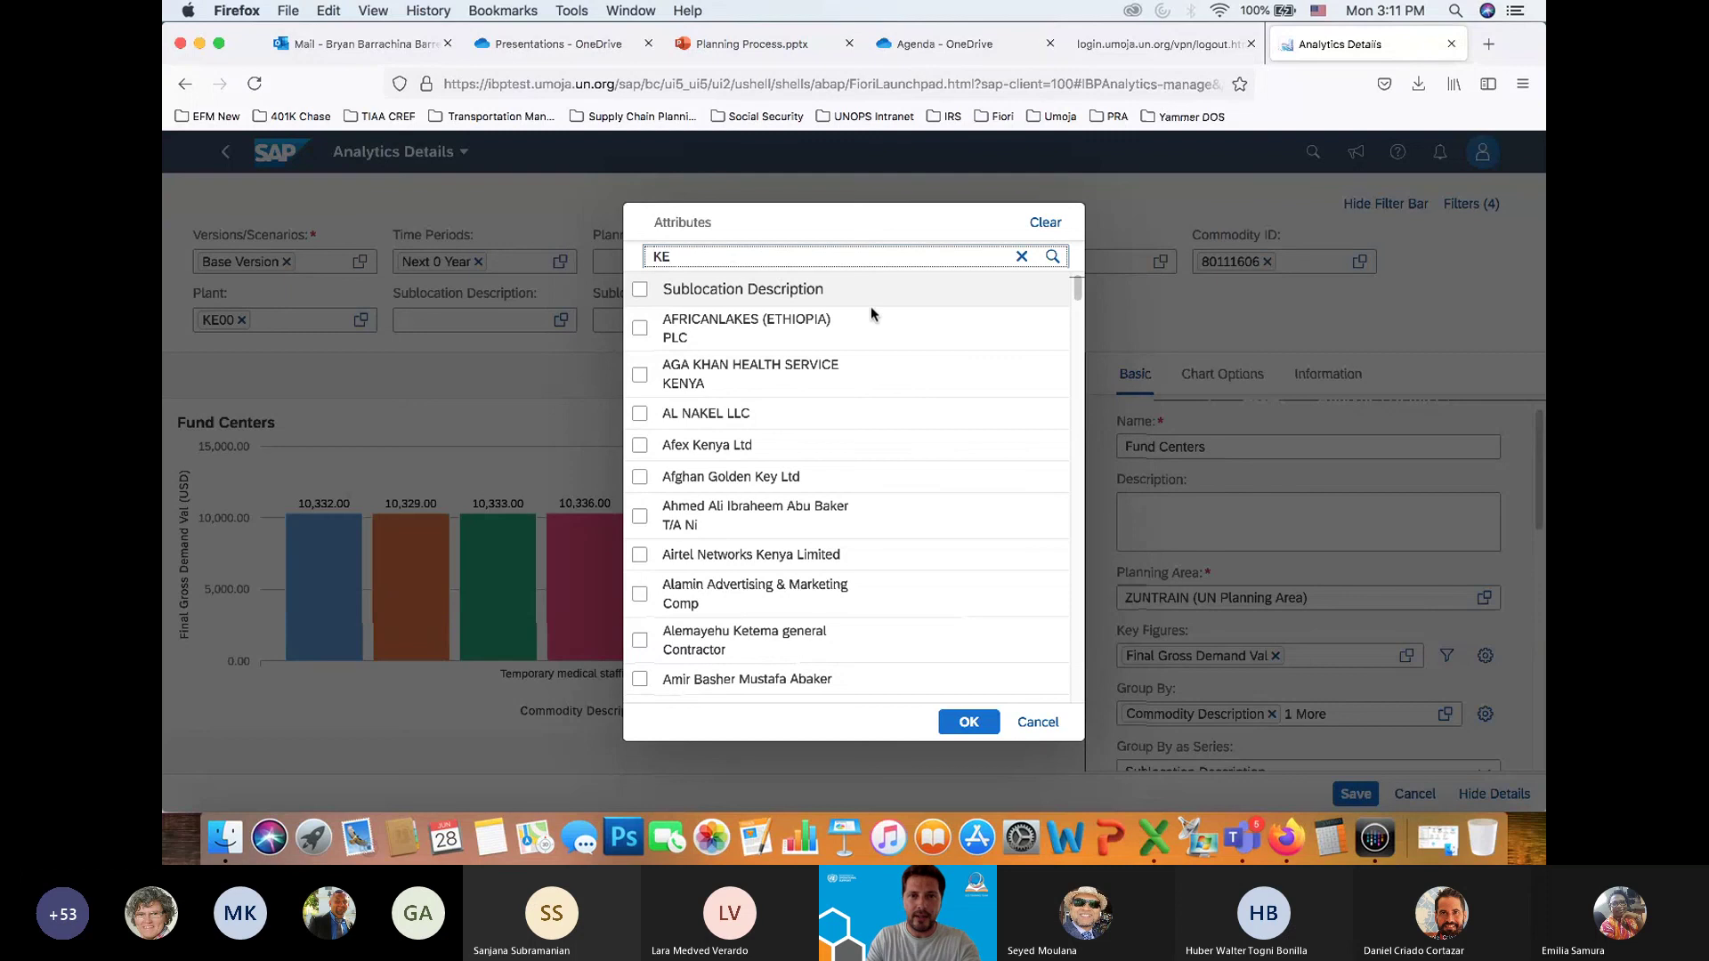
pyautogui.press('BackSpace')
pyautogui.press('BackSpace')
pyautogui.write('UNON')
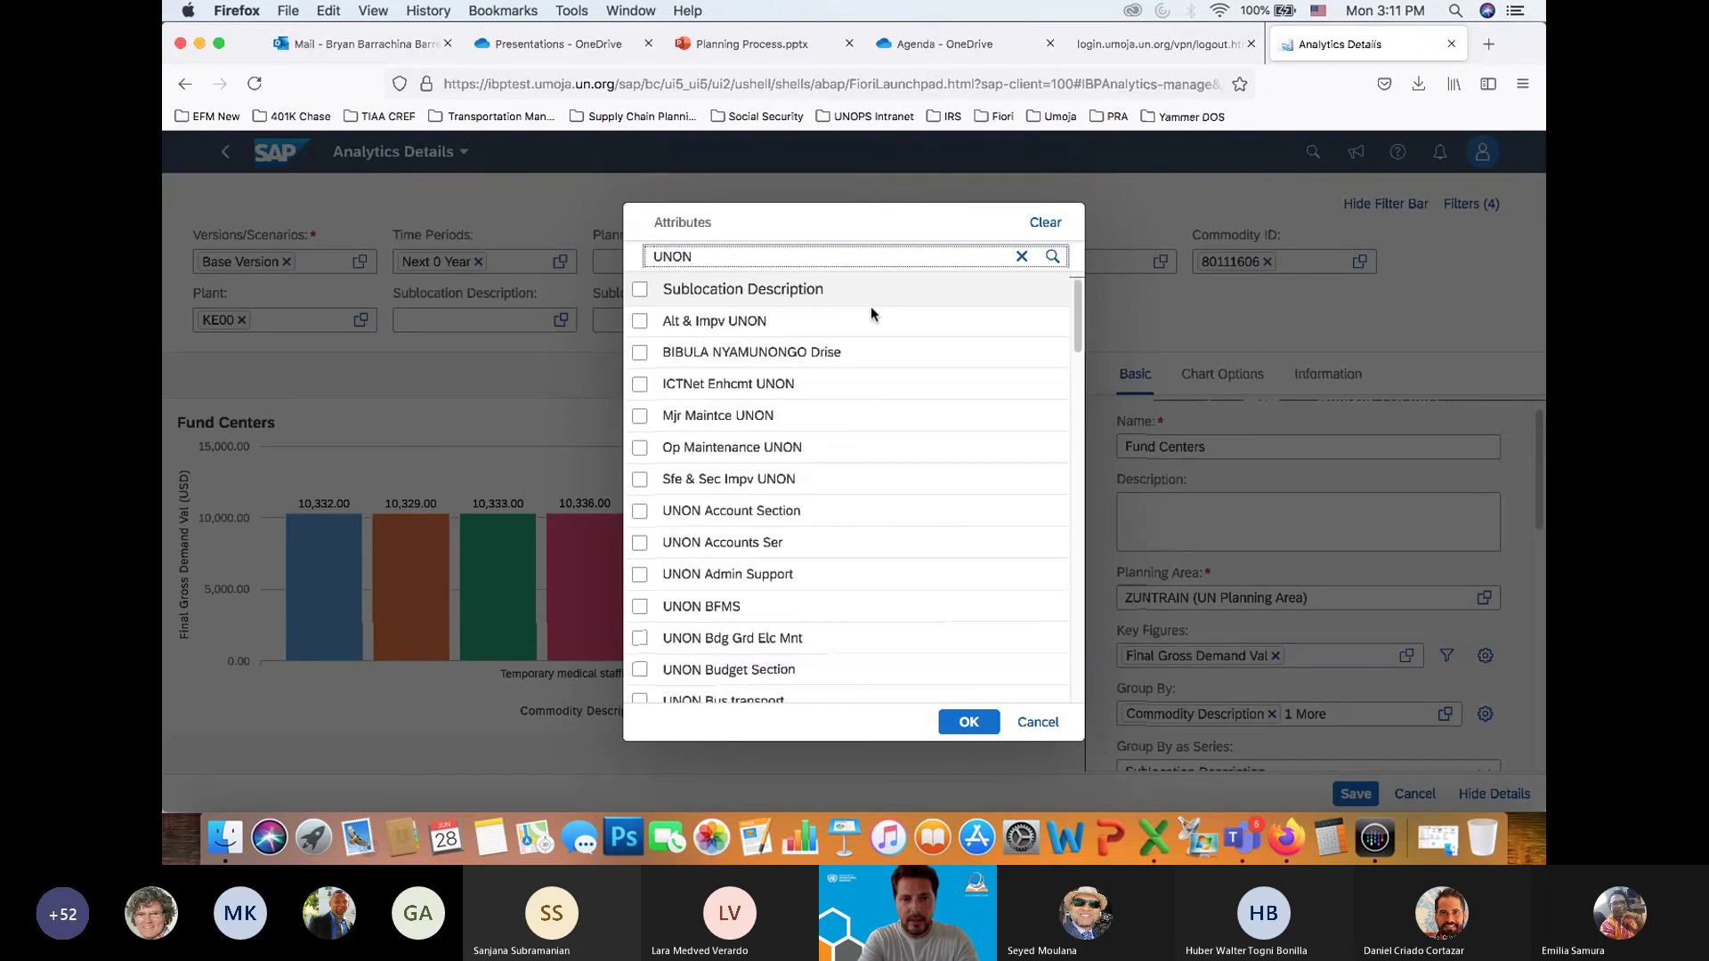
pyautogui.write(' UN')
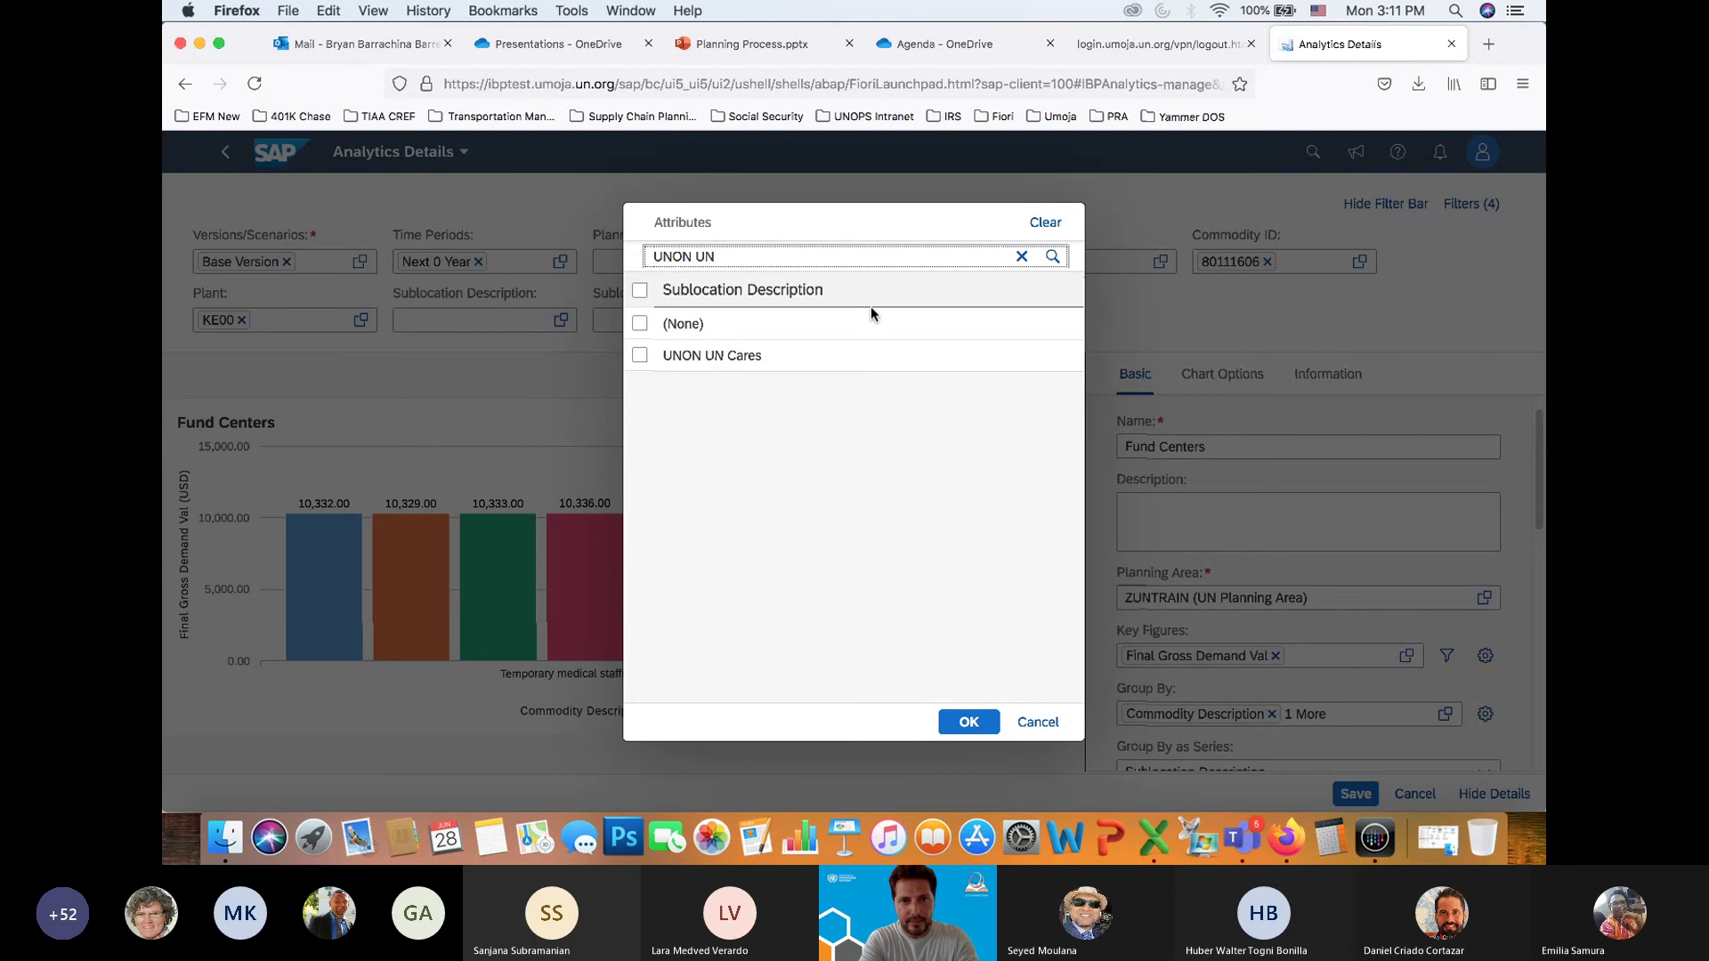
# Filter the chart to UNON UN Cares, leaving a single 10,330.00 USD bar
pyautogui.click(639, 355)
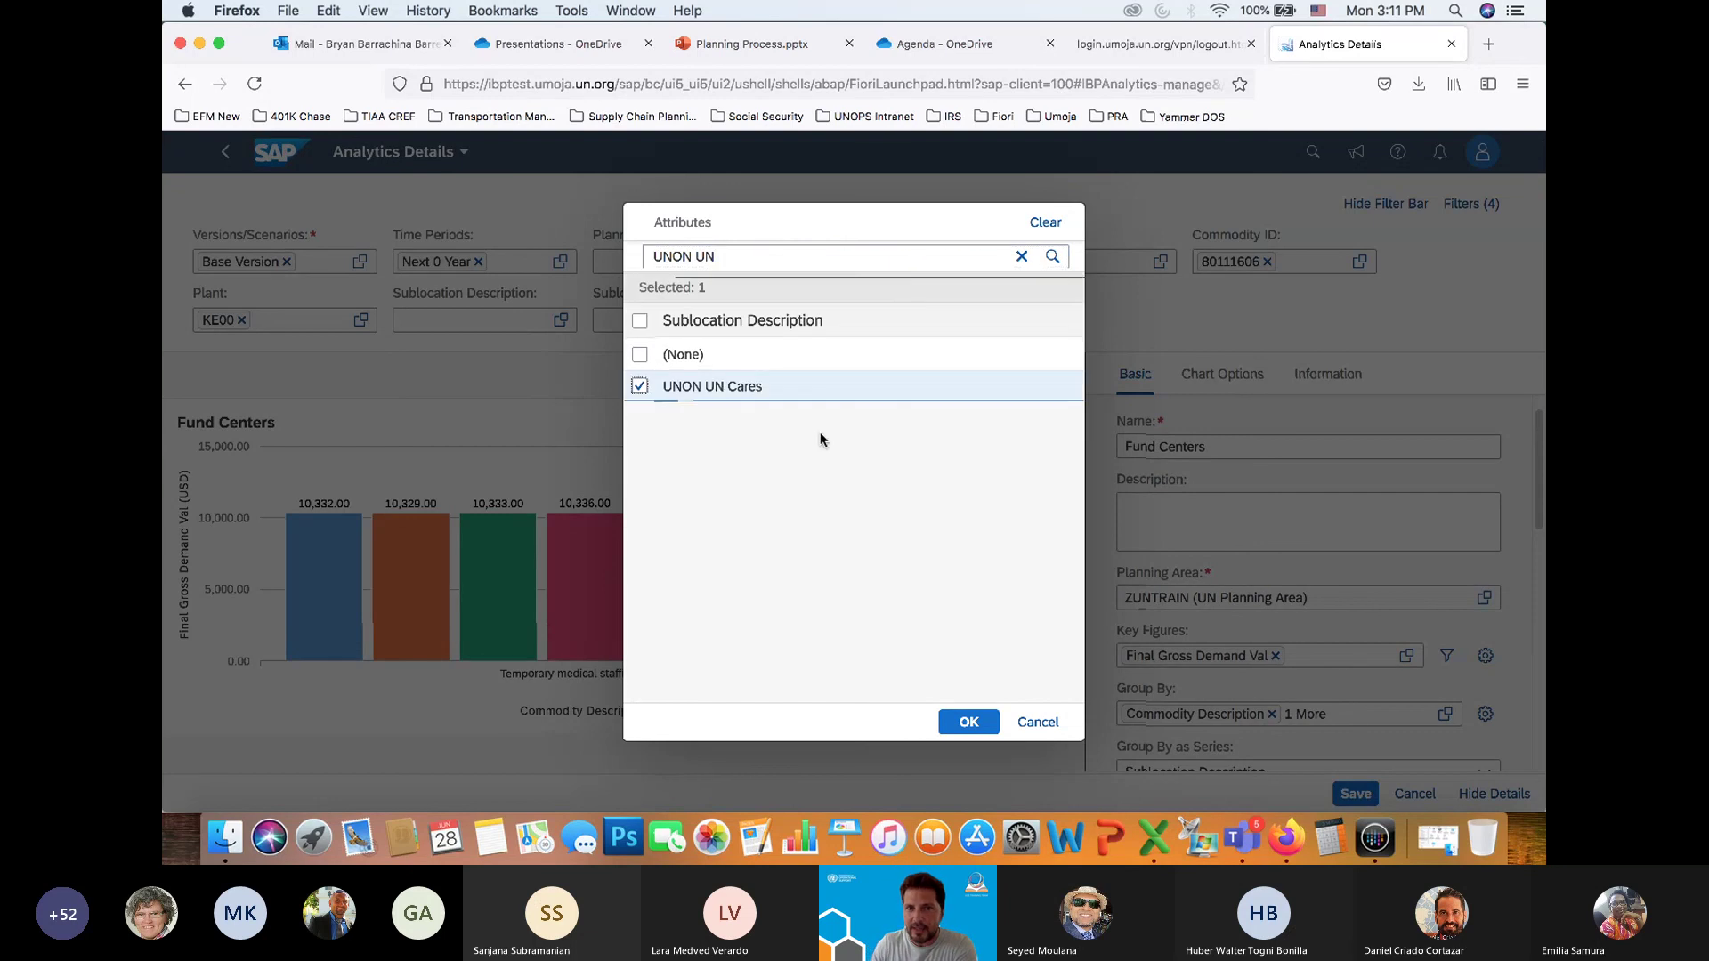
pyautogui.click(968, 716)
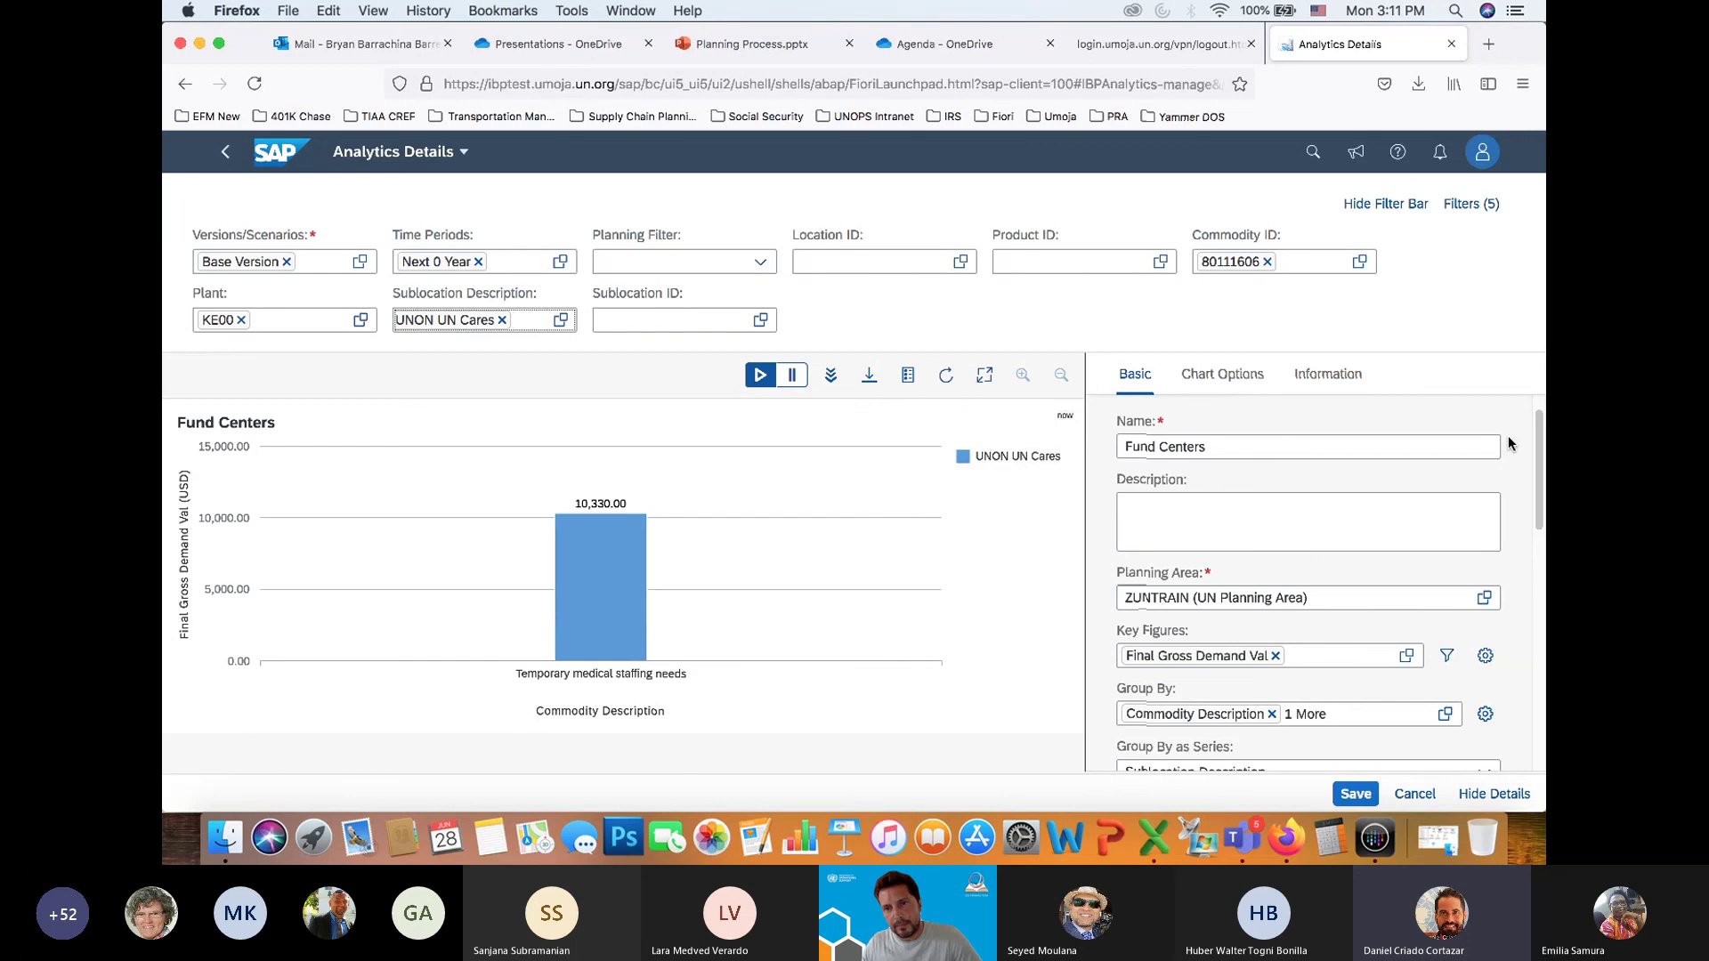
pyautogui.click(1512, 803)
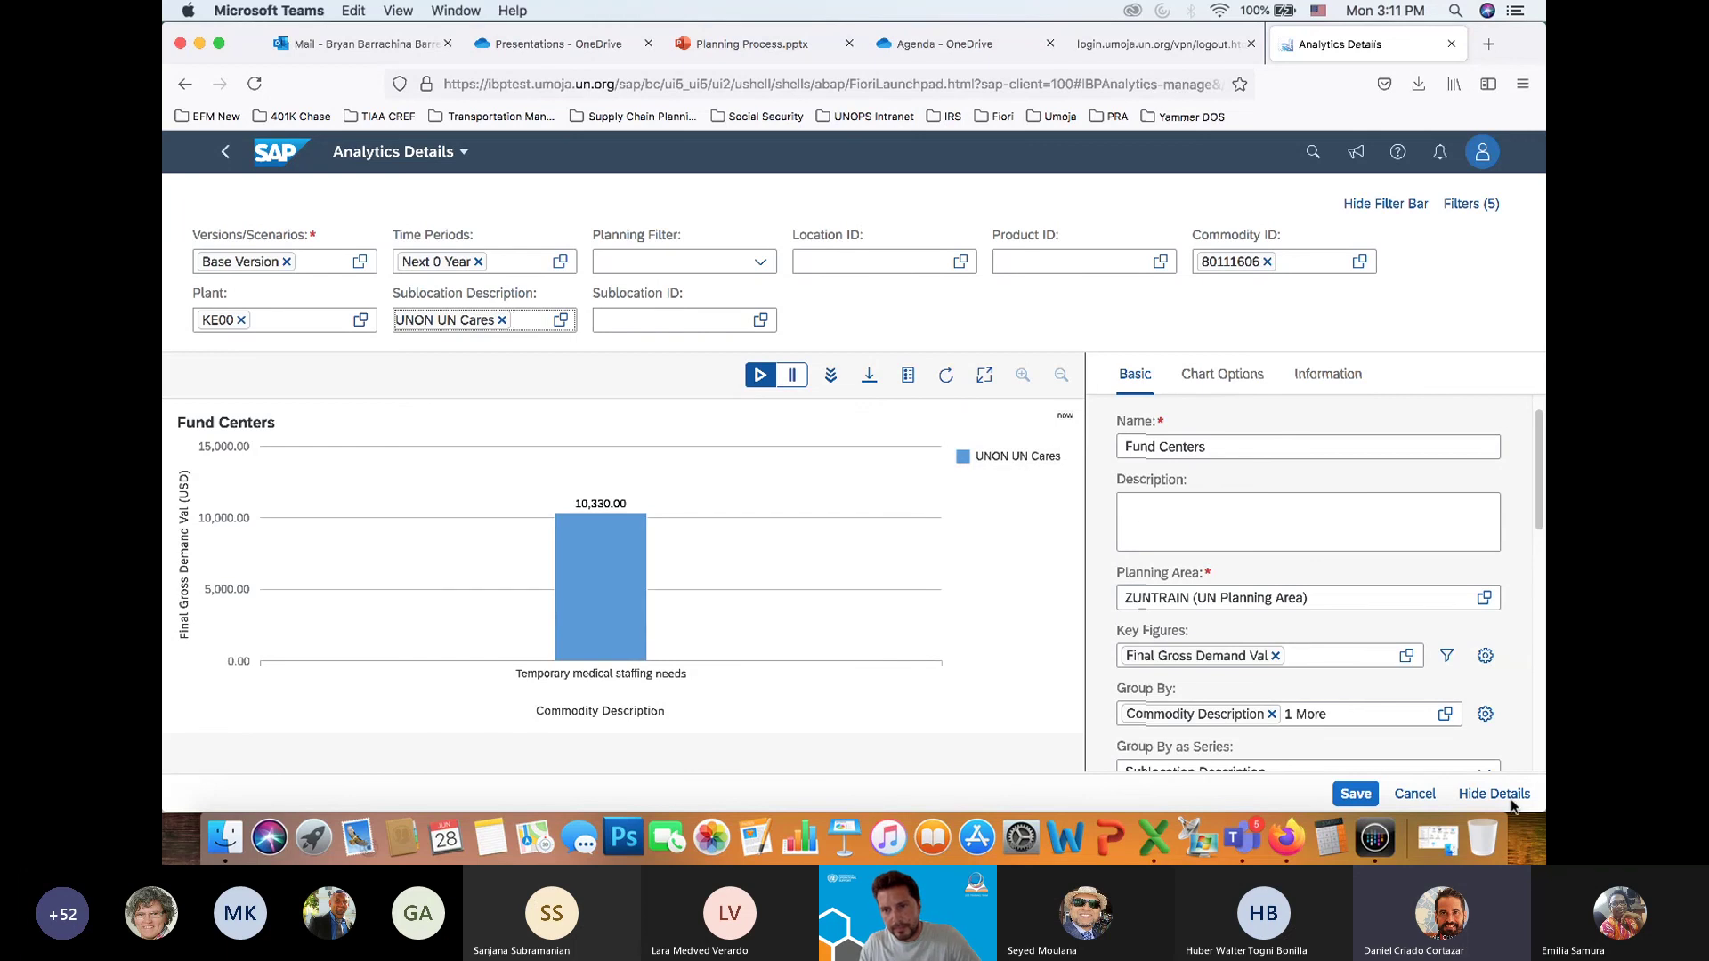